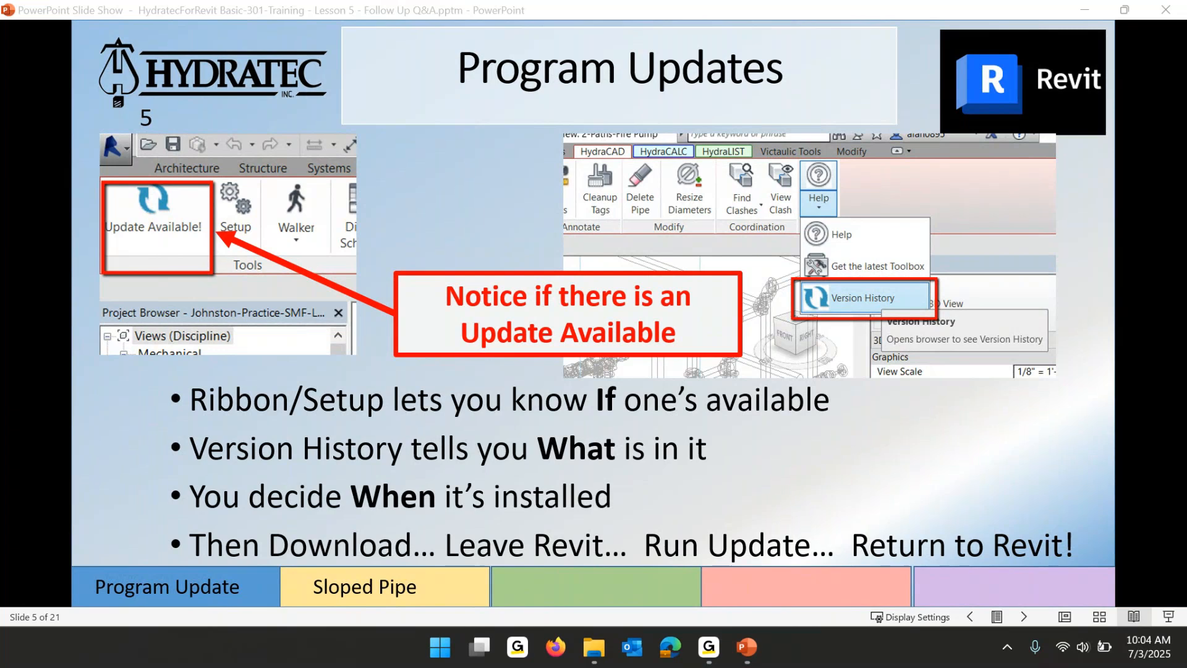
Minimize the training slide show and launch Revit 2023.
click(1089, 11)
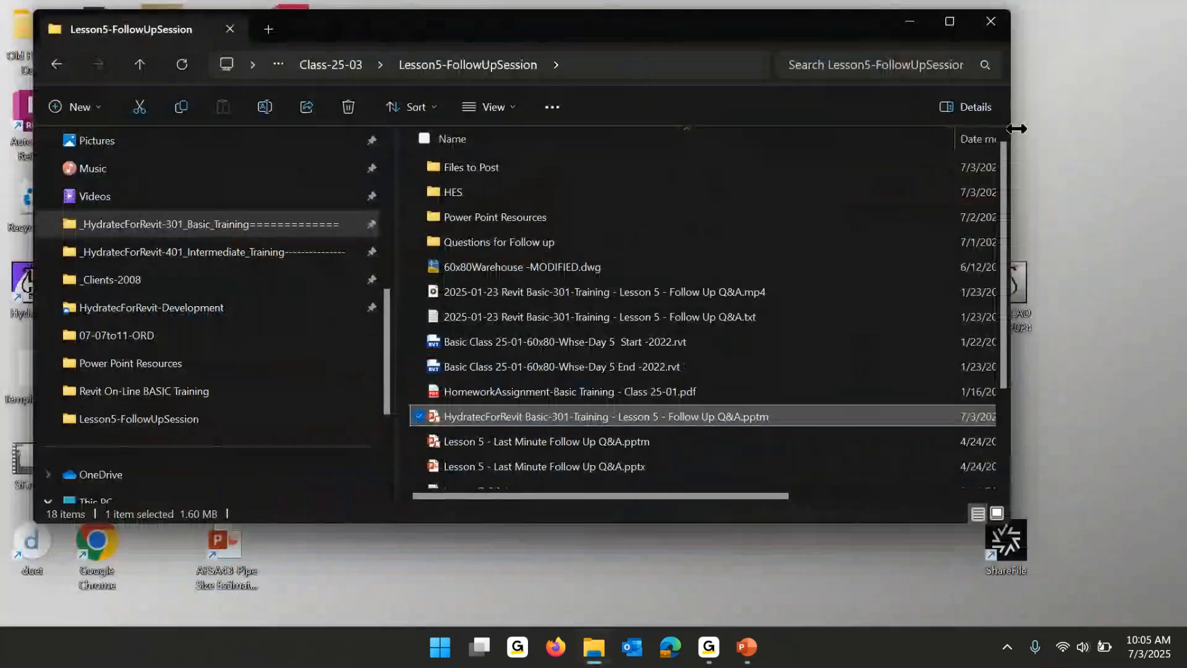
click(440, 648)
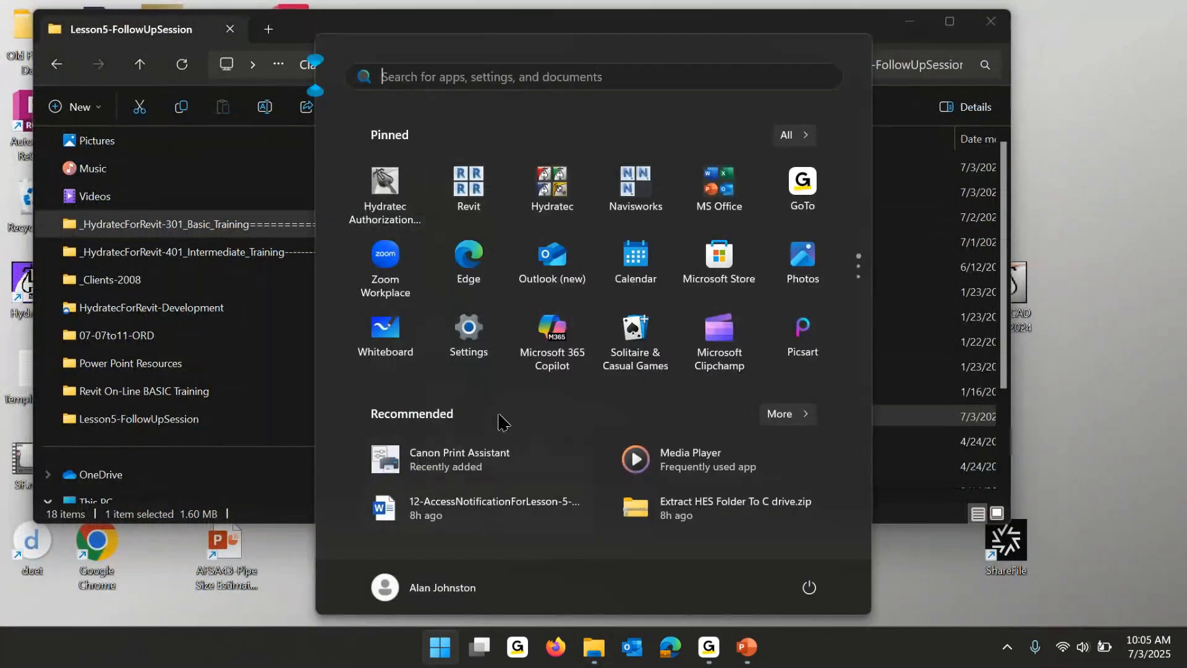
click(469, 203)
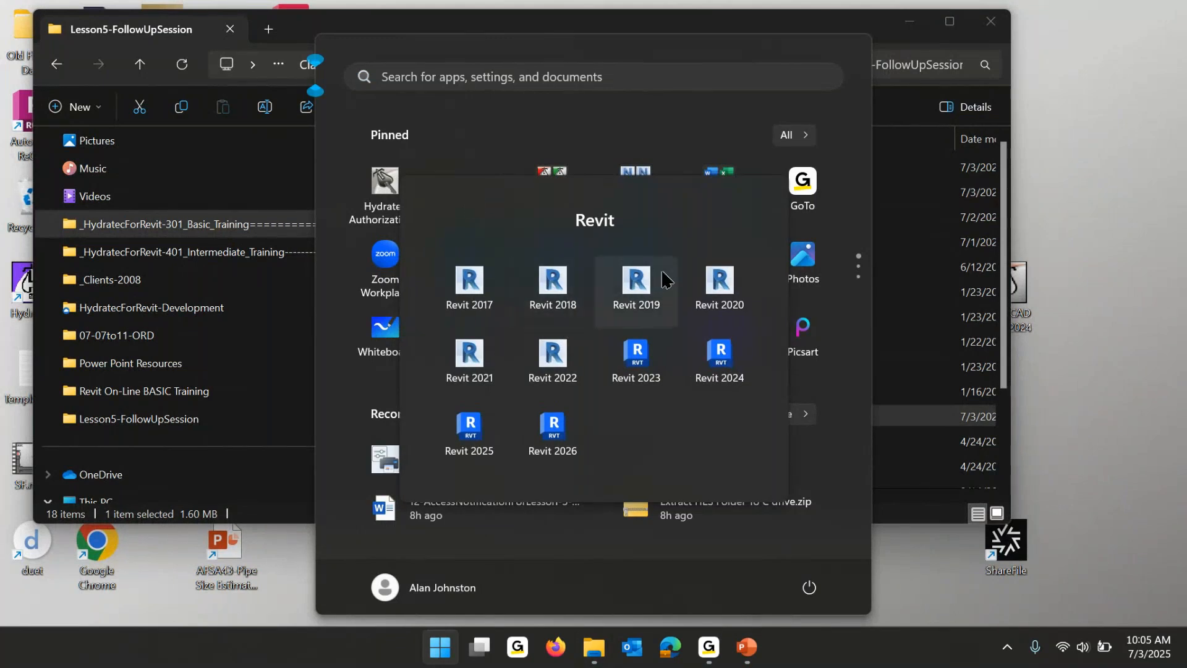
click(637, 351)
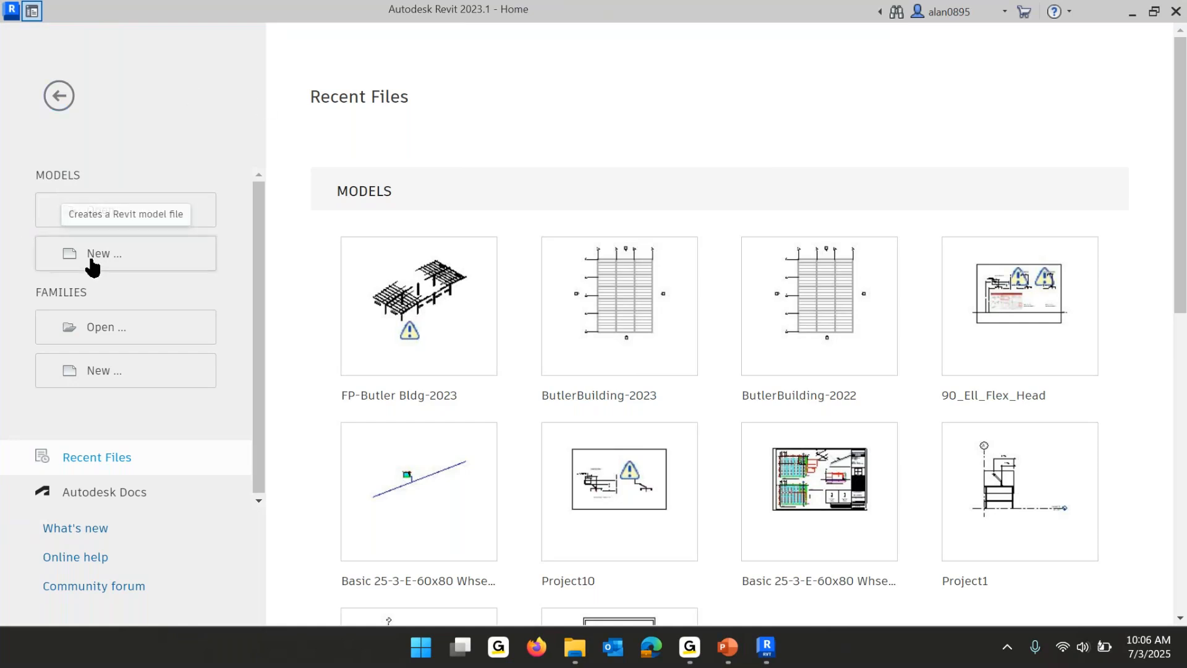
Start opening an existing model and browse to the HES folder.
click(102, 212)
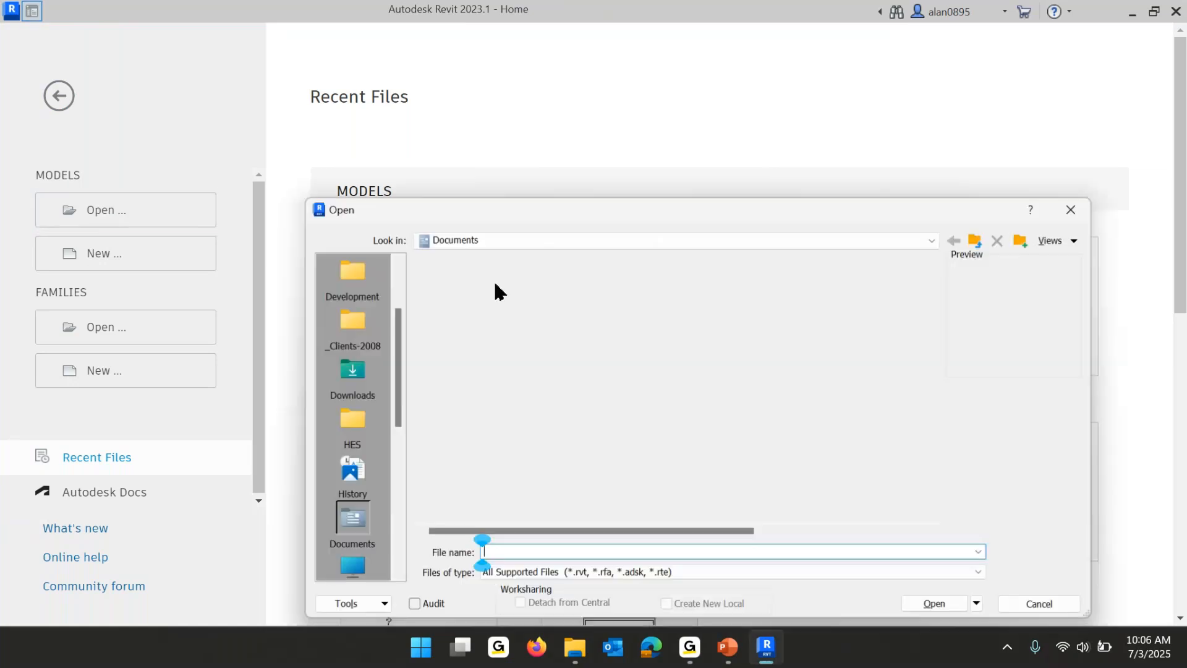
scroll(574, 350, down, 3)
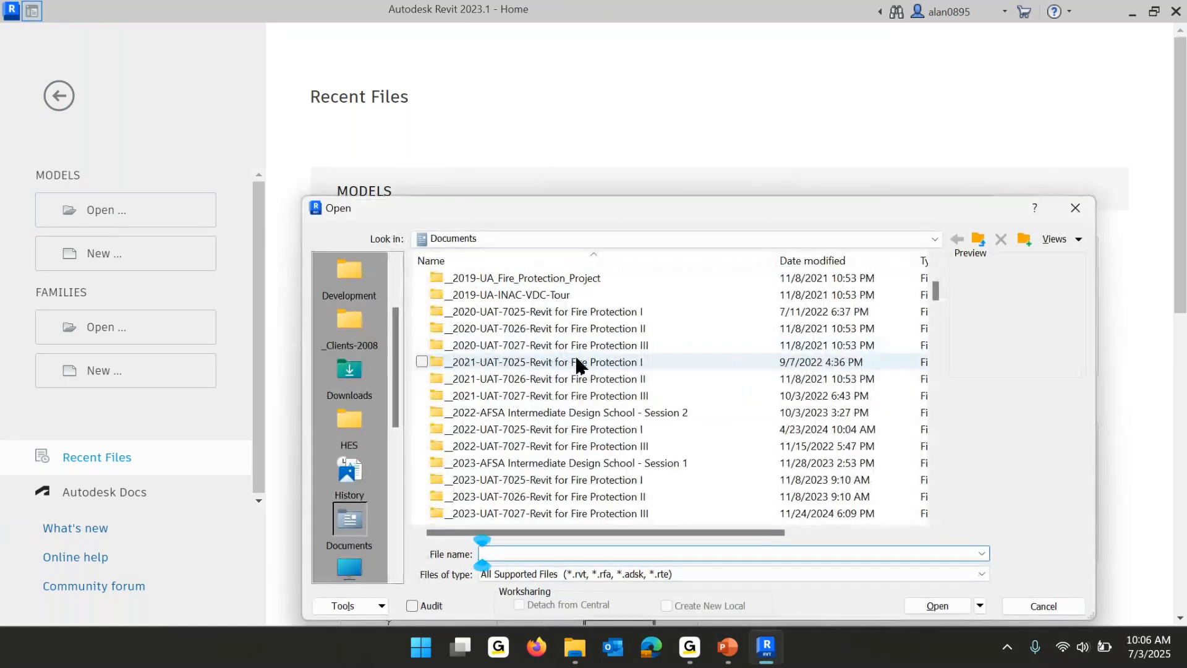
scroll(369, 388, down, 3)
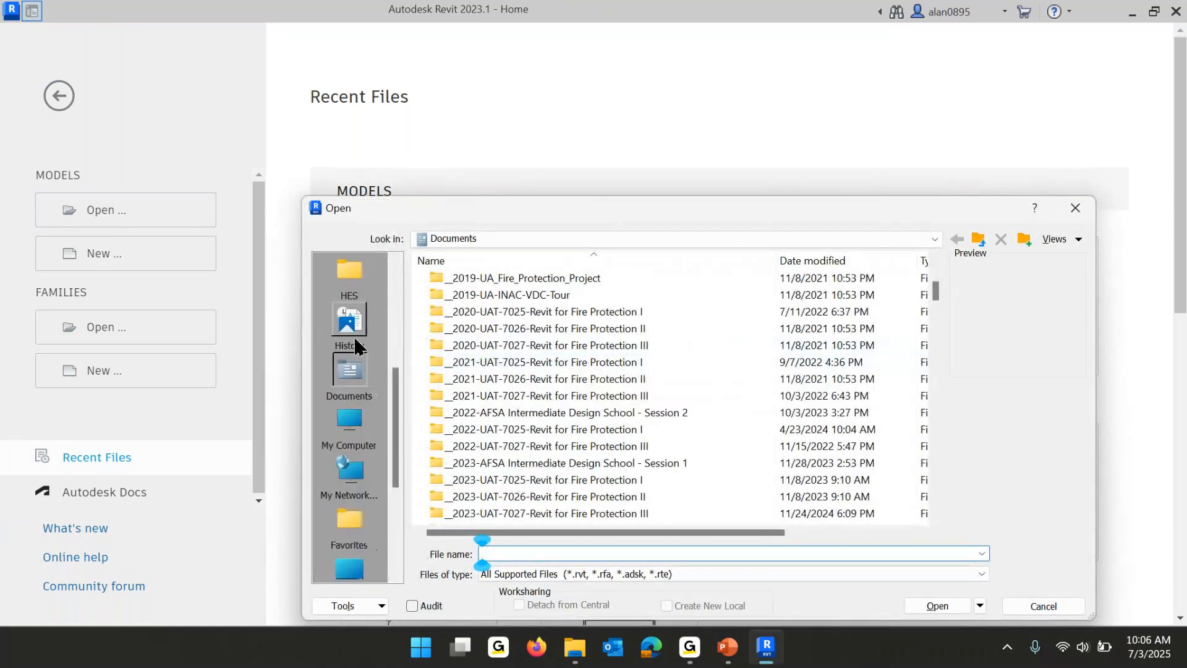
click(348, 276)
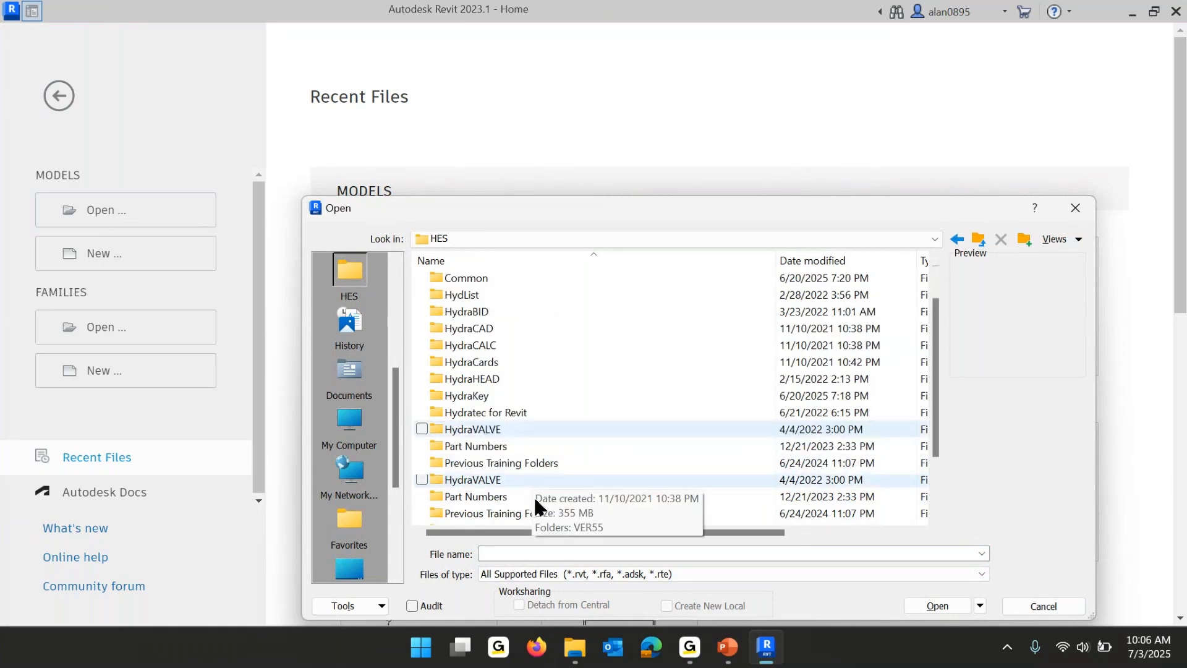
scroll(526, 482, down, 1)
double_click(523, 470)
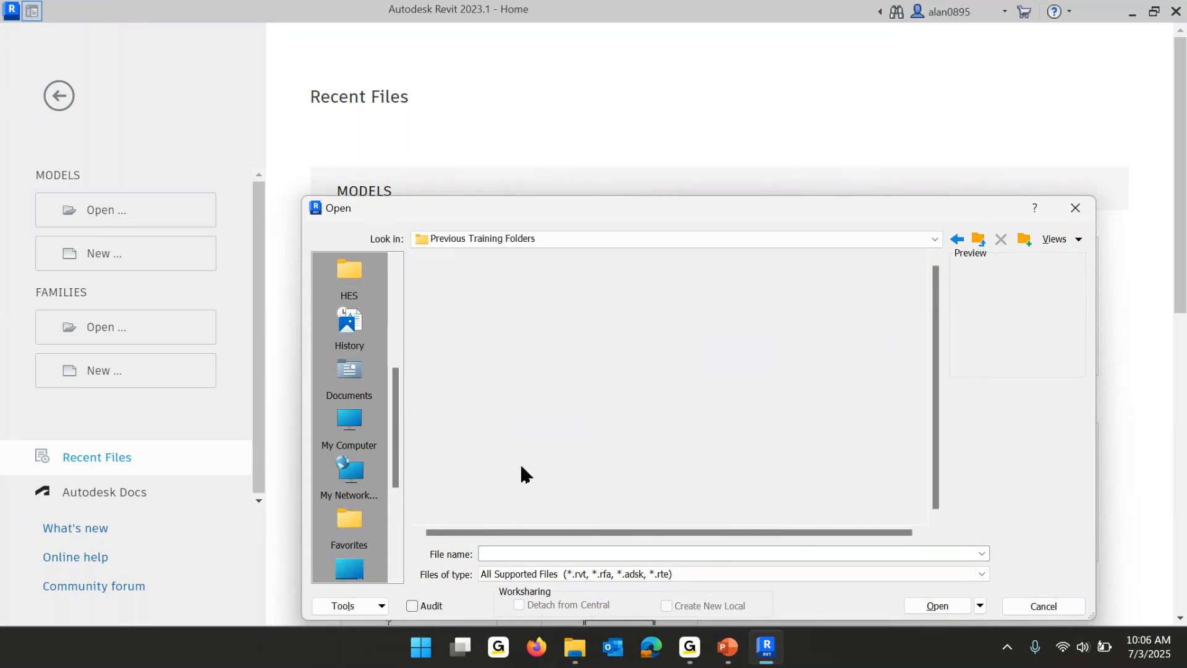
click(978, 240)
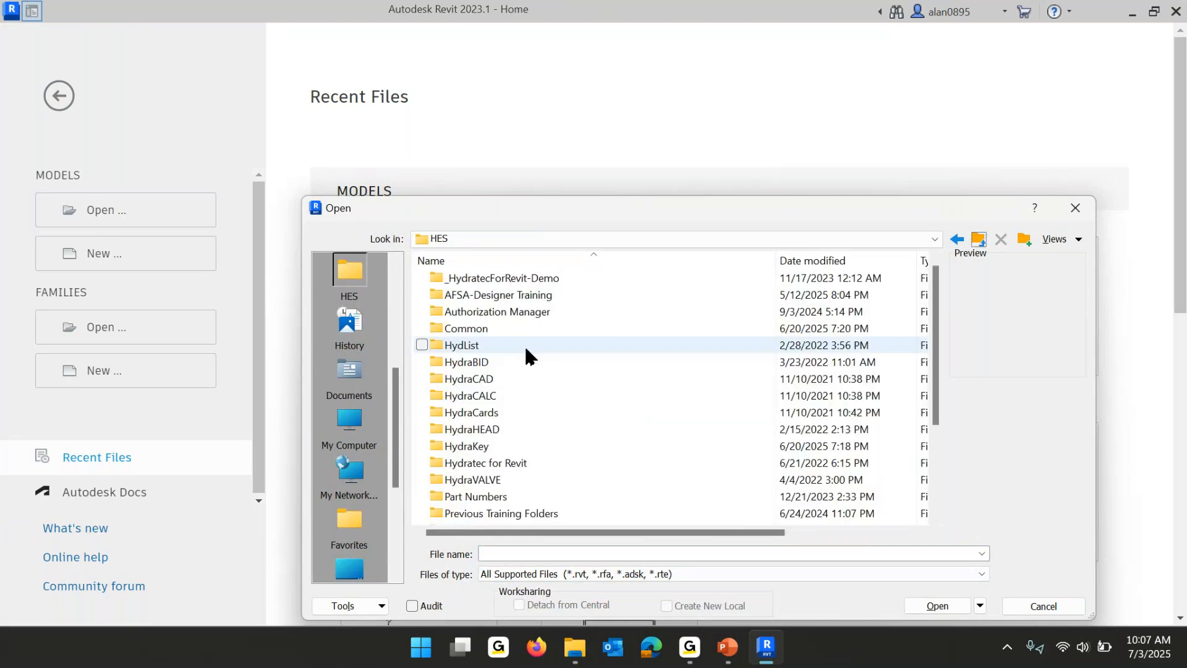
Open Basic 25-3-E-60x80 Whse-Lesson5- Start of Day.rvt from the Revit On-Line BASIC Training folder, choosing to continue working with the file despite the missing updater.
scroll(521, 359, down, 2)
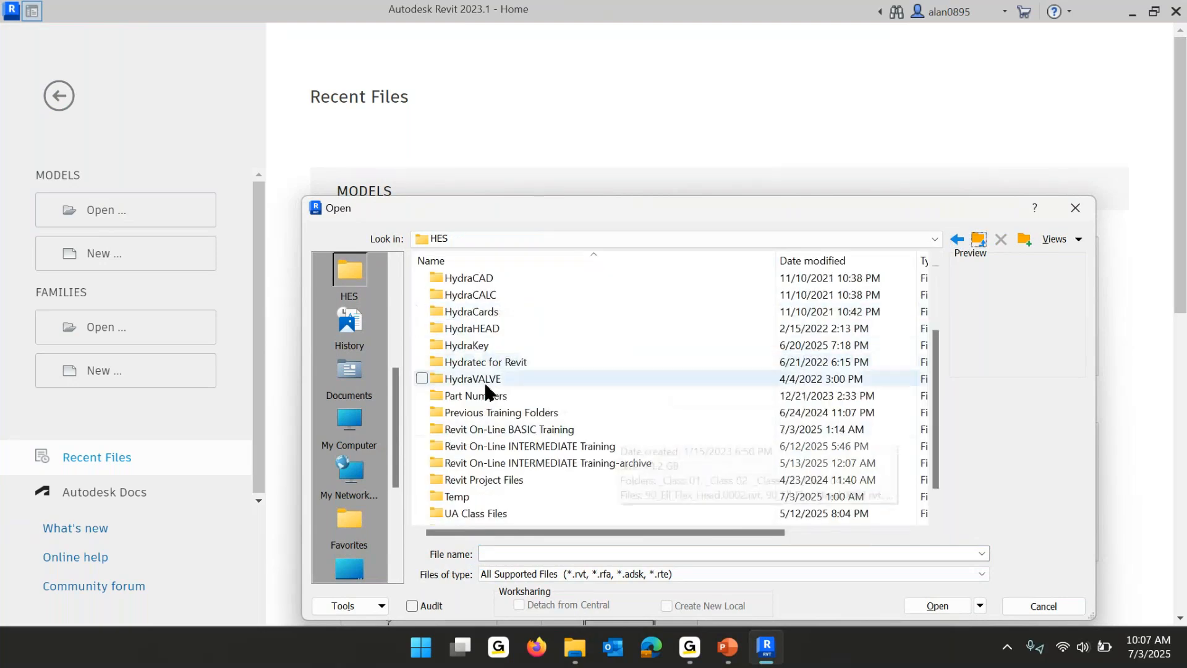
scroll(531, 495, down, 1)
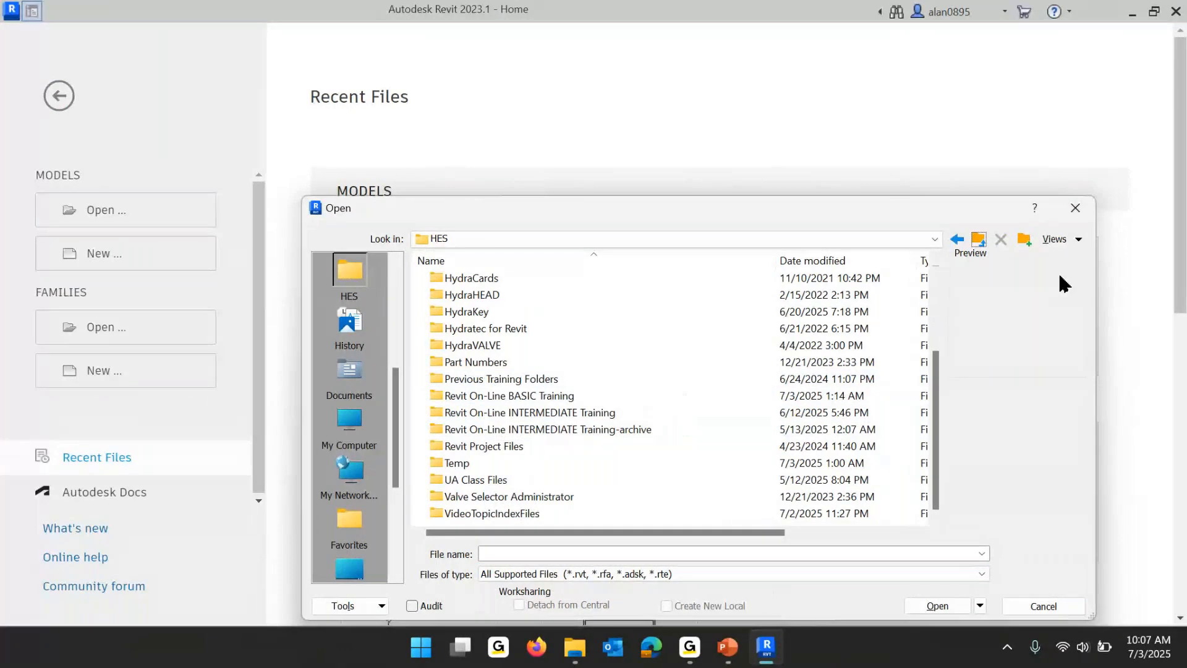
double_click(530, 397)
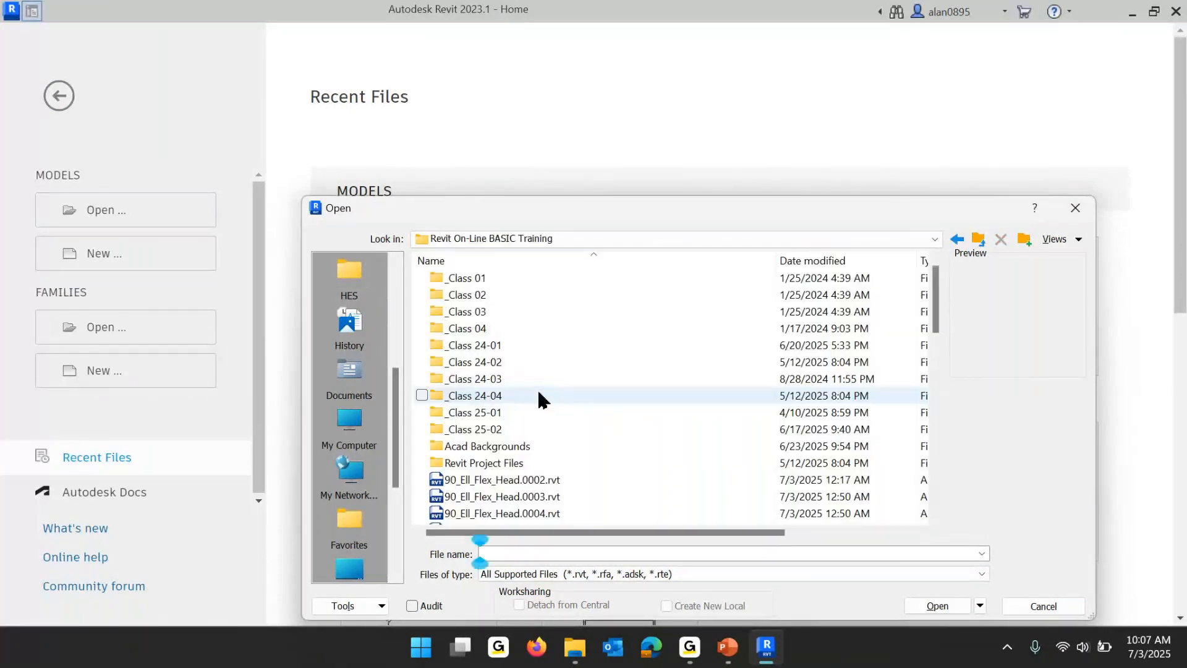
scroll(539, 396, down, 10)
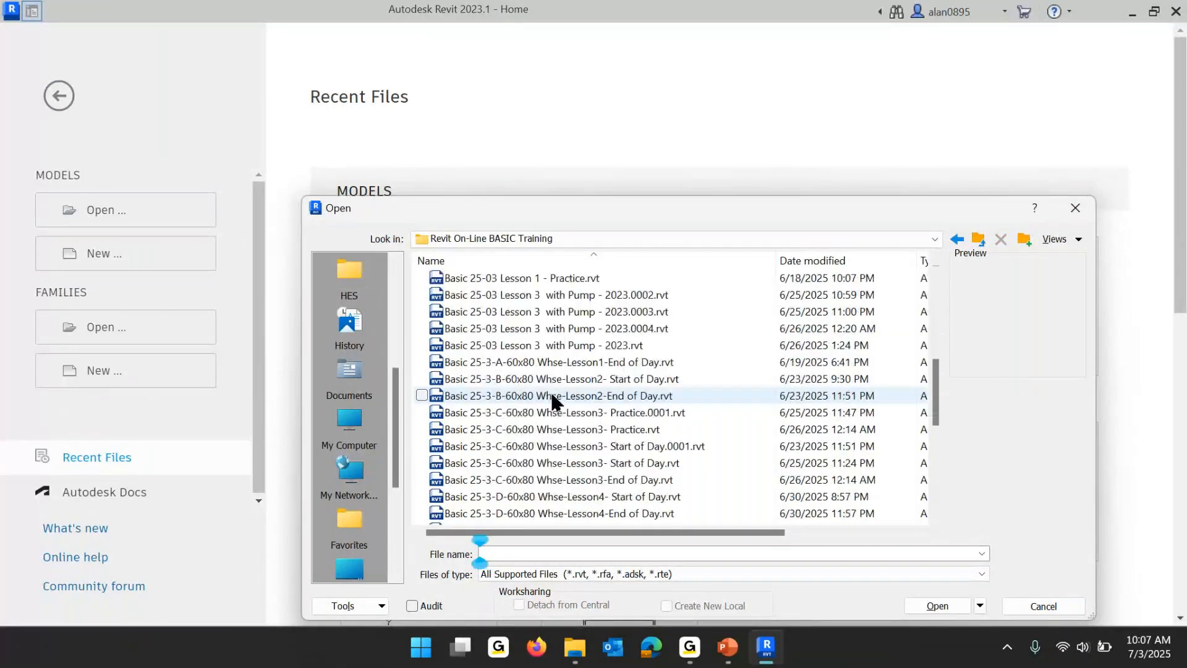
scroll(554, 389, down, 2)
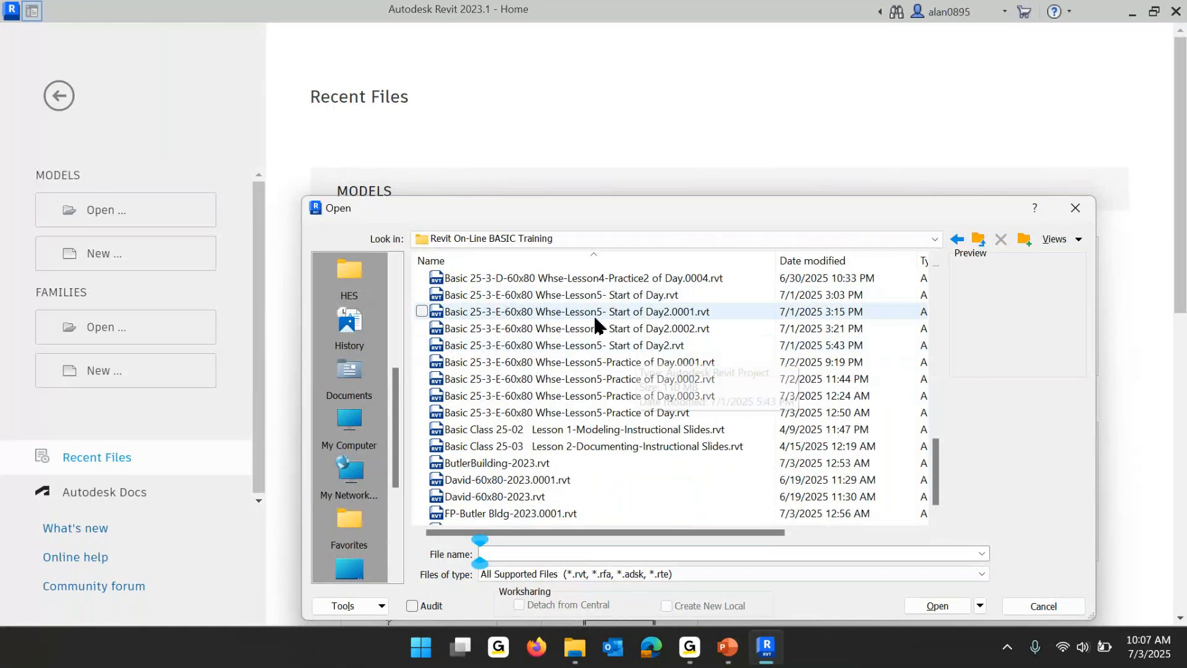
click(588, 296)
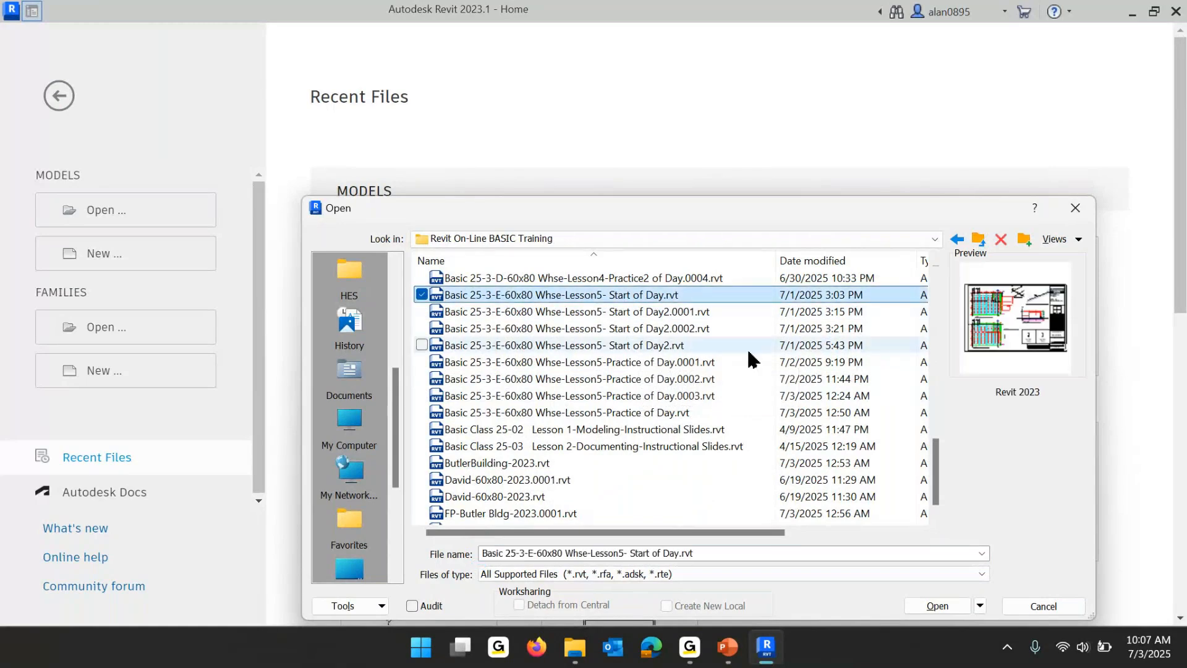
click(926, 608)
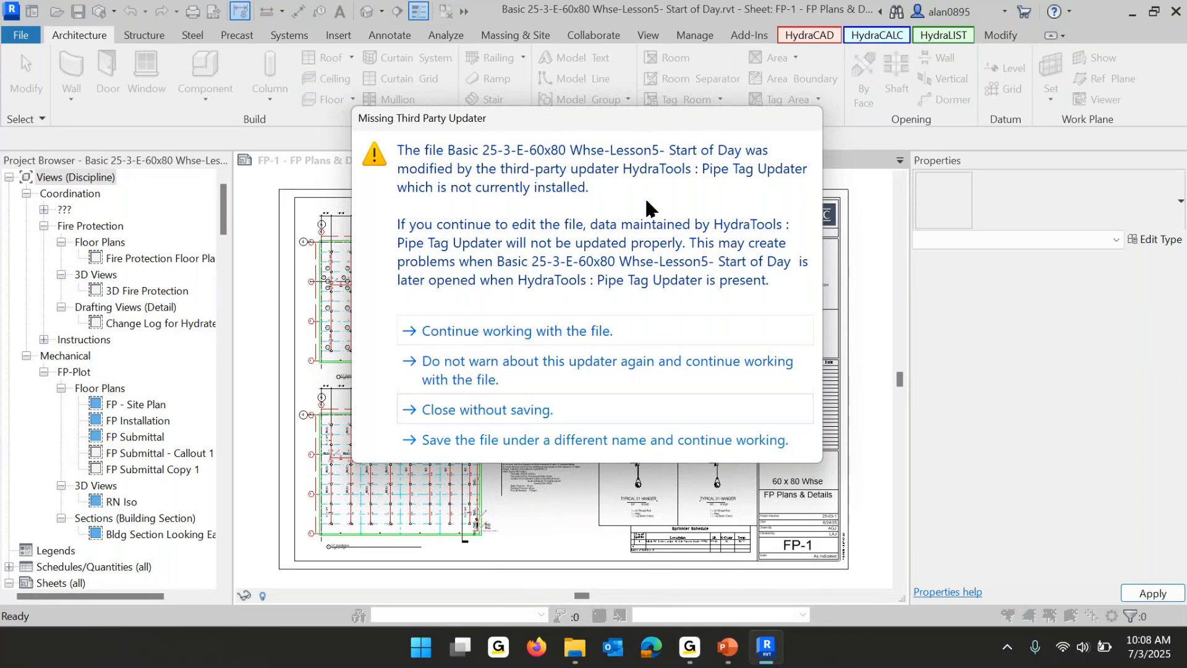
click(464, 334)
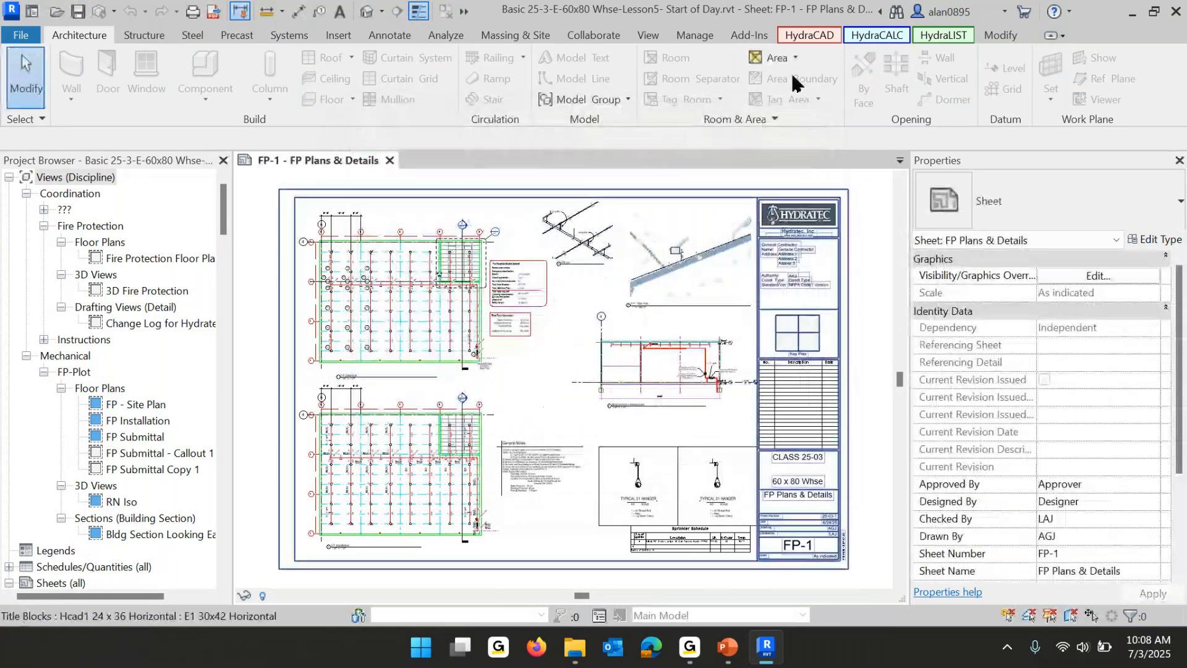
Open the Hydratec for Revit version history from the HydraCAD help.
click(807, 32)
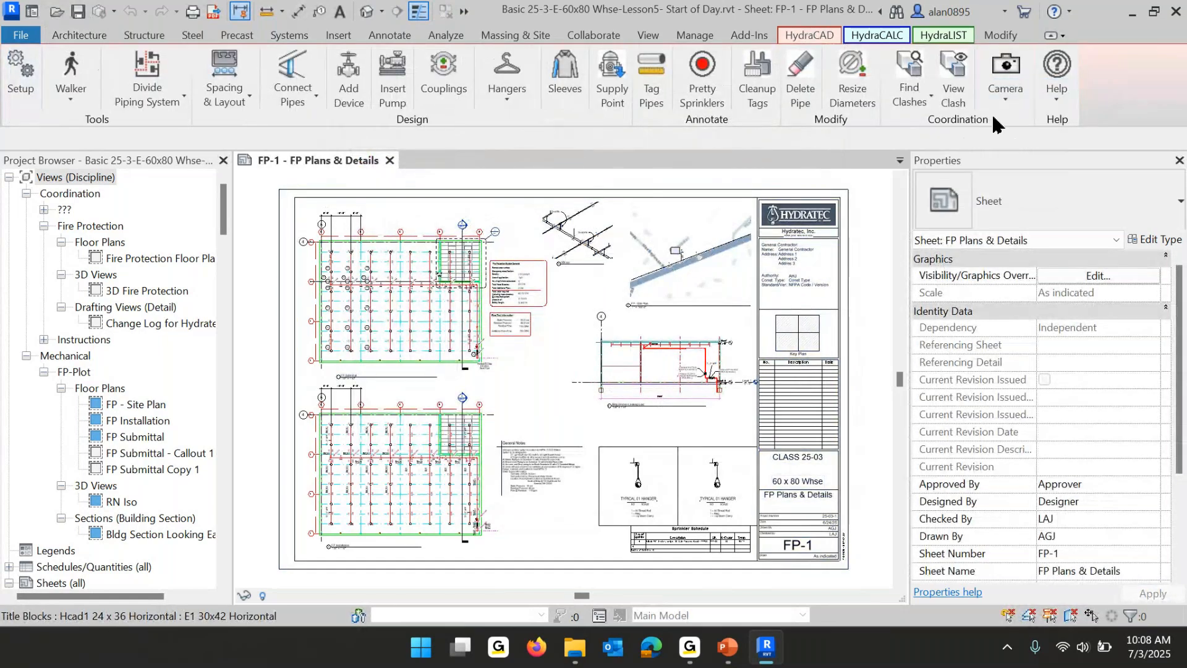
click(1057, 93)
click(954, 199)
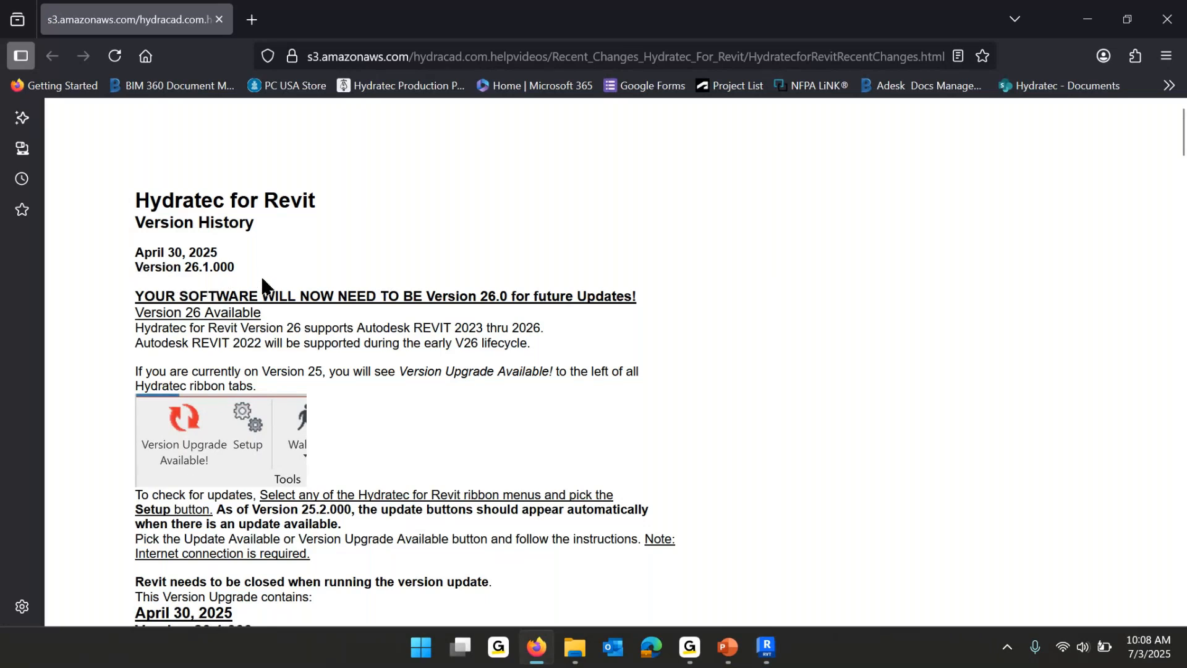
Read through the version 26.1.000 and 25.2.000 changes in the Hydratec version history and close the page.
scroll(262, 286, down, 5)
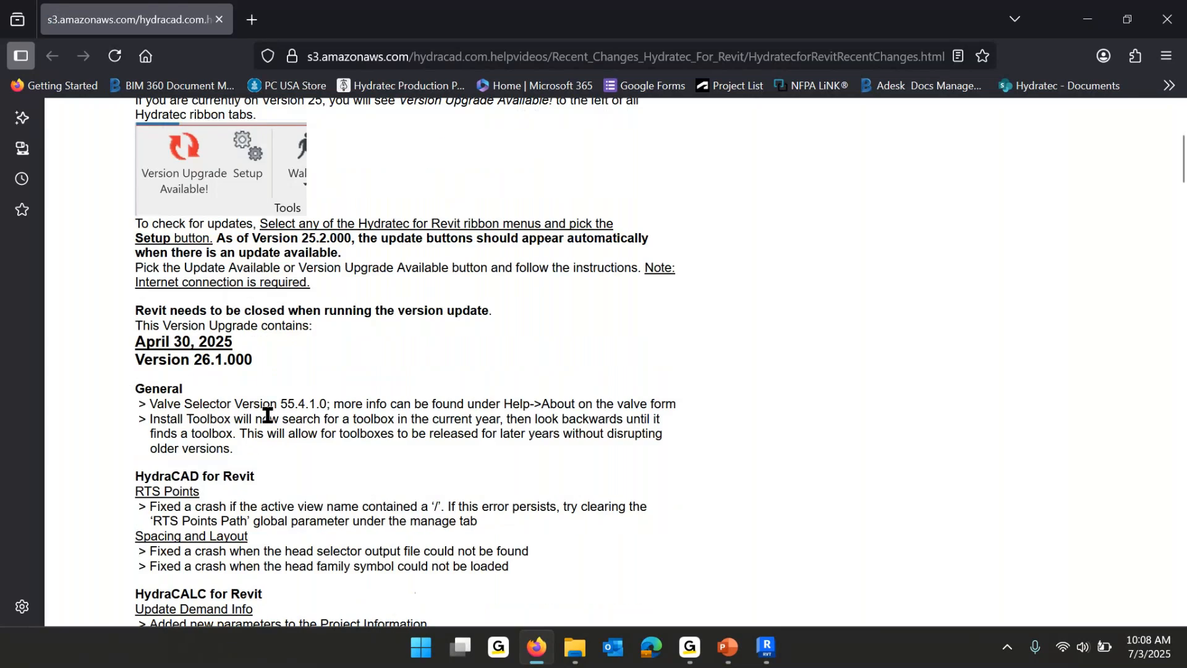
scroll(268, 415, down, 2)
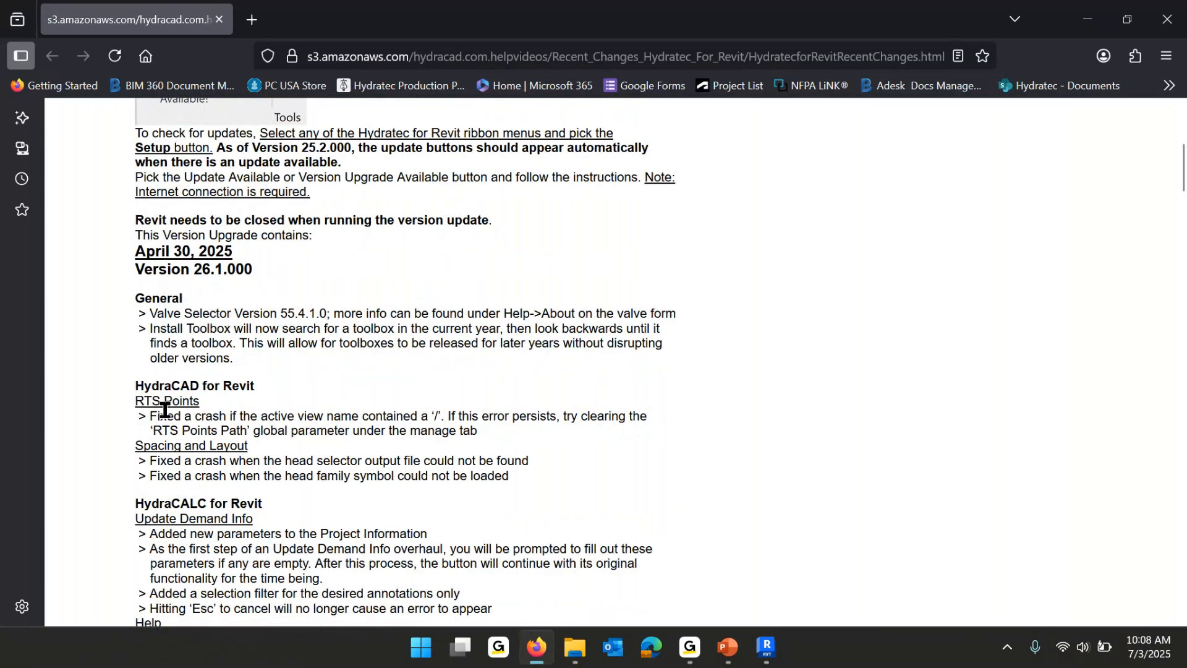
scroll(289, 413, down, 3)
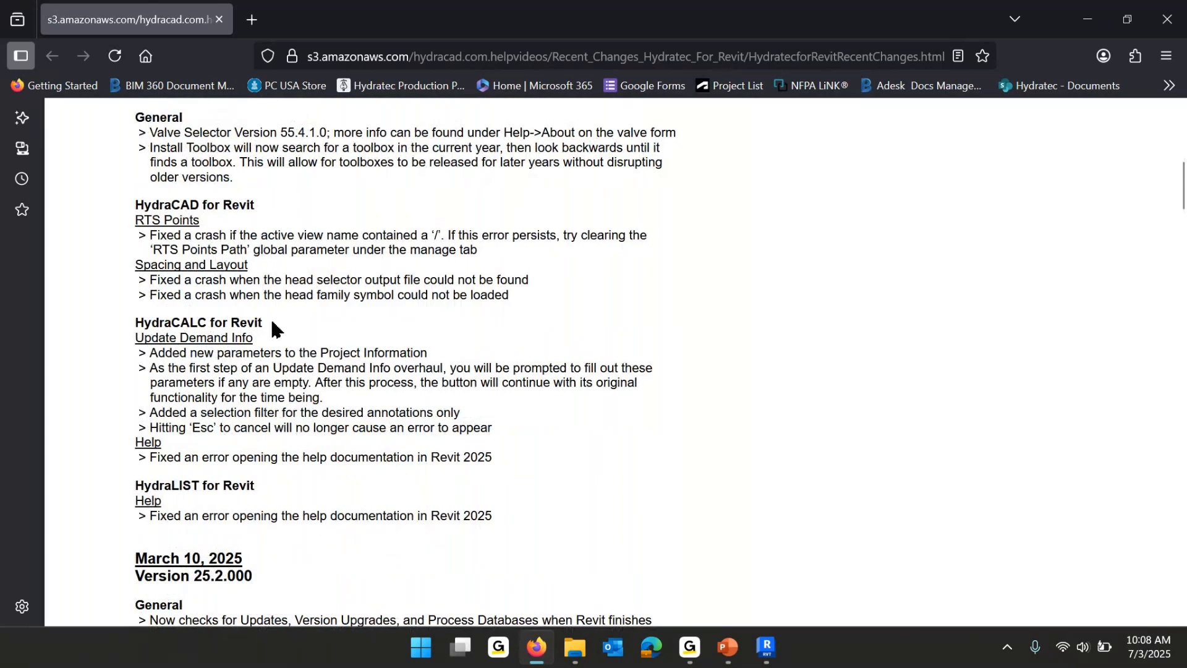
scroll(272, 327, down, 3)
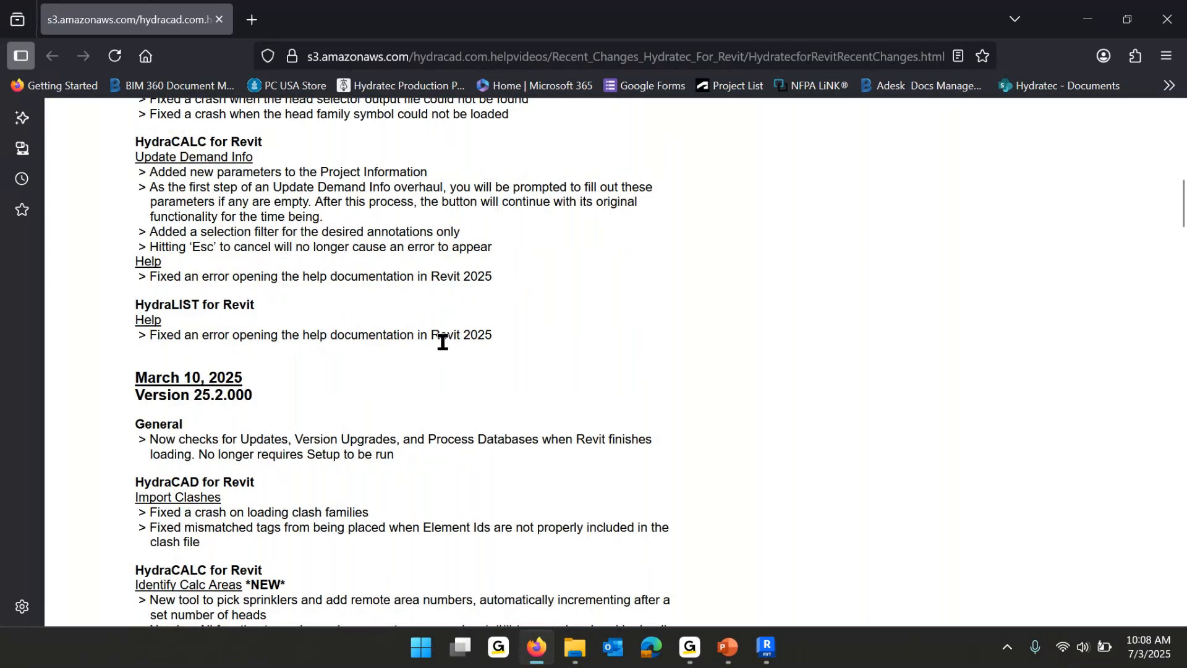
scroll(396, 307, up, 5)
scroll(394, 303, up, 8)
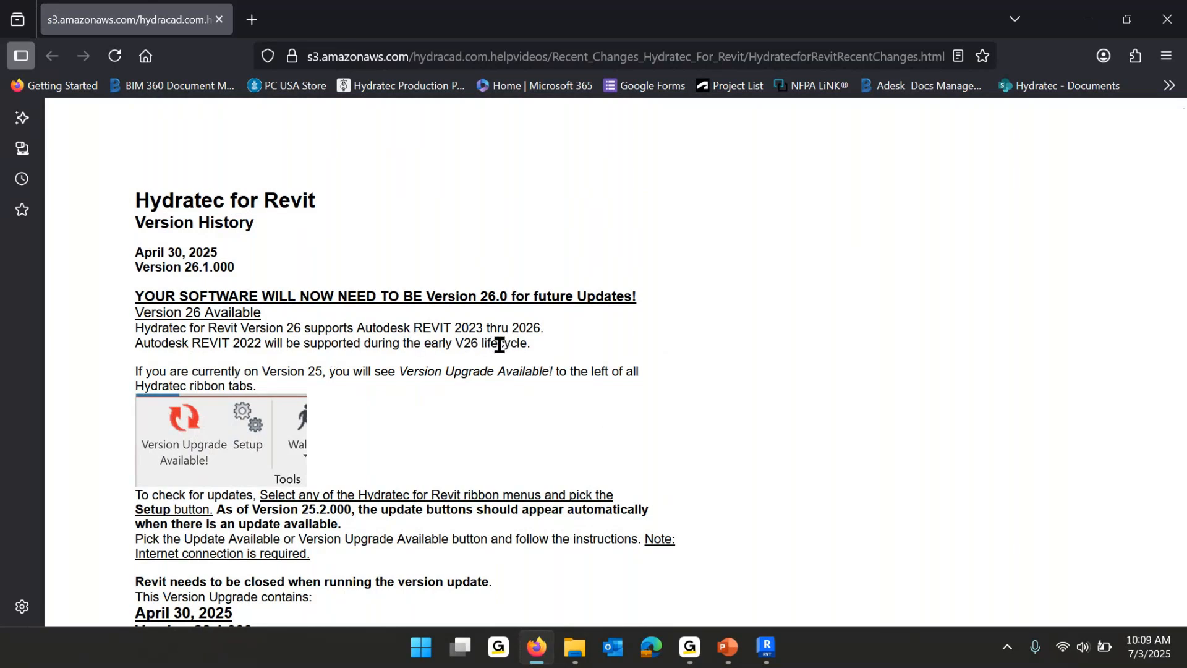
scroll(383, 329, down, 3)
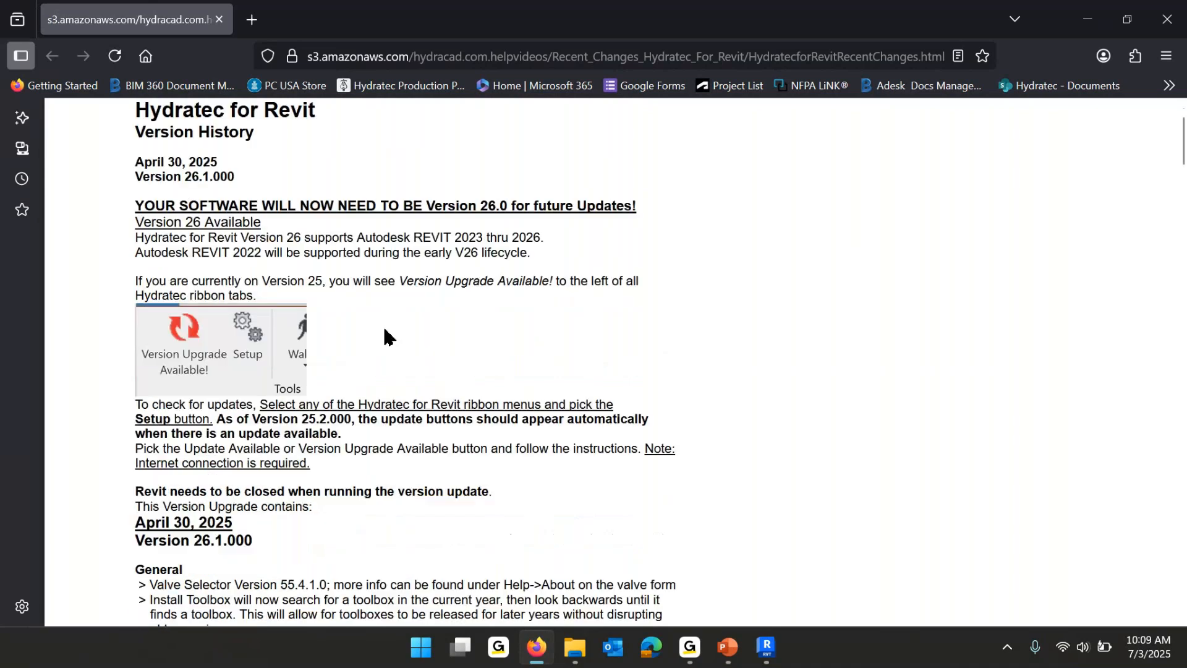
scroll(387, 337, up, 3)
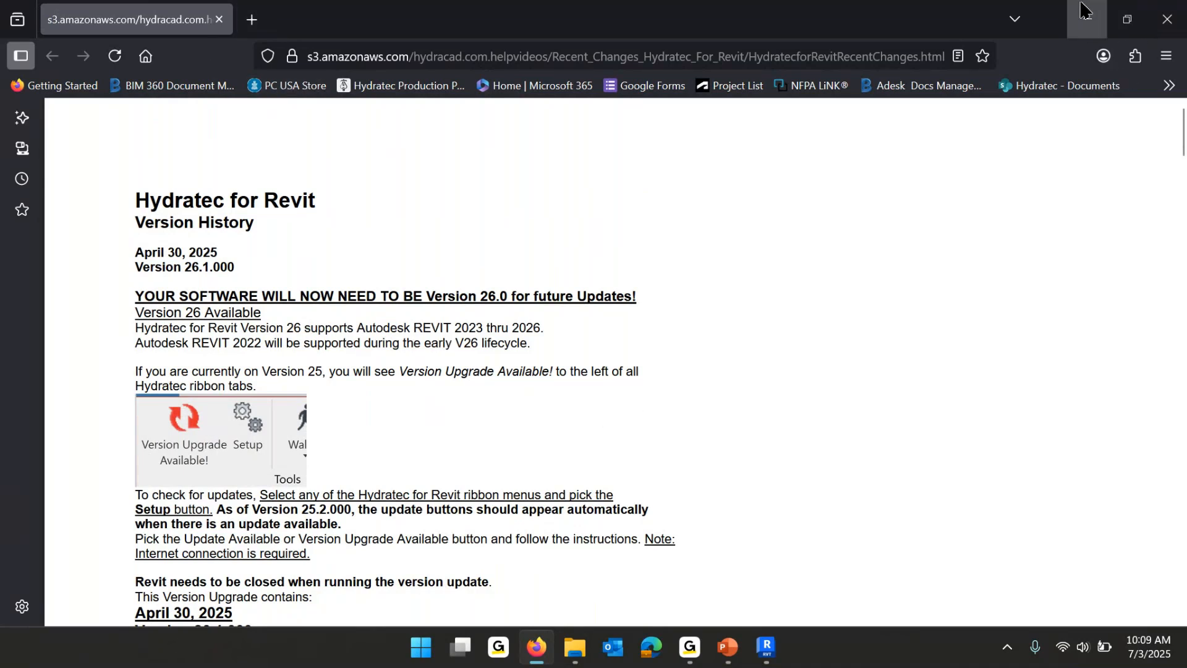
click(1167, 28)
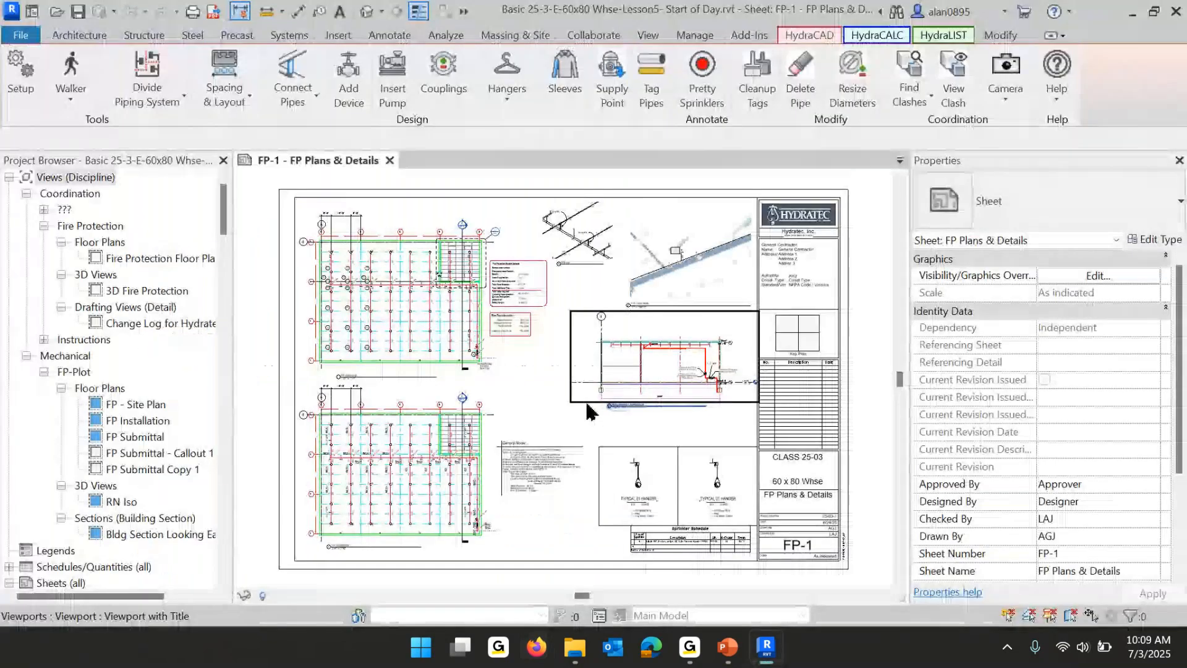
click(727, 649)
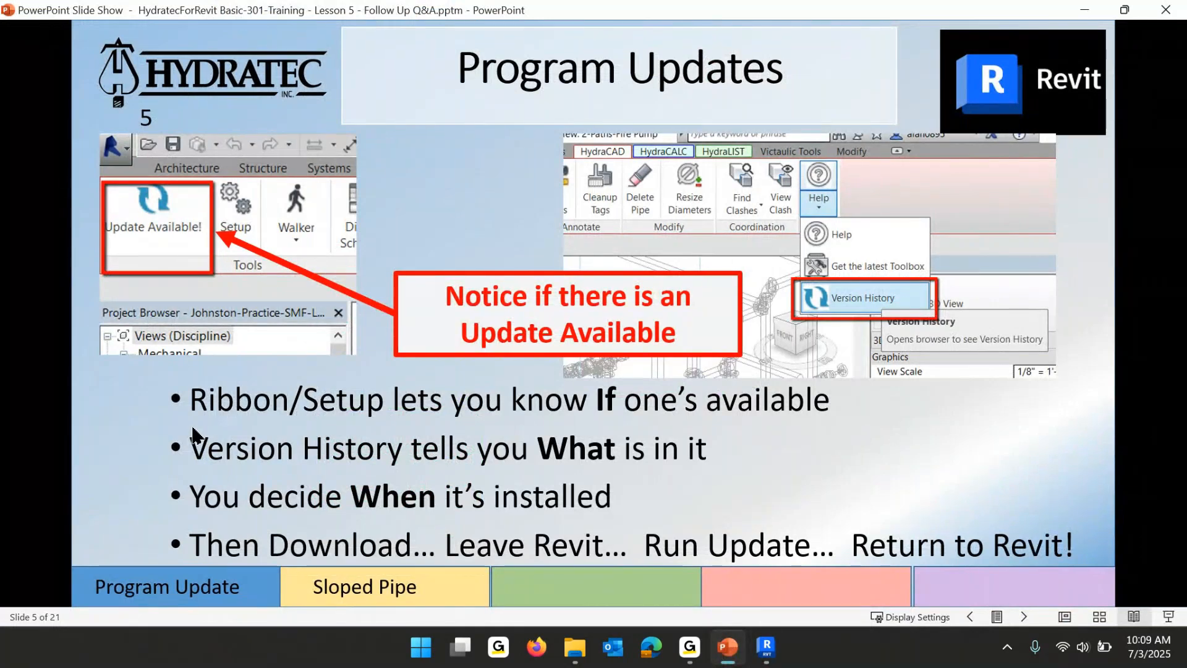
click(766, 647)
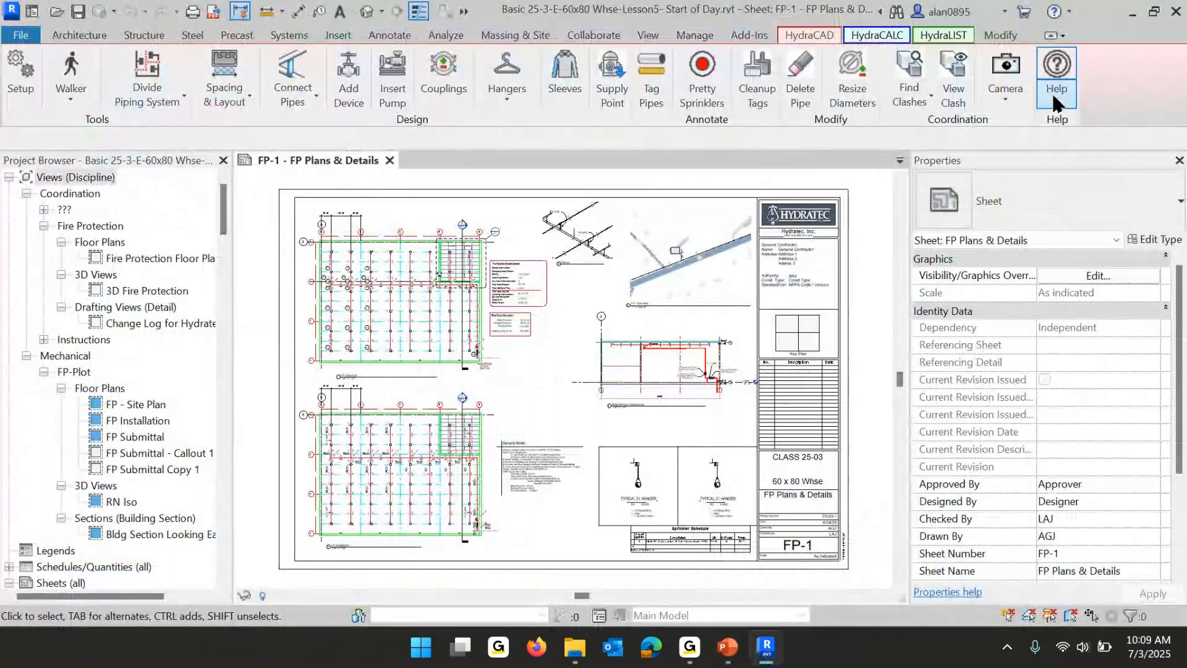
Open the HydraDOCs Useful Topic Search from the HydraCAD help and search for "ribbons".
click(1055, 93)
click(957, 272)
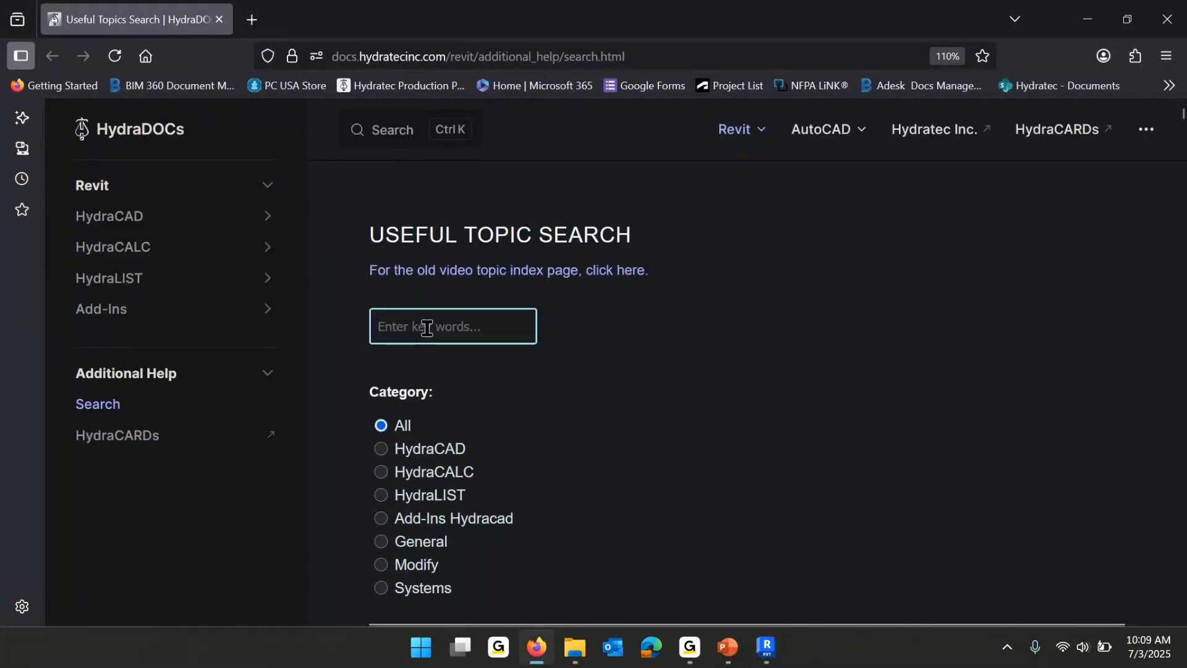
click(426, 328)
text(ribbons)
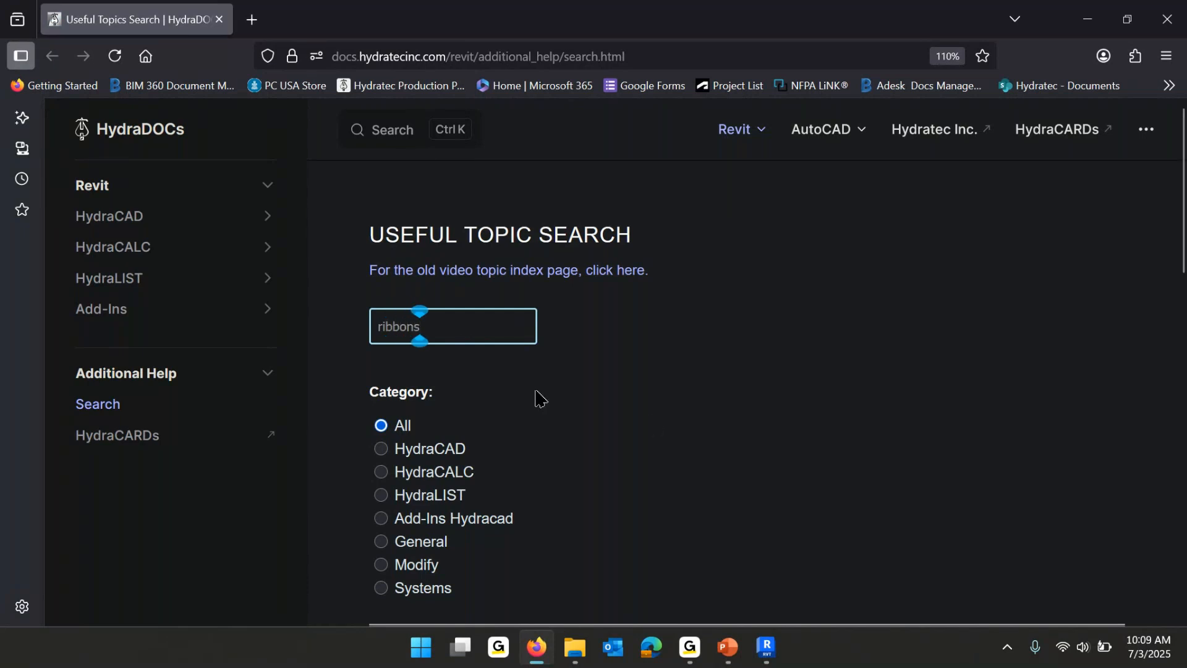
Look through the help topics found about missing ribbons and updates, and close the browser.
scroll(538, 398, down, 6)
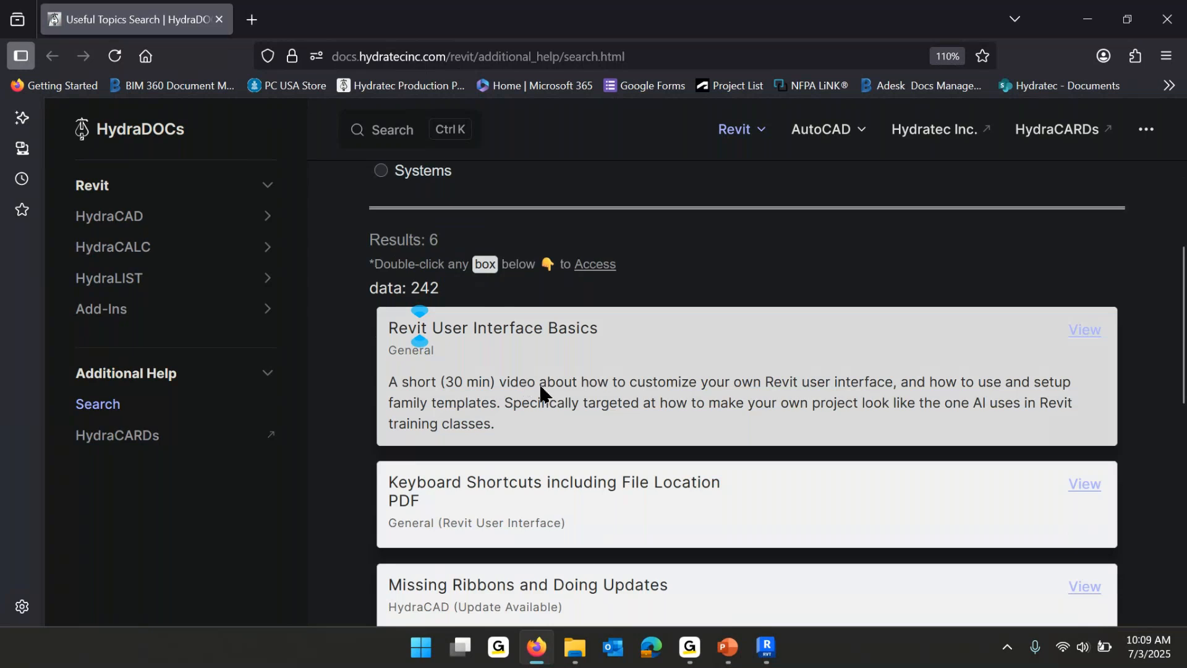
scroll(539, 390, down, 2)
scroll(538, 402, down, 4)
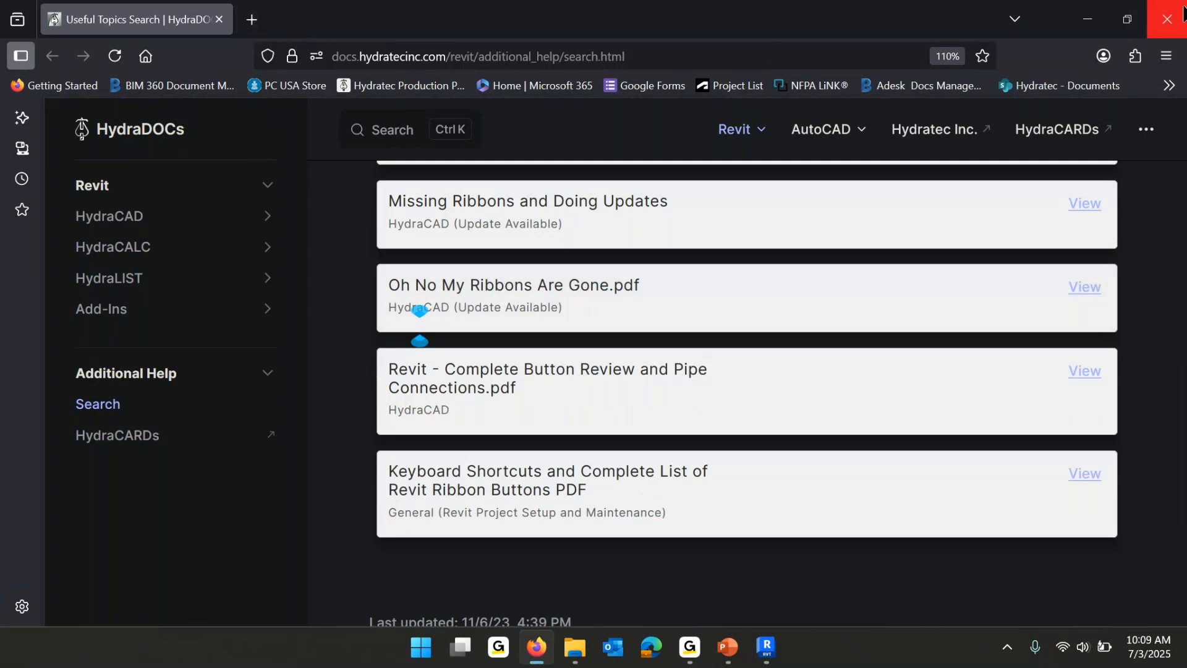
click(1169, 18)
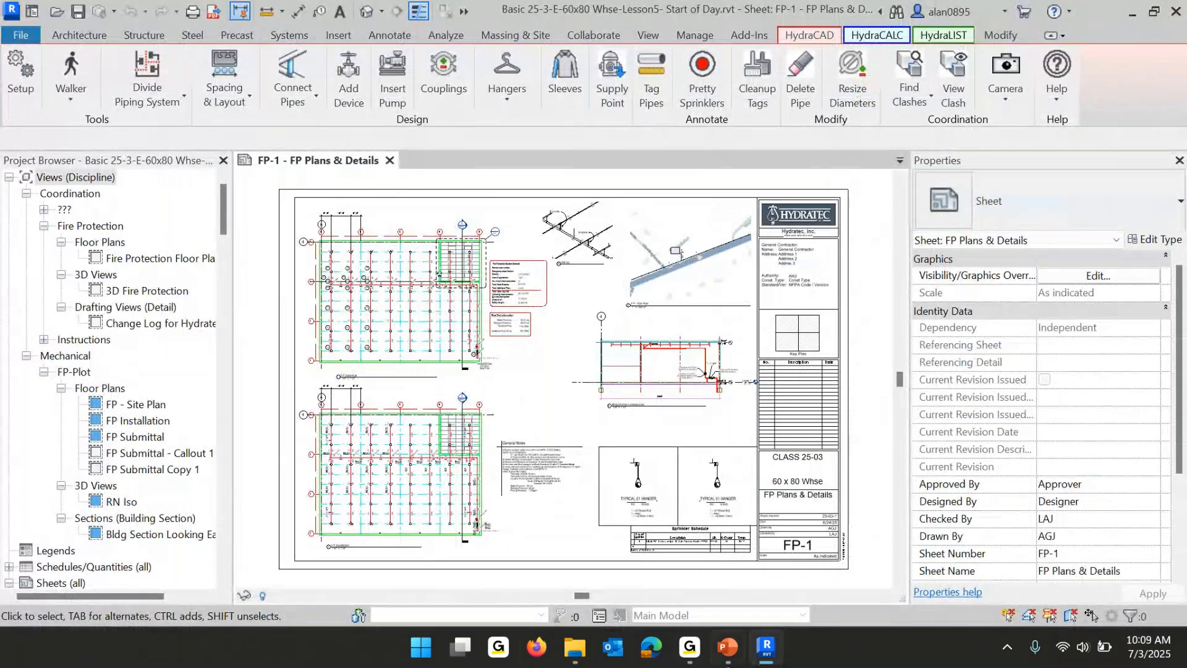
Switch to the PowerPoint slide show and read the slide on selecting the printer and paper size.
click(727, 646)
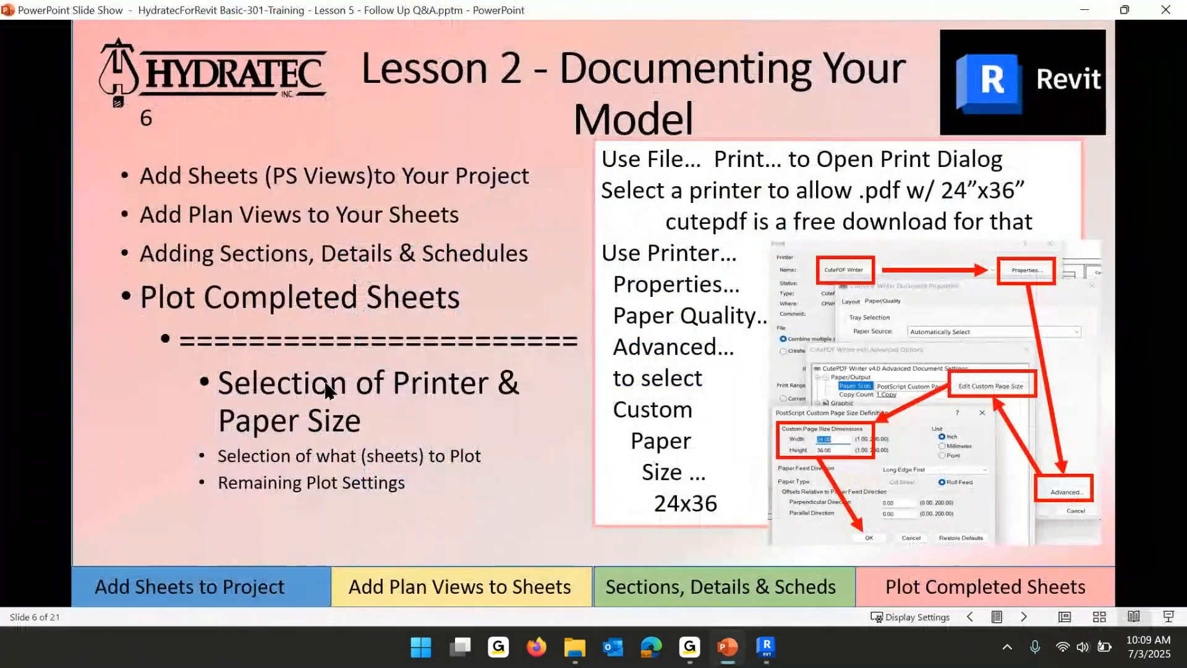
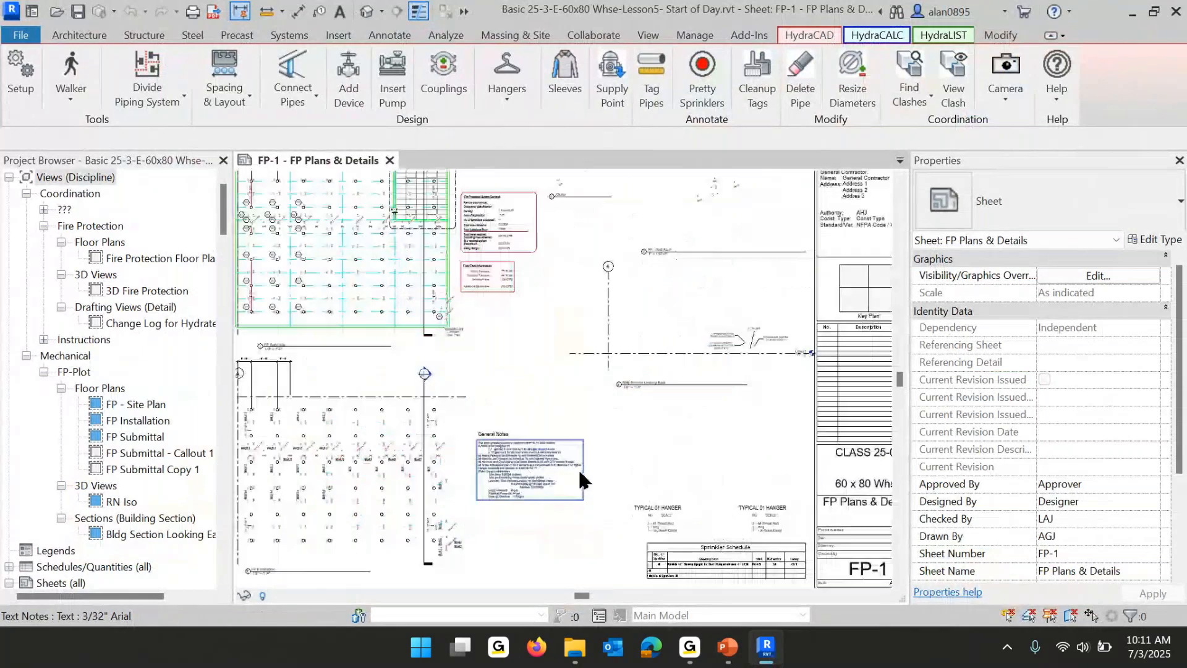
Select the FP-1 - FP Plans & Details sheet in the project and open the Print dialog.
scroll(579, 473, down, 1)
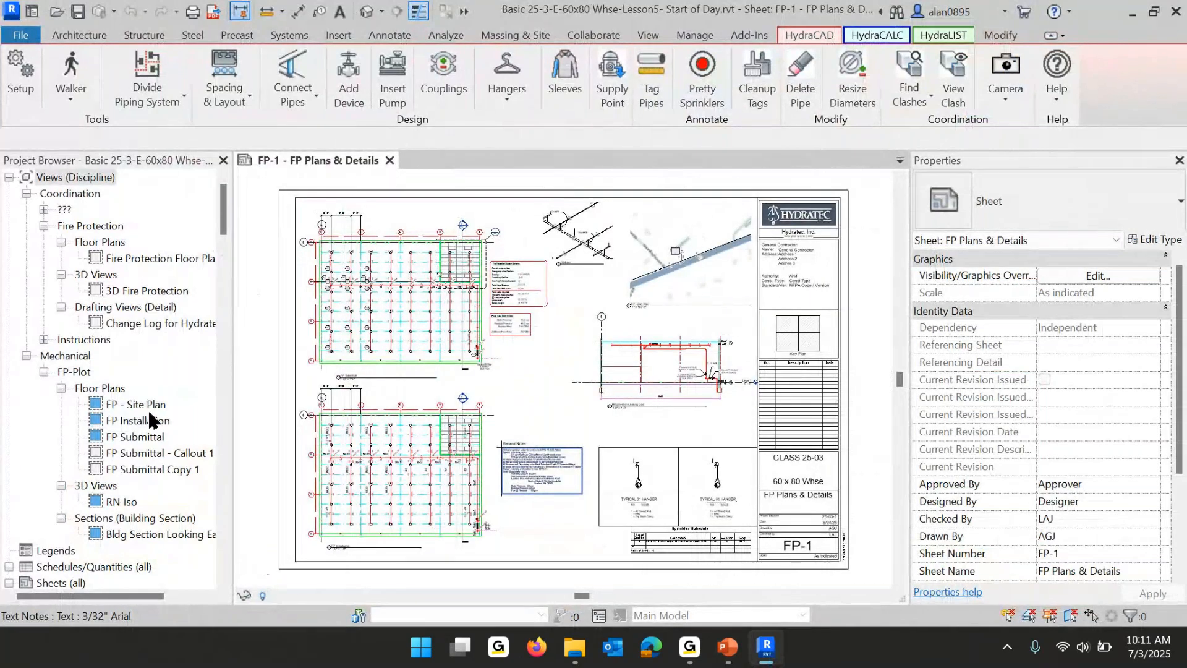
scroll(105, 390, down, 1)
scroll(105, 390, down, 1)
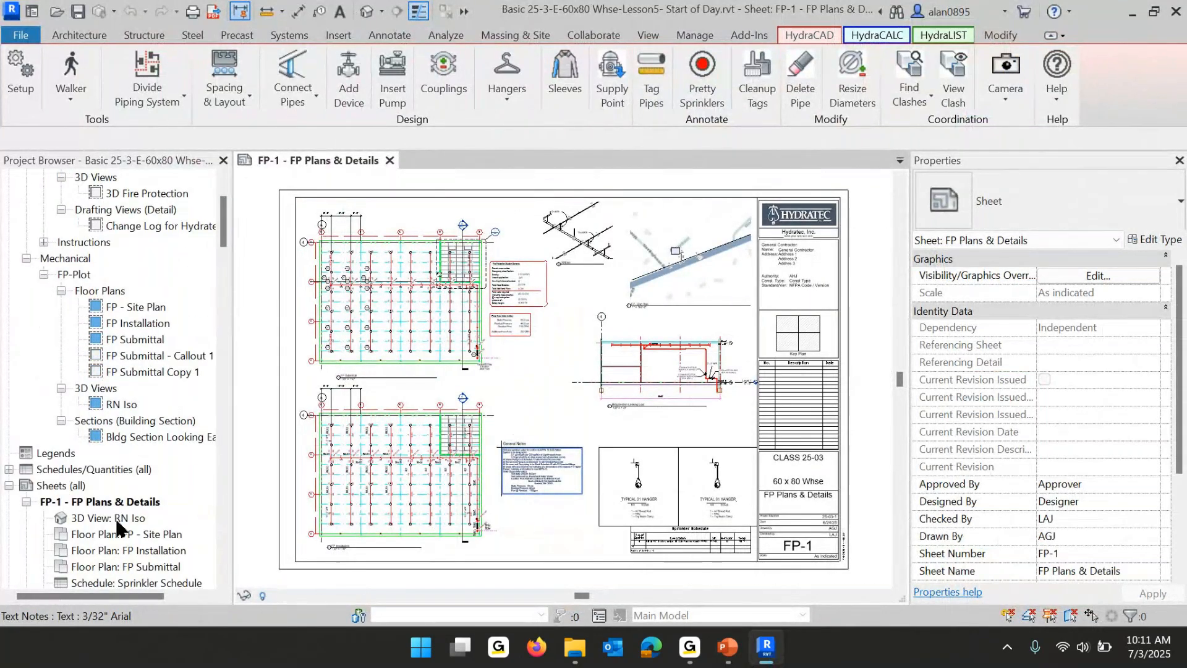
click(98, 502)
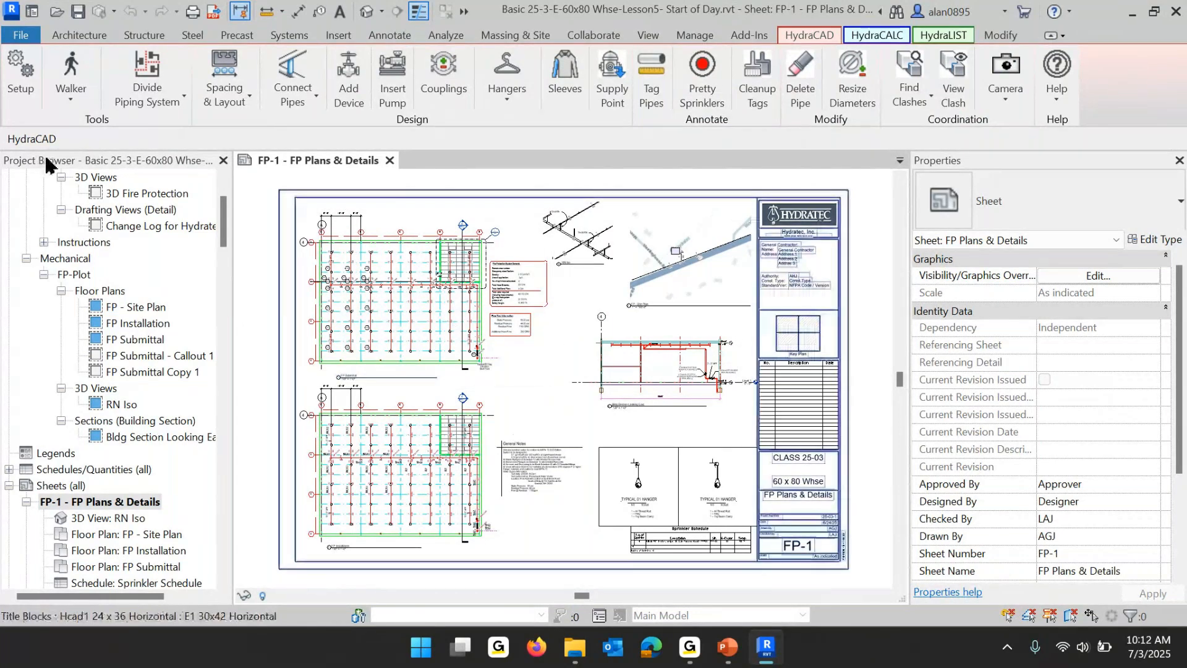
click(20, 36)
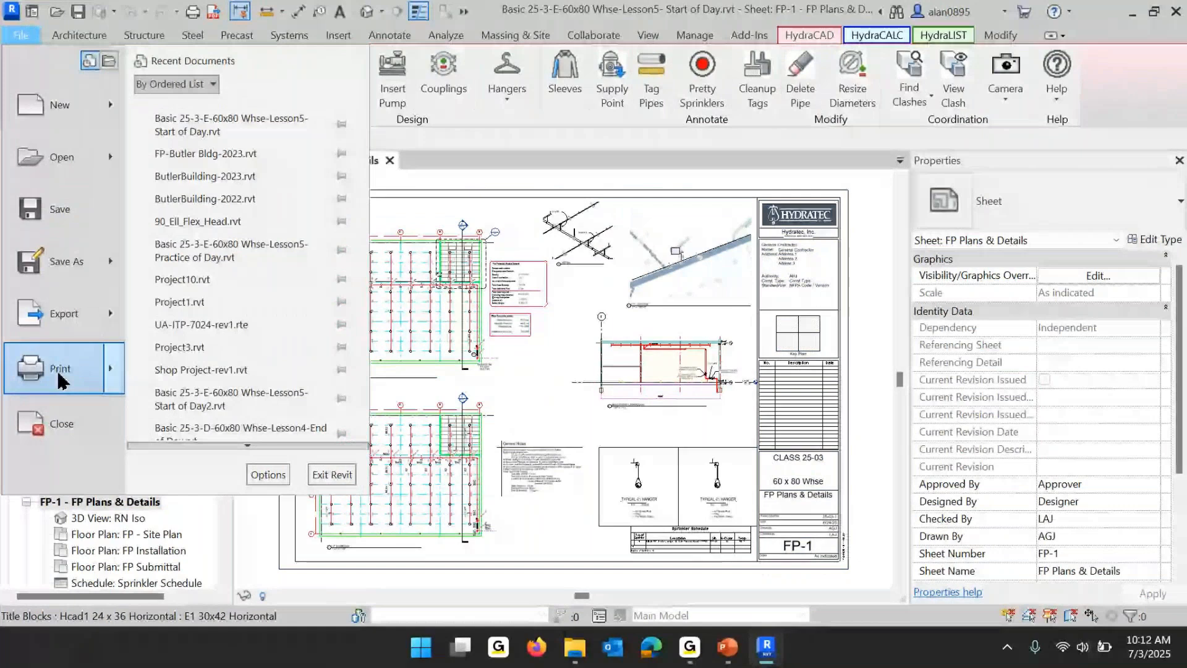
mouse_move(53, 381)
click(255, 141)
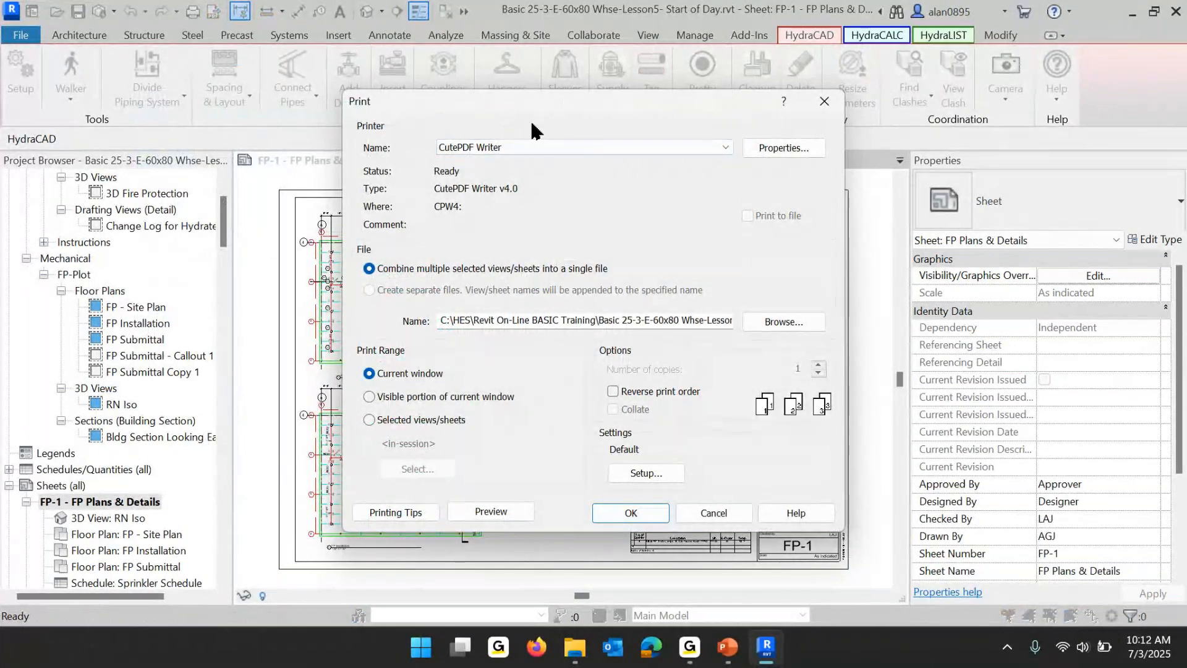
Set the paper size to PostScript Custom Page Size in the CutePDF Writer advanced options.
click(804, 151)
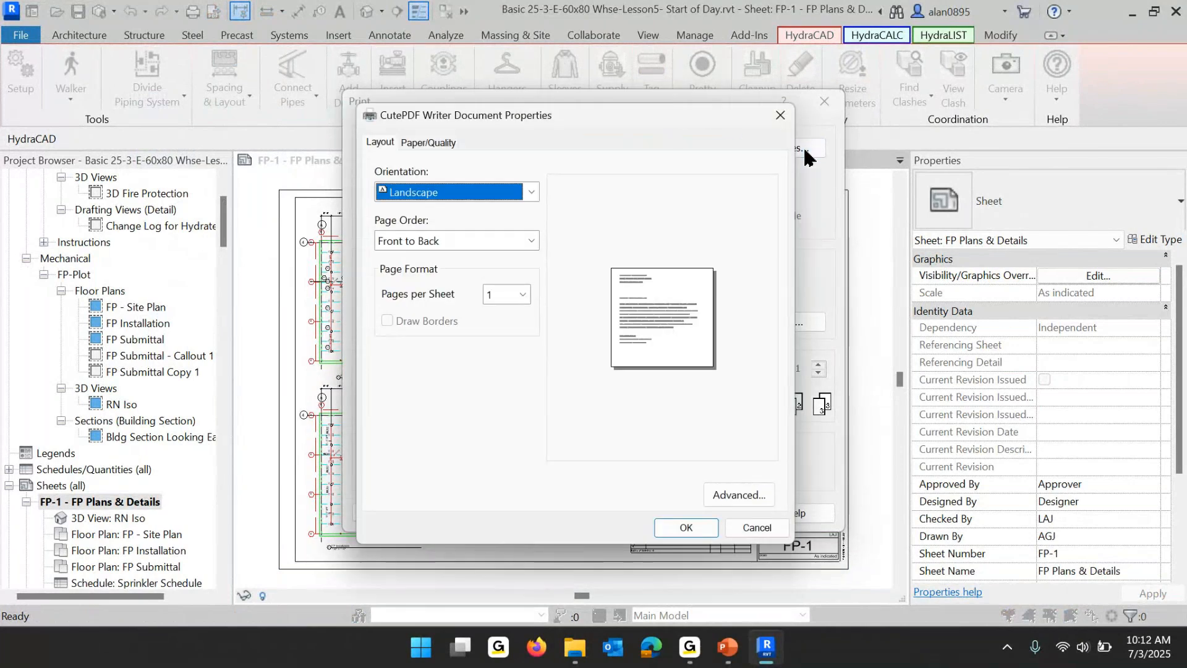
click(742, 498)
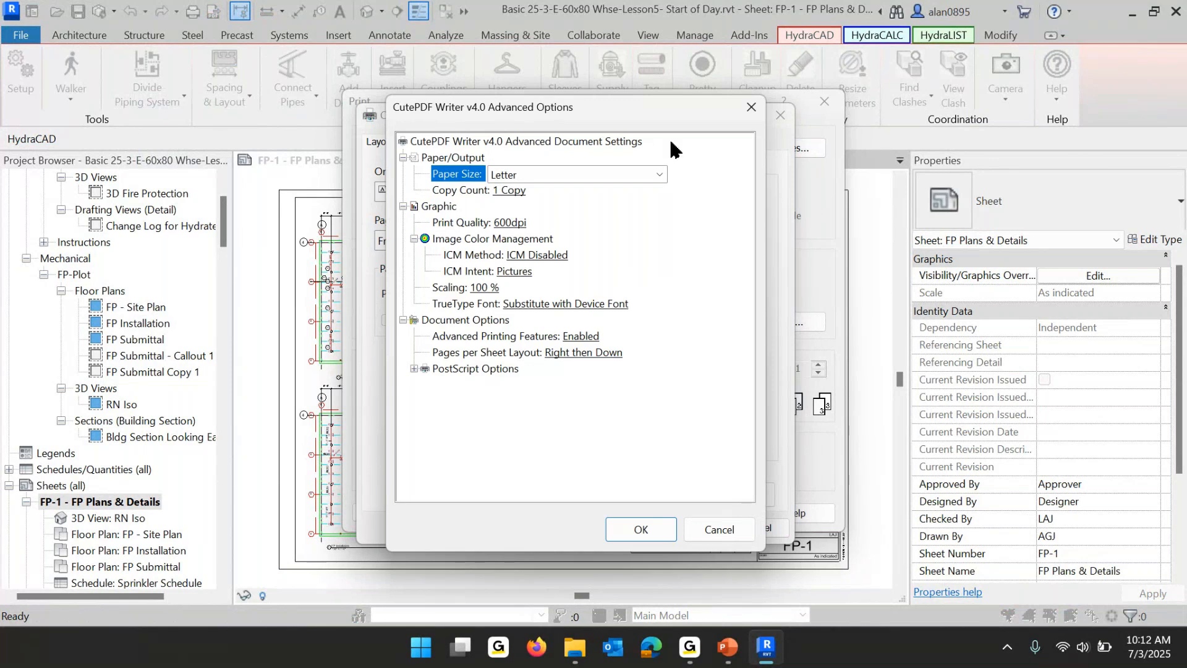
click(659, 175)
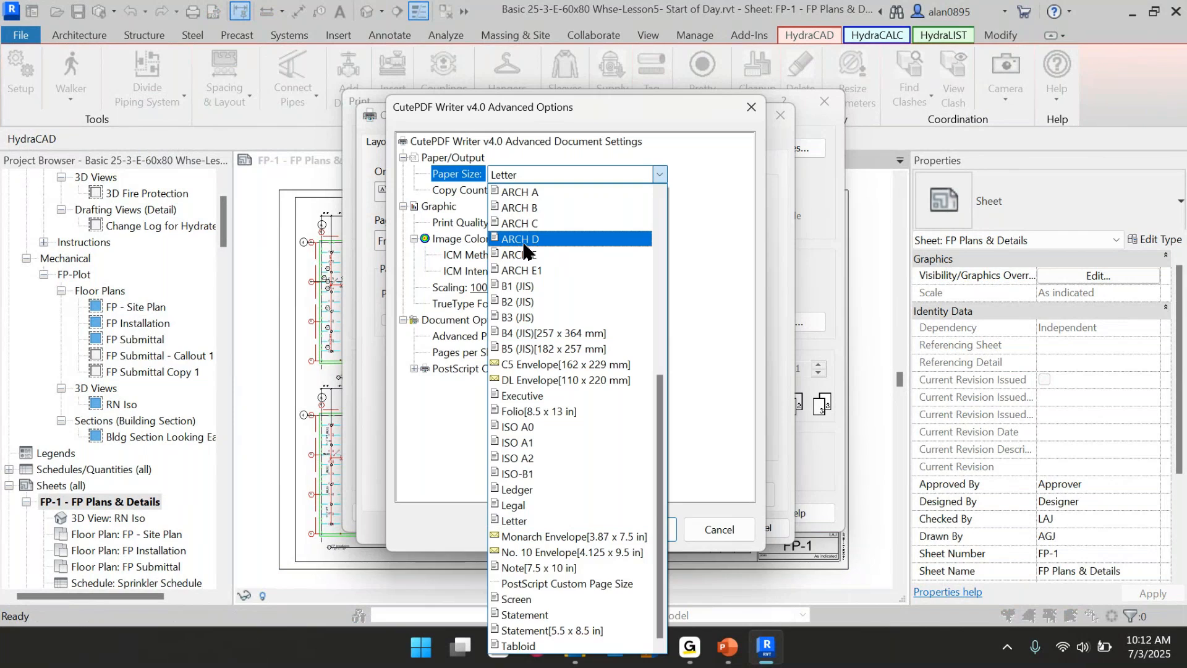
click(570, 584)
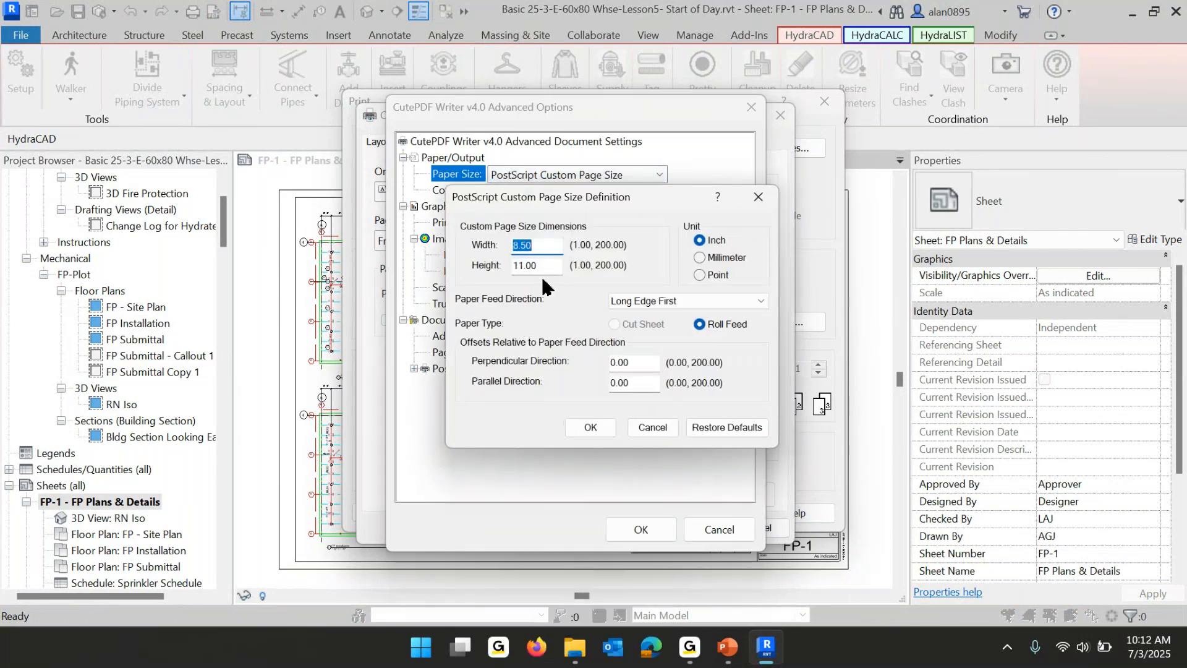
Define the custom page size as 24 inches wide and 36 inches high and accept the printer properties.
drag(545, 246, 461, 245)
text(24)
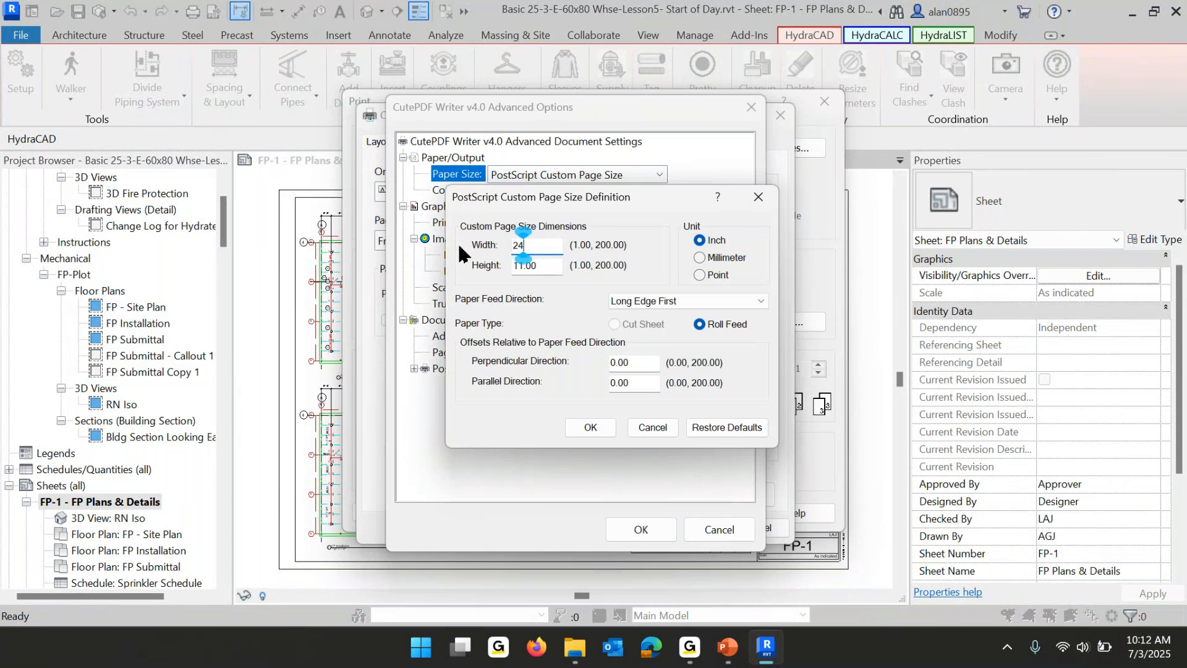
click(545, 267)
drag(545, 267, 460, 268)
text(3)
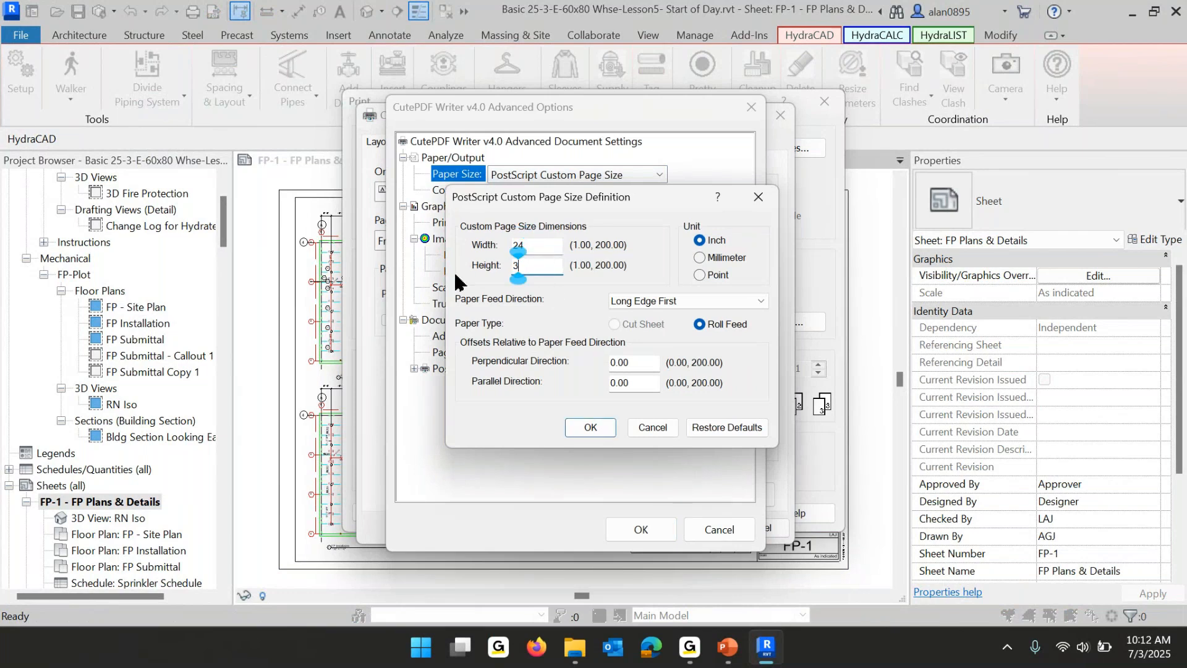
text(6)
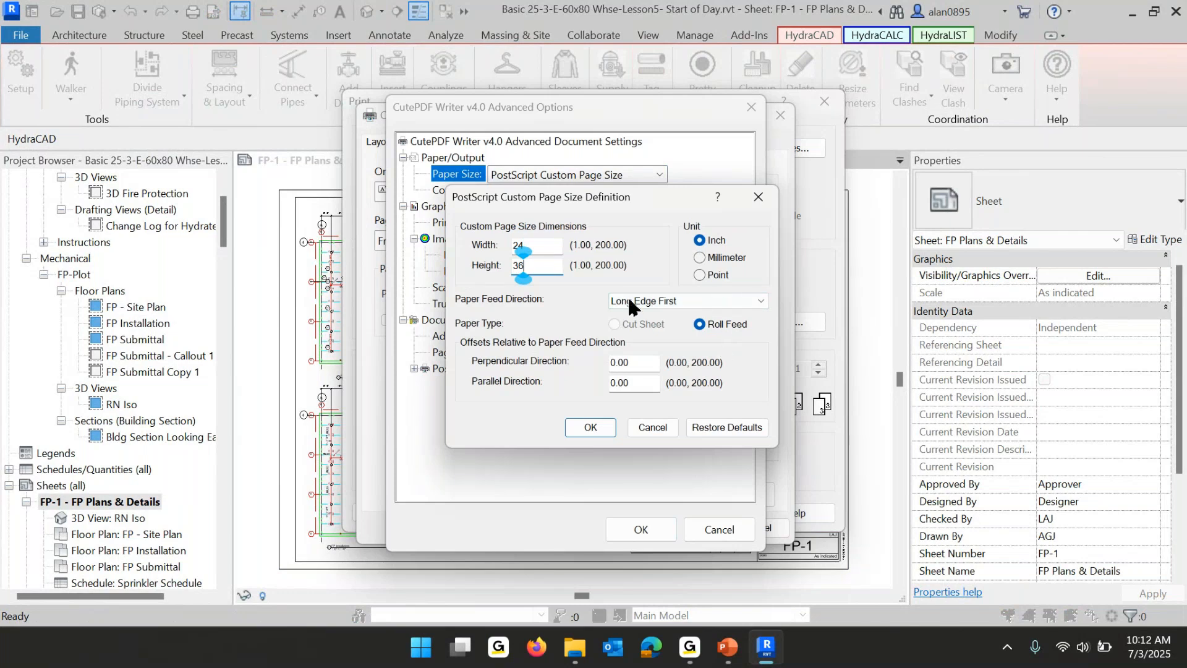
click(591, 427)
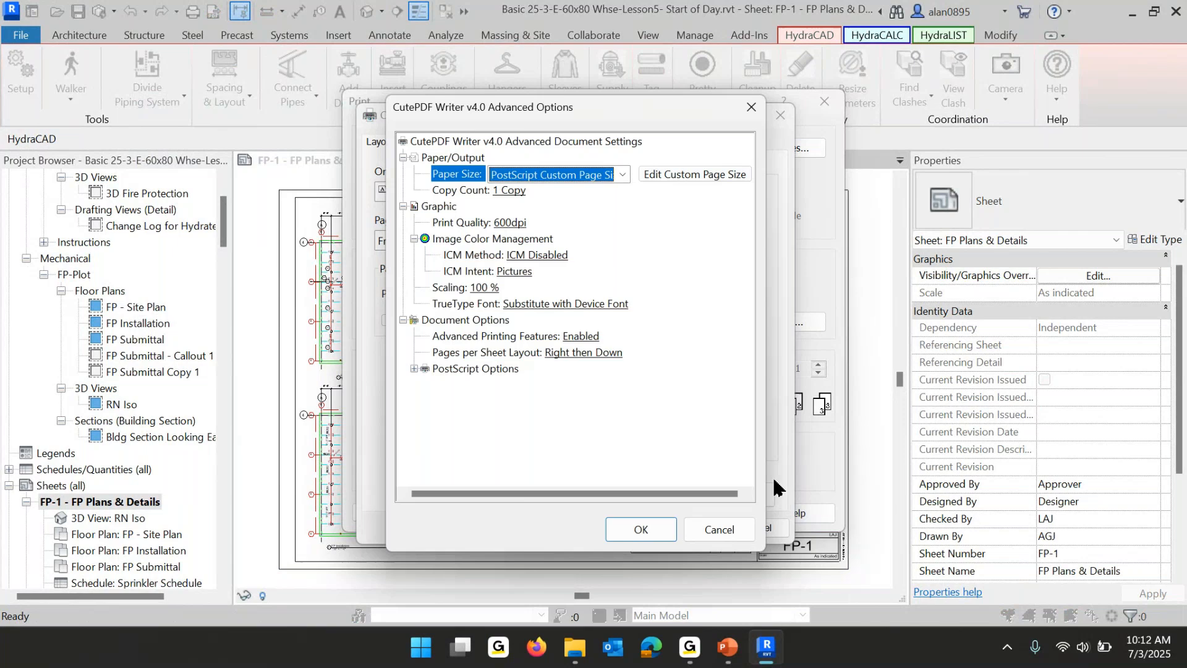
click(643, 530)
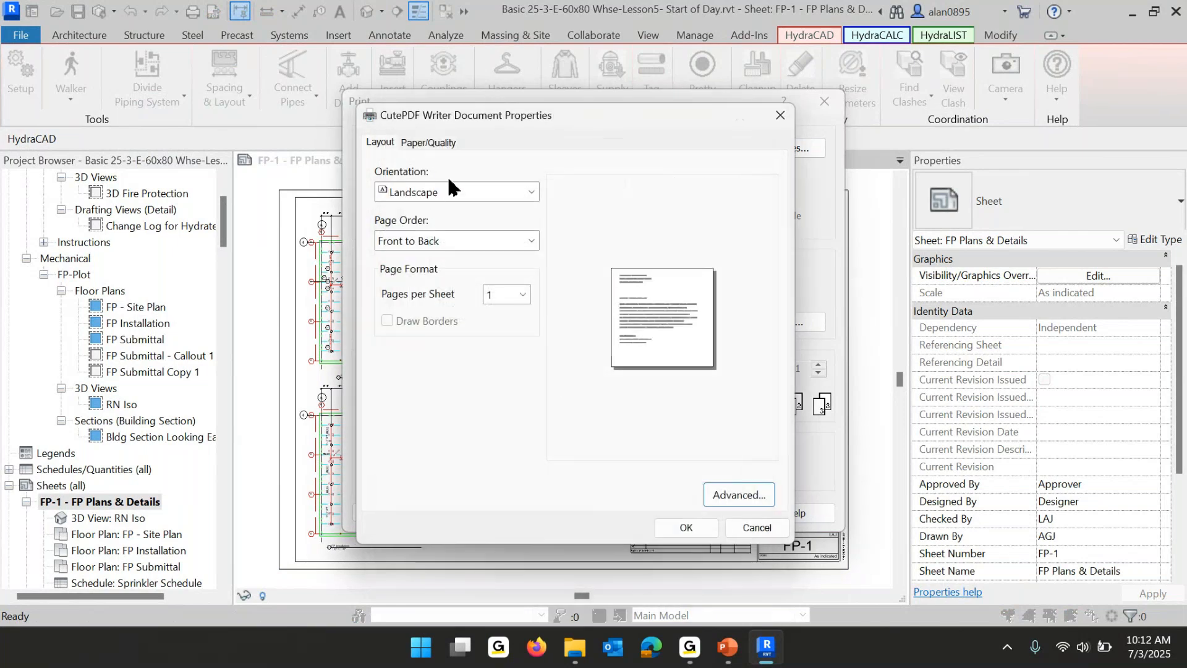
click(677, 527)
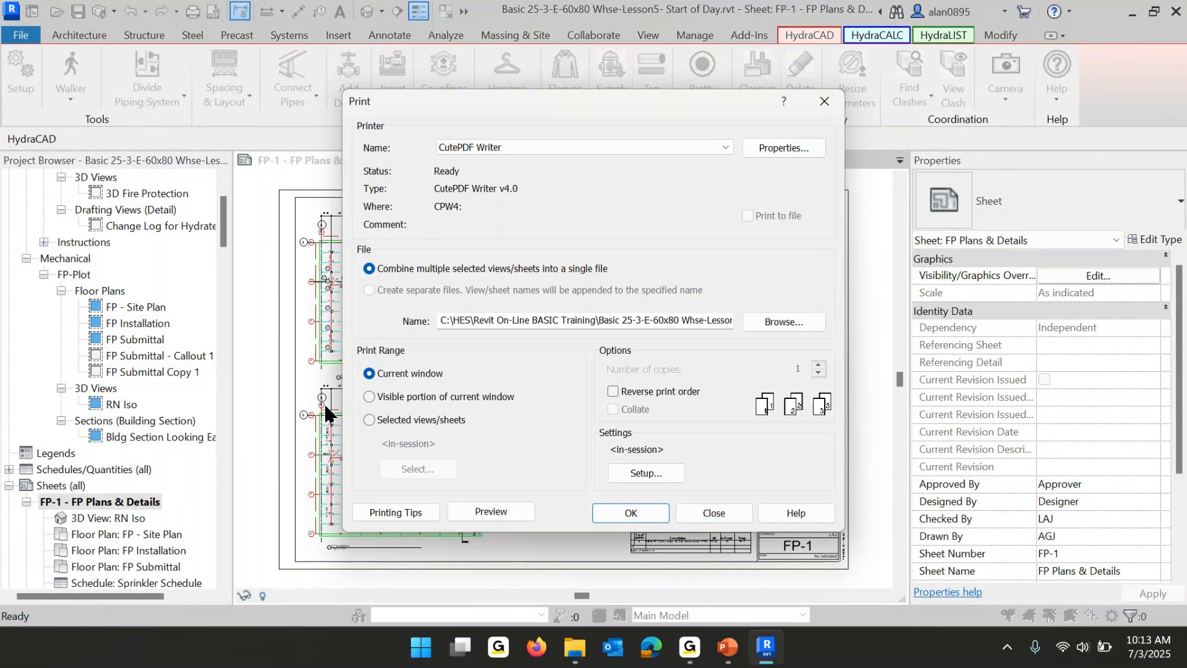
Restrict the print range to selected views/sheets and include only the sheet FP-1 - FP Plans & Details.
click(370, 419)
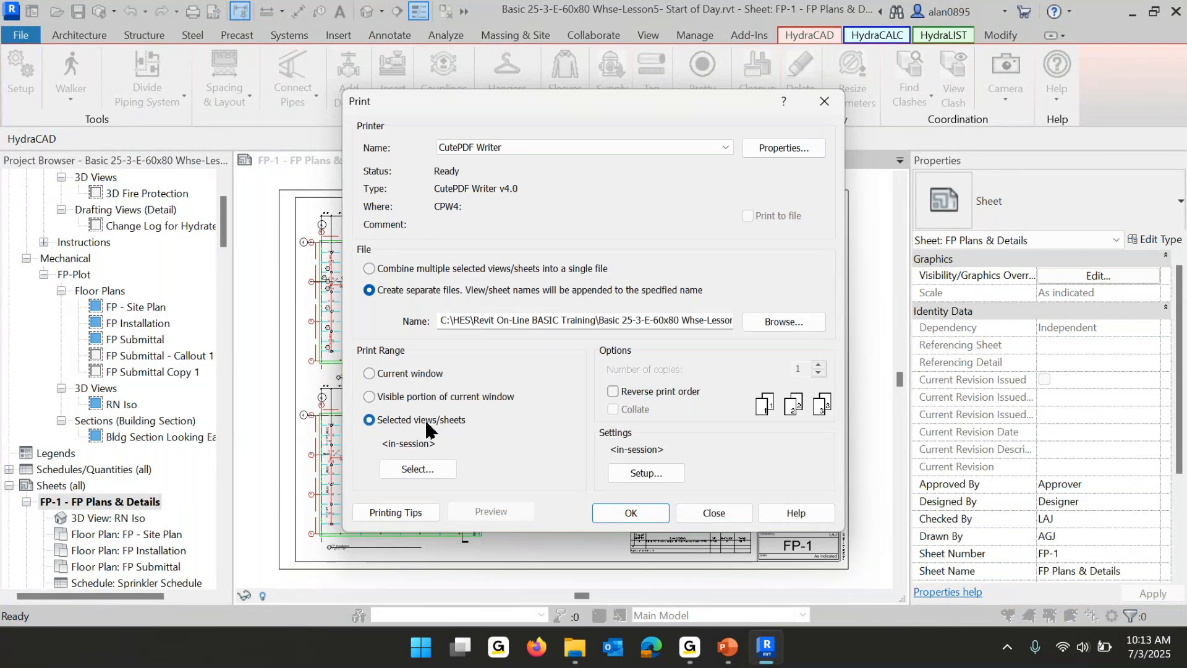
click(412, 470)
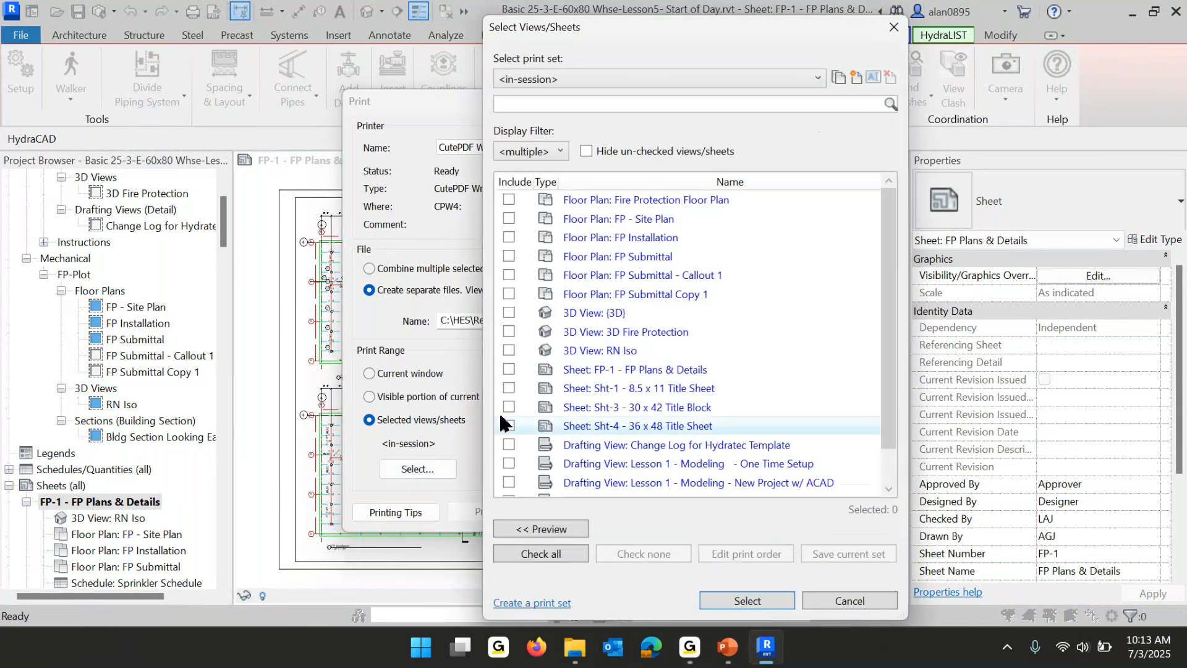
scroll(615, 292, down, 1)
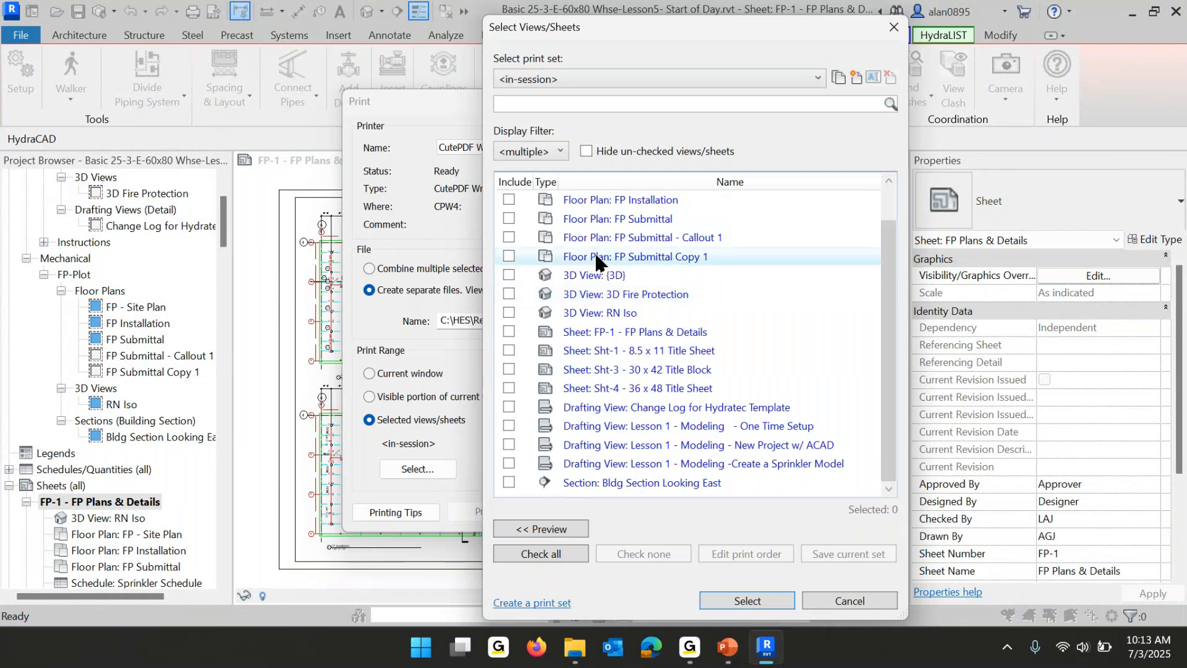
click(508, 331)
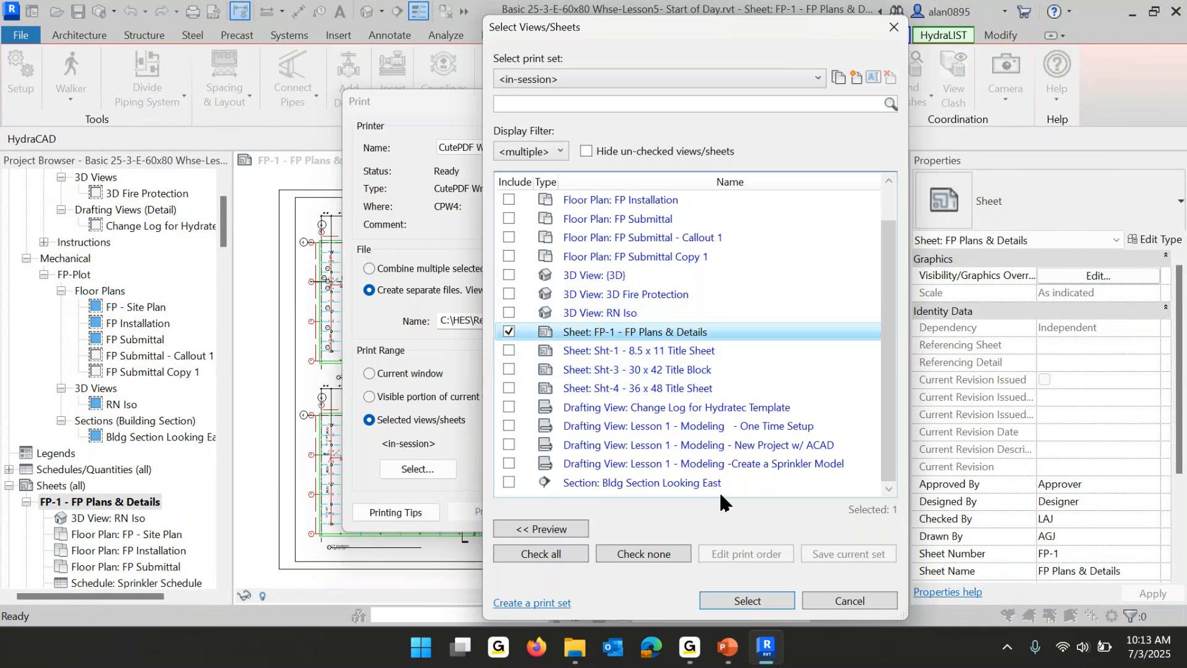
click(748, 601)
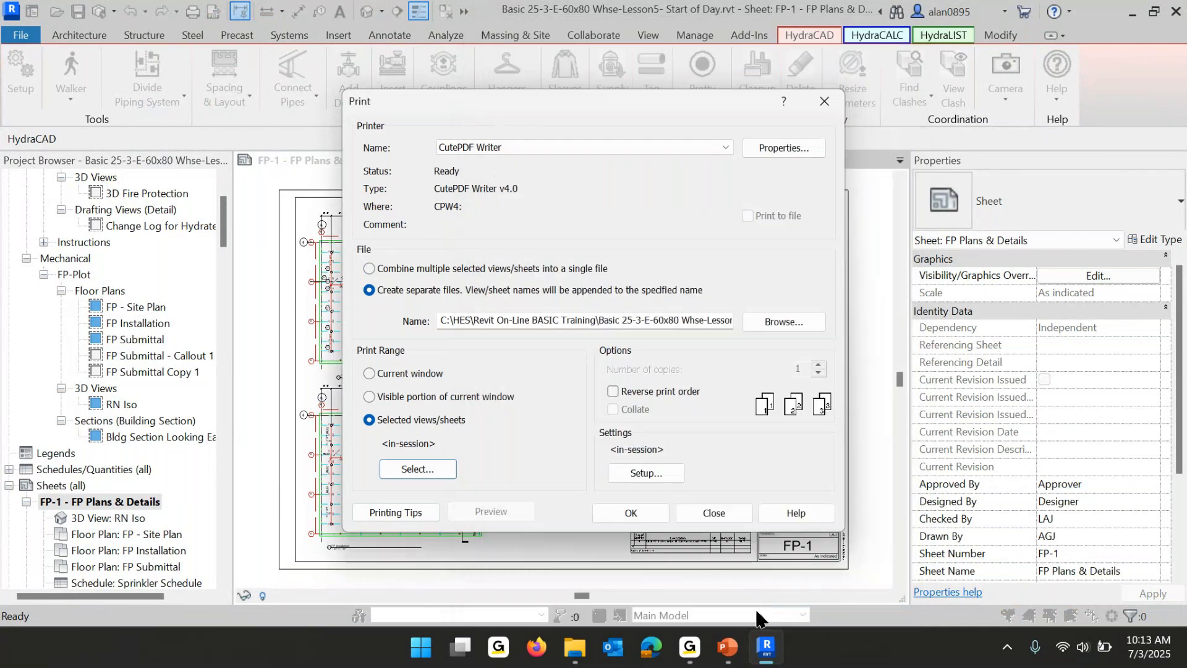
Switch to the PowerPoint slide show and go through the slides on selecting sheets and the remaining plot settings.
click(730, 649)
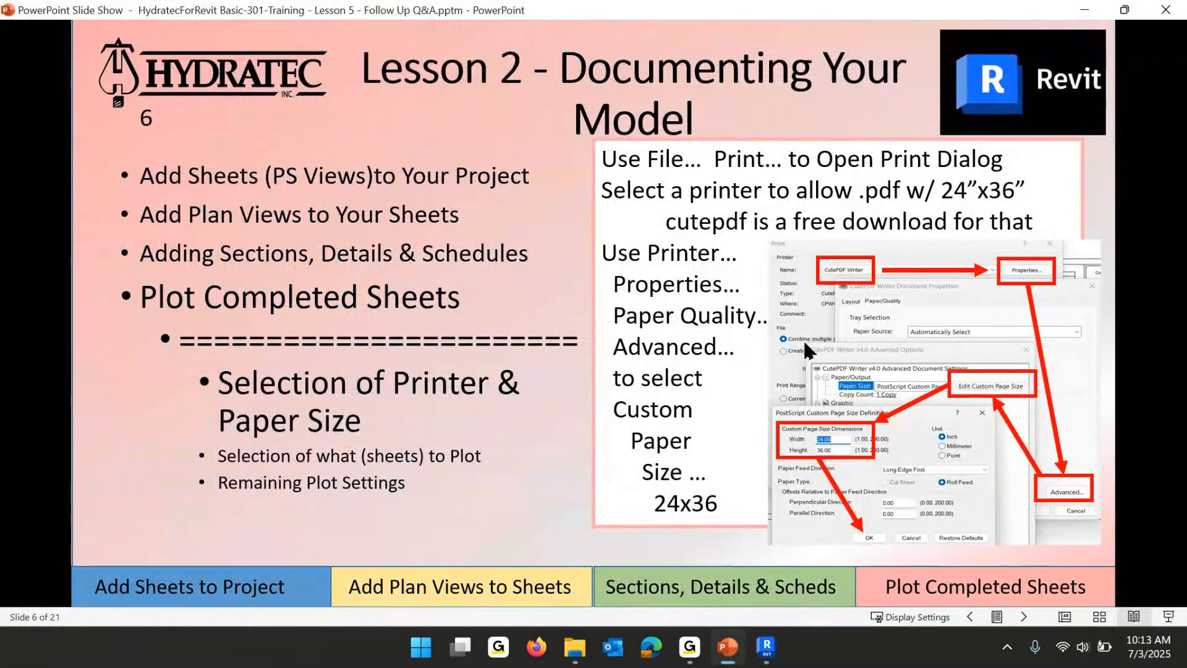
click(267, 361)
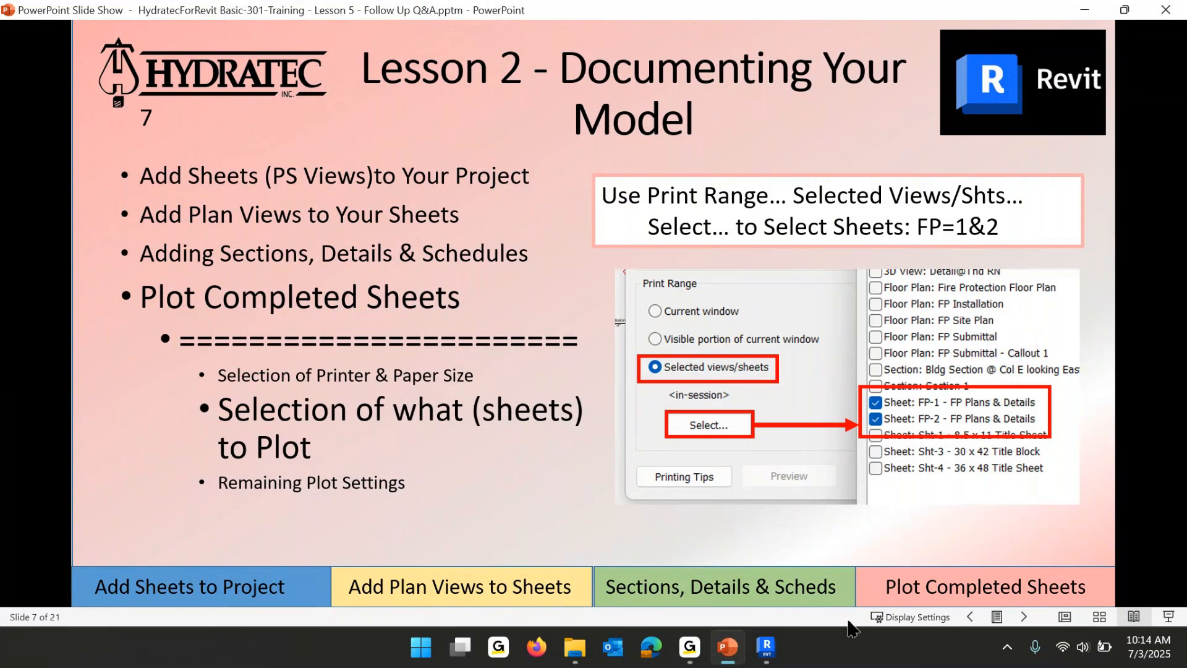
click(325, 384)
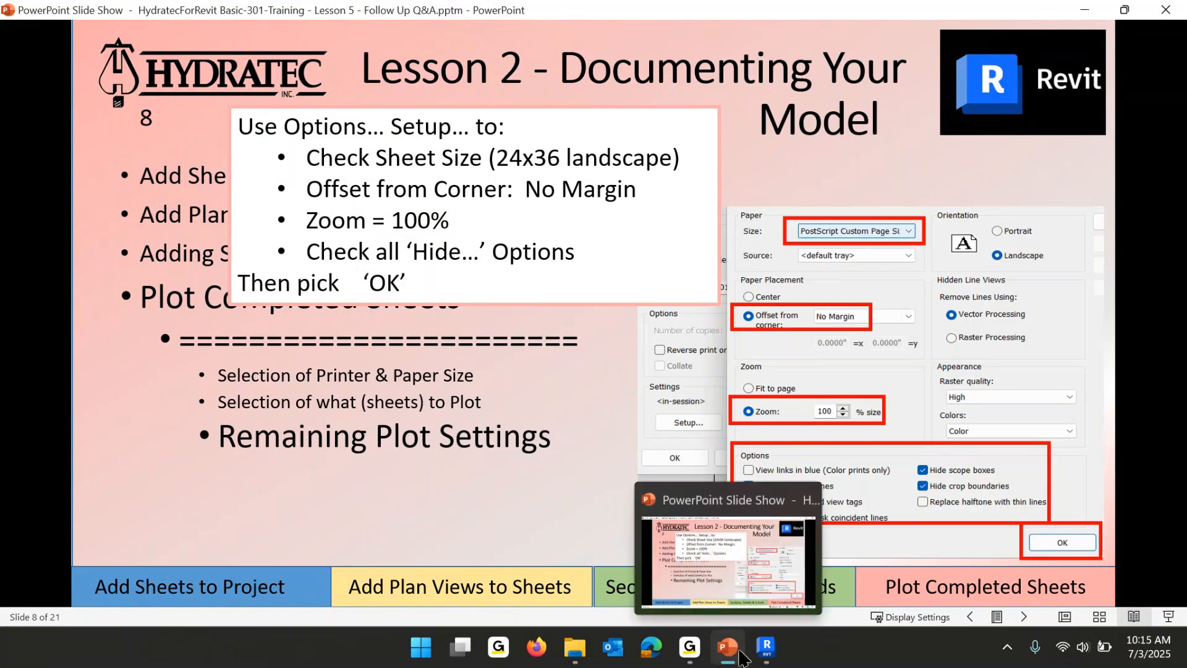
Switch back to Revit and set the print setup's paper size to PostScript Custom Page Size.
click(766, 657)
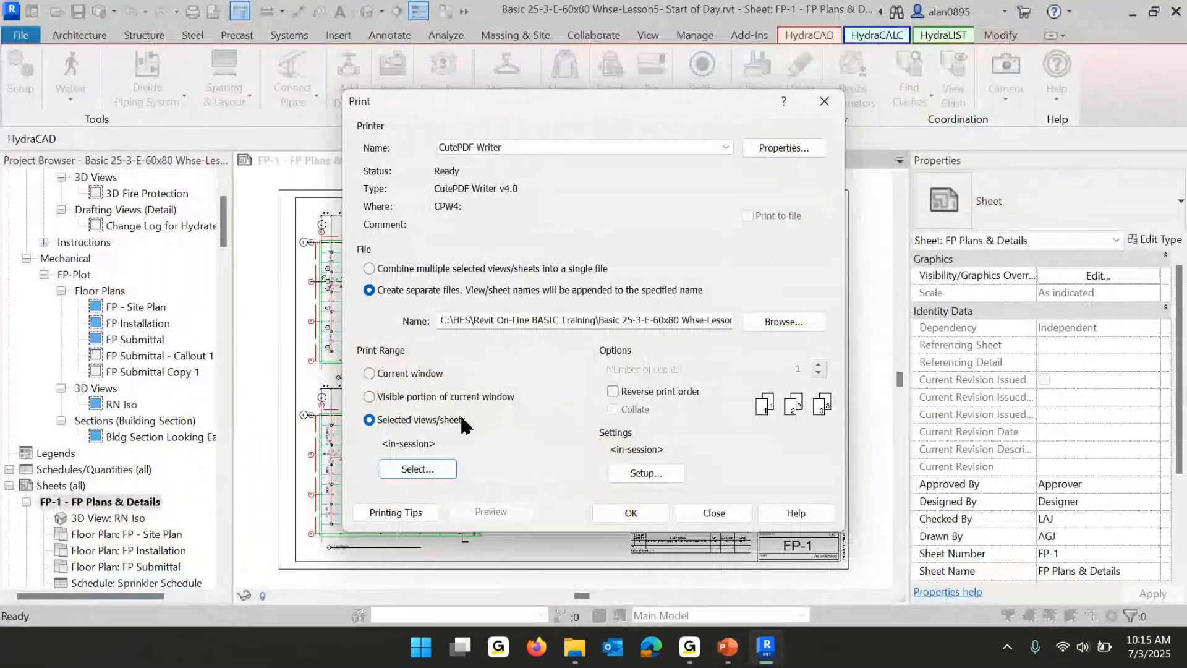
click(646, 474)
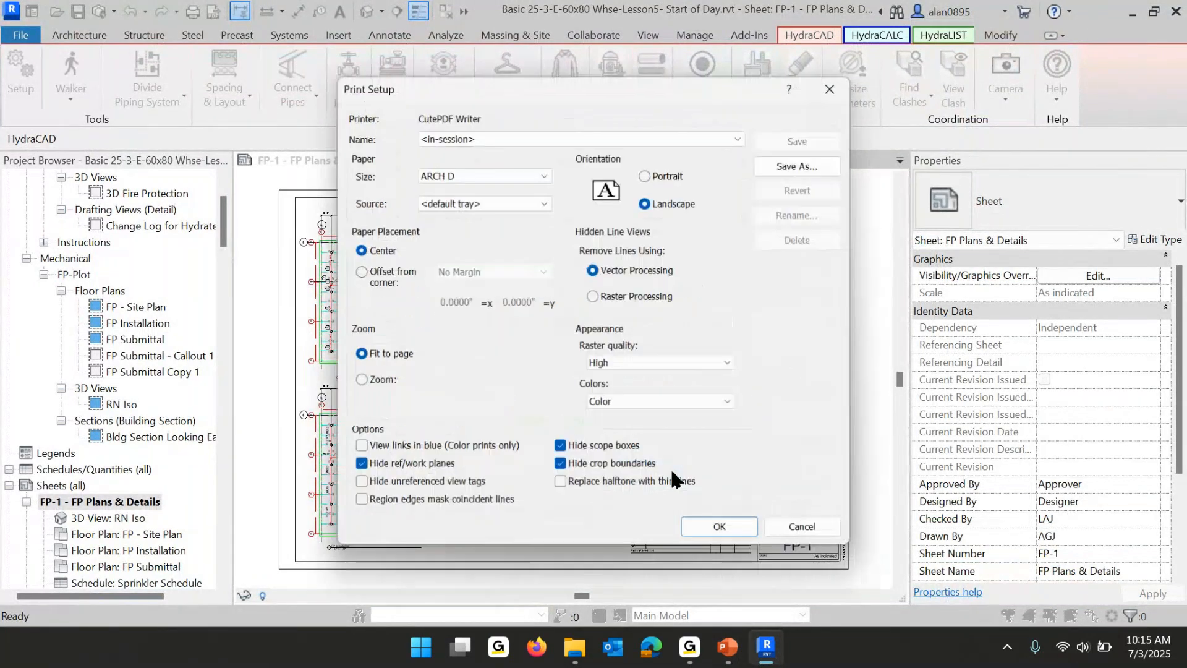
click(545, 177)
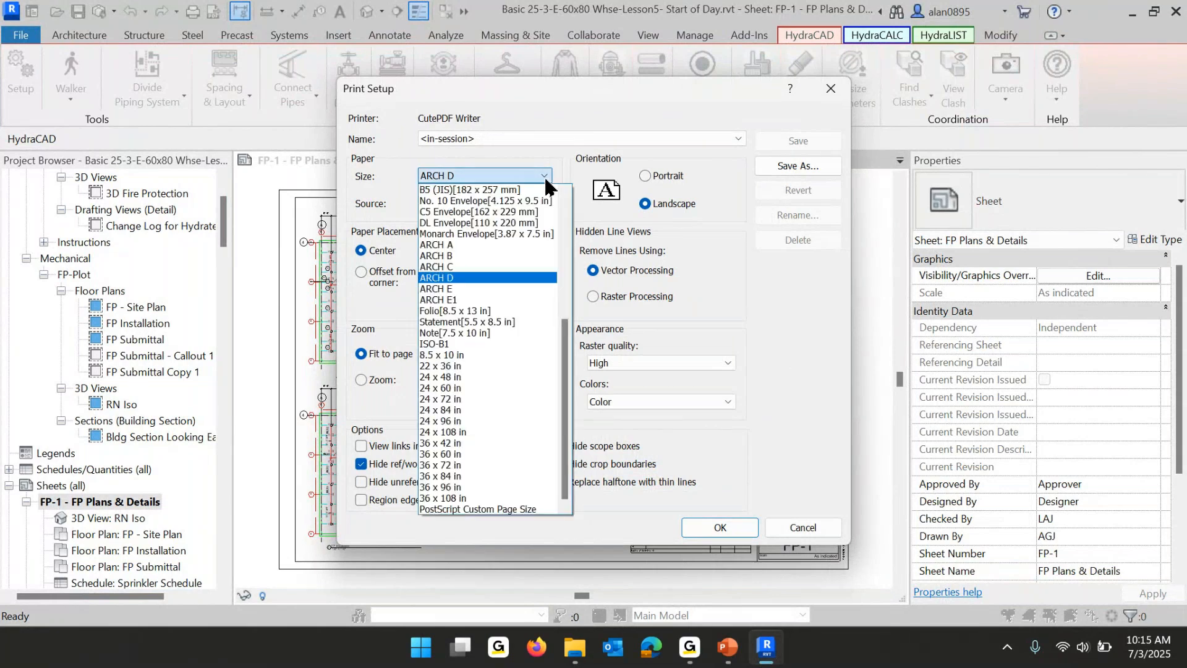
click(475, 510)
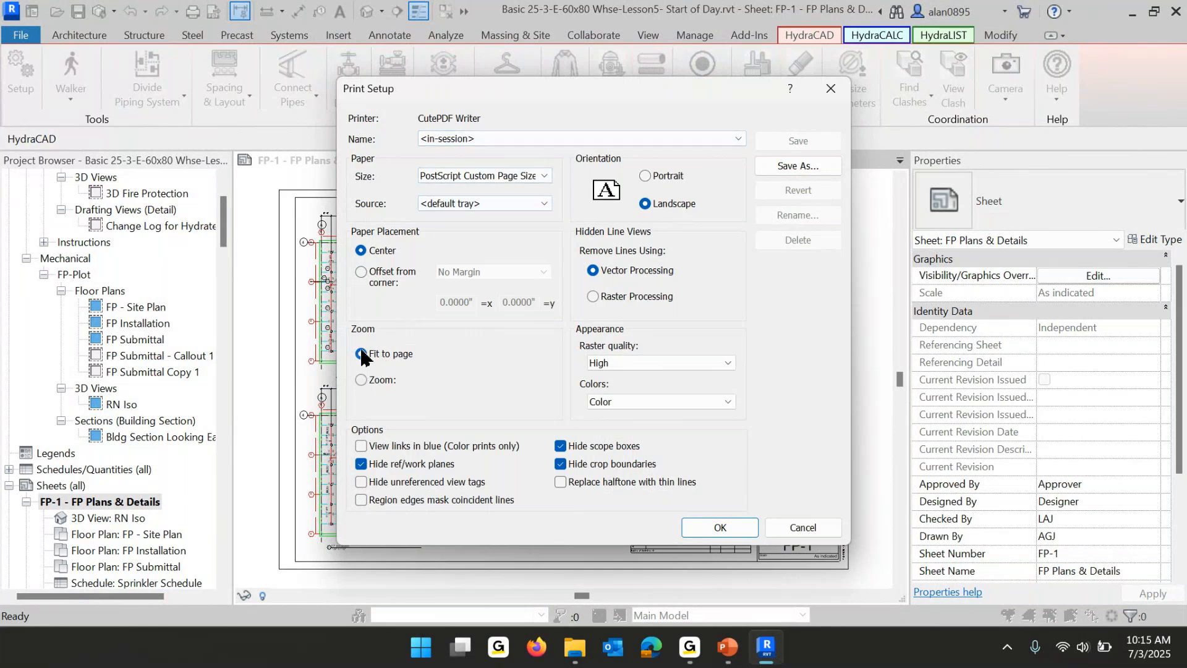
Set the print placement to a No Margin corner offset at 100% zoom, hide unreferenced view tags, and apply without saving the settings for future sessions.
click(362, 274)
click(362, 380)
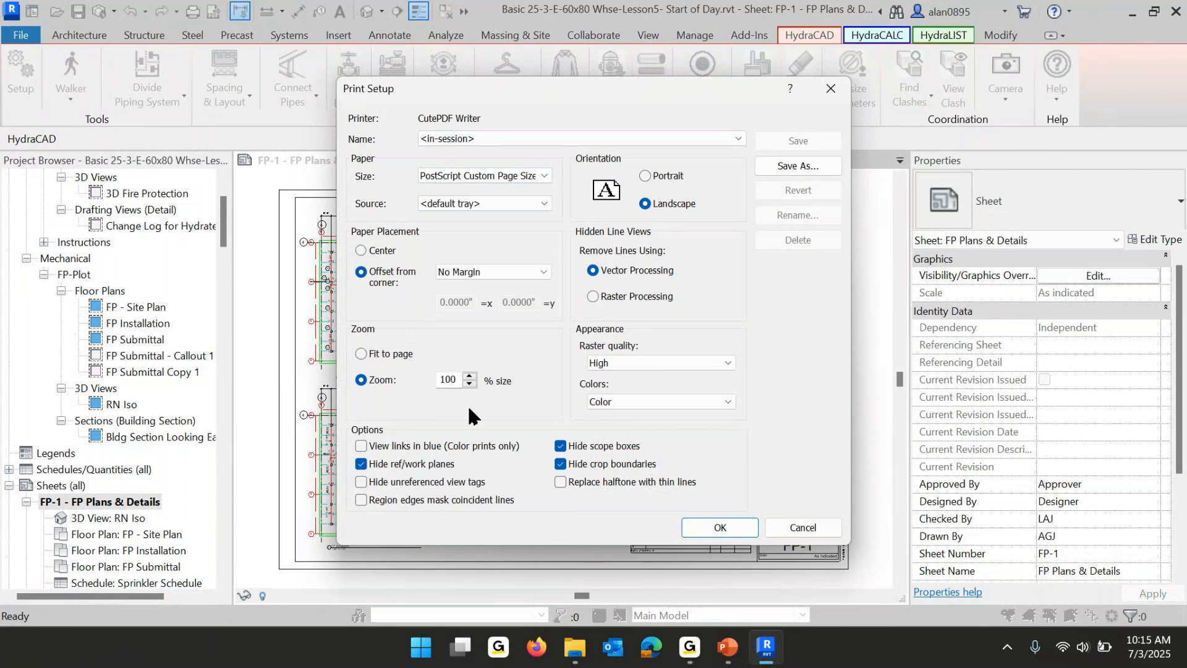
click(362, 482)
click(705, 529)
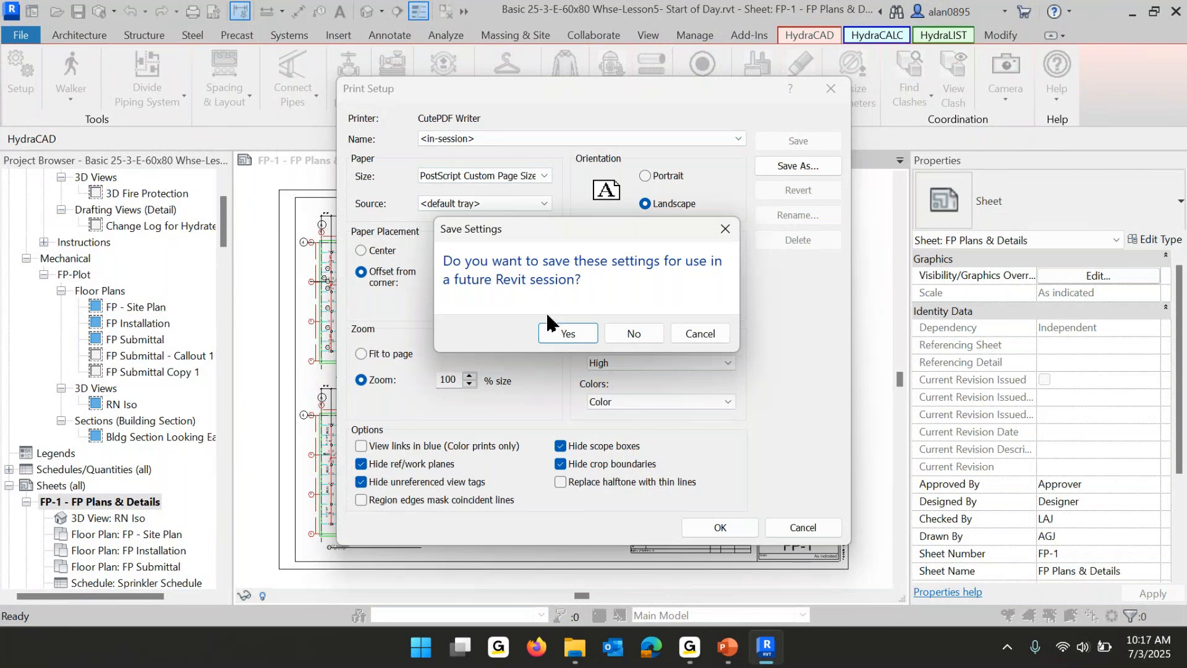
click(634, 334)
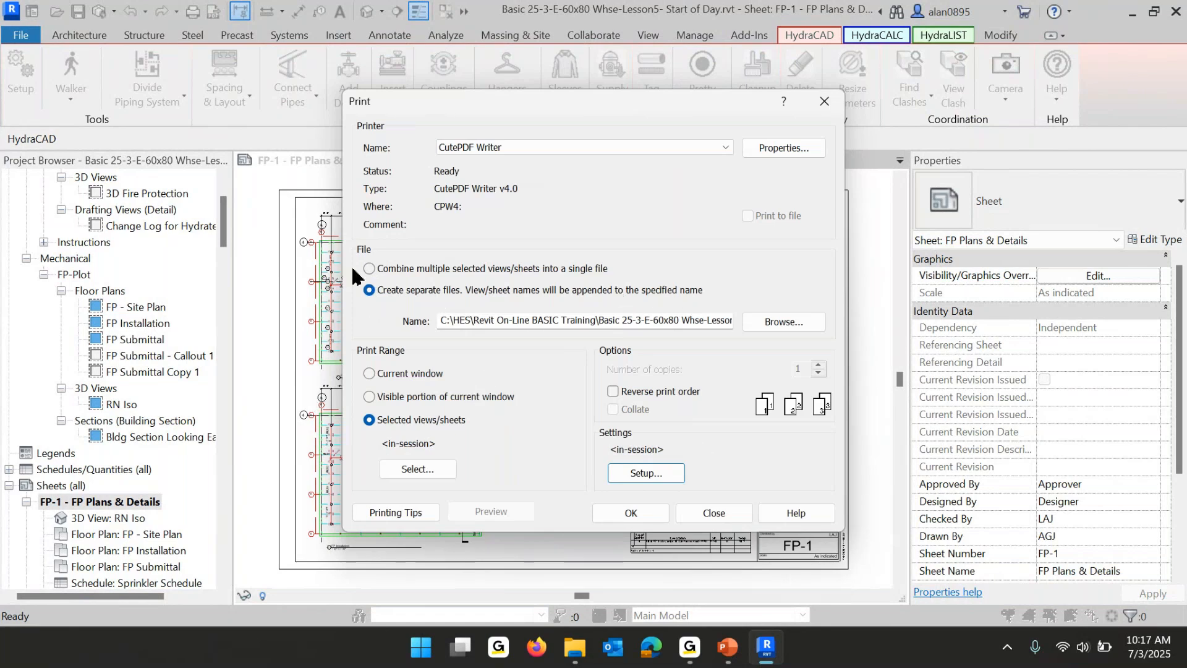
Print the selected sheet as a single combined file, with C:\HES\Revit On-Line BASIC Training as the PDF's save location.
click(369, 269)
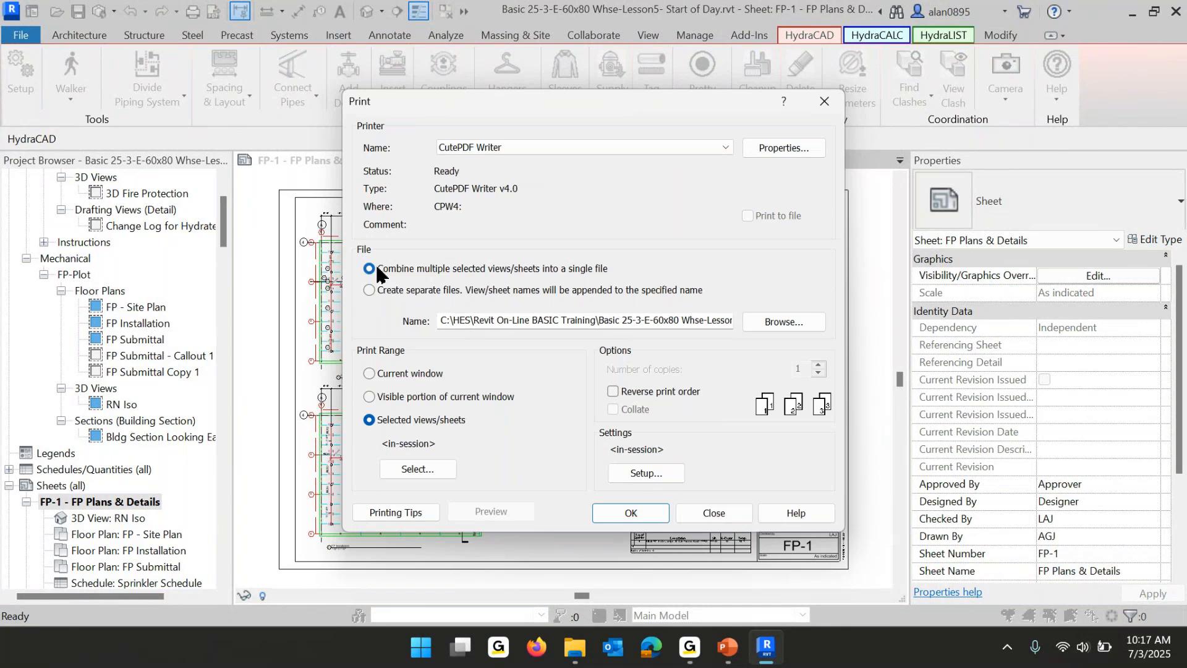
click(613, 514)
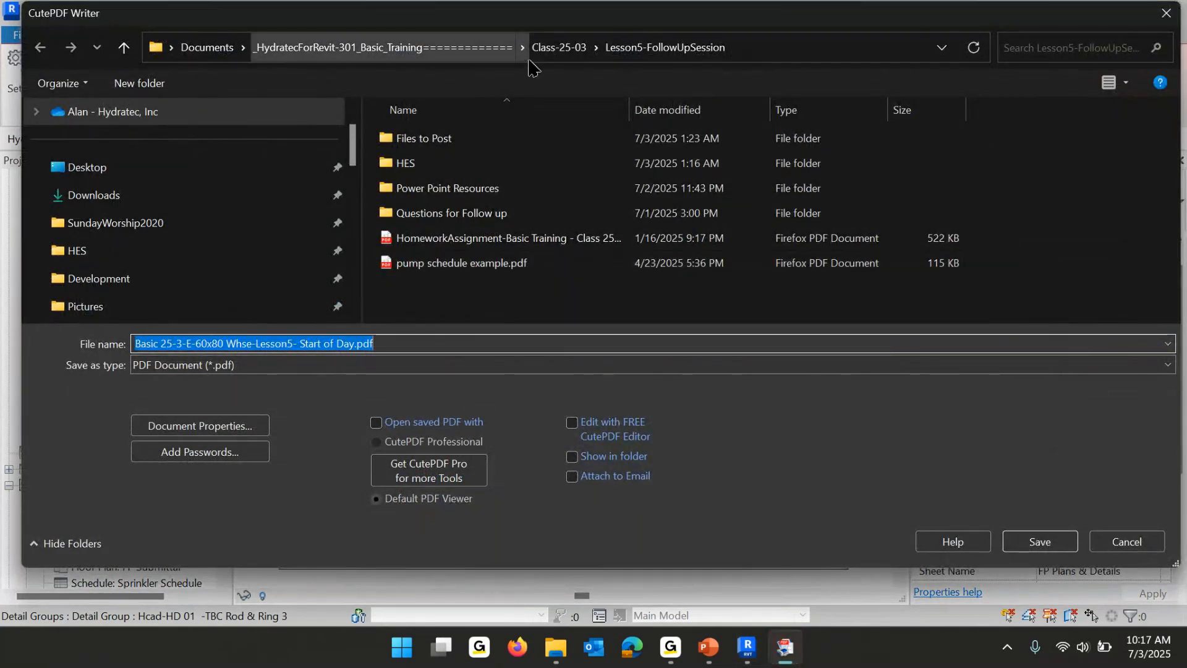
click(77, 251)
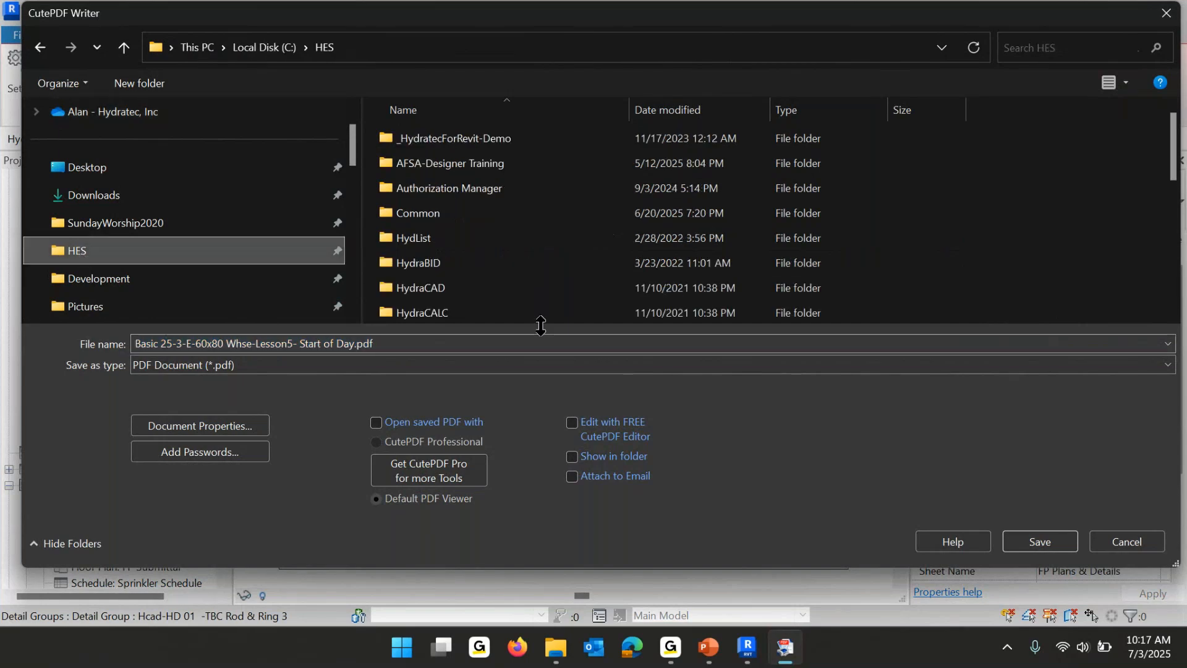
scroll(408, 276, down, 5)
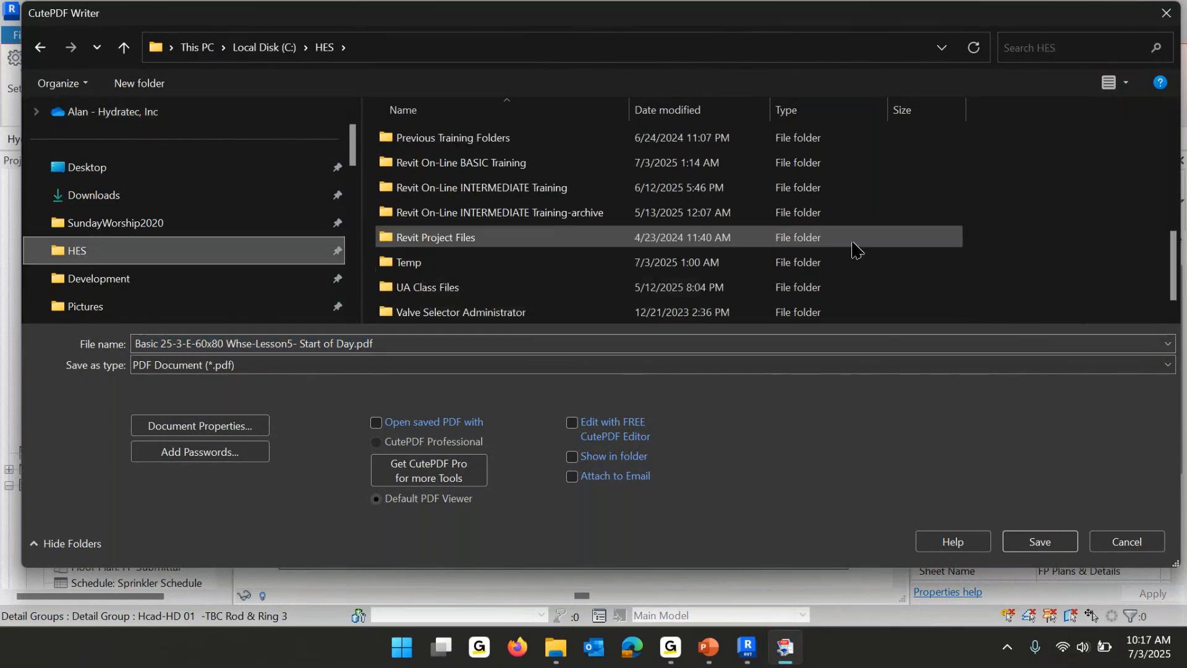
double_click(396, 163)
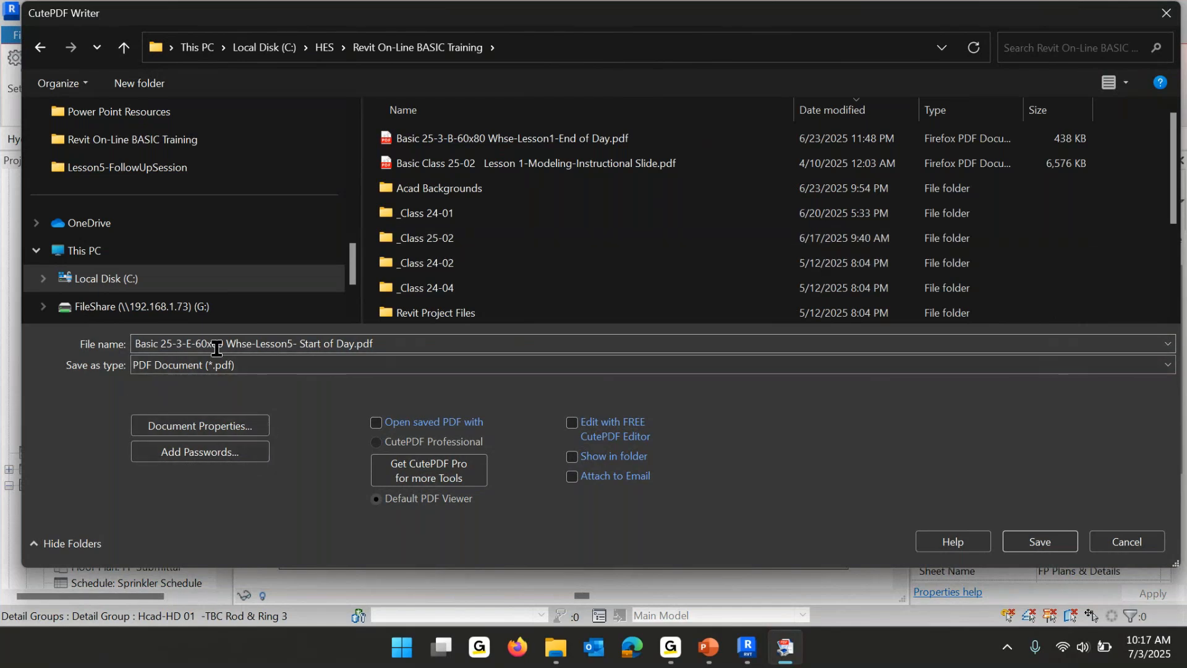
Name the PDF Basic 25-3-E-60x80 Whse-Lesson5.pdf and save it.
click(298, 342)
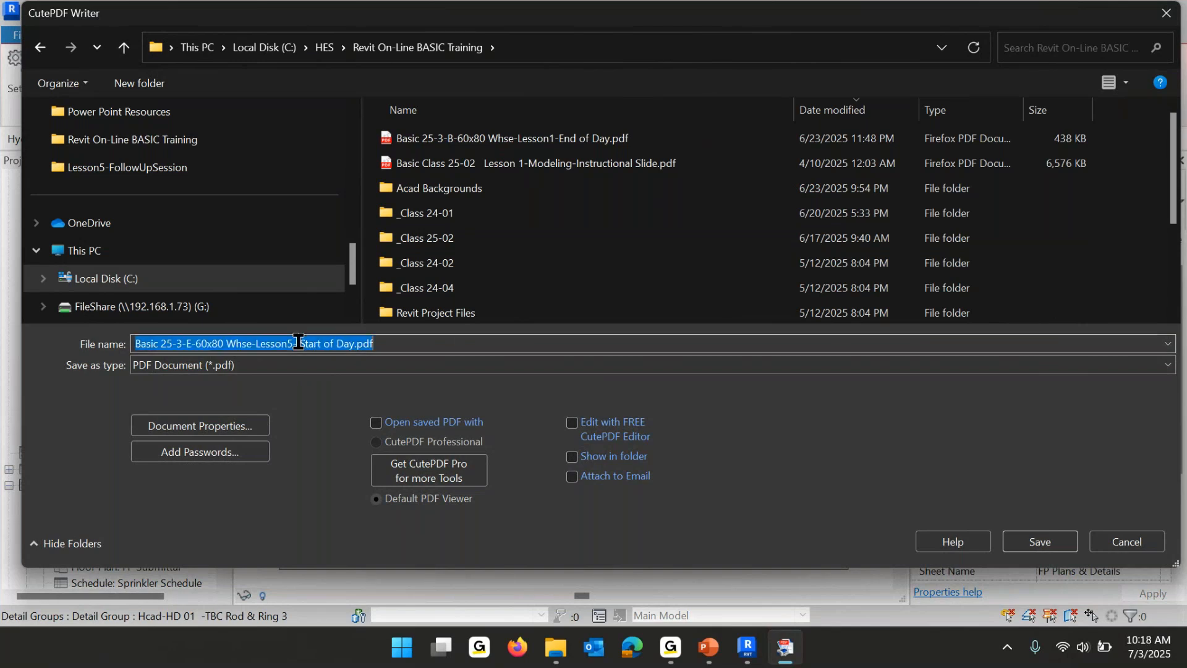
click(354, 343)
key(BackSpace)
key(BackSpace)
key(BackSpace)
key(BackSpace)
key(BackSpace)
key(BackSpace)
key(BackSpace)
key(BackSpace)
key(BackSpace)
key(BackSpace)
key(BackSpace)
key(BackSpace)
key(BackSpace)
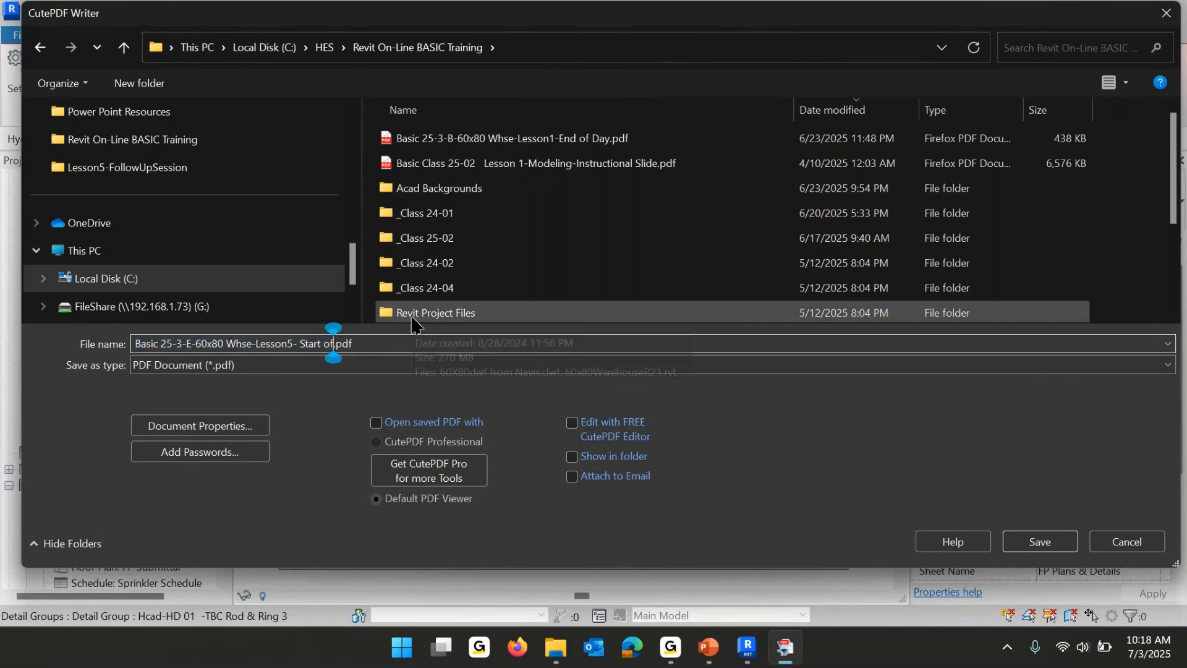
key(BackSpace)
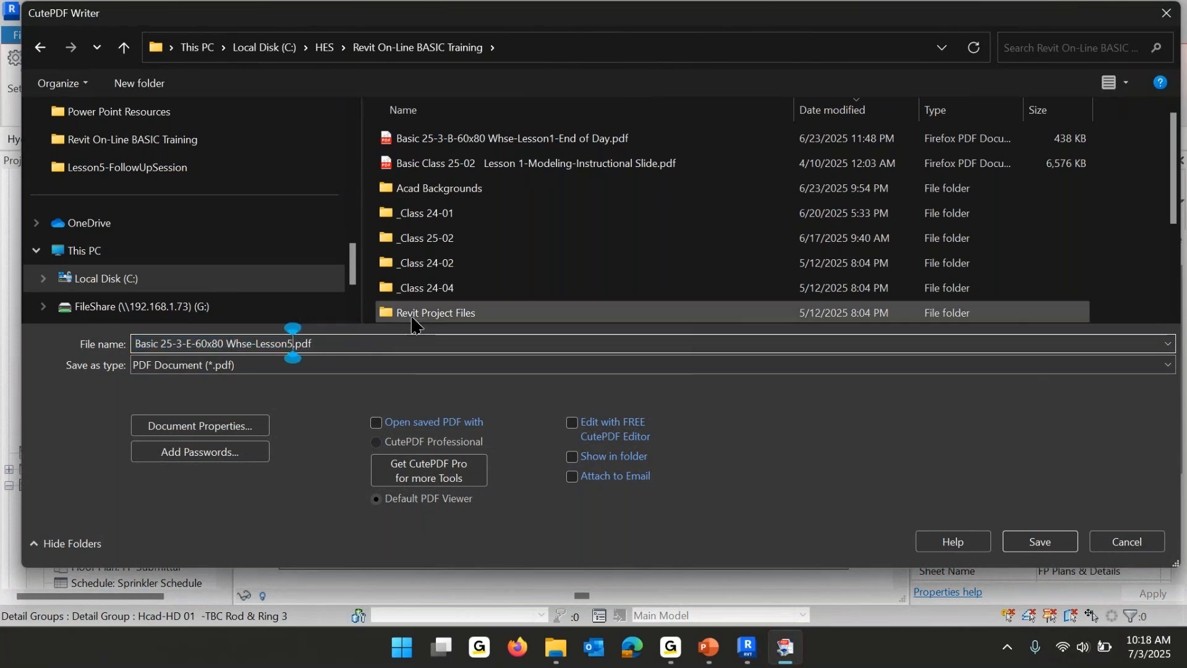
click(1030, 541)
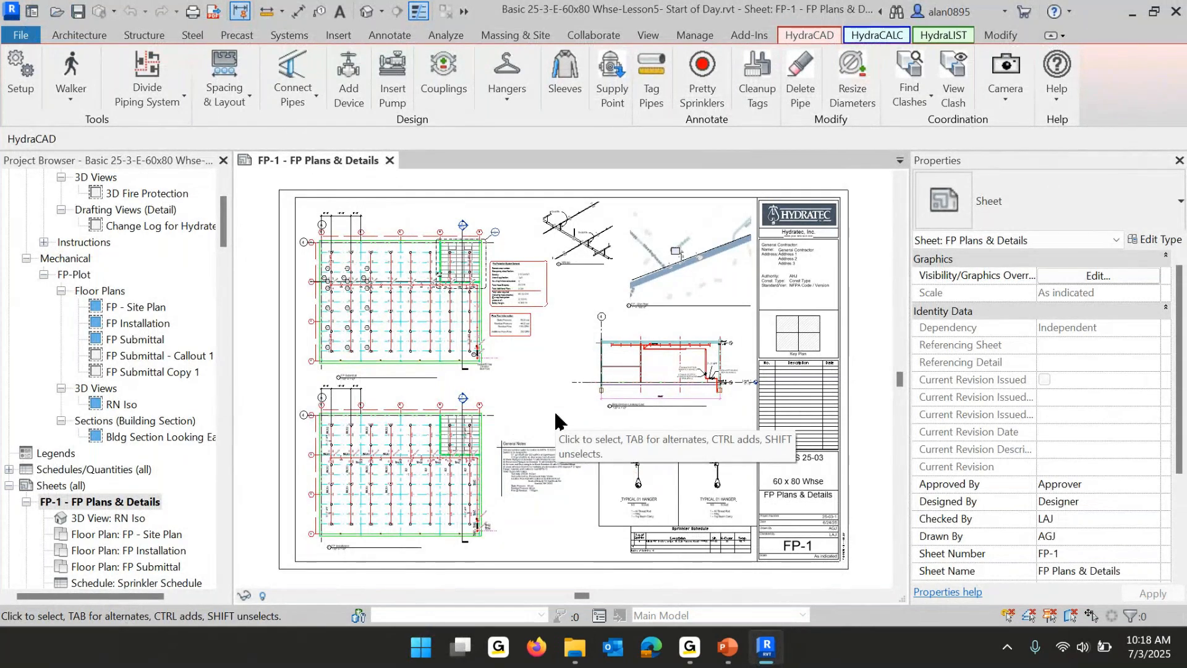
Switch to File Explorer and look for the plotted PDF in Class-25-03's Lesson5-FollowUpSession folder, sorting the files by modification date.
click(594, 510)
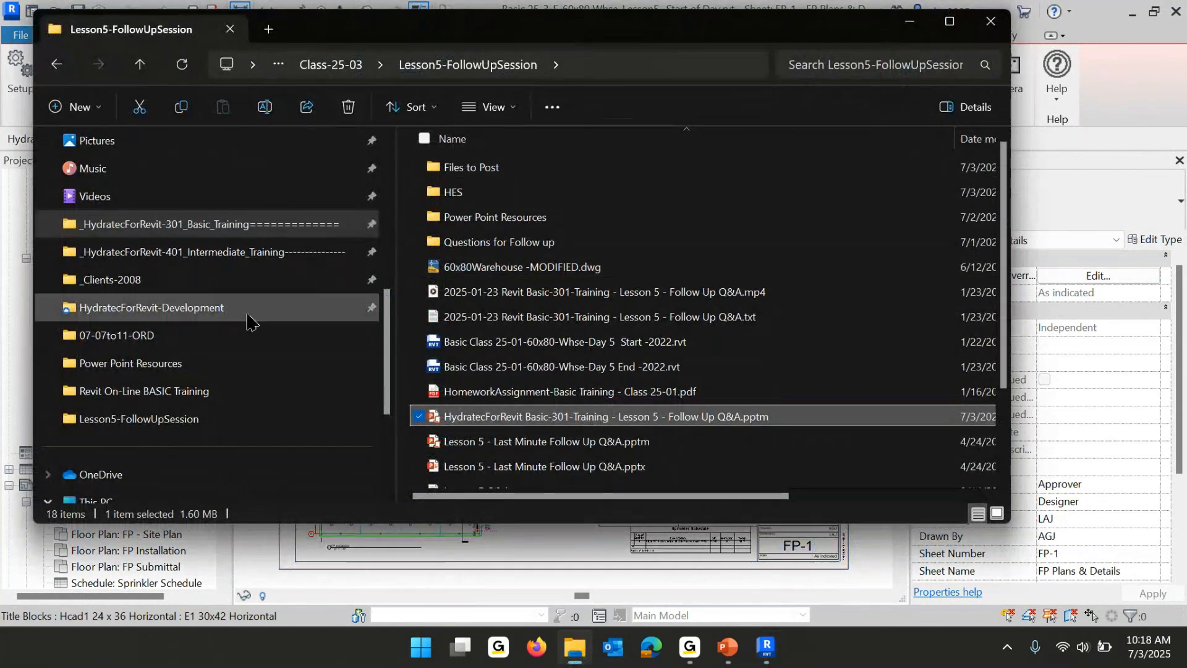
click(198, 229)
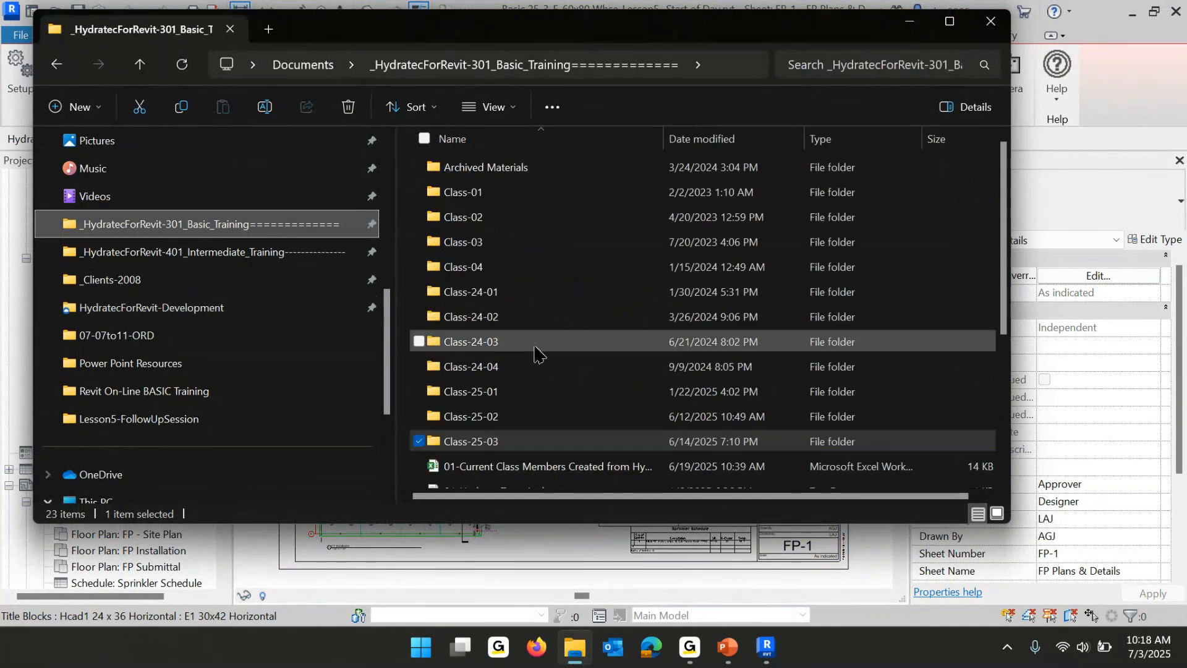
scroll(537, 354, down, 3)
scroll(483, 371, up, 1)
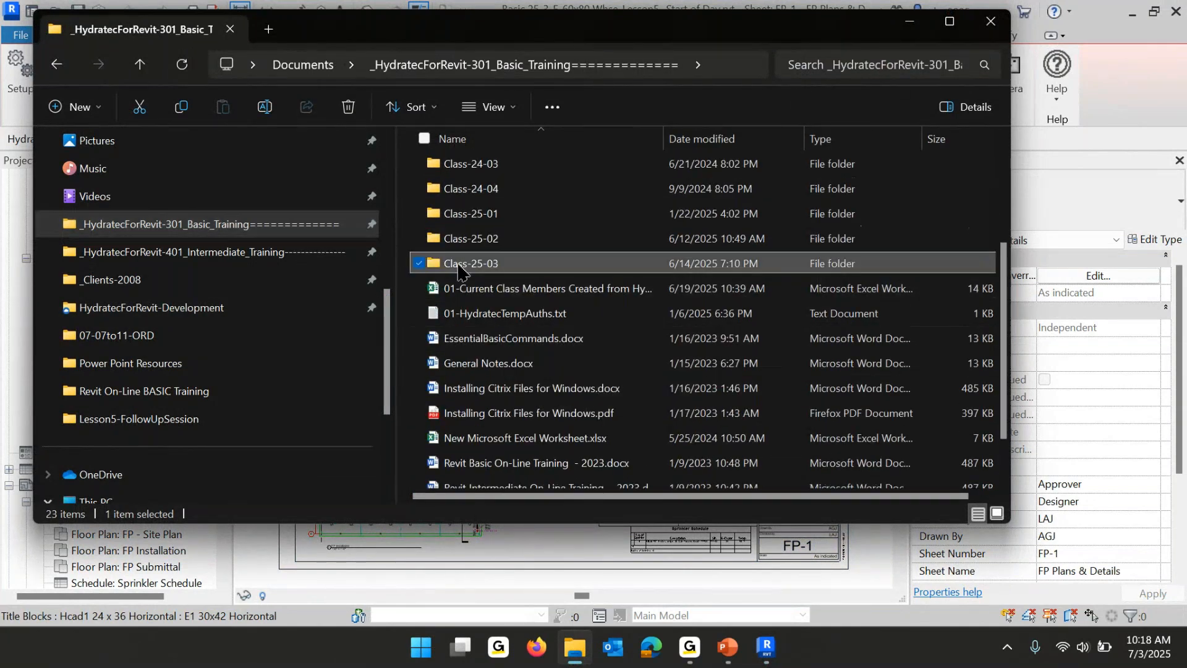
double_click(456, 266)
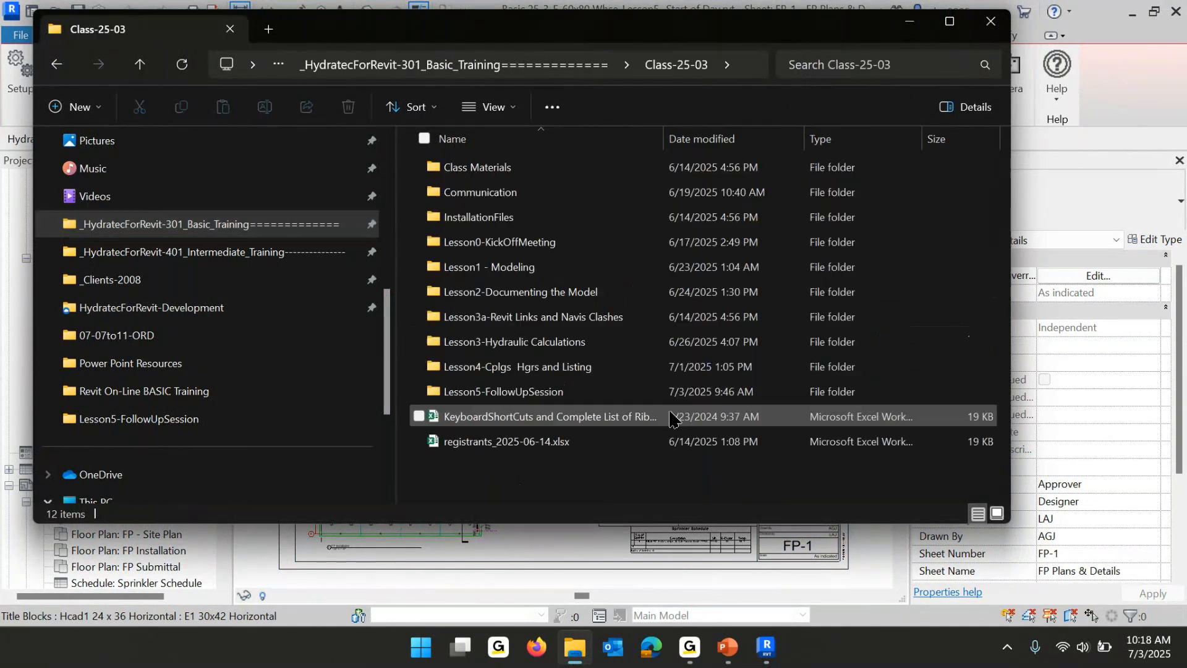
click(498, 393)
double_click(498, 393)
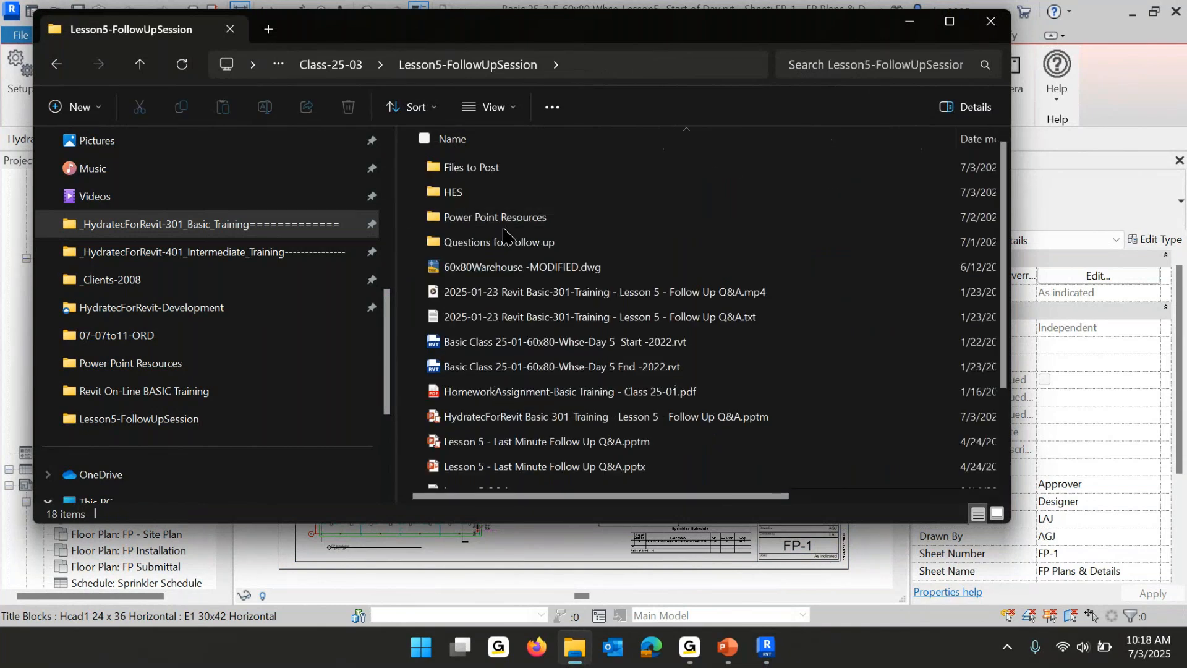
scroll(509, 242, down, 1)
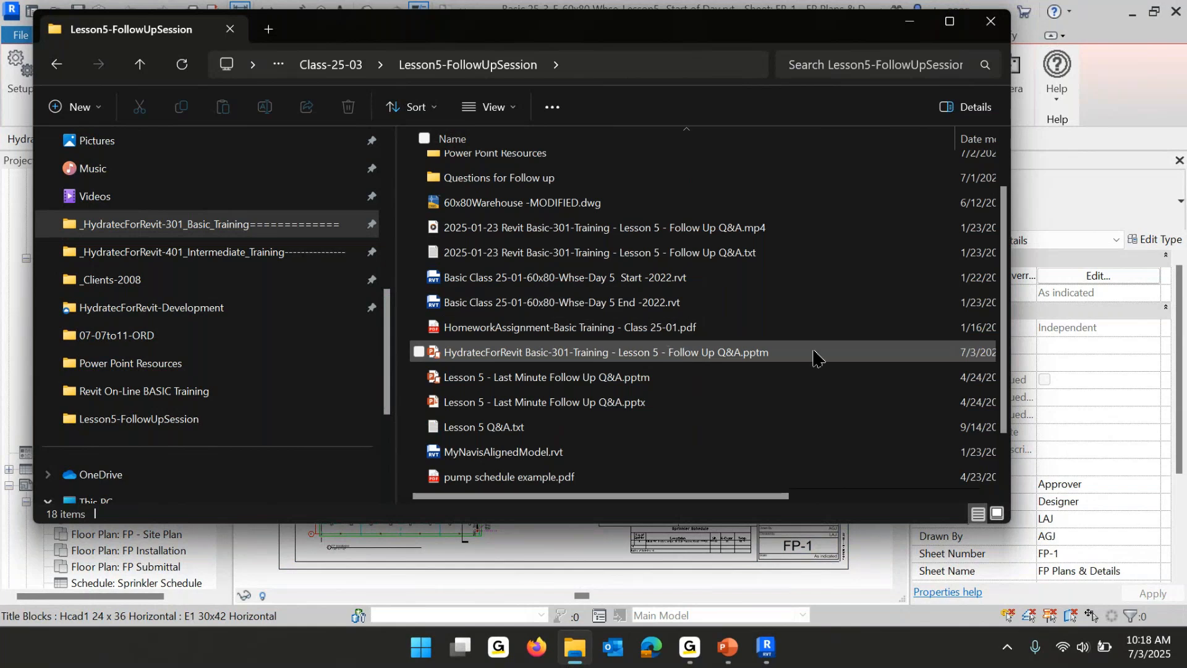
scroll(816, 357, down, 1)
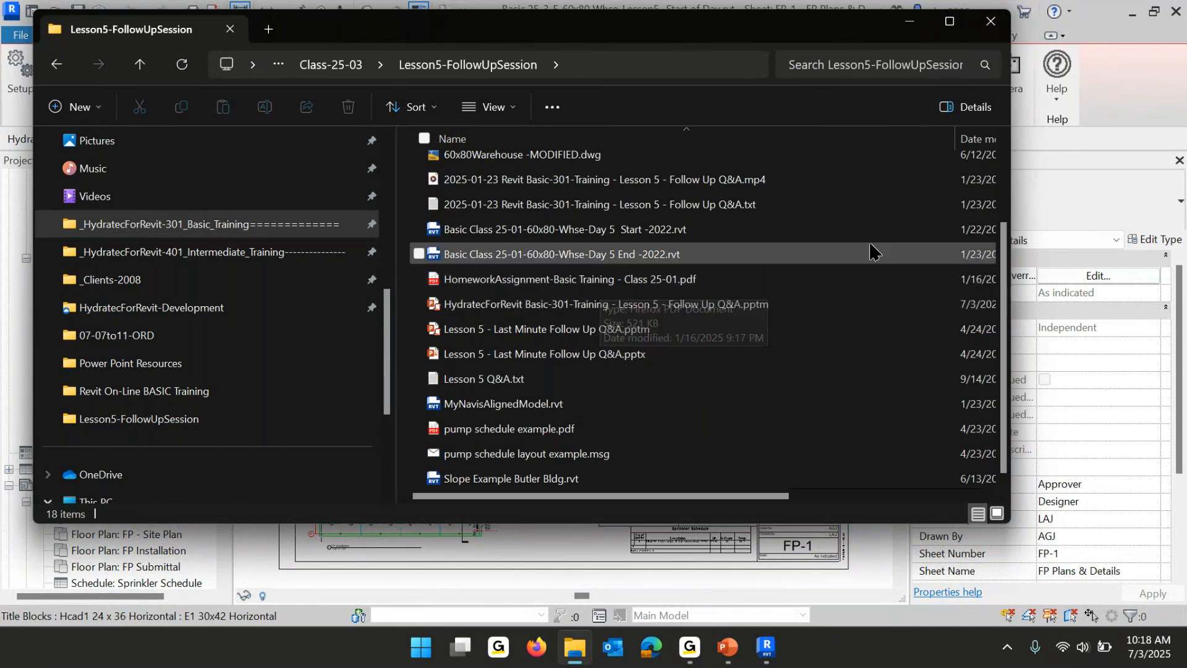
scroll(743, 235, up, 2)
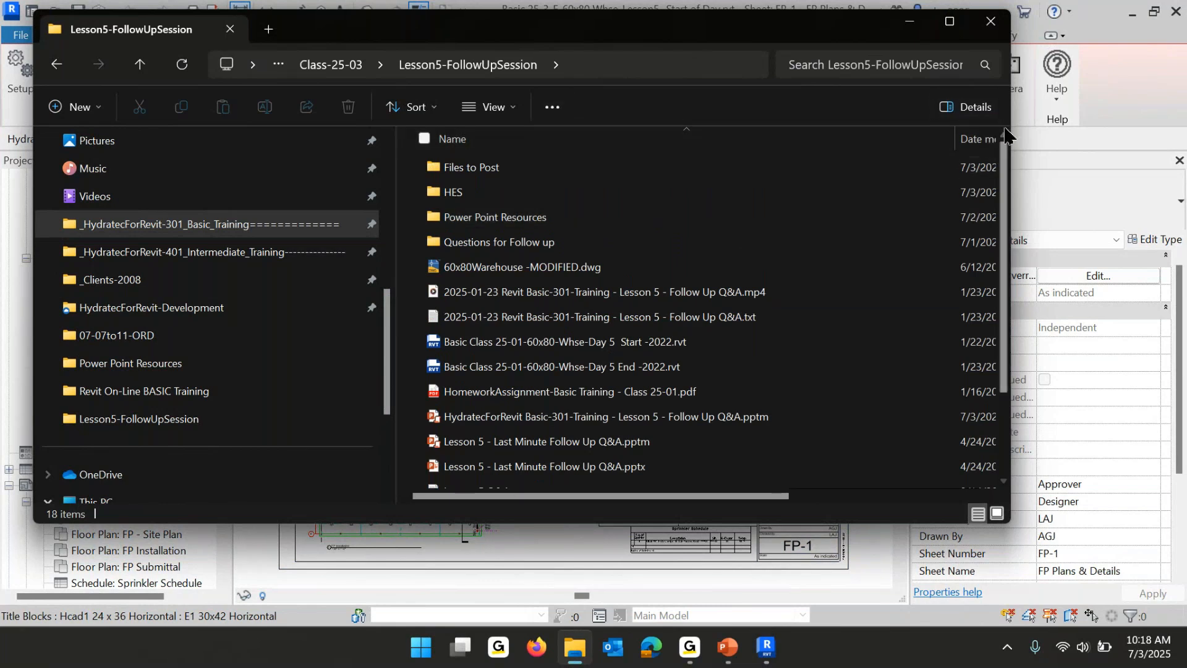
click(969, 145)
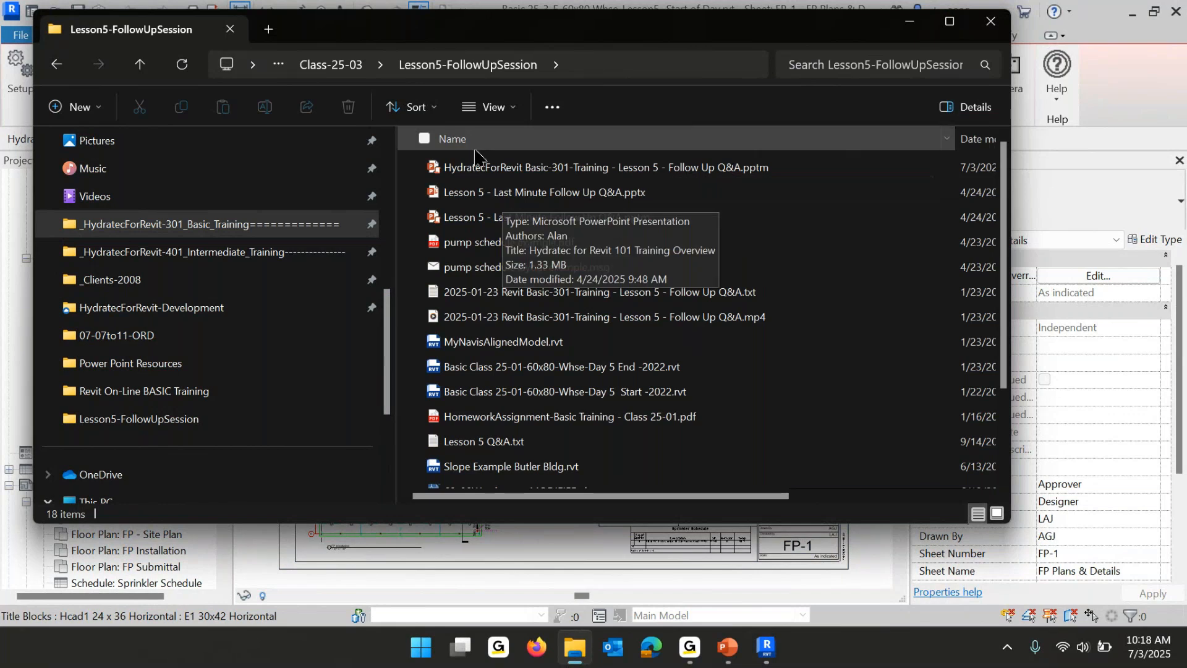
Browse to the Revit On-Line BASIC Training folder inside C:\HES.
scroll(182, 303, up, 1)
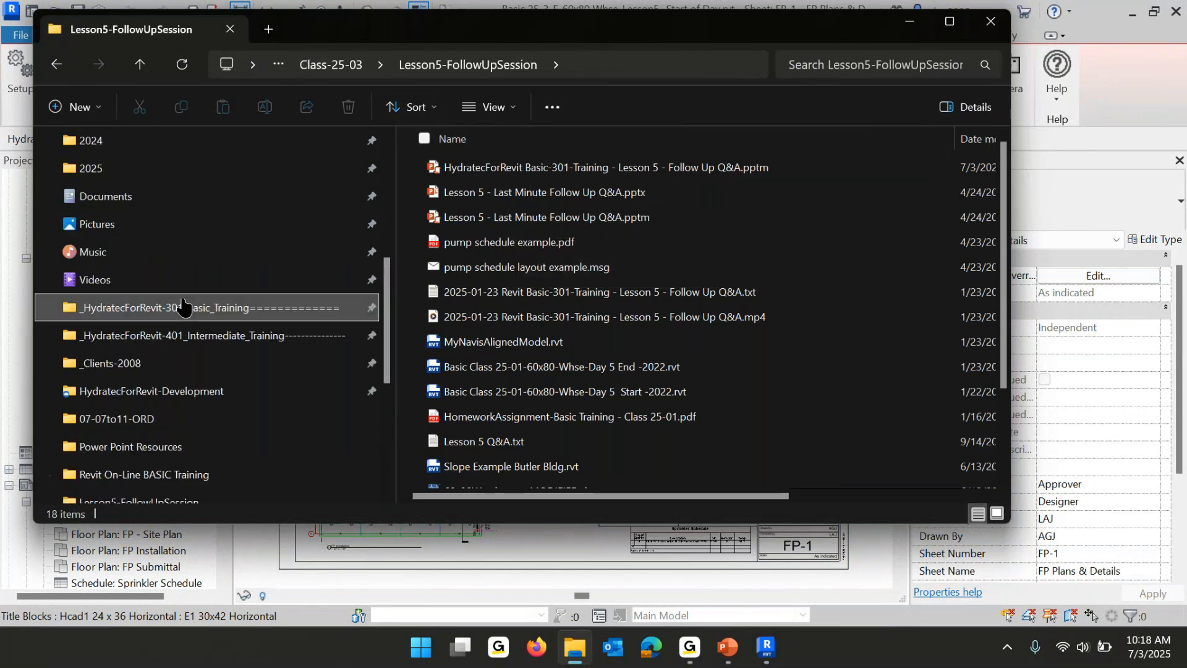
scroll(148, 266, up, 3)
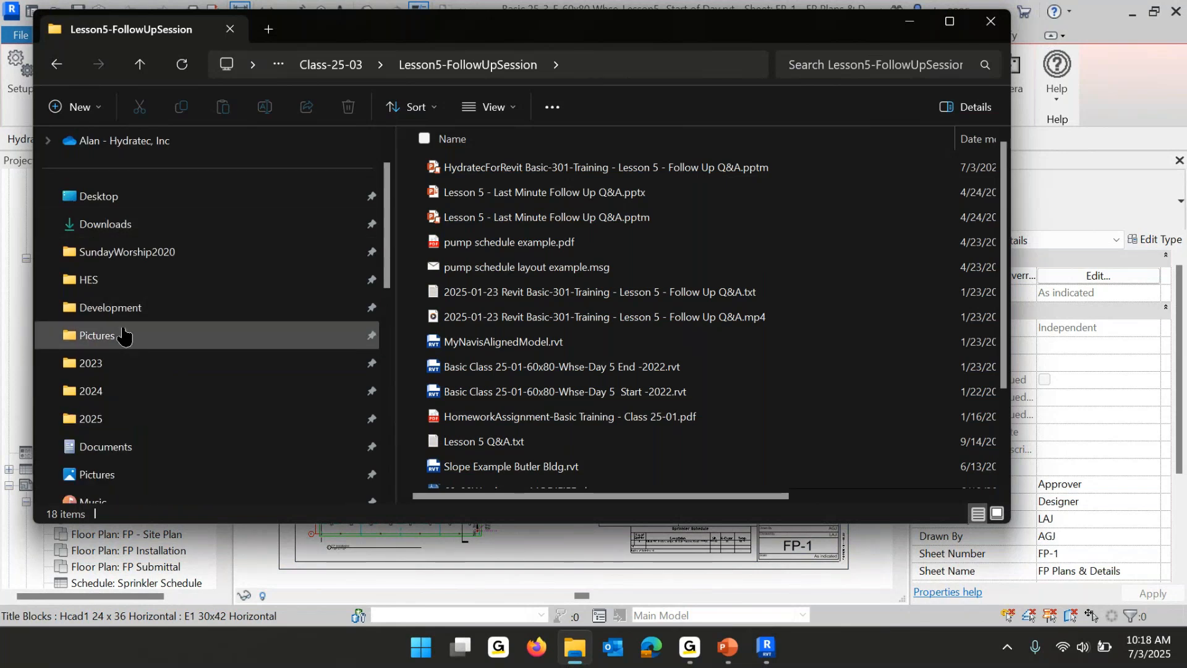
scroll(133, 344, down, 5)
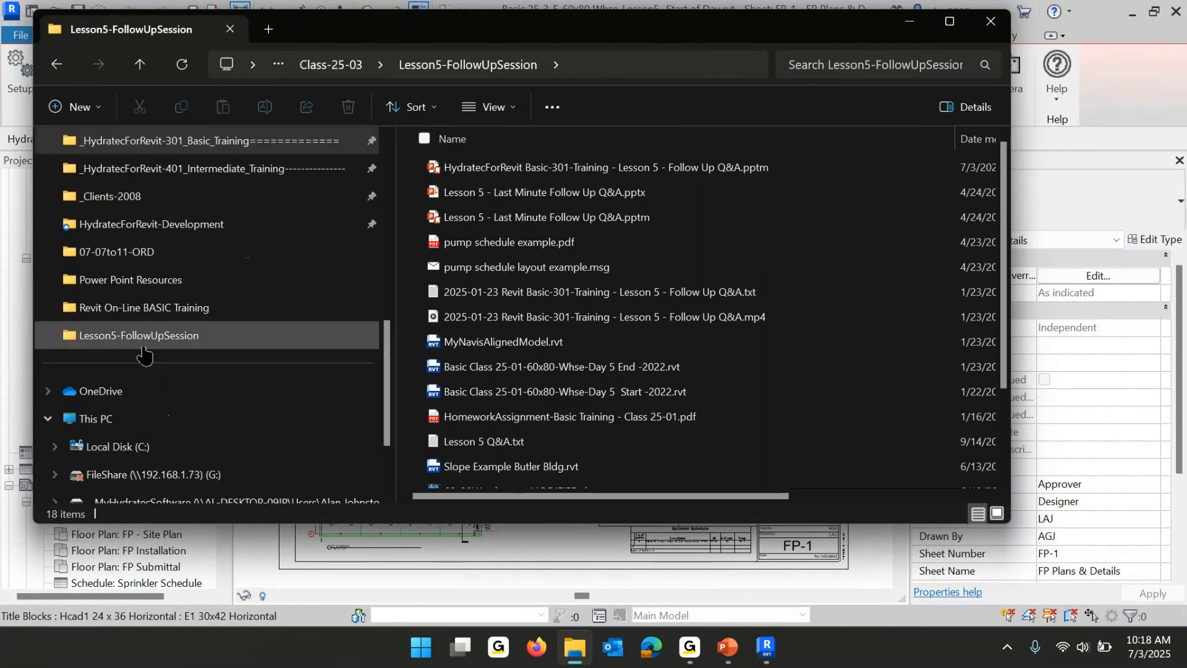
scroll(143, 354, down, 1)
scroll(136, 358, up, 7)
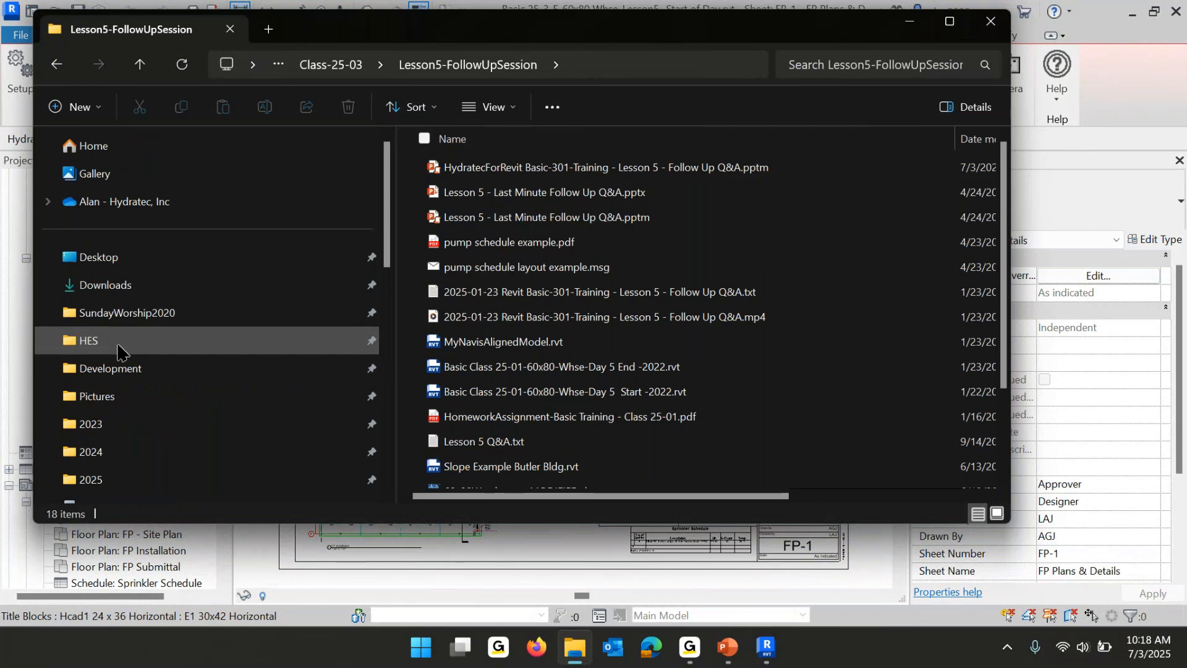
click(131, 350)
scroll(457, 331, down, 3)
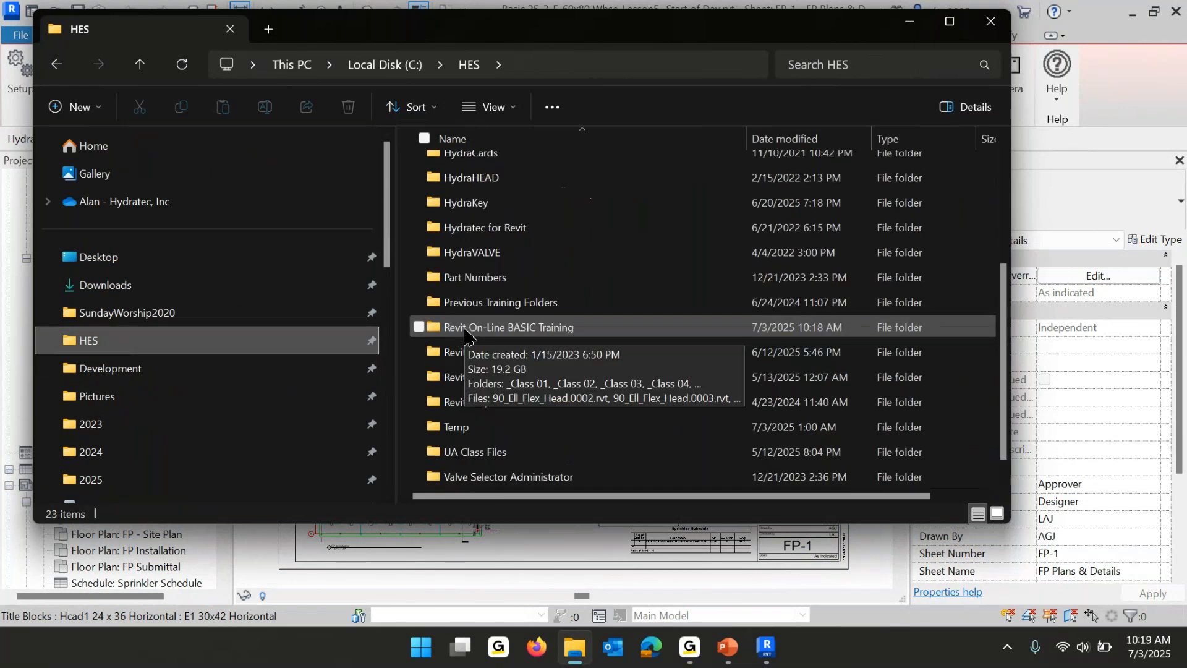
double_click(499, 328)
Sort the training folder by date modified, newest first, and open Basic 25-3-E-60x80 Whse-Lesson5.pdf to view the plotted sheet.
scroll(624, 325, down, 3)
scroll(620, 326, down, 5)
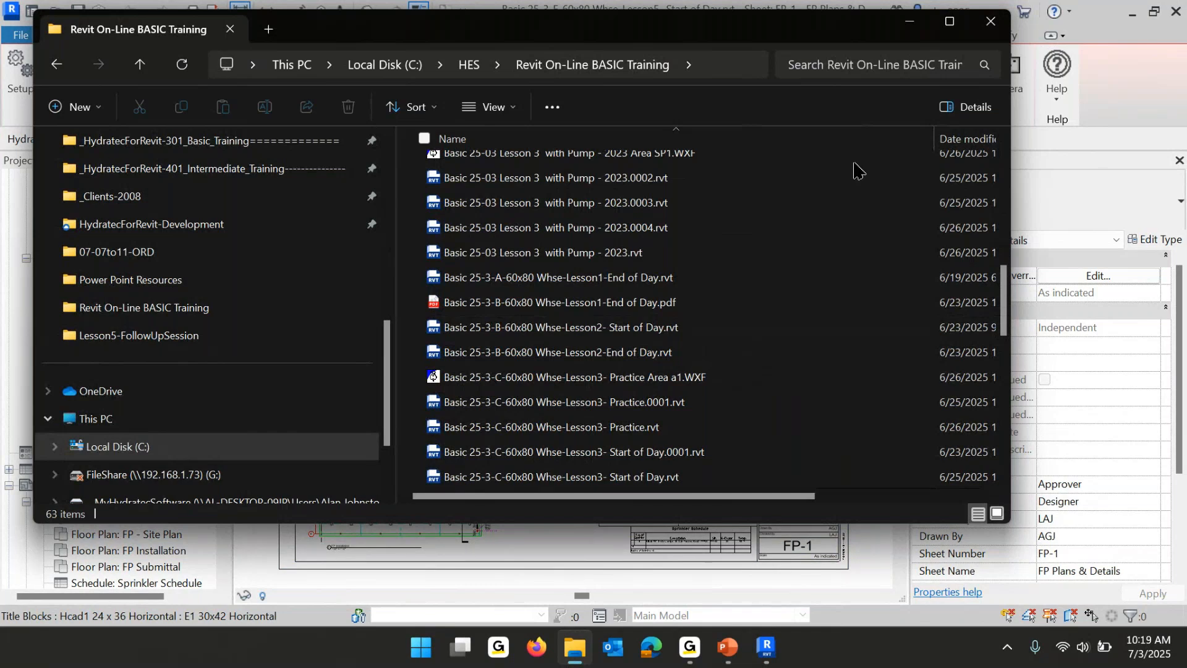
click(966, 140)
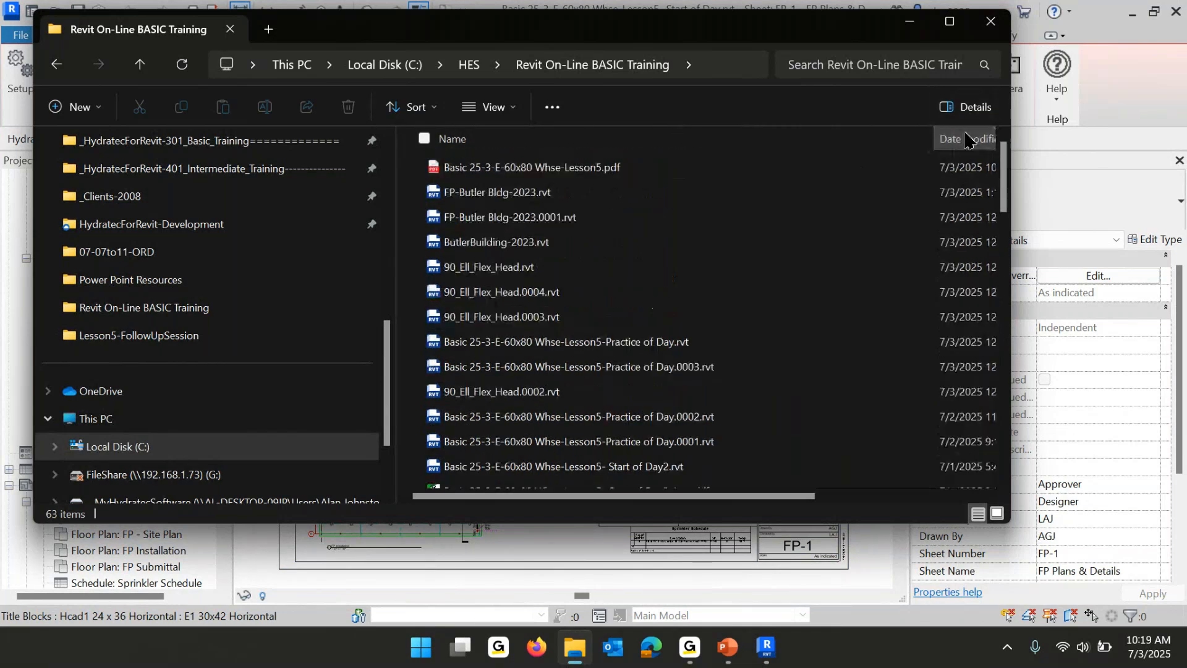
double_click(463, 161)
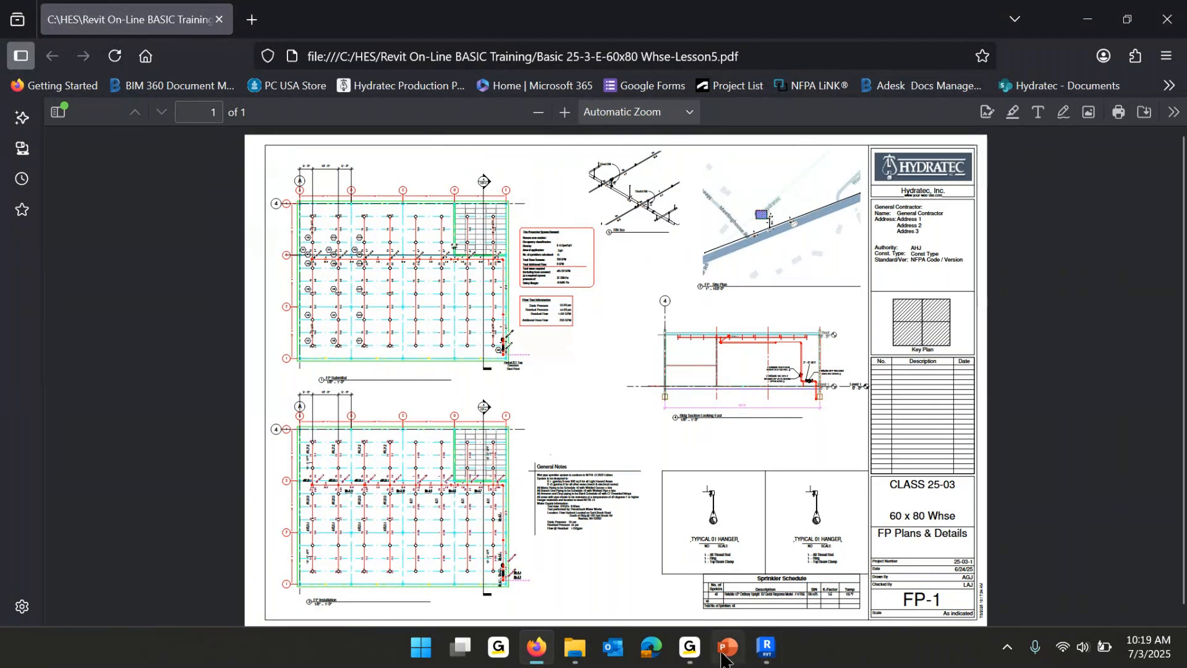
Switch to the PowerPoint slide show and advance to the slide listing the contents of the plottable sheet.
mouse_move(726, 656)
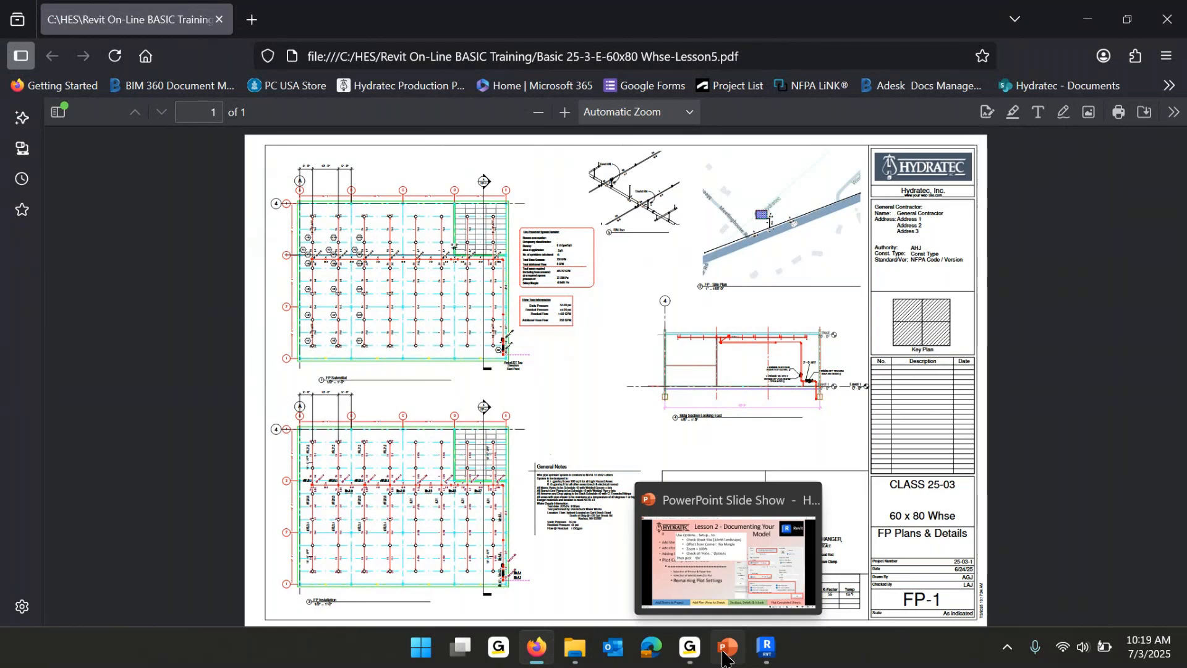
click(723, 656)
click(483, 407)
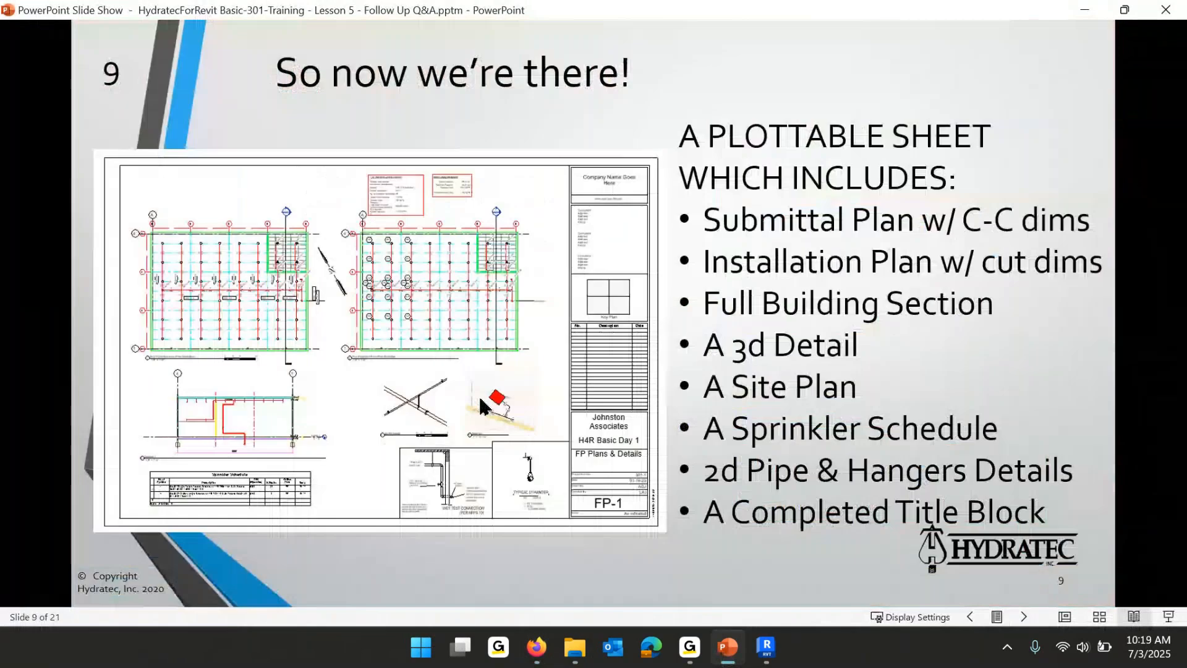
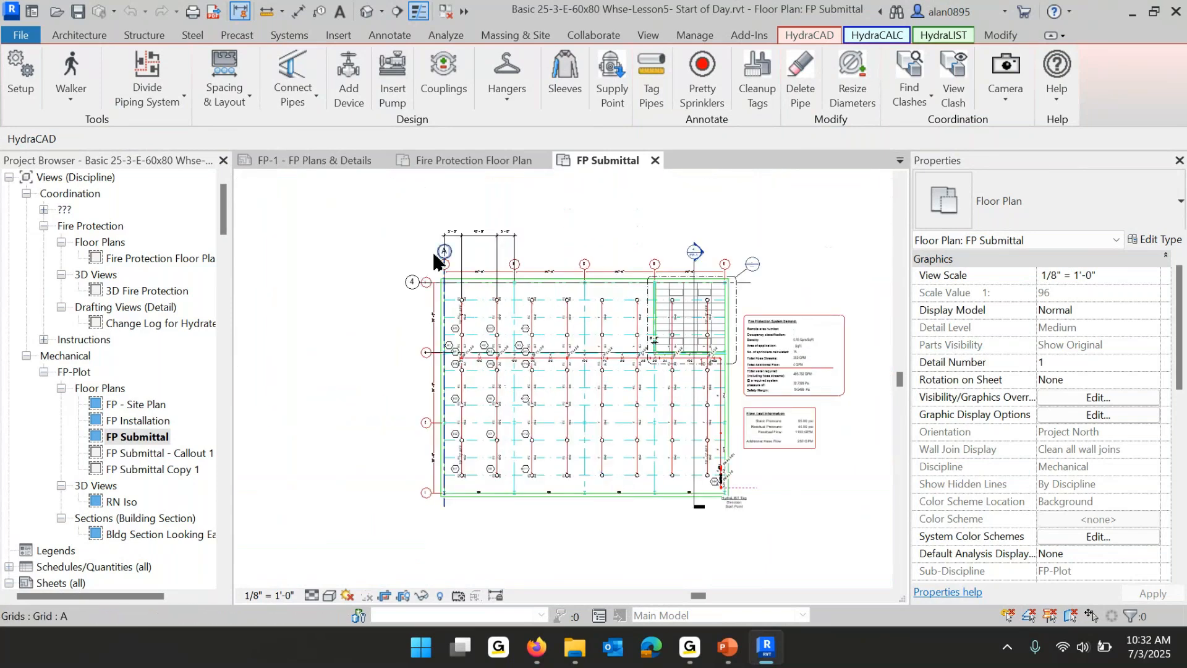
In Revit's FP Submittal floor plan, select the whole plan, filter the selection to Sprinkler Tags only, and delete those tags.
mouse_move(385, 217)
mouse_down()
mouse_move(515, 358)
mouse_move(810, 570)
mouse_up()
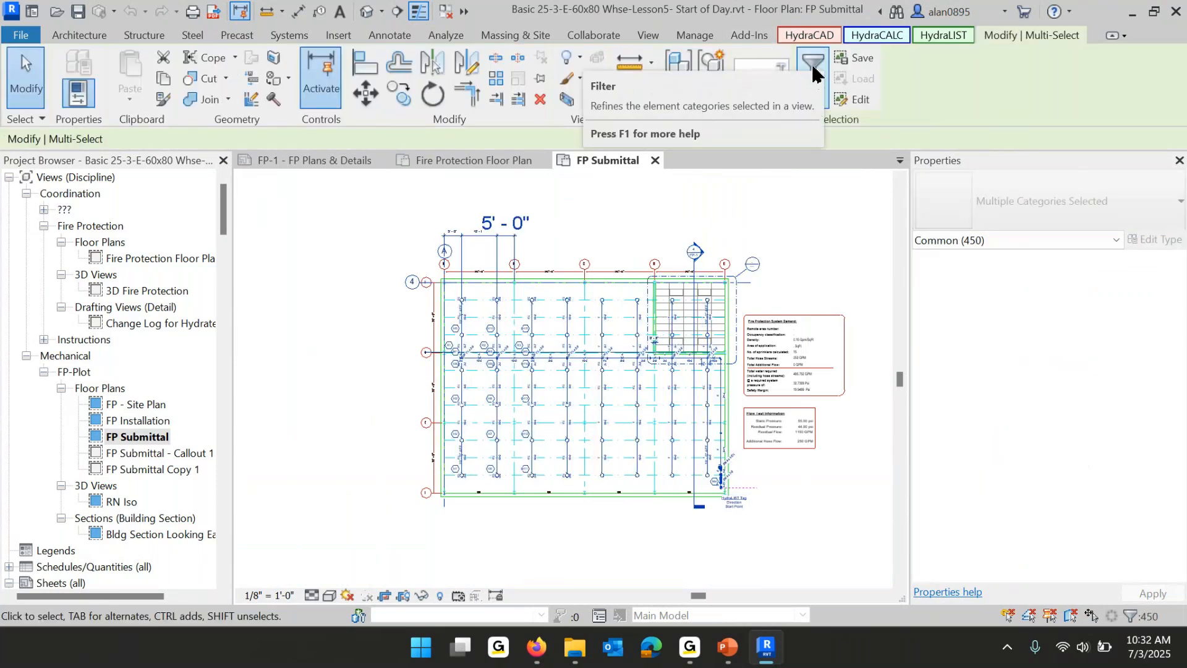
click(813, 68)
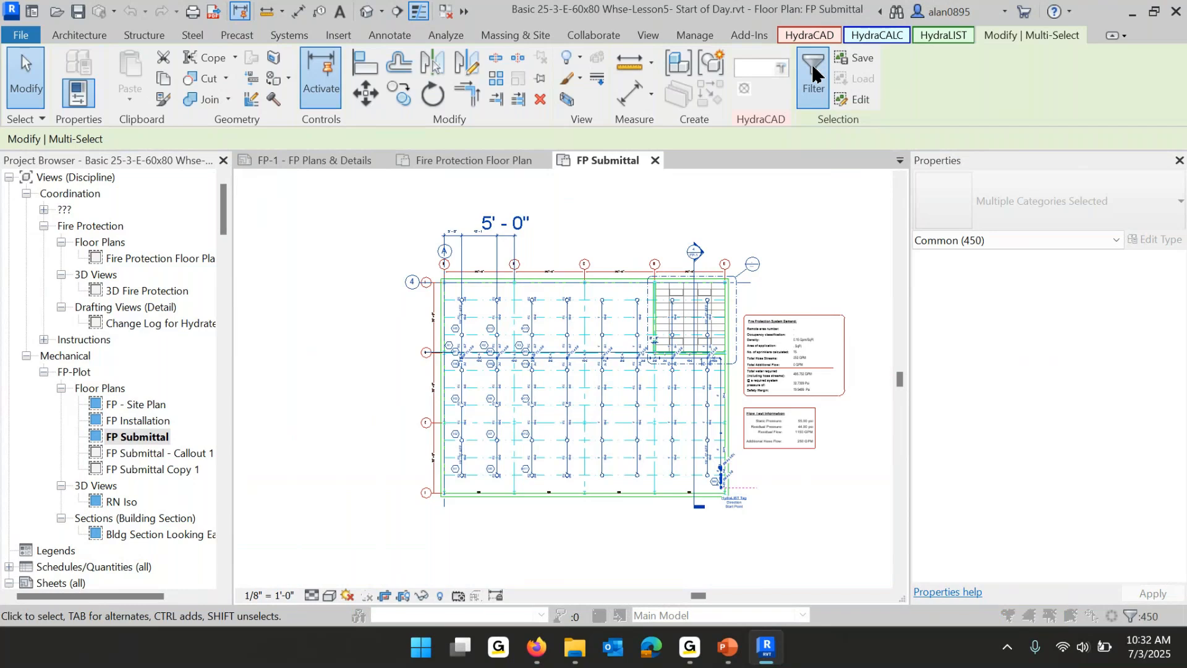
click(739, 243)
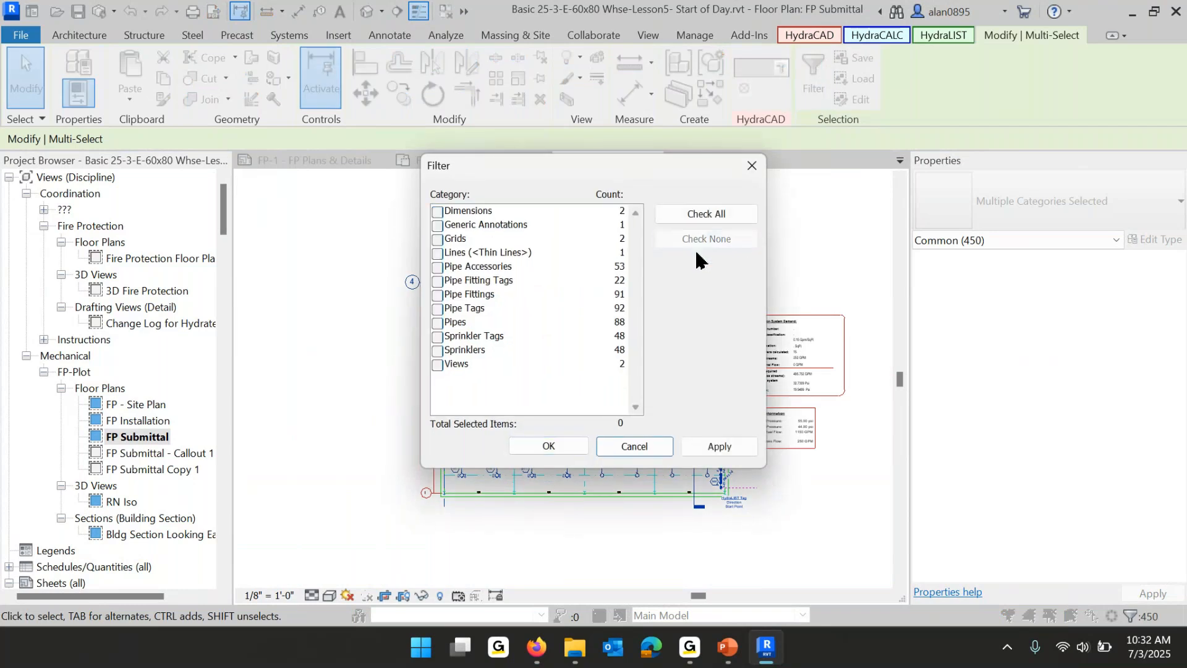
click(437, 337)
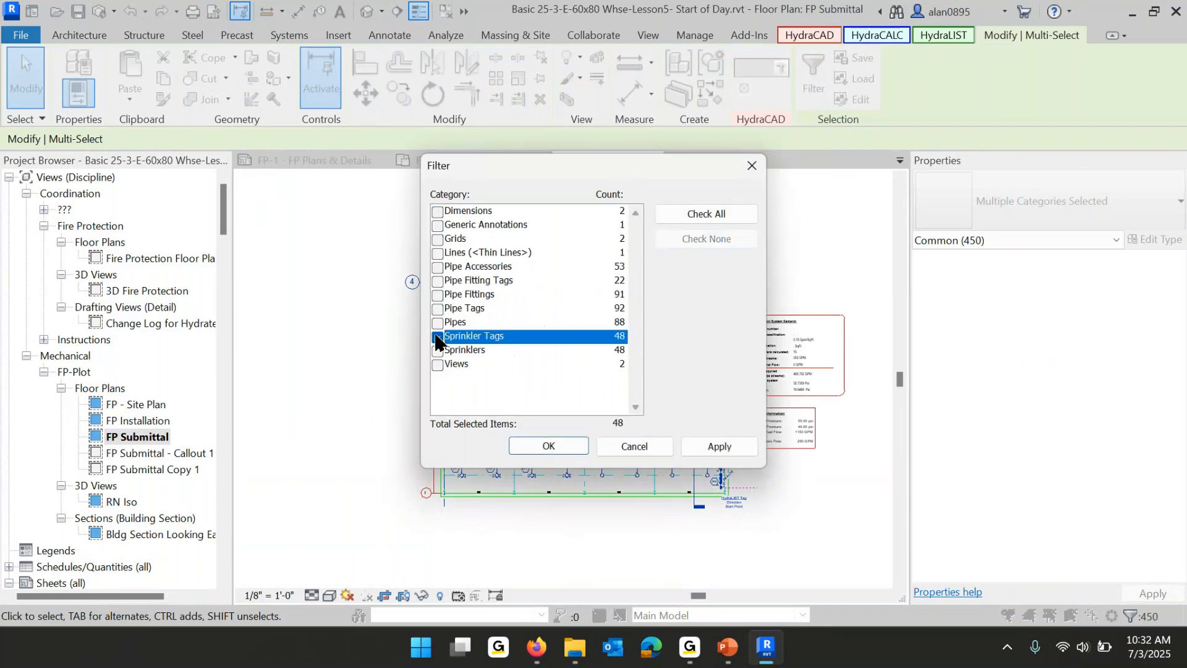
click(548, 446)
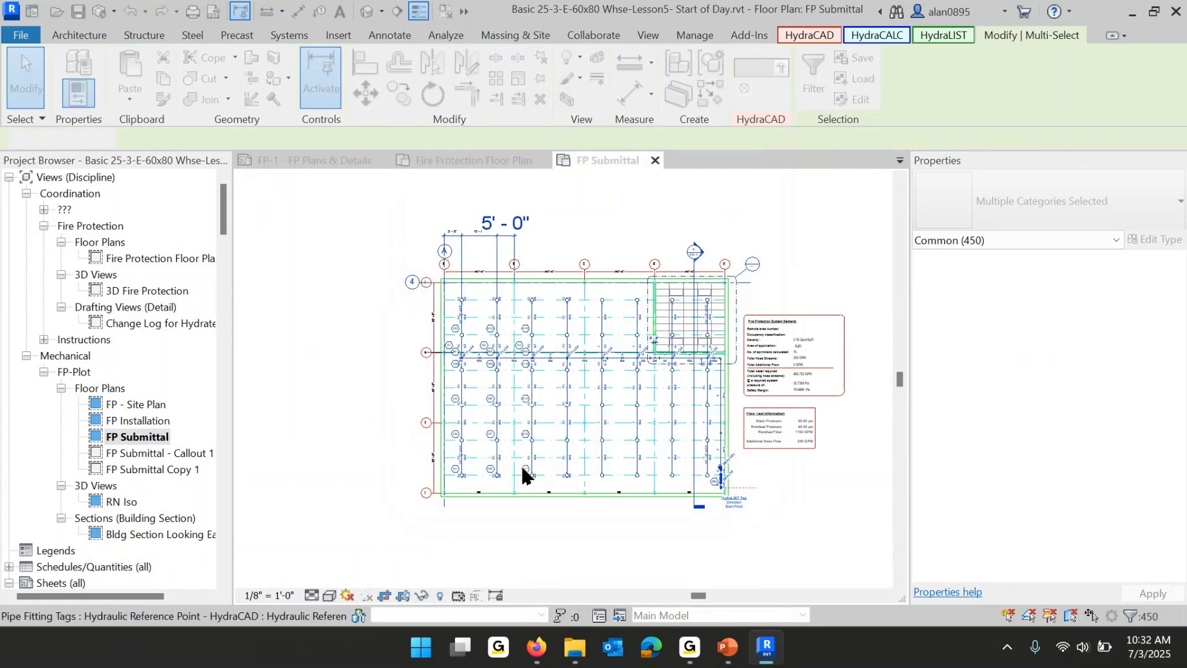
key(Delete)
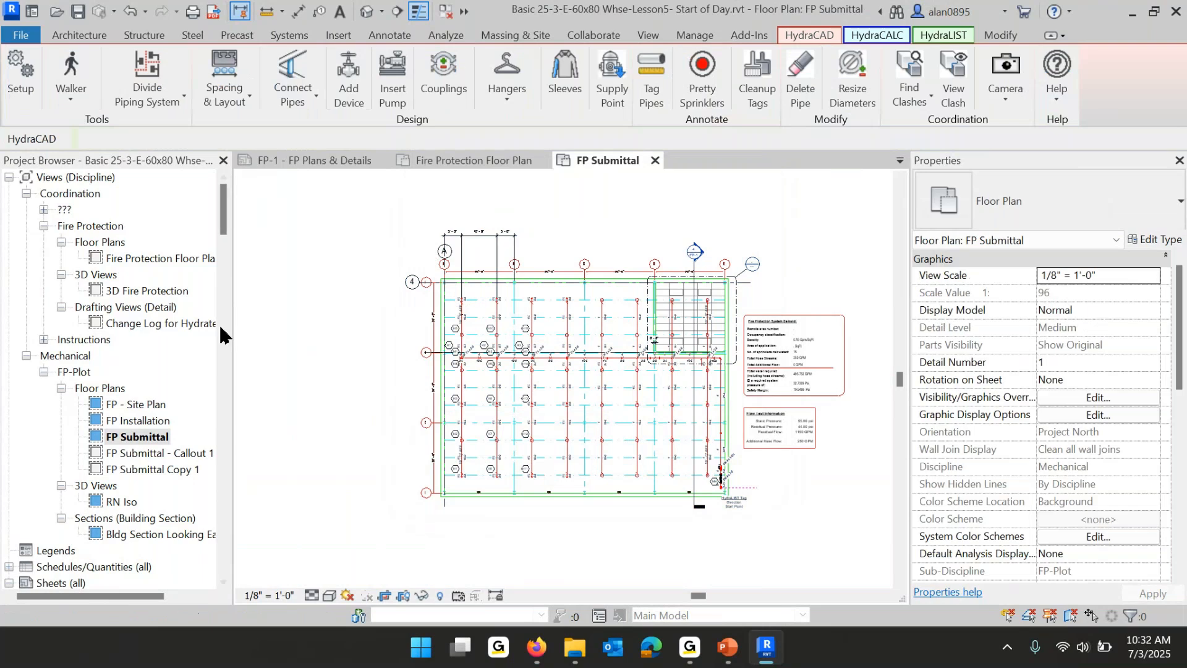
Open Spacing and Layout for upright heads and choose New Head from Selector as the head family.
scroll(662, 451, up, 10)
middle_drag(706, 452, 445, 384)
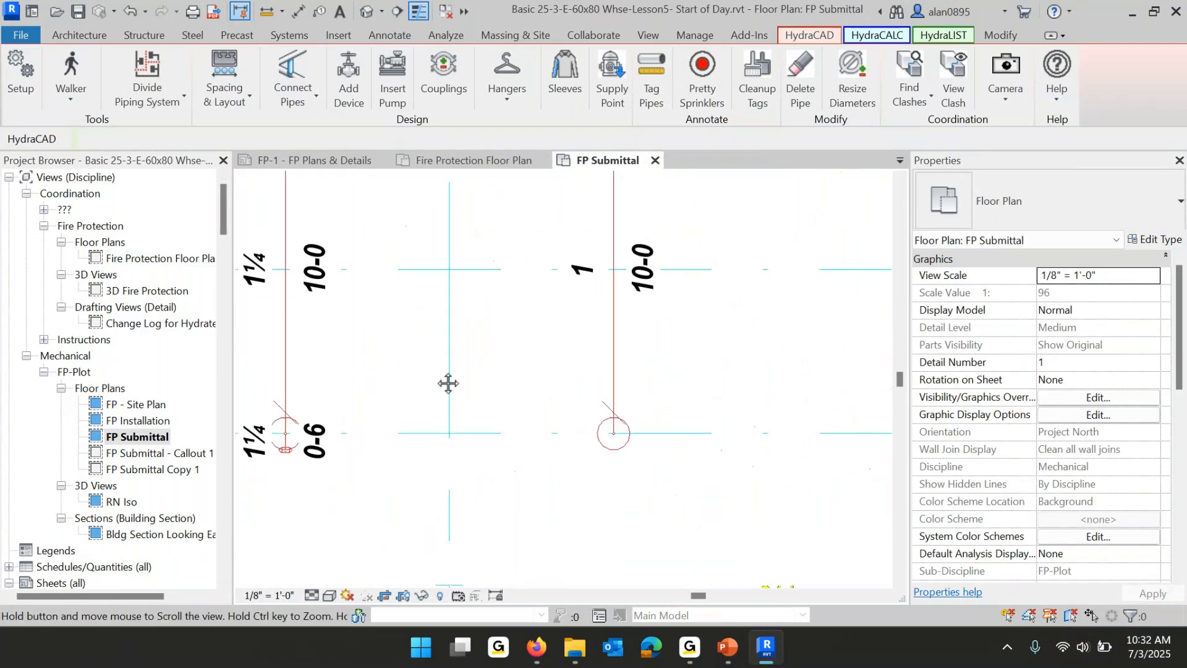
scroll(614, 455, up, 3)
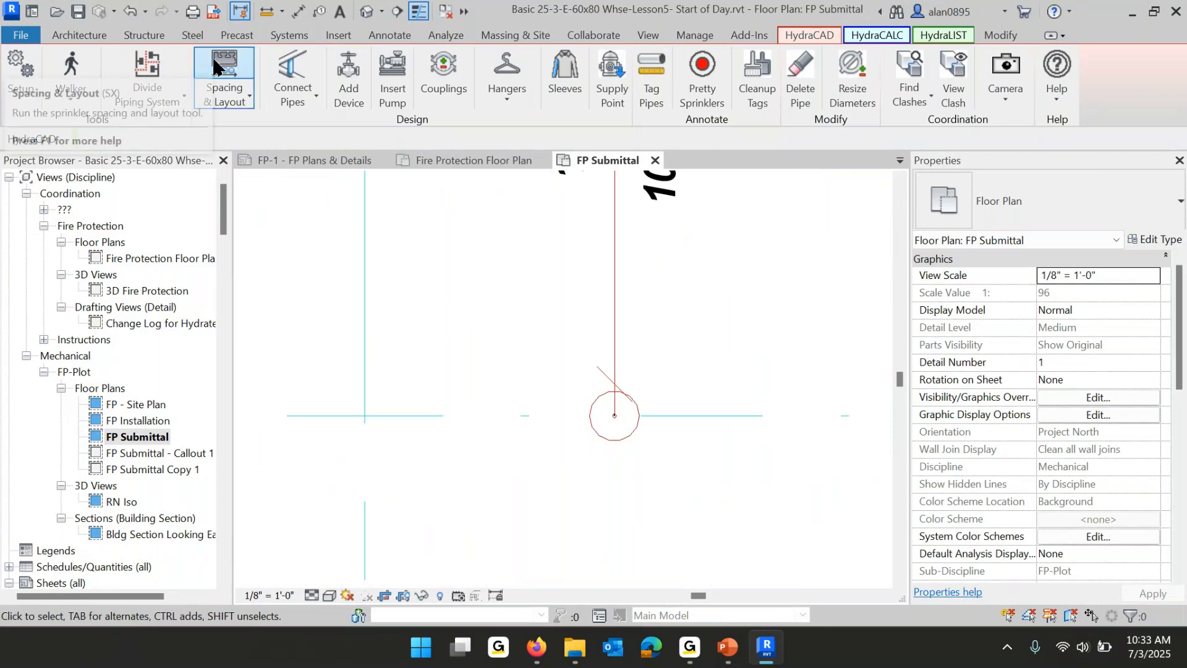
scroll(458, 390, down, 5)
middle_drag(456, 390, 285, 441)
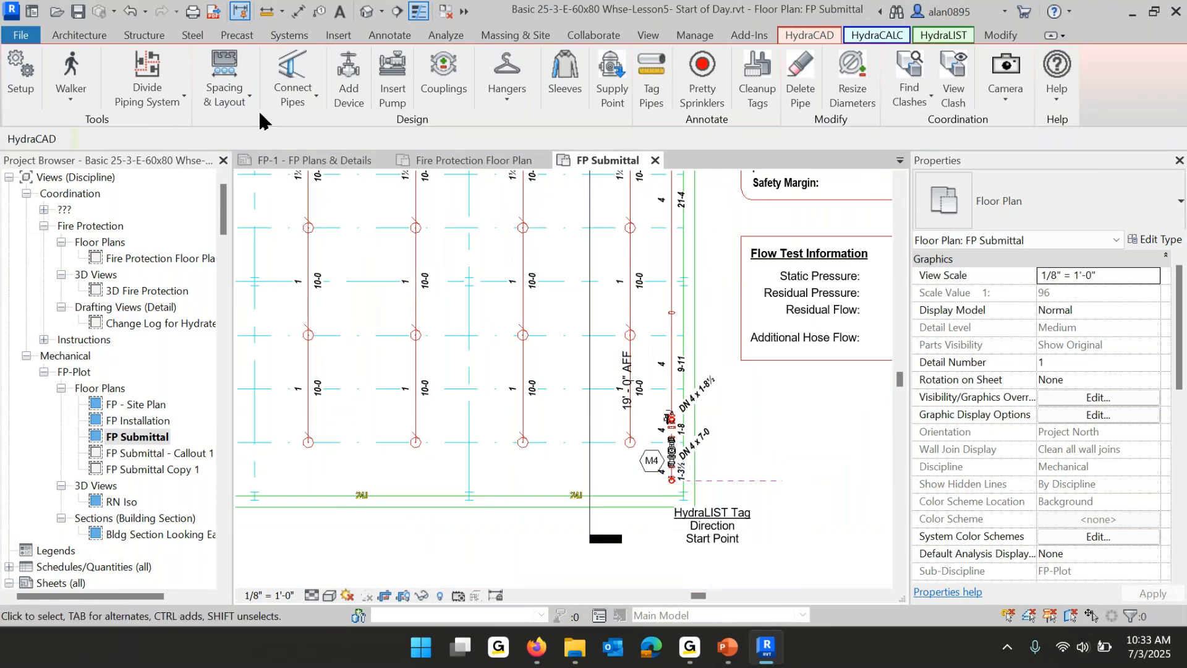
click(220, 73)
click(219, 73)
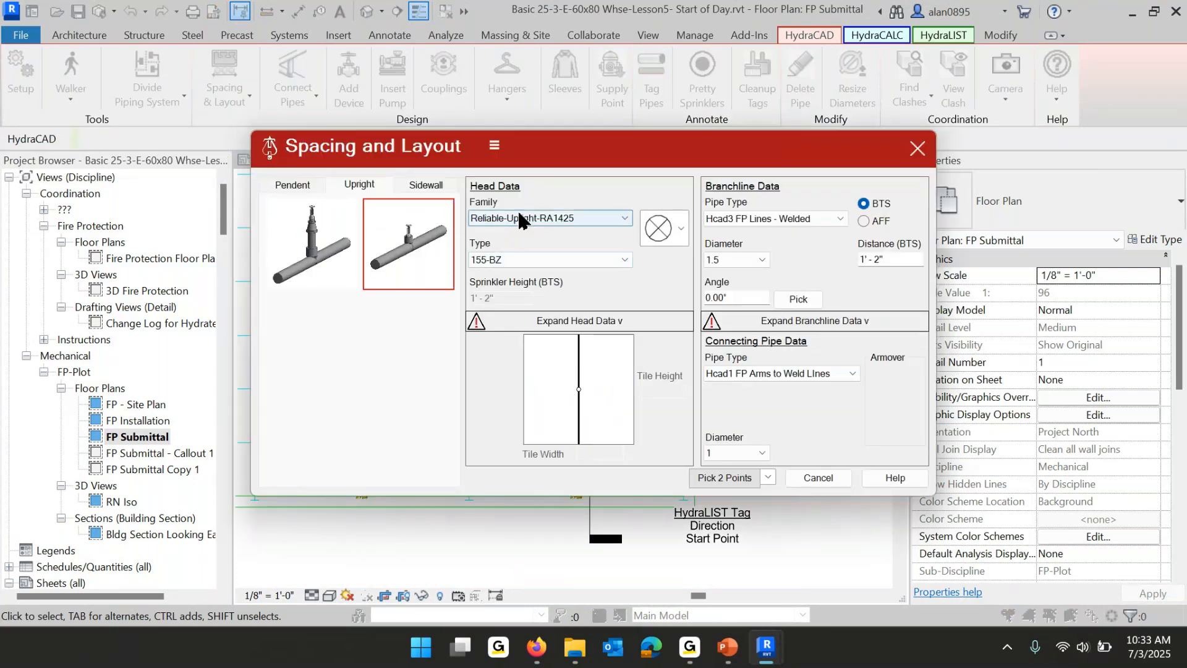
click(625, 218)
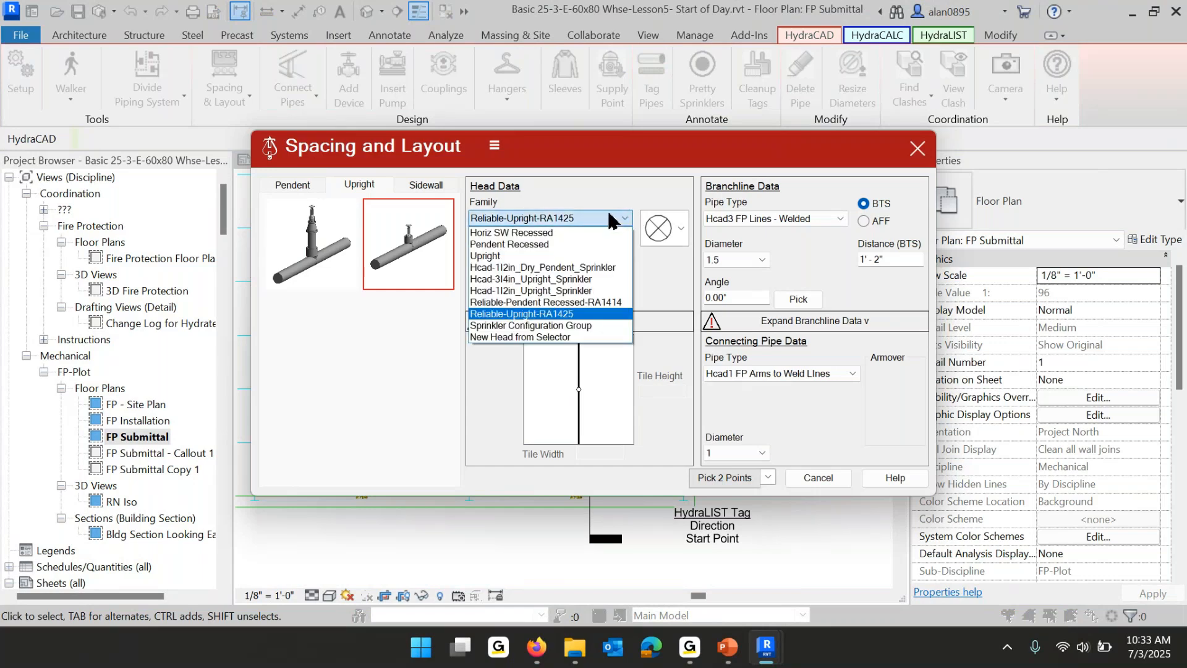
click(490, 339)
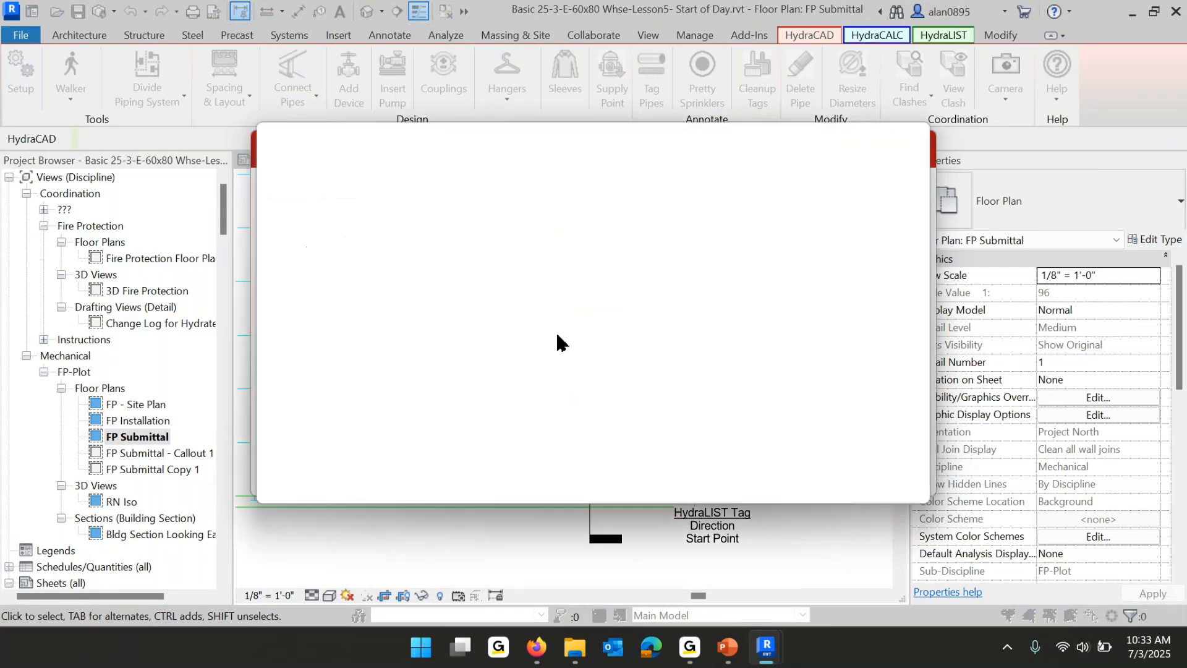
Select the Reliable F1FR56 Upright RA1425 head with a temperature of 286 and a BZ finish.
click(281, 195)
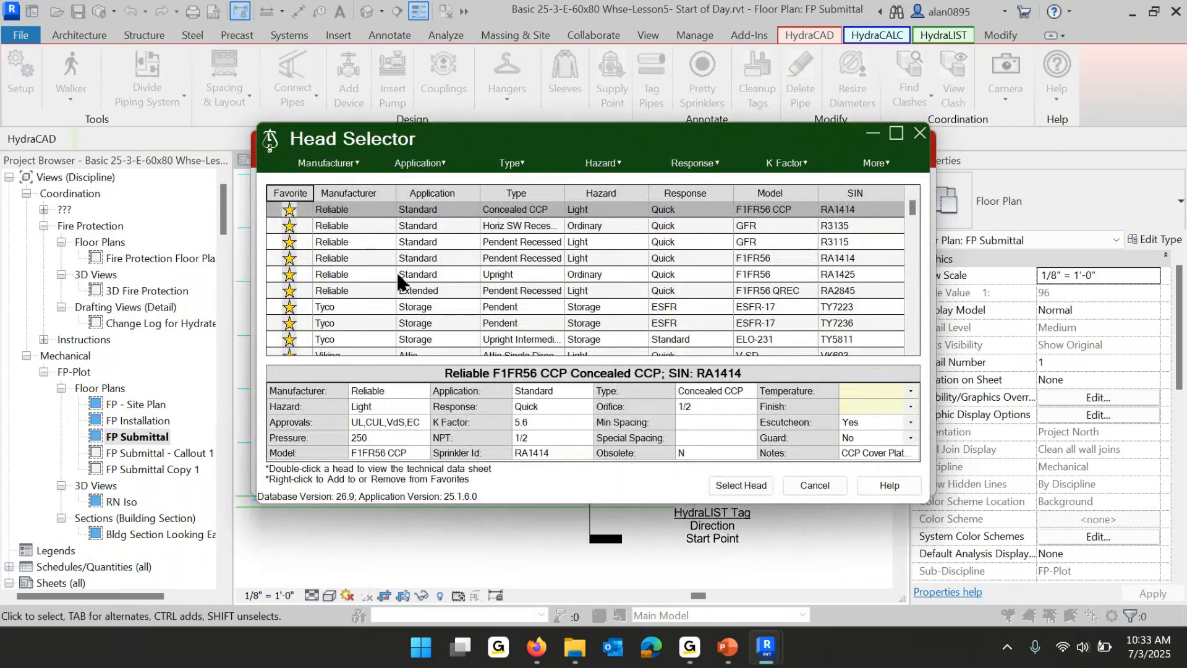
click(332, 276)
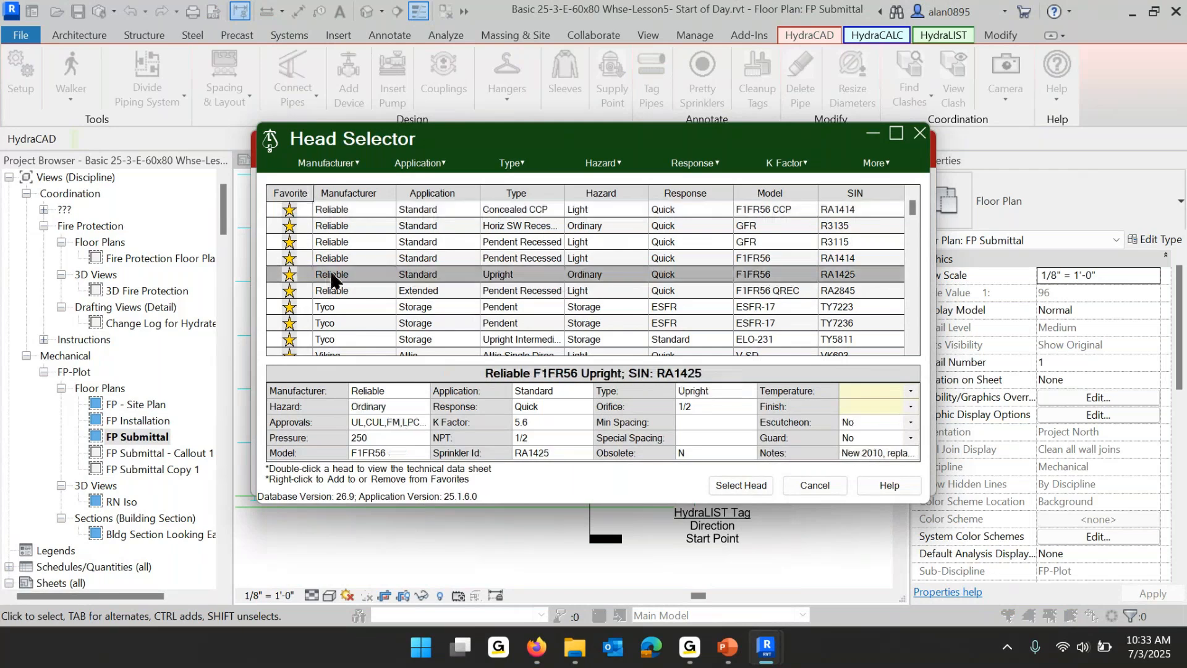
click(912, 391)
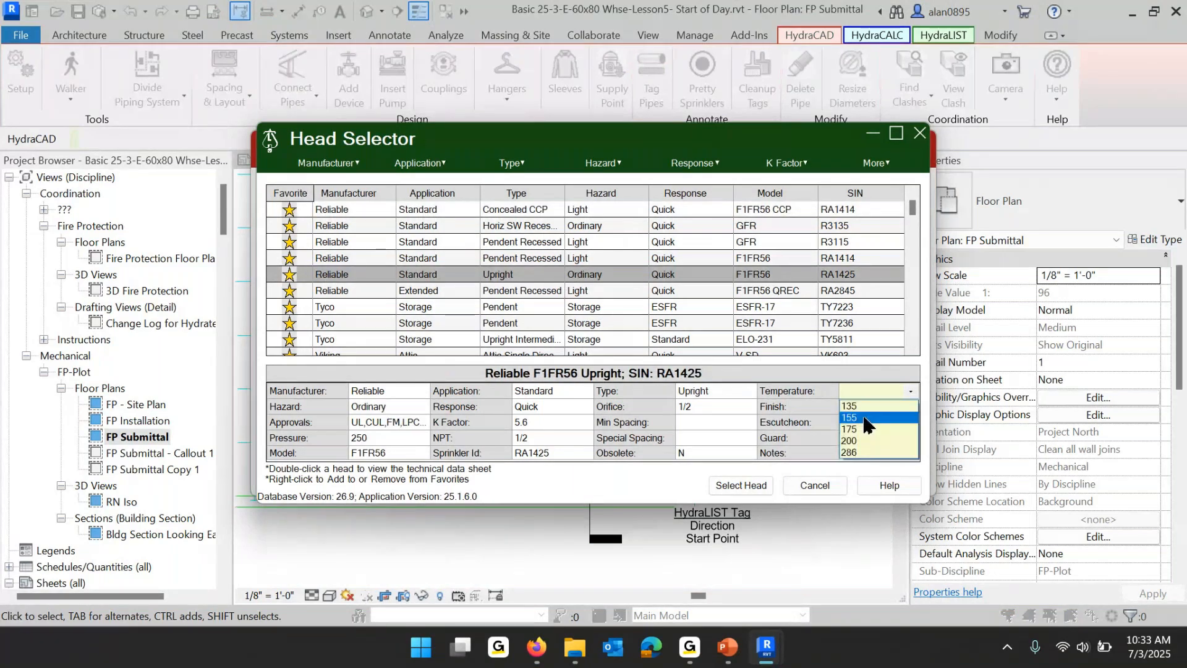
click(861, 454)
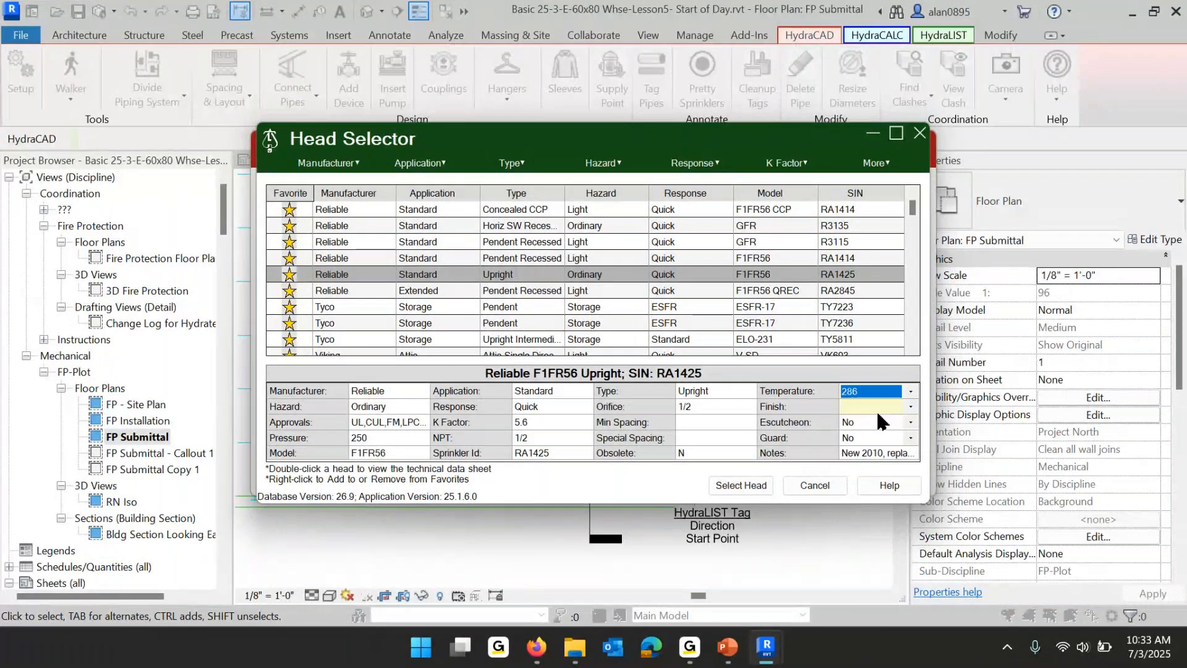
click(911, 406)
click(851, 422)
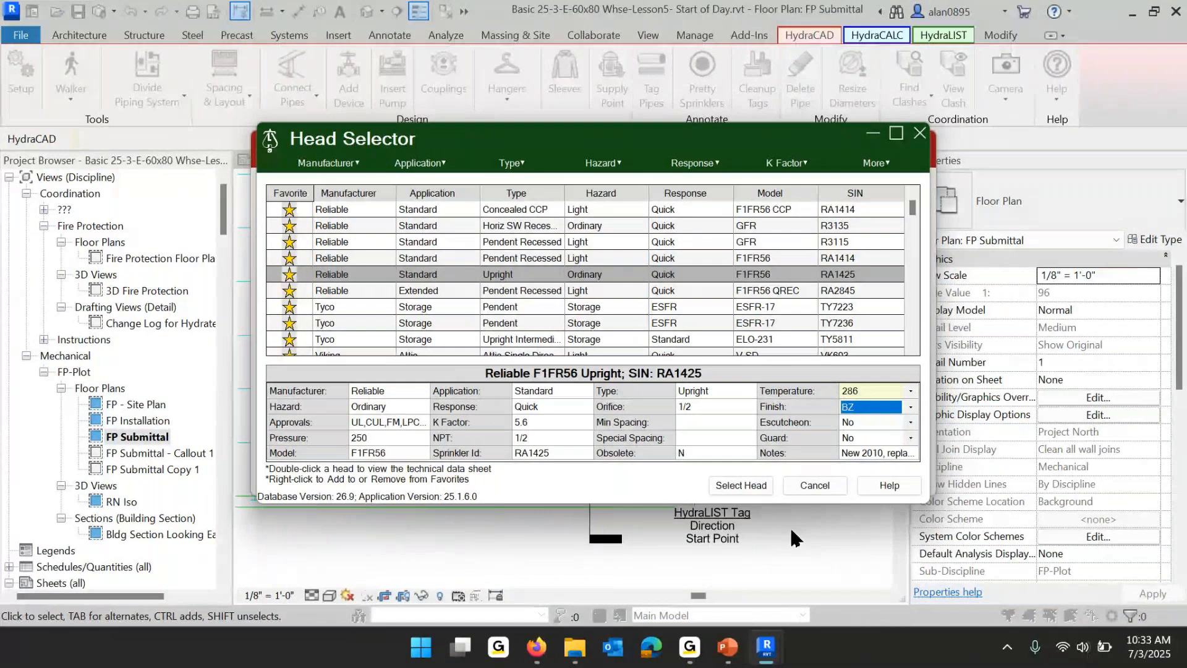
click(725, 490)
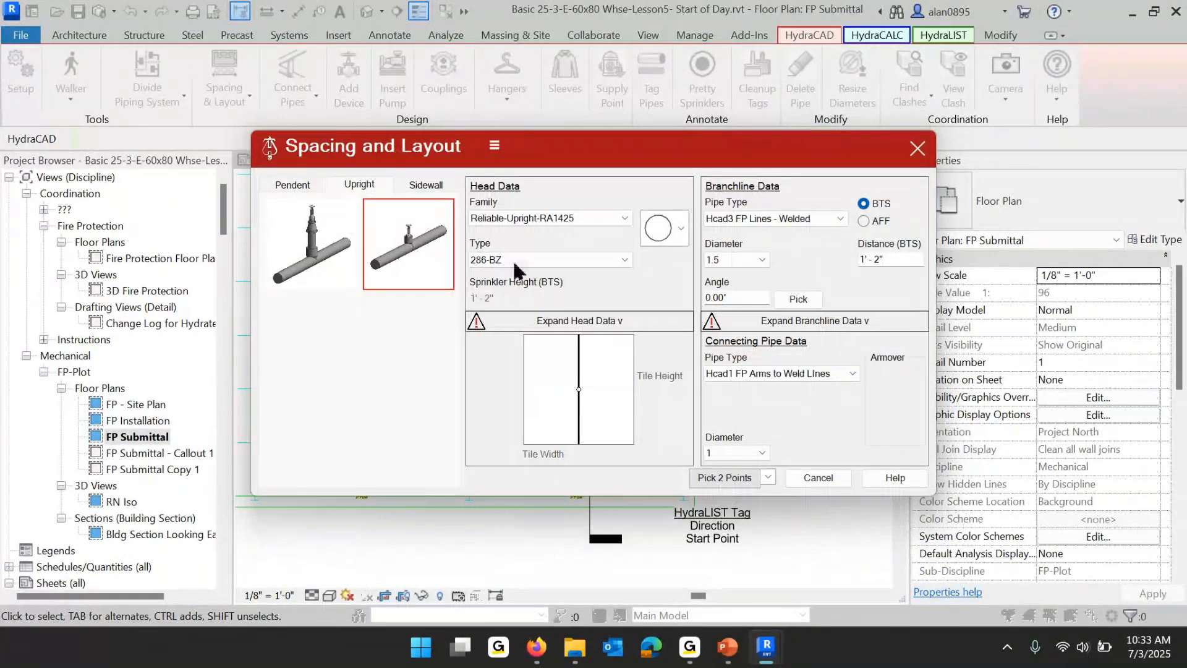
Try to assign the crossed-circle symbol to the Reliable-Upright-RA1425 286-BZ head in Spacing and Layout.
click(624, 218)
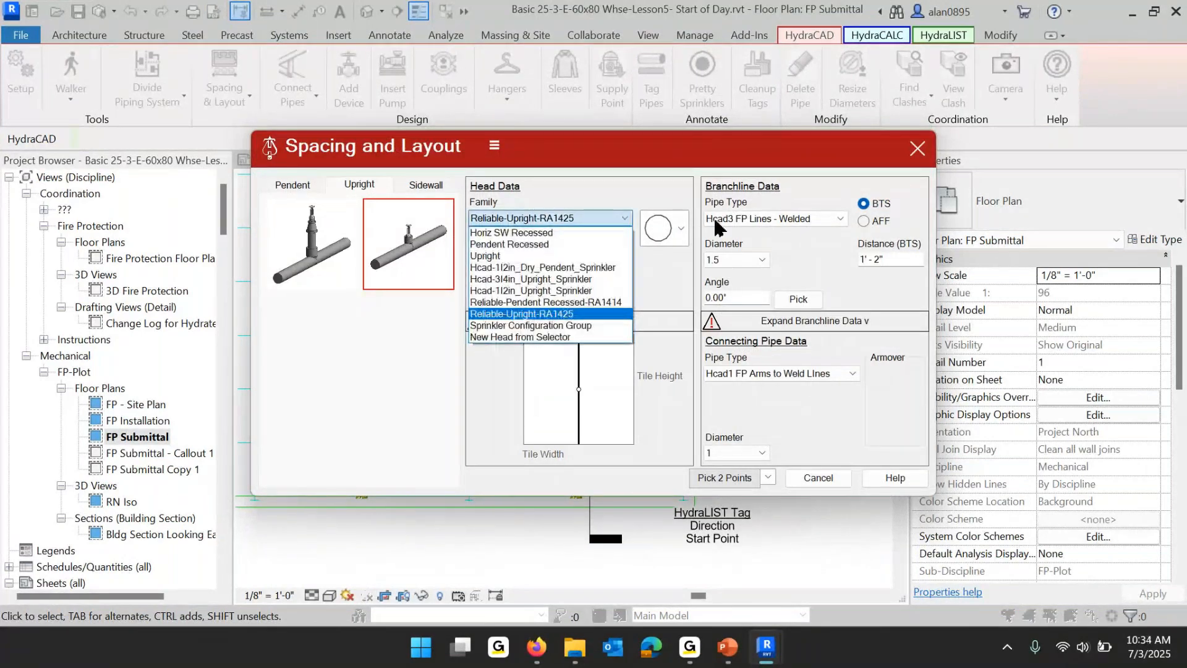
click(562, 314)
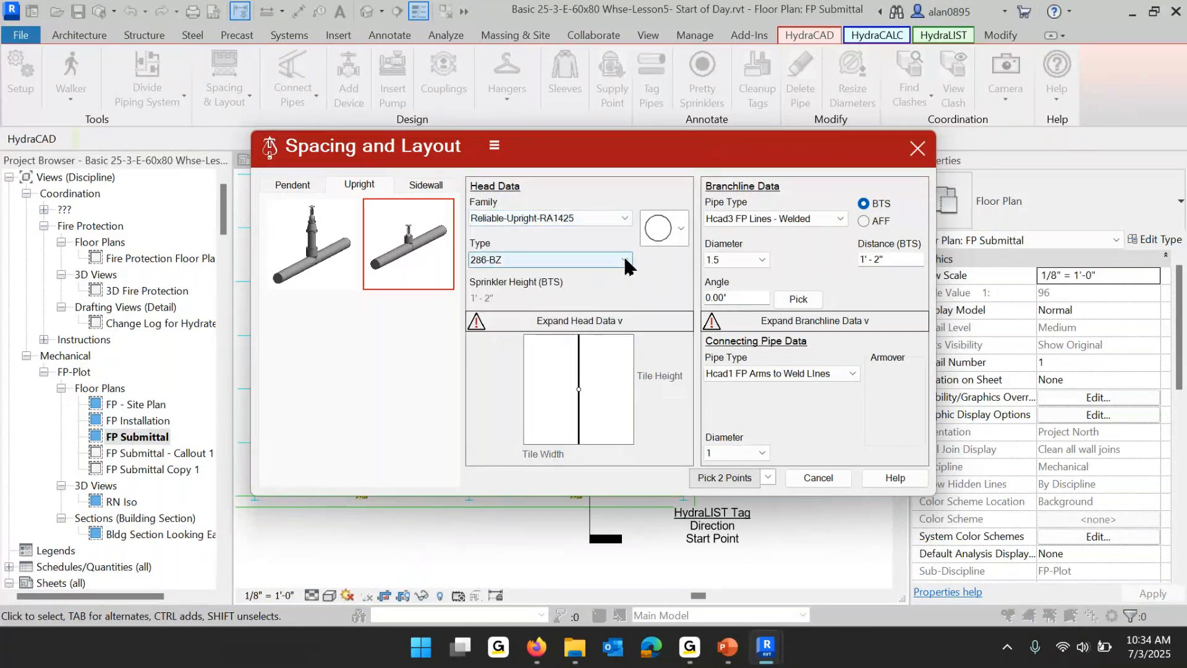
click(625, 259)
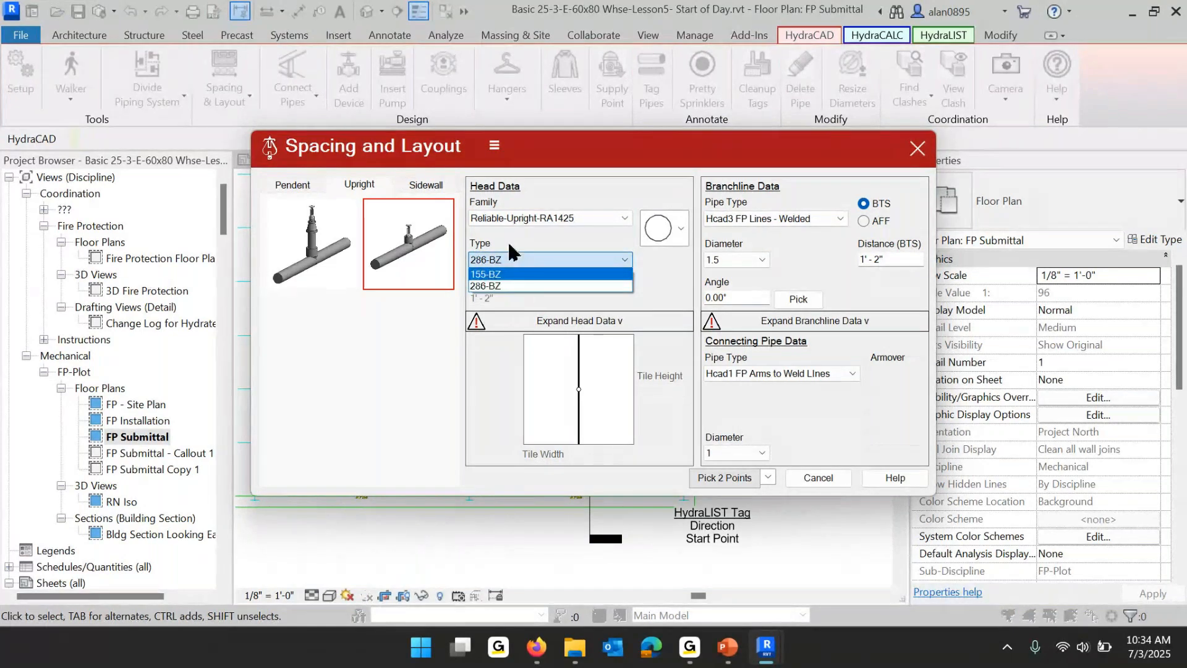
click(489, 286)
click(681, 228)
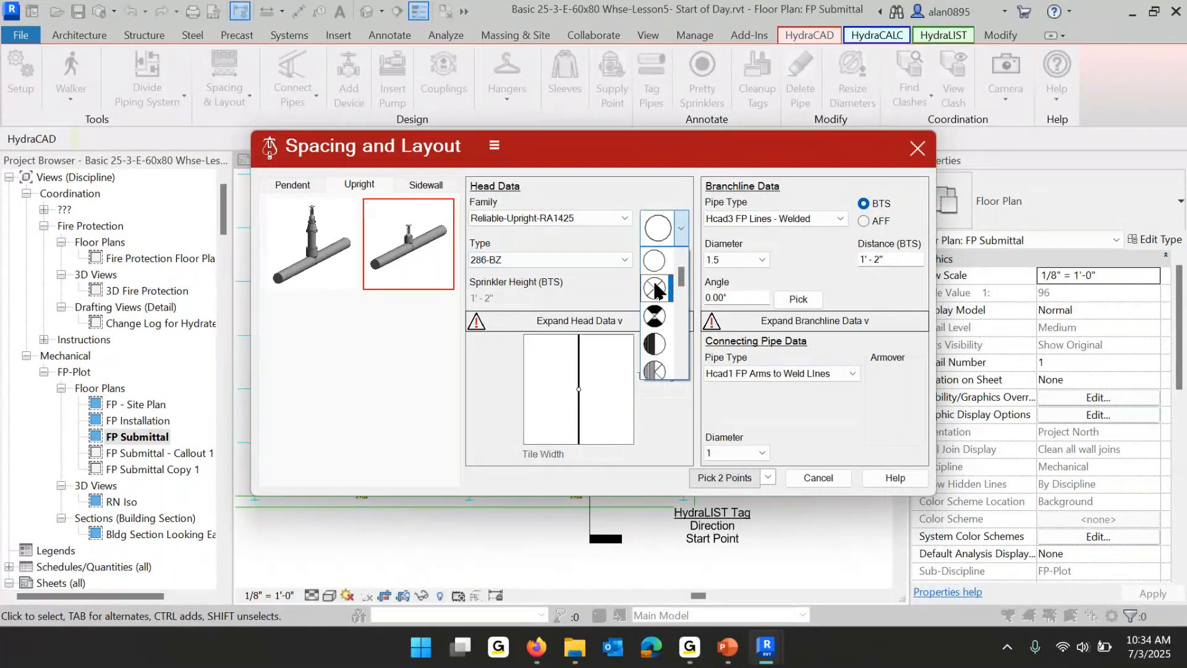
click(656, 290)
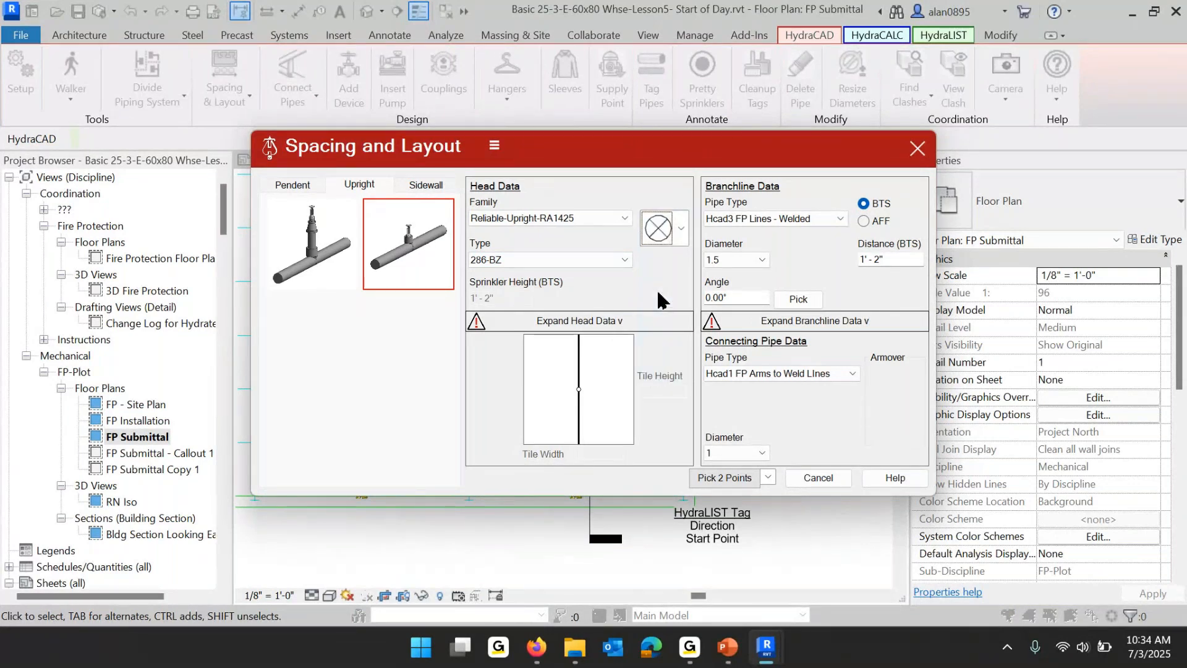
Switch the head type to 155-BZ and back to 286-BZ, try the crossed-circle symbol again, and cancel Spacing and Layout.
click(541, 260)
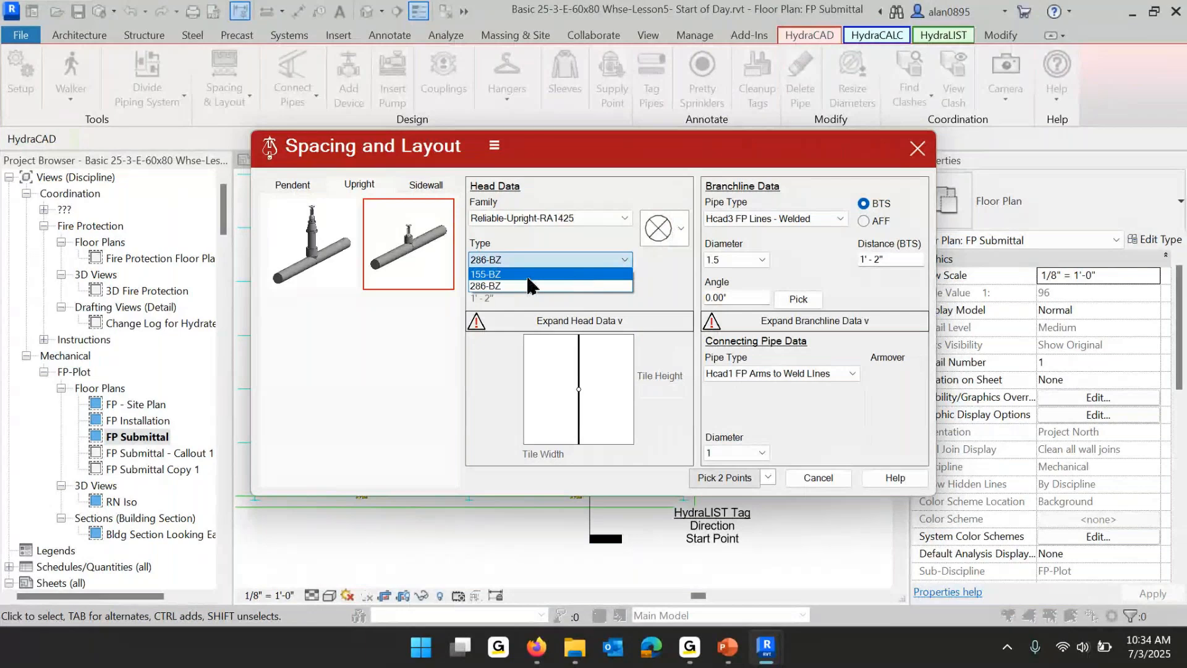
click(529, 275)
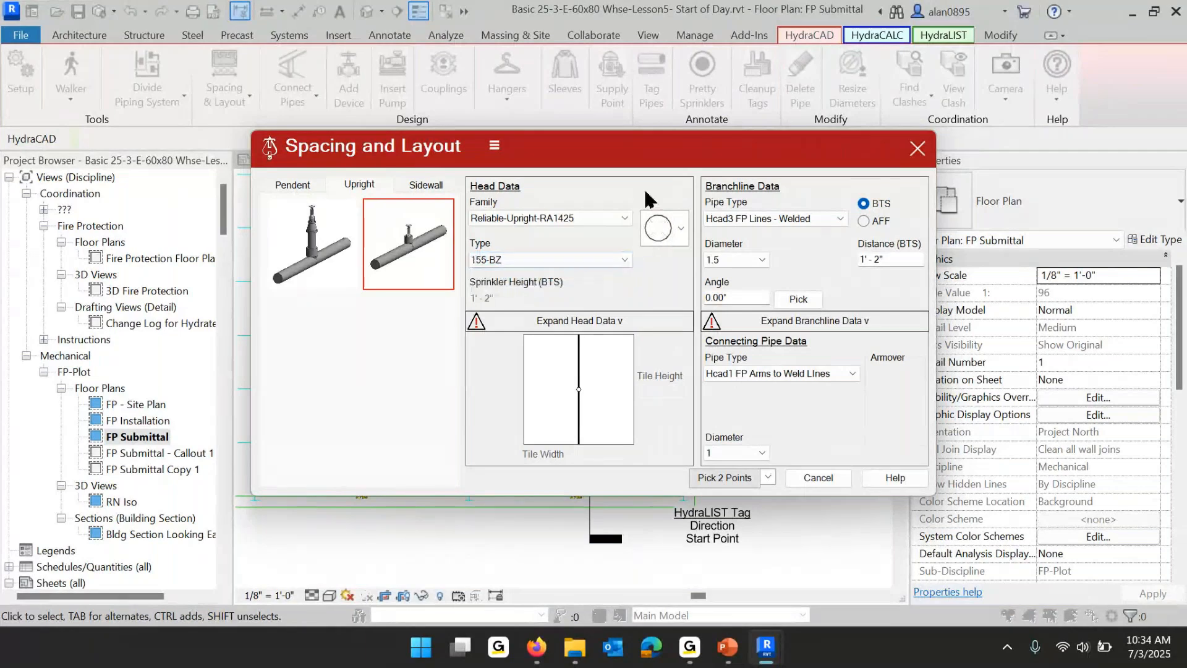
click(626, 261)
click(489, 281)
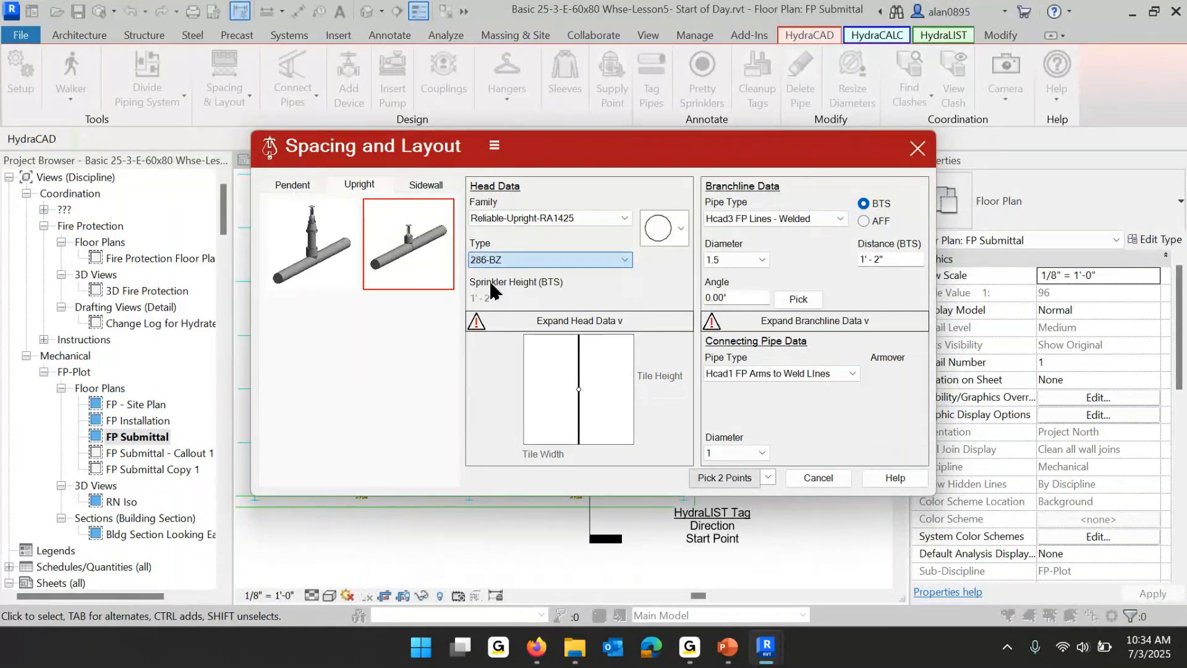
click(681, 228)
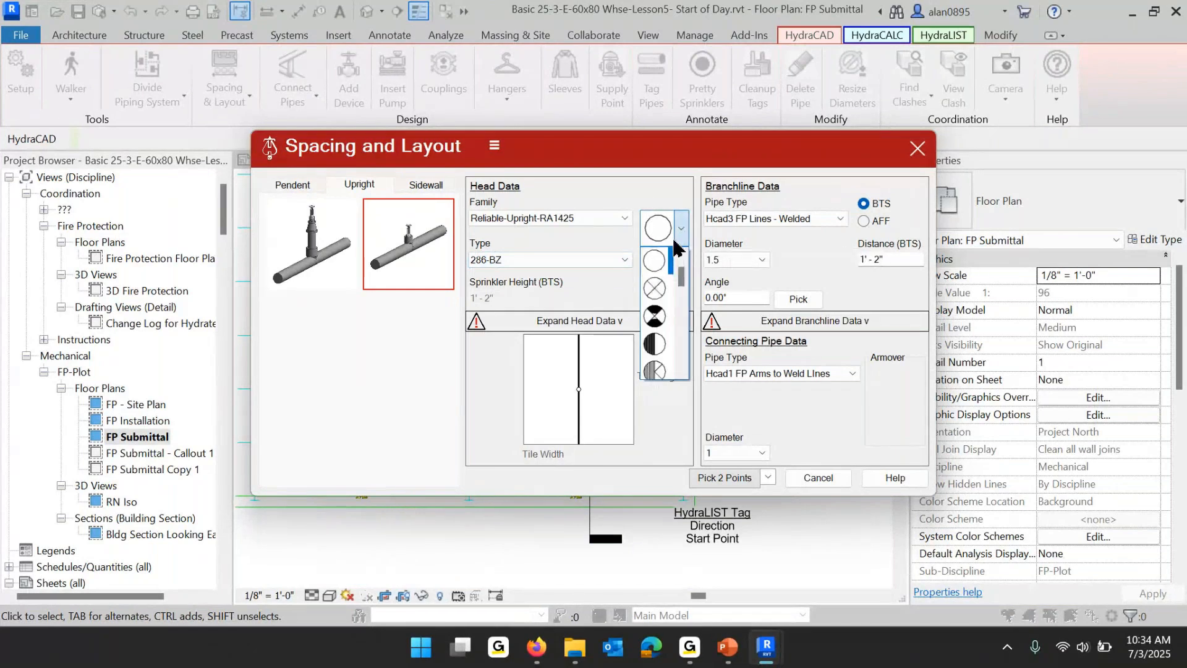
click(659, 291)
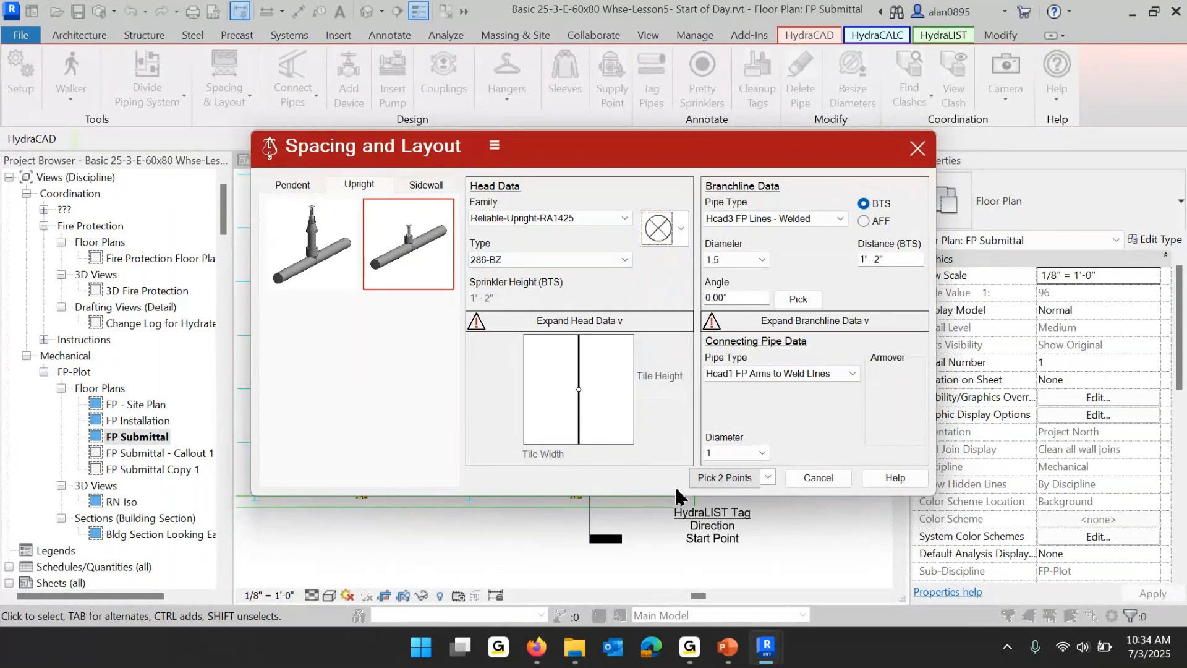
click(817, 479)
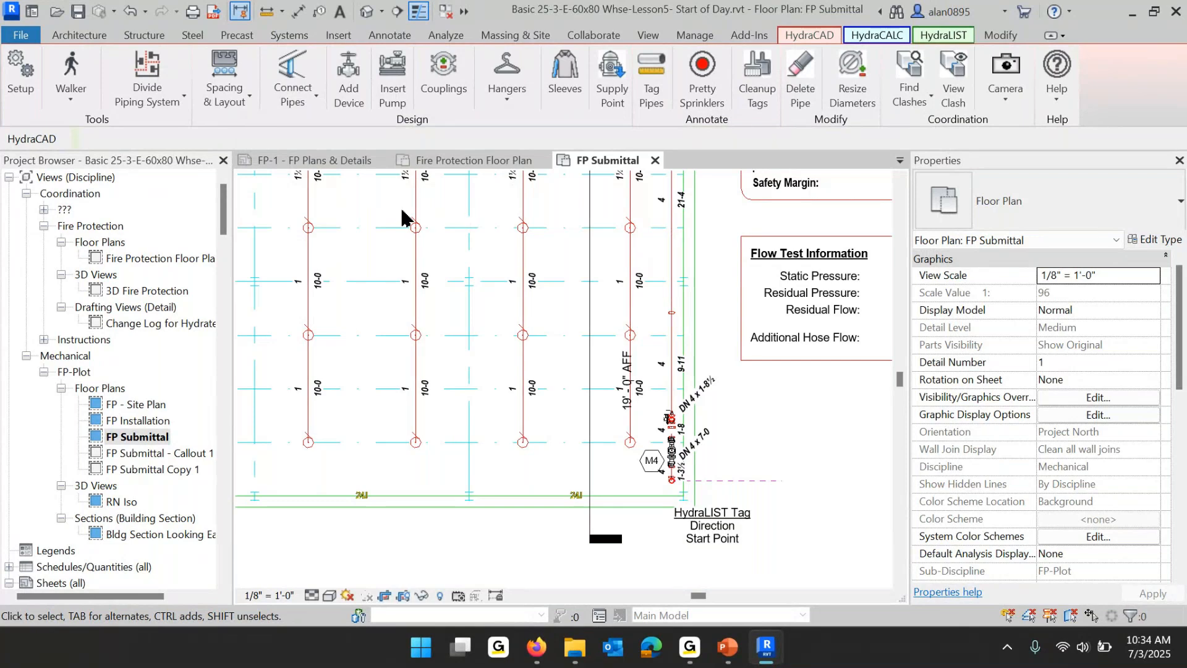
Select the three-by-three group of heads near the plan's lower-right corner, limit the properties to Sprinklers, and change their type to 286-BZ.
drag(386, 201, 657, 498)
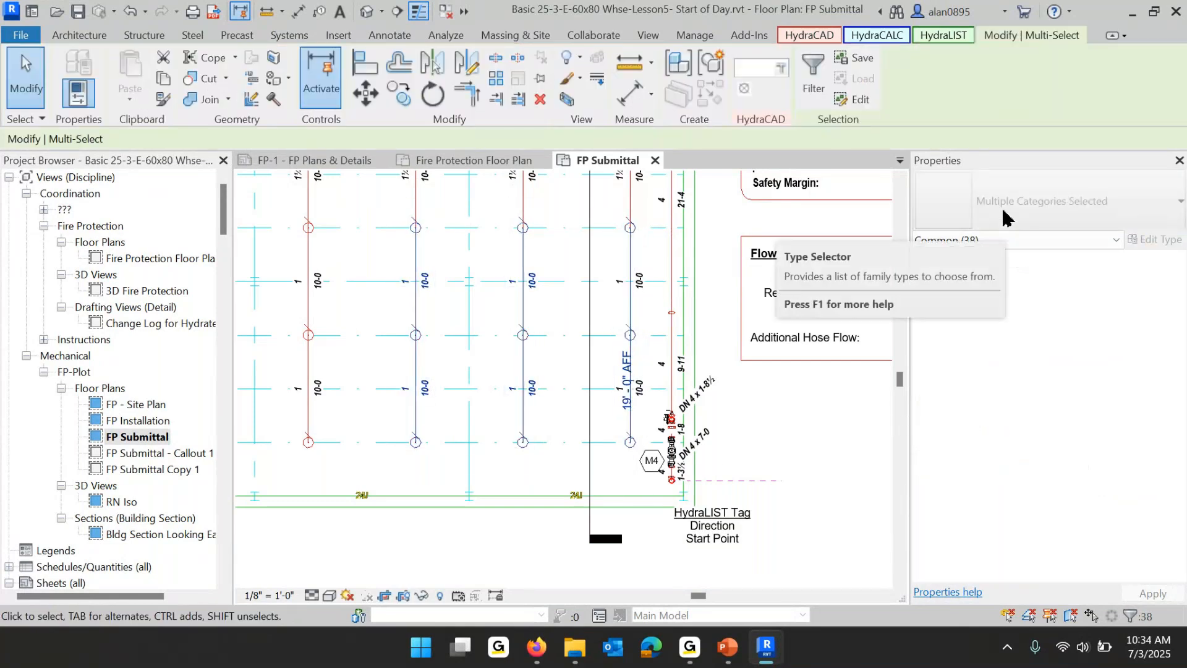
click(984, 241)
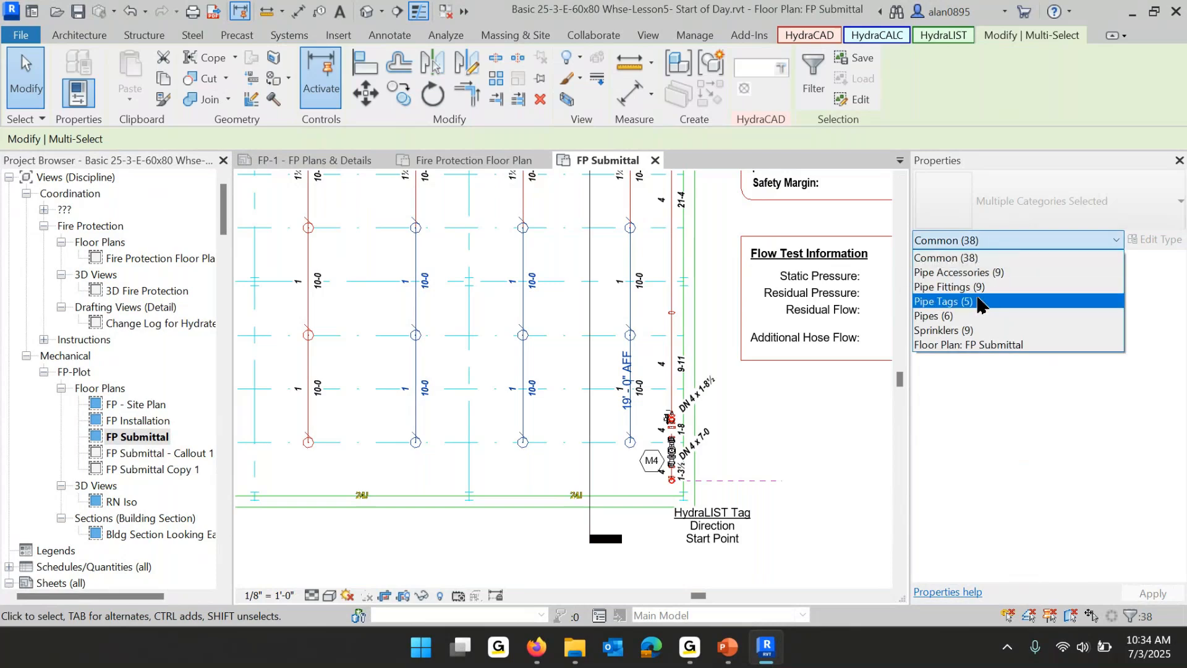
click(964, 332)
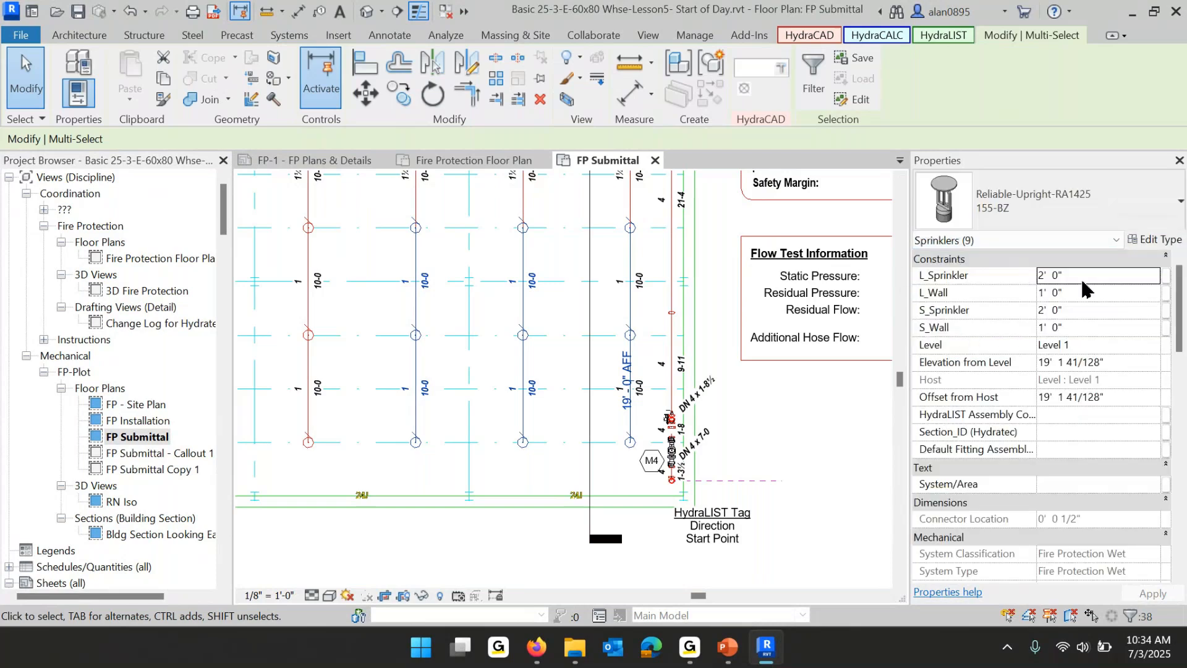
click(1083, 214)
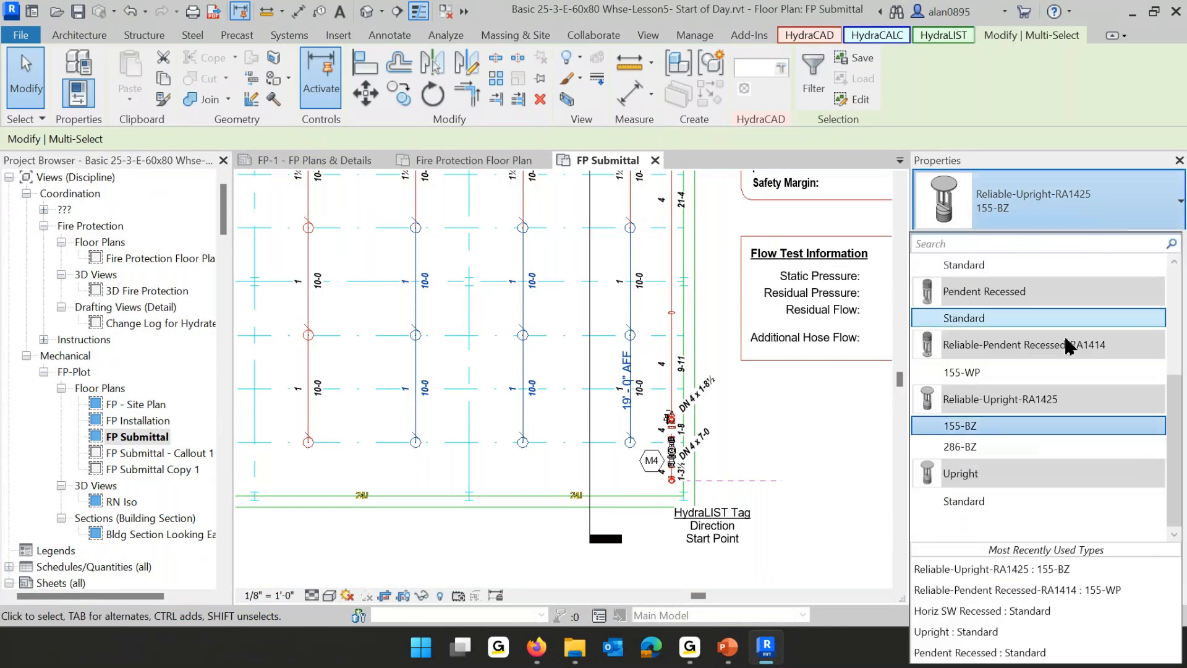
click(970, 448)
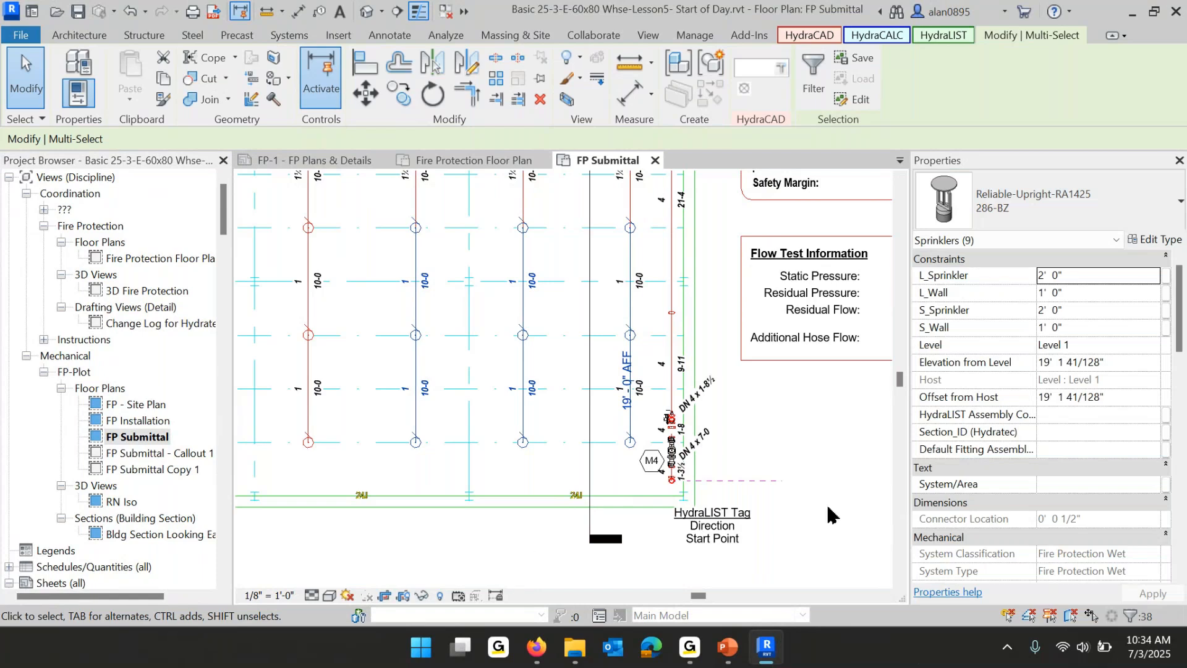
click(864, 444)
In the type properties of a 286-BZ sprinkler, enable Symbol - Head4 and disable Symbol - Head2.
scroll(418, 213, up, 4)
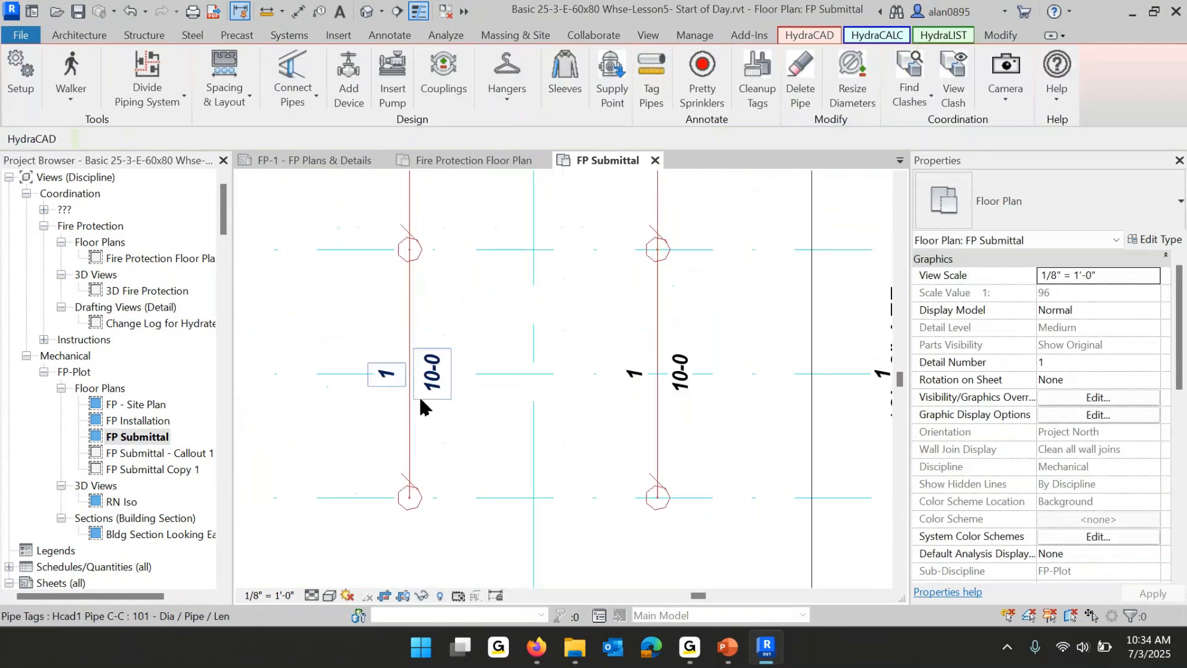
click(423, 258)
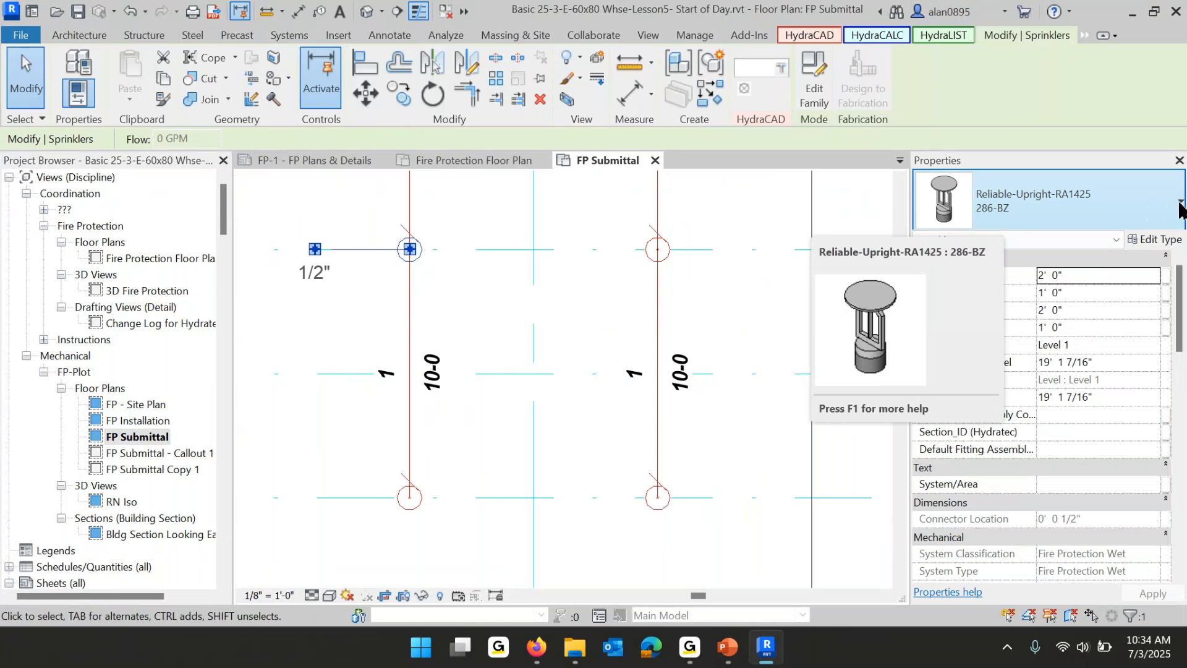
click(1162, 243)
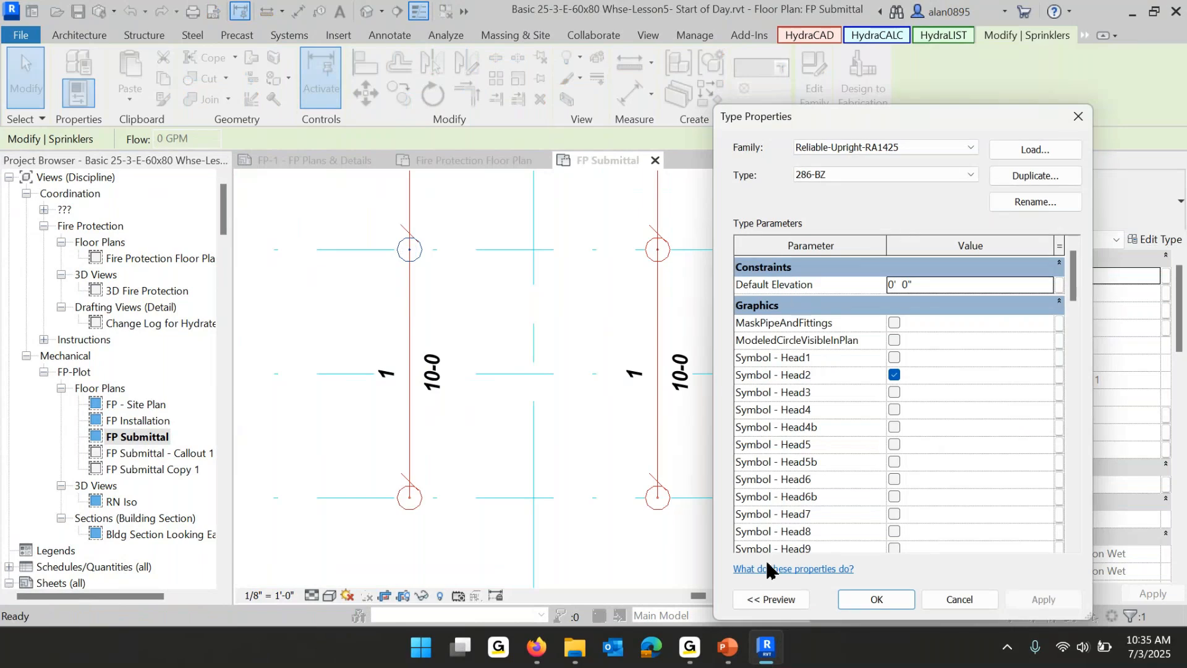
click(894, 409)
click(894, 375)
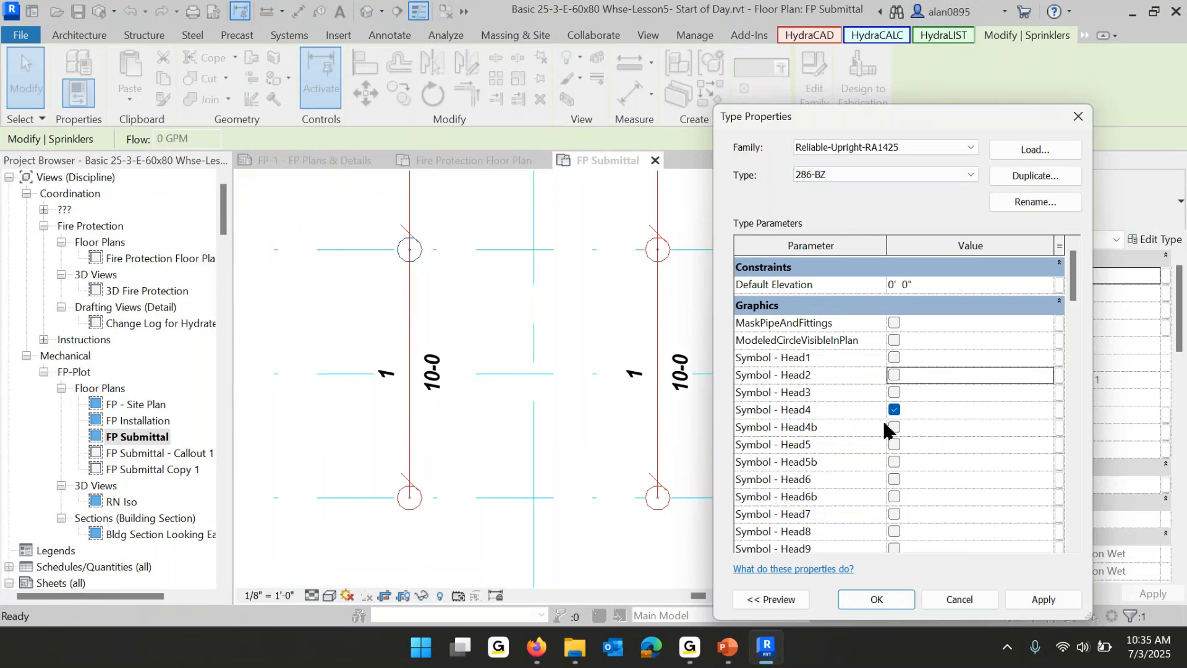
click(879, 602)
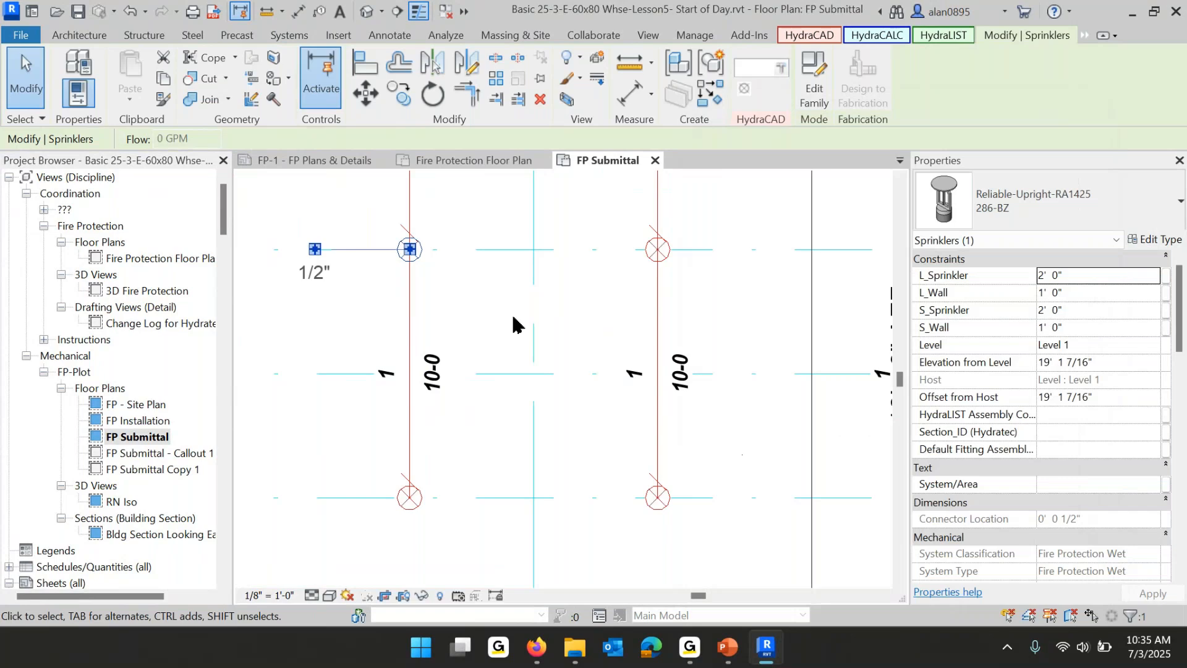
click(515, 316)
scroll(617, 334, down, 1)
scroll(616, 341, down, 2)
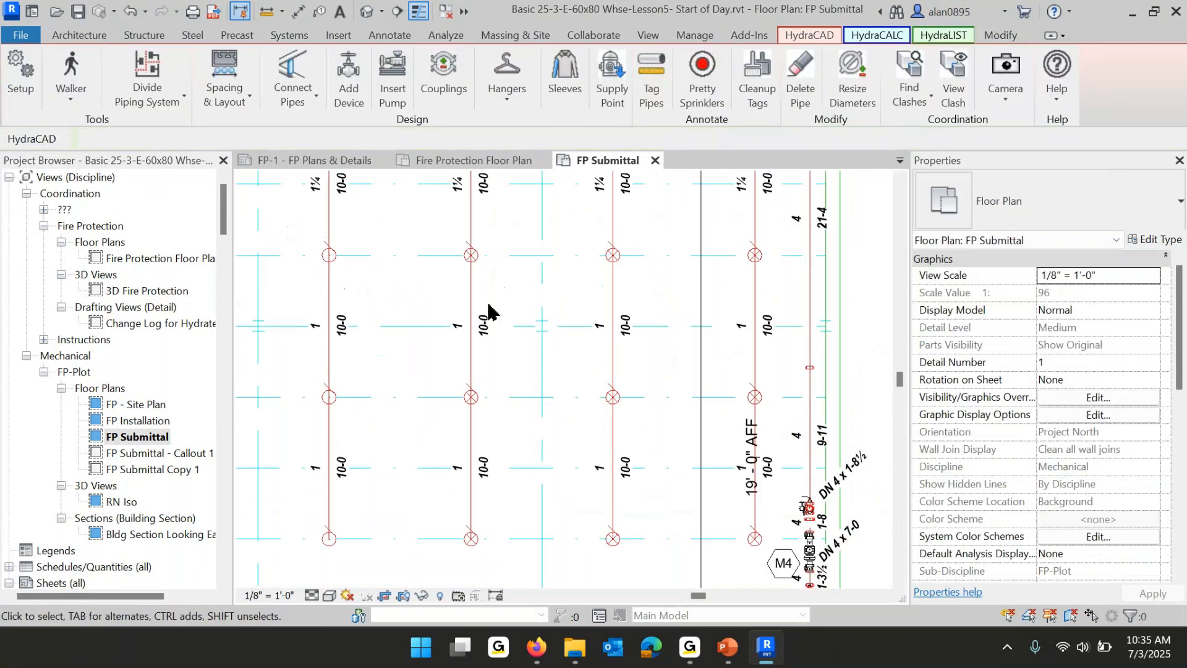
middle_drag(395, 277, 431, 437)
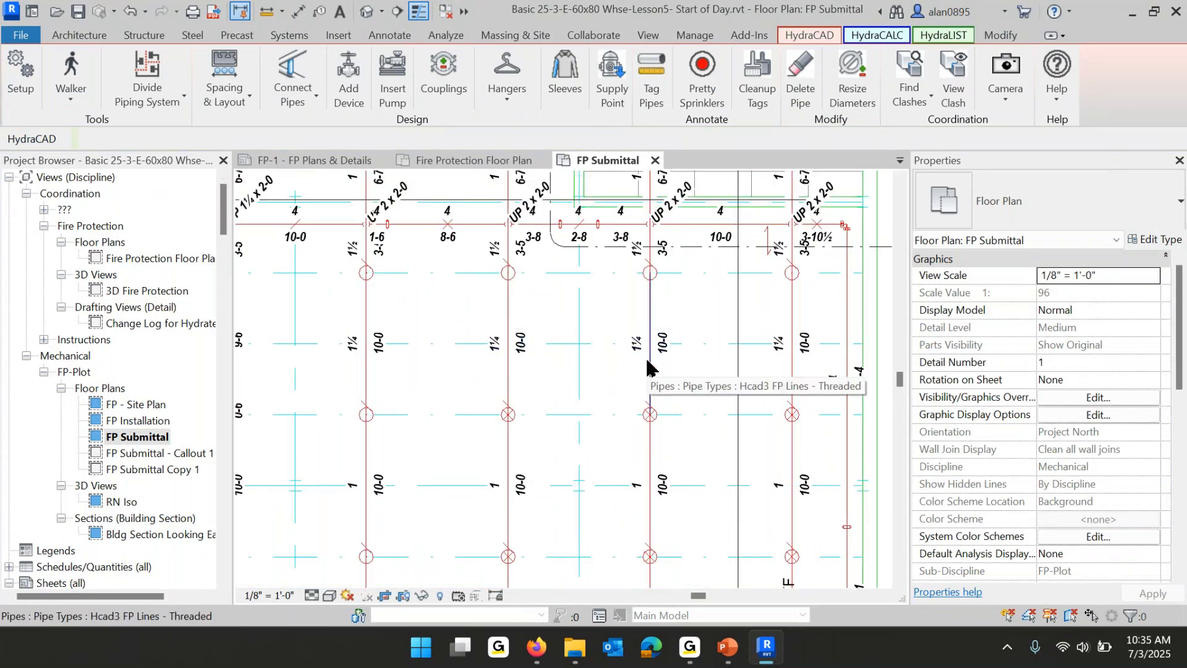
Open the Sprinkler Schedule from the project's list of schedules.
scroll(124, 472, down, 4)
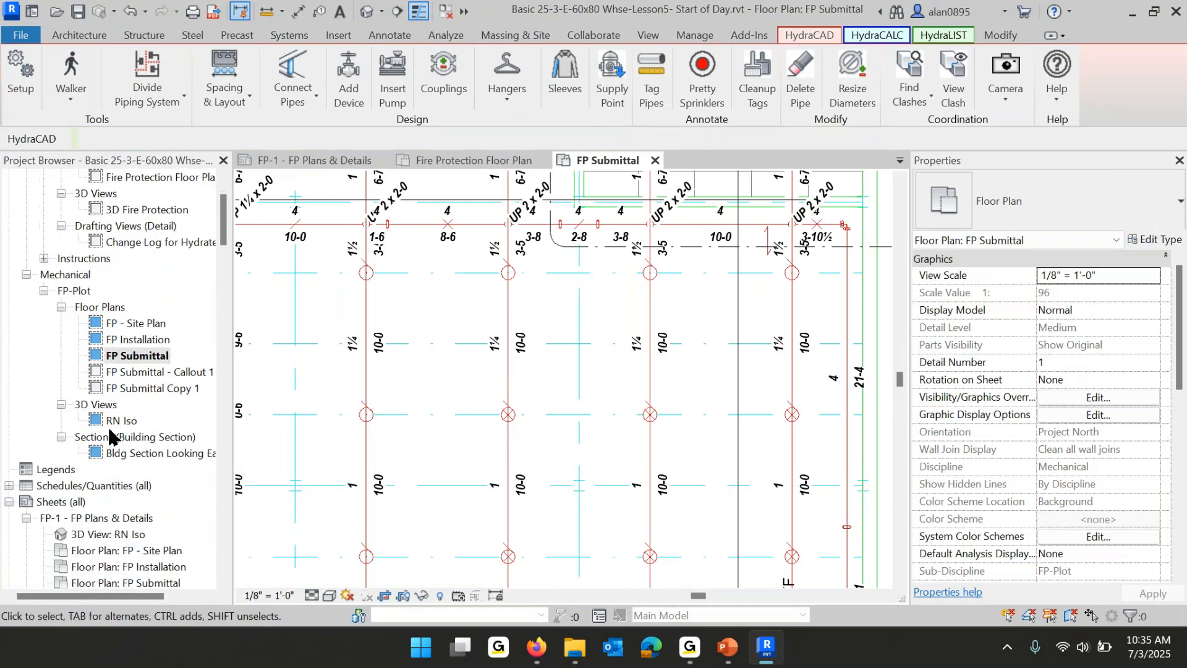
click(9, 454)
scroll(112, 378, down, 5)
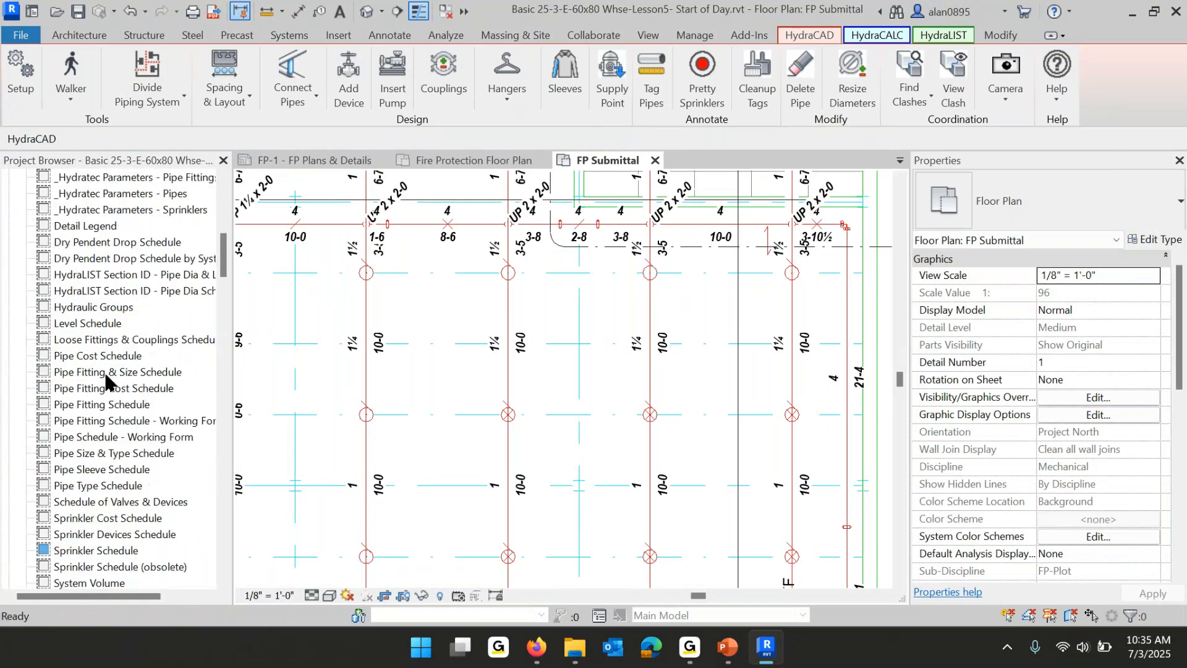
click(93, 486)
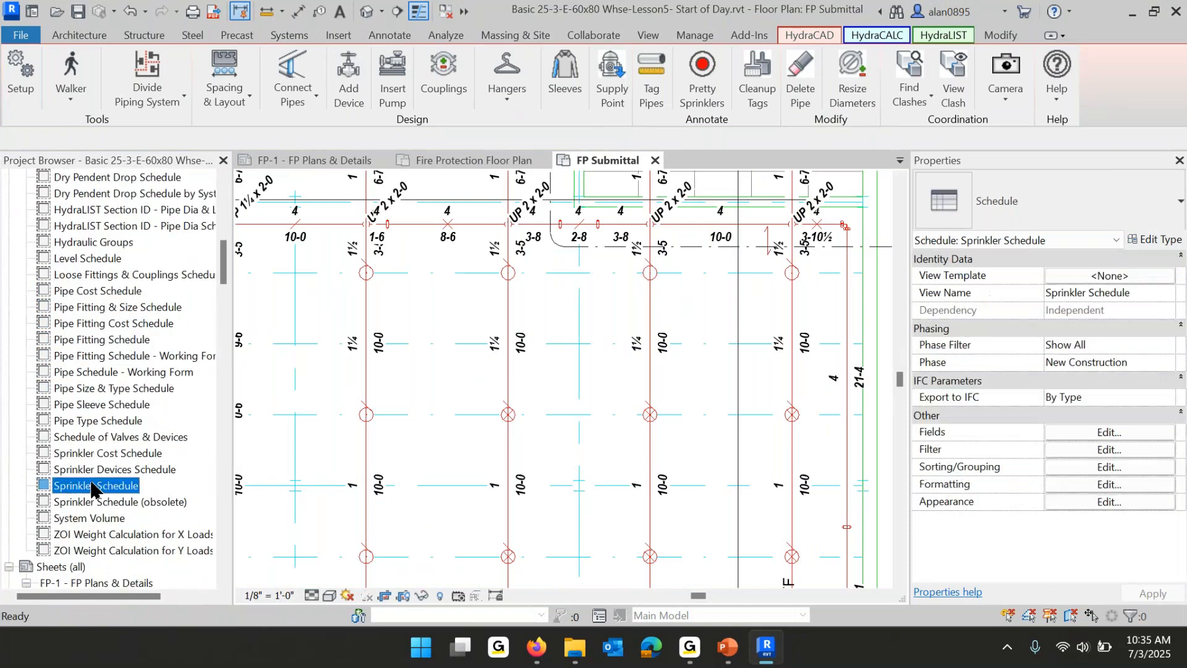
double_click(162, 487)
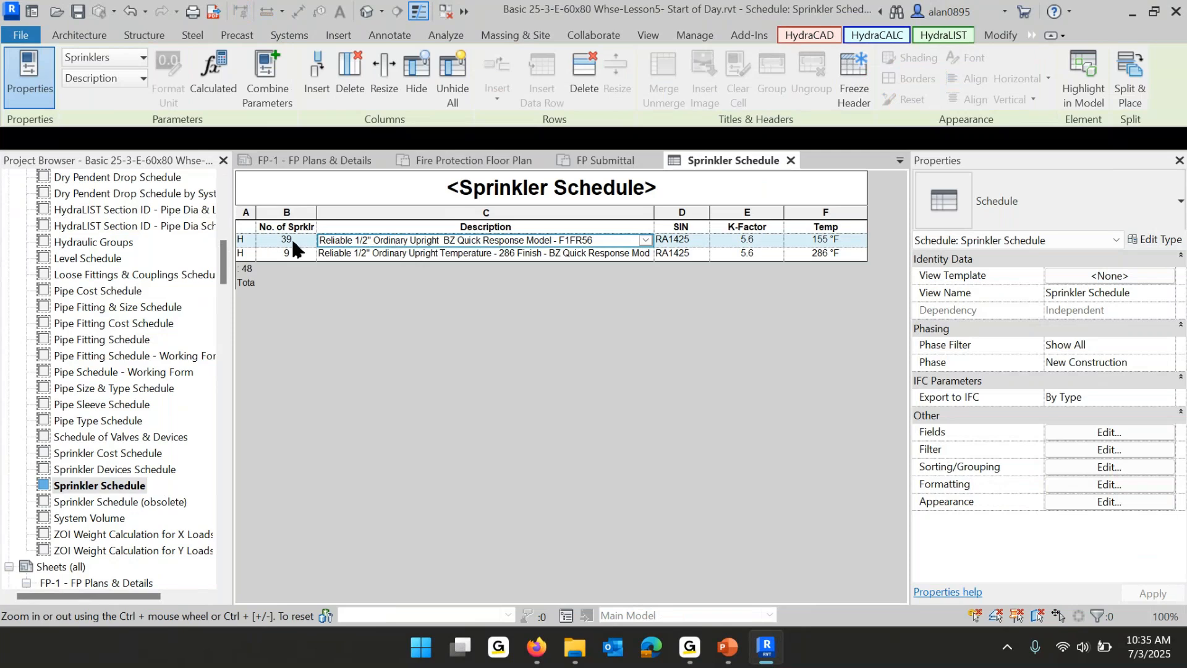
click(248, 240)
click(247, 240)
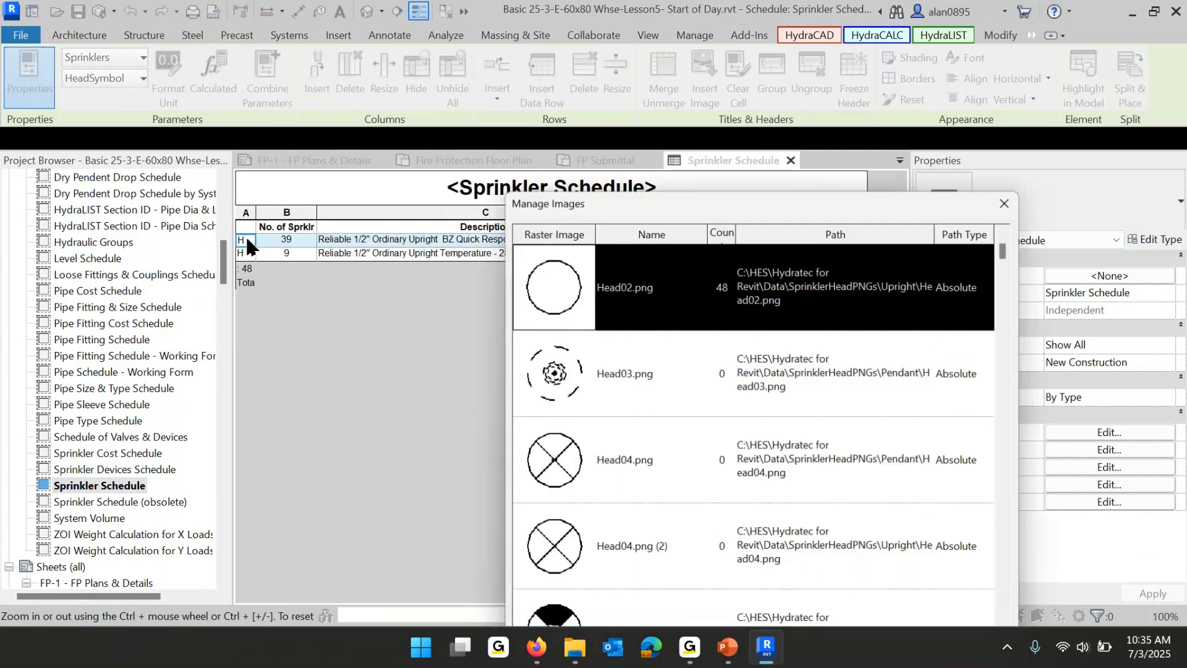
scroll(686, 374, down, 3)
scroll(688, 383, down, 10)
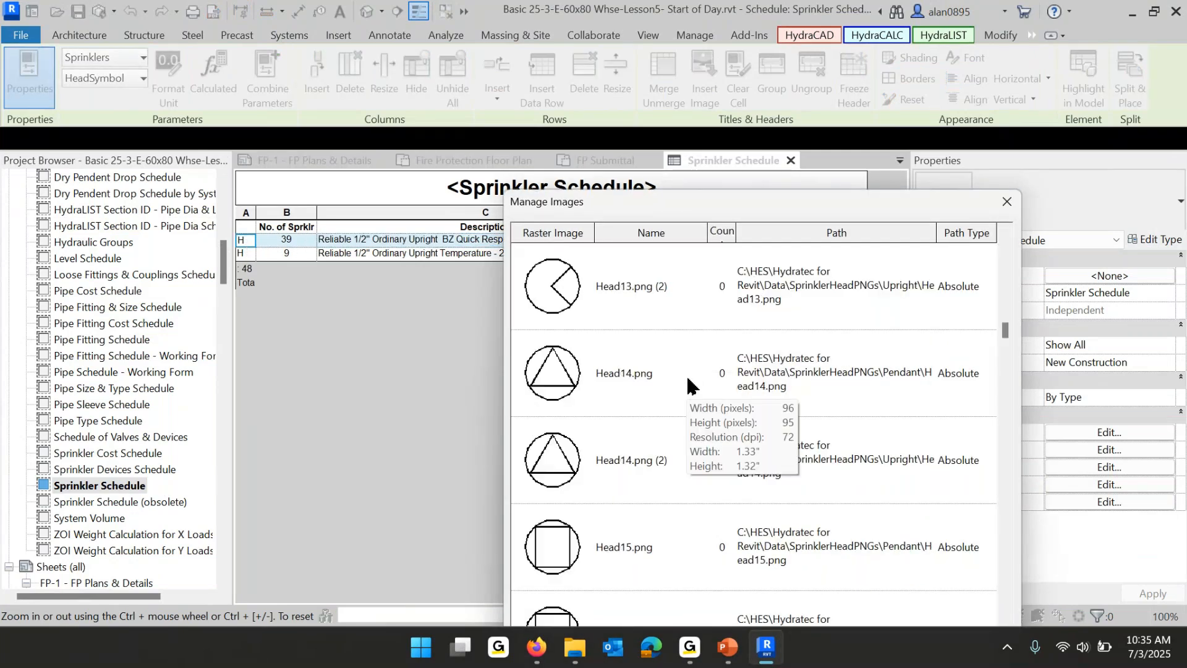
scroll(690, 409, up, 15)
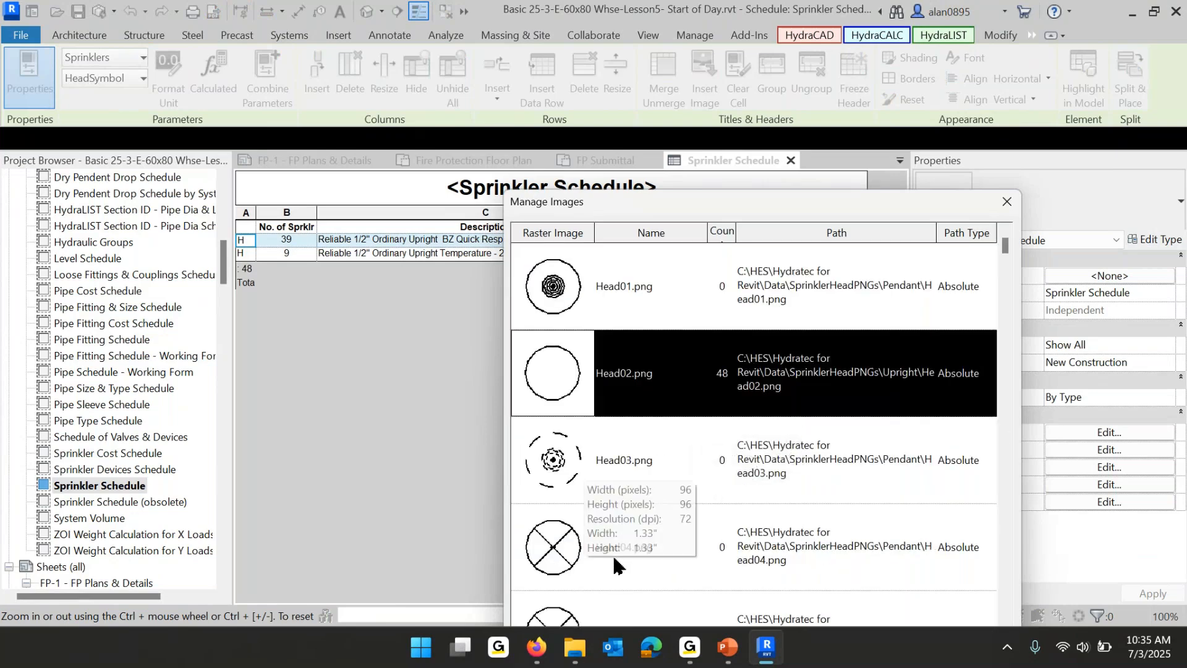
click(283, 257)
click(282, 254)
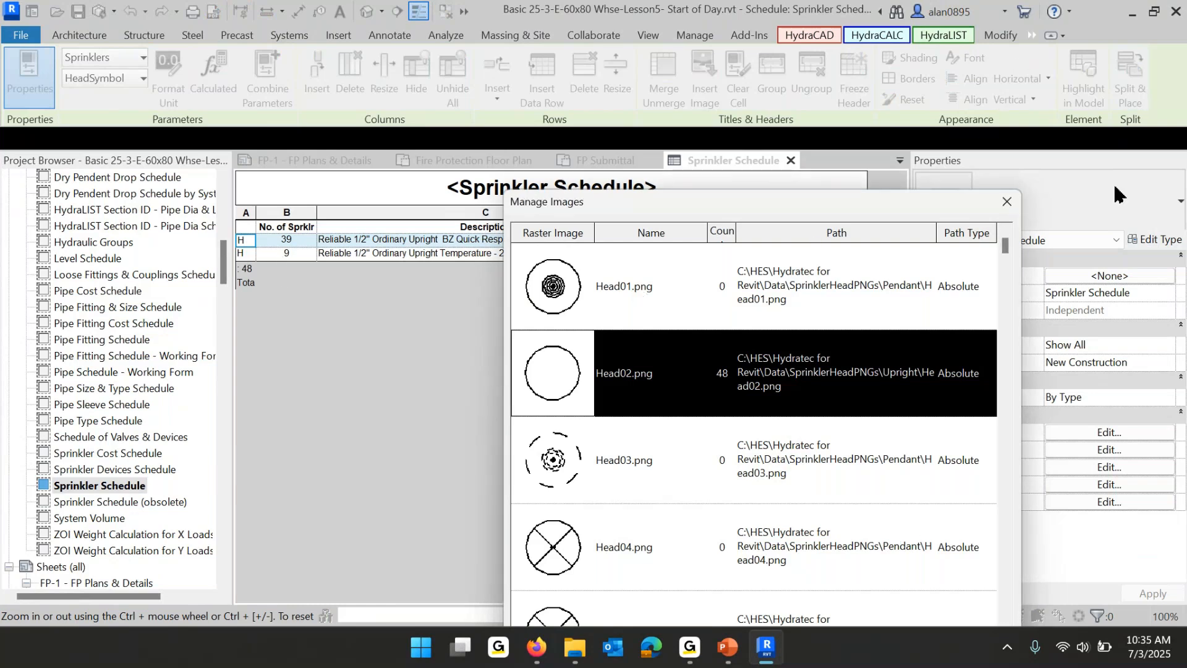
click(1007, 201)
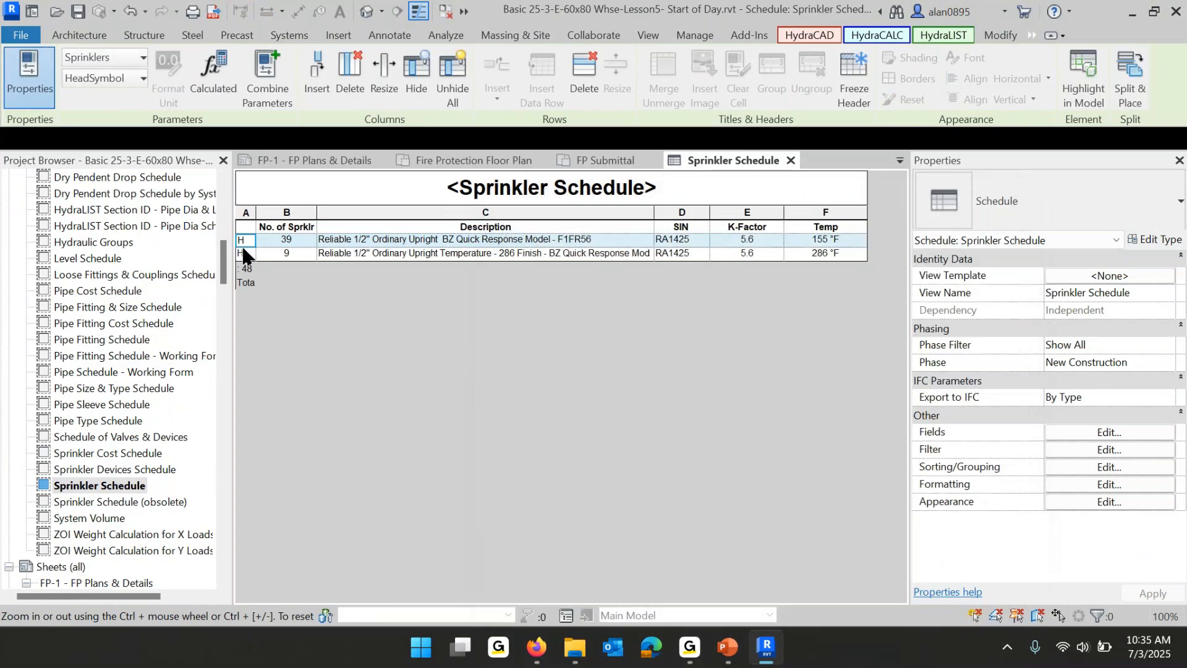
Assign the Head04.png image as the head symbol of the 286 °F row and apply it to all Reliable-Upright-RA1425: 286-BZ elements.
double_click(242, 254)
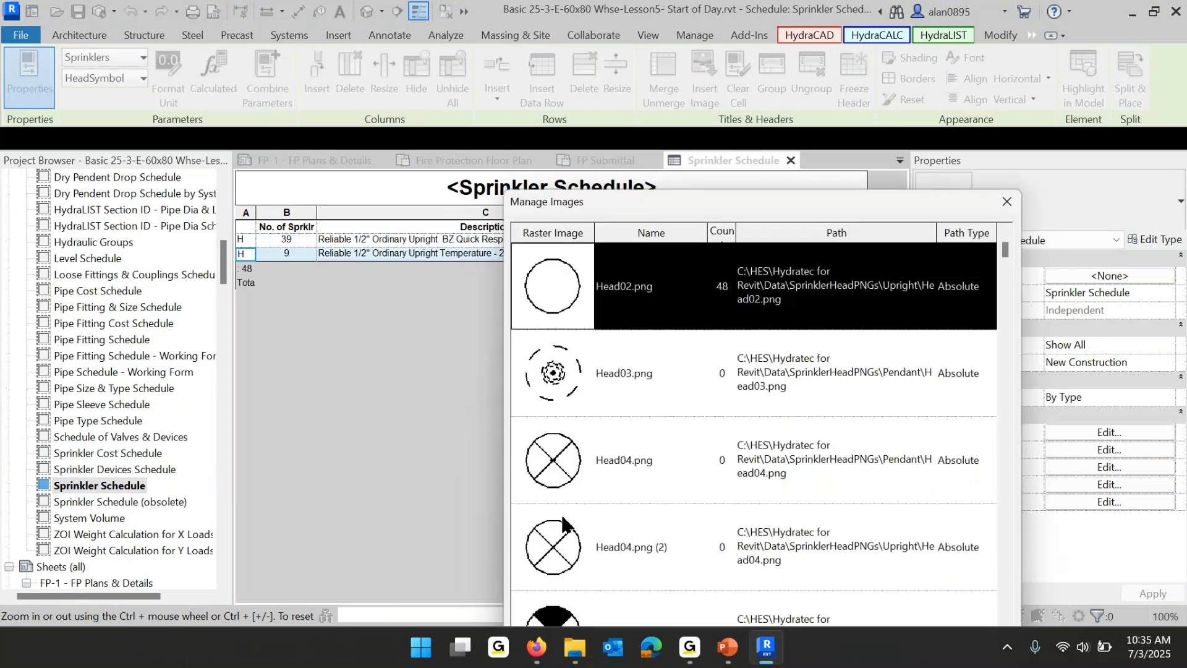
click(563, 464)
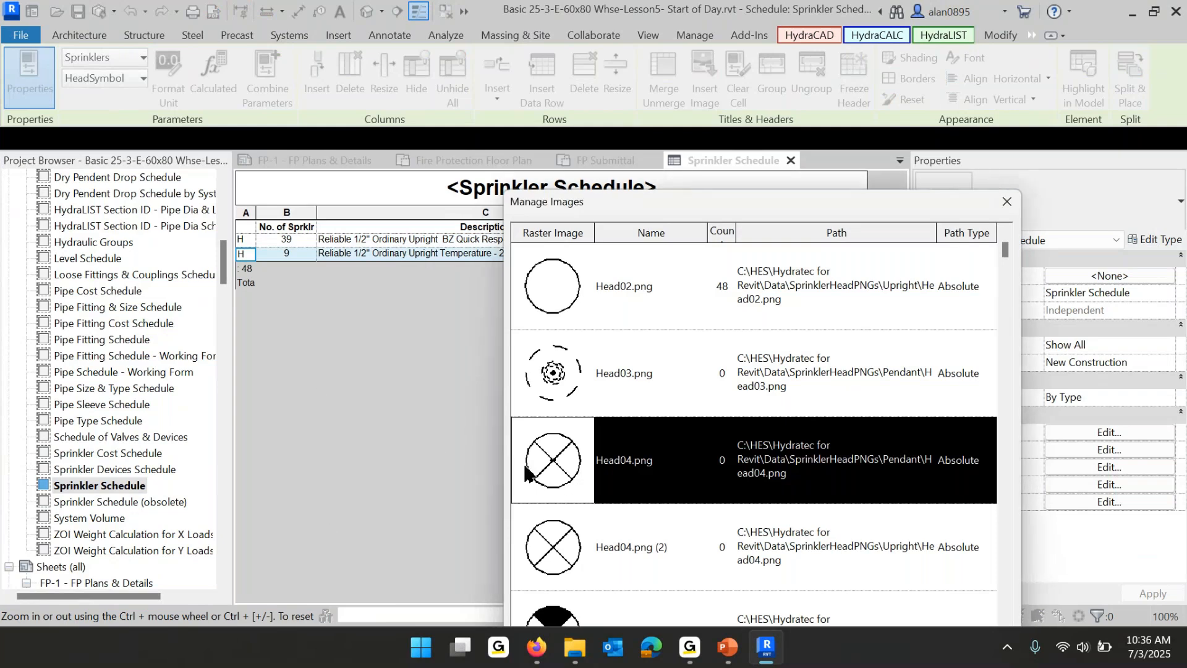
double_click(554, 448)
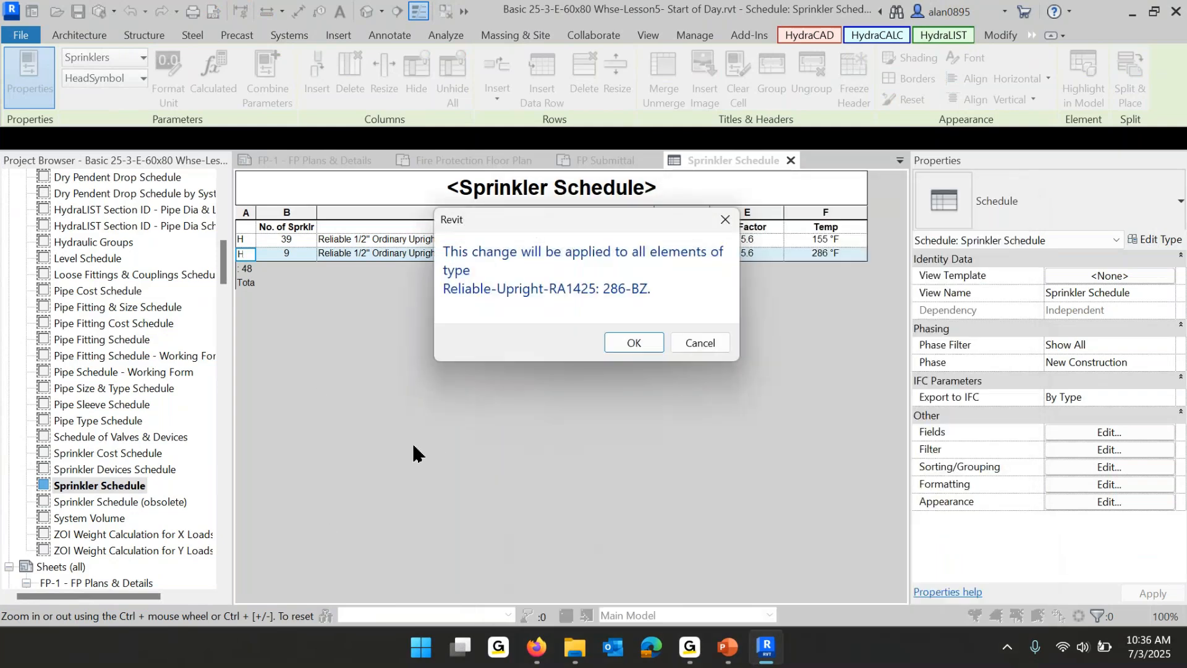
click(641, 344)
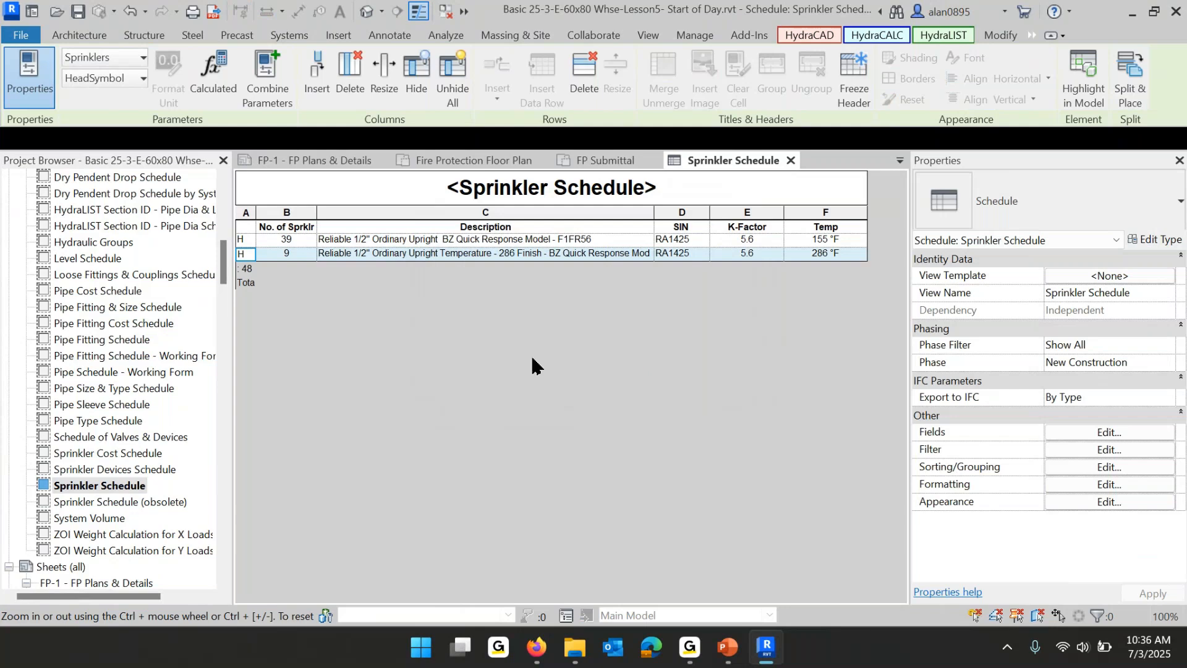
Check the head symbols in the Sprinkler Schedule placed on the FP-1 sheet.
click(329, 160)
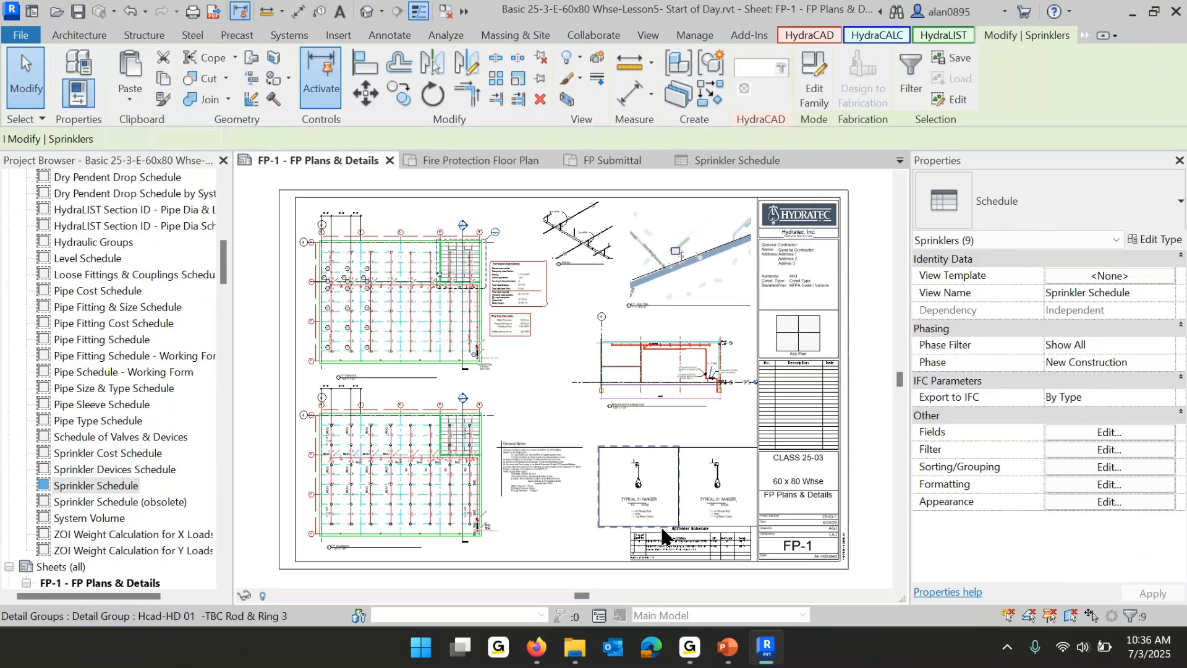
scroll(683, 549, up, 5)
scroll(683, 550, up, 3)
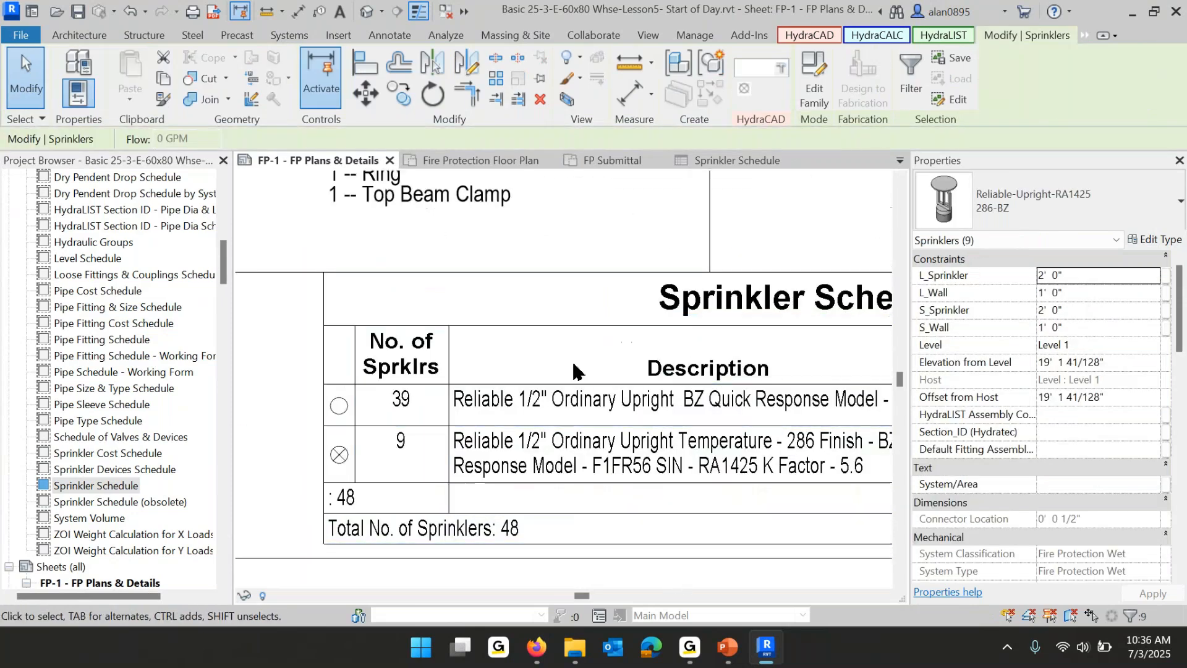
middle_drag(684, 445, 630, 431)
scroll(629, 431, down, 2)
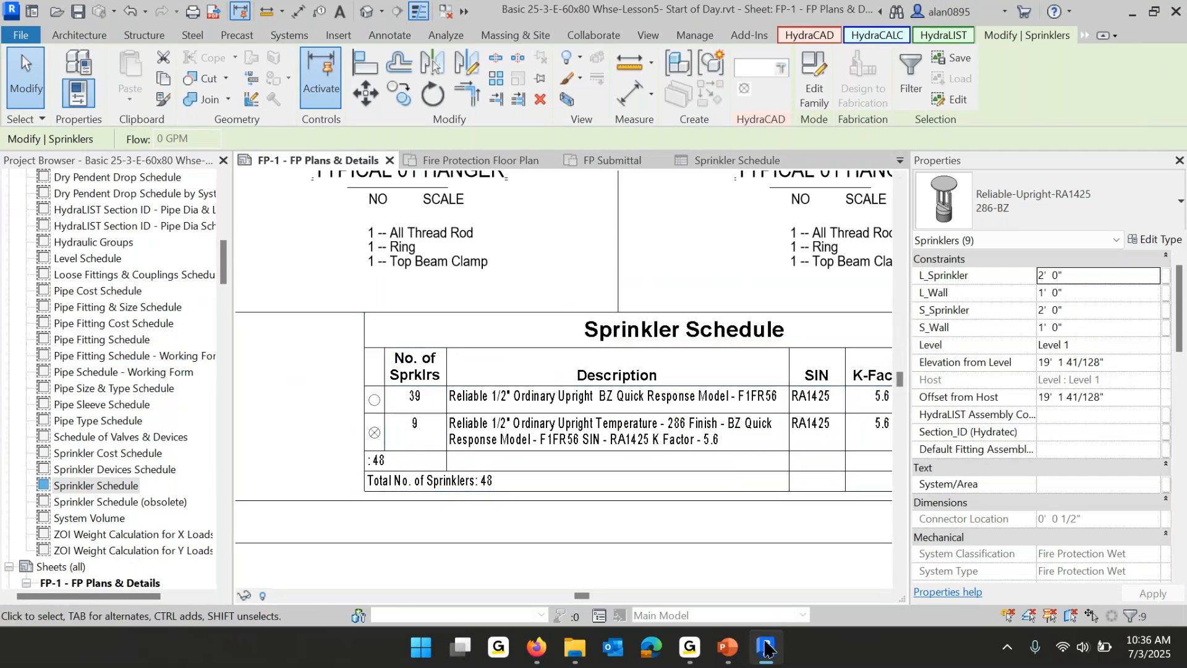
Switch to the PowerPoint slide show, advance to the Method 'B' slide, and return to Revit.
click(720, 648)
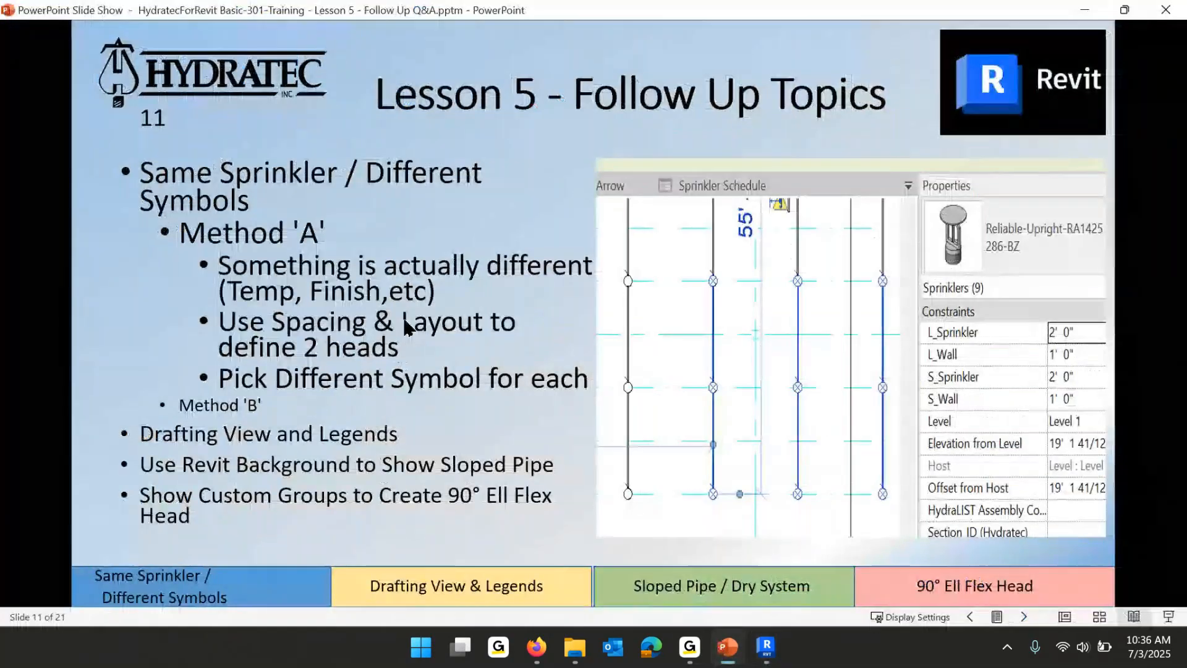
click(407, 326)
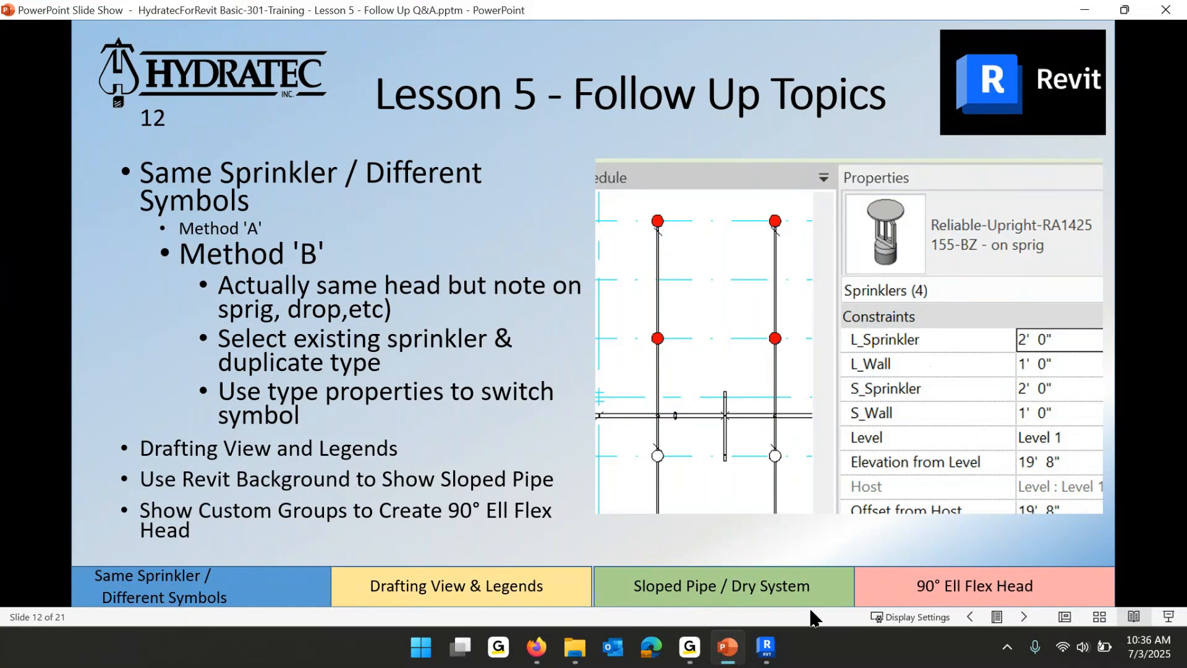
mouse_move(767, 654)
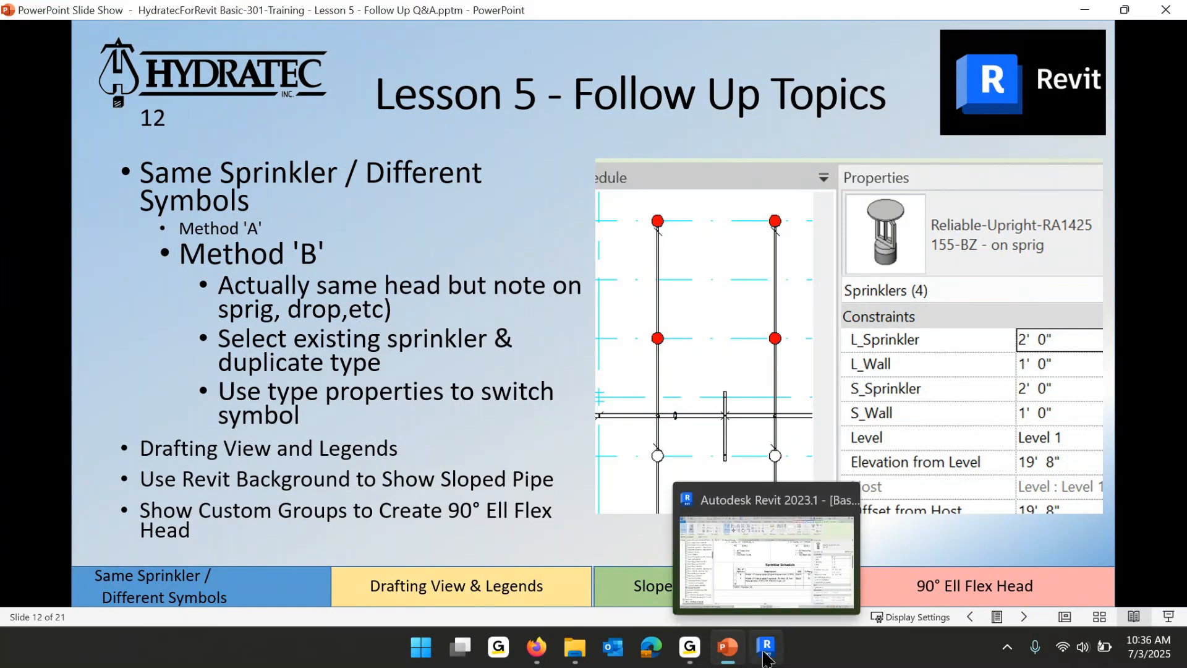
click(767, 656)
In the FP Submittal plan, select the two-by-two group of heads between grids C and D and limit the properties to Sprinklers.
scroll(535, 322, down, 5)
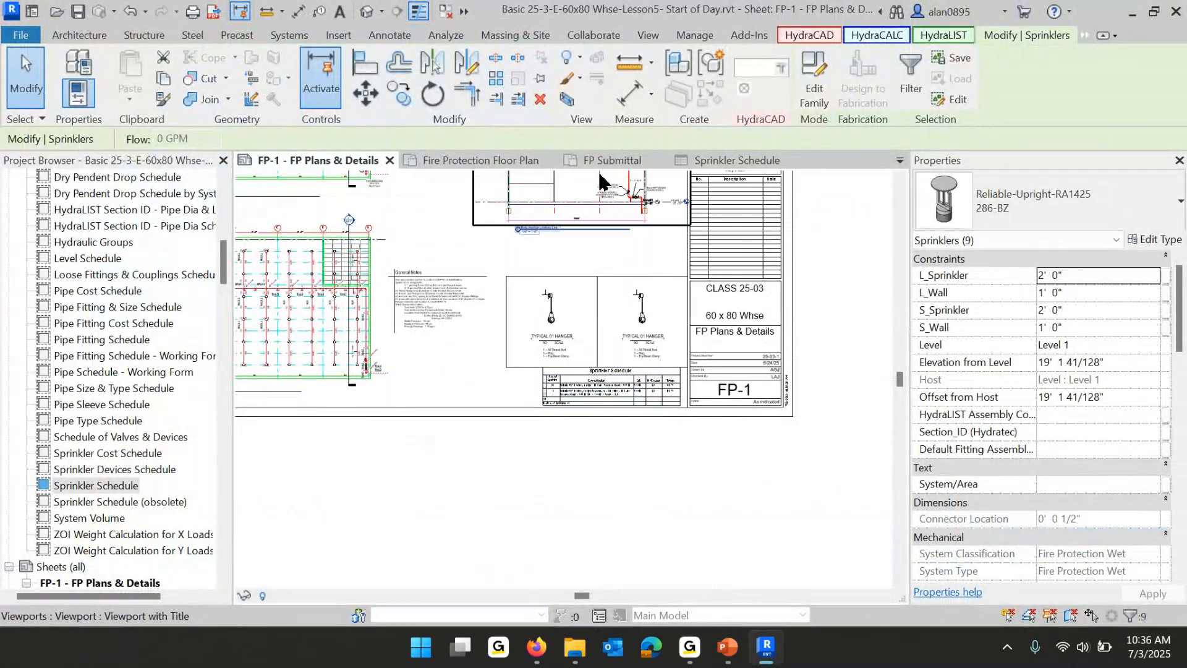
click(615, 161)
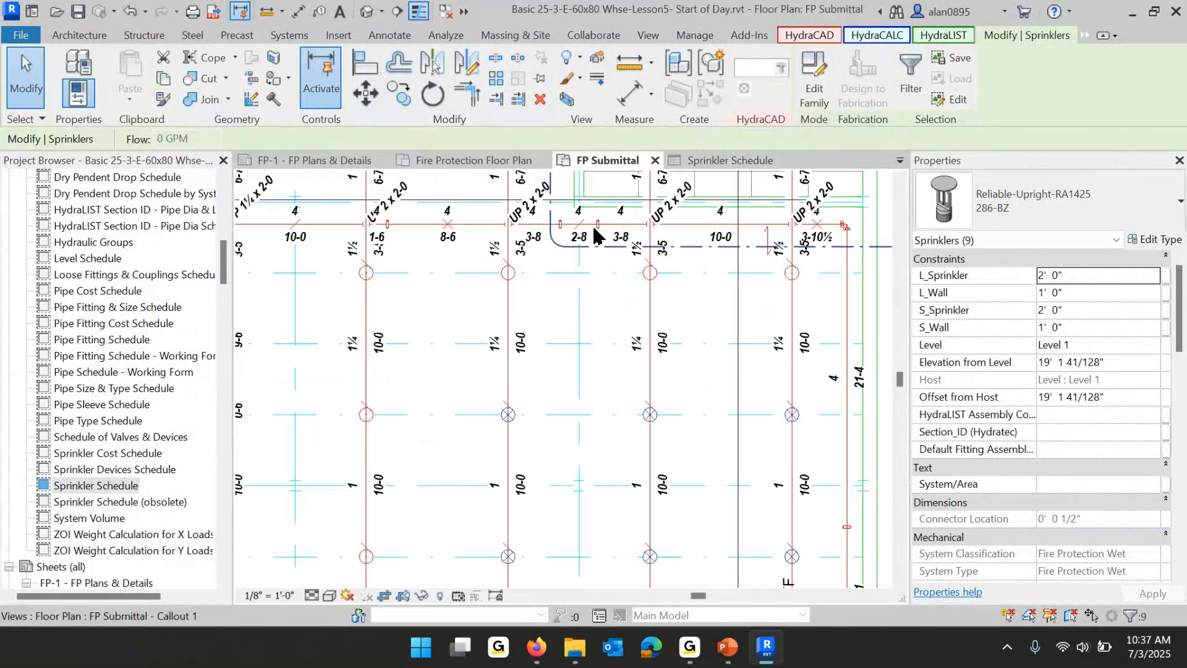
scroll(568, 487, down, 3)
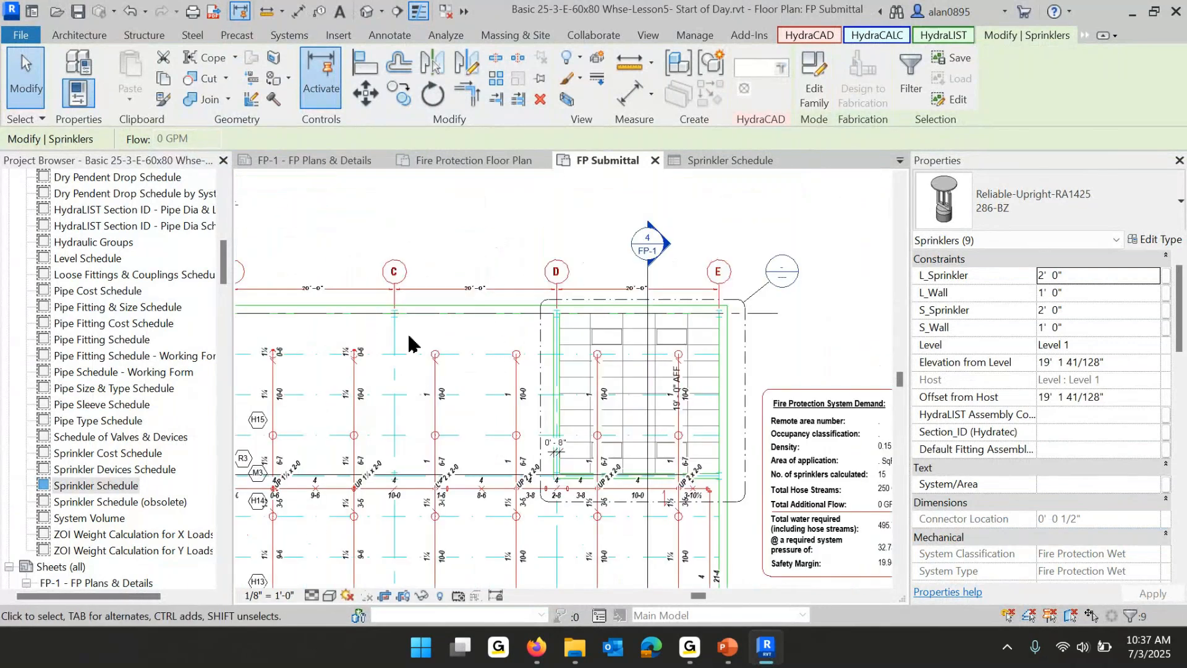
drag(408, 336, 524, 453)
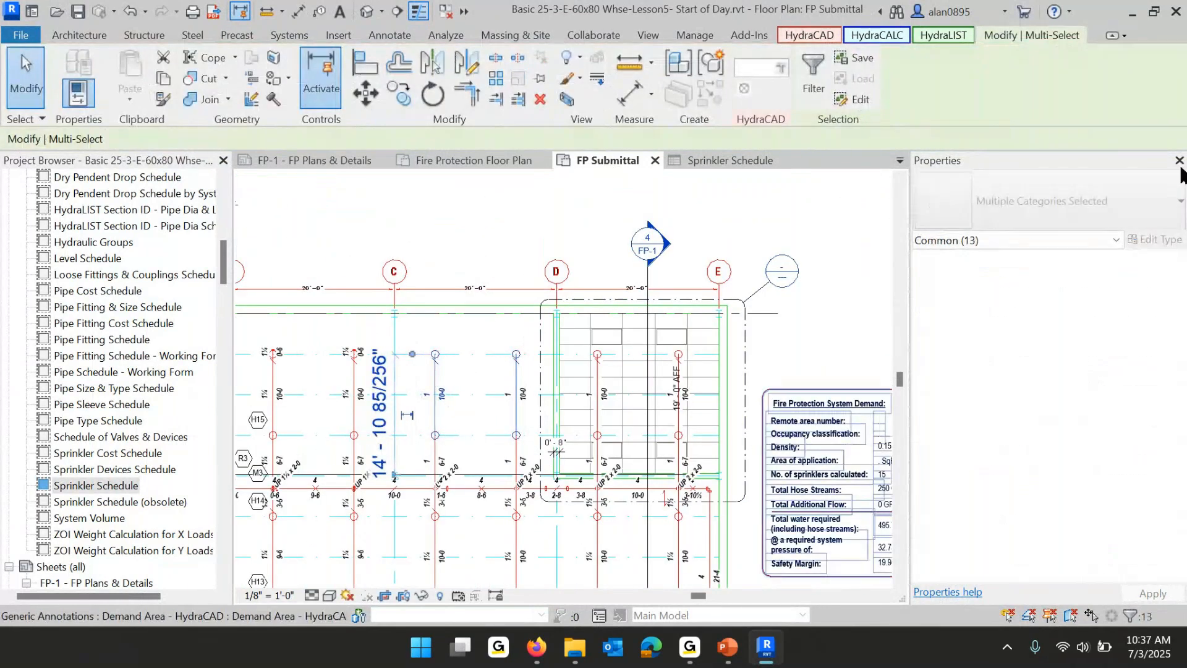
click(956, 241)
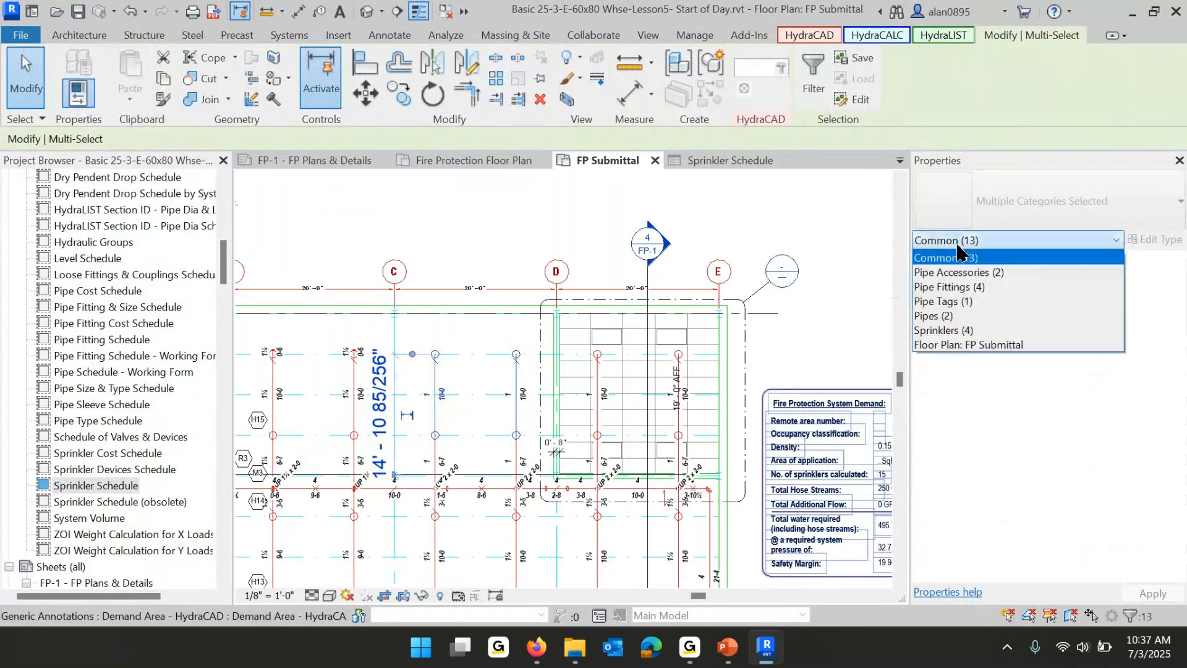
click(945, 330)
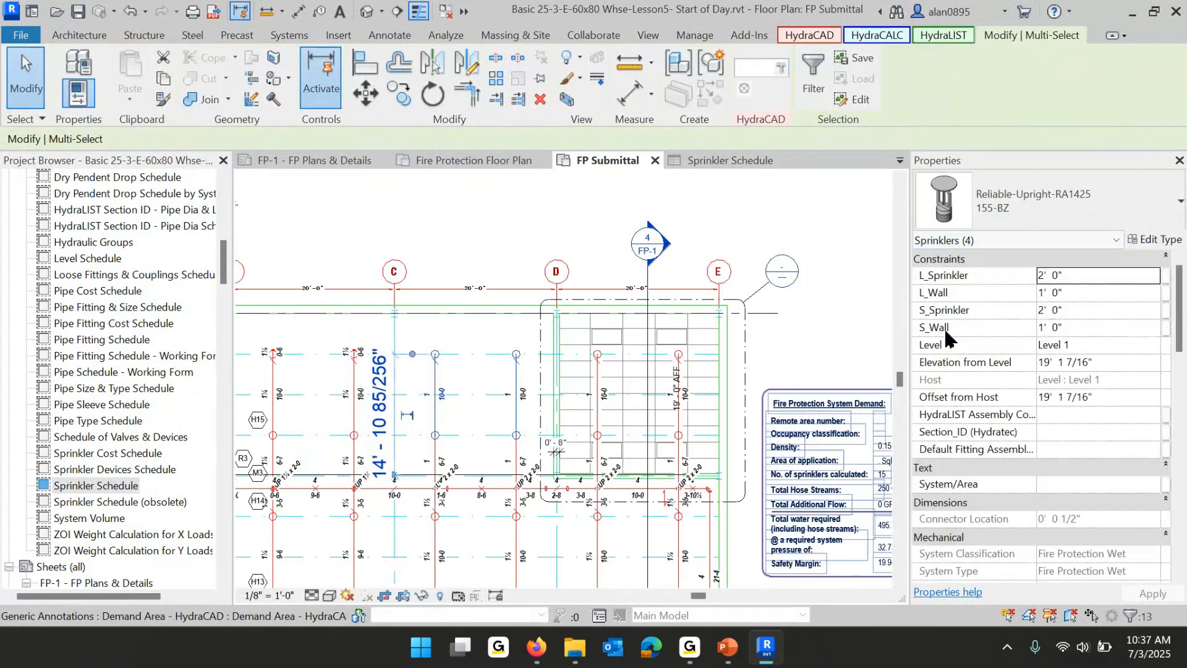
Duplicate the selected heads' 155-BZ type under the name 155-BZ on Sprig.
click(1157, 240)
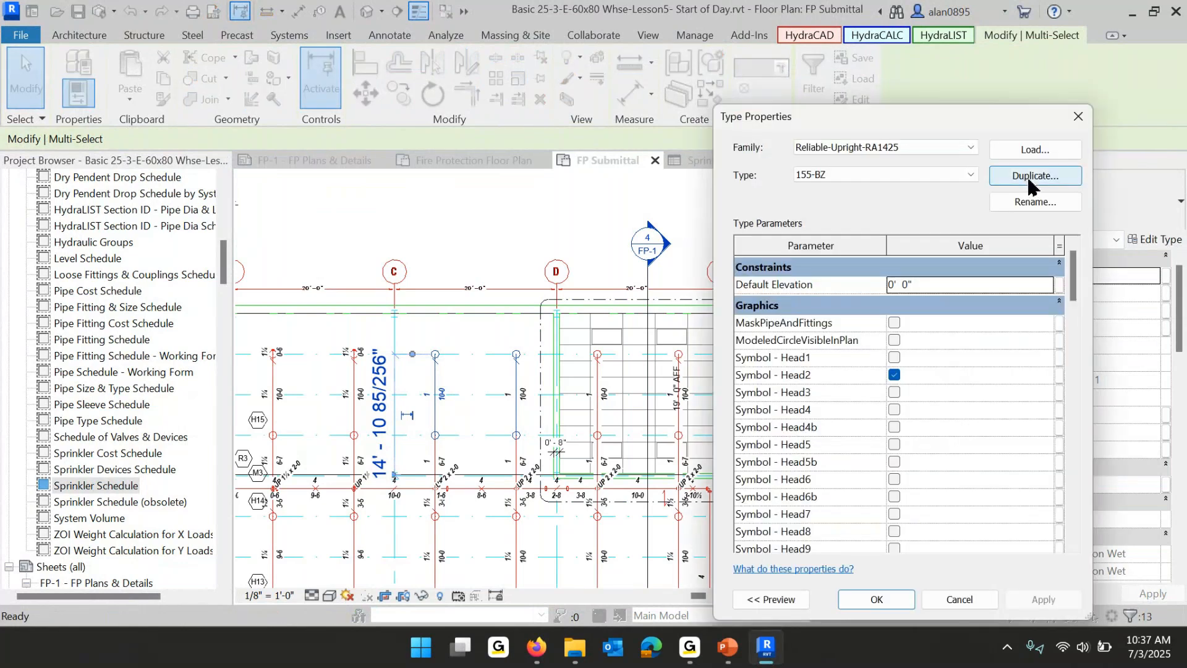
click(1026, 175)
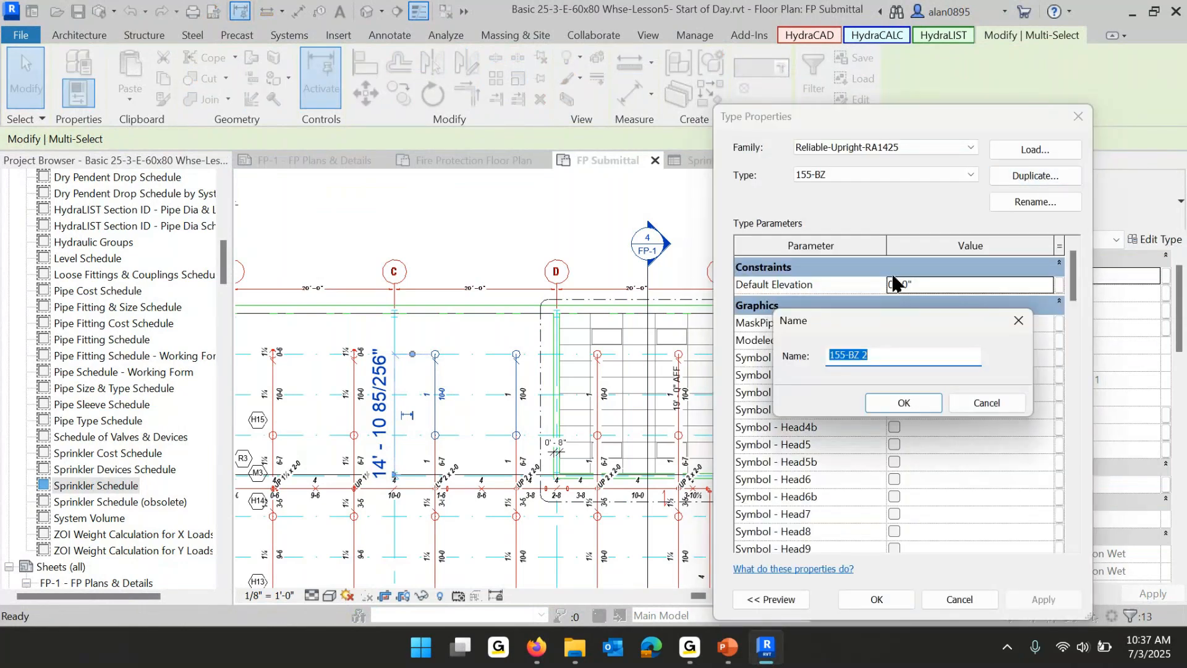
click(868, 356)
drag(862, 357, 938, 347)
text(o)
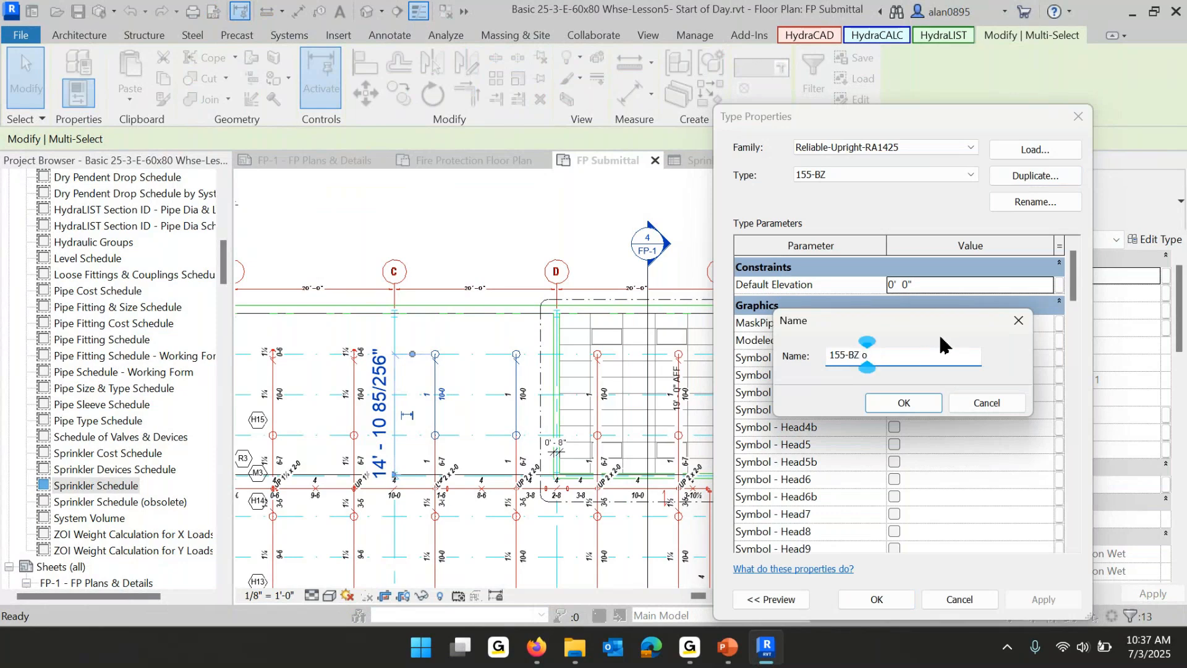
text(n Spri)
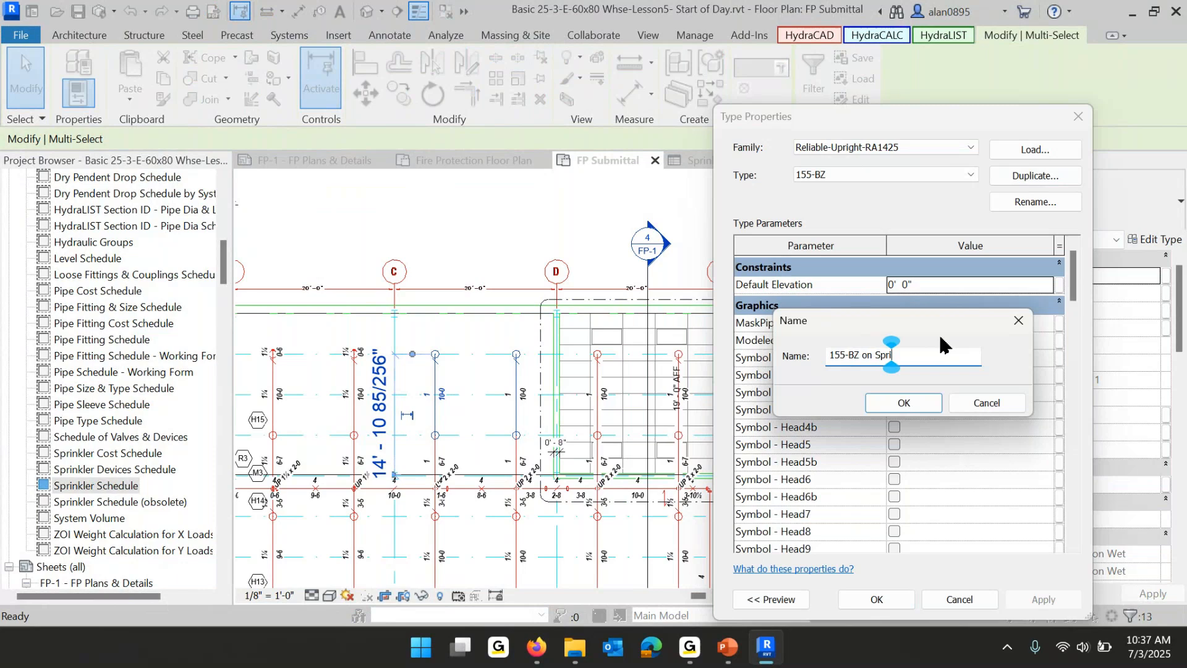
text(g)
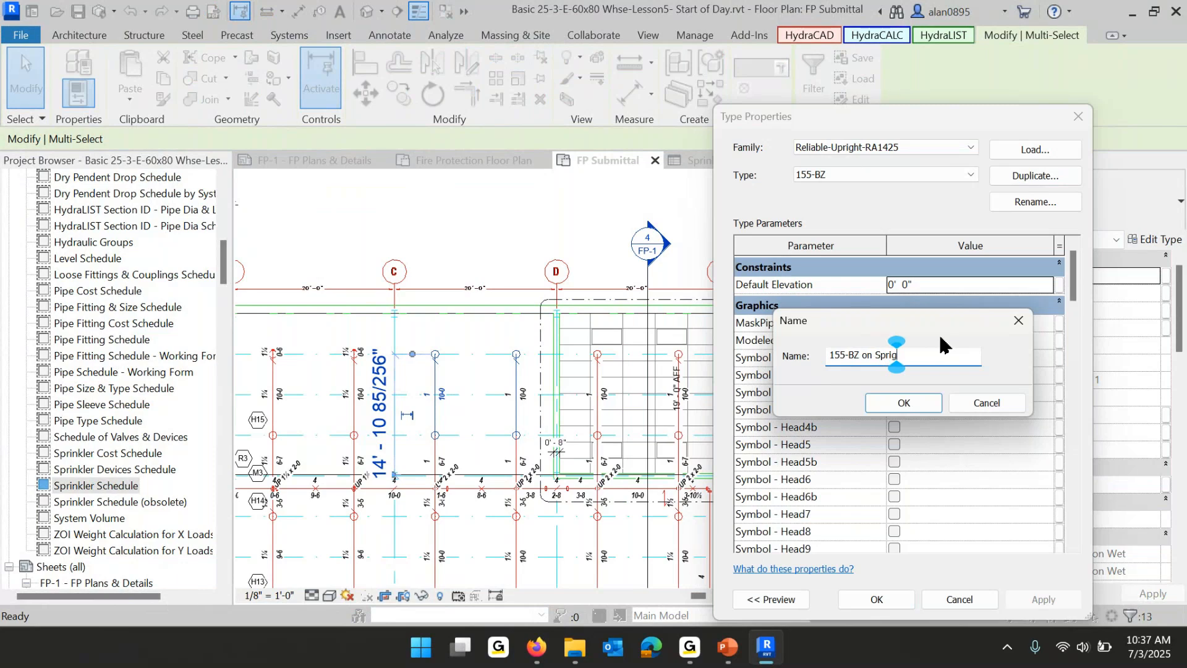
click(891, 403)
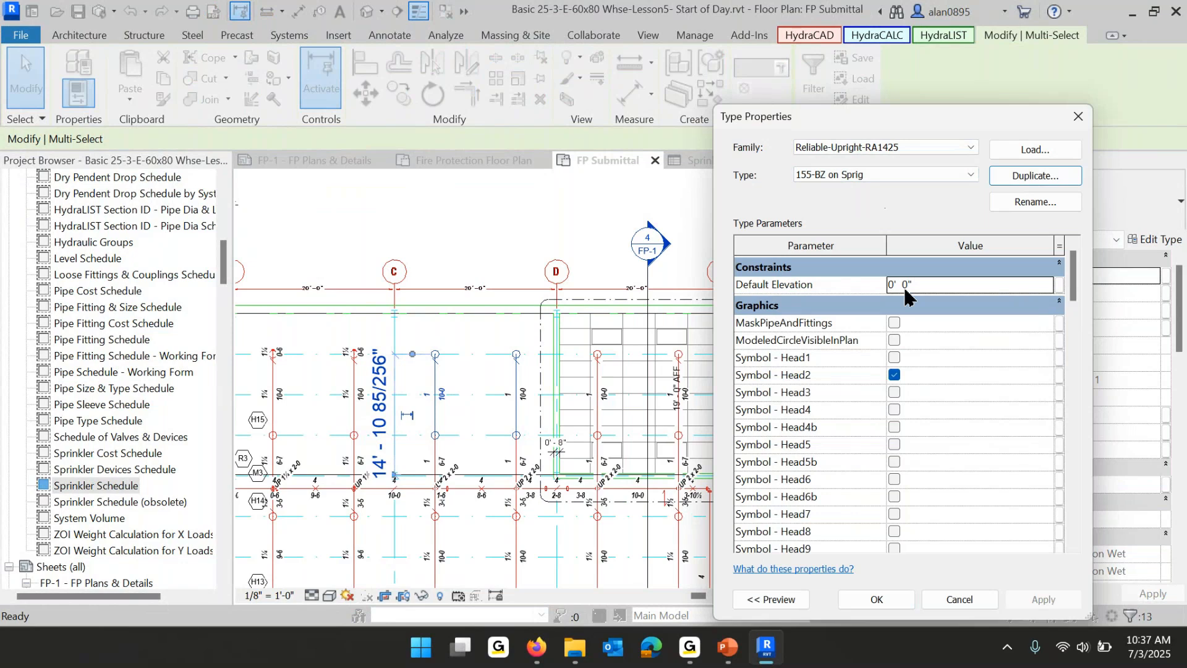
Disable Symbol - Head2 and enable Symbol - Head6 for the 155-BZ on Sprig type, apply it, and inspect the heads in the plan.
click(895, 374)
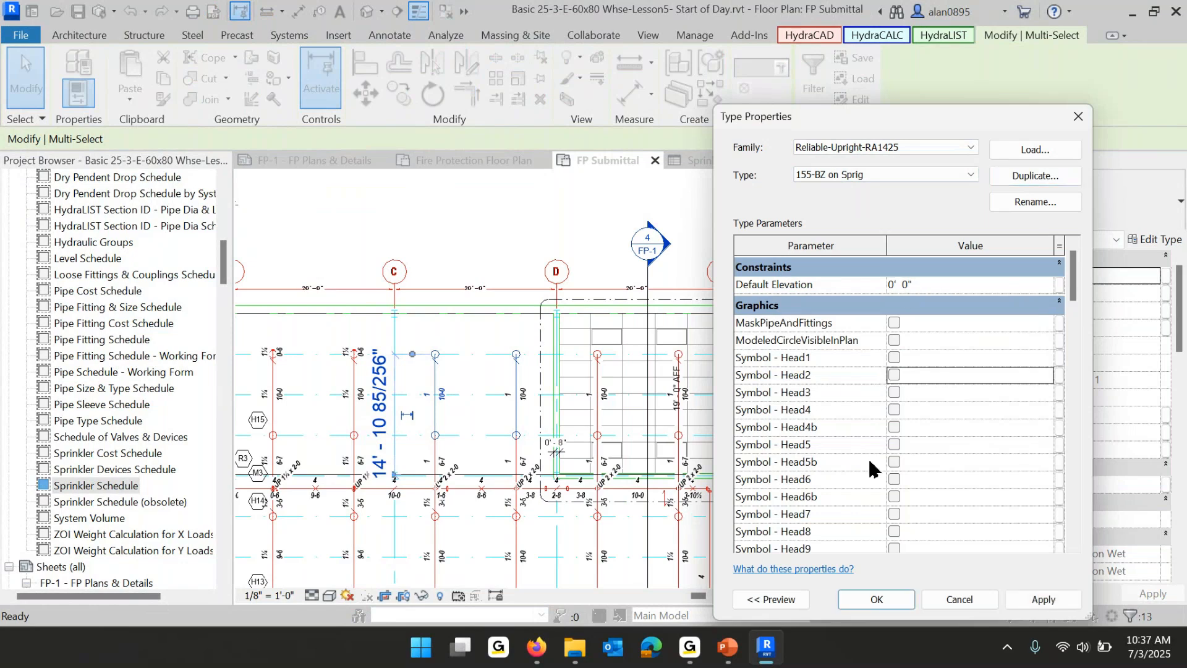
click(895, 480)
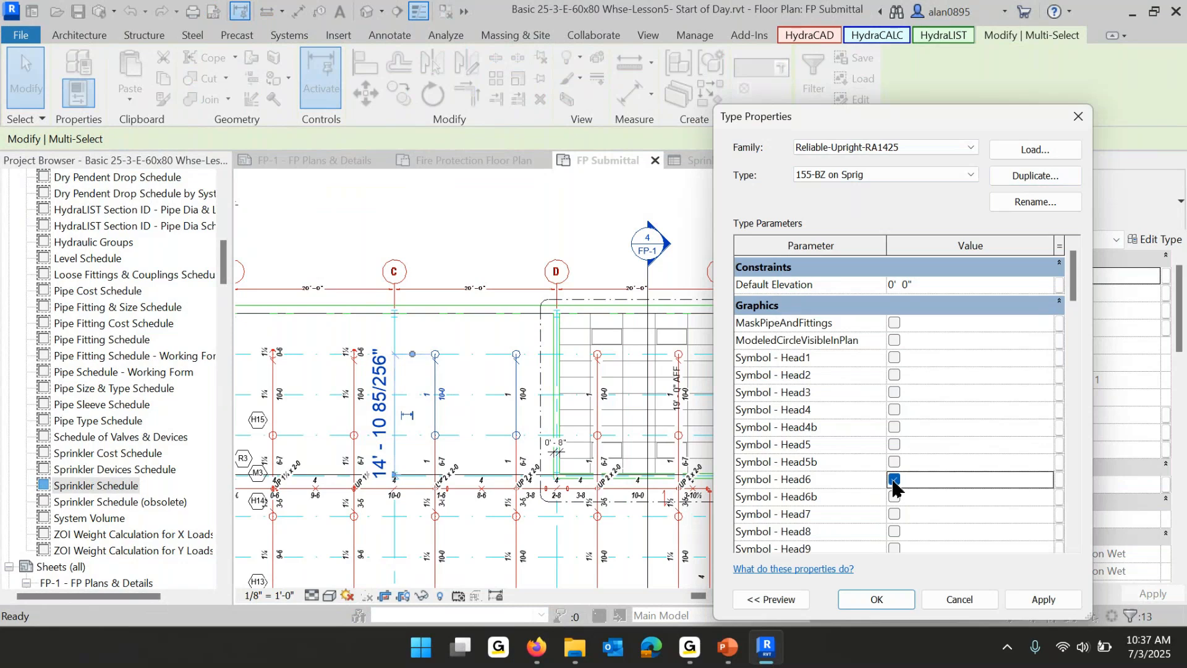
click(877, 599)
click(526, 360)
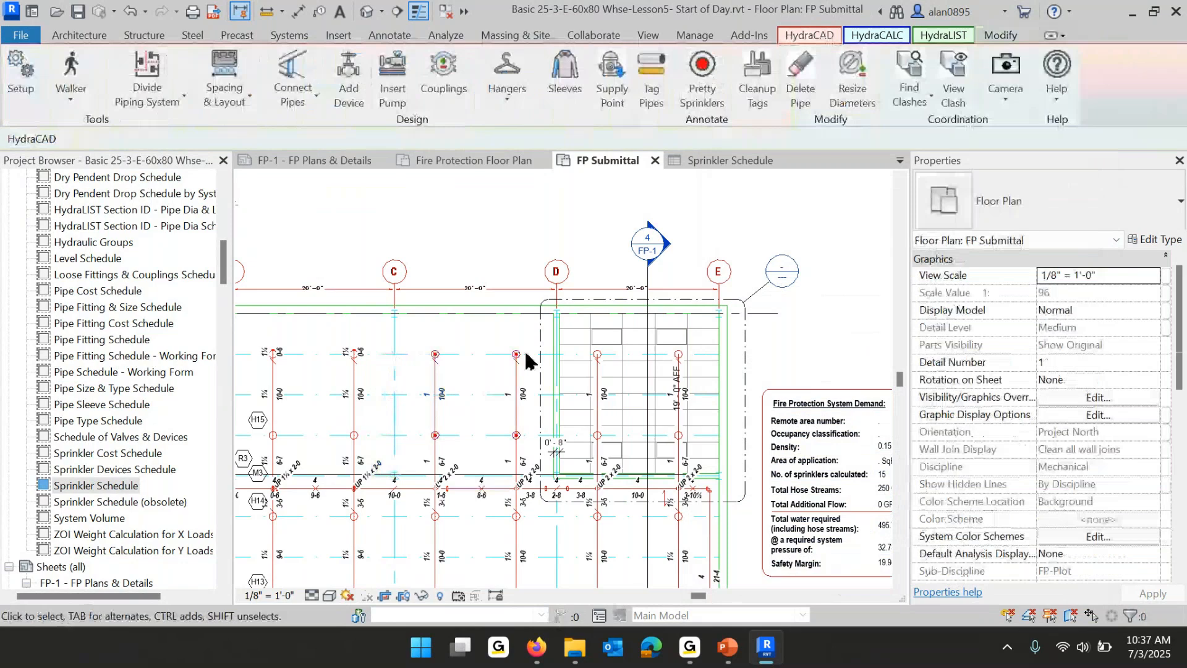
scroll(526, 360, up, 5)
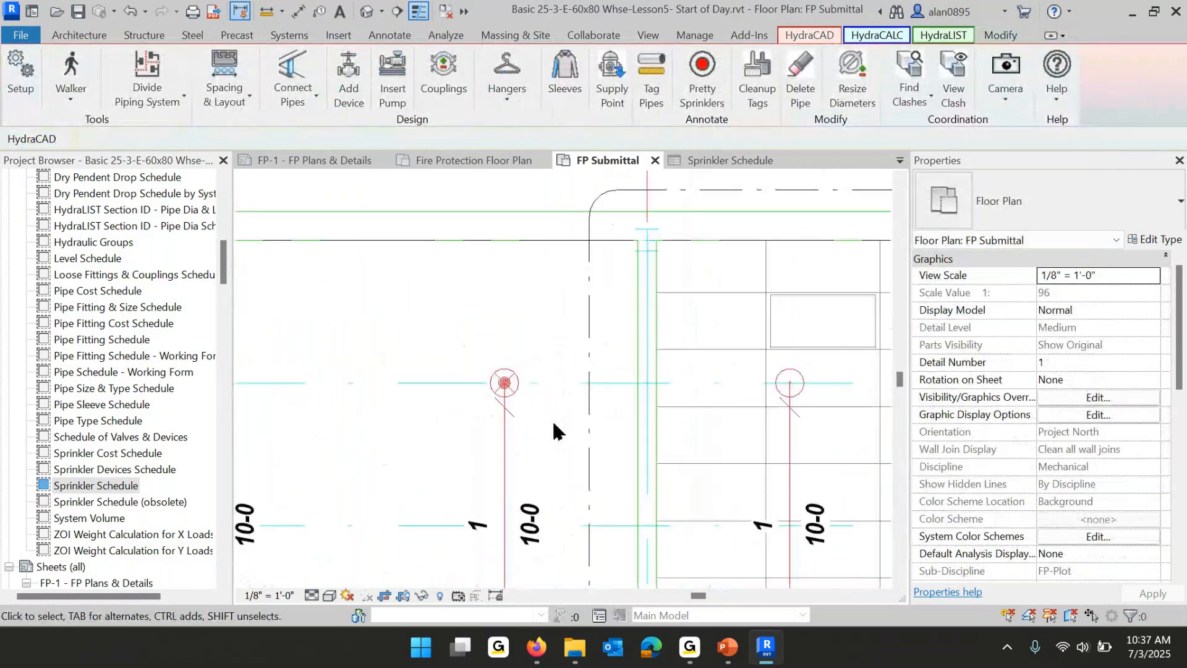
Check the changed heads between grids C and D in the FP Submittal plan, and open the Sprinkler Schedule.
scroll(554, 431, down, 3)
middle_drag(502, 443, 520, 347)
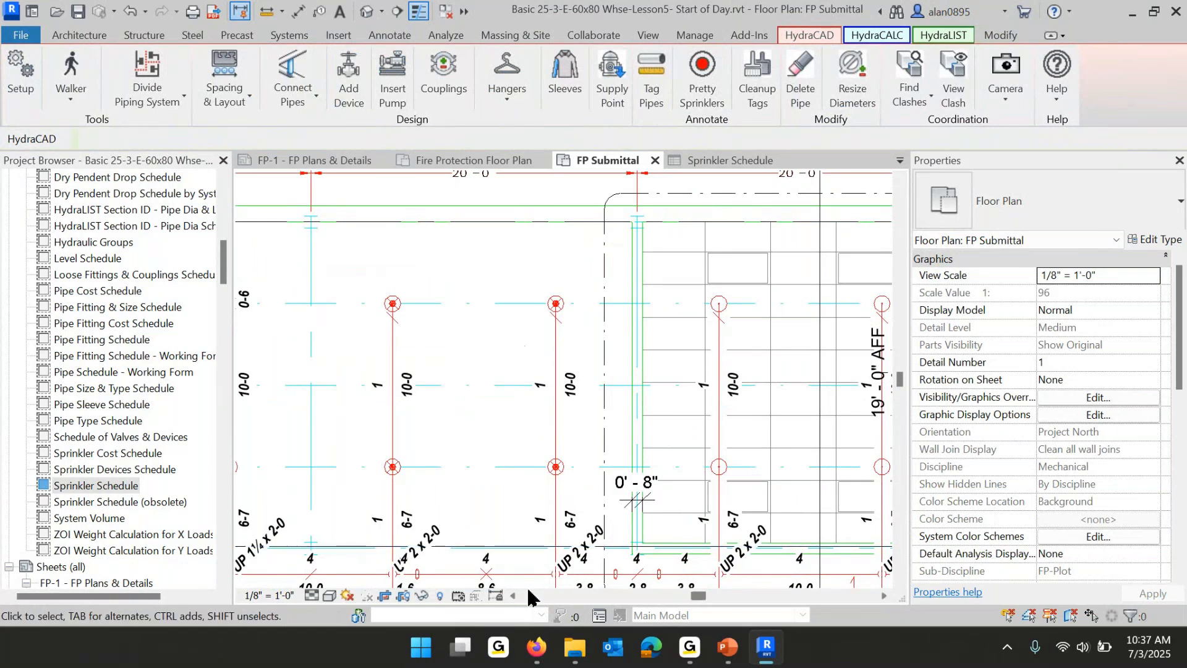
double_click(128, 489)
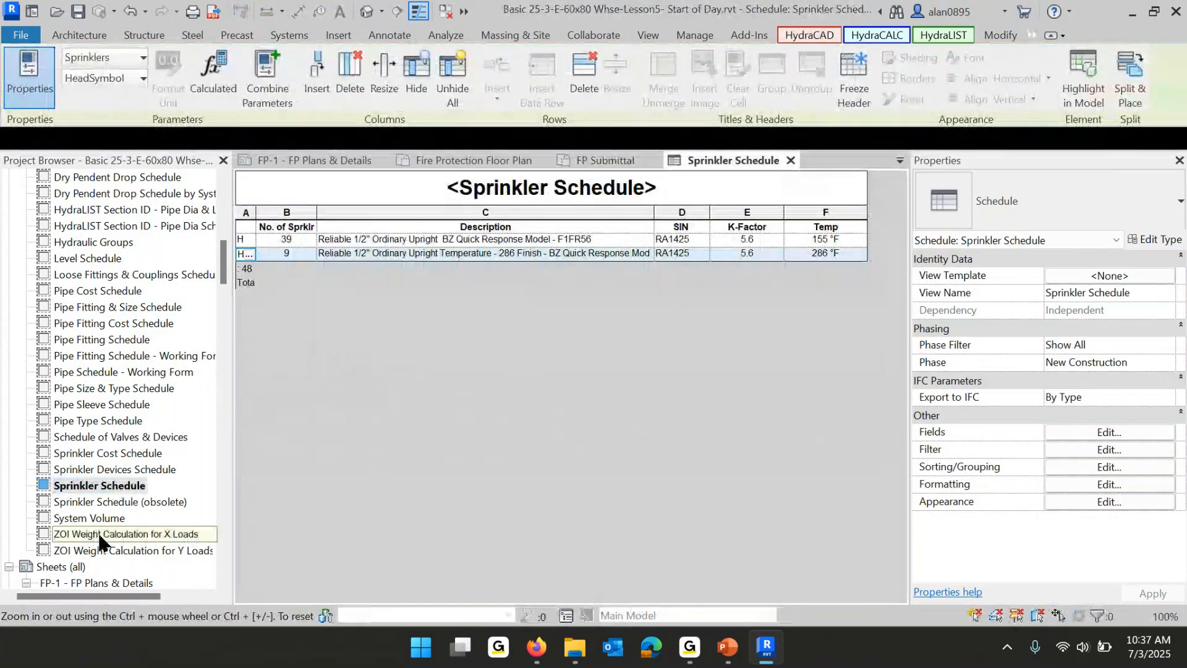
click(85, 493)
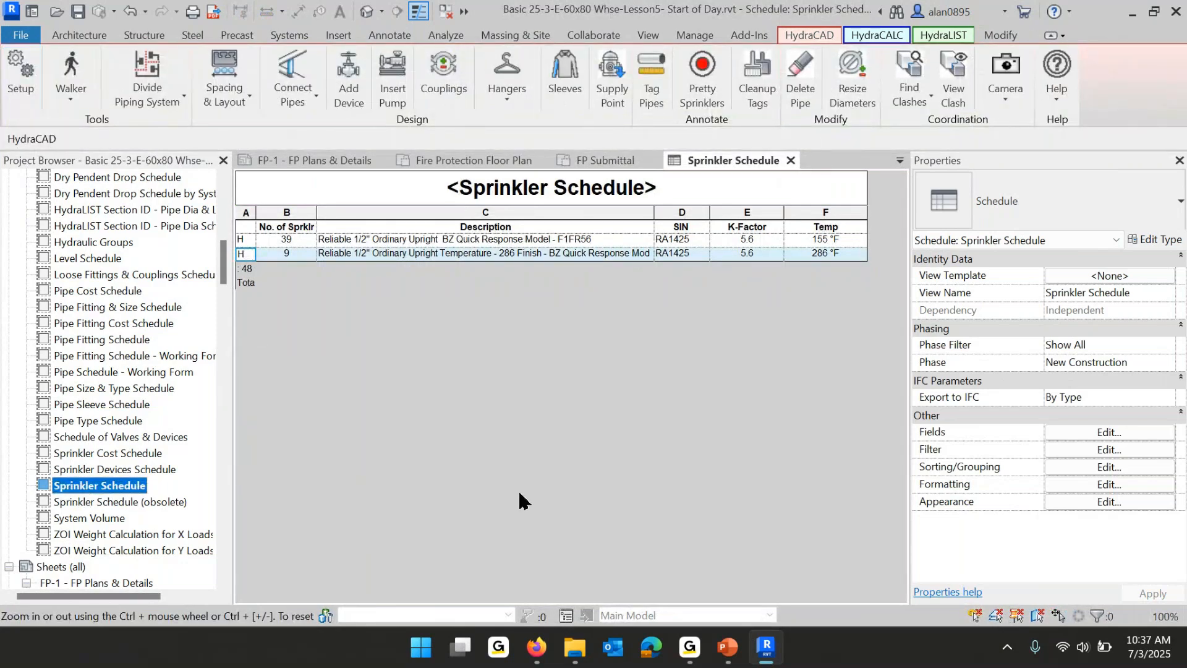
In the Fire Protection Floor Plan, check the assigned sprinkler type of the two northernmost heads between grids C and D.
click(470, 162)
scroll(562, 352, down, 4)
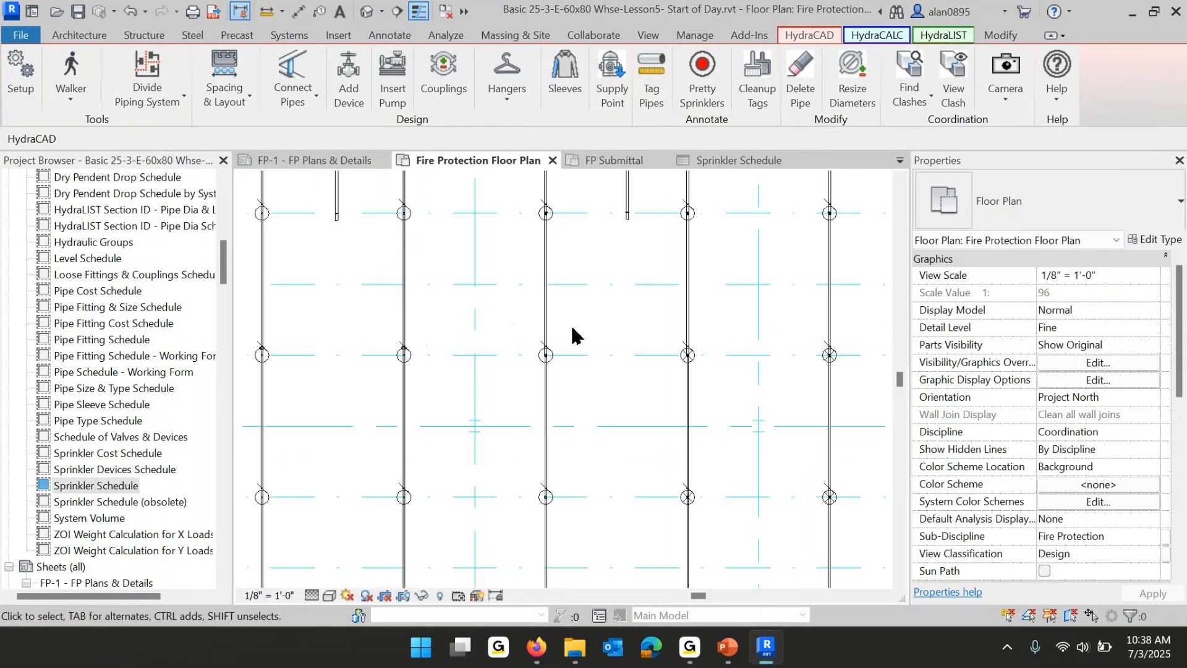
scroll(712, 371, up, 4)
scroll(562, 350, up, 2)
click(484, 240)
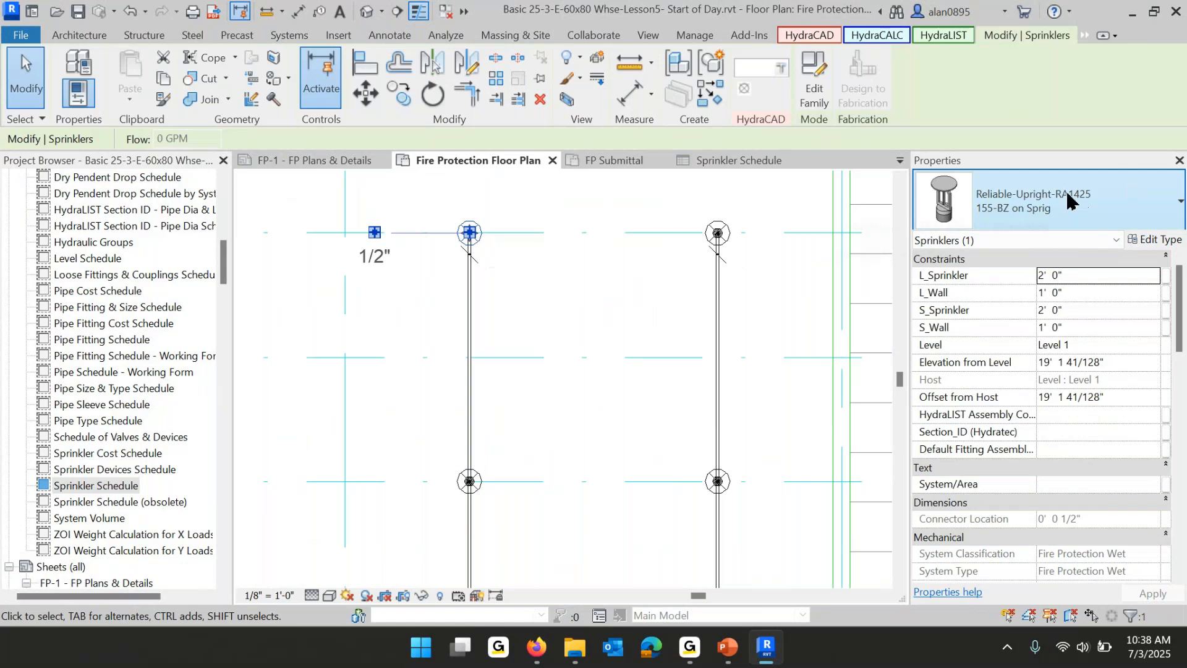
click(582, 344)
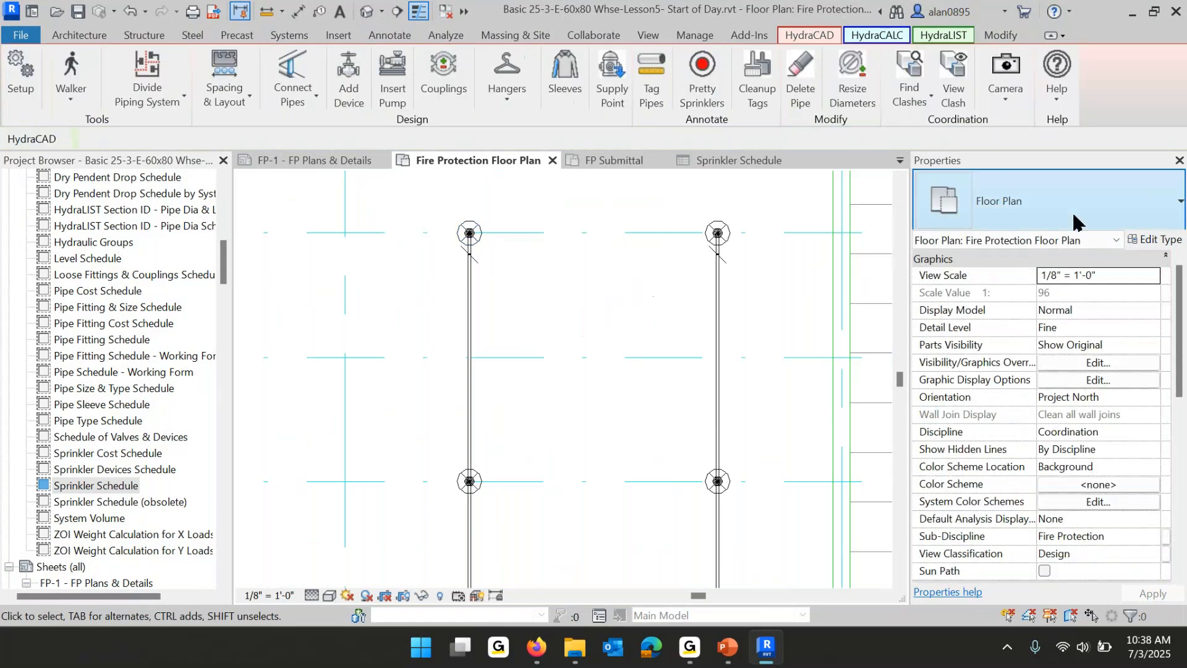
click(729, 238)
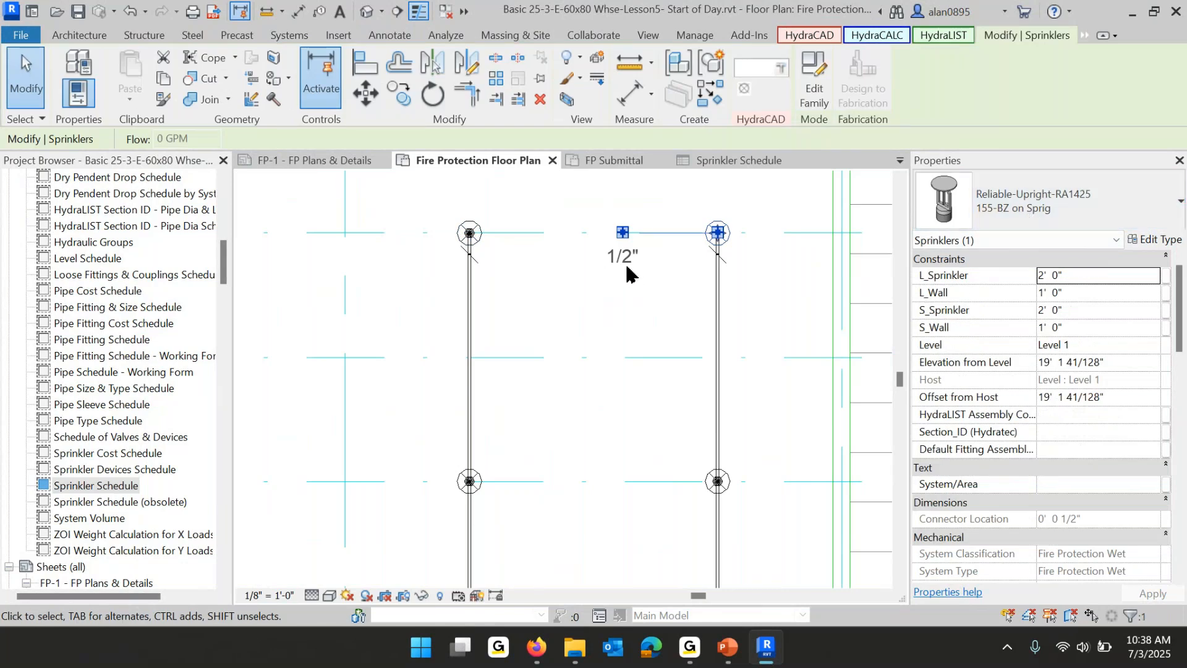
click(596, 281)
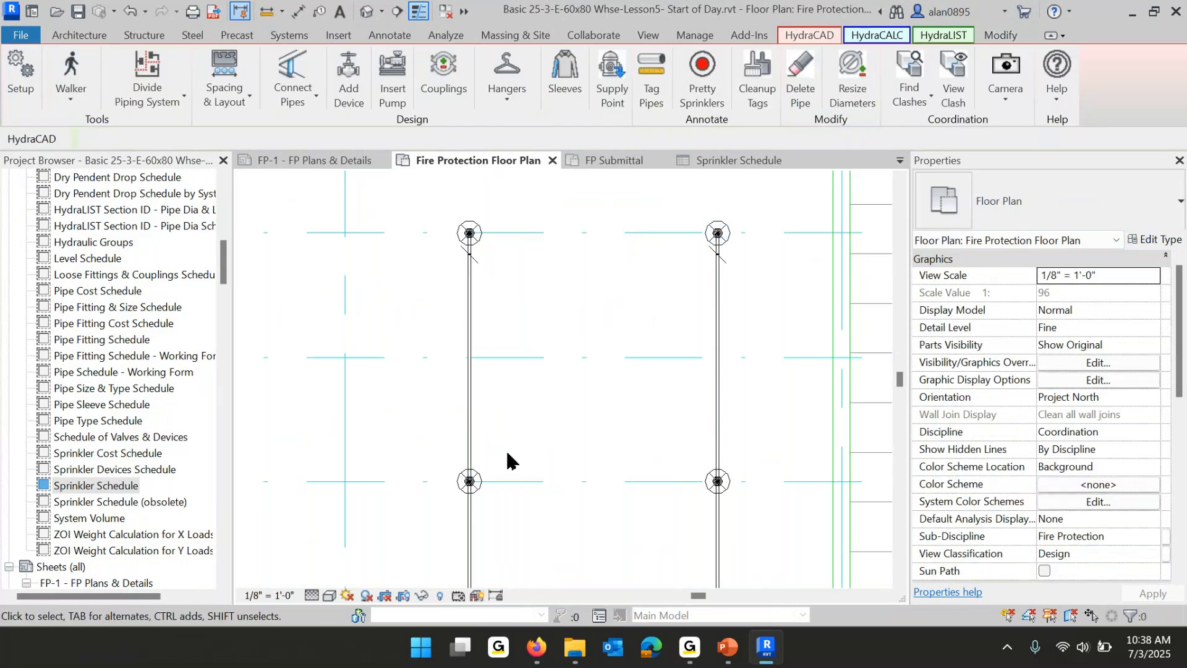
Open the Sprinkler Schedule placed on sheet FP-1 and review its sorting and grouping settings without changing them.
scroll(534, 469, down, 5)
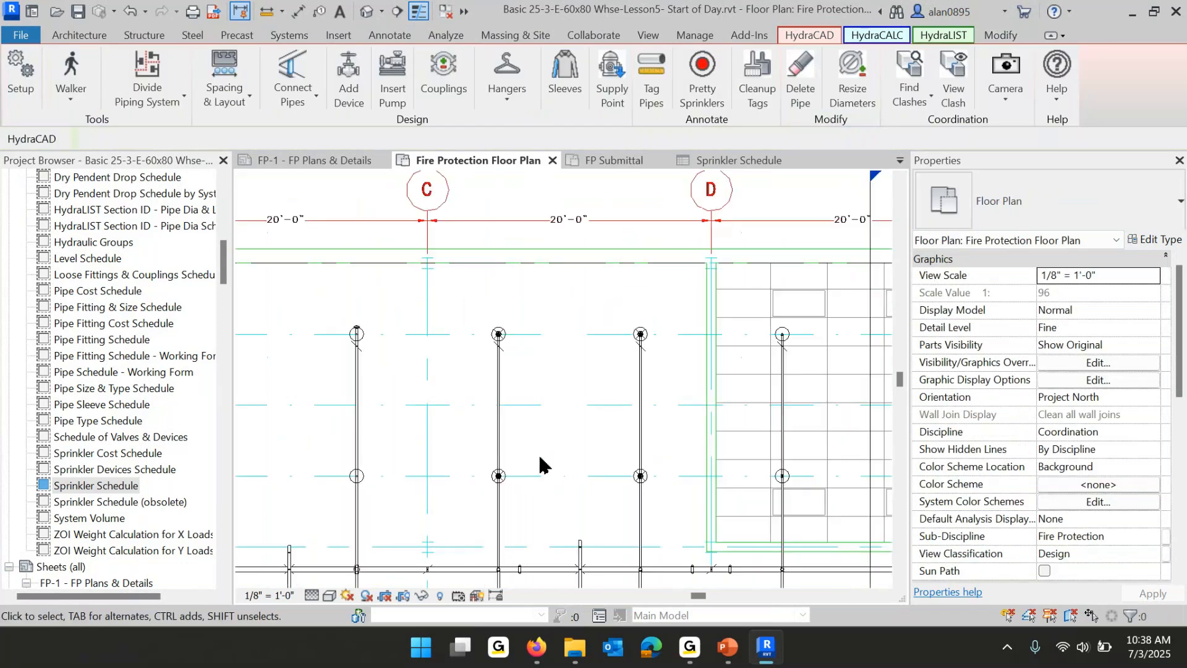
middle_drag(543, 463, 632, 334)
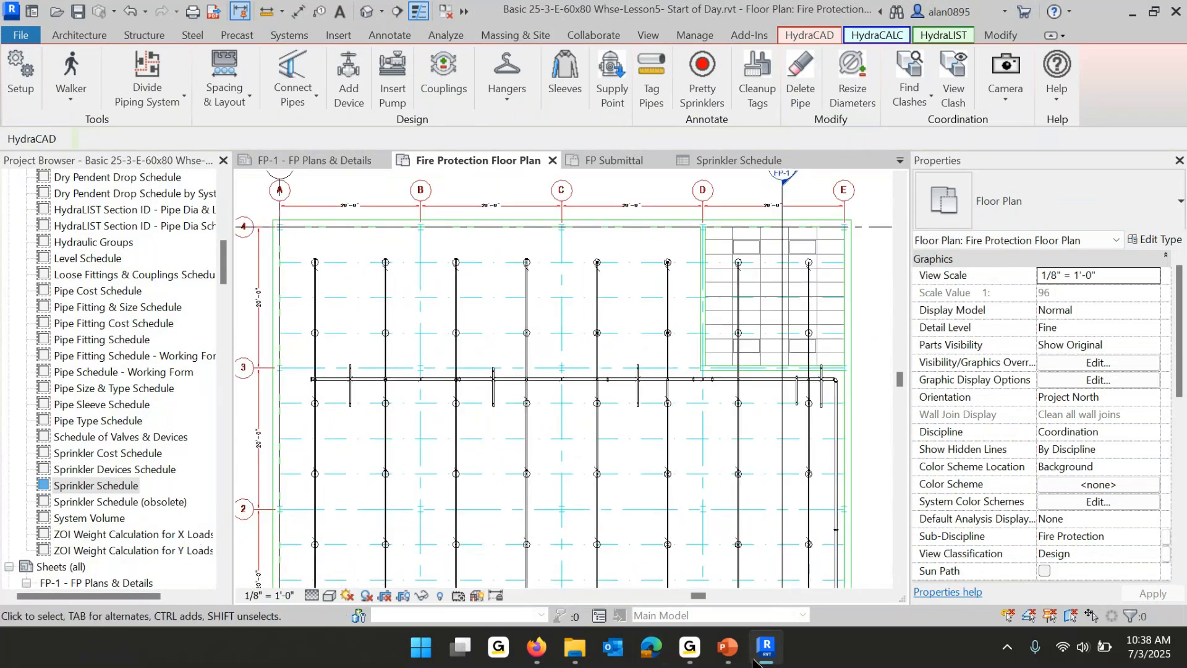
mouse_move(767, 652)
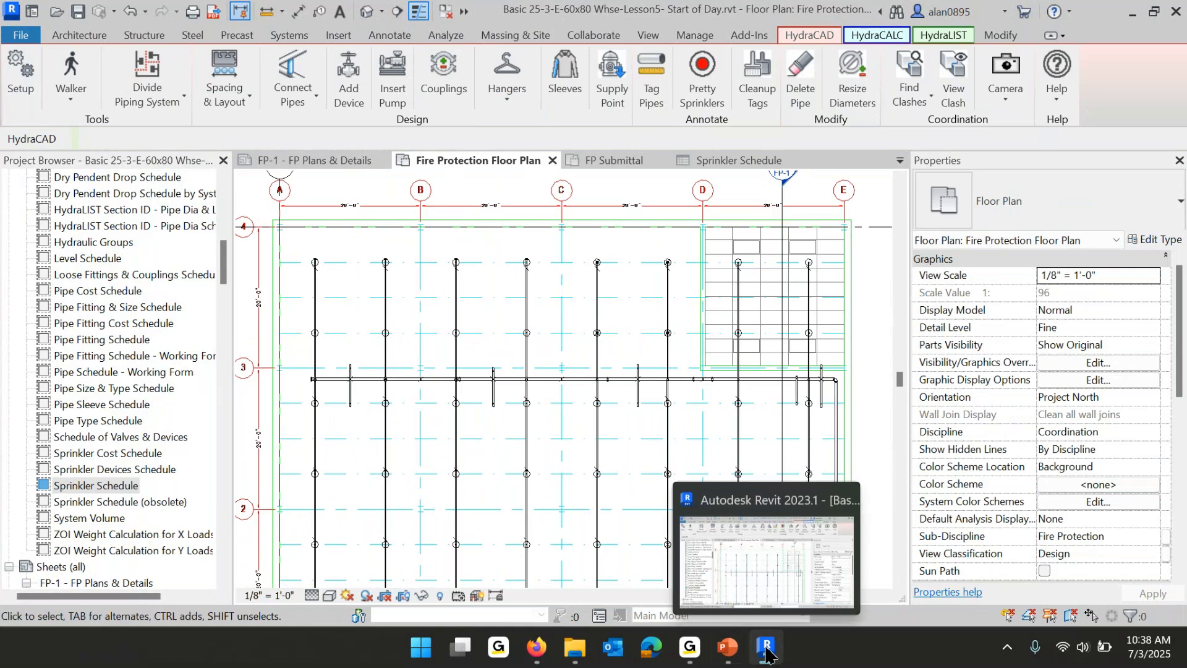
scroll(135, 439, down, 2)
scroll(135, 439, down, 3)
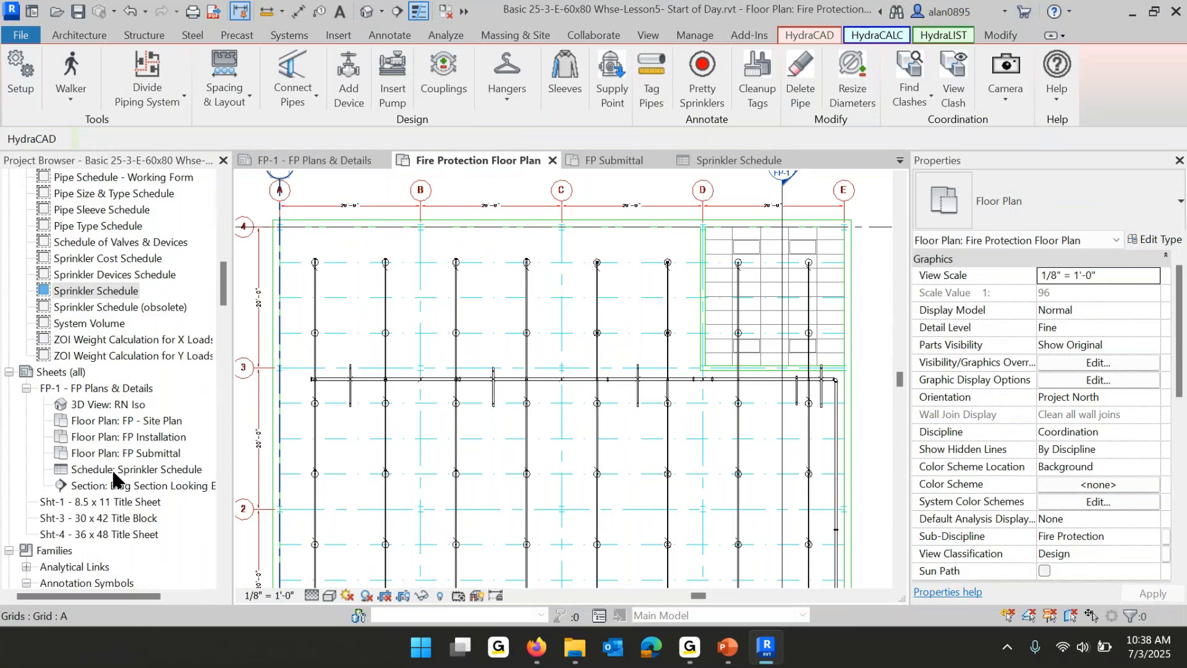
click(115, 471)
double_click(113, 475)
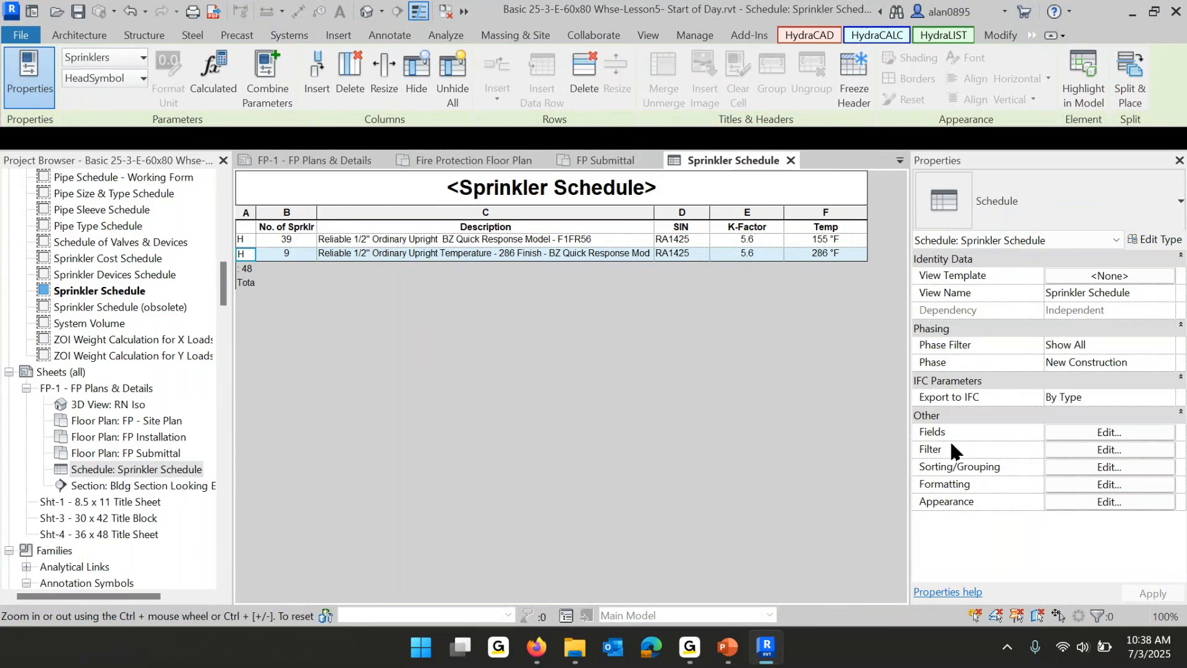
click(1103, 468)
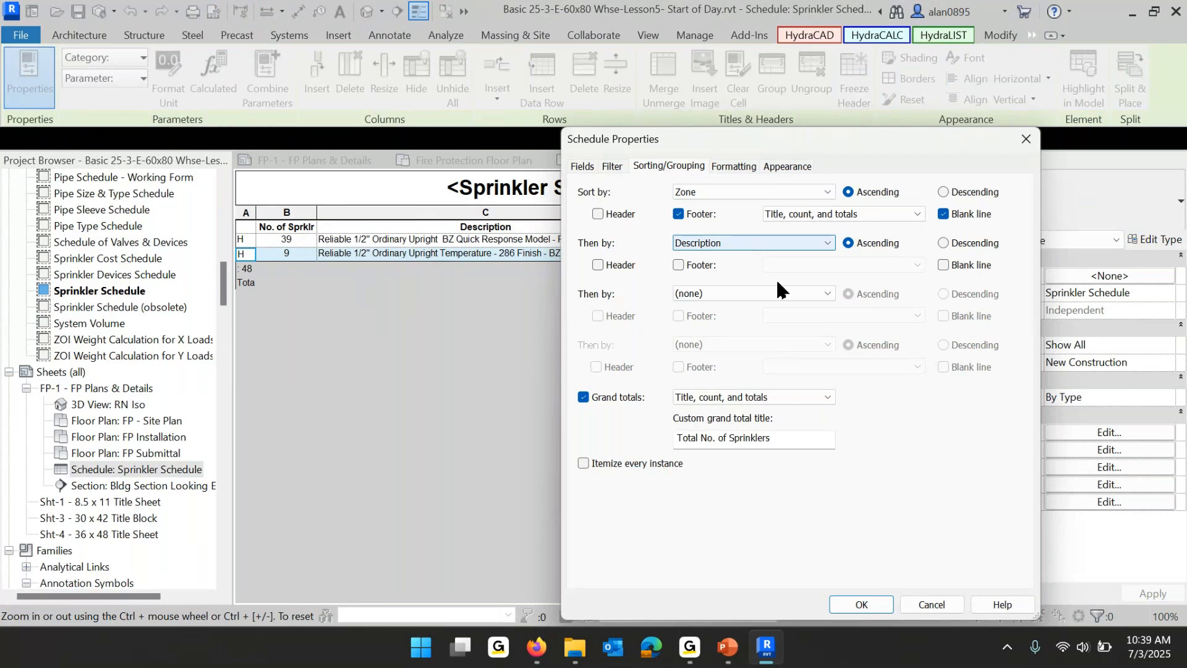
click(931, 606)
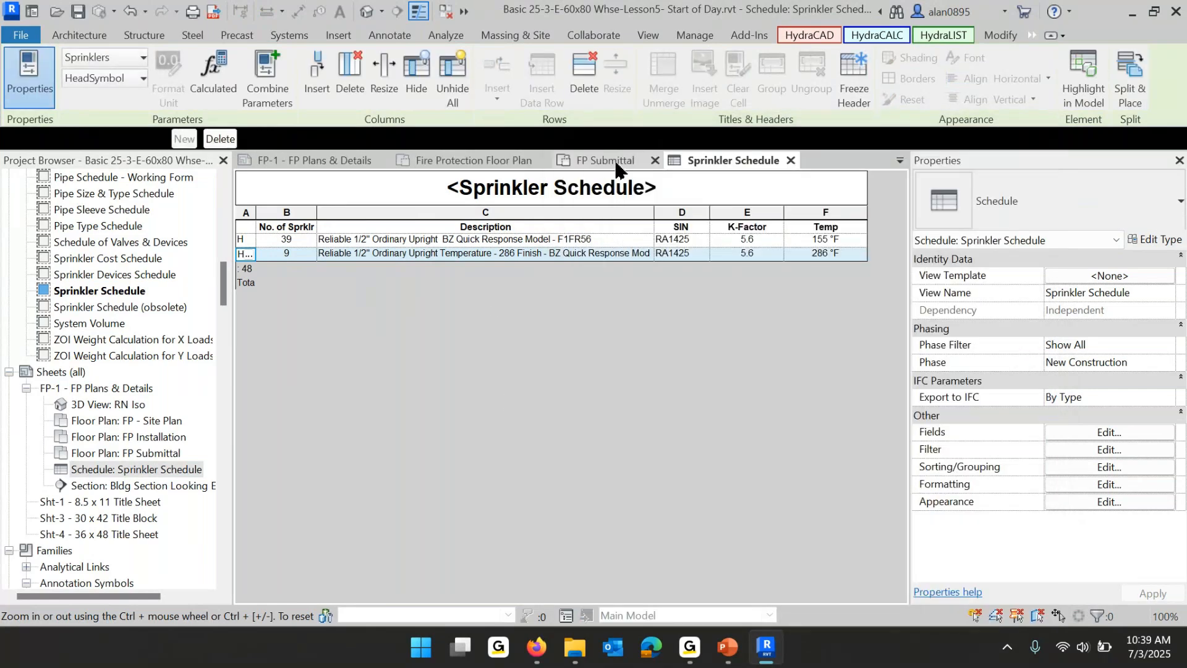
In the Fire Protection Floor Plan, select the two-by-two group of heads between grids C and D and limit the properties to Sprinklers.
click(465, 162)
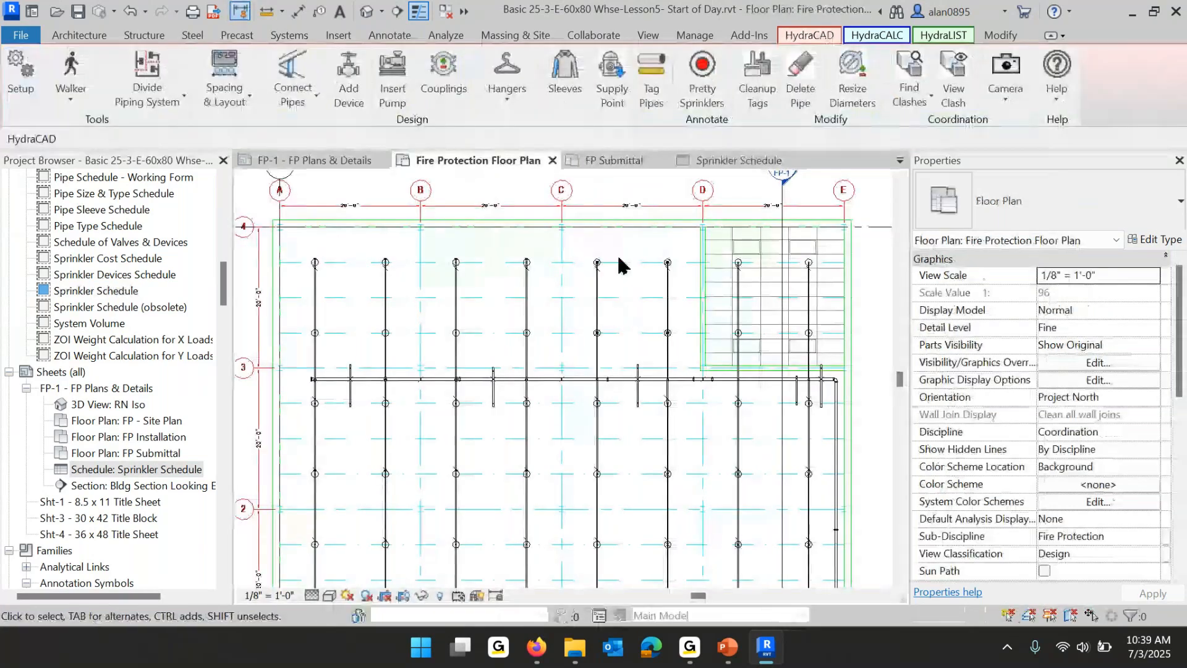
drag(581, 243, 703, 365)
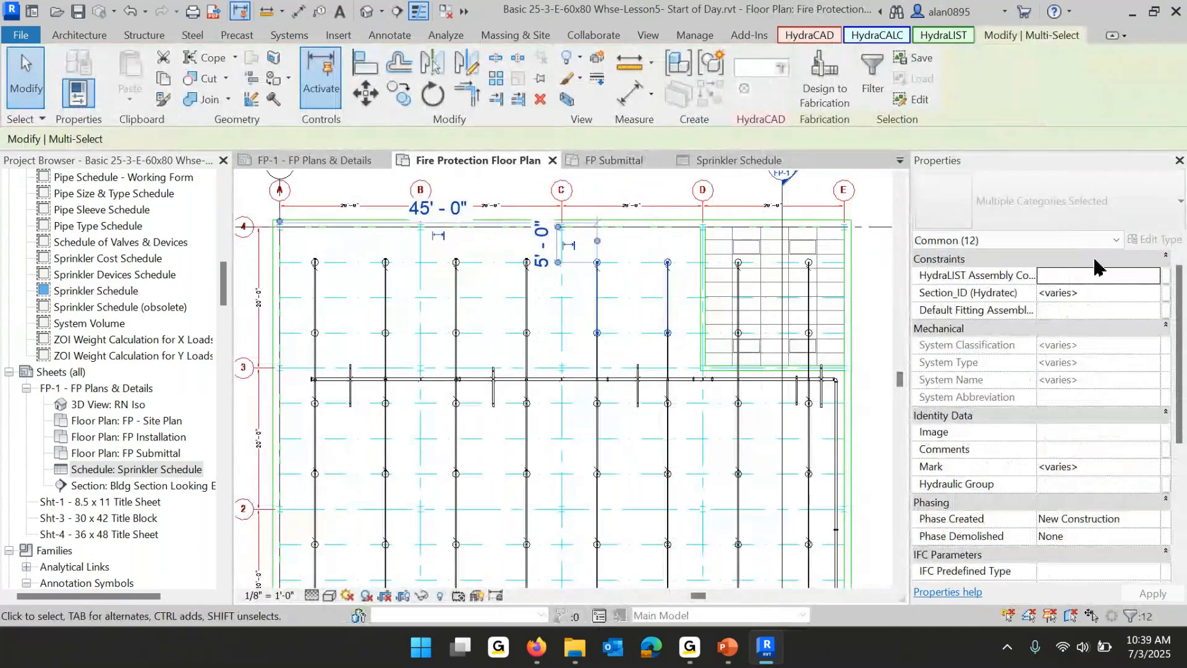
click(1117, 243)
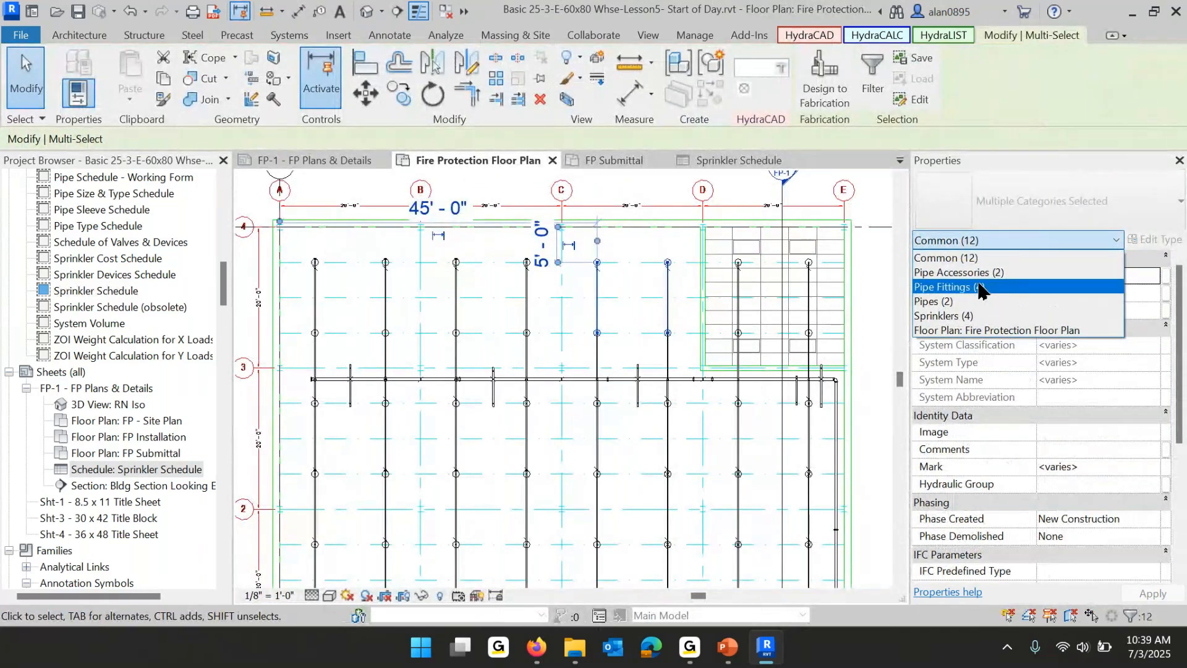
click(959, 315)
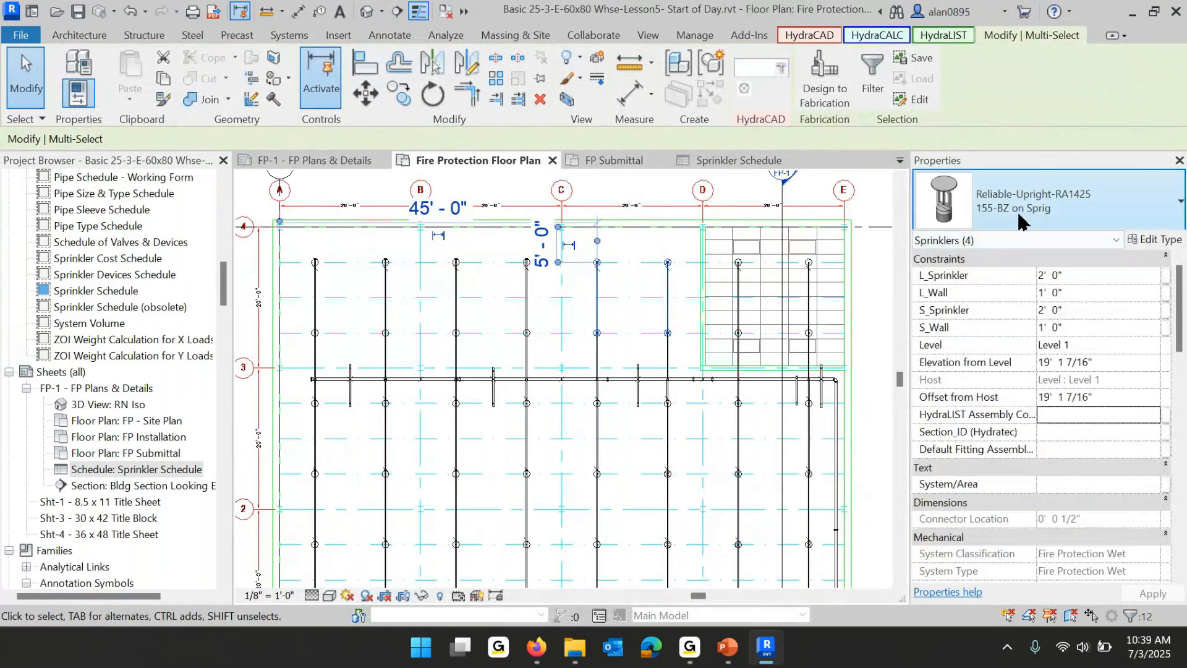
Open the selected heads' 155-BZ on Sprig type properties, widen the dialog, and read through the full Description text.
click(1152, 241)
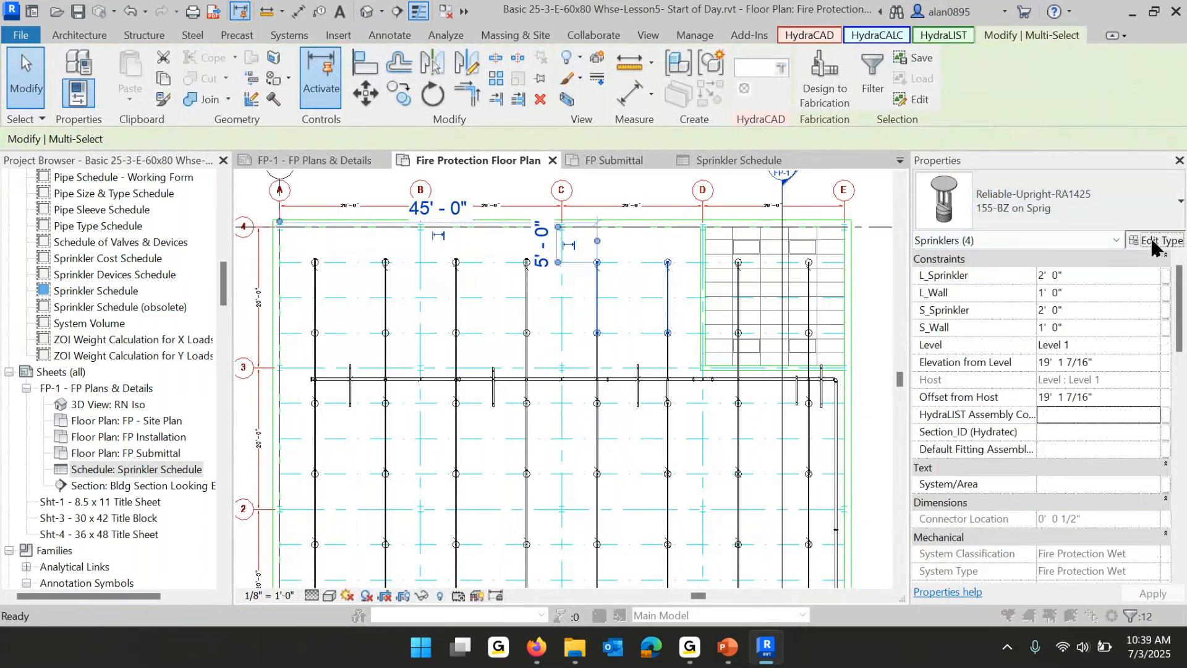
scroll(884, 349, down, 10)
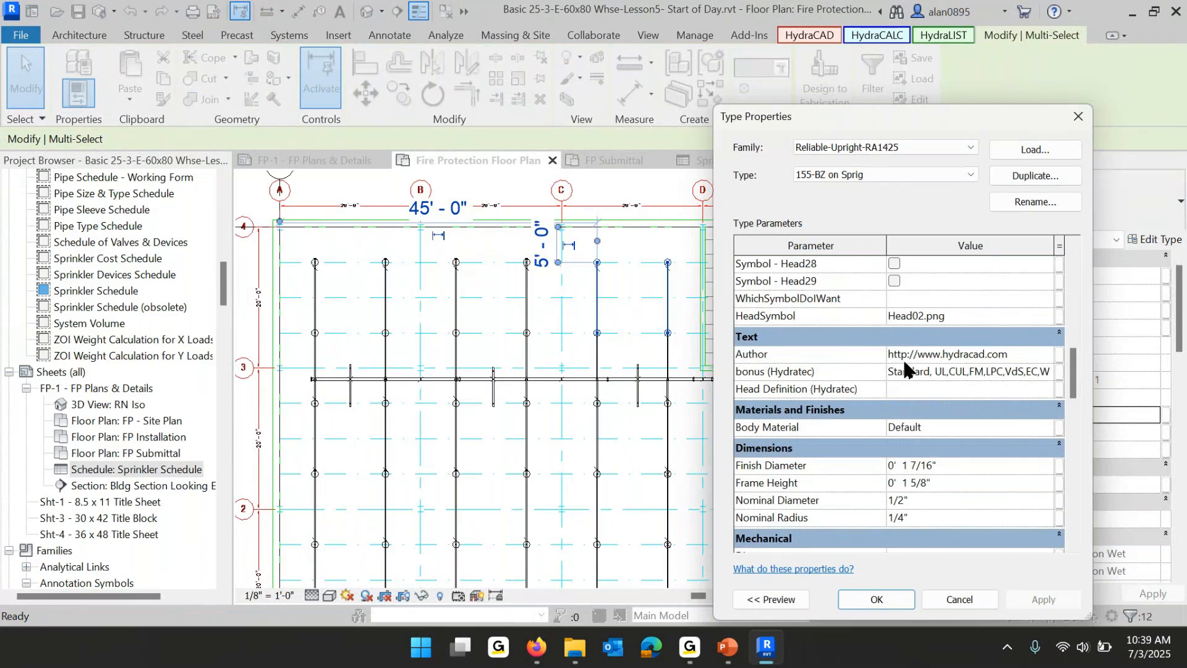
scroll(906, 371, down, 1)
scroll(906, 375, down, 2)
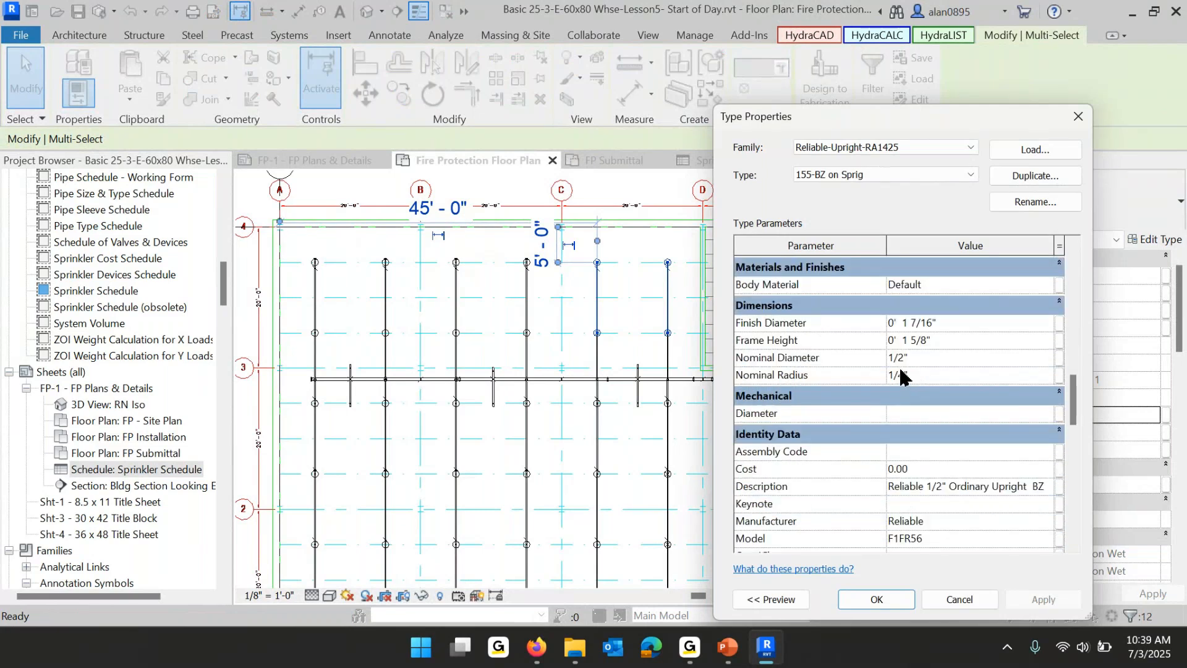
scroll(905, 376, down, 2)
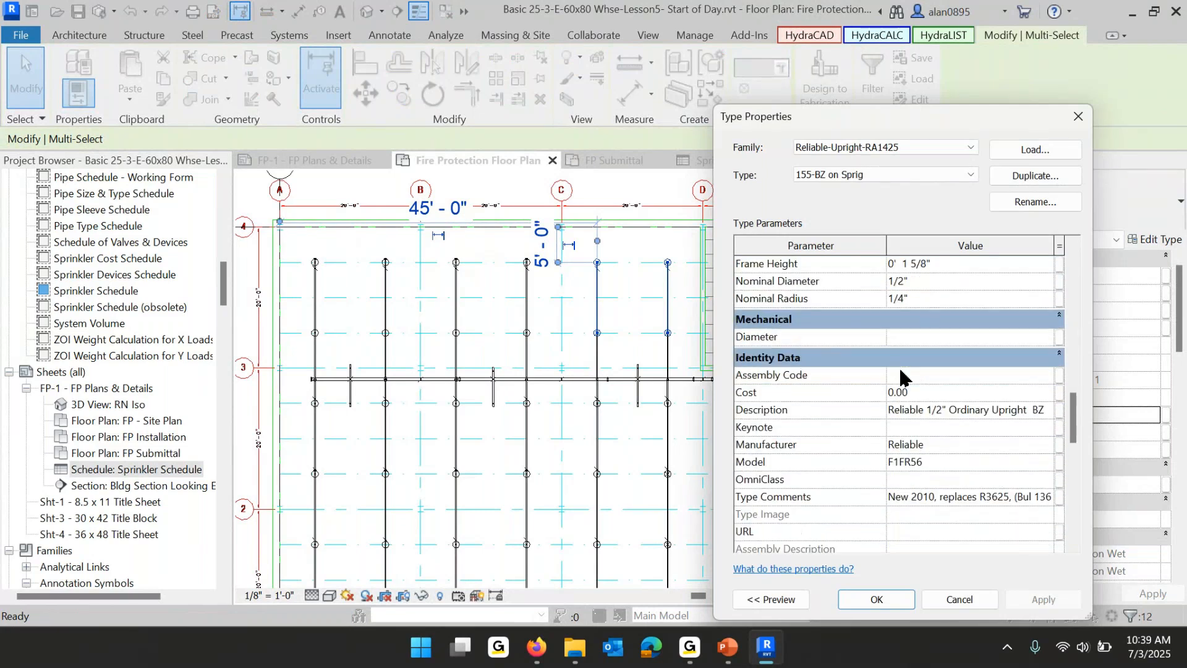
click(968, 412)
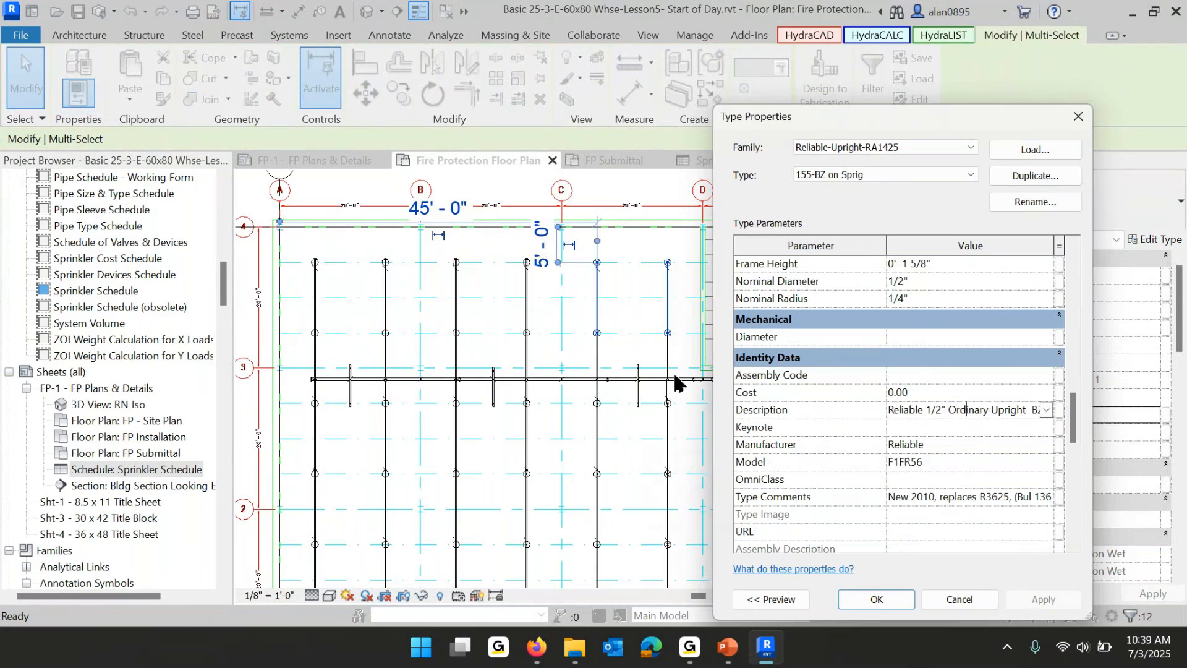
drag(714, 378, 641, 377)
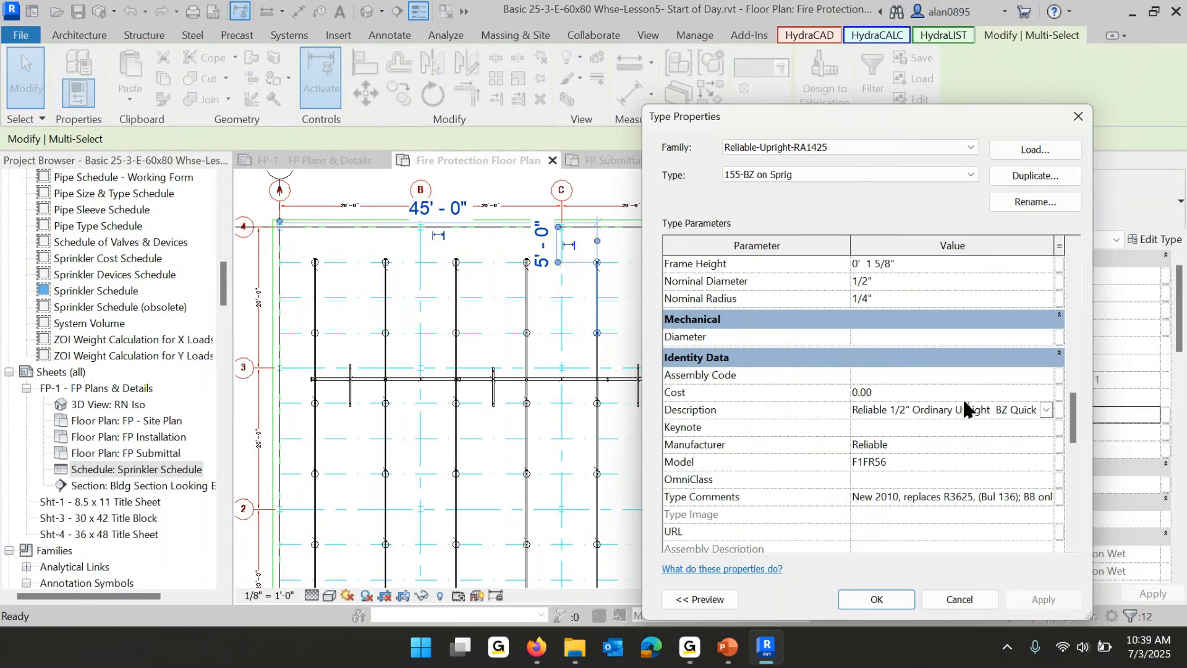
key(Right)
key(Right)
key(Right)
key(Right)
key(Right)
key(Right)
key(Right)
key(Right)
key(Right)
key(Right)
key(Right)
key(Right)
key(Right)
key(Right)
key(Right)
key(Right)
key(Right)
key(Right)
key(Right)
key(Right)
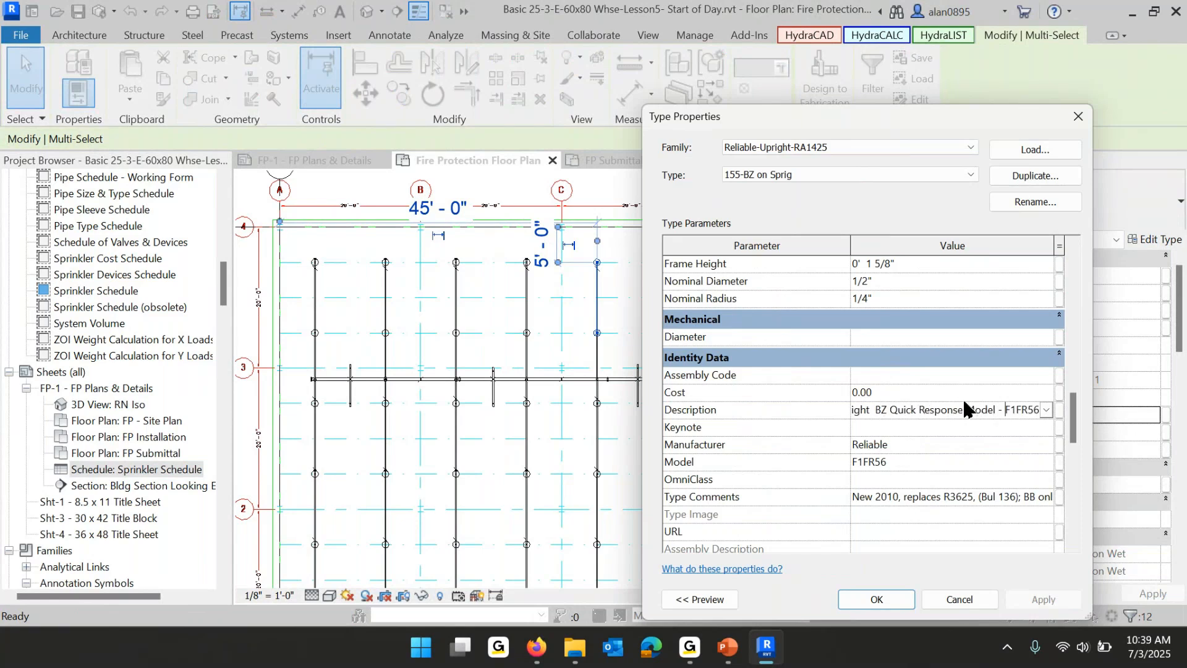
key(Right)
key(Right)
key(Right)
key(Right)
key(Right)
key(Right)
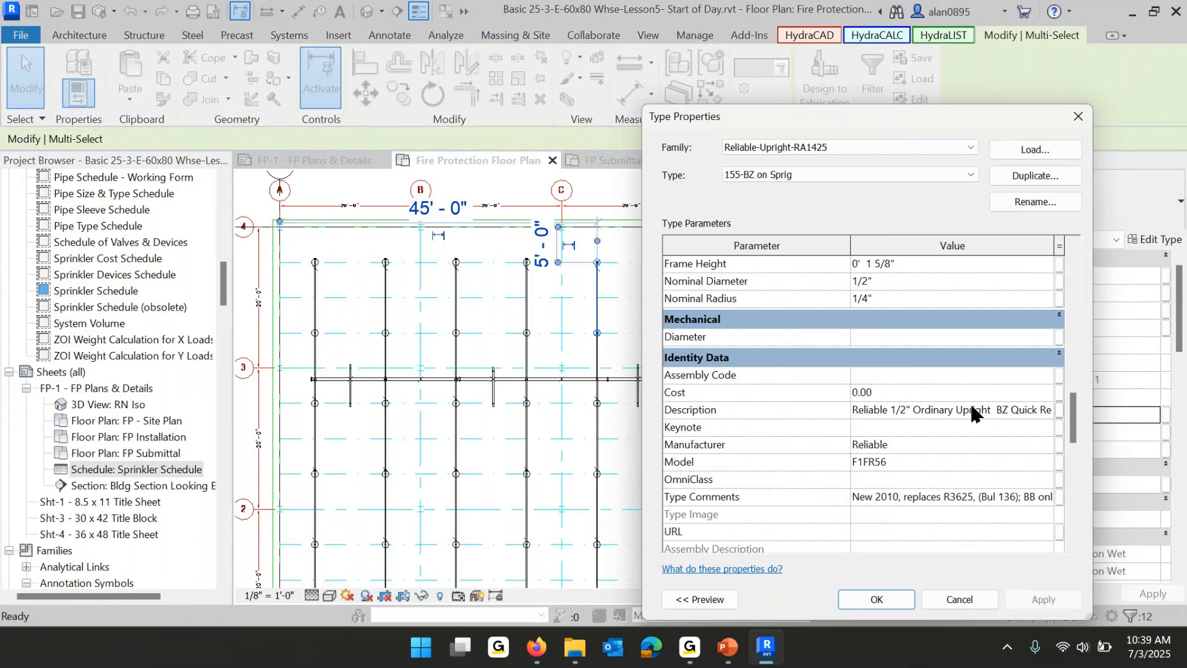
Insert "on Drop" after "Upright" in the 155-BZ on Sprig type's Description, accept the change, and deselect the heads.
click(996, 415)
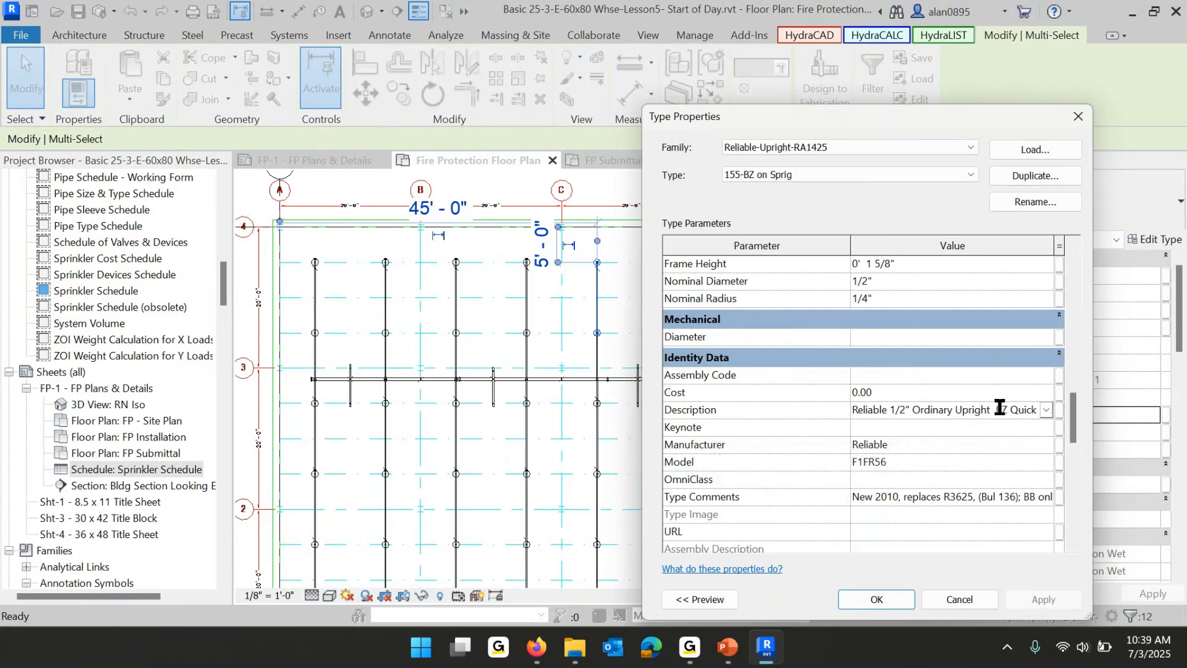
text(BZ)
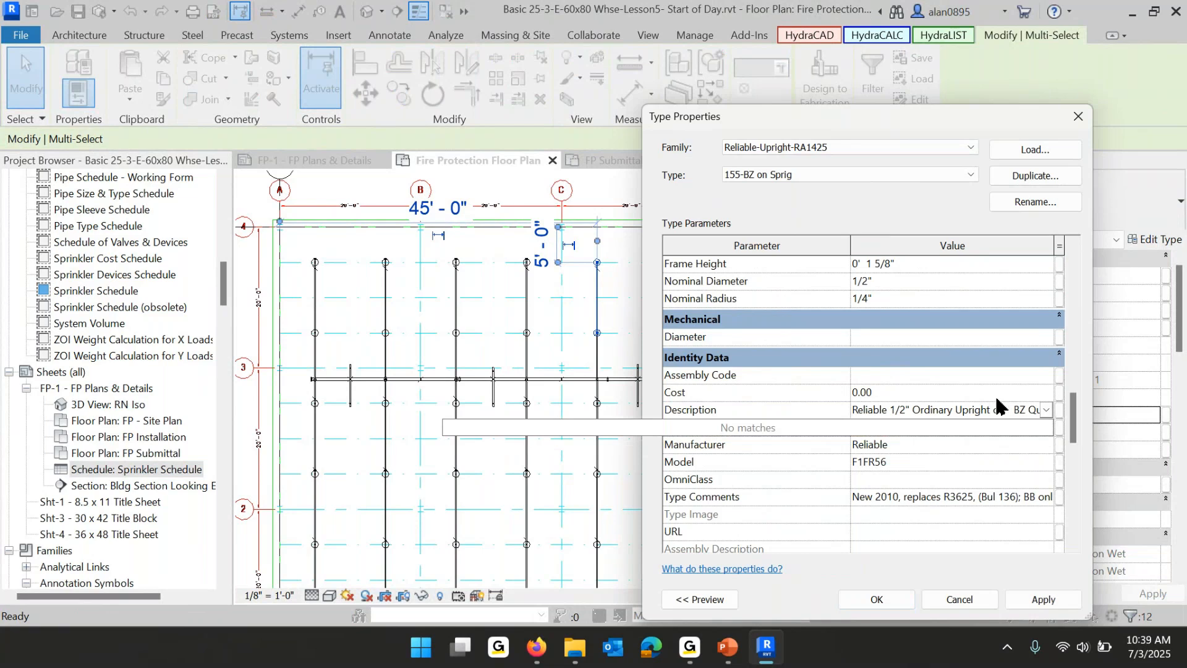
text(op)
click(892, 602)
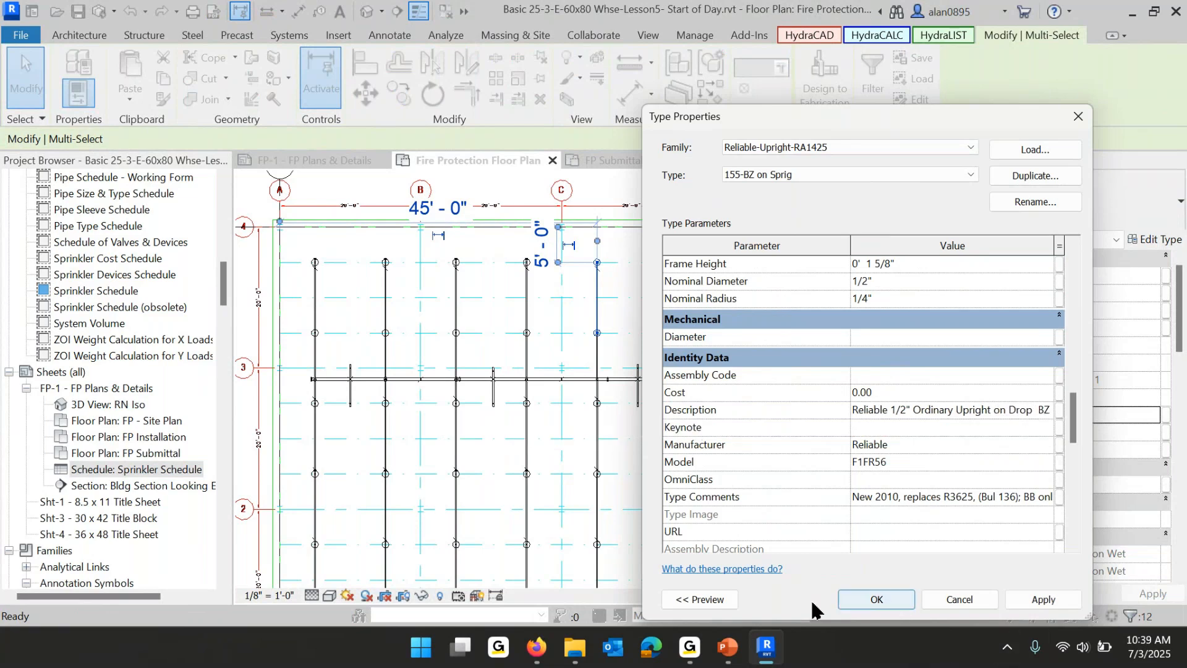
click(878, 600)
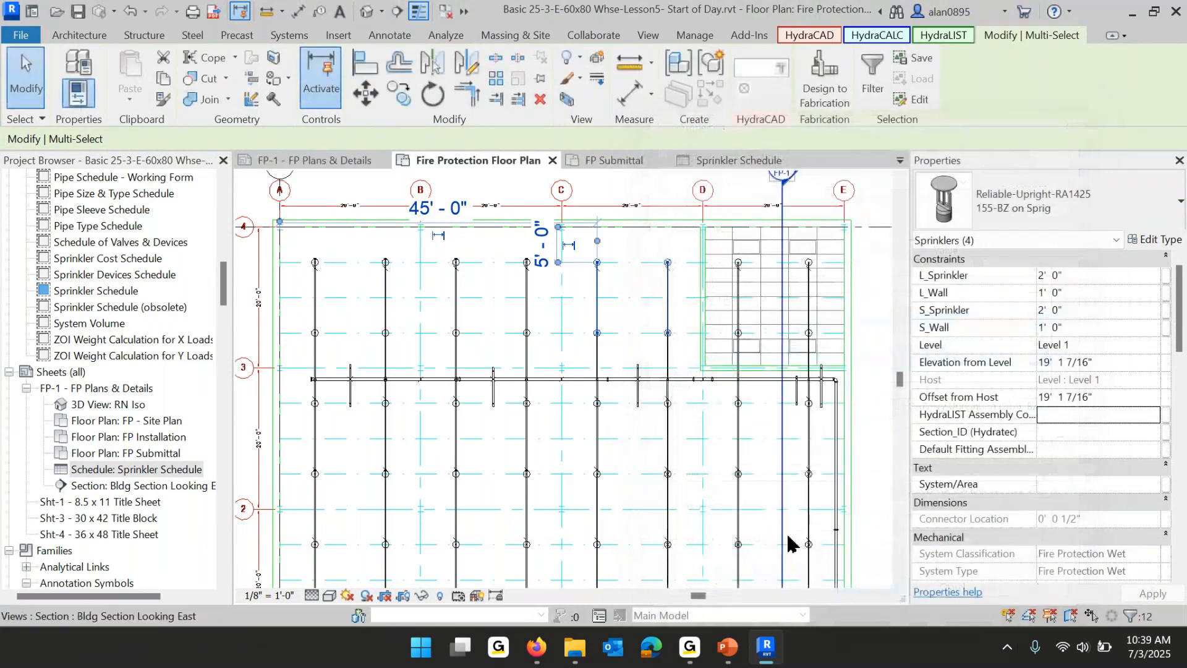
key(Escape)
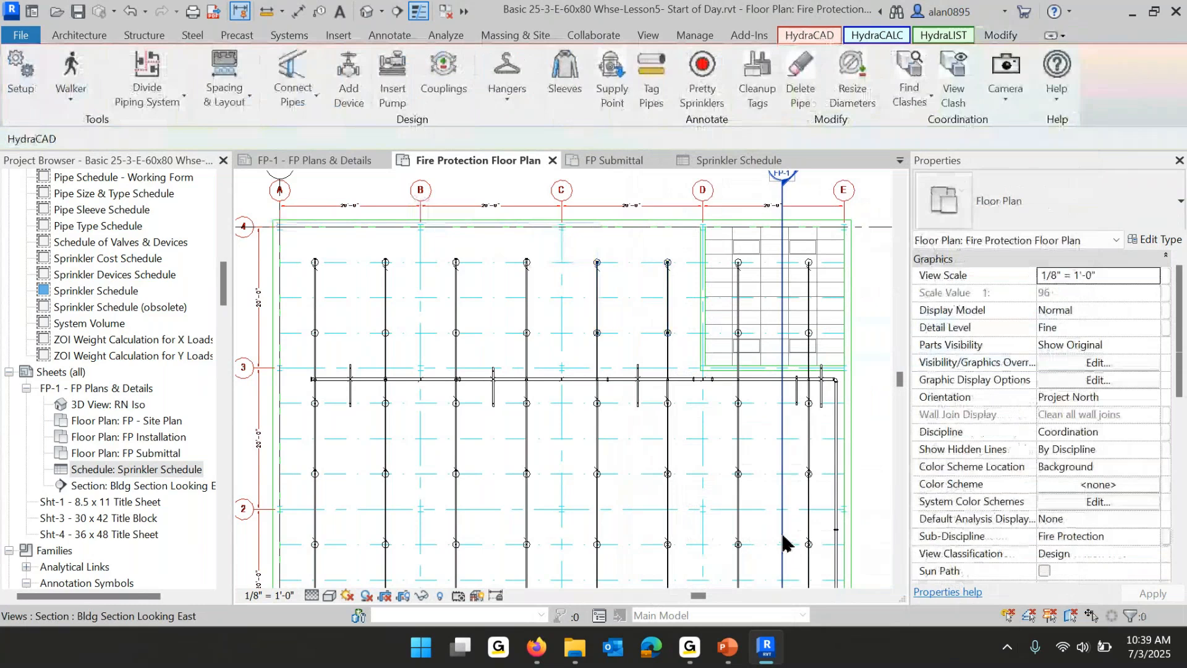
In the Sprinkler Schedule, set the head symbol of the Upright on Drop row to Head06.png and apply it to the whole type.
click(718, 160)
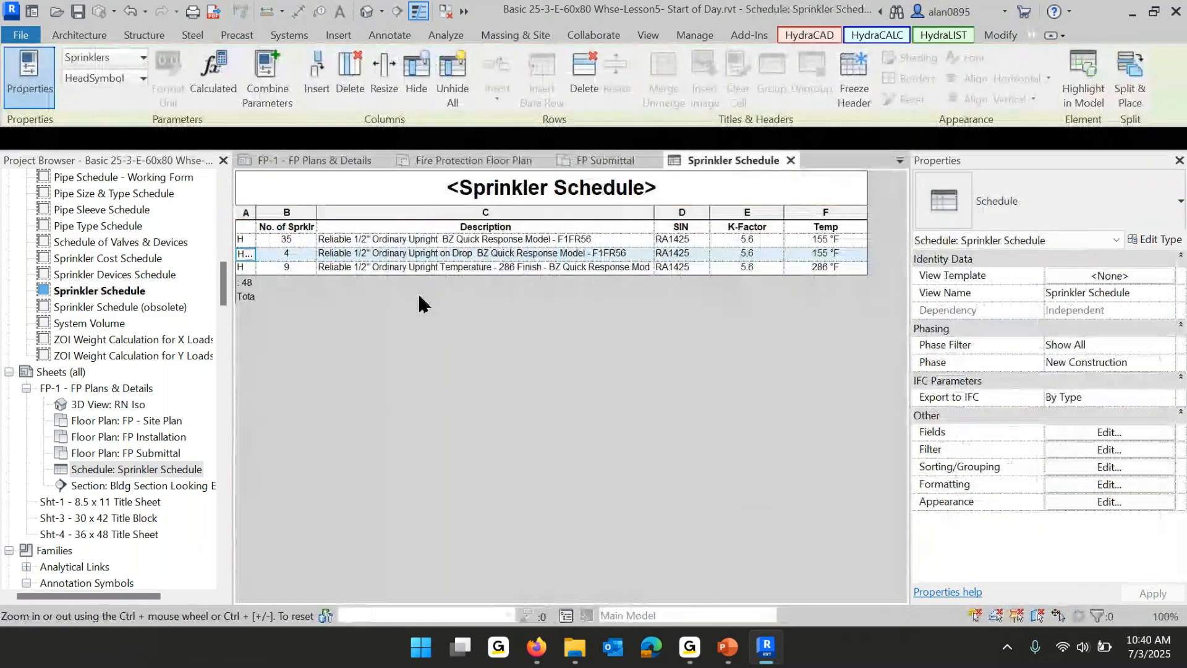
click(248, 254)
scroll(640, 485, down, 3)
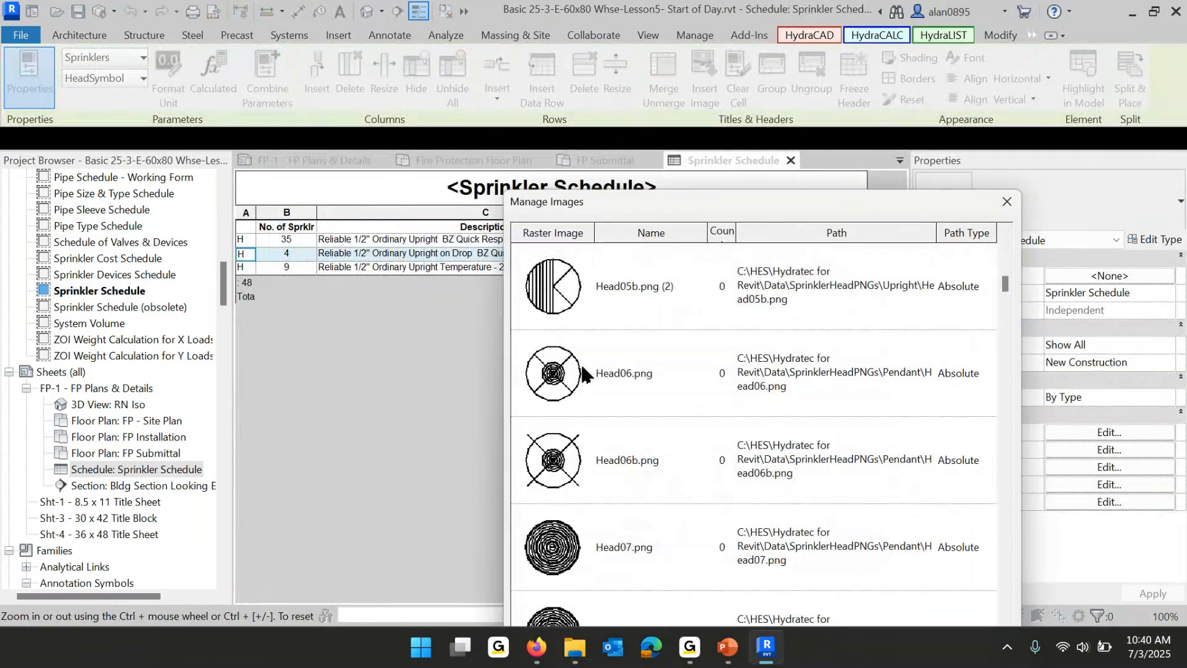
click(560, 374)
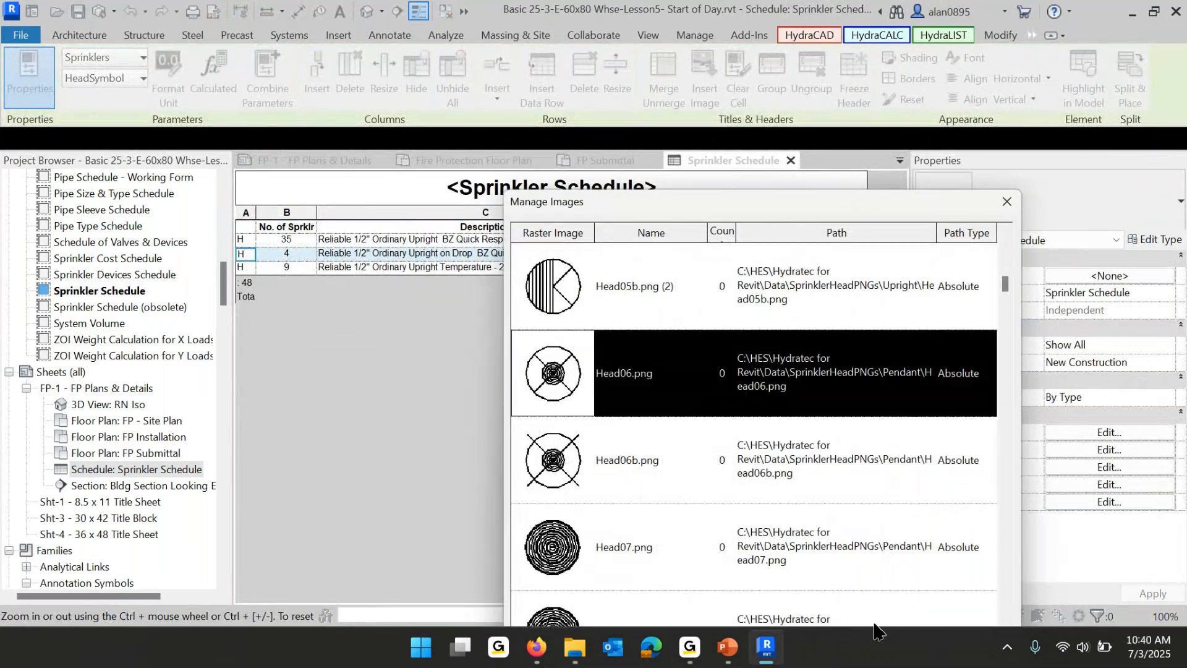
double_click(550, 386)
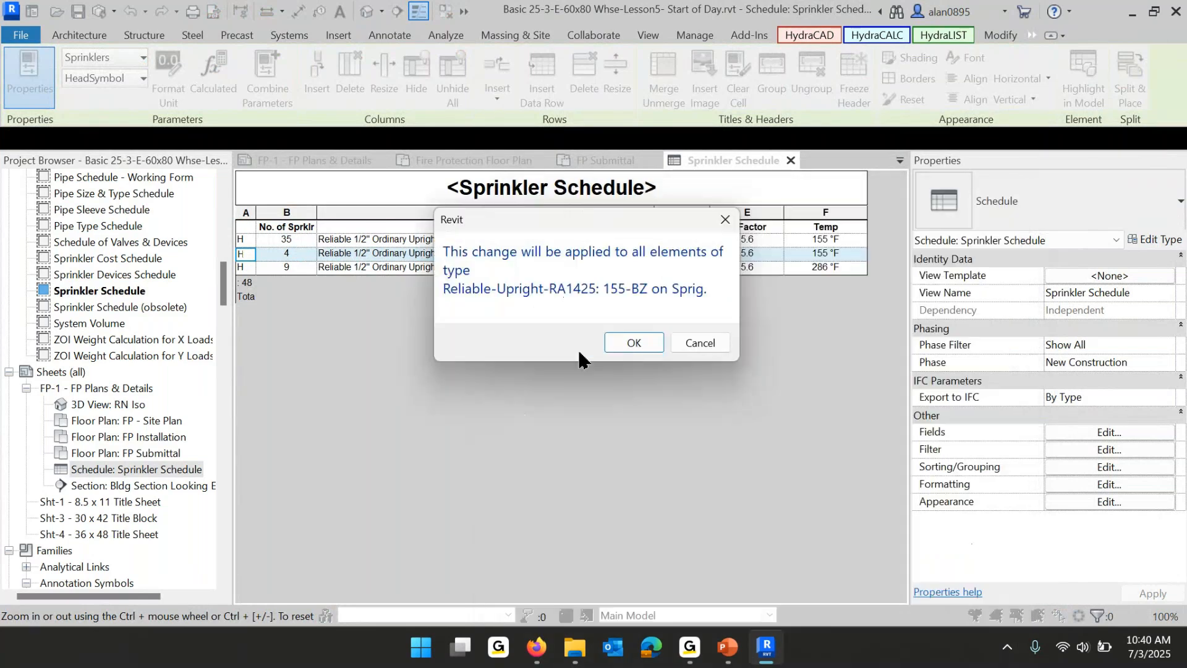
click(631, 344)
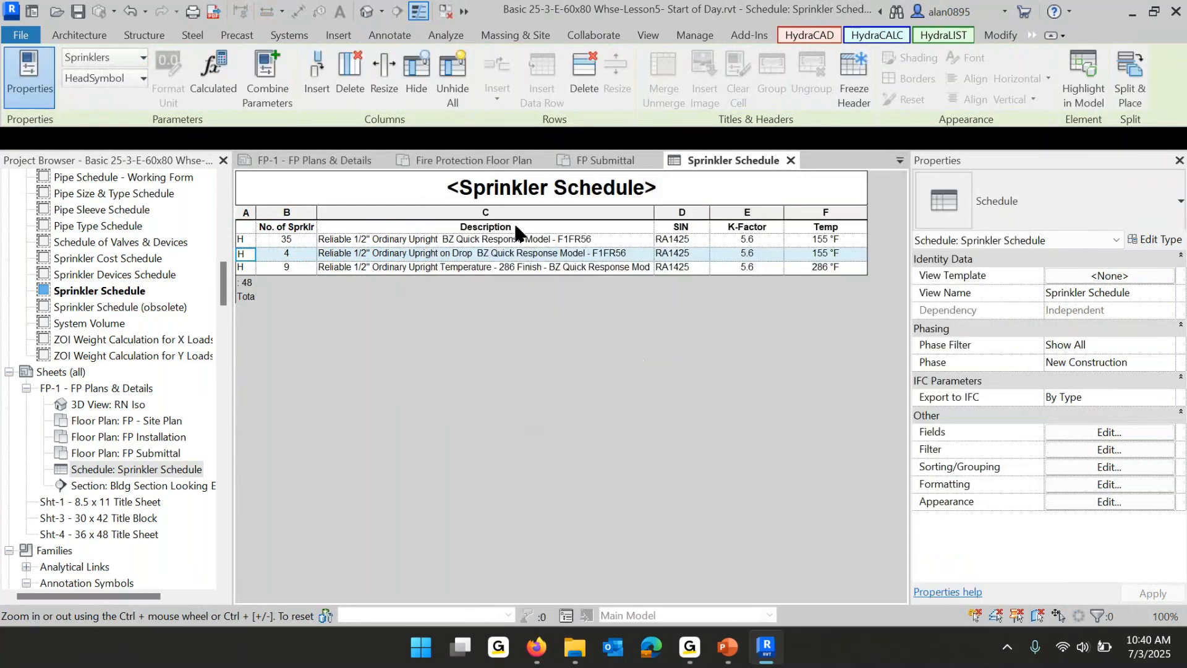
Open the FP Submittal plan, clear the selection, and compare the symbols of the four heads between grids C and D with their neighbours.
click(604, 159)
scroll(592, 405, down, 3)
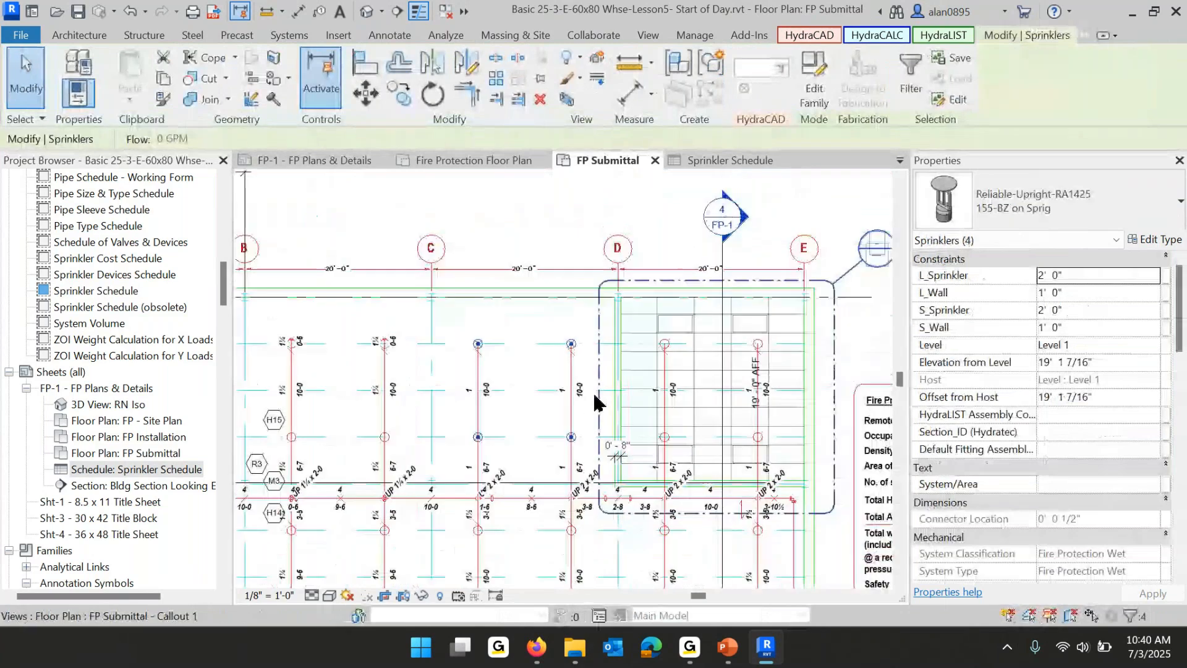
key(Escape)
scroll(616, 359, up, 3)
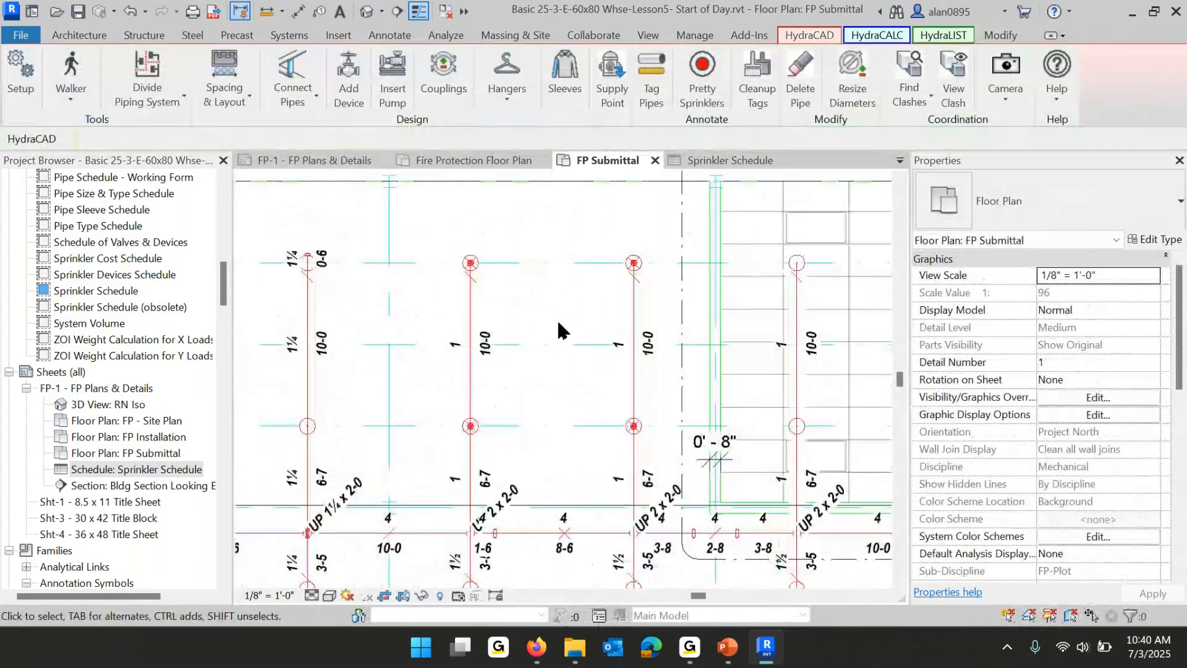
scroll(535, 337, down, 1)
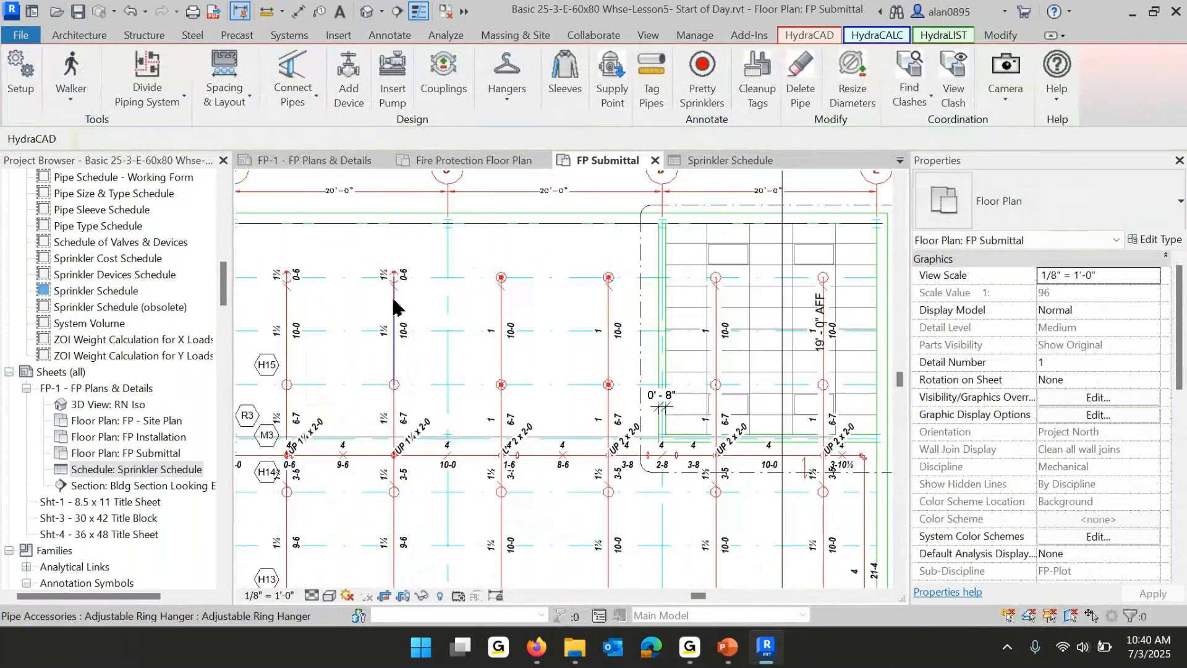
scroll(397, 299, up, 3)
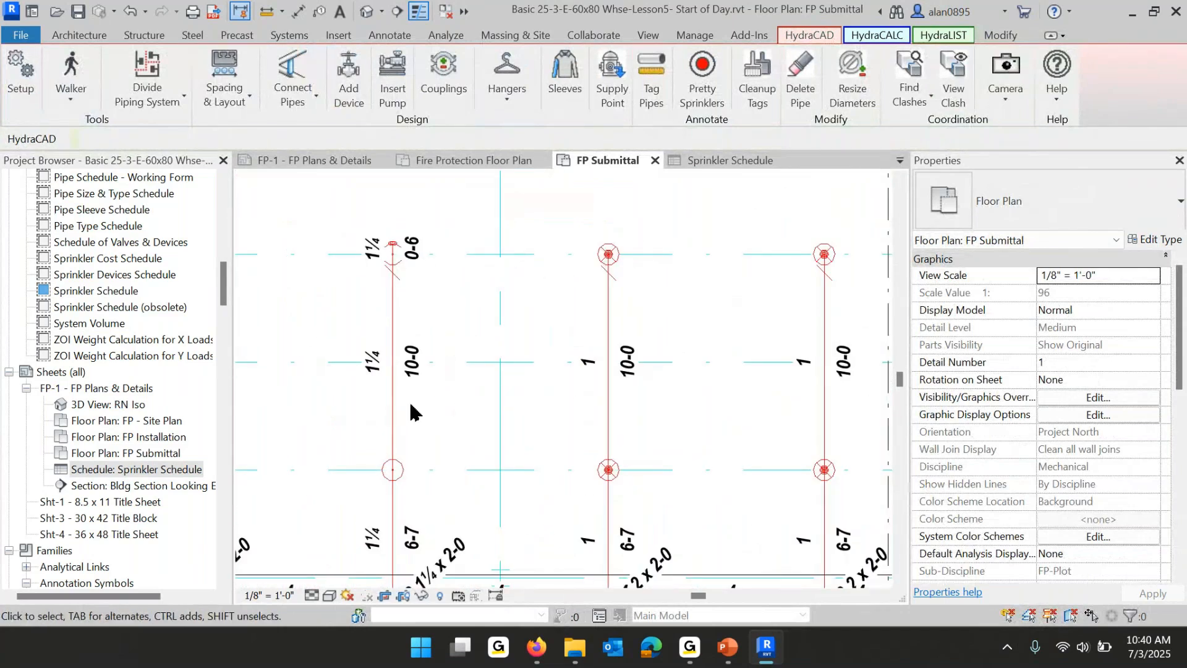
scroll(416, 470, down, 1)
scroll(418, 482, down, 10)
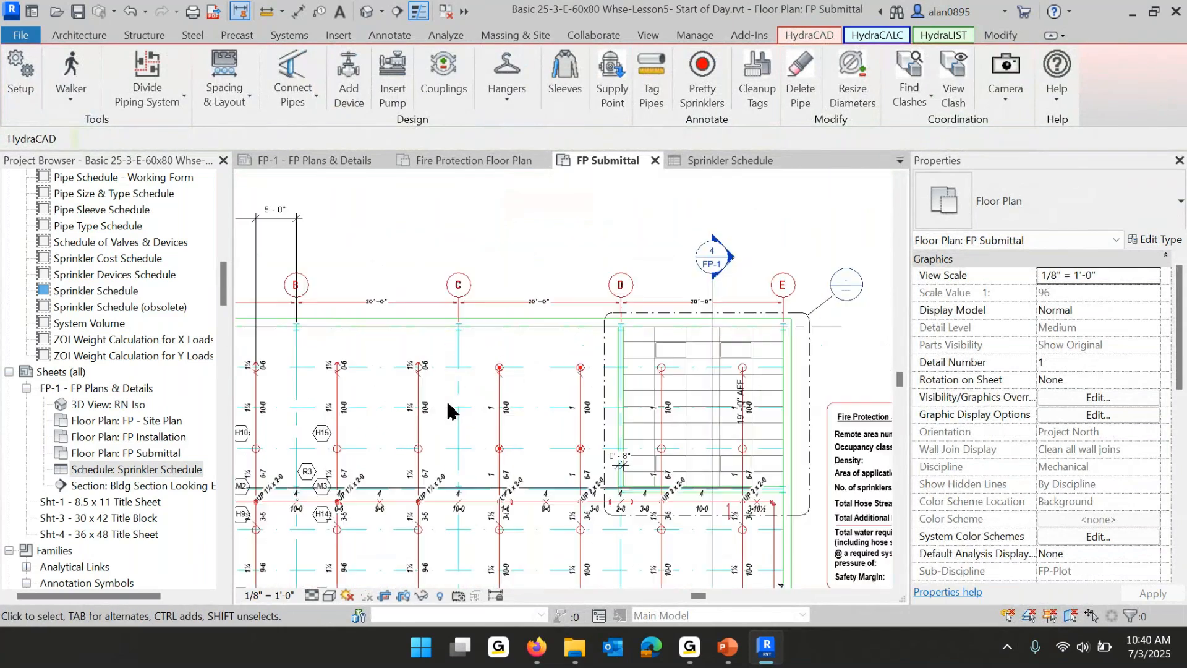
Select the whole FP Submittal plan, run Pretty Sprinklers on it, deselect, and check the head symbols between grids C and D.
drag(331, 204, 828, 568)
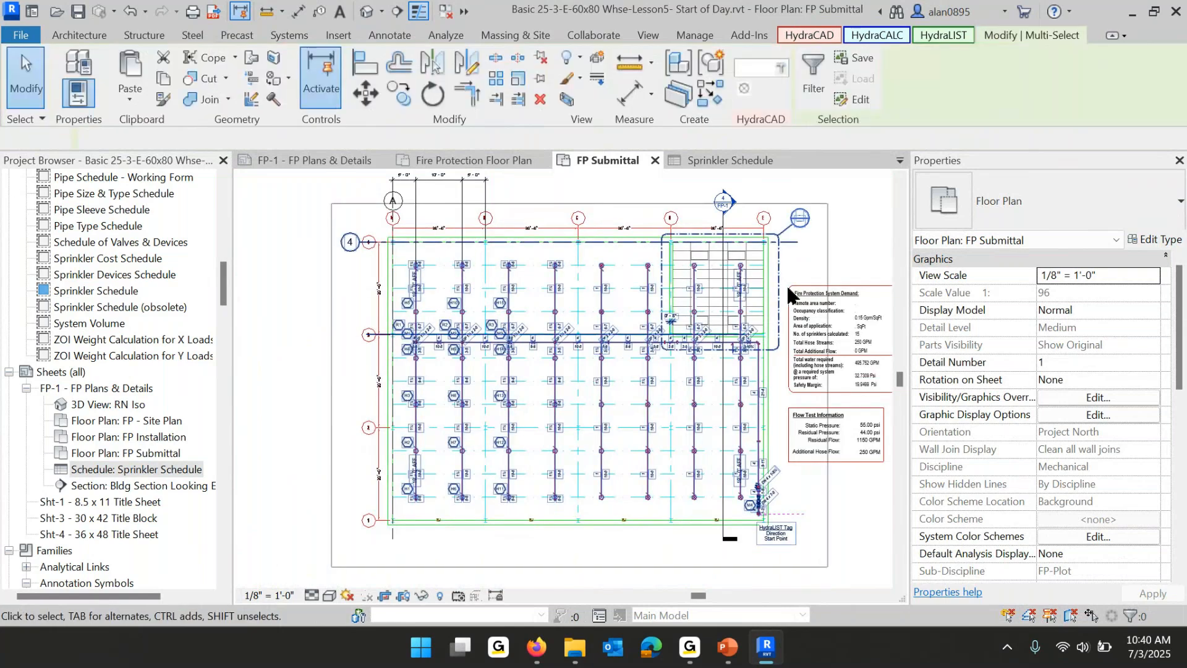
click(810, 36)
click(703, 81)
scroll(619, 302, up, 5)
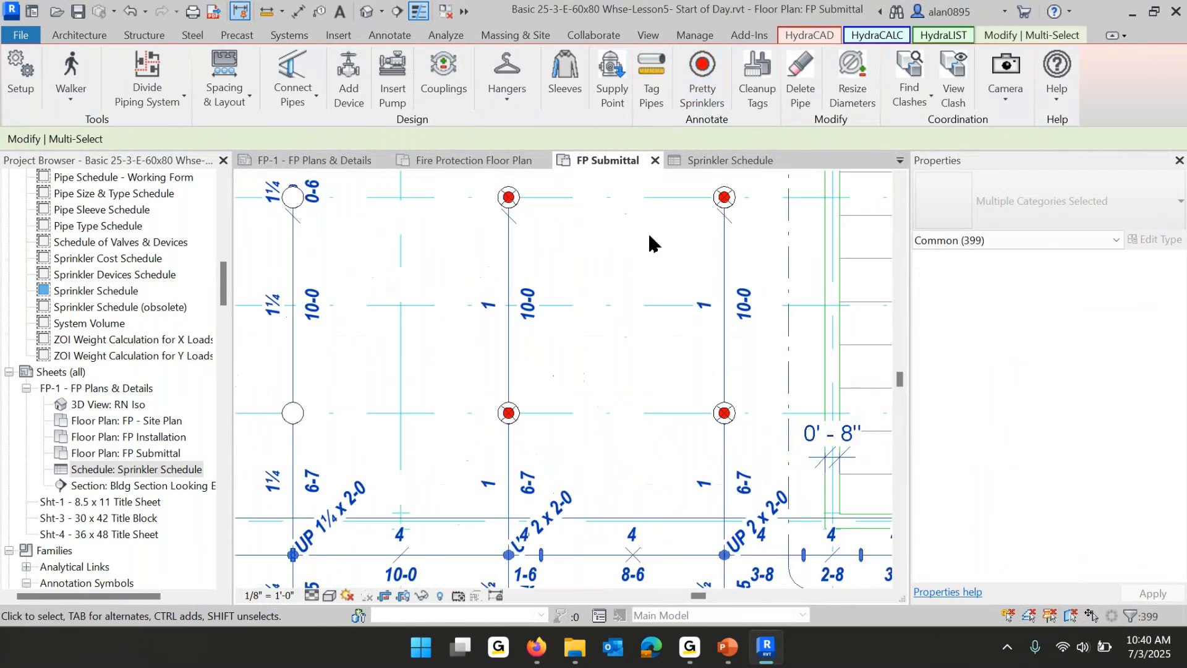
key(Escape)
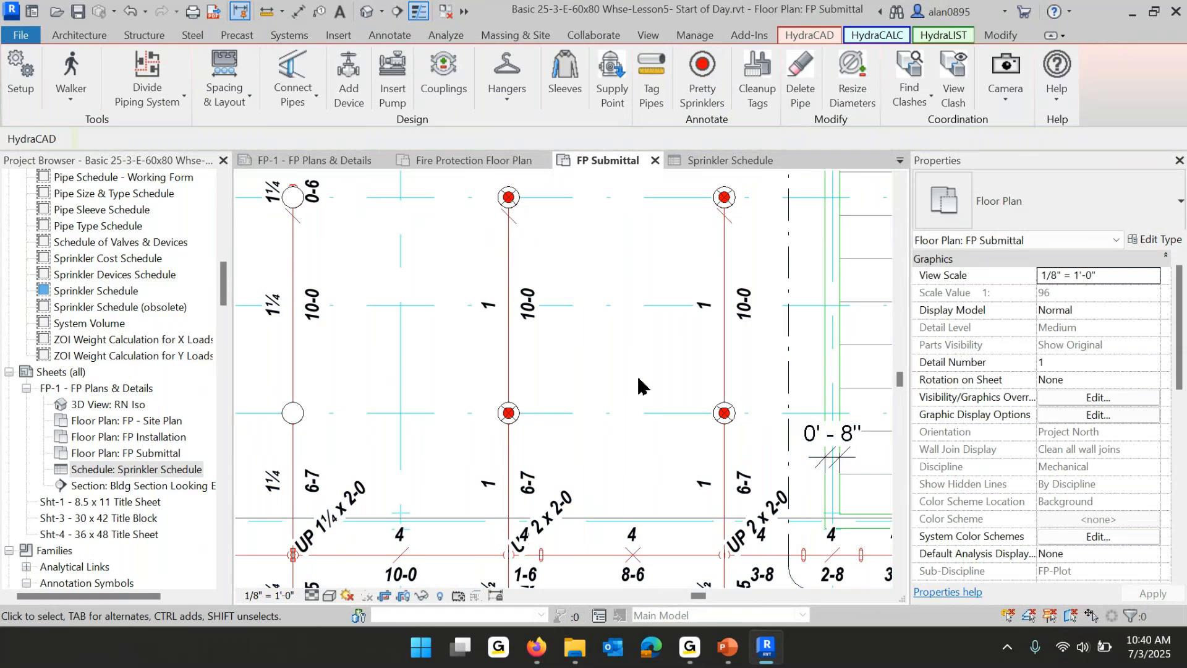
scroll(750, 208, down, 1)
middle_drag(694, 353, 670, 239)
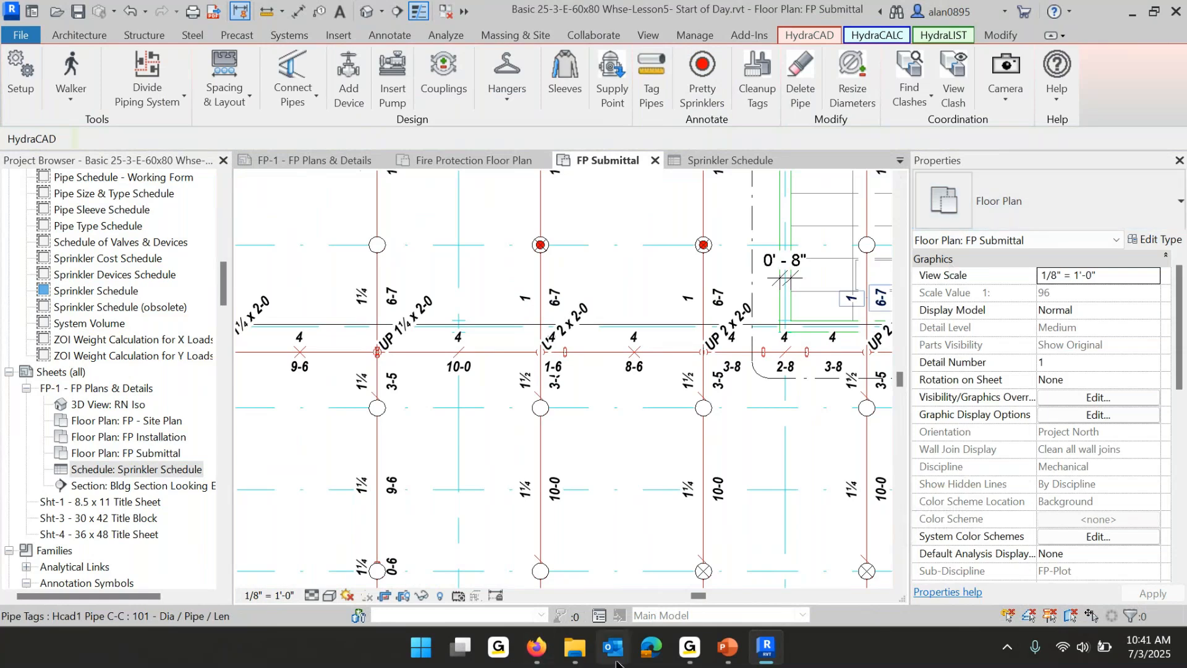
Switch to the PowerPoint slide show and advance to slide 13 on Drafting View and Legends.
mouse_move(776, 657)
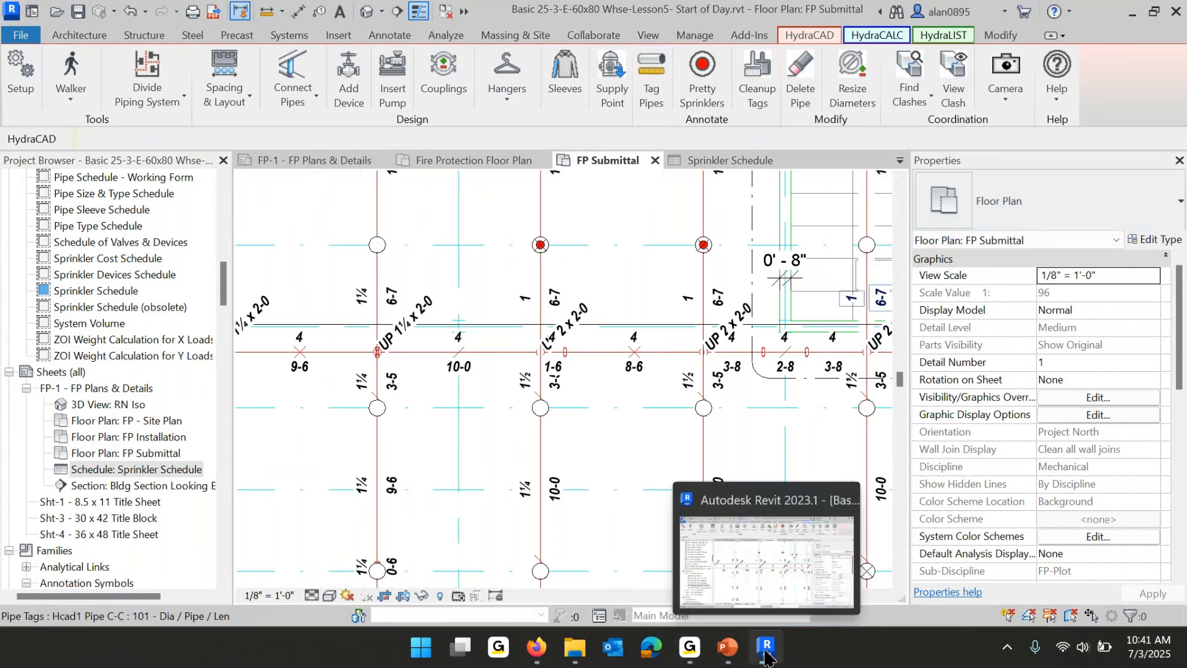
click(727, 647)
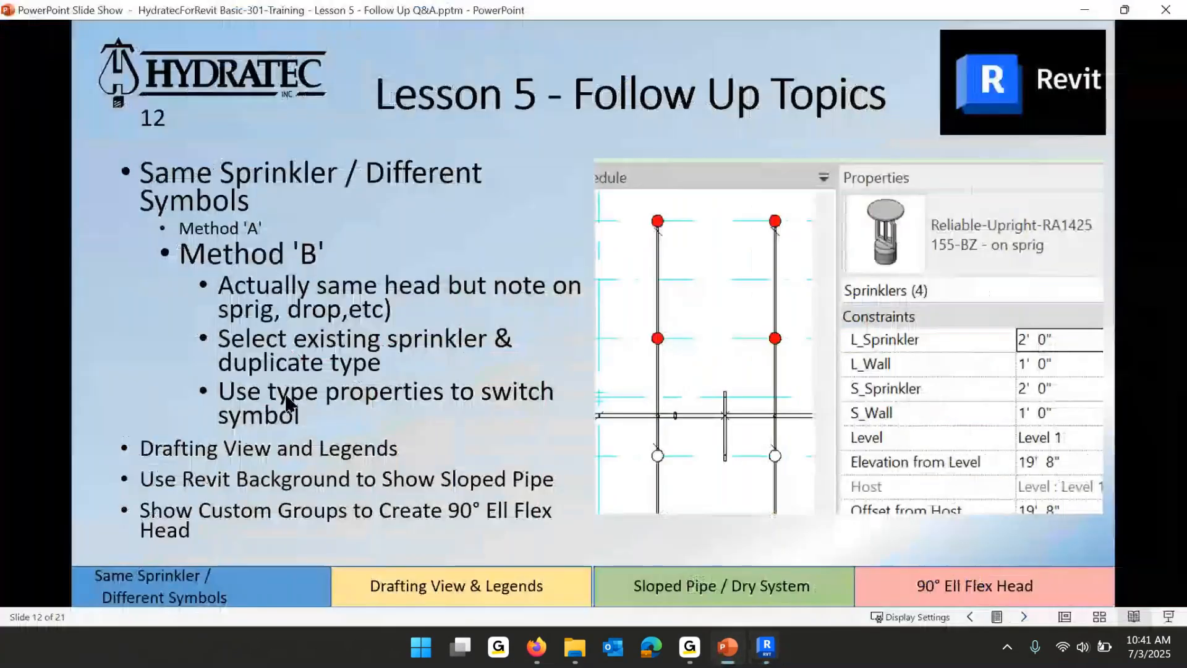
key(Right)
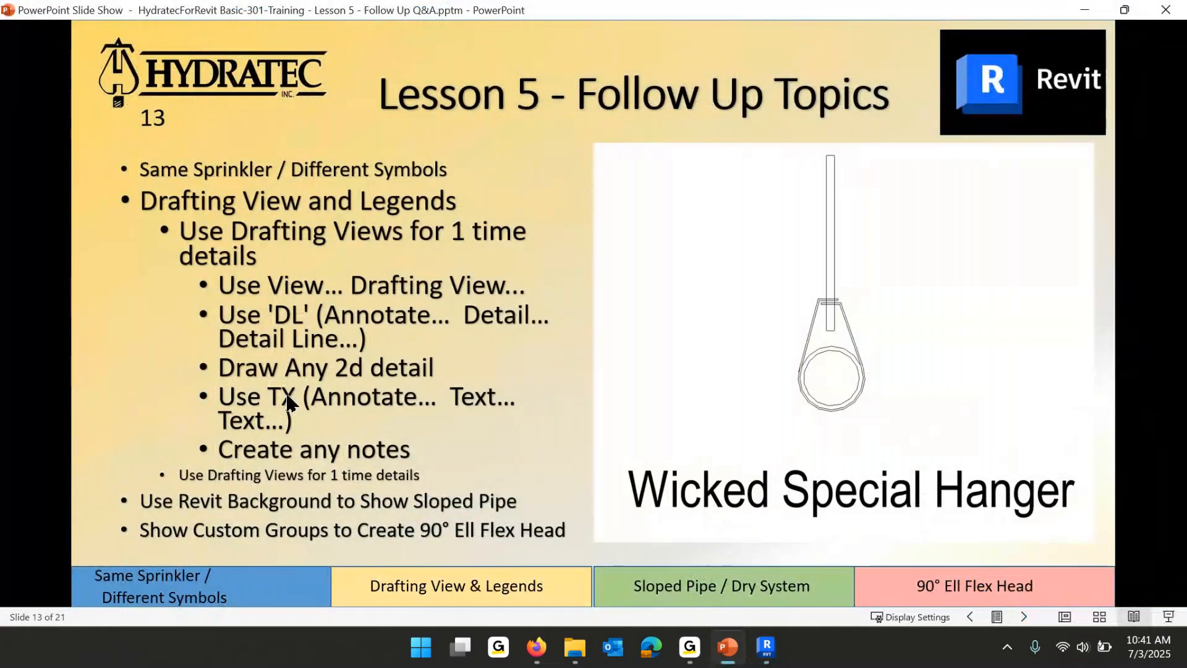
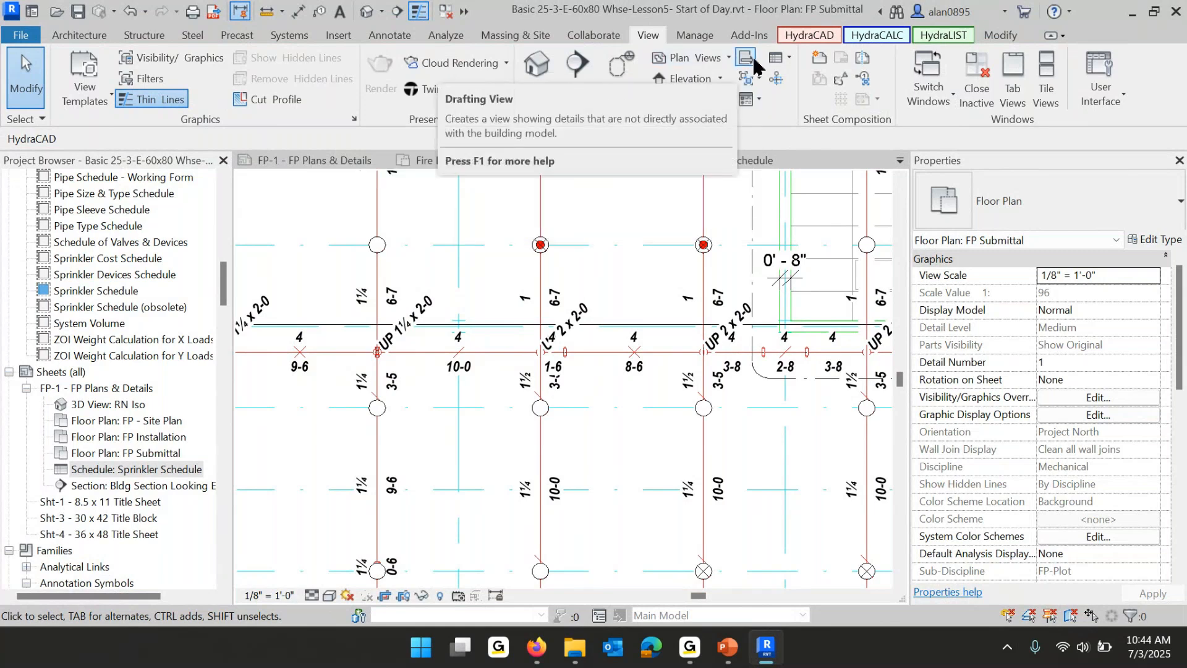
Create a drafting view named New Hgr Detail at a scale of 1/2" = 1'-0".
click(747, 60)
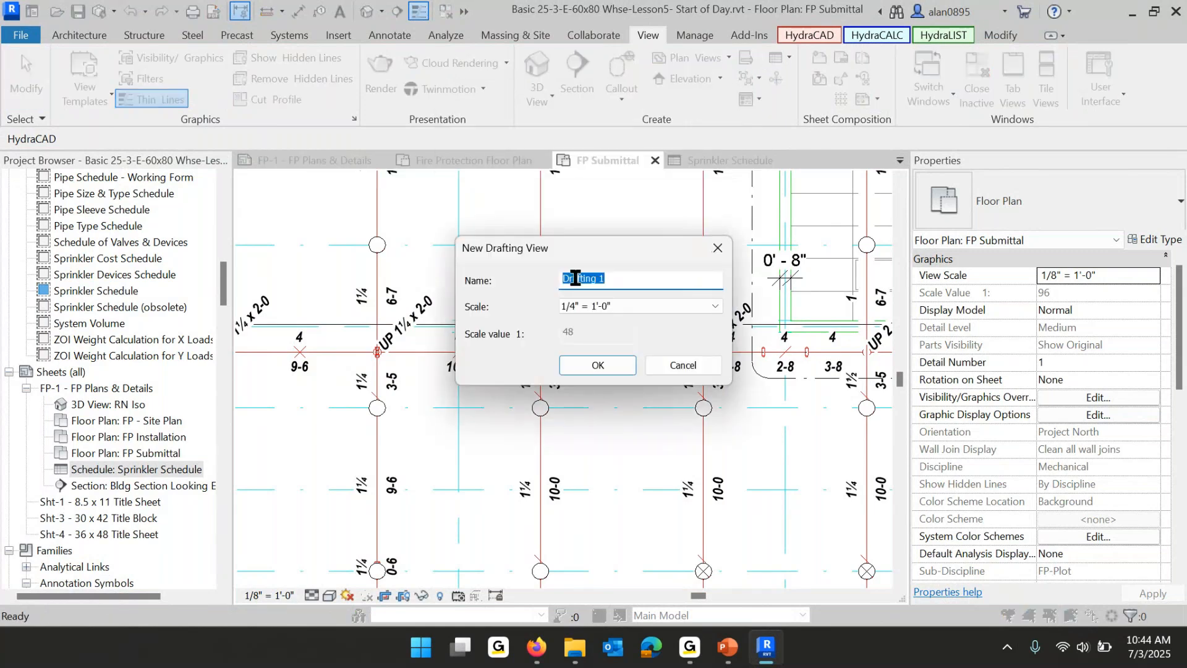
text(New Hgr Detail)
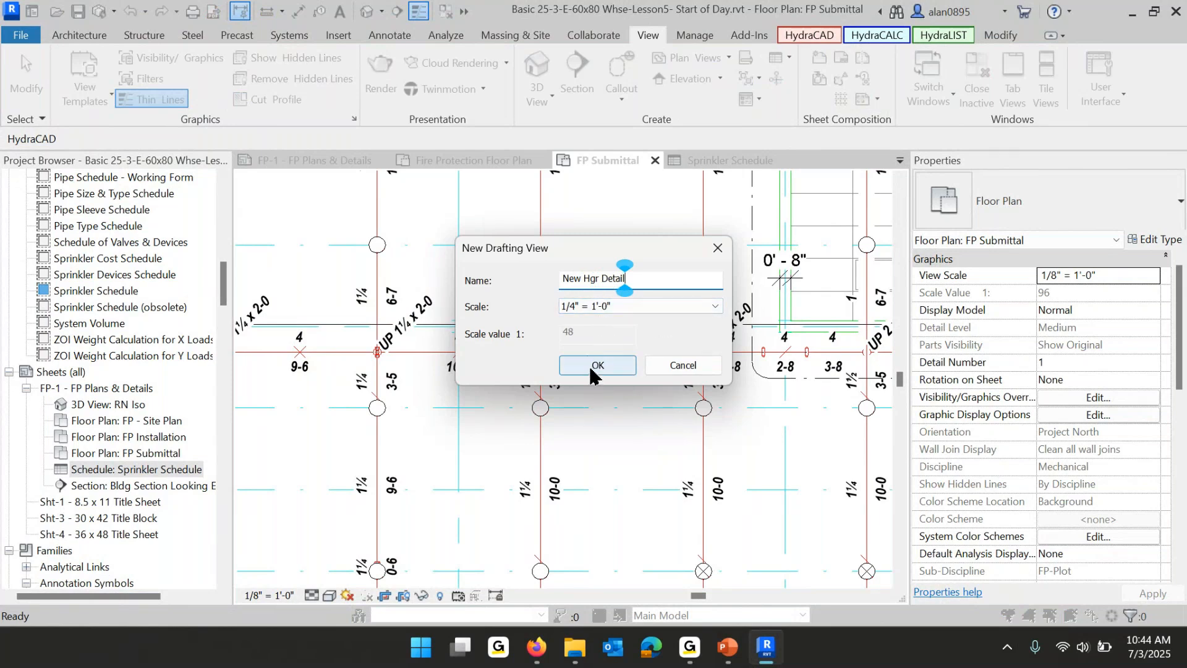
click(632, 305)
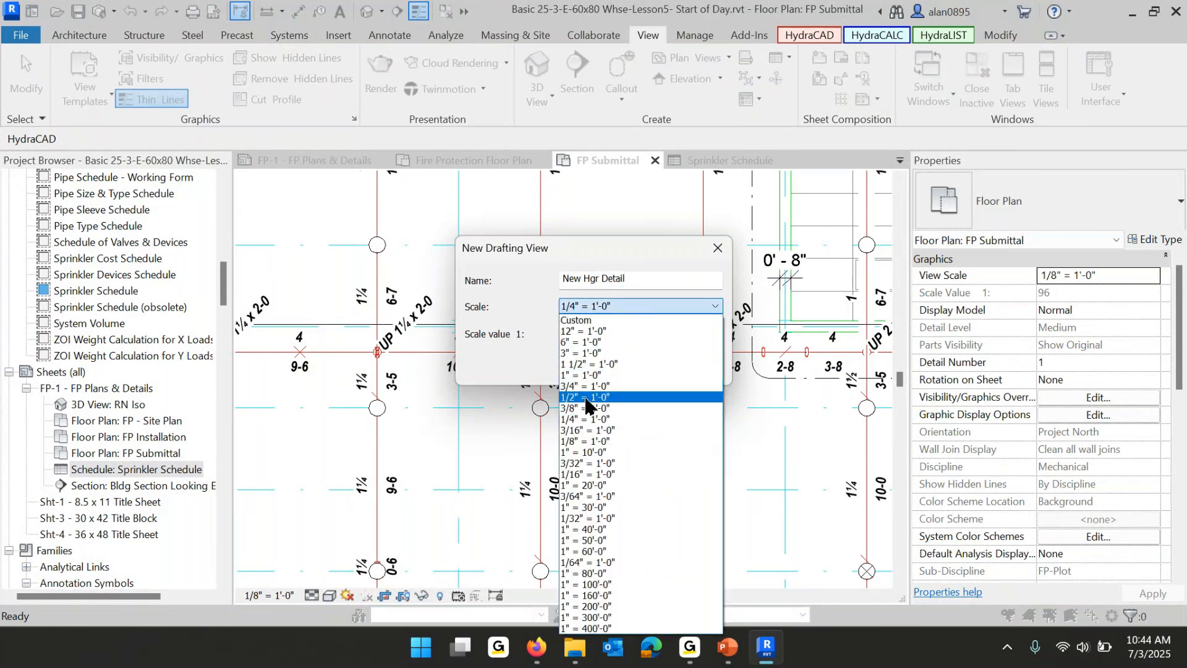
click(587, 387)
click(642, 306)
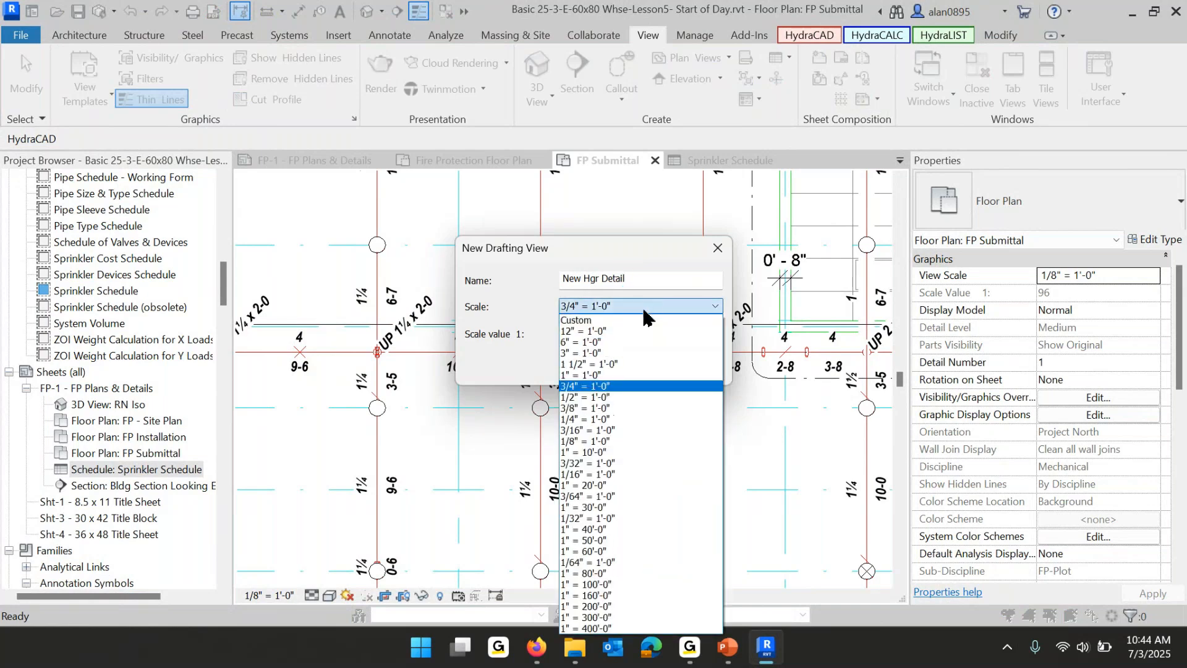
click(600, 397)
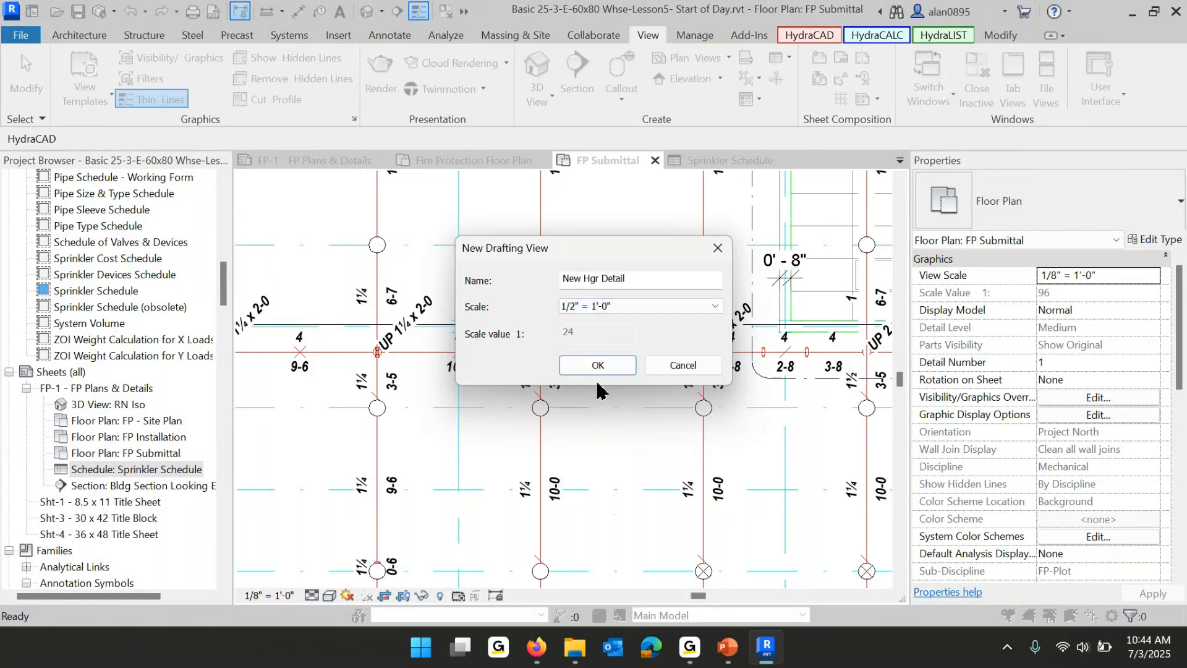
click(599, 368)
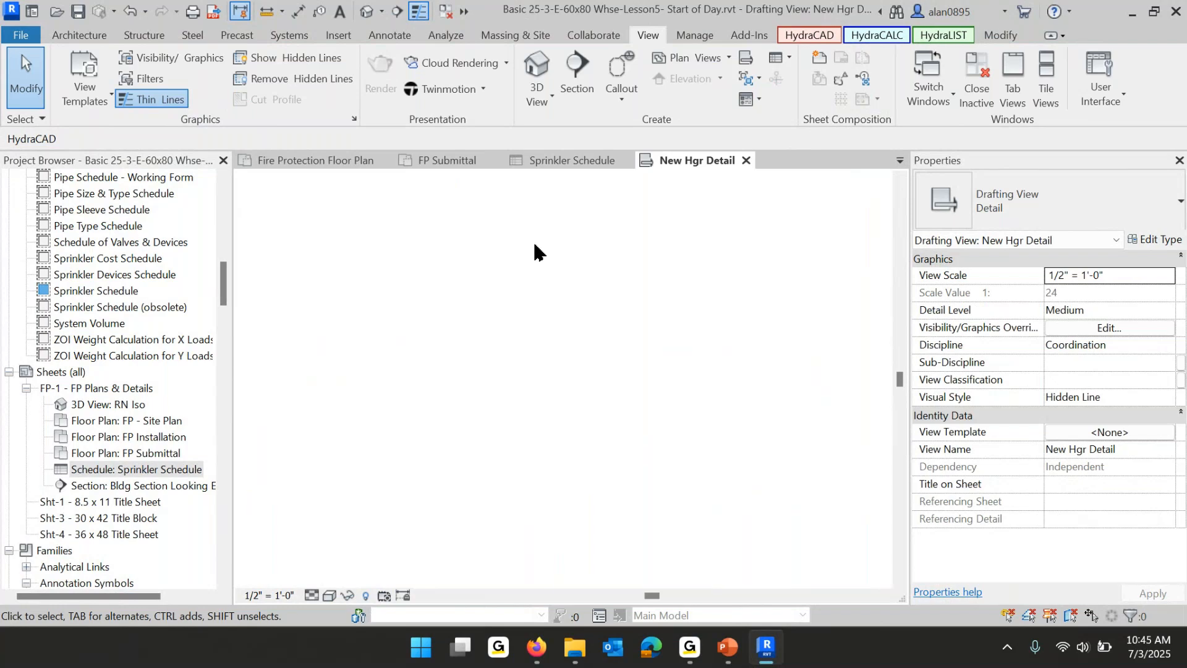
Try to draw a narrow vertical detail-line rectangle in the New Hgr Detail view.
key(d)
key(l)
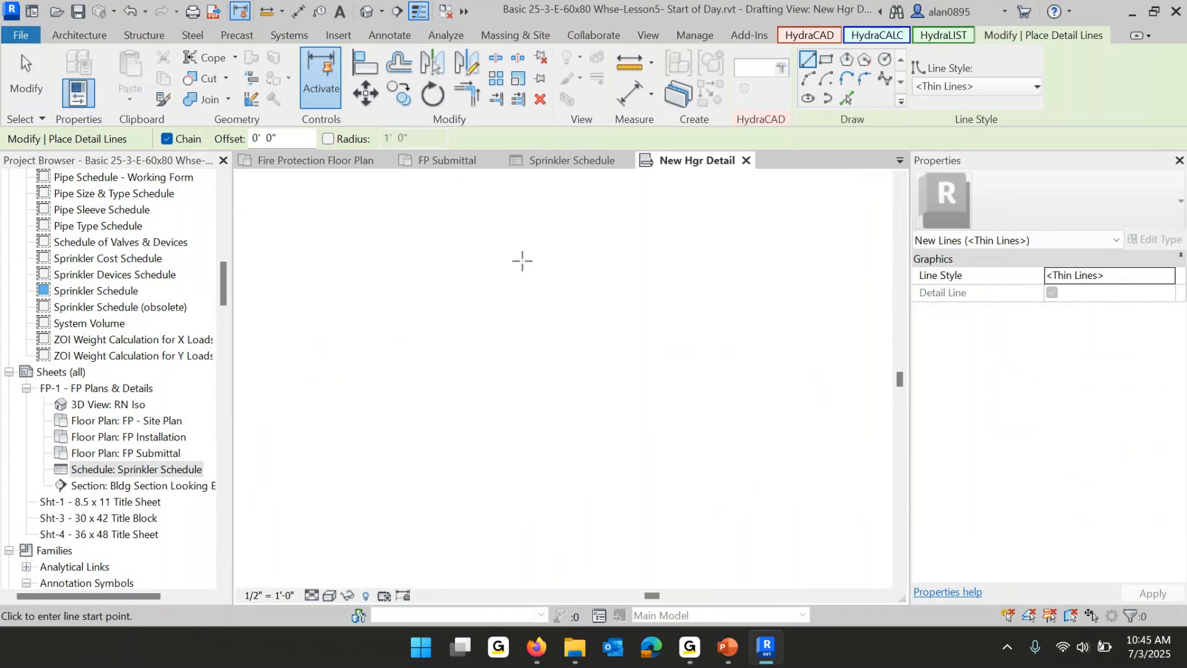
click(827, 59)
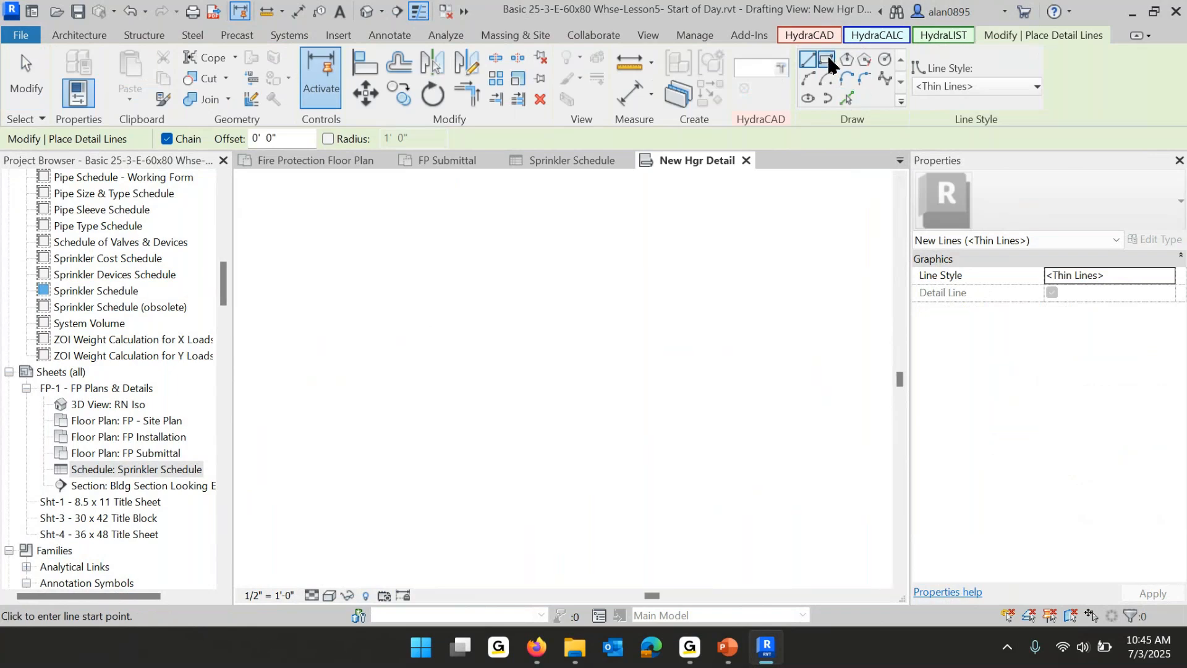
click(519, 222)
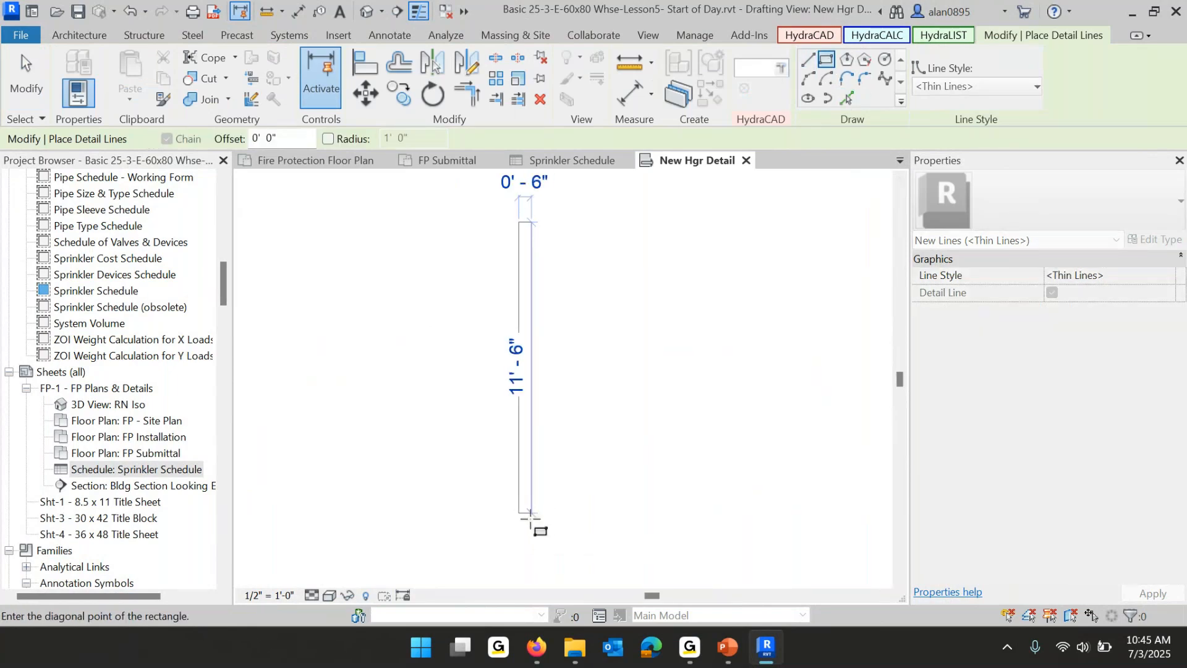
scroll(535, 369, up, 3)
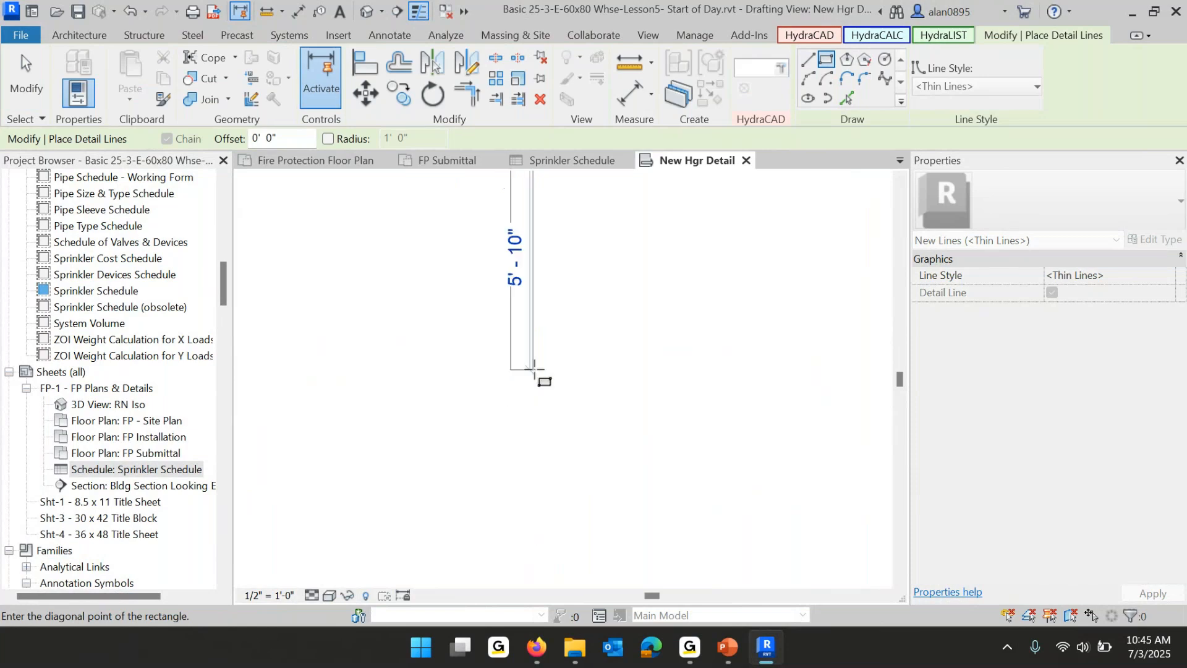
click(508, 387)
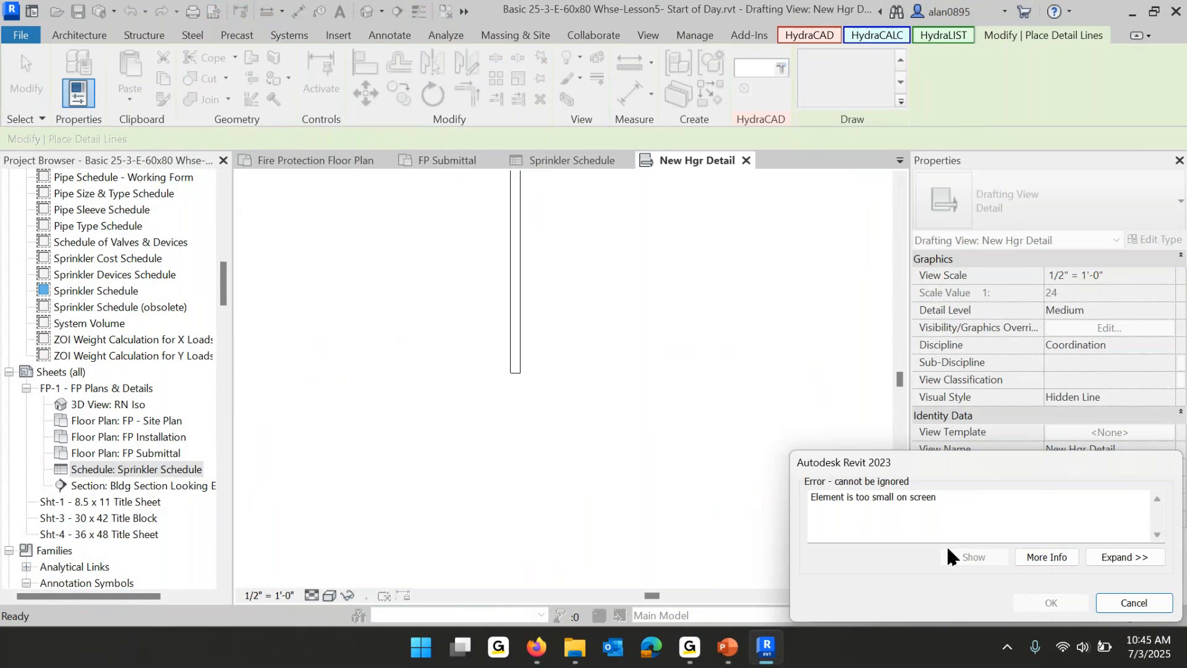
click(1135, 603)
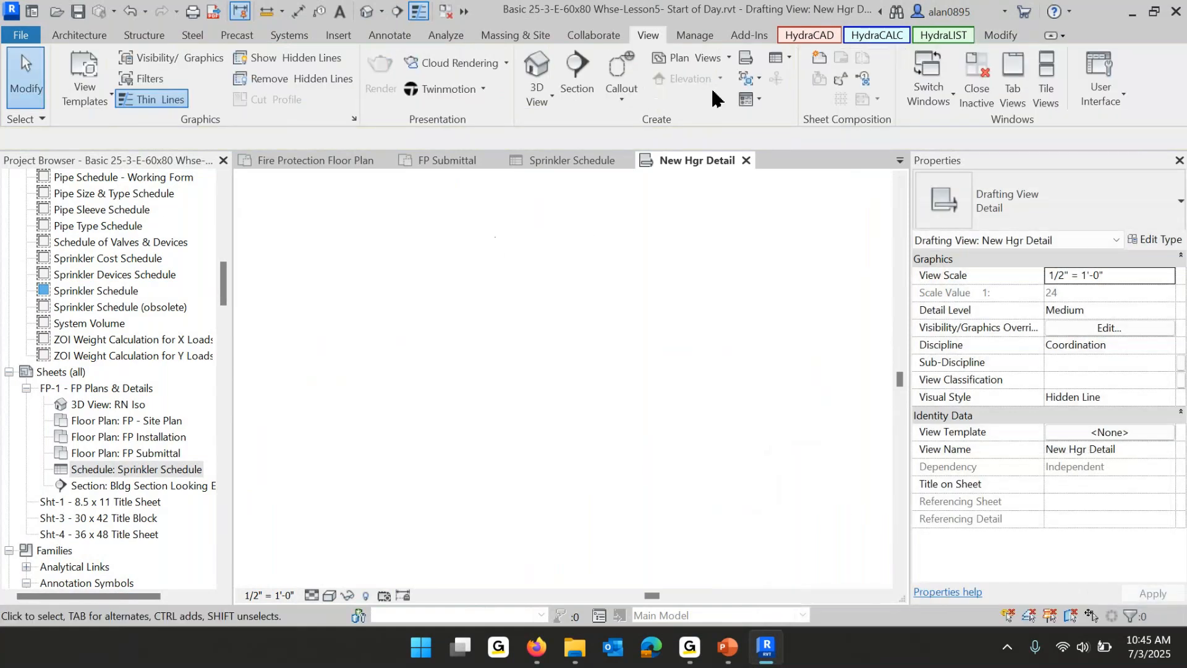
Try to draw an upright detail-line rectangle about 6" wide and 9' tall in the empty drafting view.
key(d)
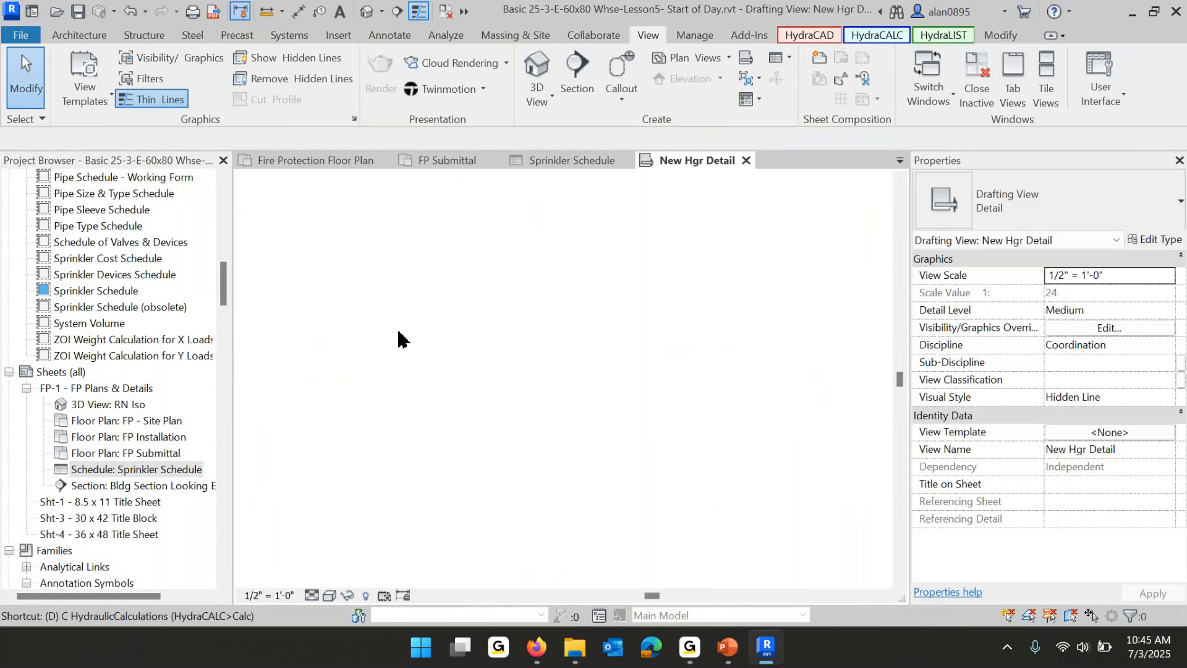
key(l)
click(472, 281)
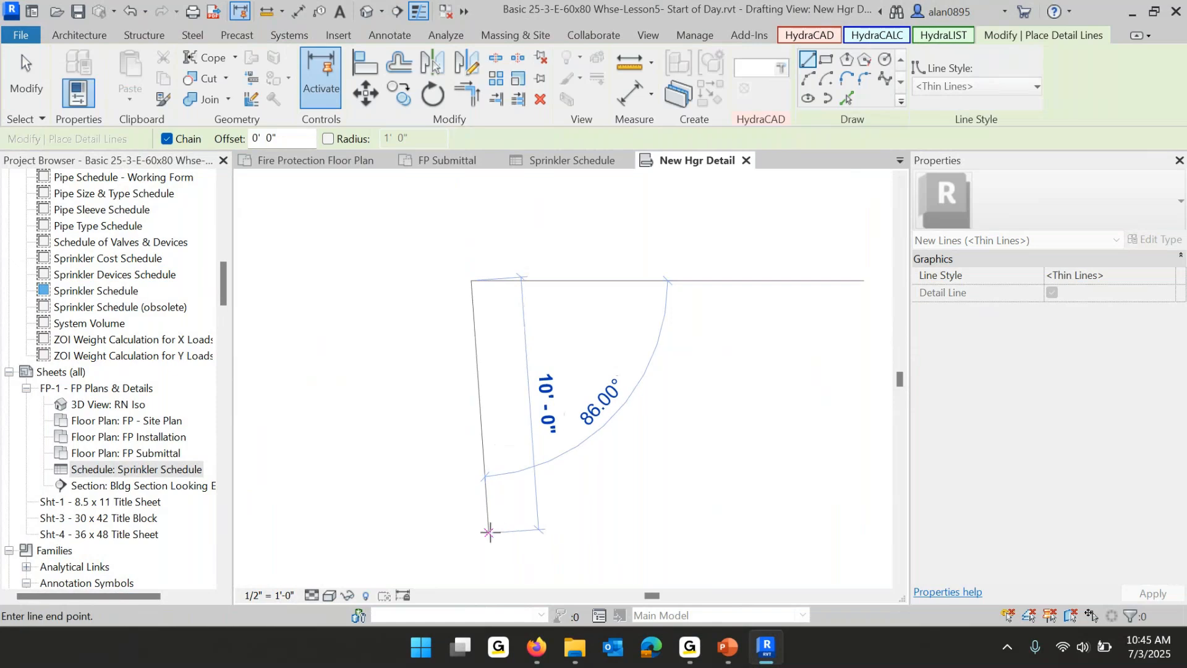
click(826, 62)
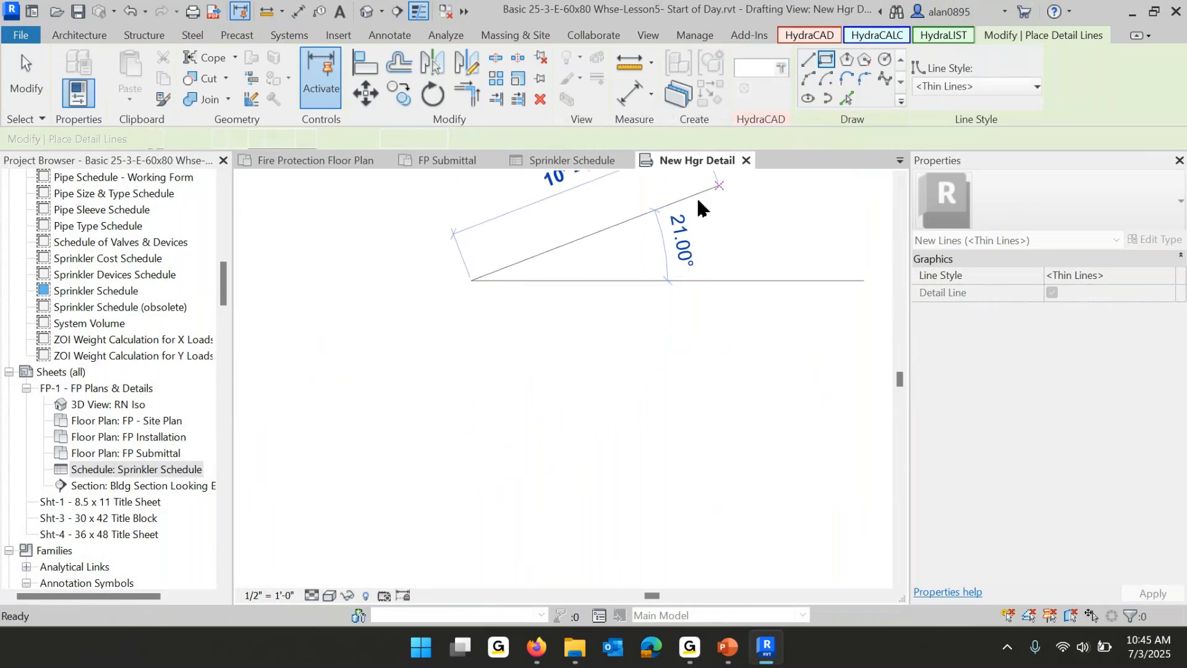
click(488, 259)
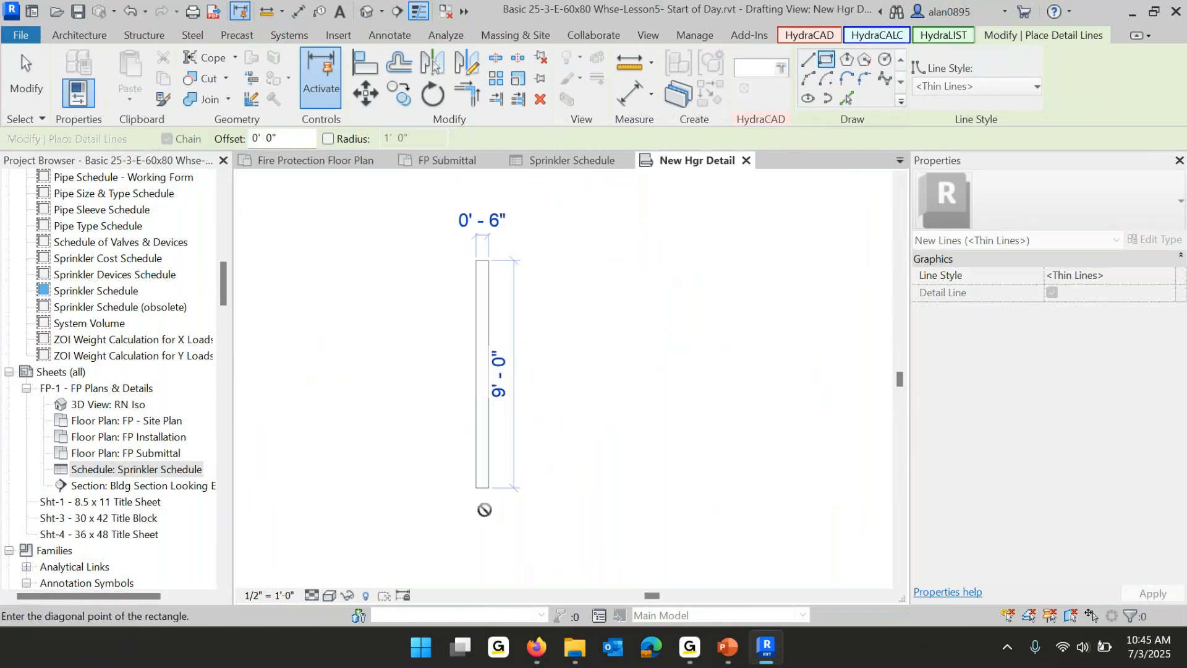
click(484, 510)
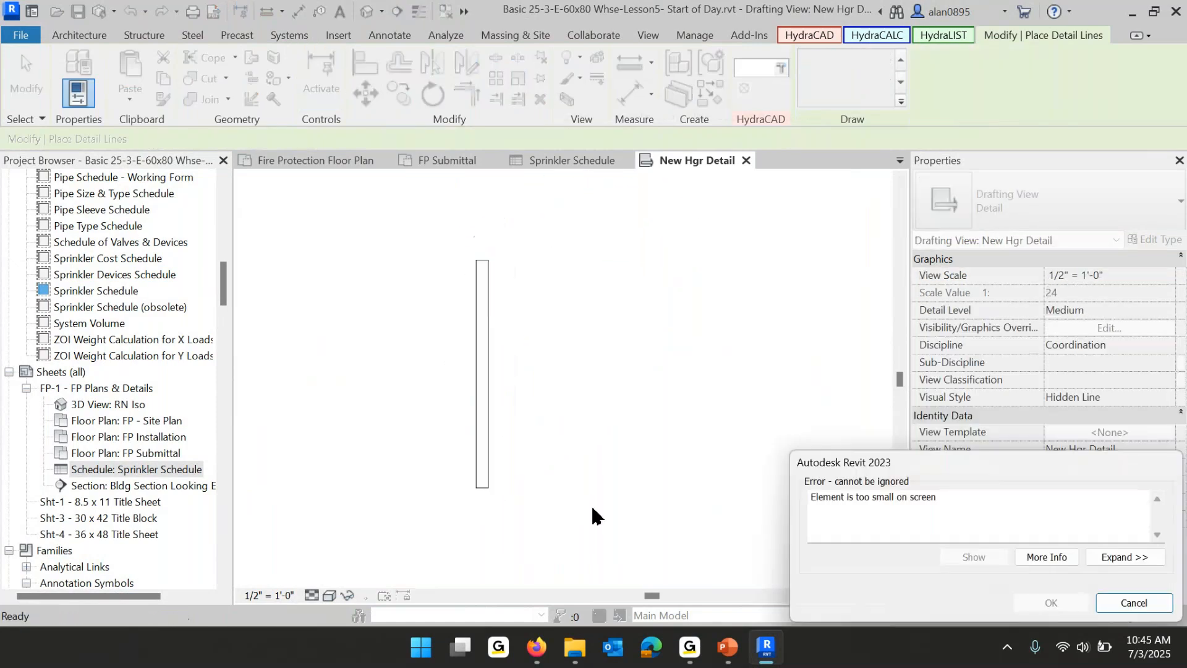
click(1134, 603)
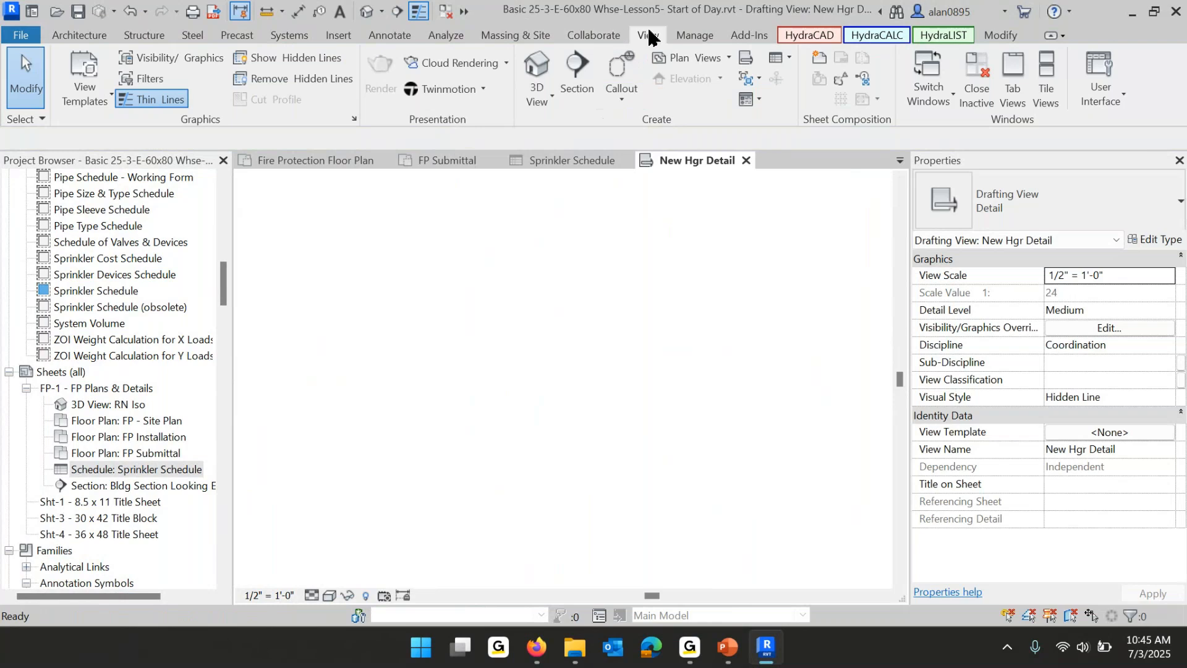
Try to draw a detail-line circle with a 2" radius in the drafting view.
key(d)
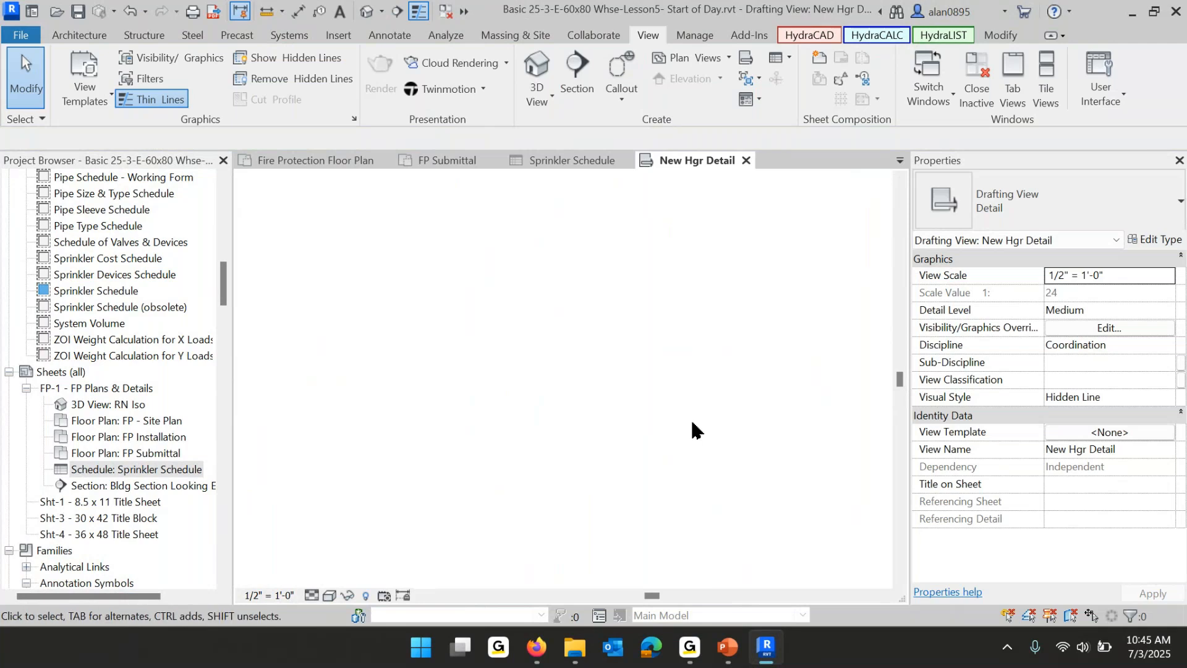
key(d)
key(l)
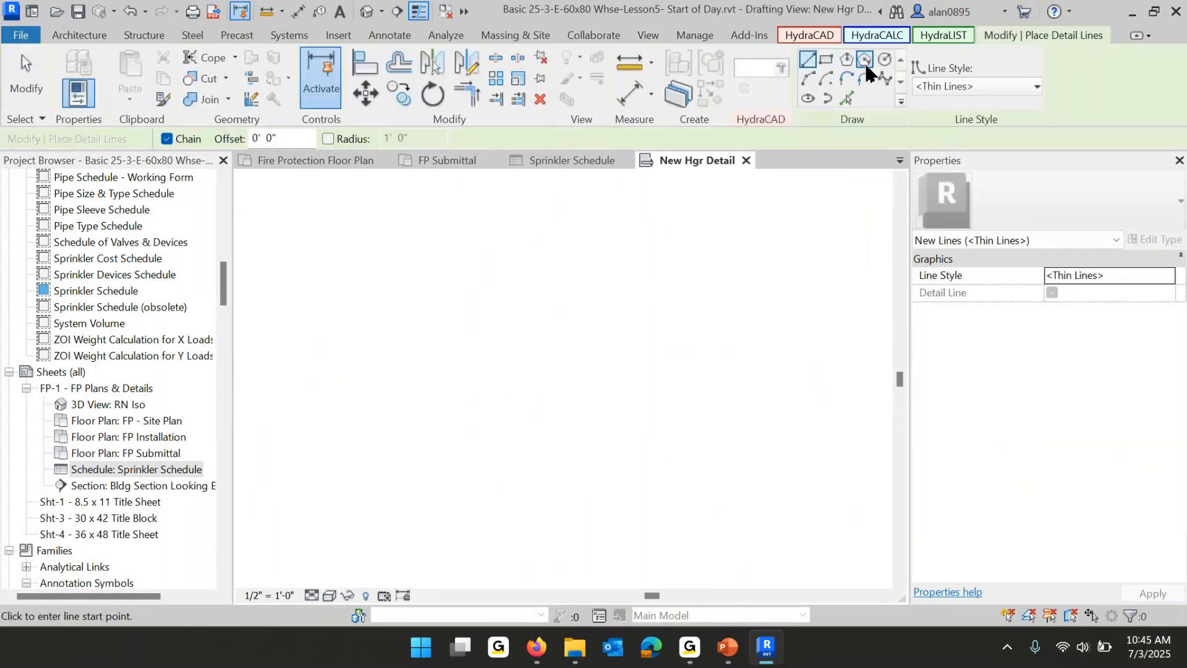
click(885, 60)
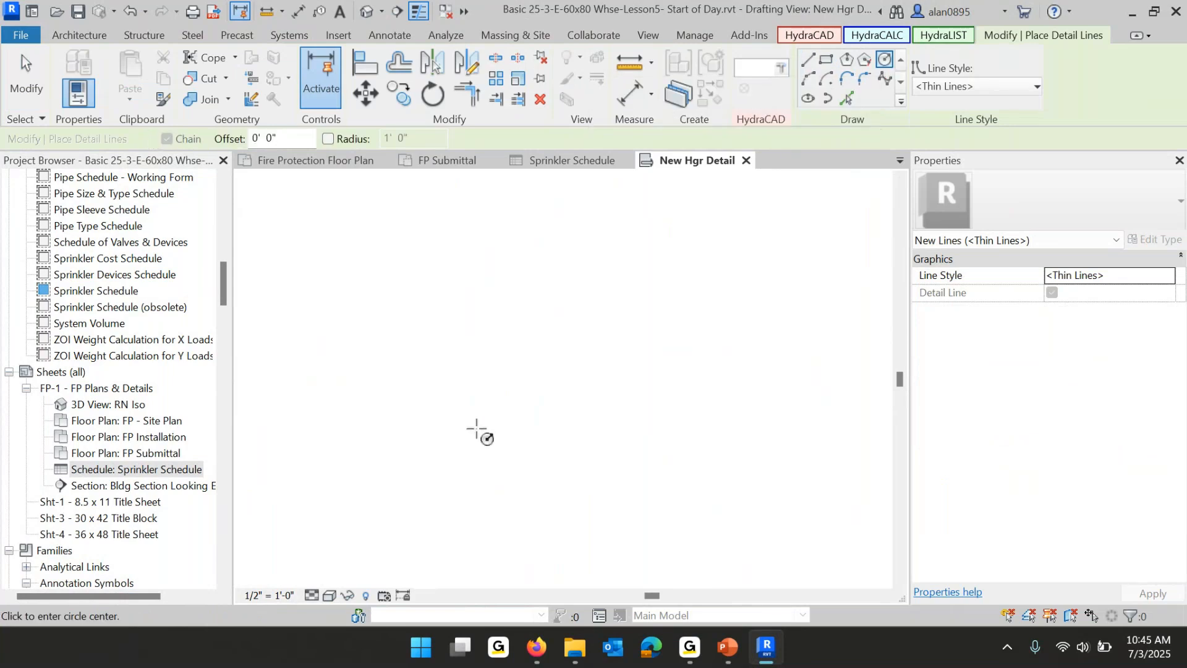
click(491, 408)
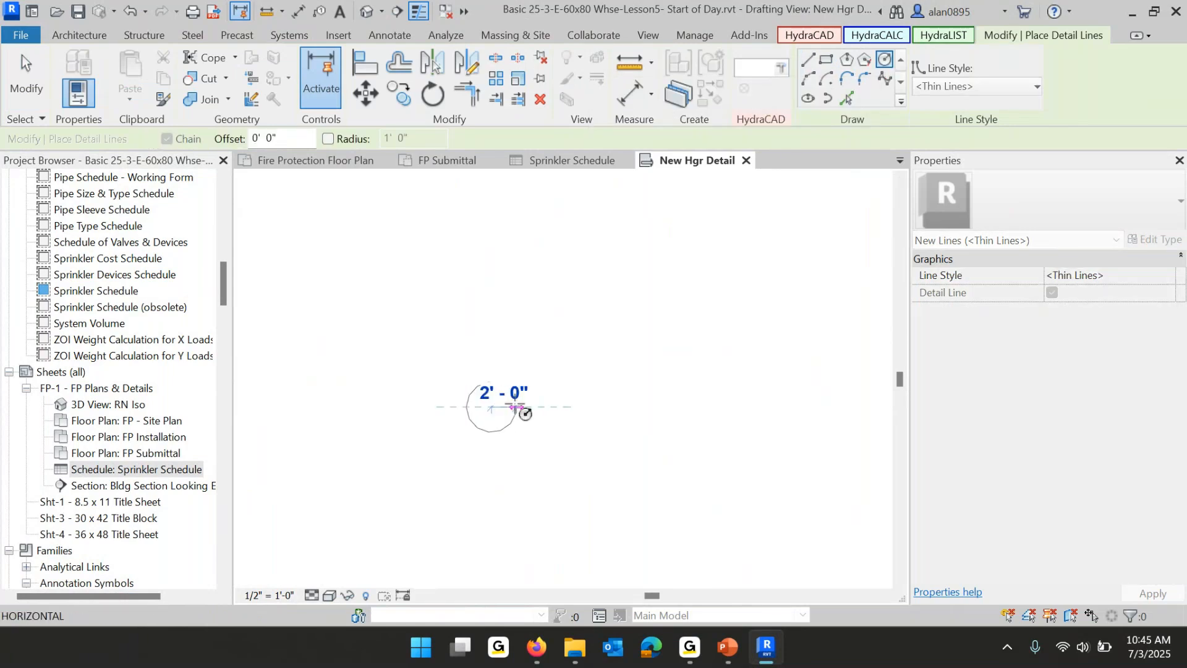
text(0 2)
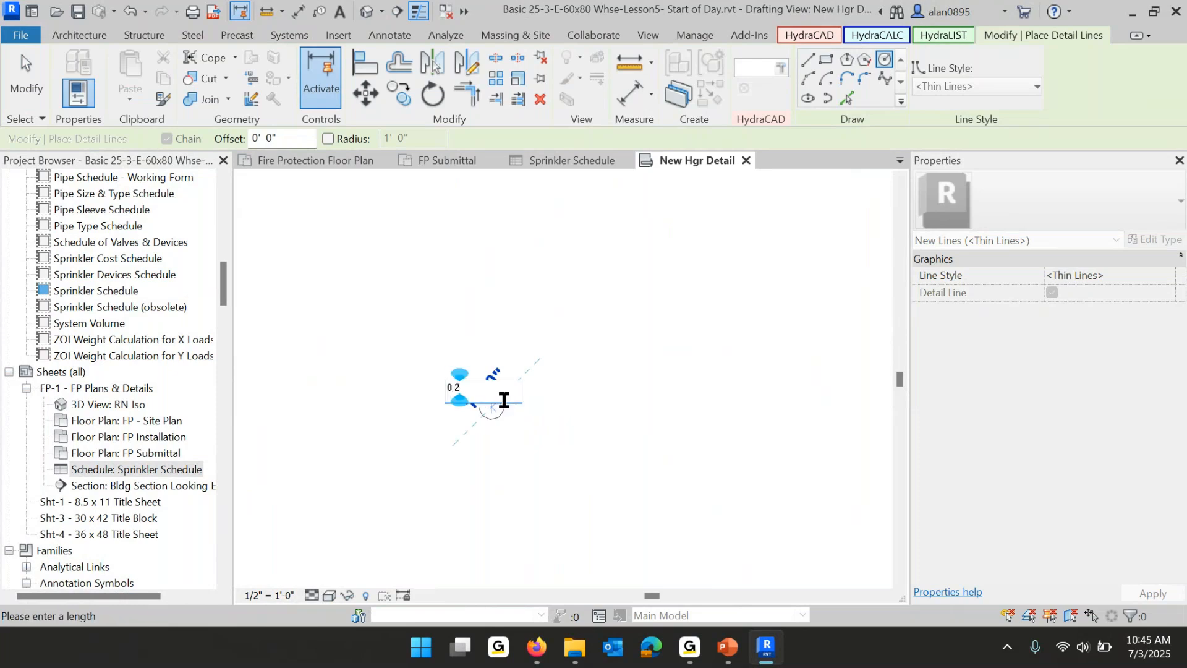
key(Return)
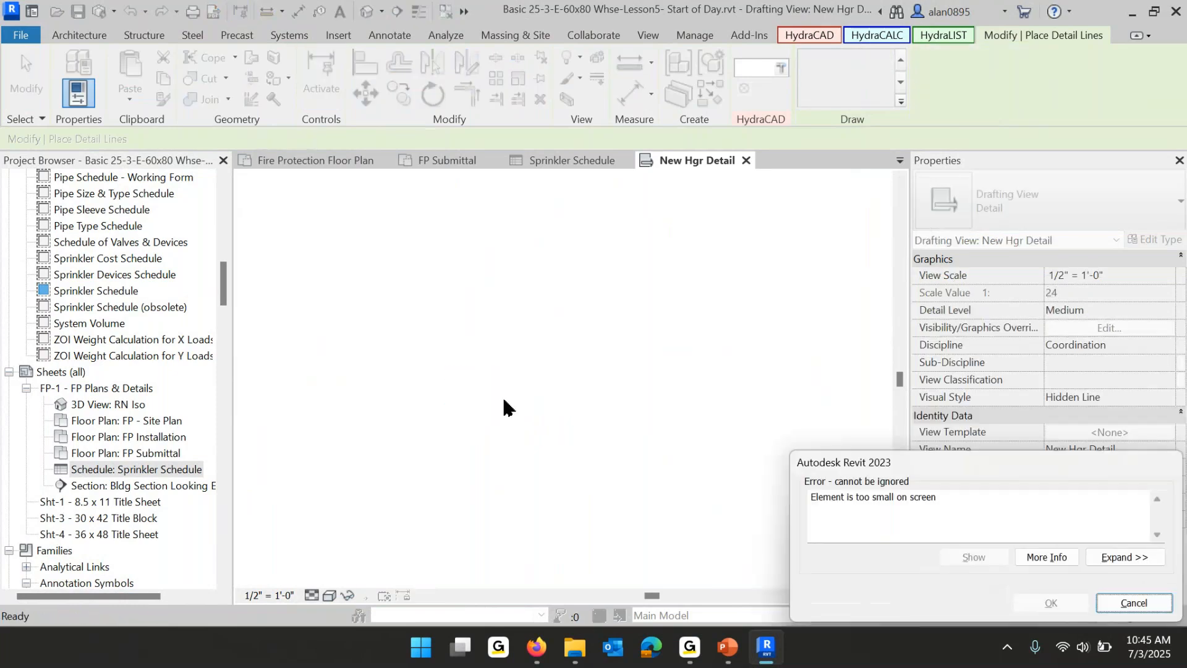
click(1134, 603)
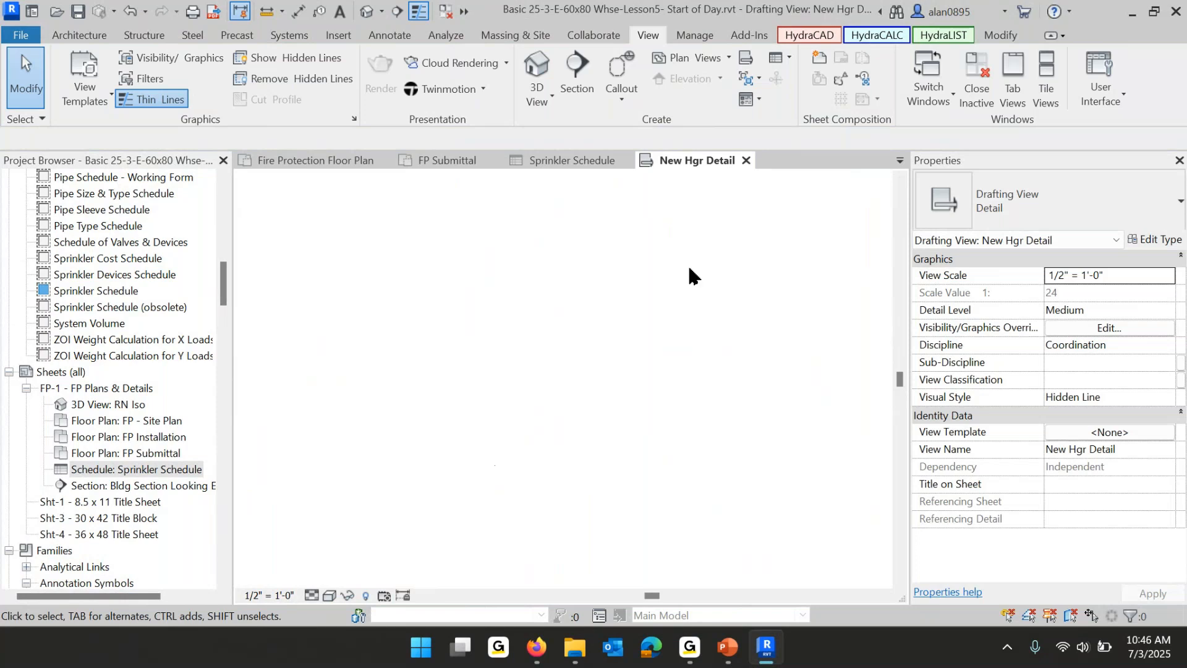
Draw a detail-line circle with a radius of about 12' in the drafting view to represent the pipe.
key(d)
key(l)
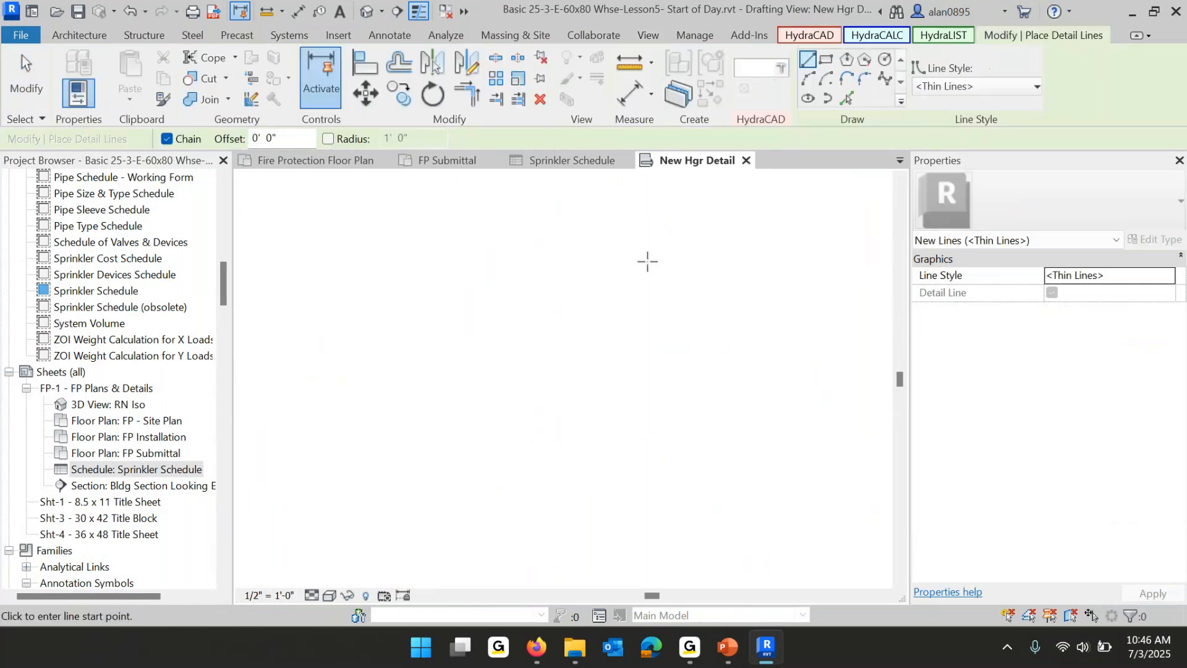
click(884, 59)
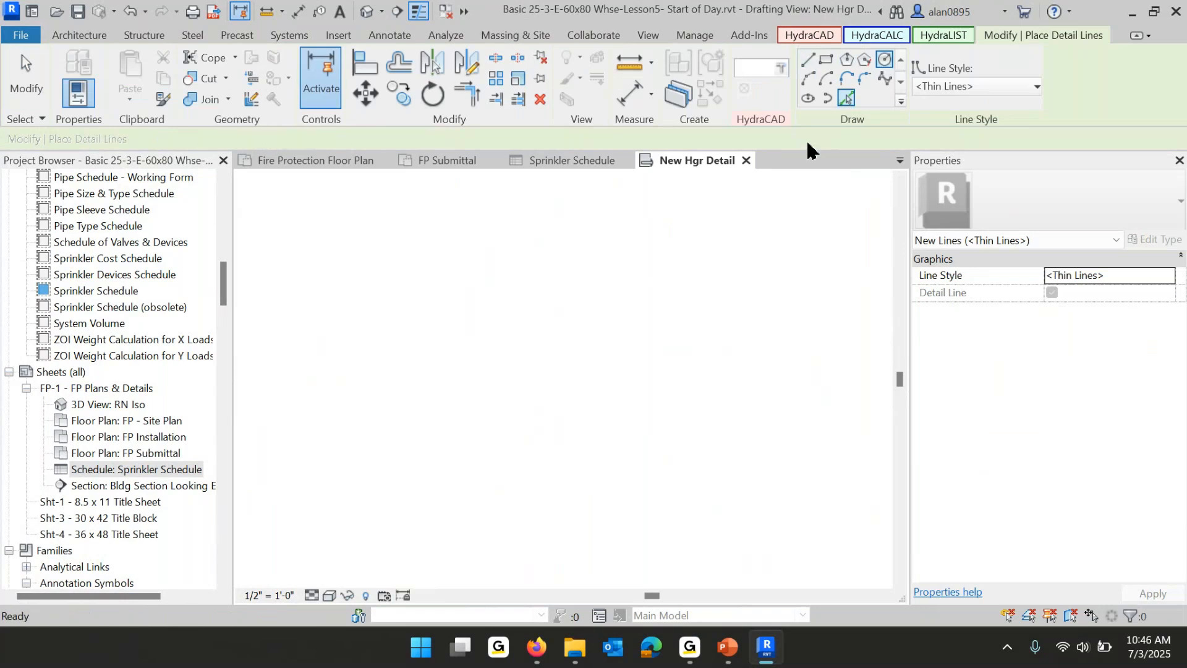
click(487, 451)
click(516, 453)
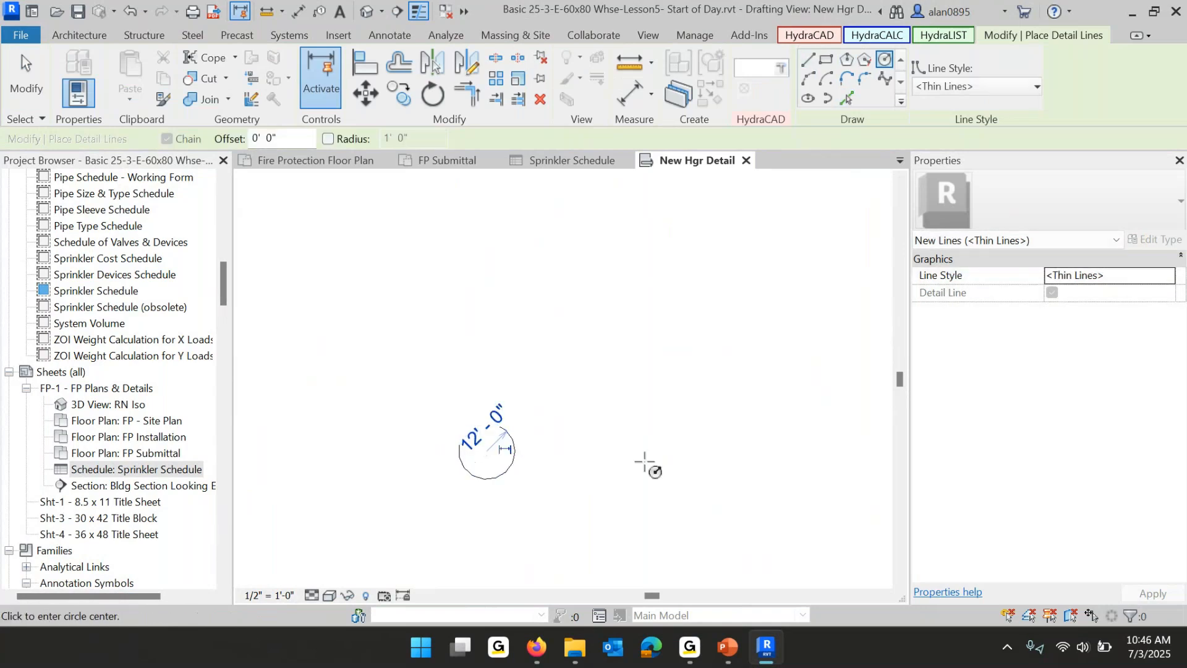
key(Escape)
key(Escape)
scroll(487, 464, up, 3)
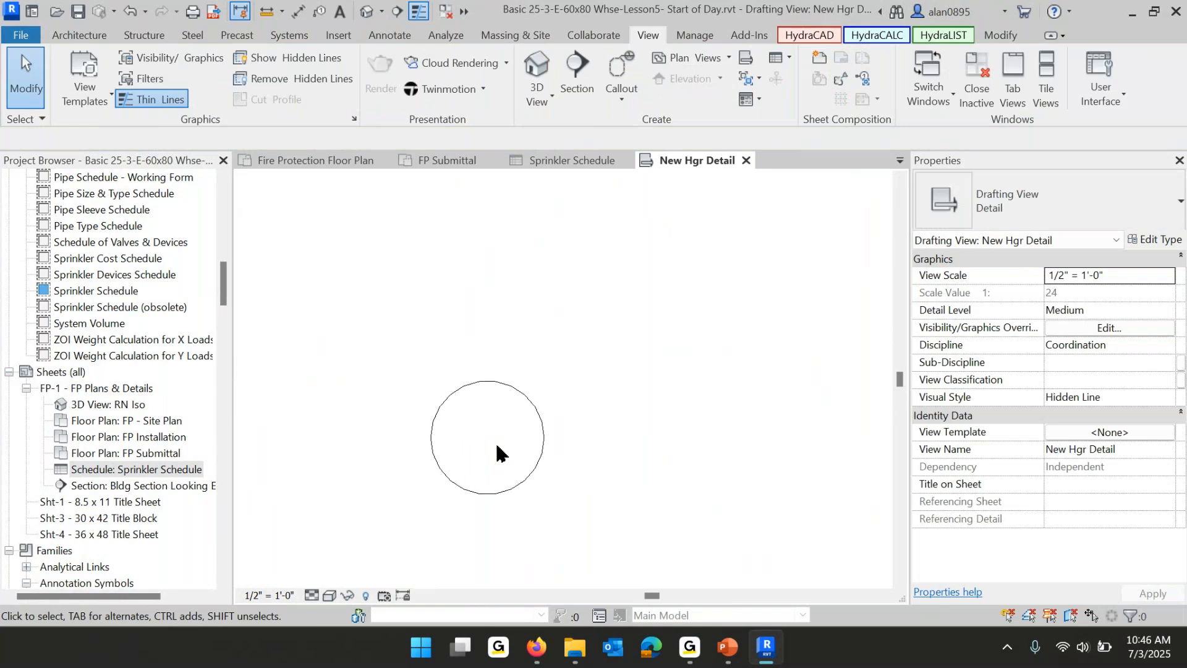
Draw the hanger's left side as a detail line about 46' long, rising inward from the circle's left quadrant, with a short horizontal top line.
key(l)
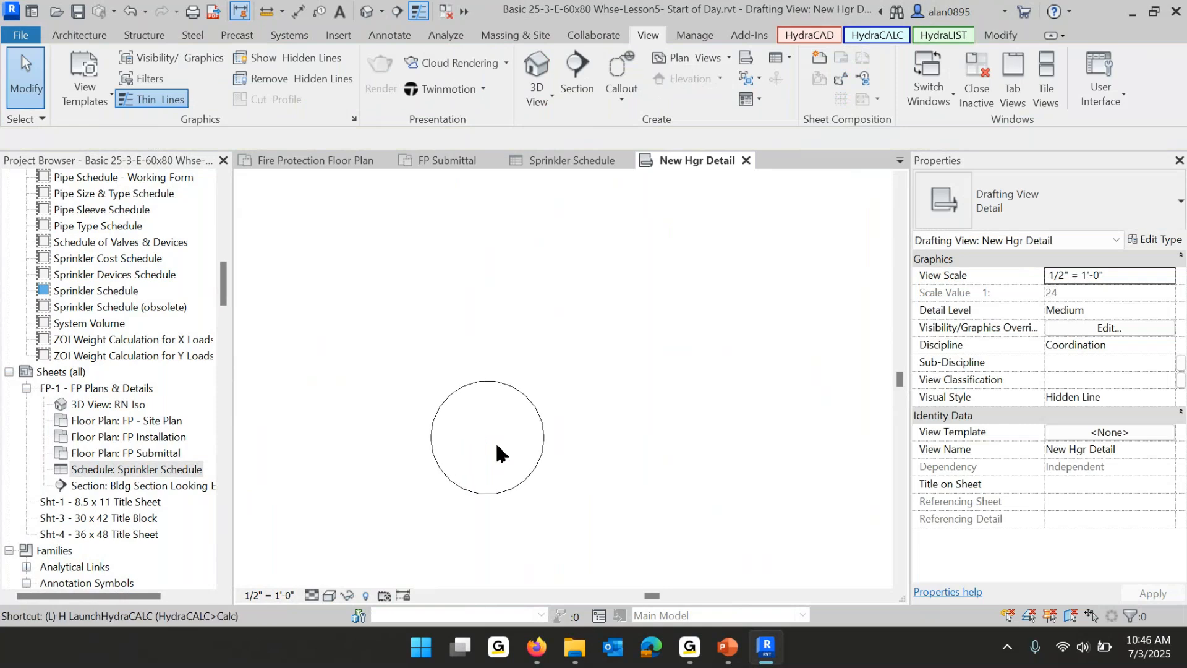
key(l)
key(i)
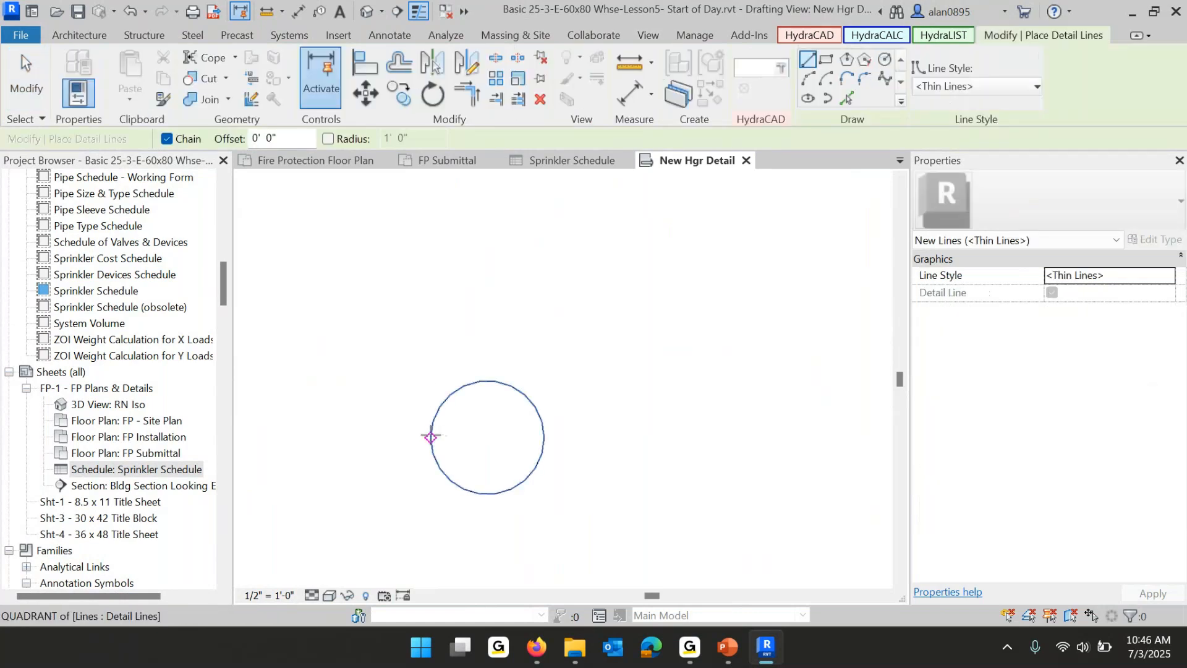
click(431, 437)
click(468, 223)
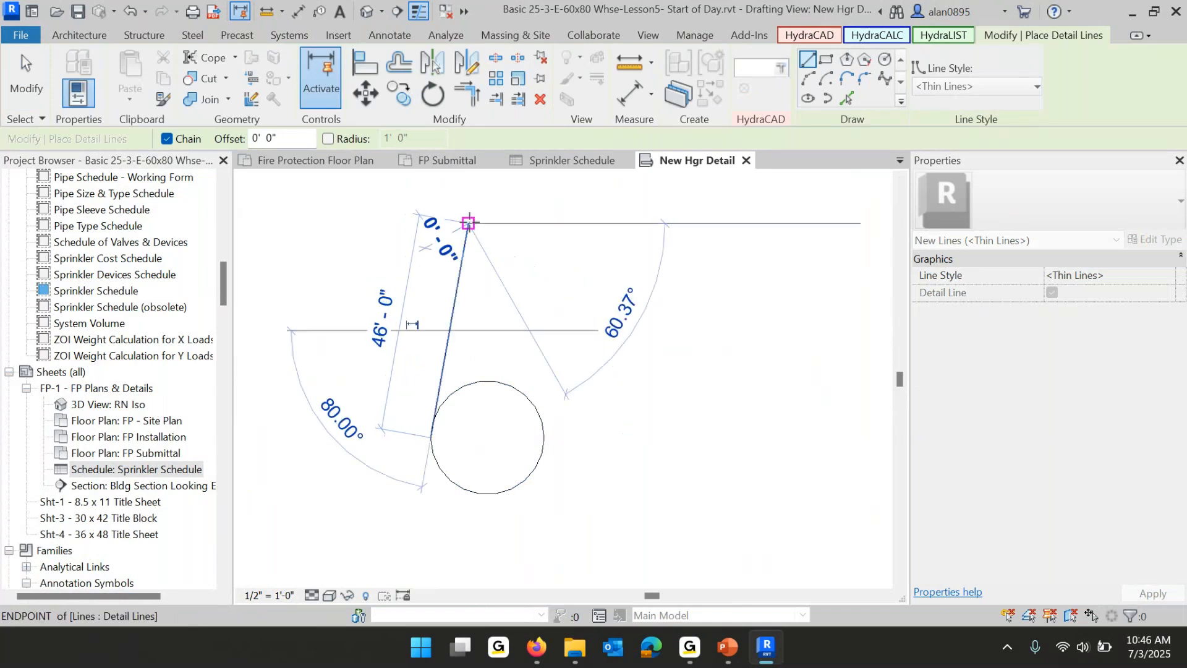
click(502, 223)
key(Escape)
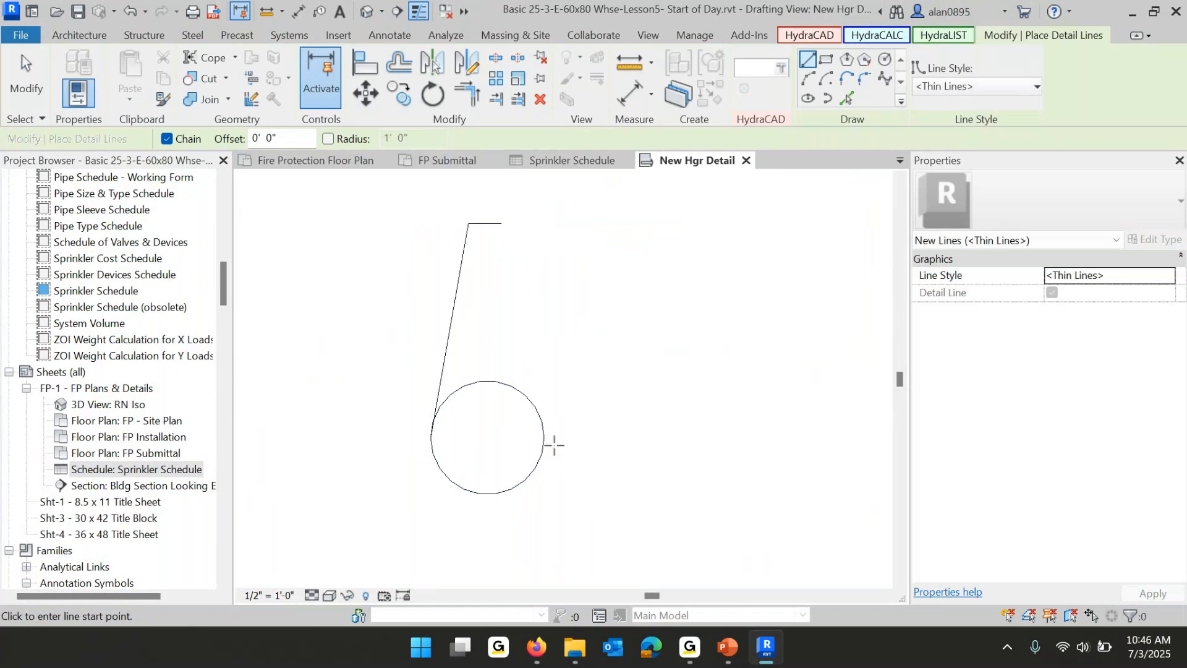
Draw the hanger's right side from the circle's right quadrant, ending in a short horizontal line just below the left side's top line.
click(544, 438)
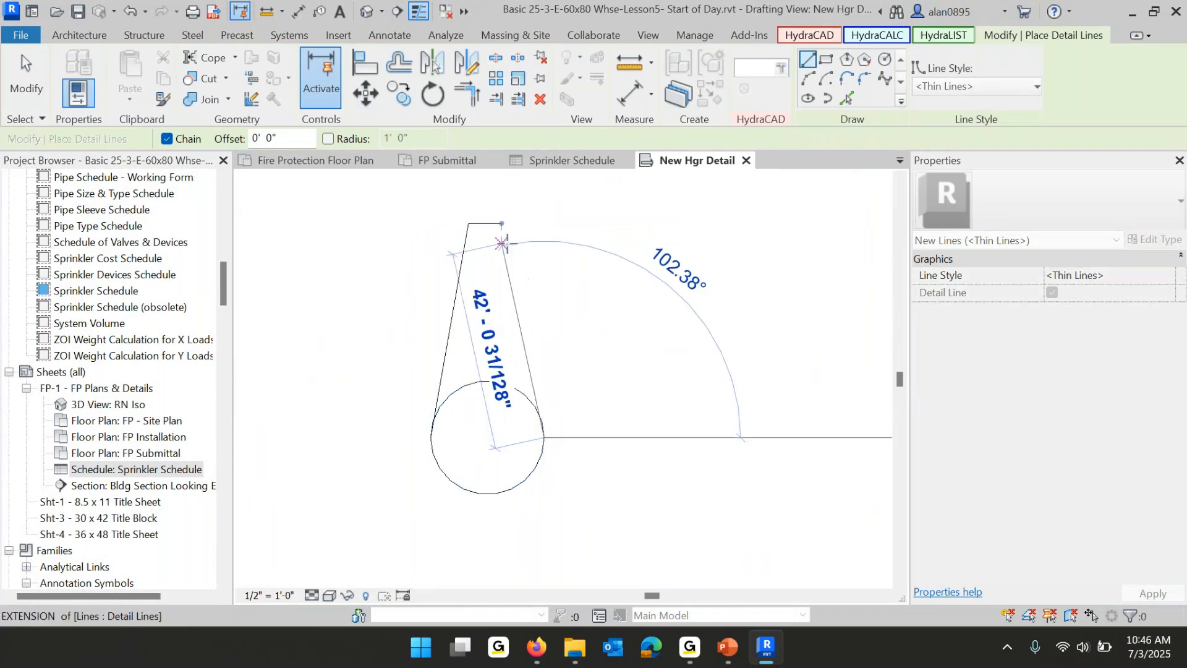
click(507, 240)
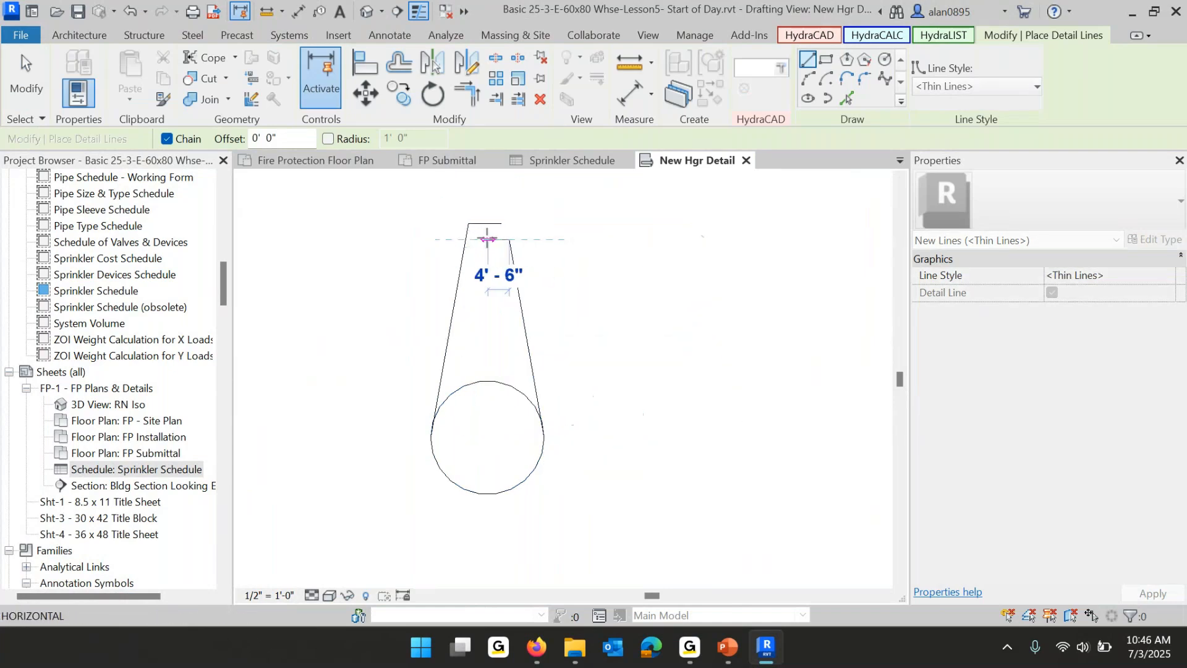
key(Escape)
key(Escape)
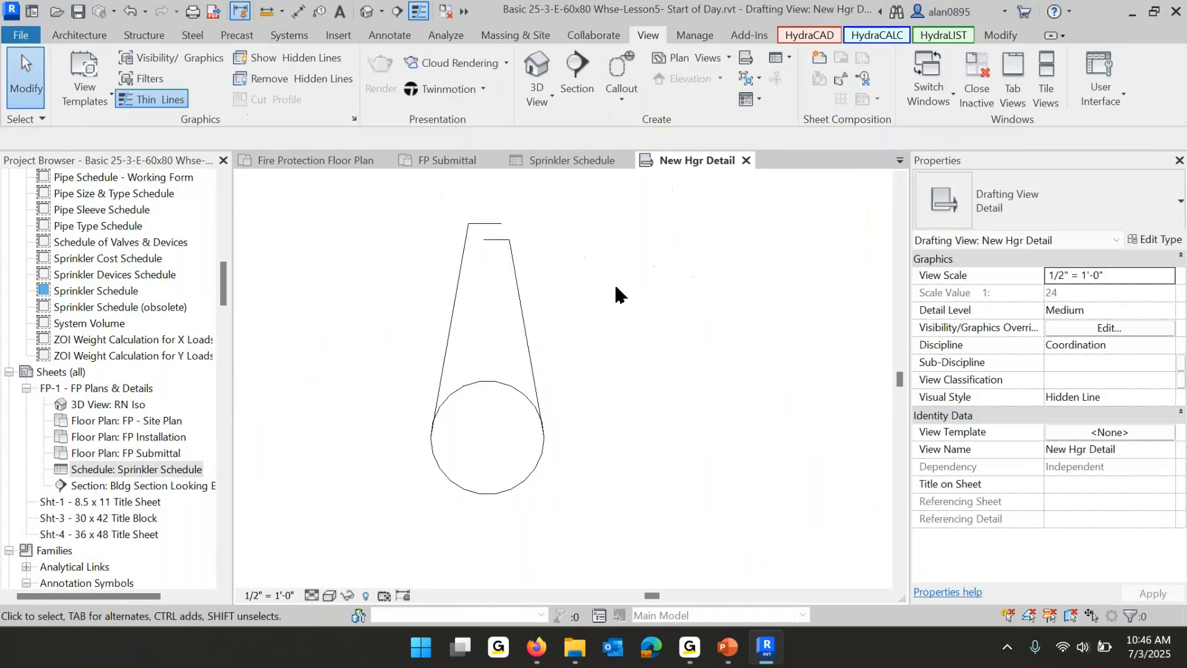
Try to draw the hanger rod as a narrow upright rectangle through the overlapping top of the hanger.
scroll(488, 342, down, 1)
scroll(709, 342, down, 1)
middle_drag(708, 328, 674, 448)
key(d)
key(l)
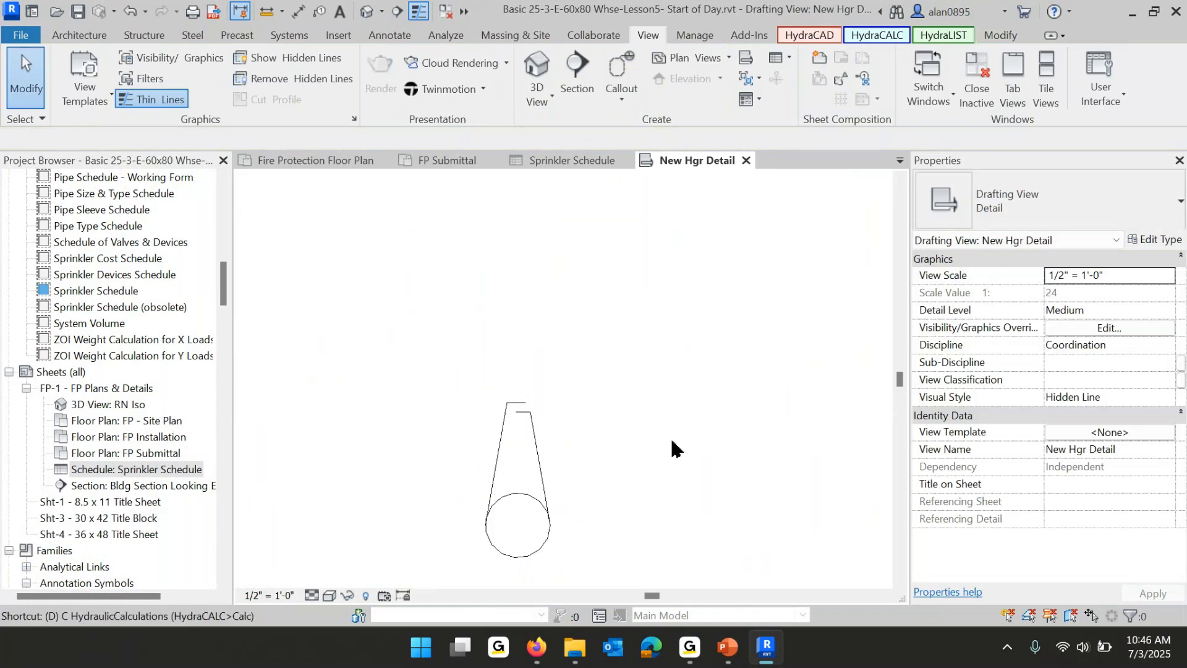
click(827, 60)
click(514, 469)
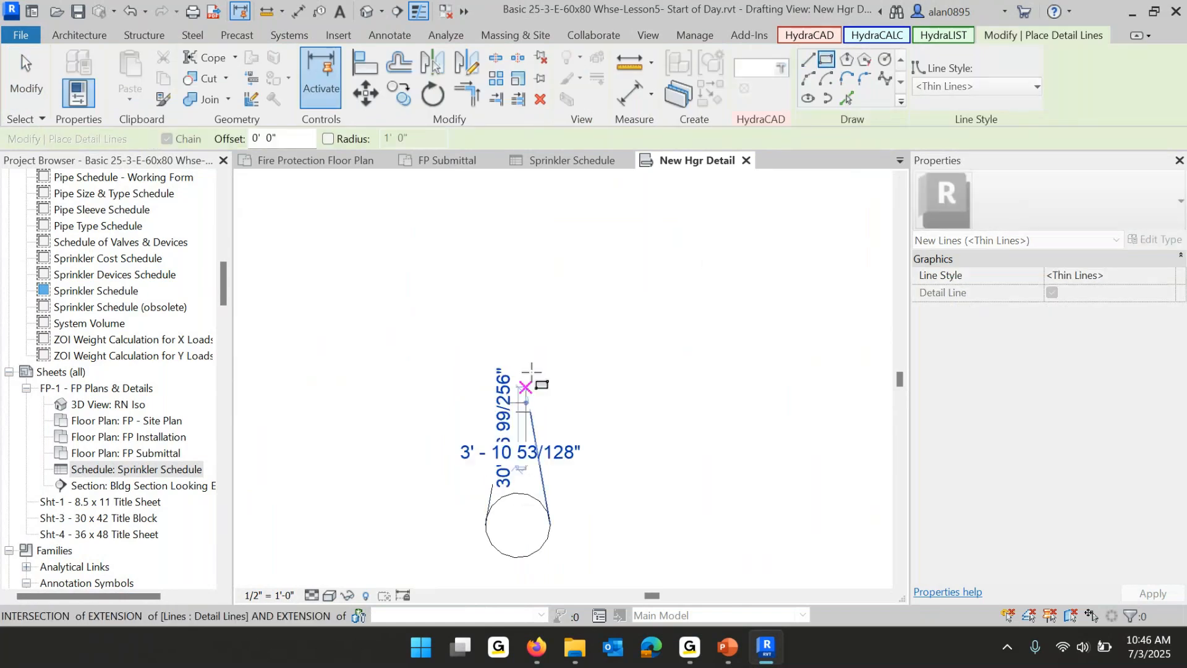
click(515, 245)
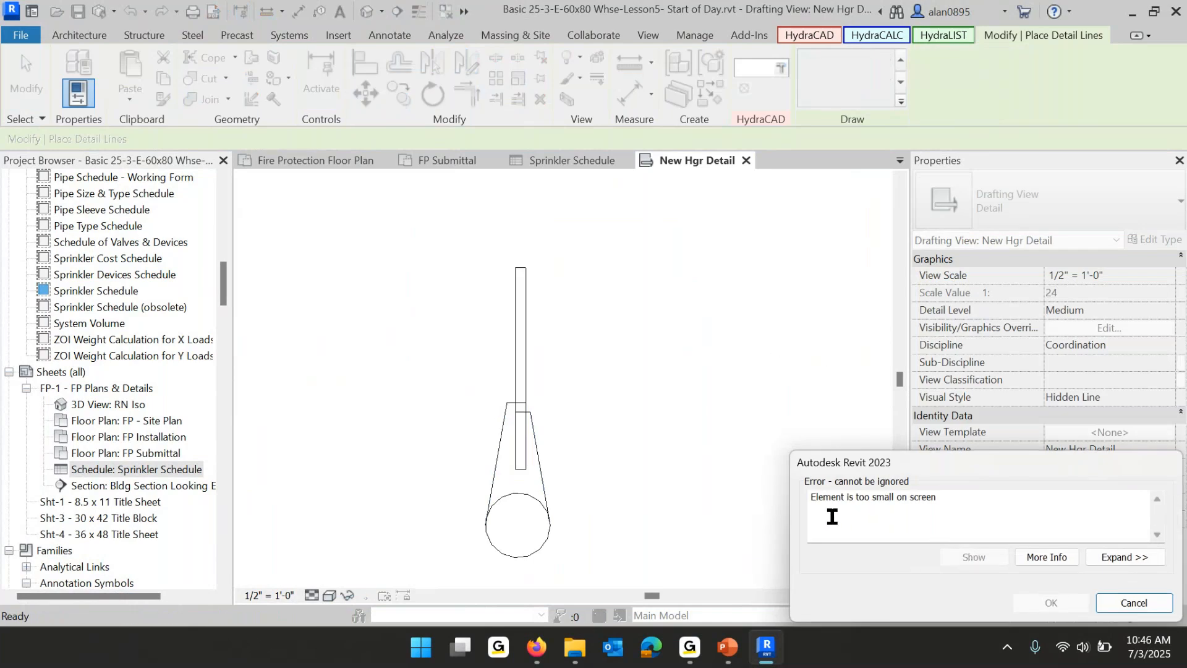
click(1127, 605)
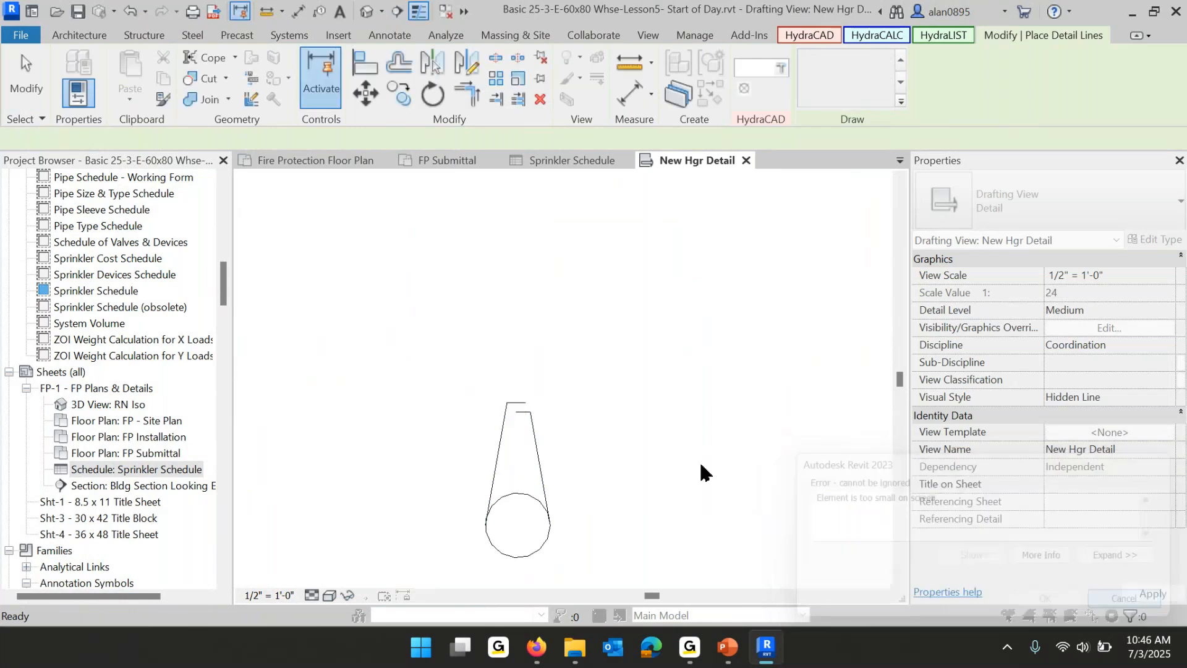
Draw the hanger rod with chained detail lines: right side about 88' tall, angled top, and left side about 92' tall, about 3'-10" apart.
scroll(777, 399, down, 4)
middle_drag(650, 477, 642, 393)
scroll(574, 356, up, 5)
mouse_move(786, 384)
middle_down()
mouse_move(535, 331)
mouse_move(679, 385)
middle_up()
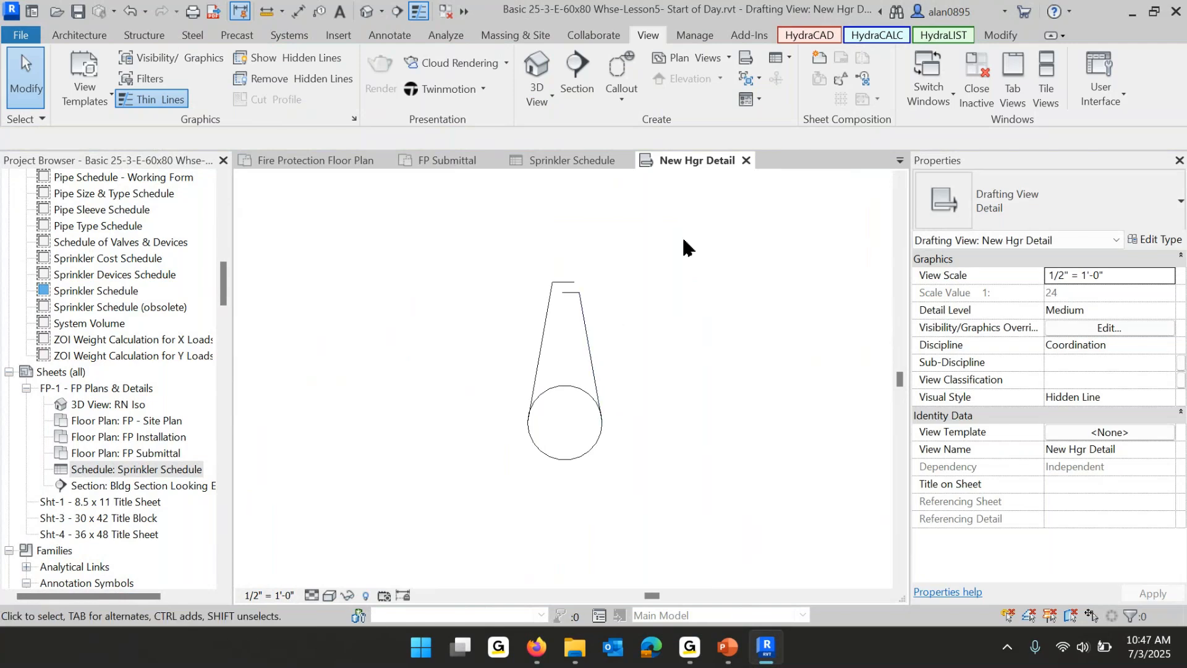
key(d)
key(l)
click(562, 292)
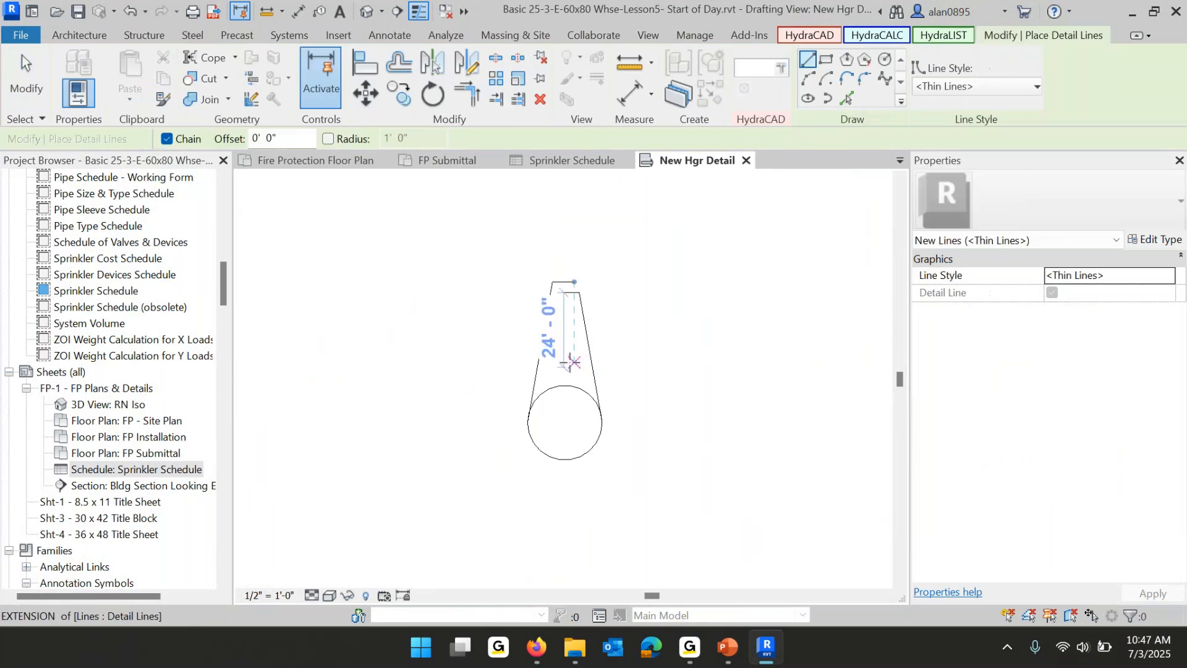
click(574, 367)
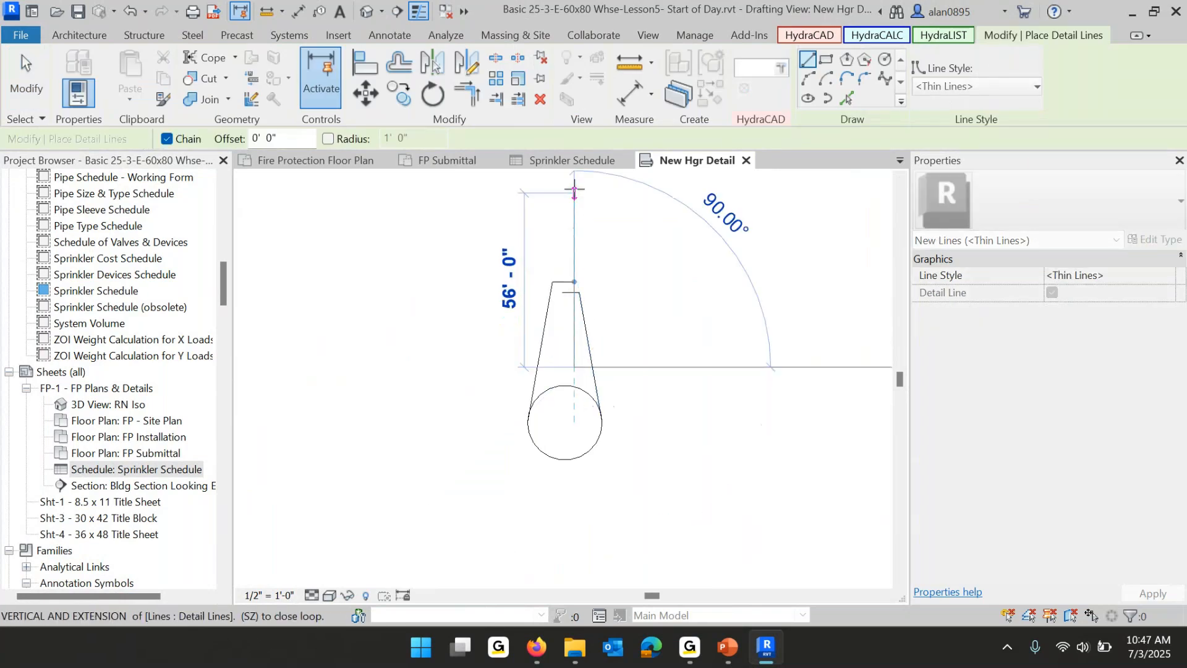
middle_drag(575, 187, 557, 362)
click(558, 265)
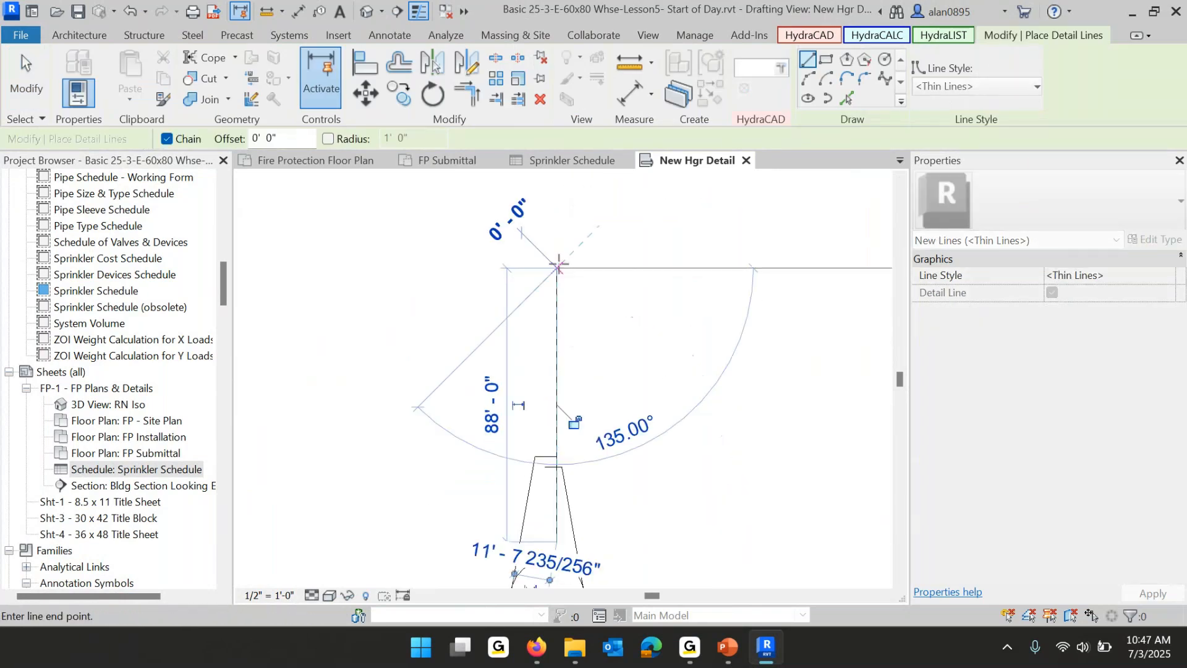
click(544, 255)
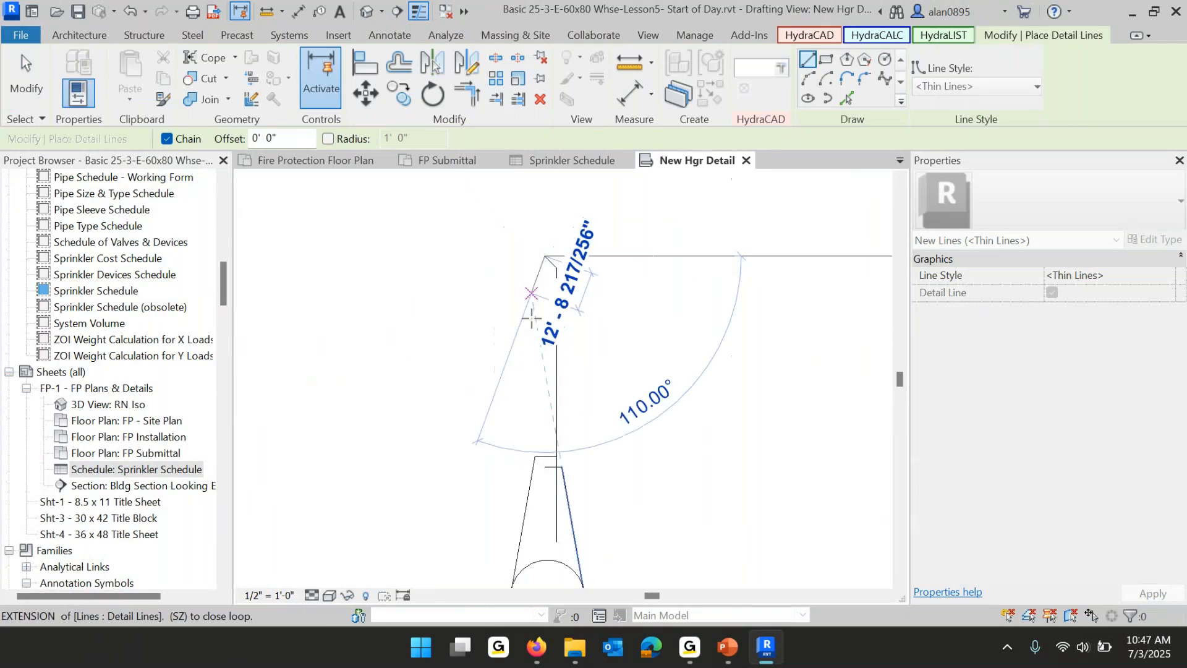
click(545, 541)
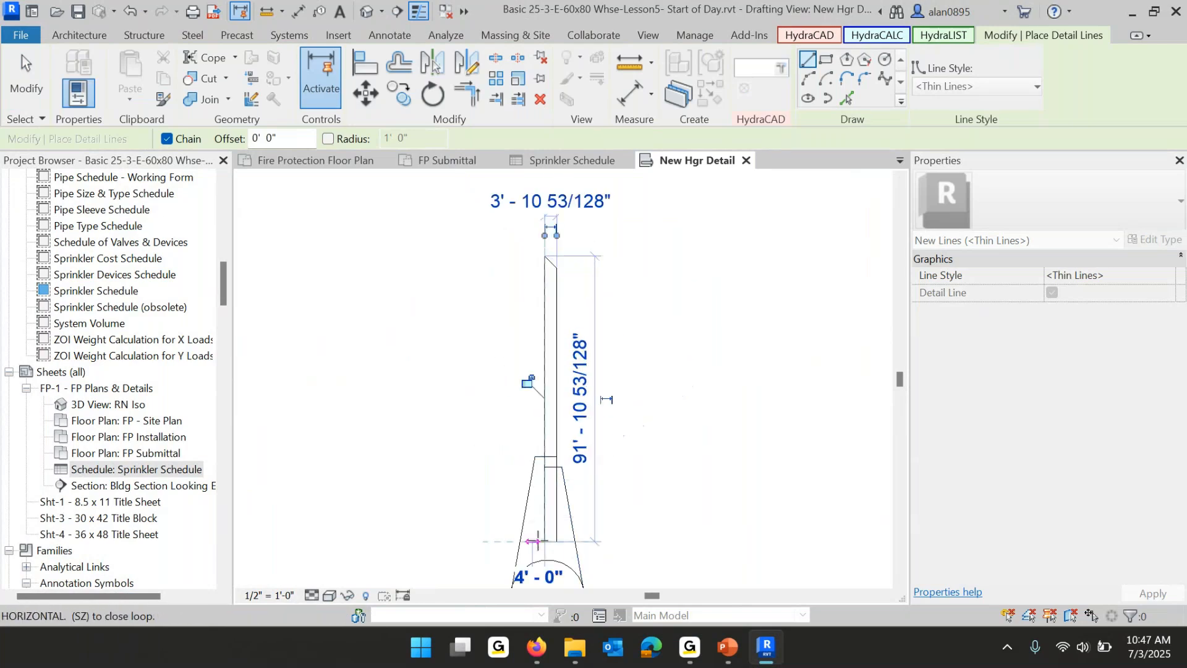
key(Escape)
key(Escape)
scroll(615, 321, up, 3)
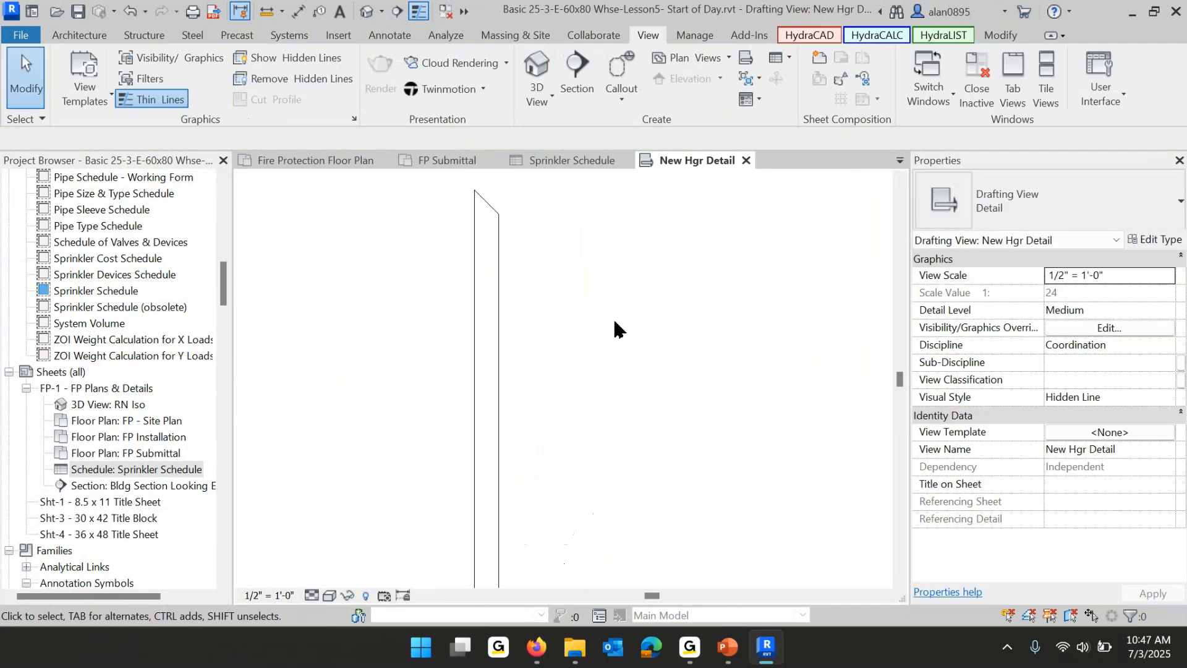
Shorten the hanger rod's left side to 88' so it ends level with the right side, and delete the angled top line.
click(476, 213)
drag(474, 192, 474, 214)
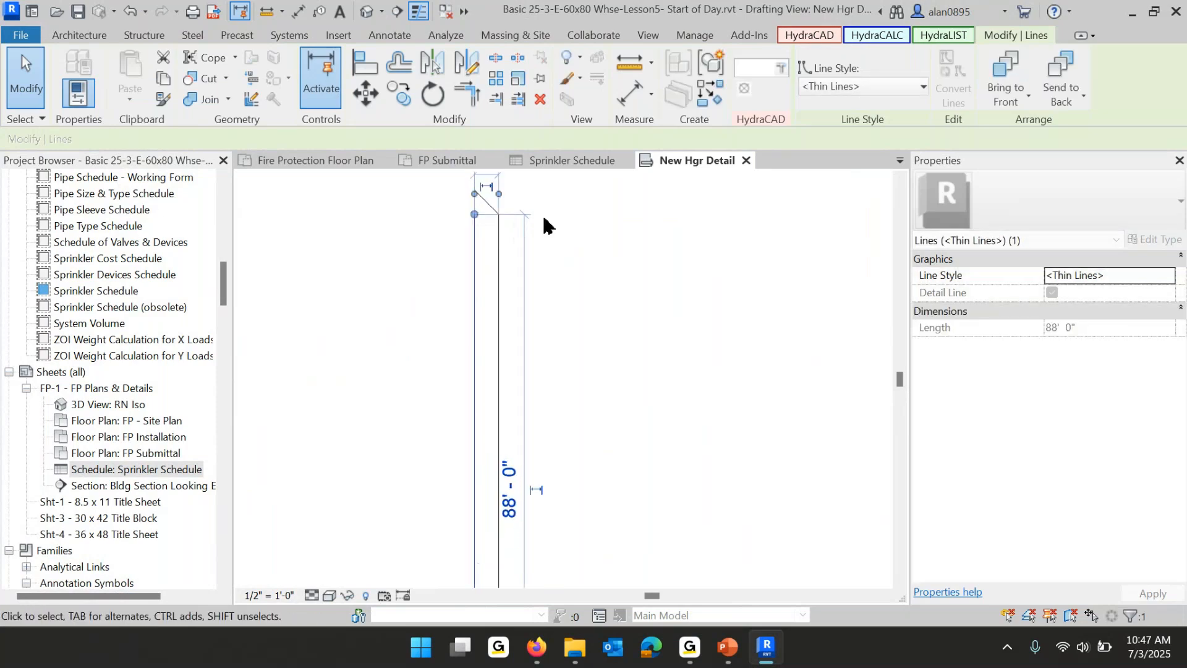
click(620, 254)
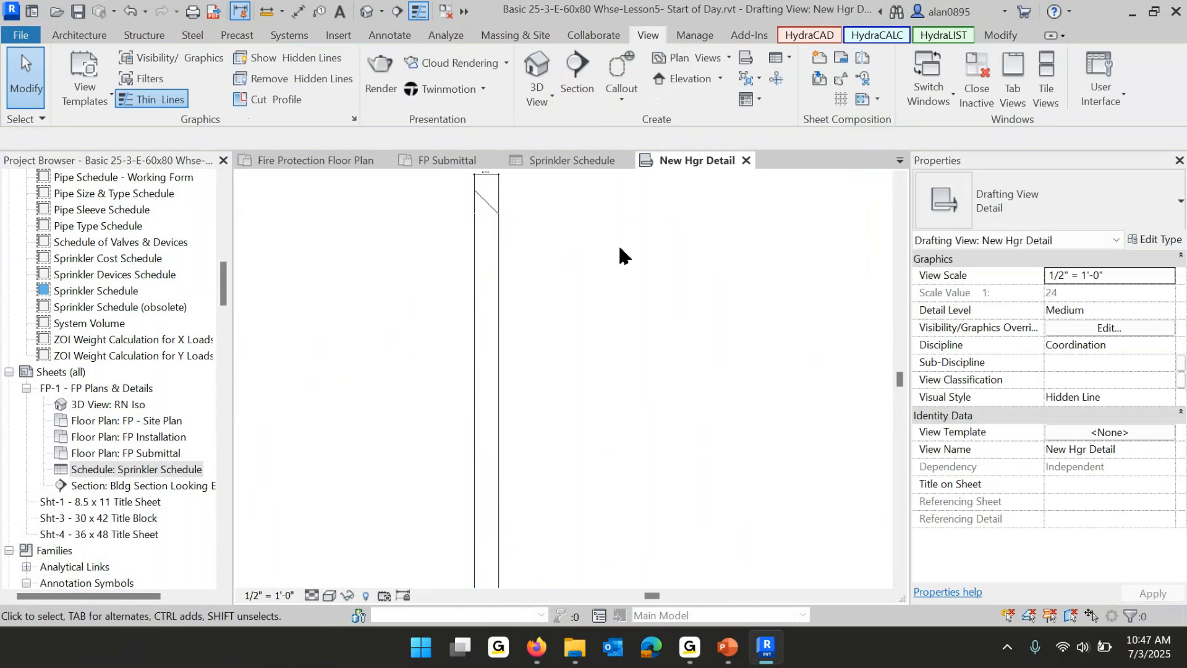
click(487, 202)
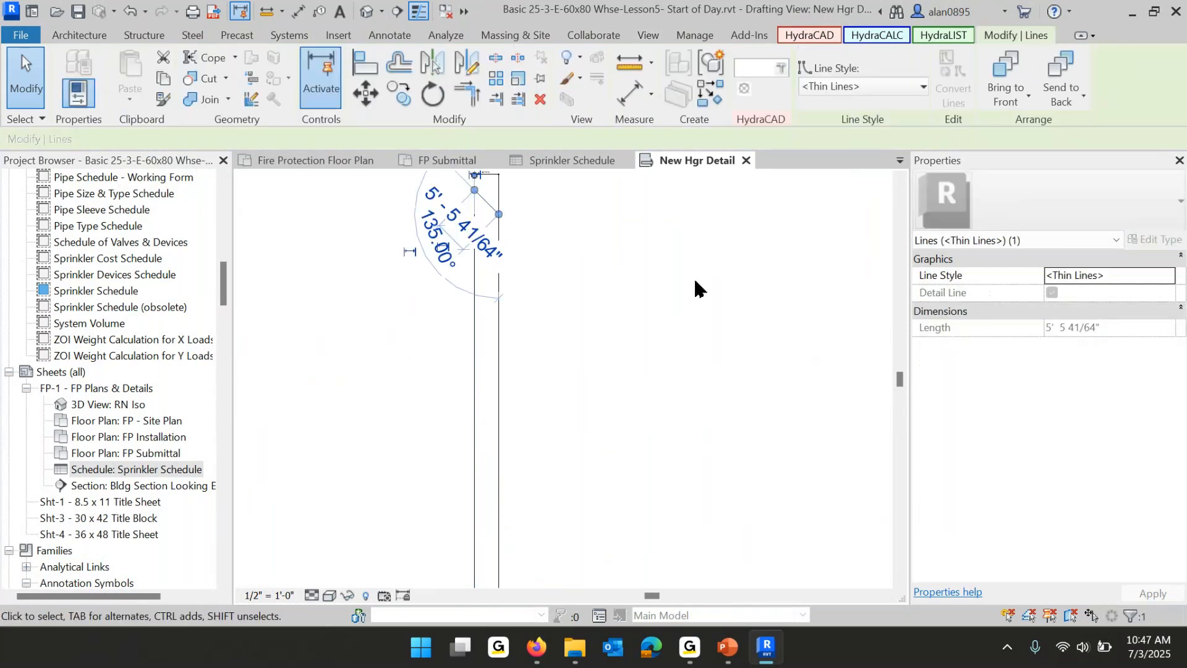
key(Delete)
Nudge the circle and both hanger sides horizontally together to centre them on the rod.
scroll(694, 335, down, 5)
middle_drag(694, 346, 610, 274)
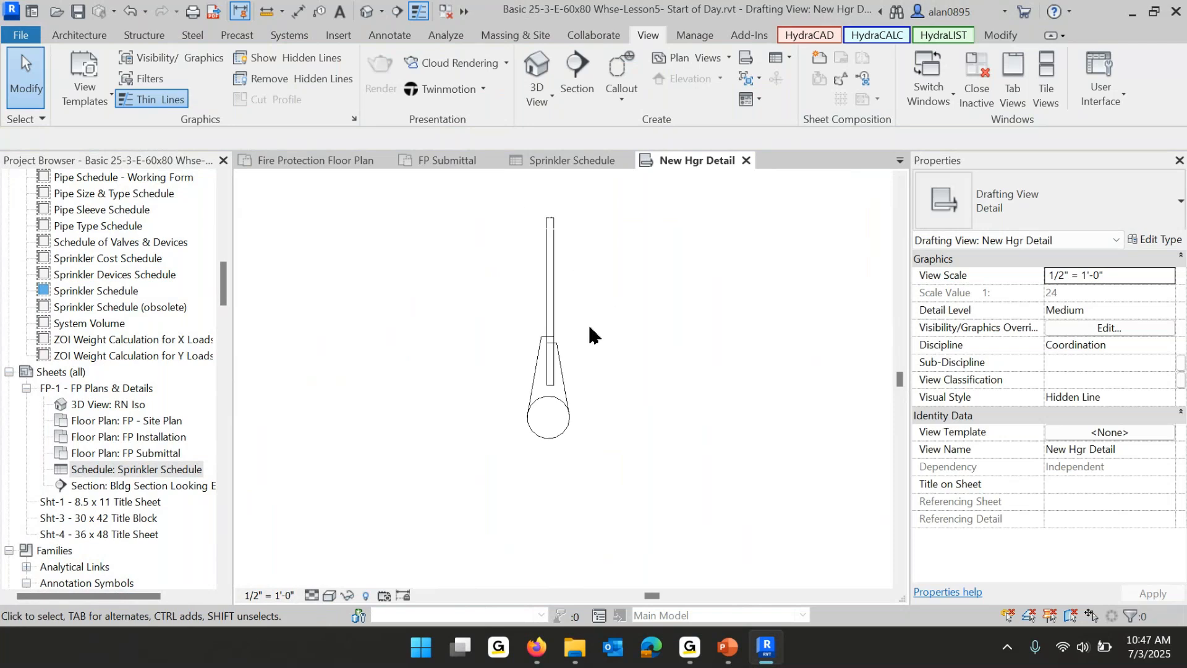
drag(478, 312, 652, 499)
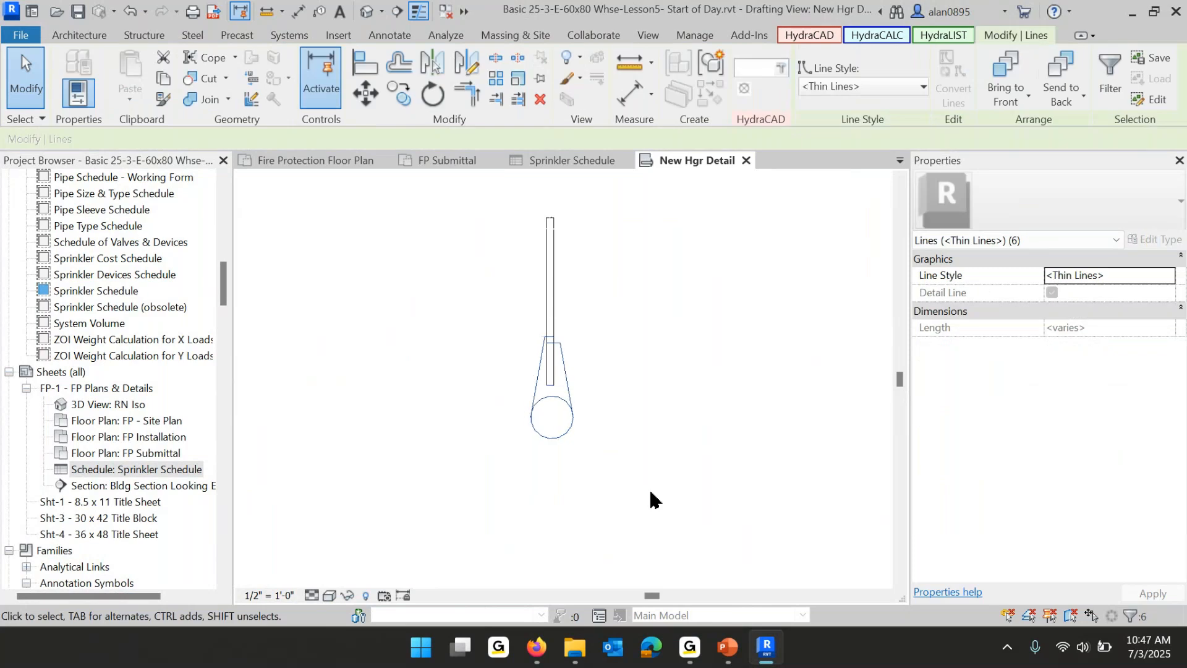
scroll(630, 339, up, 3)
key(Left)
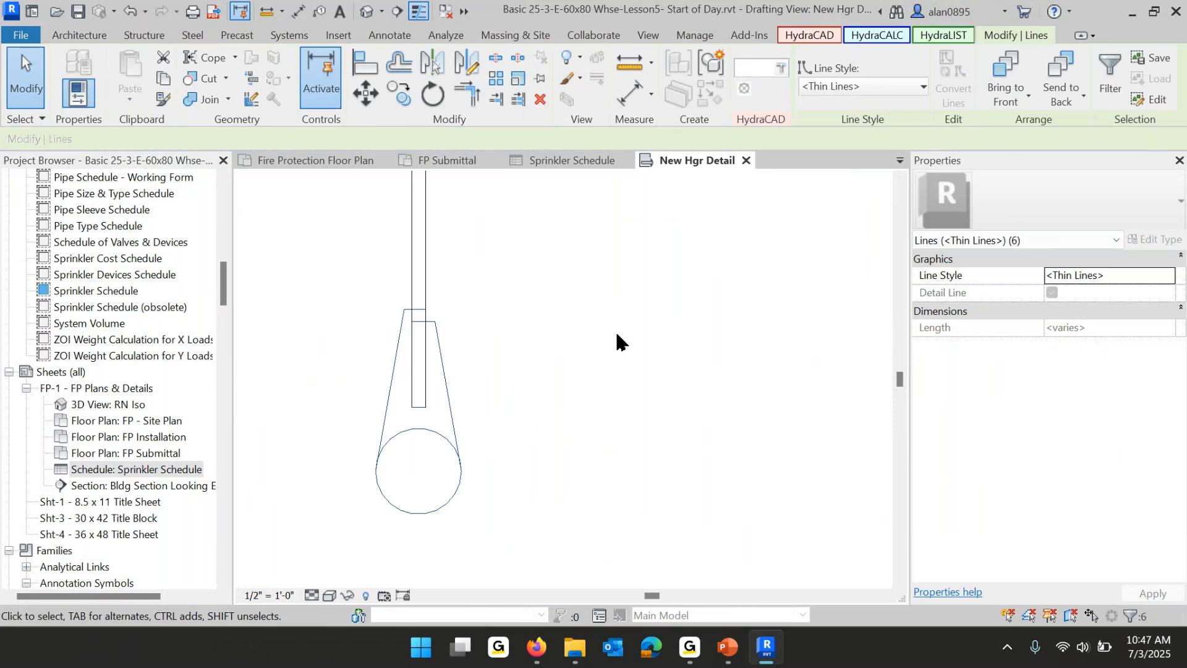
click(617, 341)
scroll(565, 371, down, 3)
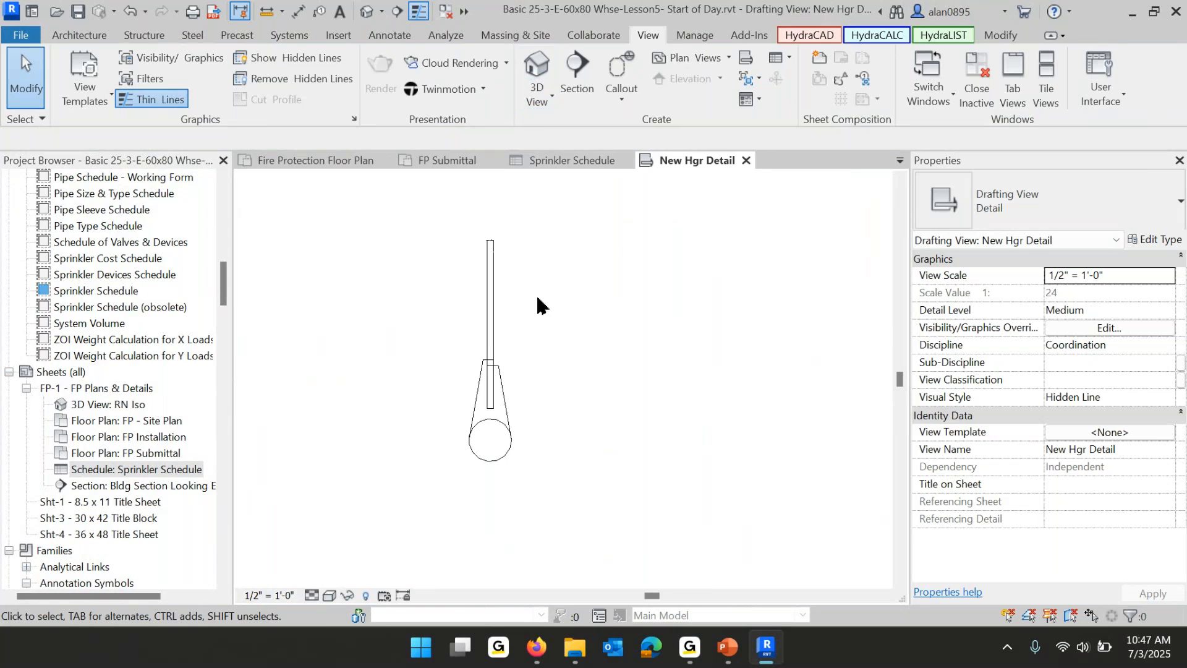
Place a 3/16" Arial text note reading "Wick Tiny Text" below the hanger's circle.
key(t)
key(x)
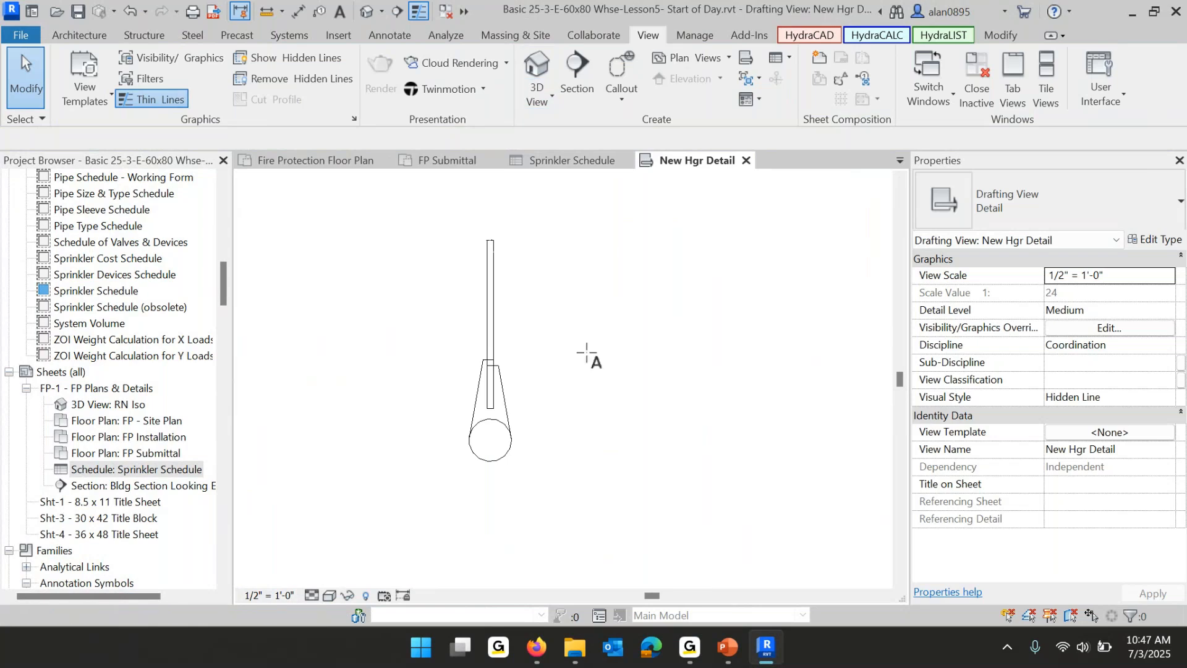
click(533, 509)
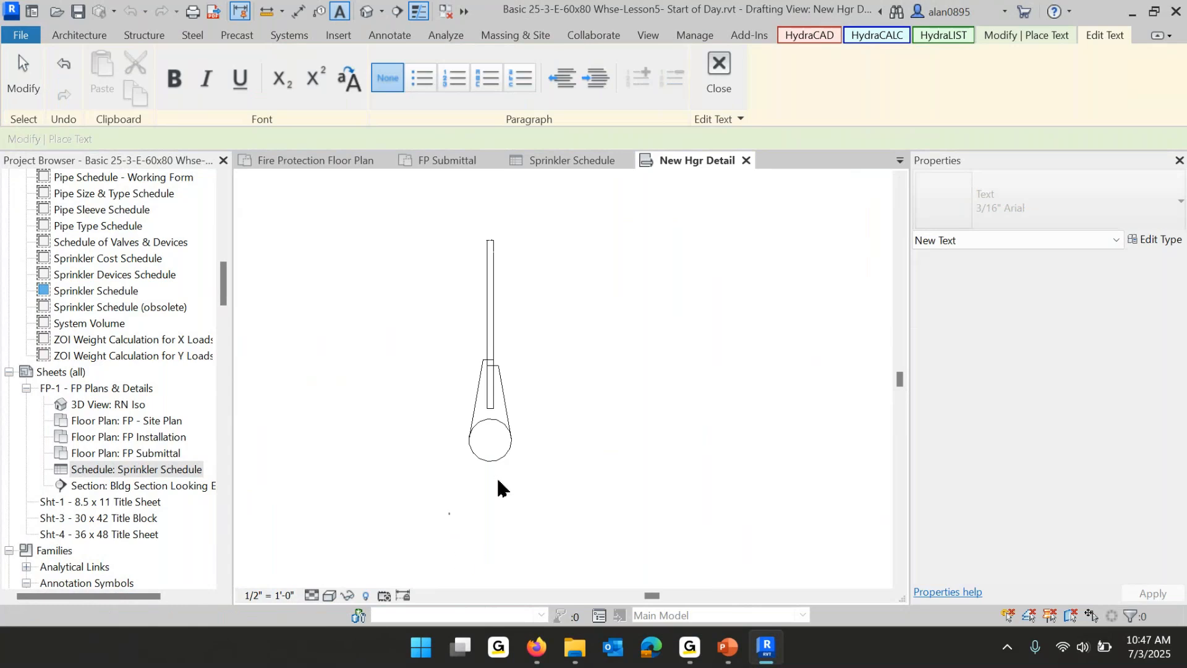
scroll(452, 538, up, 5)
scroll(426, 514, up, 3)
text(W)
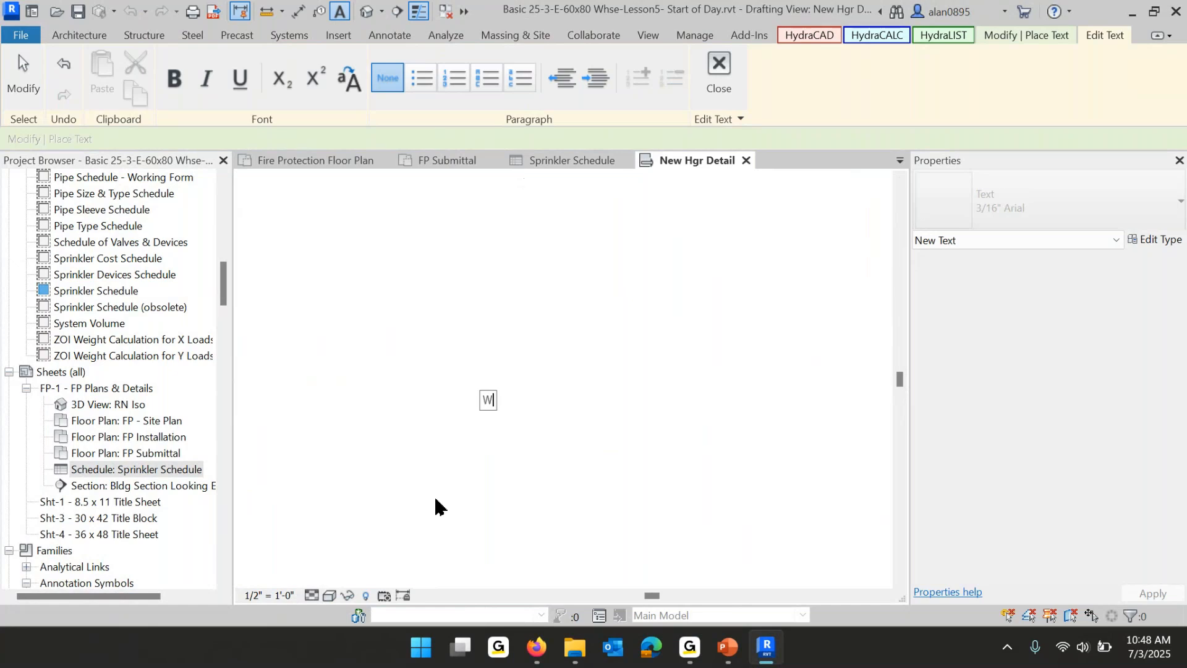
text(ick Tiny Text)
key(Return)
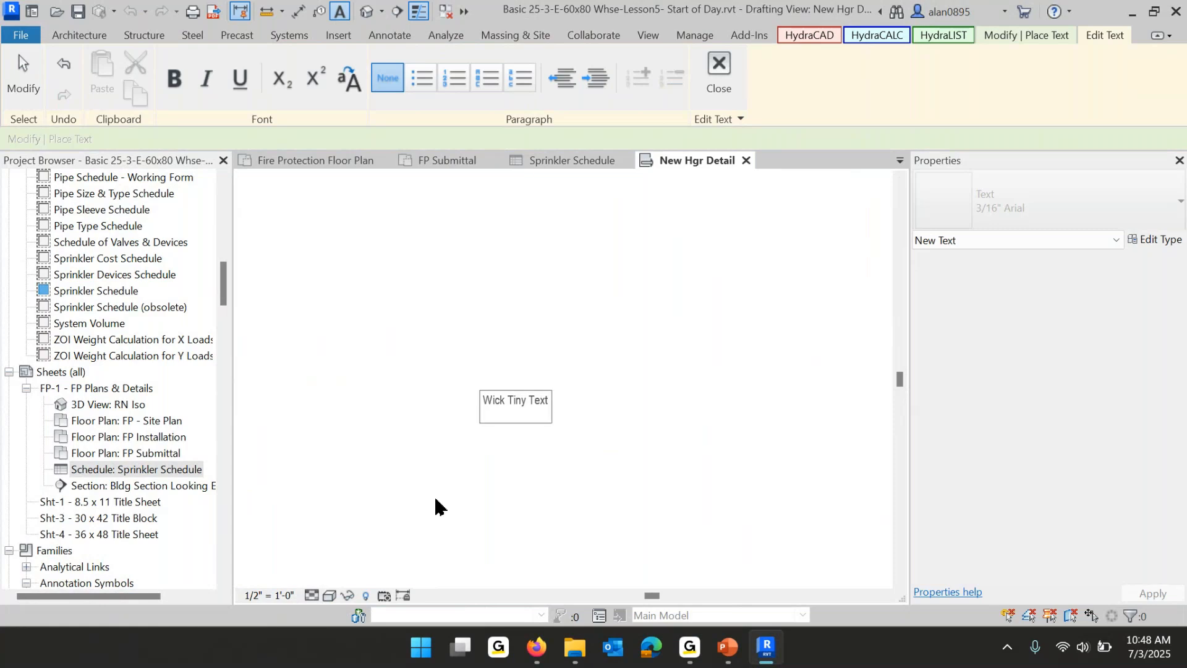
click(682, 507)
click(681, 507)
key(Escape)
key(Escape)
Set the hanger drafting view's scale to 1/4" = 1'-0" to enlarge the text note relative to the linework.
scroll(671, 472, down, 5)
scroll(680, 402, down, 3)
middle_drag(714, 347, 707, 395)
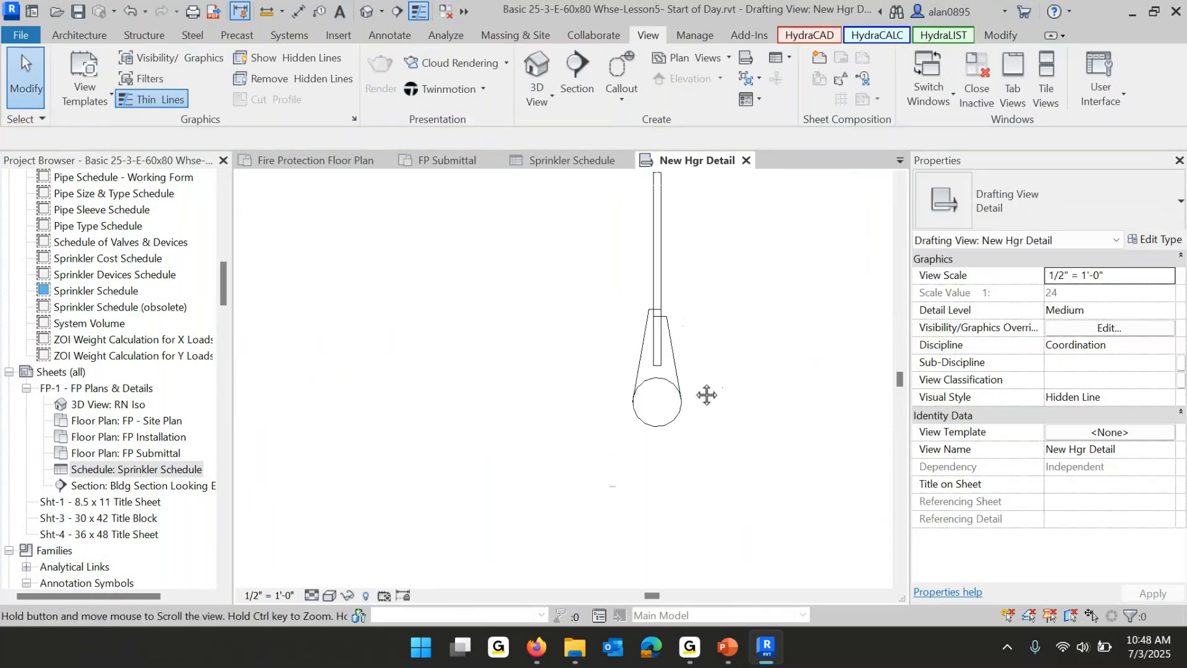
middle_drag(753, 327, 725, 372)
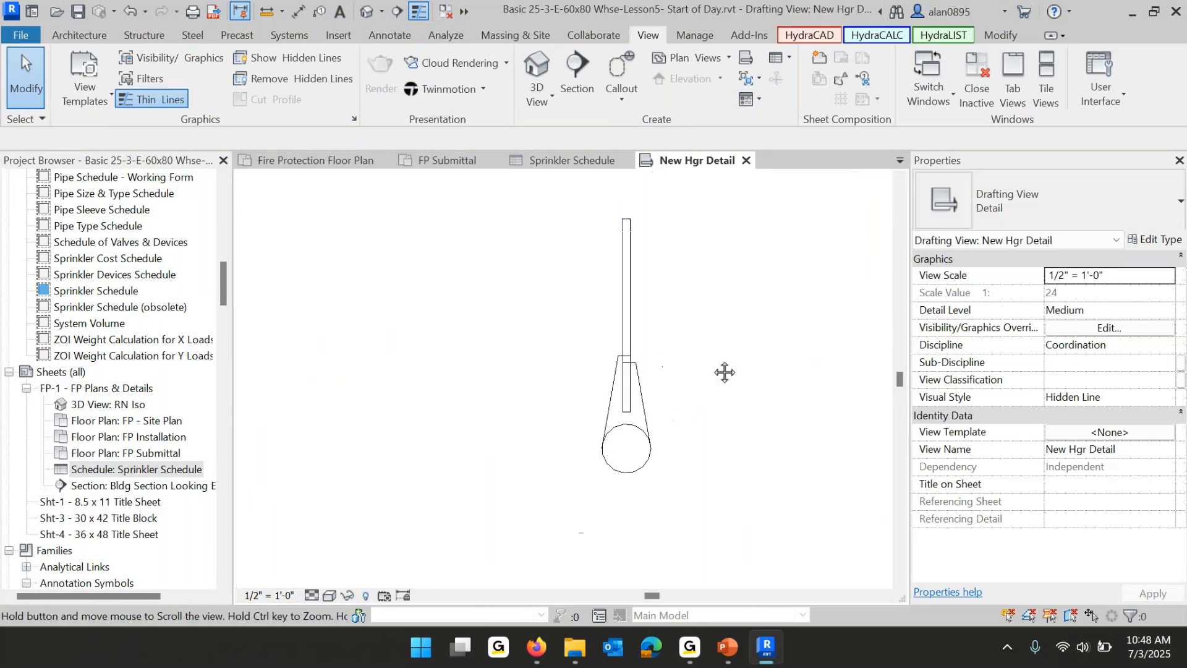
click(271, 595)
click(484, 421)
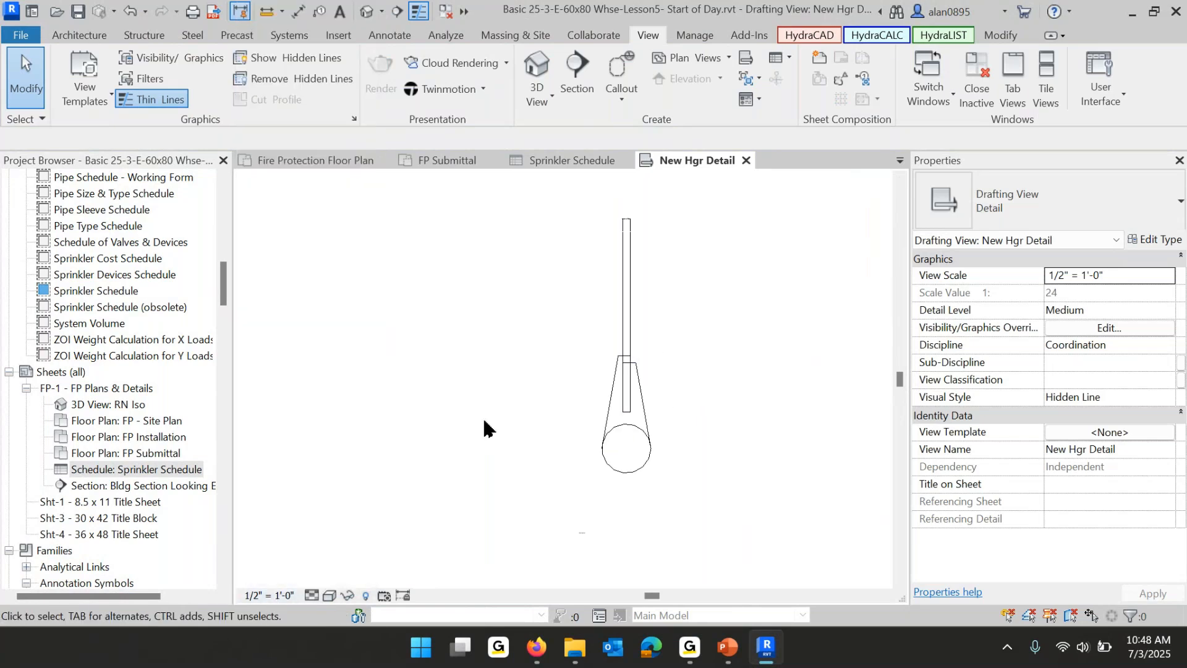
scroll(598, 514, up, 3)
middle_drag(604, 515, 579, 262)
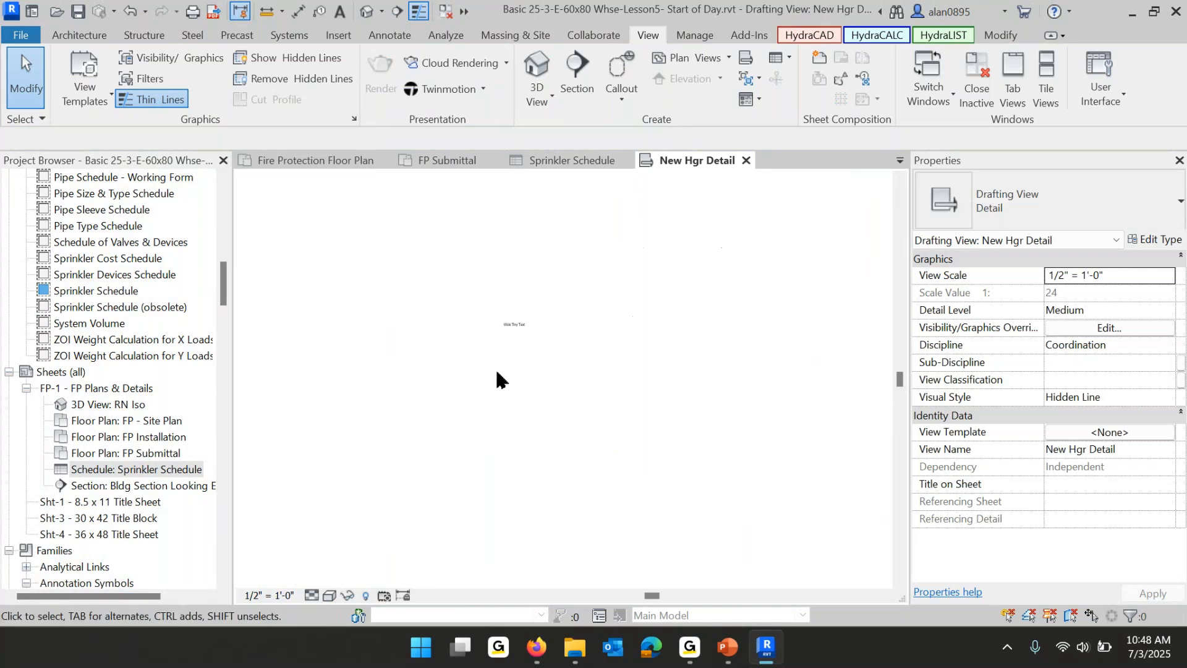
click(507, 334)
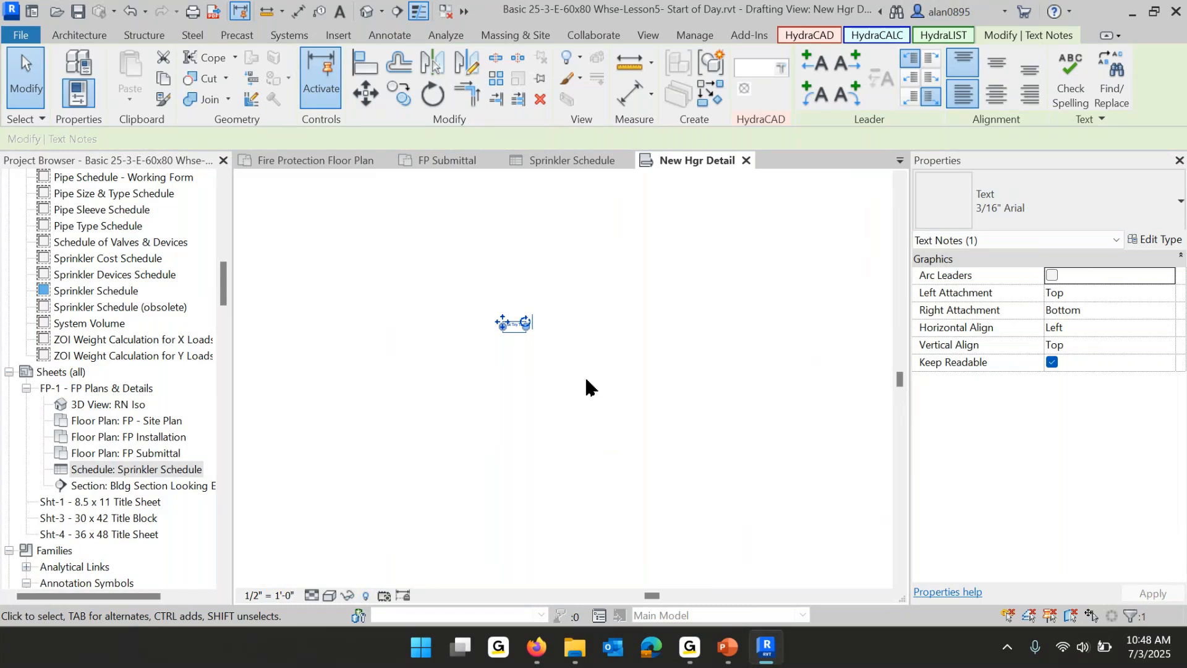
click(259, 596)
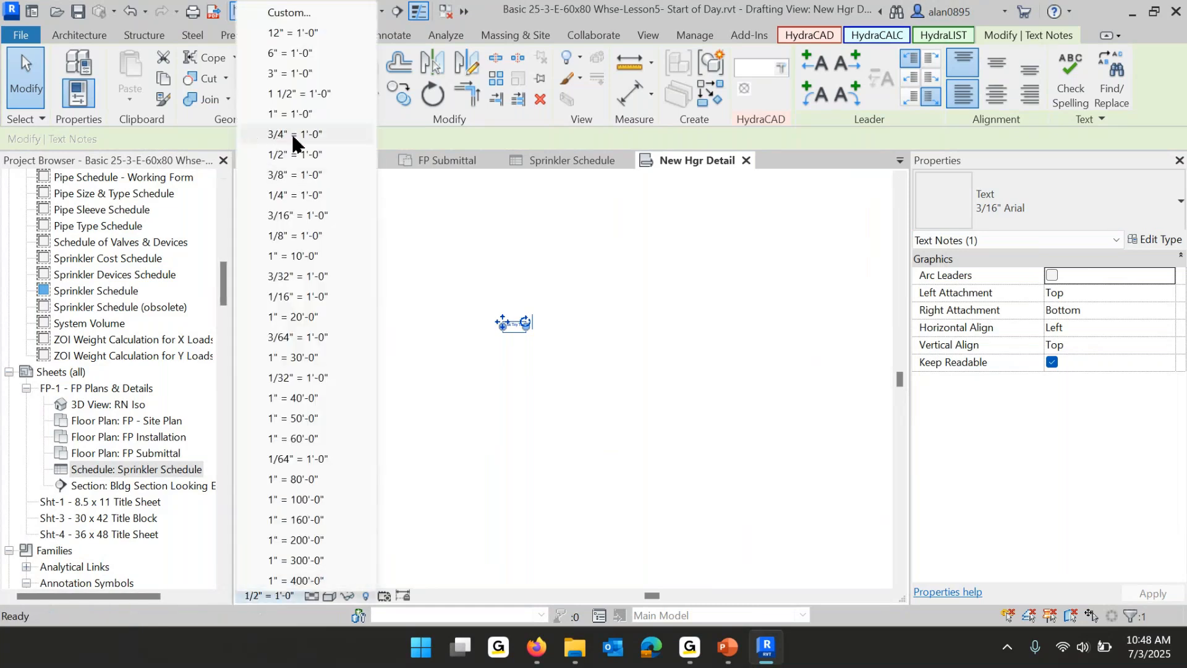
click(302, 195)
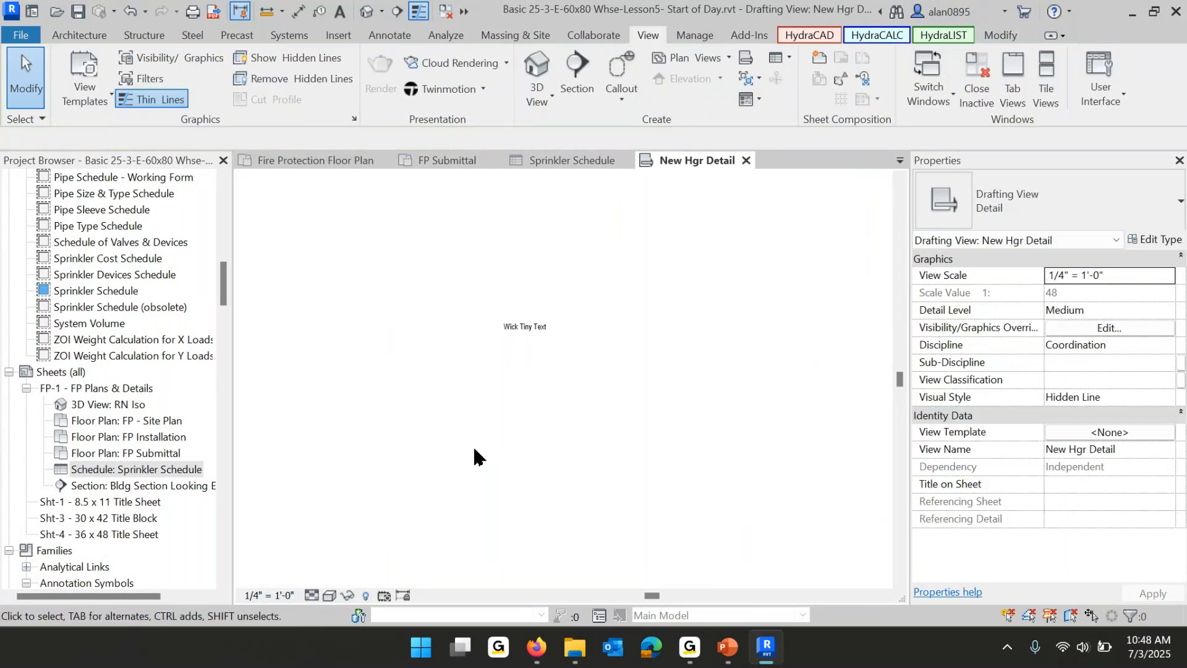
Check the length of the rod's right side and delete all the hanger, rod and circle linework above the text note.
scroll(507, 449, down, 4)
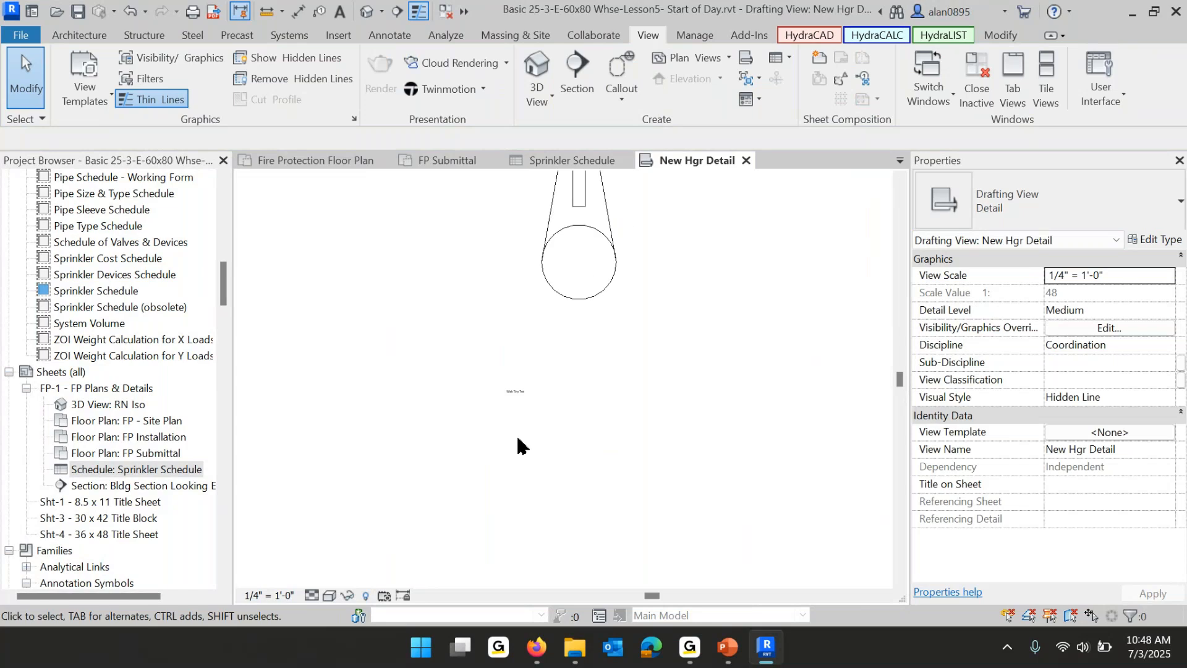
middle_drag(627, 307, 629, 424)
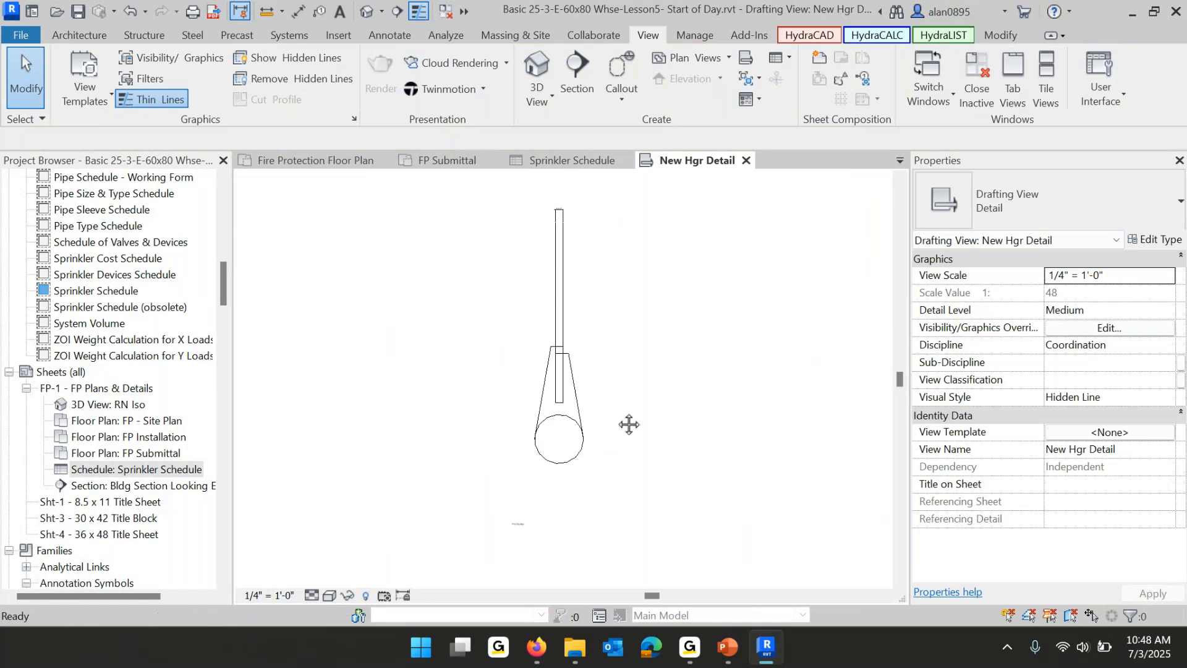
click(560, 306)
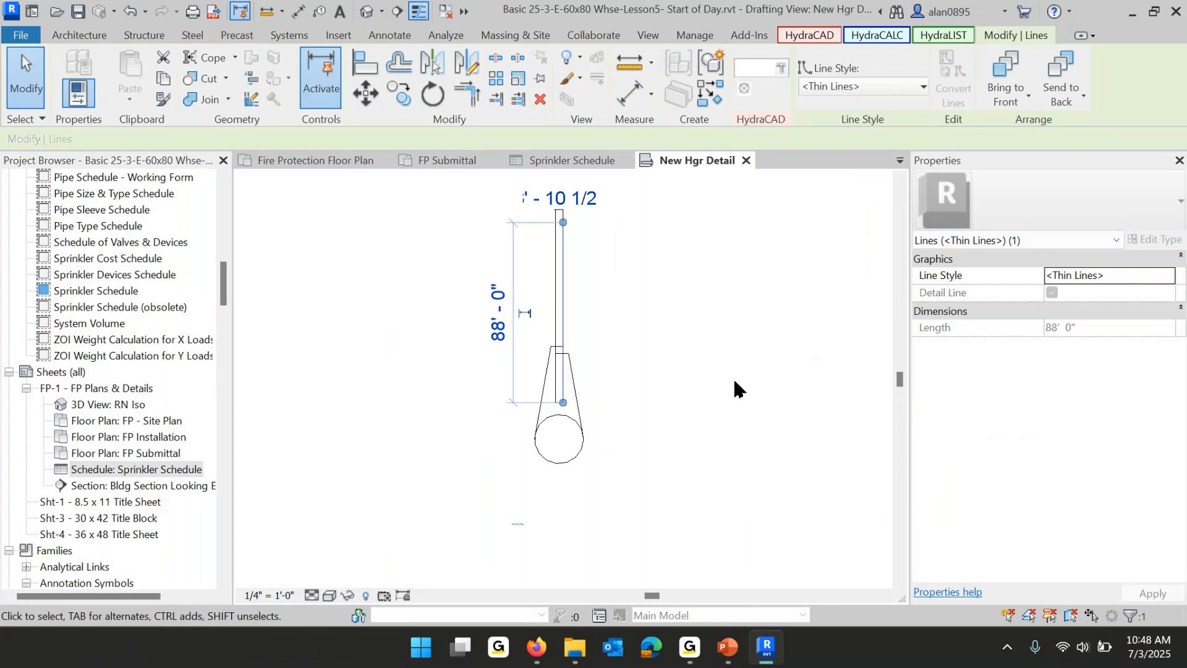
click(705, 383)
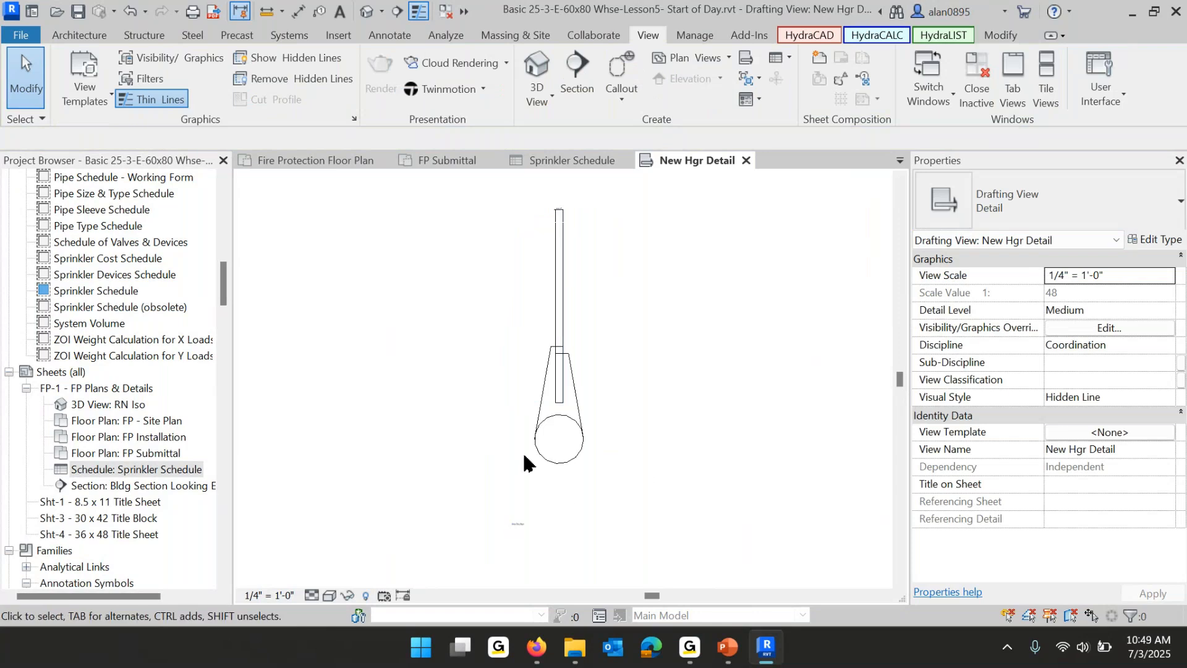
drag(495, 195, 655, 477)
key(Delete)
Draw a small upright rectangle about 6" wide and 1'-0" tall above the text note with chained detail lines.
scroll(523, 497, up, 2)
scroll(503, 527, up, 2)
scroll(504, 527, up, 2)
middle_drag(540, 482, 564, 345)
scroll(548, 388, up, 2)
middle_drag(558, 410, 536, 332)
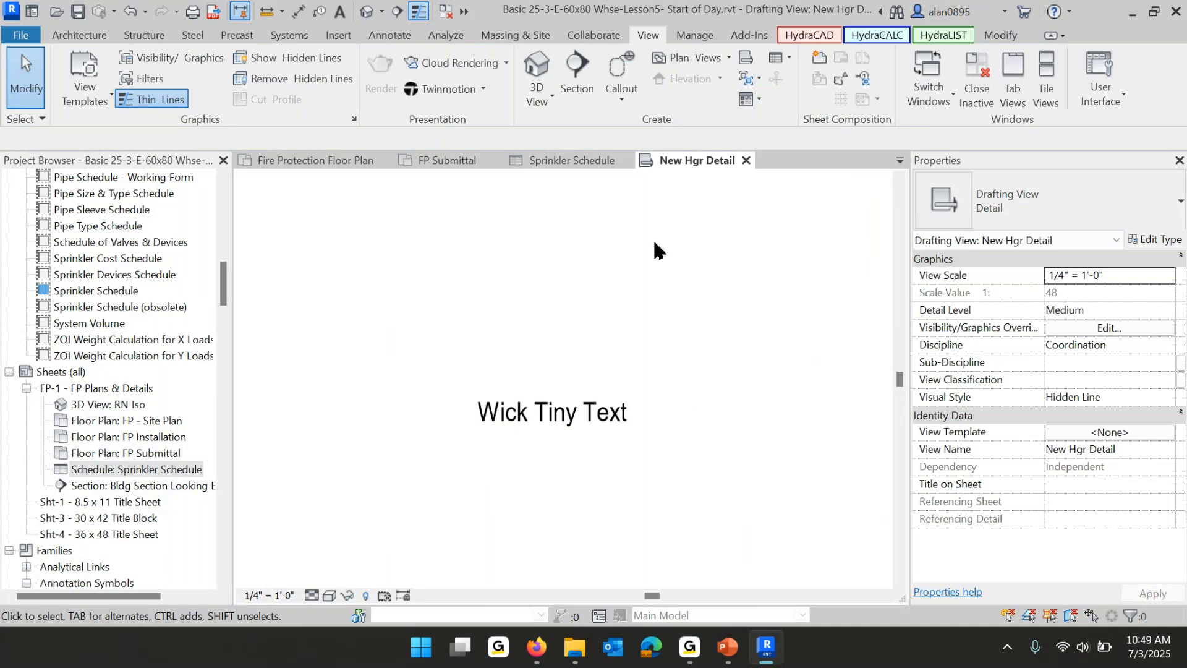
key(d)
key(l)
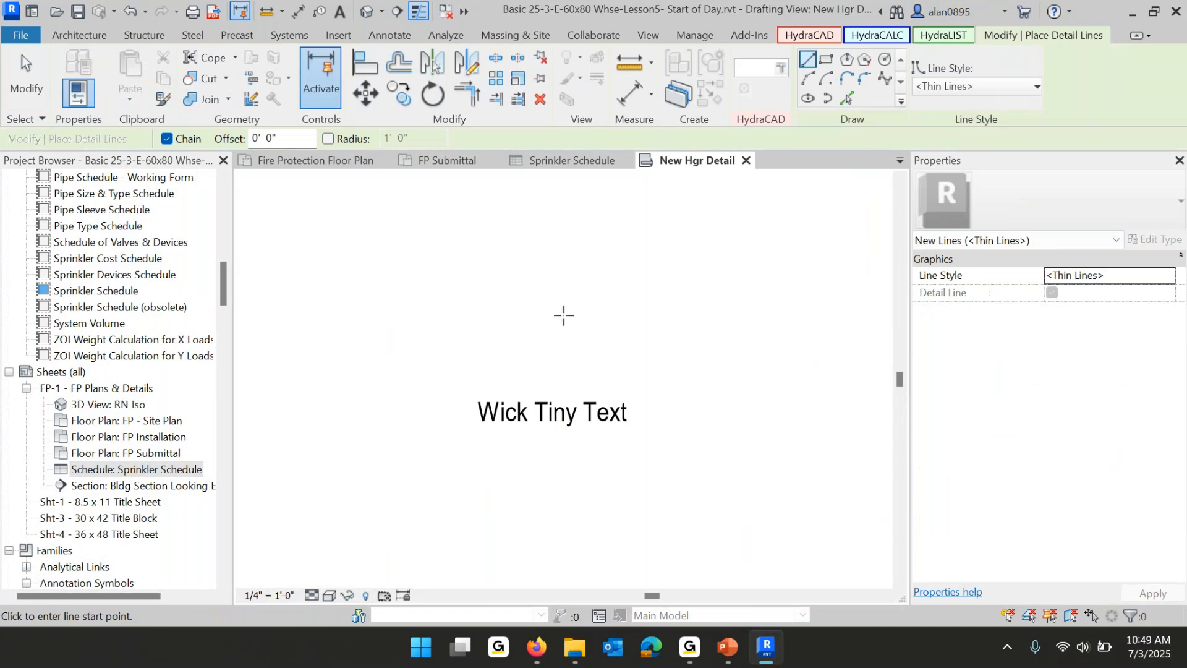
click(544, 297)
click(555, 297)
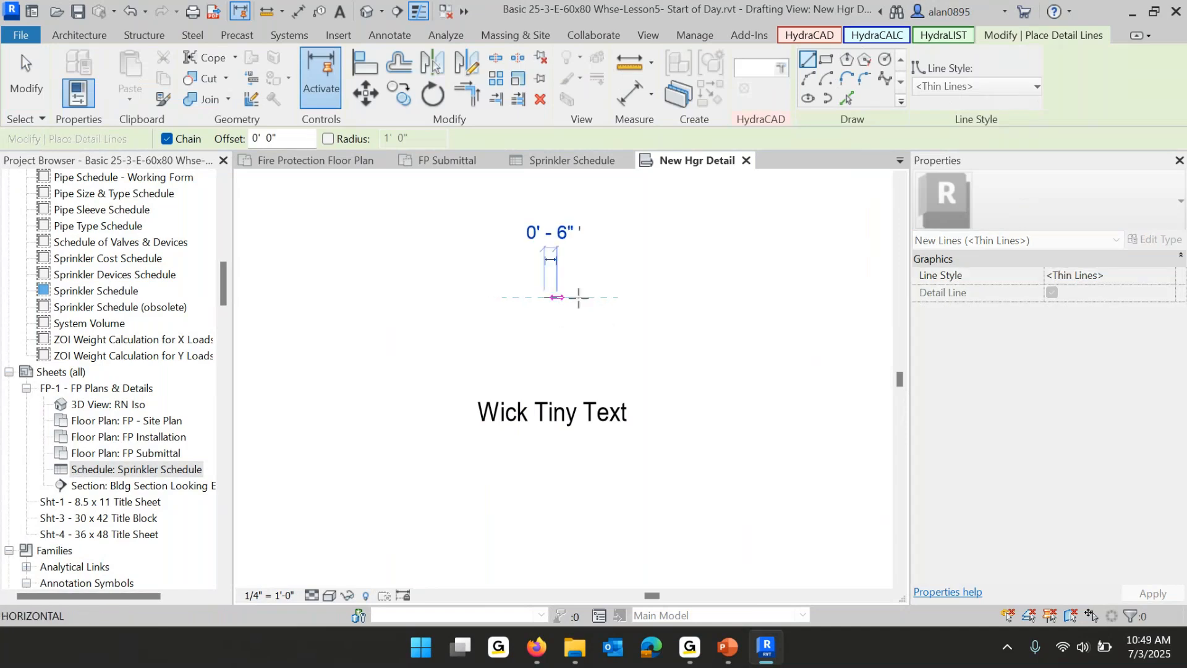
click(556, 323)
click(545, 322)
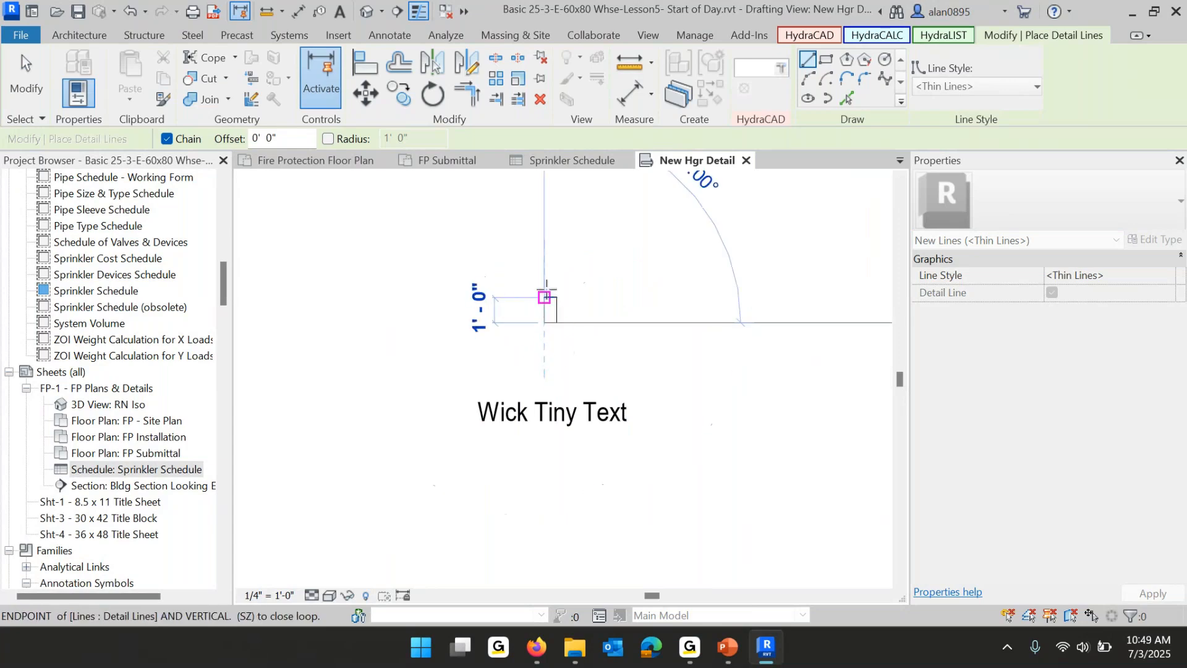
click(545, 297)
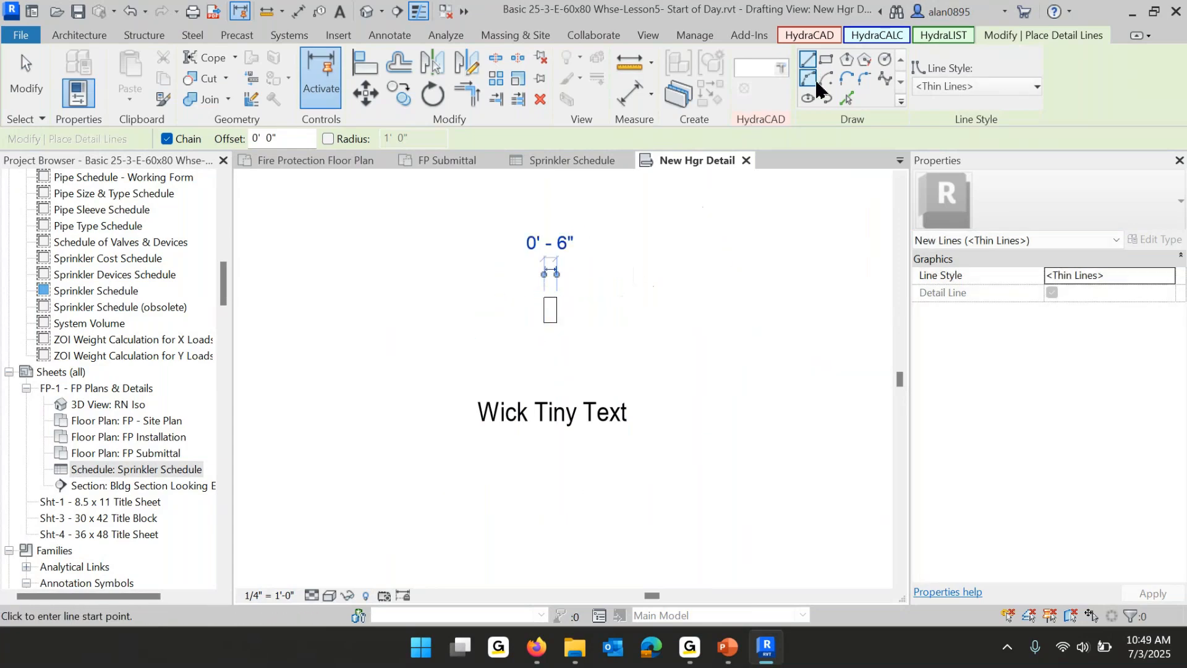
Draw a detail circle with a radius of about 2" between the small rectangle and the text note.
click(885, 58)
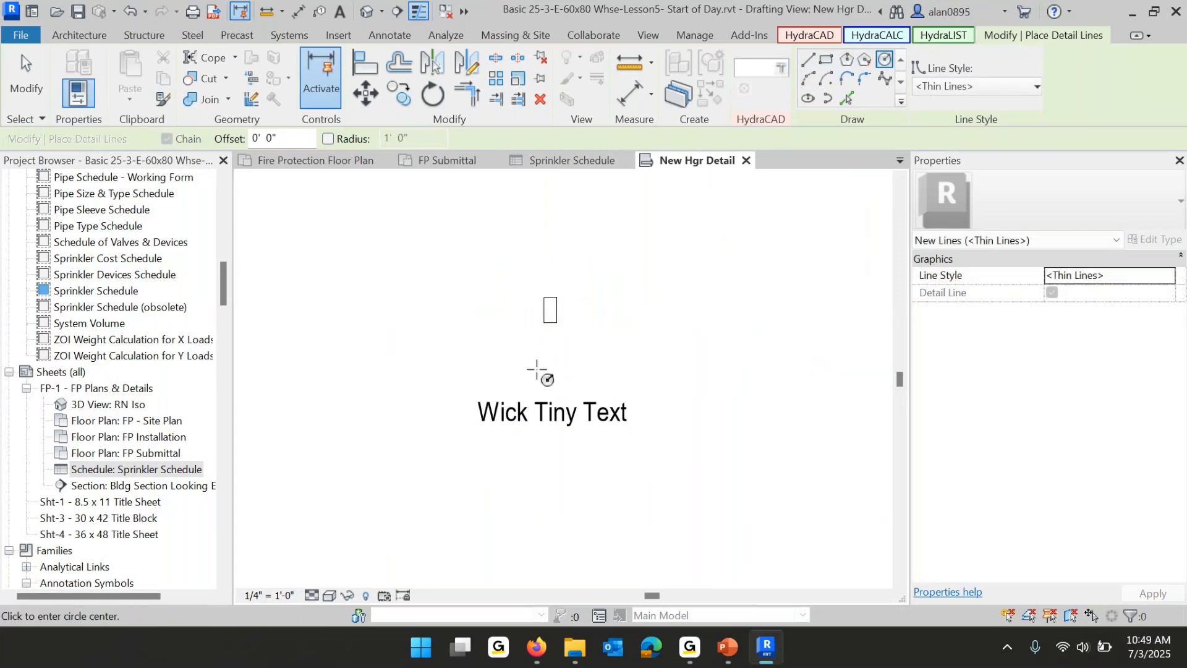
click(556, 368)
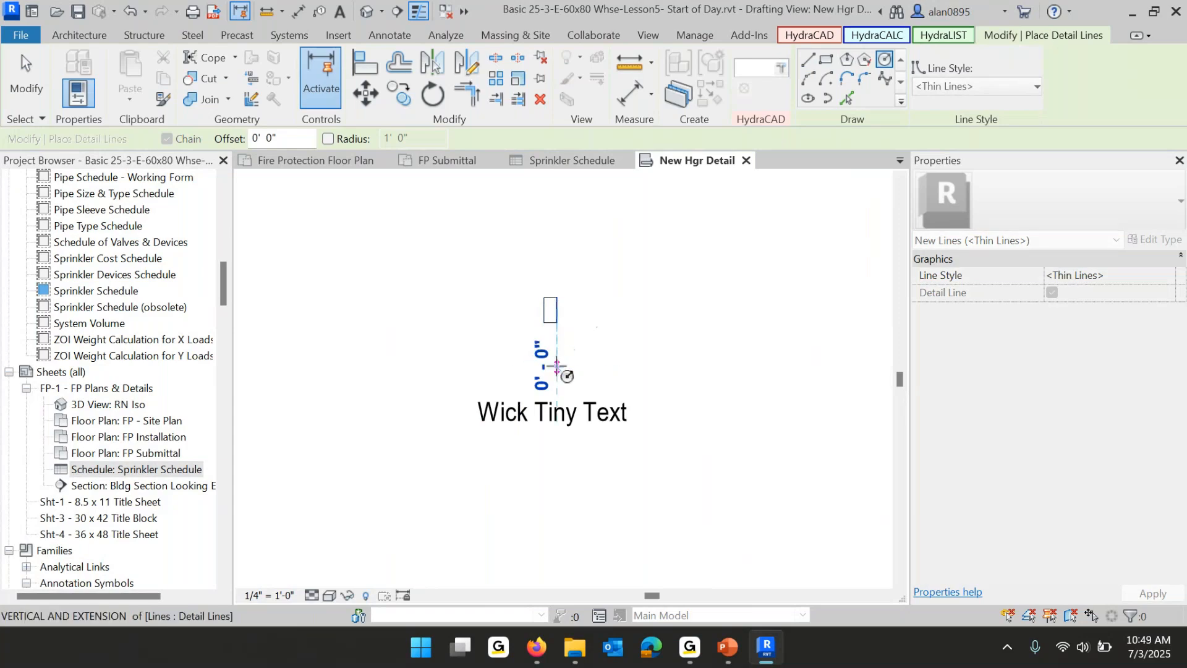
scroll(574, 373, up, 4)
click(567, 361)
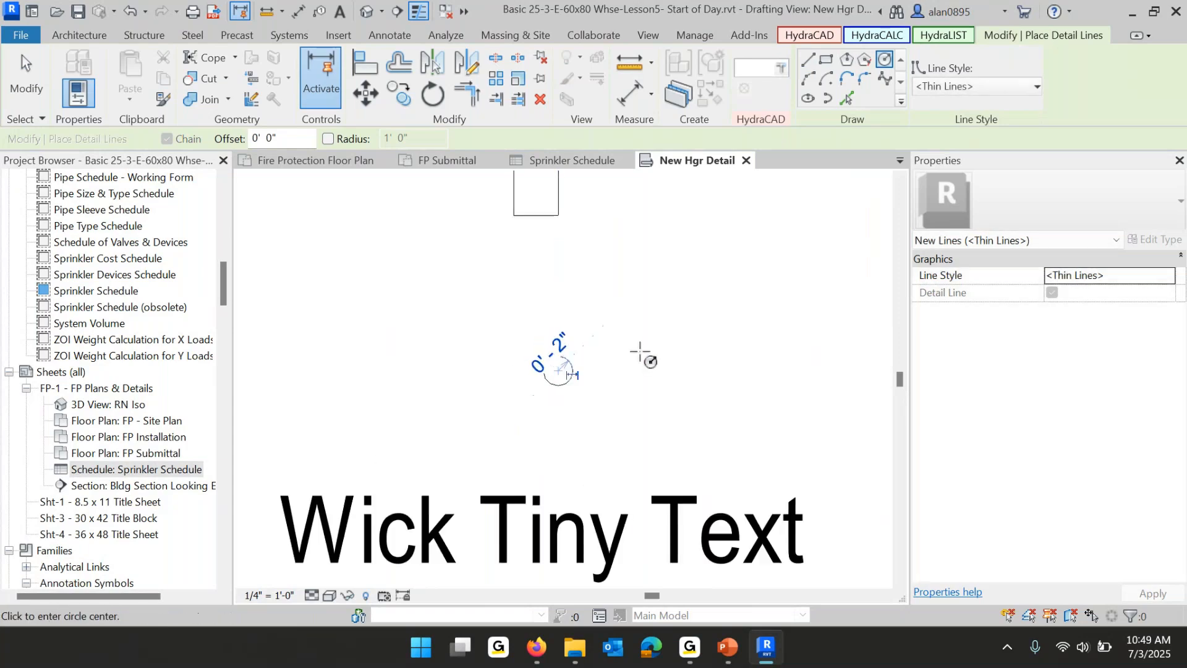
scroll(665, 361, down, 3)
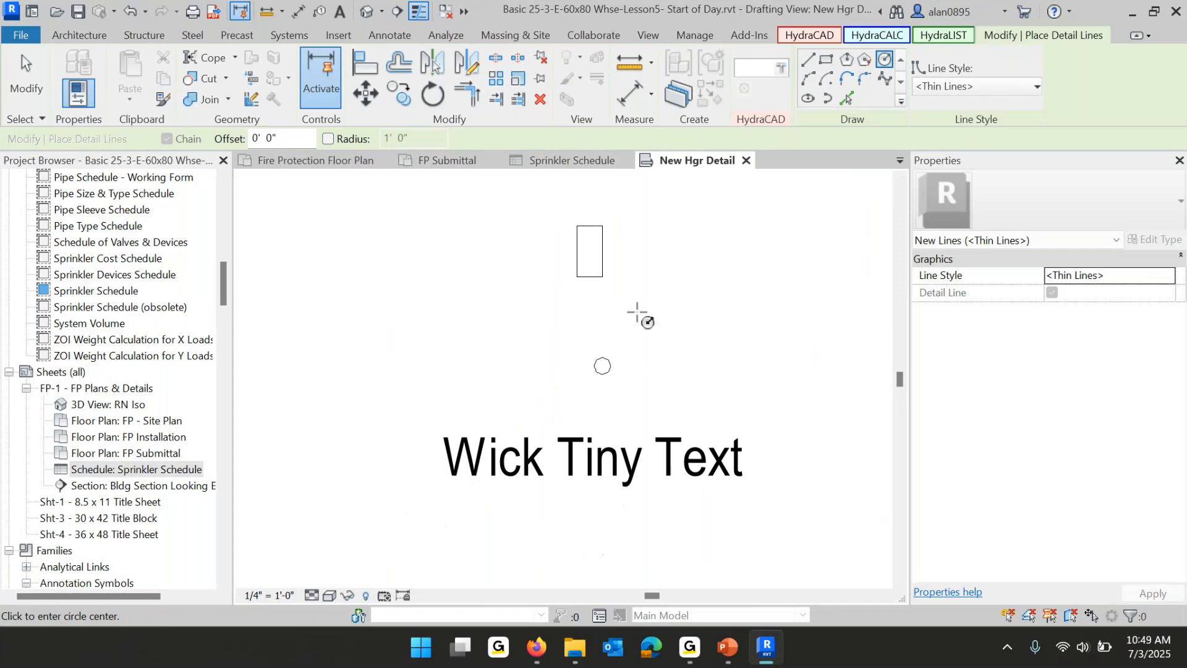
key(Escape)
key(Escape)
Delete the small rectangle above the circle.
drag(562, 204, 639, 314)
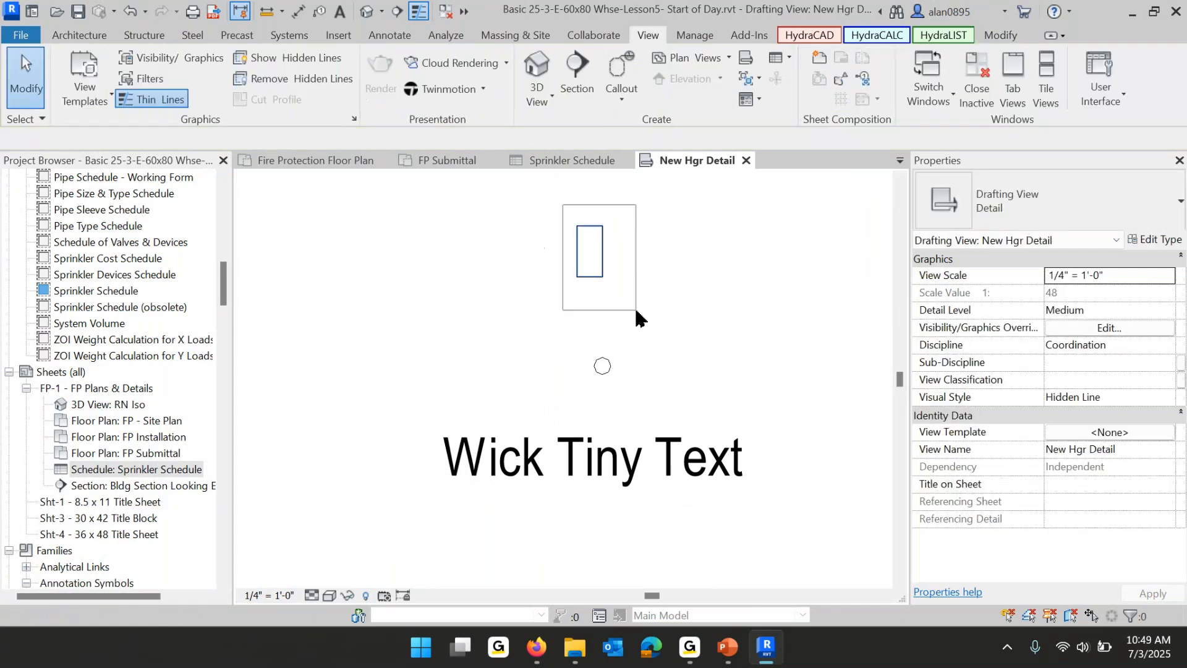
key(Delete)
Try to draw a tall narrow rod rectangle about 1'-7" high above the detail circle with the rectangle detail line tool.
scroll(612, 344, up, 5)
middle_drag(611, 334, 566, 373)
scroll(559, 365, up, 1)
key(d)
key(l)
click(826, 62)
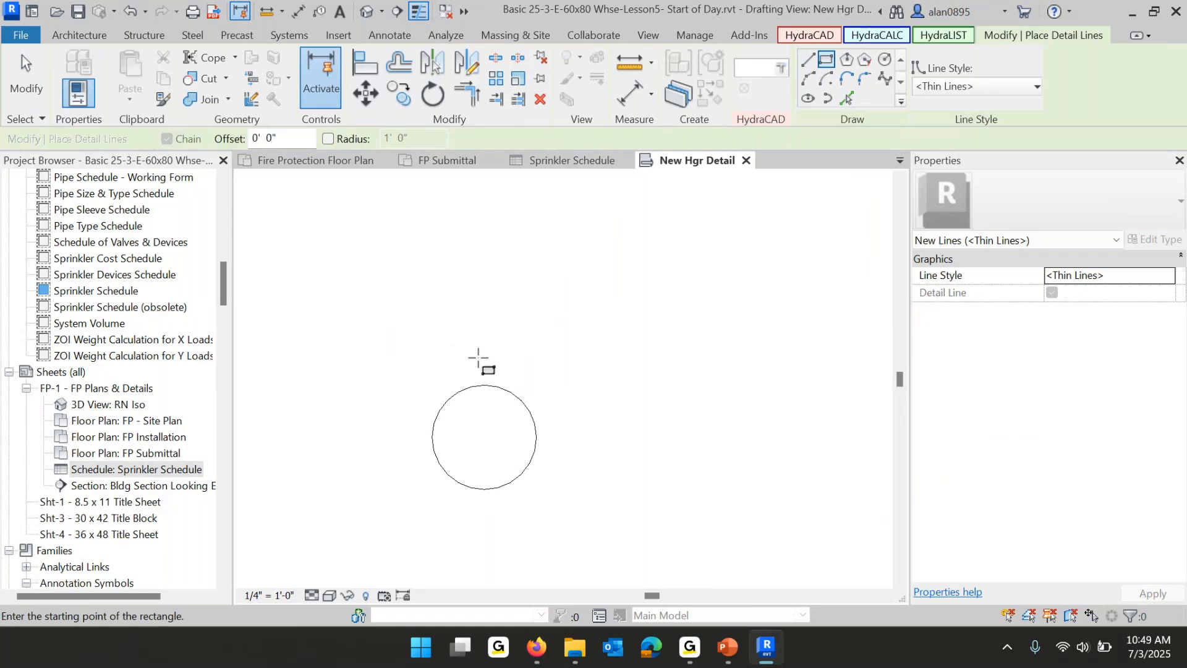
click(478, 357)
middle_drag(503, 239, 488, 400)
scroll(475, 376, down, 2)
scroll(476, 376, down, 1)
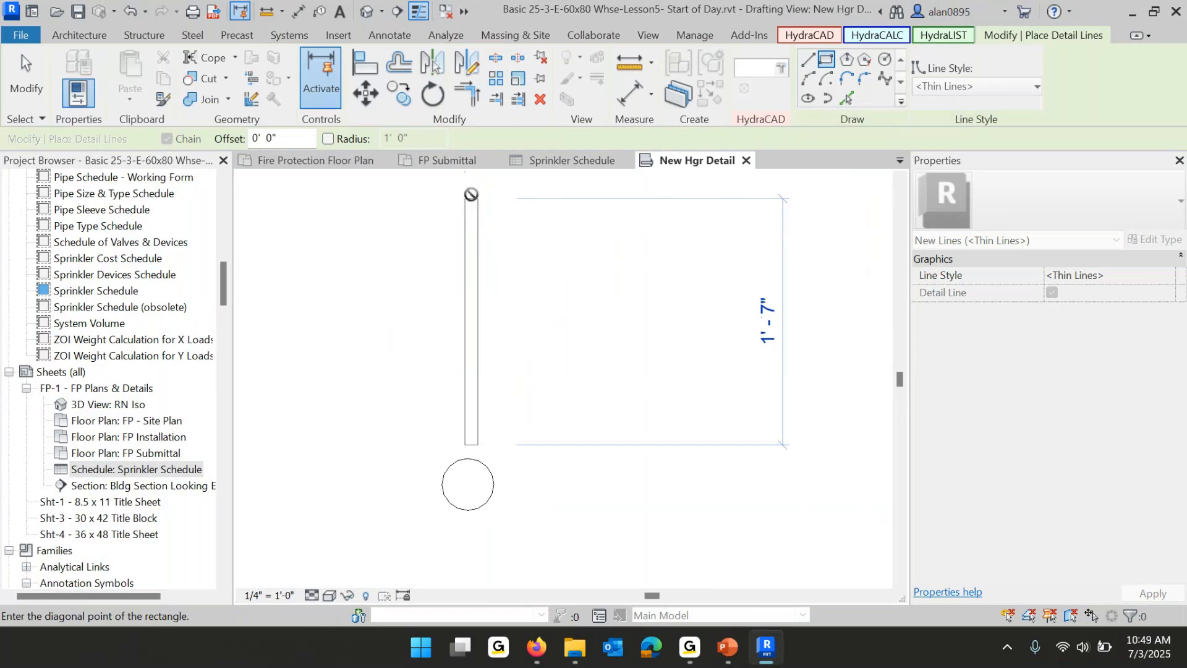
click(471, 194)
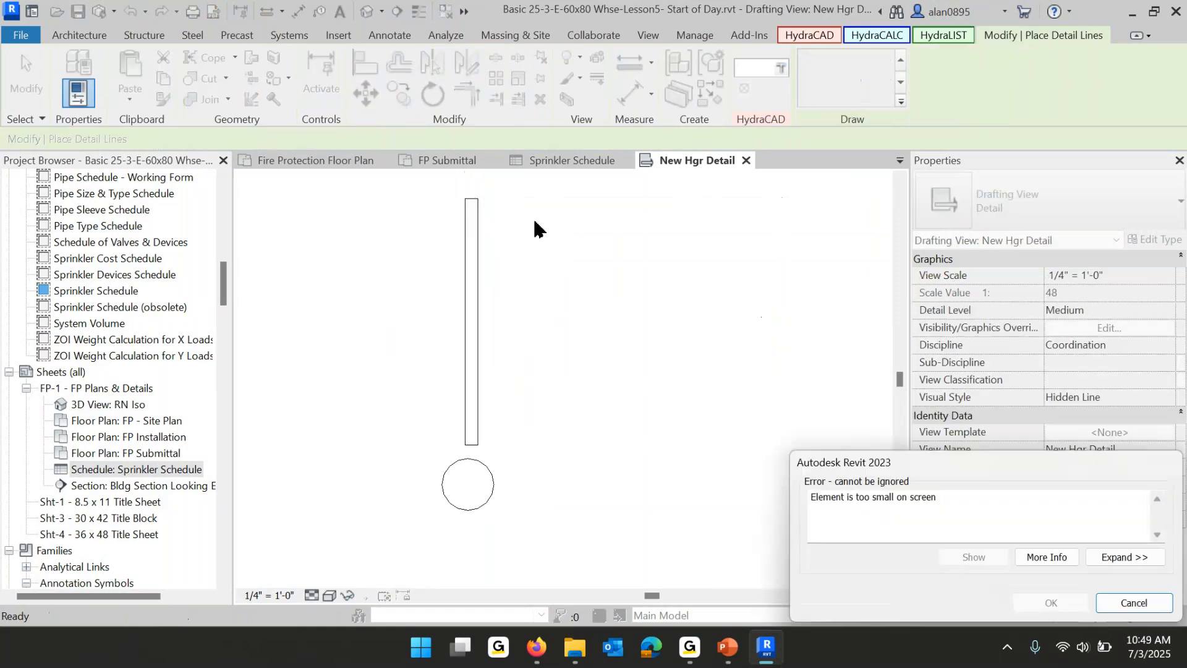
click(1134, 603)
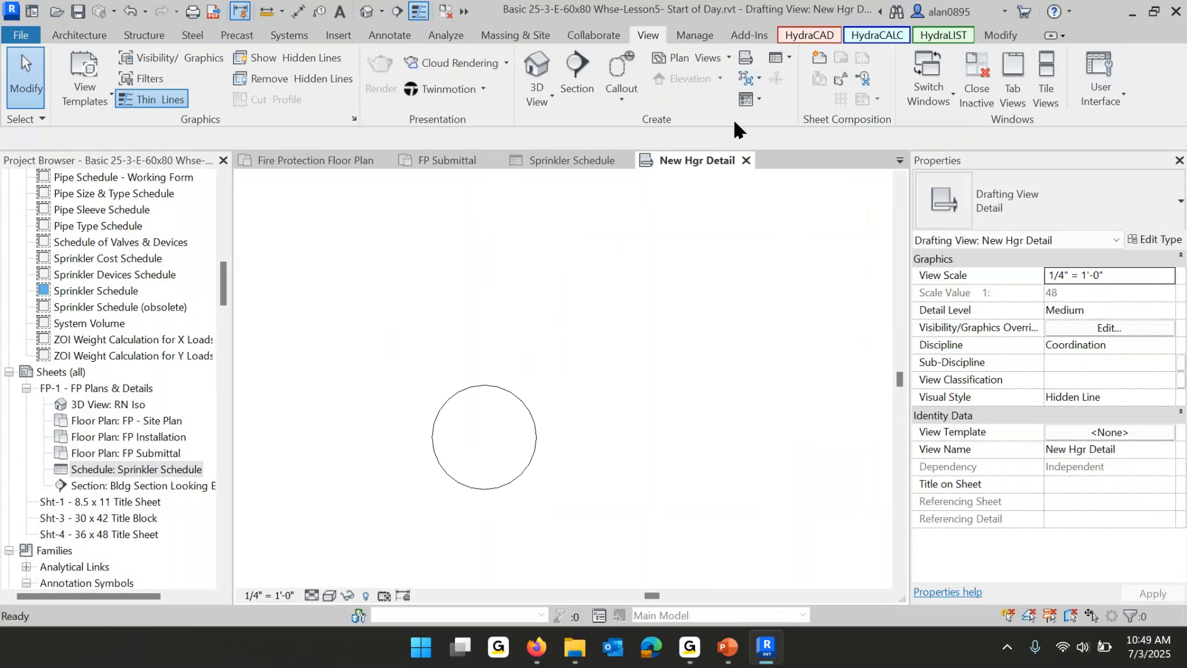
Draw a narrow upright rod about 1" wide and 1'-3" tall just above the circle with chained detail lines.
scroll(615, 365, down, 3)
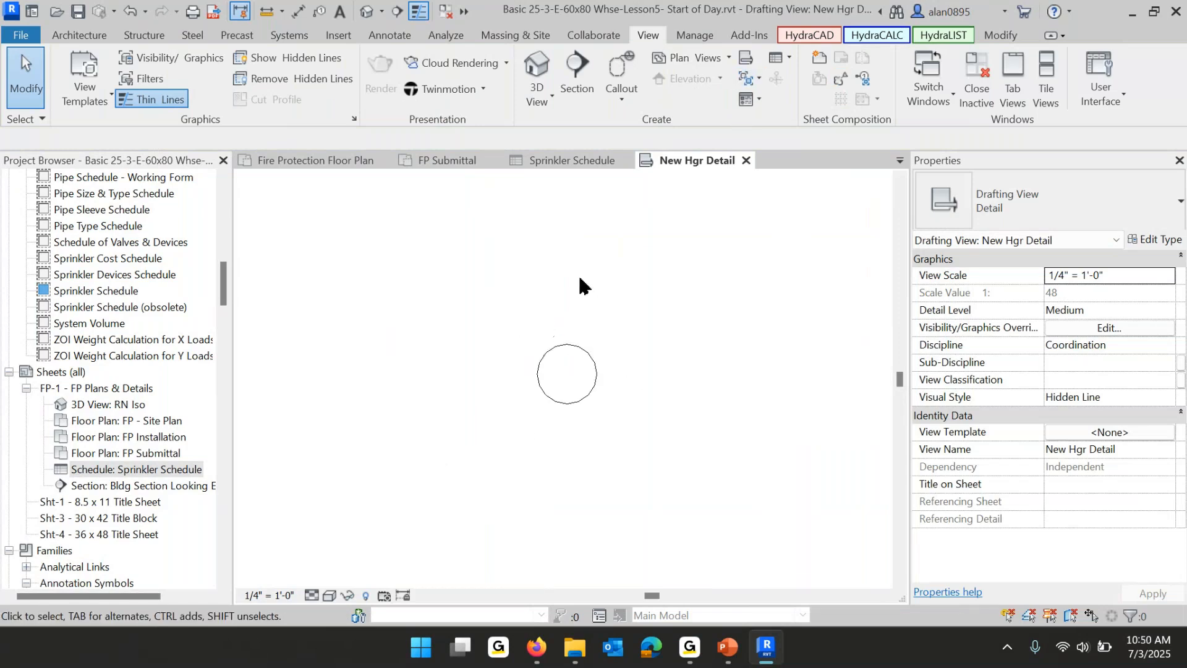
key(d)
key(l)
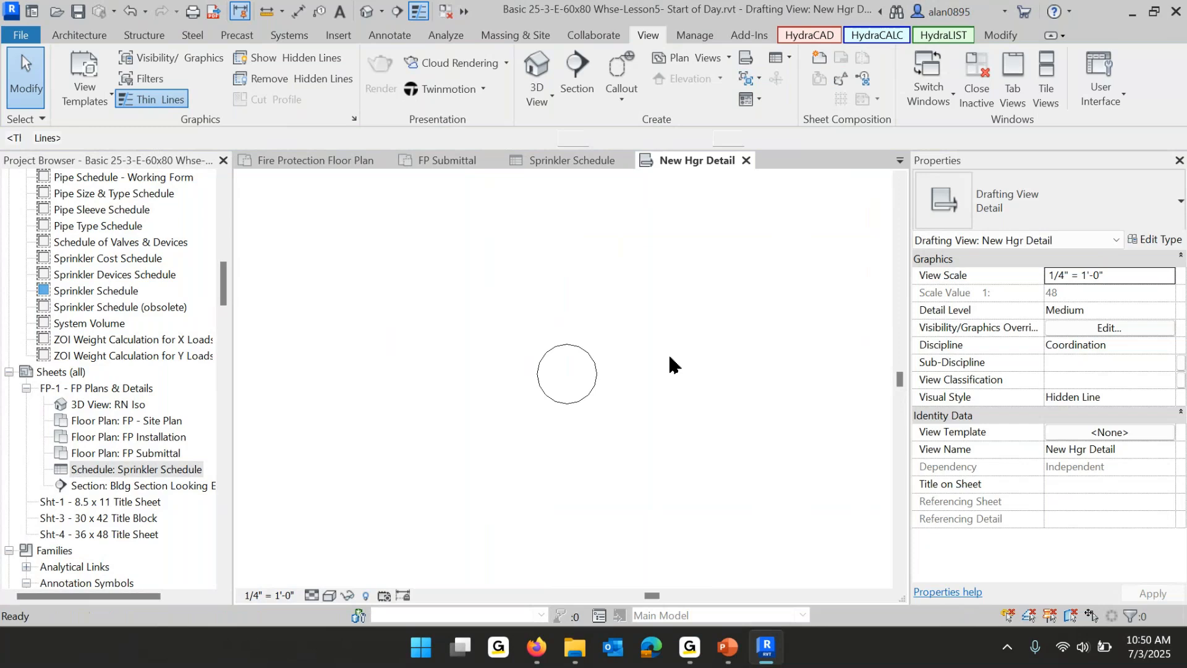
click(557, 318)
middle_drag(546, 242, 532, 396)
click(539, 248)
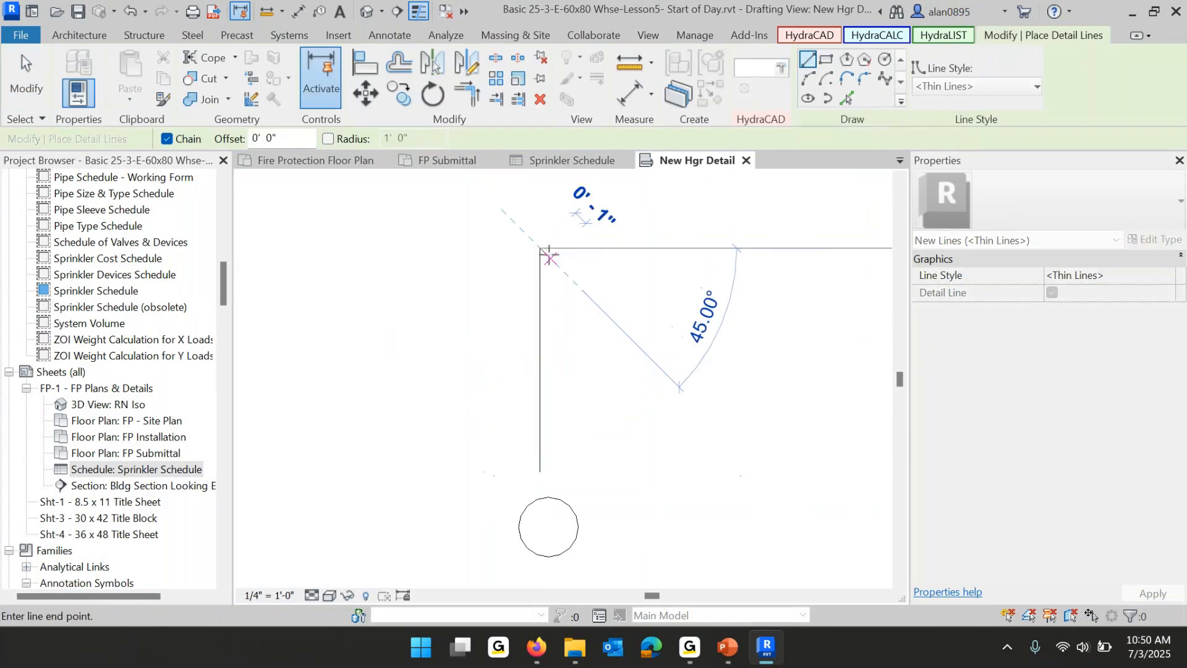
click(554, 248)
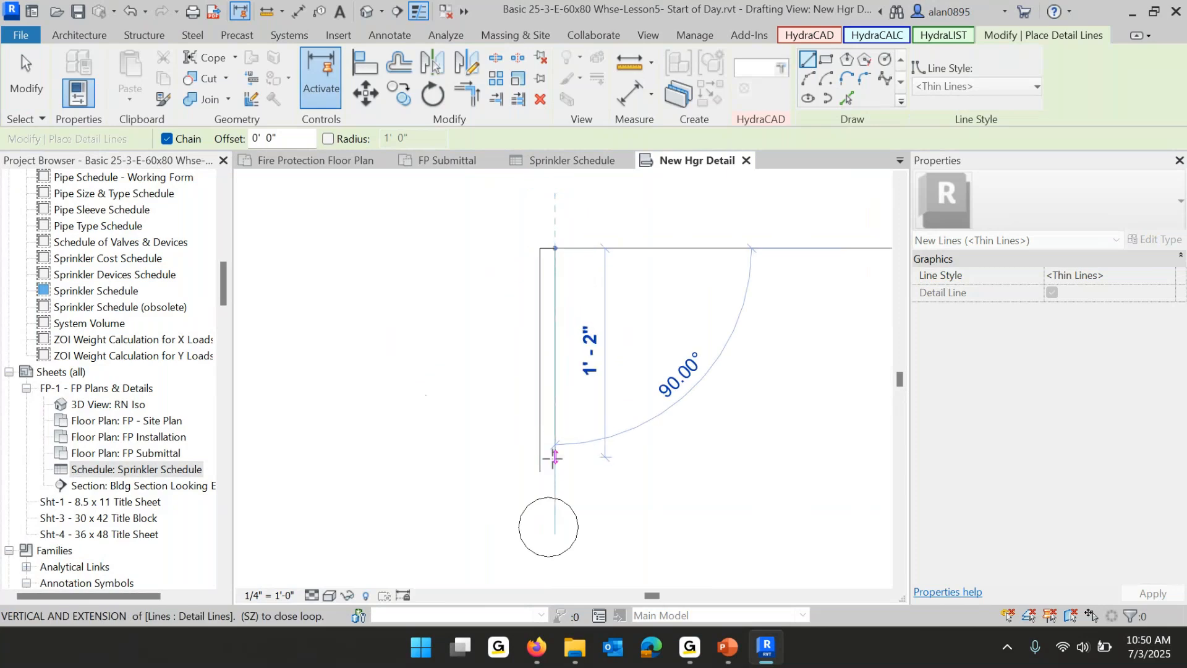
click(555, 471)
click(540, 471)
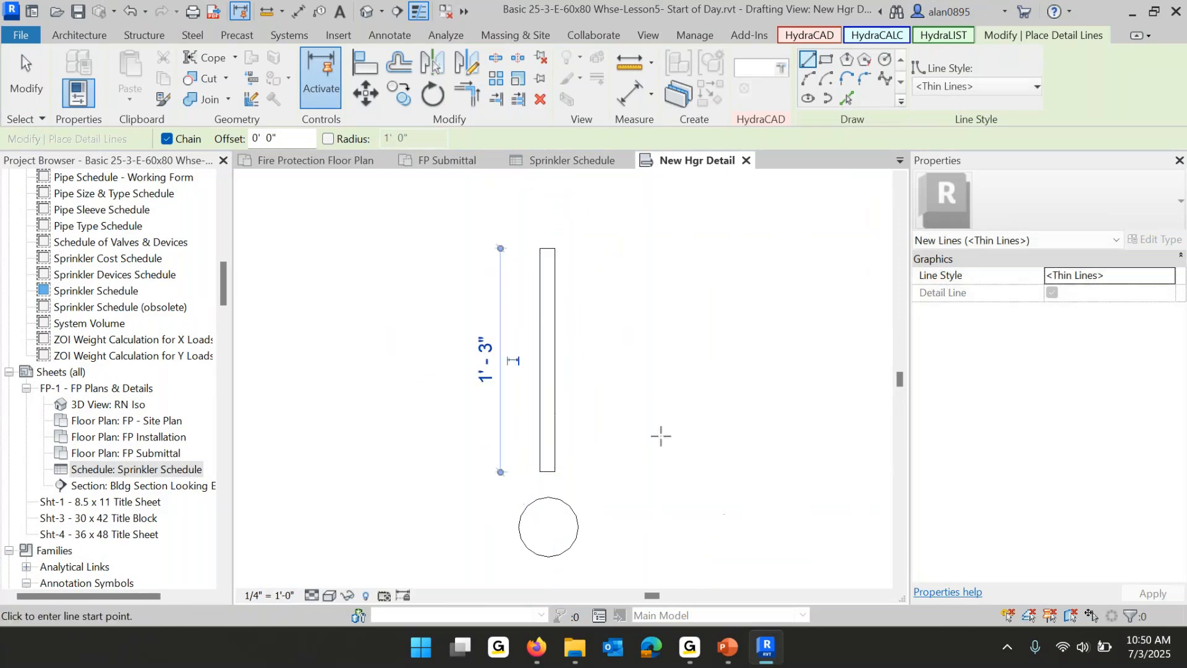
key(Escape)
key(Escape)
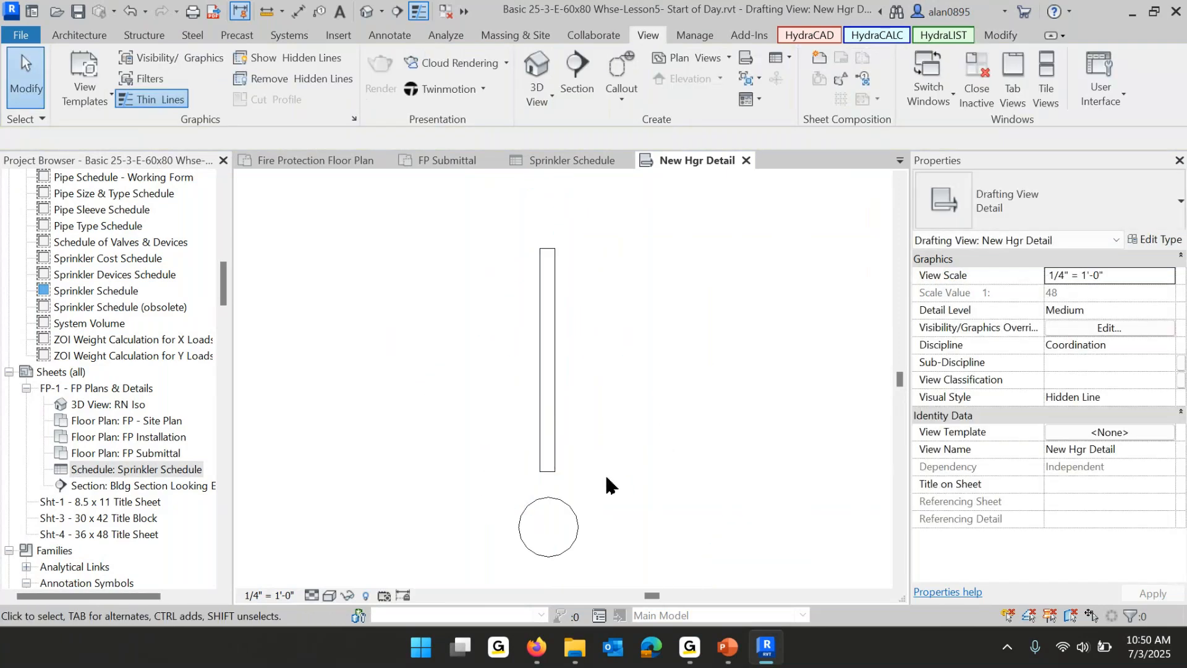
Edit the text note below the circle so it reads "Wicked Tiny Text".
scroll(625, 459, down, 4)
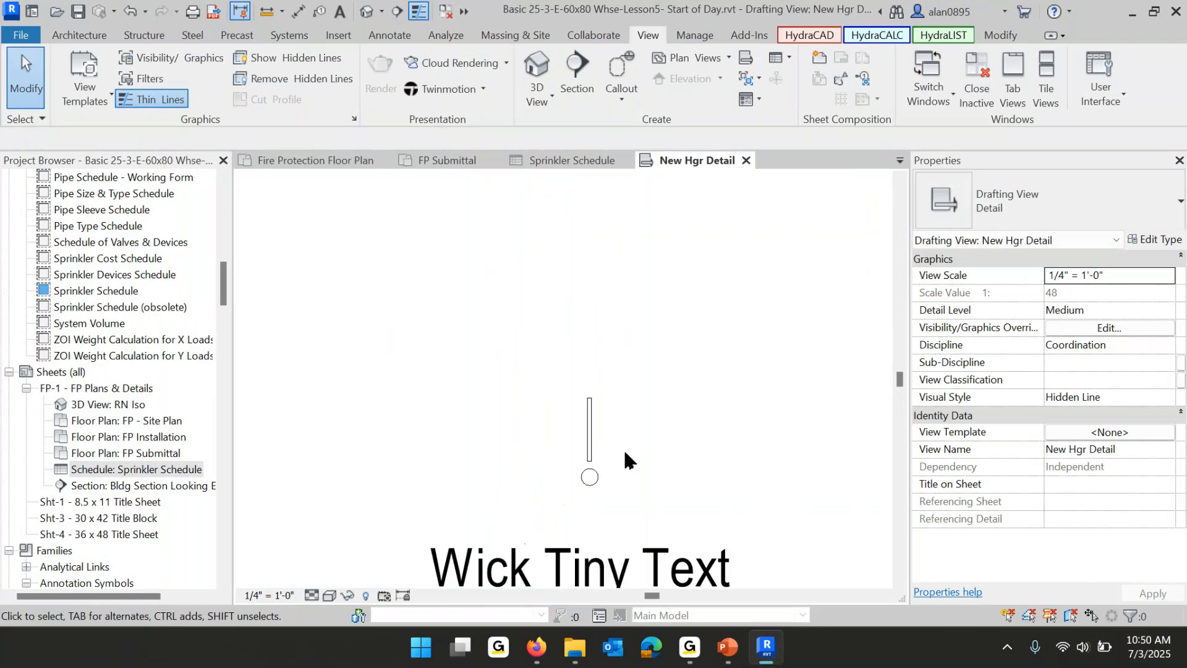
middle_drag(650, 445, 647, 346)
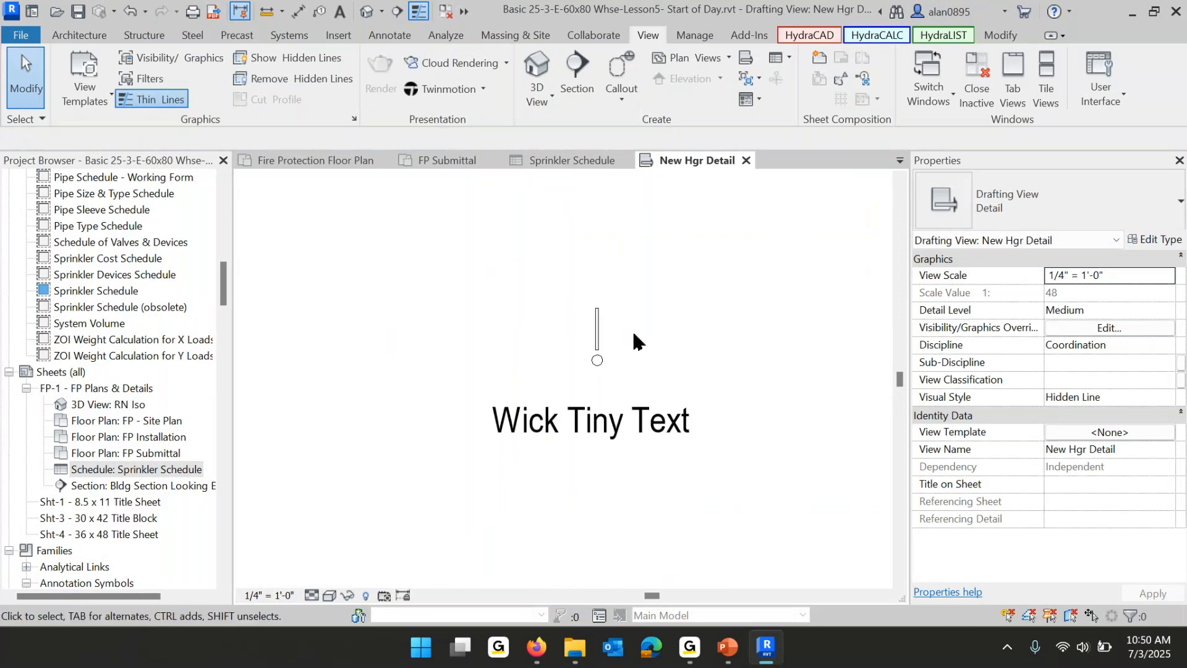
click(547, 427)
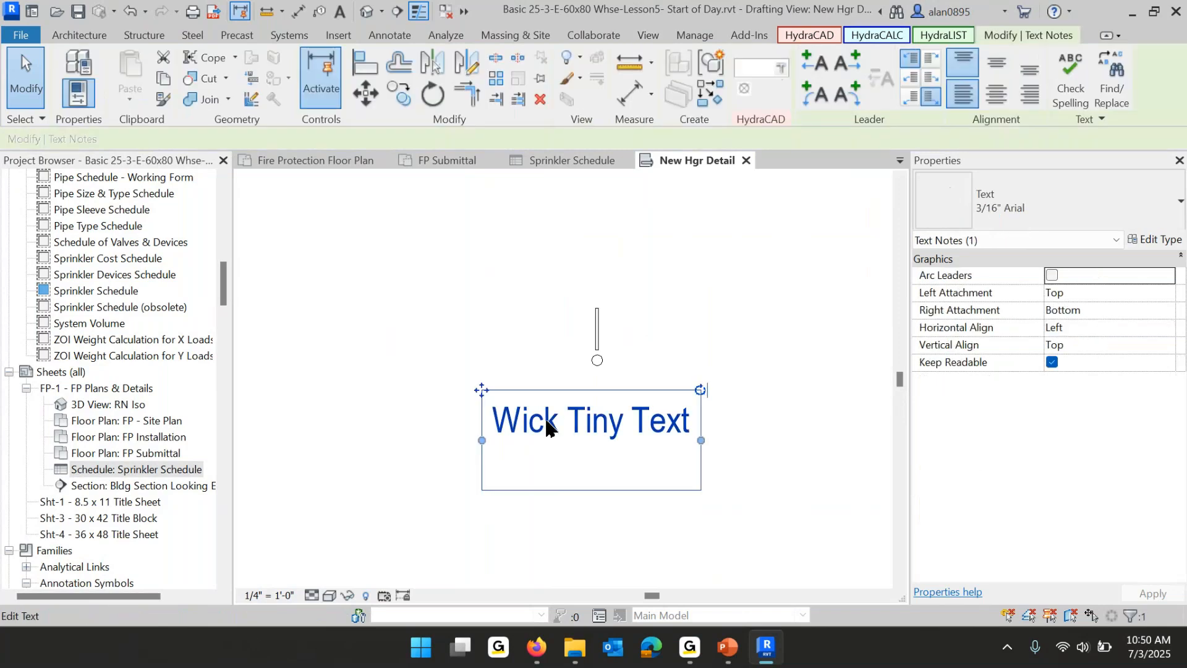
click(547, 427)
text(ed)
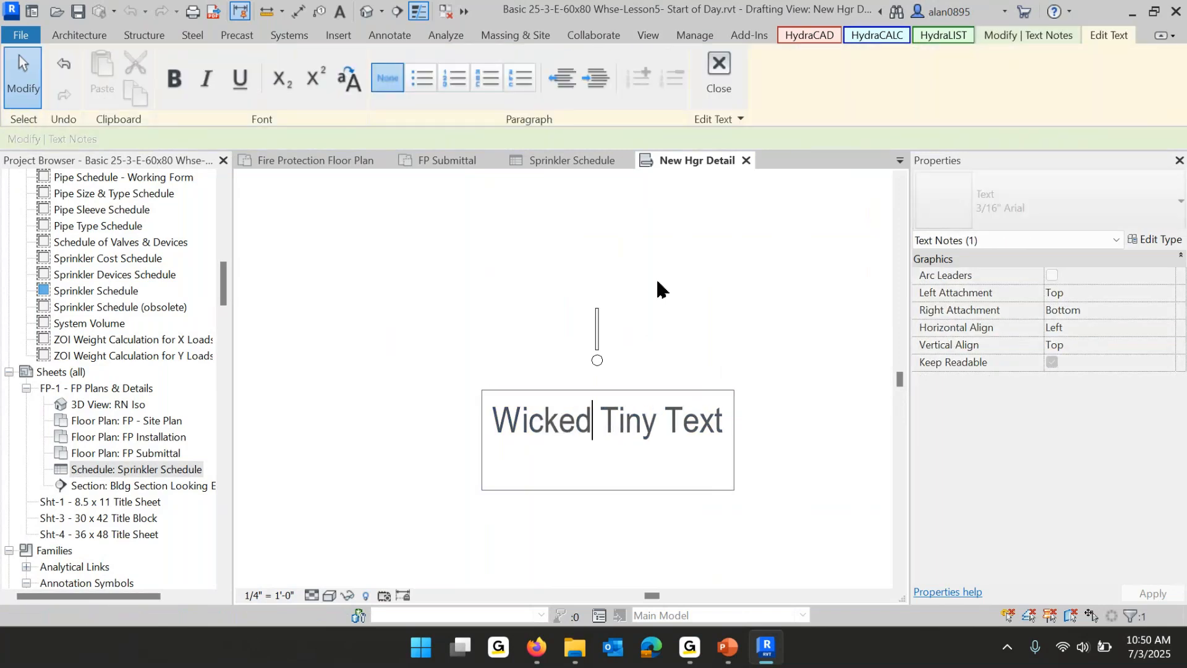
click(746, 296)
click(380, 329)
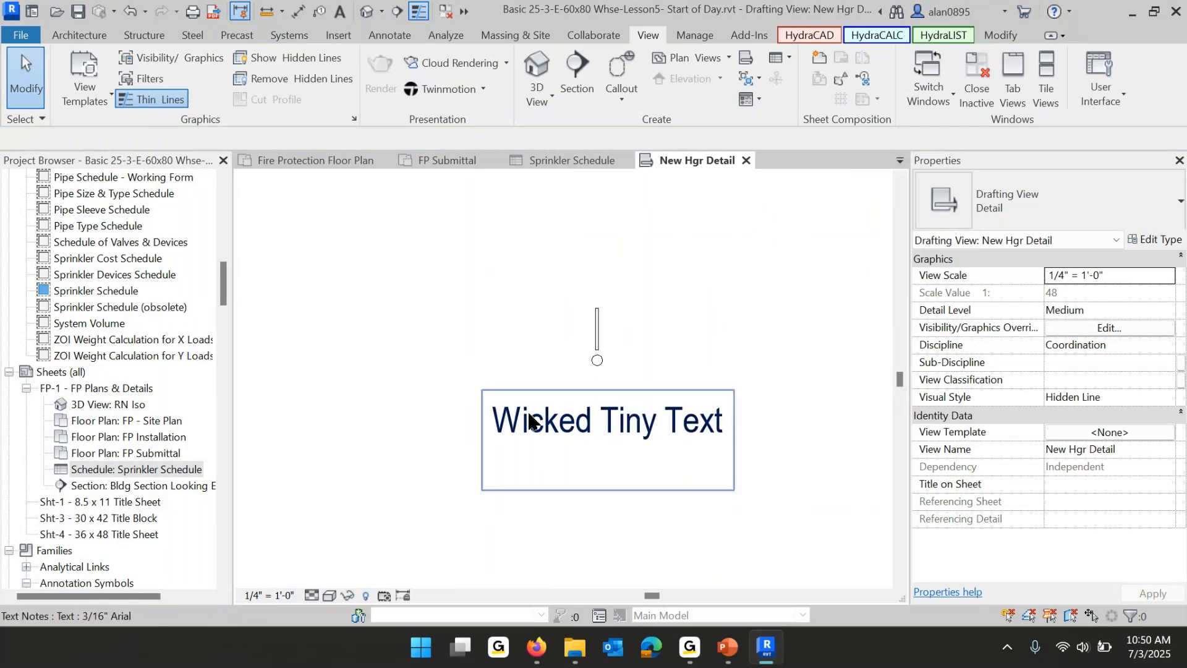
Add an aligned dimension for the rod's width, placed above the rod.
click(298, 11)
scroll(670, 318, up, 5)
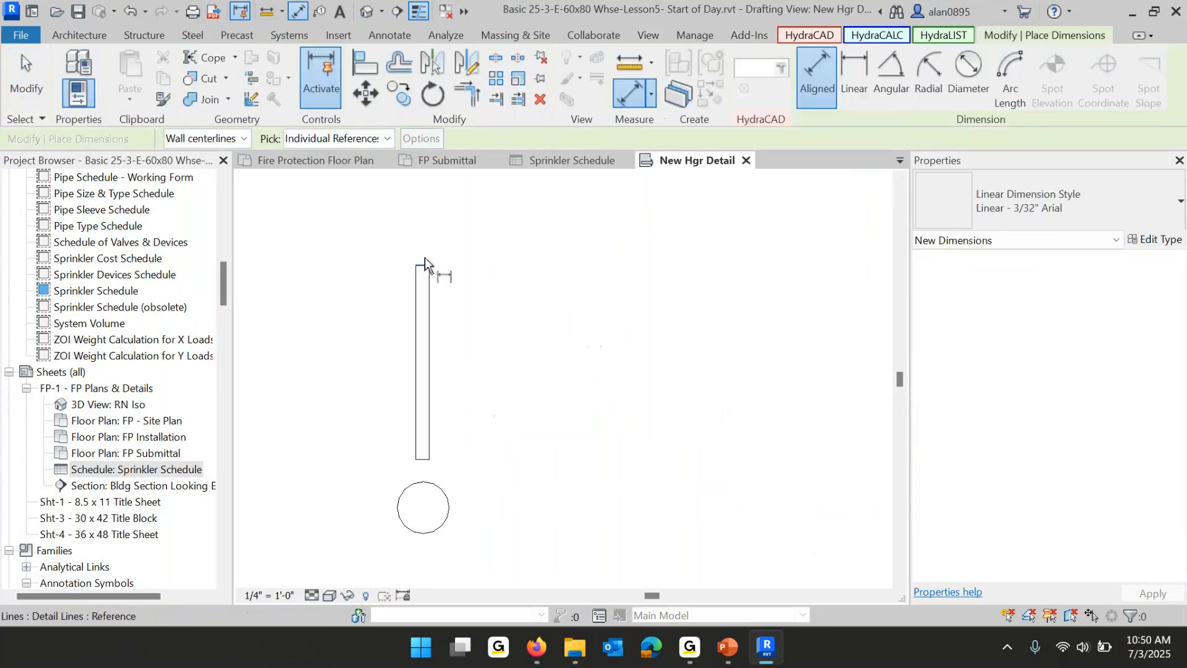
click(423, 303)
click(416, 305)
click(487, 209)
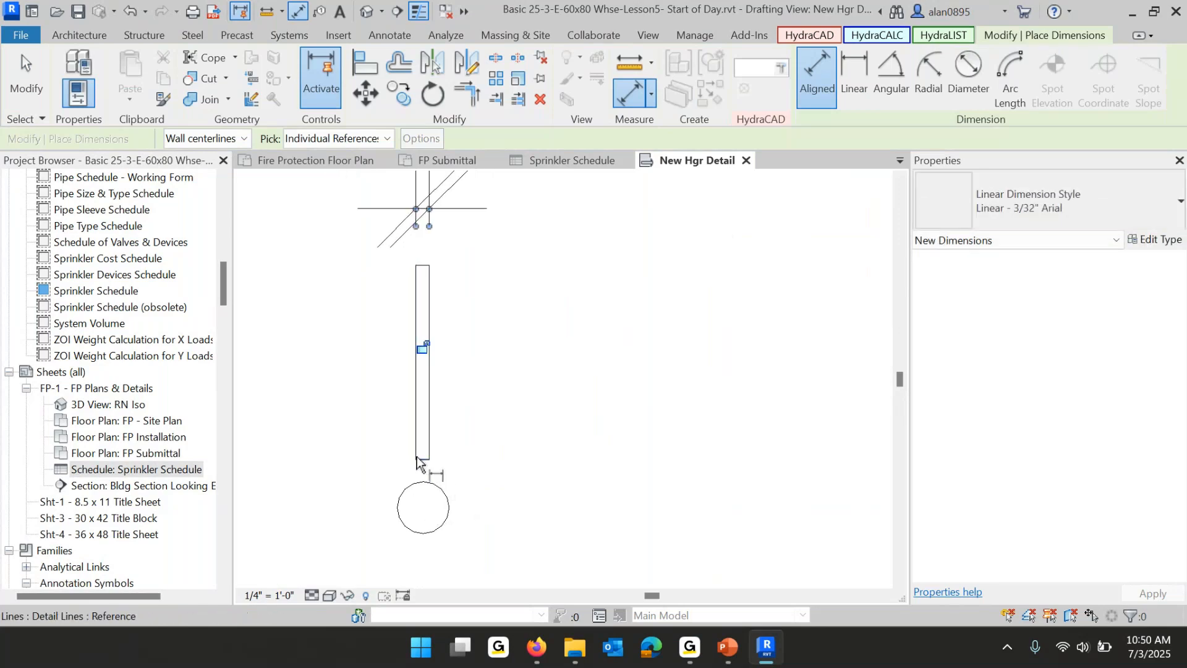
Add an aligned dimension for the rod's height from its bottom edge to its top edge, placed beside the rod.
scroll(428, 476, up, 3)
middle_drag(430, 396, 544, 522)
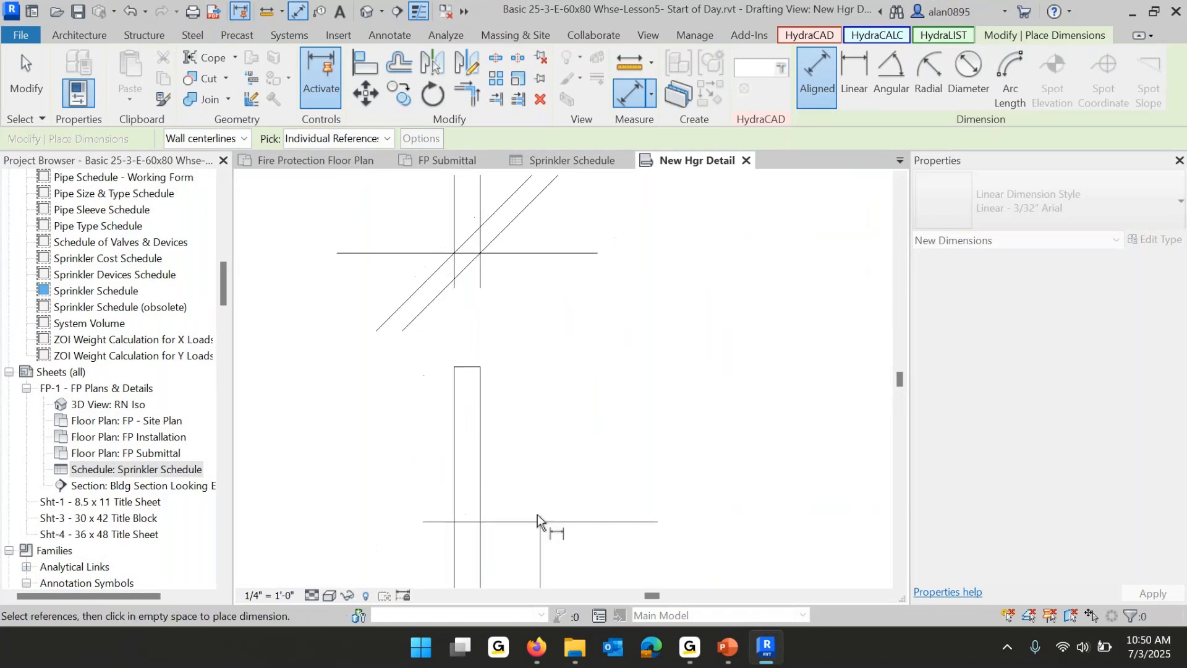
click(473, 369)
scroll(769, 386, down, 2)
middle_drag(775, 394, 699, 308)
click(751, 318)
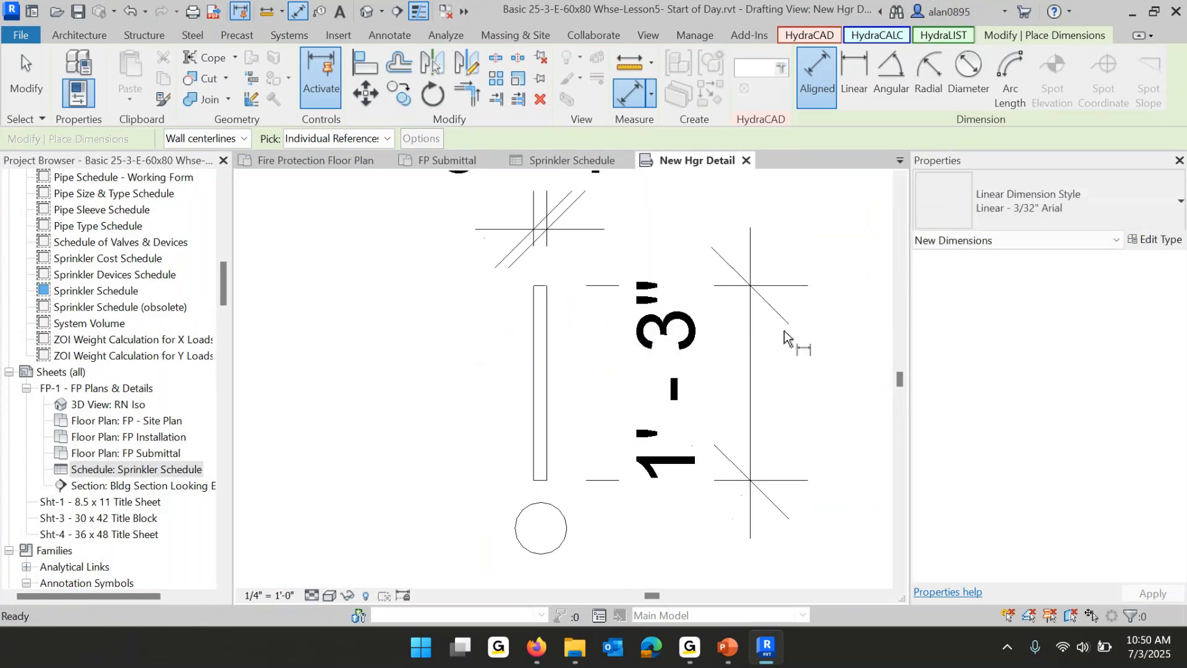
key(Escape)
key(Escape)
scroll(785, 359, down, 3)
Switch to the PowerPoint slide show to review the drafting view and legend notes, and return to Revit.
mouse_move(728, 648)
click(765, 651)
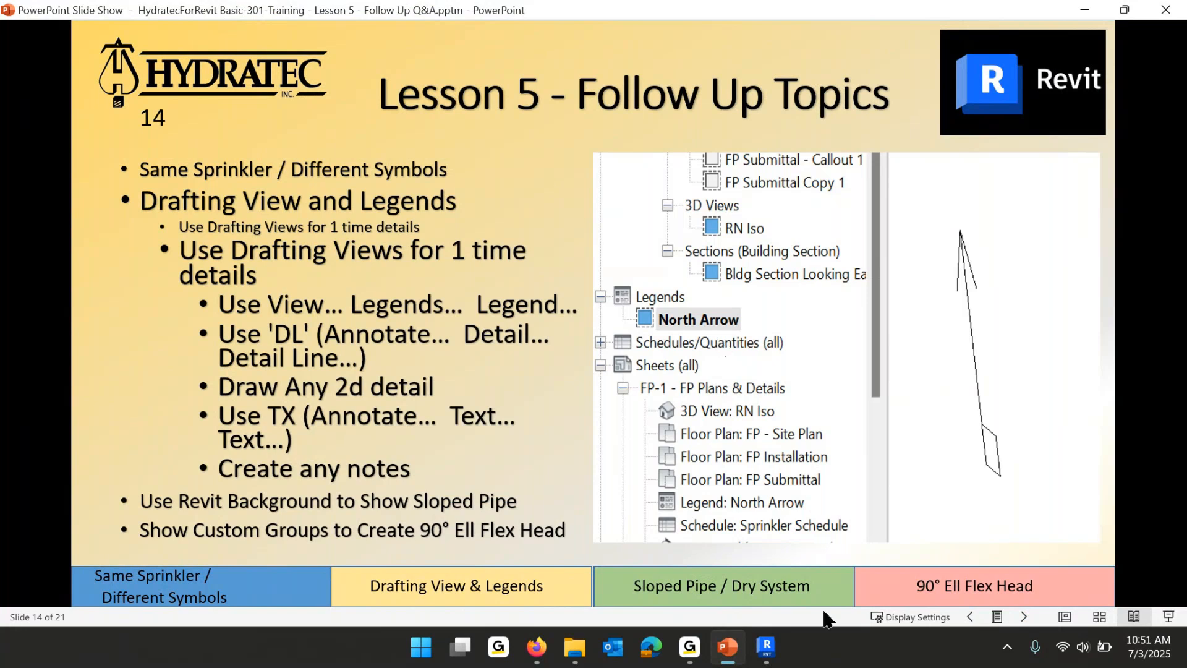
click(766, 646)
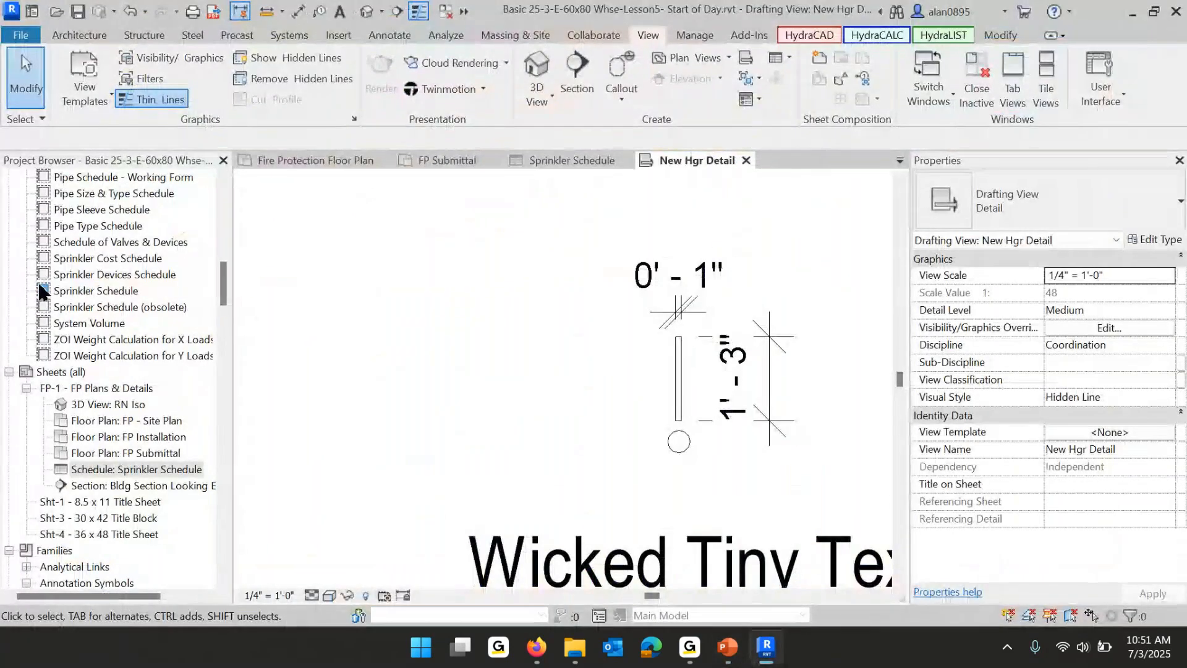
Duplicate the Sprinkler Schedule view.
click(99, 292)
right_click(99, 292)
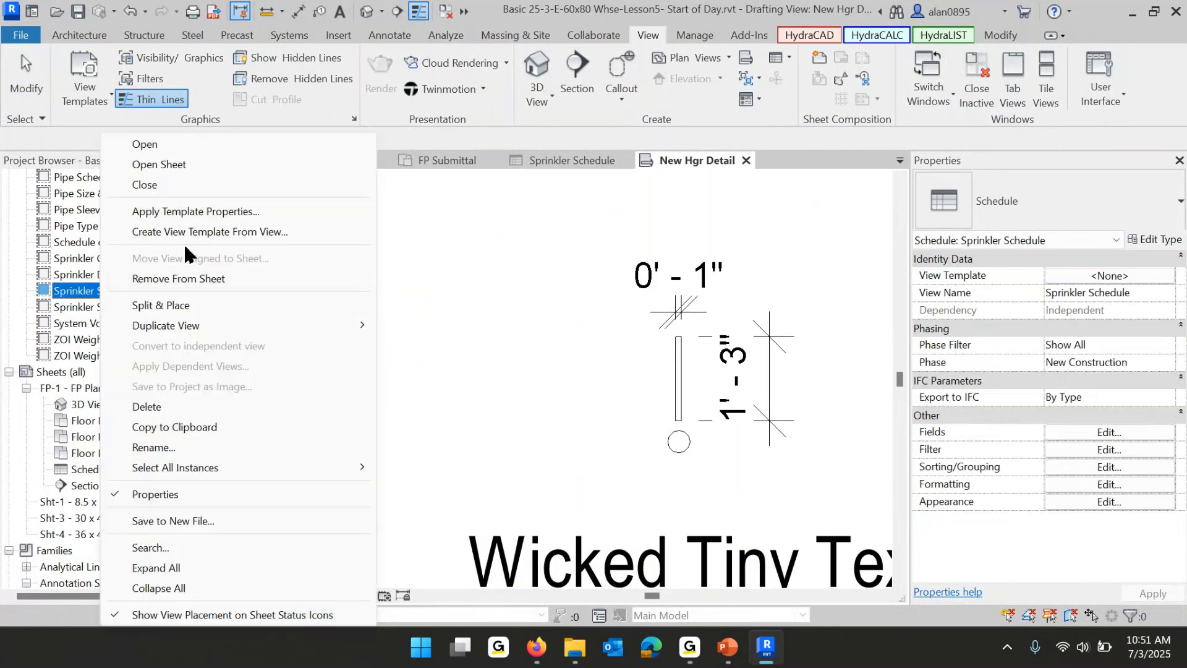
mouse_move(186, 325)
click(416, 328)
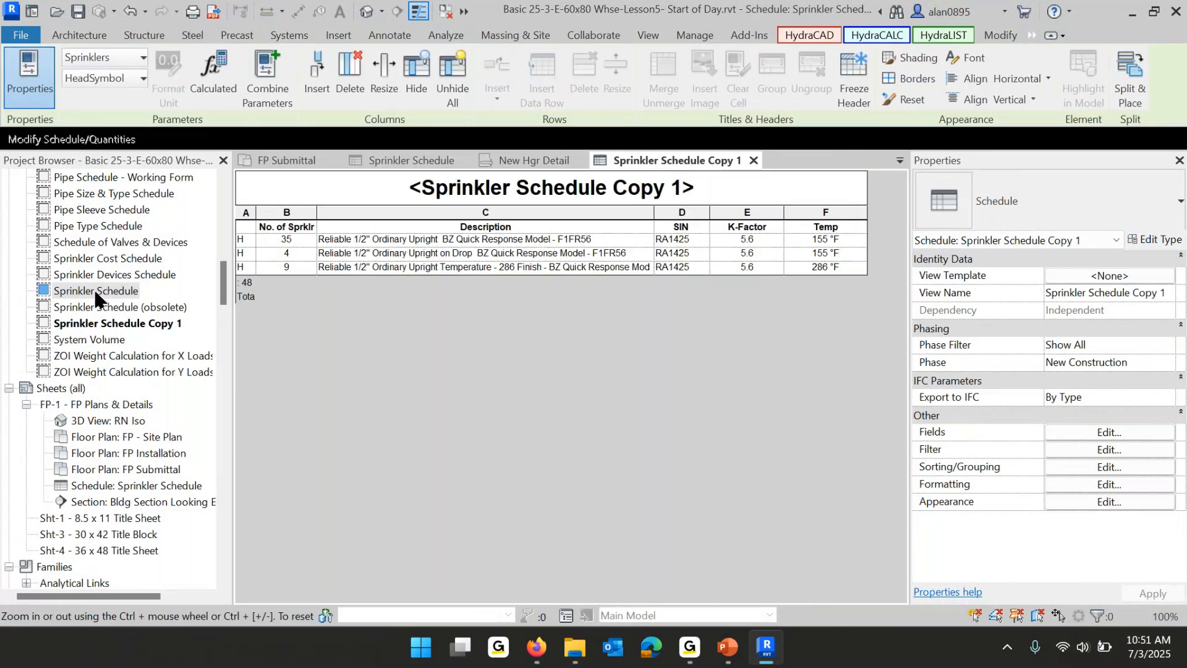
Check the duplicating options of Sprinkler Schedule Copy 1 and delete that copy.
click(102, 323)
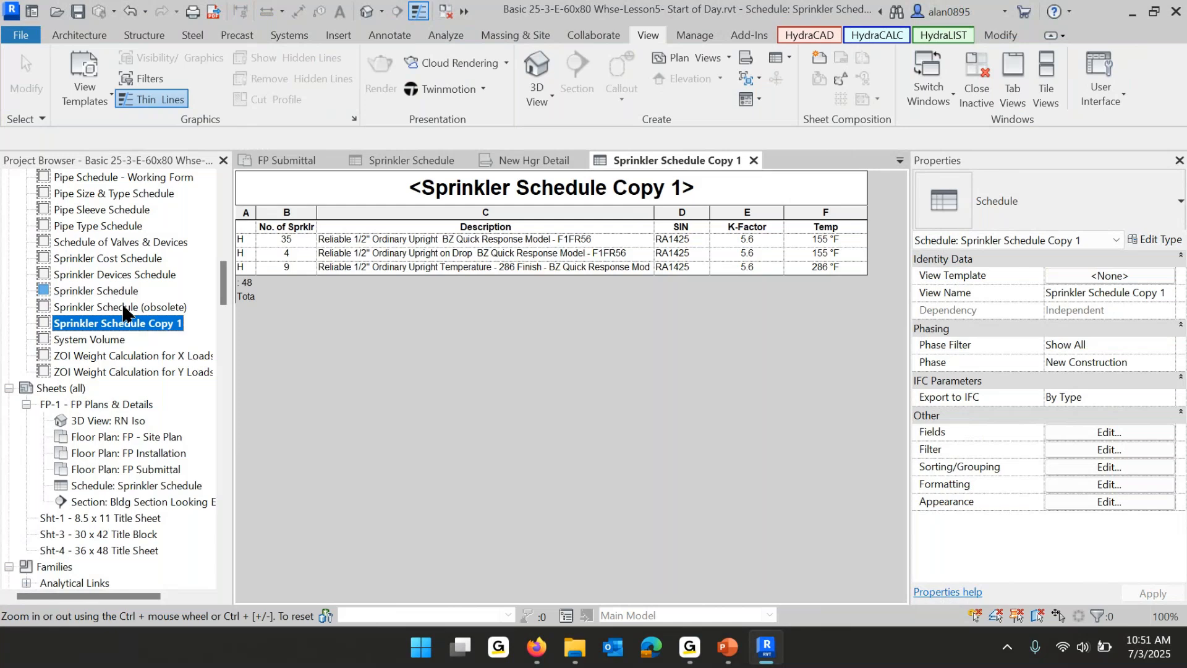
right_click(77, 328)
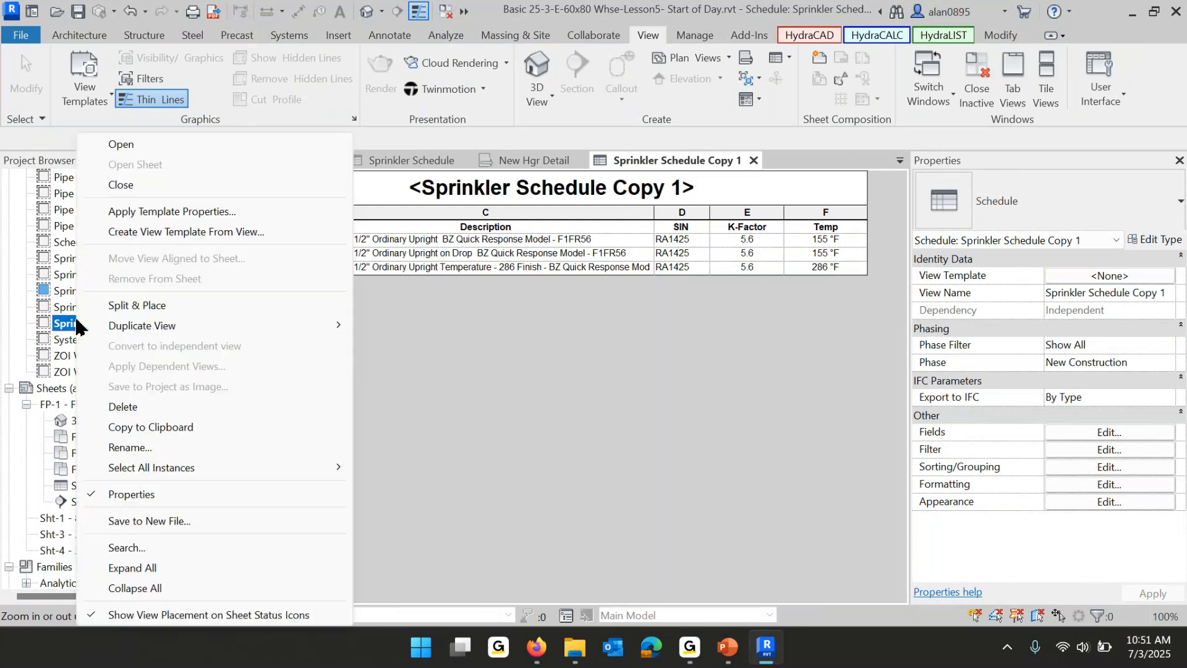
mouse_move(129, 328)
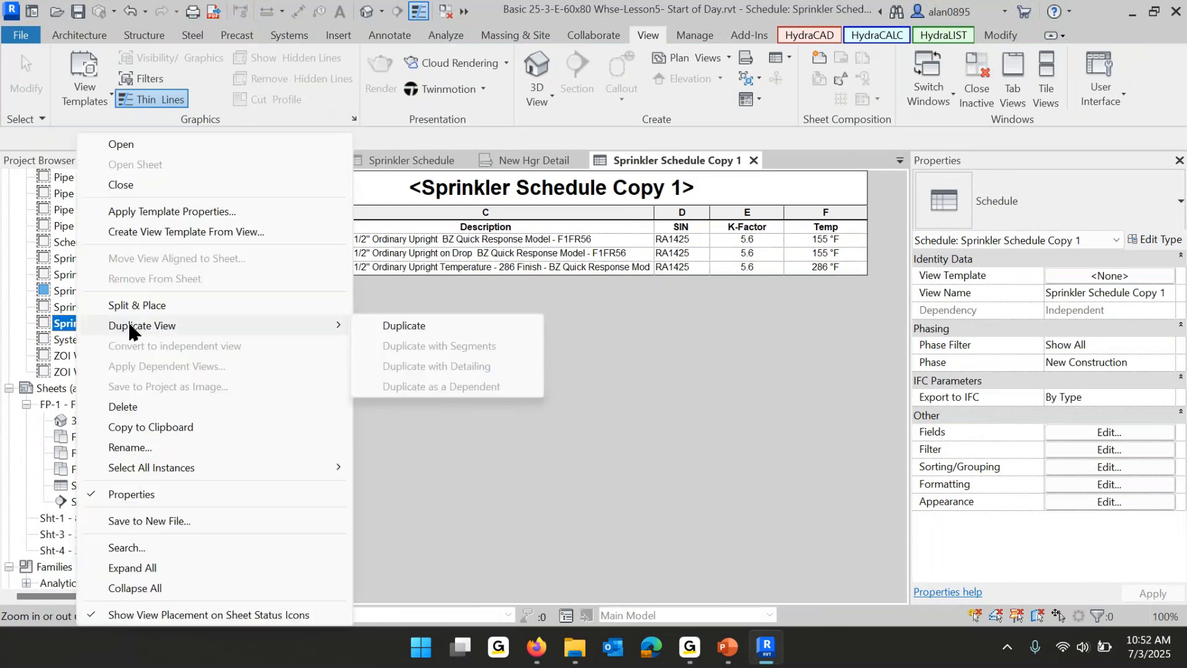
click(114, 408)
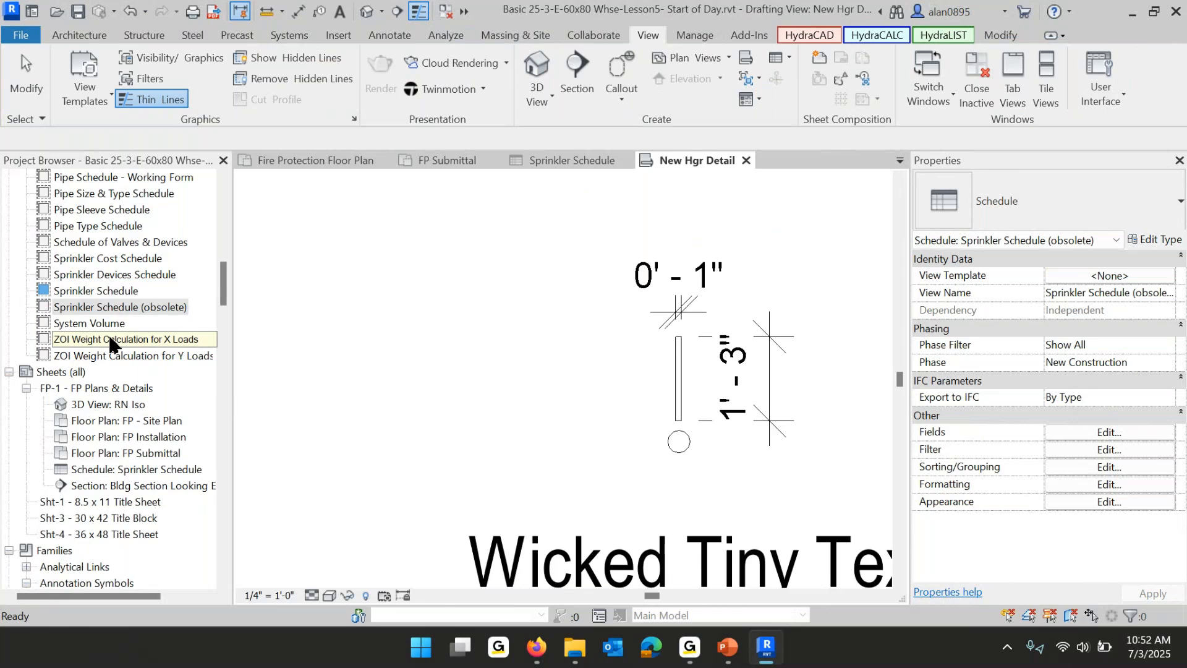
Create a new legend view named North Arrow at a scale of 1/4" = 1'-0".
scroll(460, 445, down, 2)
click(467, 452)
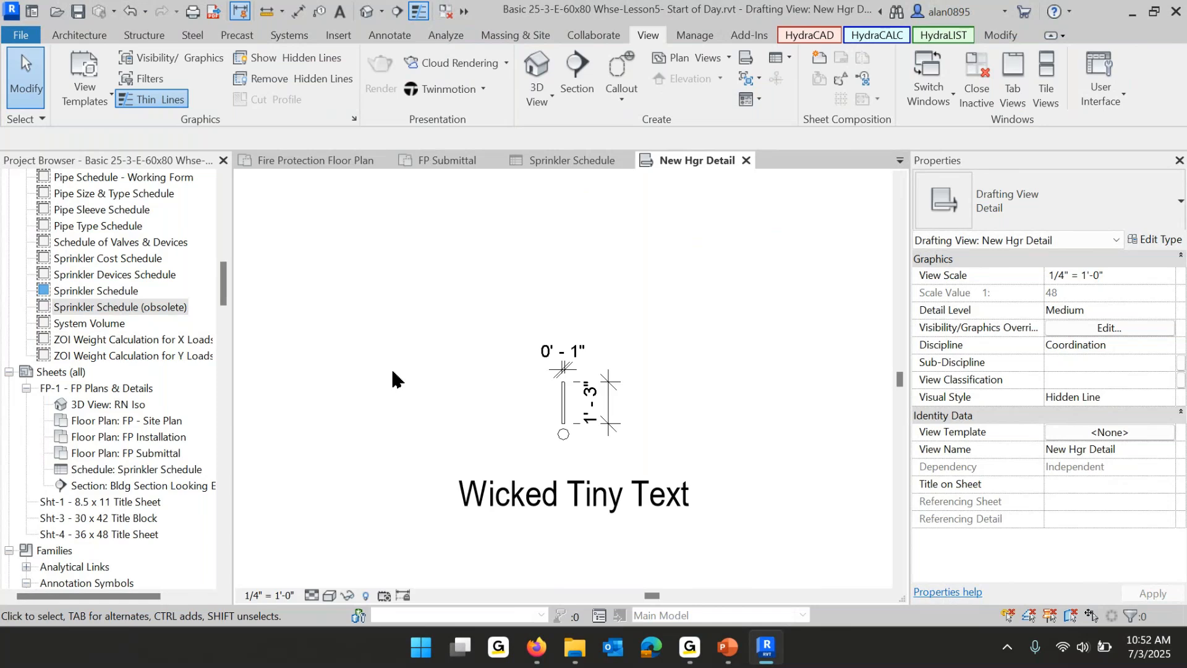
click(760, 98)
click(688, 125)
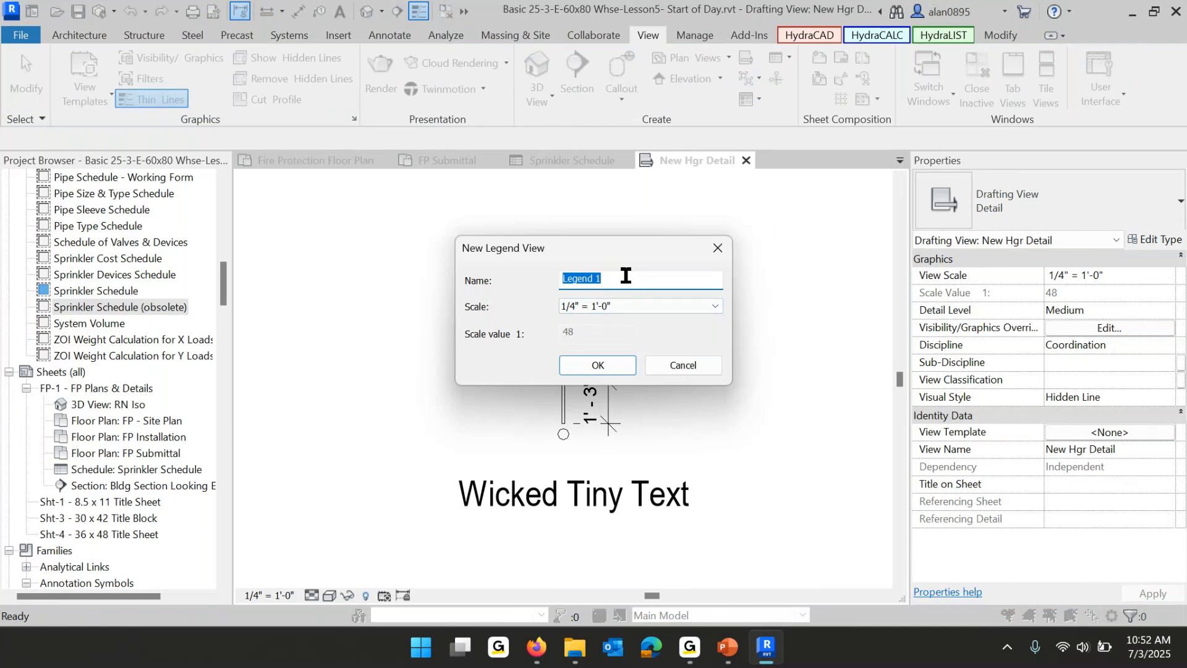
text(Nor)
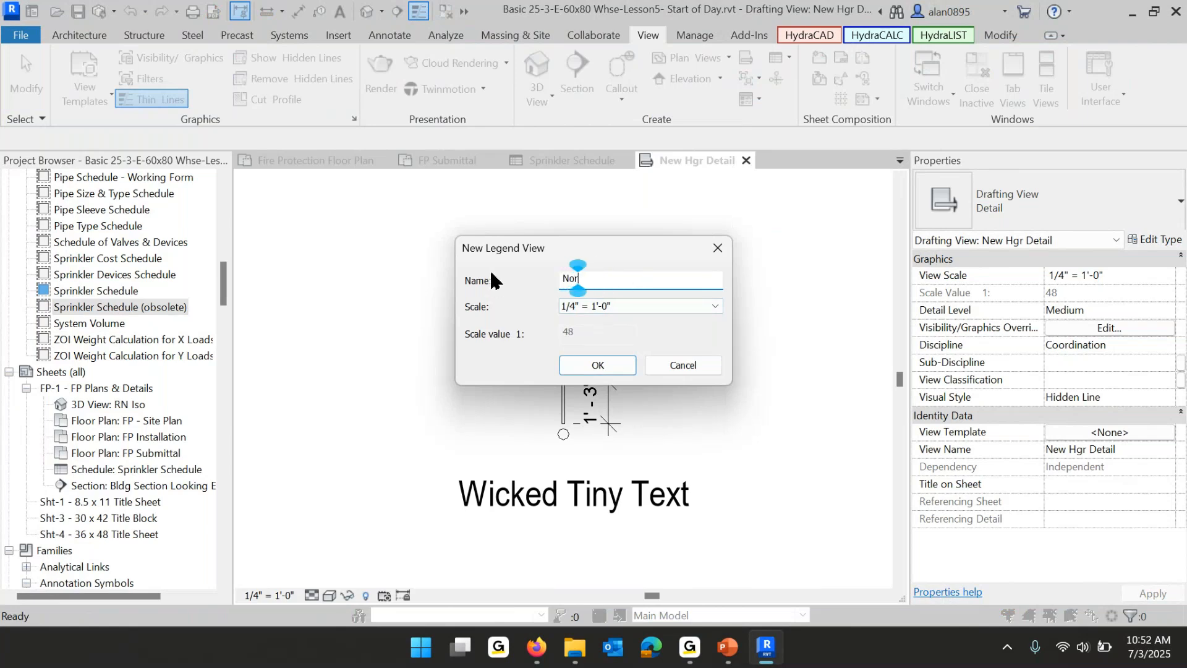
text(th Arrow)
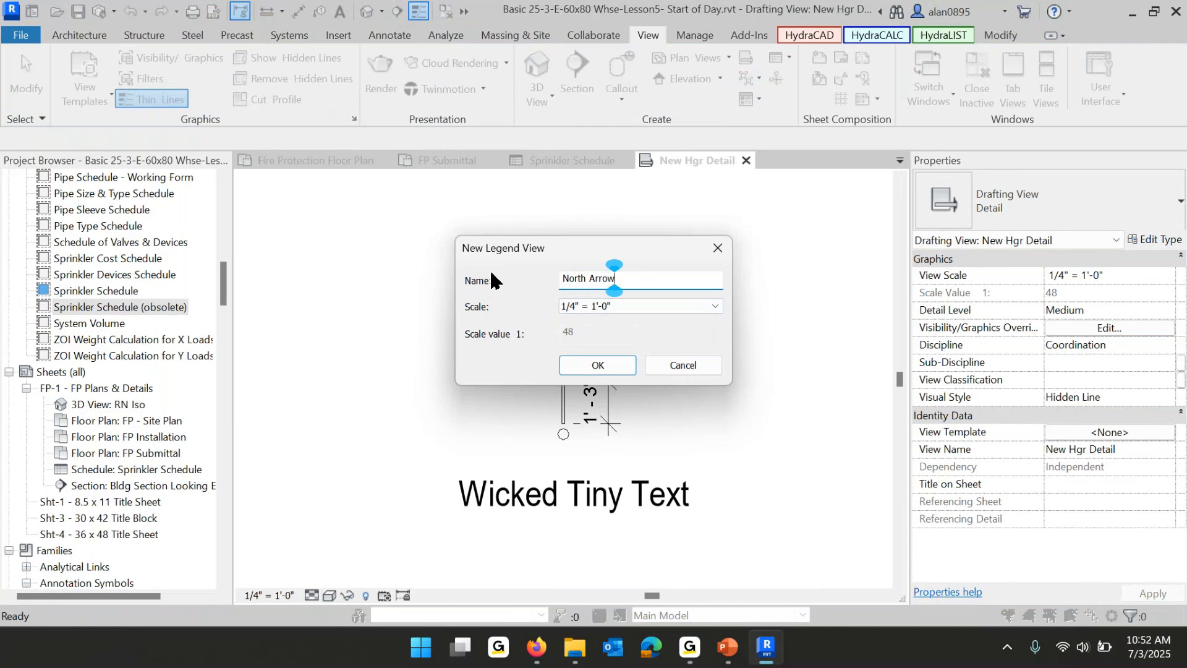
key(Return)
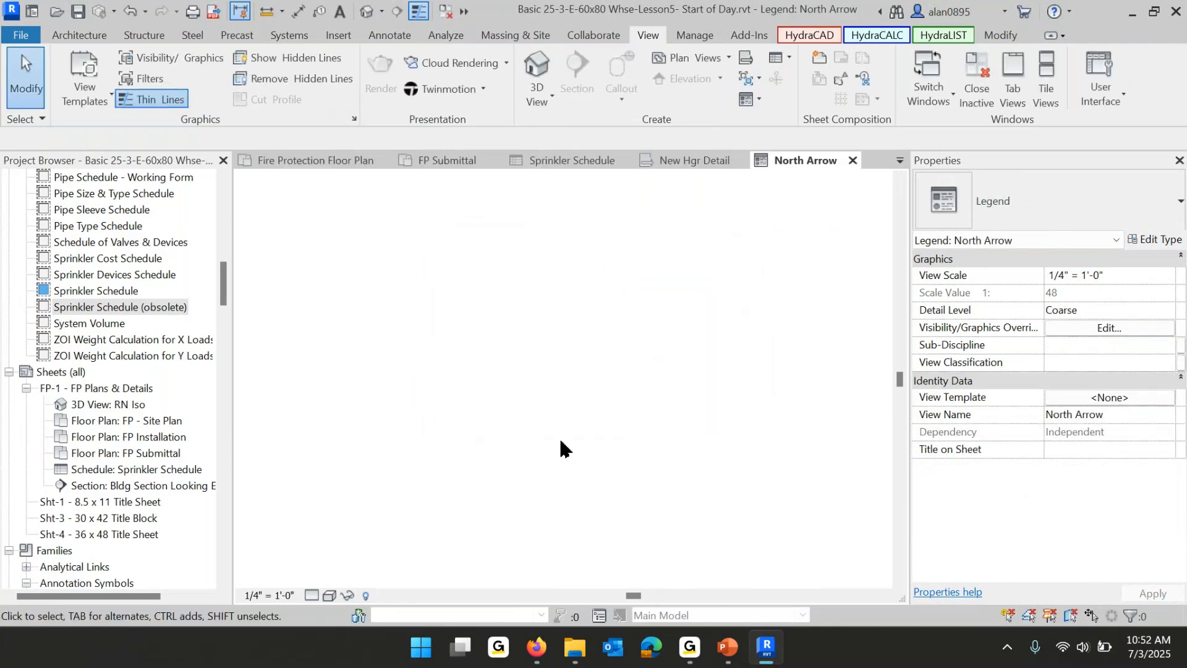
Draw the north arrow's vertical shaft and a triangular half arrowhead at its upper end with thin detail lines.
key(d)
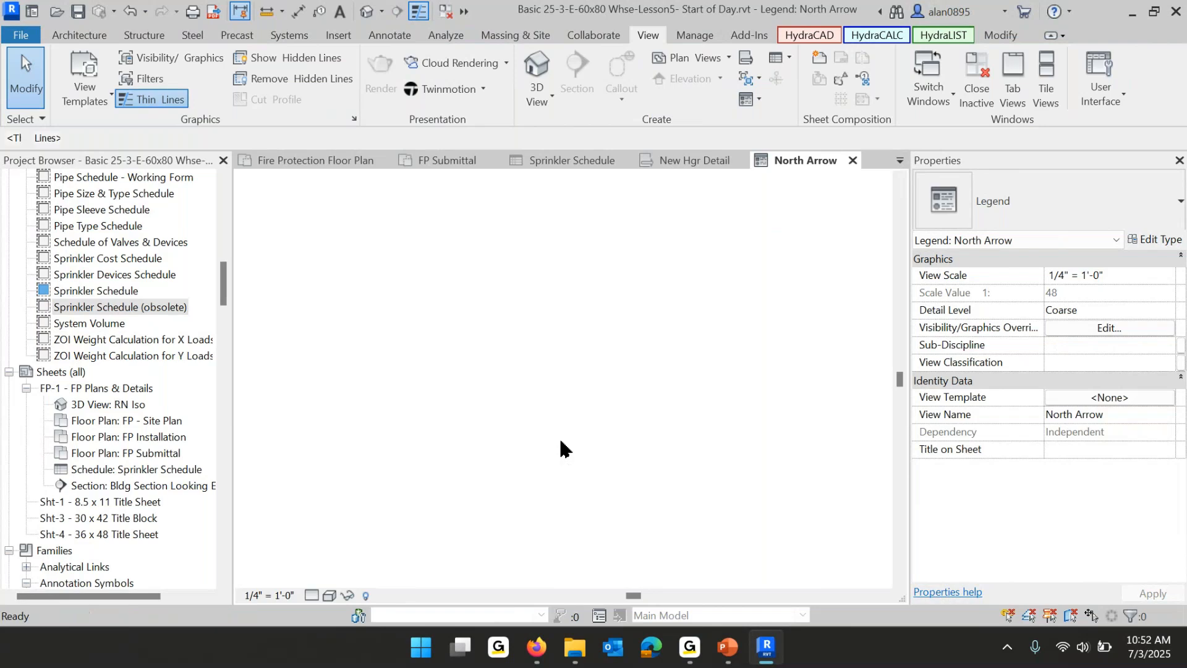
key(l)
click(530, 442)
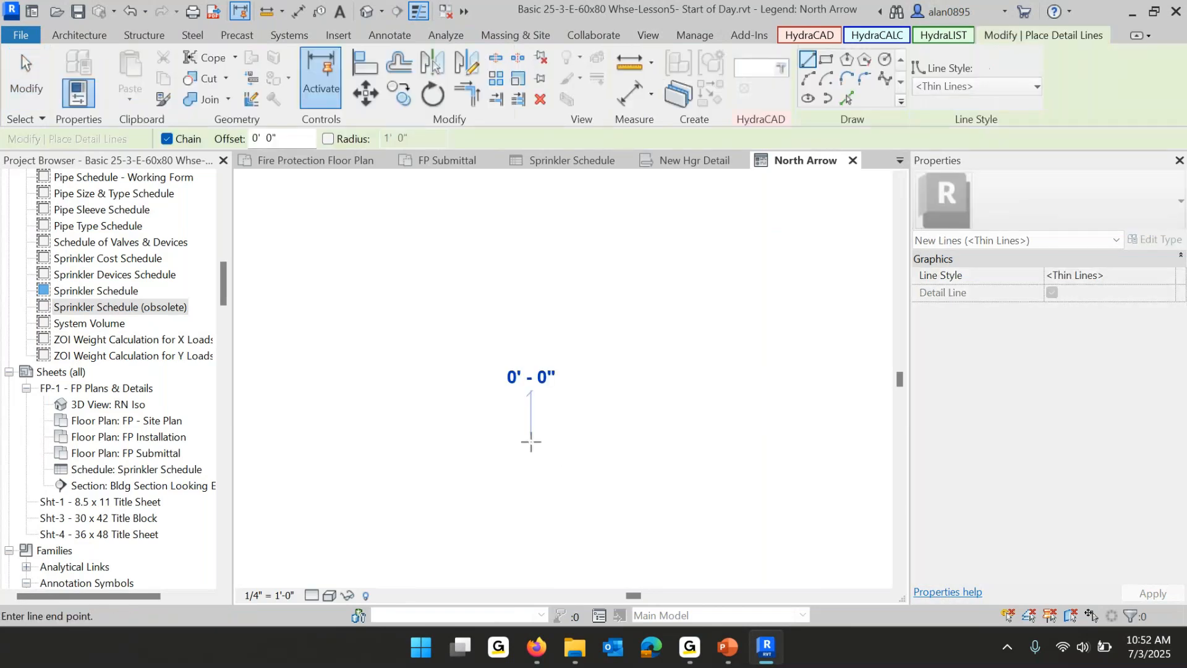
click(531, 378)
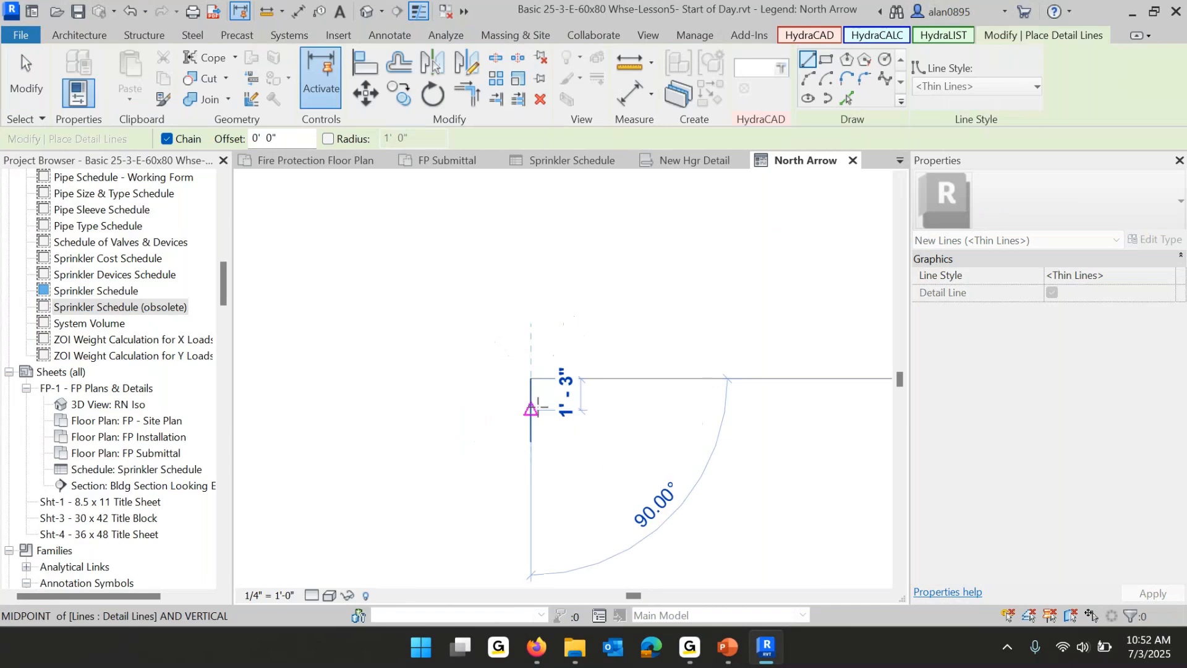
scroll(539, 398, up, 5)
click(529, 402)
click(508, 402)
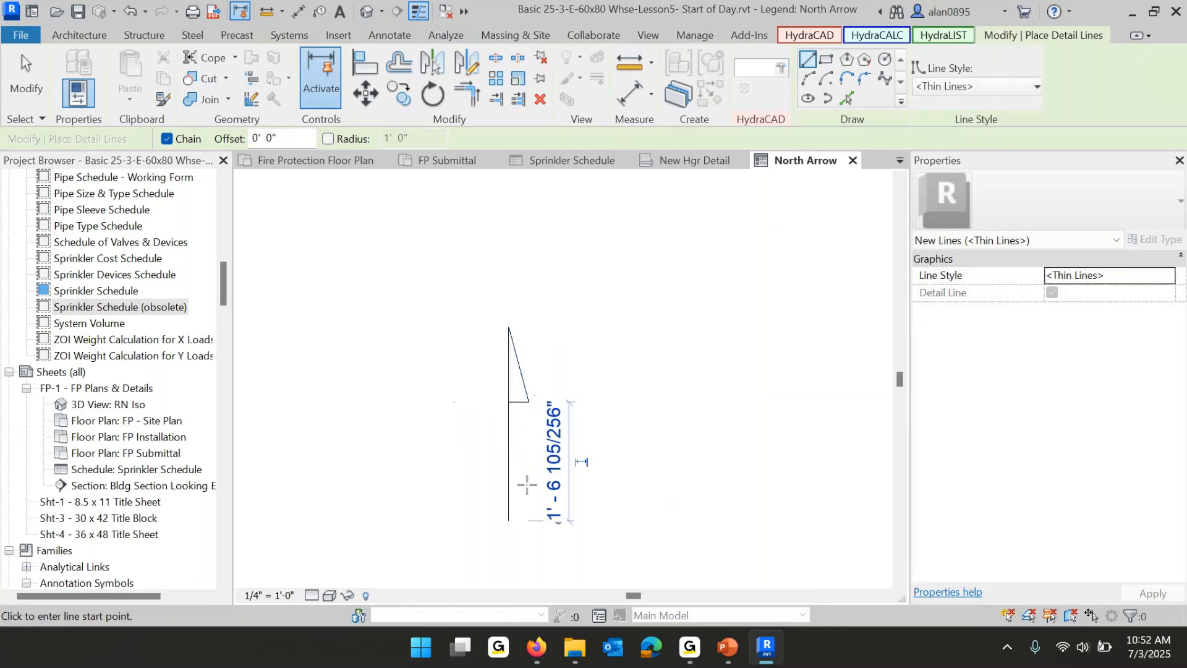
Draw a slanted tail fin with thin detail lines on the side of the shaft's lower end opposite the arrowhead.
click(509, 480)
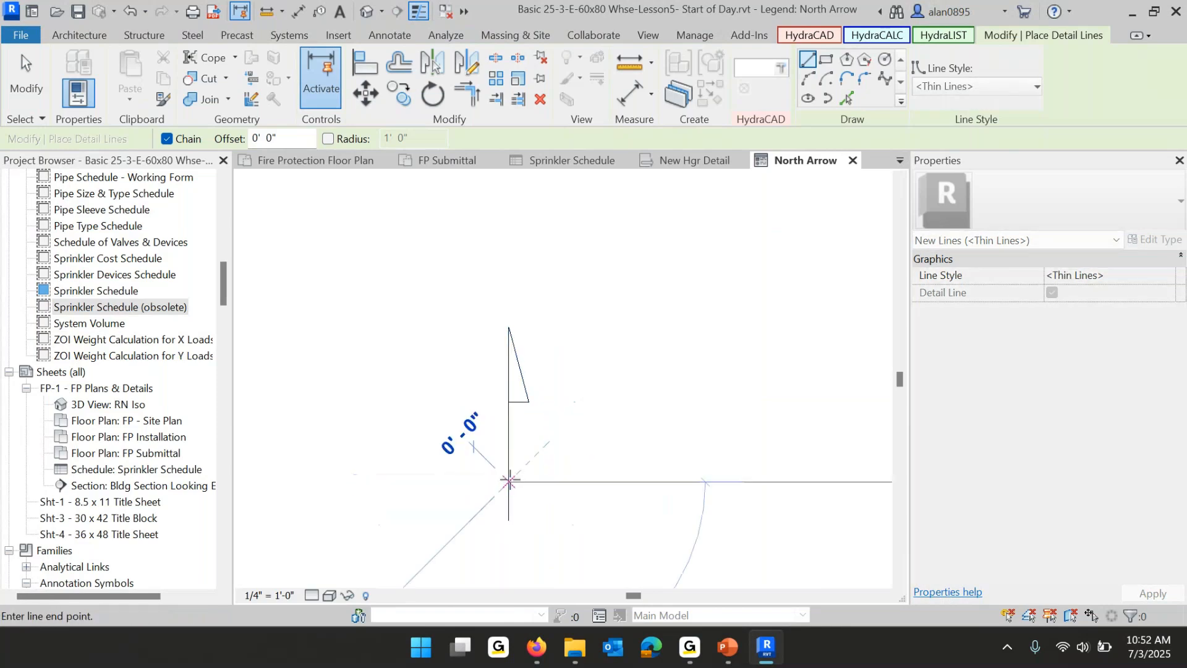
click(495, 495)
click(491, 546)
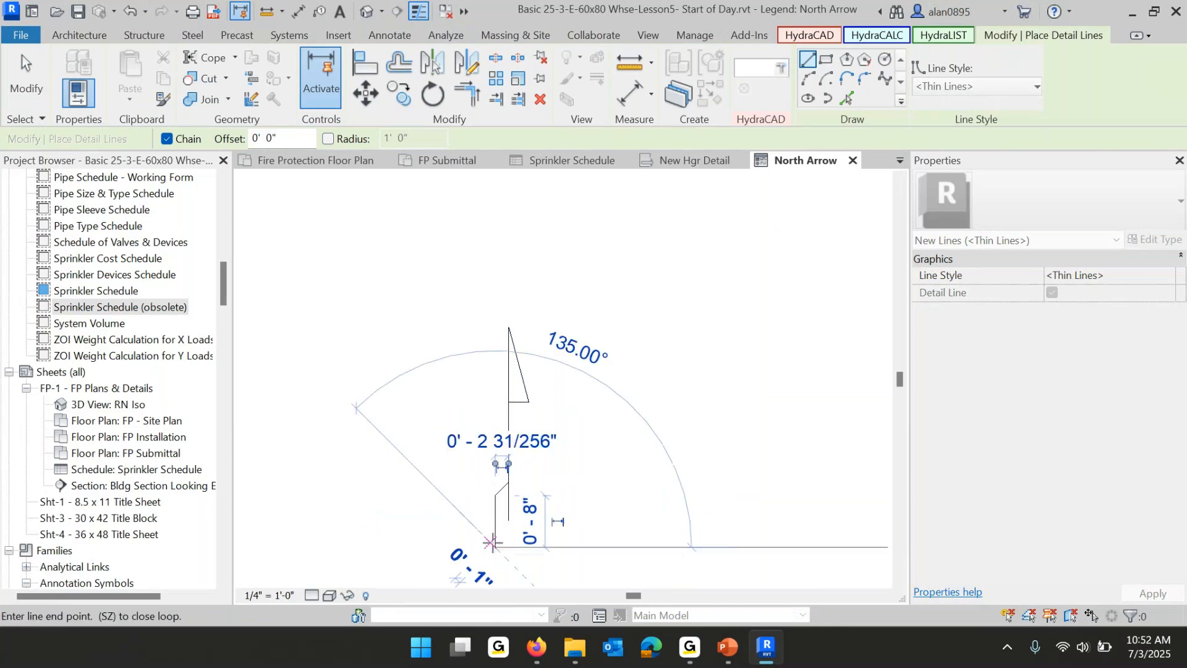
click(508, 520)
key(Escape)
key(Escape)
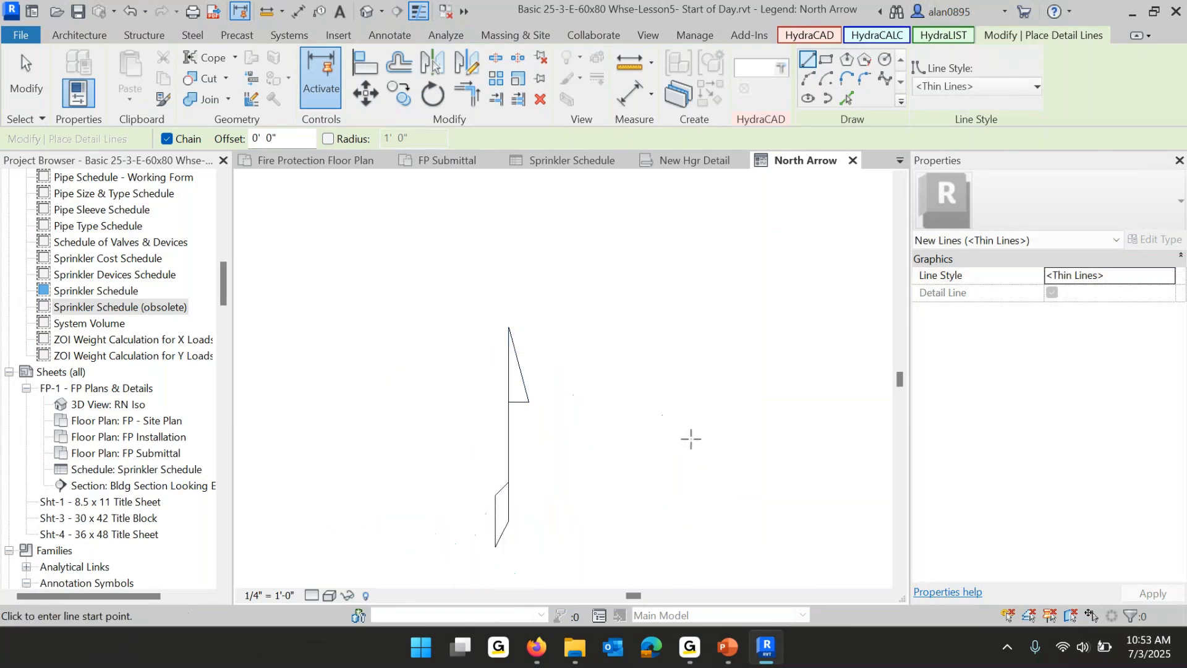
Rotate all the north arrow lines about 5° counterclockwise.
drag(421, 264, 601, 579)
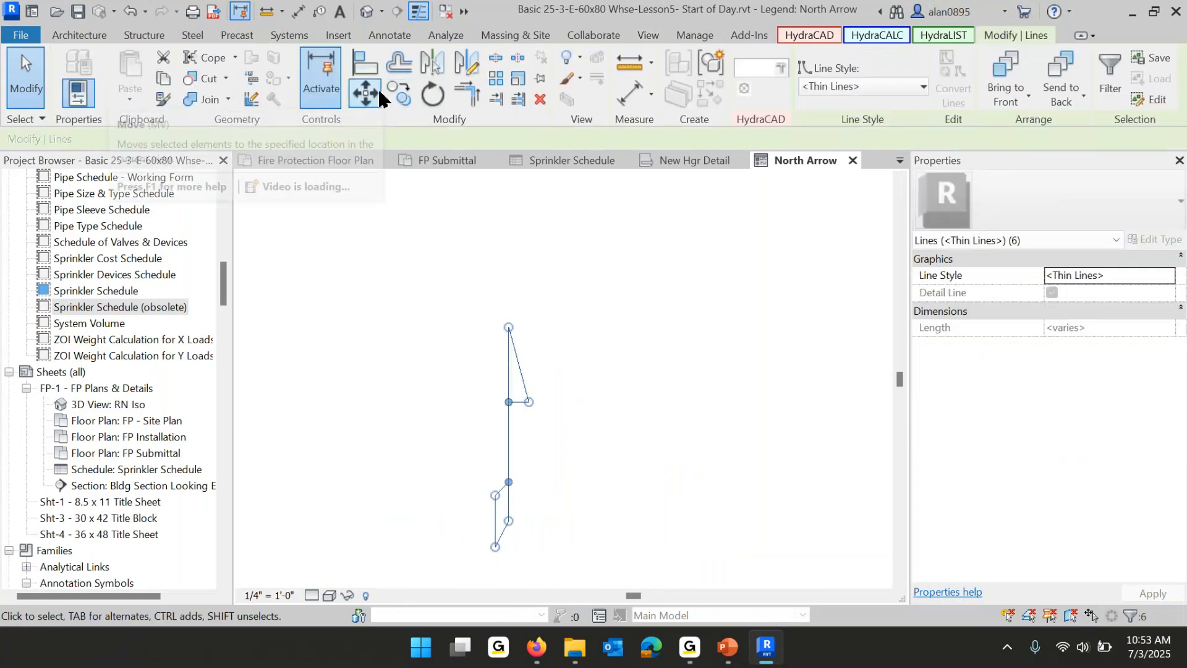
click(432, 93)
click(628, 445)
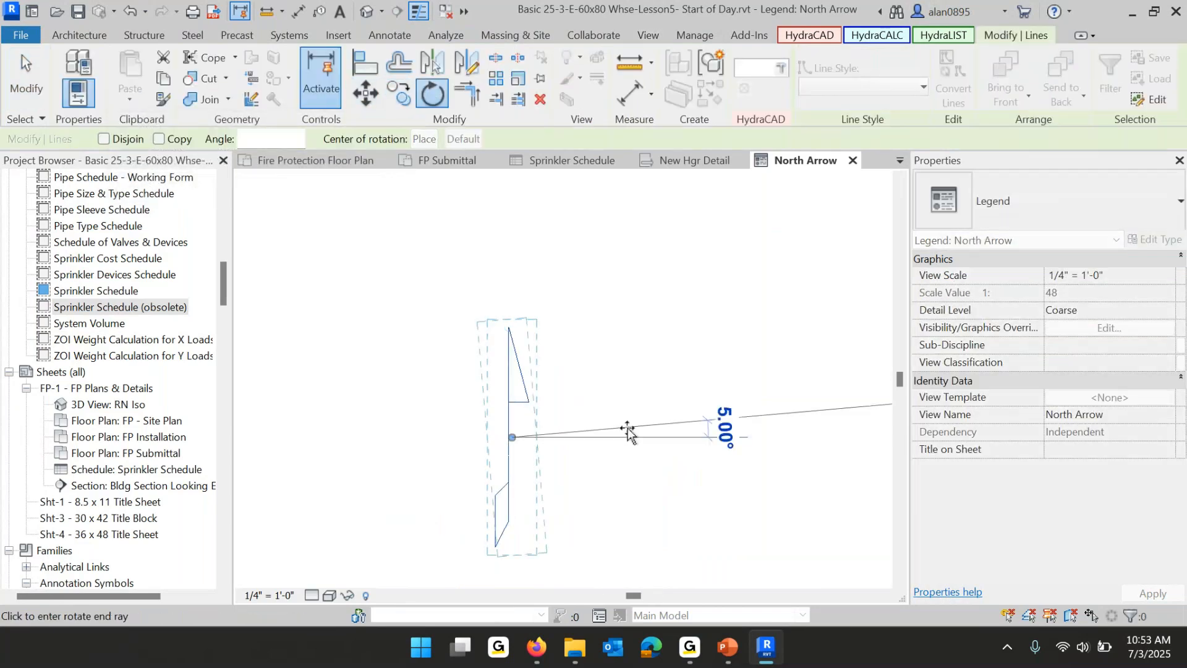
click(629, 428)
click(663, 439)
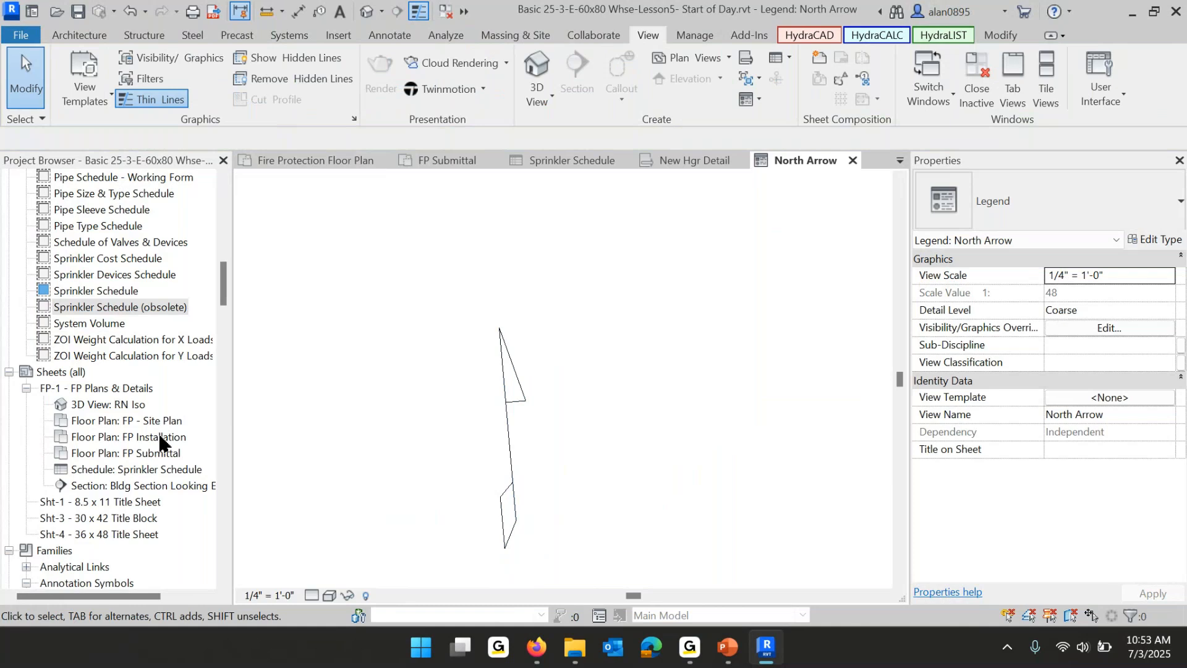
Open the sheet Sht-1 - 8.5 x 11 Title Sheet.
scroll(122, 520, down, 1)
scroll(122, 520, down, 3)
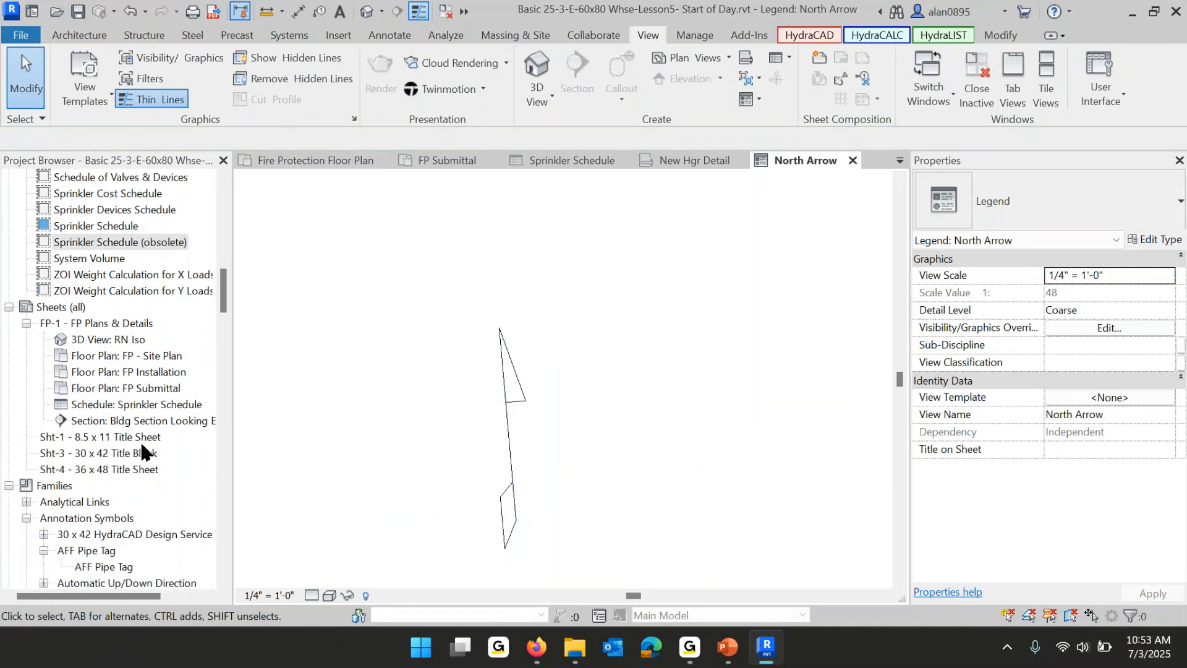
click(106, 439)
double_click(105, 438)
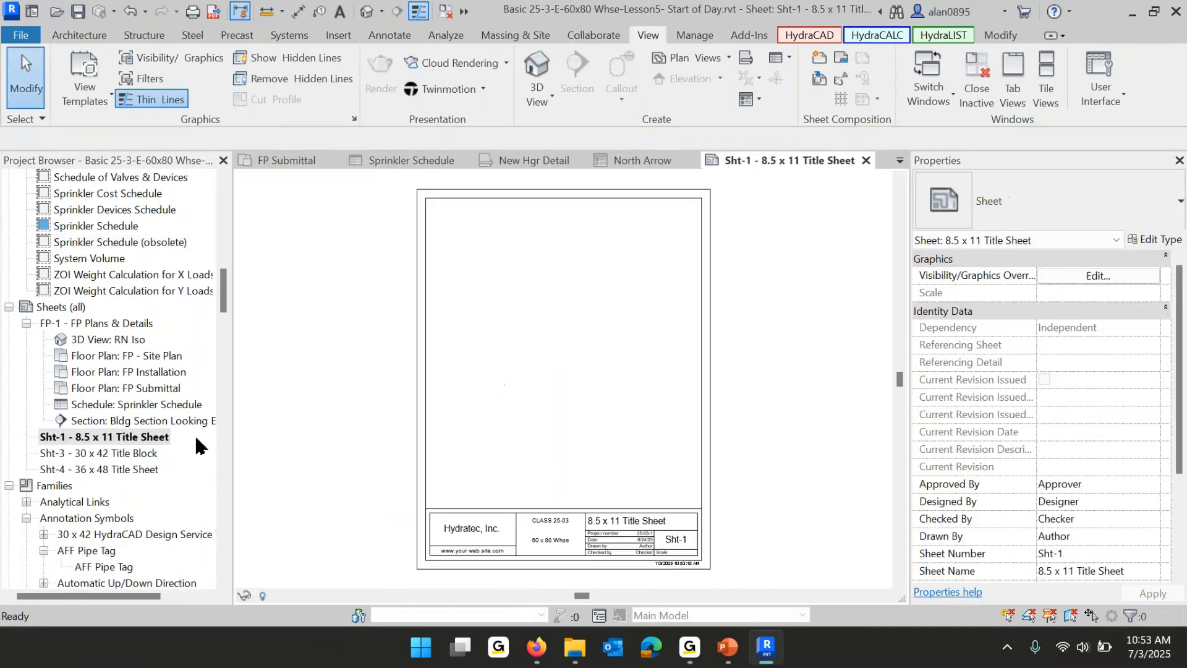
Place the North Arrow legend on the 8.5 x 11 title sheet, below the middle of the drawing area.
scroll(152, 365, up, 6)
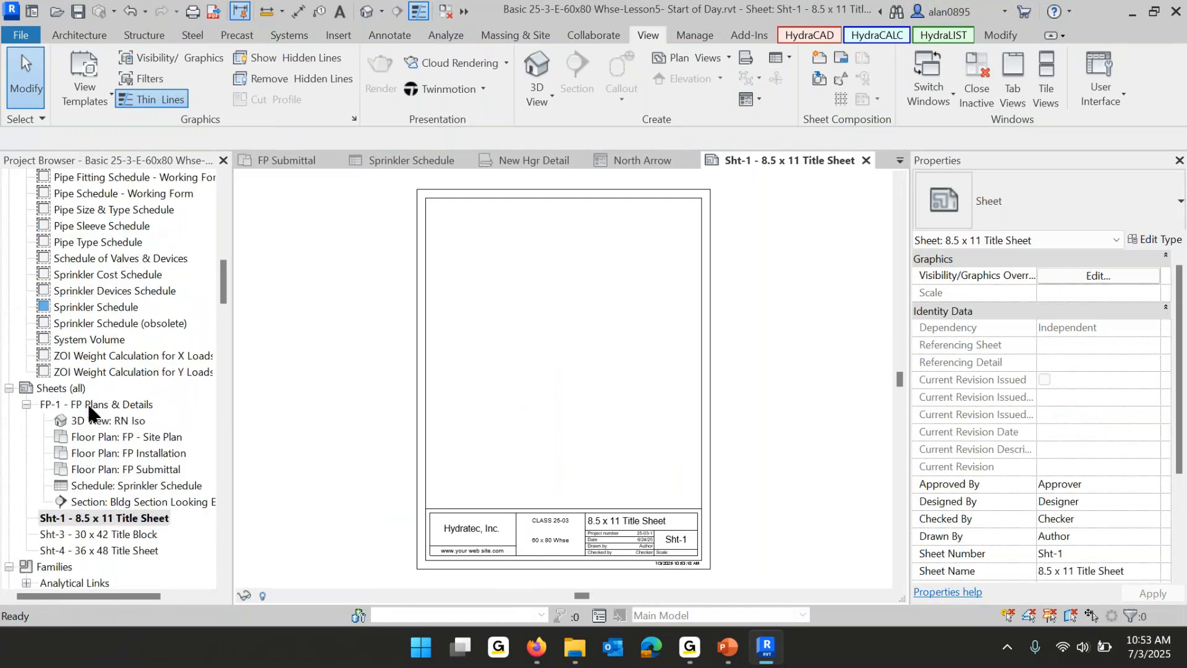
scroll(55, 310, up, 3)
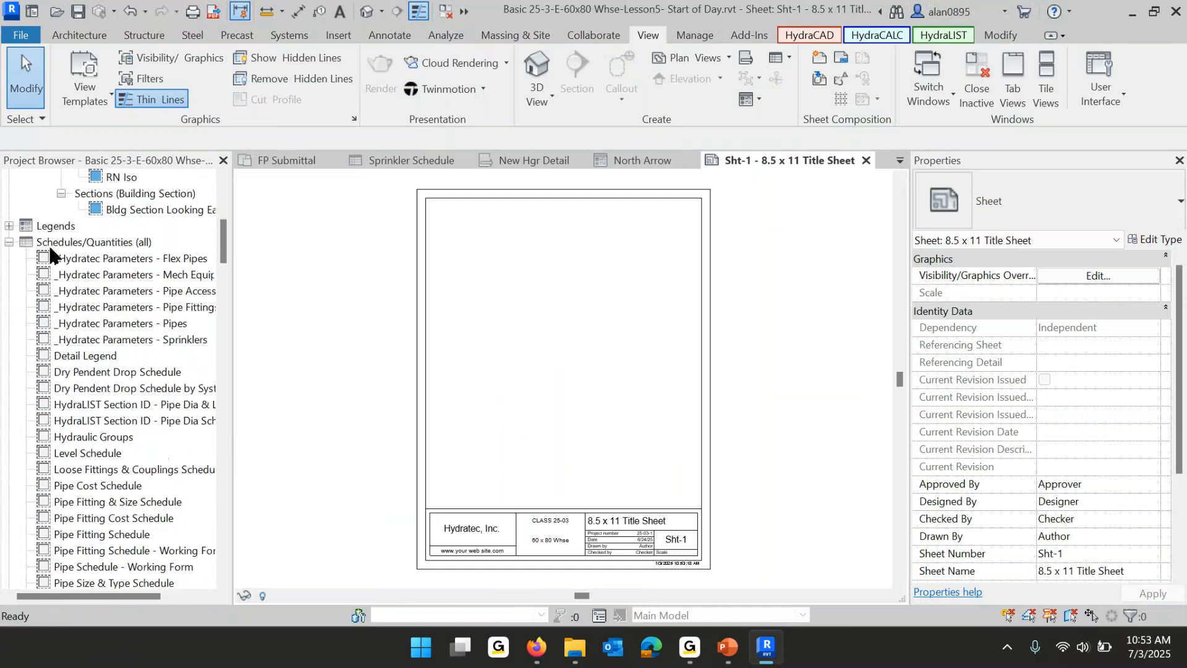
click(10, 241)
click(9, 226)
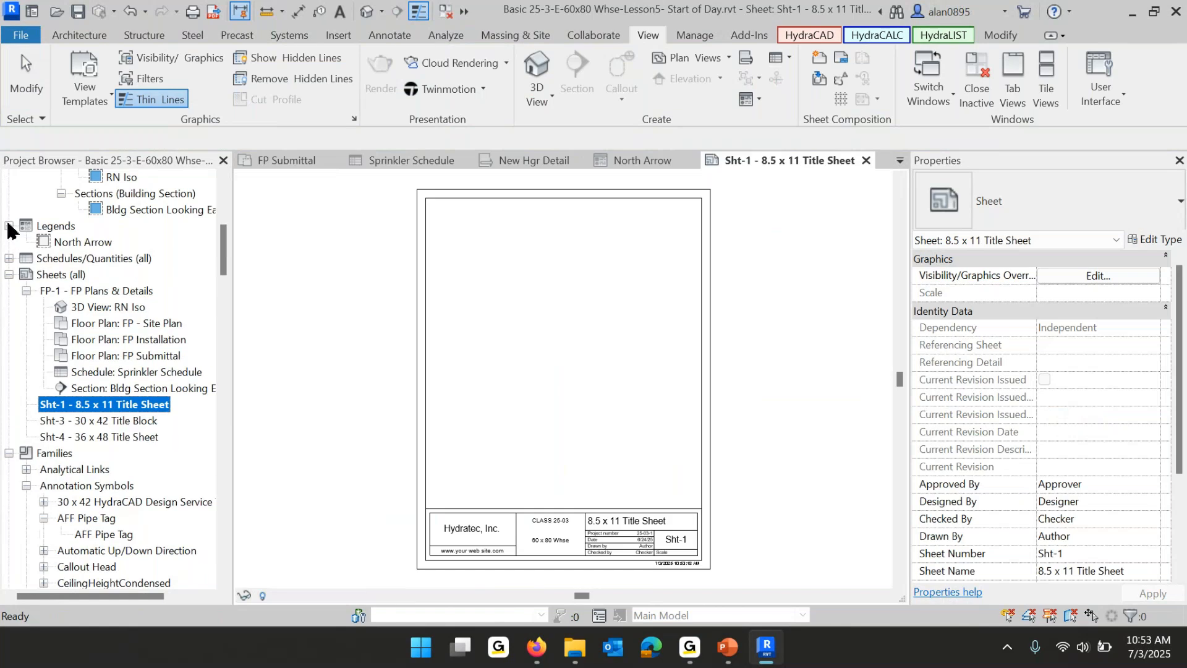
click(55, 243)
drag(56, 244, 525, 403)
click(524, 403)
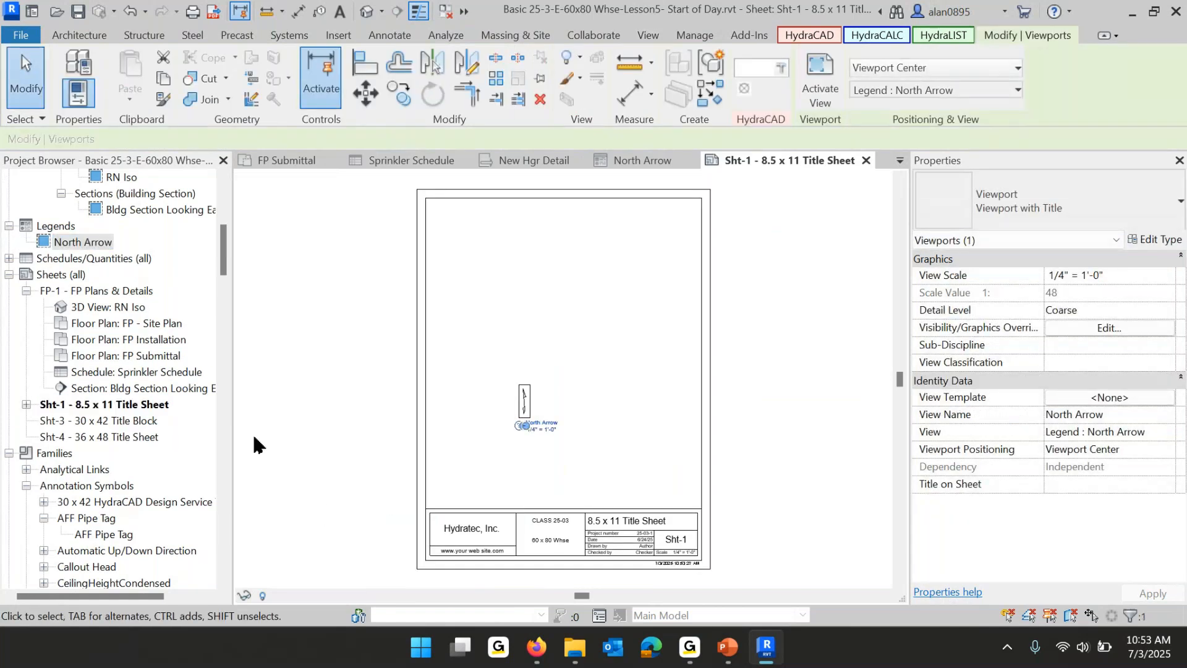
scroll(144, 425, down, 4)
scroll(144, 425, down, 4)
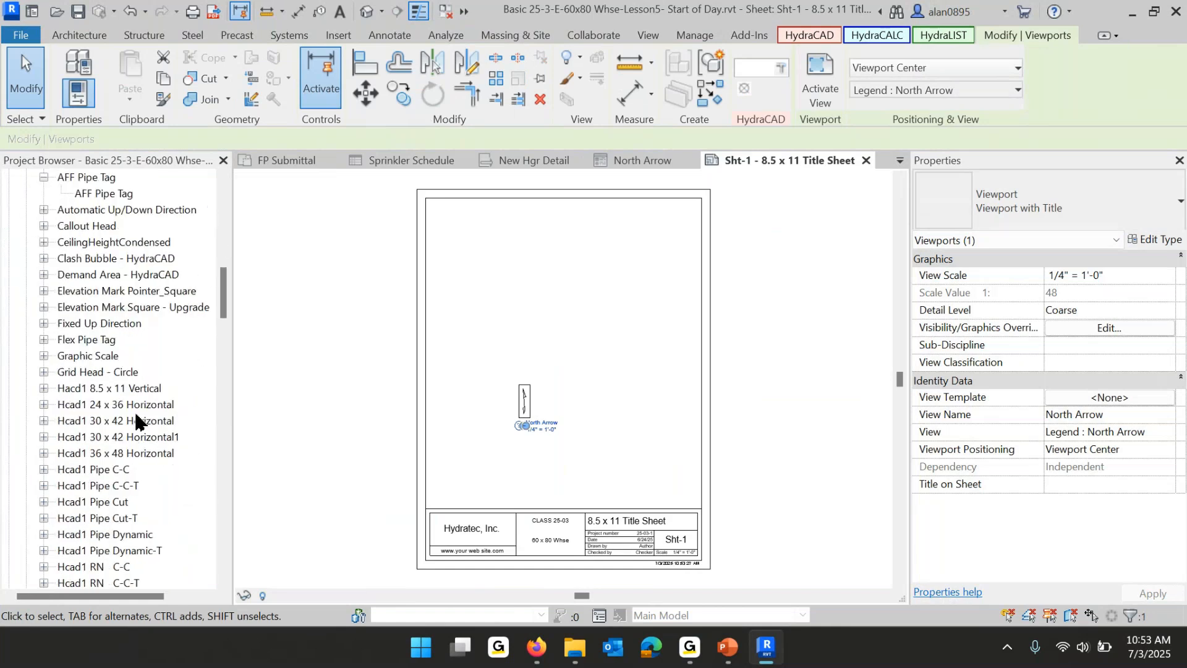
click(125, 405)
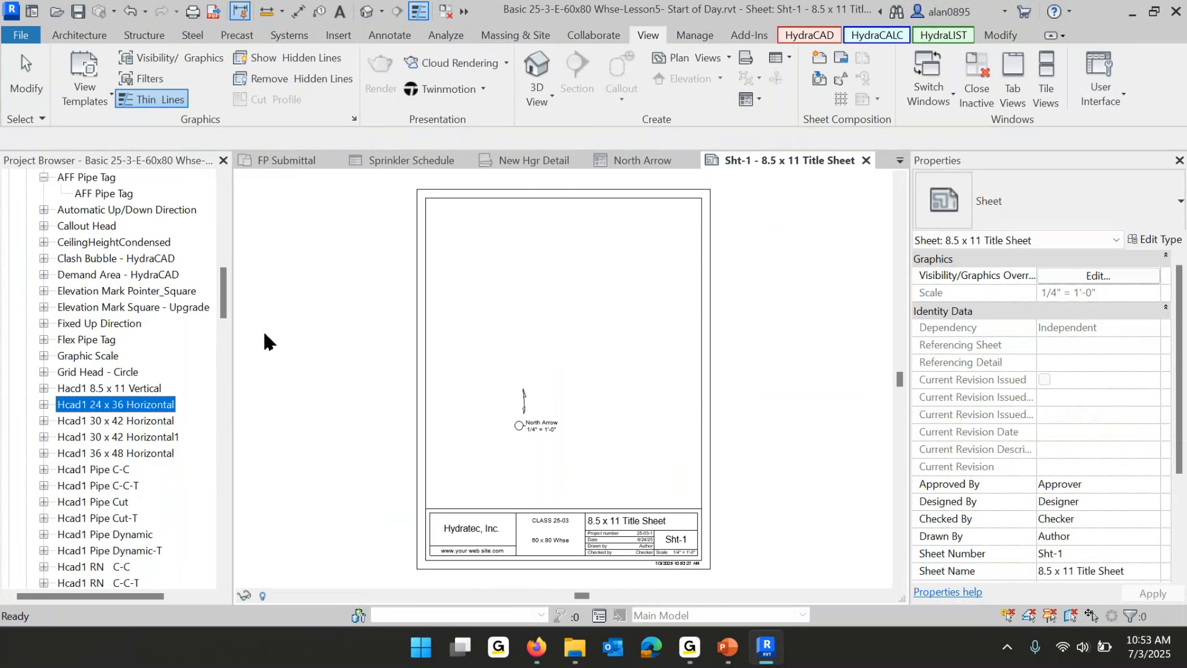
double_click(99, 404)
double_click(121, 408)
scroll(375, 383, down, 2)
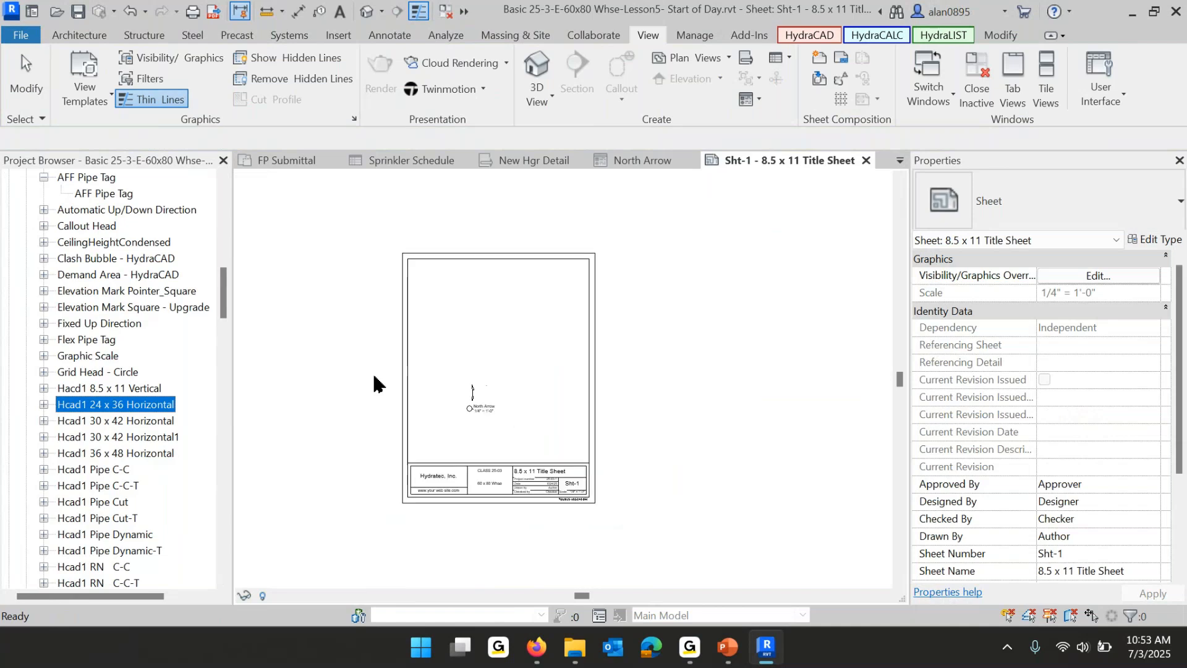
scroll(375, 383, up, 2)
scroll(132, 313, up, 3)
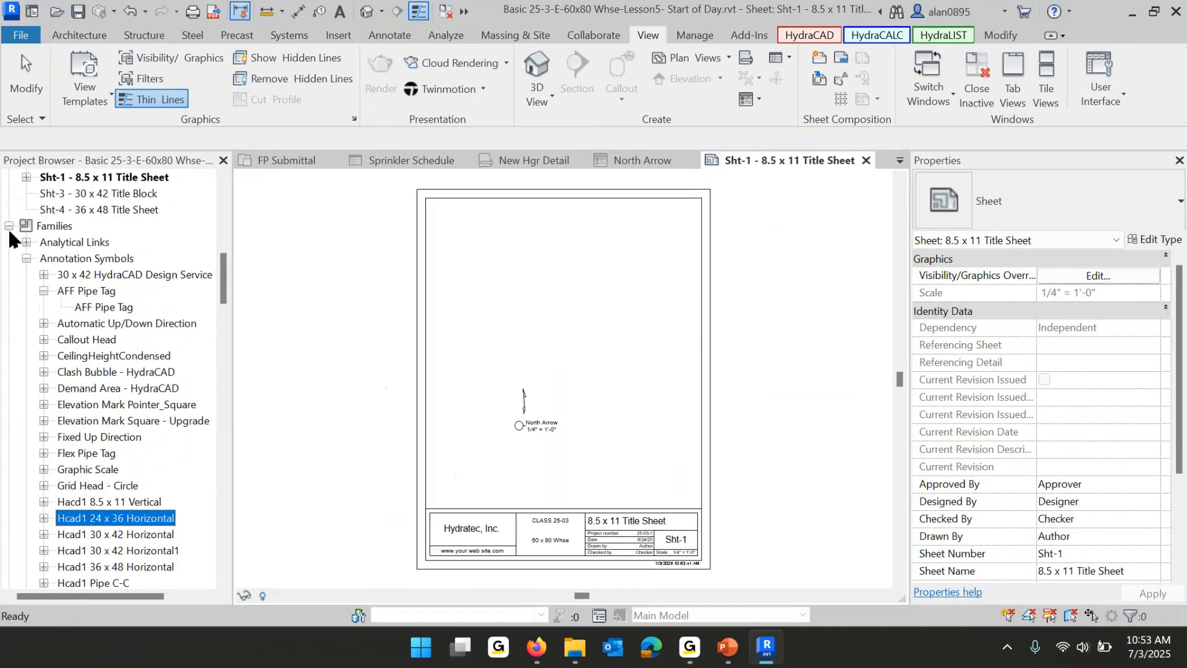
Collapse the Families list and open the sheet Sht-3 - 30 x 42 Title Block.
click(8, 226)
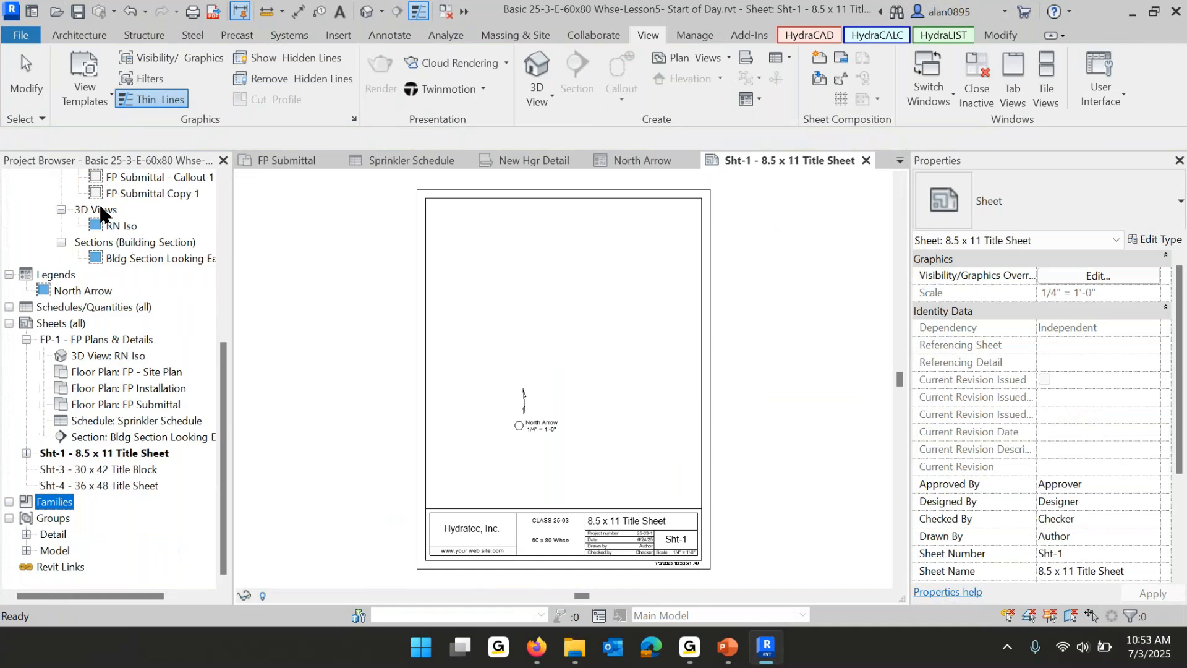
scroll(101, 209, up, 1)
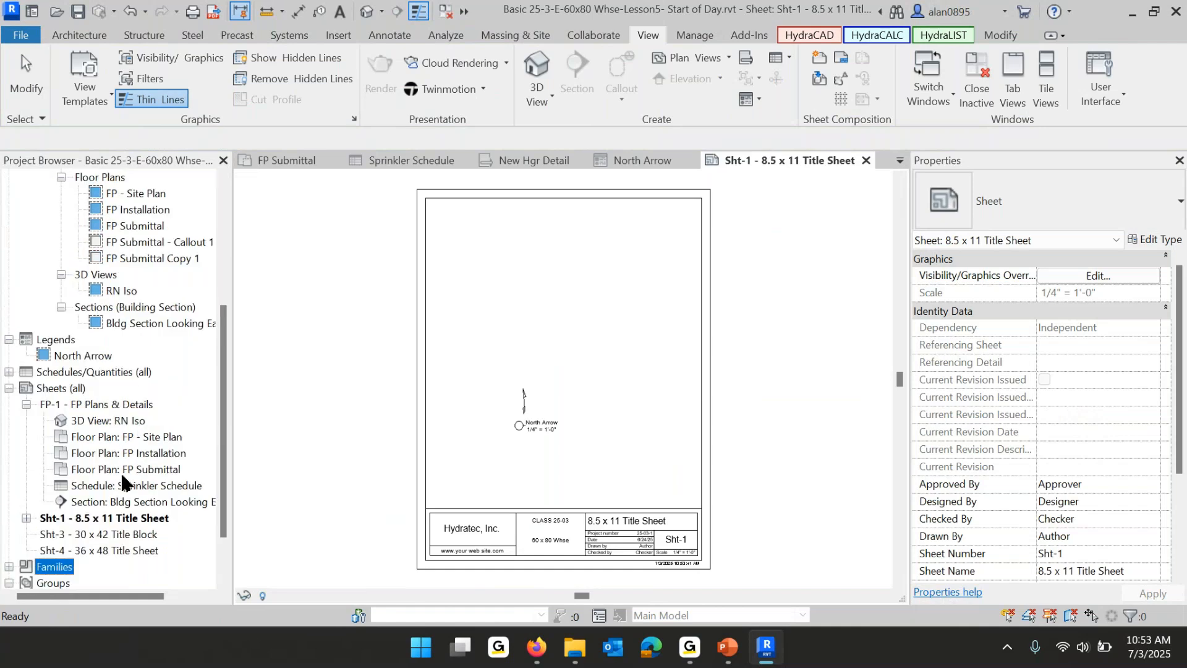
double_click(99, 534)
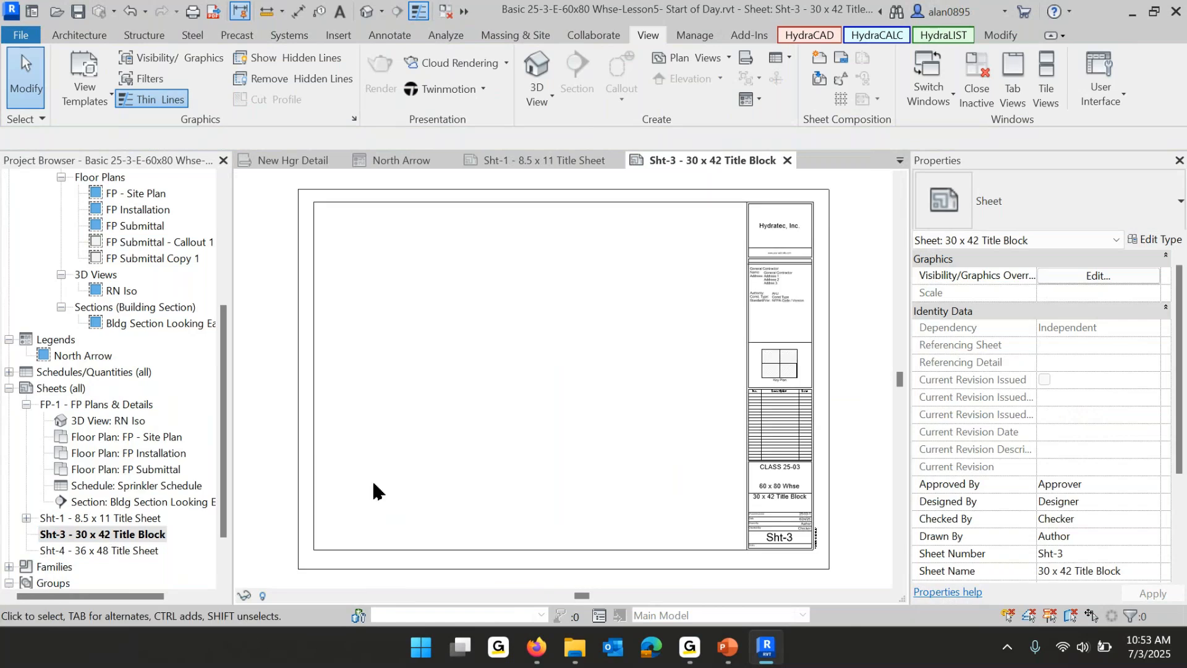
Place the North Arrow legend in the lower part of the 30 x 42 sheet's drawing area.
scroll(119, 315, up, 2)
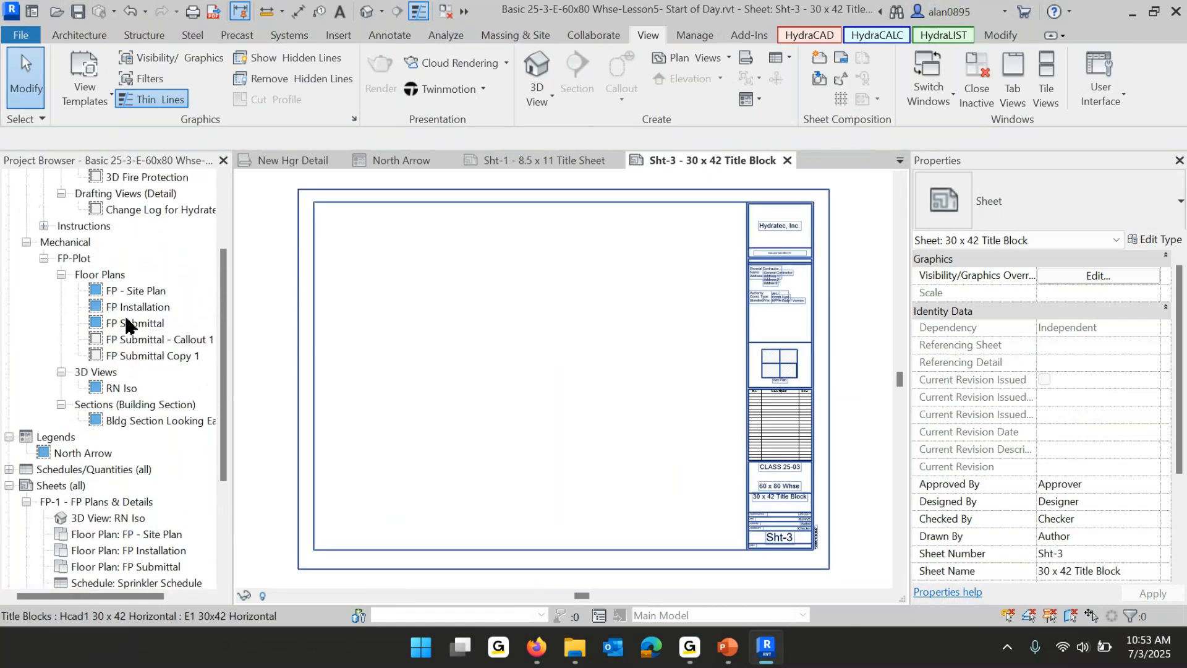
scroll(53, 265, up, 2)
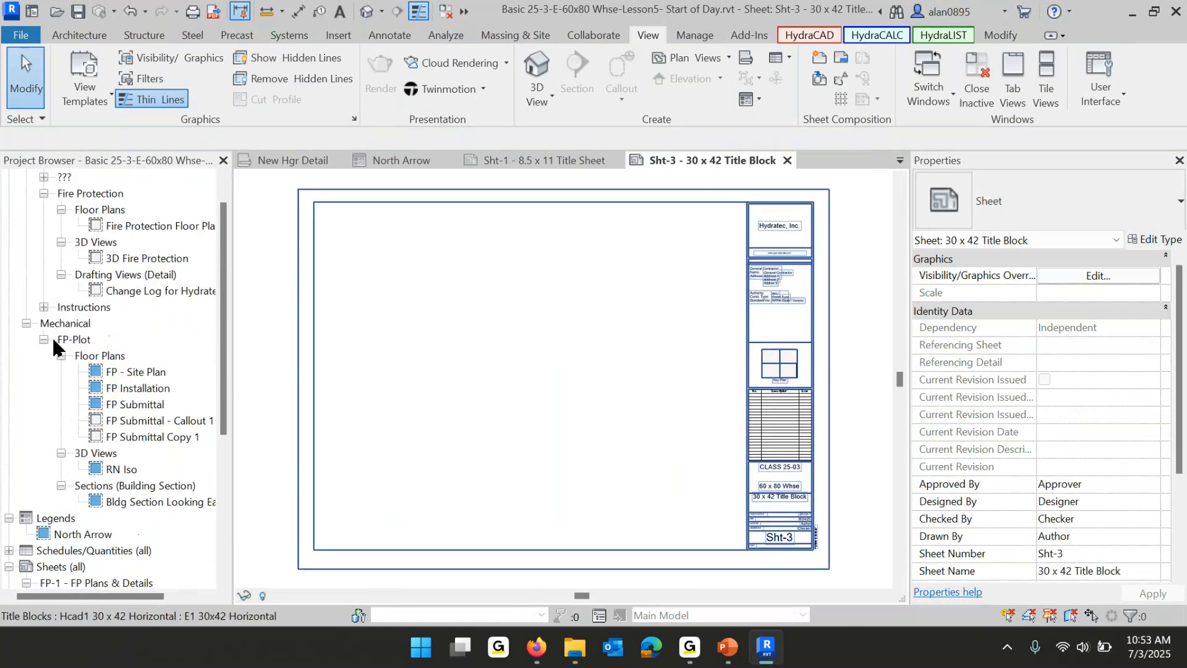
scroll(63, 272, up, 1)
scroll(63, 272, down, 2)
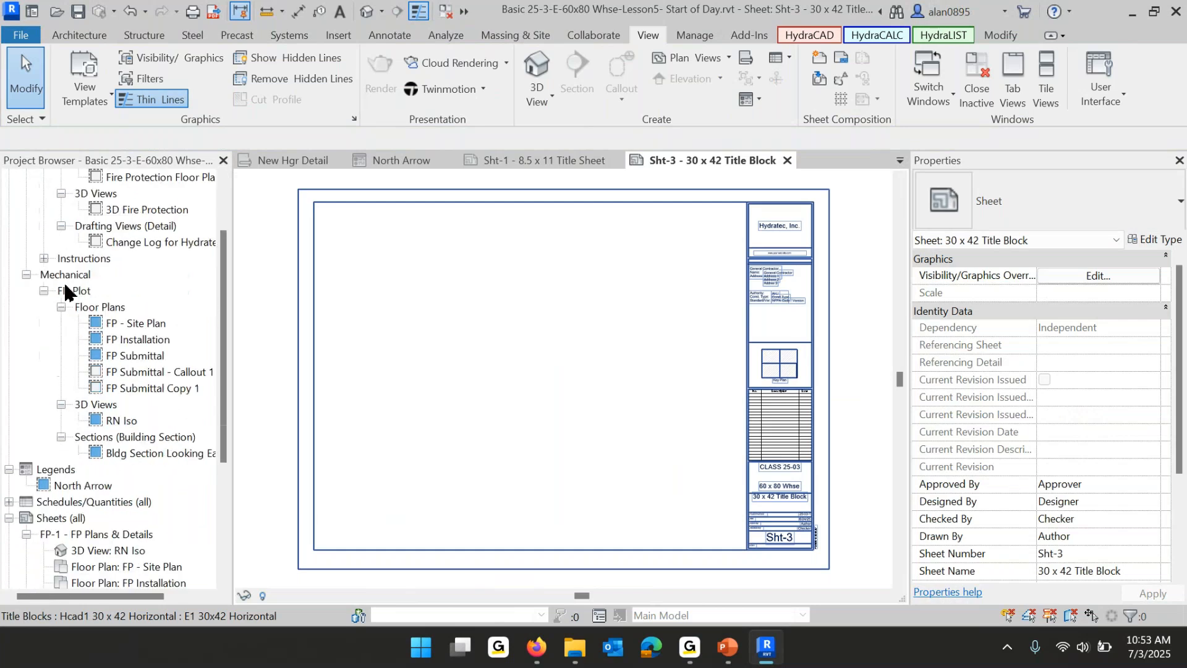
drag(86, 485, 638, 443)
click(483, 465)
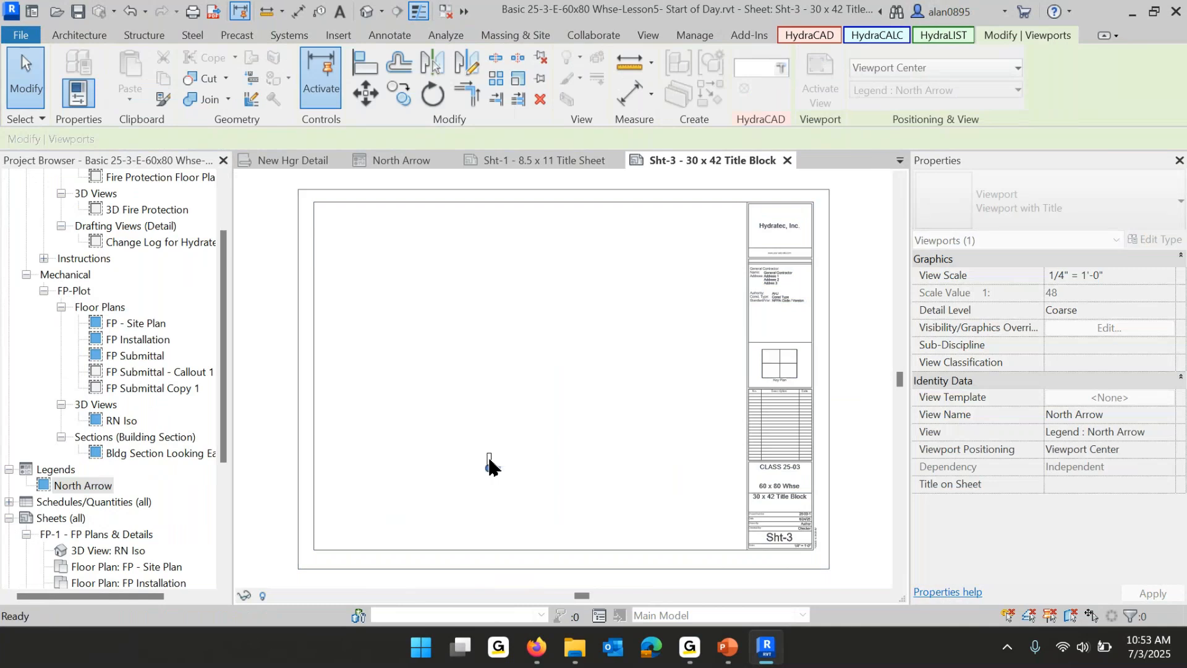
click(479, 498)
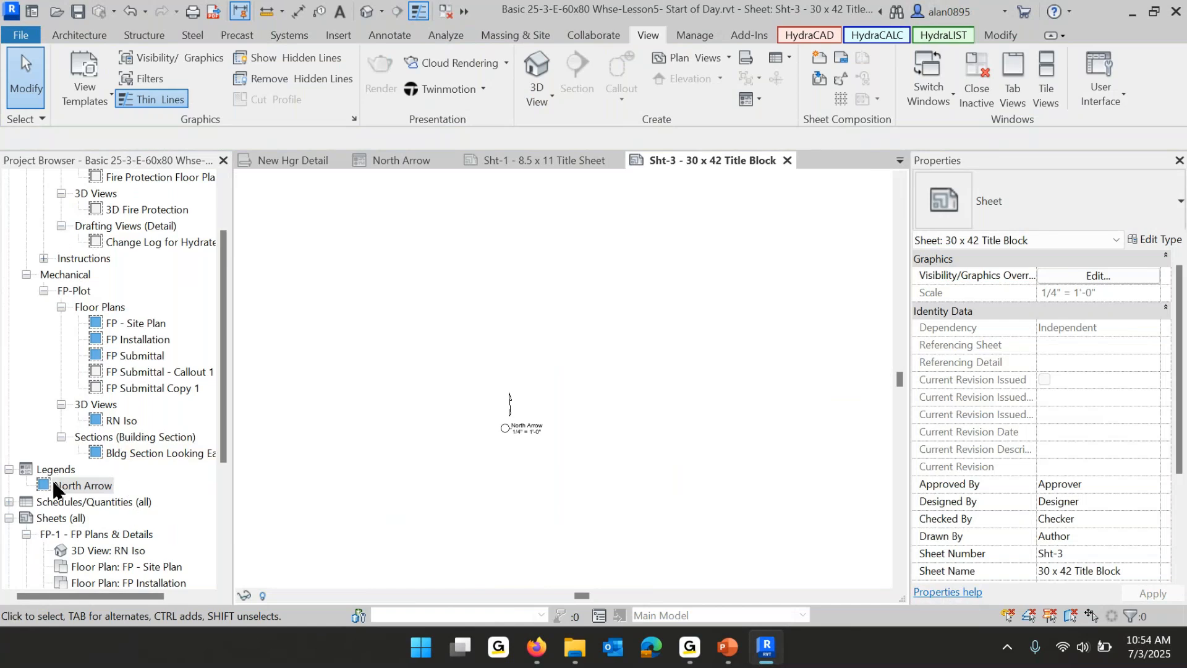
Try to place a second instance of the North Arrow legend on the 30 x 42 sheet.
drag(55, 487, 637, 478)
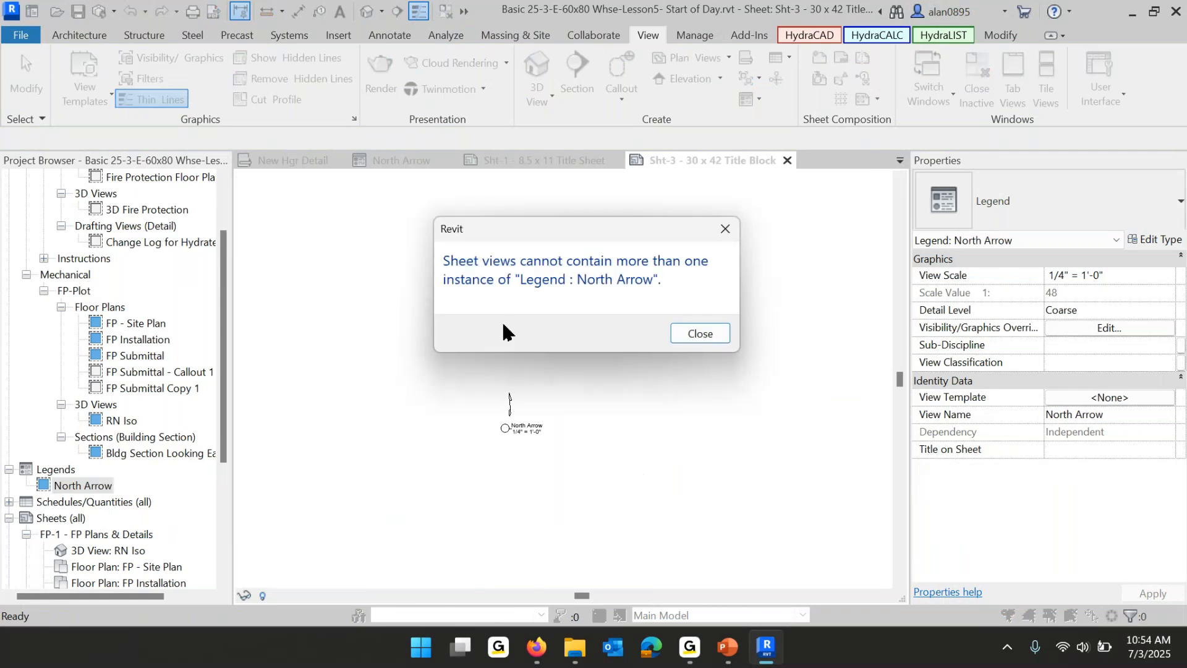
click(700, 333)
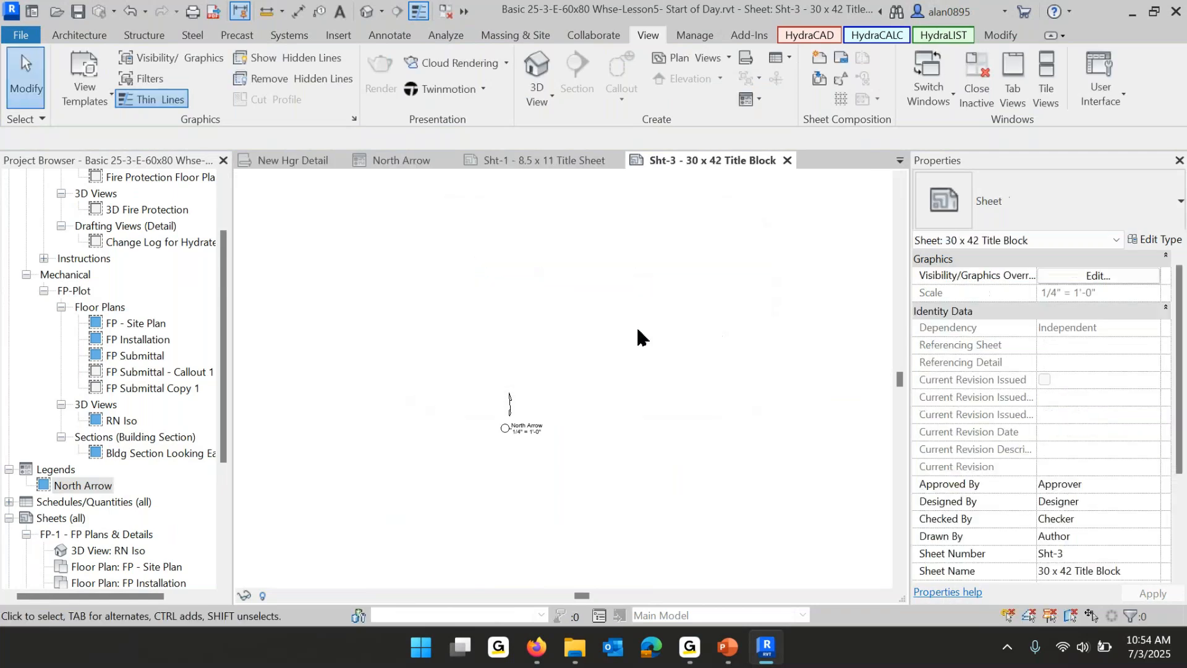
Change the North Arrow legend's viewport type on the 30 x 42 sheet to Viewport WITHOUT Title.
scroll(533, 462, up, 2)
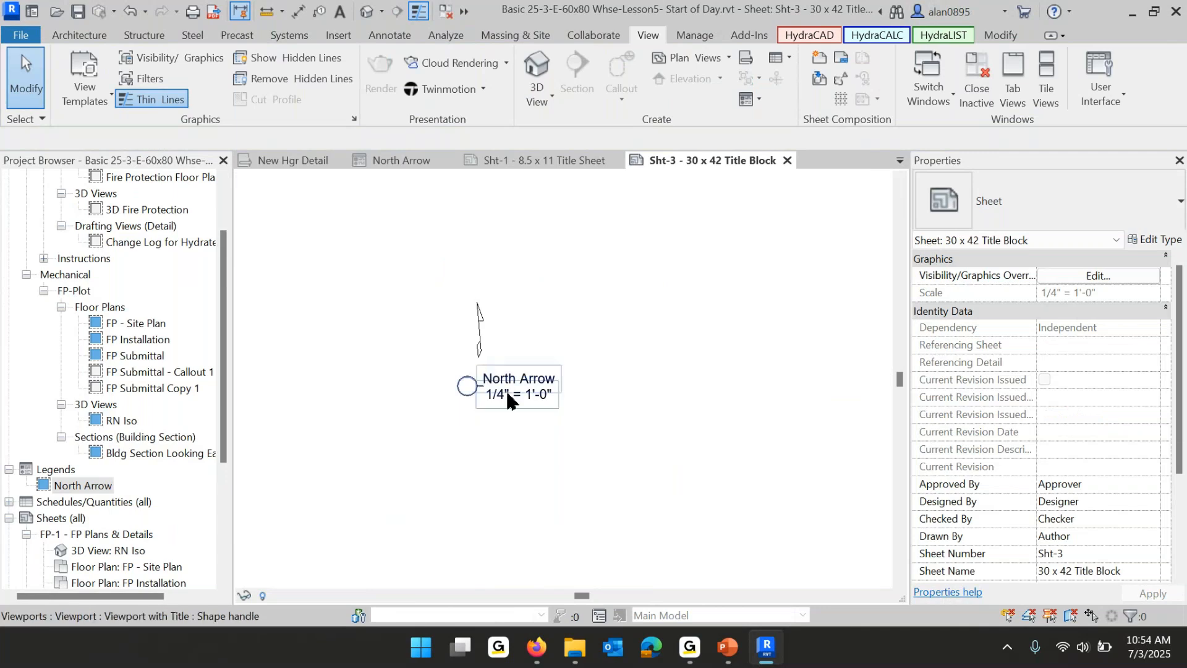
click(487, 326)
key(Escape)
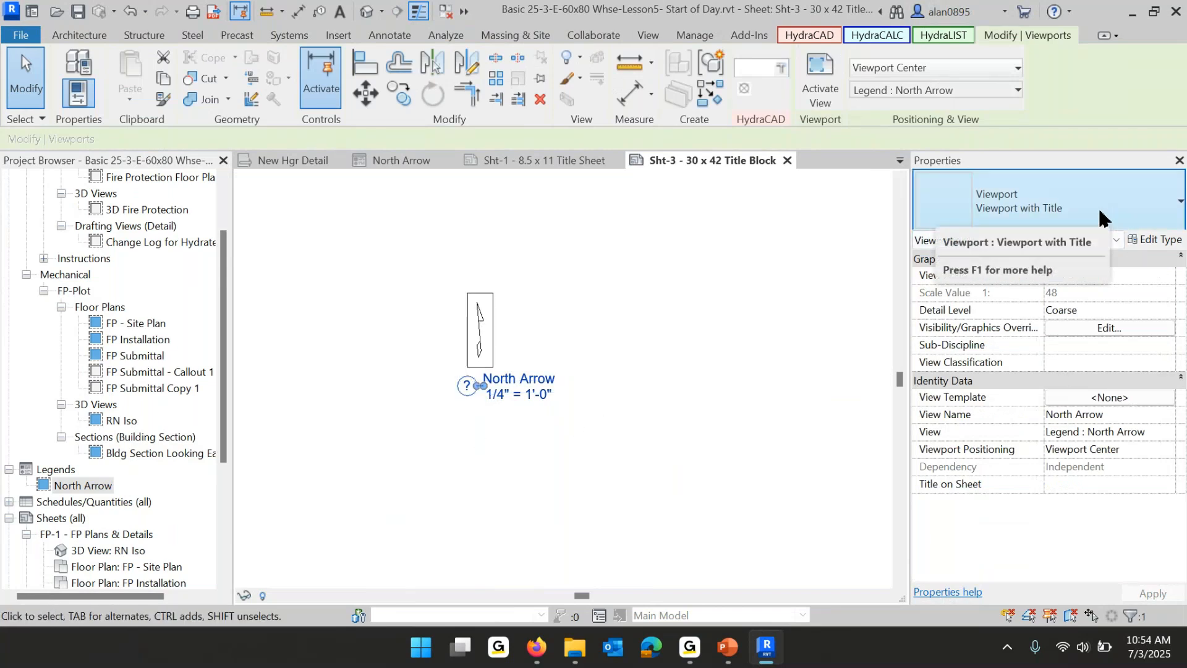
click(1124, 227)
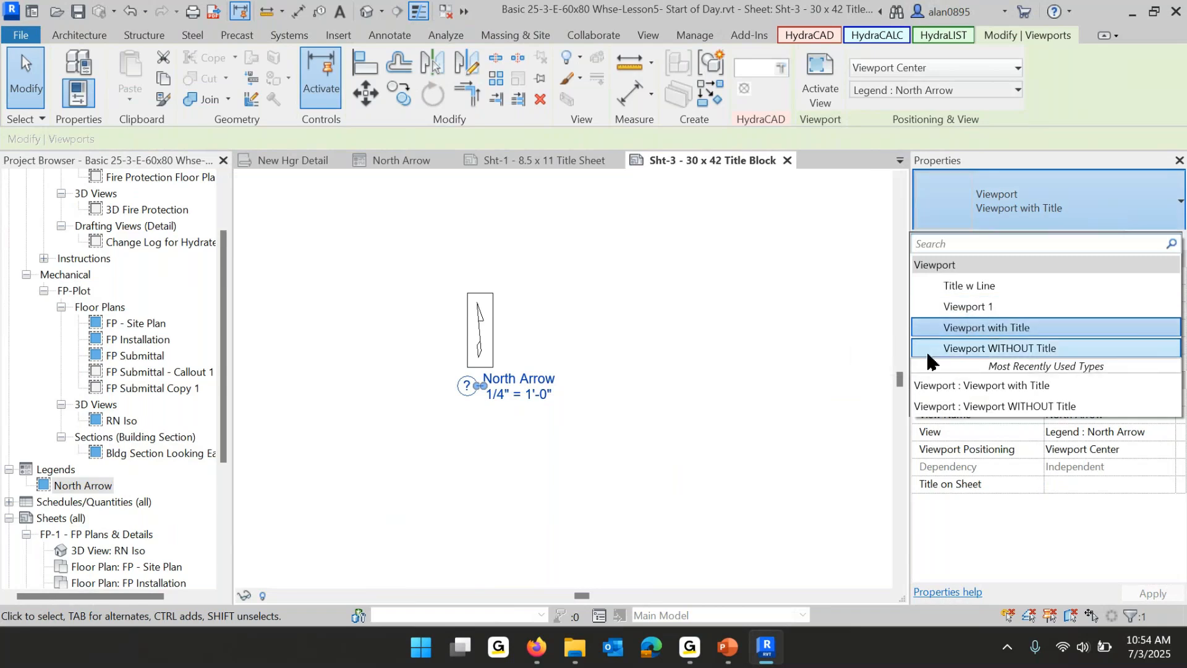
click(1007, 348)
click(634, 445)
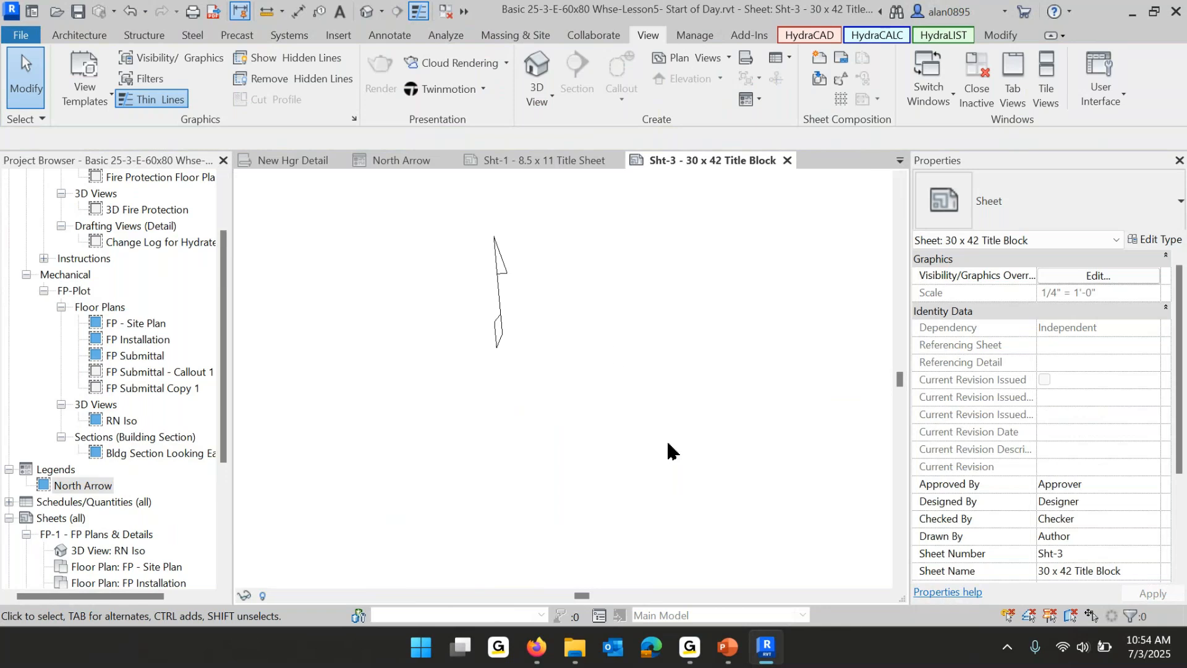
Switch to the PowerPoint slide show with the Lesson 5 follow-up topics.
mouse_move(771, 659)
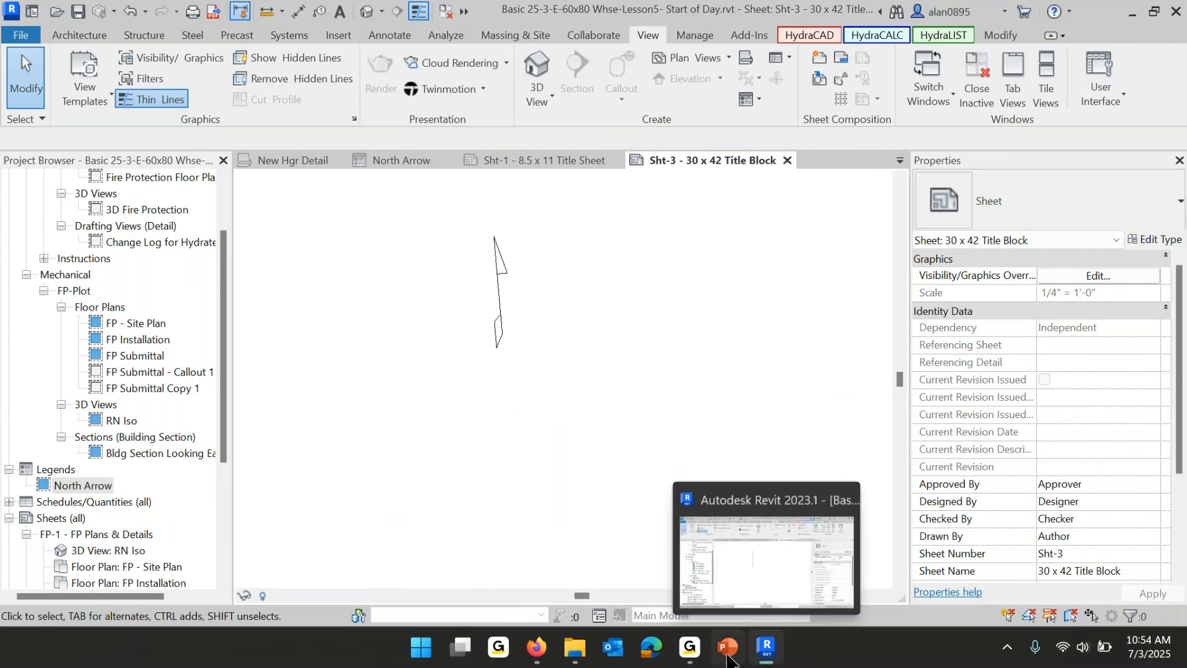
click(728, 659)
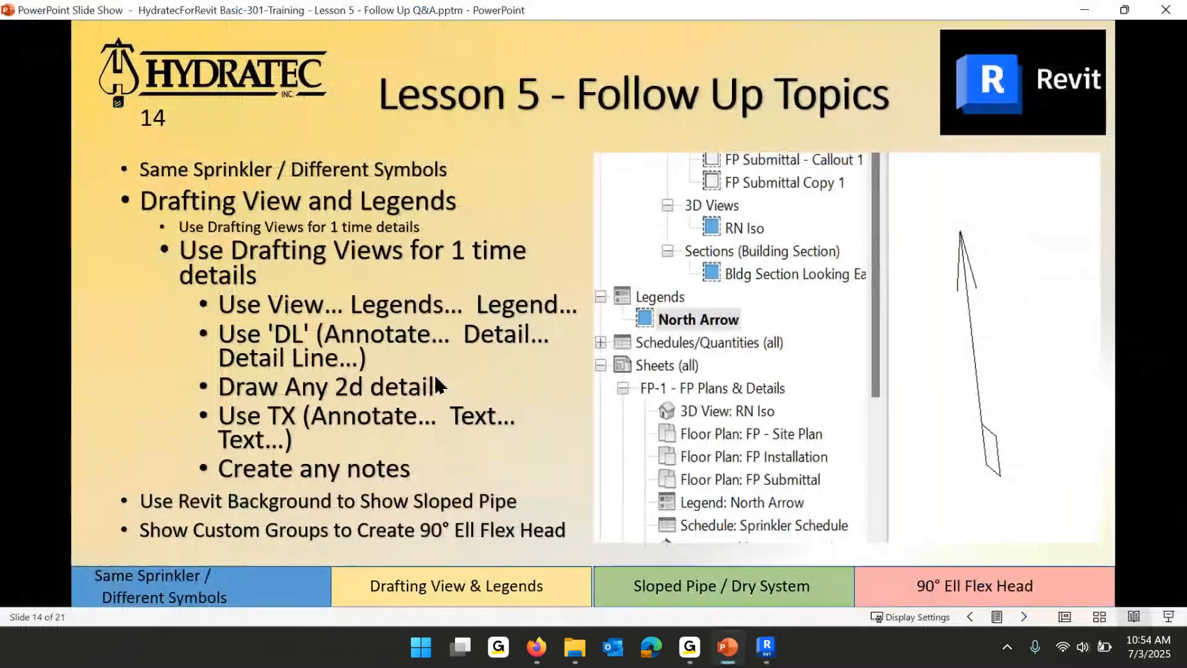
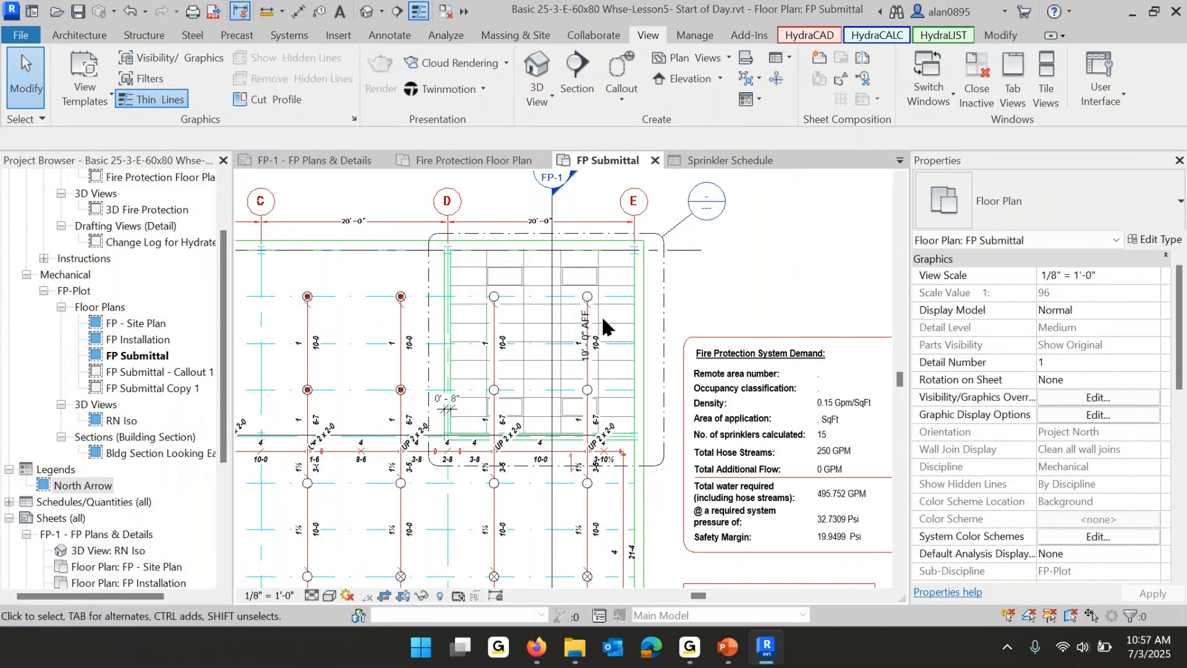
Set the Zone of the four sprinklers in the office between grids D and E to Office Area in the FP Submittal plan.
drag(457, 255, 565, 381)
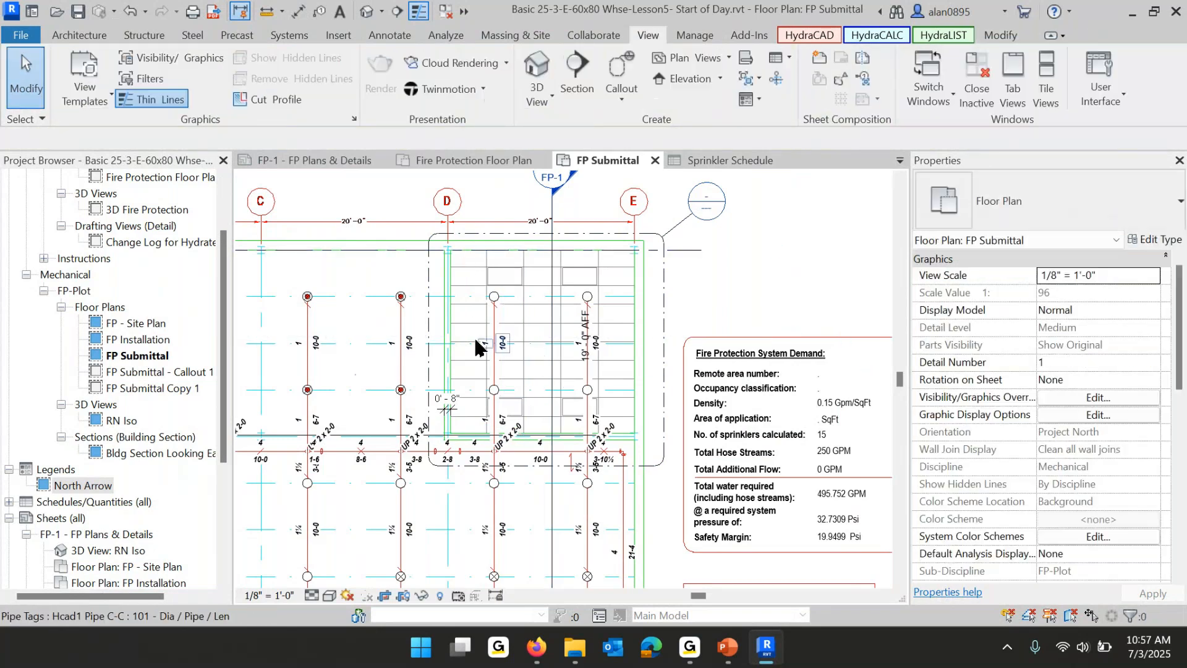
drag(414, 263, 618, 415)
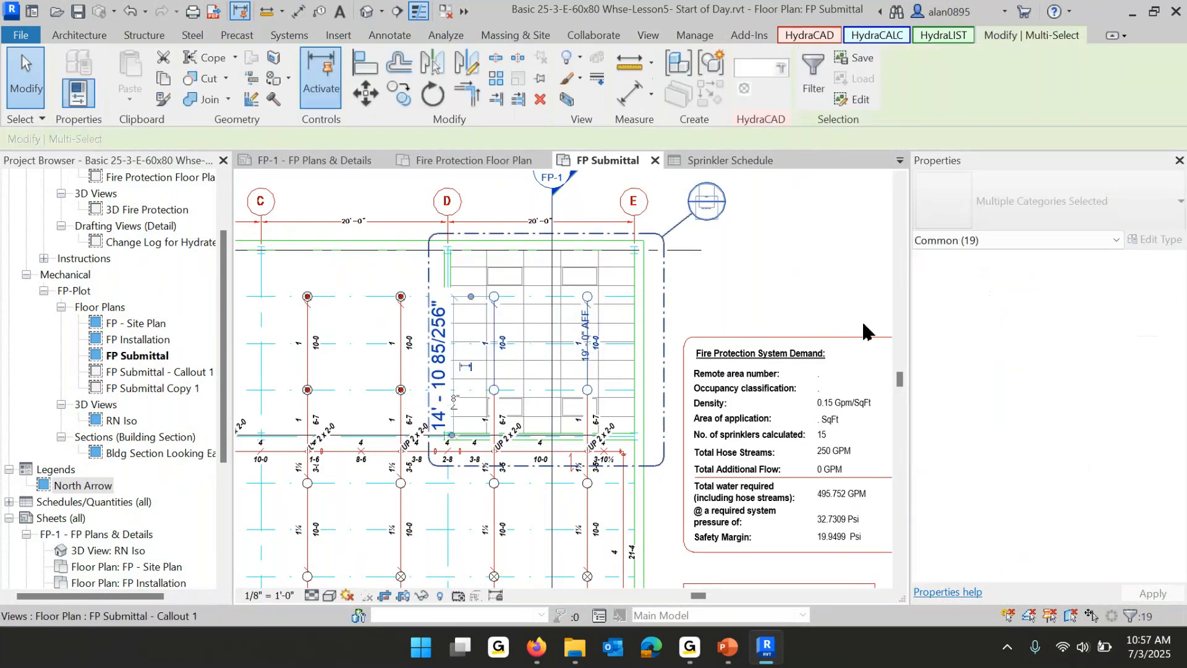
click(965, 241)
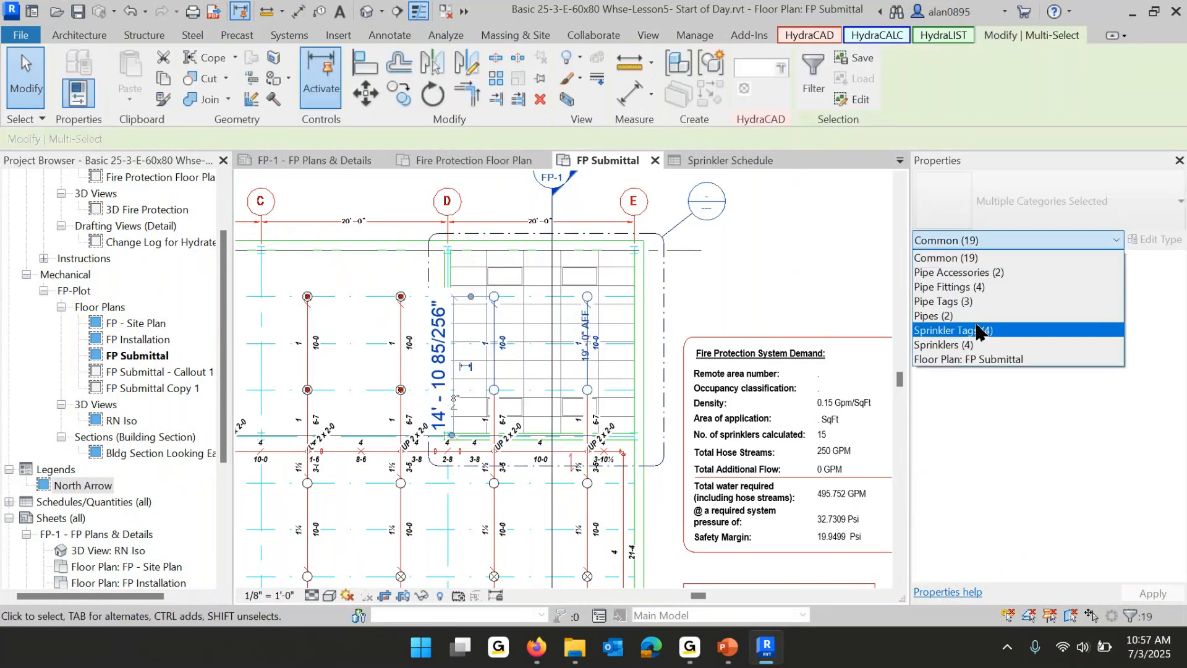
click(945, 345)
scroll(1073, 394, down, 5)
scroll(1073, 396, down, 10)
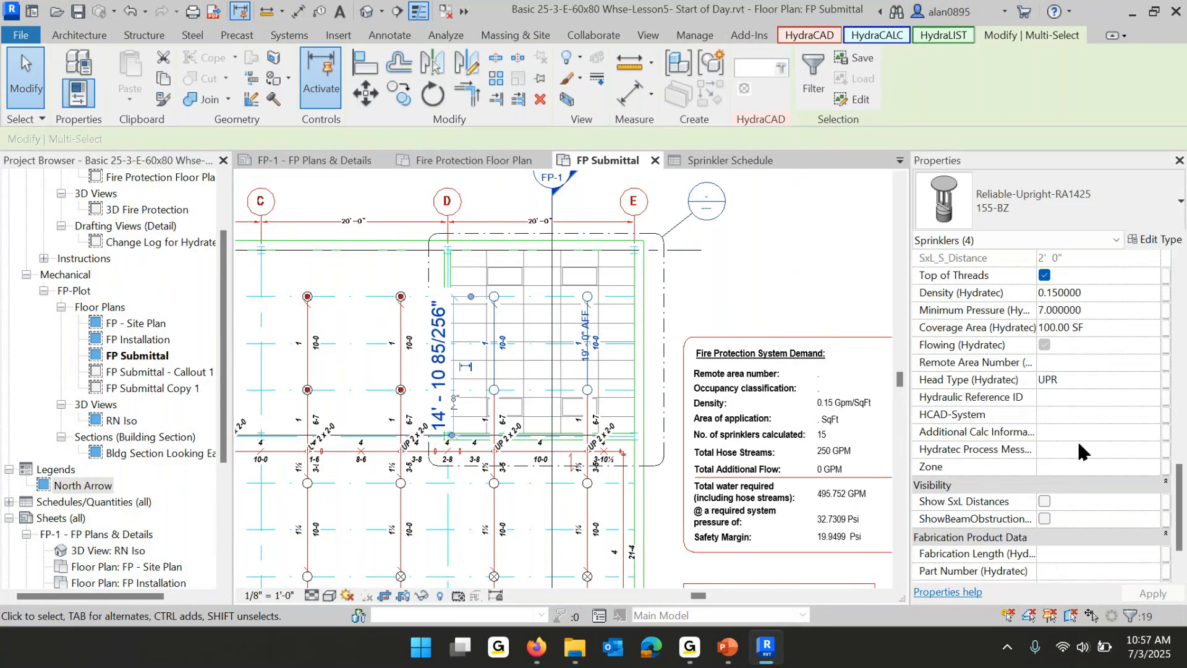
click(1058, 468)
text(Office Area)
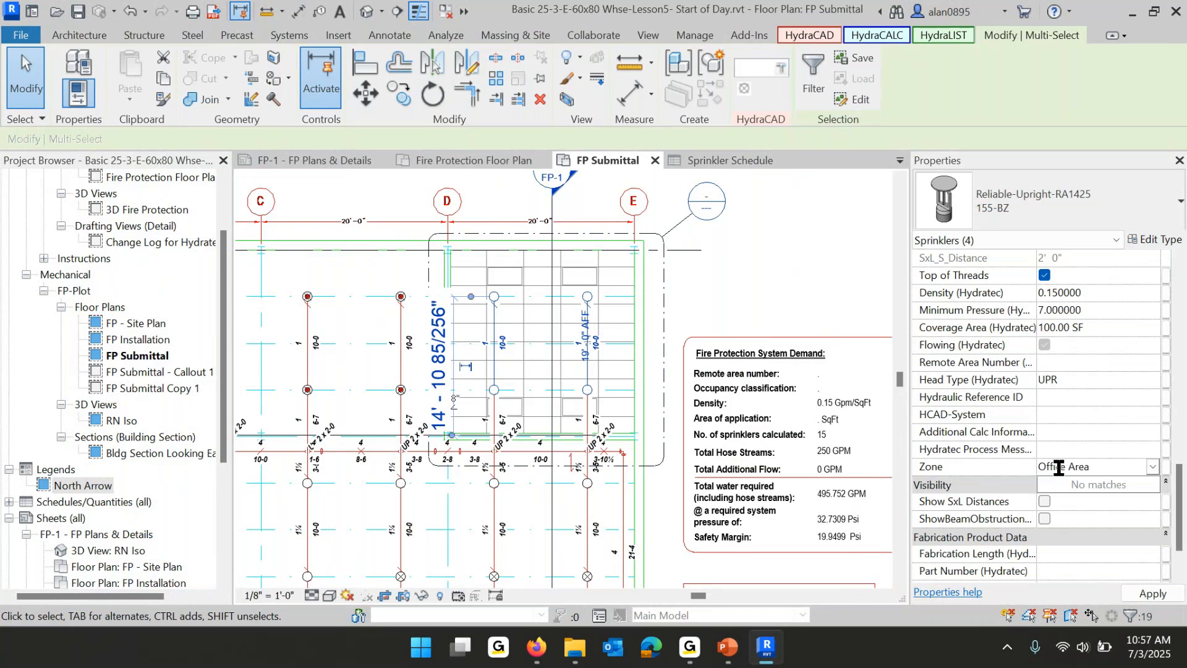
key(Return)
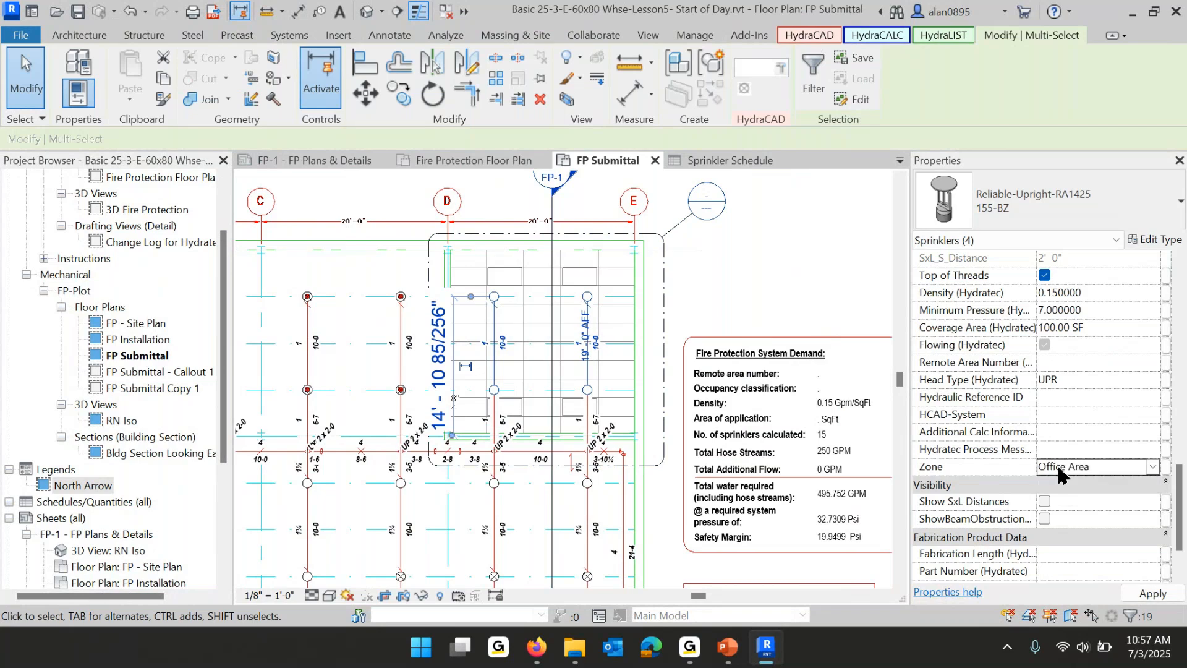
click(794, 288)
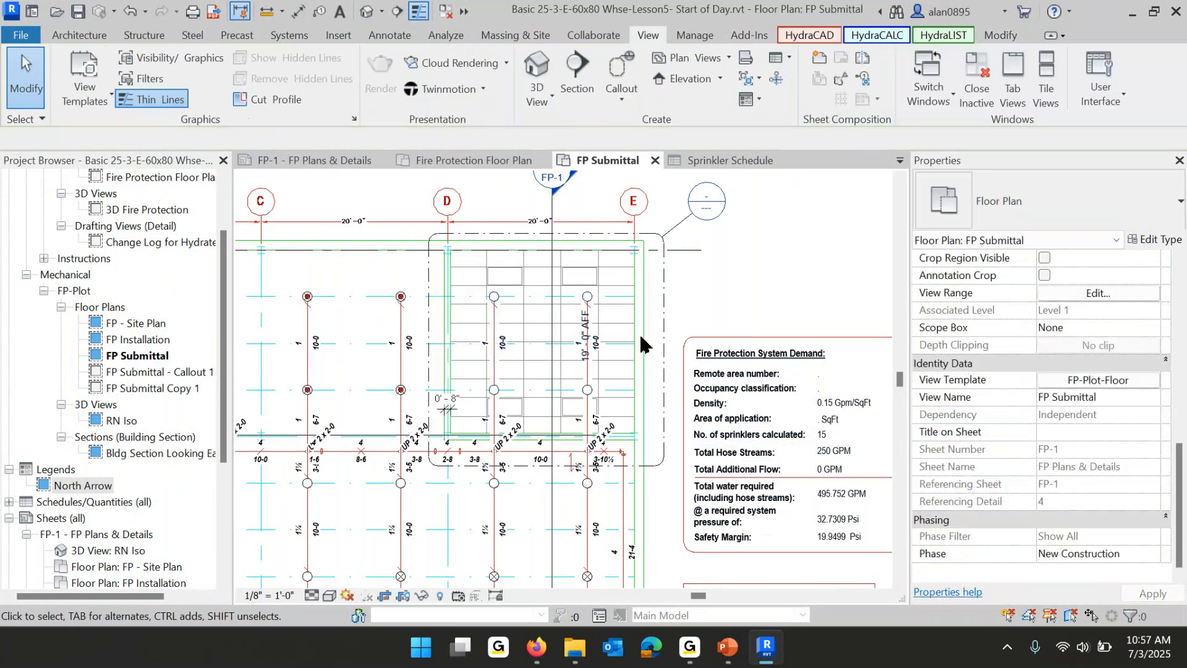
Expand the Schedules/Quantities list and duplicate the Sprinkler Schedule.
scroll(164, 427, down, 4)
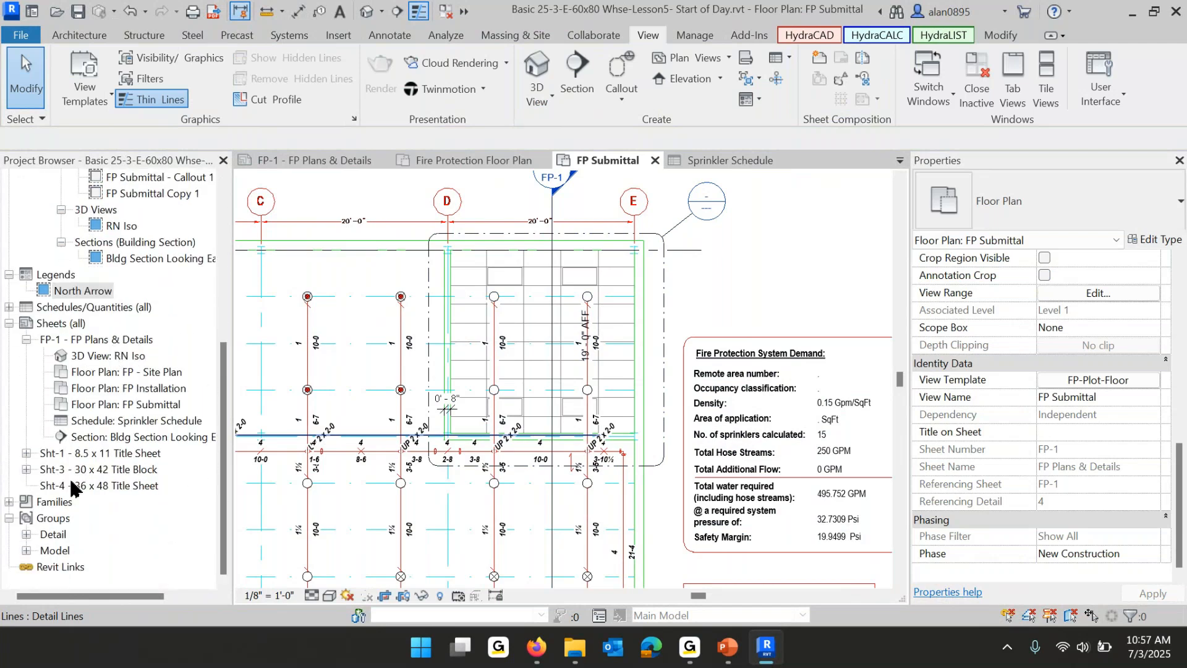
click(9, 307)
scroll(114, 315, down, 1)
scroll(114, 314, down, 5)
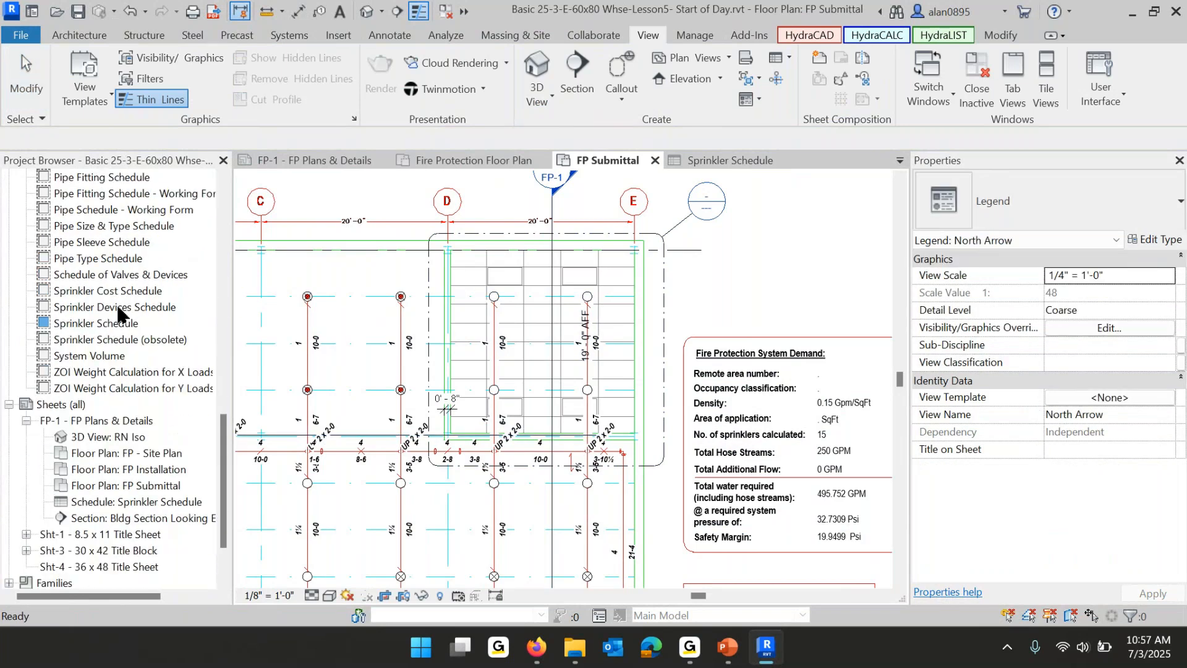
click(78, 326)
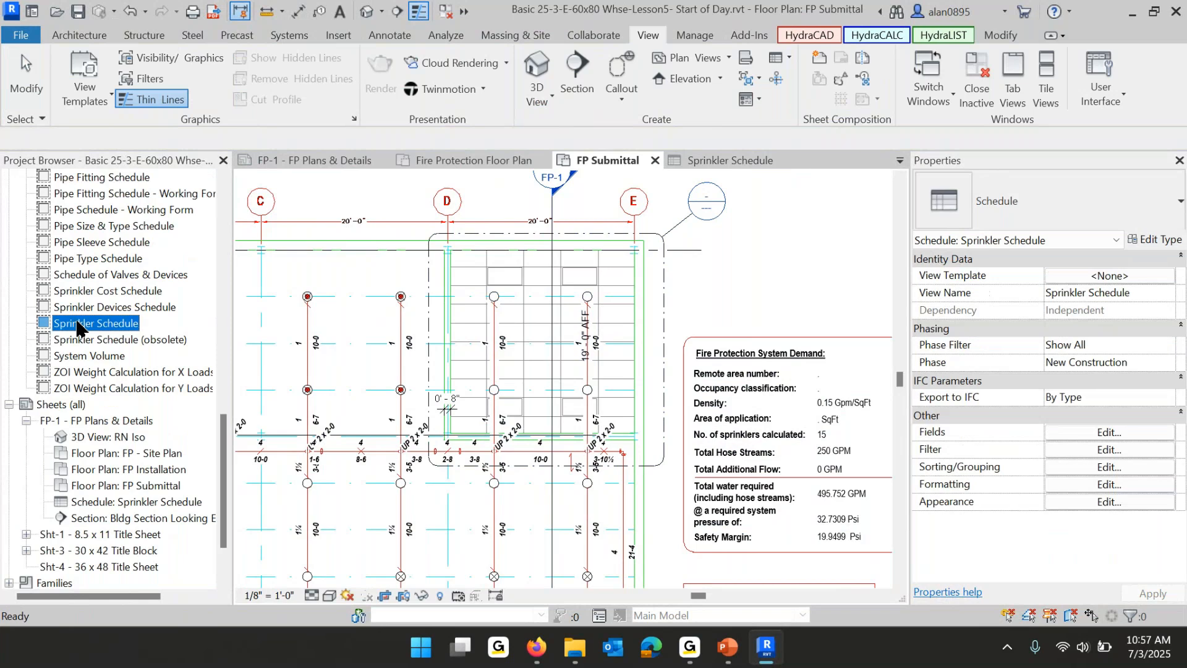
right_click(79, 326)
mouse_move(146, 326)
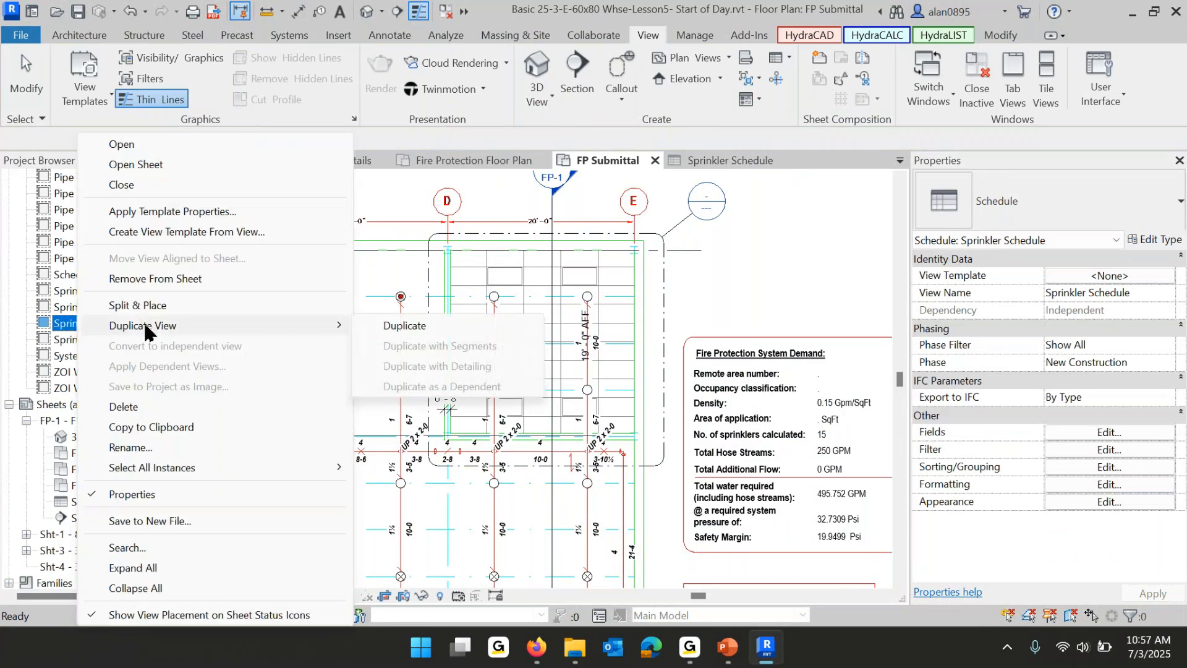
click(401, 326)
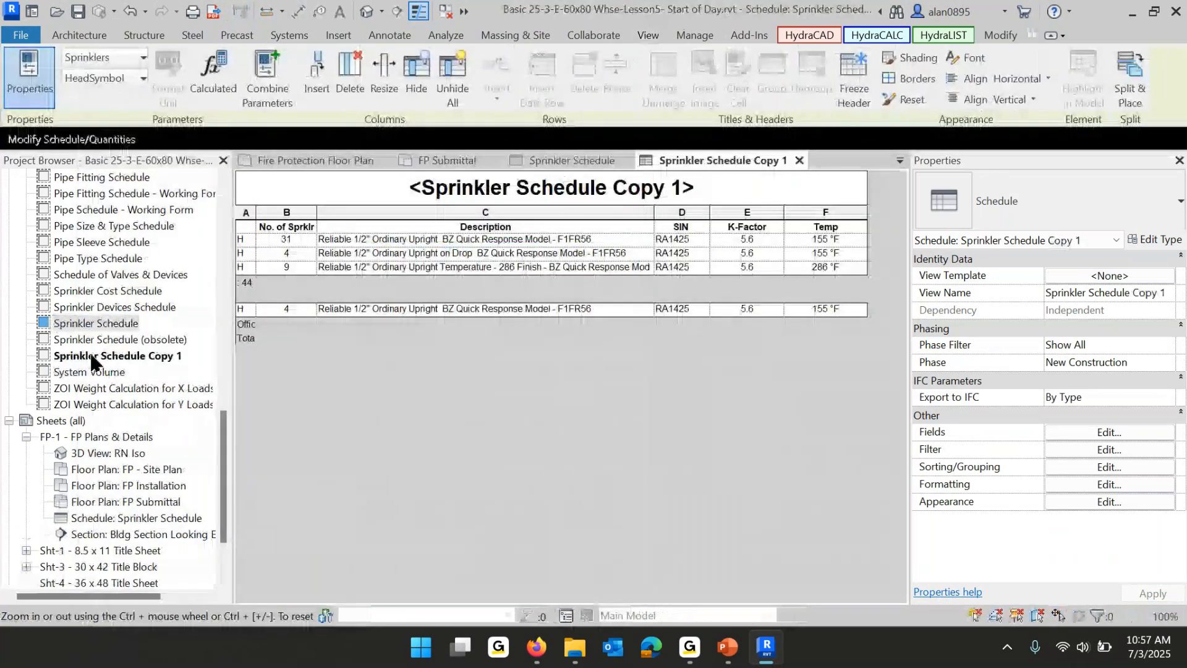
Rename the duplicated sprinkler schedule as Office Sprinkler Schedule.
click(58, 357)
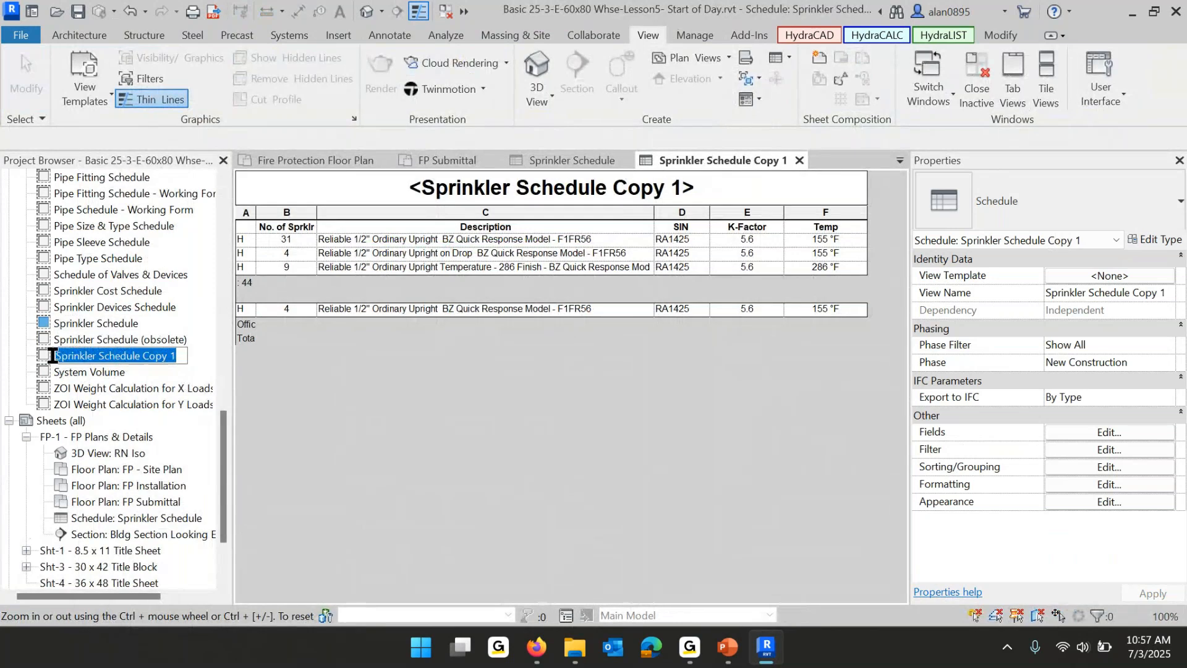
click(53, 357)
text(Office)
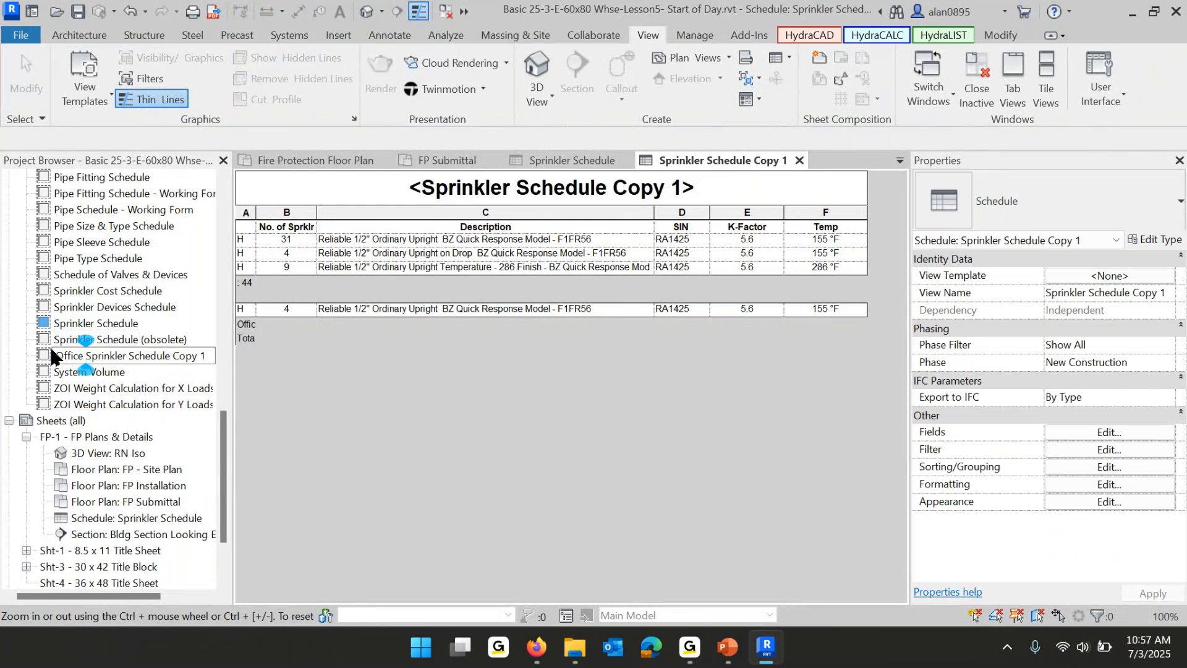
click(209, 357)
key(BackSpace)
key(BackSpace)
key(BackSpace)
key(BackSpace)
key(BackSpace)
key(BackSpace)
key(BackSpace)
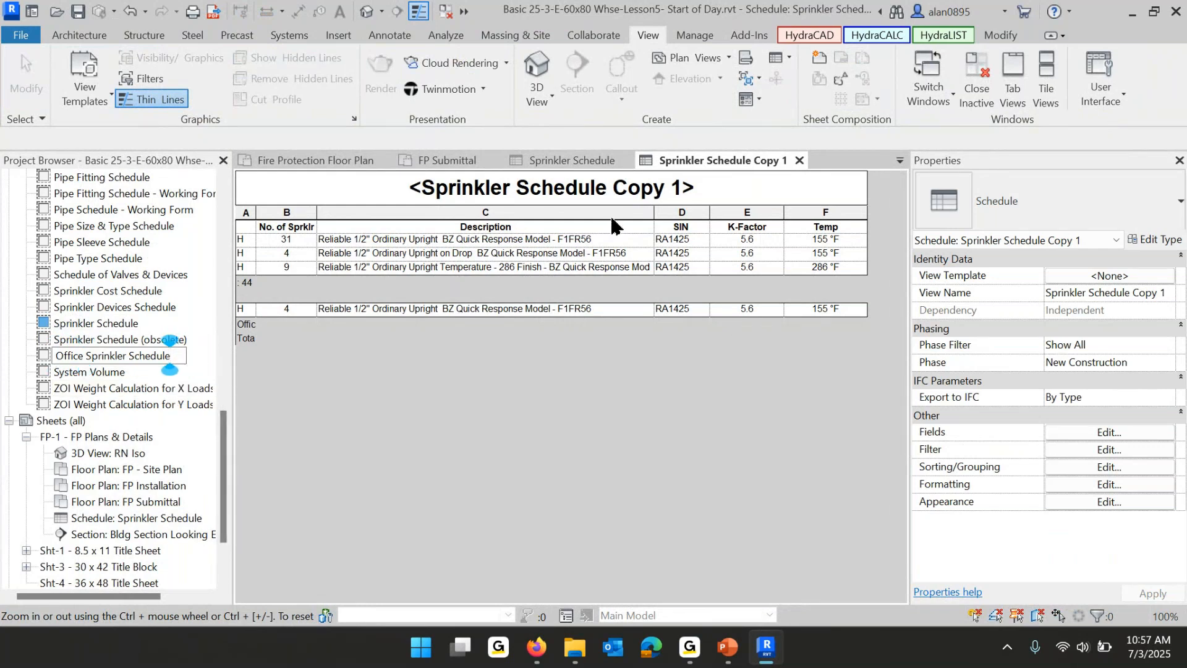
key(Return)
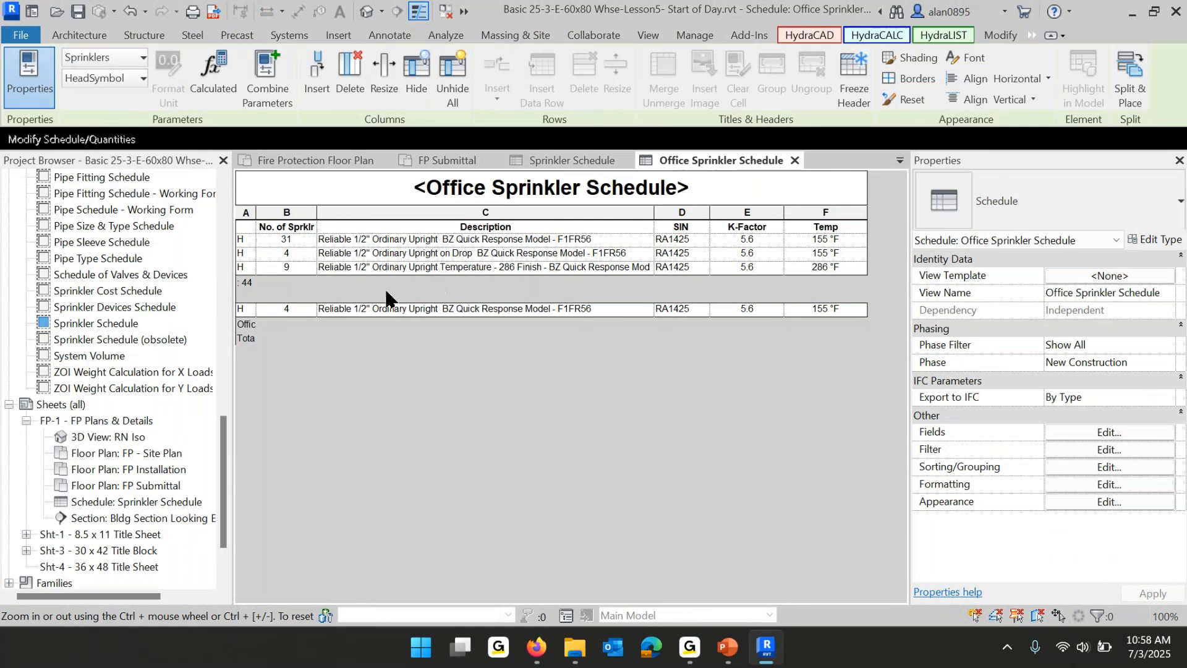
Sort the original Sprinkler Schedule by Description instead of Zone and set its second sorting level to (none).
click(87, 324)
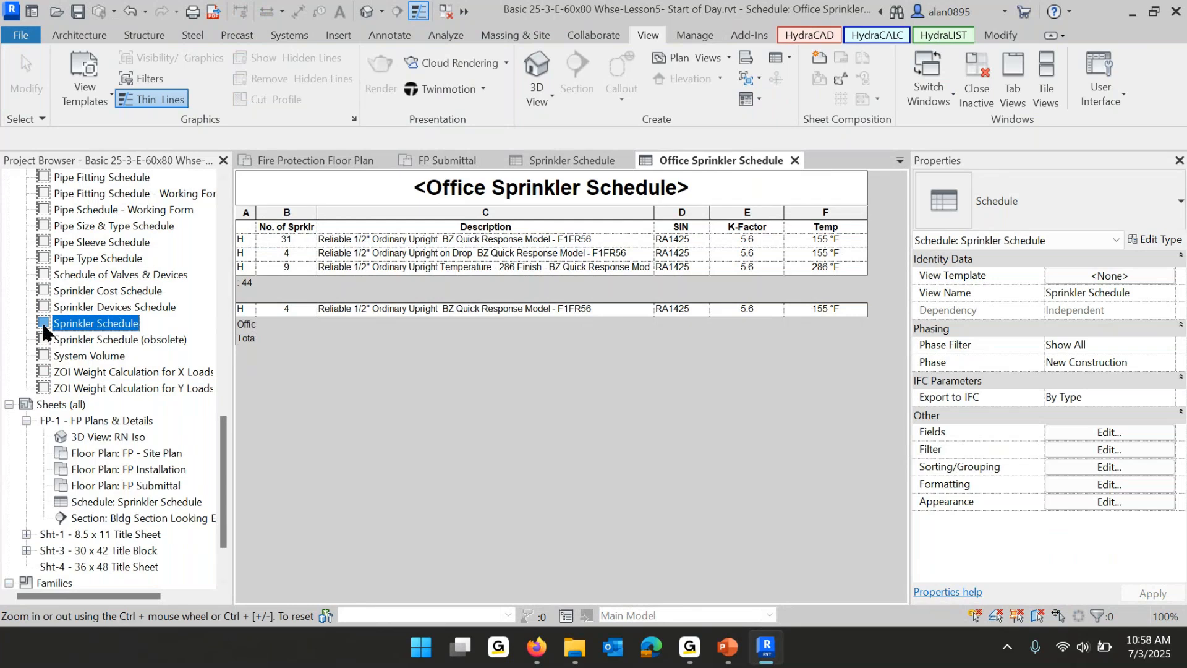
click(102, 324)
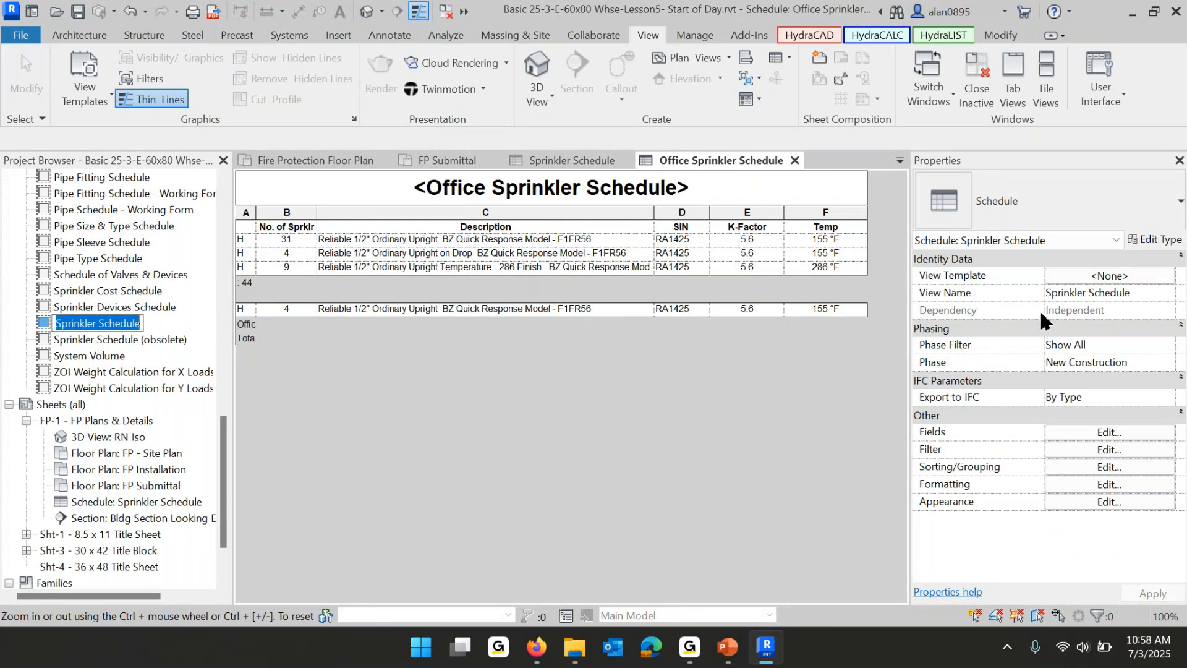
click(1107, 469)
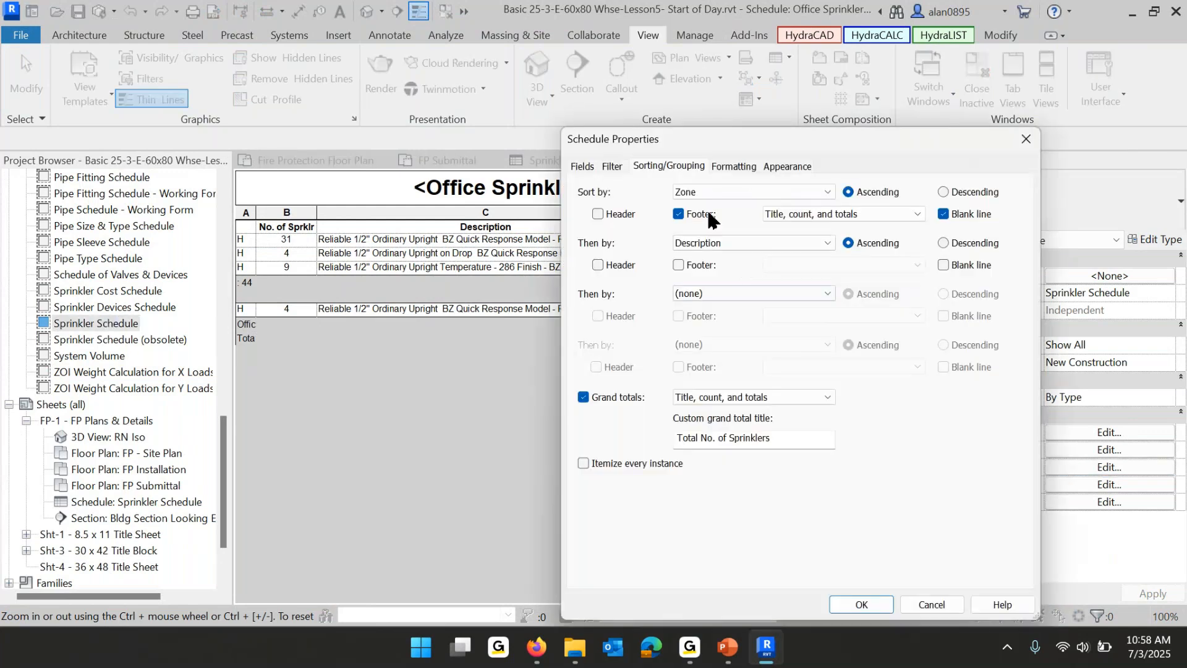
click(830, 196)
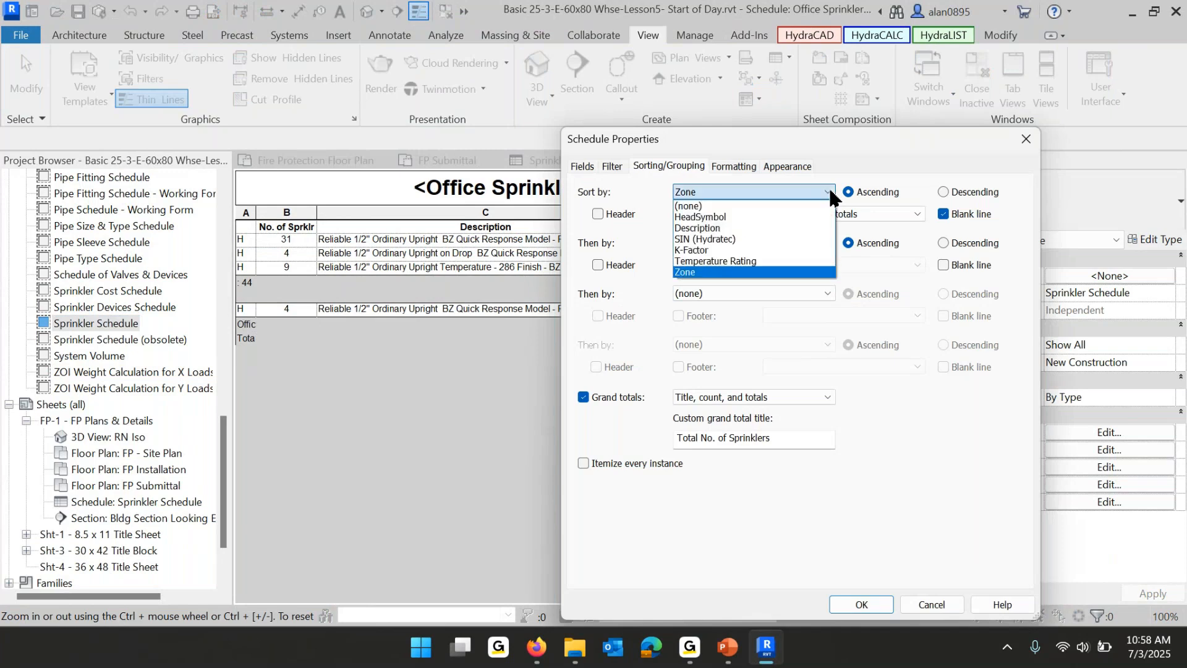
click(733, 230)
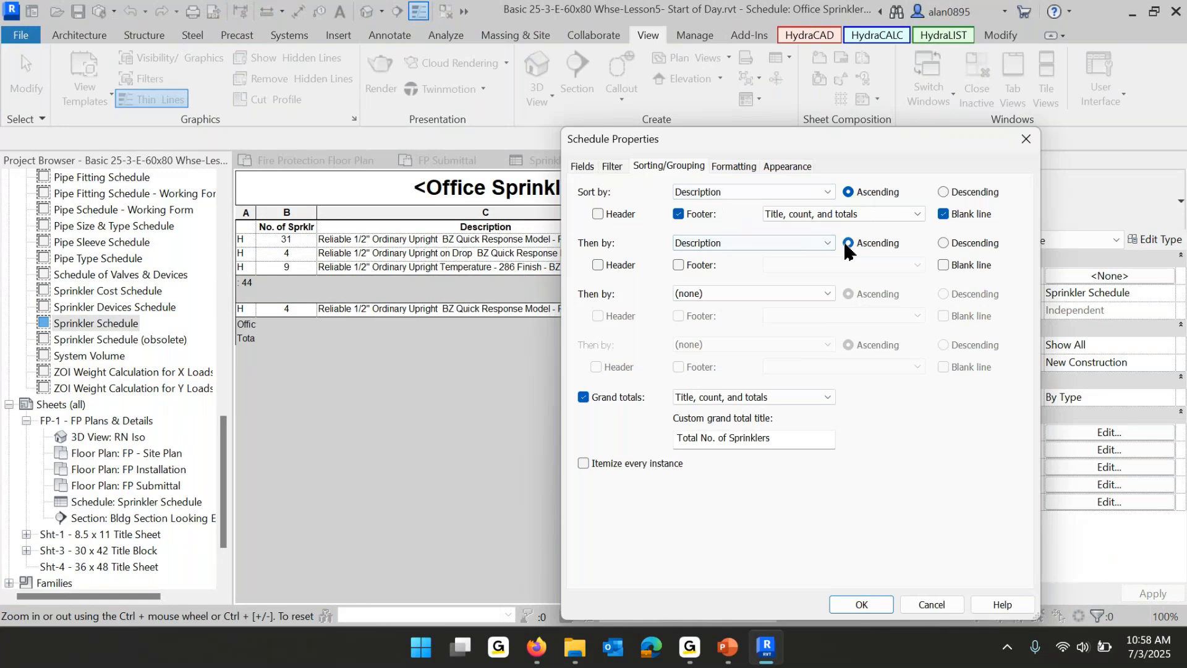
click(692, 243)
click(686, 262)
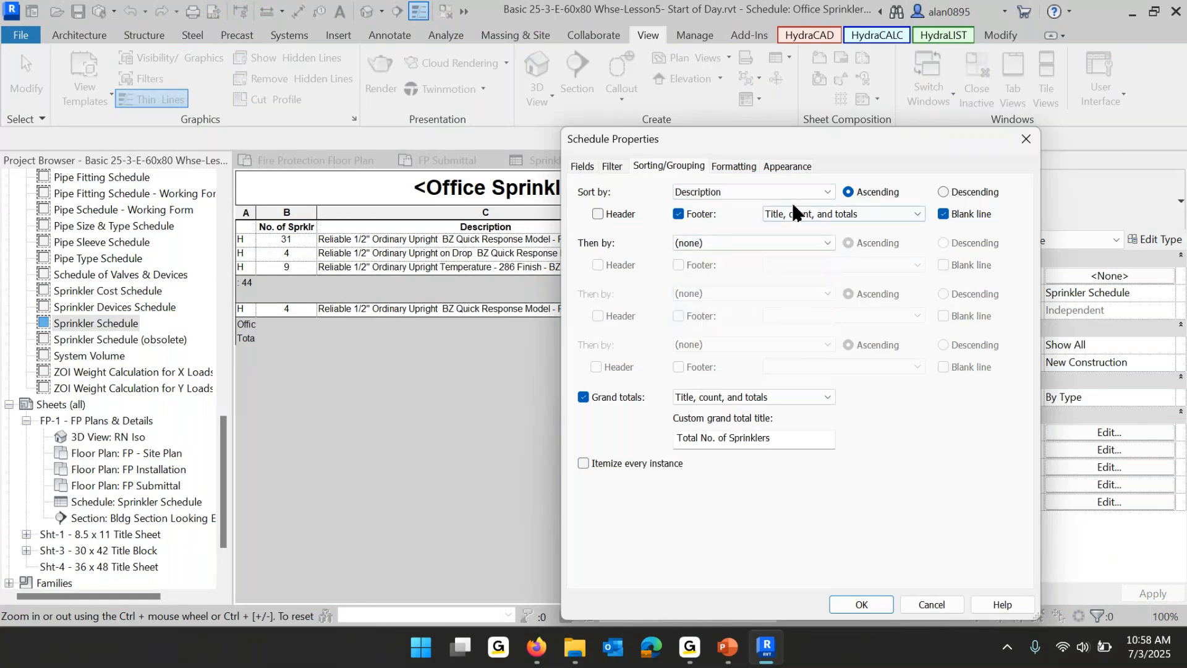
click(869, 604)
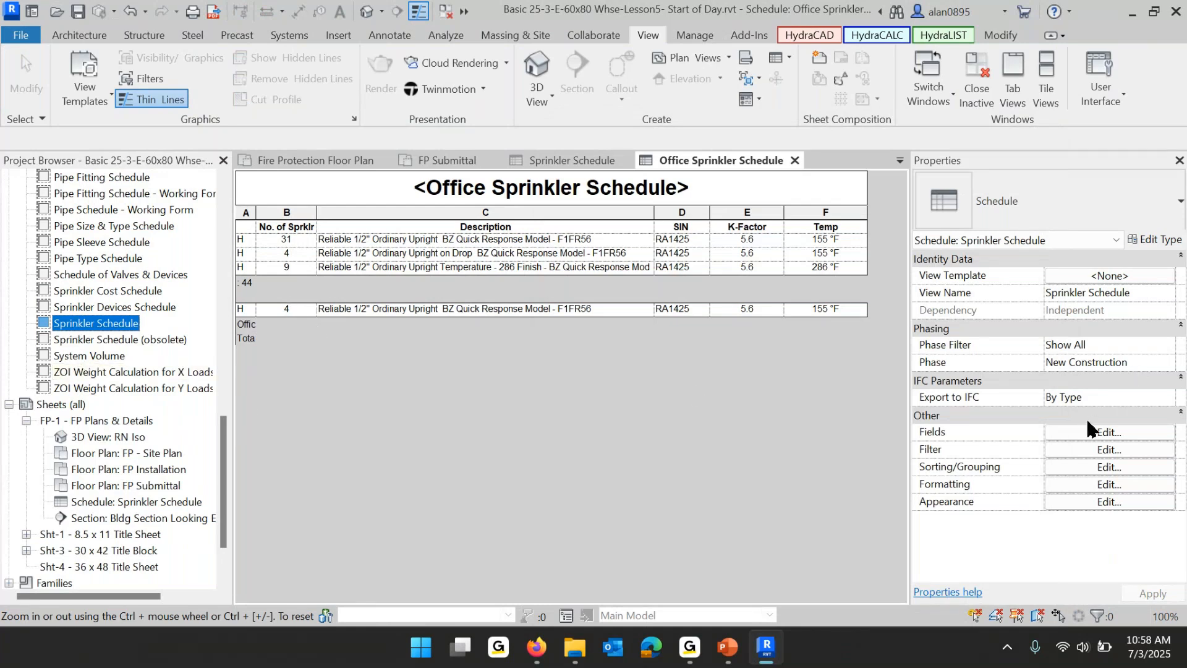
Reopen the sorting and grouping settings of the original Sprinkler Schedule.
click(1113, 468)
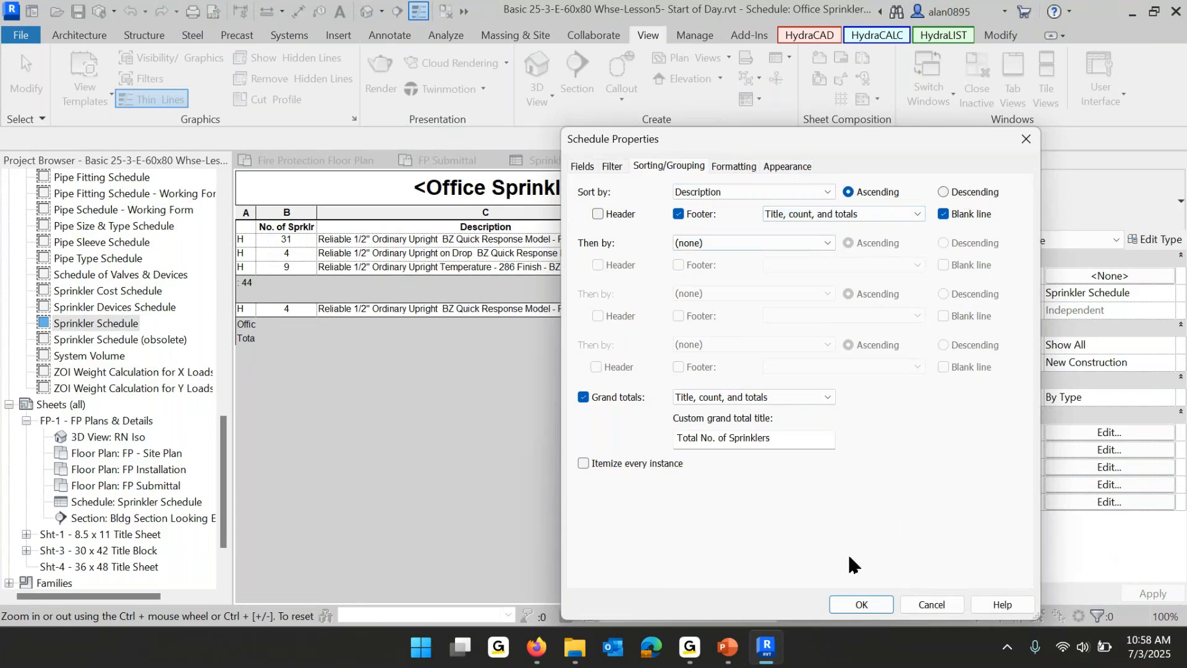
Accept the open schedule settings, then open the Sprinkler Schedule and turn off the footer for its Description sorting.
click(856, 606)
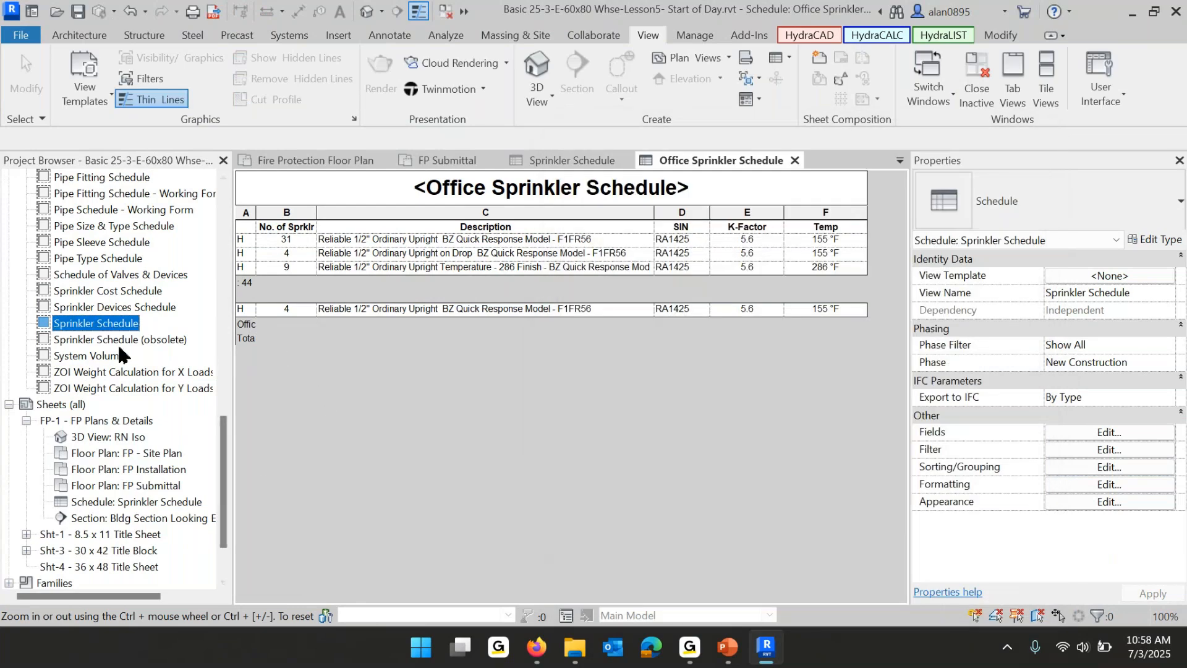
double_click(79, 327)
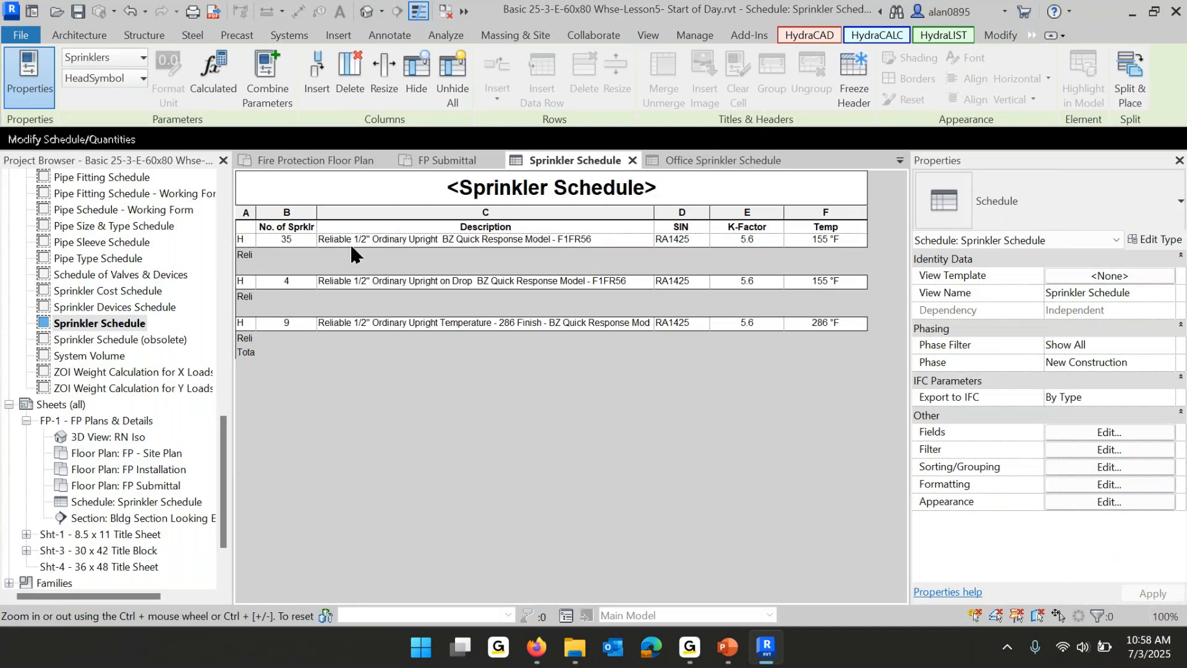
click(1111, 467)
click(679, 214)
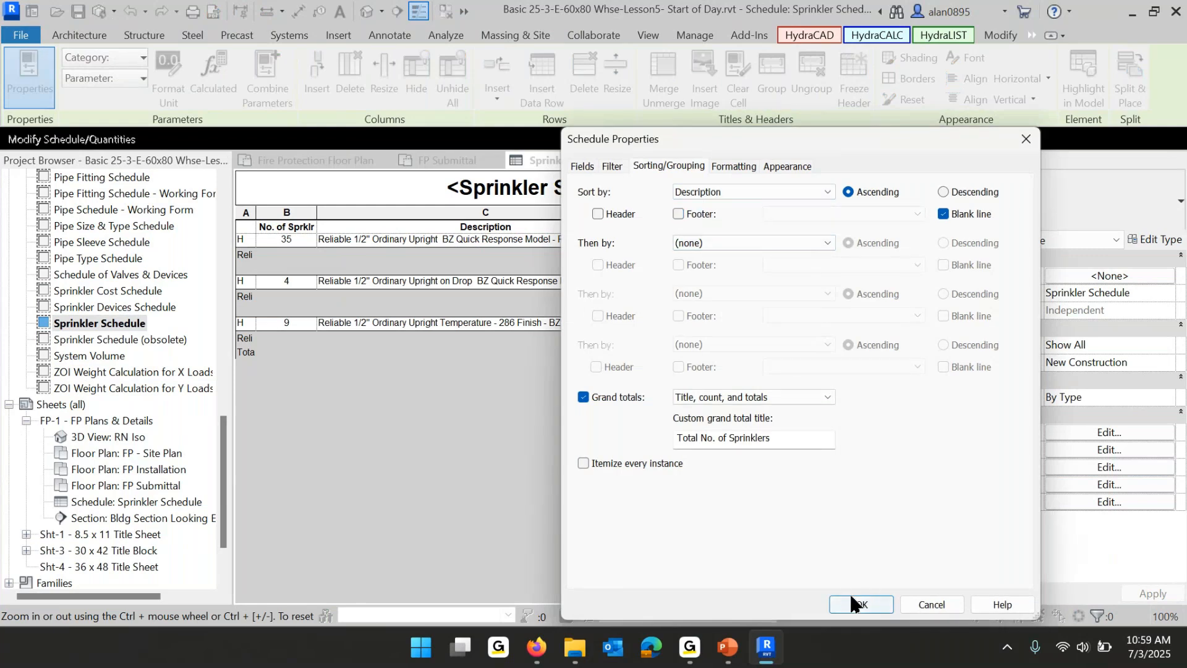
click(863, 604)
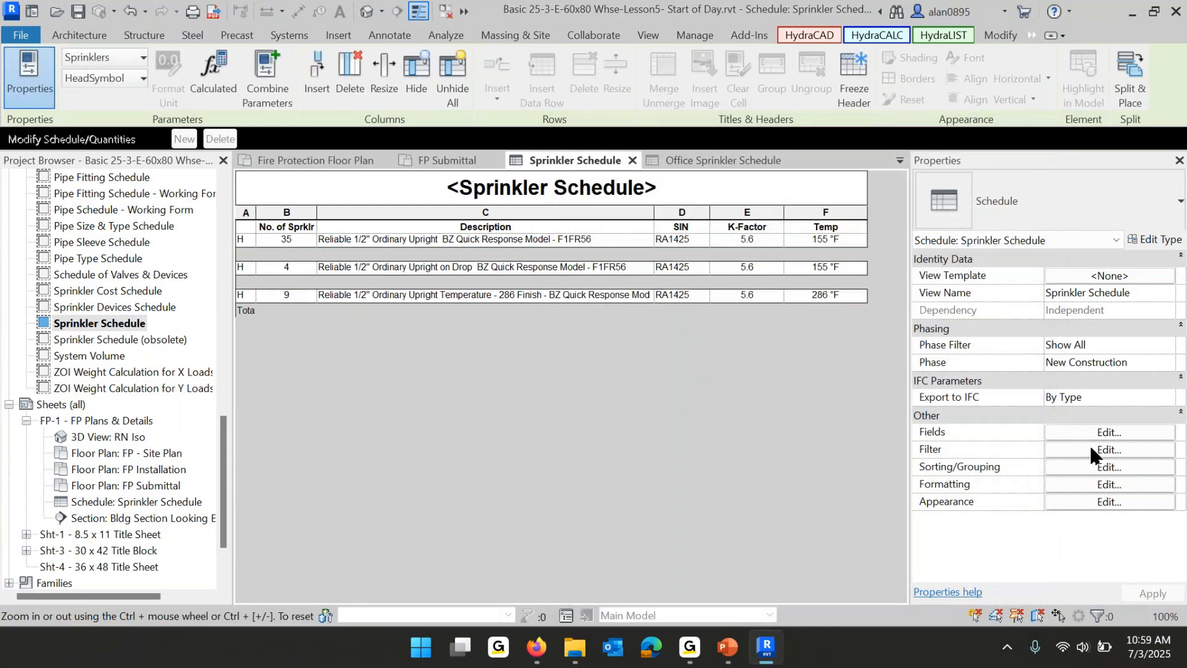
Turn off stripe rows on sheets for the Sprinkler Schedule and remove the blank line between its description groups.
click(1092, 486)
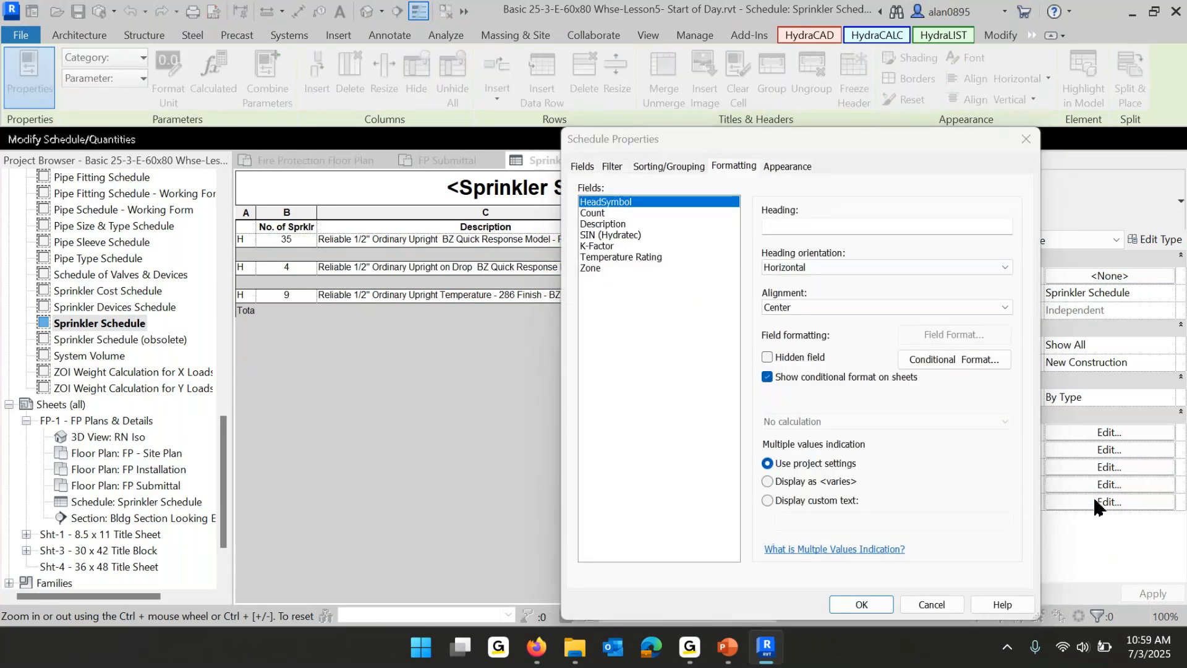
click(797, 168)
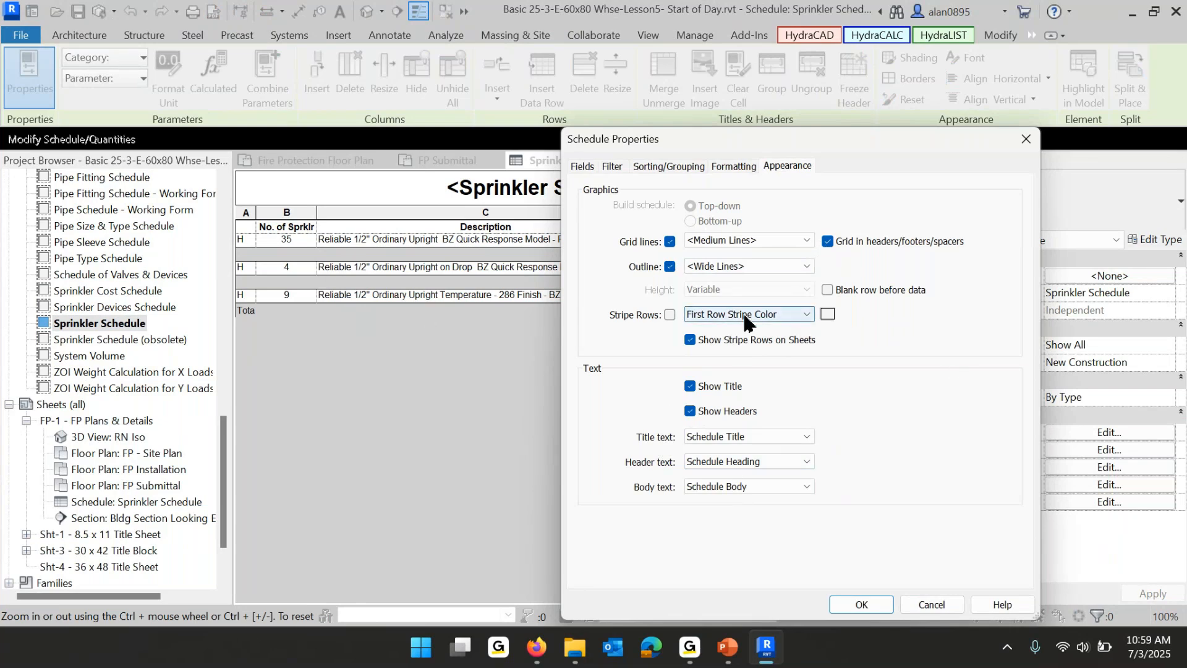
click(690, 340)
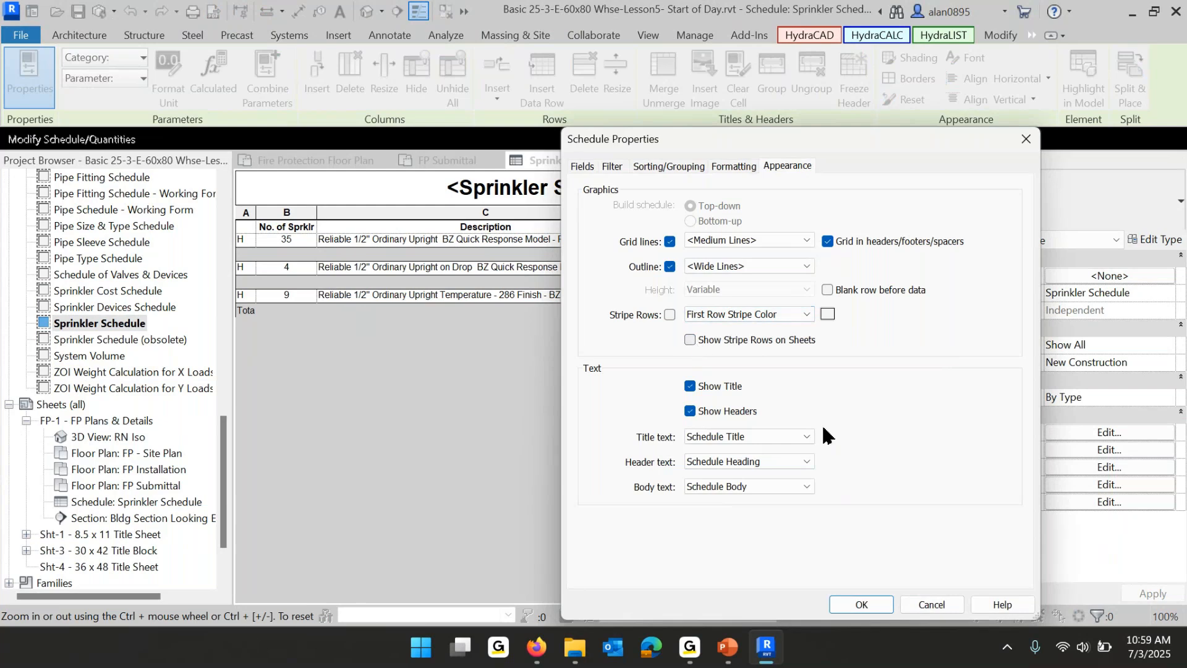
click(862, 604)
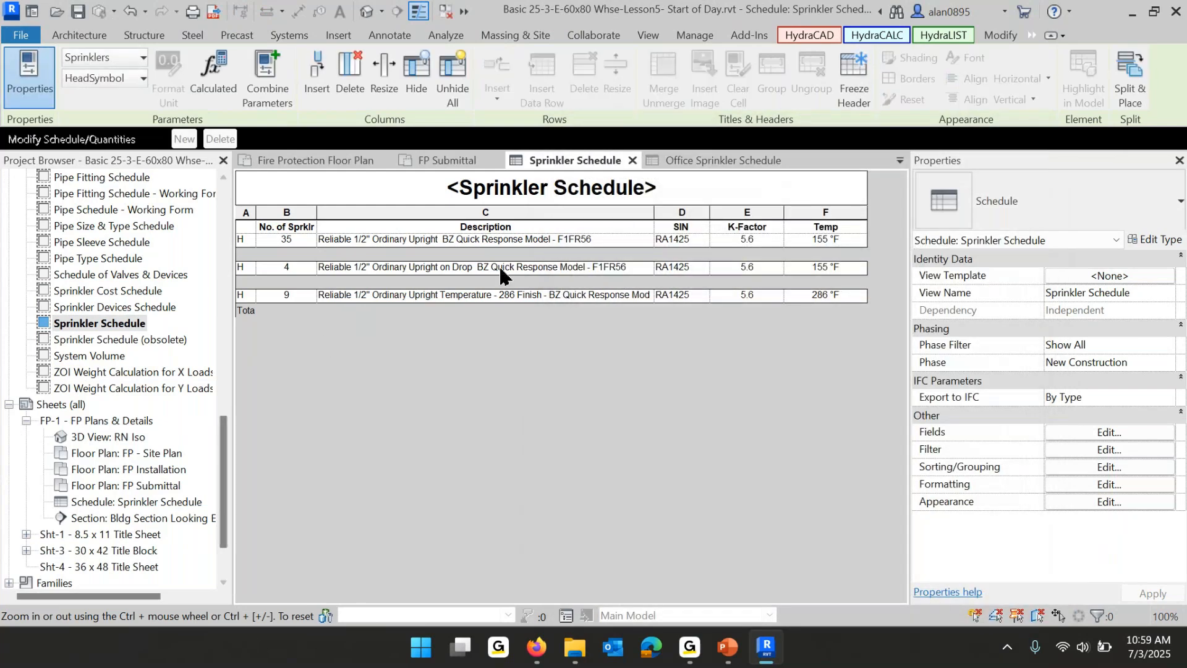
click(1083, 473)
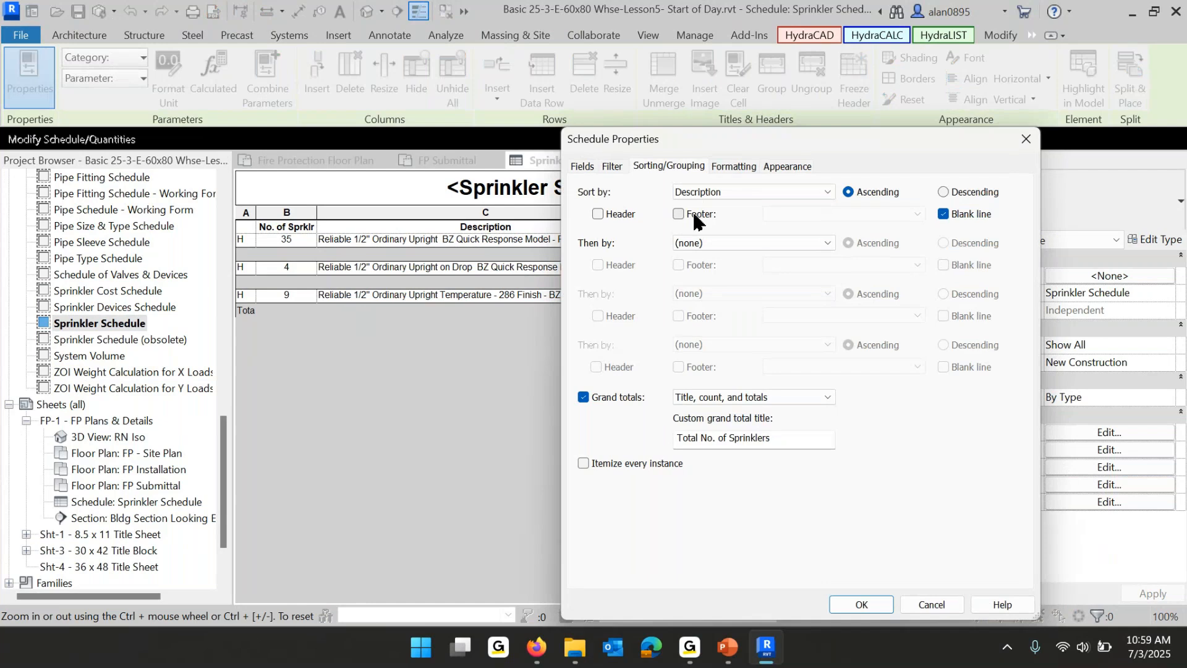
click(861, 605)
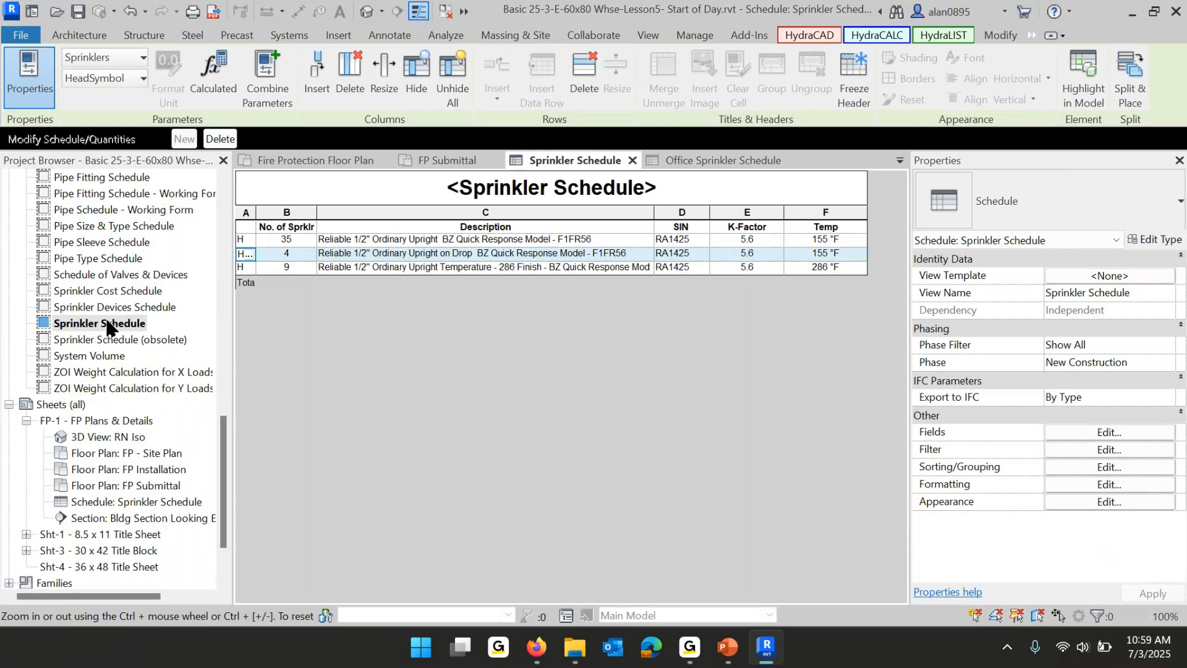
Open the Office Sprinkler Schedule and filter it to entries whose Zone equals Office Area.
scroll(117, 342, up, 2)
scroll(116, 341, up, 1)
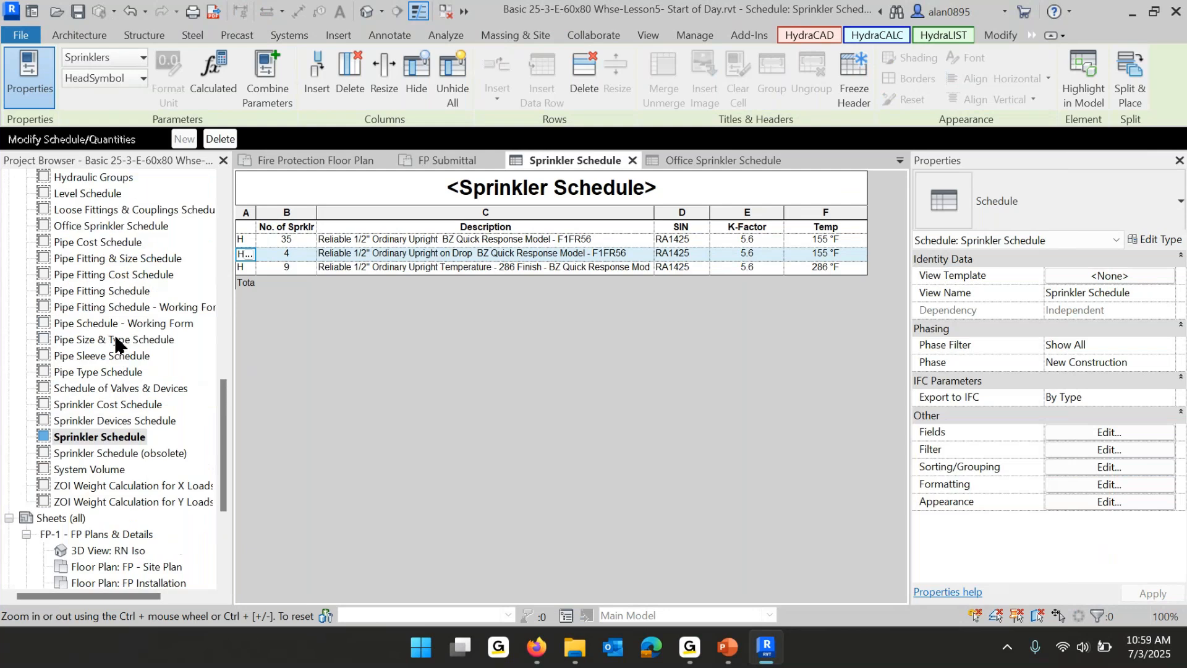
click(117, 227)
double_click(119, 228)
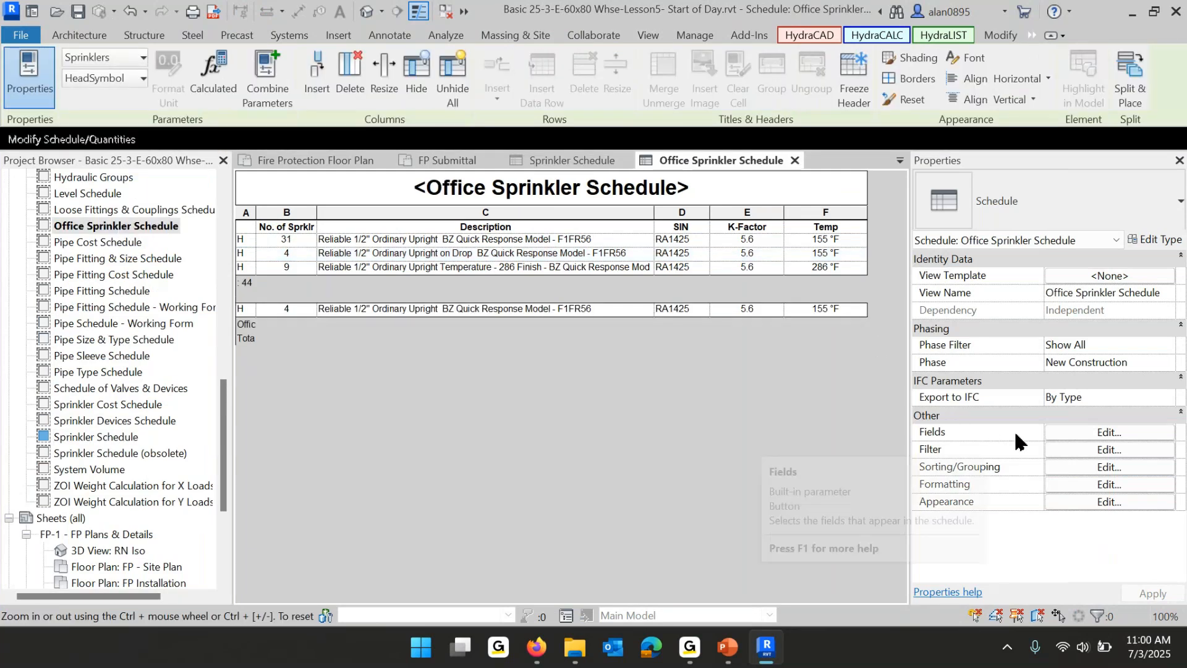
click(1092, 446)
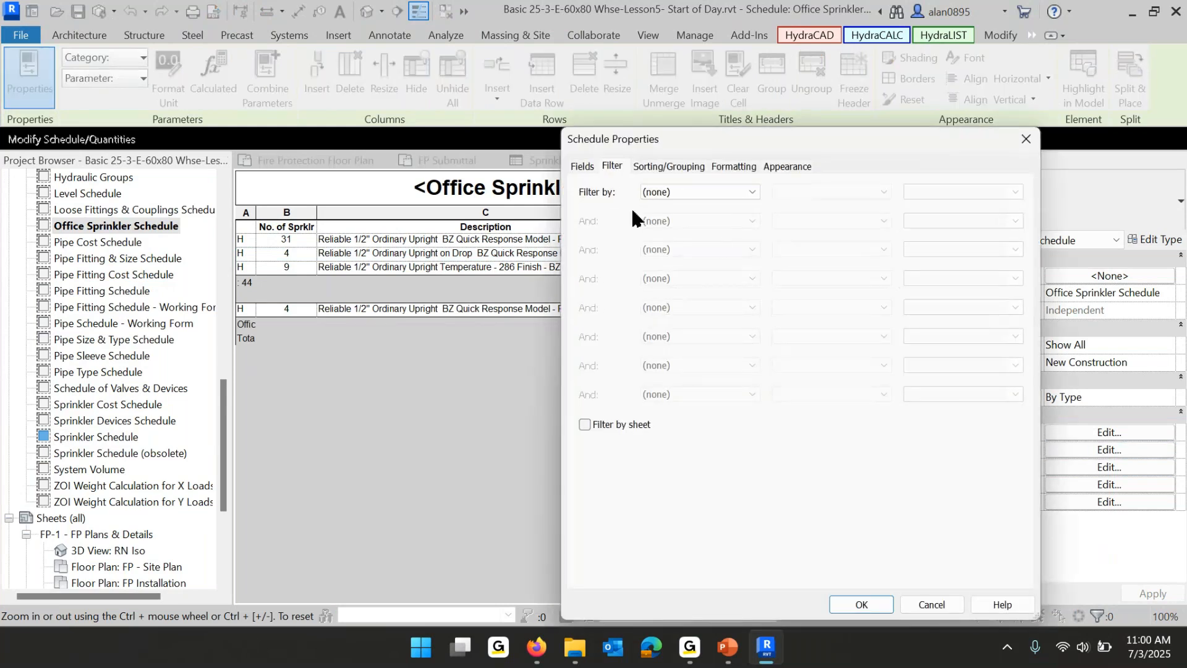
click(752, 193)
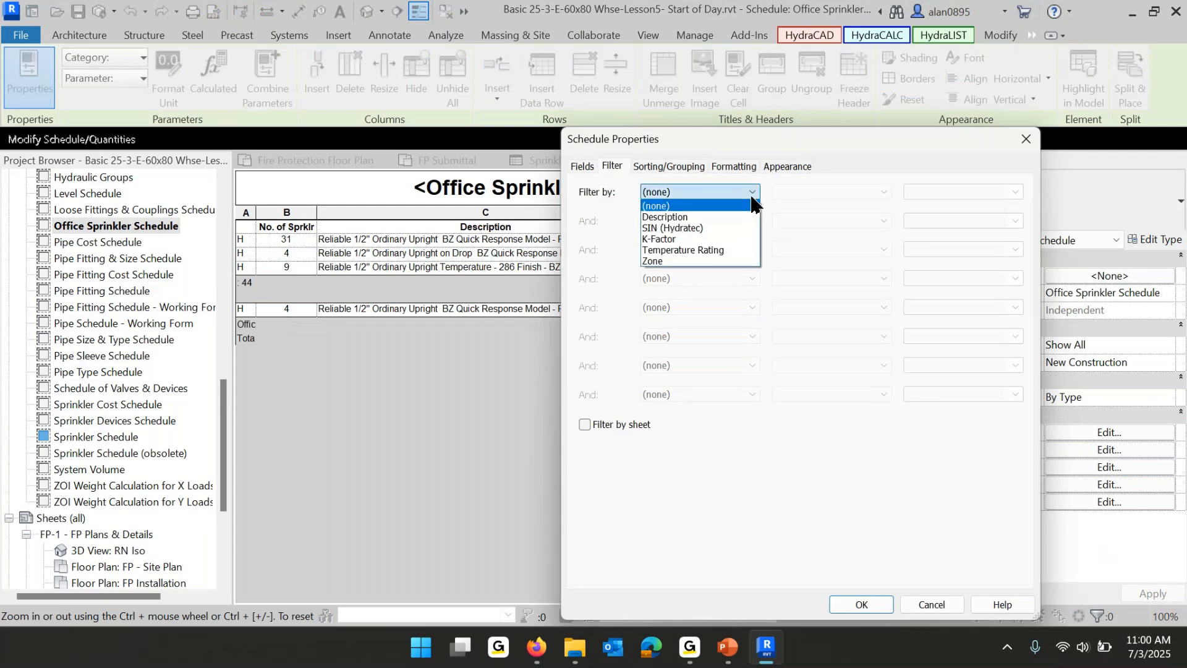
click(675, 260)
click(1015, 193)
click(961, 207)
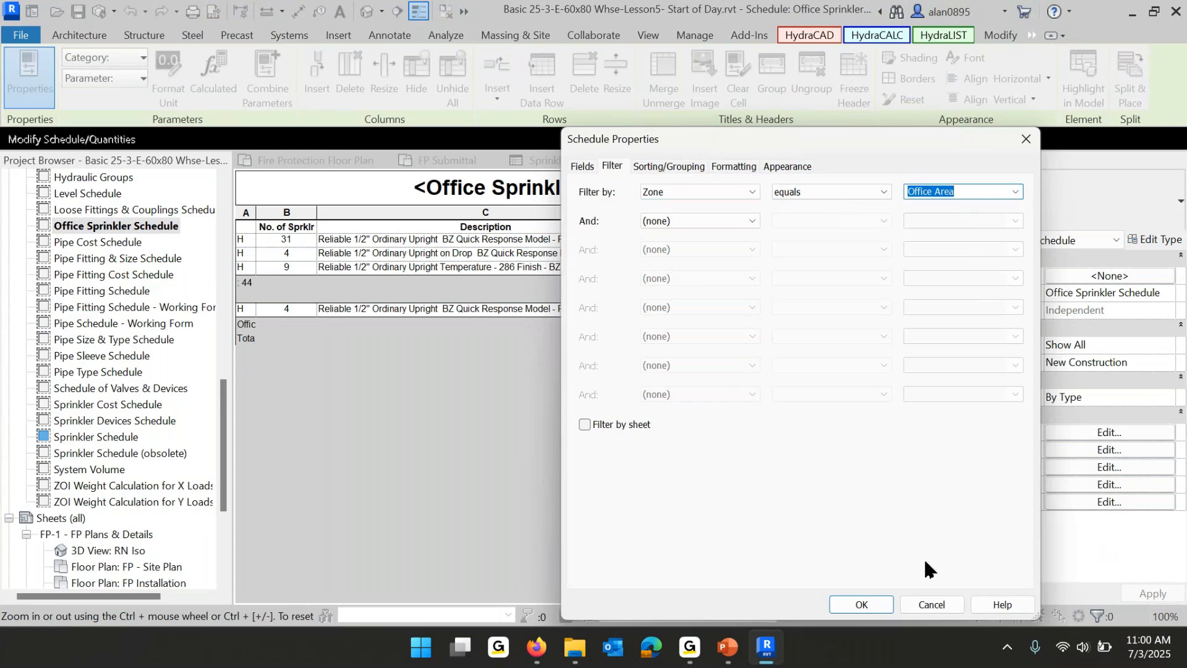
click(863, 603)
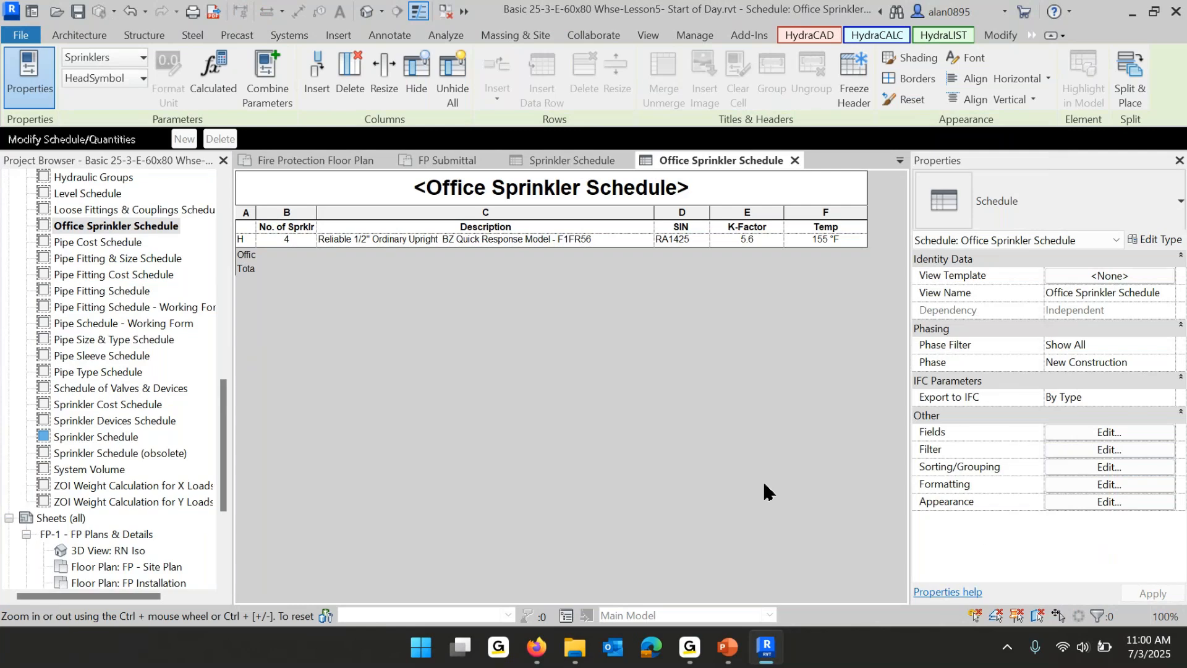
Review the appearance and filter settings of the Office Sprinkler Schedule, leaving both without changes.
click(1098, 503)
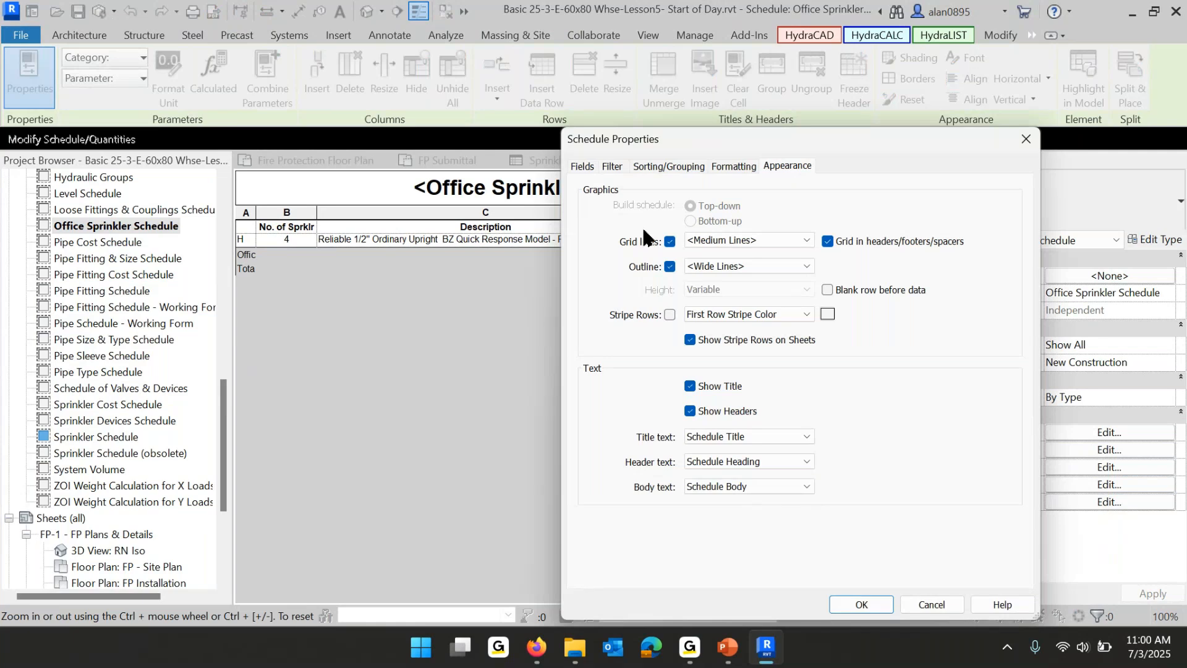
click(931, 604)
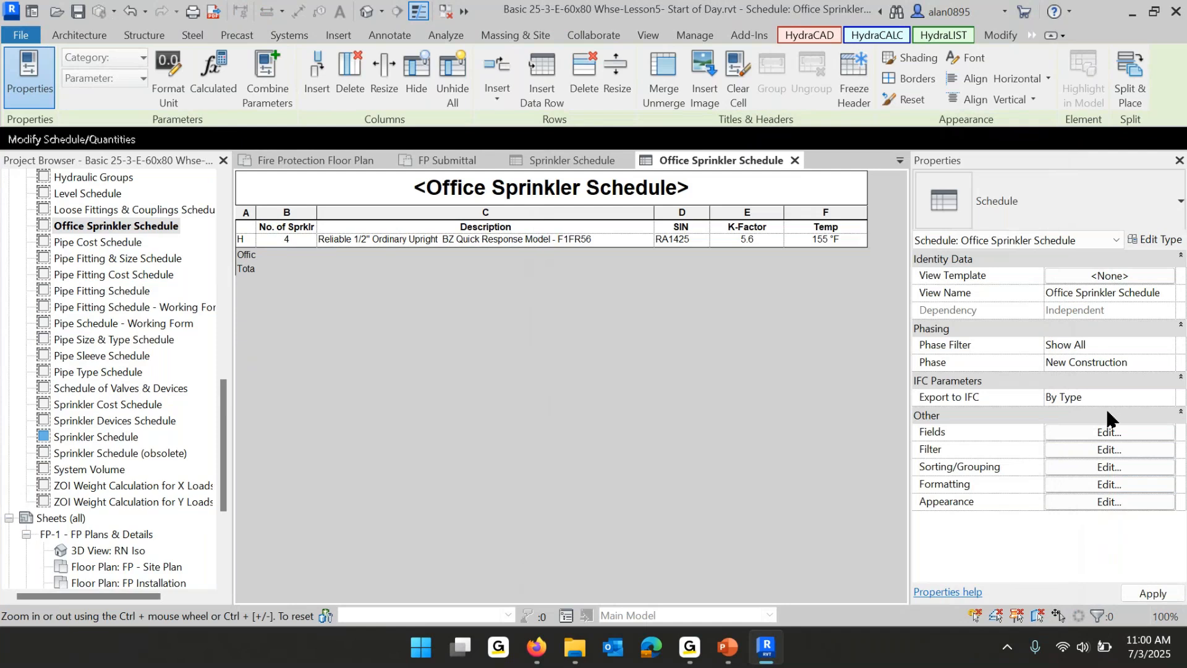
click(1085, 443)
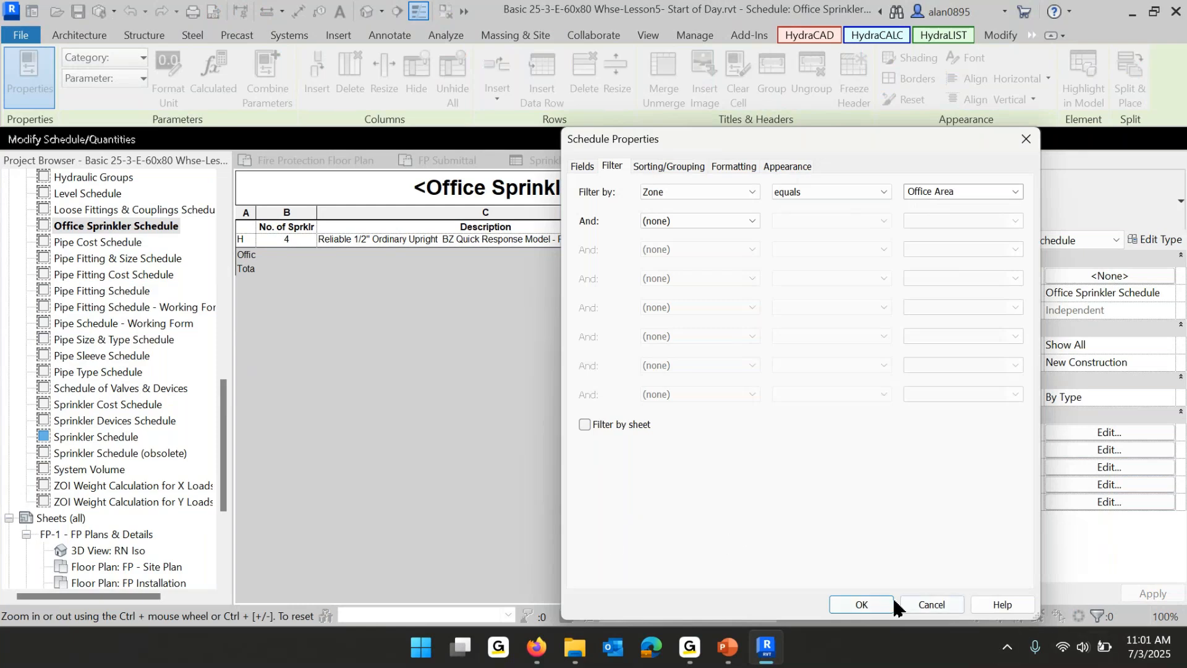
click(931, 605)
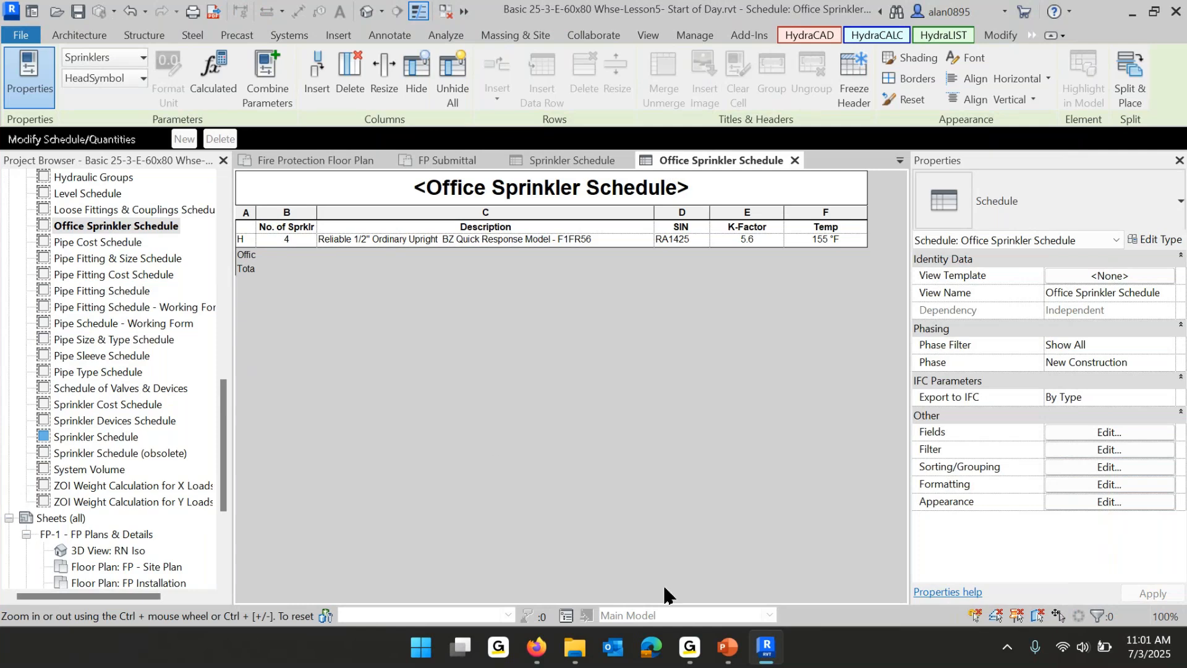
Switch to the PowerPoint slide show with the Lesson 5 follow-up topics.
mouse_move(727, 649)
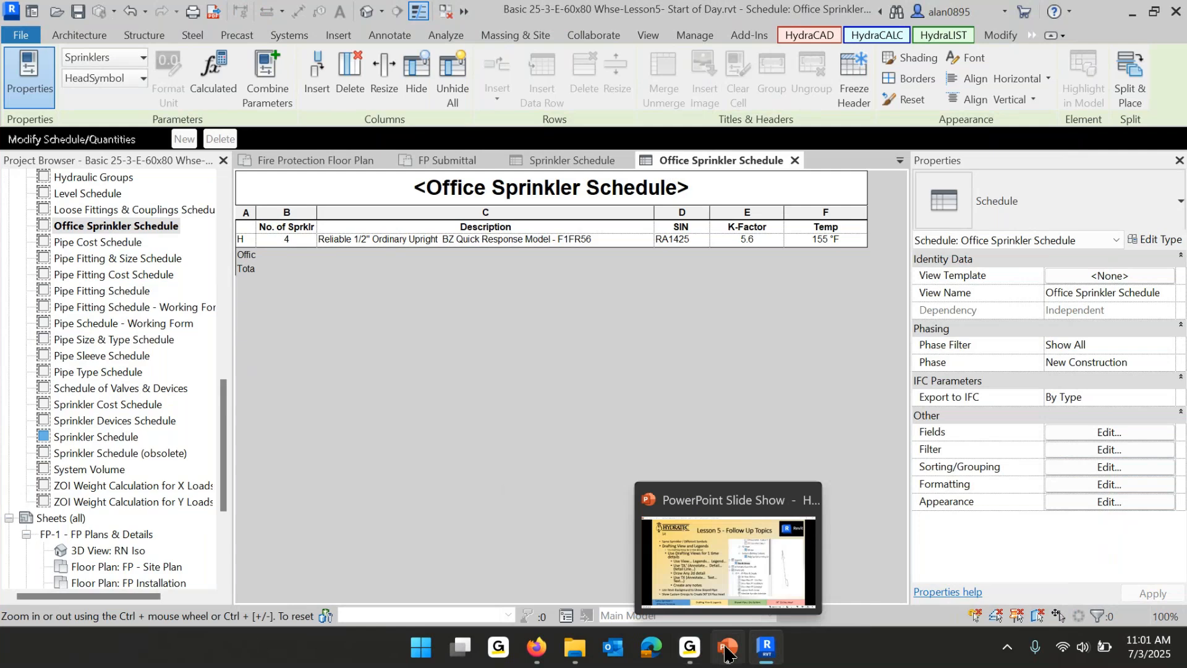
click(727, 650)
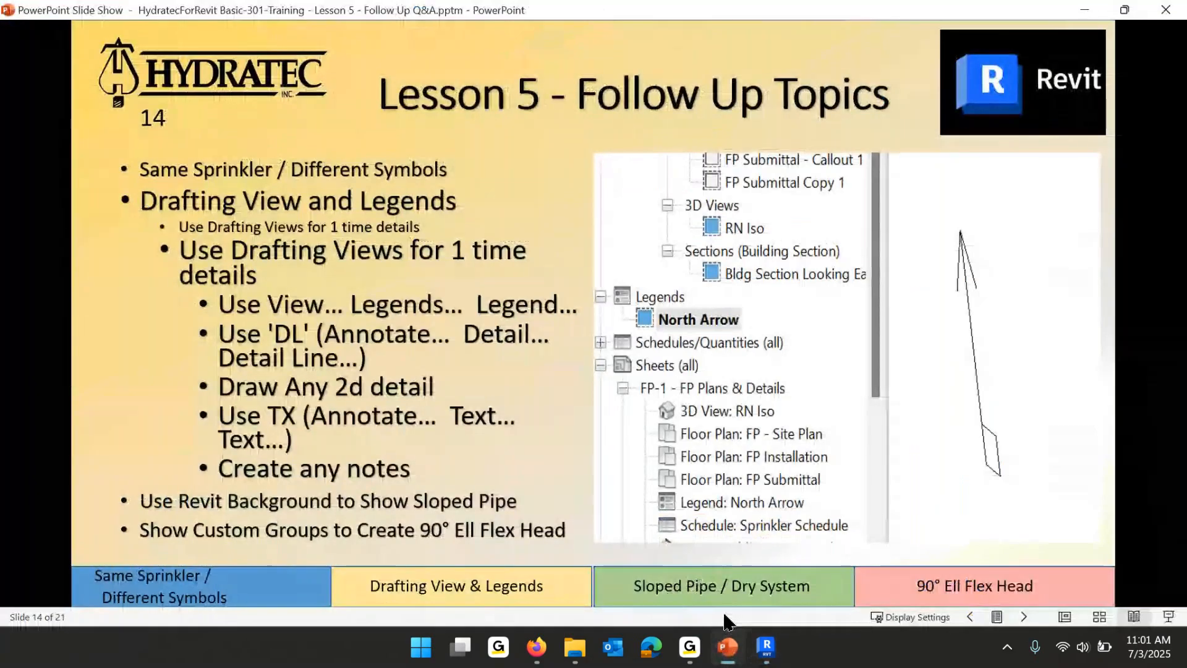
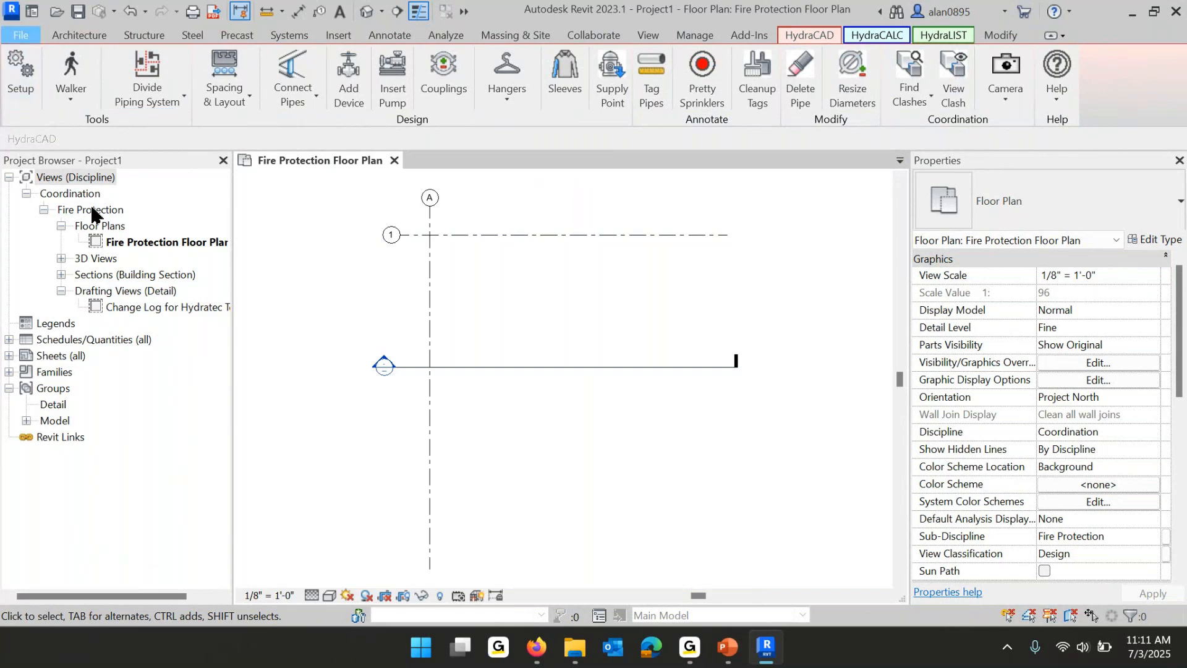
Save the new project as FP-Butler Bldg-2023-AGJ.rvt in the Revit On-Line BASIC Training folder.
click(15, 40)
mouse_move(54, 267)
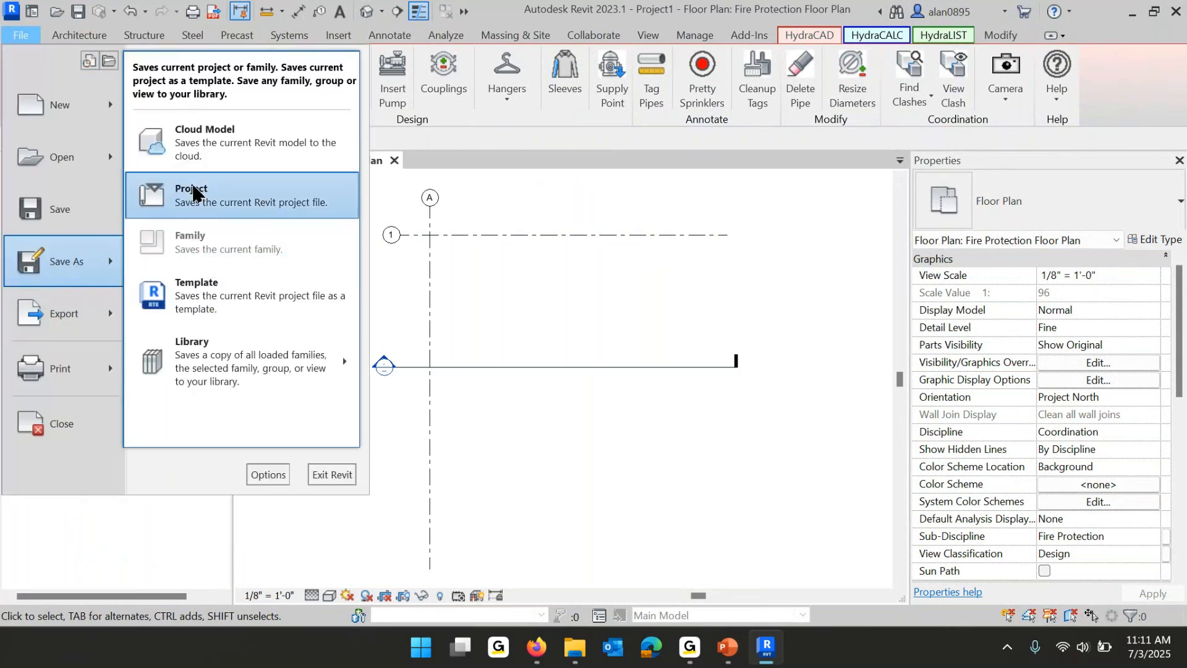
click(193, 189)
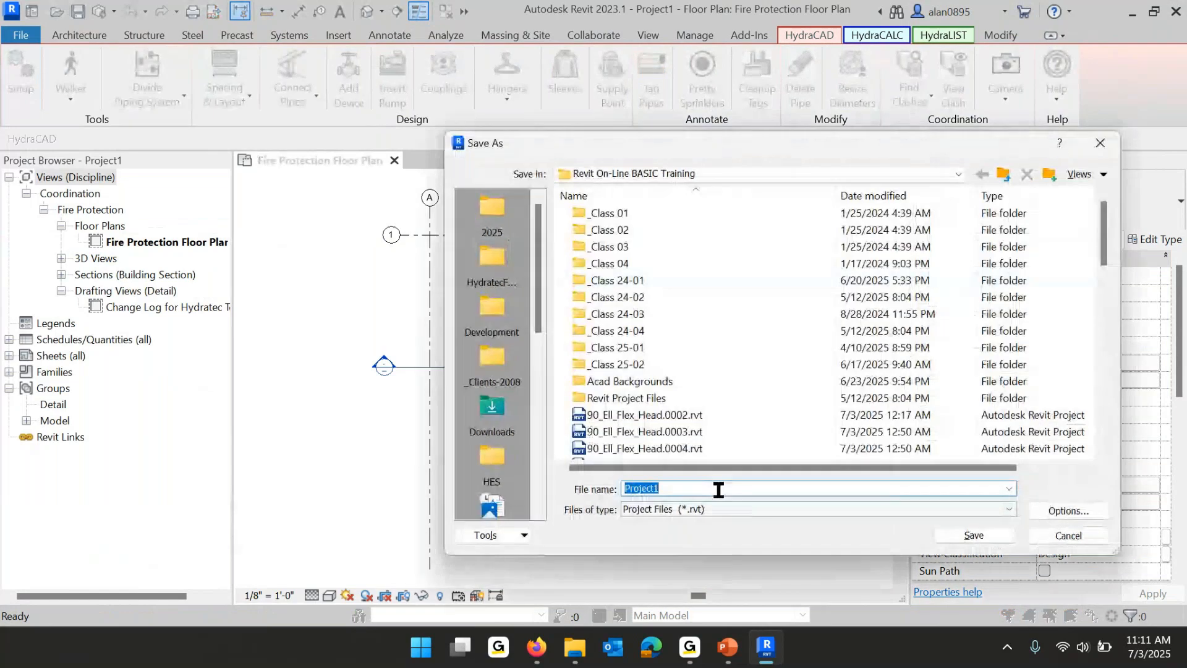
text(FP-)
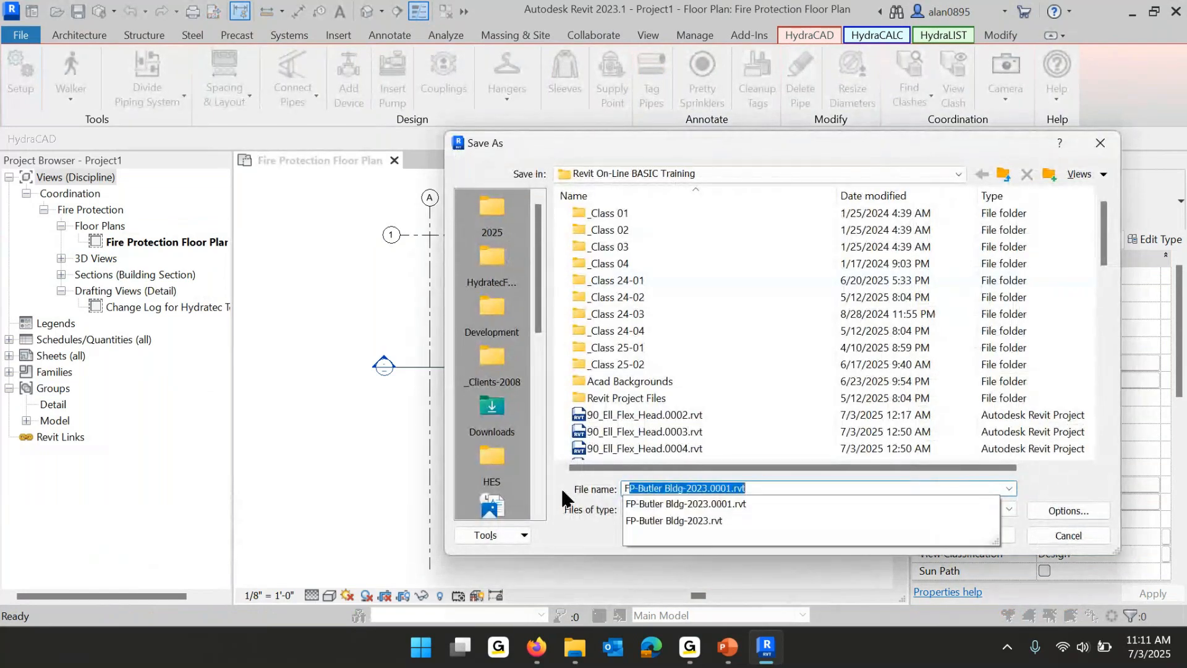
text(Butler)
click(699, 523)
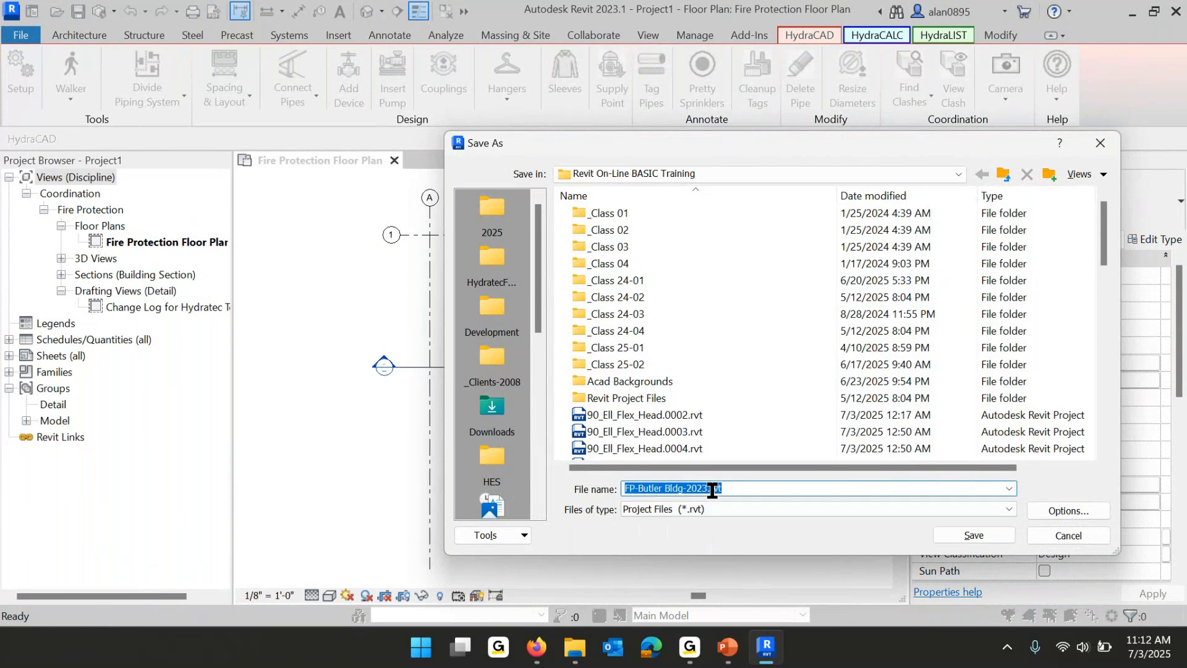
click(710, 490)
text(-AGJ)
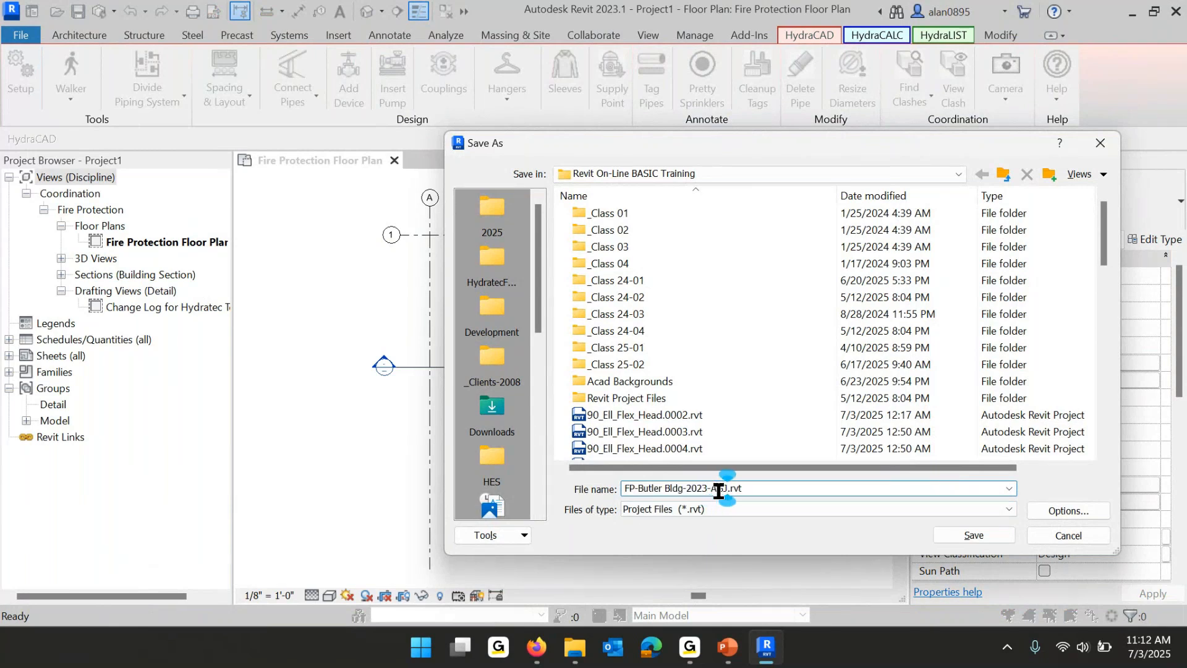
click(962, 538)
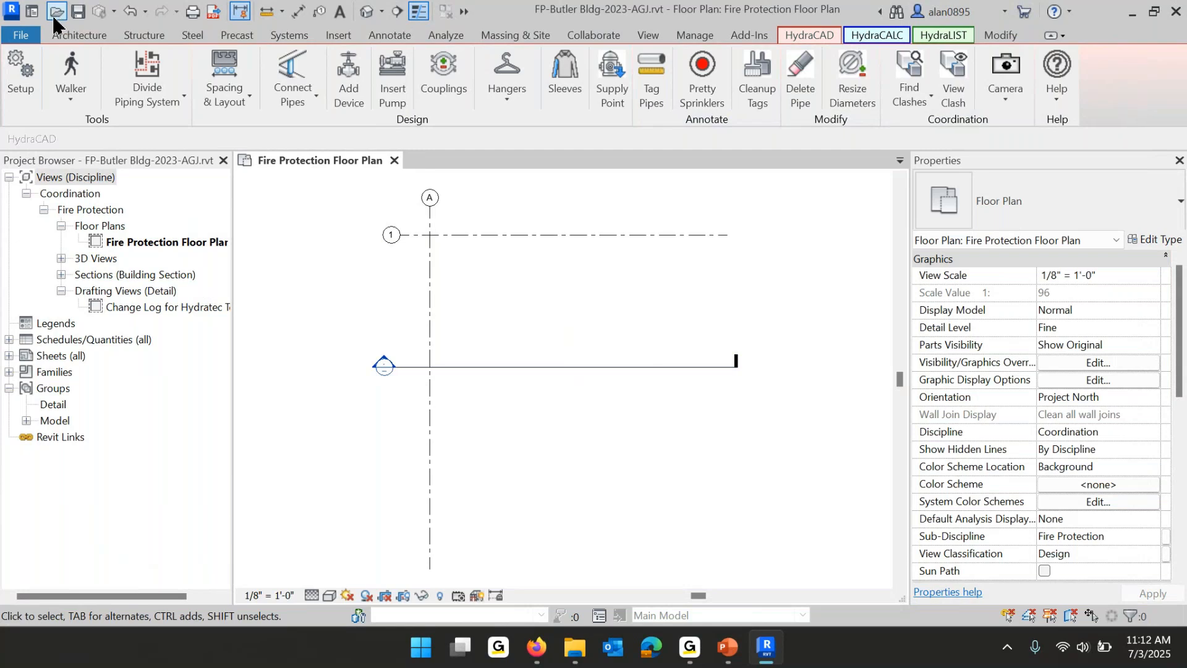
Start opening a project and browse to the Revit Project Files folder within HES and Revit On-Line BASIC Training.
click(22, 31)
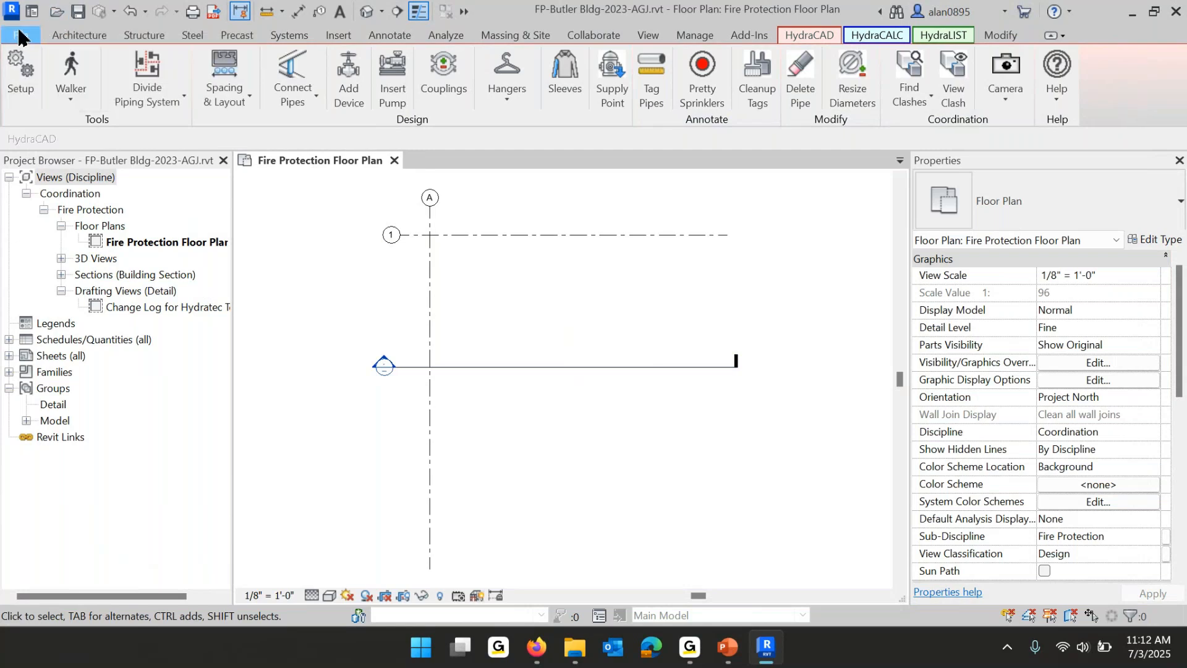
click(44, 160)
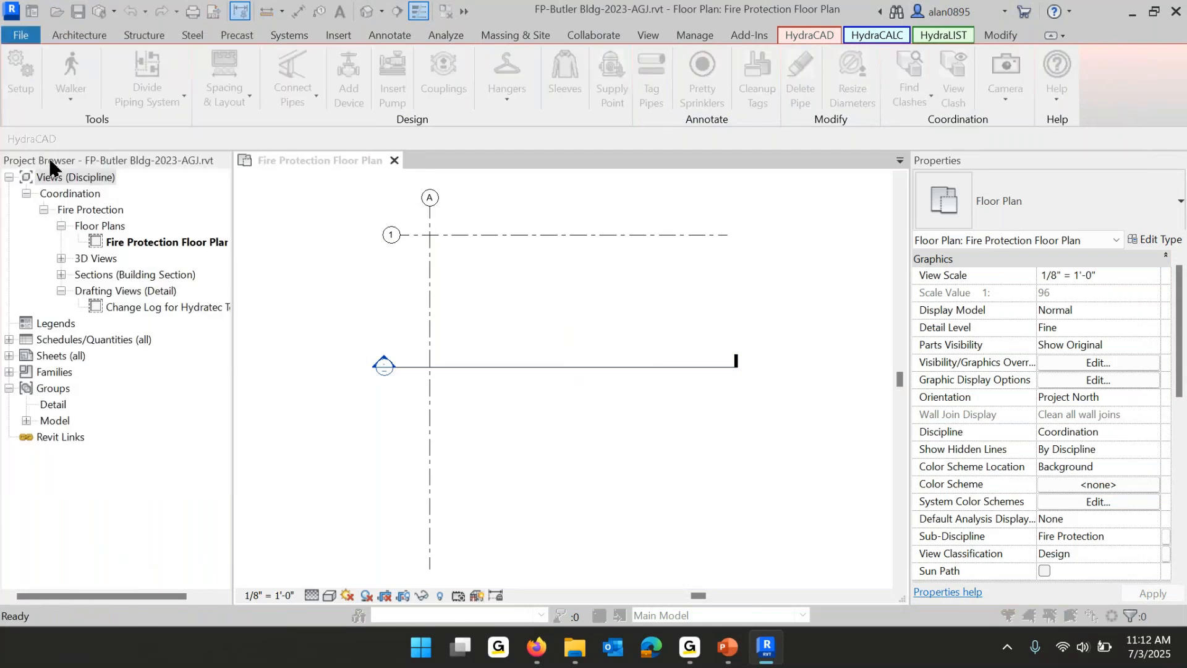
scroll(347, 334, down, 5)
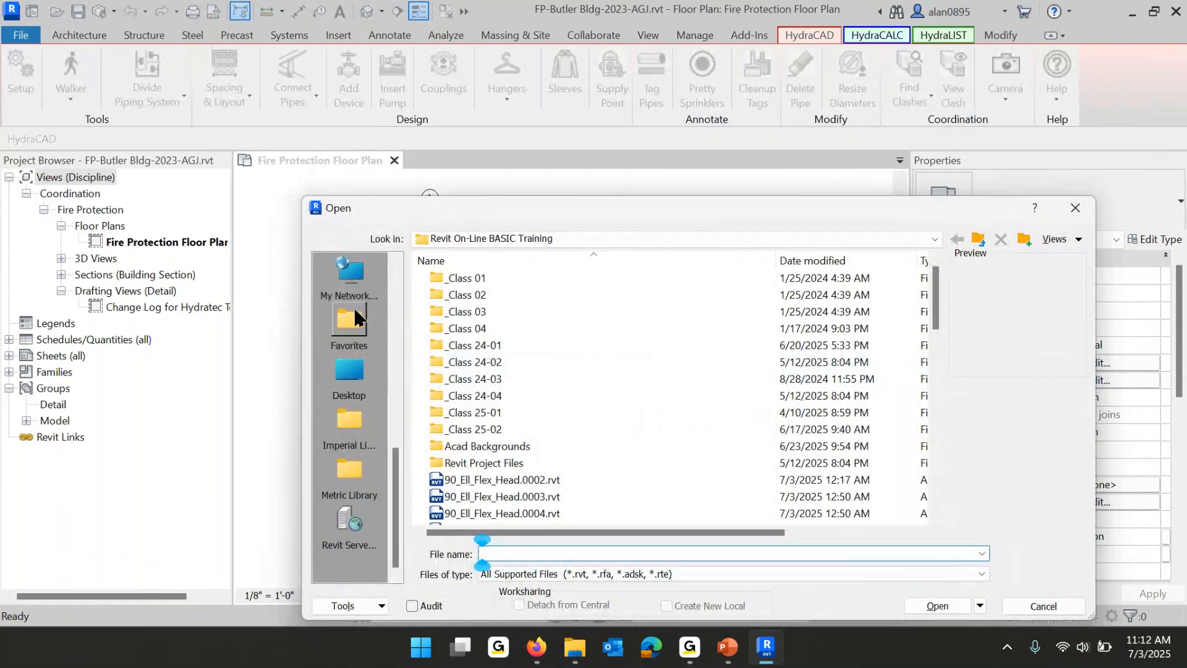
scroll(351, 331, up, 3)
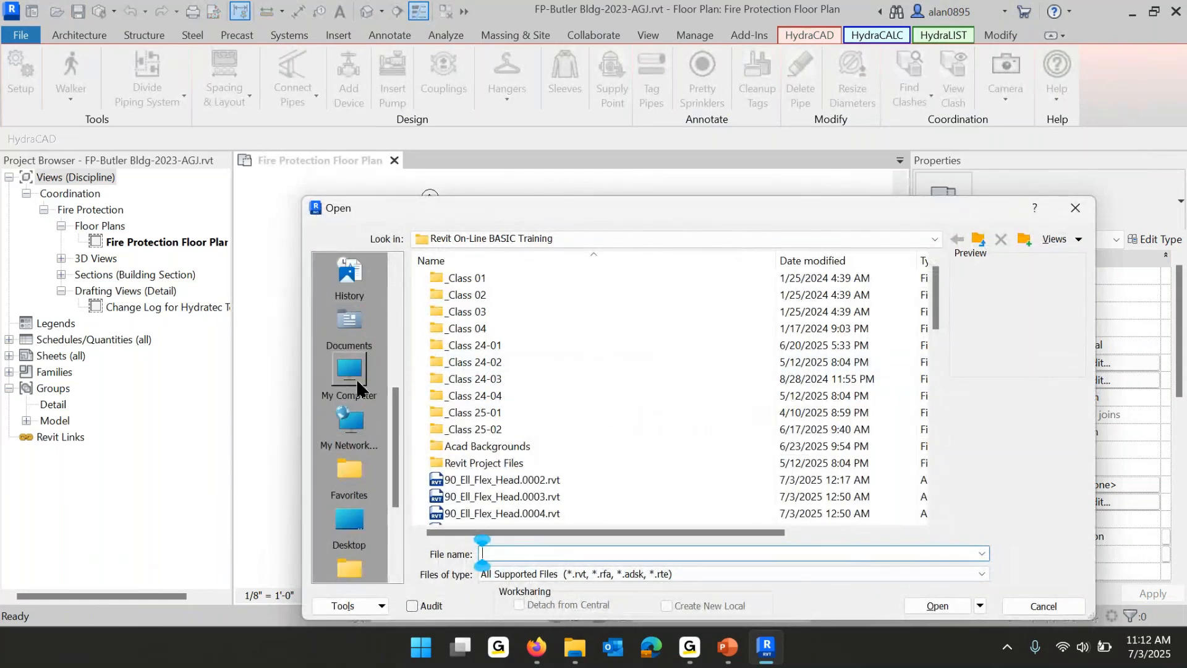
scroll(463, 238, up, 1)
click(463, 238)
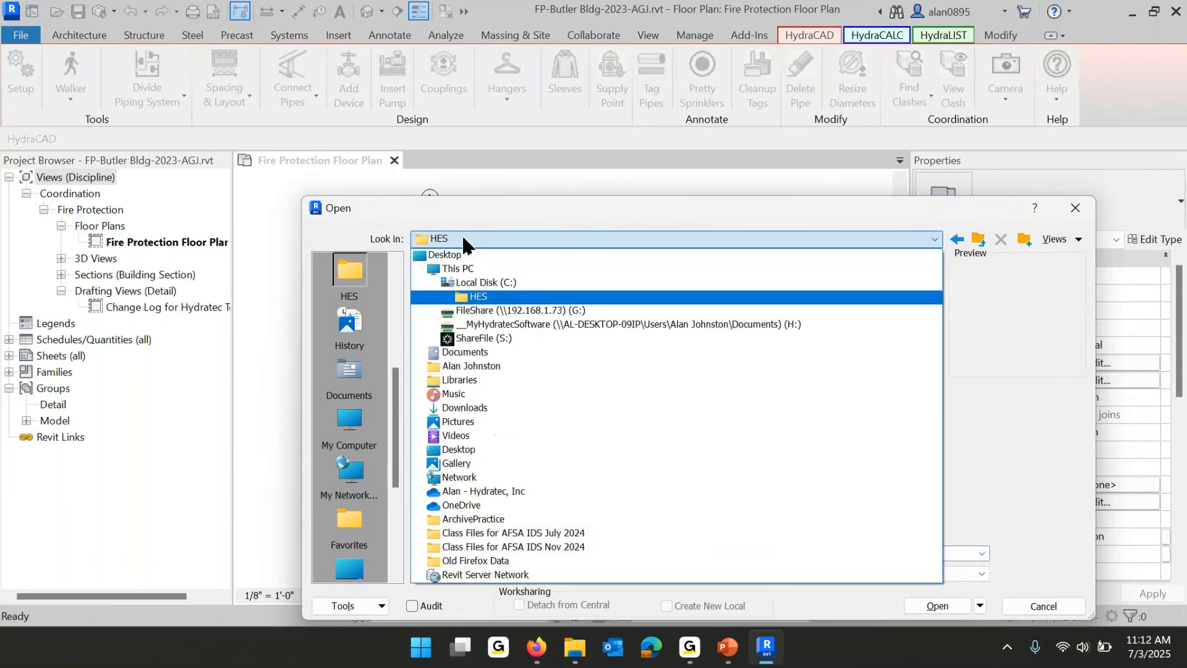
click(486, 283)
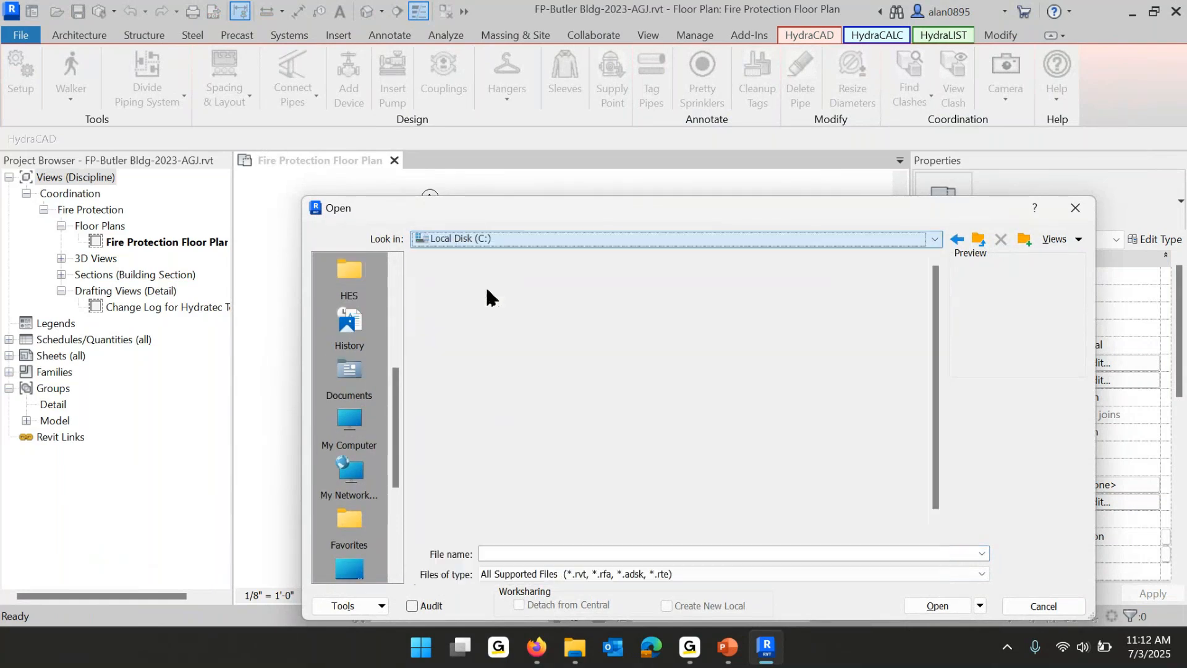
double_click(454, 396)
scroll(538, 422, down, 1)
scroll(538, 422, down, 1)
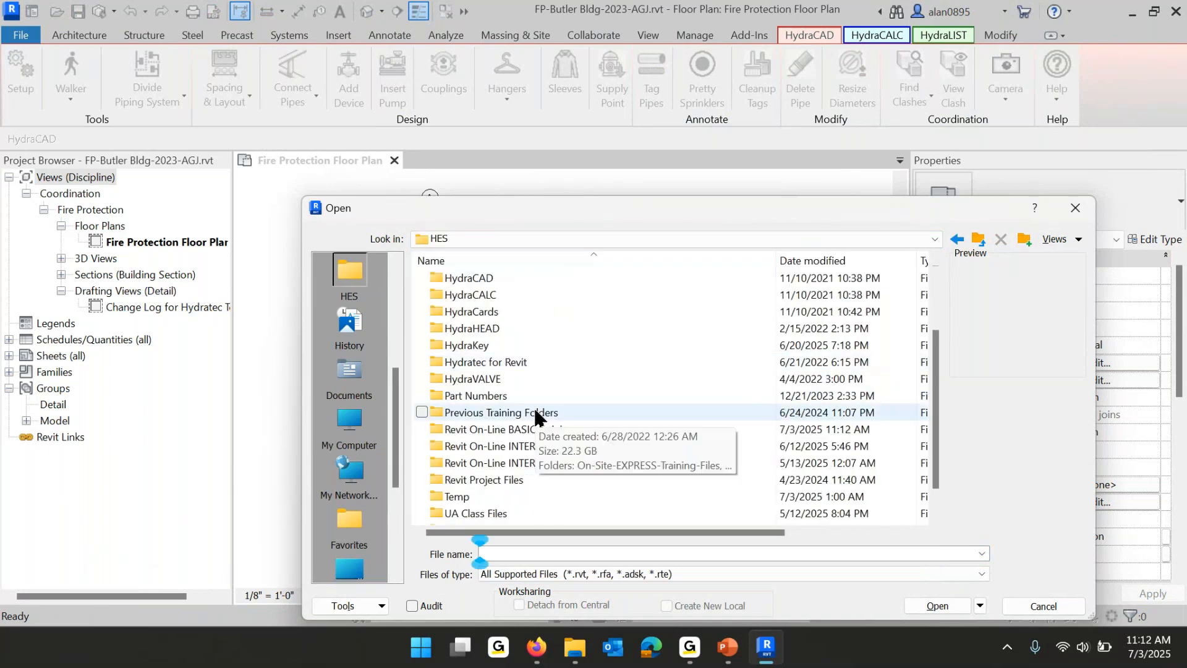
double_click(506, 422)
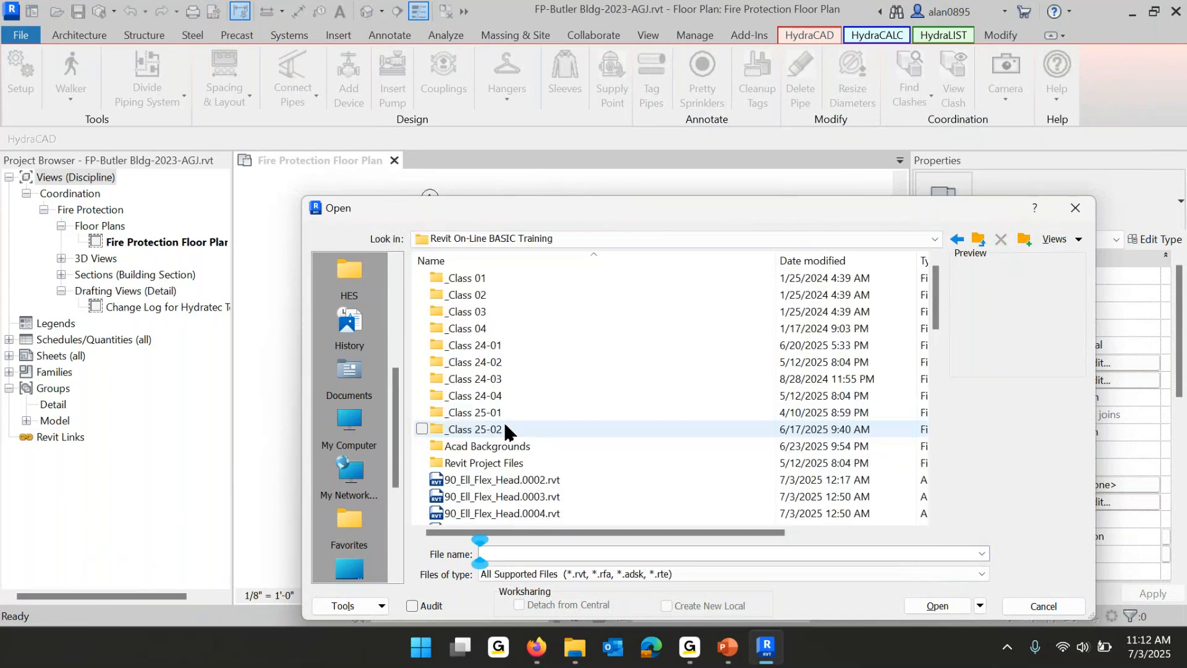
click(460, 464)
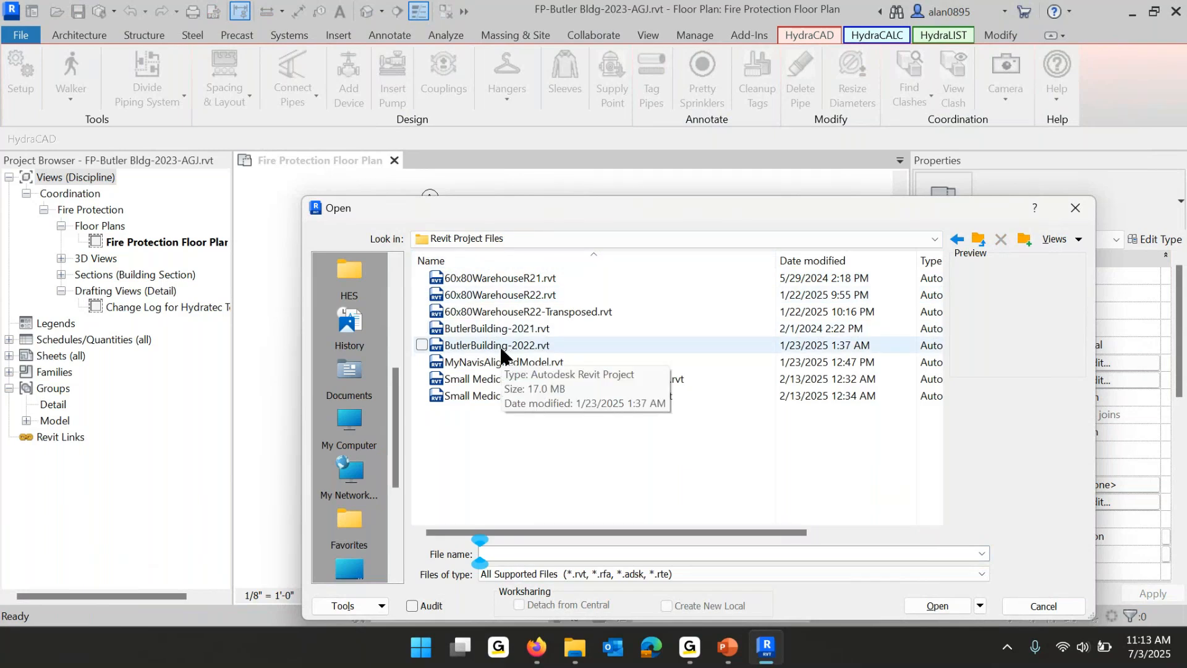
Open ButlerBuilding-2022.rvt, upgrading it to the current version, and dismiss the structural analytical model notice.
click(501, 350)
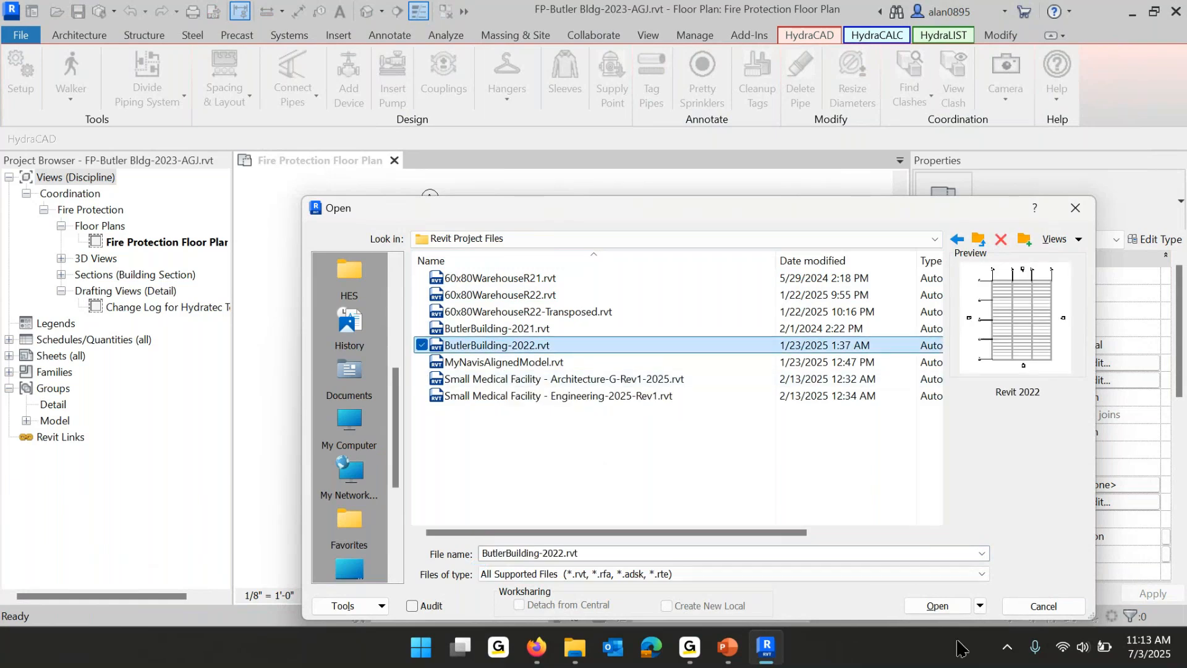
click(933, 608)
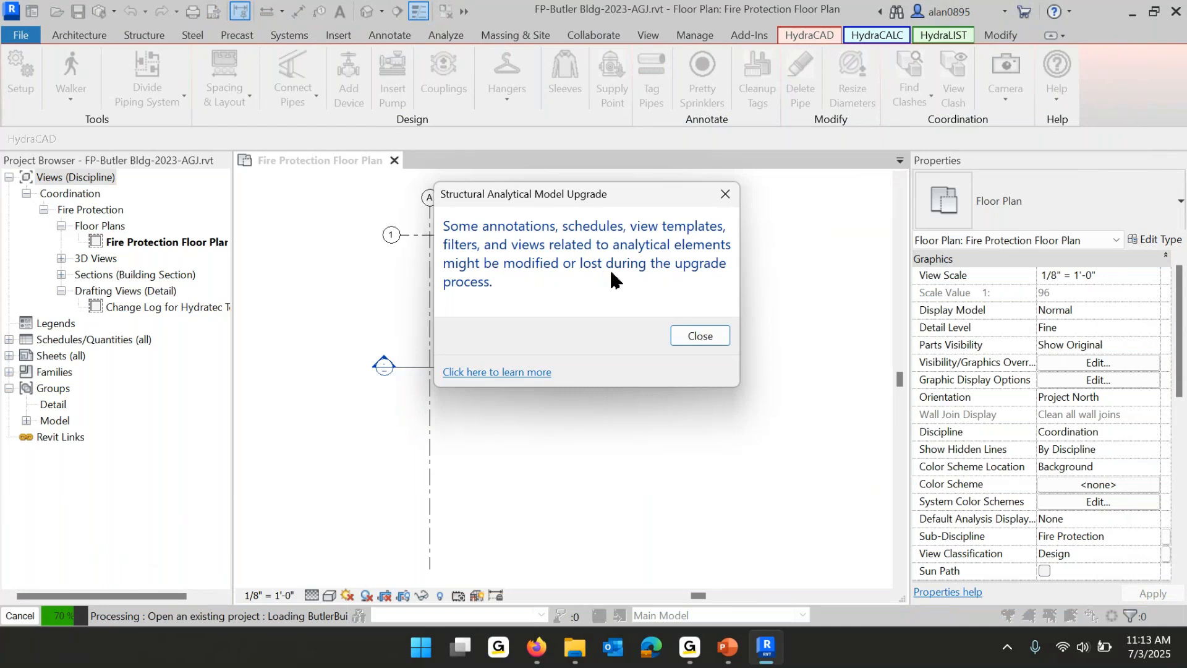
click(699, 336)
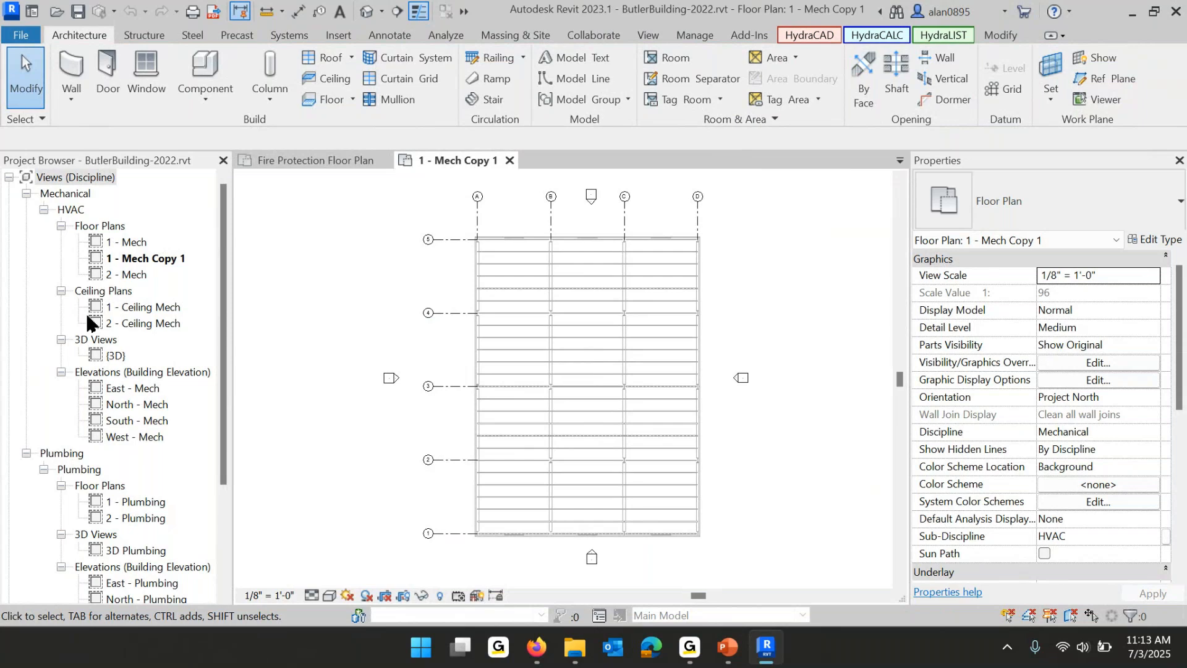
Open the 3D Plumbing view and orbit the building to examine its exterior from another side.
scroll(92, 346, down, 2)
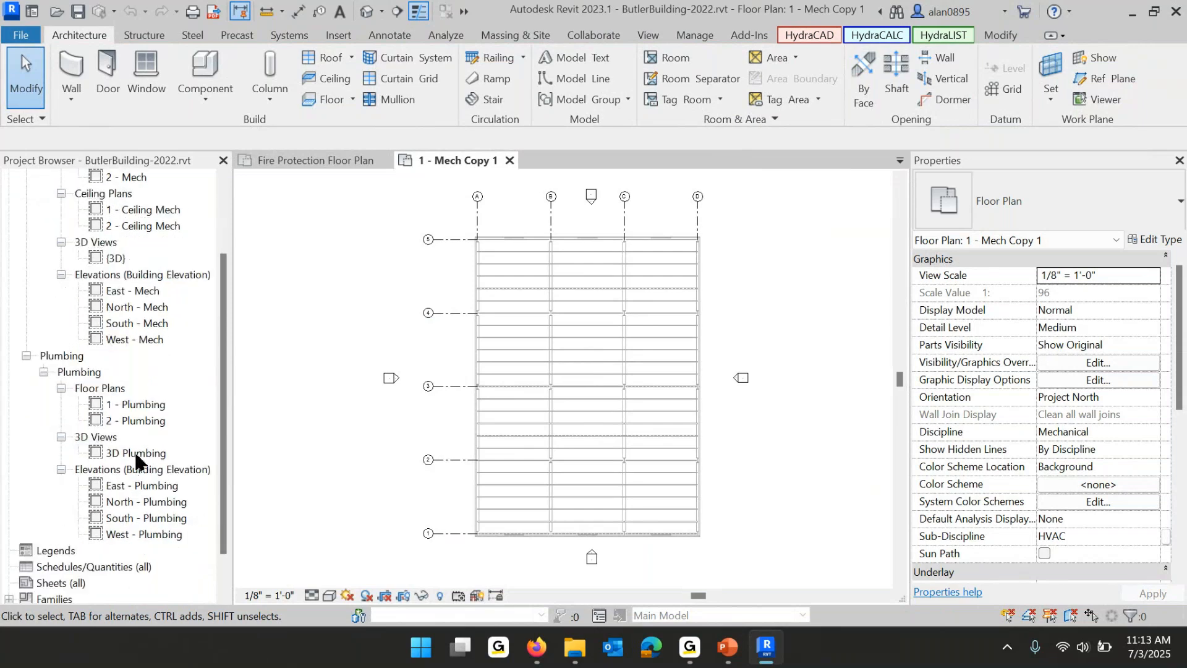
click(136, 456)
double_click(136, 456)
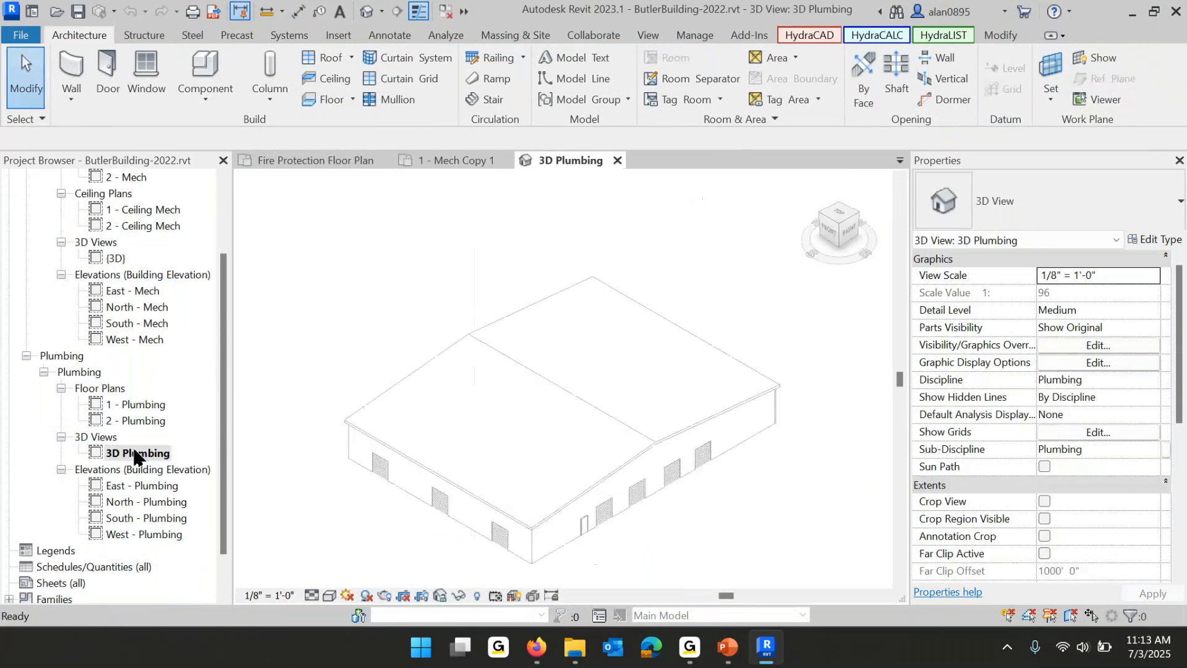
shift+middle_drag(782, 530, 853, 468)
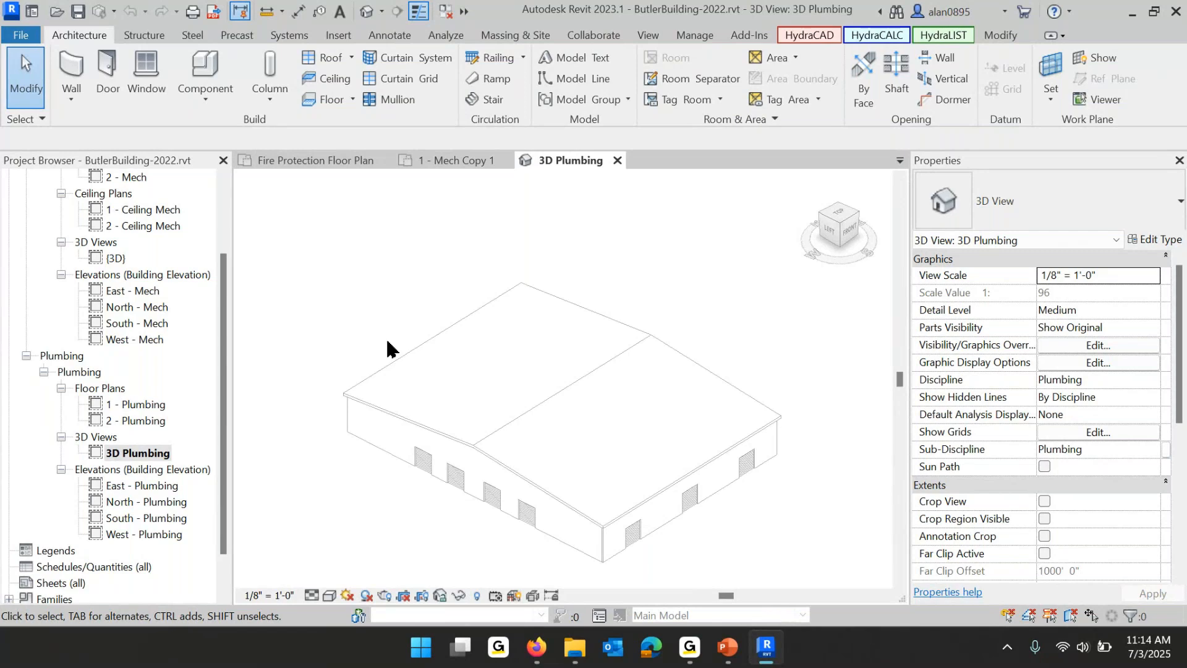
Open the East - Plumbing and North - Plumbing elevations and examine the Level 1 and Roof elevations in the north view.
double_click(162, 487)
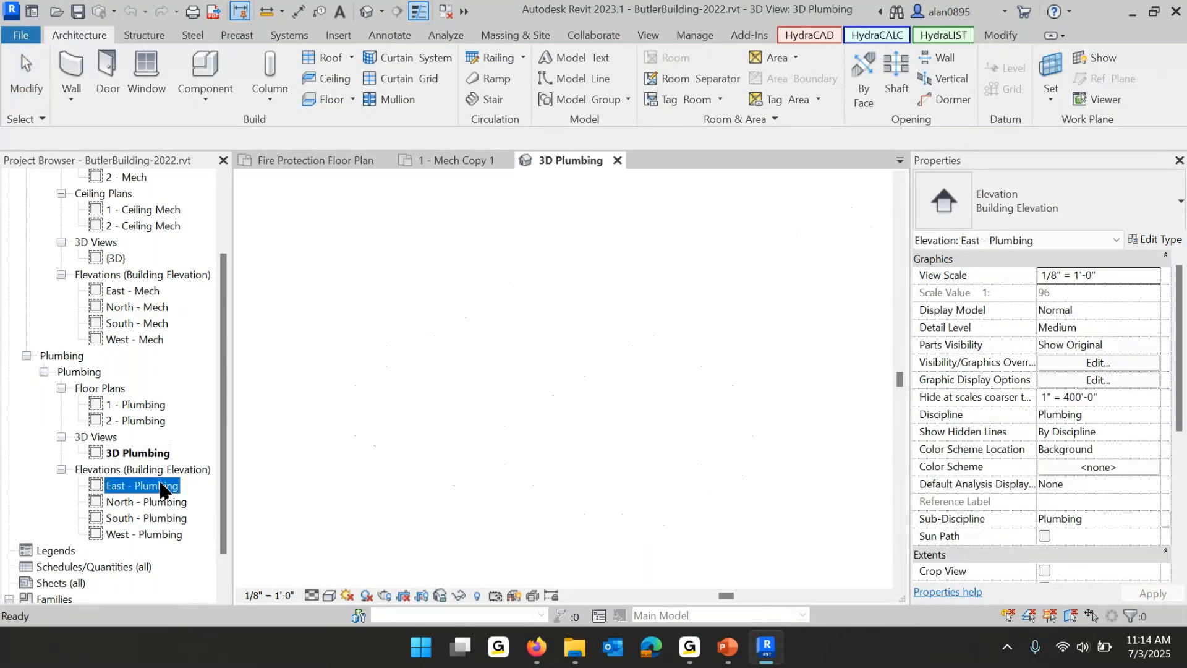
double_click(158, 502)
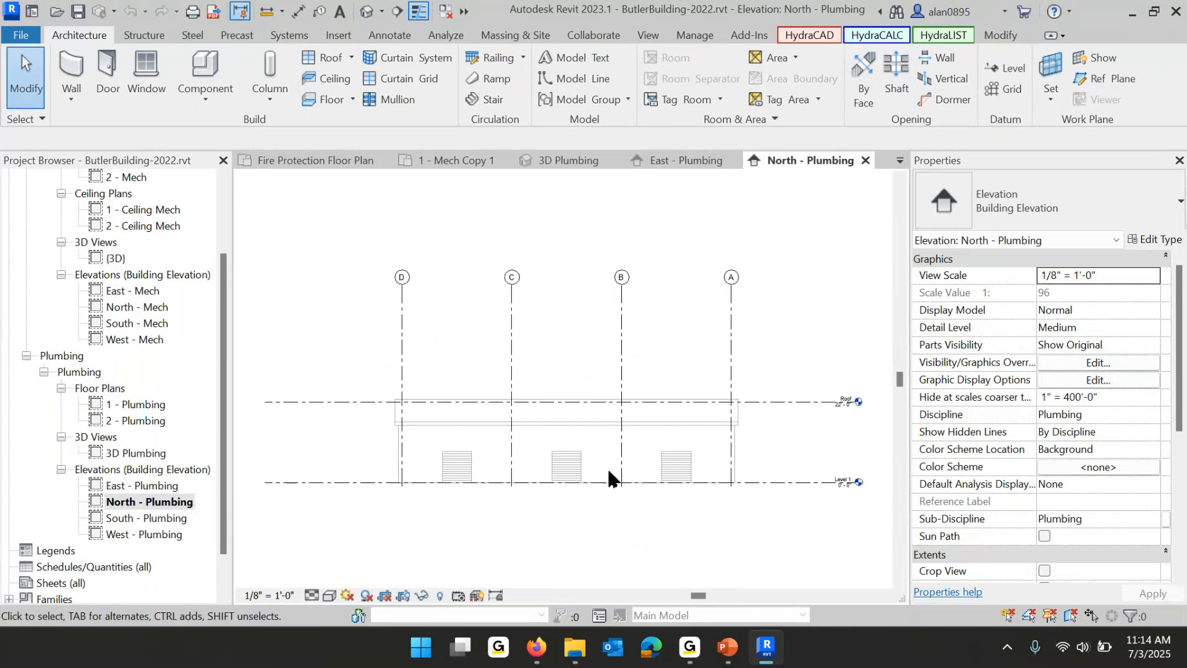
scroll(819, 470, up, 5)
middle_drag(820, 460, 640, 417)
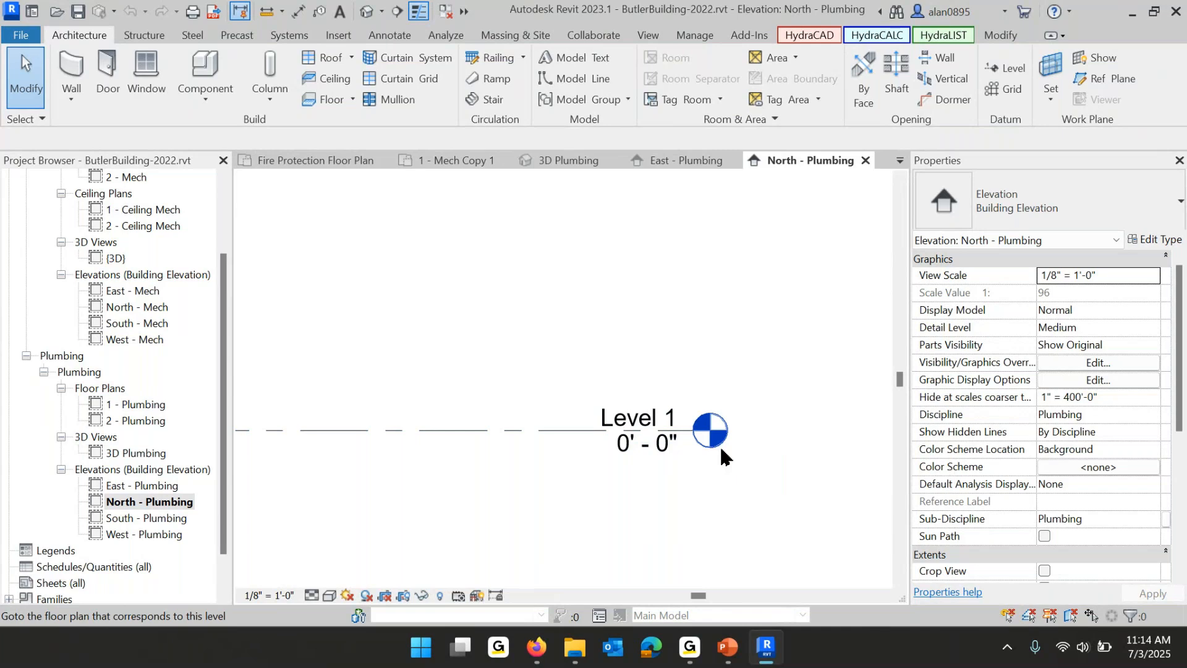
scroll(725, 458, down, 3)
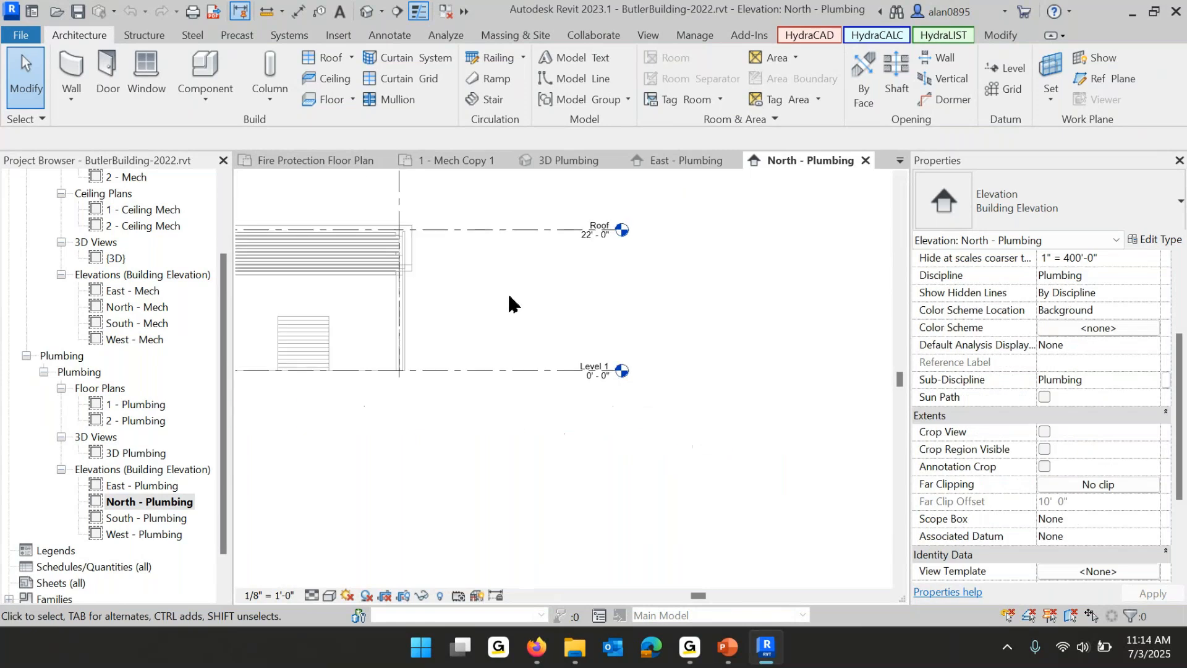
scroll(628, 362, down, 2)
middle_drag(627, 362, 759, 387)
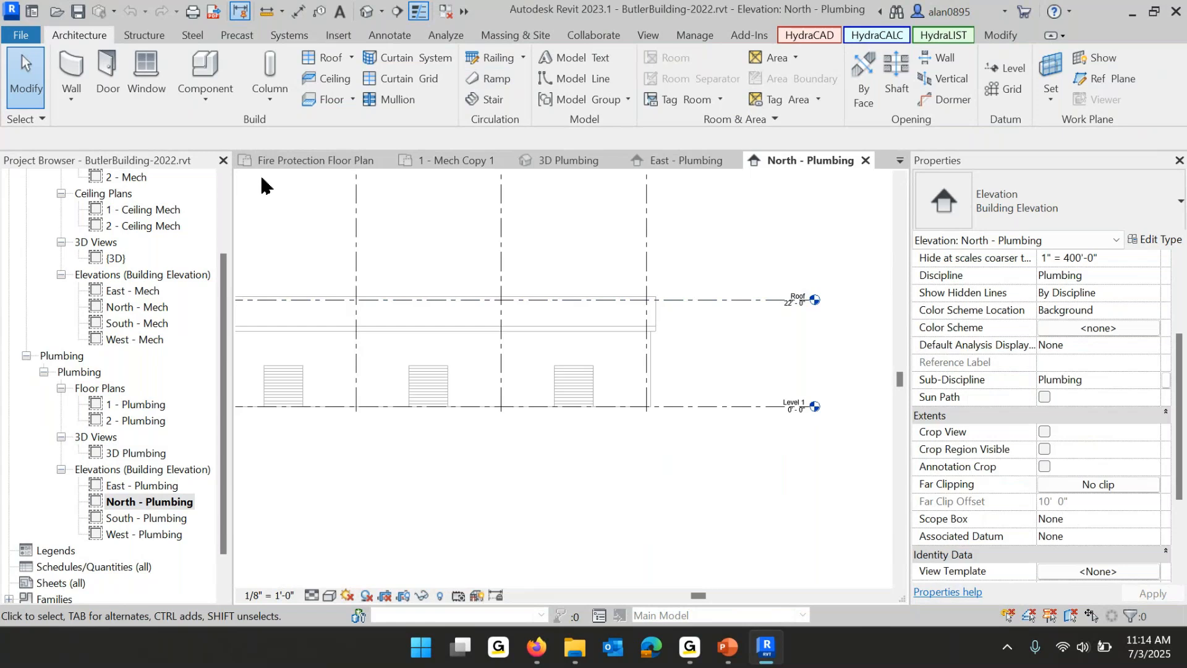
Return to the 1 - Mech Copy 1 floor plan and close the inactive views.
click(433, 162)
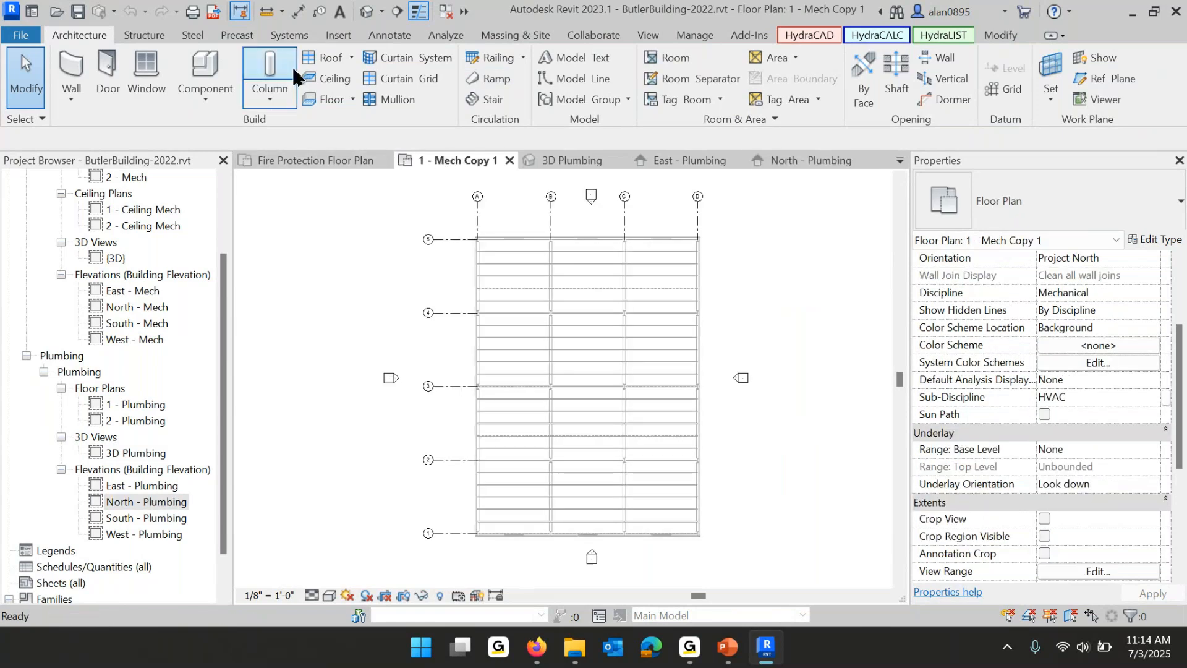
click(444, 14)
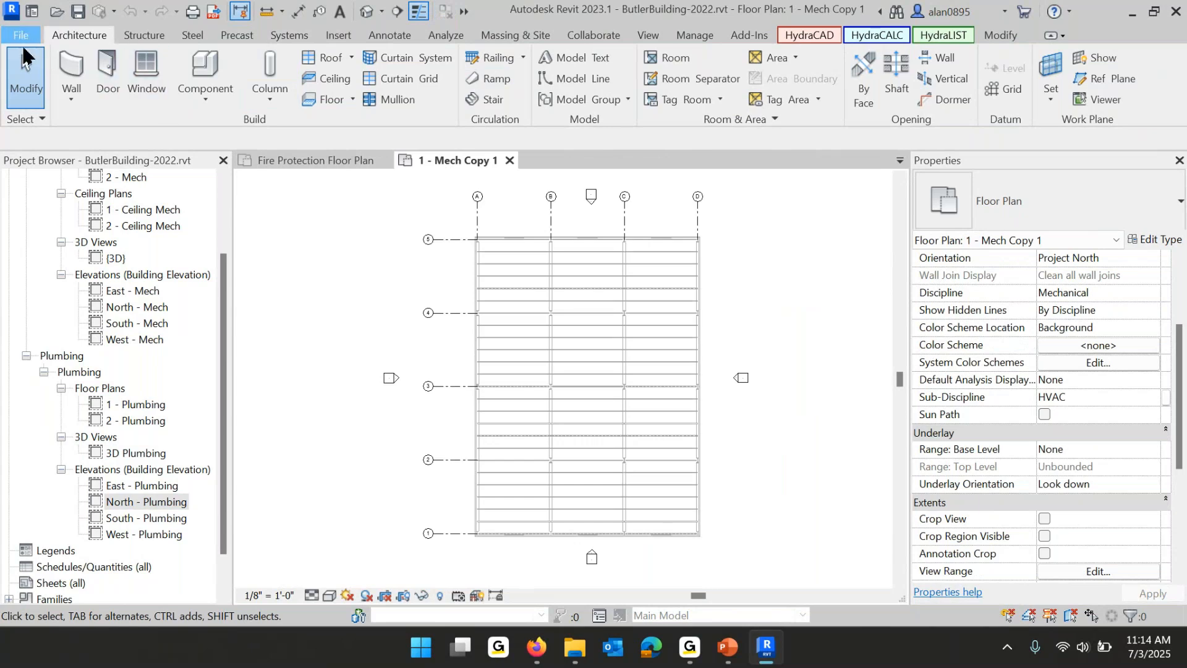
Save the upgraded building model as a project named ButlerBuilding-2023.rvt in the Revit Project Files folder.
click(25, 38)
mouse_move(114, 272)
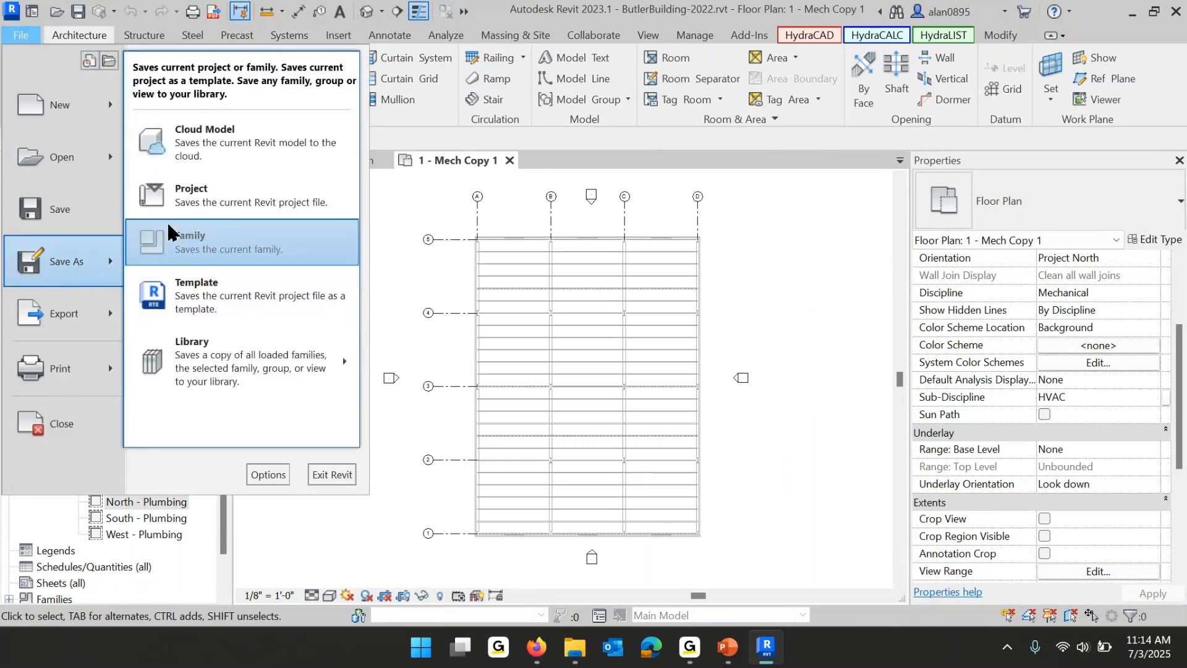
click(184, 198)
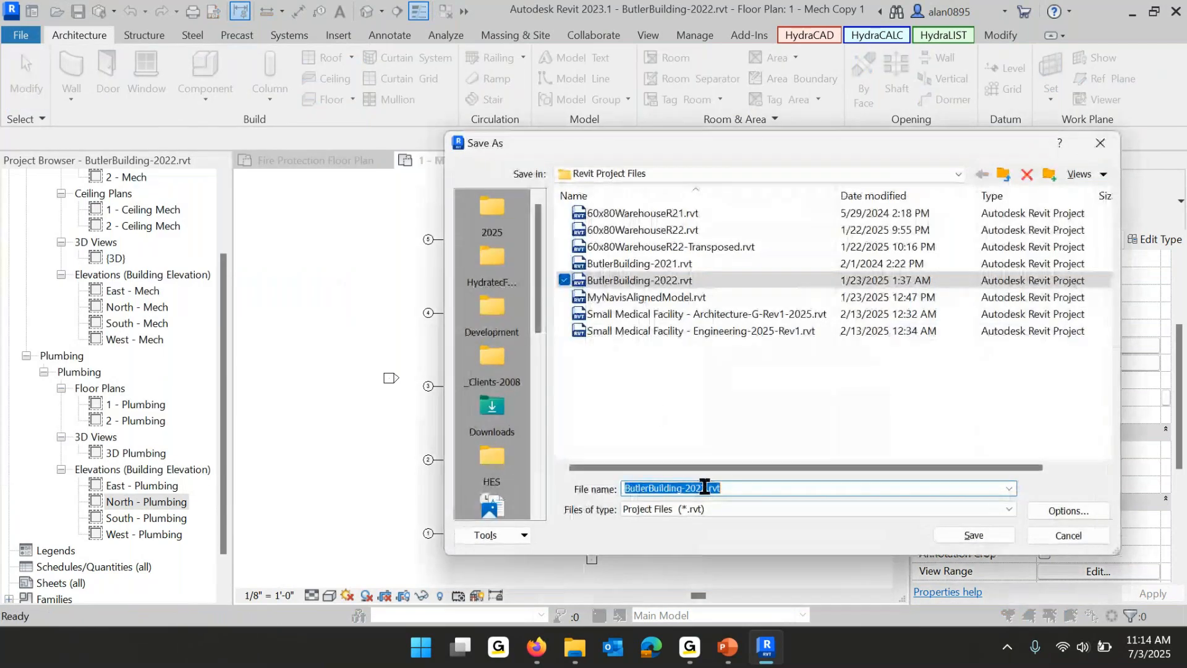
click(705, 488)
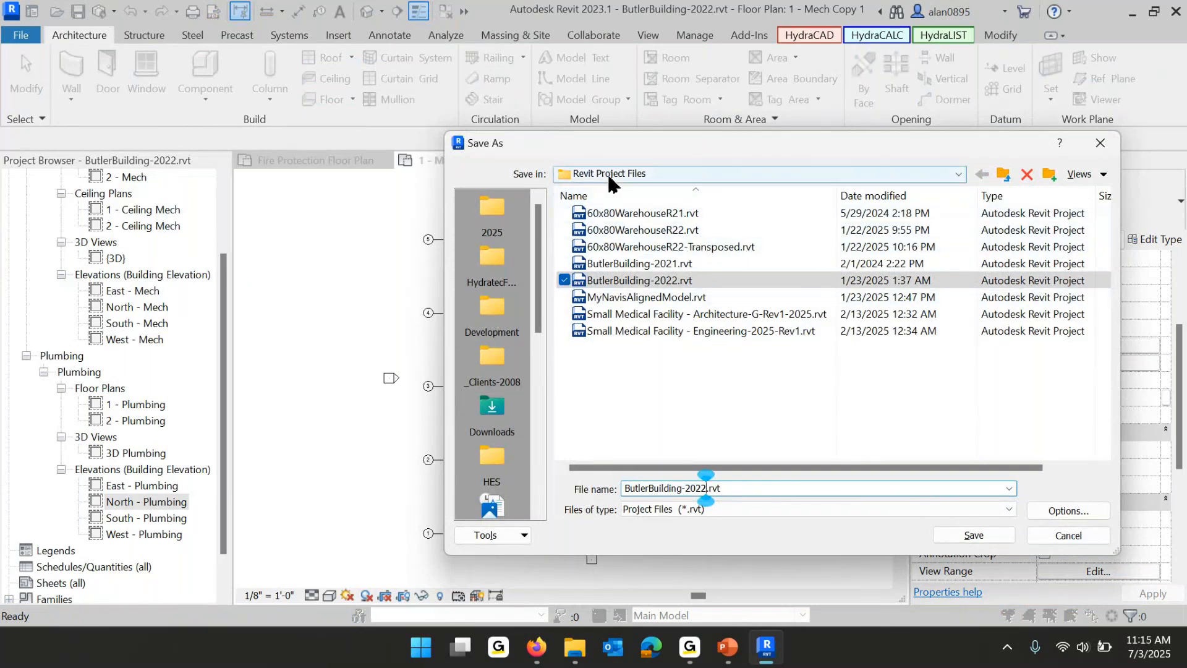
click(1002, 176)
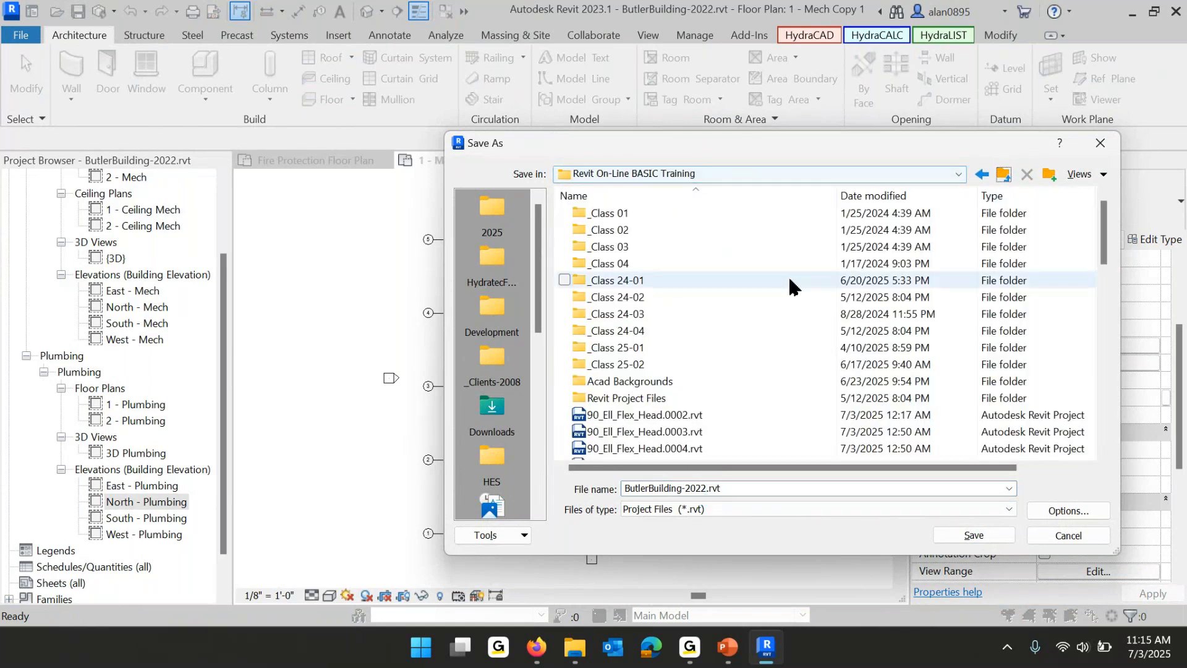
scroll(750, 450, down, 1)
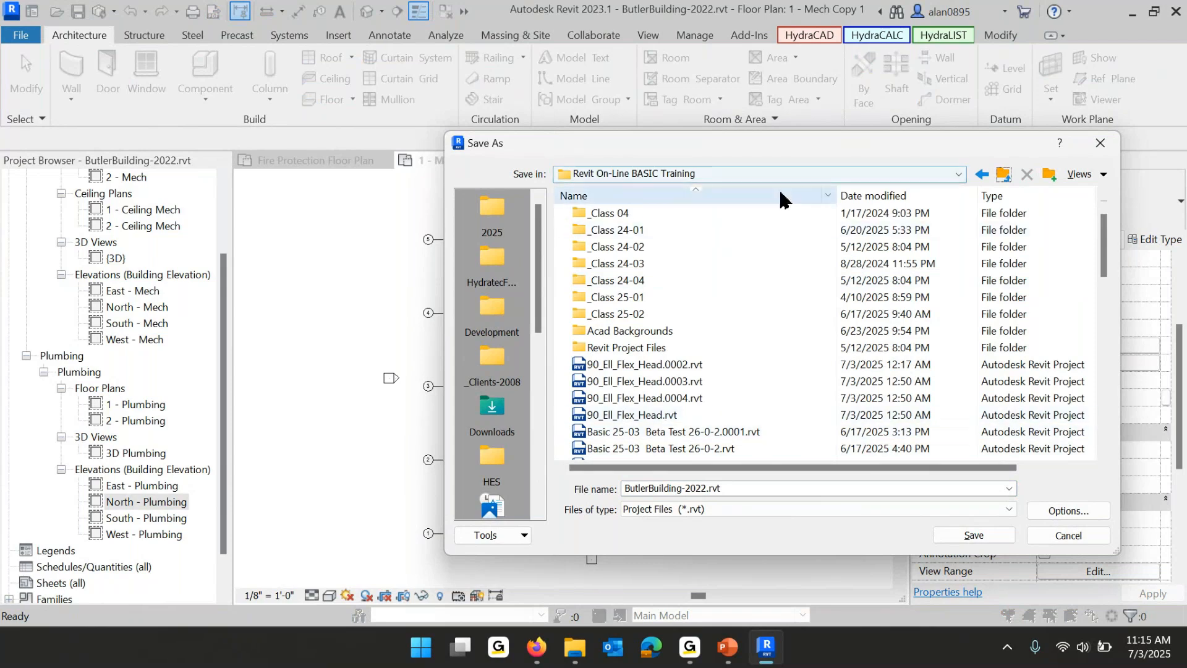
click(614, 351)
double_click(614, 351)
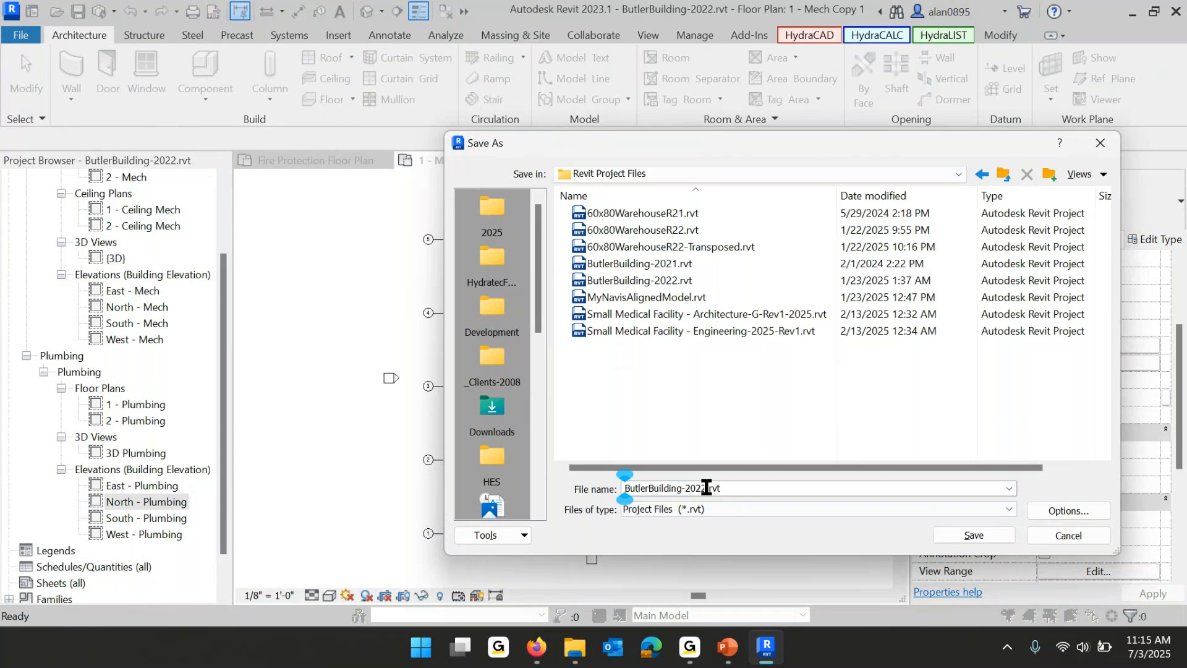
click(708, 488)
click(702, 488)
key(Delete)
text(3)
click(976, 537)
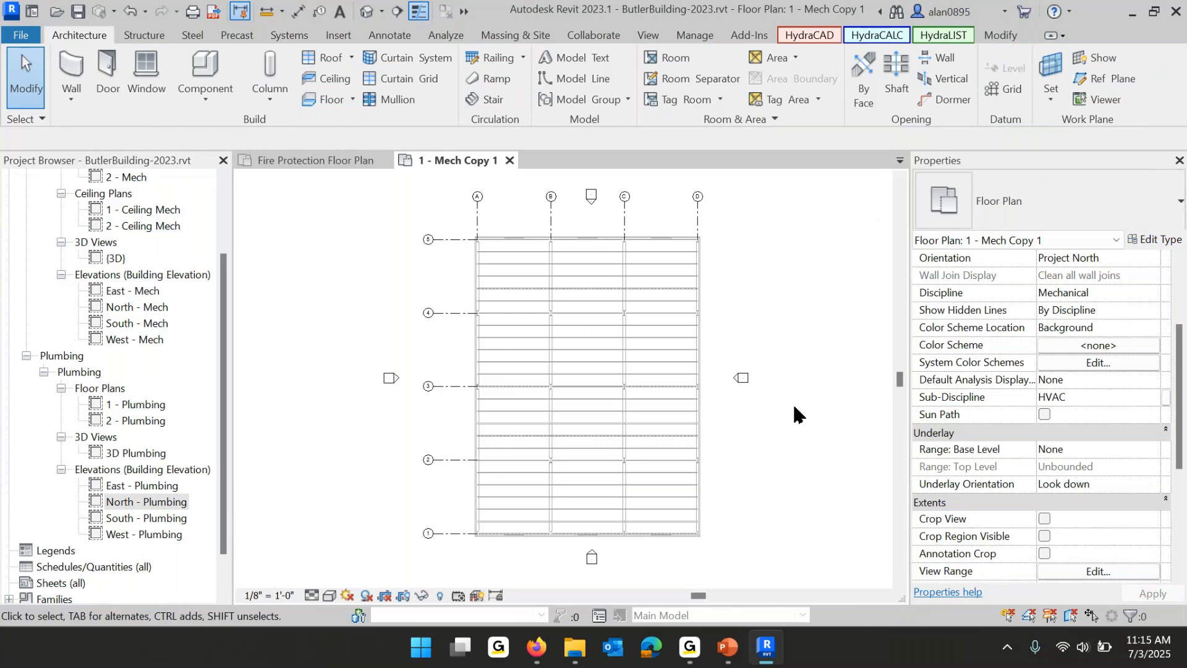
Switch to the PowerPoint slide show and review the startup checklist for using a Revit background.
mouse_move(728, 647)
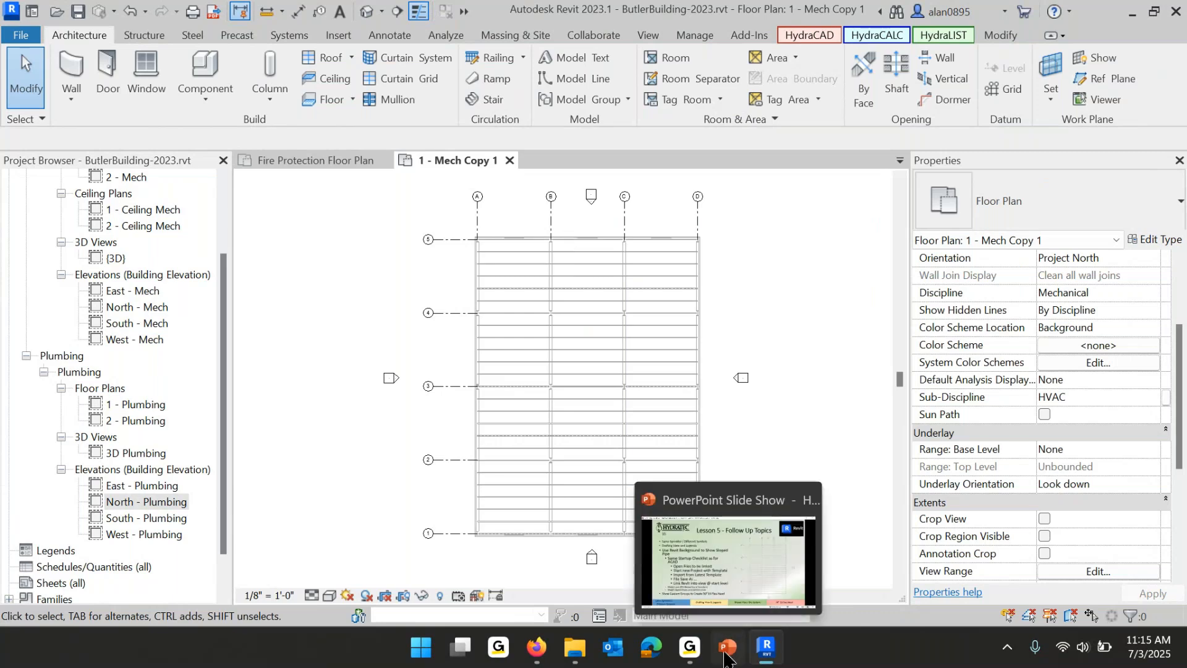
click(711, 576)
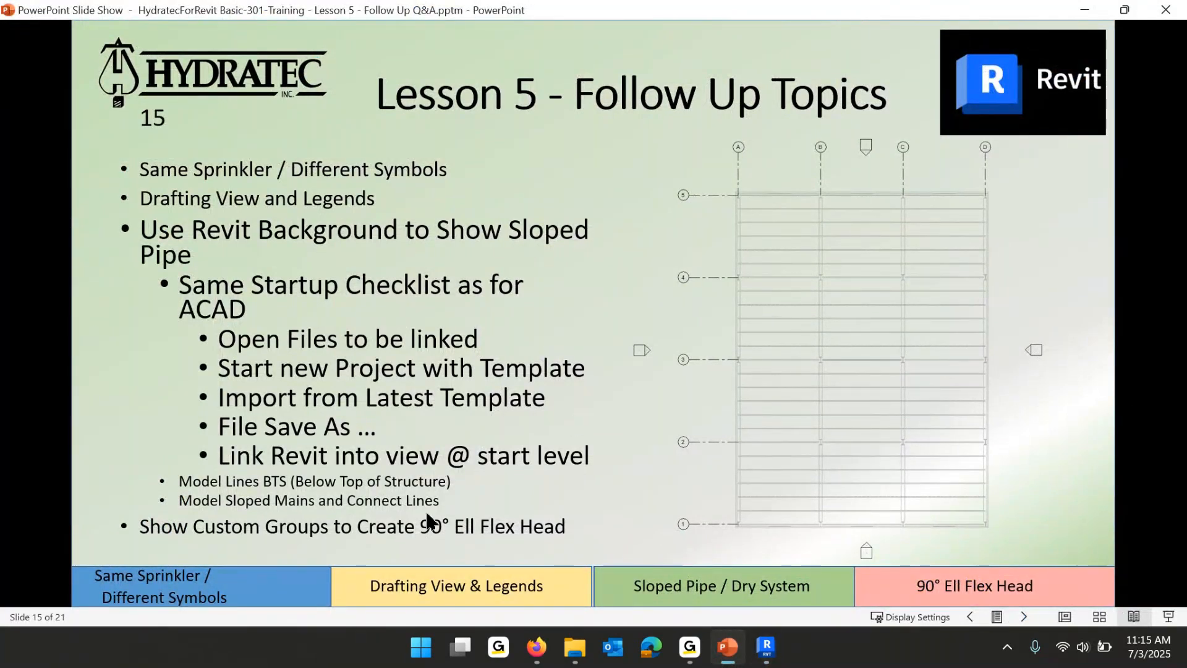
mouse_move(764, 644)
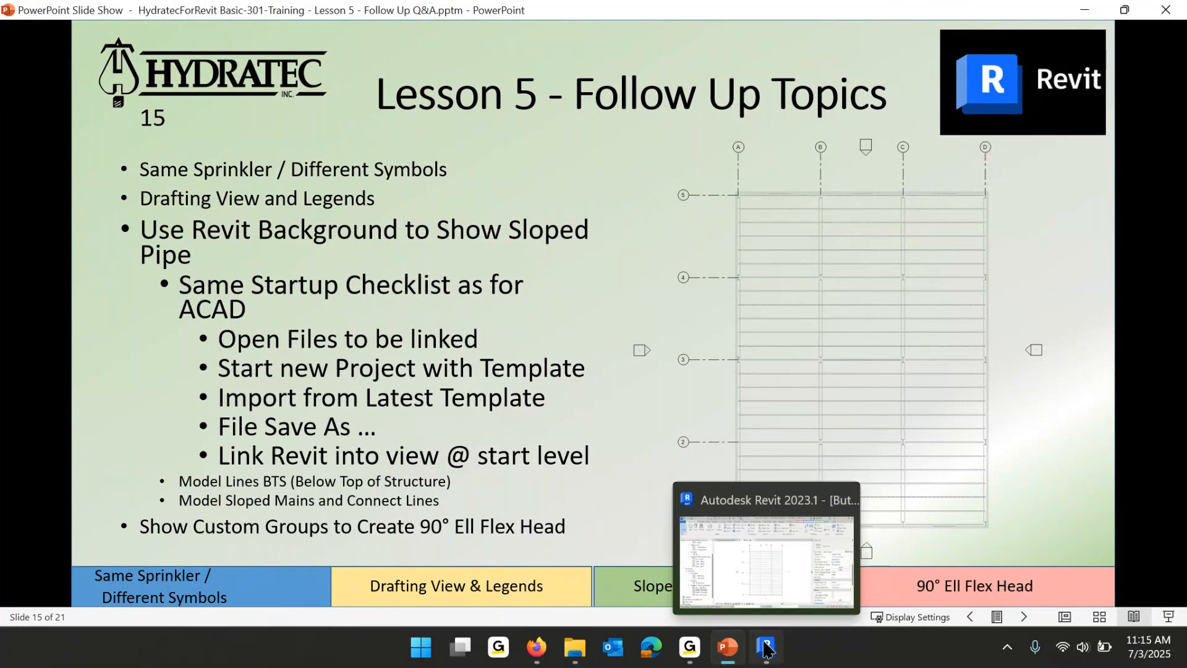
Switch back to Revit and close the ButlerBuilding-2023 project, leaving the Fire Protection Floor Plan active.
click(766, 647)
click(514, 161)
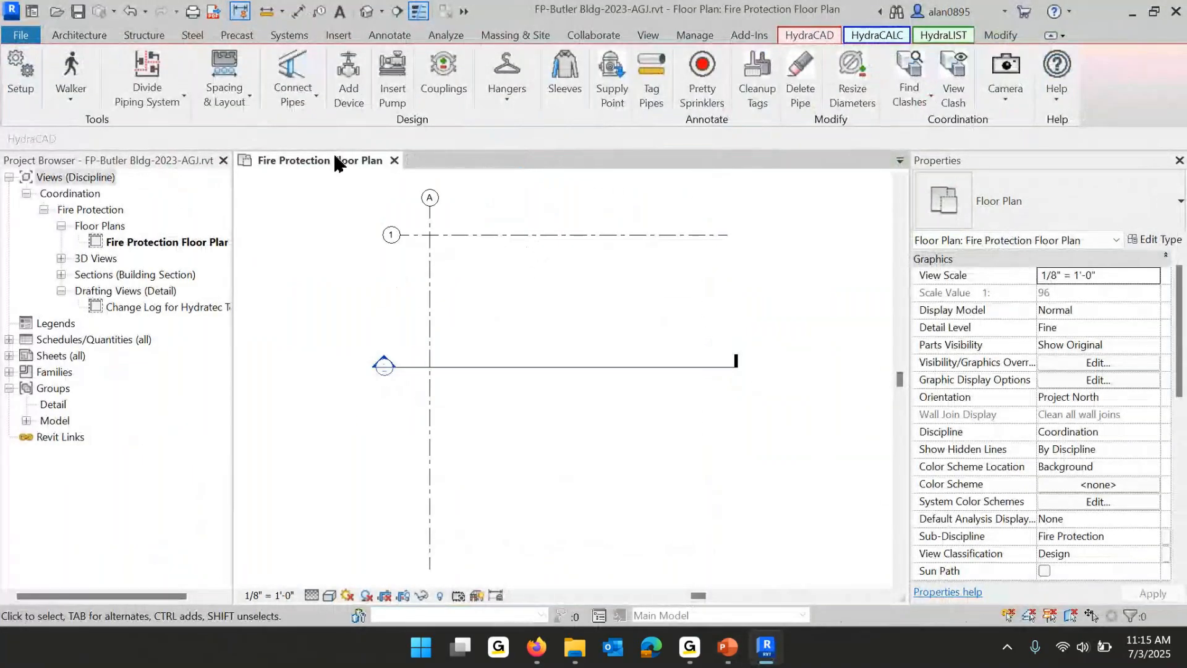
Link ButlerBuilding-2023.rvt from the Revit Project Files folder with Auto - Internal Origin to Internal Origin positioning.
click(329, 33)
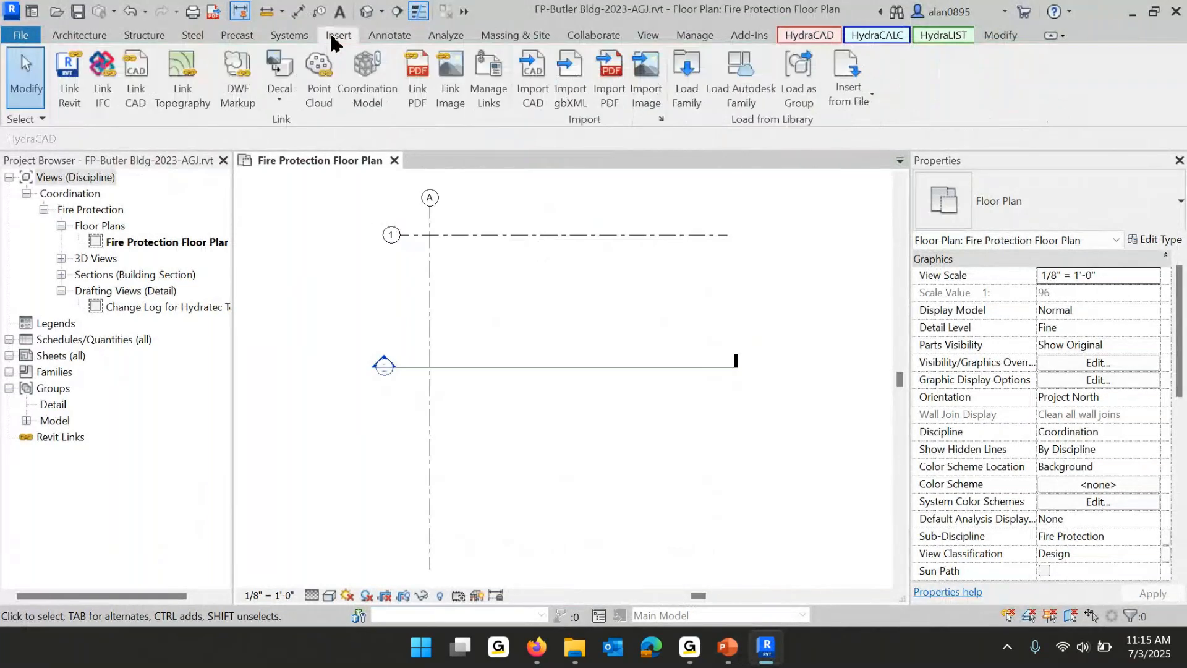
click(60, 75)
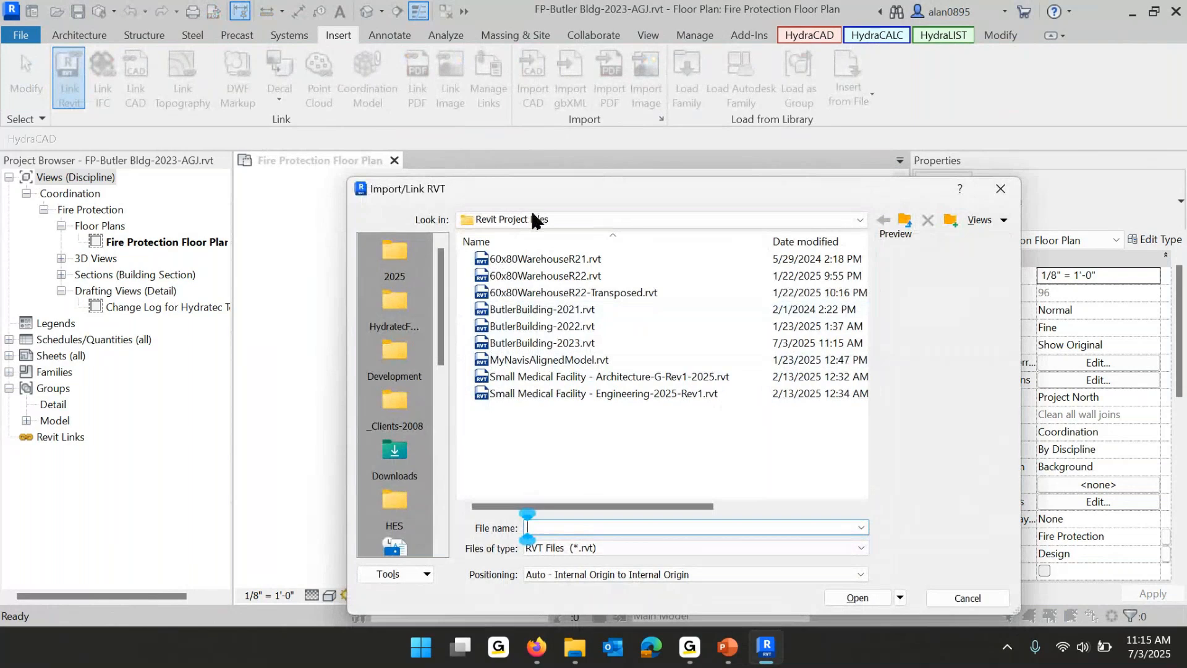
click(564, 349)
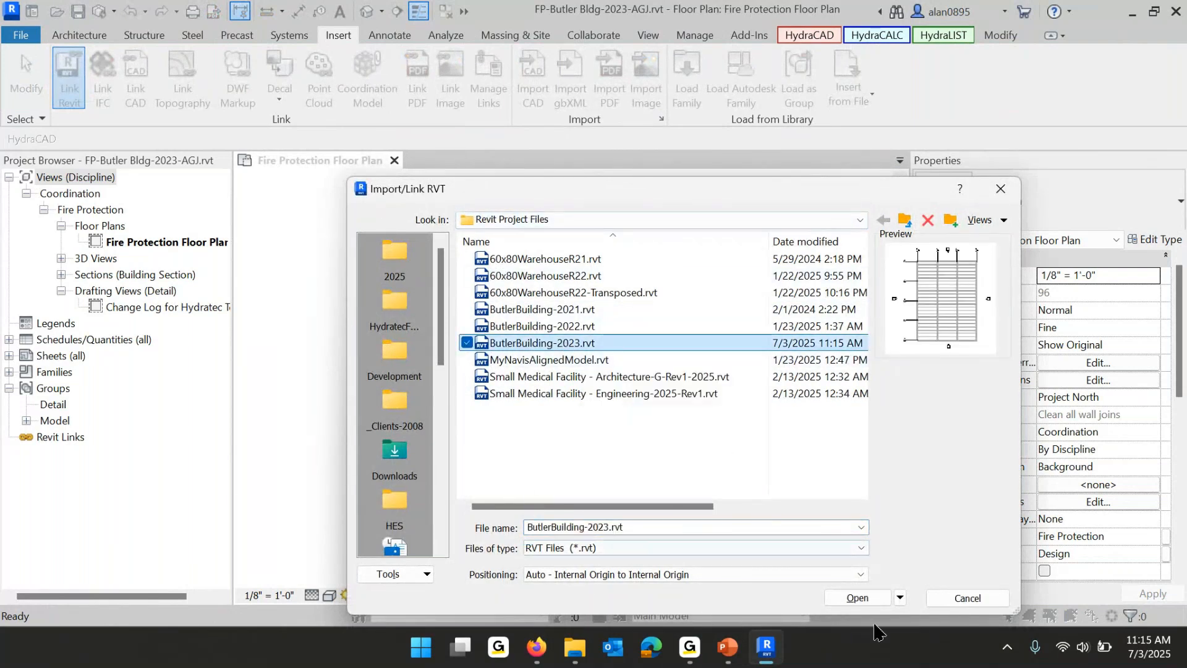
click(858, 598)
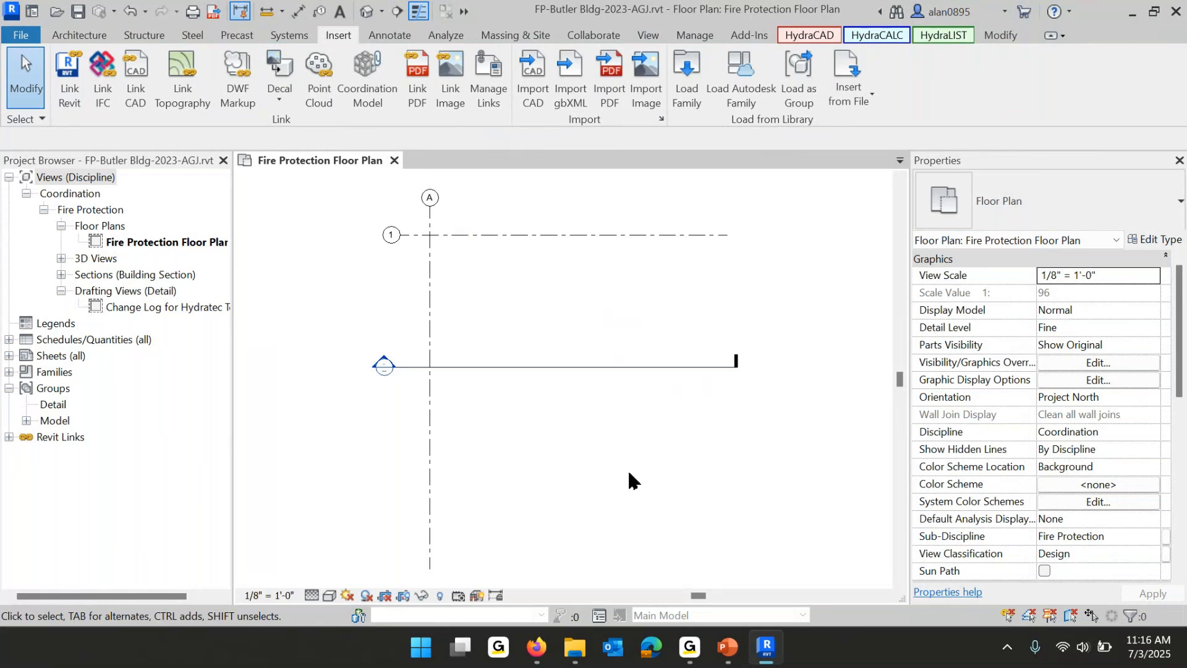
Move the host grids and section line together so the A/1 grid intersection lands on the linked building's corner column at A/5.
middle_click(628, 337)
middle_click(629, 338)
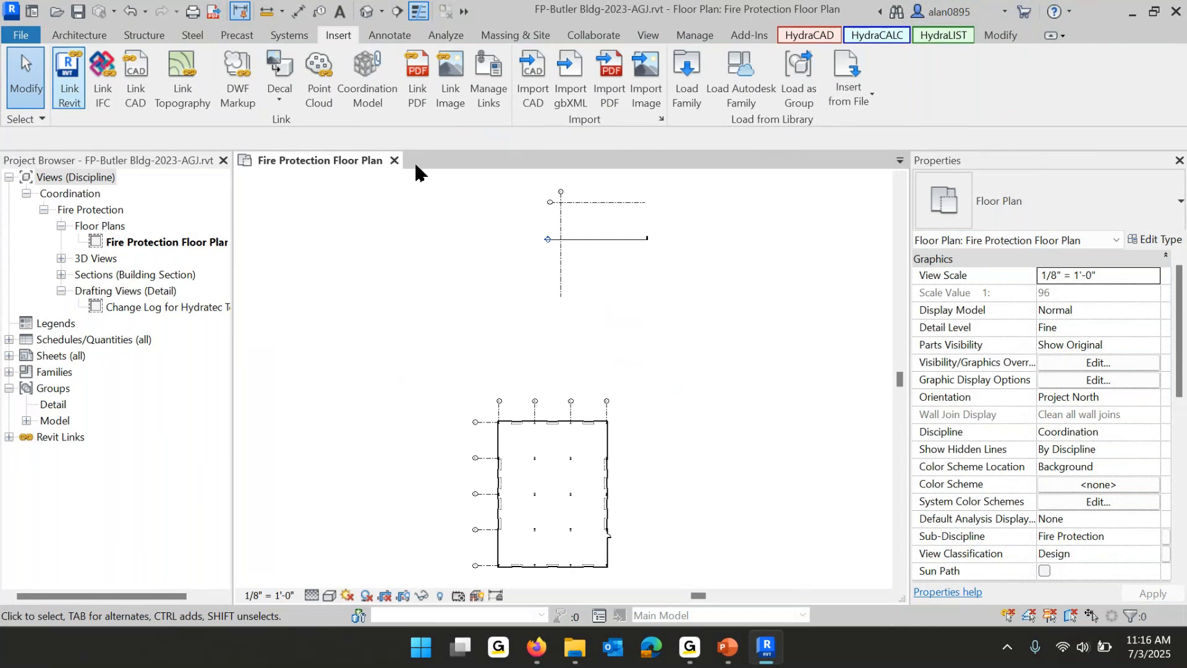
scroll(636, 368, down, 5)
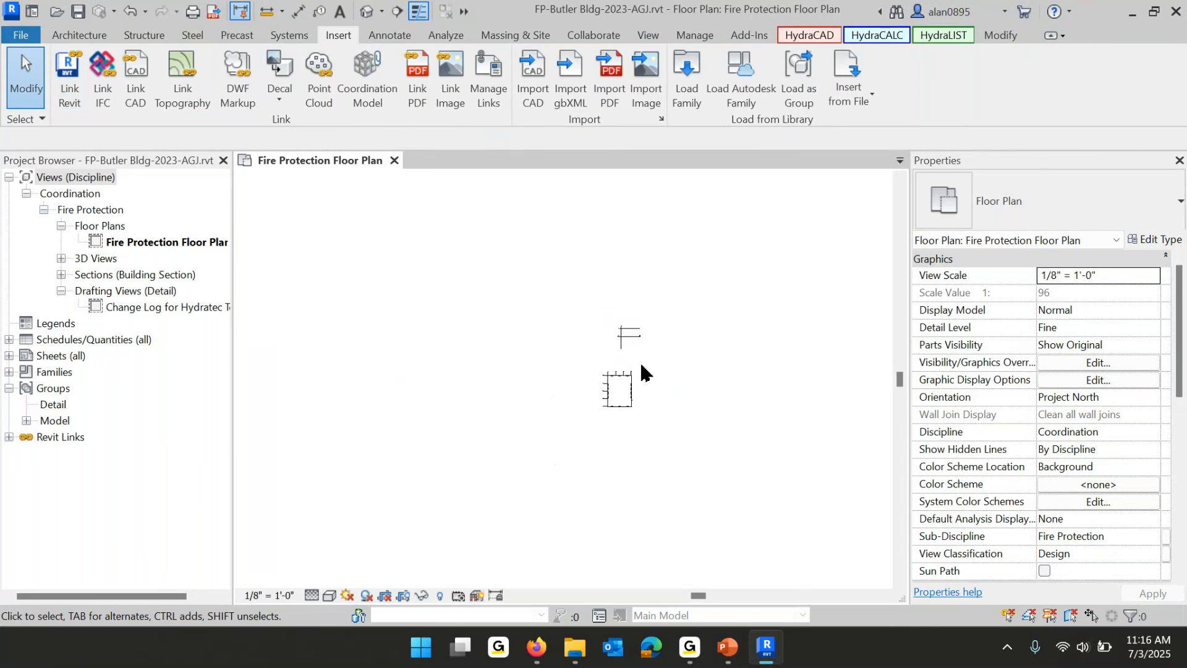
middle_drag(661, 358, 331, 563)
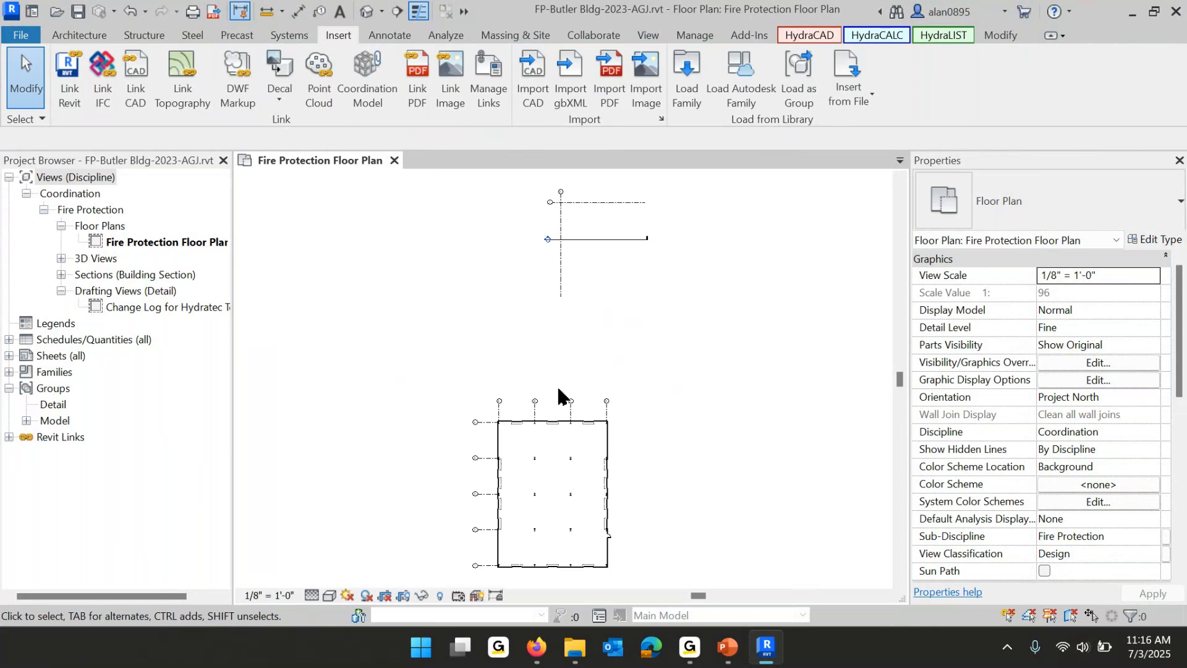
drag(516, 175, 724, 340)
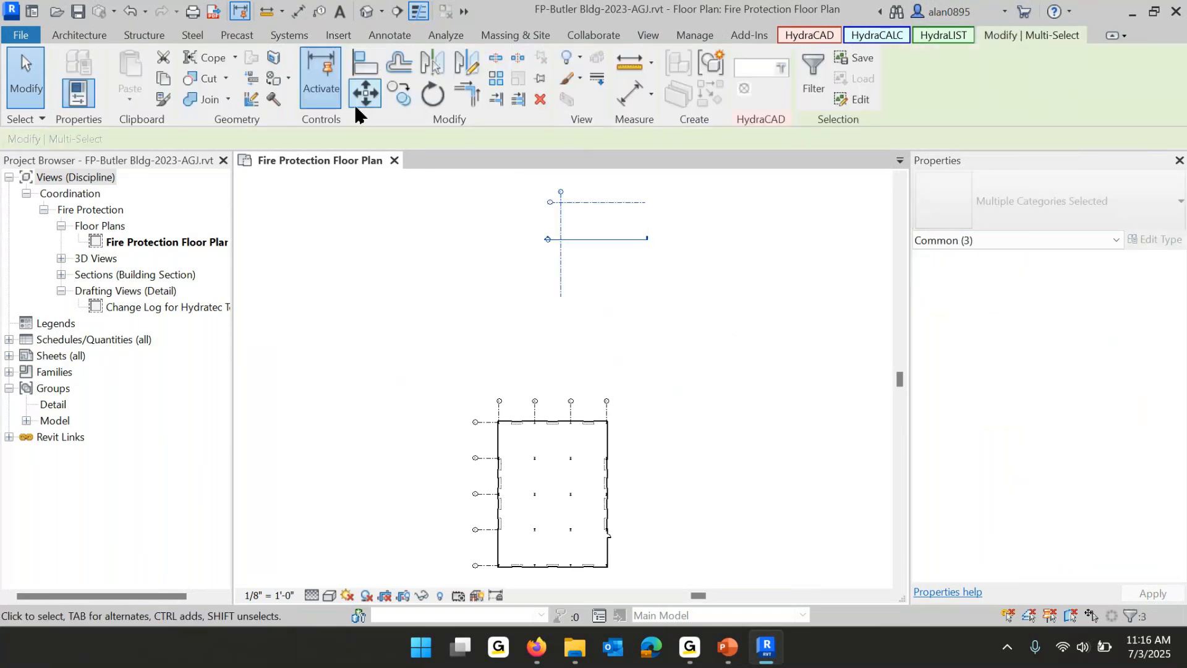
click(379, 91)
scroll(658, 278, up, 5)
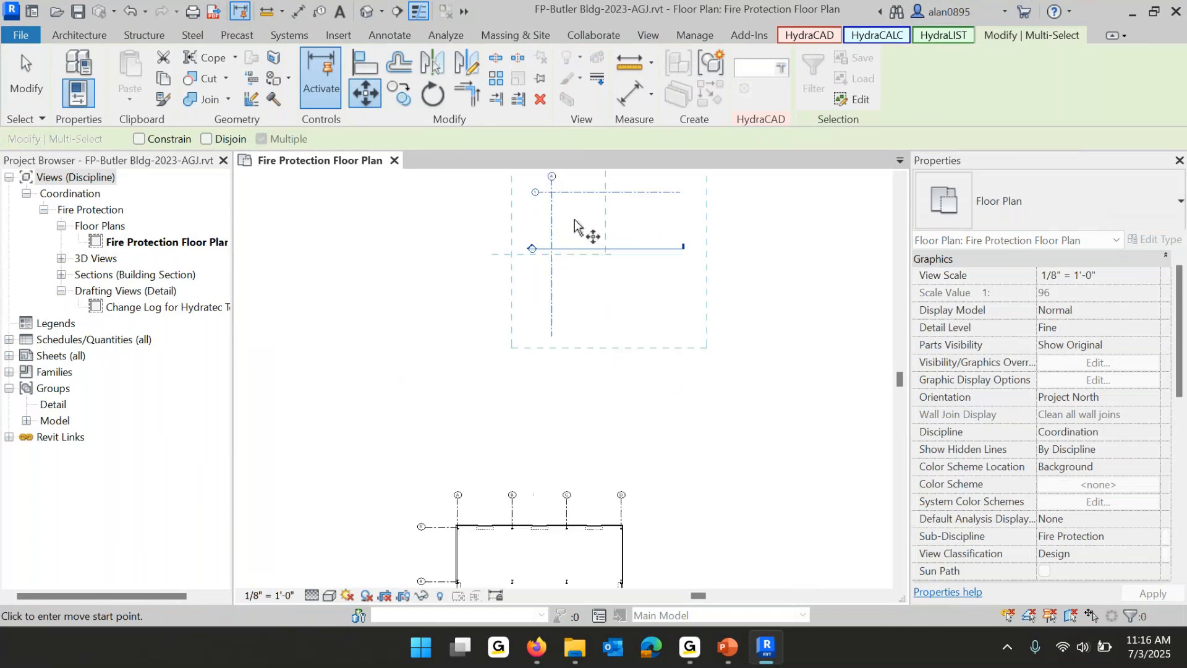
click(564, 333)
scroll(564, 328, up, 5)
scroll(405, 362, up, 3)
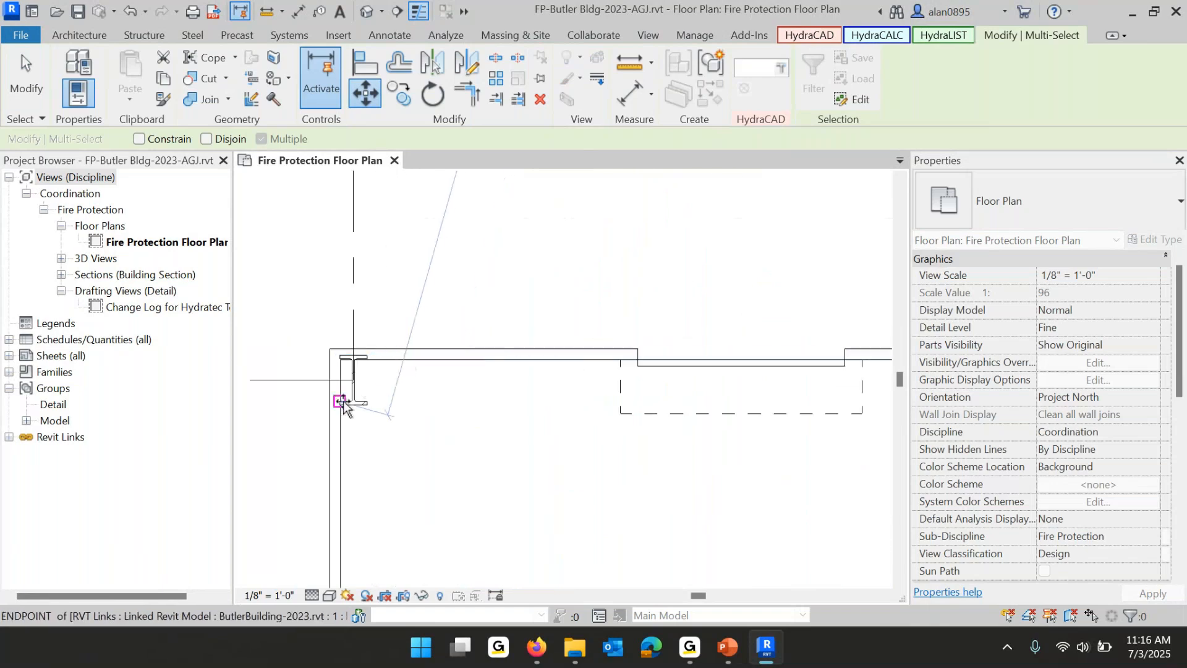
click(354, 380)
scroll(507, 411, down, 3)
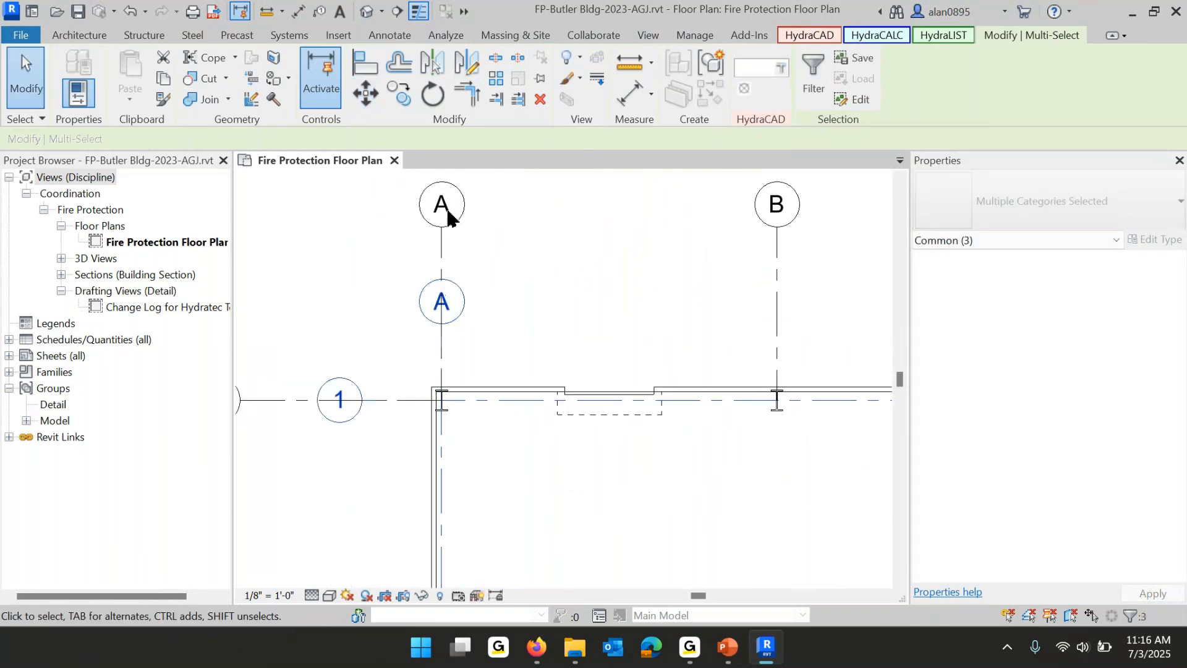
Rename host grid 1 as 5 to match the linked building's grid.
middle_drag(432, 424, 633, 392)
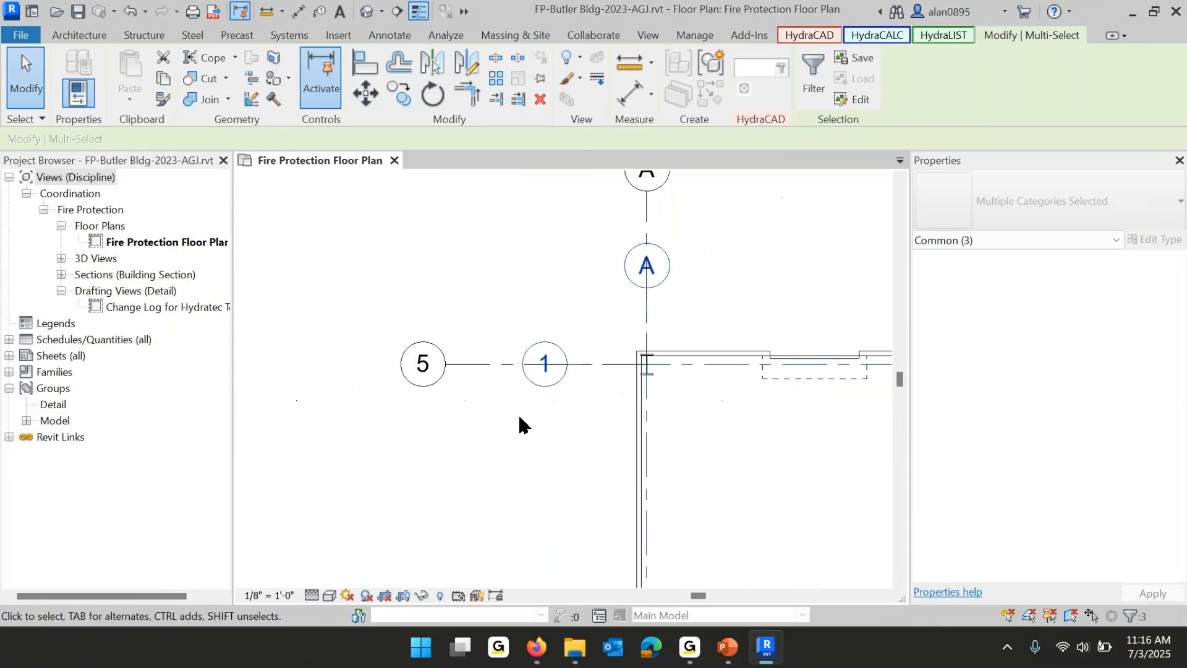
click(543, 371)
click(545, 370)
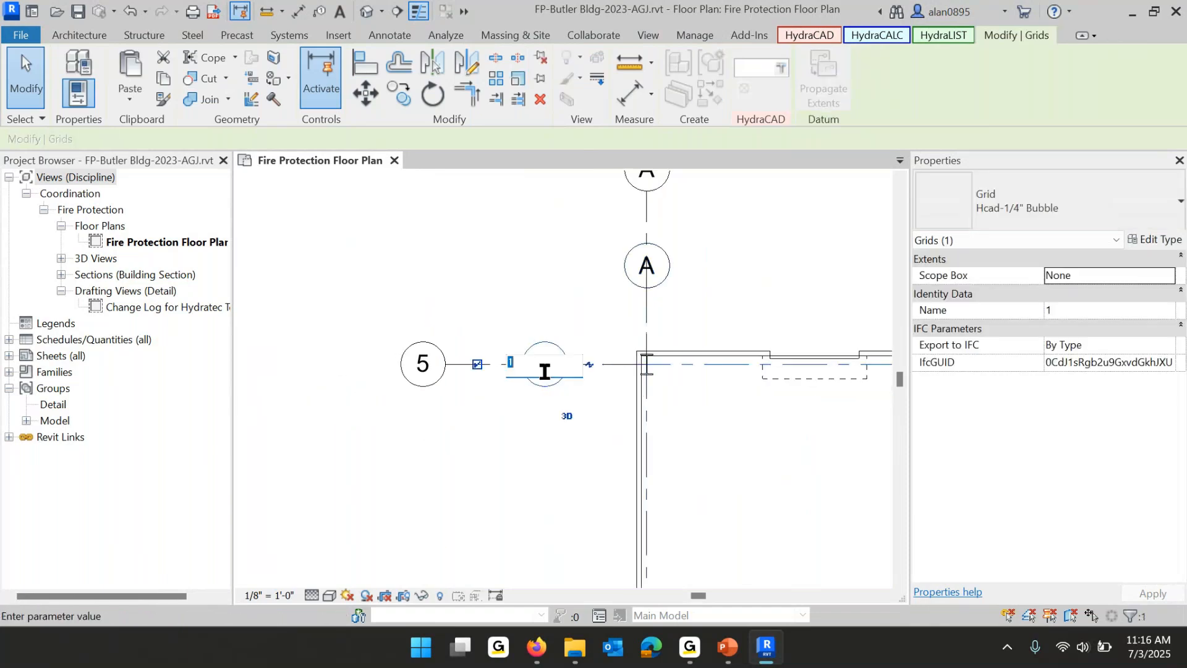
text(5)
key(Return)
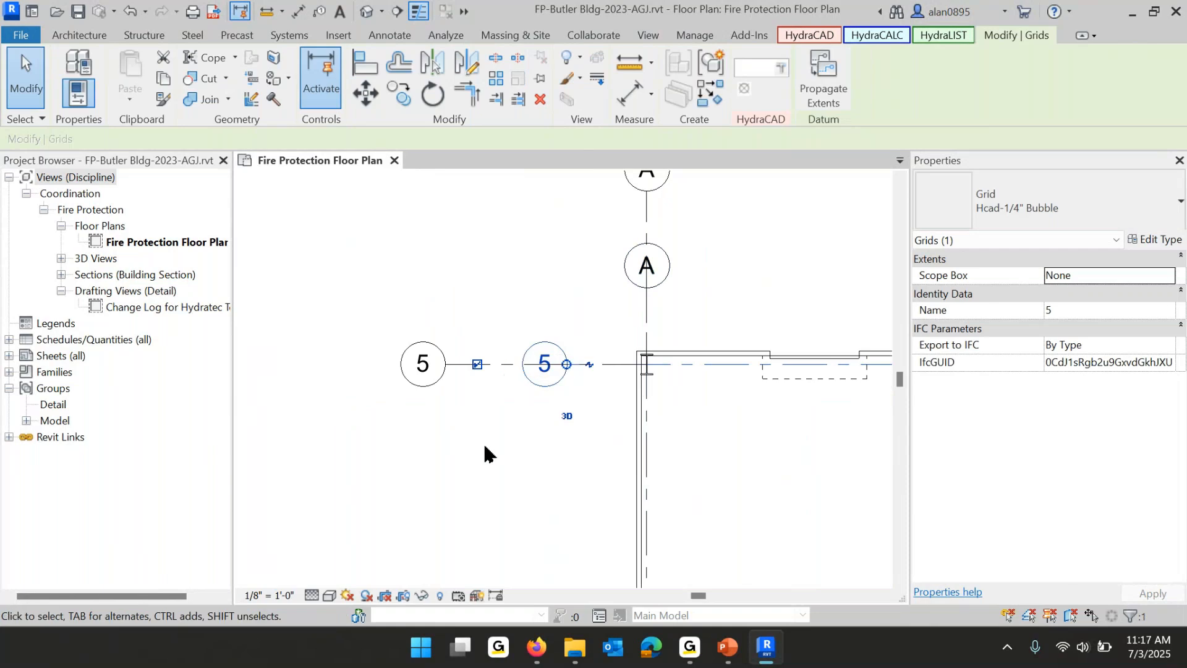
click(485, 447)
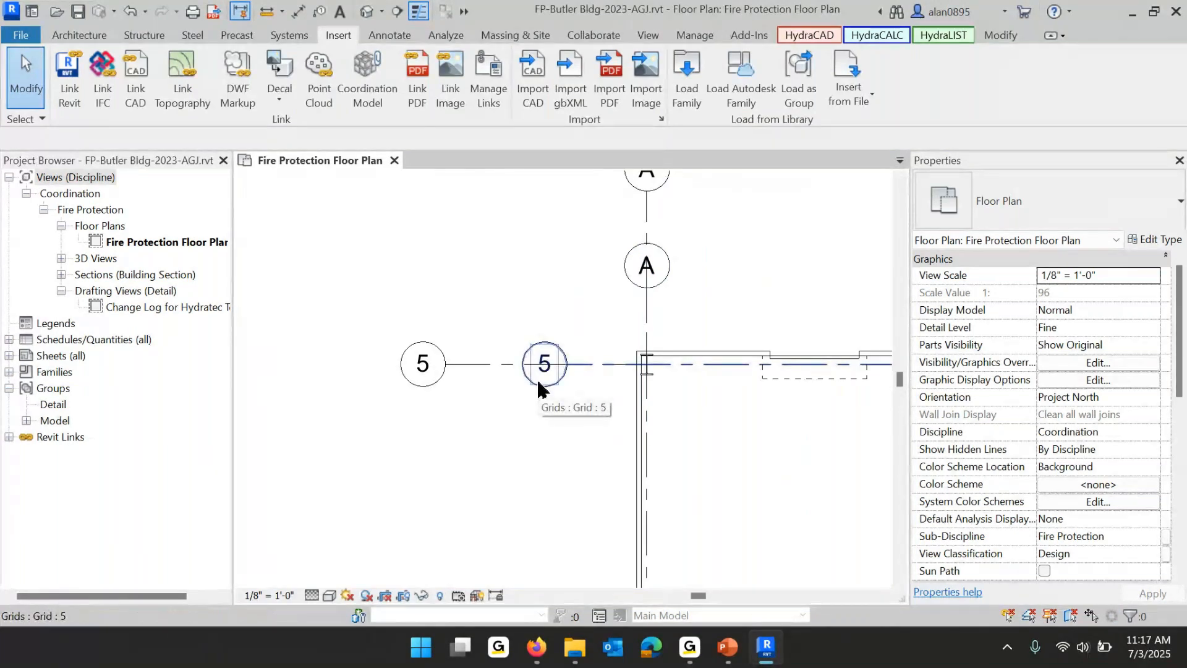
Extend host grid 5 past the wall at linked grid D, and host grid A past the wall at linked grid 1.
click(589, 365)
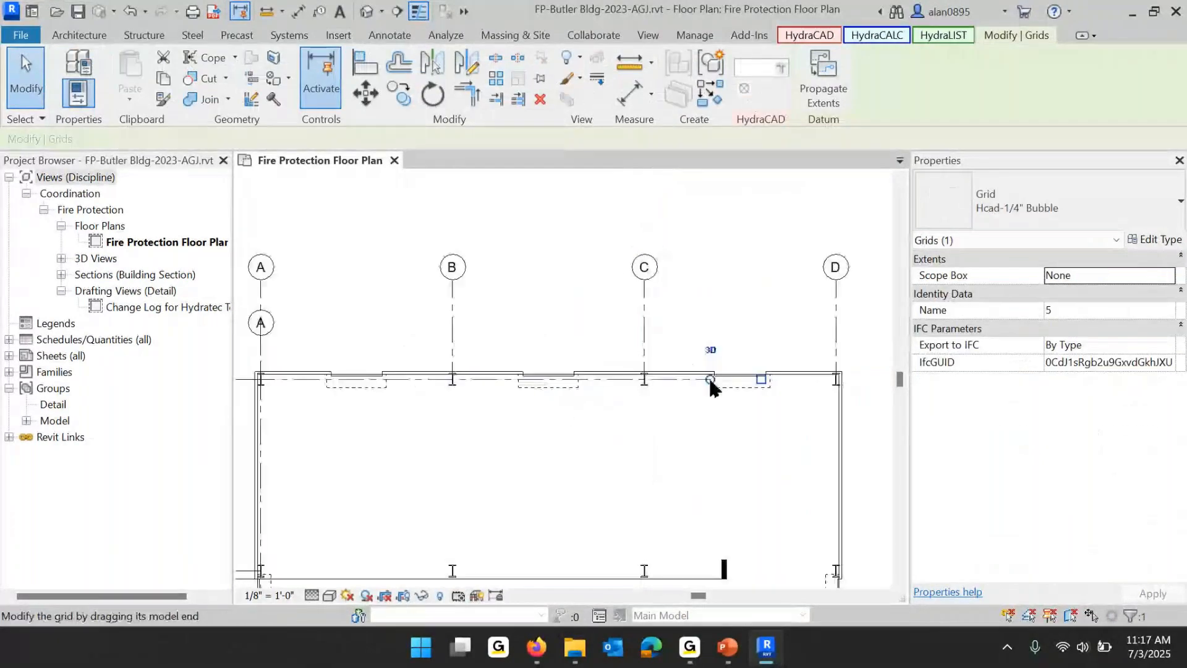
drag(710, 380, 873, 379)
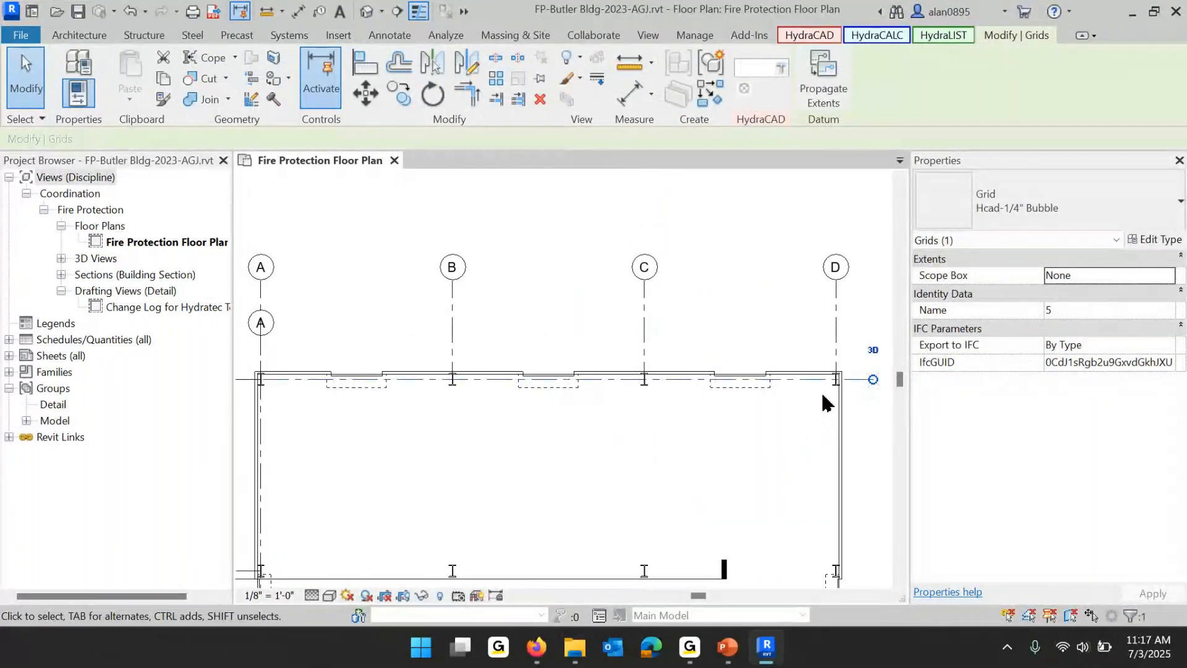
middle_drag(588, 410, 783, 321)
click(451, 287)
middle_drag(472, 363, 562, 343)
scroll(561, 343, down, 5)
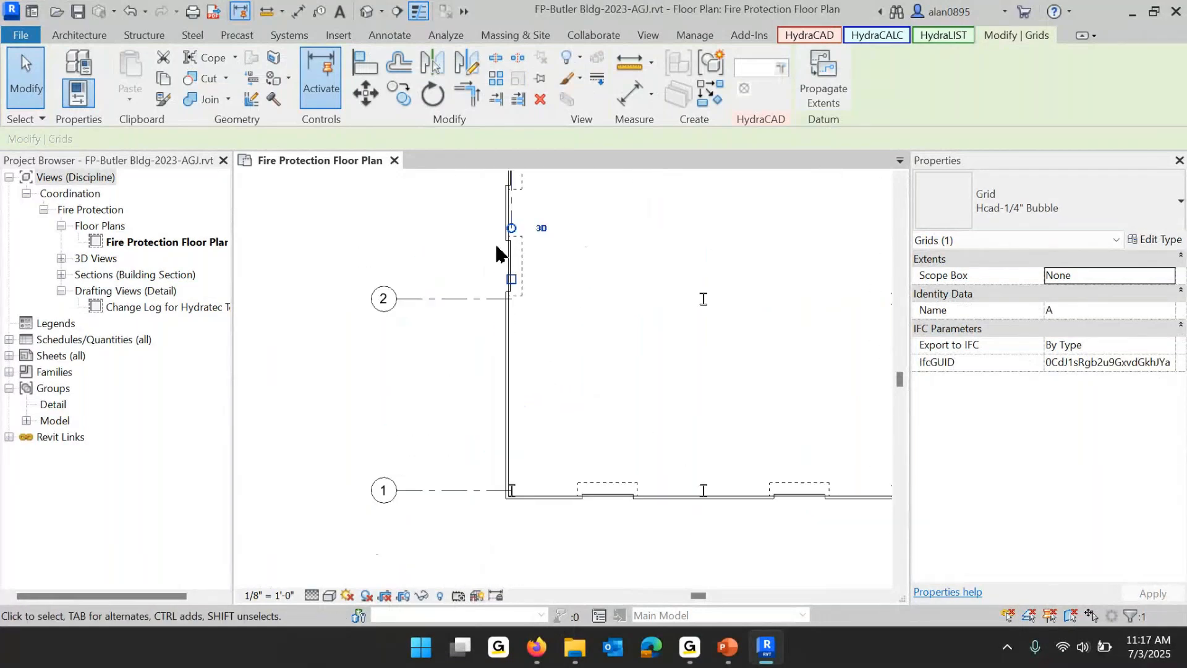
drag(511, 228, 511, 535)
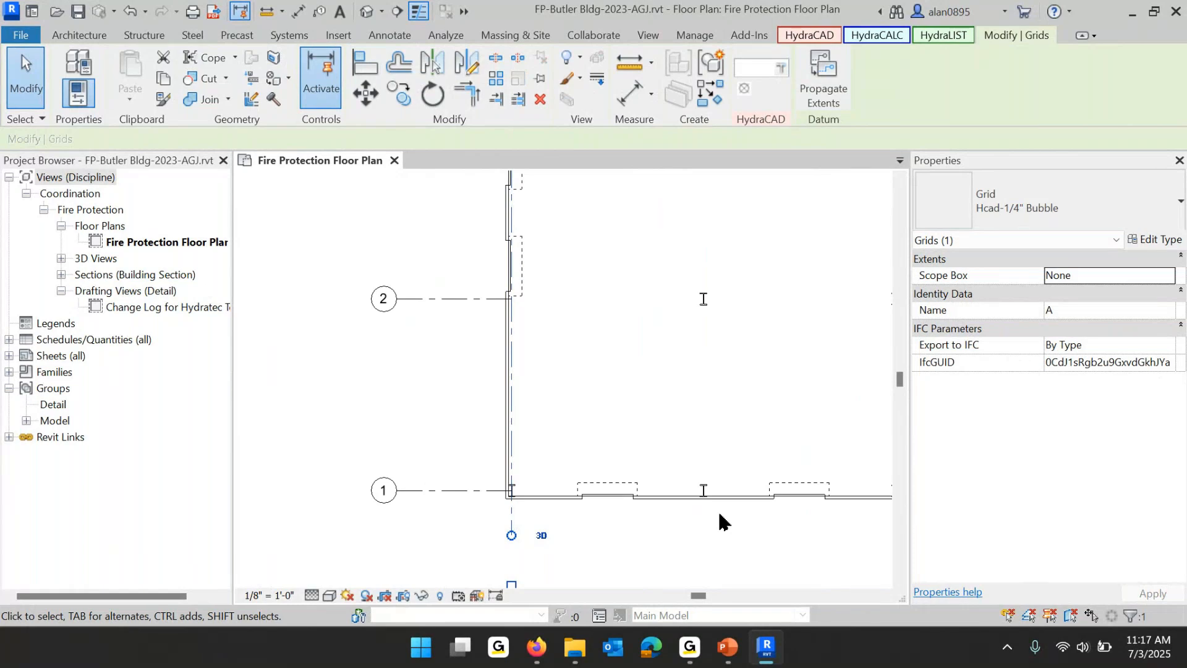
click(722, 521)
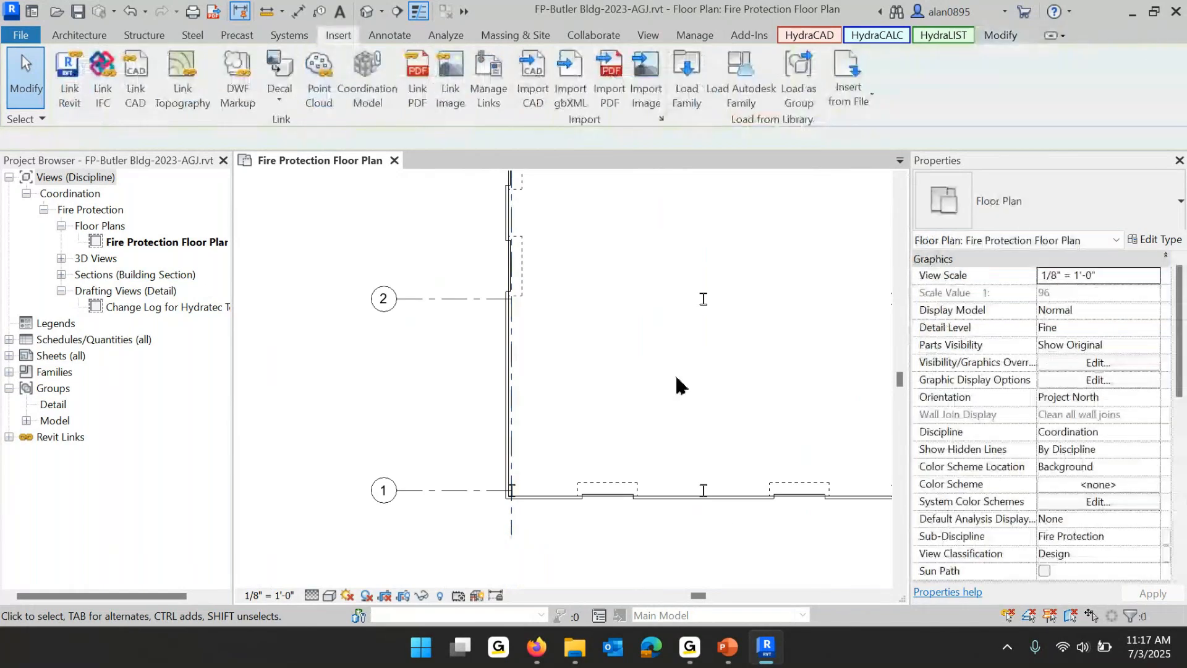
Delete the Section 1 building section that crosses the floor plan near grid 4.
scroll(719, 330, down, 3)
scroll(719, 326, down, 1)
middle_drag(722, 329, 564, 418)
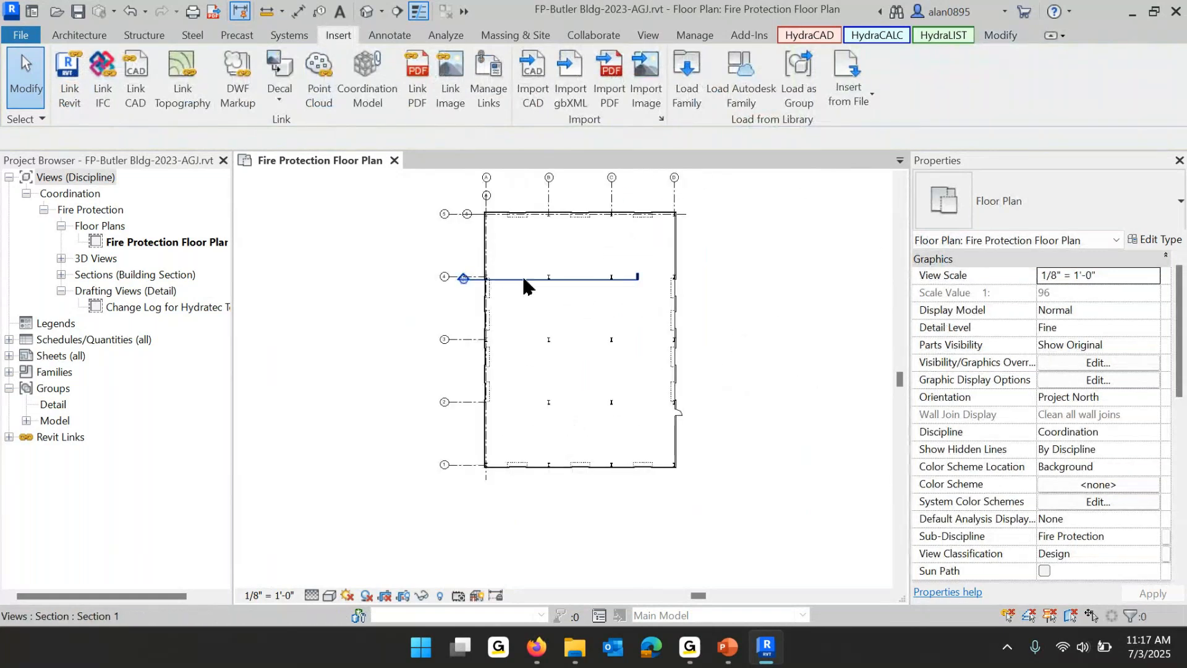
click(525, 282)
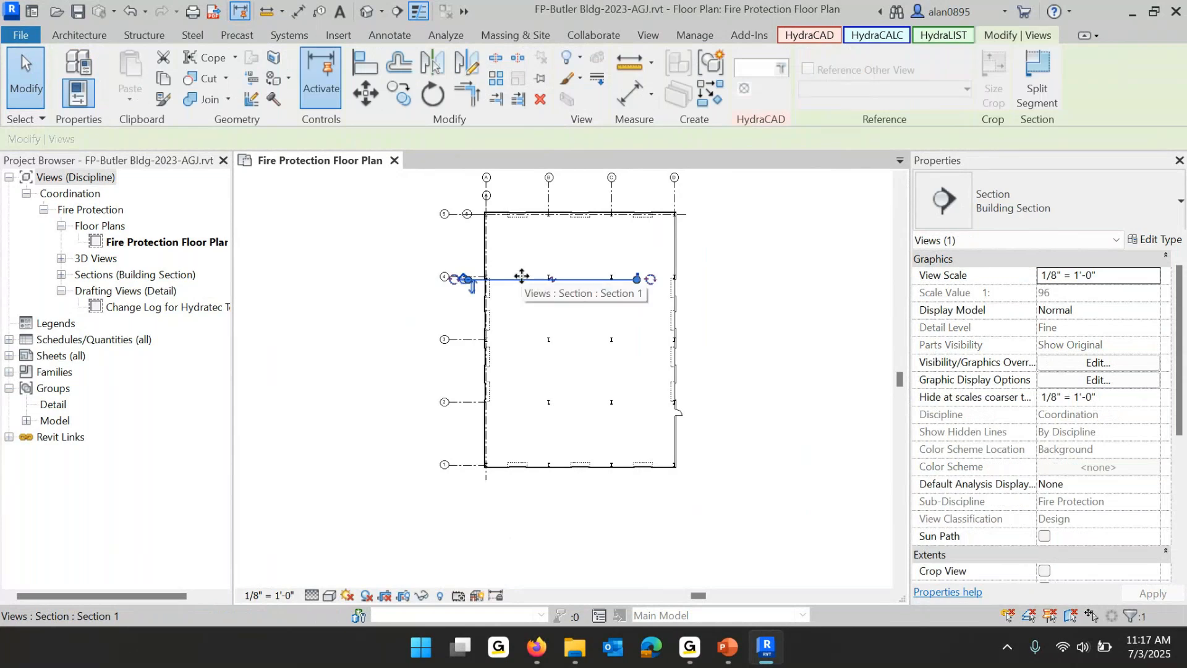
key(Delete)
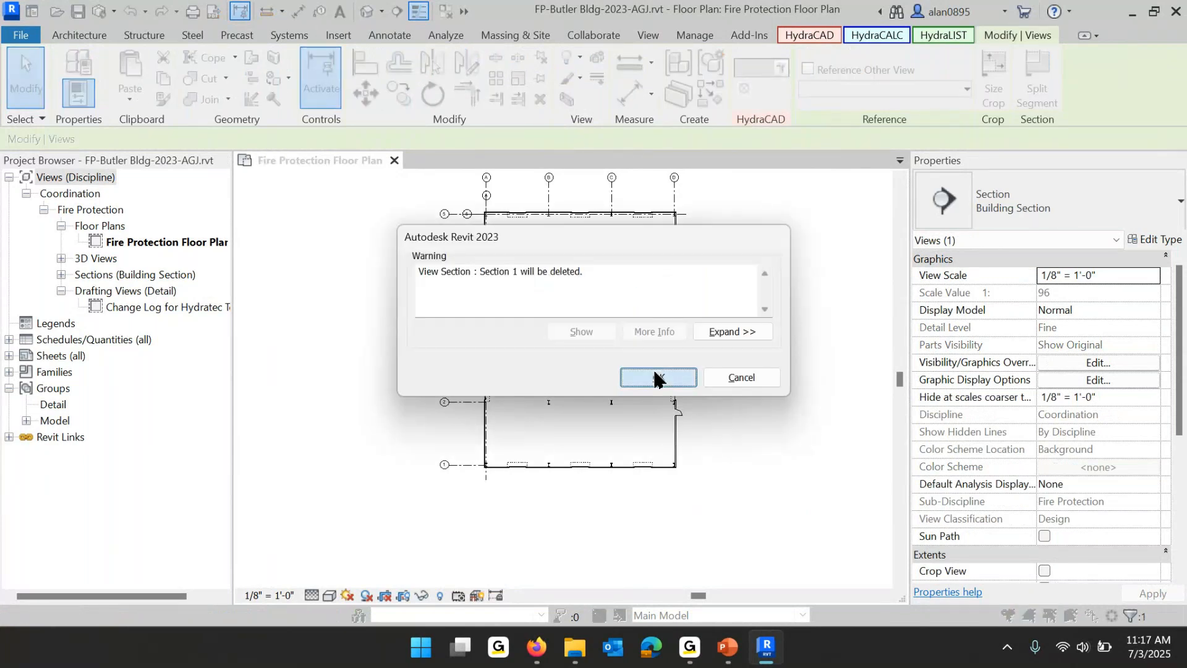
click(657, 378)
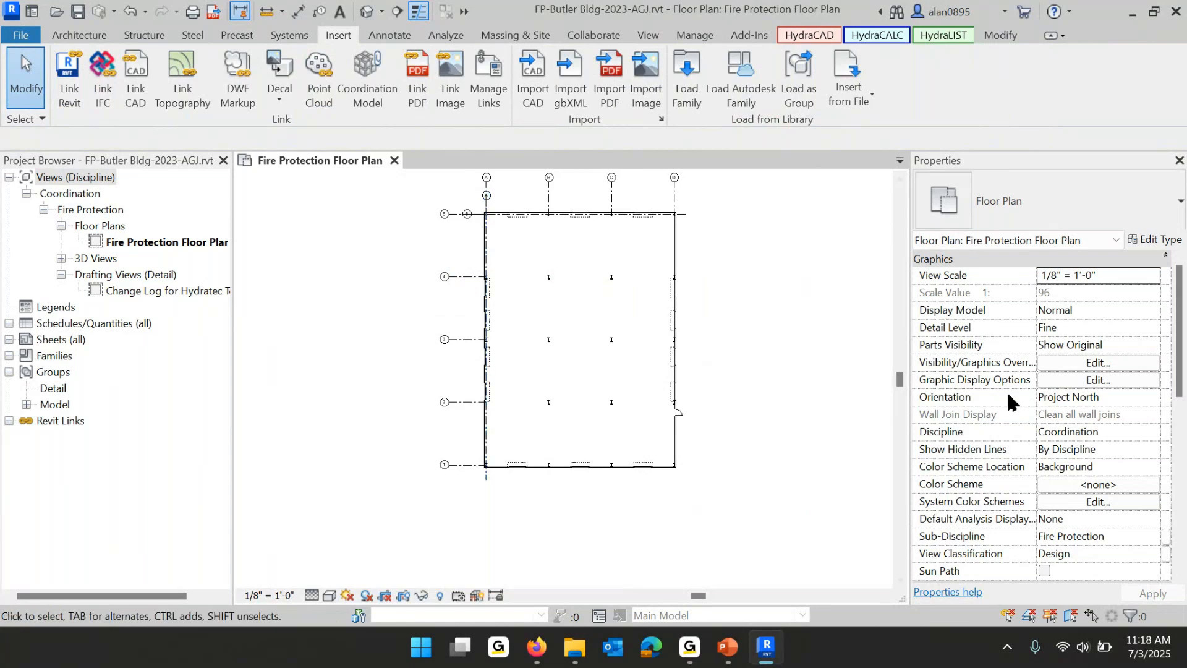
Turn off the visibility of the Roofs model category in the Fire Protection Floor Plan's Visibility/Graphic Overrides.
scroll(1013, 399, down, 4)
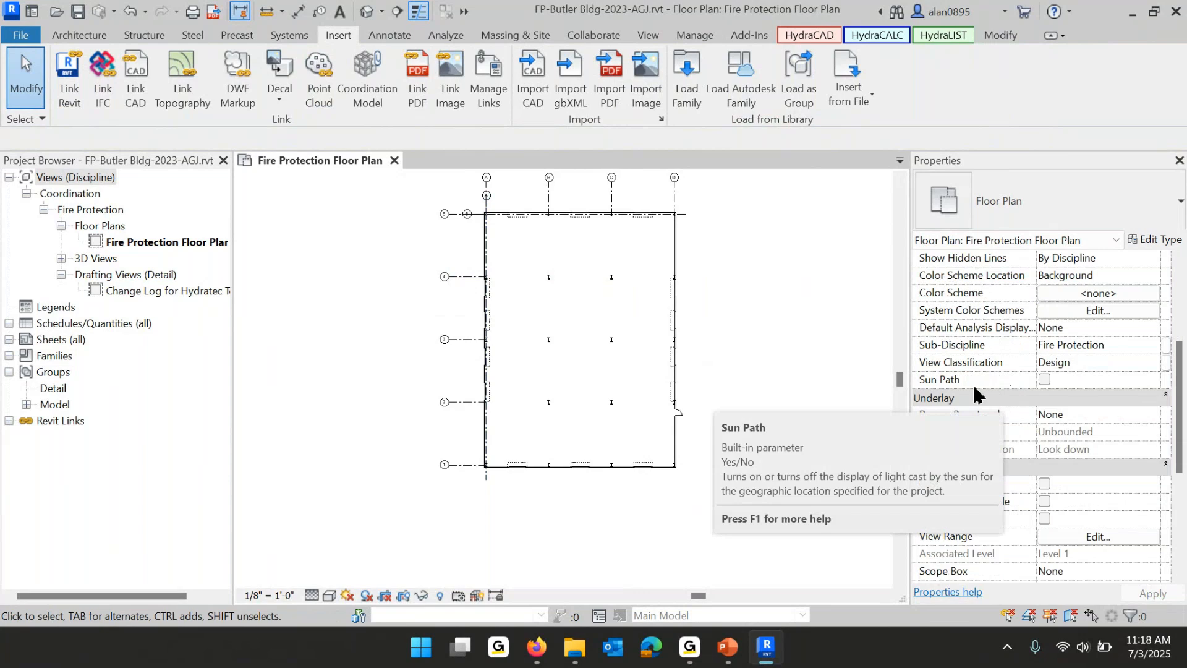
scroll(1016, 303, up, 4)
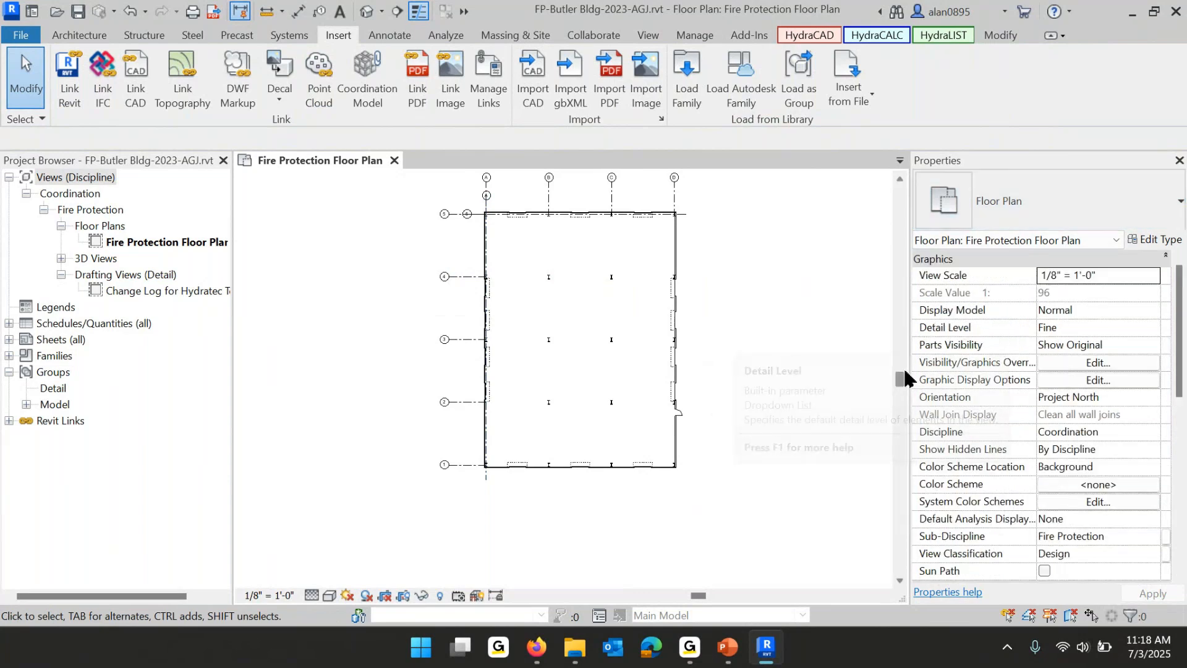
click(1079, 363)
scroll(436, 350, down, 3)
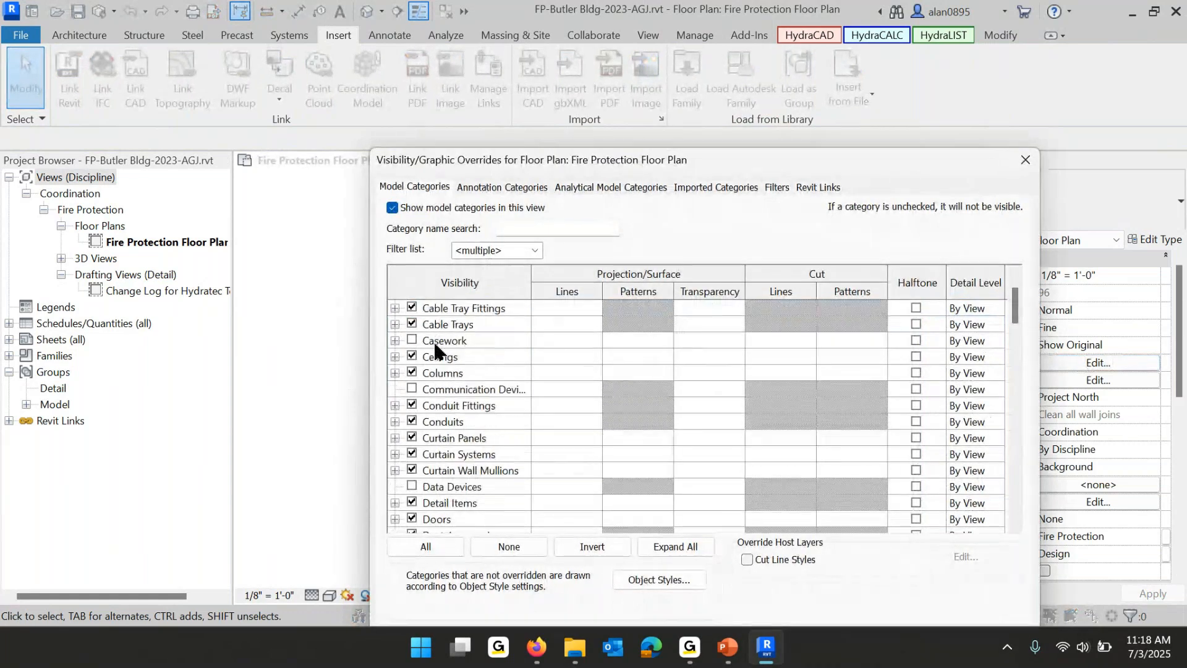
scroll(439, 374, down, 2)
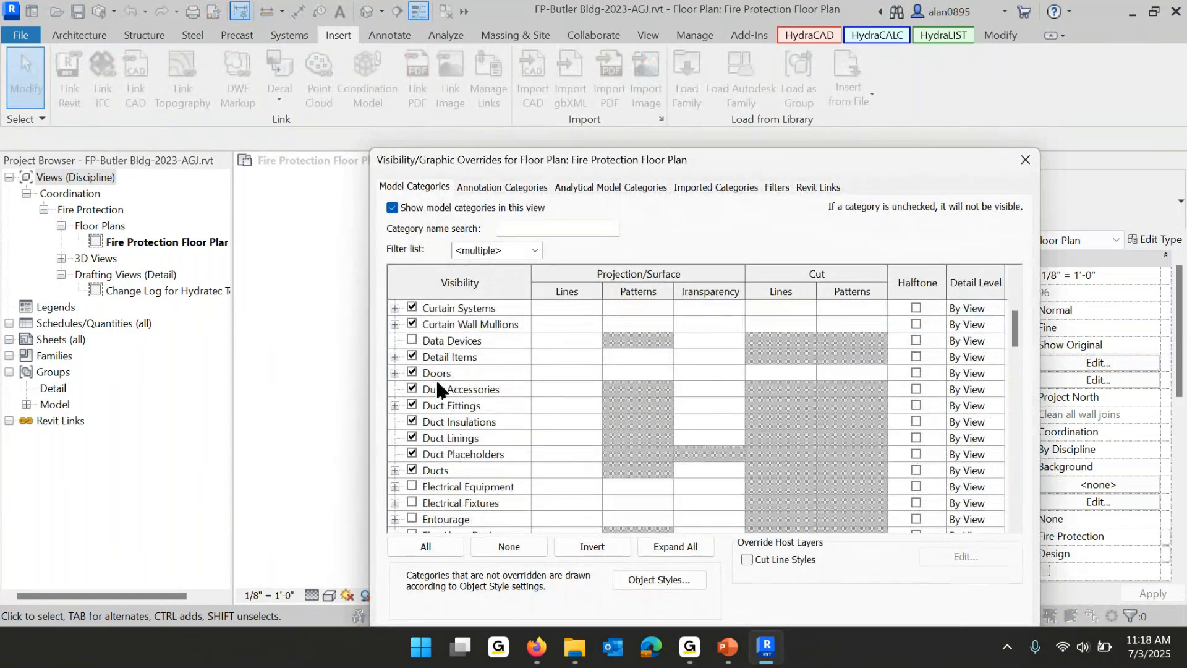
scroll(464, 344, down, 4)
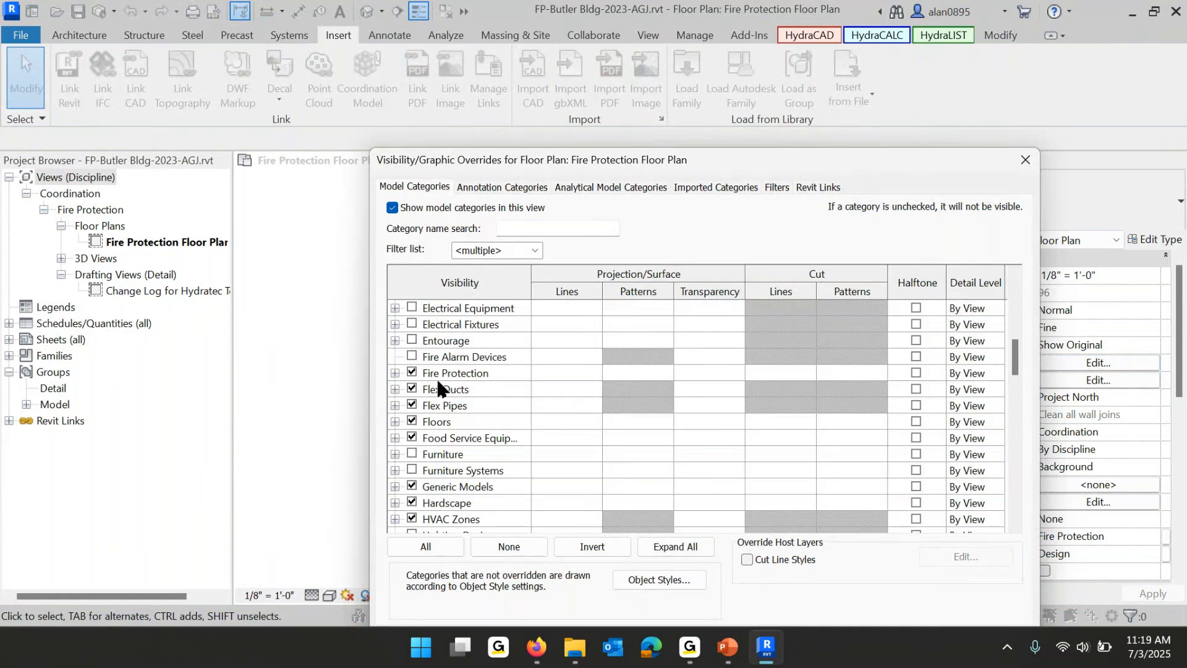
scroll(455, 394, down, 8)
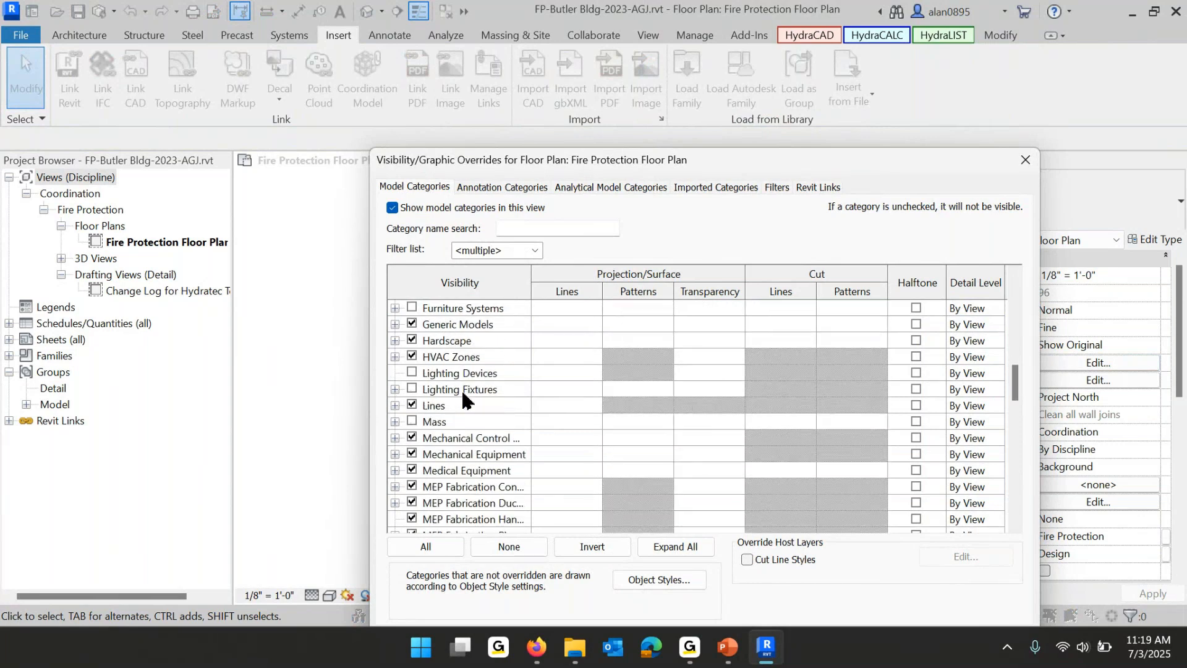
scroll(461, 413, down, 2)
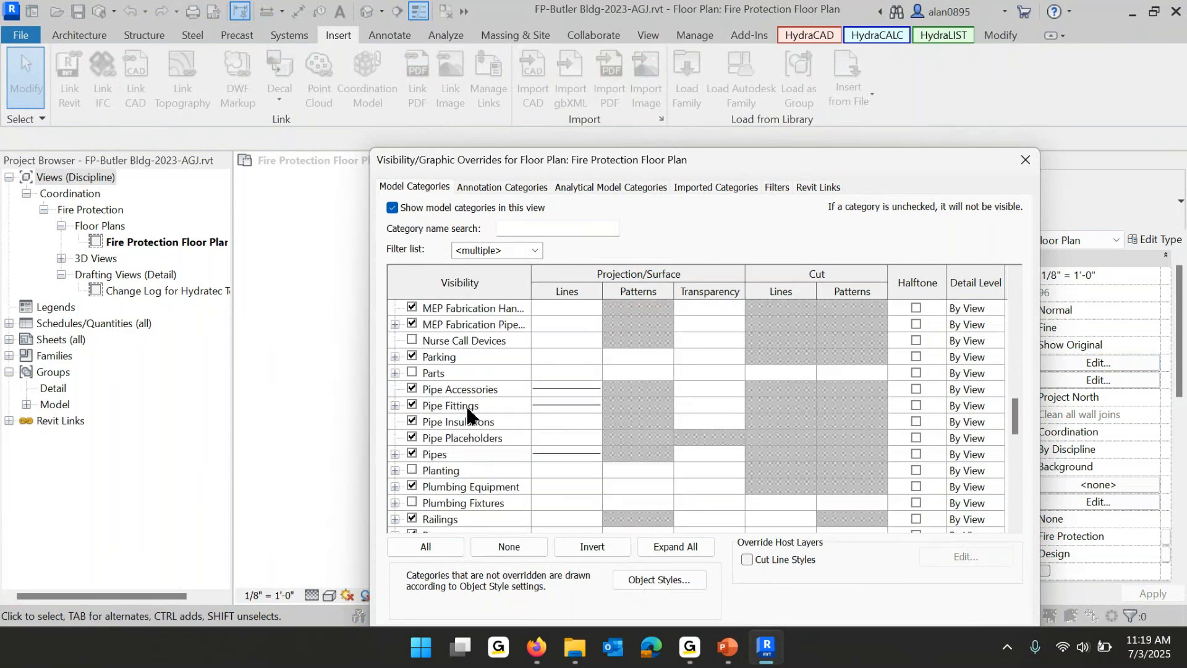
scroll(467, 413, down, 2)
scroll(464, 413, down, 2)
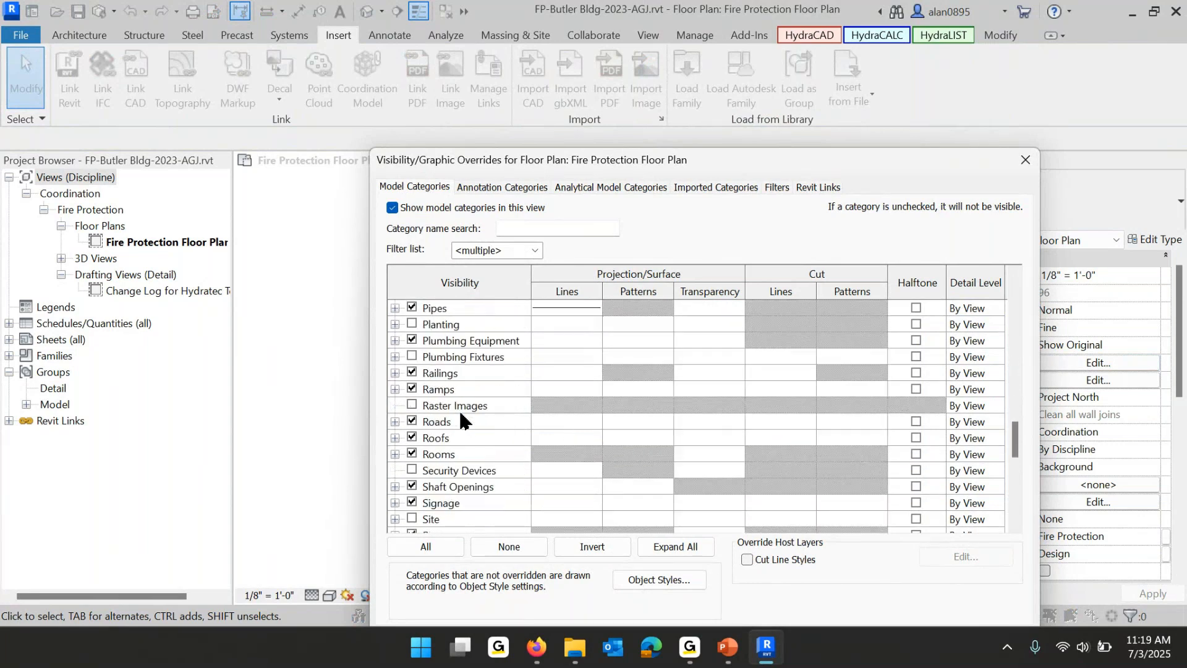
click(412, 438)
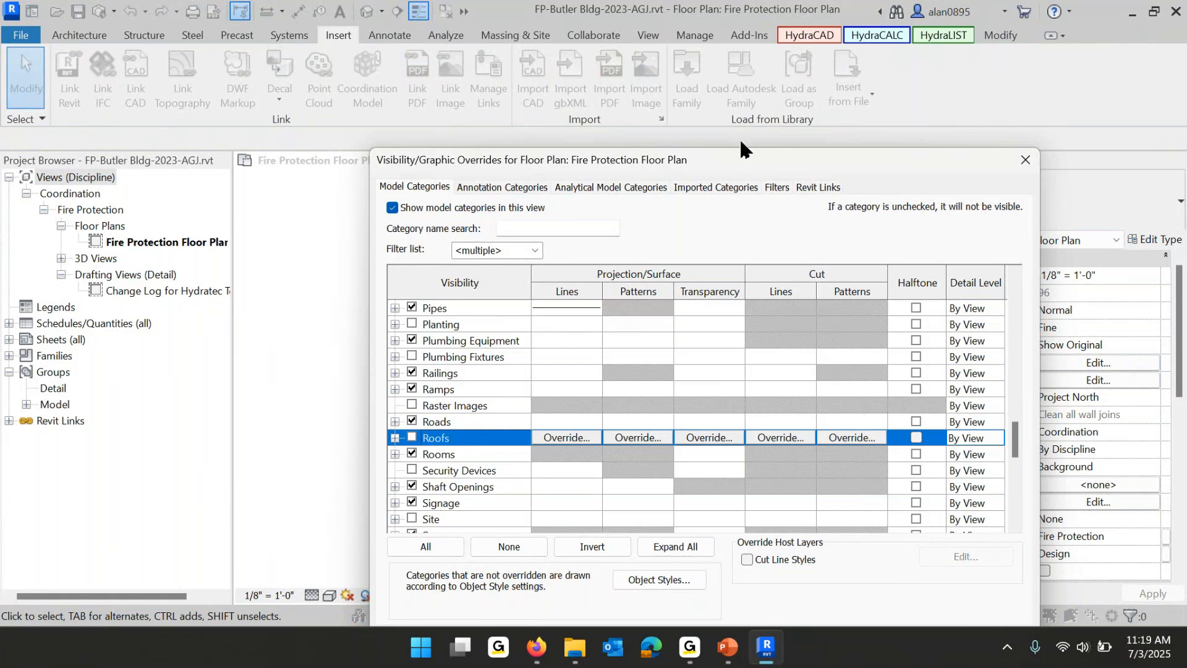
drag(786, 158, 703, 65)
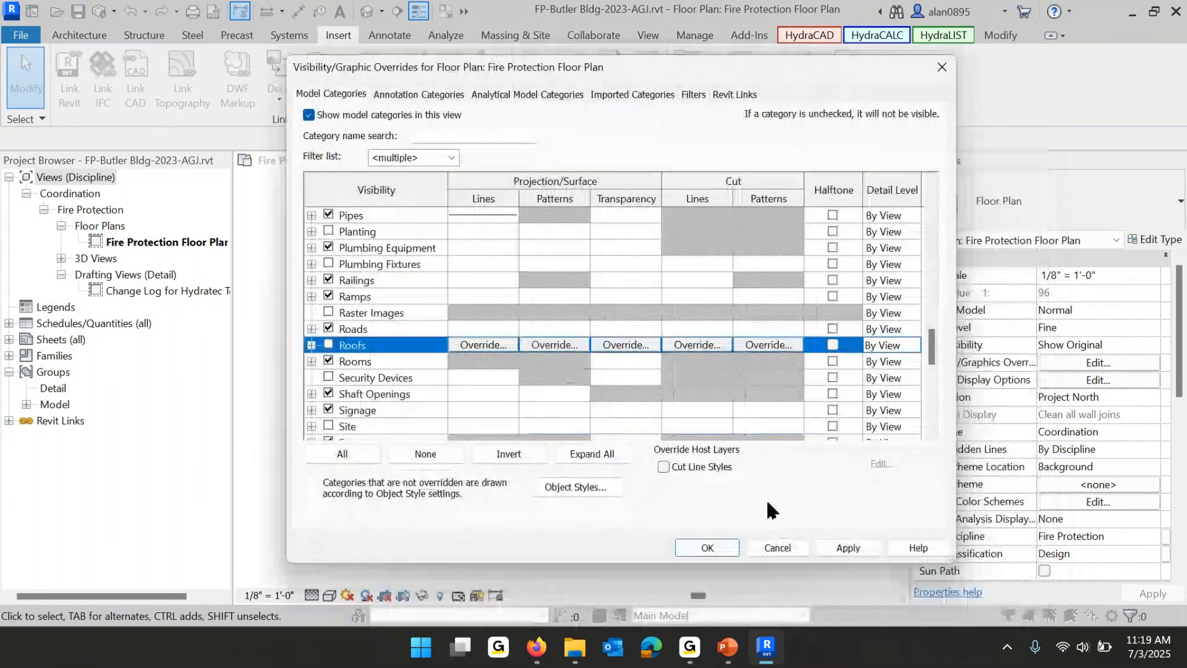
click(706, 548)
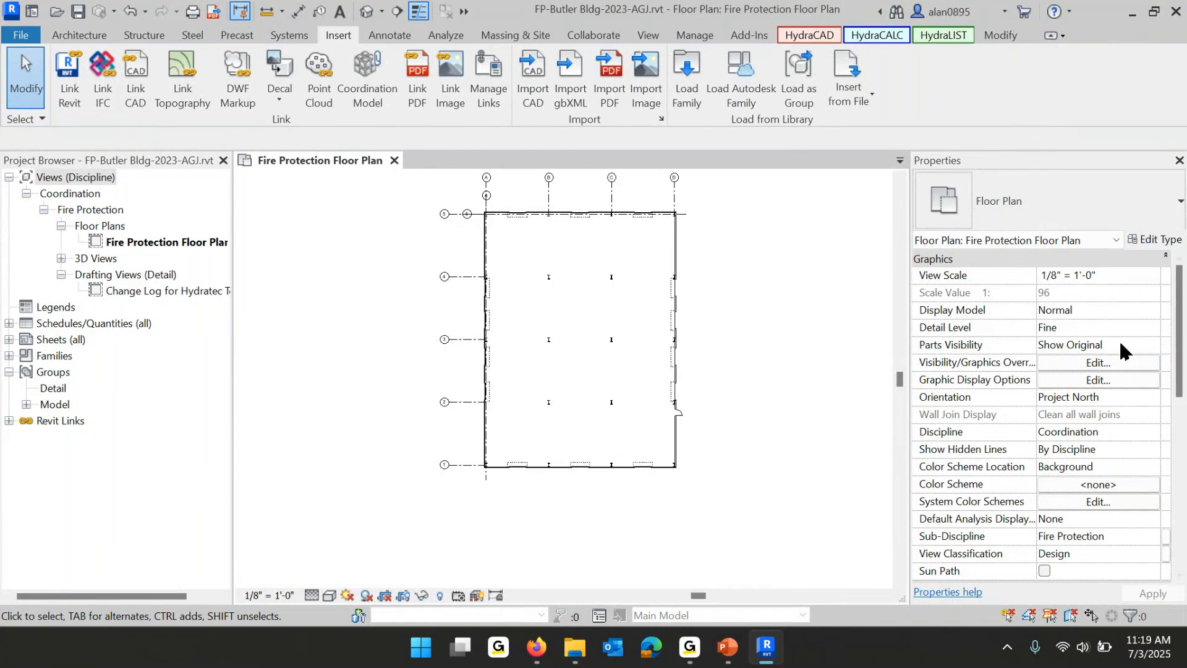
Open the Fire Protection Floor Plan's view range and examine its bottom and top offsets.
scroll(1107, 365, down, 5)
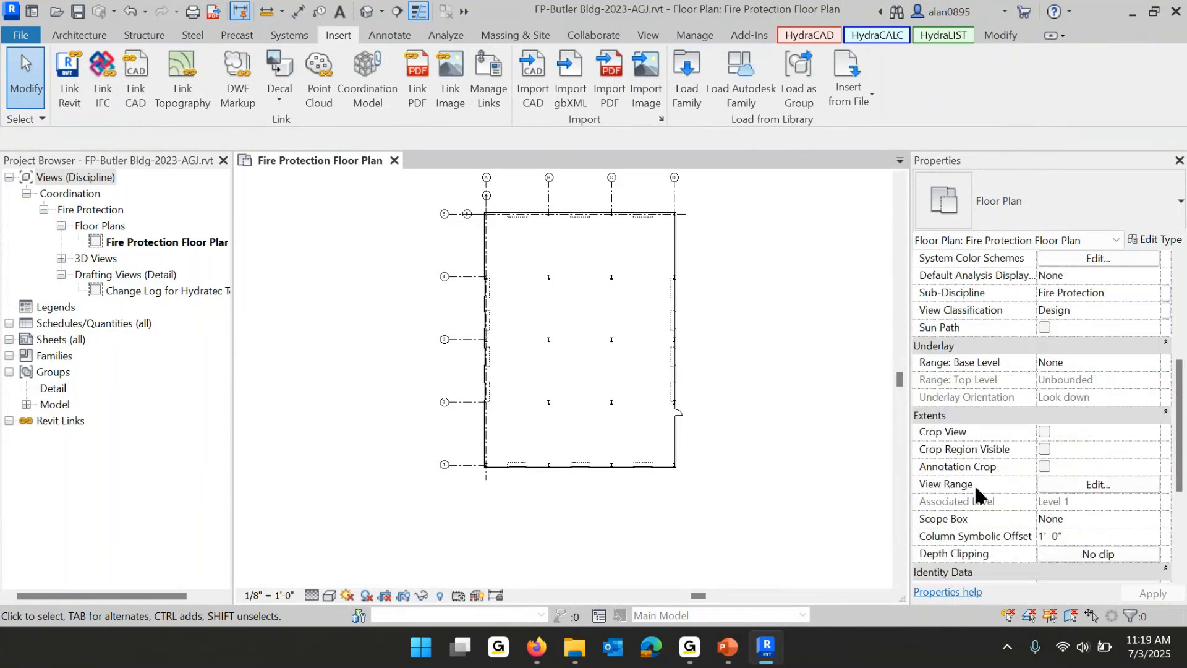
click(1095, 485)
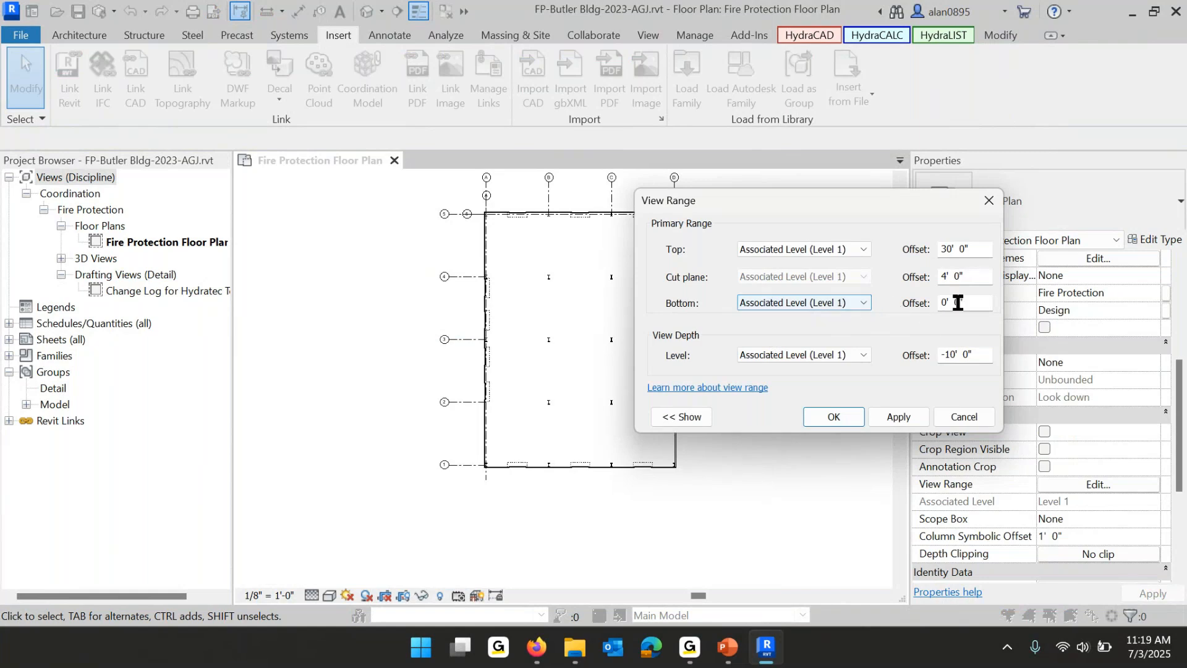
drag(981, 301, 923, 303)
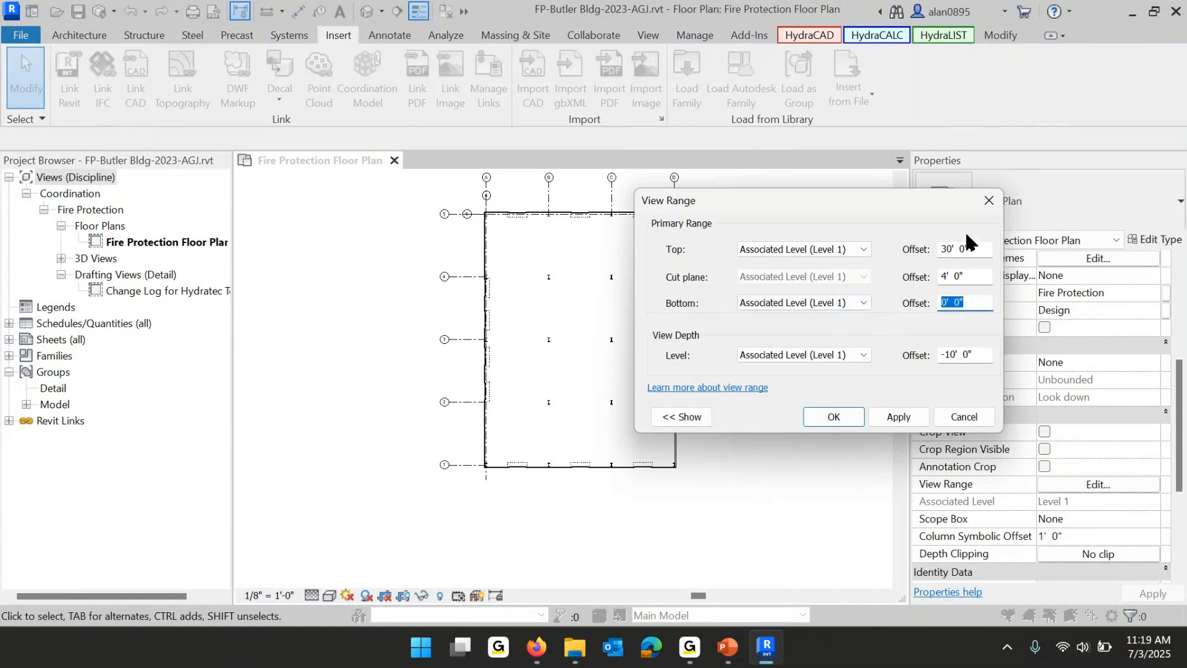
drag(970, 248, 916, 246)
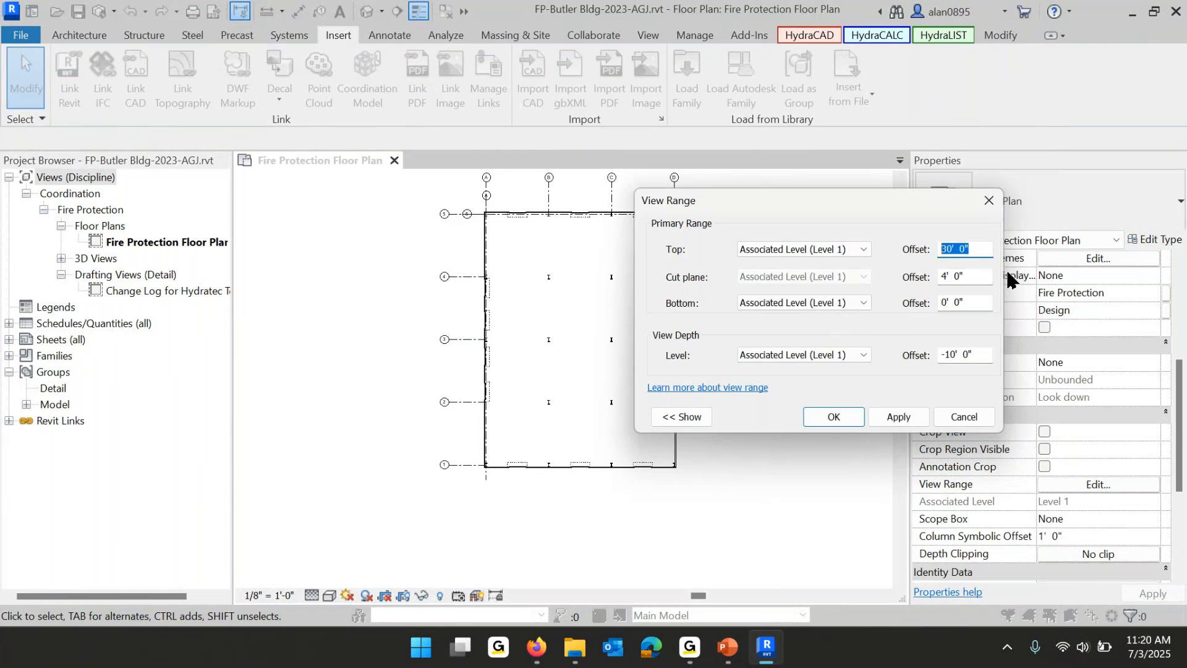
Try cut plane offsets of 1', 5' and 8' in the floor plan's view range.
click(971, 277)
text(1)
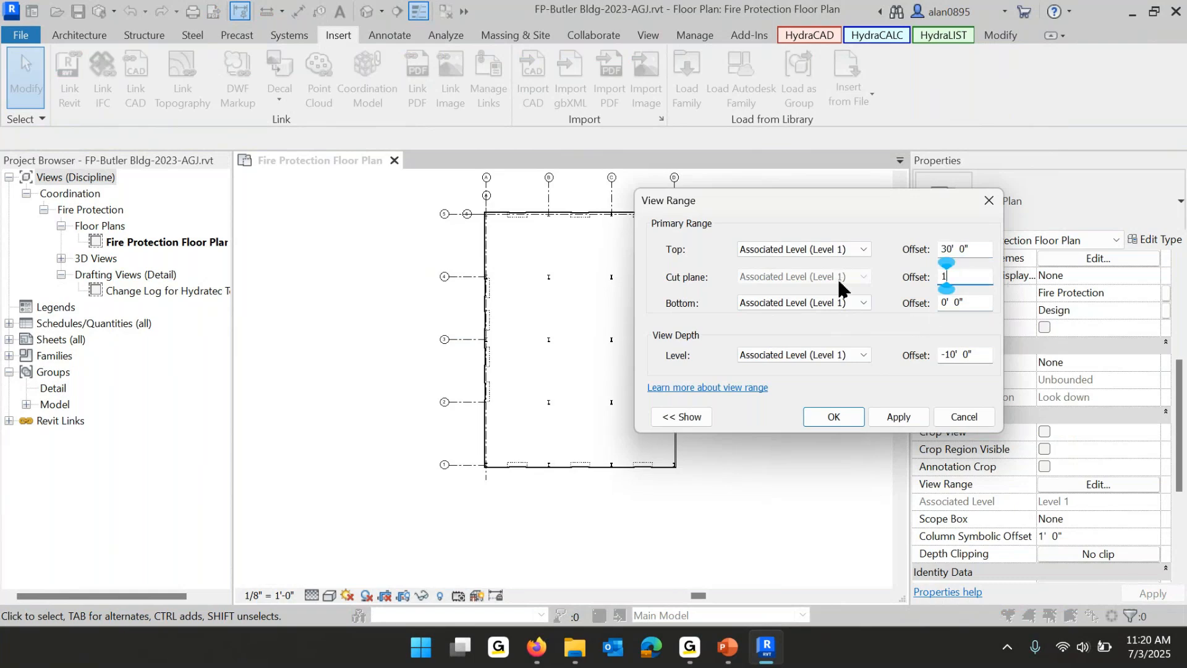
click(964, 302)
click(977, 279)
drag(966, 275, 929, 279)
text(5)
click(970, 299)
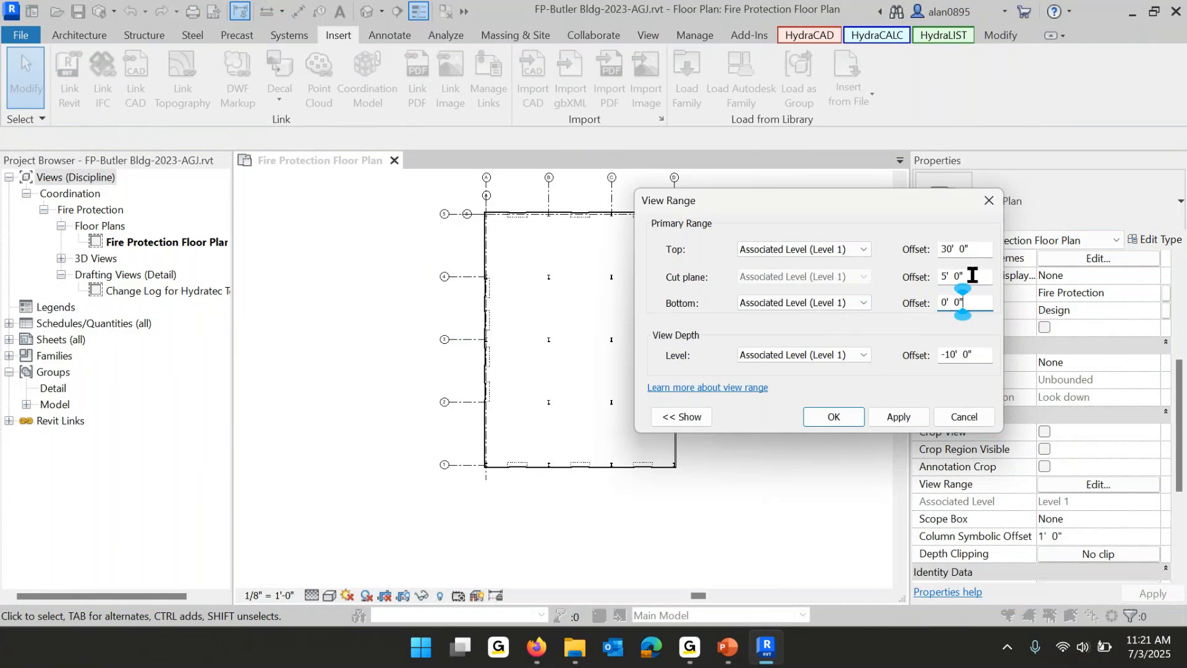
double_click(971, 275)
text(8)
click(985, 307)
Set the cut plane offset to 29' in the floor plan's view range and apply it to the view.
drag(966, 276, 926, 276)
text(29)
click(834, 416)
scroll(612, 347, up, 2)
scroll(616, 353, down, 2)
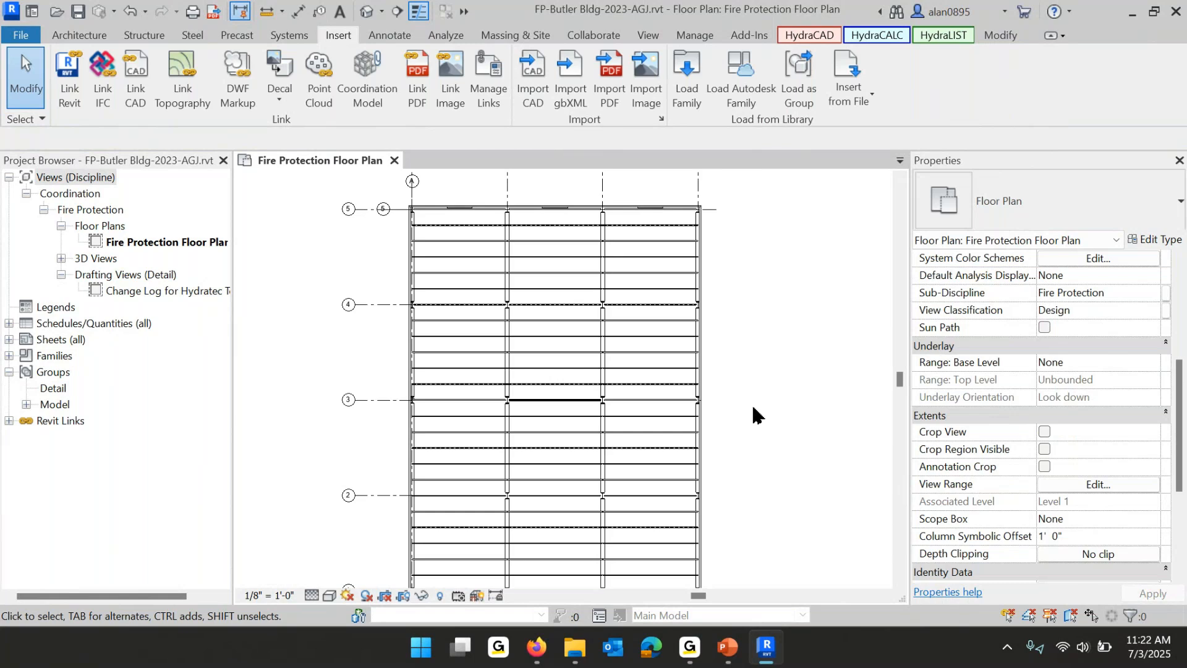
scroll(758, 416, down, 3)
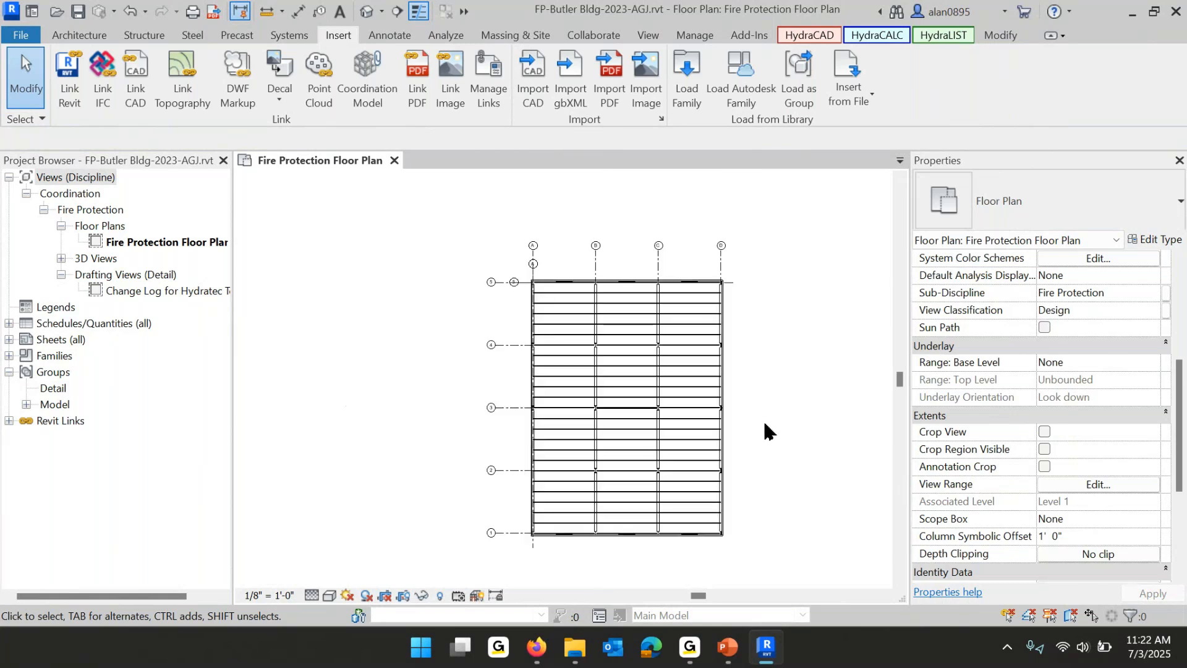
middle_drag(716, 403, 689, 397)
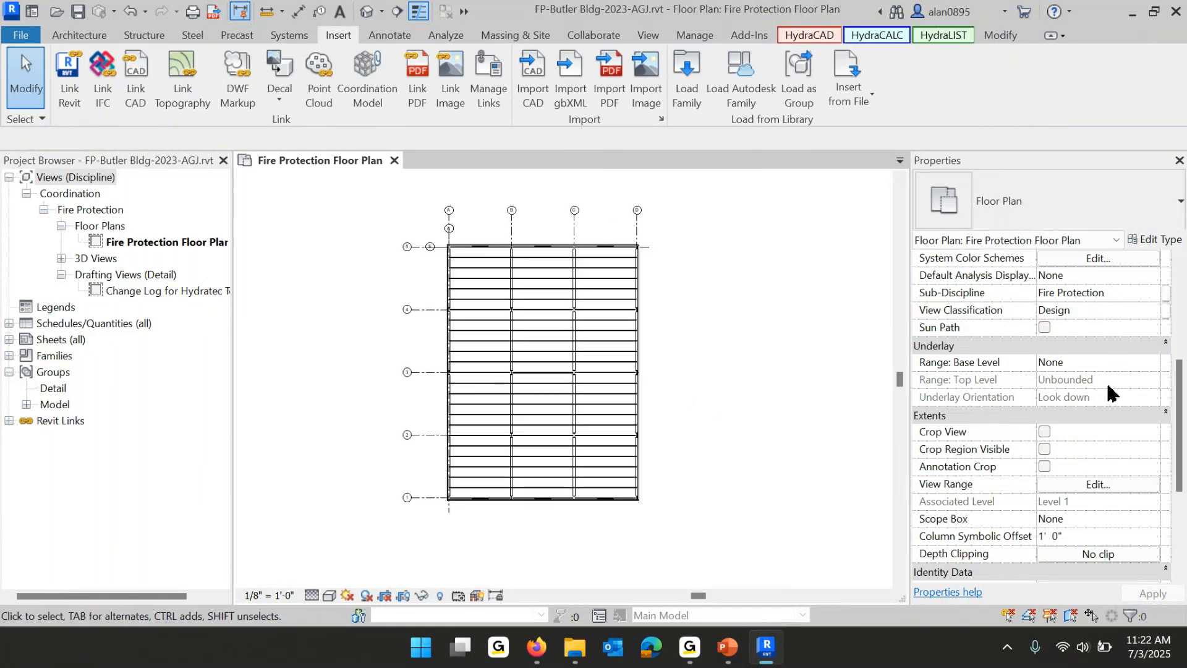
Examine which model categories are shown in the Fire Protection Floor Plan's Visibility/Graphic Overrides, through to Roofs.
scroll(1107, 389, up, 5)
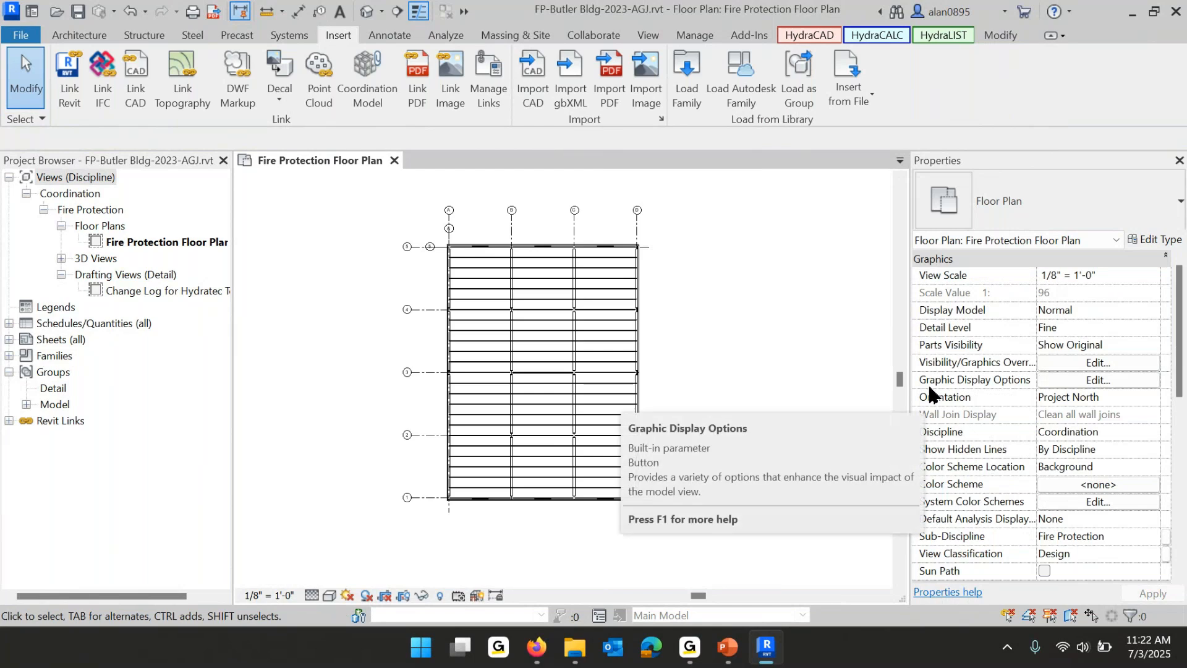
click(1083, 363)
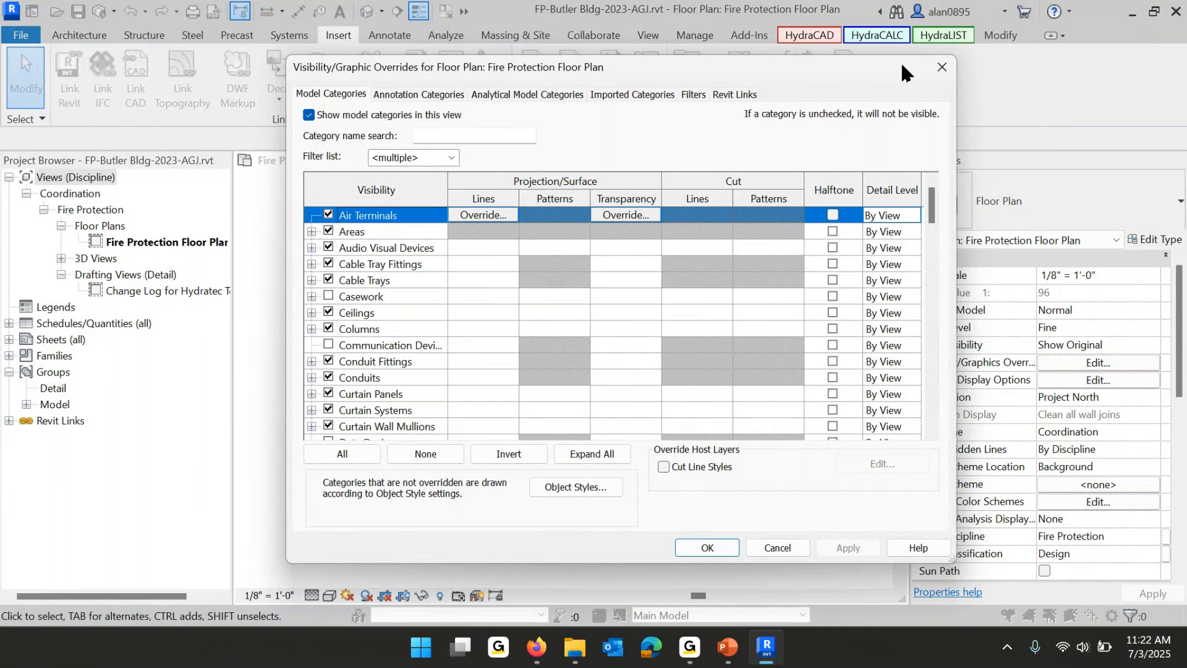
click(941, 67)
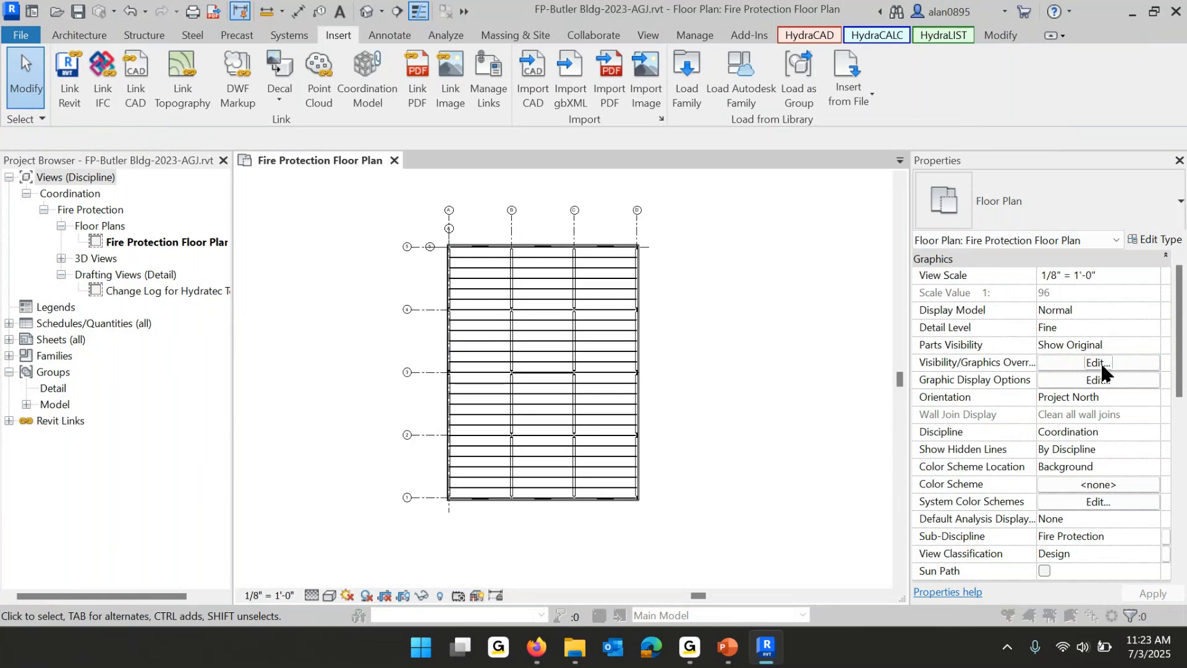
click(1101, 364)
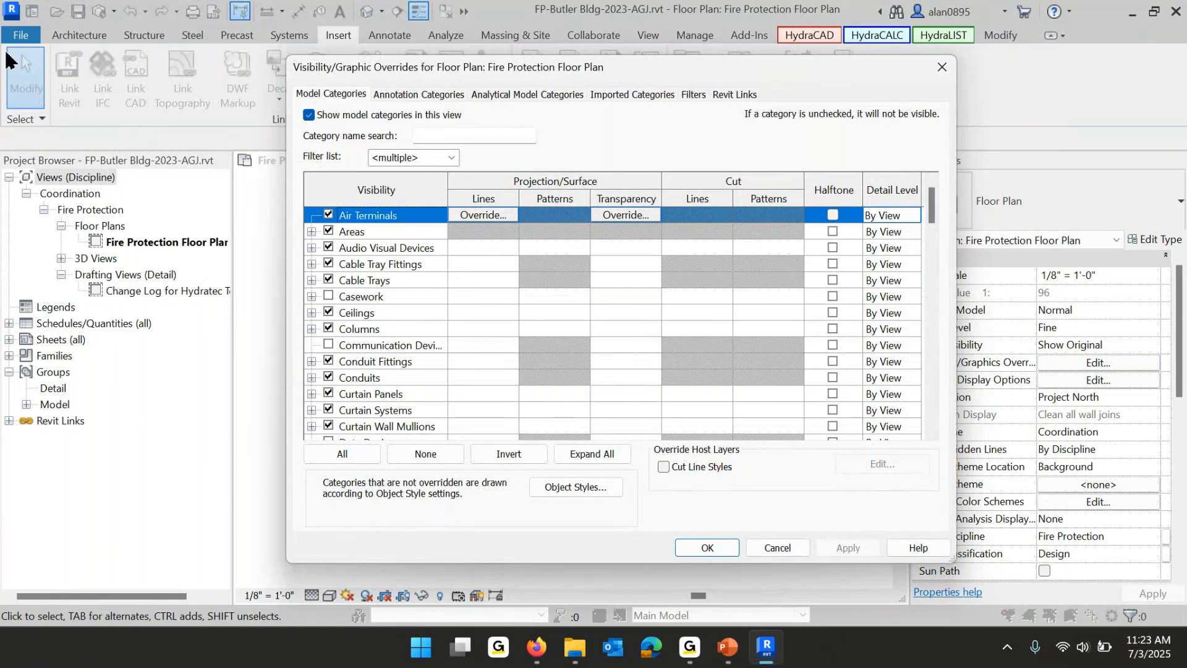
scroll(359, 230, down, 3)
scroll(362, 230, down, 8)
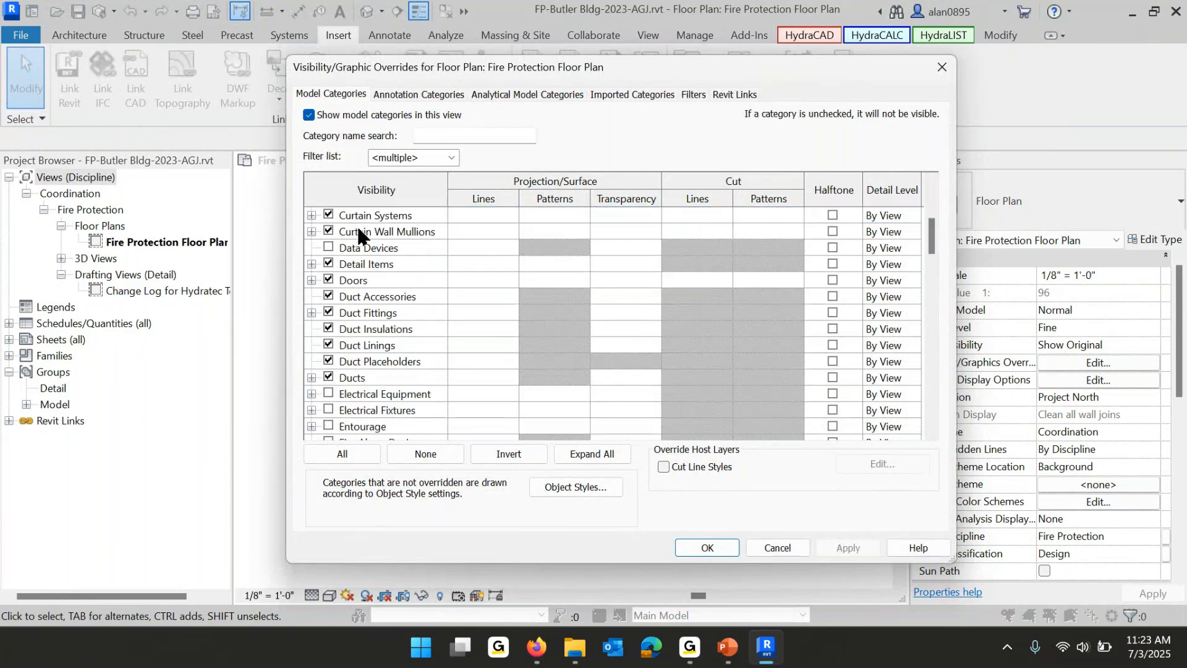
scroll(368, 232, down, 5)
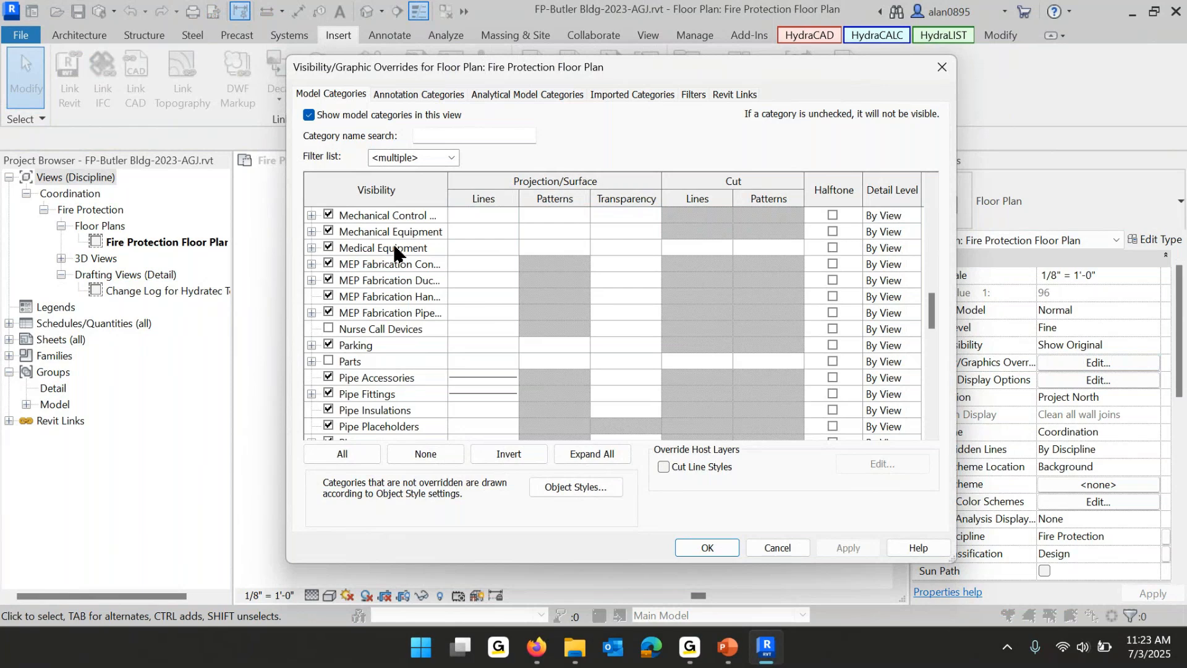
scroll(394, 253, down, 3)
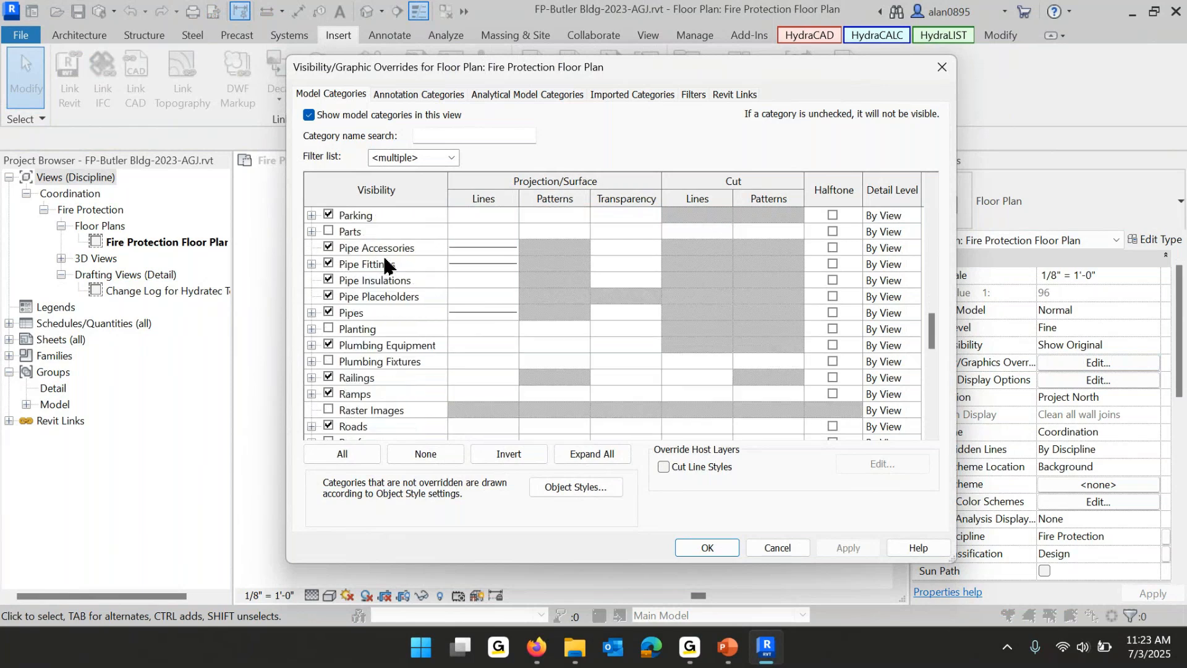
scroll(386, 266, down, 2)
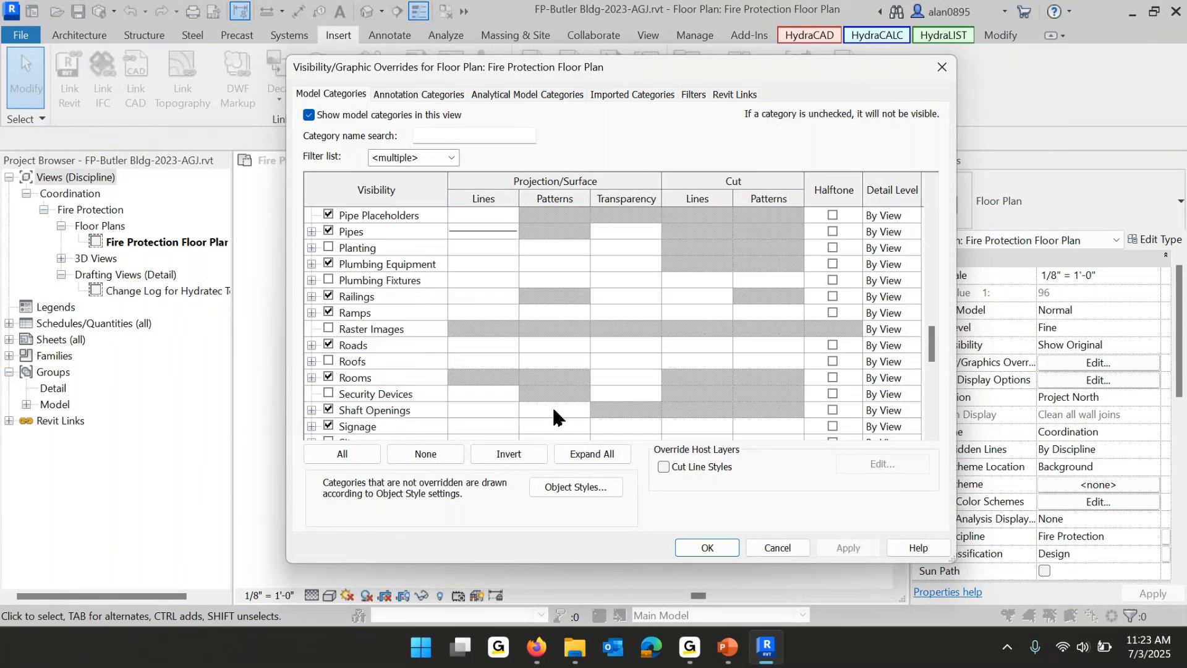
click(706, 547)
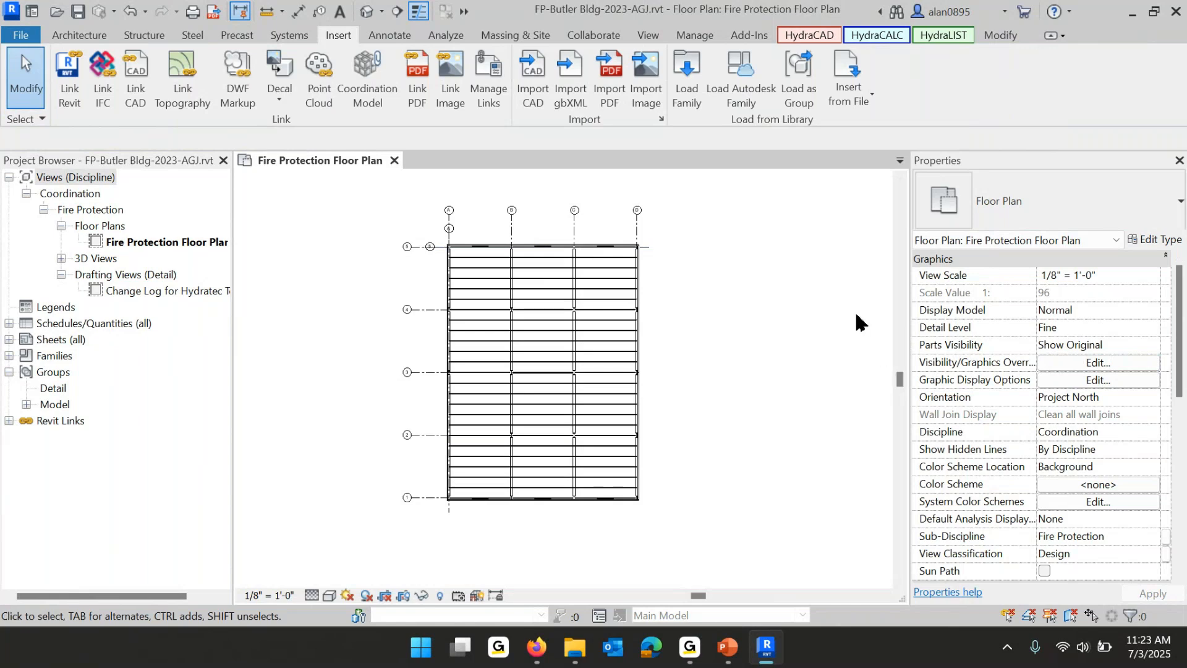
Open the view template assignment for the floor plan and select the FP--Working Floor template.
scroll(1051, 362, down, 5)
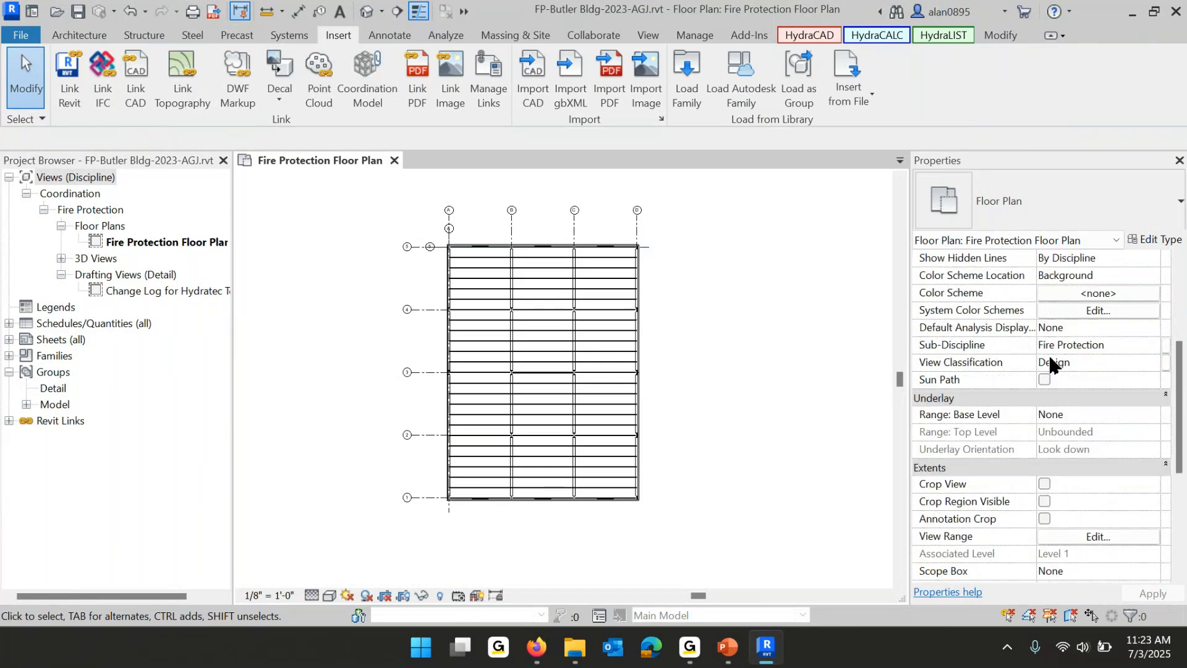
scroll(1119, 458, down, 3)
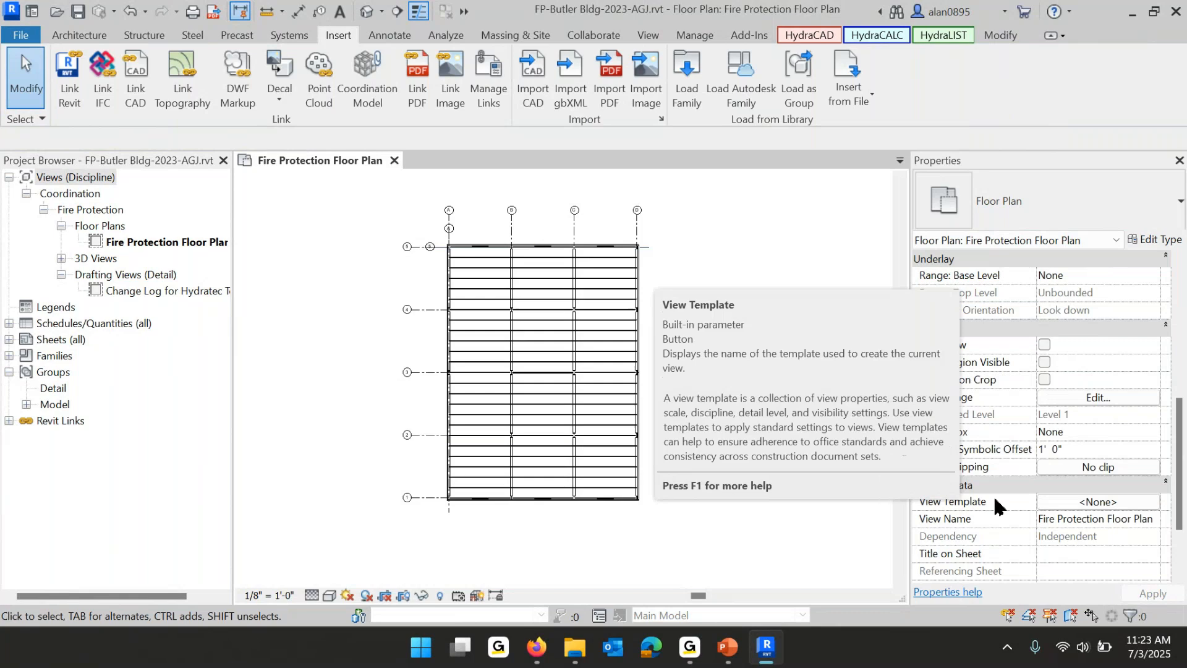
click(1122, 503)
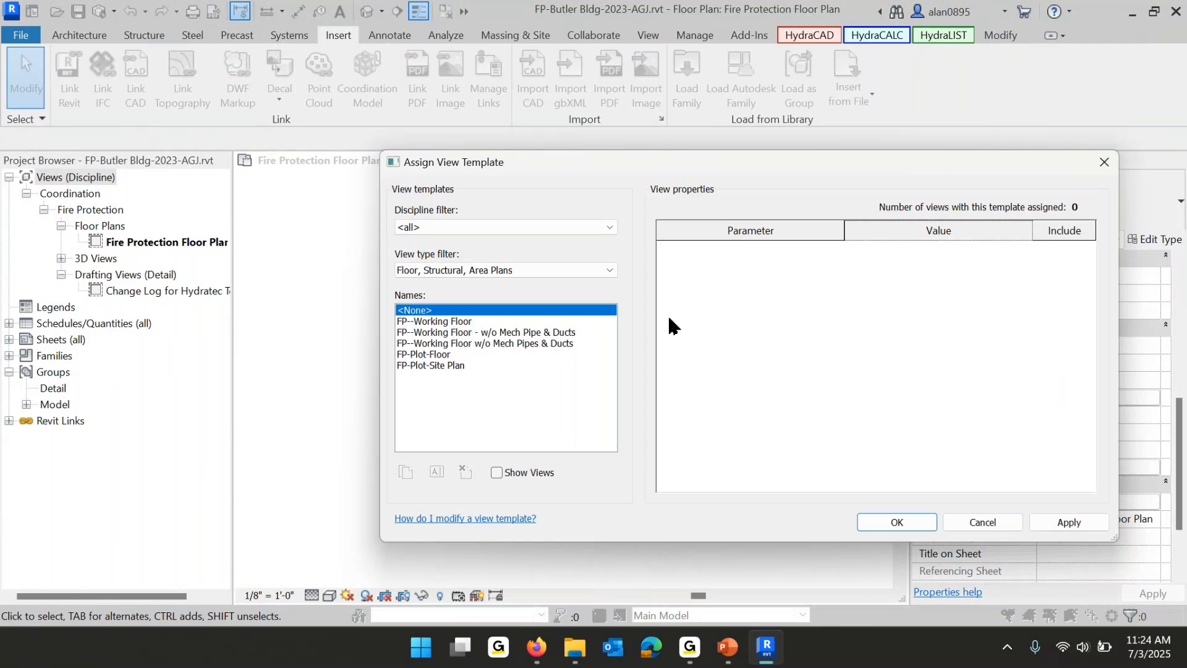
click(437, 323)
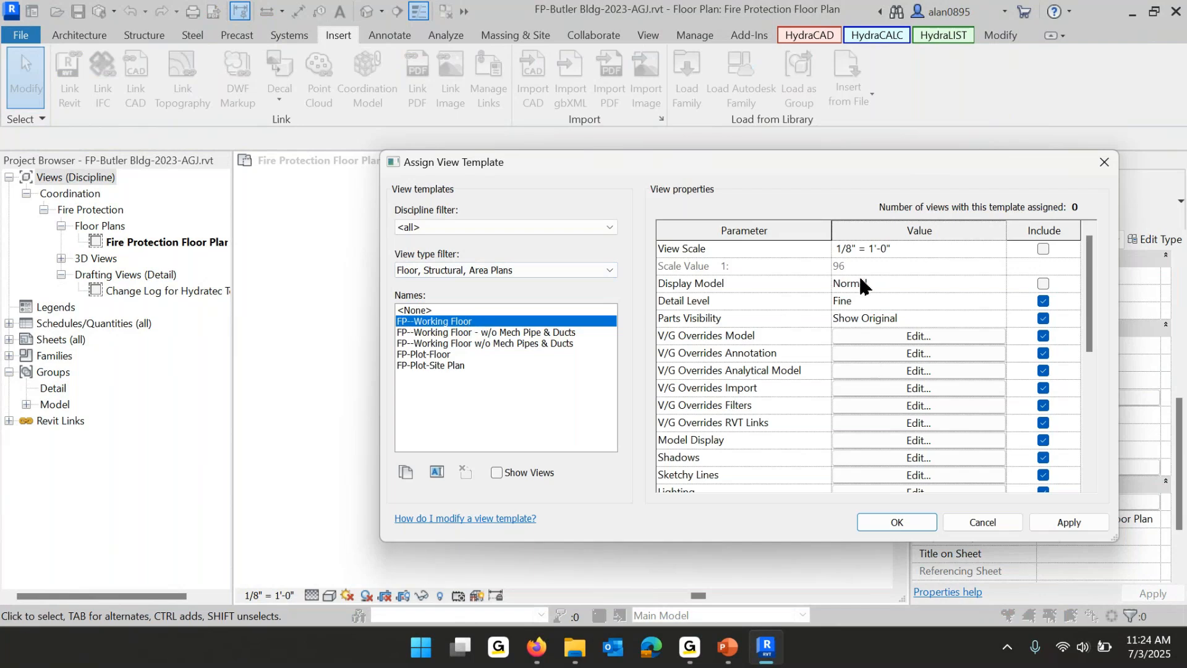
Set the cut plane offset to 29' in the view range of the FP--Working Floor template.
scroll(859, 275, down, 5)
scroll(866, 278, up, 5)
scroll(908, 299, down, 4)
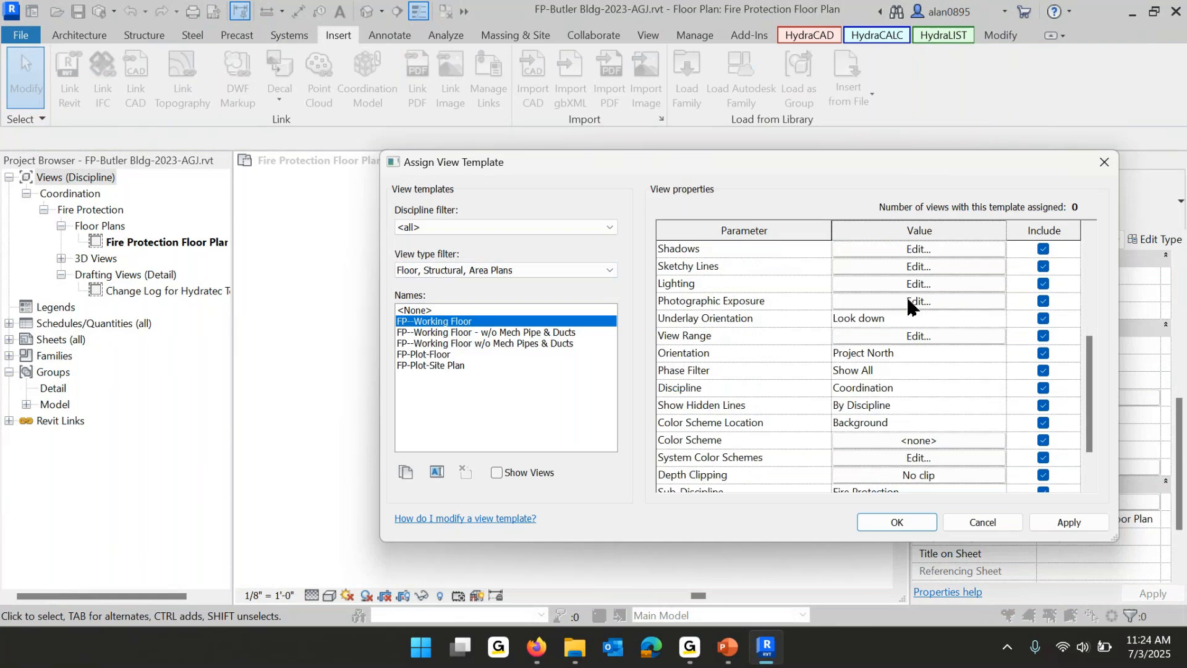
scroll(907, 305, down, 1)
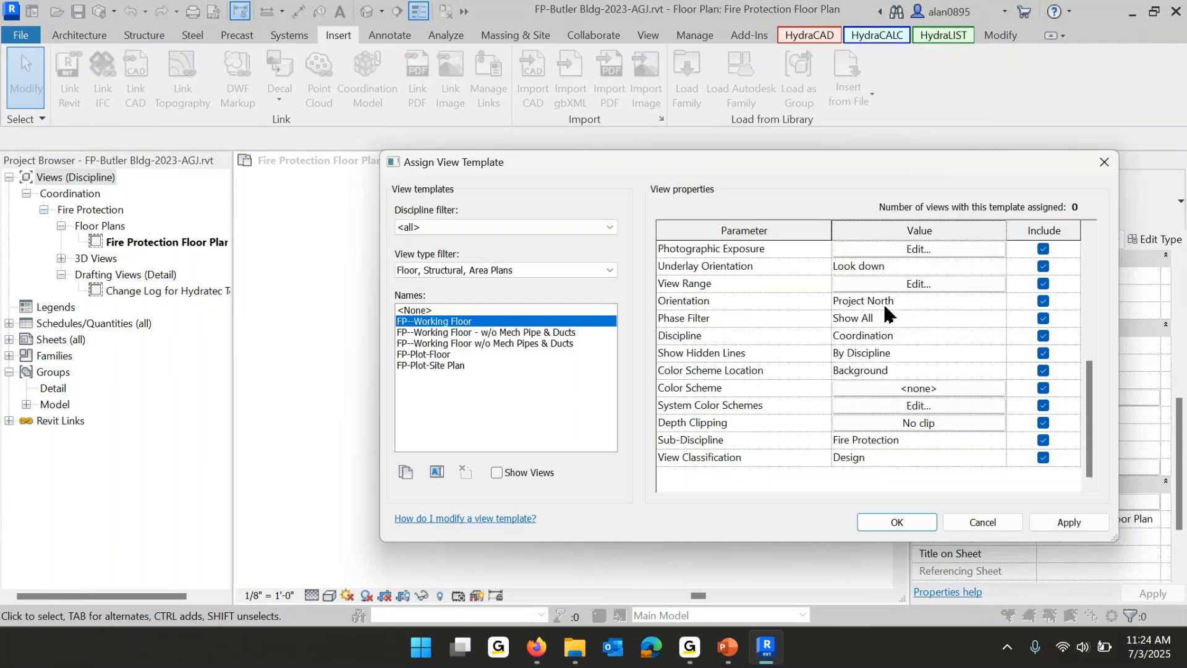
scroll(888, 312, up, 2)
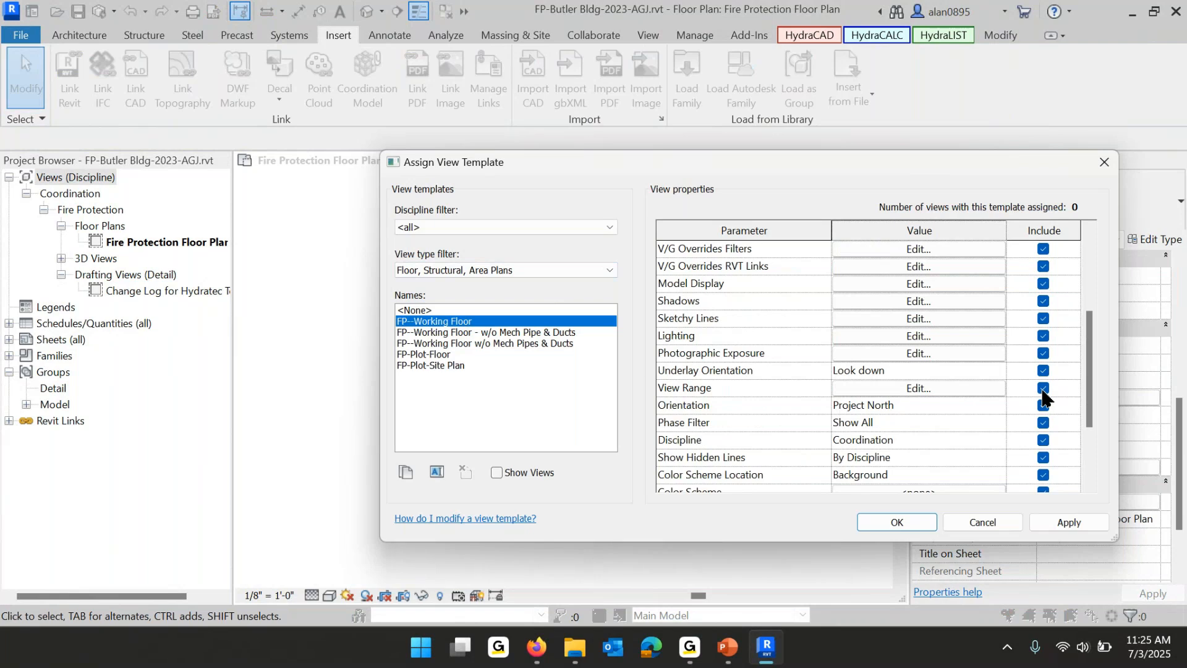
click(917, 388)
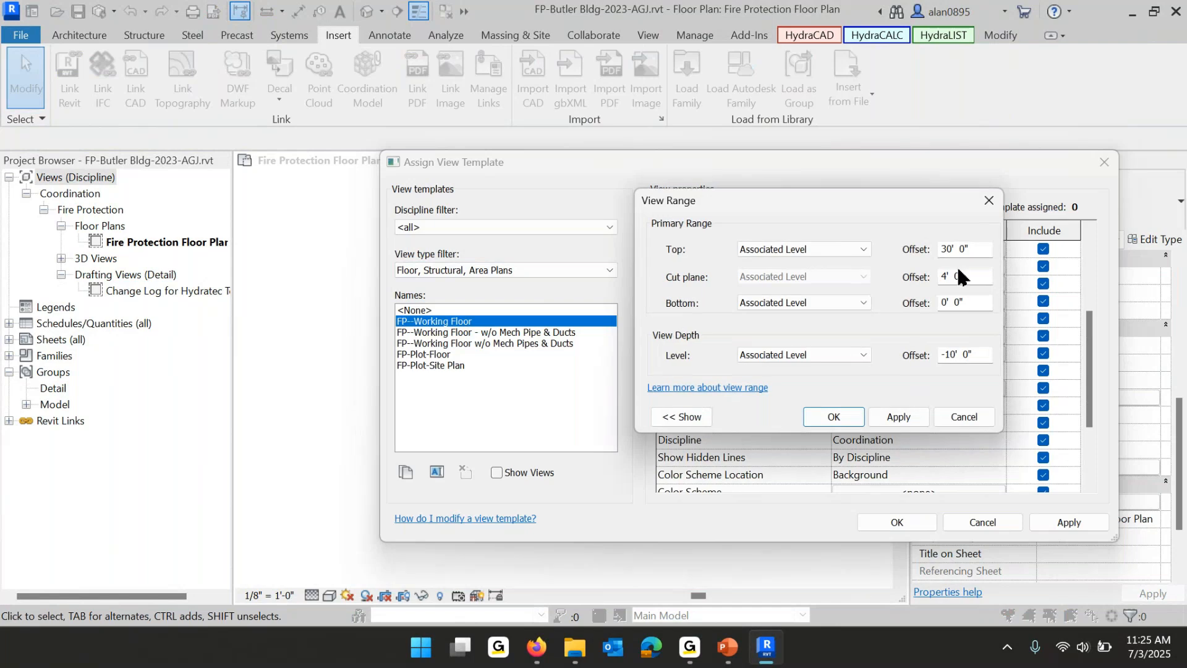
drag(971, 277, 854, 279)
text(29)
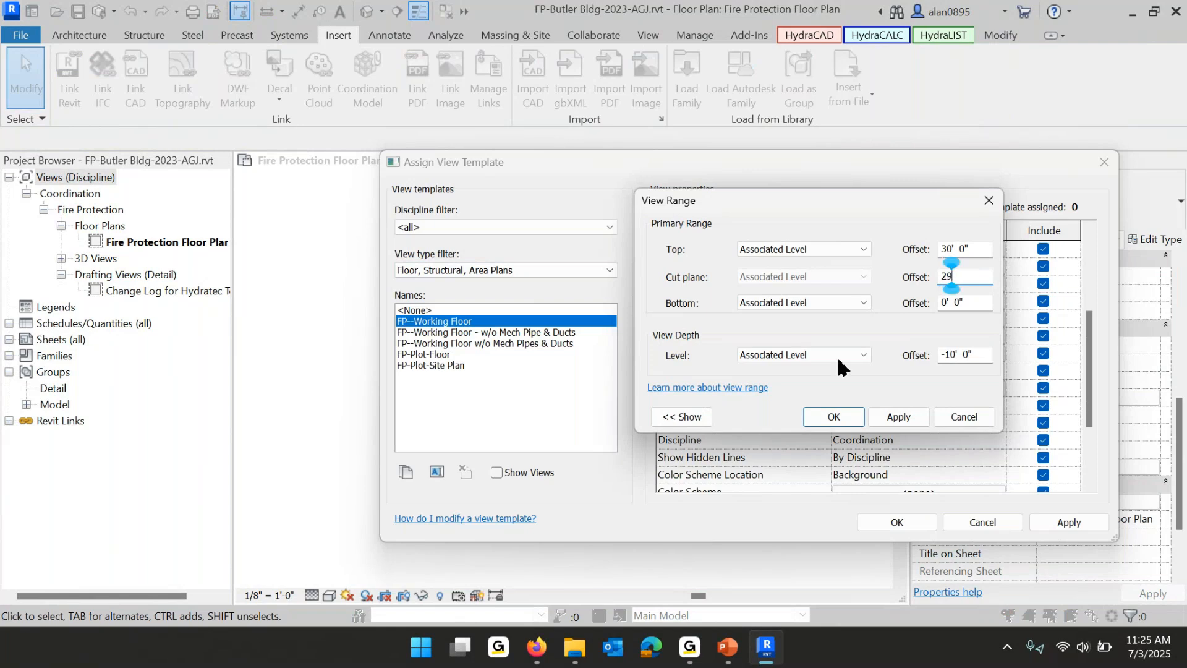
click(838, 420)
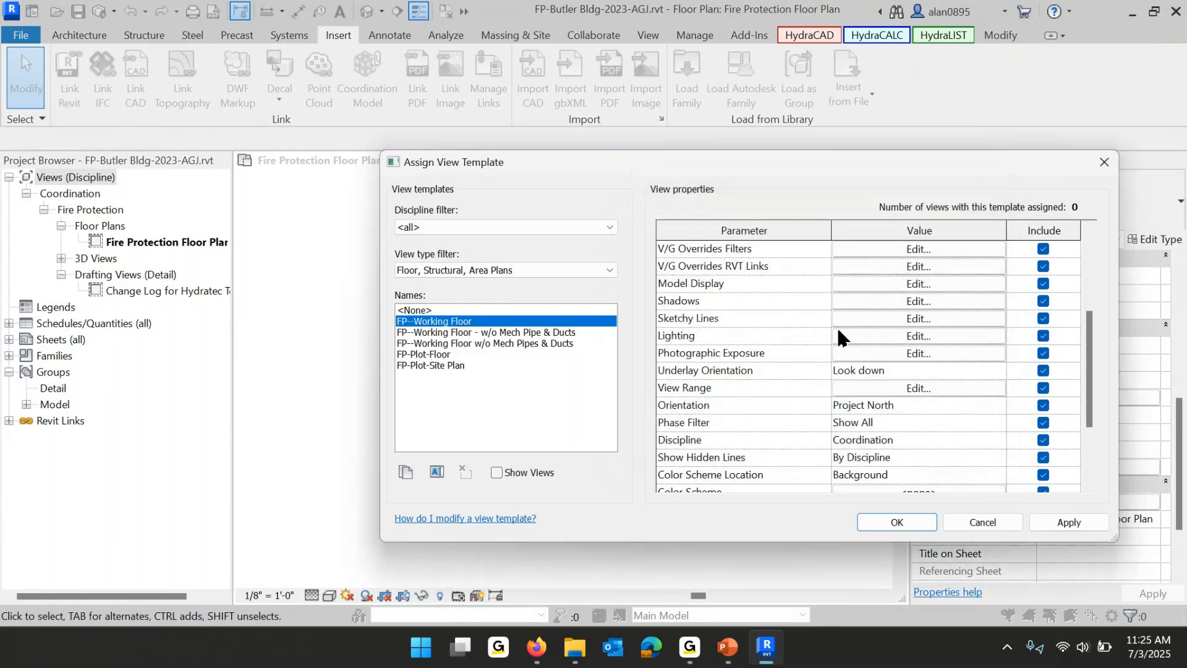
Check the Roofs category in the FP--Working Floor template's V/G Overrides Model settings, leaving without changes.
scroll(938, 327, up, 2)
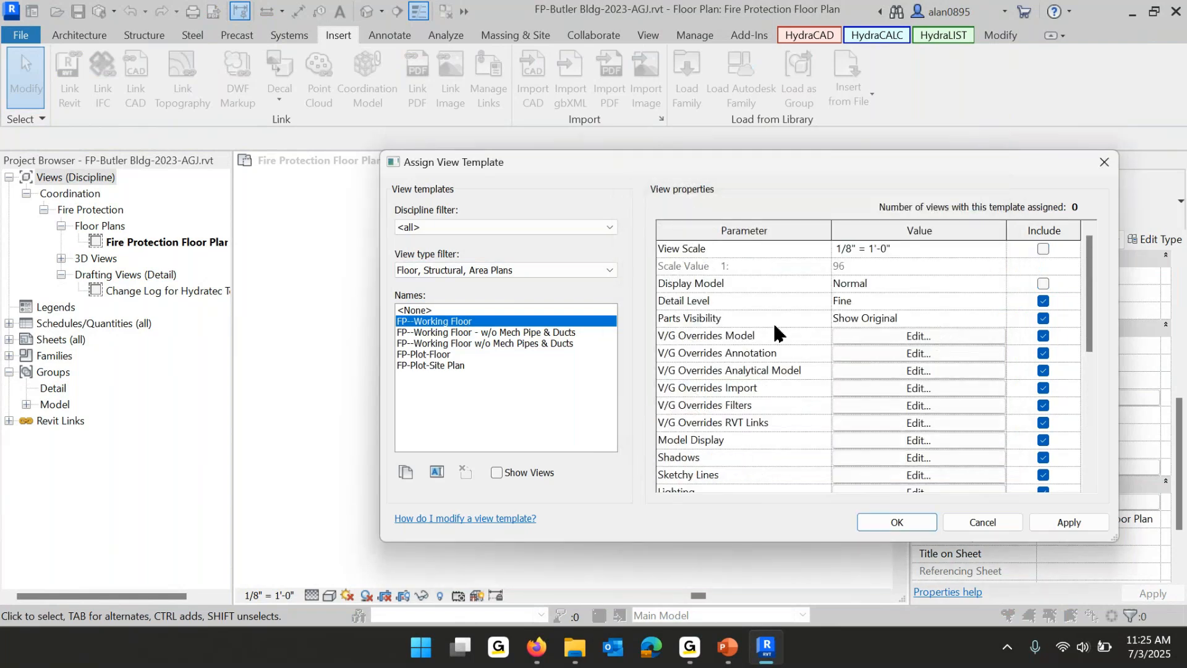
click(913, 338)
scroll(470, 290, down, 4)
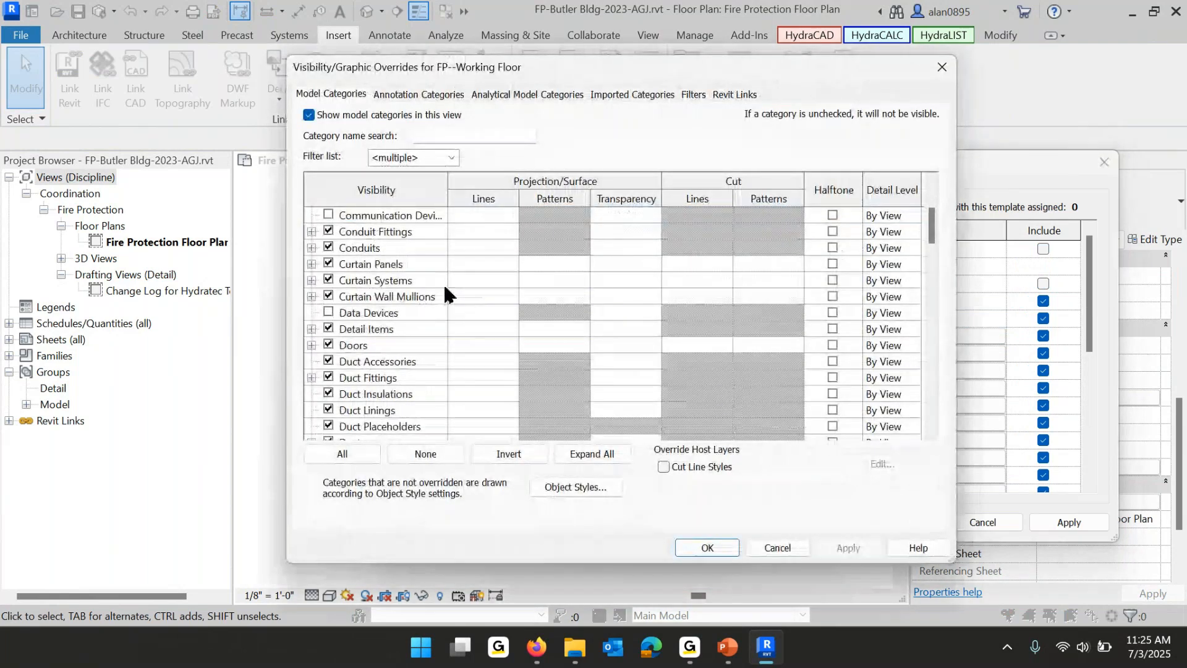
scroll(439, 287, down, 9)
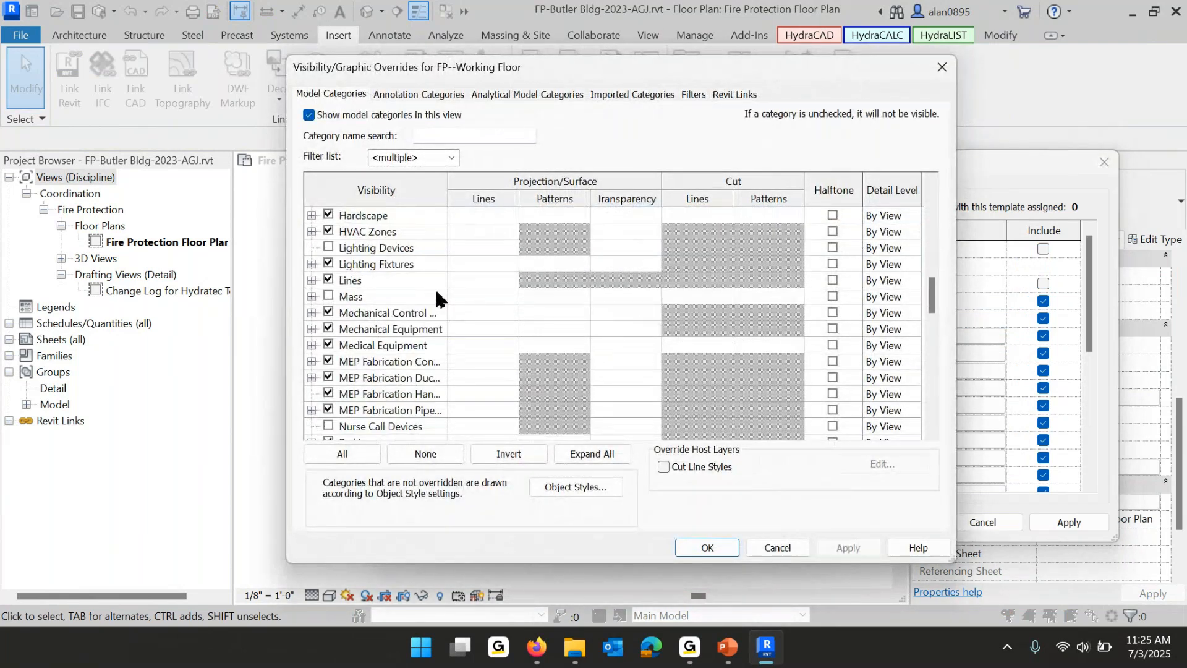
scroll(436, 285, down, 4)
scroll(440, 291, down, 2)
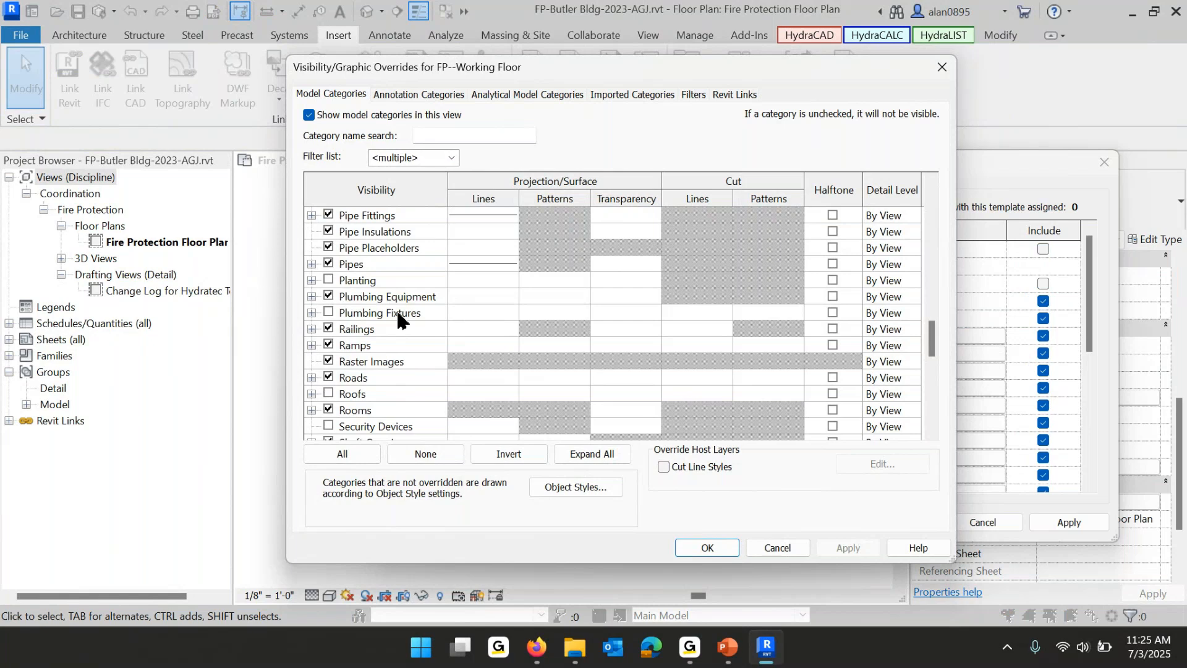
click(778, 548)
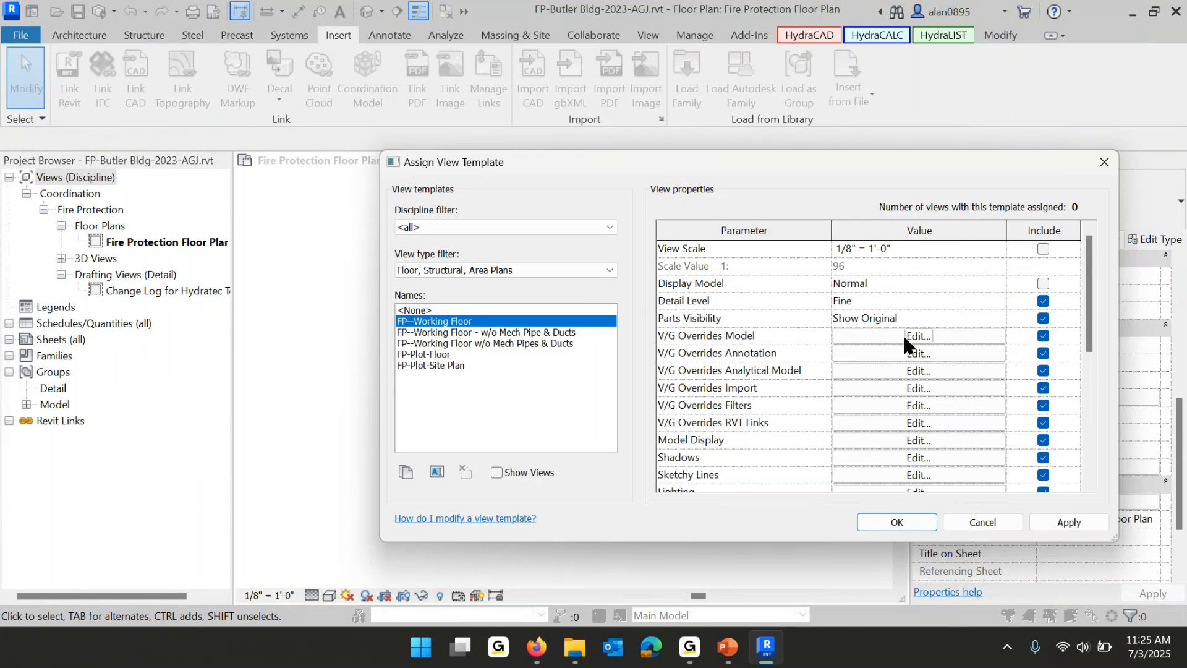
Review the FP--Working Floor template's model category overrides and remaining view properties, and assign the template to the floor plan.
click(928, 336)
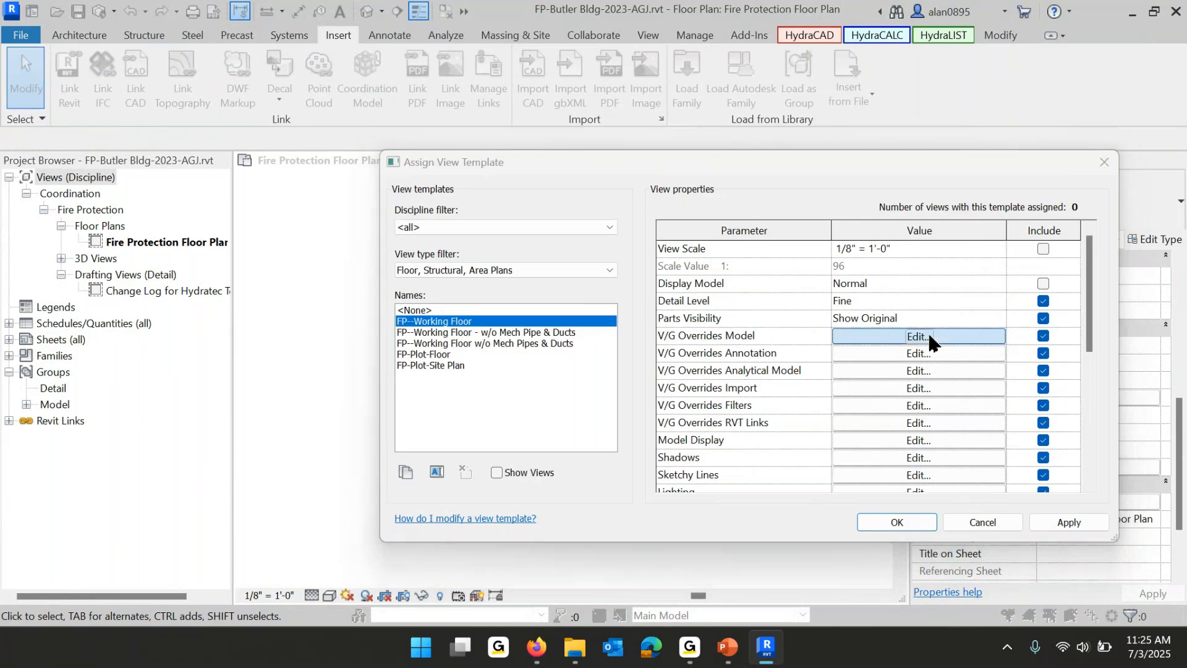
scroll(396, 269, down, 8)
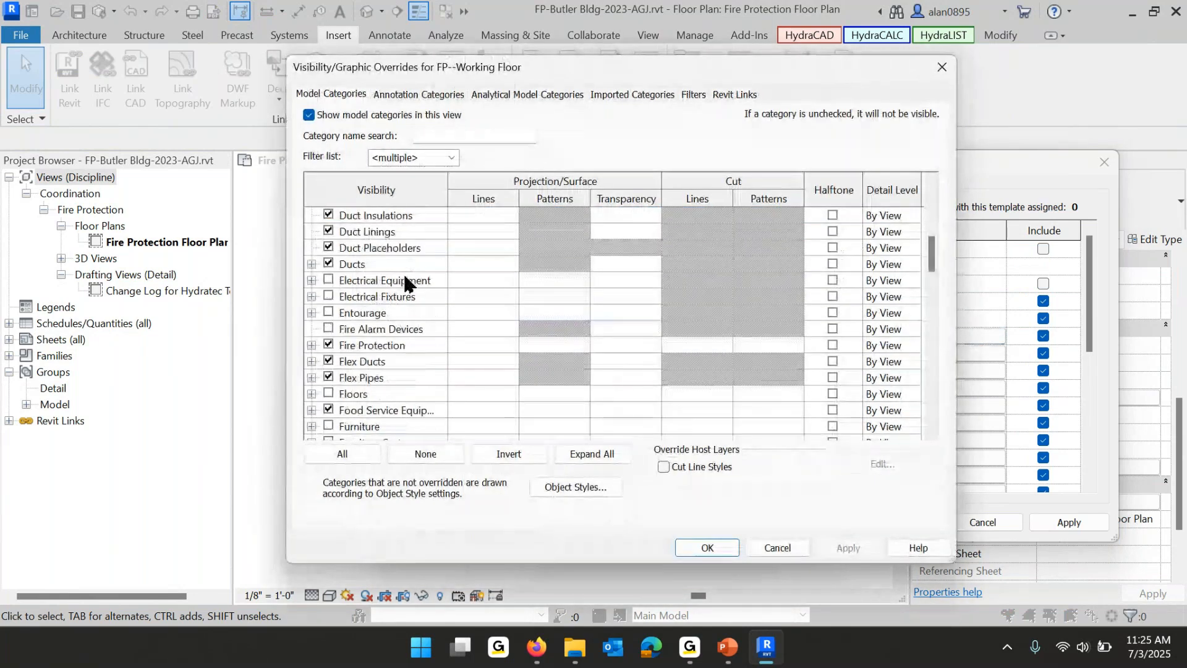
scroll(401, 281, down, 5)
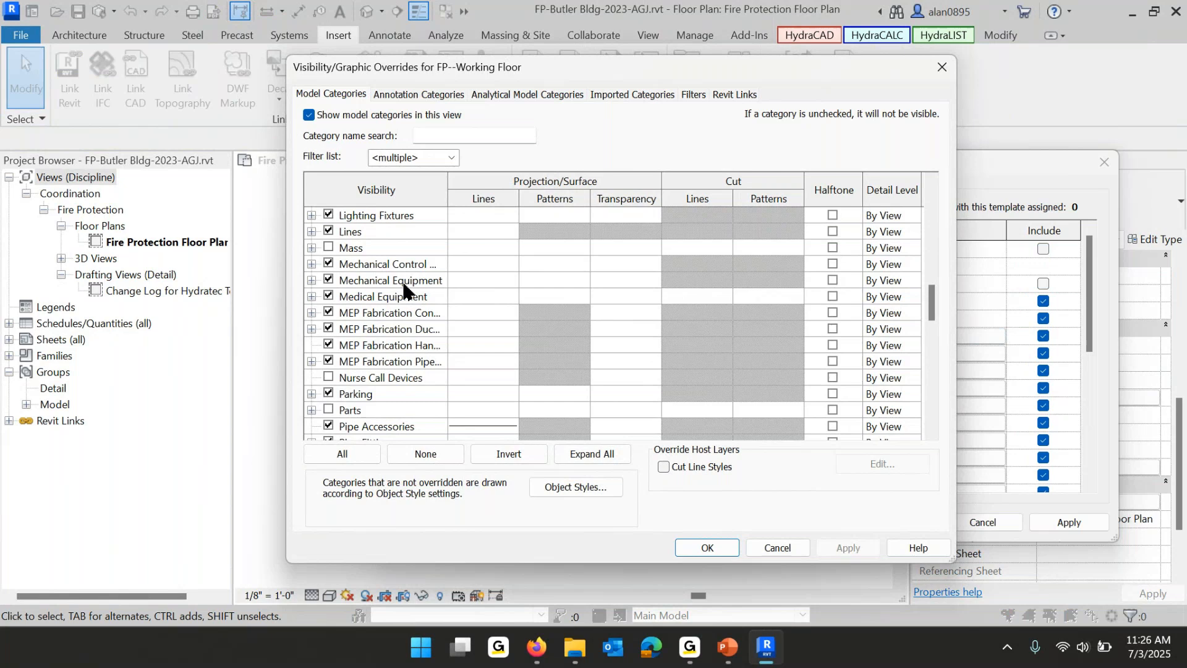
click(717, 552)
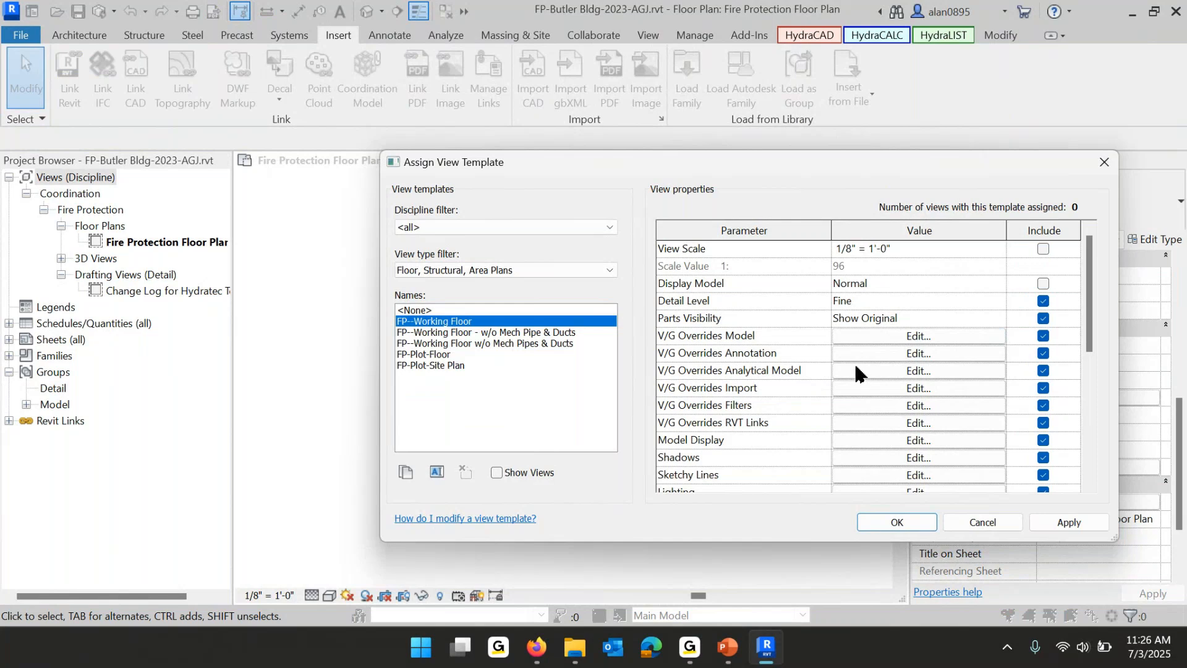
scroll(851, 363, down, 3)
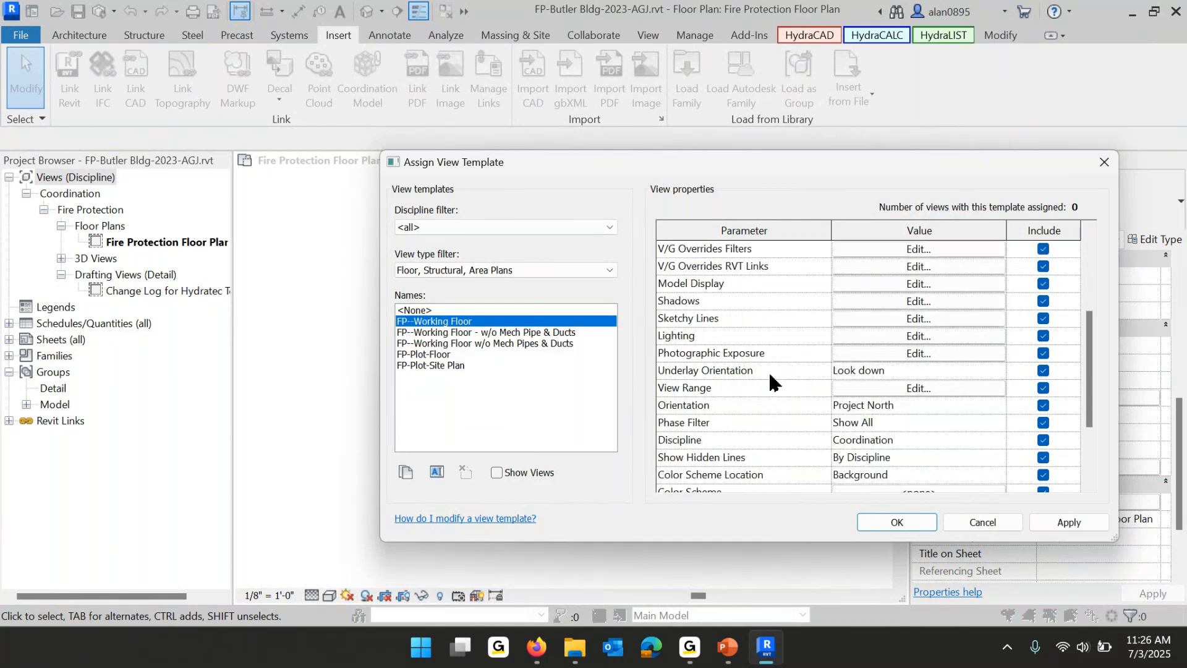
click(898, 523)
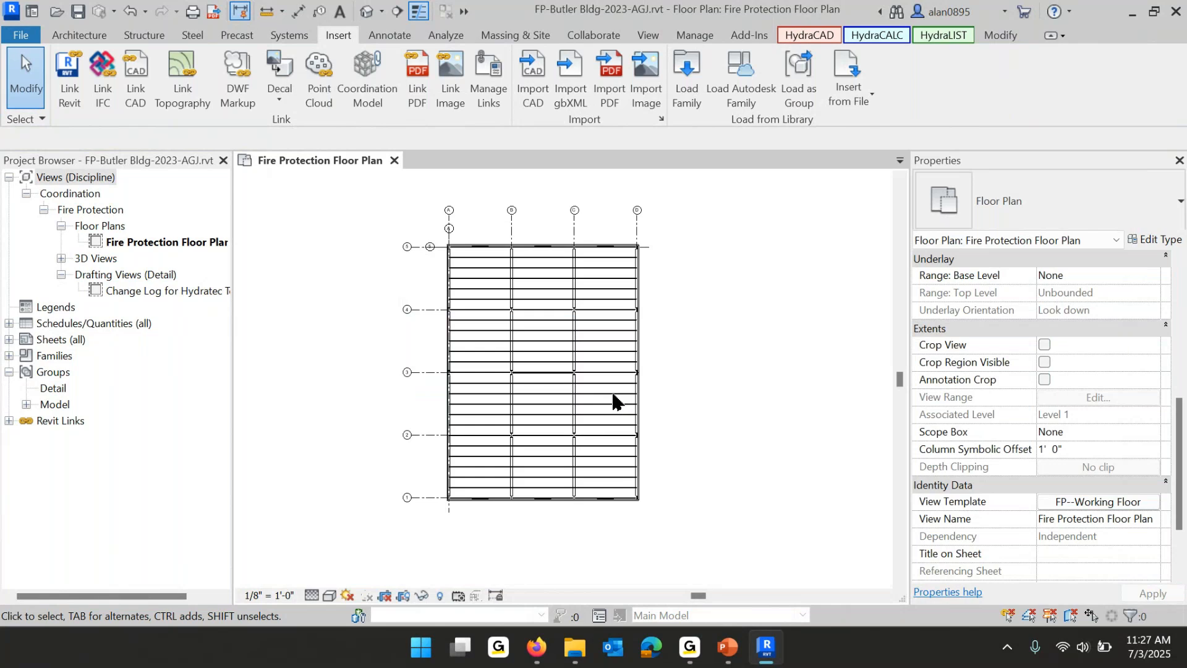
Switch to the PowerPoint slide show to view the Lesson 5 follow-up topics.
click(728, 646)
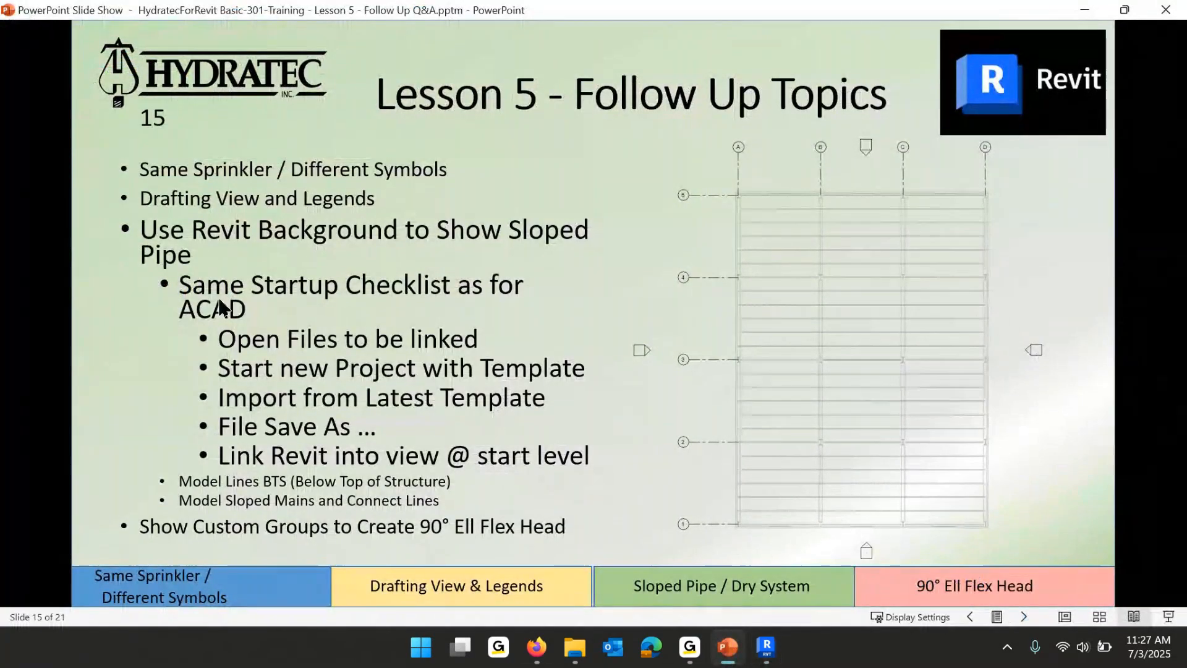
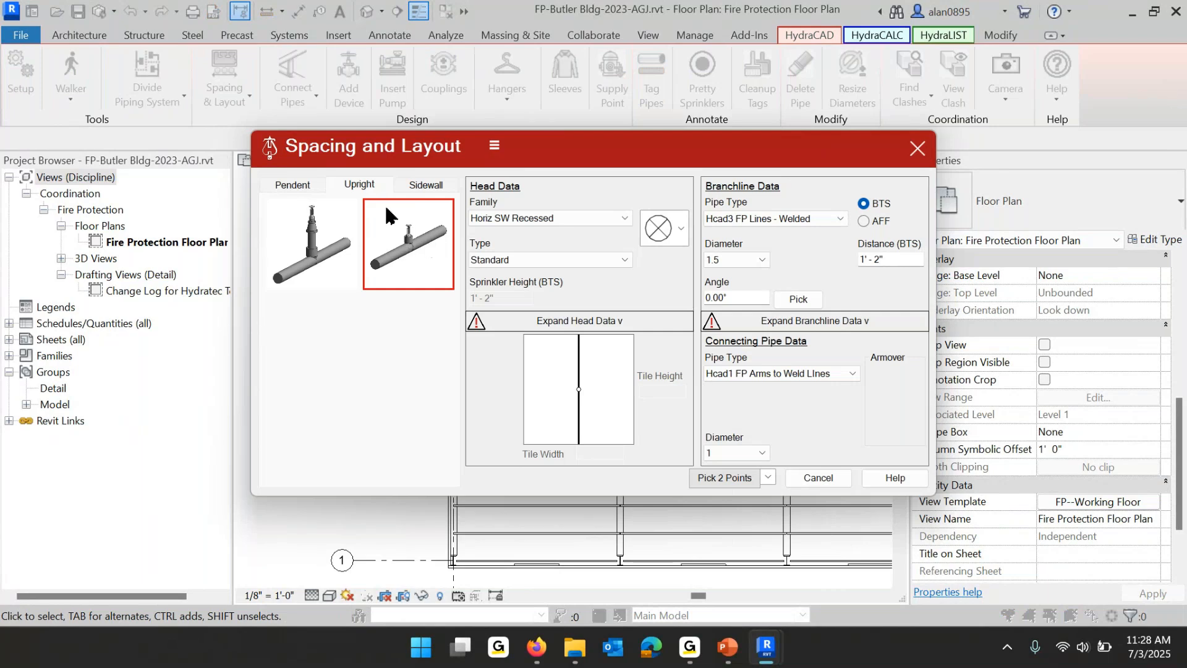
Load the favorite Reliable F1FR56 Upright head (RA1425) with temperature 200 and finish BZ for the layout, using the plain circle symbol.
click(620, 221)
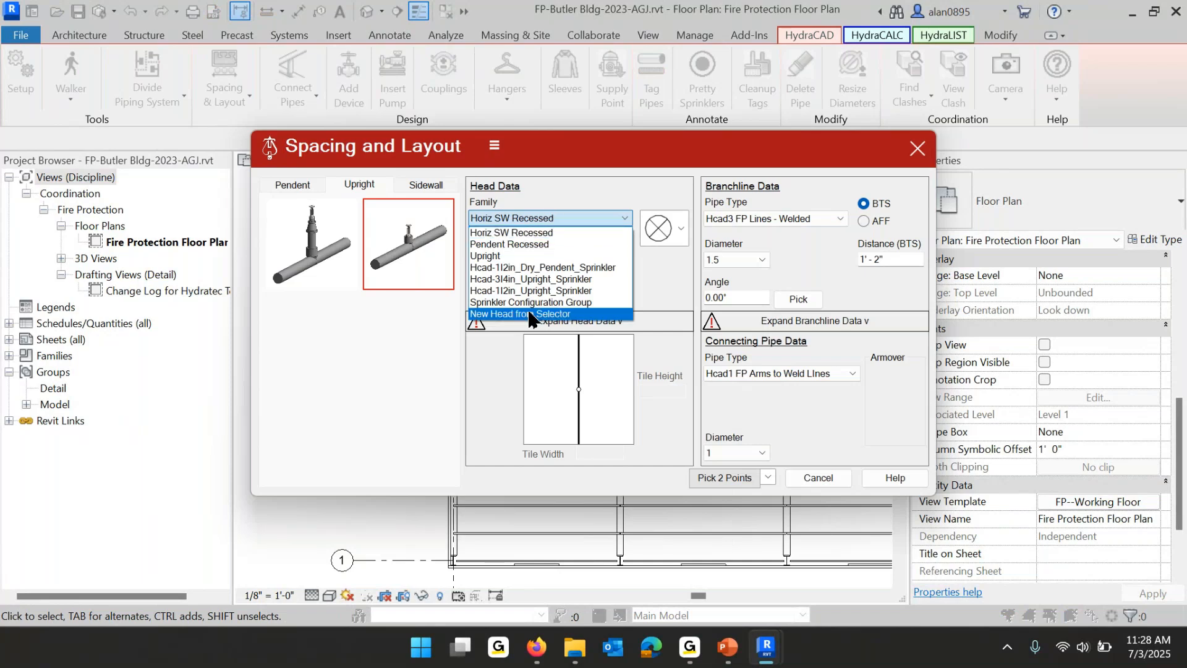
click(493, 314)
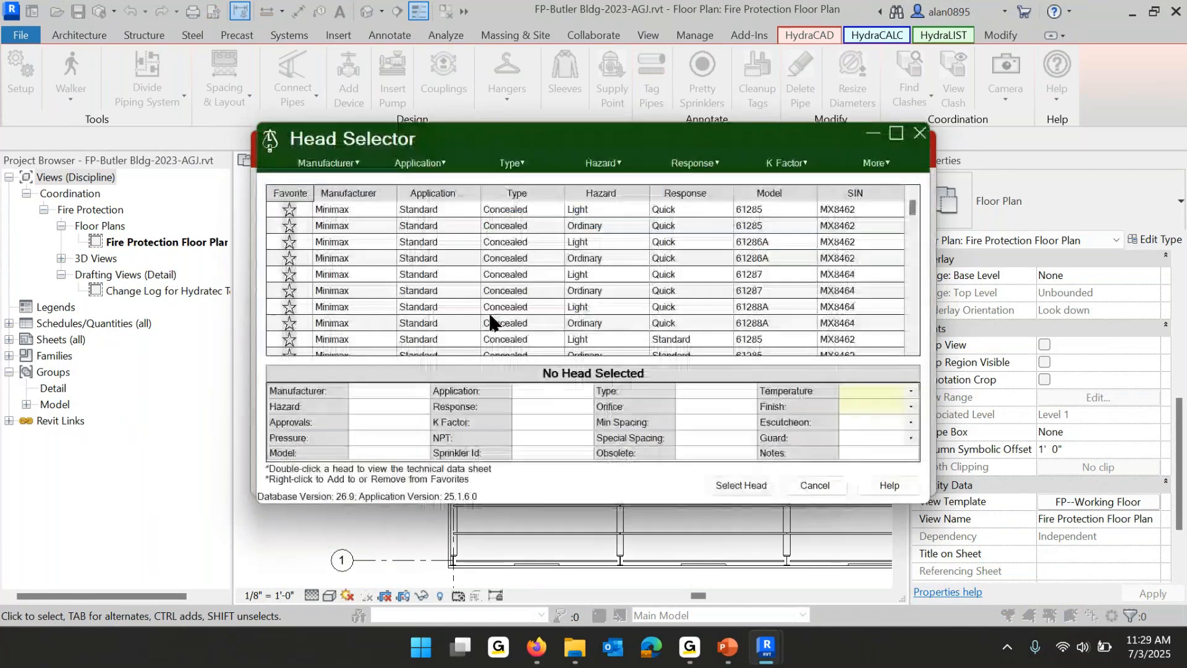
click(282, 193)
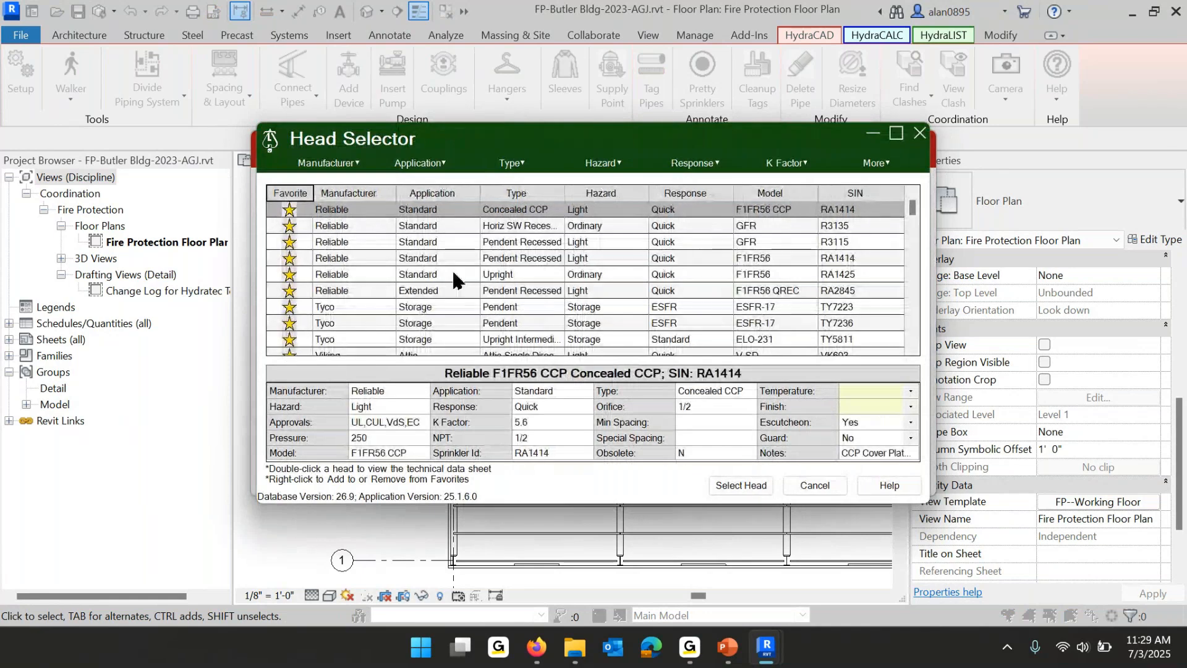
click(539, 278)
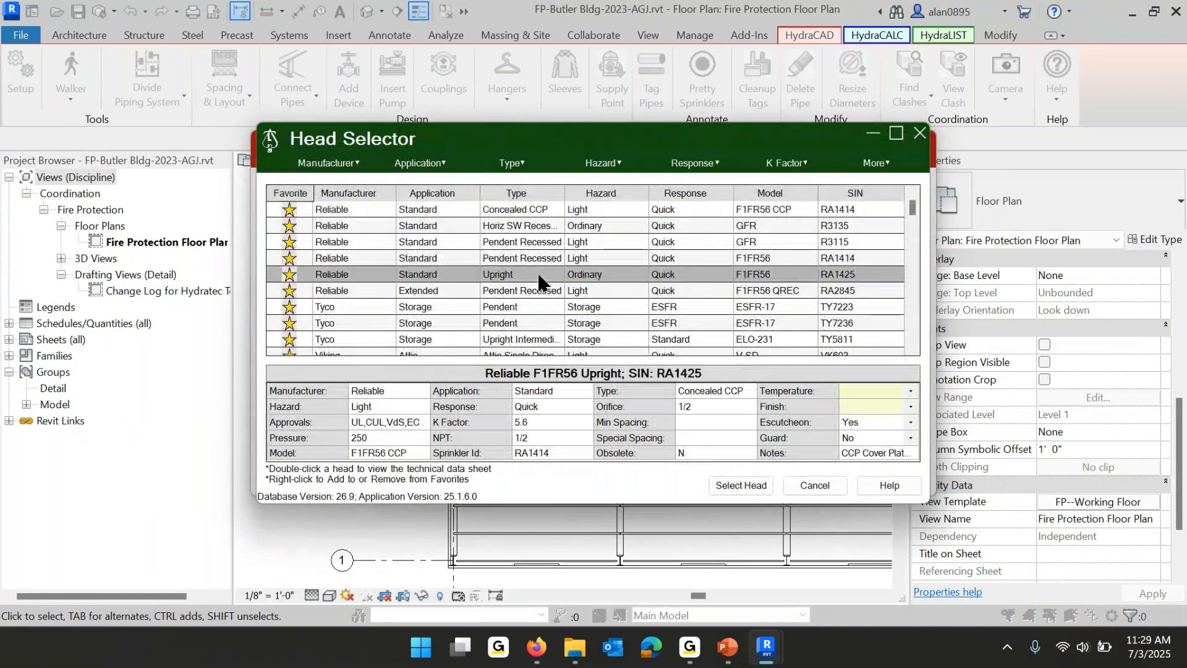
click(911, 391)
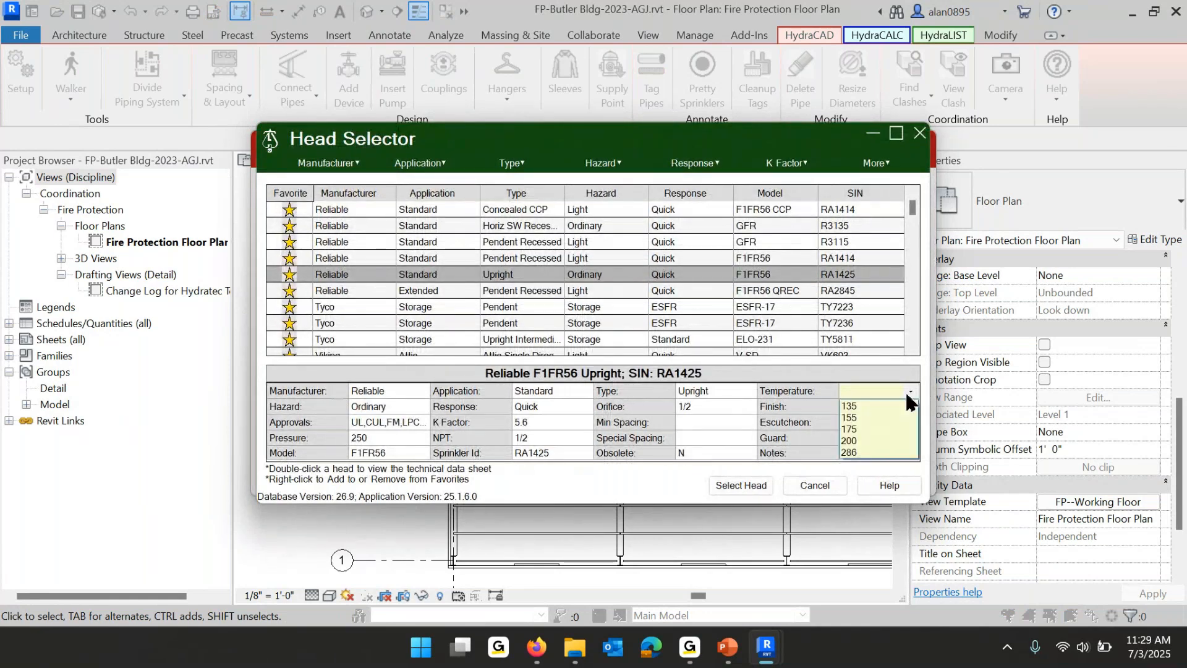
click(860, 441)
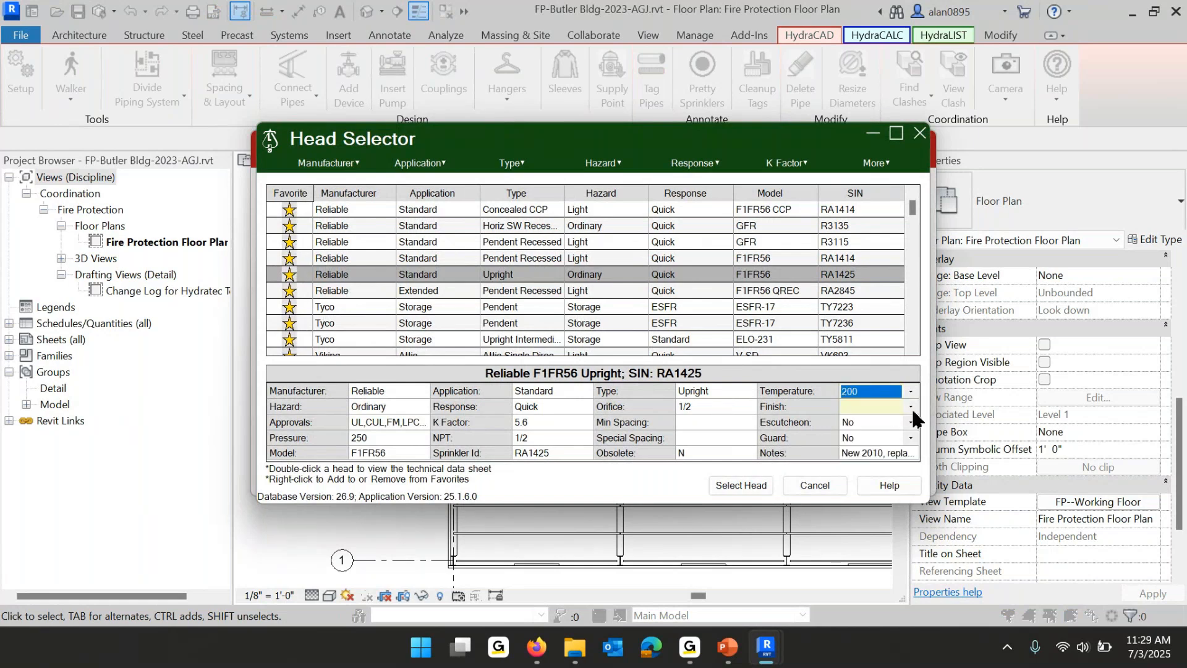
click(912, 407)
click(853, 424)
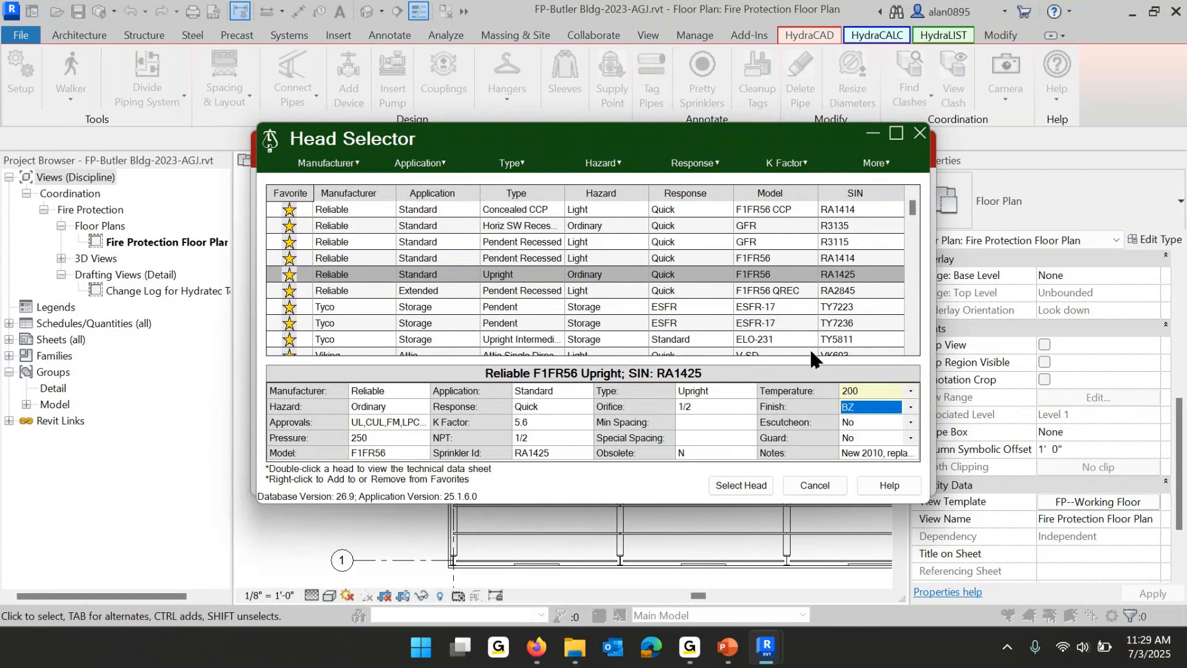
click(735, 487)
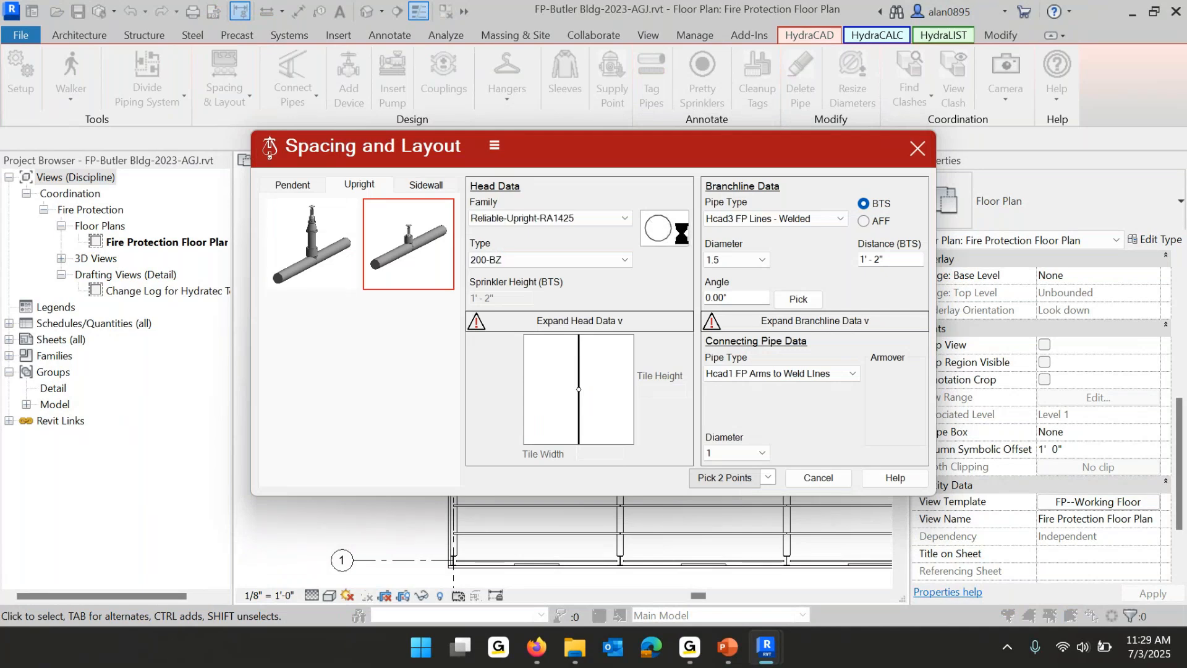
click(681, 230)
click(658, 225)
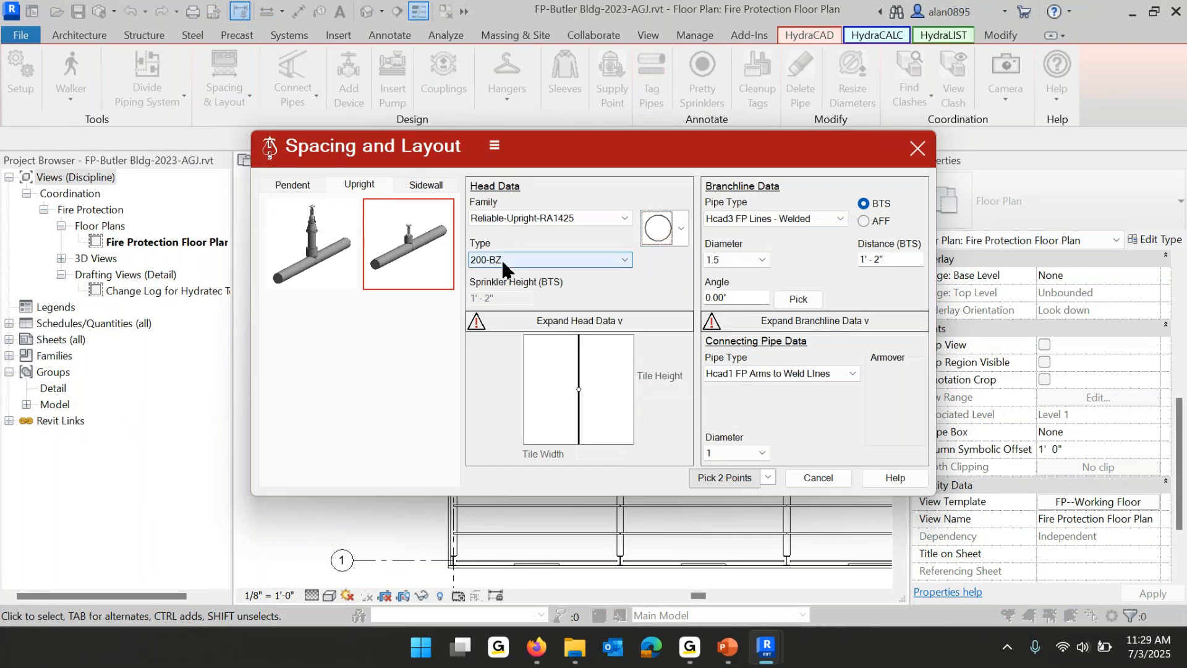
Review the expanded head data: density, minimum pressure, coverage, line and head spacing, and horizontal adjustment.
click(590, 327)
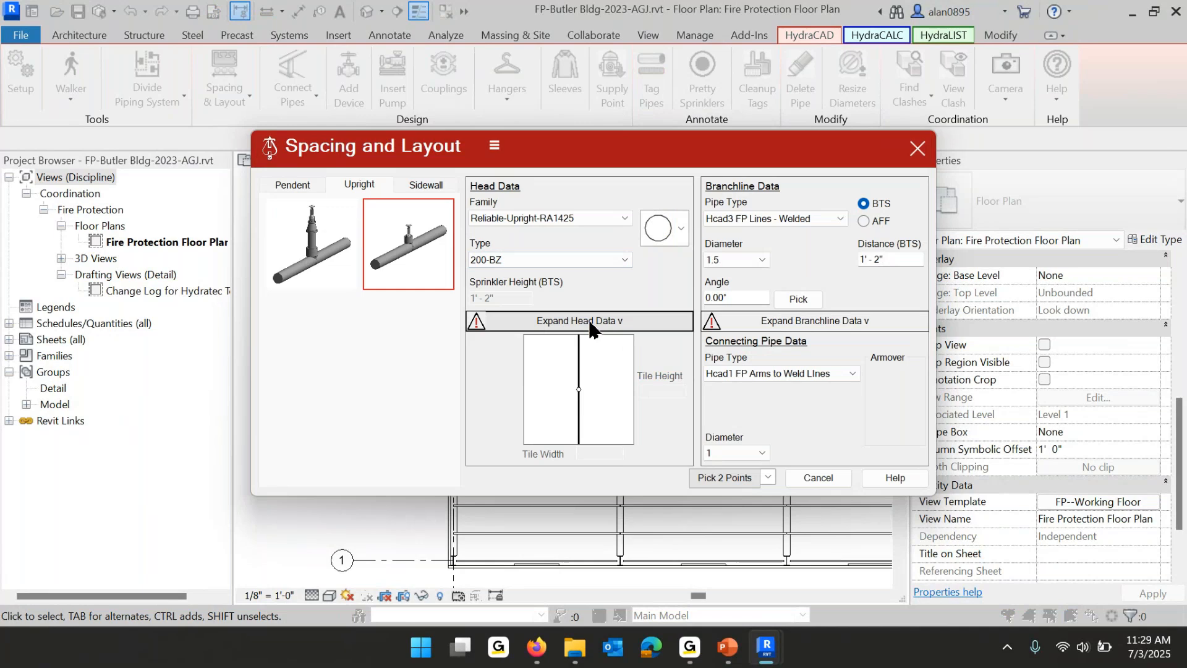
click(516, 345)
drag(516, 347, 391, 337)
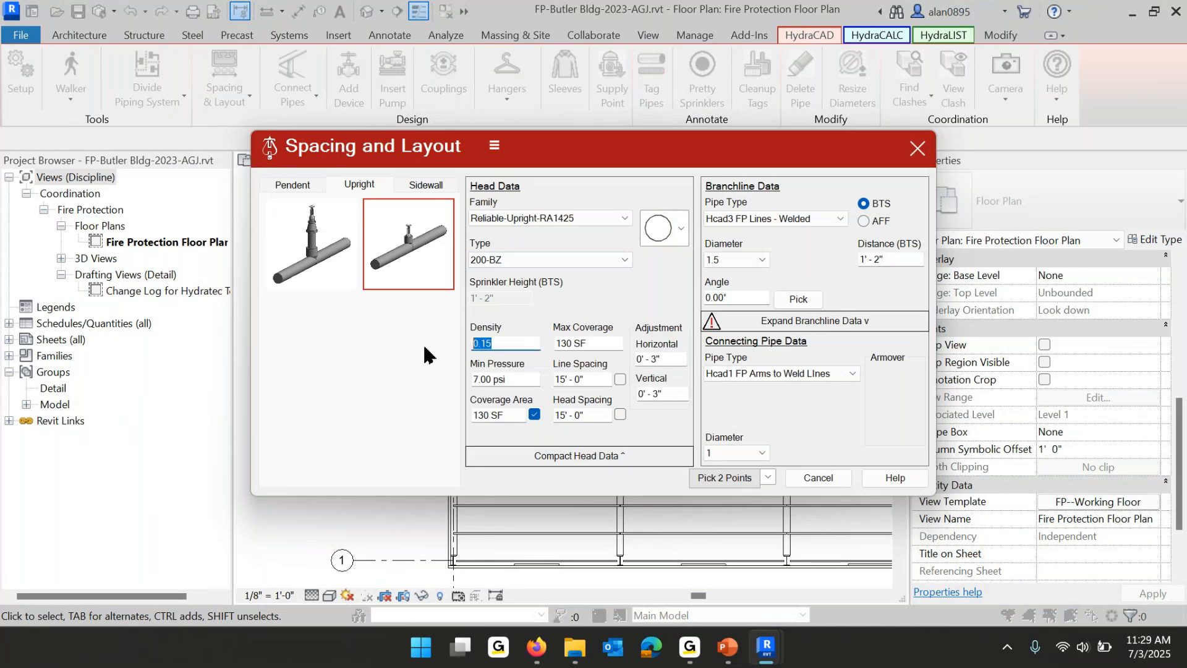
drag(511, 379, 351, 369)
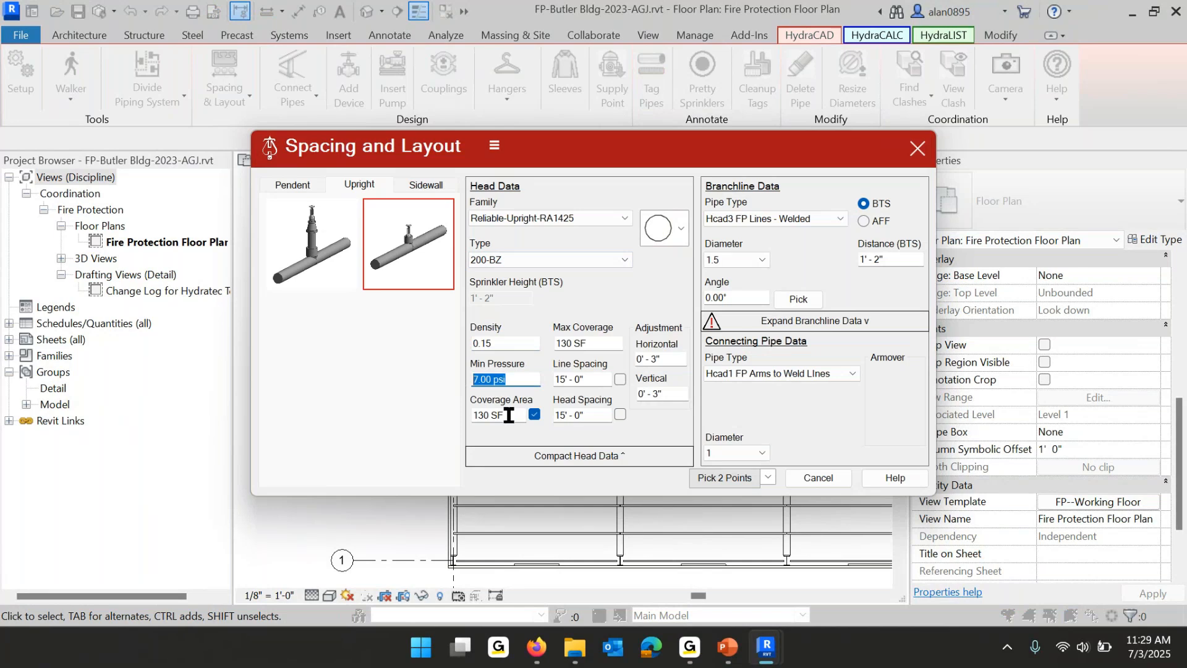
drag(515, 415, 460, 416)
drag(594, 342, 468, 335)
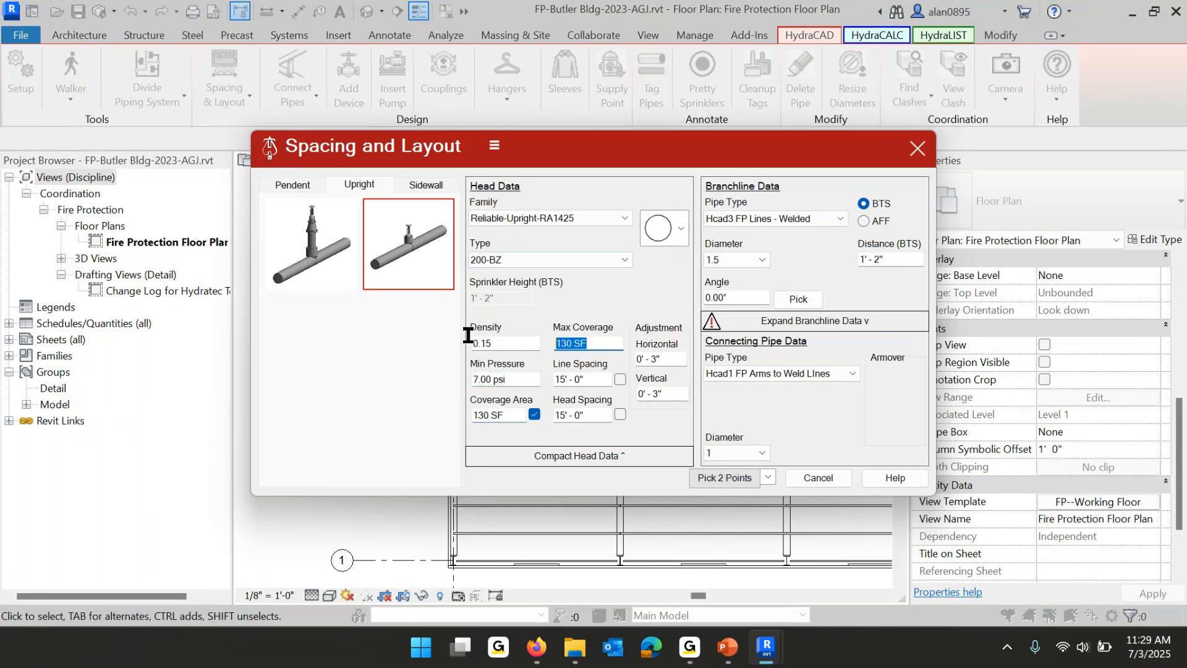
click(593, 378)
drag(592, 378, 422, 372)
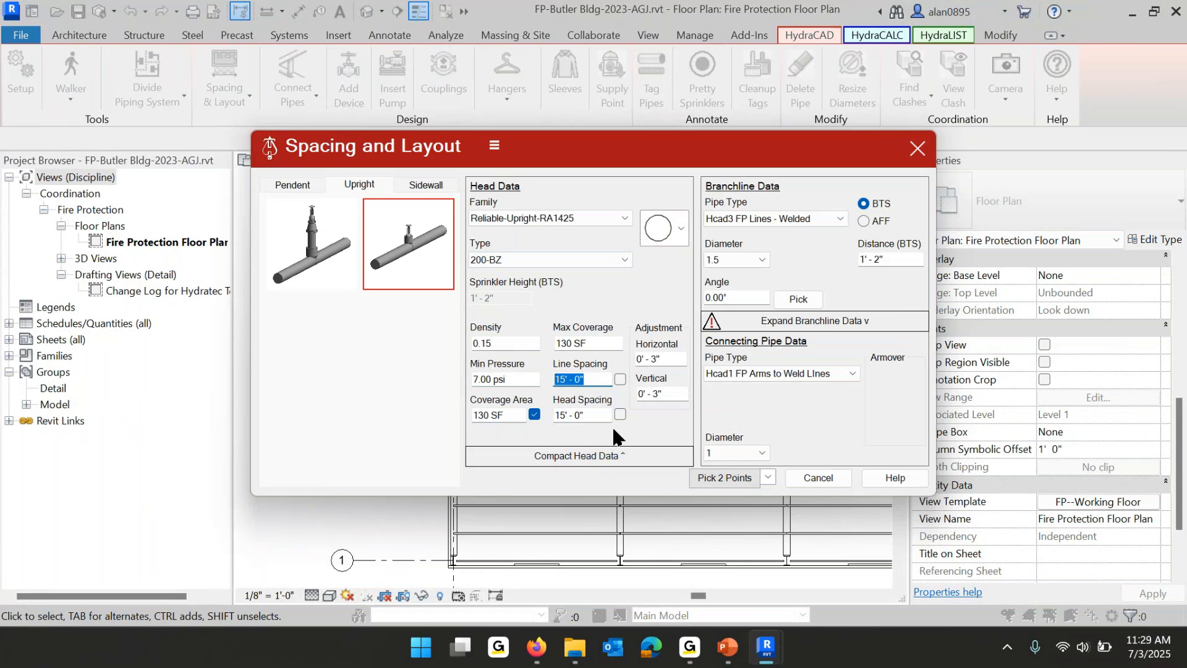
drag(603, 418, 543, 414)
drag(675, 358, 607, 358)
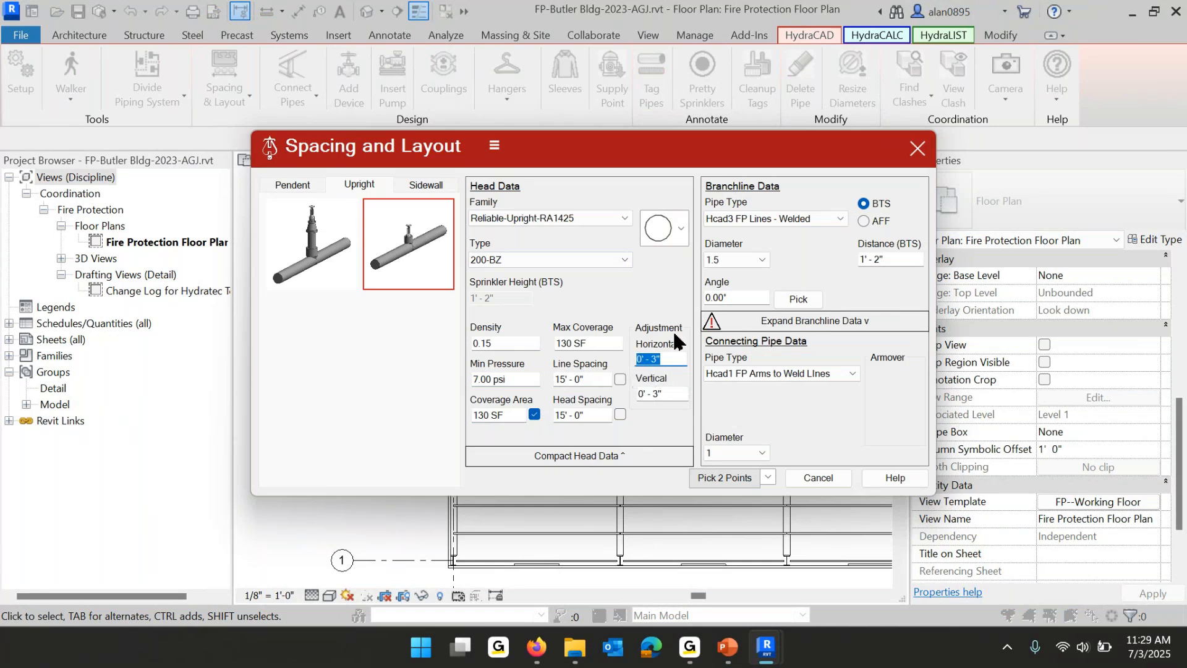
click(553, 456)
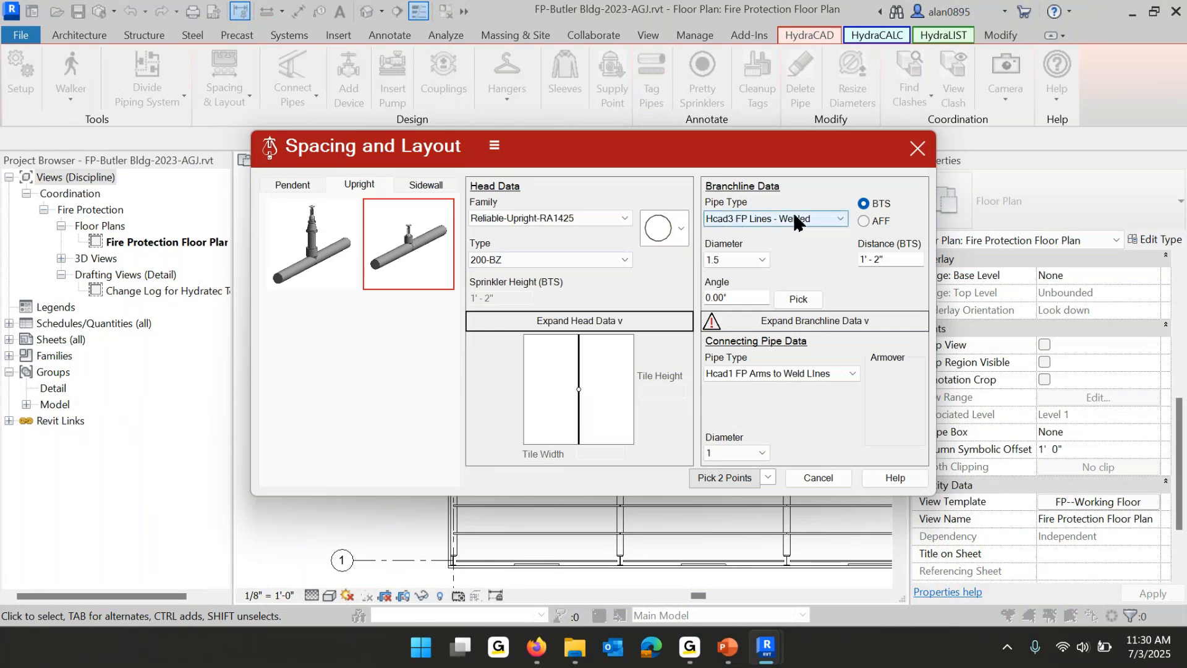
Try a branchline height of 19' AFF, and return to BTS with a distance of 1'-2".
click(863, 221)
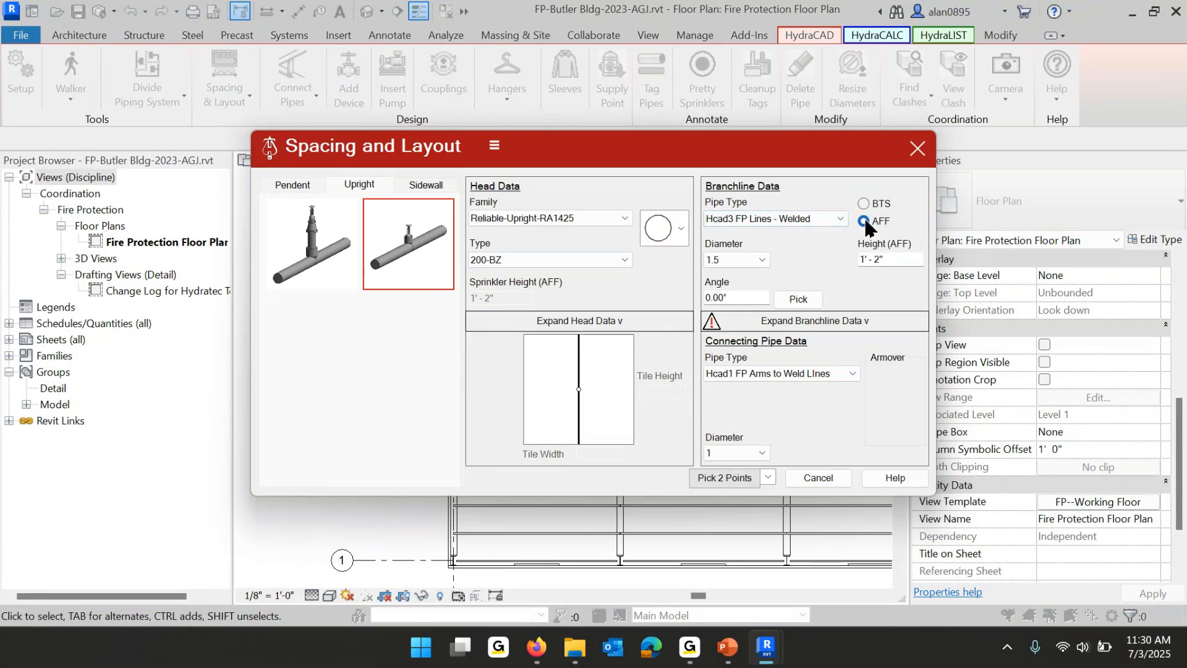
double_click(902, 266)
text(19)
click(866, 204)
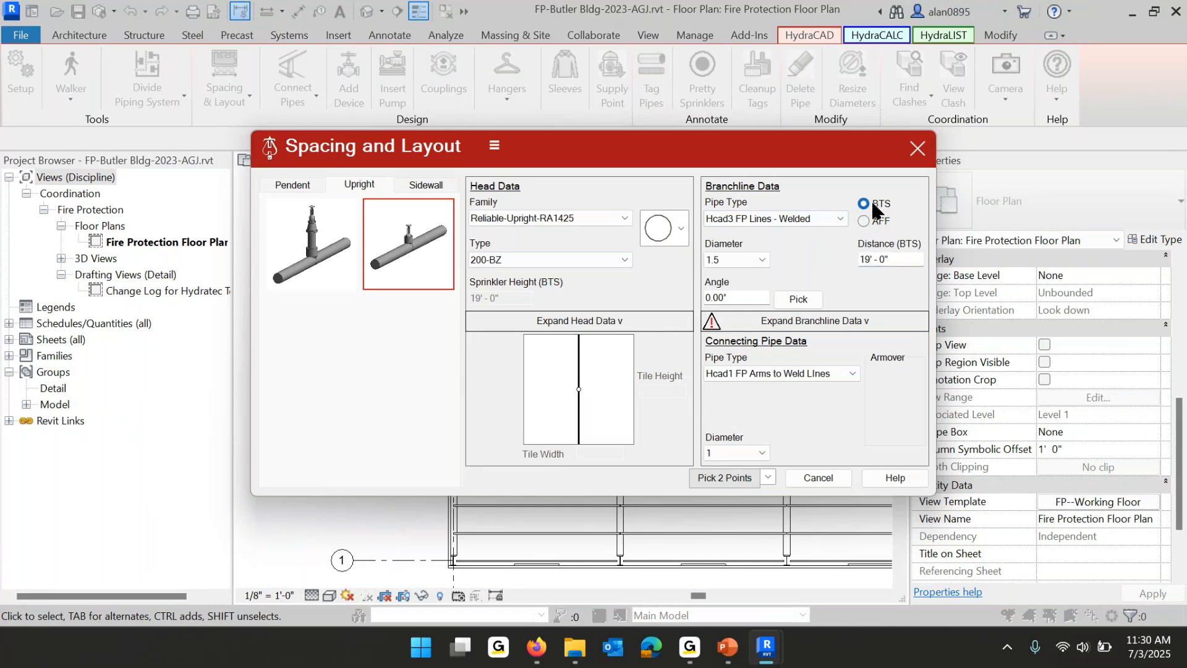
double_click(891, 260)
text(1 2)
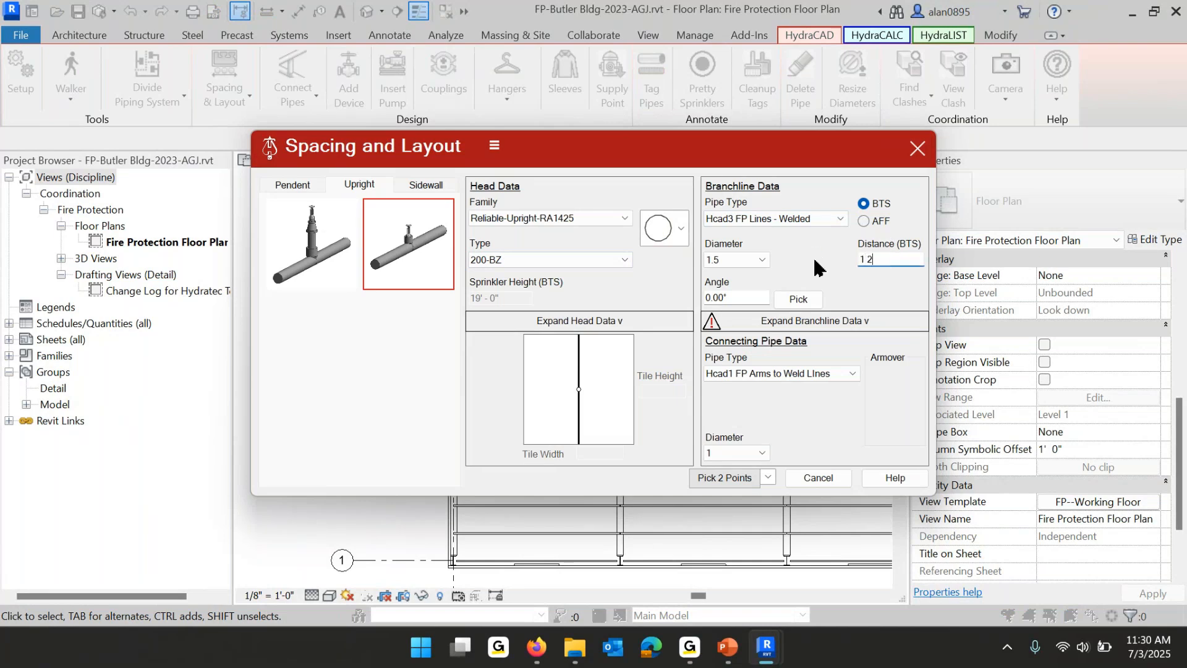
Look through the branchline diameters and try the Hcad3 FP Mains - Welded pipe type, leaving the layout setup without placing anything.
click(746, 263)
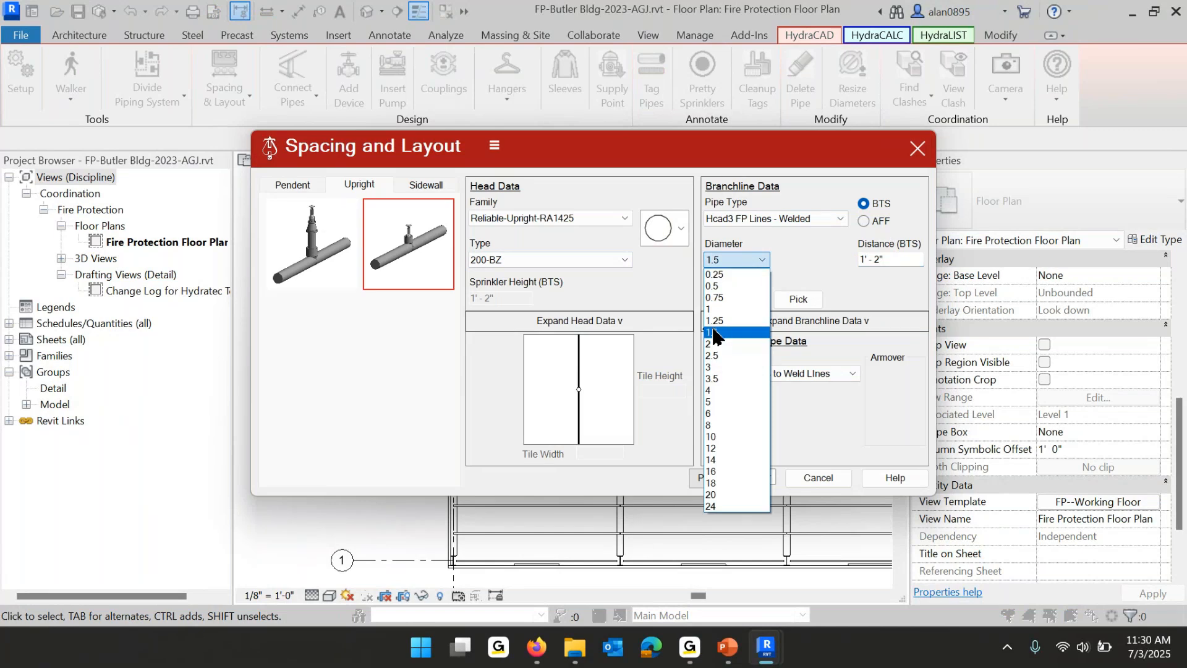
click(737, 259)
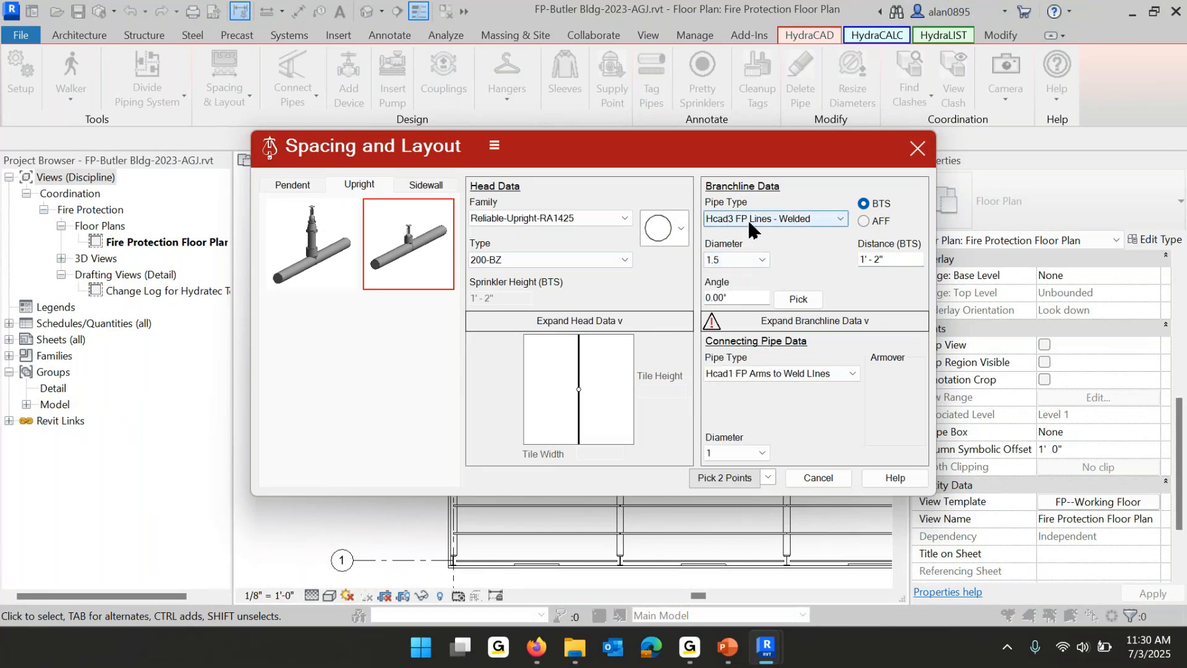
click(841, 220)
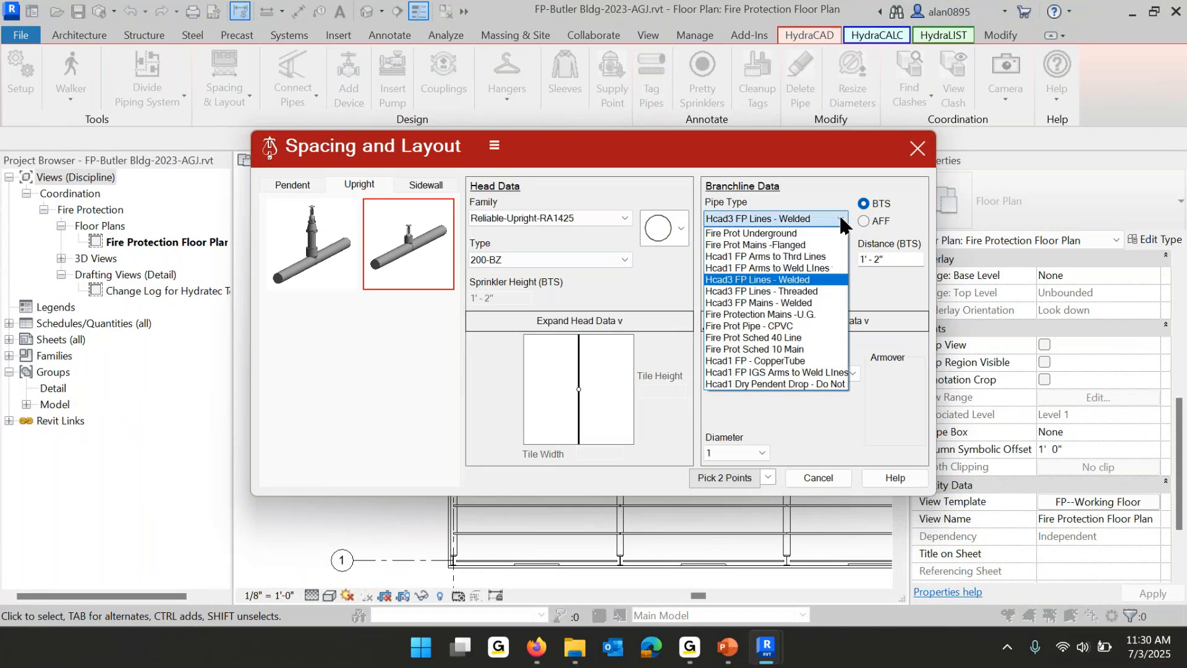
click(727, 303)
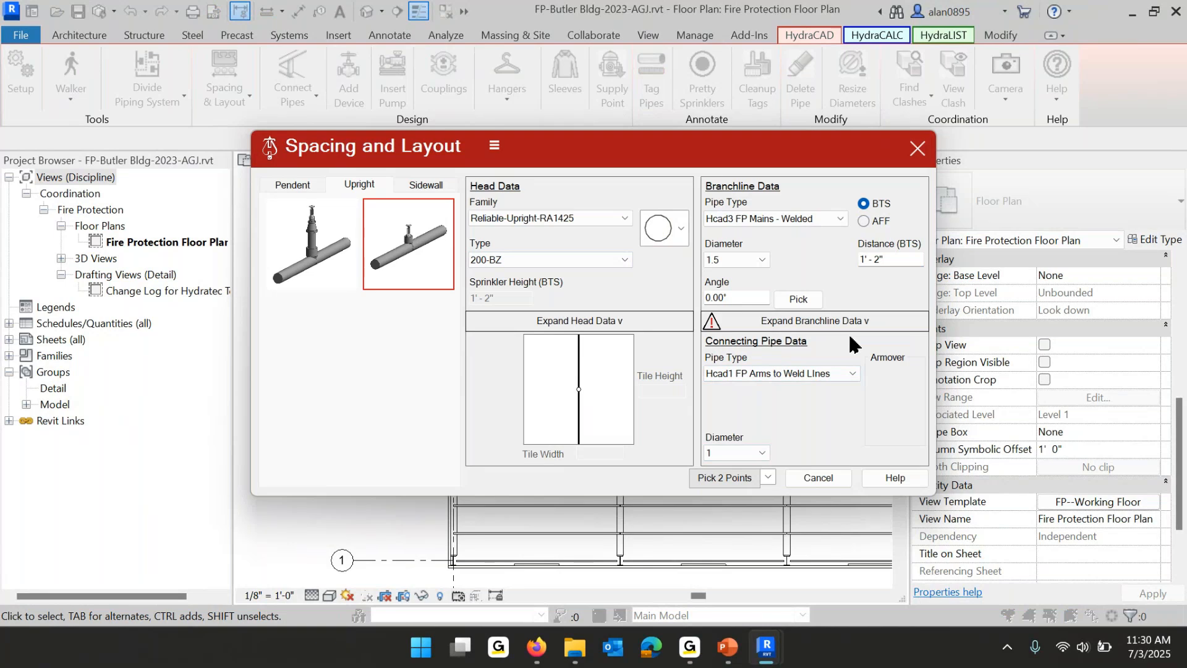
click(841, 219)
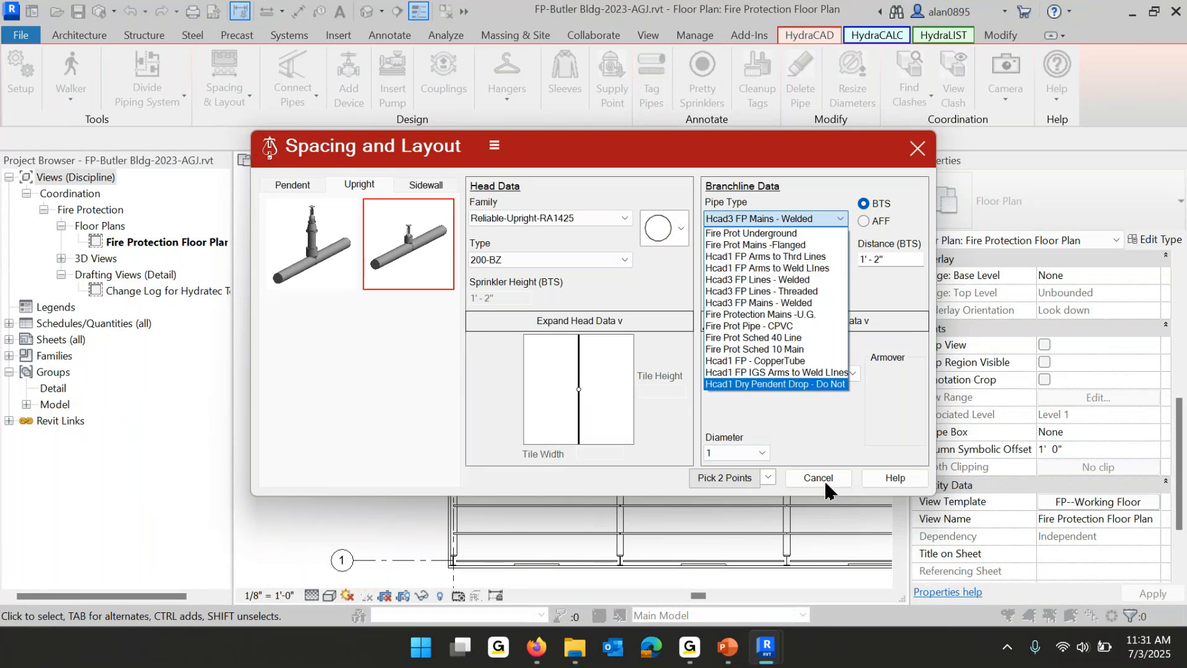
click(556, 457)
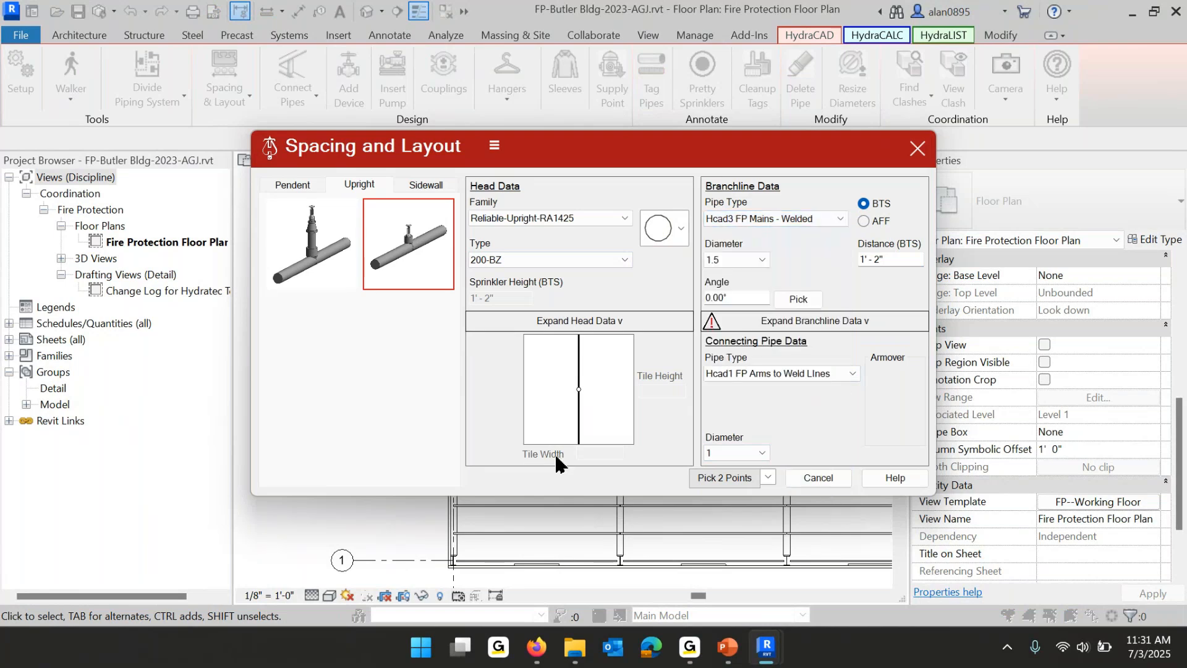
click(812, 478)
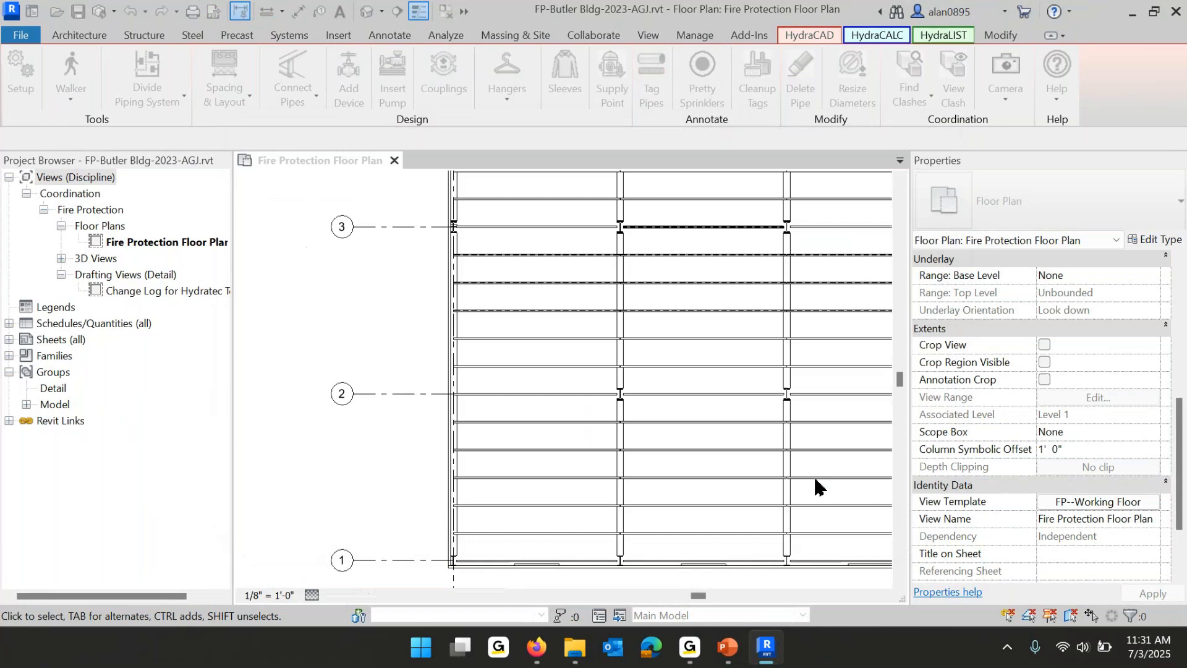
Delete the pipe types Fire Prot Pipe - CPVC, Fire Prot Sched 10 Main and Fire Prot Sched 40 Line from the project's families.
click(9, 355)
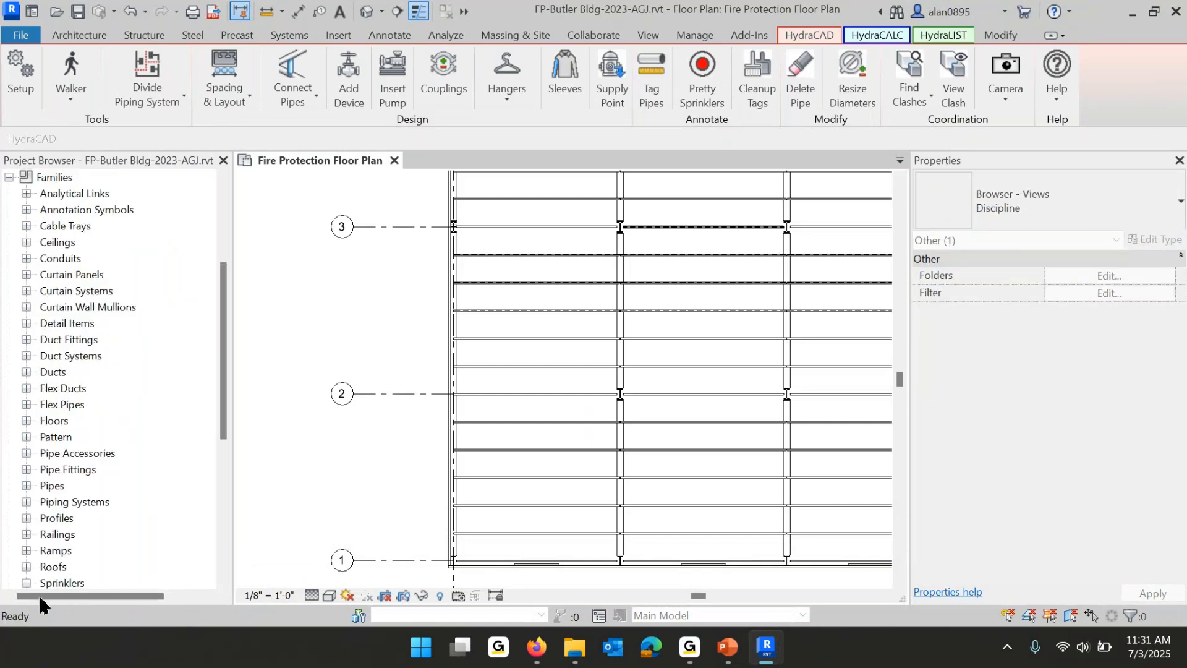
click(26, 486)
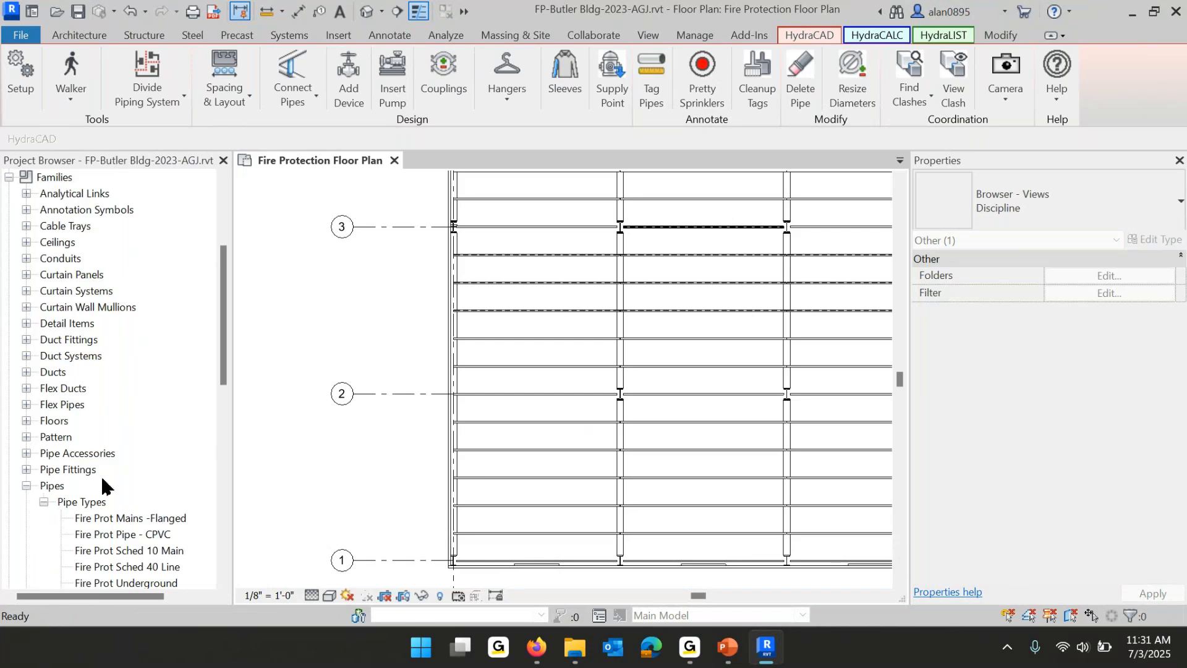
scroll(99, 489, down, 4)
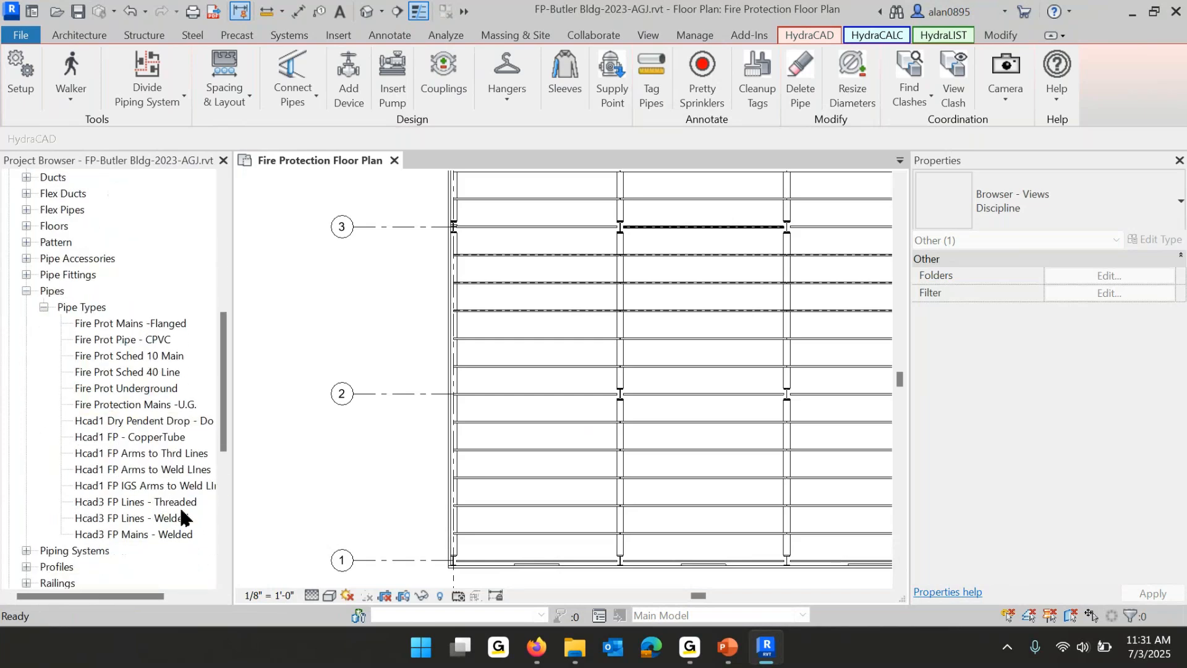
click(122, 342)
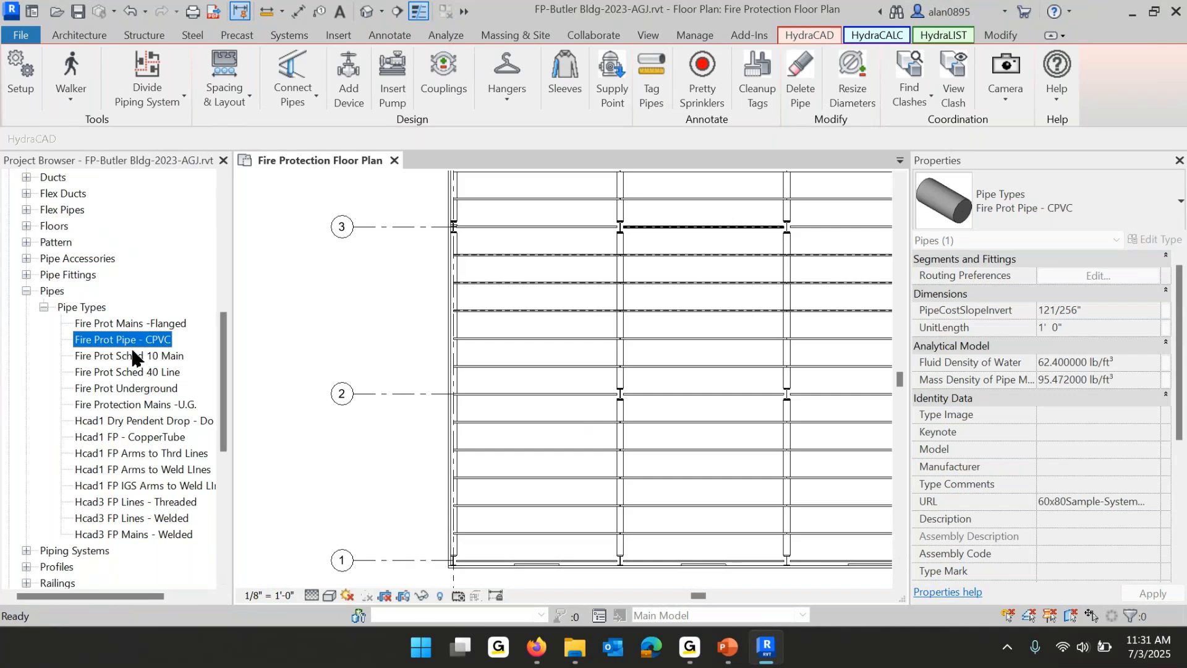
ctrl+click(157, 373)
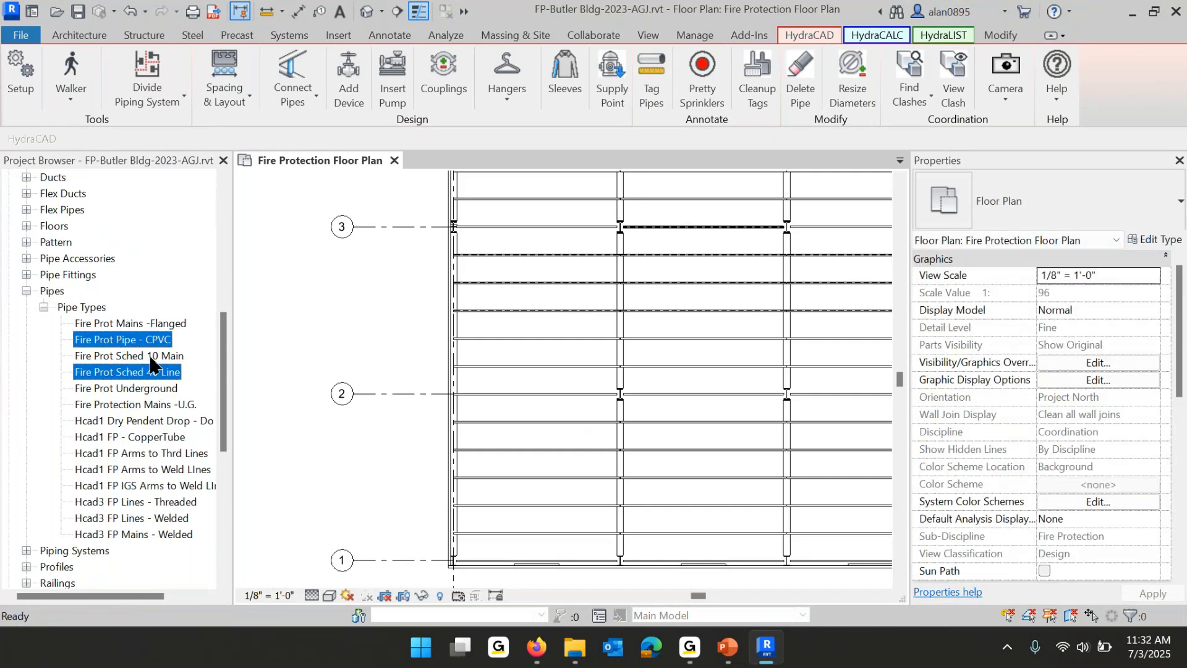
ctrl+click(152, 359)
right_click(152, 361)
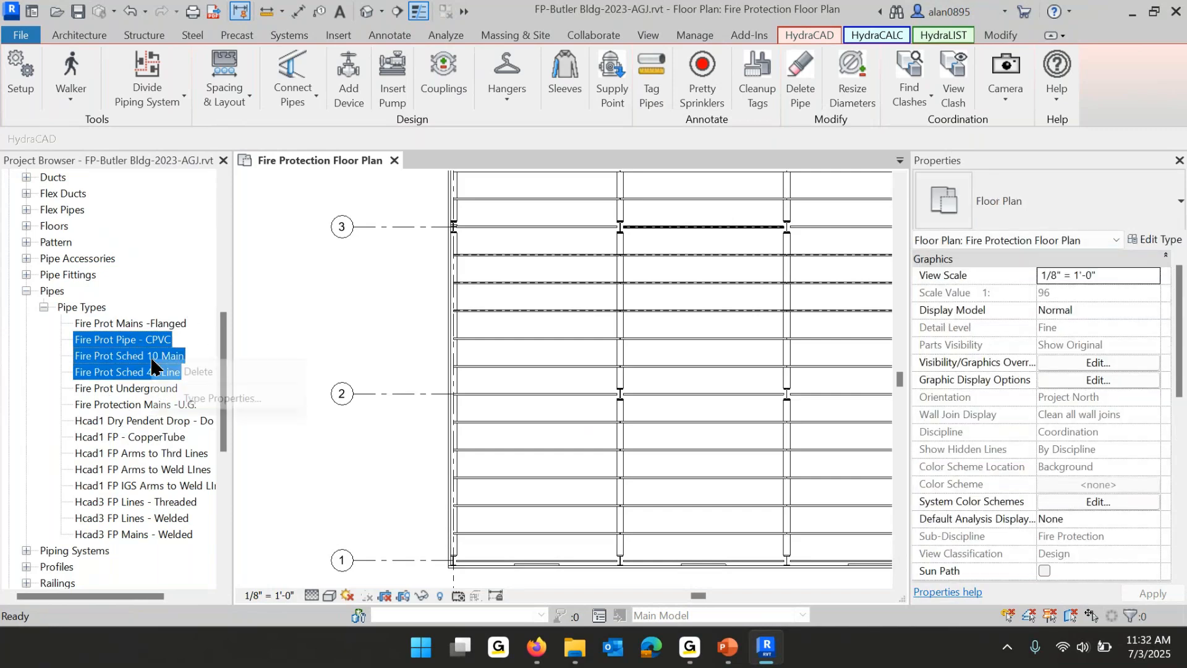
click(192, 371)
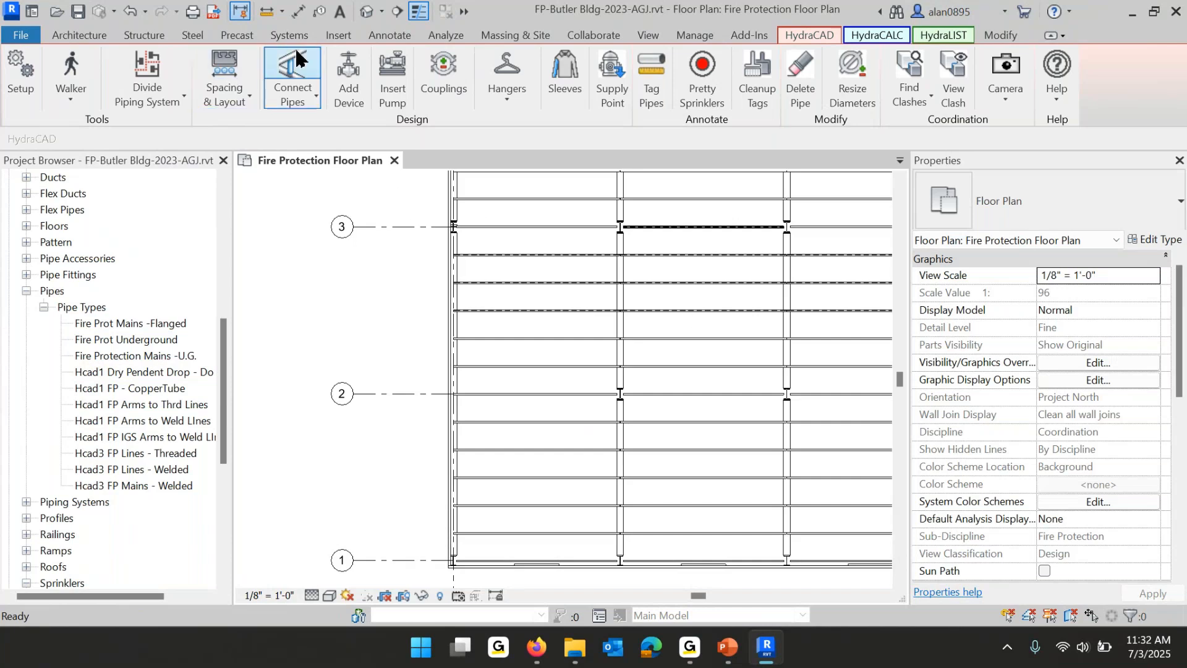
Reopen the Spacing and Layout setup and review the expanded head data and branchline data for the upright sprinklers.
click(223, 73)
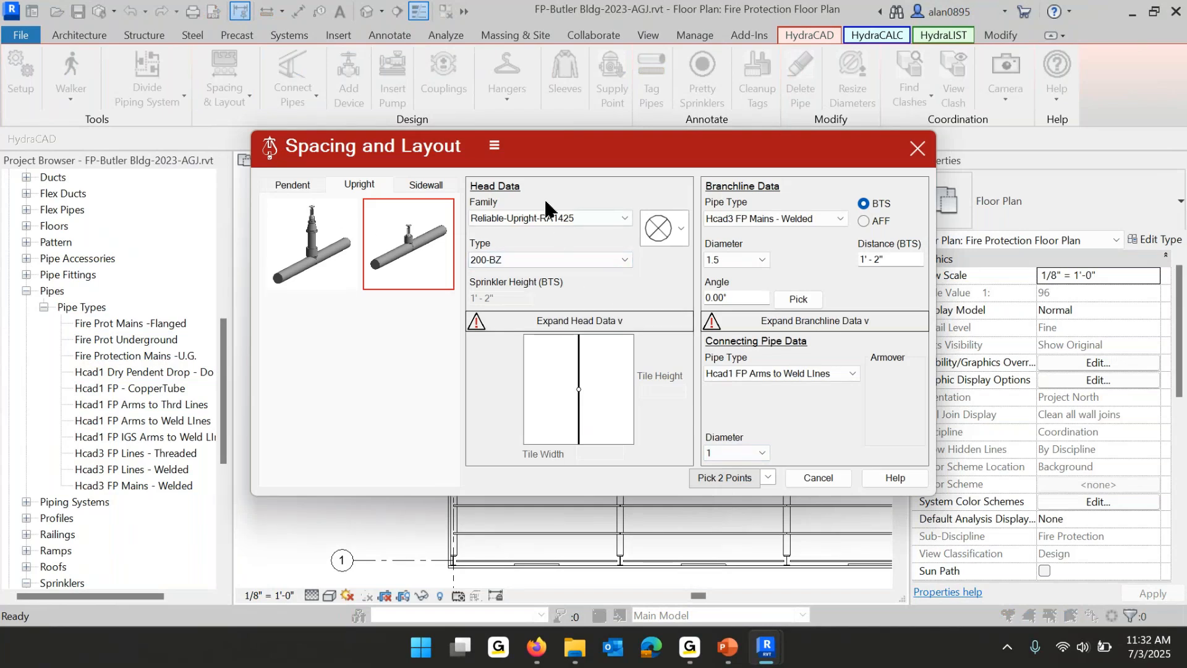
click(577, 321)
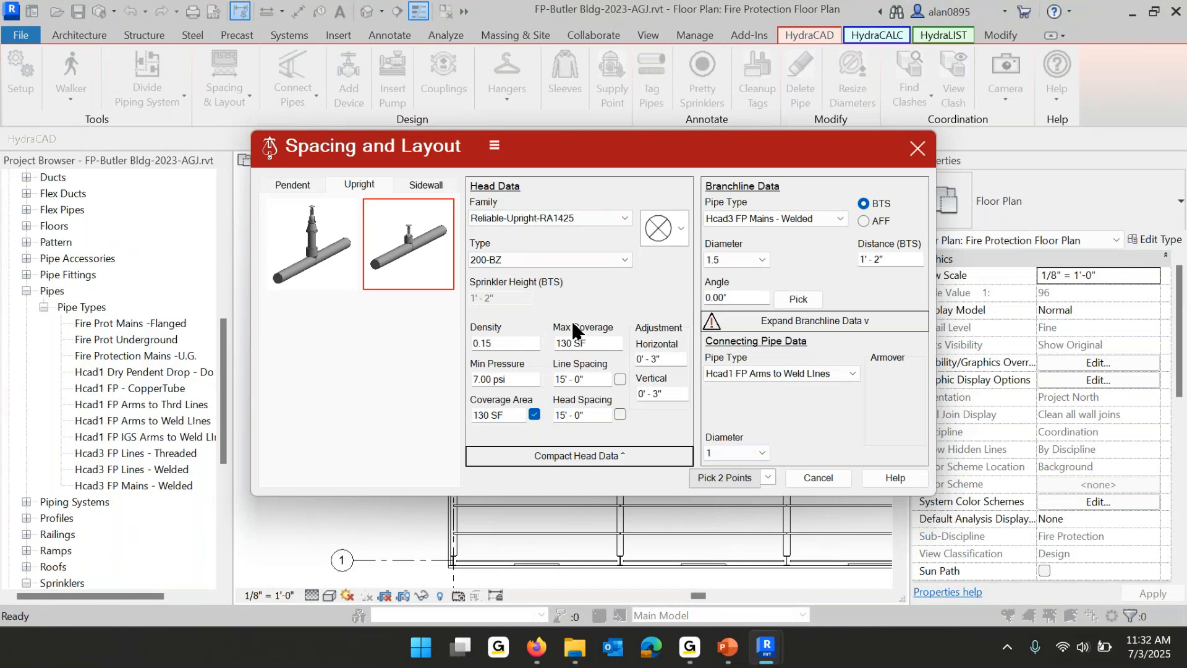
click(605, 456)
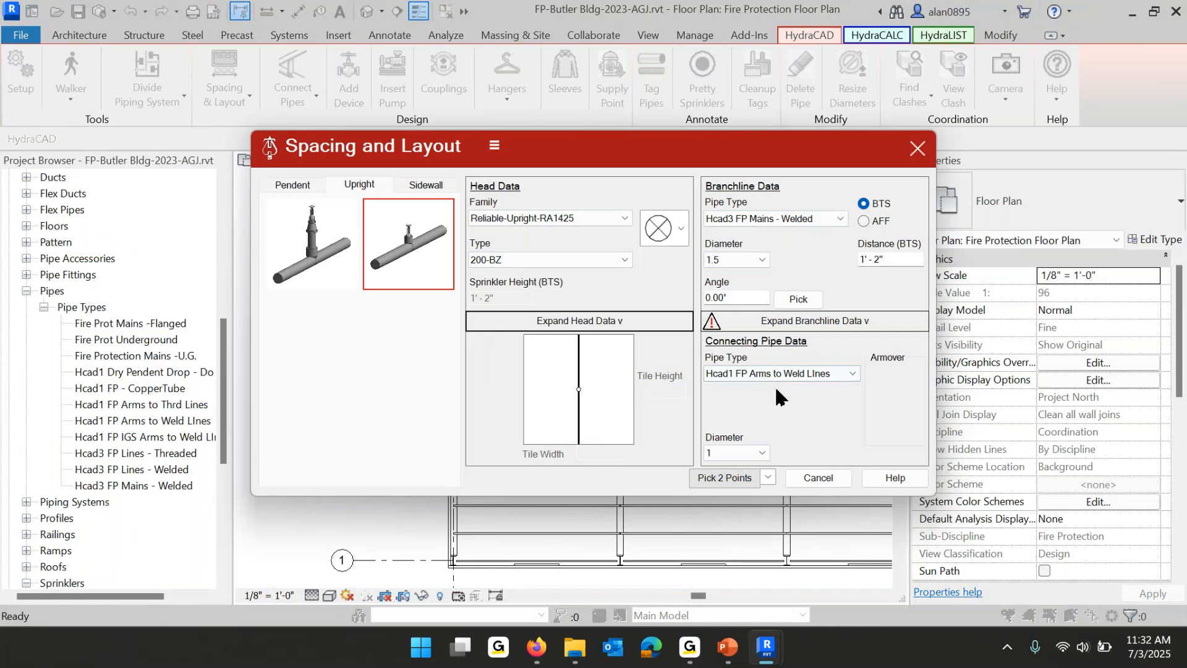
click(820, 322)
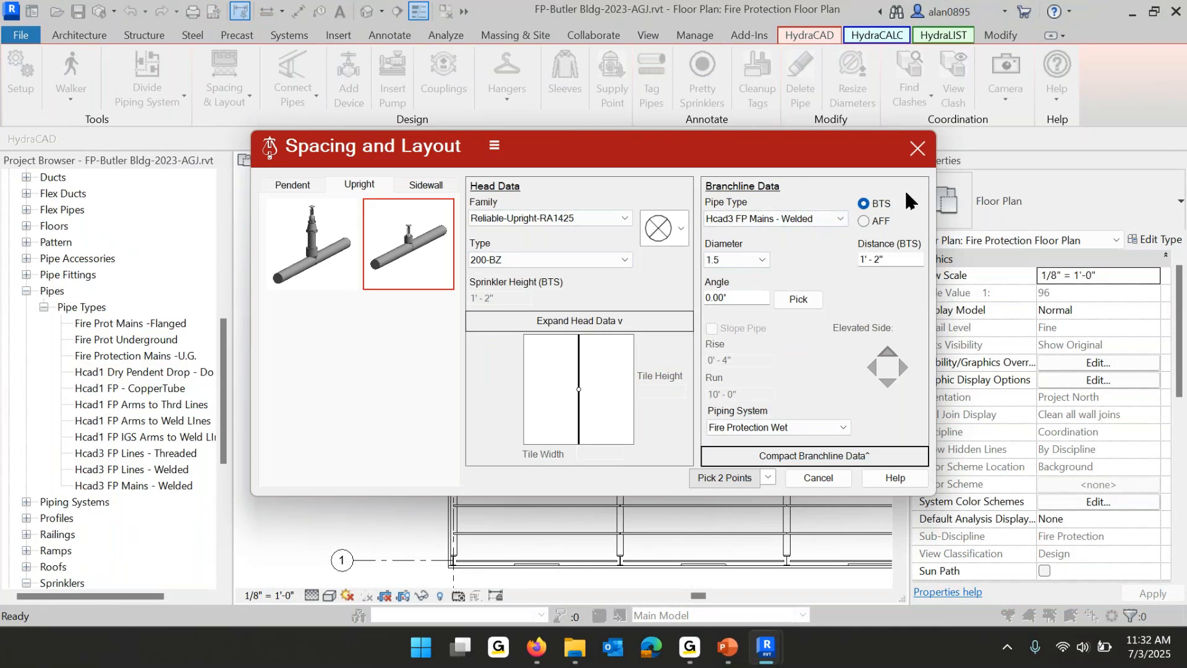
click(811, 463)
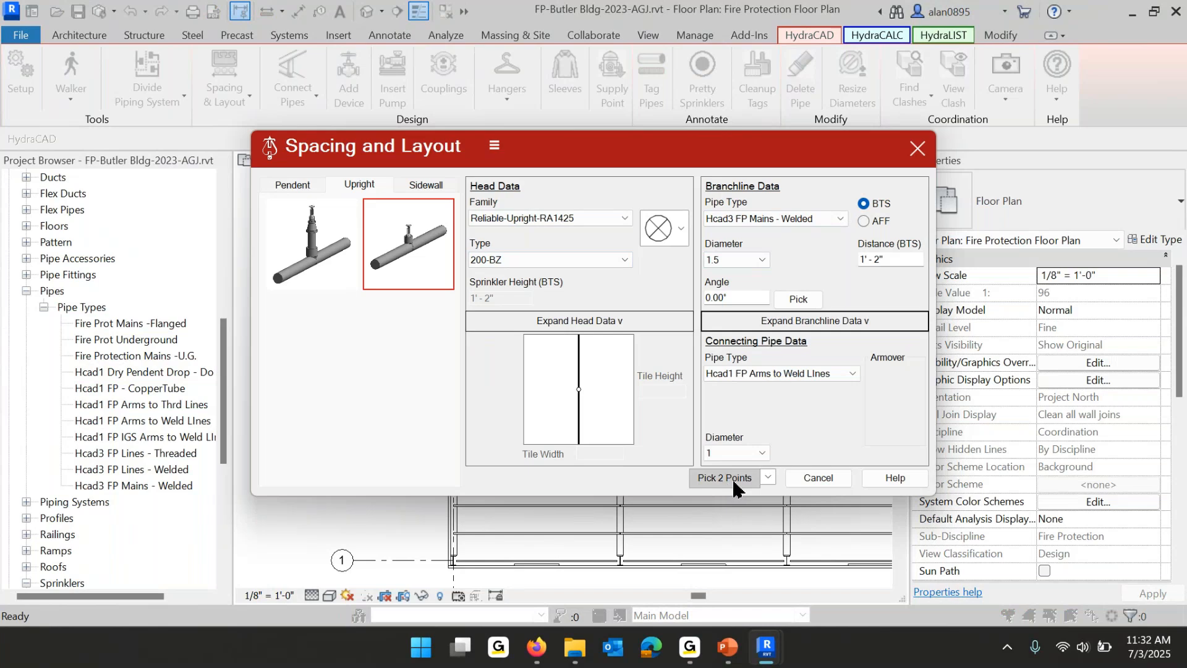
Start a layout by Pick 2 Points, with the first corner at the outer column on grid 1.
click(768, 480)
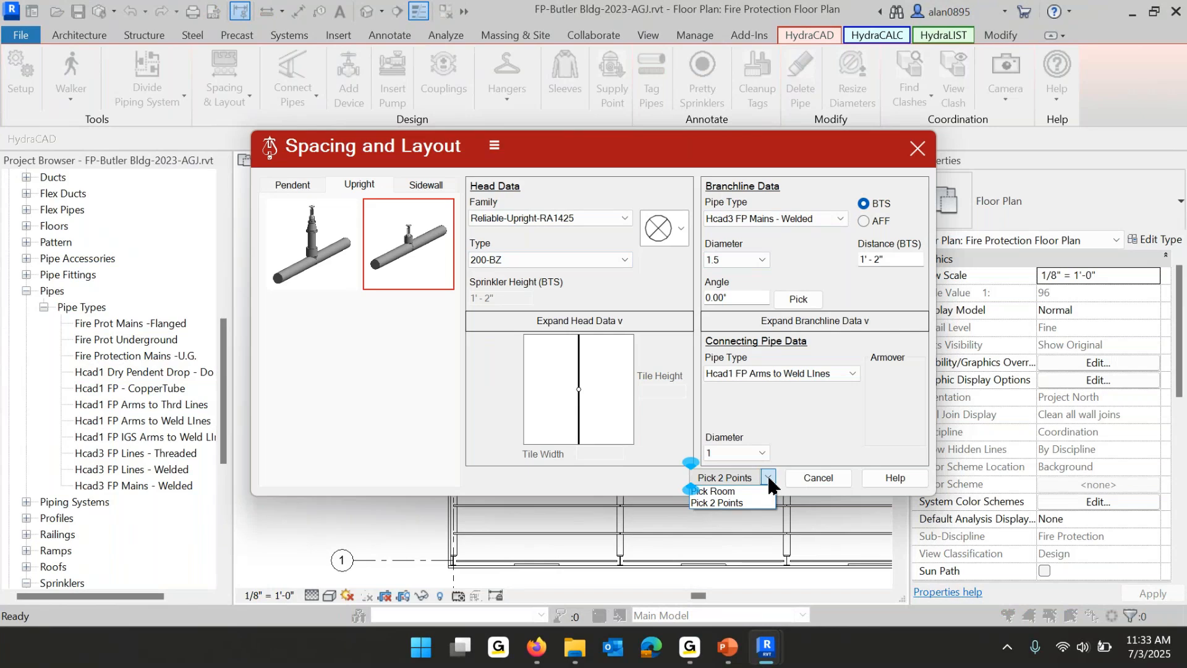
click(724, 502)
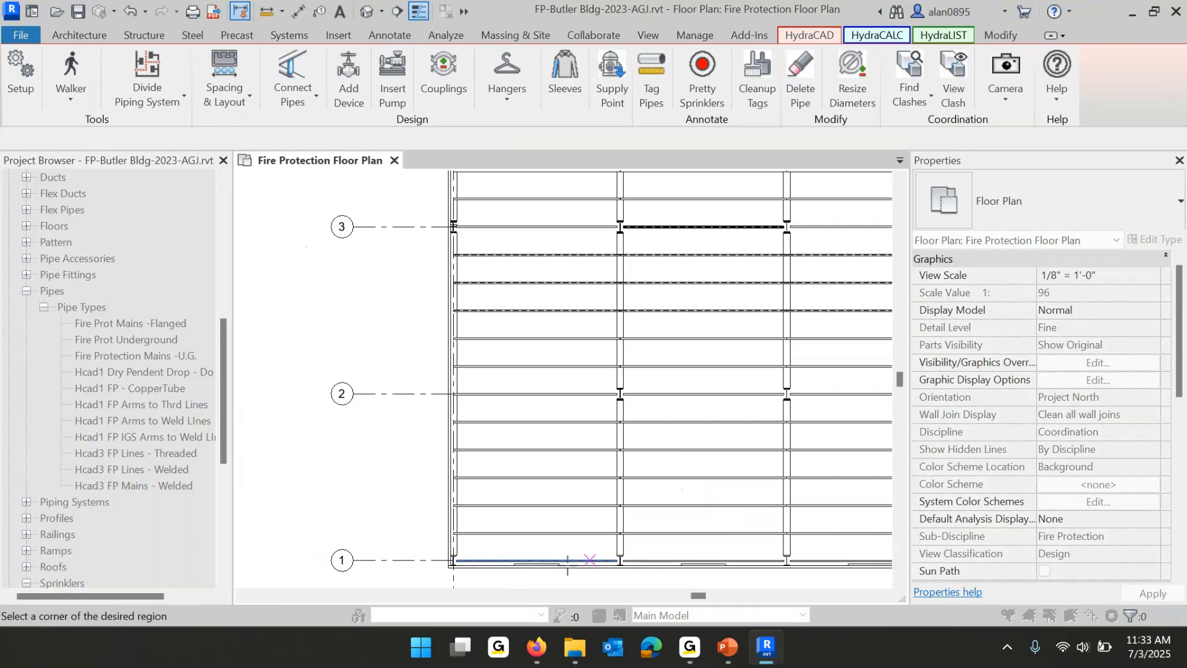
scroll(446, 581, up, 10)
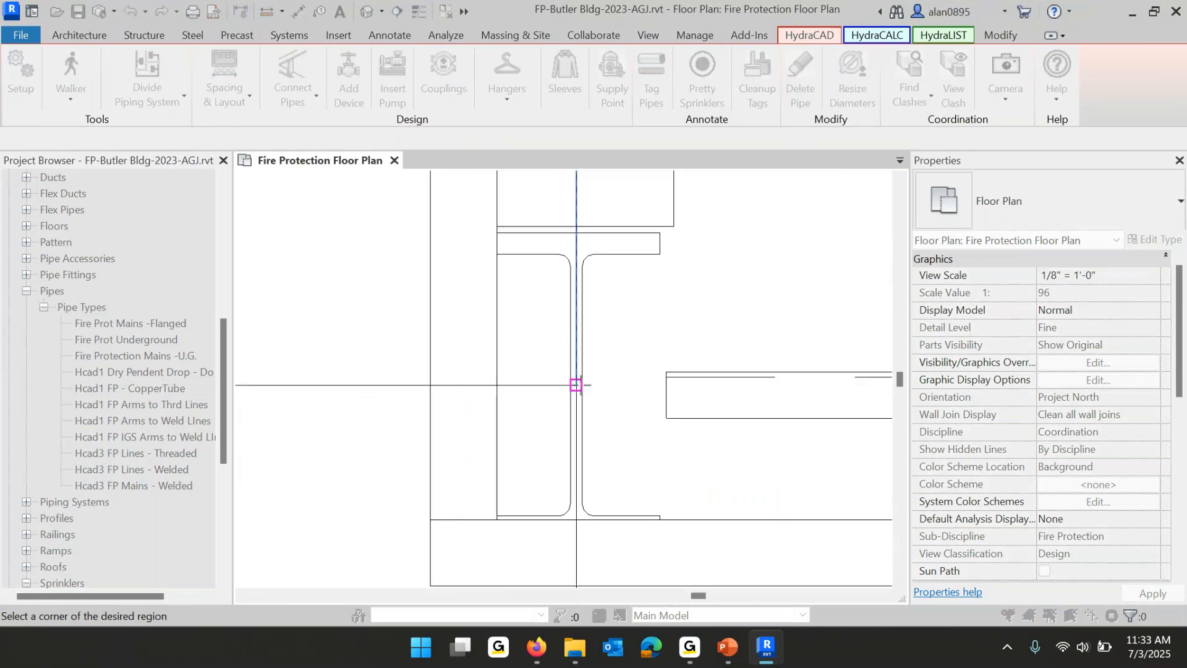
scroll(577, 385, down, 5)
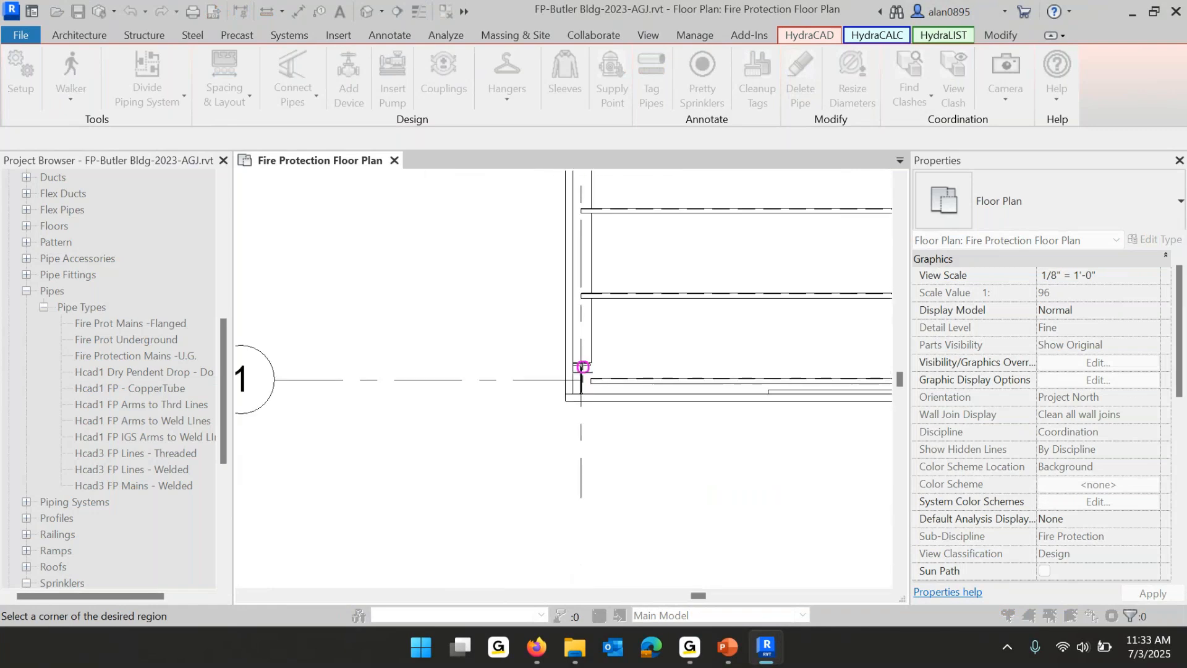
scroll(618, 383, up, 6)
scroll(546, 358, up, 1)
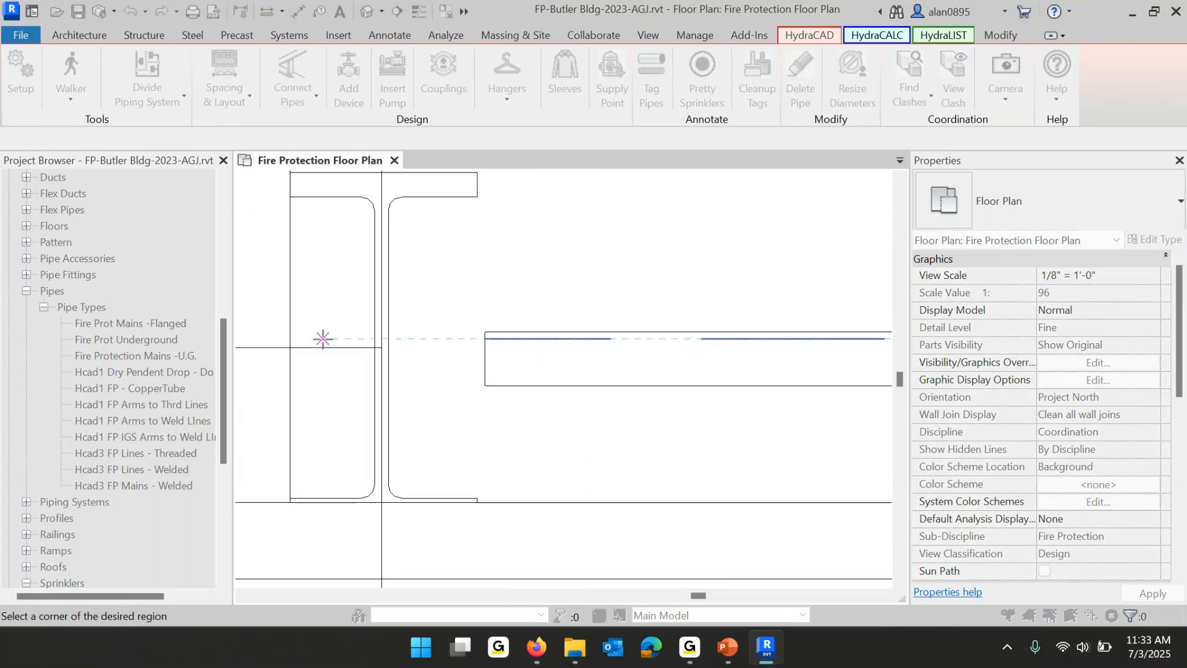
click(382, 348)
Set the diagonal corner at the centre of the first interior column on grid 3 to preview the sprinkler layout.
scroll(396, 344, up, 3)
scroll(401, 340, down, 4)
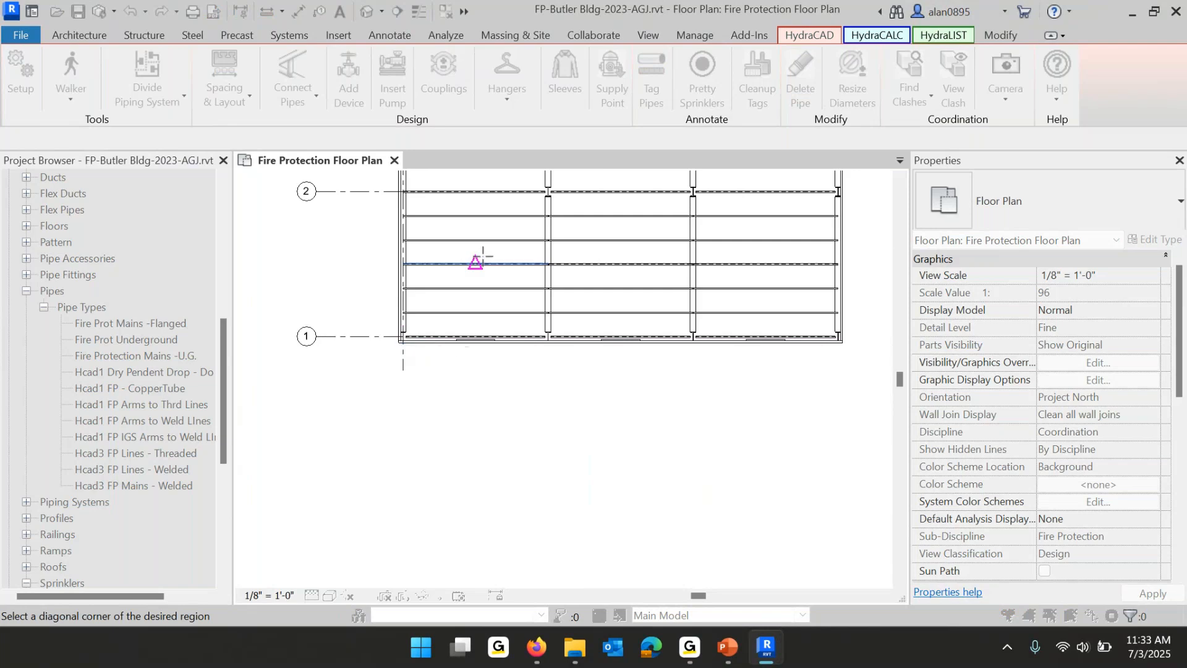
scroll(503, 472, up, 1)
scroll(560, 247, up, 2)
scroll(560, 247, up, 3)
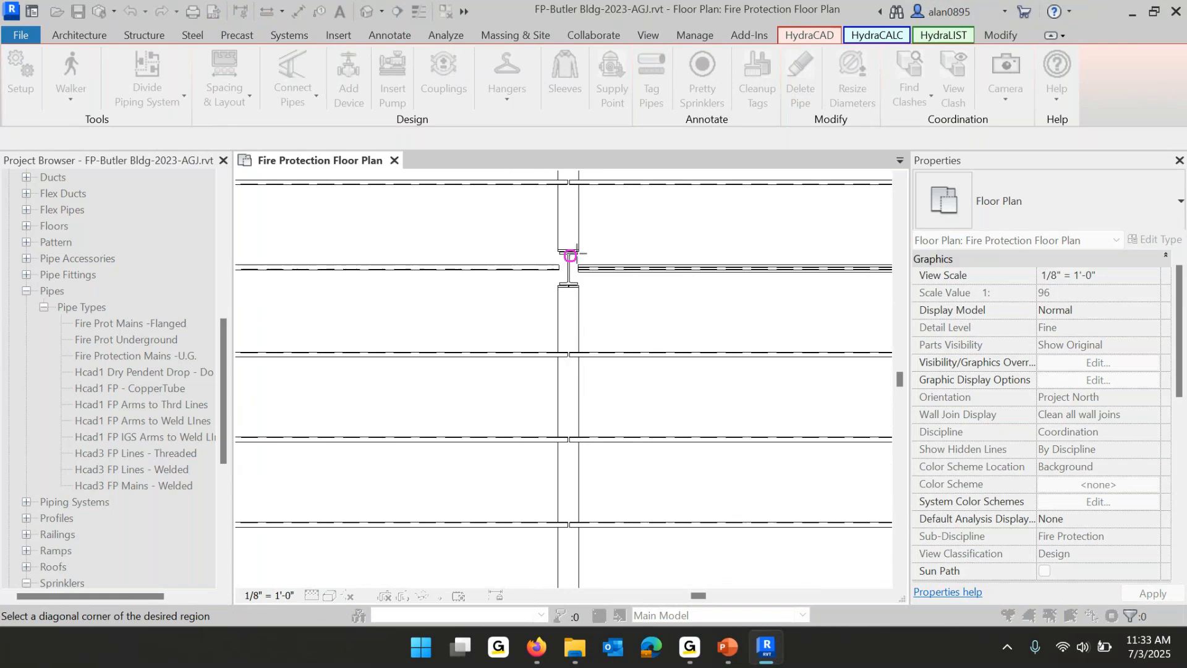
scroll(570, 254, down, 1)
scroll(574, 256, down, 6)
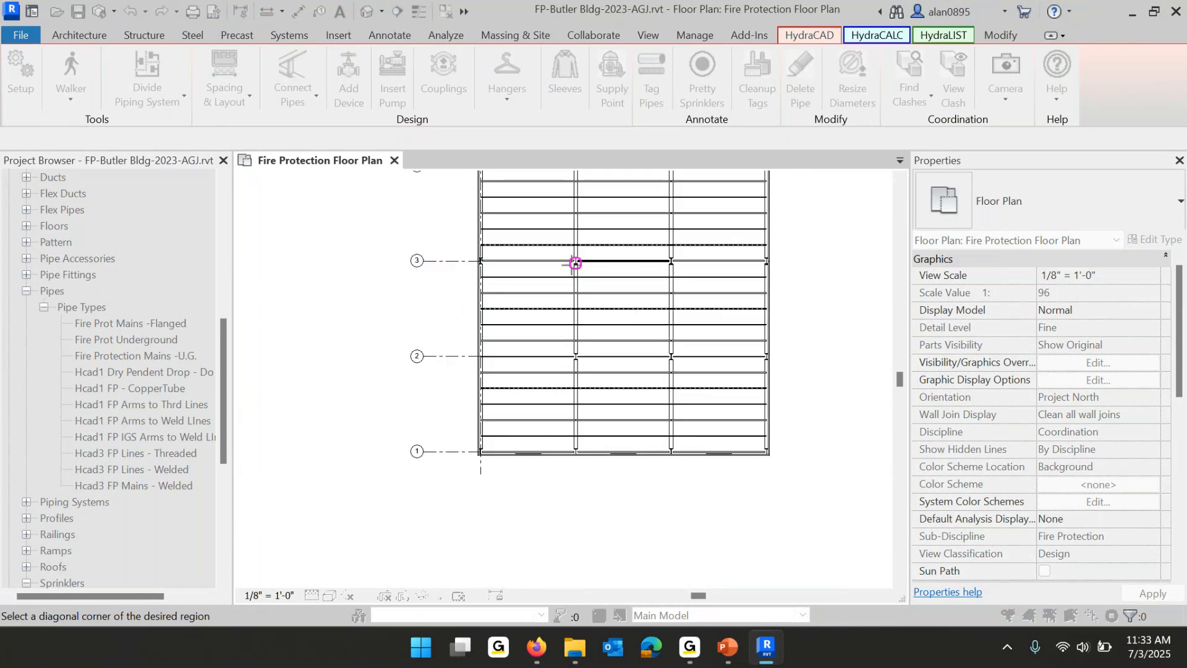
scroll(576, 259, up, 6)
scroll(573, 256, up, 2)
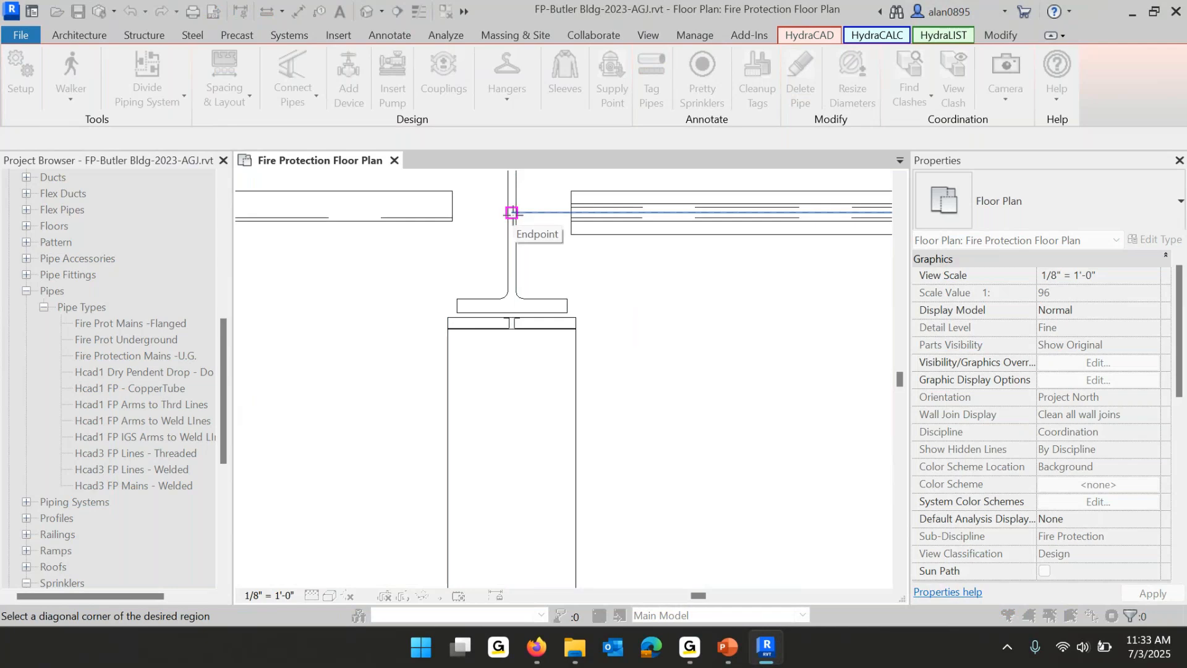
scroll(512, 212, up, 1)
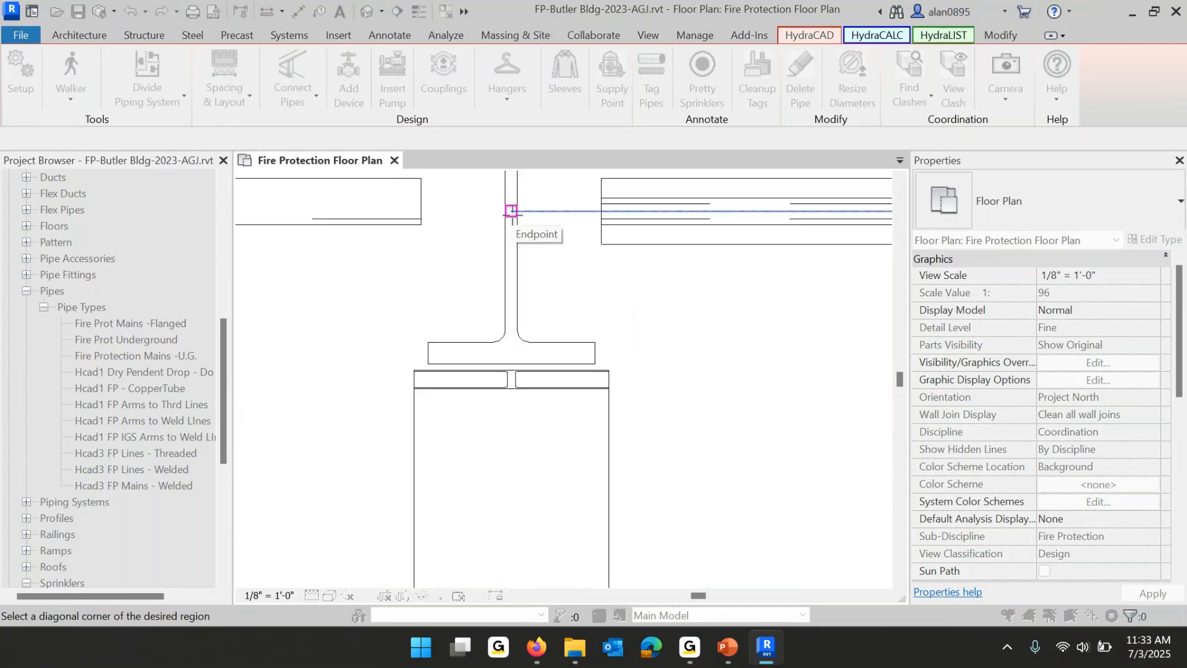
scroll(755, 361, down, 2)
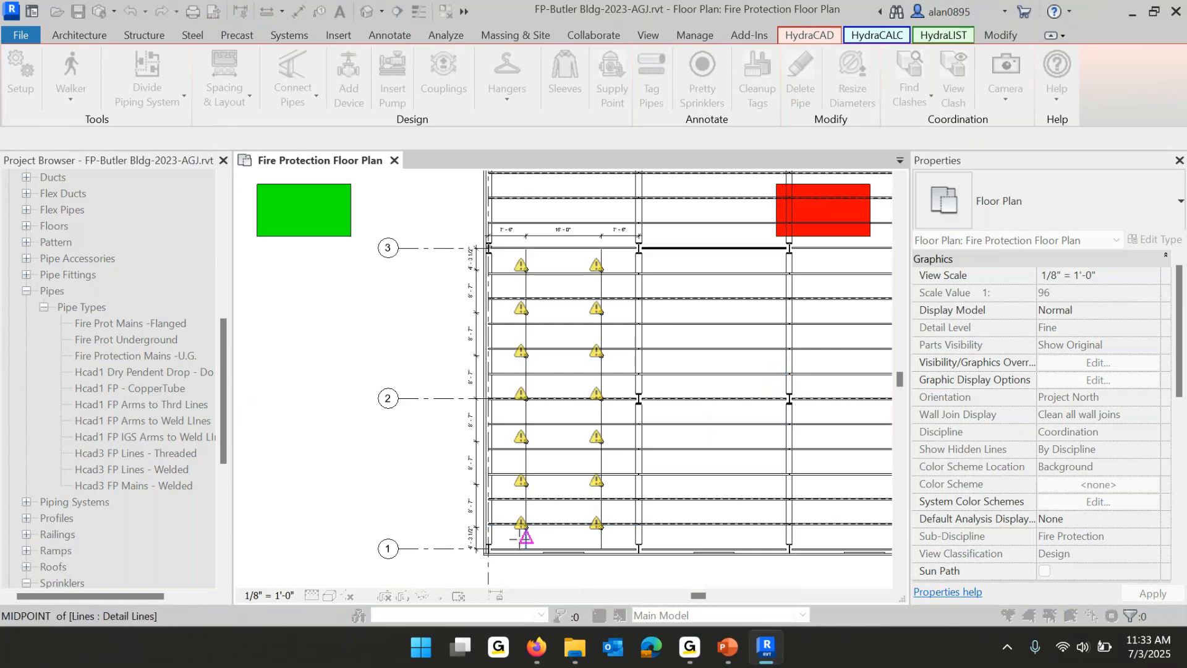
Examine the previewed head and branchline spacing dimensions in the bay between grids 1 and 3, and discard the layout.
scroll(465, 526, up, 2)
scroll(465, 526, up, 2)
middle_drag(455, 482, 418, 323)
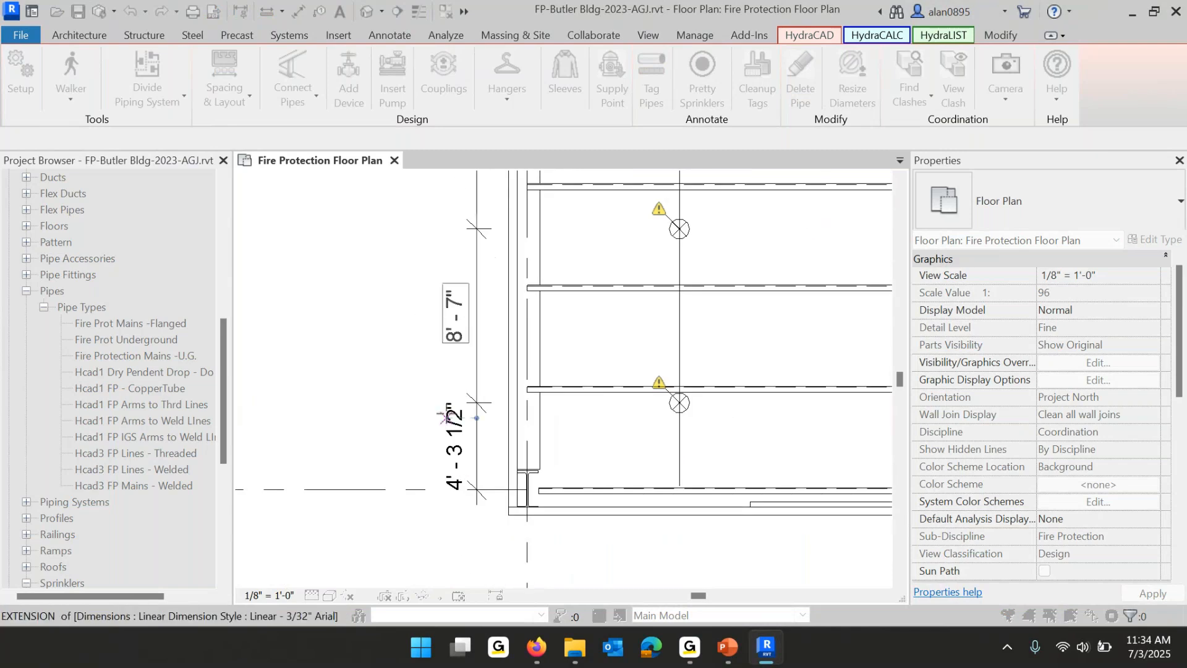
scroll(364, 298, down, 3)
scroll(363, 298, down, 1)
middle_drag(406, 238, 430, 521)
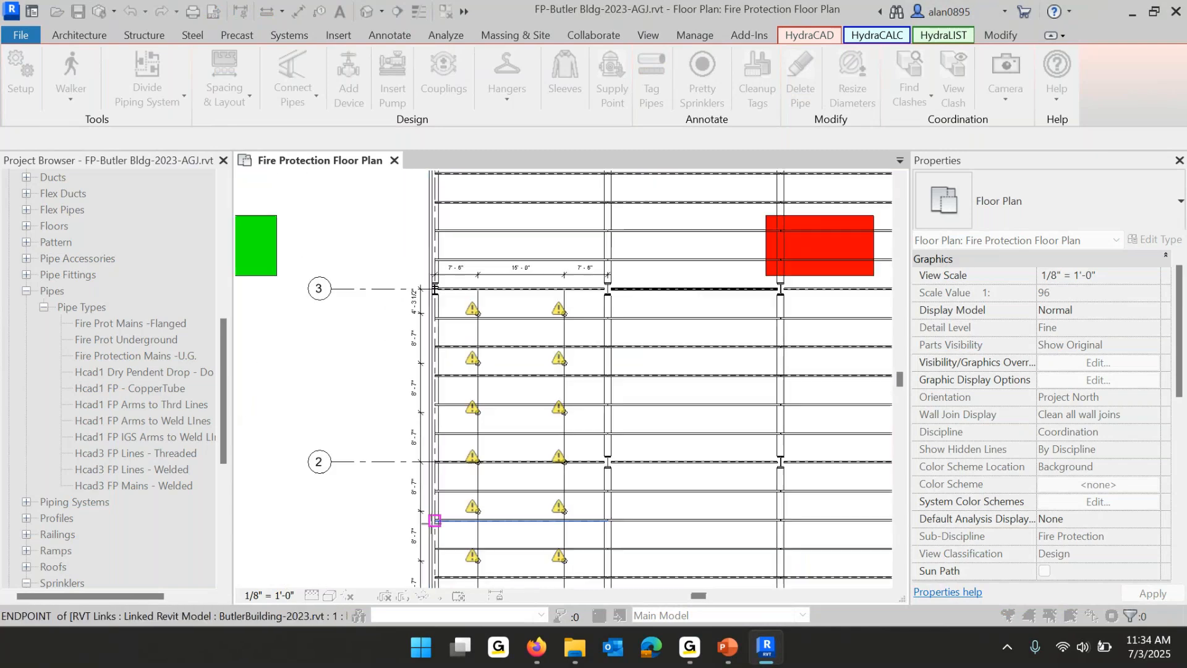
scroll(458, 303, up, 2)
scroll(458, 303, up, 1)
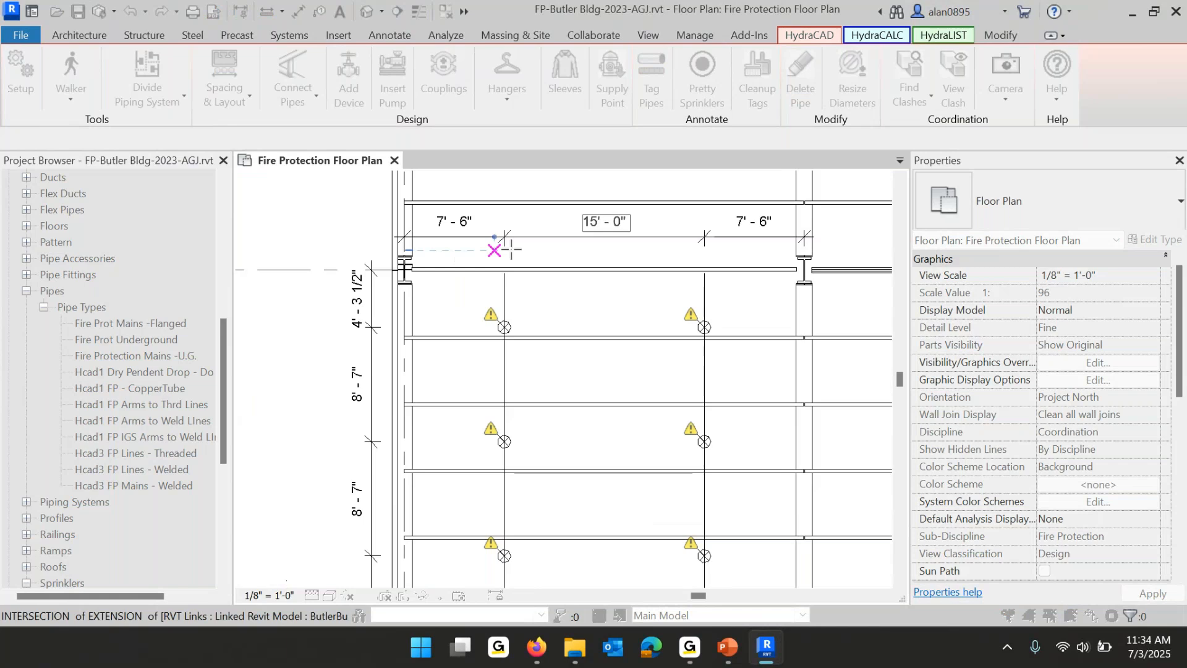
scroll(693, 207, down, 4)
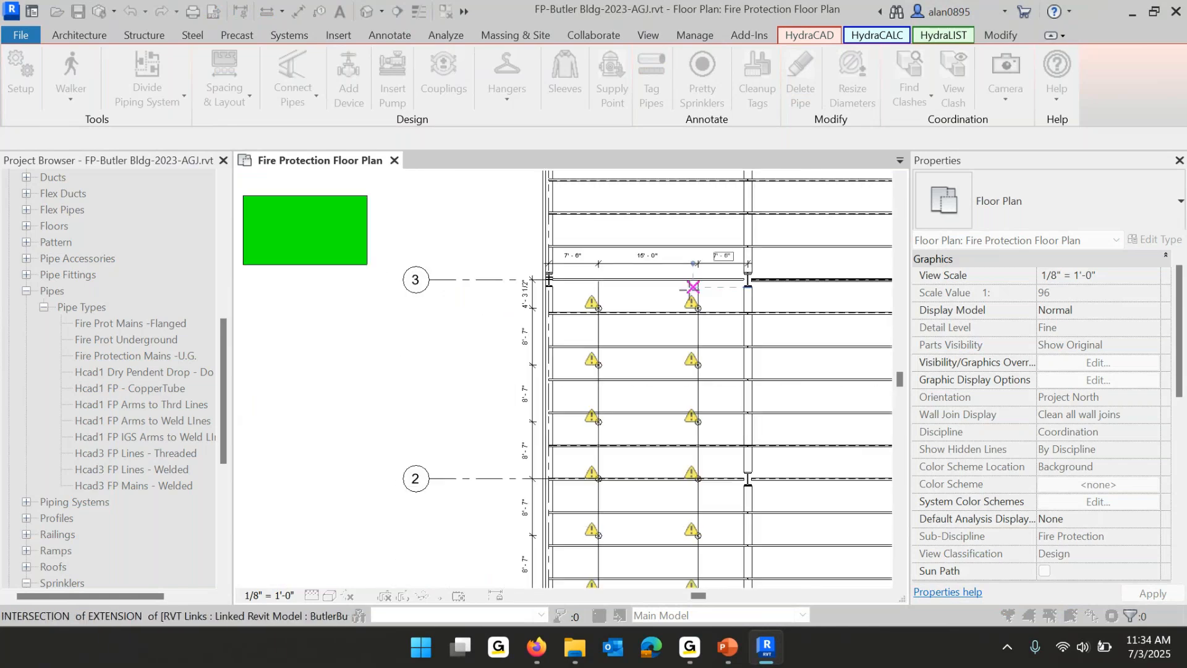
middle_drag(685, 377, 544, 383)
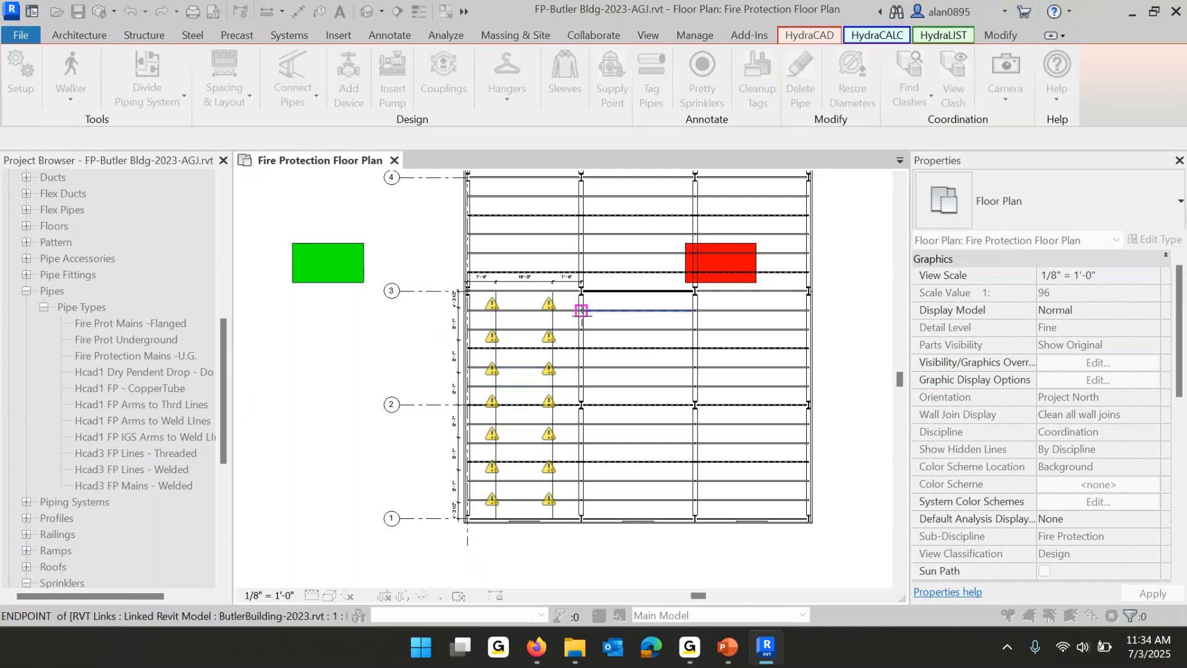
click(582, 294)
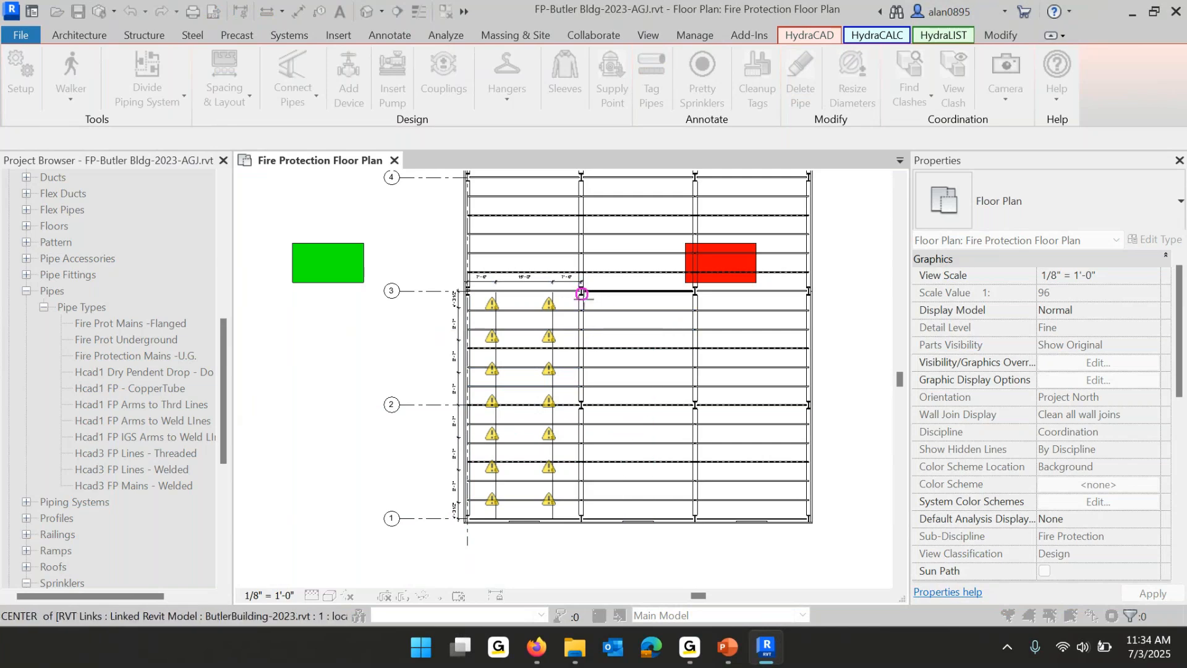
scroll(483, 291, up, 5)
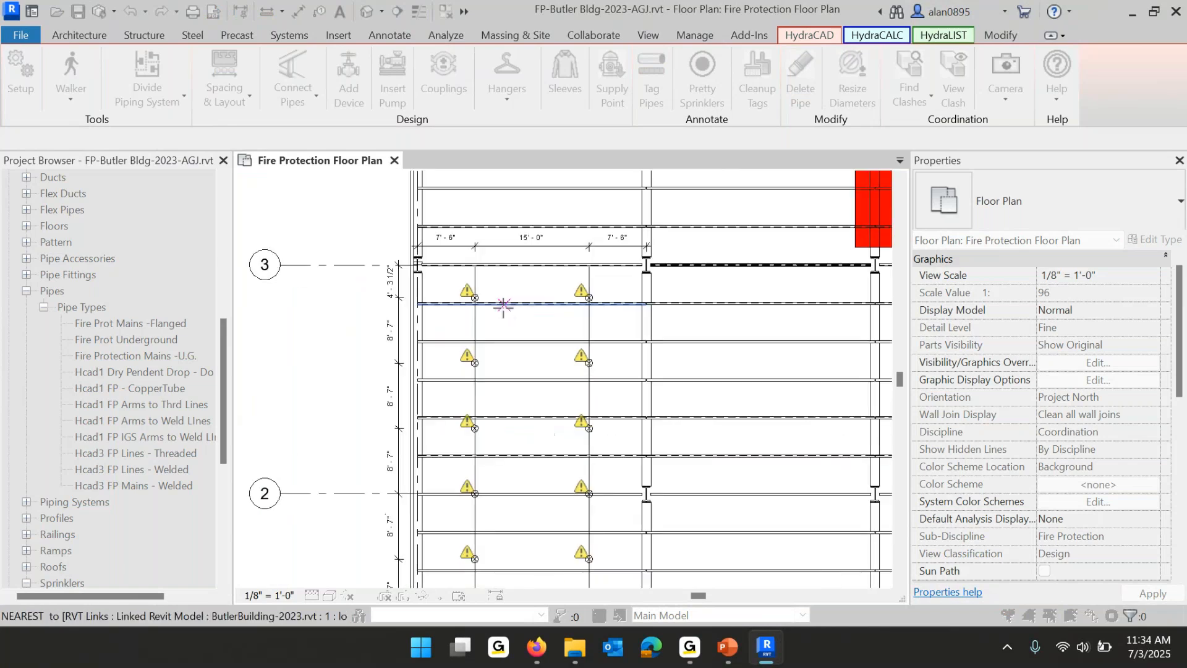
scroll(606, 280, down, 5)
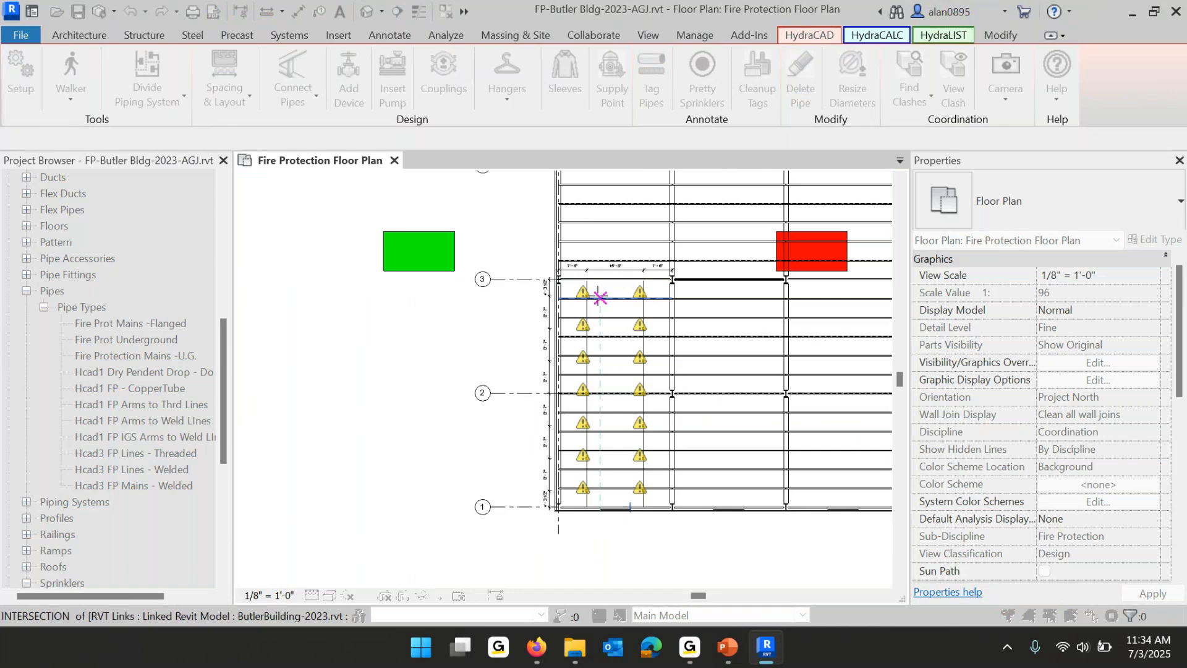
click(545, 310)
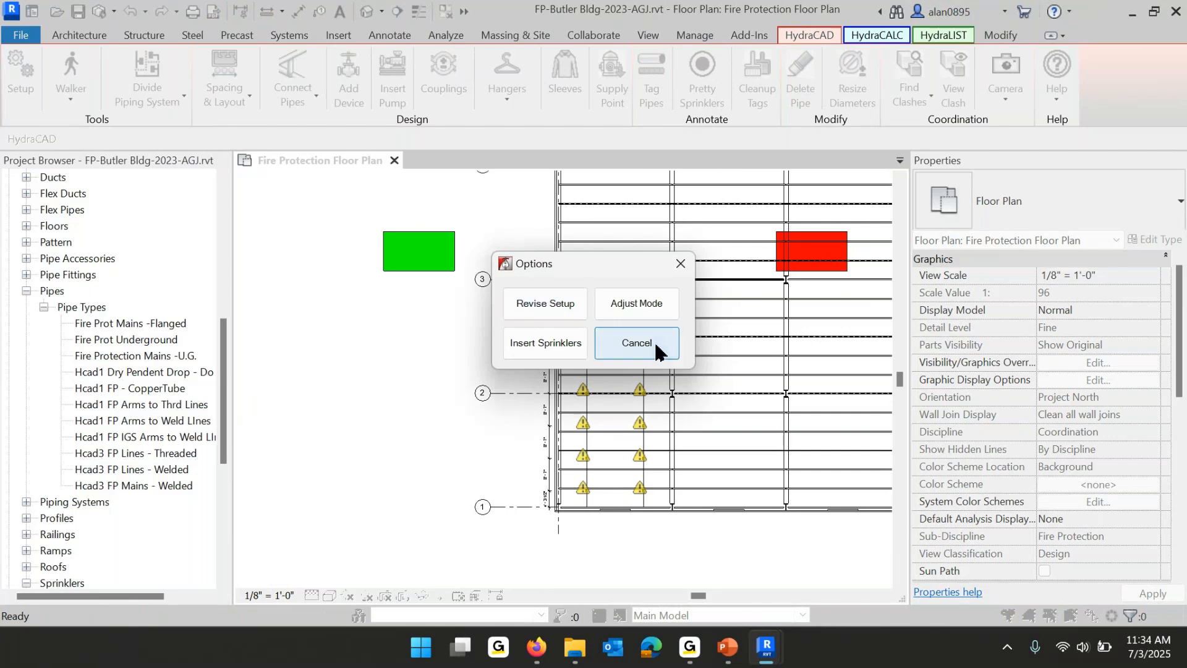
click(652, 346)
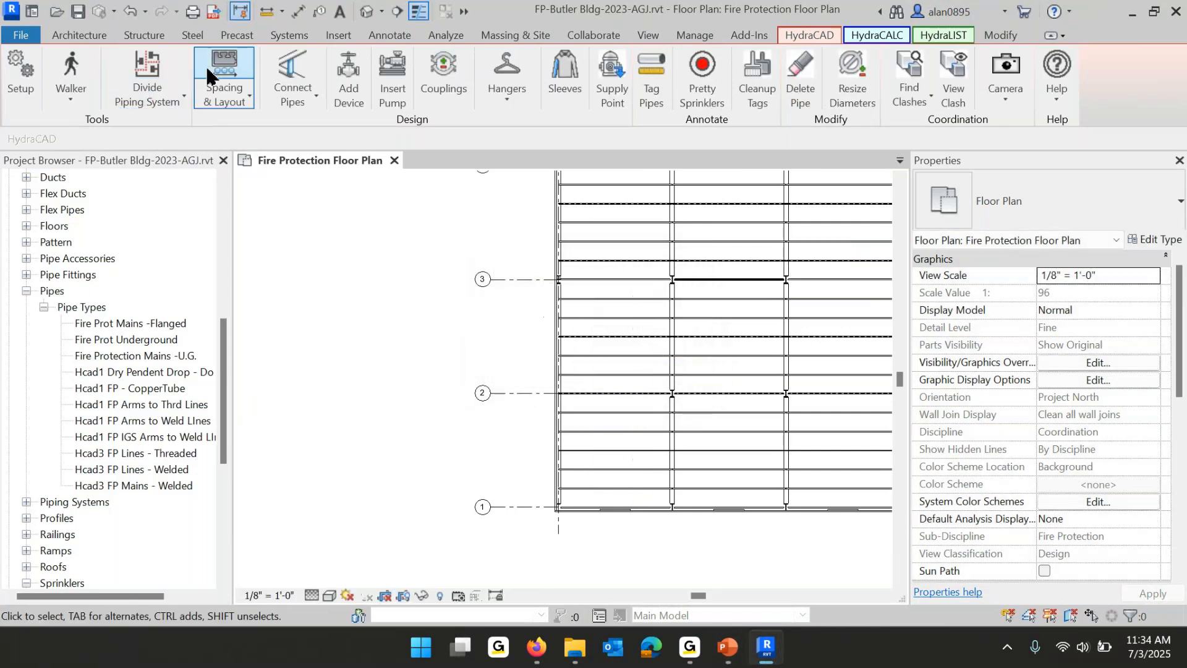
Start another upright sprinkler layout by Pick 2 Points, with the first corner at the outer column on grid 1.
click(226, 68)
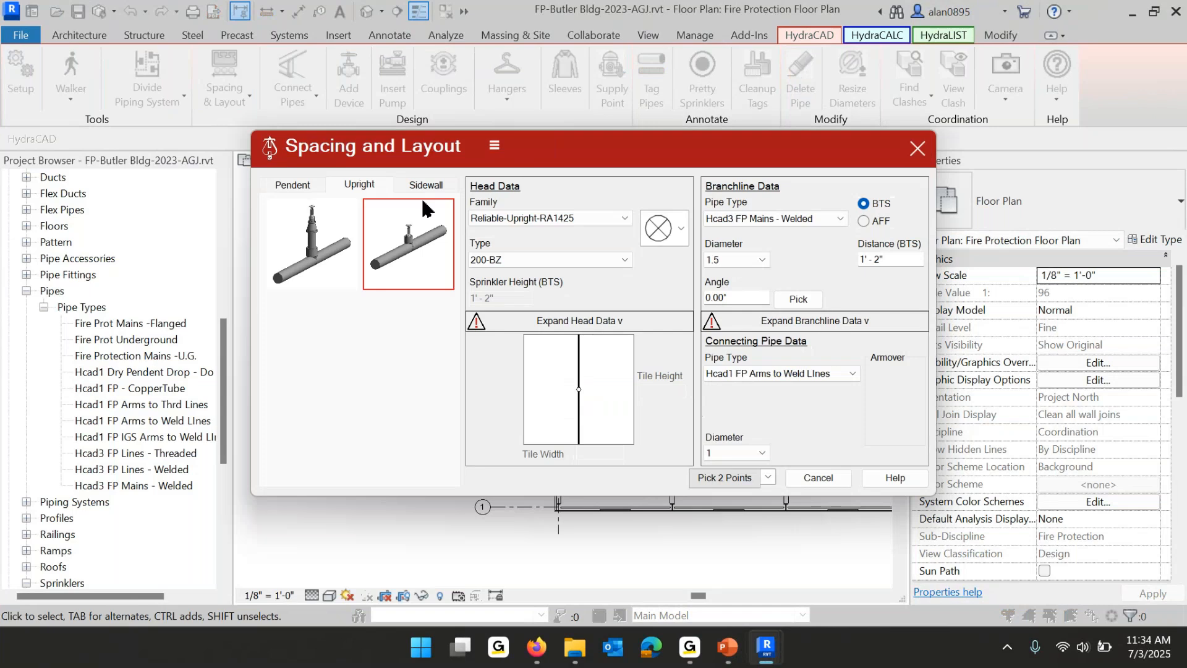
click(725, 477)
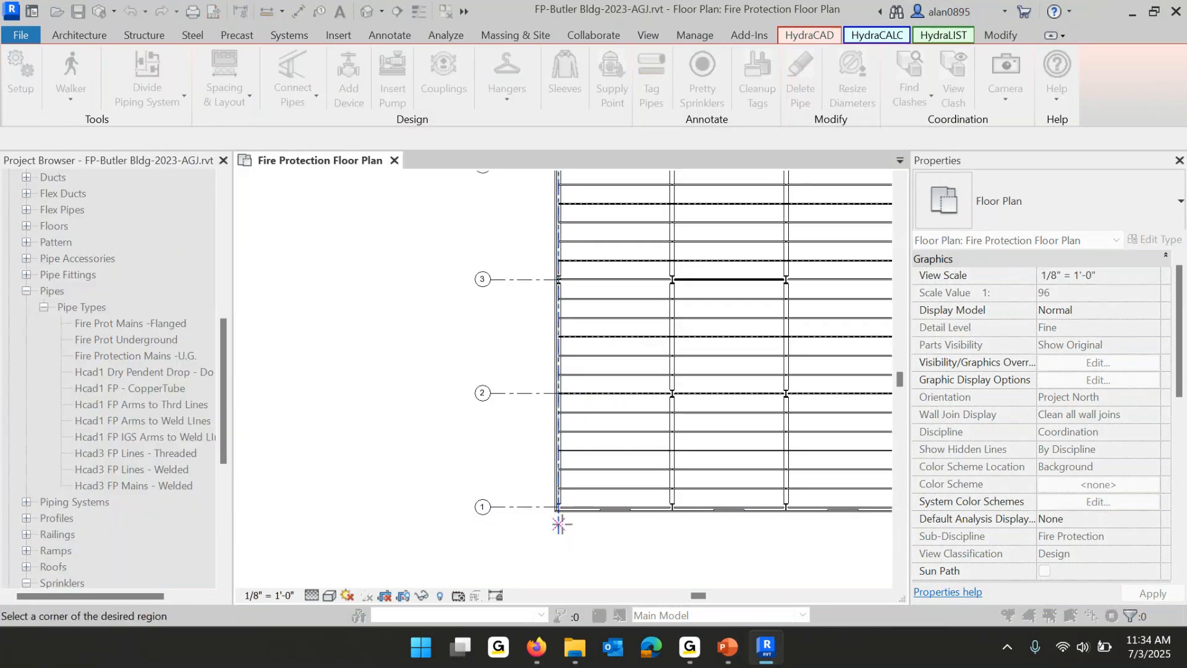
scroll(556, 509, up, 3)
scroll(559, 500, up, 5)
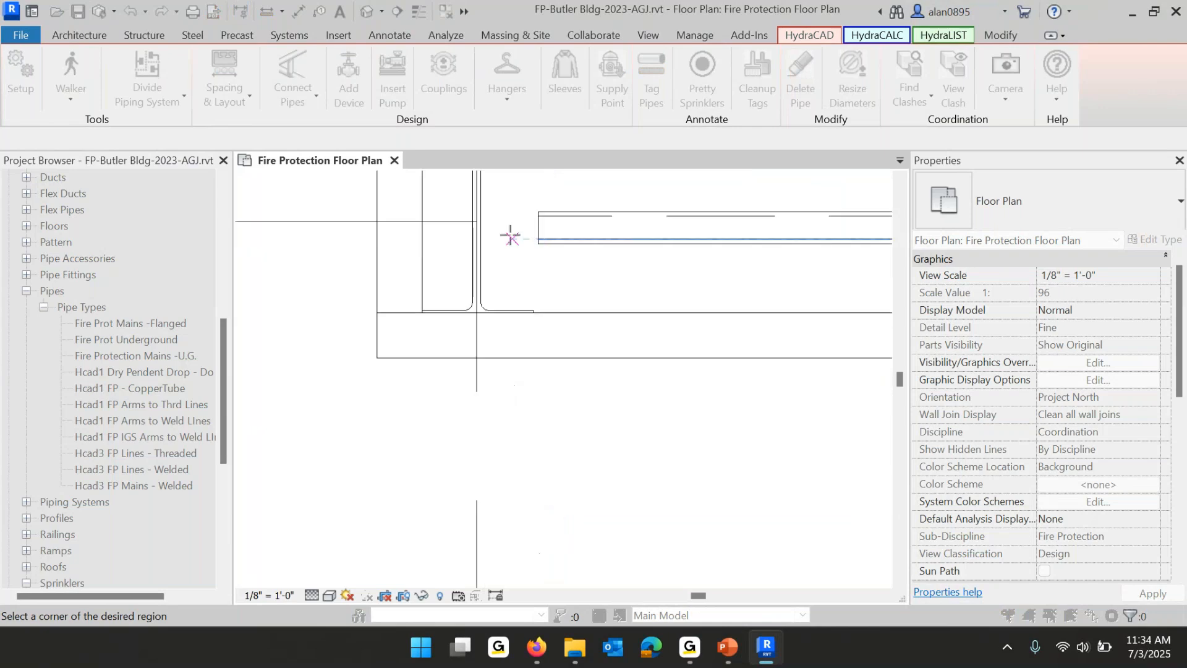
click(476, 221)
Set the diagonal corner at the centre of the first interior column on grid 3 to preview the sprinklers and branchlines.
scroll(486, 232, down, 4)
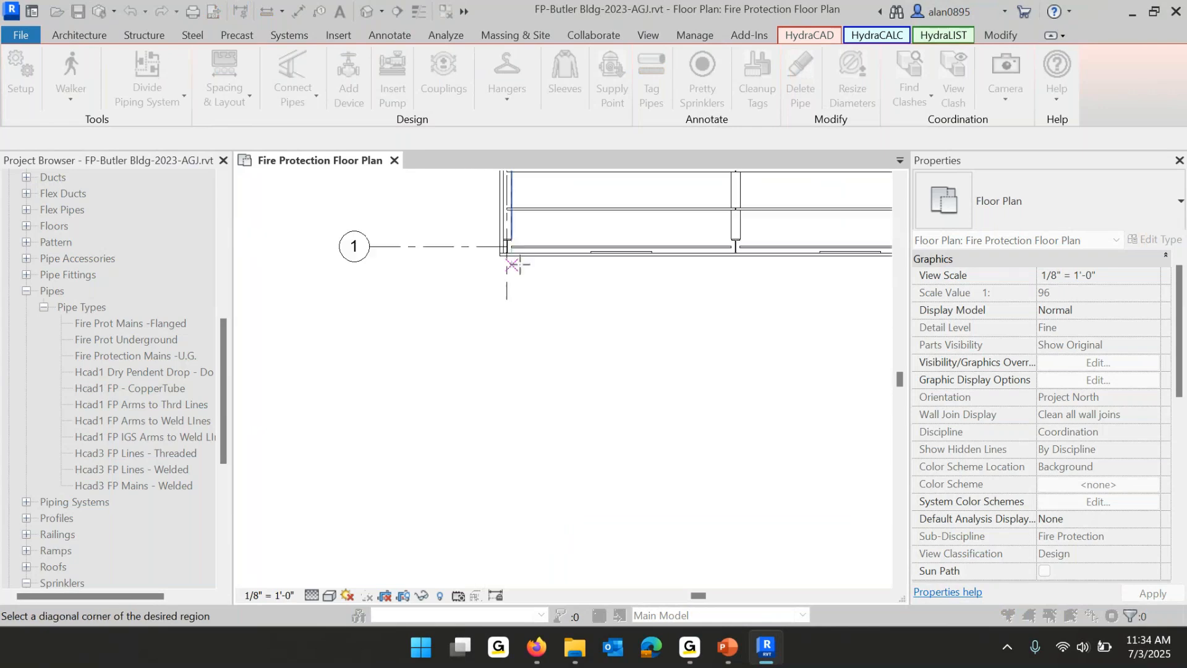
middle_drag(566, 222, 543, 389)
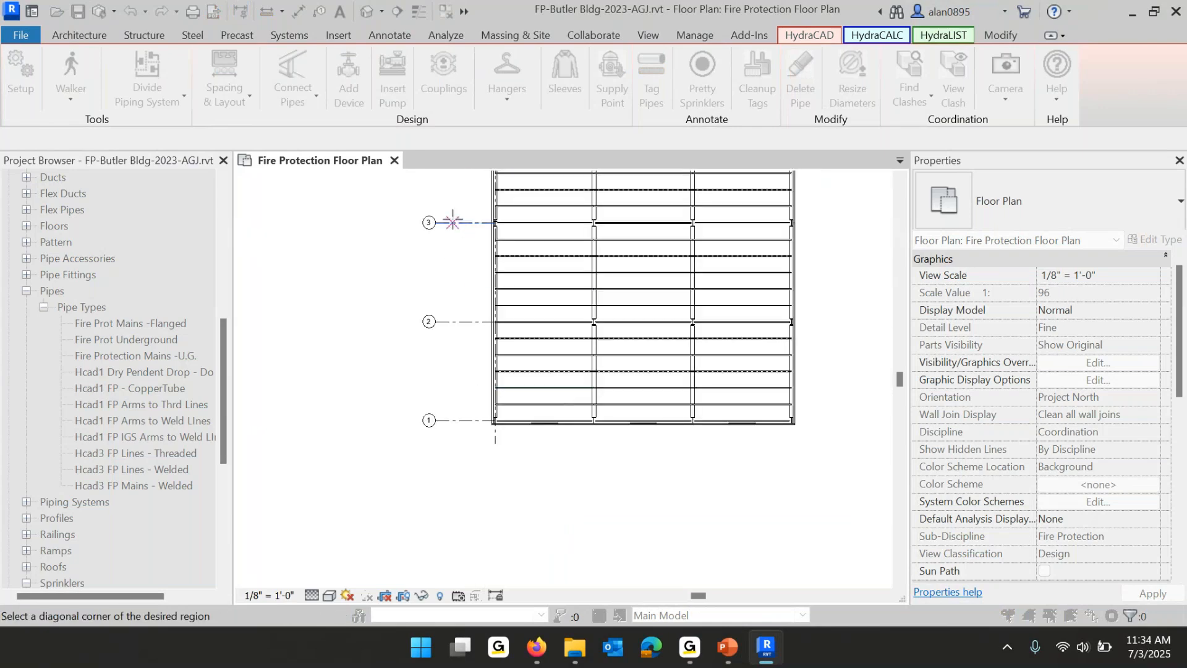
scroll(566, 322, up, 8)
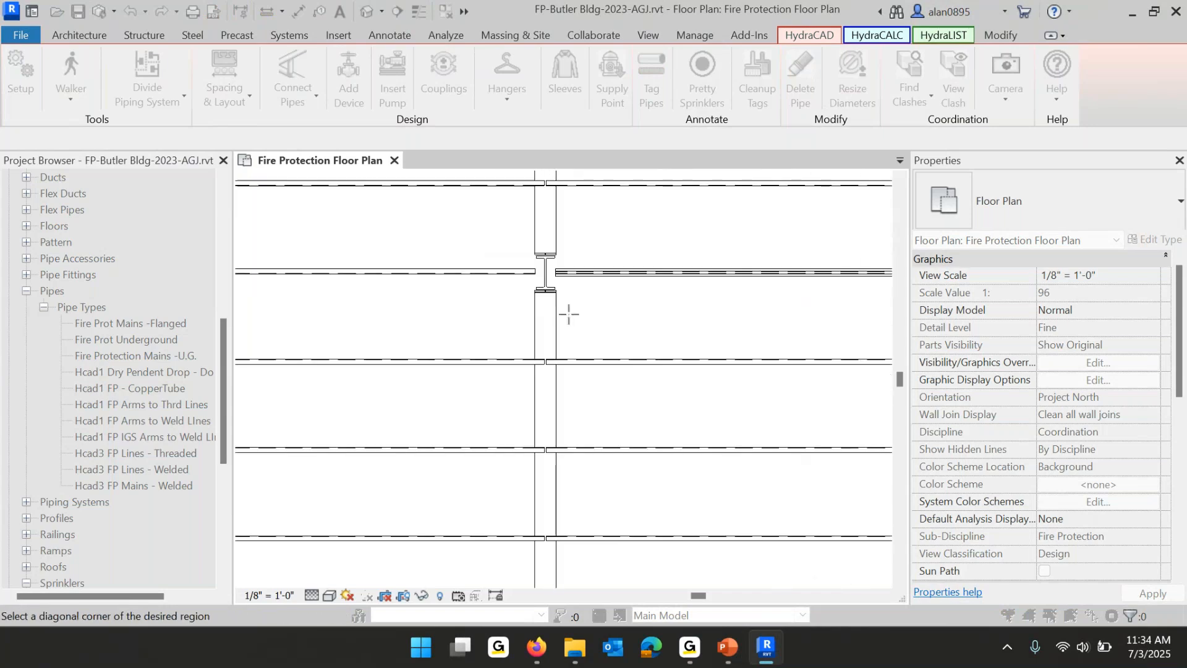
scroll(561, 272, up, 2)
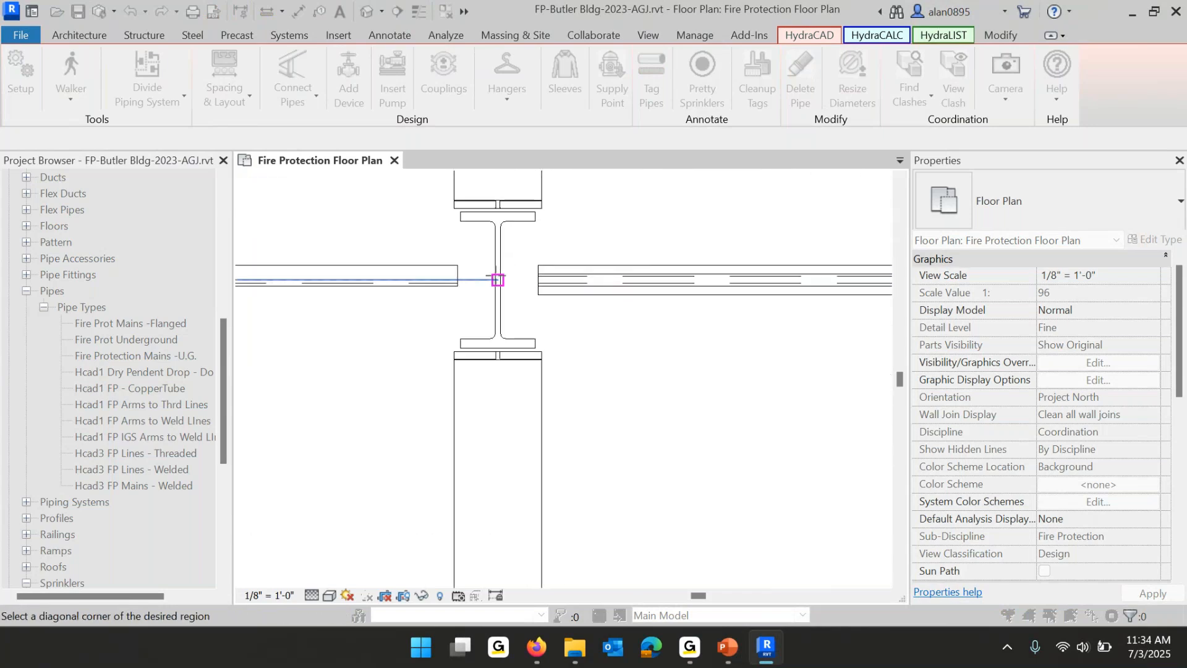
scroll(495, 274, down, 10)
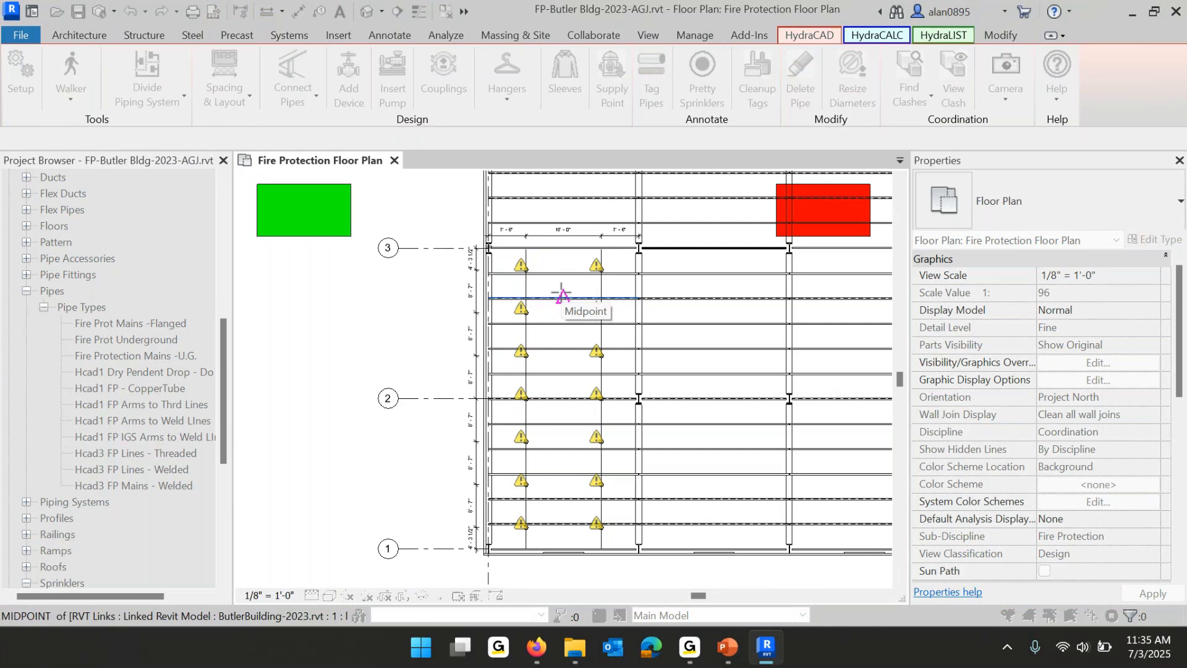
Return to the Spacing and Layout settings from the preview, review the coverage area and maximum coverage in the head data, and continue.
click(834, 210)
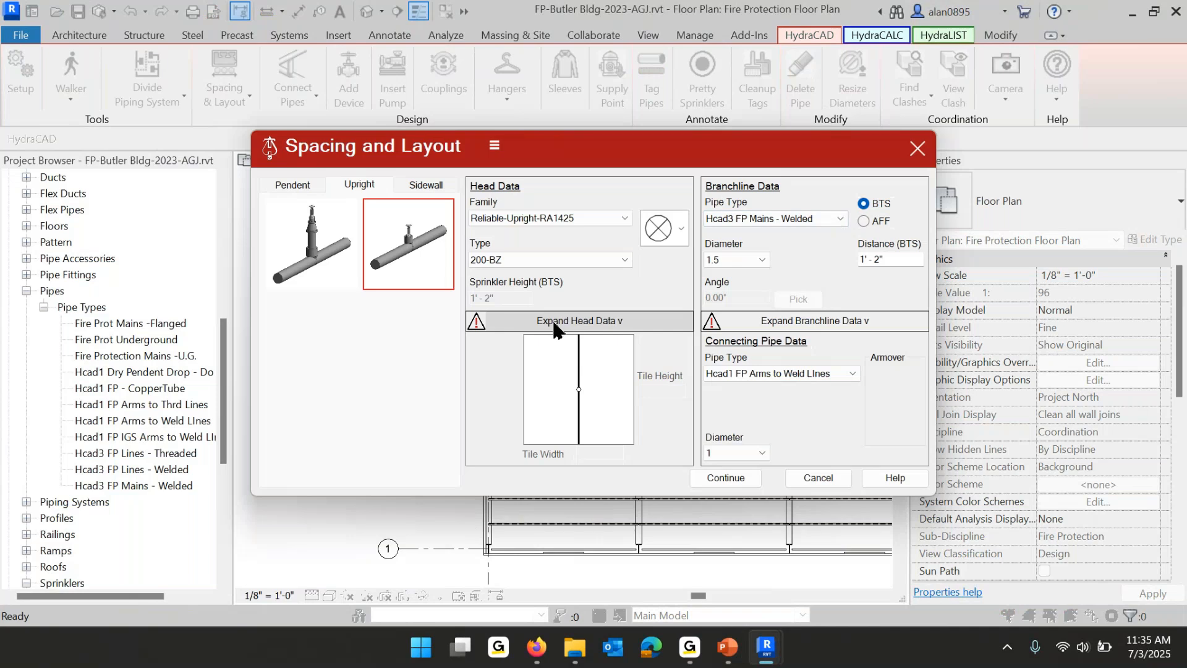
click(580, 328)
click(518, 415)
click(591, 344)
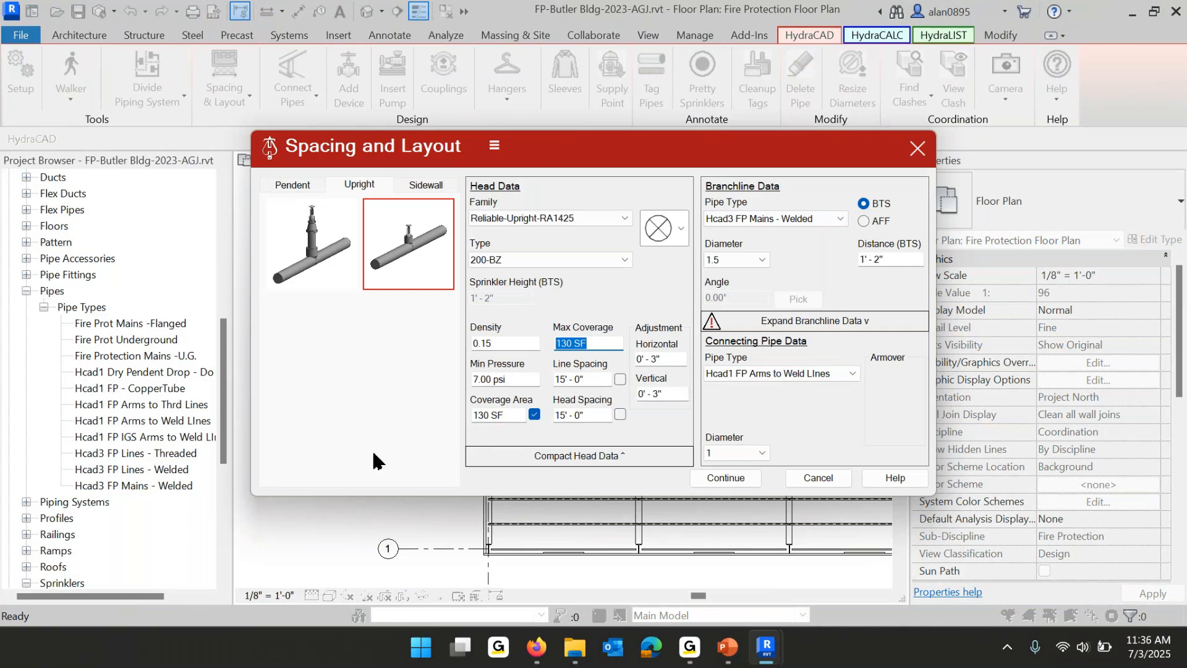
click(506, 413)
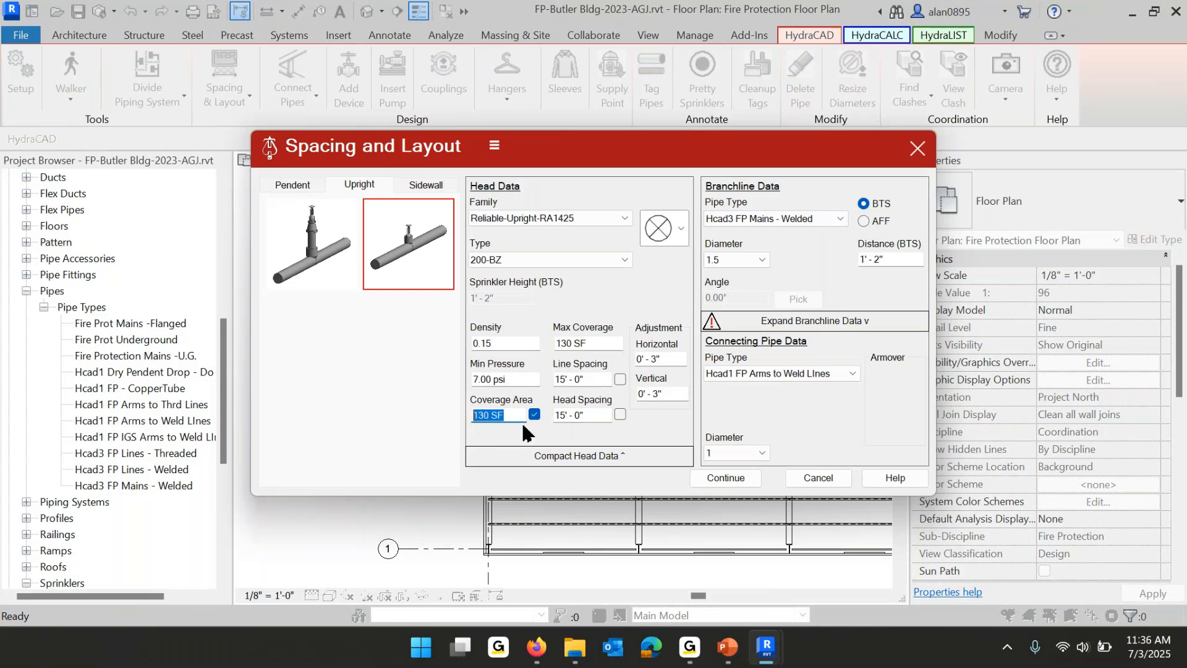
drag(527, 414, 472, 413)
click(725, 478)
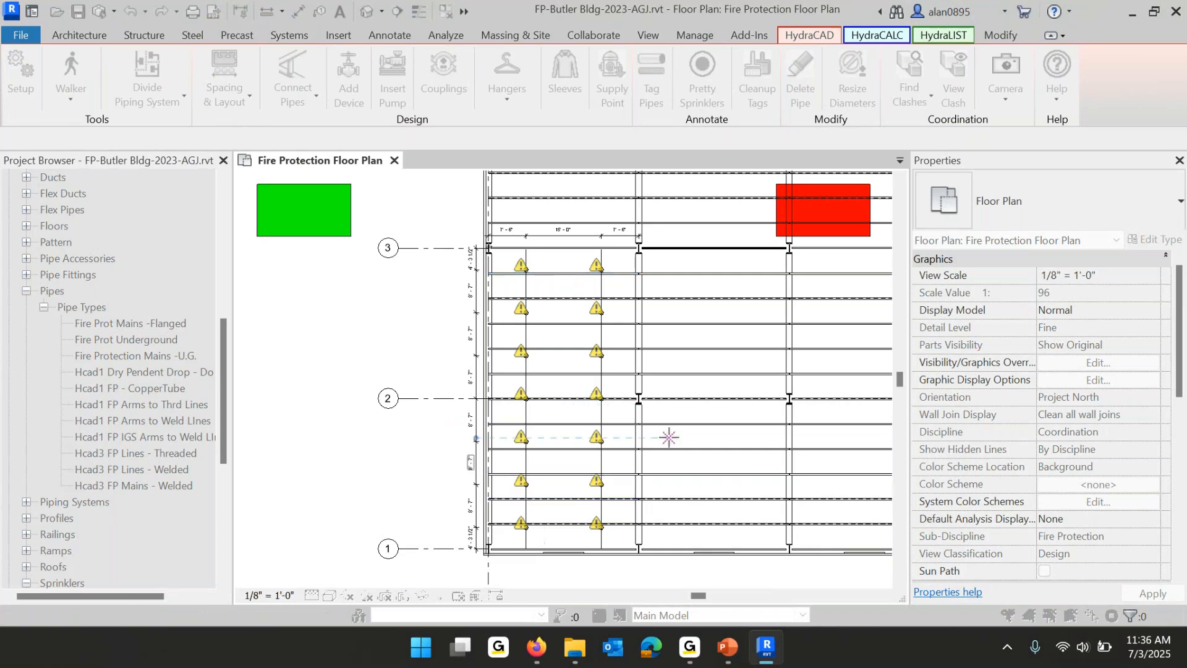
Accept the previewed layout to place the sprinklers and branchlines between grids 1 and 3, and end the layout command.
click(298, 216)
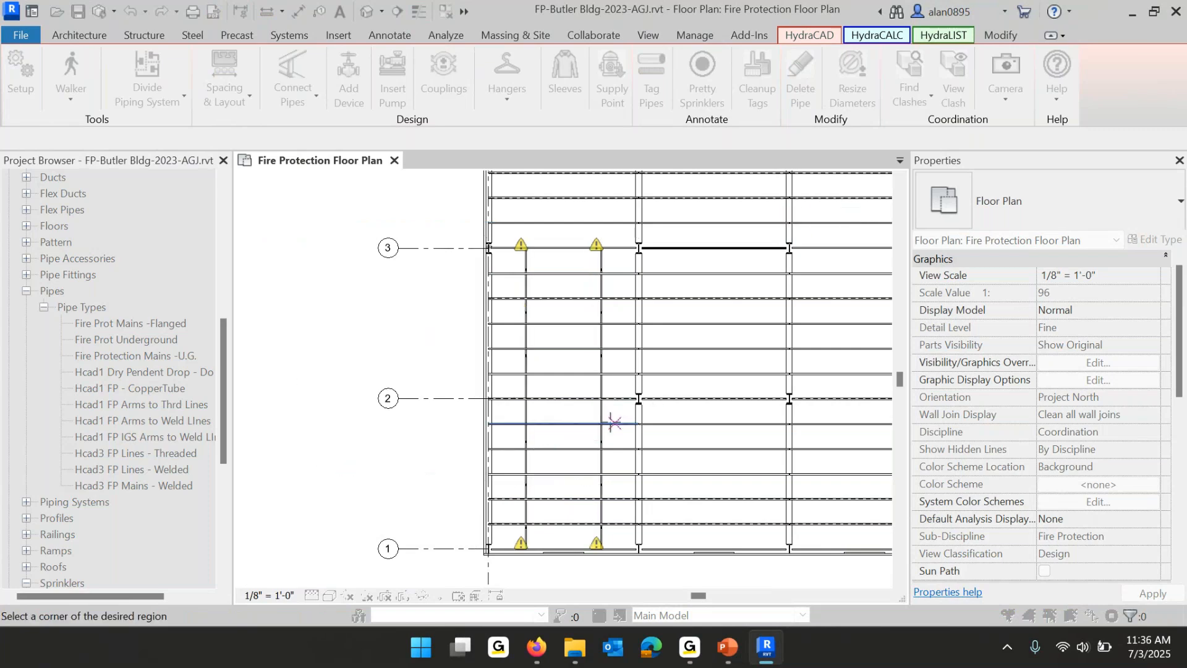
scroll(557, 432, up, 5)
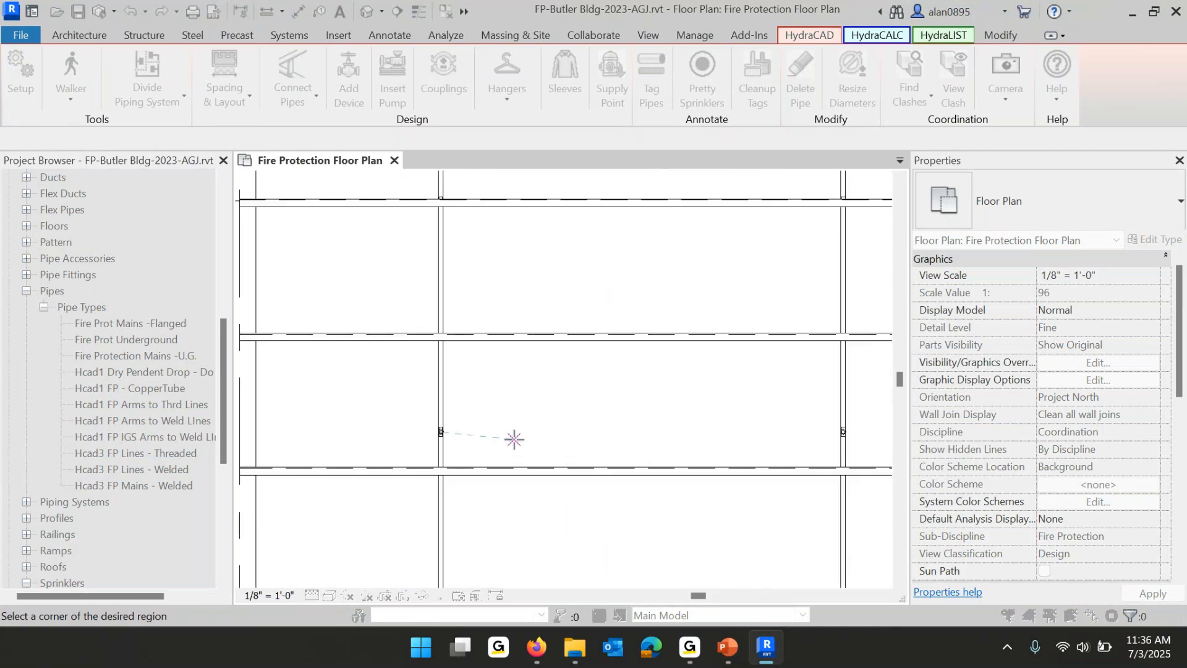
key(Escape)
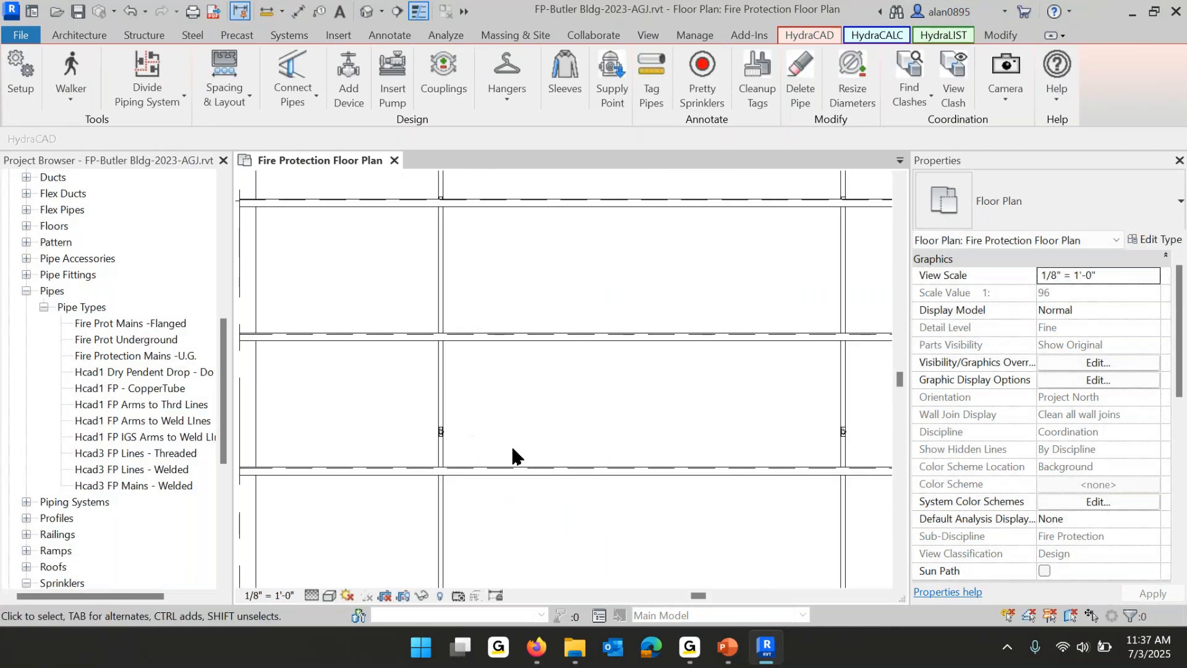
Examine a placed sprinkler head and its outlet fitting on the branchline up close, and review the whole bay.
scroll(513, 457, up, 5)
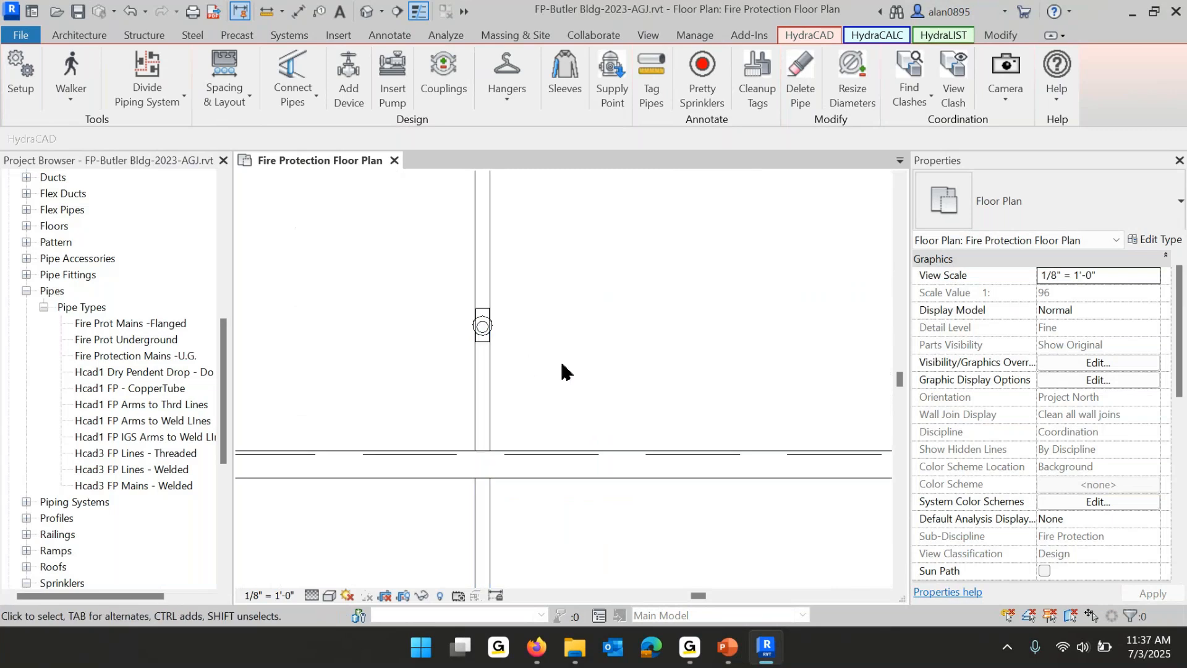
scroll(498, 340, up, 4)
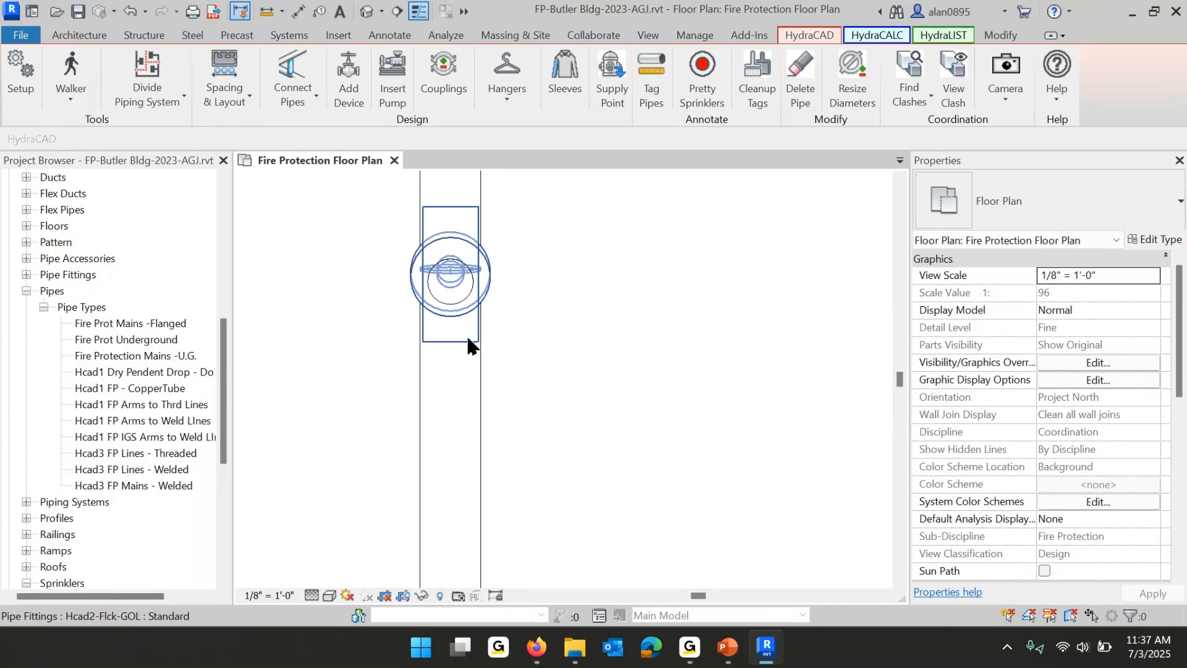
scroll(476, 345, up, 1)
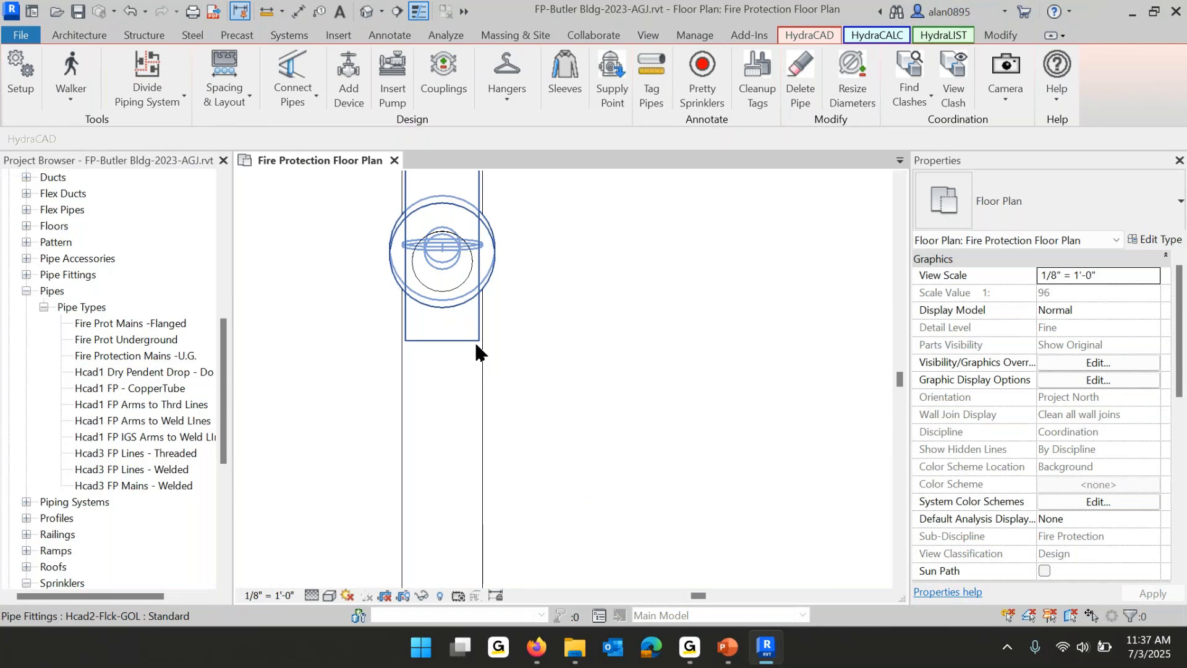
scroll(513, 362, down, 5)
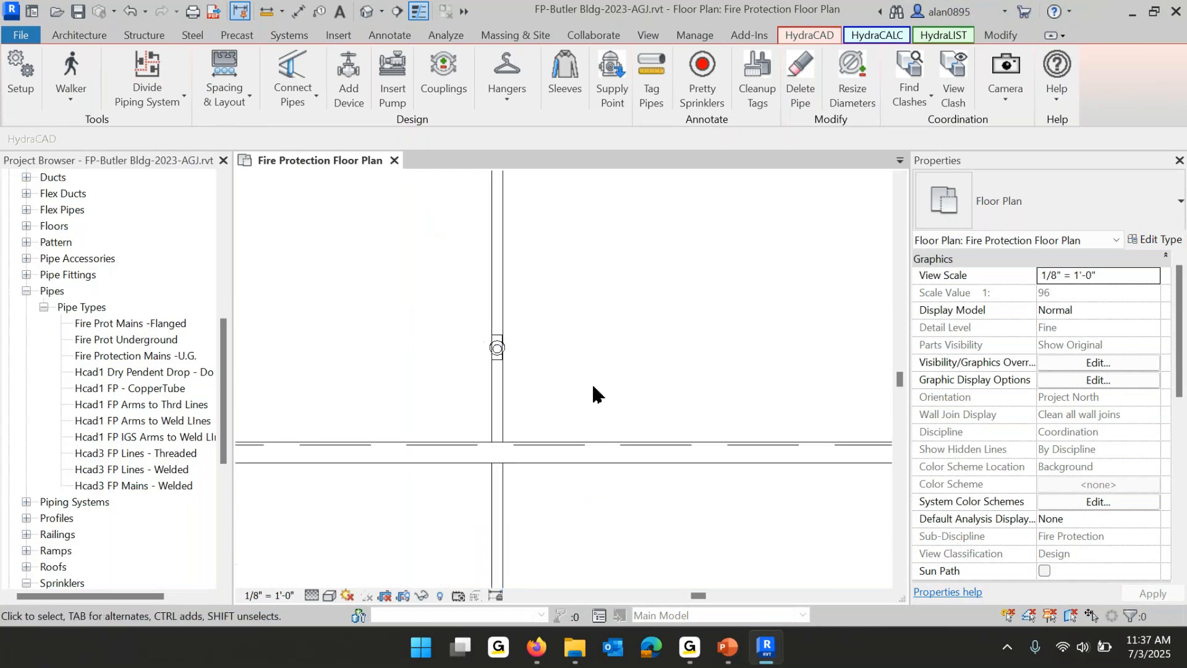
scroll(593, 387, down, 5)
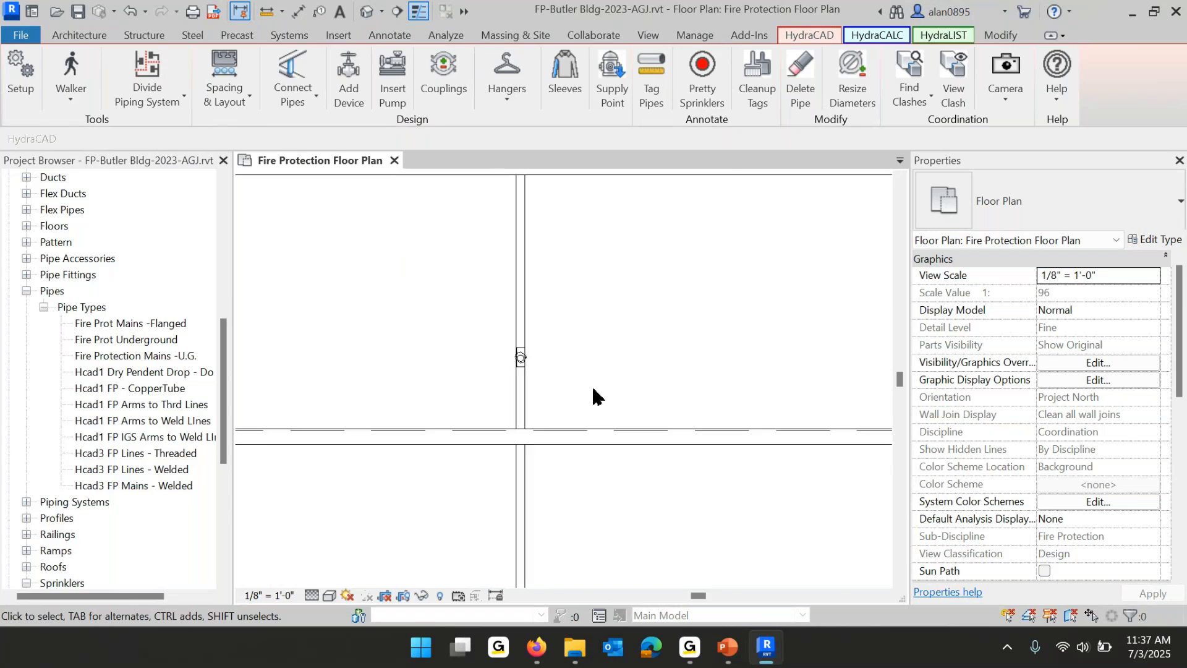
scroll(594, 386, down, 3)
middle_drag(612, 387, 525, 424)
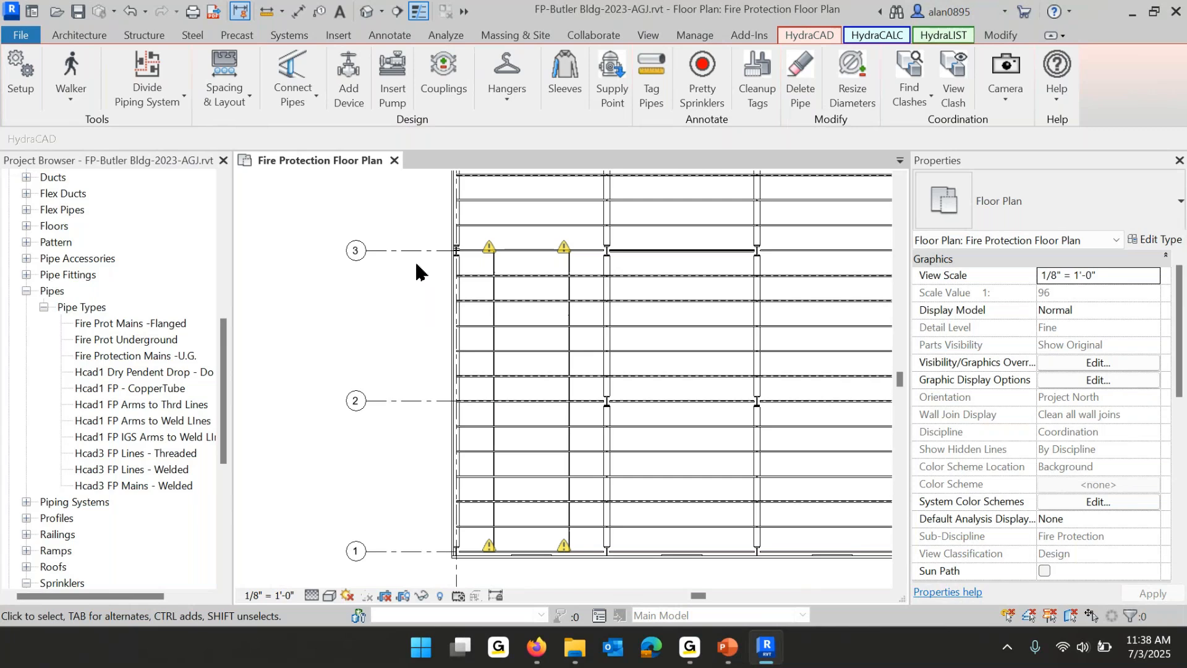
Select the placed sprinklers and branchlines between grids 1 and 3 and apply Pretty Sprinklers to show the heads as plan symbols.
drag(427, 260, 646, 581)
click(810, 35)
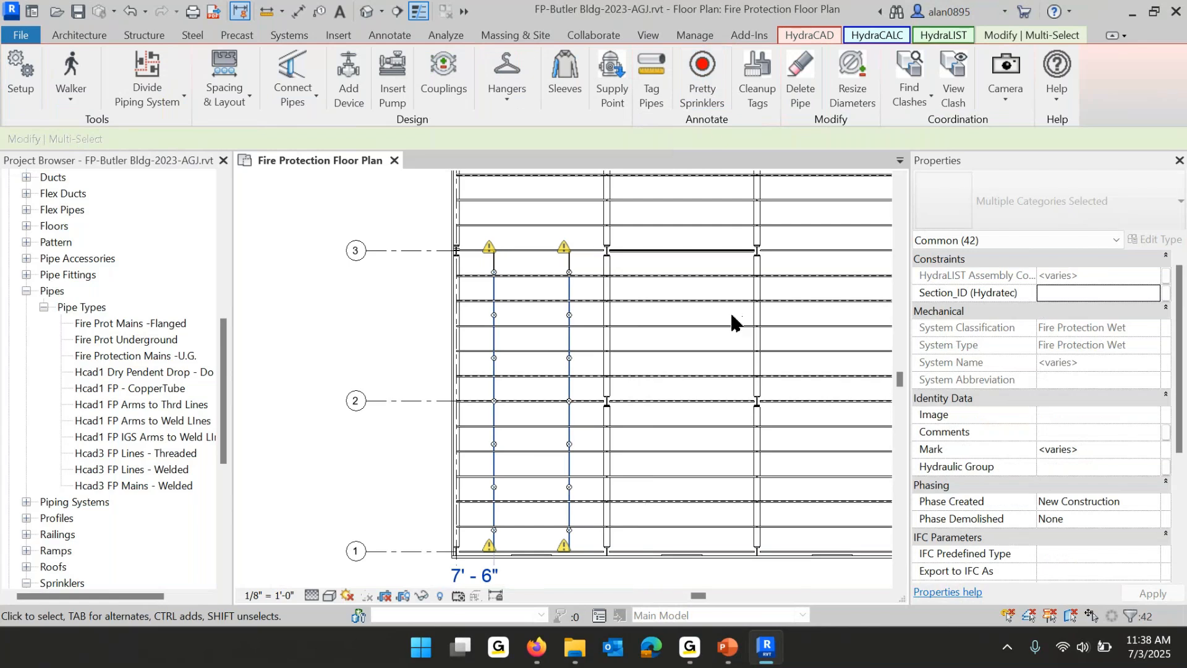
scroll(523, 357, up, 3)
key(Escape)
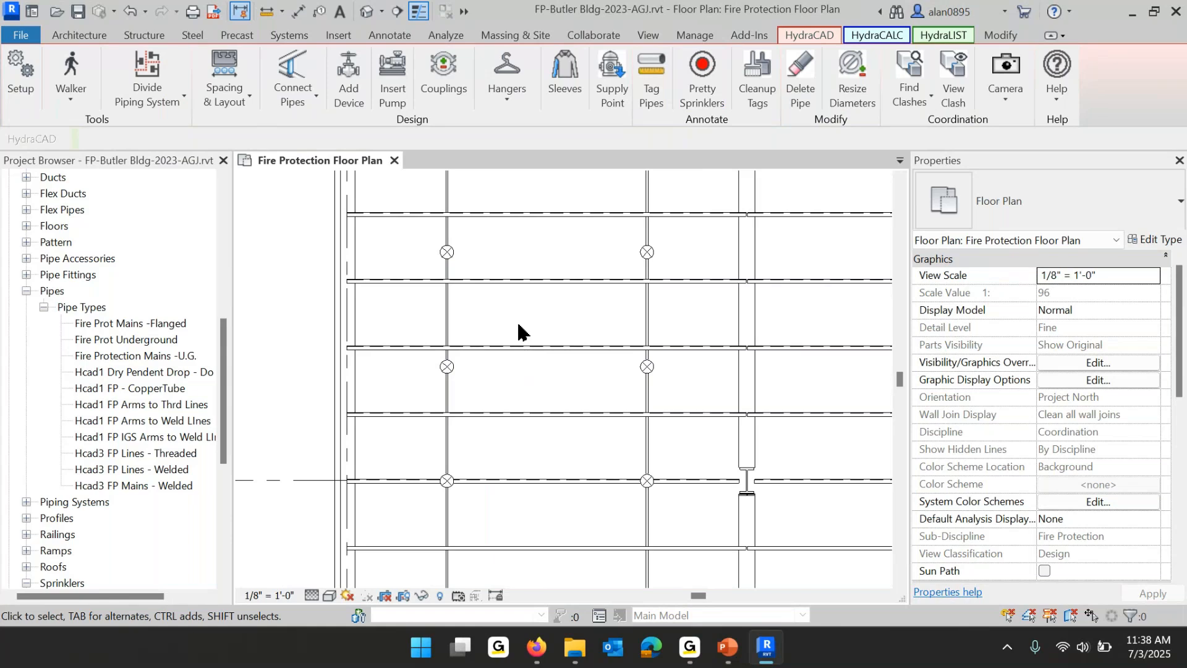
scroll(518, 332, down, 3)
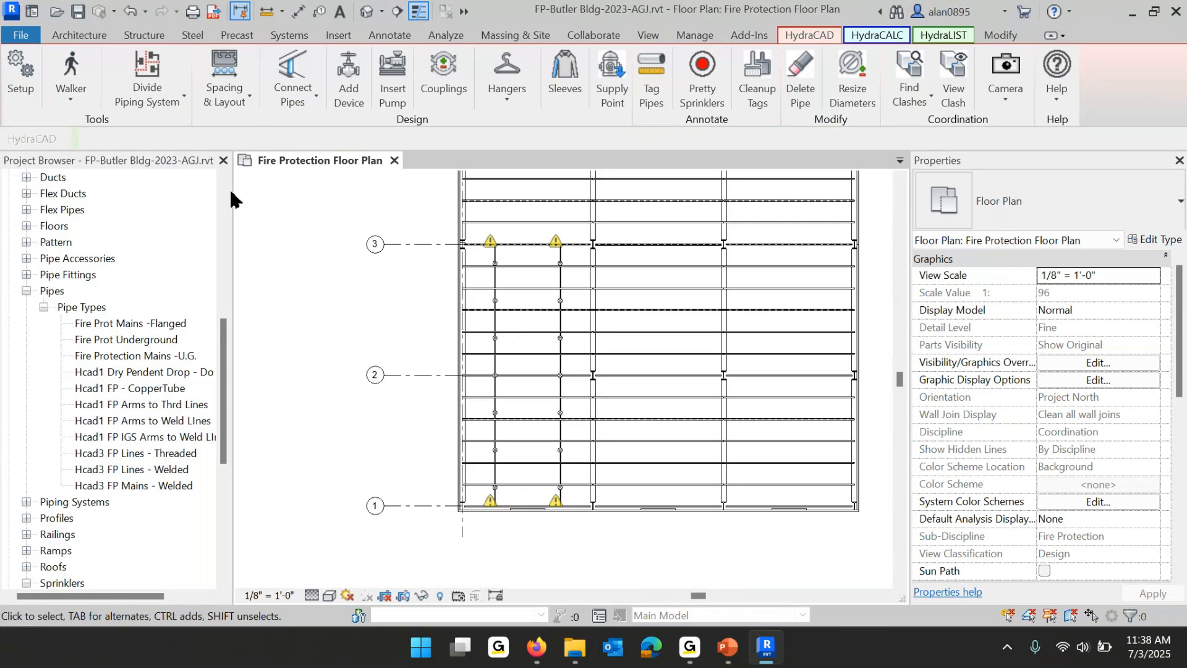
scroll(447, 269, up, 1)
scroll(447, 269, up, 2)
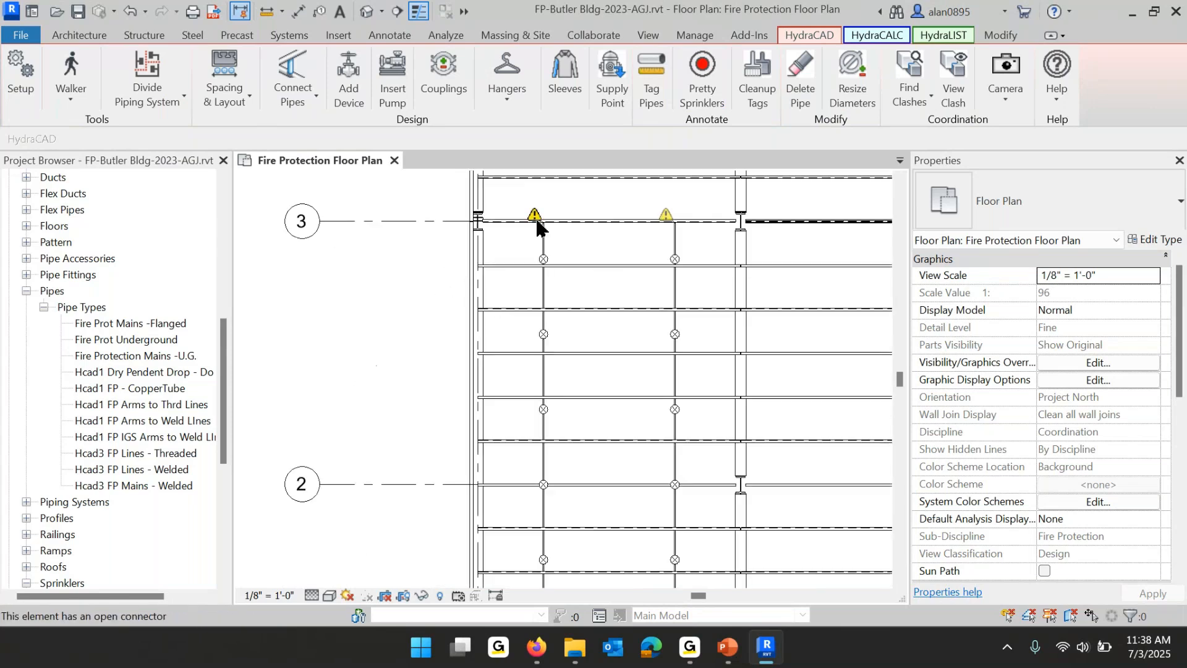
Reopen the Spacing and Layout setup and compare the AFF and BTS height references for the branchlines, leaving BTS selected.
click(241, 81)
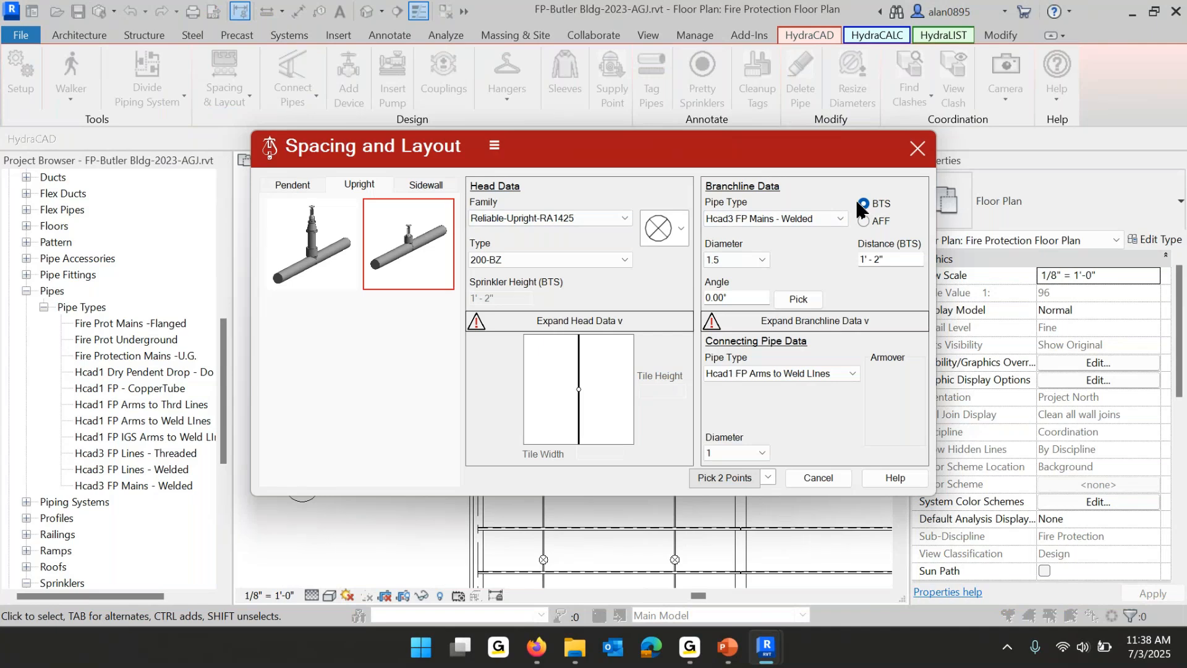
click(893, 260)
drag(892, 260, 816, 254)
click(864, 221)
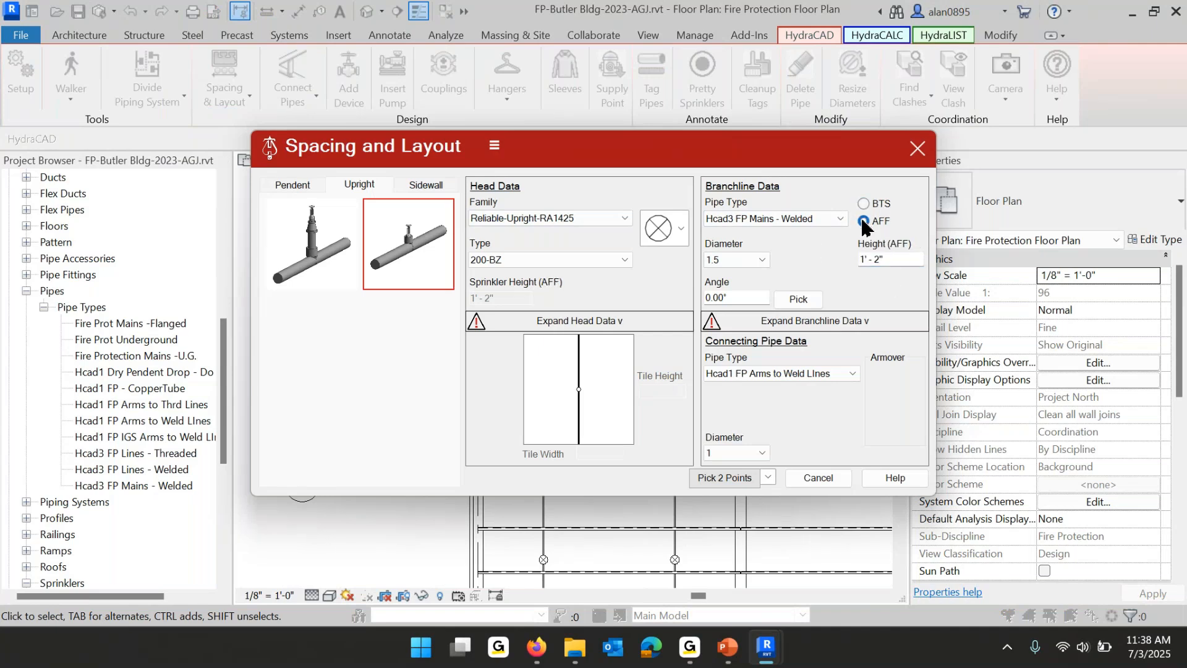
drag(890, 259, 833, 256)
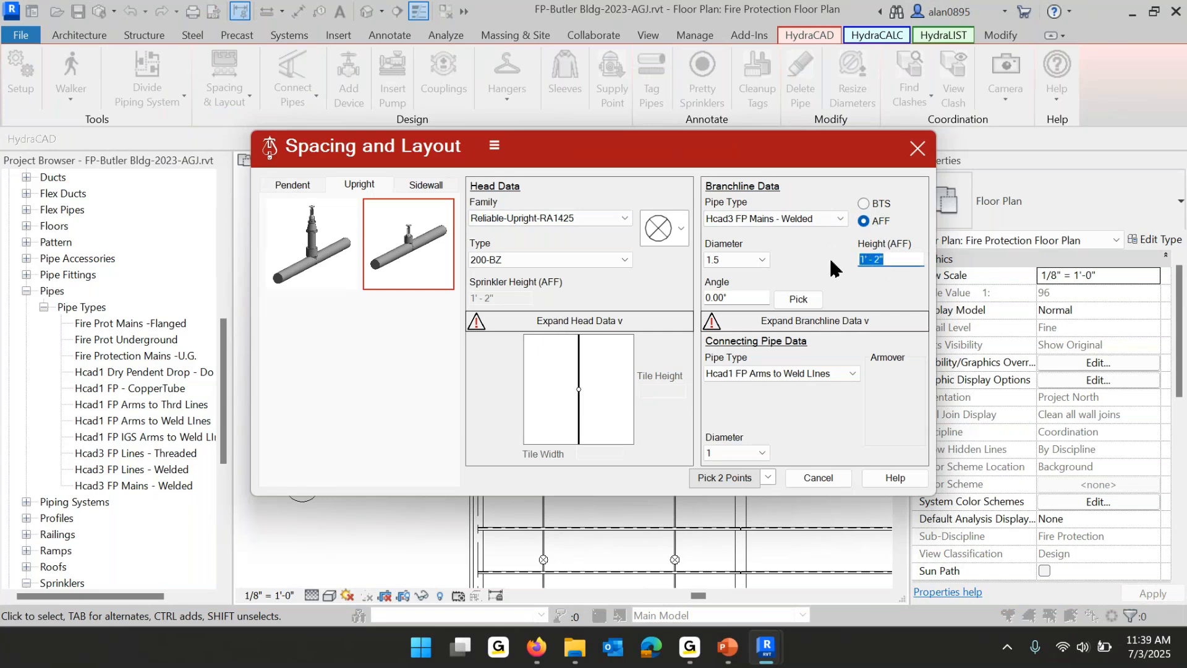
click(869, 204)
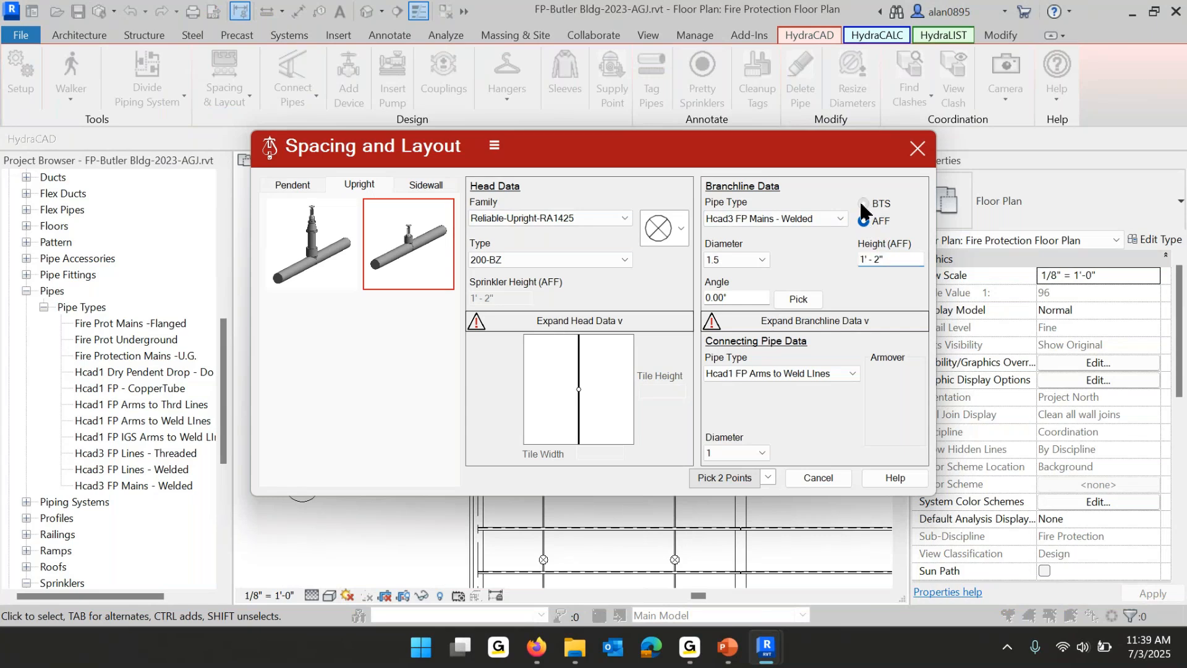
drag(897, 263, 841, 258)
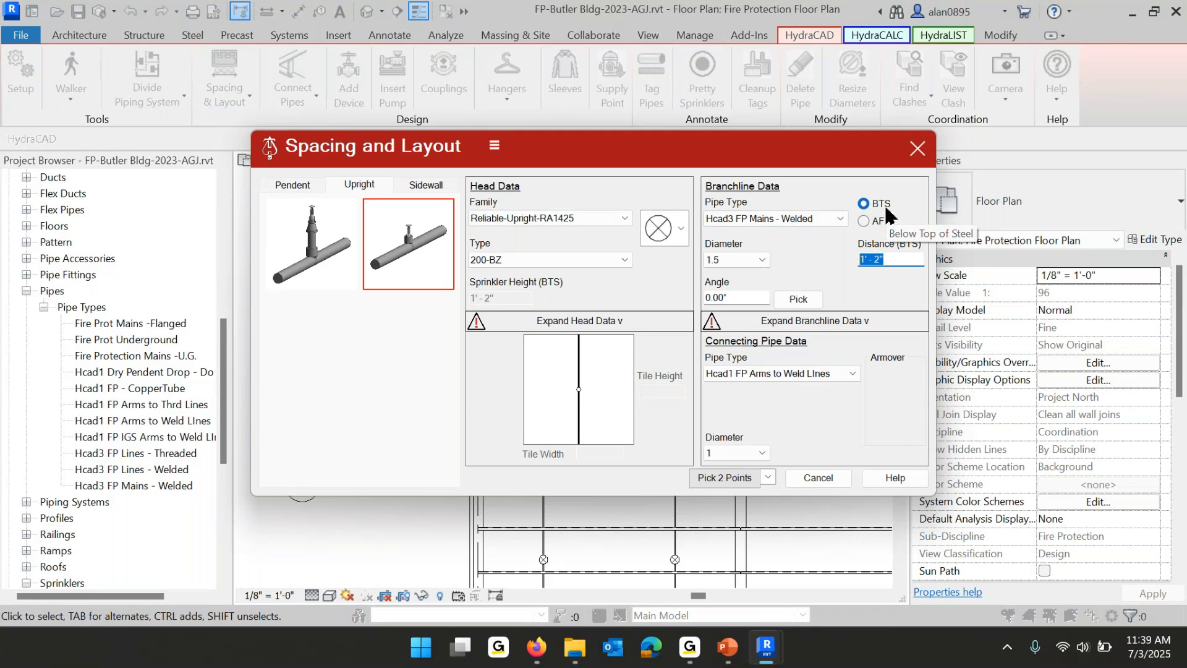
Review the additional Spacing and Layout options, such as Insert All Pipes and Continuous Spacing, and cancel the setup.
click(494, 147)
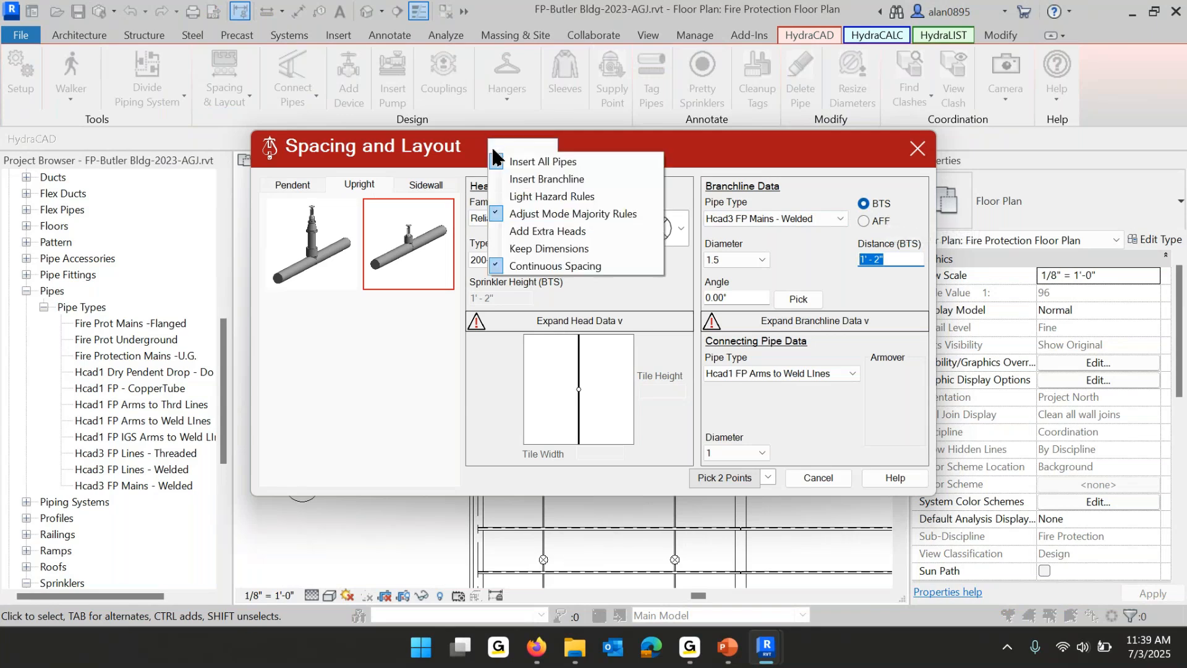
click(493, 149)
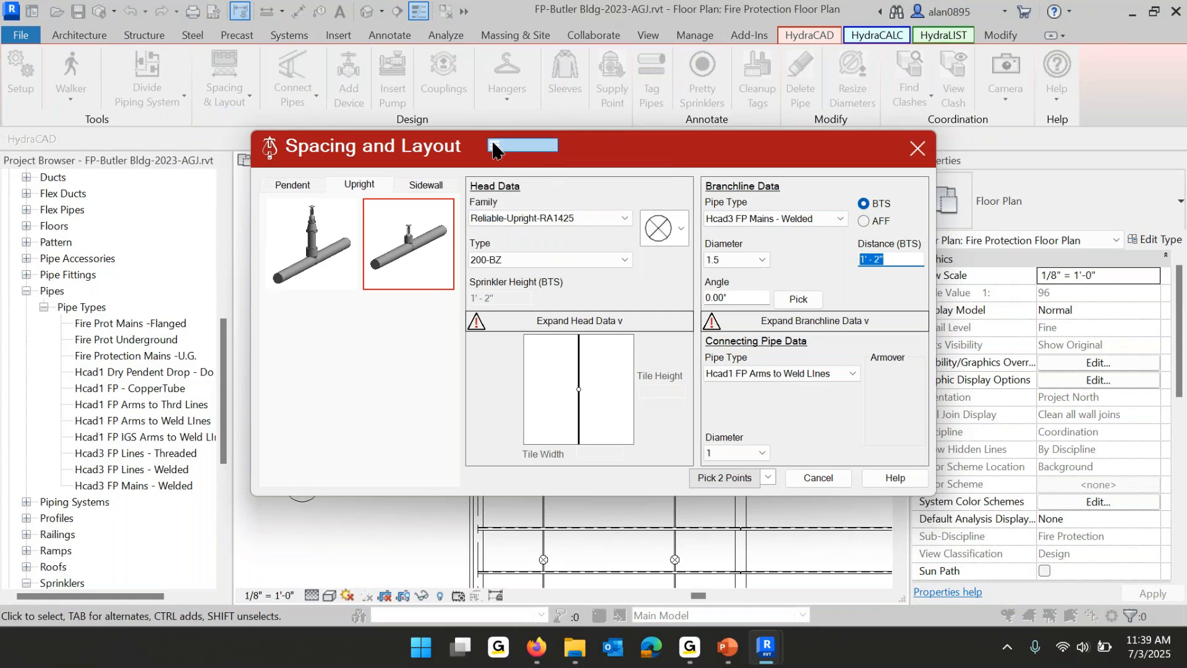
click(494, 147)
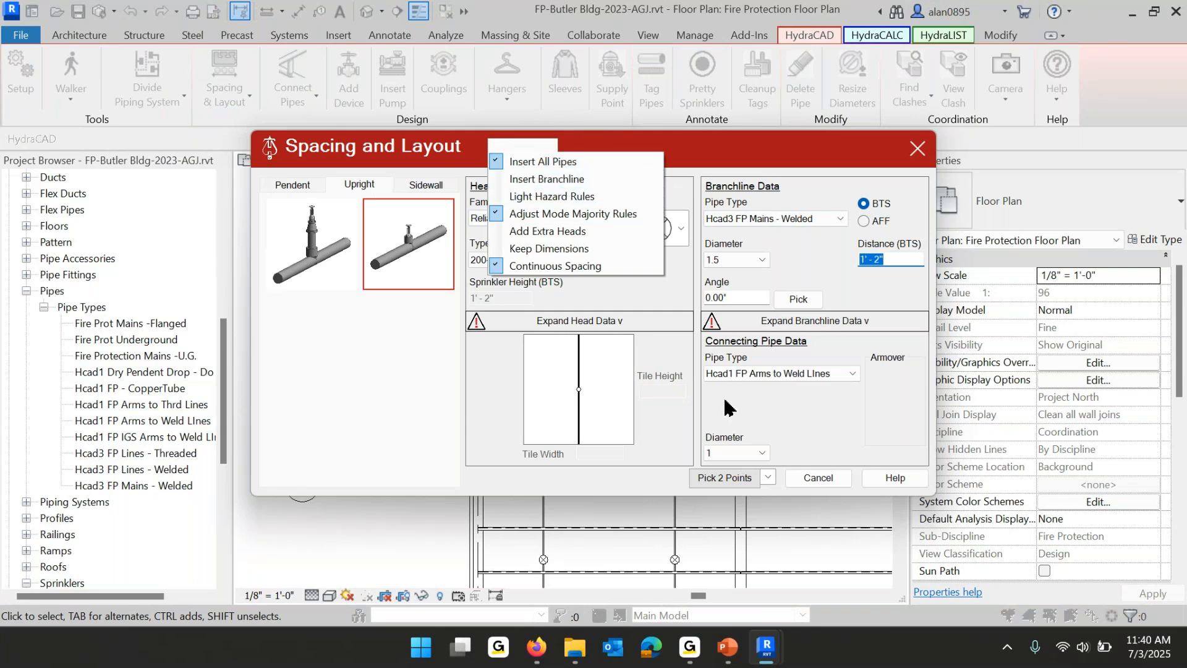
click(818, 478)
click(817, 478)
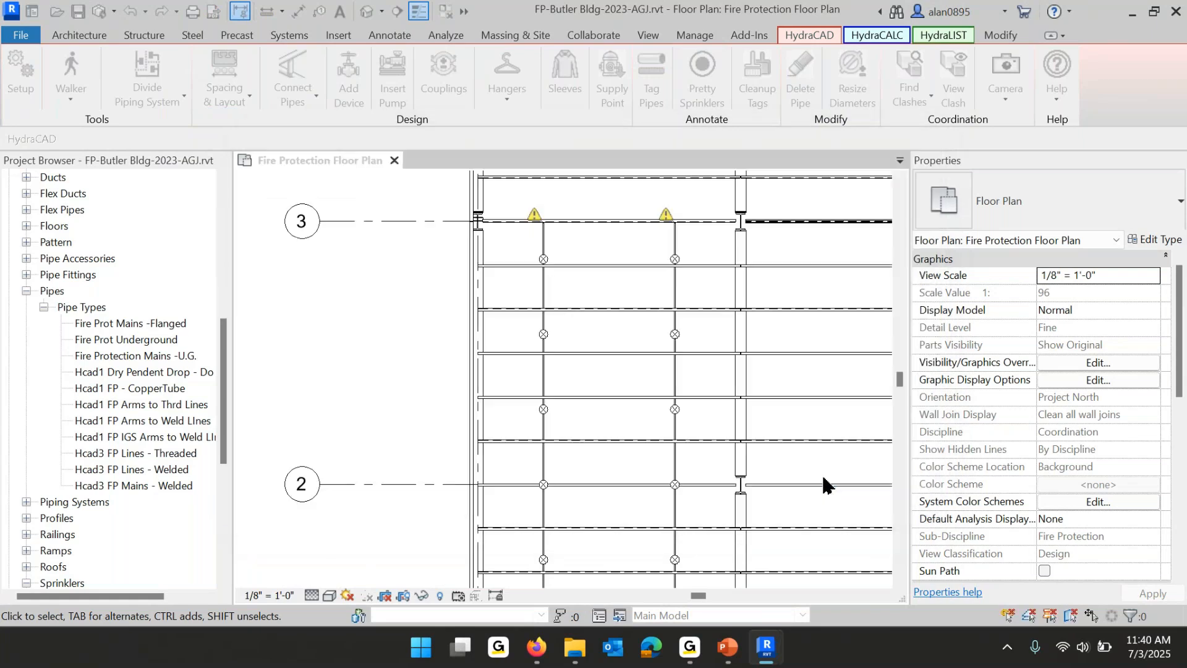
scroll(631, 338, down, 3)
middle_drag(630, 340, 595, 324)
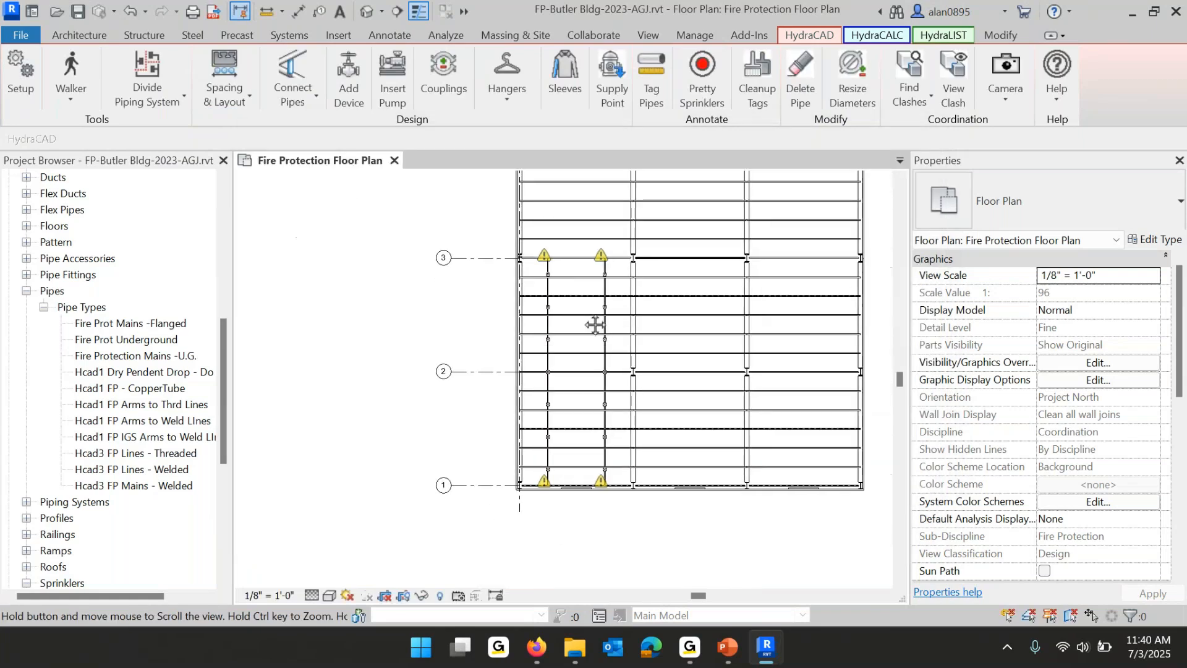
Check the Lesson 5 sloped pipe topics in the PowerPoint slide show, and return to the Revit floor plan.
click(727, 647)
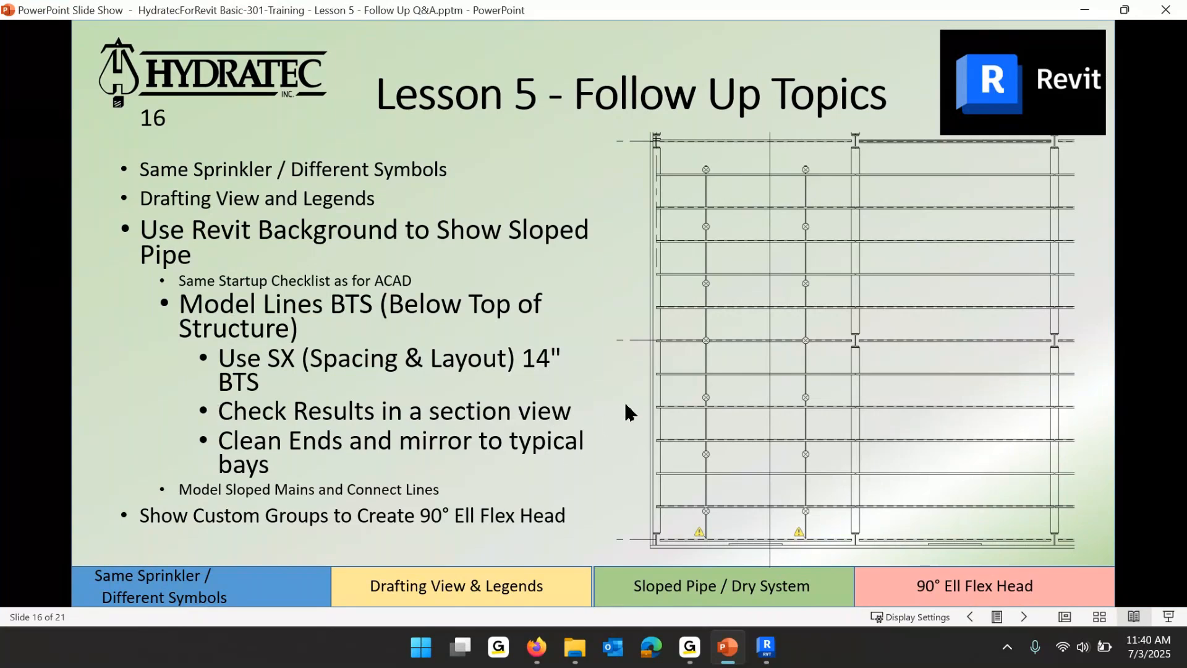
mouse_move(767, 657)
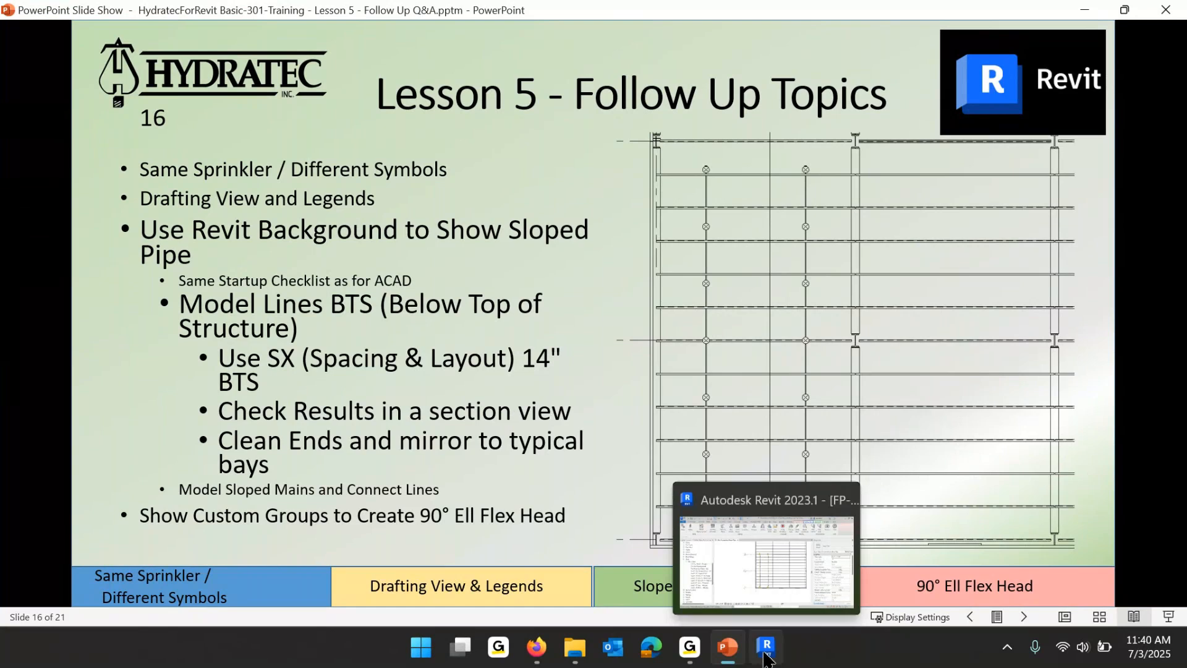
click(765, 657)
scroll(612, 408, down, 3)
scroll(609, 411, up, 3)
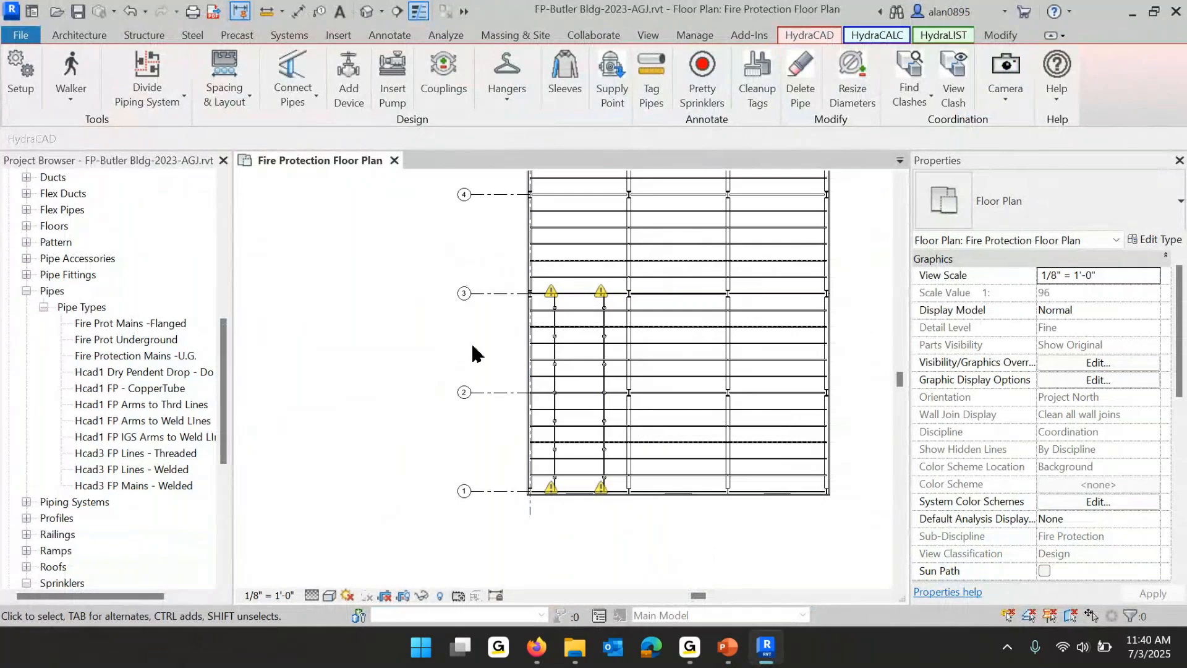
middle_drag(485, 350, 463, 336)
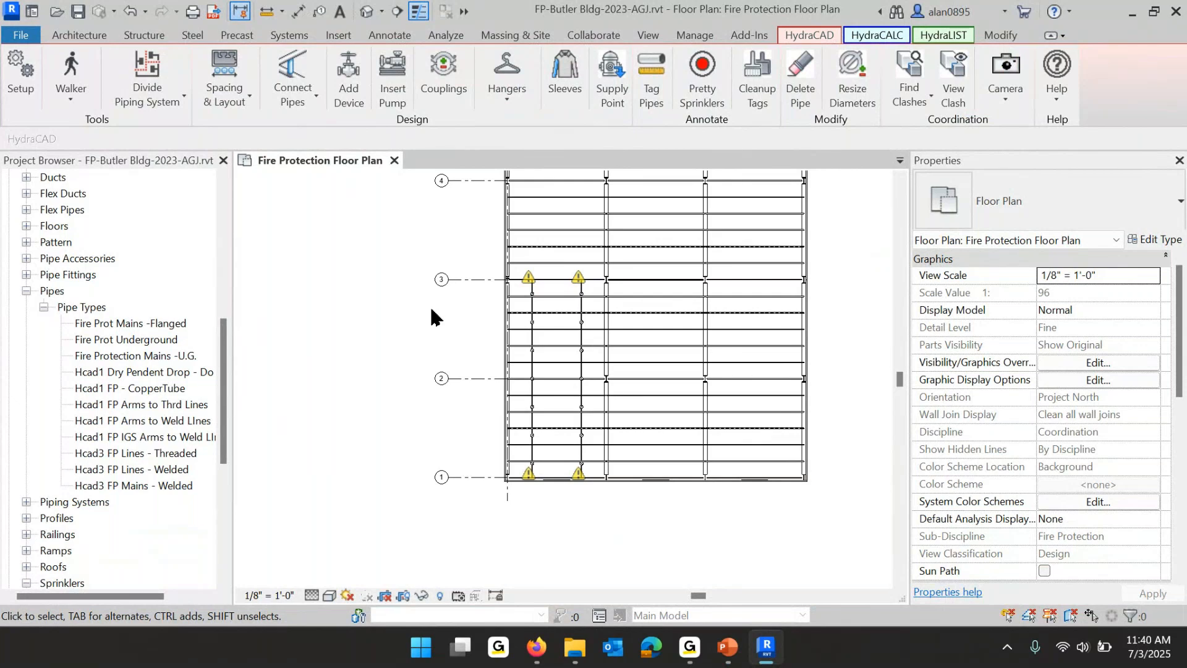
Select the sprinkler head just above grid 2 on the first branchline with its fitting and tag, and nudge it back and forth along the pipe.
scroll(532, 371, up, 5)
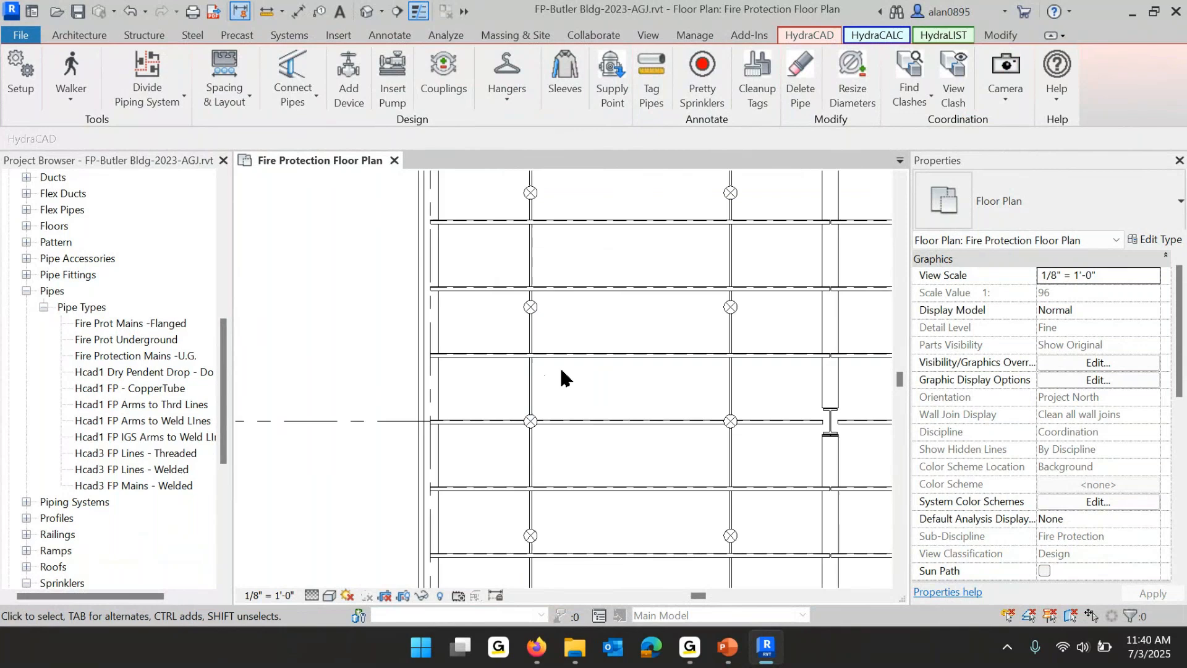
scroll(554, 368, up, 2)
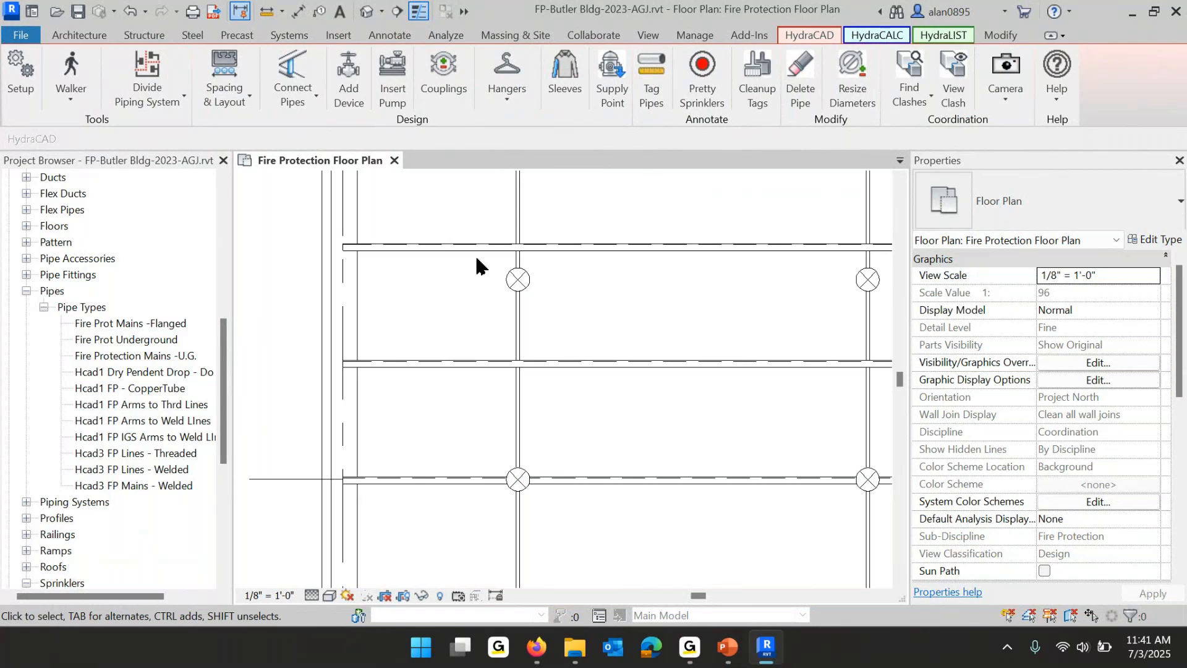
drag(476, 266, 565, 341)
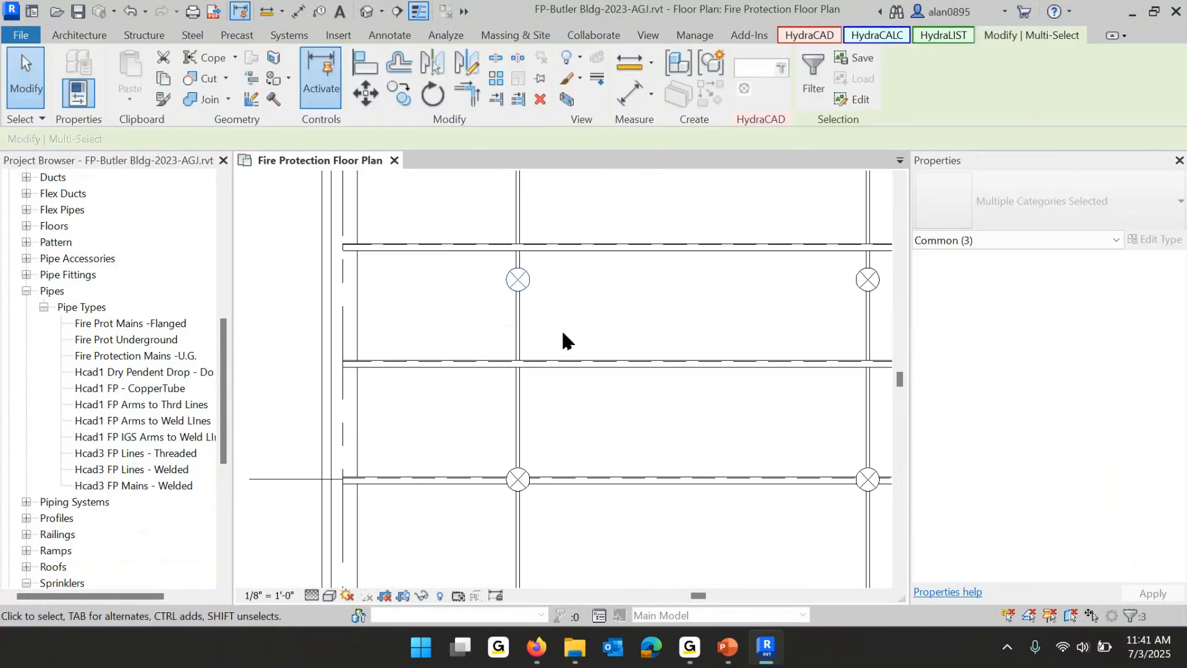
key(Down)
key(Down)
key(Down)
key(Down)
key(Down)
key(Down)
key(Down)
key(Down)
key(Down)
key(Down)
key(Up)
key(Up)
key(Up)
key(Up)
key(Up)
key(Up)
key(Up)
key(Up)
key(Up)
key(Up)
key(Up)
key(Down)
key(Down)
key(Down)
scroll(544, 325, up, 3)
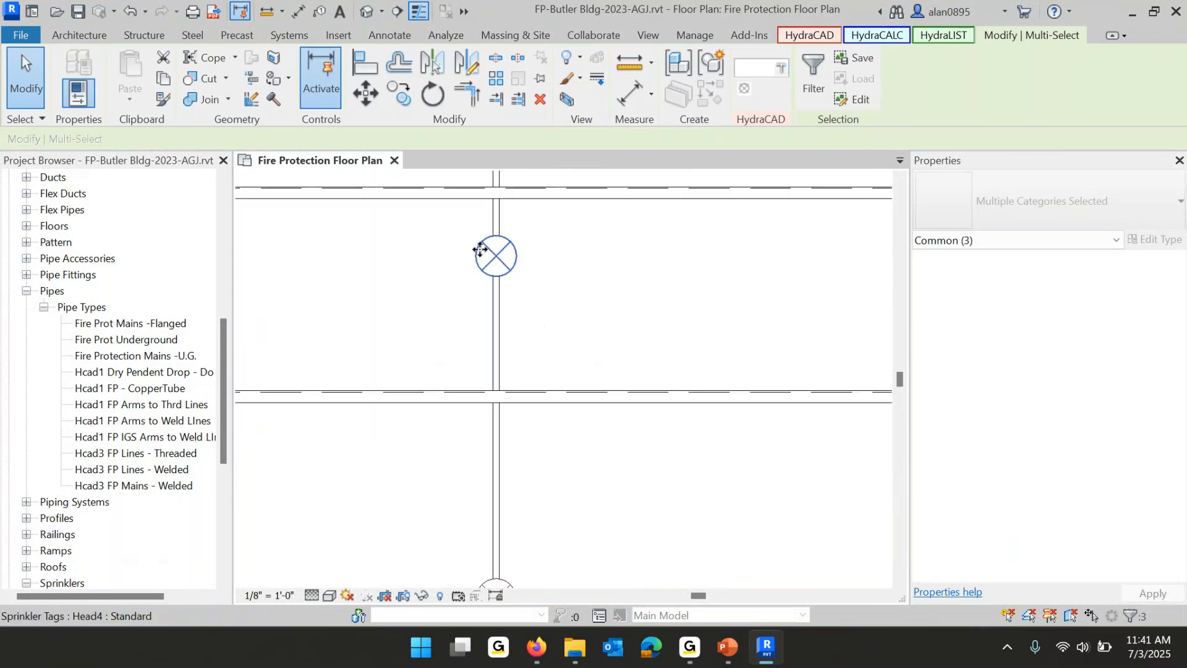
click(572, 291)
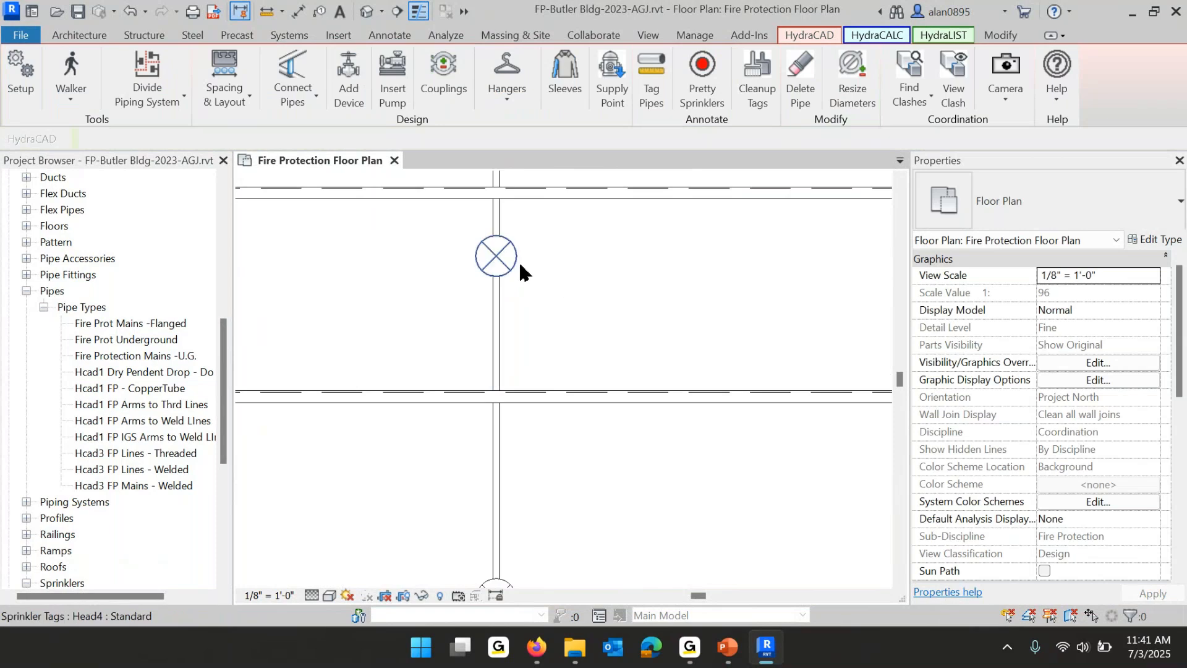
Select that head's Head4 sprinkler tag and delete it, leaving the bare sprinkler on the branchline.
click(520, 266)
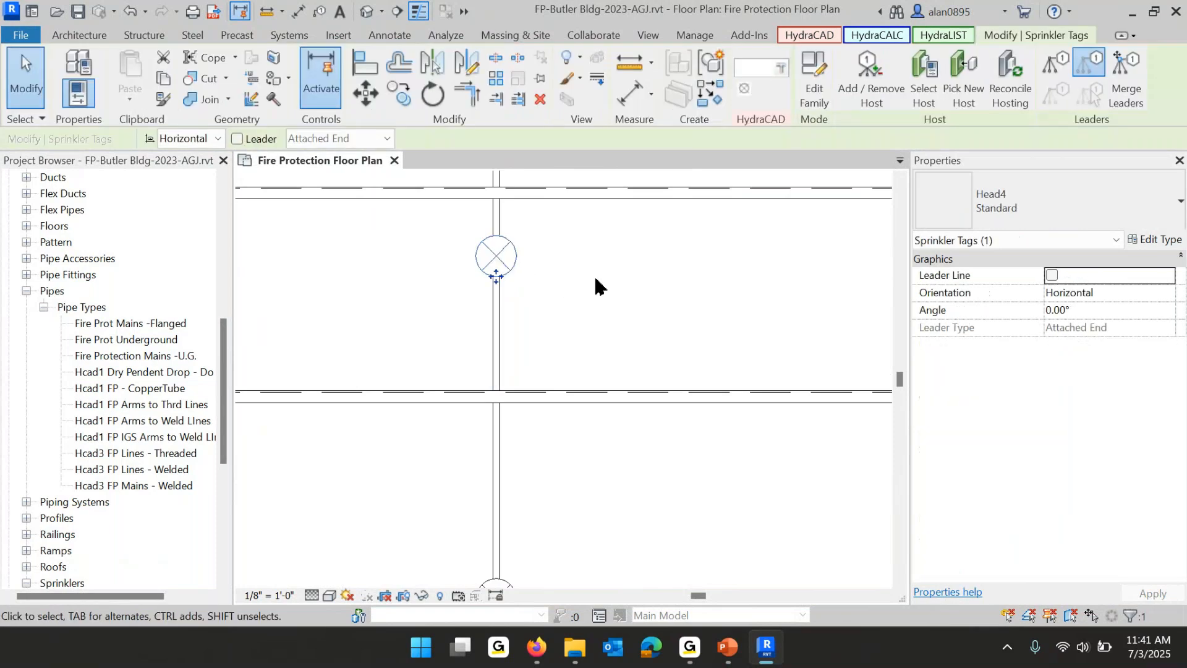
click(595, 287)
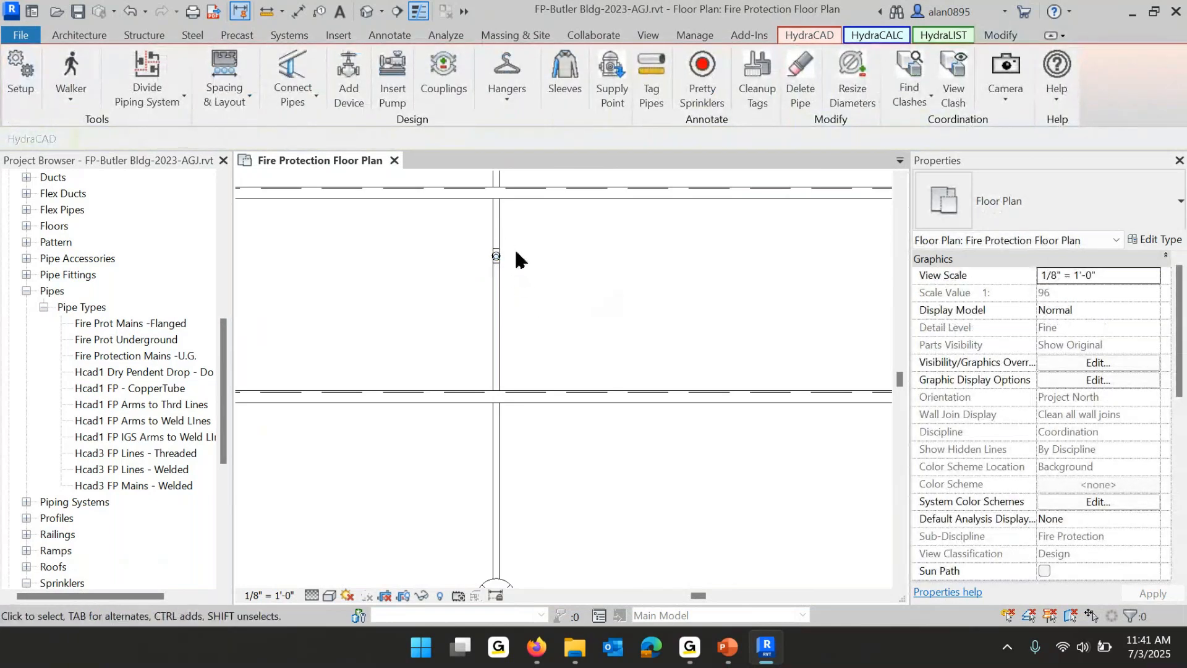
scroll(498, 306, up, 3)
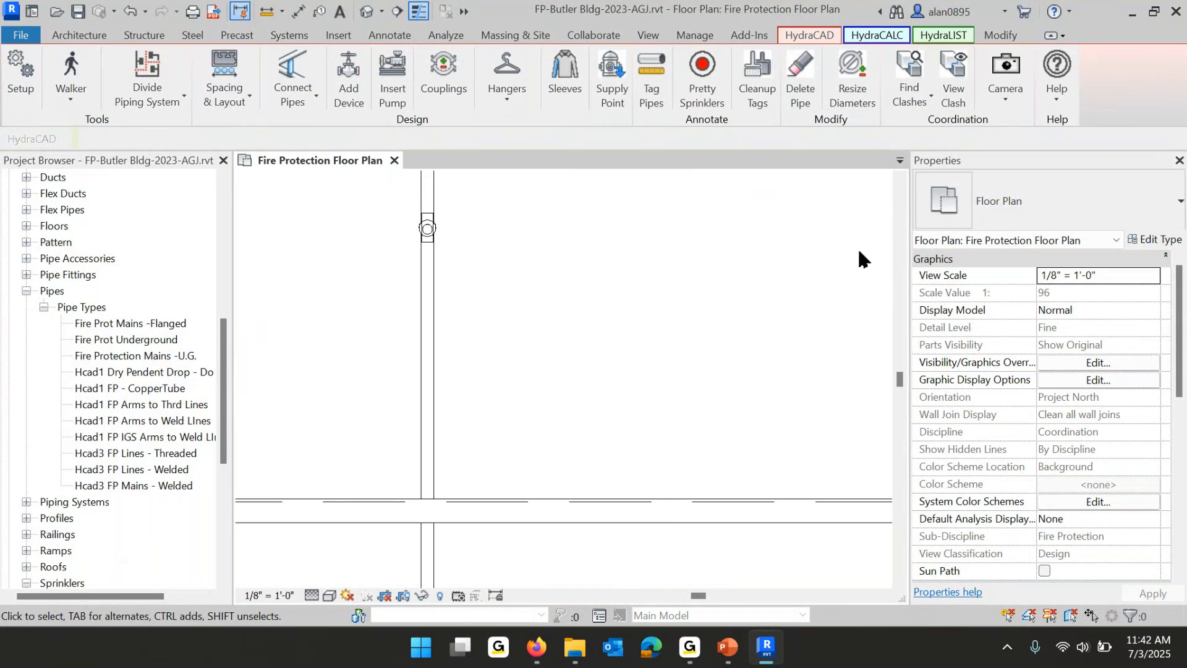
Select the untagged Reliable upright sprinkler itself and nudge it slightly up along the branchline.
click(428, 230)
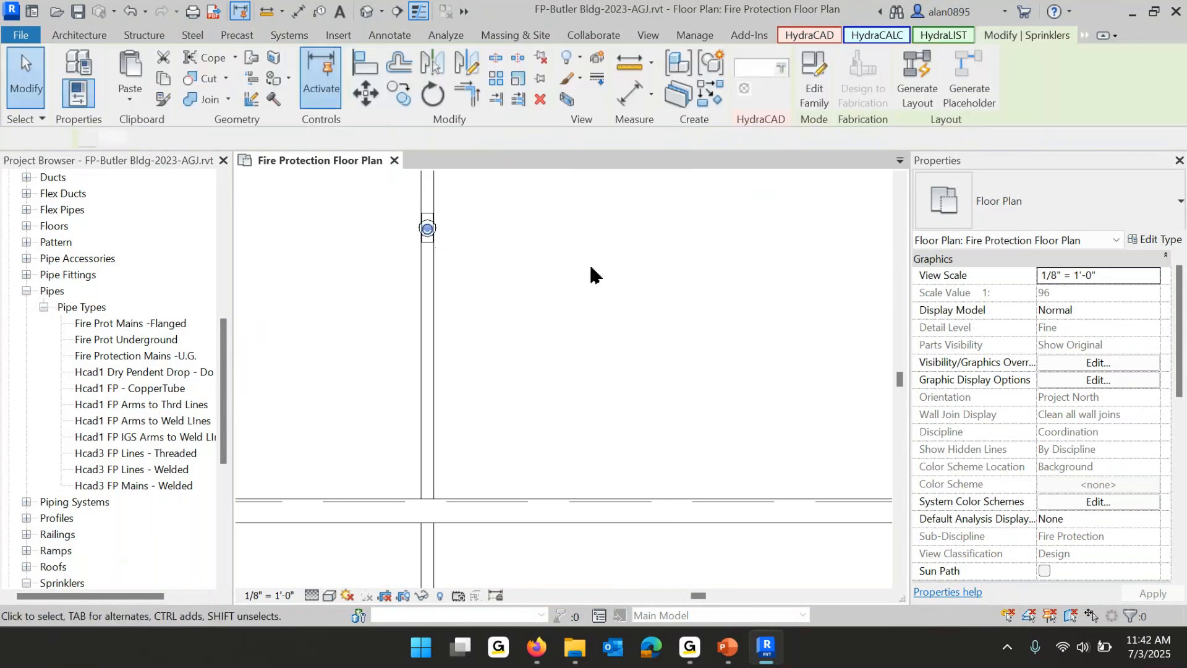
key(Up)
key(Up)
key(Up)
key(Up)
key(Up)
key(Up)
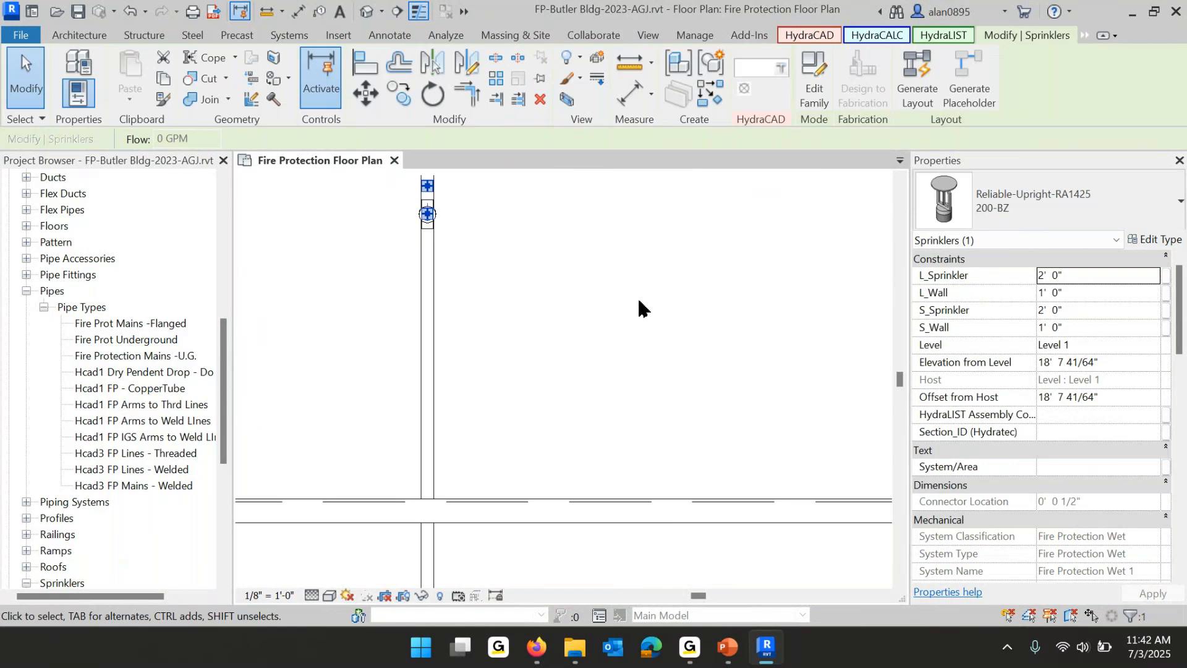
click(544, 323)
scroll(523, 269, down, 4)
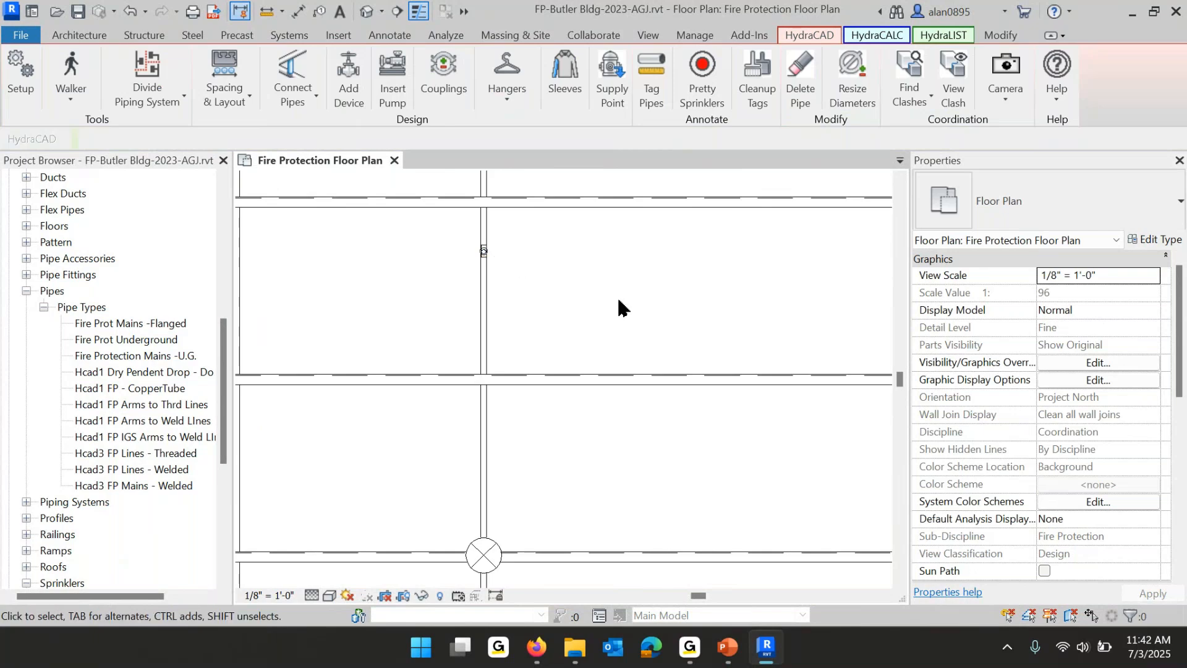
Select the matching head on the second branchline with its fitting and tag, and nudge it up along the pipe.
middle_drag(588, 303, 740, 309)
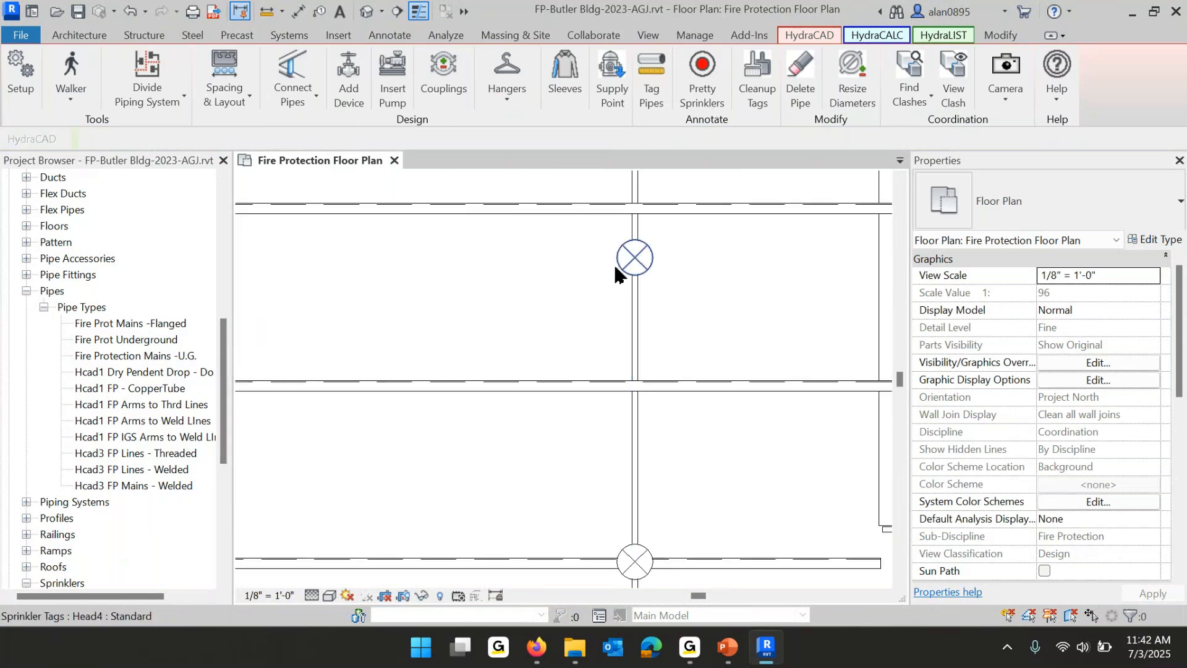
drag(602, 230, 705, 304)
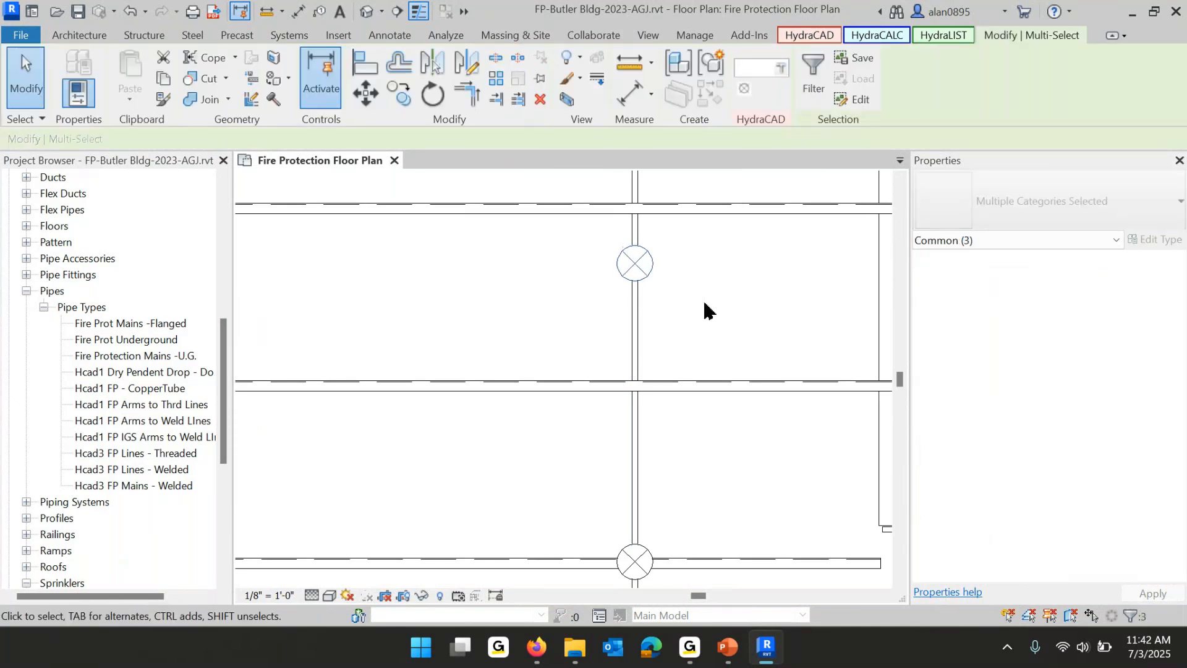
key(Up)
key(Up)
key(Up)
key(Up)
key(Up)
key(Up)
key(Up)
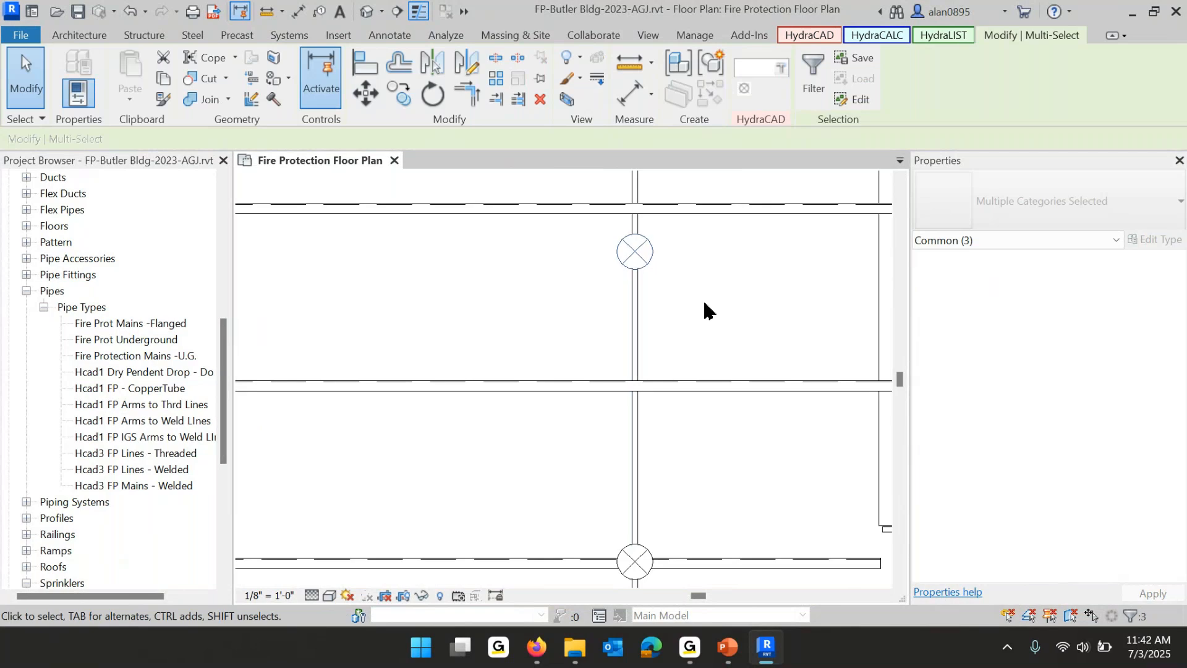
click(583, 285)
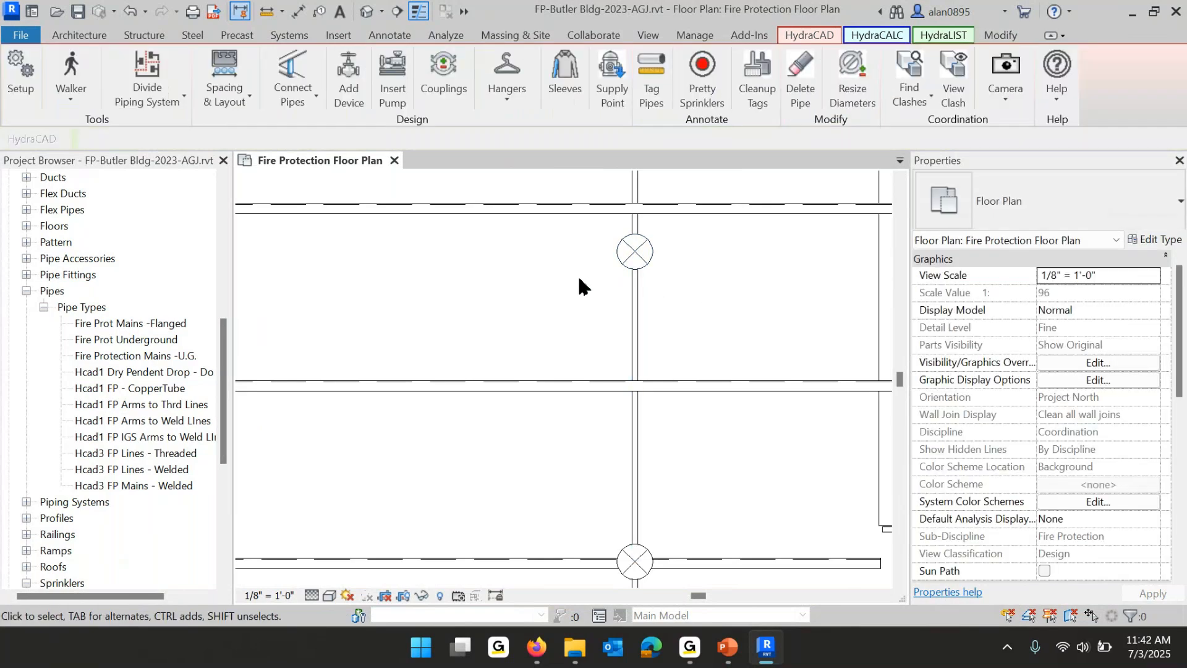
Nudge the second branchline head's sprinkler tag sideways off the pipe, and remove the tag.
click(650, 264)
key(Right)
key(Right)
key(Right)
key(Right)
key(Right)
key(Right)
key(Right)
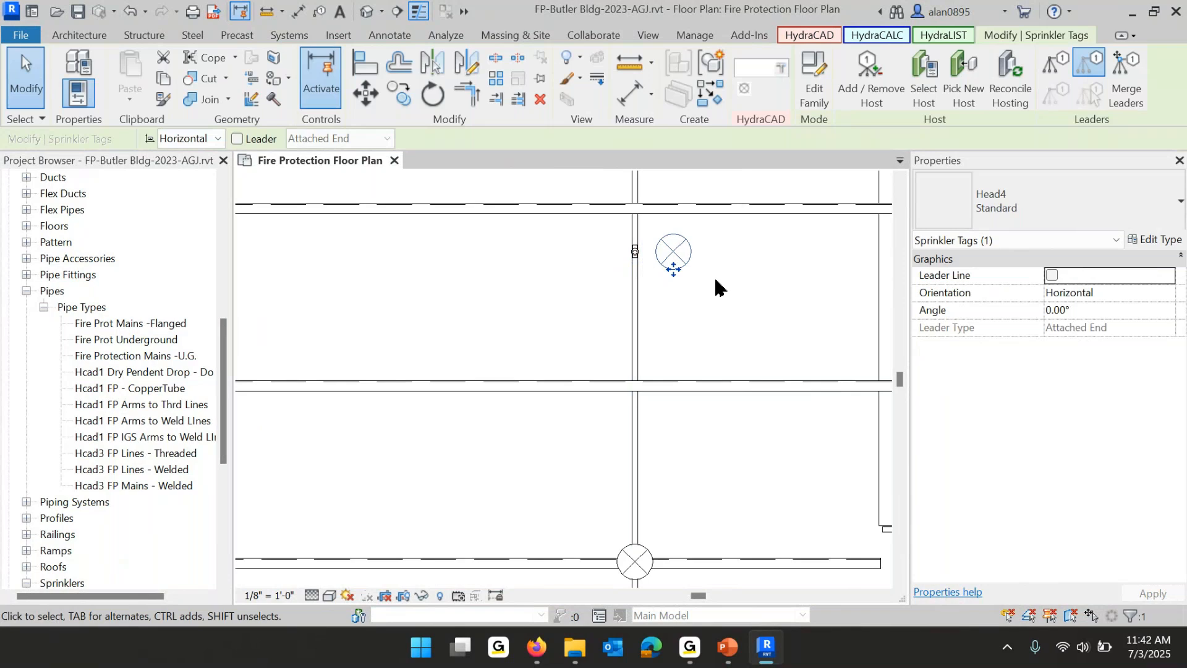
key(Escape)
scroll(631, 284, up, 2)
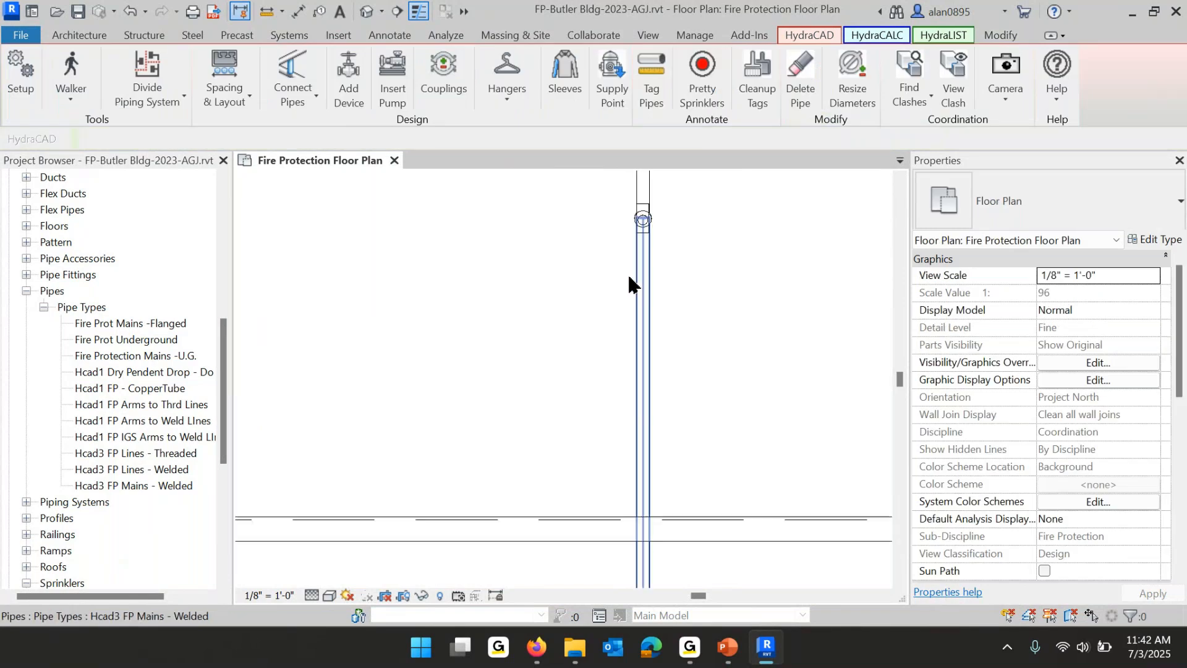
Select the outlet fitting under the untagged head on the second branchline and nudge it down along the pipe.
click(657, 221)
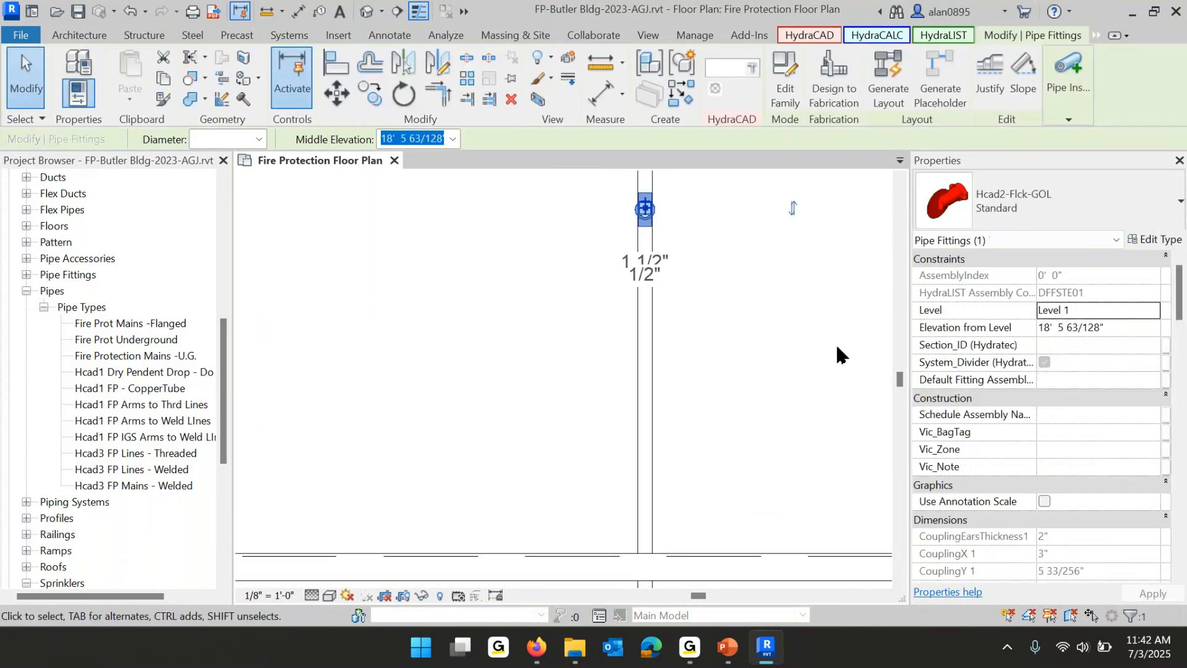
key(Down)
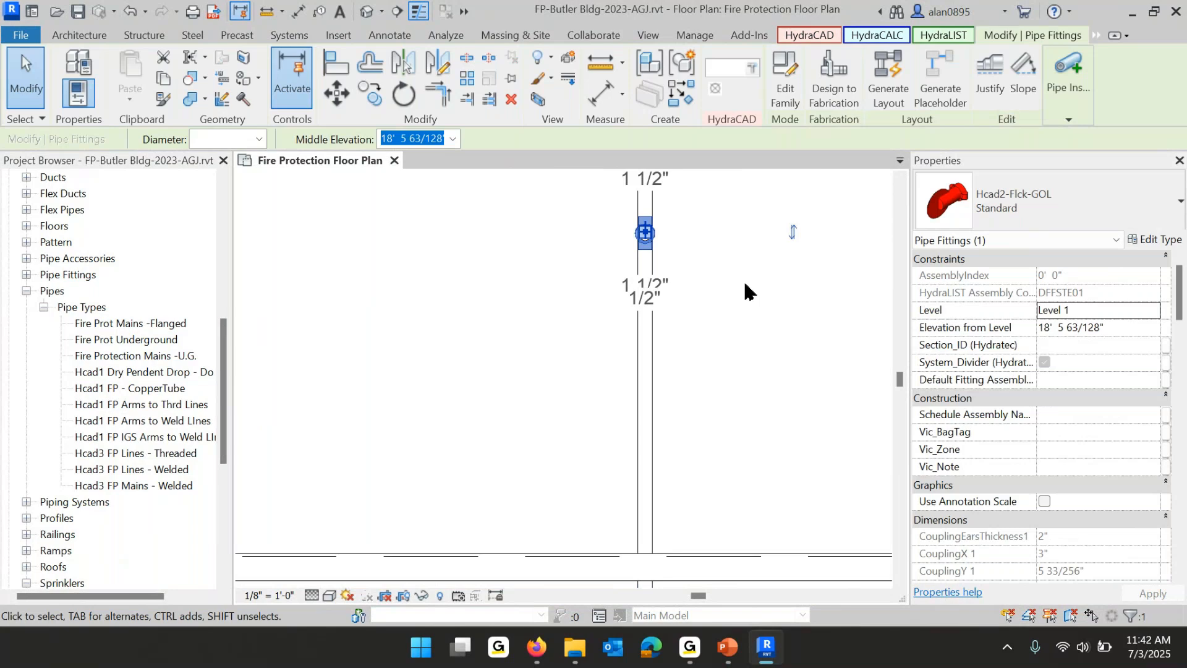
scroll(522, 350, down, 5)
middle_drag(519, 337, 664, 315)
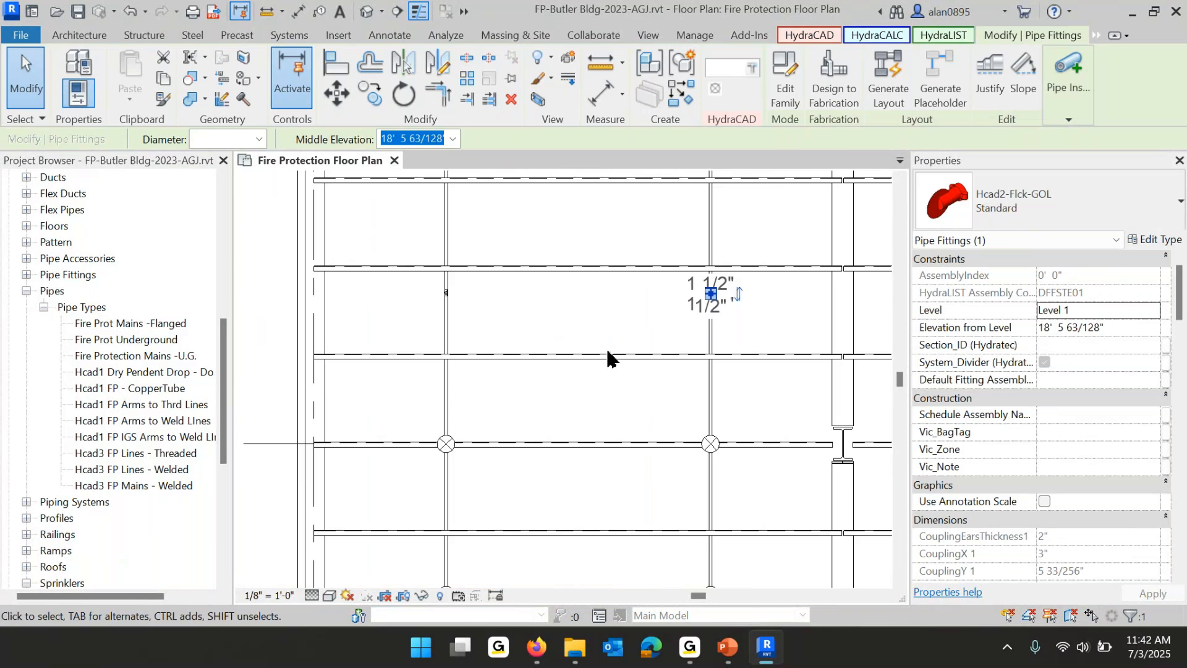
click(578, 317)
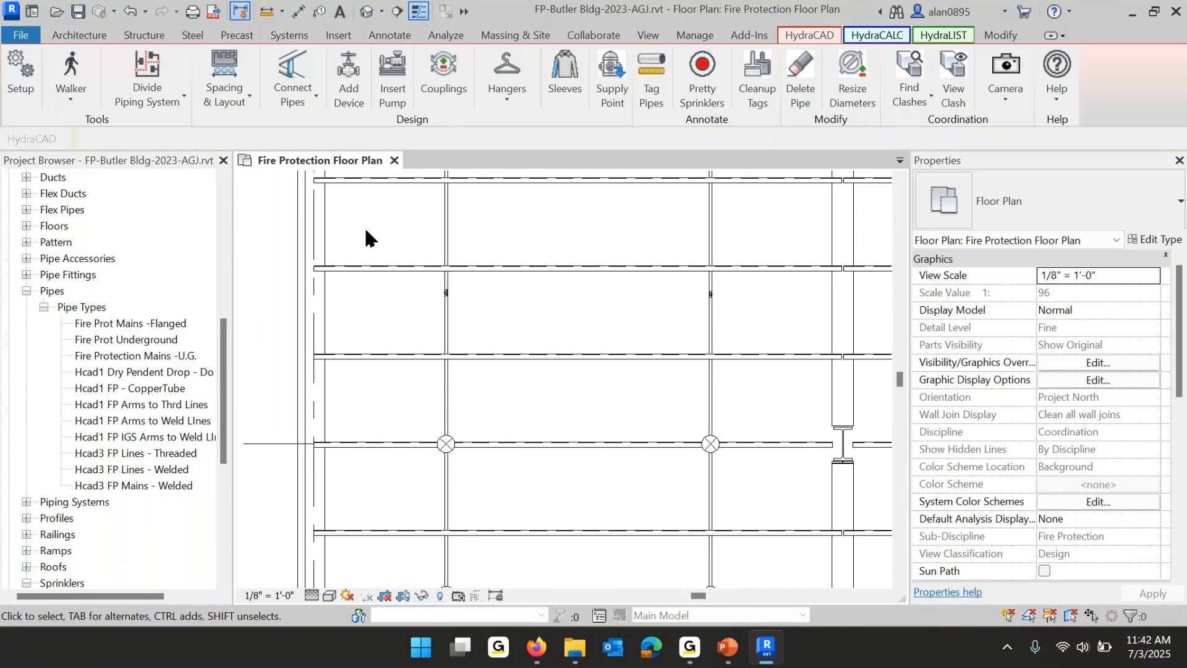
Select all the sprinklers and branchlines between grids 1 and 3 and reapply Pretty Sprinklers to restore the missing plan symbols.
scroll(368, 238, down, 6)
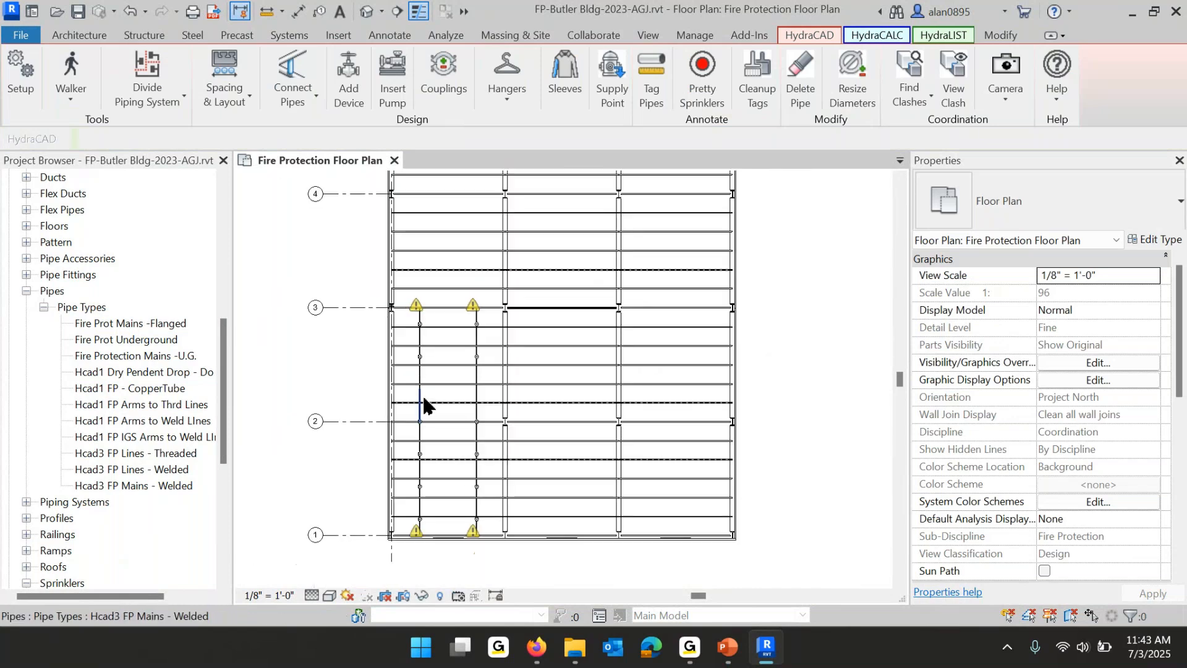
drag(307, 183, 807, 532)
click(815, 36)
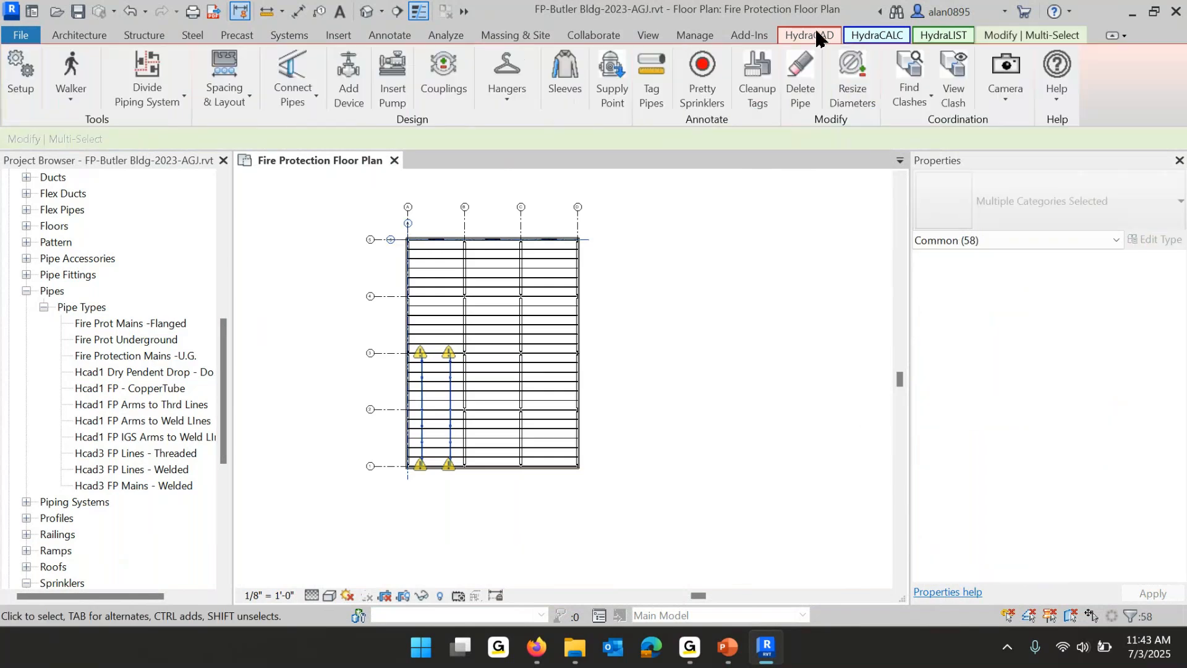
click(701, 67)
scroll(421, 420, up, 5)
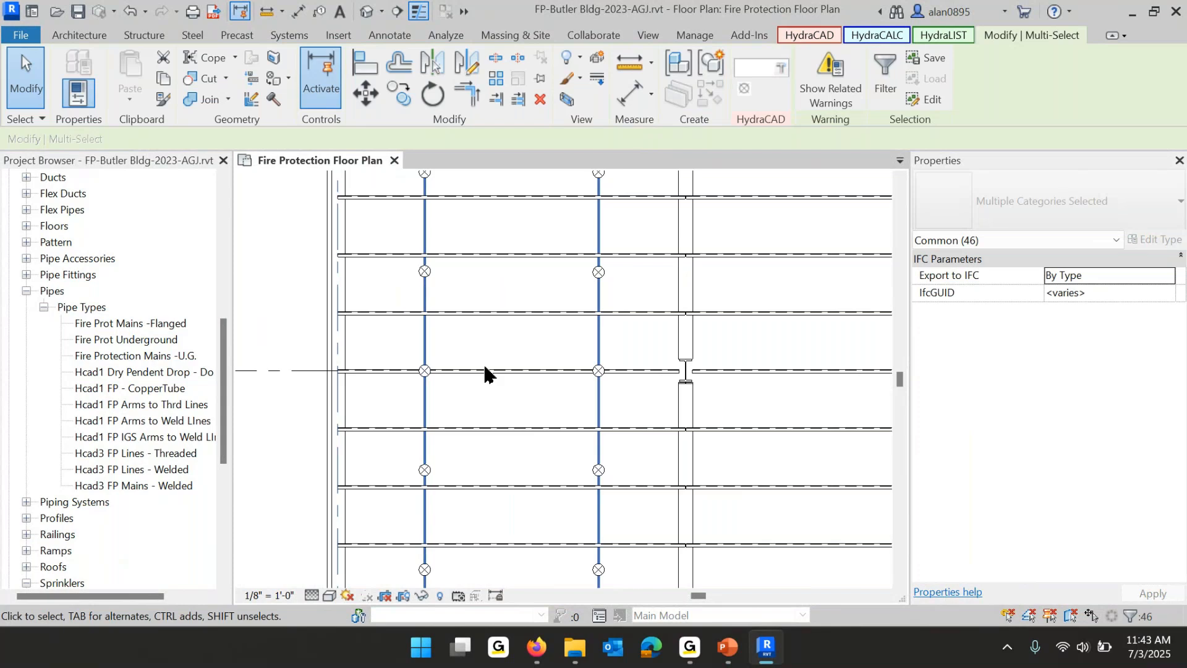
key(Escape)
scroll(489, 359, down, 2)
middle_drag(493, 368, 507, 382)
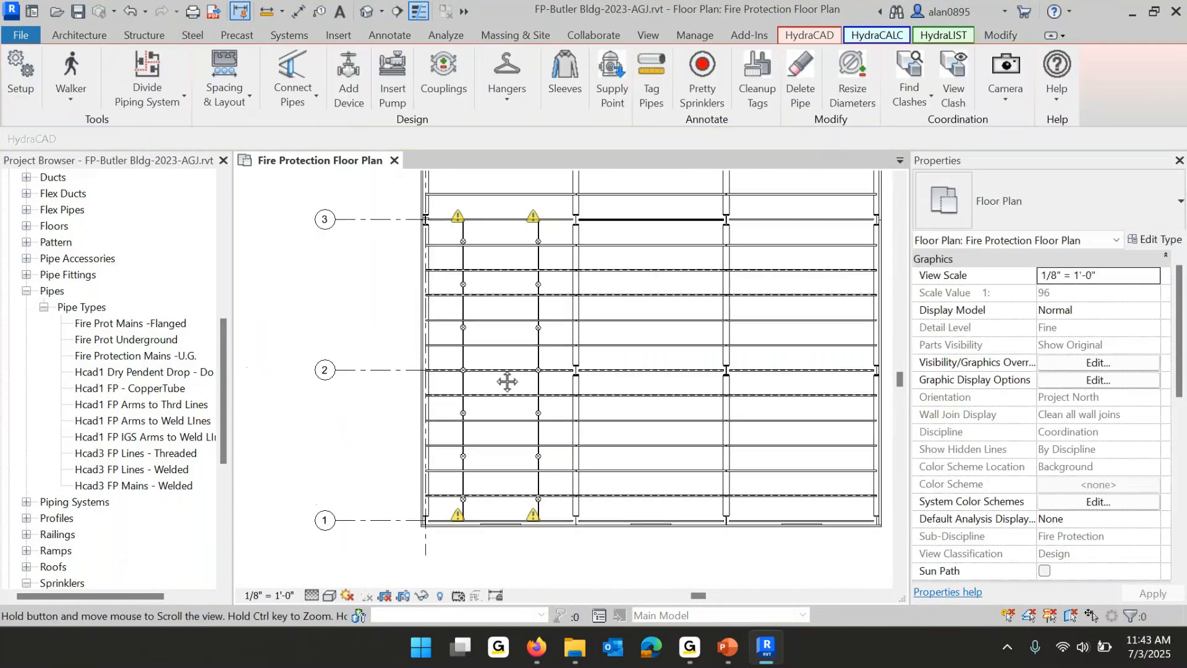
Draw a building section between the two branchlines, from above grid 3 to below grid 1, and extend its depth past the second column line.
click(397, 11)
click(488, 184)
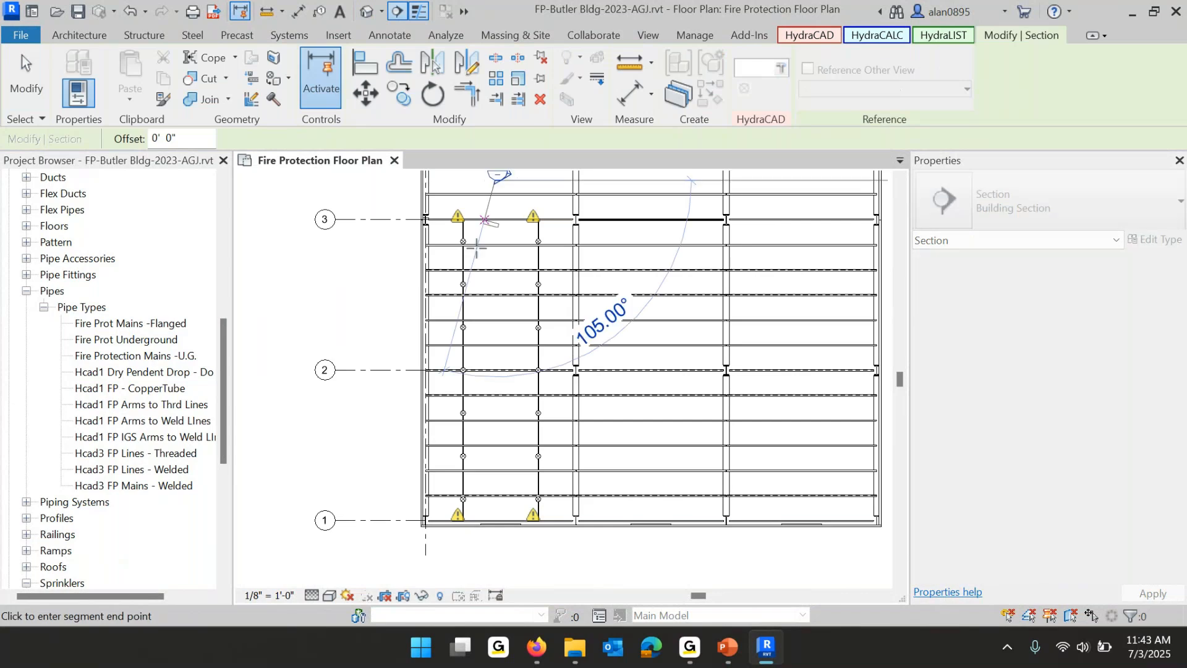
click(494, 569)
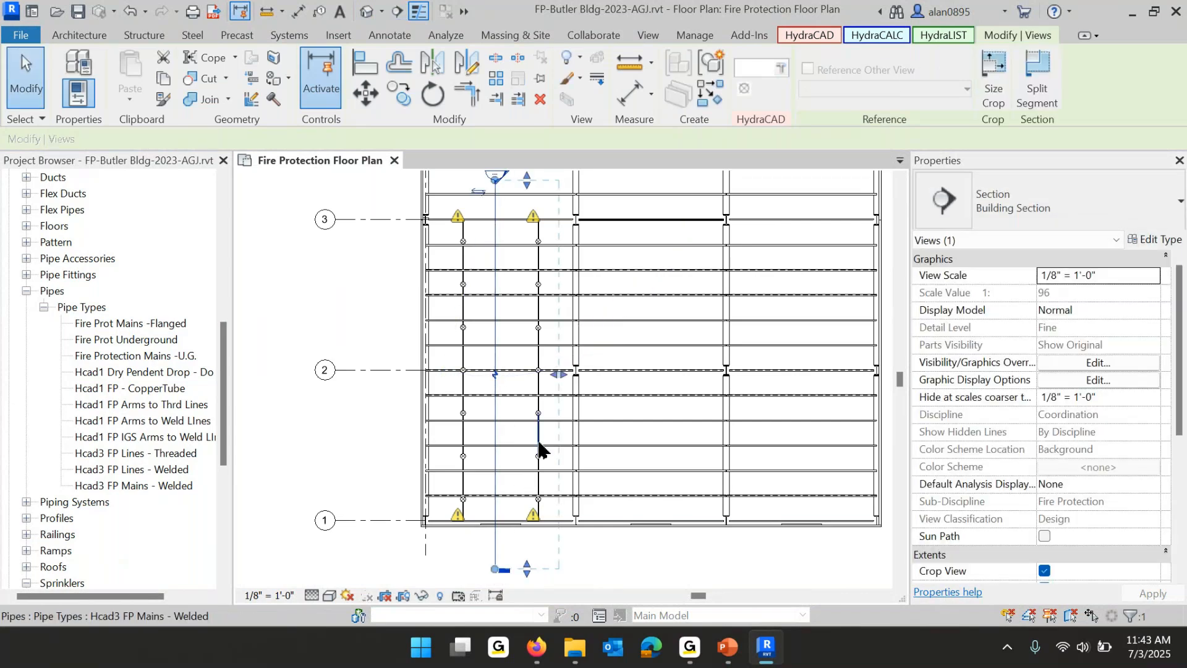
drag(560, 378, 588, 378)
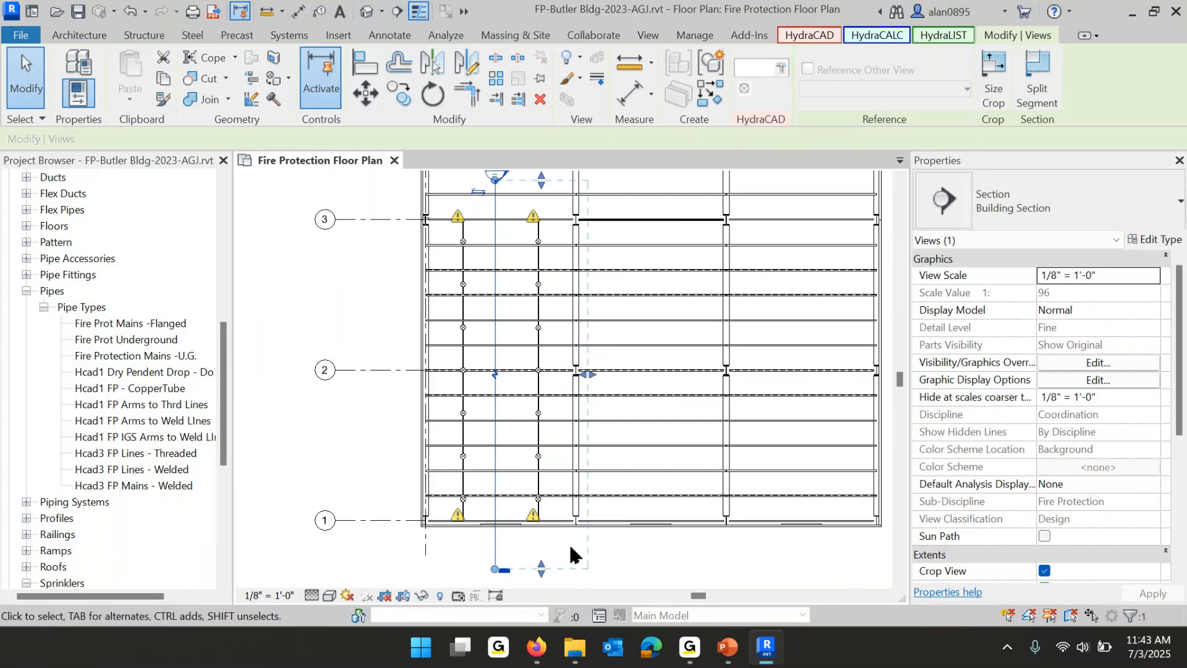
click(616, 431)
Open the view of the new section cut between the branchlines.
middle_drag(600, 383, 596, 413)
click(492, 286)
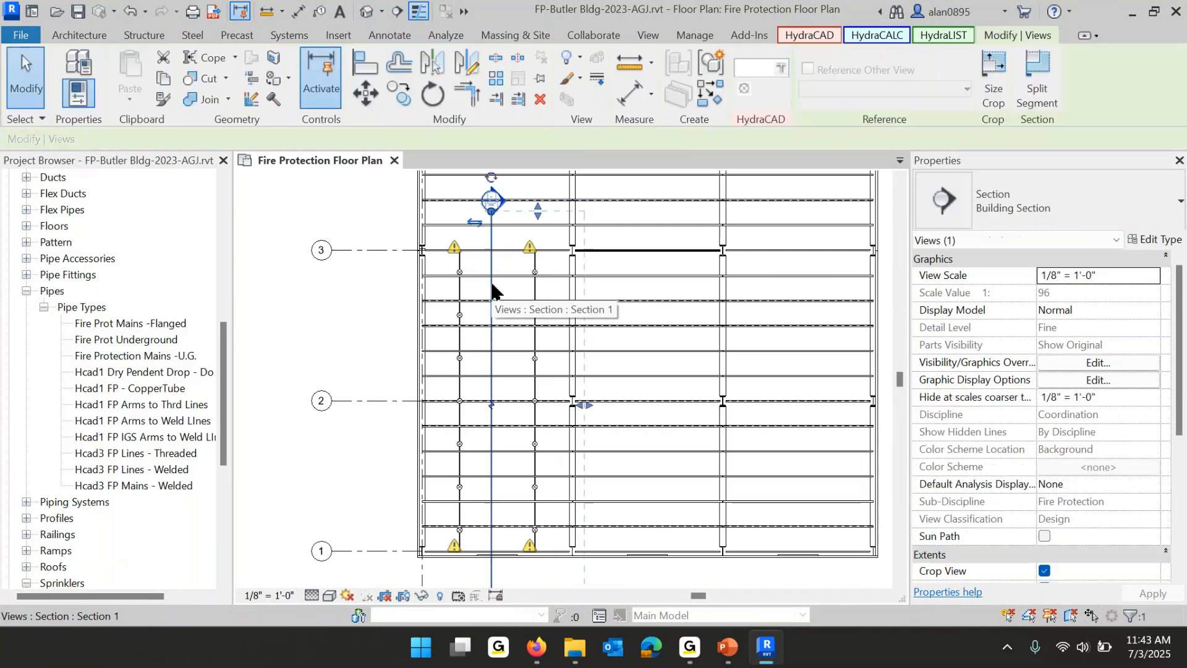
right_click(493, 288)
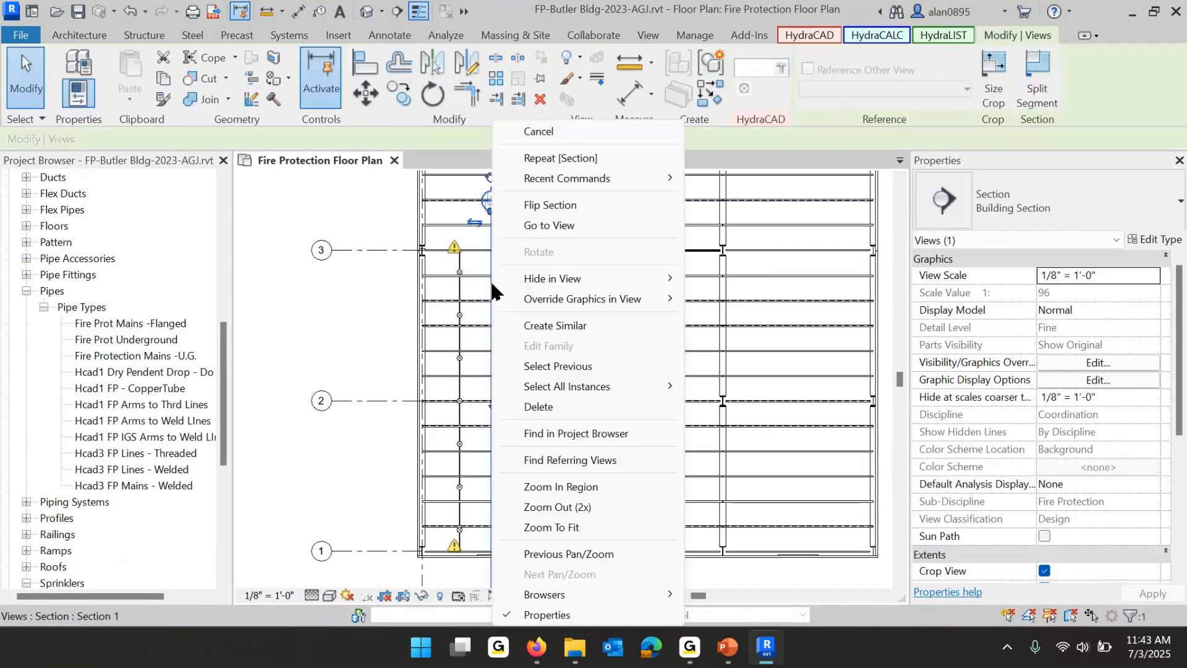
click(564, 224)
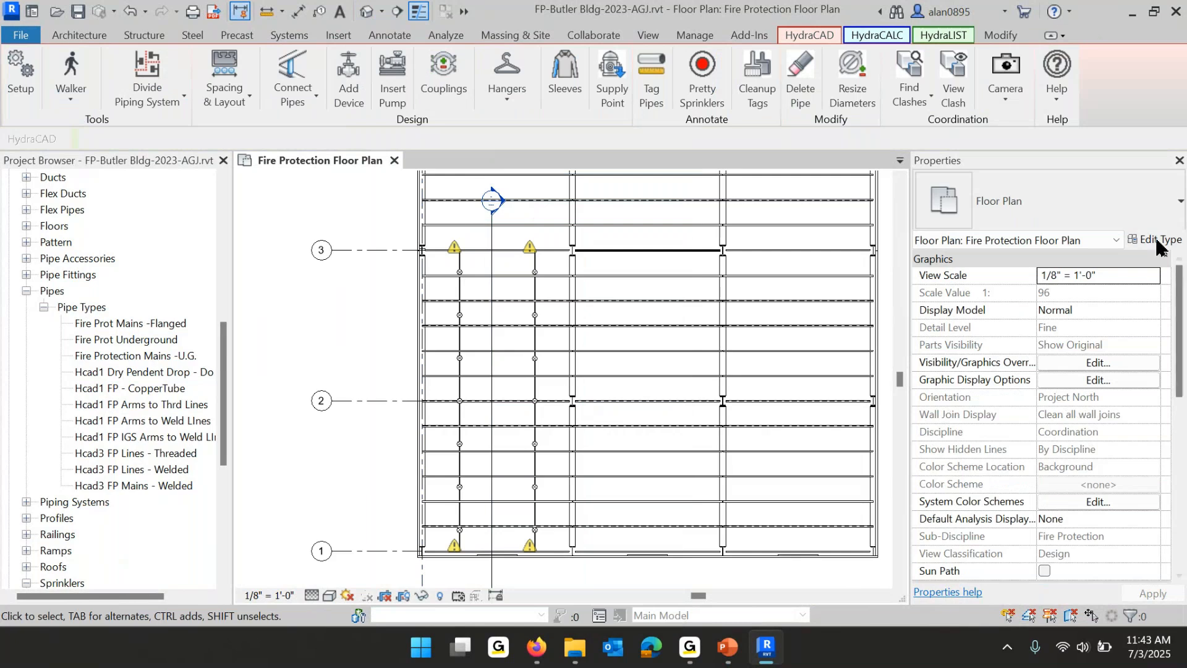
Open the Section 1 building section and extend its crop region downward past Level 1.
scroll(84, 350, up, 8)
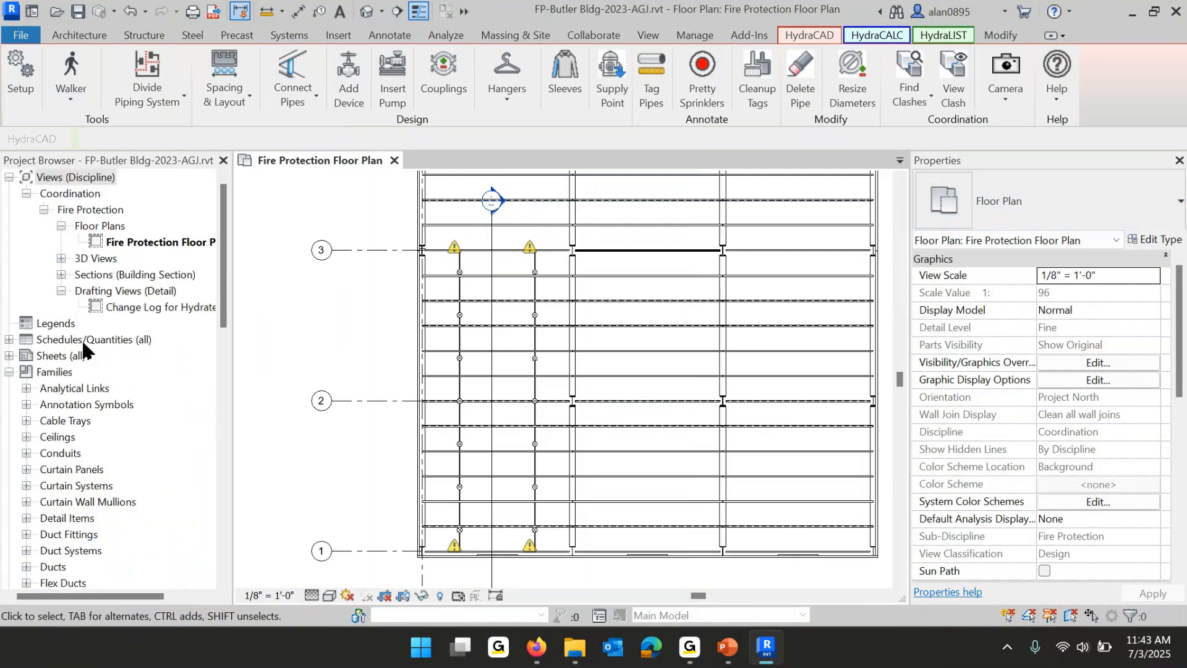
click(61, 269)
click(61, 275)
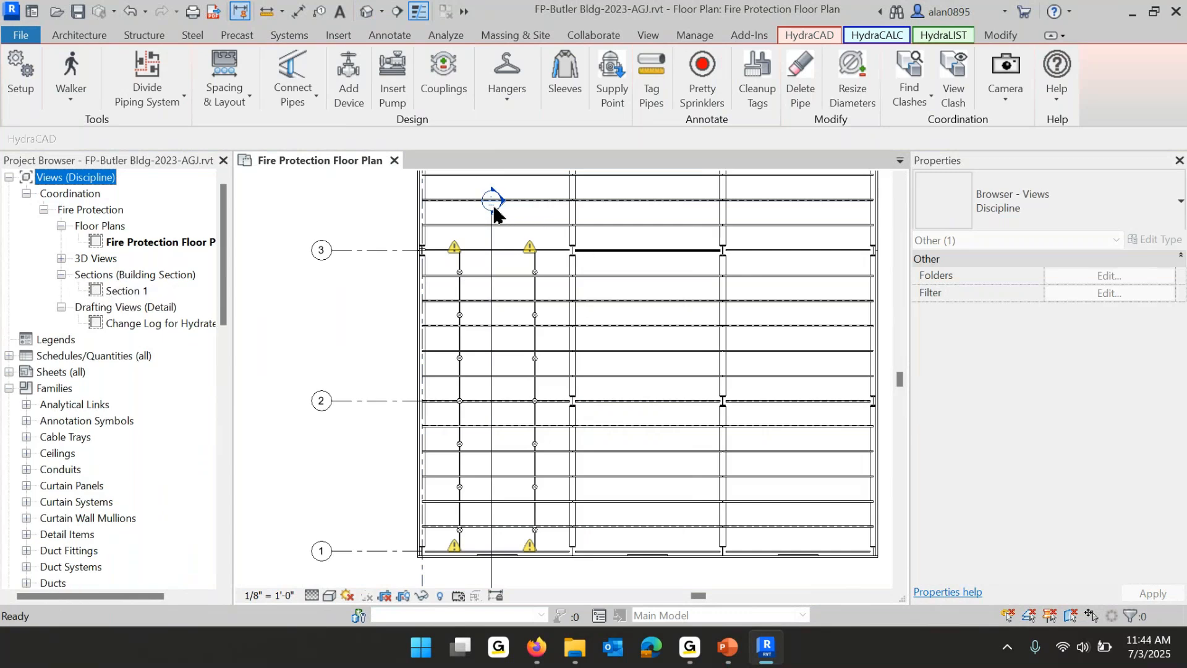
double_click(494, 213)
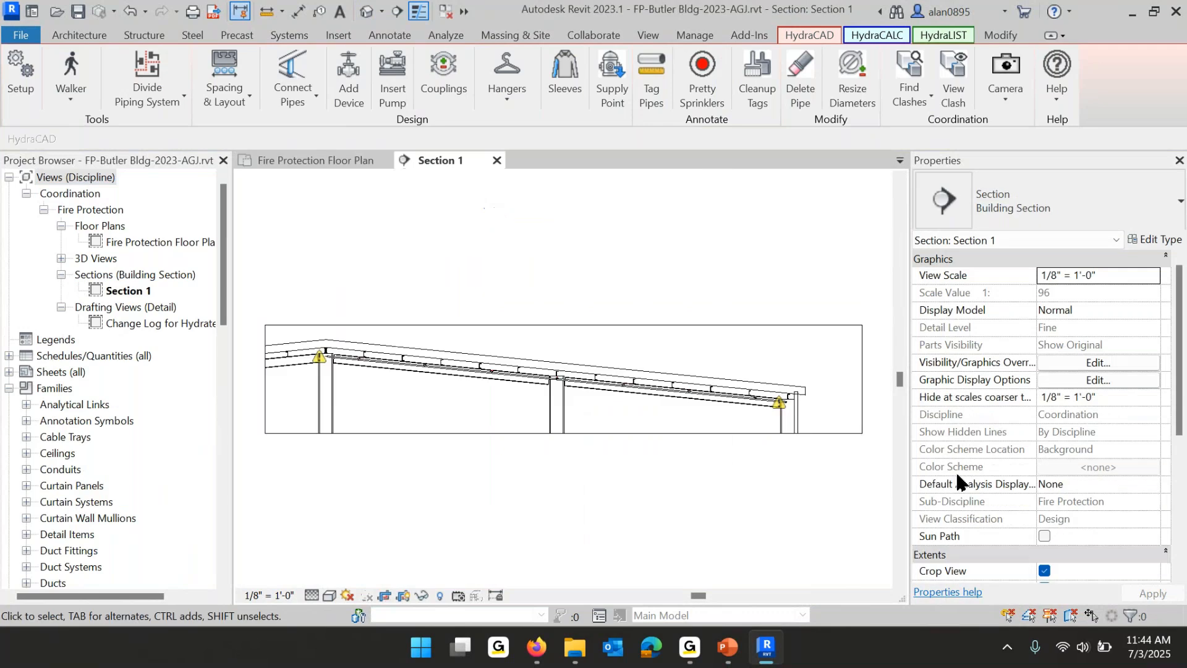
click(684, 434)
drag(563, 433, 595, 577)
Examine how the upright heads and outlet fittings sit on the sloped branchline relative to the purlins and roof.
scroll(371, 371, up, 5)
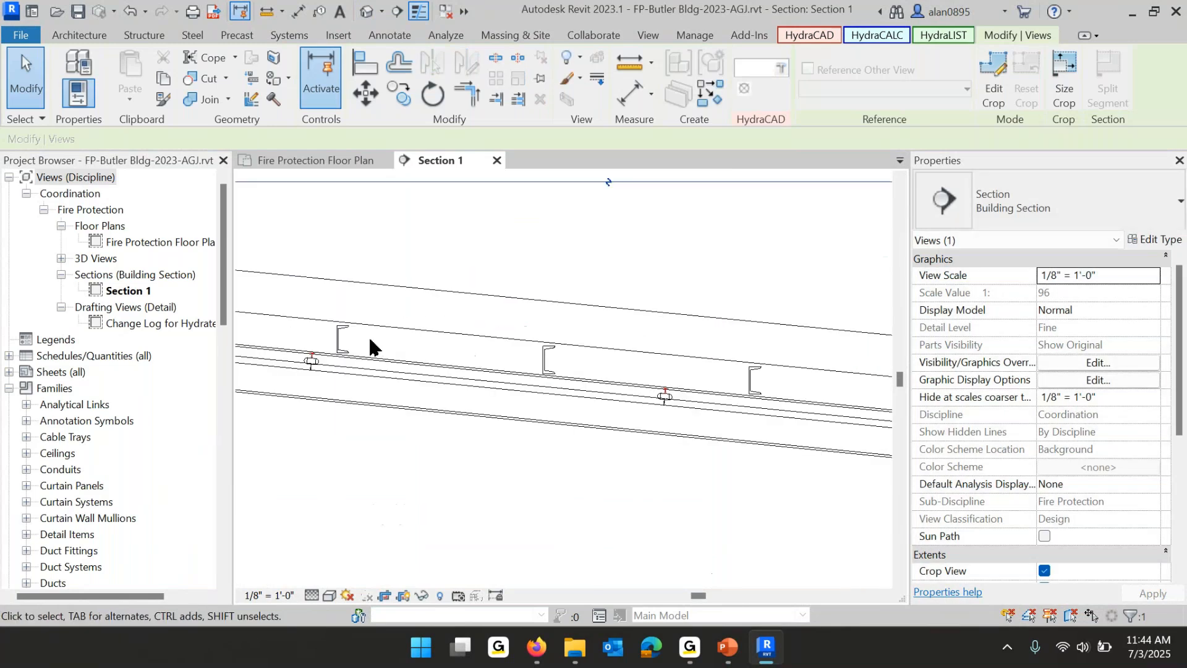
middle_drag(289, 376, 685, 318)
scroll(669, 324, up, 2)
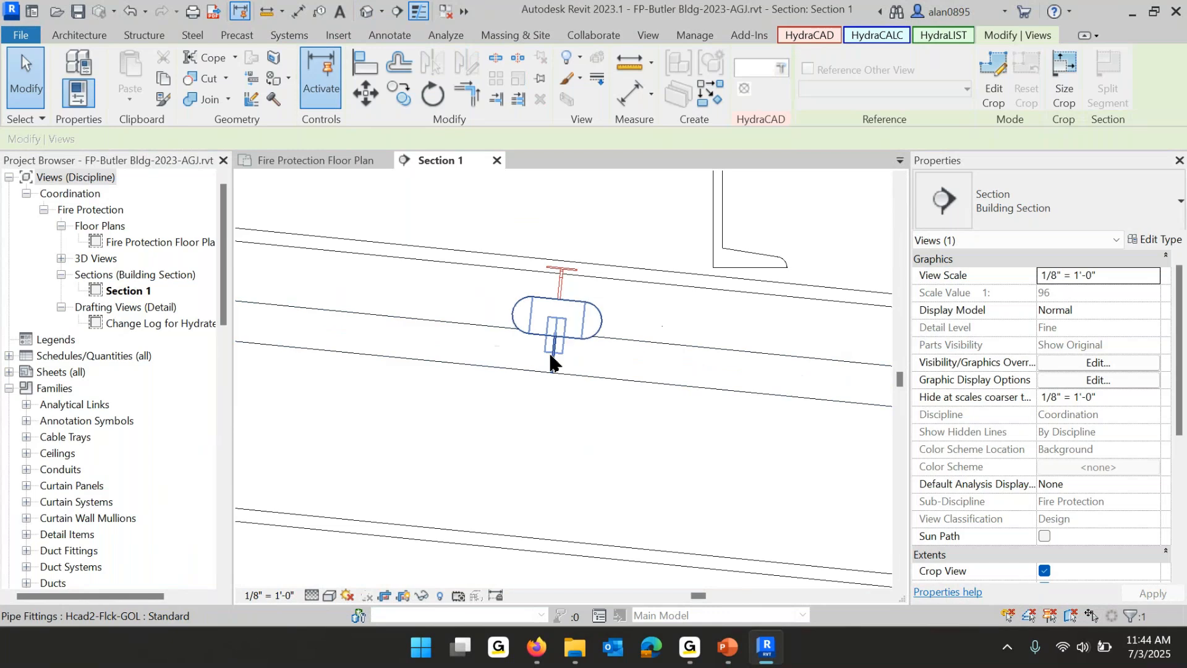
scroll(575, 319, down, 4)
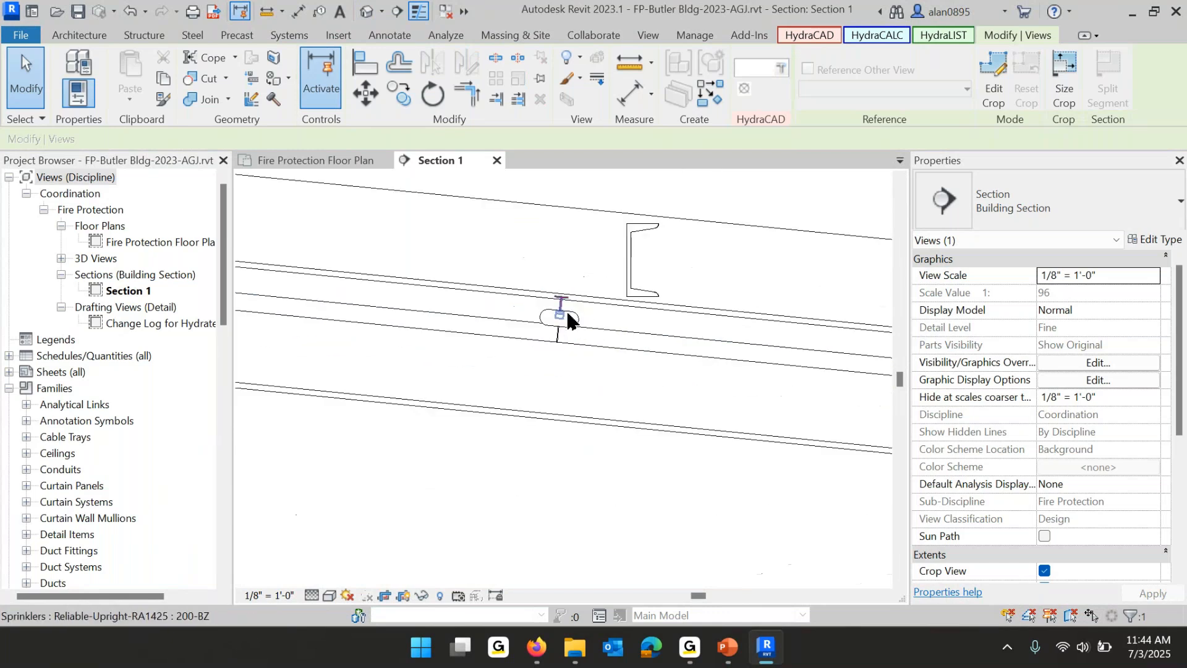
scroll(575, 316, down, 2)
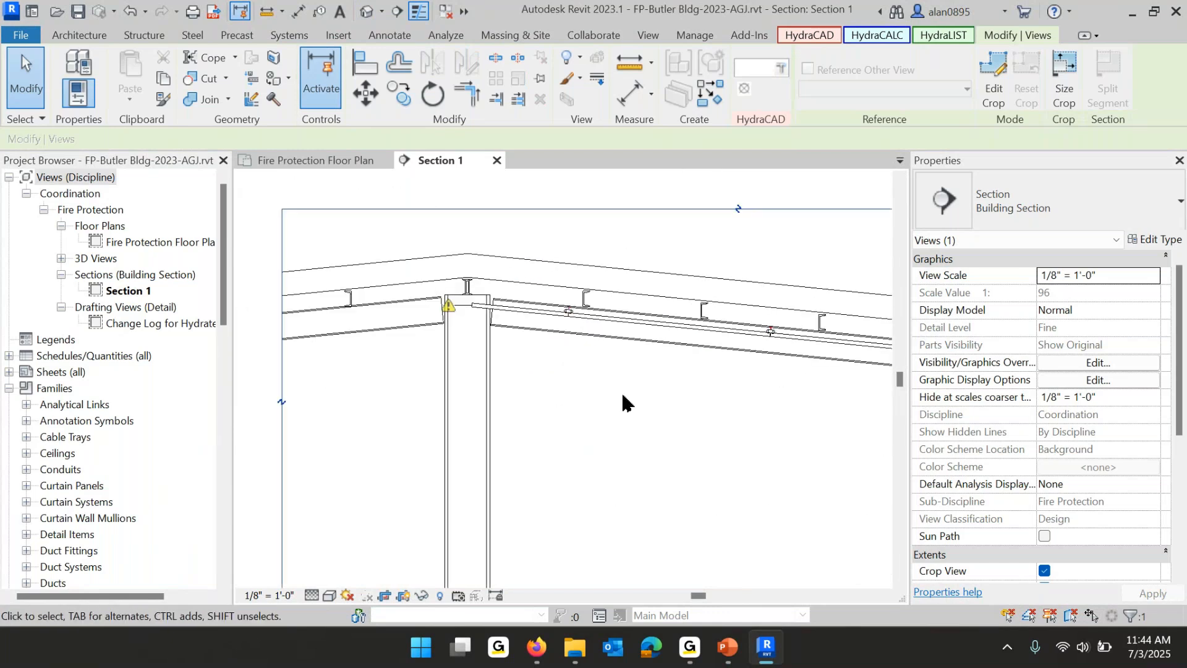
scroll(580, 373, down, 3)
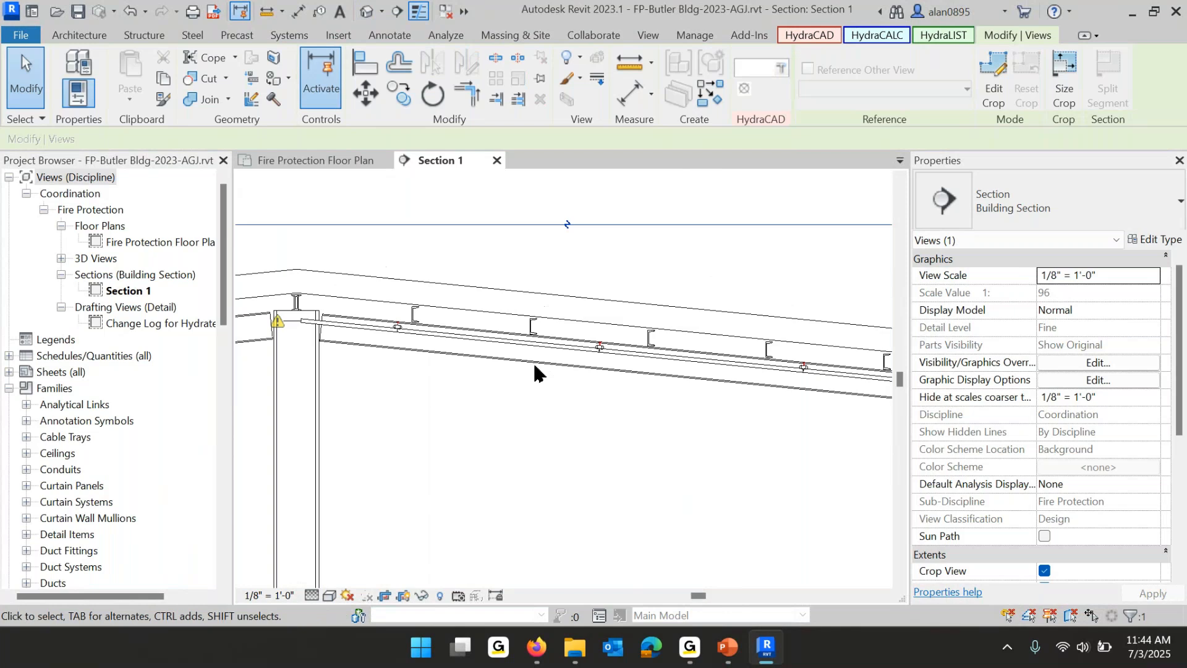
scroll(535, 371, down, 3)
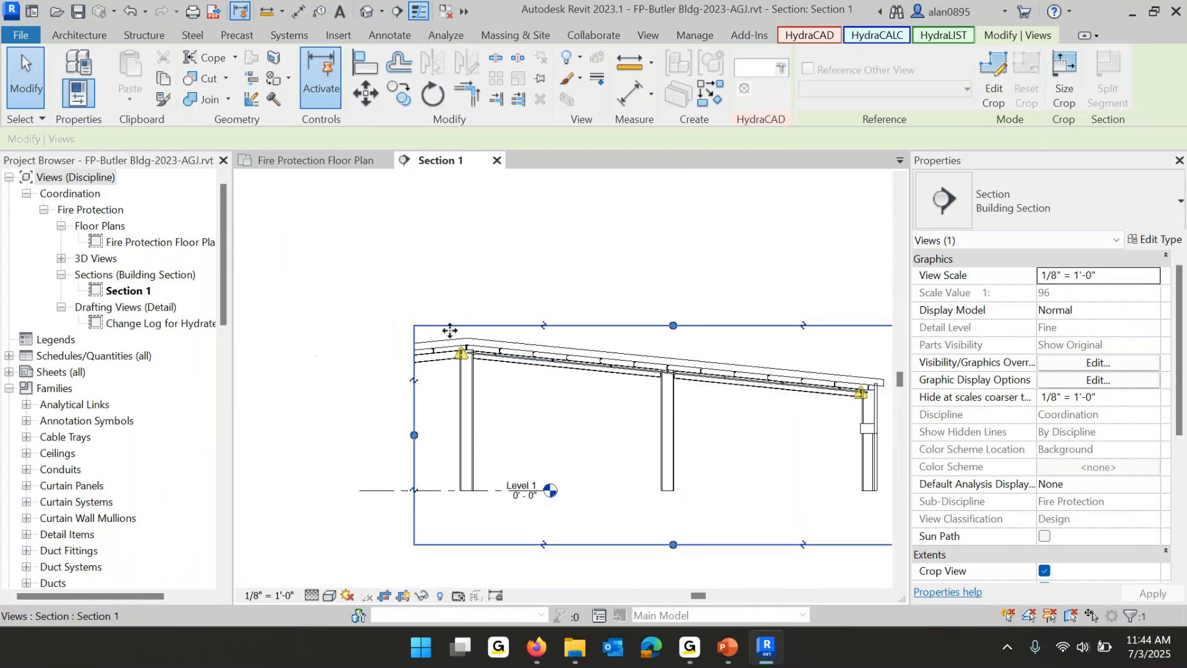
Return to the Fire Protection Floor Plan and delete all sprinklers and branchlines between grids 1 and 3.
click(312, 163)
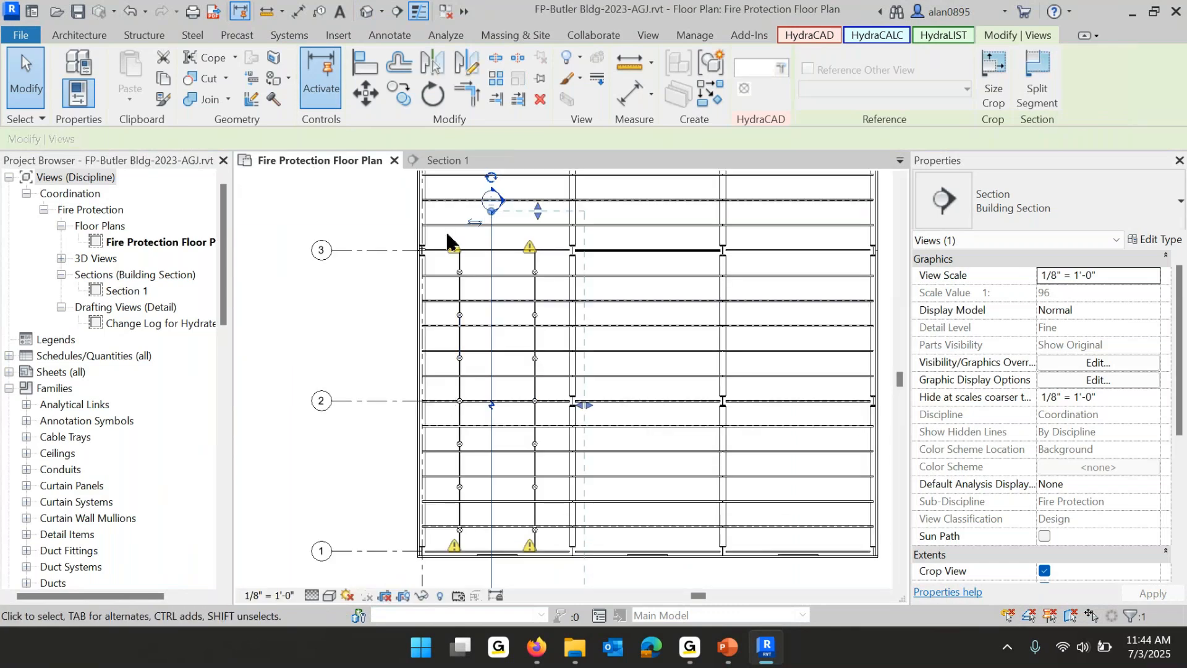
drag(438, 235, 551, 581)
key(Delete)
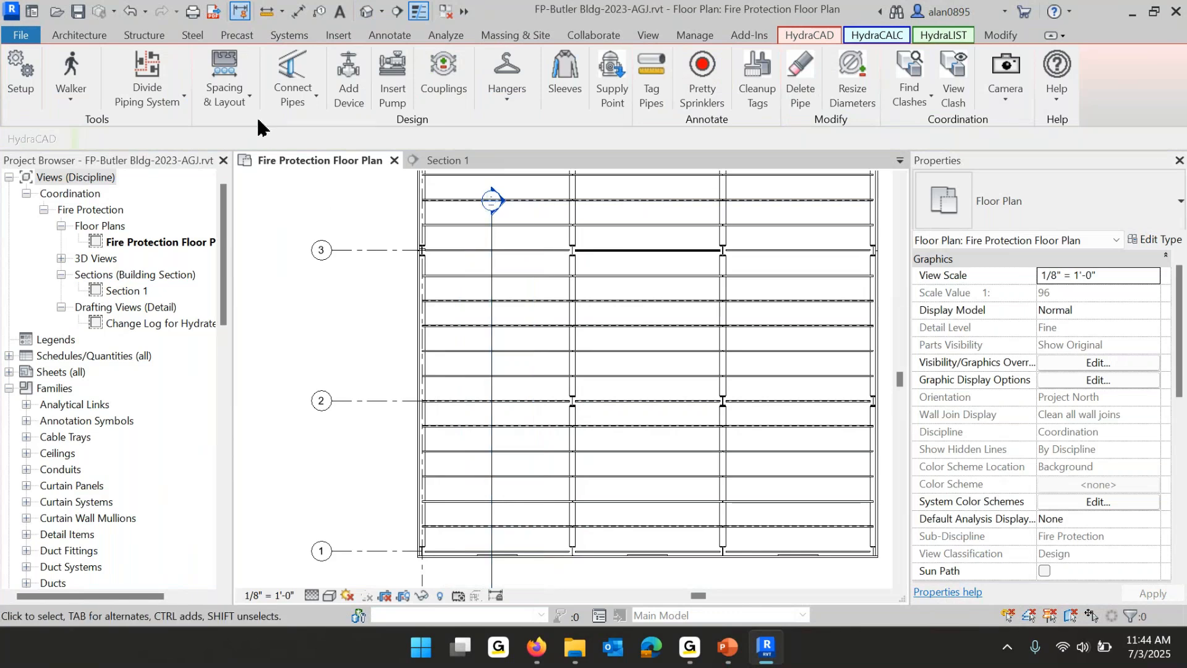
Set the branchline pipe type to Hcad3 FP Lines - Welded in the upright Spacing and Layout settings.
click(227, 73)
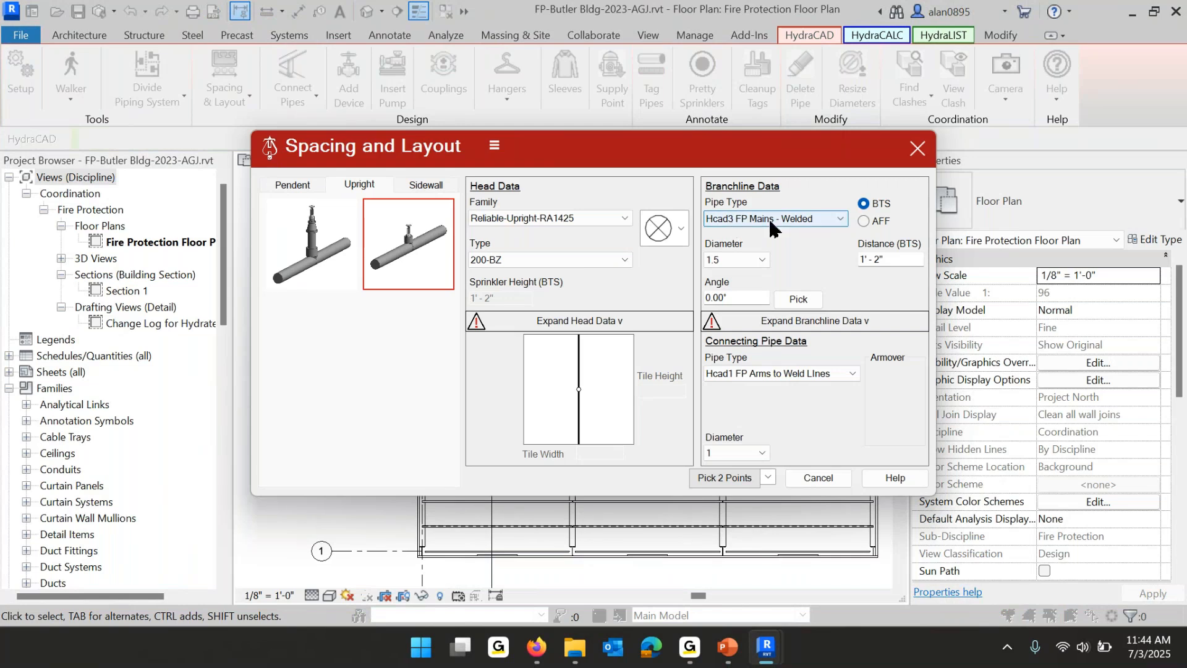
click(844, 219)
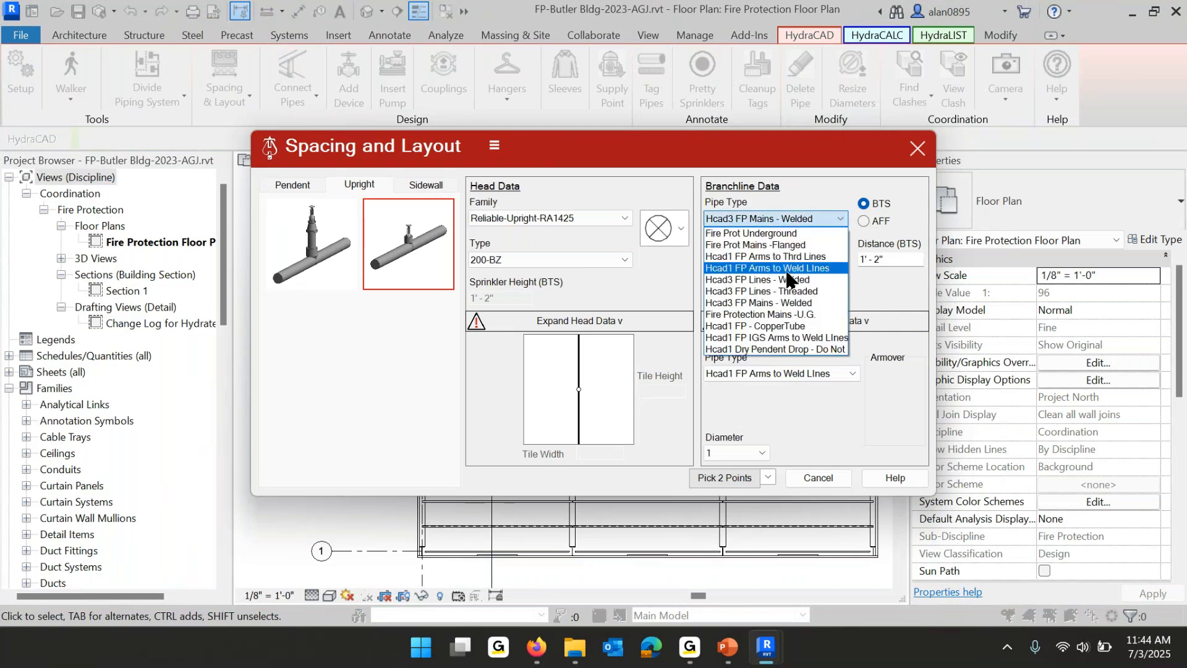
click(760, 281)
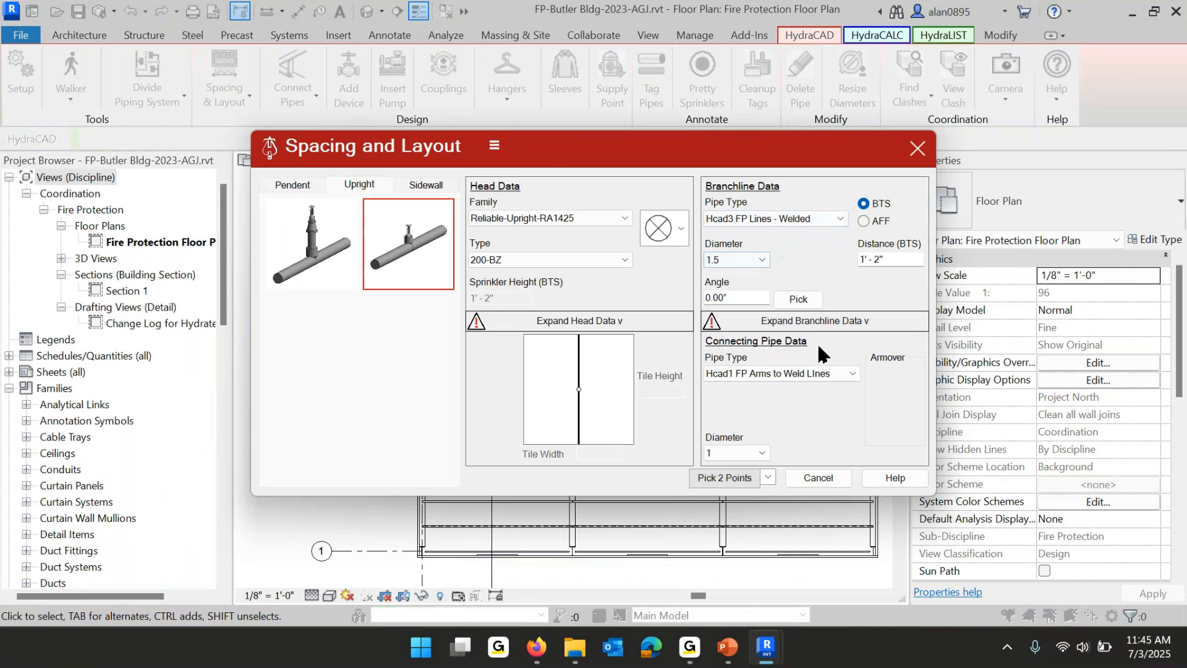
Lay out the upright heads and two branchlines across the first bay, picking diagonal corners at the column centres on grids 1 and 3.
click(730, 477)
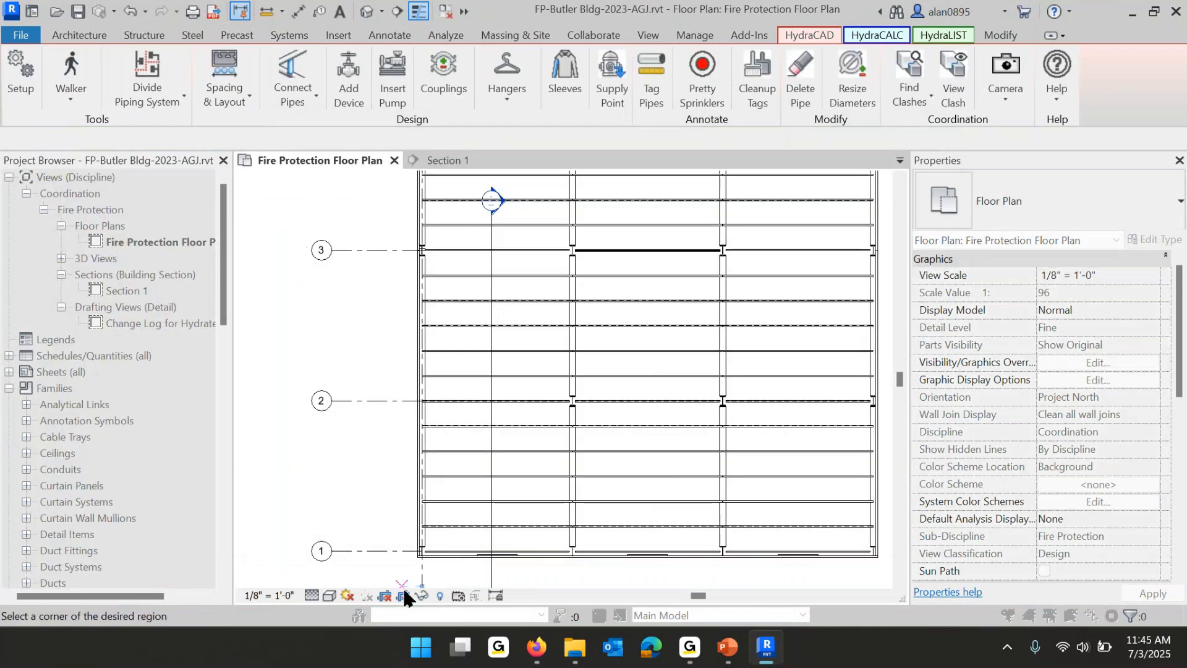
scroll(419, 544, up, 2)
scroll(419, 543, up, 5)
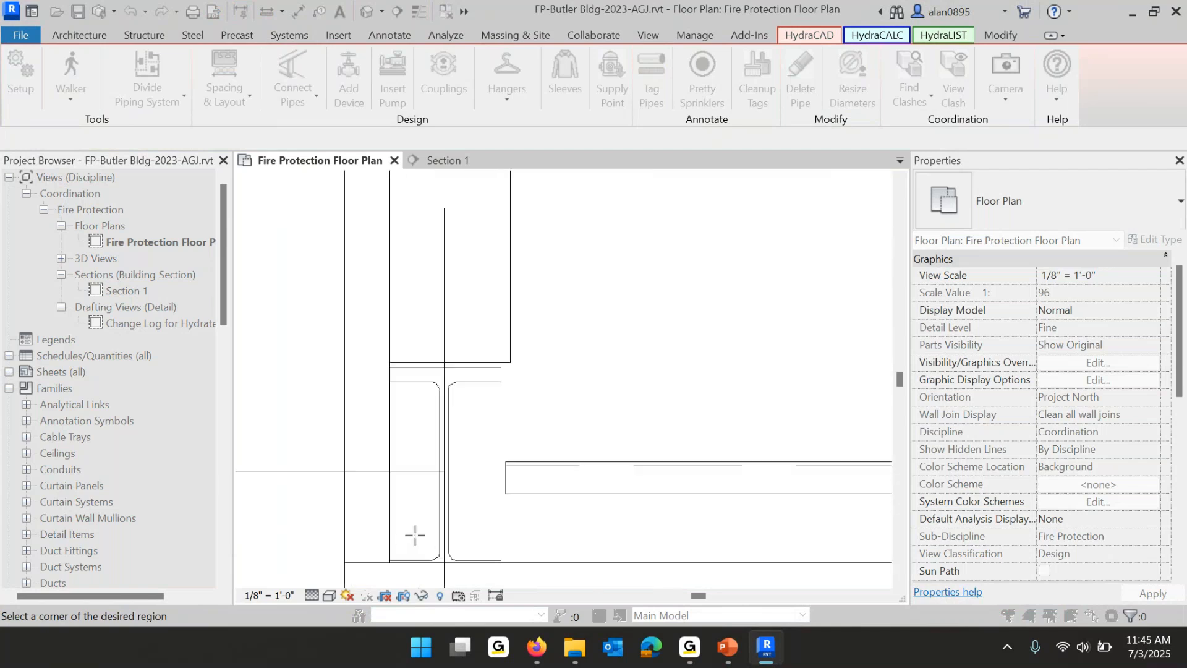
click(459, 438)
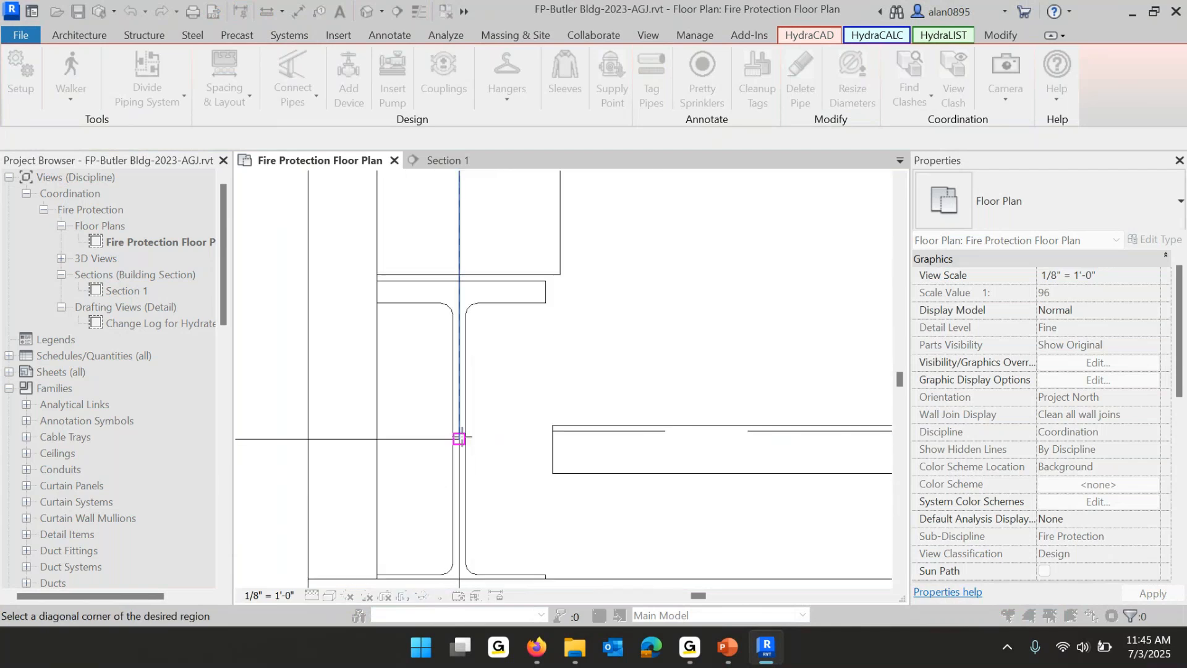
scroll(529, 373, down, 4)
scroll(528, 373, down, 5)
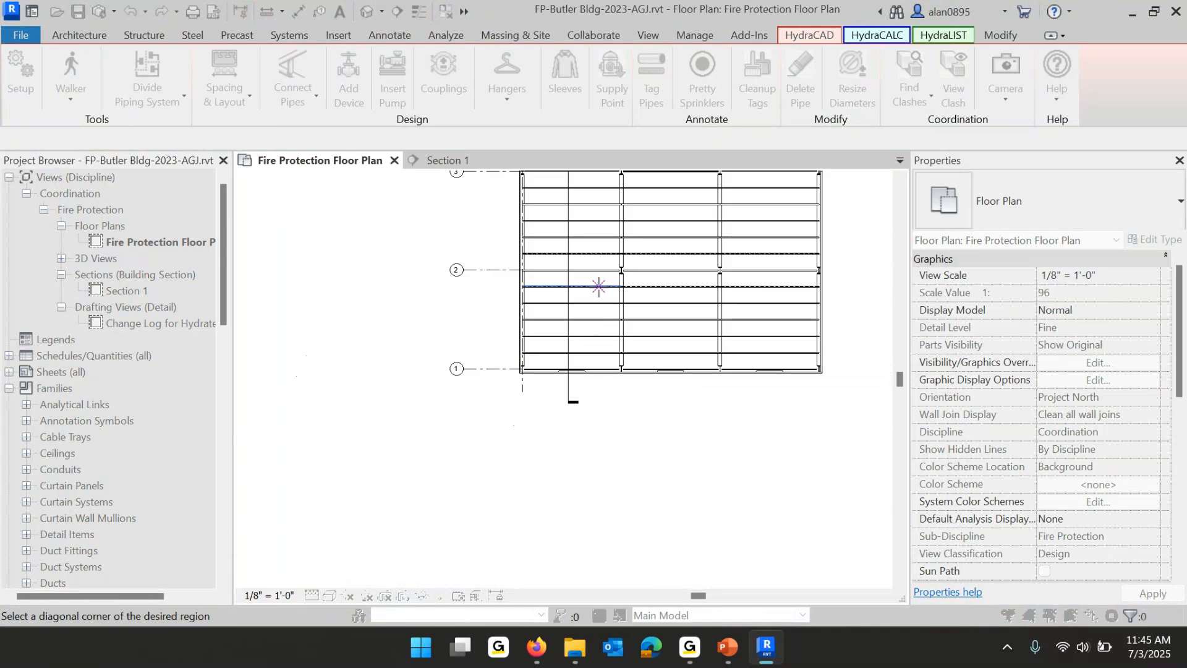
scroll(525, 390, up, 6)
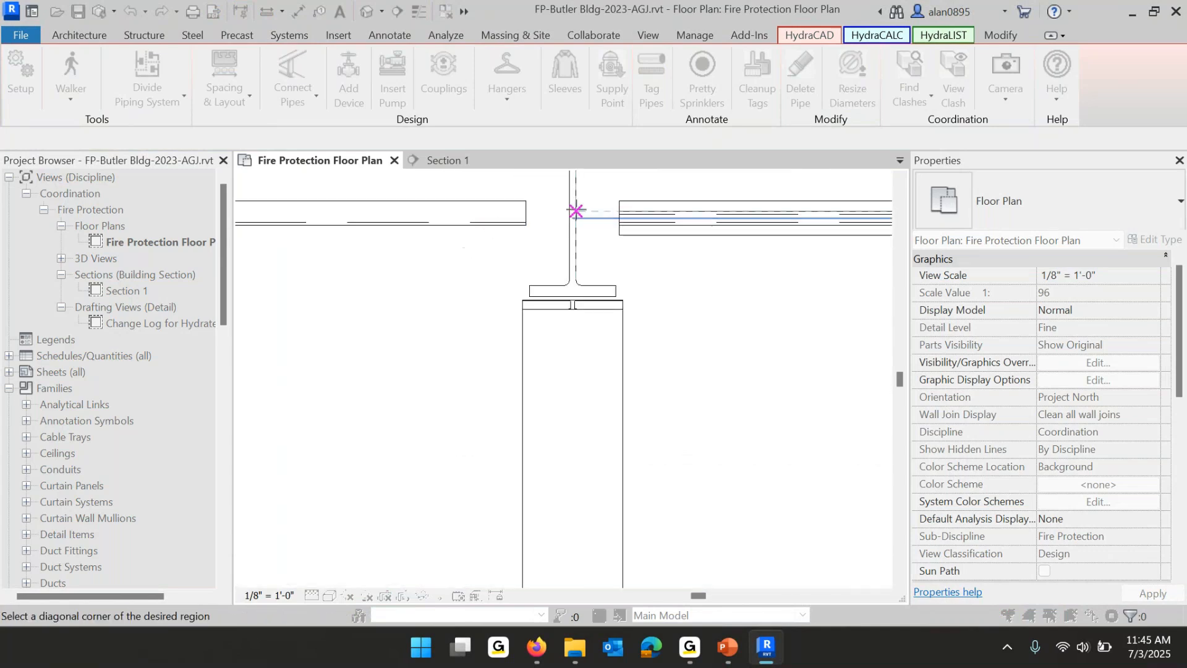
scroll(572, 213, down, 6)
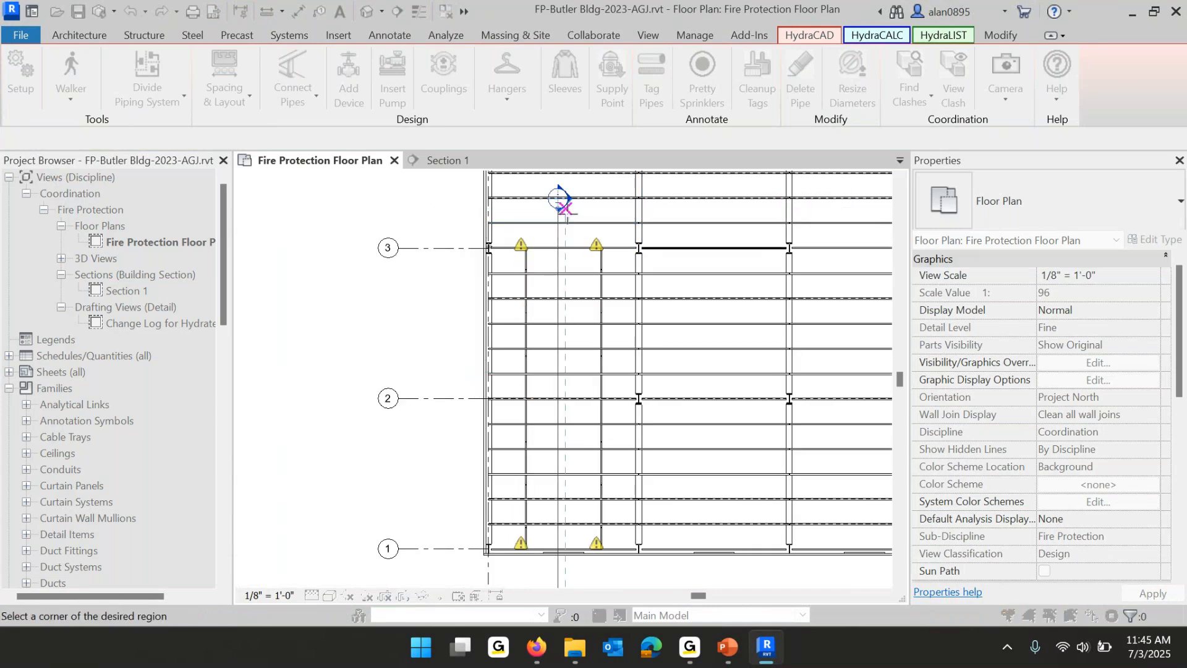
key(Escape)
Reopen the section view and inspect the upright heads, their outlet fittings and the pipe type of the new branchline.
double_click(559, 198)
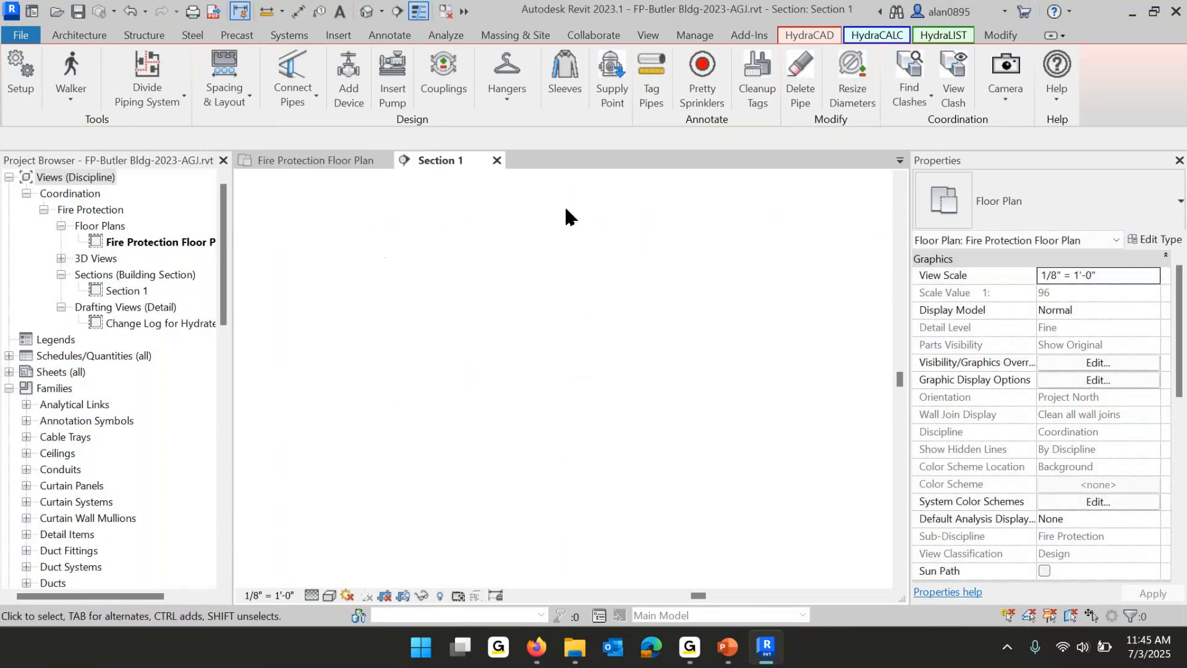
scroll(452, 371, up, 6)
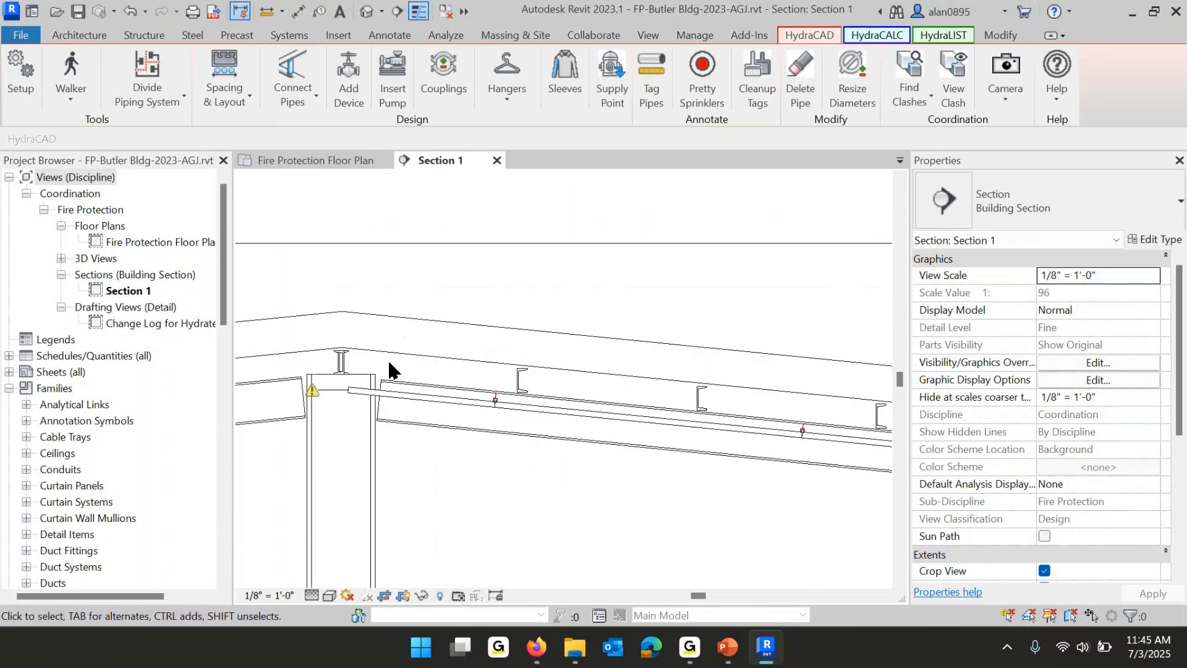
scroll(537, 423, up, 3)
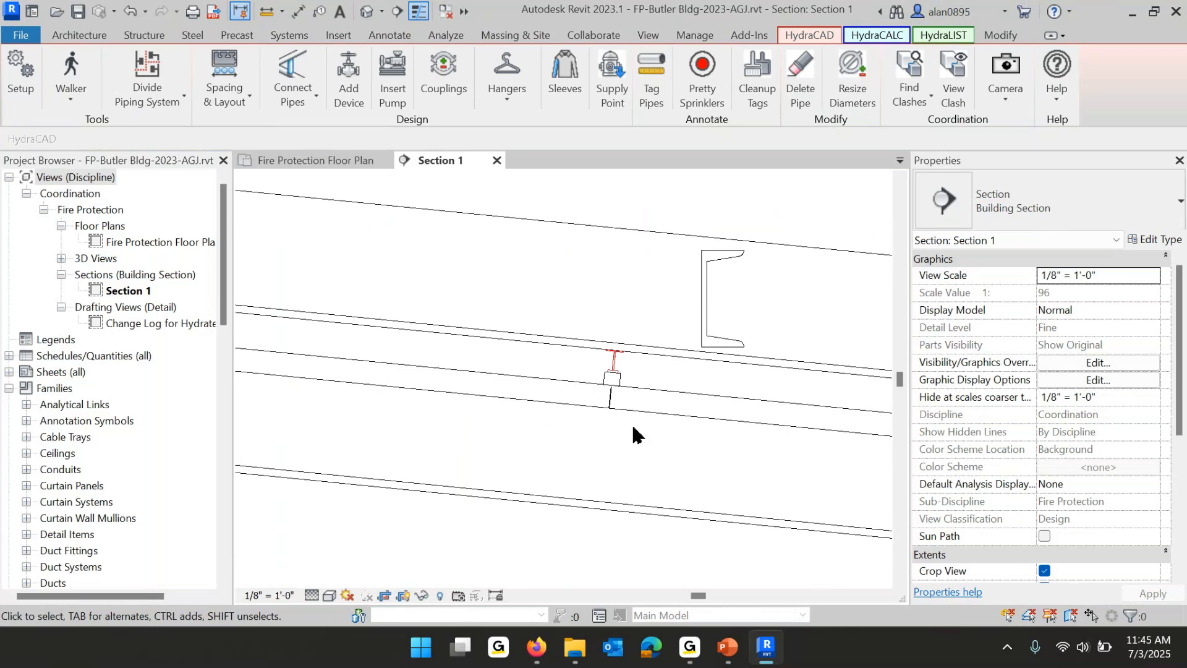
scroll(621, 413, up, 1)
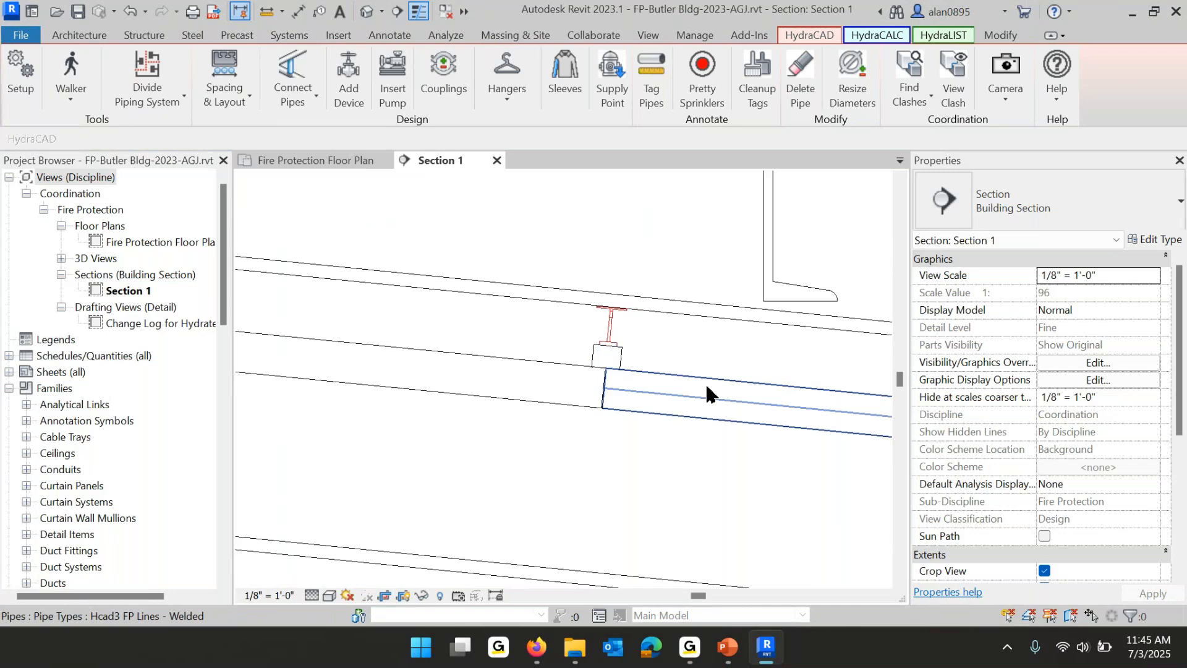
click(707, 393)
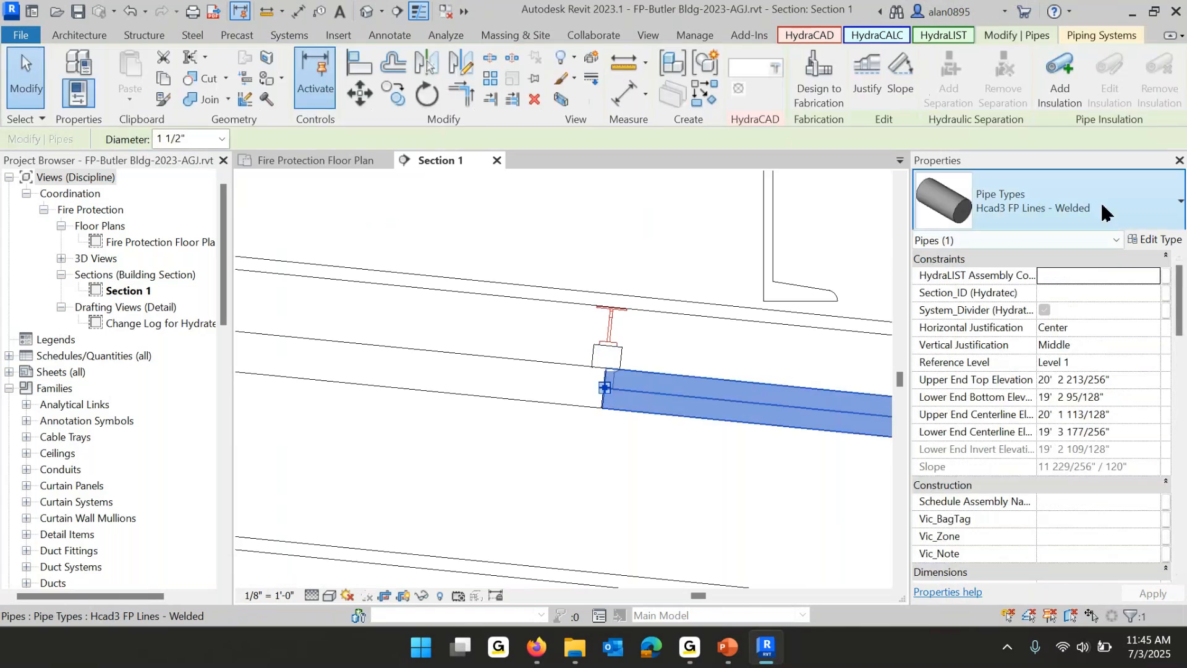
key(Escape)
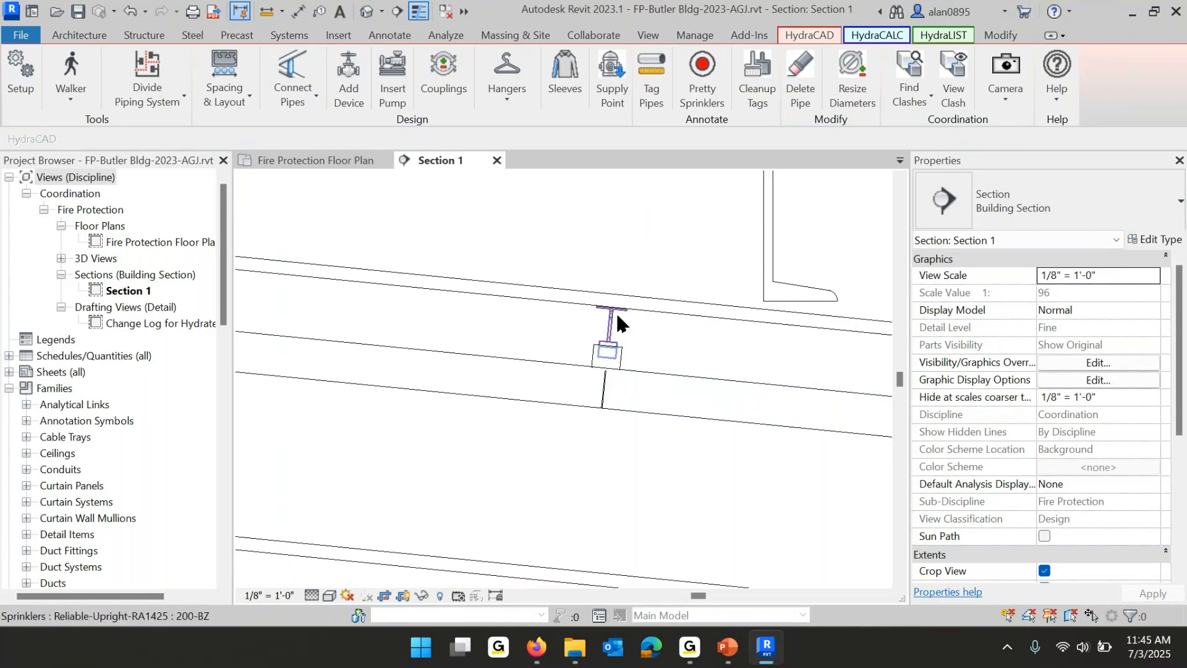
scroll(570, 312, down, 5)
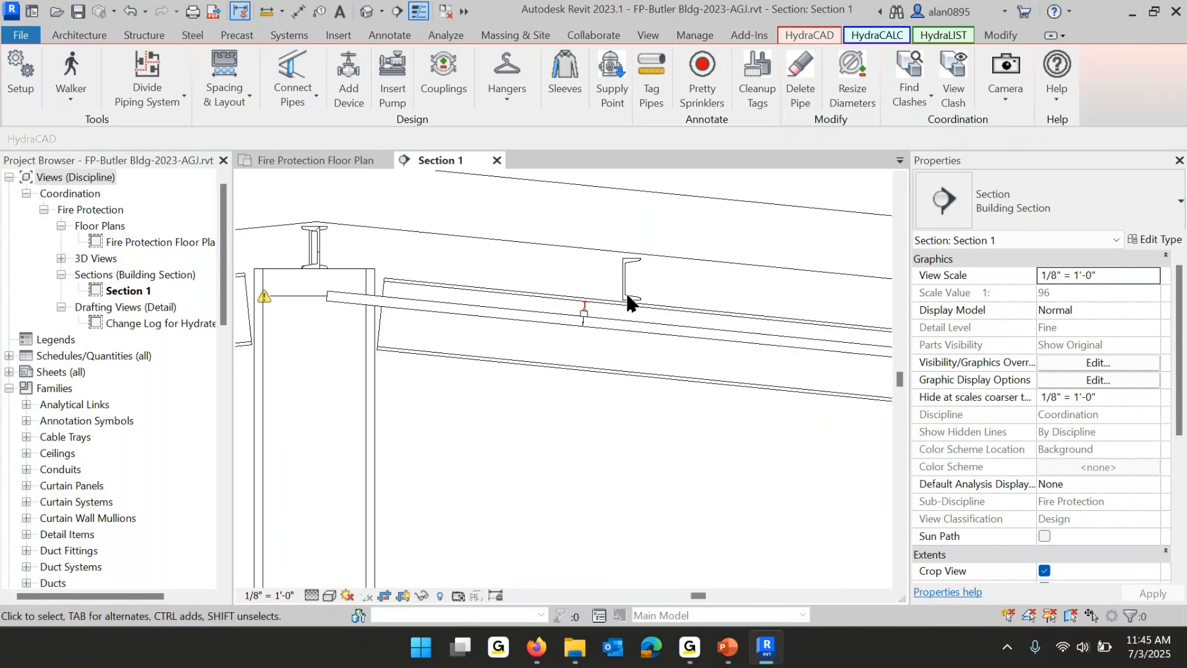
scroll(605, 303, up, 3)
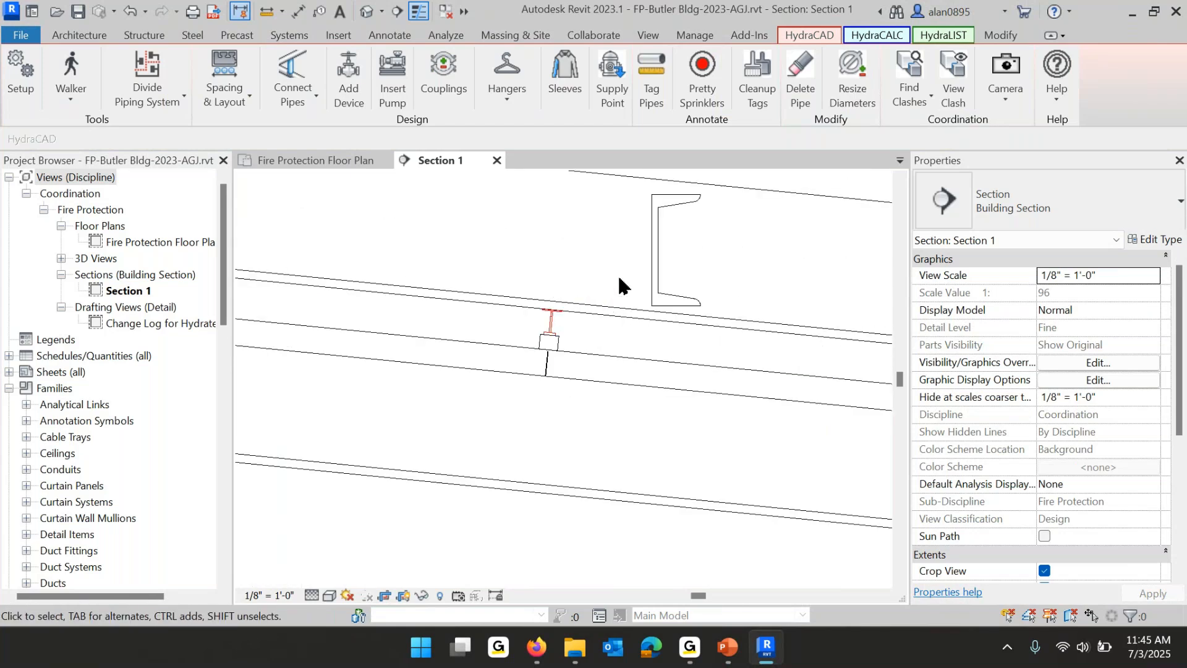
scroll(622, 286, down, 3)
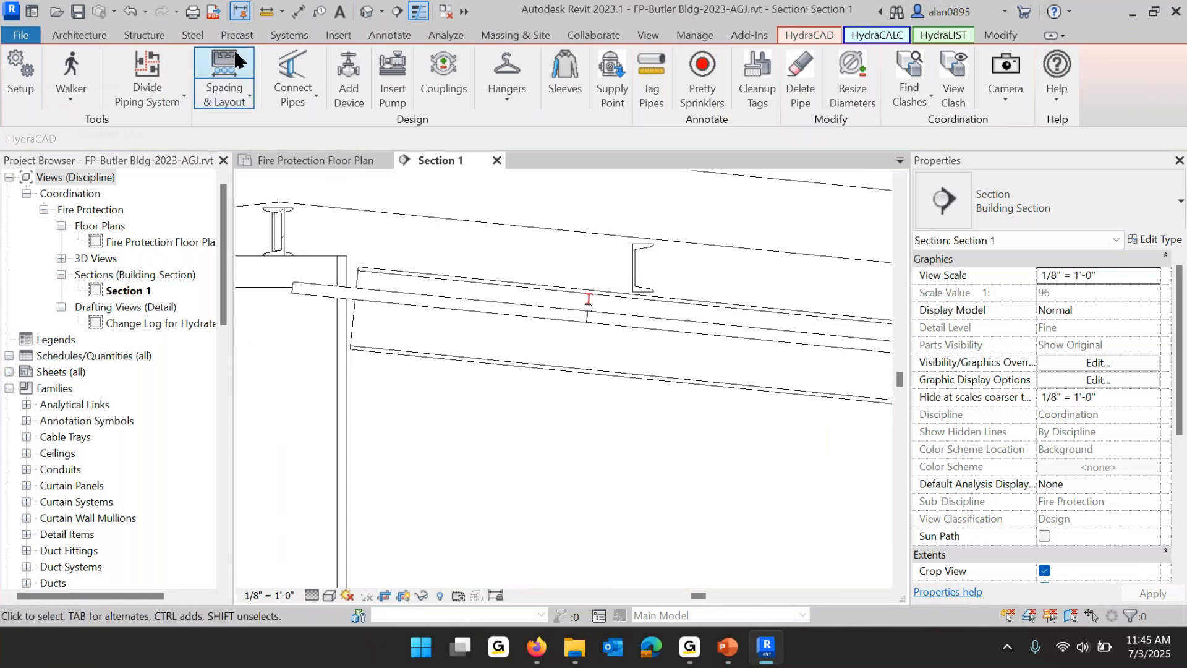
Measure the distance from the first sprinkler's deflector to the sloped roof line with an aligned dimension.
click(298, 11)
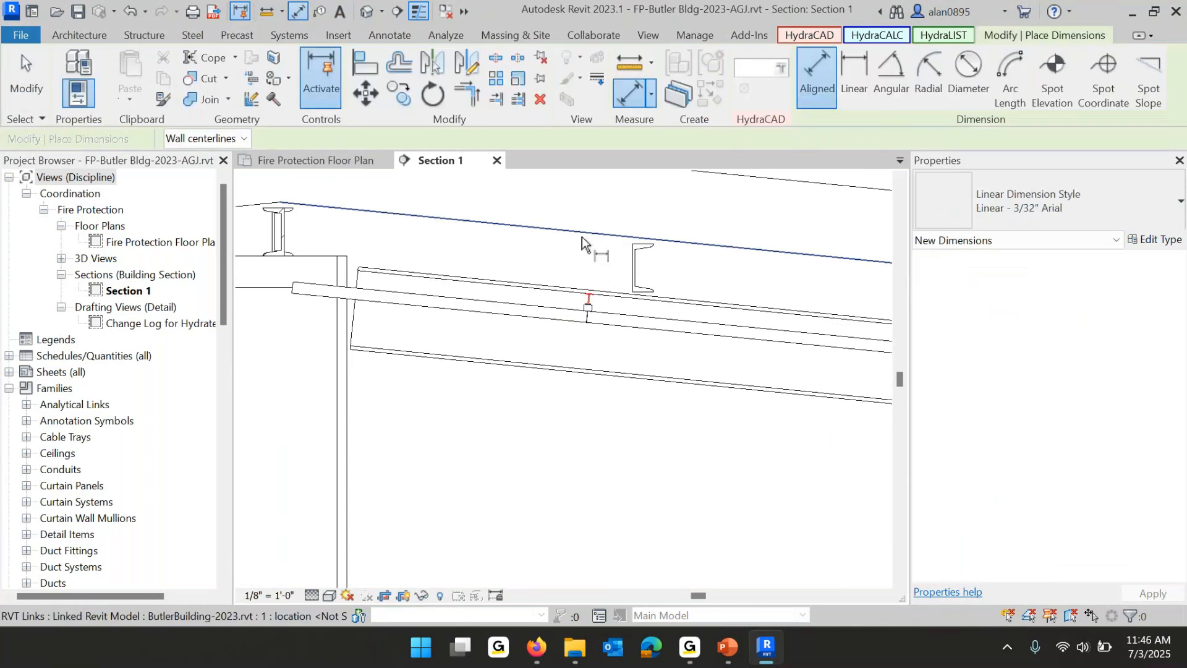
scroll(590, 296, up, 3)
click(593, 301)
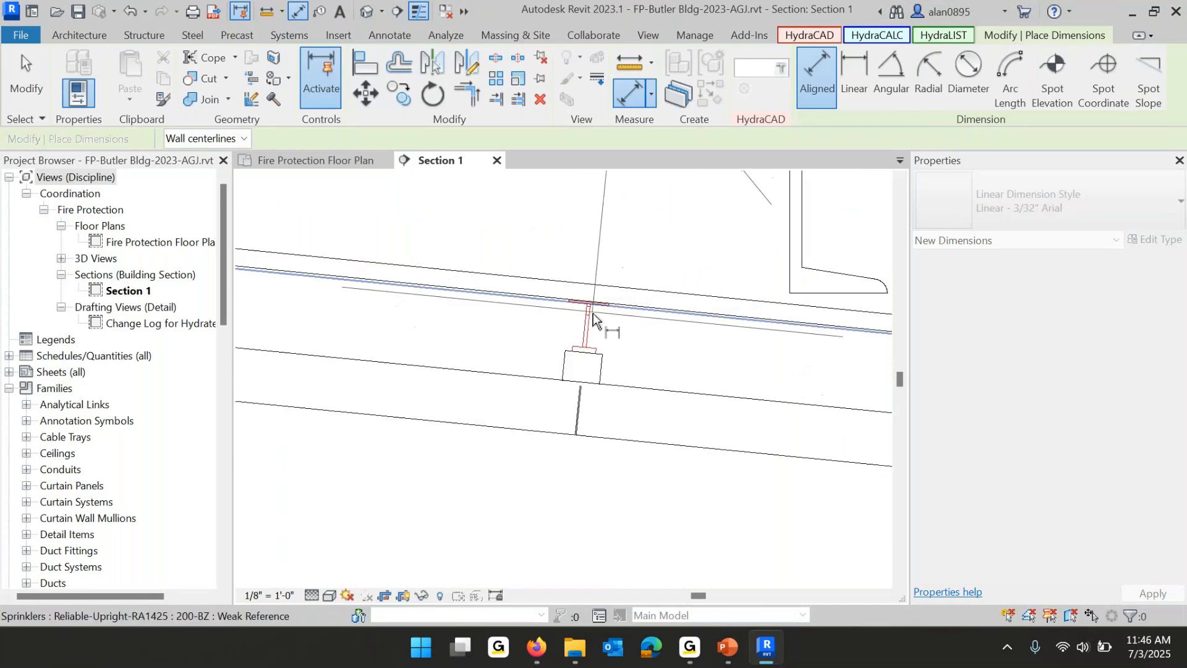
scroll(470, 219, up, 5)
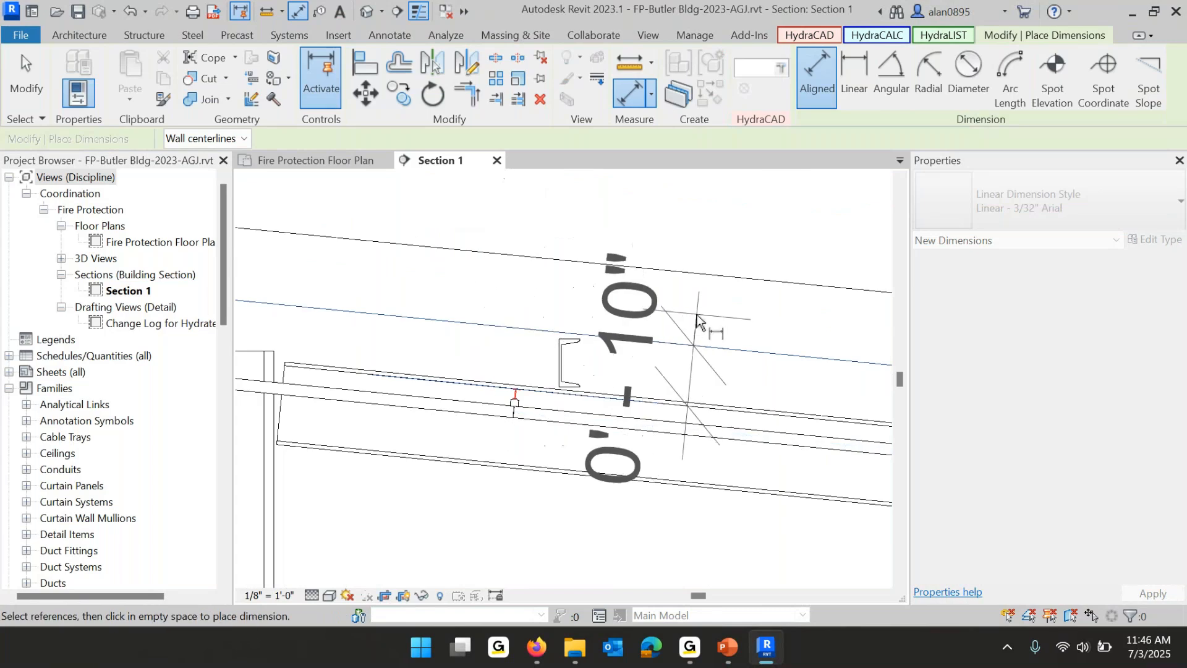
click(644, 299)
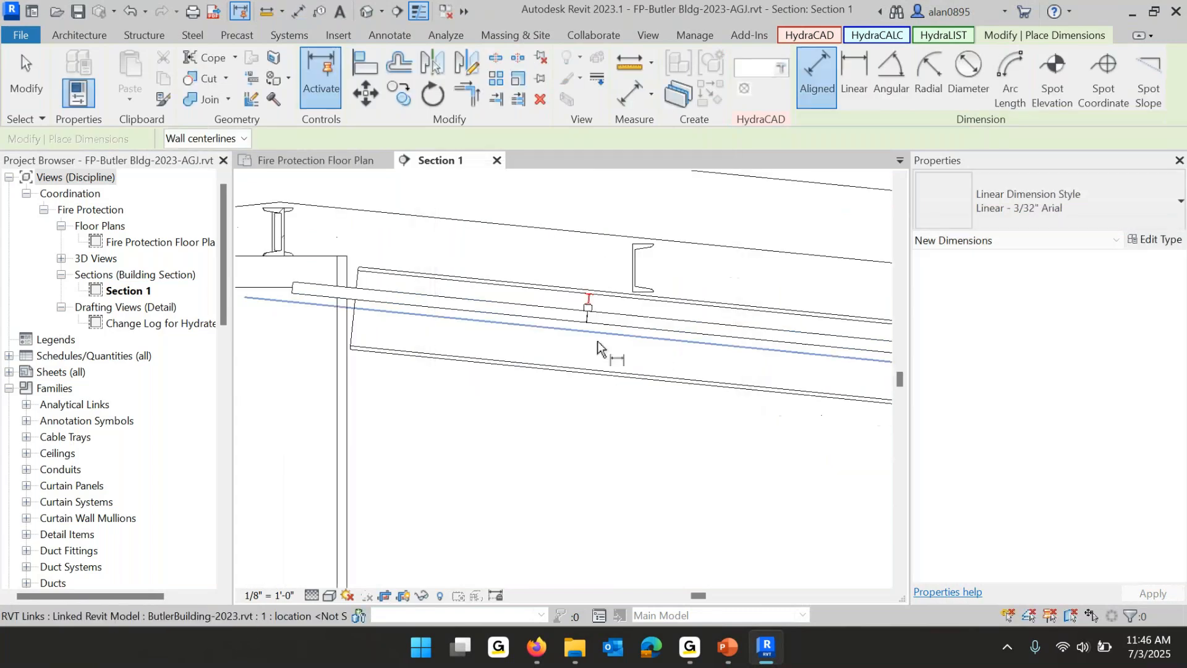
key(Escape)
key(Escape)
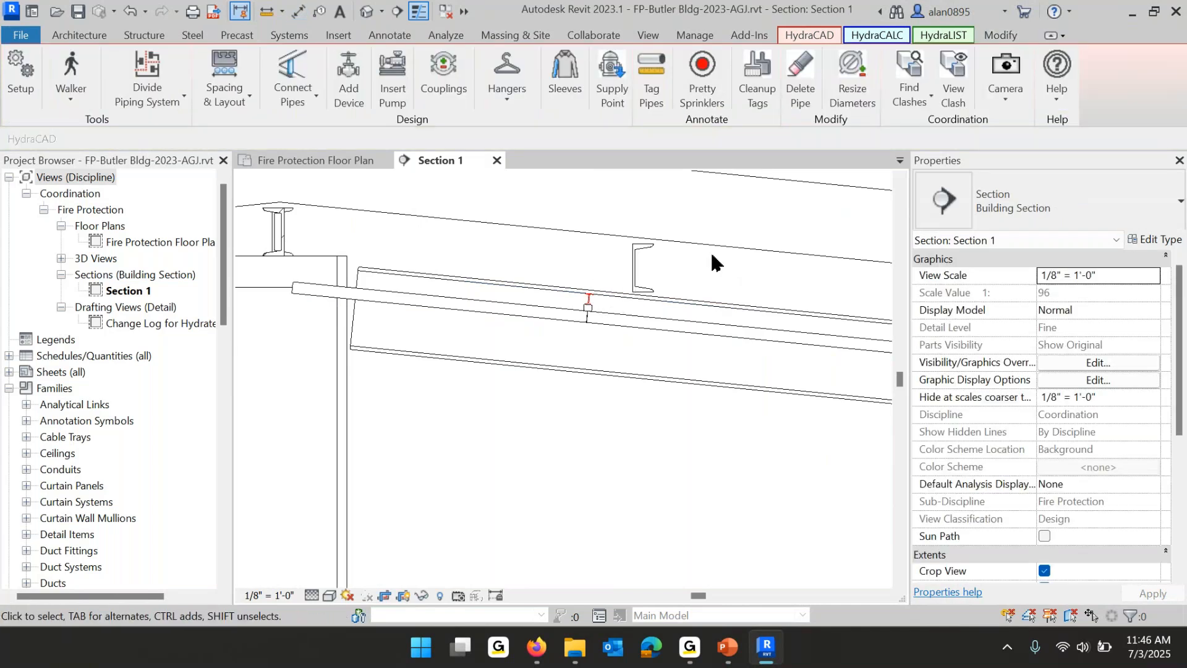
scroll(708, 267, down, 10)
middle_drag(675, 339, 546, 364)
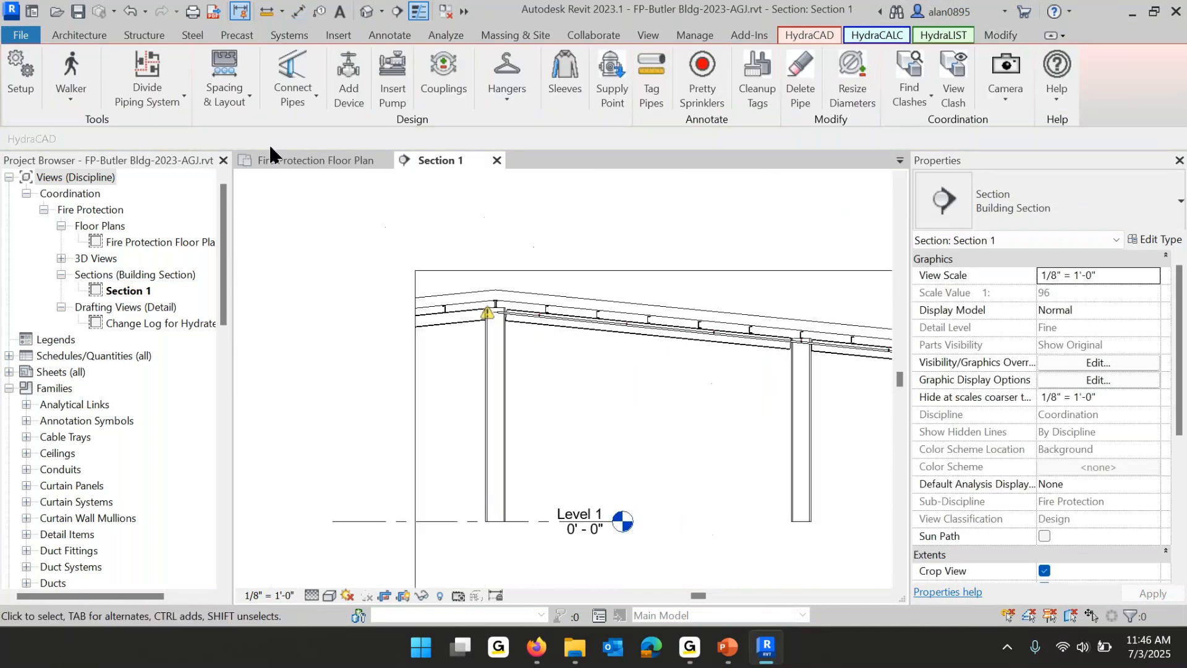
In the Fire Protection Floor Plan, shorten the second branchline's end pipe at grid 3 to a 0' - 6" stub past its last head.
click(314, 160)
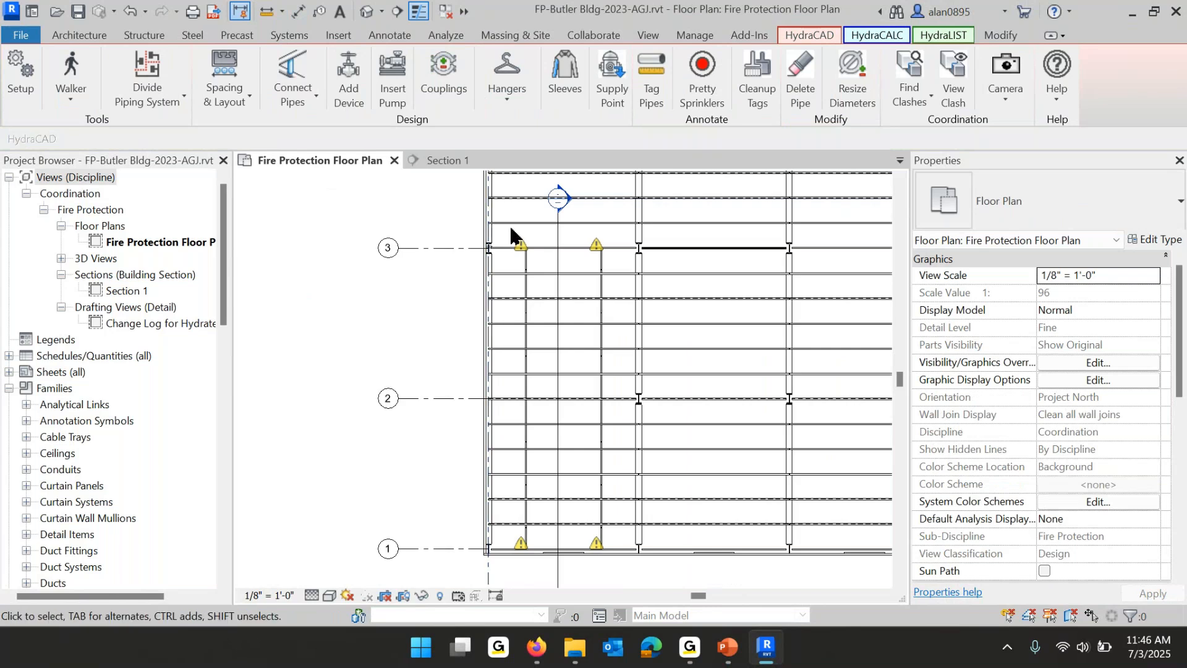
click(601, 269)
mouse_move(705, 94)
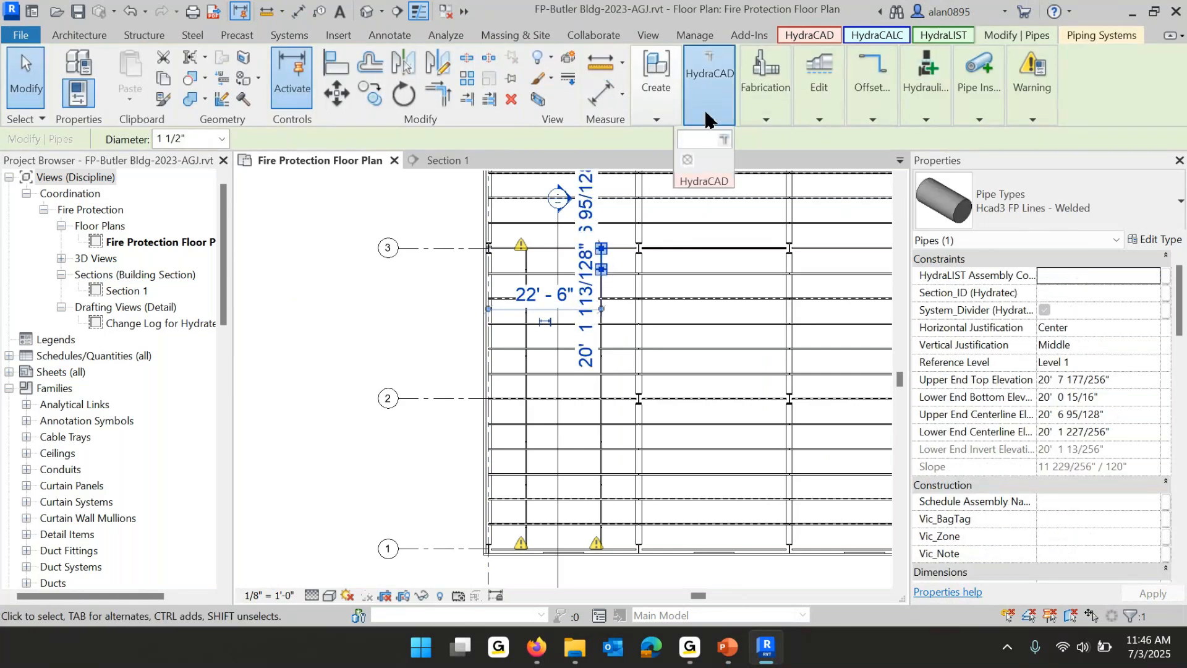
click(725, 138)
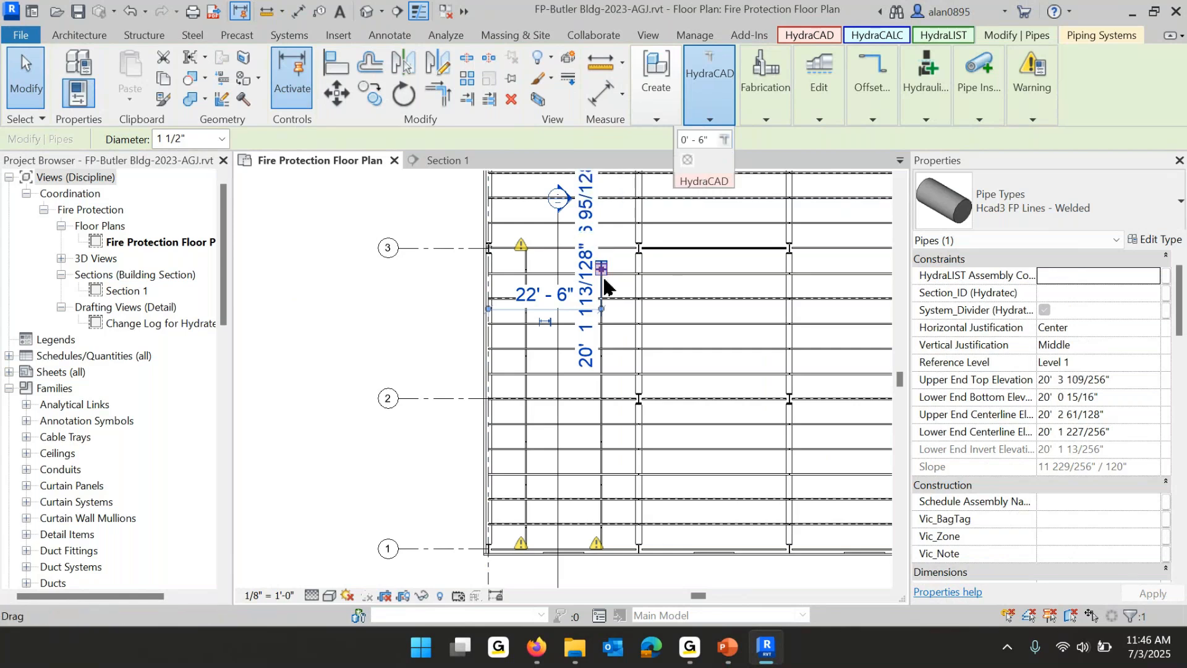
scroll(602, 266, up, 3)
key(Escape)
Trim the first branchline's end pipe near grid 3 to the same 0' - 6" length beyond the last sprinkler.
scroll(595, 258, up, 3)
scroll(465, 274, down, 1)
middle_drag(283, 177, 454, 347)
click(458, 358)
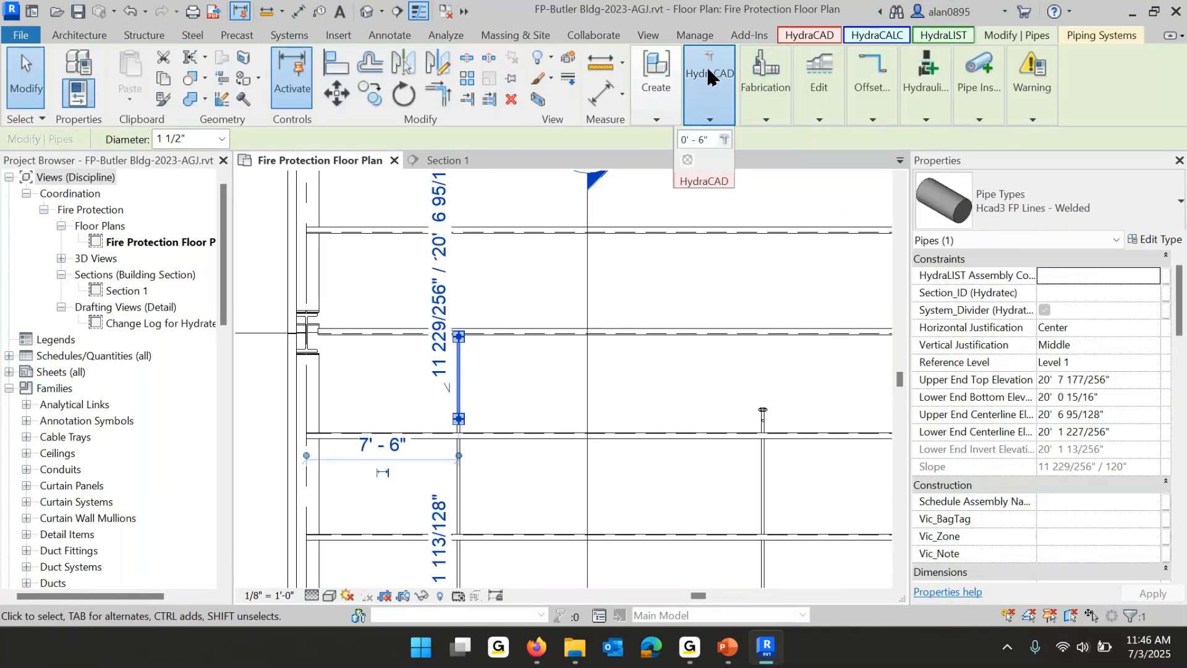
click(724, 139)
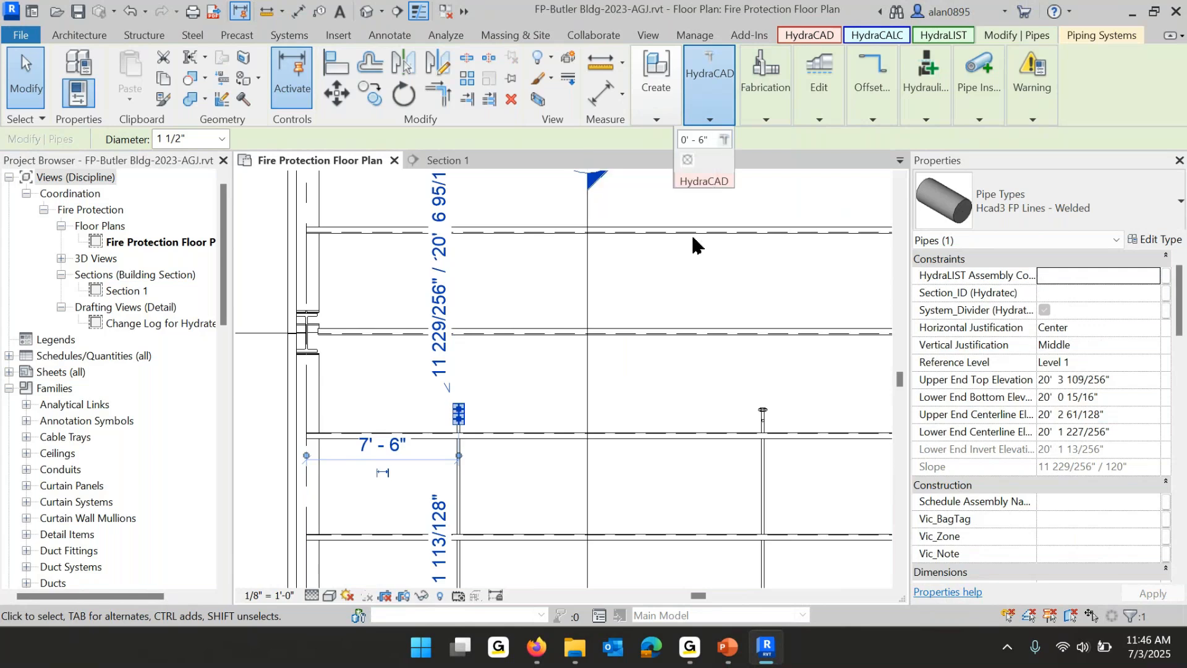
click(688, 271)
scroll(688, 273, down, 5)
middle_drag(713, 370, 634, 235)
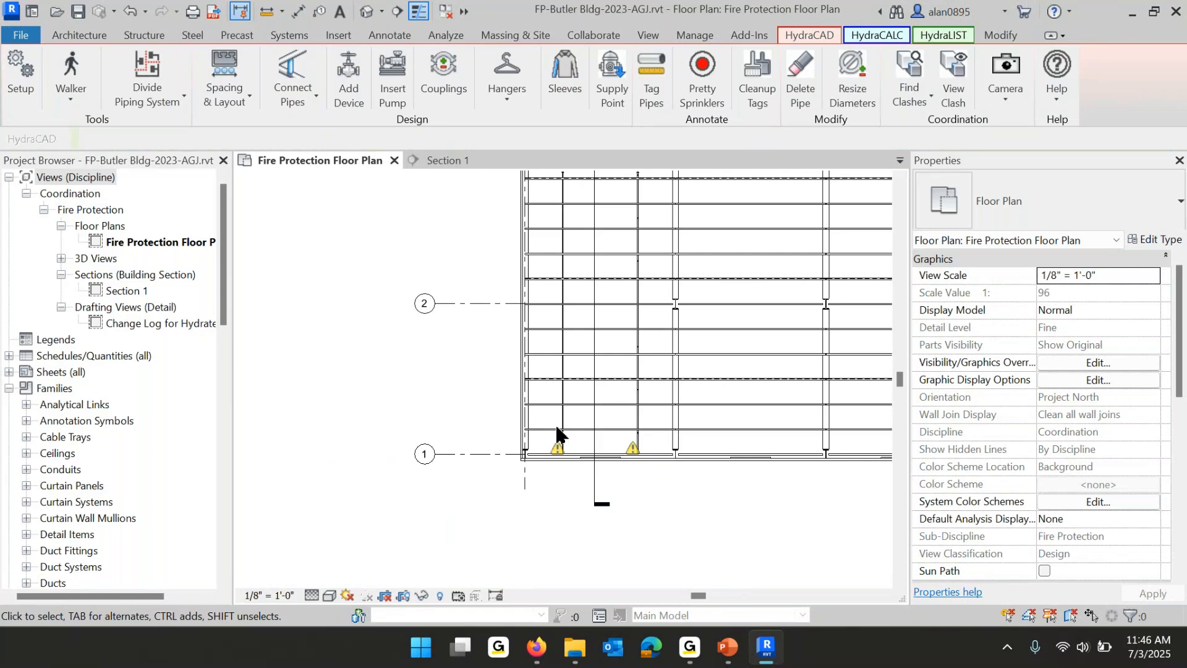
scroll(615, 459, down, 2)
middle_drag(606, 374, 464, 351)
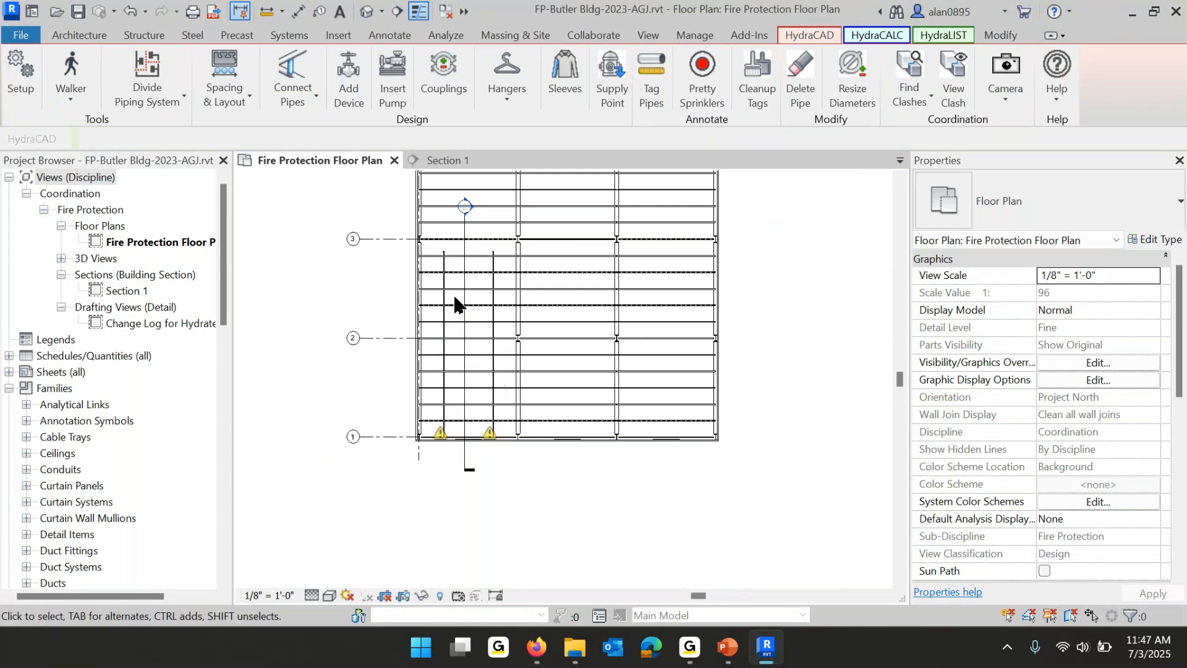
scroll(452, 304, up, 1)
scroll(452, 305, up, 2)
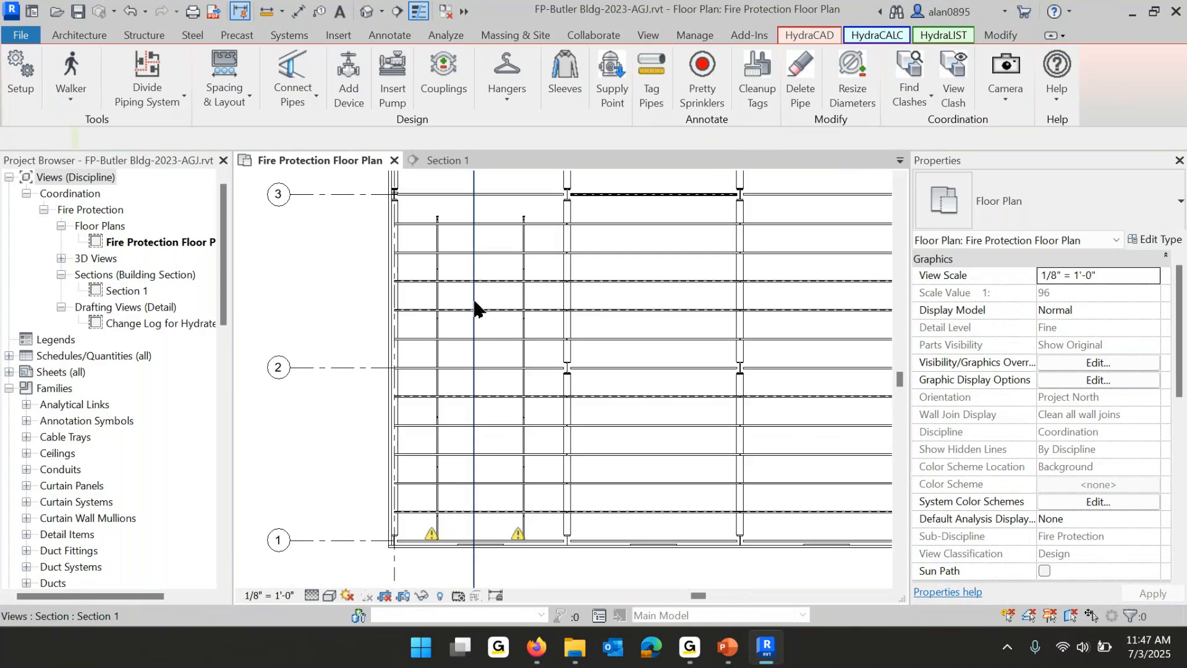
click(475, 303)
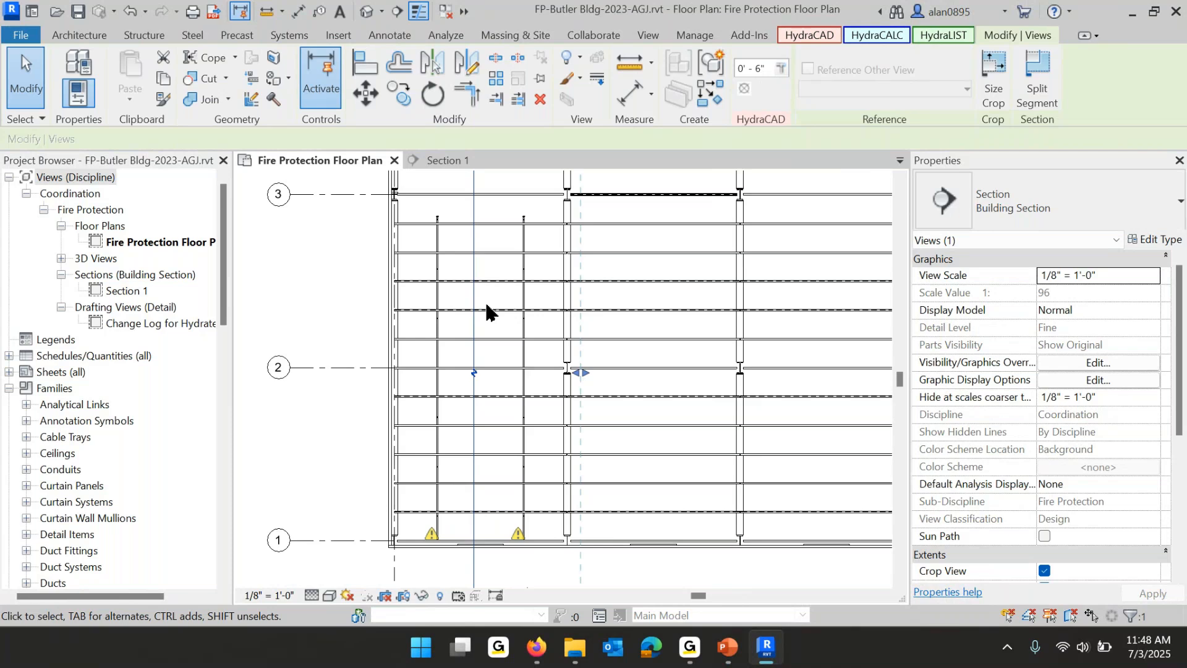
key(Escape)
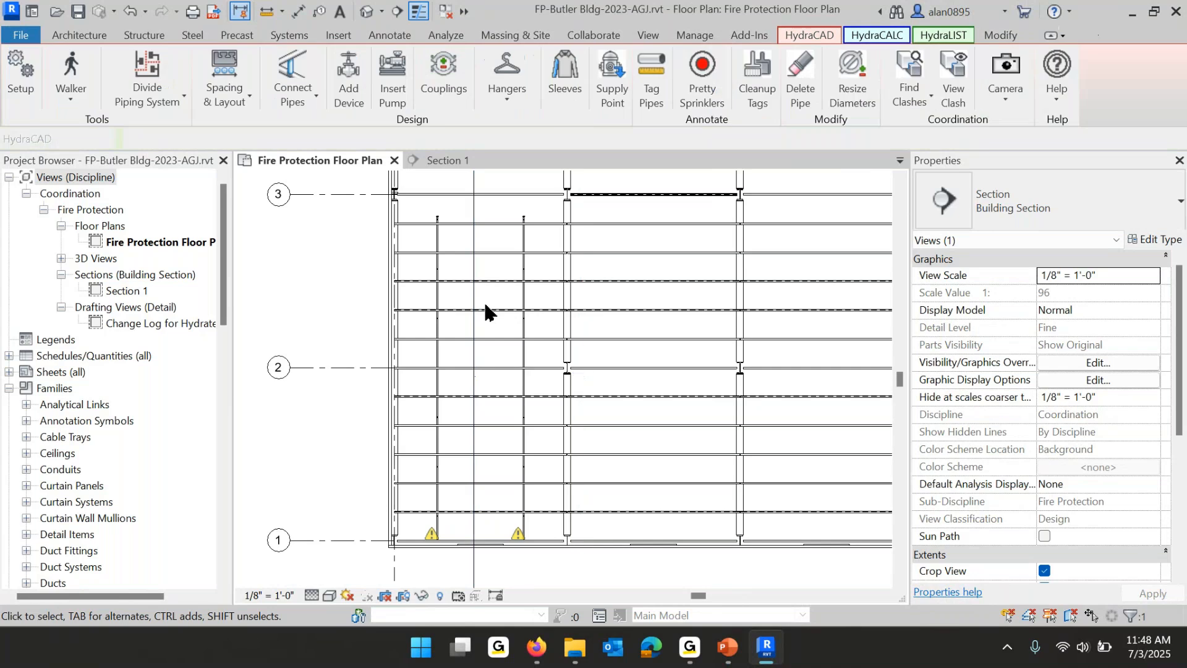
Mirror a copy of the two branchlines with their heads about grid line 3 onto the opposite roof slope.
scroll(424, 306, down, 3)
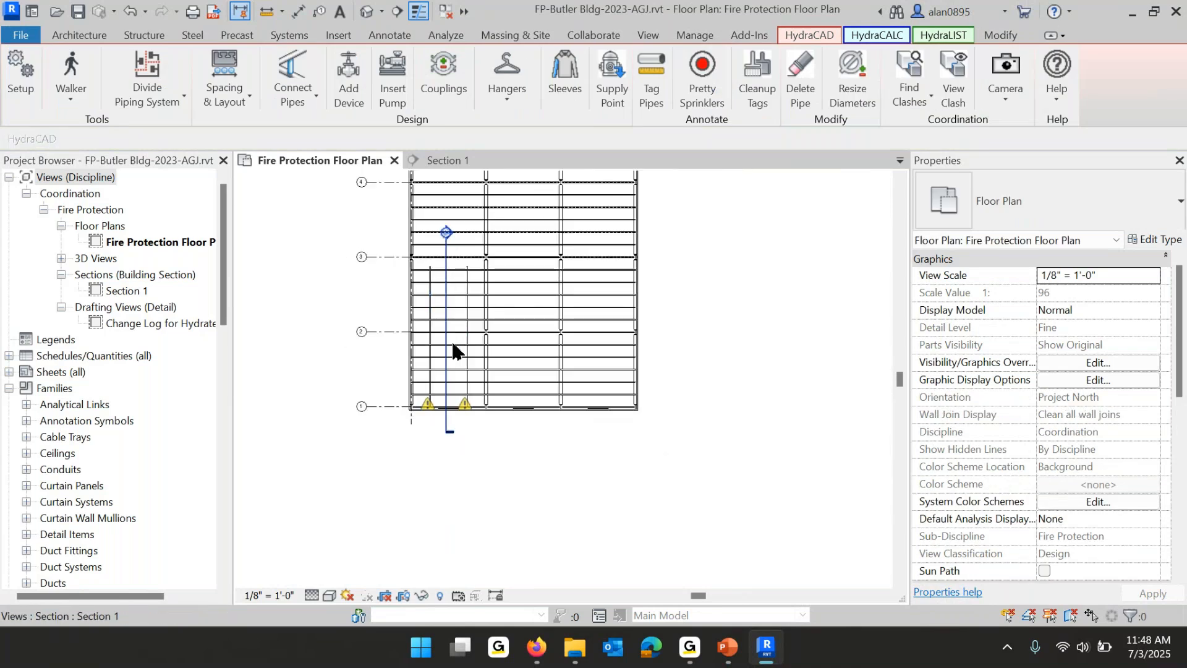
scroll(452, 342, up, 3)
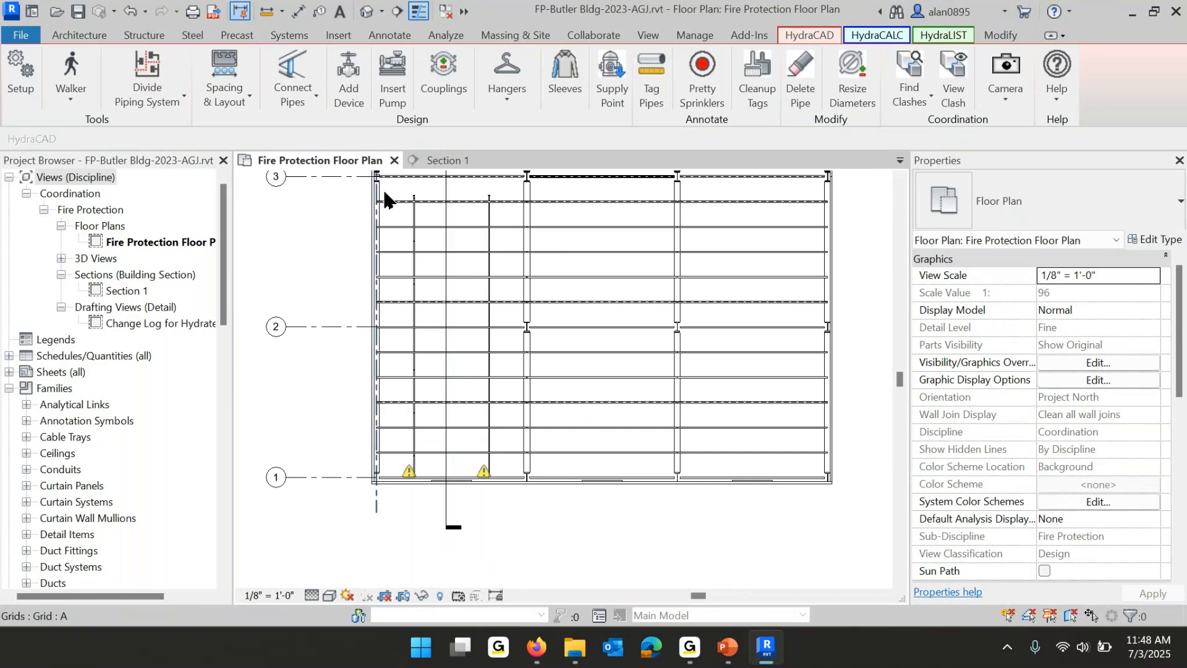
drag(398, 186, 506, 532)
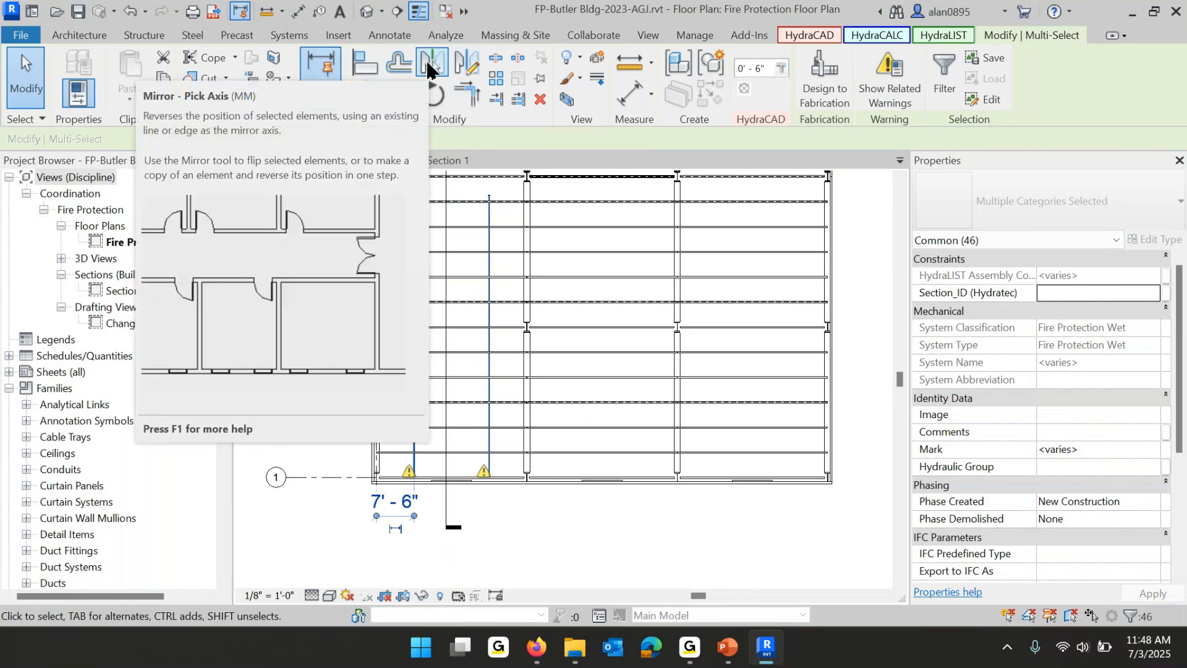
click(431, 67)
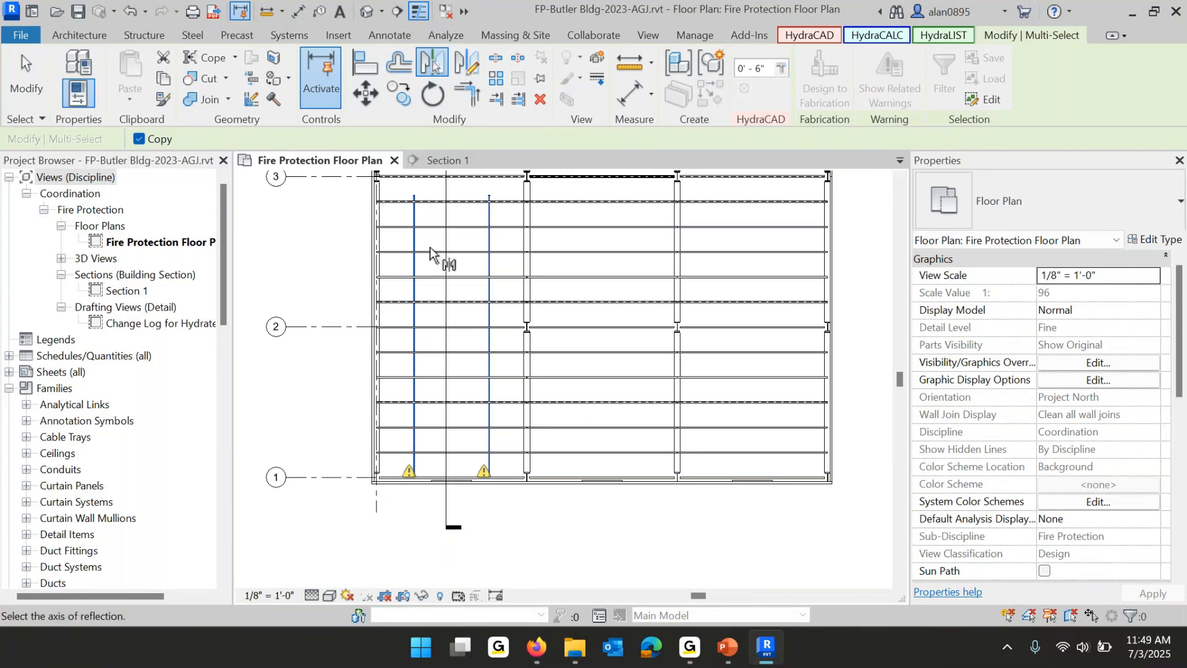
middle_drag(334, 254, 331, 397)
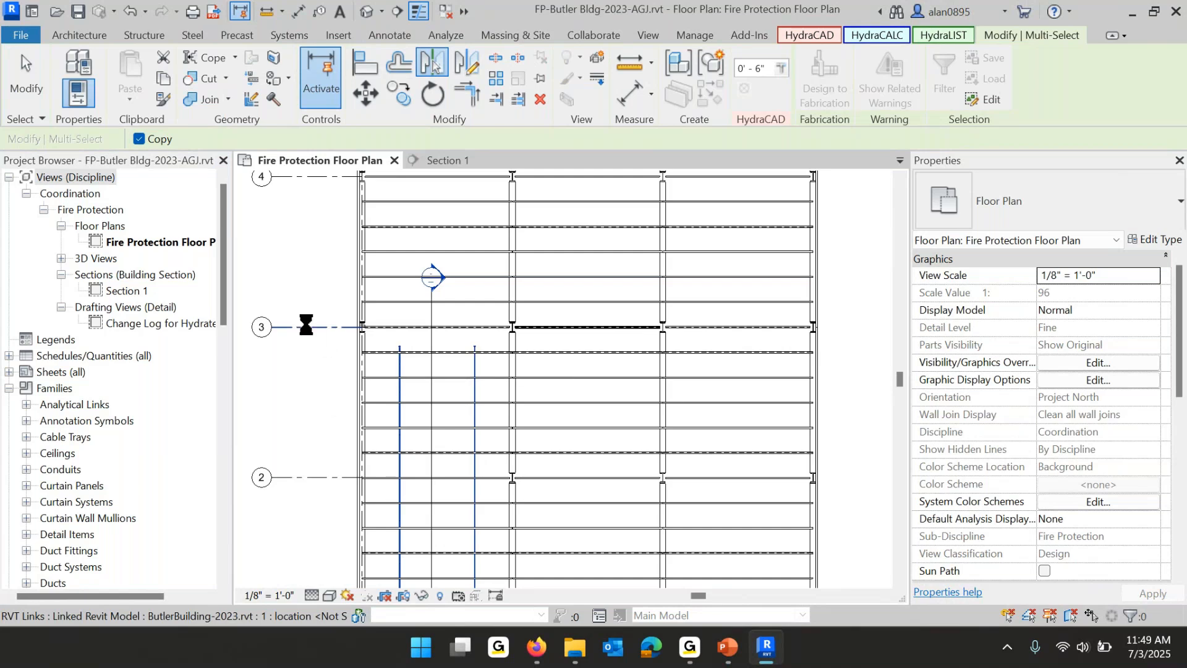
click(307, 327)
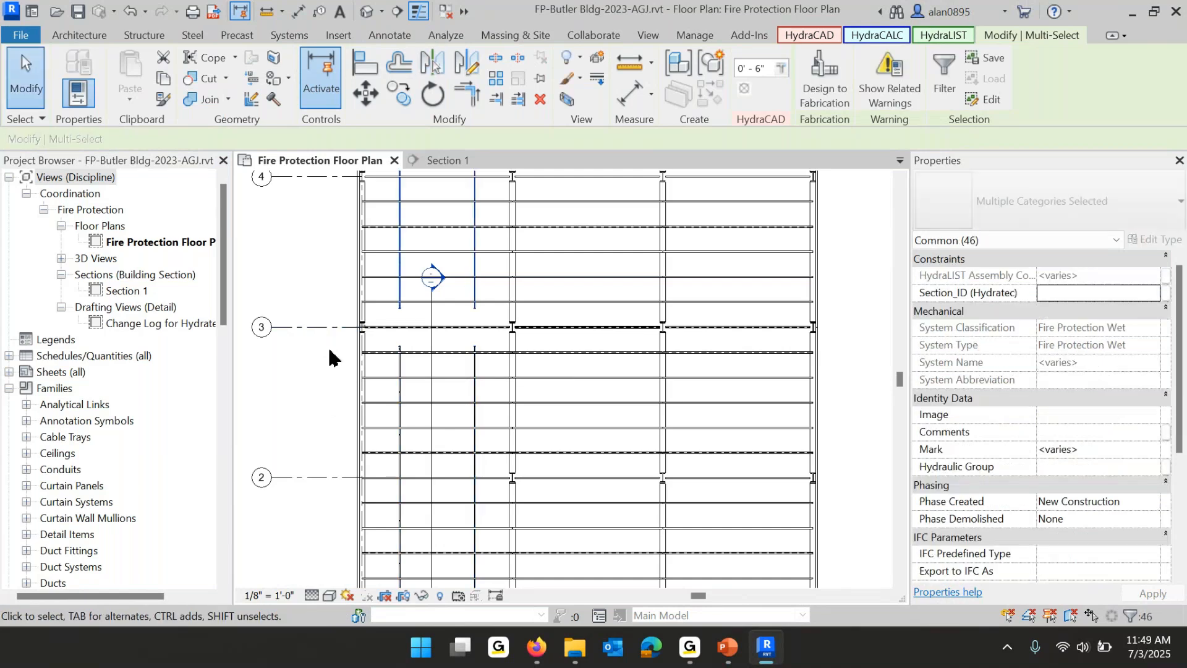
scroll(374, 405, down, 3)
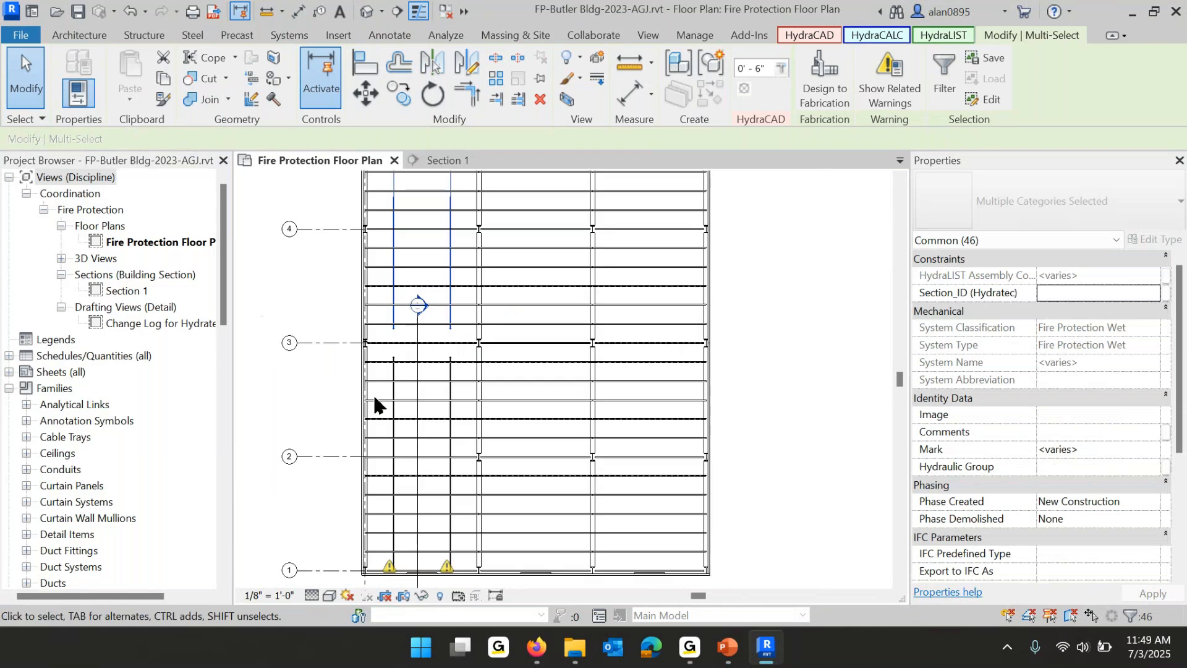
middle_drag(482, 412, 480, 444)
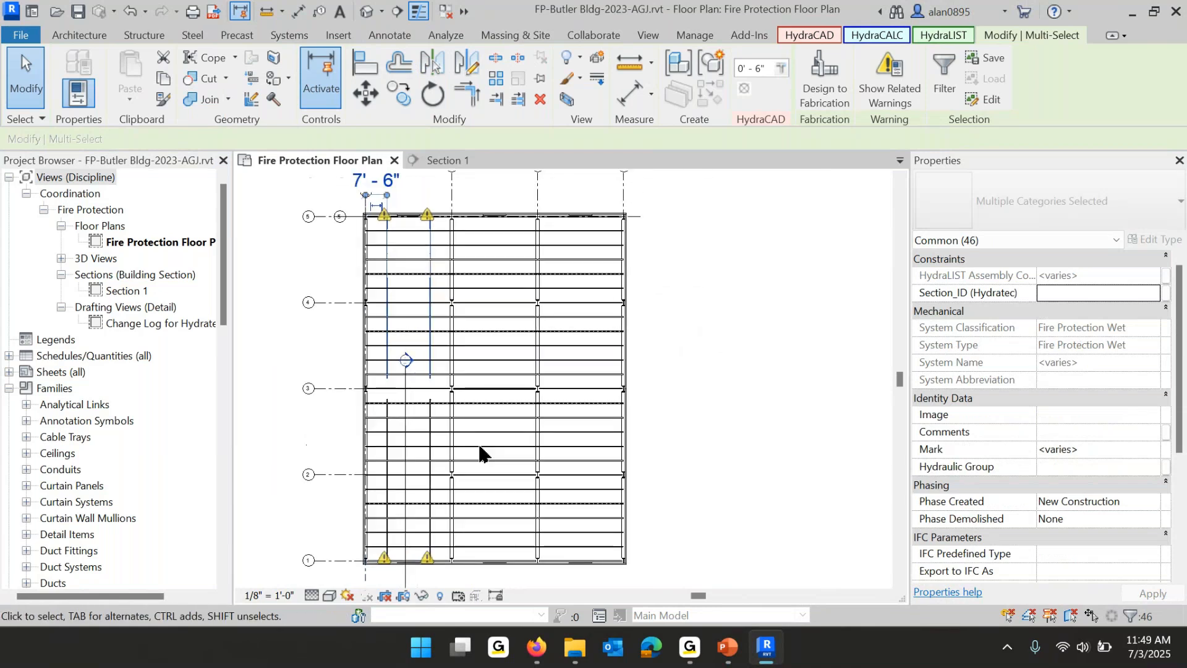
click(466, 419)
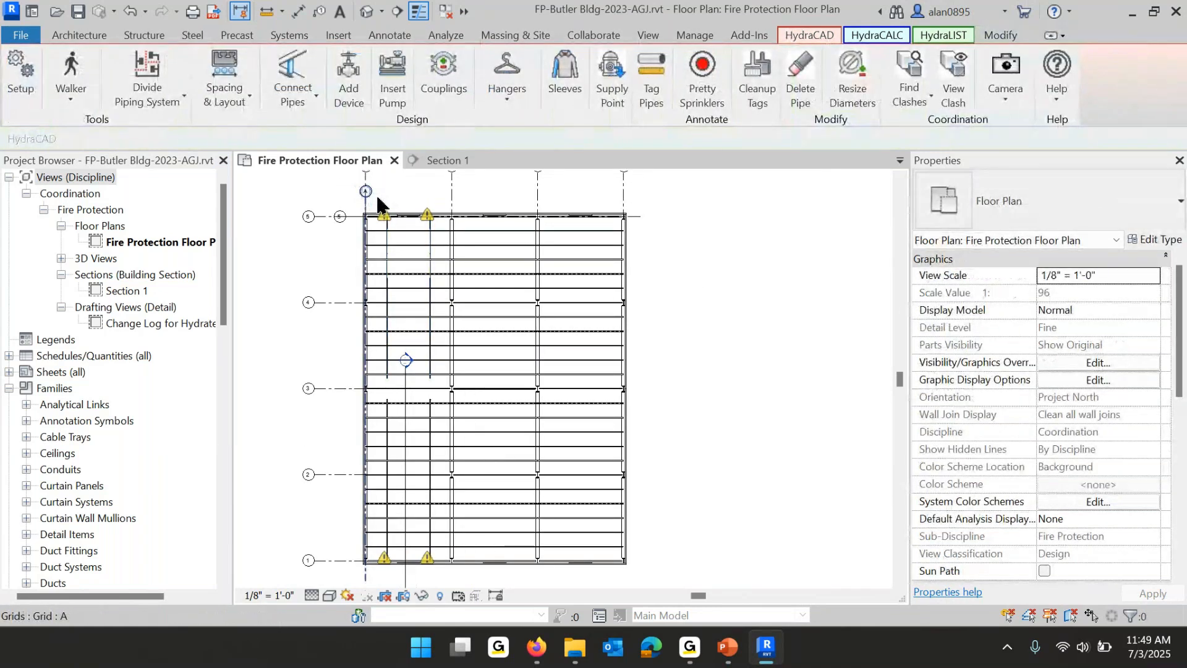
Mirror a copy of all four branchlines between grids A and B about grid line B into the adjacent bay.
drag(377, 202, 441, 582)
middle_drag(839, 362, 834, 438)
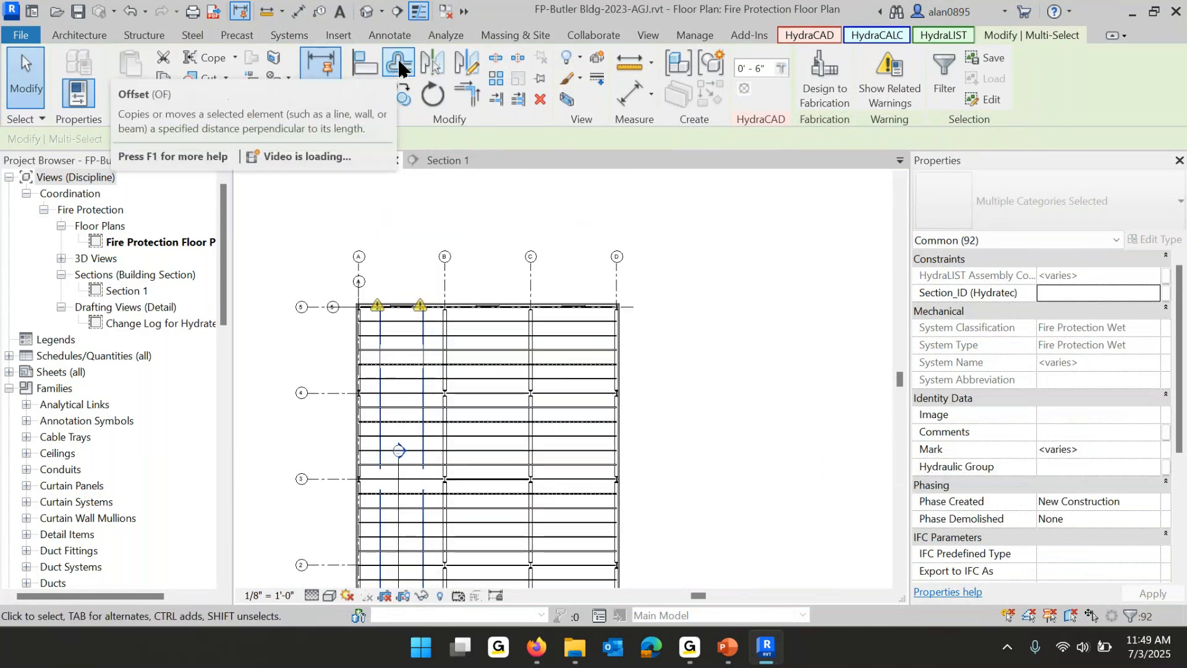
click(432, 62)
click(444, 283)
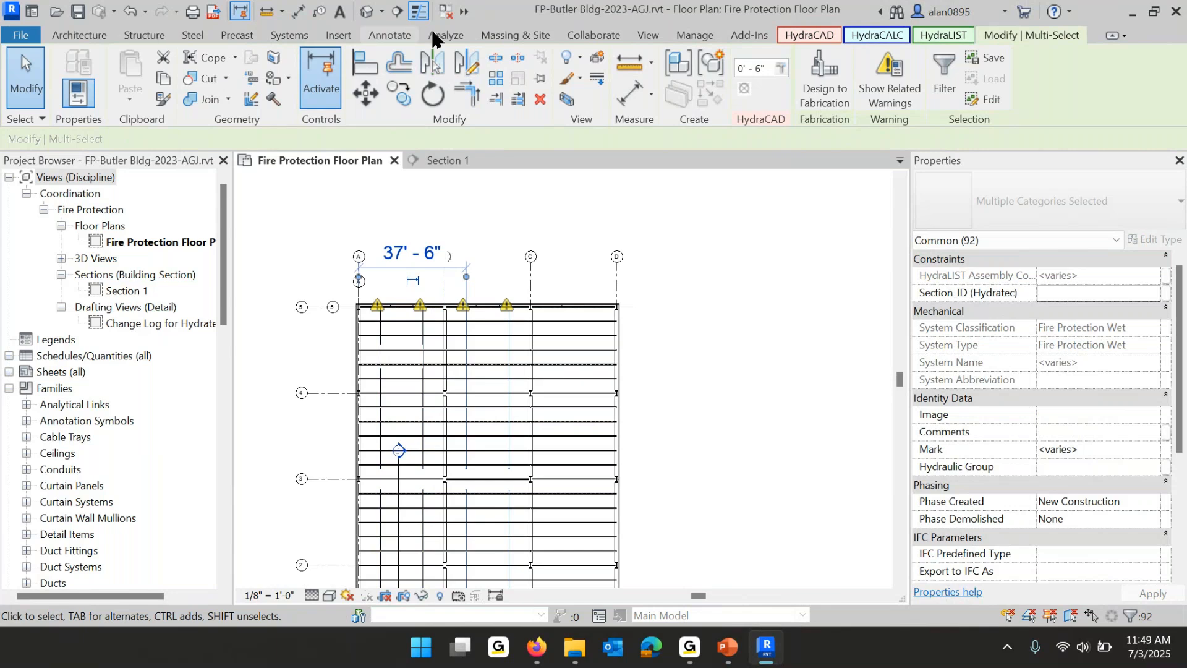
Mirror a copy of the branchlines between grids B and C about grid line C to fill the last bay.
click(435, 65)
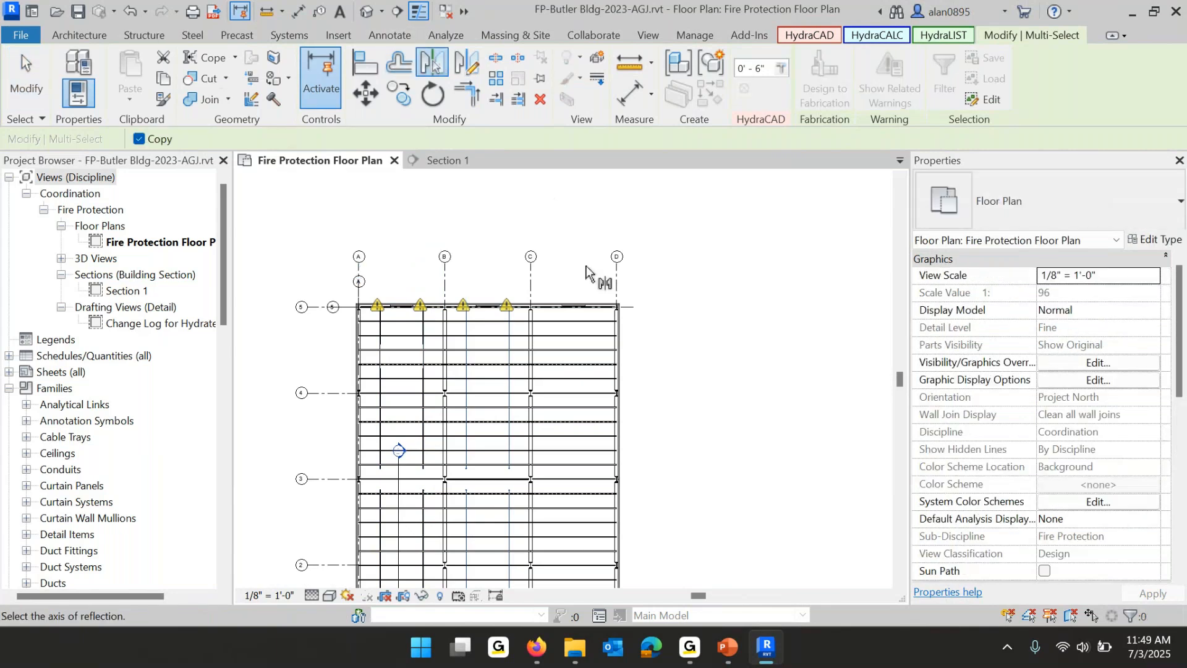
click(683, 305)
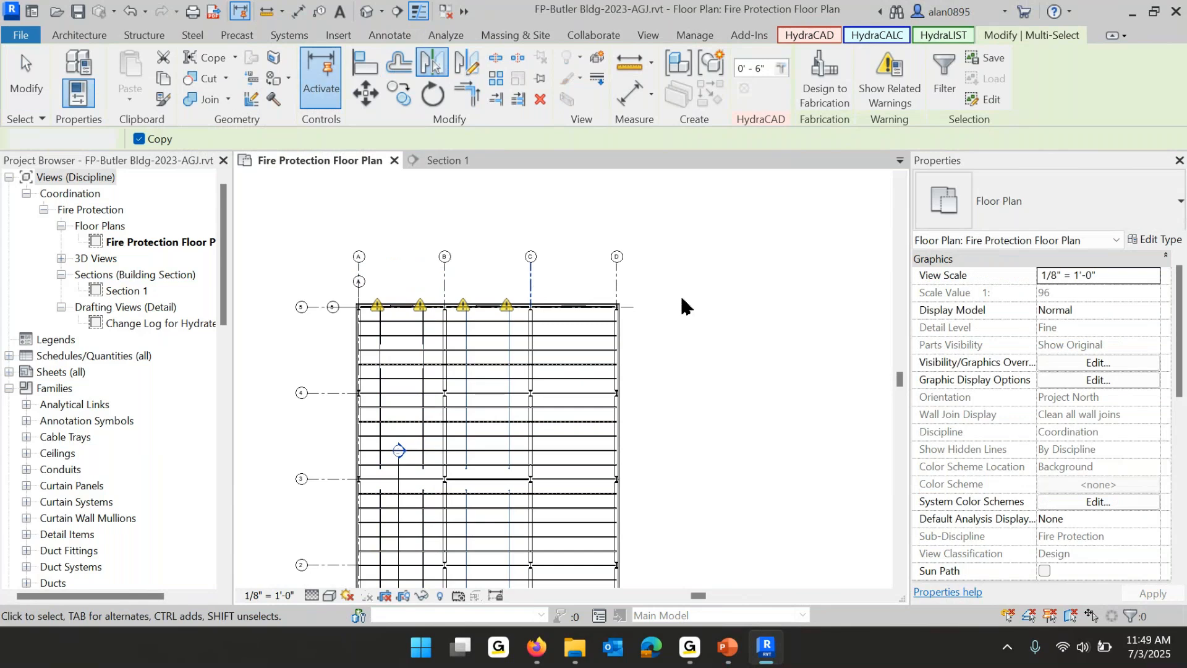
click(676, 303)
scroll(679, 306, down, 2)
middle_drag(719, 414, 706, 336)
scroll(504, 423, up, 3)
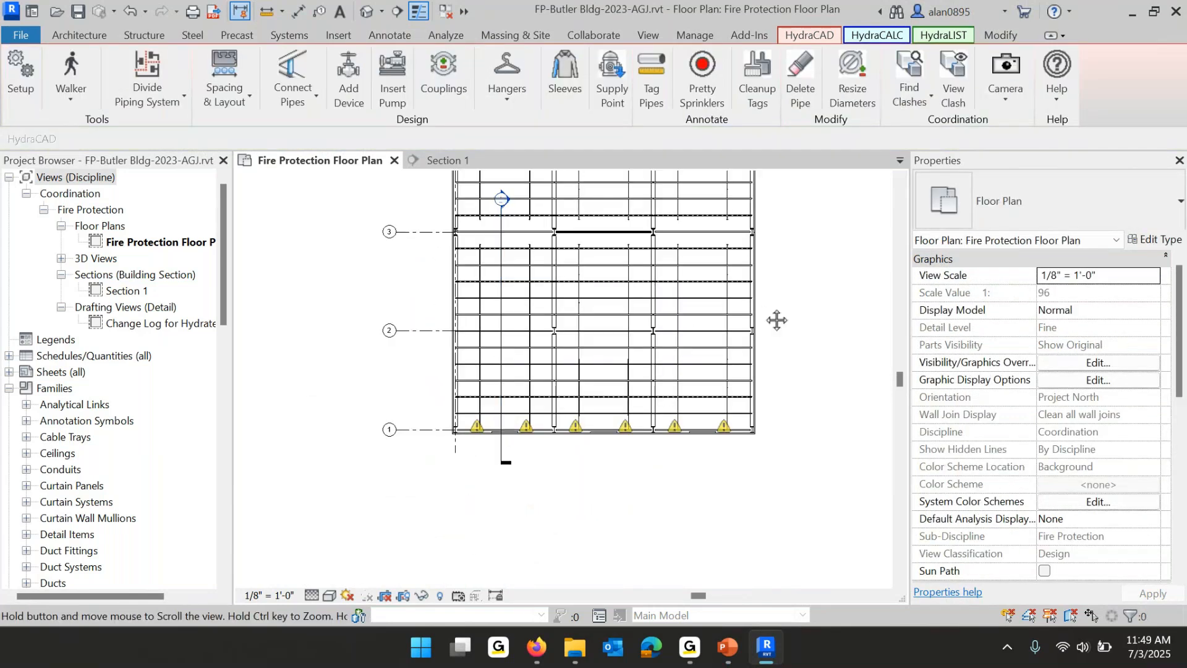
middle_drag(770, 314, 683, 425)
middle_drag(720, 348, 710, 402)
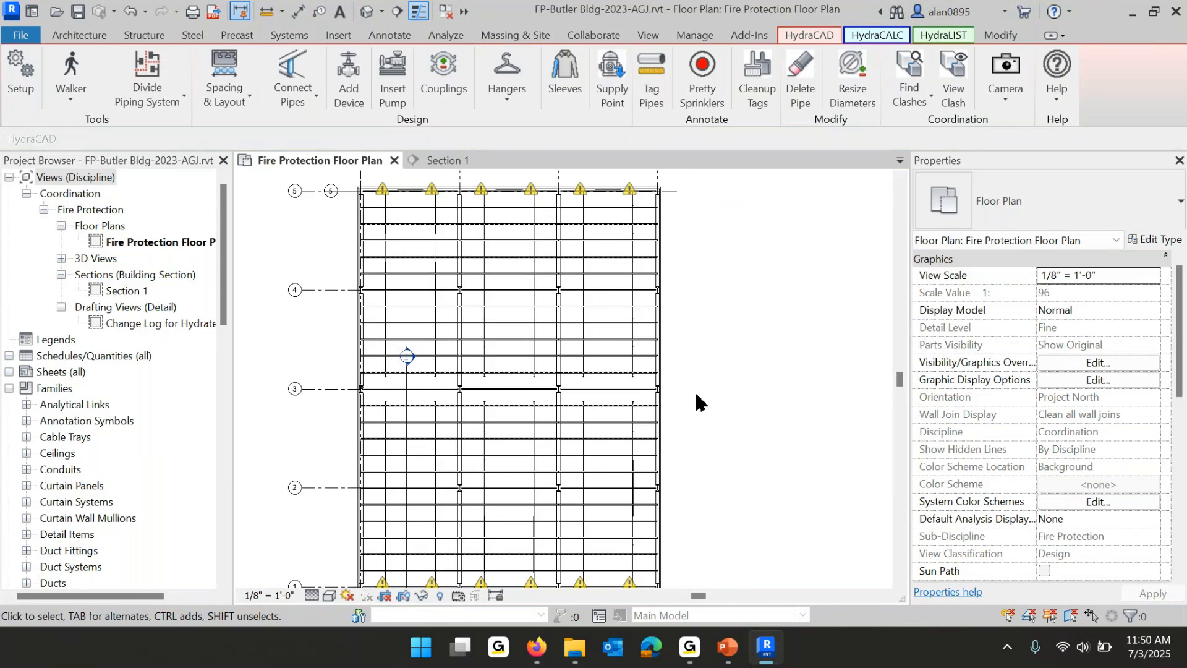
Switch to the PowerPoint slide show with the Lesson 5 follow-up topics.
mouse_move(733, 654)
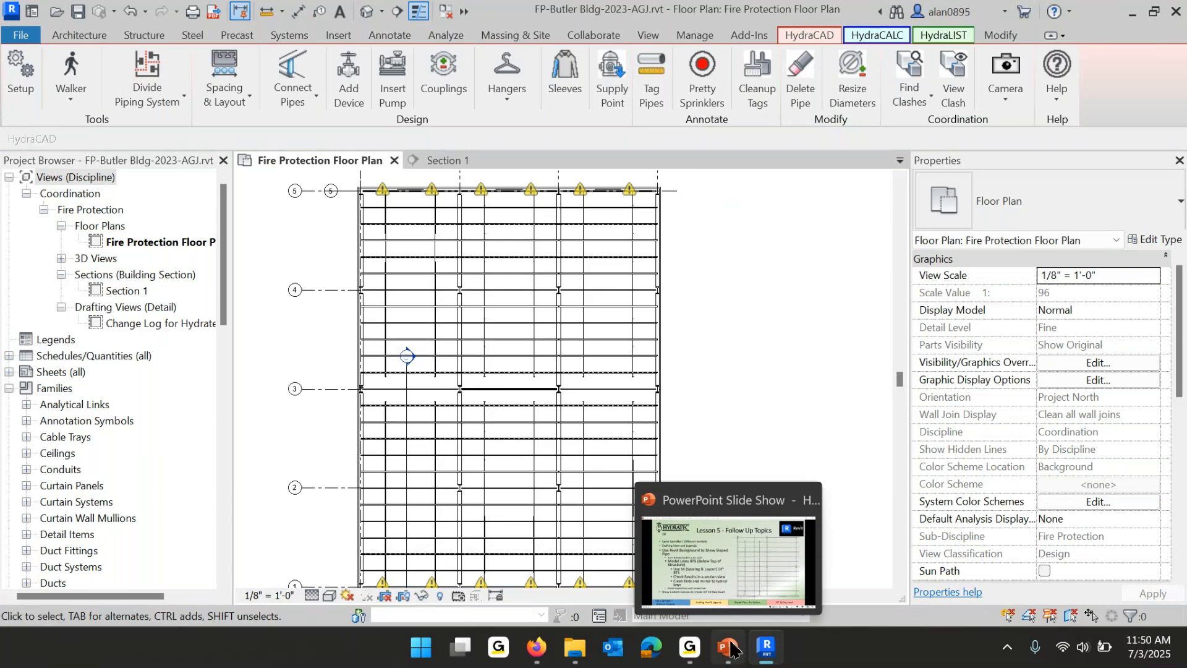
click(731, 648)
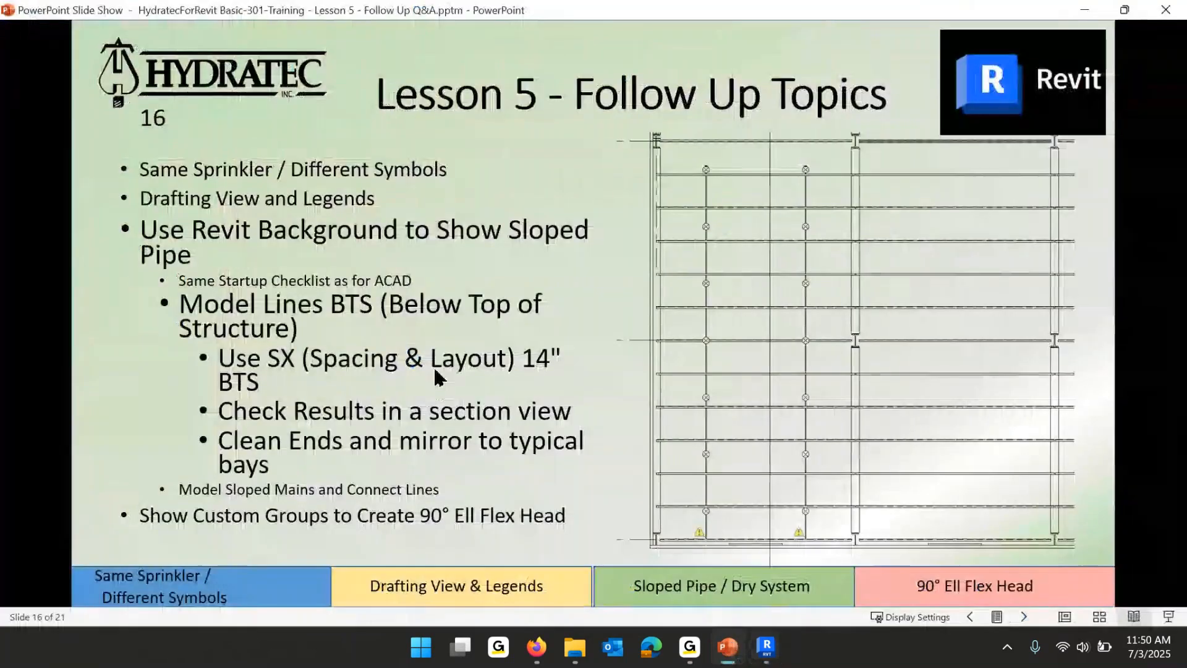
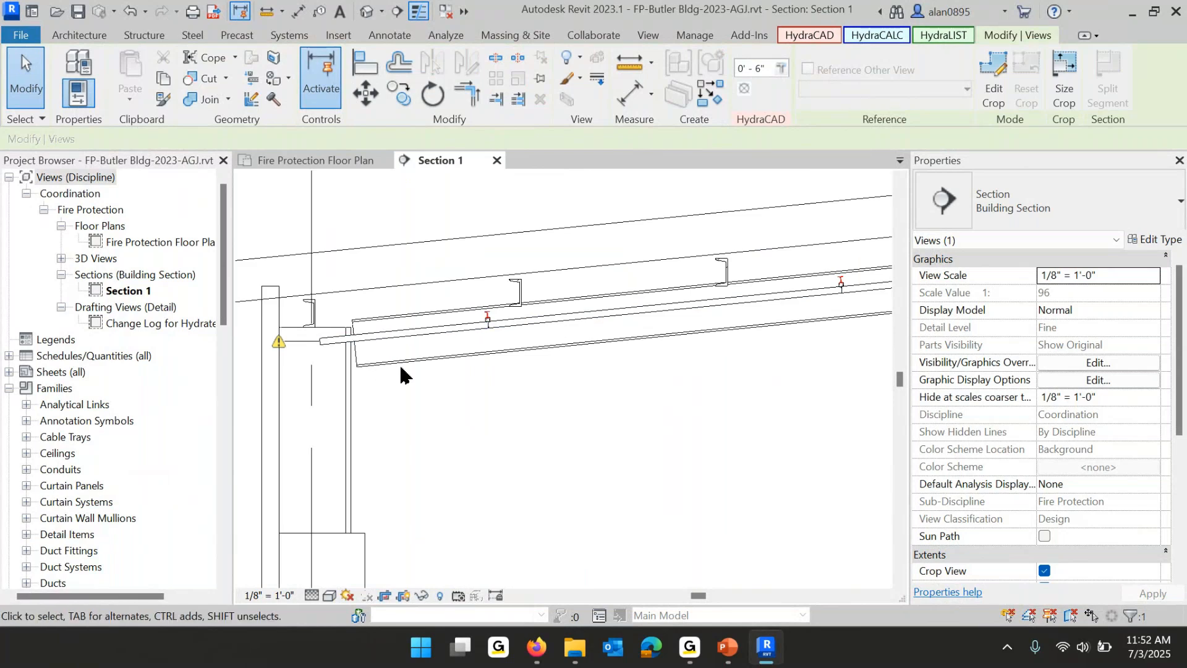
In Section 1, place an aligned dimension from Level 1 to the lower corner of the sloped beam at the eave column.
scroll(413, 364, down, 3)
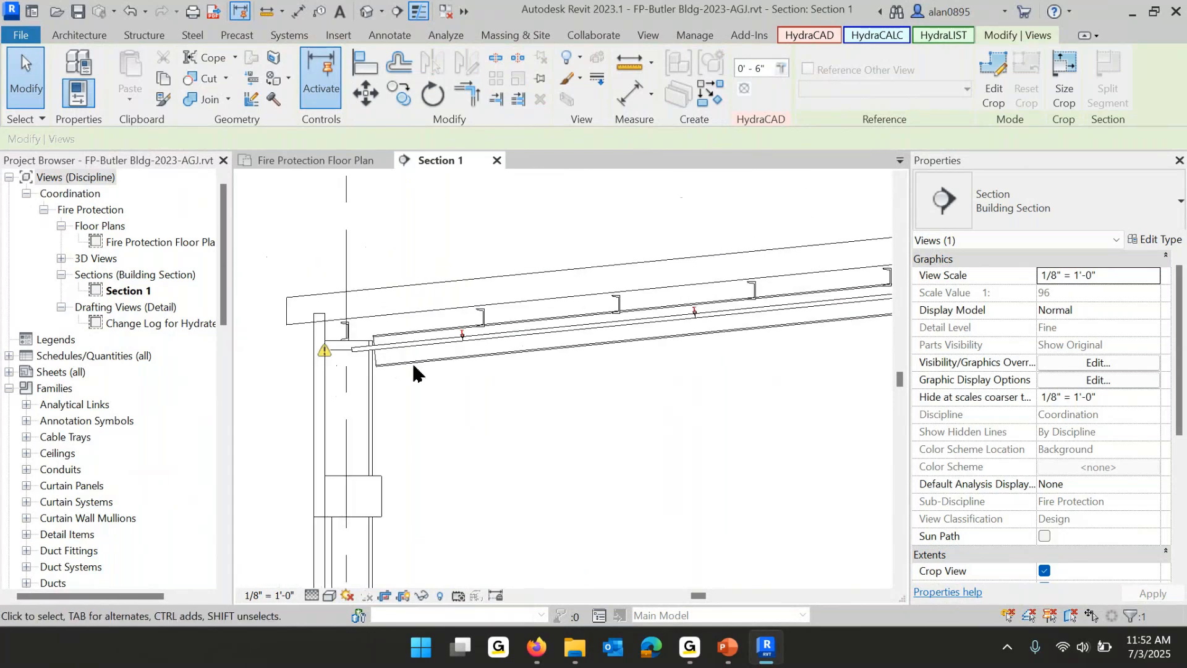
scroll(445, 372, down, 2)
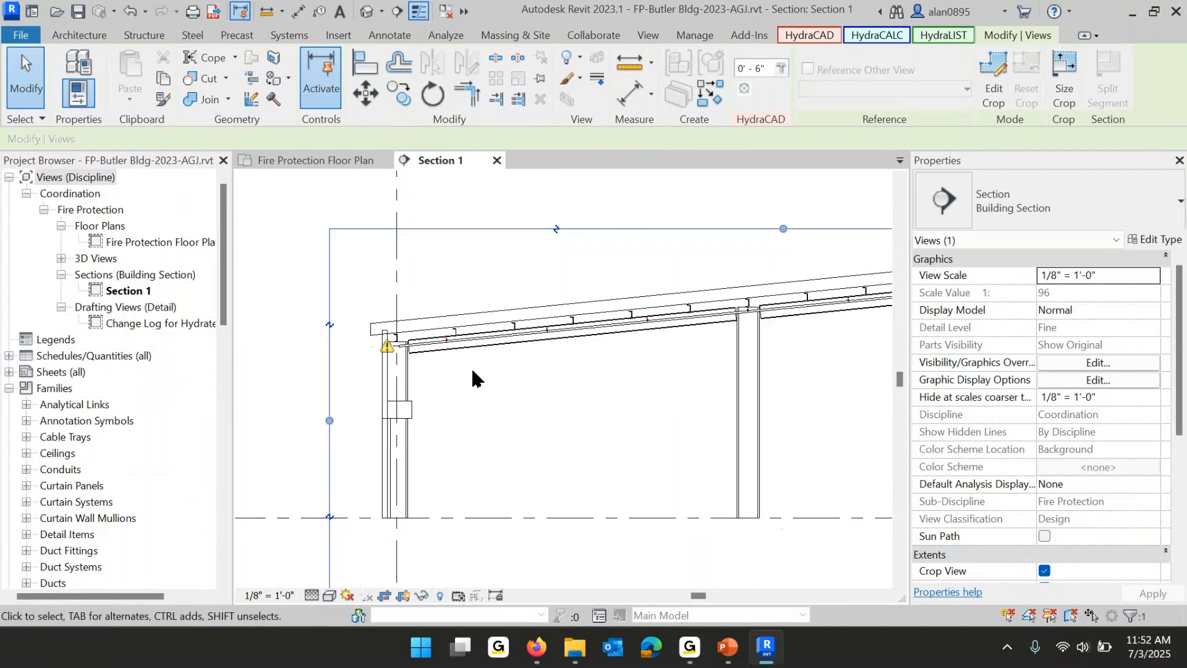
click(298, 11)
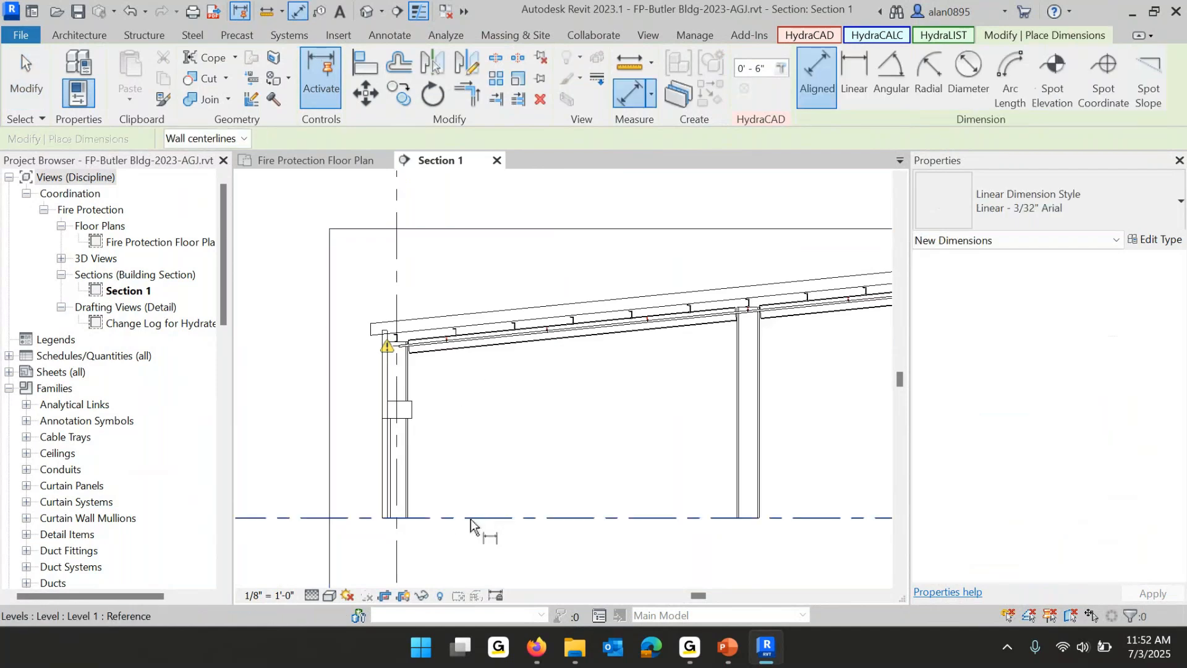
scroll(453, 389, up, 5)
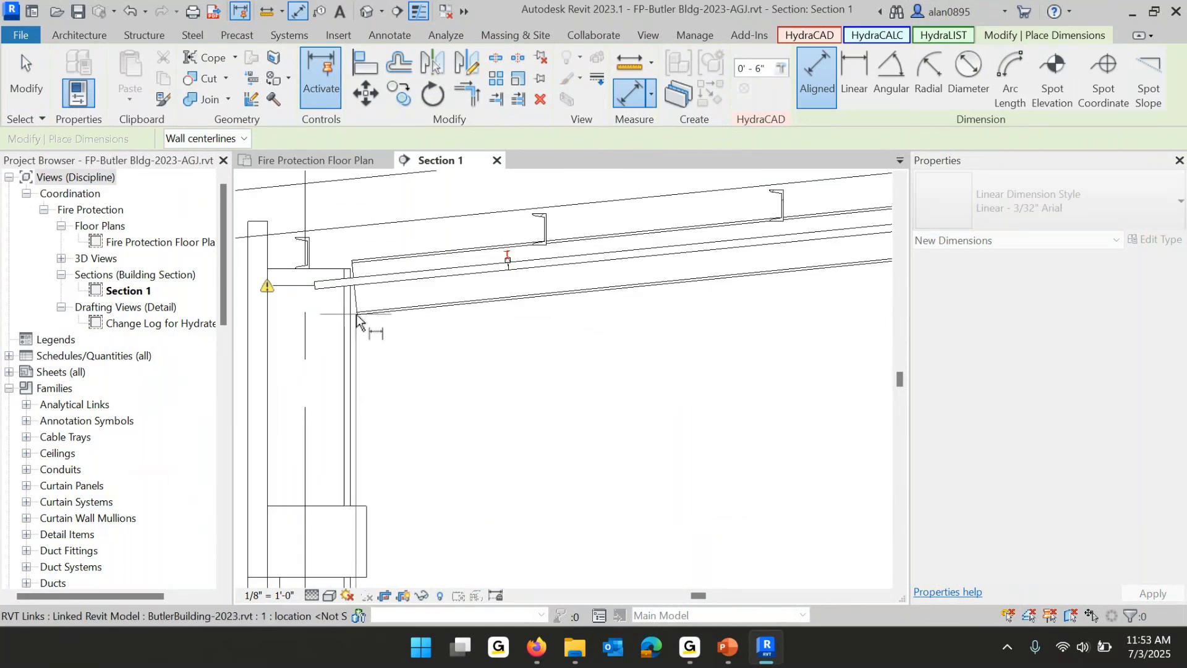
scroll(358, 318, up, 3)
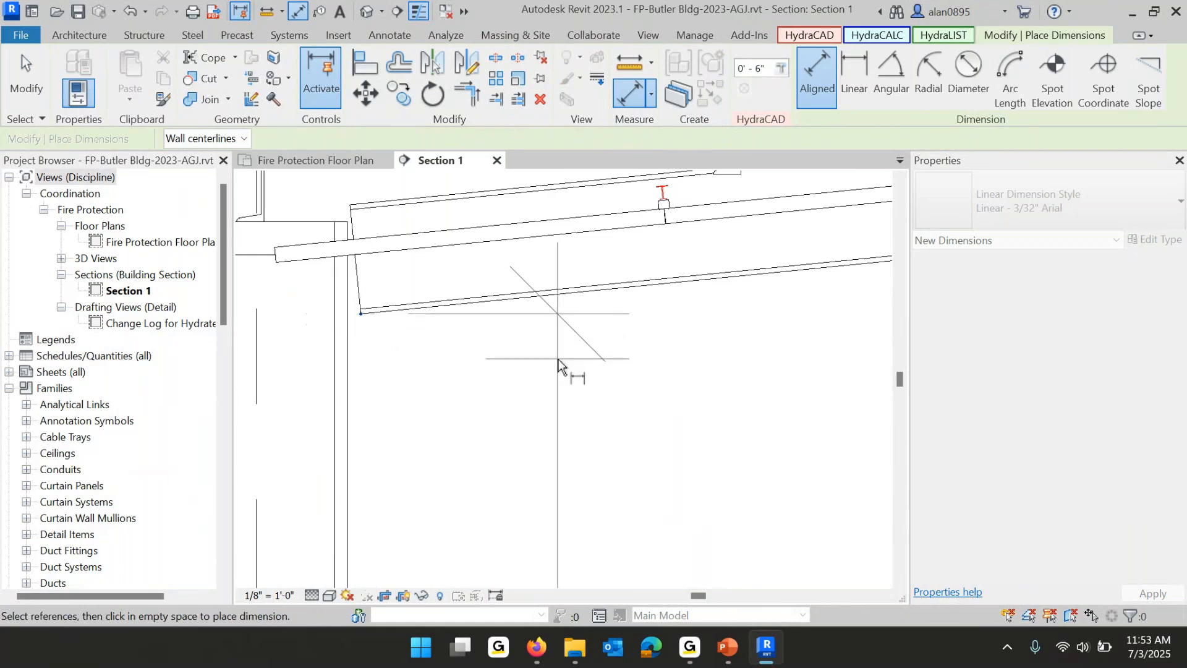
scroll(558, 364, down, 1)
scroll(558, 364, down, 6)
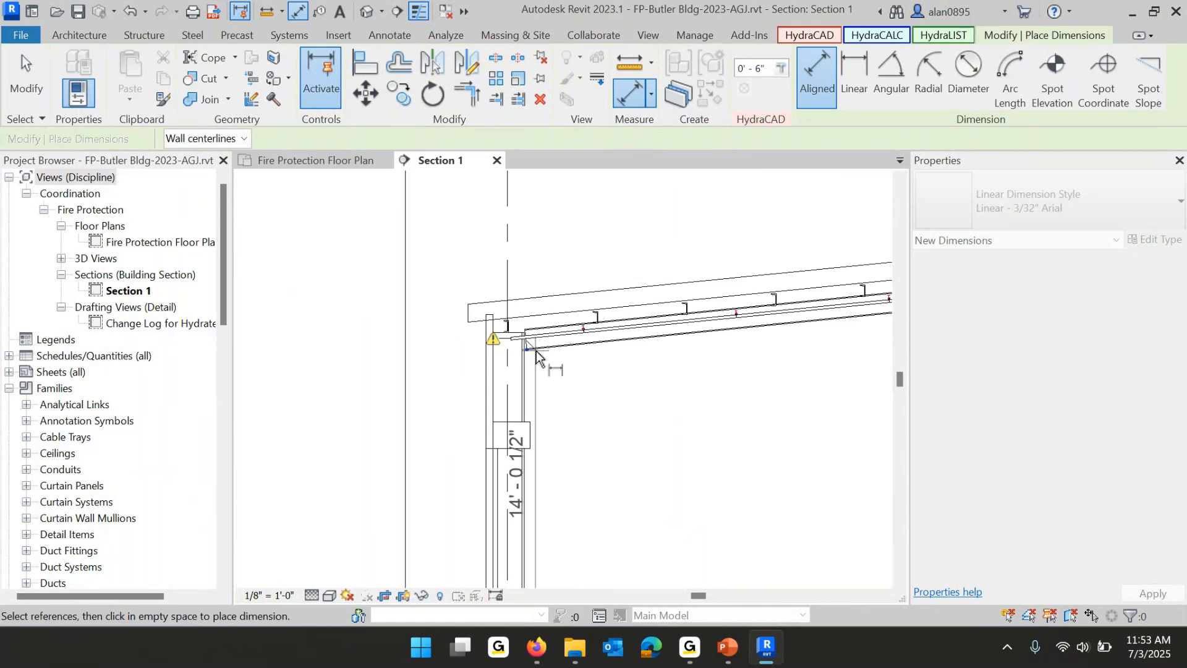
click(599, 378)
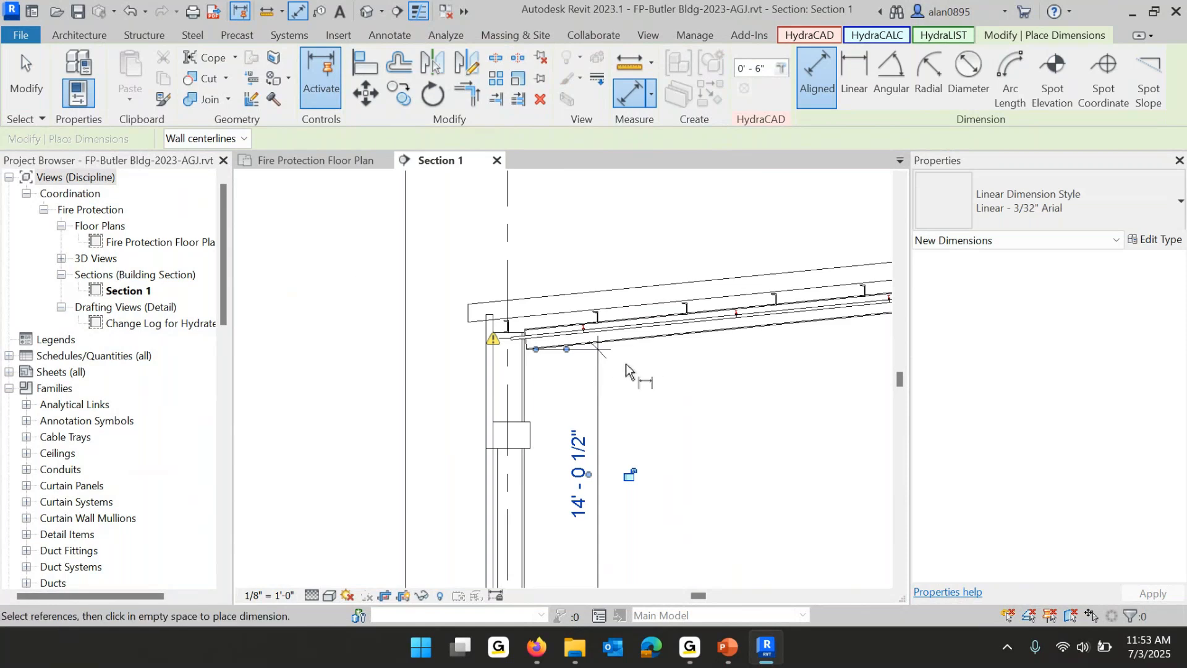
Return to the Fire Protection Floor Plan, end the dimension command and go to the corner of grids A and 5.
click(314, 164)
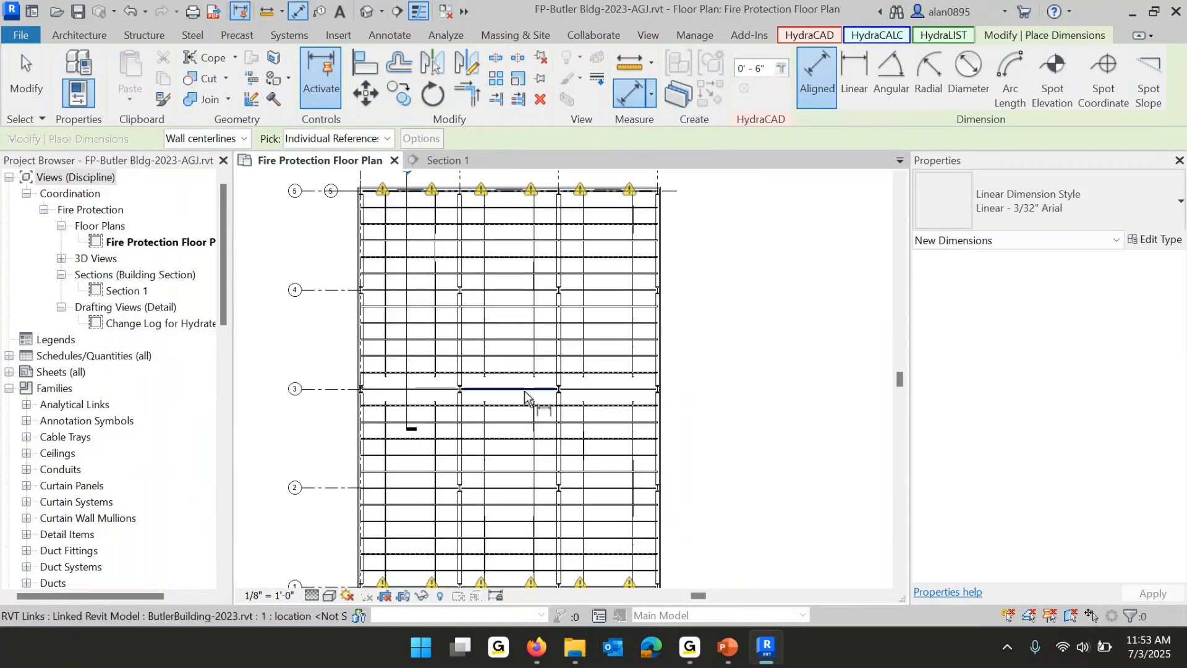
key(Escape)
key(Escape)
scroll(393, 218, up, 4)
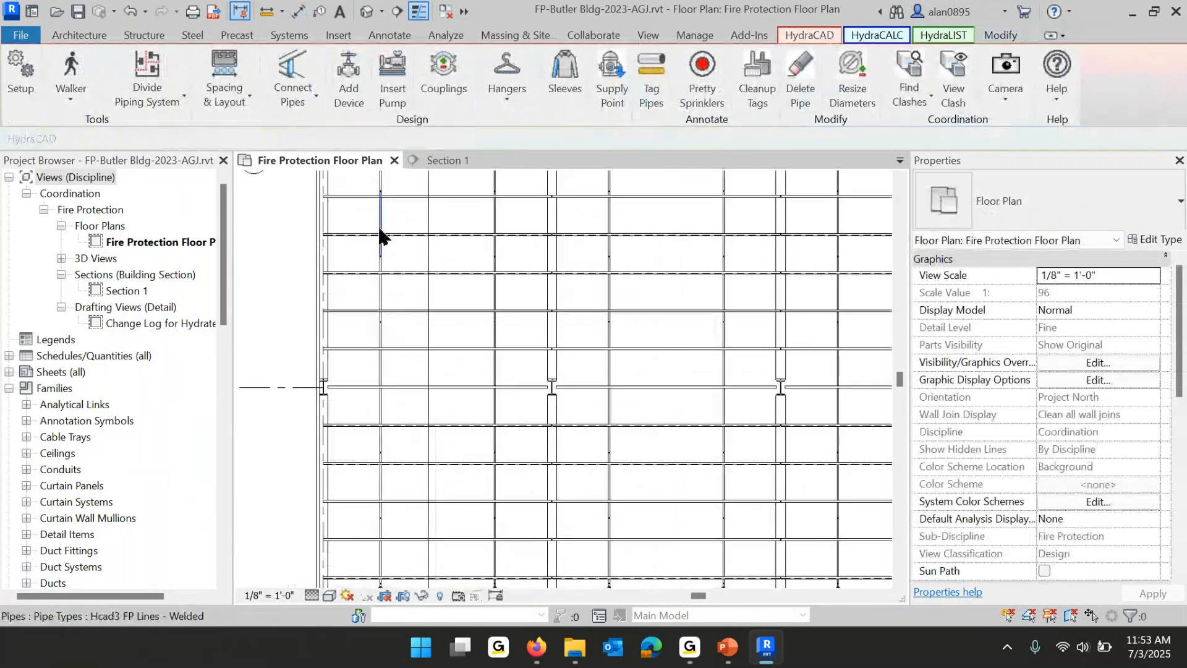
scroll(384, 238, down, 3)
scroll(402, 444, up, 2)
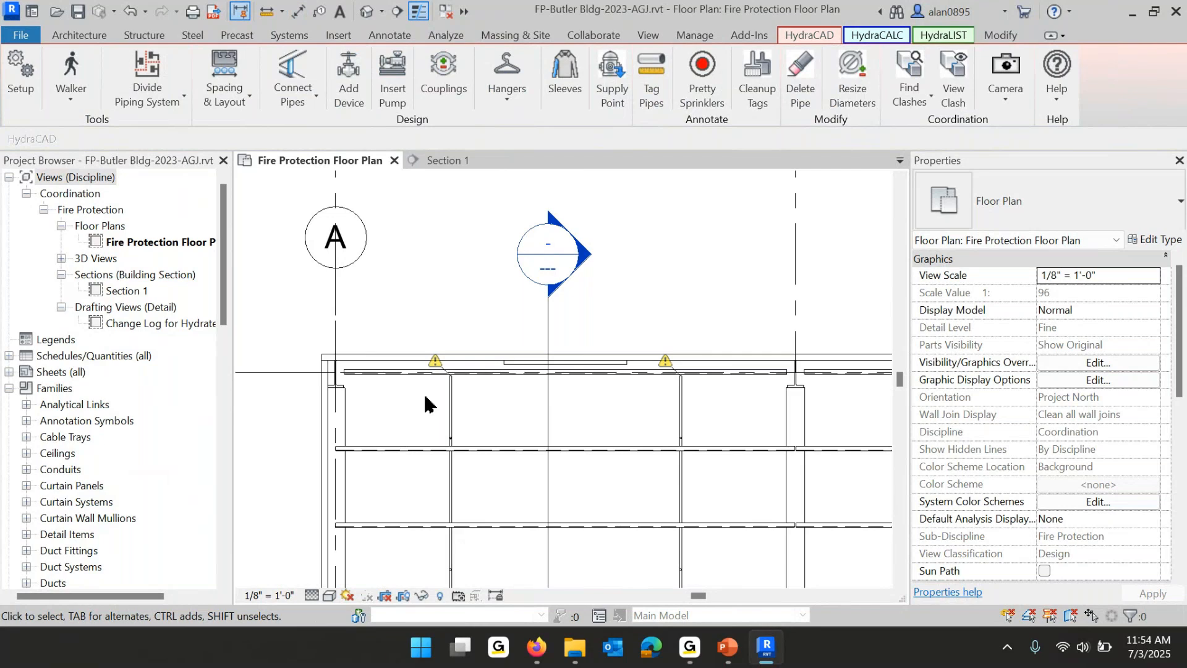
Start a new pipe with a 4" diameter and a middle elevation of 13' 6".
key(p)
key(i)
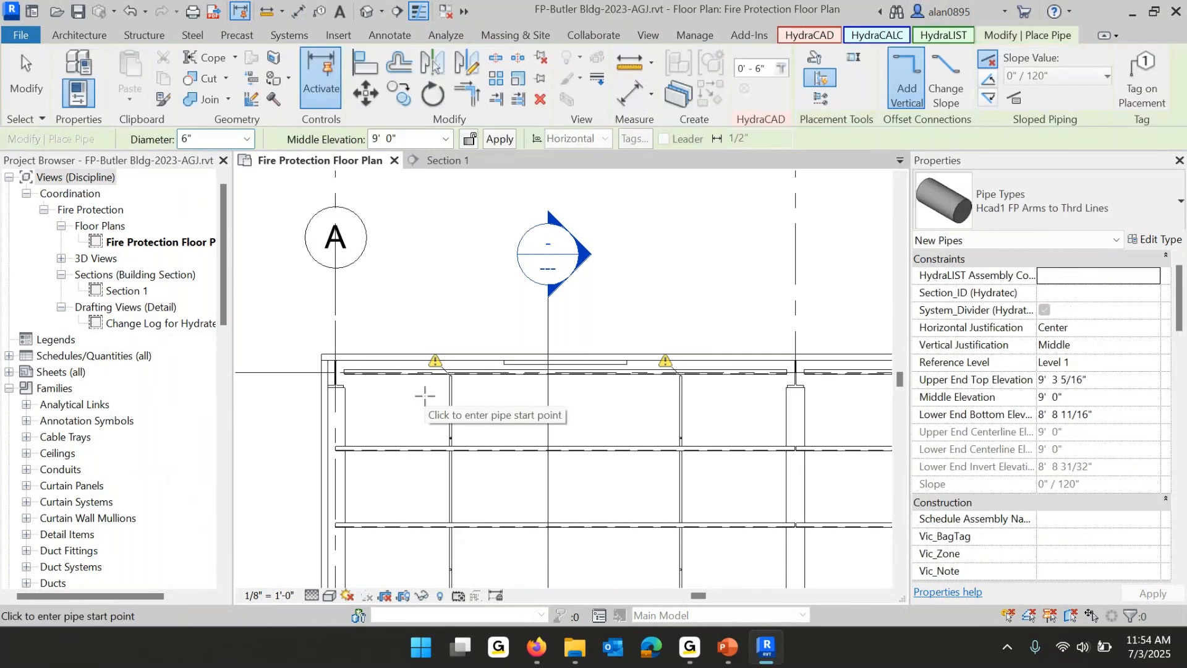
click(247, 139)
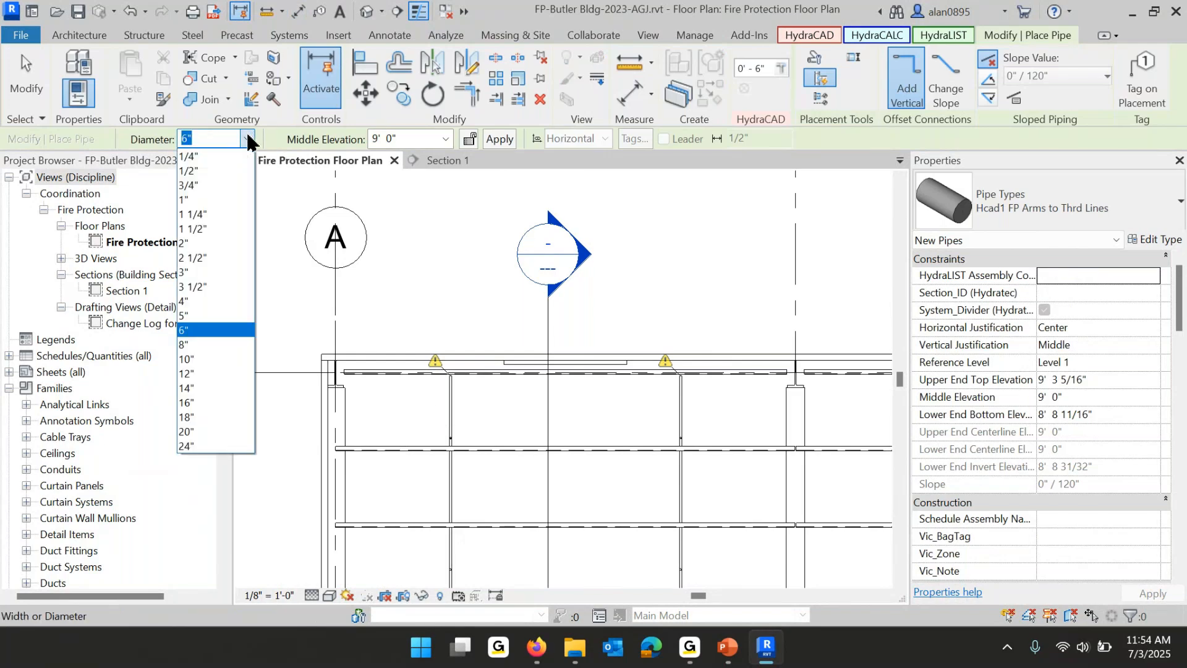
click(188, 301)
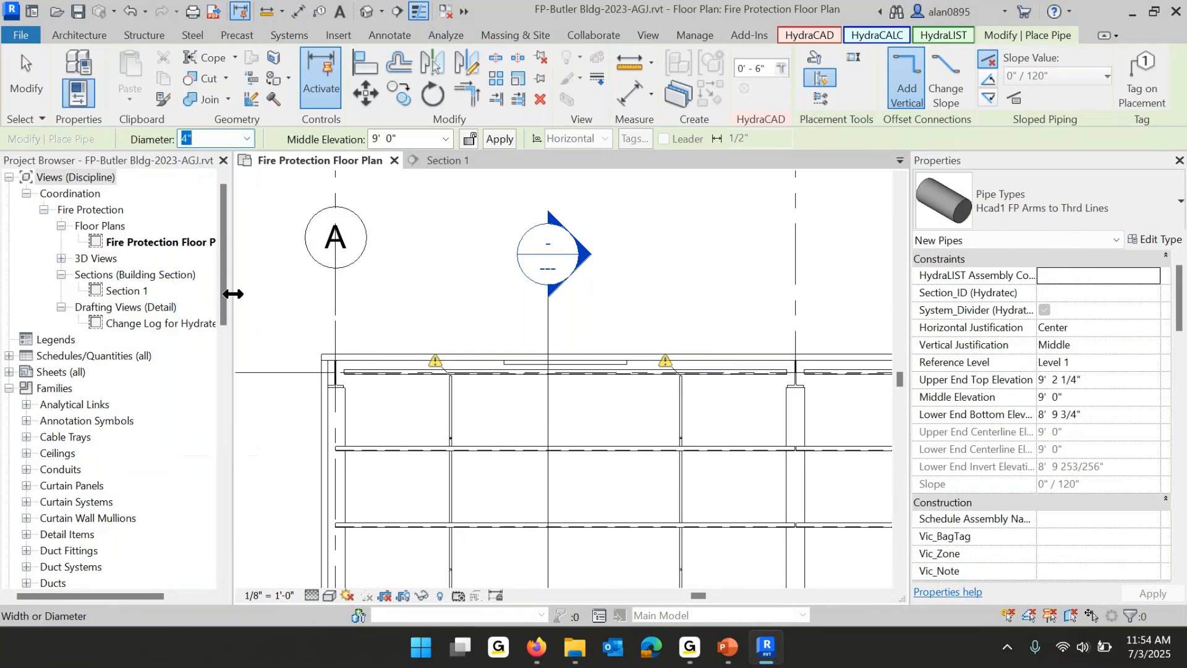
click(400, 137)
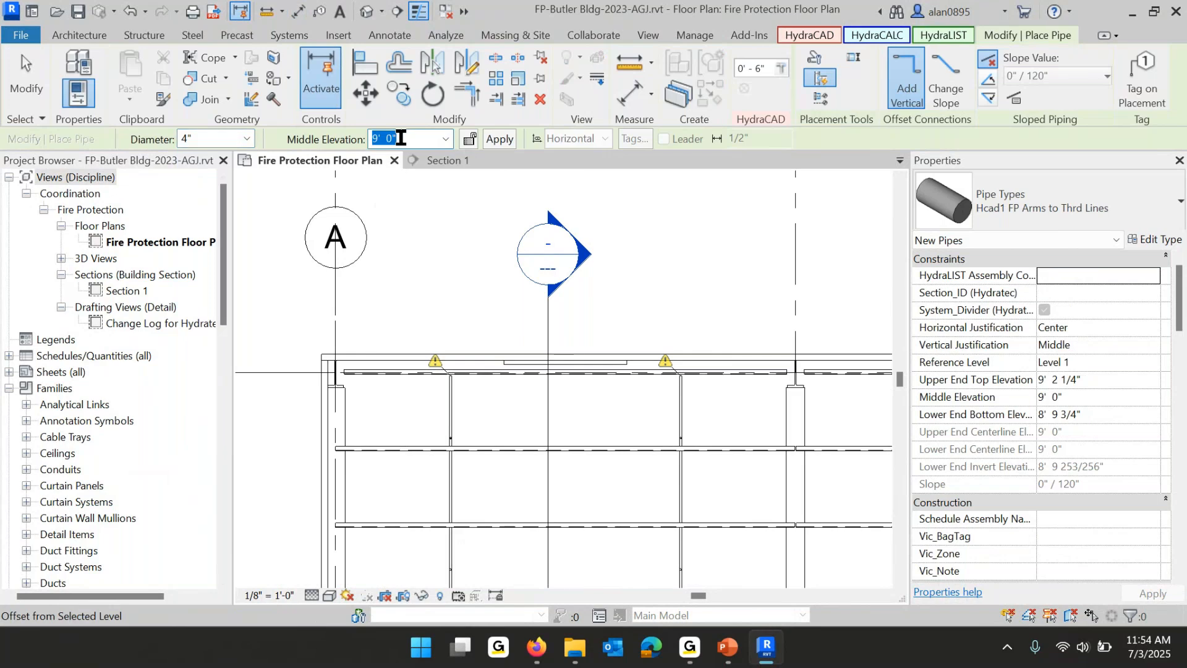
text(1)
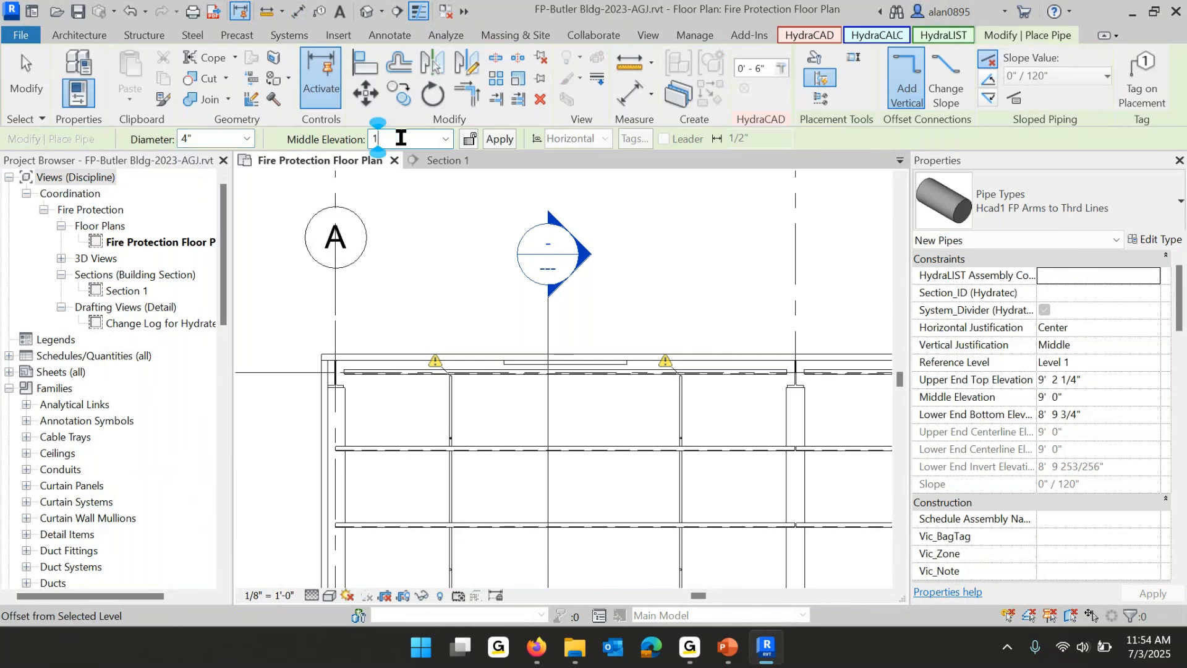
text(3 6)
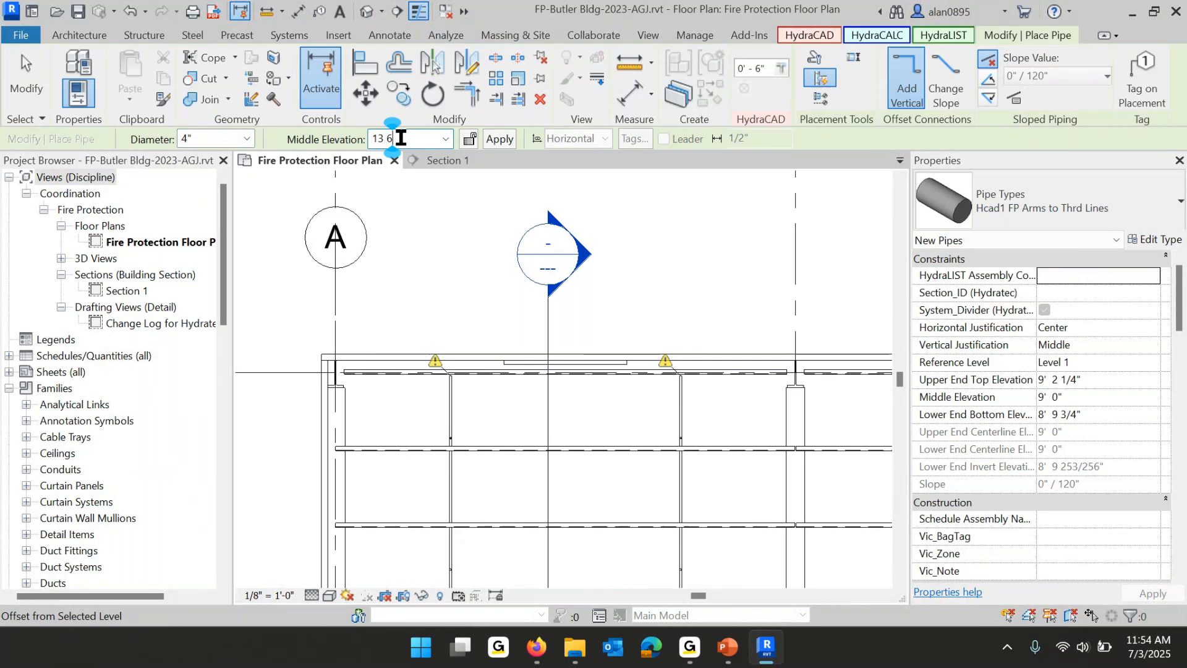
key(Return)
Set the new pipe's type to Hcad3 FP Mains - Welded and its system type to Fire Protection Dry.
click(1084, 222)
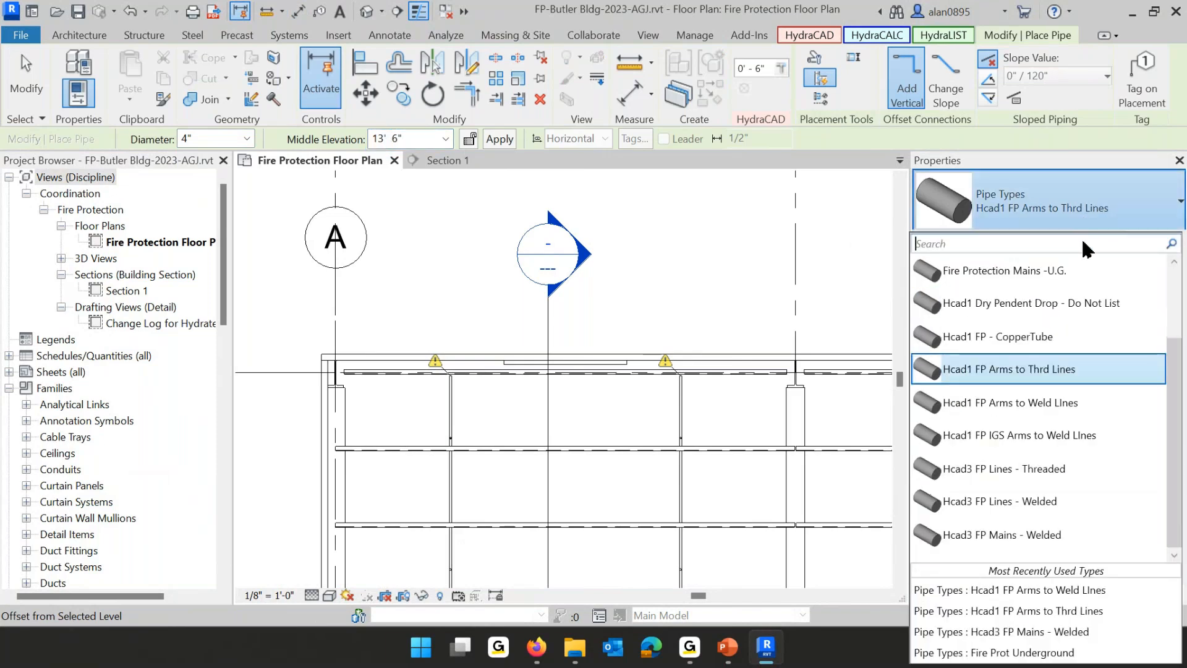
click(1018, 536)
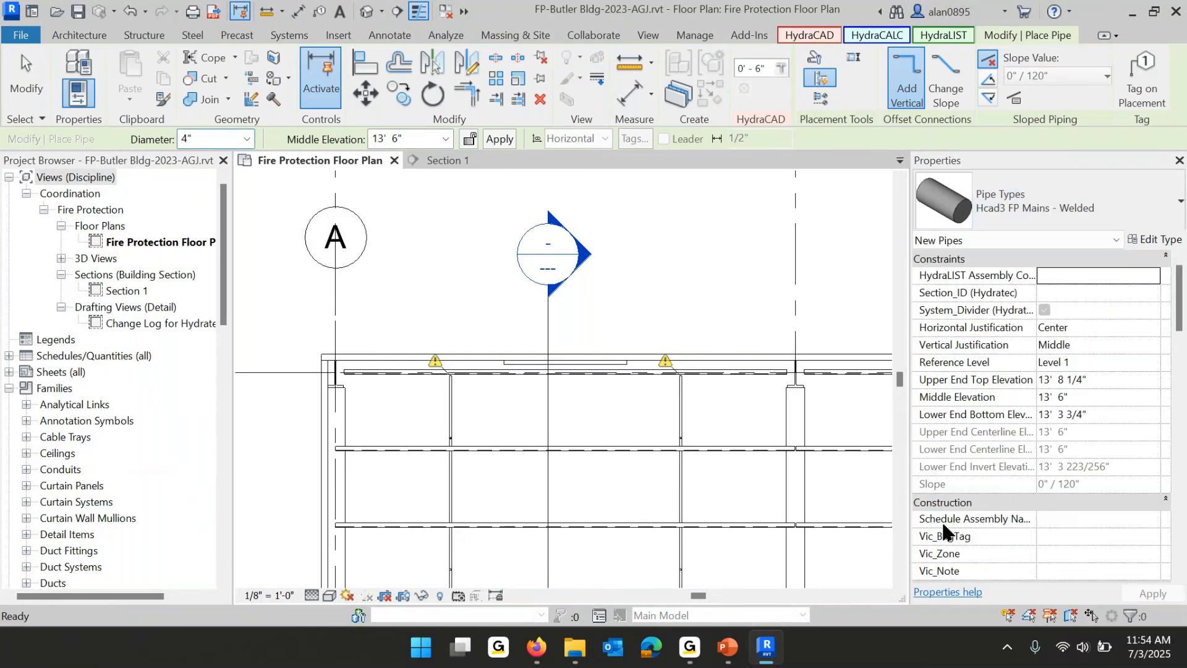
scroll(1070, 495, down, 2)
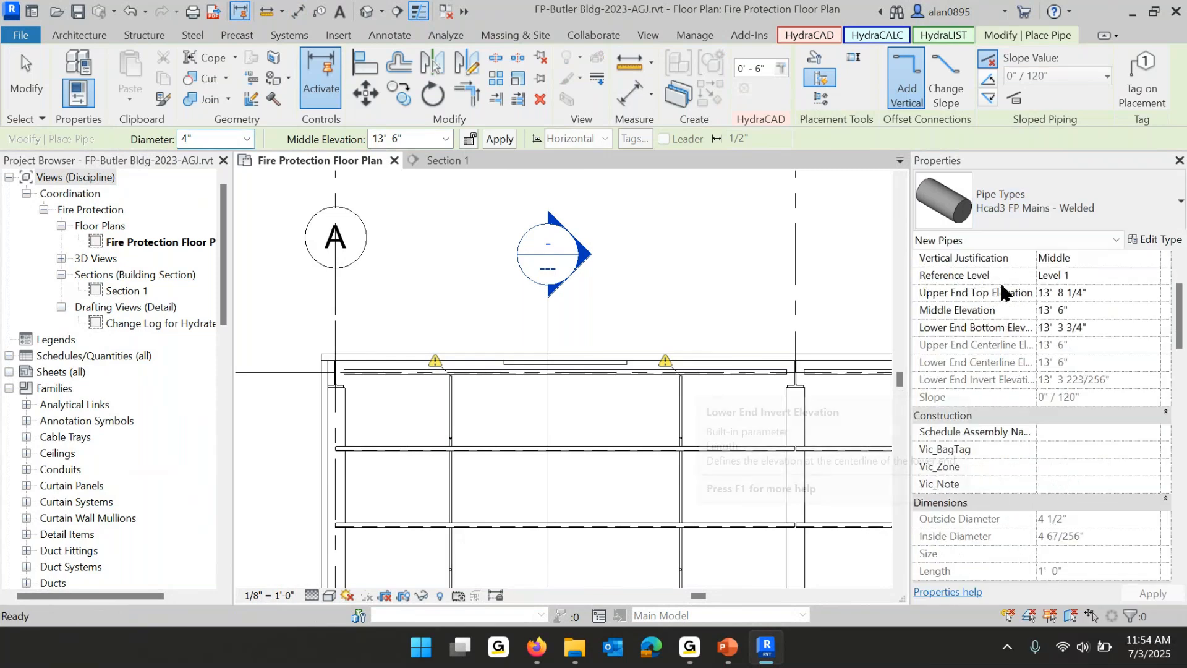
scroll(1051, 442, down, 5)
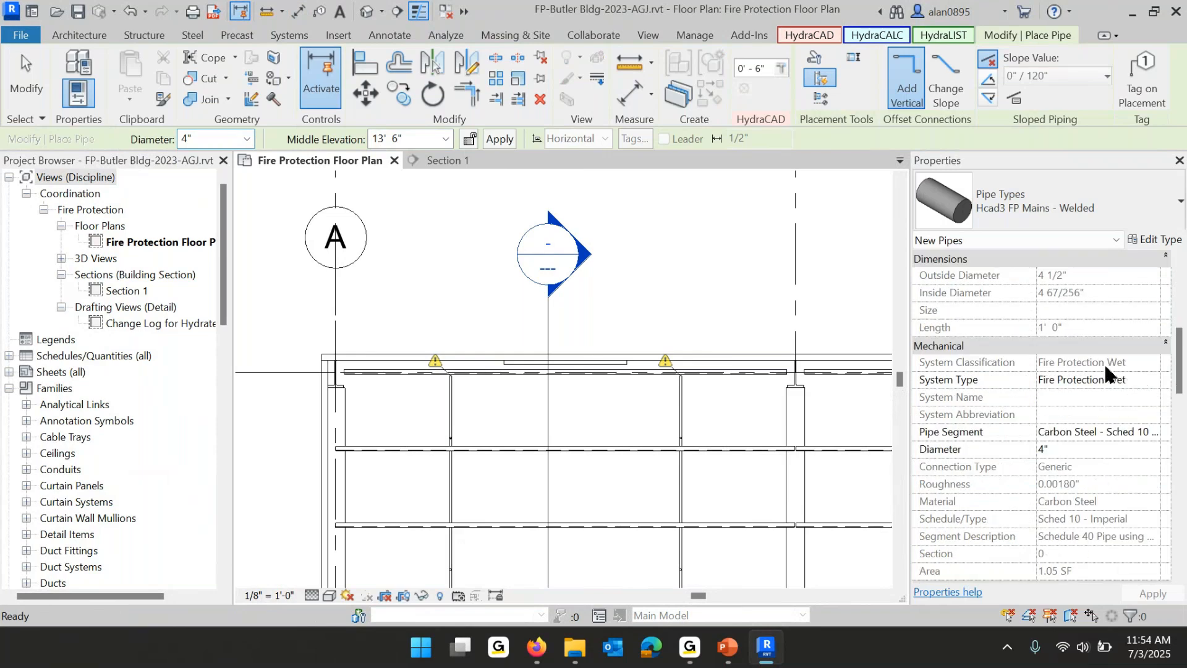
click(1109, 380)
click(1153, 380)
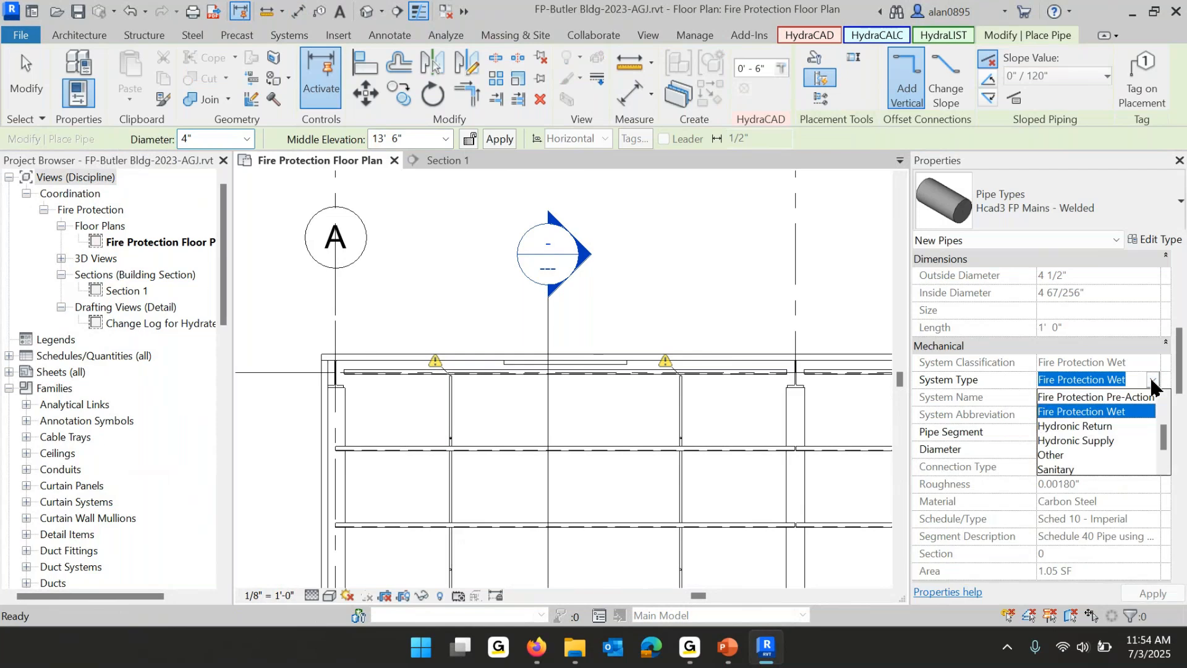
scroll(1116, 426, up, 4)
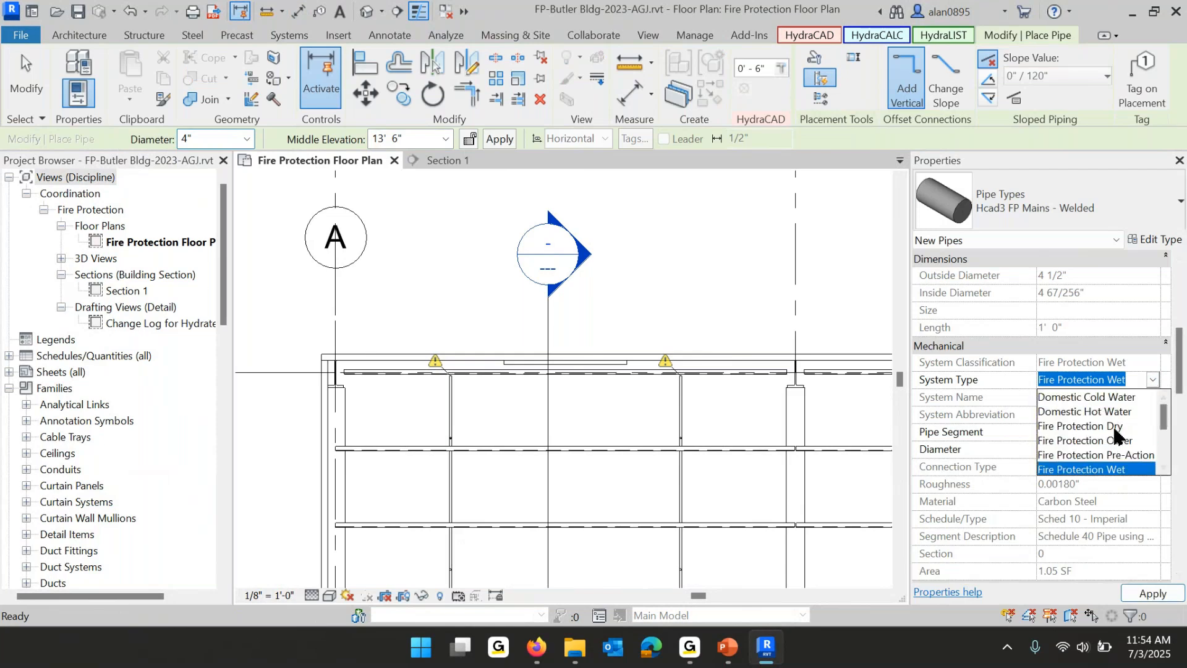
click(1113, 426)
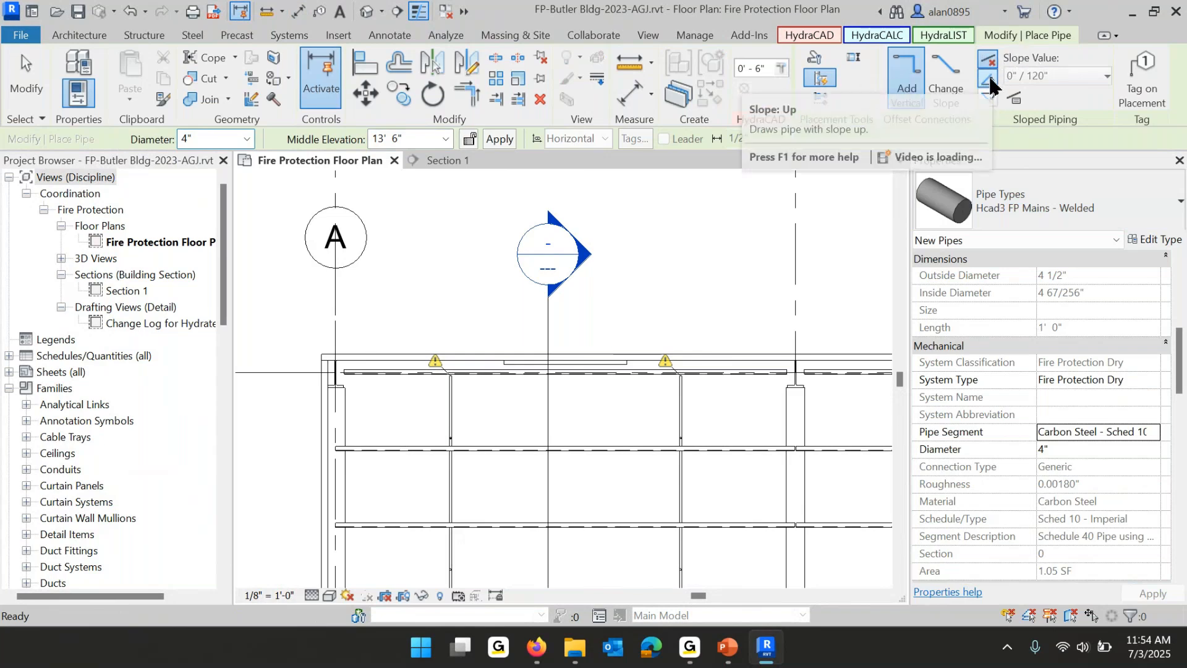
Draw a main about 85' long just inside grid 5 from near grid A to near grid D, sloping down 1/4" / 120".
click(987, 102)
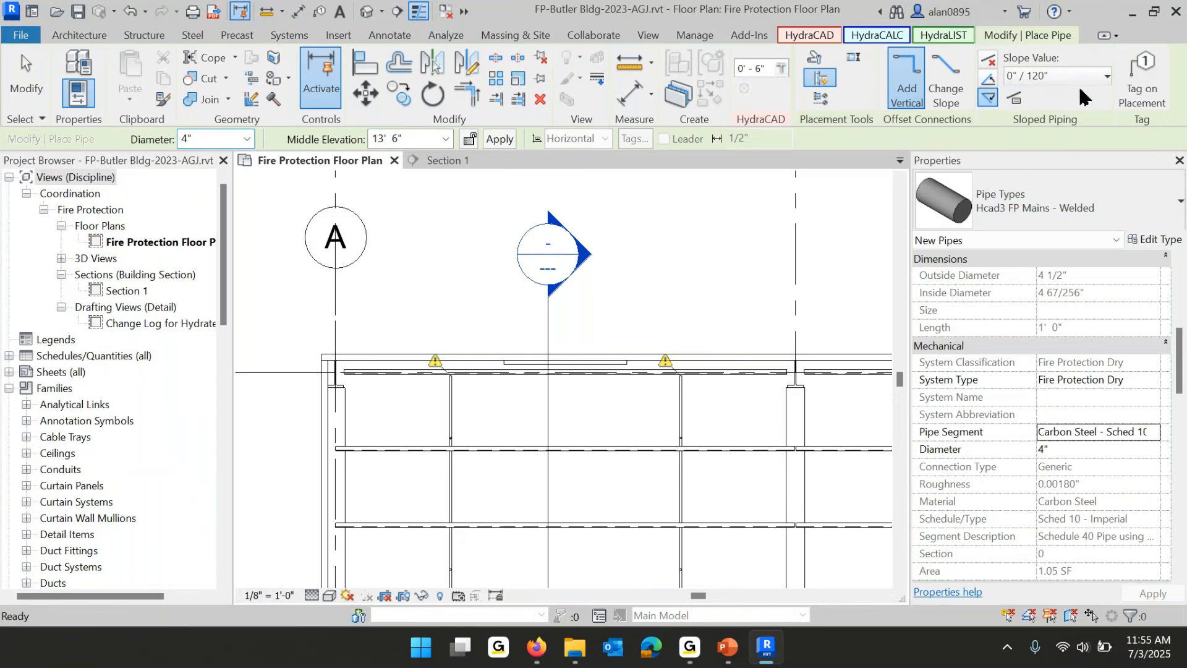
click(1108, 78)
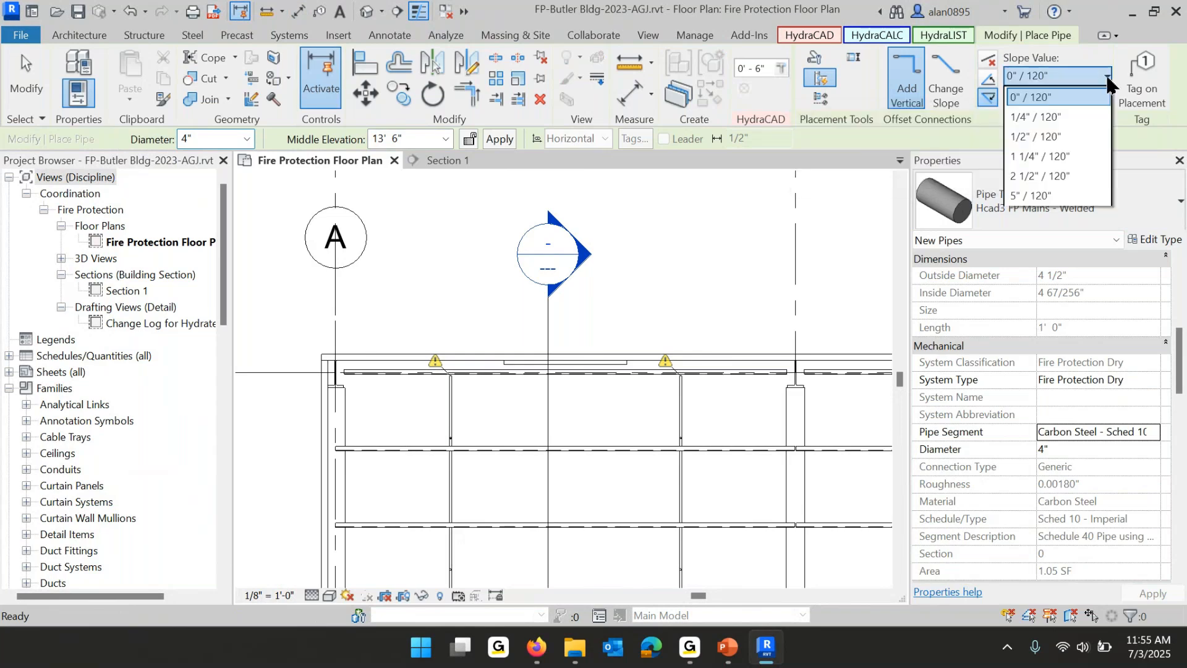
click(1057, 115)
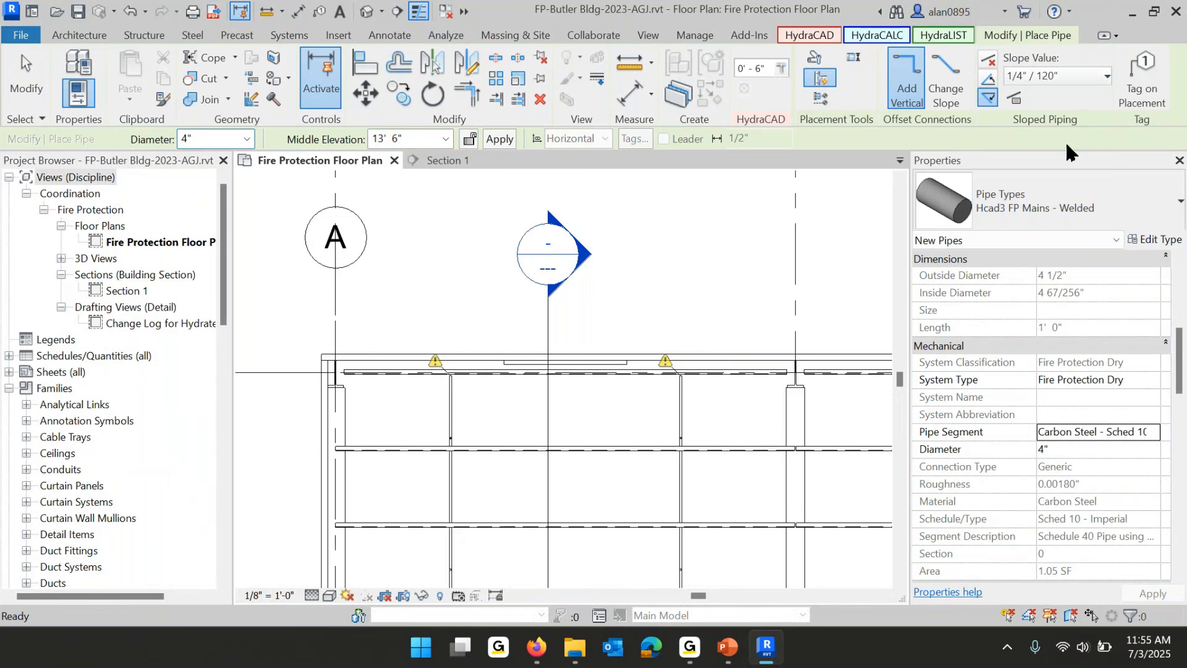
click(365, 404)
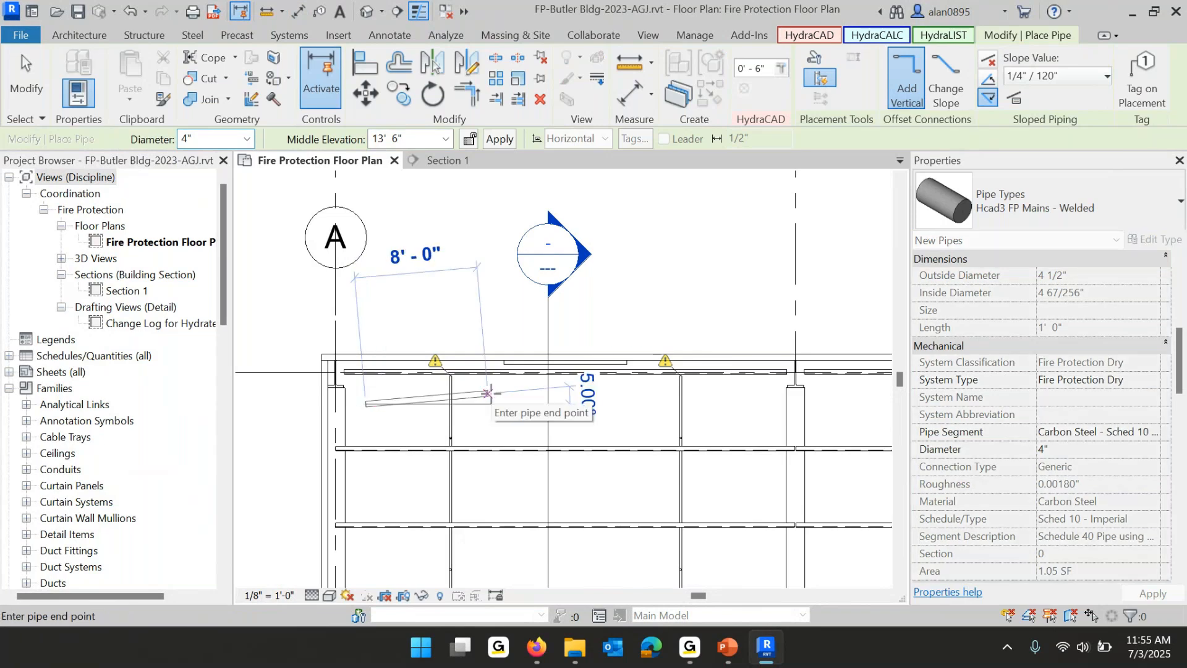
scroll(510, 400, down, 2)
scroll(681, 396, down, 5)
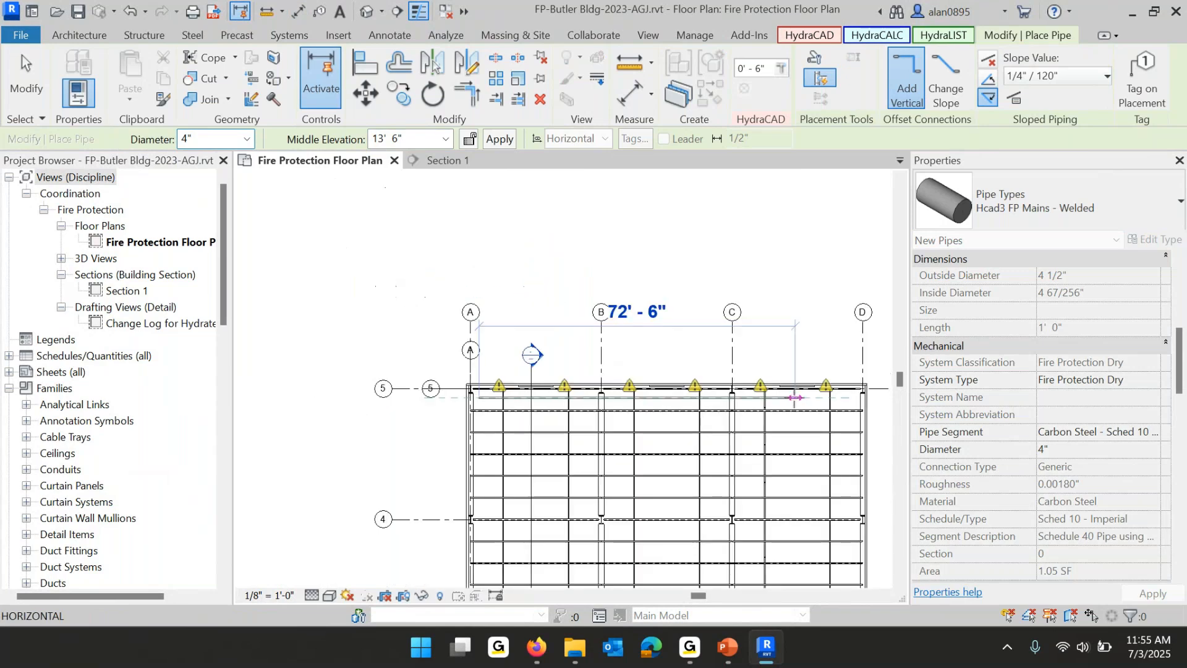
scroll(644, 429, up, 5)
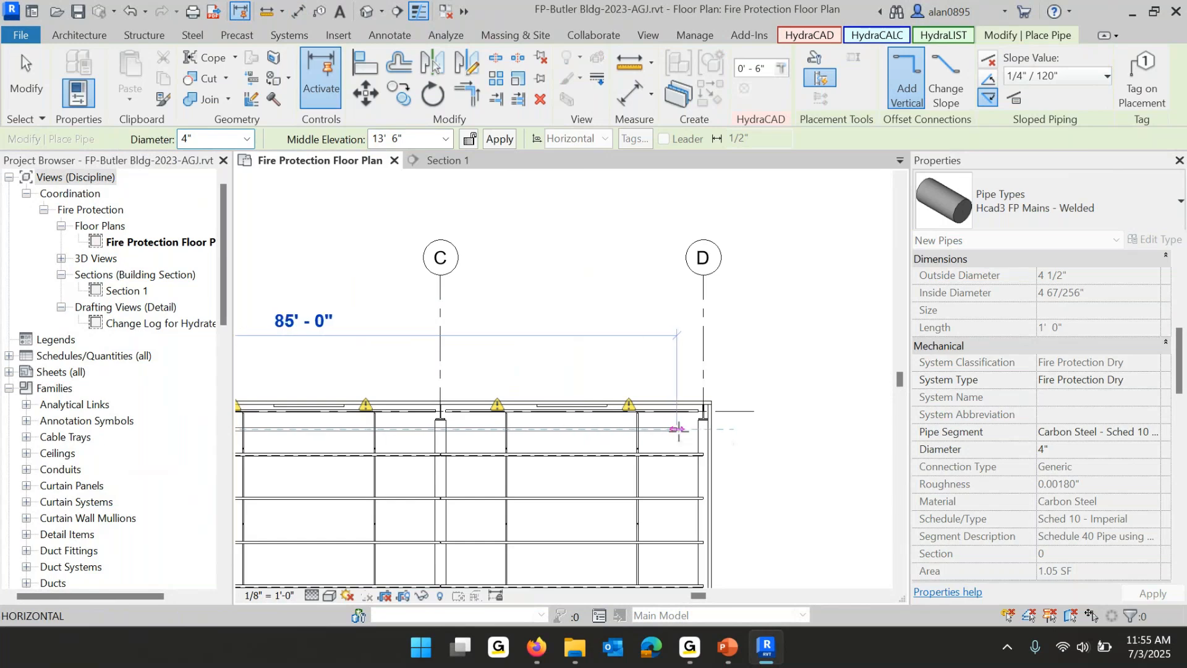
click(678, 428)
Continue the sloped main at a right angle just inside grid D until it reaches the building end near grid 1.
scroll(678, 433, down, 3)
middle_drag(673, 453, 662, 201)
scroll(665, 479, up, 3)
scroll(674, 482, down, 2)
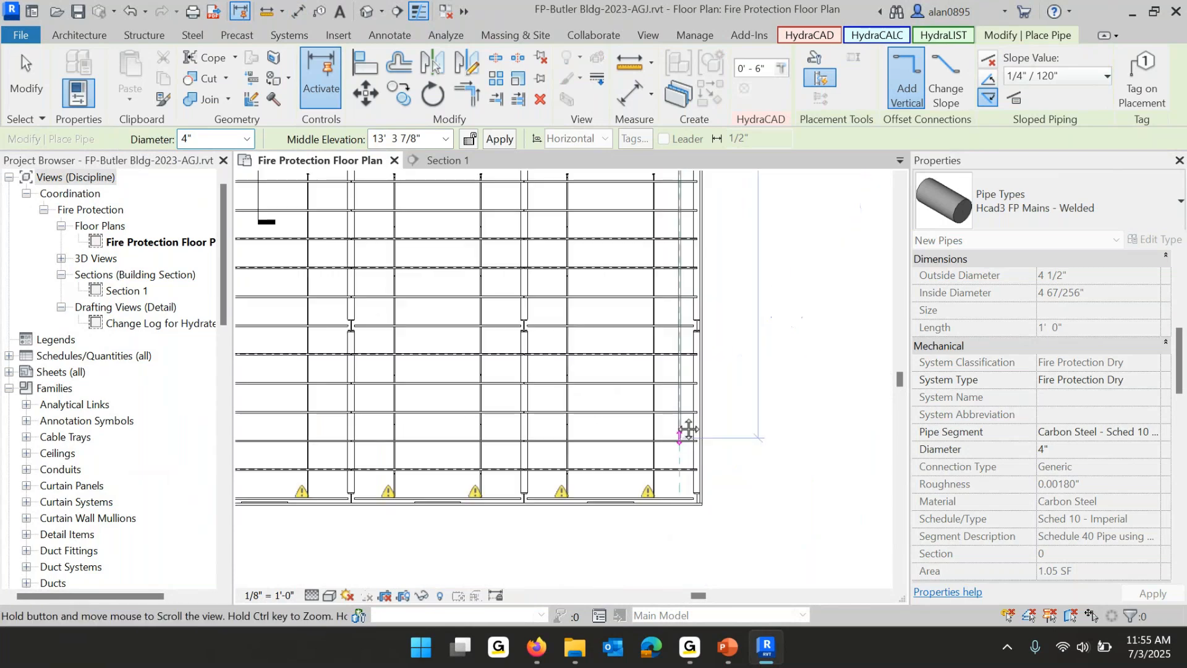
scroll(711, 396, down, 2)
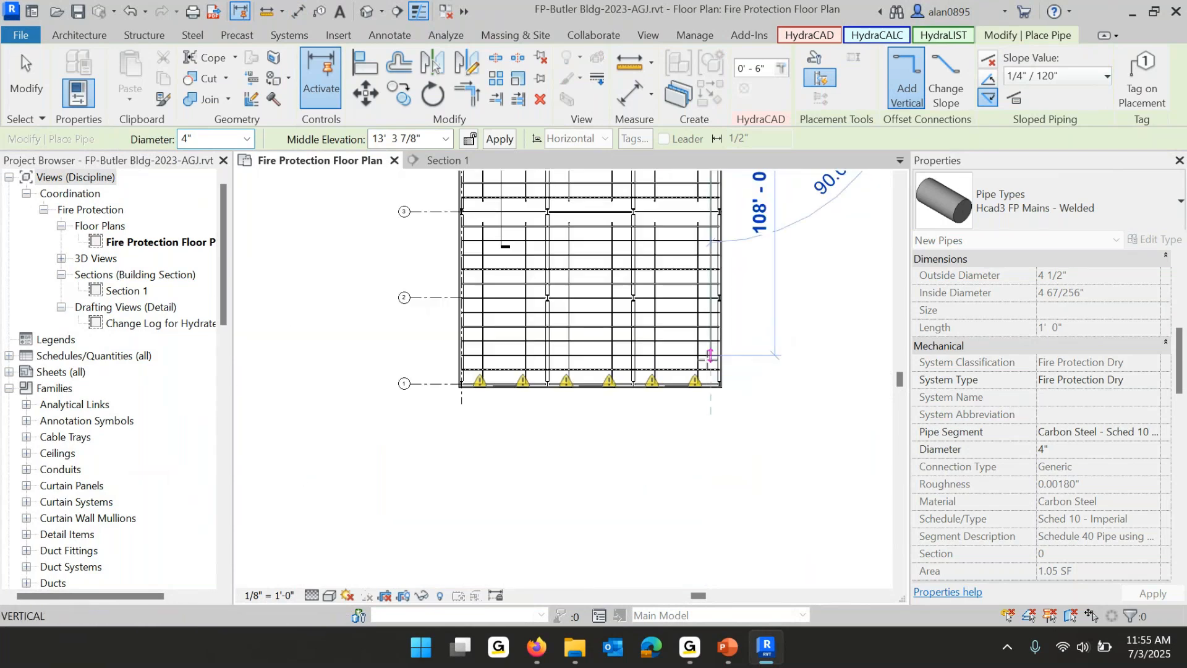
scroll(711, 357, up, 5)
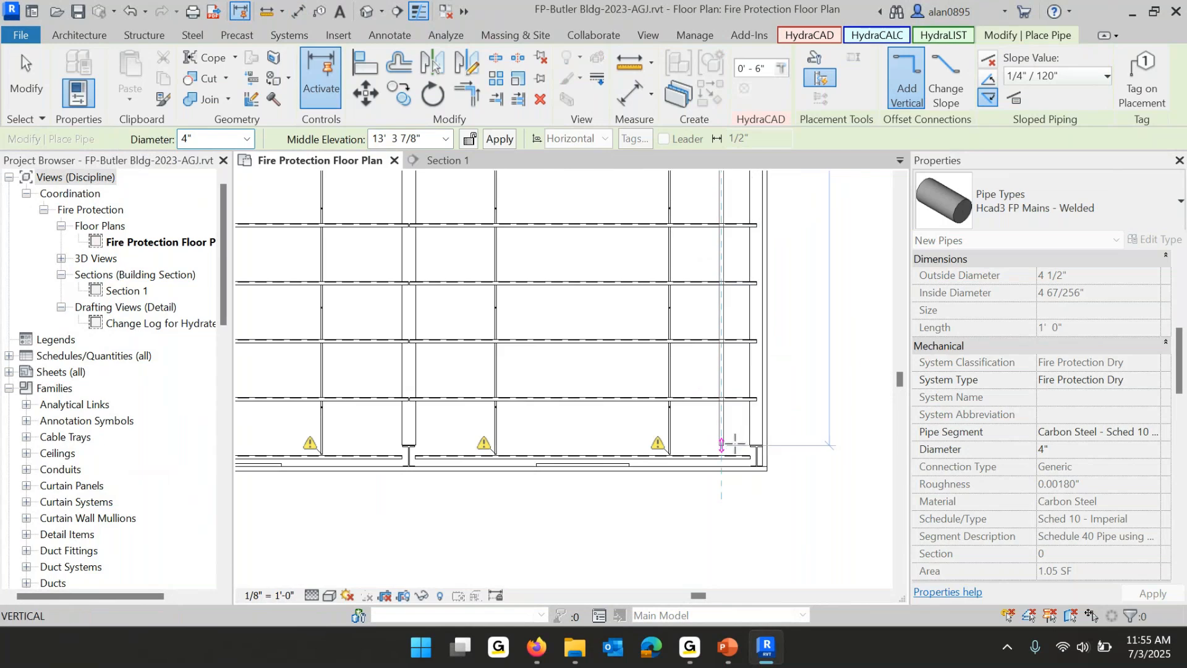
click(734, 435)
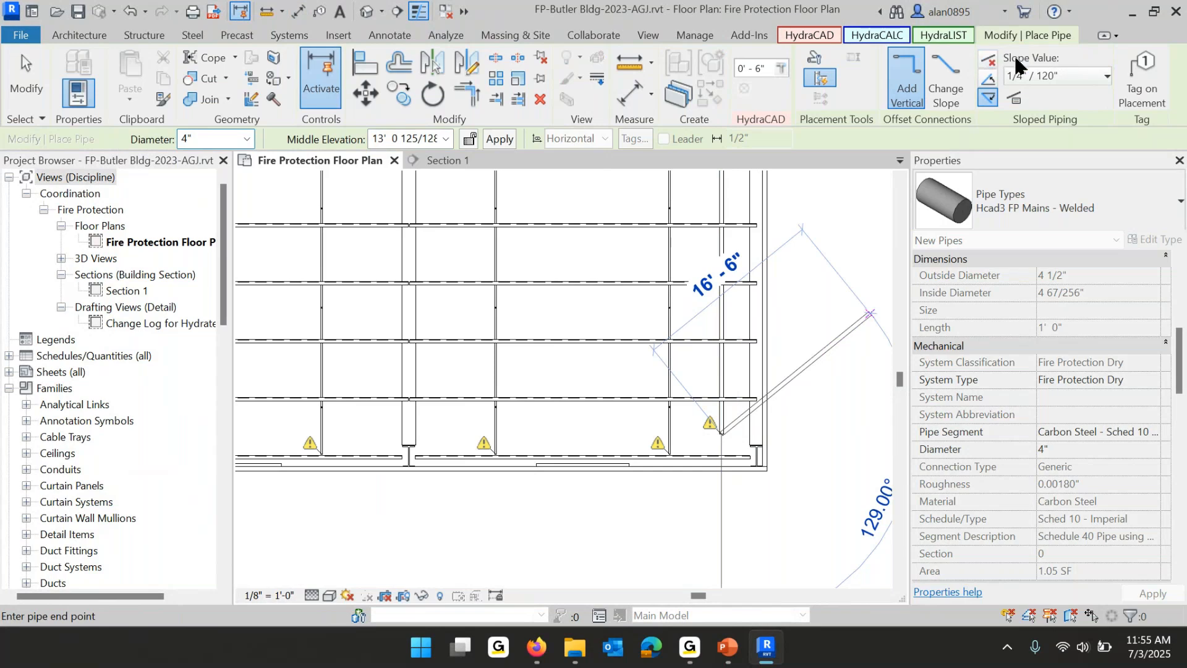
With slope off, add a short level segment toward grid D, drop to -5' 0" and run the pipe out past the exterior wall.
click(989, 60)
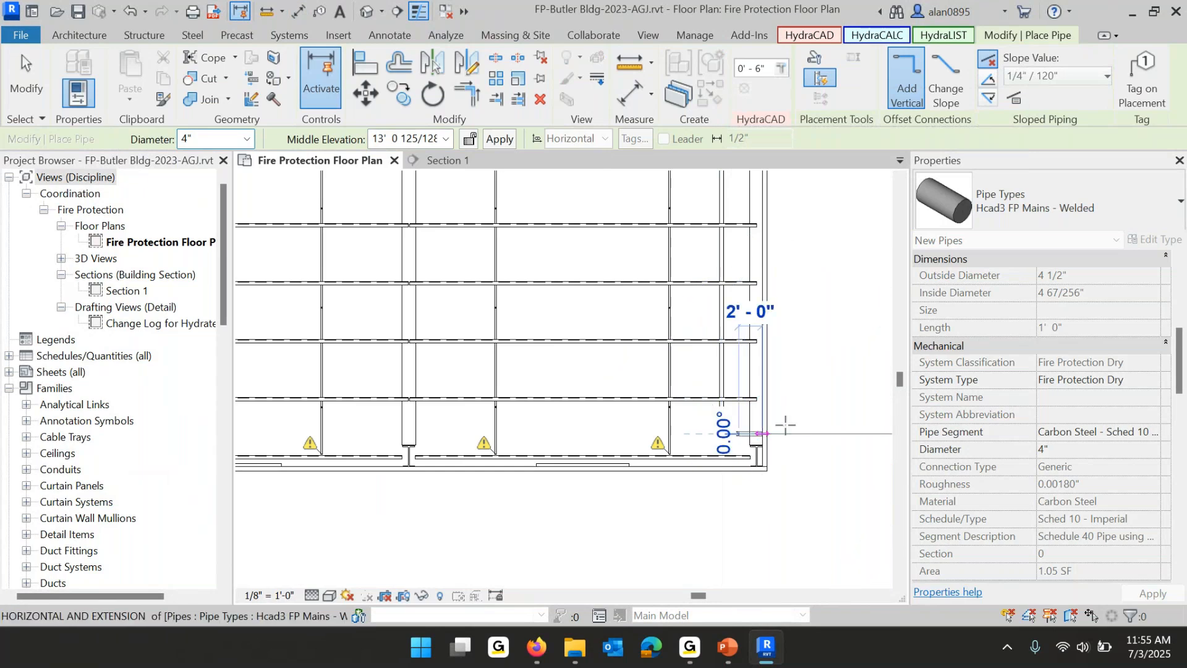
click(399, 138)
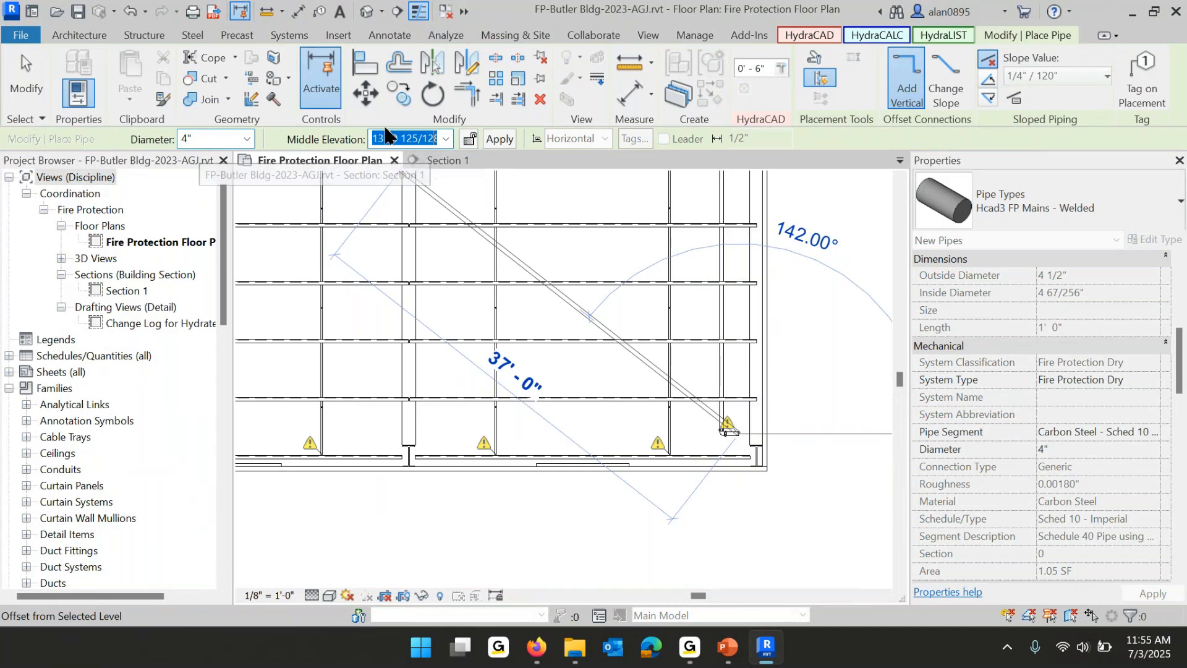
text(-)
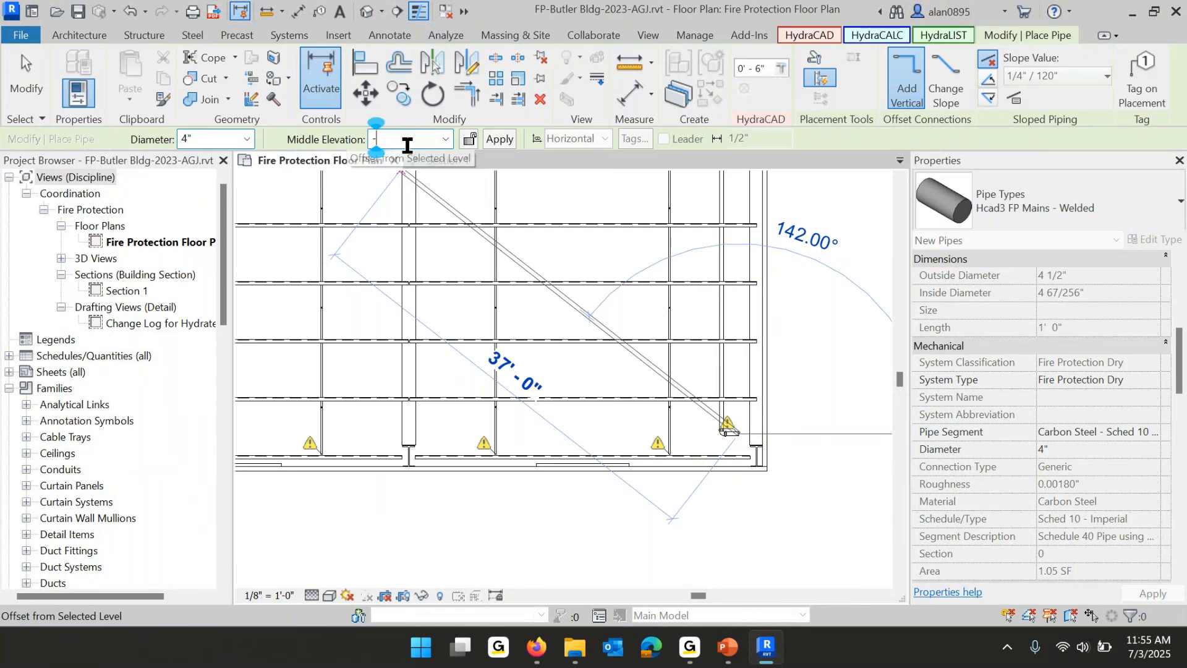
text(5)
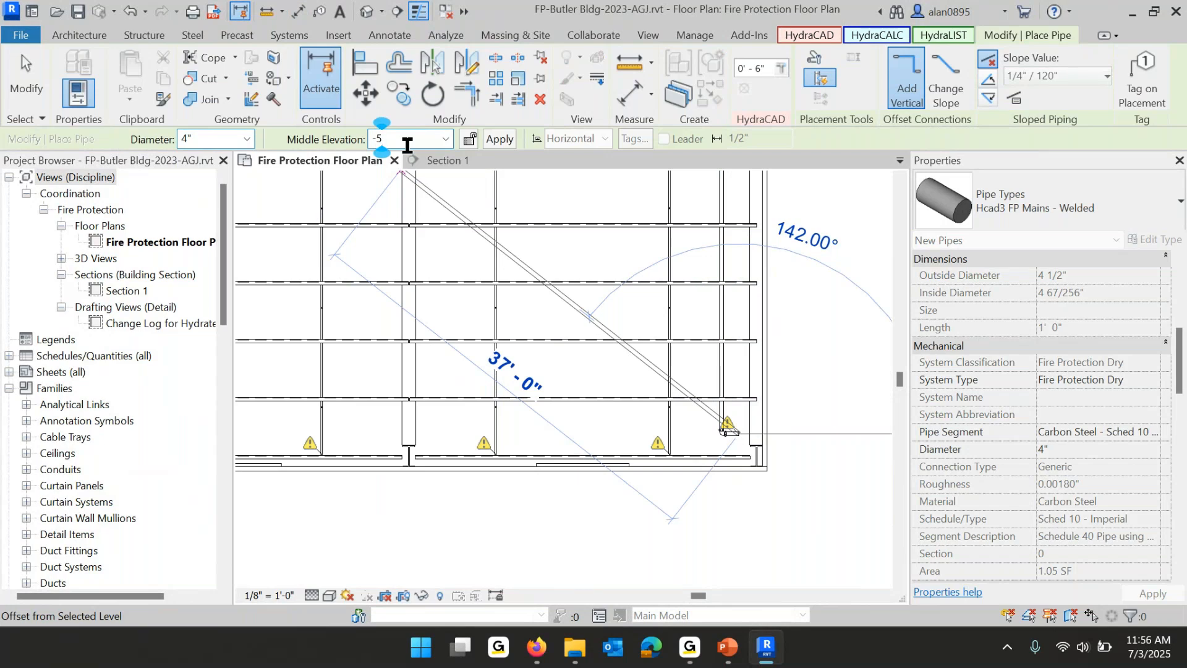
key(Return)
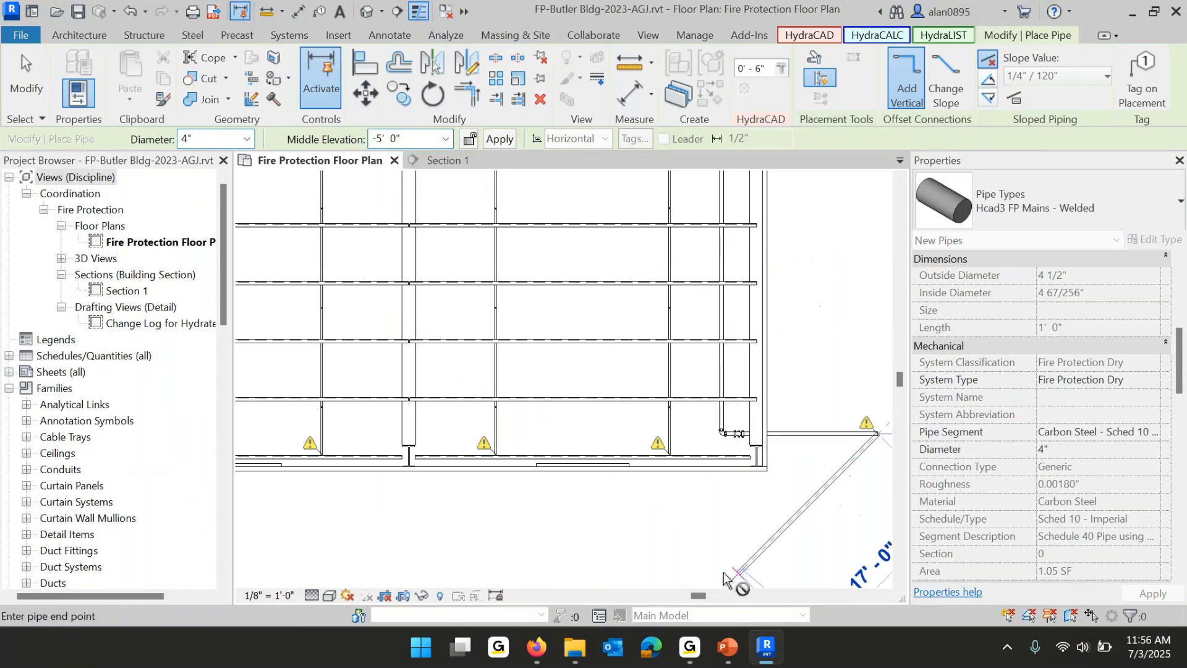
scroll(741, 467, up, 1)
scroll(741, 467, up, 2)
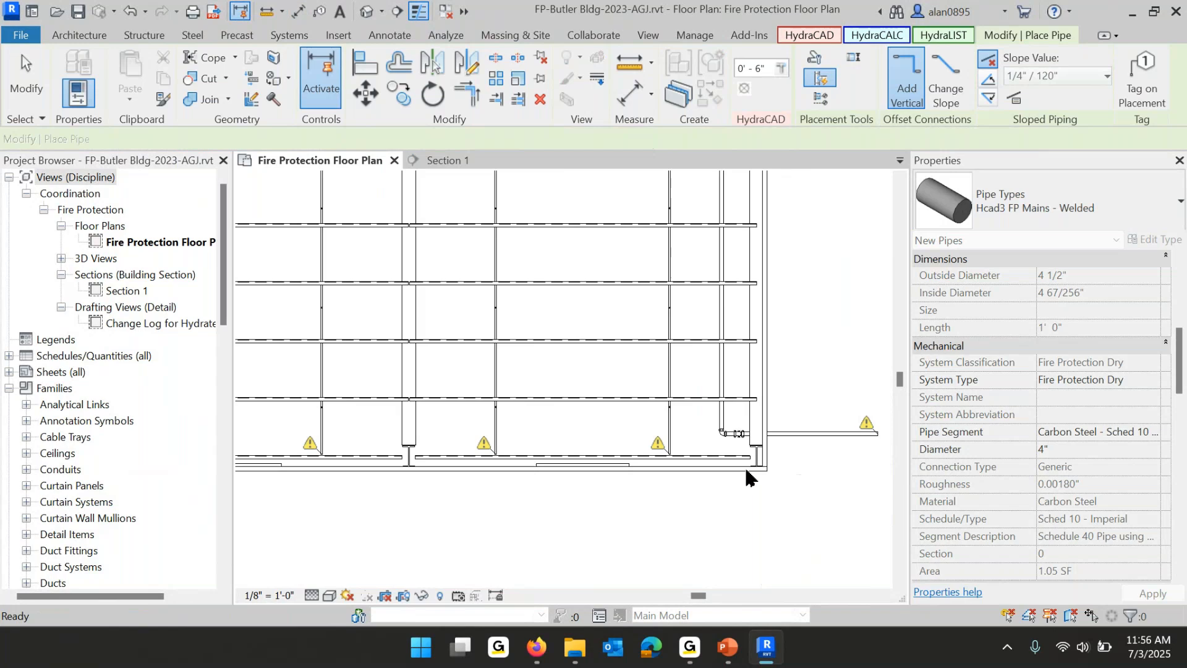
key(Escape)
scroll(711, 443, up, 4)
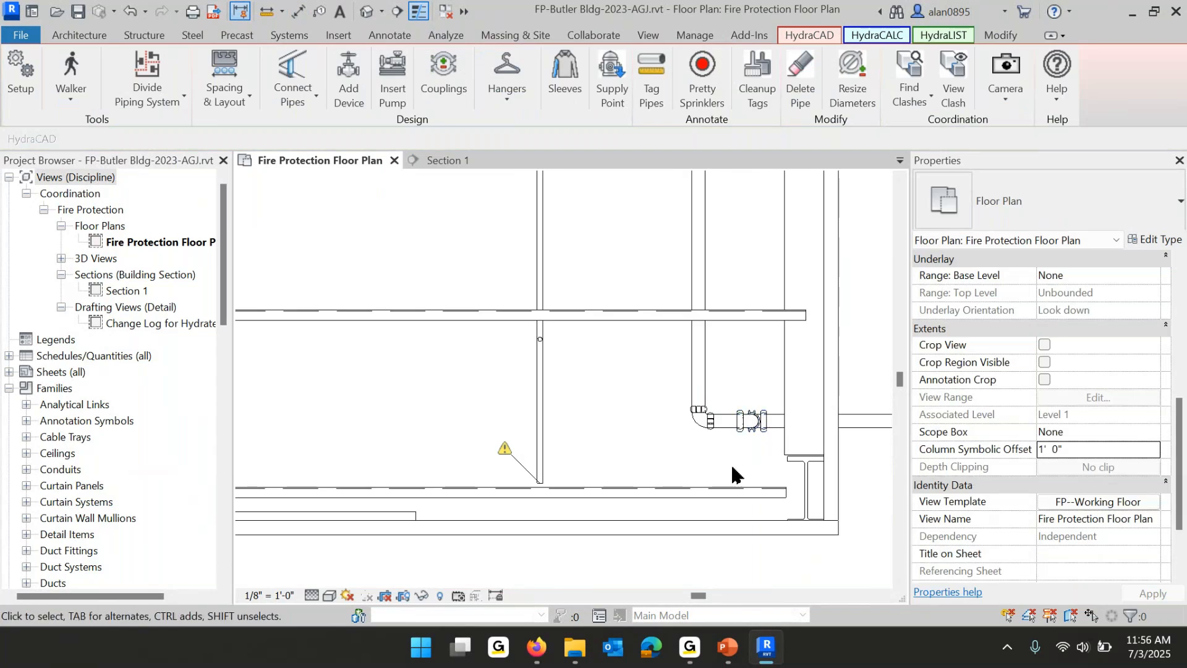
scroll(721, 472, down, 3)
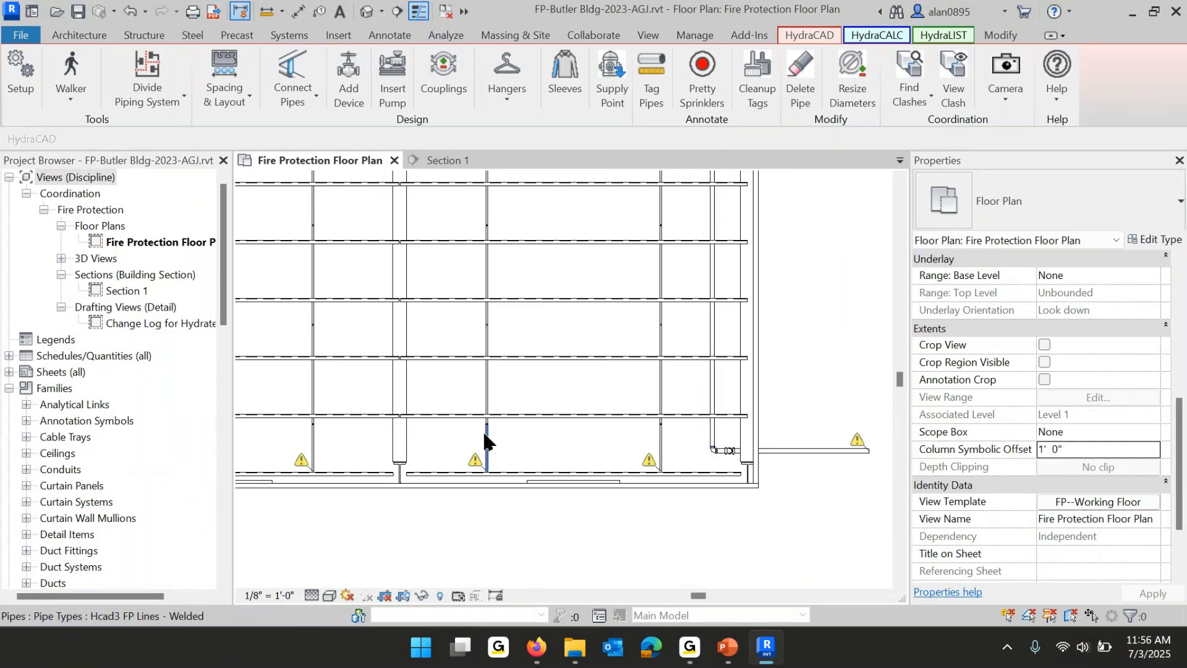
scroll(598, 467, up, 5)
scroll(637, 417, down, 4)
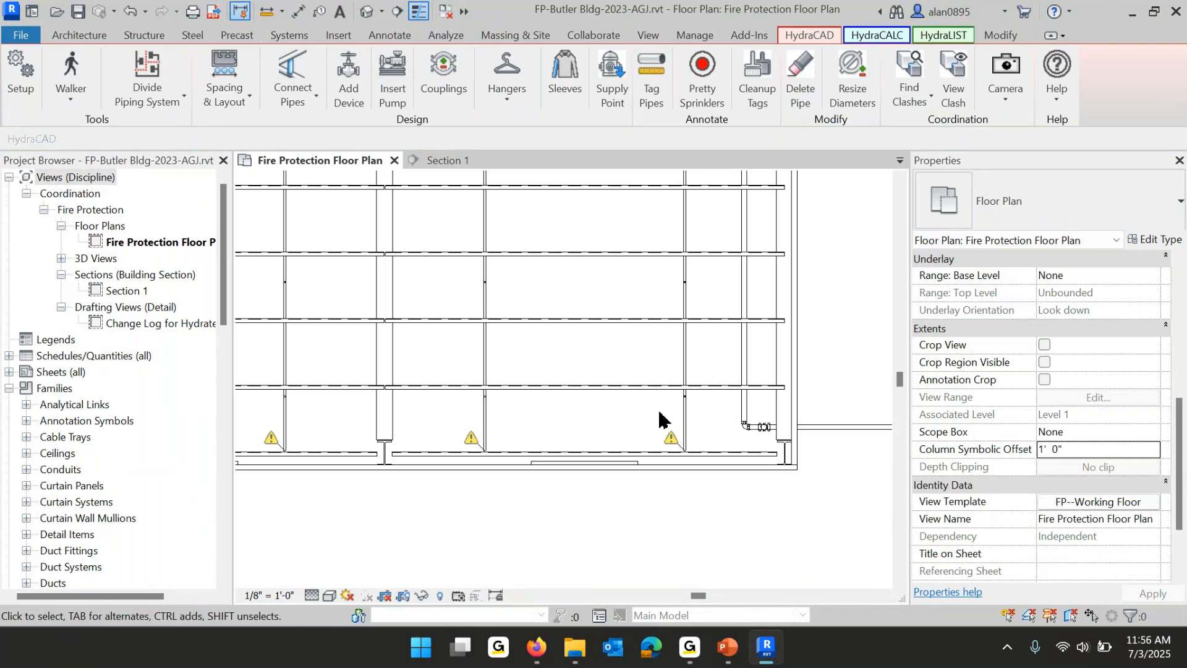
Set up a new 4" welded main at a middle elevation of 13' 1", sloping up at 1/4" / 120".
key(p)
key(i)
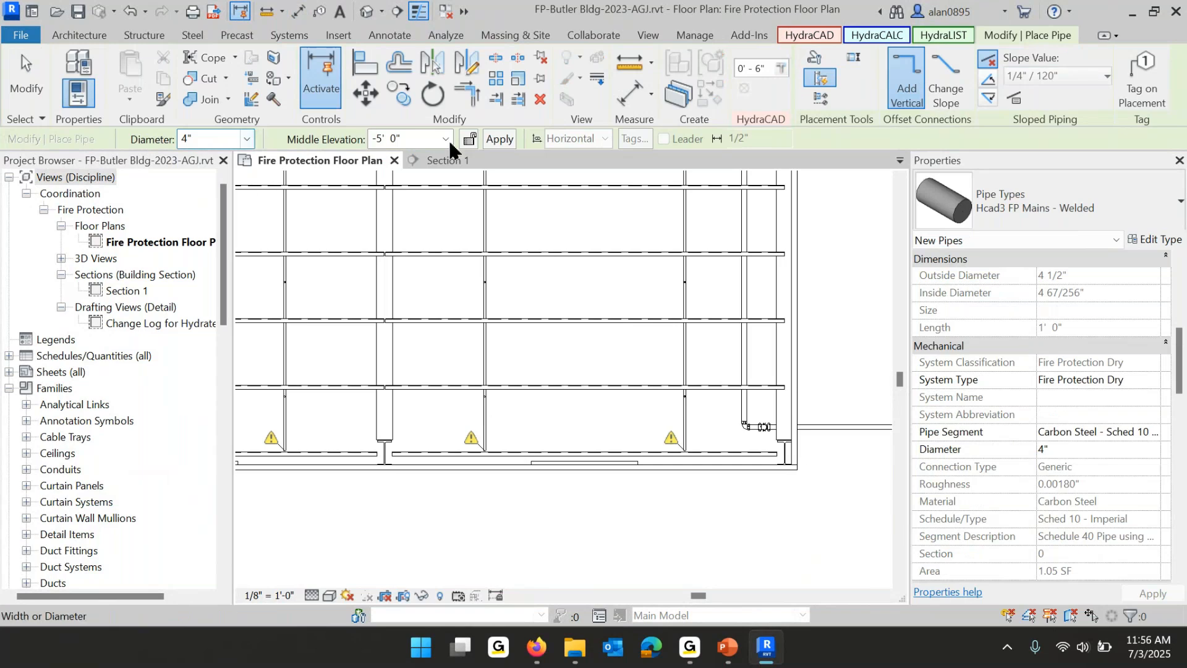
click(411, 136)
text(13 1)
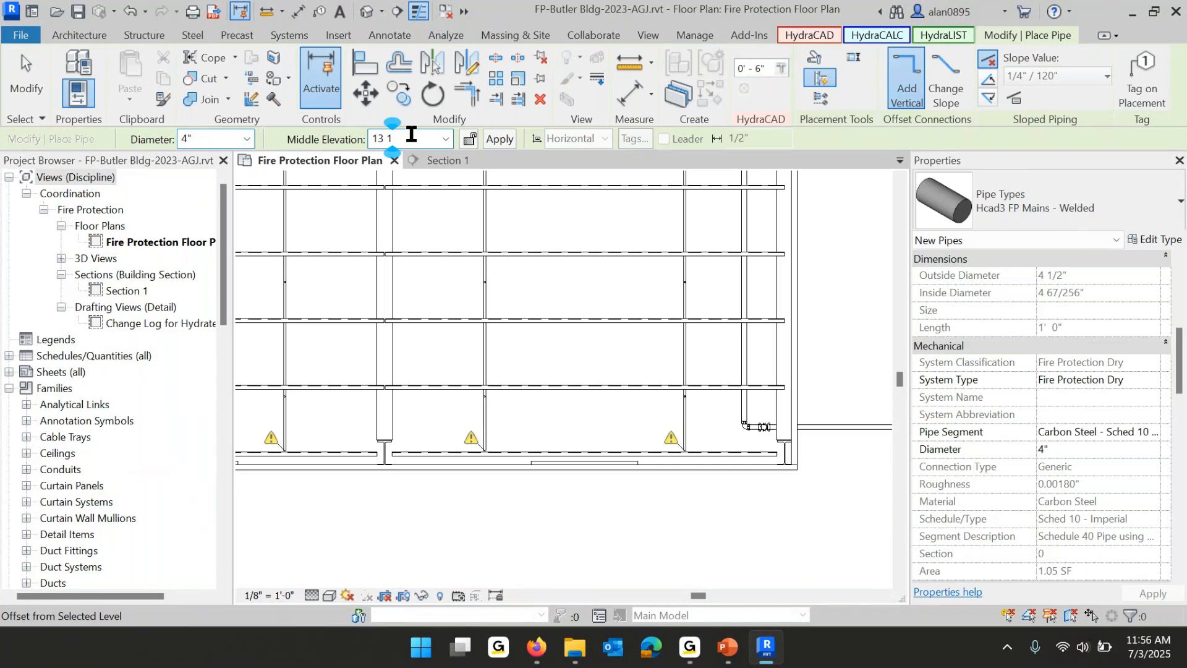
key(Return)
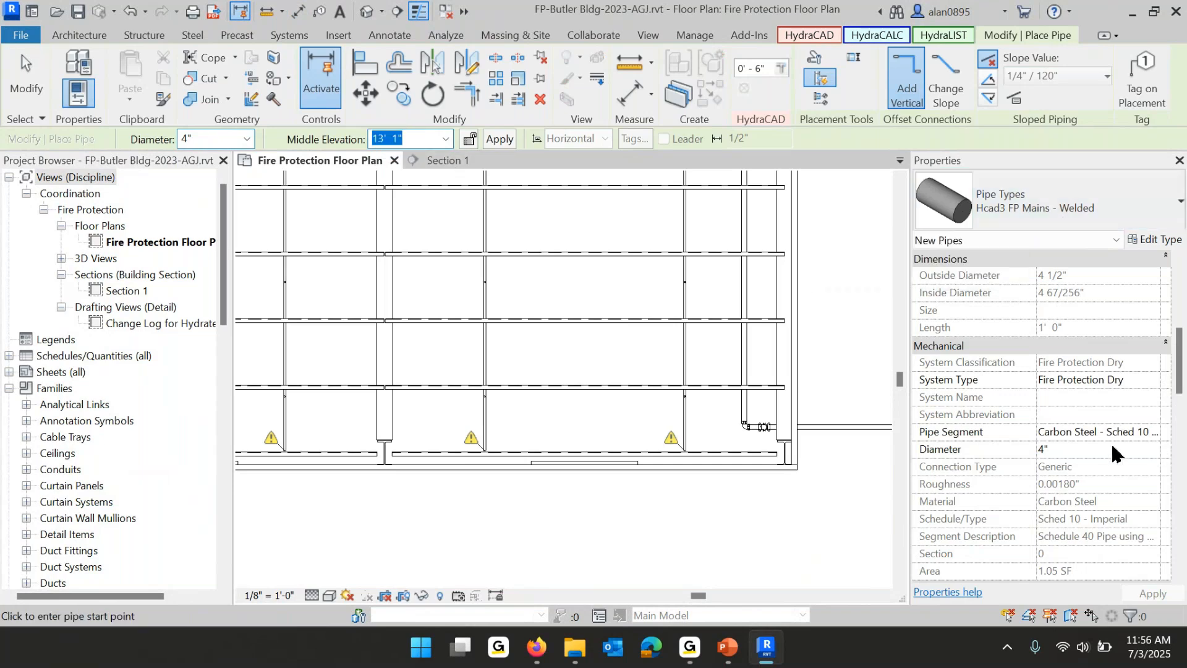
scroll(1088, 371, down, 2)
scroll(1087, 366, up, 2)
scroll(1086, 359, up, 1)
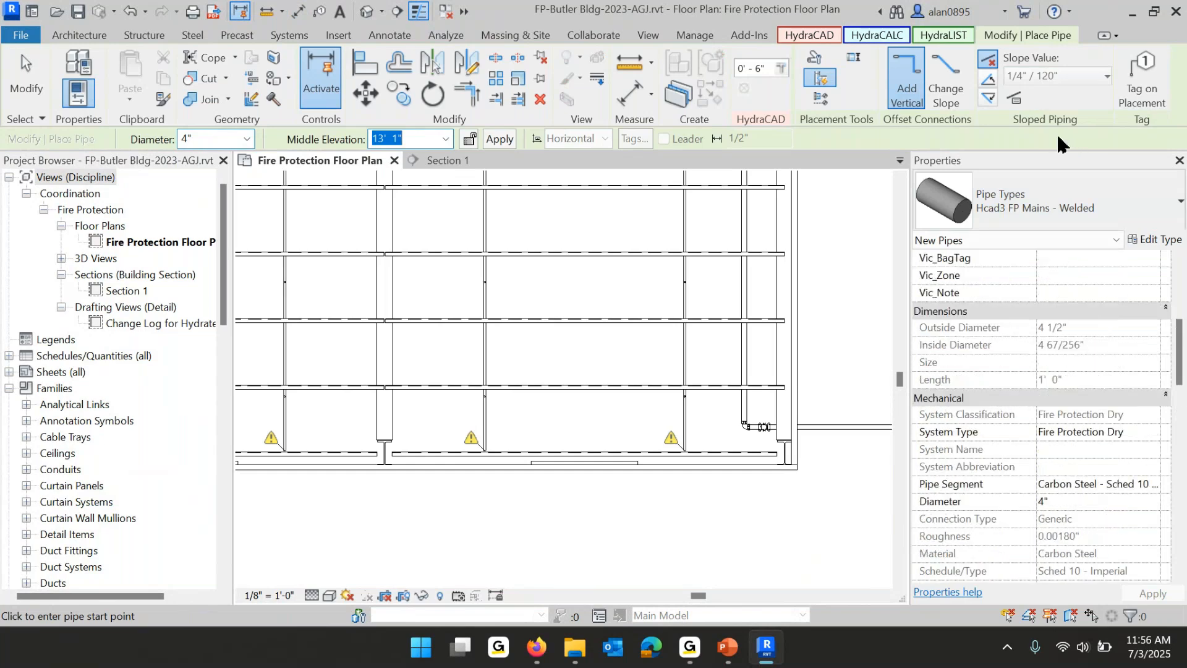
click(989, 79)
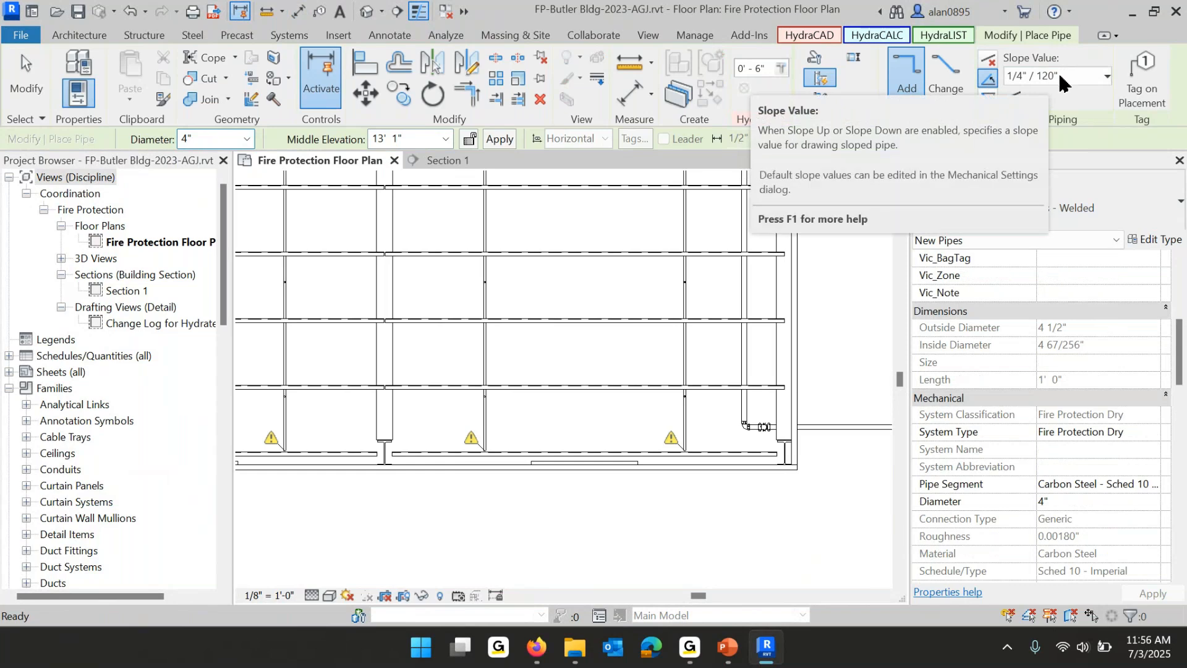
Draw the sloped main about 84' 8" long from the existing main near the riser, just inside grid 1, to near grid A.
click(744, 405)
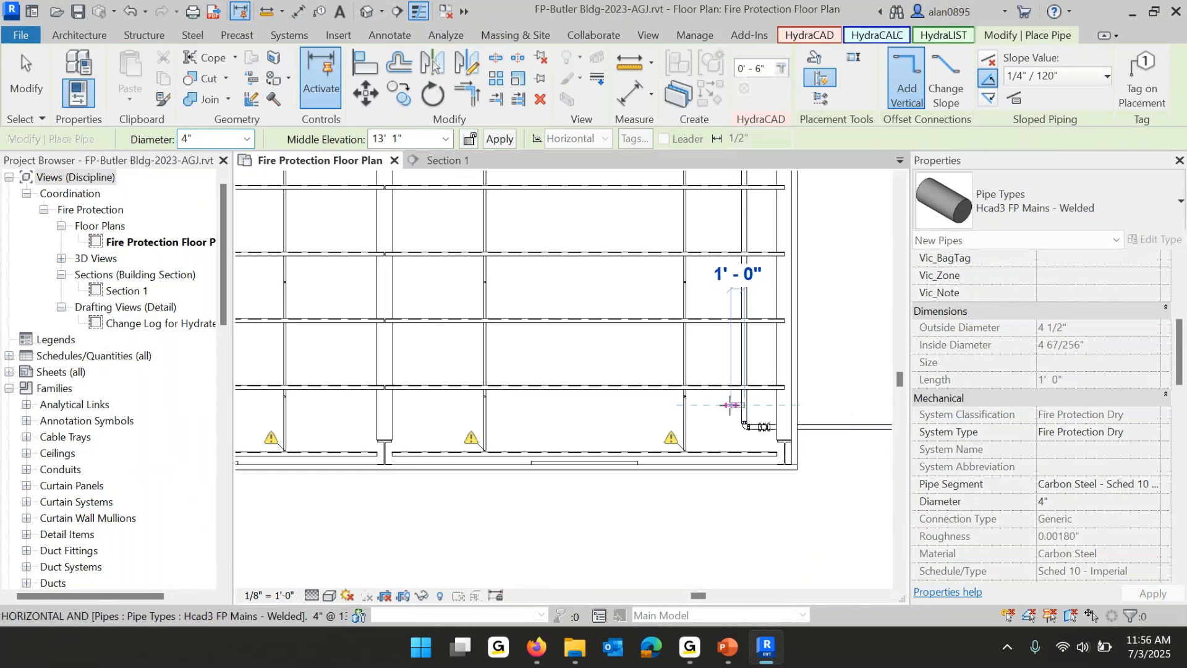
scroll(643, 405, down, 3)
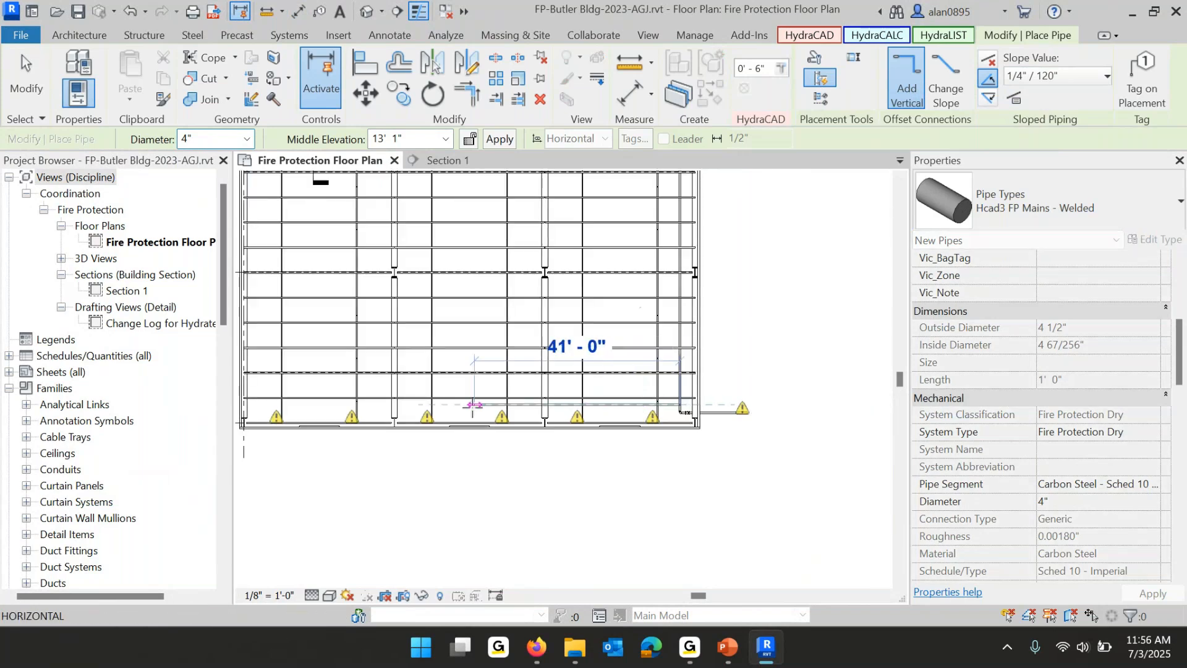
middle_drag(371, 413, 662, 409)
scroll(661, 408, up, 3)
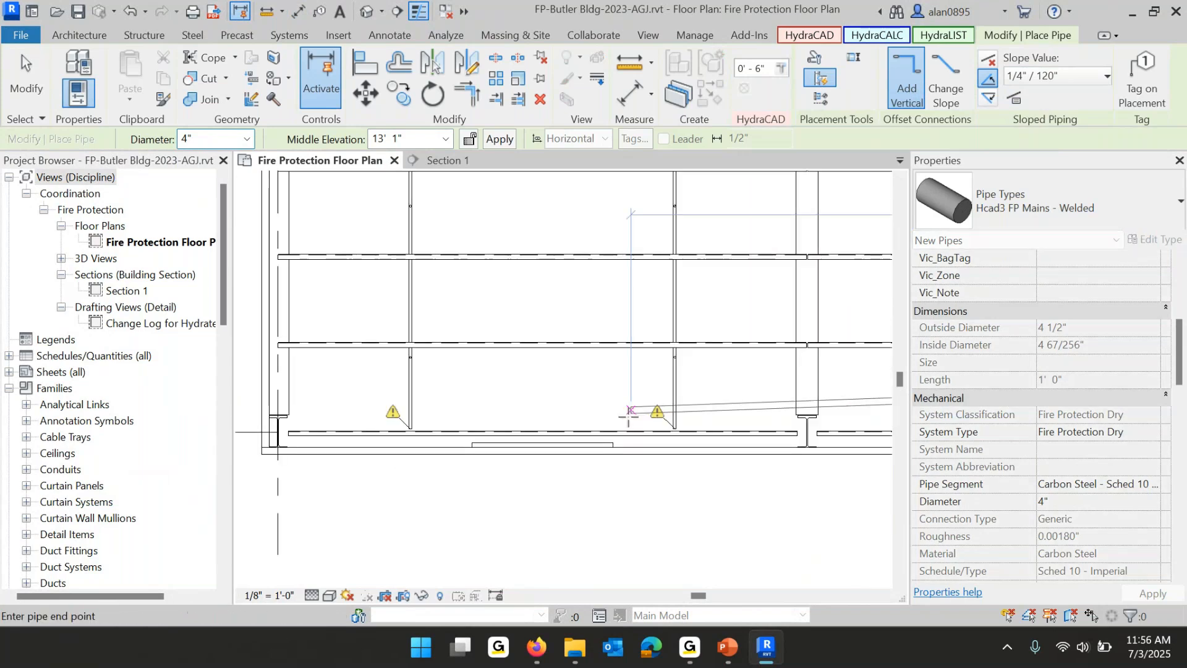
click(313, 387)
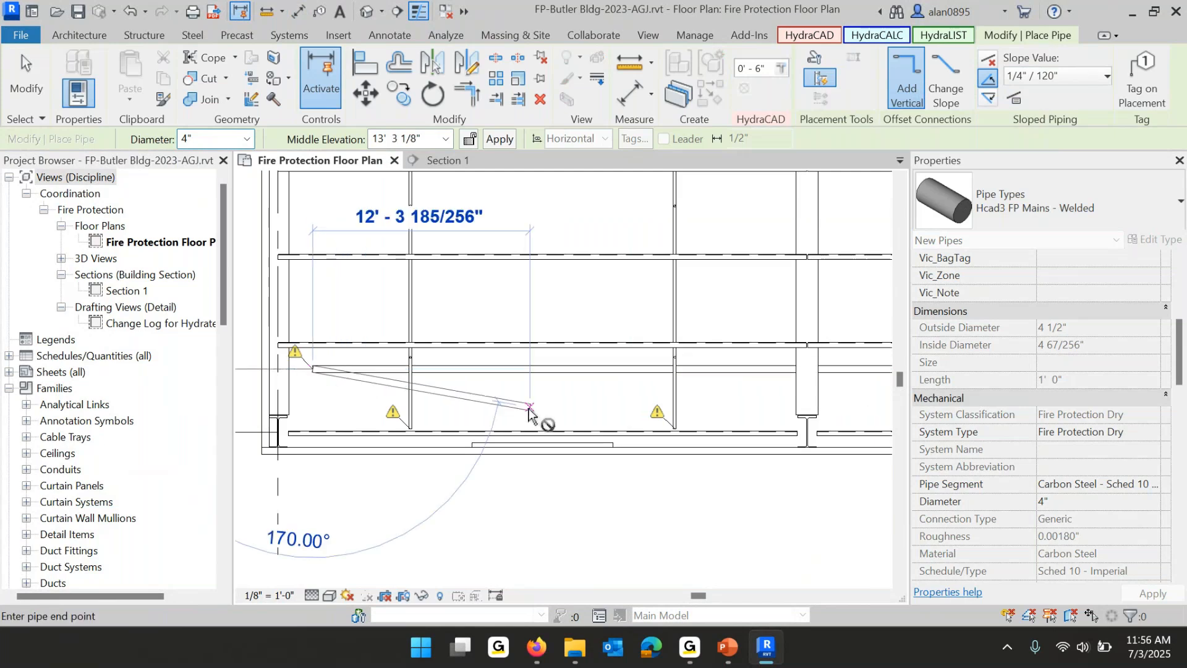
key(Escape)
key(Escape)
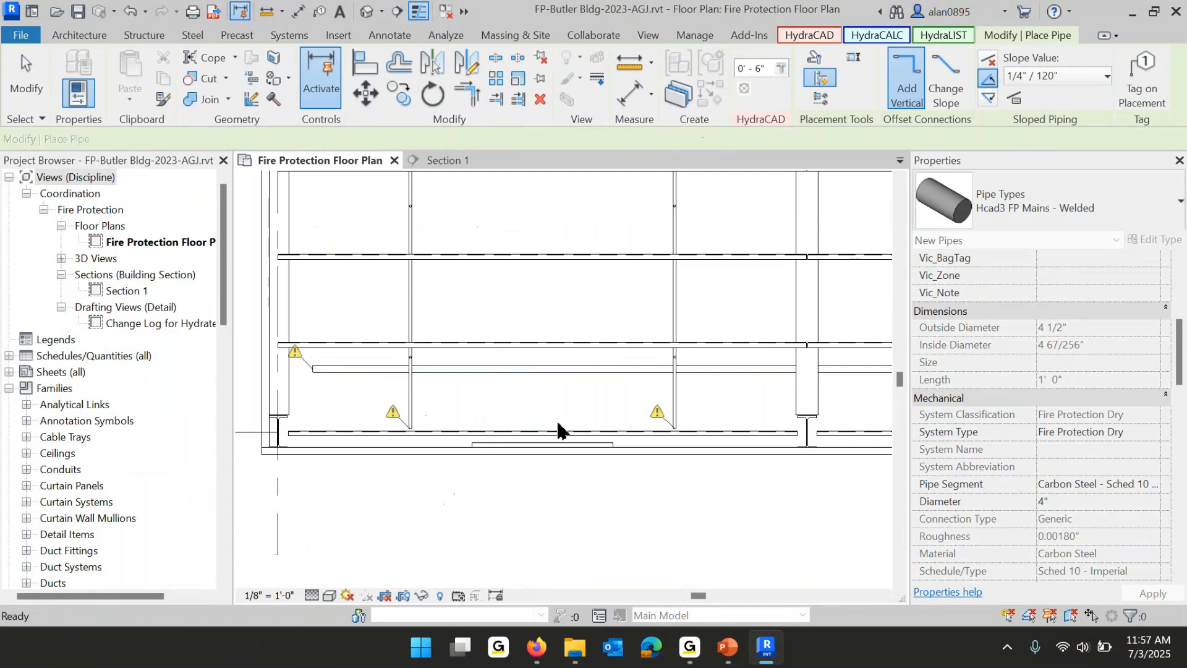
Check the end elevations of the new main and of the existing main it ties into near the riser.
click(505, 379)
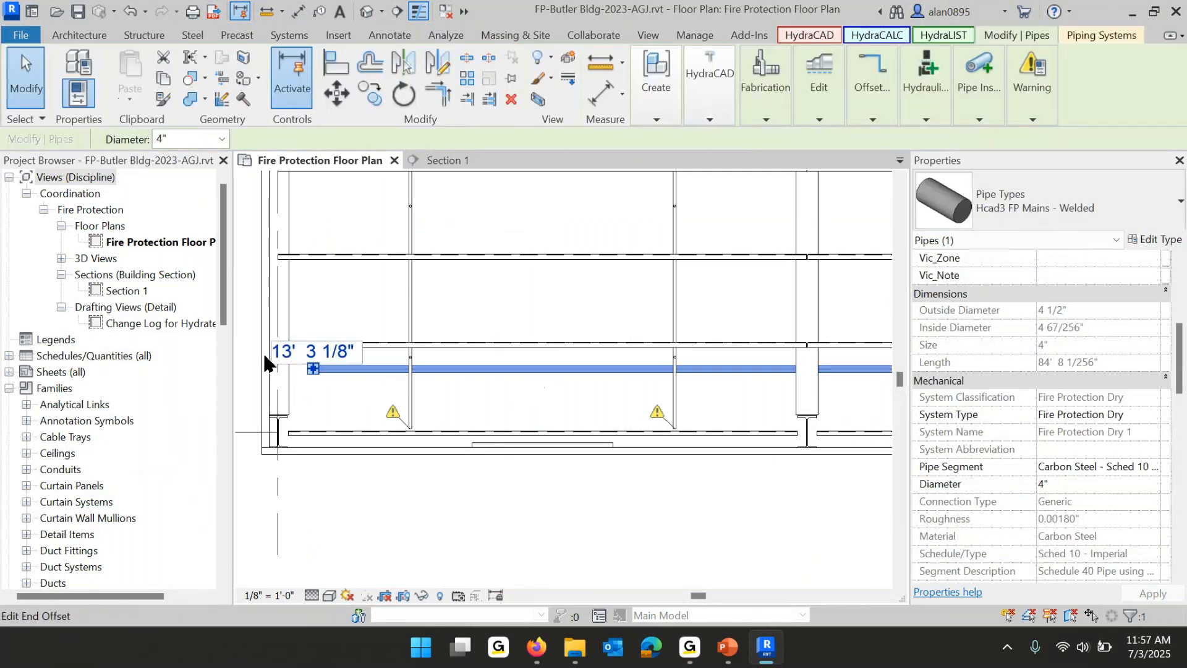
scroll(618, 437, down, 3)
middle_drag(621, 444, 404, 460)
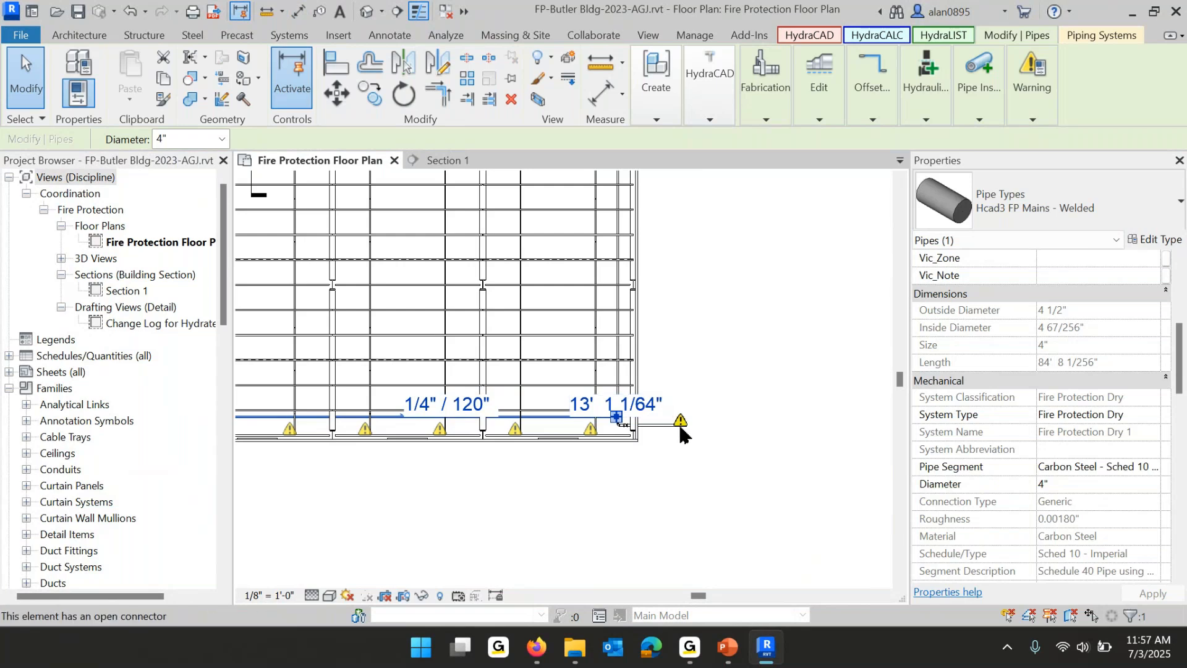
key(Escape)
scroll(640, 429, up, 4)
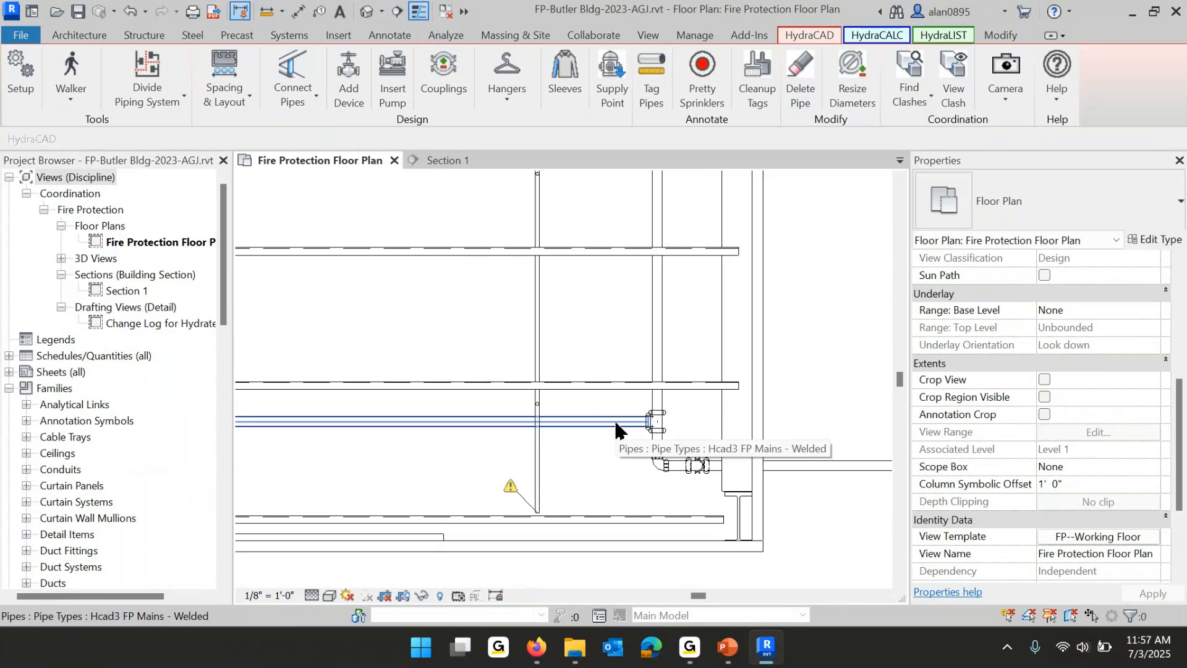
click(656, 306)
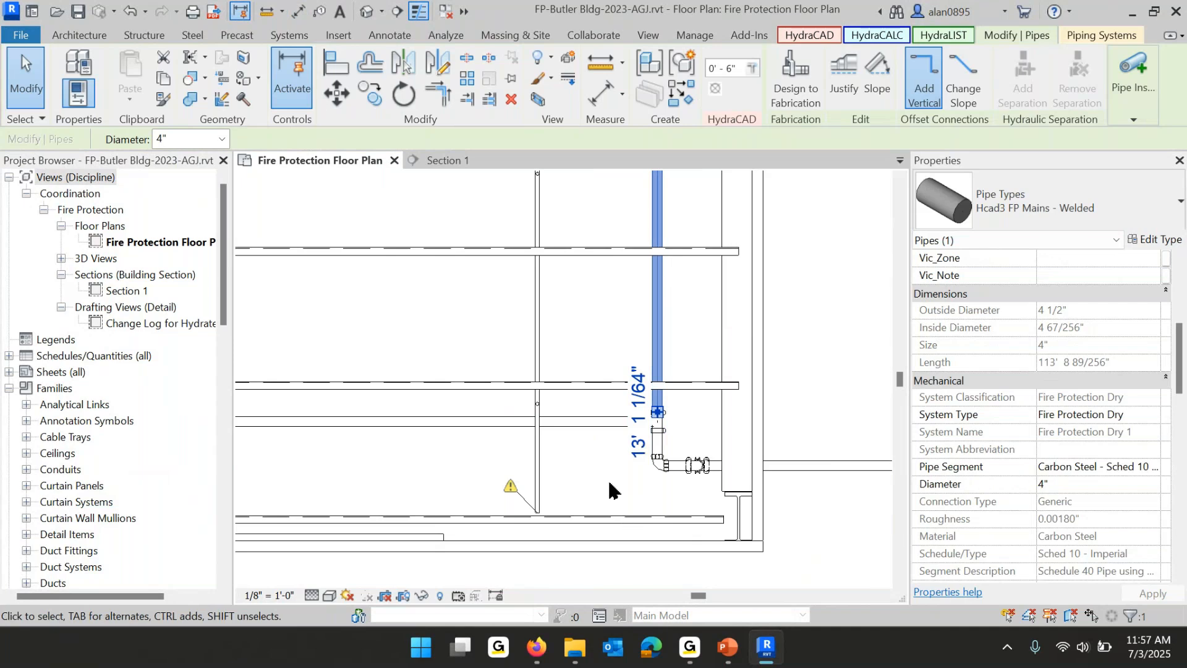
click(549, 545)
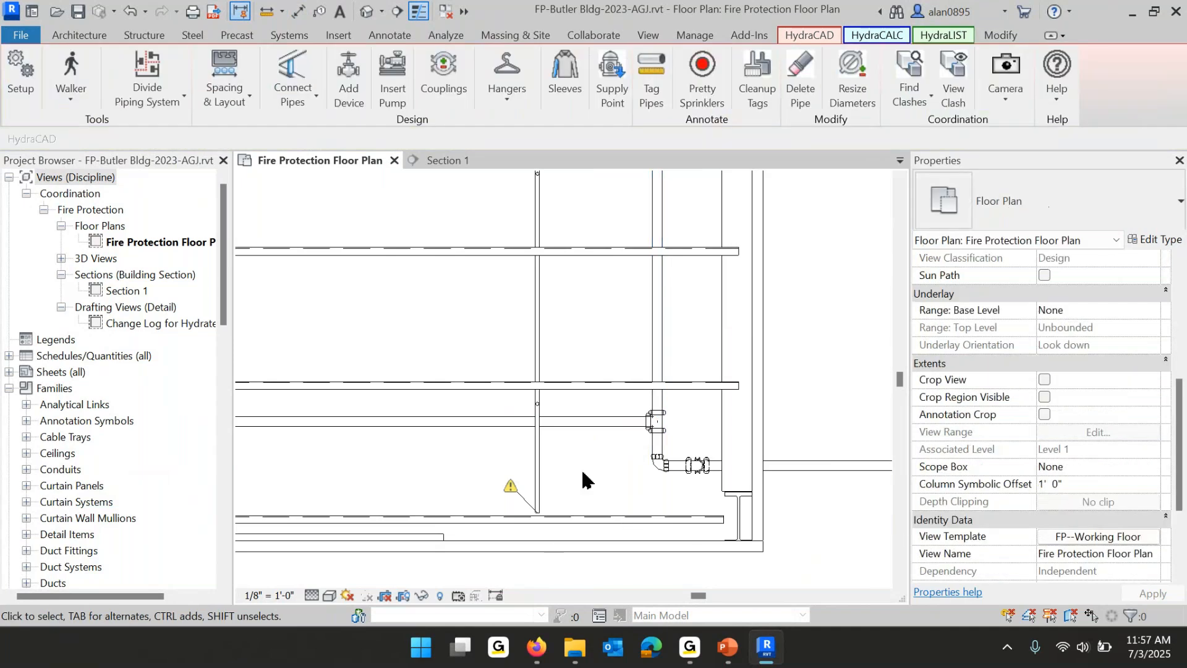
Inspect the slope value and direction of the new main along the building end.
scroll(588, 447, down, 3)
middle_drag(602, 474, 734, 505)
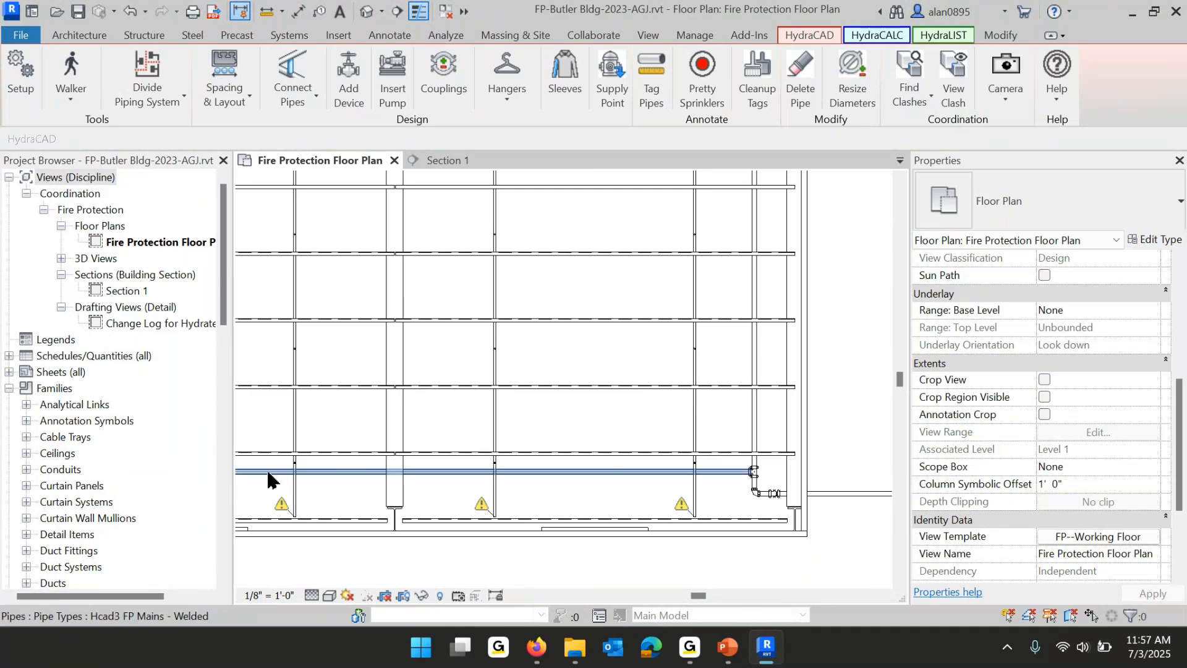
click(518, 472)
middle_drag(411, 527, 662, 543)
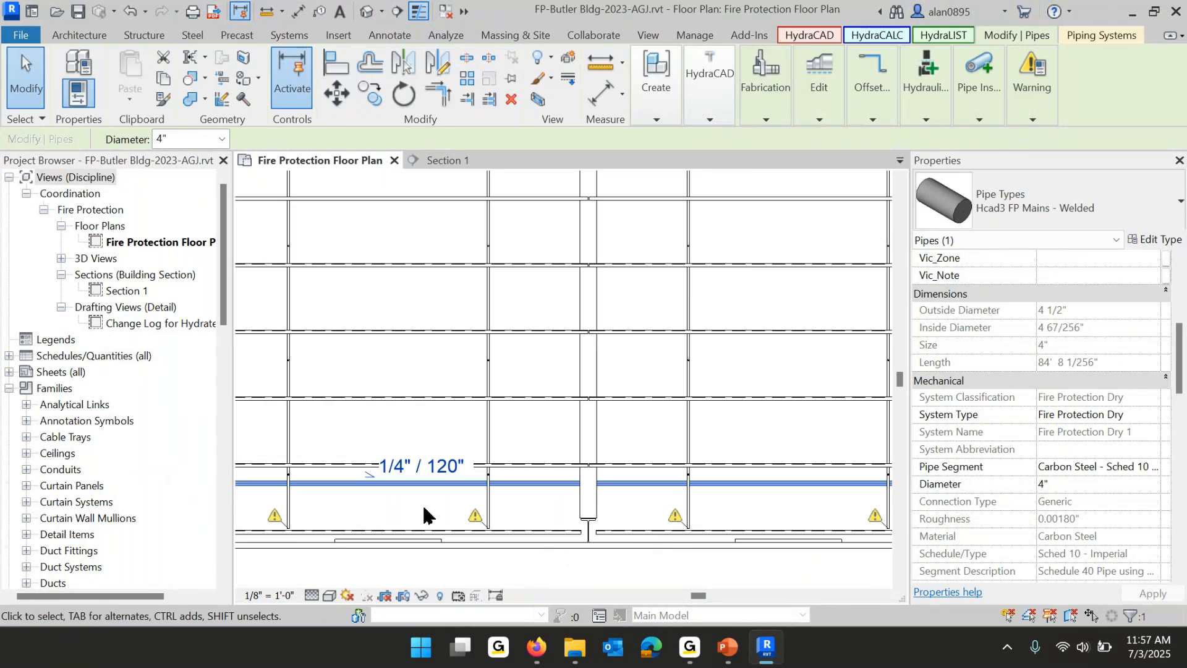
scroll(390, 486, up, 3)
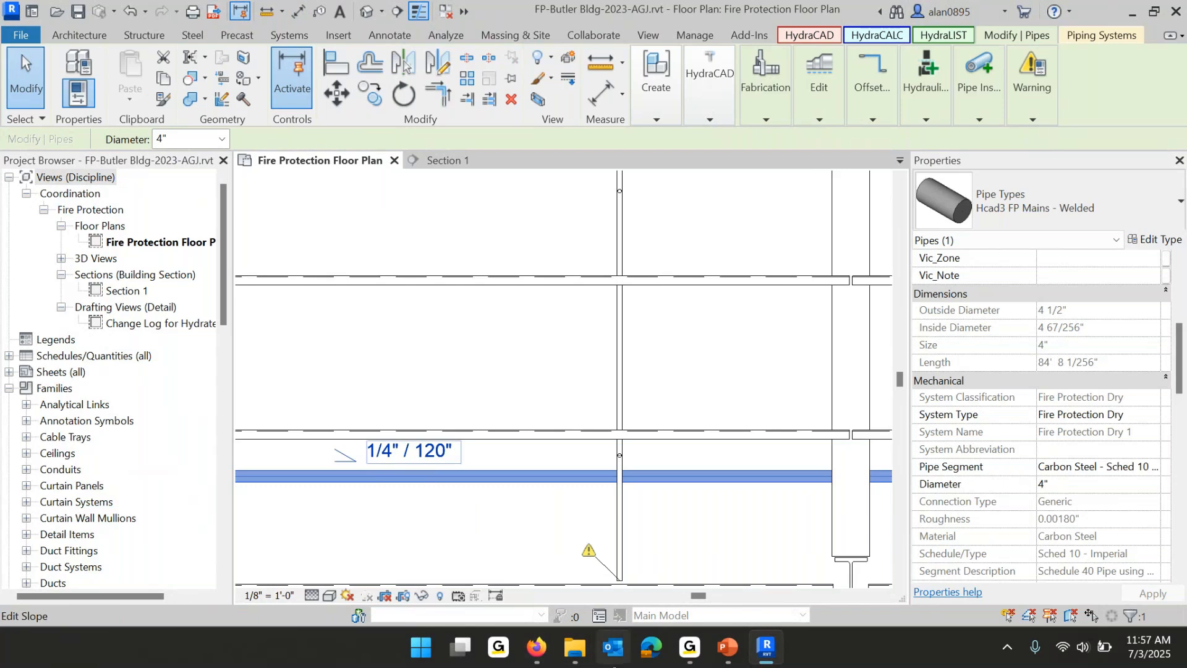
mouse_move(582, 660)
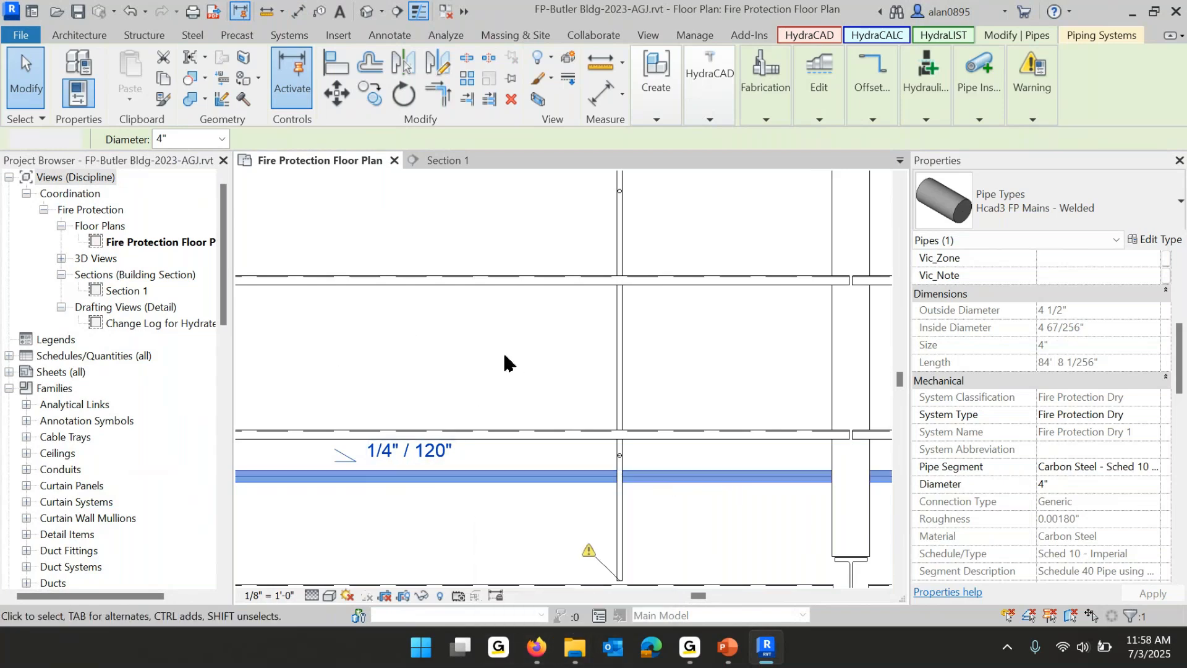
click(530, 499)
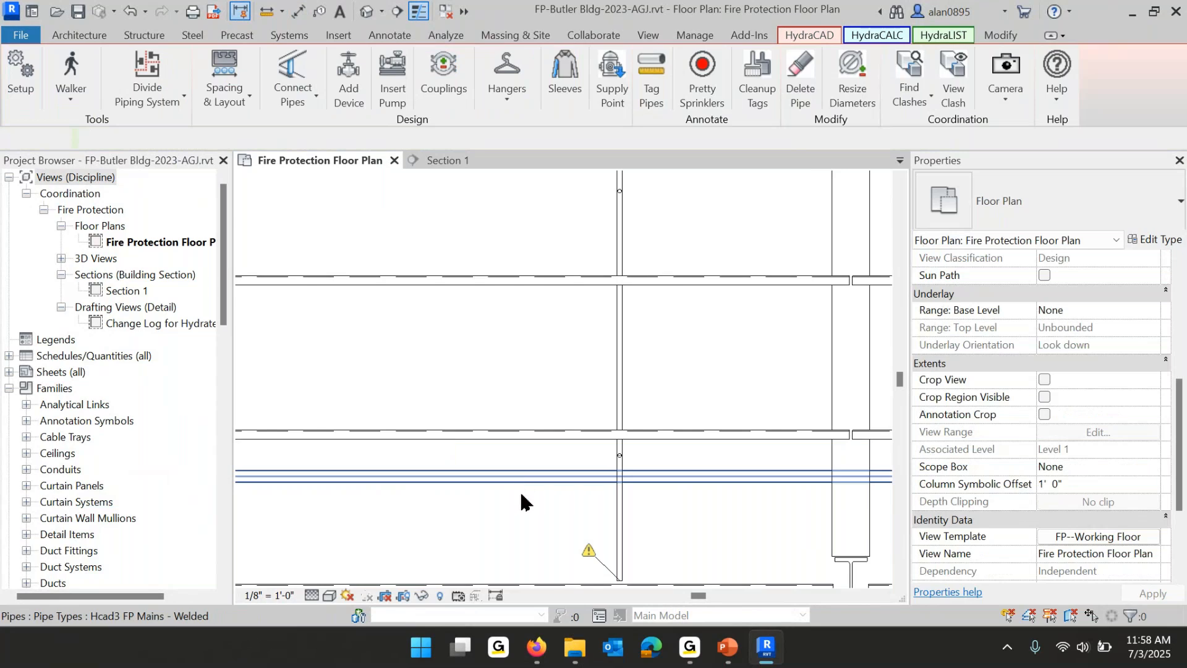
click(522, 499)
scroll(525, 500, down, 3)
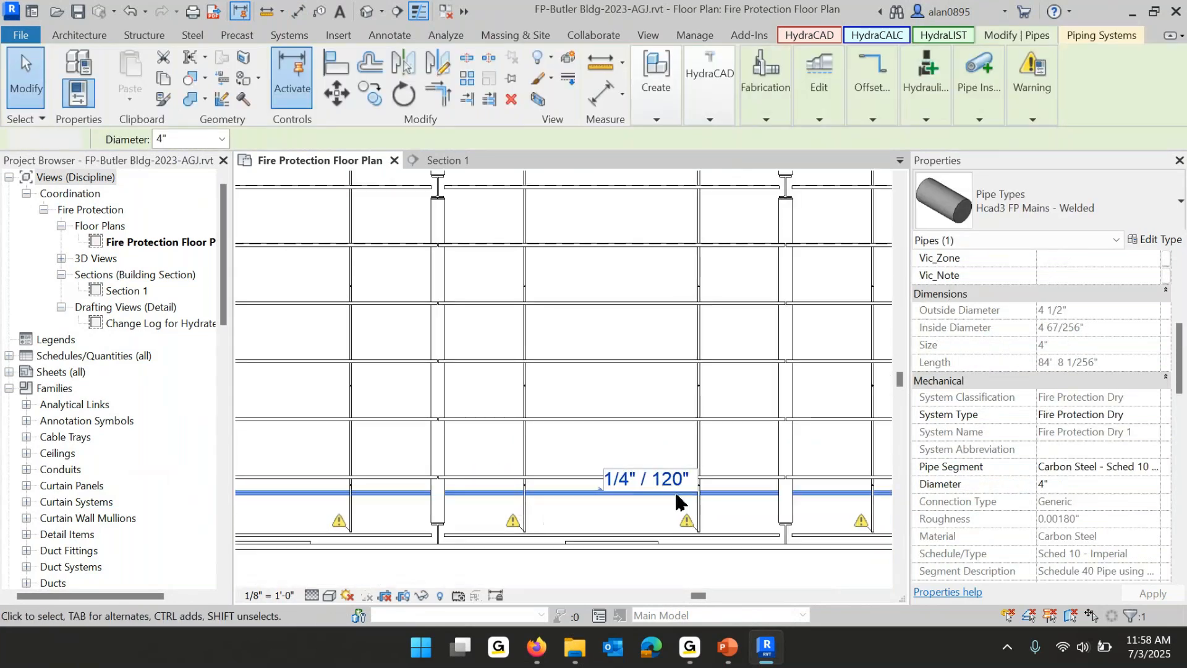
click(679, 501)
scroll(677, 504, down, 2)
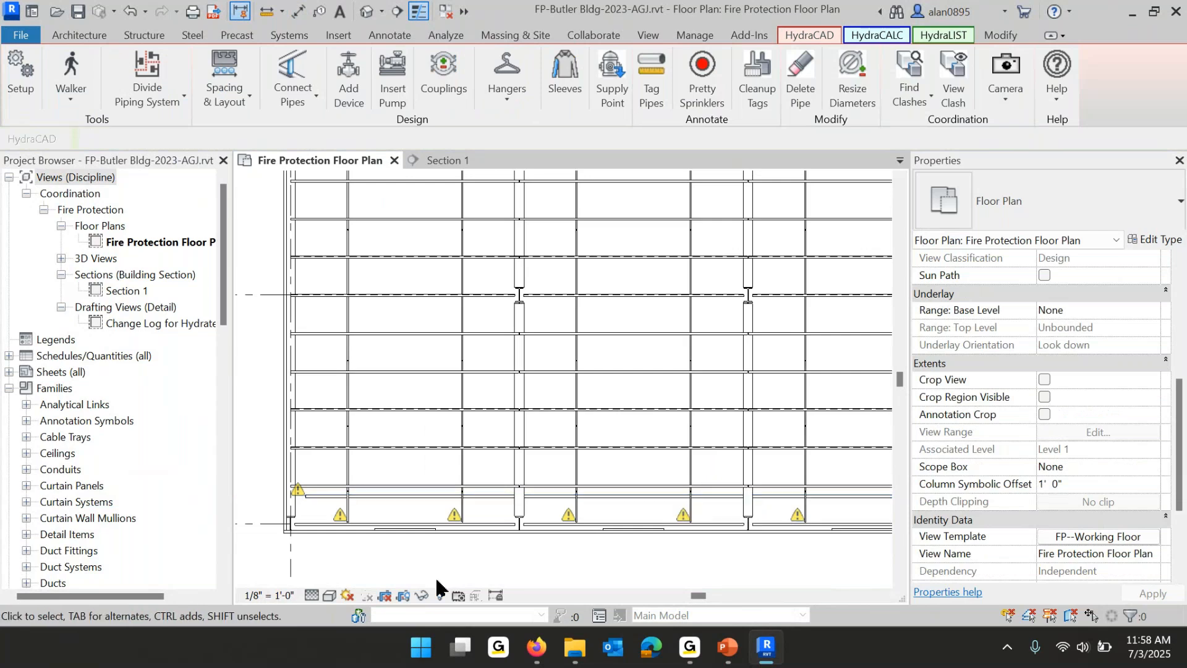
Pull the end of the 1 1/2" branch line nearest the building corner back onto the cross main to connect them.
scroll(322, 523, up, 5)
middle_drag(398, 456, 522, 520)
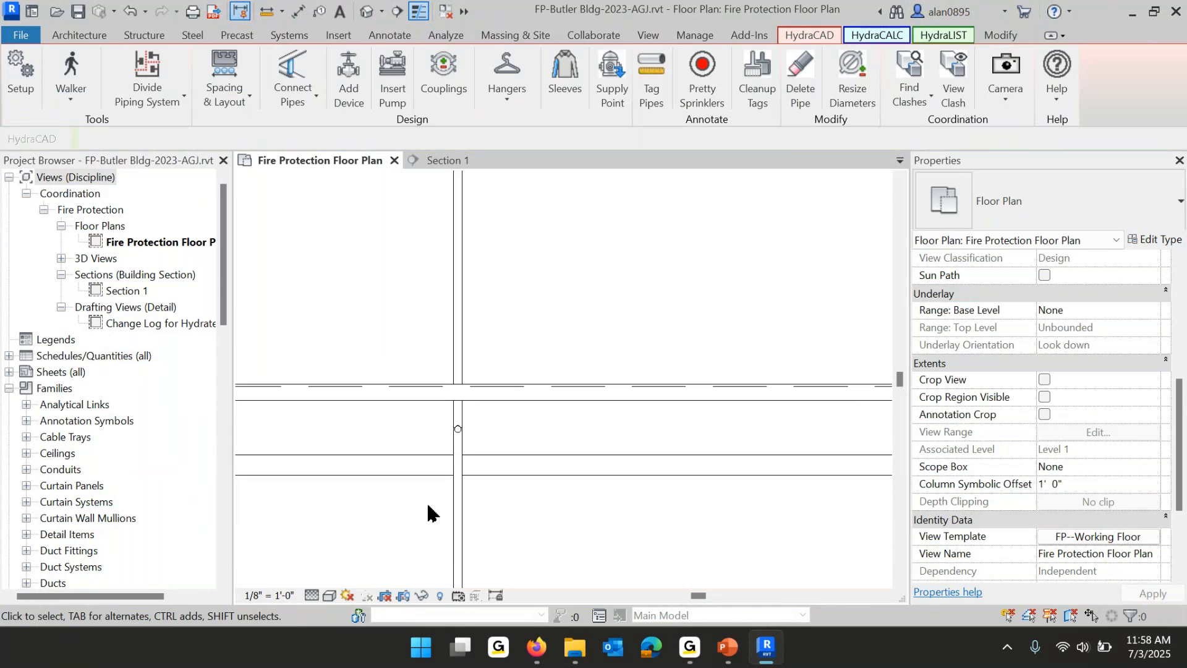
click(510, 516)
middle_drag(525, 525, 538, 398)
drag(471, 520, 472, 320)
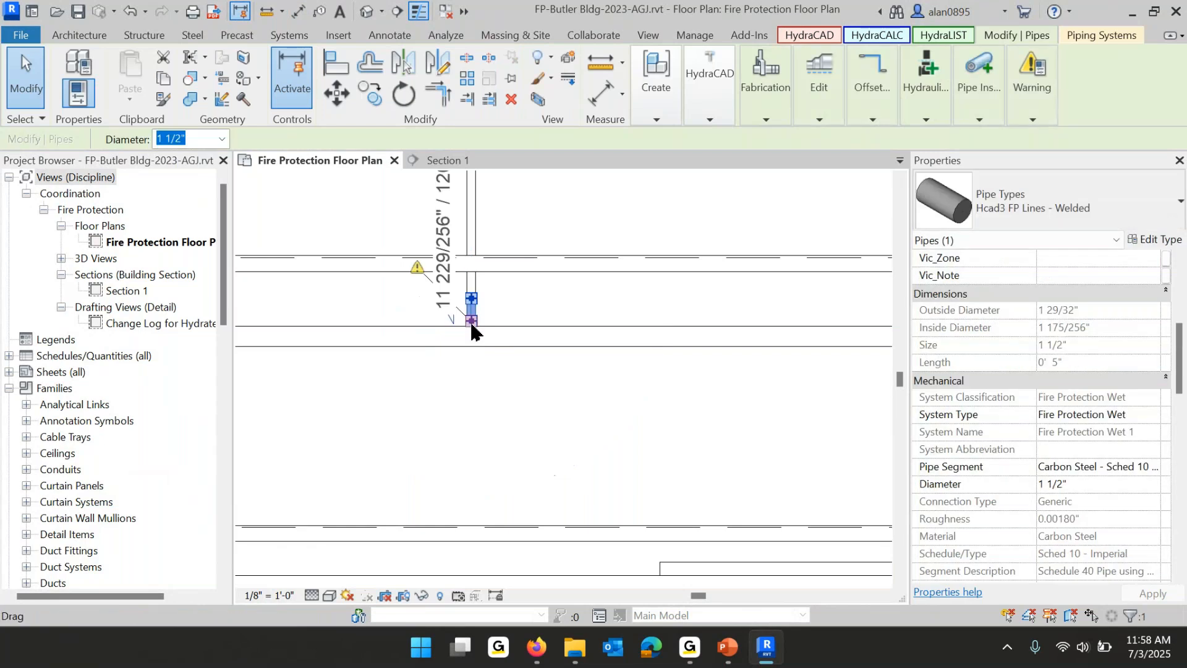
drag(471, 321, 470, 337)
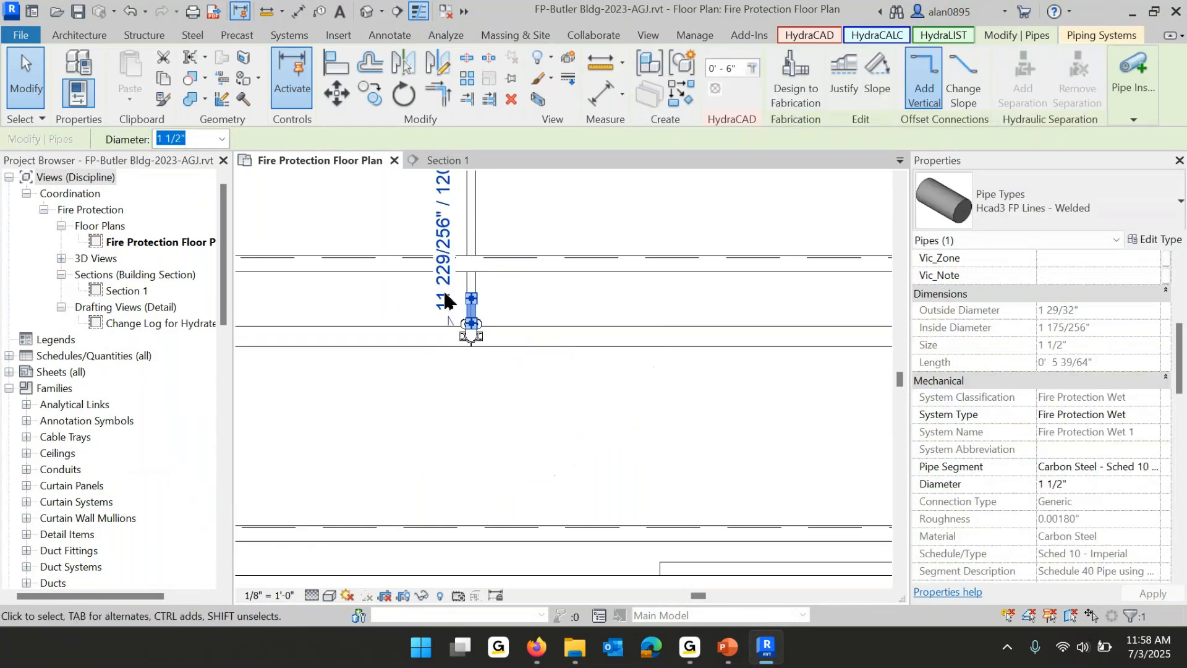
click(504, 406)
scroll(473, 389, up, 3)
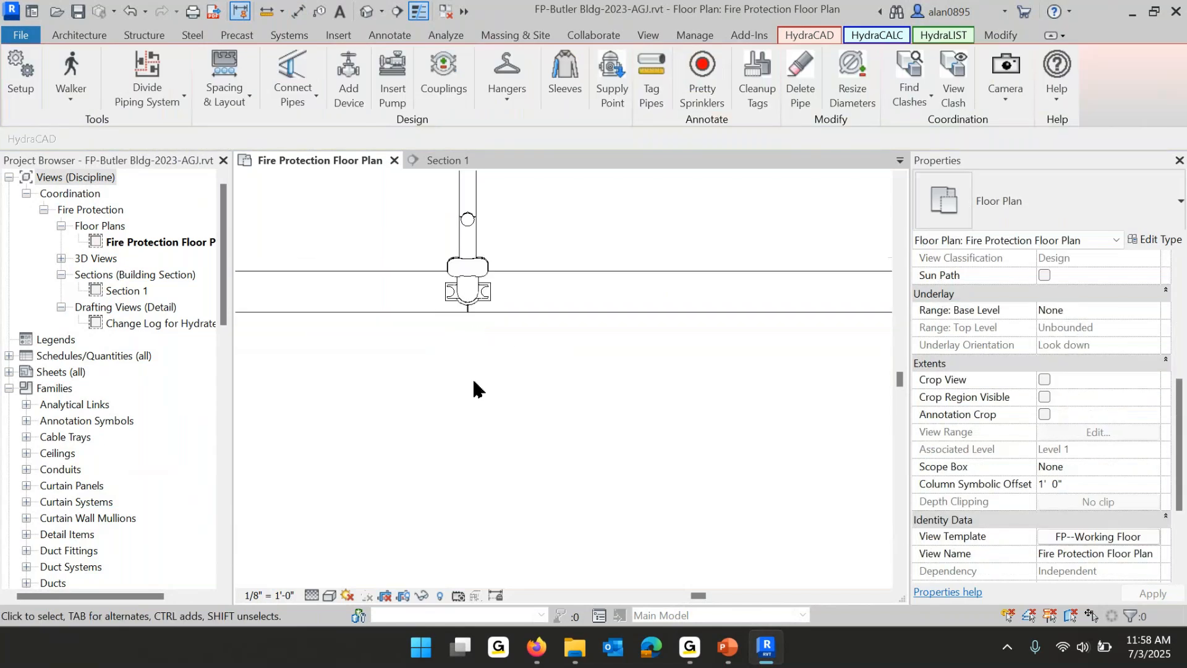
scroll(491, 386, down, 3)
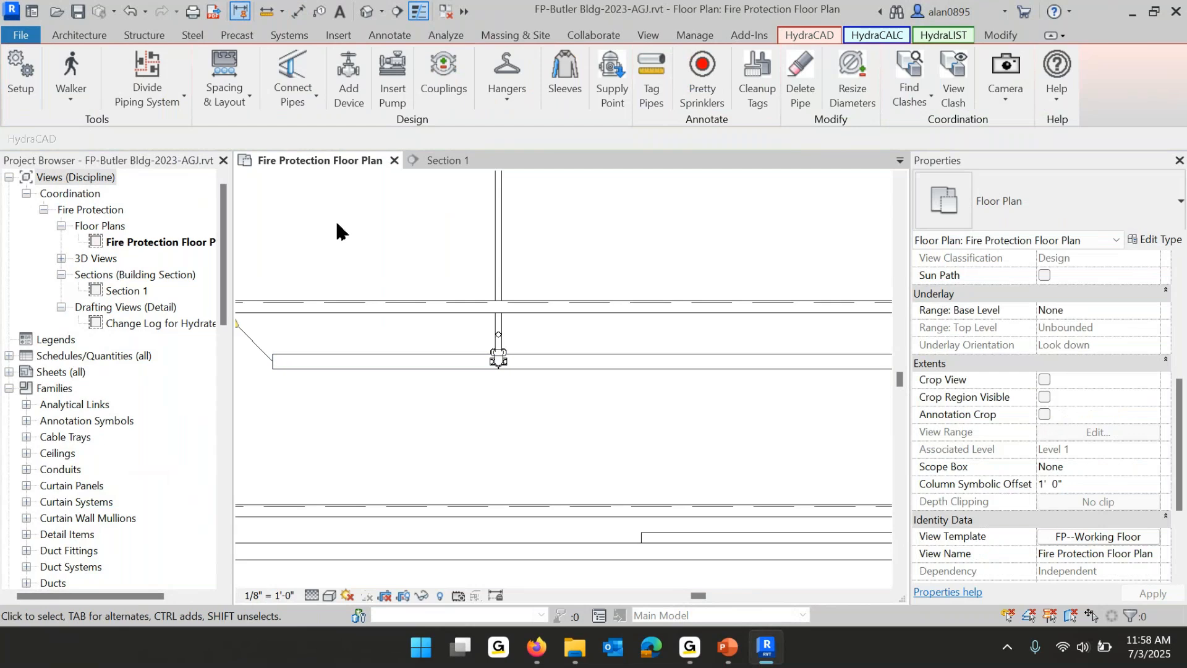
Cut a vertical section beside the branch line connection and open it to inspect the elbow fitting.
click(397, 11)
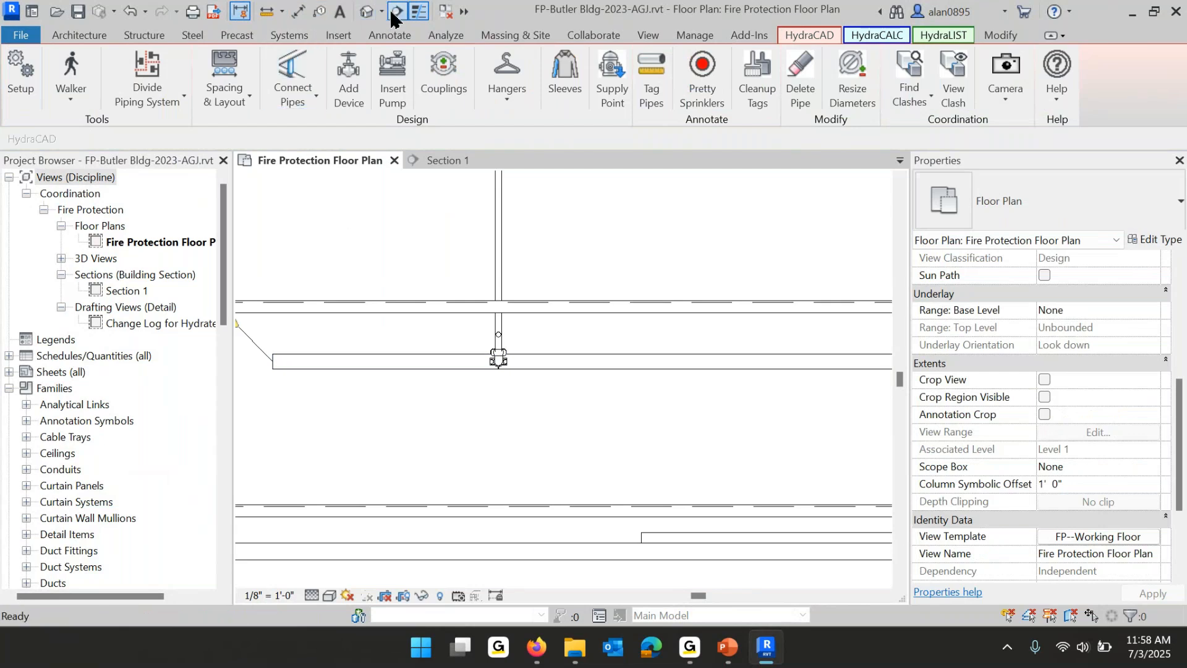
click(431, 227)
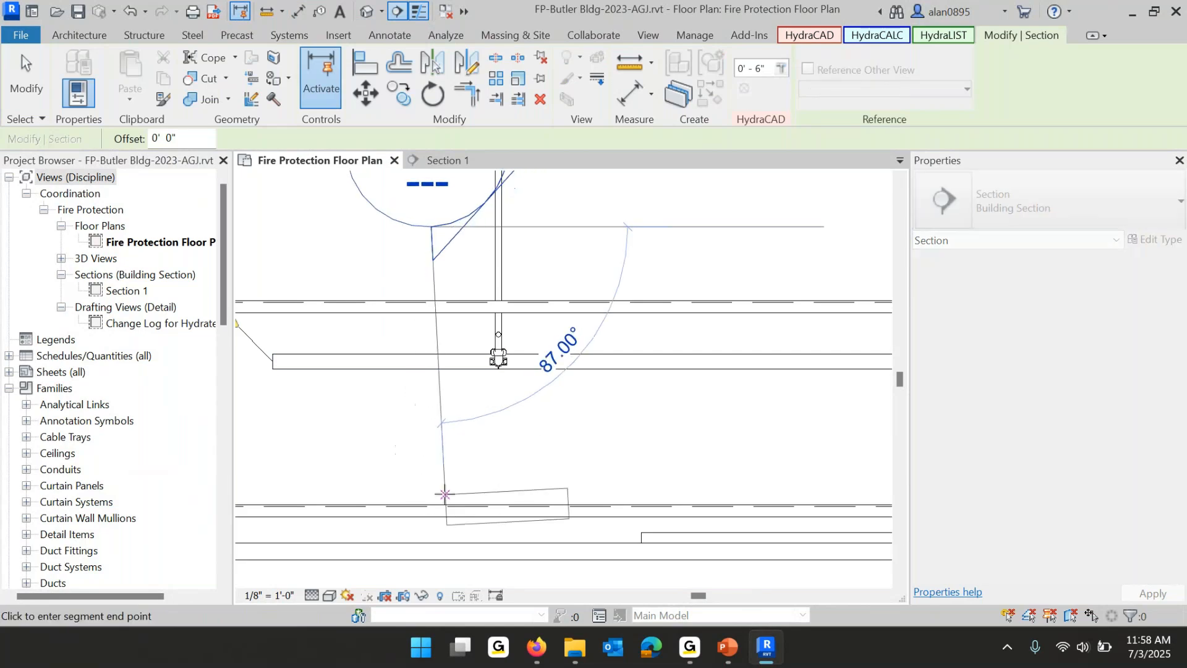
click(424, 494)
key(Escape)
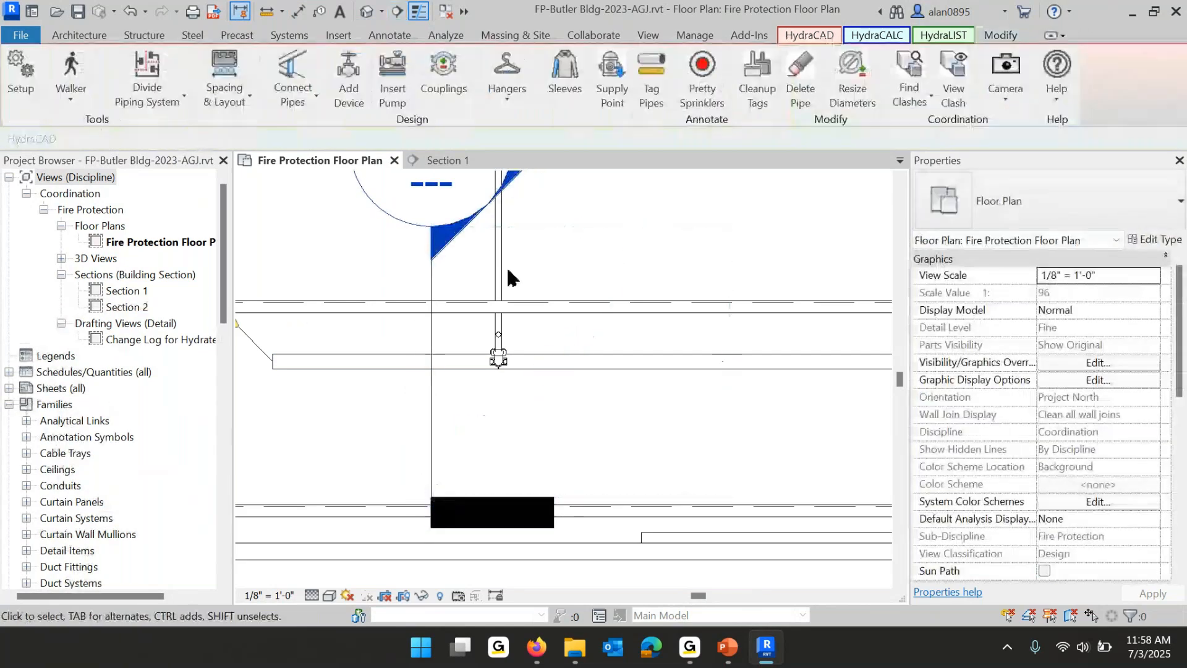
double_click(428, 241)
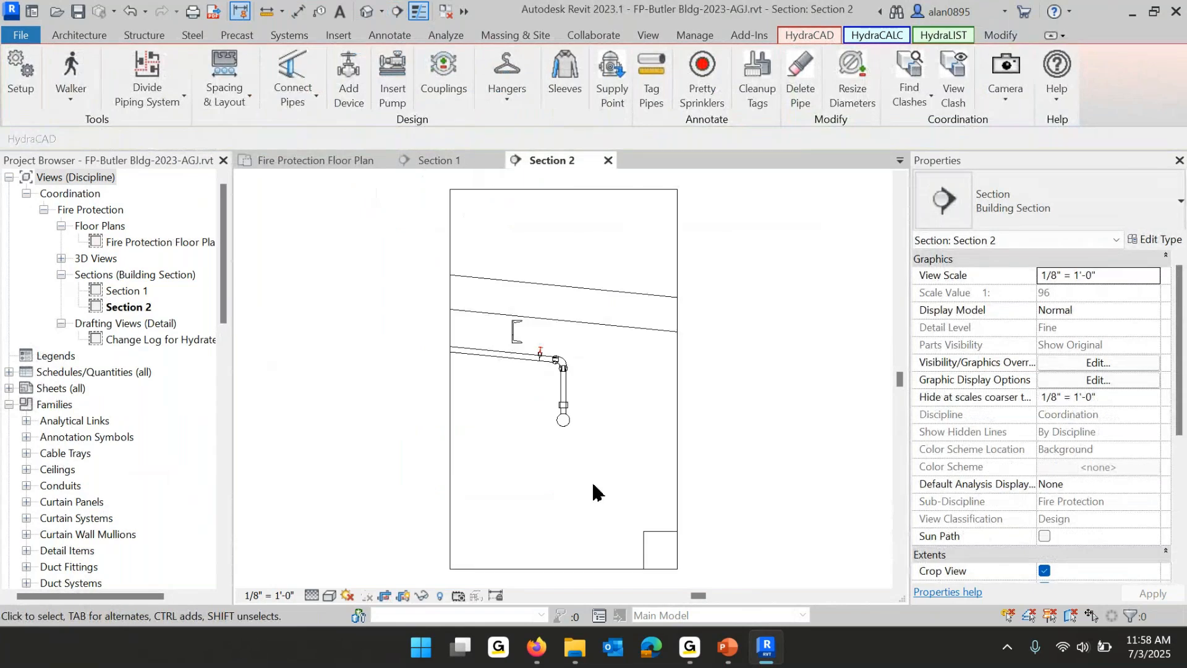
scroll(588, 451, up, 2)
middle_drag(428, 322, 440, 424)
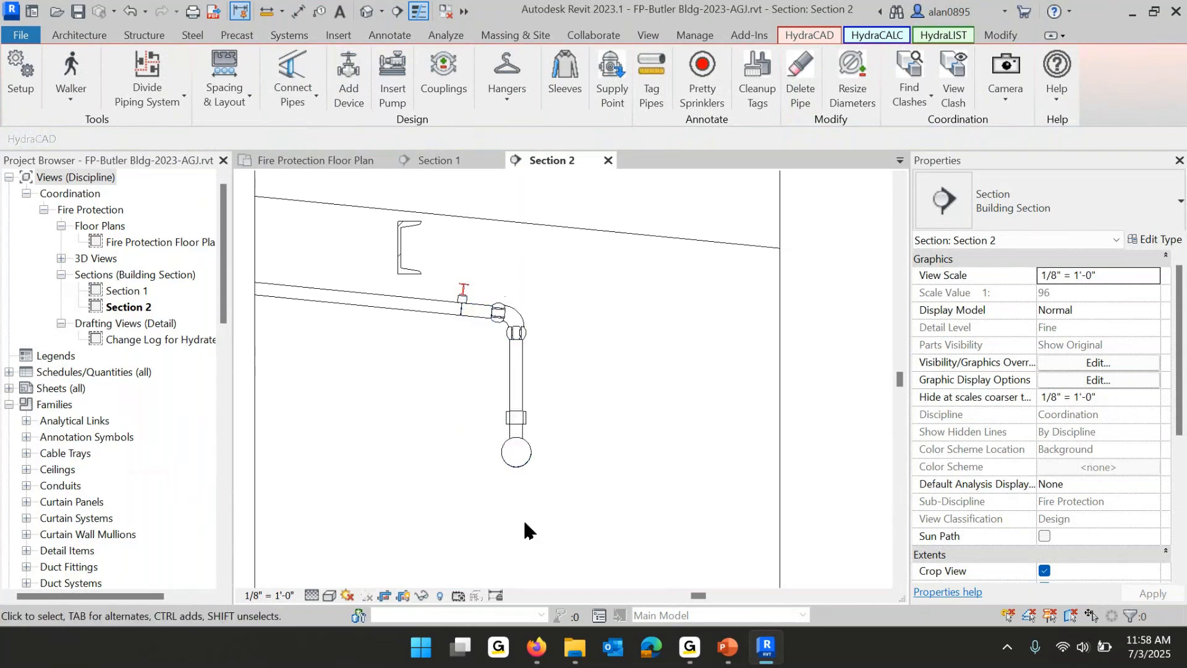
scroll(429, 310, up, 4)
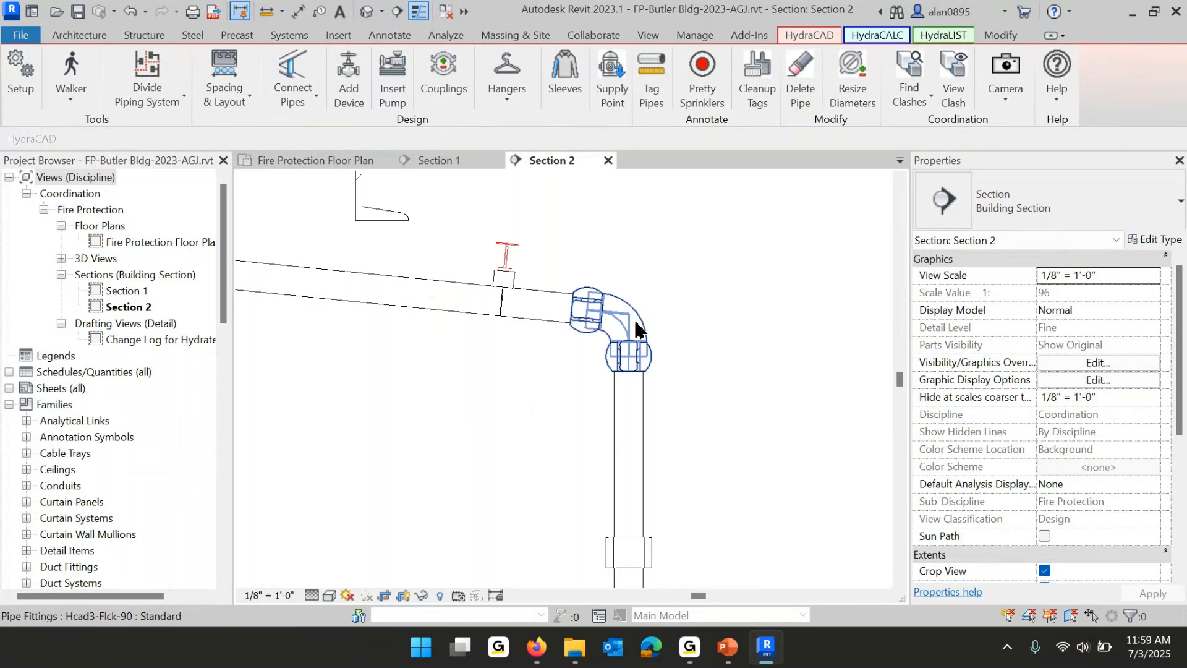
click(638, 329)
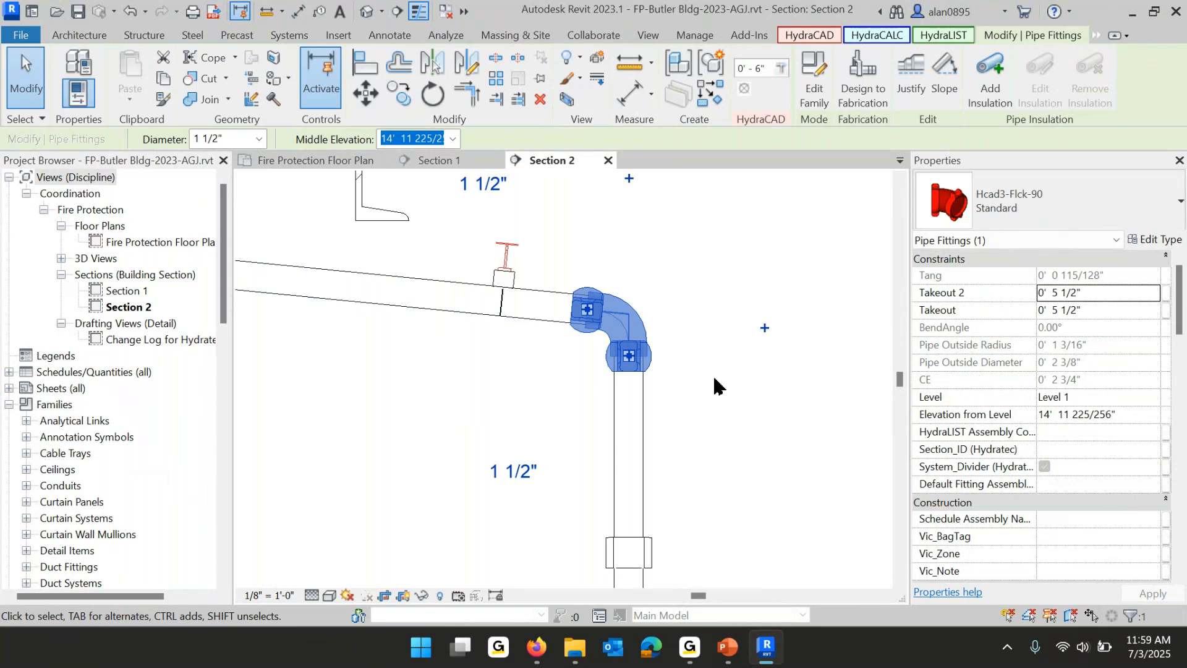
click(709, 342)
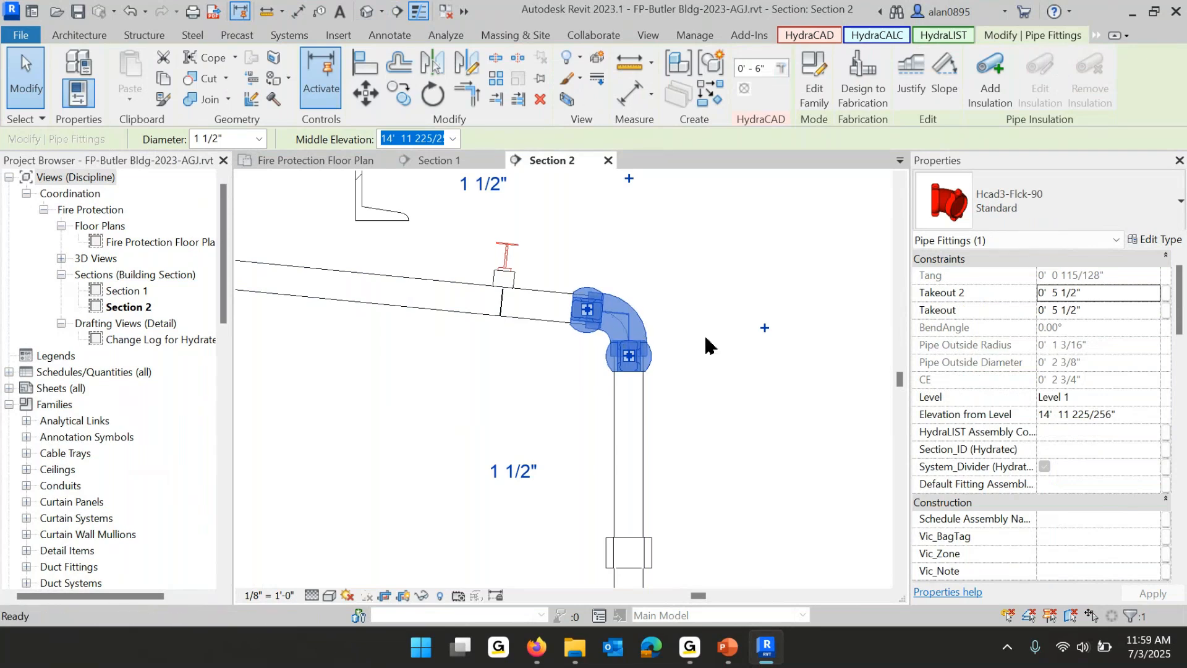
middle_drag(624, 314, 636, 285)
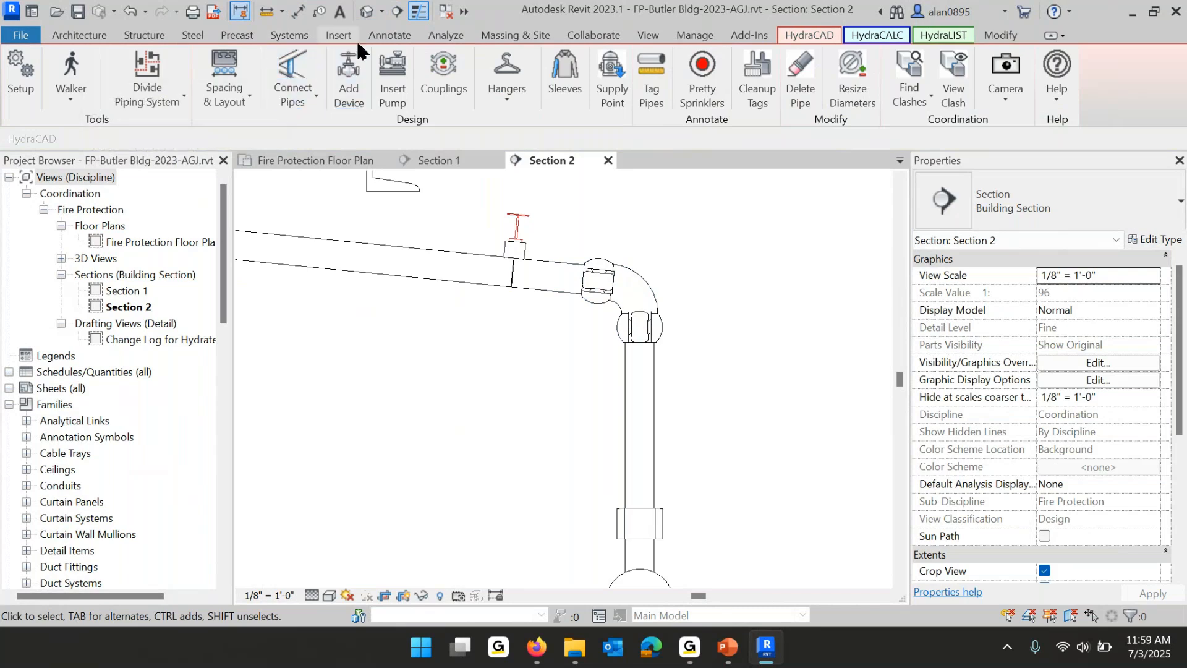
Add an angular dimension between the sloped branch line and the vertical riser pipe in the section.
click(390, 35)
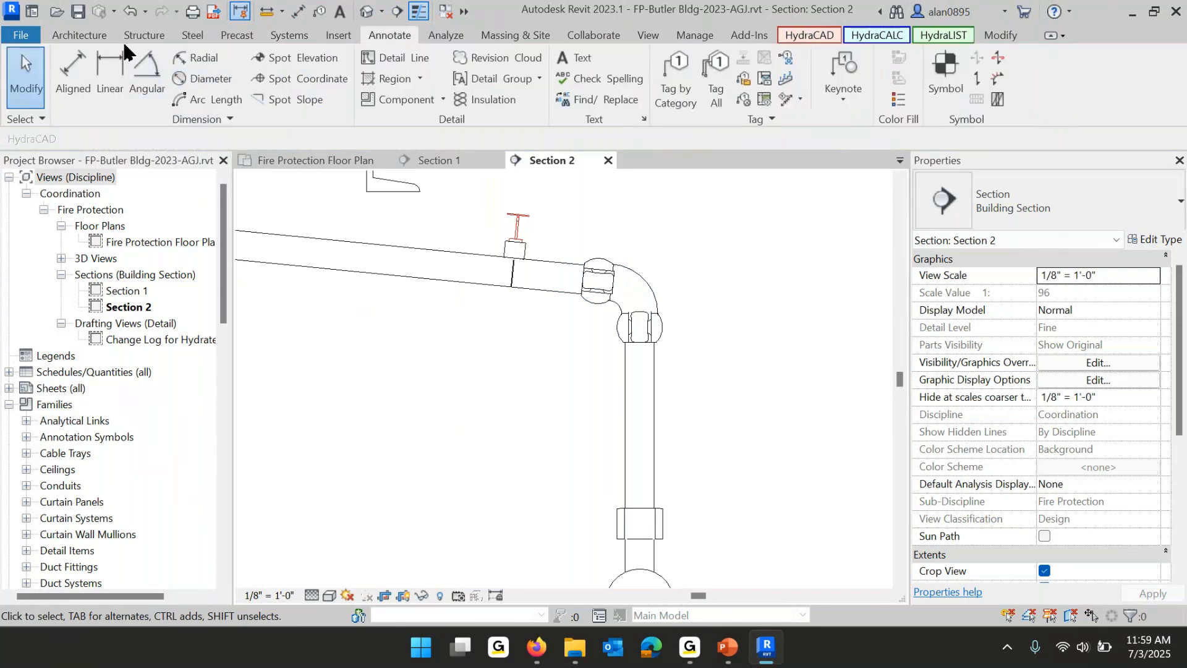
click(143, 66)
click(363, 245)
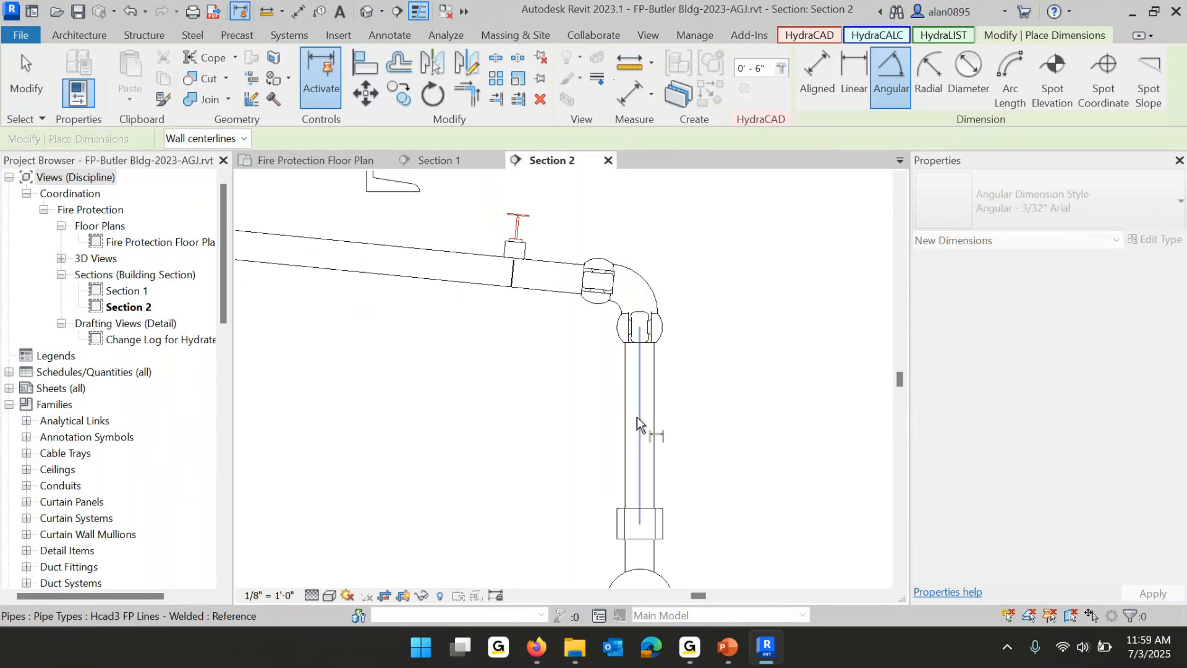
click(653, 429)
scroll(504, 431, down, 5)
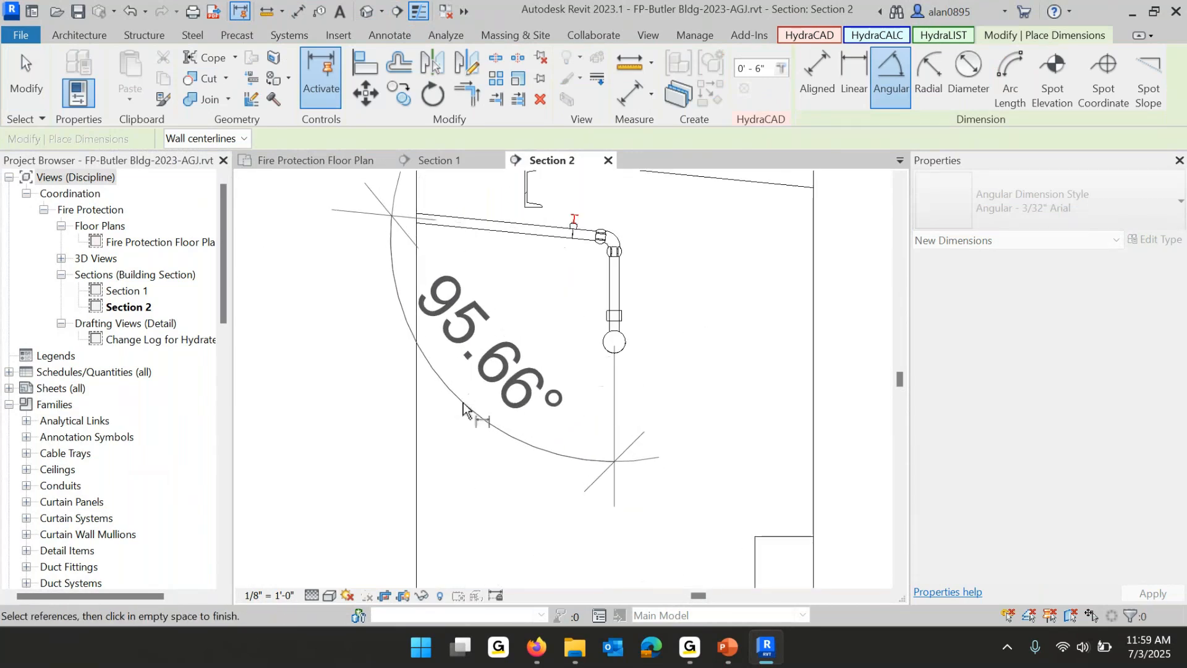
click(467, 410)
key(Escape)
key(Escape)
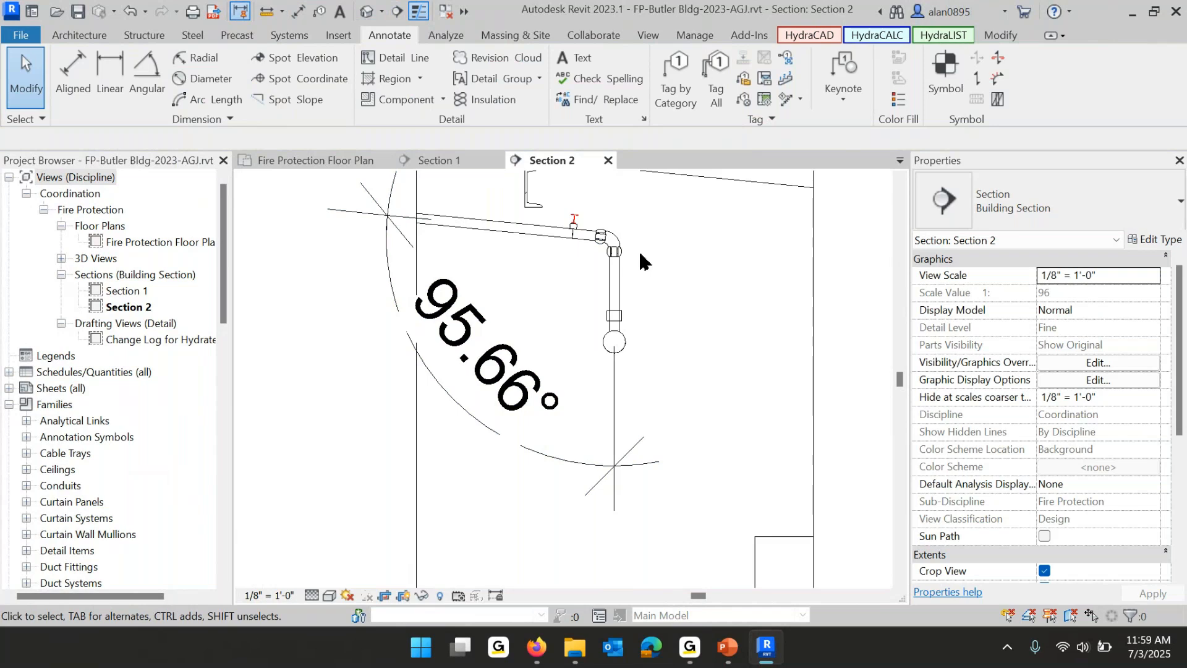
Close the section view and delete its marker from the fire protection floor plan.
click(609, 160)
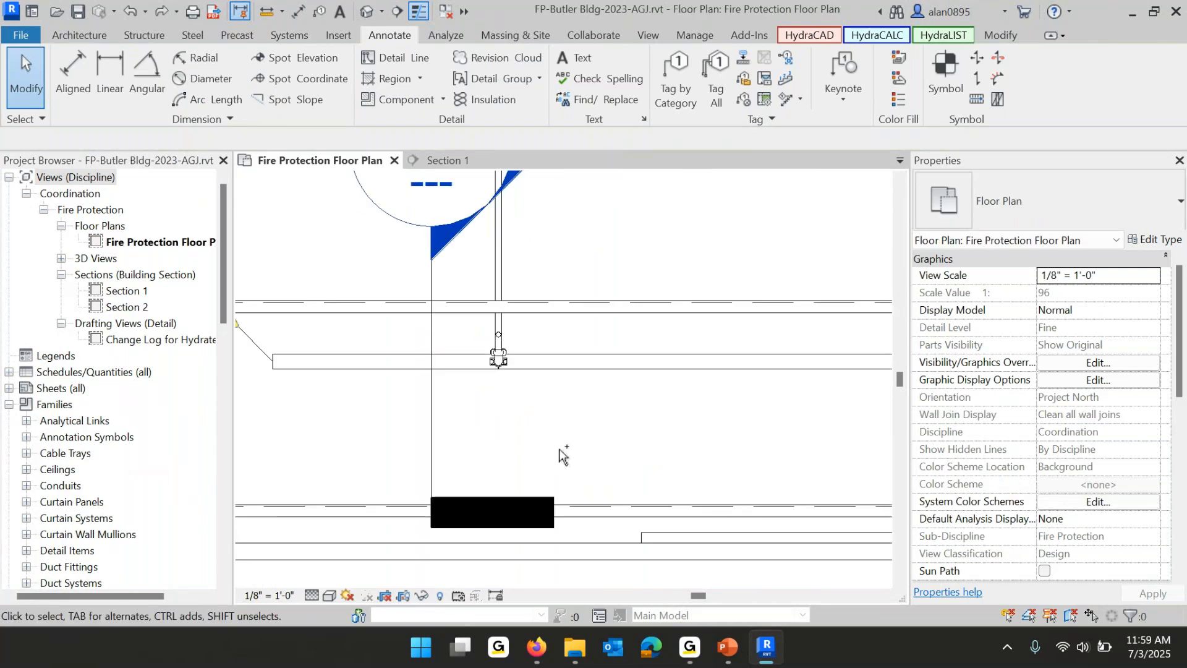
key(Delete)
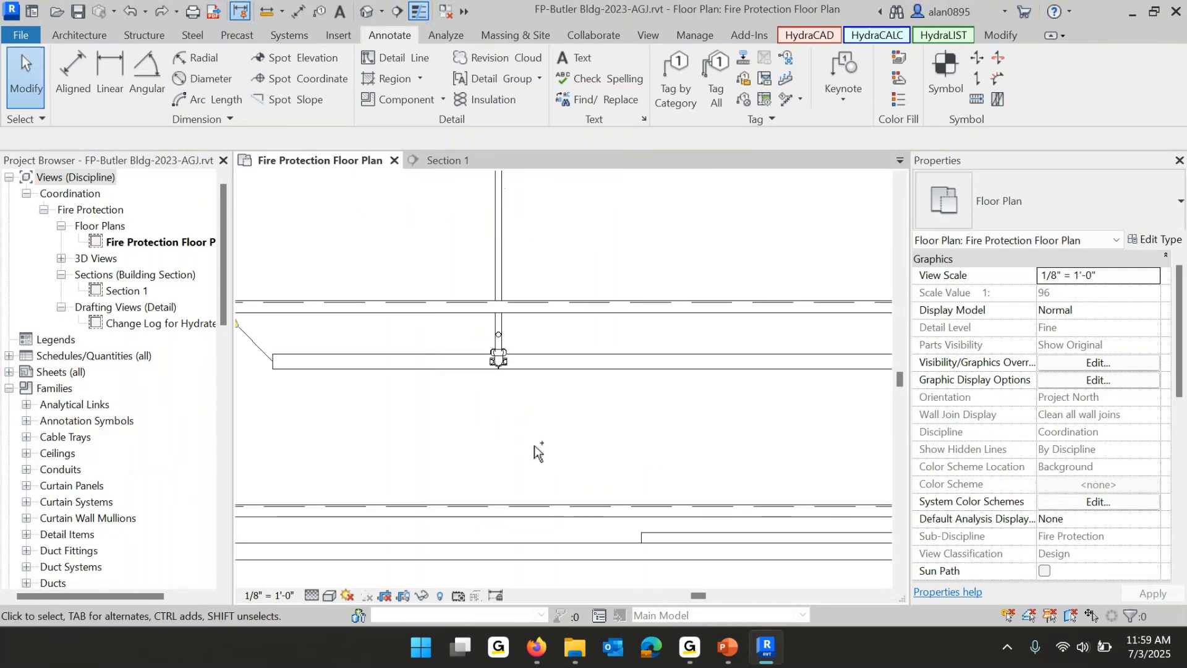
scroll(535, 450, up, 2)
scroll(653, 395, down, 3)
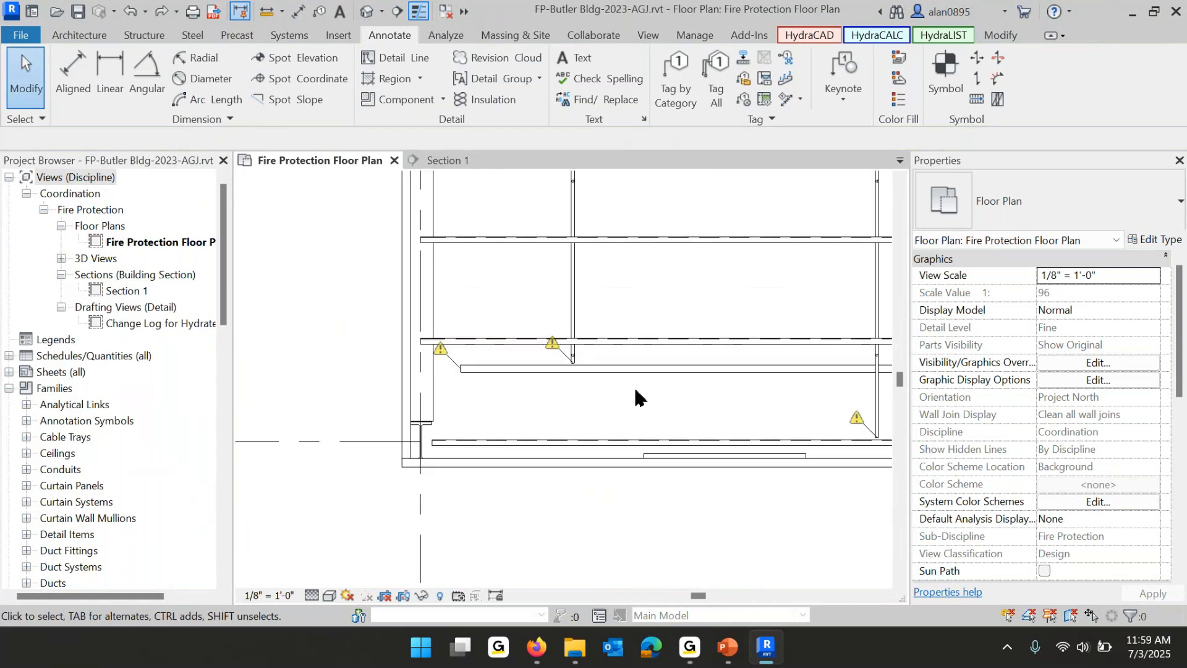
Undo the manual connection of the branch line to the cross main.
middle_drag(650, 397, 441, 406)
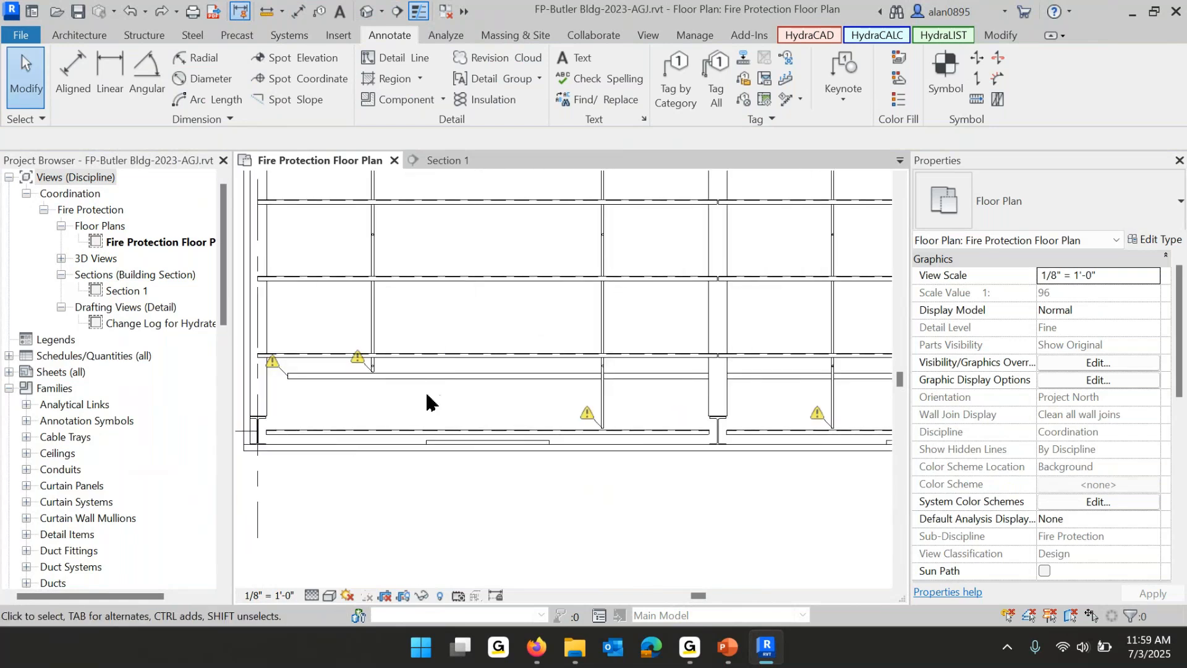
key(ctrl+z)
scroll(654, 441, down, 5)
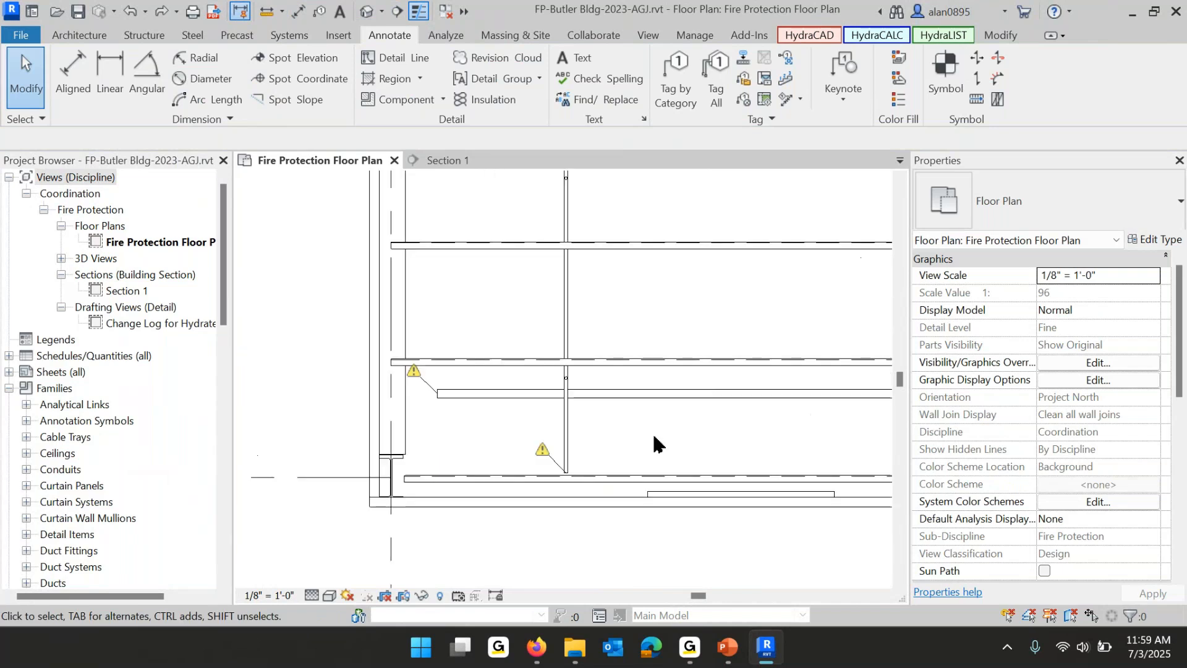
middle_drag(662, 436, 588, 403)
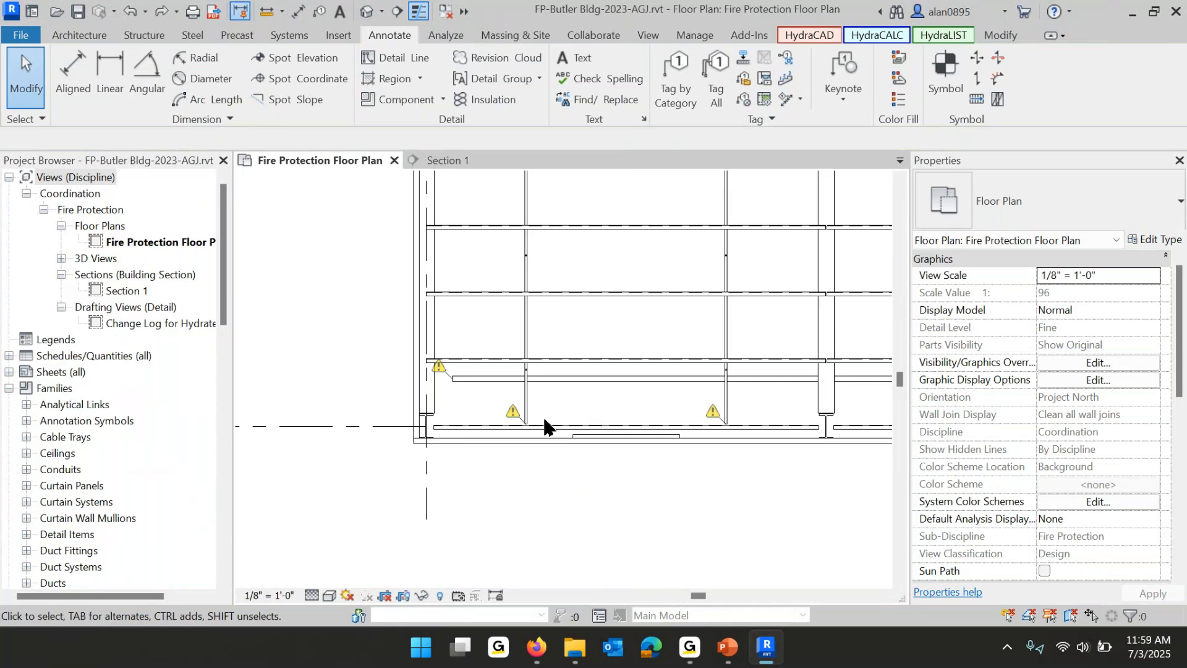
Connect the two branch lines nearest the building corner to the cross main using Connect Pipes with Extend Then Connect and multiple picking.
click(801, 31)
click(286, 104)
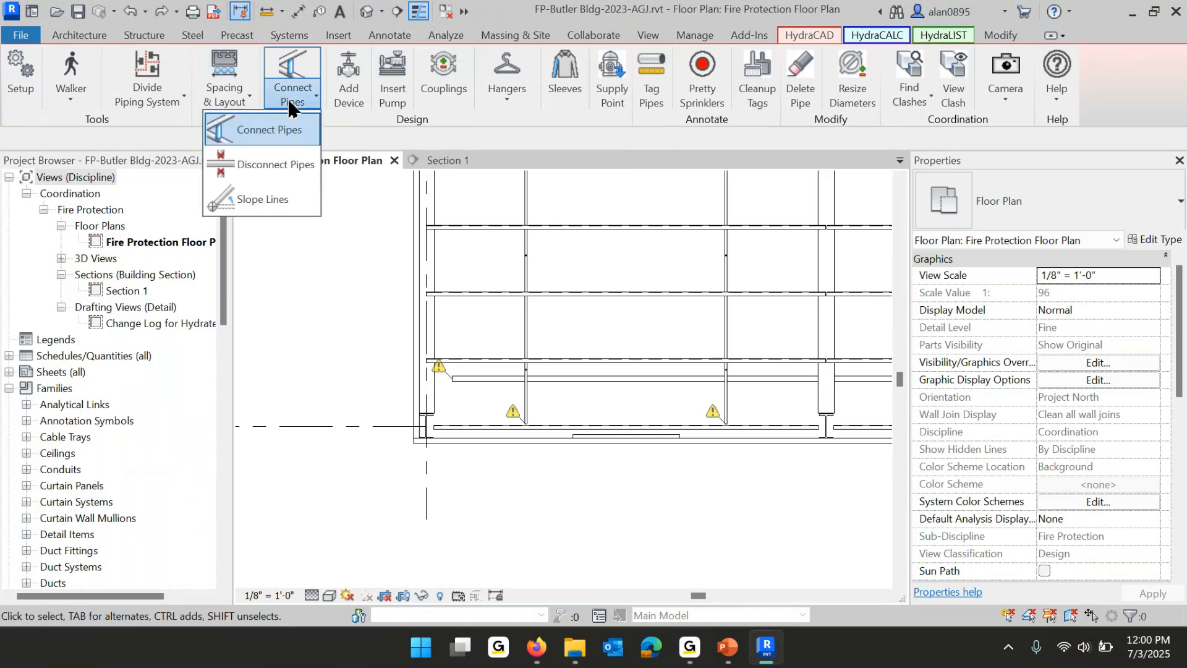
click(272, 121)
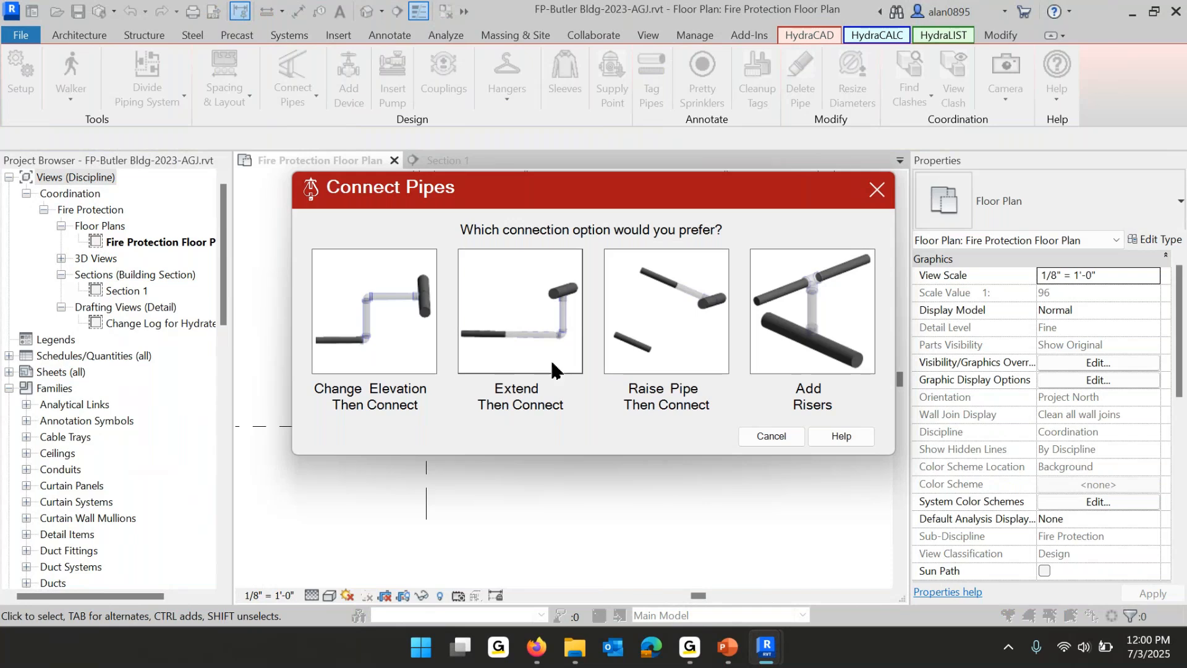
click(515, 302)
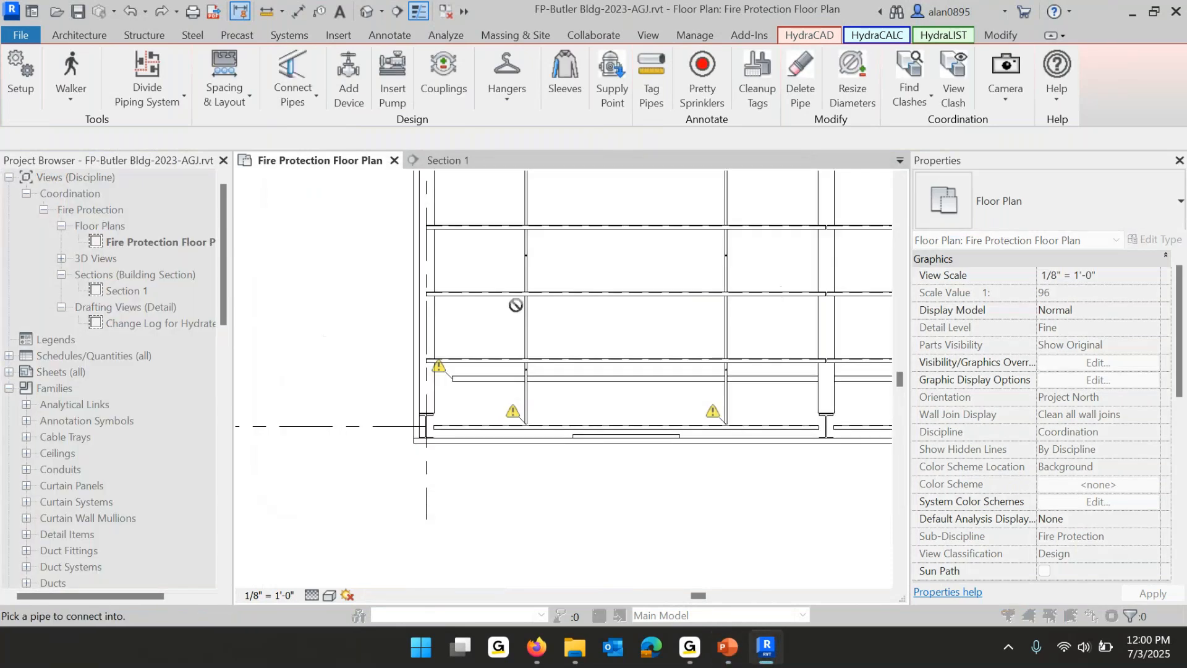
click(563, 393)
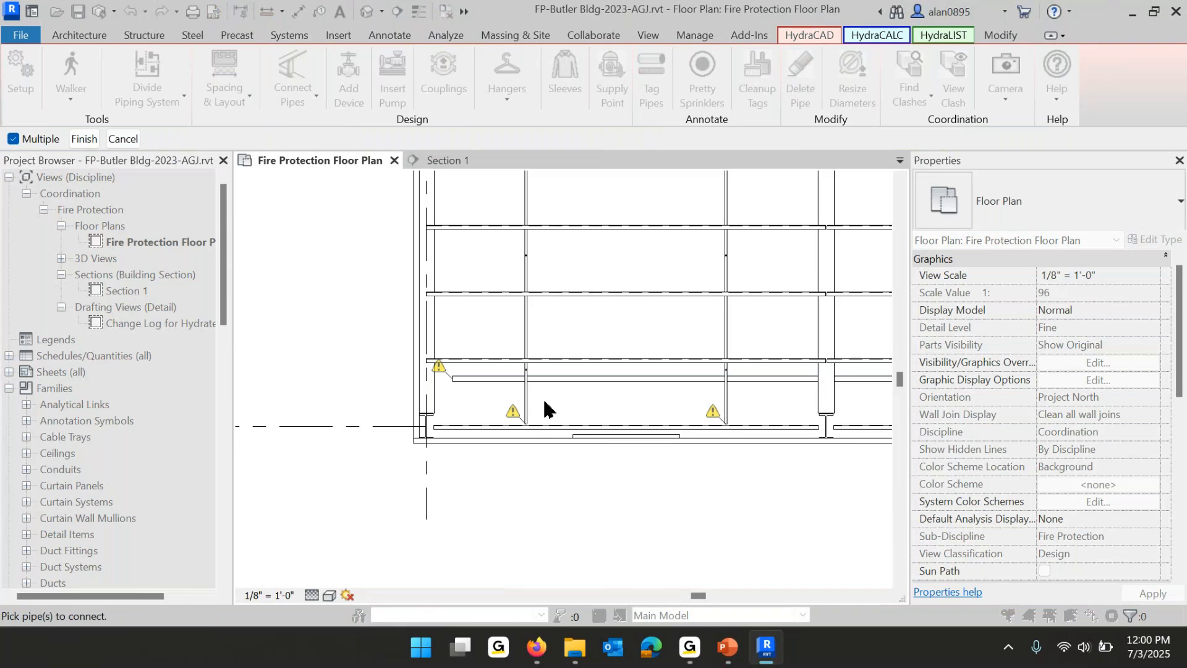
click(527, 413)
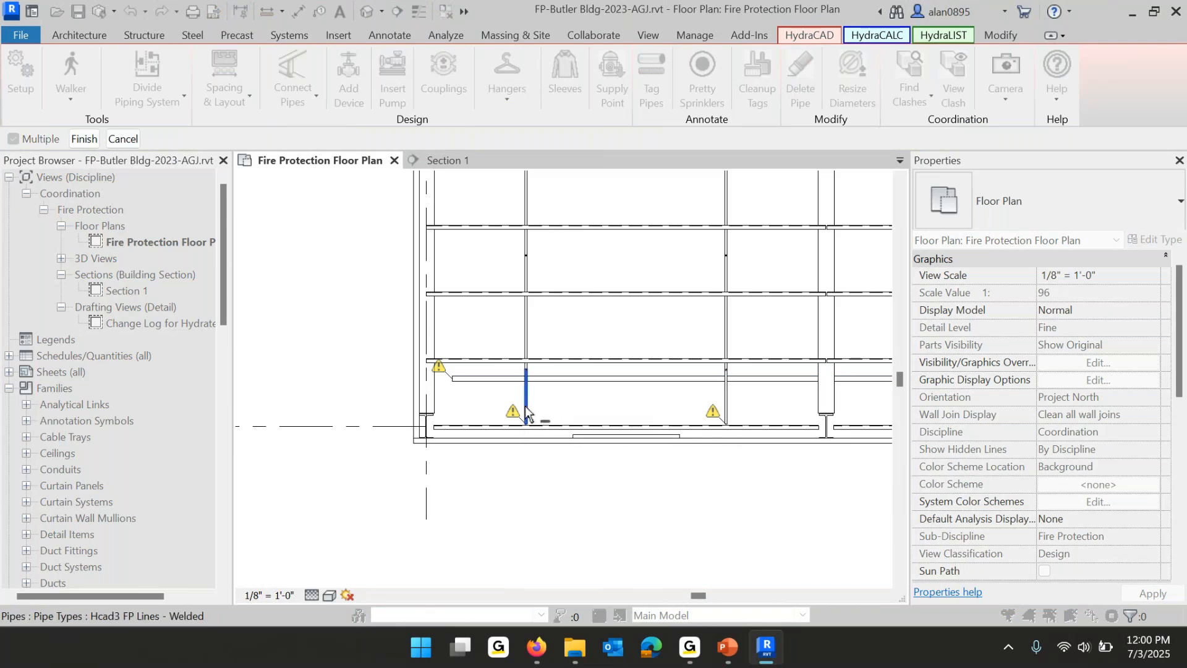
click(724, 402)
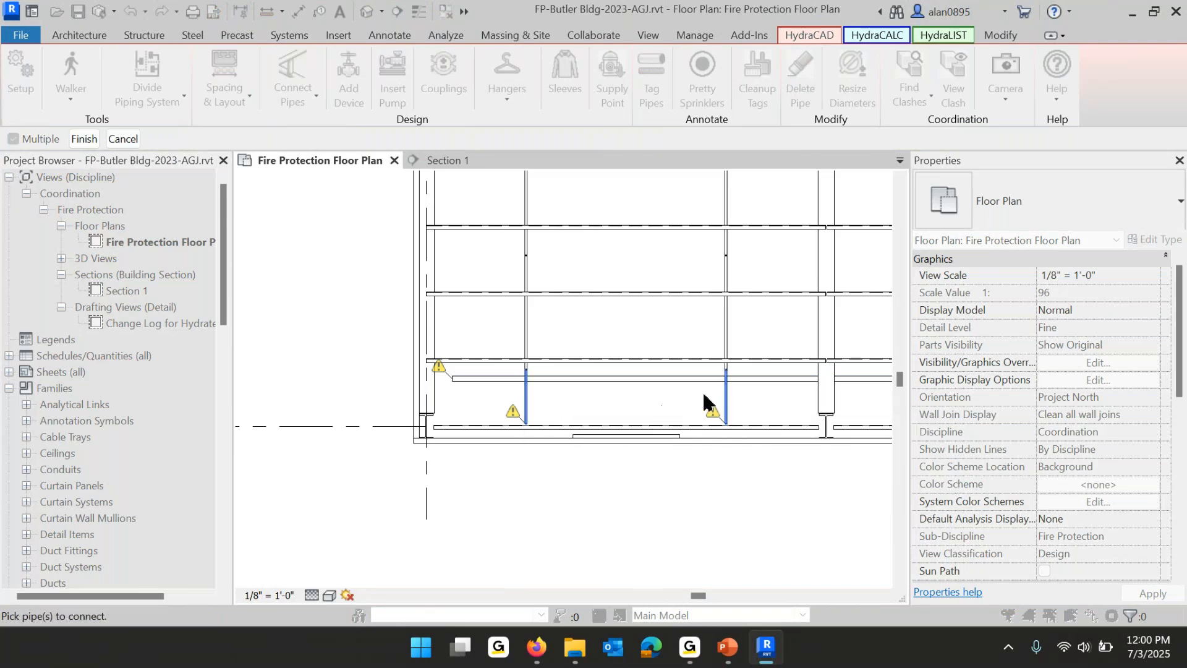
click(84, 139)
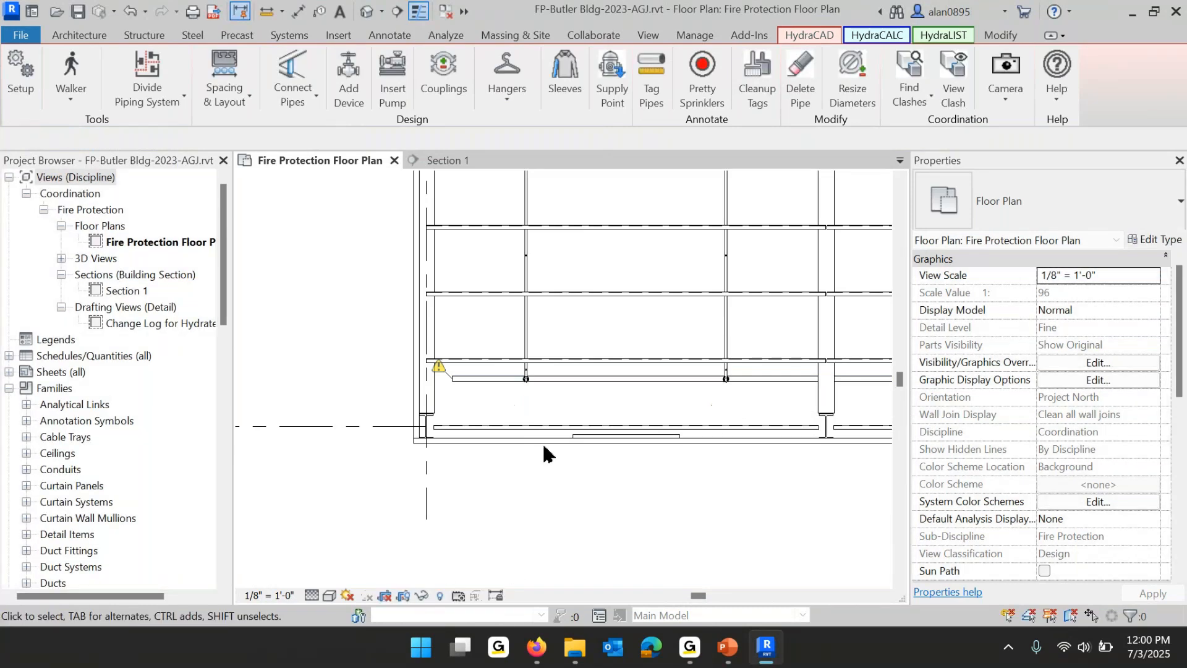
Cut a vertical section just beside the first connected branch line, past the exterior wall, and open the section view.
scroll(529, 383, up, 4)
scroll(668, 426, down, 4)
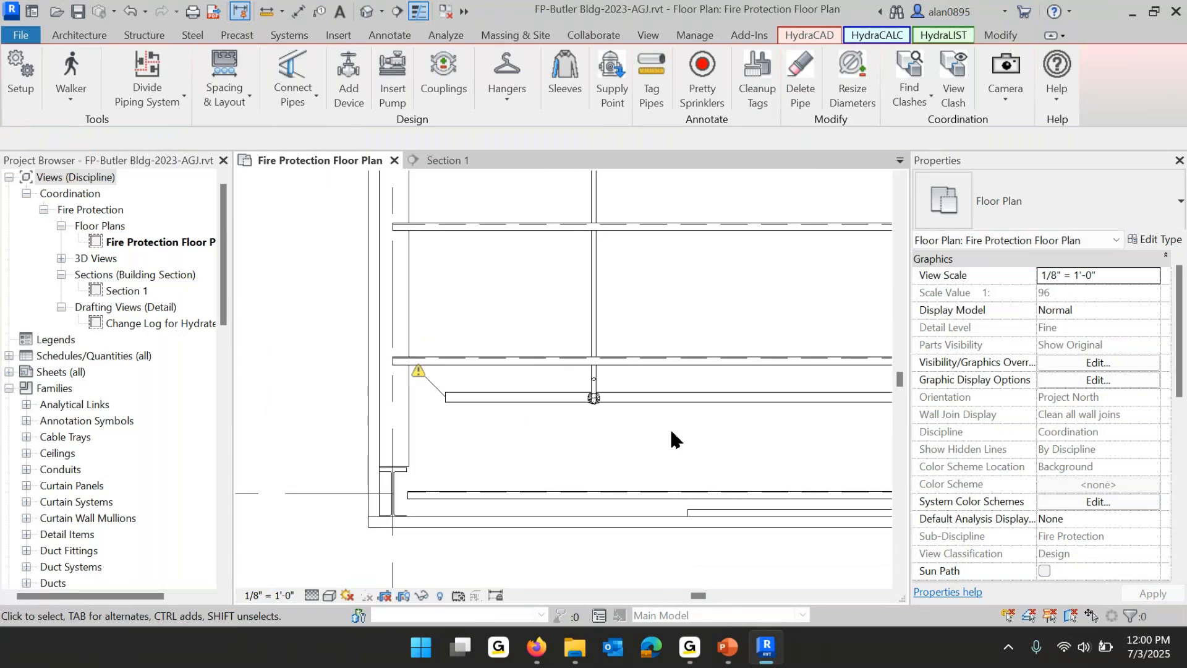
click(396, 11)
click(588, 265)
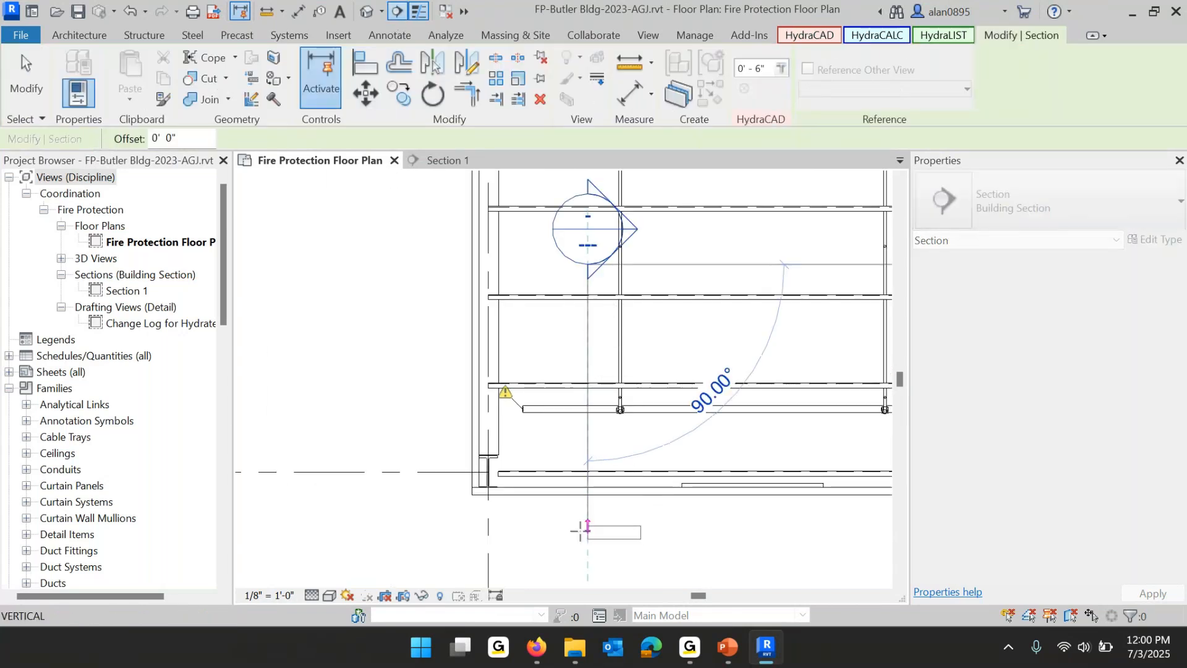
click(587, 533)
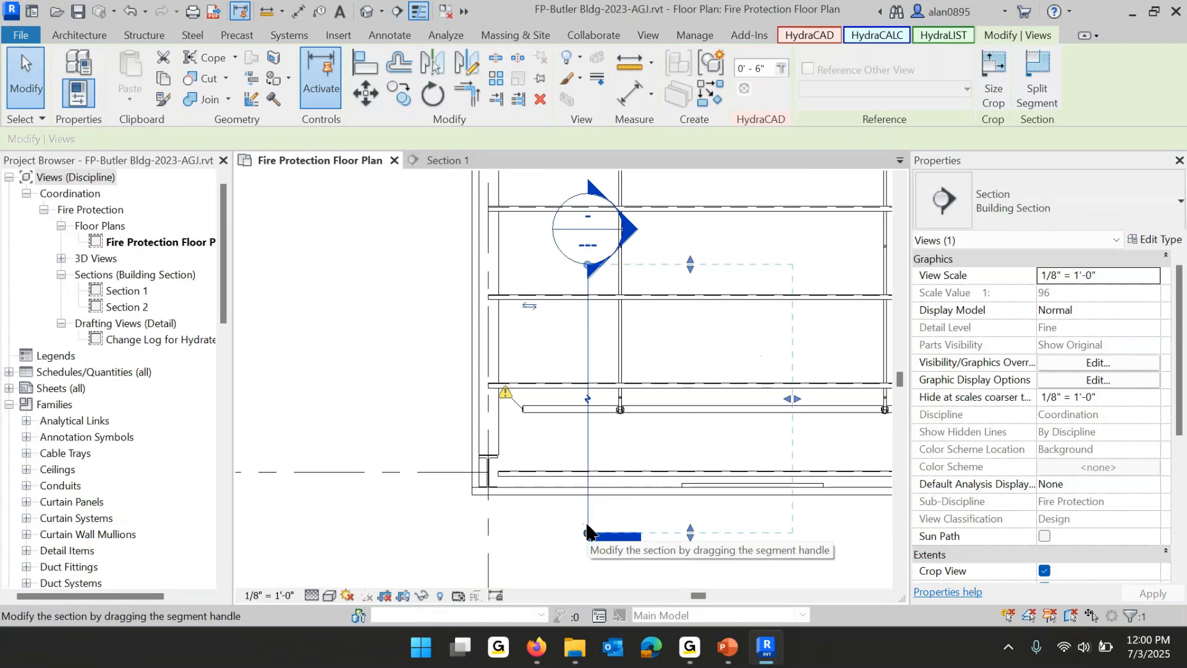
key(Escape)
double_click(617, 533)
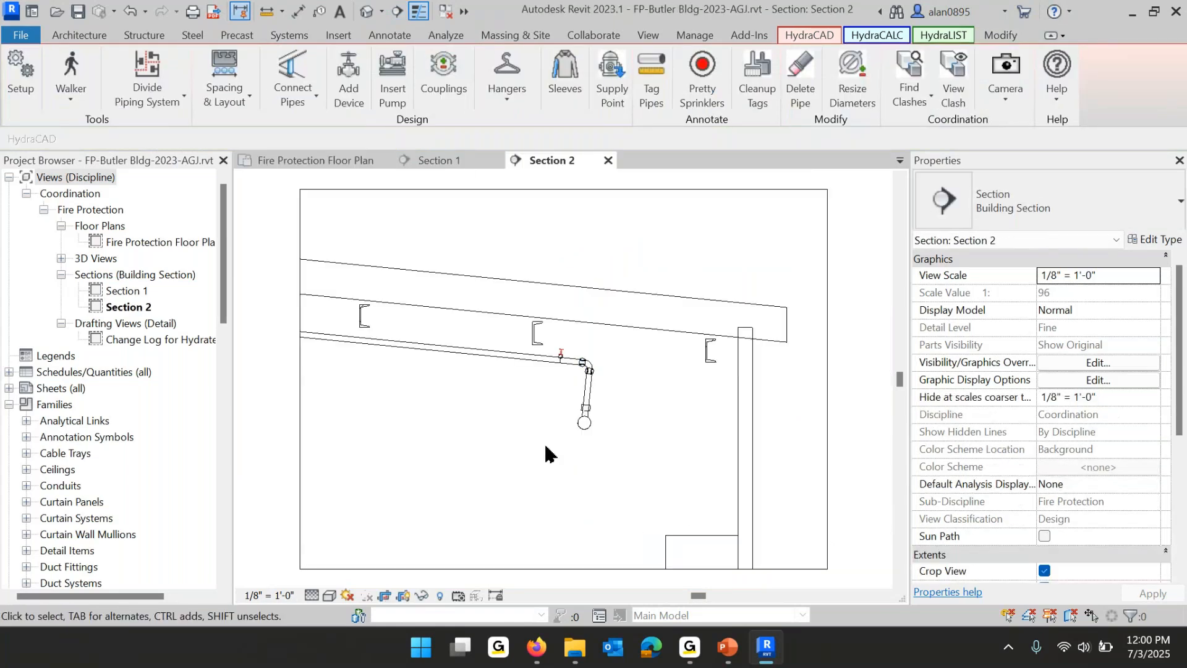
Add an angular dimension between the sloped branch line and the riser nipple in Section 2.
scroll(581, 433, up, 3)
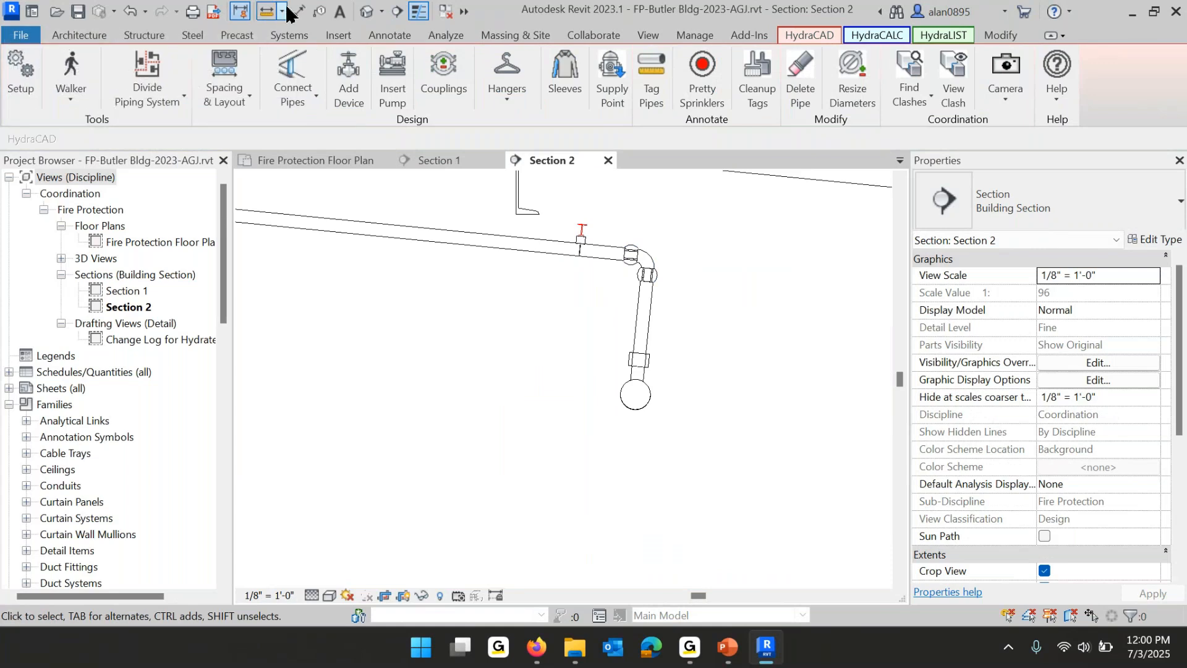
click(386, 37)
click(146, 71)
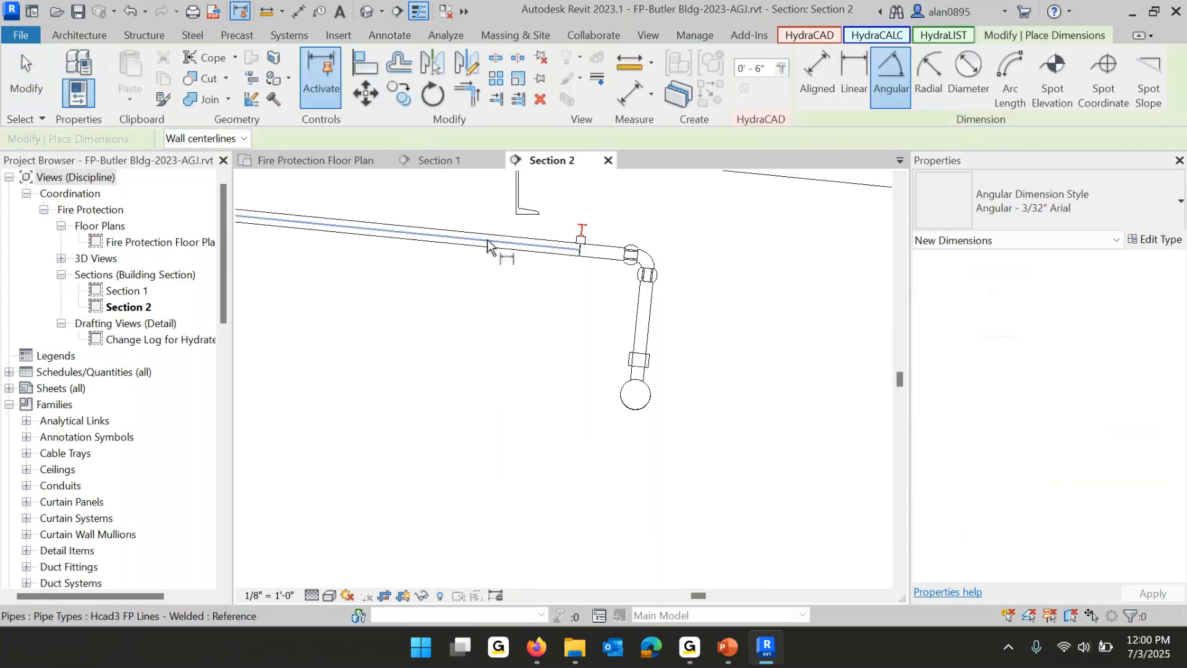
click(487, 246)
click(646, 328)
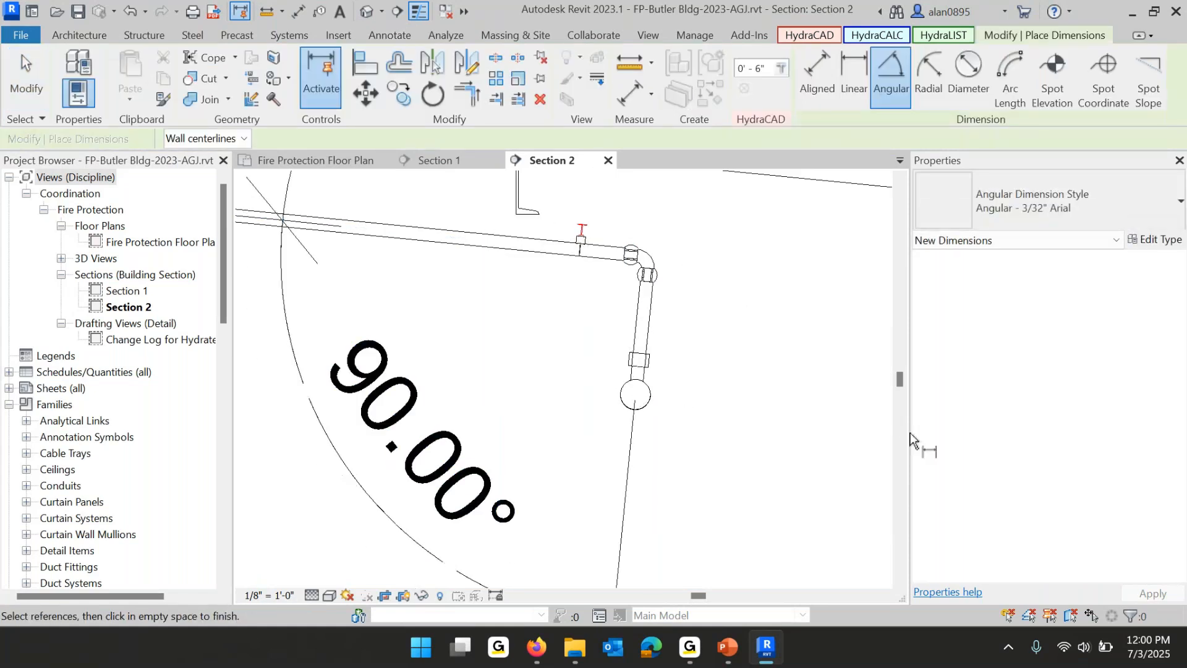
key(Escape)
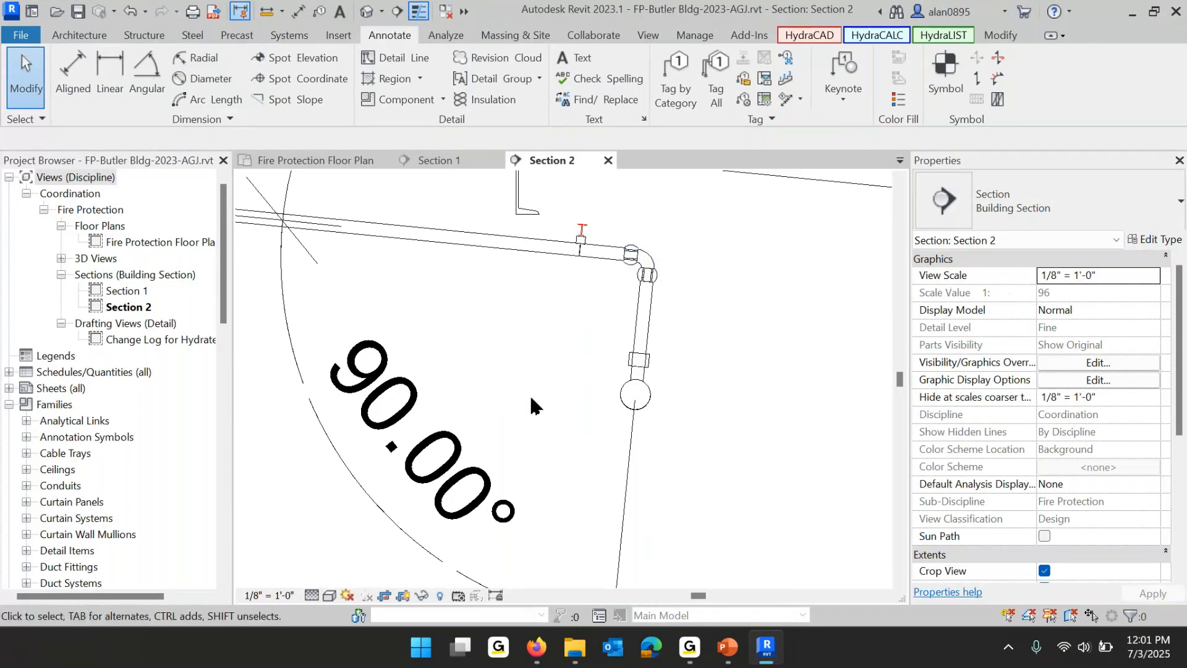
scroll(535, 405, down, 3)
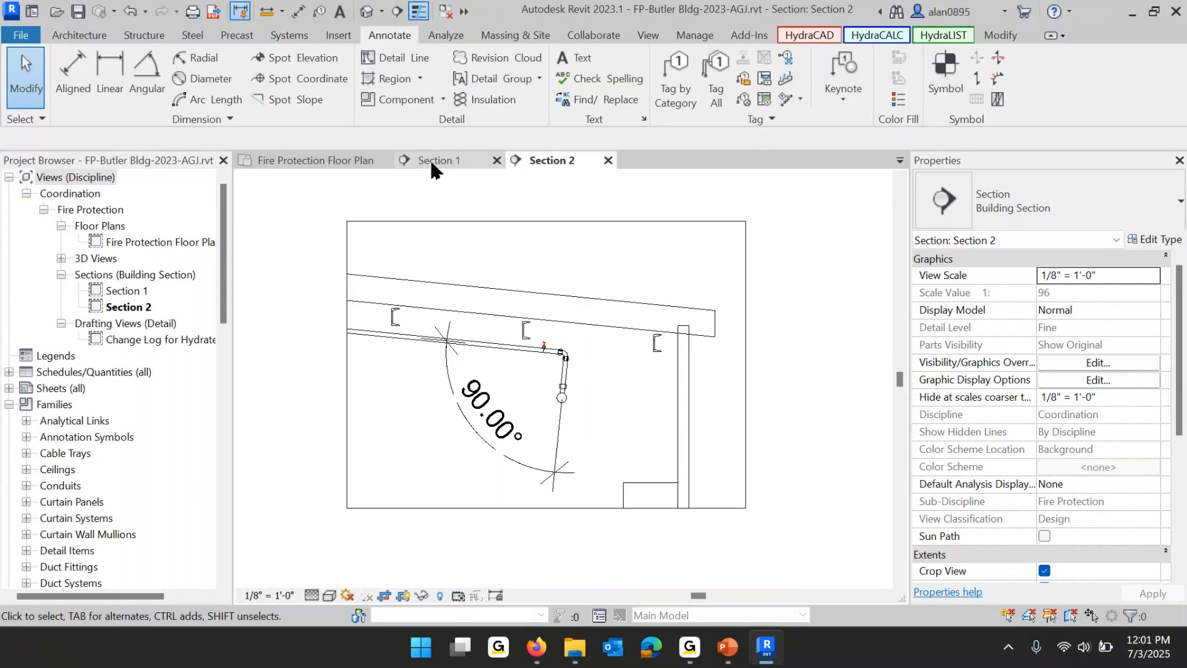
Return to the fire protection floor plan and display the pipe angle options in Mechanical Settings.
click(295, 159)
middle_drag(743, 360, 192, 333)
middle_drag(638, 406, 521, 405)
scroll(522, 411, up, 2)
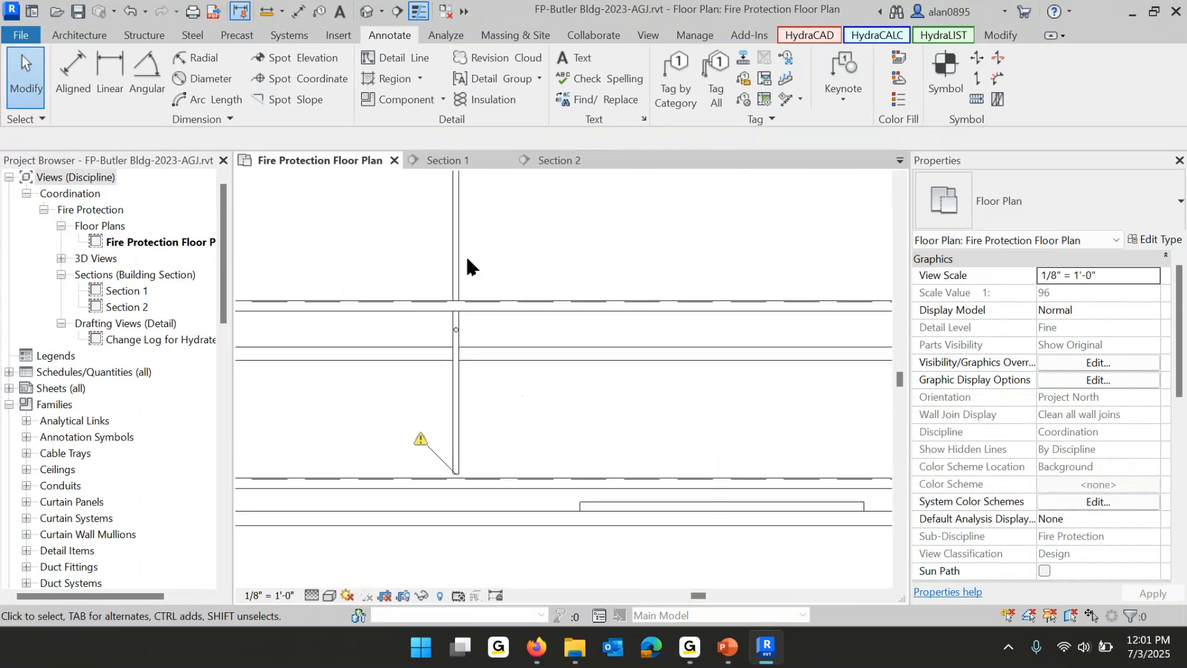
click(692, 37)
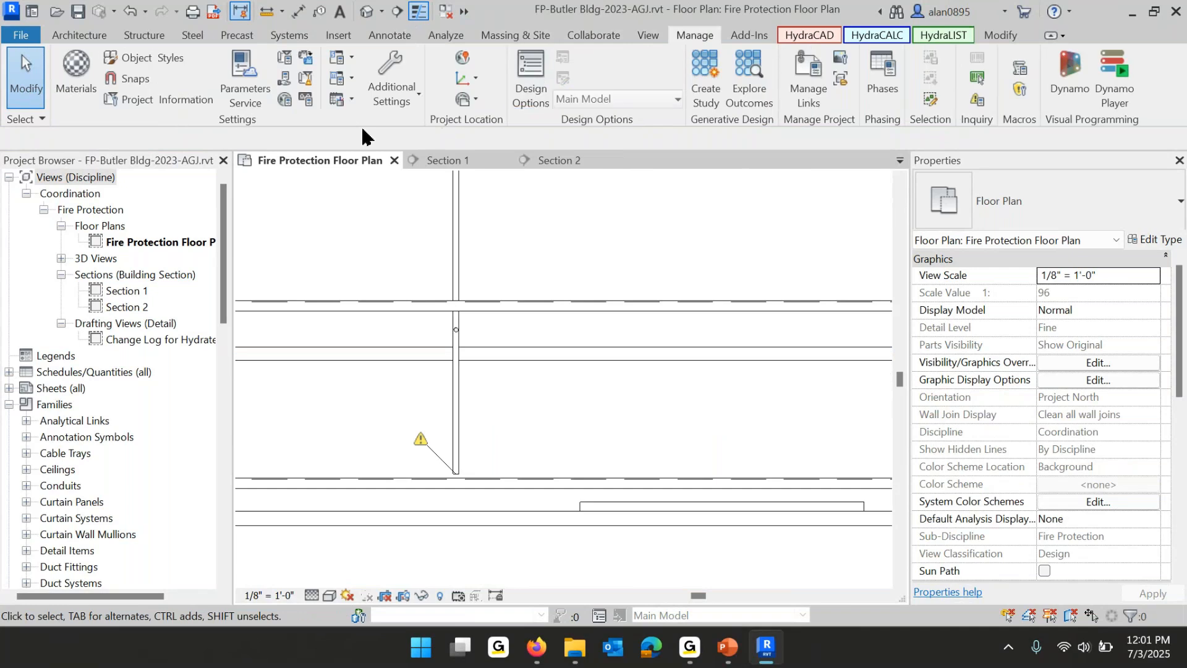
click(351, 81)
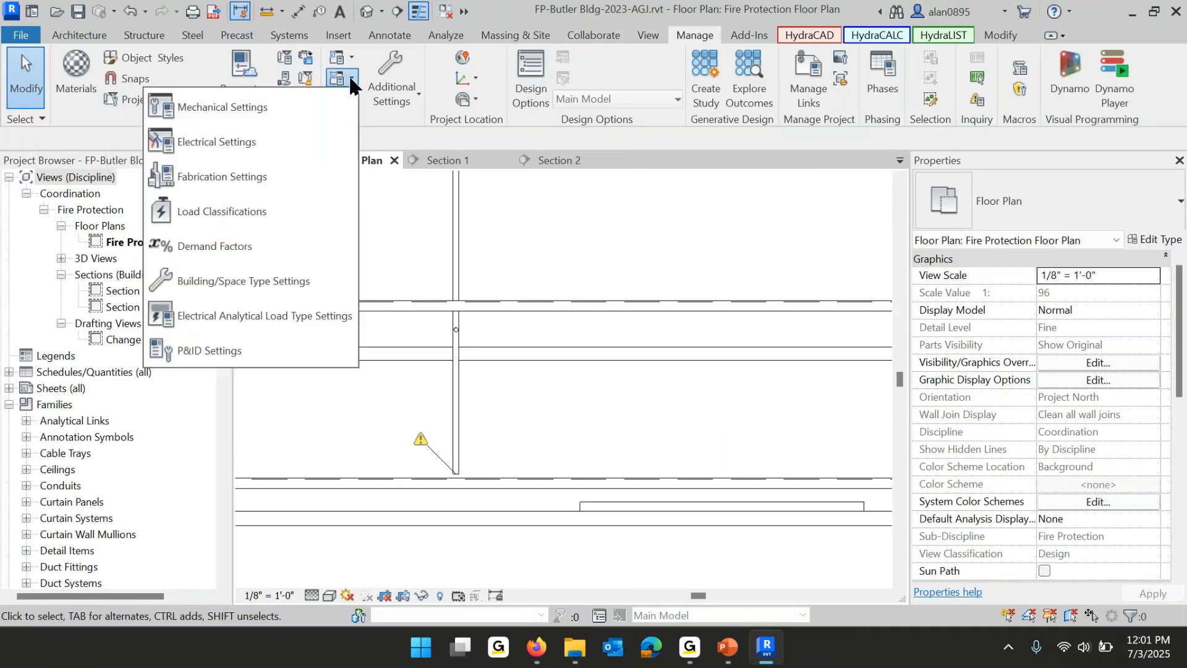
click(231, 108)
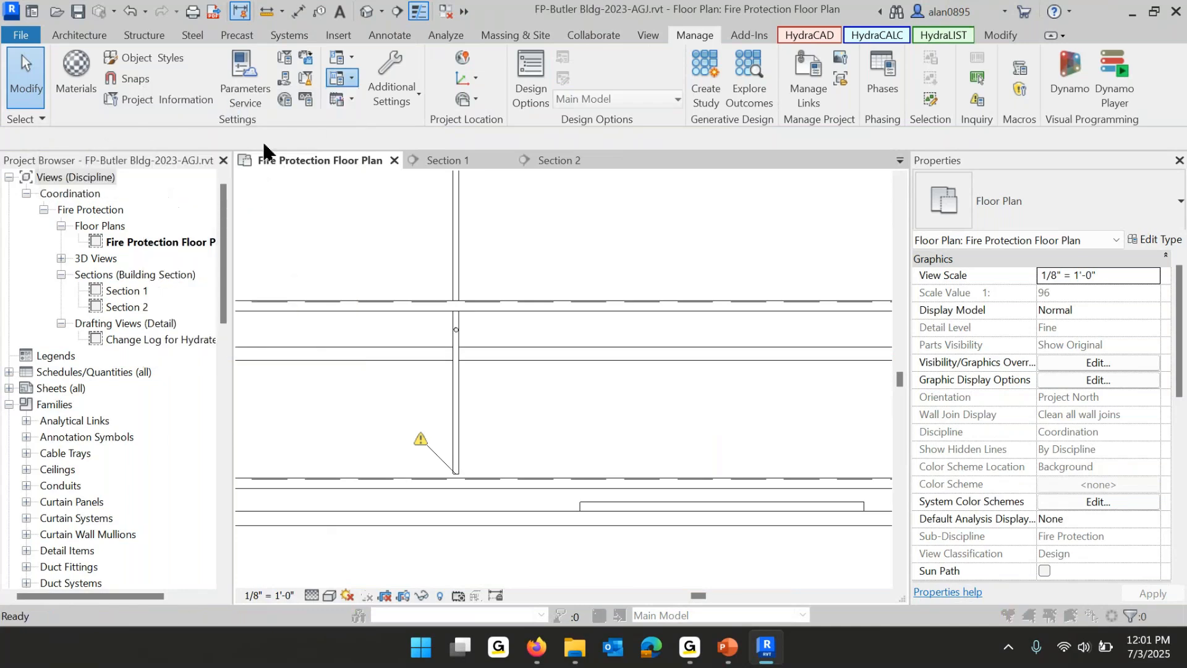
click(370, 250)
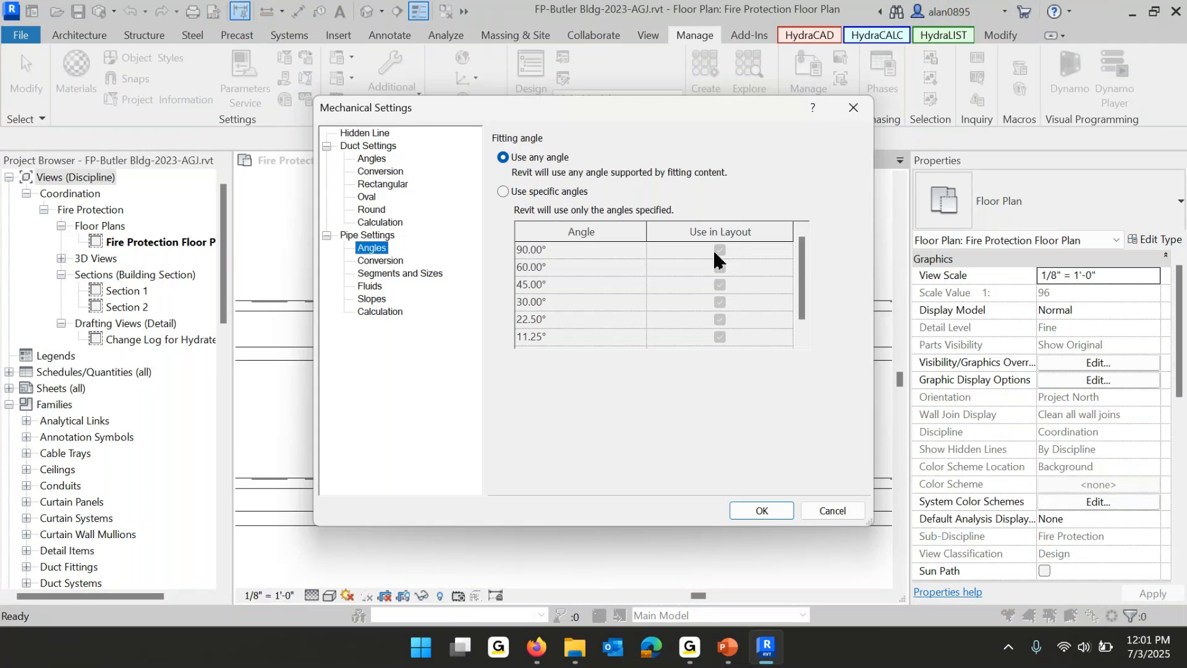
Restrict pipe fittings to specific angles and exclude 60°, 45°, 30°, 22.5° and 11.25° from layout, leaving only 90°.
click(503, 191)
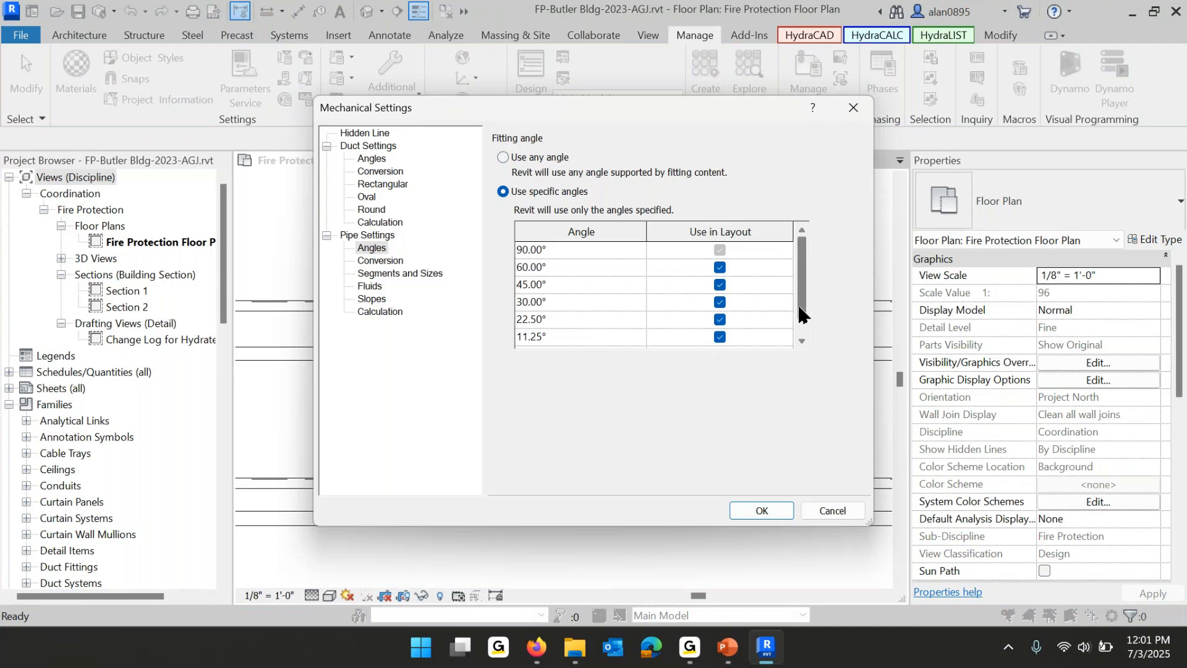
click(720, 337)
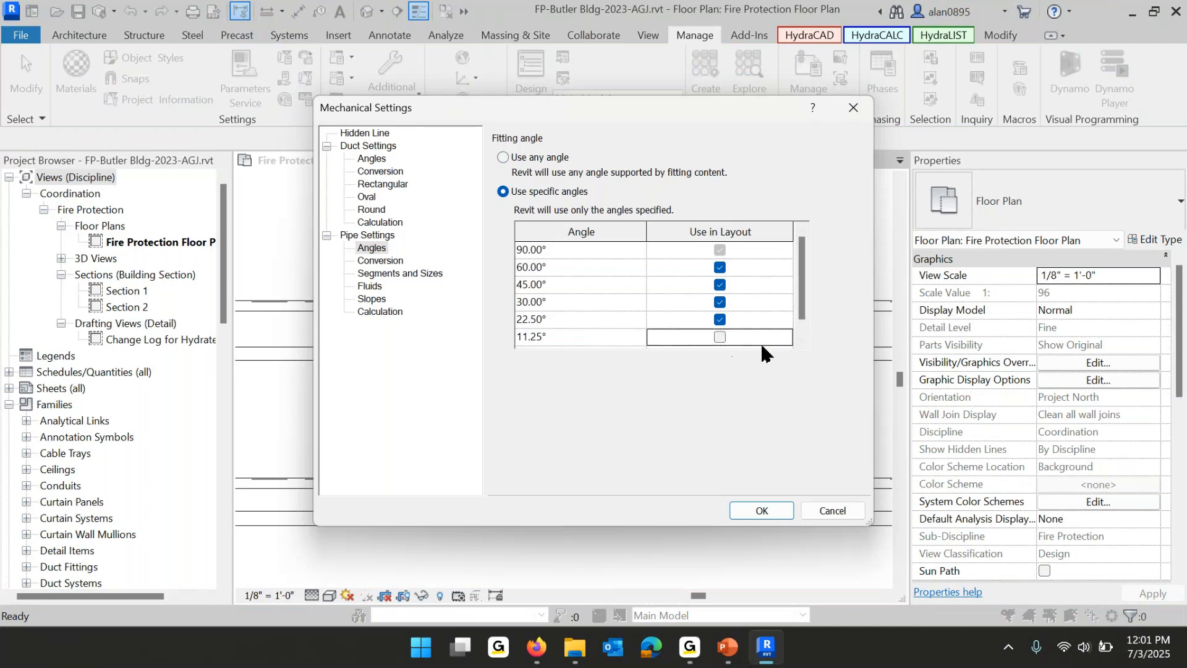
click(721, 320)
click(721, 303)
click(723, 286)
click(721, 268)
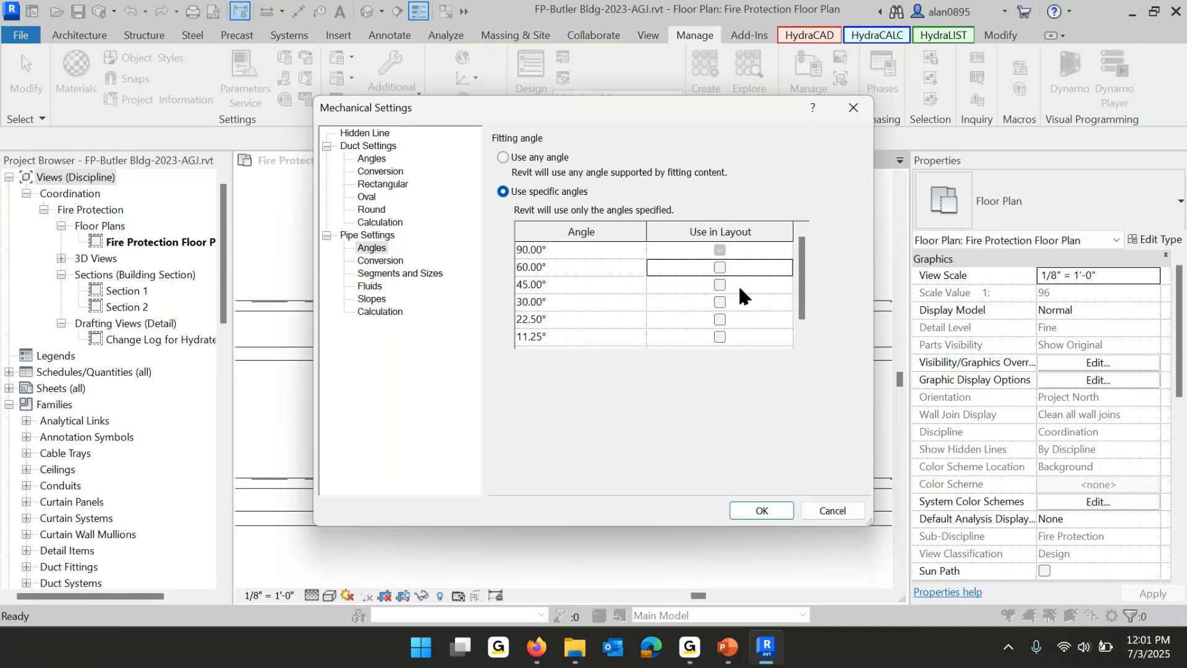
click(762, 511)
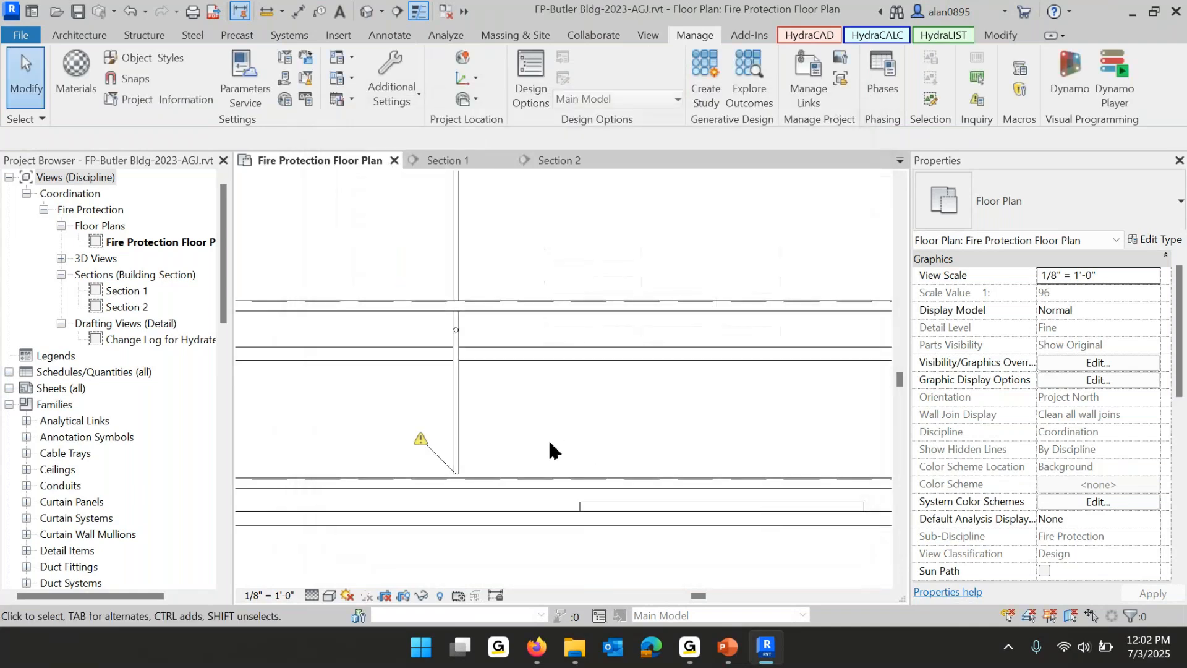
Shorten the unconnected branch line's end to before the cross main, and extend it onto the main to connect them.
click(455, 432)
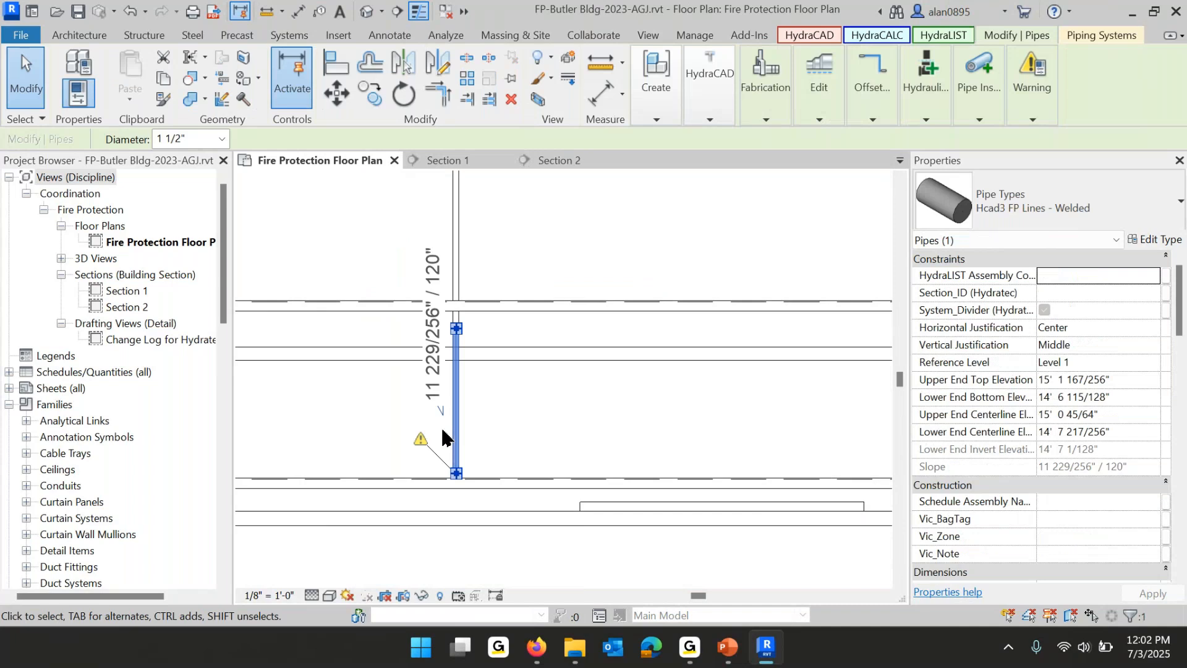
drag(456, 473, 455, 339)
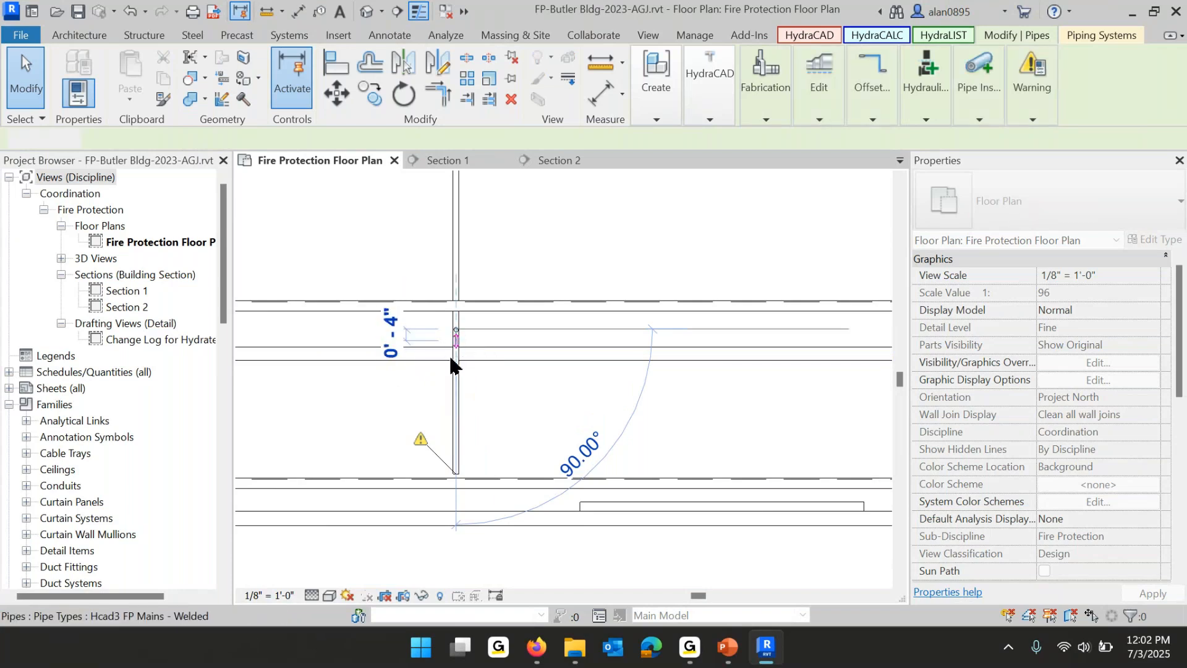
click(451, 359)
scroll(461, 334, up, 2)
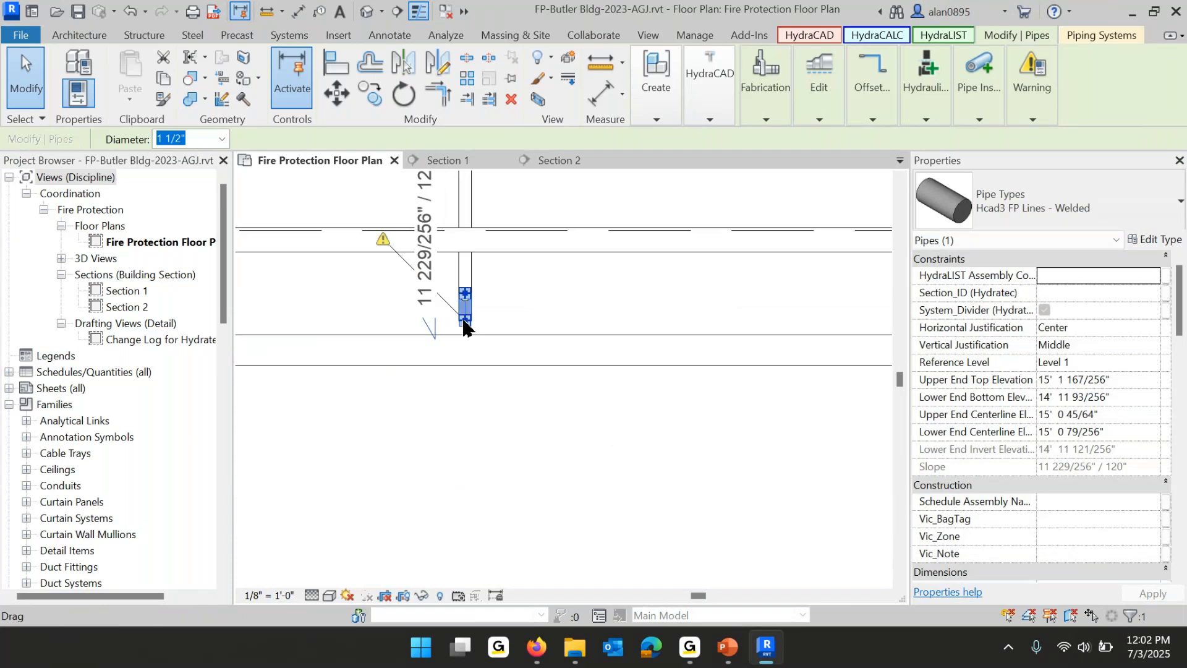
click(465, 320)
drag(478, 429, 492, 443)
click(451, 475)
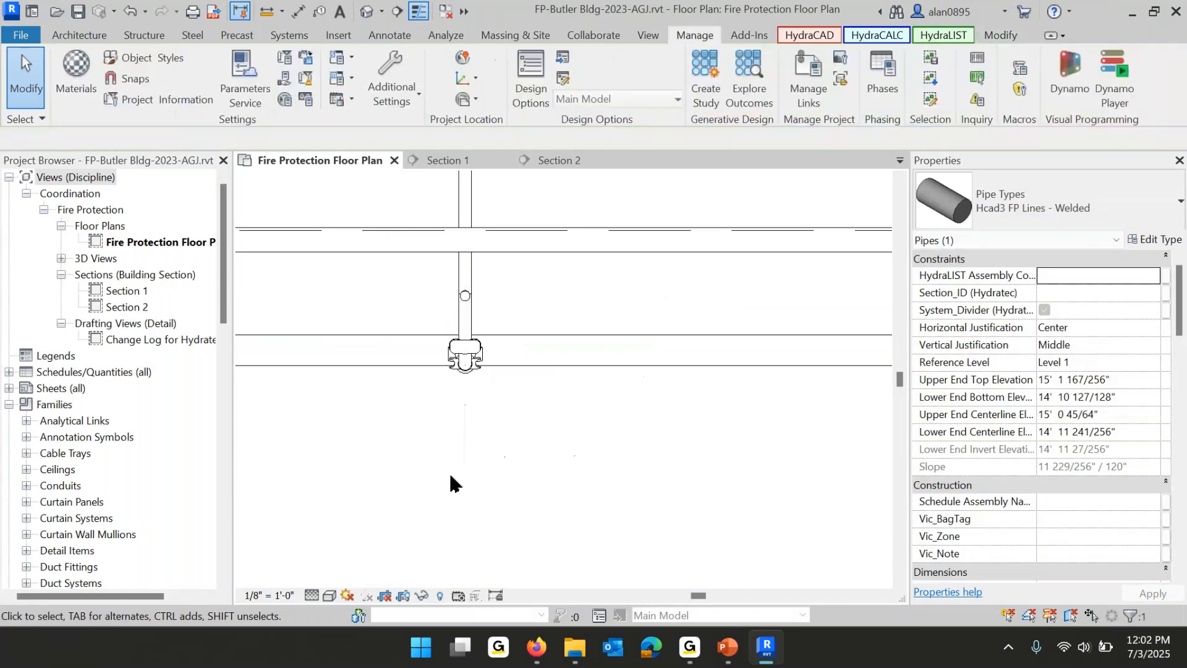
Move the Section 2 marker beside the newly connected branch line and open its view to examine the connection.
scroll(337, 364, down, 4)
middle_drag(435, 442, 800, 432)
scroll(788, 424, down, 3)
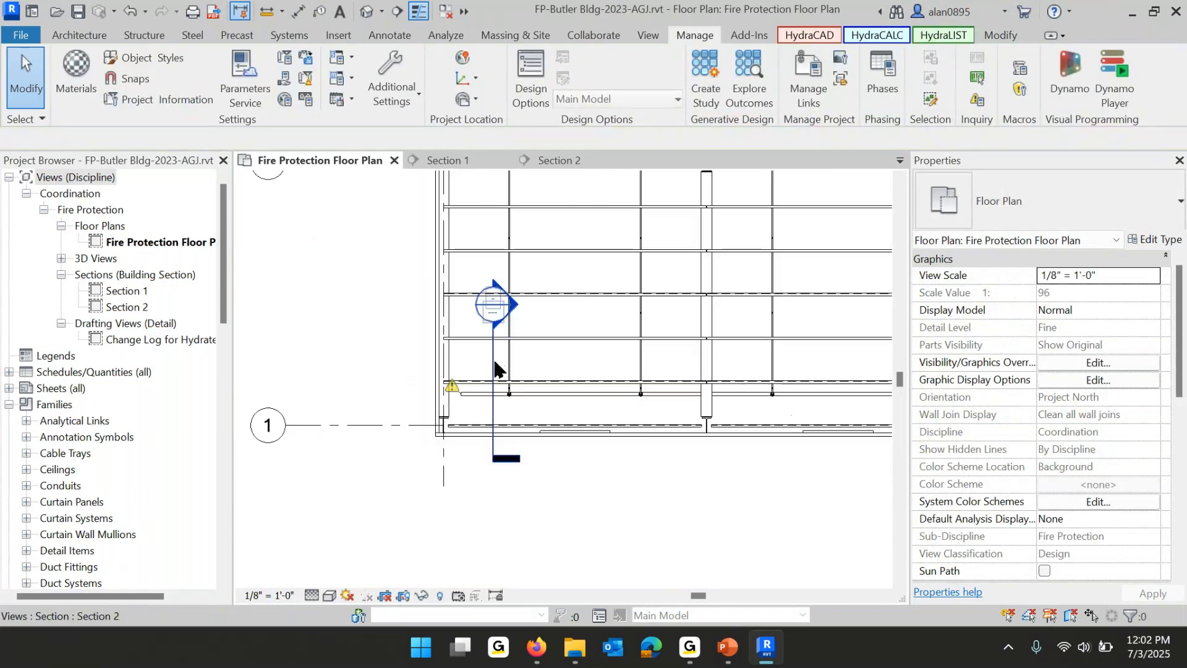
click(495, 370)
drag(495, 370, 727, 362)
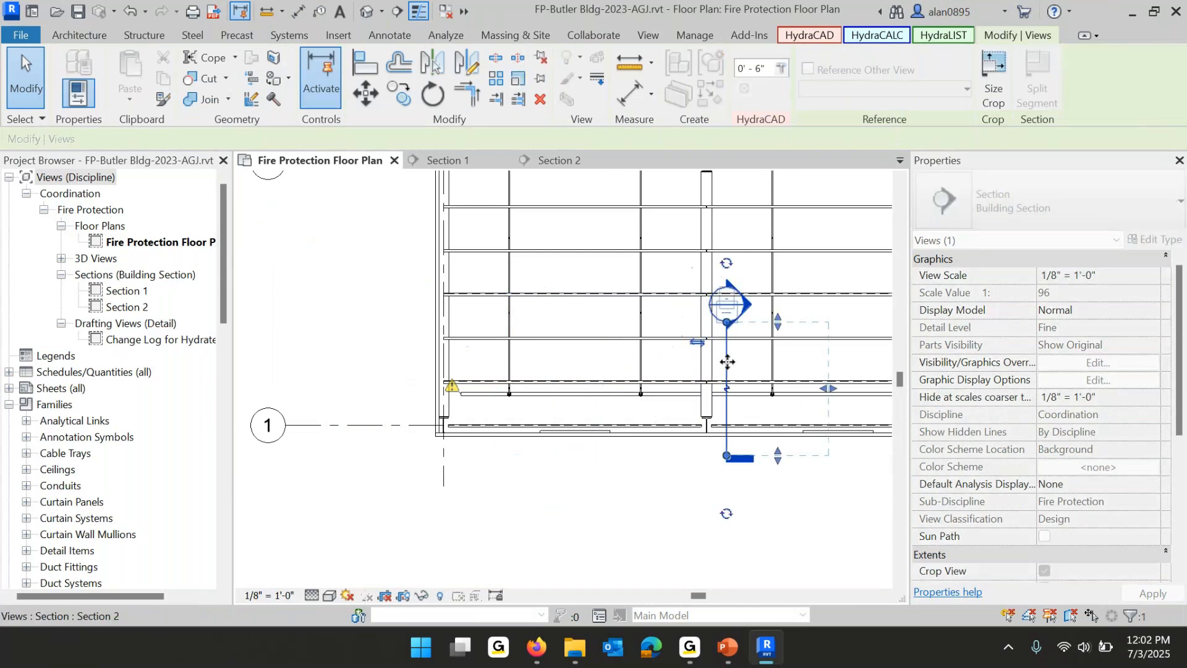
click(835, 285)
double_click(731, 303)
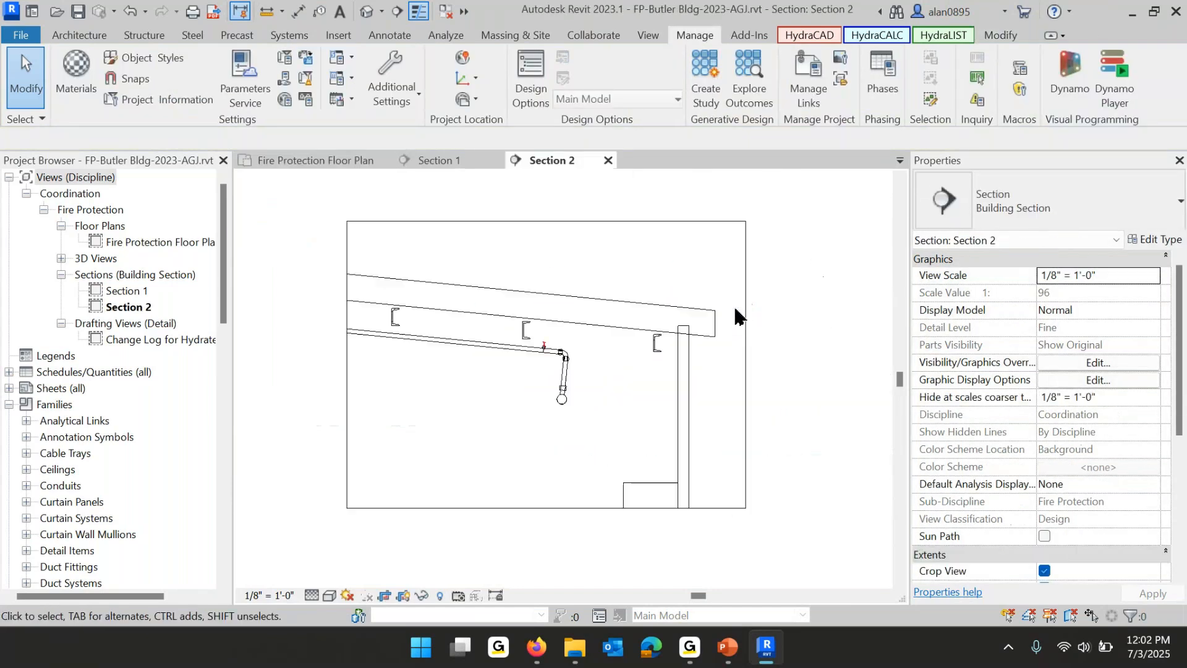
scroll(520, 403, up, 3)
scroll(518, 400, up, 3)
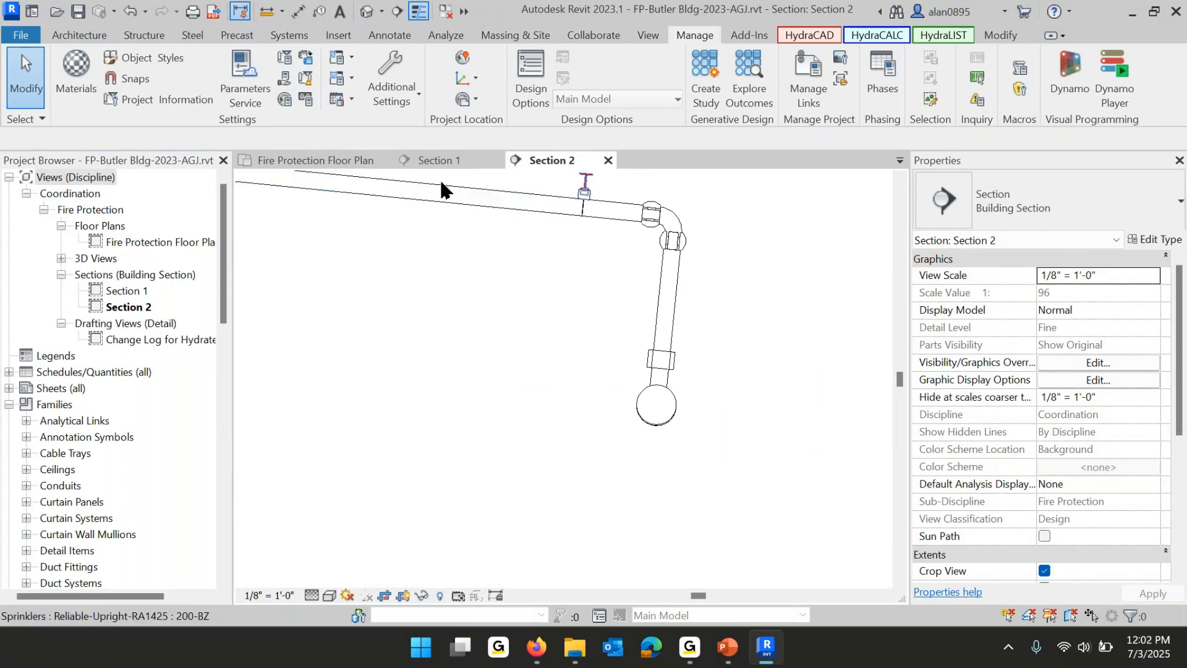
Cut a short horizontal section on the floor plan between the new connection and the exterior wall, and open its view.
click(316, 162)
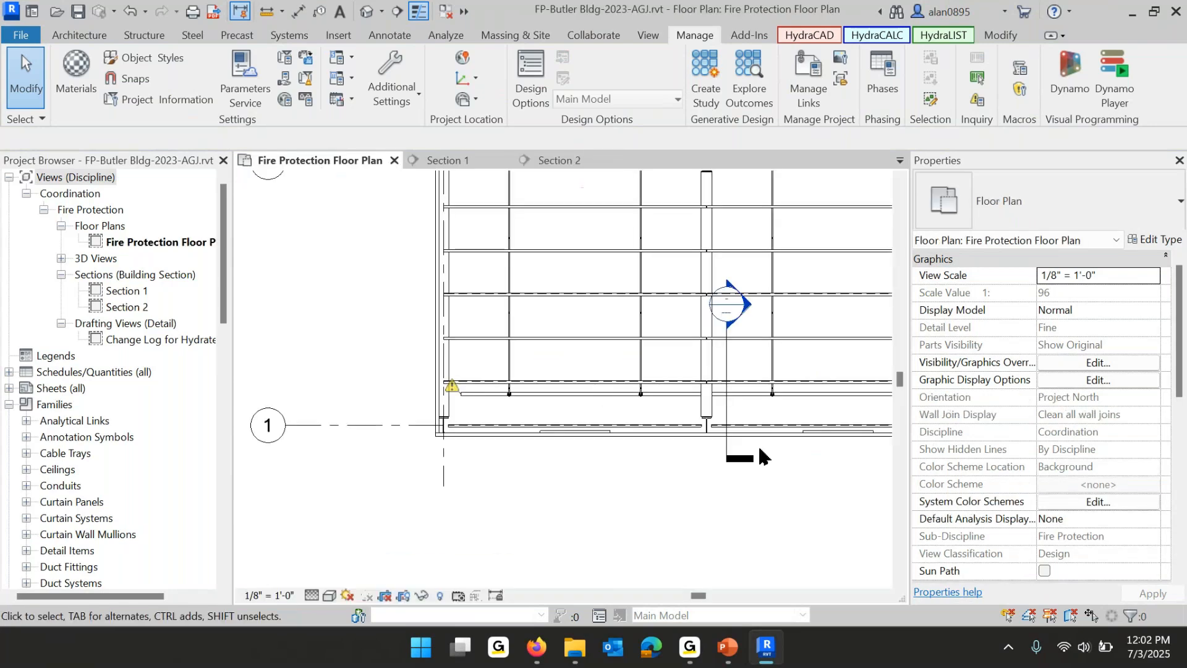
middle_drag(771, 432, 474, 373)
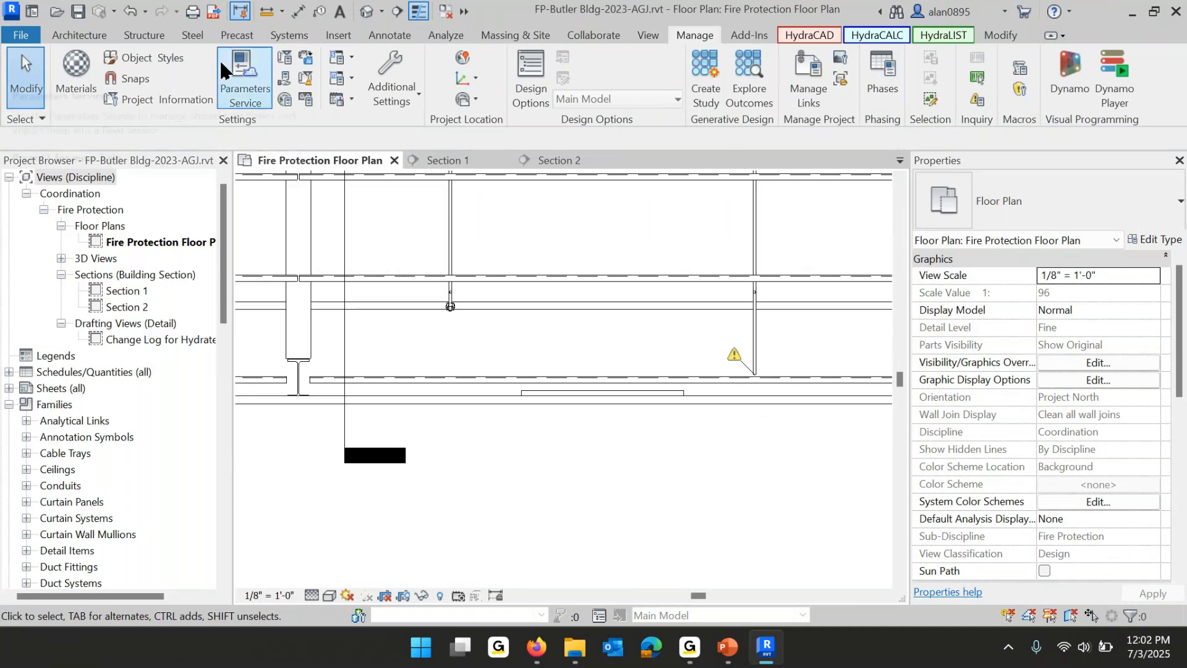
click(397, 12)
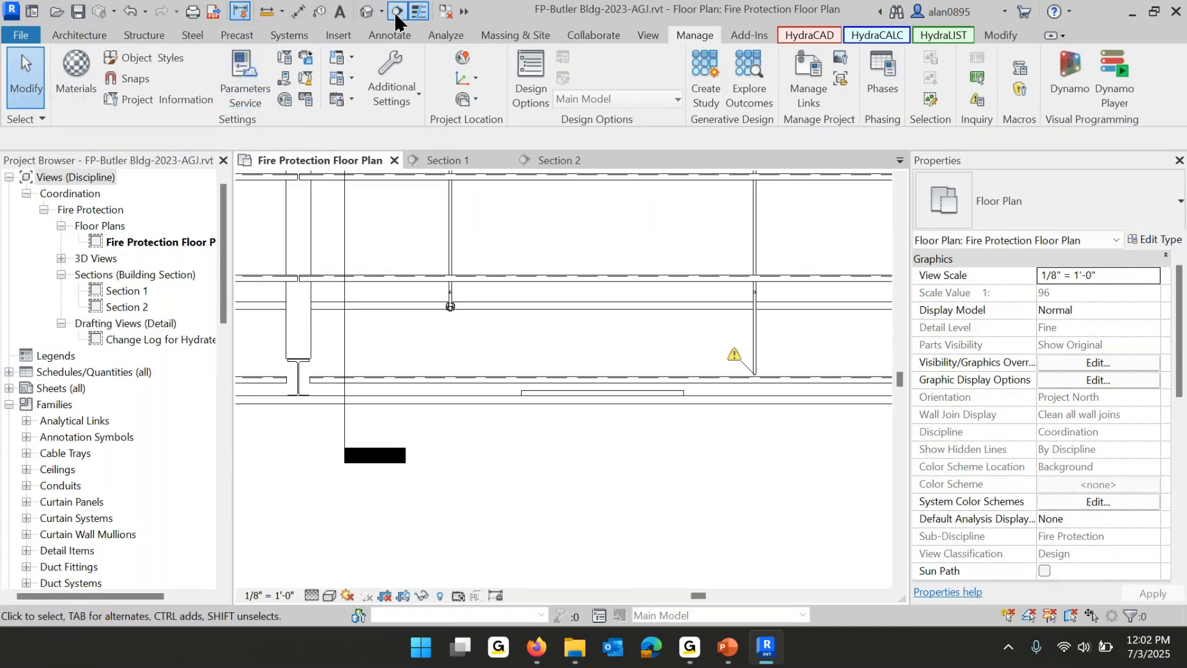
click(413, 343)
click(521, 345)
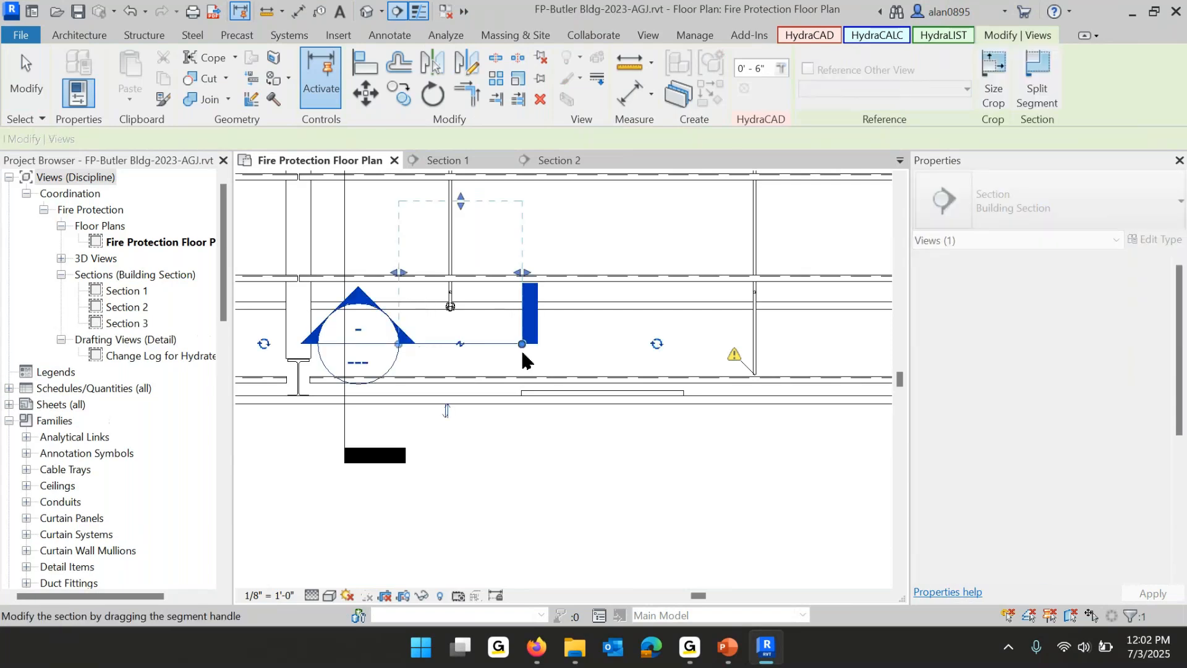
key(Escape)
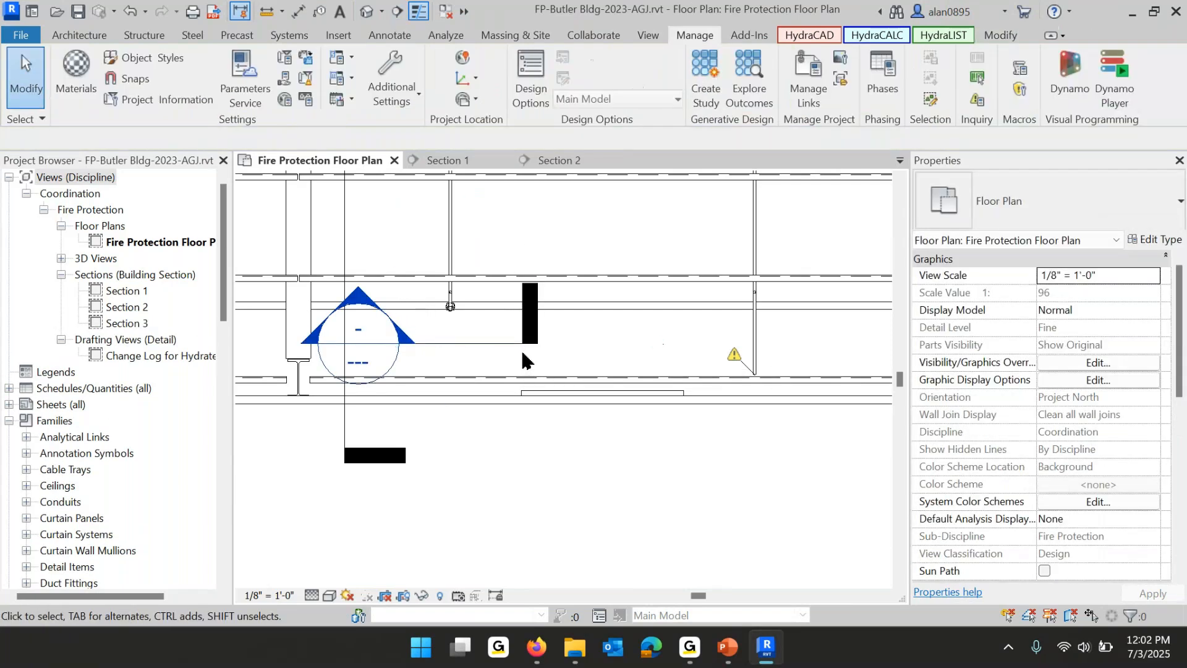
double_click(391, 345)
scroll(560, 454, up, 4)
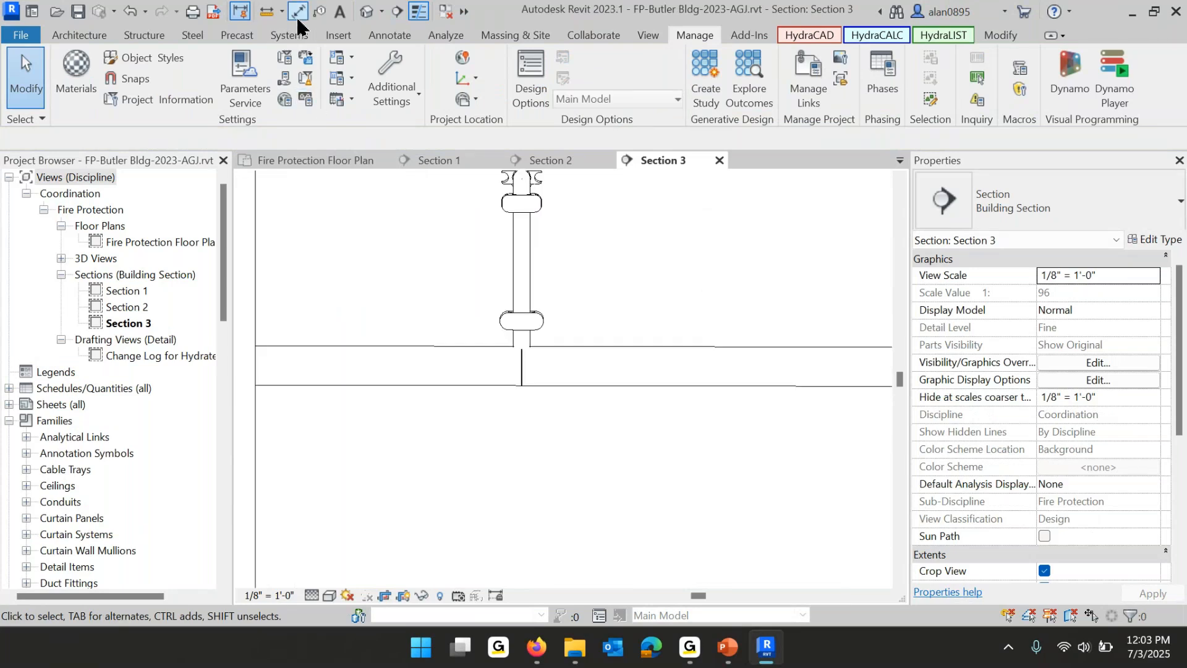
Add an angular dimension between the riser nipple and the cross main in Section 3.
click(389, 35)
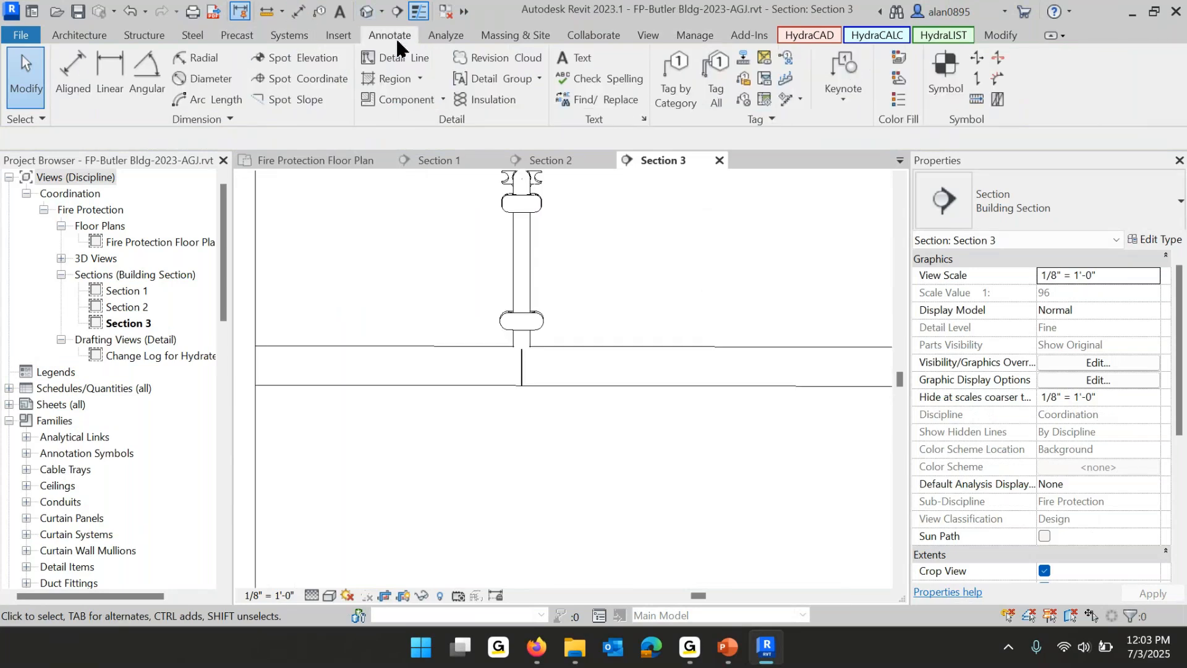
click(140, 62)
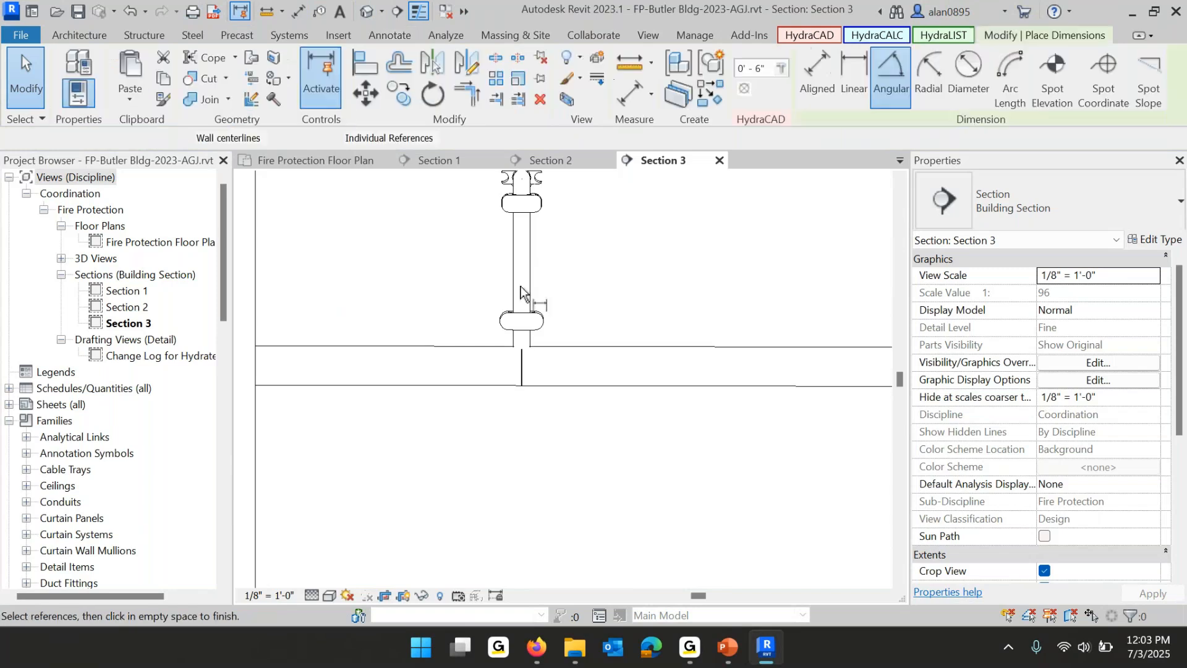
click(434, 377)
scroll(344, 273, down, 3)
middle_drag(344, 286, 525, 445)
scroll(371, 318, up, 3)
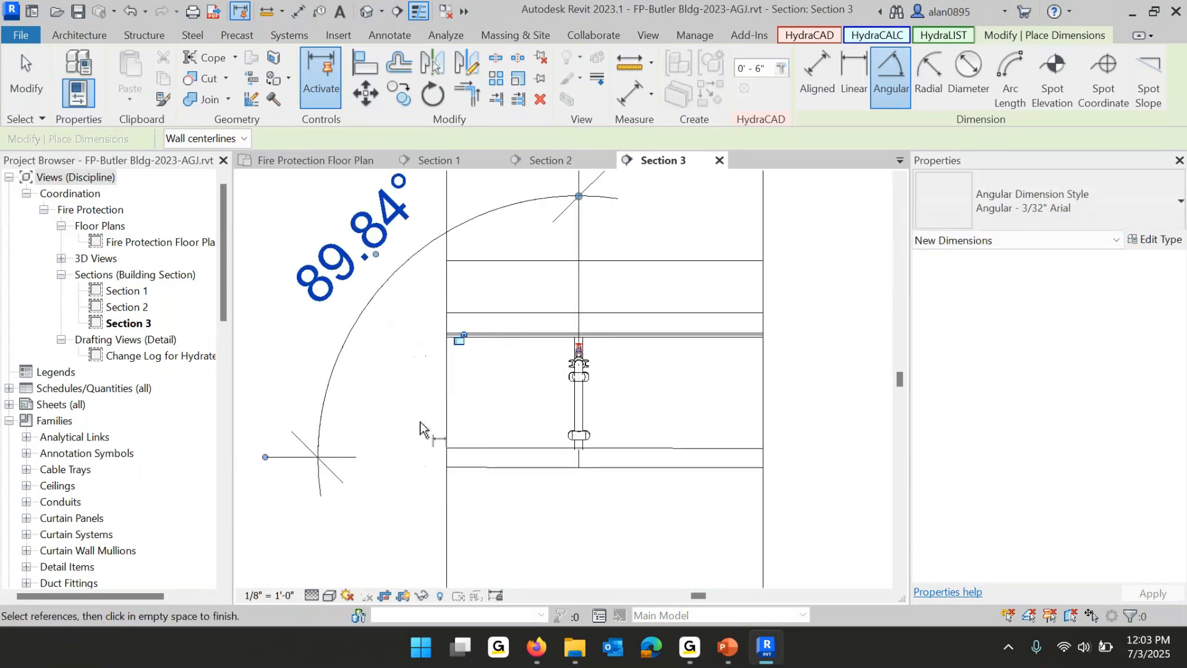
click(420, 428)
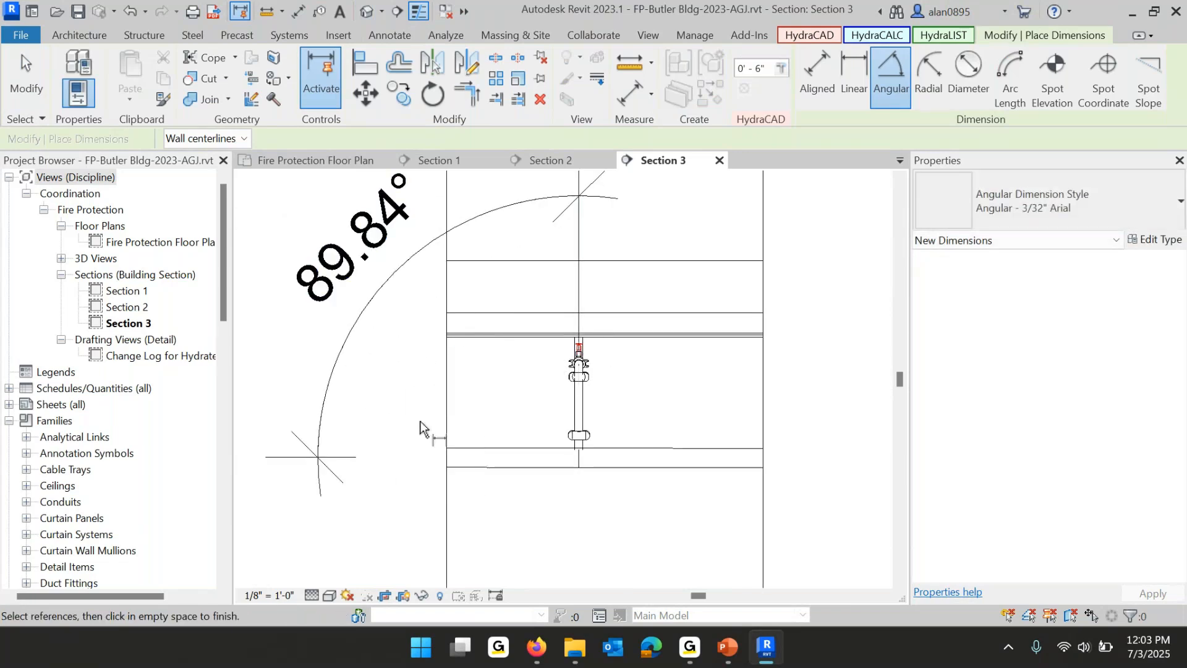
key(Escape)
key(Escape)
Extend the Section 3 crop region along the cross main to include the two previously connected branch lines.
scroll(432, 392, down, 3)
click(436, 392)
middle_drag(436, 392, 584, 383)
drag(579, 372, 277, 373)
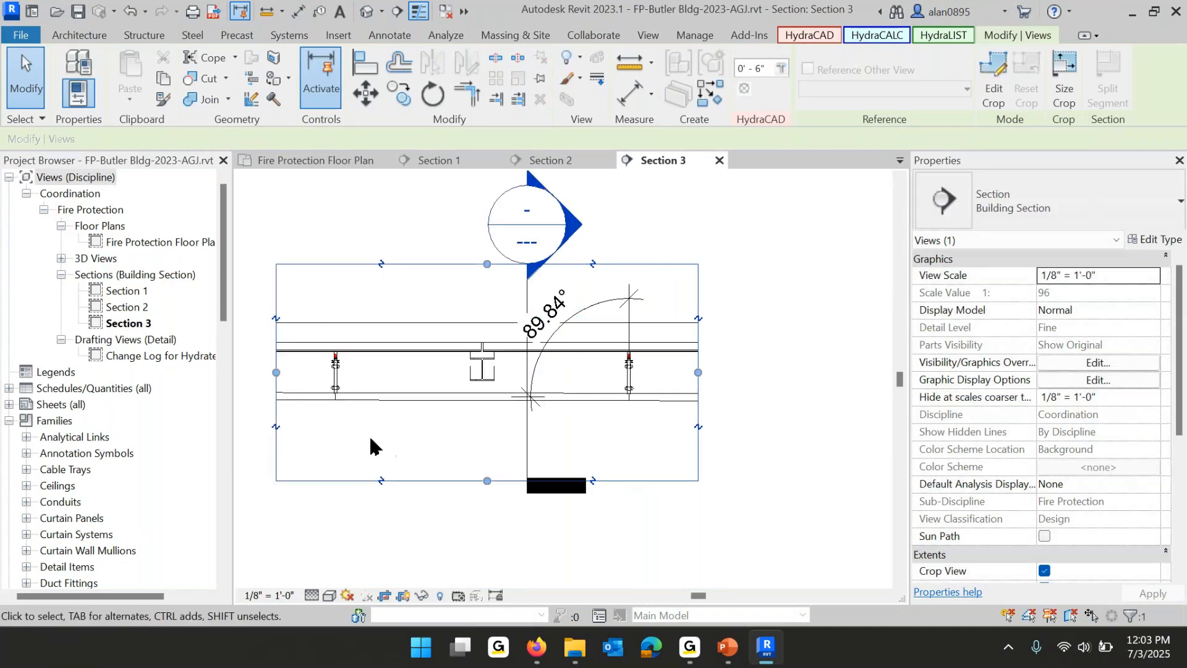
middle_drag(371, 451, 629, 455)
drag(534, 375, 281, 373)
click(471, 434)
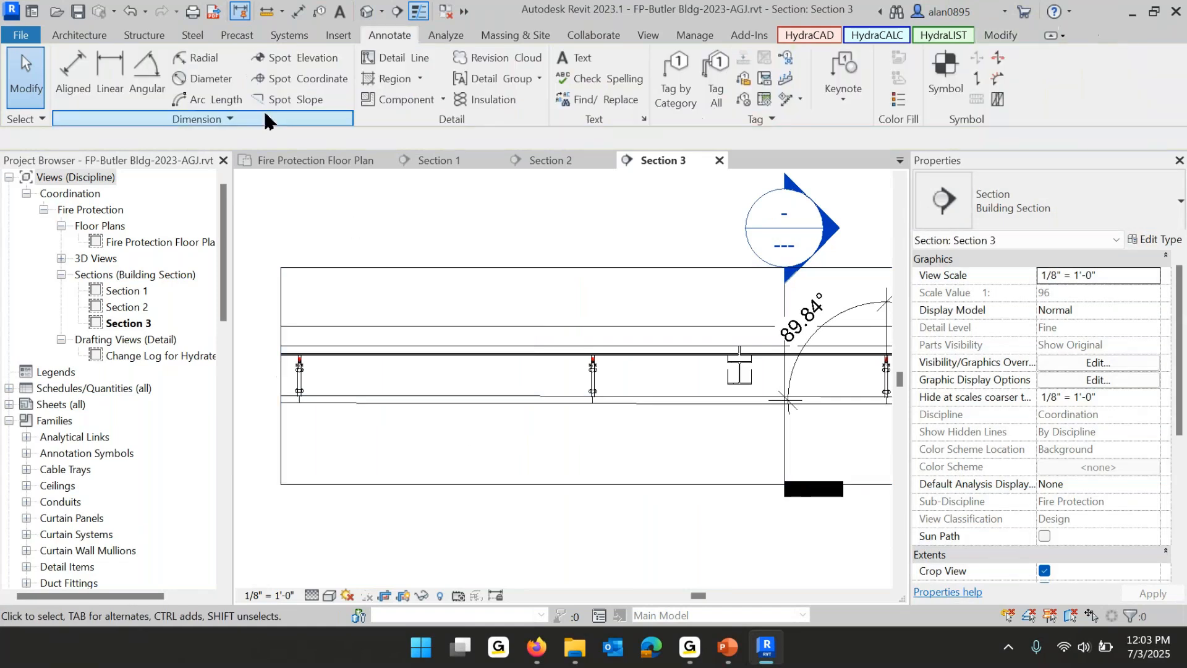
Add an angular dimension between the leftmost riser nipple and the cross main in Section 3.
click(144, 77)
scroll(301, 378, up, 3)
click(300, 379)
click(400, 434)
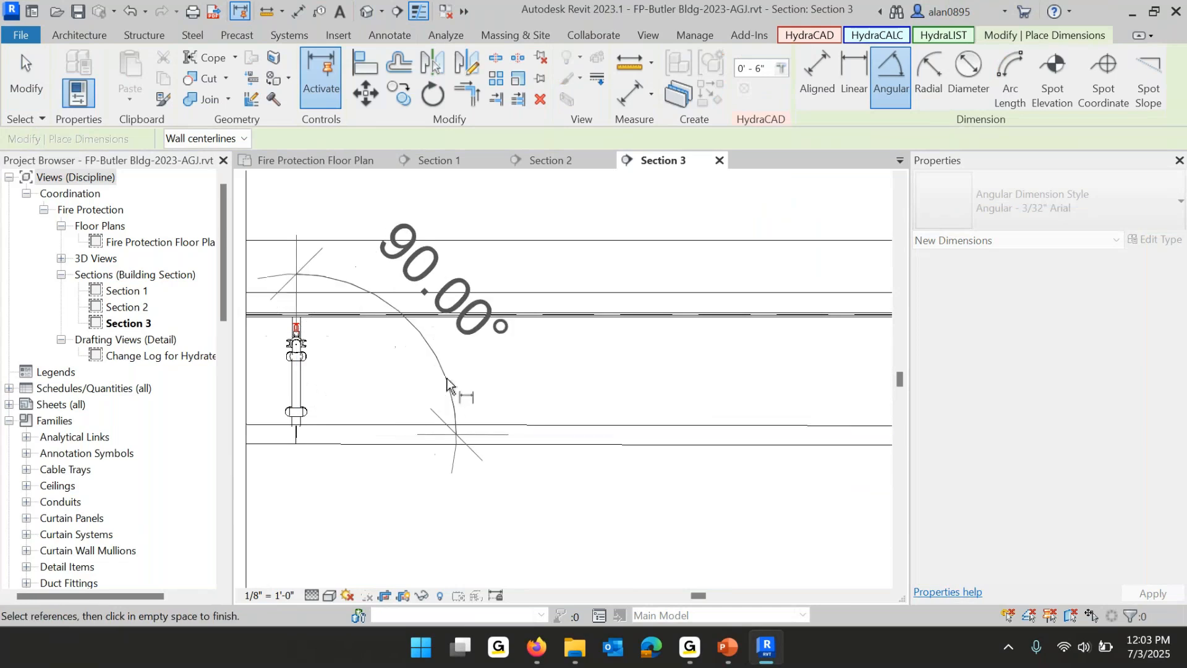
click(611, 374)
scroll(615, 405, down, 3)
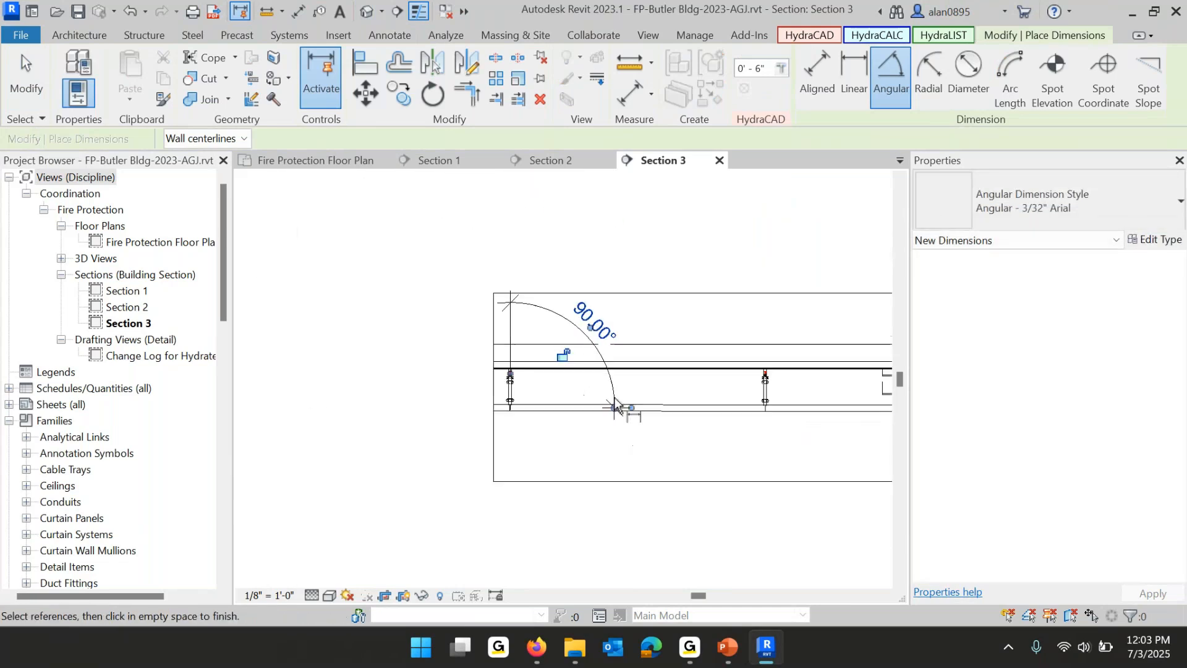
key(Escape)
key(Escape)
Compare the two riser connections and their angular dimensions along the cross main in Section 3.
scroll(604, 451, down, 2)
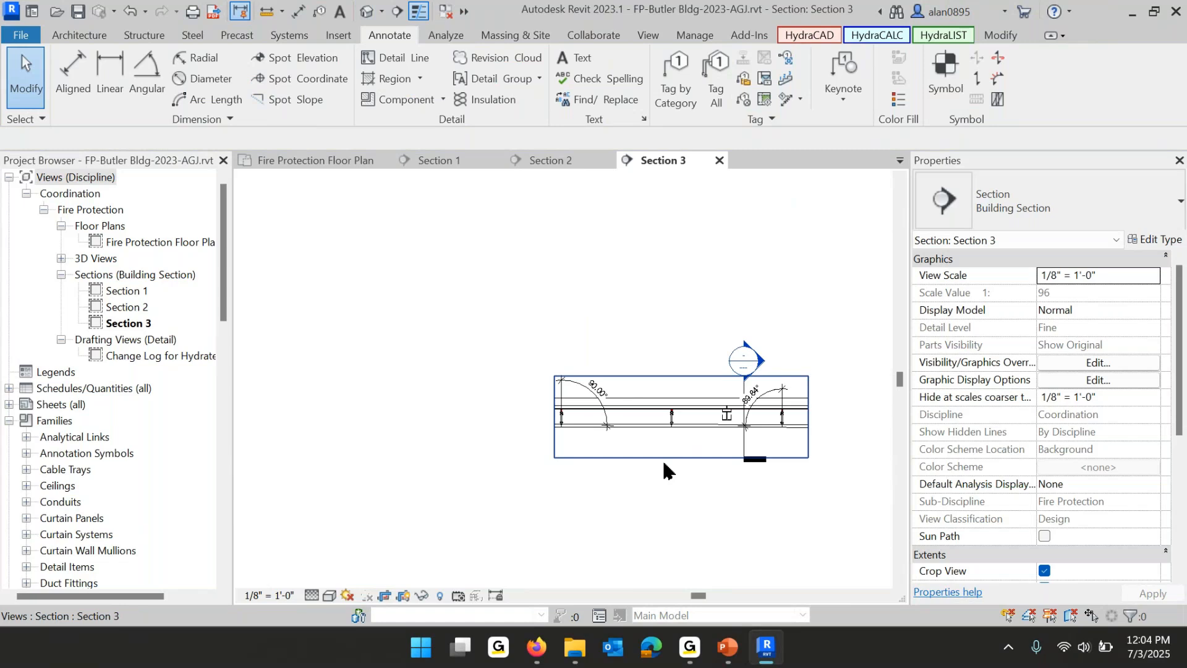
scroll(736, 458, up, 3)
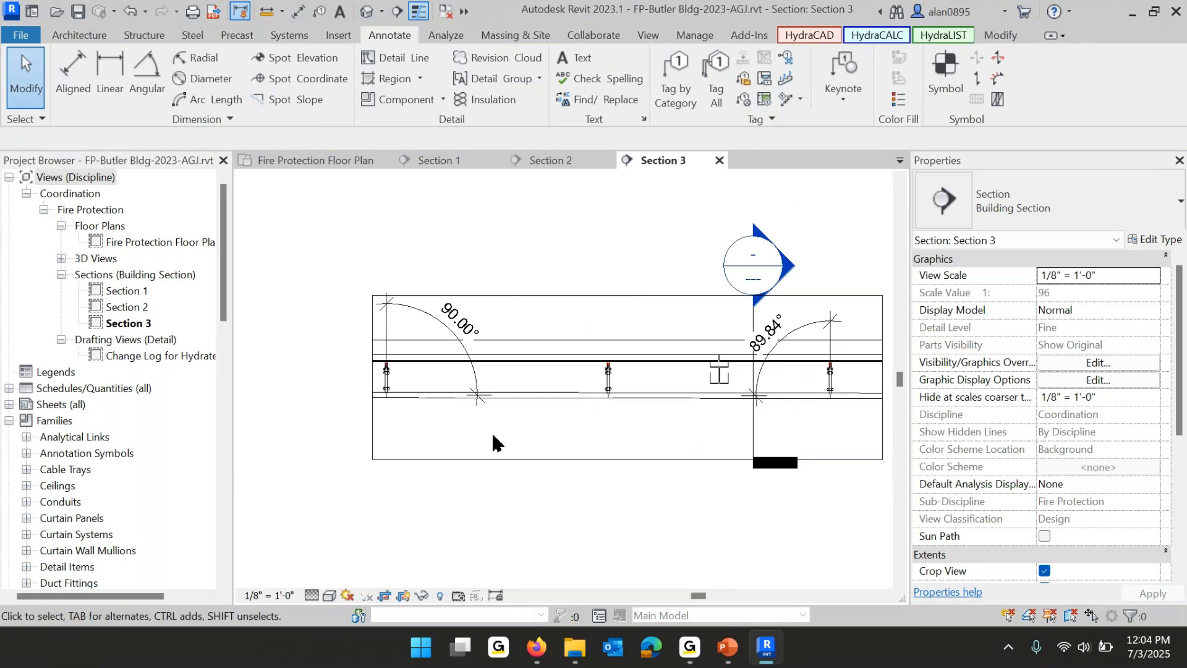
middle_drag(809, 426, 562, 479)
scroll(515, 427, up, 3)
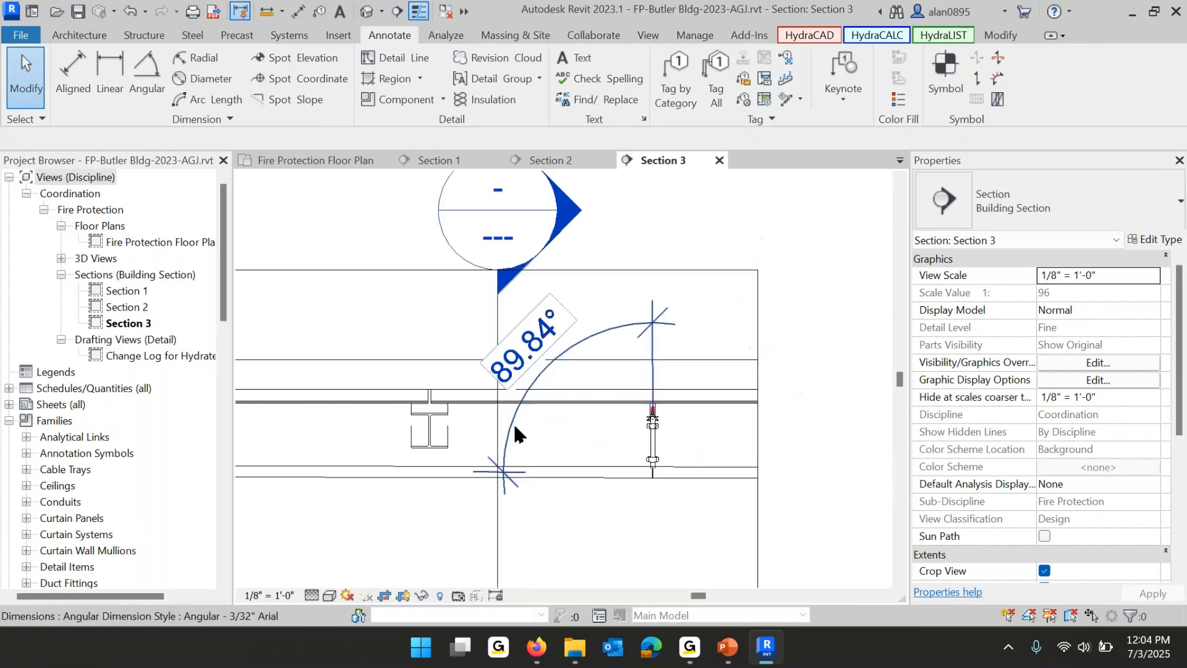
scroll(516, 433, up, 1)
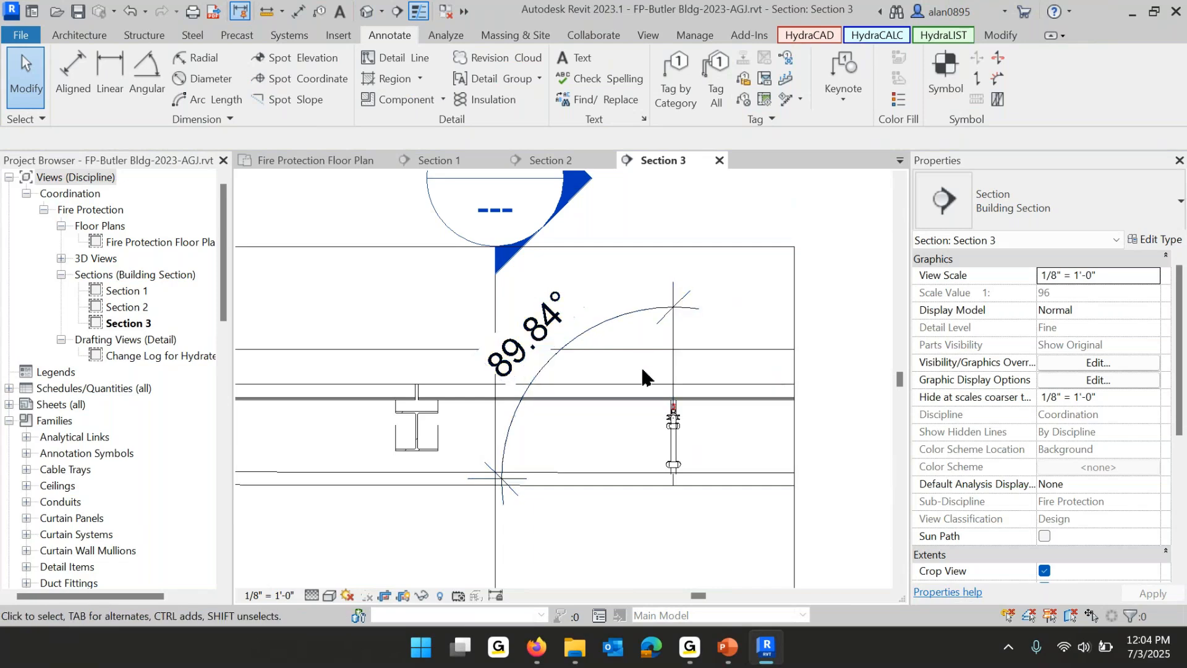
scroll(684, 480, up, 3)
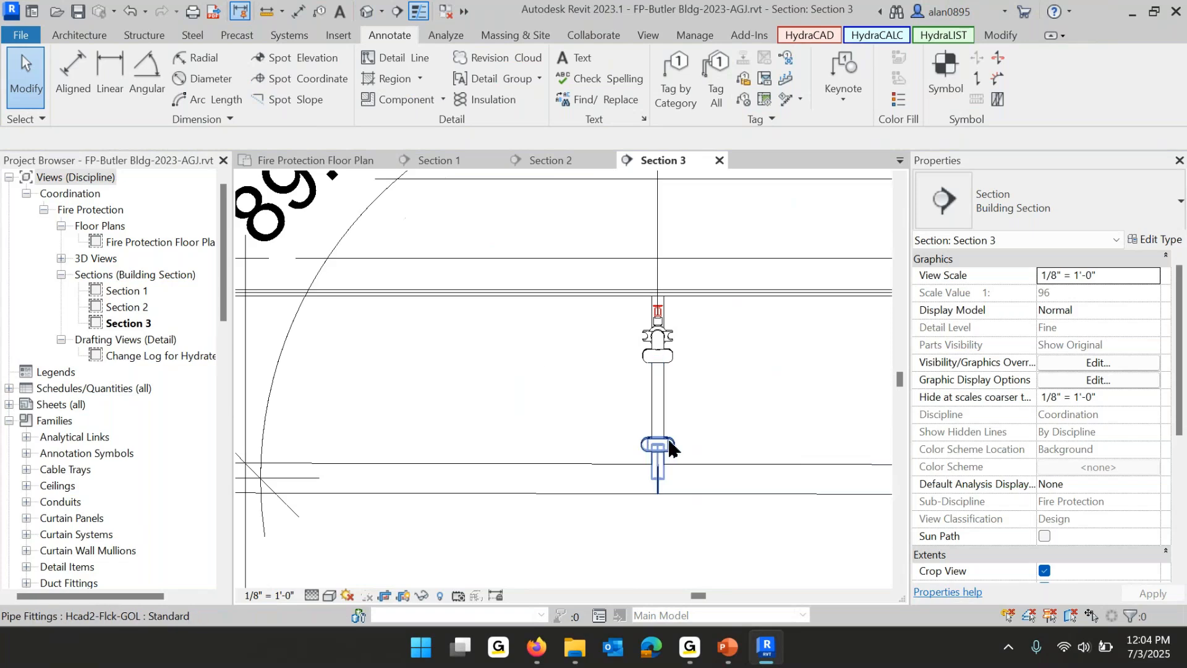
scroll(515, 378, down, 5)
scroll(511, 374, down, 4)
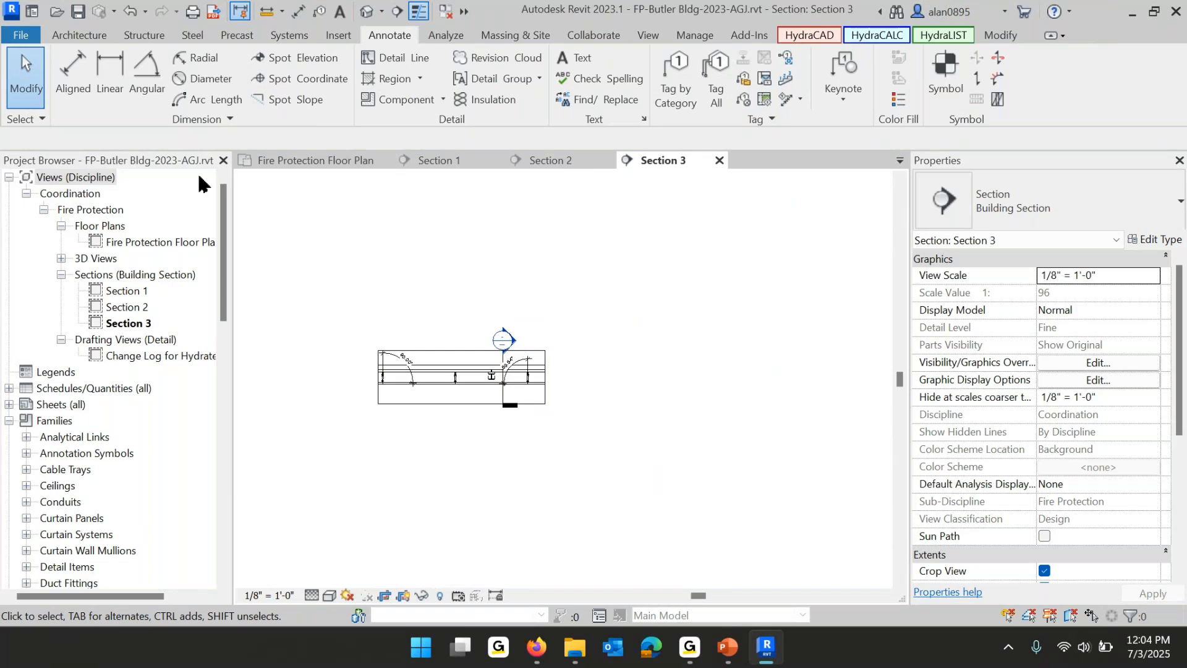
On the Fire Protection Floor Plan, connect the three remaining branch lines near grid 1 to the cross main using HydraCAD's Extend Then Connect option.
click(307, 162)
scroll(461, 323, down, 3)
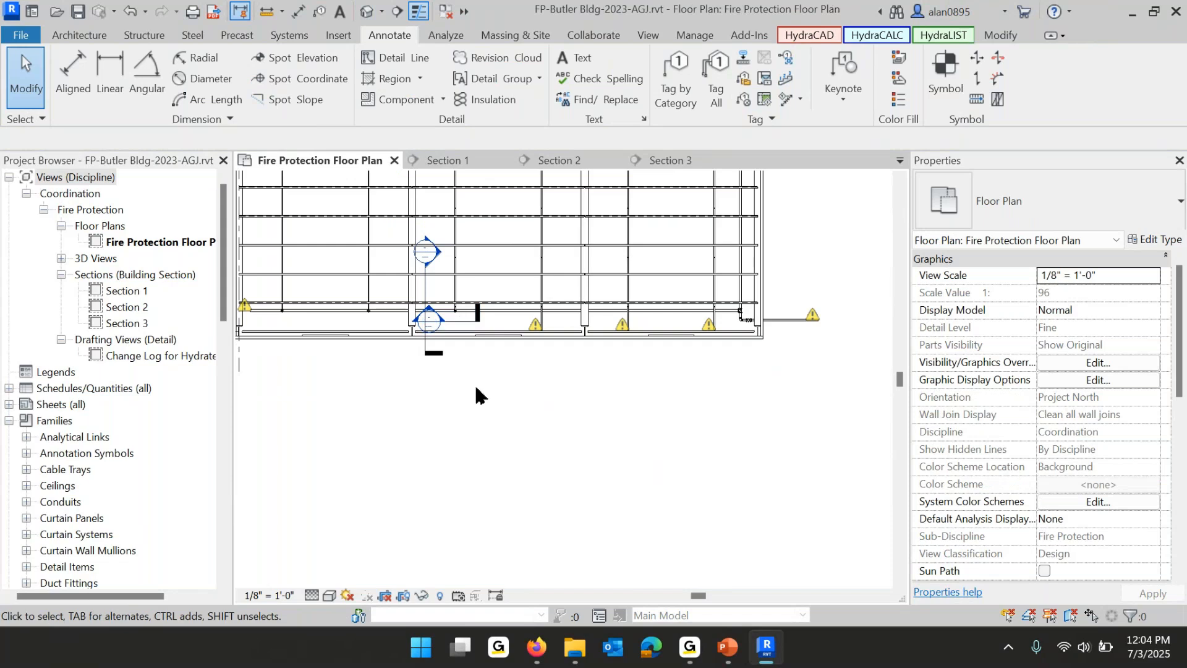
middle_drag(480, 398, 639, 410)
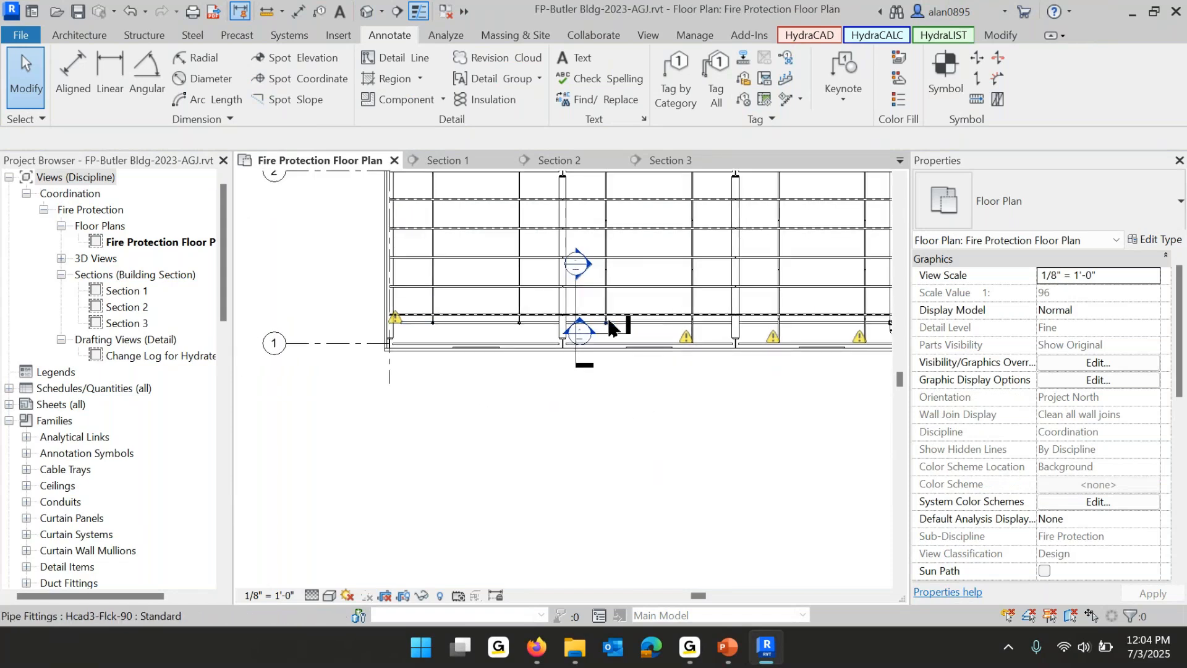
middle_drag(752, 384, 539, 411)
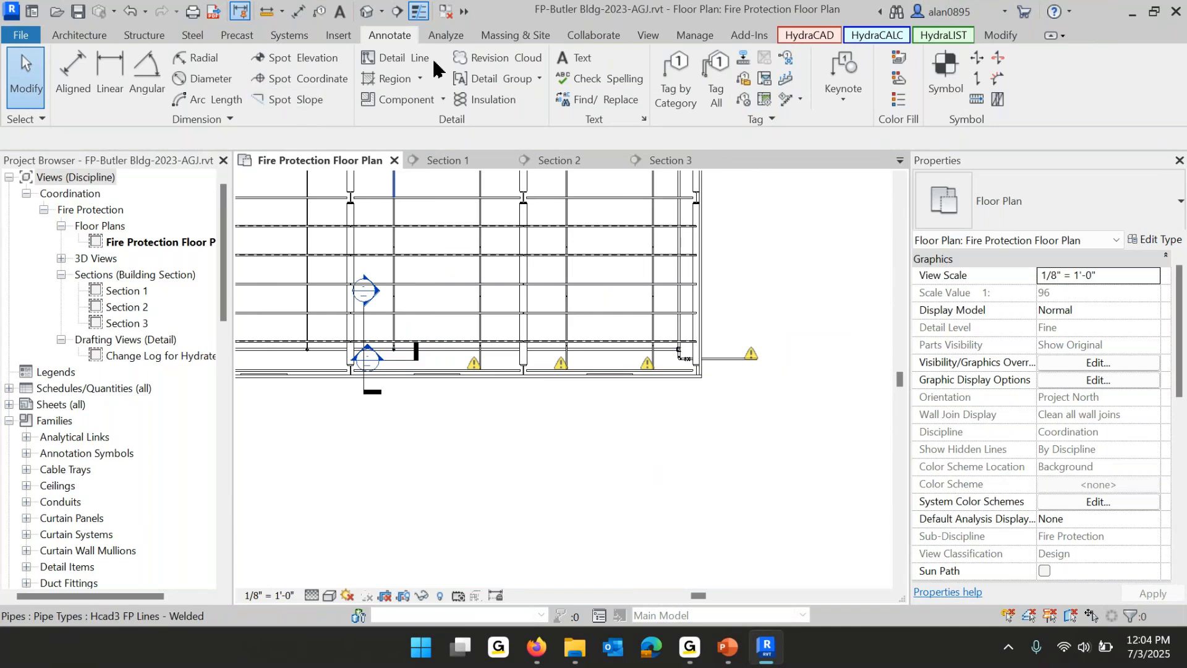
click(803, 38)
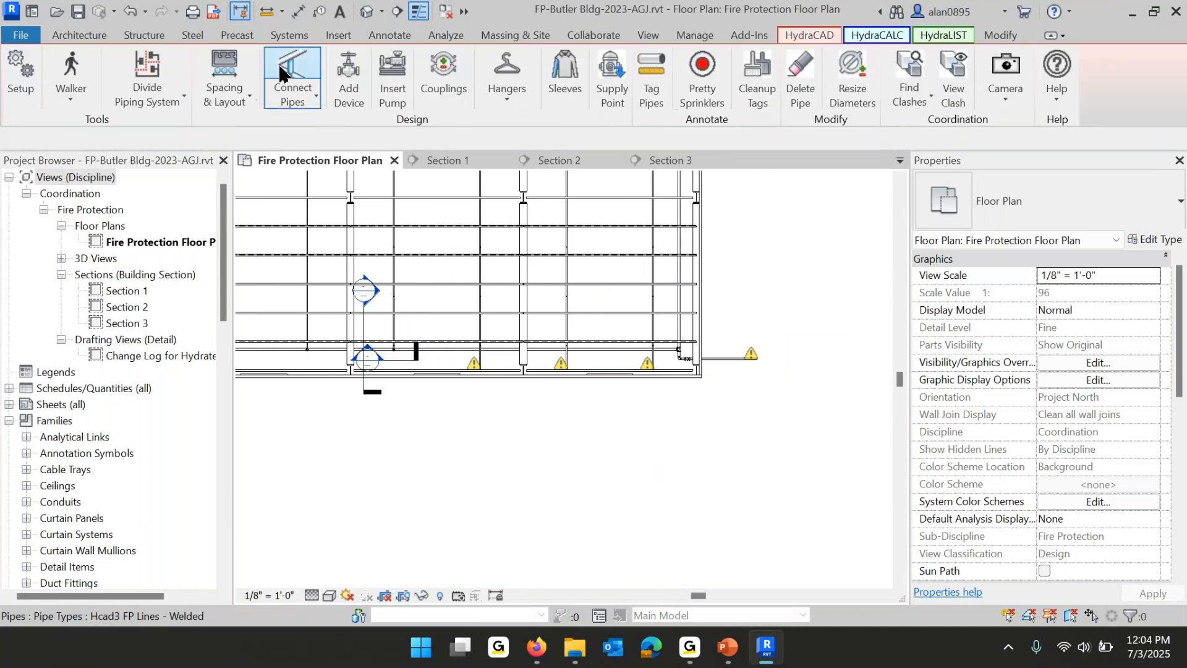
click(293, 70)
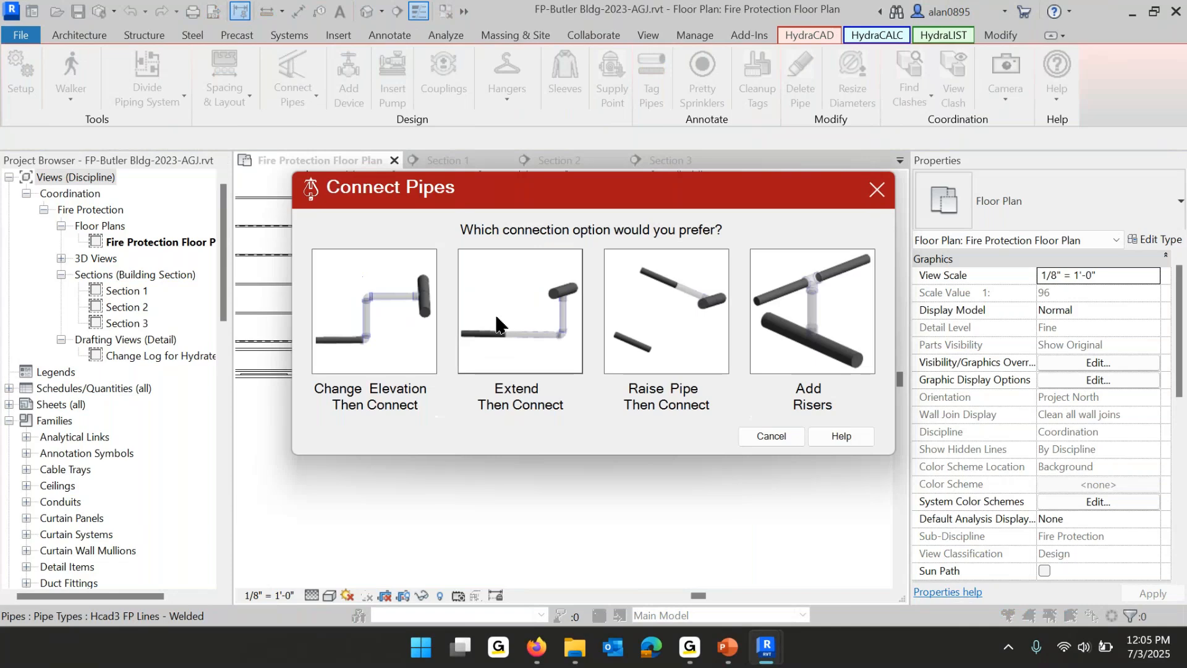
click(539, 306)
scroll(472, 371, up, 3)
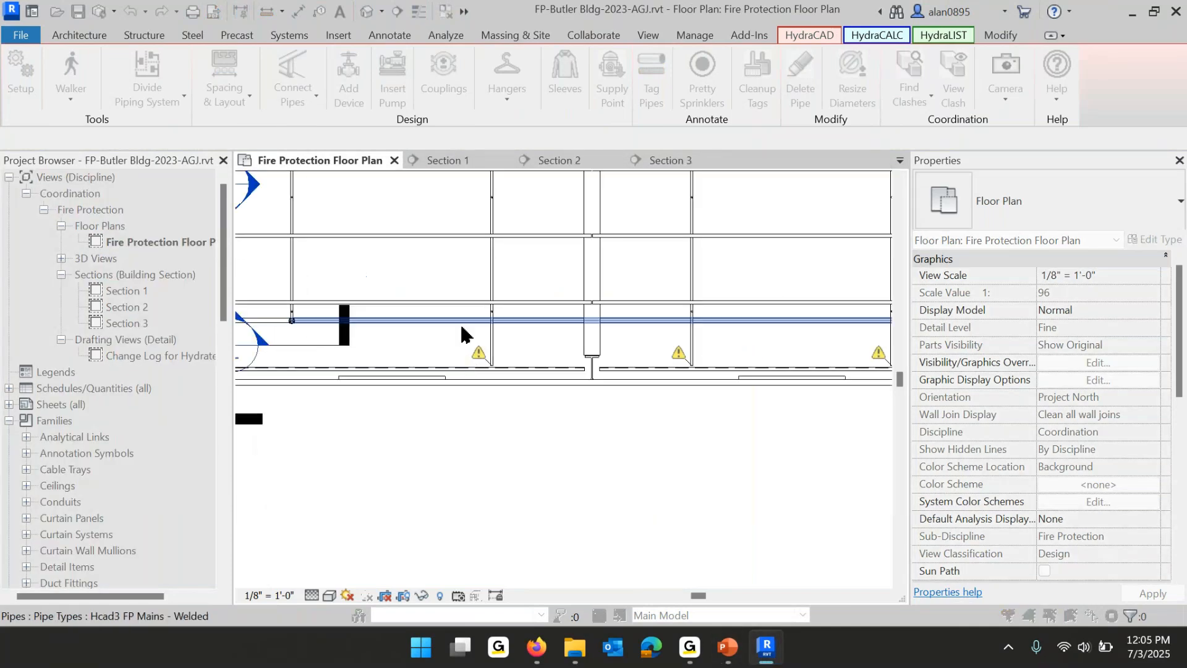
click(454, 332)
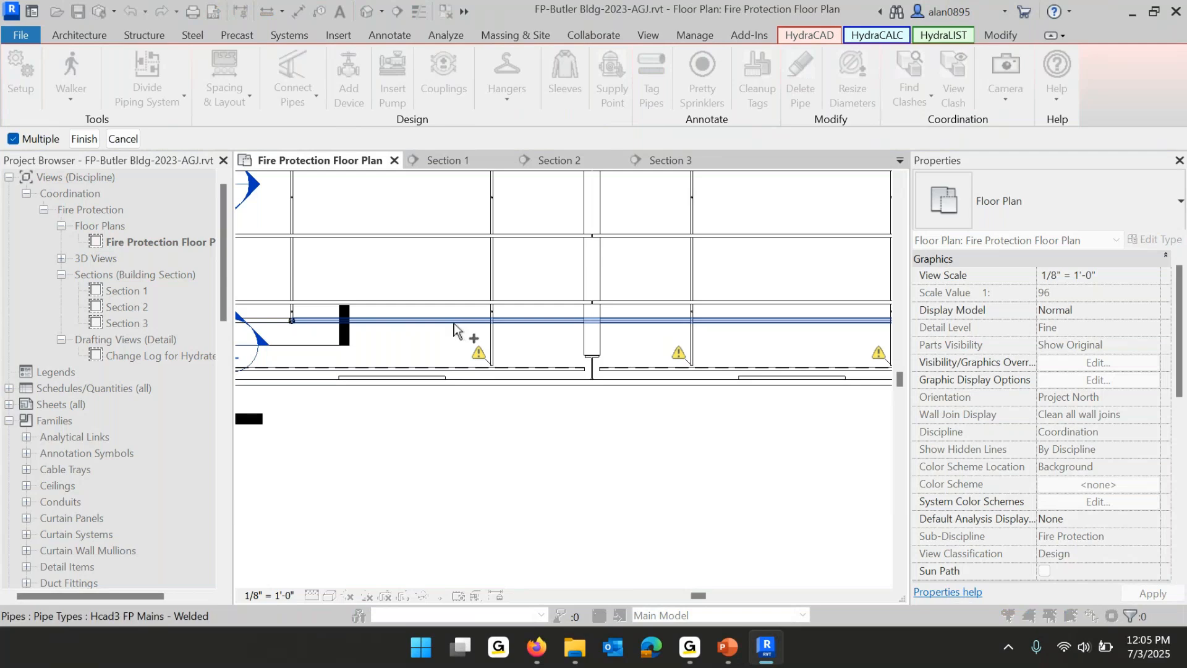
click(493, 334)
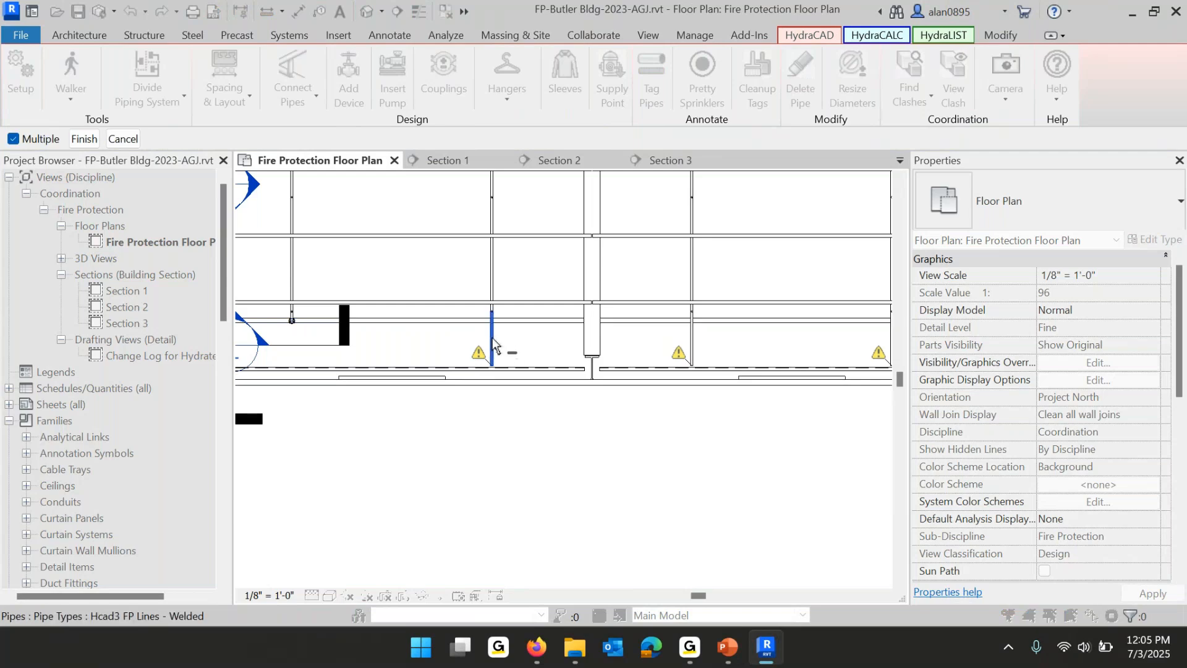
click(692, 337)
middle_drag(736, 356, 854, 356)
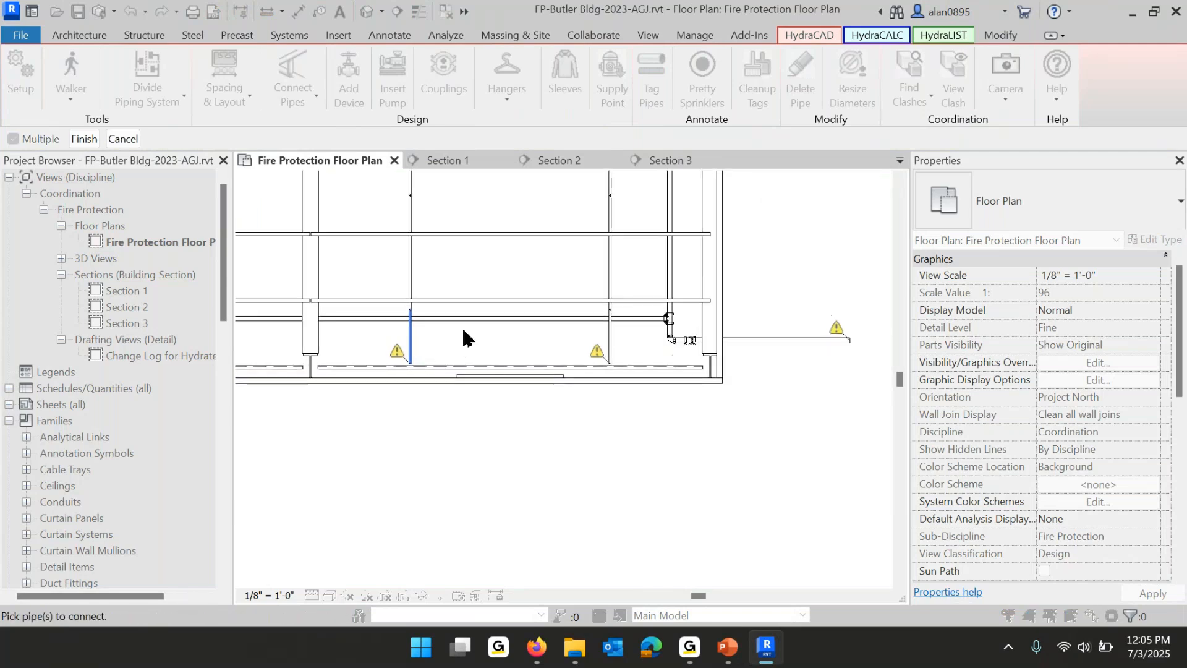
click(84, 139)
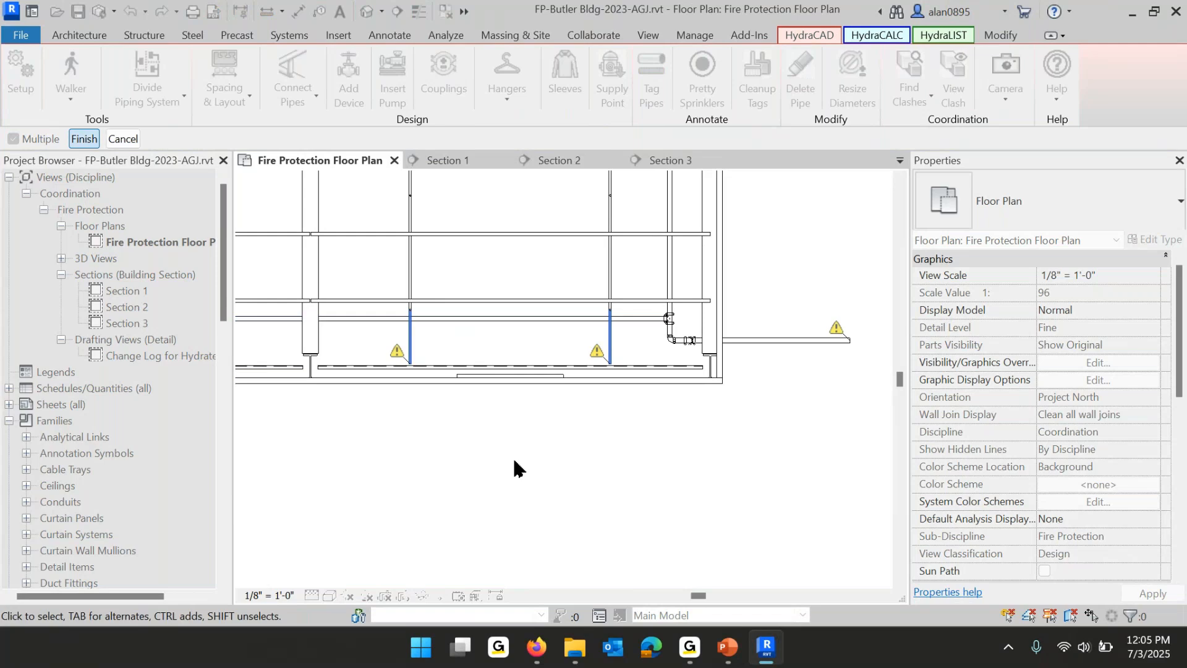
Connect the three branch lines nearest grid A to the cross main along grid 5 using Extend Then Connect.
scroll(526, 445, down, 5)
middle_drag(486, 326, 532, 508)
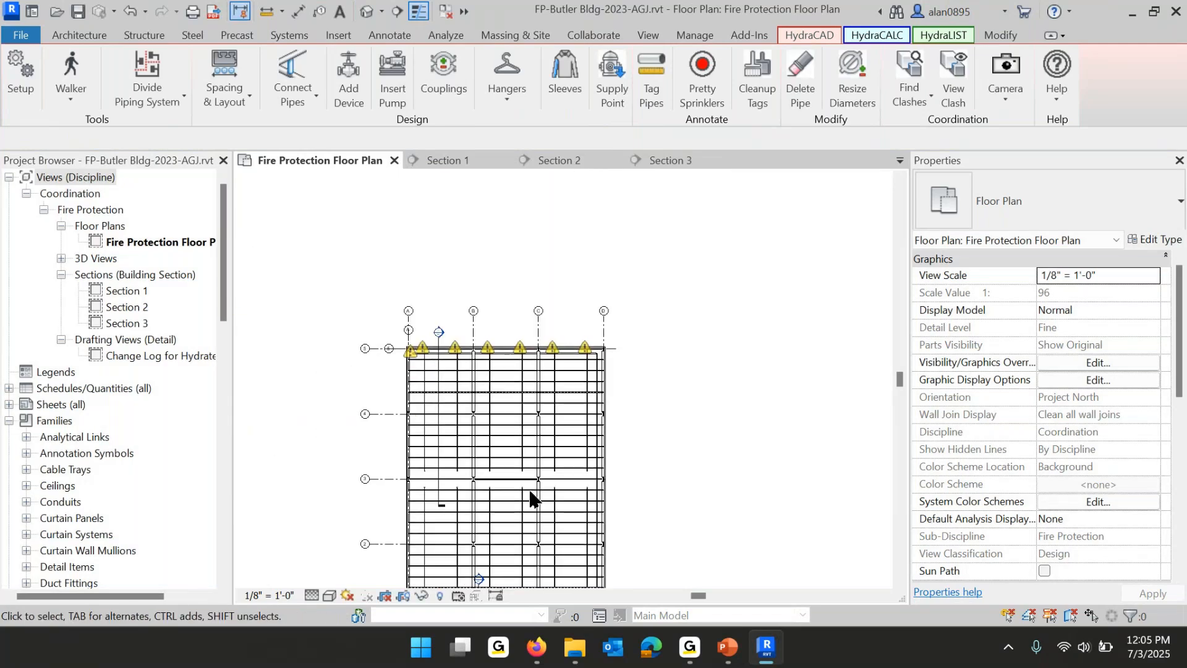
click(289, 79)
click(522, 307)
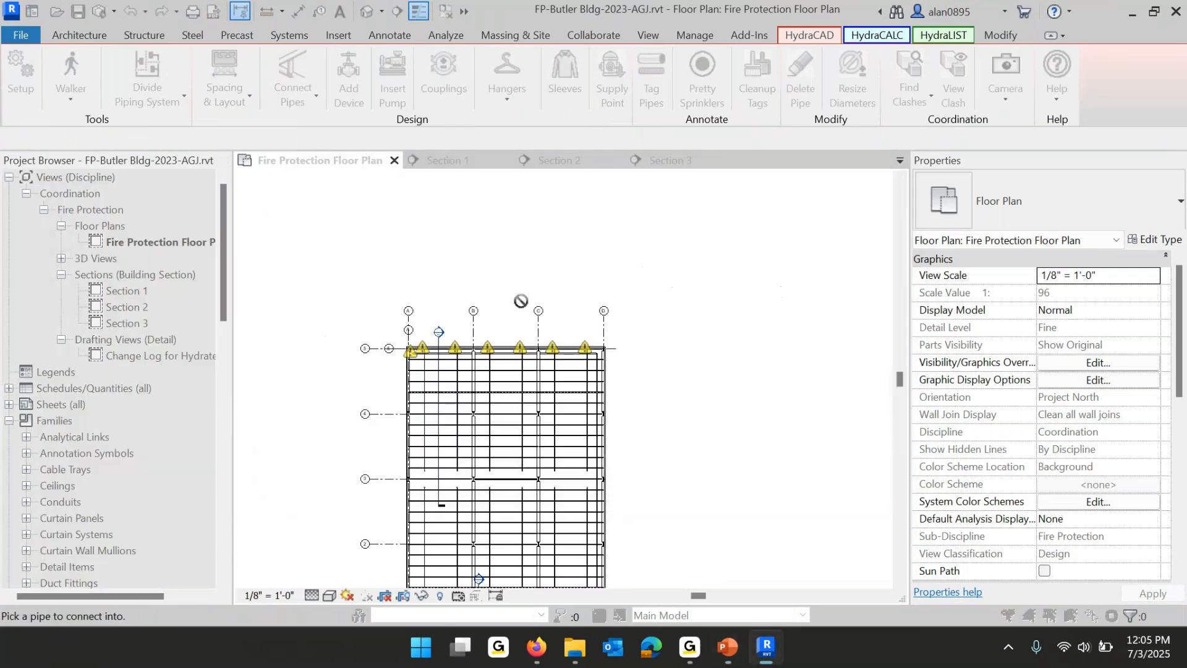
scroll(528, 322, up, 3)
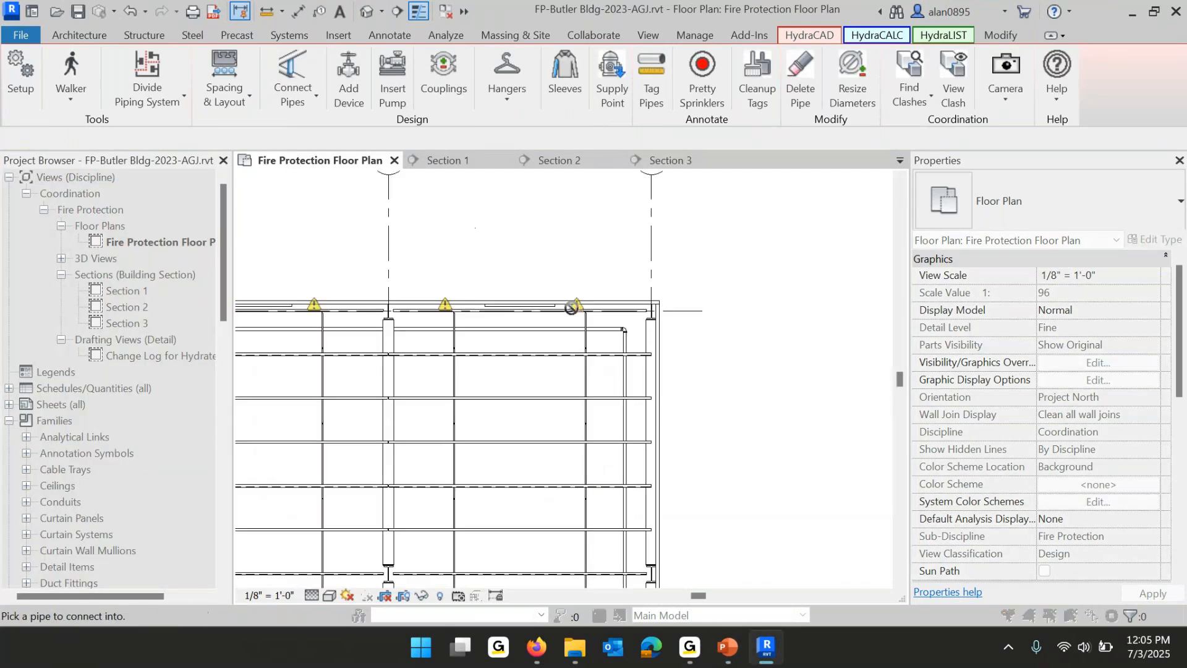
click(534, 332)
click(588, 323)
click(437, 323)
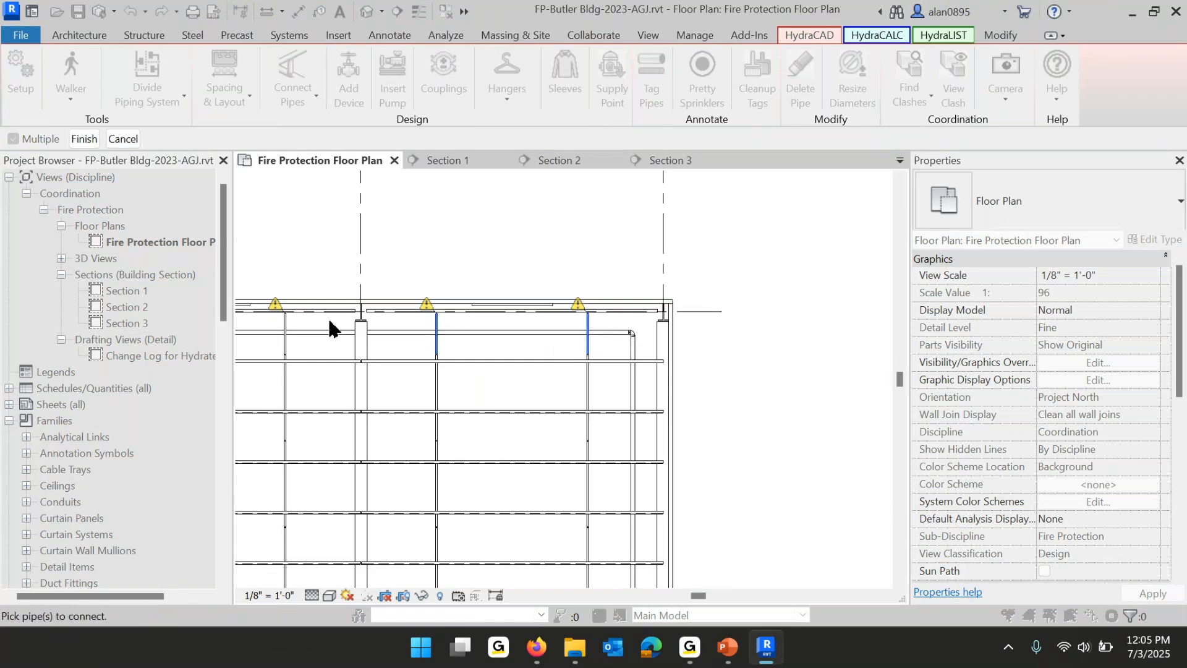
click(287, 314)
scroll(291, 316, down, 5)
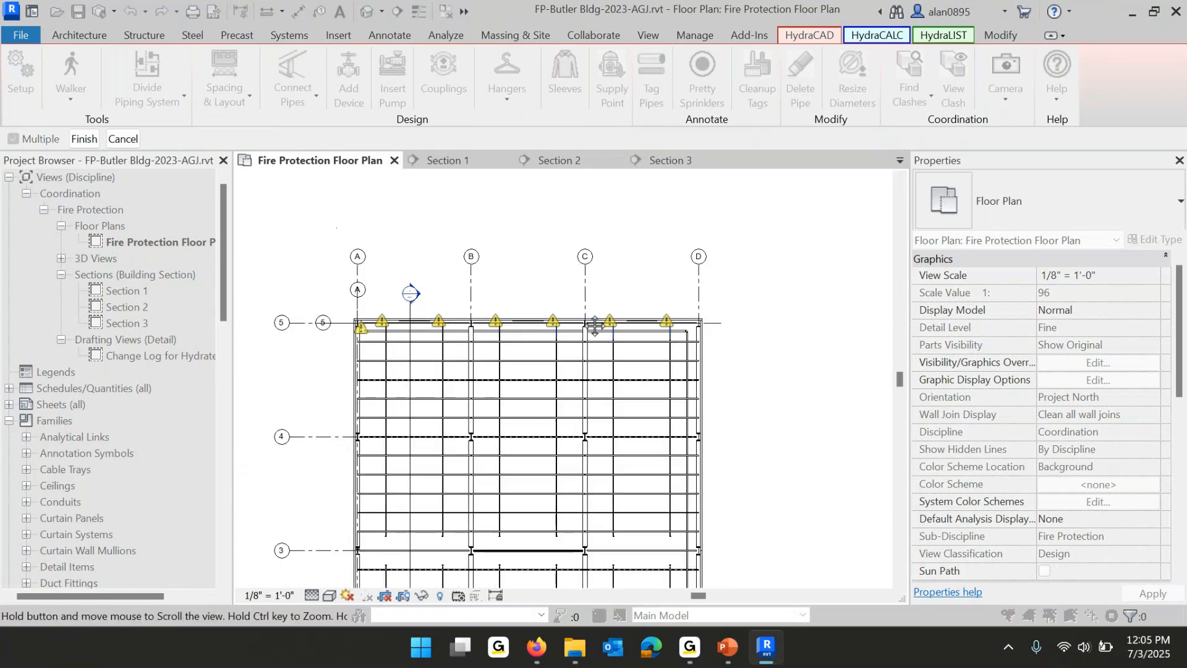
mouse_move(516, 274)
mouse_down()
mouse_move(366, 317)
mouse_move(359, 332)
mouse_up()
scroll(451, 374, up, 3)
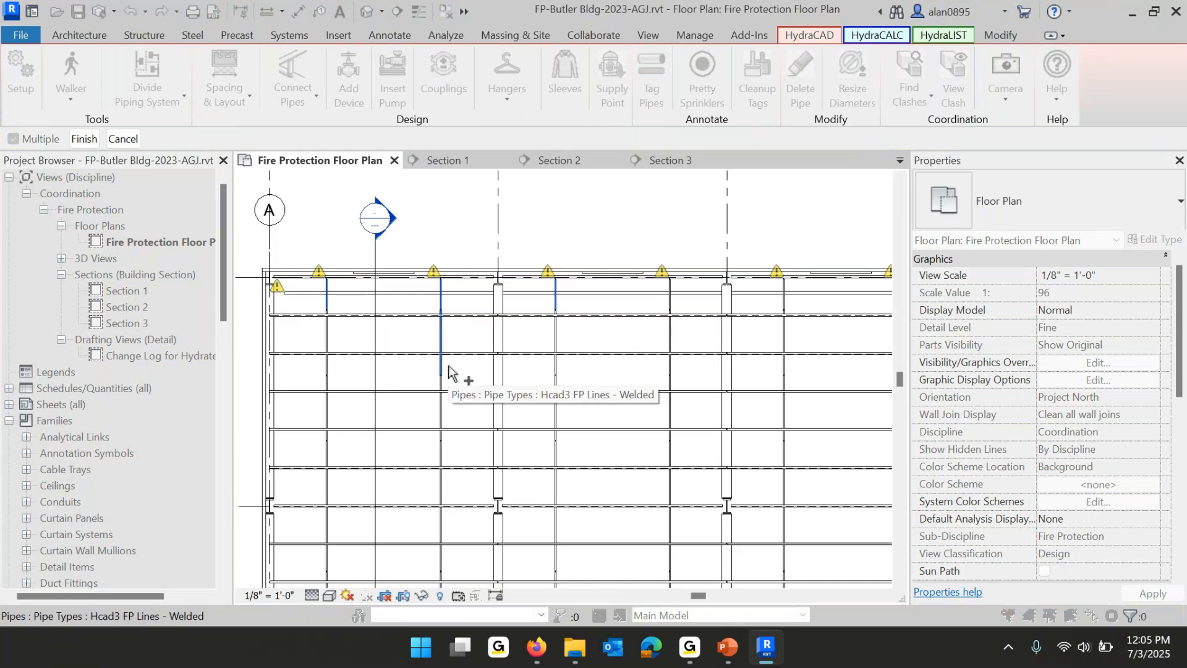
click(84, 138)
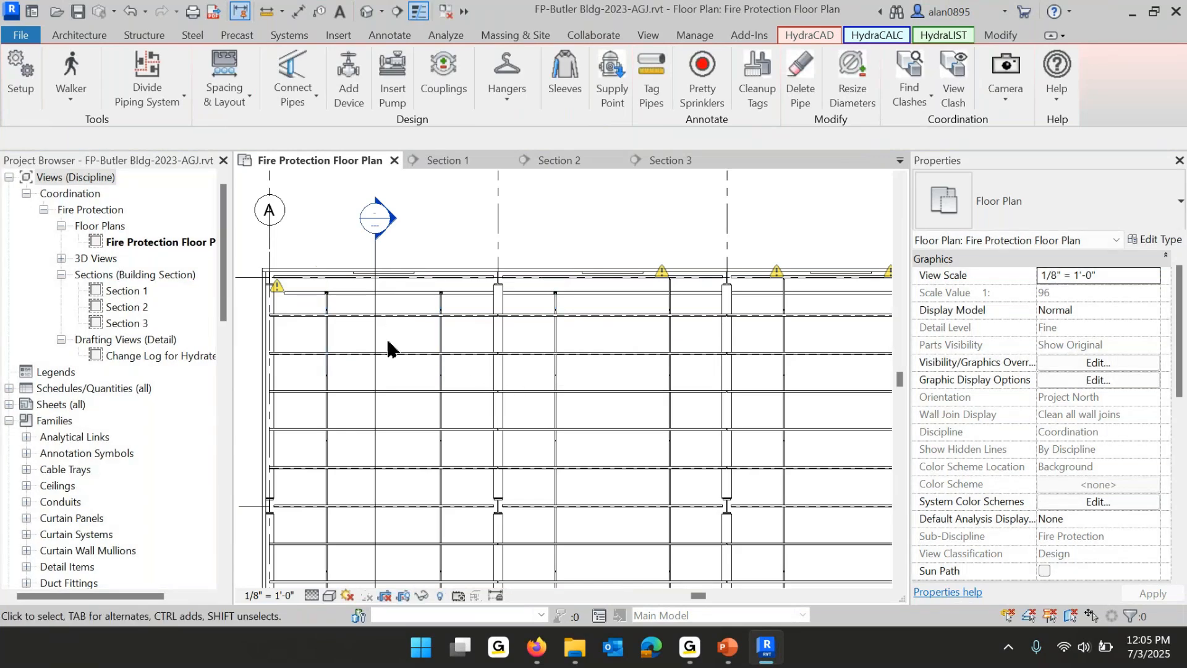
Connect the remaining three branch lines toward grid D to the cross main along grid 5 using Extend Then Connect.
middle_drag(821, 328, 472, 342)
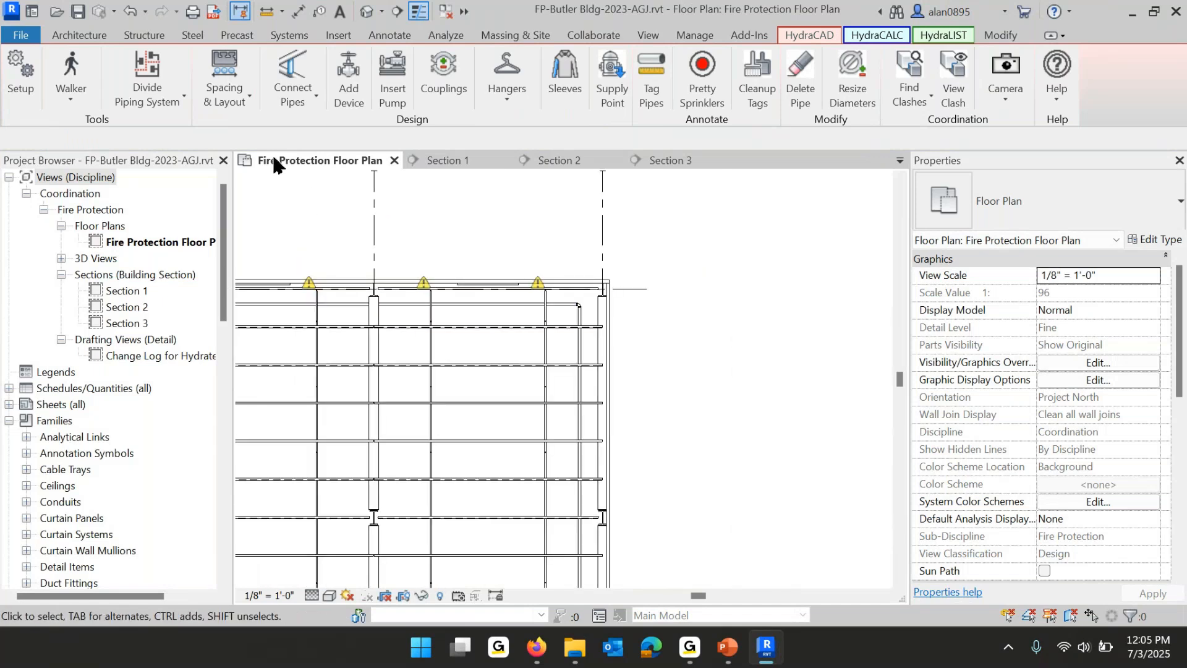
click(294, 64)
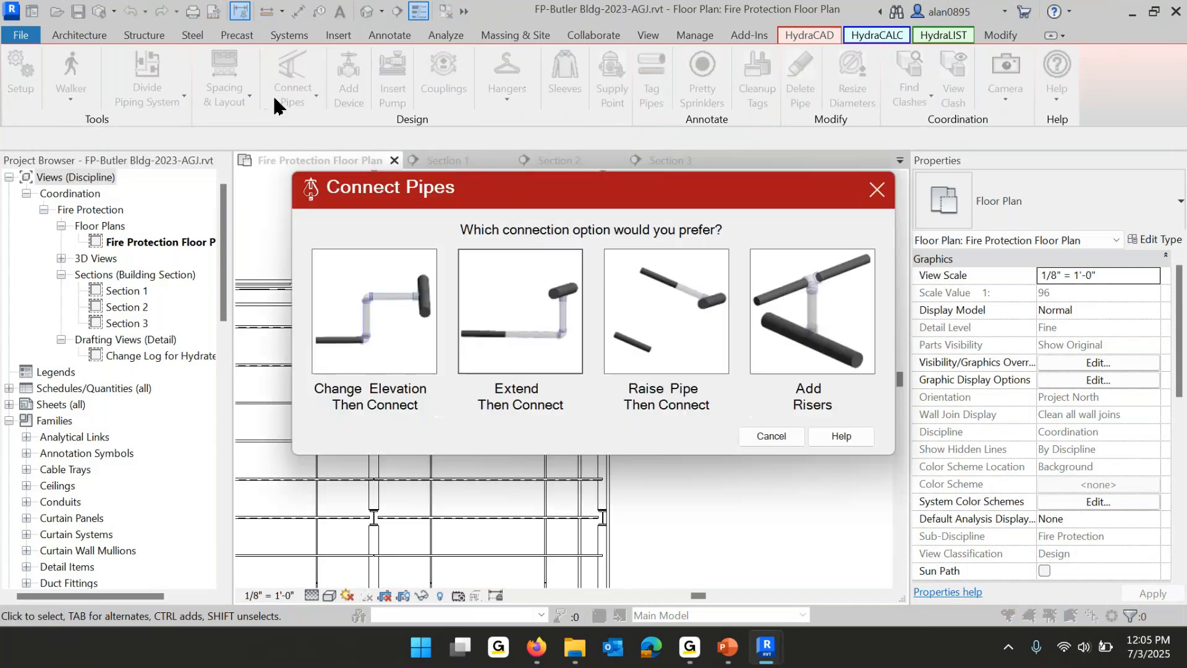
click(569, 396)
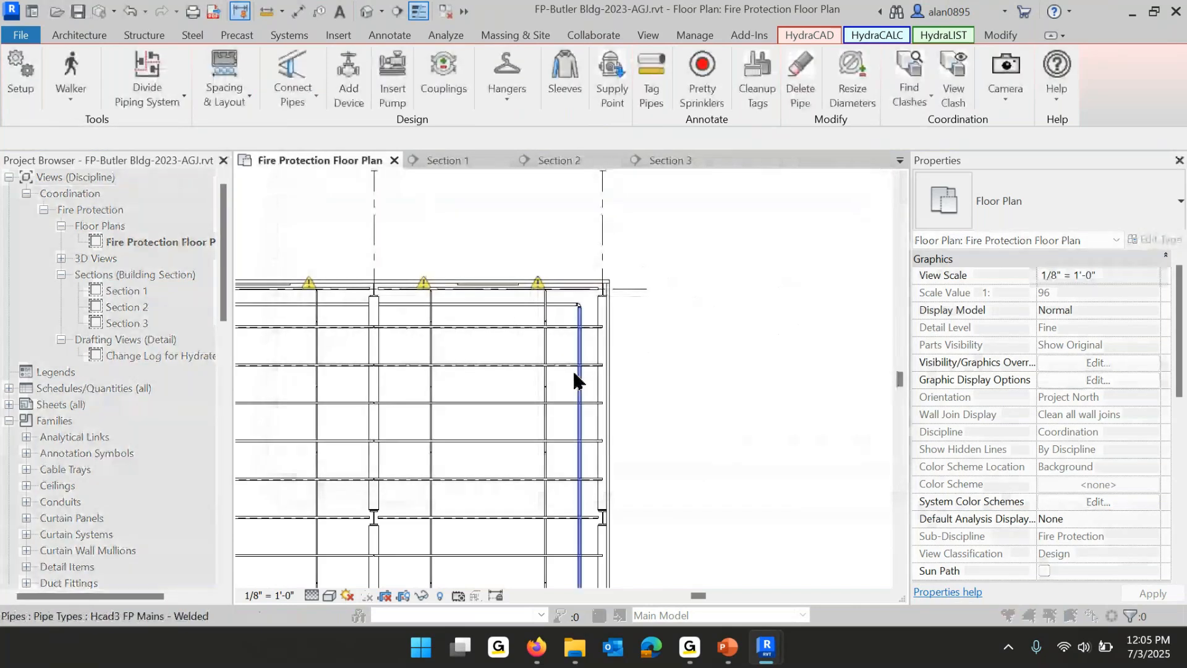
click(527, 302)
click(542, 297)
click(433, 301)
click(319, 301)
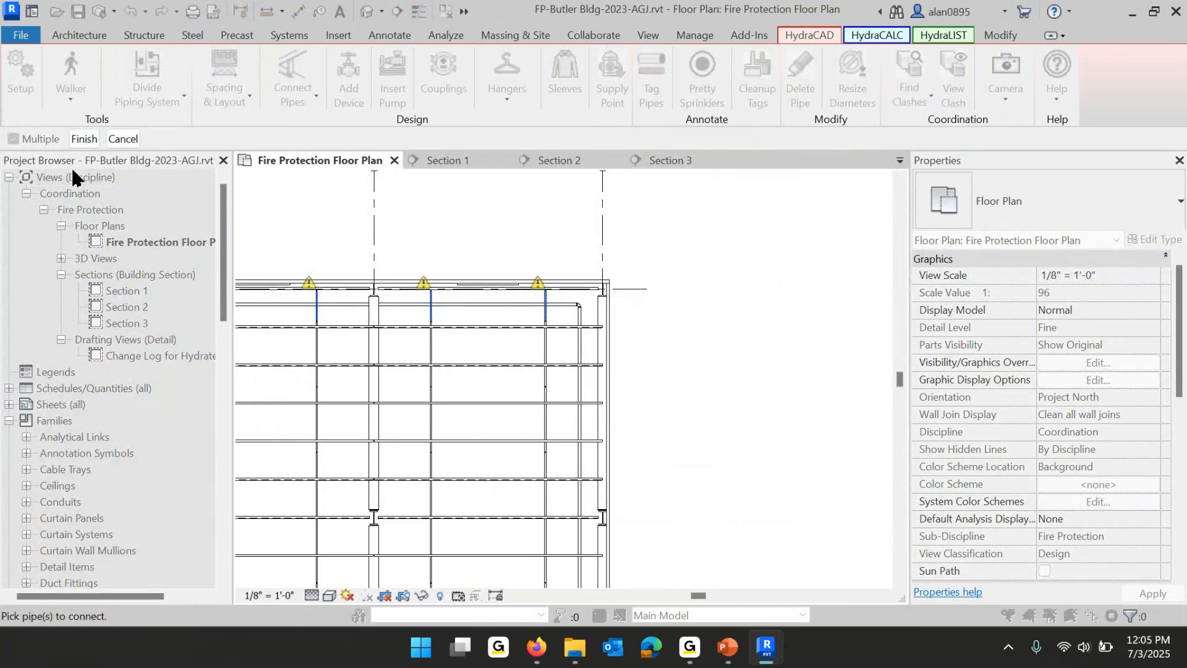
click(85, 139)
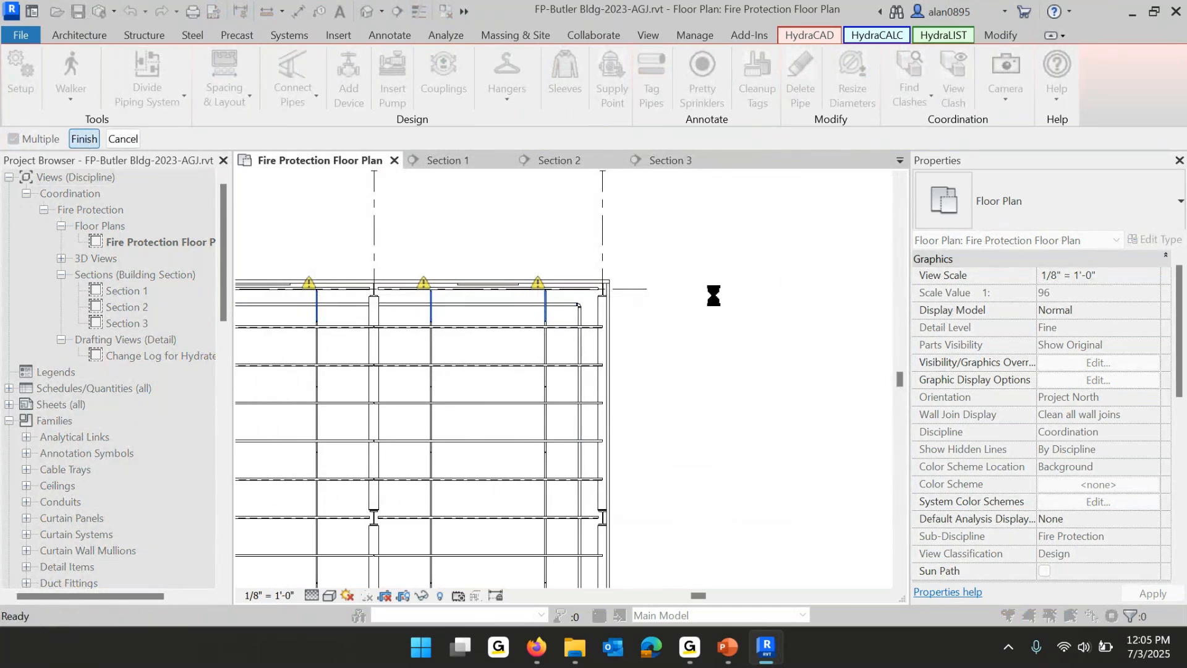
Trim the open end of the cross main near grids A and 5 to 0' - 6" past the last branch line with HydraCAD.
scroll(586, 405, down, 5)
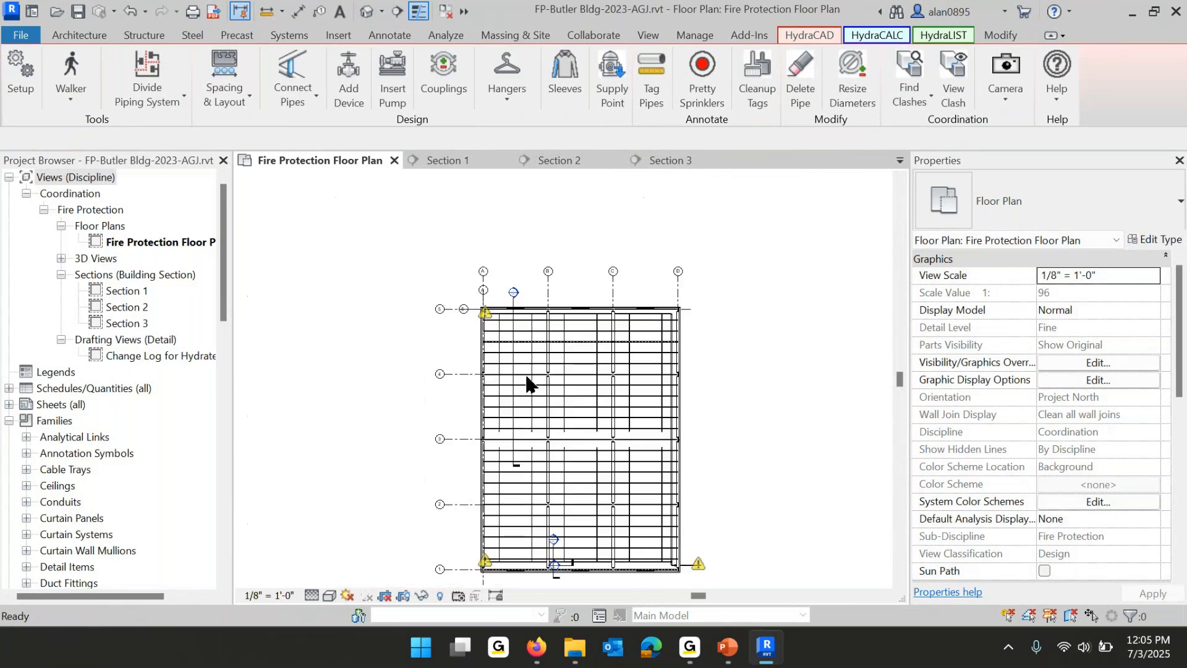
scroll(487, 303, up, 5)
middle_drag(572, 207, 507, 420)
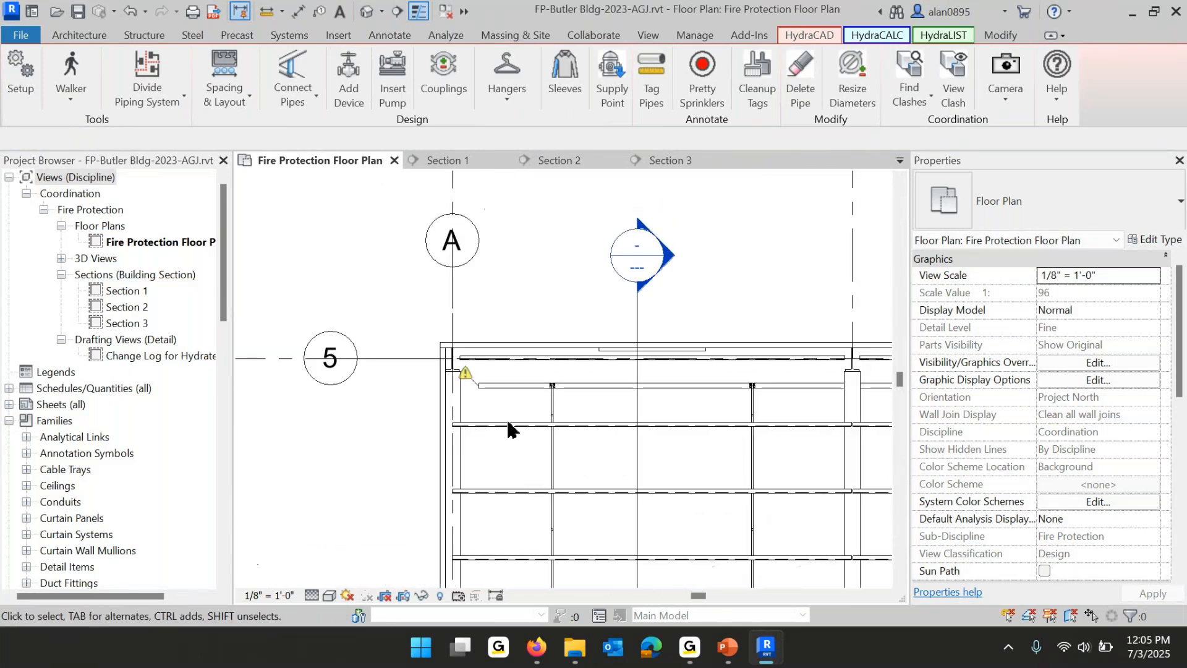
click(502, 385)
click(711, 86)
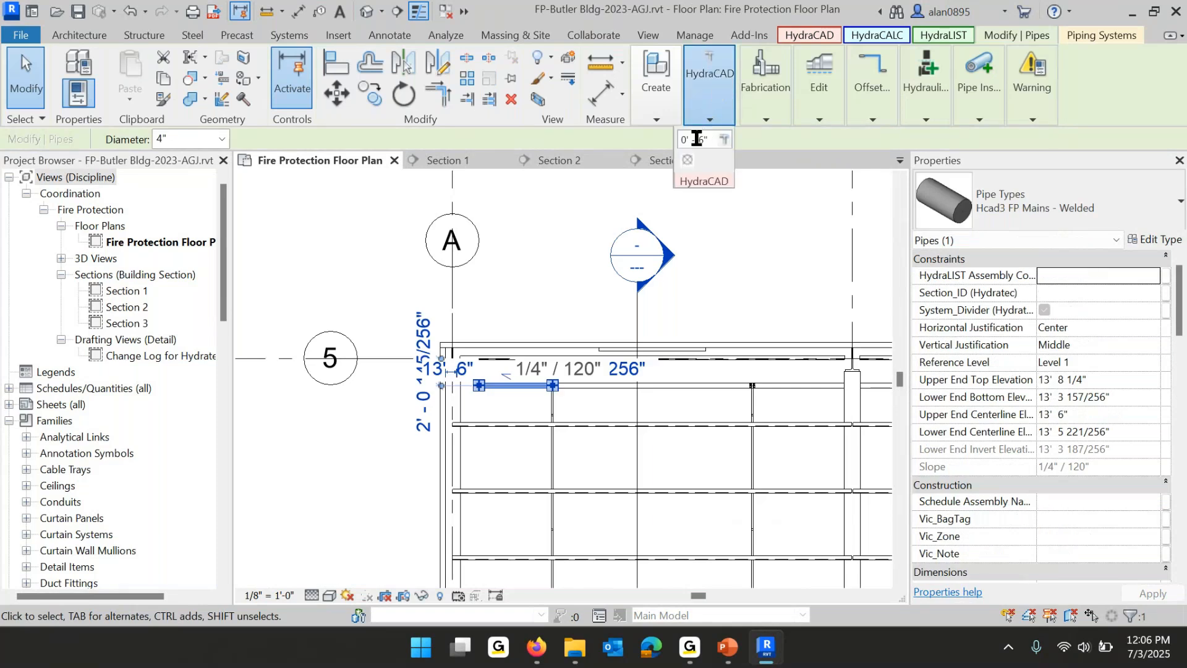
click(723, 140)
Trim the open end of the cross main near grids A and 1 to 0' - 6" past the last branch line with HydraCAD.
scroll(717, 179, down, 6)
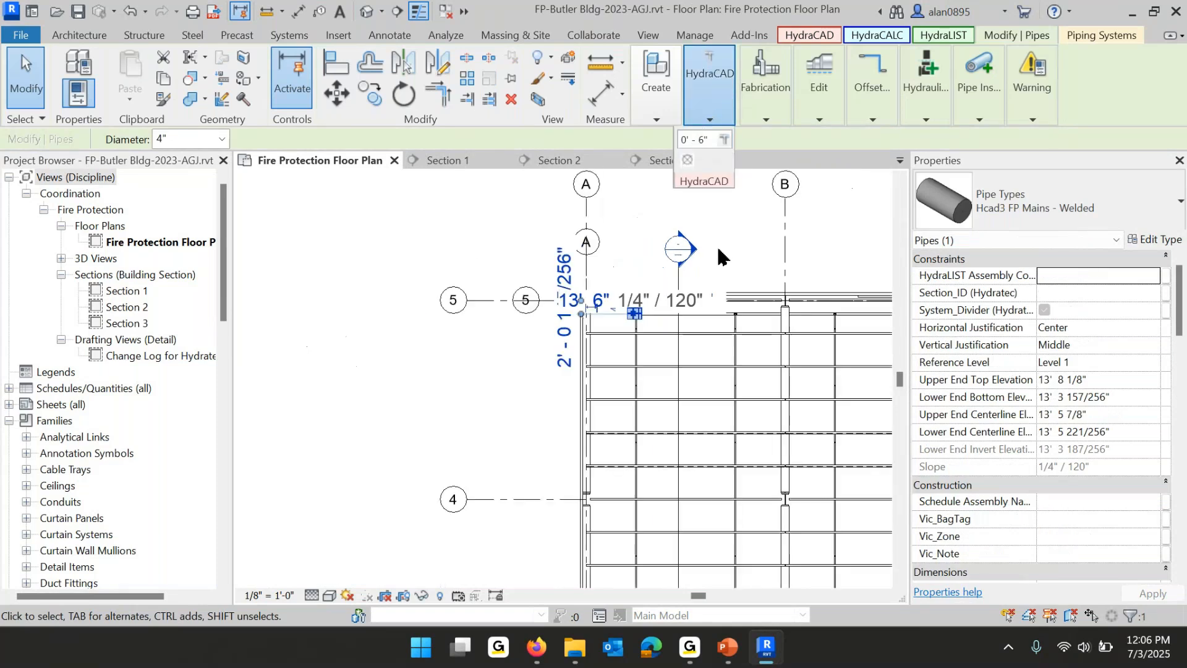
scroll(495, 563, up, 5)
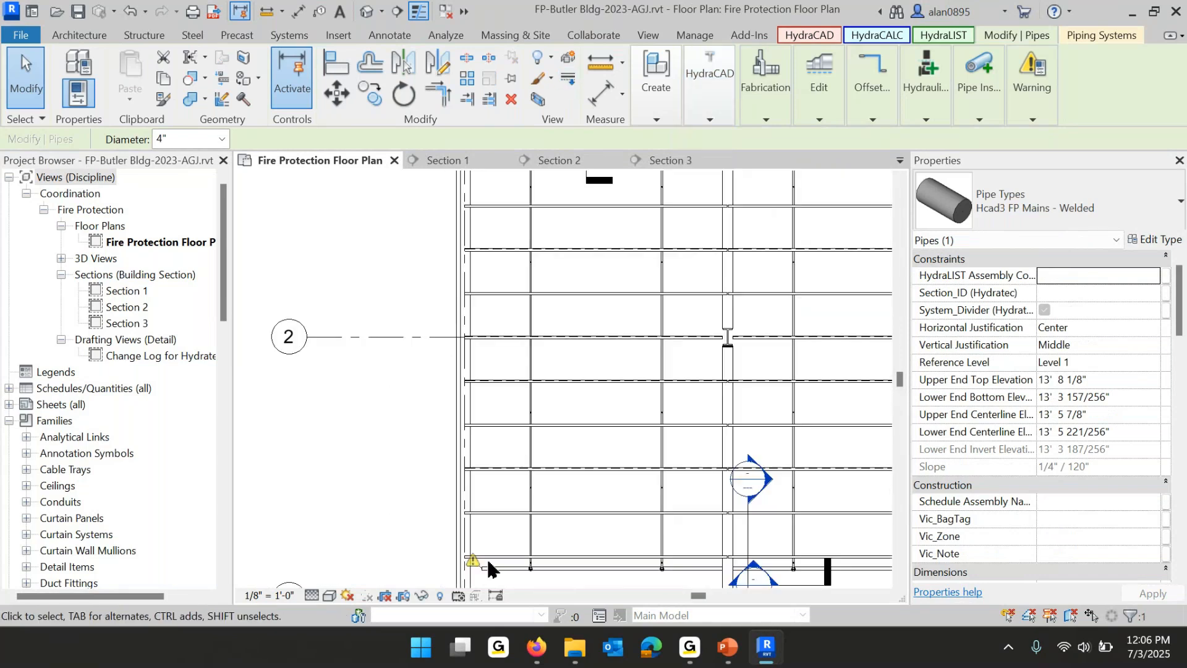
click(710, 84)
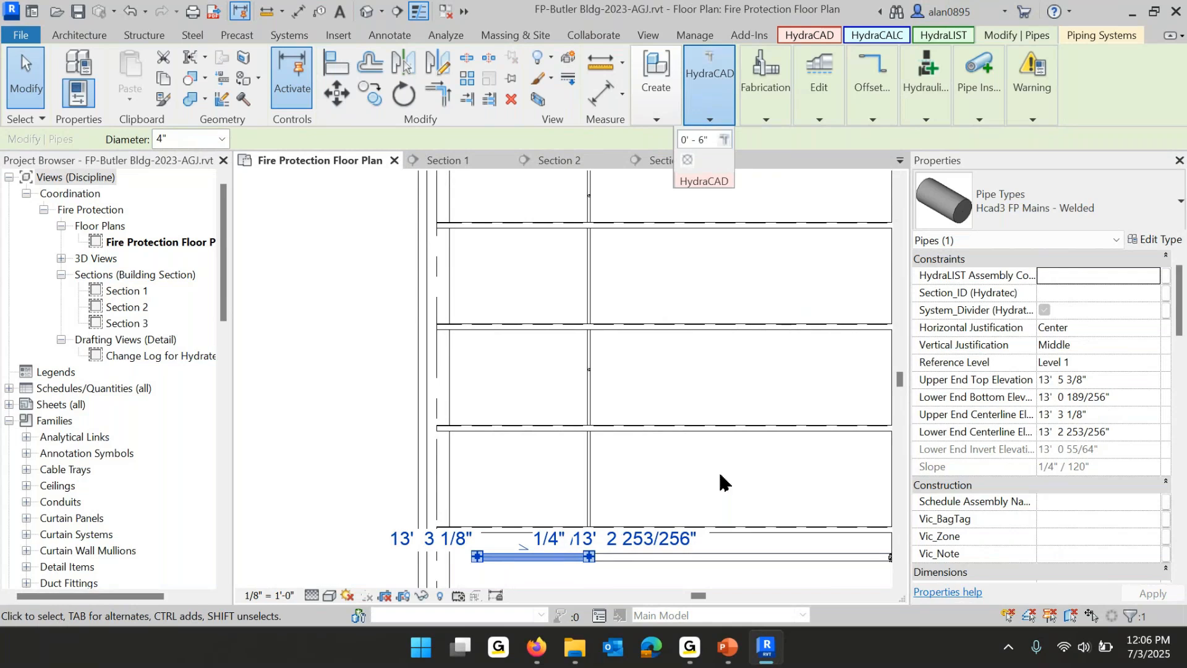
scroll(726, 482, down, 5)
key(Escape)
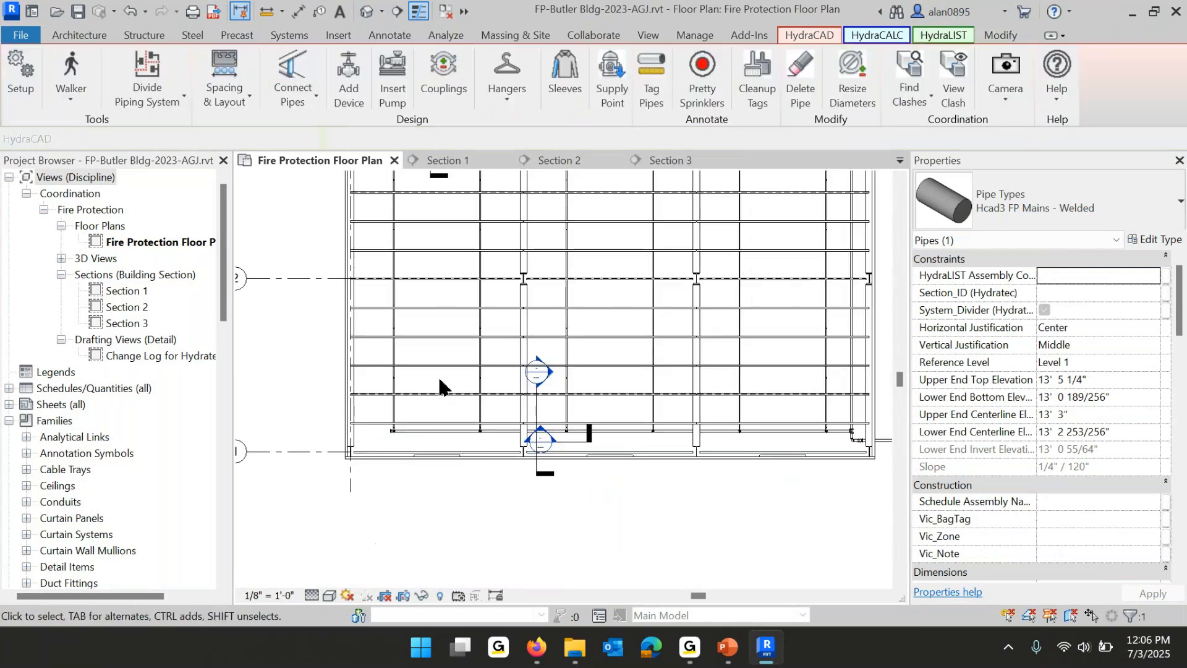
Select the entire sprinkler system on the floor plan and run Pretty Sprinklers on it.
scroll(536, 384, down, 4)
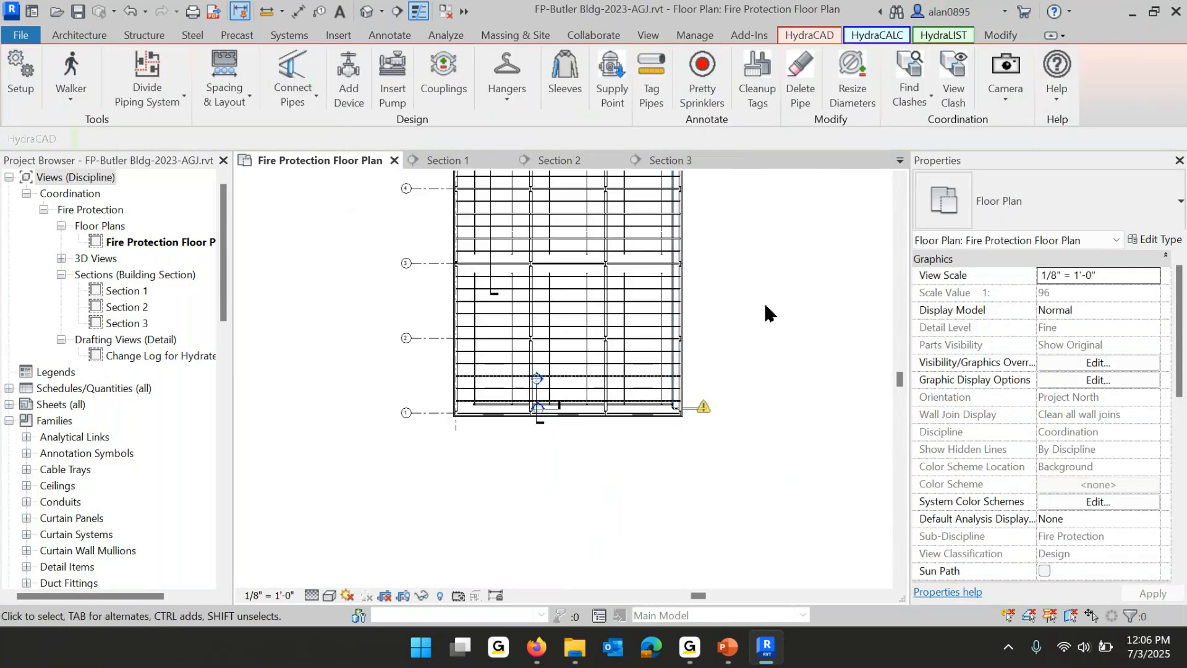
scroll(763, 302, down, 2)
middle_drag(766, 312, 696, 375)
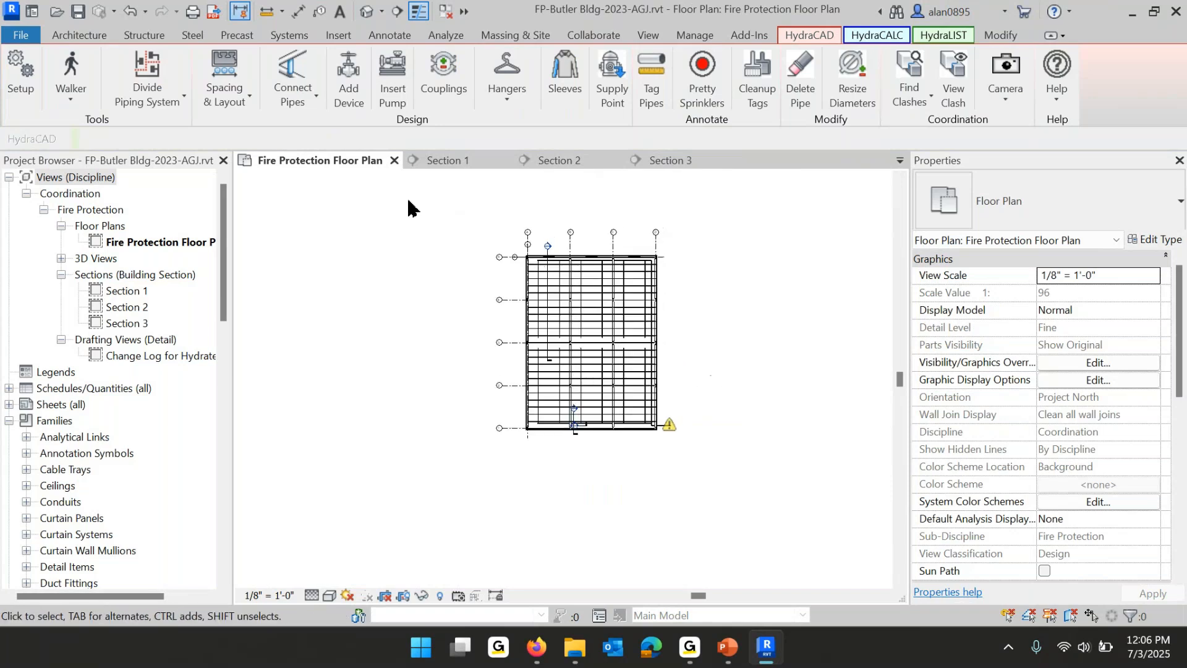
drag(462, 211, 750, 493)
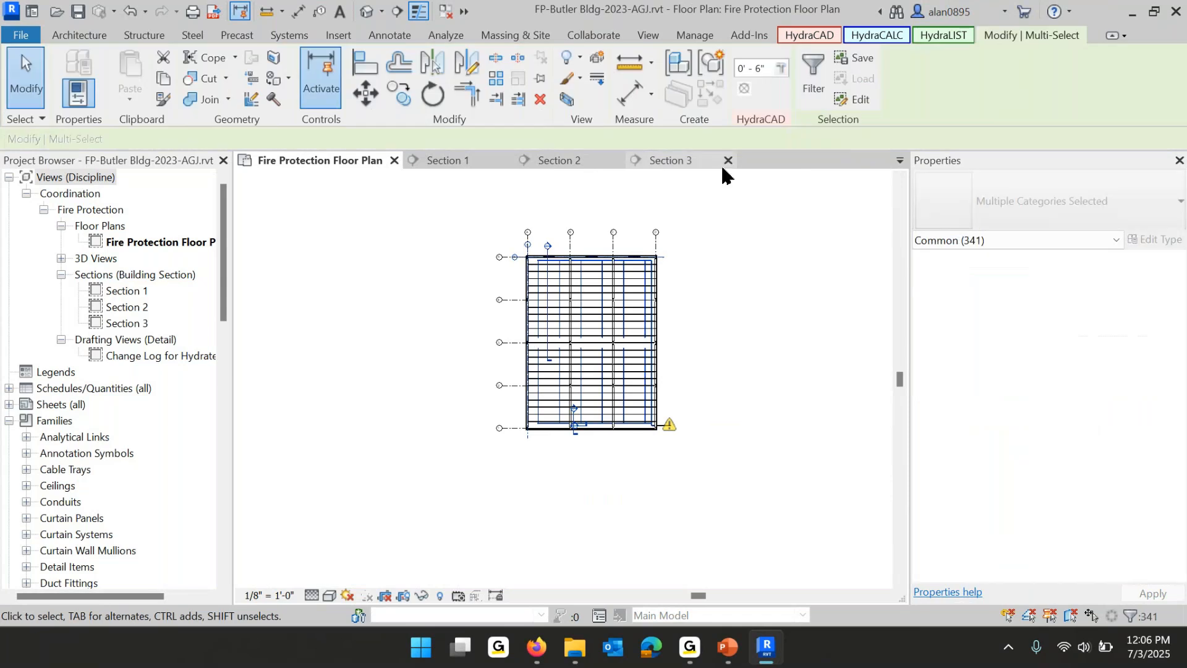
click(817, 35)
click(703, 74)
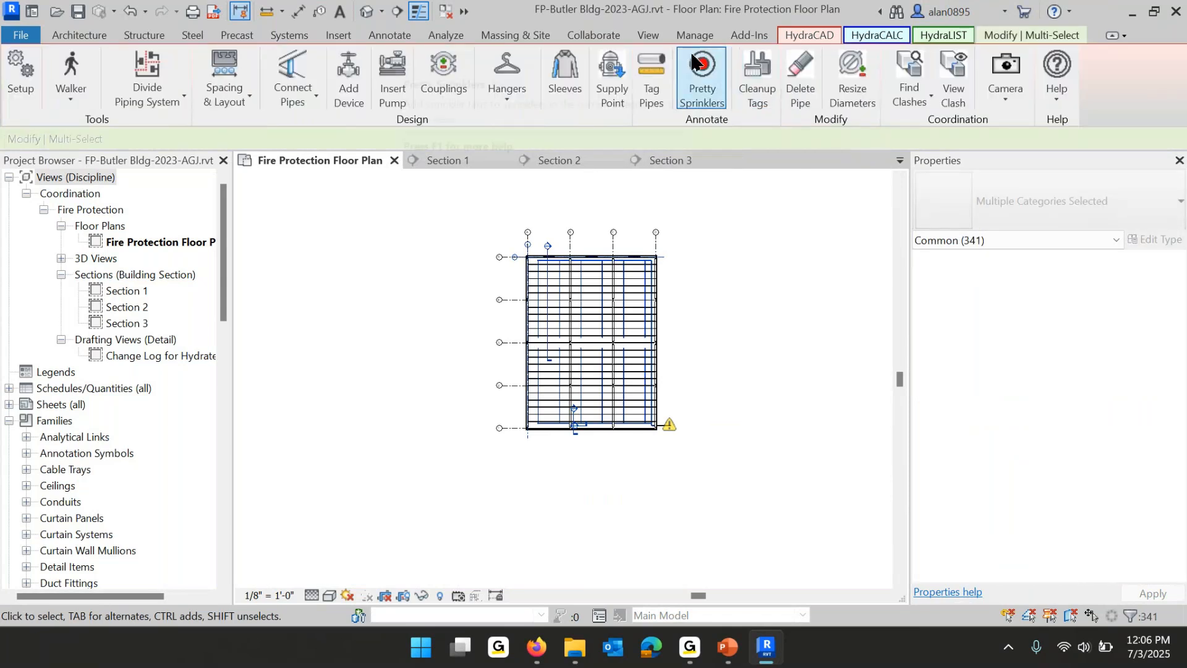
scroll(636, 416, up, 6)
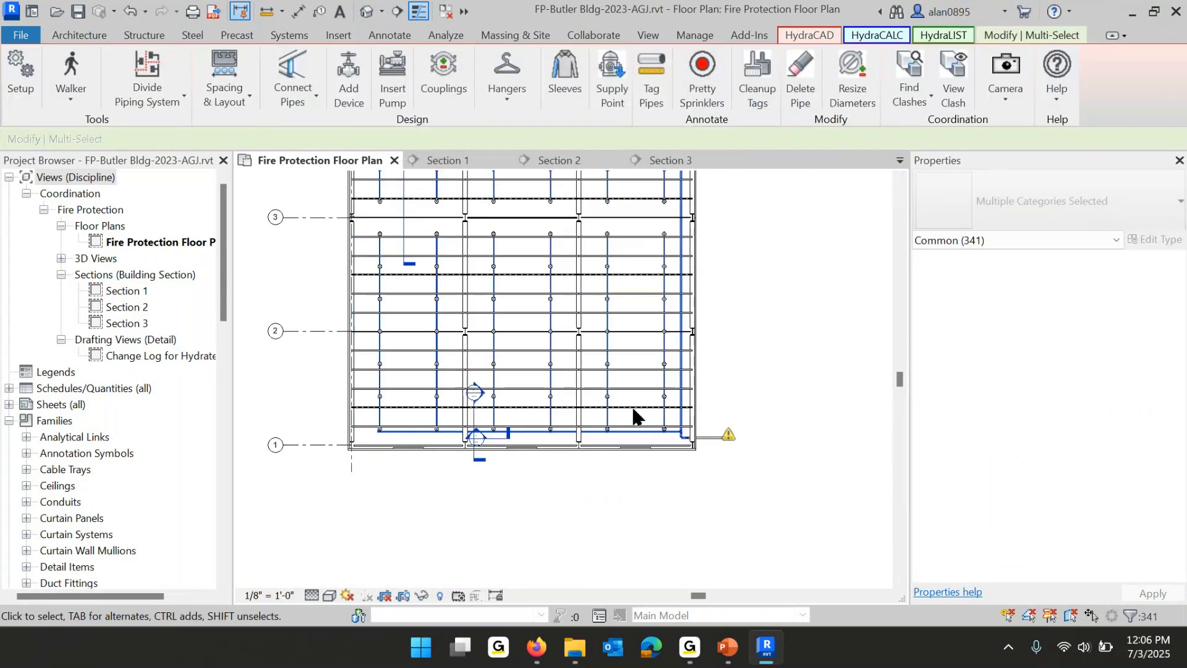
key(Escape)
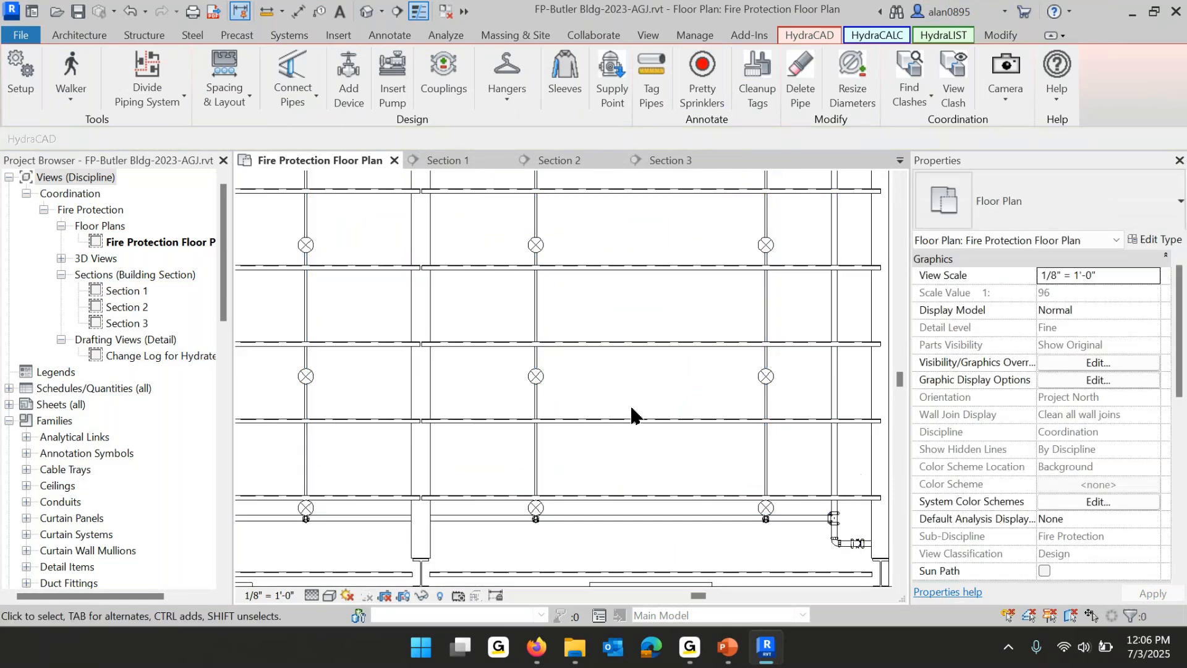
Isolate the piping around the main's riser corner near grid 1 in a 3D selection box view and clear the selection.
scroll(631, 405, down, 4)
scroll(791, 512, up, 3)
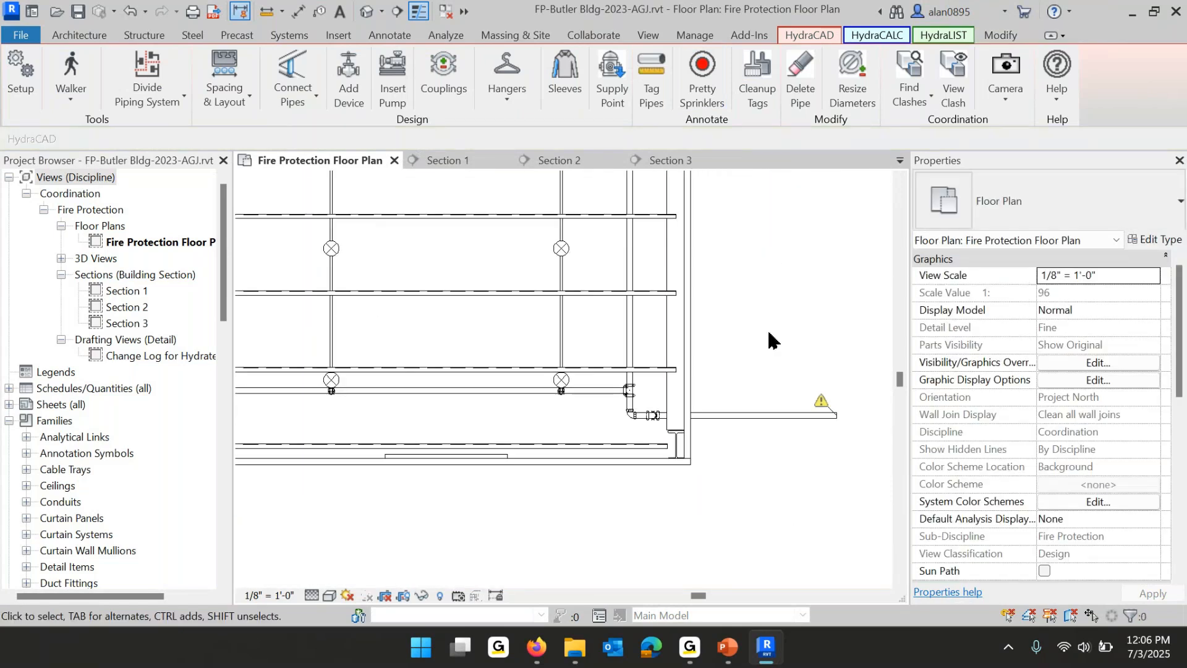
drag(786, 218, 303, 480)
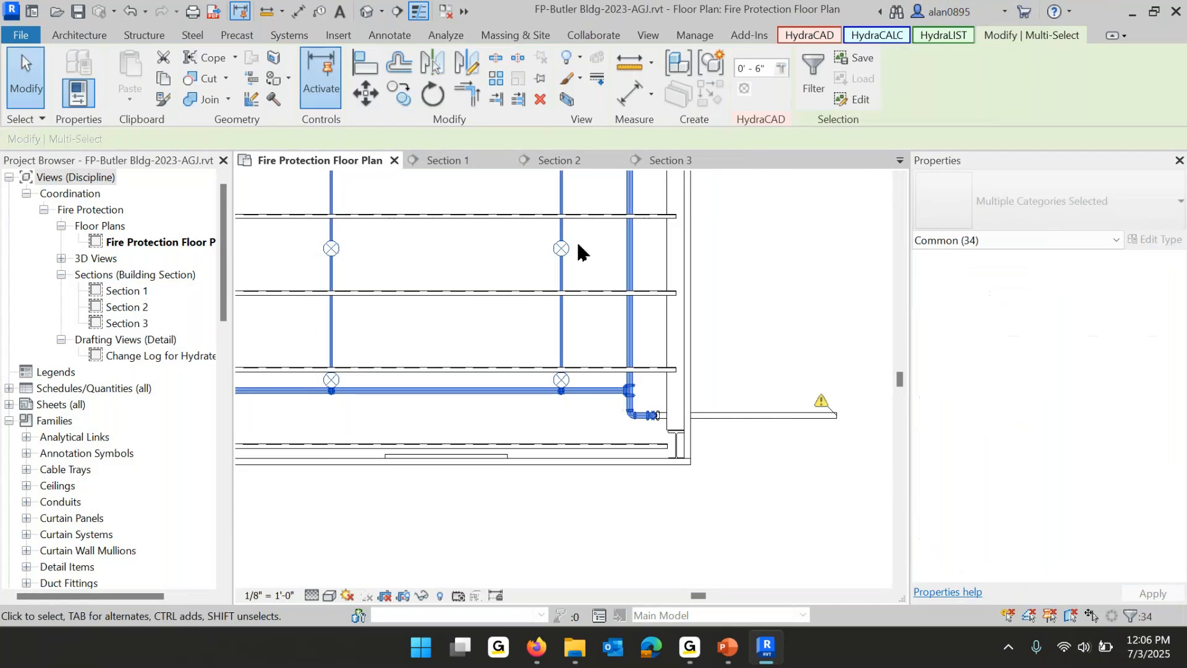
click(567, 99)
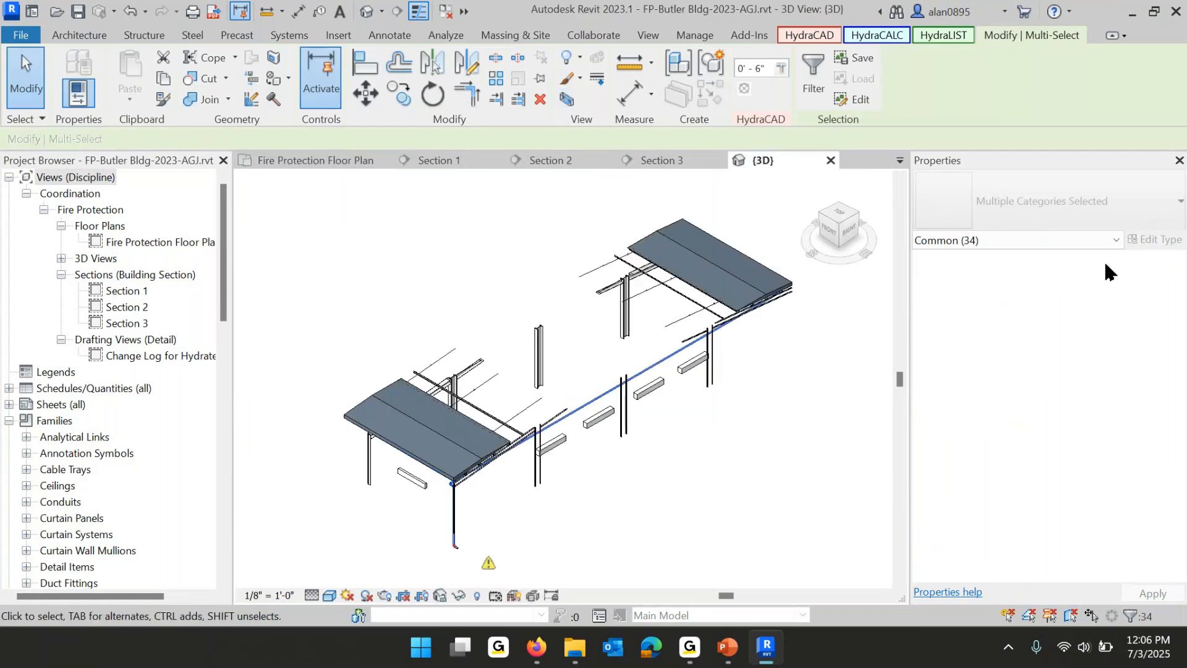
click(755, 448)
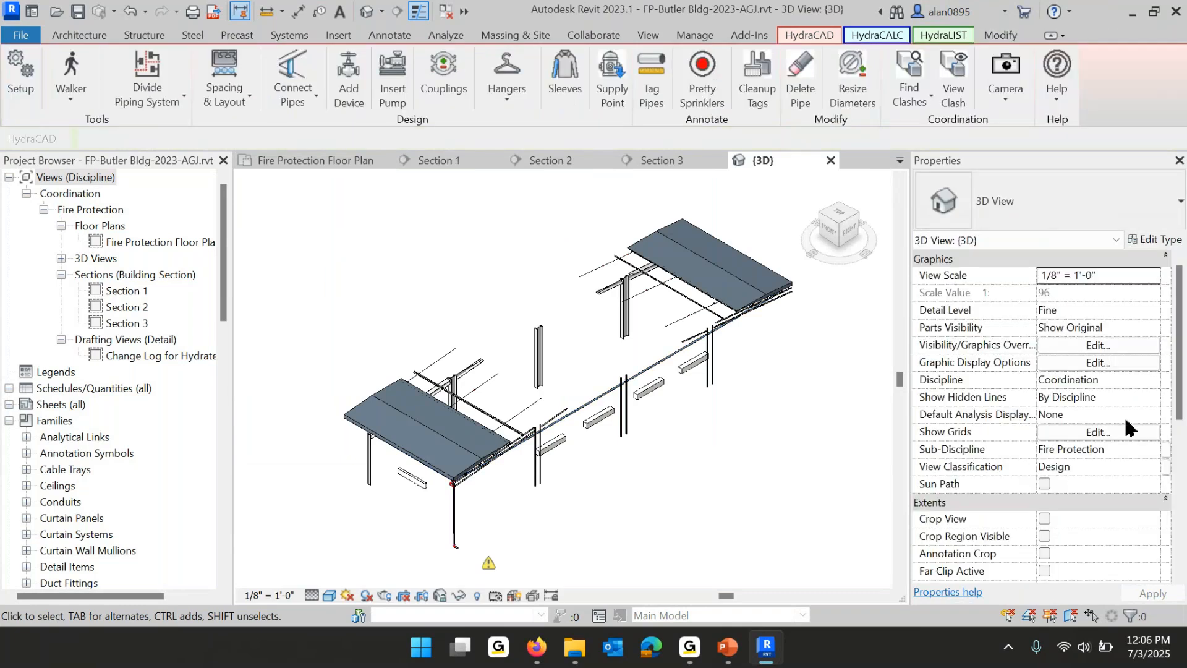
Assign the FP--3D view template to the 3D view.
scroll(1118, 429, down, 4)
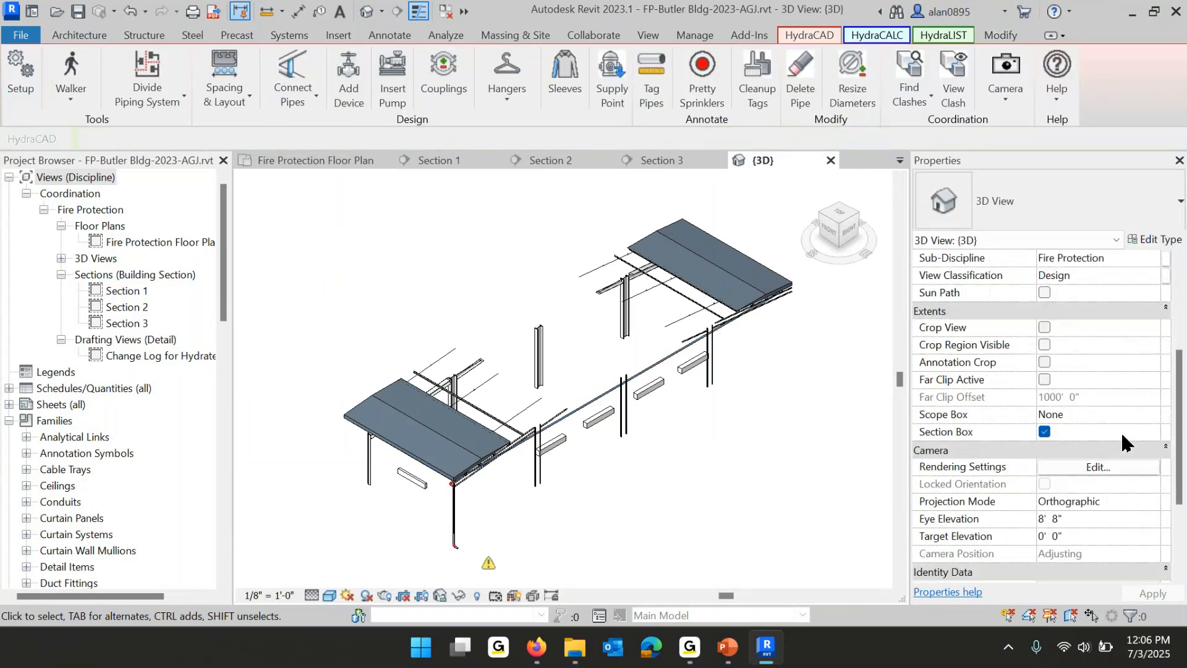
click(1088, 469)
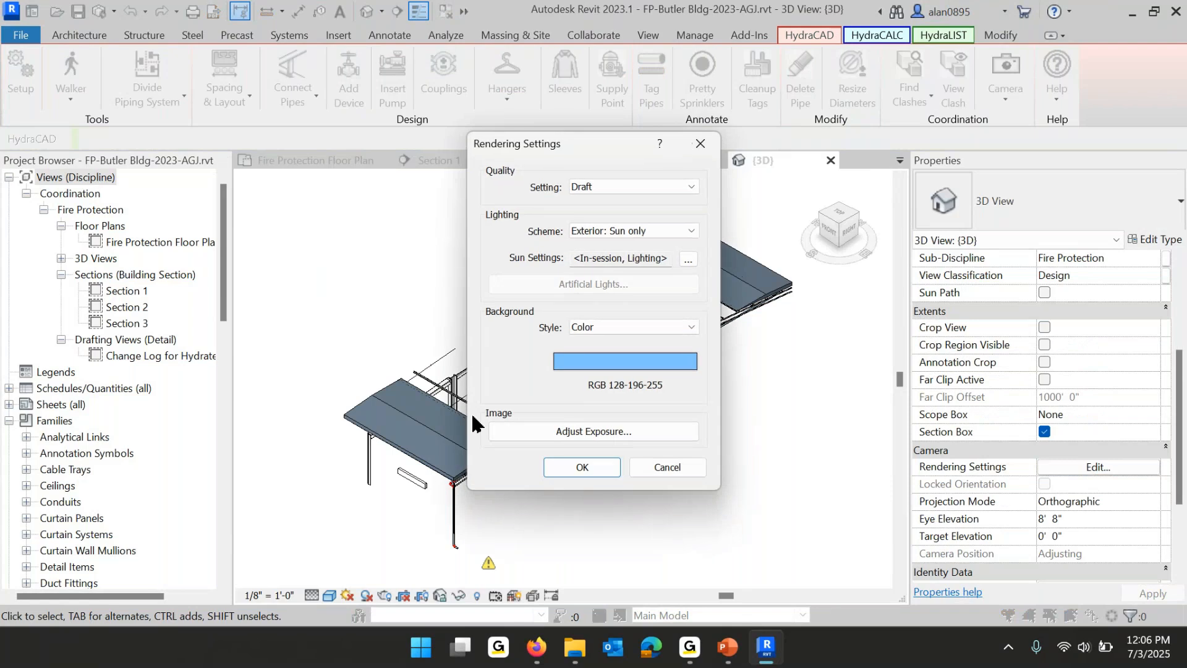
click(666, 467)
scroll(1120, 467, down, 3)
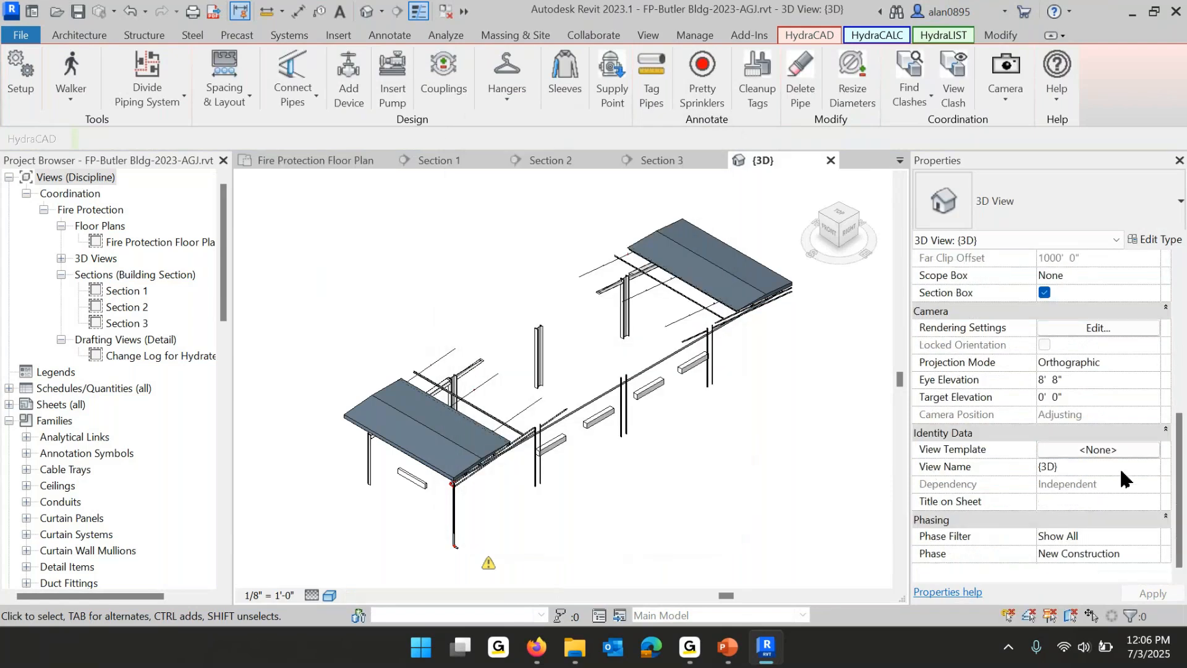
click(1101, 449)
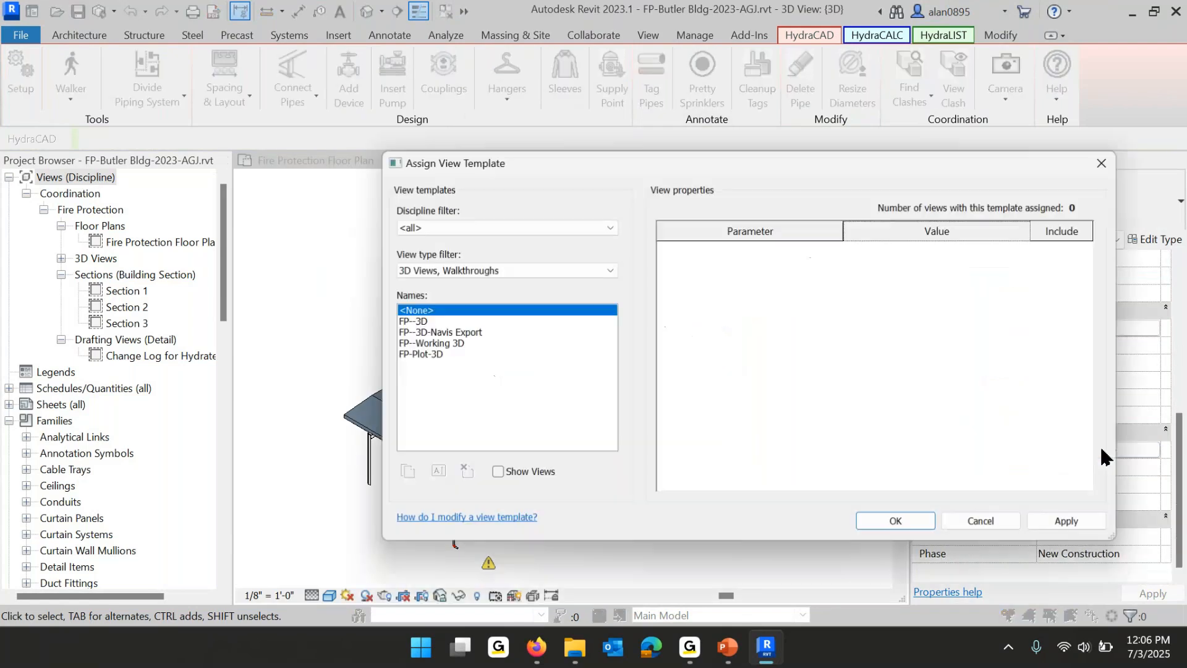
click(416, 321)
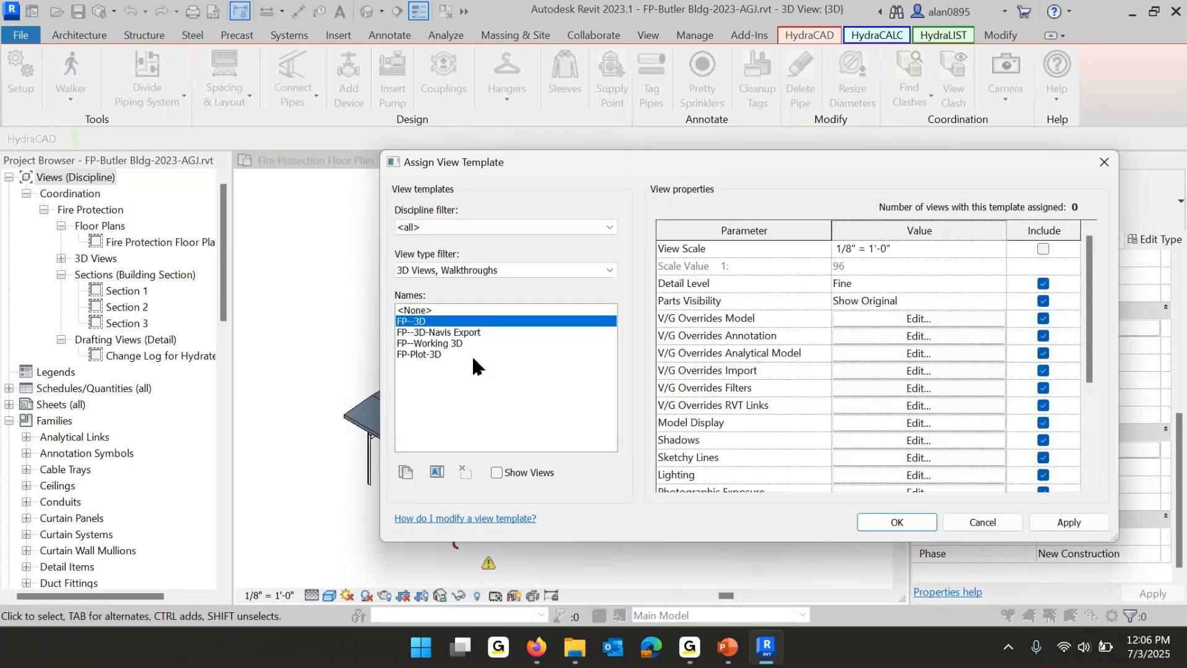
click(880, 524)
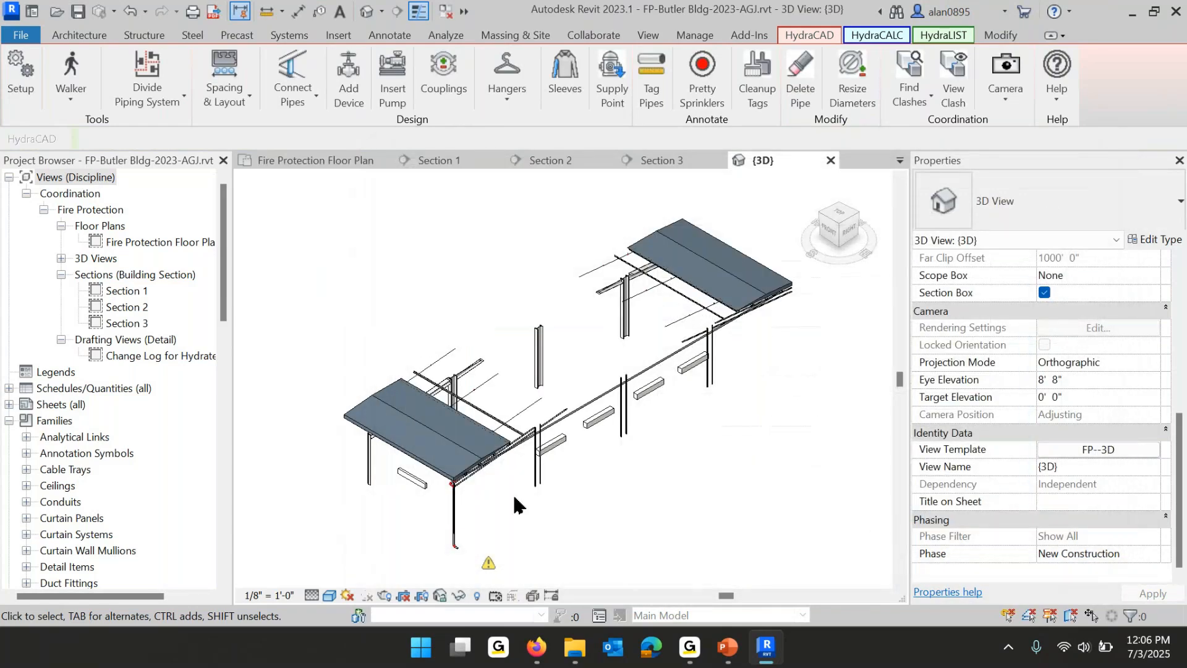
Assign the FP--Working 3D view template to the 3D view.
click(1084, 450)
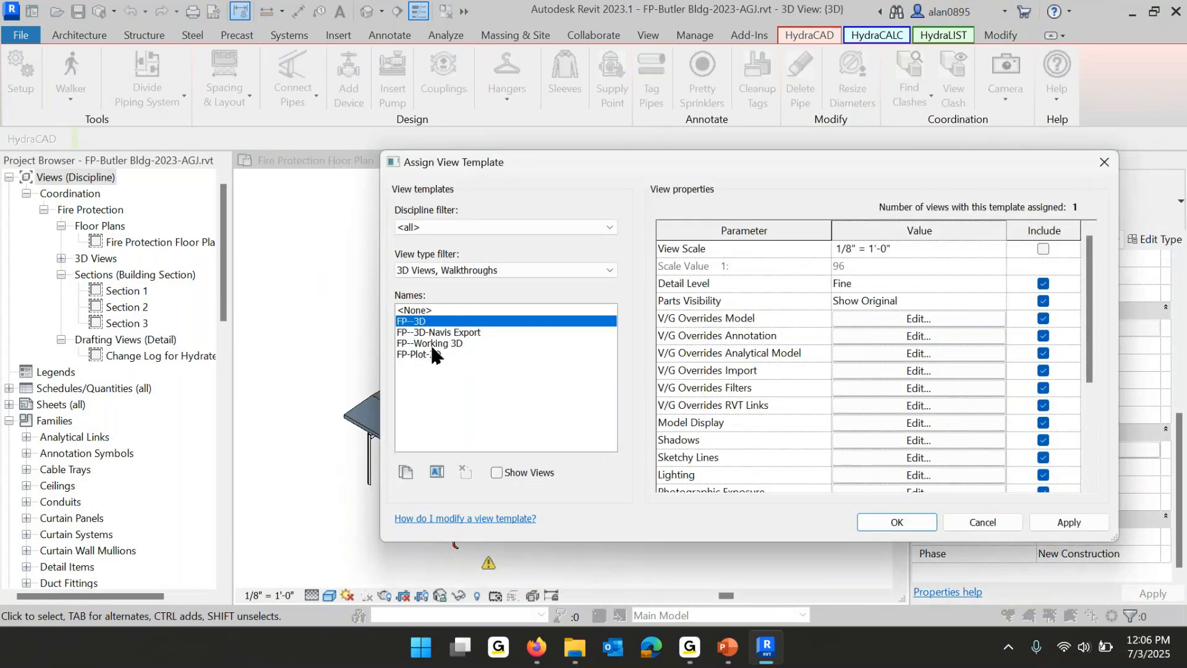
click(432, 344)
click(922, 523)
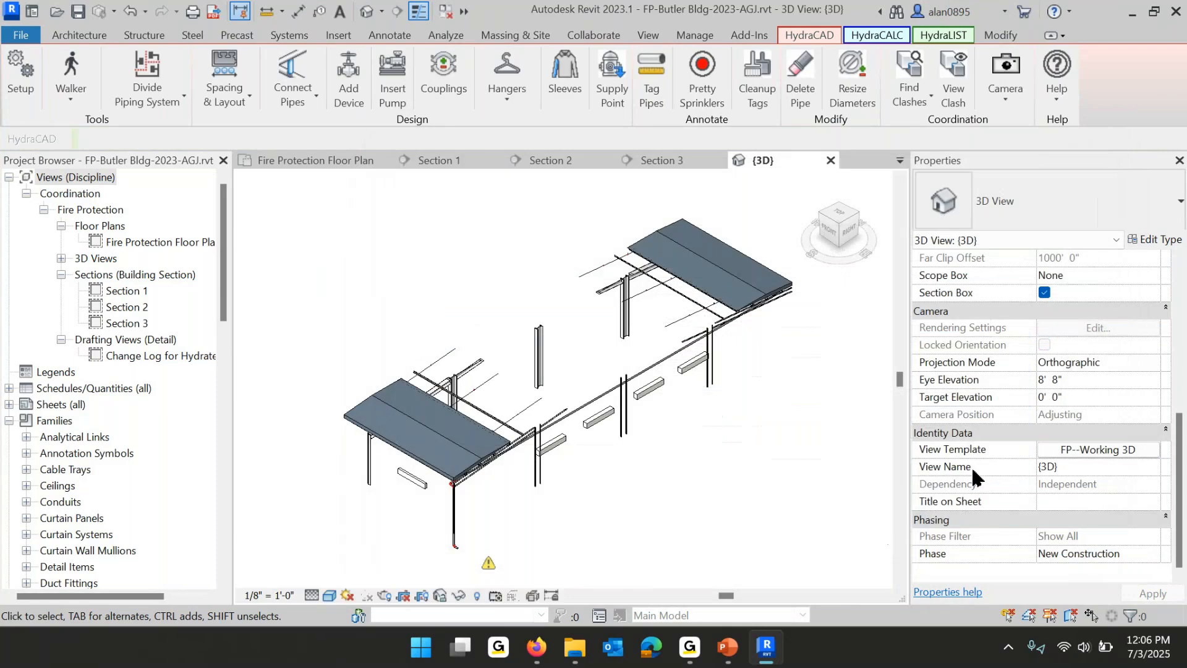
Hide the Roofs model category in the FP--Working 3D template and inspect the riser corner and connected branch lines in 3D.
click(1113, 450)
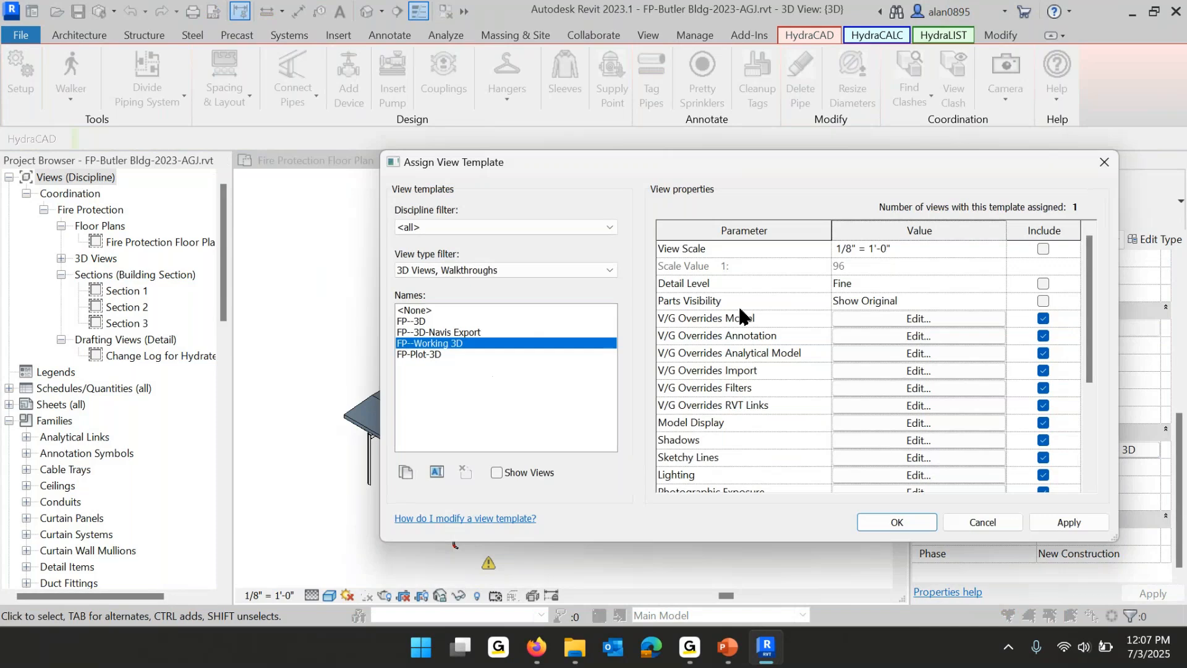
click(878, 319)
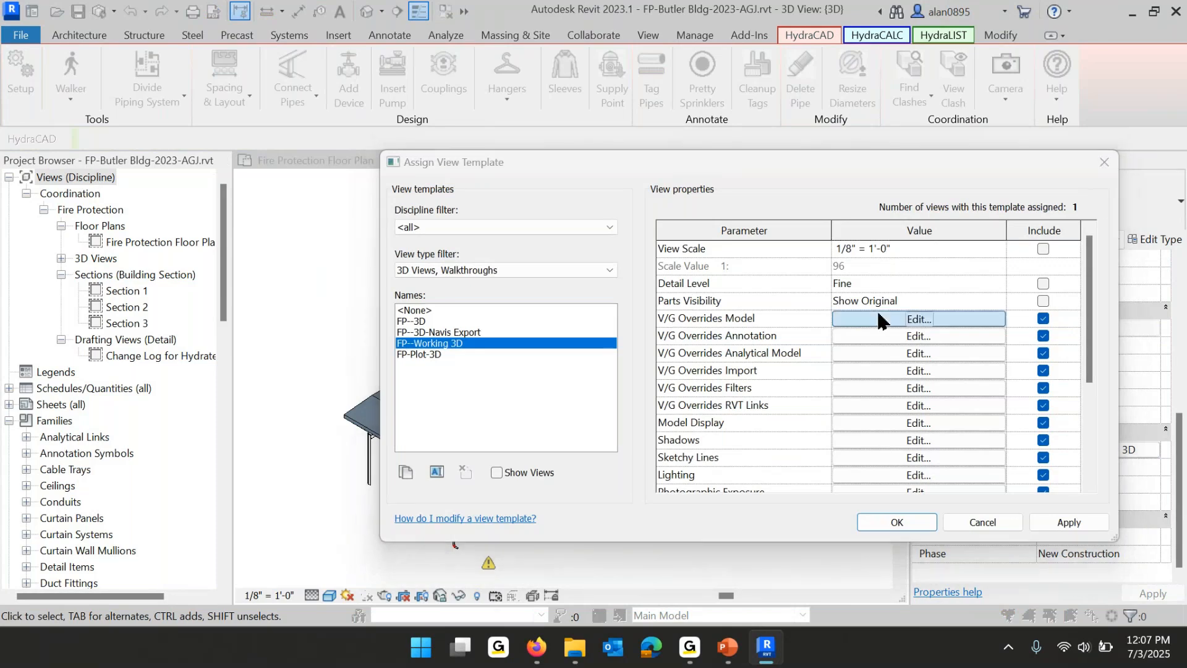
scroll(467, 343, down, 10)
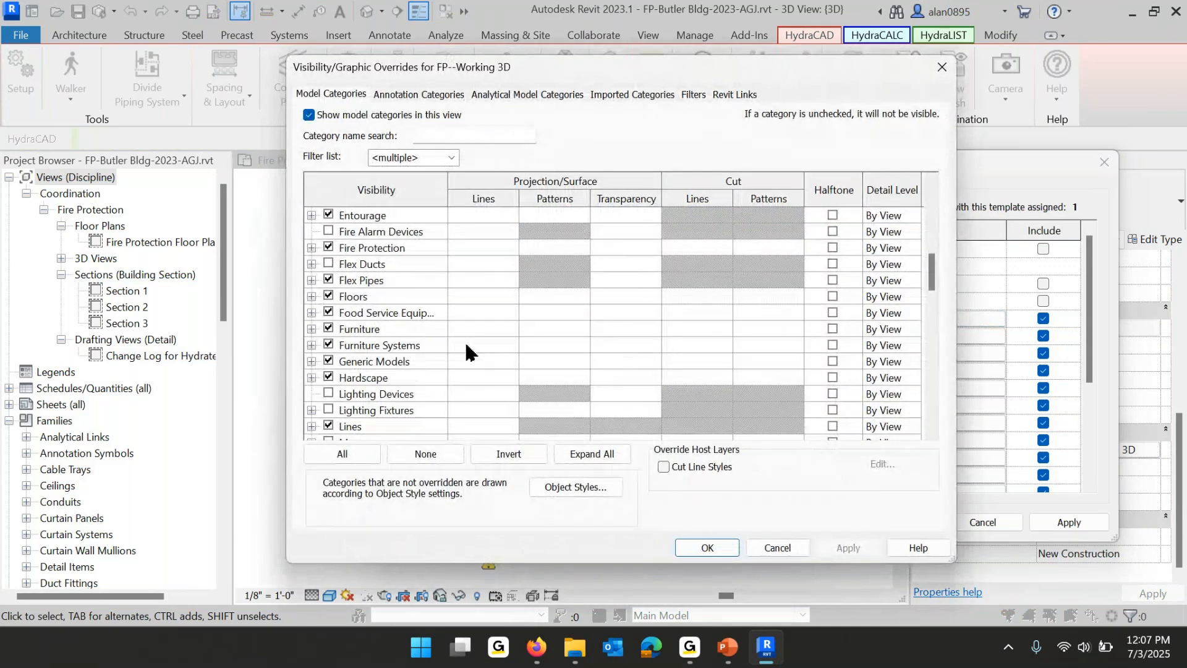
scroll(464, 340, down, 4)
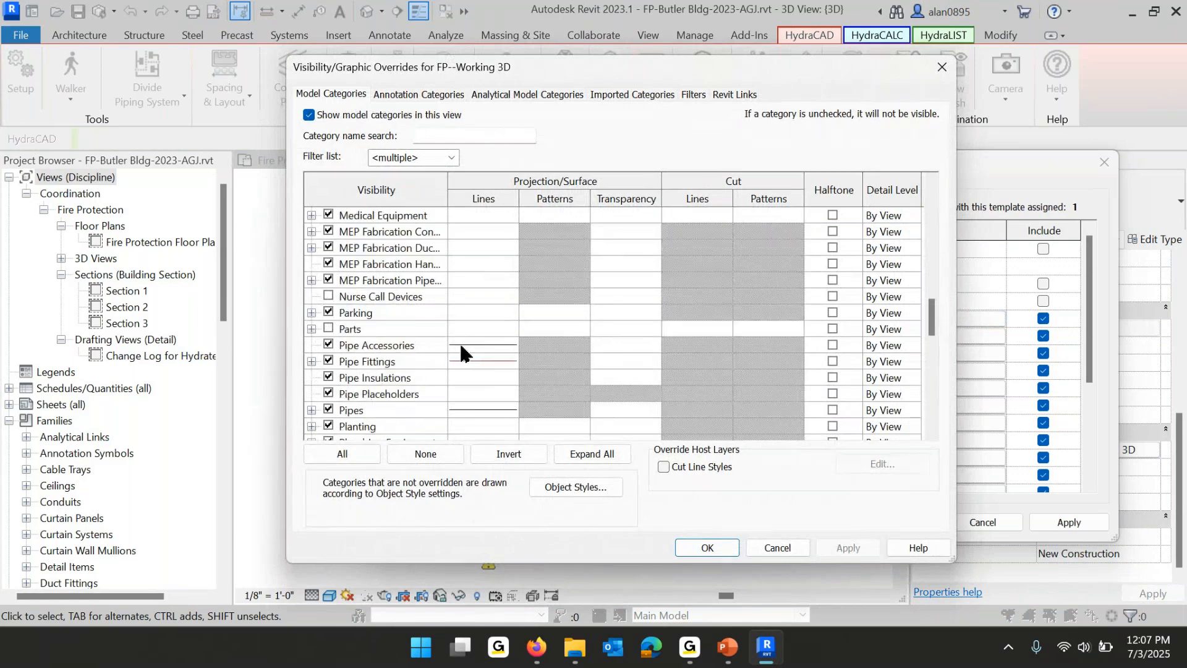
scroll(463, 345, down, 3)
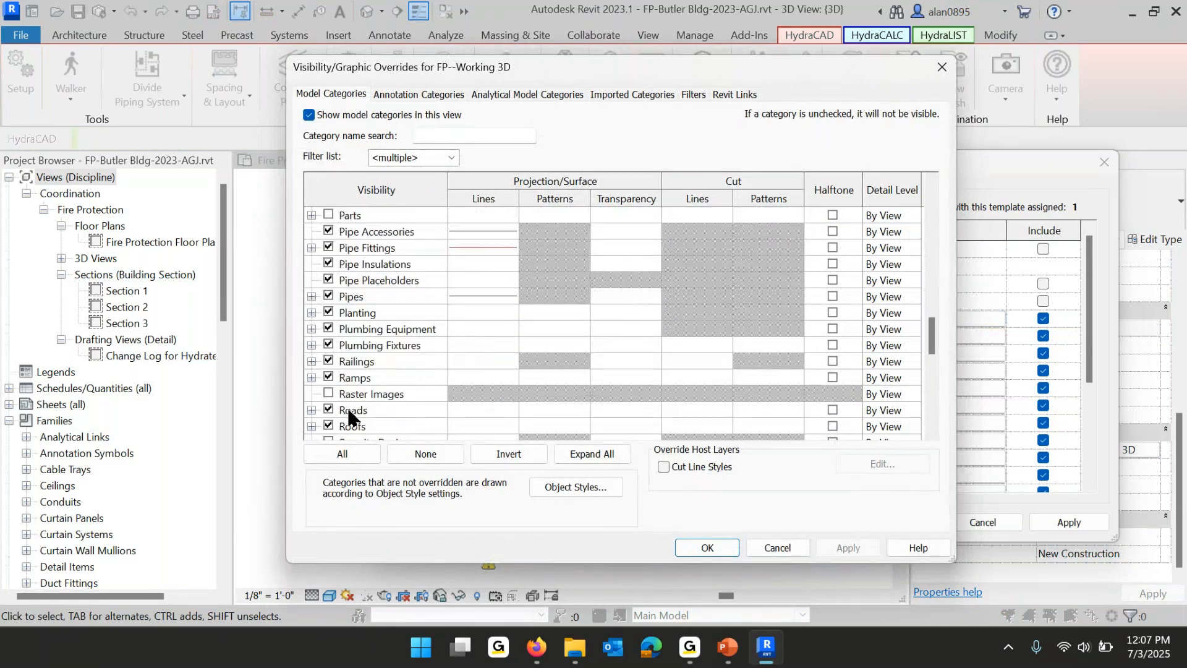
click(329, 426)
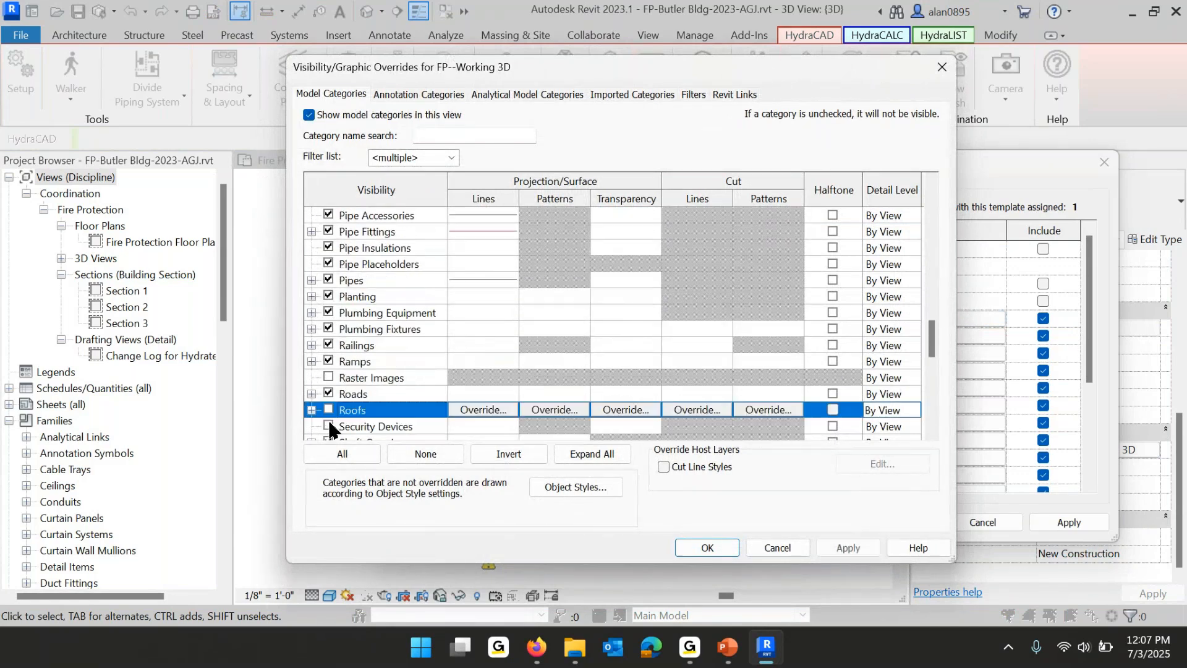
click(708, 548)
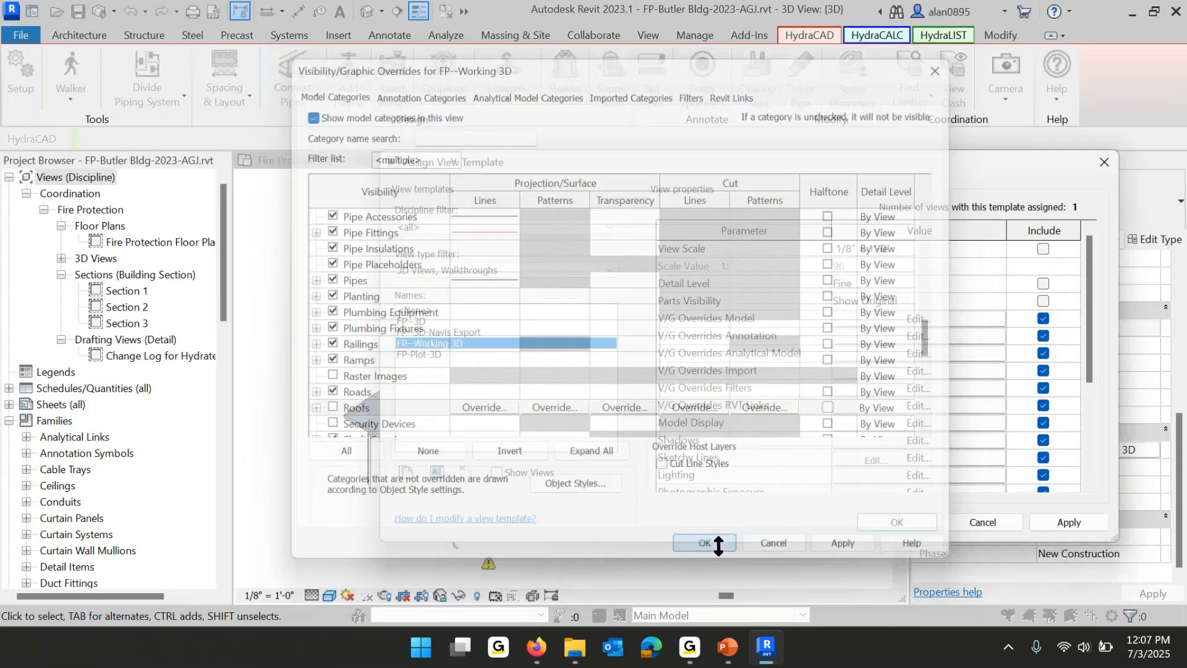
scroll(479, 464, up, 5)
middle_drag(481, 458, 657, 366)
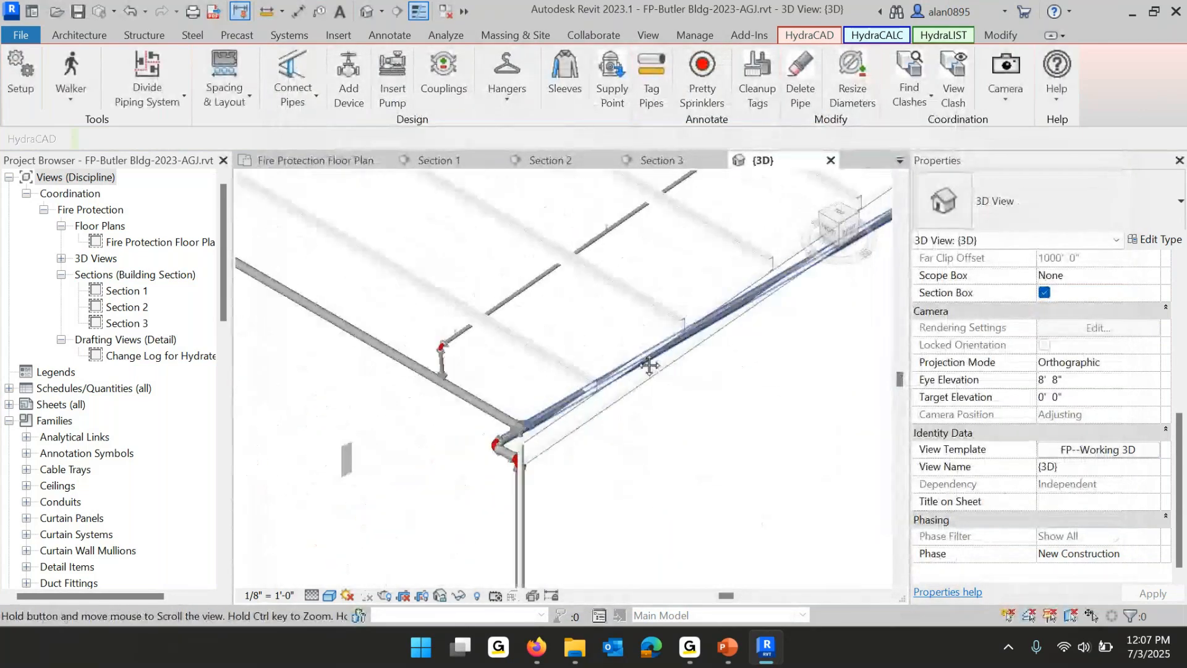
shift+middle_drag(645, 453, 593, 423)
scroll(583, 399, down, 3)
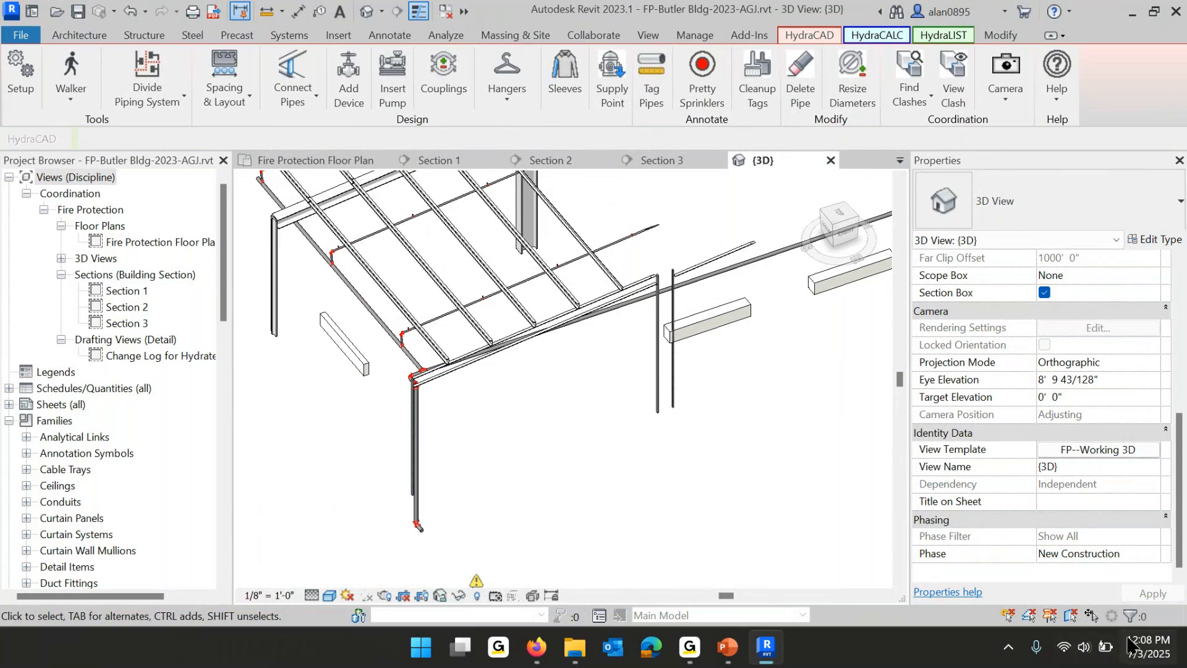
Switch to the PowerPoint slide show and advance to slide 18 on creating a 90° ell flex head.
click(728, 646)
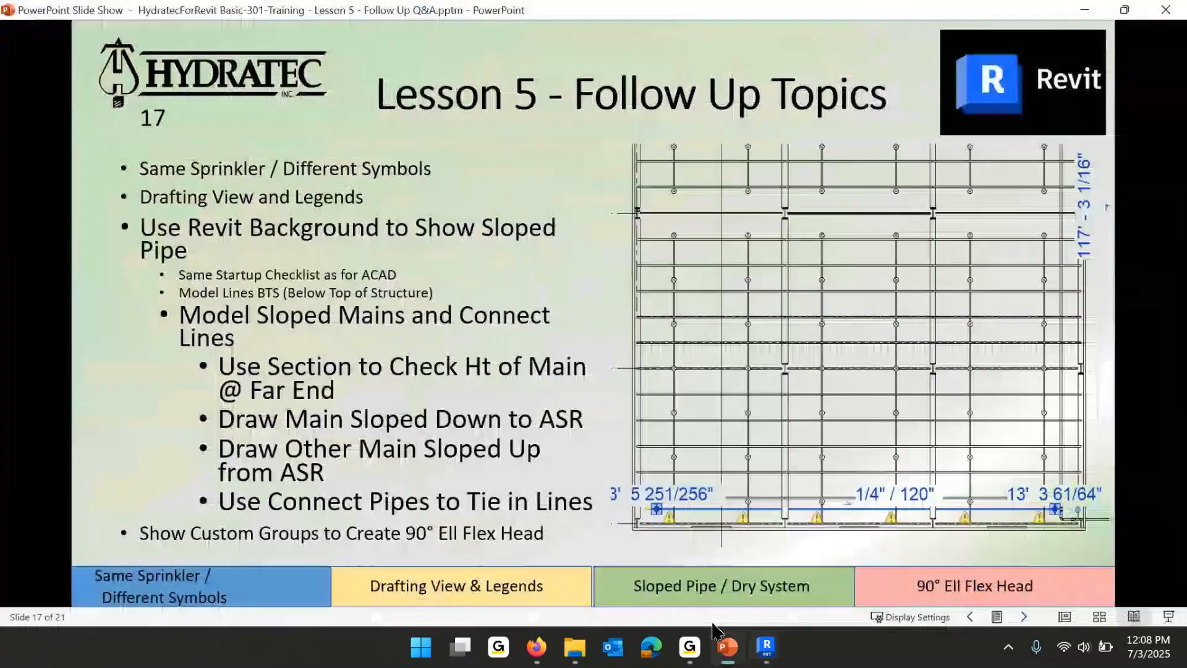
key(Right)
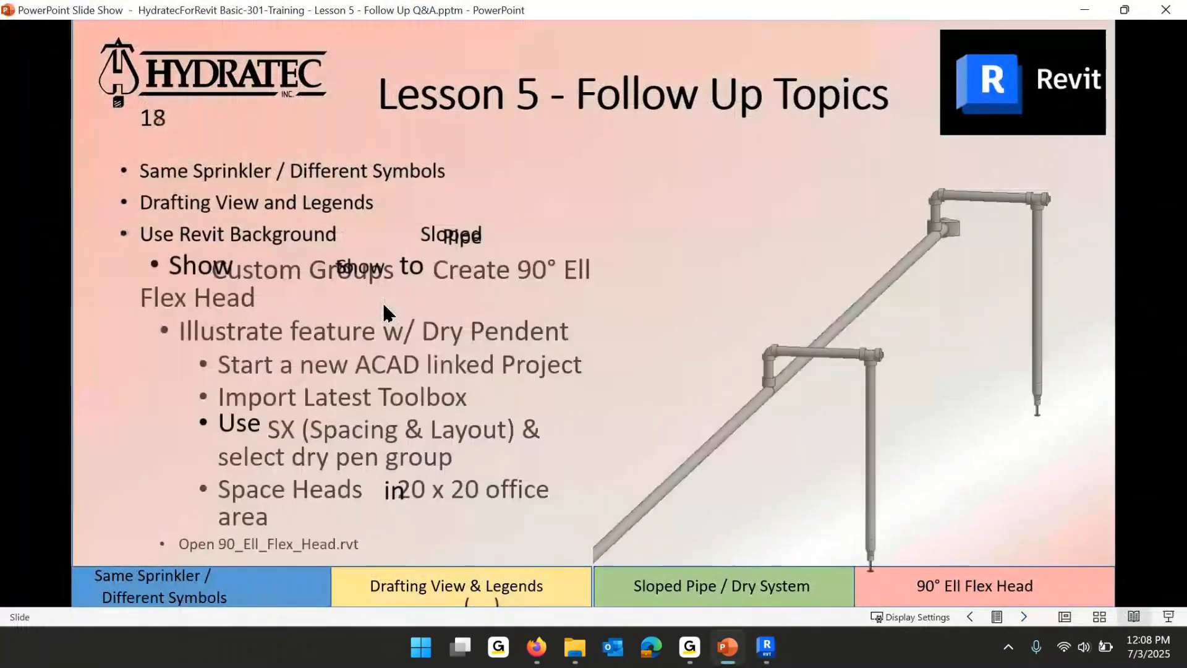
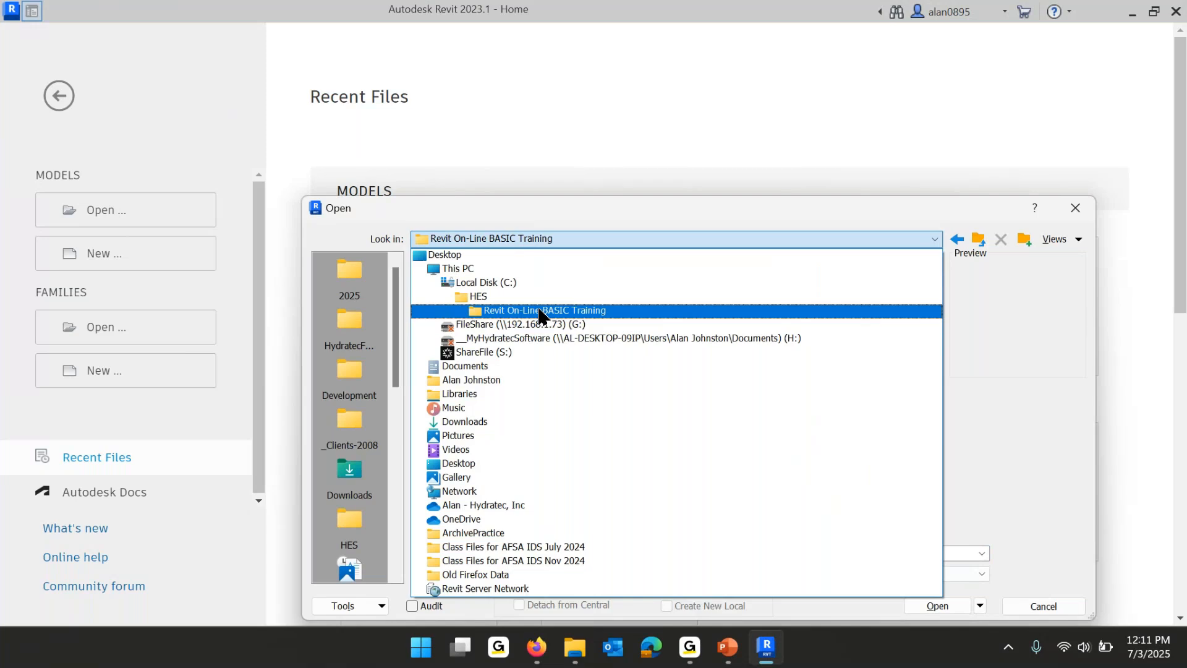
Open the project file Basic 25-3-E-60x80 Whse-Lesson5 Endt of Day.rvt and continue working with it despite the missing updater.
scroll(590, 384, down, 5)
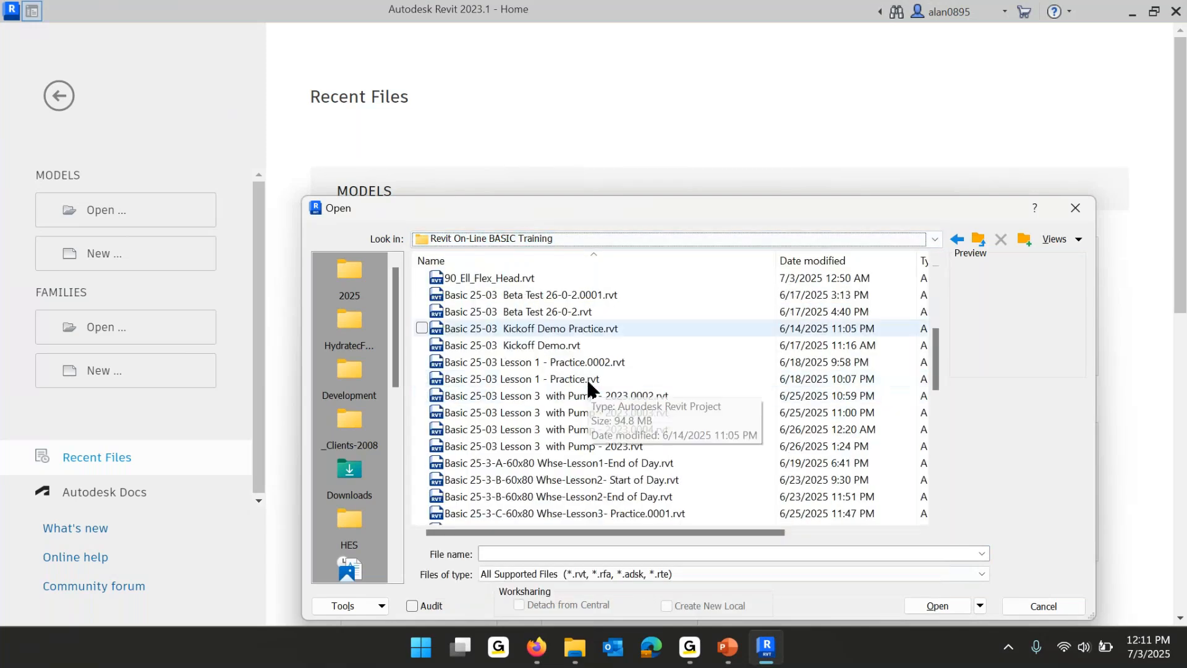
scroll(677, 391, down, 6)
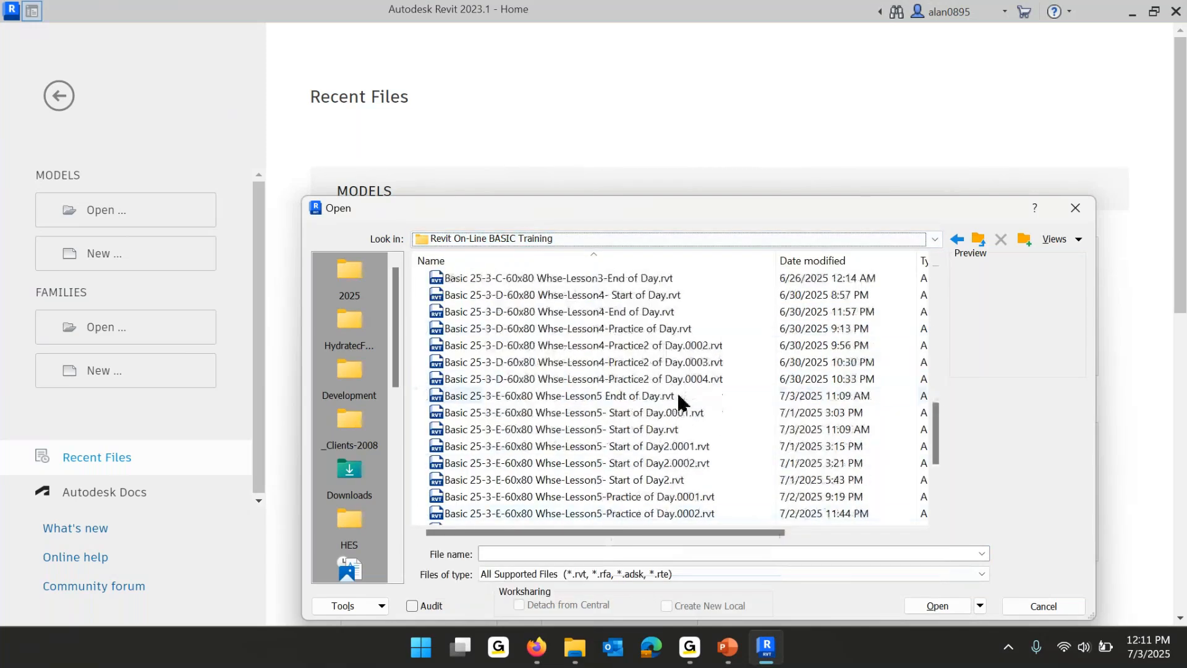
scroll(678, 390, down, 1)
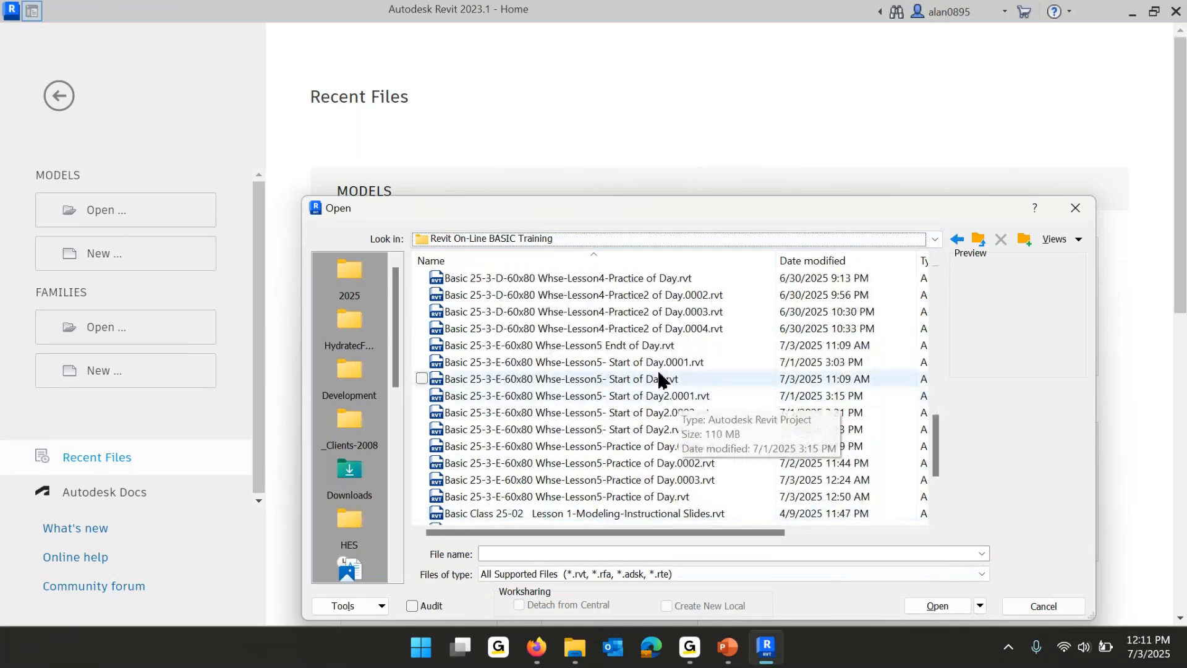
click(628, 345)
click(938, 607)
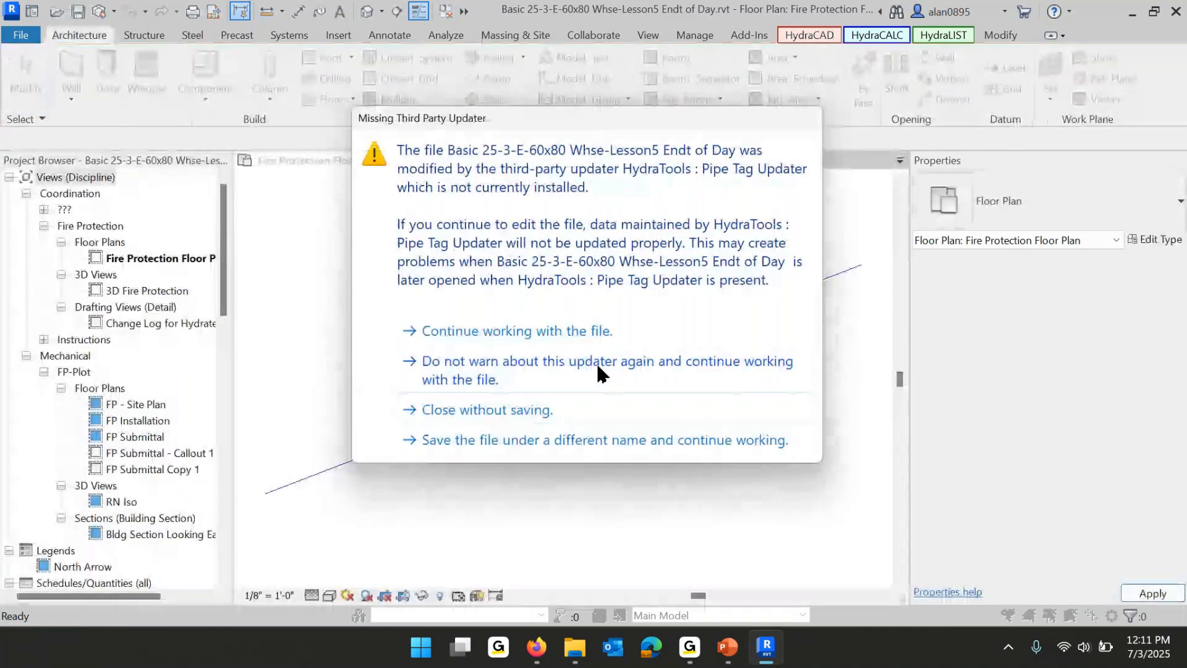
click(517, 338)
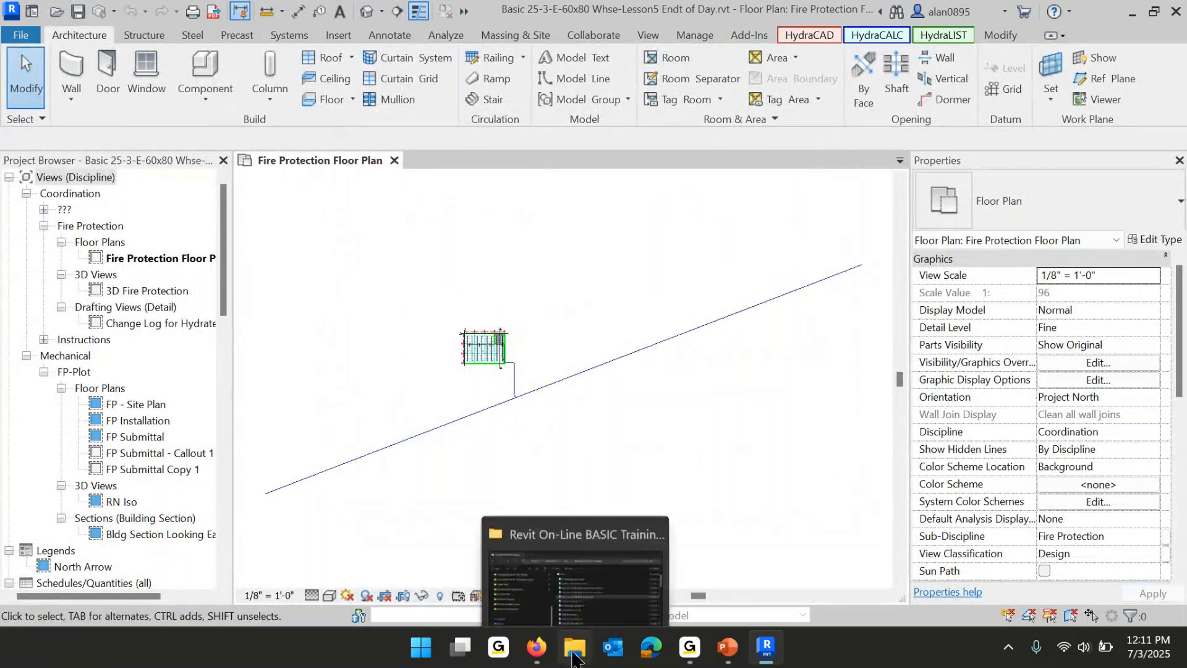
In File Explorer, delete the numbered backups FP-Butler Bldg-2023.0001, 90_Ell_Flex_Head.0002 to .0004 and Lesson5-Practice of Day.0001 to .0003.
click(575, 646)
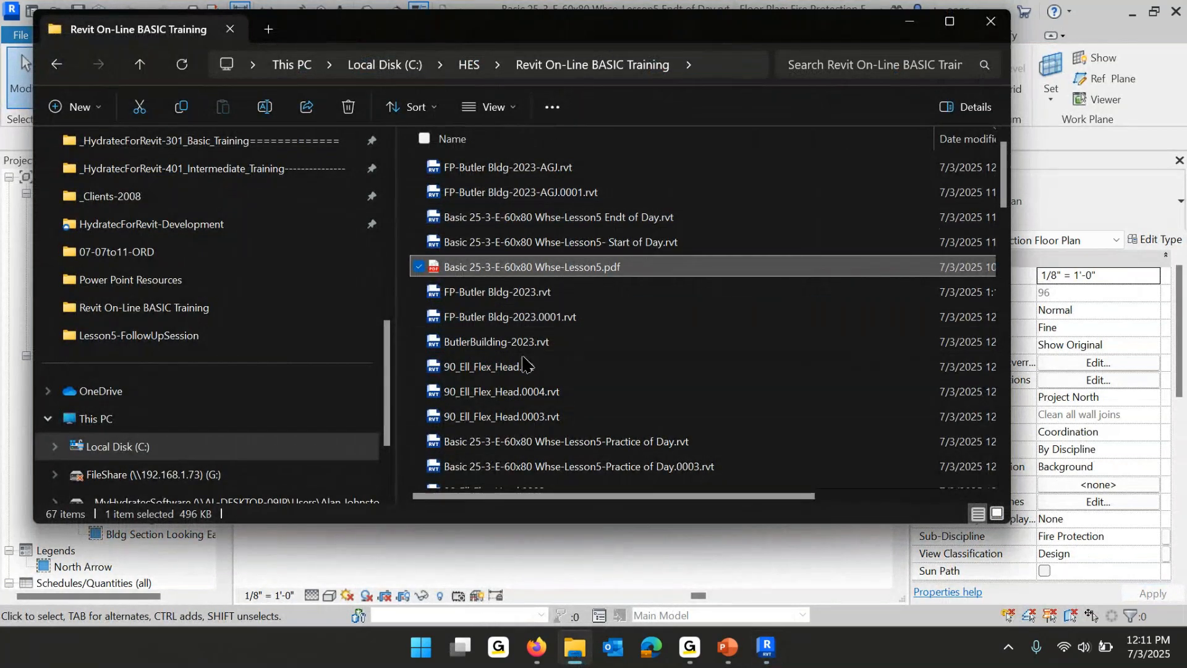
click(560, 319)
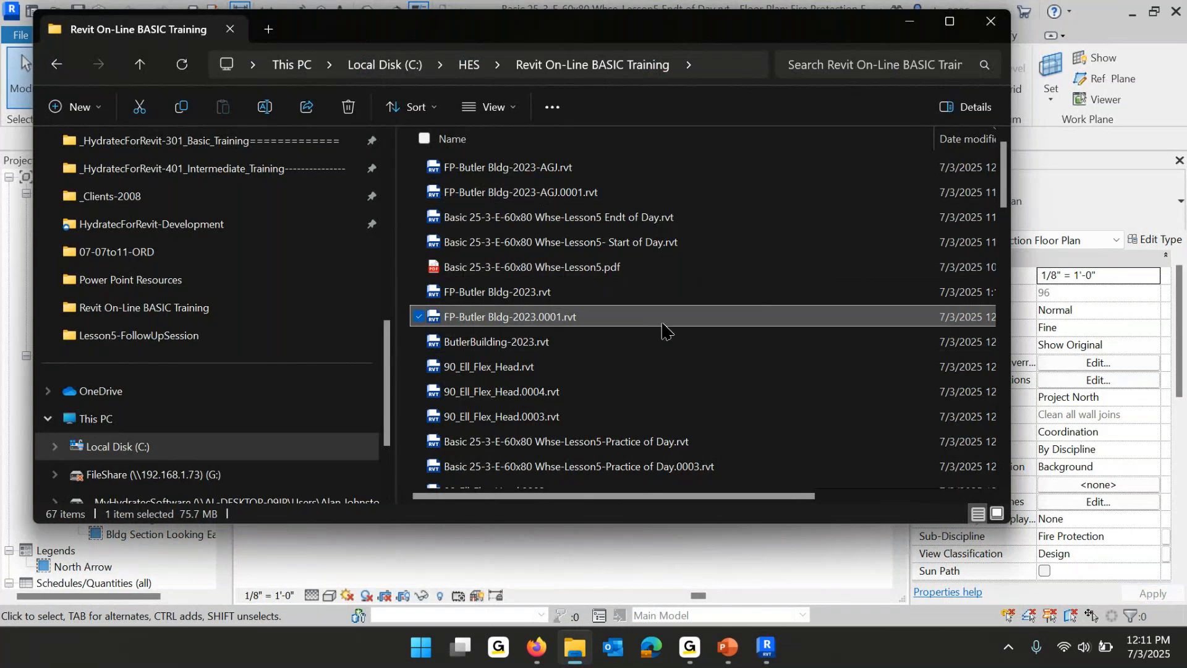
scroll(693, 348, down, 1)
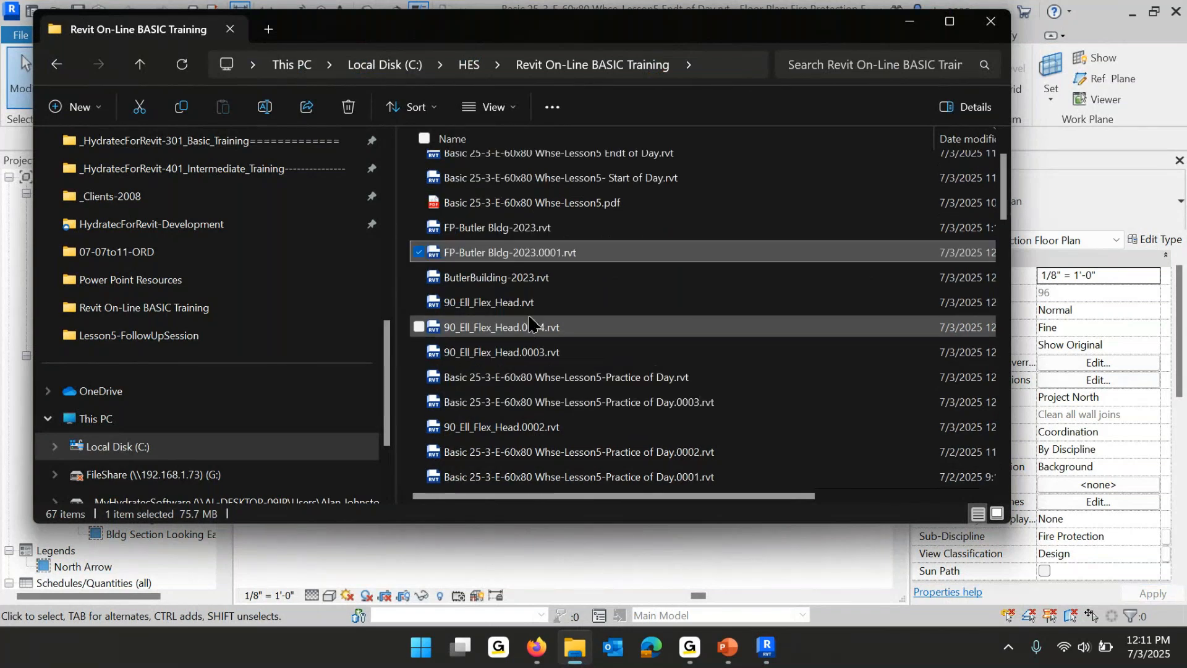
ctrl+click(529, 325)
ctrl+click(582, 351)
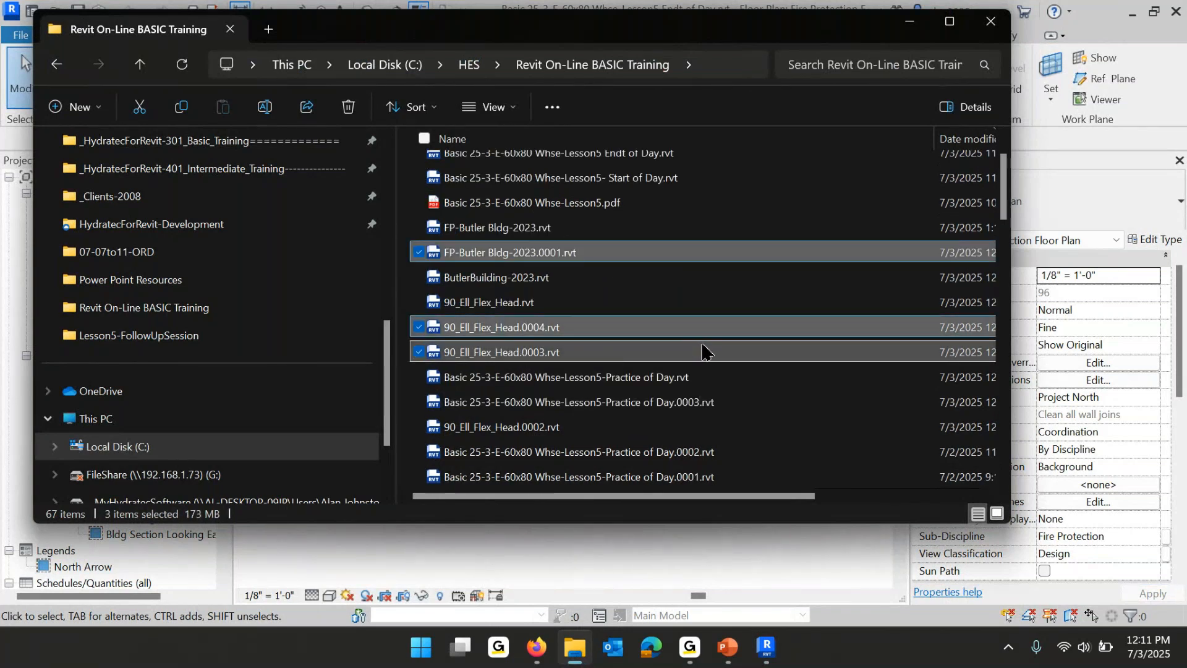
scroll(702, 352, down, 2)
ctrl+click(532, 276)
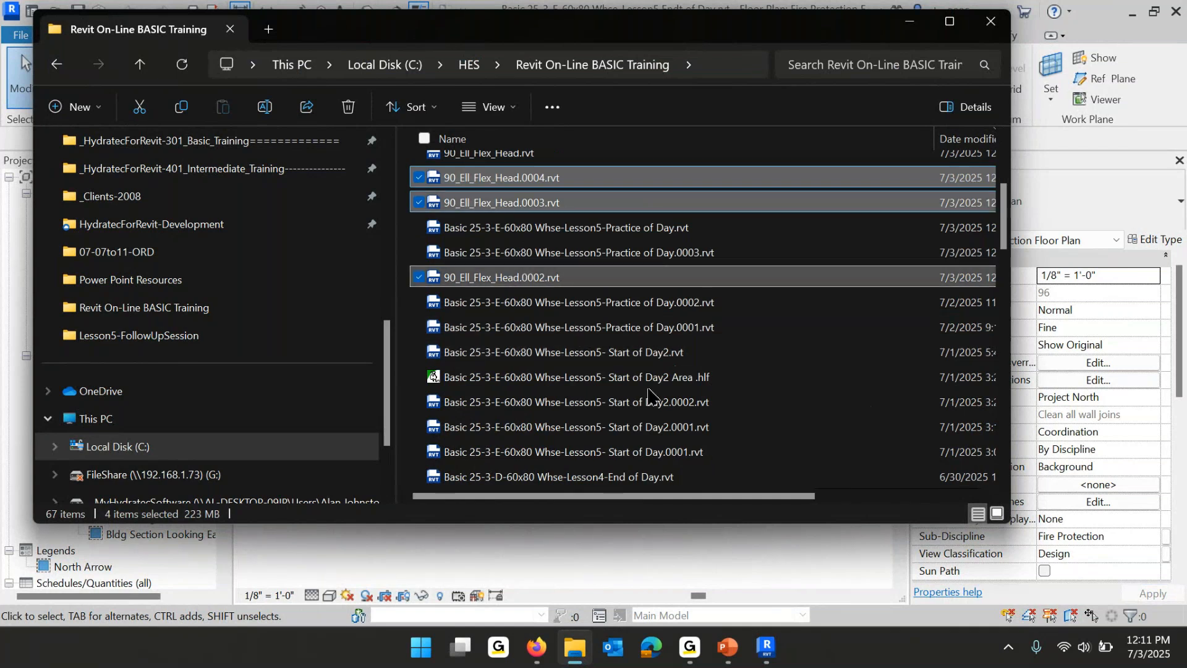
ctrl+click(694, 329)
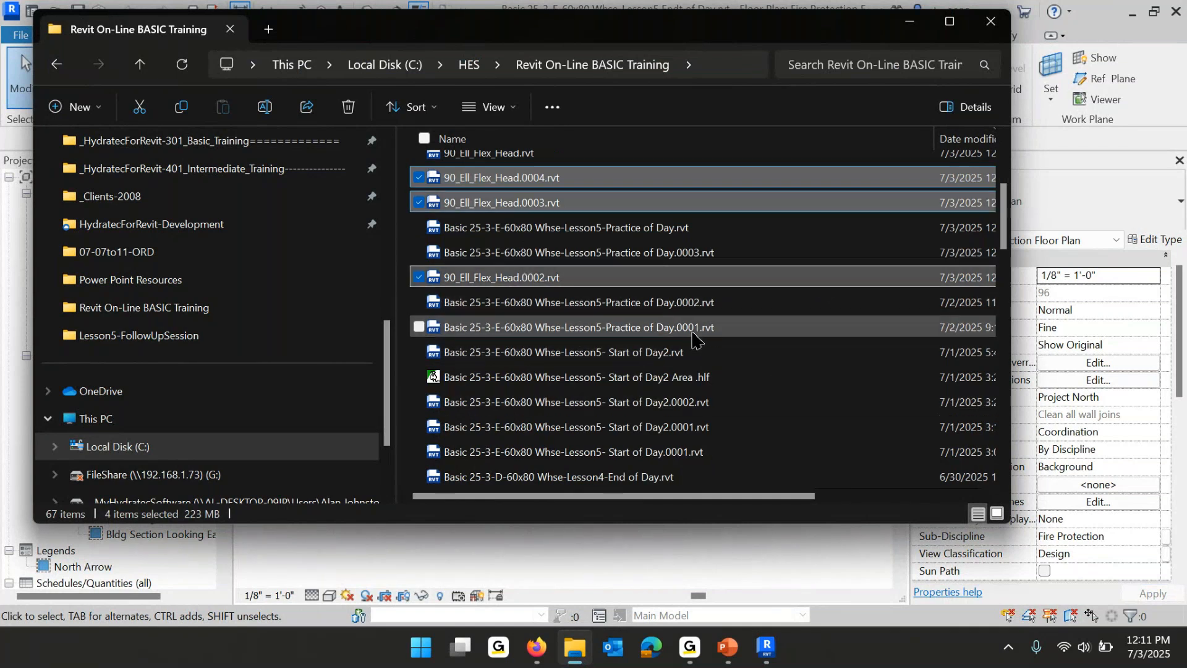
ctrl+click(694, 306)
ctrl+click(711, 252)
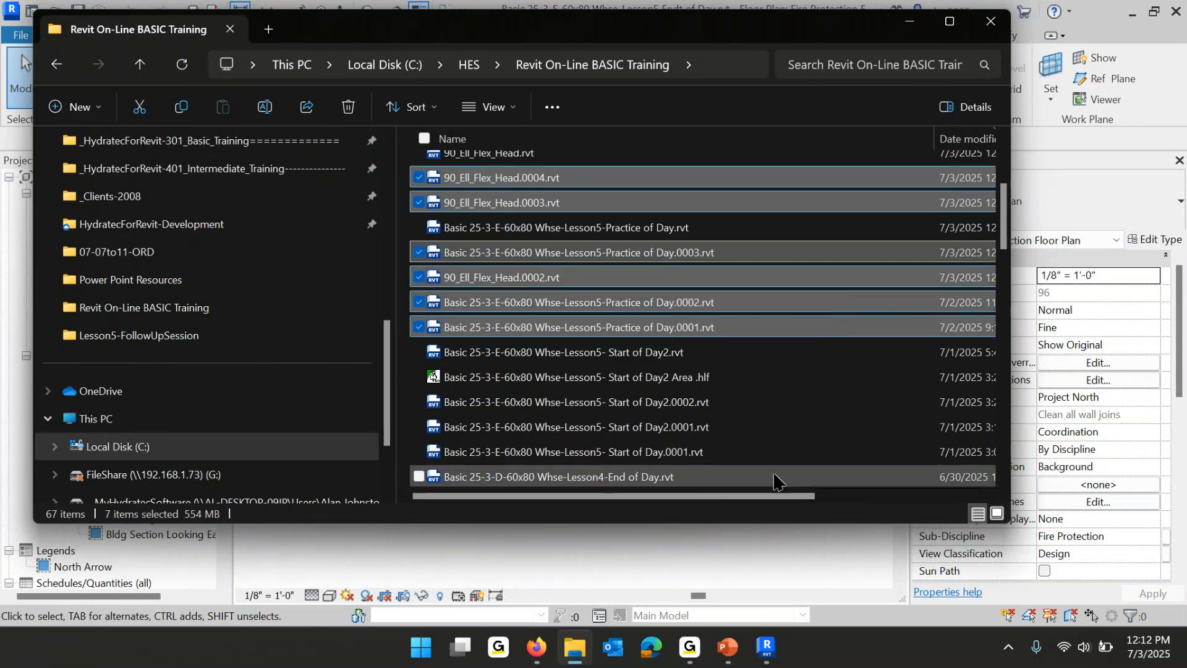
drag(789, 497, 825, 499)
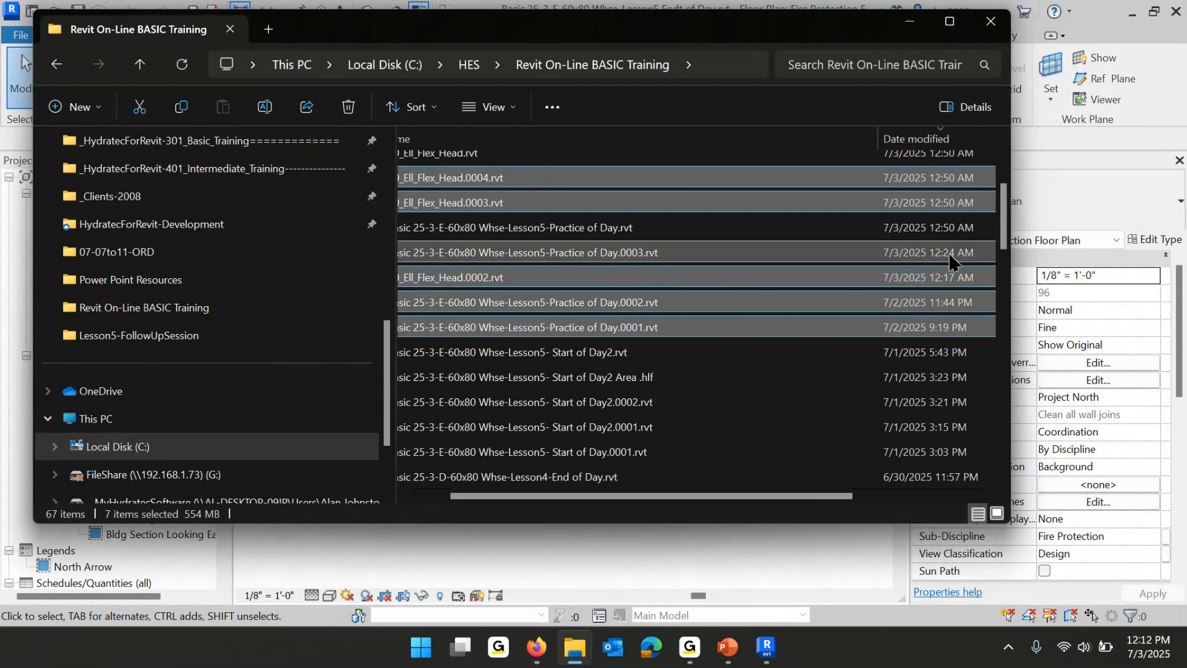
ctrl+click(949, 231)
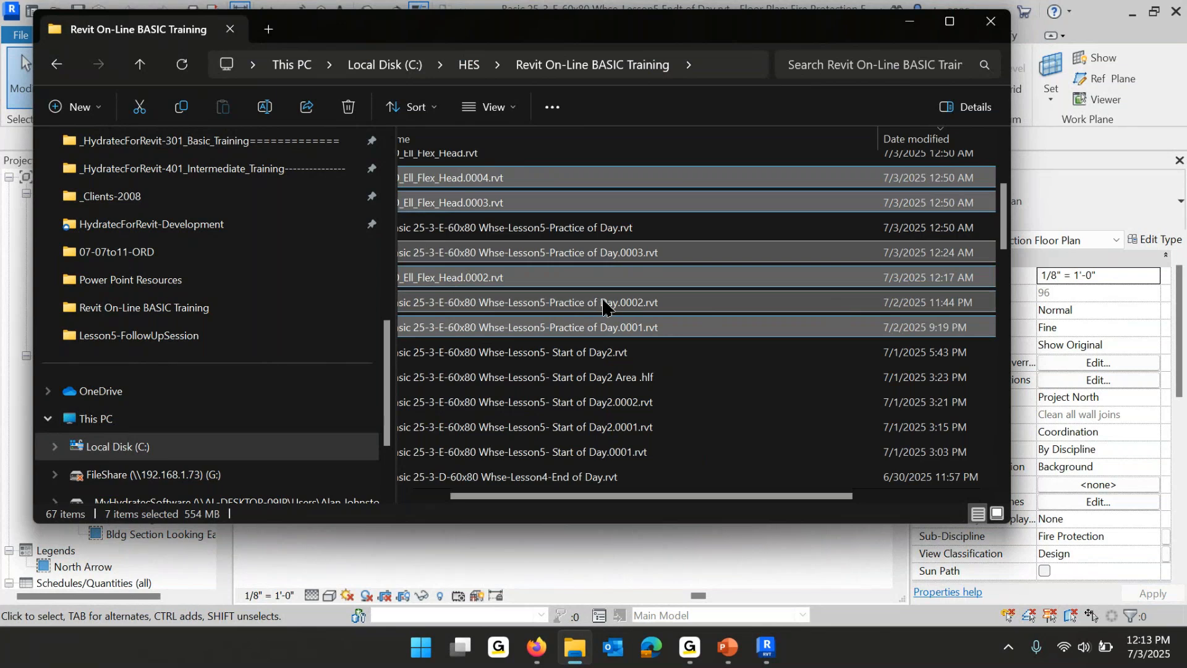
right_click(585, 303)
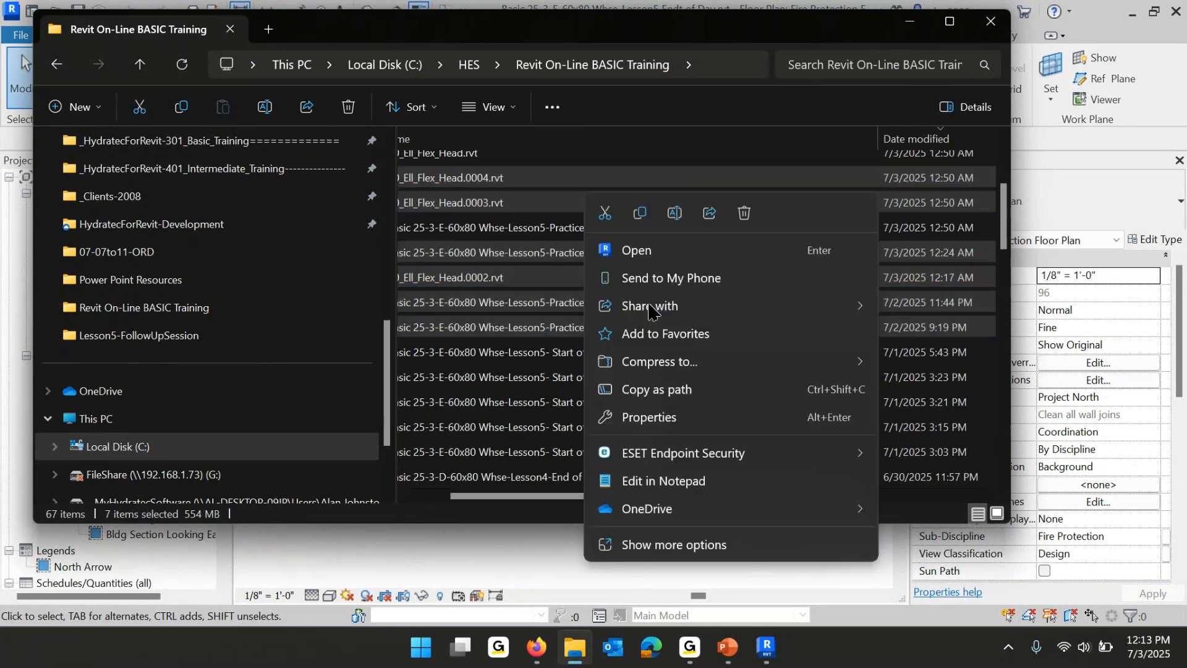
click(744, 224)
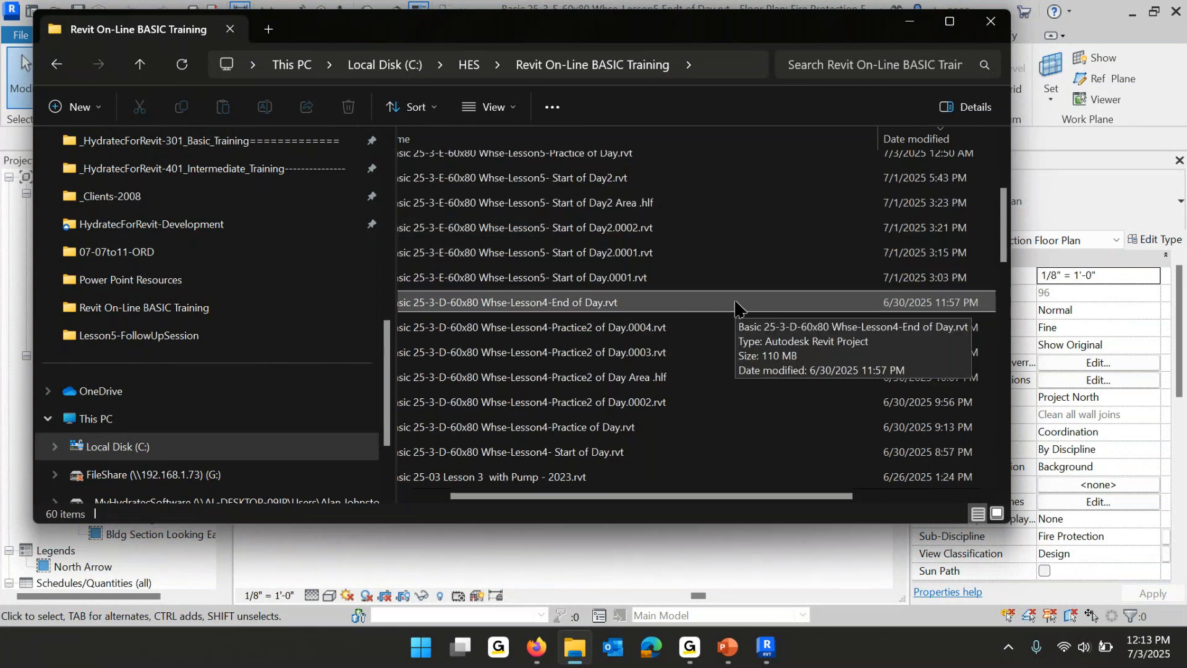
Search the Revit On-Line BASIC Training folder for numbered backup files with the pattern *00*.rvt.
click(884, 66)
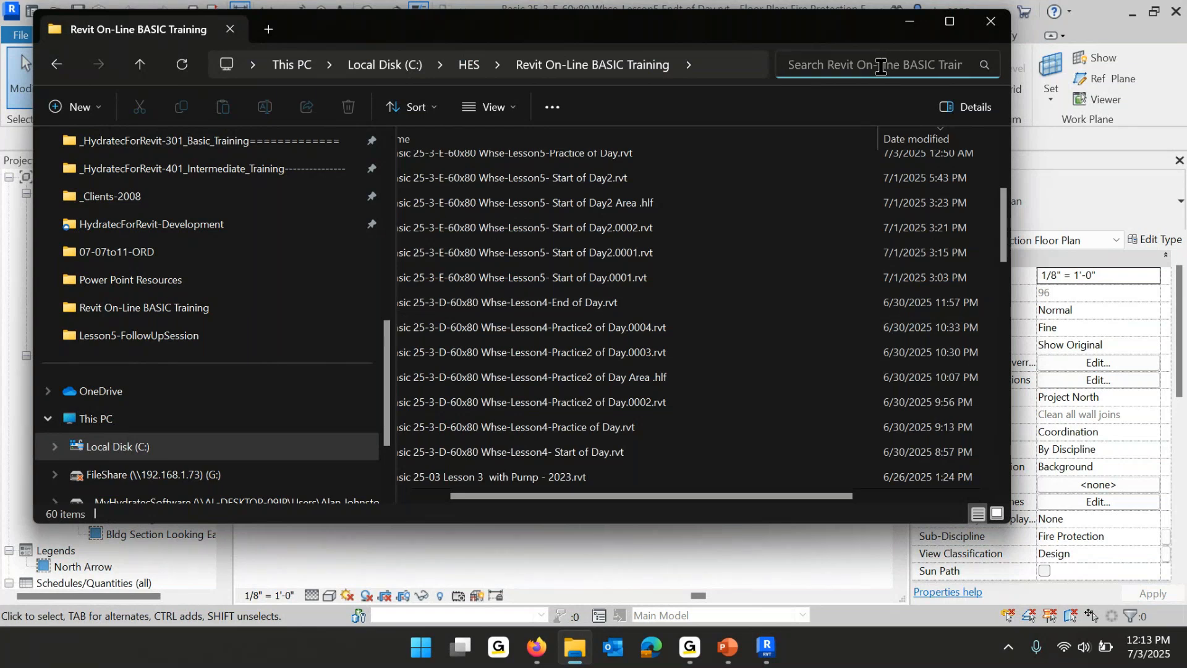
text(8)
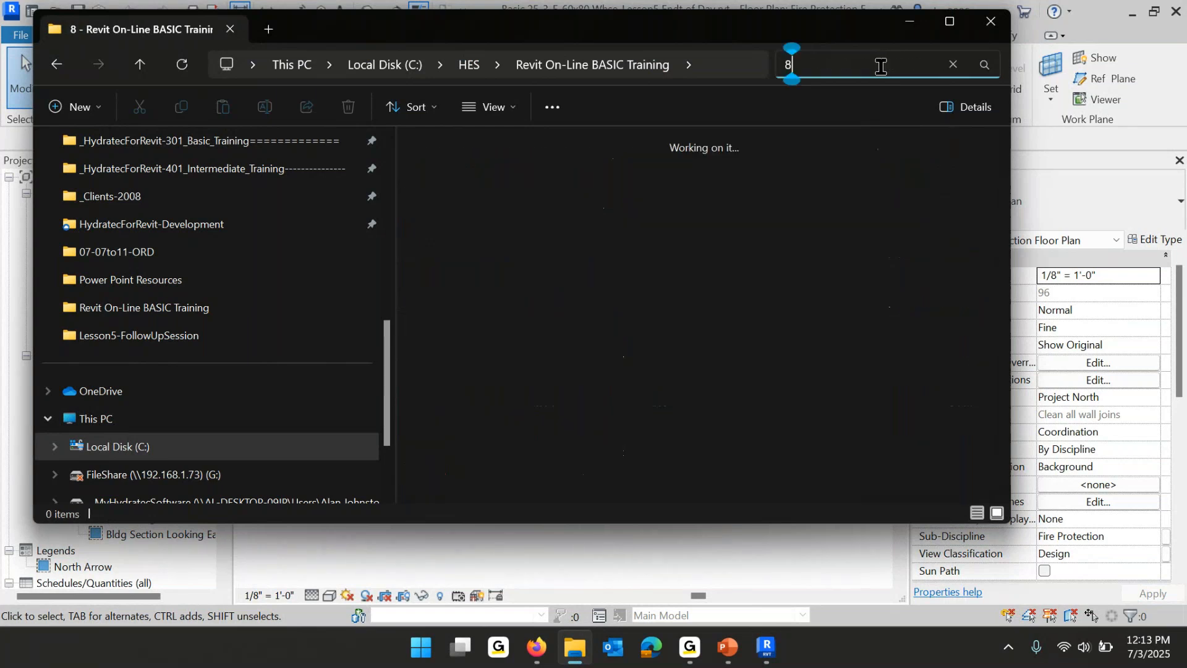
text(00)
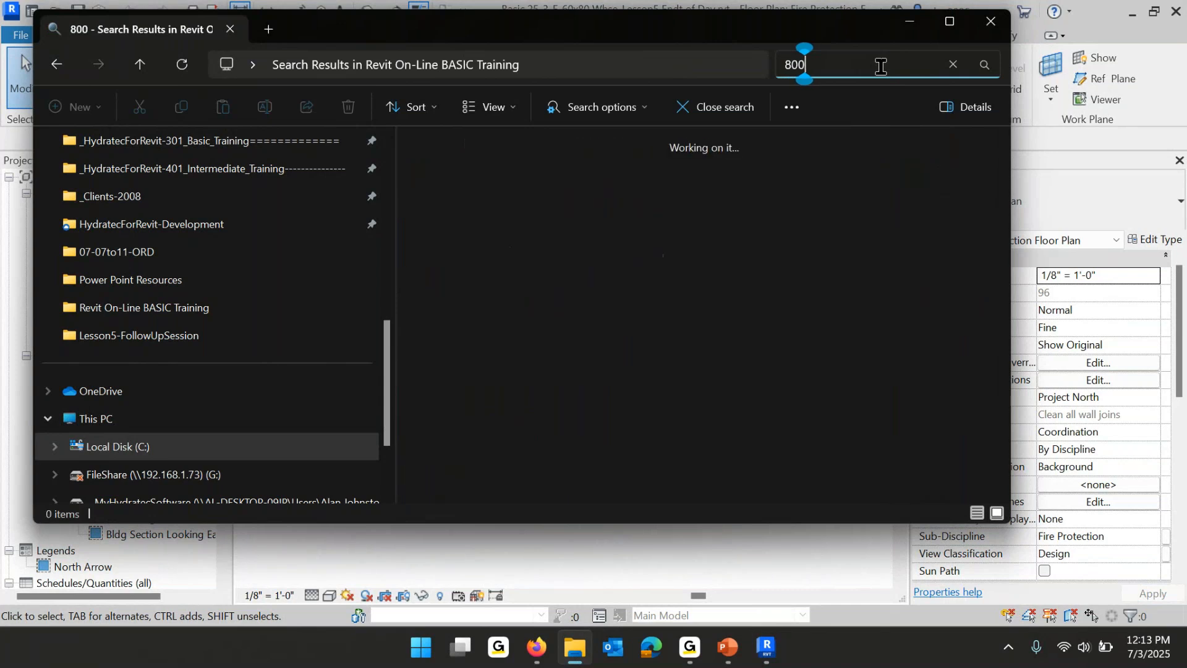
text(*.r)
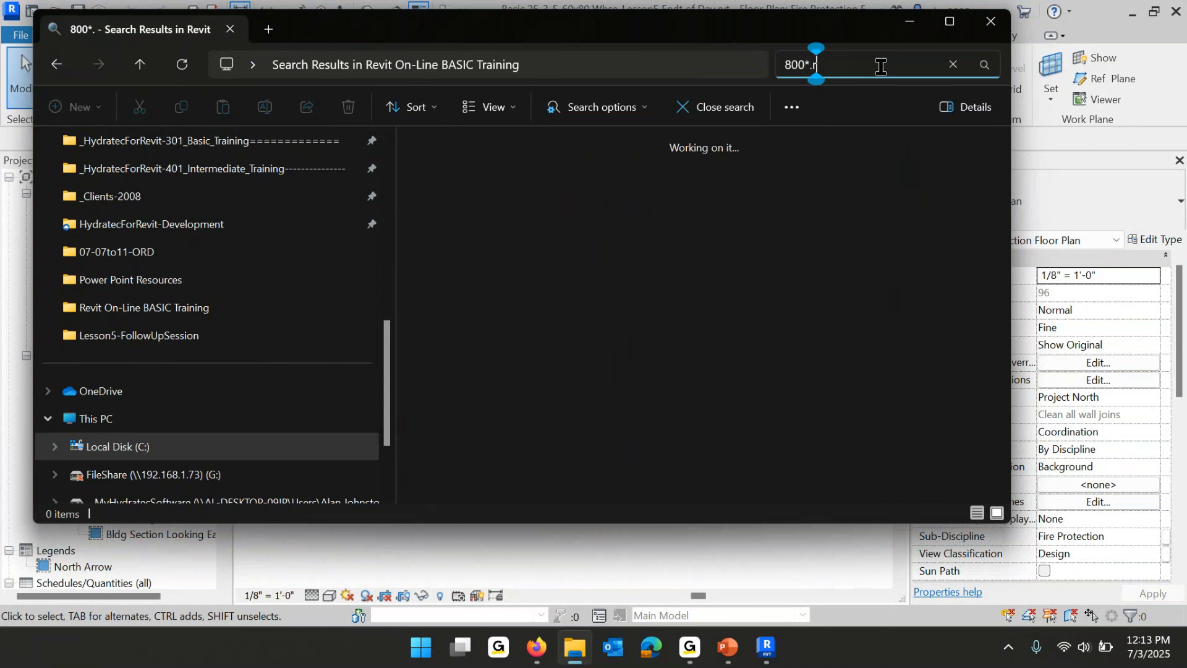
text(vt)
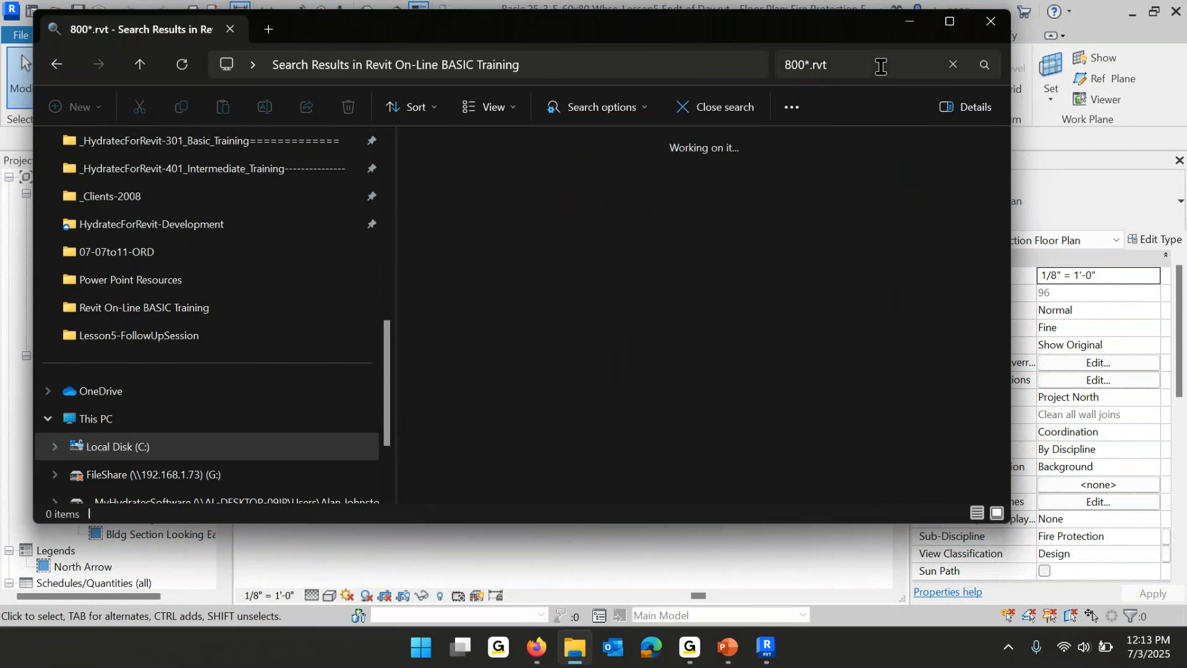
click(796, 64)
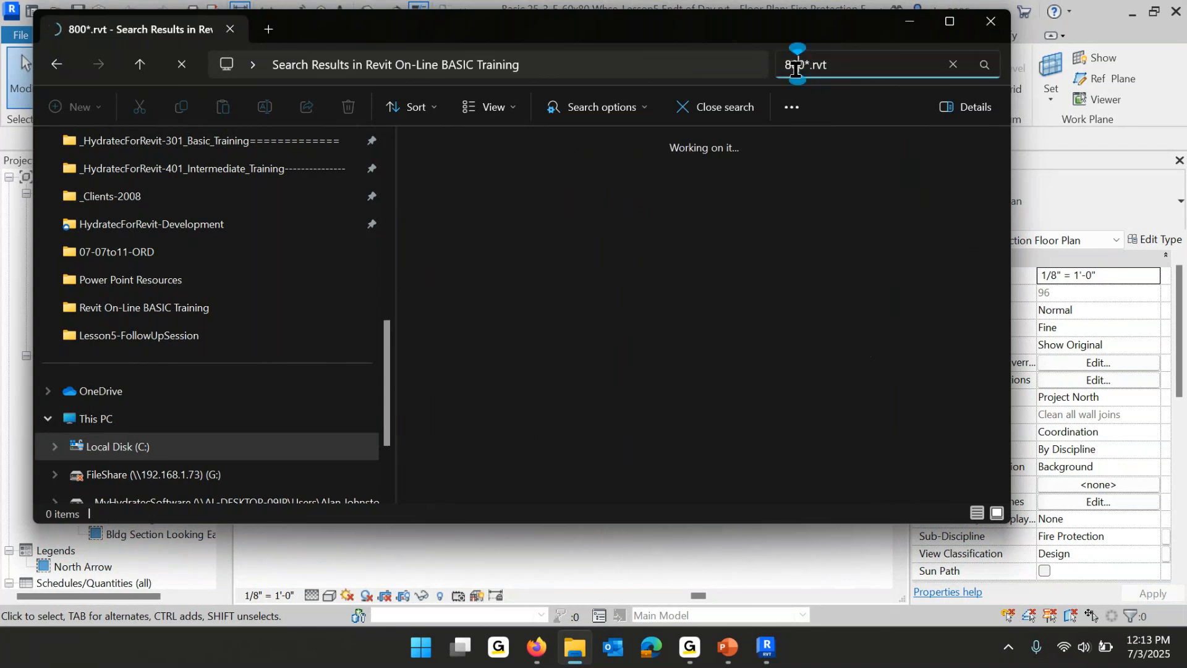
drag(793, 66, 775, 66)
click(786, 55)
key(Delete)
text(*)
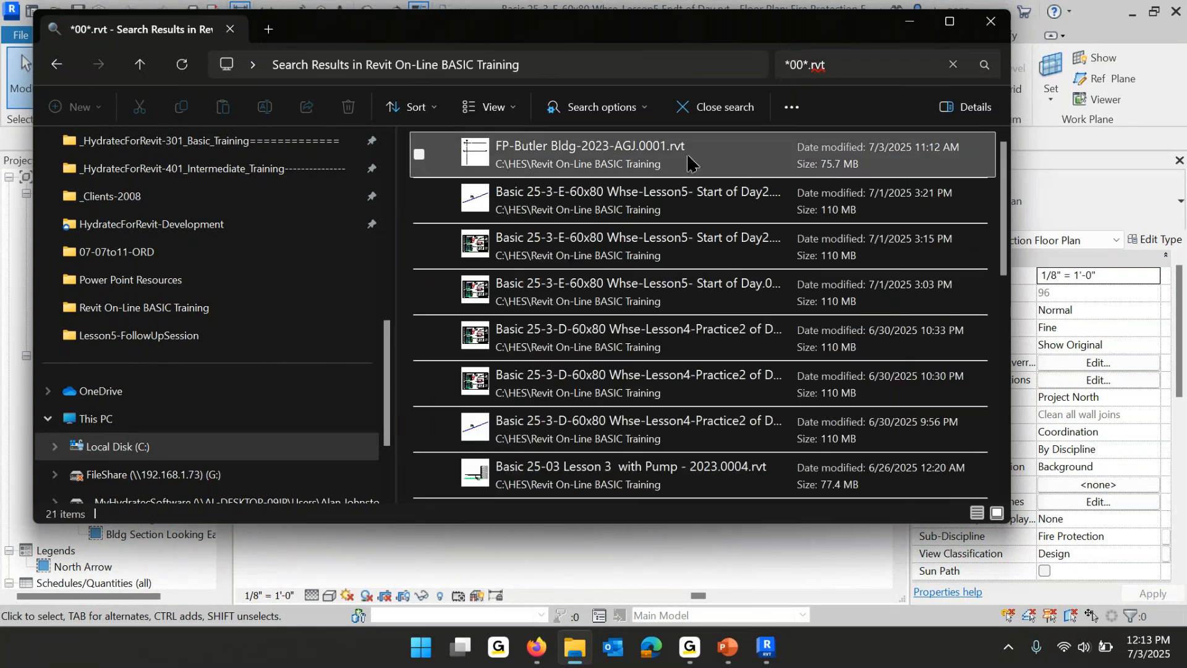
Delete all the backup files found by the search and clear the search to return to the folder listing.
click(682, 162)
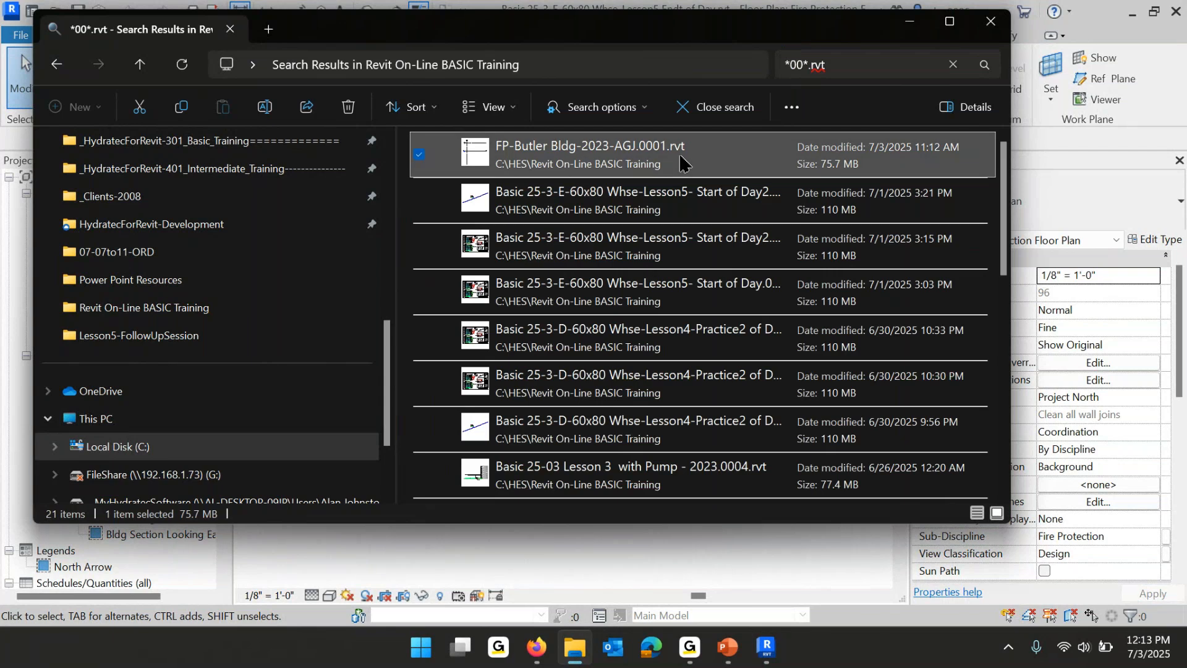
scroll(681, 162, down, 10)
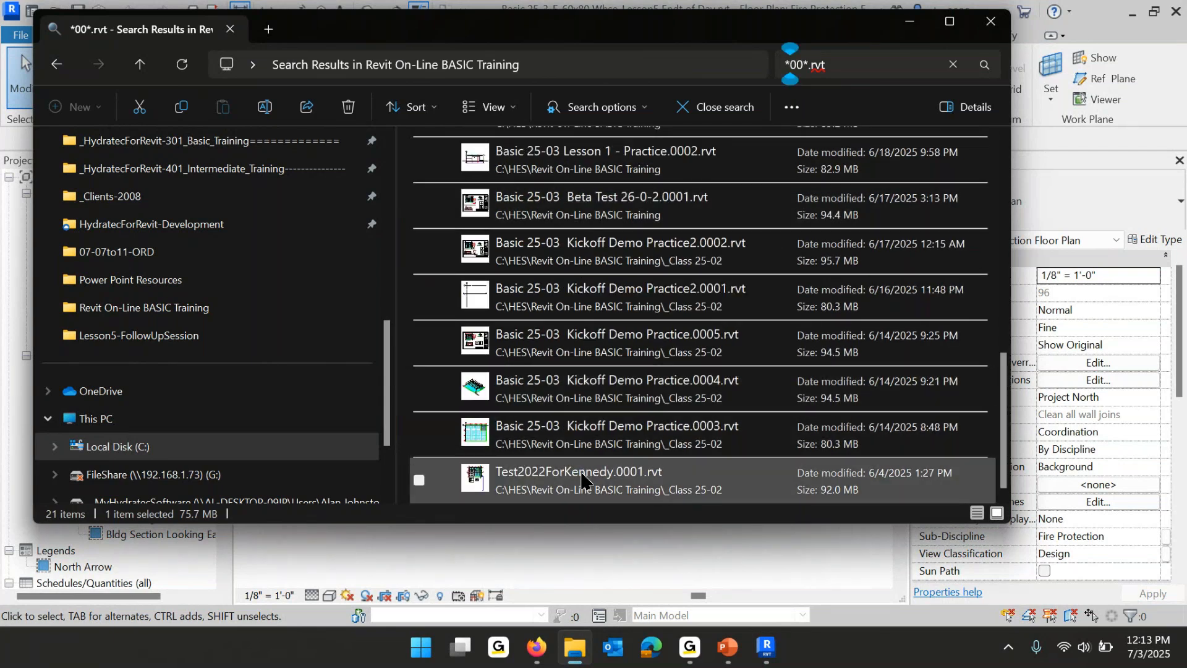
key(ctrl+a)
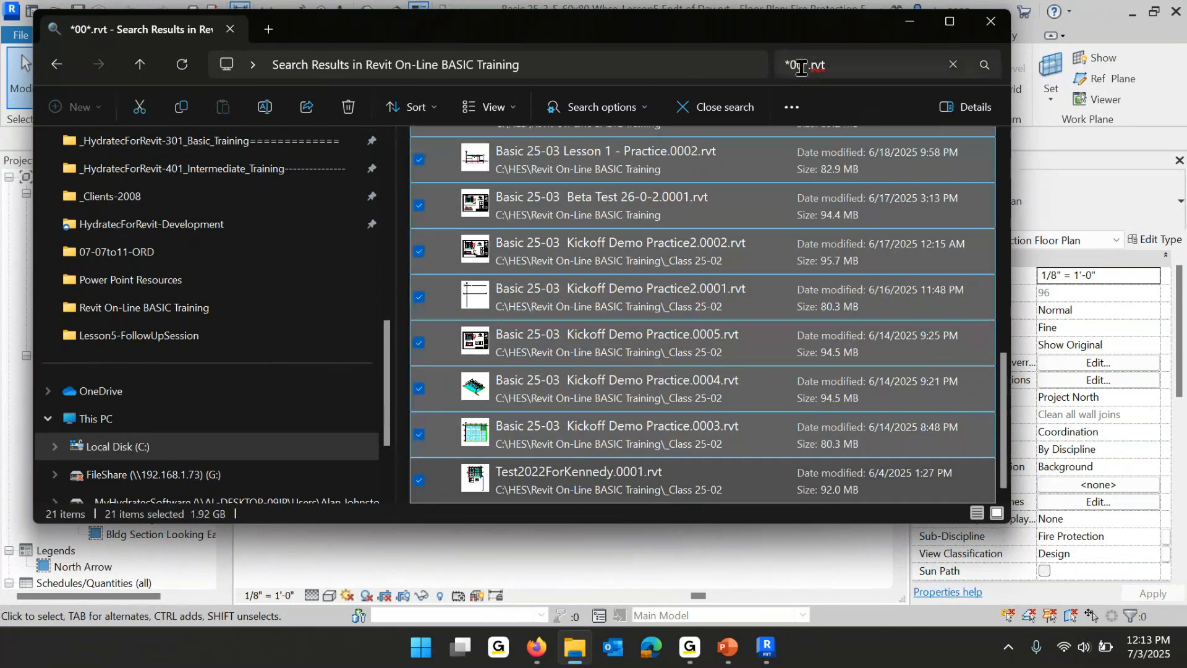
right_click(820, 230)
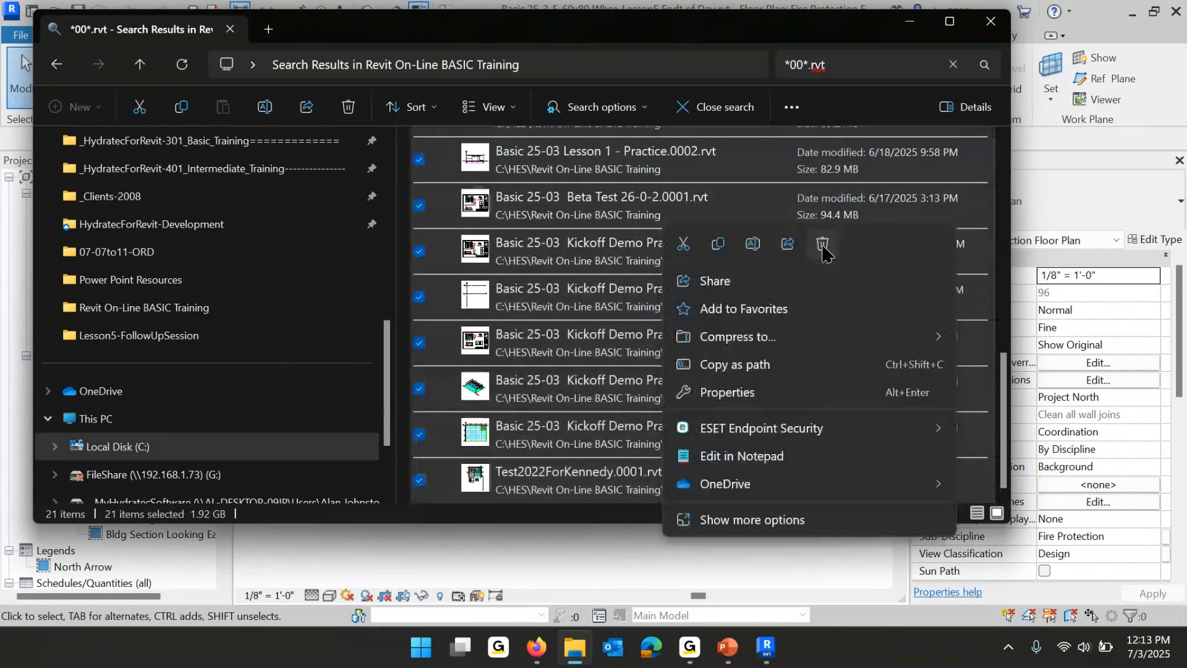
click(822, 245)
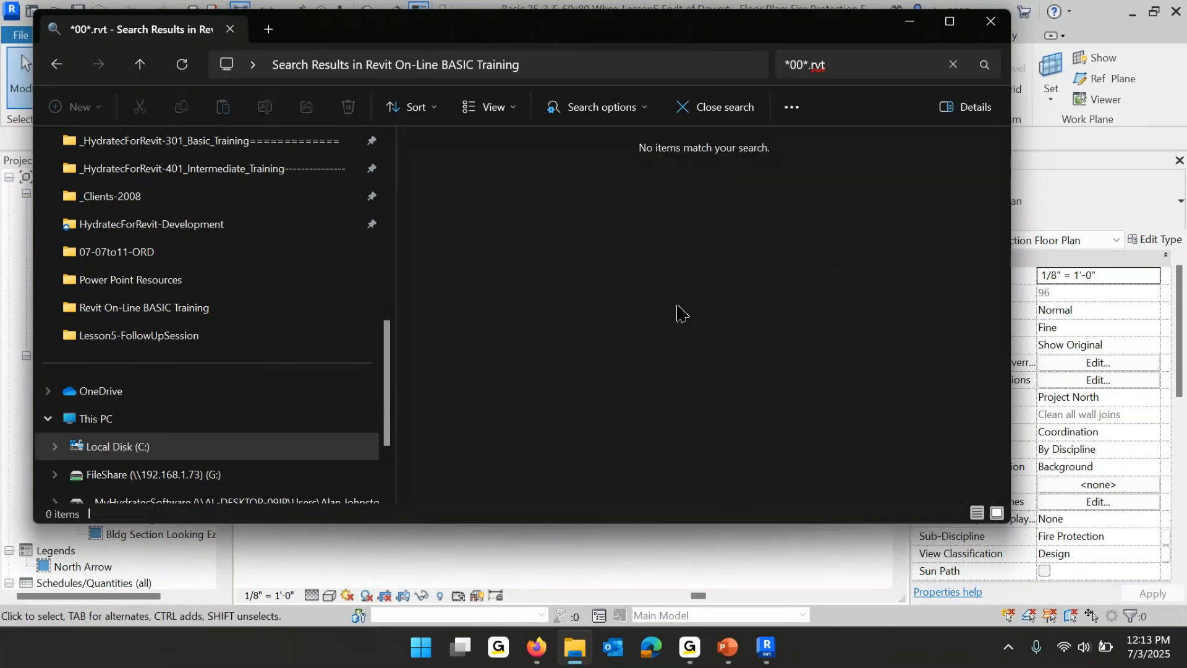
click(953, 64)
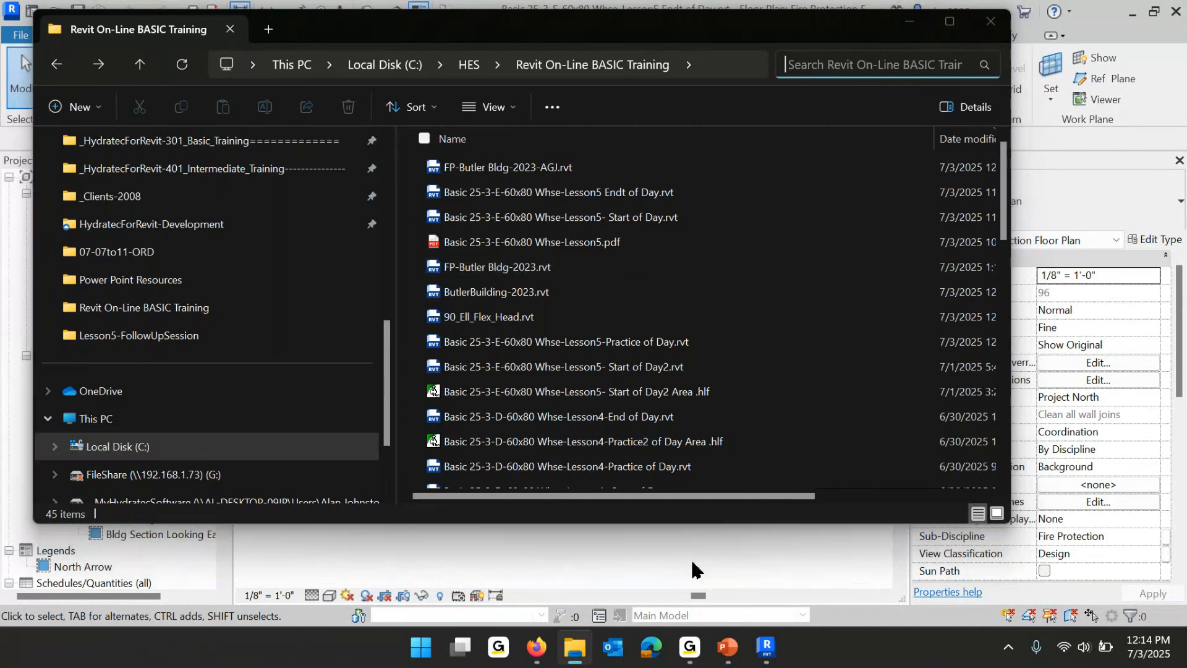
Switch back to Revit and check the General settings in the Options dialog.
click(694, 568)
click(21, 34)
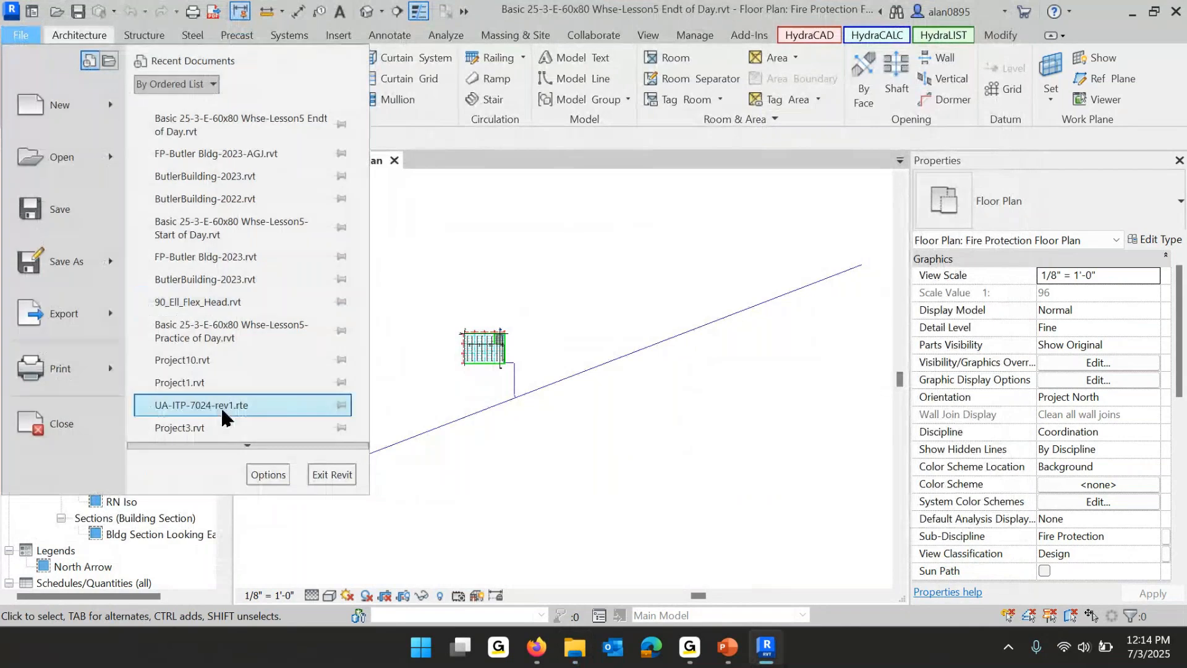
click(275, 481)
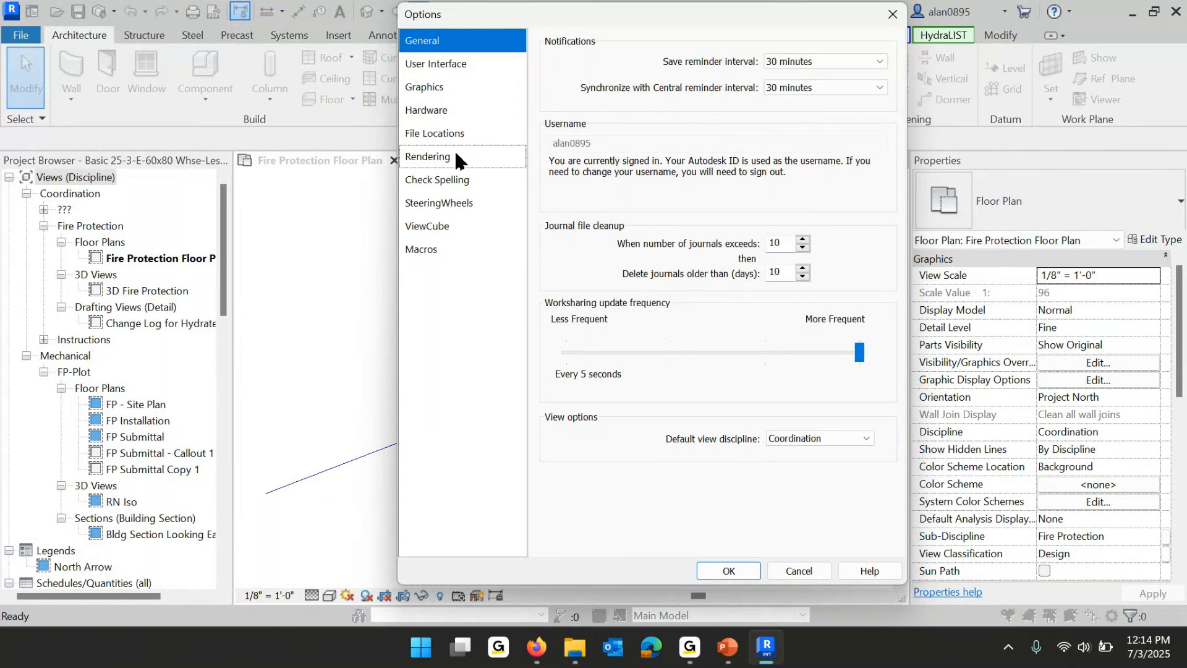
click(798, 570)
click(20, 34)
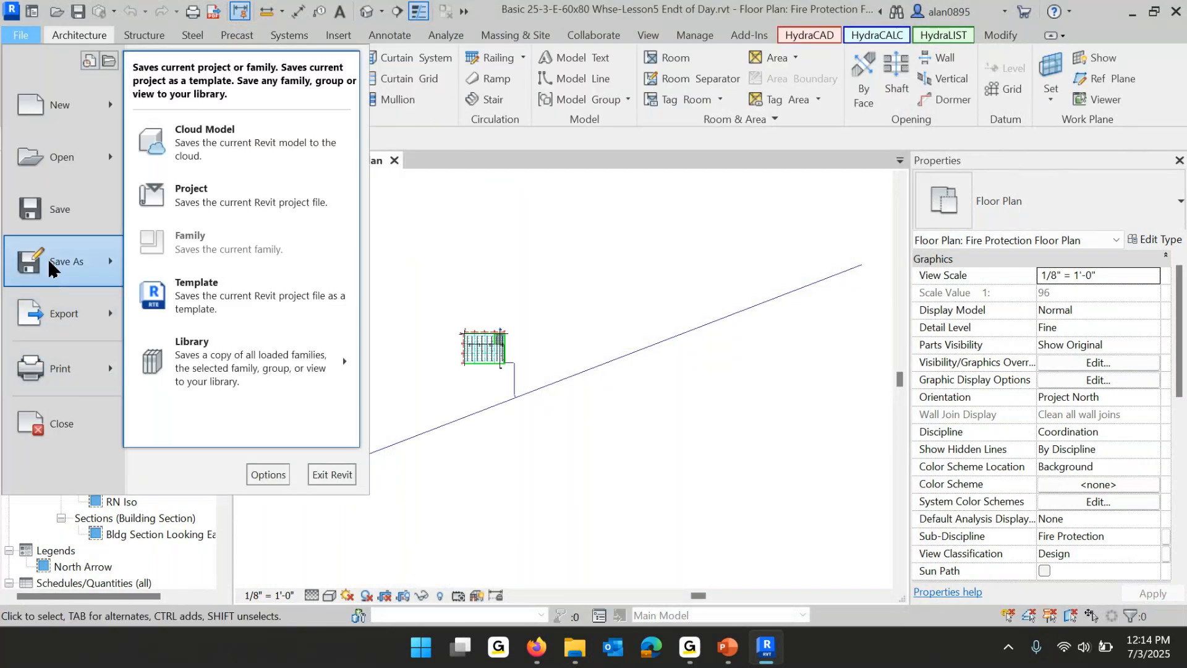
click(268, 475)
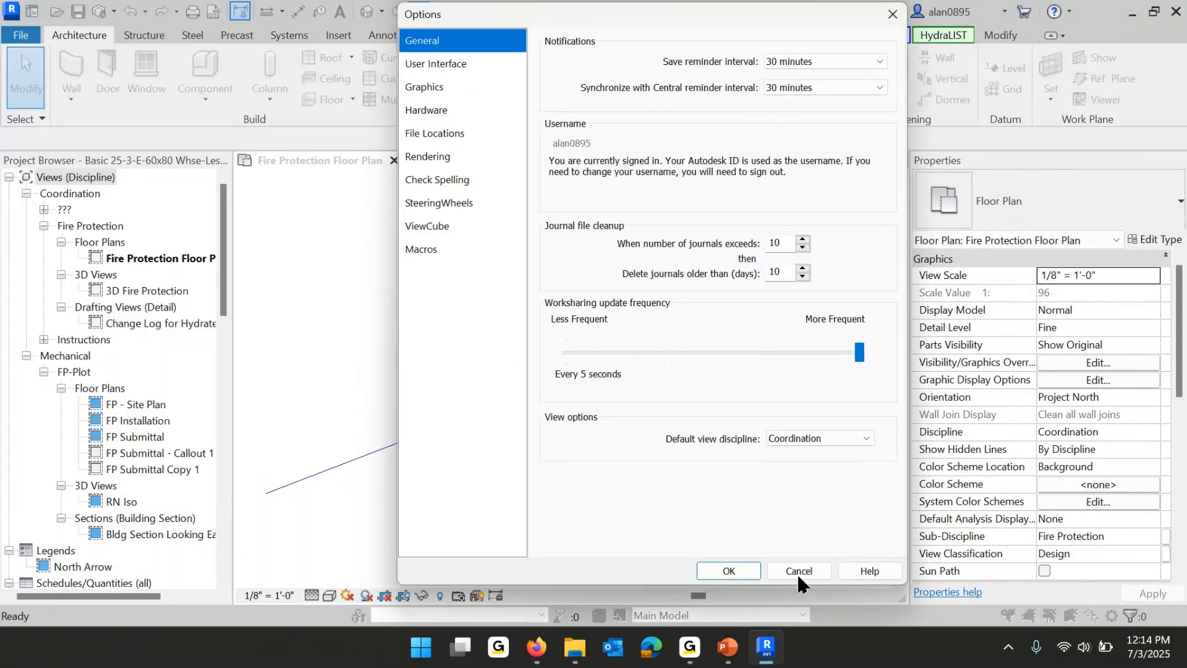
click(729, 570)
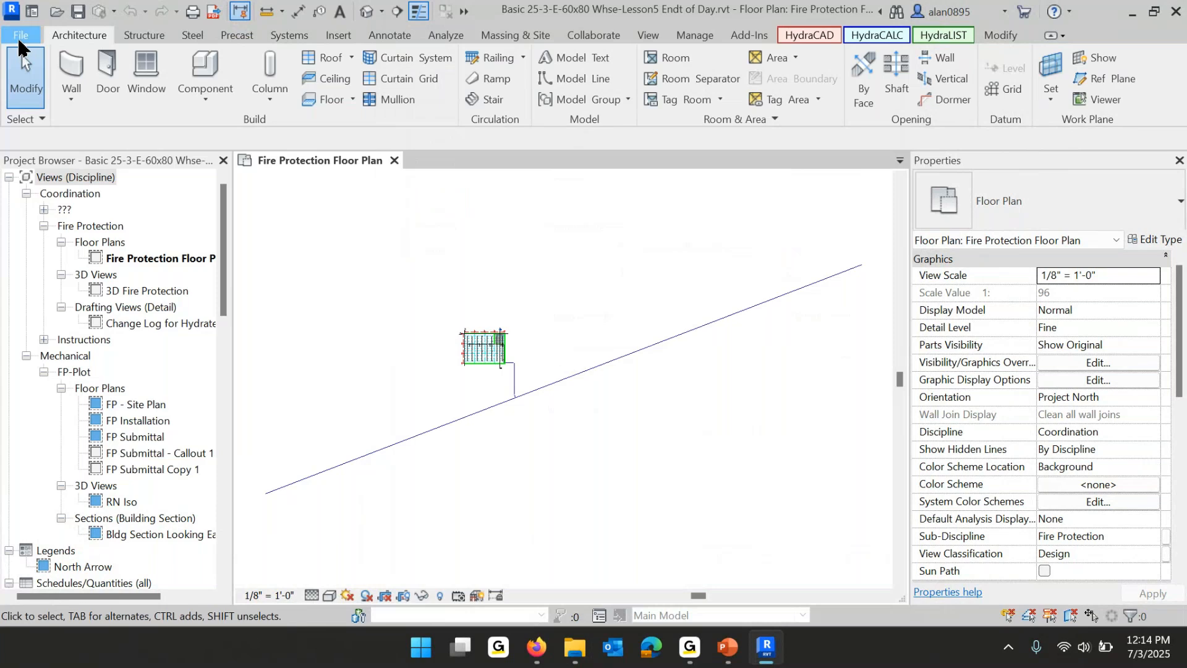
Check the maximum backups setting in the file save options for saving the project under another name, without saving.
click(20, 39)
mouse_move(69, 263)
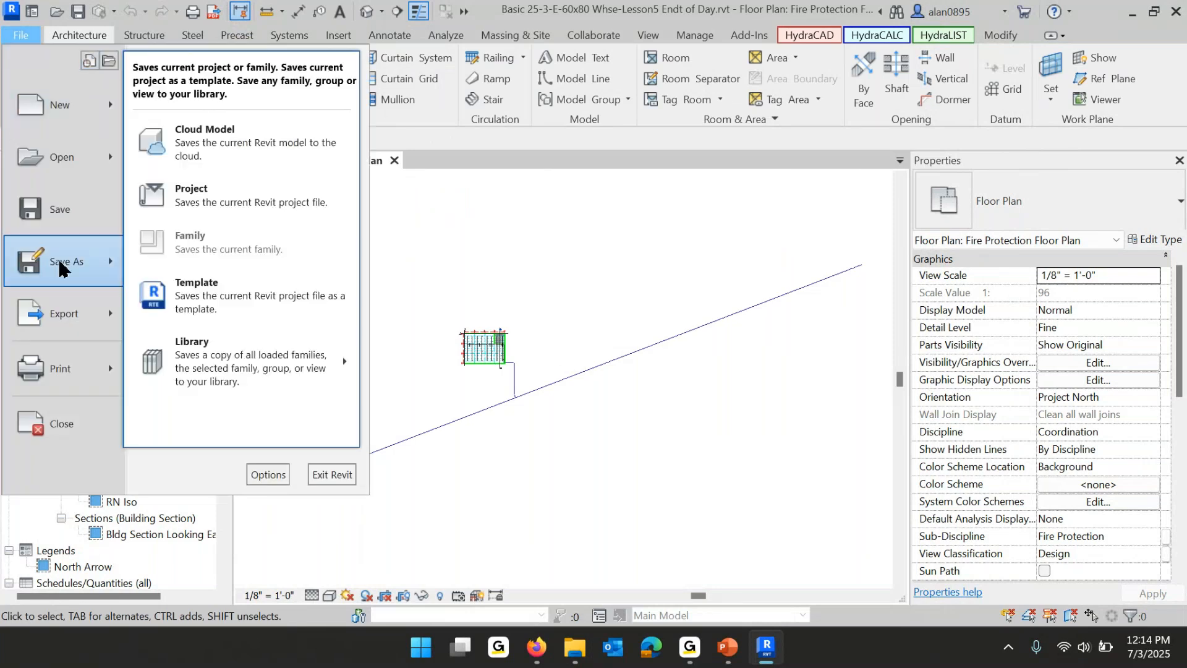
click(189, 197)
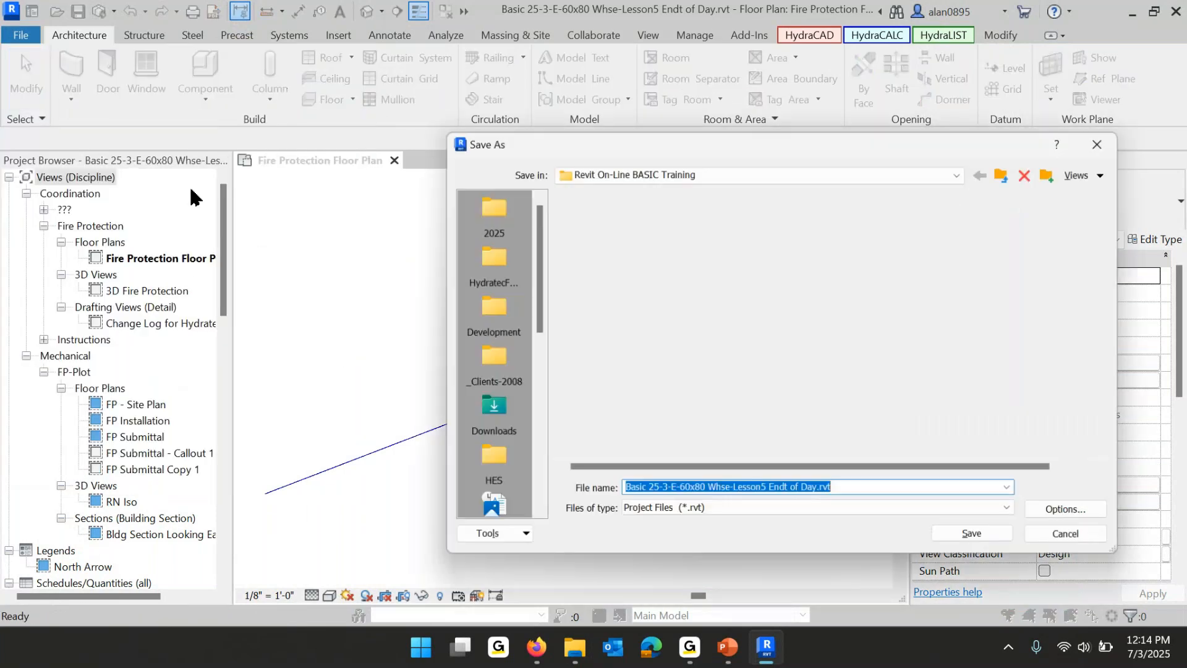
click(1070, 511)
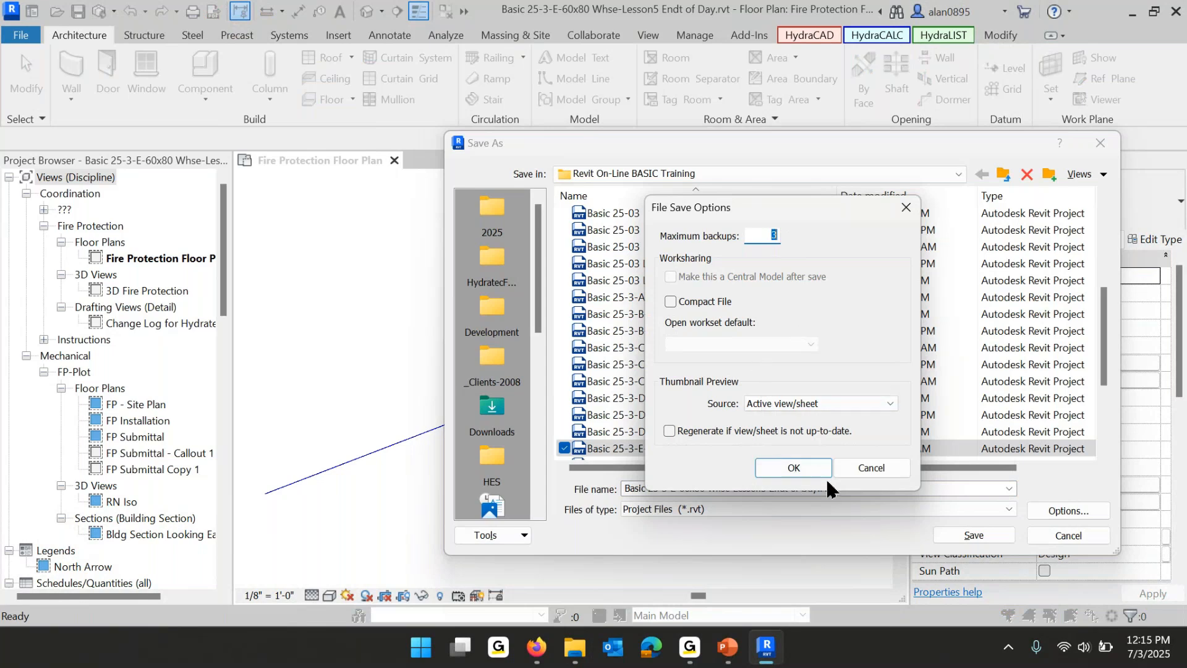
click(863, 467)
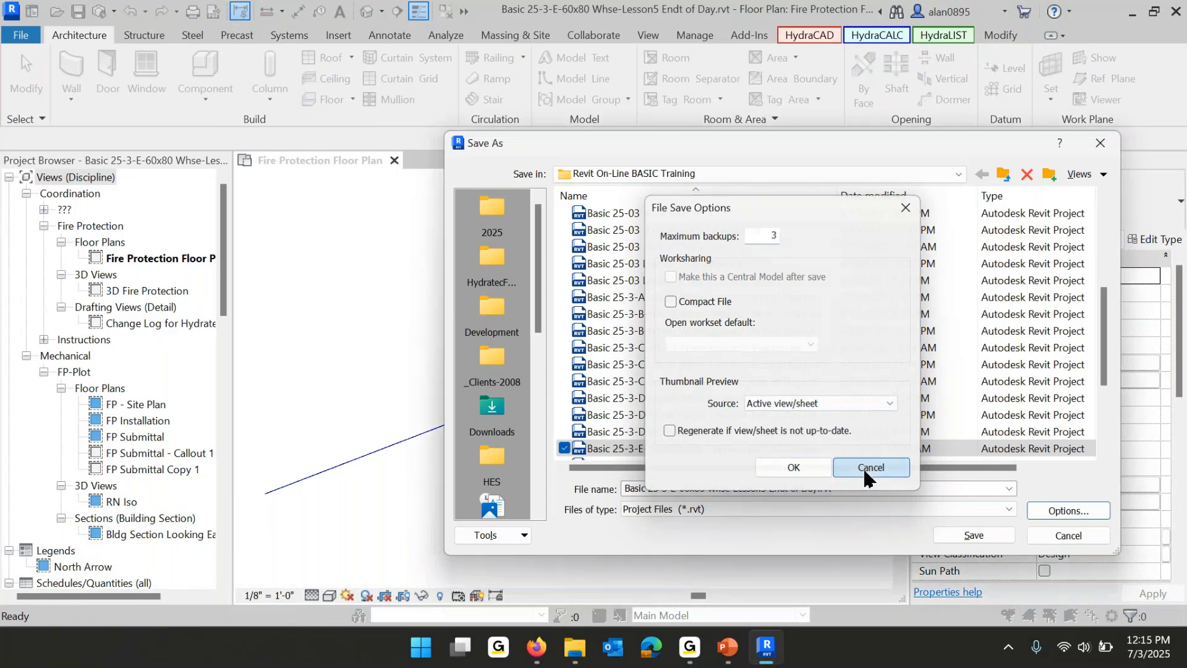
click(1093, 537)
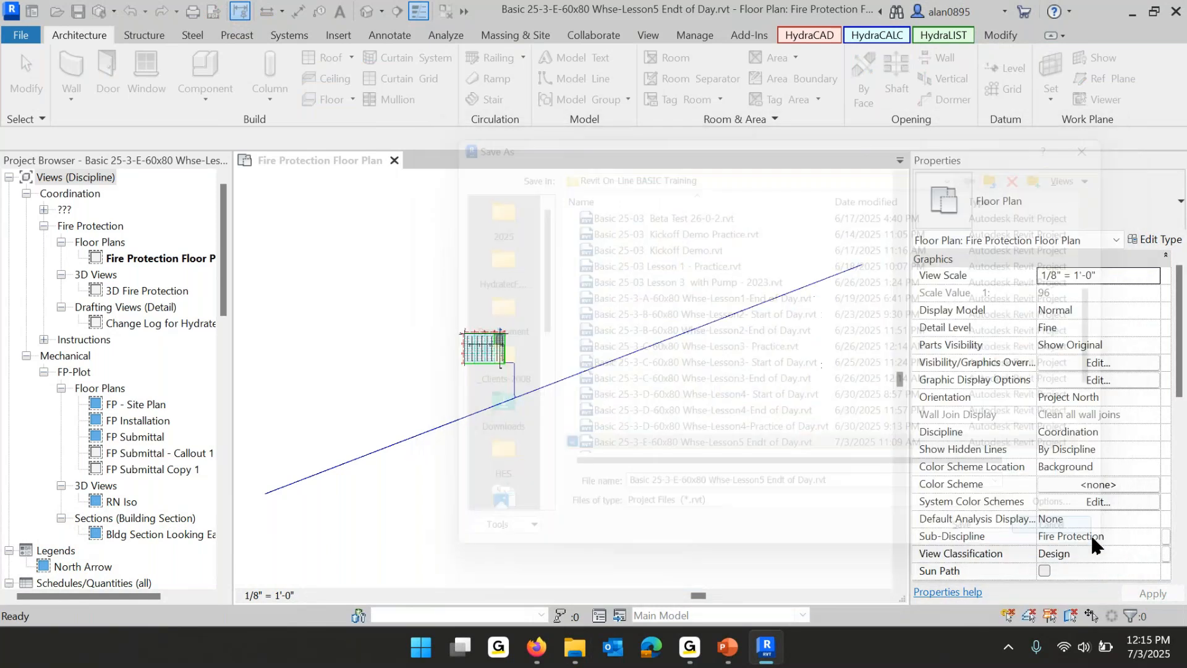
Delete the four sprinkler heads and the pipe segments between them in the tiled-ceiling room between grids D and E.
scroll(488, 355, up, 6)
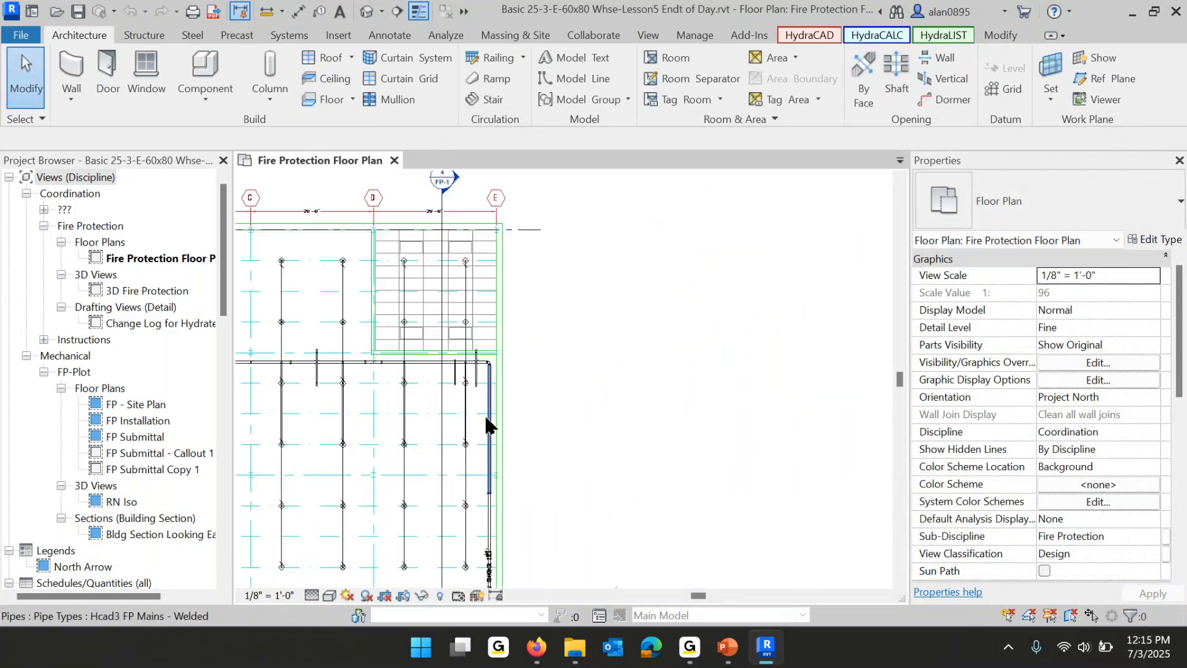
middle_drag(506, 347, 525, 529)
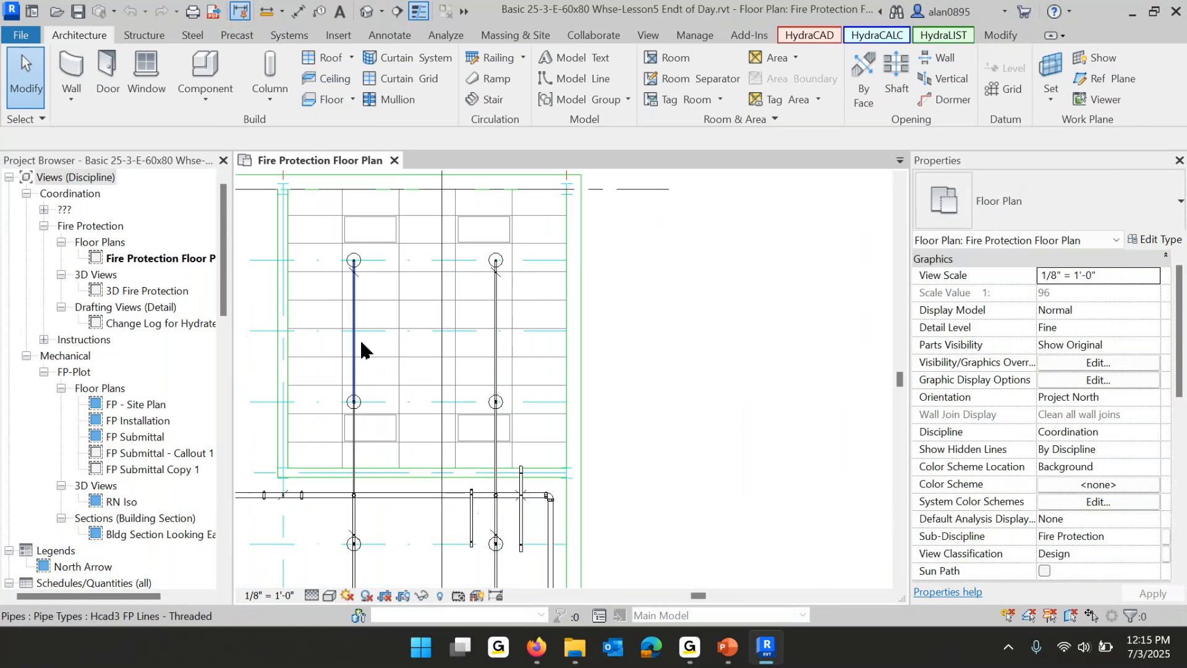
drag(348, 268, 678, 427)
key(Delete)
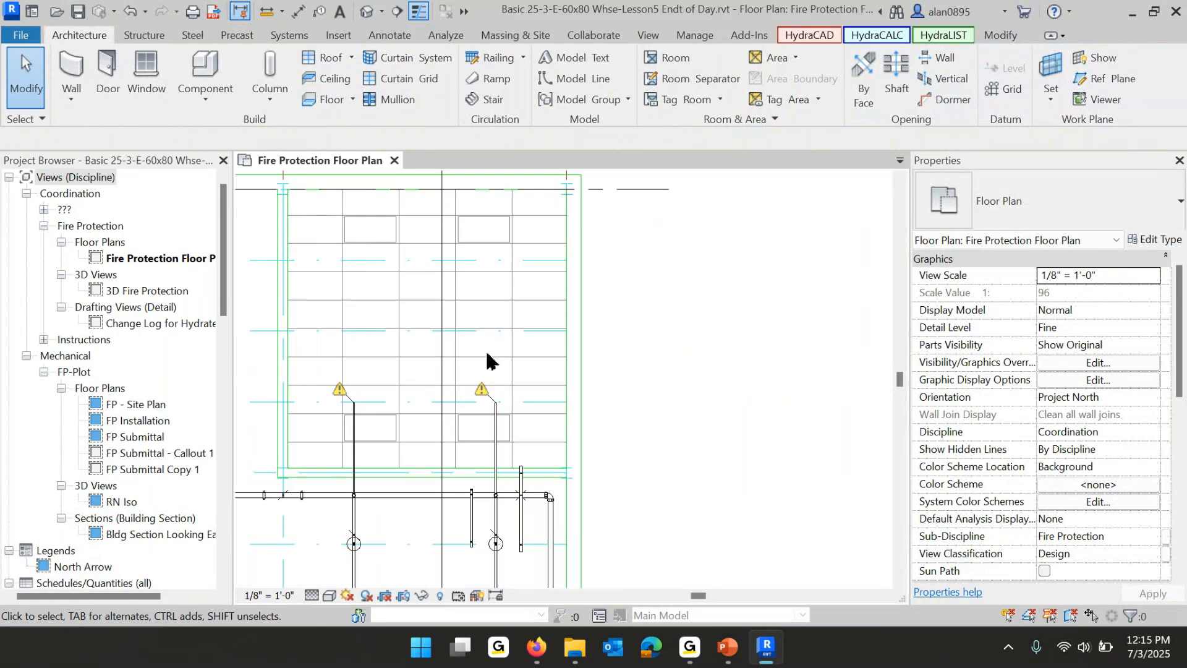
Set up a HydraCAD Spacing and Layout for pendent heads with the side-outlet armover arrangement and the Reliable-Pendent Recessed-RA1414 family.
scroll(488, 359, down, 2)
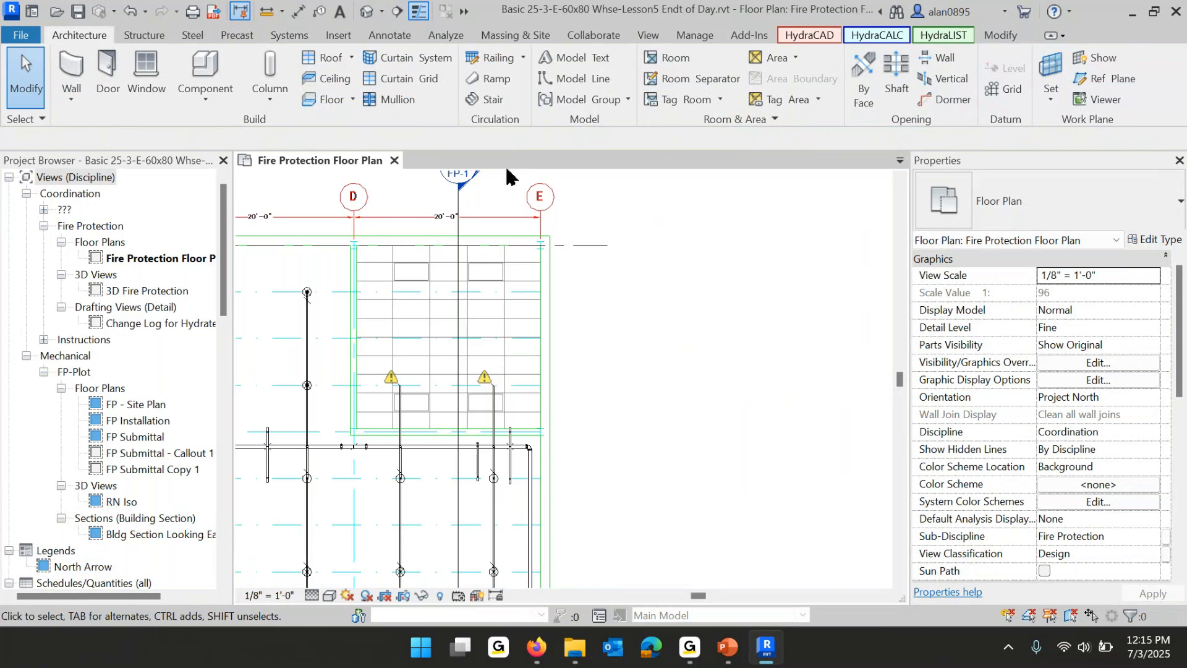
click(809, 35)
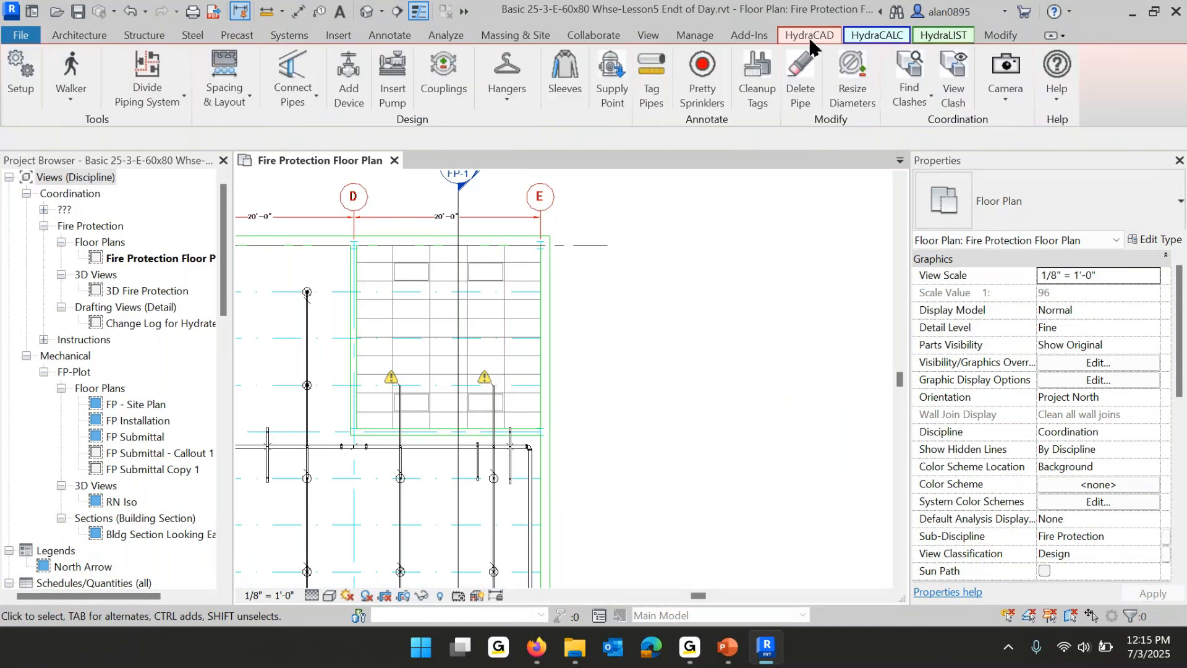
click(224, 78)
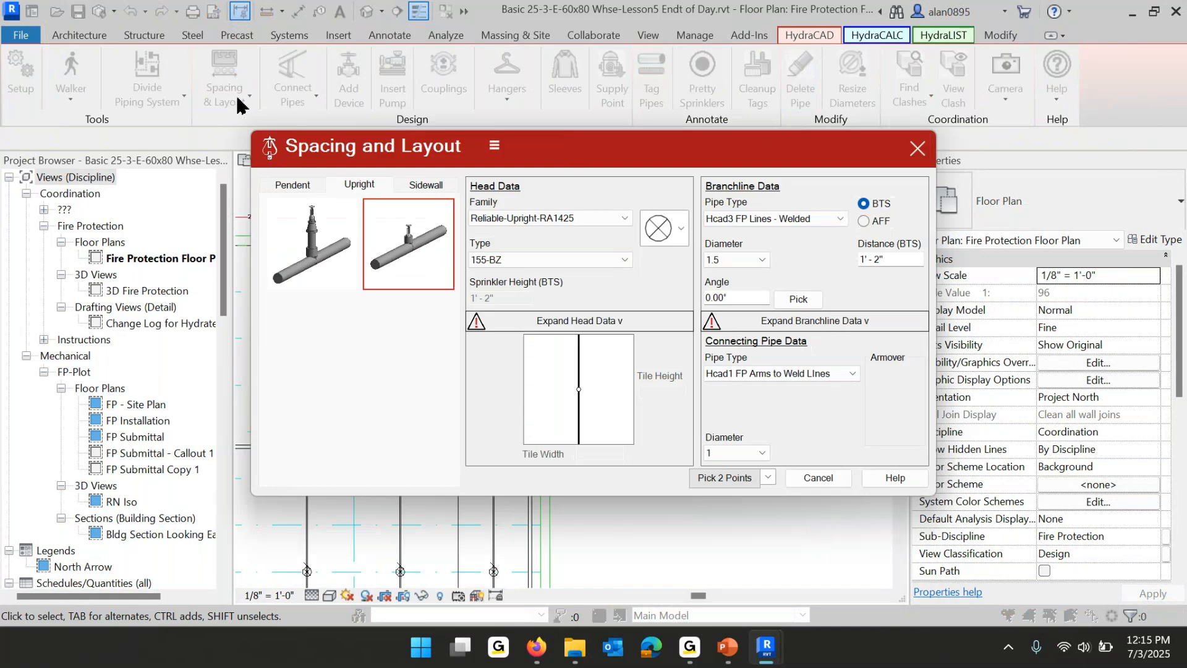
click(303, 186)
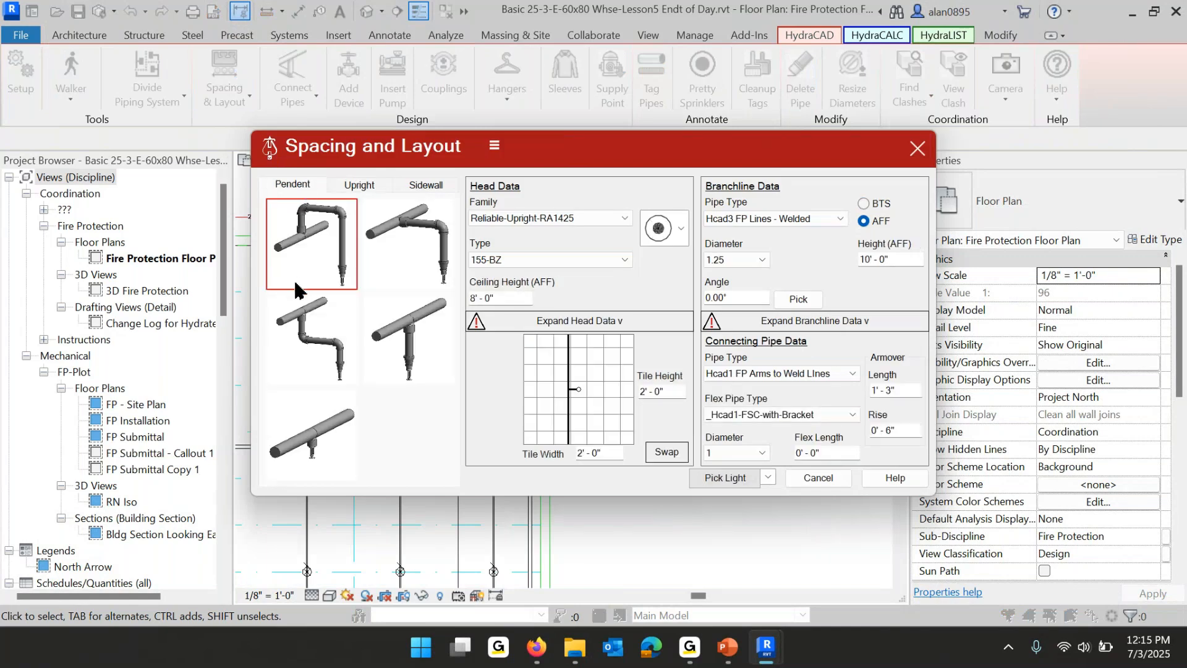
click(406, 235)
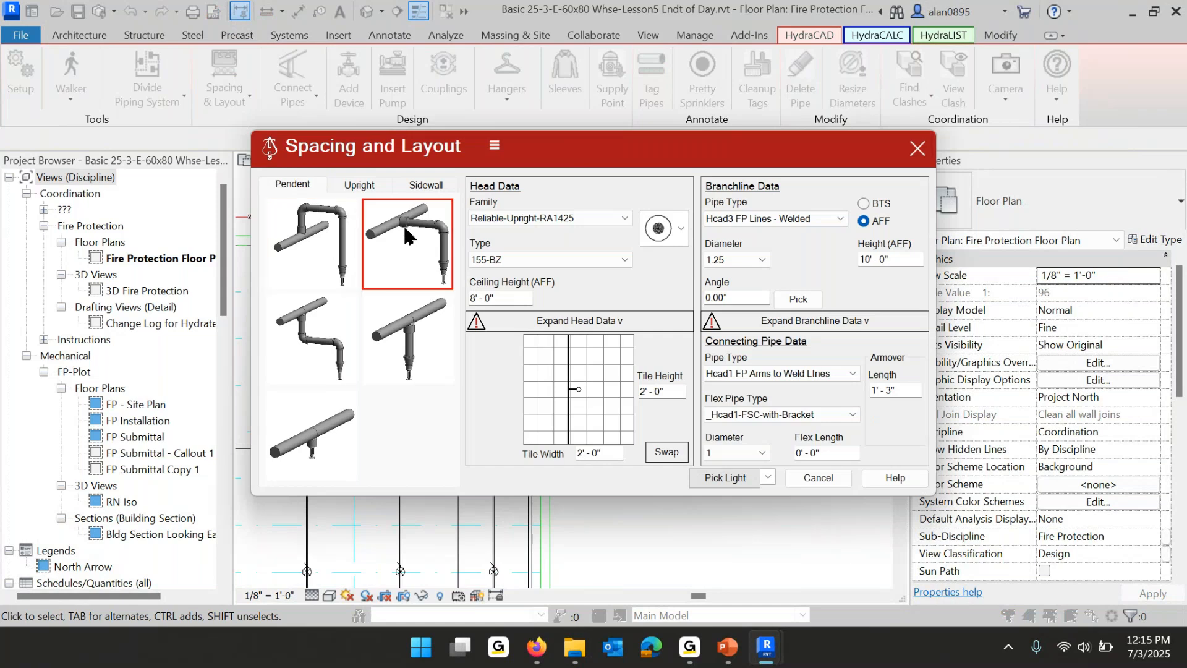
click(587, 321)
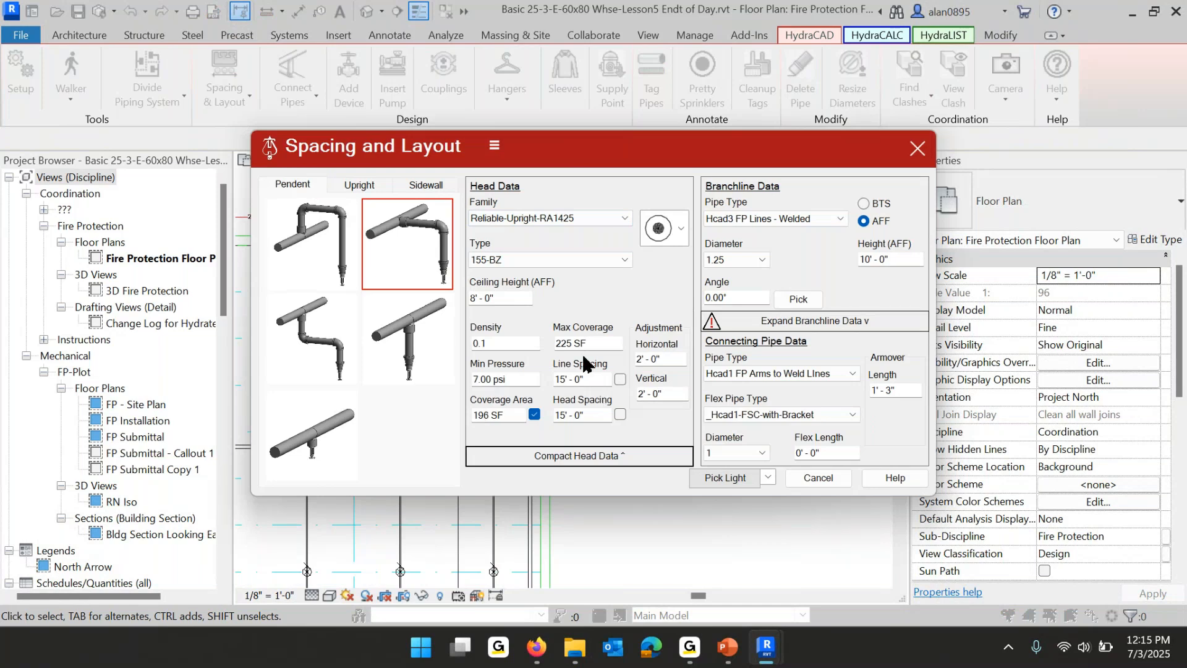
click(558, 457)
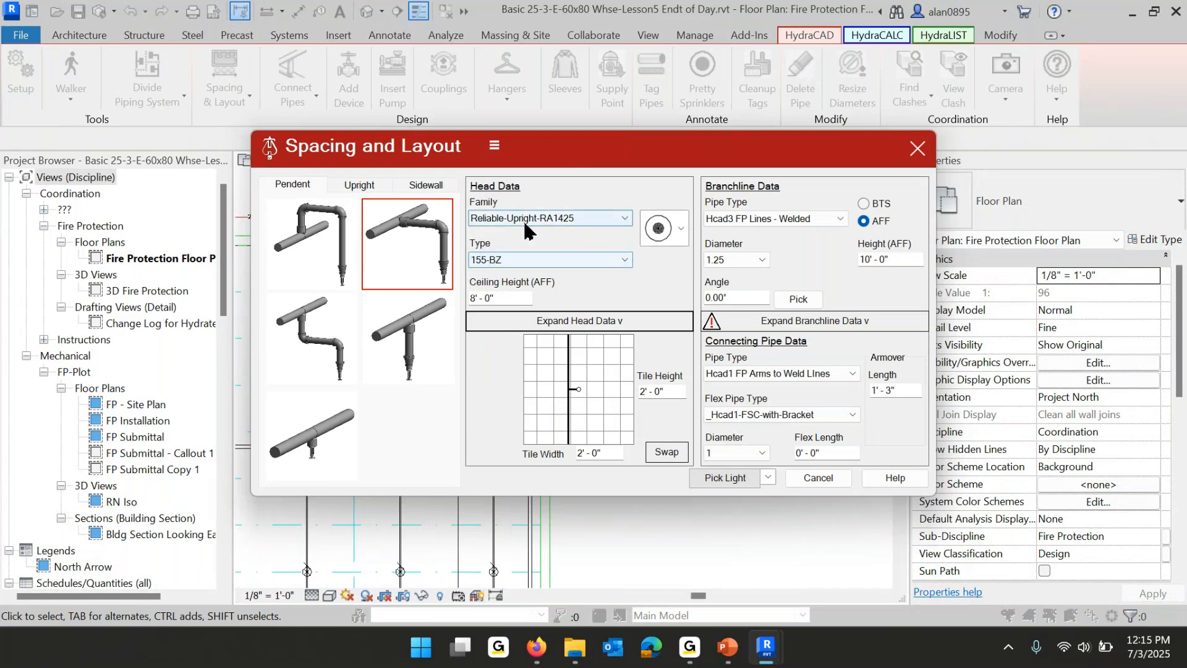
click(578, 220)
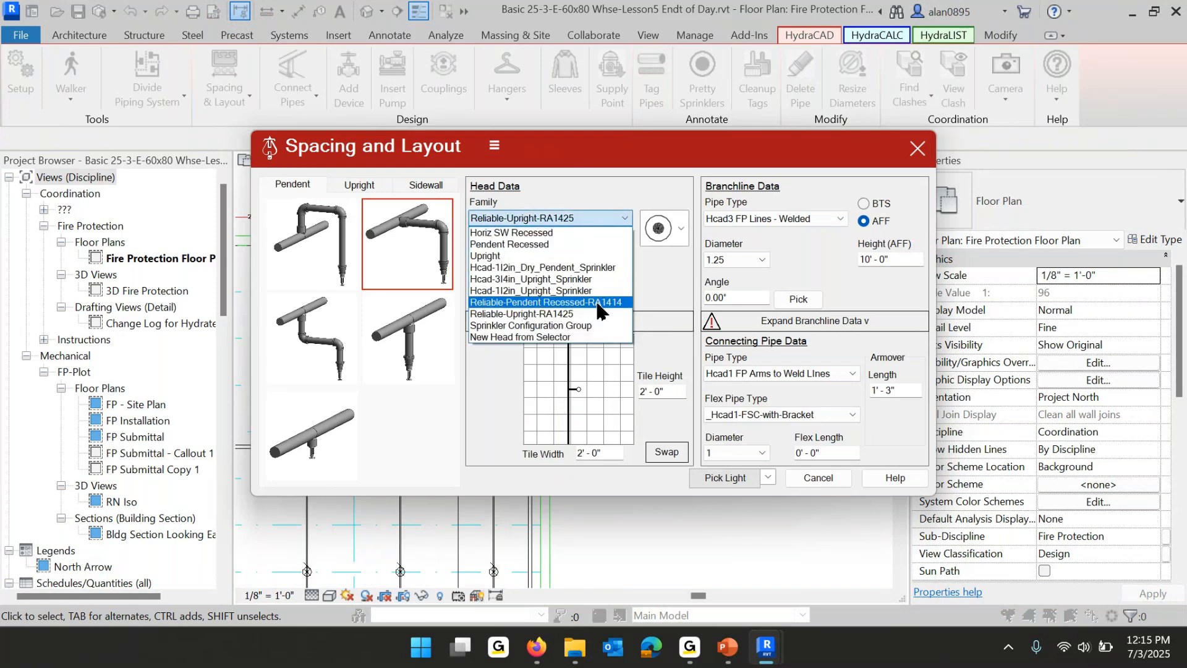
click(575, 302)
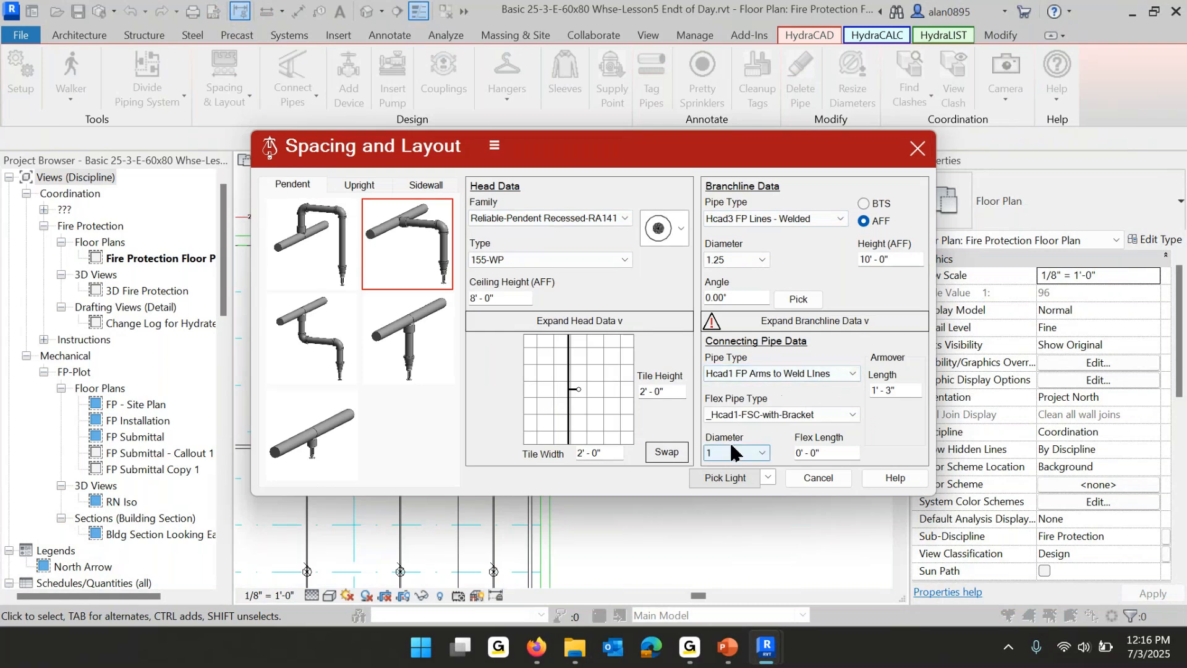
Set the connecting flex pipe's length to 3'-0" and its type to _Hcad1-FSC-with-Bracket.
drag(828, 453, 795, 453)
text(3)
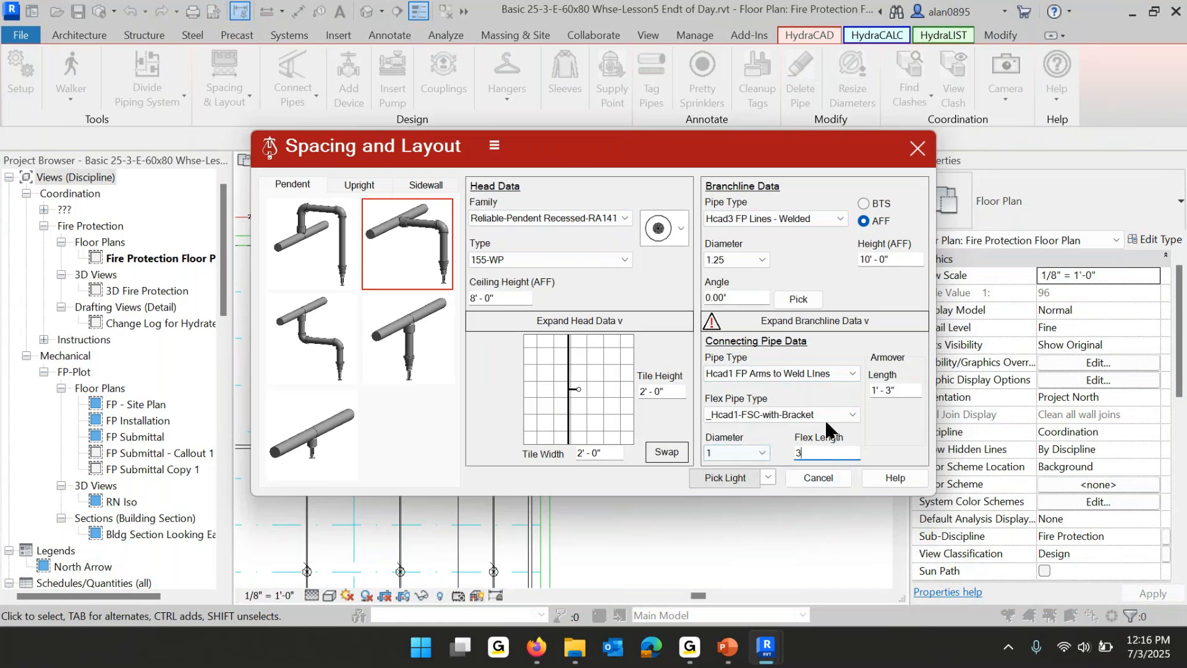
click(762, 416)
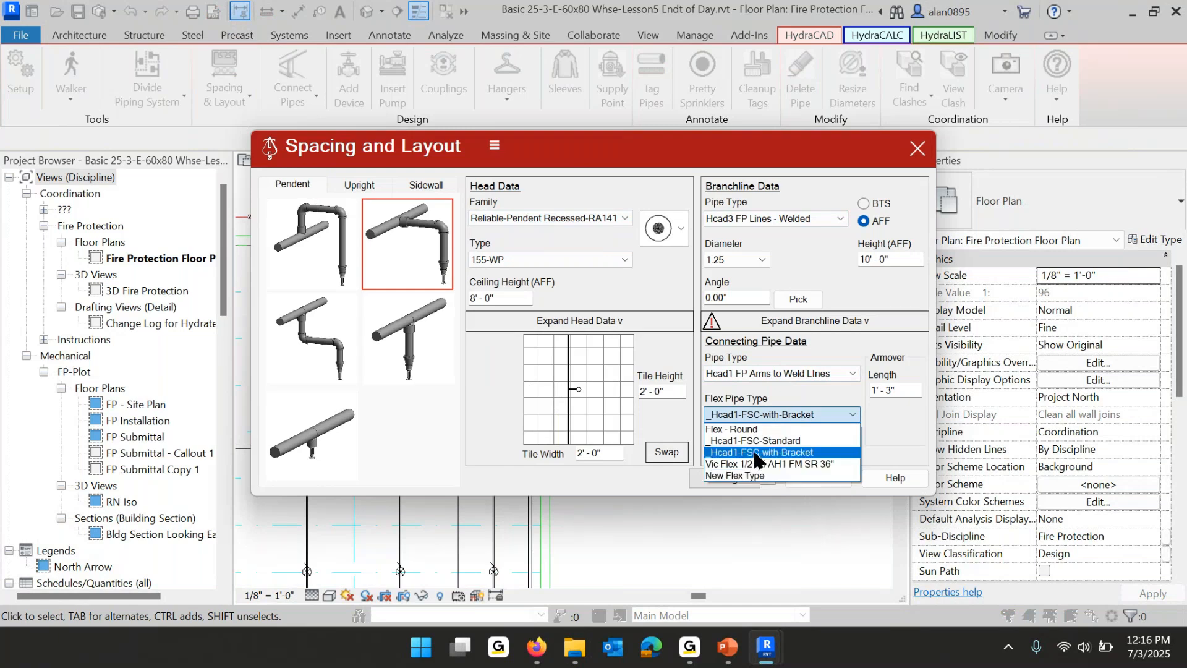
click(756, 458)
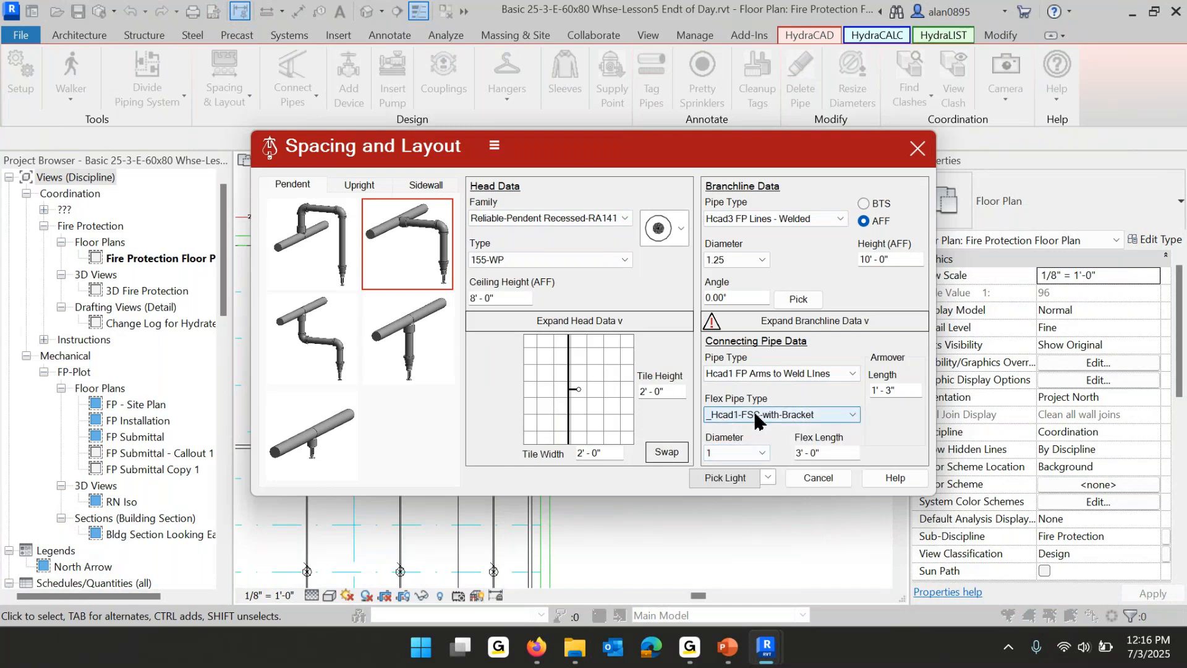
Lay out the pendent heads over the room between grids D and E, aligned to a ceiling tile intersection below the northeast light.
click(768, 478)
click(717, 514)
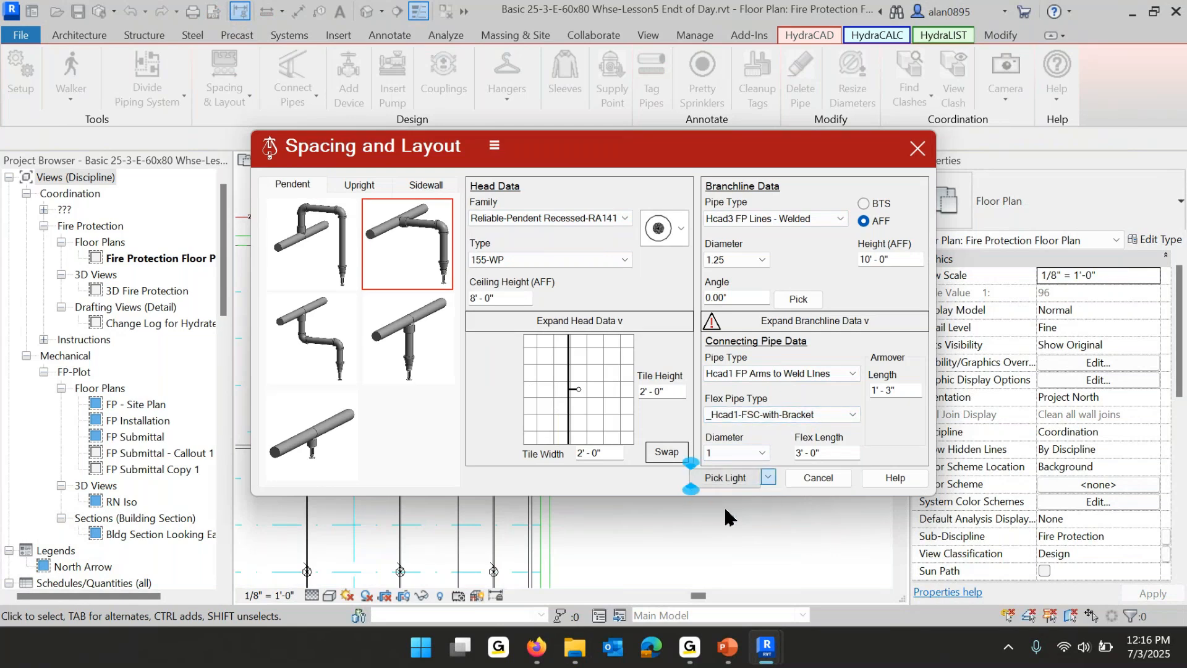
click(354, 431)
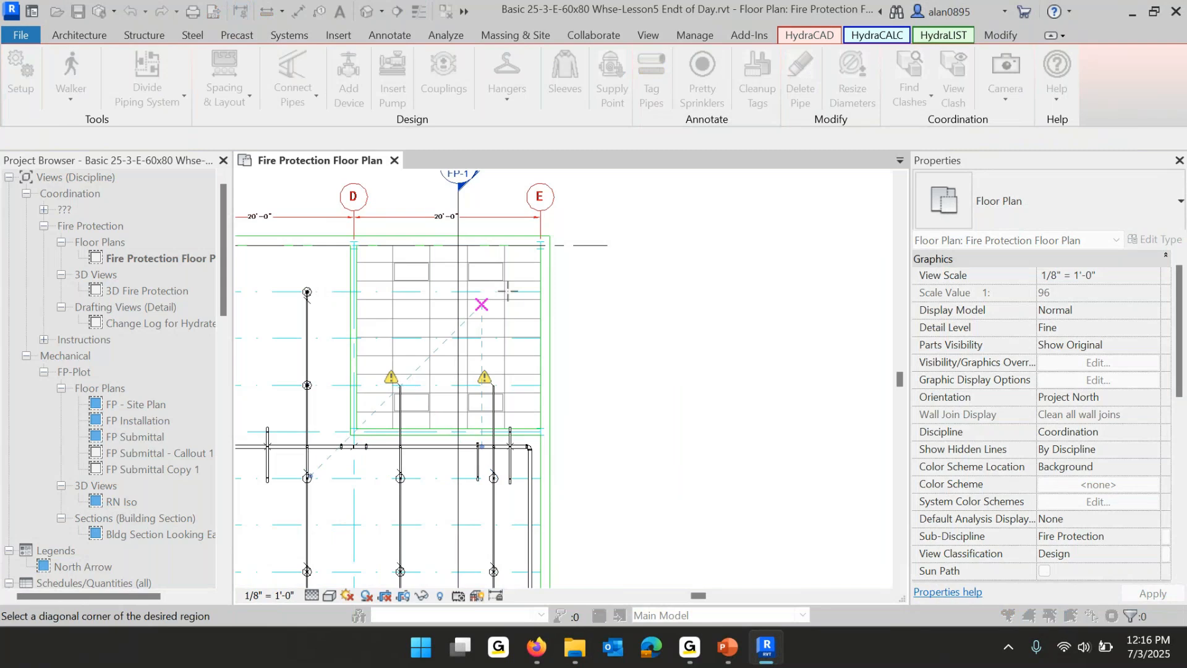
click(540, 246)
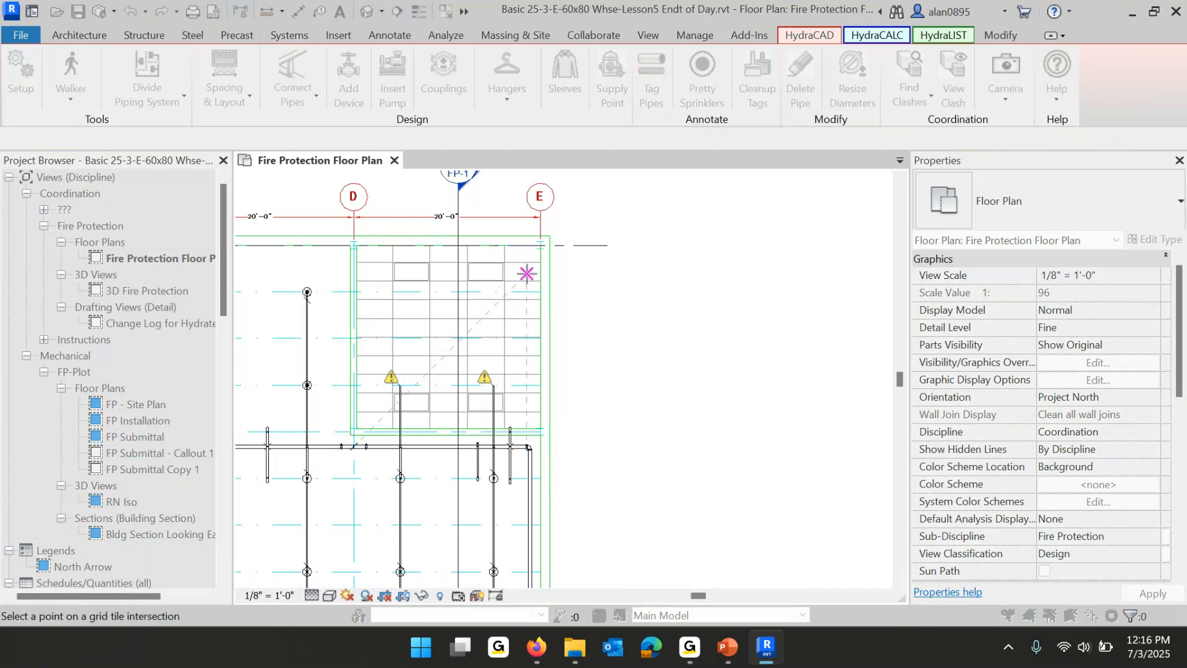
scroll(499, 298, up, 7)
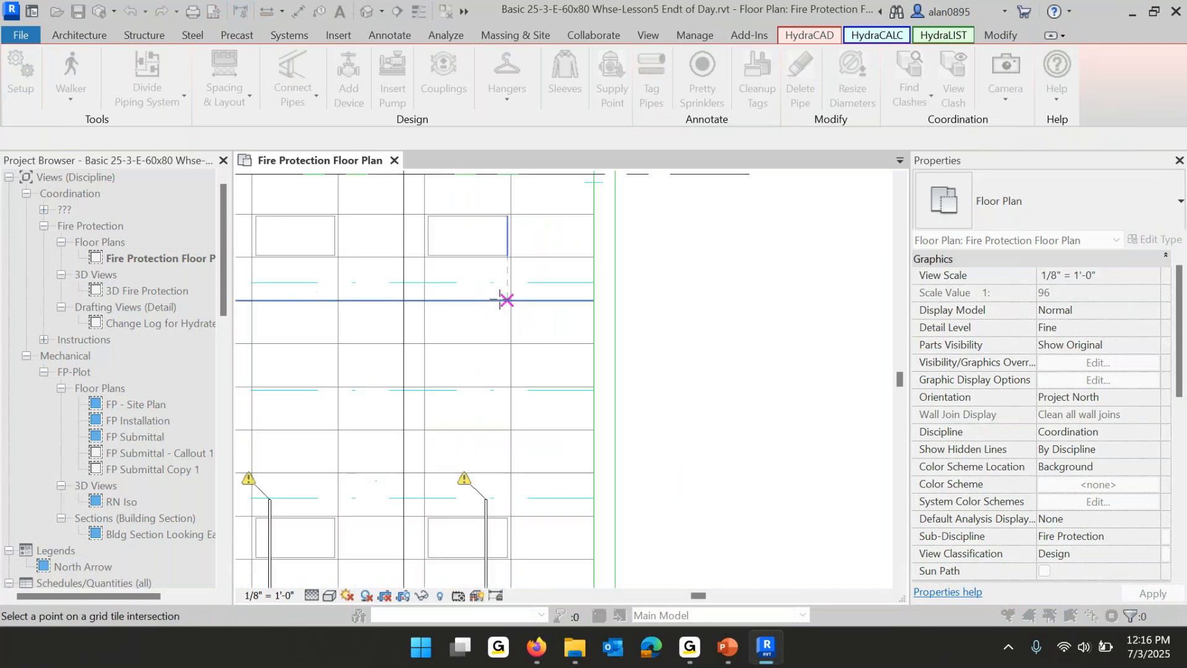
click(522, 300)
scroll(677, 380, down, 6)
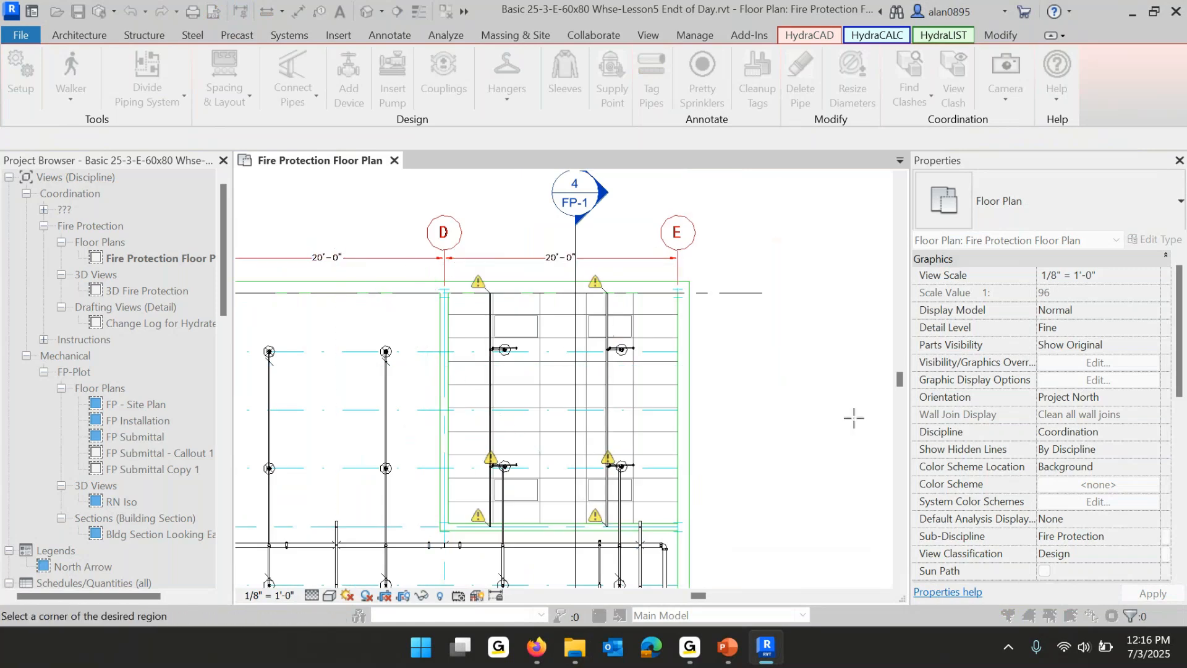
key(Escape)
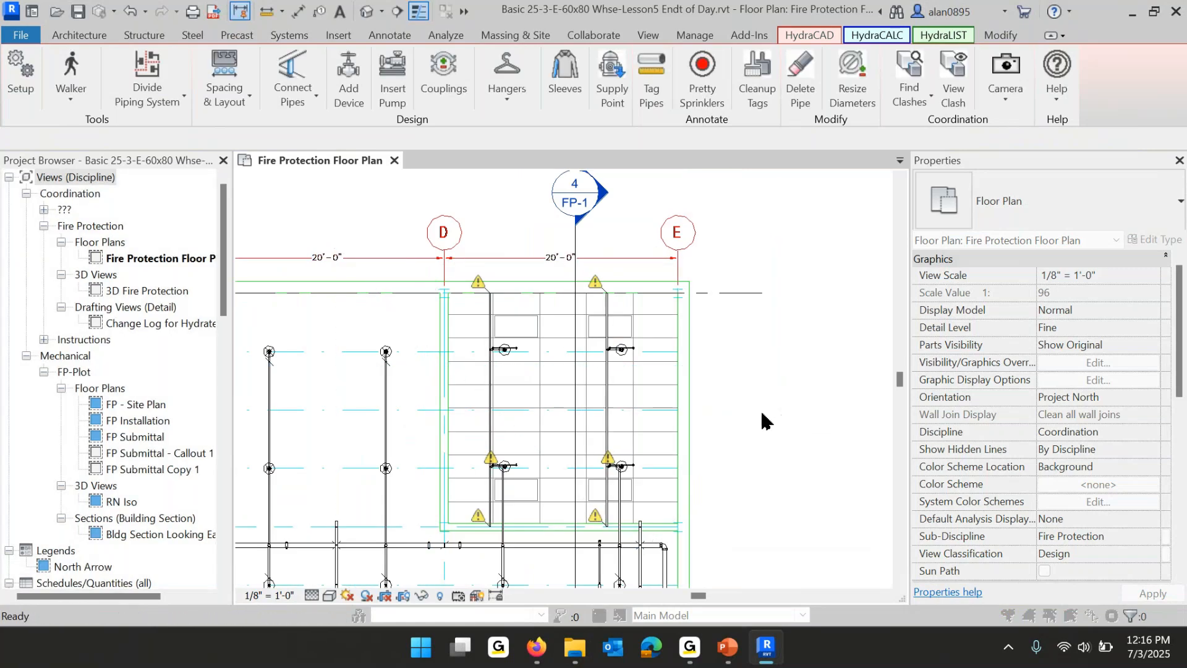
Select the flex bracket fitting at the room's northeast sprinkler head and examine it up close.
scroll(733, 411, up, 4)
scroll(543, 346, up, 2)
middle_drag(464, 264, 548, 416)
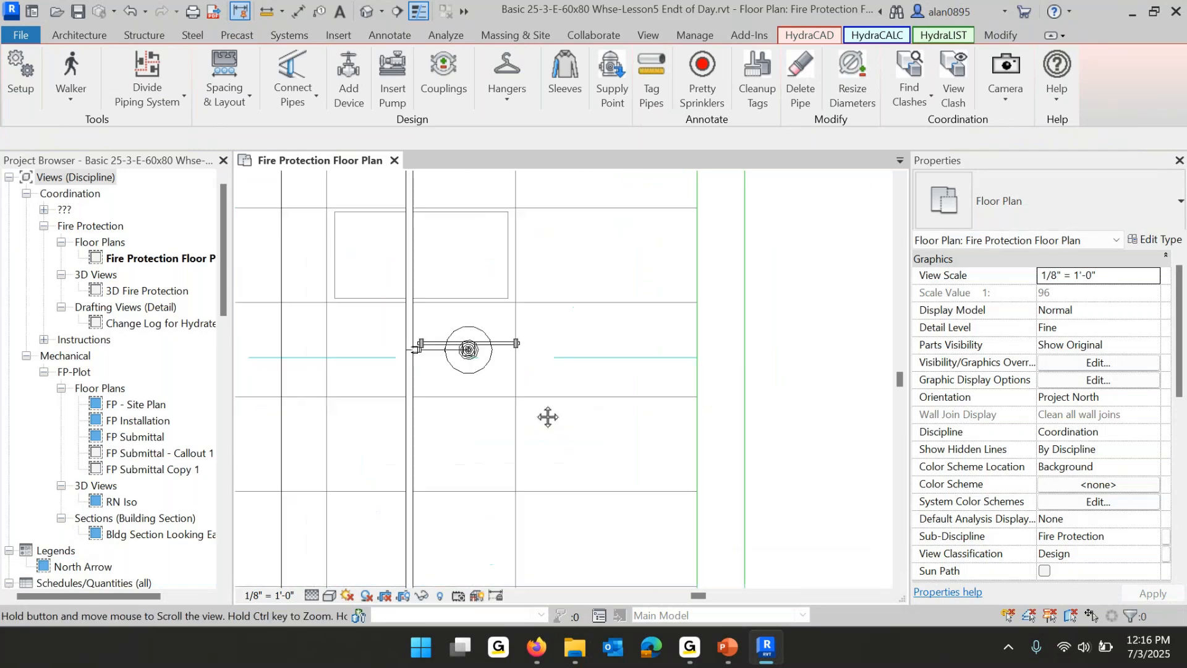
click(502, 348)
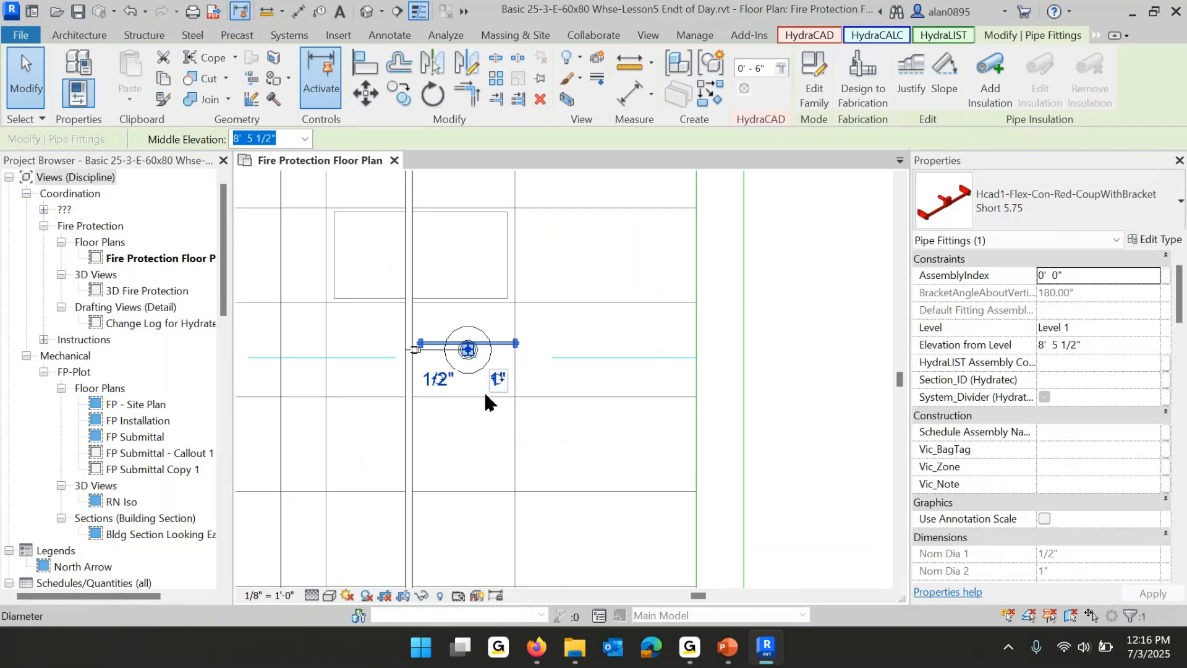
scroll(495, 413, up, 5)
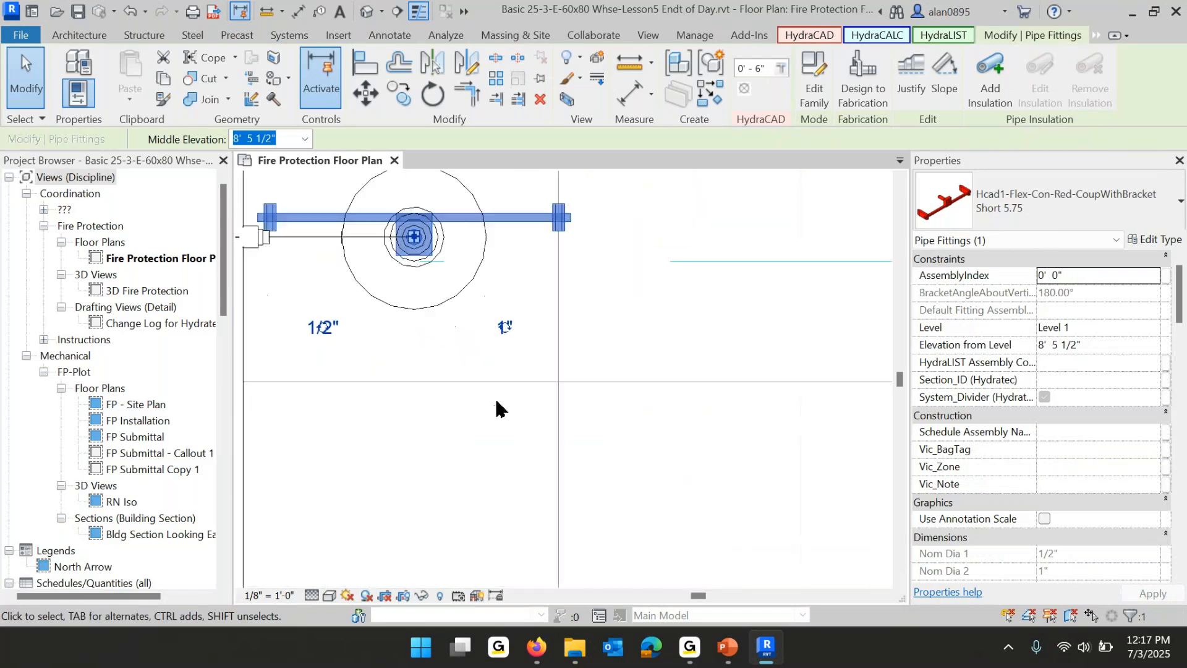
middle_drag(522, 293, 530, 473)
scroll(530, 473, up, 2)
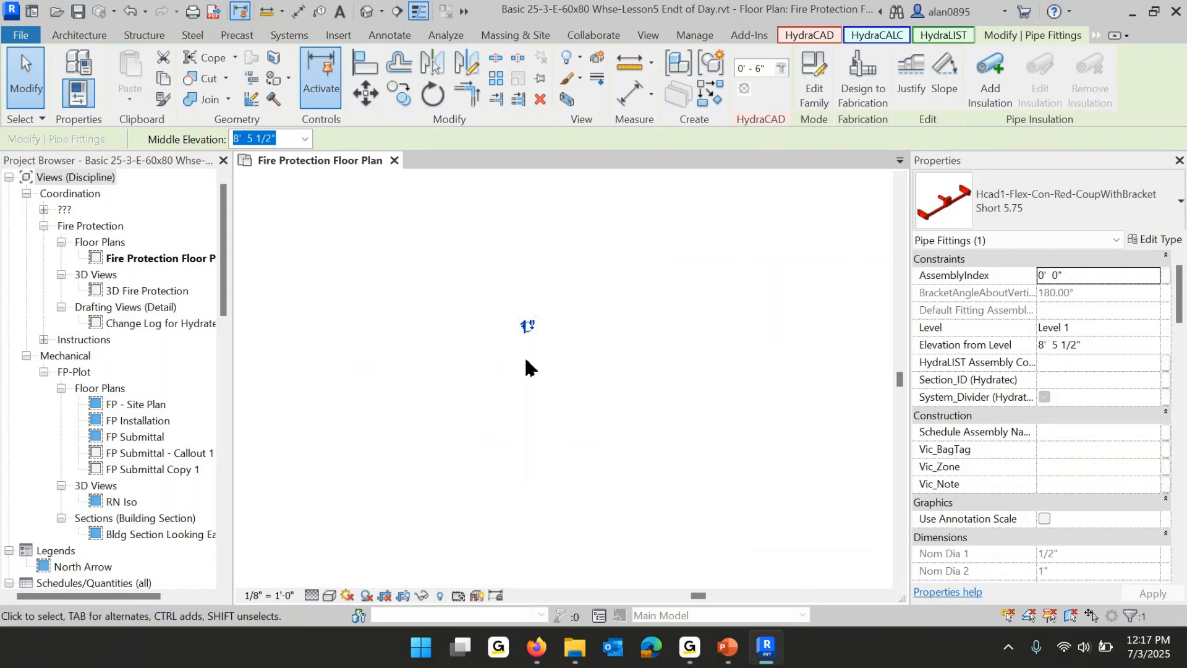
scroll(557, 355, down, 3)
scroll(557, 384, down, 1)
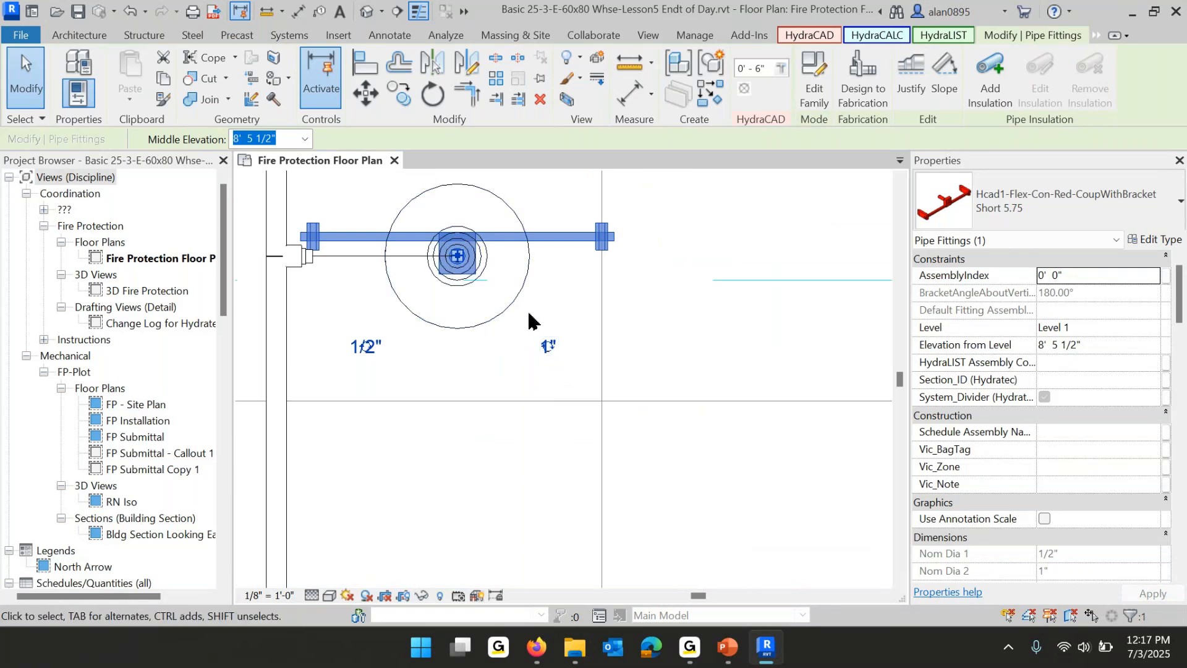
scroll(545, 323, down, 5)
Select the flex bracket fittings at all four pendent heads in the room and set their BracketRotation to 90°.
middle_drag(549, 412, 584, 335)
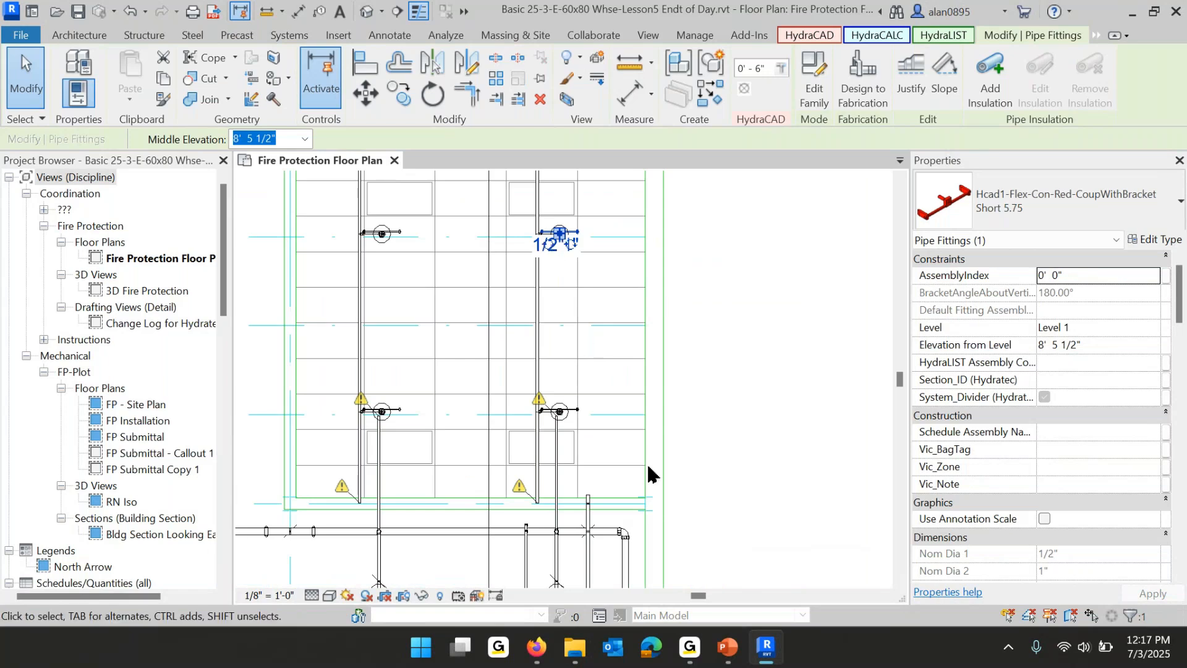
ctrl+click(561, 413)
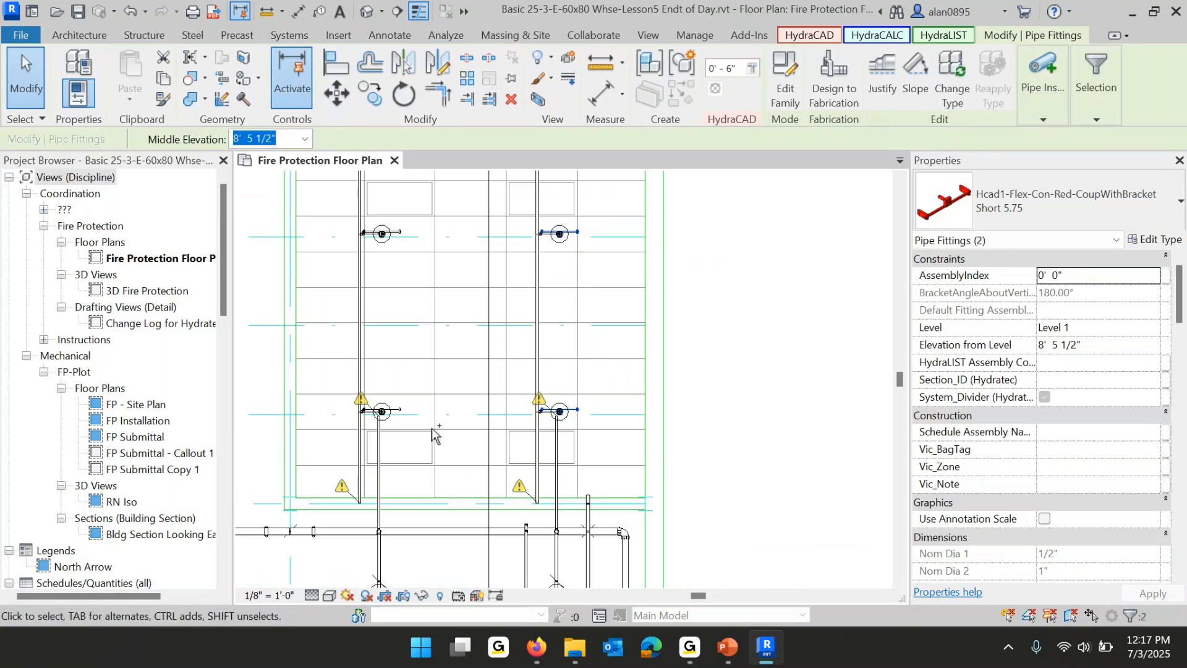
ctrl+click(393, 409)
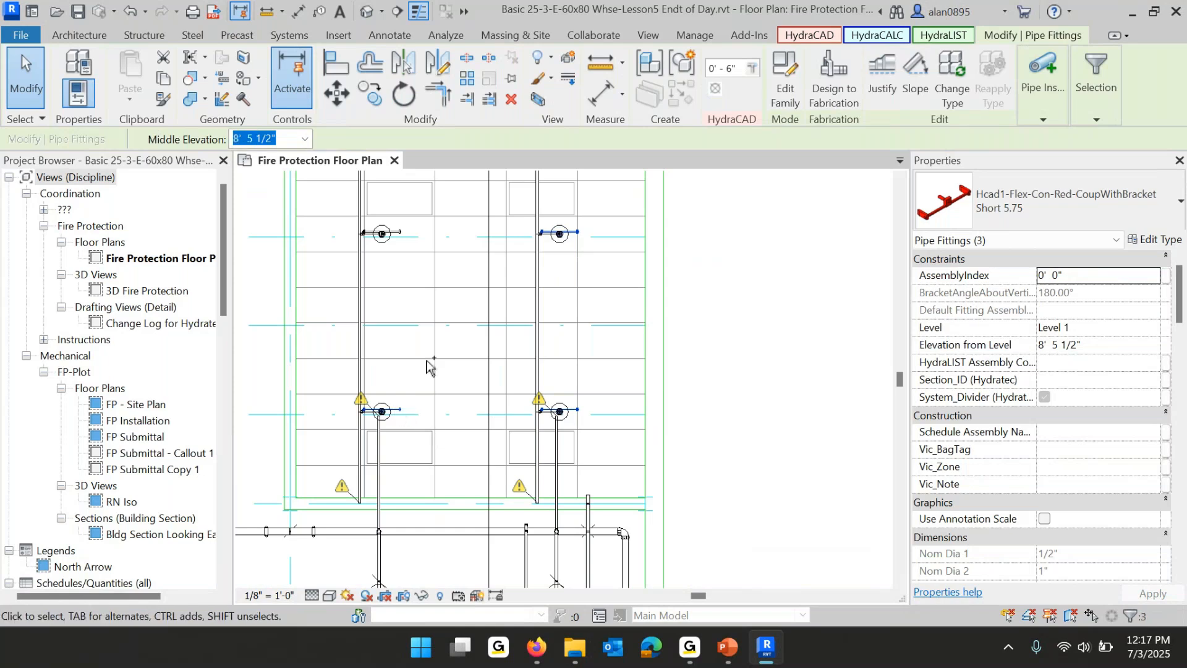
ctrl+click(401, 238)
scroll(1112, 398, down, 15)
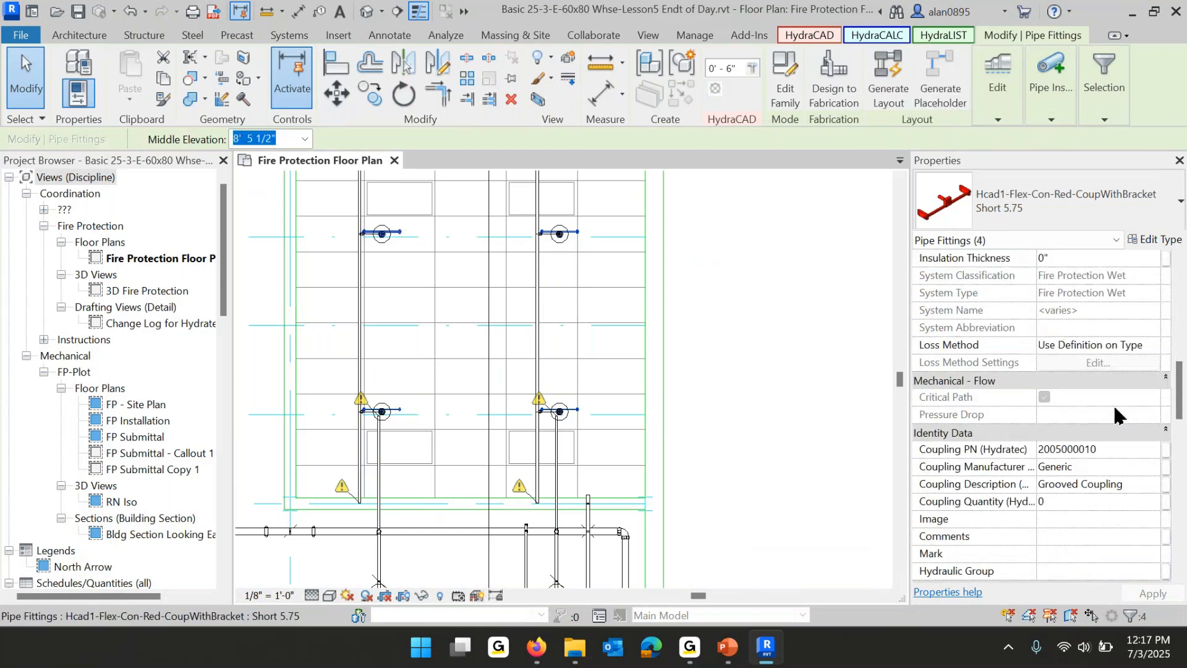
scroll(1107, 485, down, 5)
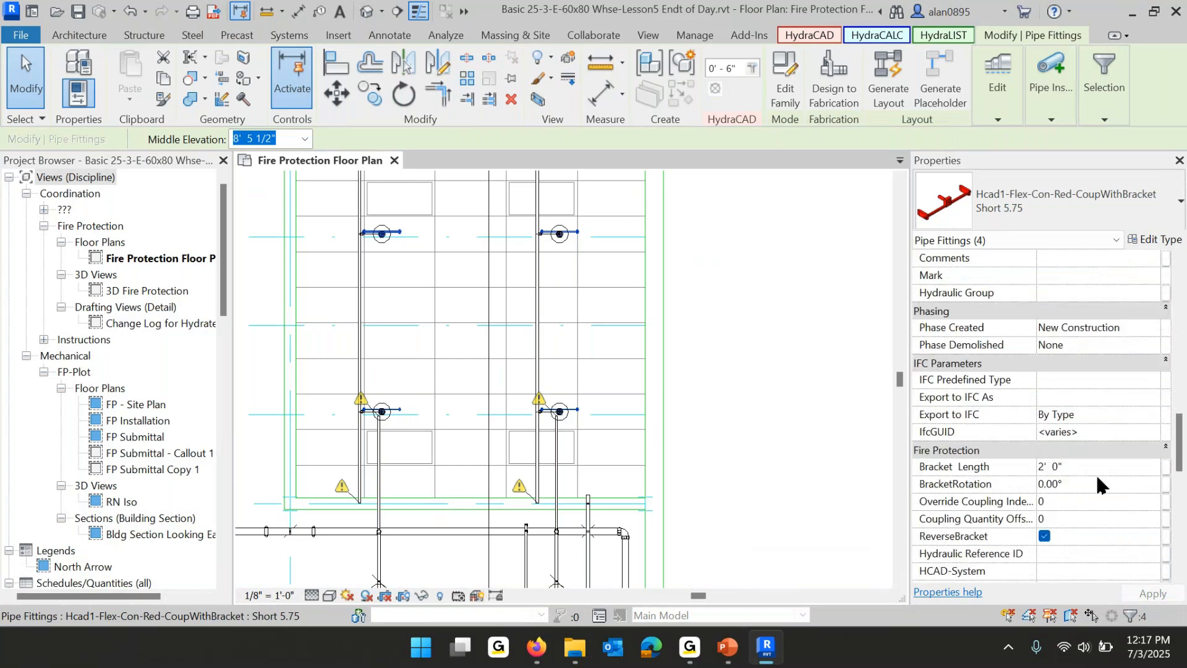
click(1093, 484)
text(90)
click(792, 356)
Isolate the room's northeast pendent head and its flex connection in a 3D selection box view.
scroll(524, 472, up, 3)
middle_drag(549, 402, 639, 570)
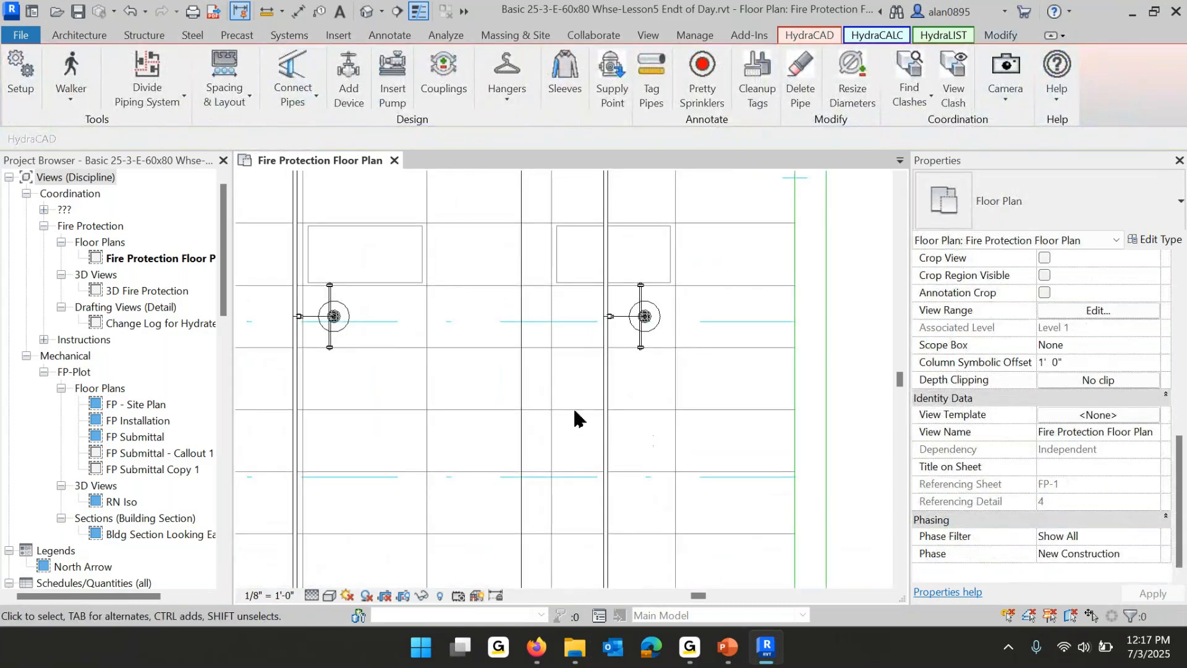
drag(559, 417, 720, 256)
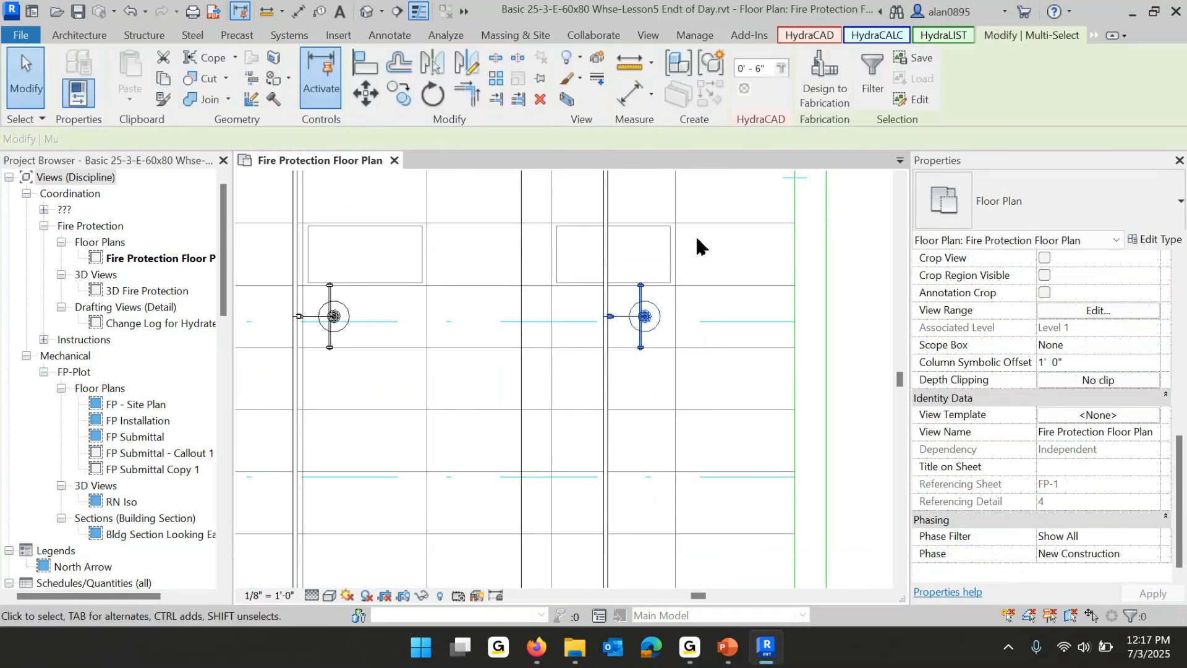
click(566, 99)
scroll(637, 379, up, 4)
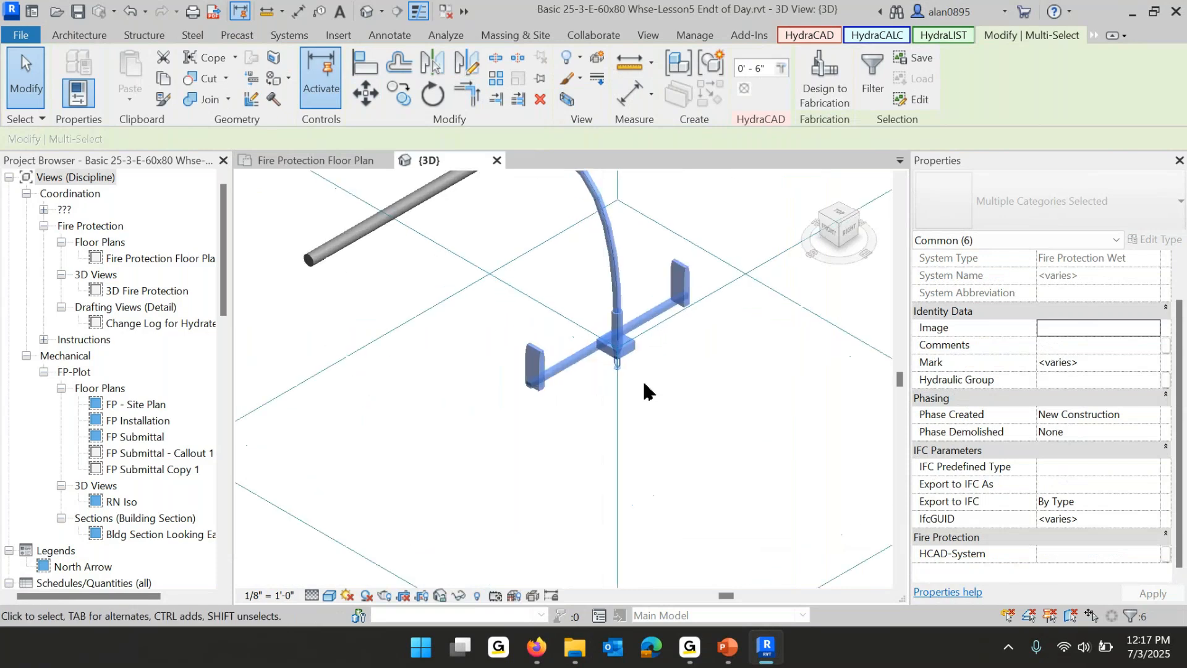
click(643, 374)
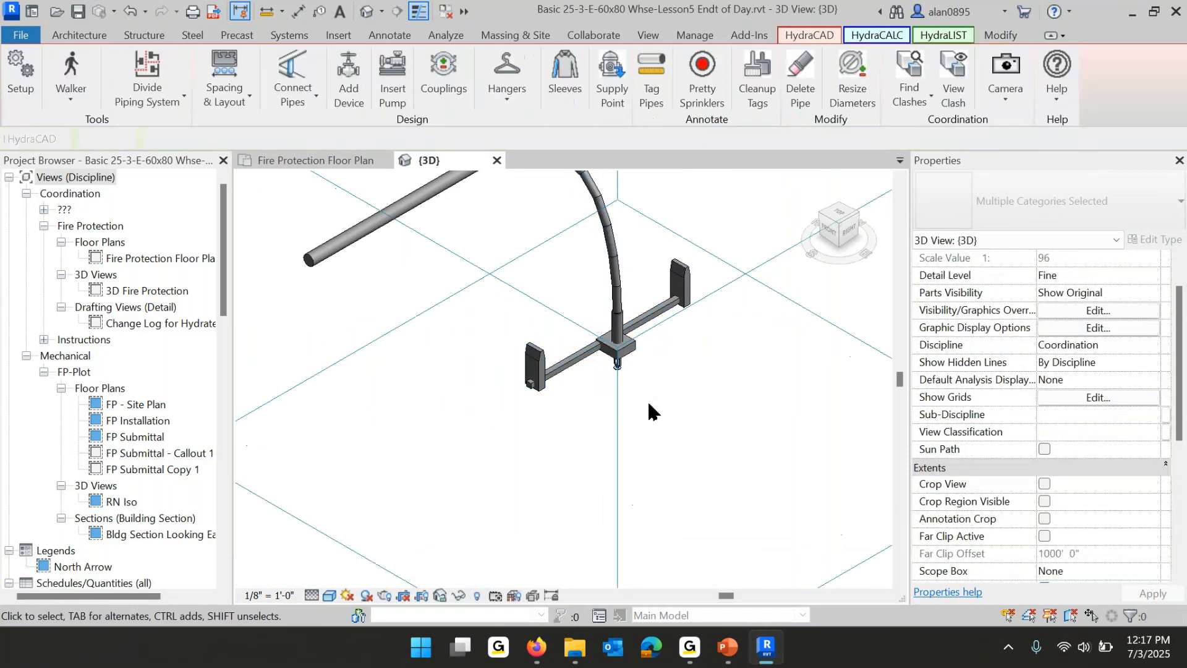
Turn off ReverseBracket for the flex bracket fitting shown in the 3D view.
click(683, 279)
right_click(683, 280)
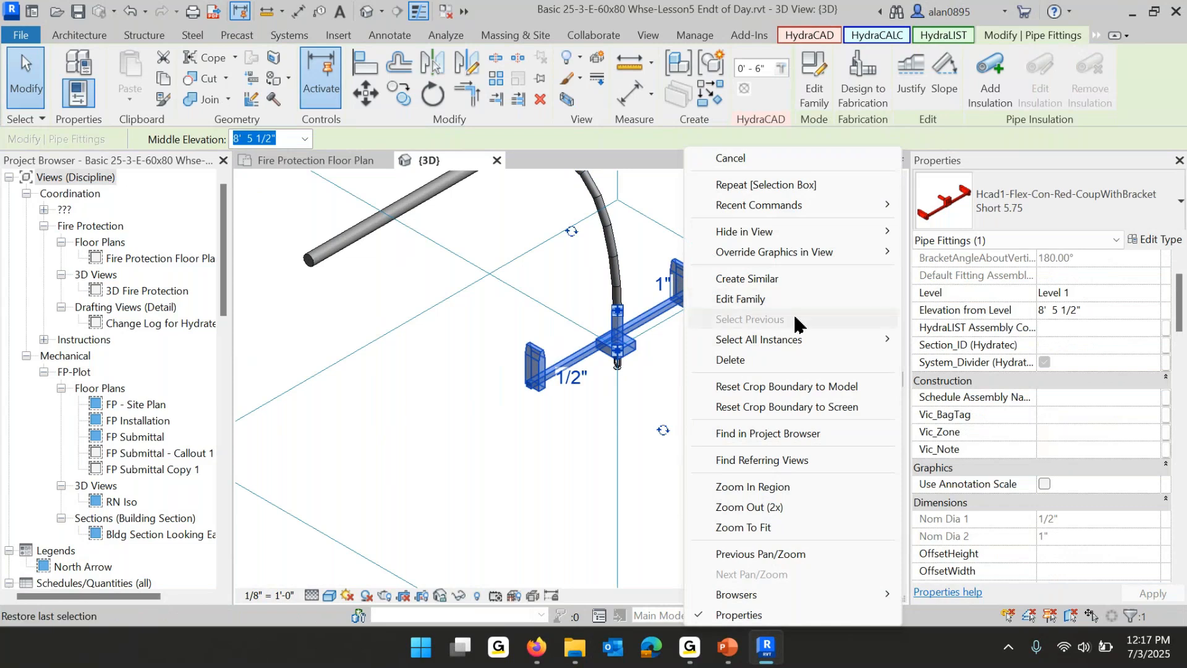
mouse_move(769, 338)
click(966, 358)
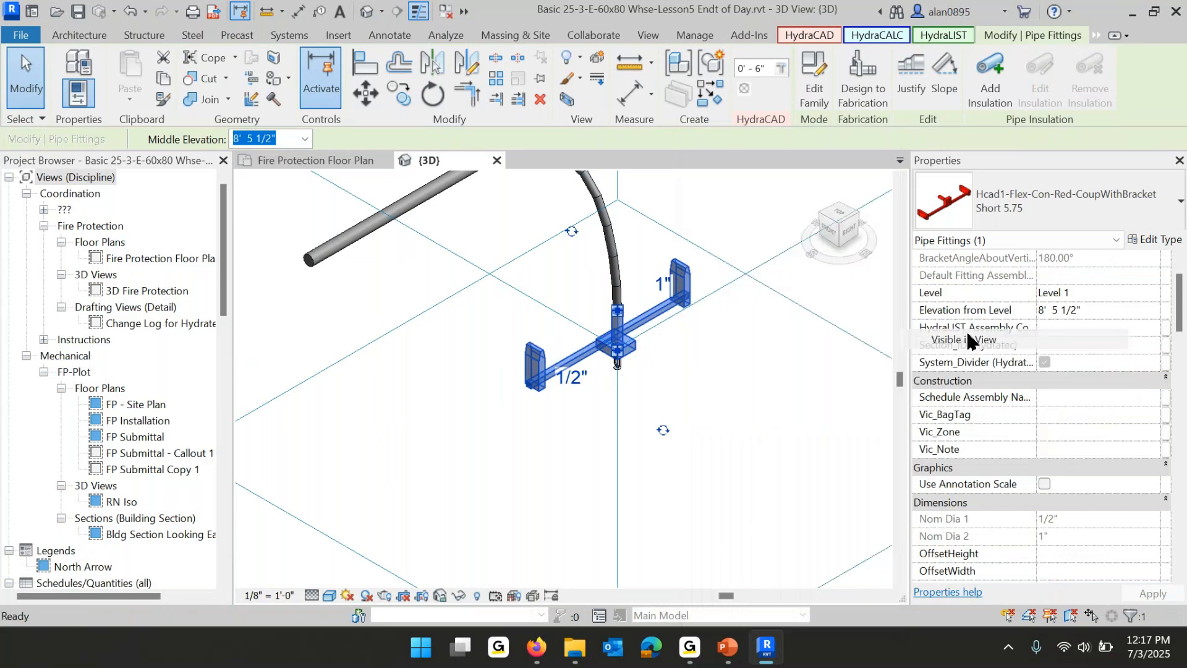
scroll(1095, 526, down, 5)
scroll(1098, 507, down, 3)
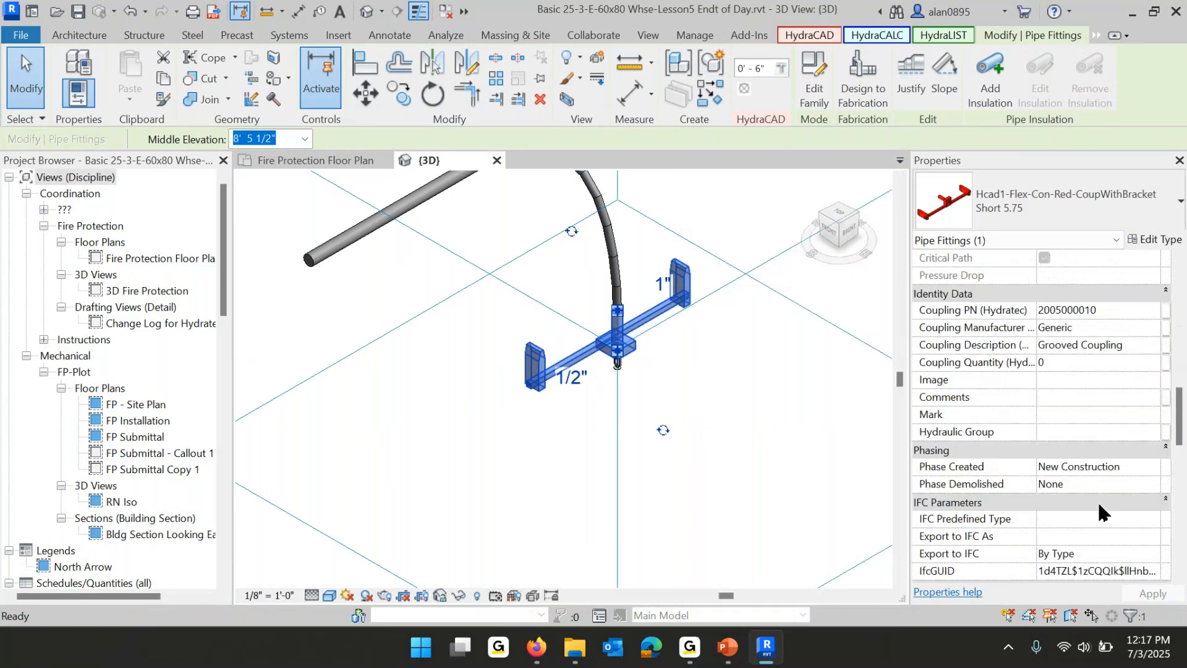
scroll(1101, 504, down, 4)
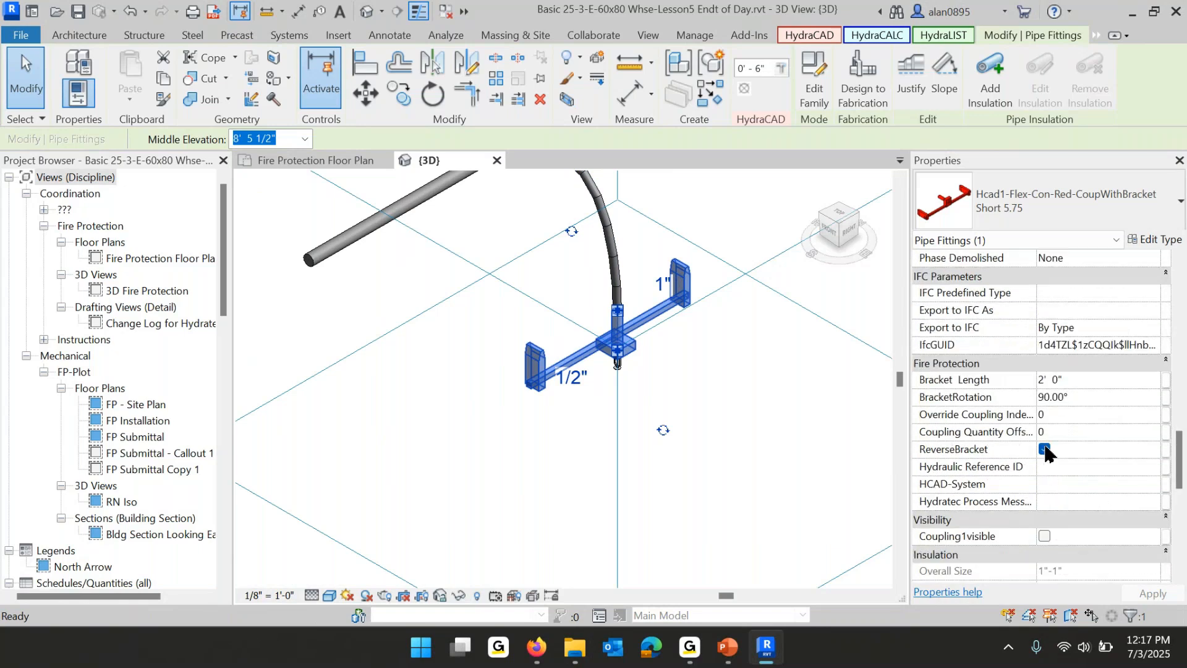
click(532, 480)
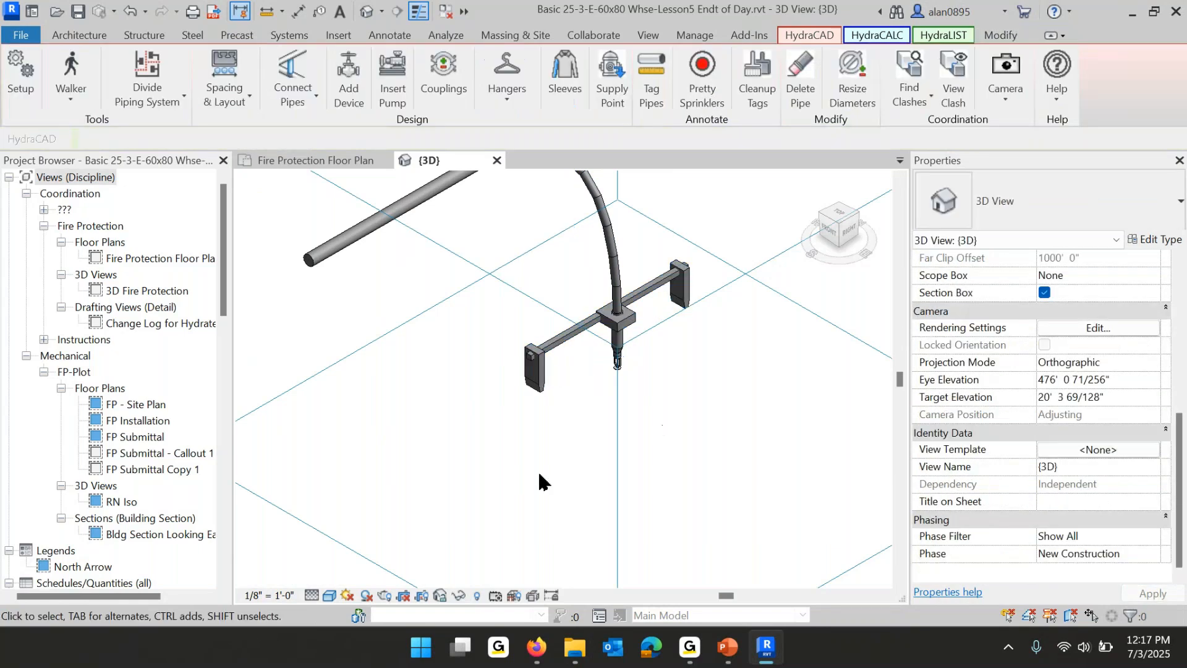
Reshape the flex pipe's curve in the 3D view by adjusting the tangents at its two ends.
scroll(540, 482, down, 5)
scroll(615, 452, up, 3)
middle_drag(614, 450, 667, 560)
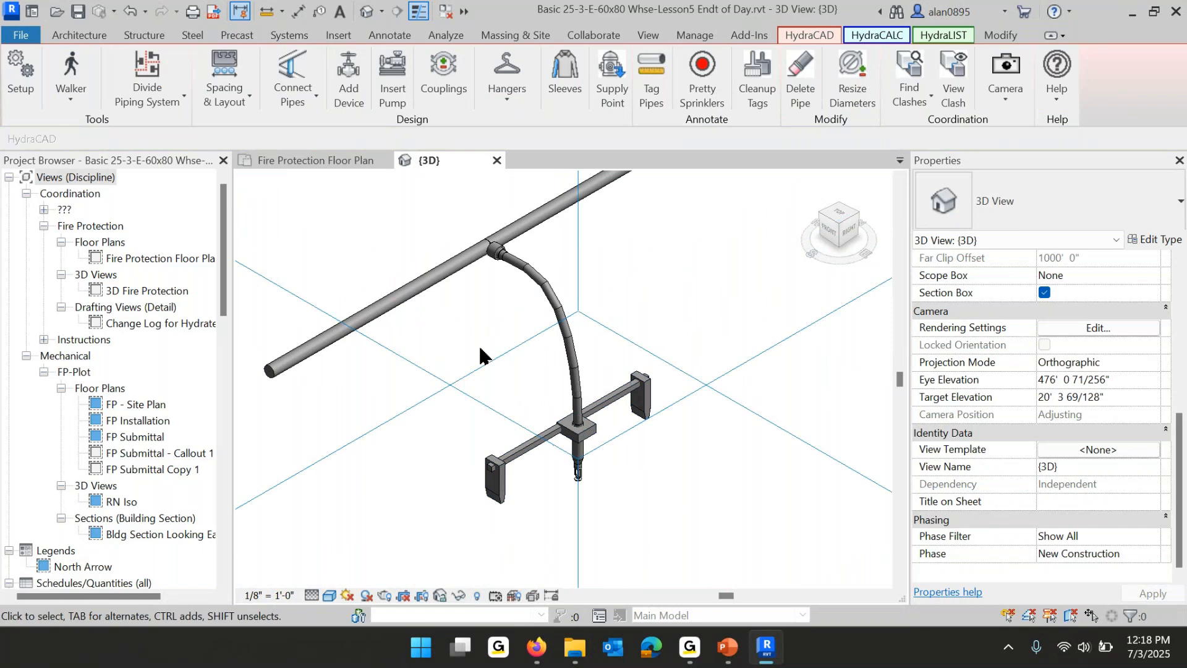
click(570, 337)
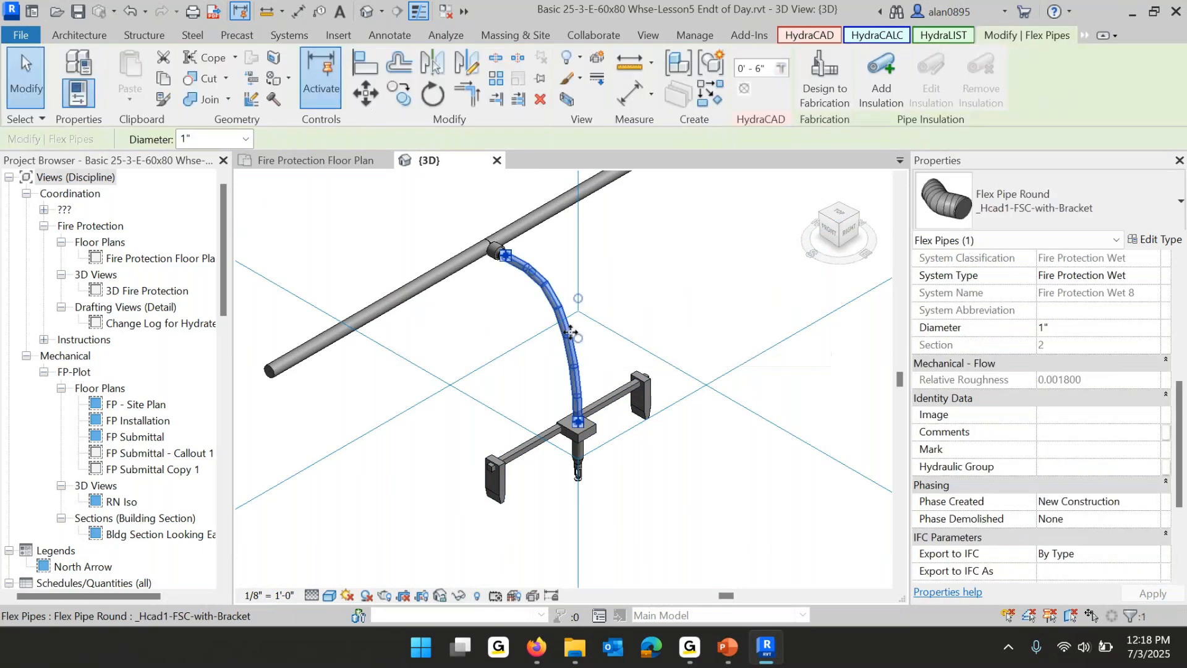
scroll(570, 334, up, 1)
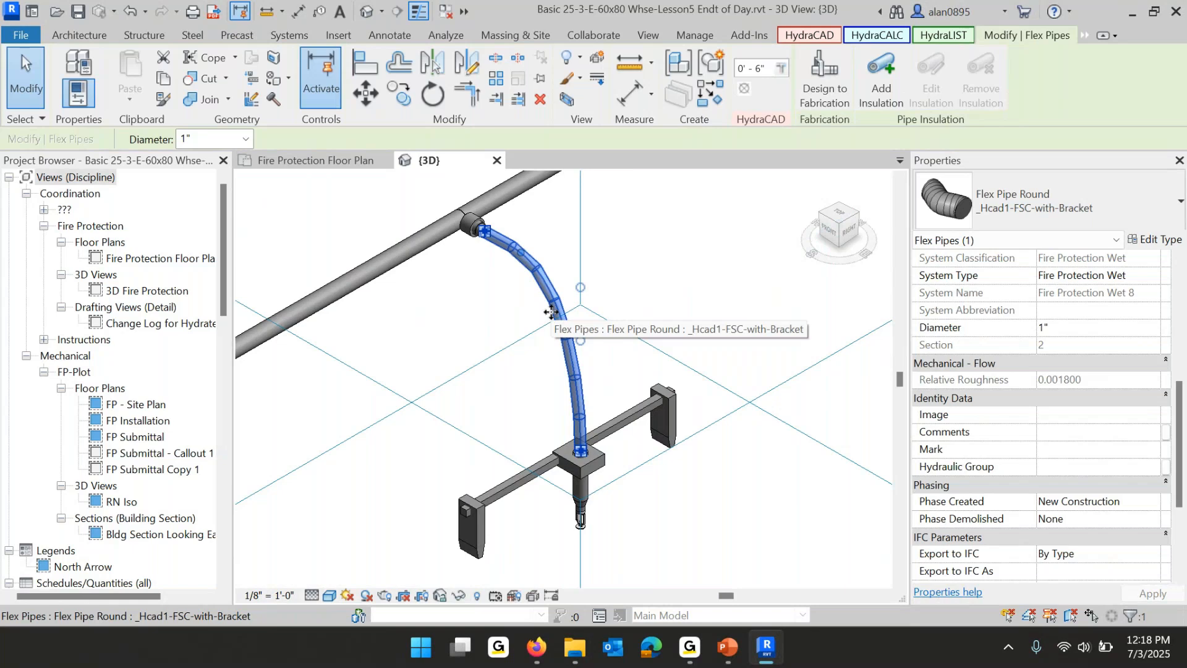
drag(580, 342, 621, 344)
drag(581, 288, 512, 294)
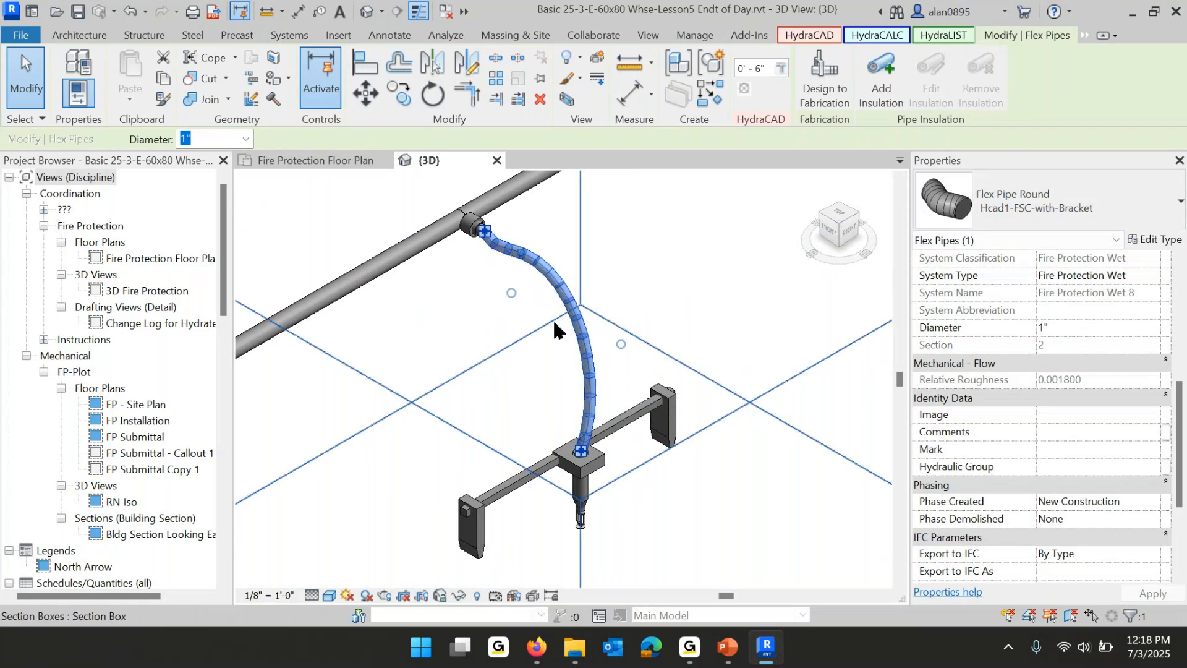
Create a north-facing building section just below the northeast pendent head on the floor plan and open it.
click(303, 160)
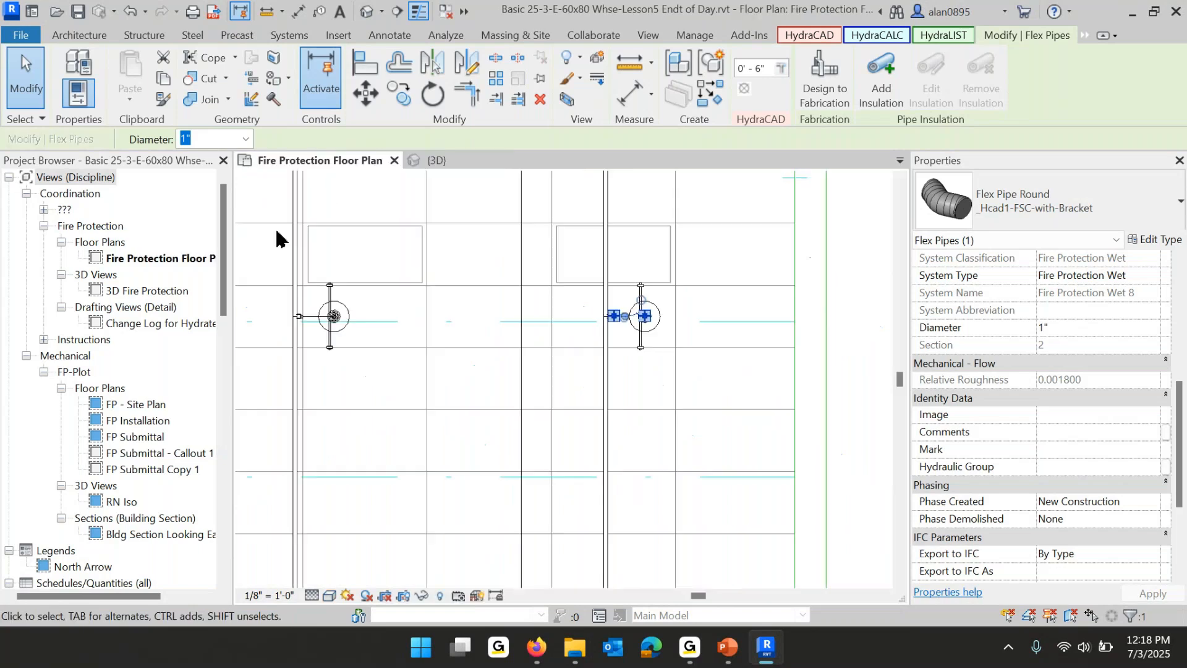
click(397, 11)
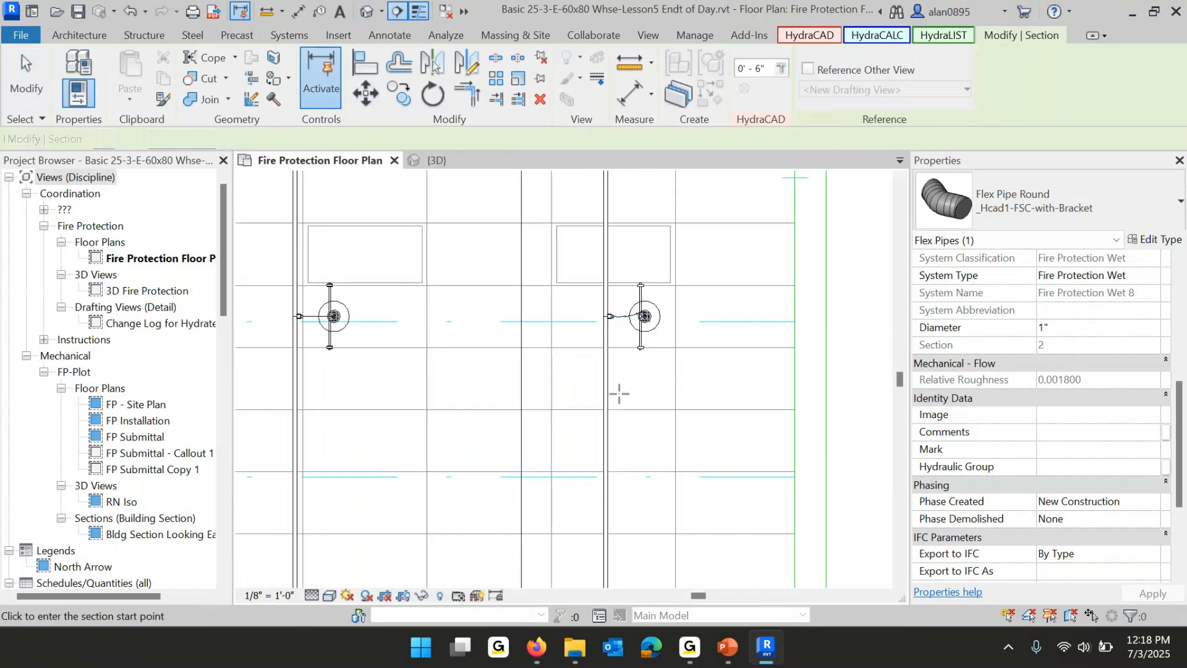
click(775, 354)
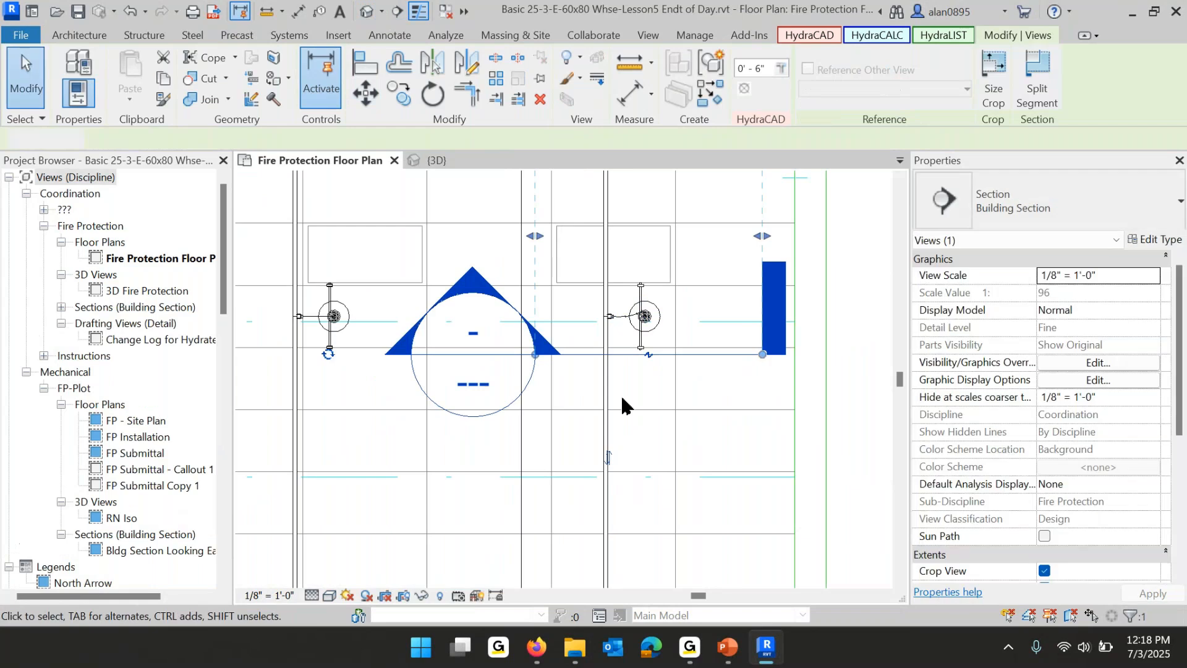
key(Escape)
key(Escape)
double_click(519, 393)
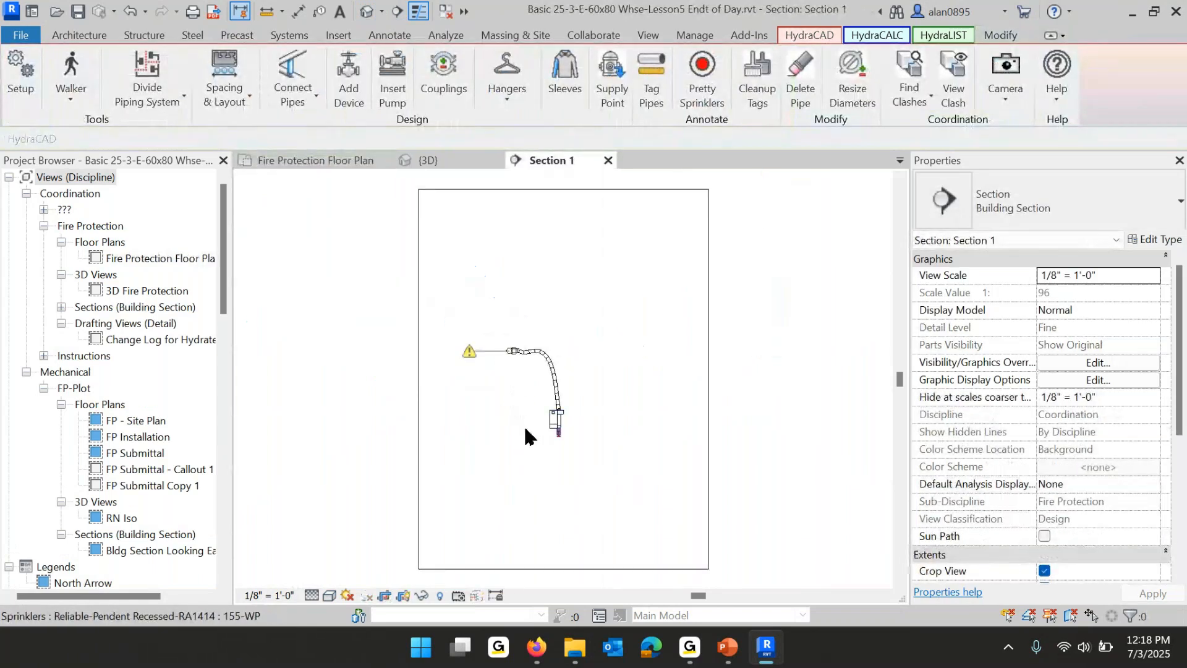
scroll(563, 335, up, 2)
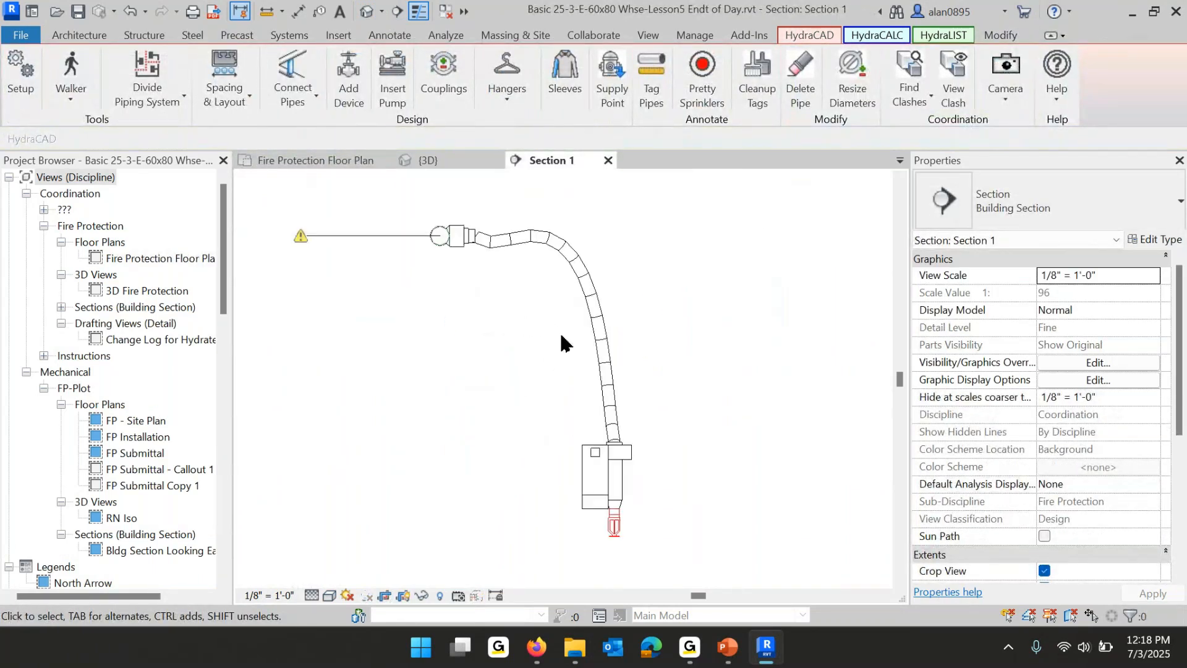
Straighten the flex pipe's start at the branch line in the section, and insert an outward-bent vertex above the bracket.
click(596, 319)
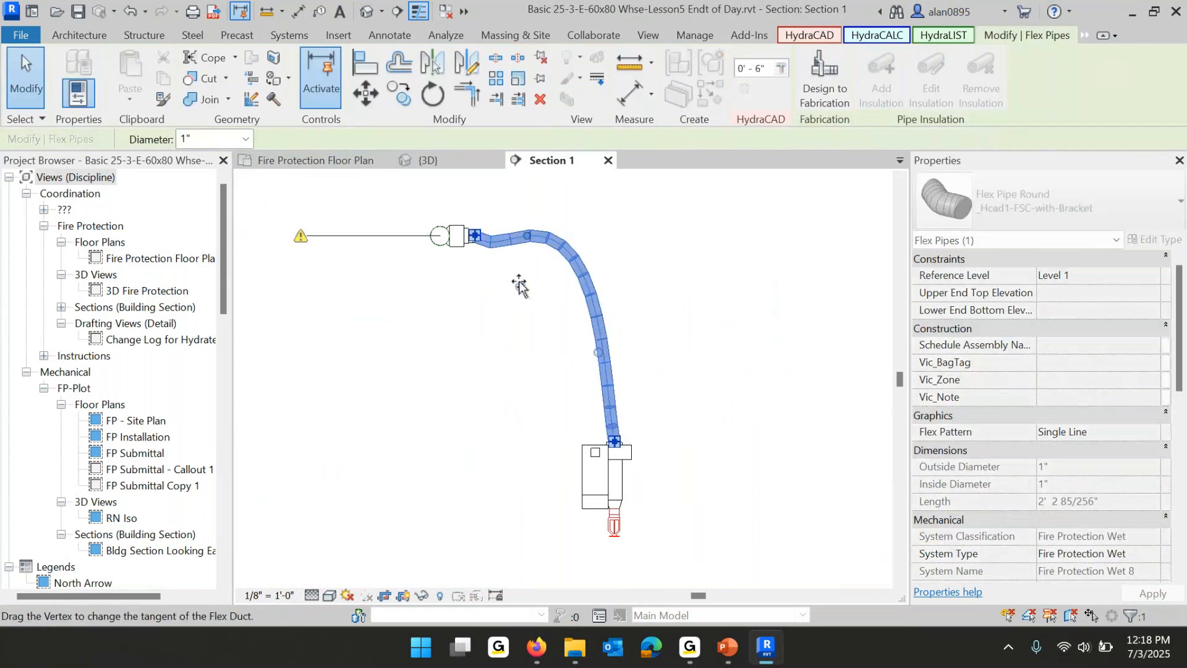
drag(520, 279, 522, 241)
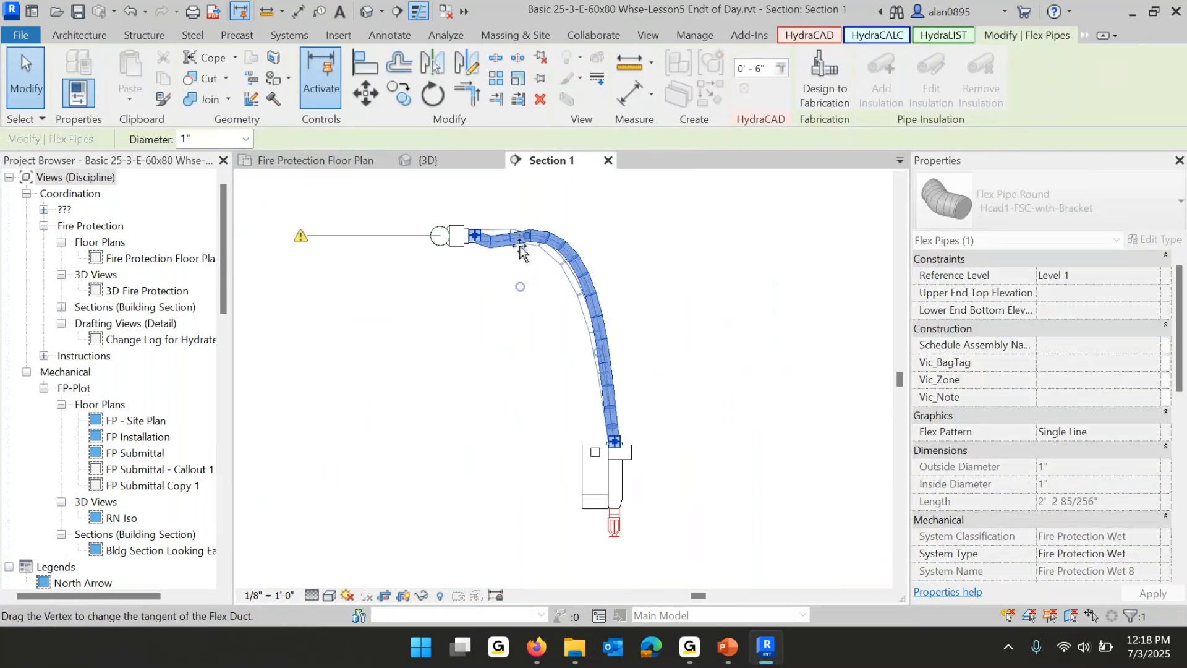
right_click(608, 365)
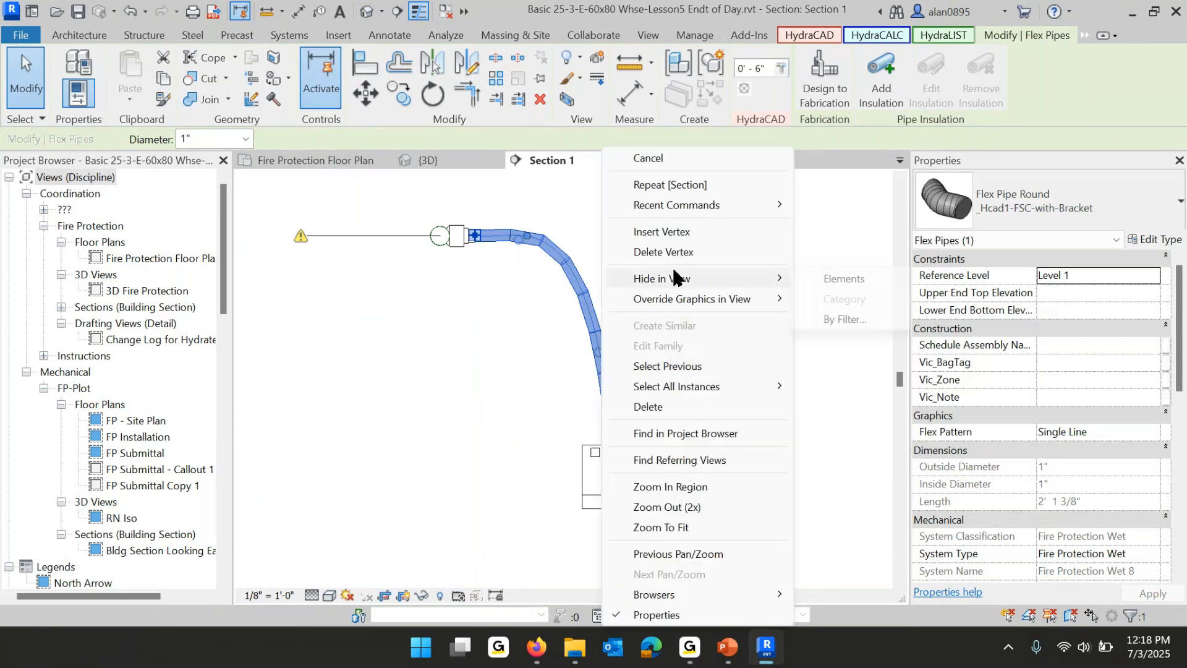
click(666, 233)
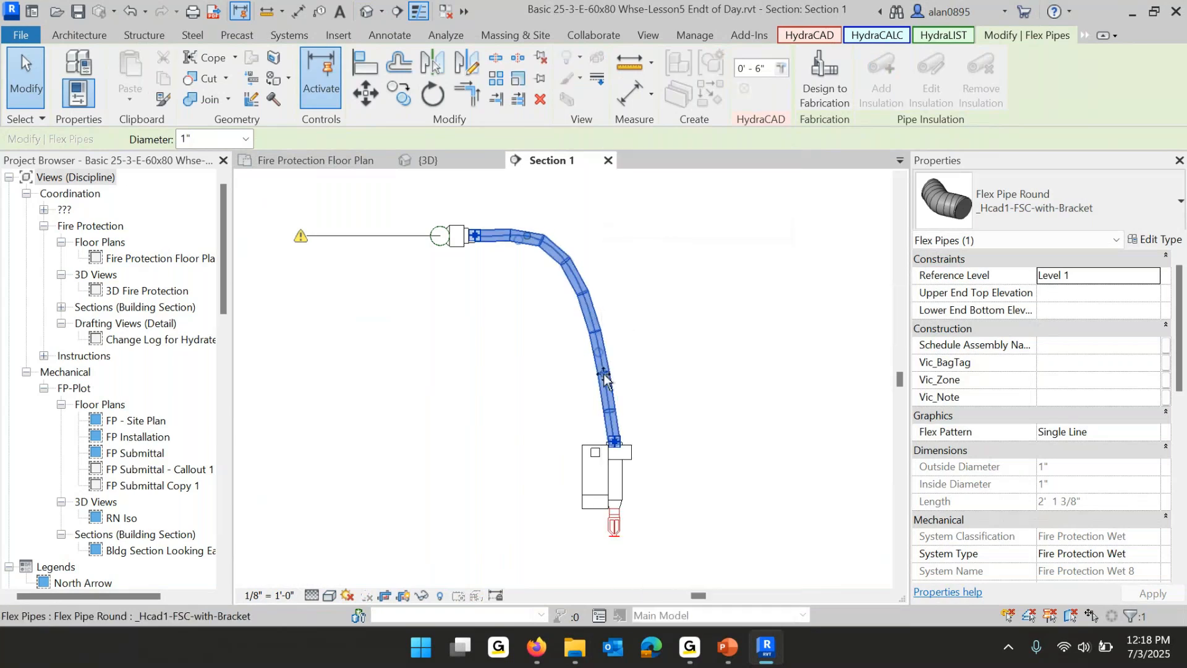
click(608, 388)
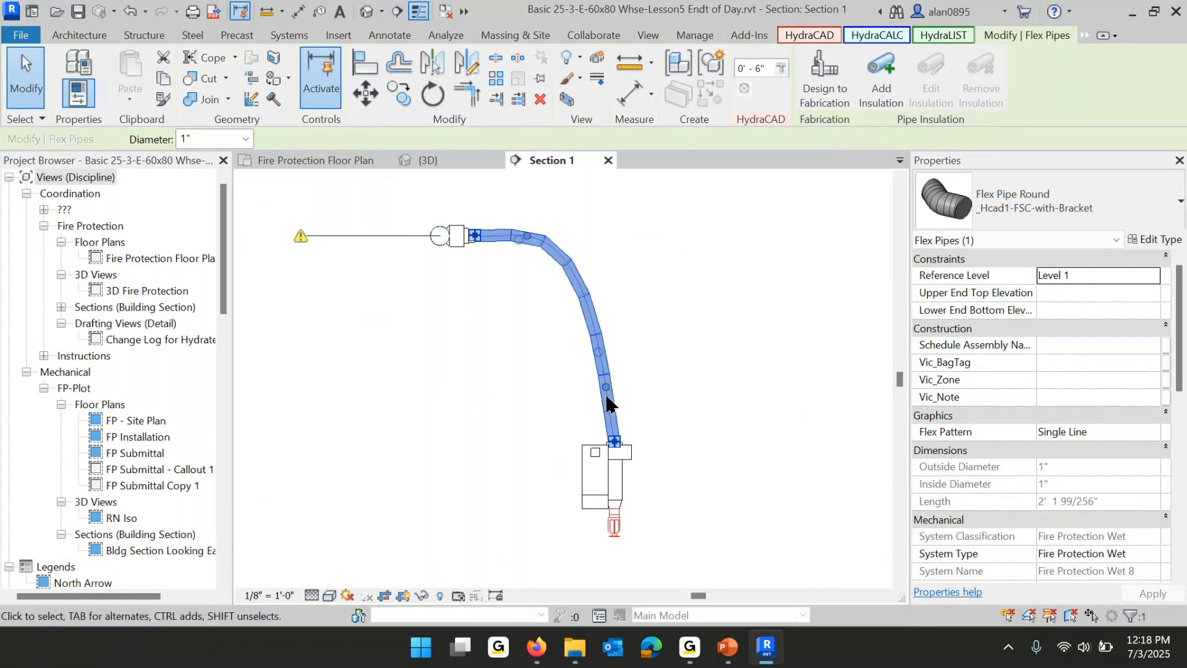
drag(609, 391, 623, 344)
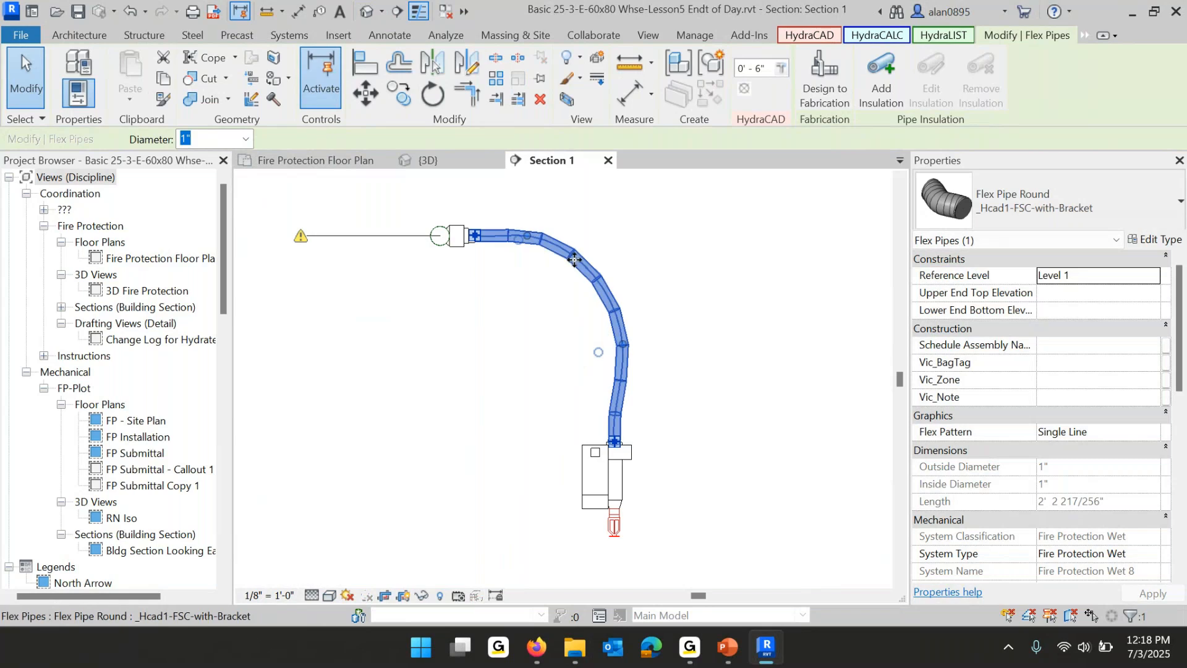
Insert another vertex at the flex pipe's upper bend and move it inward to form an S-shaped run.
right_click(573, 262)
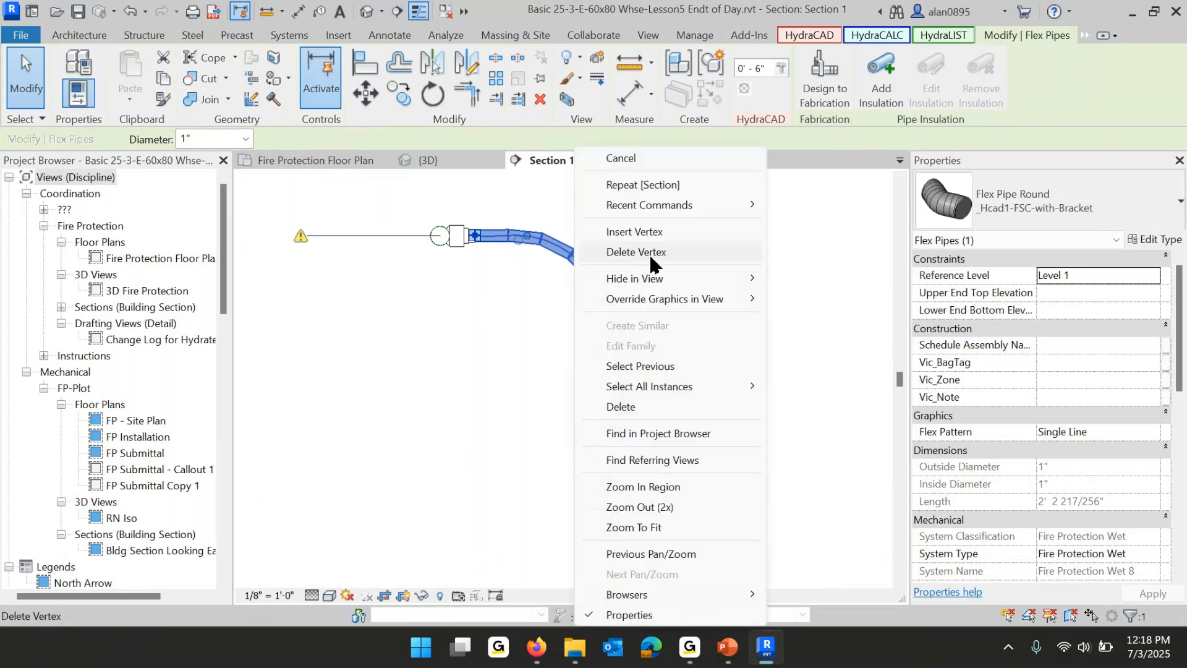
click(634, 232)
click(576, 257)
drag(576, 256, 563, 288)
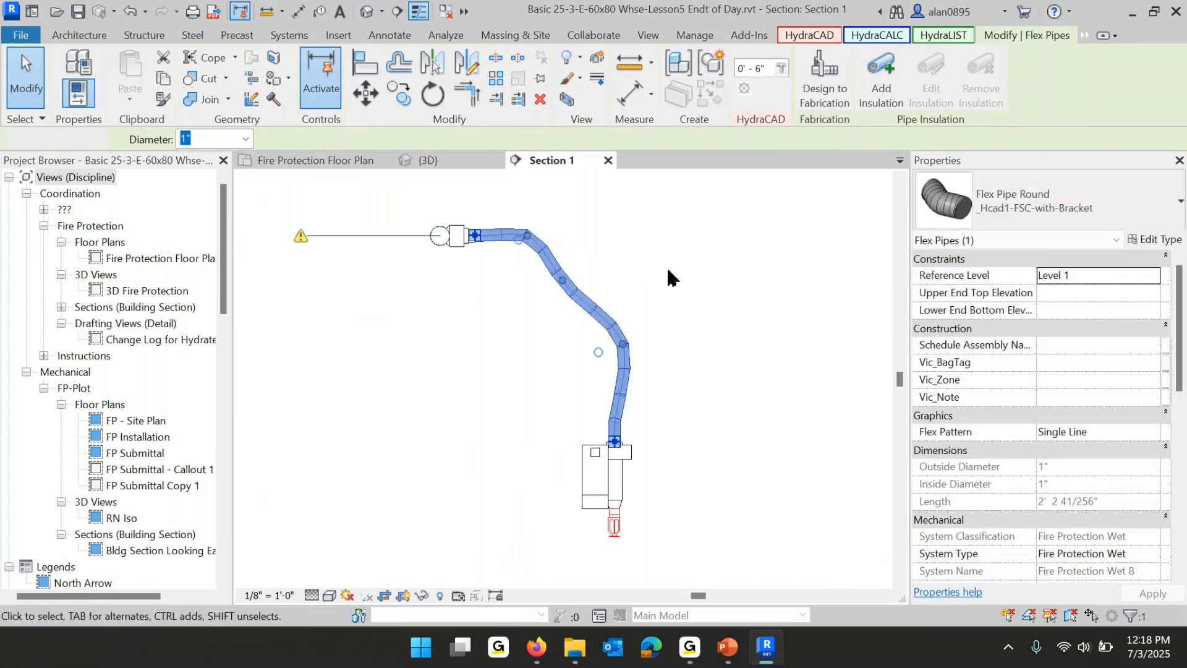
click(738, 279)
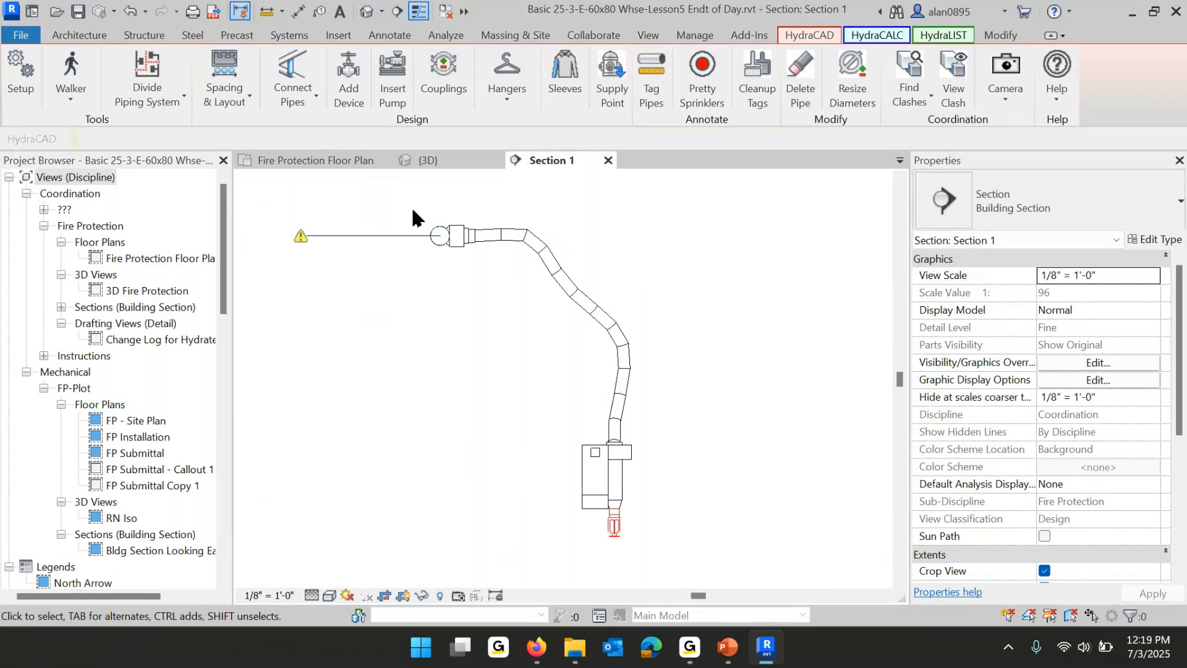
On the fire protection floor plan, disconnect the room's four recessed pendents from their lines with the Configure Head command.
click(303, 162)
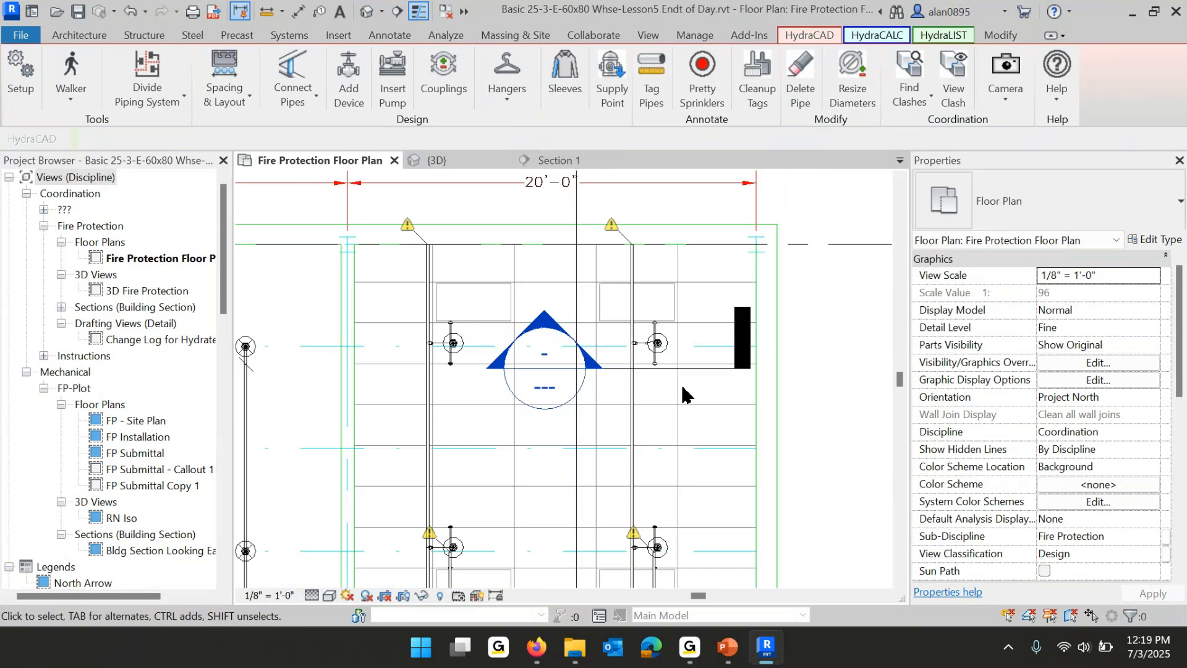
scroll(536, 397, down, 2)
middle_drag(533, 397, 563, 303)
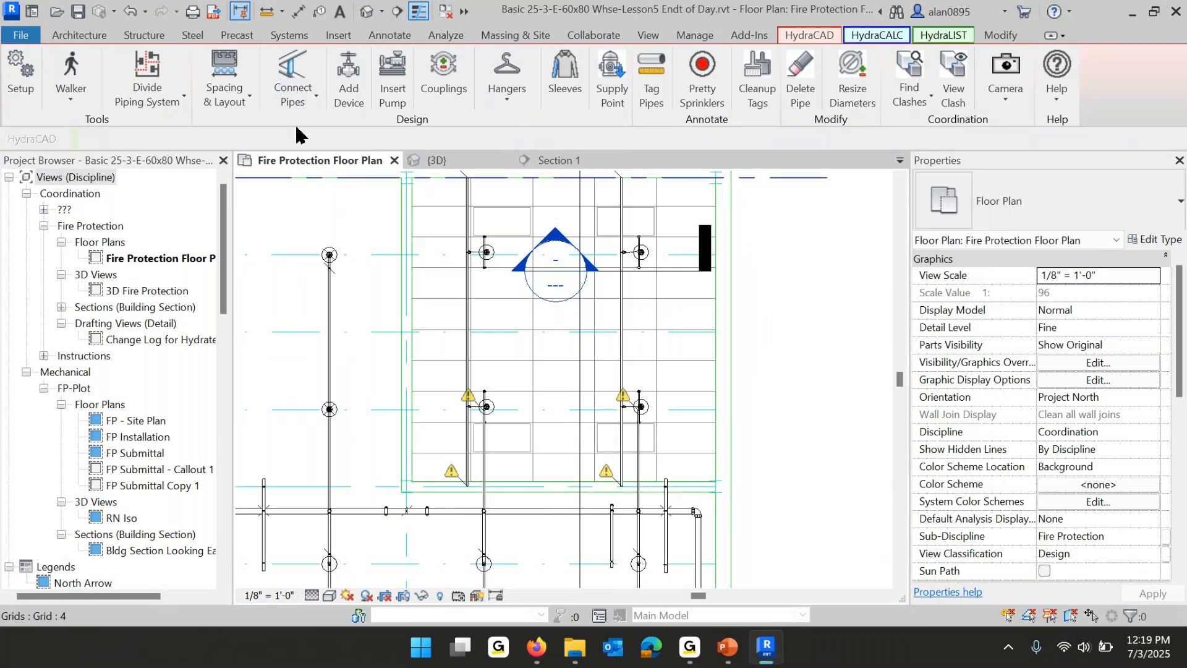
click(224, 99)
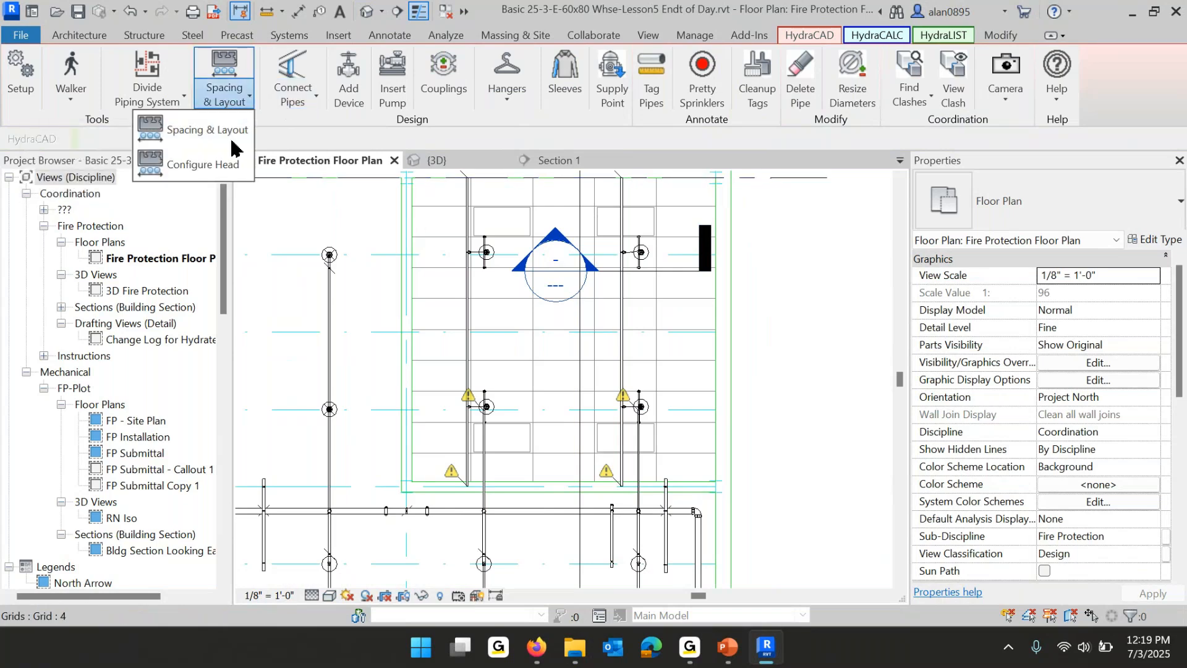
click(198, 165)
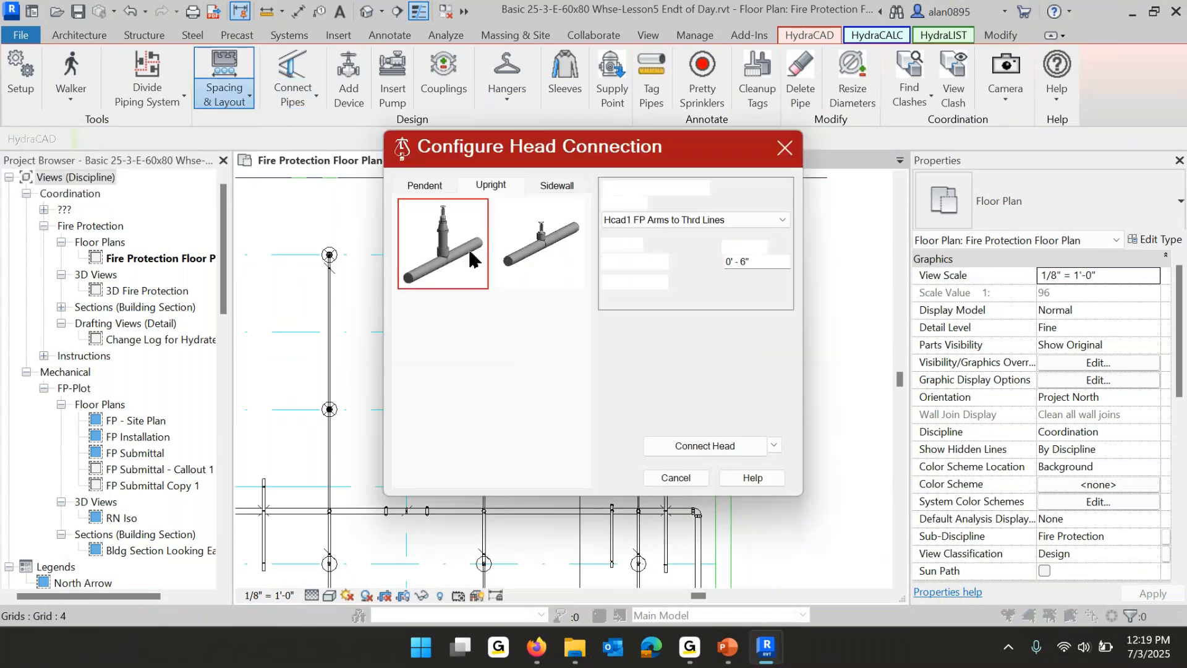
click(774, 445)
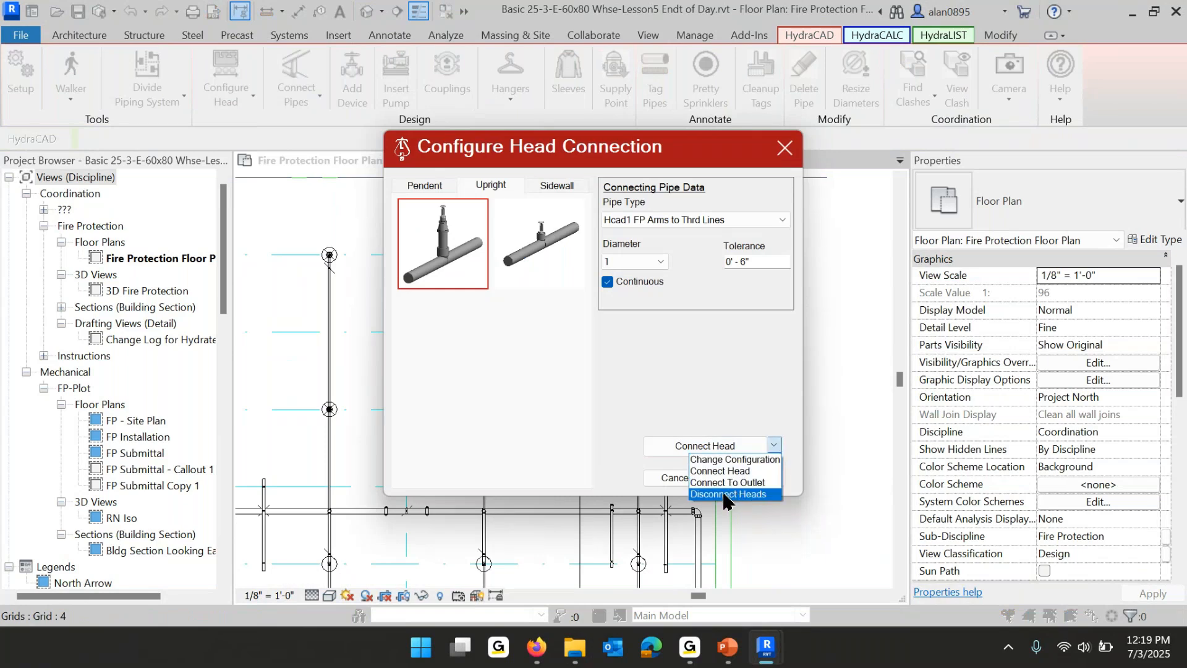
click(727, 494)
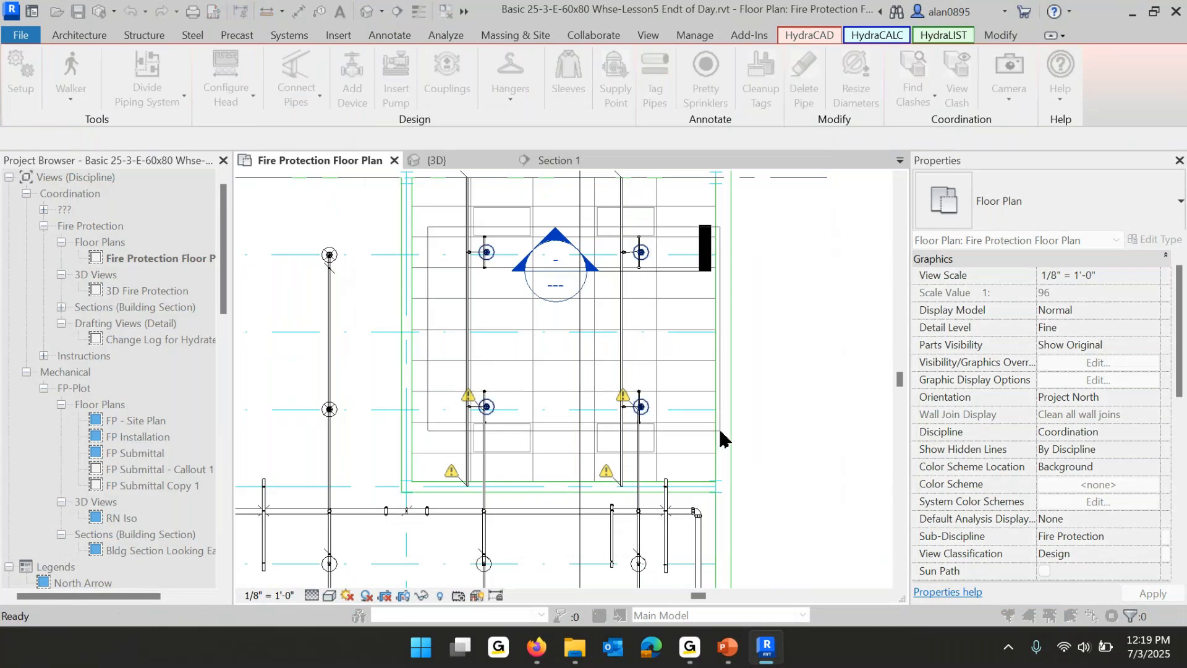
drag(721, 431, 721, 432)
key(Escape)
Shorten the two threaded lines entering the room from the south so they end about 2'-6" from the main.
scroll(569, 433, up, 3)
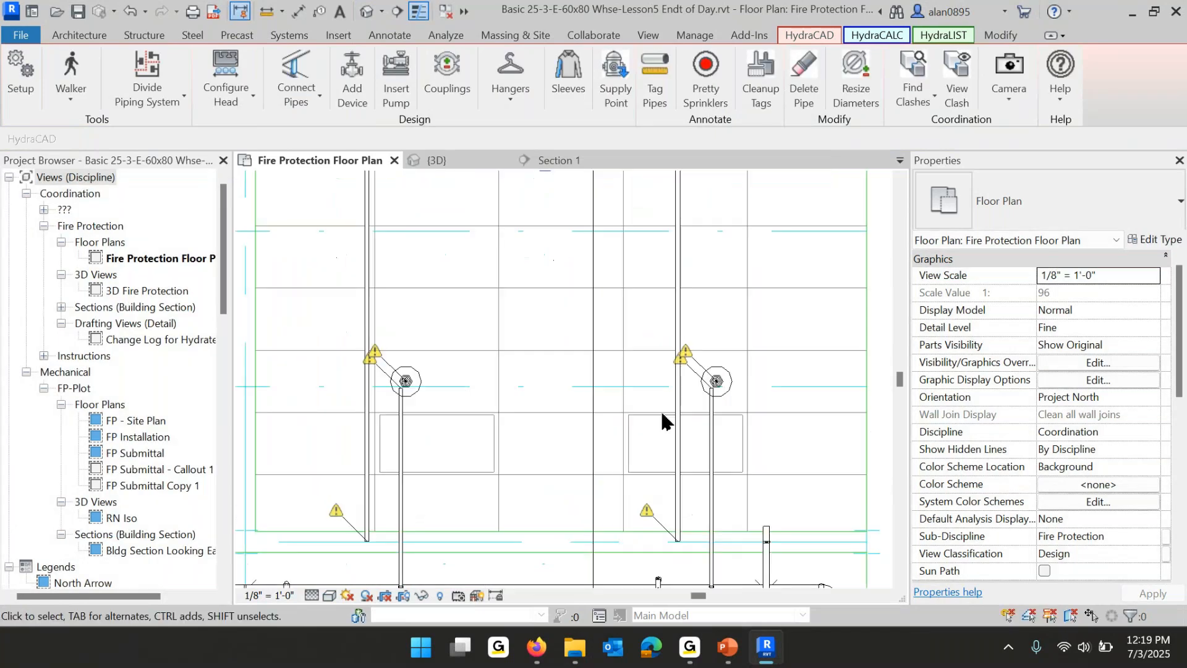
scroll(662, 422, up, 3)
click(678, 323)
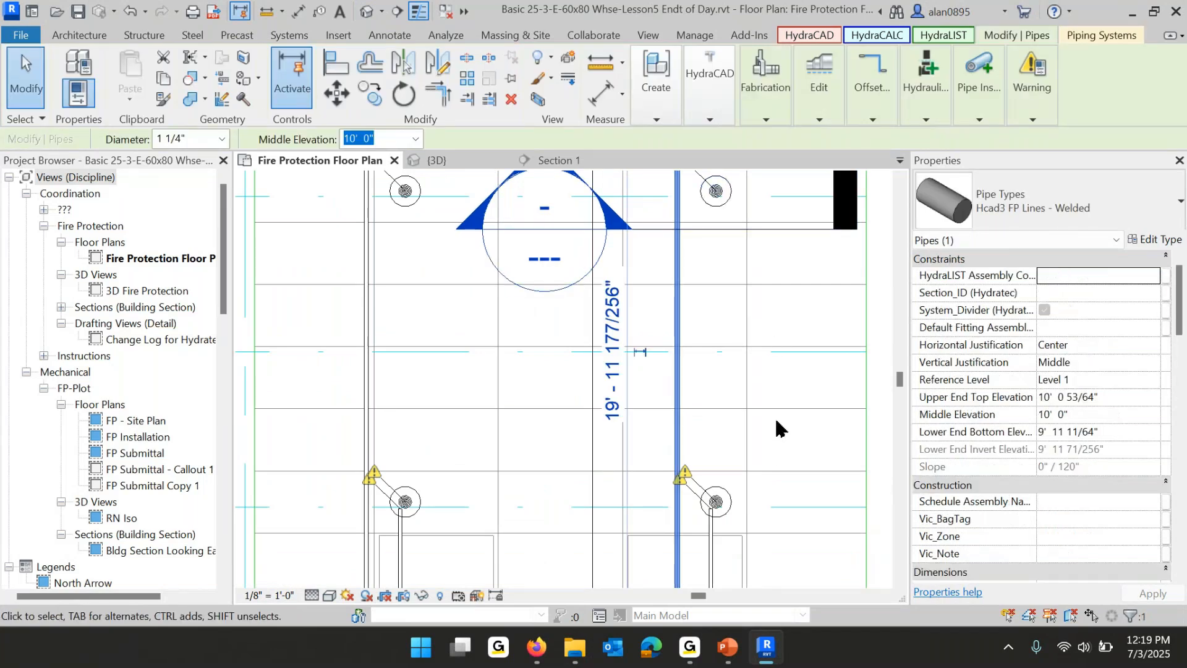
middle_drag(778, 423, 751, 274)
key(Escape)
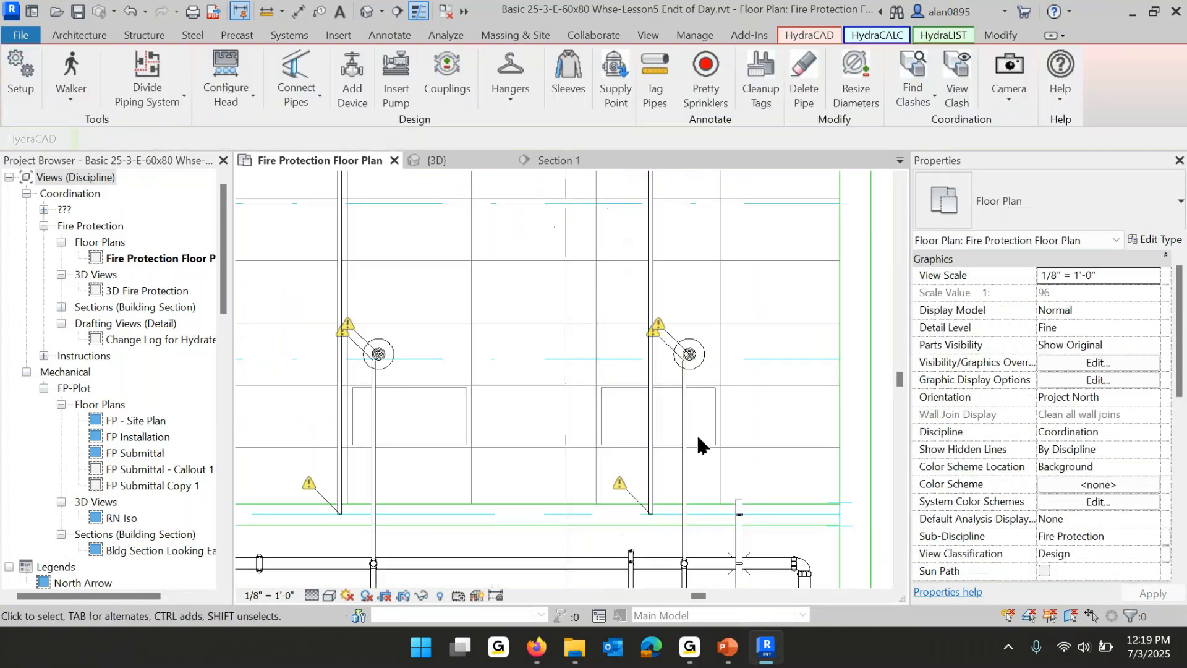
click(686, 387)
drag(682, 368, 683, 480)
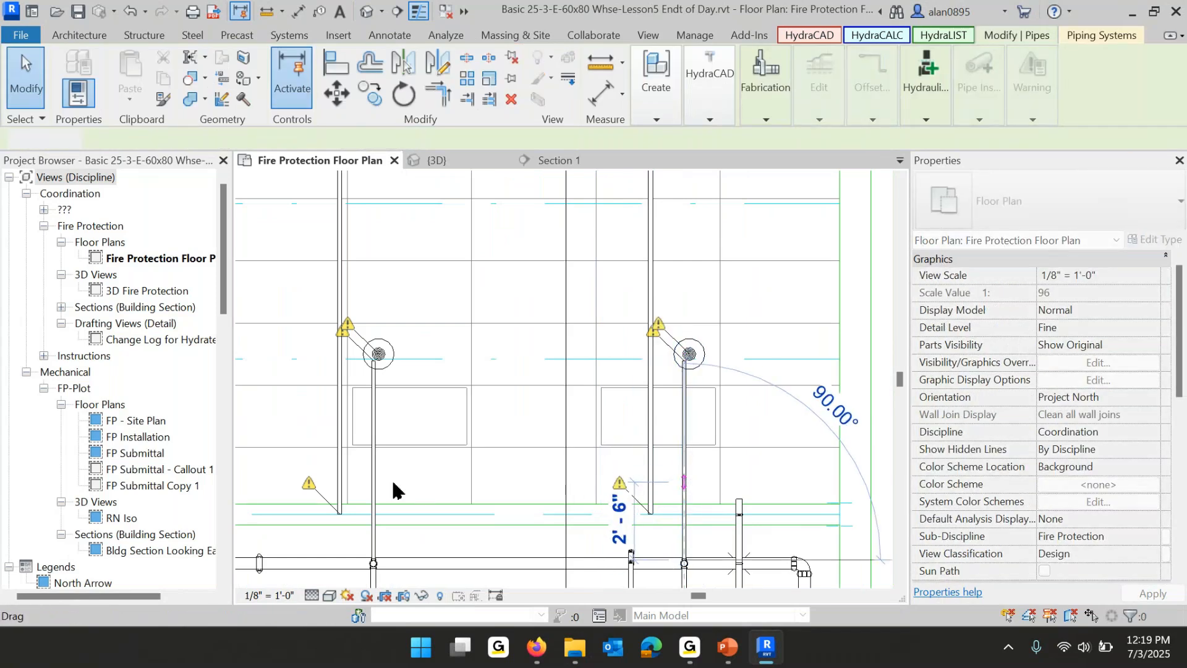
click(373, 461)
drag(374, 364, 374, 482)
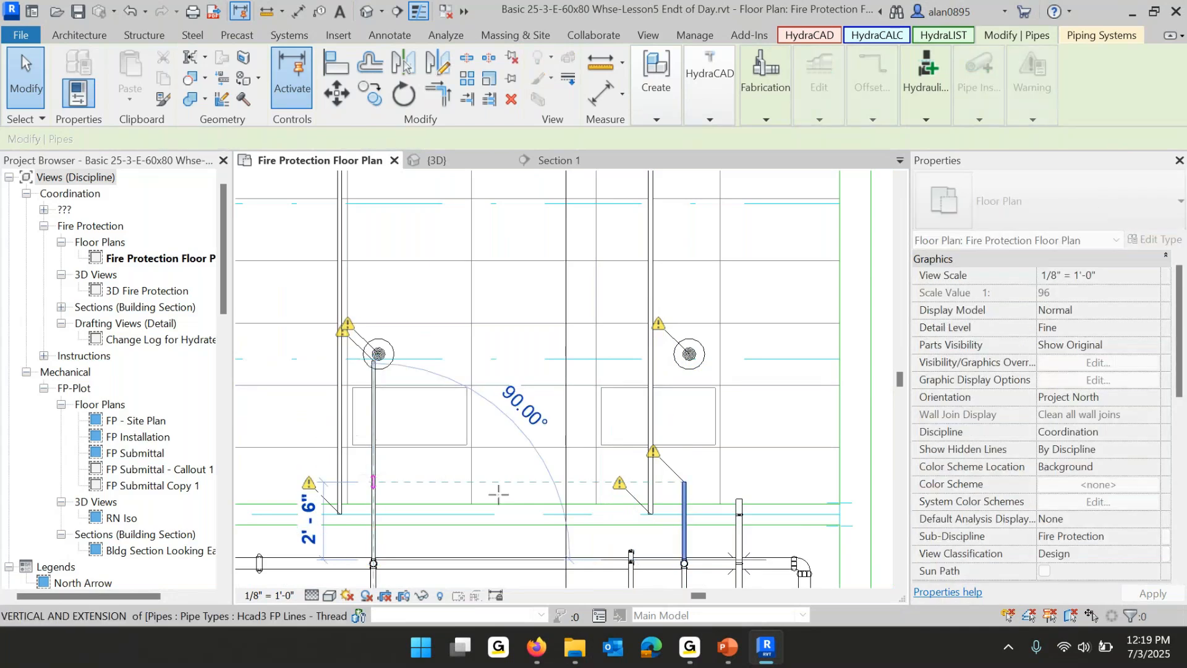
click(499, 493)
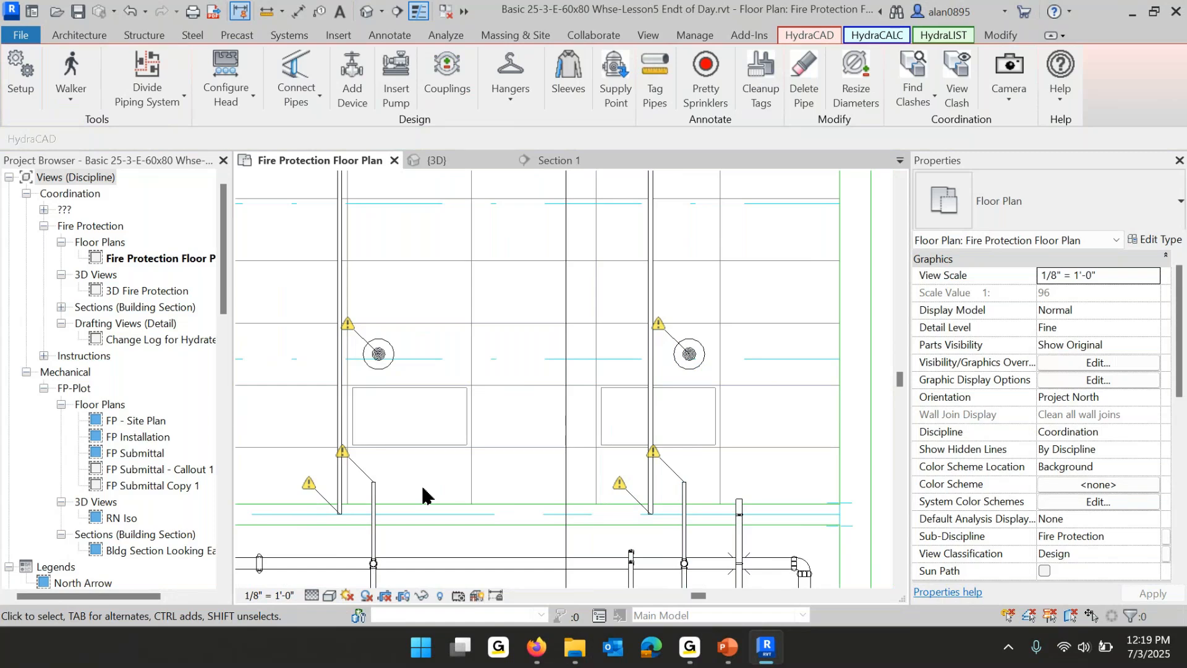
Open the Configure Head settings for pendents and have the drop measured from the head.
click(229, 93)
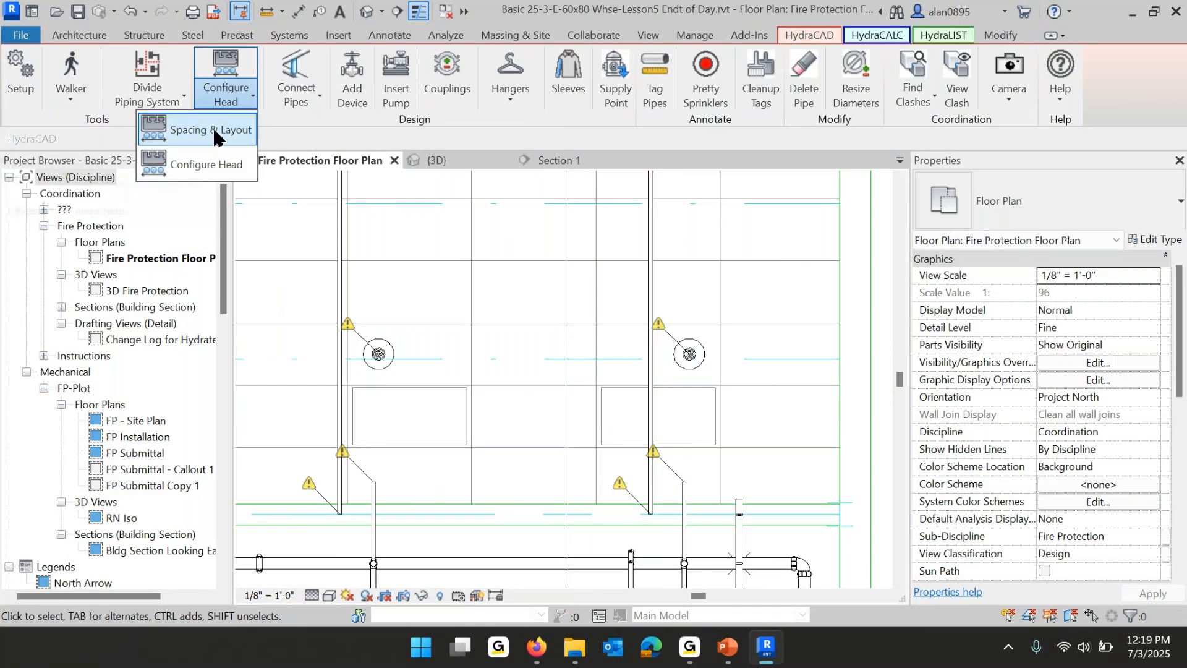
click(230, 166)
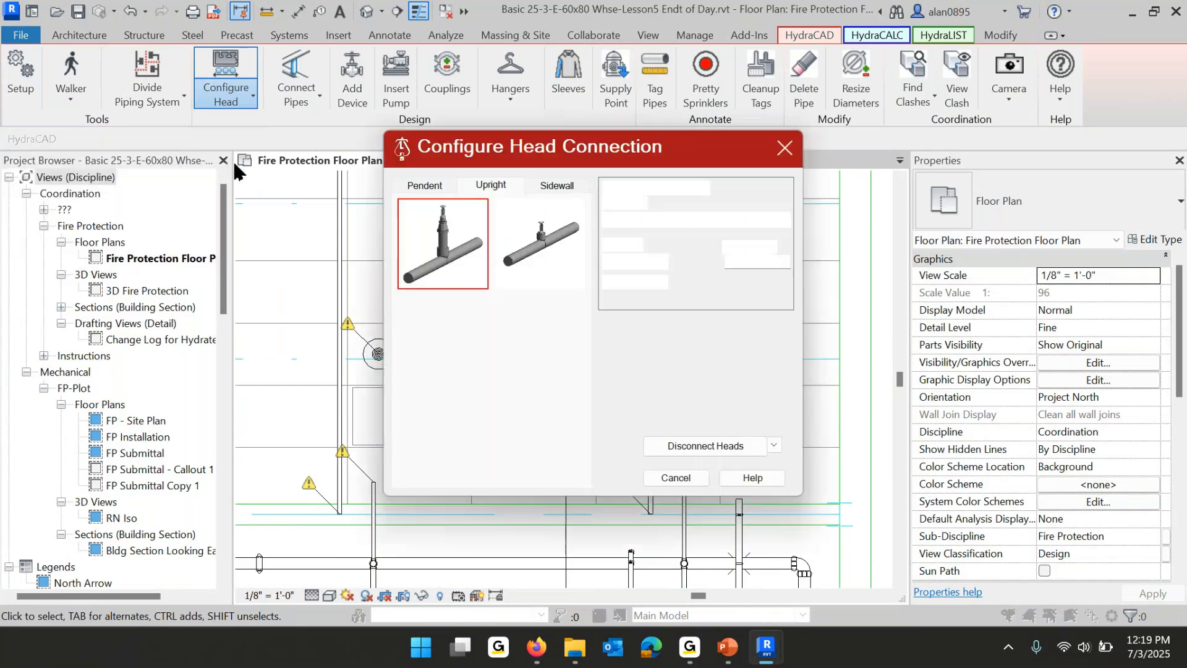
click(421, 193)
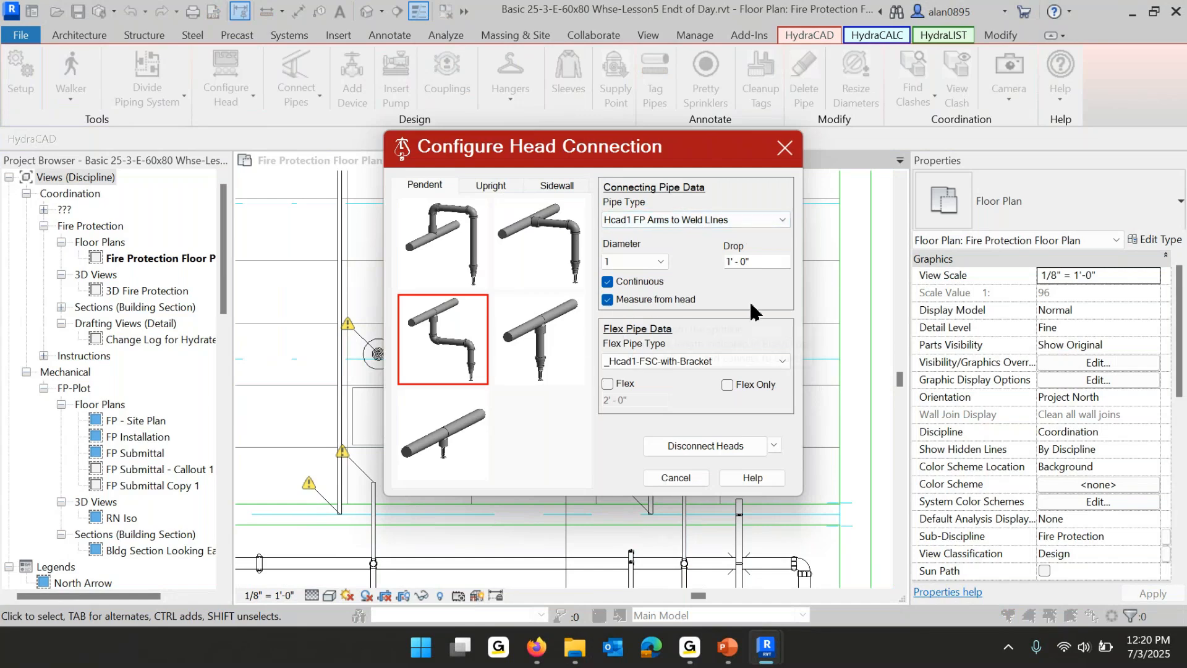
mouse_move(696, 309)
mouse_move(763, 261)
click(608, 300)
mouse_move(755, 263)
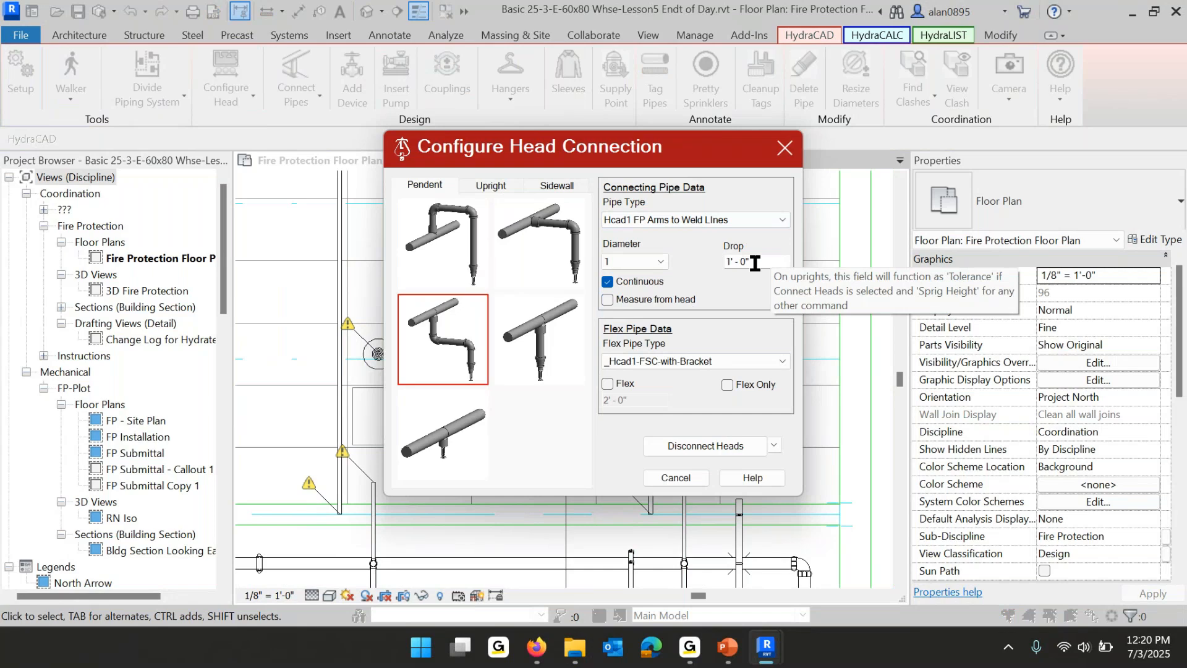
click(608, 299)
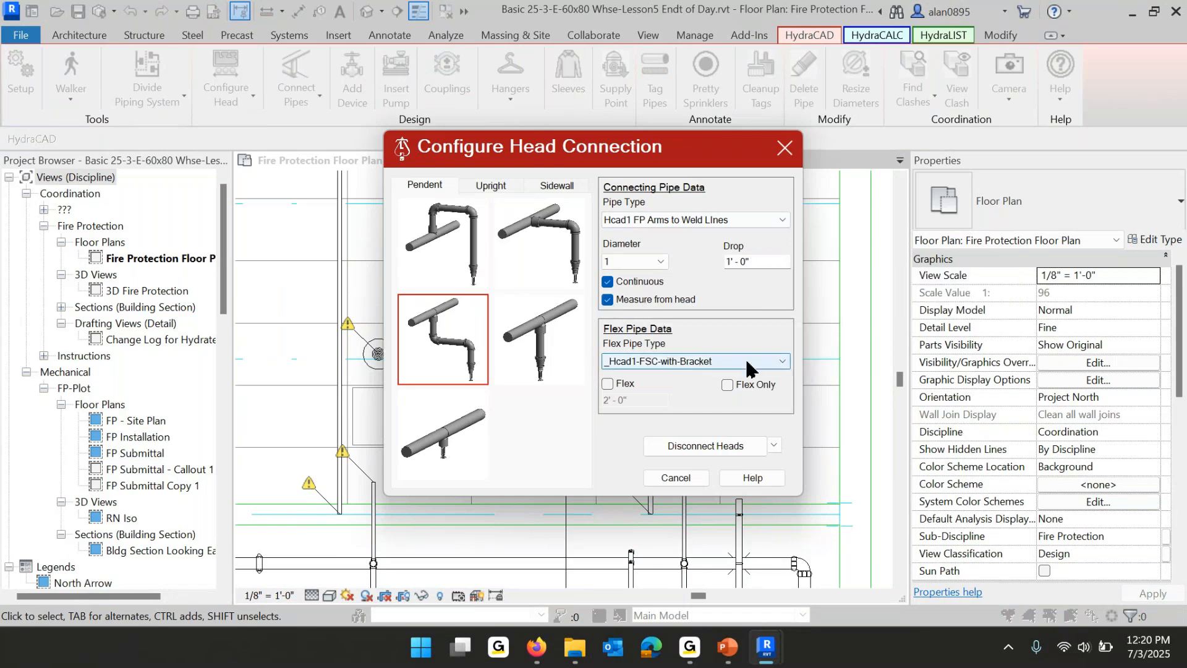
Enable flex with a length of 1'-6" for the pendent connection and start connecting heads.
click(608, 384)
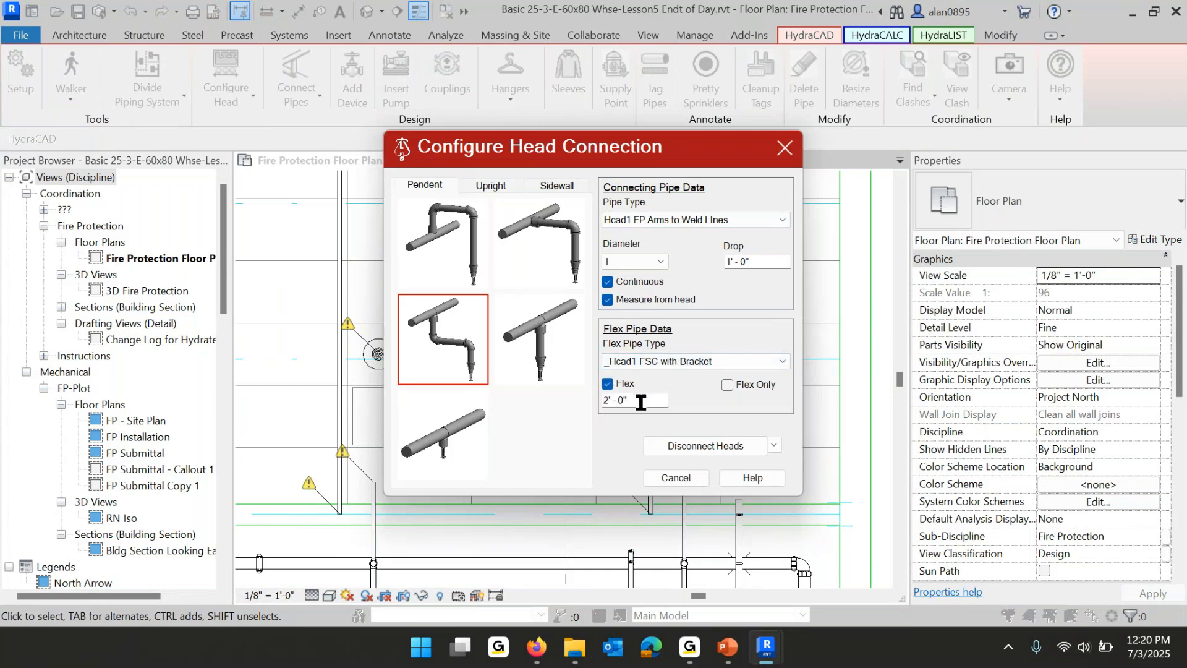
drag(641, 402, 534, 403)
text(1' - )
text(6)
click(773, 445)
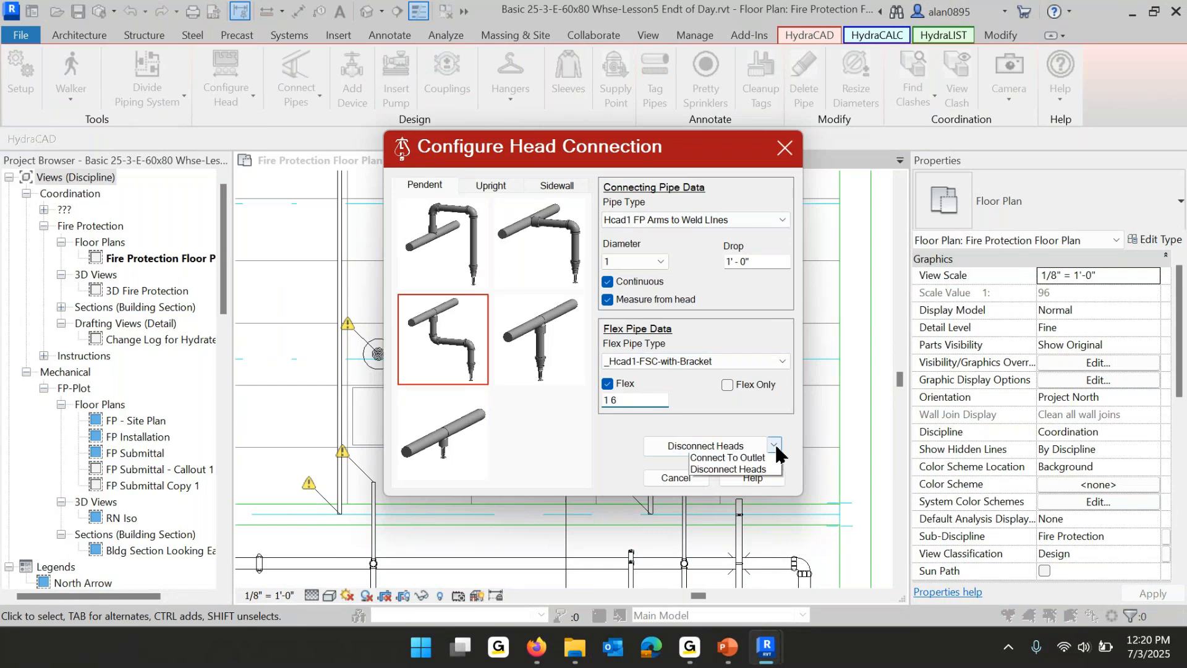
click(742, 473)
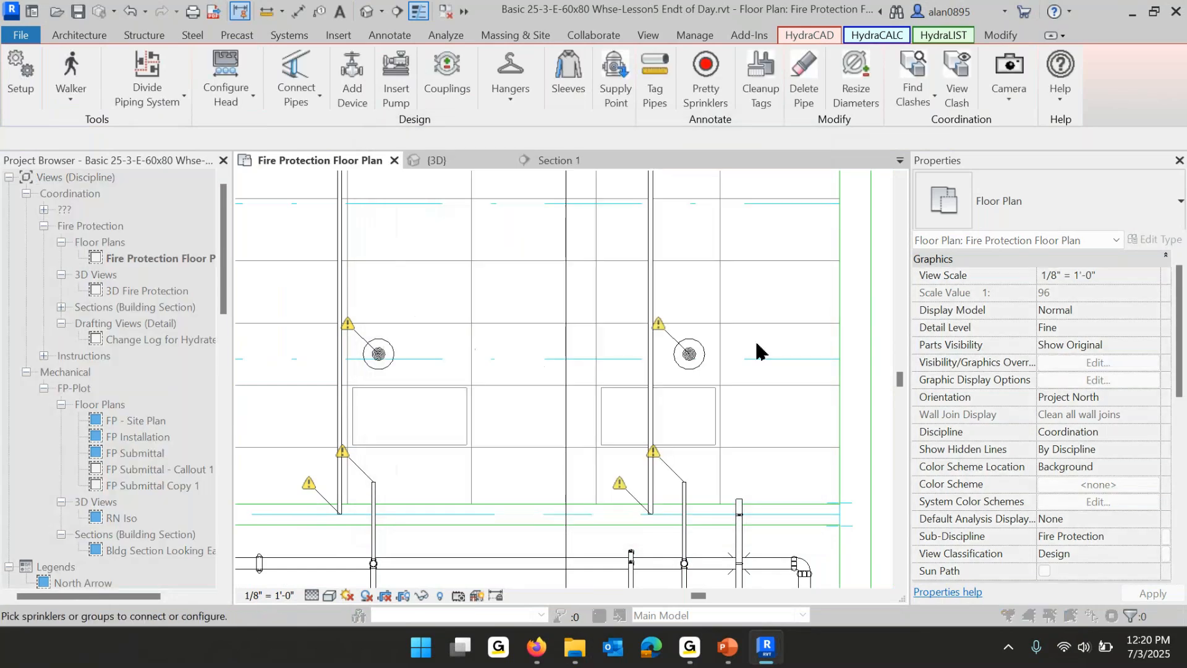
Connect the two east pendents to the east branch line and the two west pendents to the west branch line.
scroll(738, 284, down, 2)
middle_drag(750, 319, 722, 407)
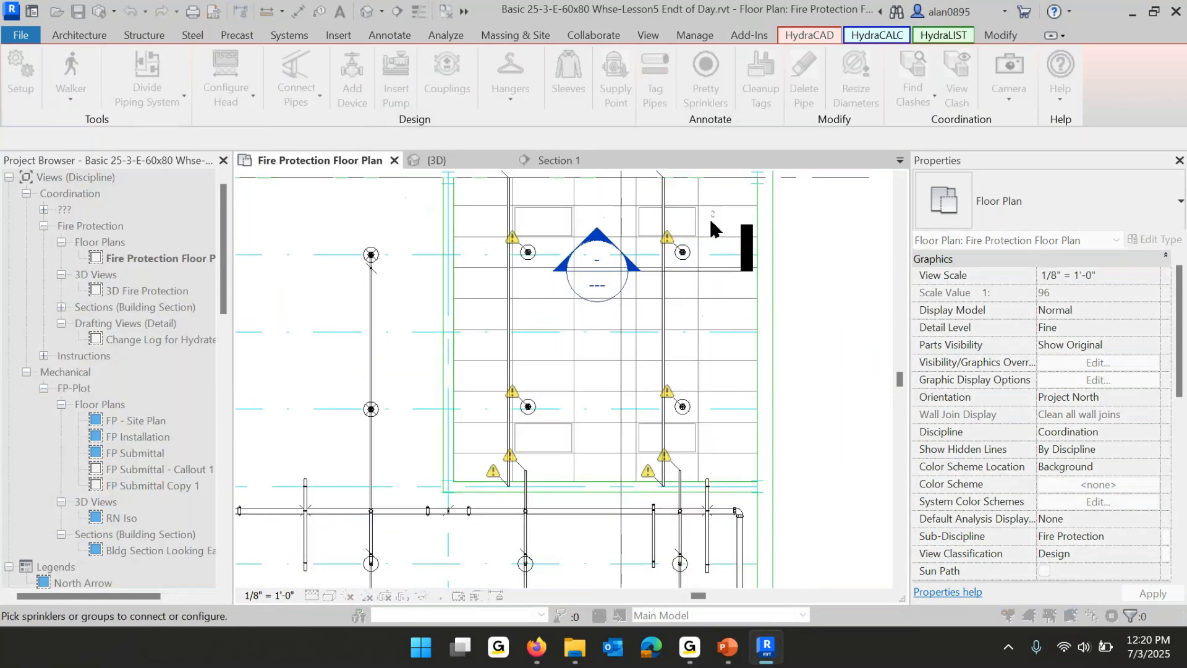
click(683, 406)
click(664, 329)
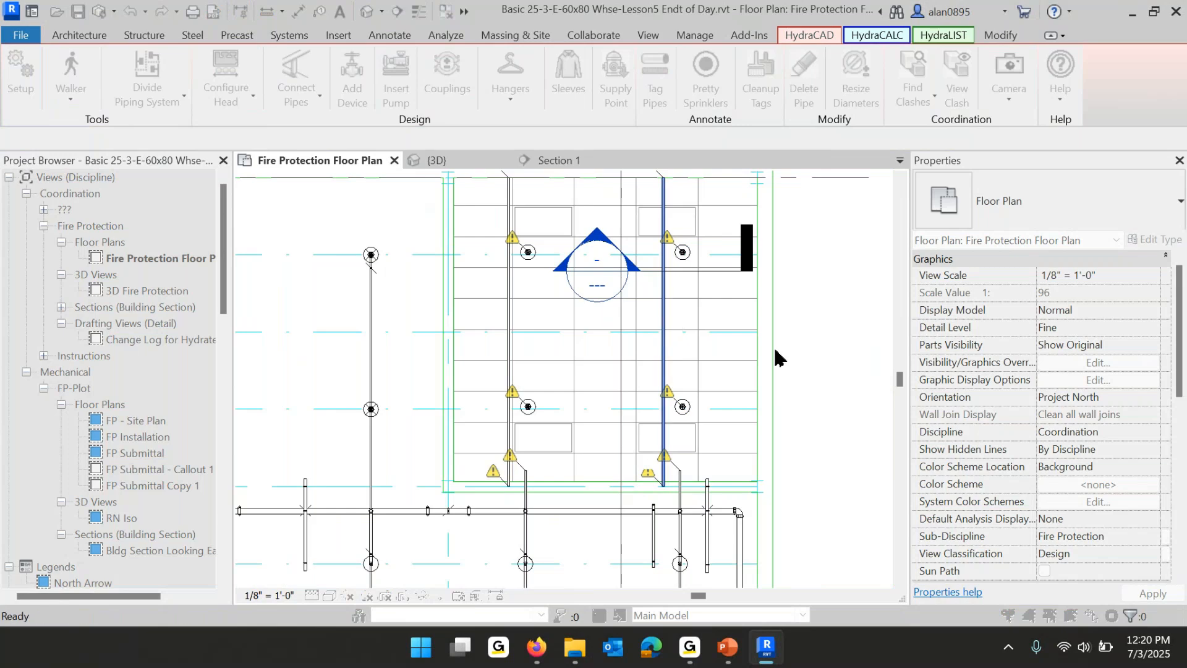
drag(556, 210, 475, 463)
click(509, 312)
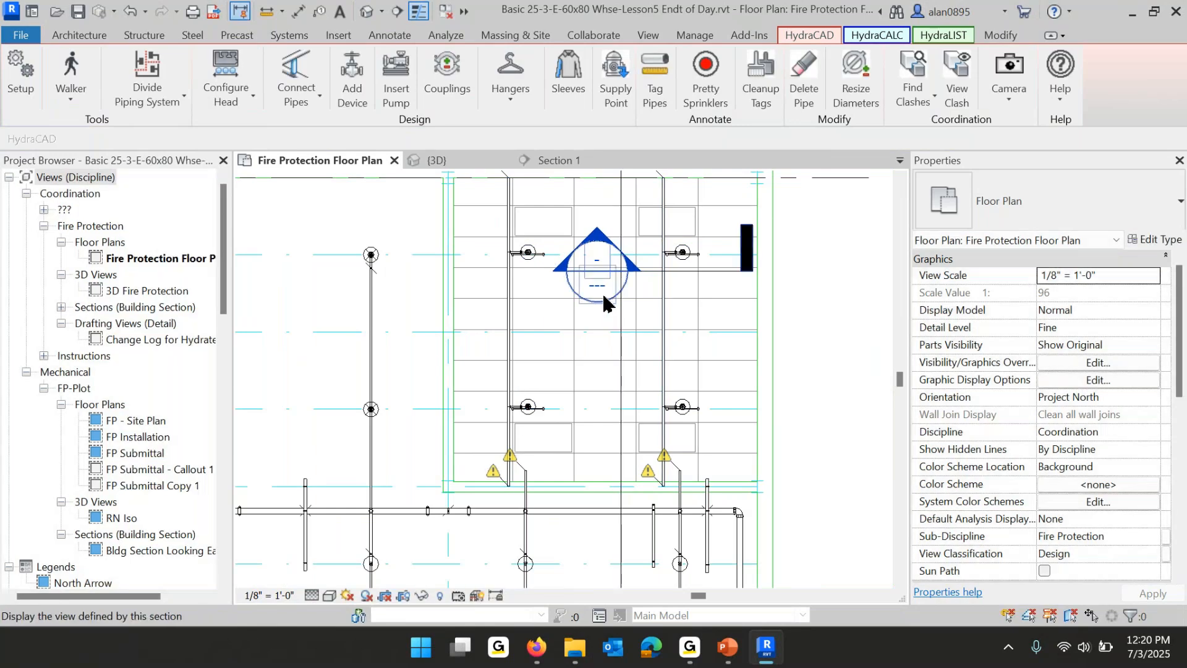
Open the section view to examine the armover and flex drop at the pendent, and switch to the PowerPoint lesson slides.
double_click(603, 292)
scroll(520, 436, up, 2)
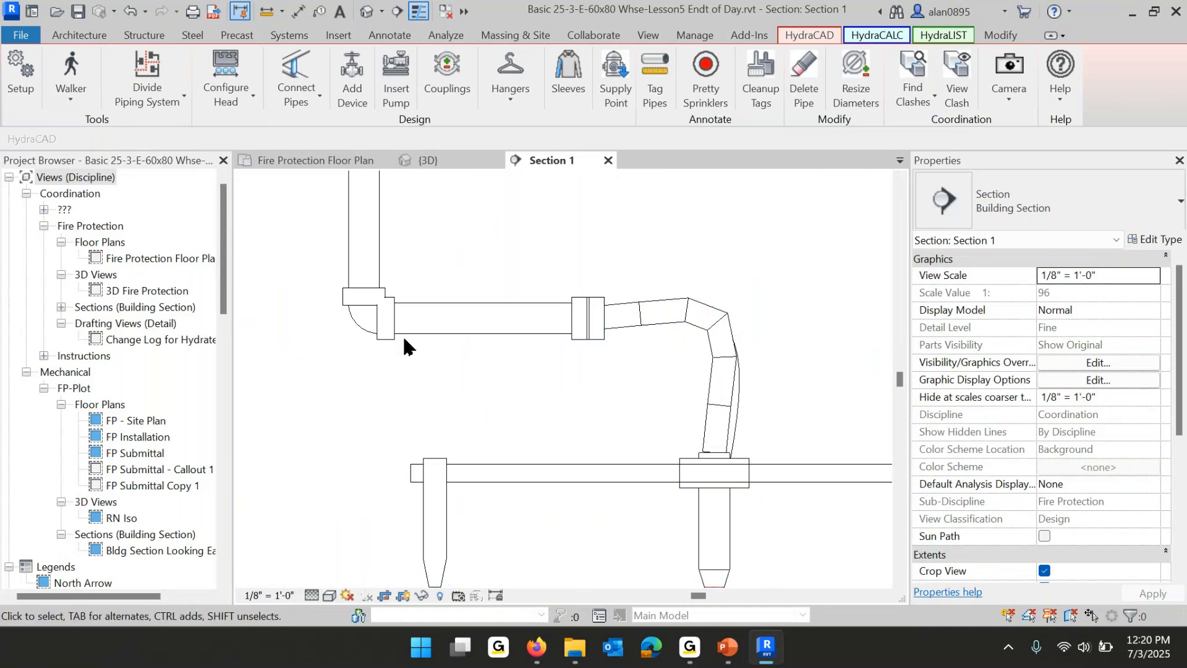
scroll(318, 295, down, 2)
scroll(318, 295, down, 1)
middle_drag(525, 323, 595, 381)
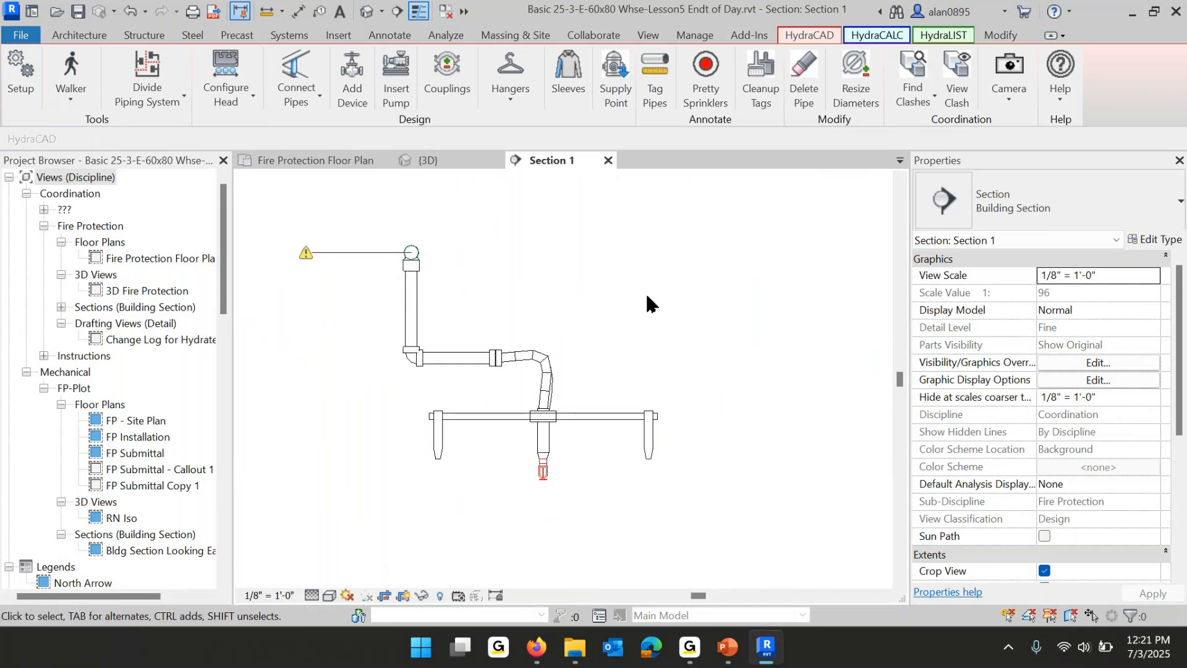
scroll(662, 317, down, 1)
scroll(663, 317, down, 1)
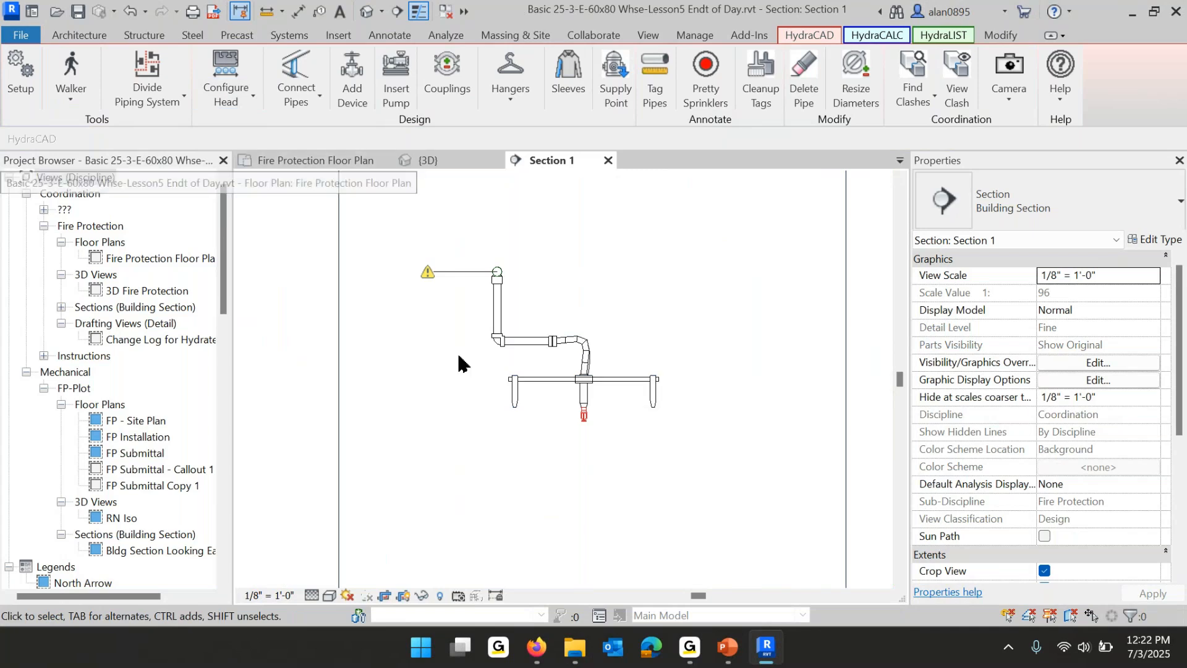
click(728, 650)
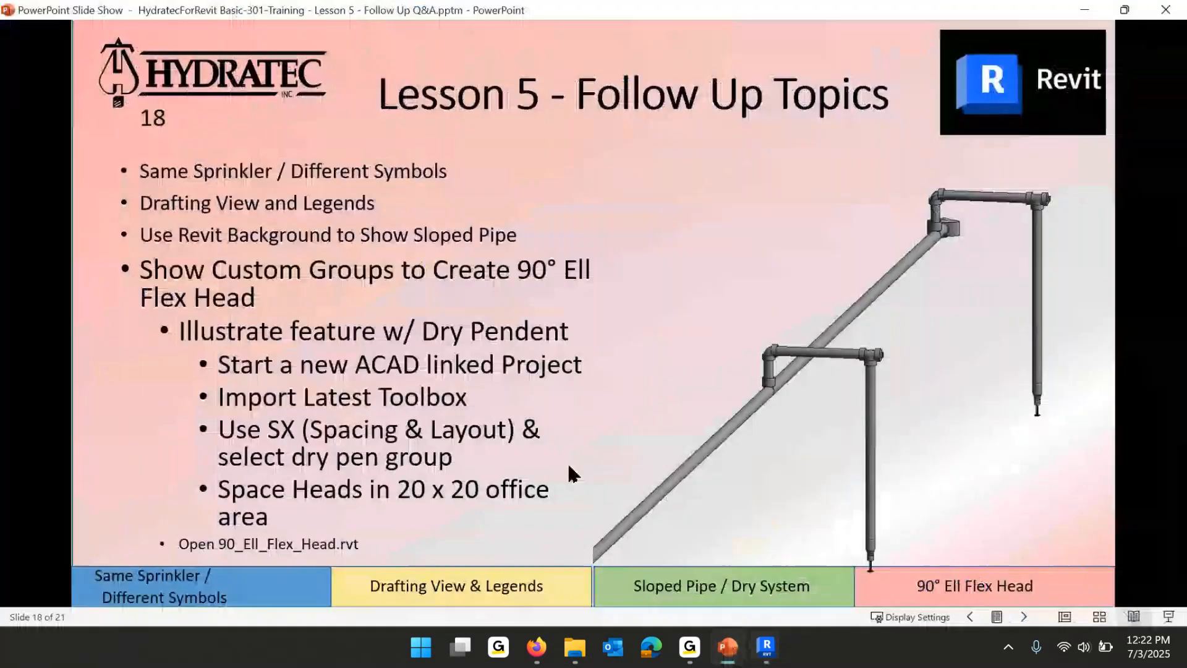
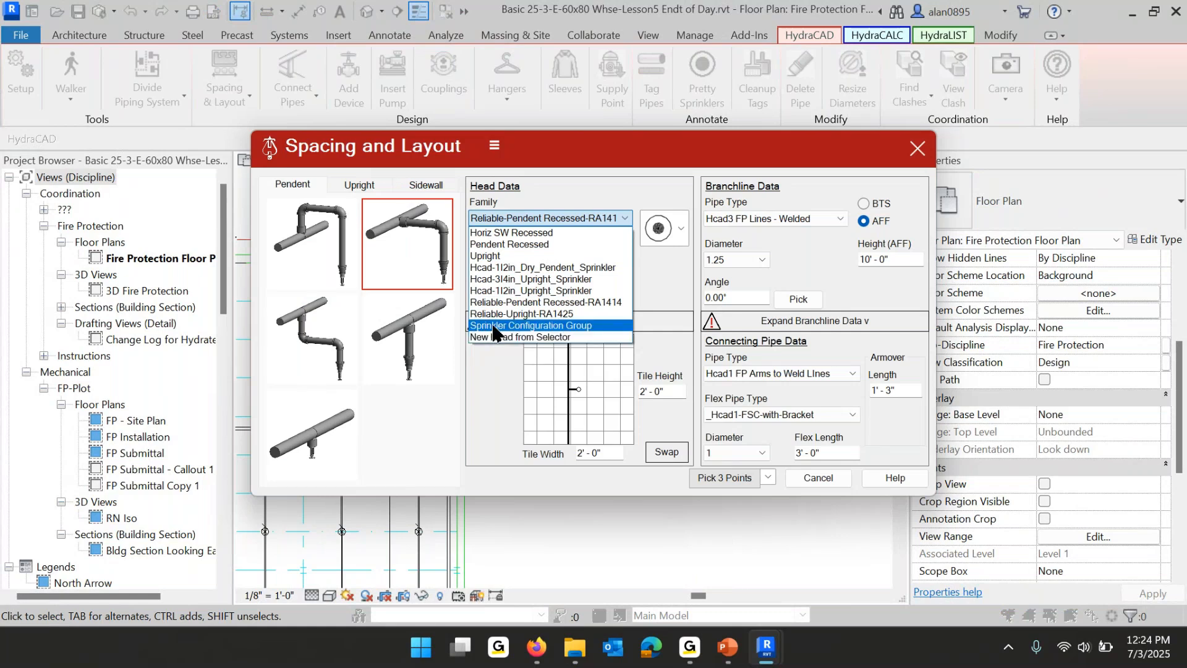
Set the layout's head family to the sprinkler configuration group Hcad-Dry Pen w/ 1/2" Rec Pen with the return-bend pendent connection.
click(493, 326)
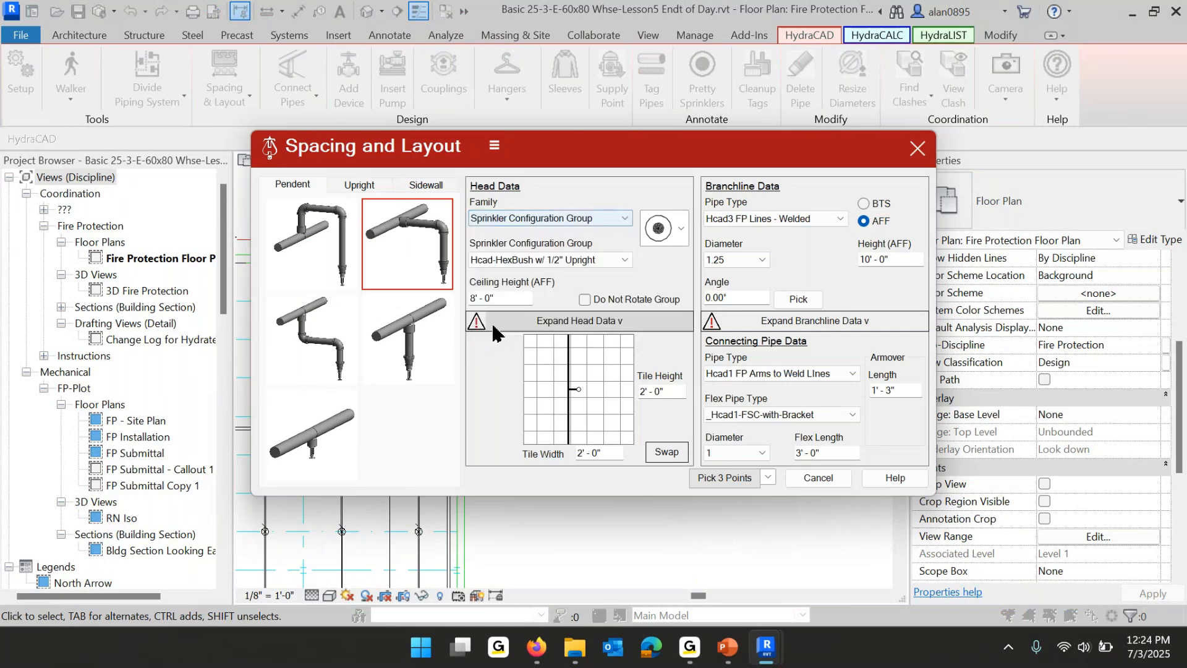
click(625, 260)
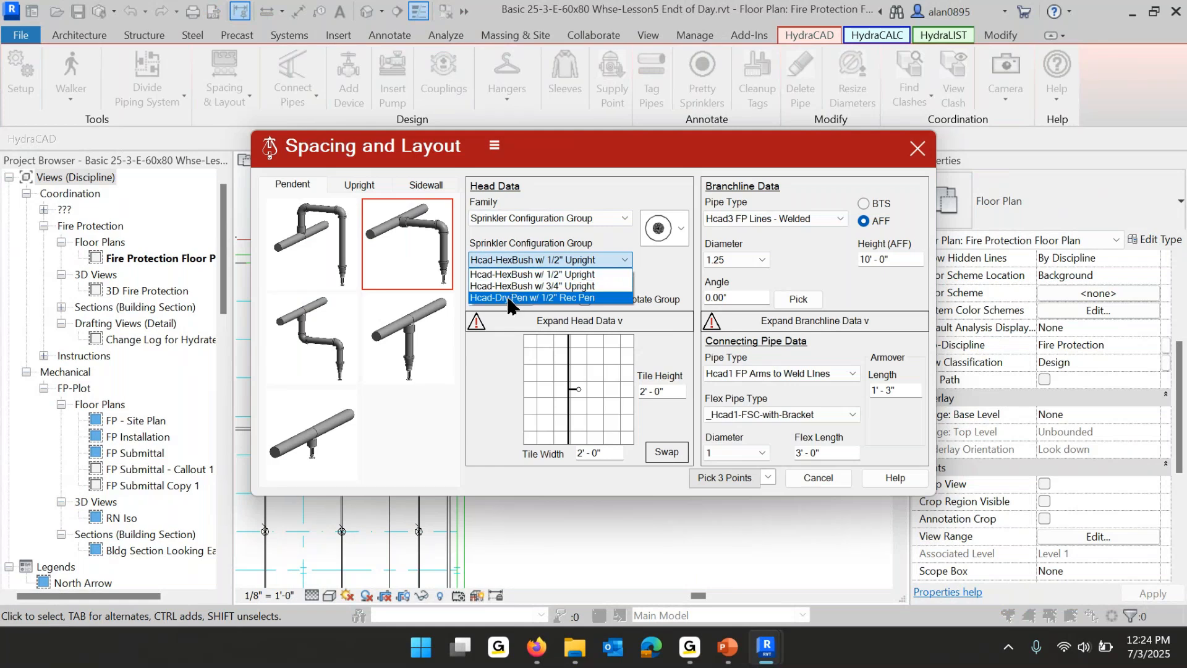
click(509, 299)
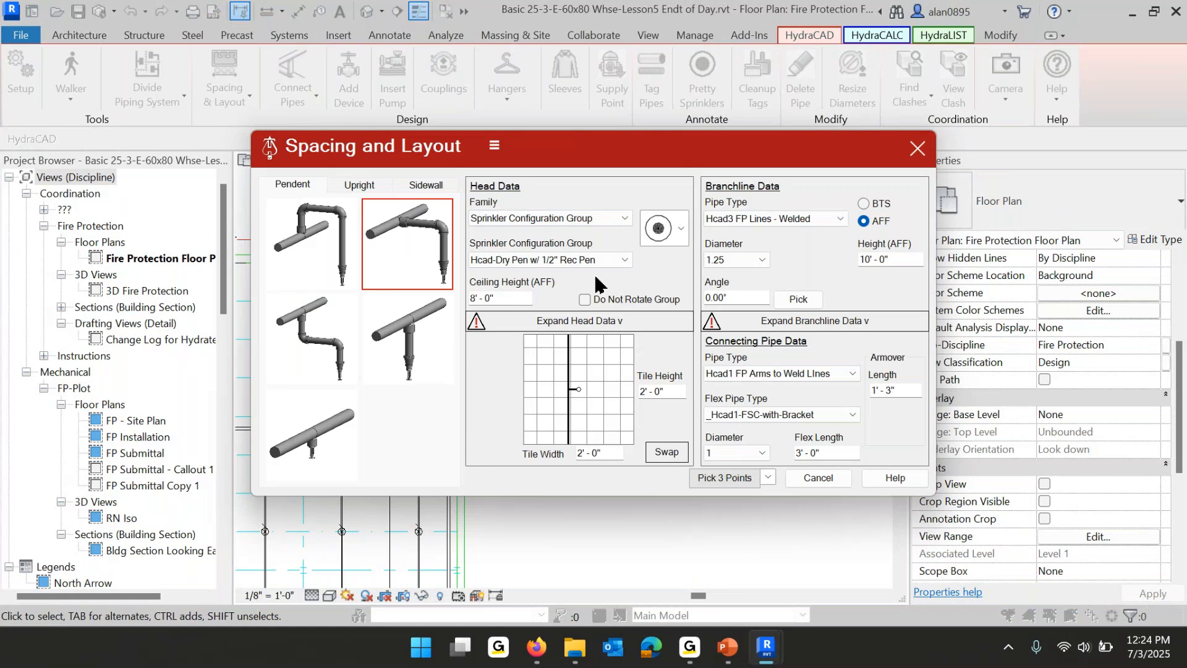
click(307, 247)
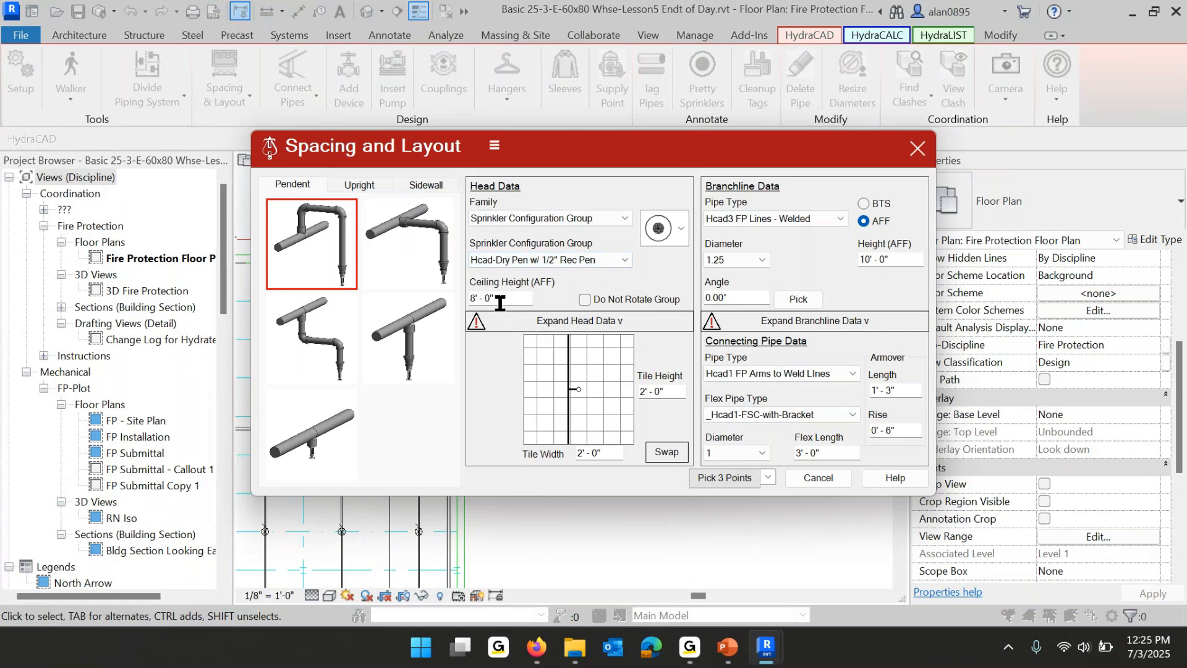
Lay out and accept a region of dry pendents on two branch lines in the empty area east of grid E by picking three points.
drag(499, 305, 467, 301)
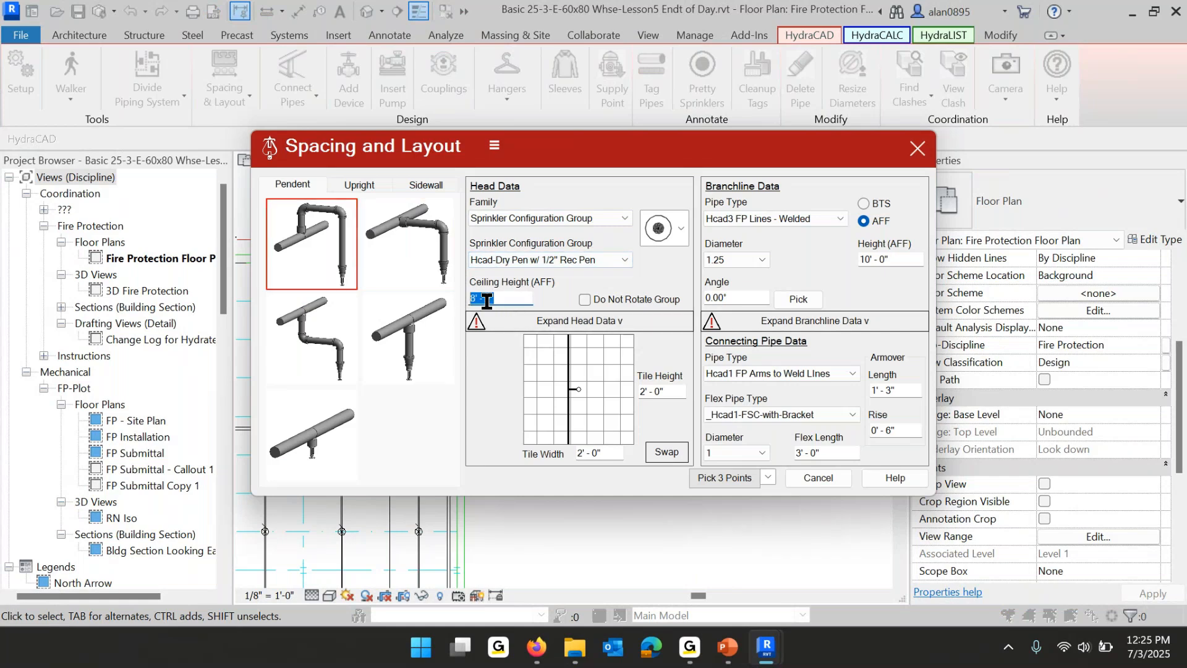
drag(907, 260, 846, 261)
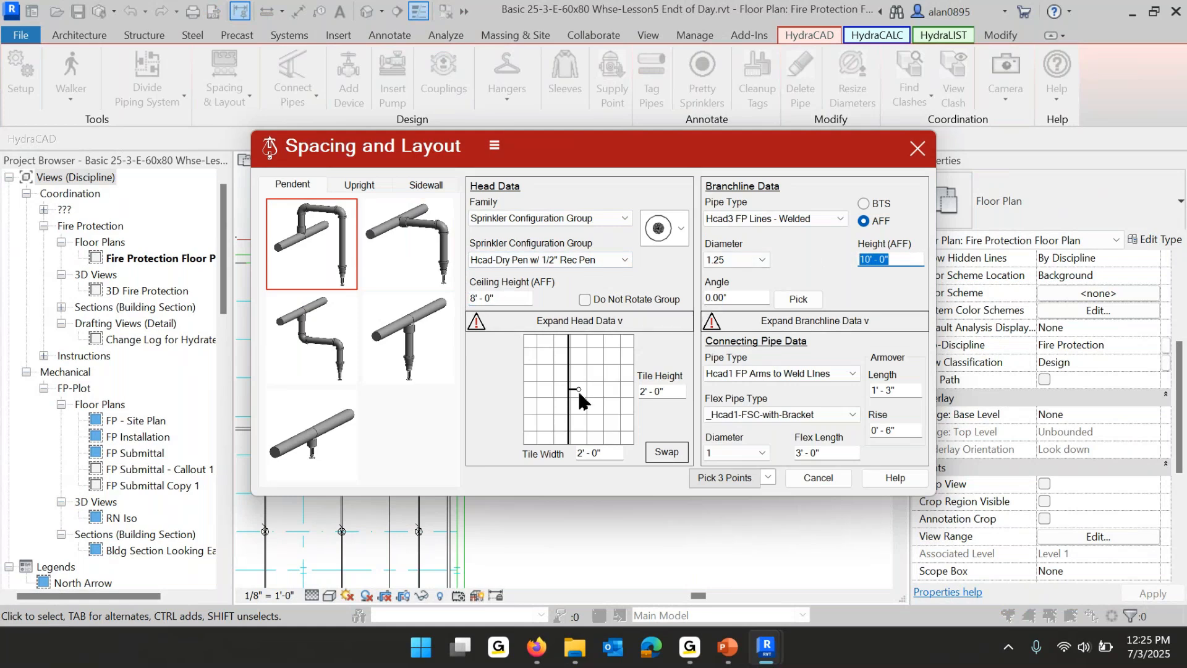
click(724, 481)
click(507, 426)
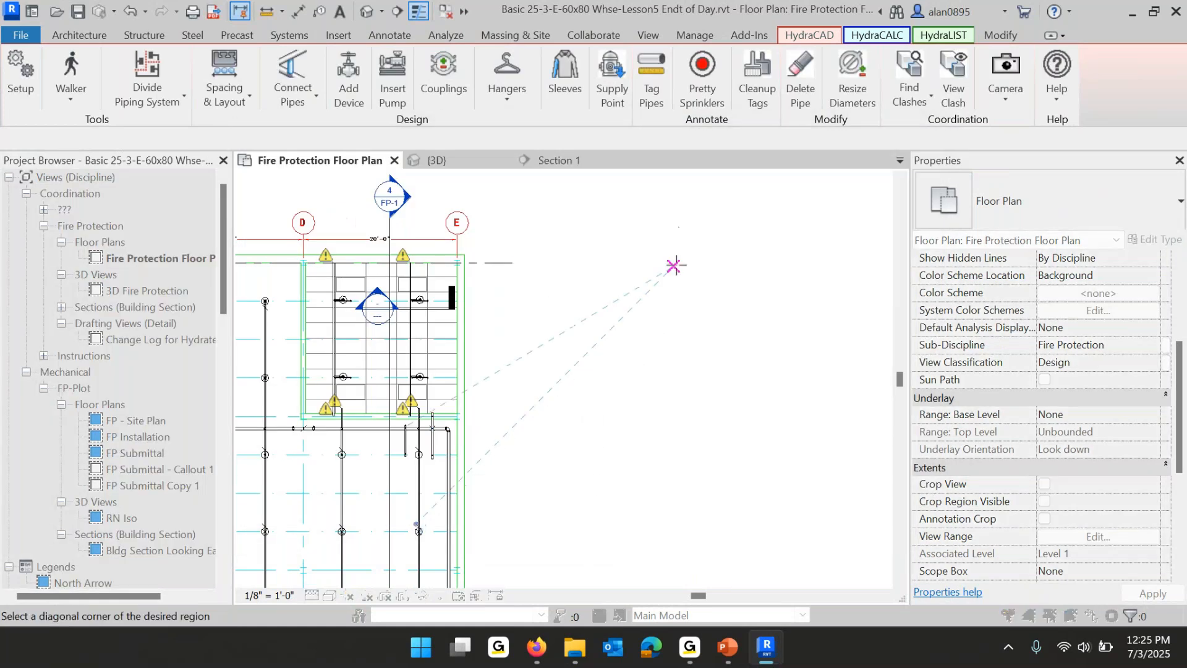
click(677, 257)
click(573, 324)
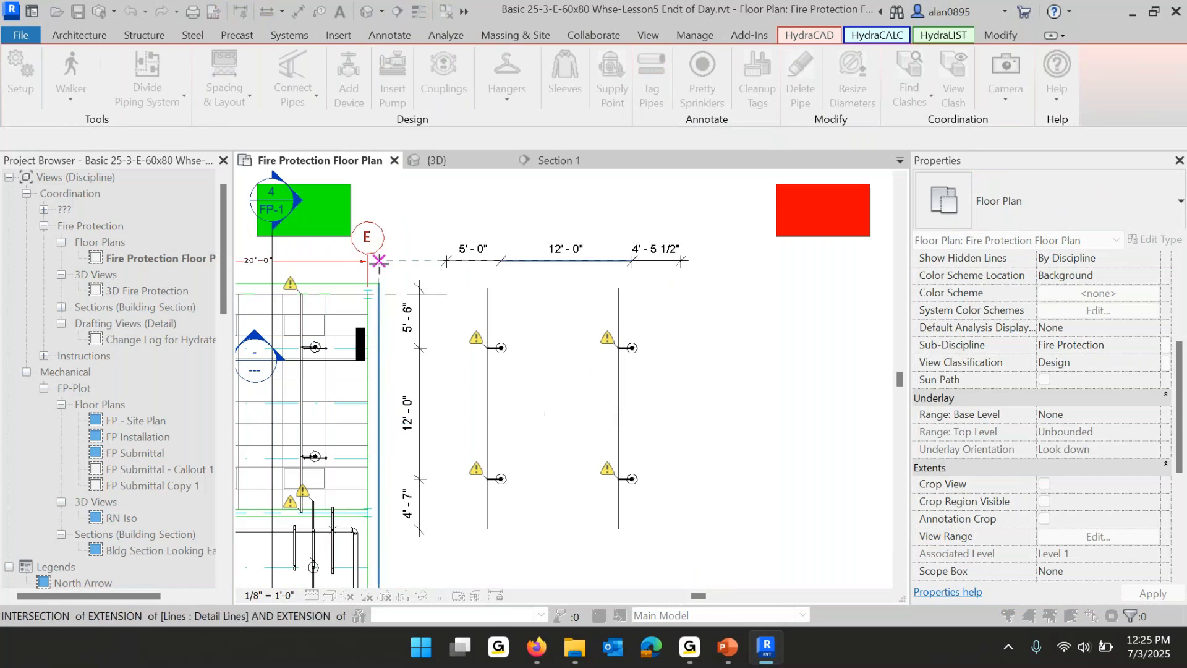
click(331, 226)
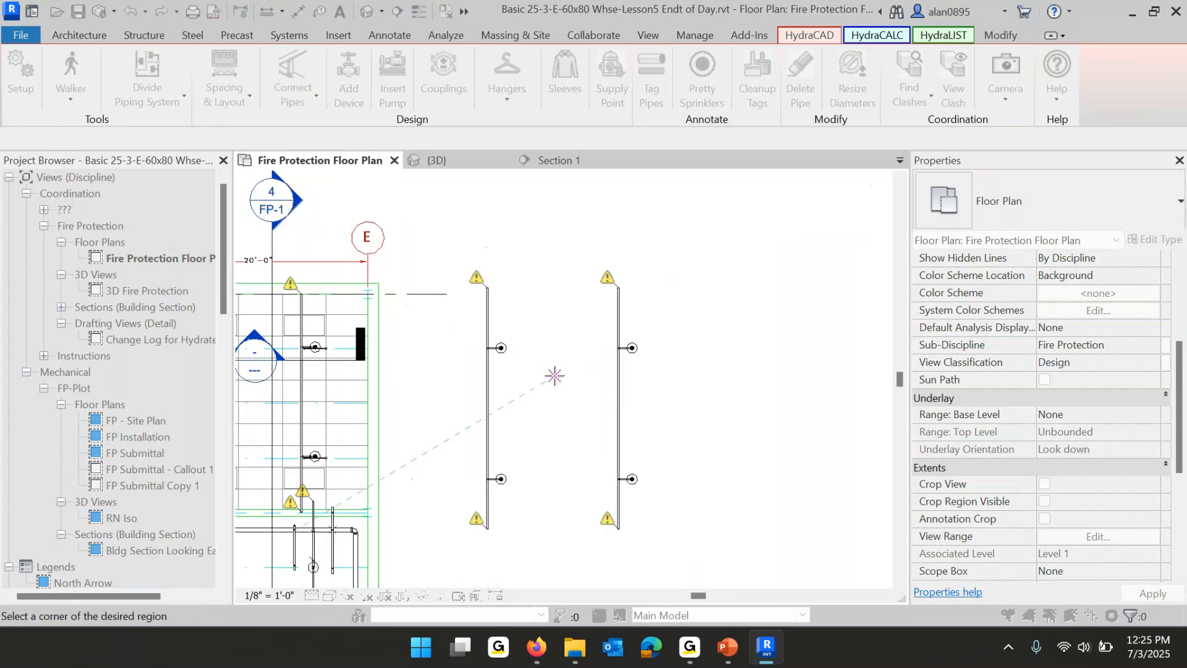
Isolate the upper pendent on the new west branch line in a 3D section box and examine its return bend and drop.
scroll(501, 389, up, 3)
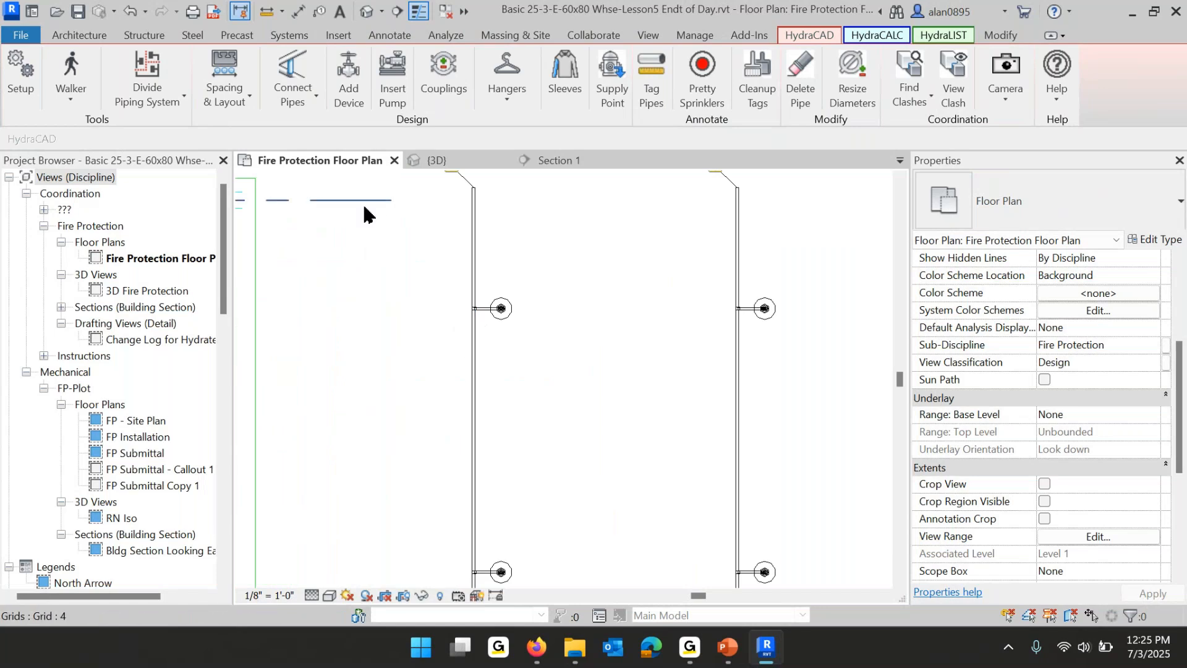
drag(514, 233, 402, 371)
click(568, 100)
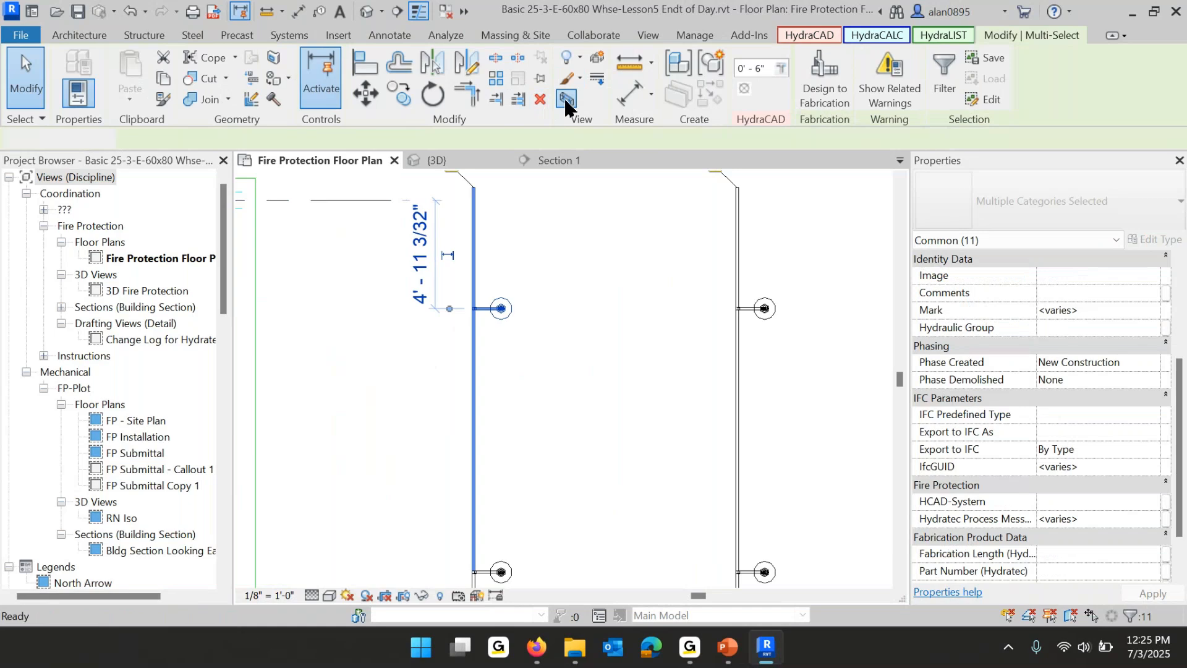
scroll(622, 431, up, 5)
key(Escape)
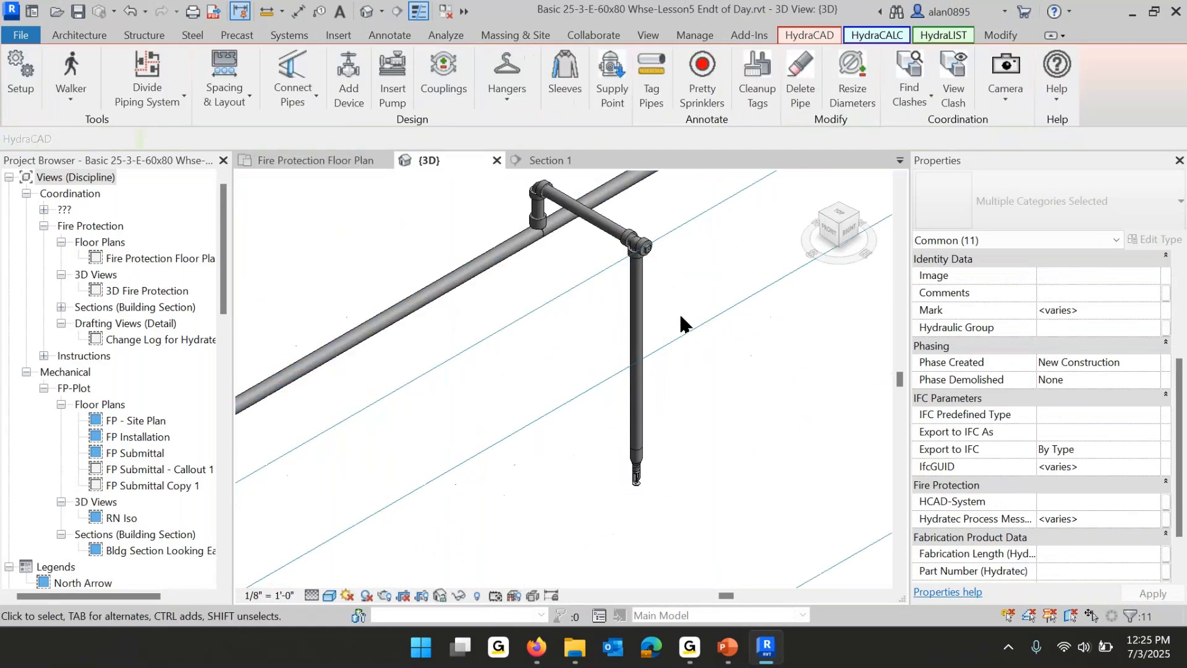
middle_drag(529, 207, 543, 374)
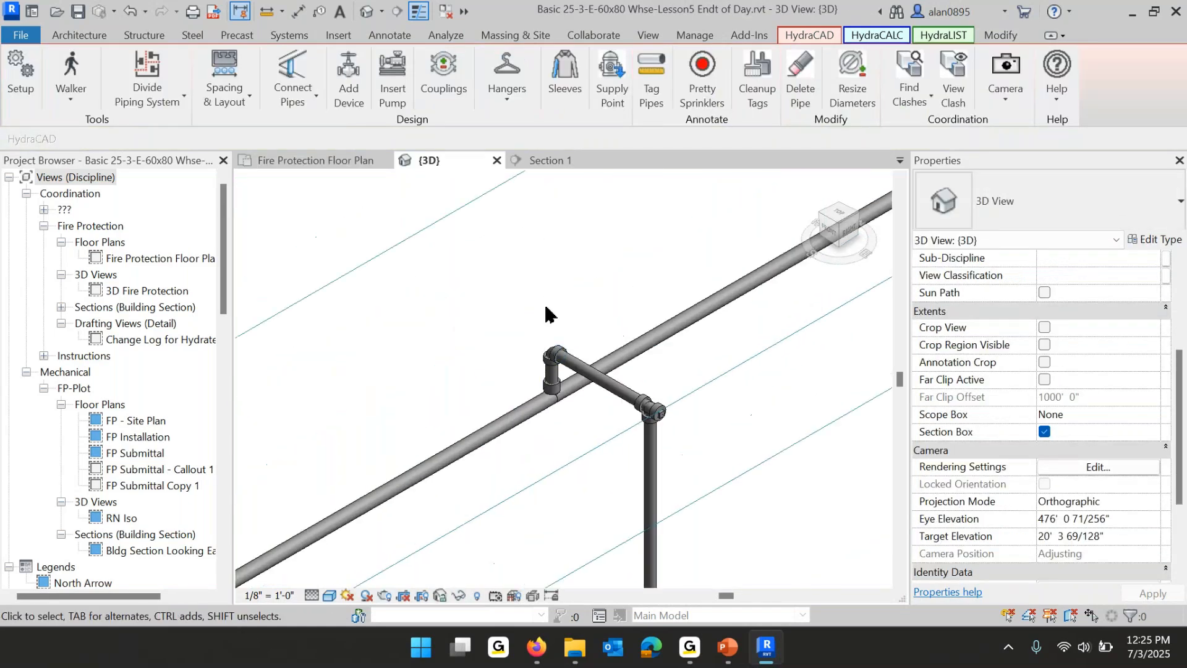
middle_drag(658, 393, 603, 251)
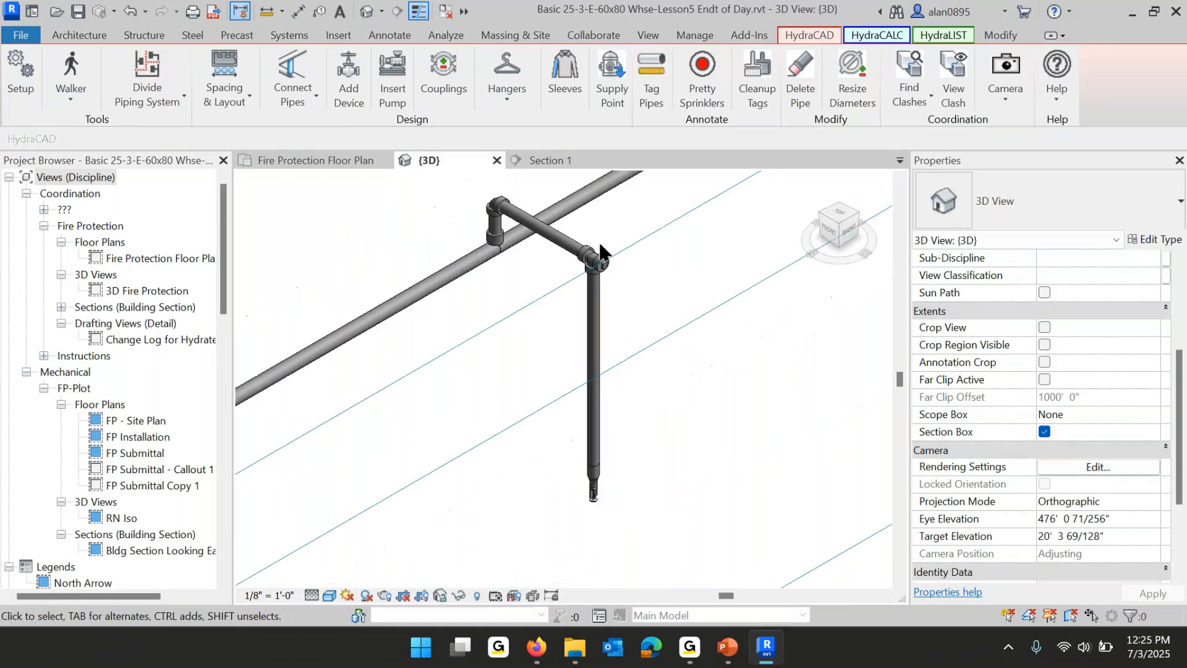
scroll(588, 266, up, 2)
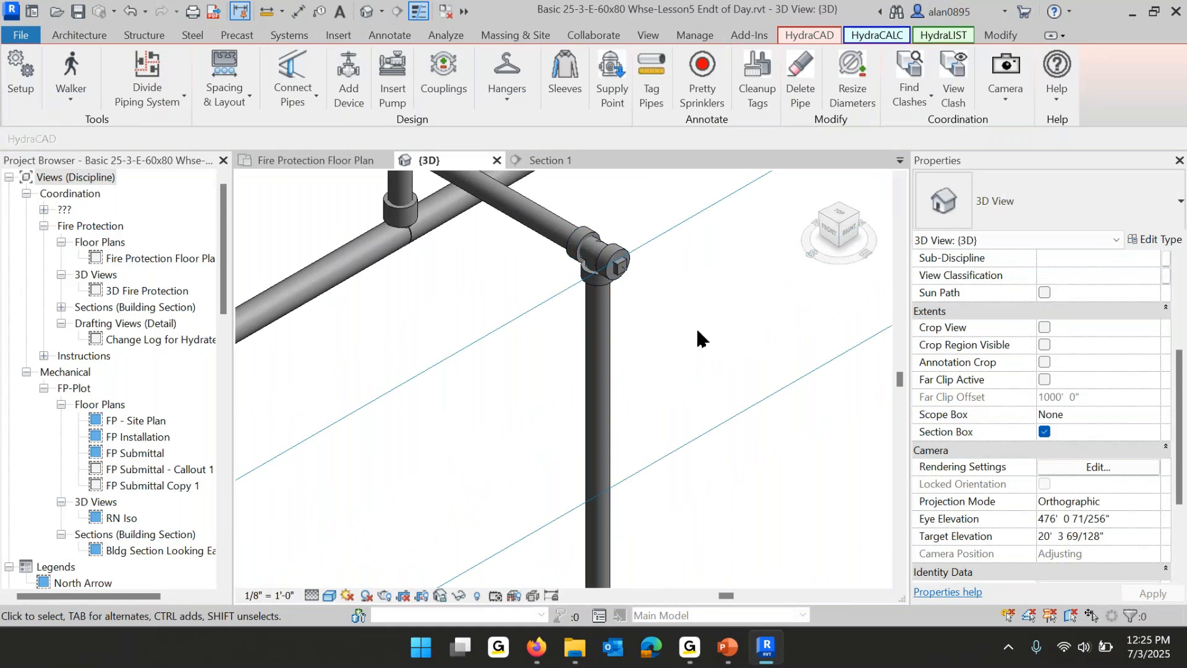
scroll(698, 338, down, 5)
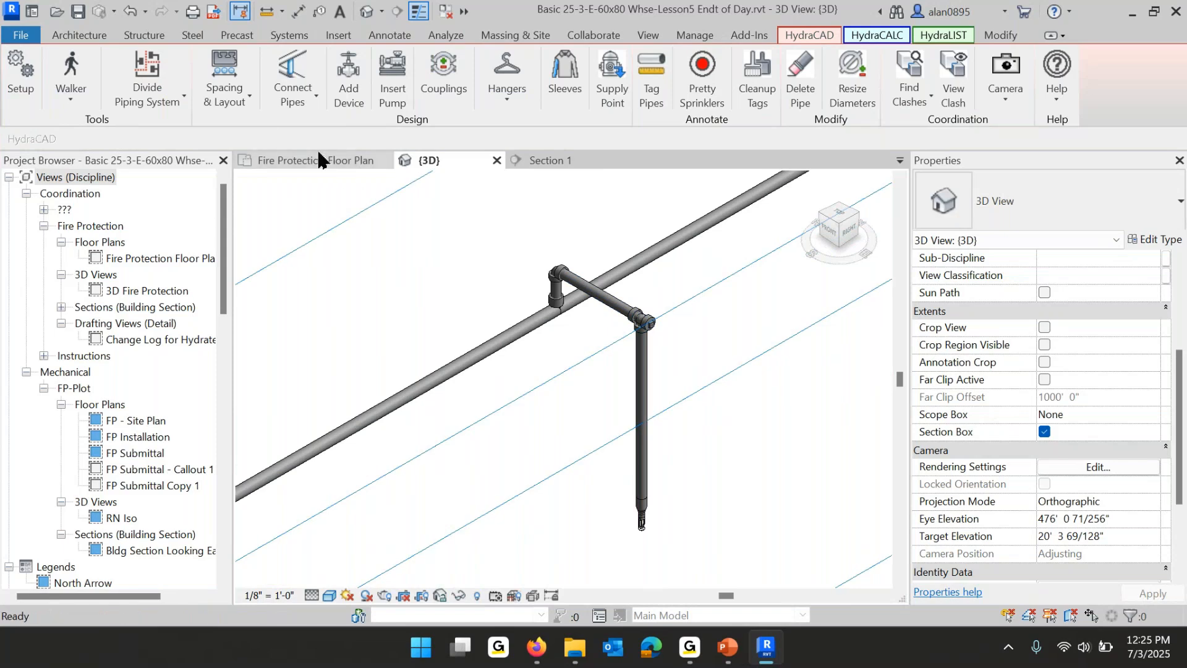
Return to the Fire Protection floor plan and open the online help page for Spacing and Layout.
click(227, 67)
click(646, 351)
click(356, 162)
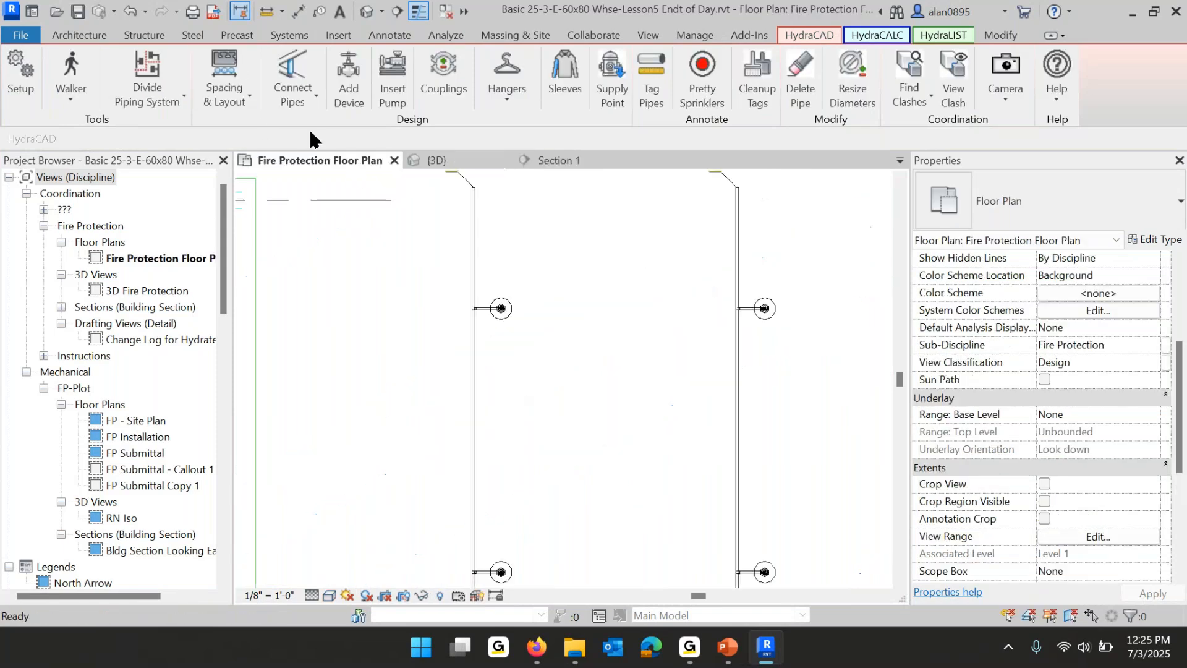
click(226, 67)
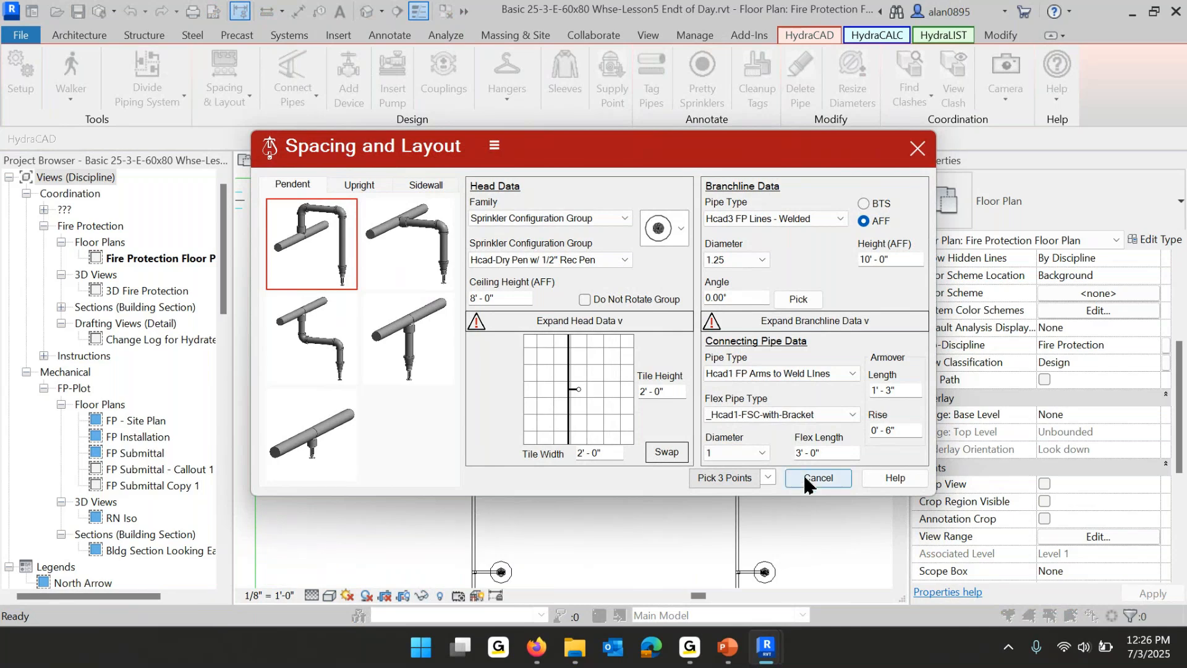
click(902, 481)
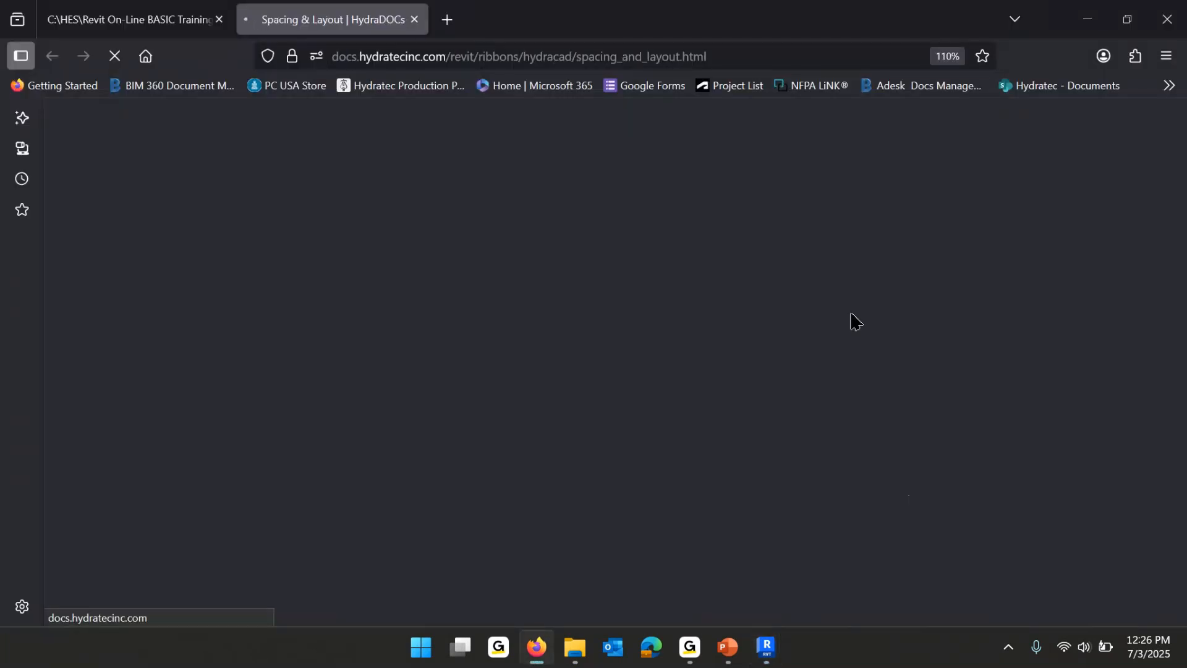
Read the Spacing and Layout help page through to the Head Data notes on sprinkler configuration groups.
scroll(722, 306, down, 5)
scroll(730, 298, down, 5)
scroll(729, 298, down, 10)
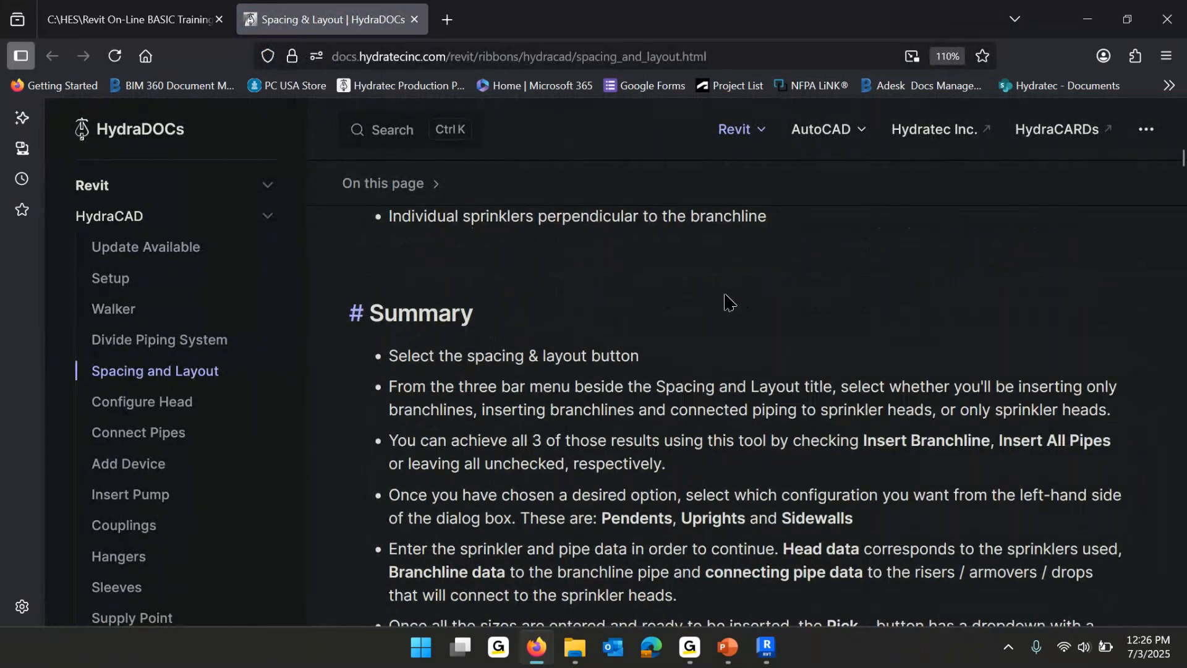
scroll(725, 299, down, 5)
scroll(723, 298, down, 5)
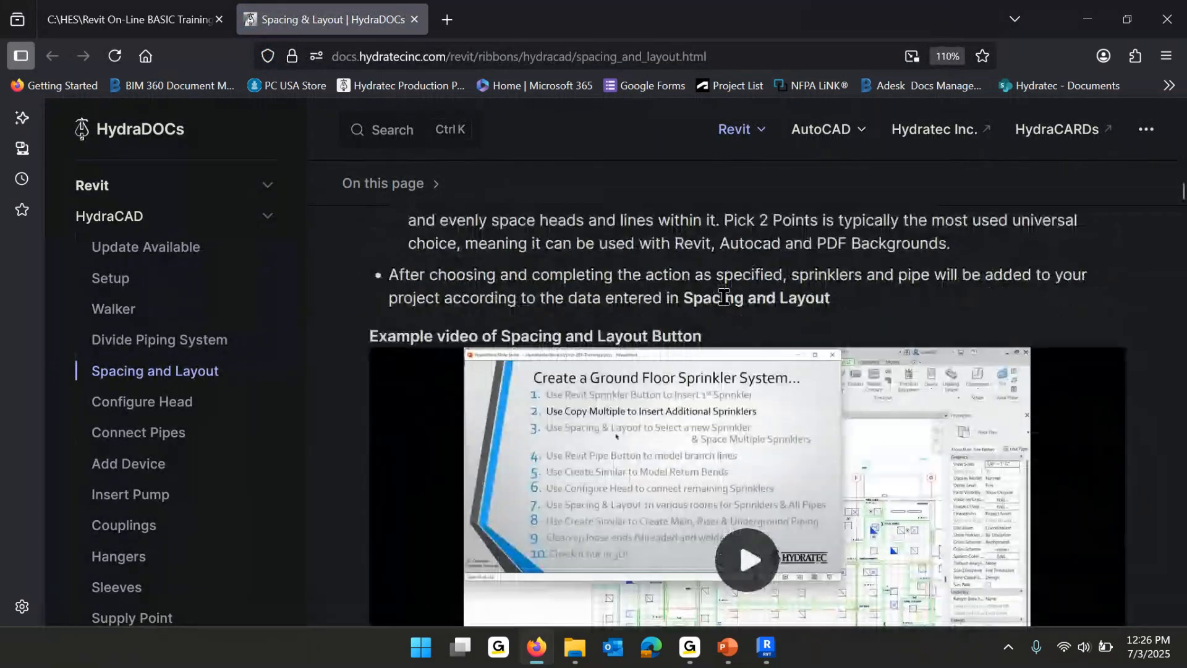
scroll(723, 303, down, 9)
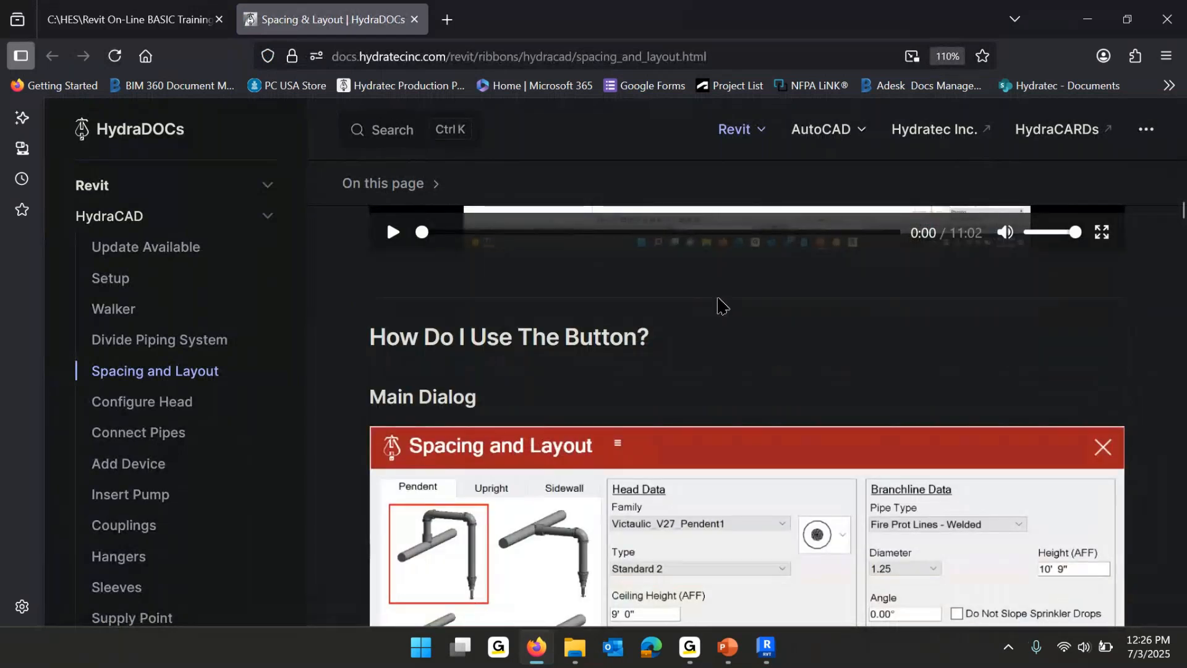
scroll(722, 304, down, 18)
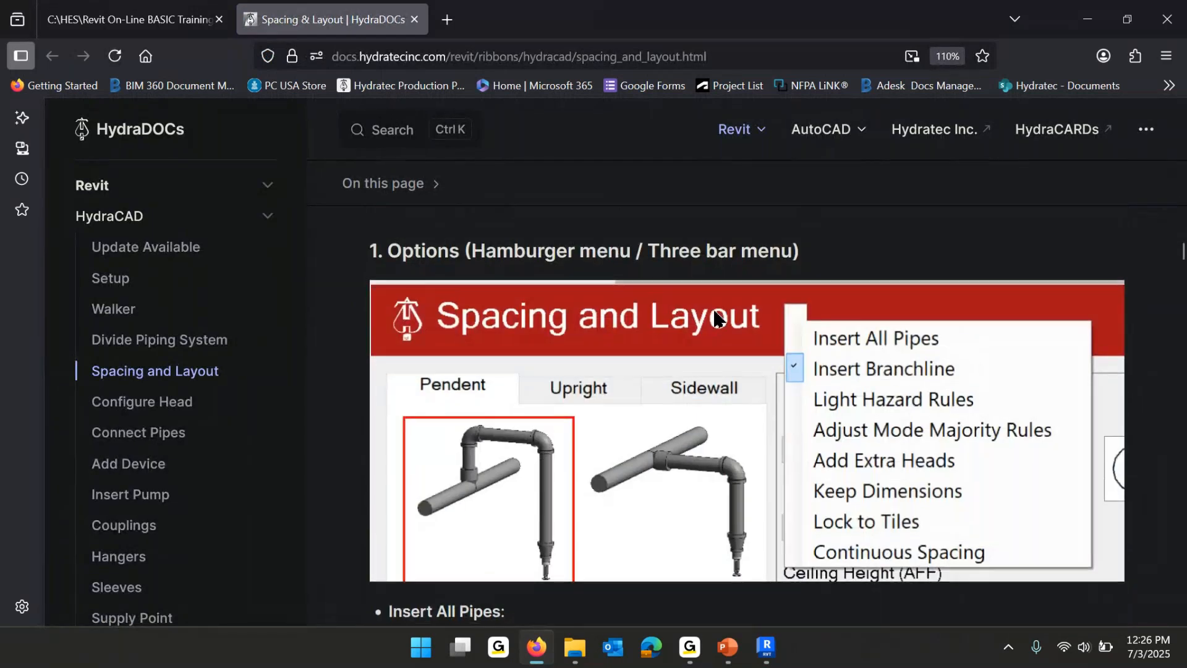
scroll(719, 320, down, 7)
scroll(722, 326, down, 1)
scroll(720, 323, down, 10)
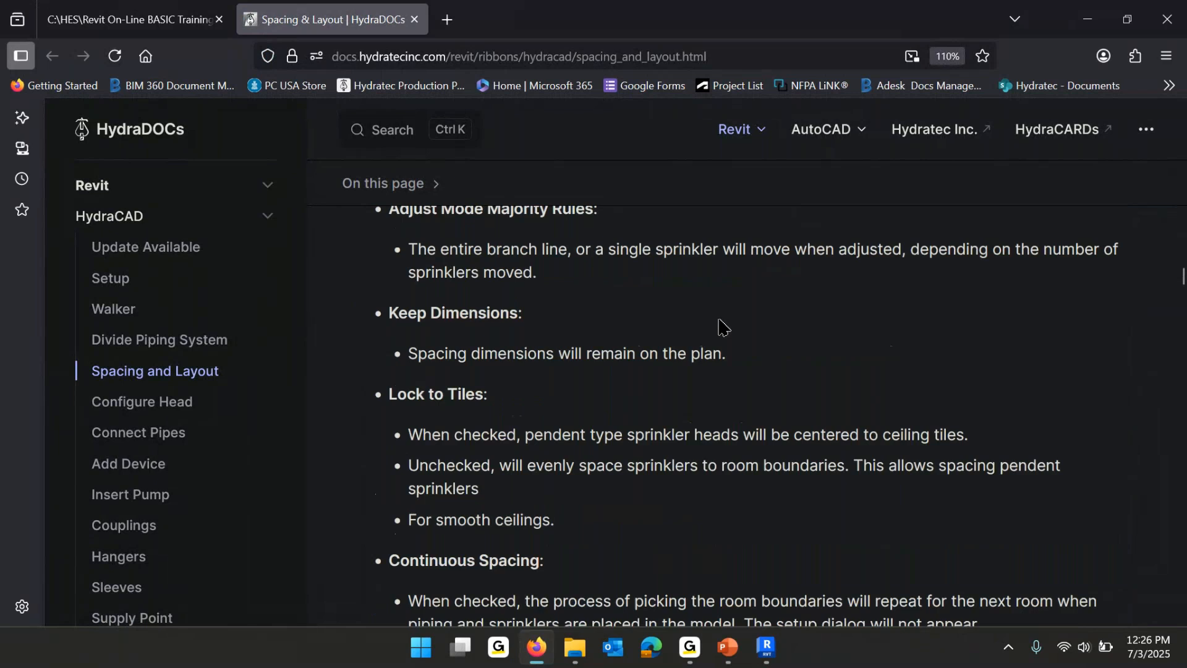
scroll(715, 352, down, 9)
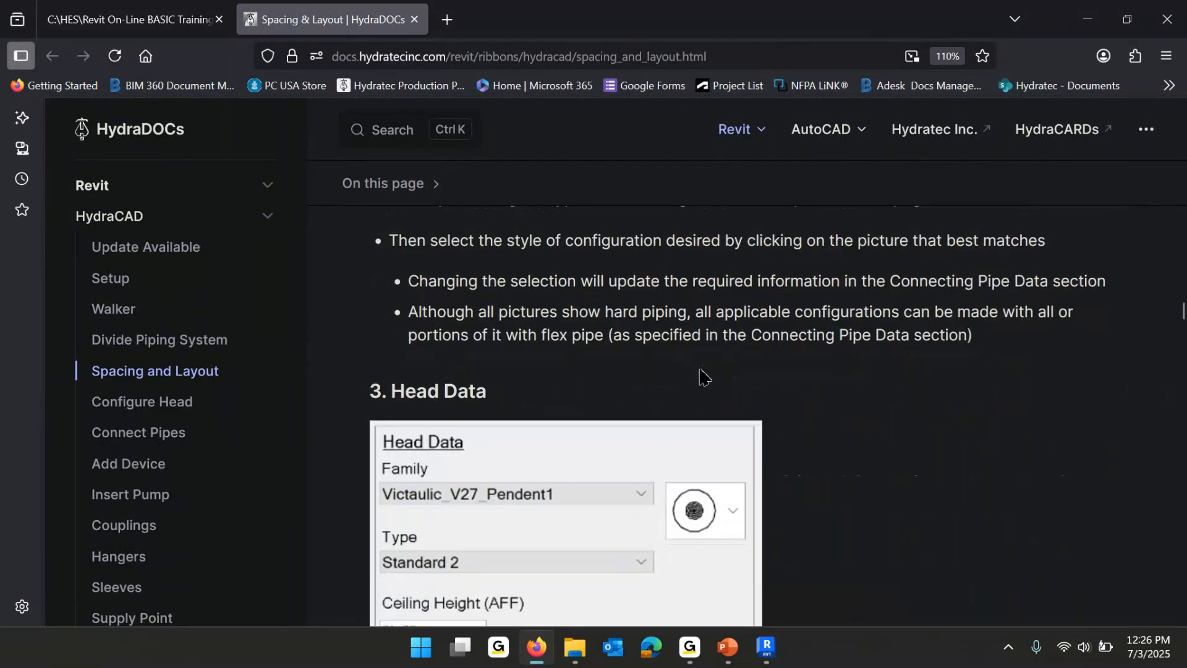
scroll(704, 378, down, 3)
scroll(813, 405, down, 2)
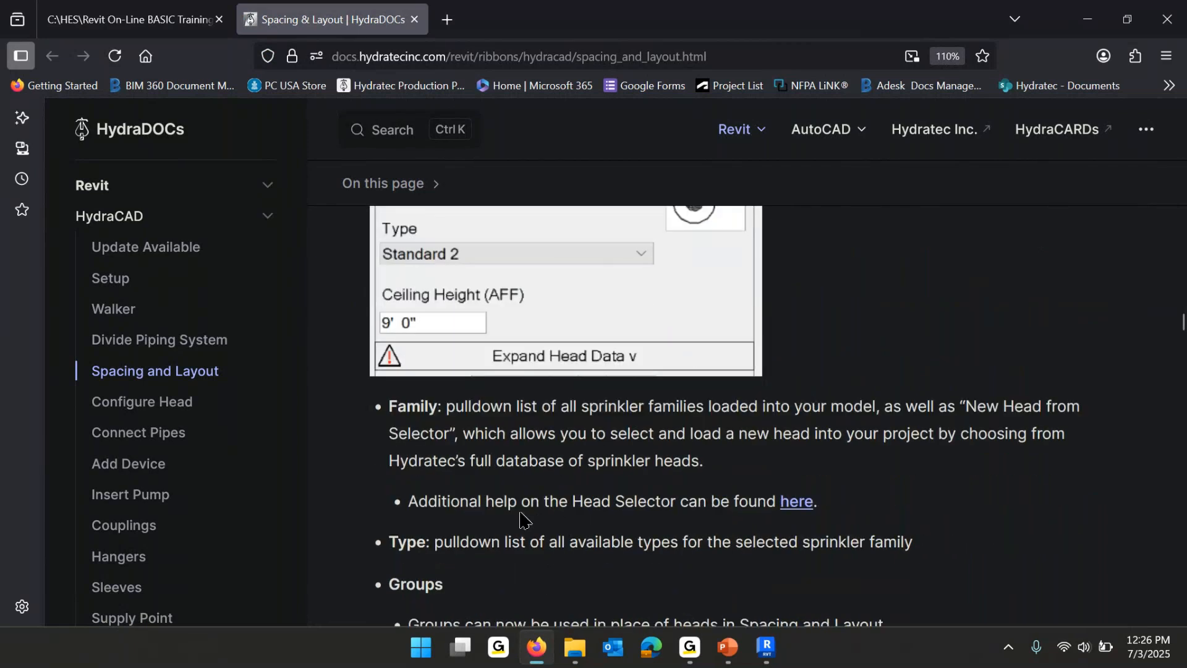
scroll(619, 371, down, 3)
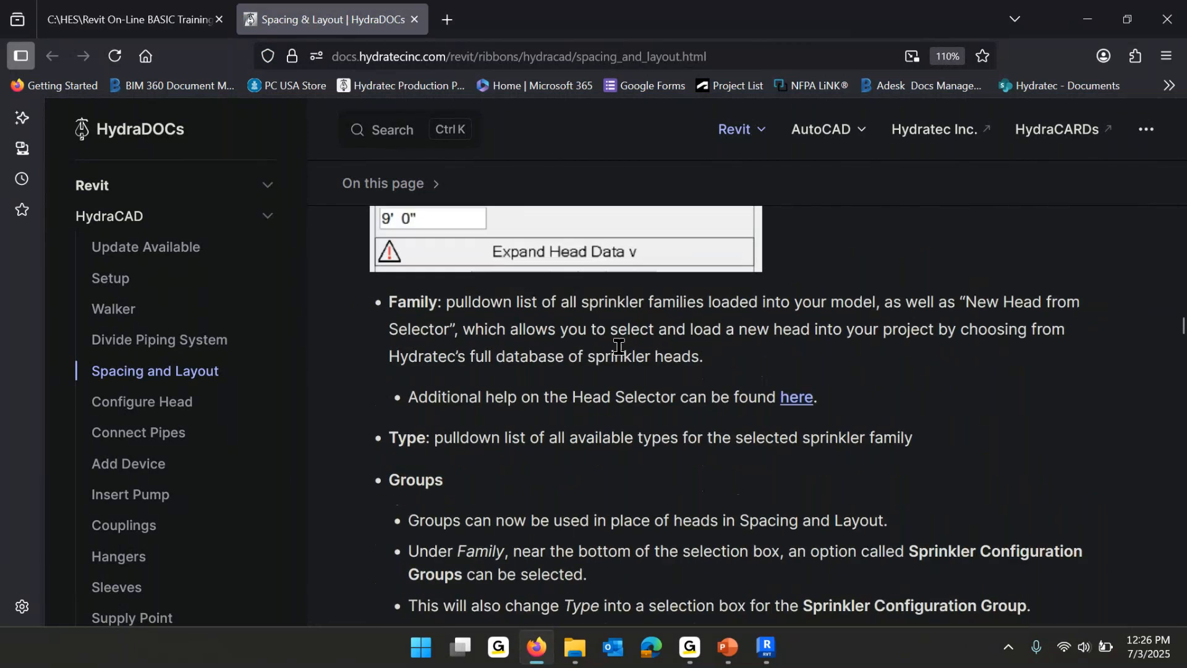
scroll(618, 374, down, 2)
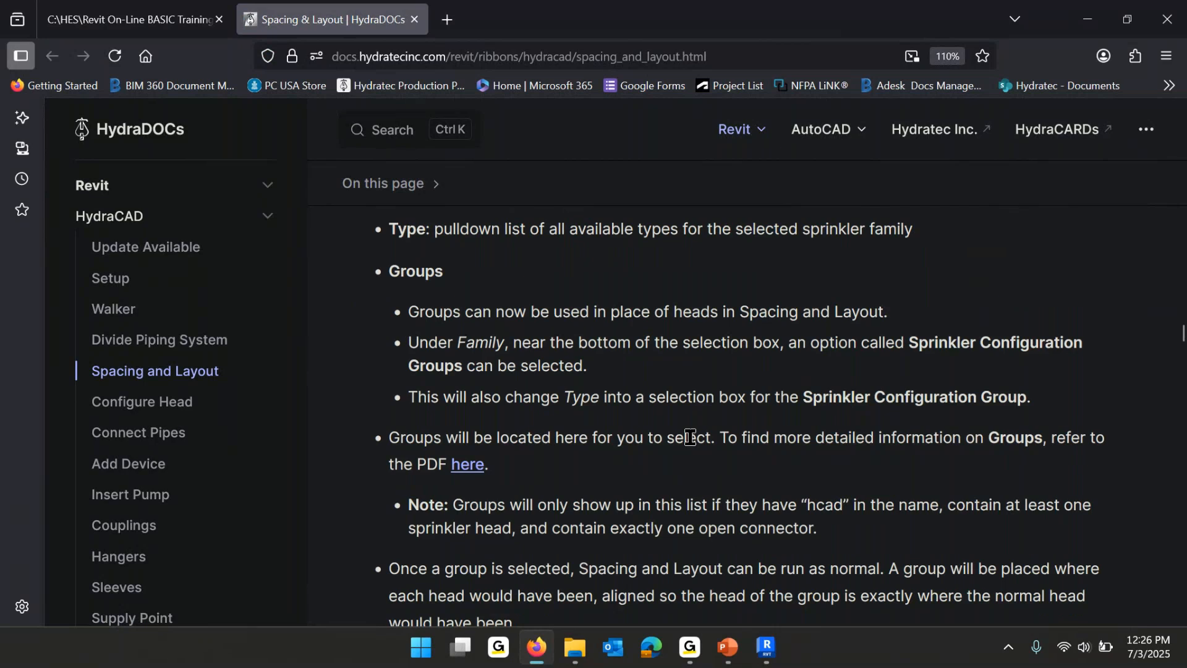
Read the linked Sprinkler Groups PDF on creating groups and tagging their pipes, and return to the floor plan without running a layout.
click(465, 470)
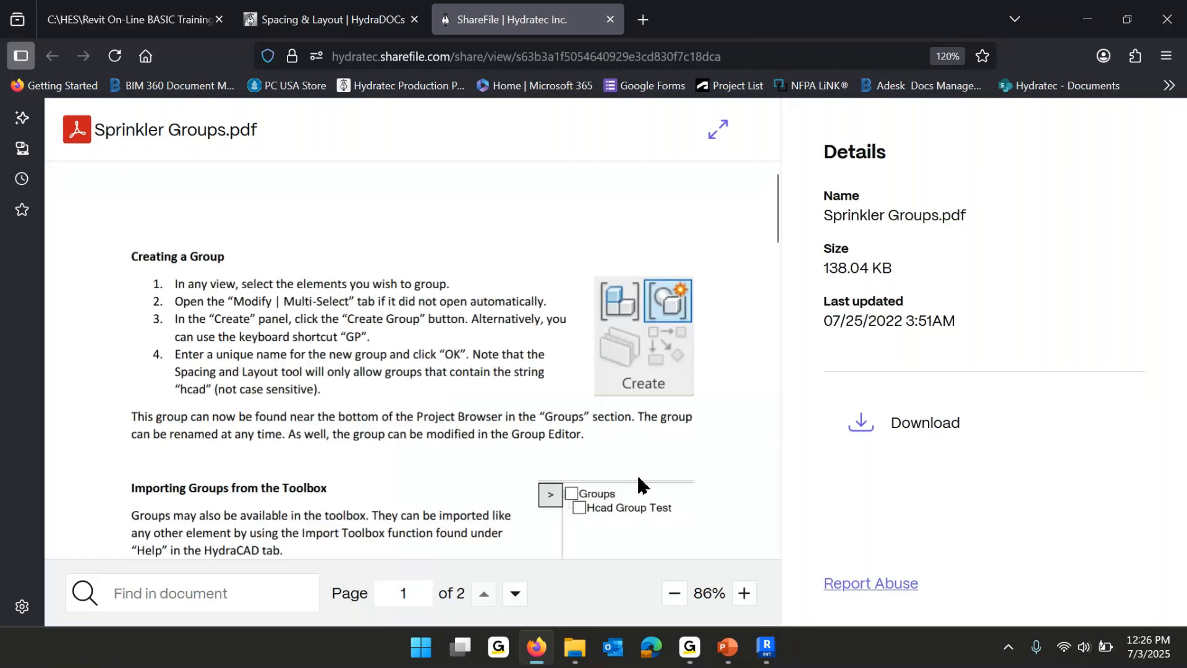
scroll(598, 451, down, 3)
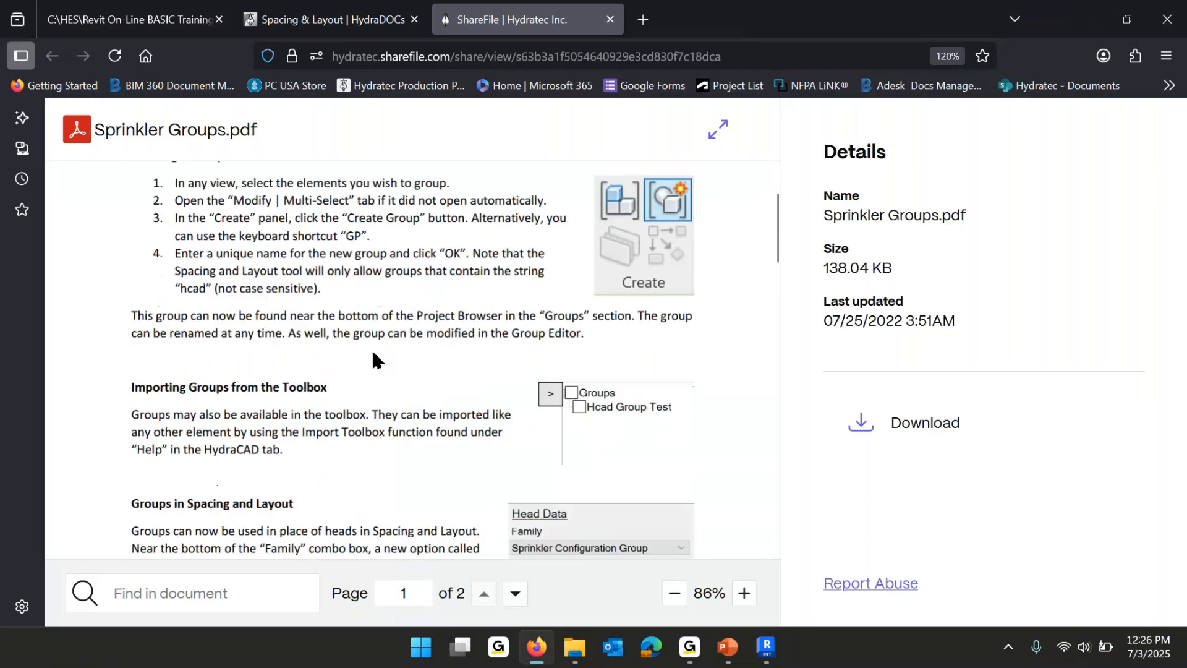
scroll(373, 359, up, 3)
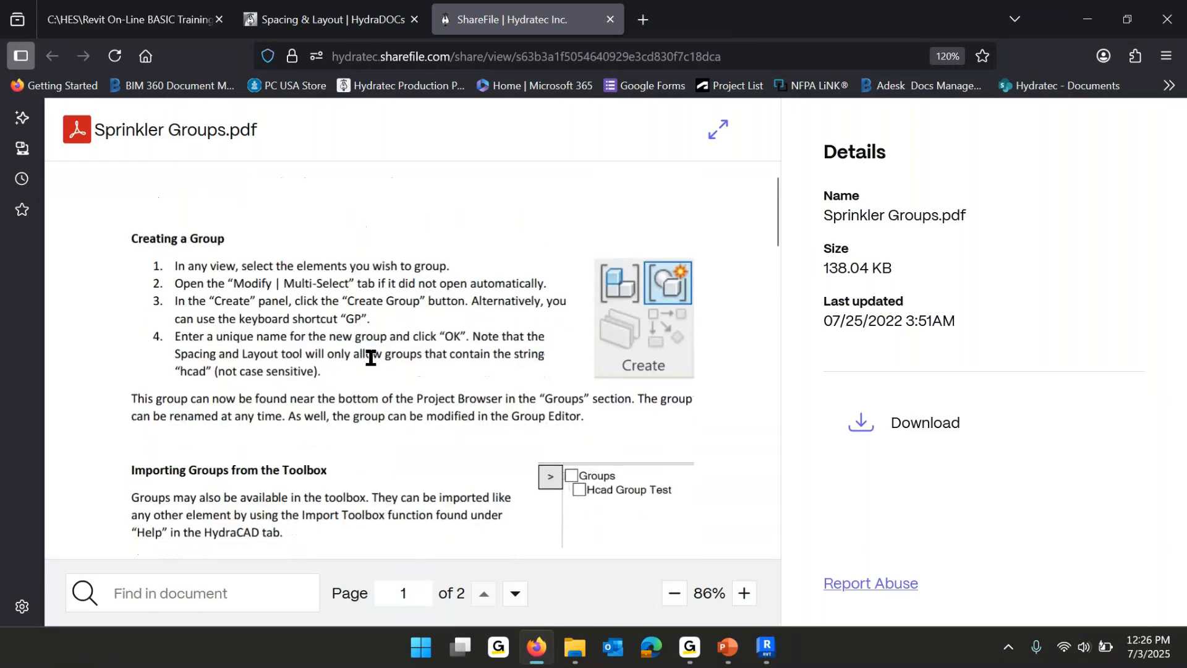
scroll(371, 358, down, 15)
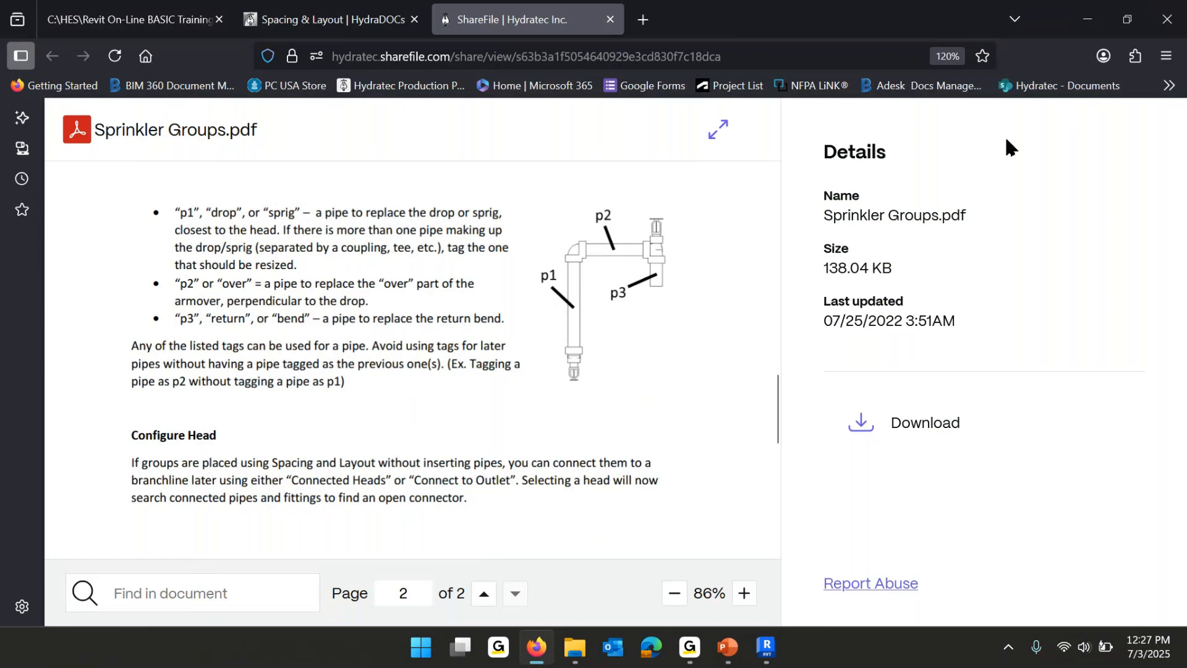
scroll(500, 297, up, 8)
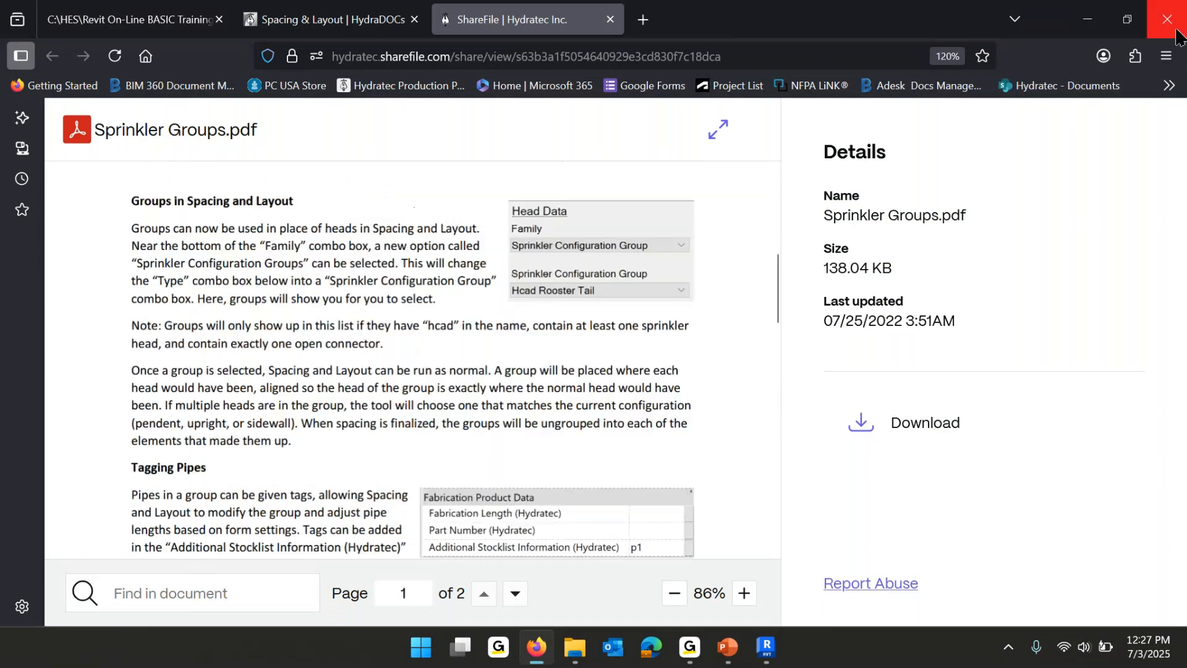
click(1163, 25)
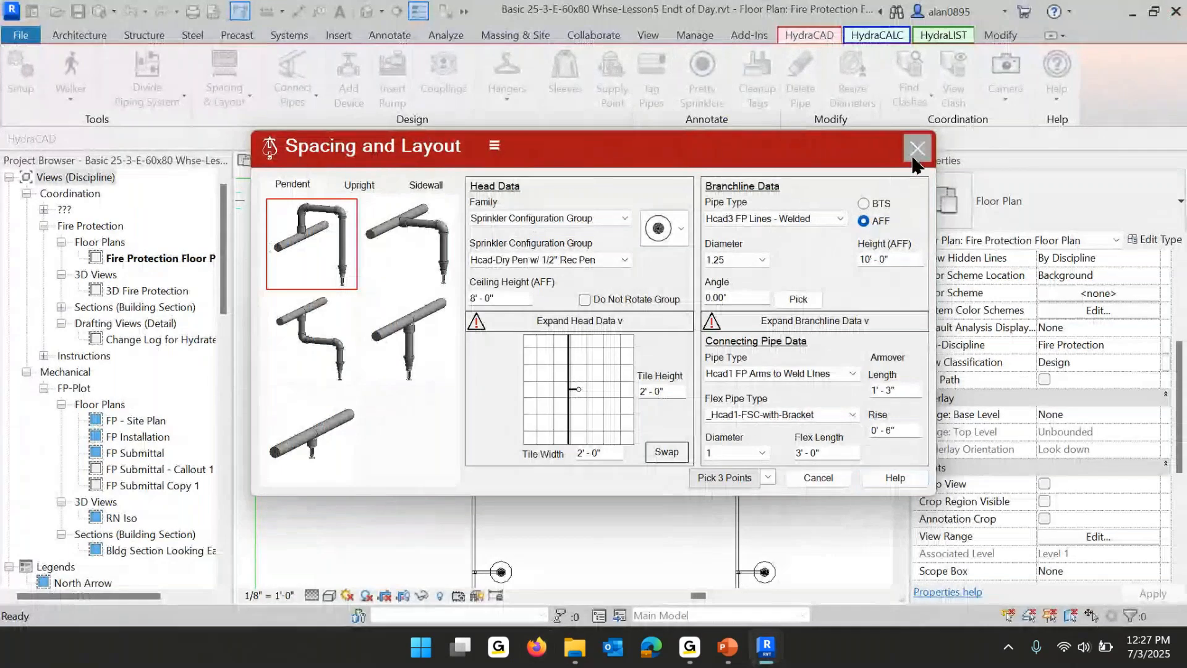
click(916, 149)
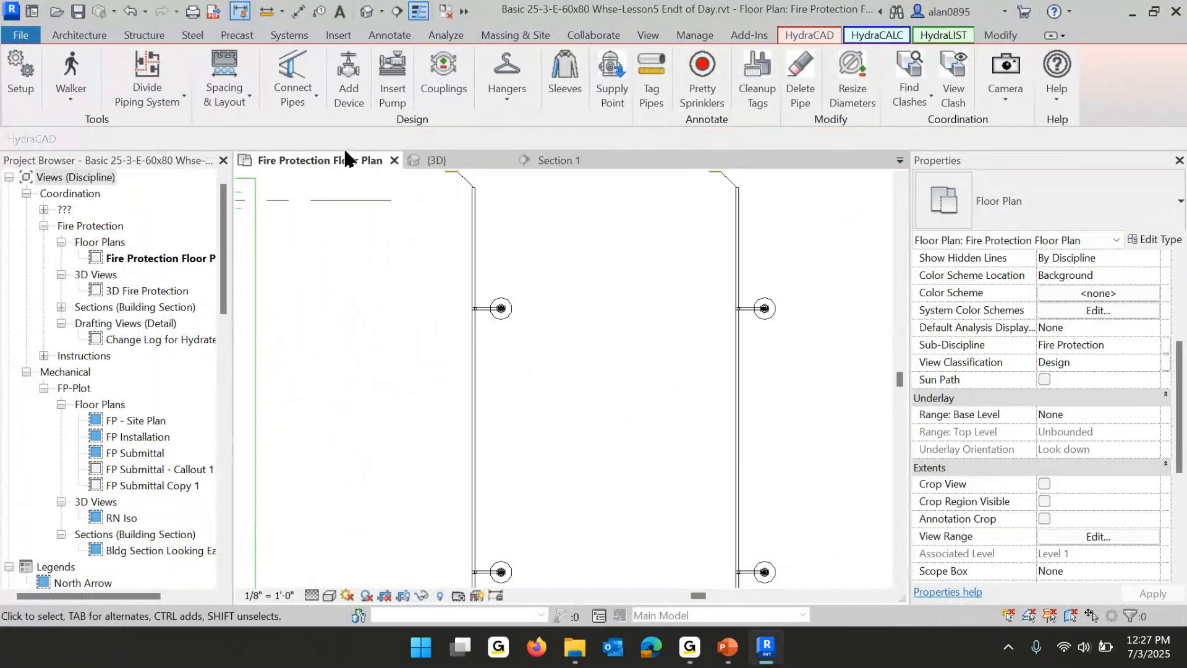
Close the inactive views and open the project 90_Ell_Flex_Head.rvt from the Revit On-Line BASIC Training folder.
click(446, 11)
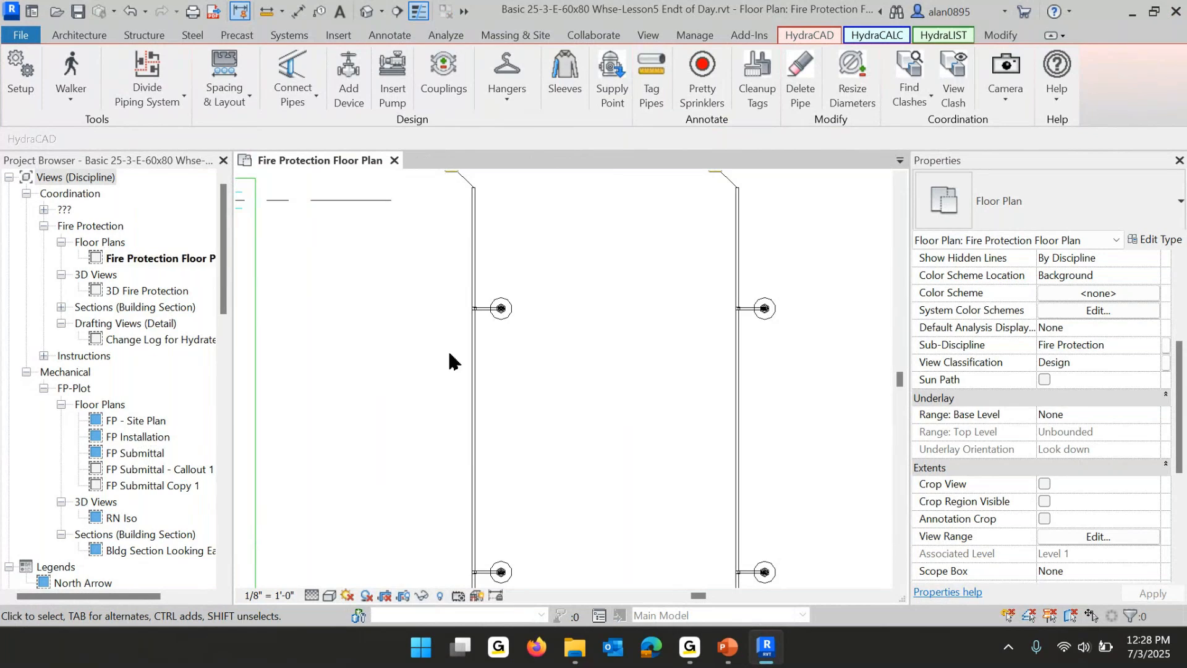
click(20, 34)
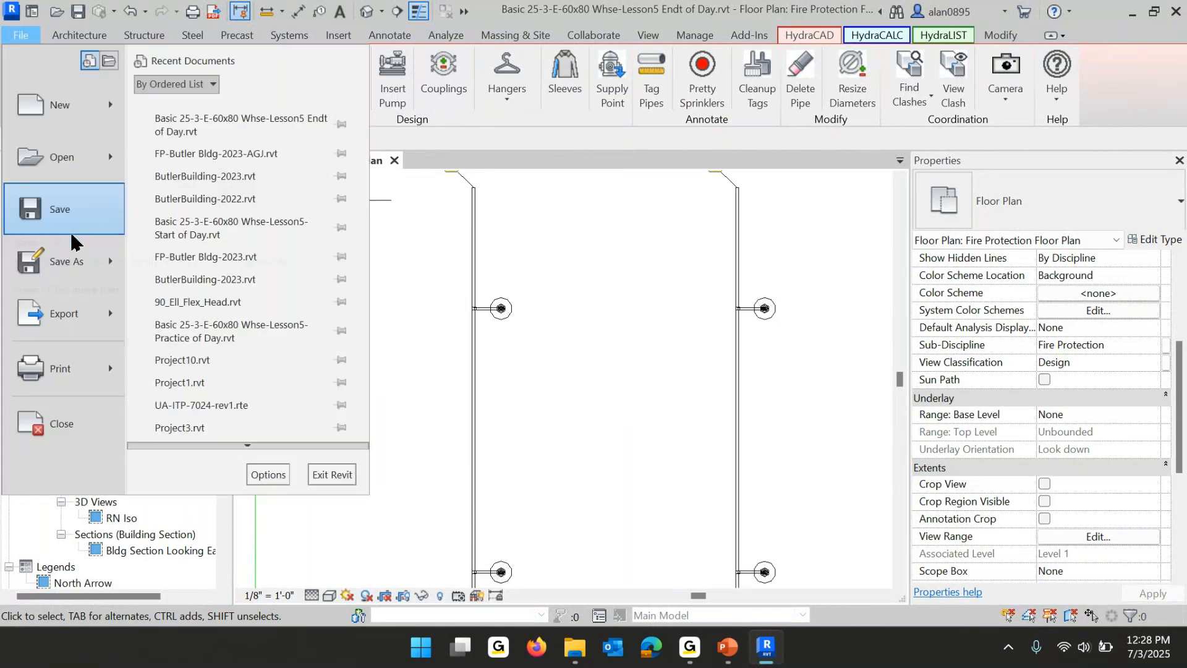
click(57, 160)
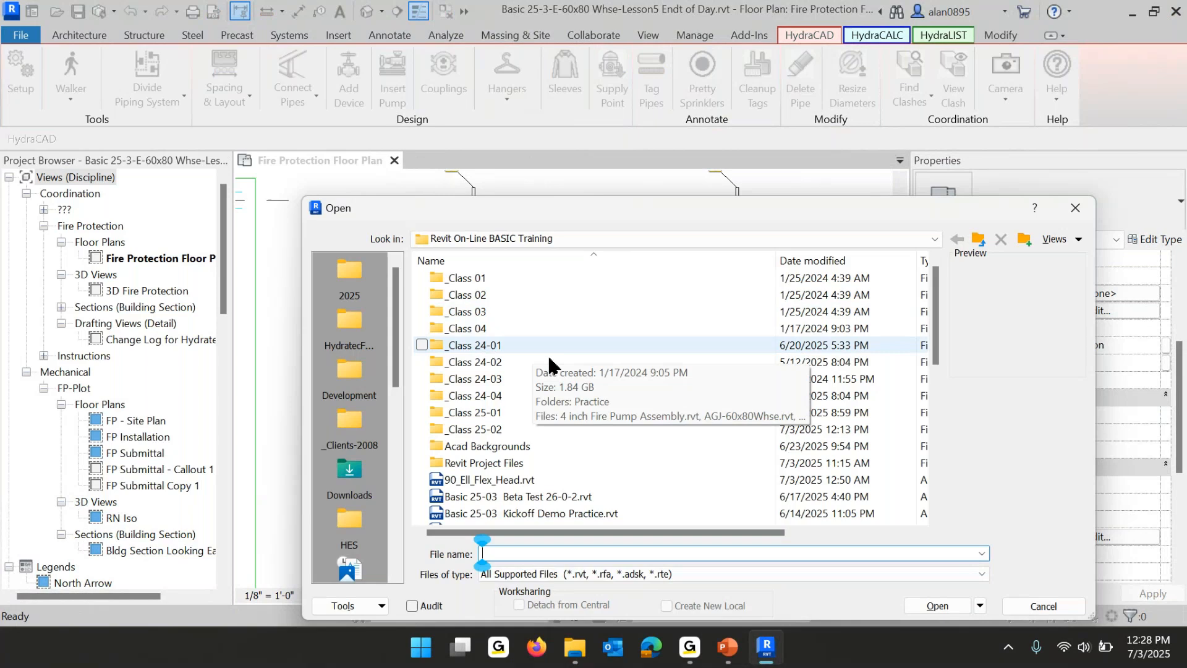
scroll(588, 380, down, 1)
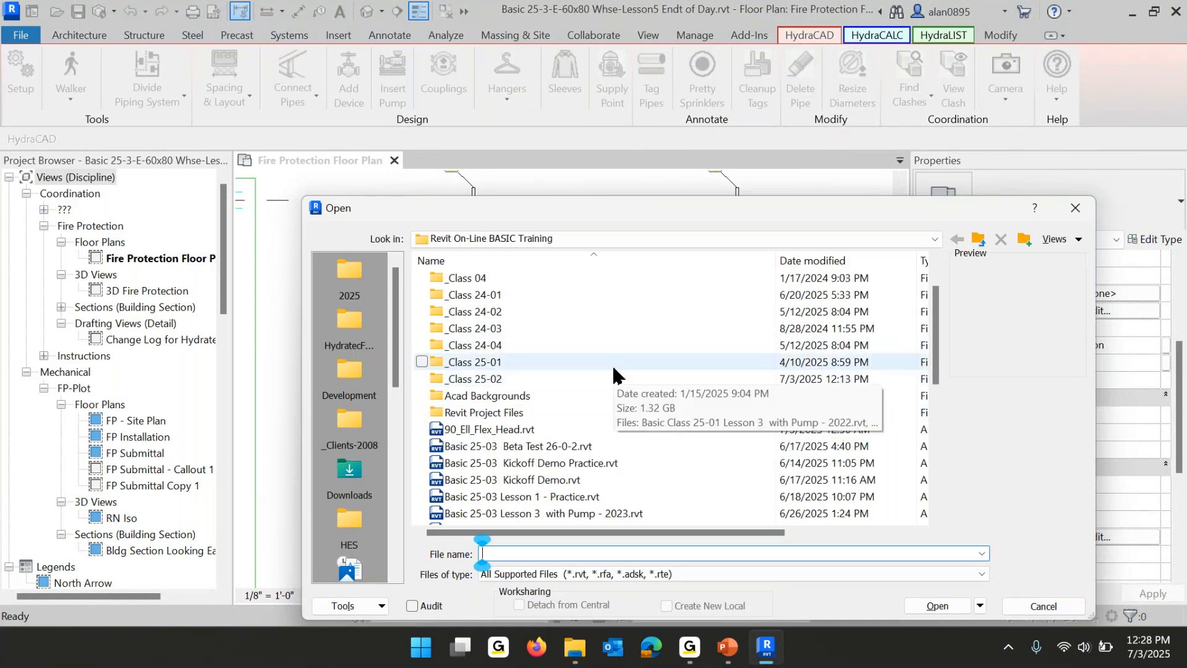
scroll(538, 396, down, 2)
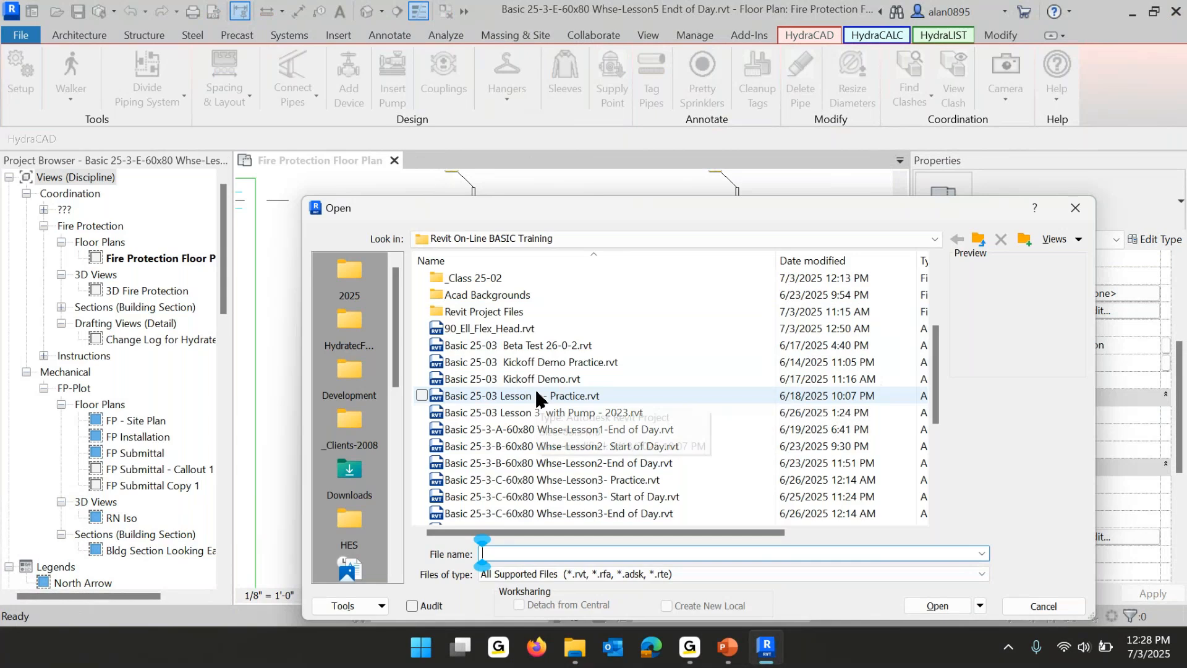
scroll(563, 419, down, 2)
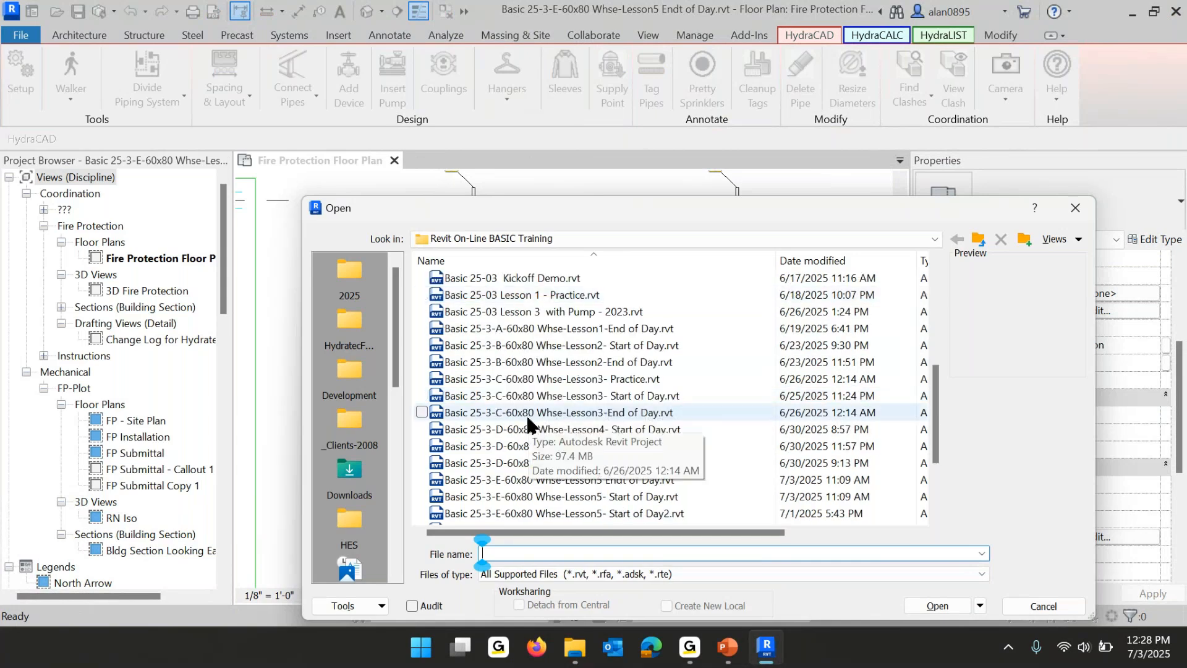
scroll(556, 442, down, 2)
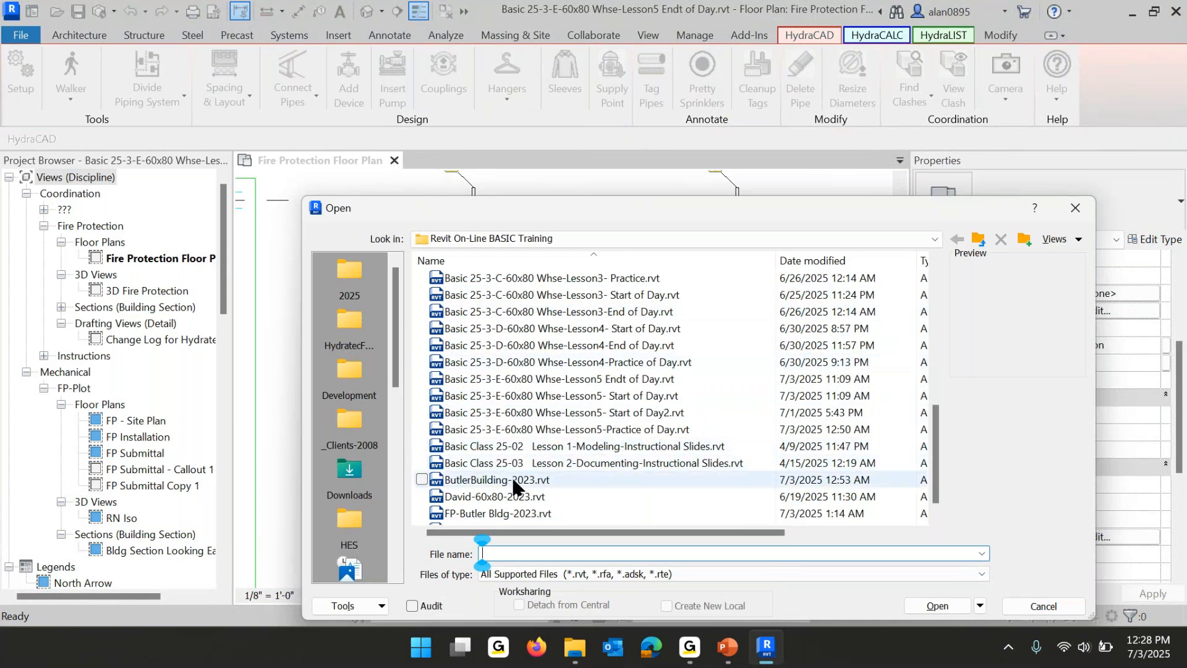
scroll(593, 495, down, 1)
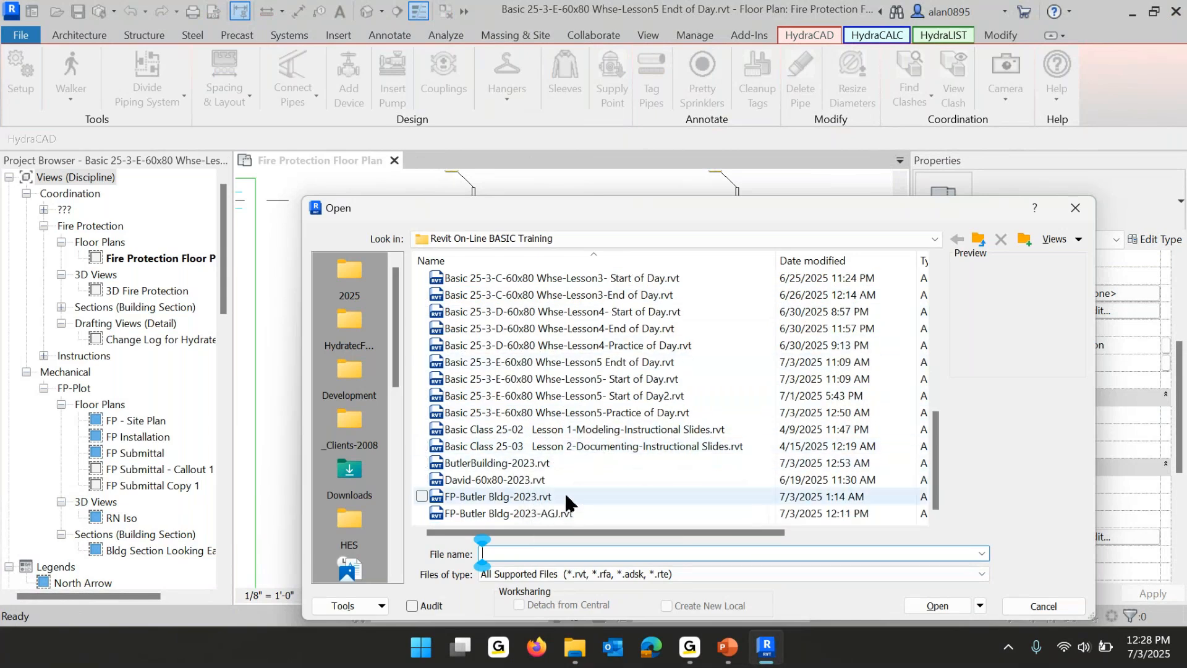
scroll(593, 454, up, 4)
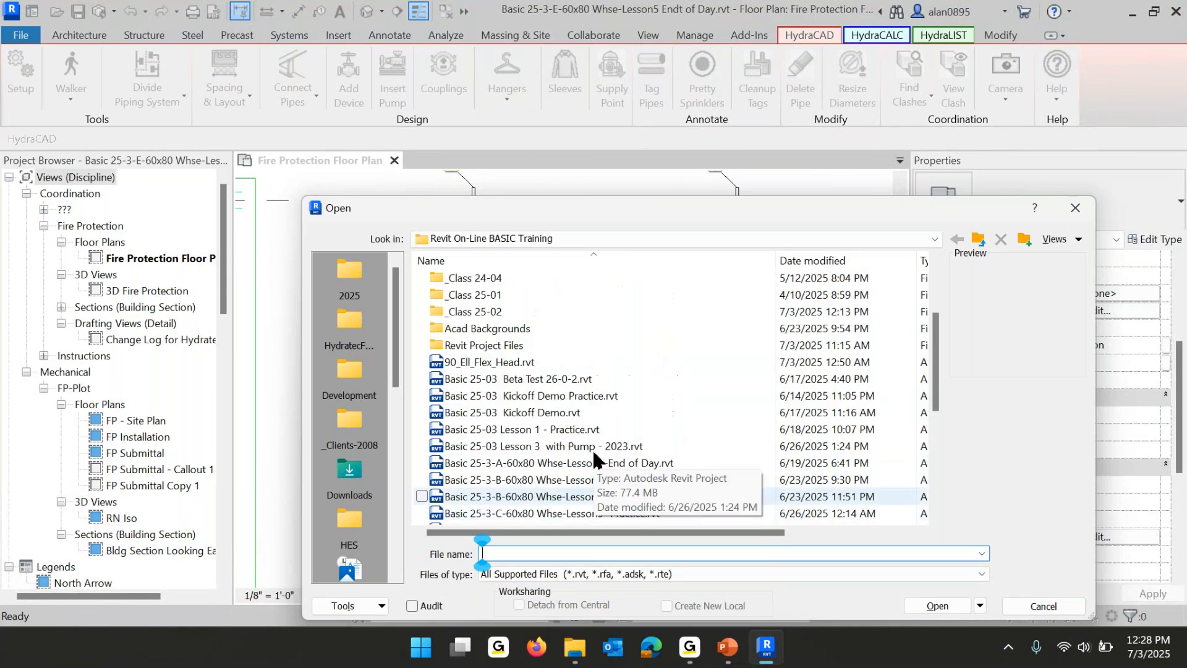
click(497, 363)
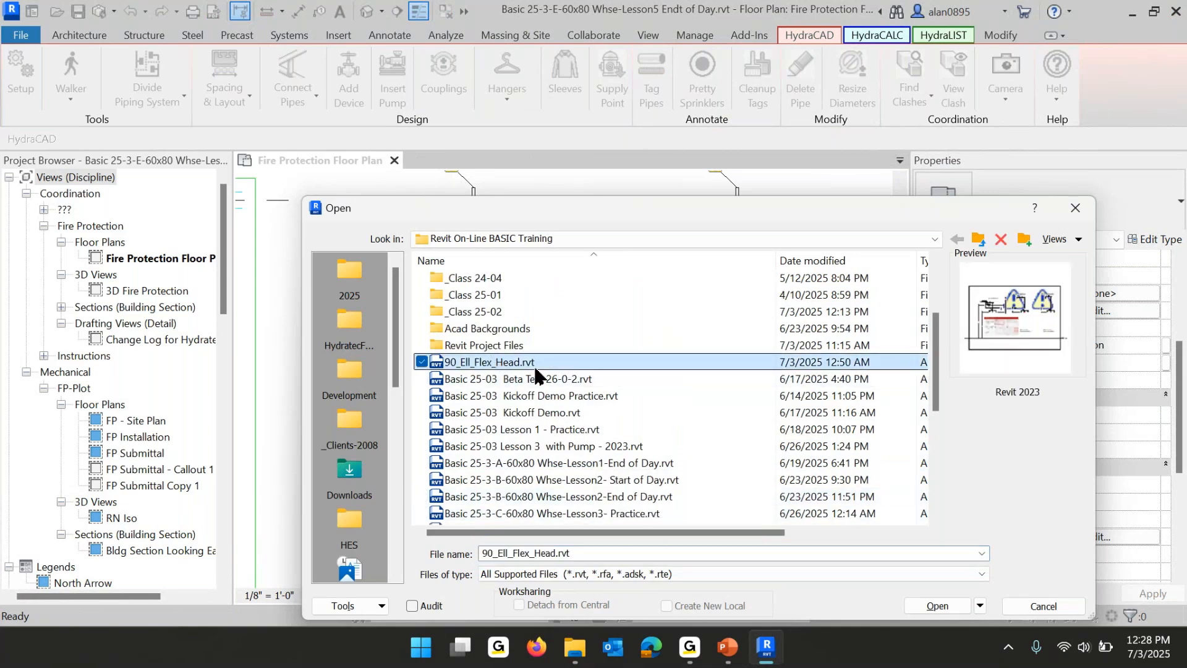
click(936, 608)
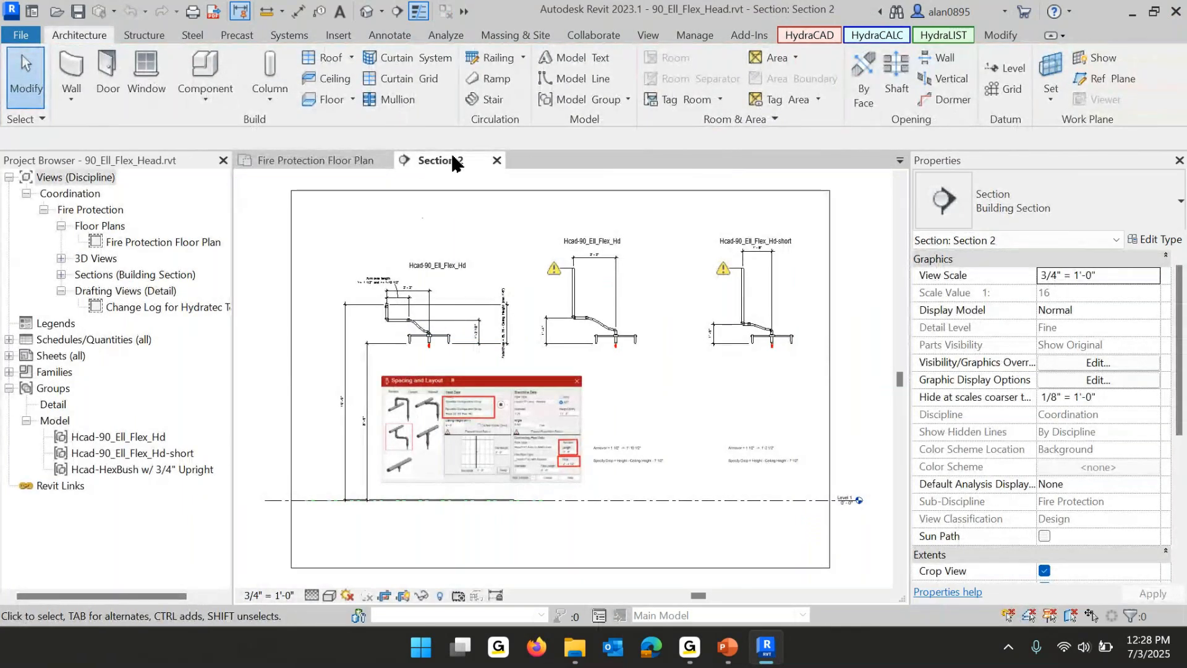
Examine the middle Hcad-90_Ell_Flex_Hd model group in Section 2, from its vertical drop to the flexible hose, bracket and head.
scroll(402, 315, up, 5)
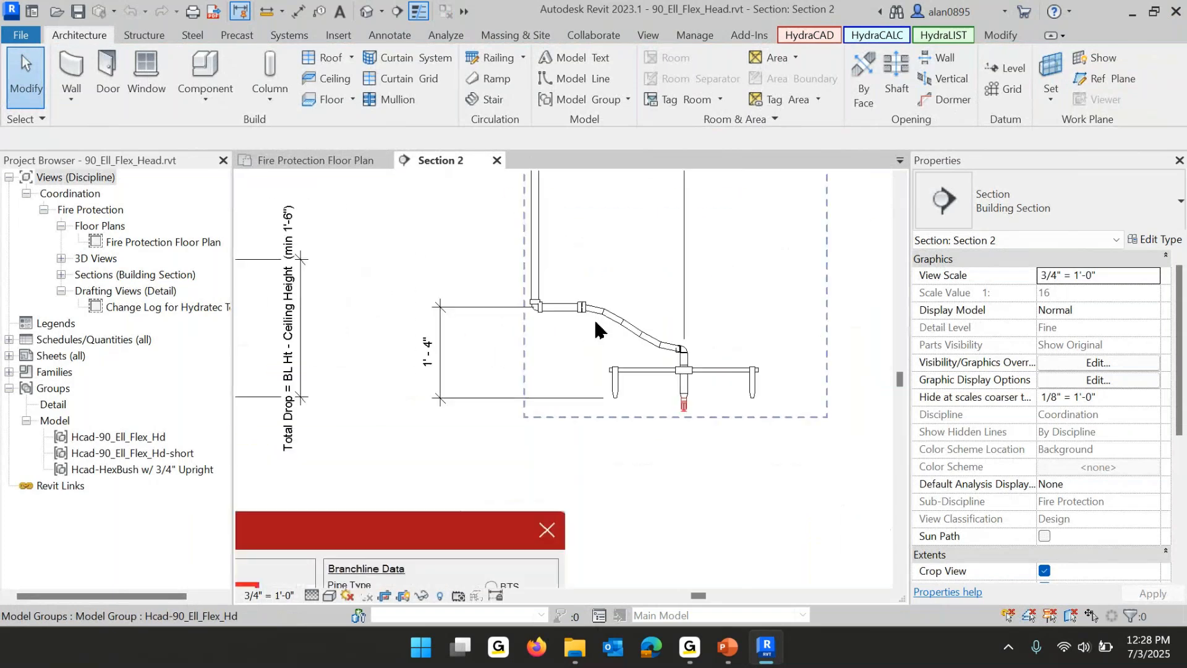
scroll(644, 491, up, 4)
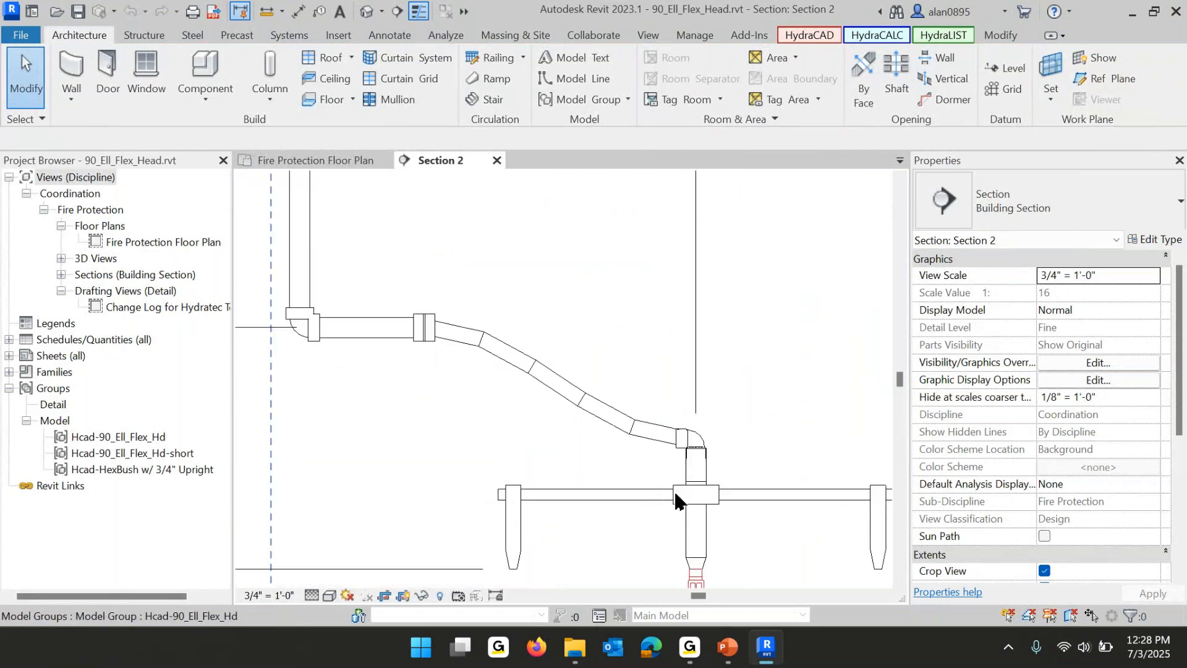
middle_drag(717, 437, 627, 334)
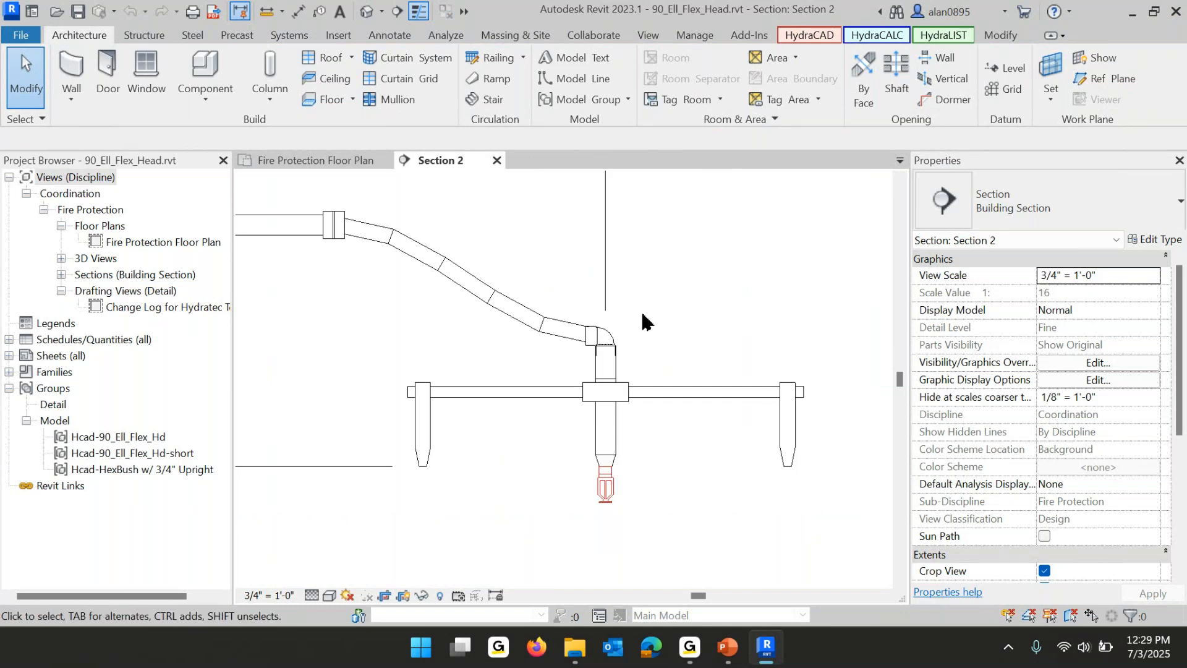
scroll(636, 337, down, 4)
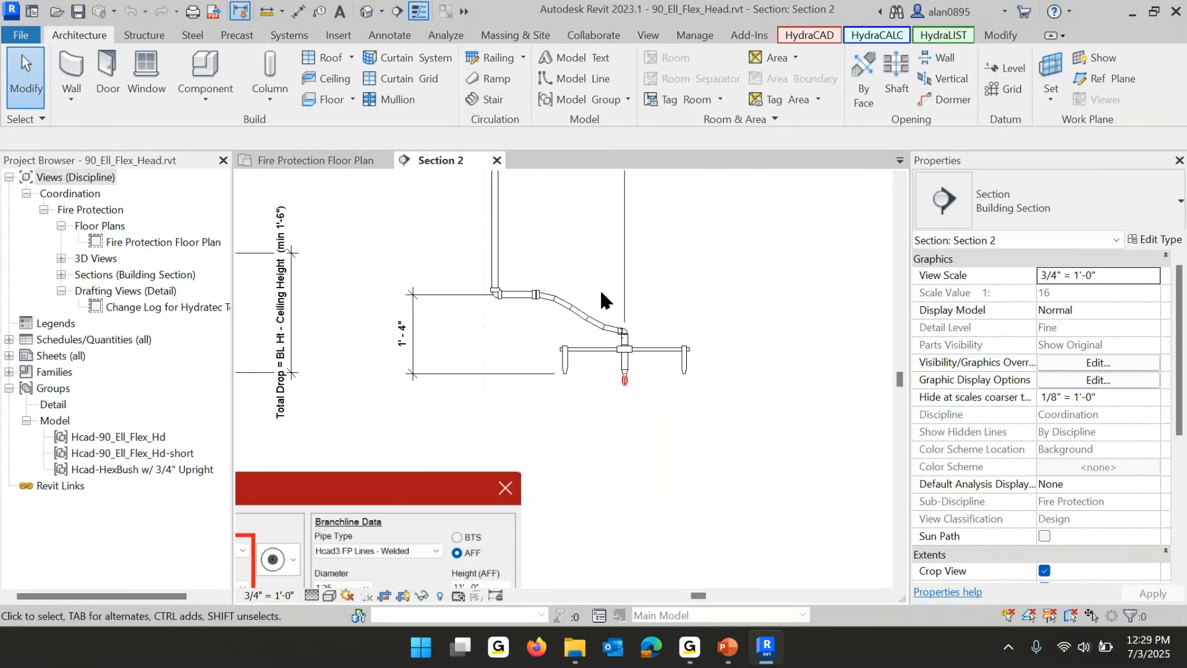
middle_drag(531, 244, 536, 363)
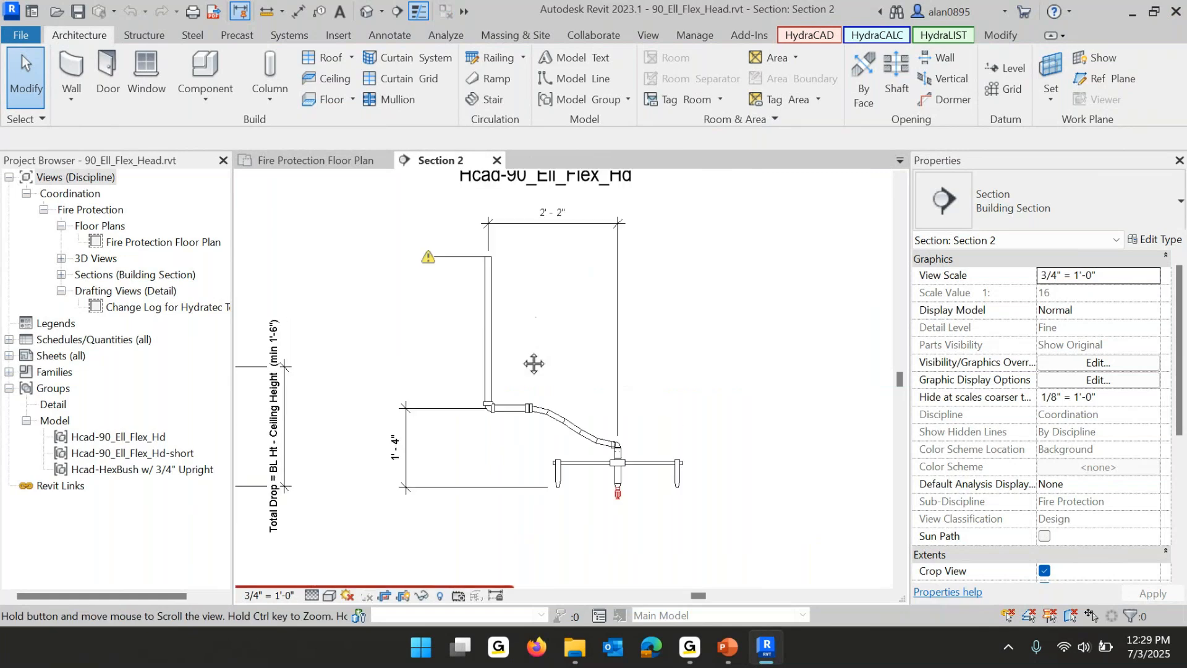
scroll(489, 257, down, 3)
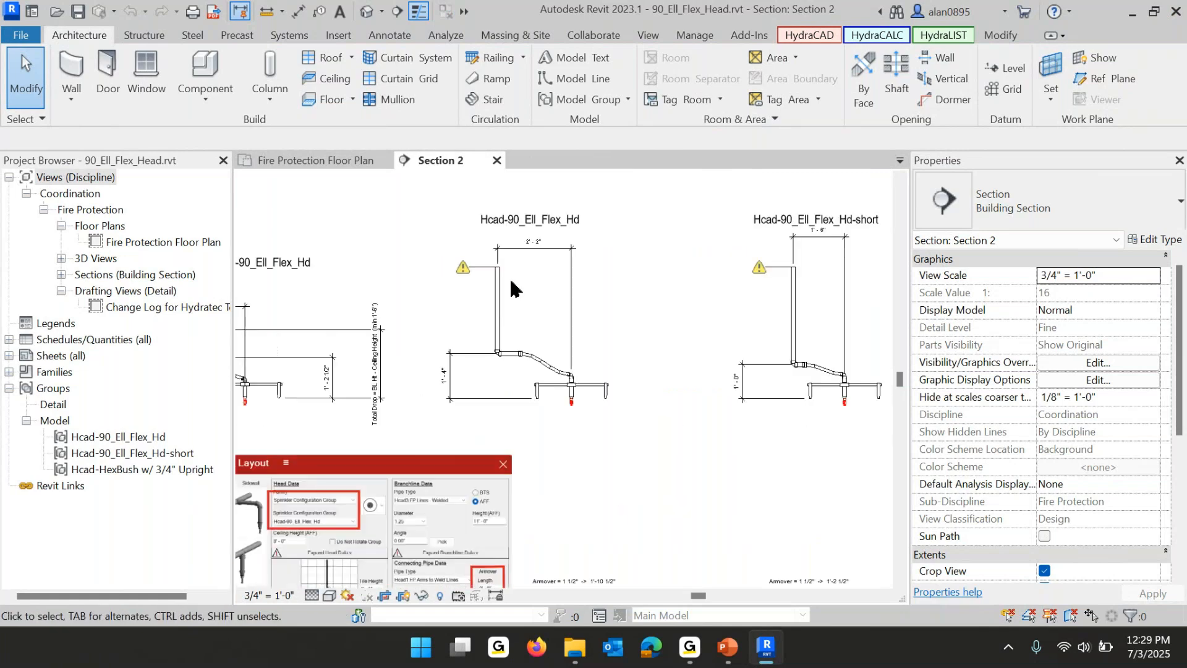
middle_drag(519, 317, 578, 297)
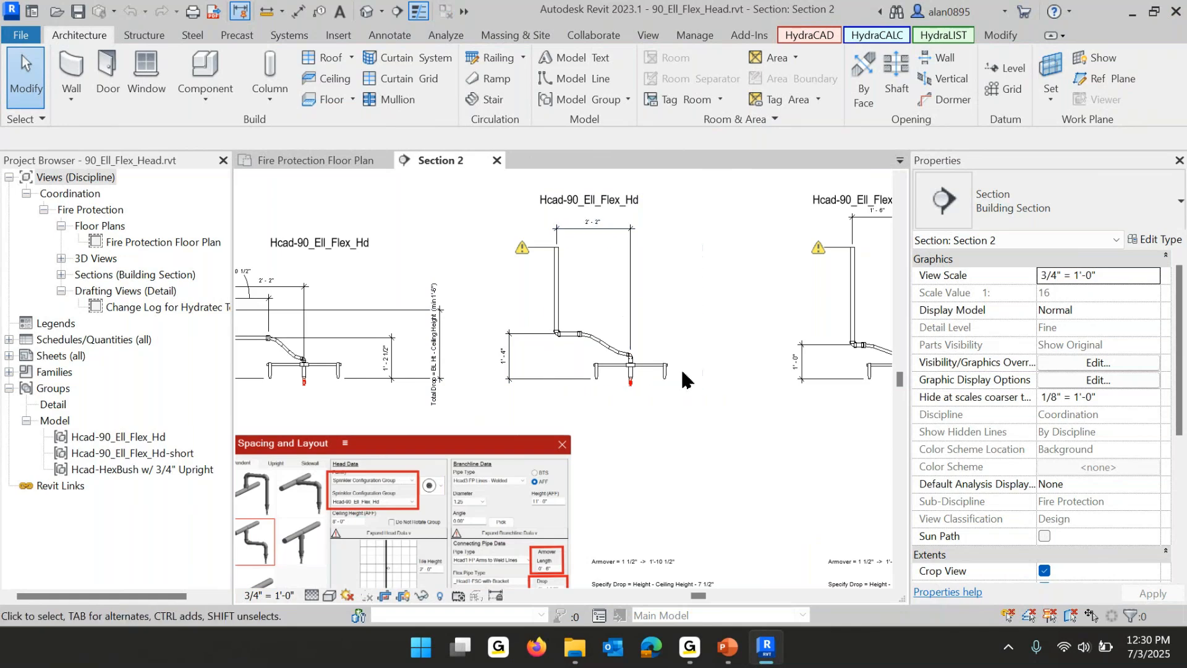
scroll(682, 371, down, 1)
middle_drag(671, 378, 520, 373)
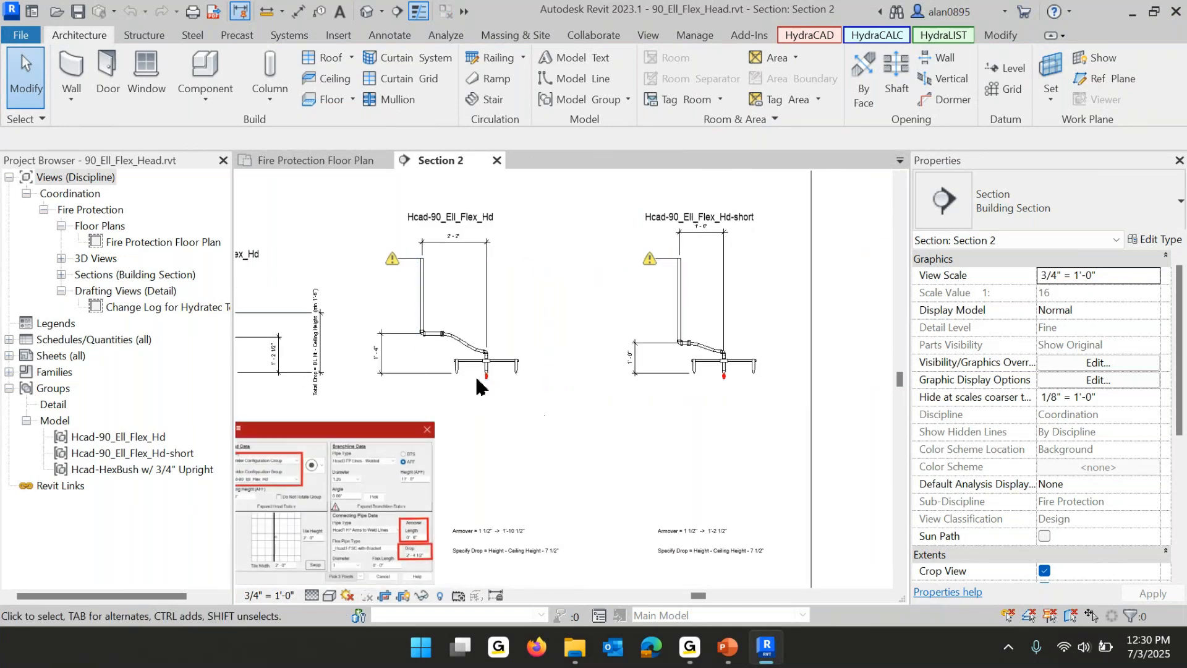
scroll(456, 371, up, 2)
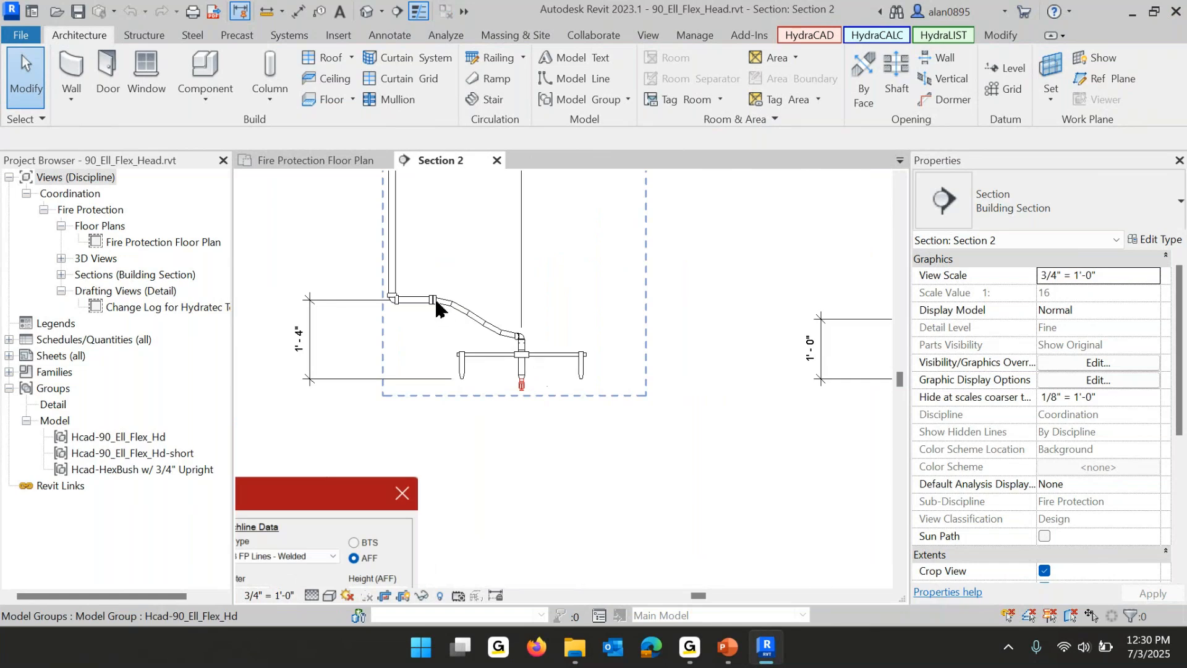
scroll(438, 308, up, 1)
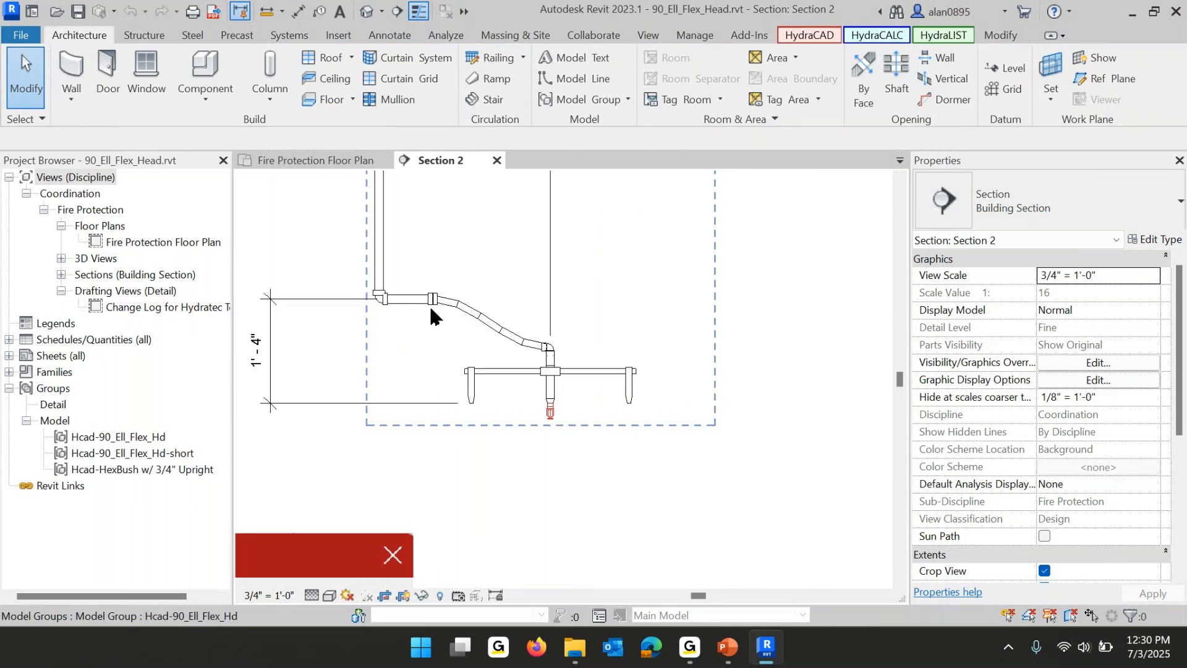
scroll(427, 303, down, 2)
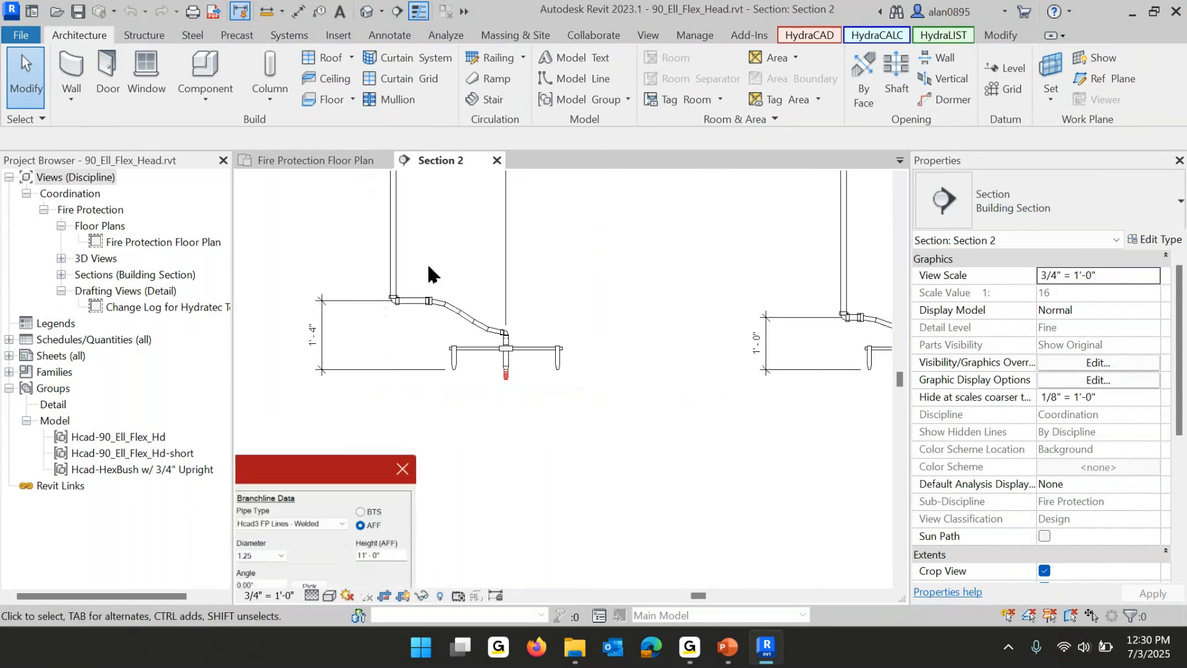
Examine the installed Hcad-90_Ell_Flex_Hd example beside it and read its note on the allowed arm-over length.
scroll(431, 273, down, 2)
scroll(559, 380, down, 1)
scroll(369, 363, down, 1)
middle_drag(369, 363, 575, 320)
scroll(342, 353, up, 4)
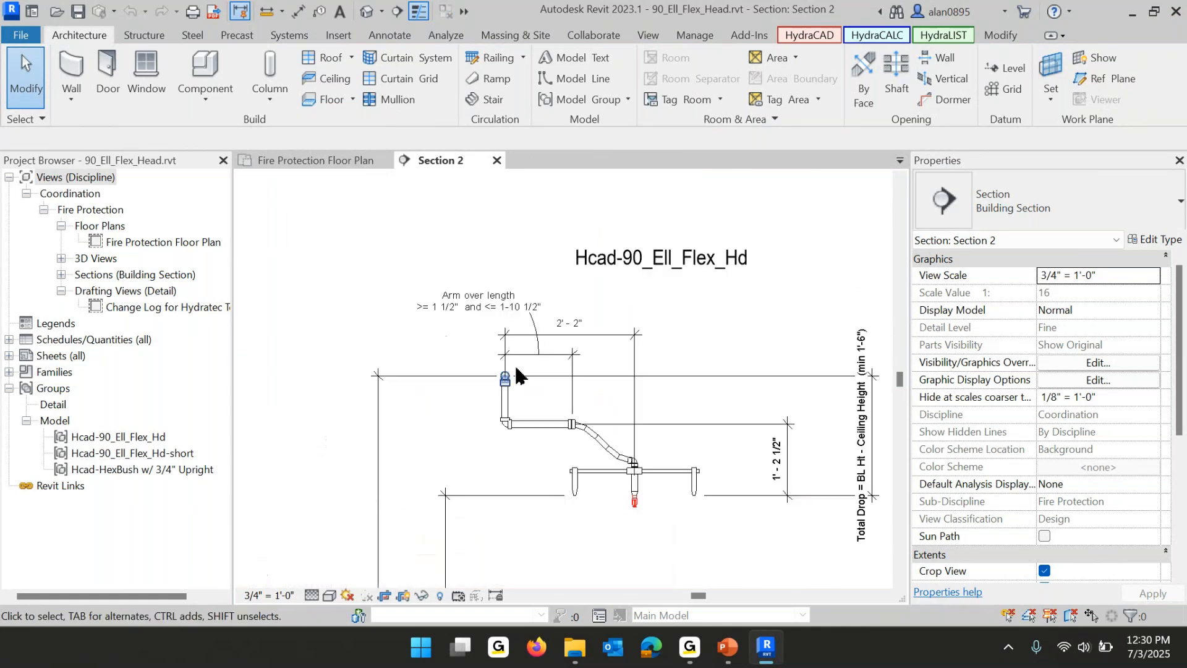
scroll(563, 396, up, 2)
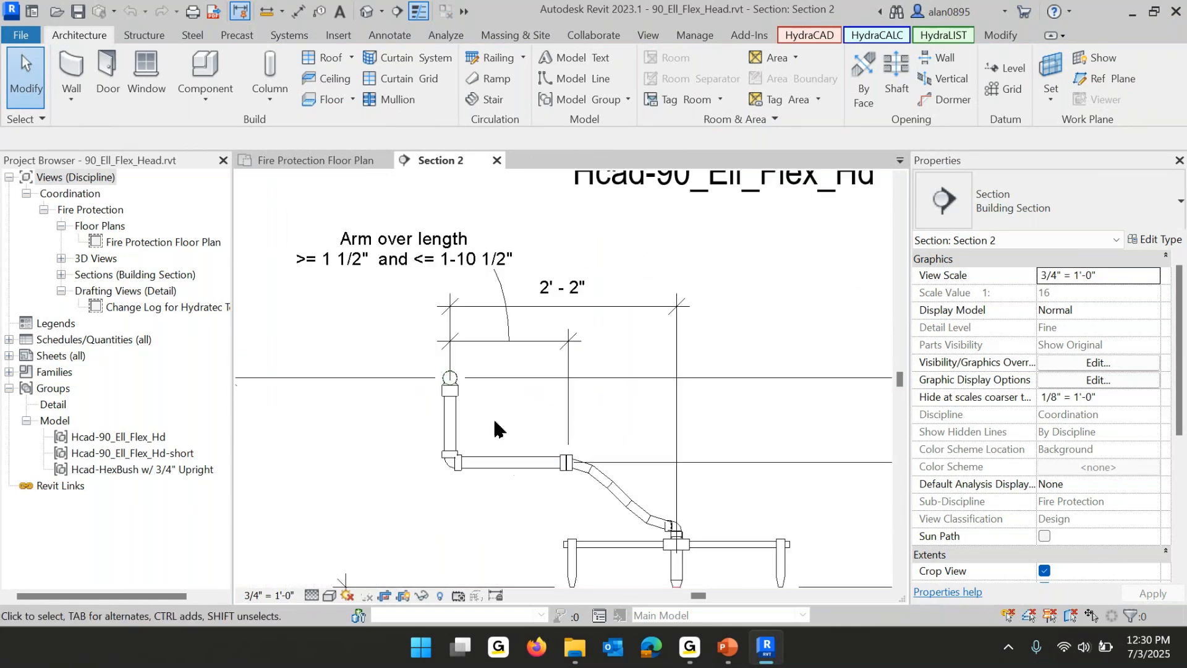
drag(494, 427, 307, 267)
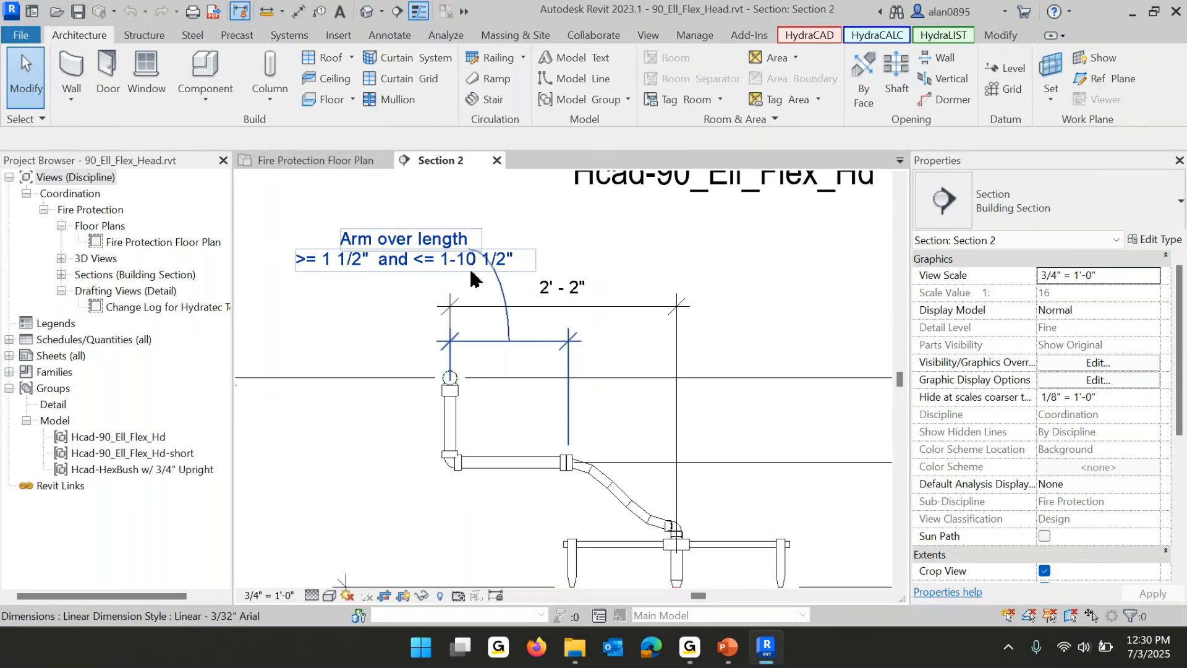
key(Escape)
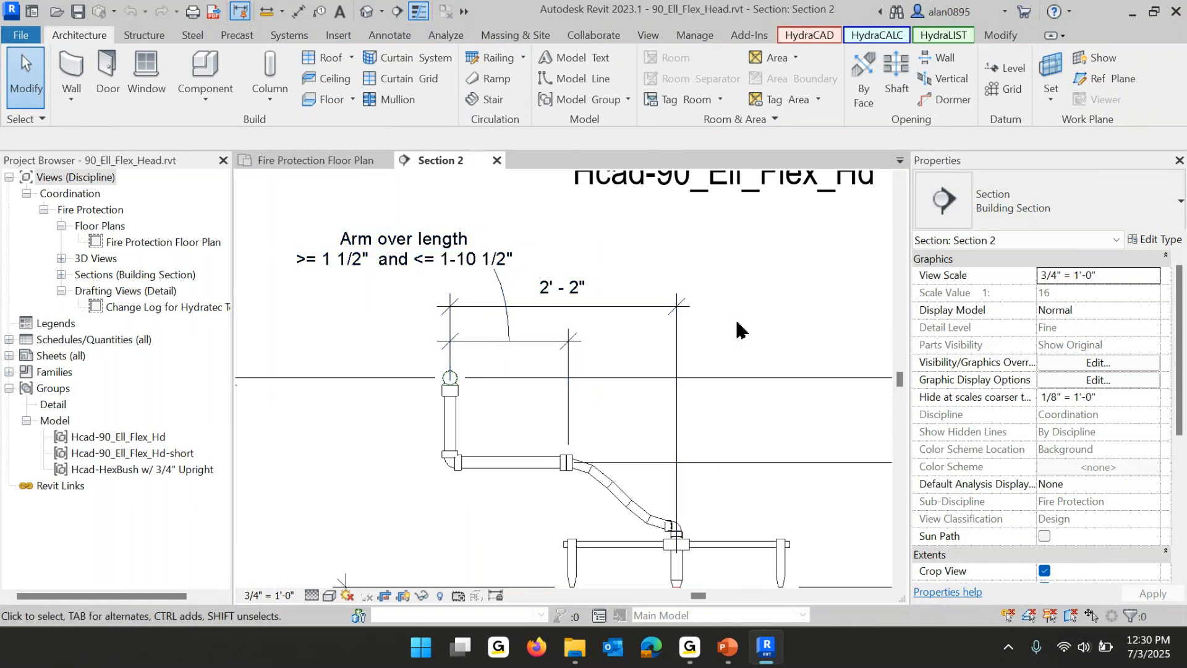
Examine the Hcad-90_Ell_Flex_Hd-short group's offset and drop dimensions and compare it with the two longer Hcad-90_Ell_Flex_Hd details.
scroll(742, 337, down, 4)
middle_drag(739, 334, 373, 296)
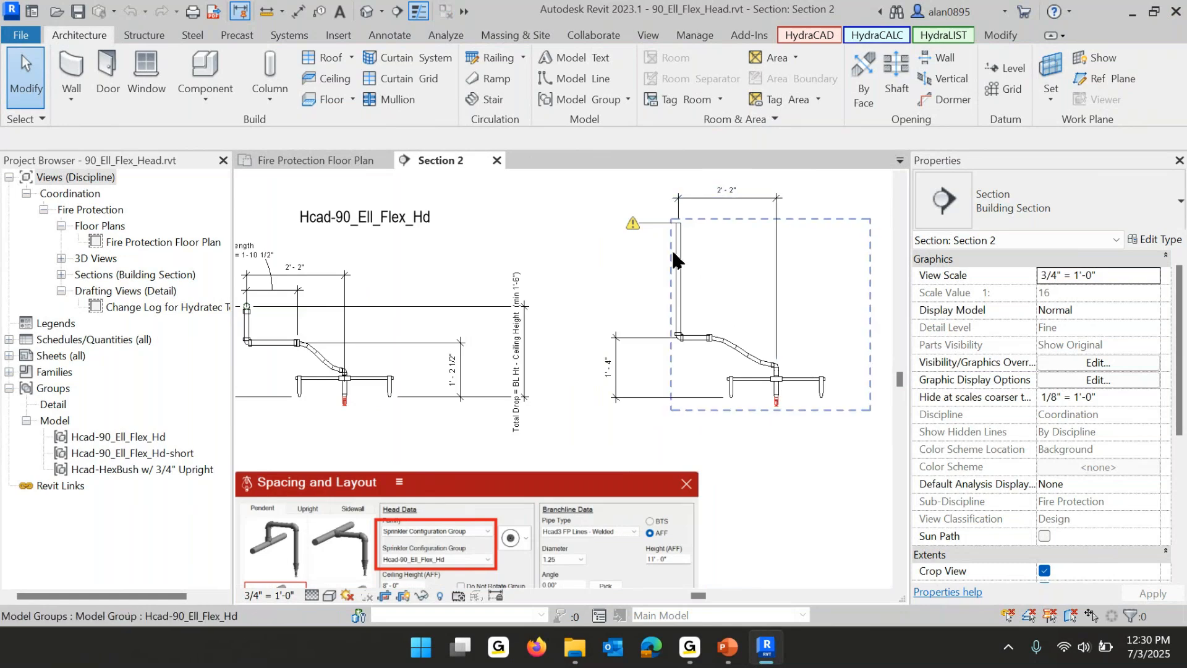
middle_drag(745, 298, 330, 364)
scroll(658, 331, up, 3)
middle_drag(705, 331, 681, 478)
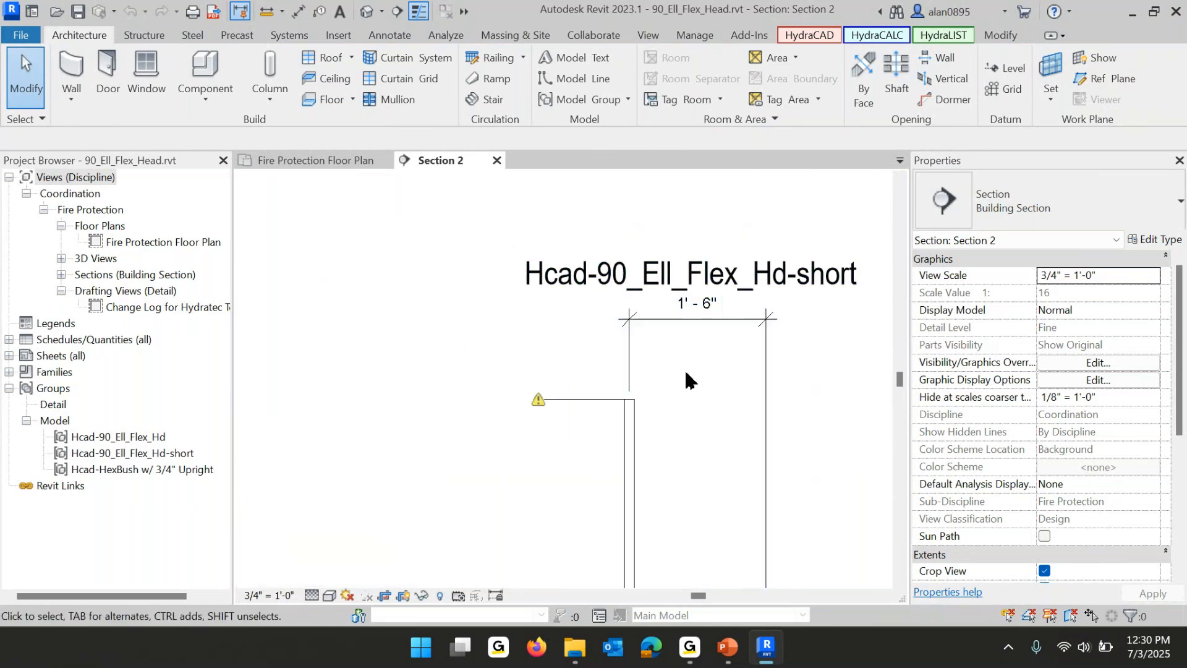
middle_drag(679, 365, 631, 180)
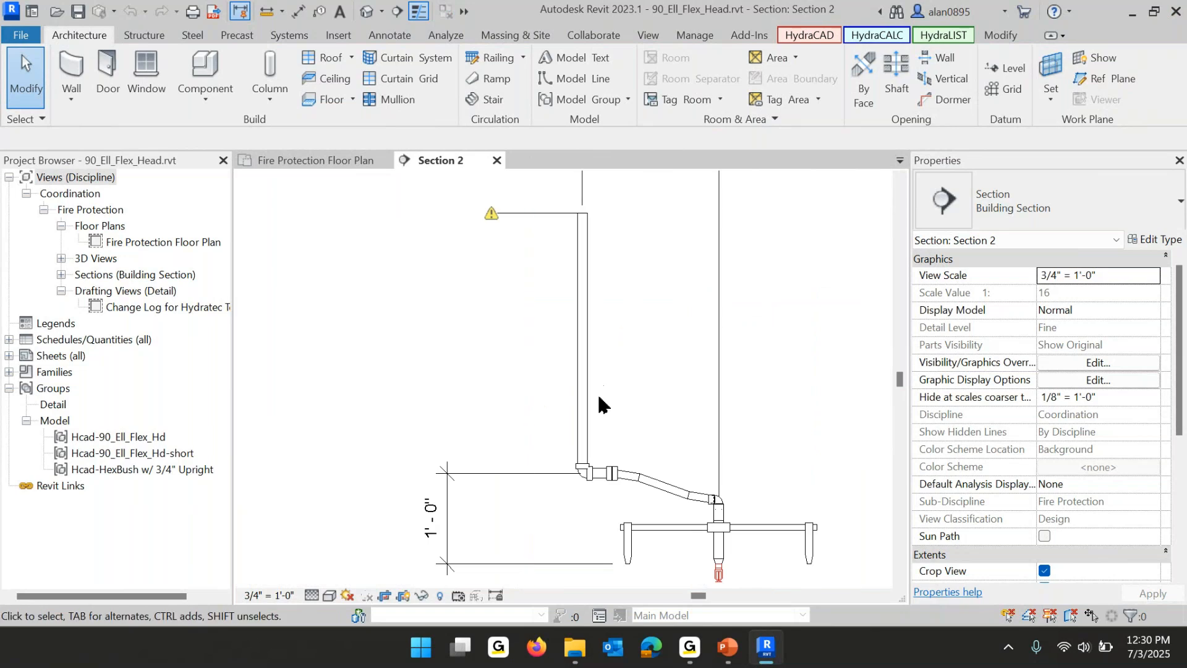
scroll(614, 402, down, 4)
middle_drag(422, 355, 551, 349)
middle_drag(364, 345, 453, 321)
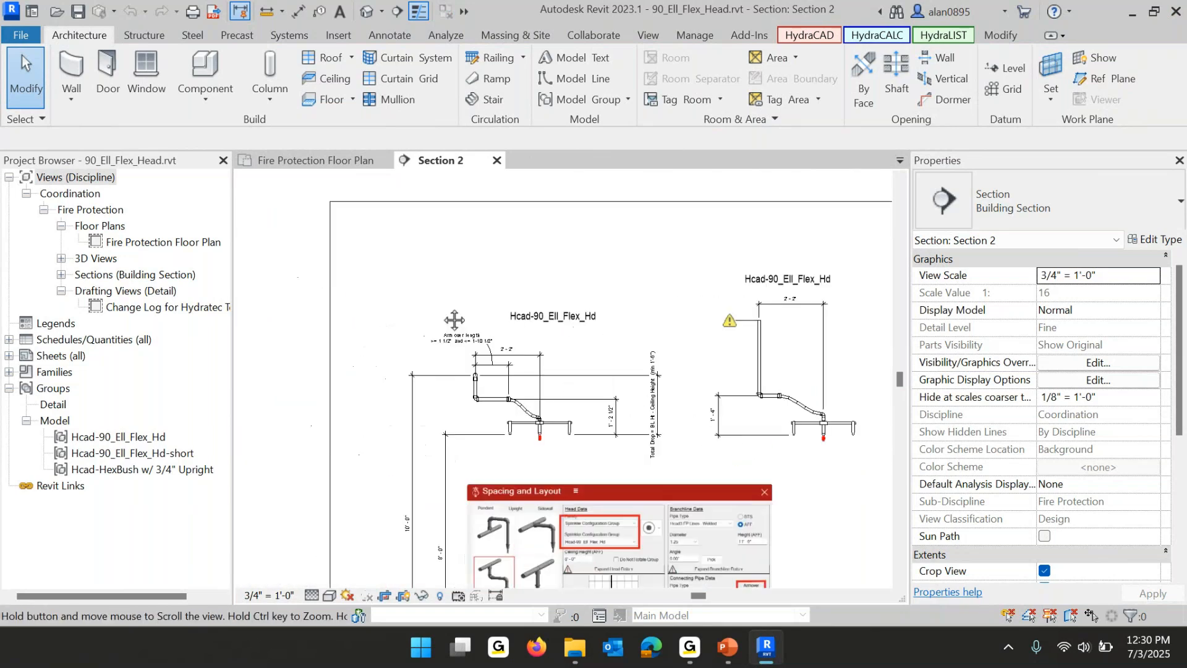
Inspect the threaded elbow and dimensions of the installed flex head example together with the Spacing and Layout reference image below it.
scroll(472, 376, up, 5)
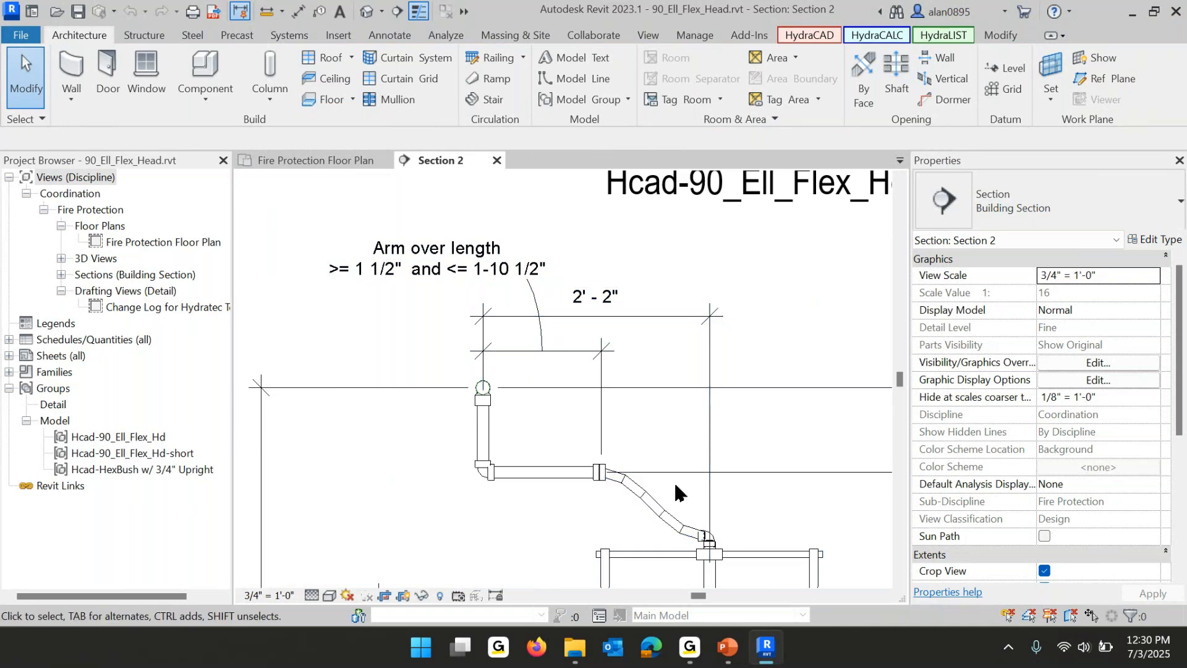
click(717, 570)
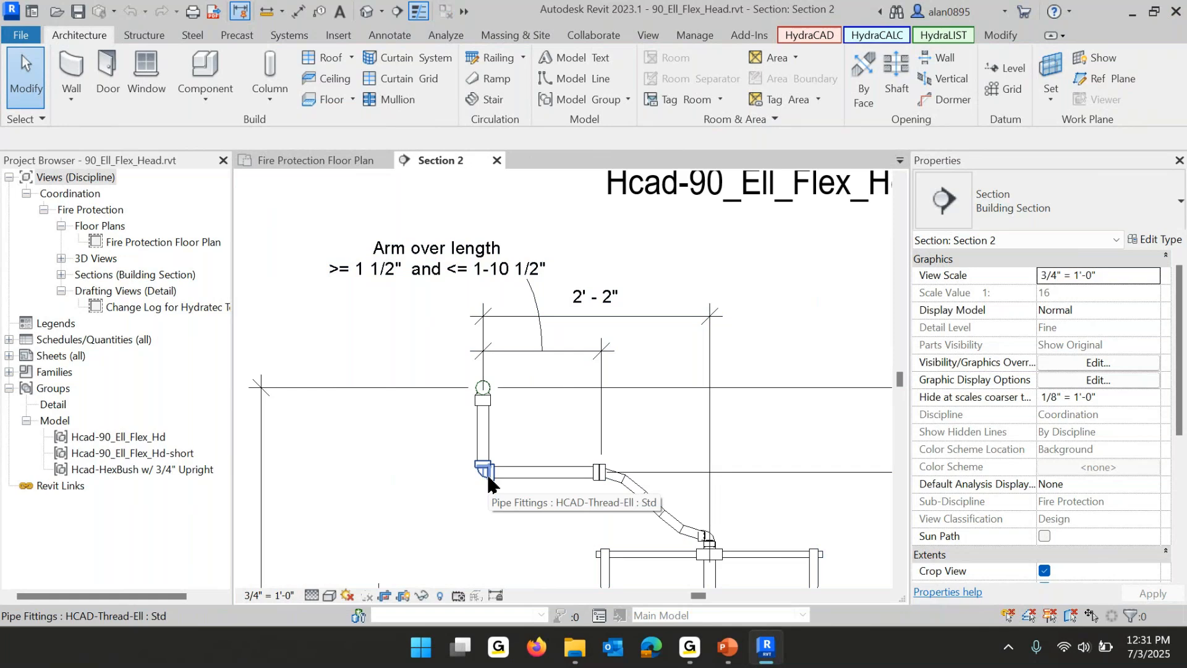
scroll(489, 483, down, 5)
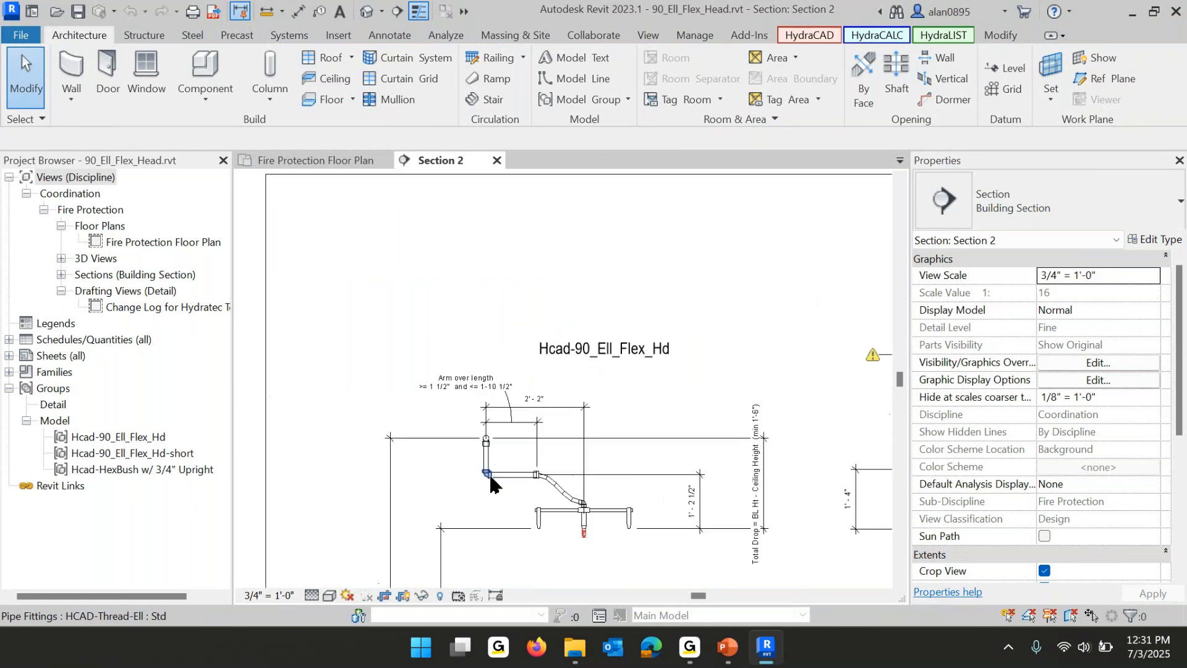
middle_drag(491, 486, 432, 358)
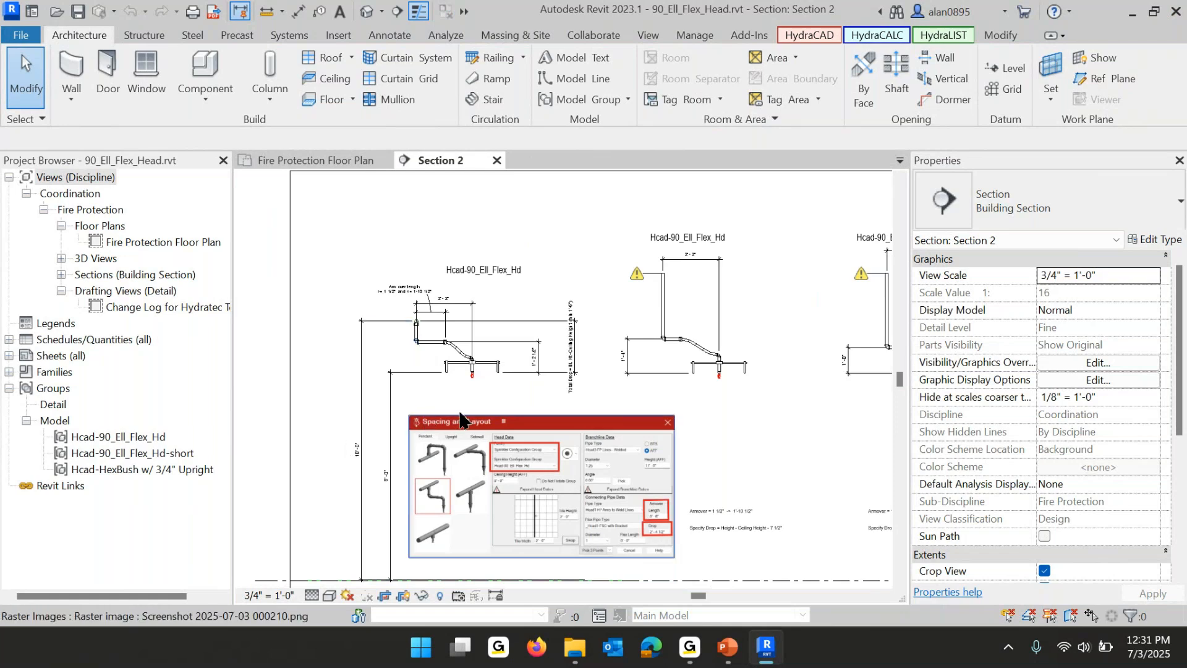
scroll(530, 358, up, 2)
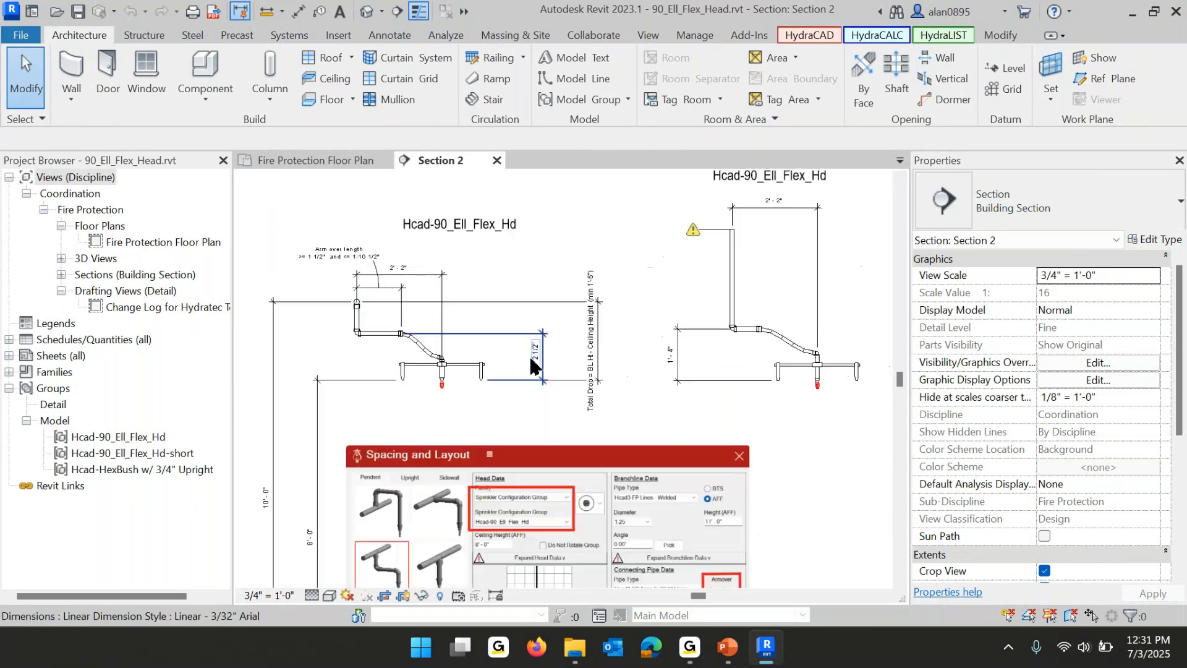
Compare the arm-over limits, offsets and drop dimensions of the Hcad-90_Ell_Flex_Hd and Hcad-90_Ell_Flex_Hd-short groups in Section 2.
scroll(327, 316, up, 3)
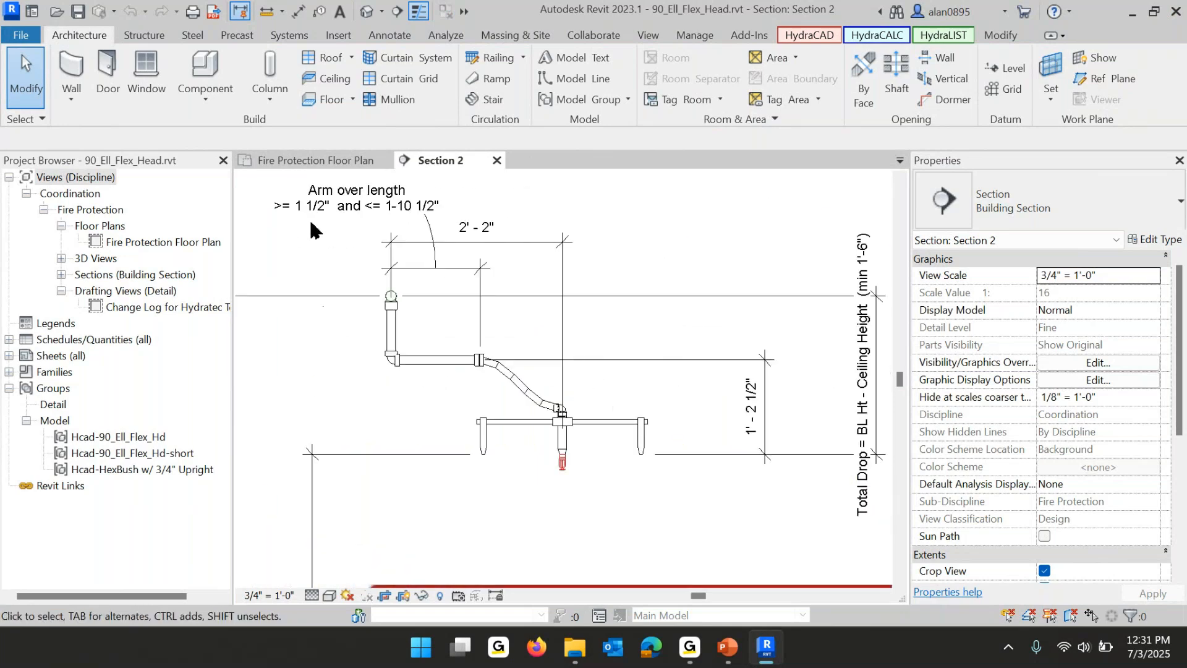
scroll(457, 334, down, 4)
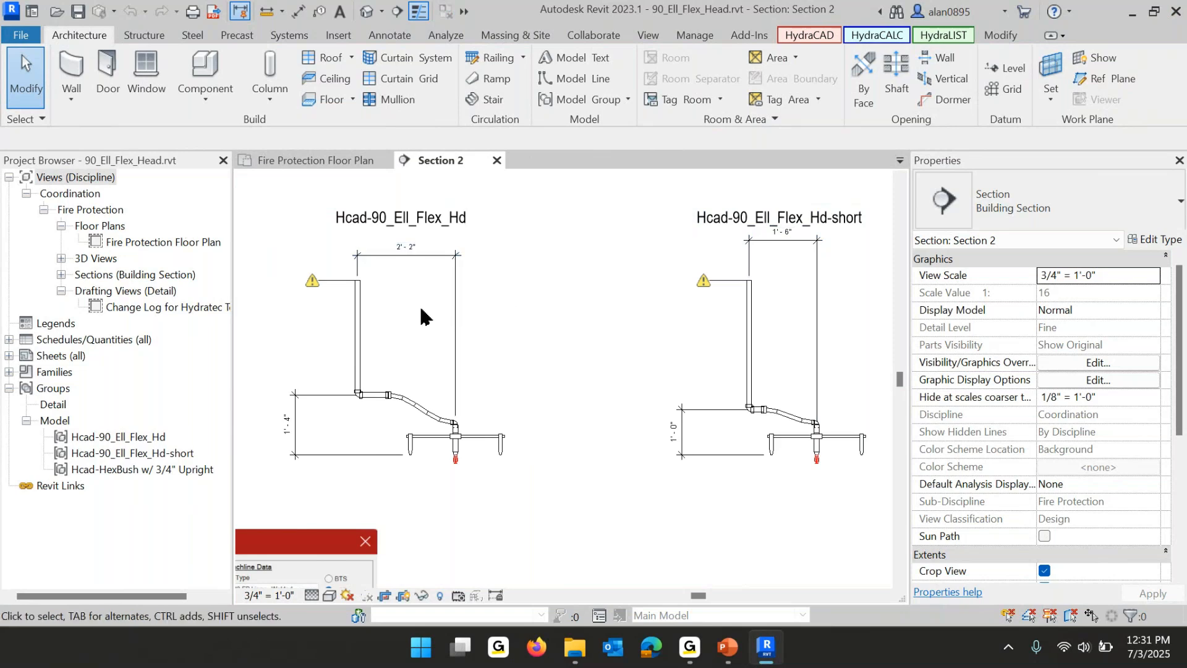
scroll(777, 289, up, 4)
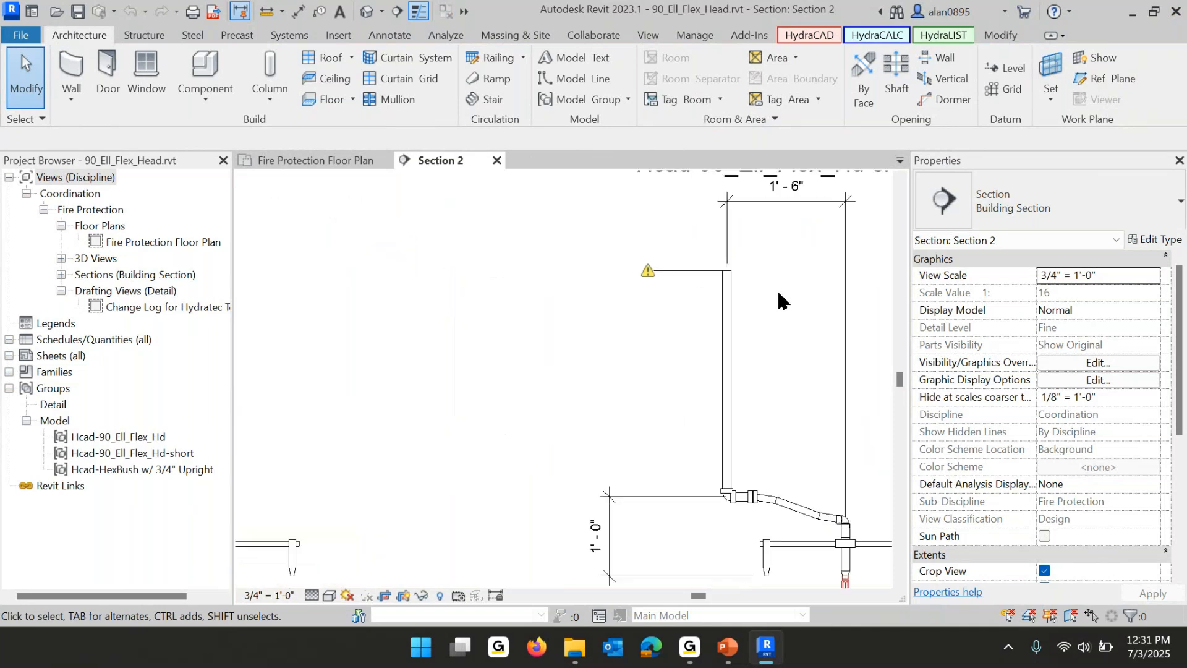
middle_drag(777, 289, 635, 353)
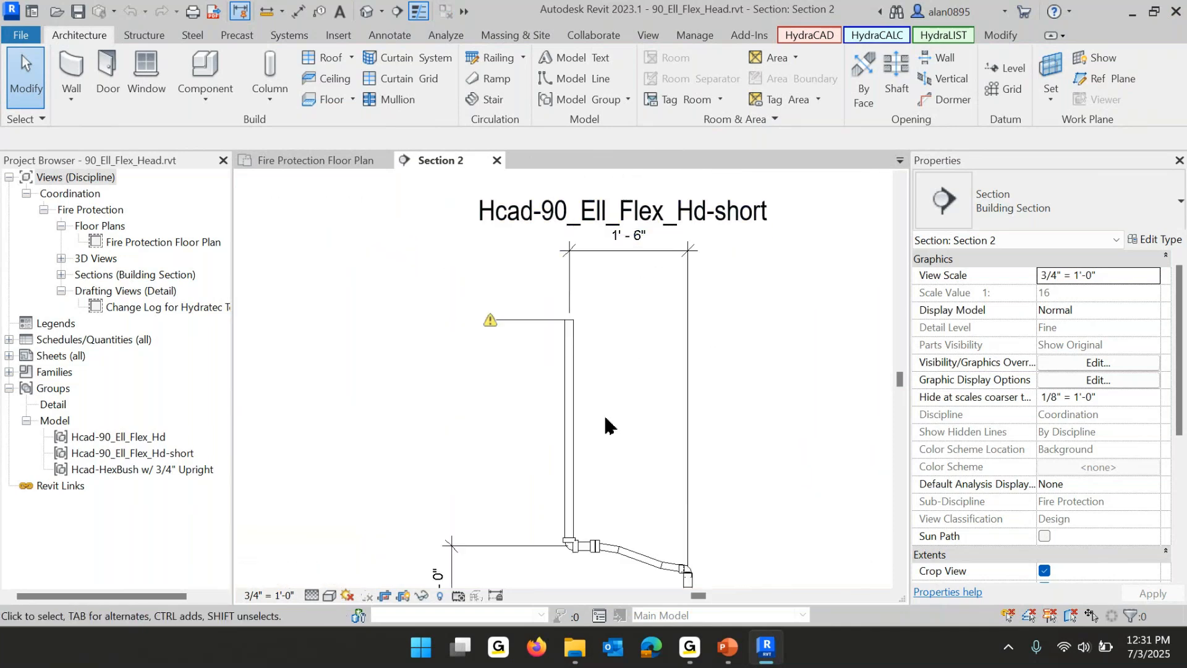
middle_drag(676, 565, 684, 384)
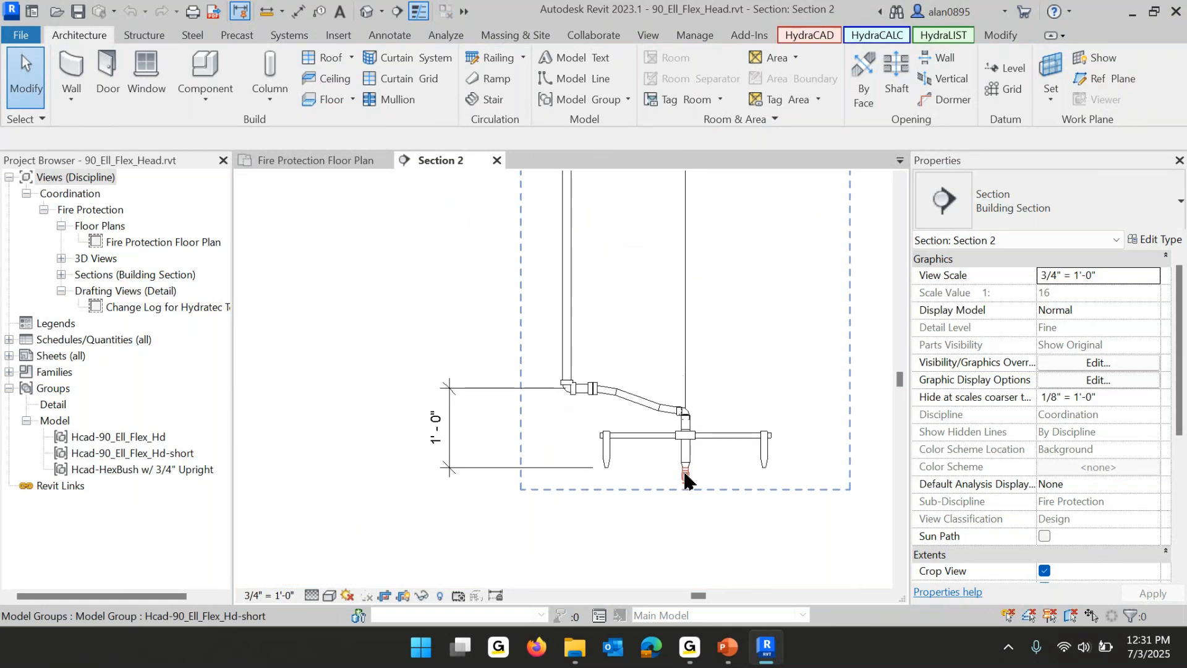
middle_drag(664, 376, 661, 469)
scroll(644, 372, down, 1)
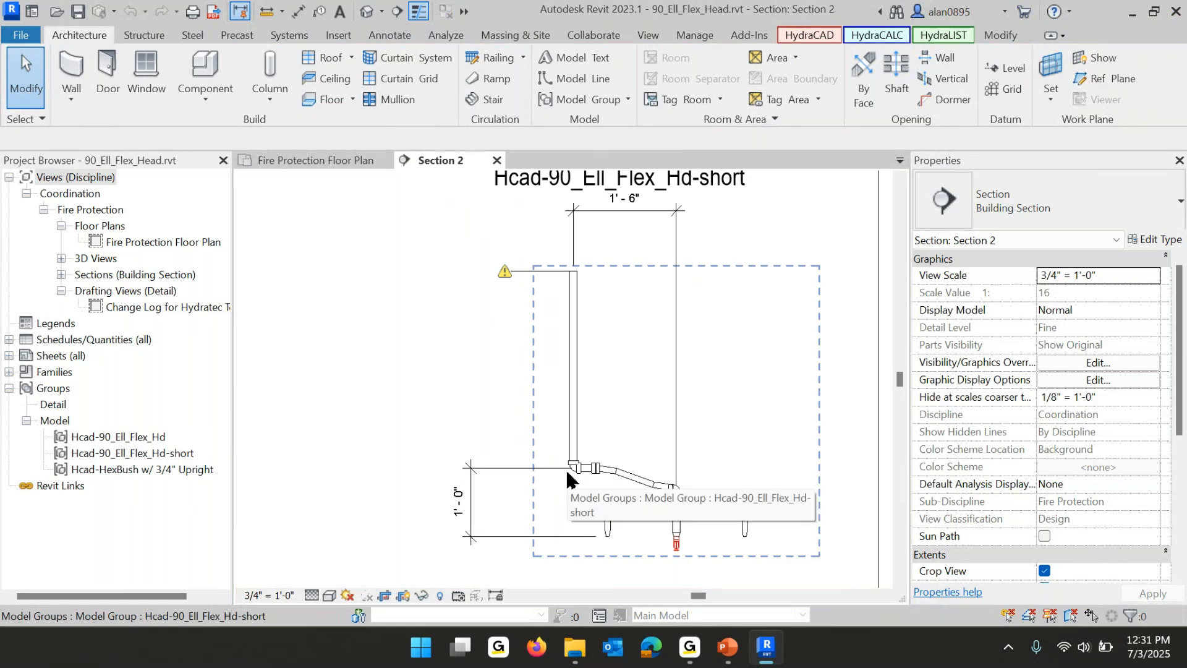
scroll(584, 467, down, 3)
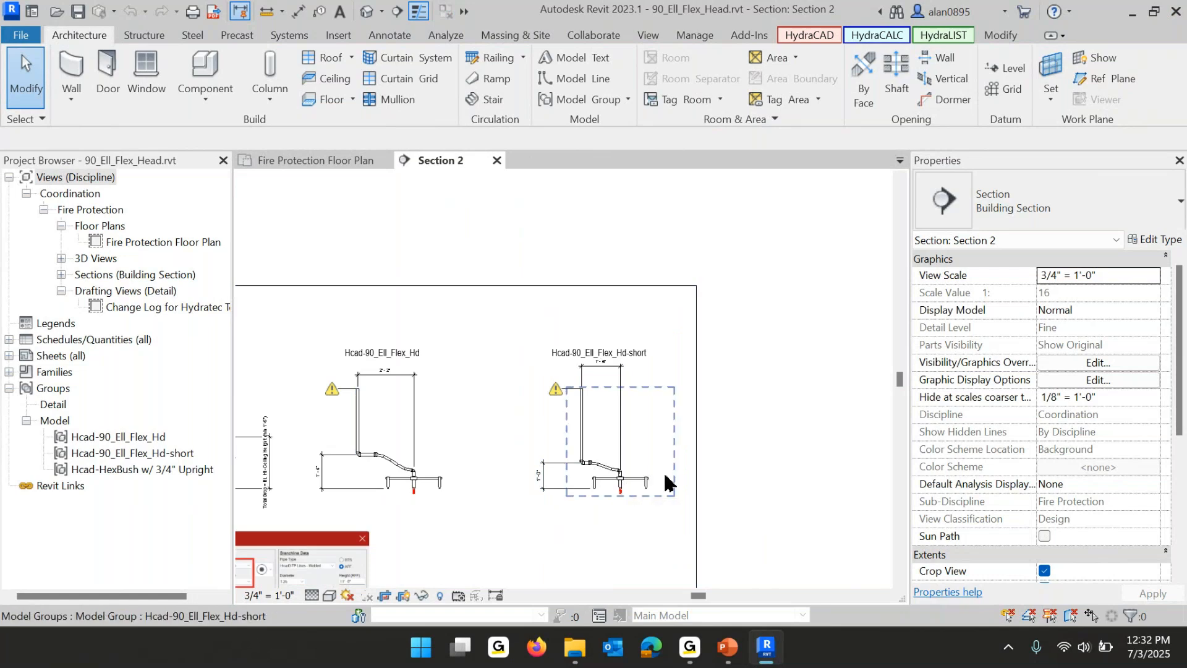
scroll(336, 472, up, 3)
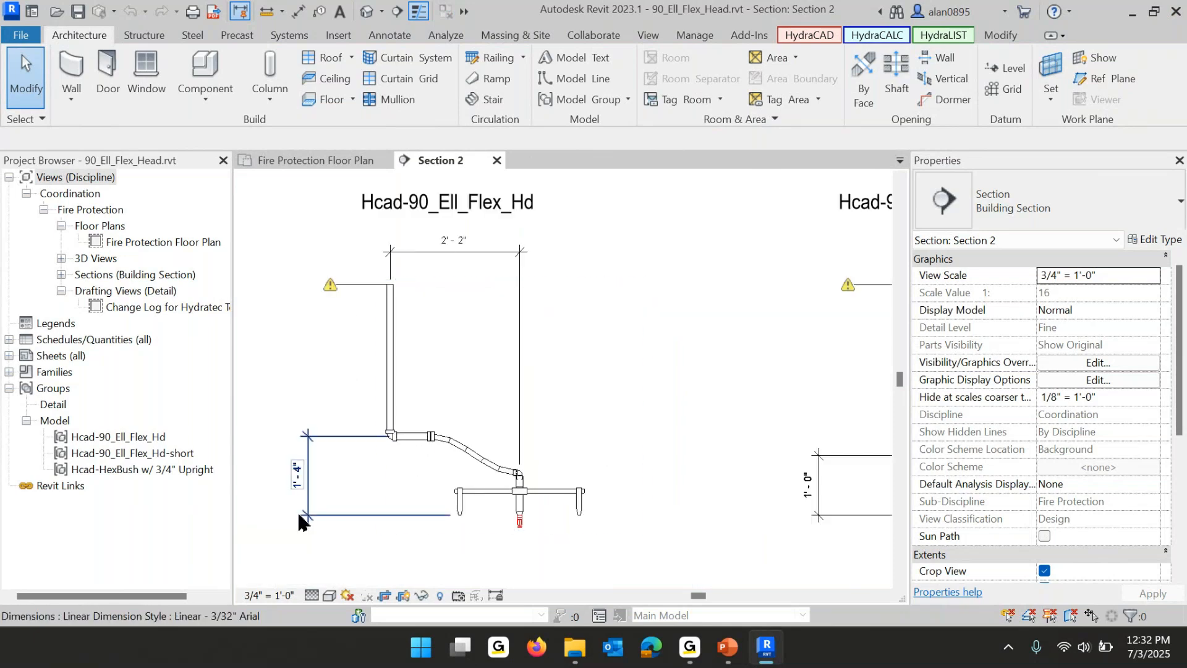
middle_drag(769, 479, 379, 427)
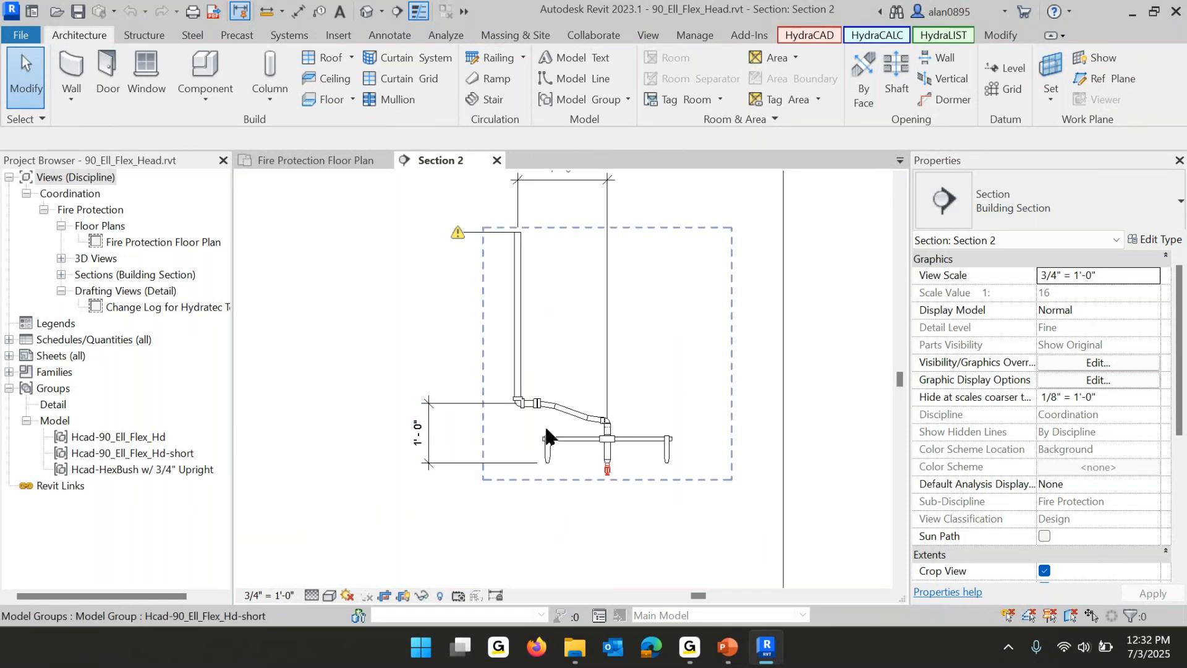
scroll(452, 427, down, 5)
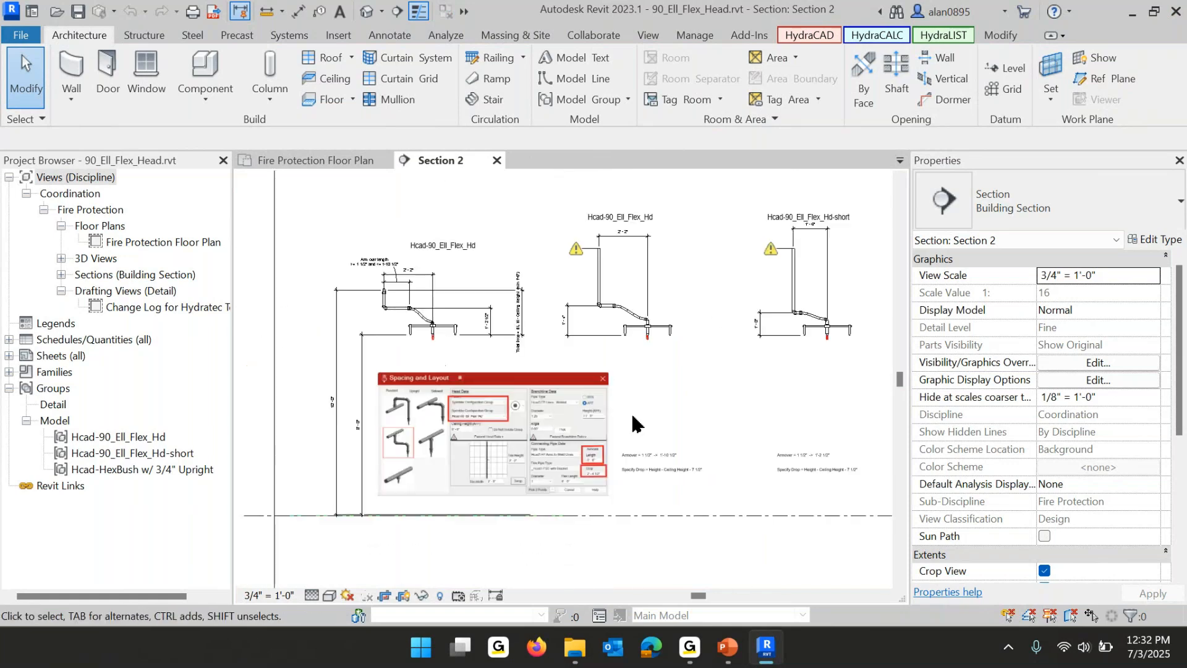
Read the Armover range and Specify Drop notes below the two flex head groups and relate them to the short group's detail.
scroll(633, 425, up, 4)
middle_drag(625, 526, 443, 449)
scroll(595, 317, up, 3)
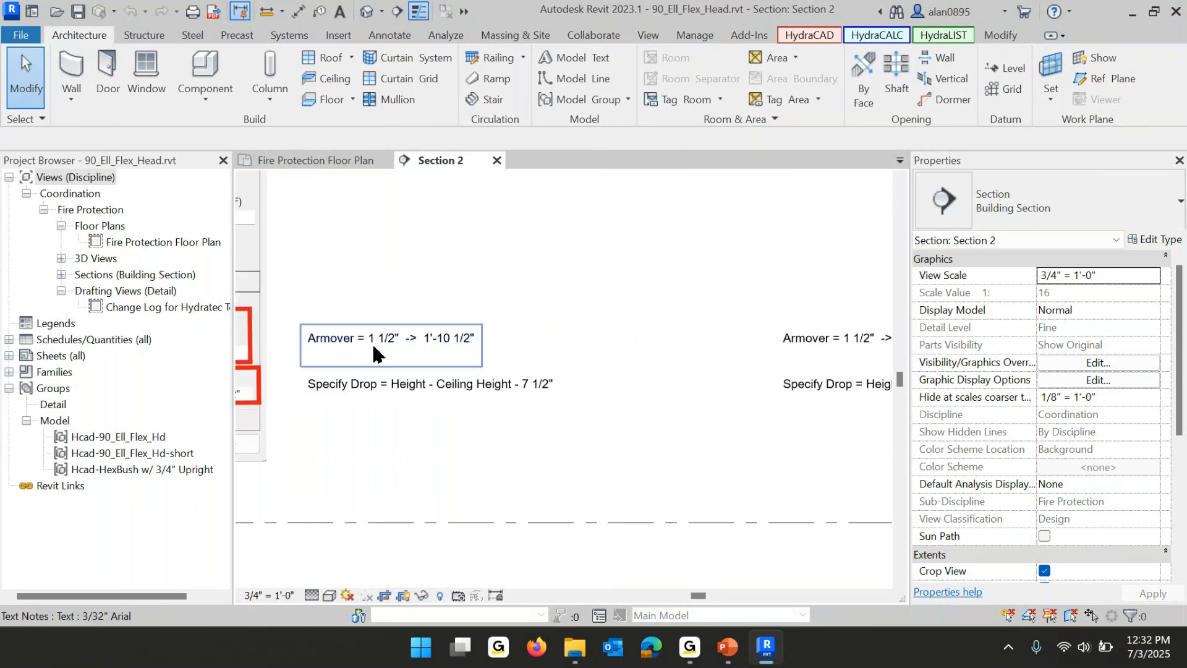
middle_drag(628, 361, 307, 373)
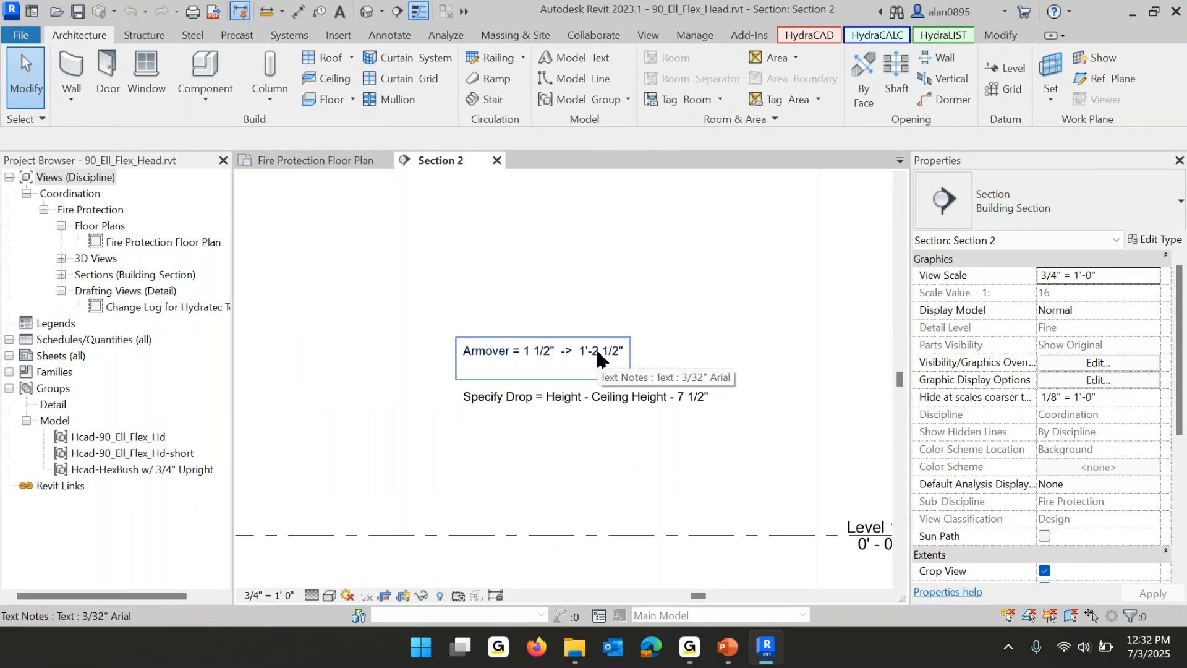
scroll(551, 427, down, 3)
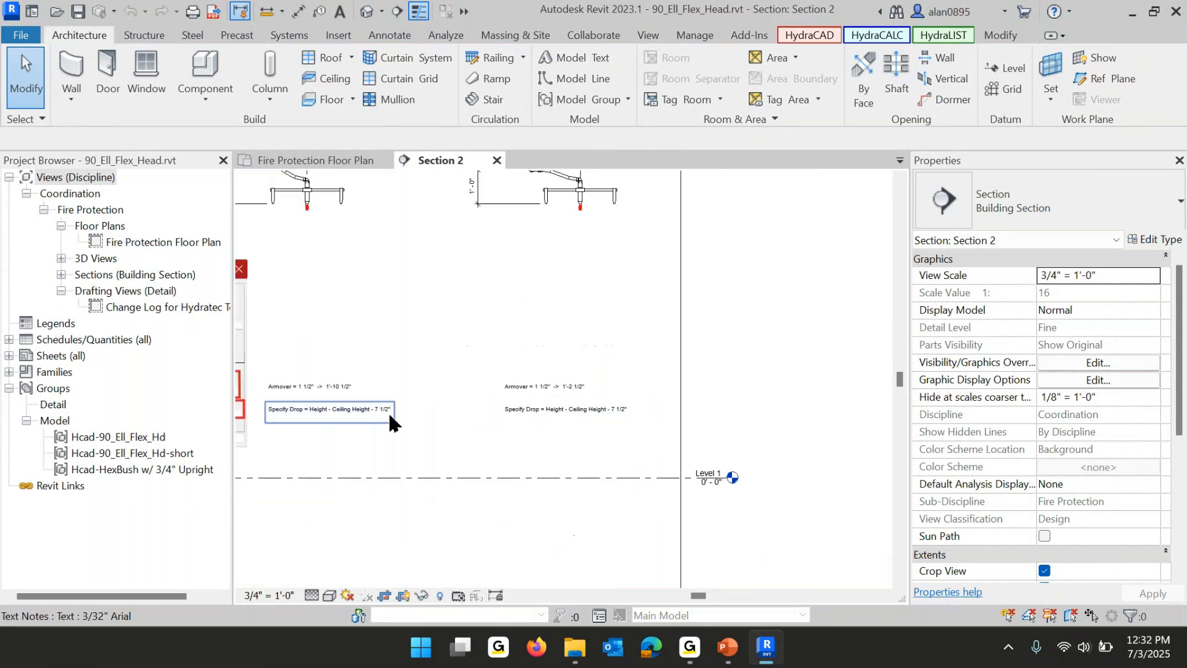
middle_drag(323, 331, 336, 384)
scroll(628, 201, up, 2)
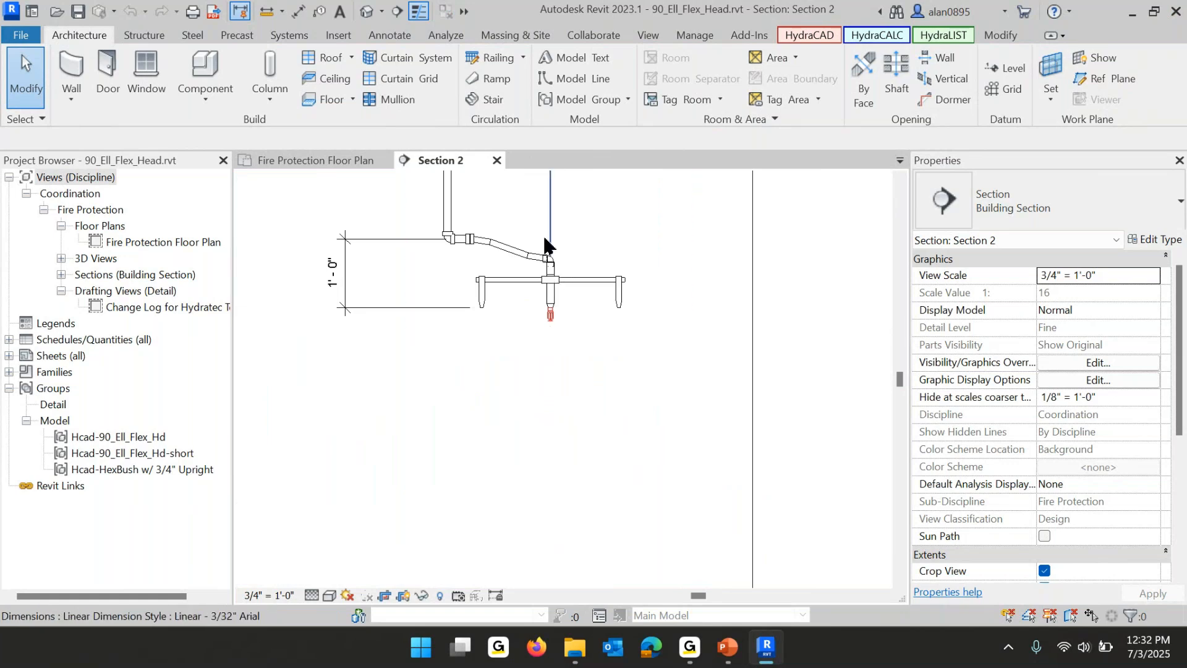
middle_drag(596, 428, 657, 223)
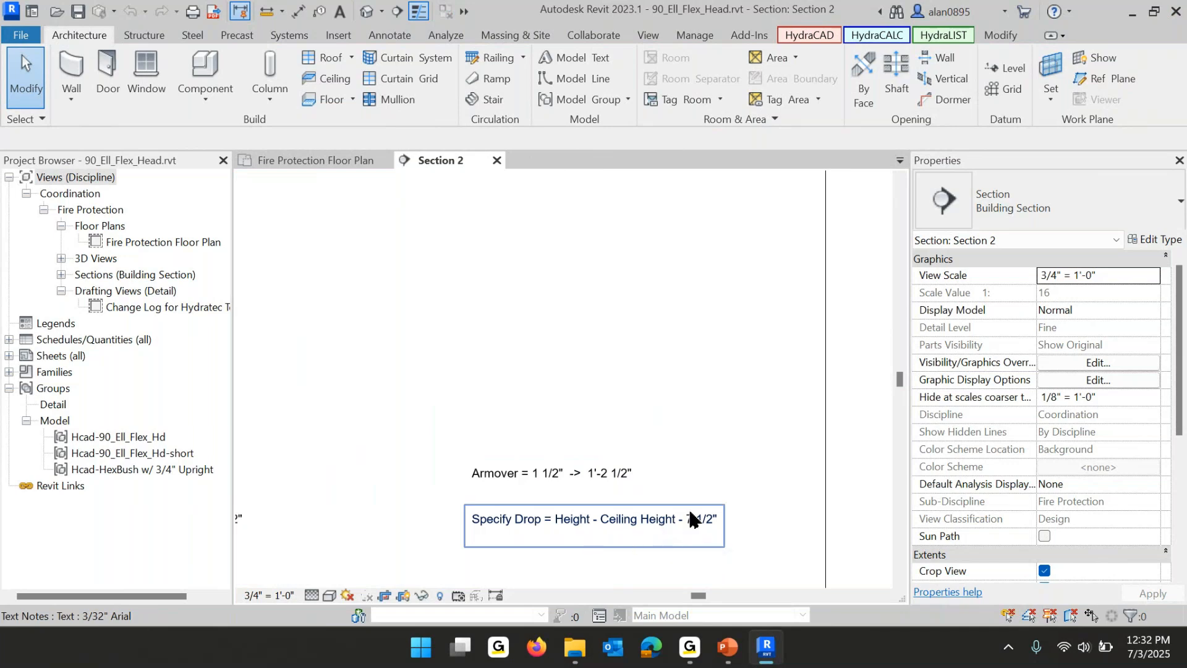
scroll(694, 519, down, 5)
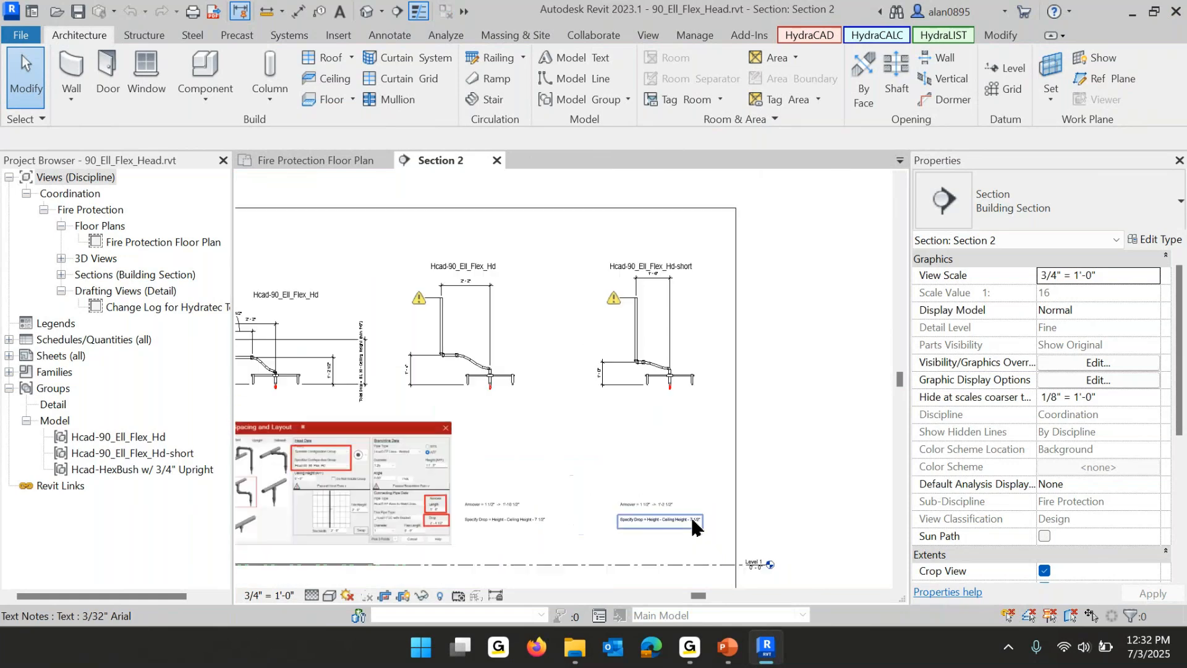
middle_drag(708, 445, 780, 422)
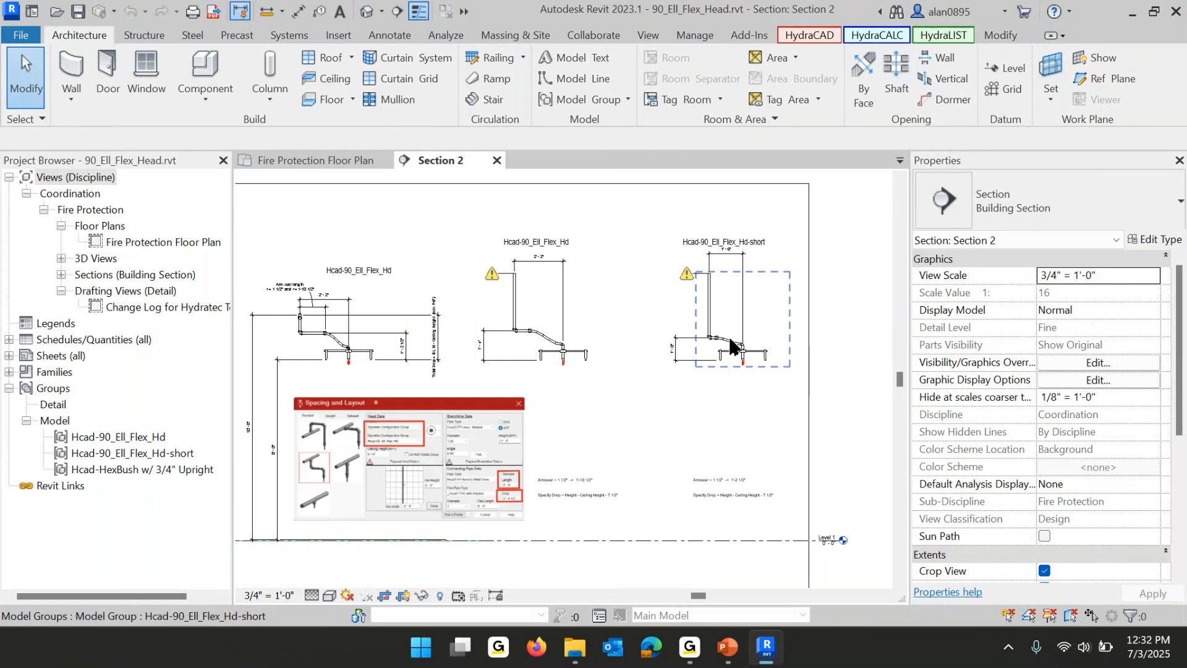
Copy the Hcad-90_Ell_Flex_Hd-short model group from the 90_Ell_Flex_Head project to the clipboard.
click(121, 456)
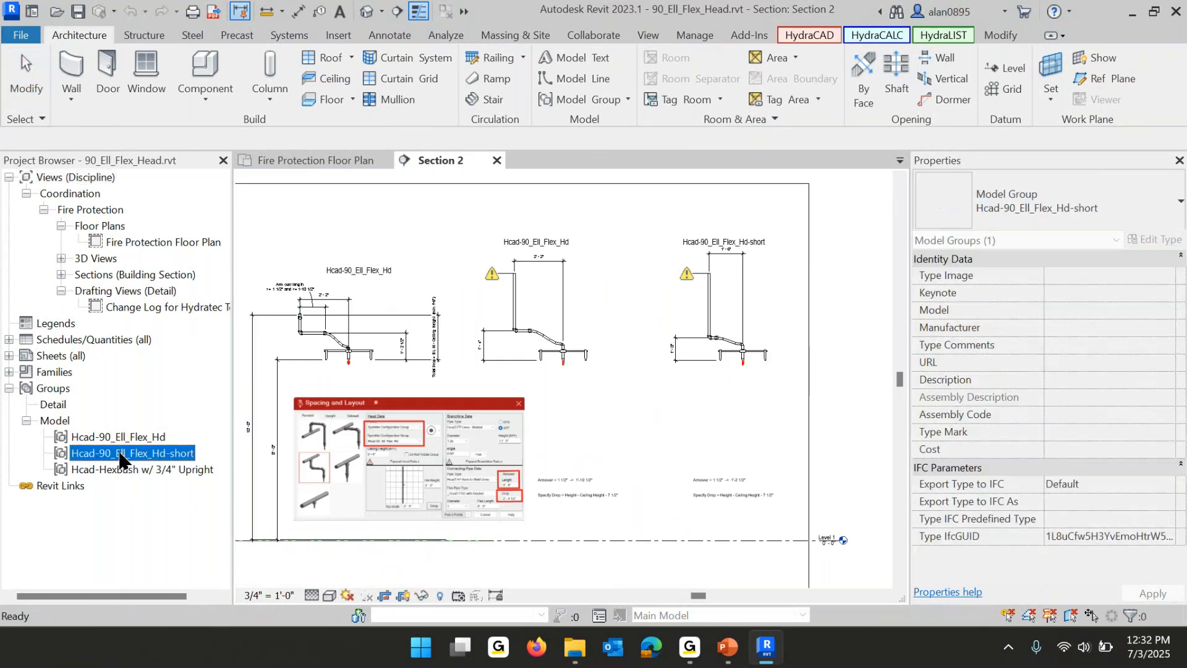
right_click(121, 456)
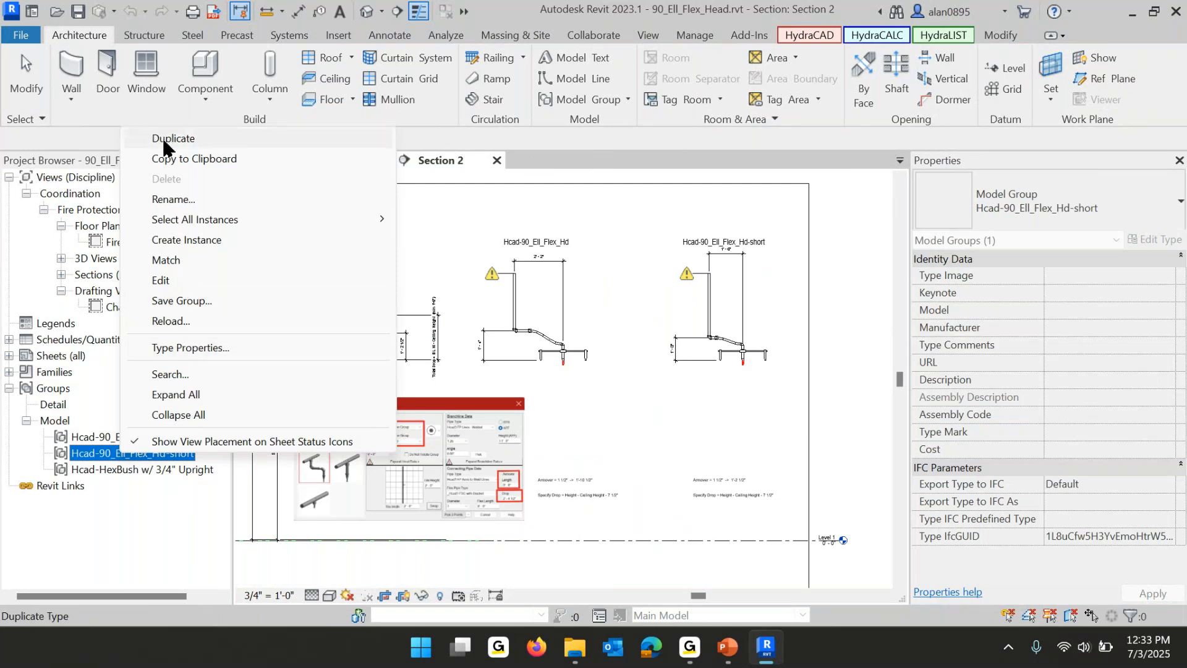
click(188, 159)
Switch to the warehouse project's Fire Protection Floor Plan, collapse its schedules and sheets, and expand its model groups.
click(295, 158)
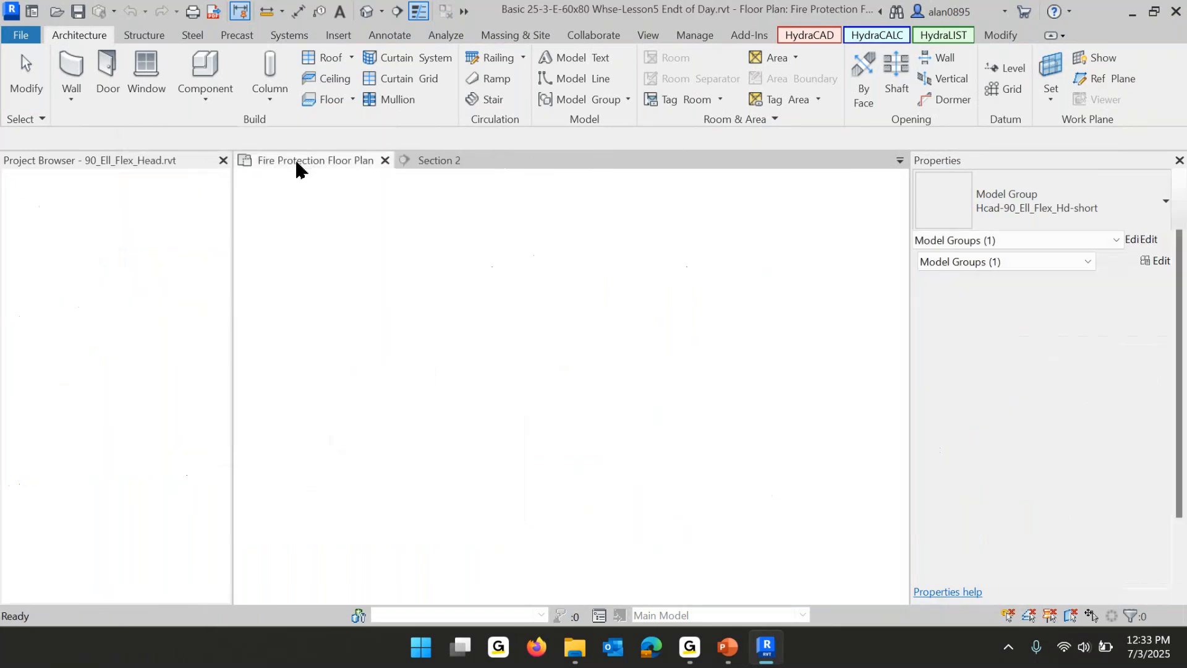
scroll(173, 265, down, 8)
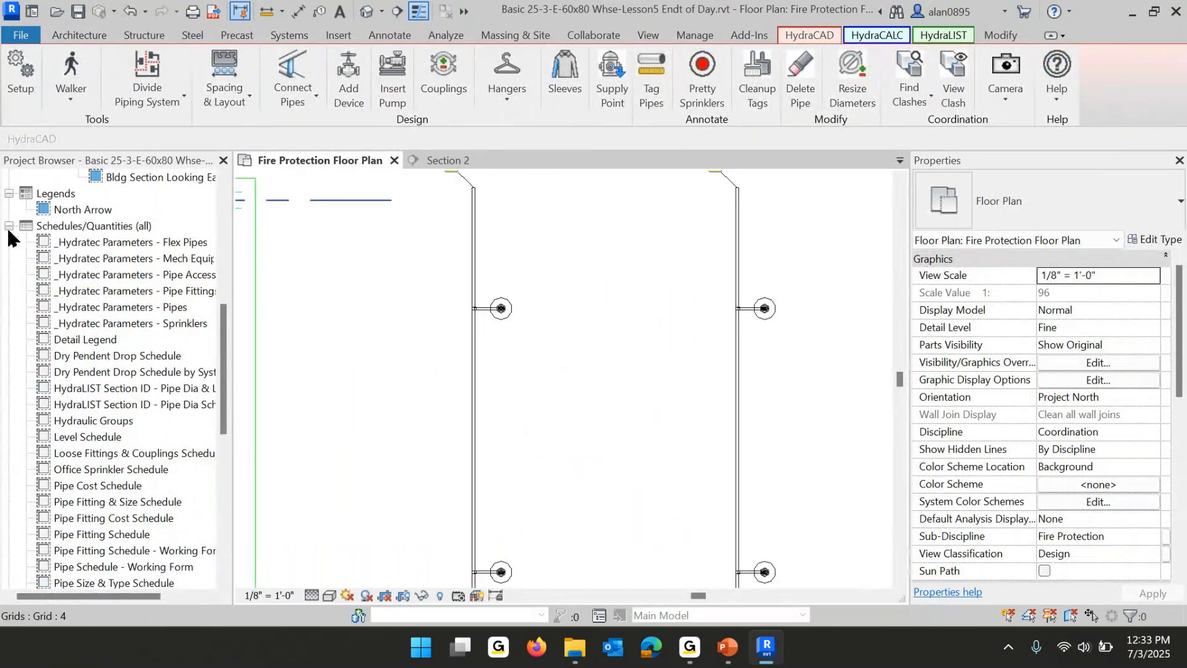
click(9, 226)
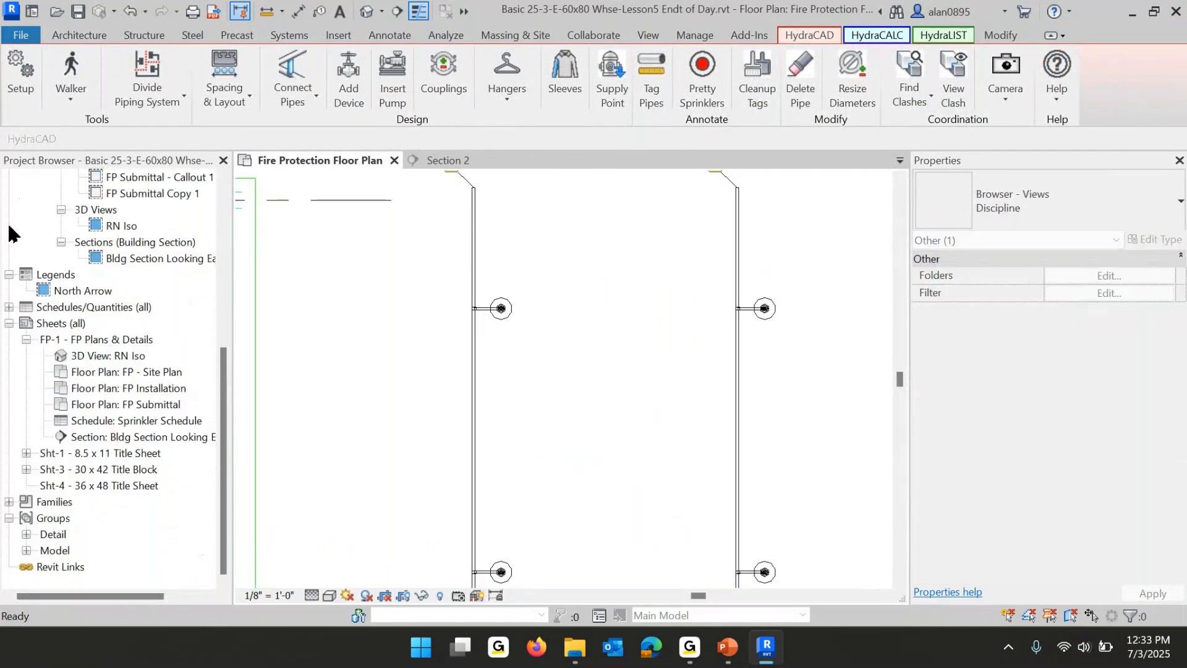
click(8, 324)
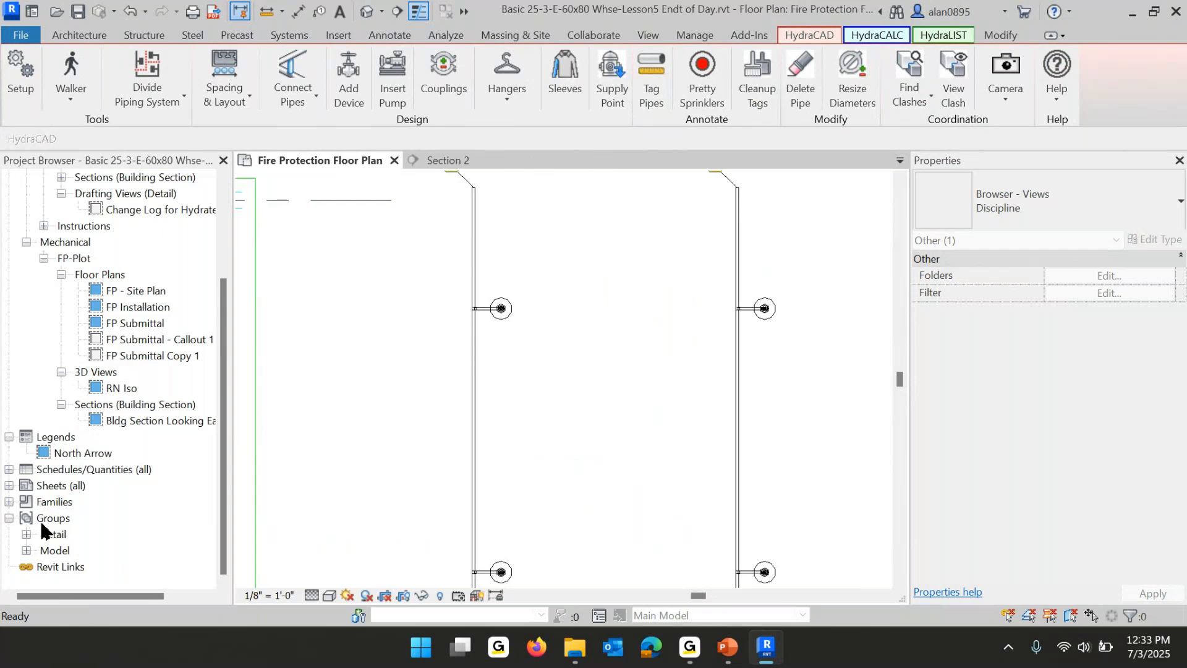
click(27, 550)
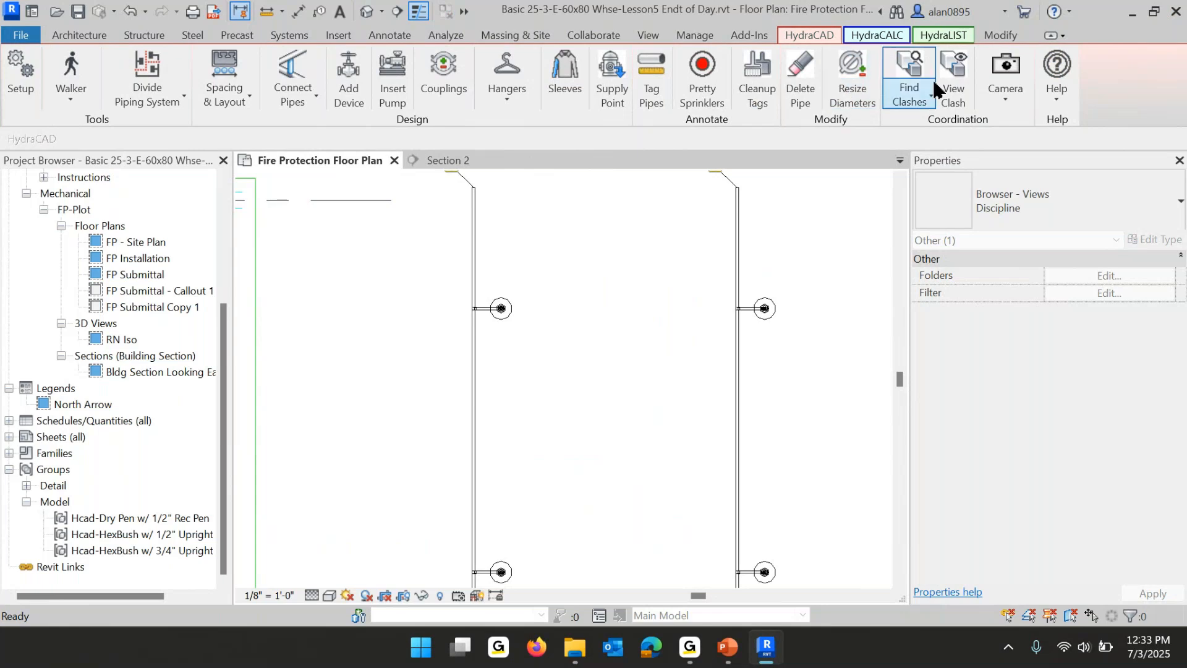
Paste the copied flex head group into the warehouse project, accepting the duplicate types, and select it among the model groups.
click(999, 35)
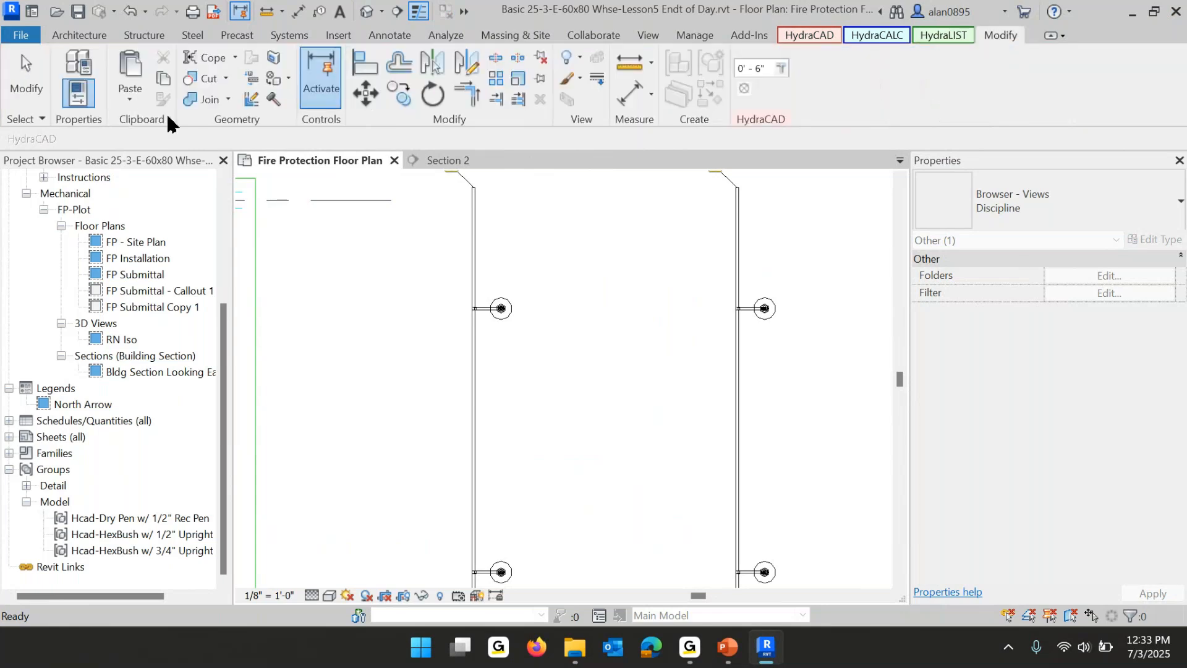
click(127, 96)
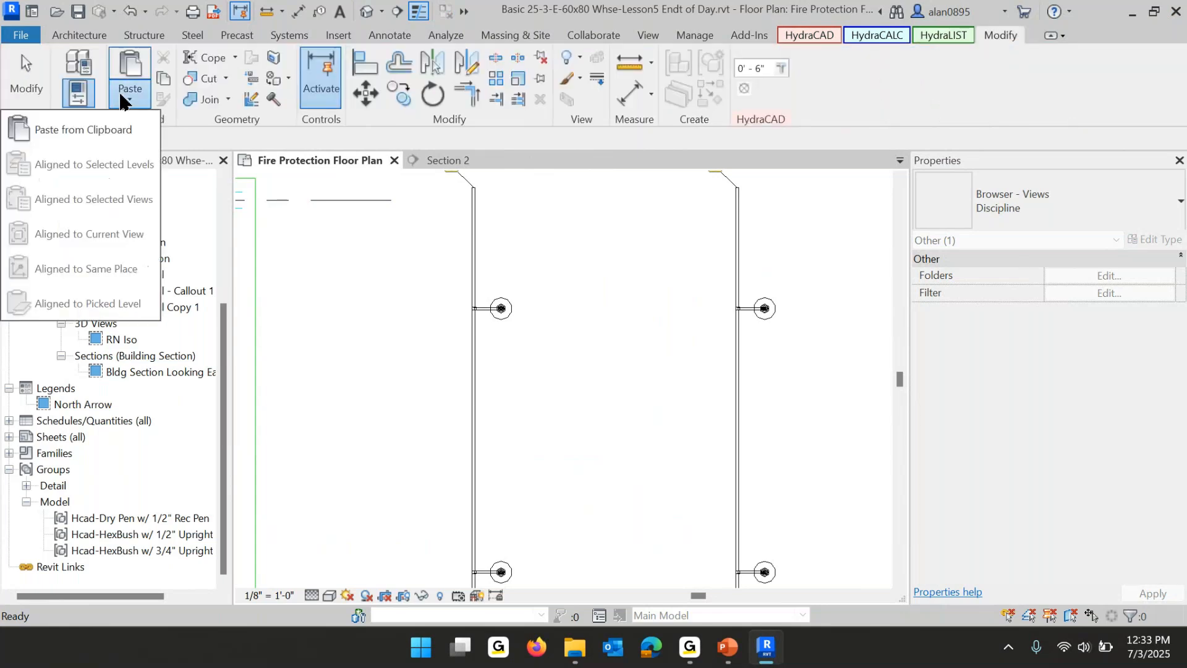
click(113, 129)
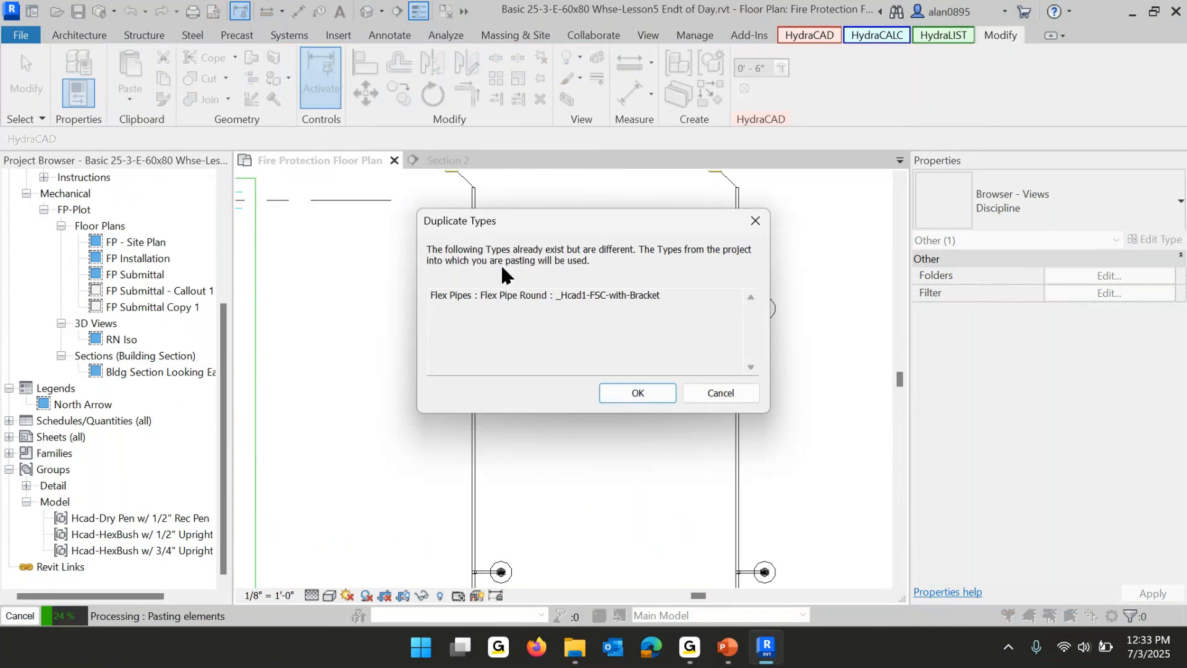
click(652, 392)
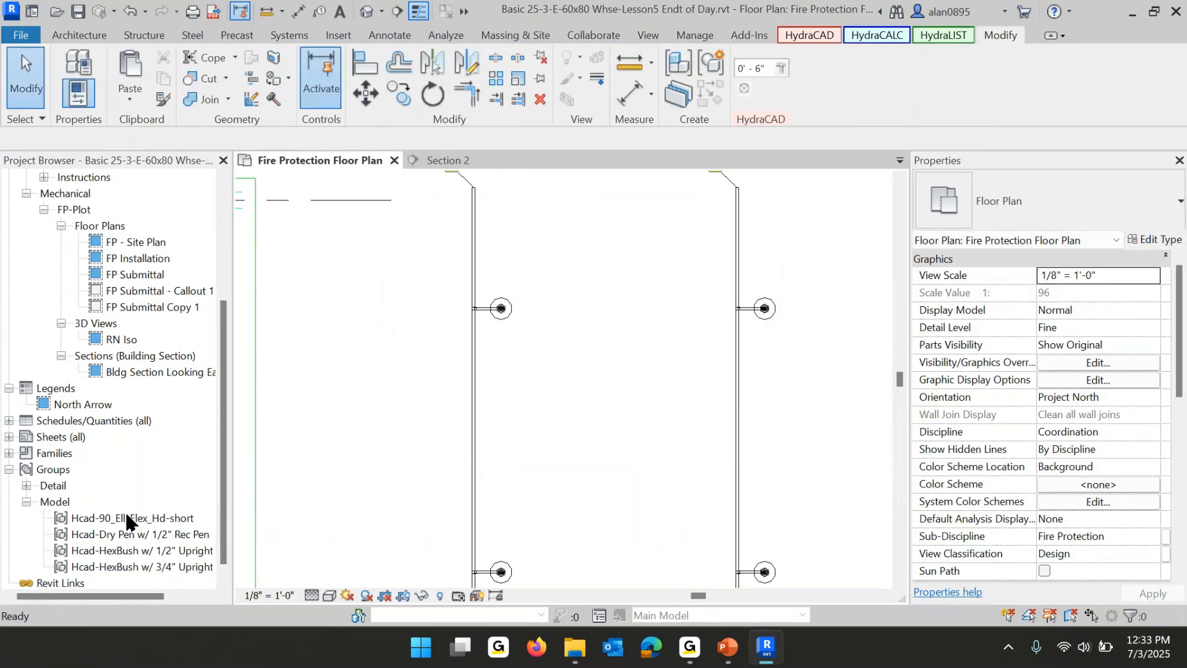
click(127, 519)
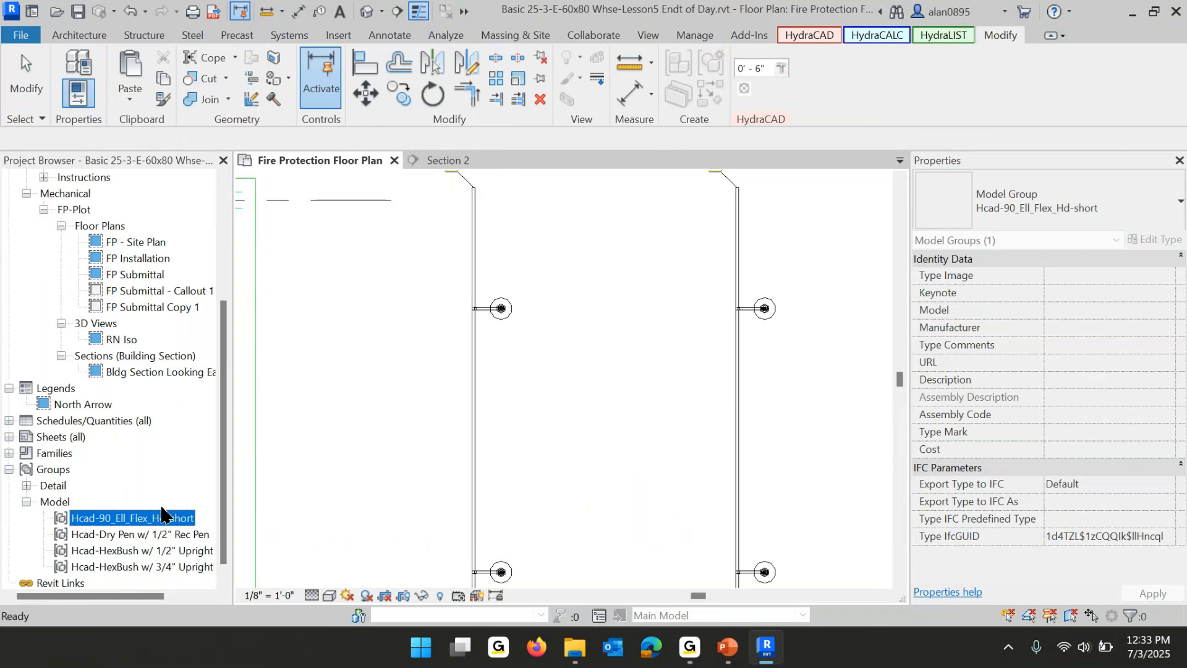
Delete the two branch lines with their sprinklers from the tiled ceiling room between grids D and E.
scroll(546, 398, down, 3)
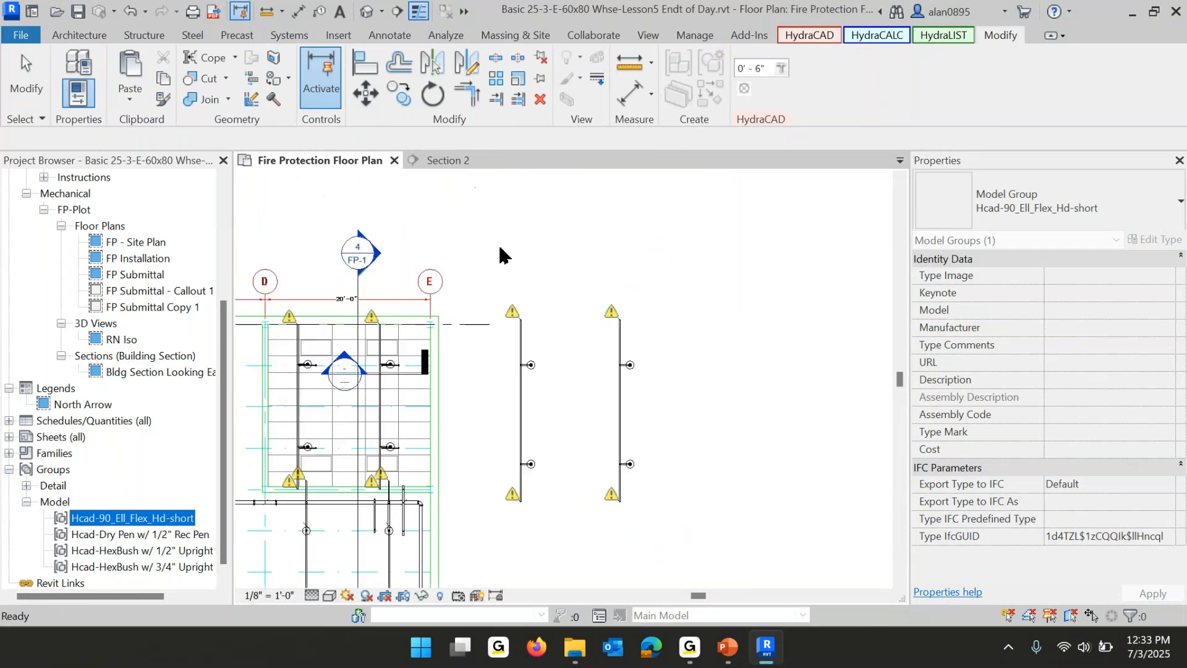
click(493, 289)
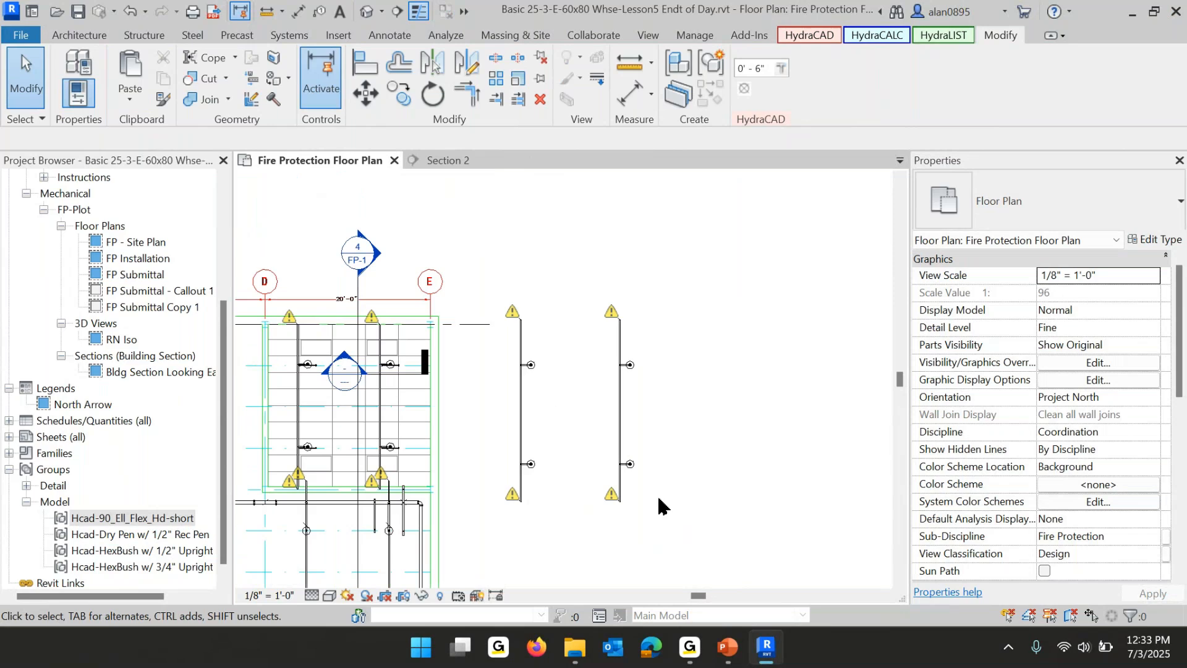
drag(284, 253, 418, 502)
key(Delete)
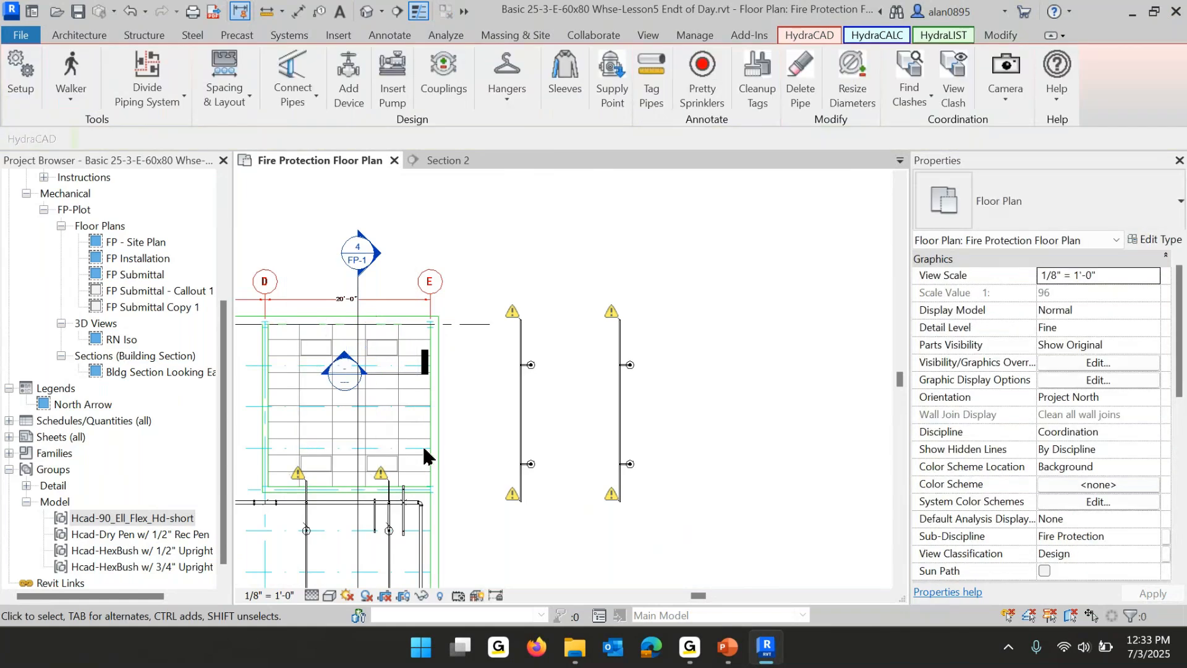
Start Spacing & Layout with the pendent dropped armover arrangement and the Hcad-90_Ell_Flex_Hd-short sprinkler configuration group.
click(221, 73)
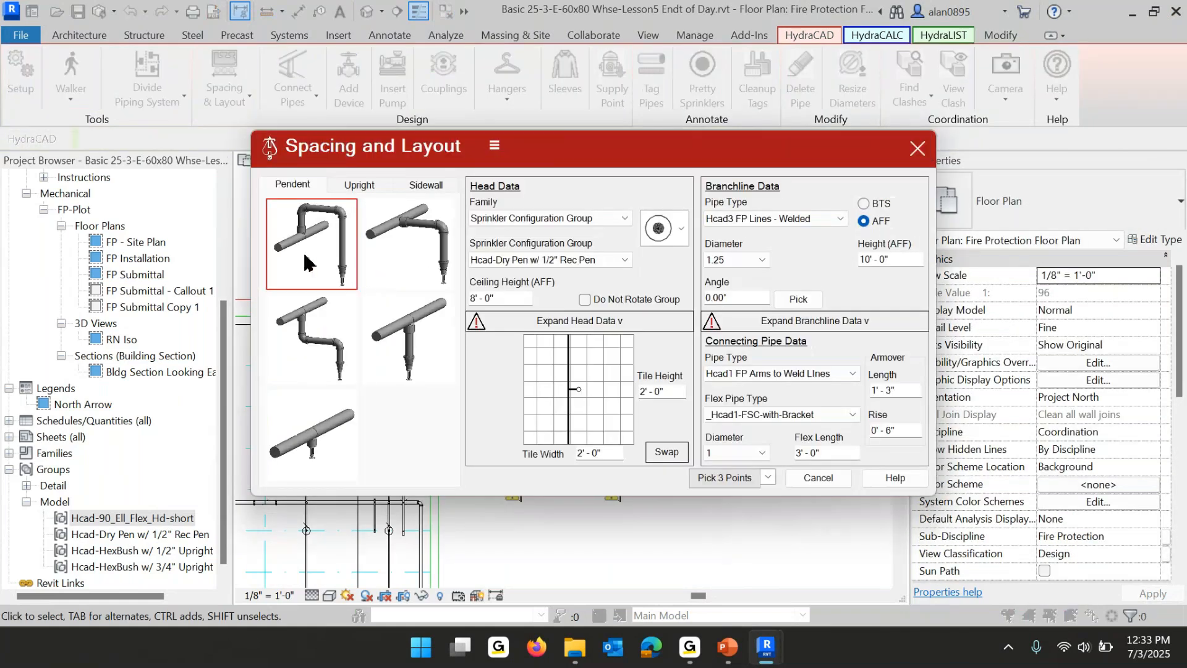
click(303, 338)
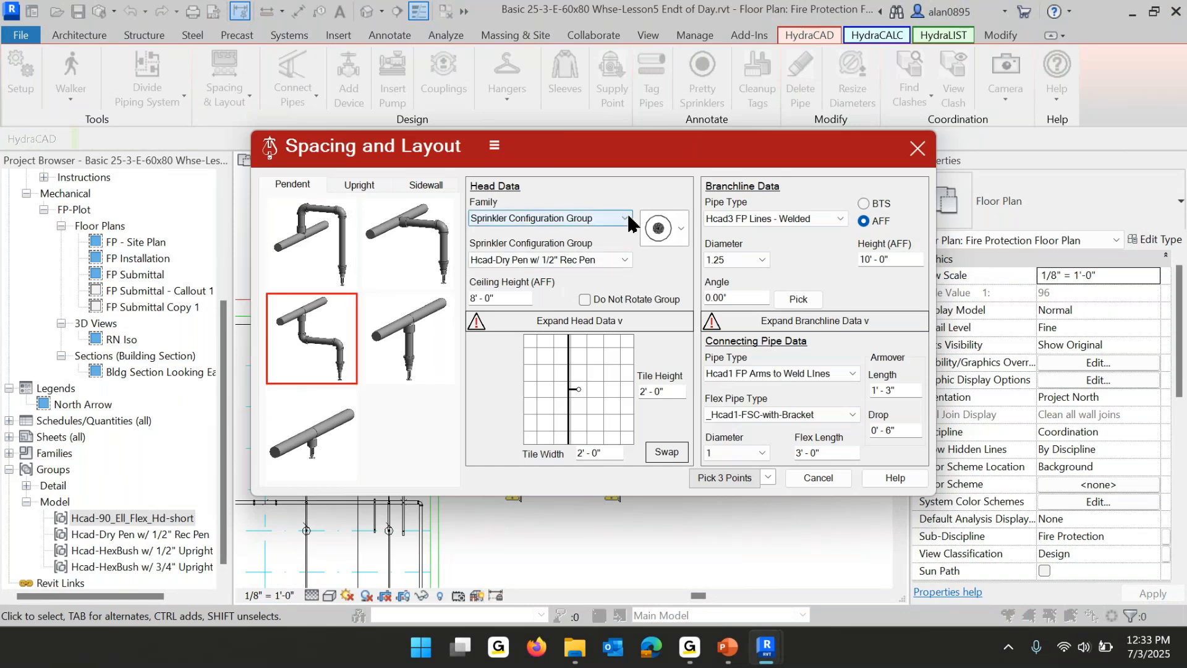
click(625, 260)
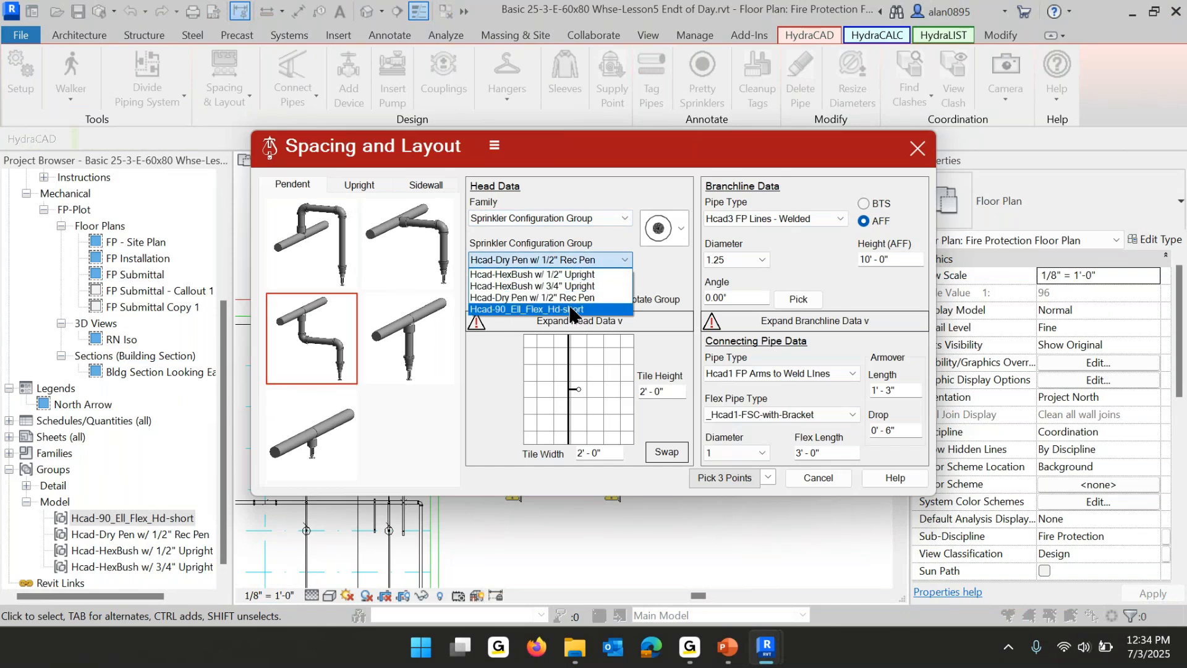
click(570, 309)
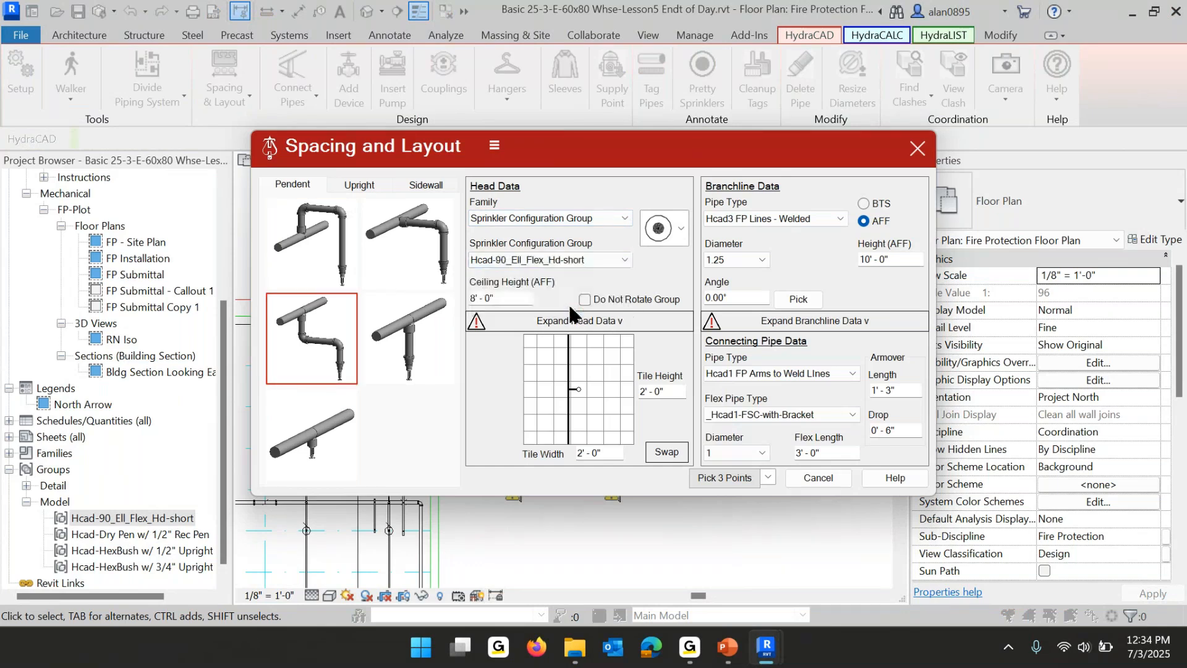
click(518, 298)
click(910, 259)
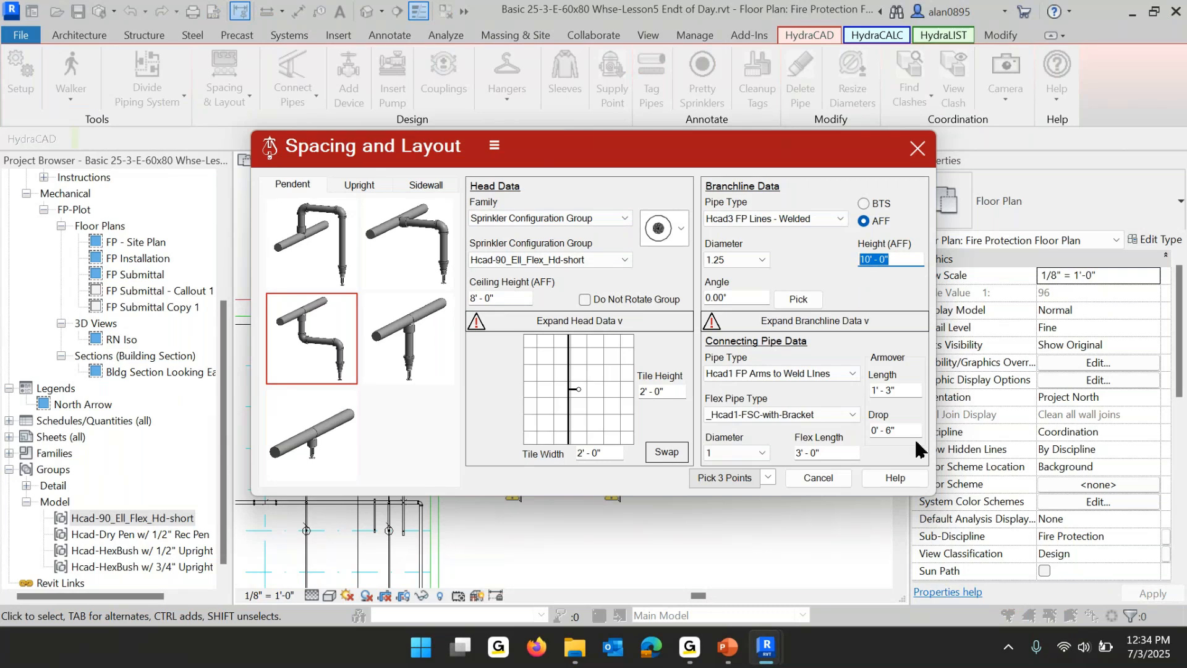
Set the armover drop to 1' - 4 1/2" and the armover length to 0' - 1 1/2".
click(897, 431)
text(1)
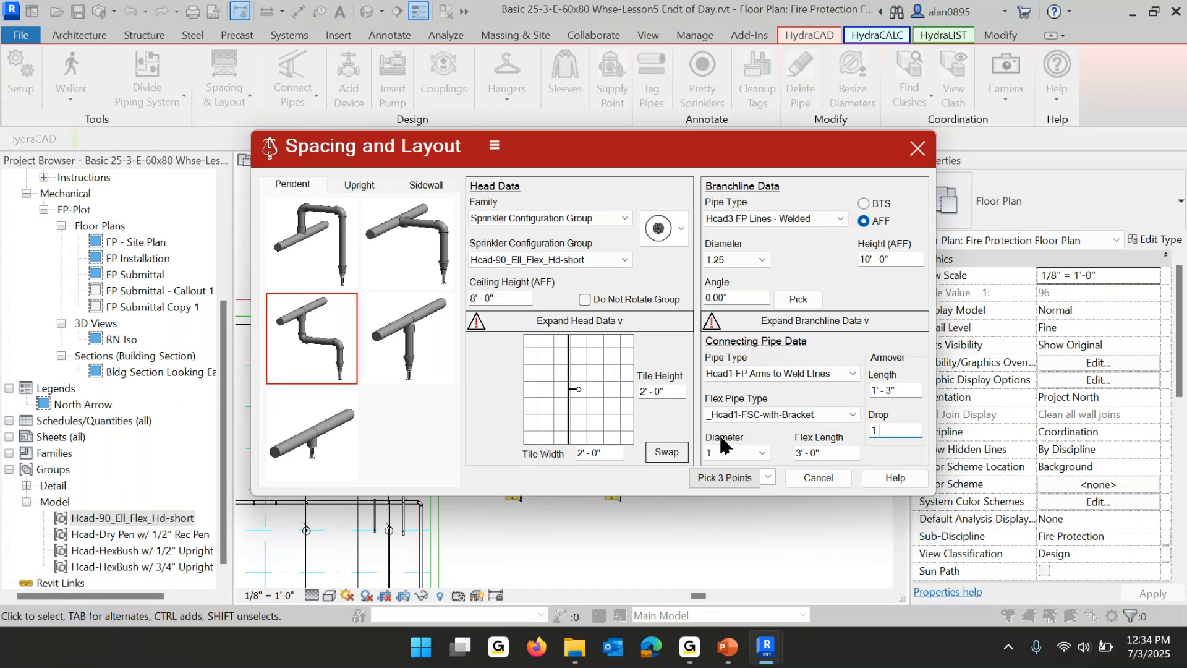
text( 4.5)
double_click(901, 388)
drag(901, 389, 806, 392)
text(0 1.5)
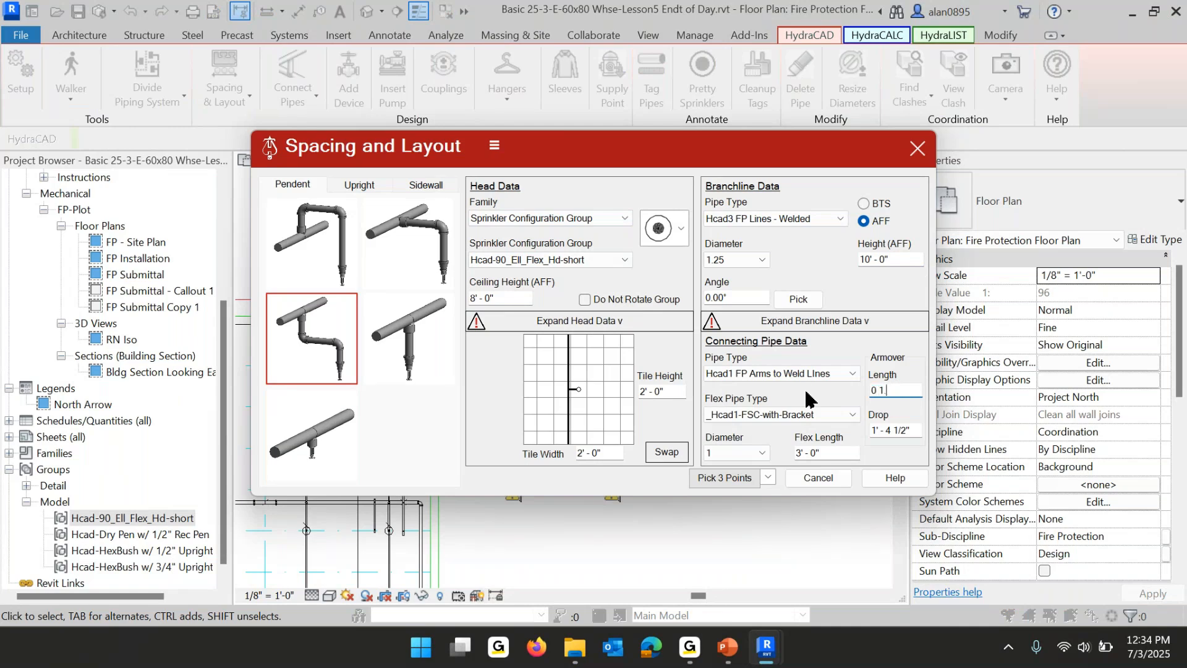
click(909, 432)
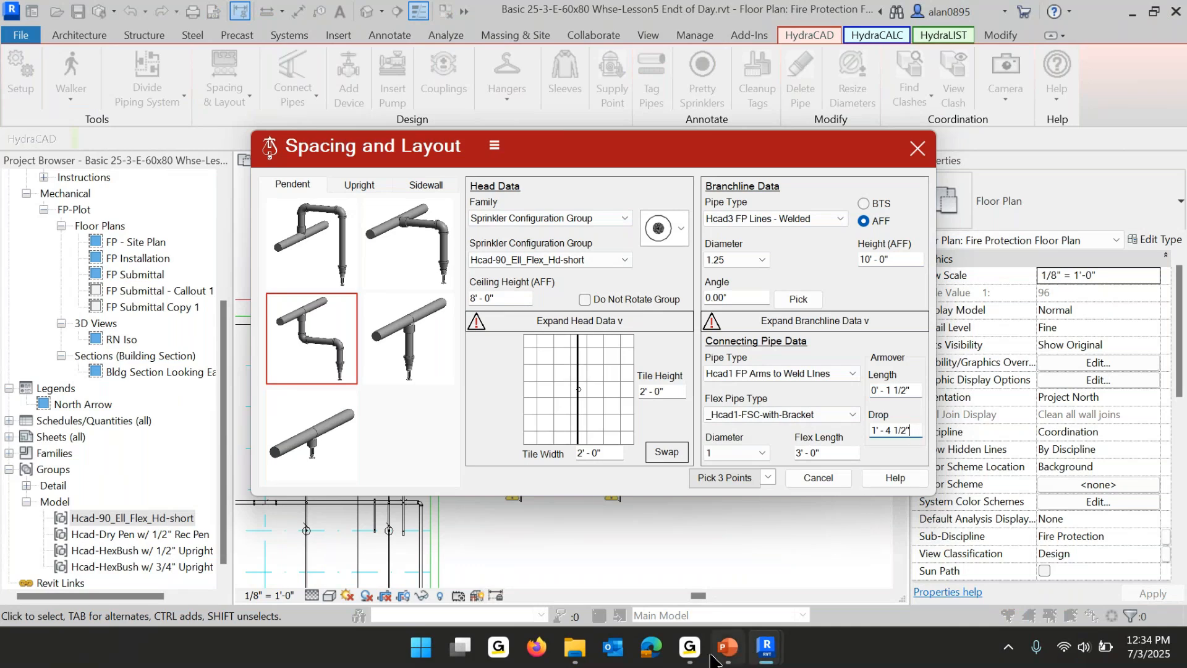
mouse_move(726, 657)
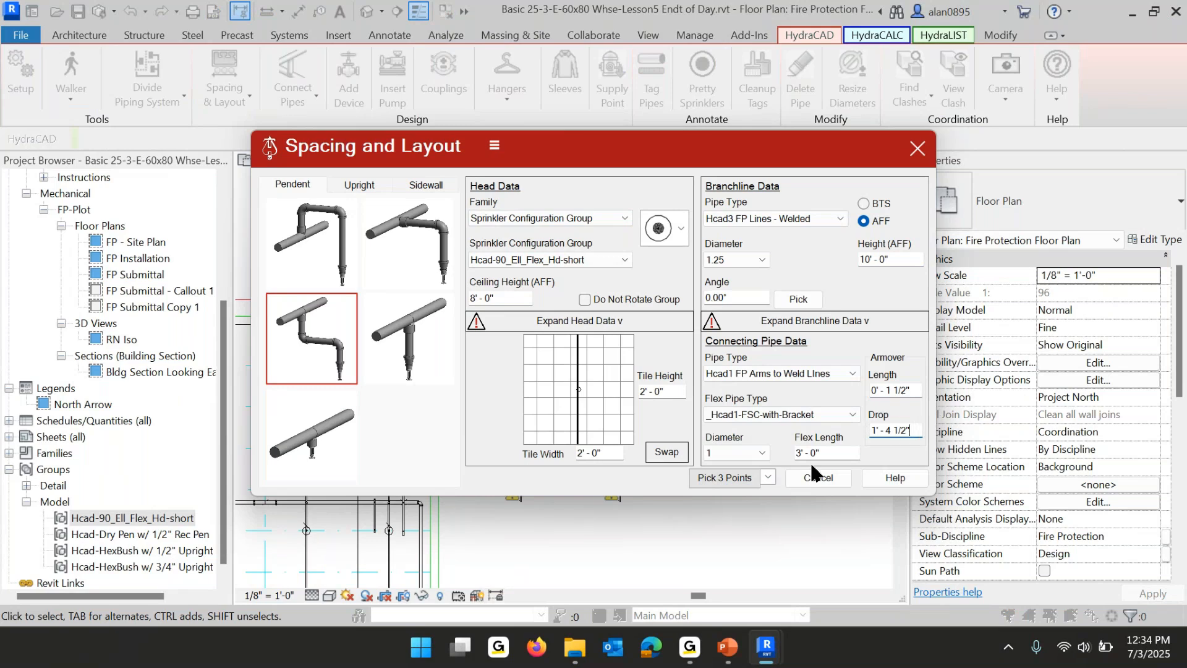
Lay out the flex heads in the tiled ceiling room between grids D and E, using opposite room corners and a ceiling tile intersection.
click(717, 479)
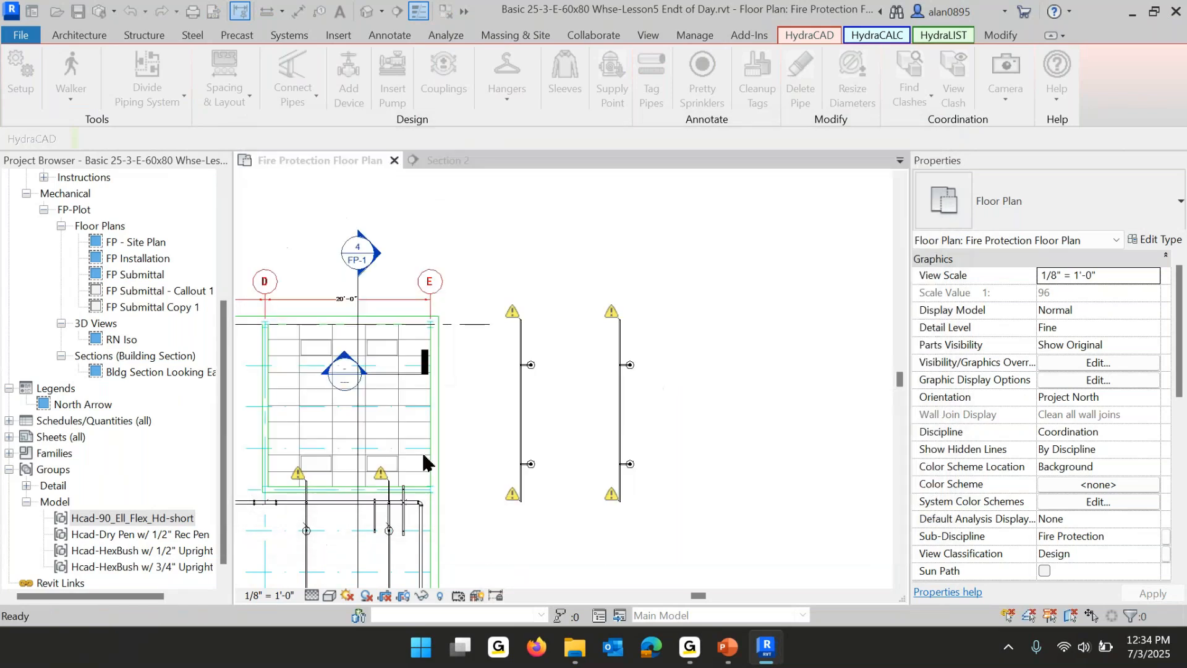
click(266, 489)
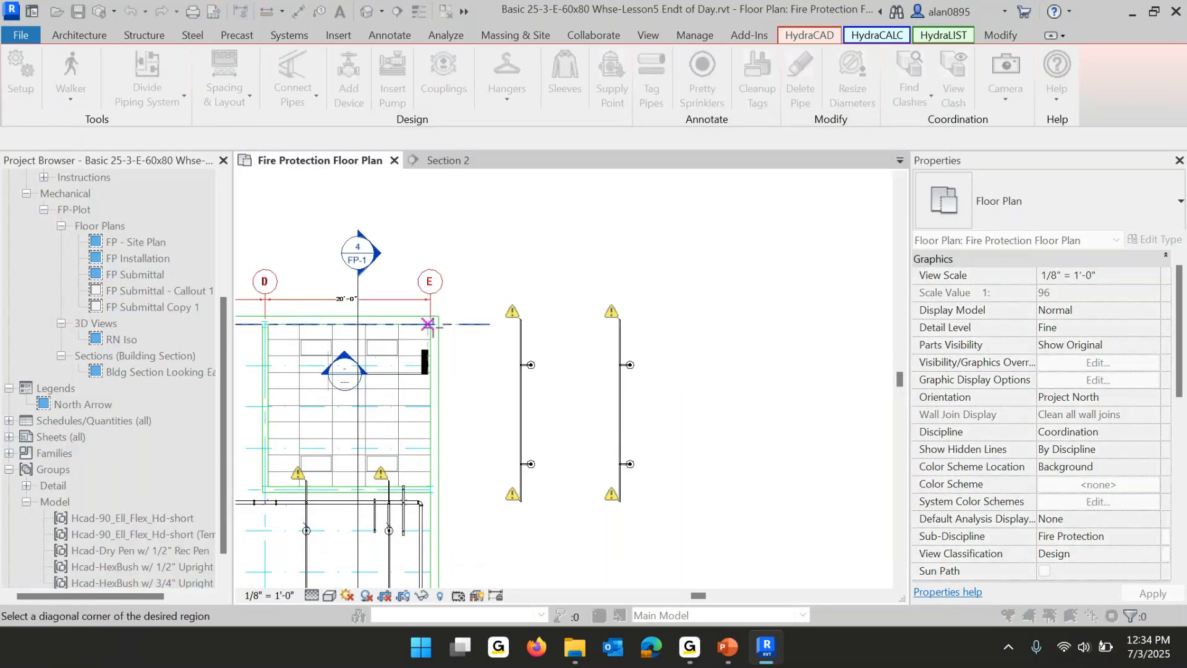
click(431, 325)
scroll(321, 399, up, 7)
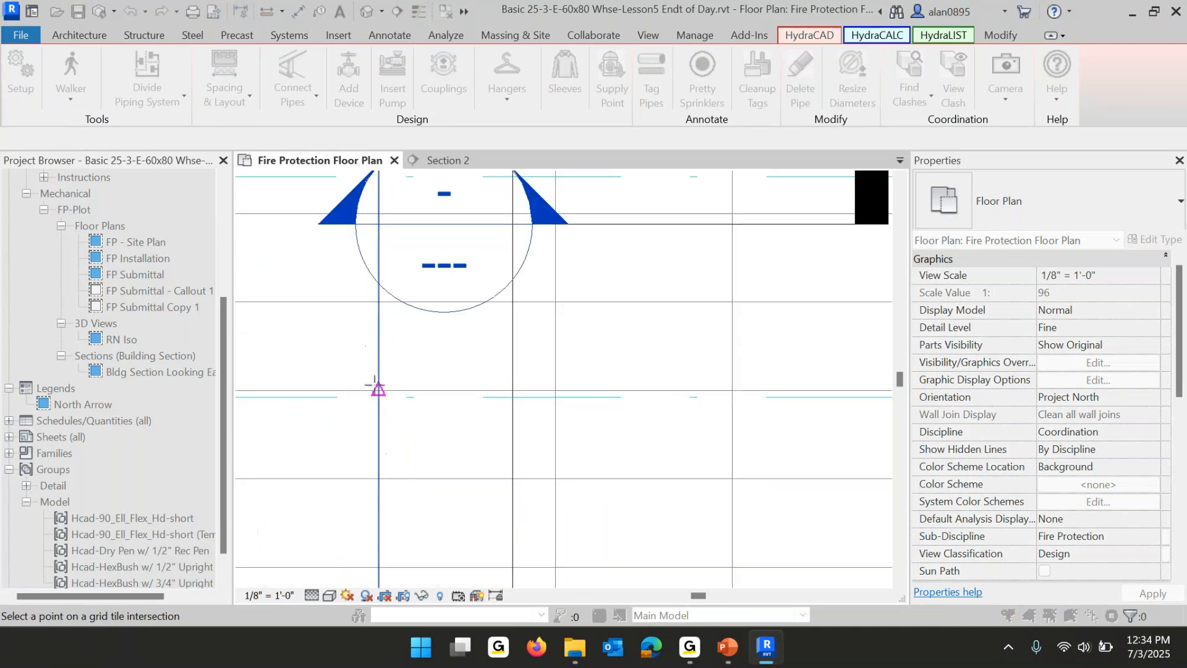
scroll(596, 443, down, 5)
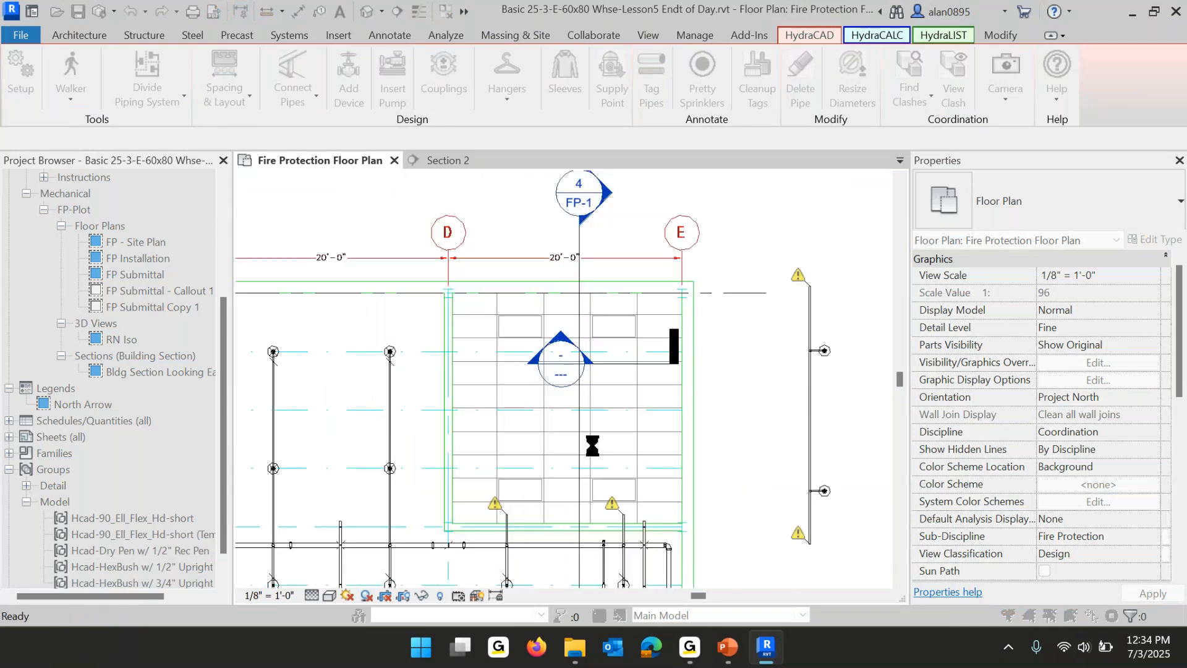
click(307, 210)
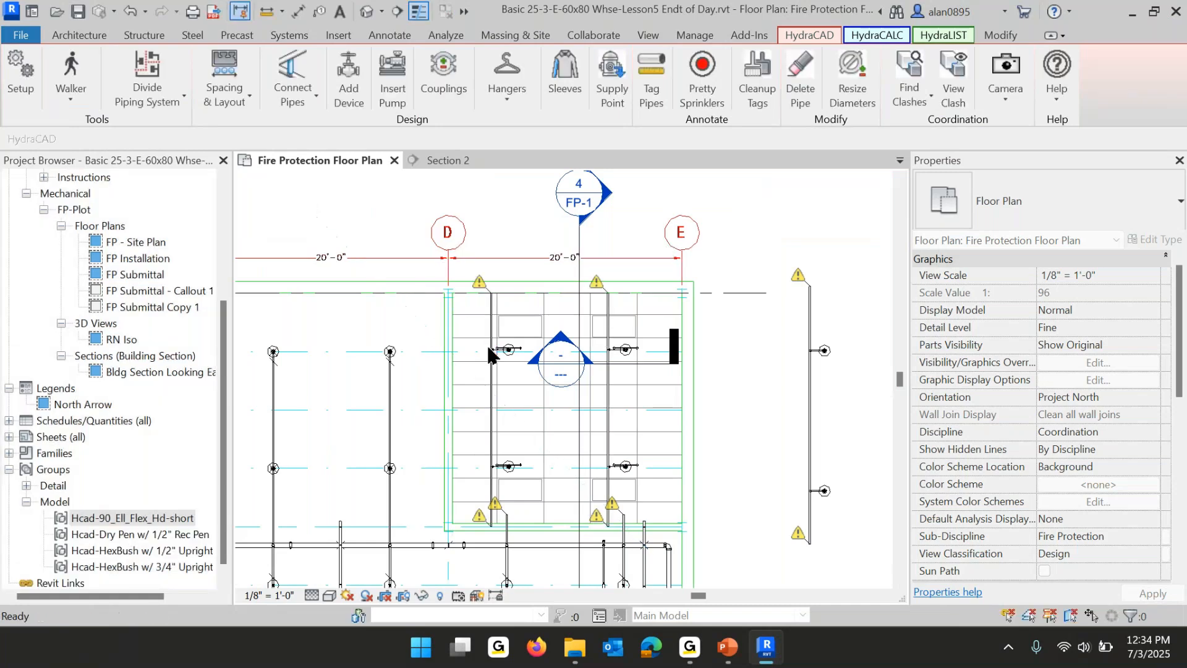
Select all flex connector bracket fittings of this type visible in the plan and set their BracketRotation to 90°.
scroll(485, 427, up, 4)
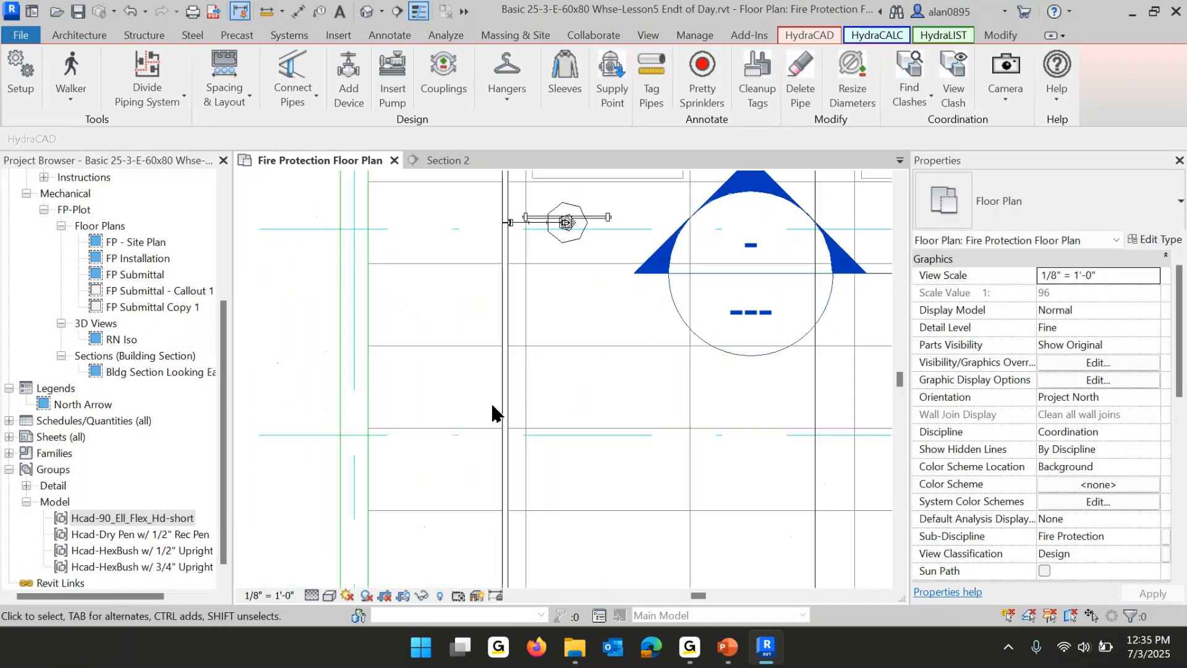
click(611, 217)
right_click(610, 218)
mouse_move(718, 385)
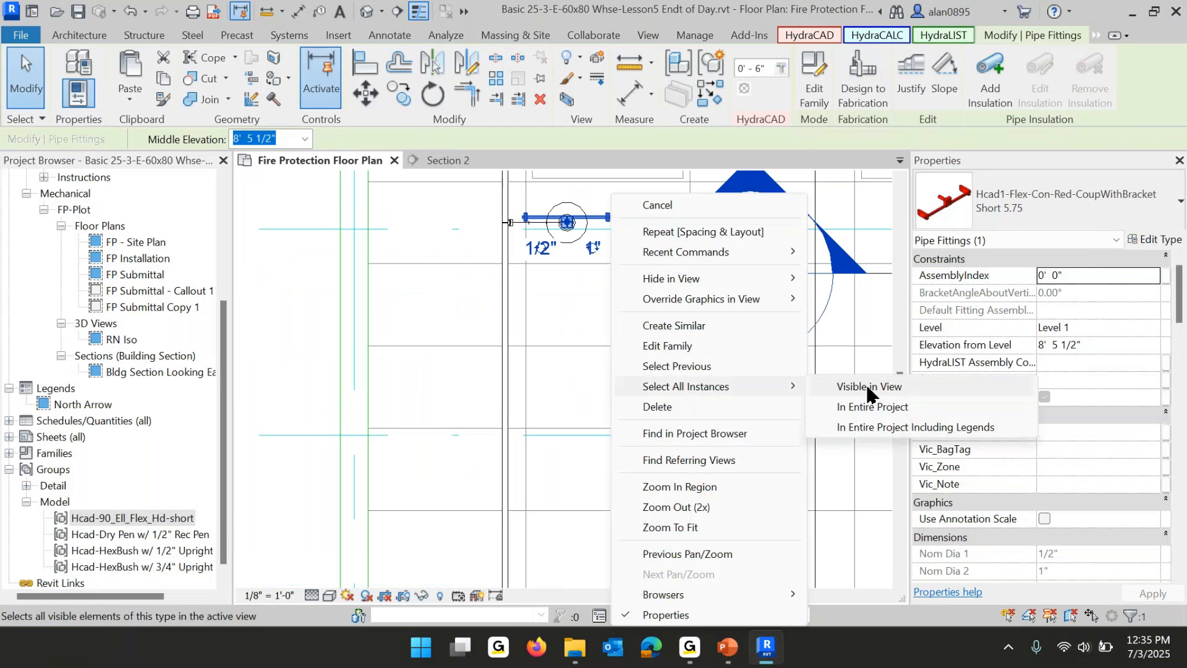
click(868, 388)
scroll(1014, 358, down, 6)
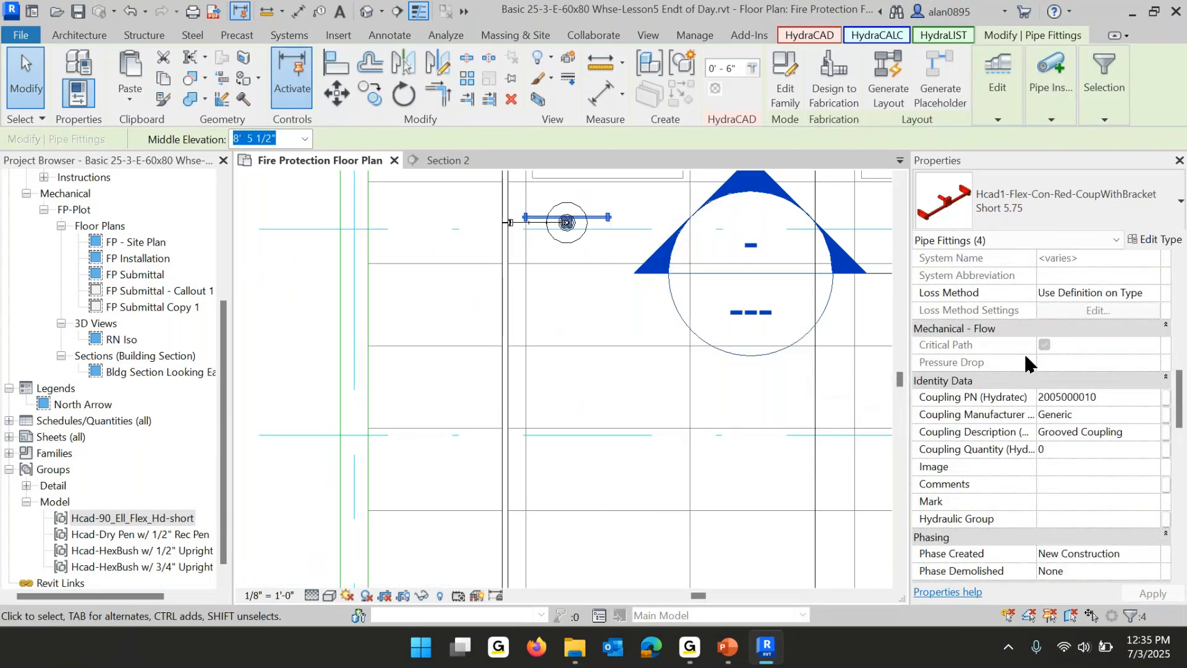
scroll(1034, 376, down, 4)
click(1076, 309)
text(90)
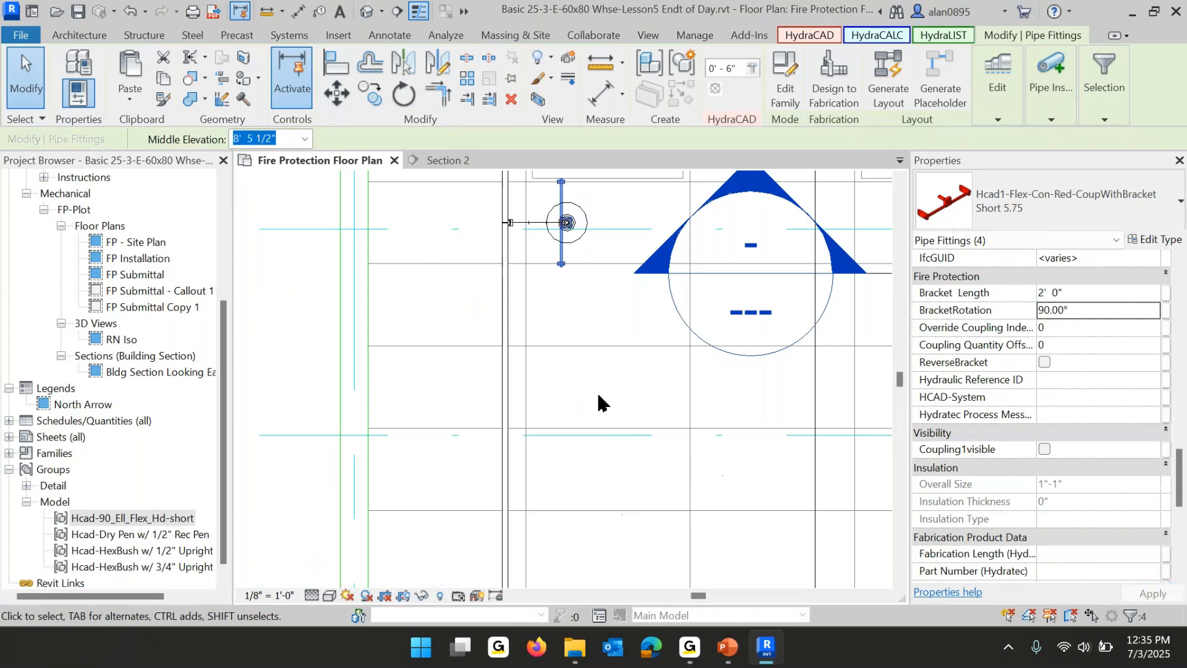
click(602, 326)
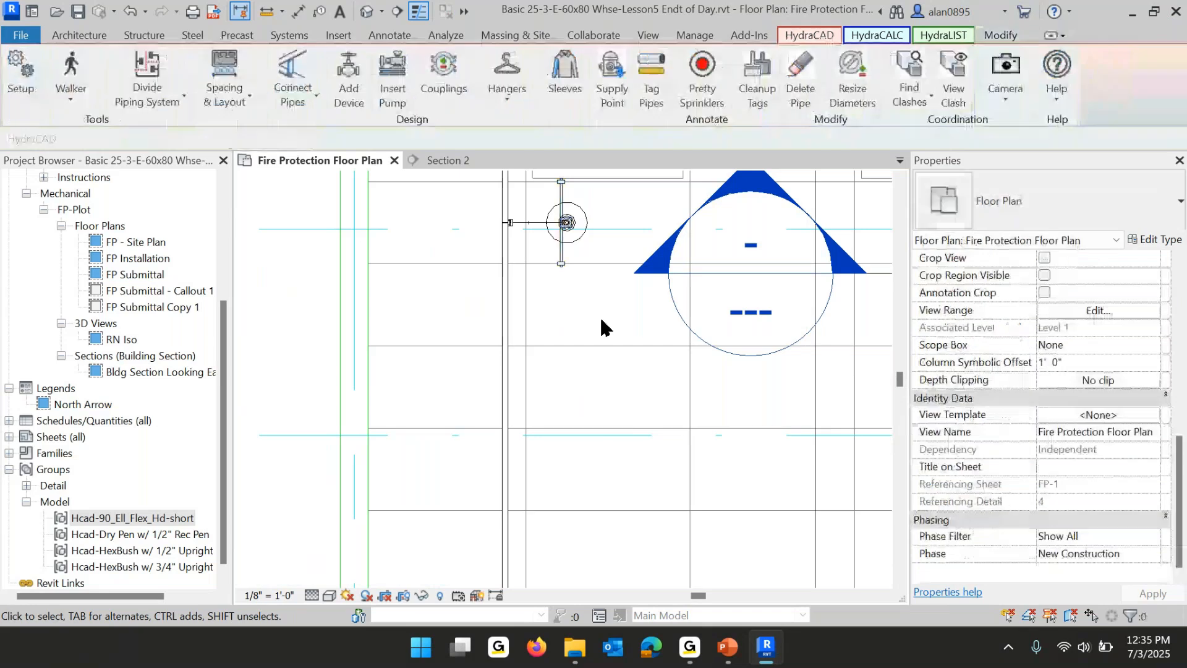
Isolate one of the room's new branch lines with its flex heads in a selection-box 3D view.
scroll(602, 326, down, 2)
drag(538, 315, 529, 320)
click(572, 105)
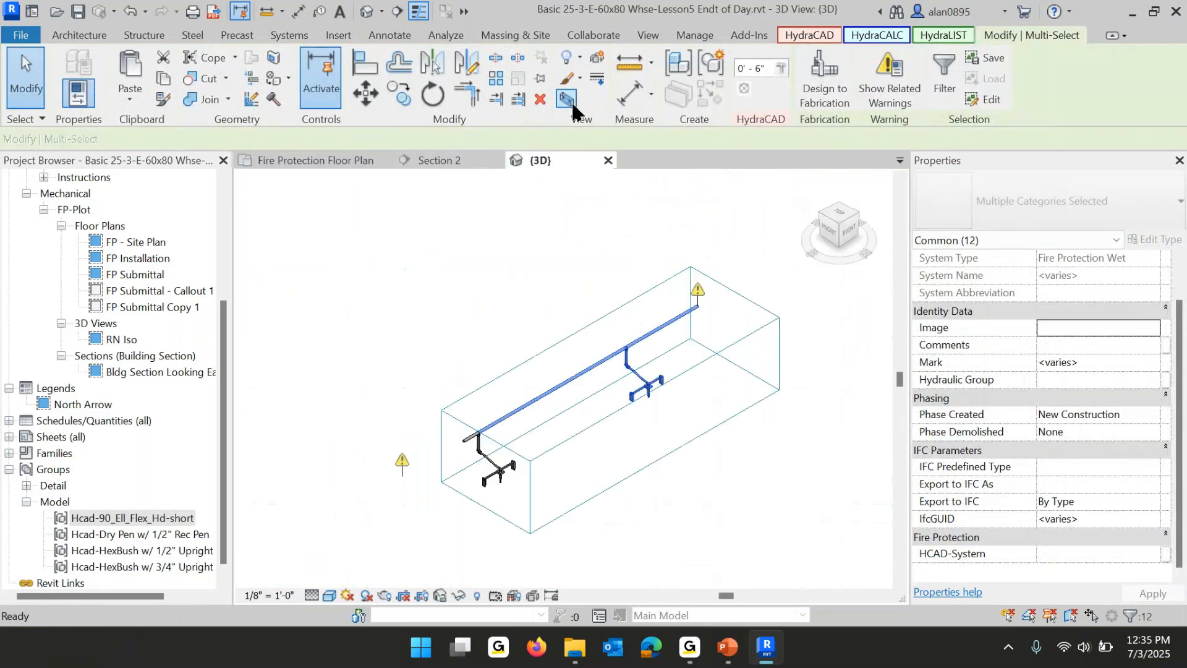
Examine in 3D how the drop, elbow, threaded coupling, flex pipe and bracket connect to the head.
scroll(441, 472, up, 4)
click(441, 472)
shift+middle_drag(455, 489, 659, 504)
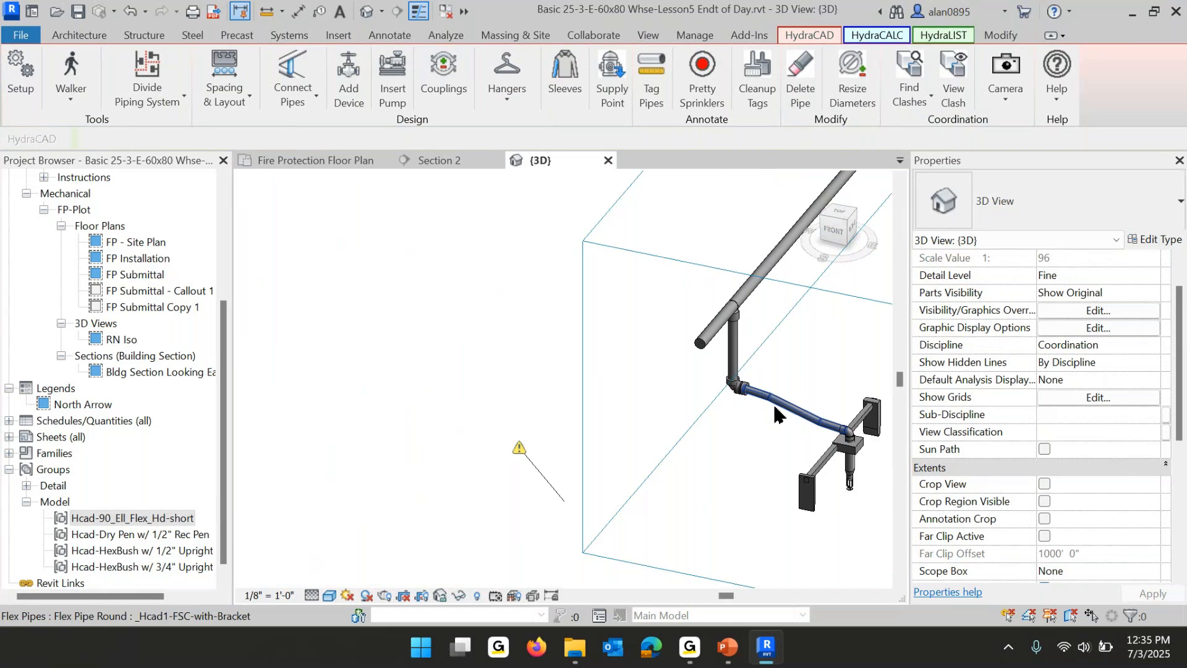
scroll(773, 411, down, 2)
shift+middle_drag(774, 406, 797, 370)
middle_drag(796, 375, 583, 416)
scroll(697, 393, up, 5)
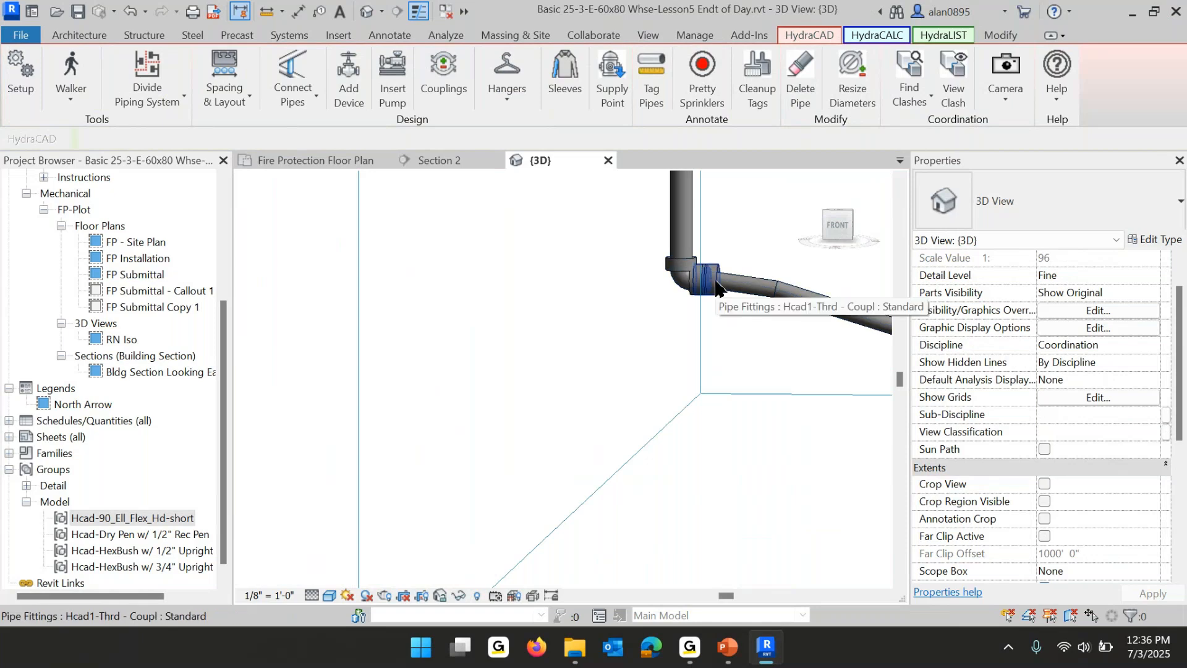
scroll(708, 289, up, 3)
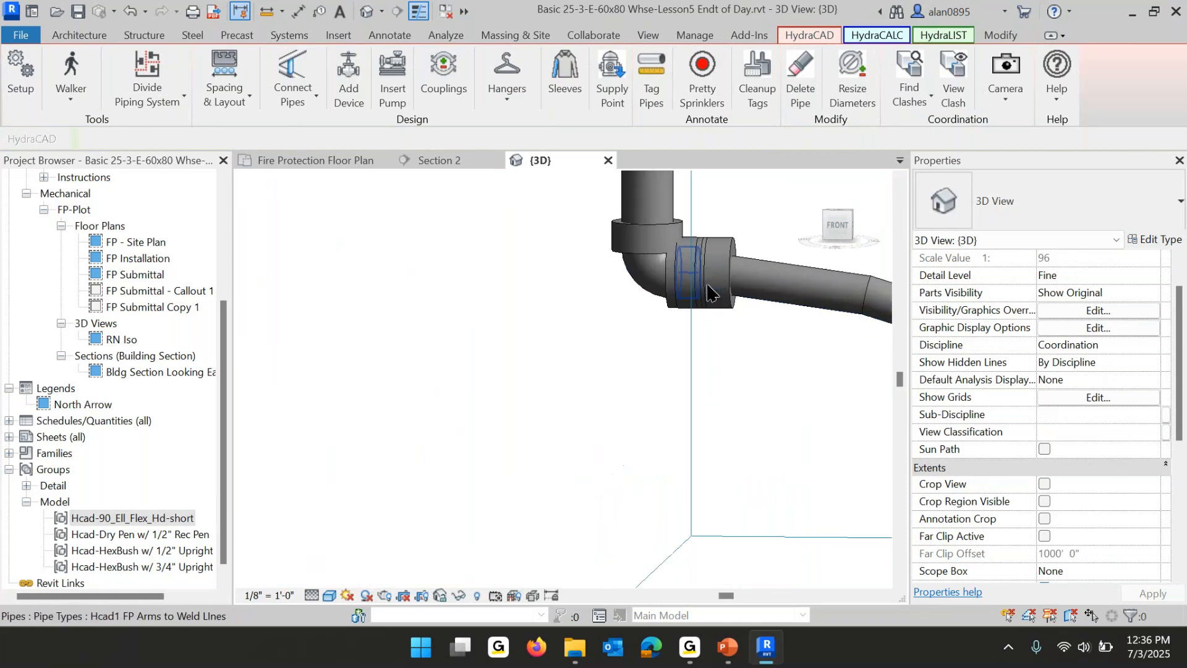
scroll(728, 340, down, 5)
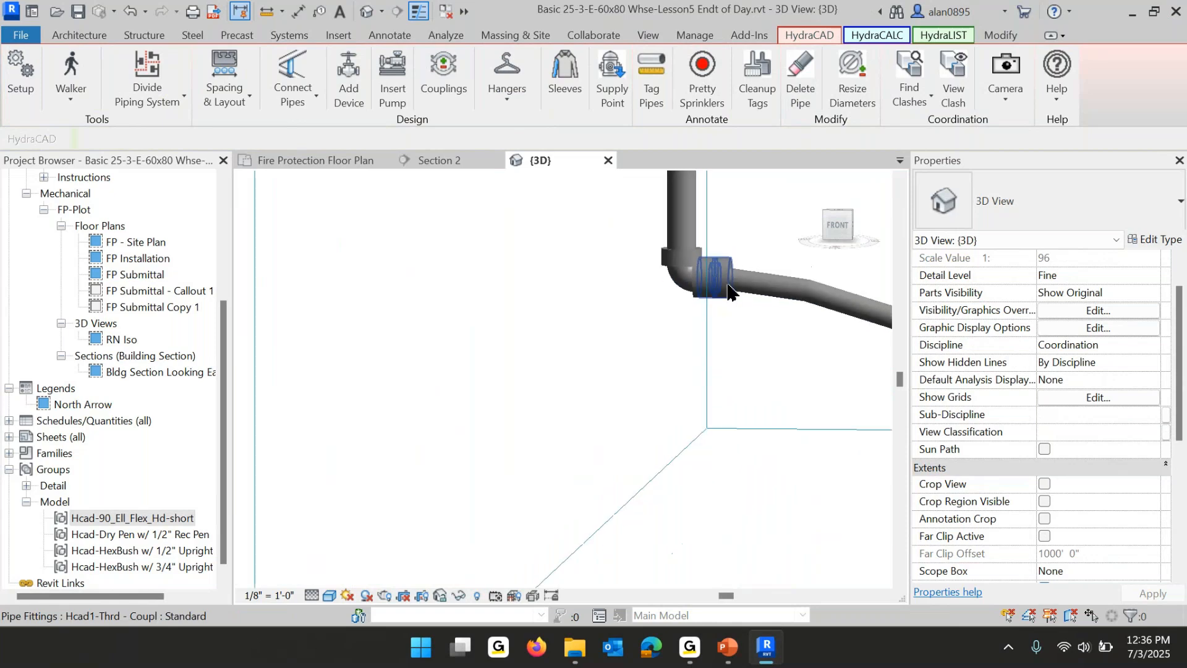
middle_drag(729, 340, 565, 394)
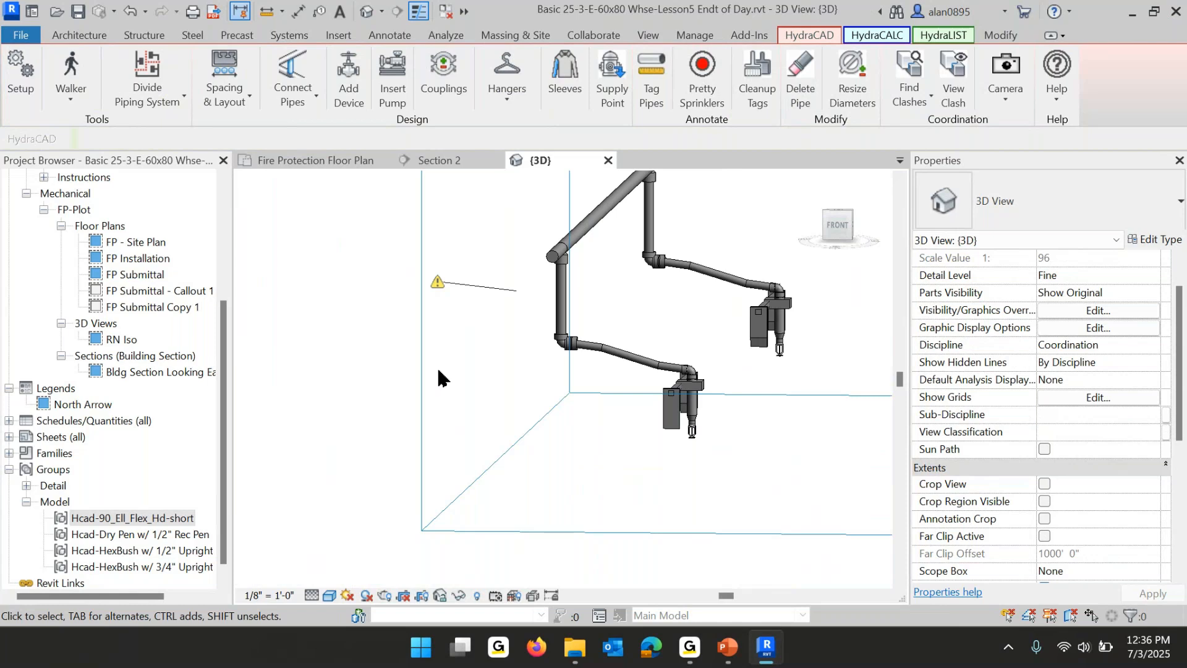
Review Section 2 of the 90_Ell_Flex_Head project and the Lesson 5 follow-up slide in PowerPoint.
click(441, 161)
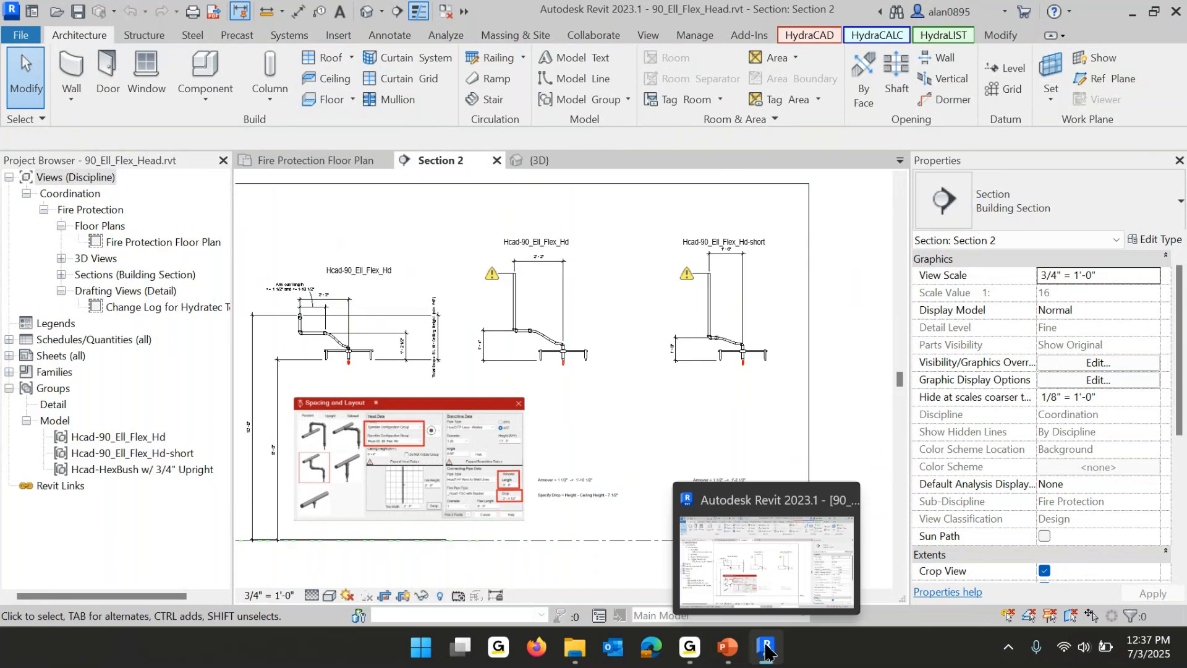
click(756, 647)
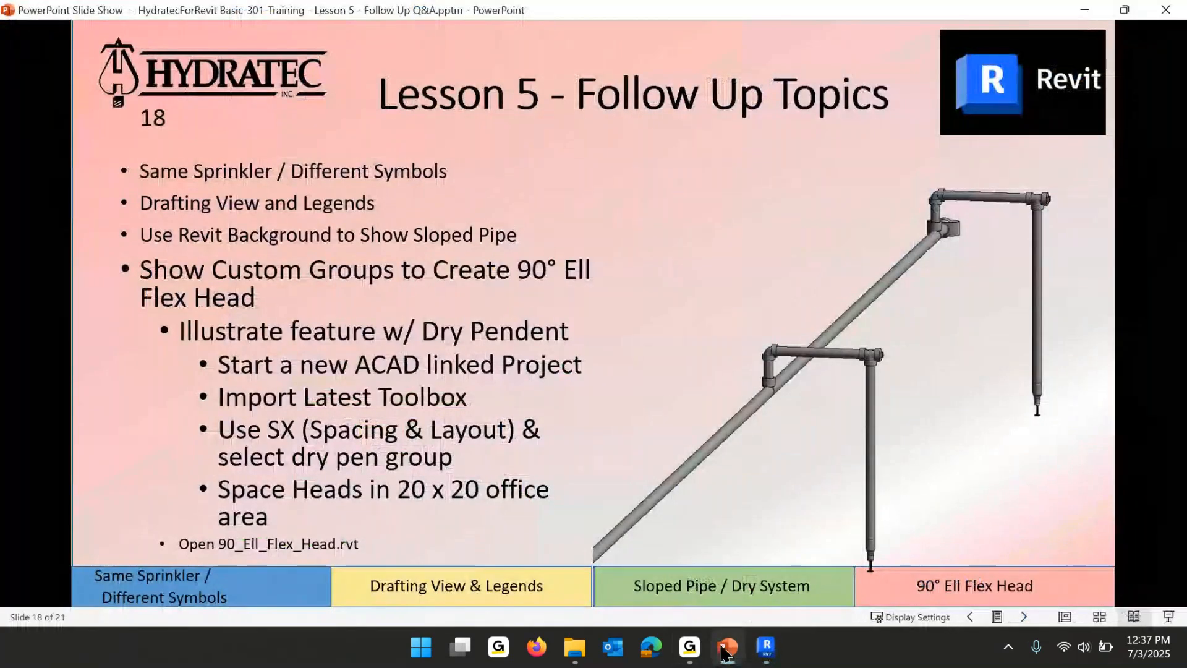
click(766, 648)
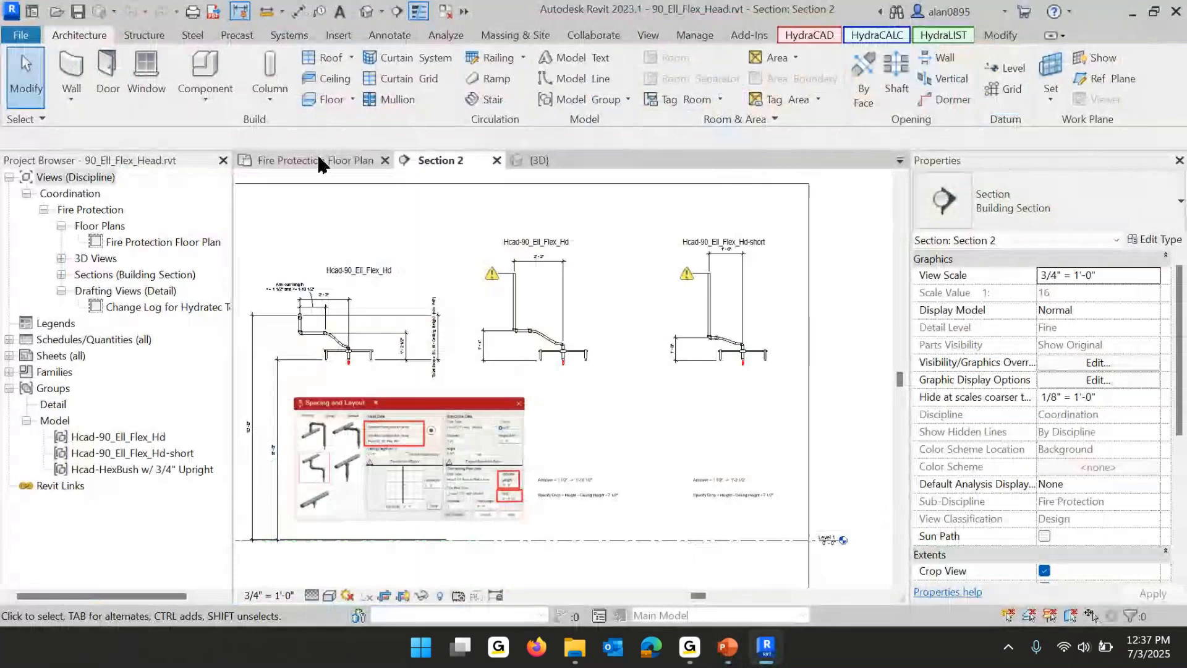
Return to the warehouse project's Fire Protection Floor Plan and bring up the Spacing & Layout command choices.
click(316, 159)
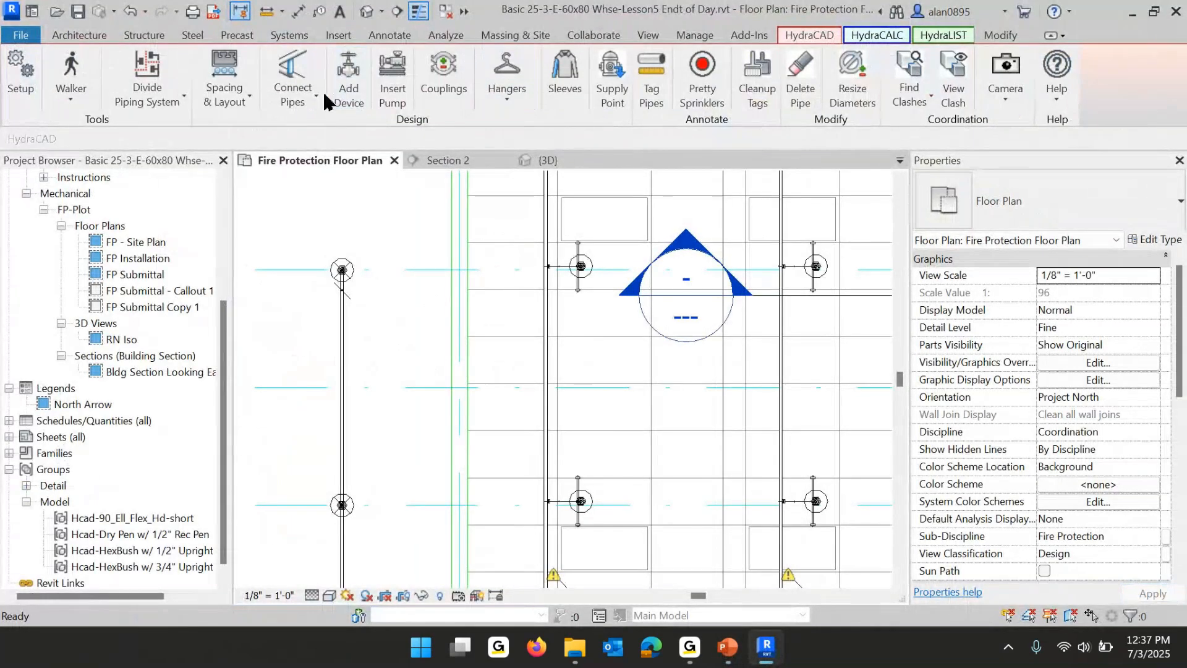
click(222, 99)
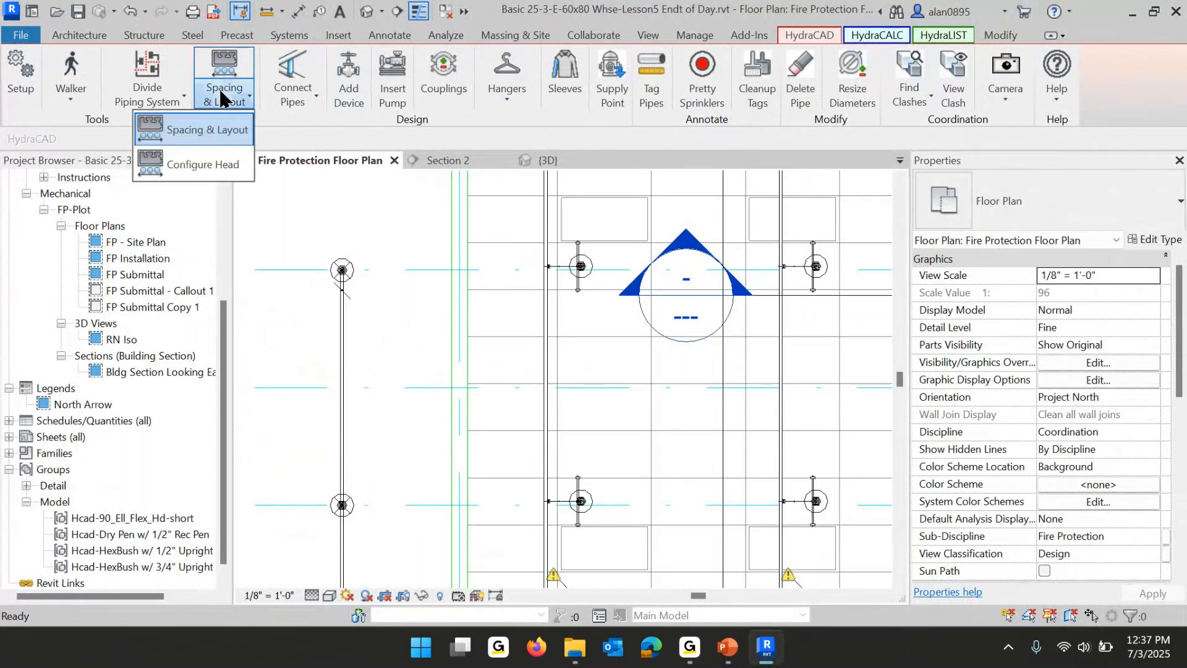
Review the sprinkler head family choices in the Spacing and Layout tool and close it without placing heads.
click(214, 130)
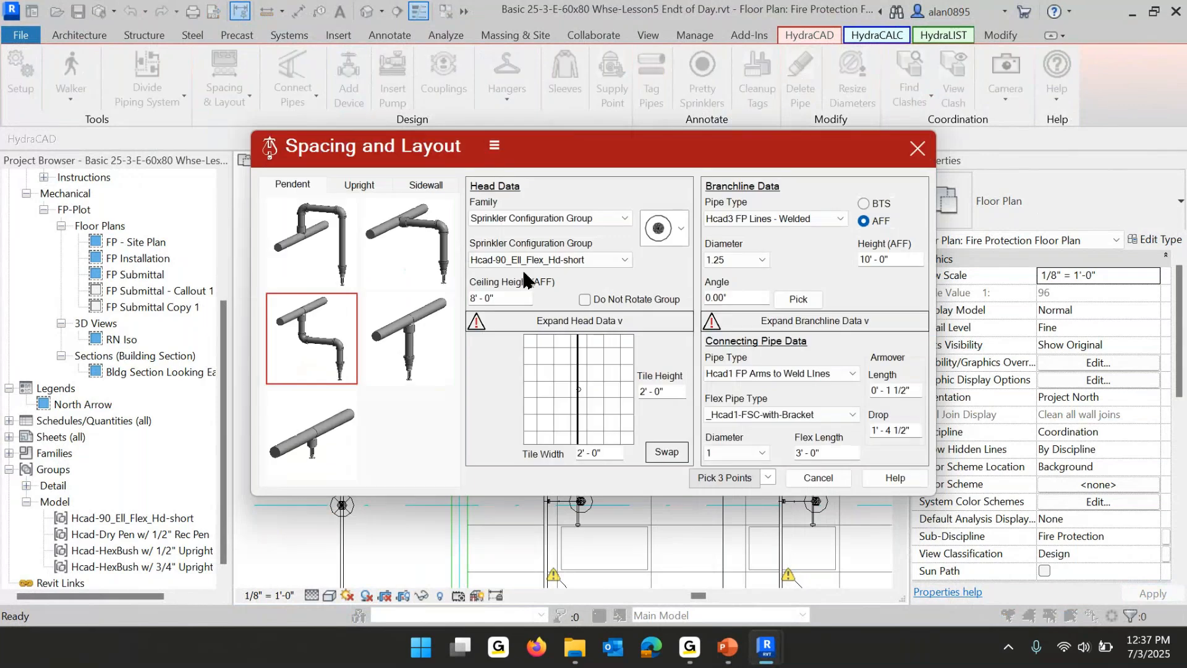
click(622, 218)
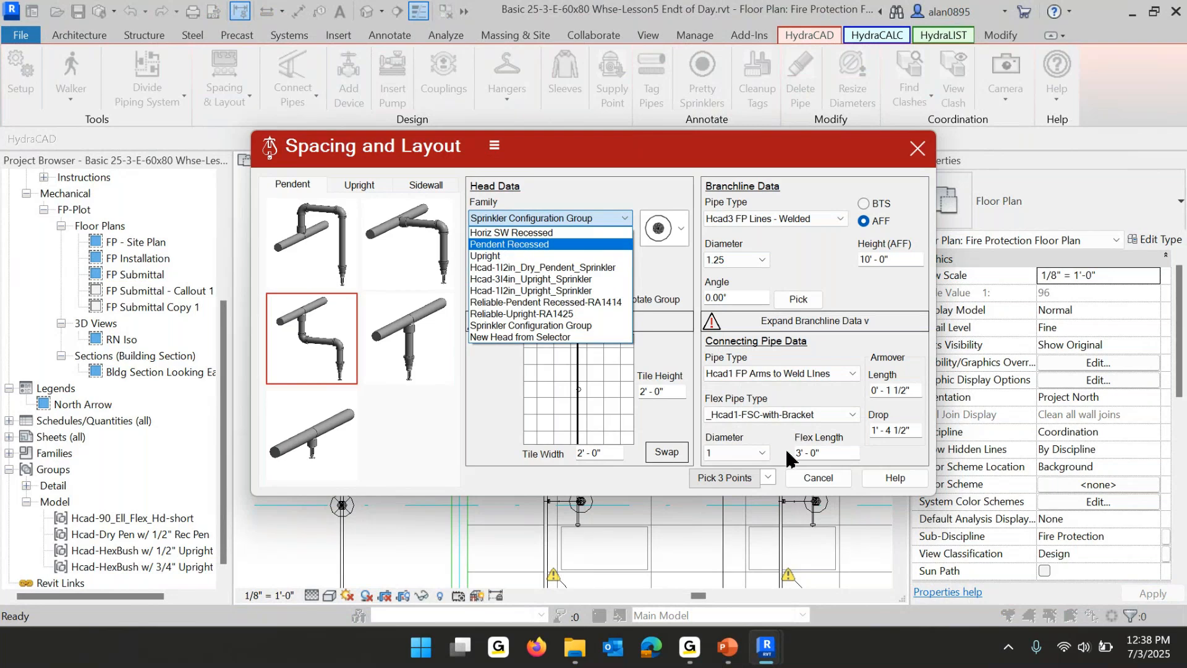
click(824, 489)
click(820, 478)
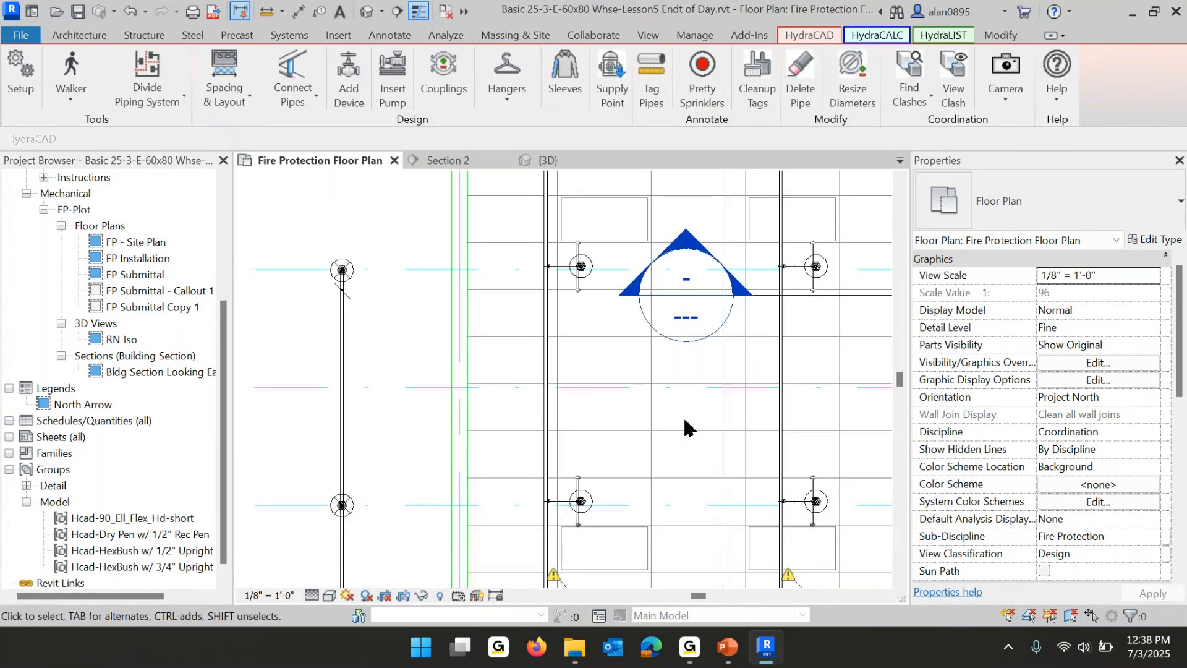
Open Notepad and start a new note with the heading "Coordination - piping configs".
mouse_move(746, 654)
click(421, 647)
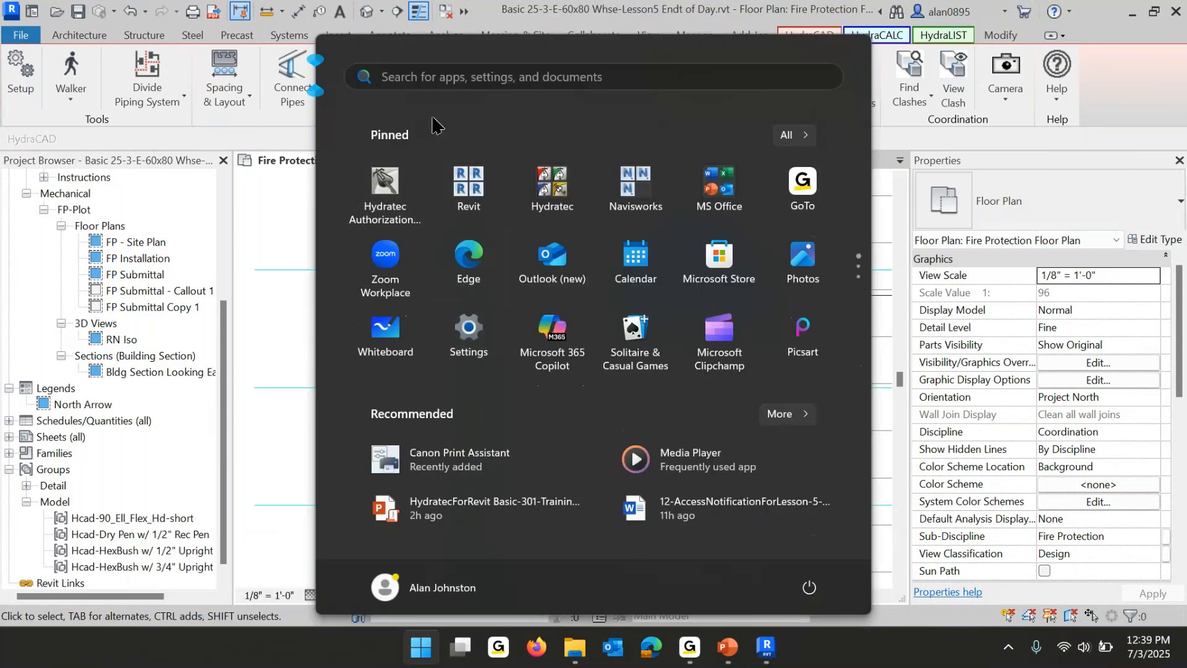
text(n)
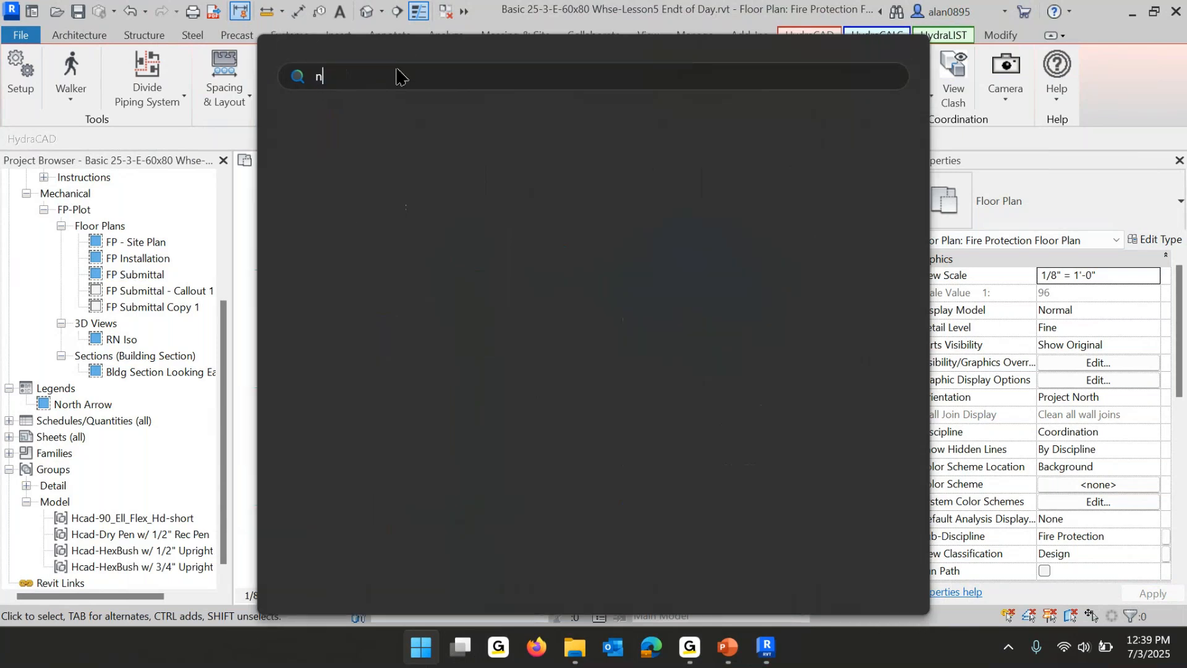
key(Return)
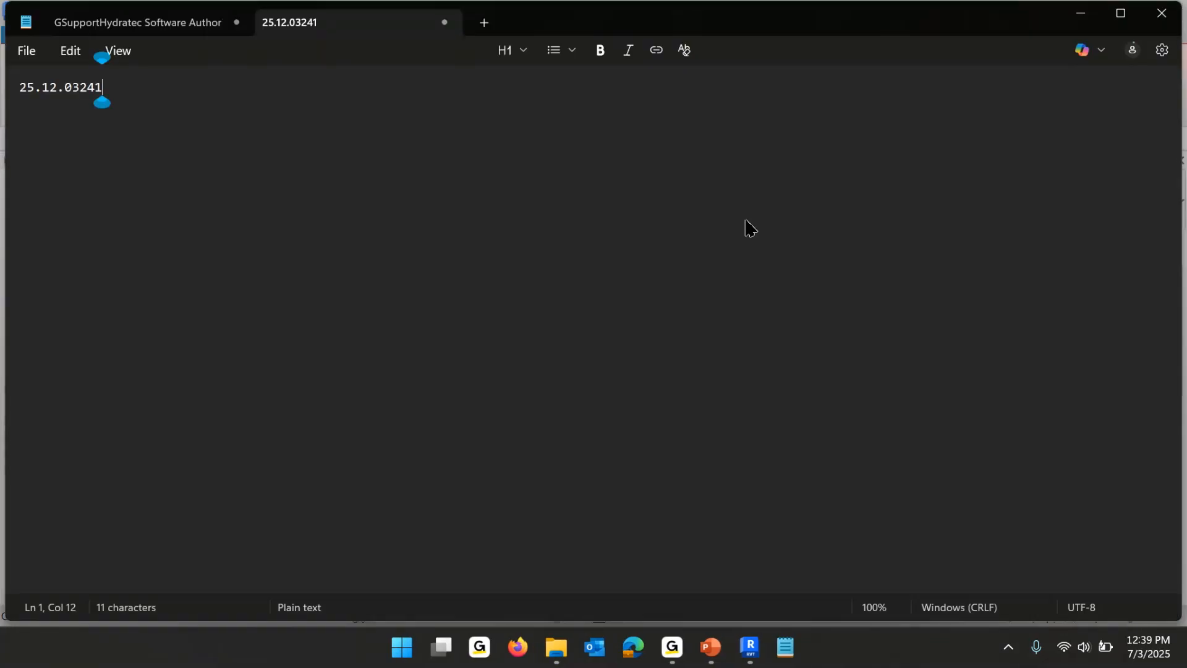
click(485, 24)
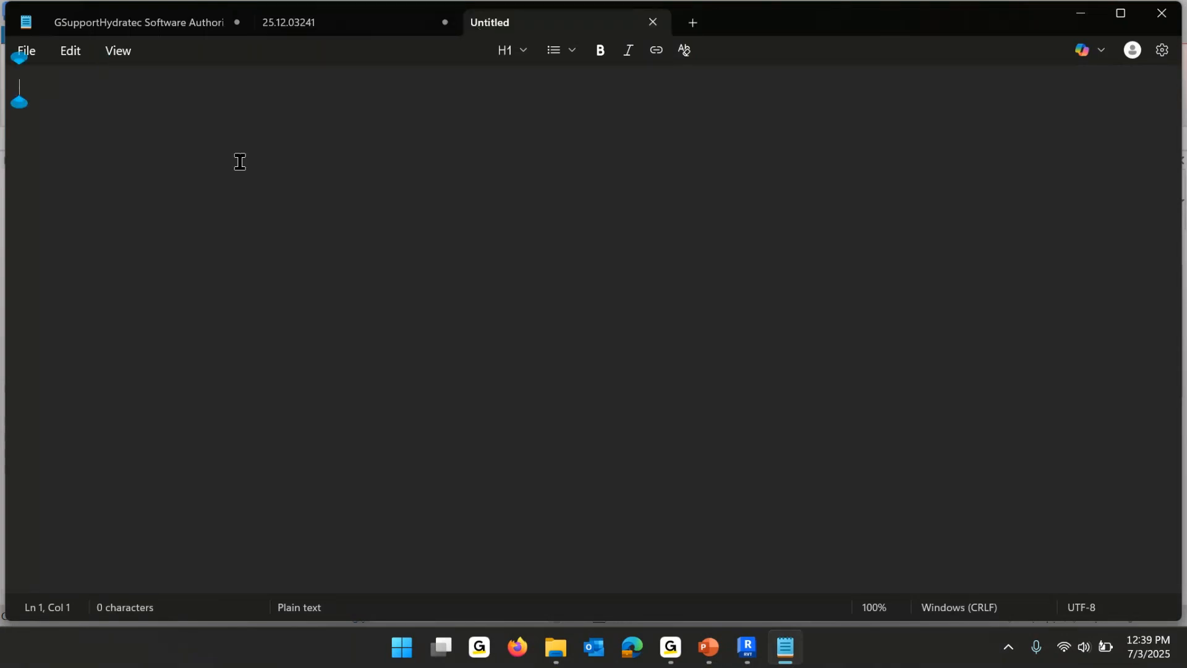
text(Co)
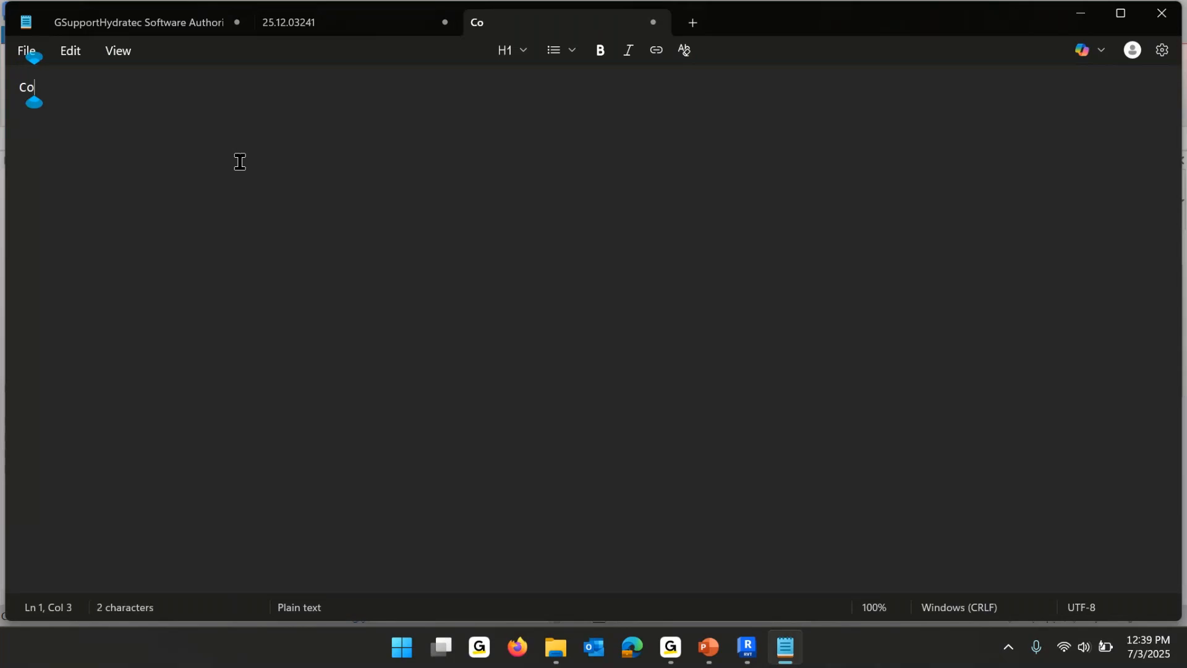
text(ordinat)
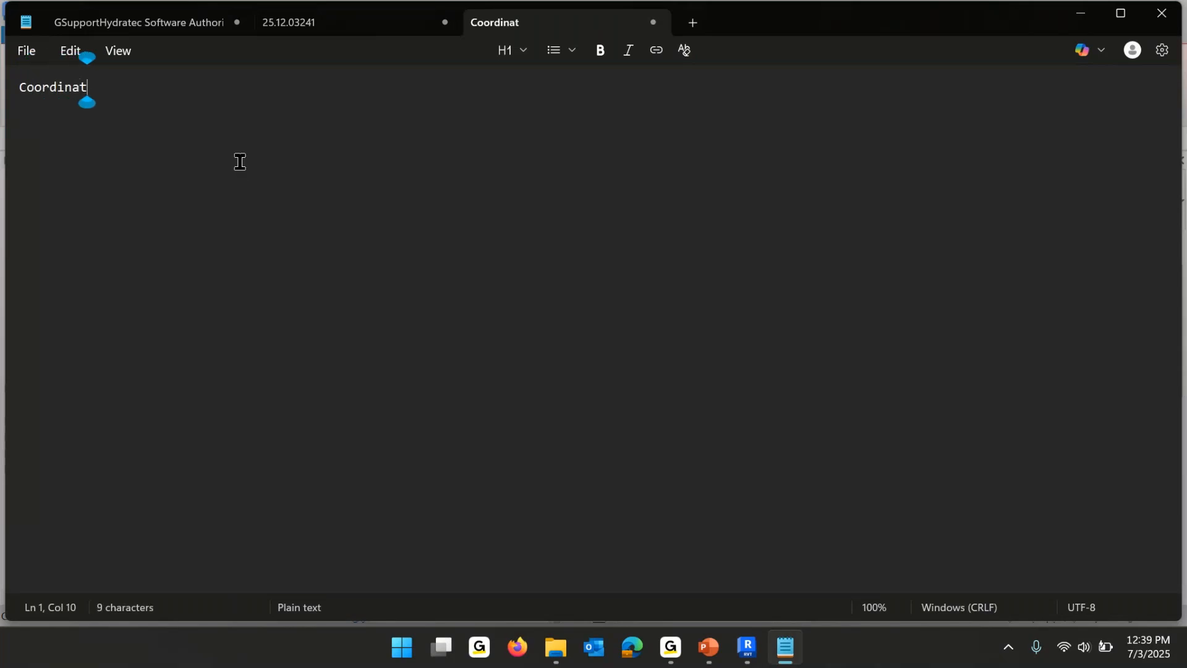
text(ion  - piping configs)
key(Return)
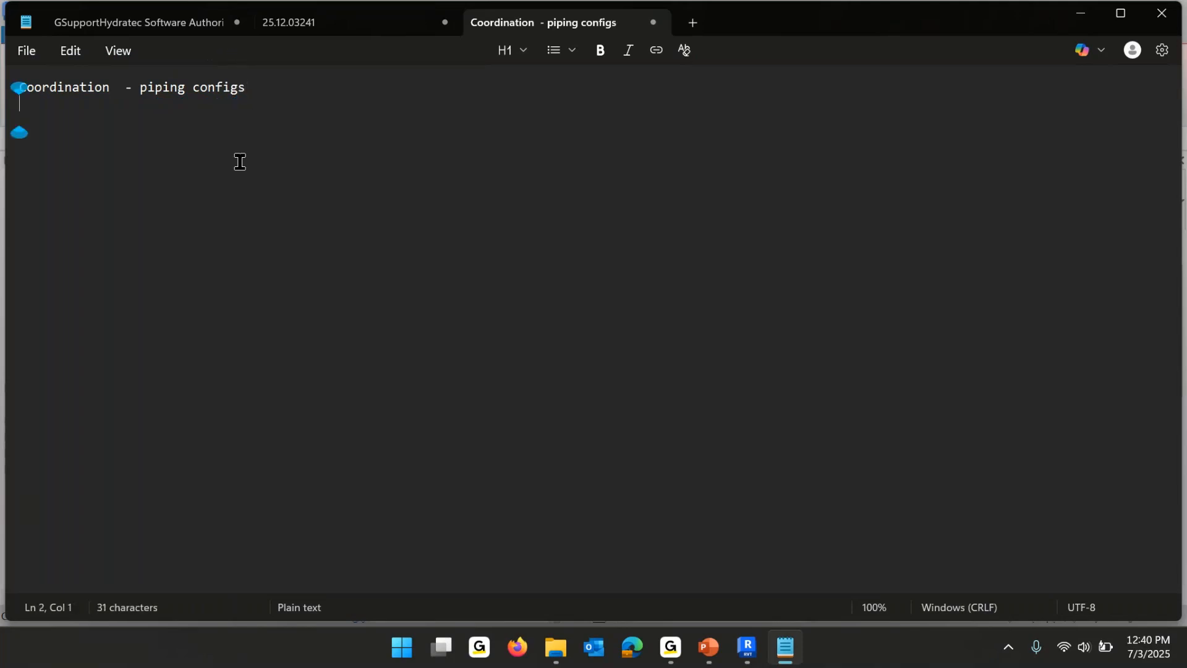
Add the line "dn over up" below the note's heading.
text(dn )
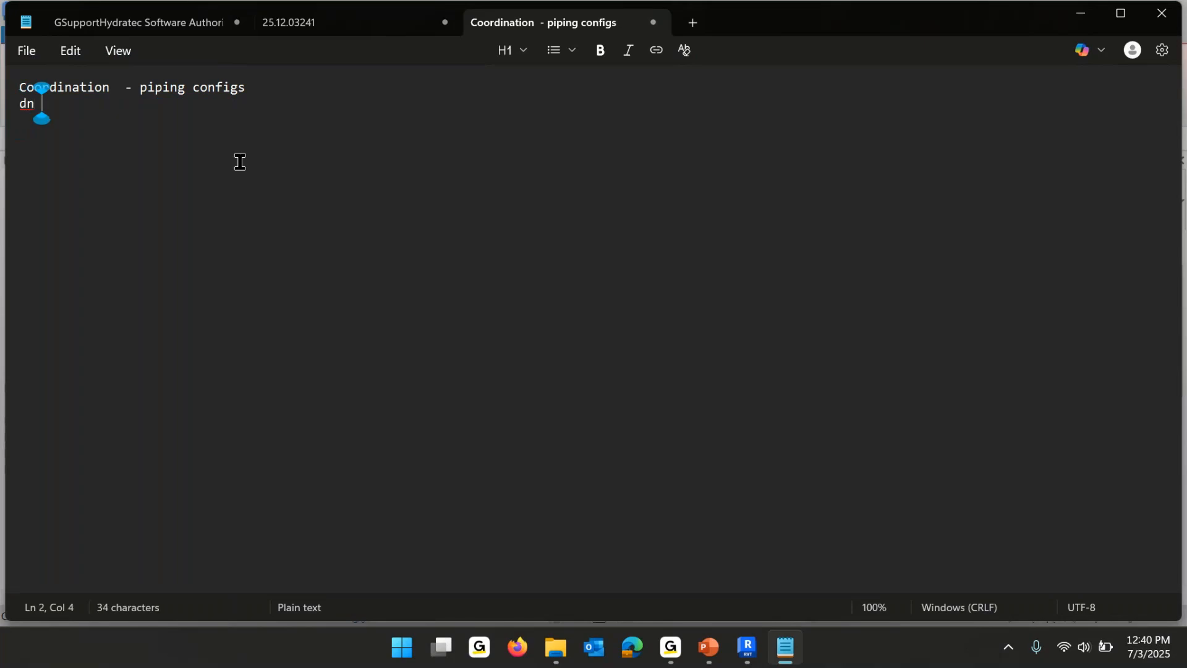
text(over )
text(dn)
key(BackSpace)
key(BackSpace)
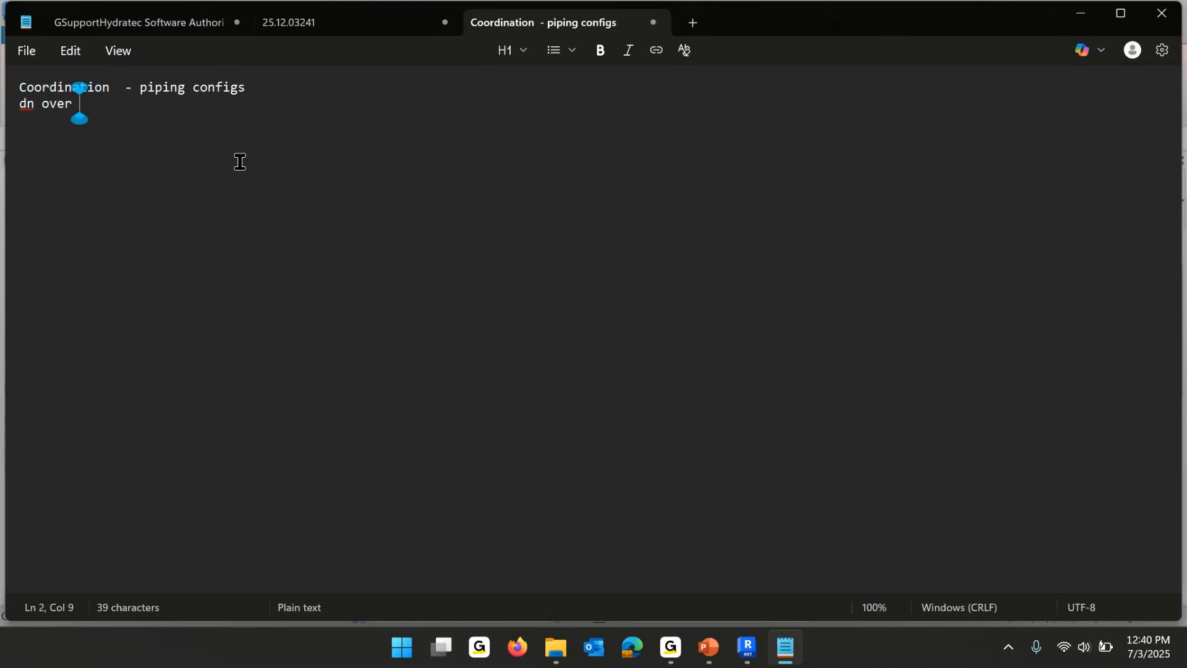
text(up)
key(Return)
key(Return)
key(Up)
Add the lines "break over line" and "move entire system up/dn" to the note.
text(b)
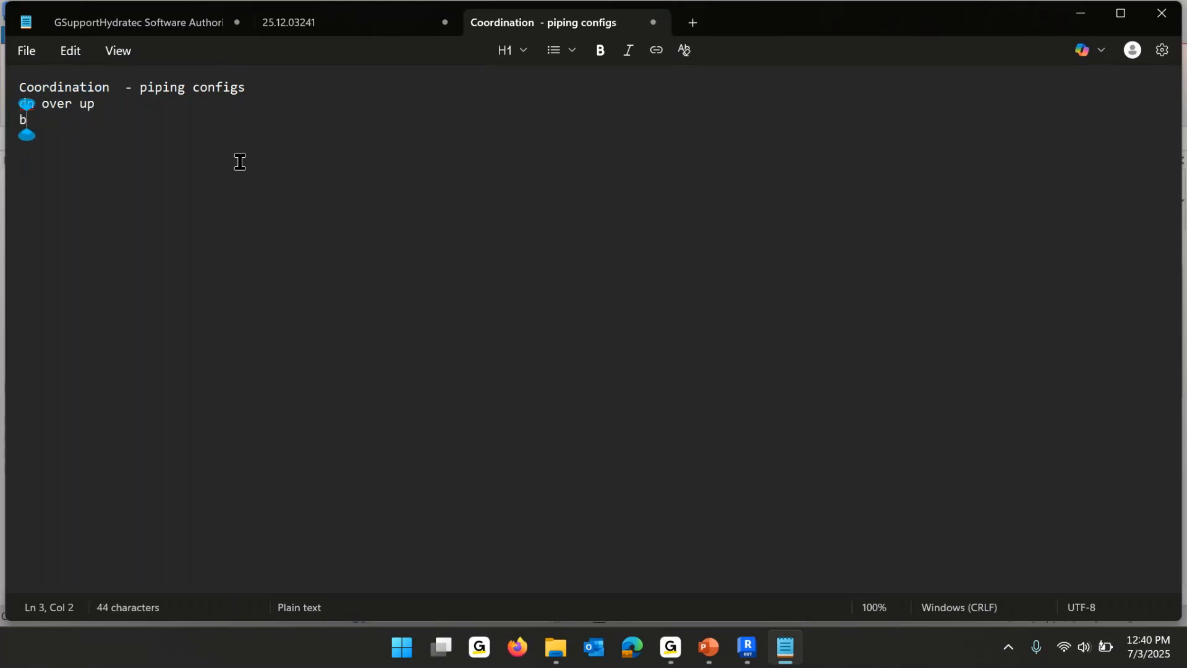
text(reak o)
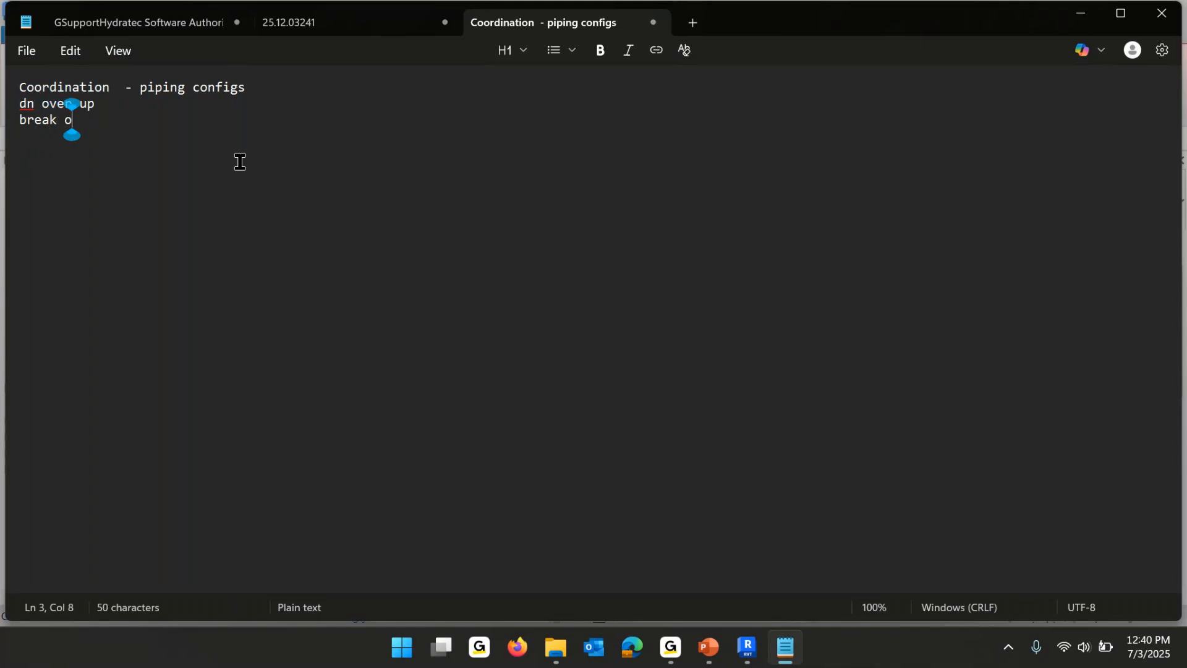
text(ver line)
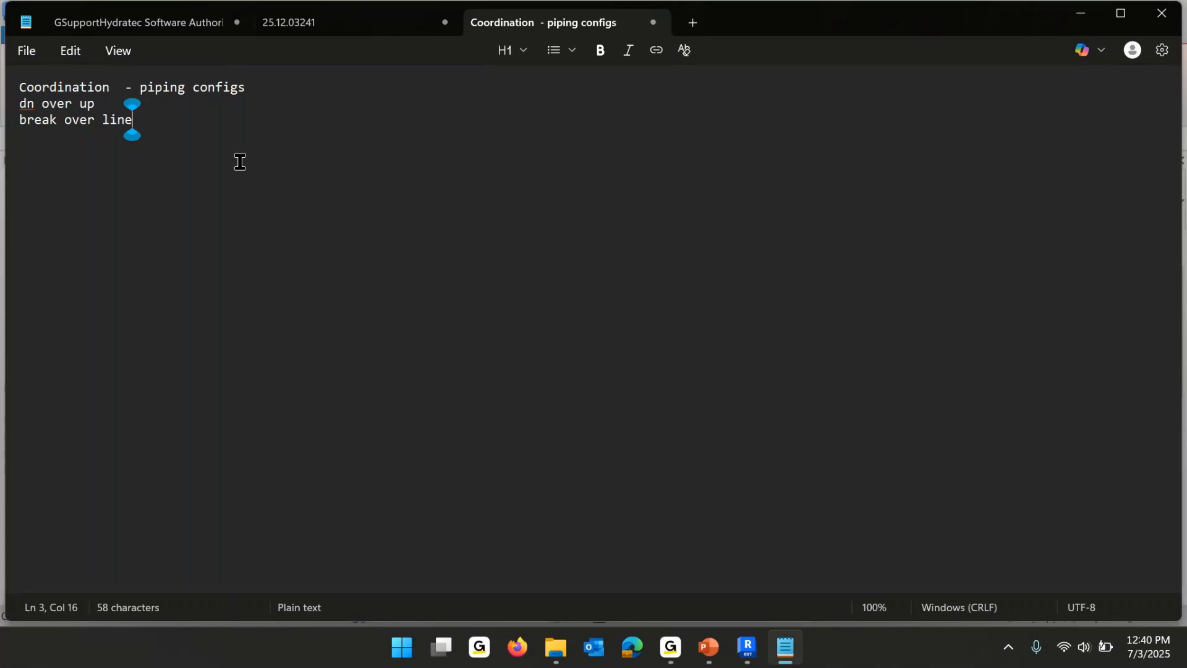
key(Return)
text(m)
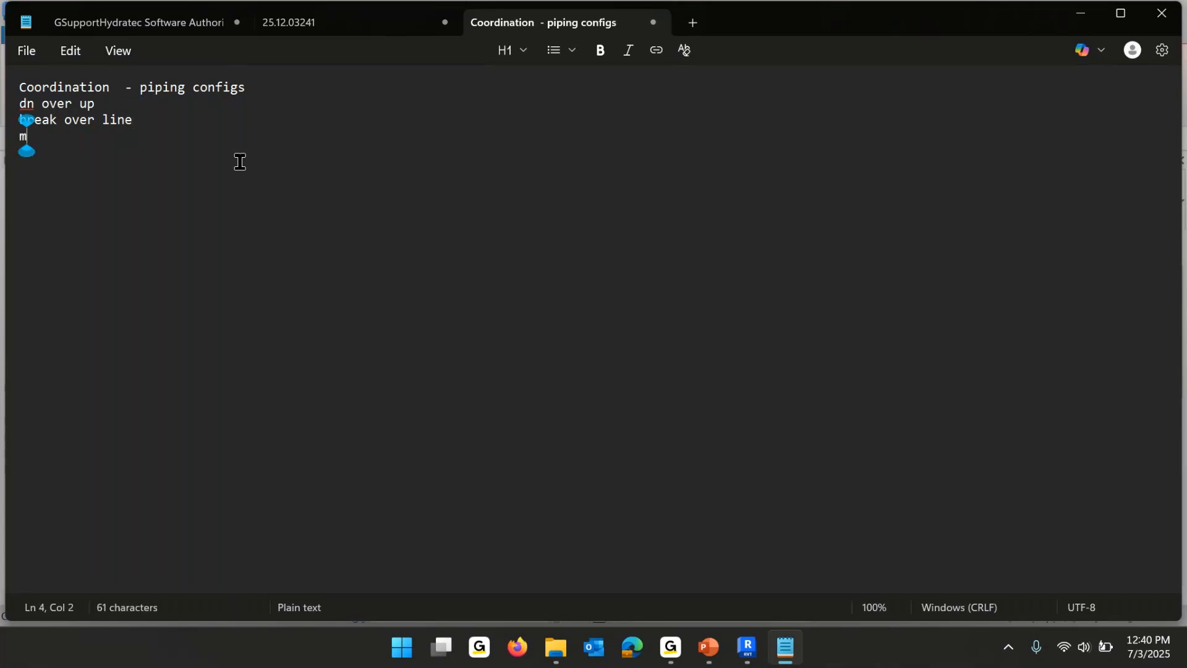
text(ove en)
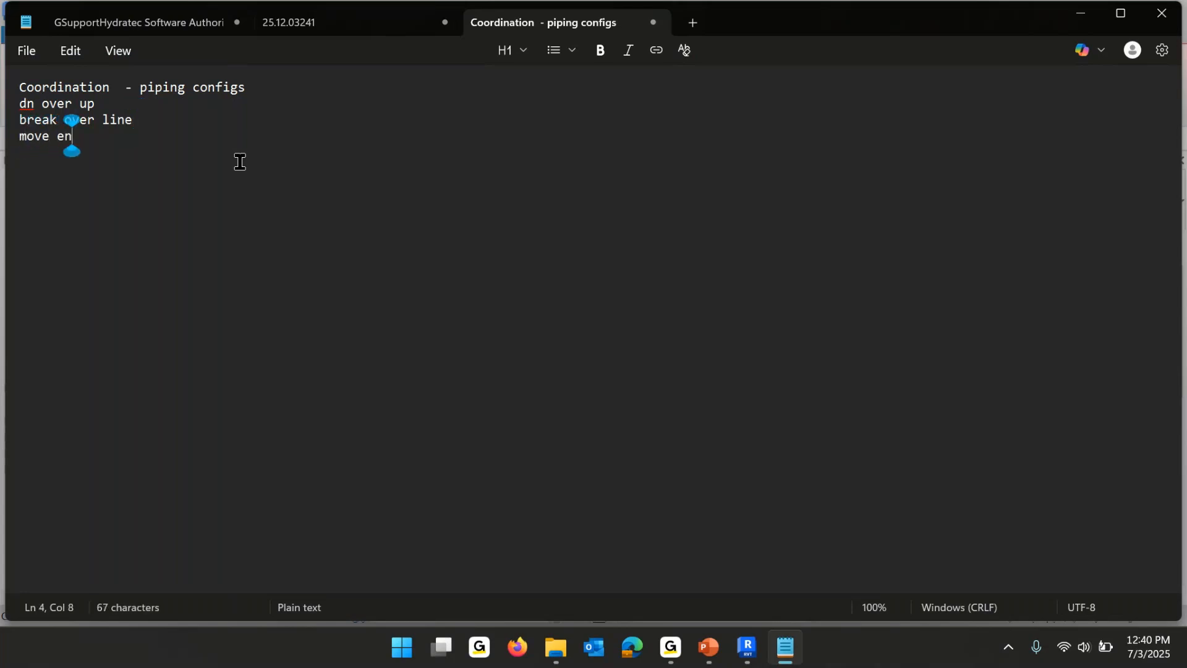
text(tire)
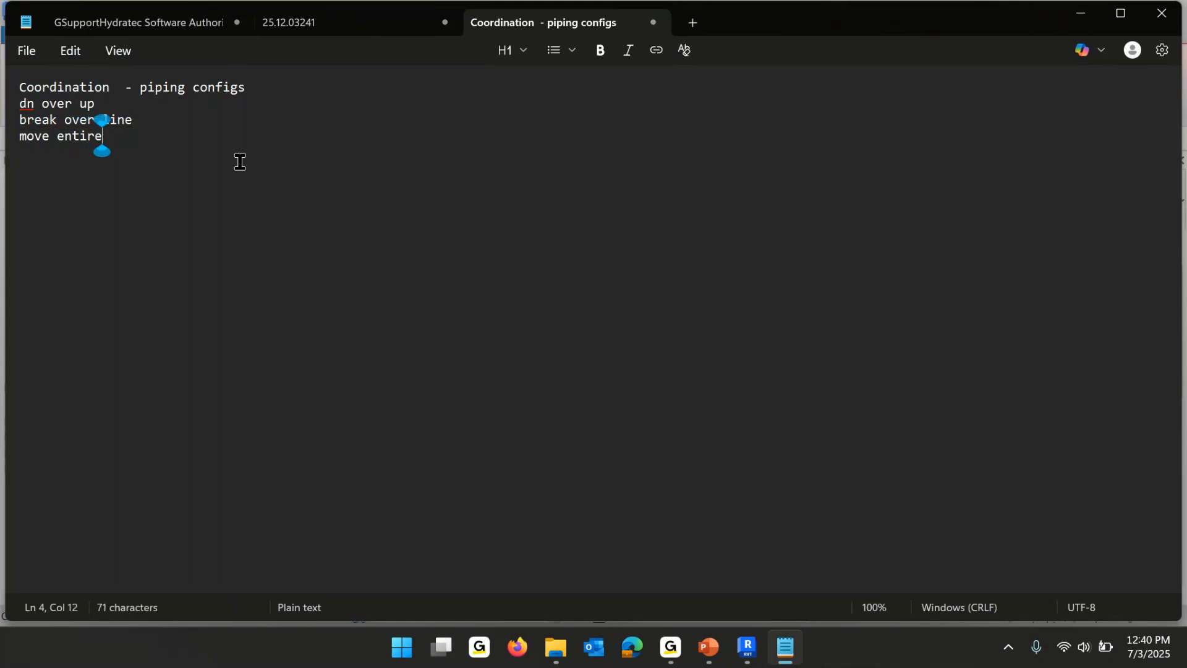
text( system )
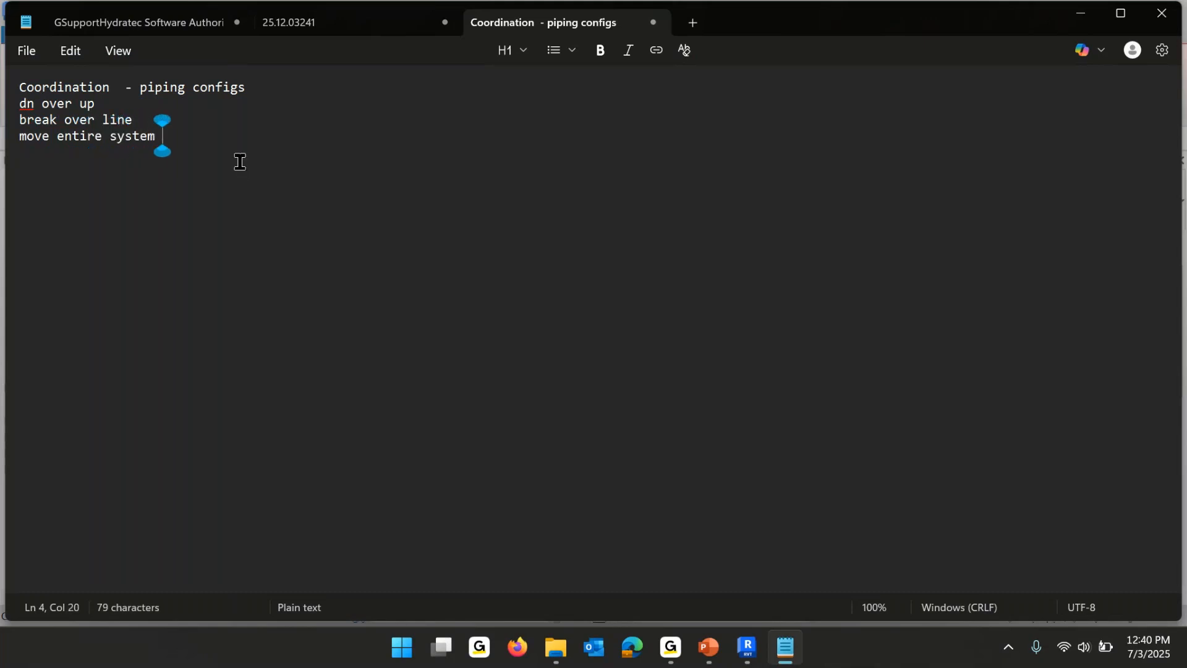
text(up/dn)
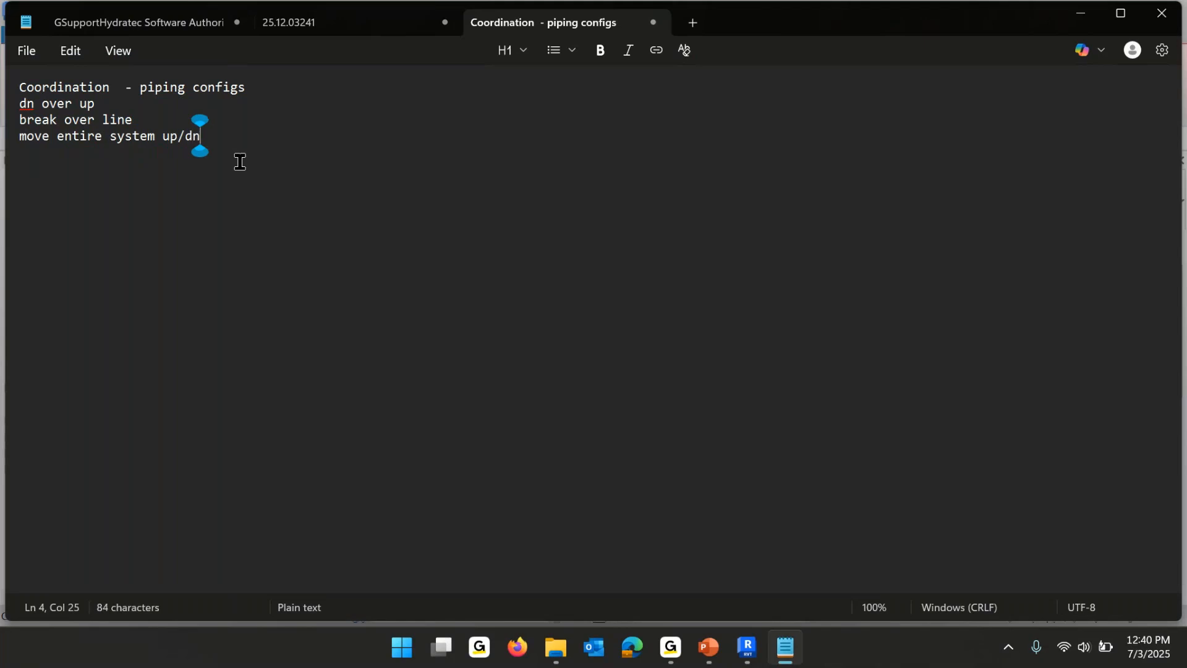
key(Return)
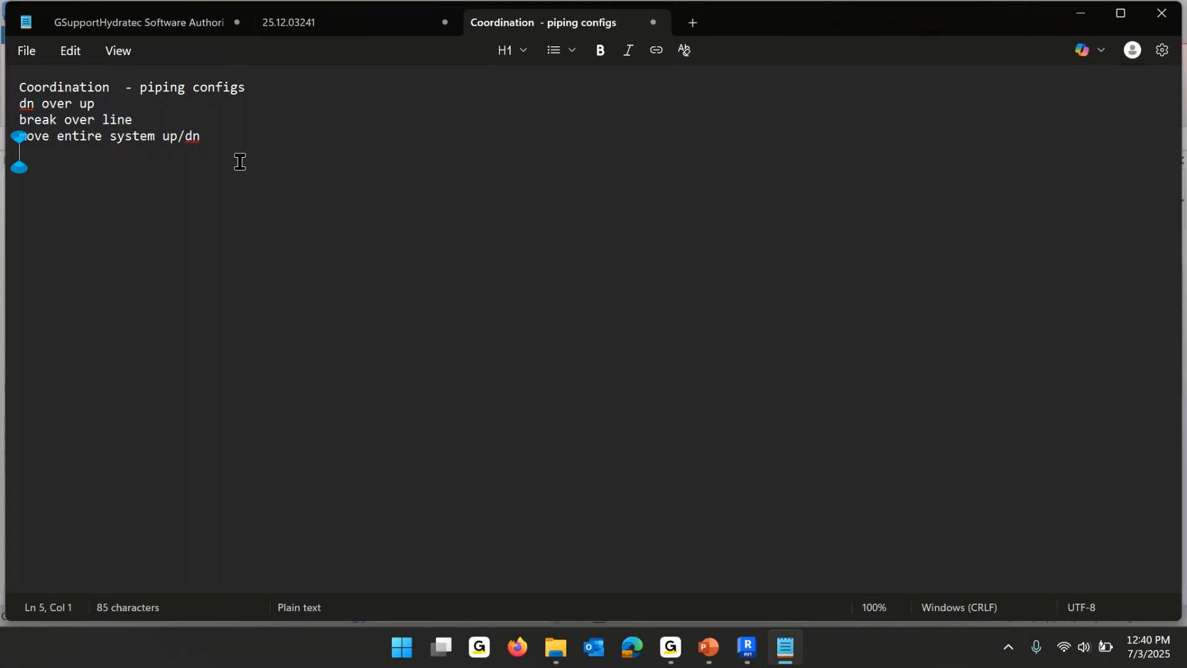
Leave a blank line and add the entry "huge drawing" to the note.
key(Return)
text(huge )
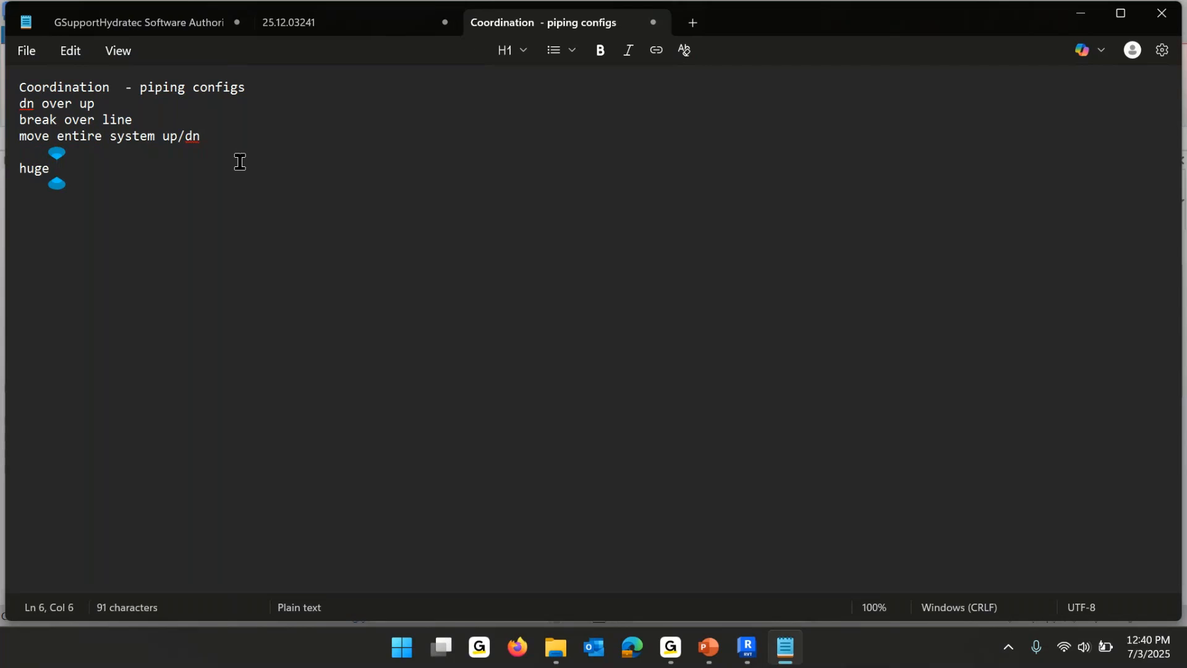
text(drawing)
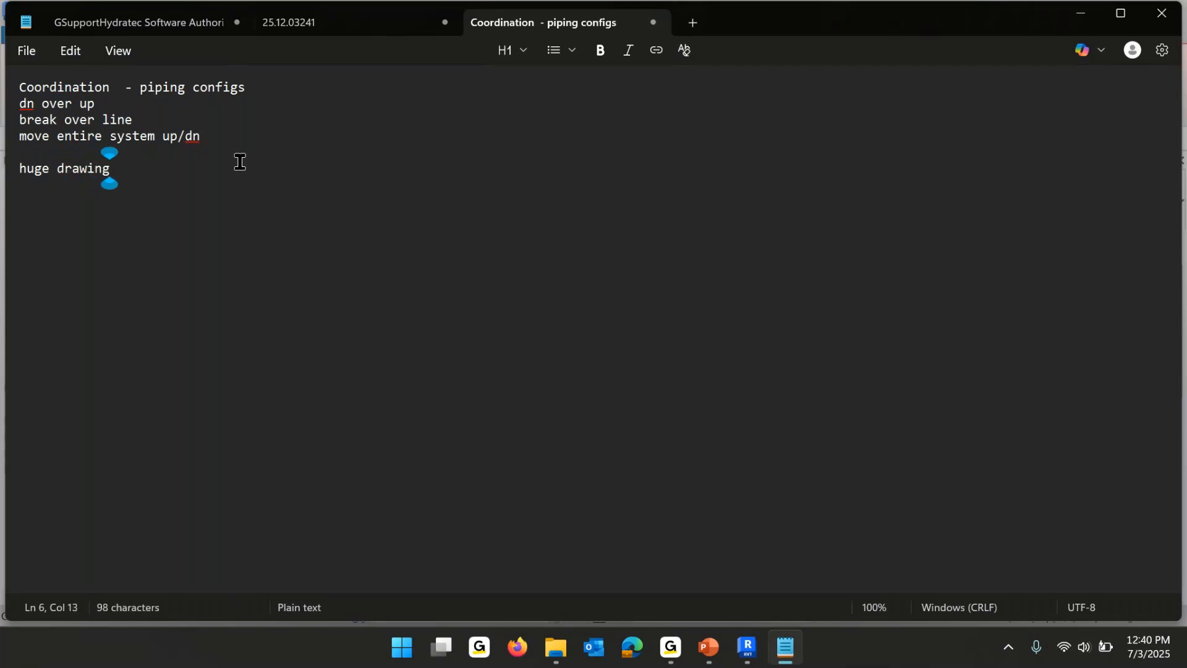
key(Return)
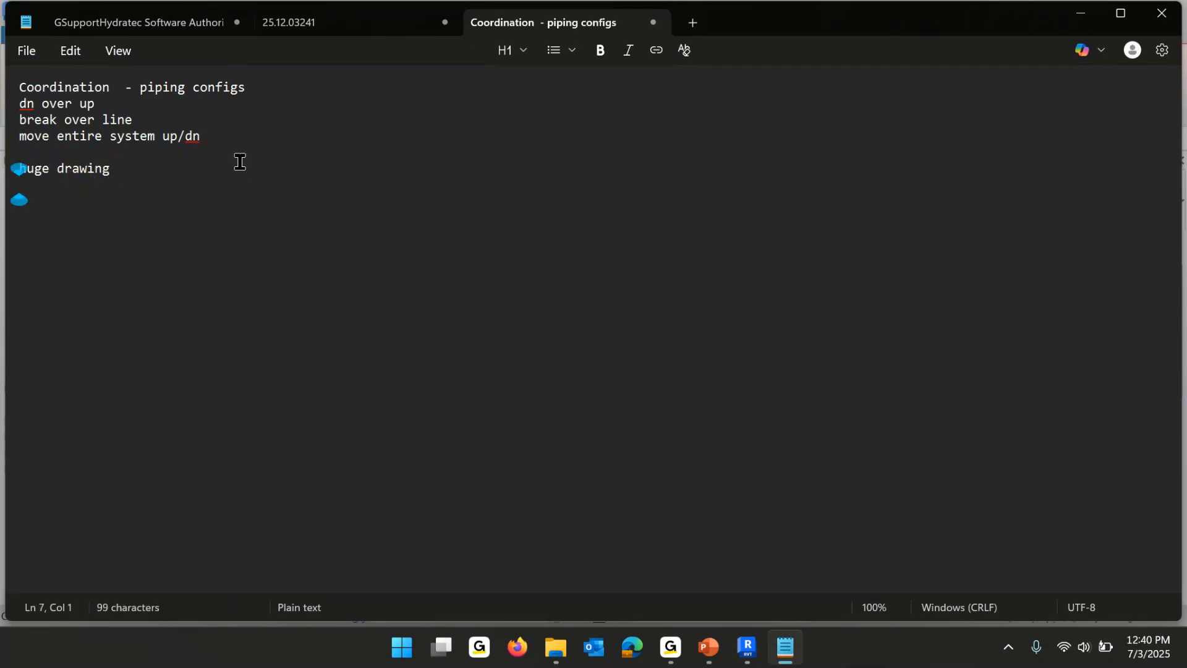
key(Return)
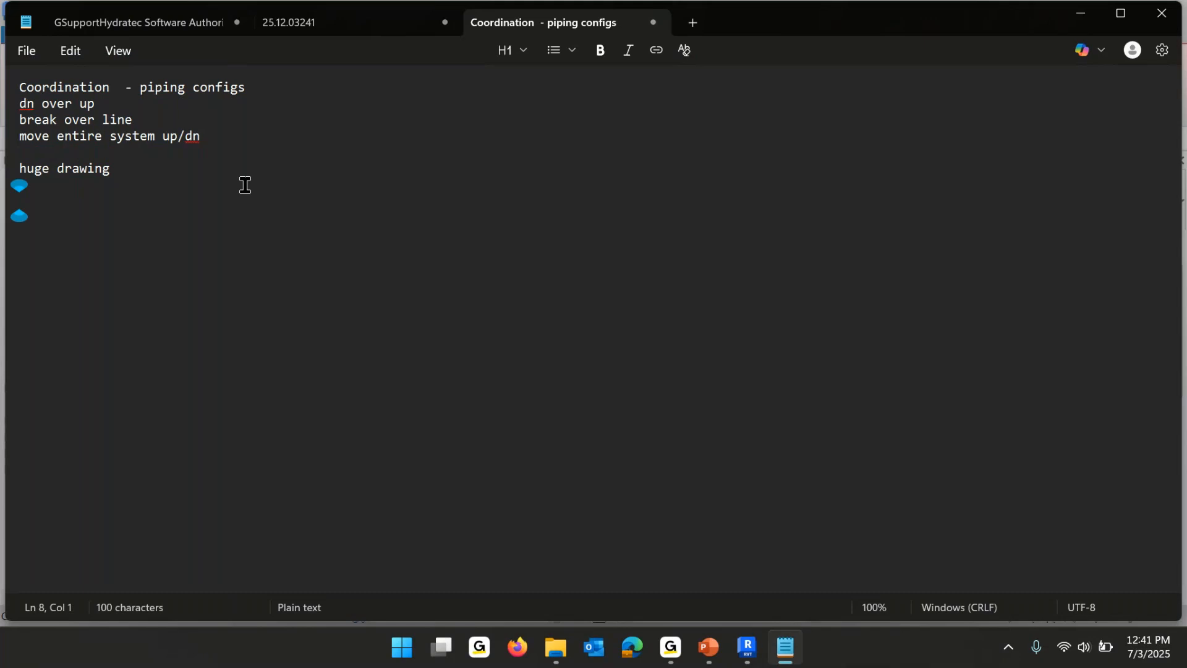
Add the line "locate heads draw pipe connect" with wide gaps between the three phrases.
text(loc)
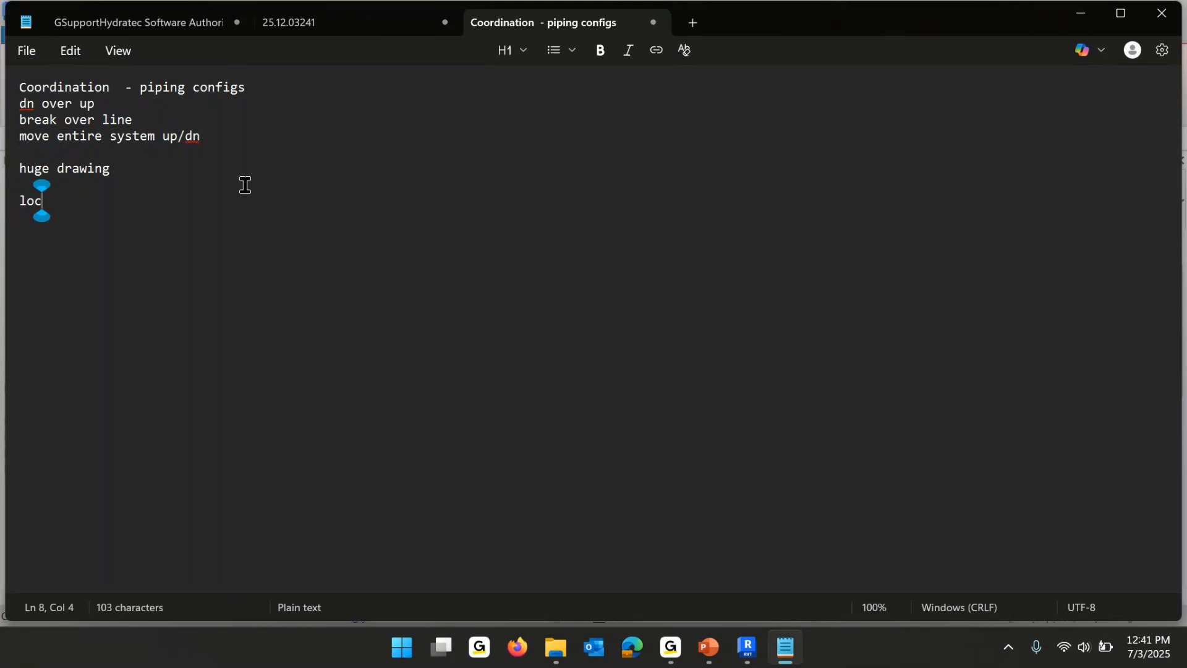
text(ate heads )
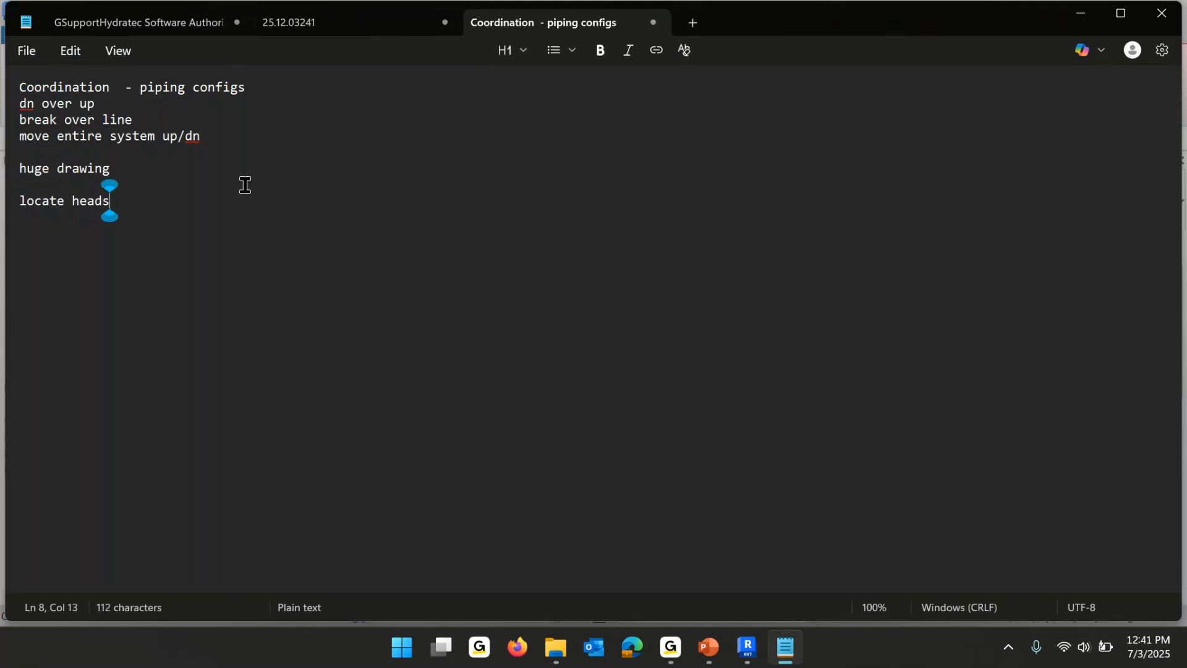
text(d)
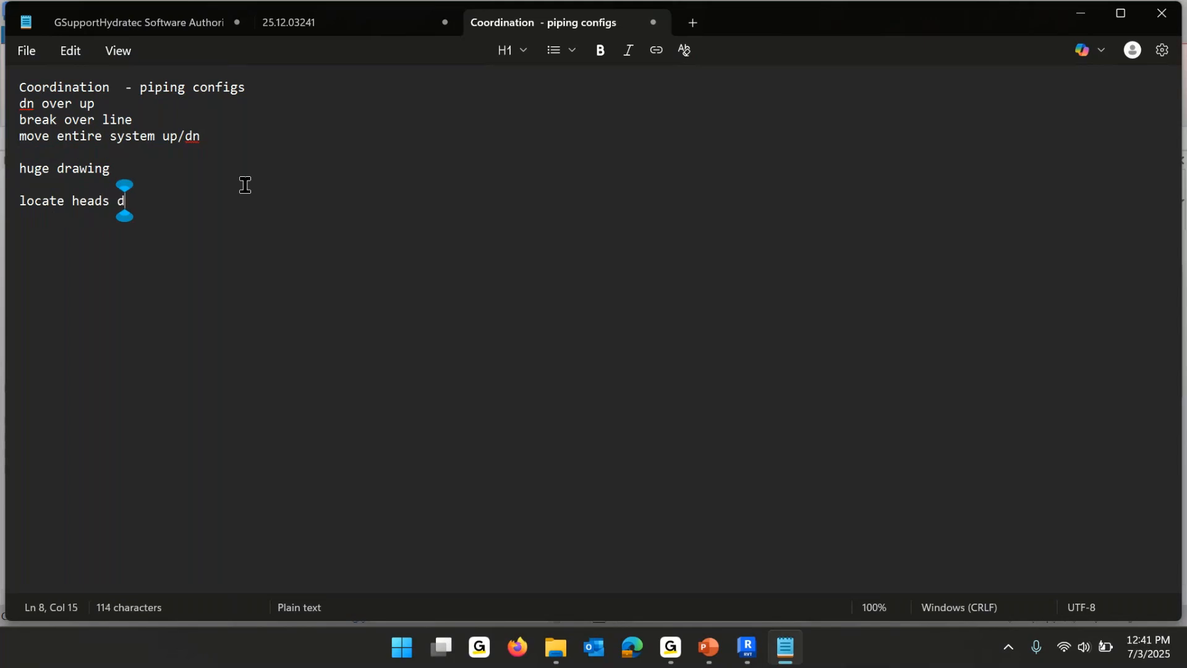
text(ra)
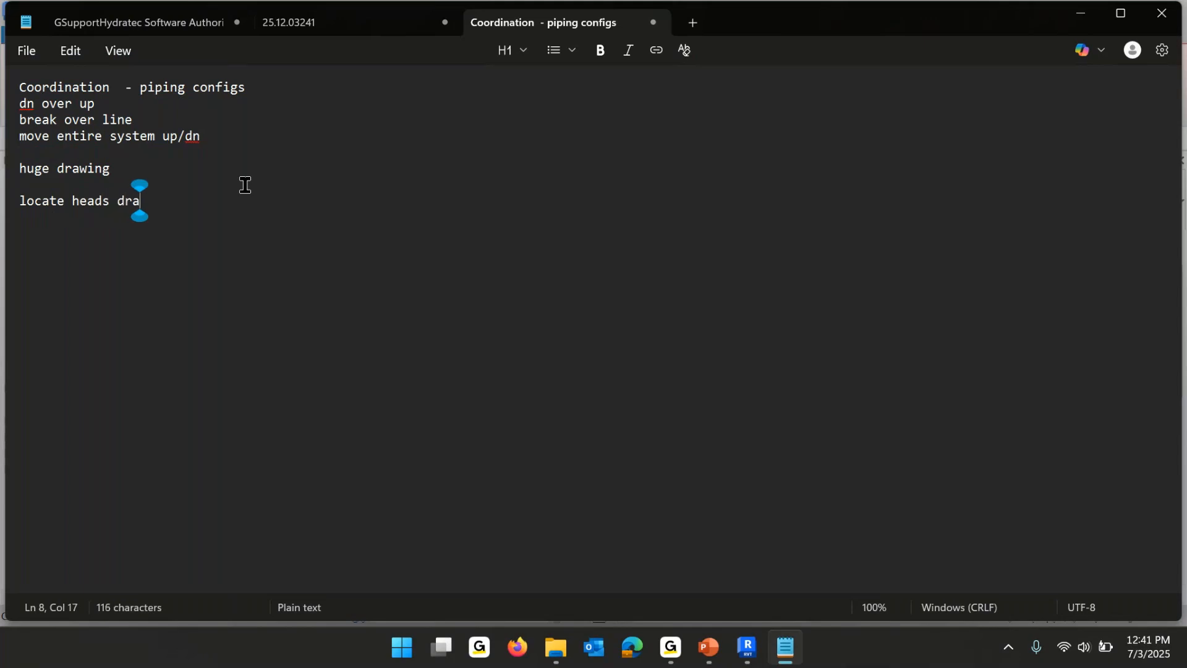
text(w pipe  )
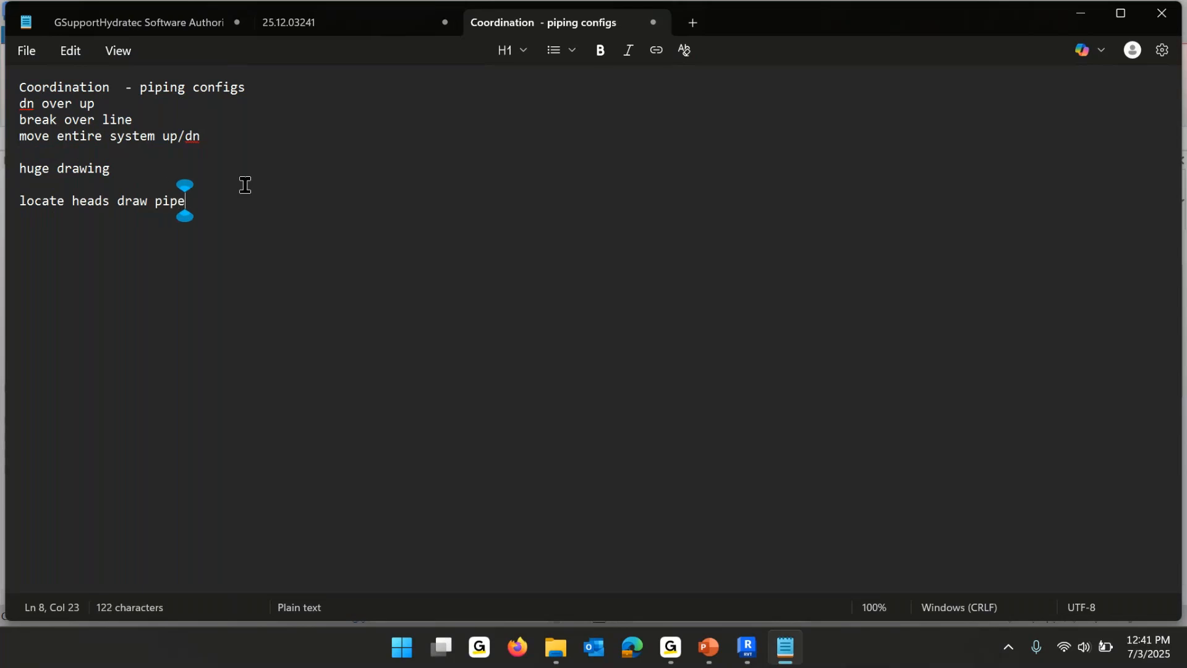
text( conn)
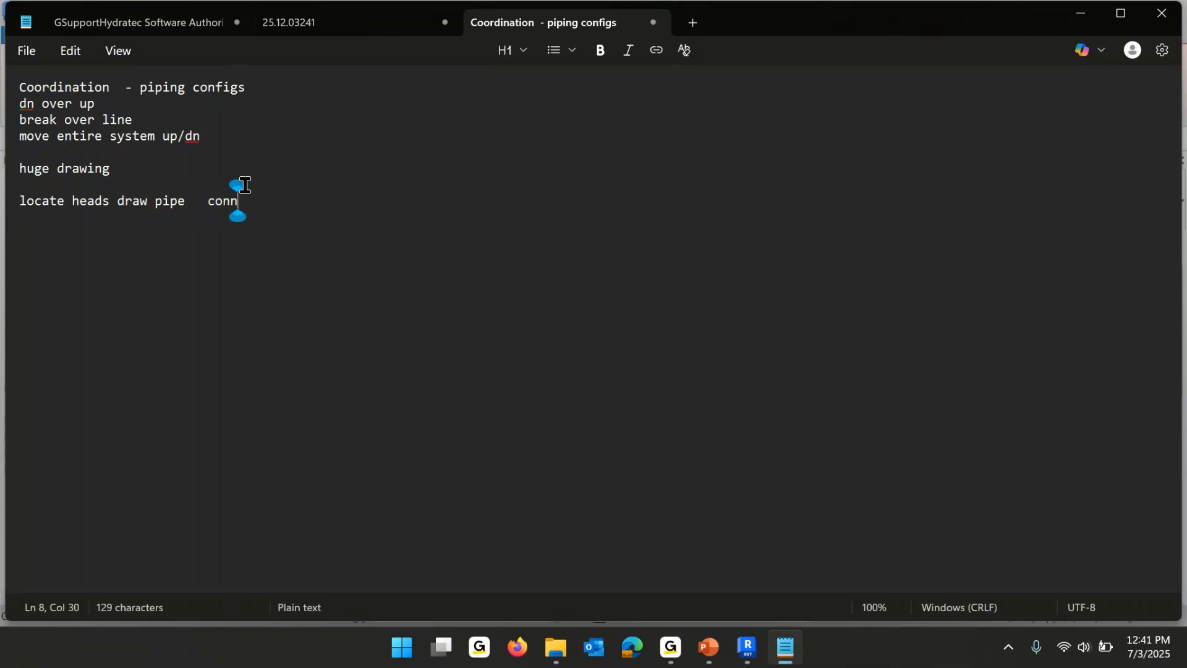
text(ect)
key(Return)
click(115, 201)
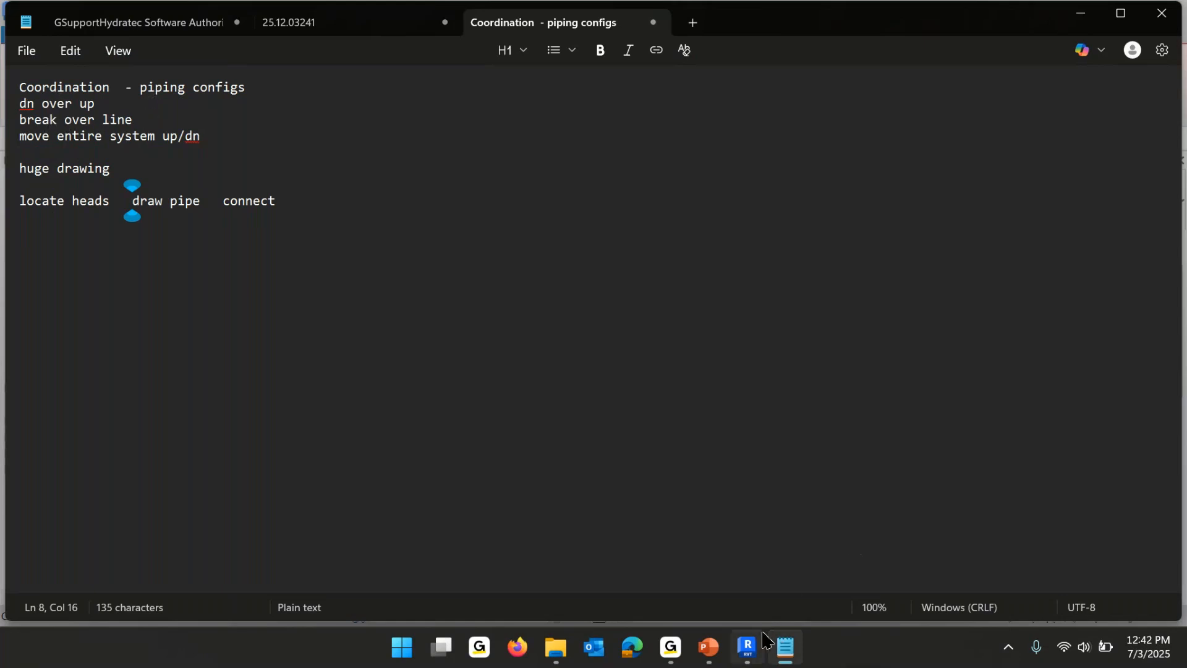
Switch to Revit and shorten the welded branch pipe nearest grid D so its open south end lines up with the adjacent threaded pipe's end.
mouse_move(745, 652)
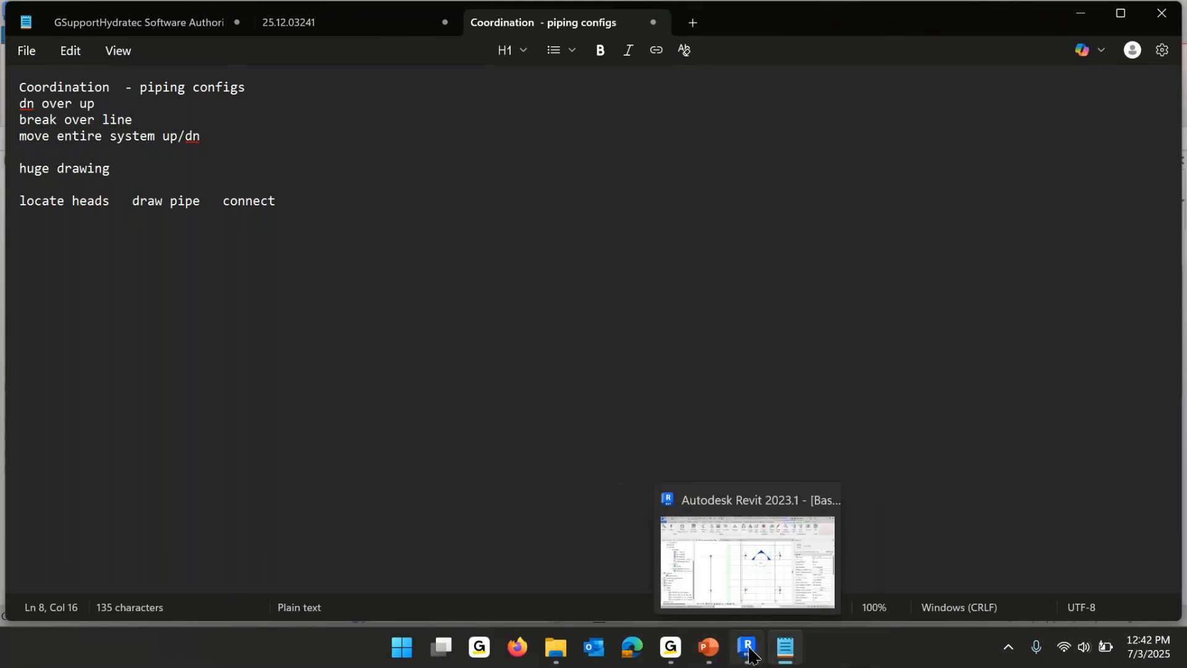
click(749, 650)
scroll(637, 463, up, 6)
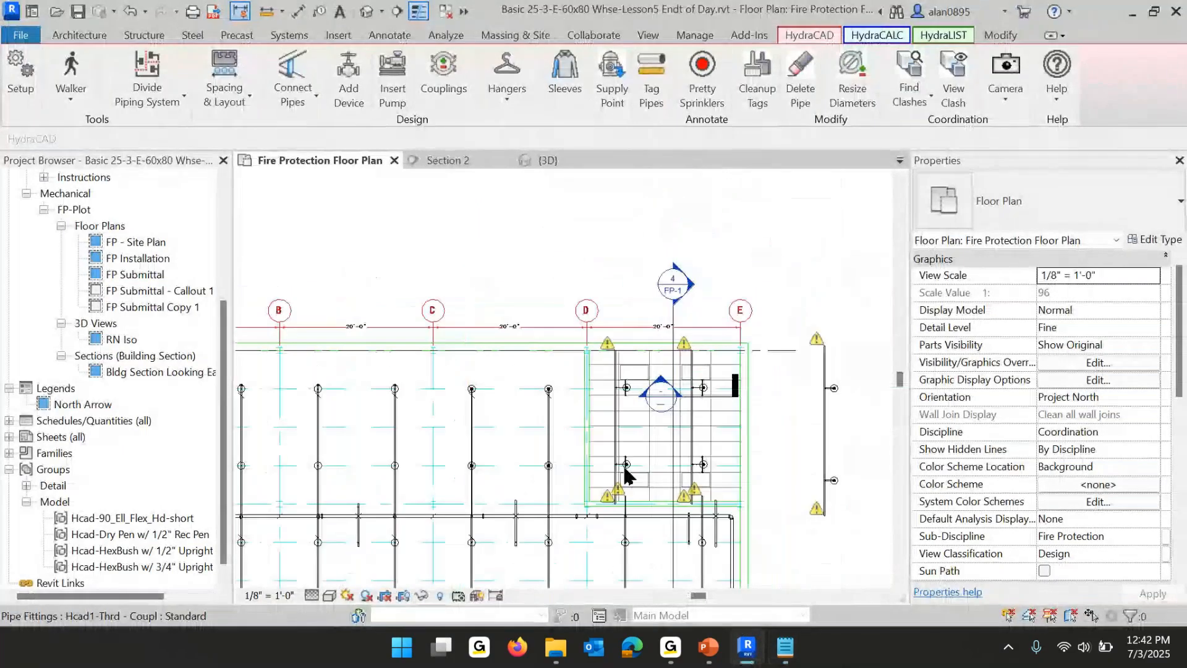
scroll(575, 351, up, 5)
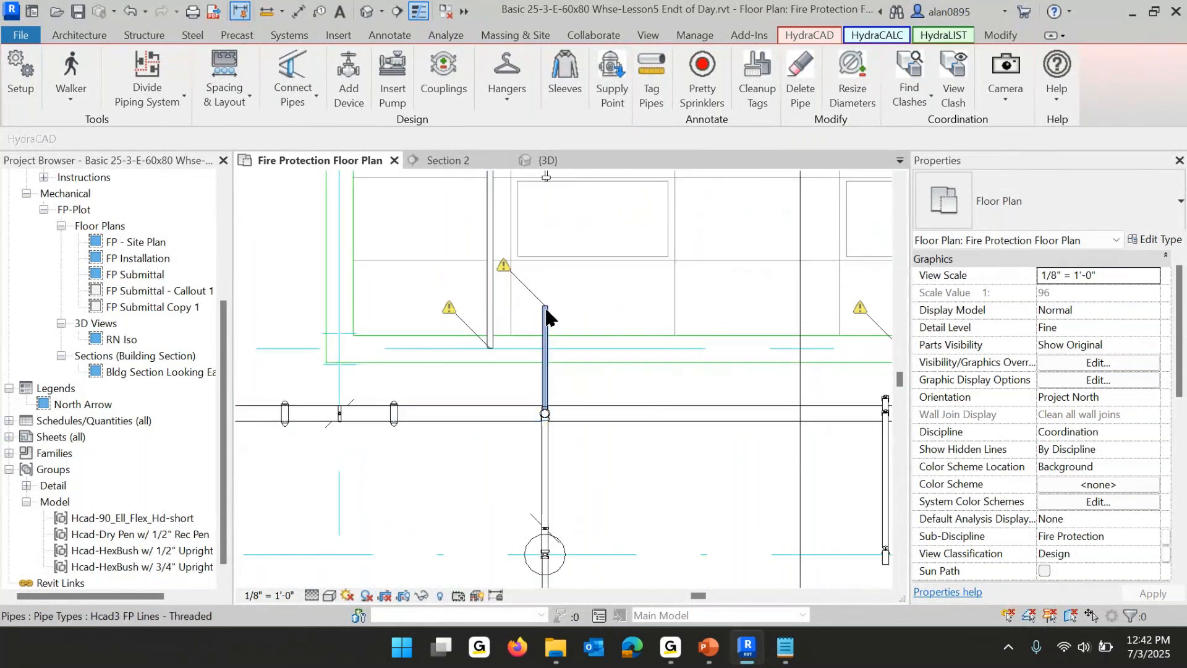
click(490, 340)
drag(491, 349, 491, 306)
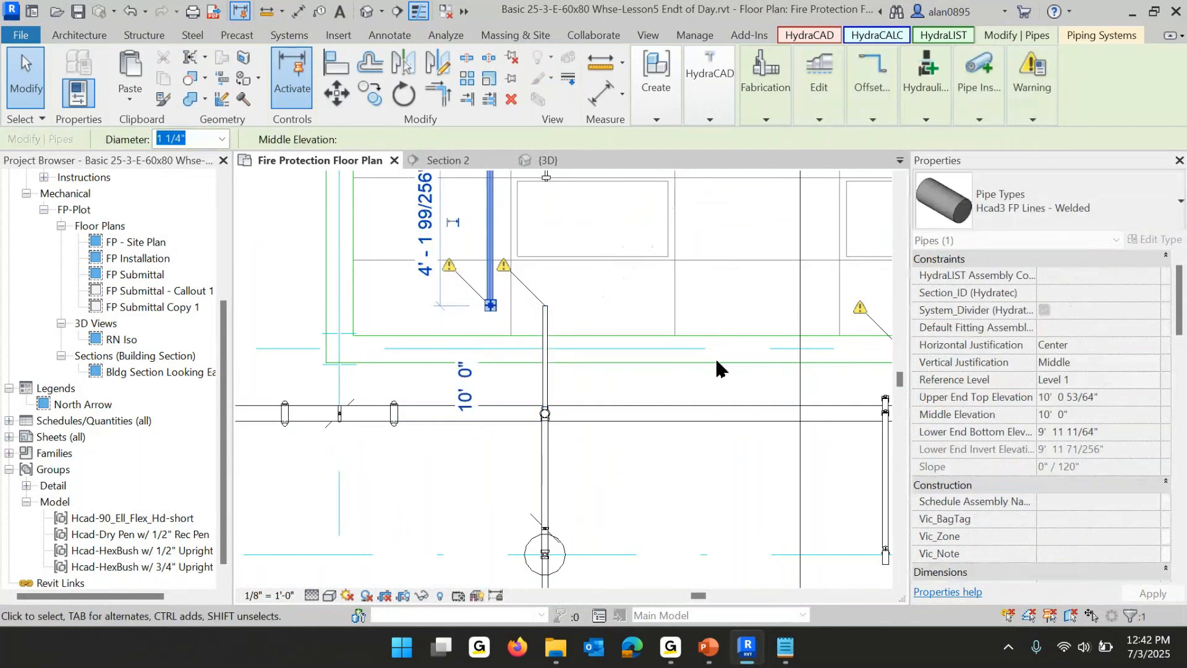
Shorten the other welded branch pipe, near the main's elbow, so its south end is level with the adjacent threaded pipe's open end.
middle_drag(716, 362, 330, 364)
click(514, 339)
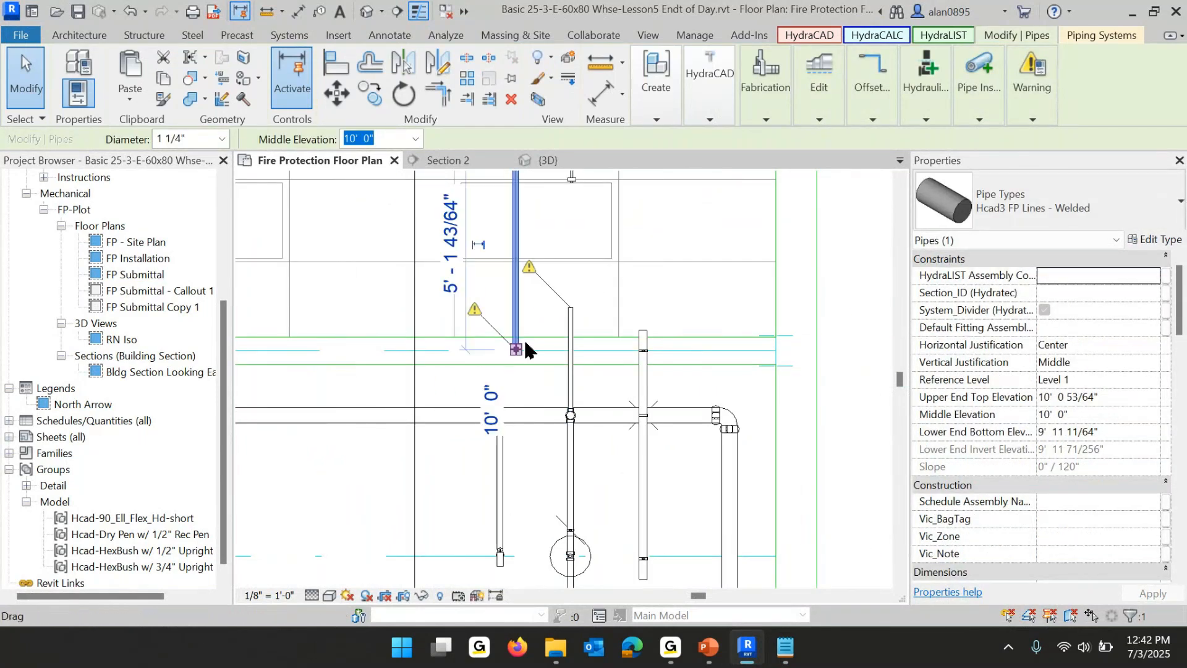
drag(515, 350, 520, 314)
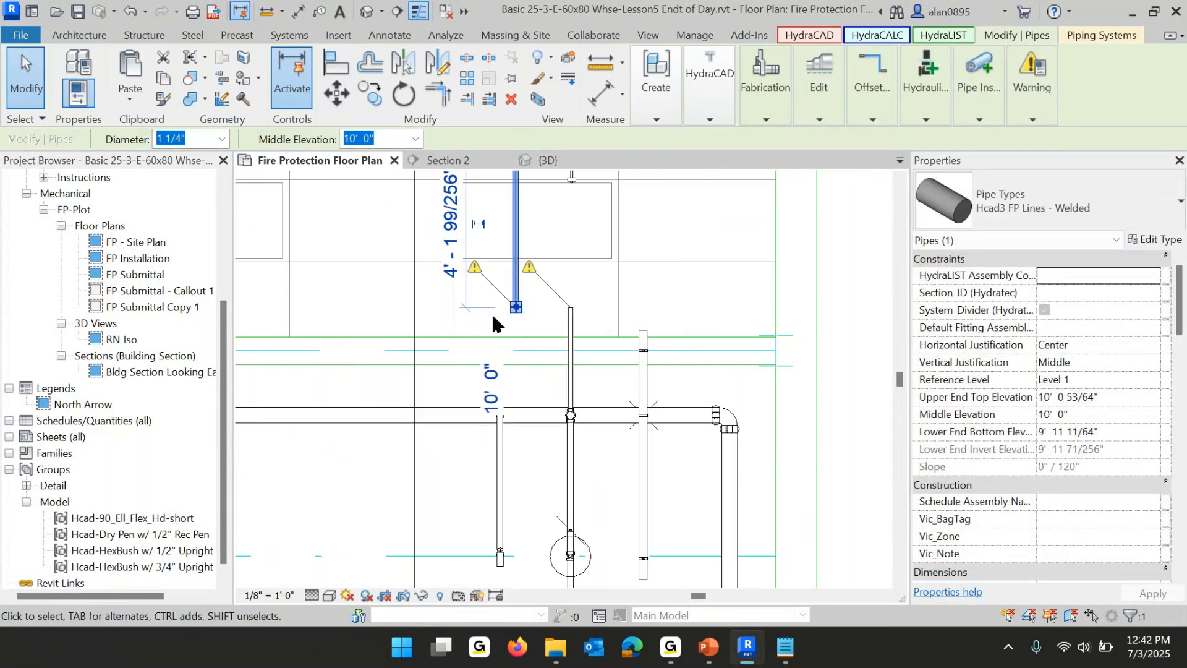
Use Create Similar on the welded branch pipe near the main's elbow to draw a 1 1/4" pipe at 10' 0" connecting it to the threaded pipe.
click(576, 343)
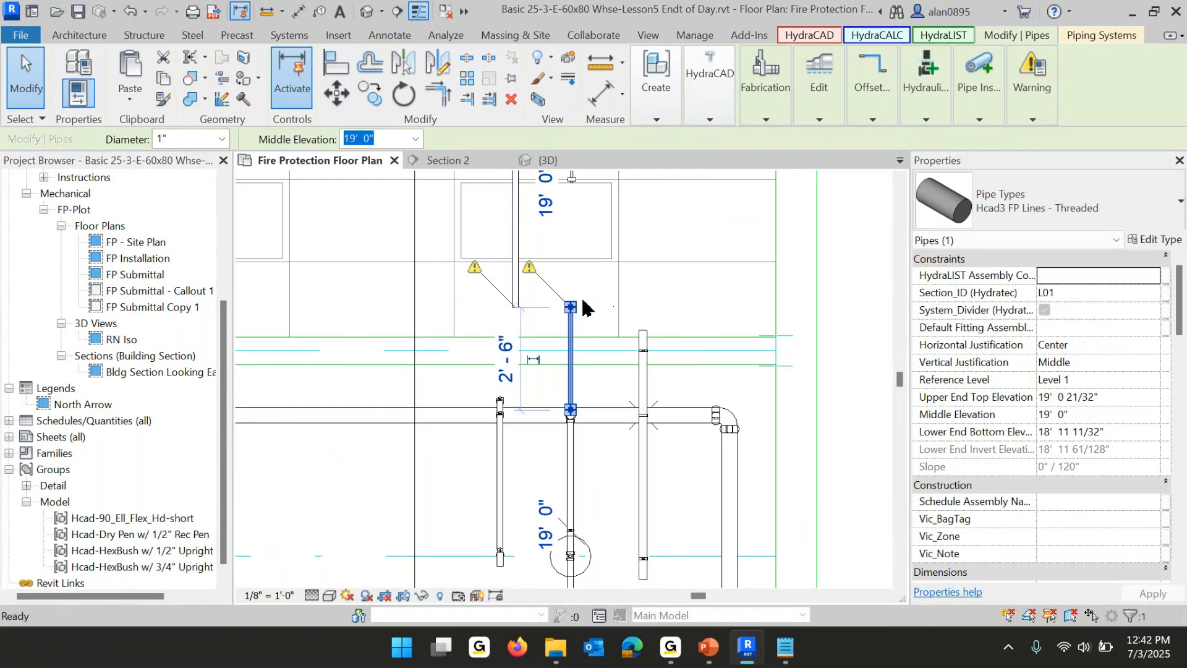
click(537, 296)
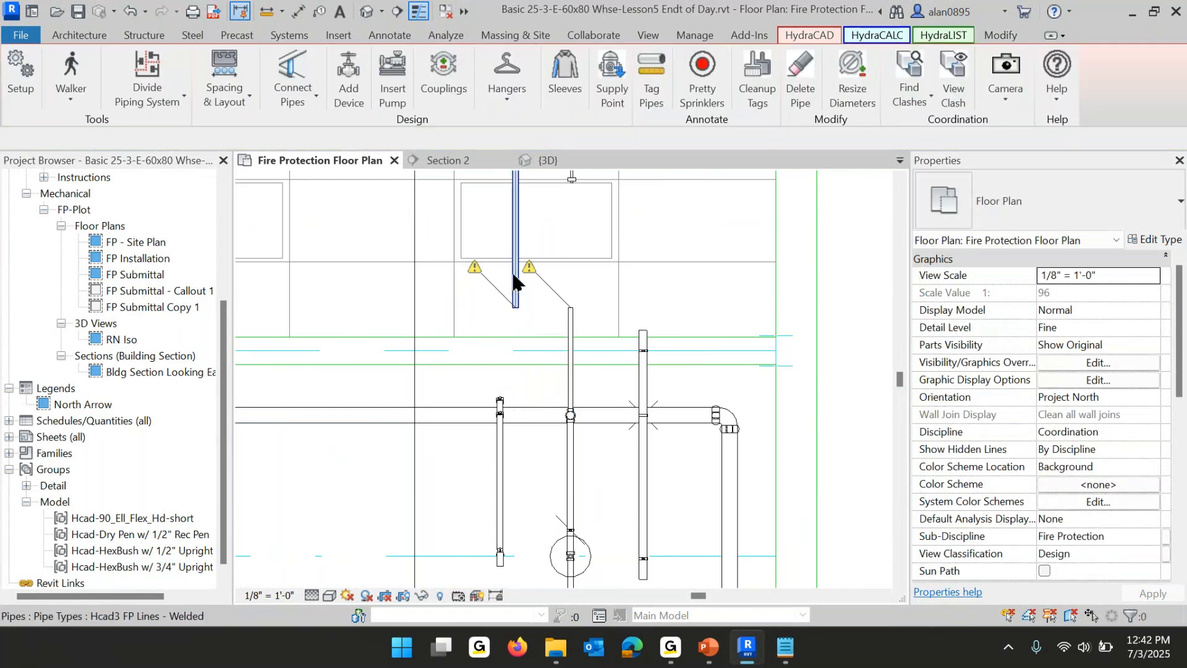
click(515, 279)
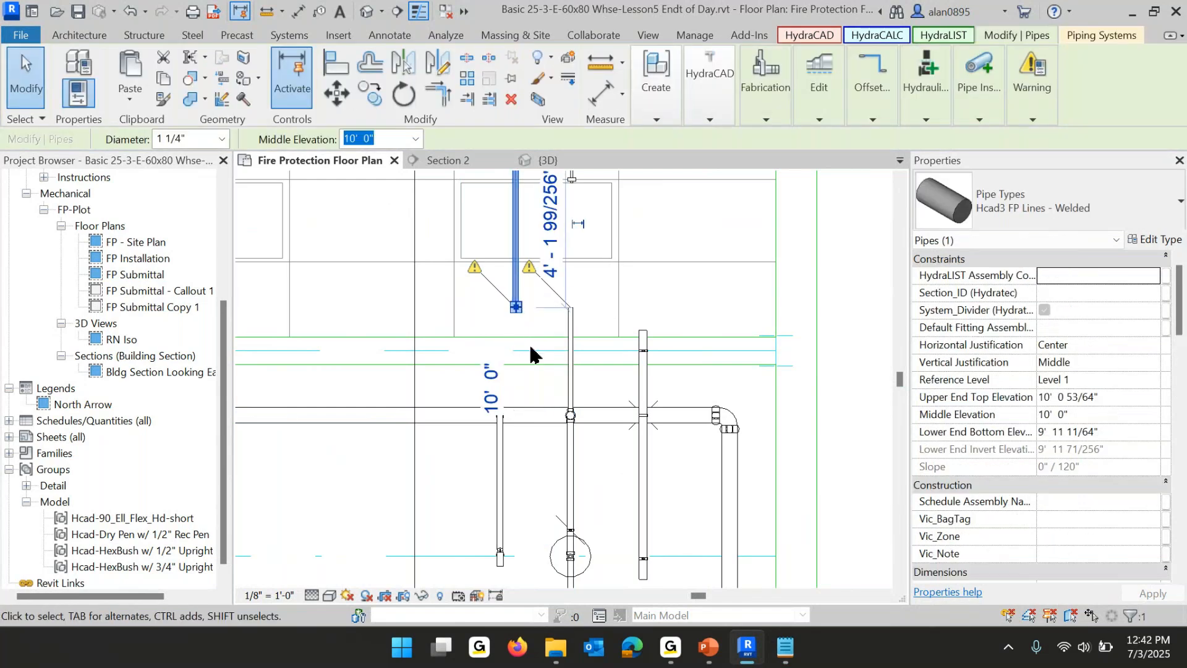
click(326, 334)
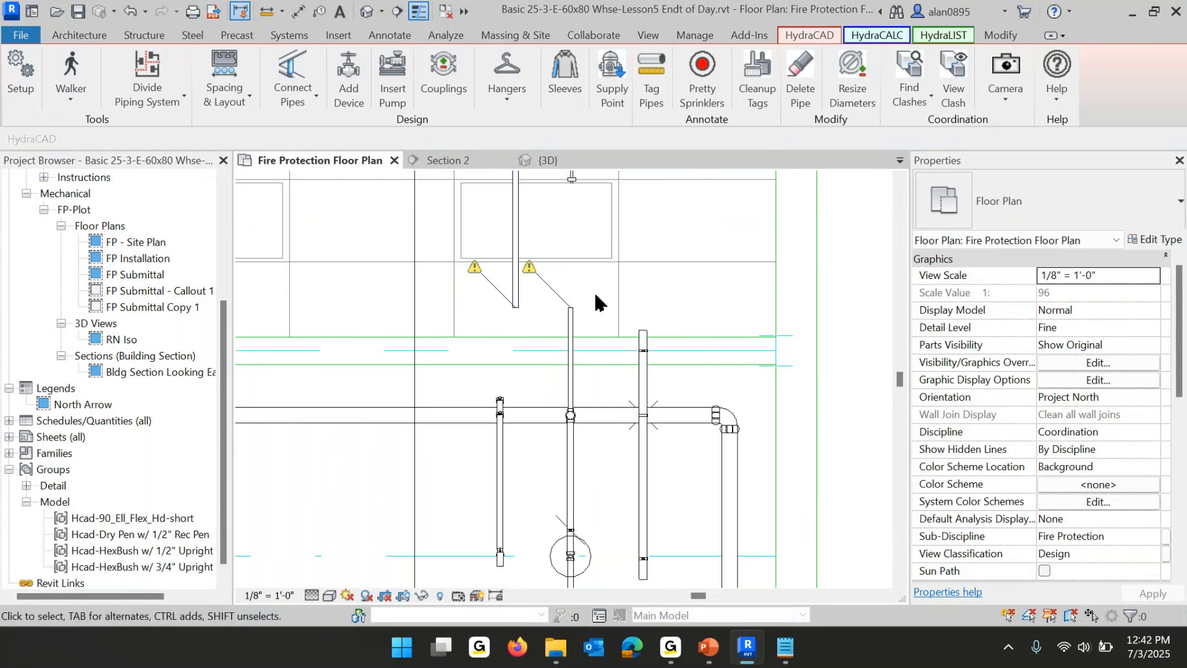
click(519, 284)
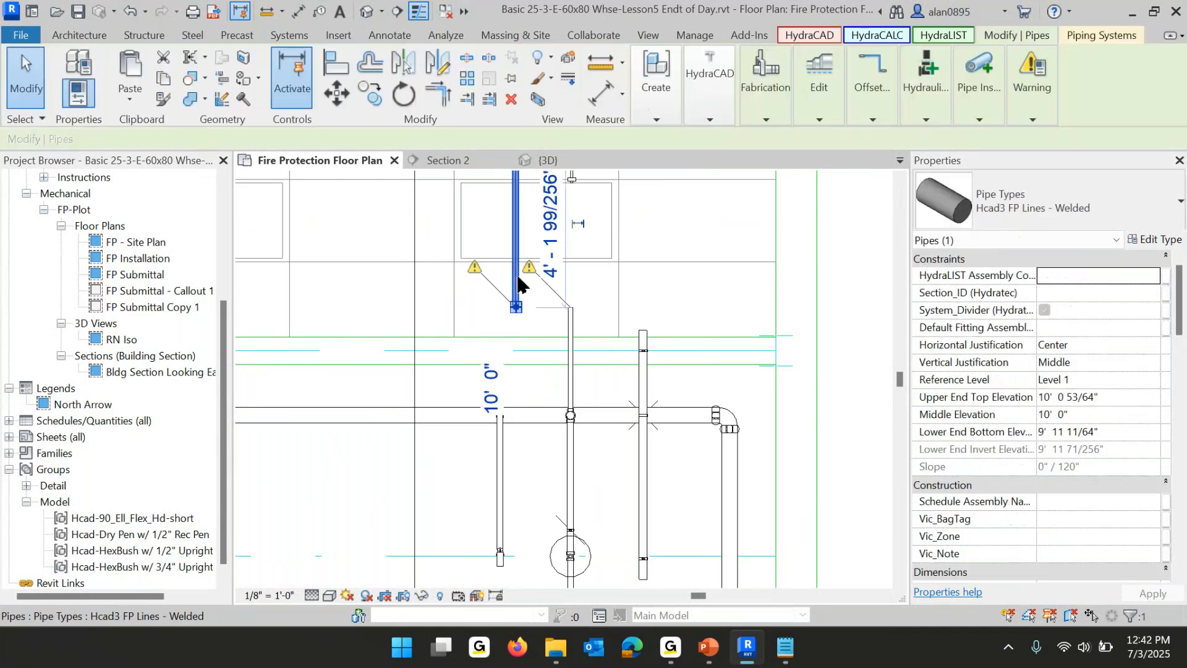
right_click(518, 284)
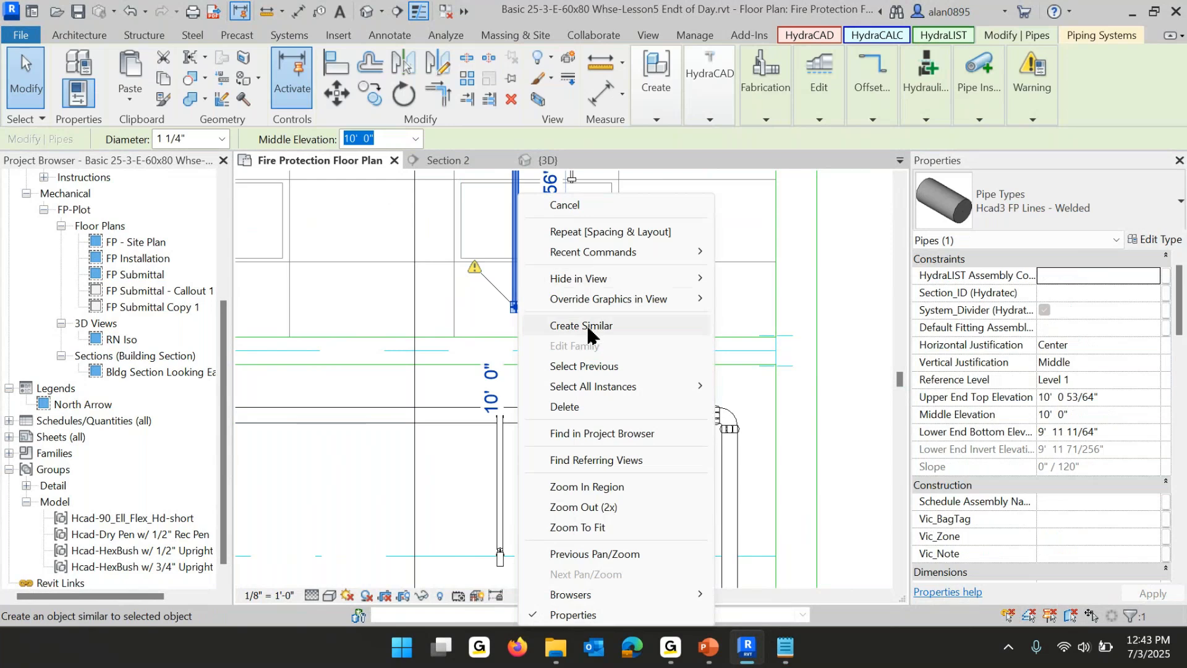
click(588, 327)
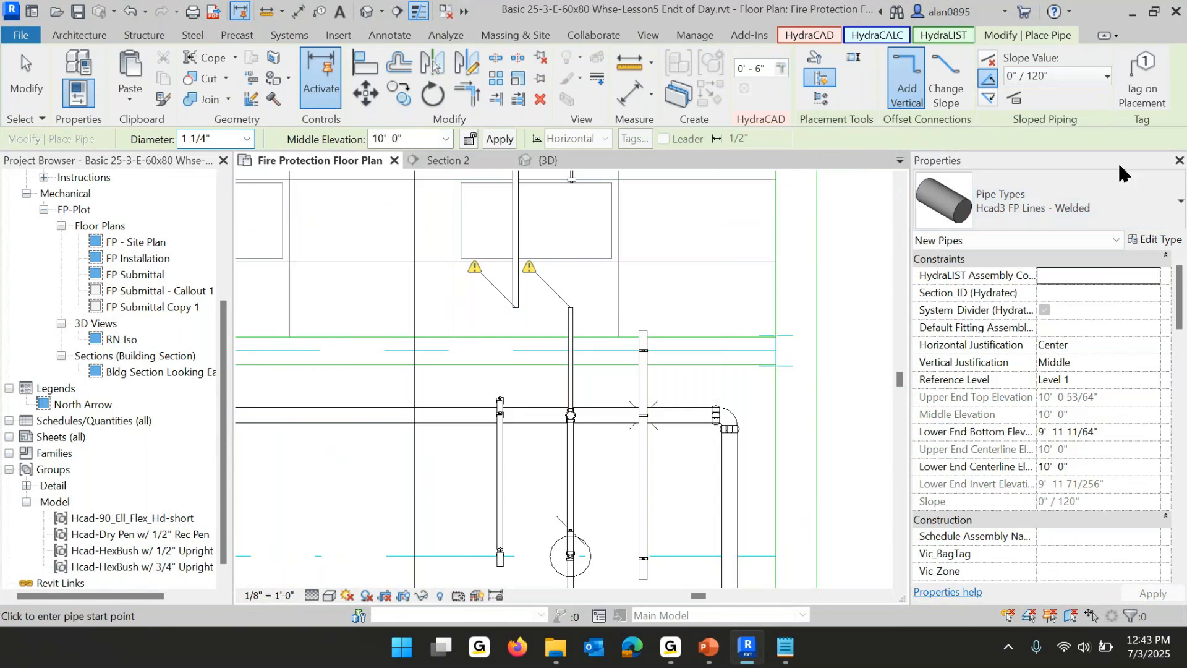
scroll(1092, 464, down, 3)
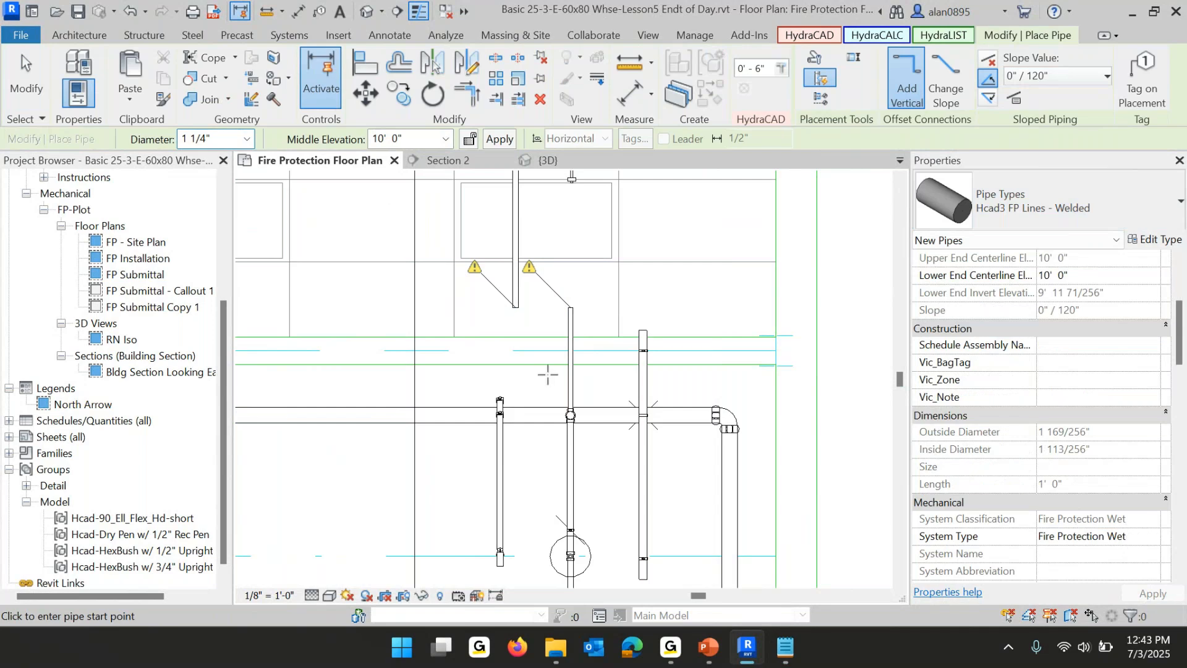
click(521, 311)
click(571, 308)
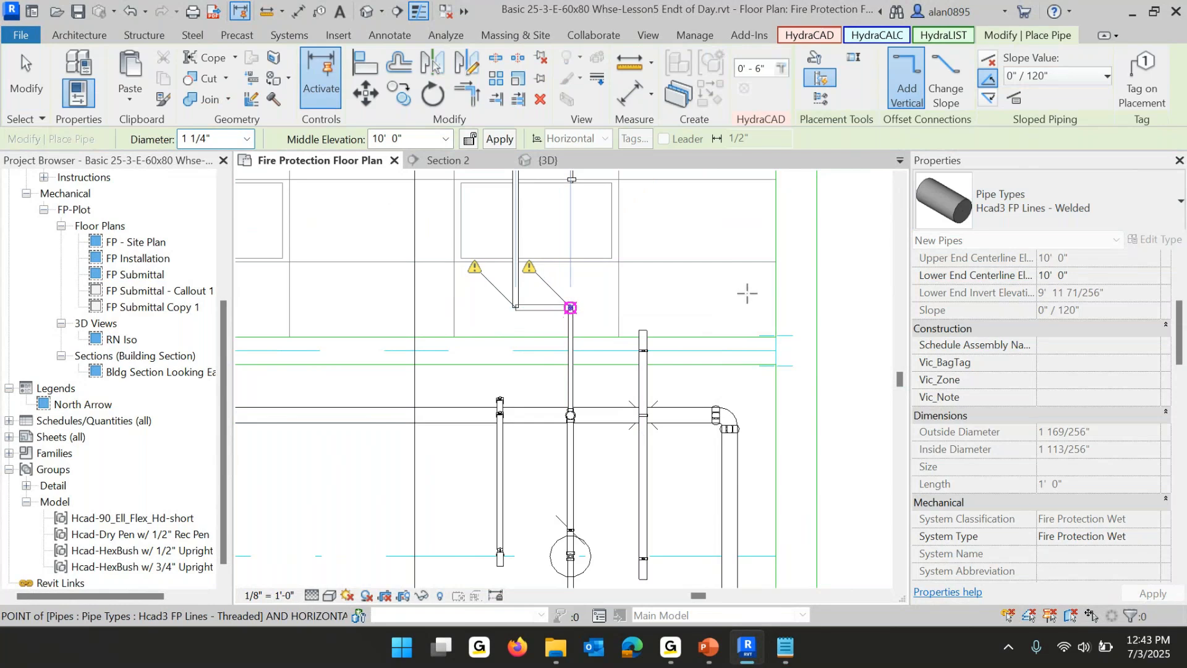
key(Escape)
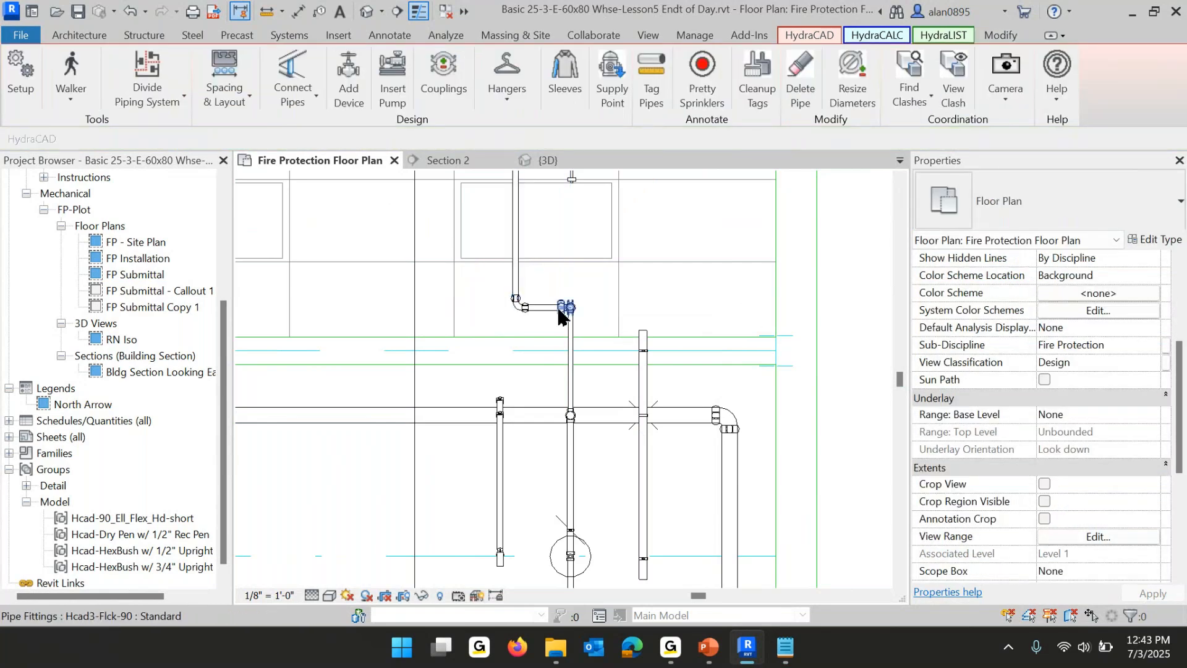
Use Create Similar on the threaded pipe nearest grid D to draw a 1" pipe at 19' 0" connecting it to the welded branch pipe.
middle_drag(407, 289, 688, 322)
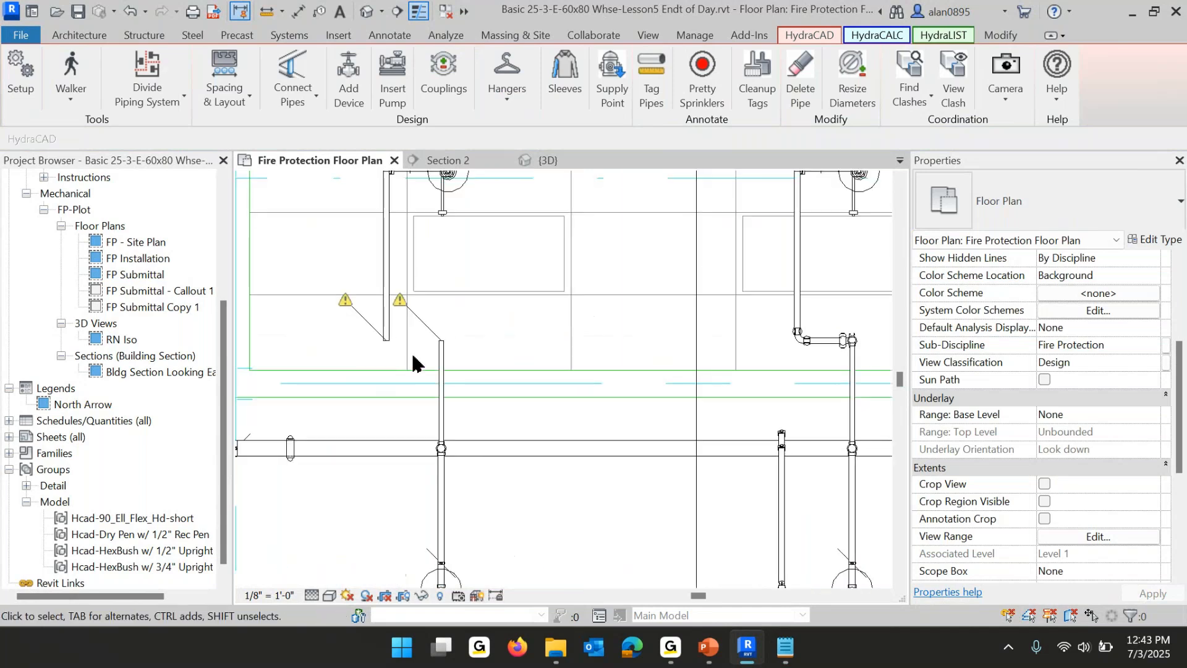
click(441, 366)
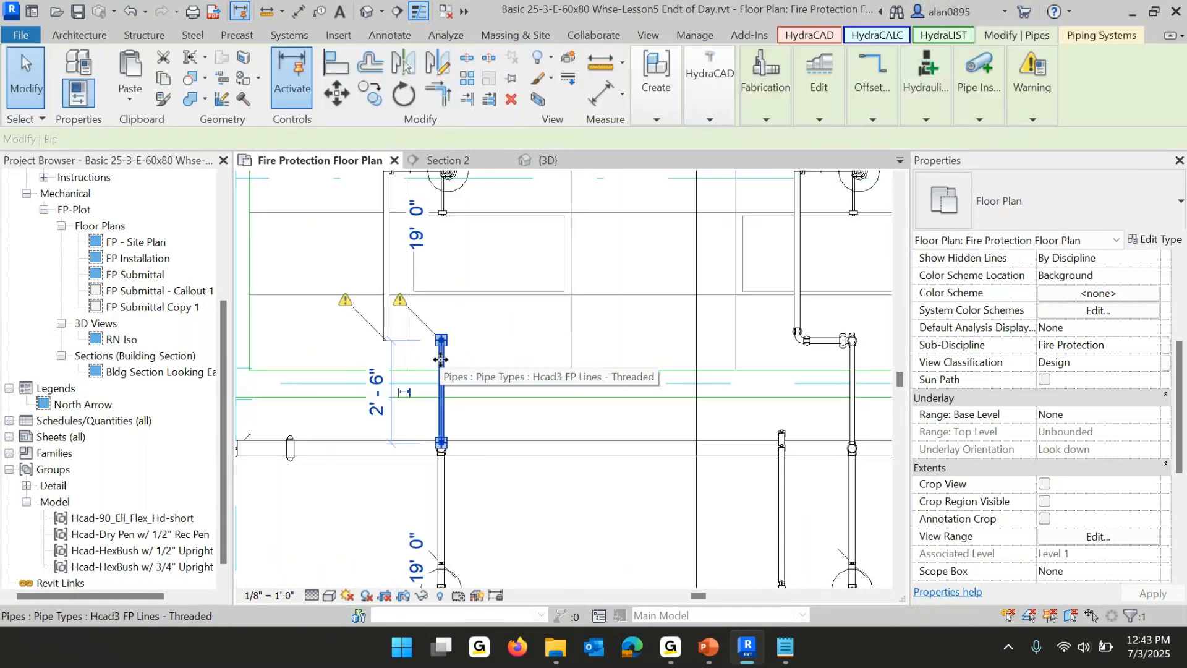
right_click(442, 366)
click(501, 326)
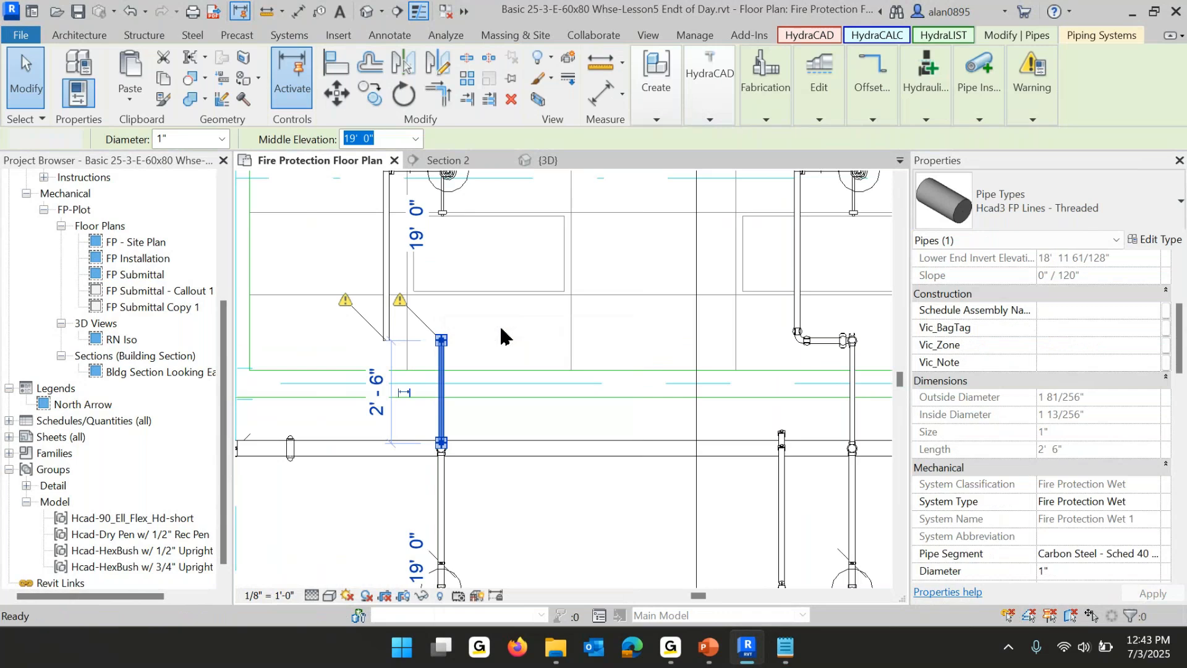
click(438, 344)
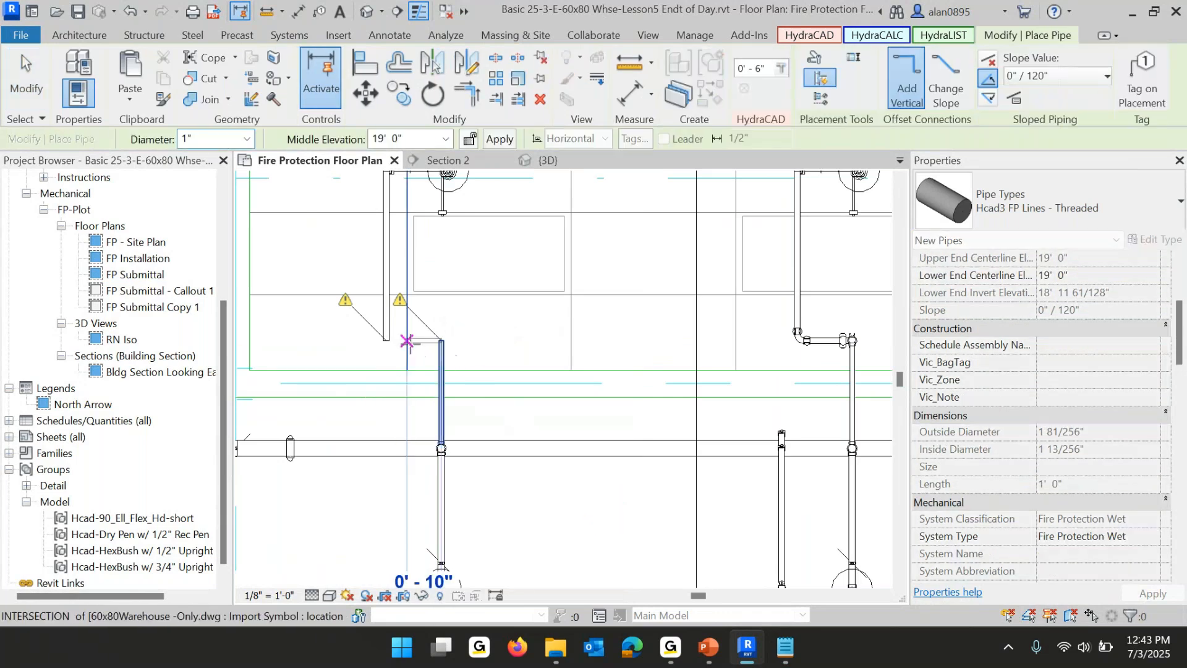
click(387, 339)
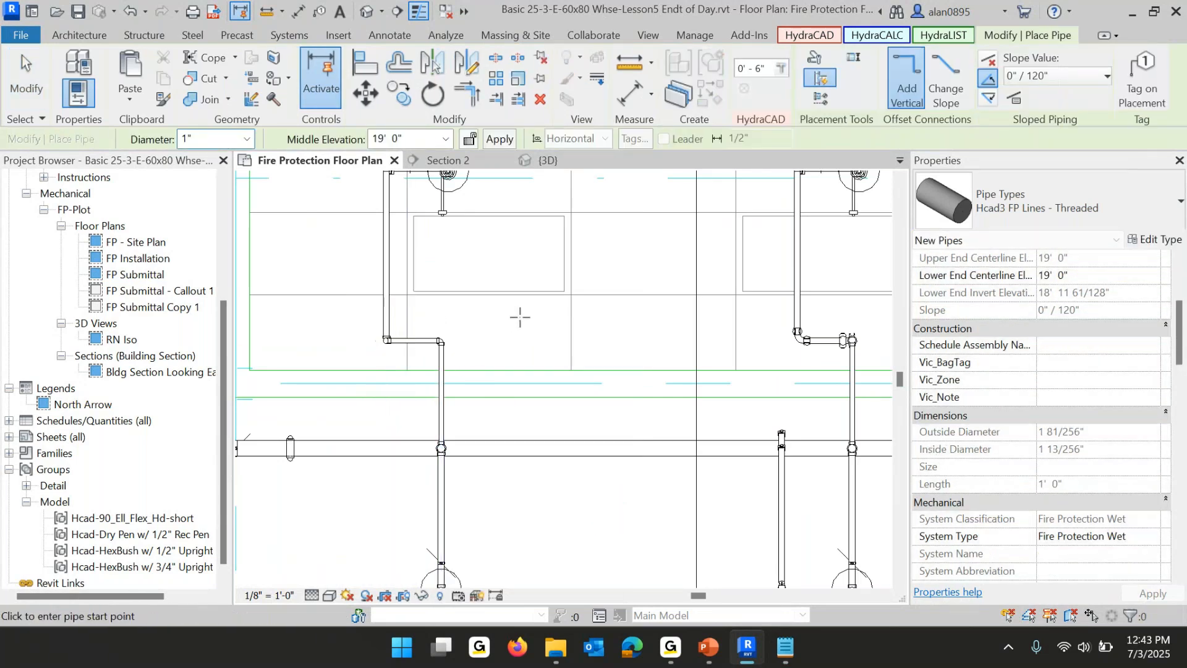
key(Escape)
key(Escape)
Move the new 1" horizontal connecting pipe farther north, away from the wall.
middle_drag(460, 406, 469, 277)
scroll(468, 277, up, 3)
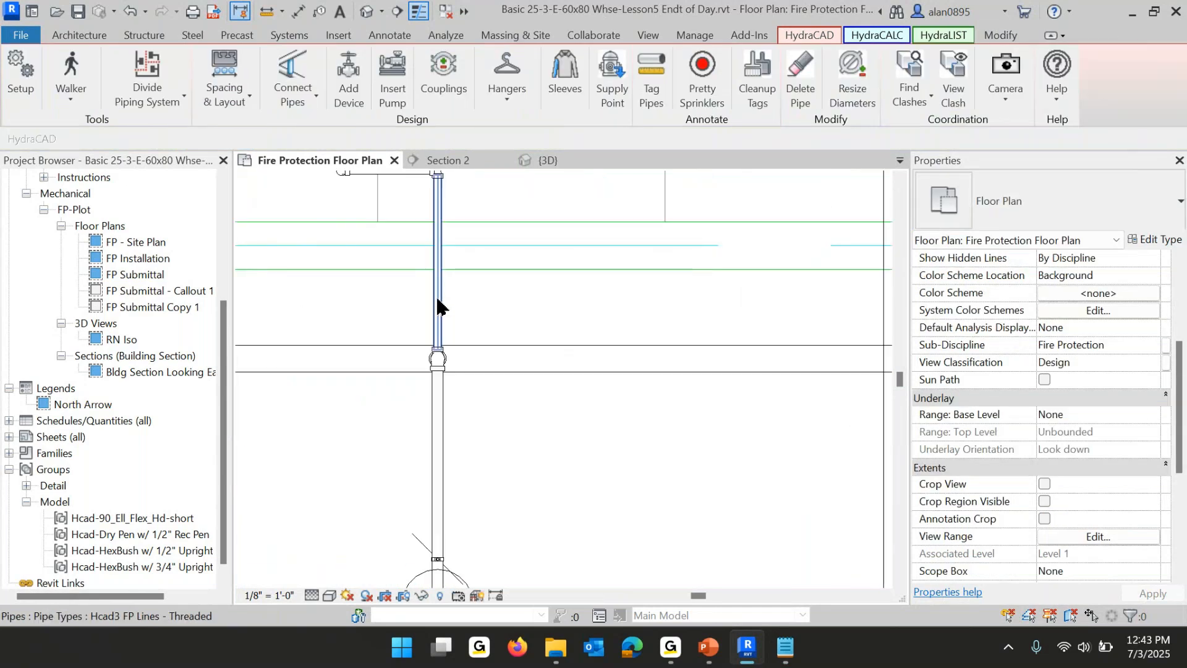
middle_drag(485, 239, 490, 335)
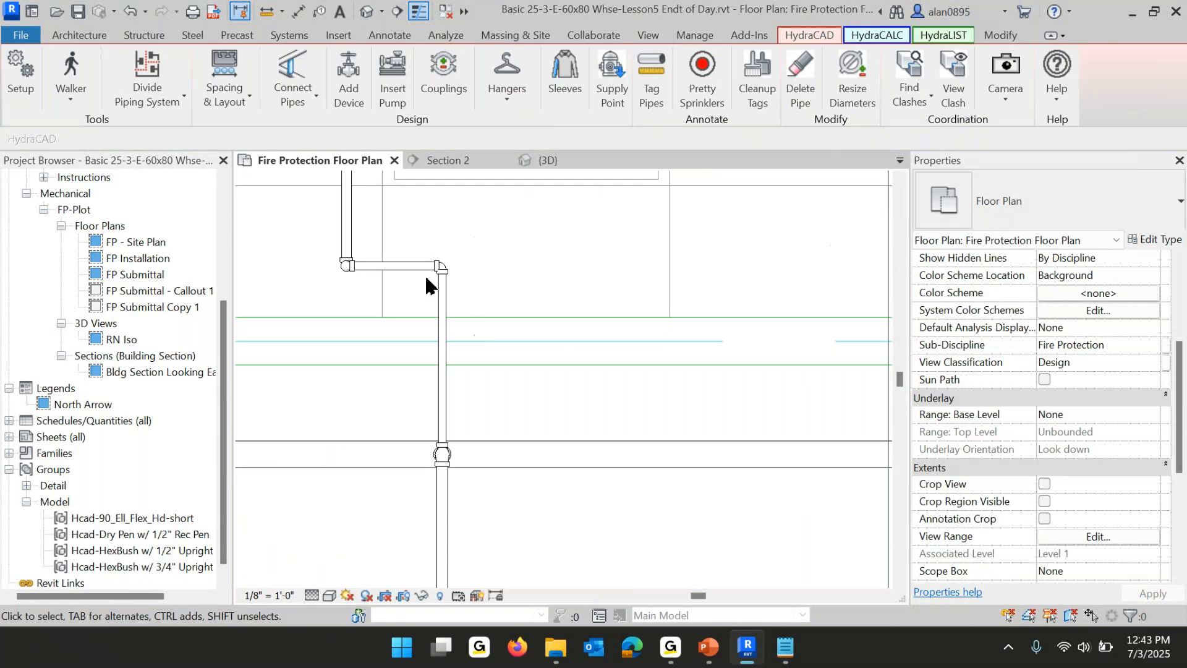
drag(408, 266, 408, 209)
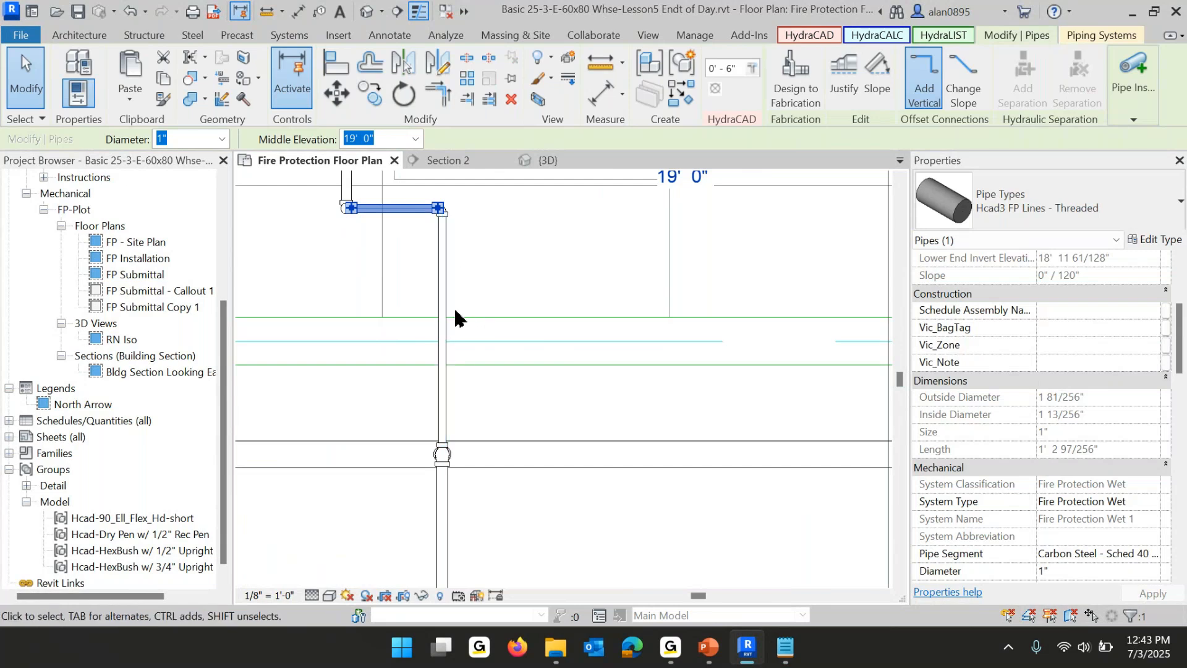
click(566, 303)
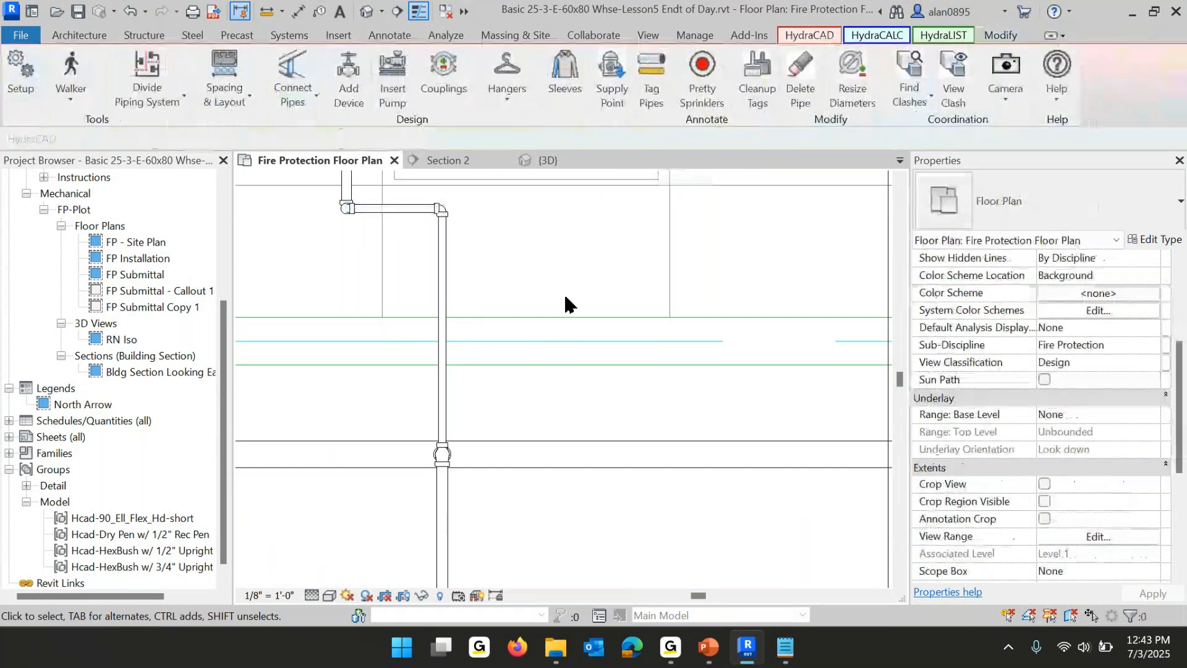
Manually add two couplings on the 1" threaded pipe, one on each side of the wall.
key(c)
key(p)
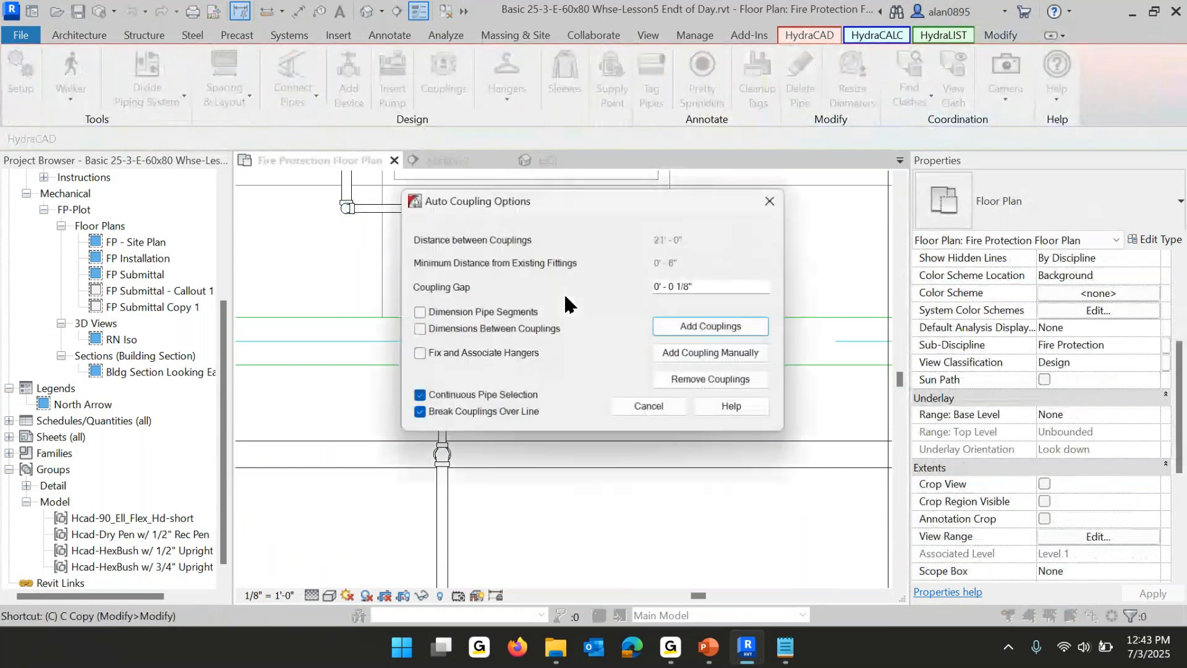
click(712, 353)
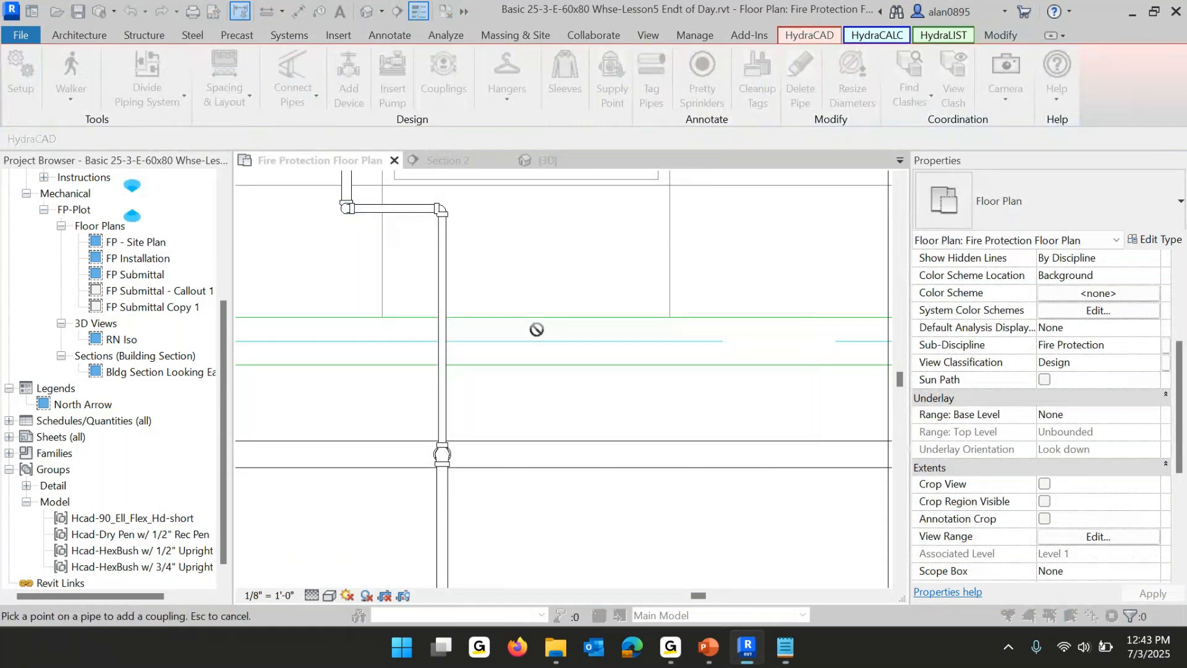
click(443, 288)
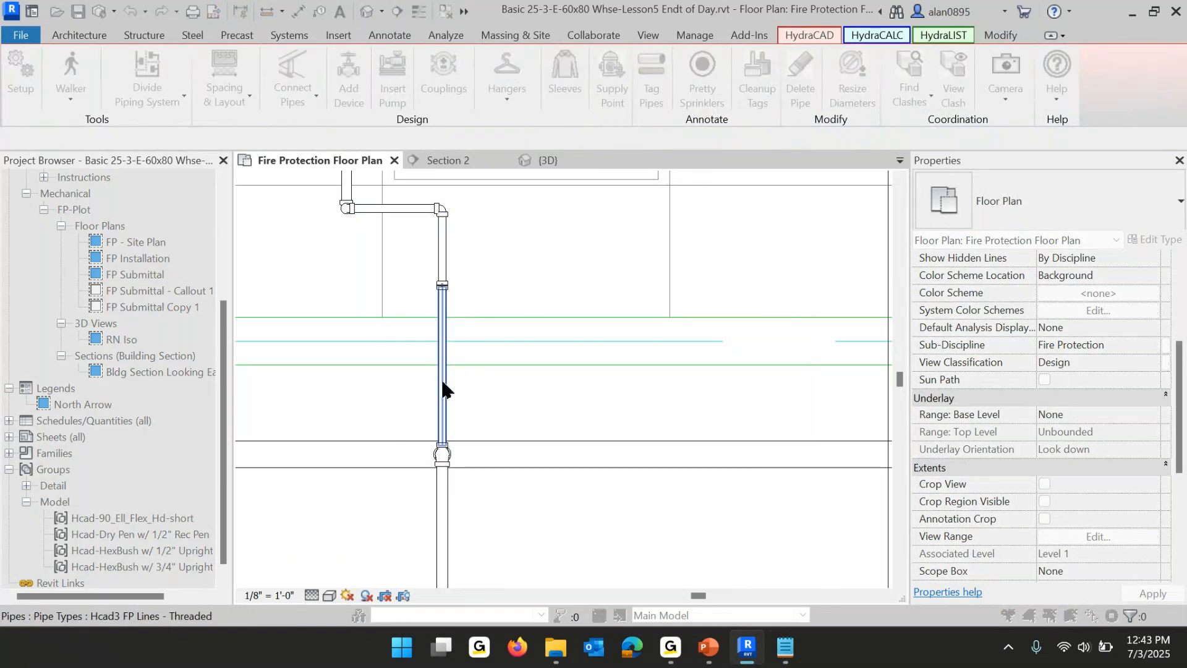
click(442, 377)
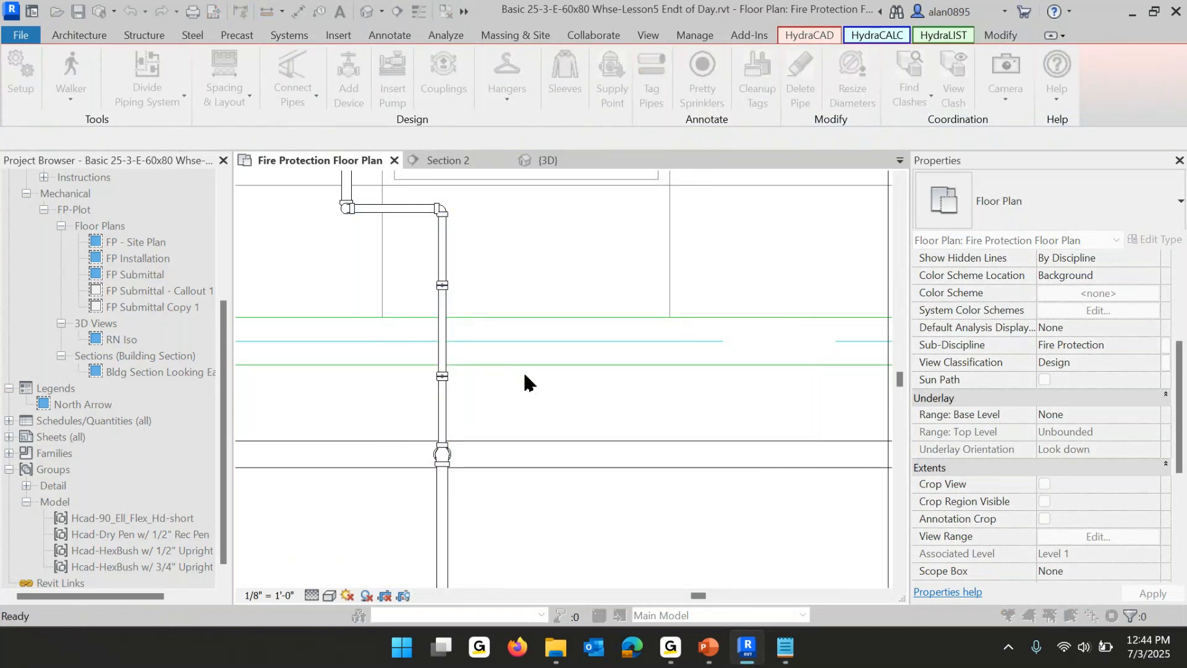
key(Escape)
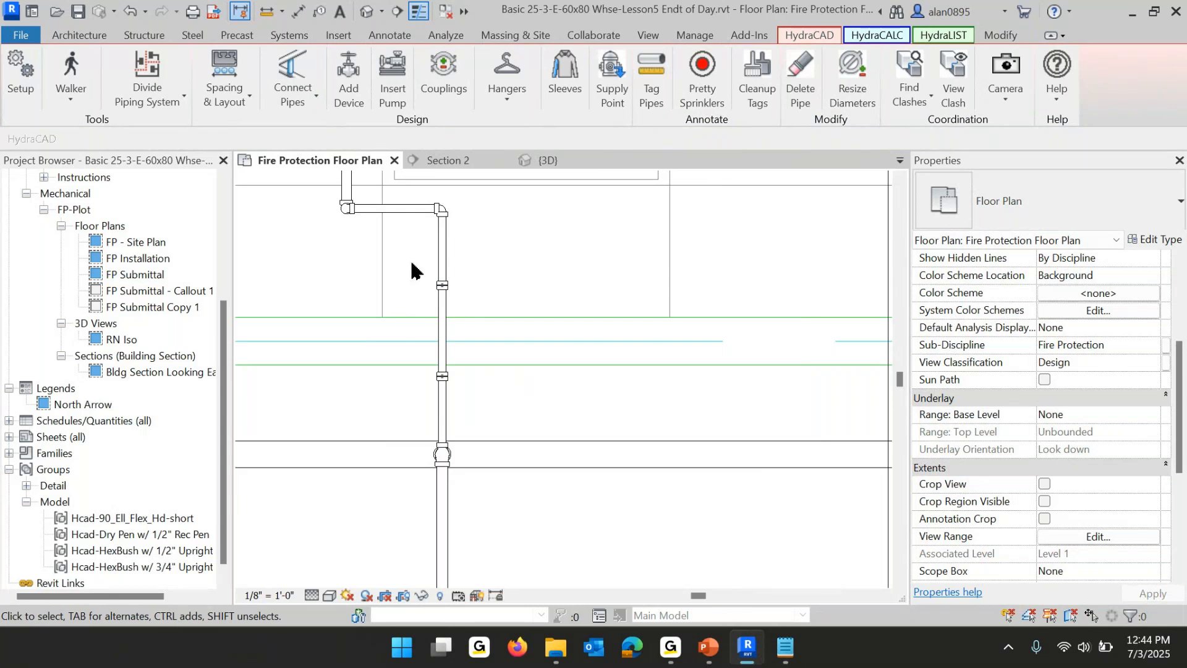
Delete both couplings from the threaded pipe, leaving three separate pipe segments.
drag(399, 270, 517, 305)
key(Delete)
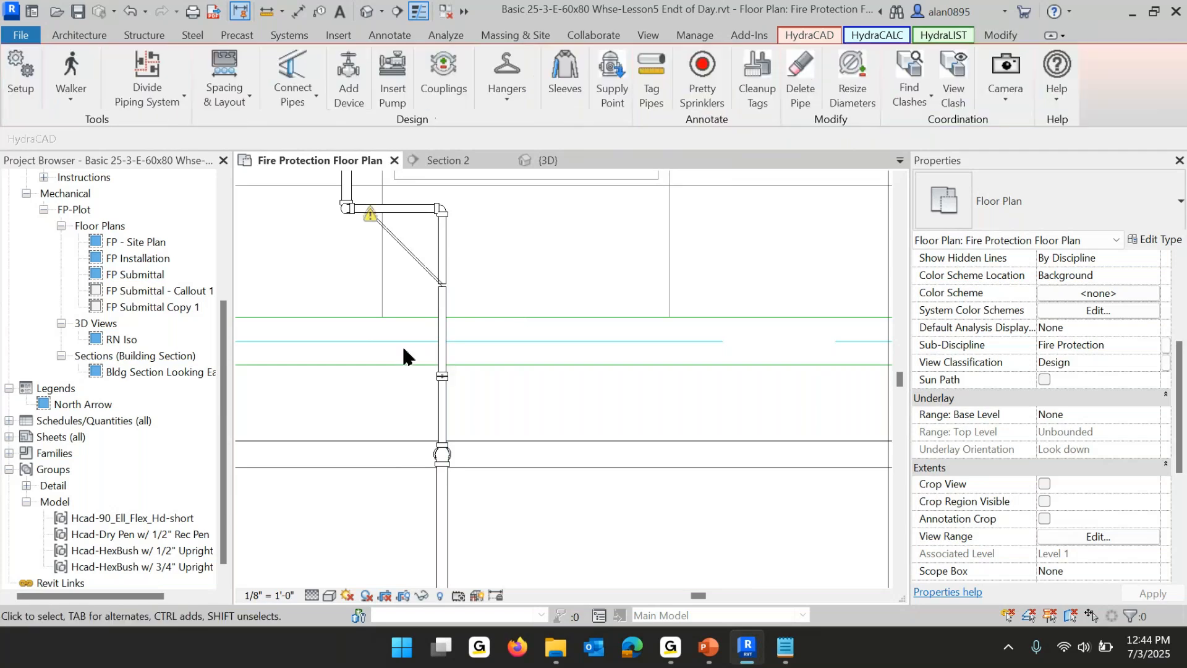
drag(404, 331, 520, 399)
key(Delete)
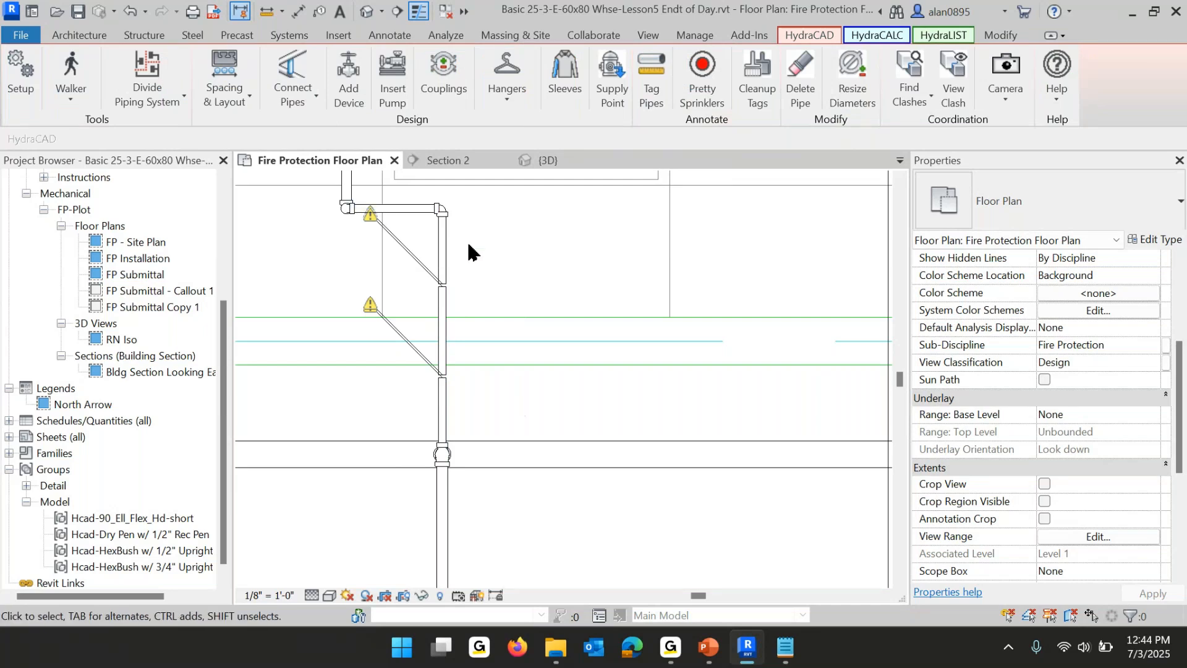
Set the middle elevation of the middle threaded pipe segment crossing the wall to 18' 0".
click(438, 254)
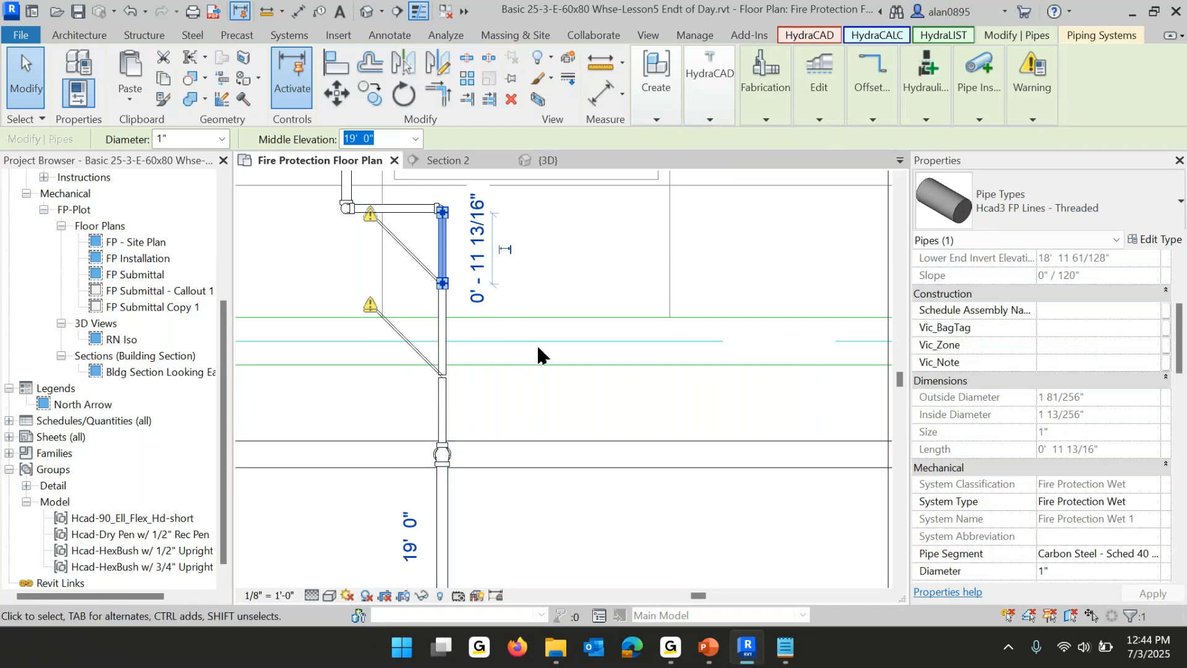
scroll(561, 468, down, 2)
scroll(485, 297, down, 1)
scroll(444, 186, down, 1)
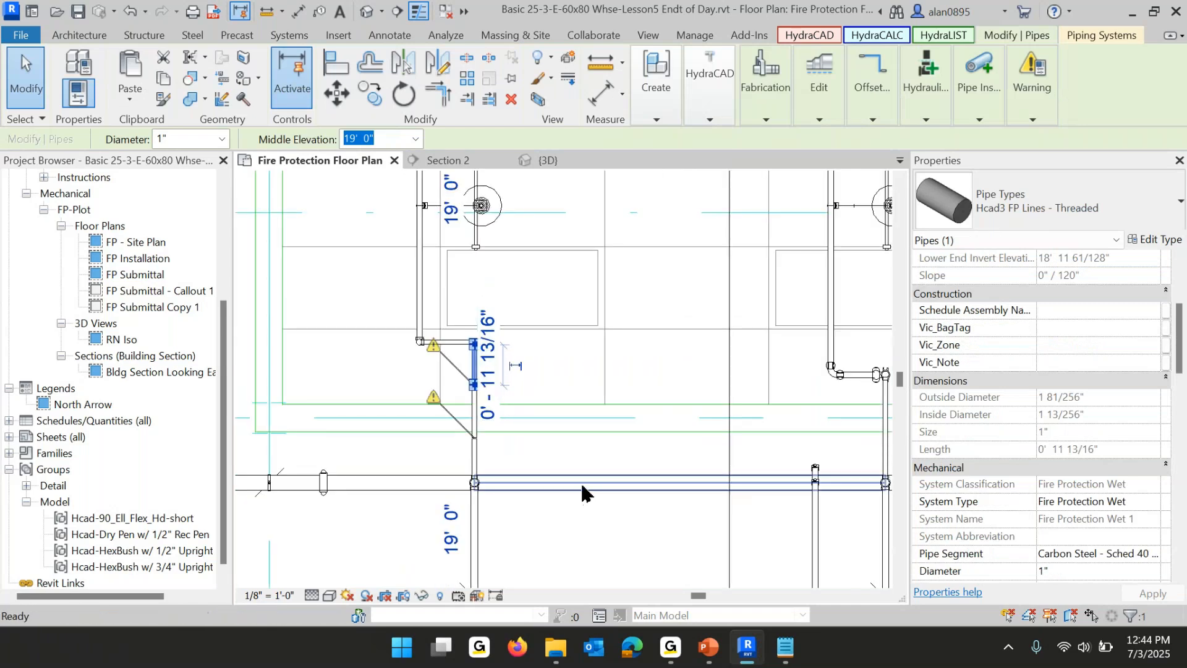
click(493, 457)
click(477, 424)
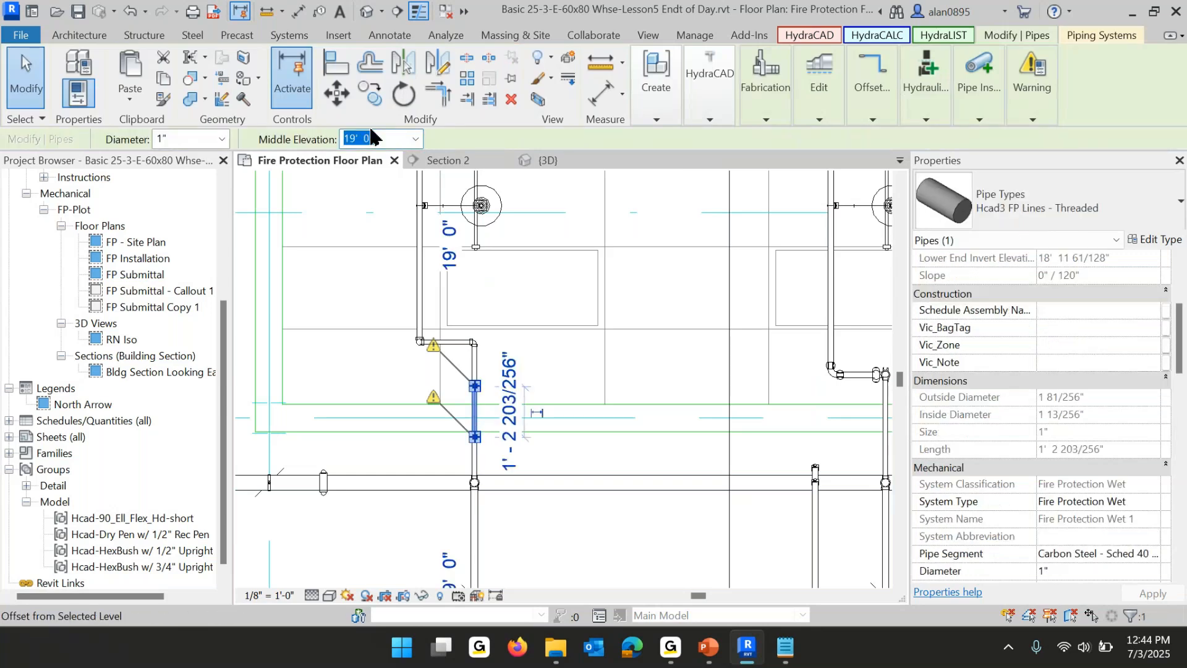
text(18)
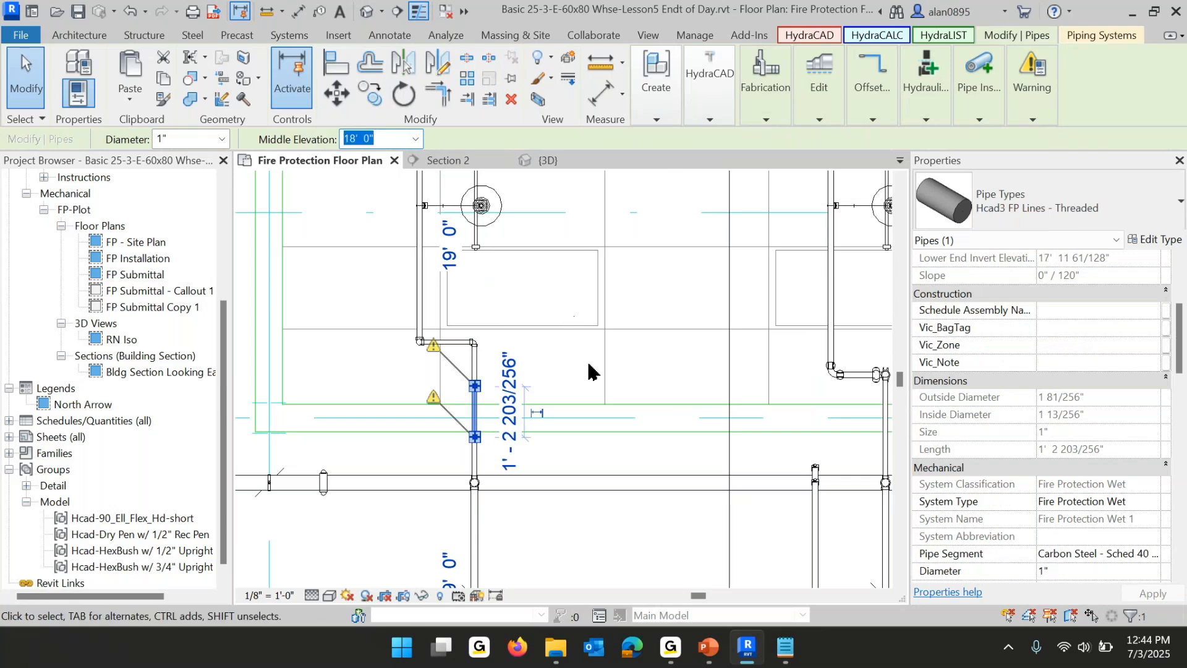
key(Return)
click(563, 383)
Reconnect both ends of the lowered middle segment to the adjoining 19' 0" pipes on each side of the wall.
scroll(471, 386, up, 3)
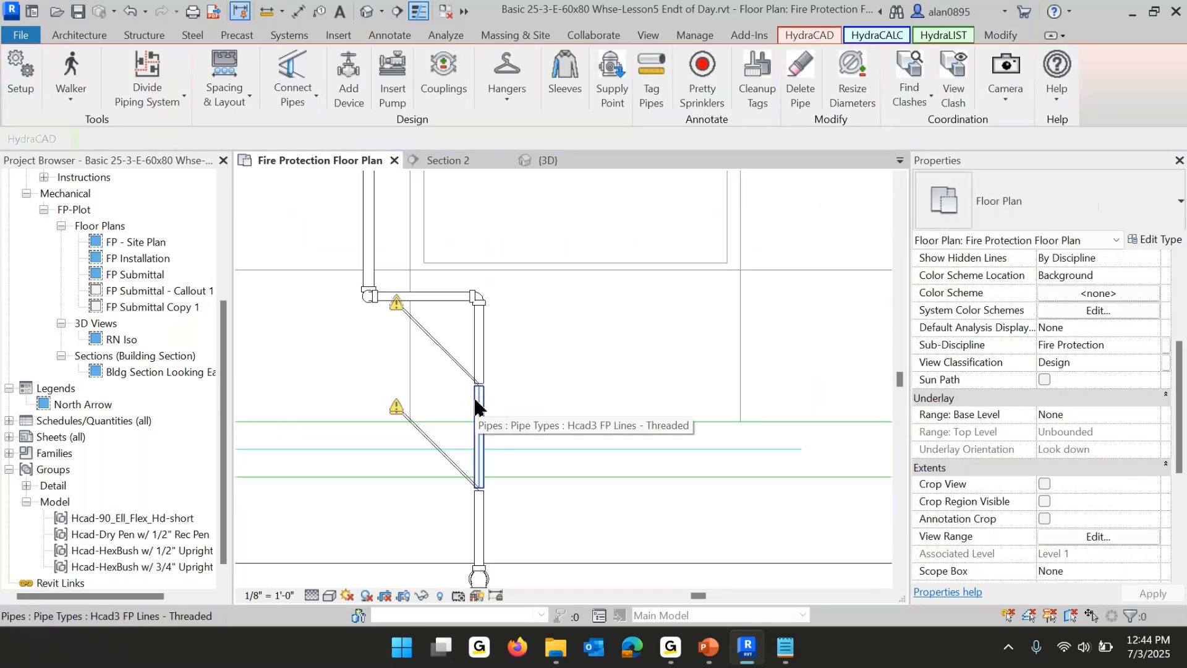
click(478, 392)
drag(479, 391, 479, 383)
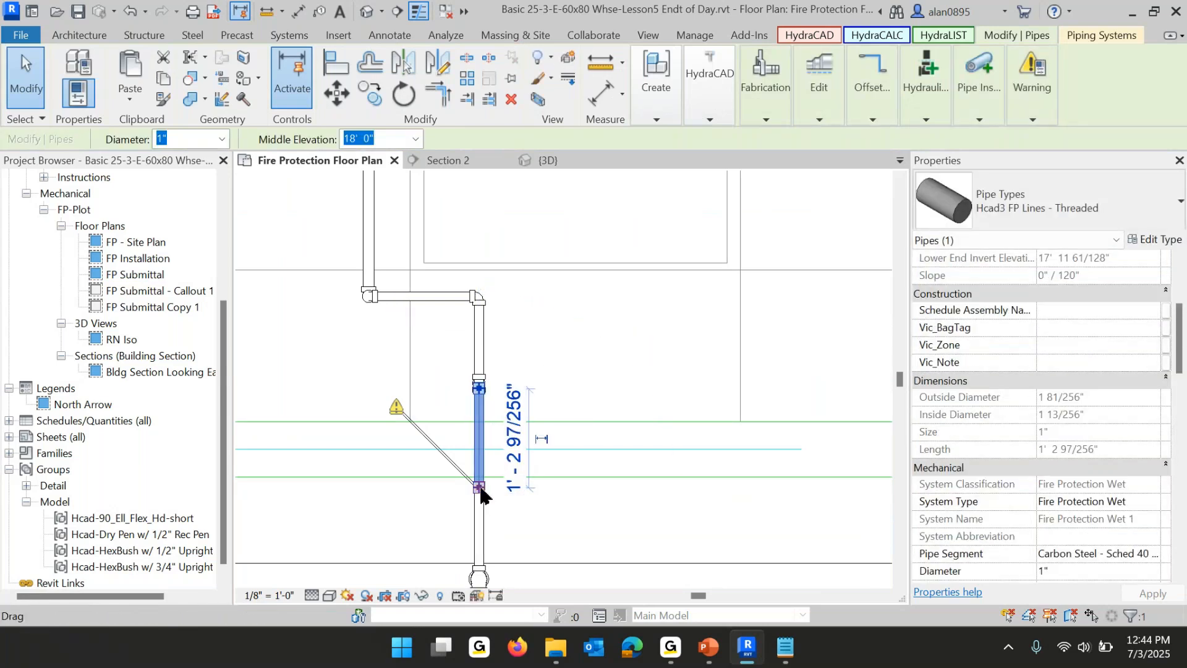
drag(480, 487, 480, 486)
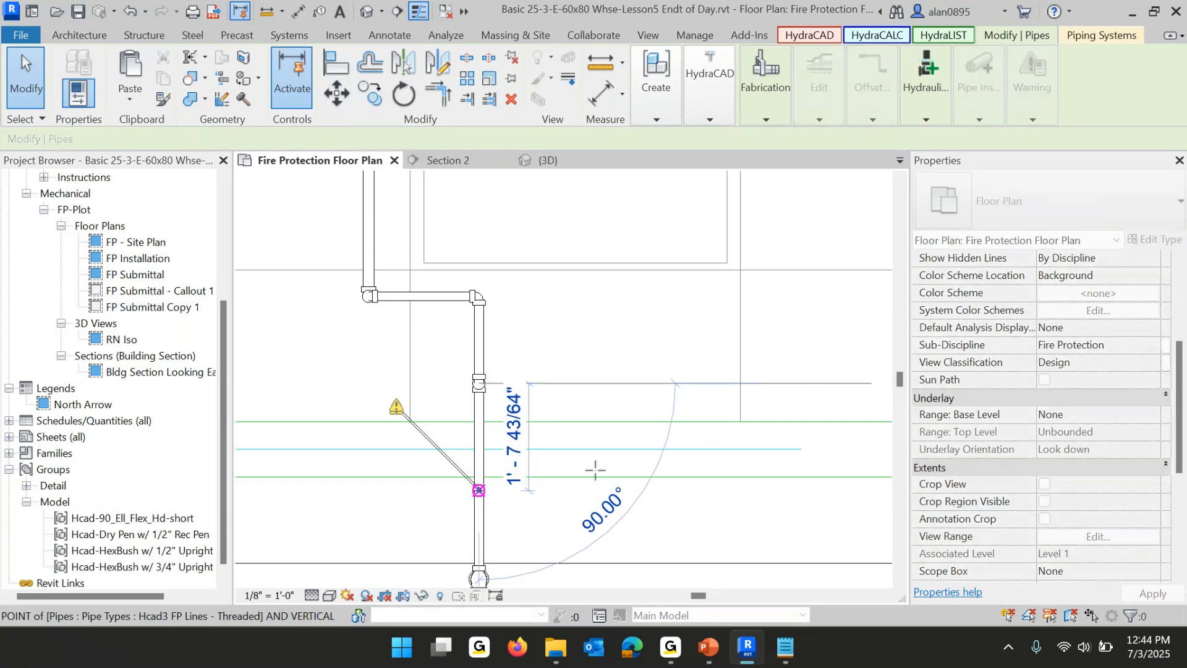
scroll(558, 475, up, 2)
click(556, 470)
scroll(557, 470, up, 2)
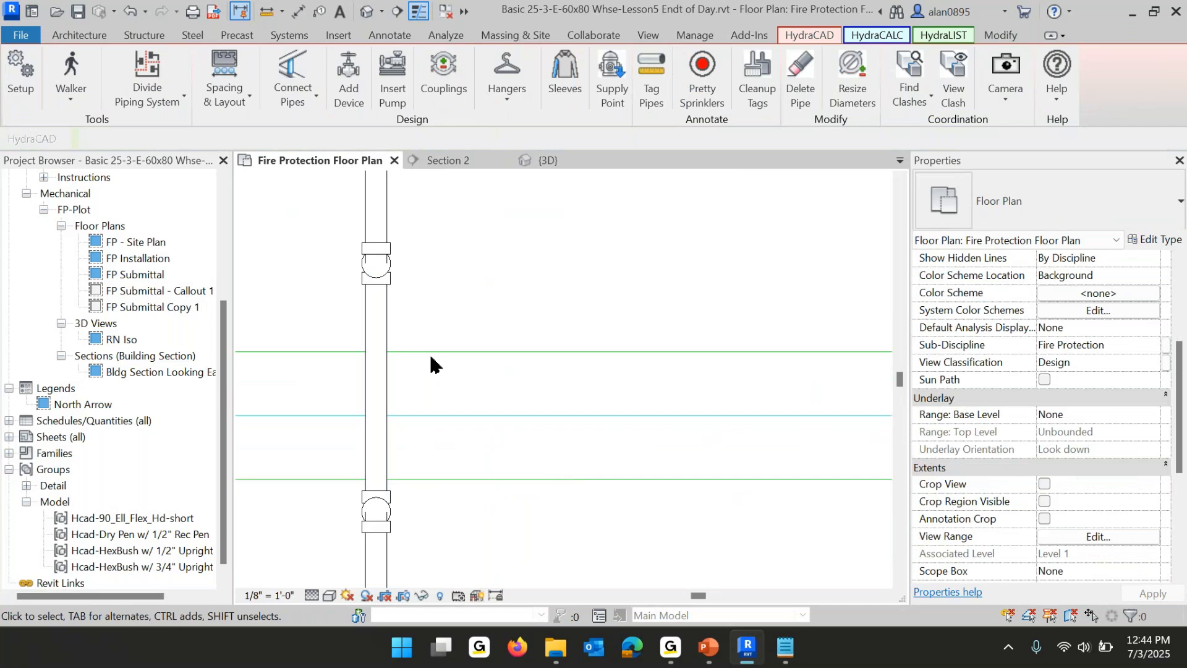
Delete the lowered middle pipe segment together with the fittings at both of its ends.
scroll(429, 352, down, 3)
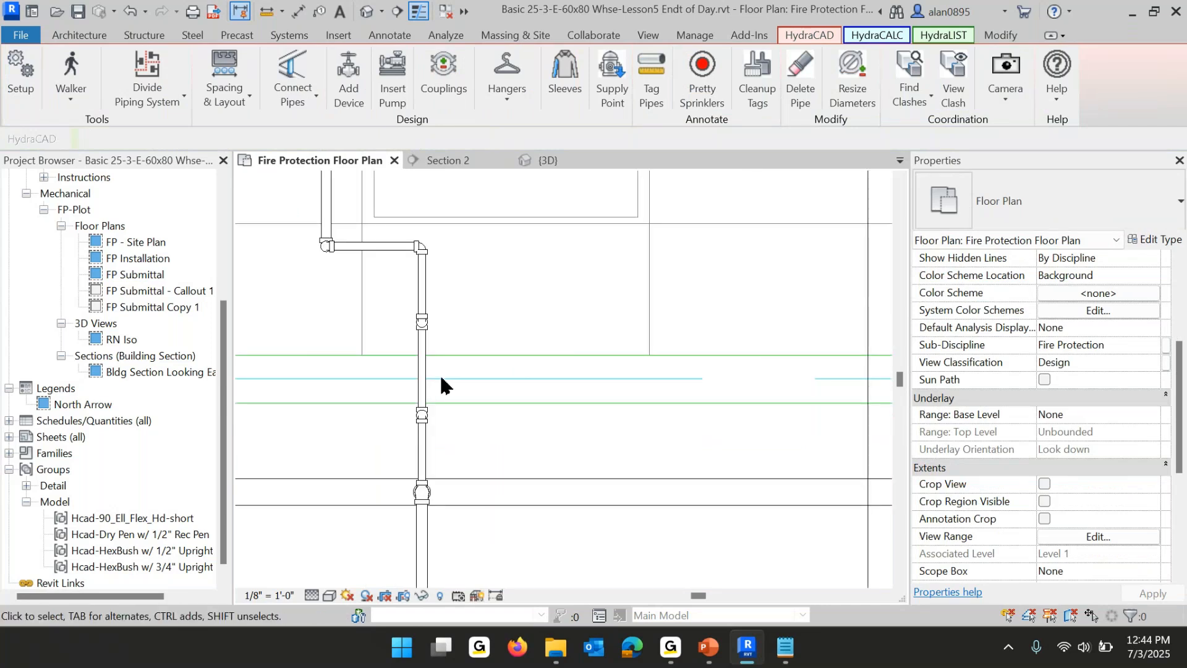
drag(397, 292, 510, 444)
key(Delete)
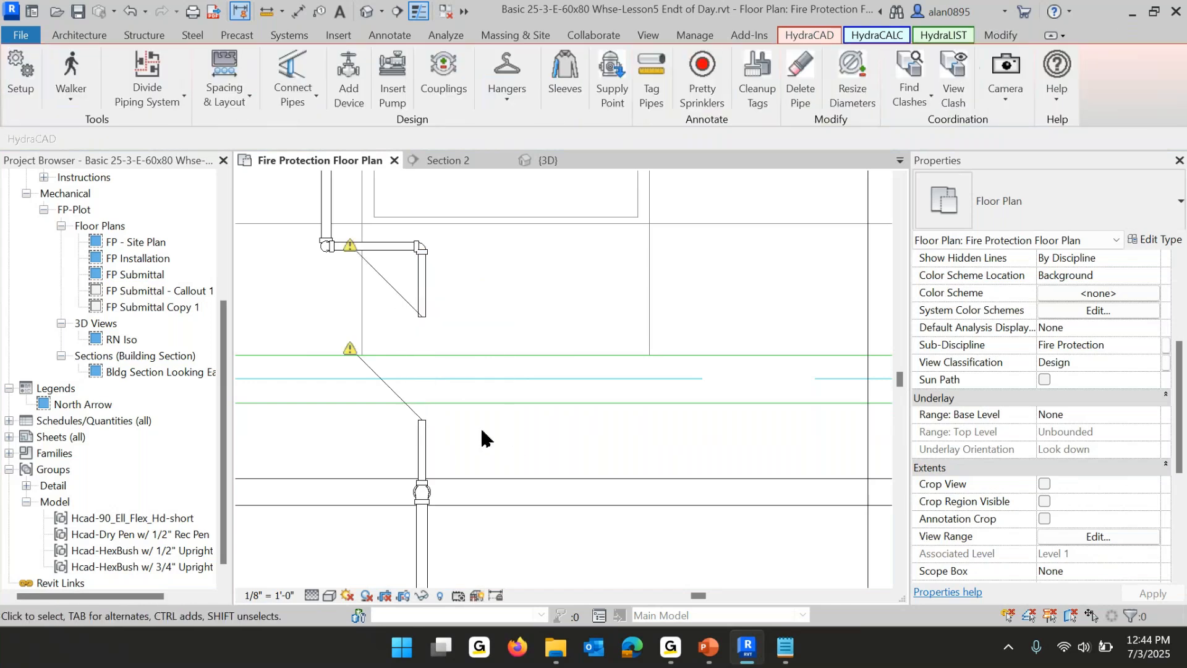
click(423, 440)
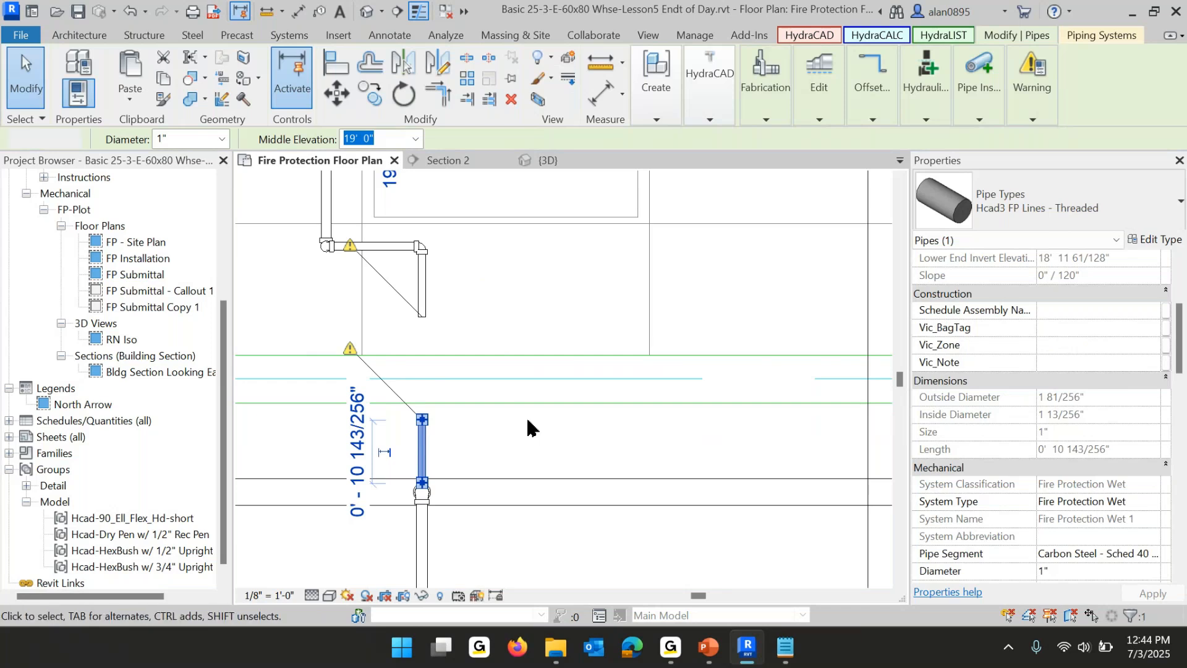
key(Escape)
key(i)
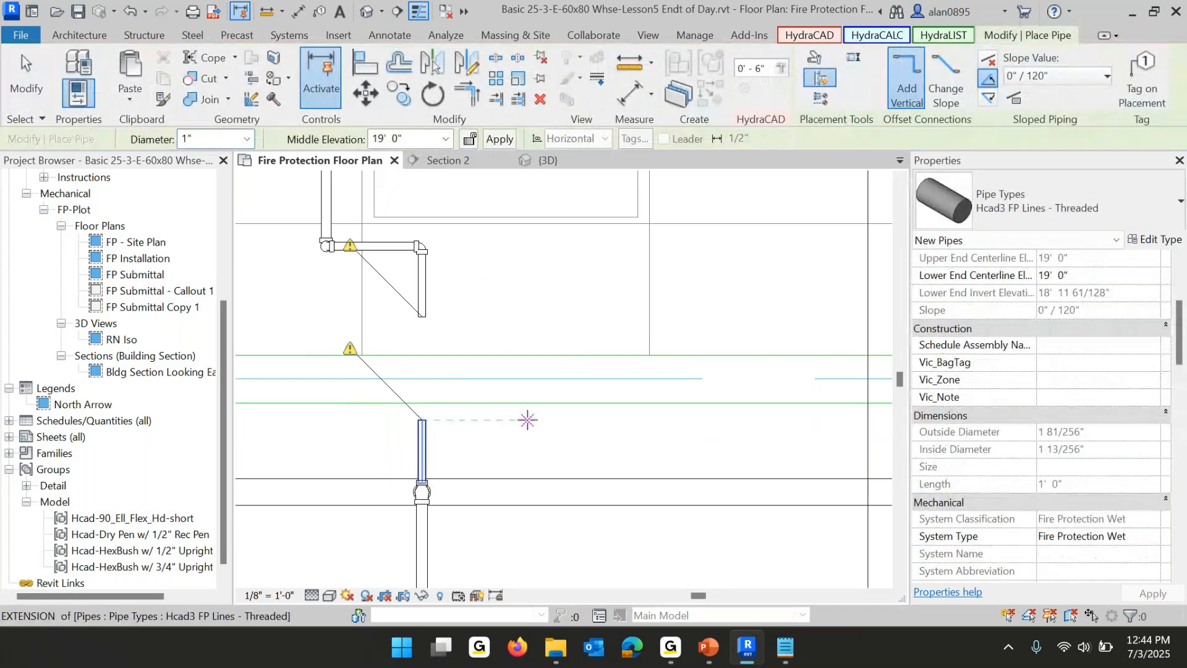
click(246, 140)
click(205, 214)
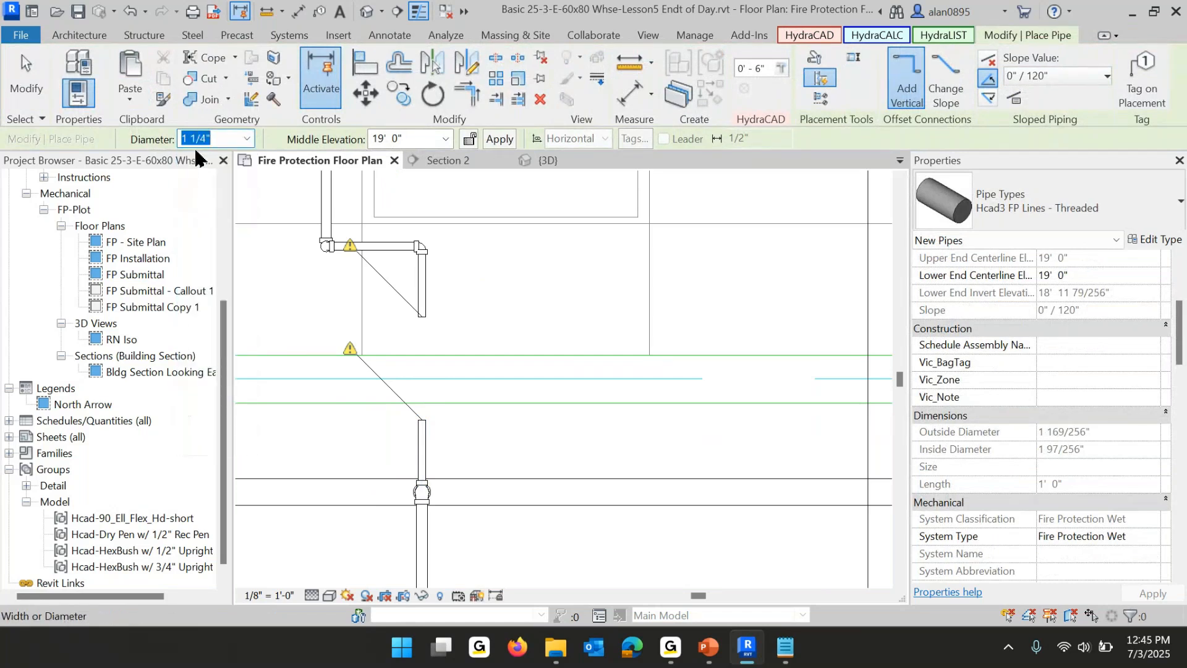
key(Escape)
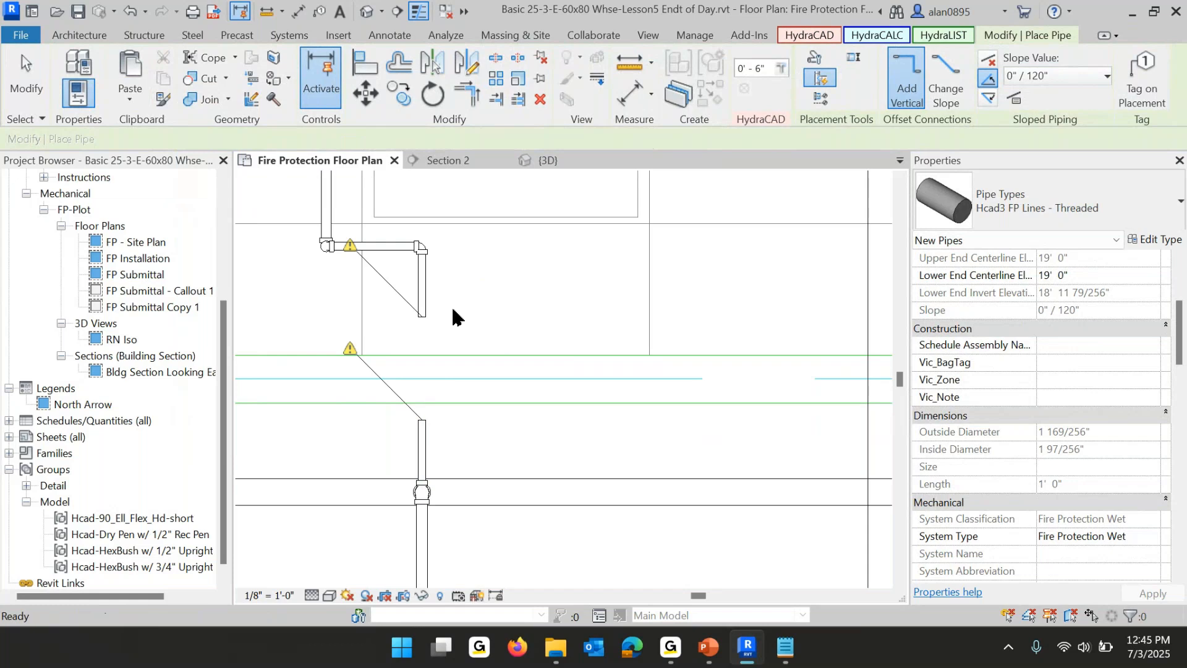
click(420, 300)
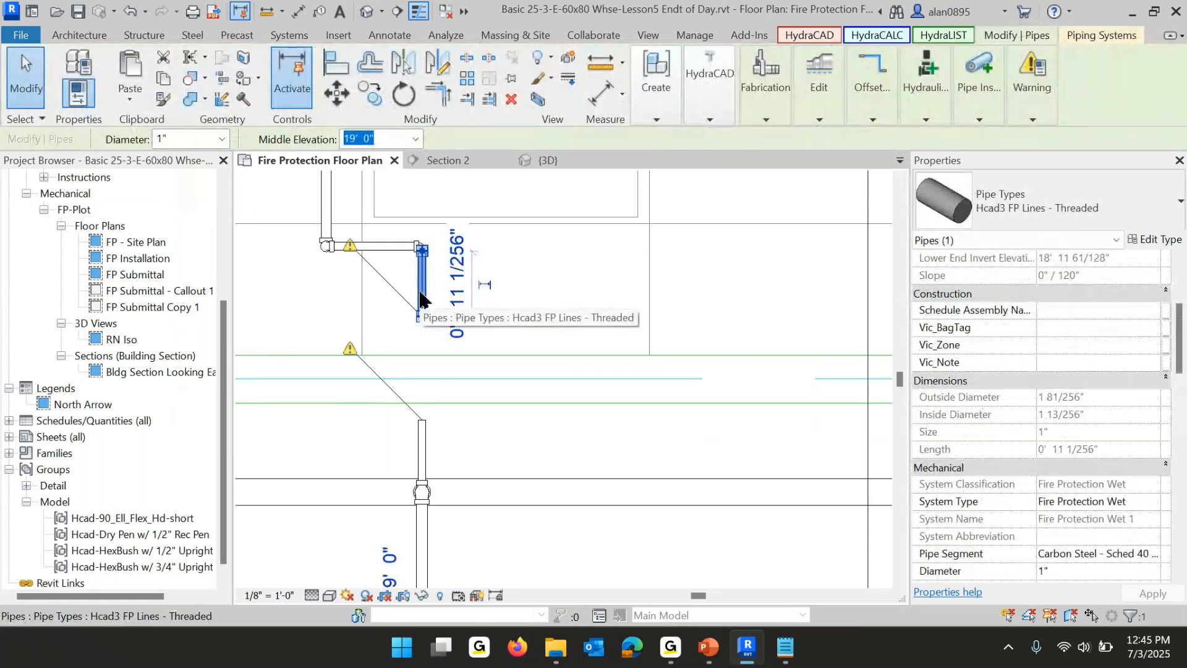
click(222, 139)
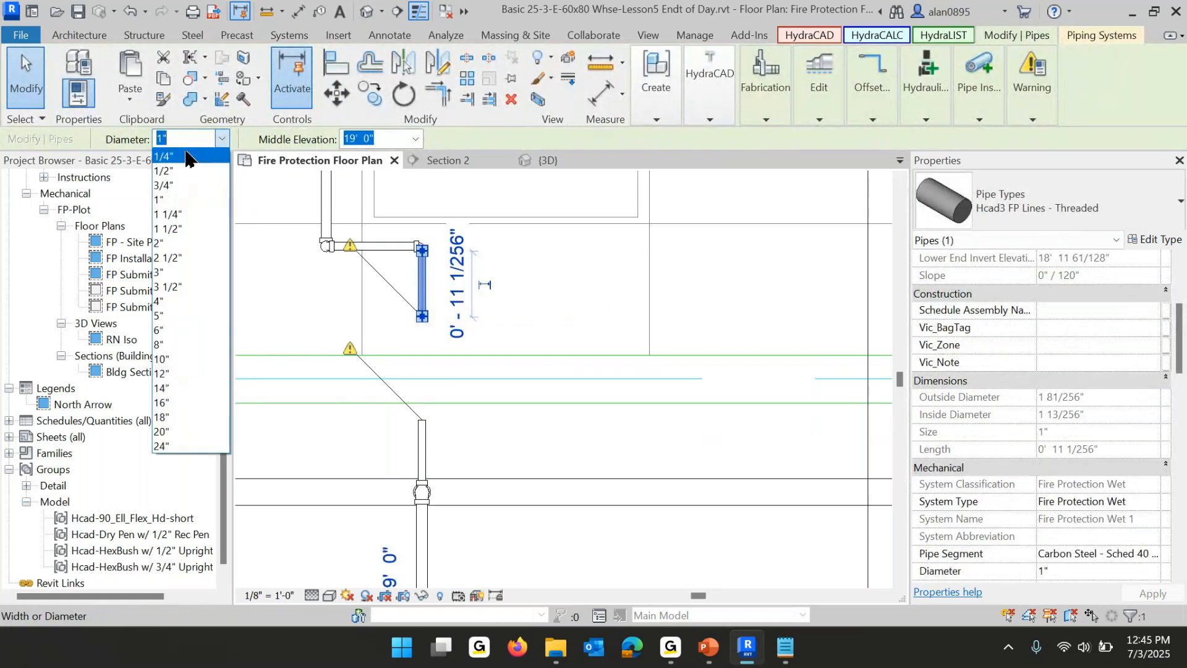
click(189, 200)
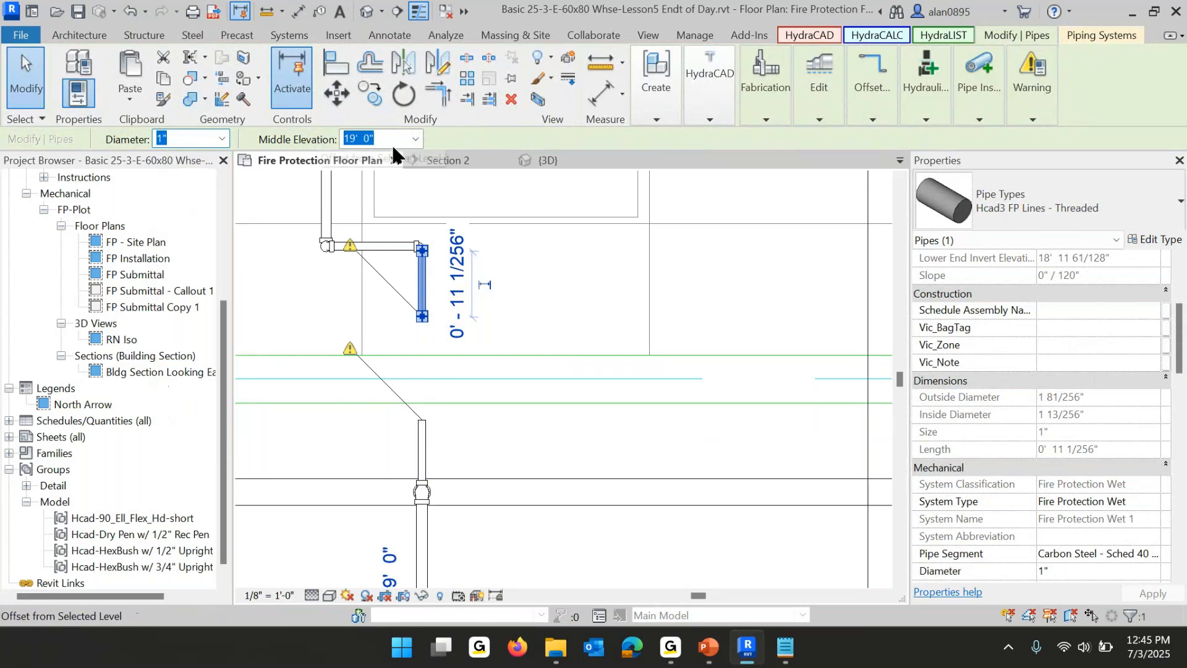
click(269, 210)
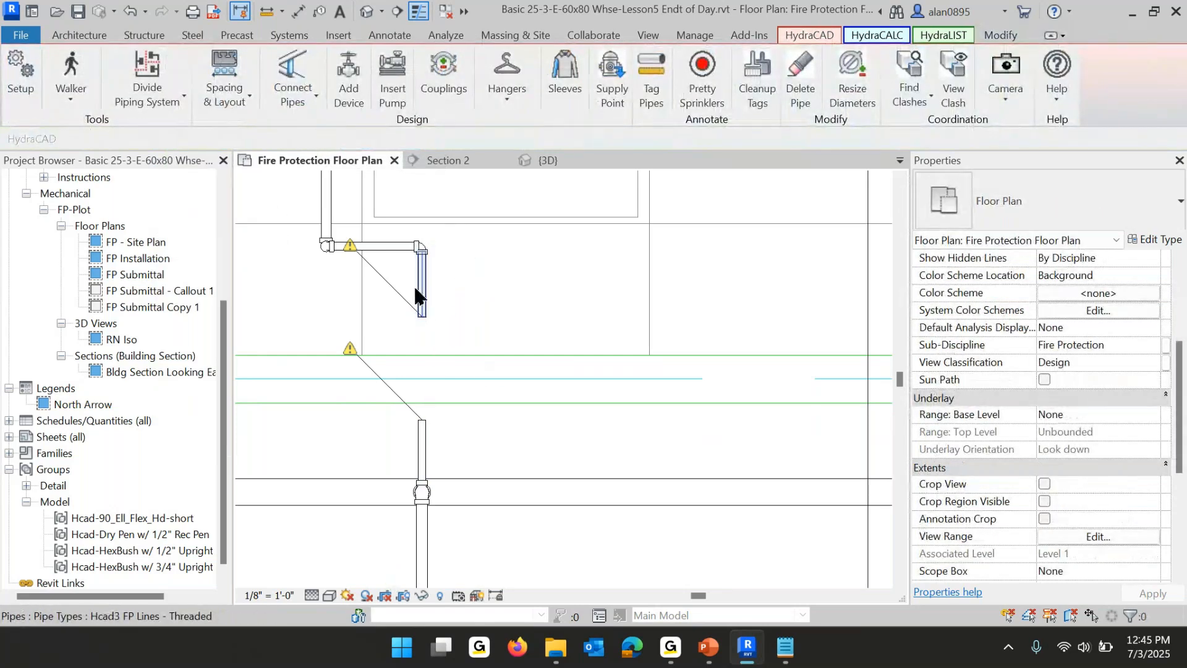
Draw a 1" pipe at middle elevation 18' 0" across the wall between the open ends of the two threaded pipes.
key(p)
key(i)
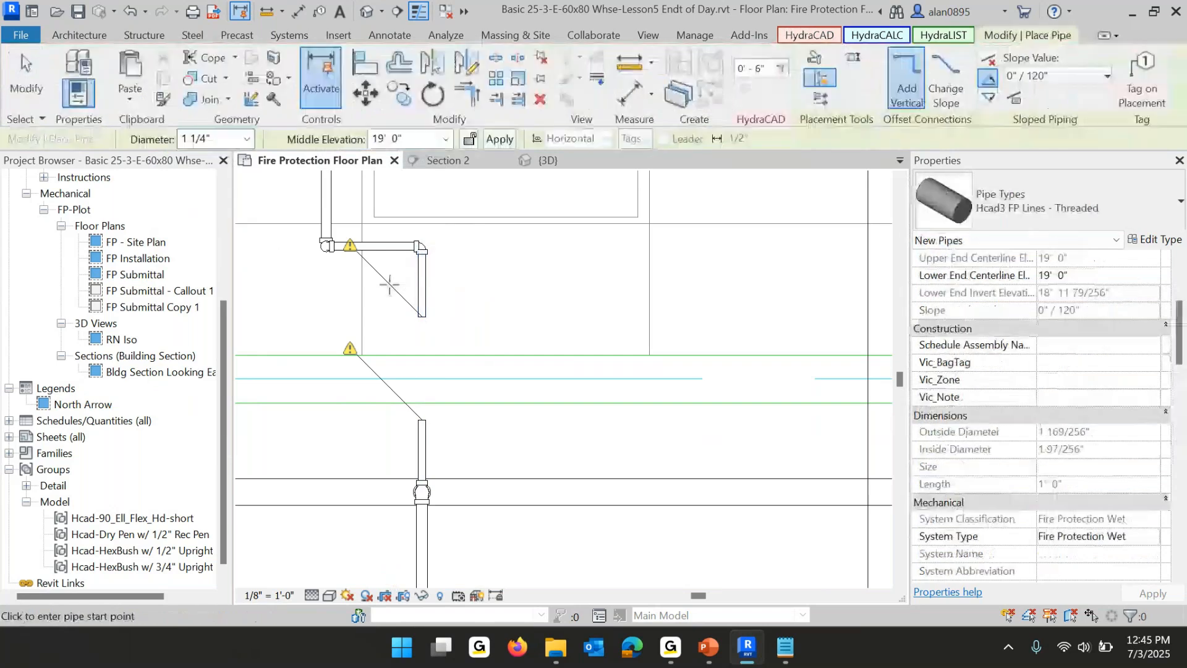
click(247, 138)
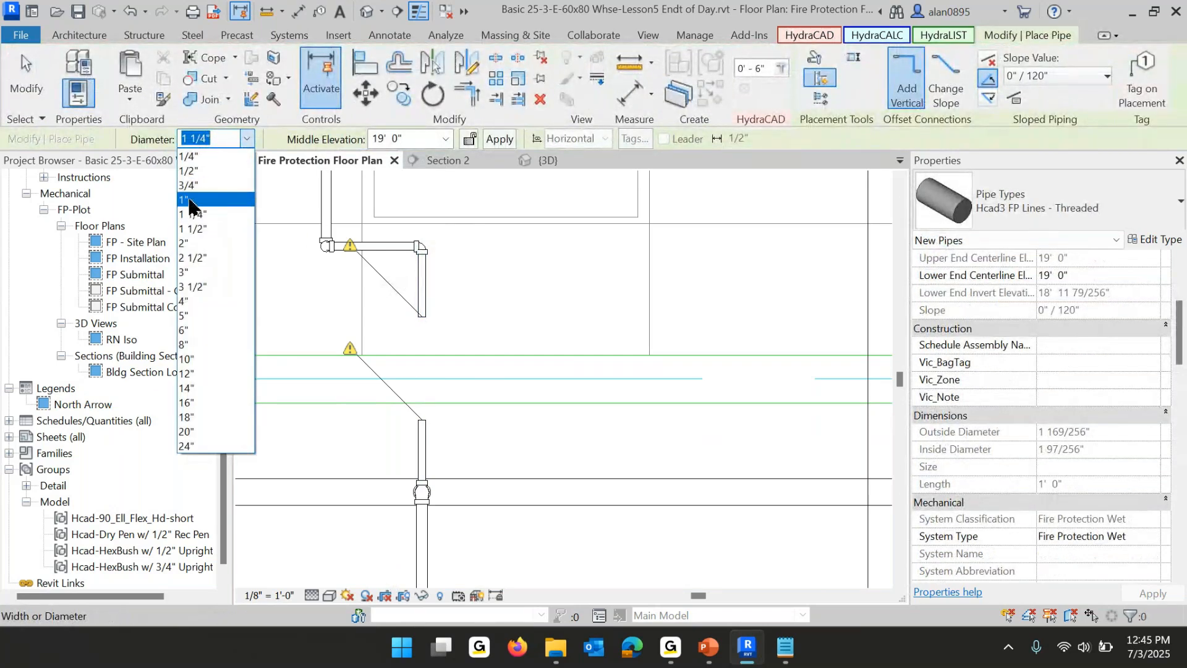
click(190, 201)
key(Tab)
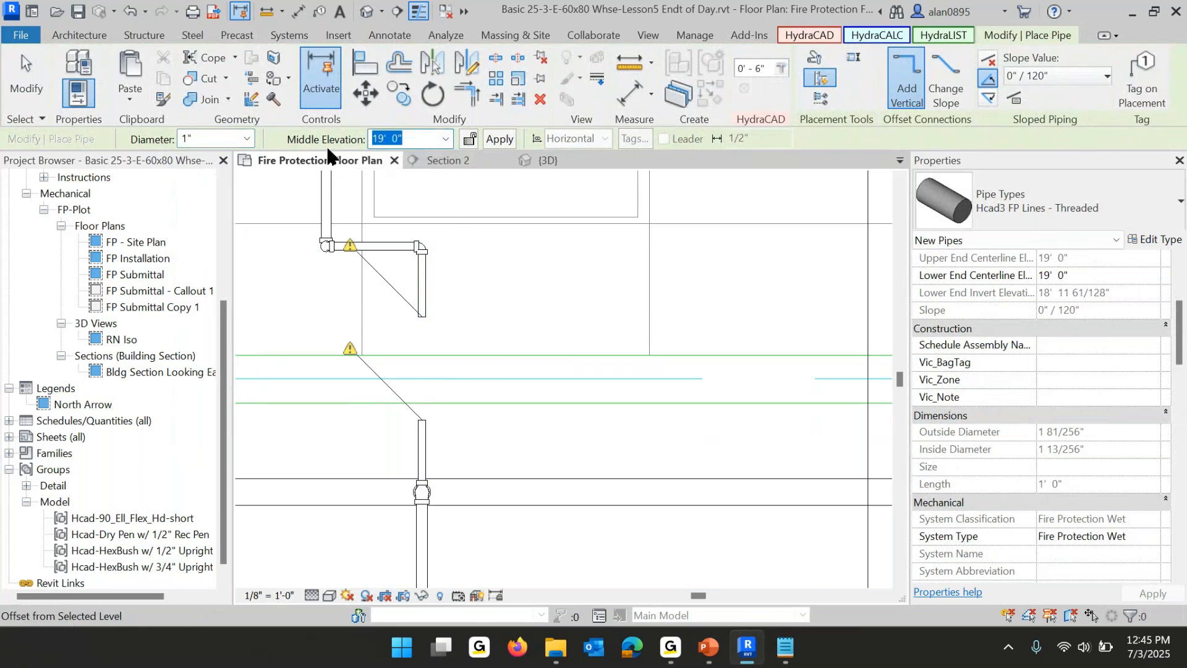
text(18)
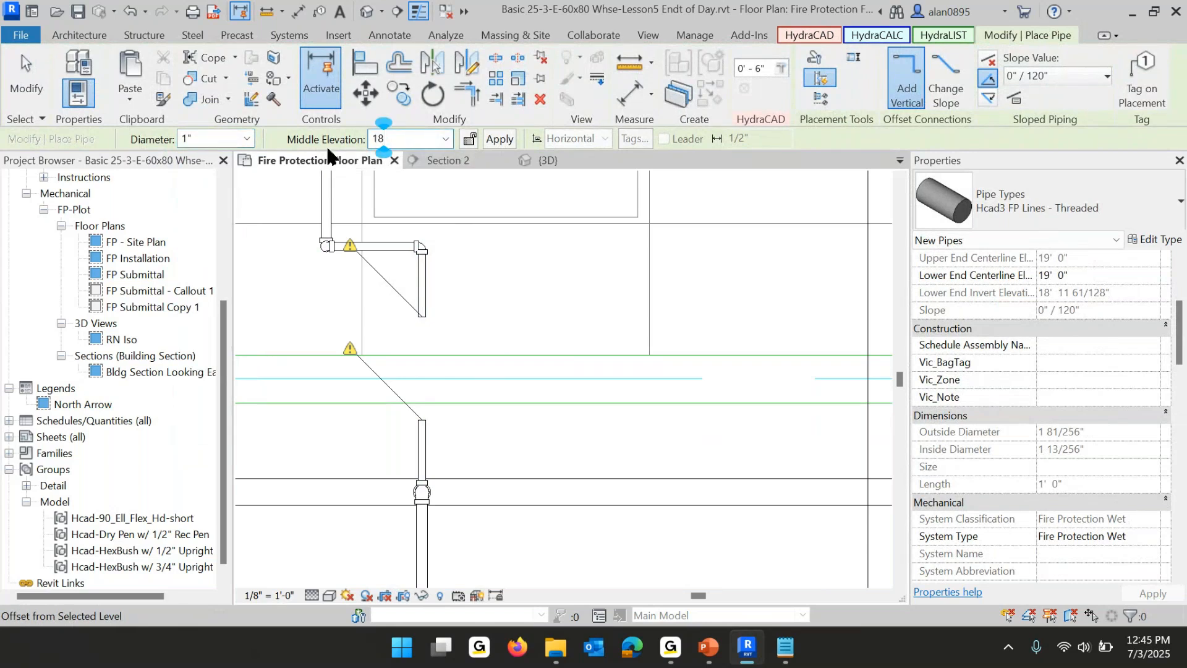
key(Return)
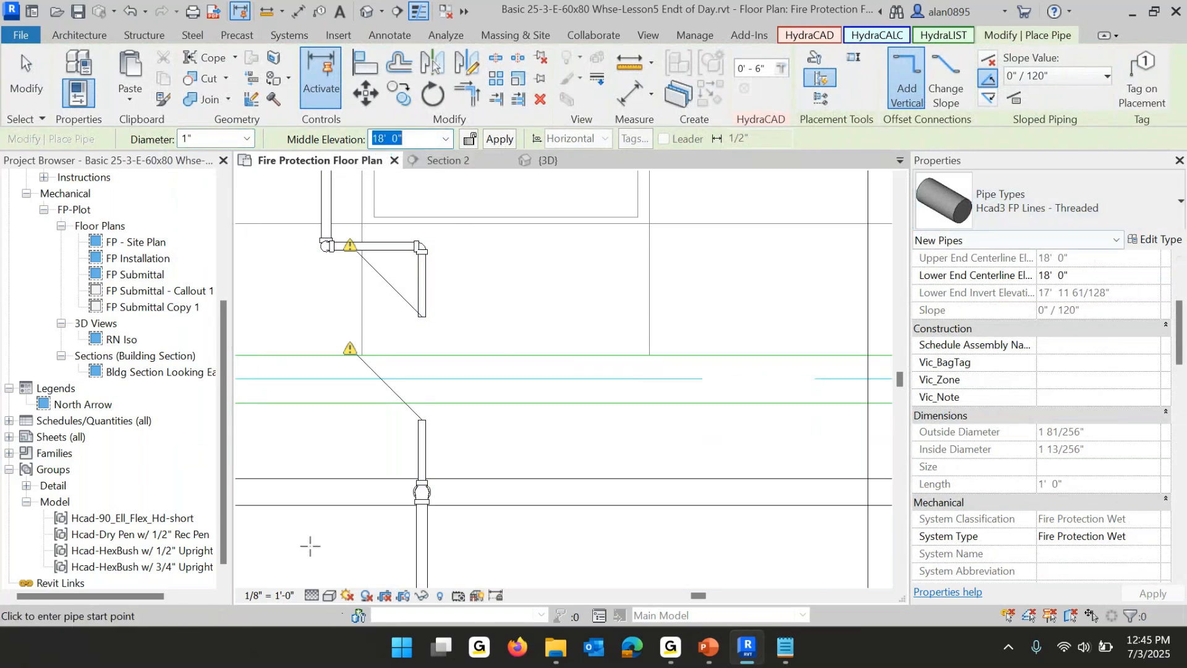
click(422, 421)
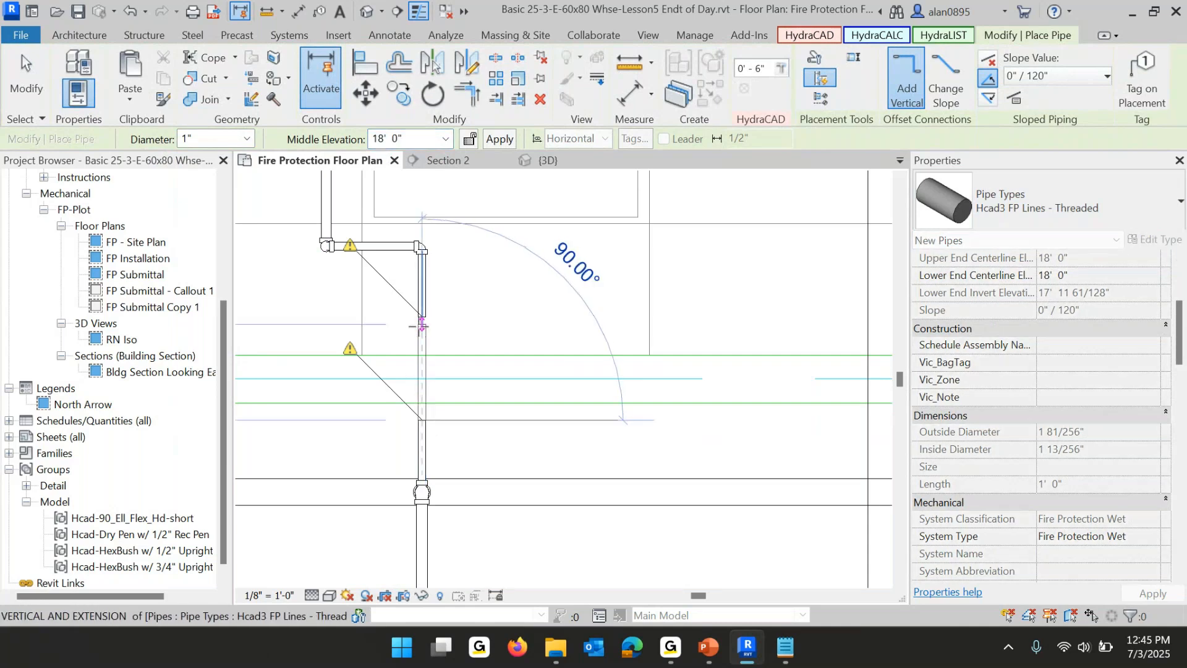
click(592, 334)
key(Escape)
key(Escape)
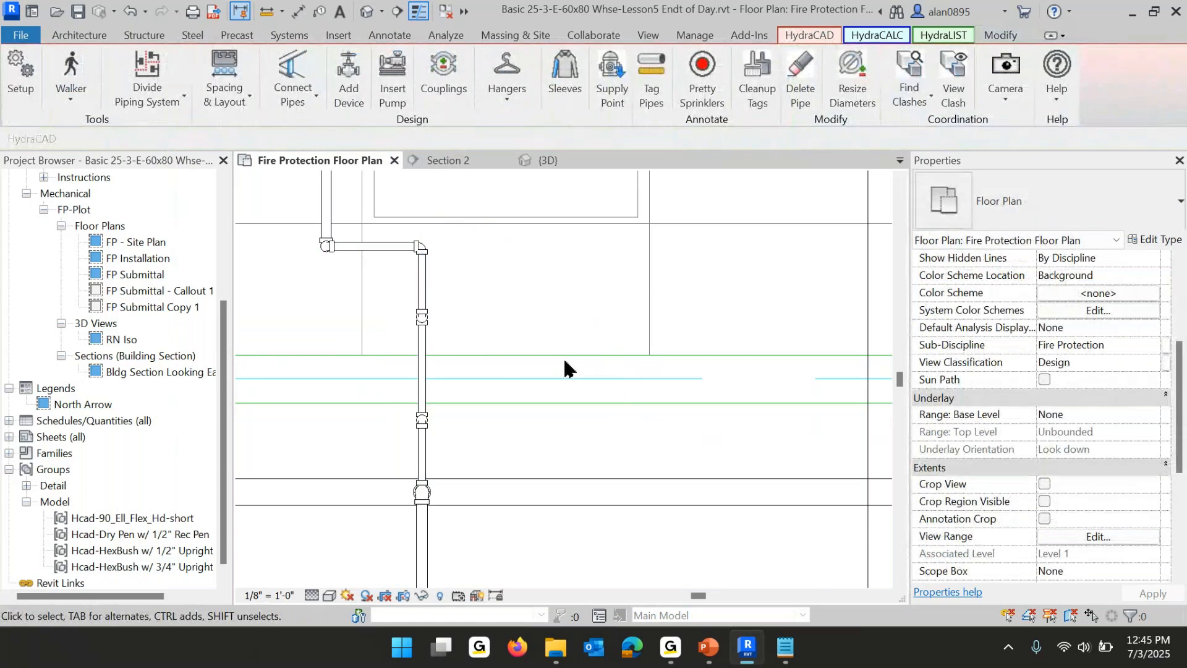
Replace the lowered wall-crossing pipe and its fittings with a 1" pipe at 19' 0" jogging east around the gap, using Create Similar.
drag(371, 295, 493, 454)
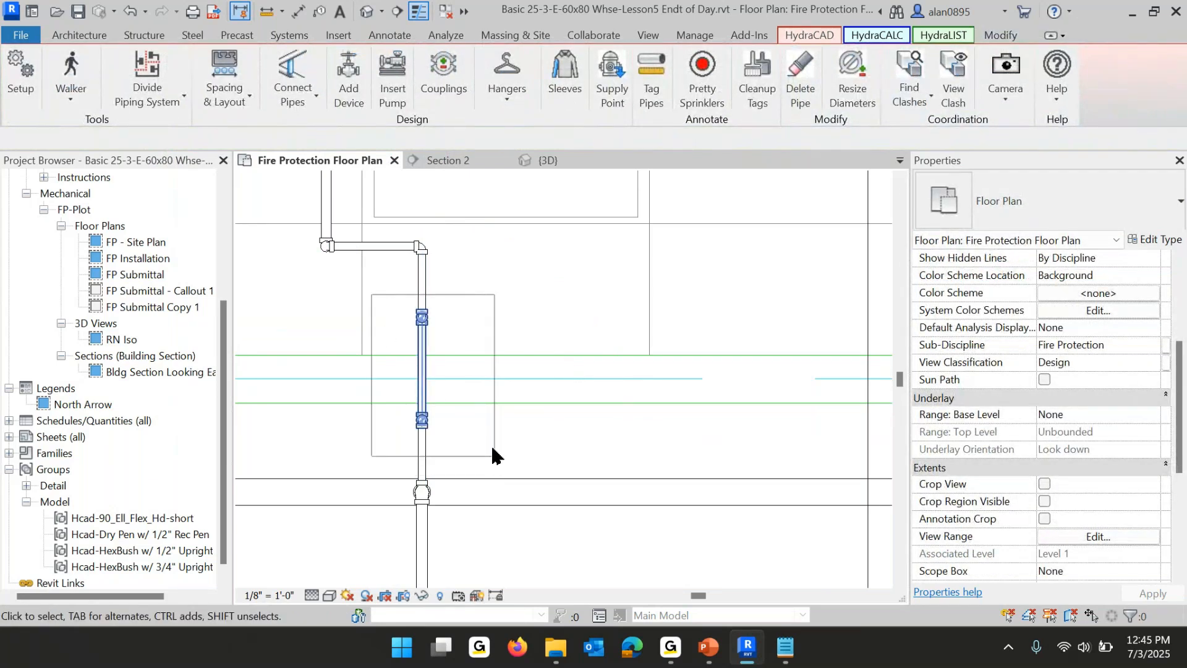
key(Delete)
click(427, 304)
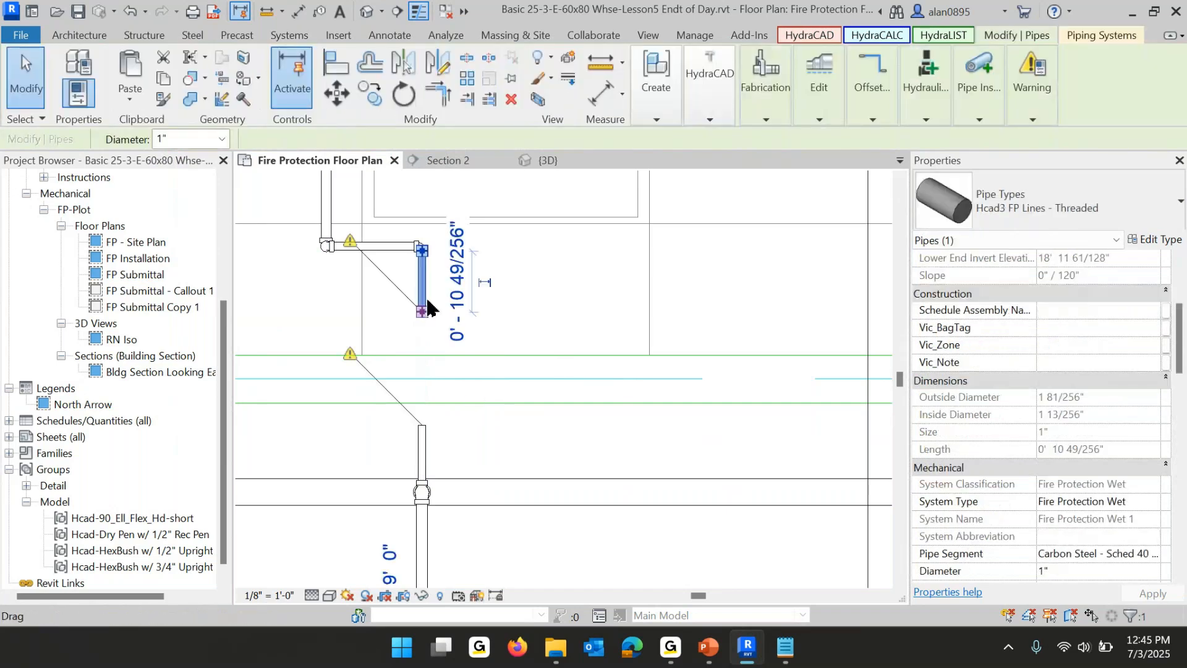
right_click(429, 306)
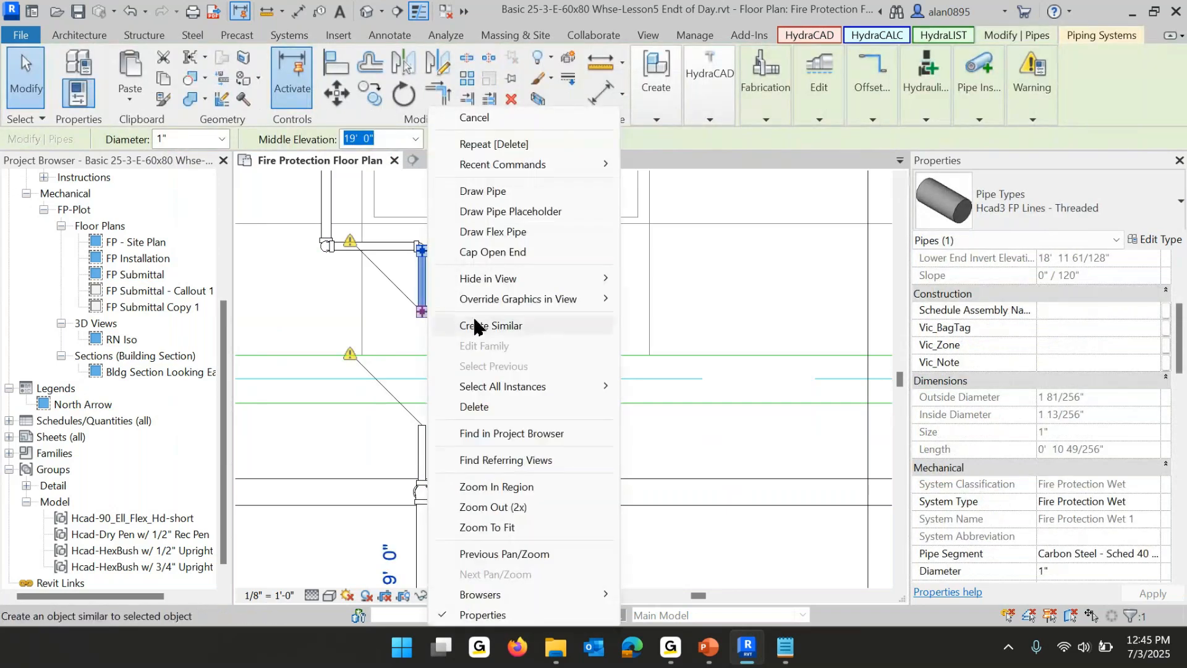
click(490, 325)
click(436, 312)
click(488, 312)
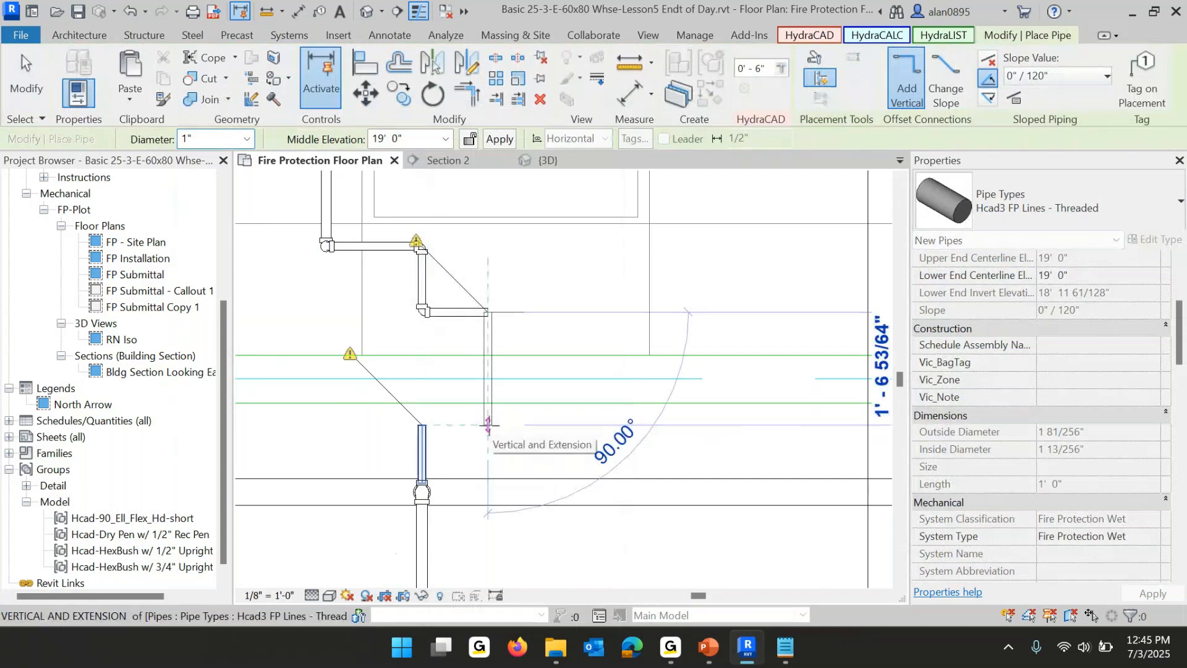
click(489, 425)
click(422, 425)
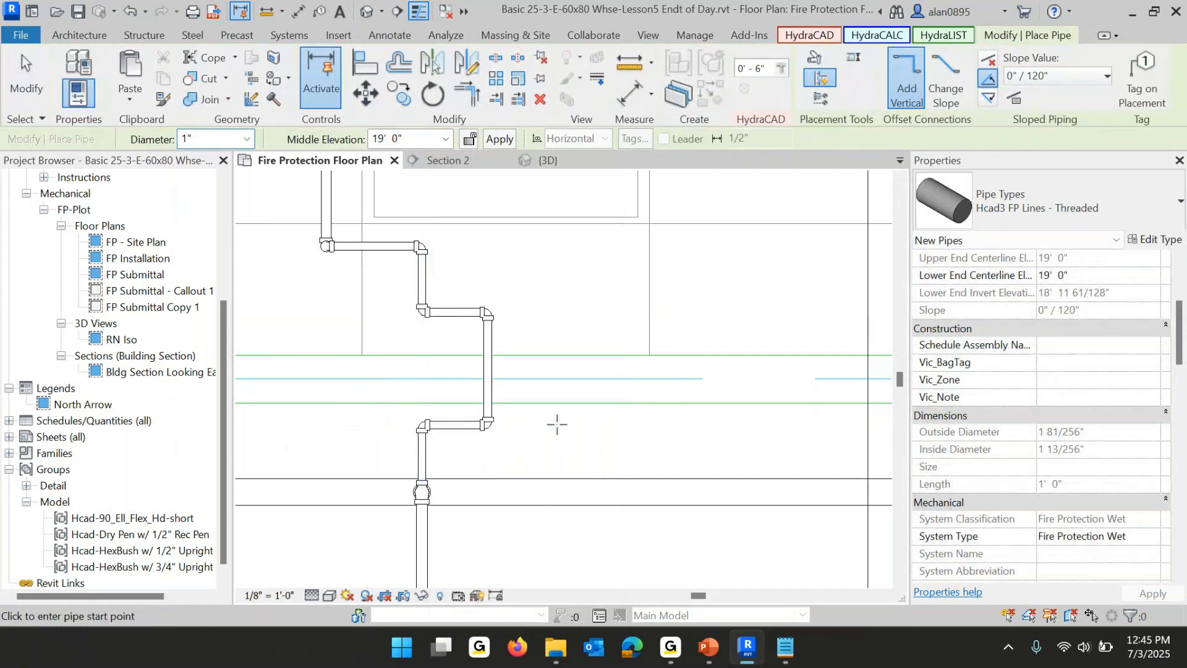
key(Escape)
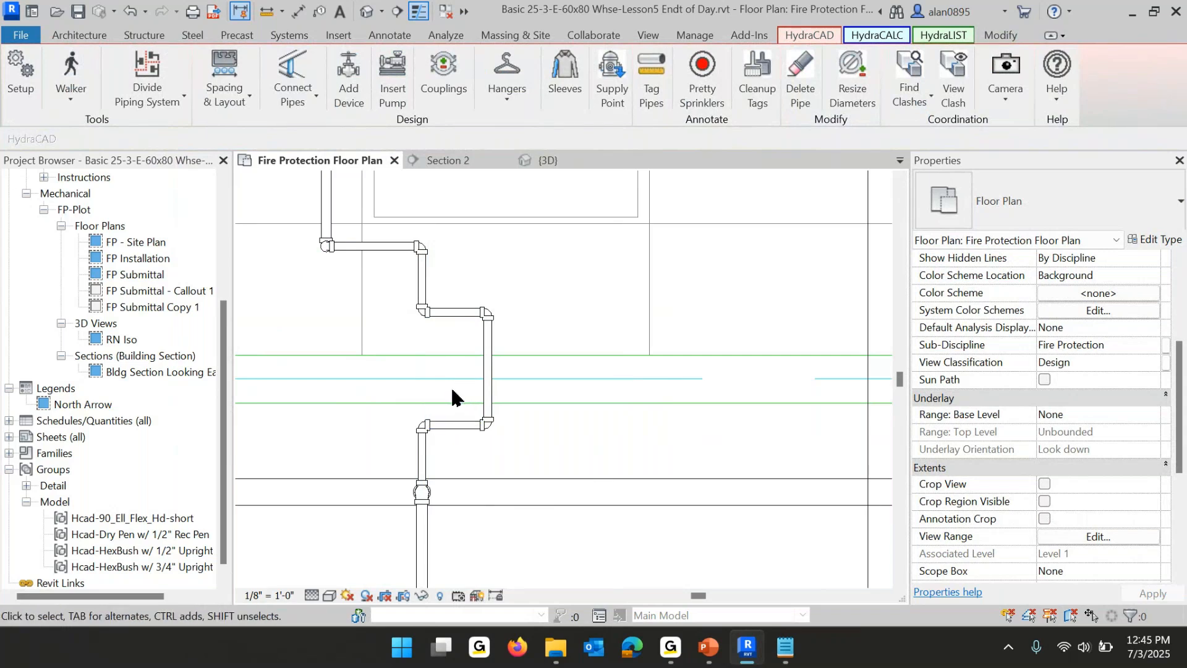
click(450, 312)
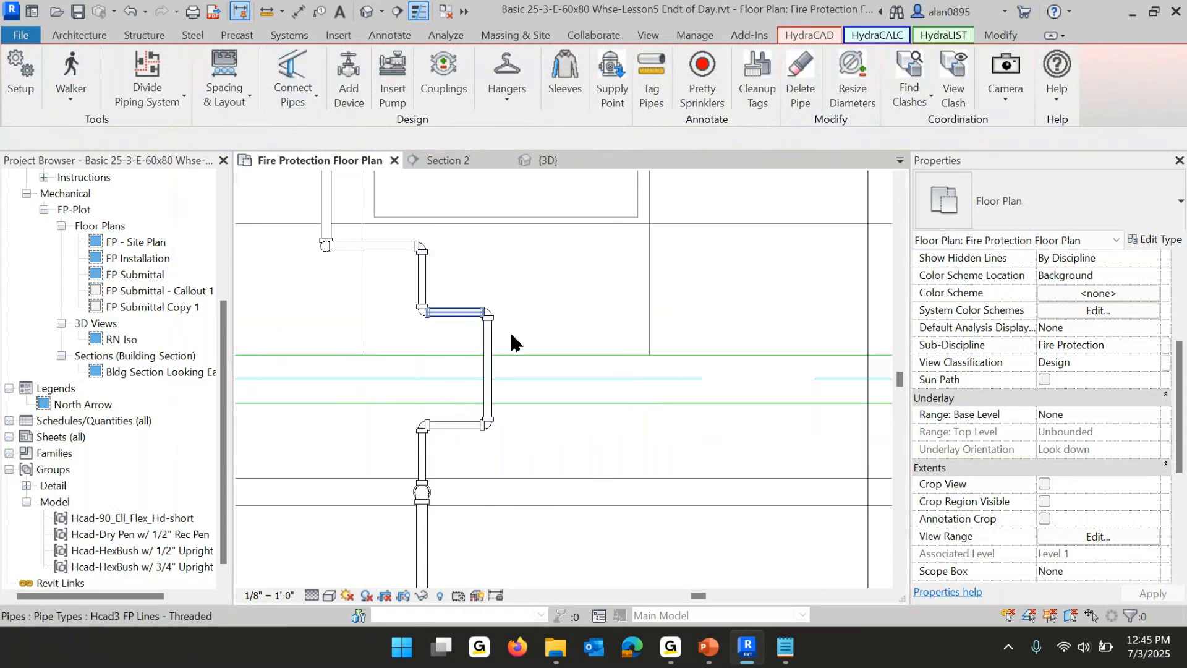
scroll(592, 357, down, 4)
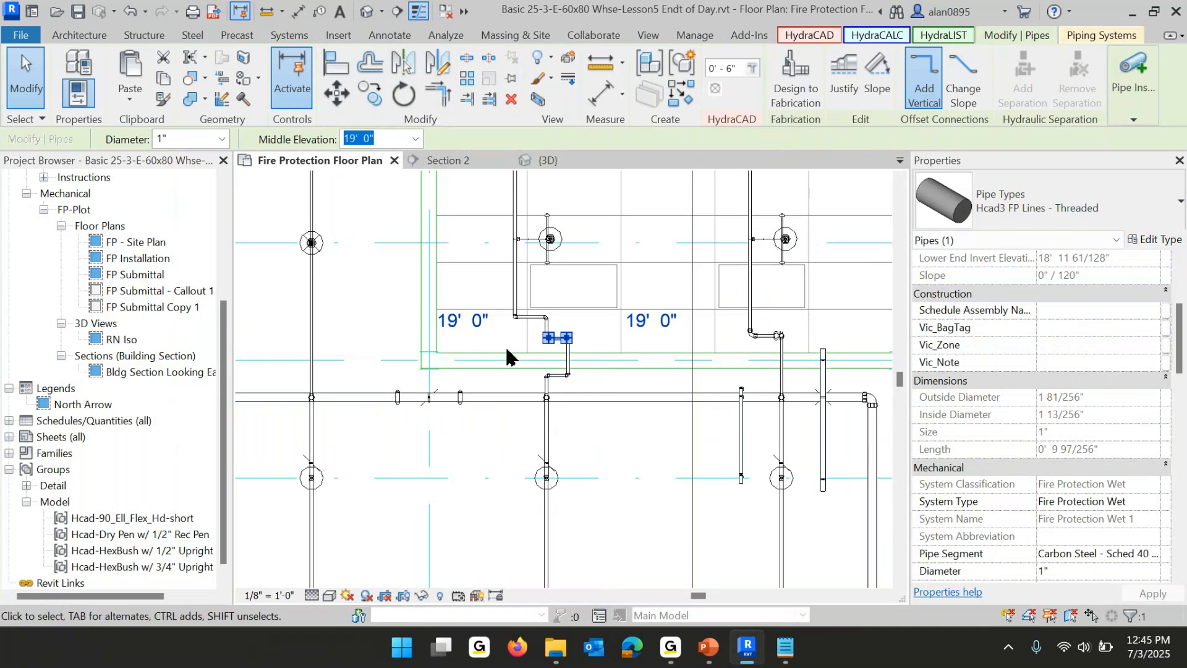
scroll(578, 383, up, 3)
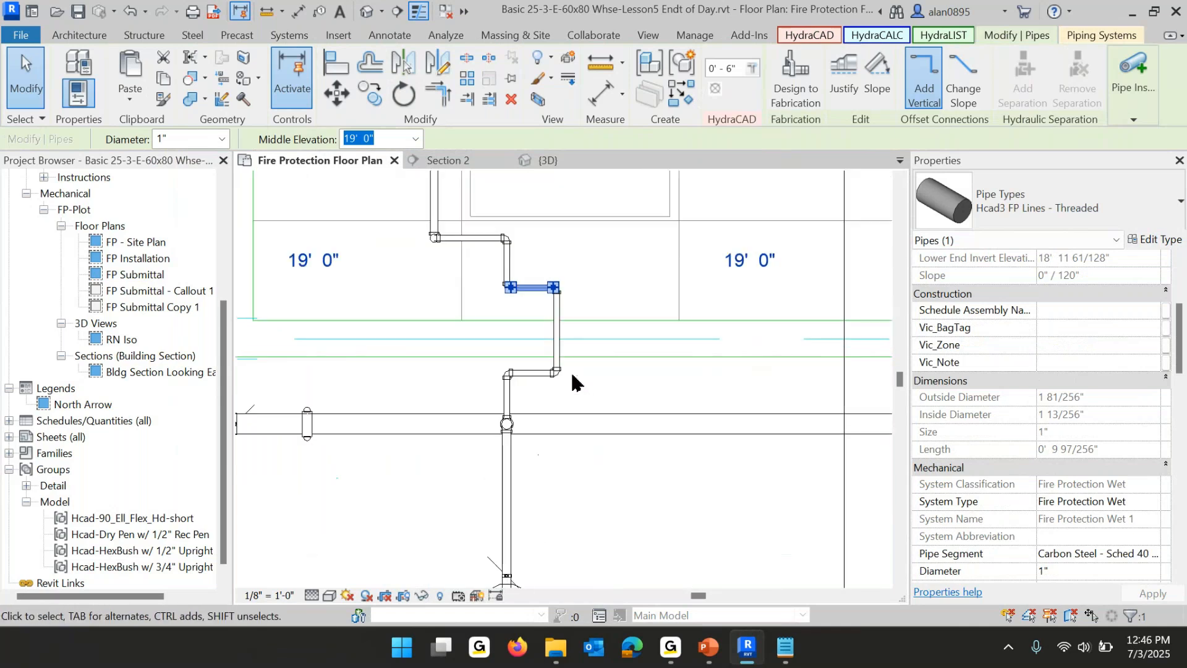
key(Escape)
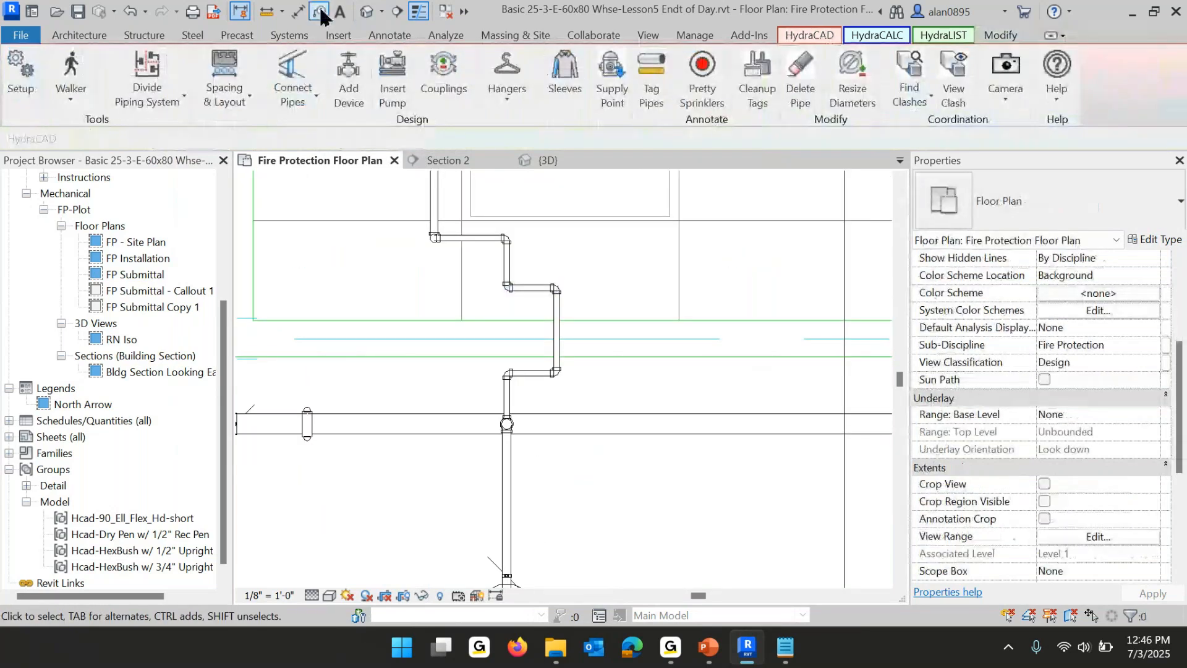
Place an aligned dimension string west of the jog, running between its two east-west pipes through the wall faces and centerline.
click(298, 11)
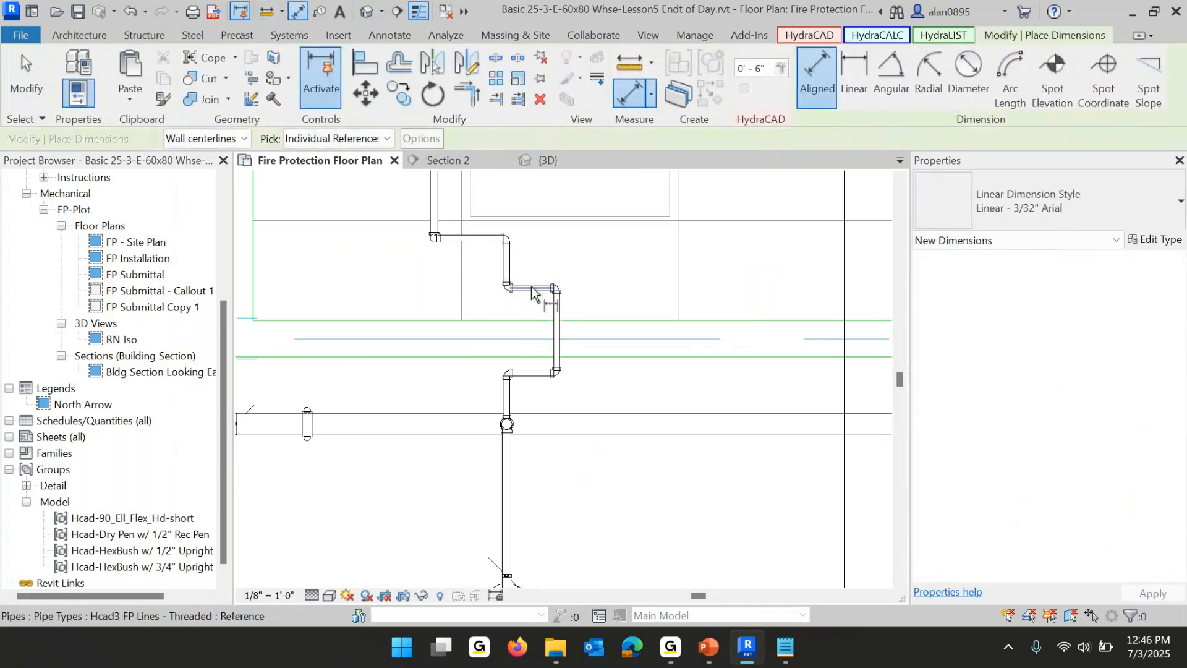
click(530, 309)
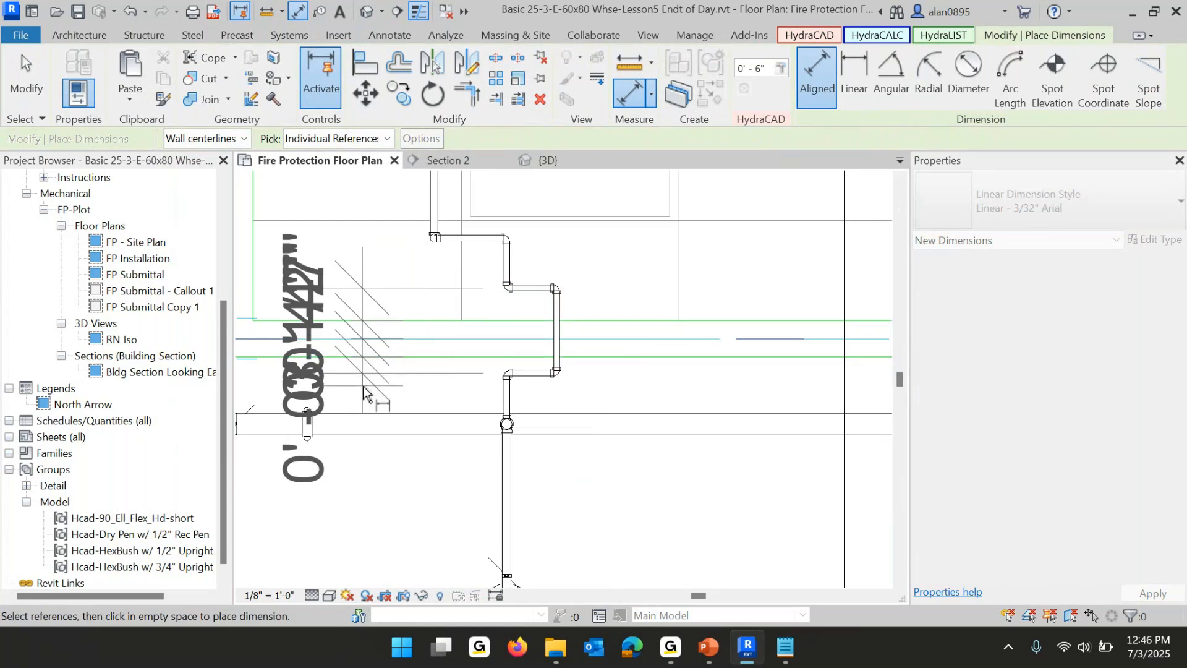
click(368, 387)
key(Escape)
key(Escape)
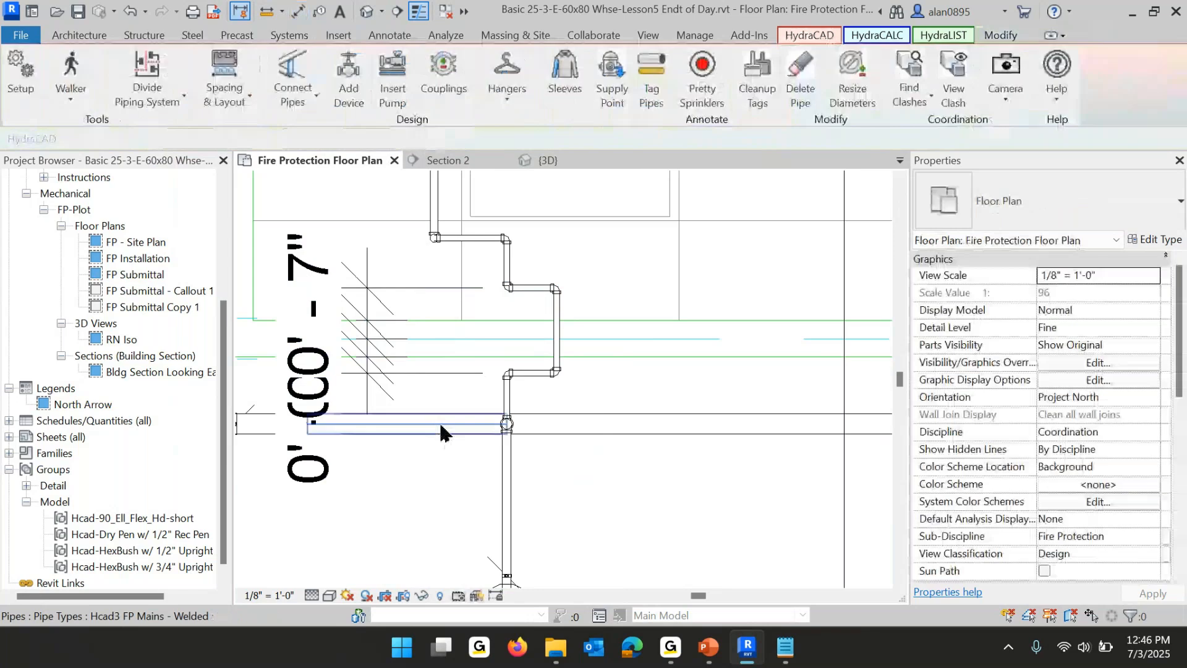
scroll(581, 452, down, 2)
scroll(581, 459, down, 1)
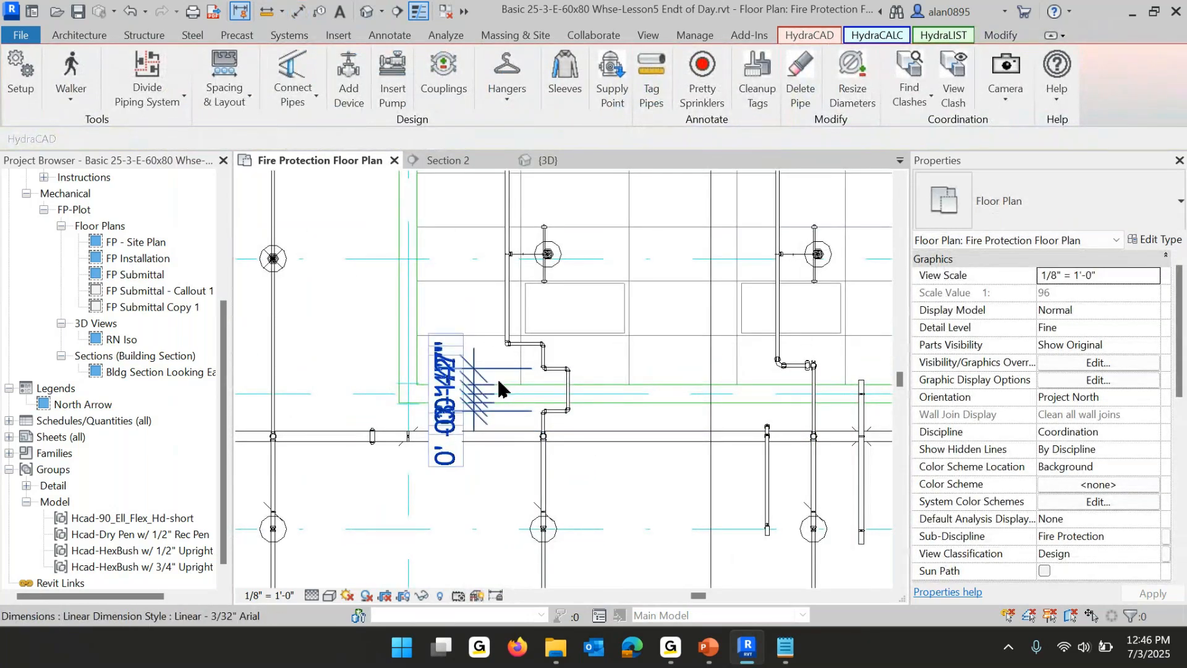
Set the jog's north east-west pipe 0' 6" from the wall's north face using its dimension.
scroll(627, 358, up, 2)
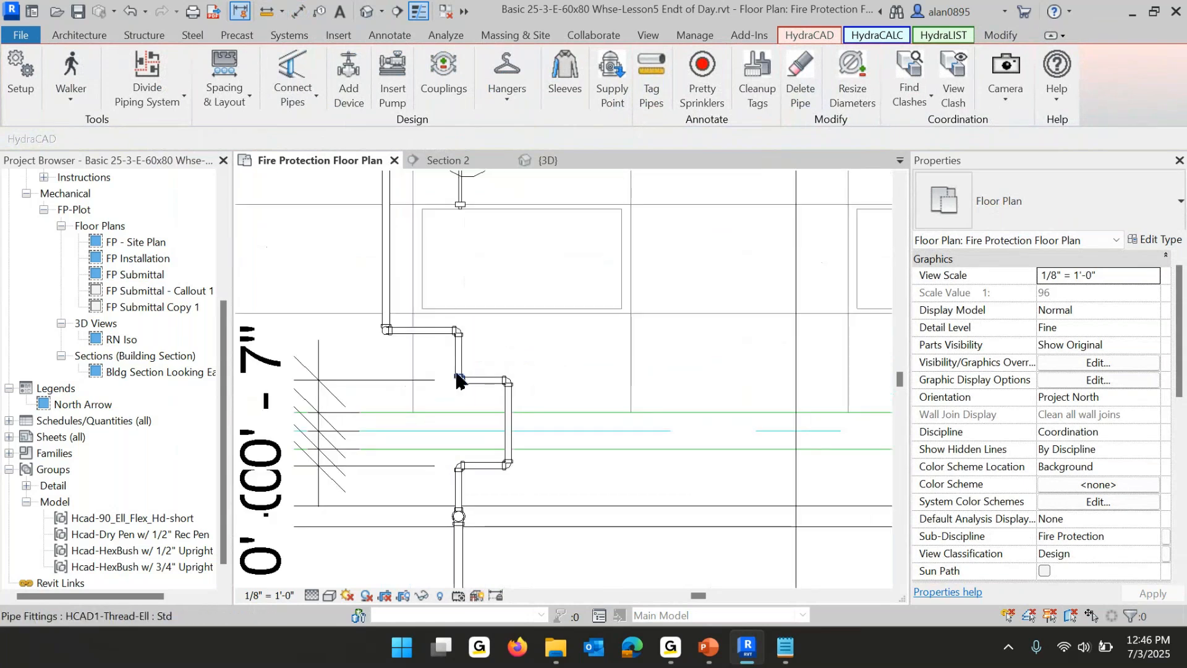
click(485, 379)
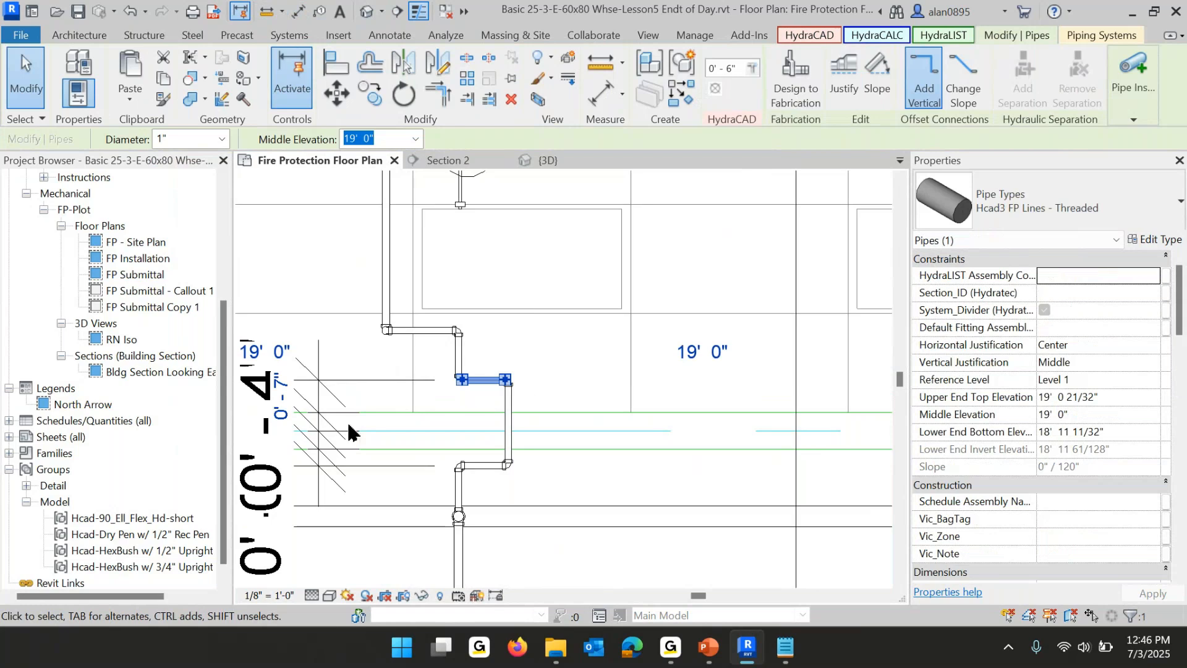
click(285, 409)
text(0 6)
key(Return)
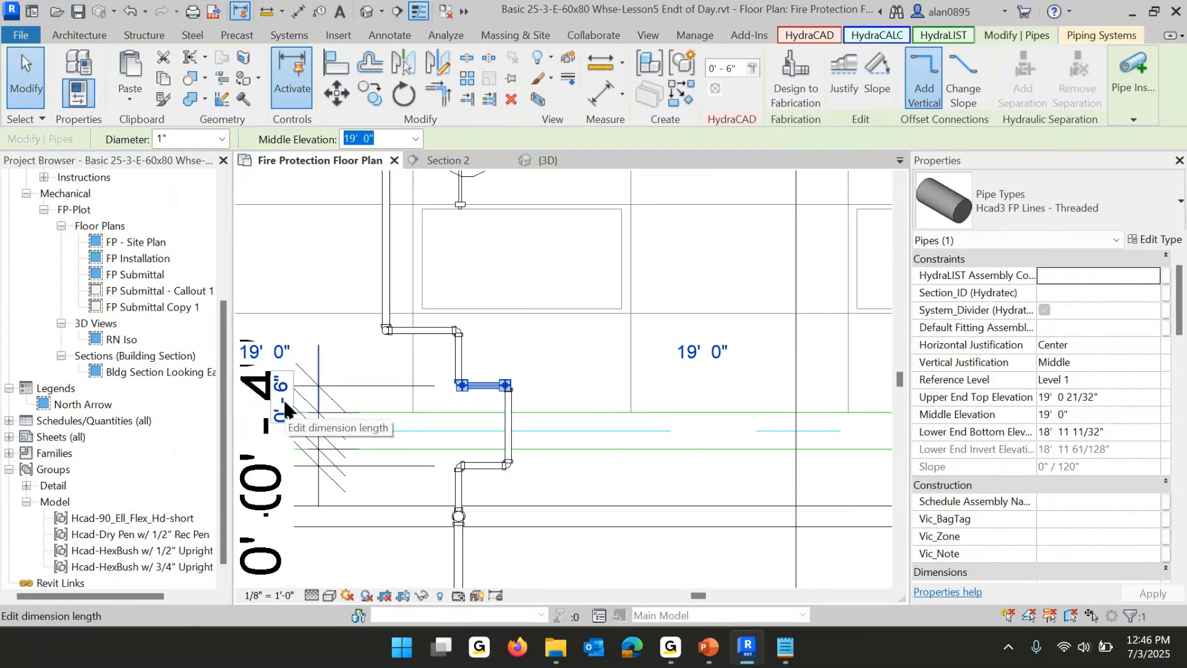
key(Escape)
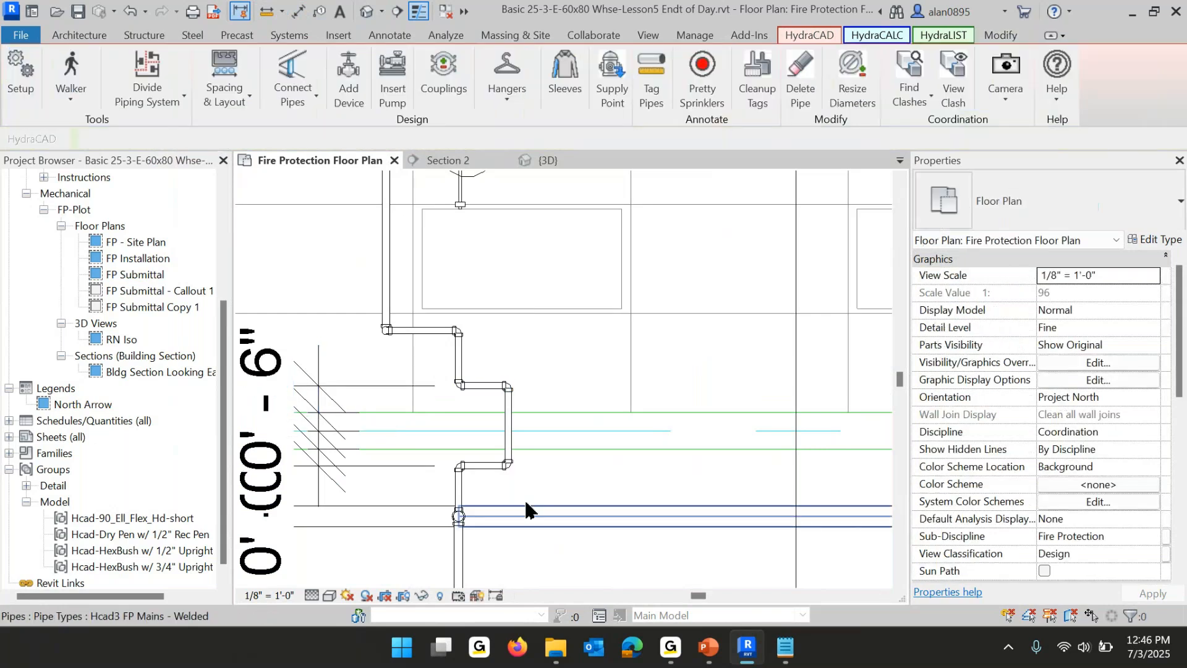
Change the floor plan's view scale to 1" = 1'-0" so the dimension text is readable, and save the project.
click(488, 466)
middle_drag(554, 472, 729, 411)
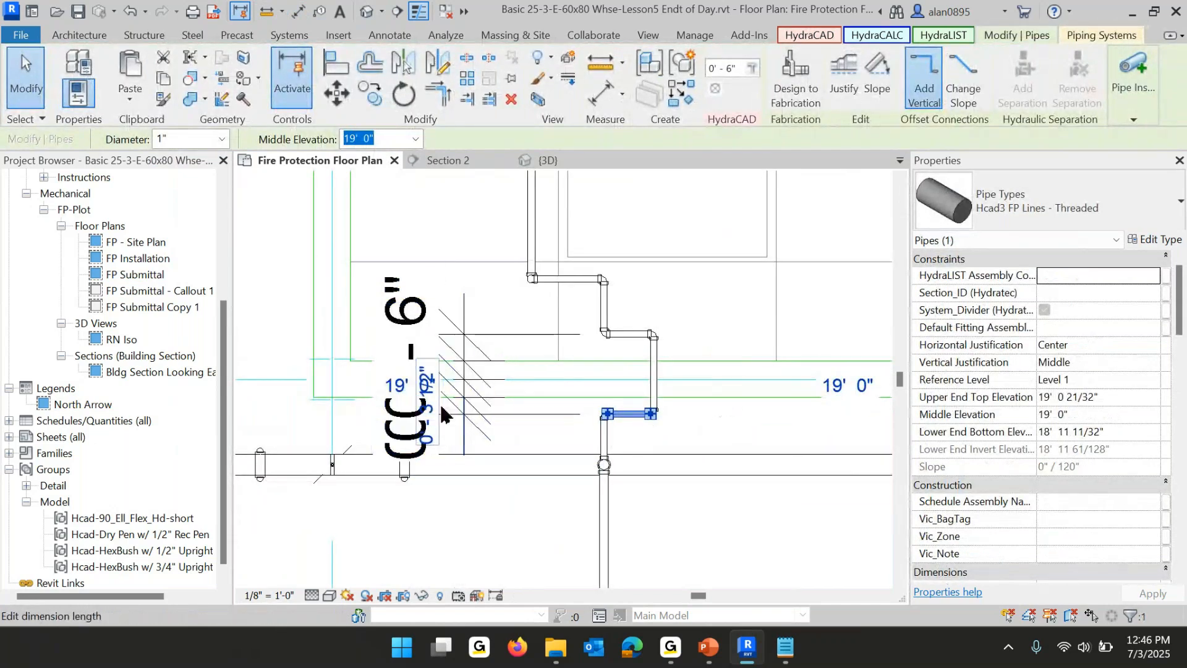
scroll(411, 482, down, 3)
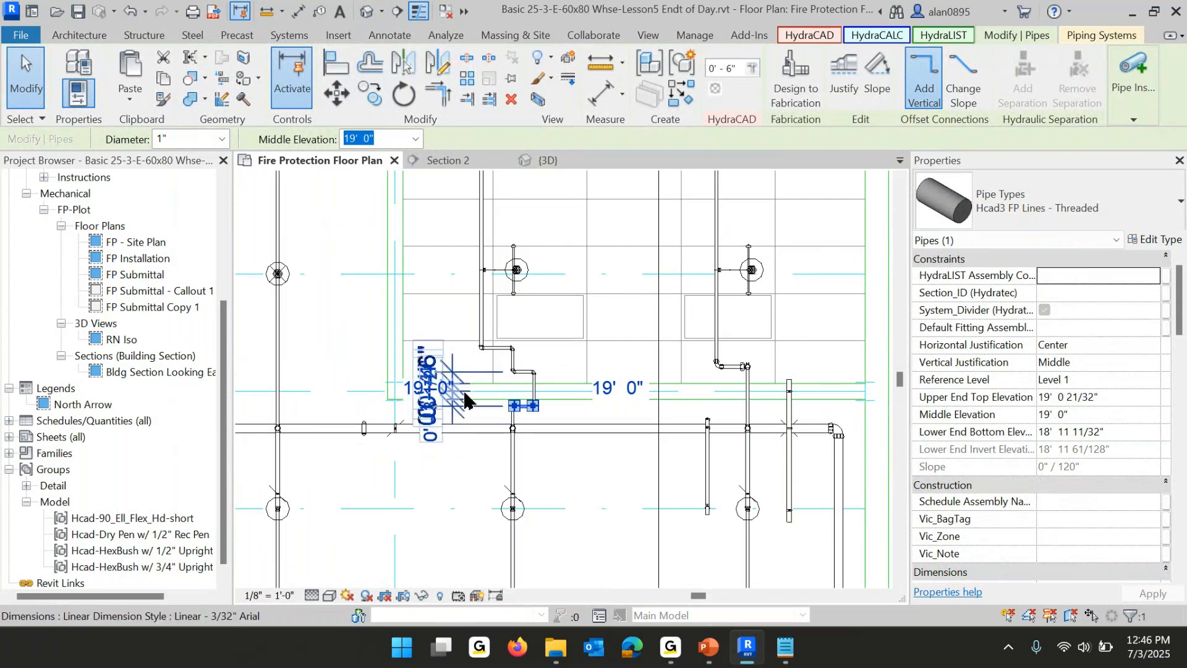
key(Escape)
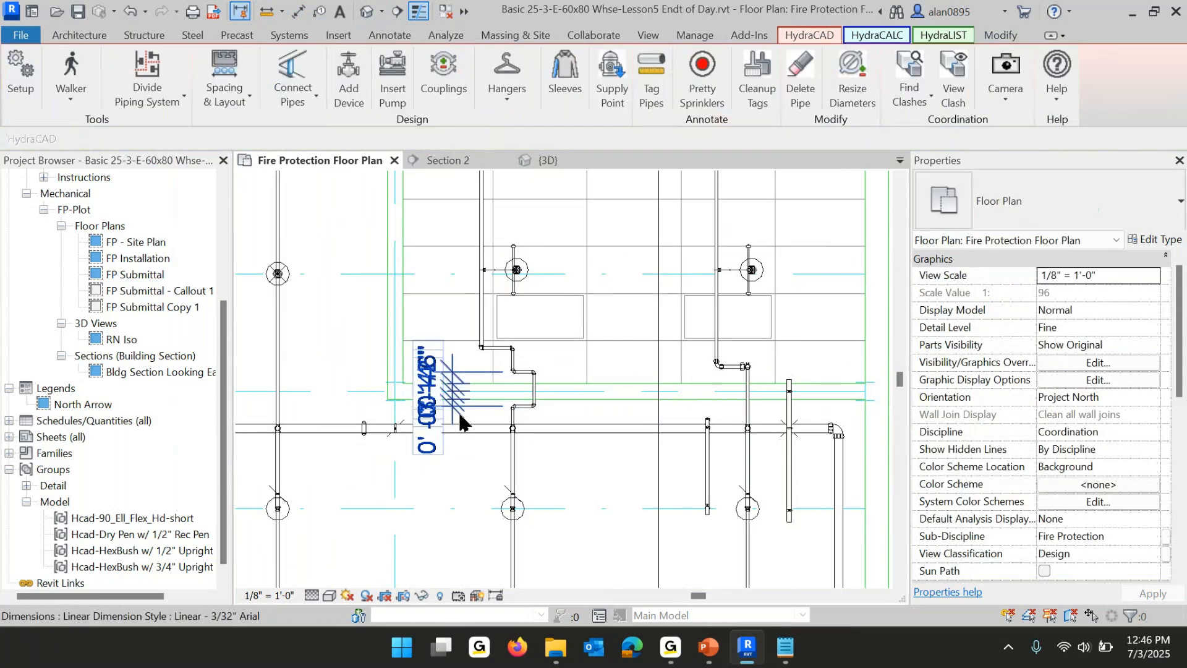
click(248, 595)
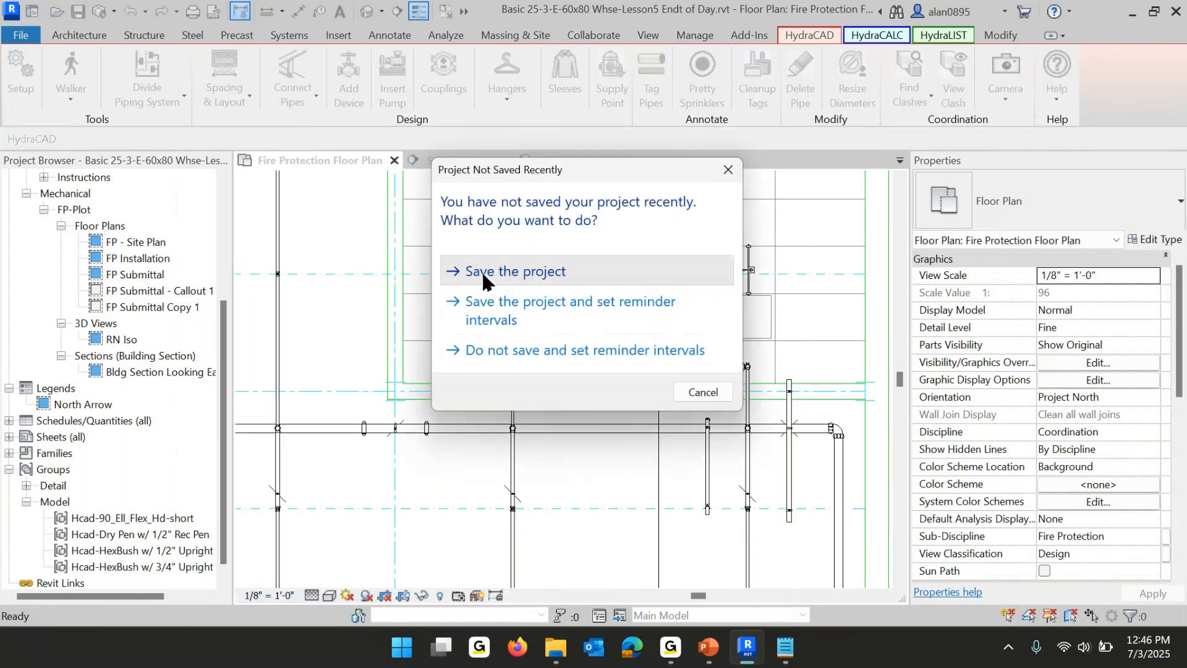
click(482, 272)
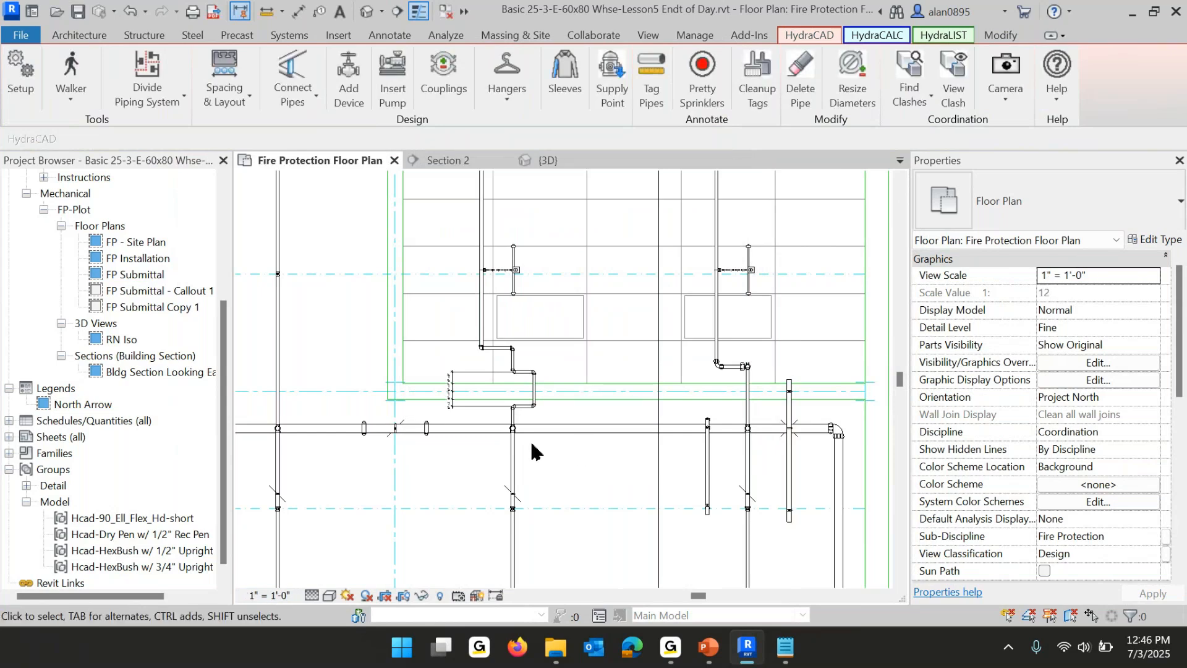
Set the jog's south east-west pipe 6" from the wall's south face using its dimension.
scroll(454, 433, up, 8)
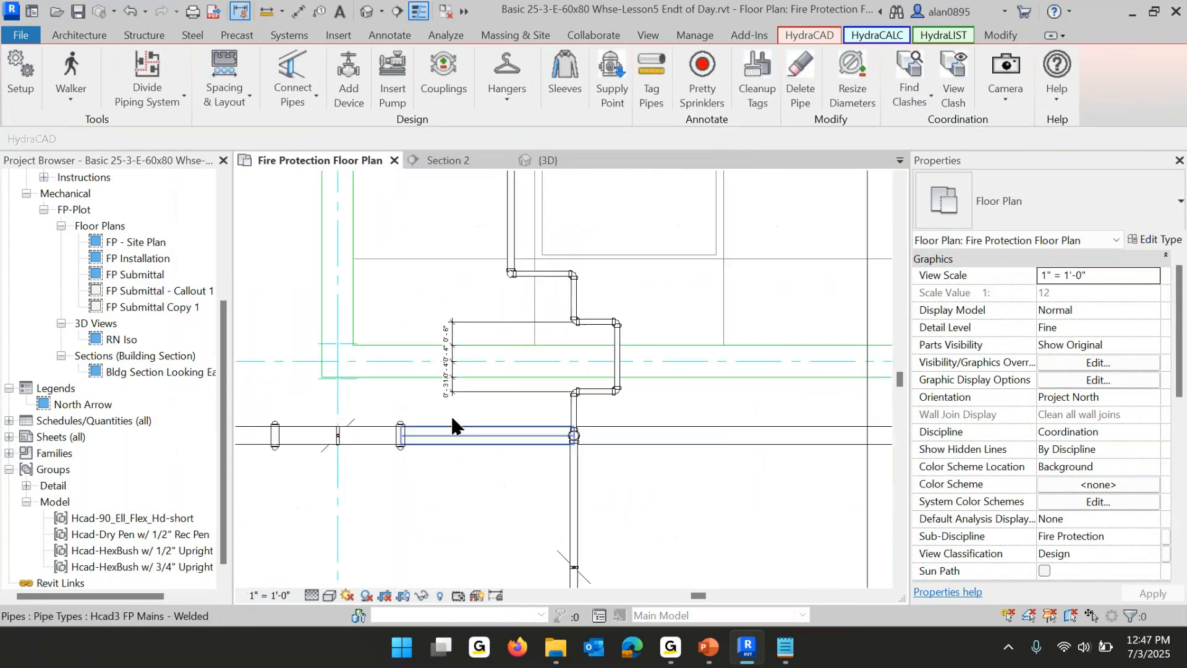
scroll(463, 451, down, 5)
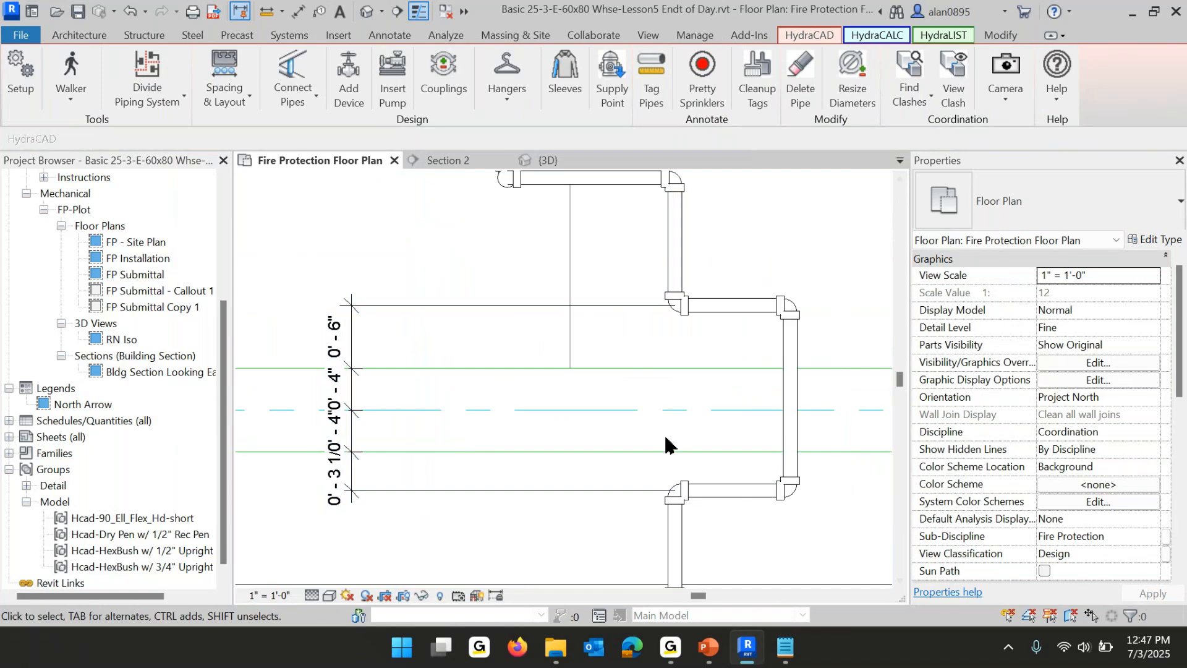
click(735, 499)
click(340, 498)
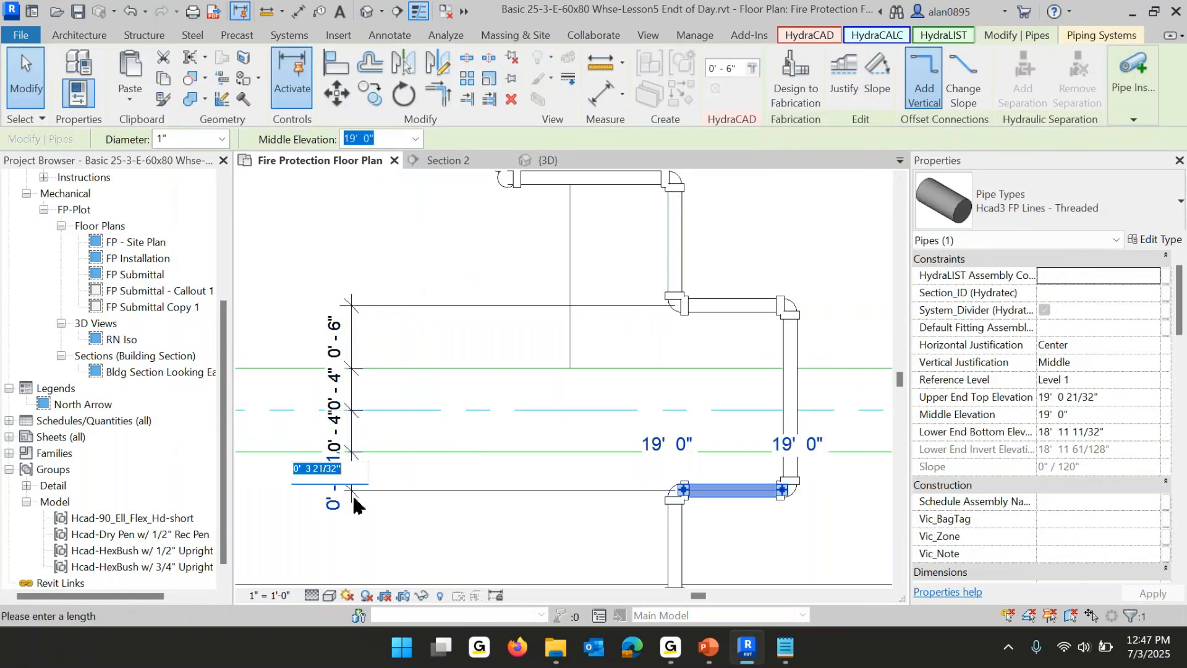
text(6")
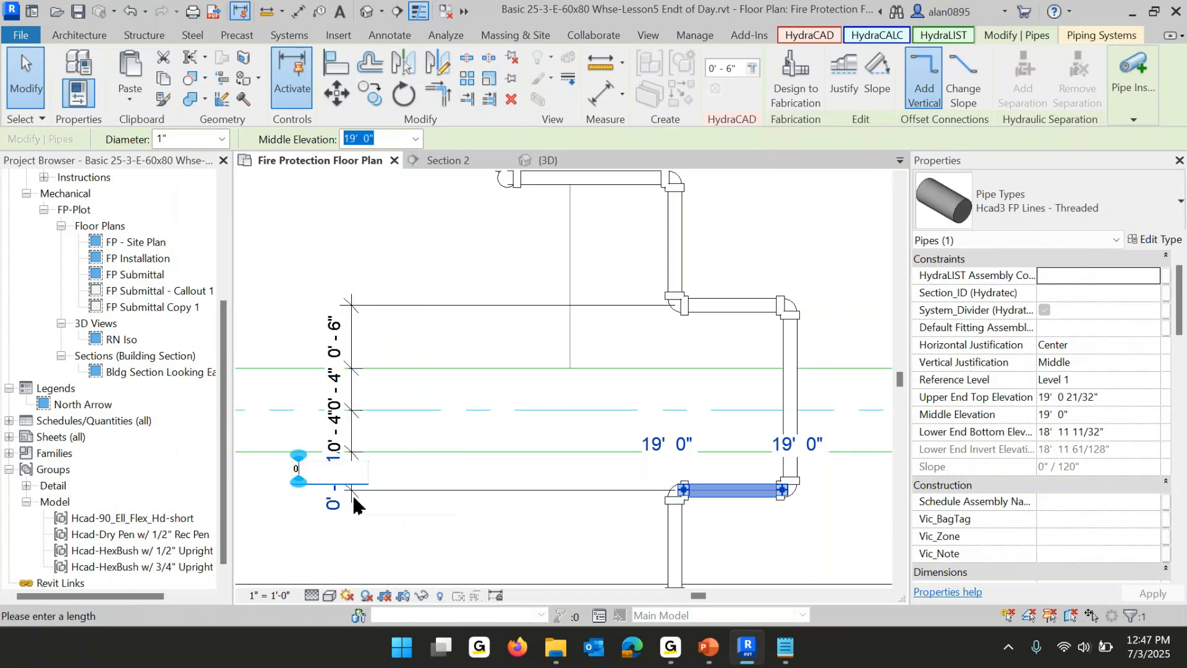
key(Return)
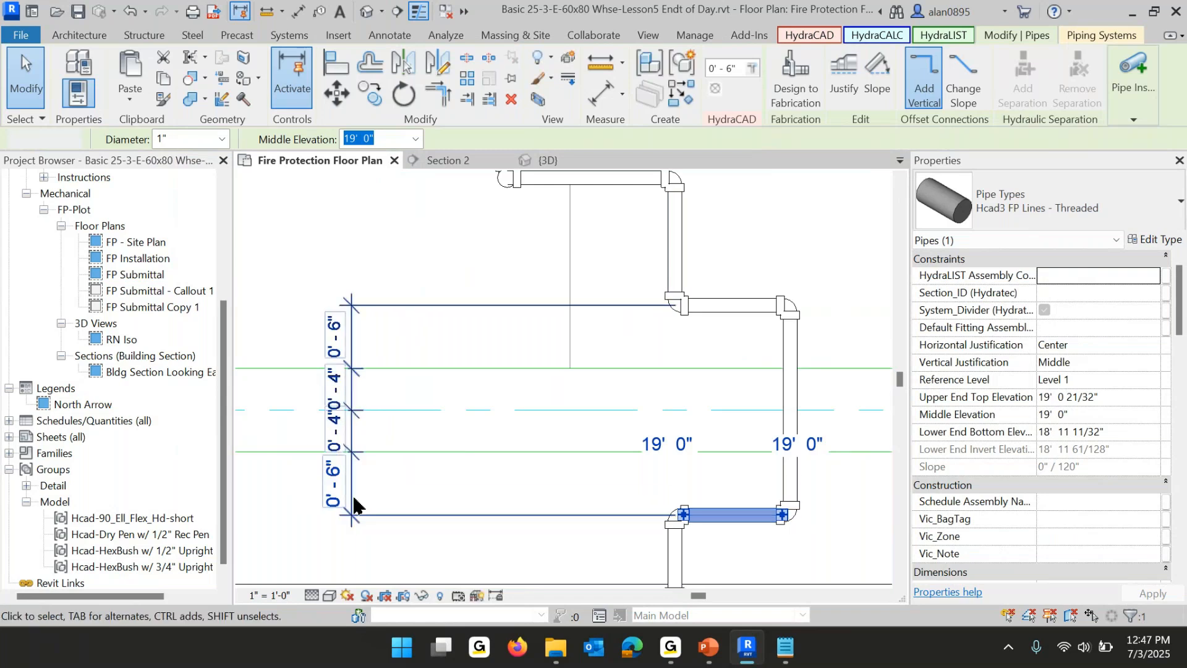
key(Escape)
Place an aligned dimension from the ceiling grid line to the room's east branch line, midway between its two sprinkler take-offs.
scroll(522, 441, down, 3)
middle_drag(601, 438, 400, 468)
scroll(554, 397, down, 4)
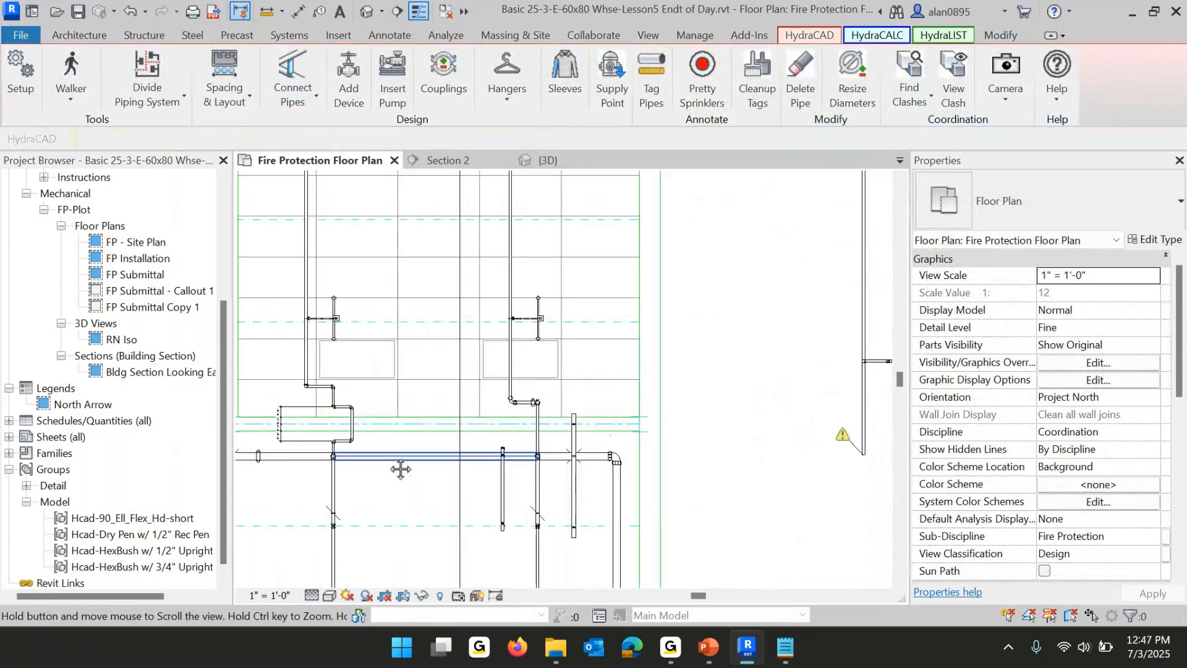
middle_drag(487, 367, 445, 522)
scroll(477, 327, down, 2)
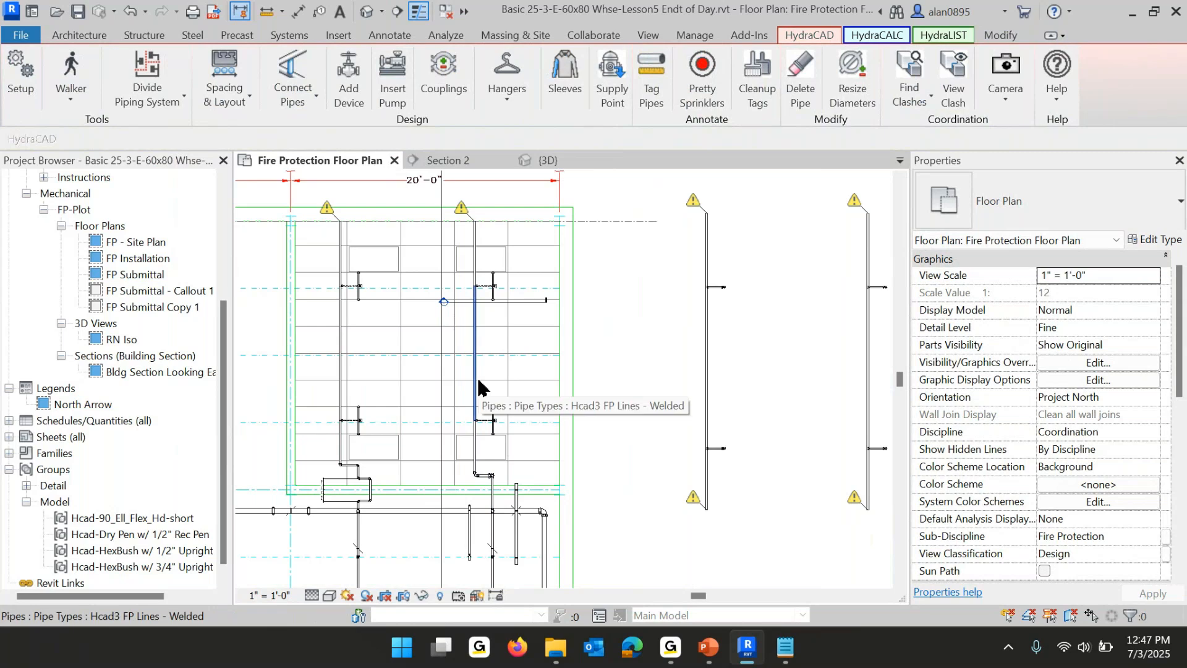
scroll(502, 433, up, 3)
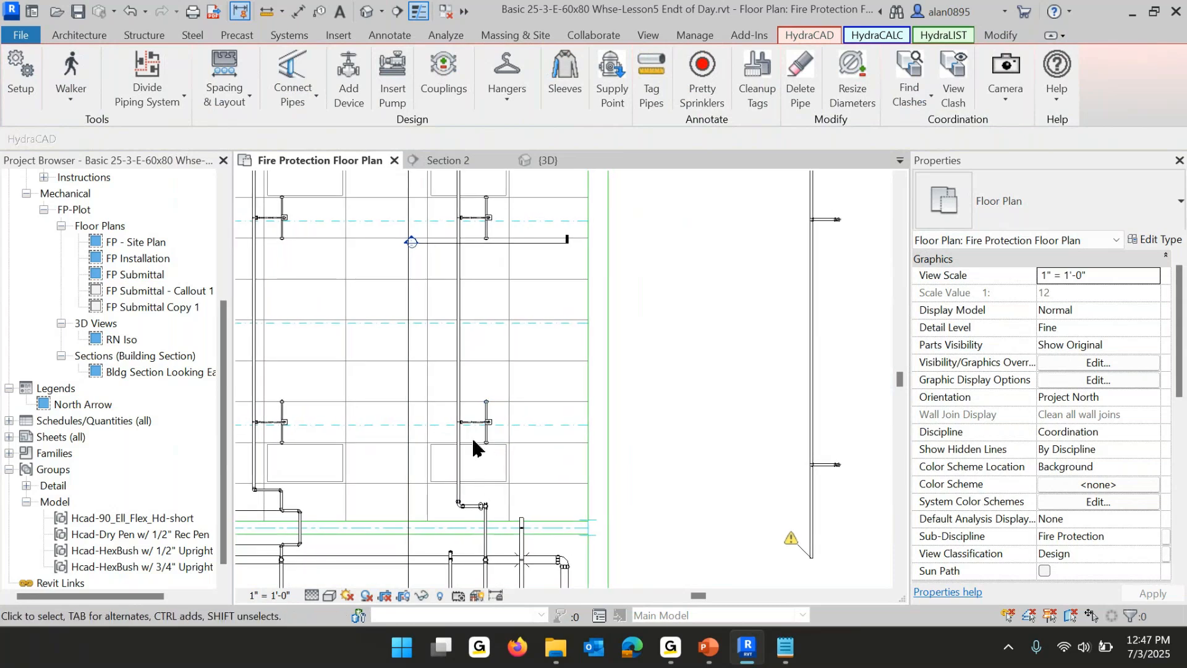
scroll(473, 437, up, 2)
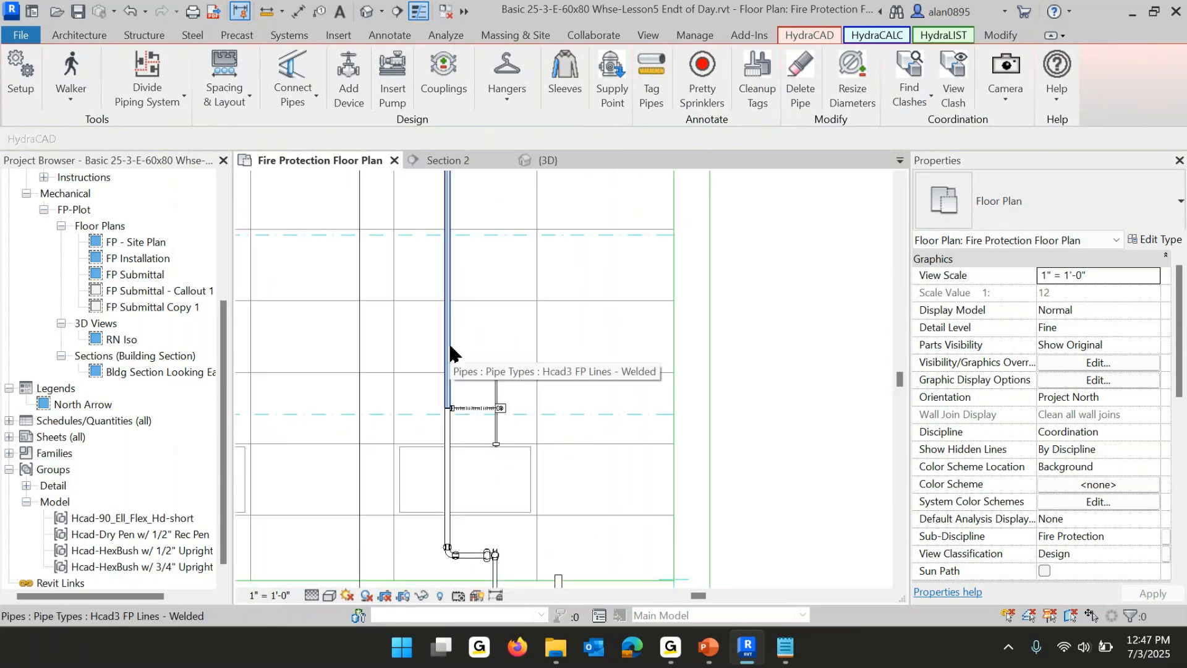
scroll(433, 447, down, 4)
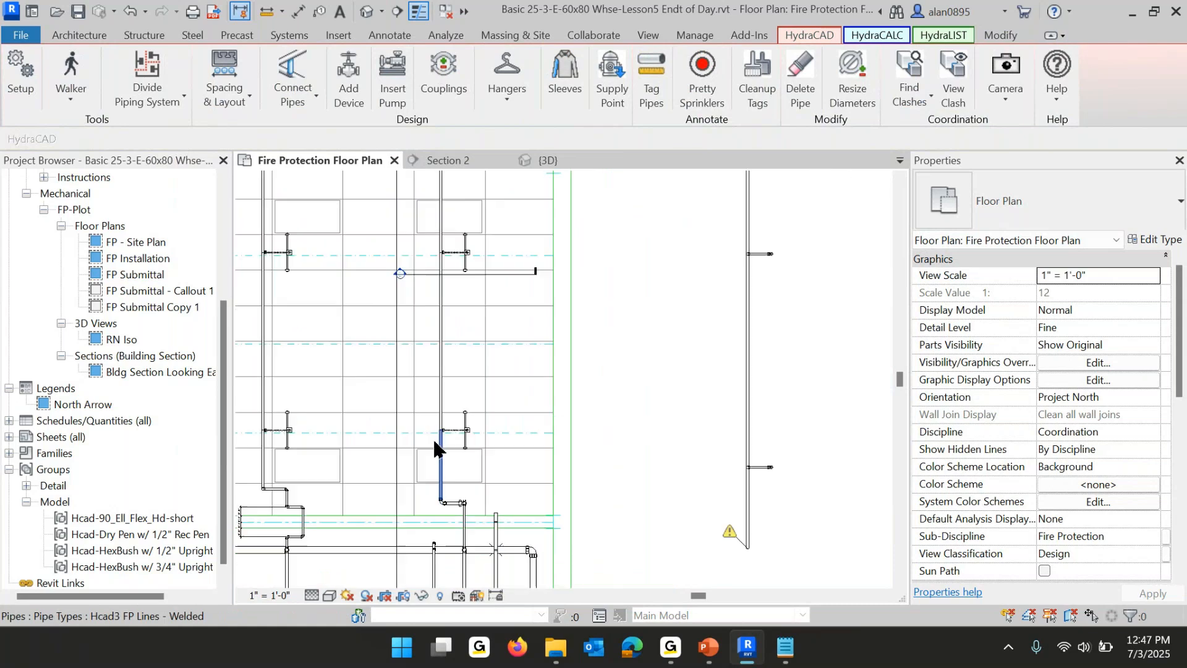
scroll(434, 388, up, 3)
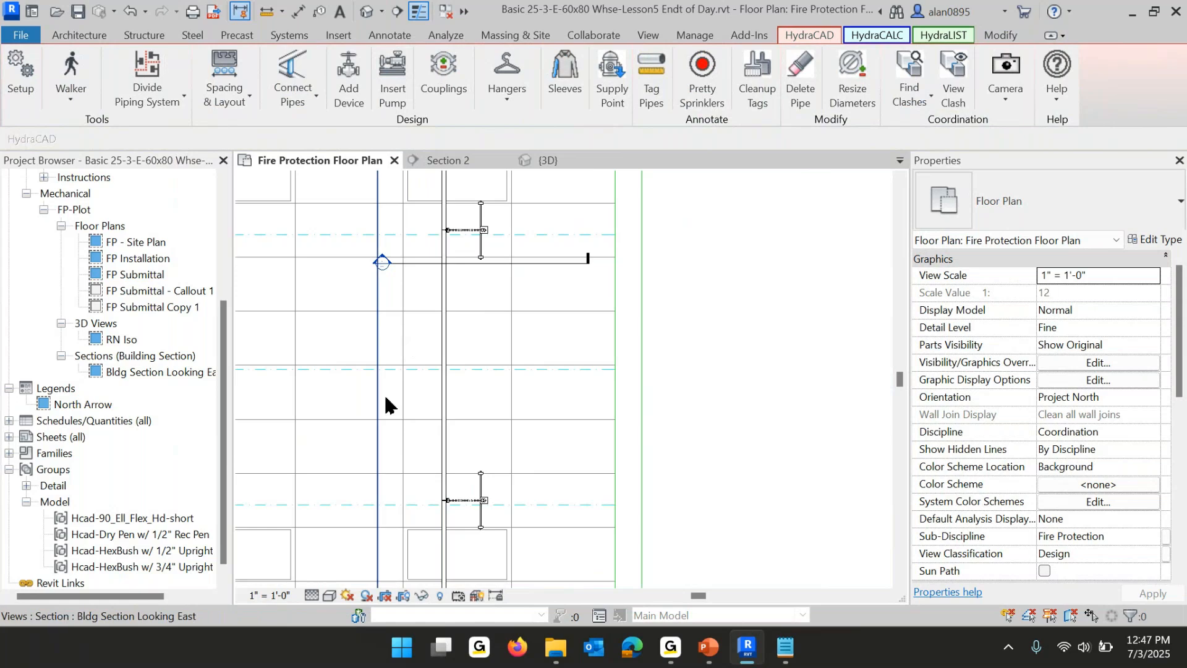
click(298, 11)
click(403, 350)
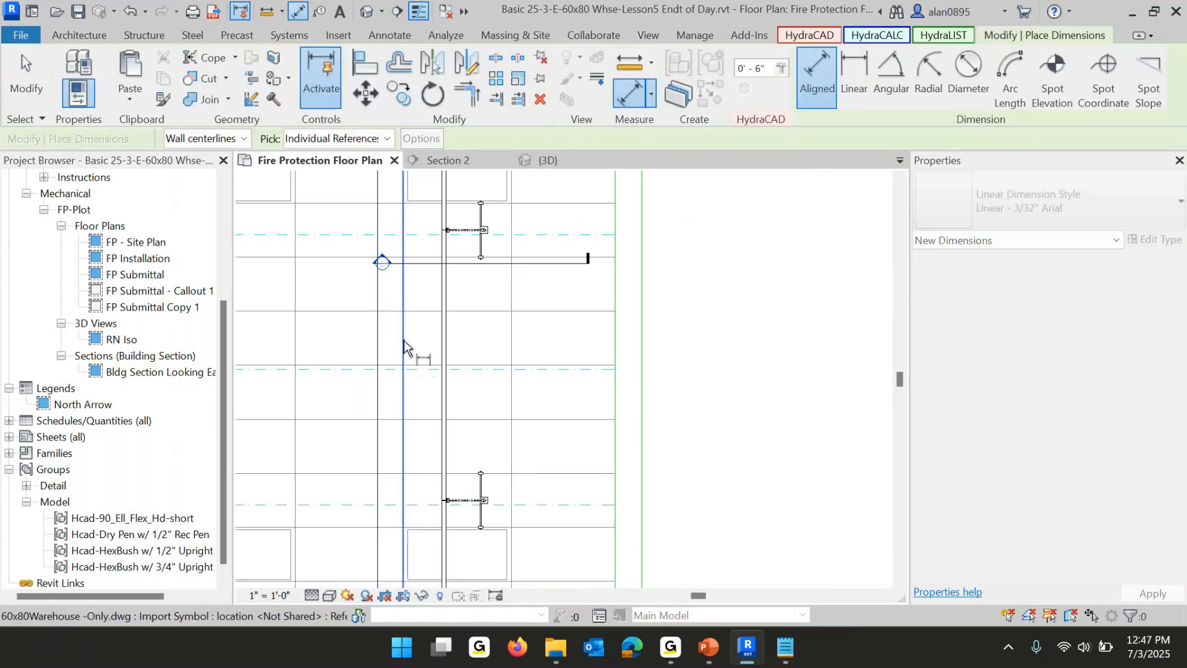
click(445, 339)
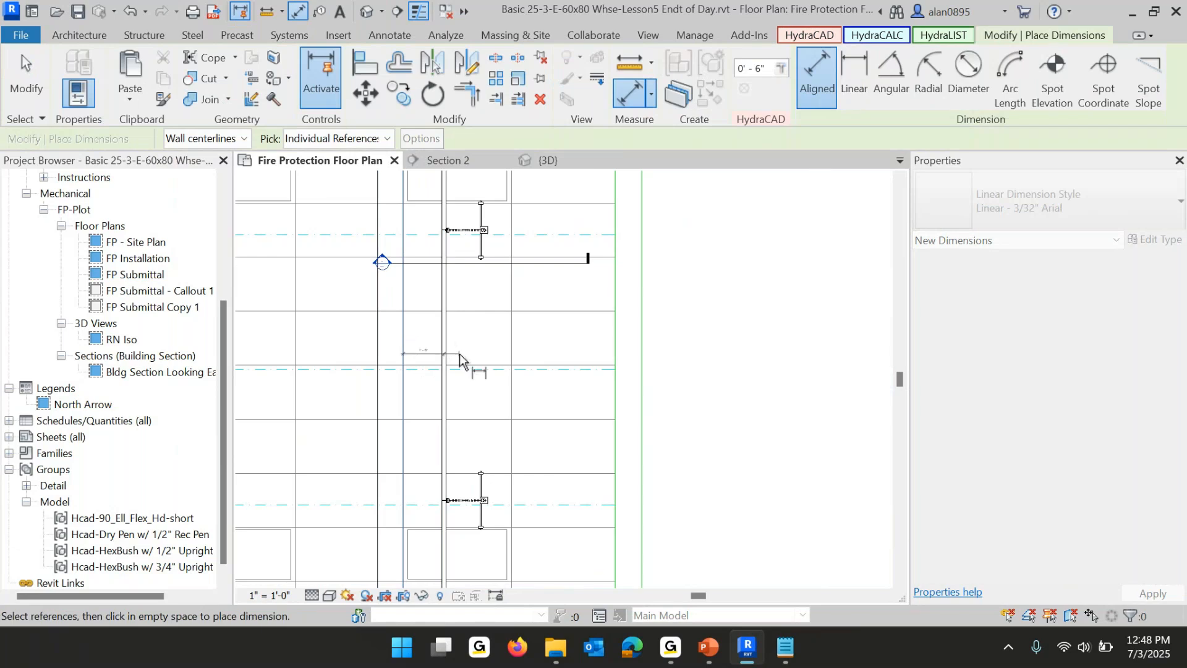
click(432, 396)
key(Escape)
key(Escape)
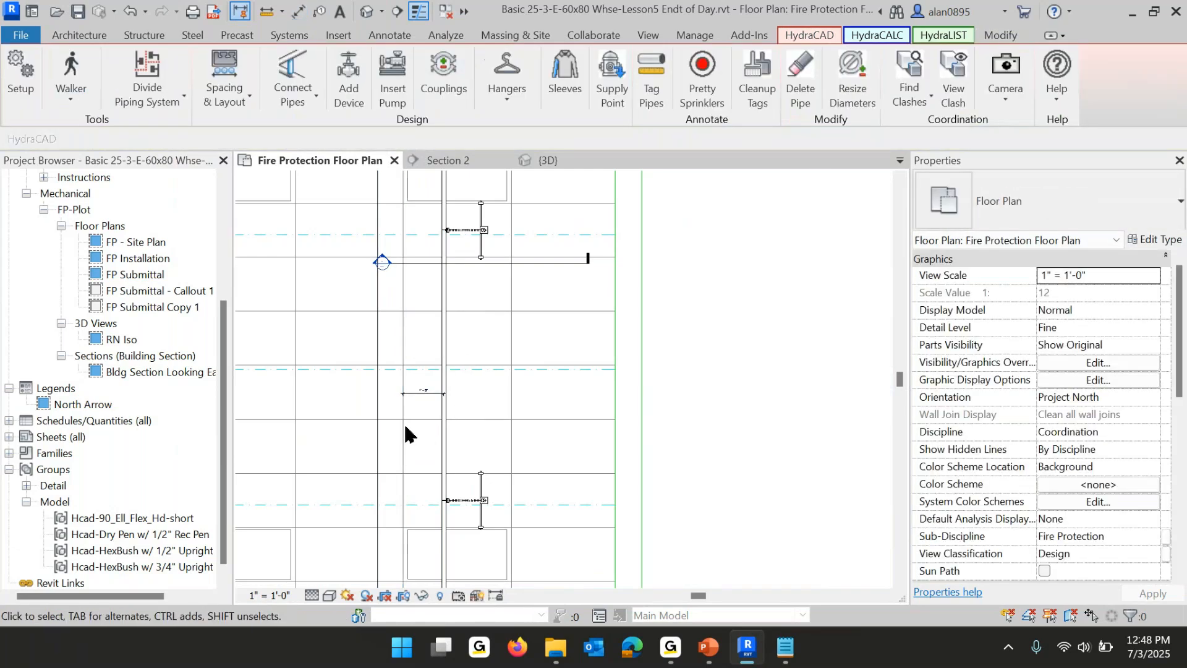
Set the east branch line's distance from the ceiling grid line to 0' - 6".
scroll(409, 427, up, 5)
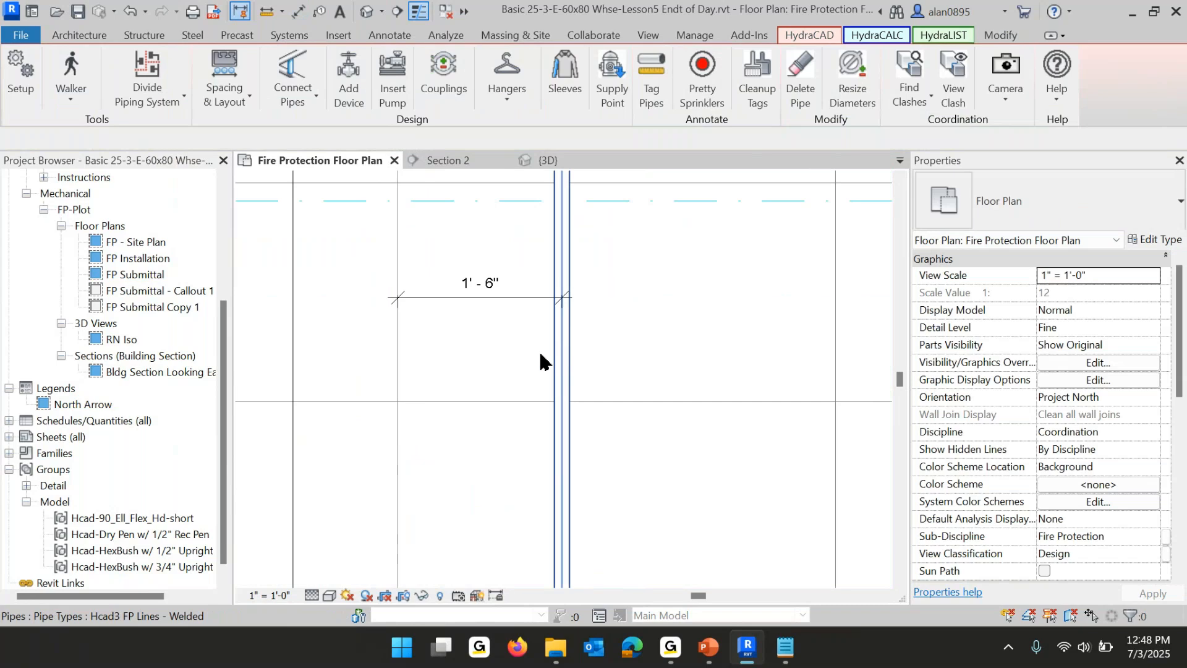
click(558, 362)
click(482, 283)
text(0' - 6)
key(Return)
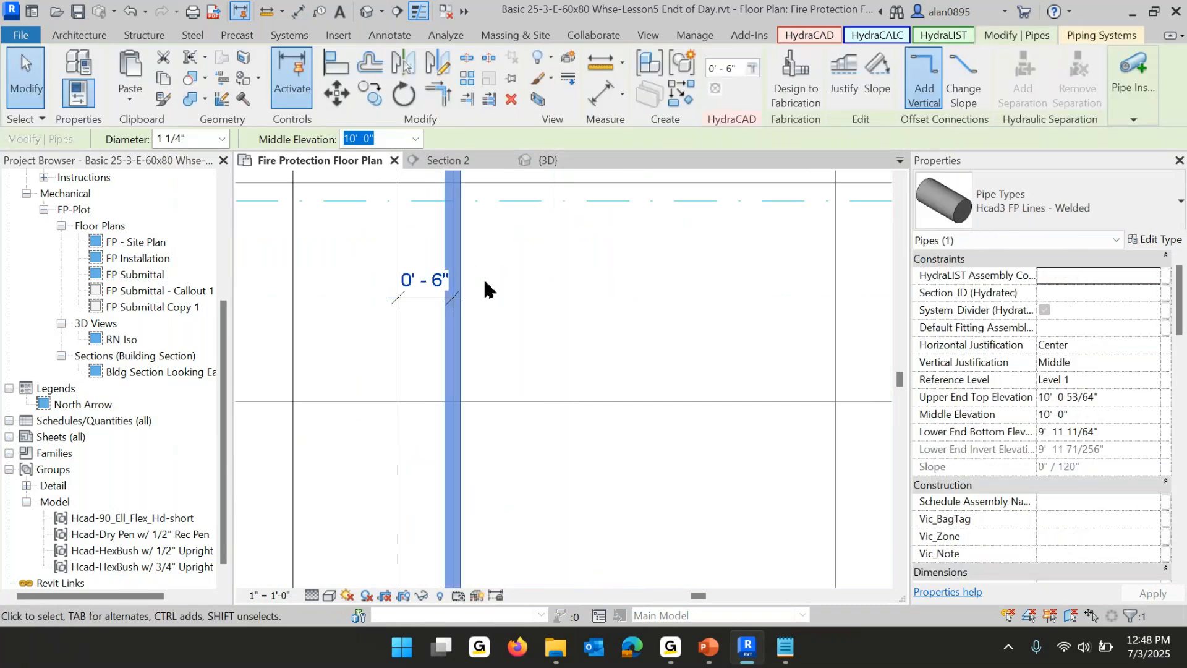
Nudge the east branch line two increments east using its southern 1 1/4" segment.
scroll(513, 402, down, 5)
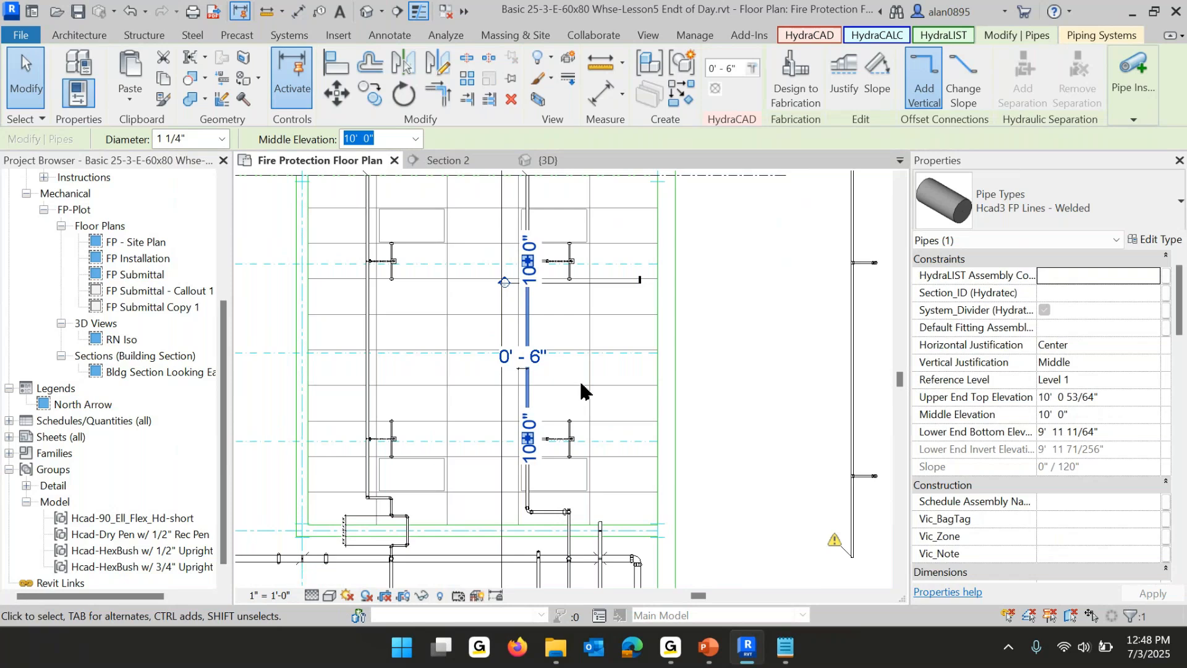
scroll(563, 386, up, 2)
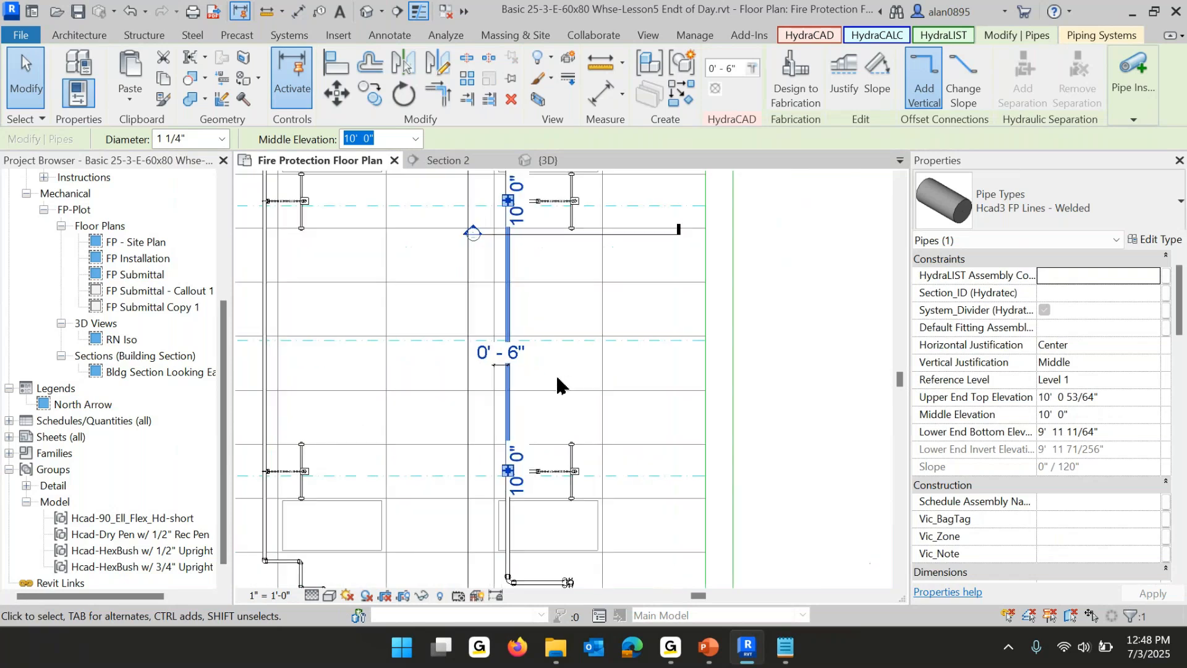
scroll(538, 495, up, 2)
scroll(582, 371, down, 3)
scroll(559, 436, up, 1)
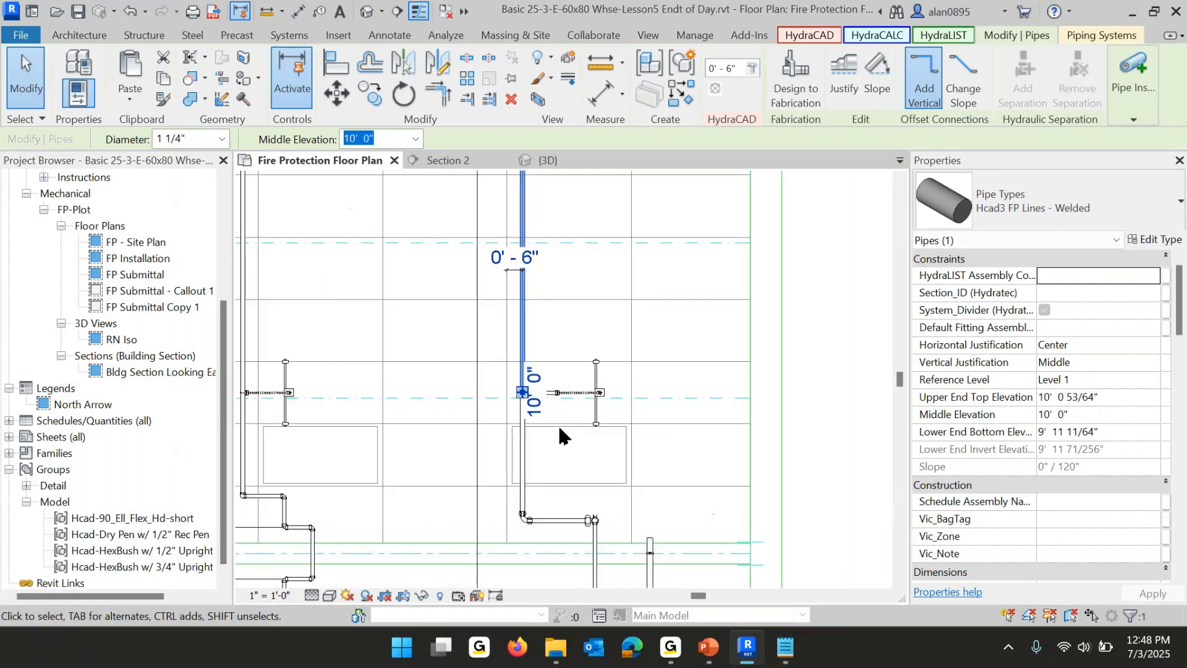
click(525, 460)
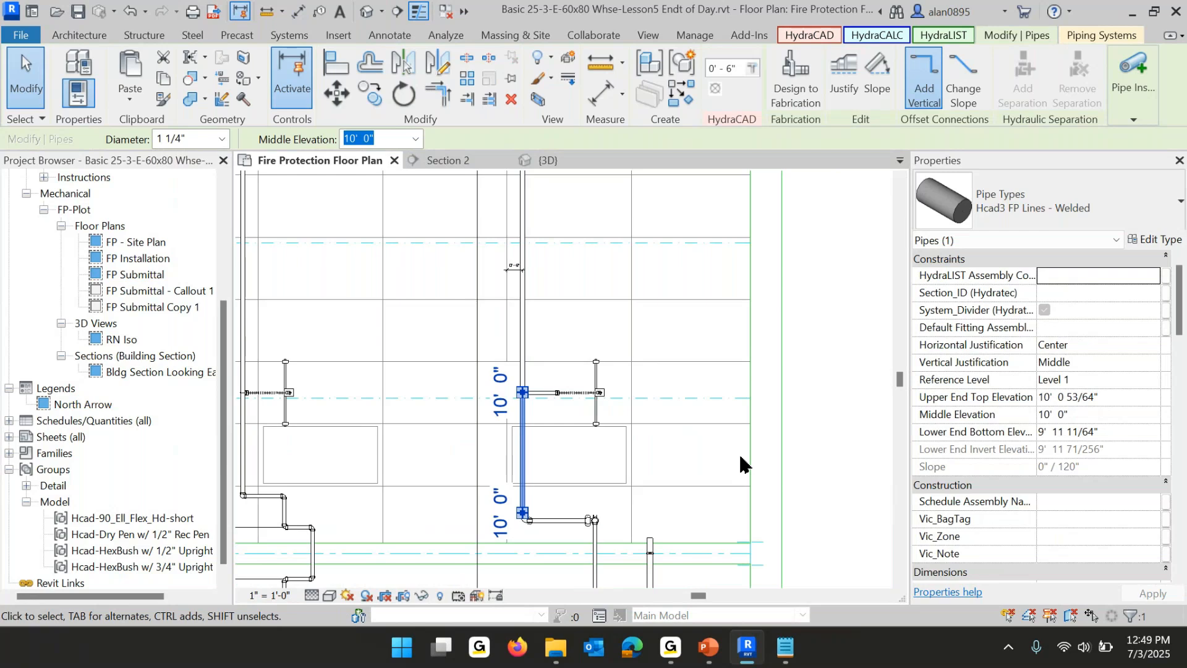
key(Right)
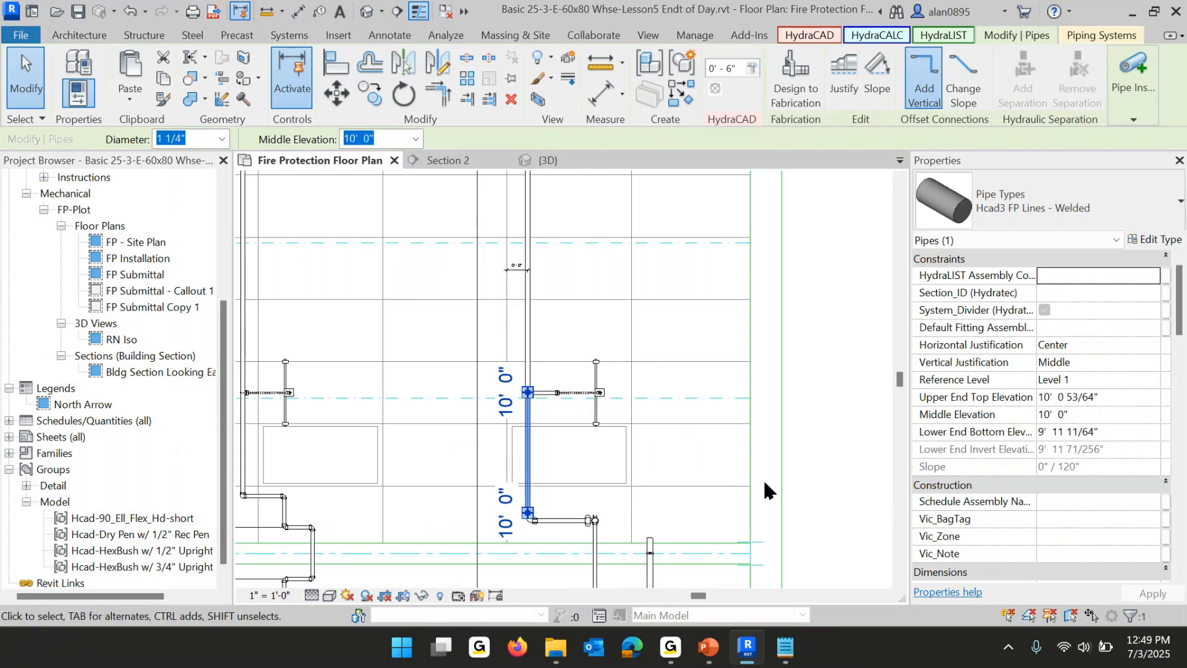
key(Right)
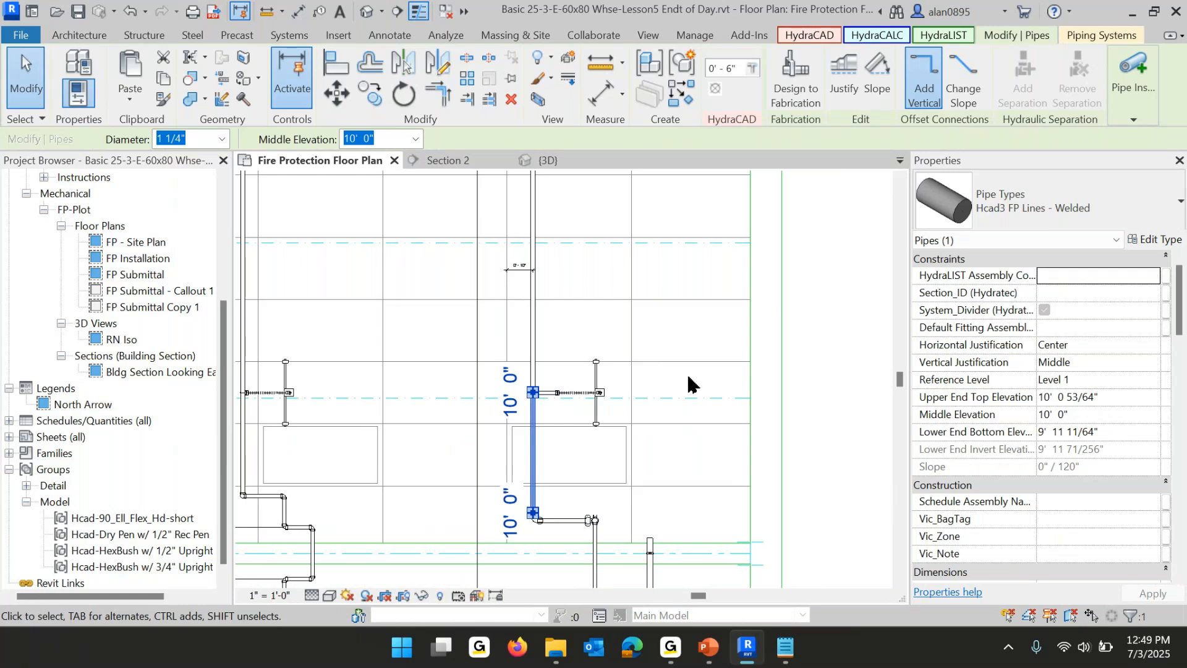
Nudge the east branch line four increments east toward its sprinklers.
key(Right)
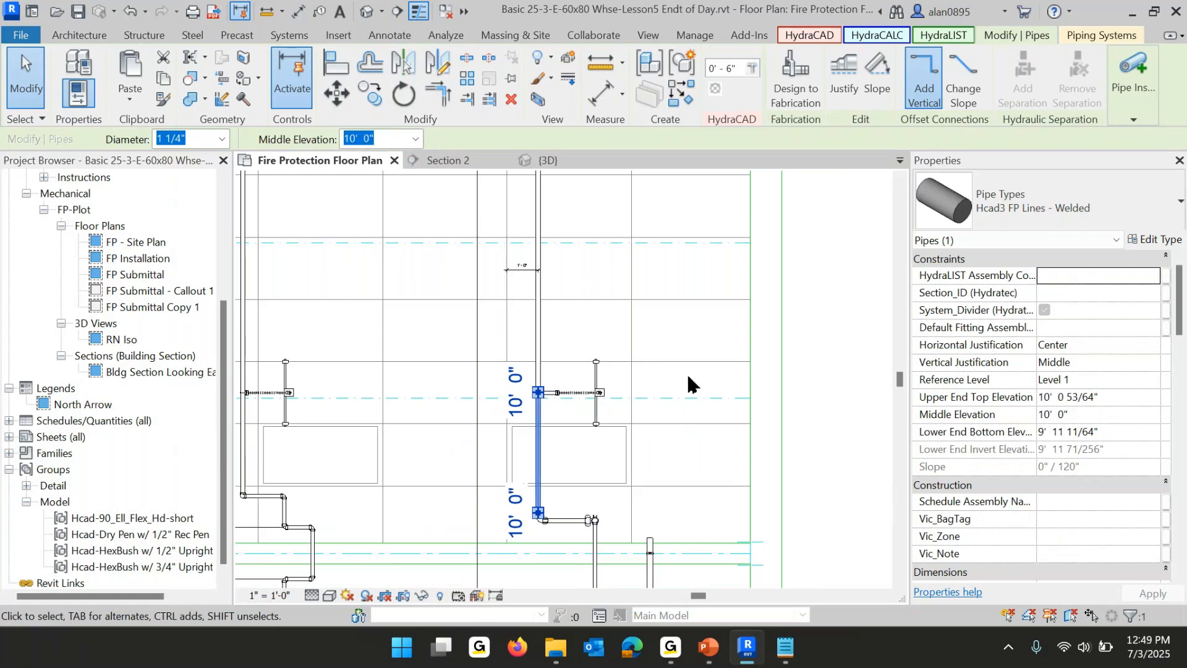
key(Right)
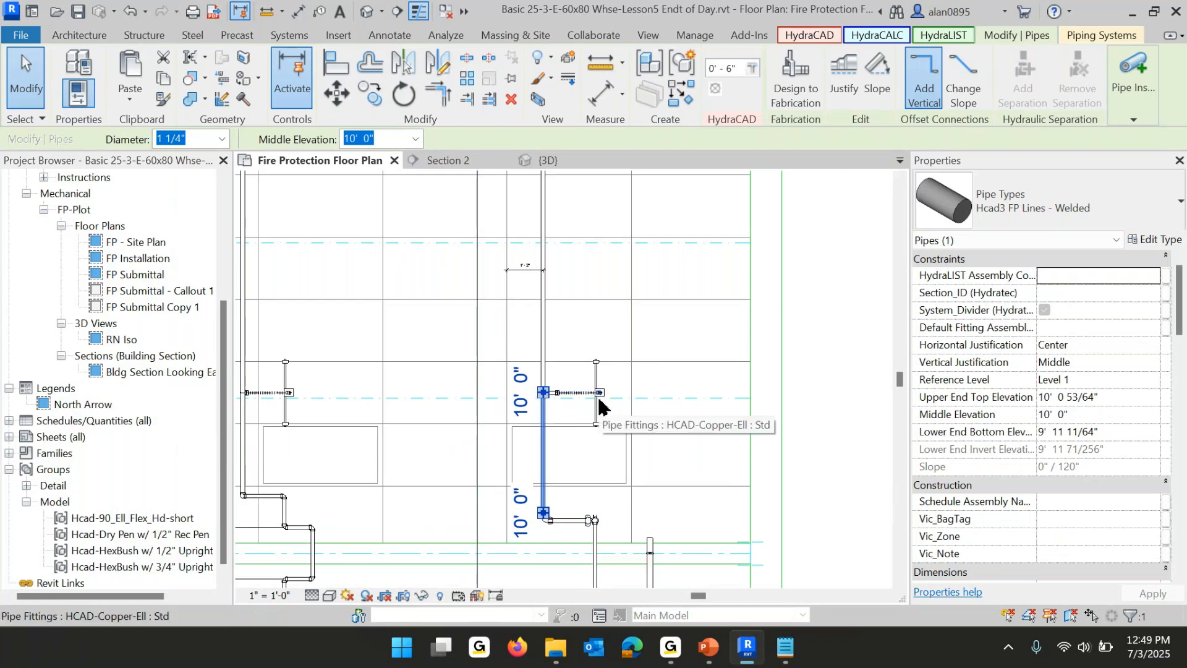
key(Right)
key(Right)
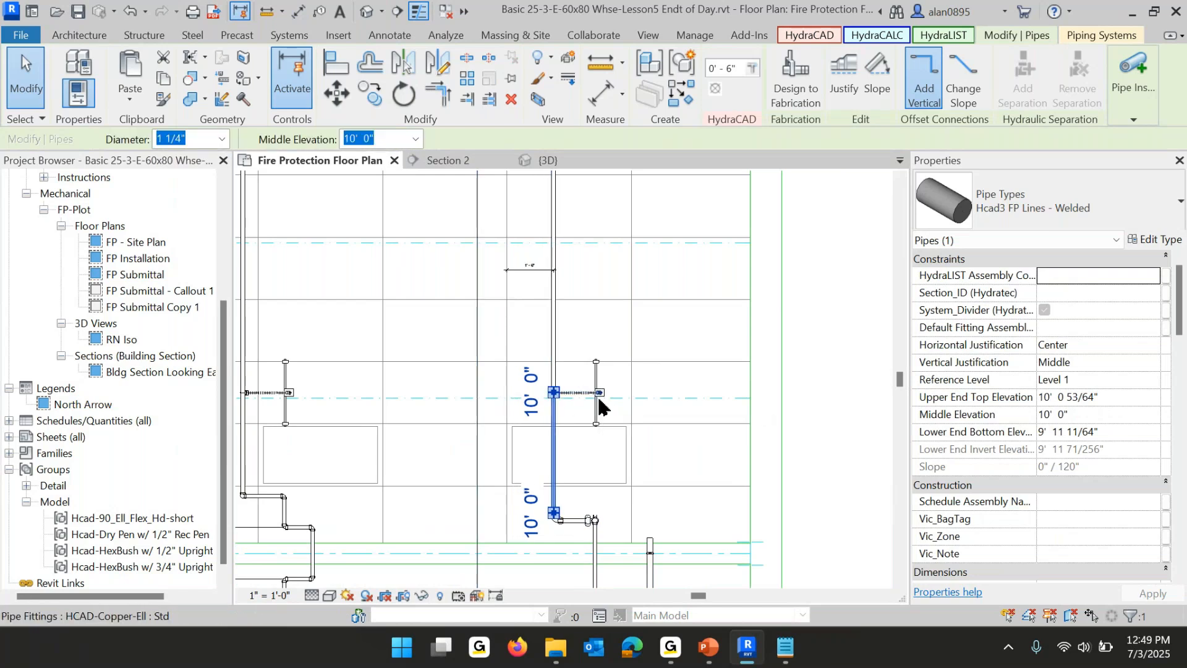
Try to nudge the east branch line one further increment toward its sprinklers, review its connections and cancel the move.
key(Right)
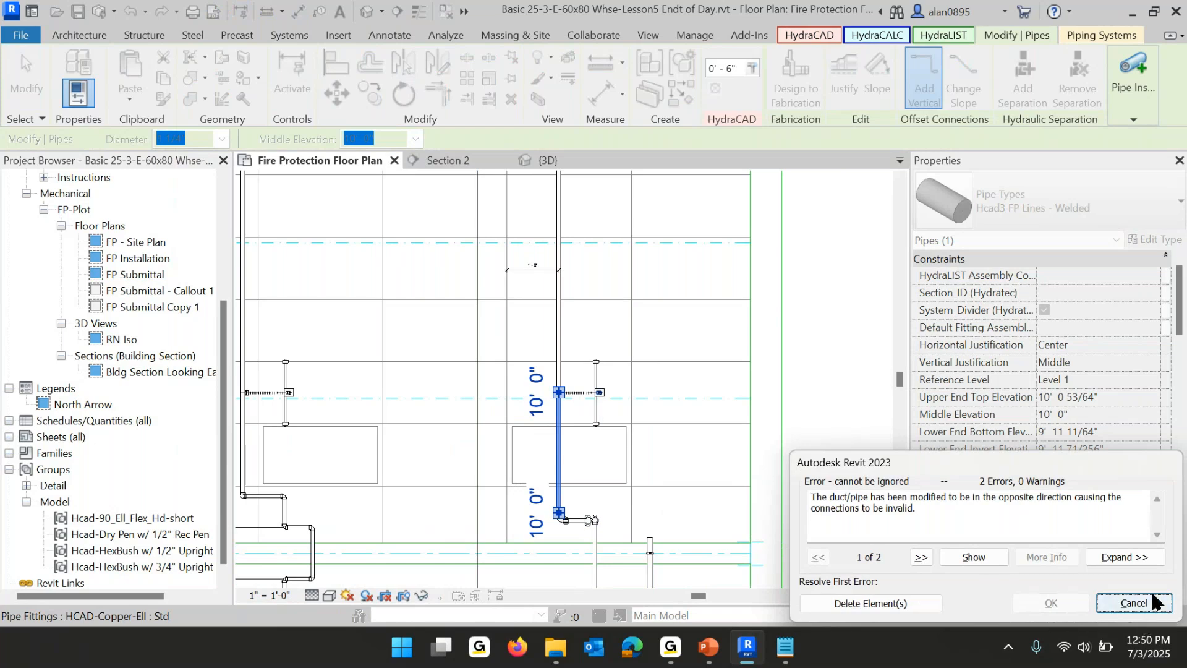
drag(812, 496, 947, 510)
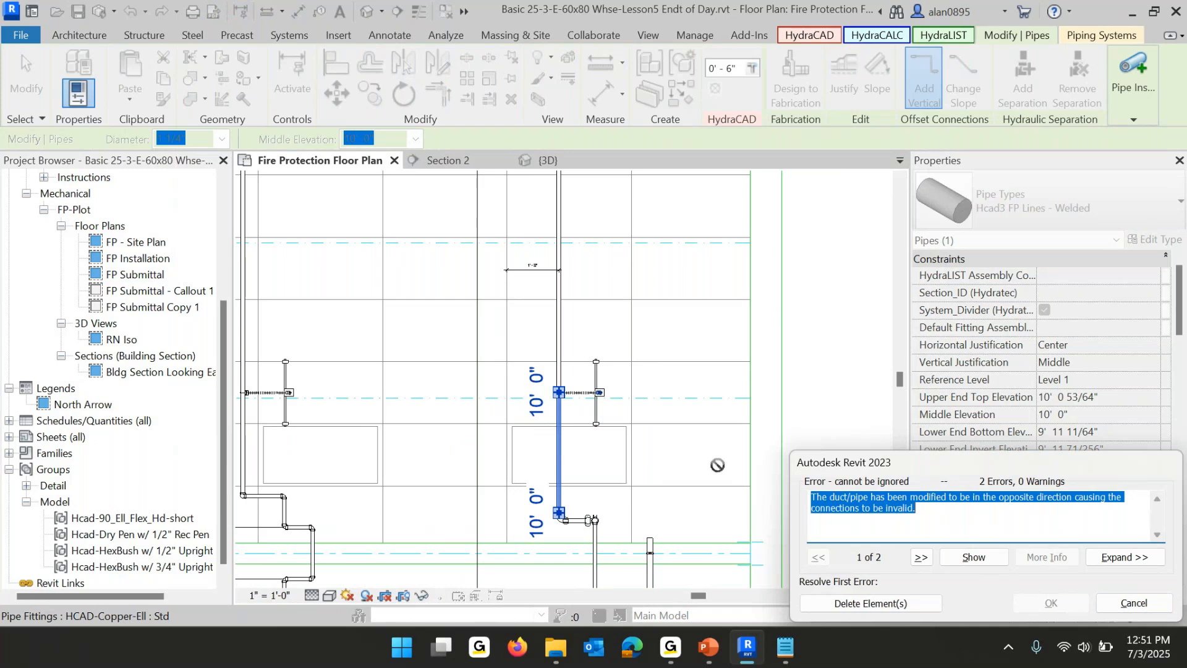
click(717, 464)
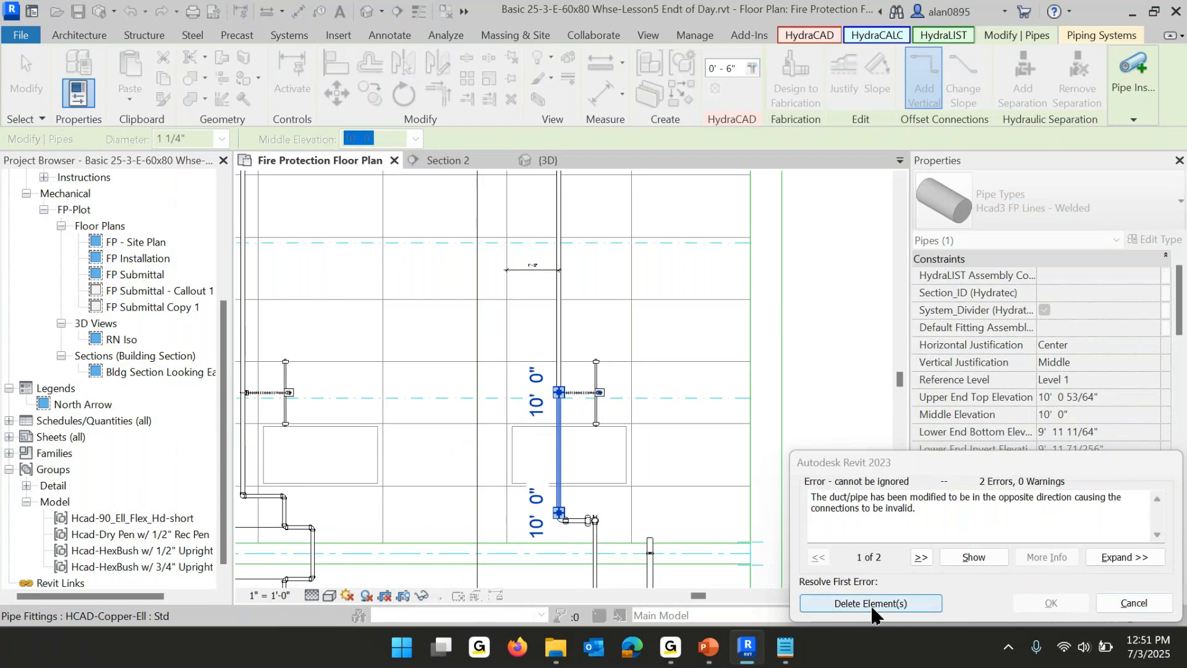
middle_drag(677, 222, 636, 505)
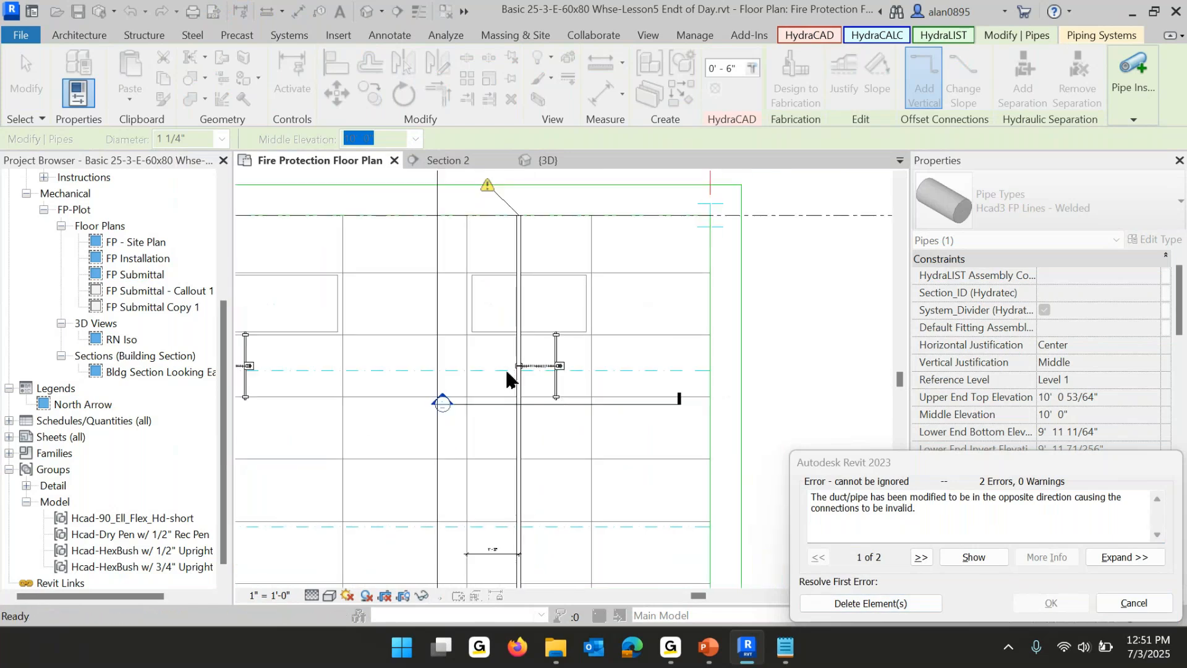
middle_drag(637, 473, 686, 167)
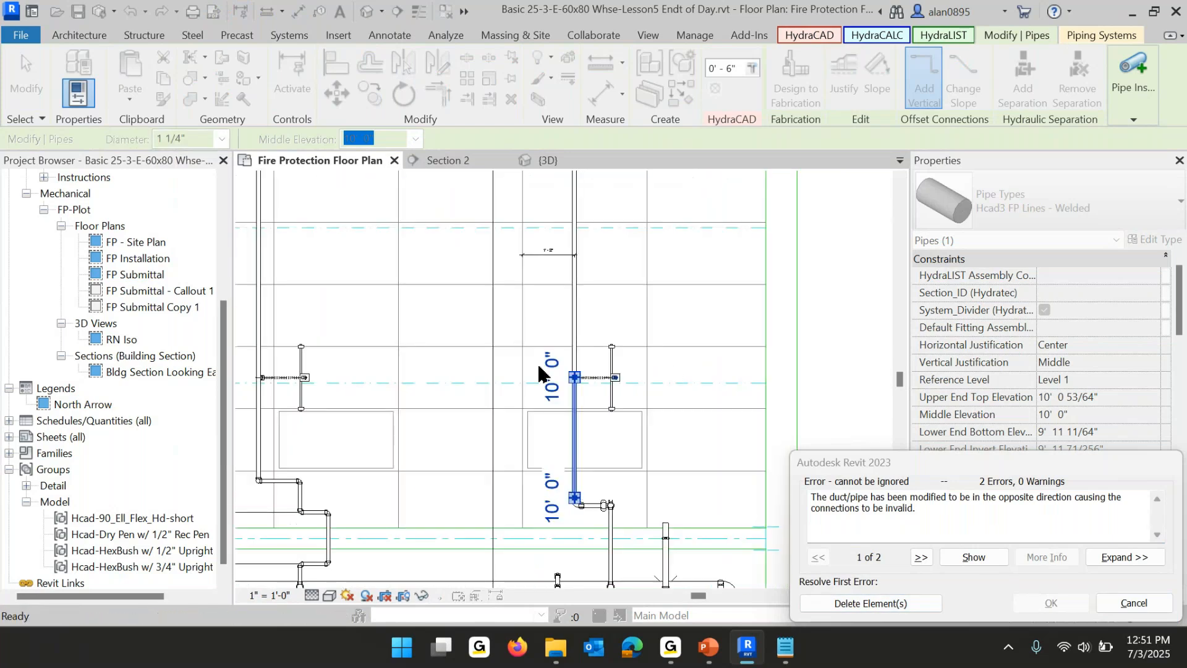
middle_drag(787, 328, 673, 259)
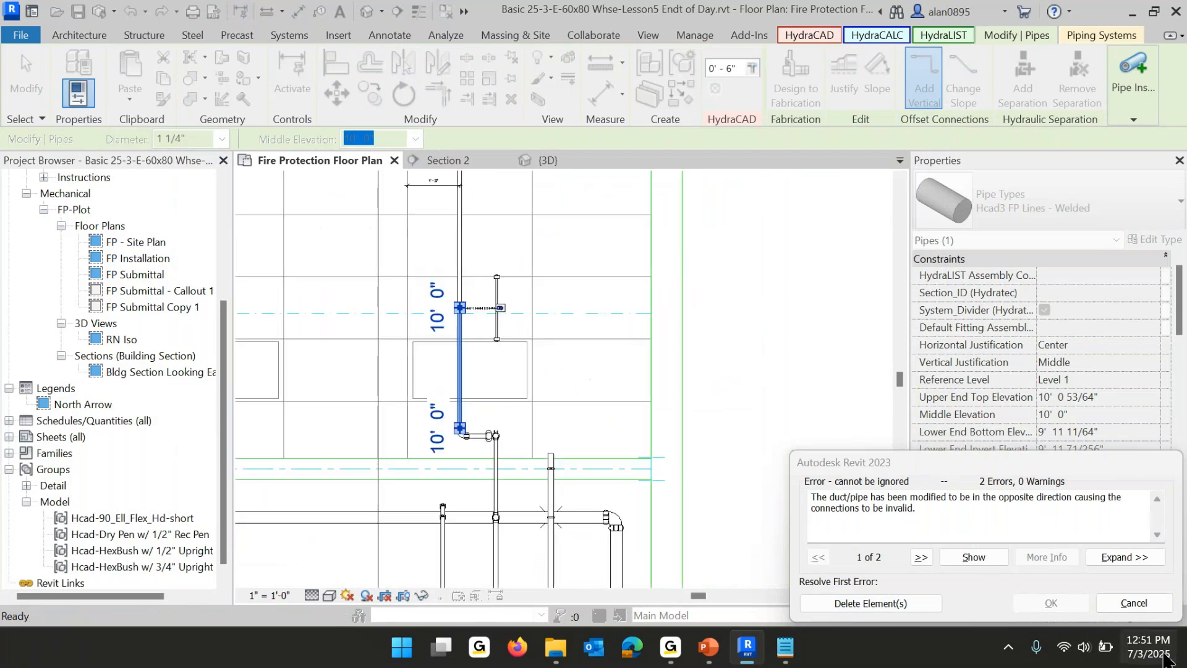
click(1135, 603)
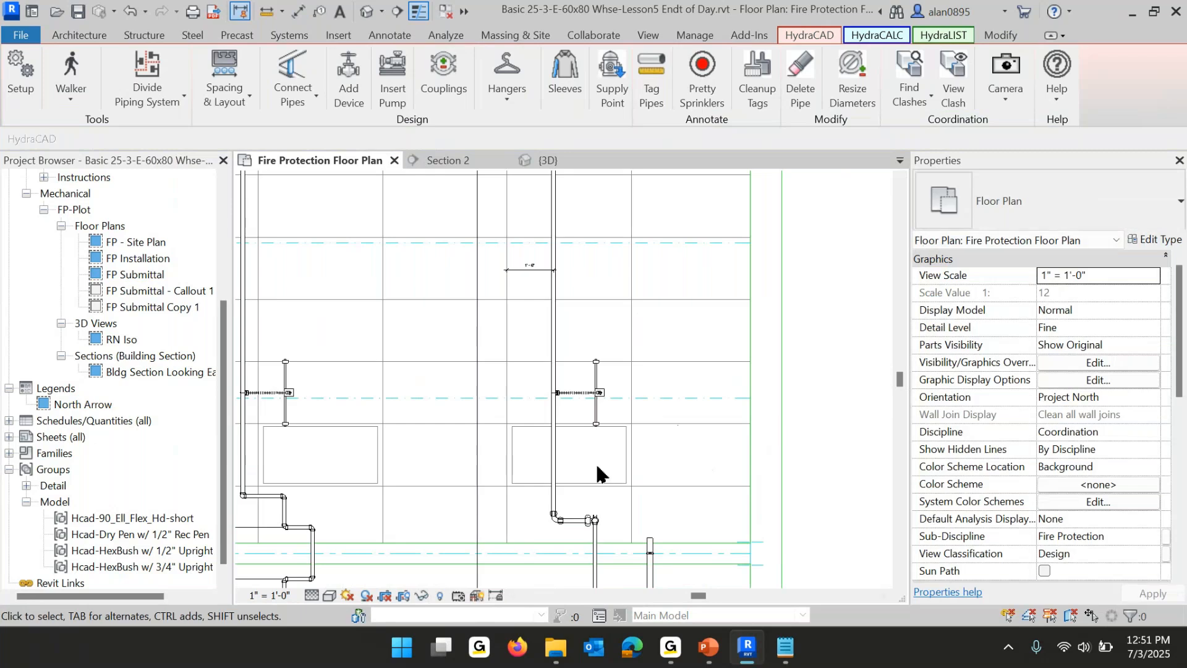
Nudge the outlet fittings of both east sprinkler take-offs together five increments east, and cancel a sixth increment.
scroll(570, 454, up, 5)
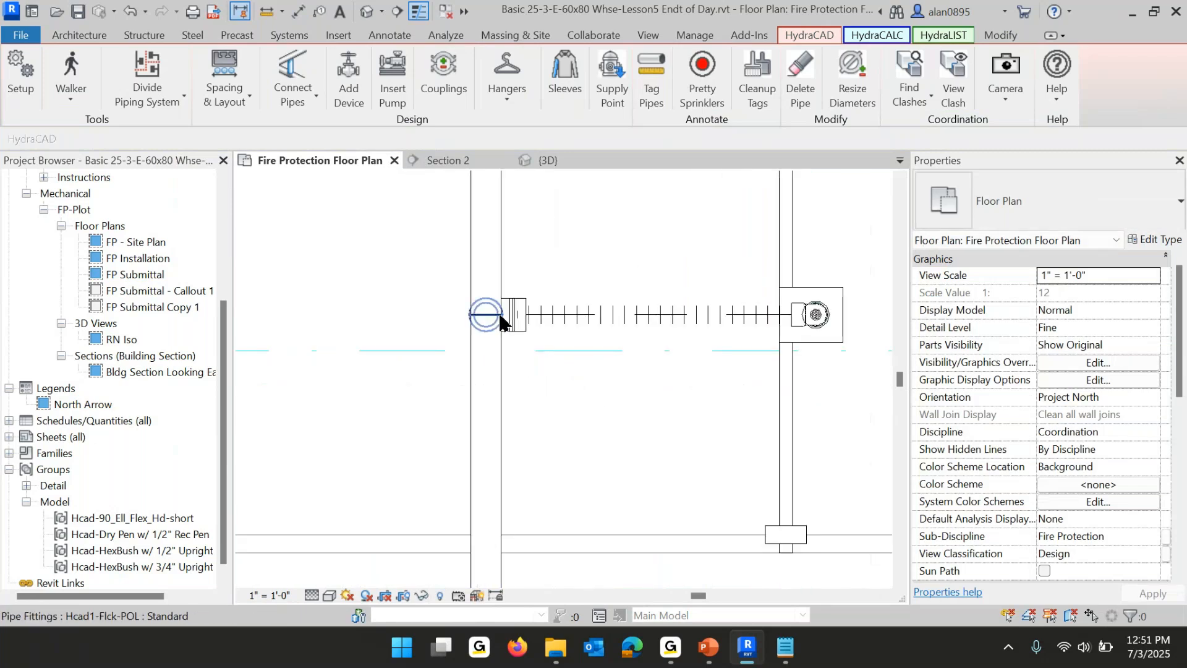
scroll(581, 427, down, 6)
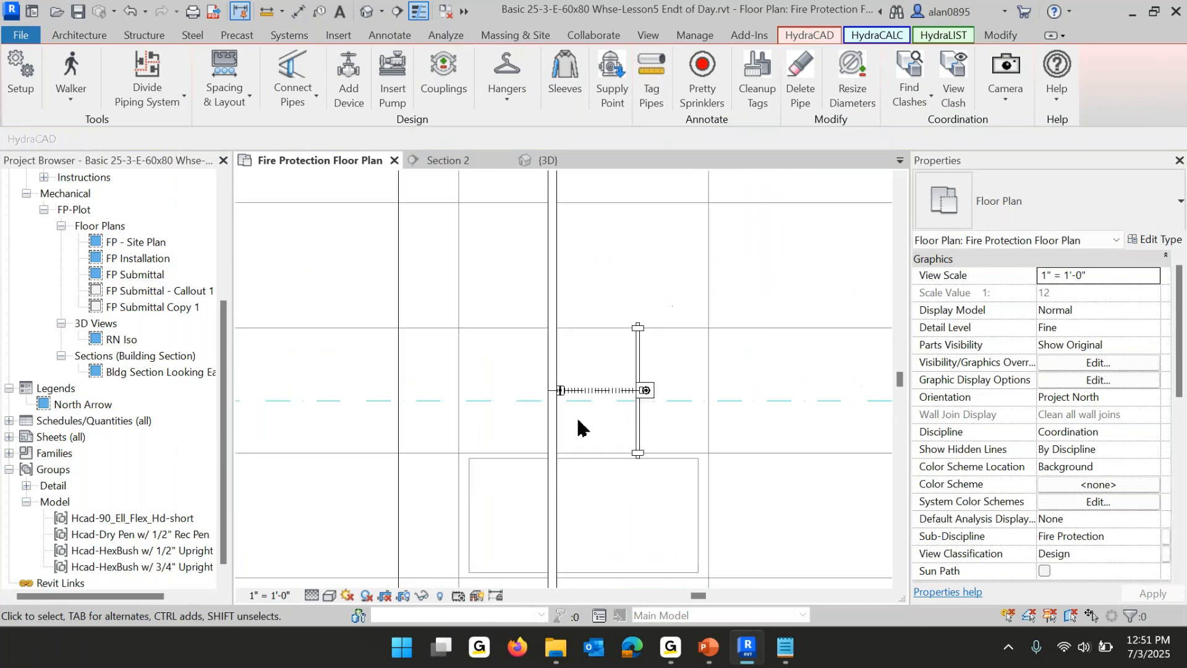
drag(544, 385, 610, 444)
middle_drag(612, 325, 611, 457)
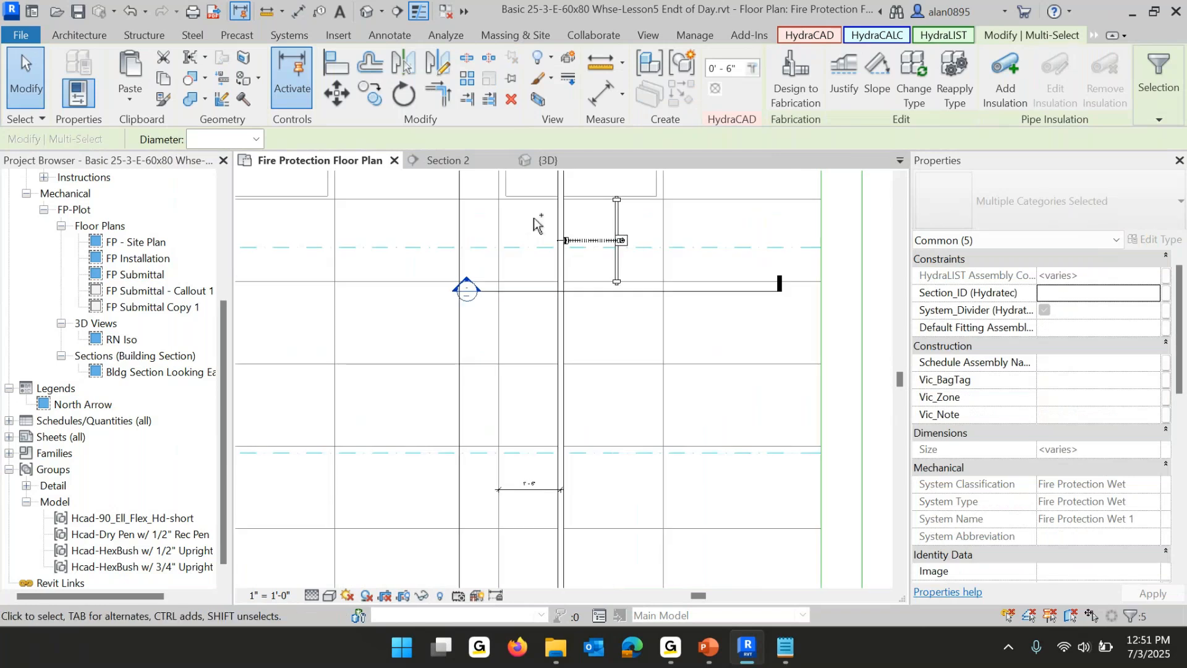
ctrl+drag(535, 217, 591, 285)
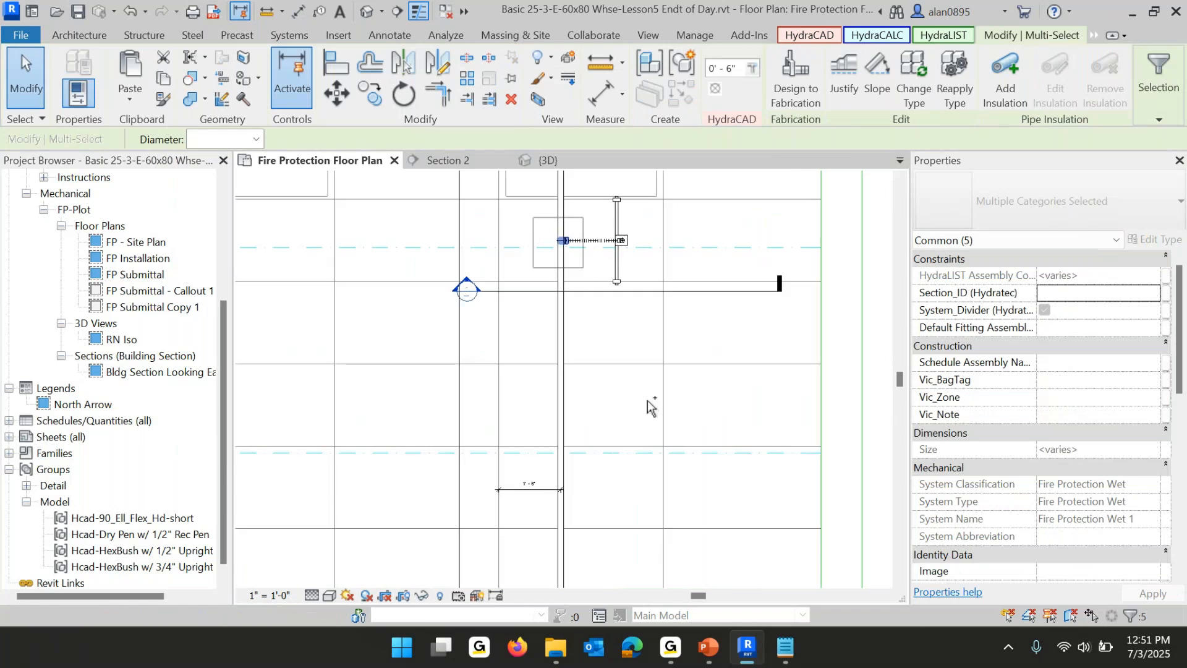
scroll(653, 408, down, 1)
scroll(653, 408, down, 1)
middle_drag(697, 472, 660, 352)
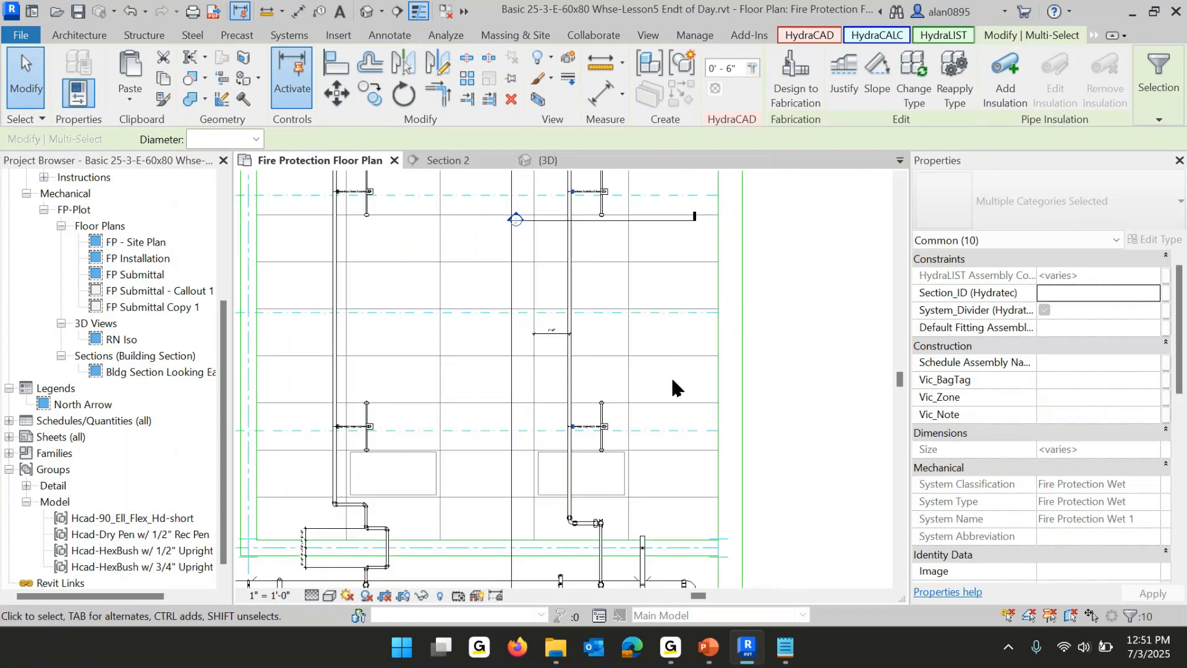
key(Right)
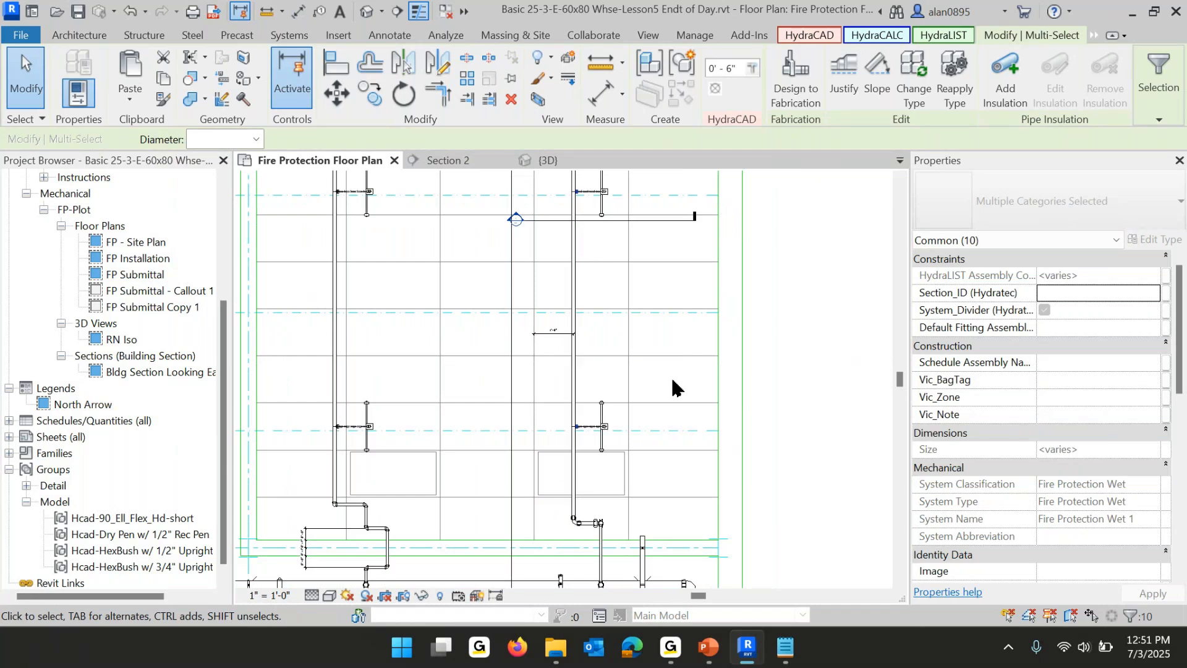
key(Right)
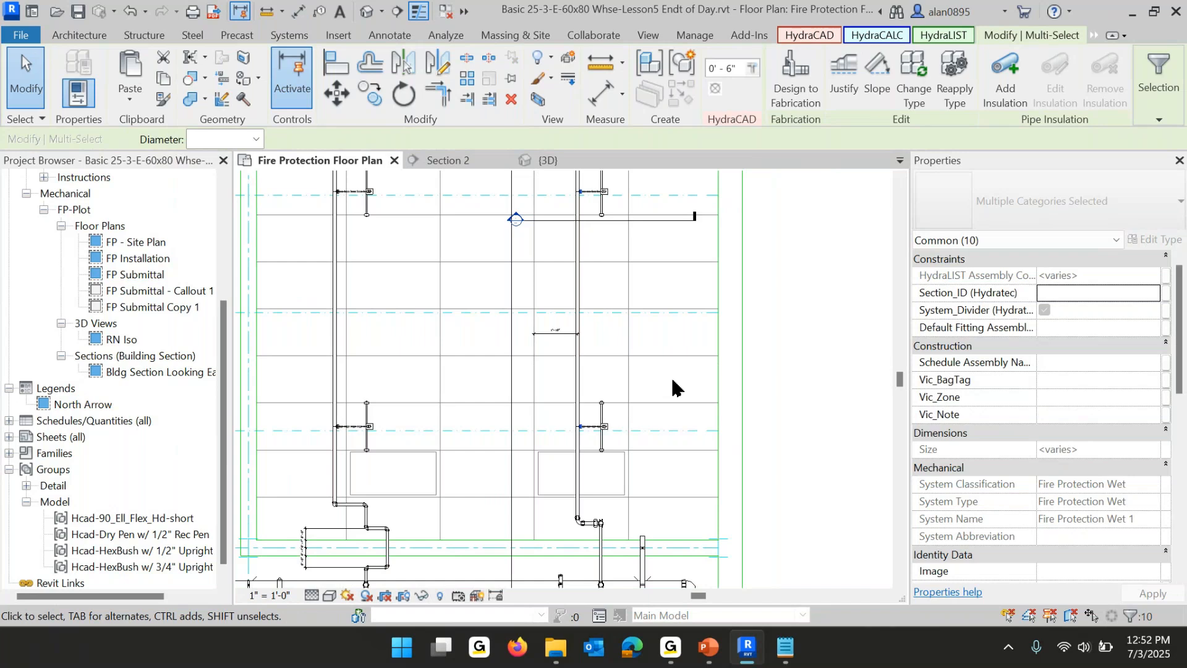
key(Right)
key(Right)
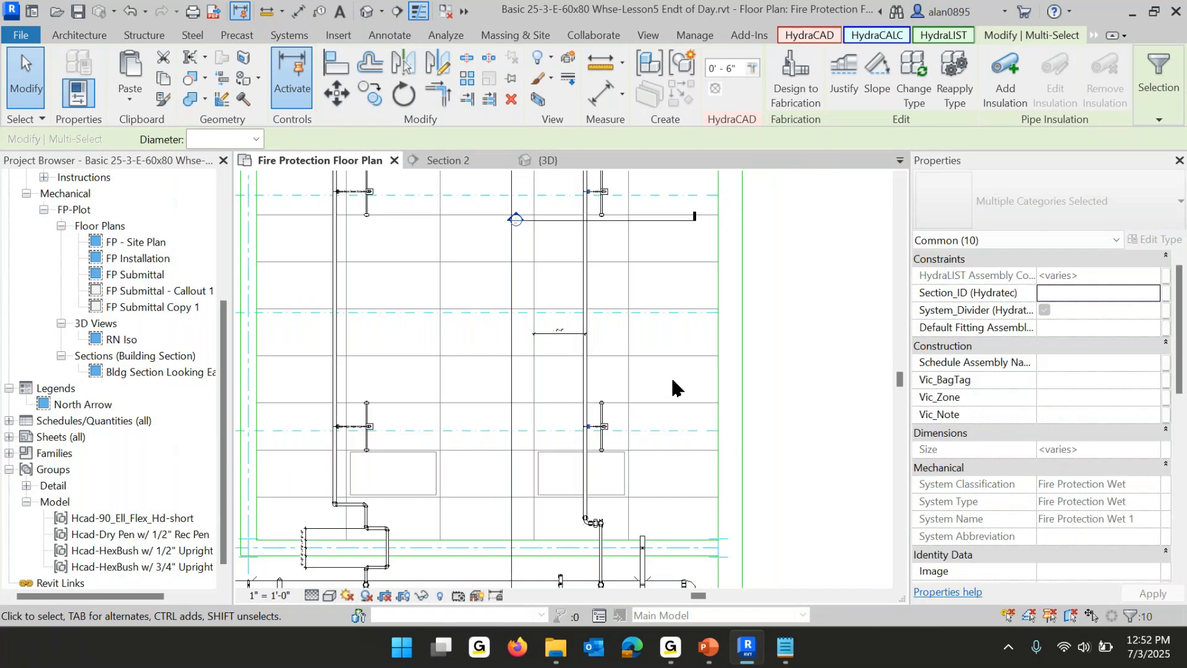
key(Right)
key(Right)
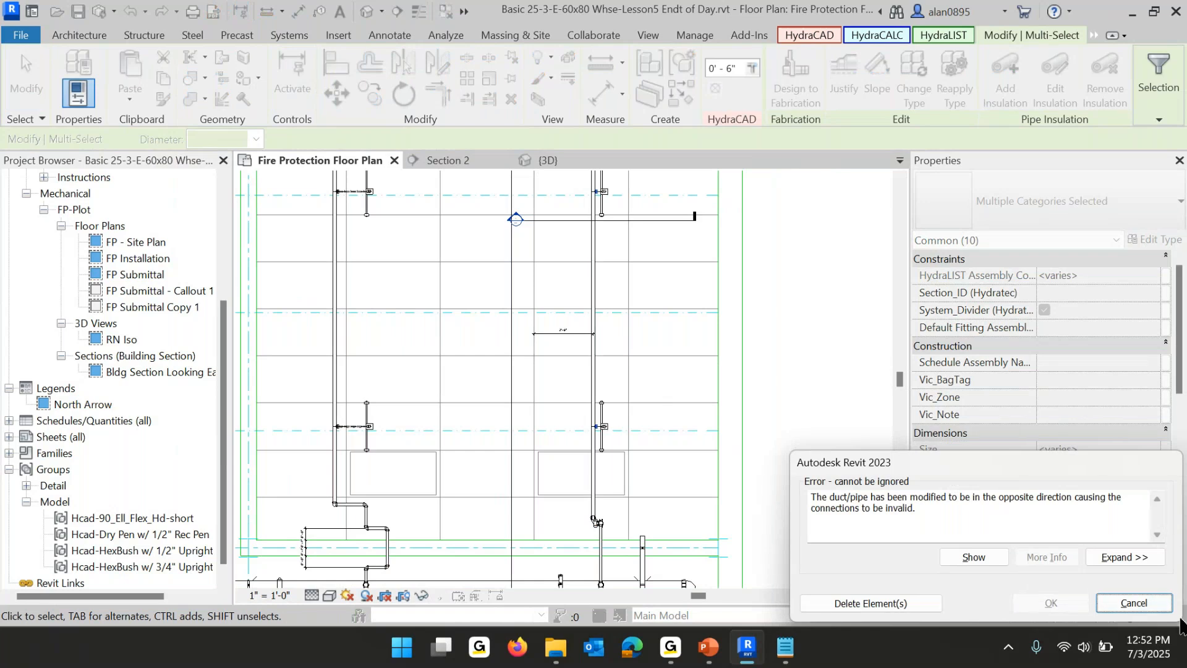
click(1118, 606)
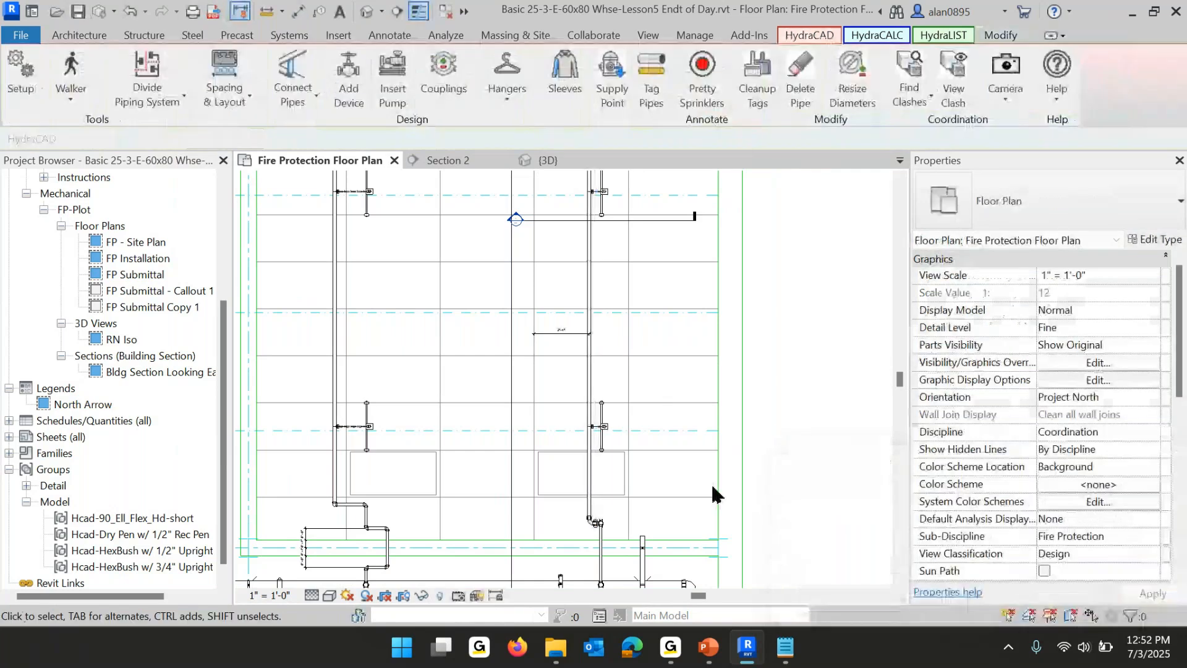
Nudge the east branch line back west to 0' - 8" from the ceiling grid line, using its segment between the take-offs.
scroll(713, 489, down, 2)
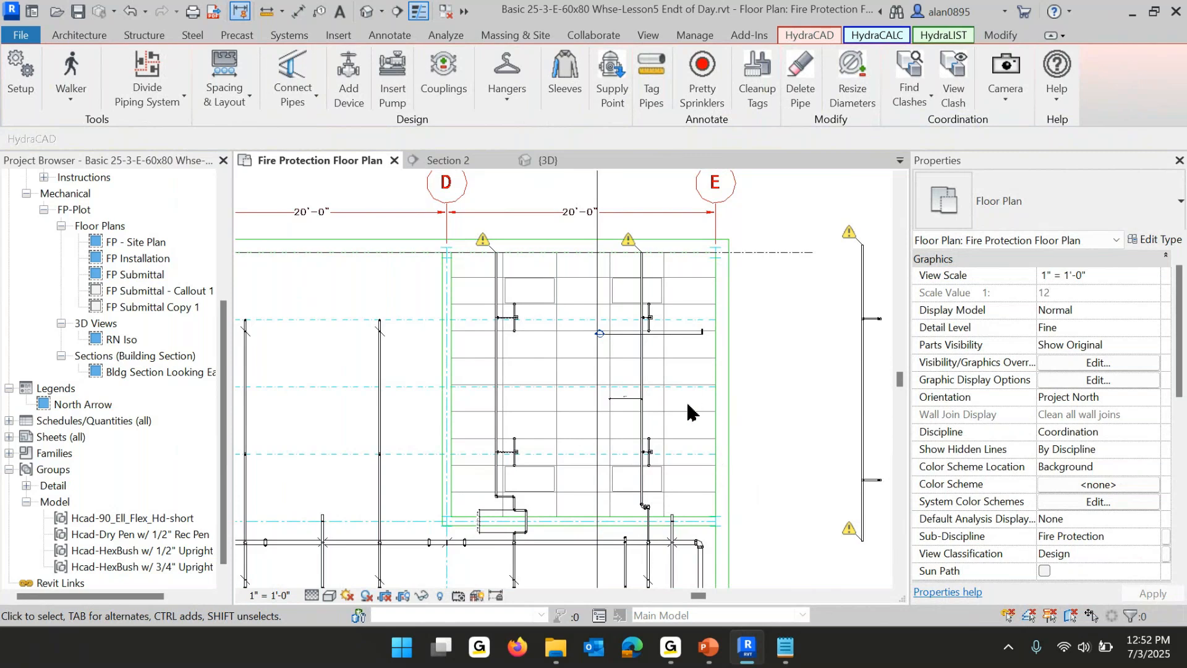
click(657, 391)
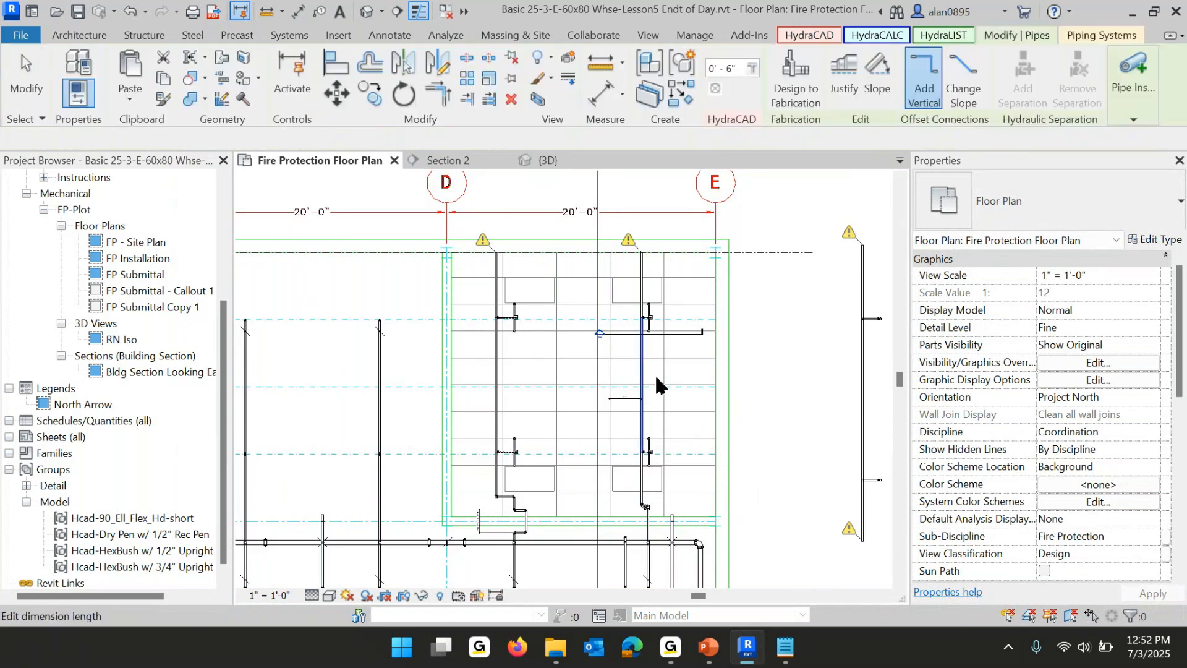
key(Left)
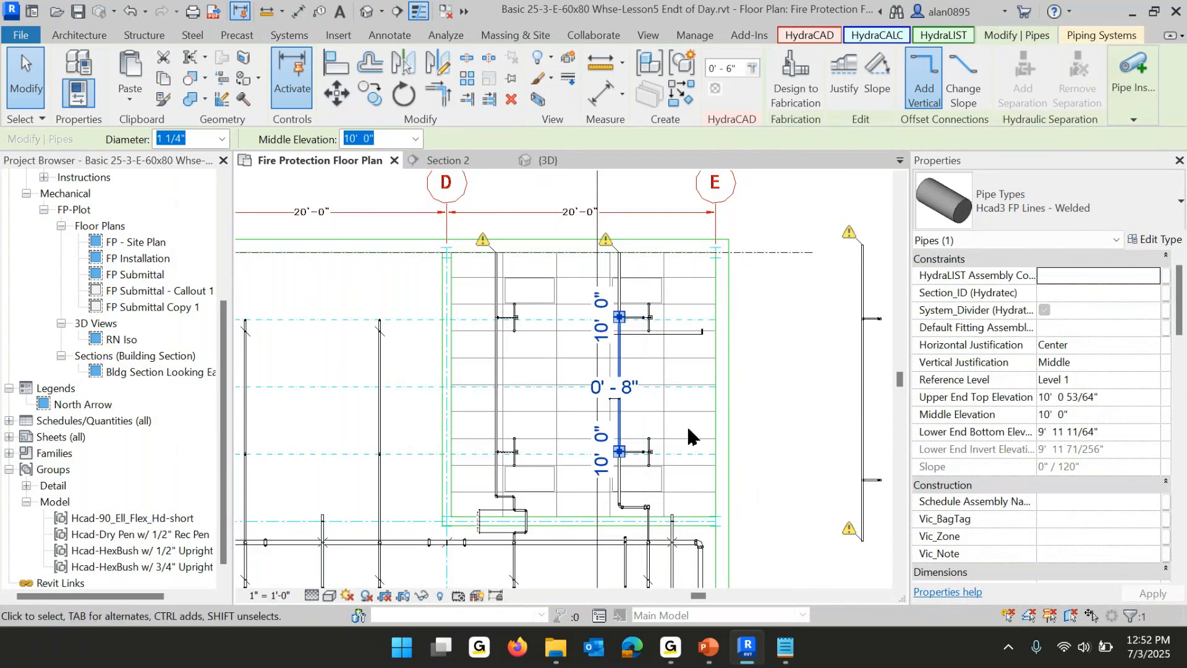
key(Escape)
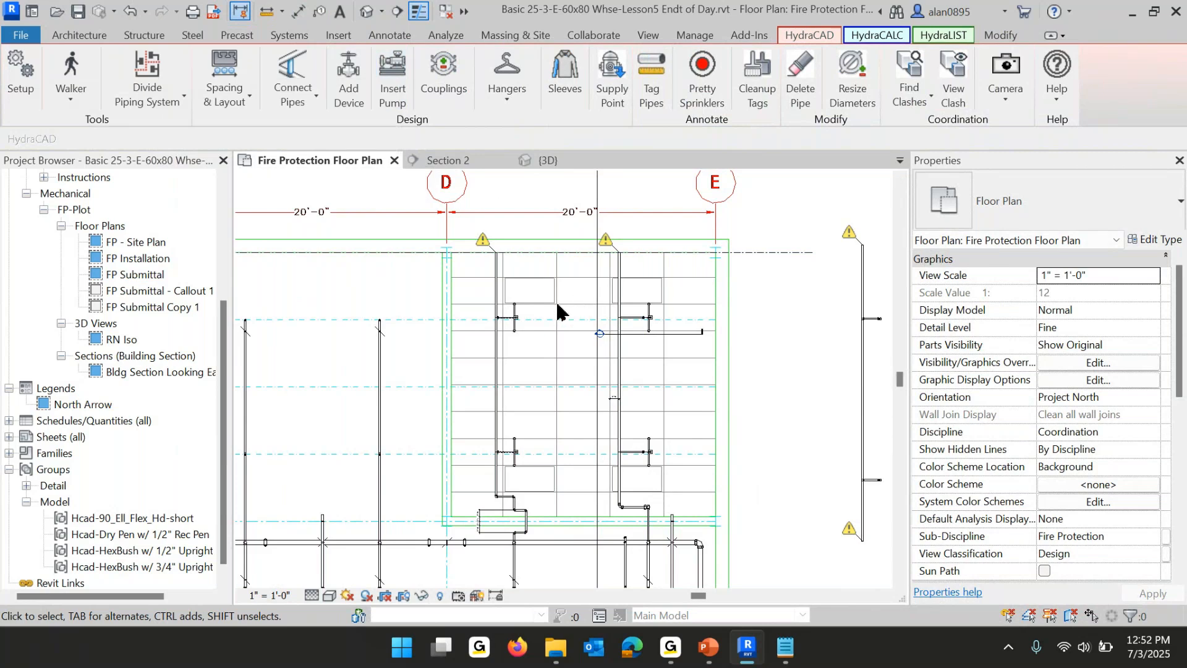
Try to disconnect both east sprinklers from their branch line with Configure Head's Disconnect Heads option, and cancel the command.
click(211, 107)
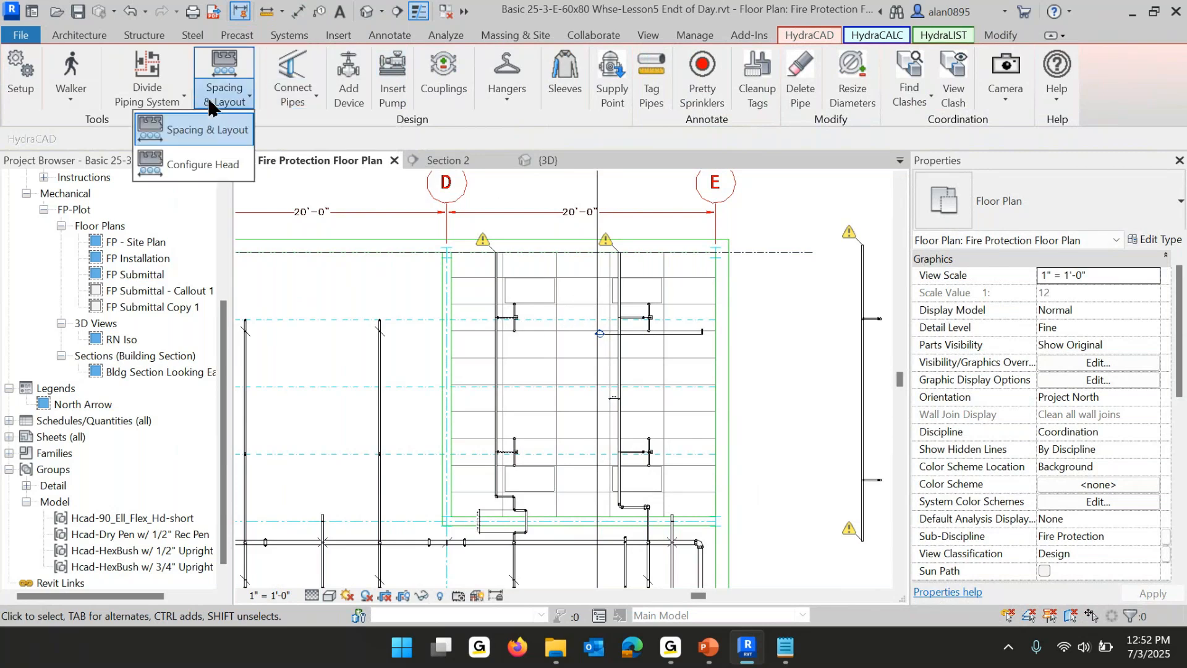
click(207, 166)
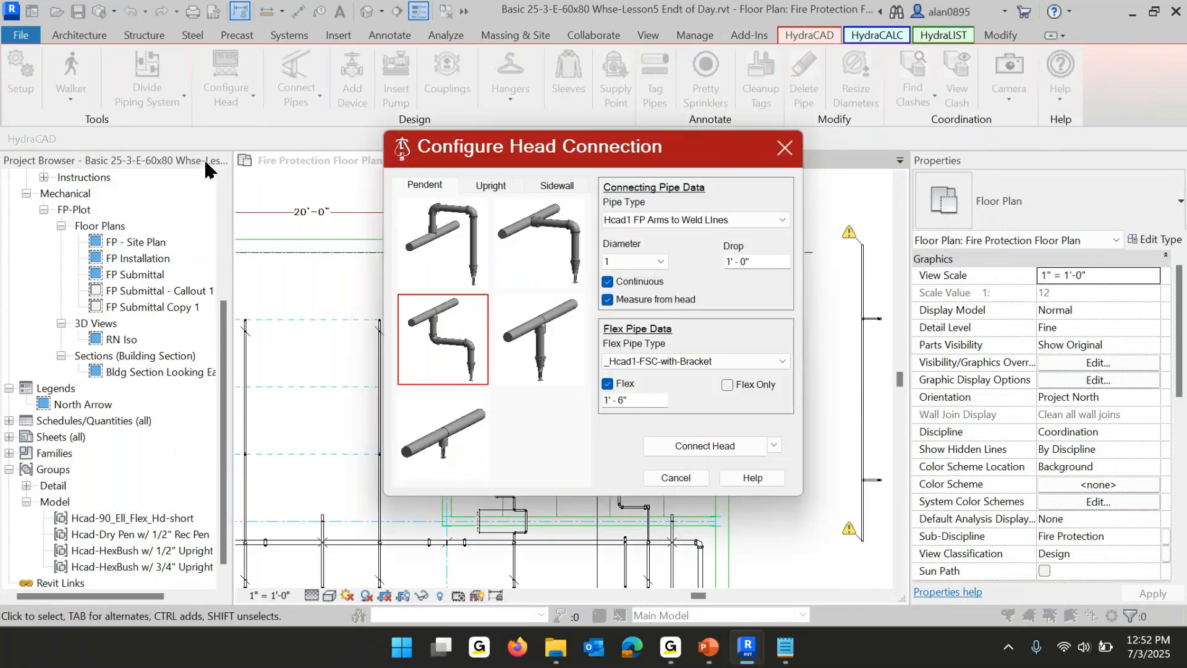
click(774, 446)
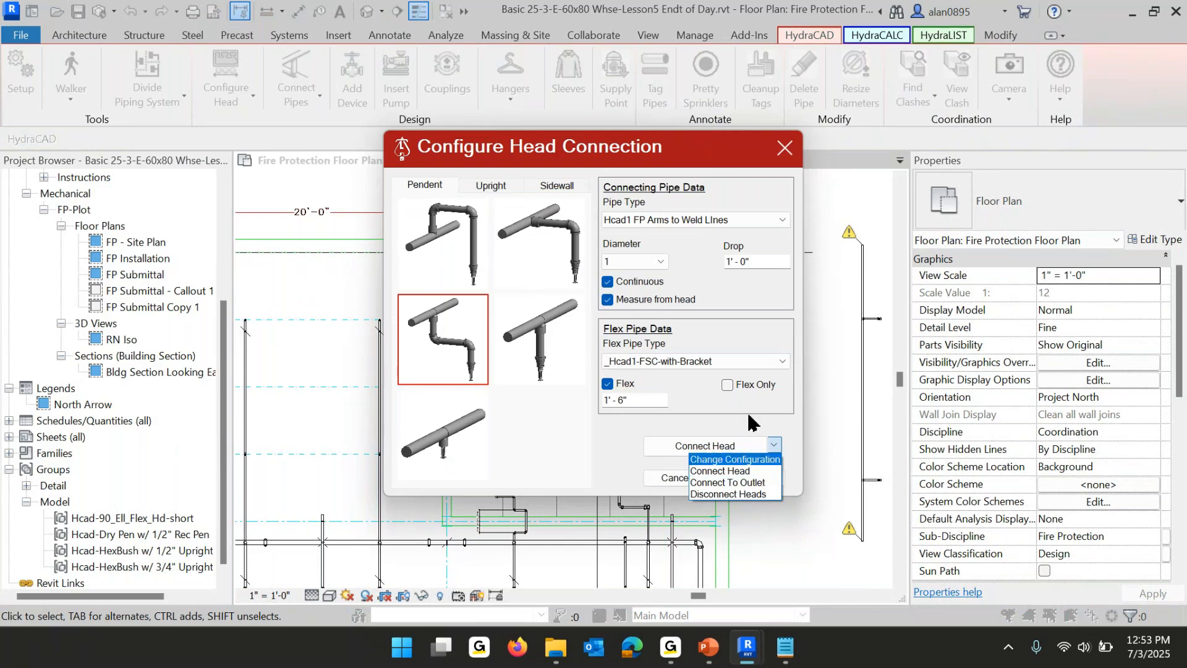
click(747, 495)
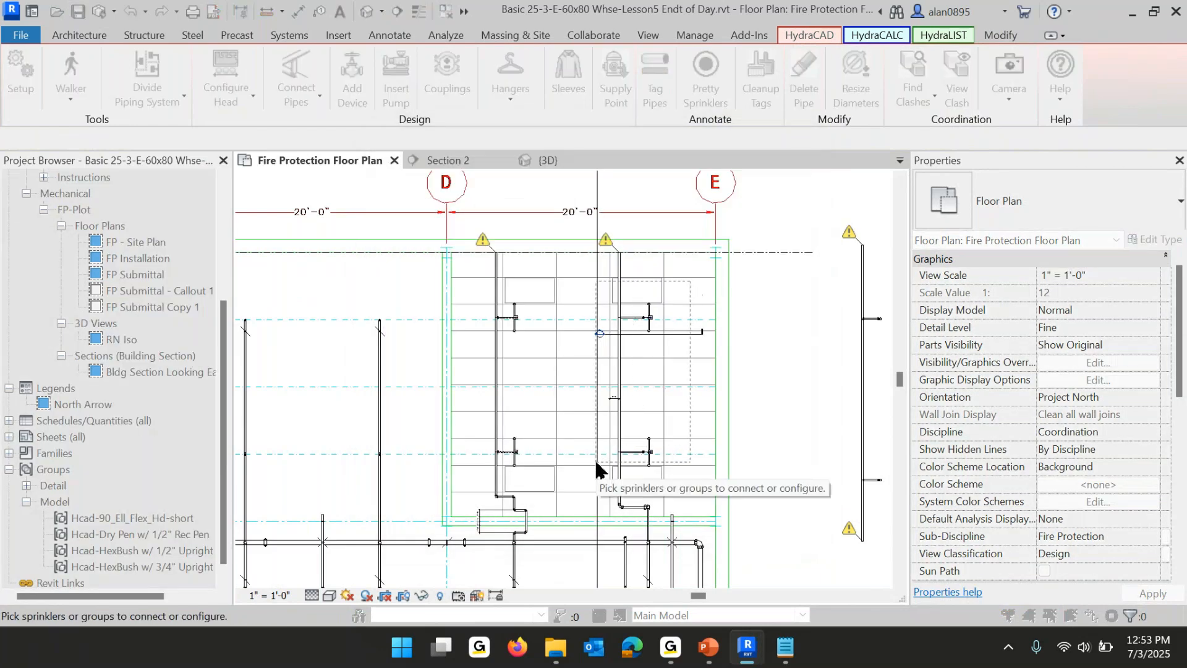
click(601, 480)
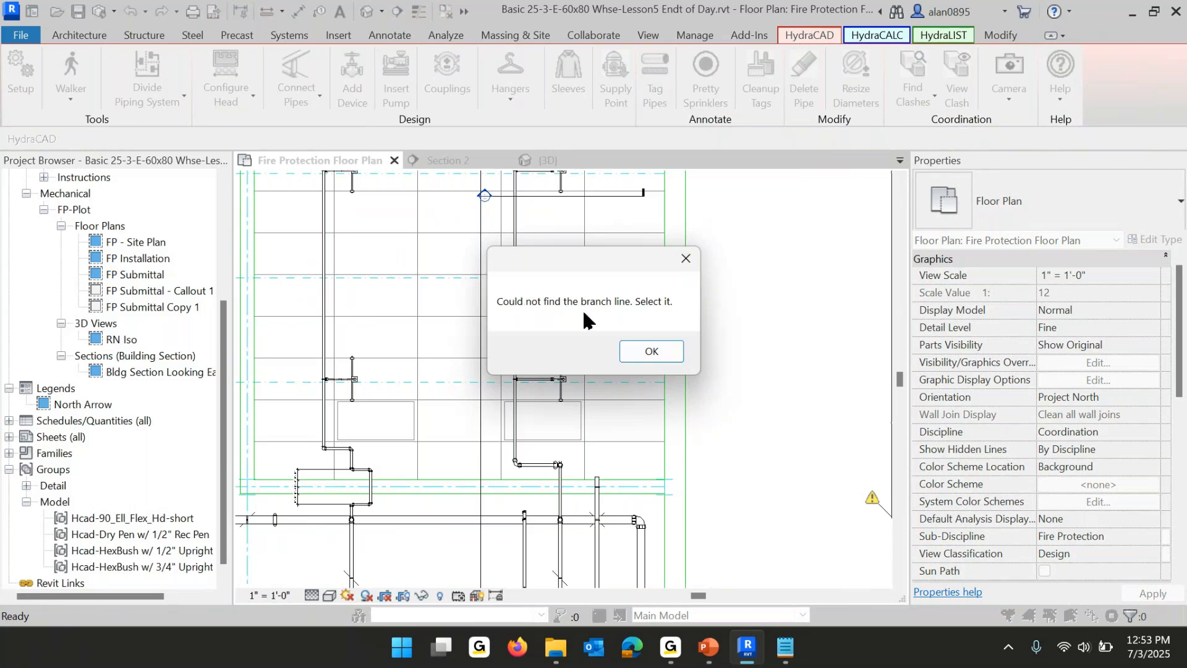
click(644, 348)
middle_drag(649, 284, 655, 415)
scroll(653, 413, down, 1)
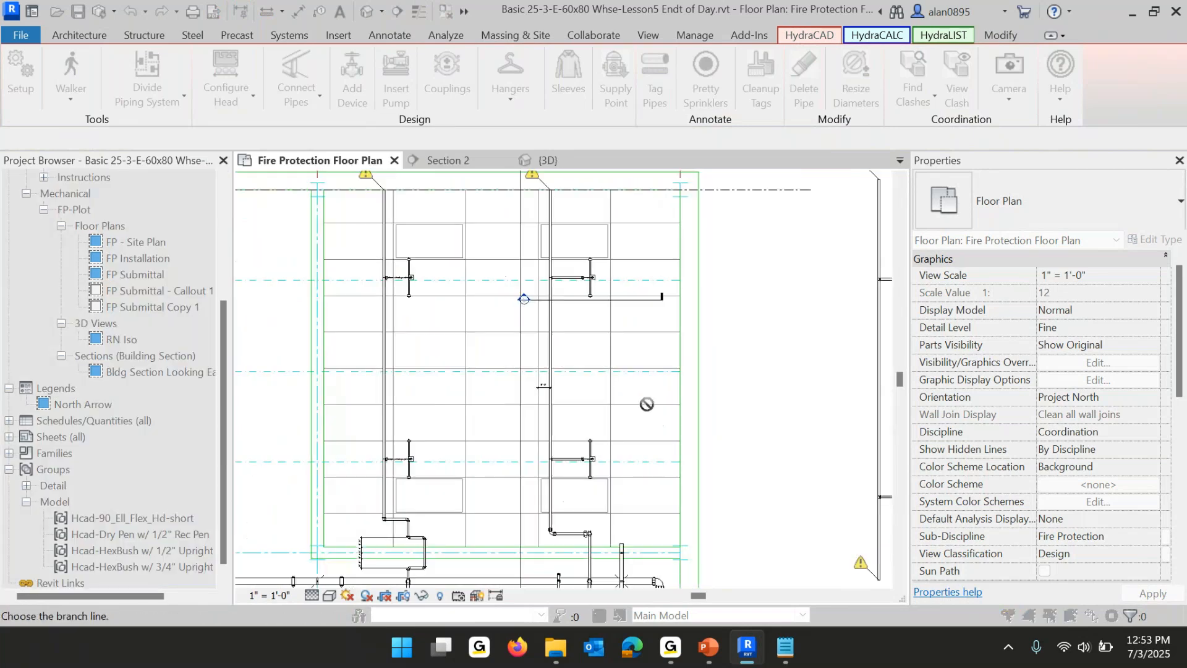
click(550, 333)
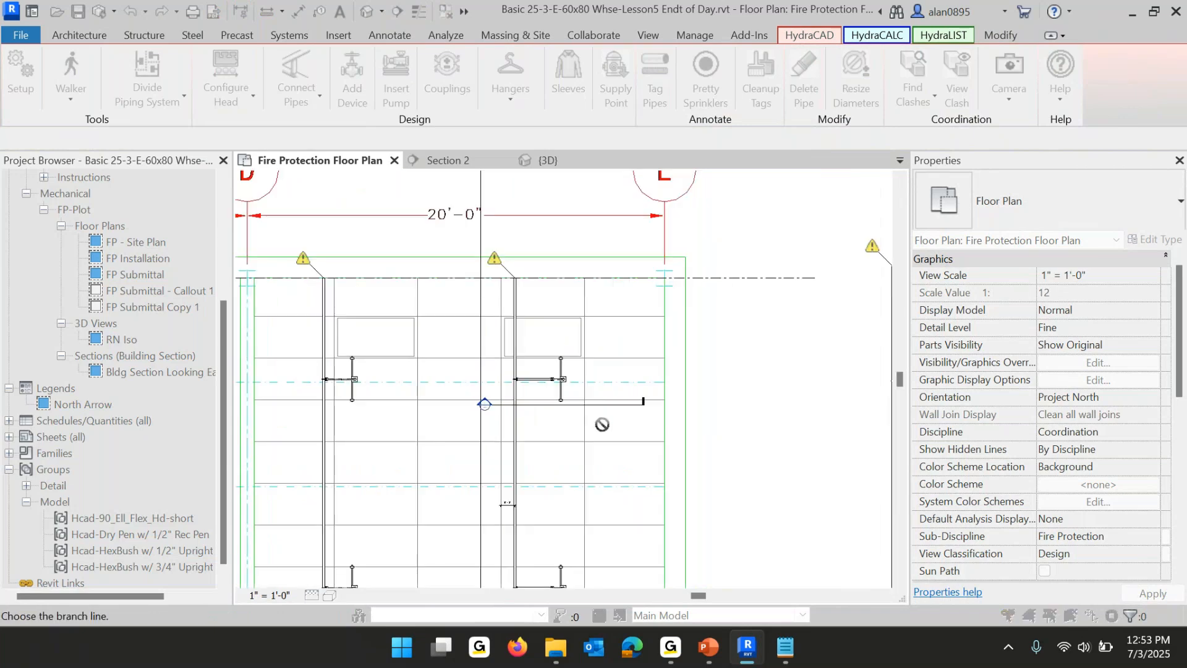
middle_drag(605, 419, 639, 313)
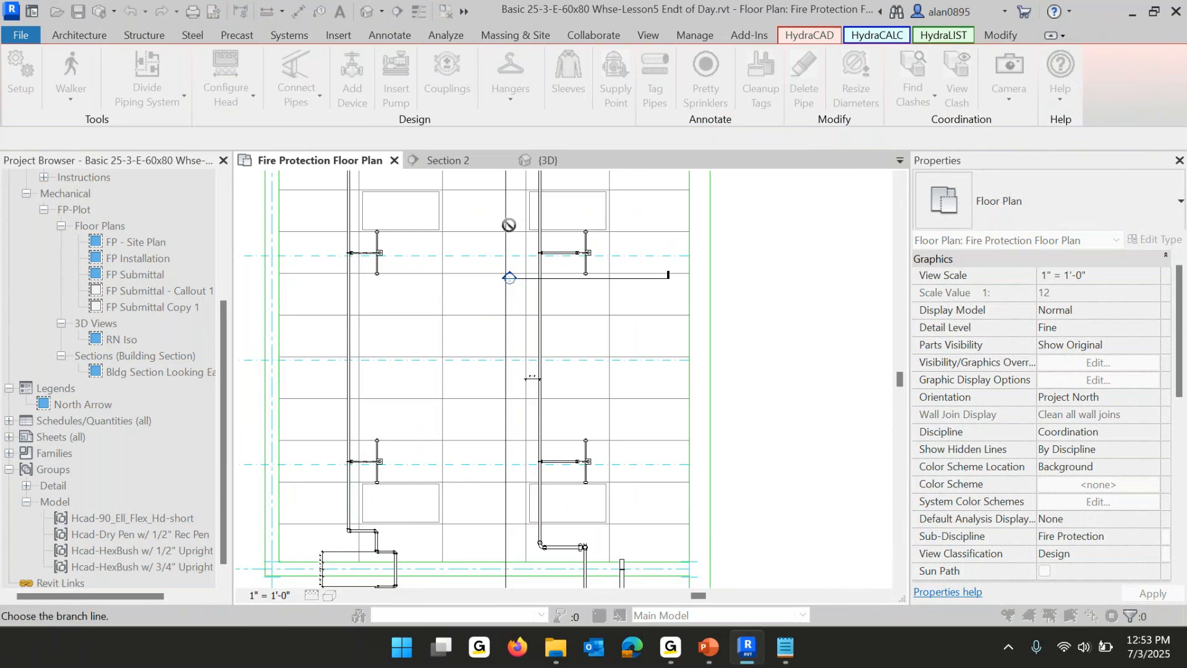
key(Escape)
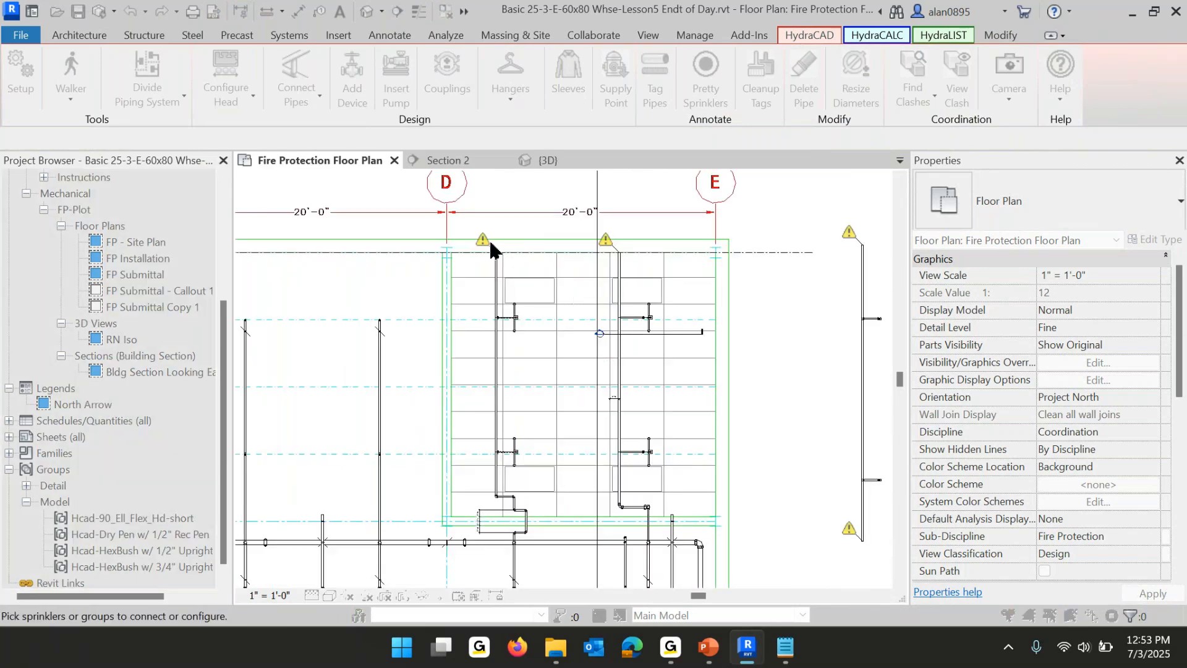
key(Escape)
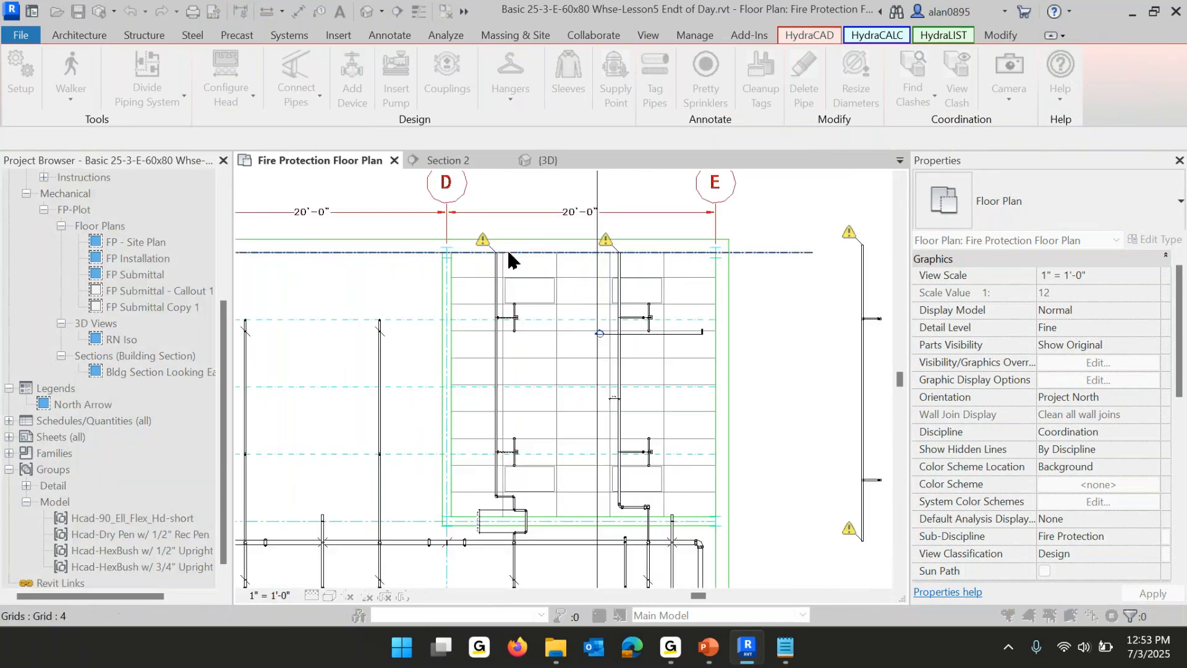
Disconnect the northern of the two east sprinklers from its branch line with Configure Head's Disconnect Heads option.
click(253, 97)
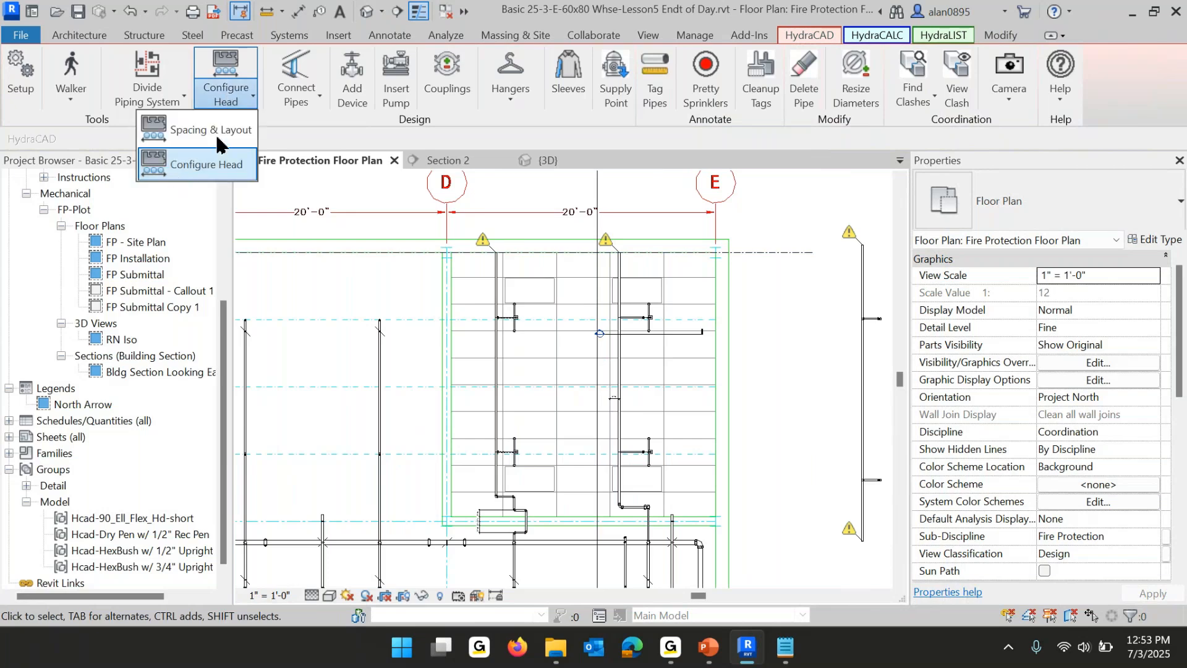
click(189, 164)
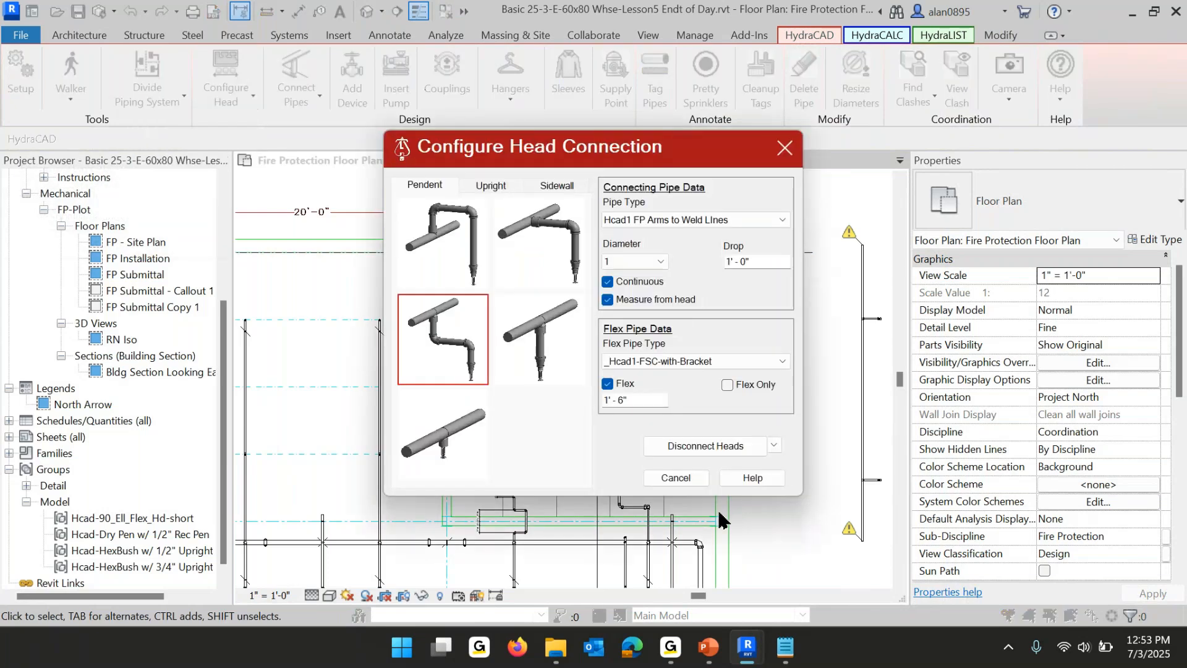
click(742, 451)
click(673, 354)
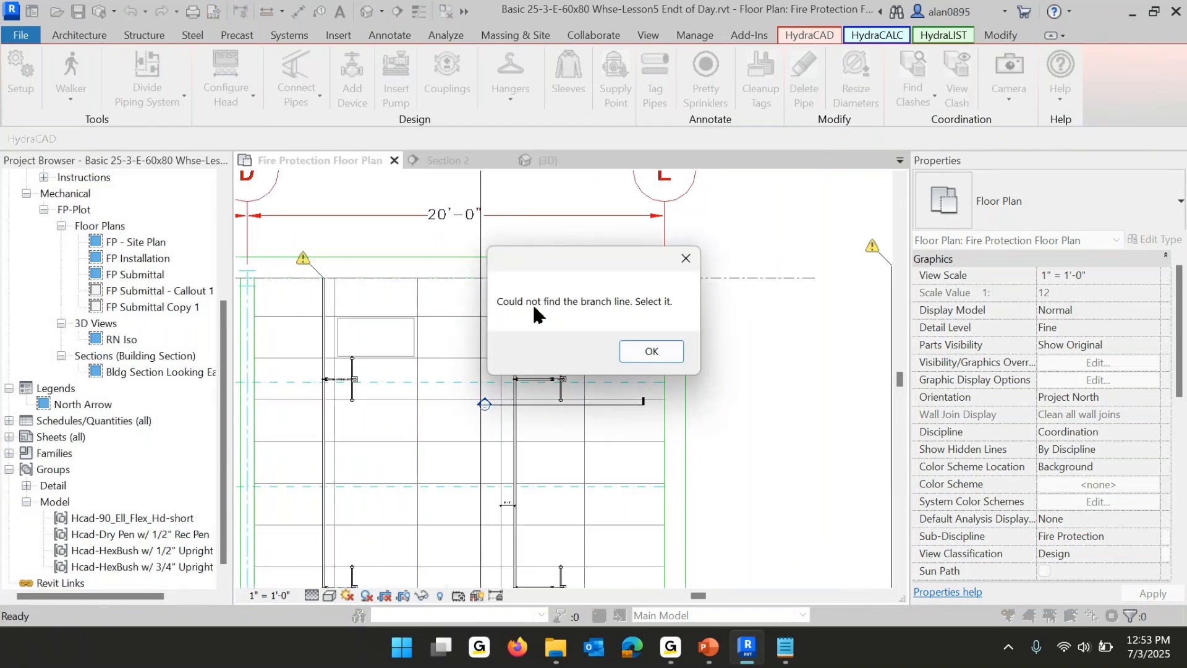
click(651, 351)
click(519, 363)
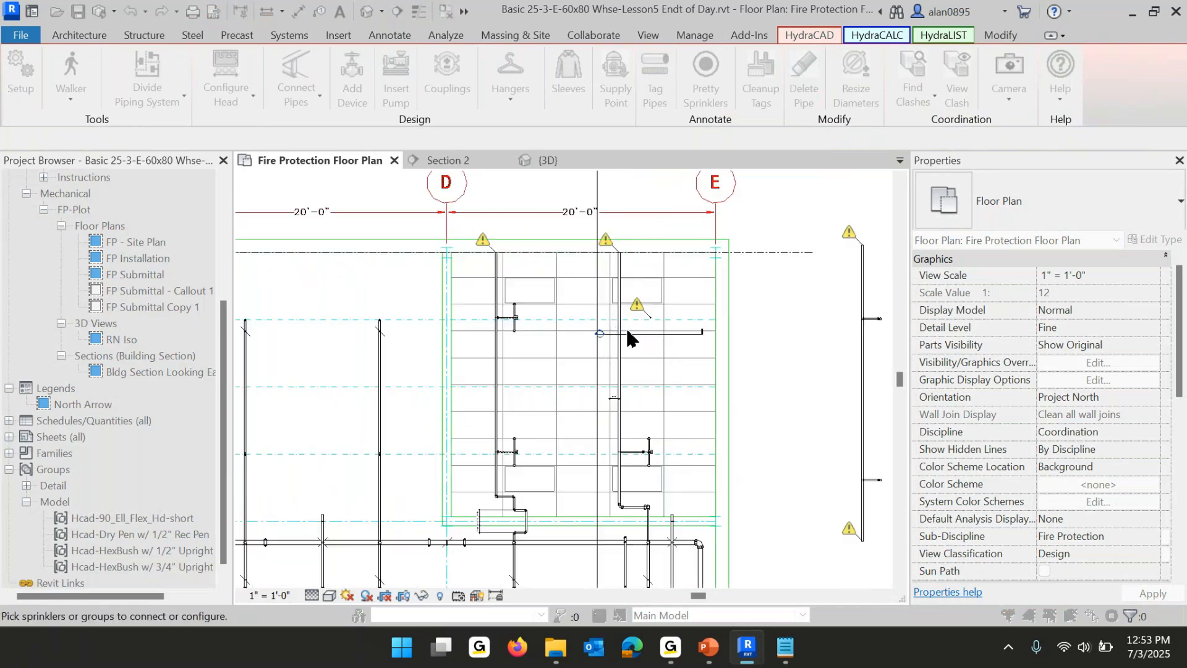
scroll(628, 333, up, 4)
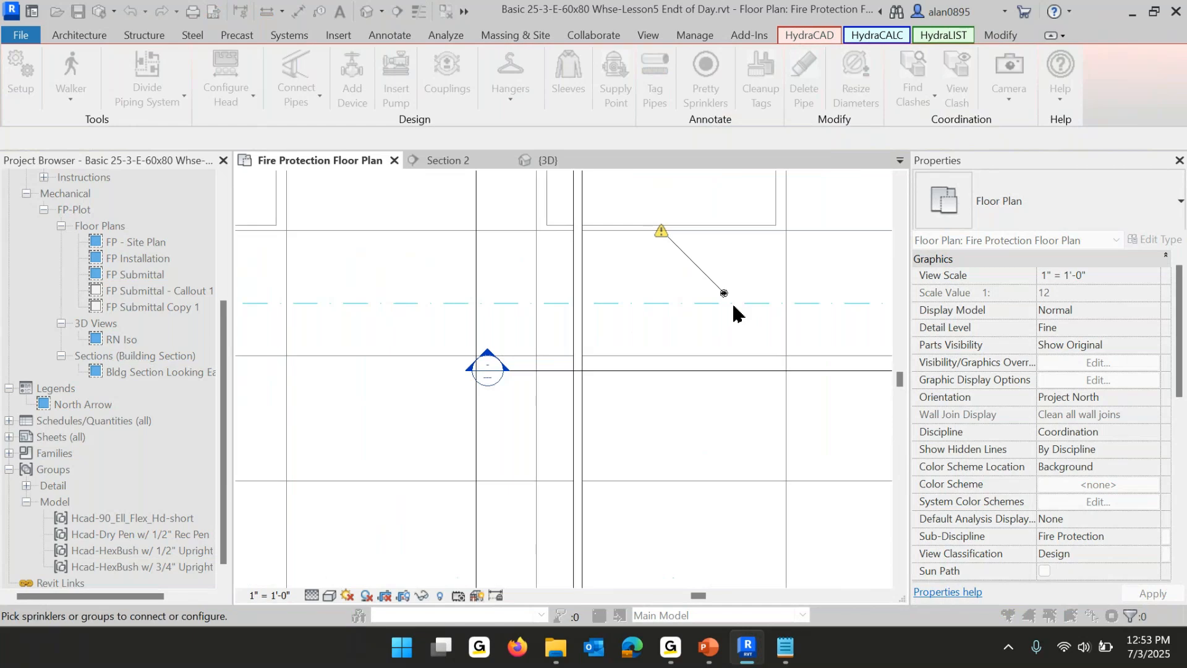
scroll(729, 300, up, 4)
scroll(385, 331, down, 6)
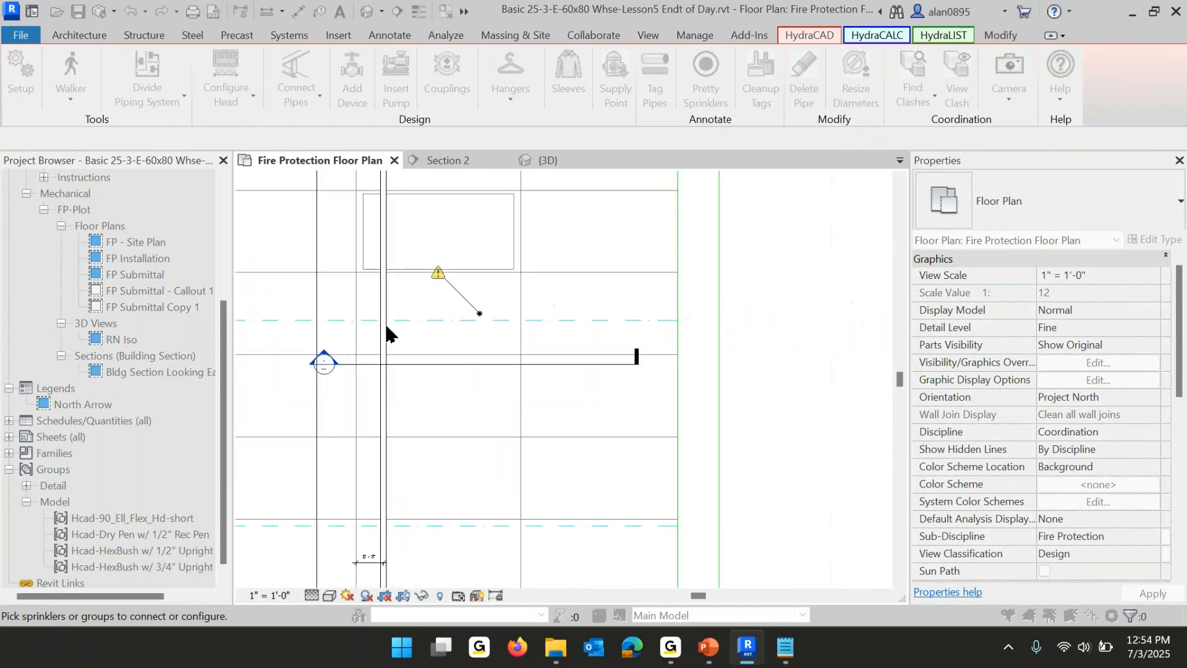
scroll(422, 424, down, 3)
middle_drag(533, 508, 587, 334)
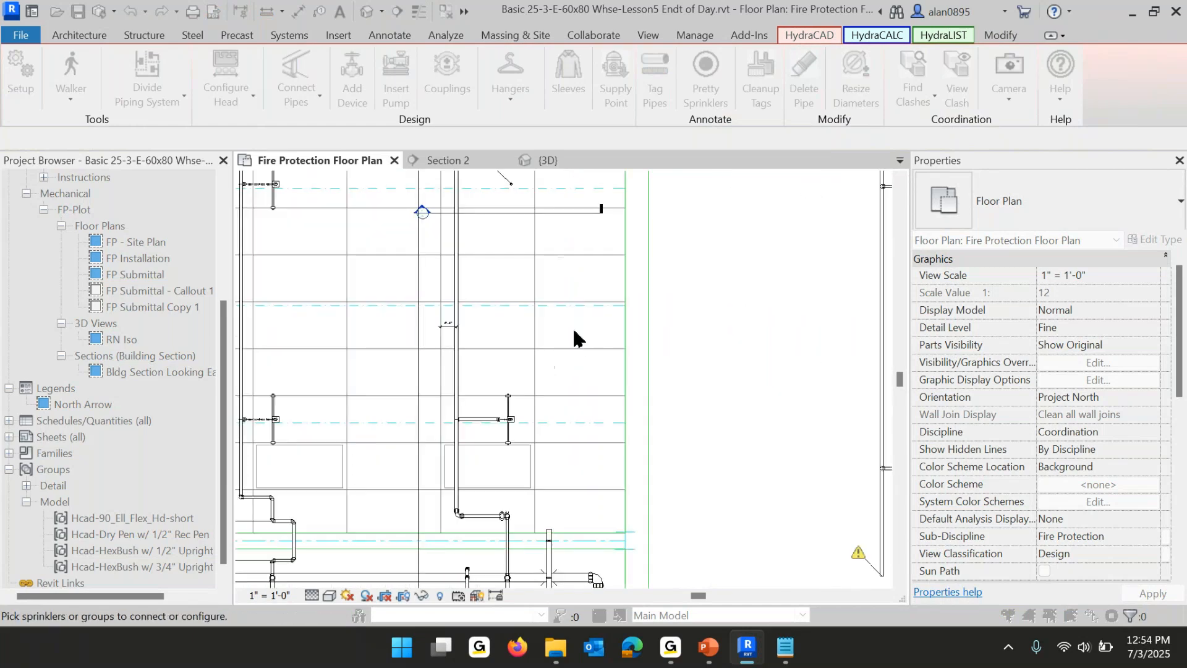
key(Escape)
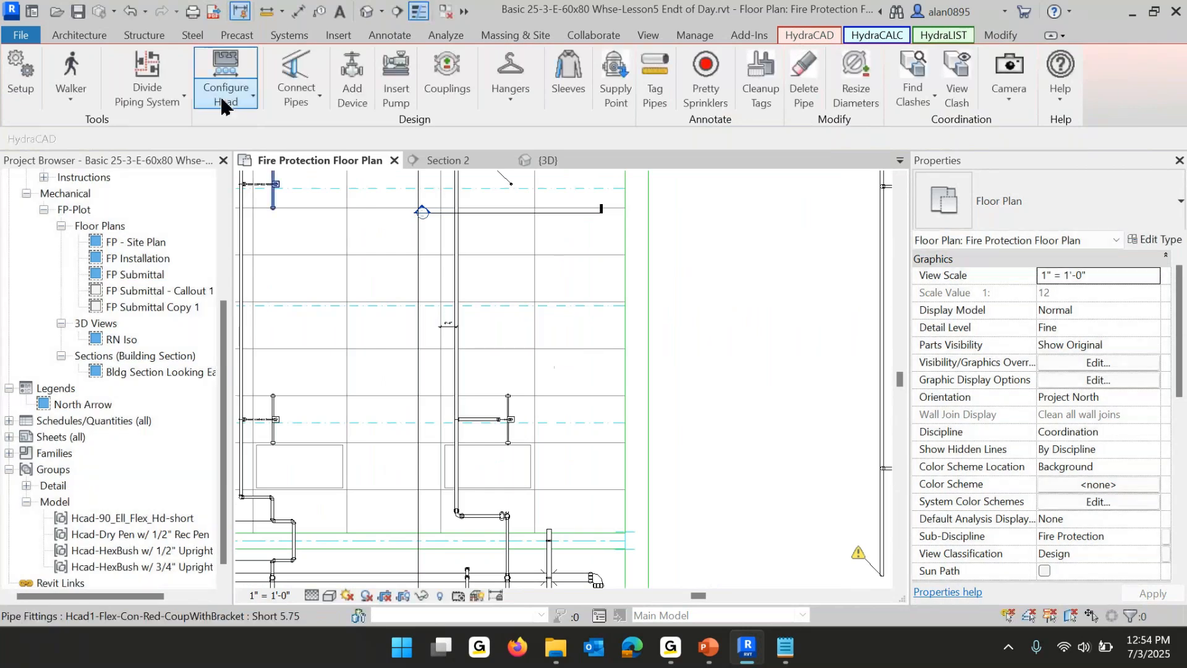
Disconnect the southern of the two east sprinklers from the same branch line with Configure Head's Disconnect Heads option.
click(250, 98)
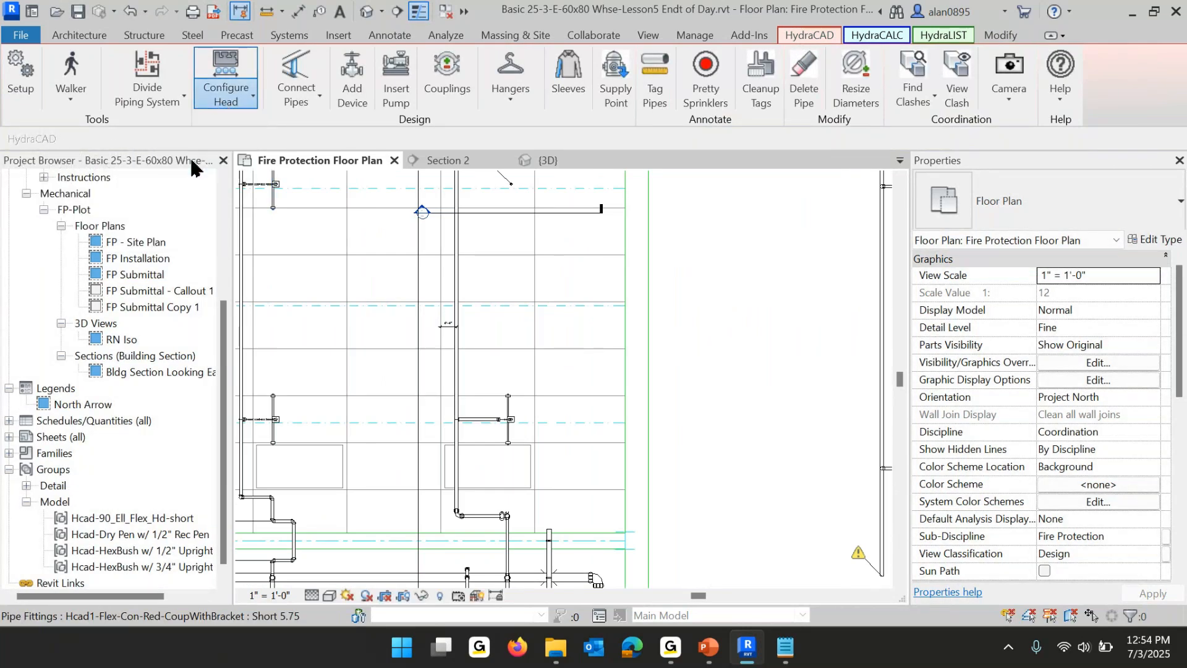
click(186, 164)
click(733, 452)
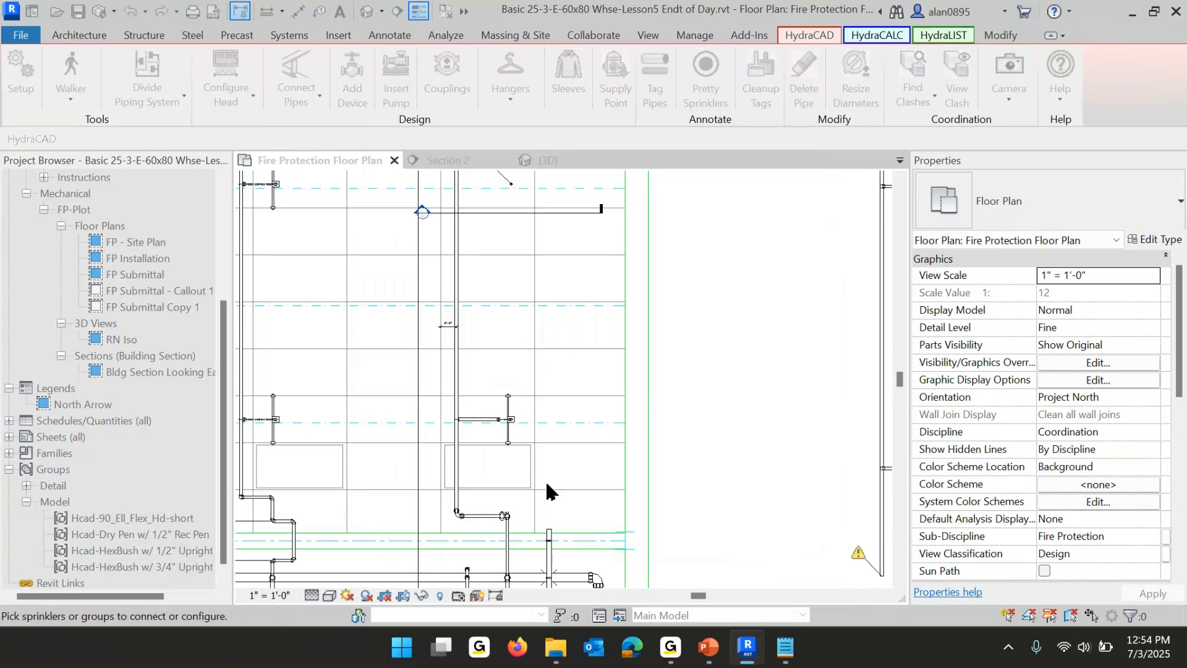
click(643, 488)
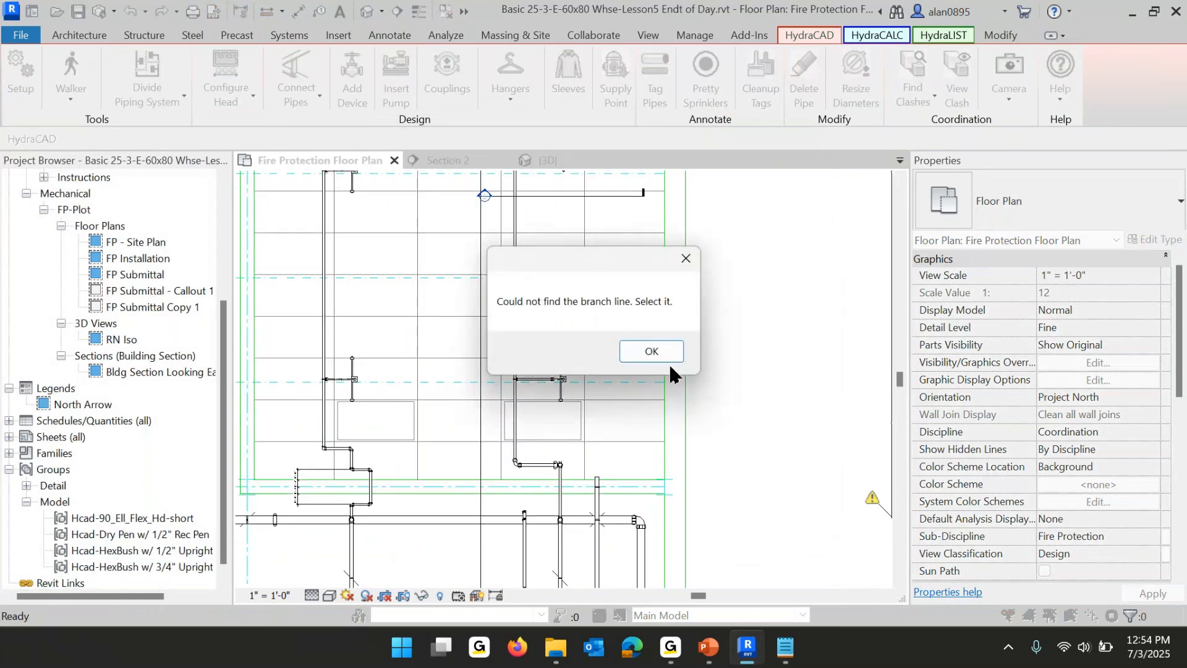
click(648, 347)
click(514, 322)
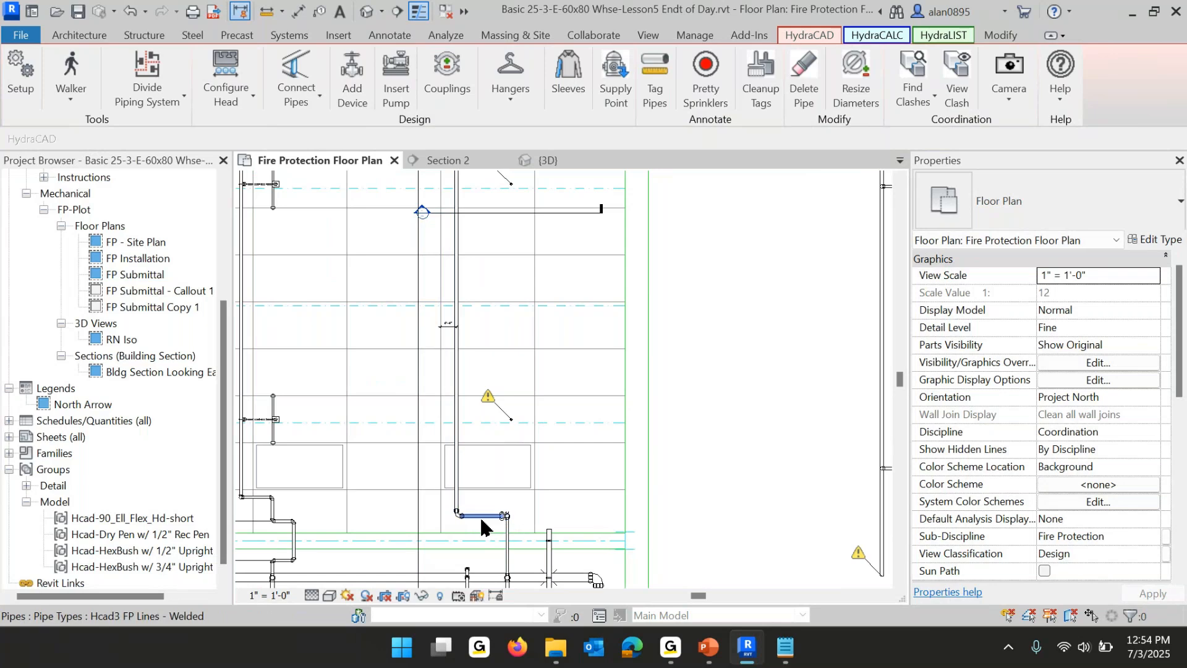
Pull the short offset pipe at the branch line's south end off its outlet fitting and flip its free end west of the elbow.
scroll(480, 523, down, 3)
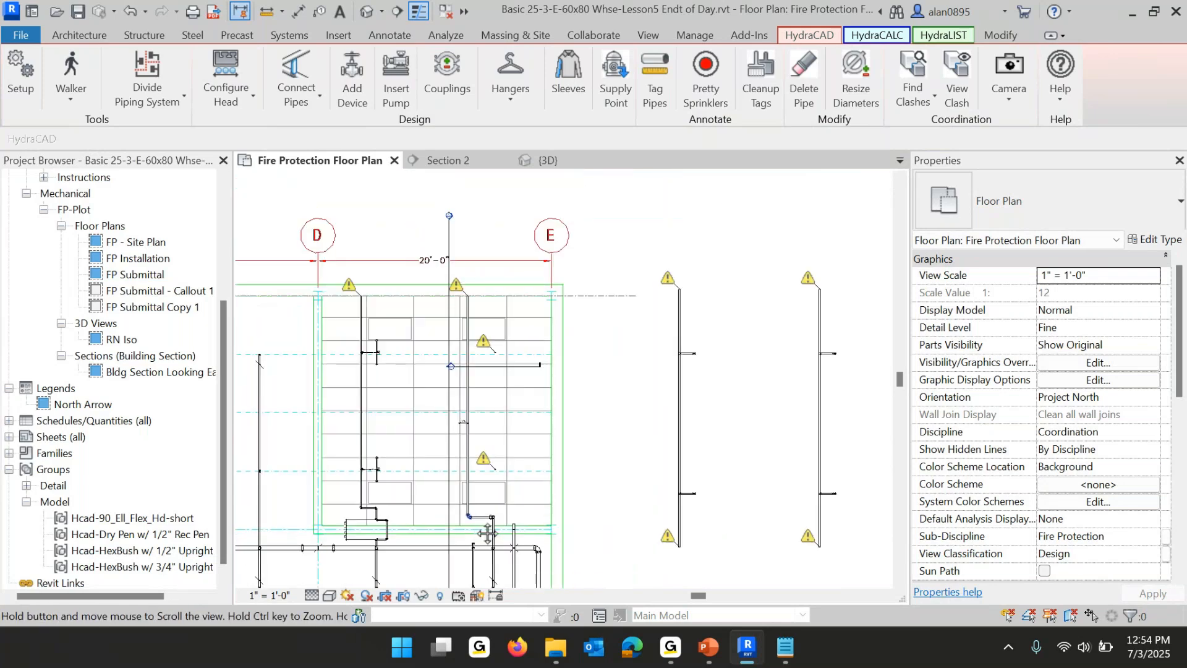
scroll(464, 456, up, 4)
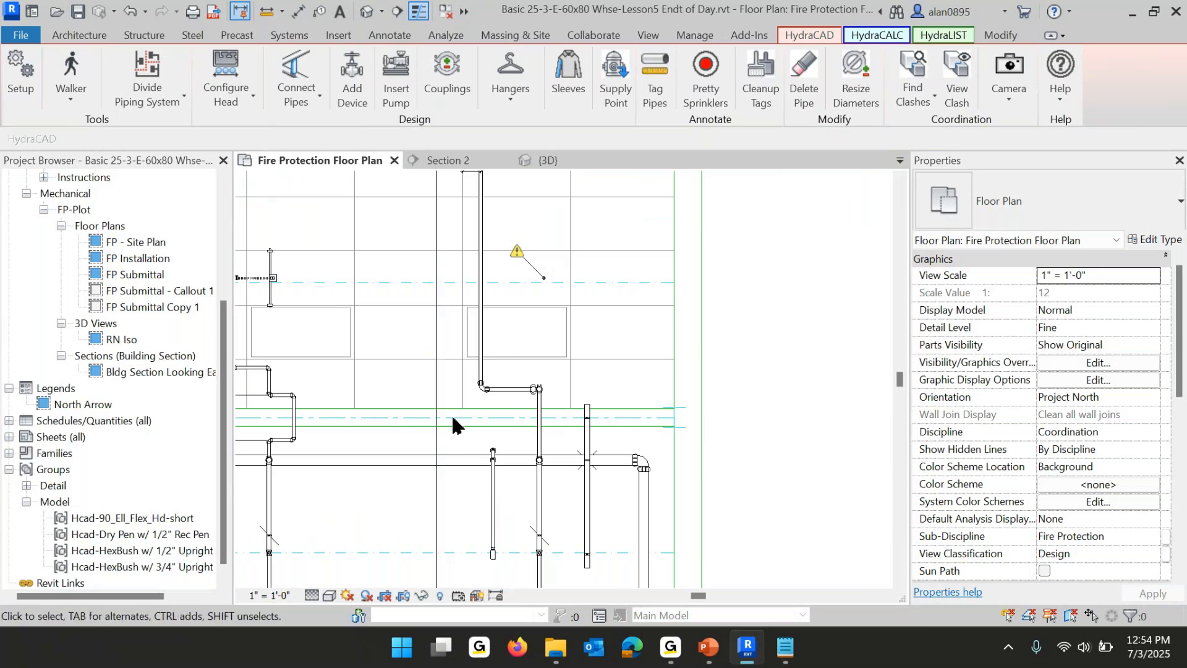
scroll(491, 424, up, 2)
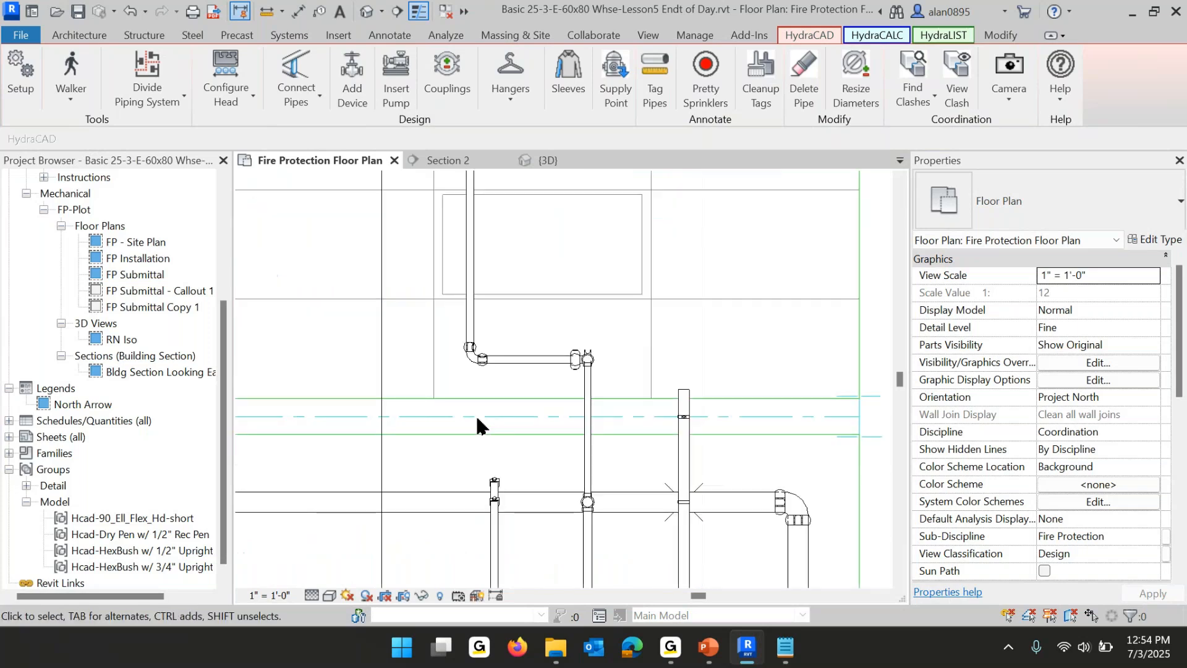
click(537, 365)
drag(572, 365, 548, 360)
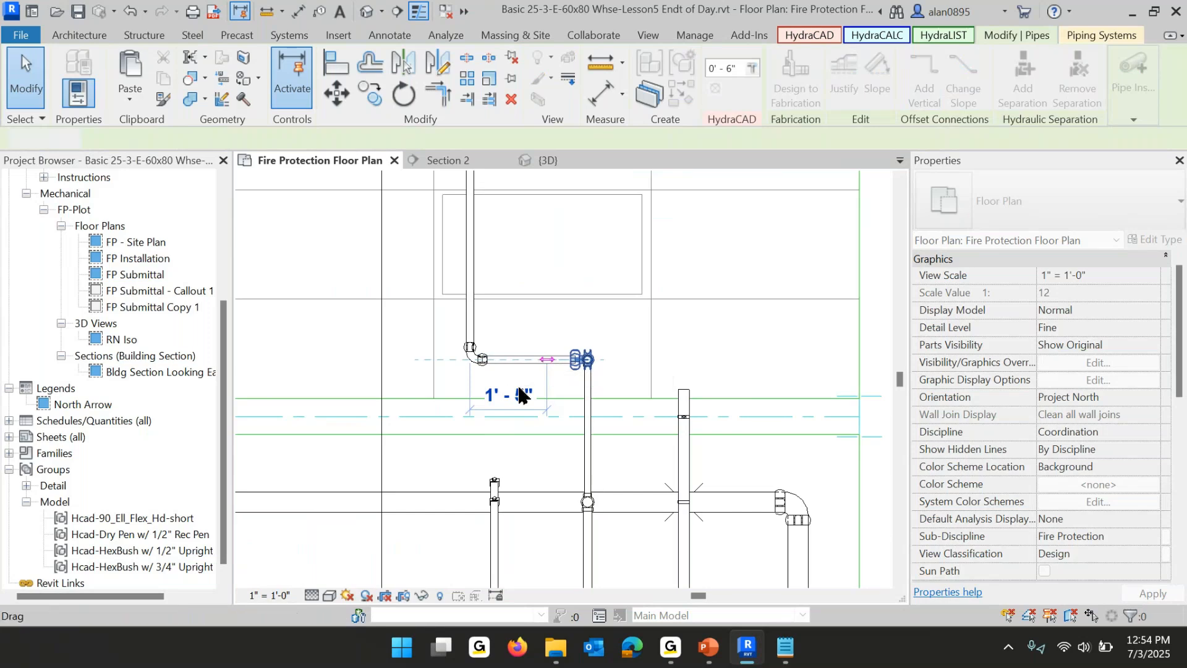
drag(547, 362, 388, 369)
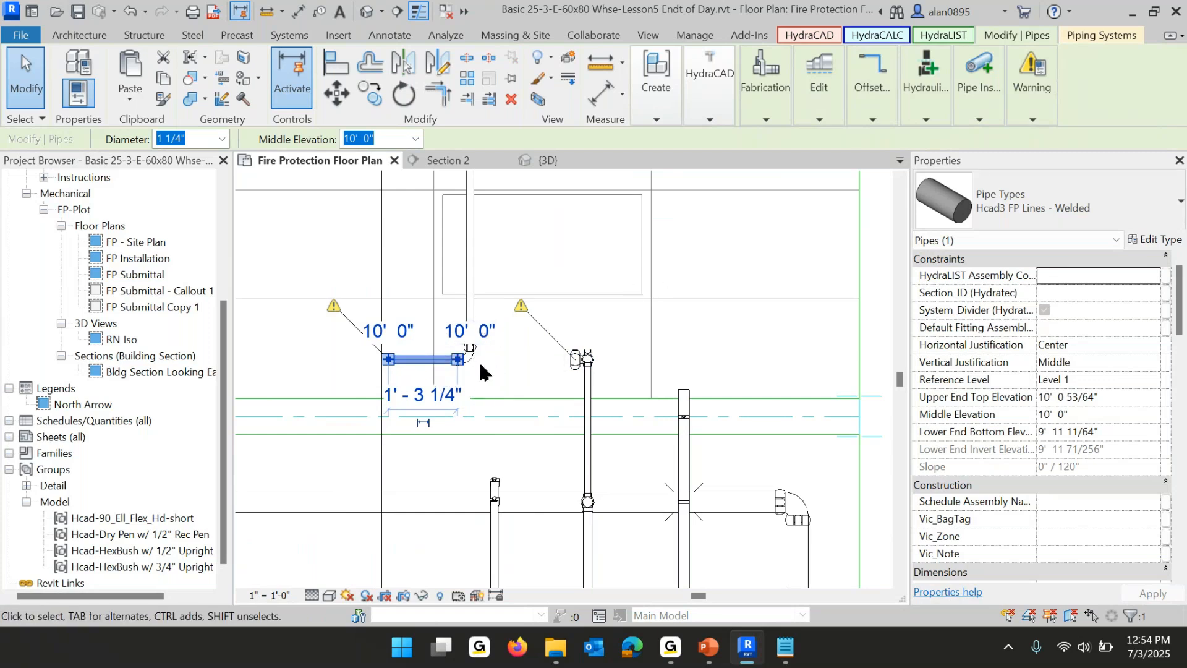
Move the long east branch line eastward, past both disconnected sprinklers and the riser serving it.
click(472, 263)
middle_drag(530, 270, 500, 339)
scroll(500, 339, down, 4)
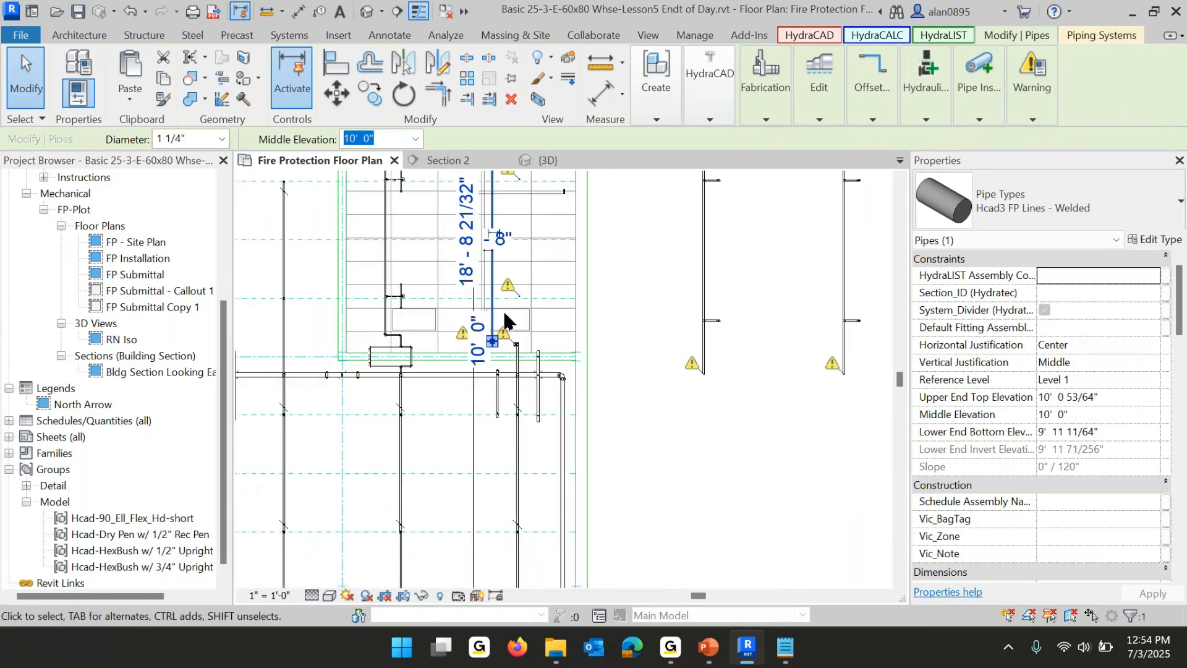
drag(495, 302, 551, 313)
scroll(470, 332, up, 4)
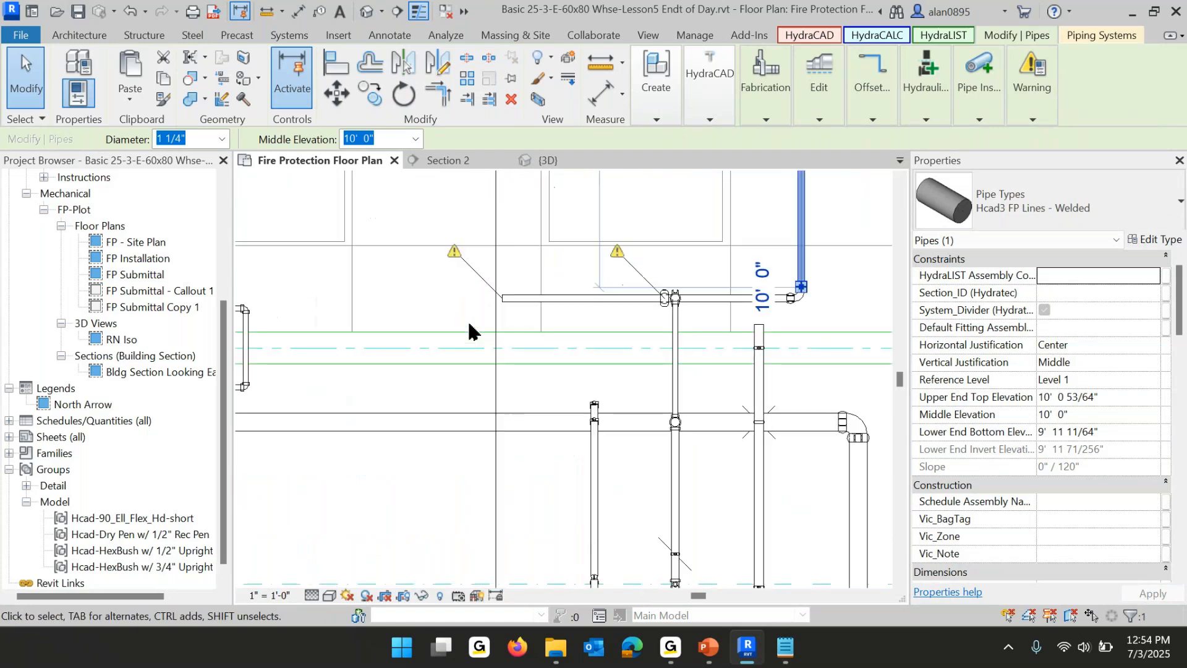
Shorten the offset pipe from its west end and reconnect it to the outlet fitting on the riser, now facing east.
click(538, 298)
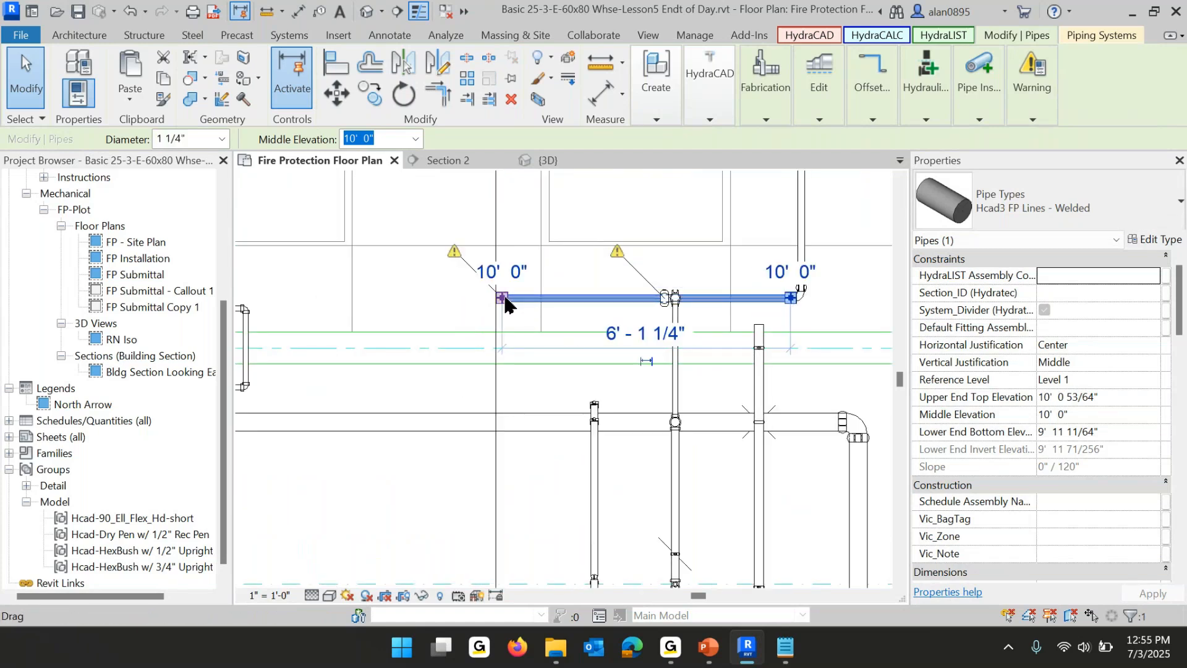
drag(502, 303, 729, 322)
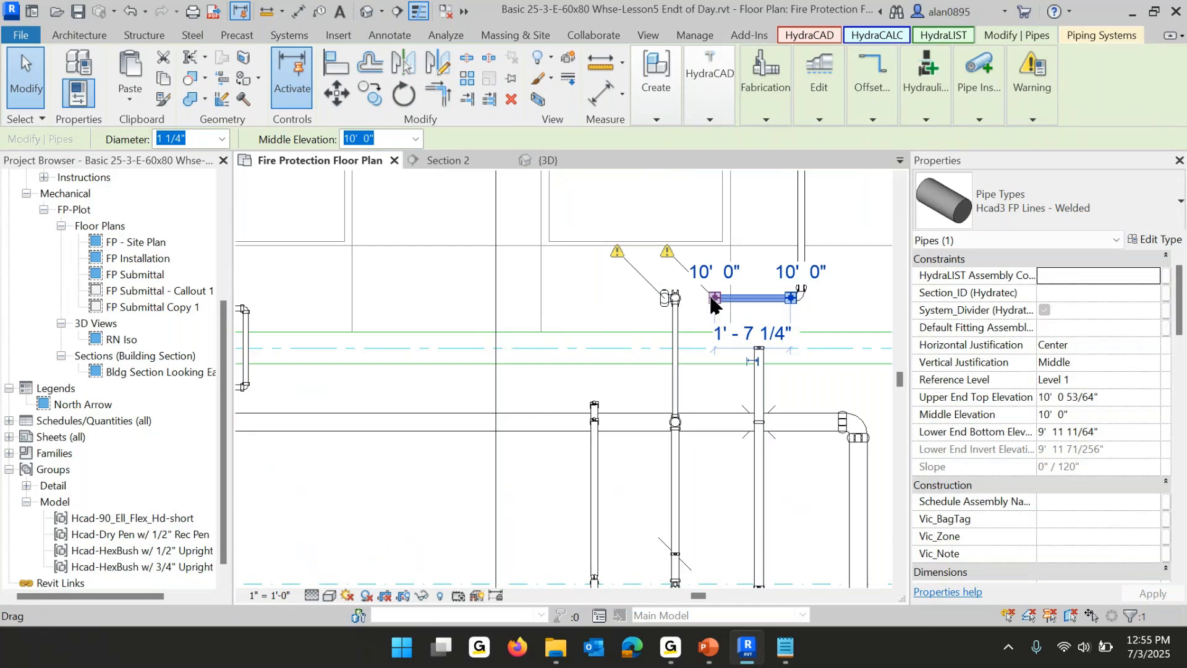
mouse_move(714, 300)
mouse_down()
mouse_move(664, 299)
mouse_move(705, 299)
mouse_up()
scroll(705, 298, up, 4)
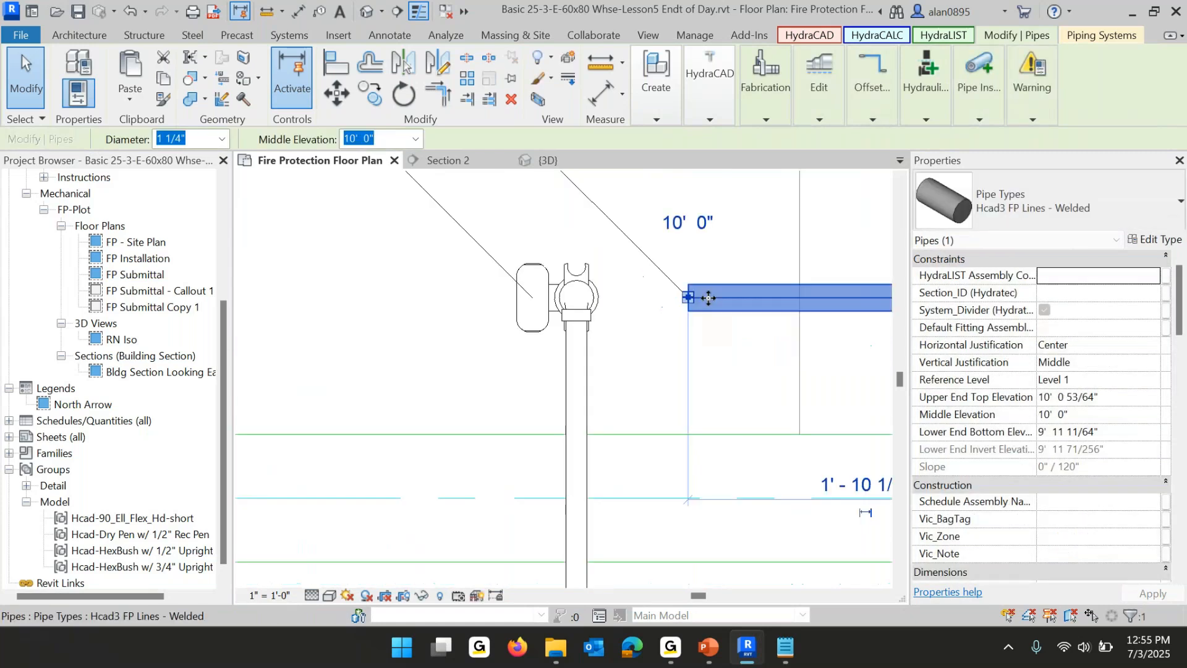
drag(688, 298, 451, 334)
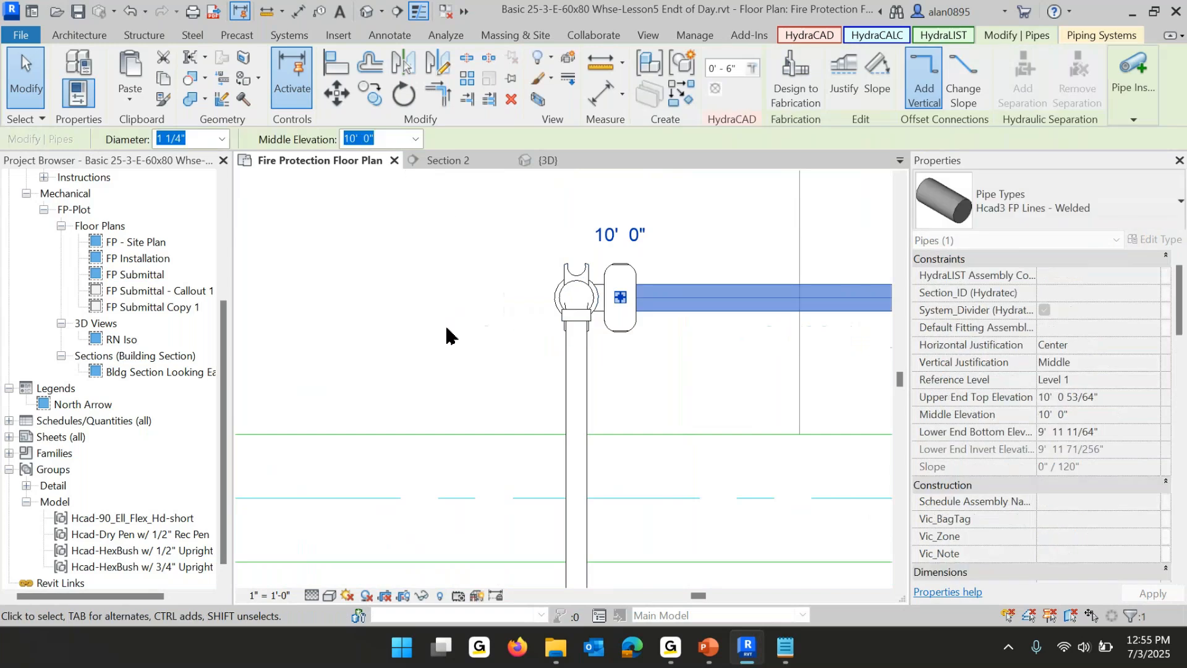
click(765, 428)
Configure the pendent head connection as a bottom-outlet arm-over with 1' - 6" flex and Flex Only enabled, and start Connect Head.
scroll(734, 395, down, 4)
middle_drag(705, 440, 395, 435)
scroll(453, 415, down, 2)
scroll(457, 423, down, 2)
middle_drag(584, 317, 634, 466)
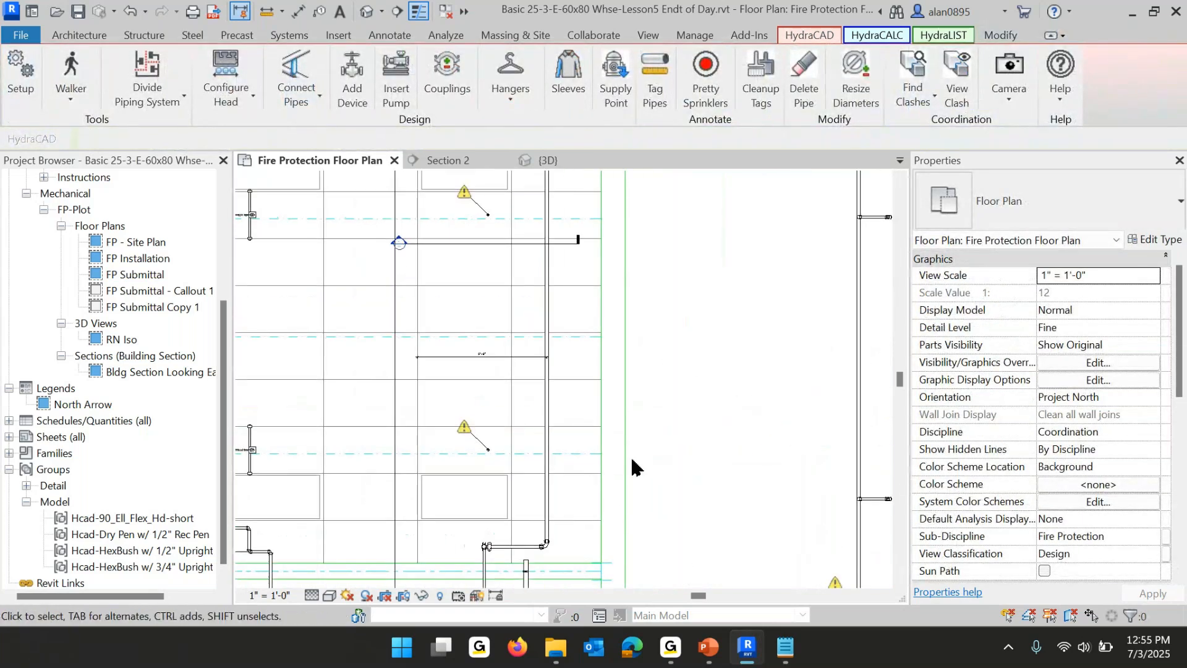
click(228, 102)
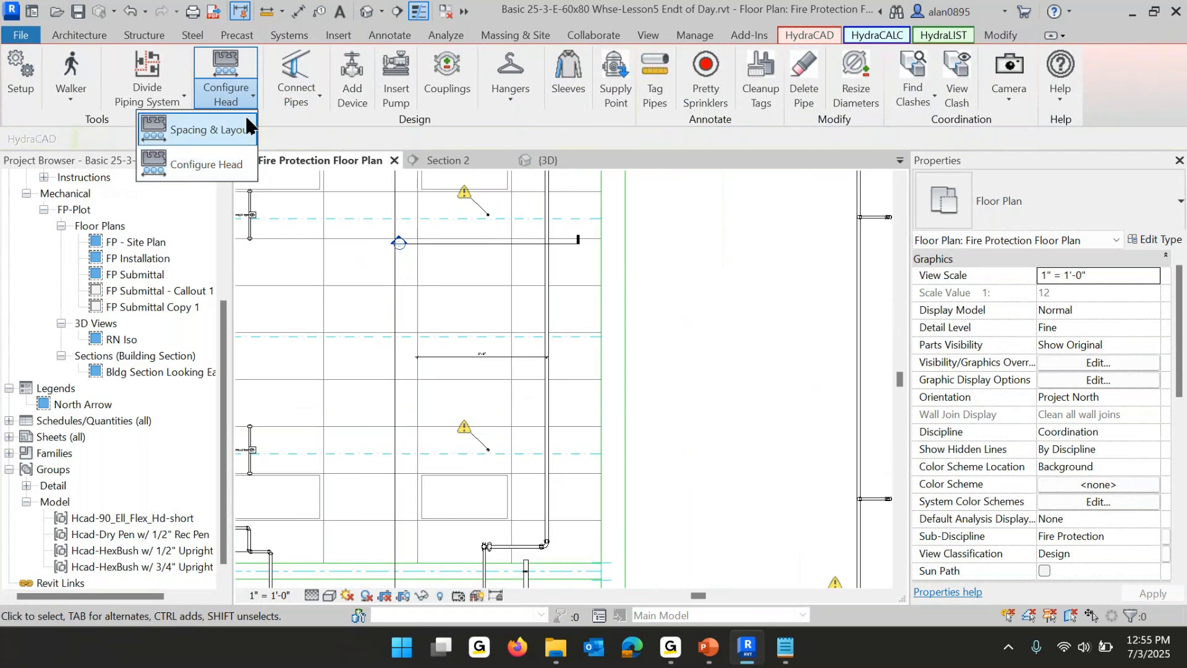
click(188, 166)
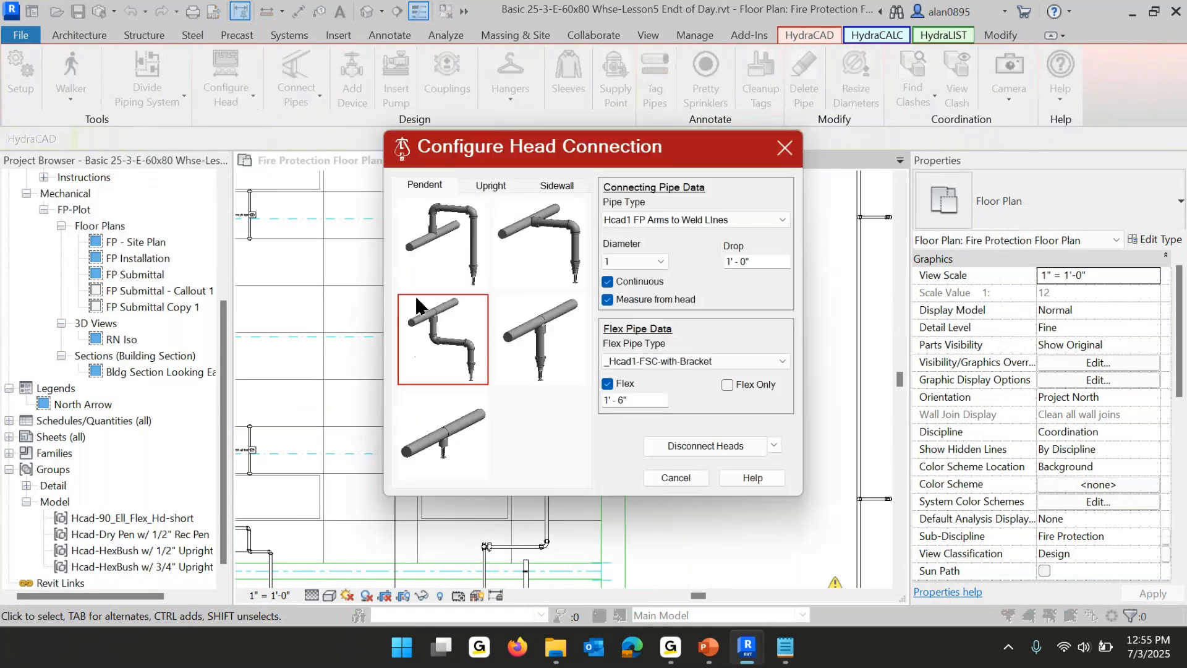
click(442, 342)
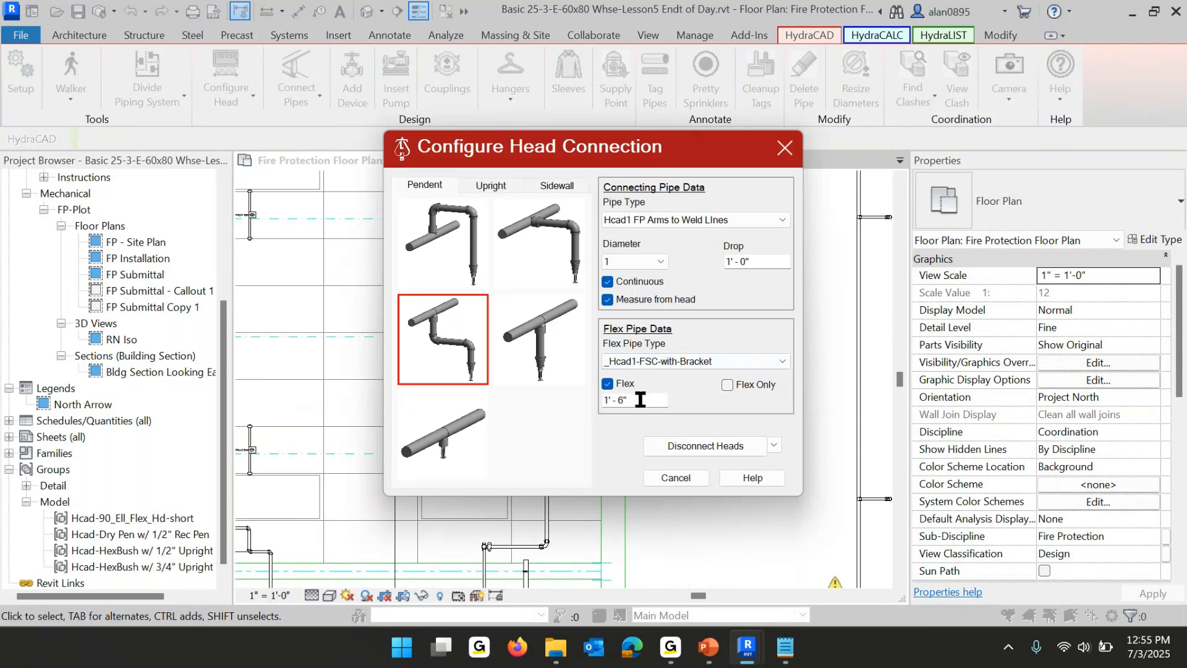
drag(642, 400, 561, 398)
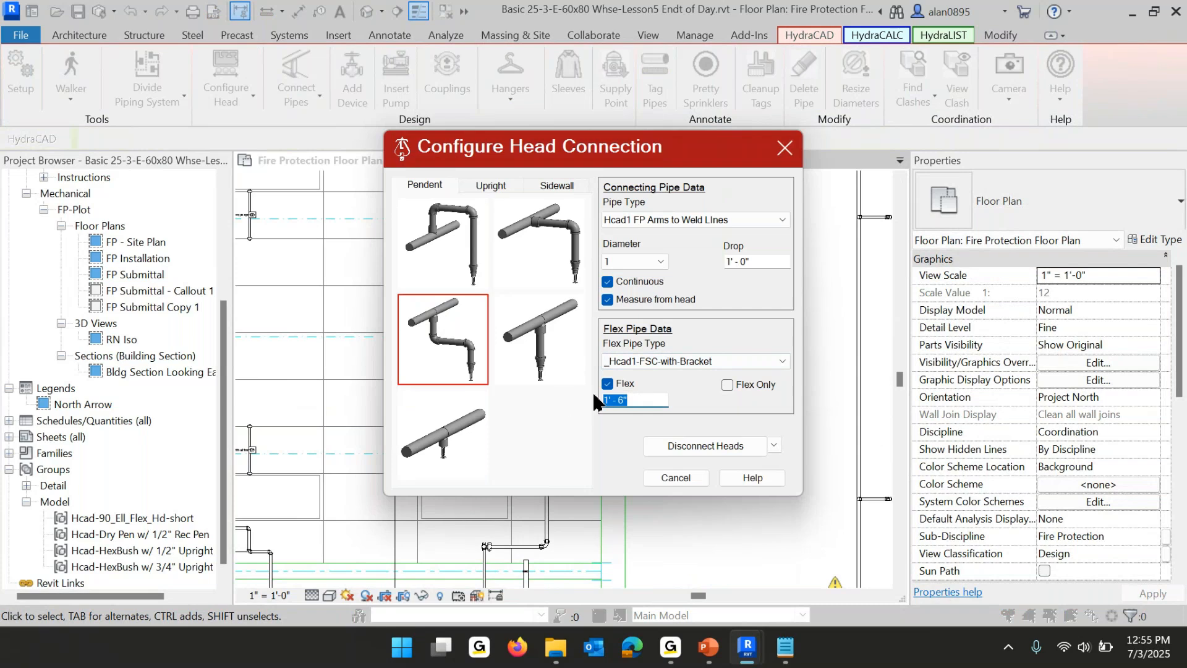
click(727, 384)
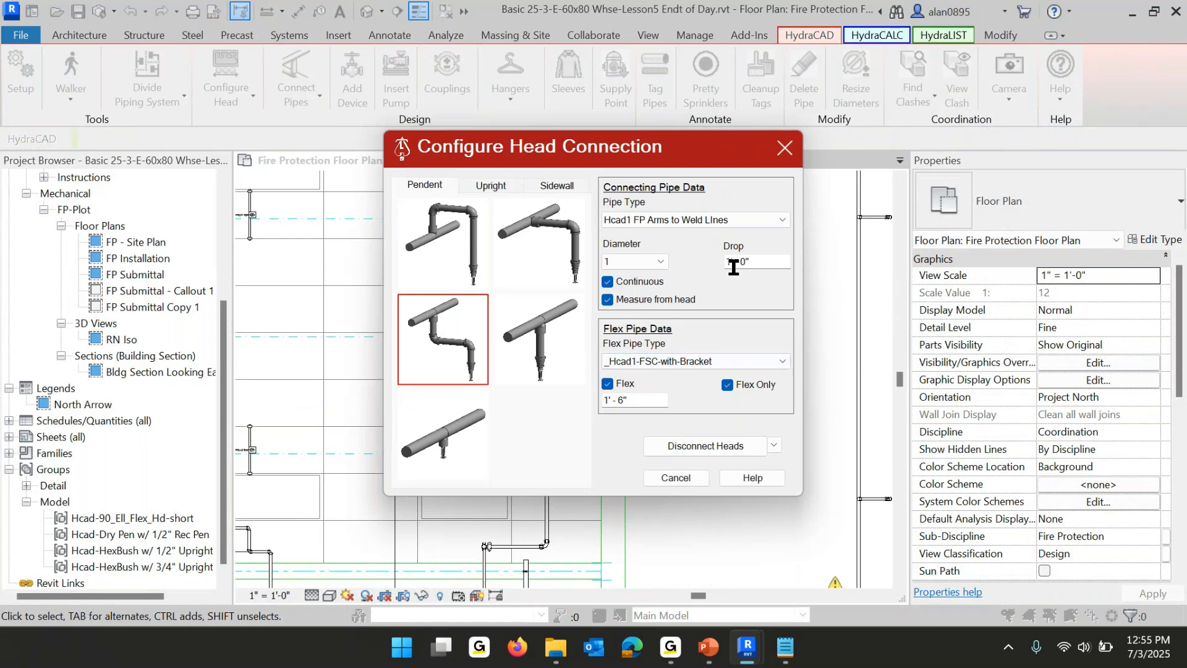
click(775, 445)
click(730, 472)
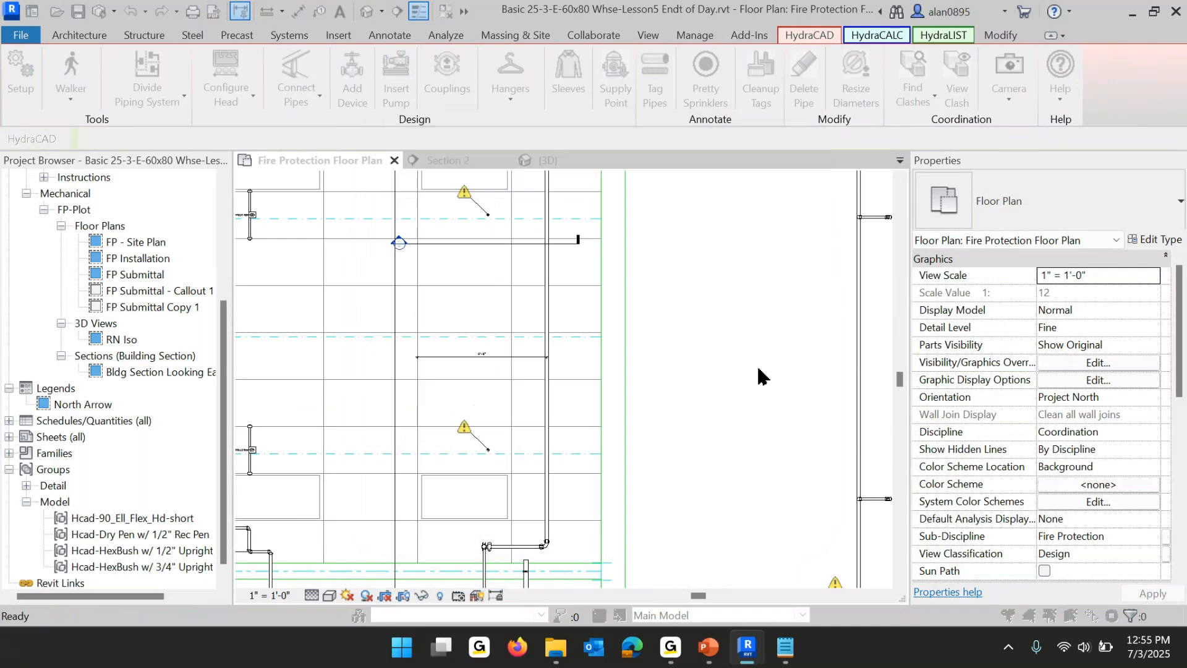
Connect both disconnected east sprinklers to the relocated branch line and inspect the new flex drop in Section 1.
middle_drag(613, 232, 614, 341)
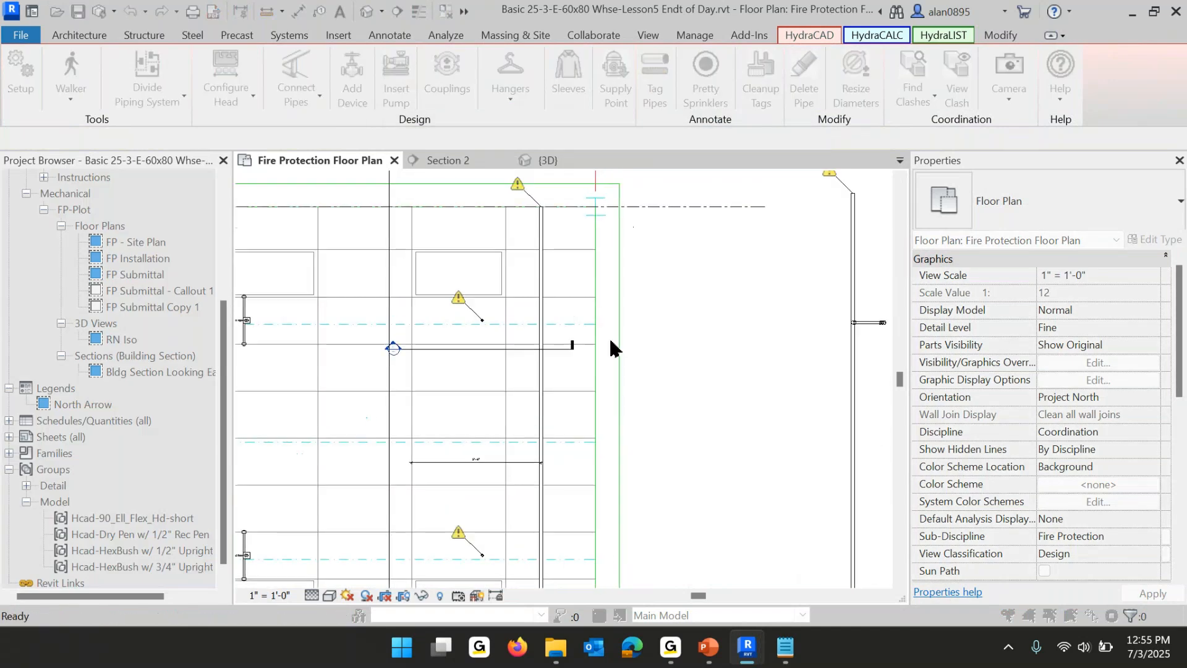
click(473, 550)
click(542, 399)
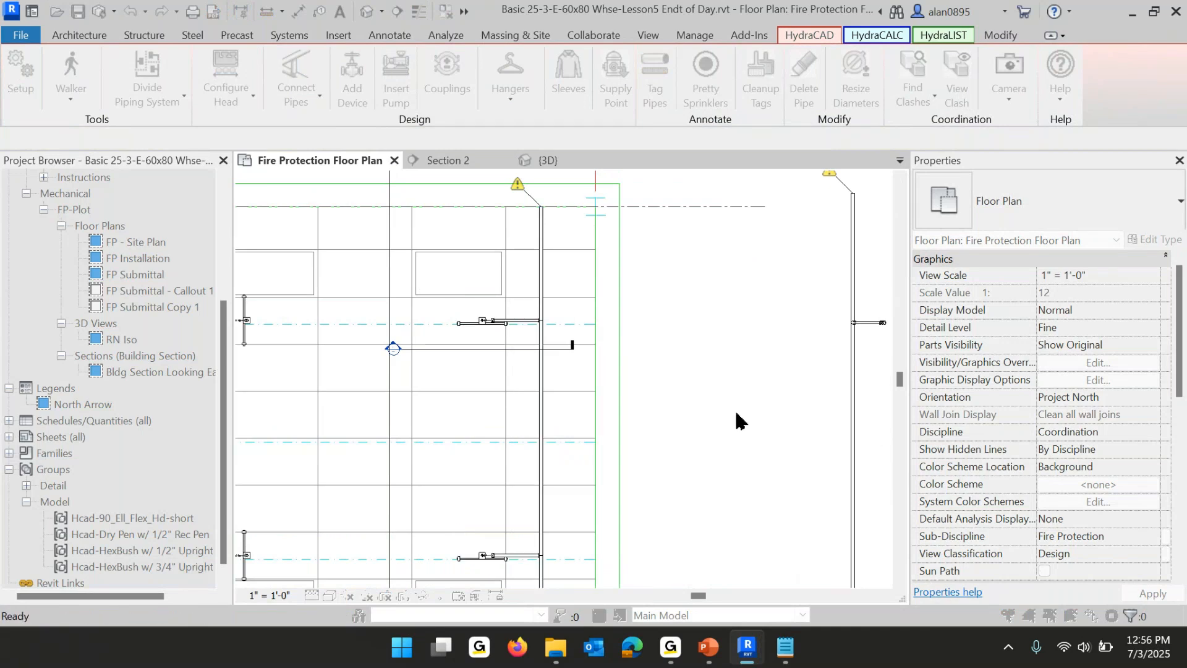
key(Escape)
scroll(605, 437, up, 2)
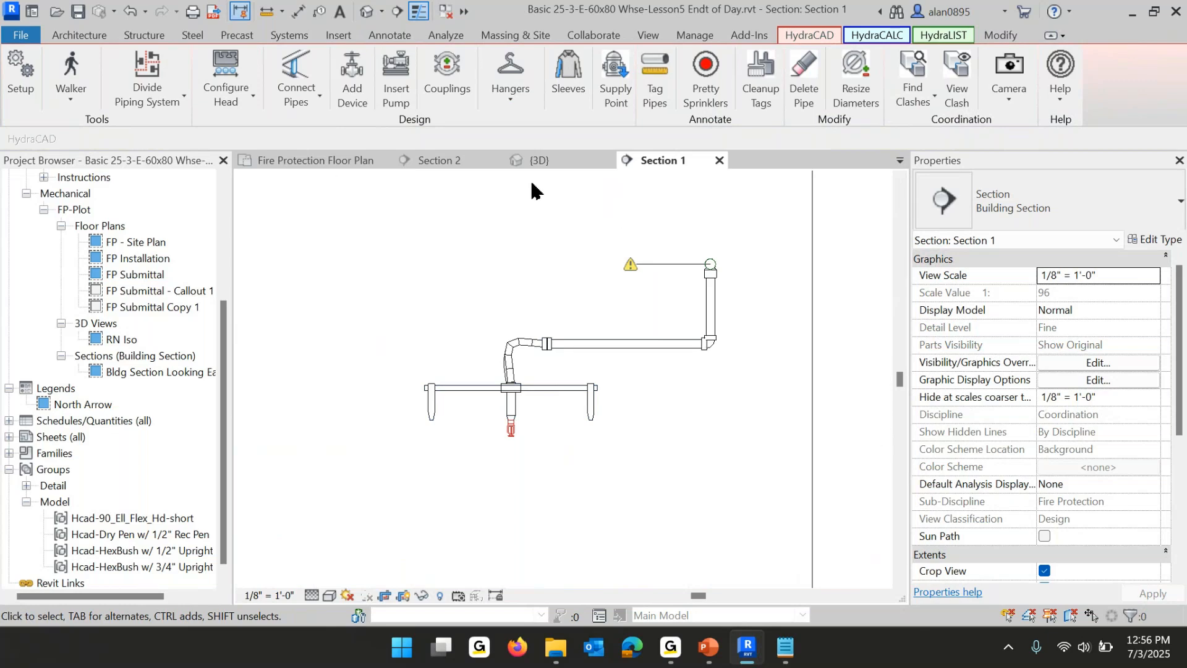
Change the configuration of both east sprinklers on the floor plan to use a flex length of 6' - 0".
click(312, 162)
middle_drag(581, 350, 607, 283)
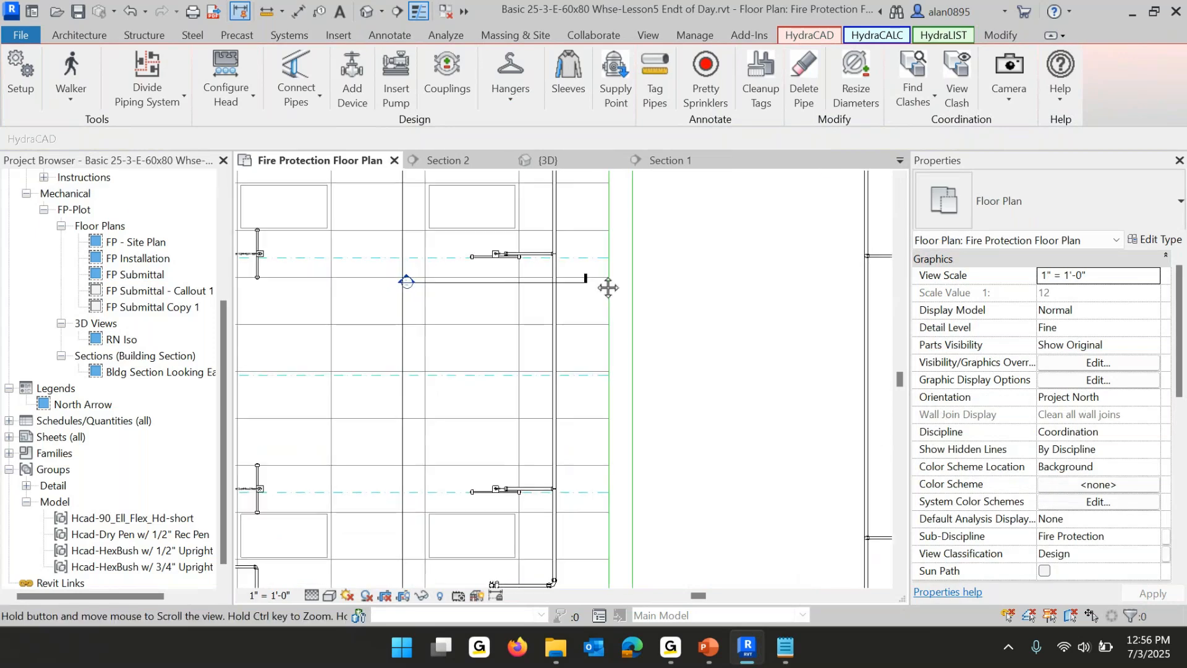
click(229, 99)
click(201, 162)
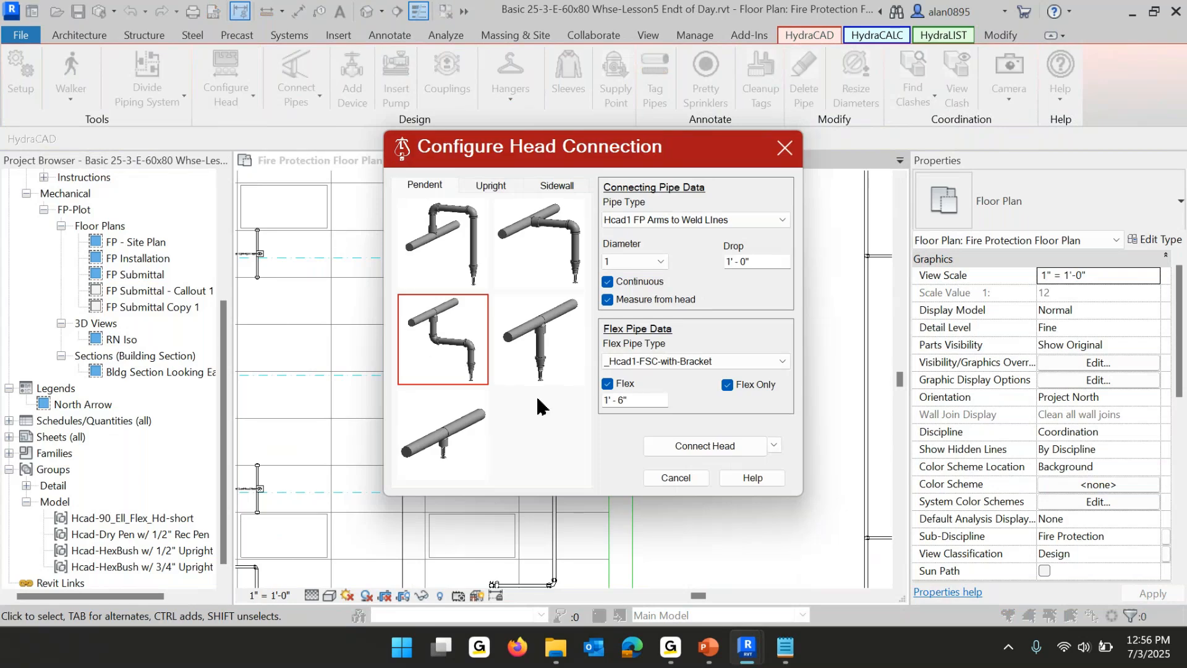
drag(639, 403, 568, 407)
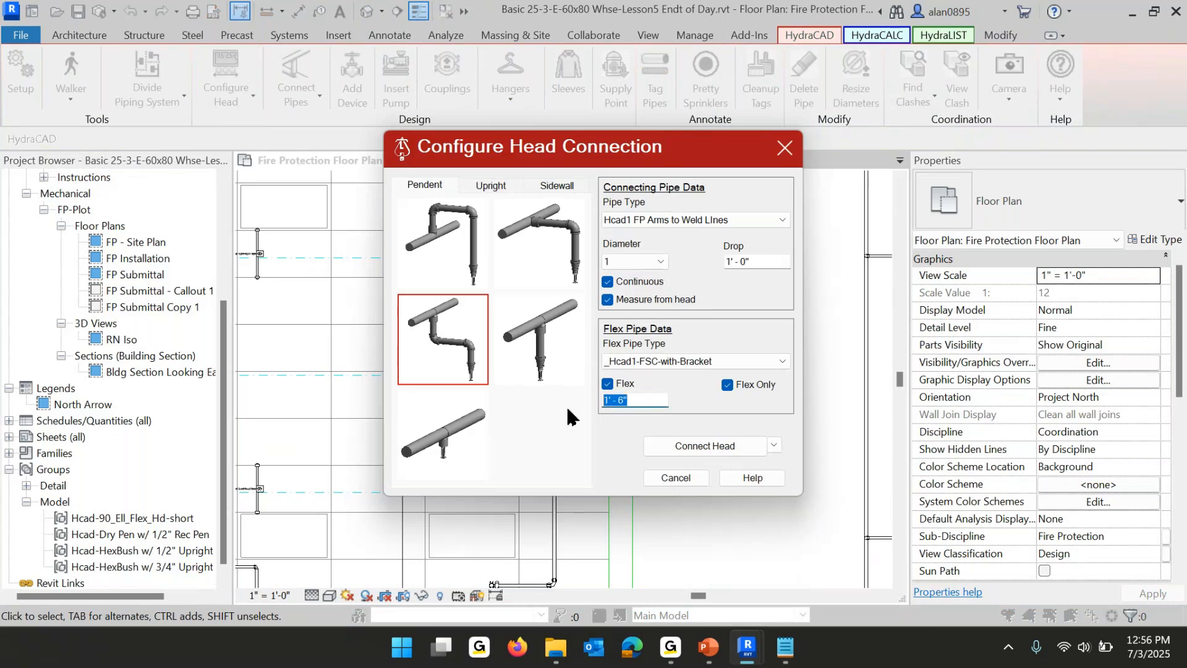
text(6)
click(776, 445)
click(767, 463)
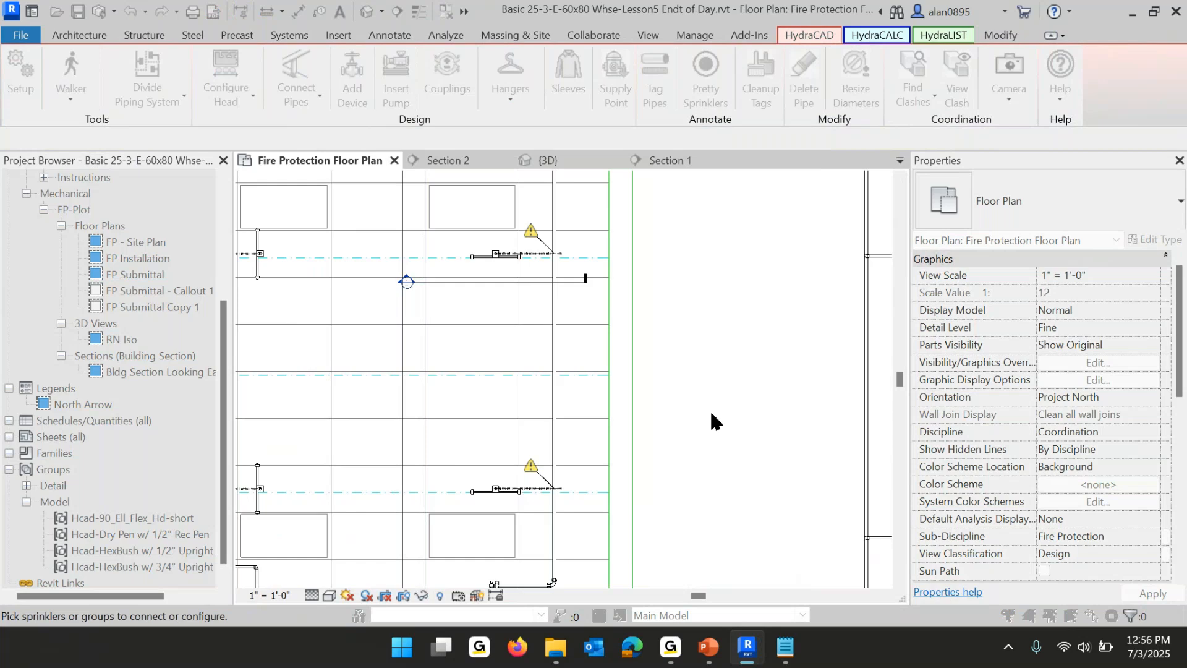
key(Escape)
Examine the northern east sprinkler's flex pipe where it meets the branch line, in the floor plan and in Section 1.
scroll(613, 246, up, 5)
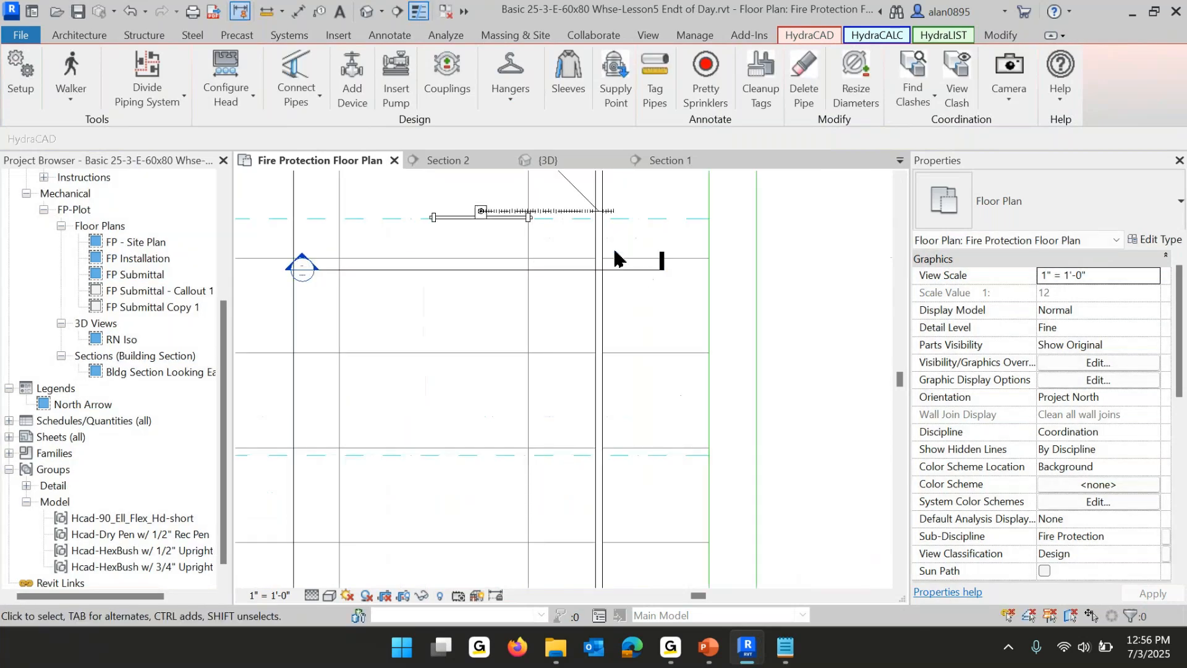
scroll(589, 229, up, 1)
middle_drag(671, 236, 641, 408)
scroll(581, 358, up, 4)
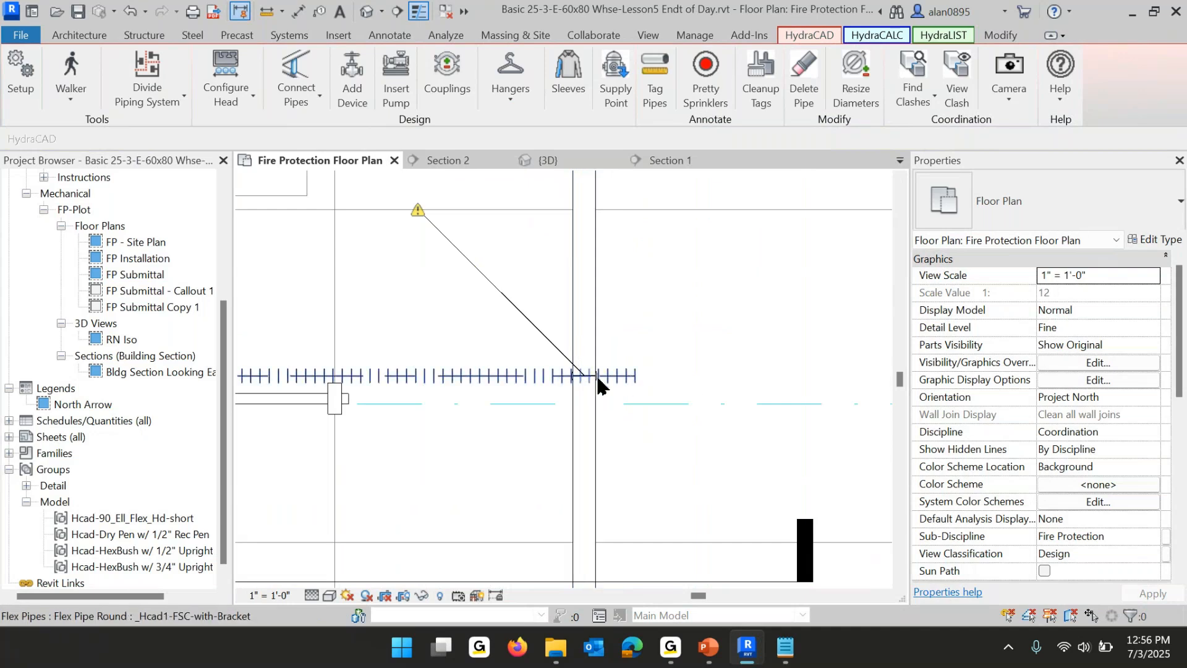
scroll(636, 386, down, 3)
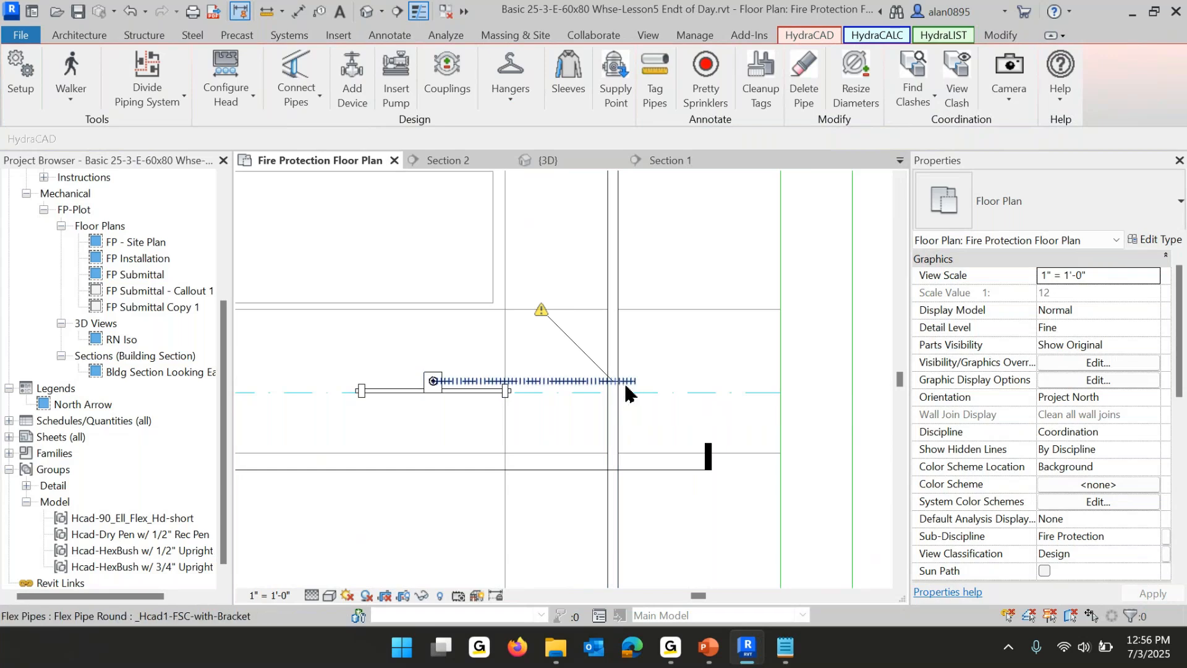
scroll(624, 381, up, 2)
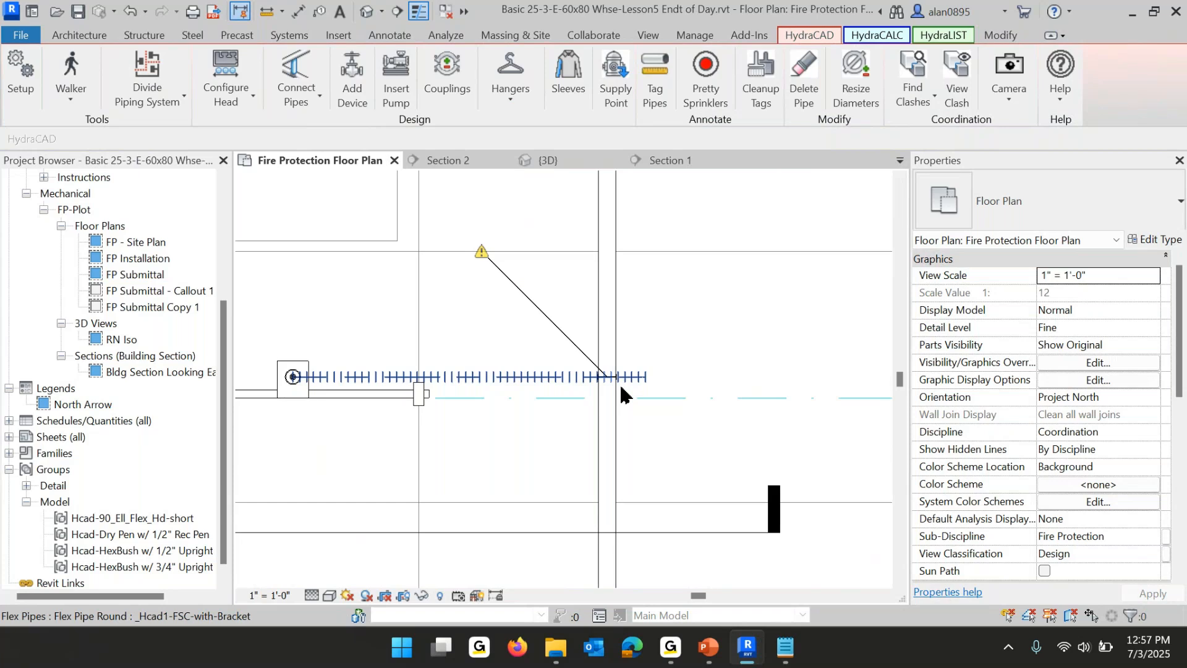
scroll(742, 396, down, 3)
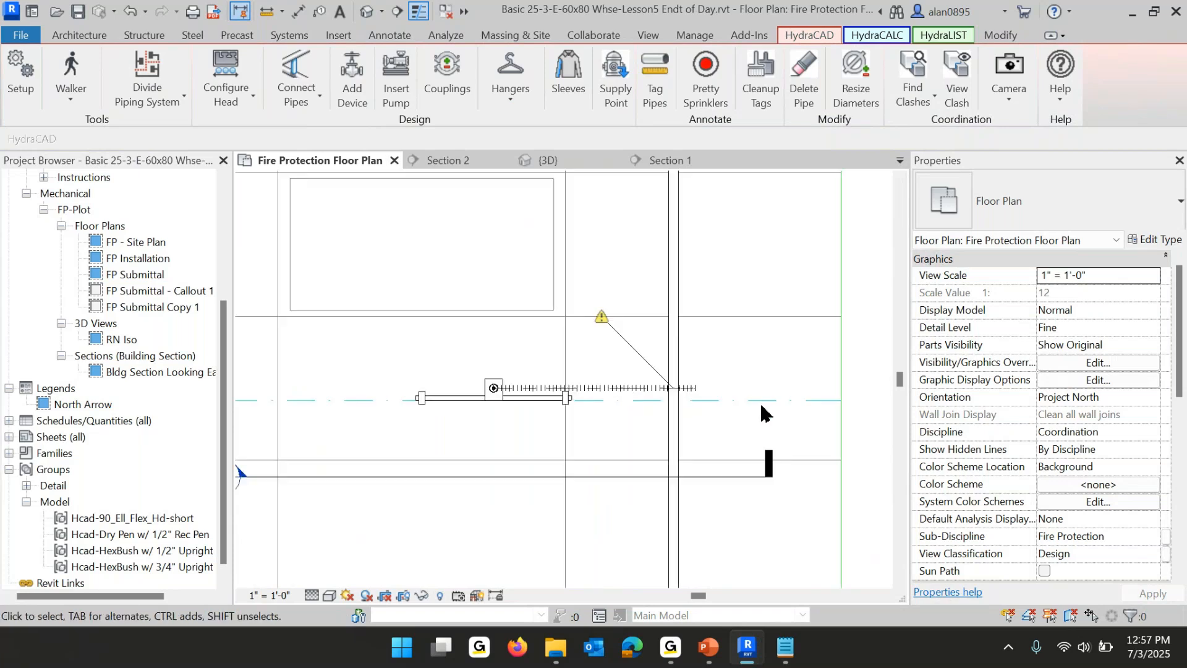
double_click(356, 471)
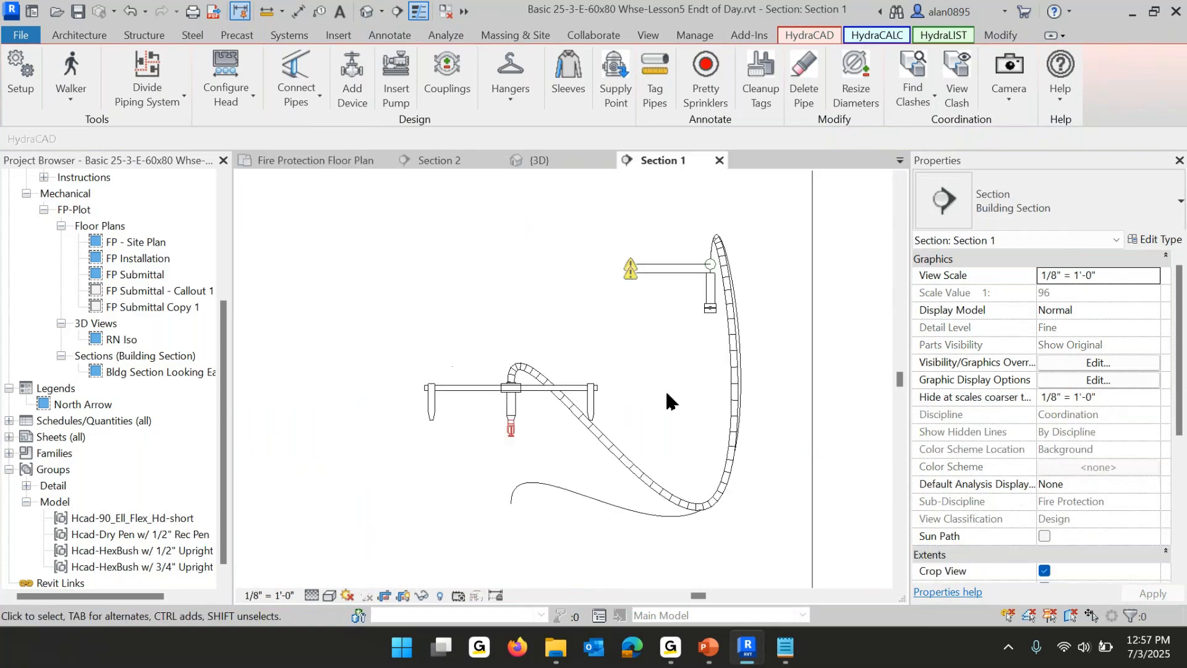
click(315, 163)
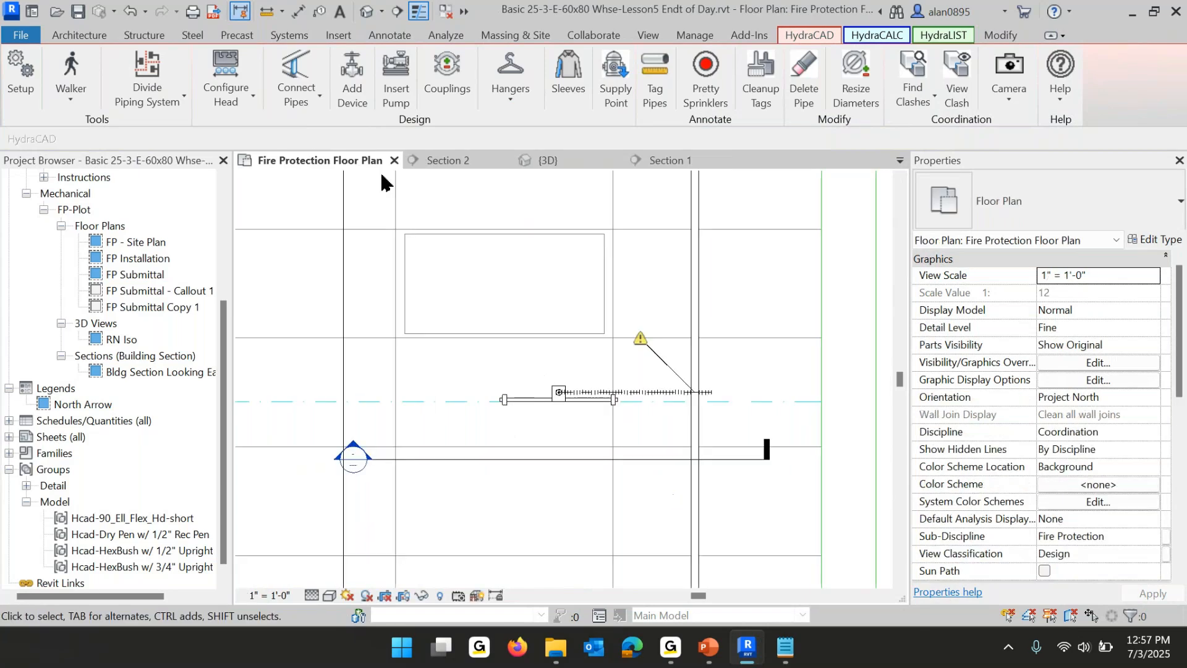
scroll(557, 371, down, 5)
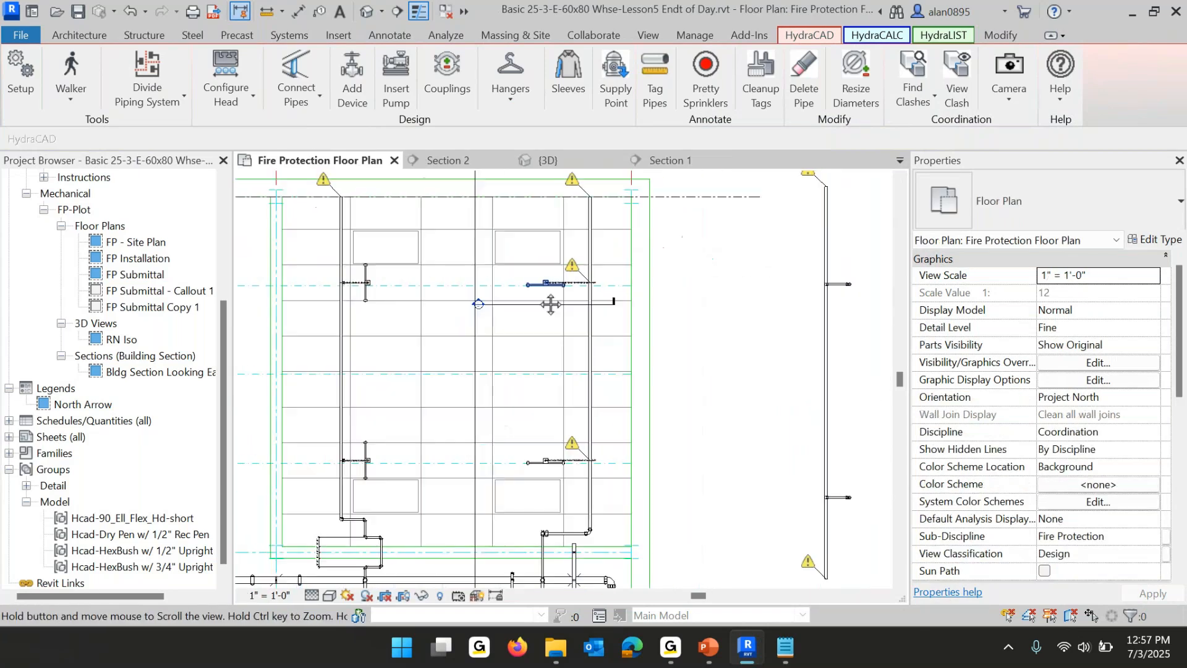
click(297, 105)
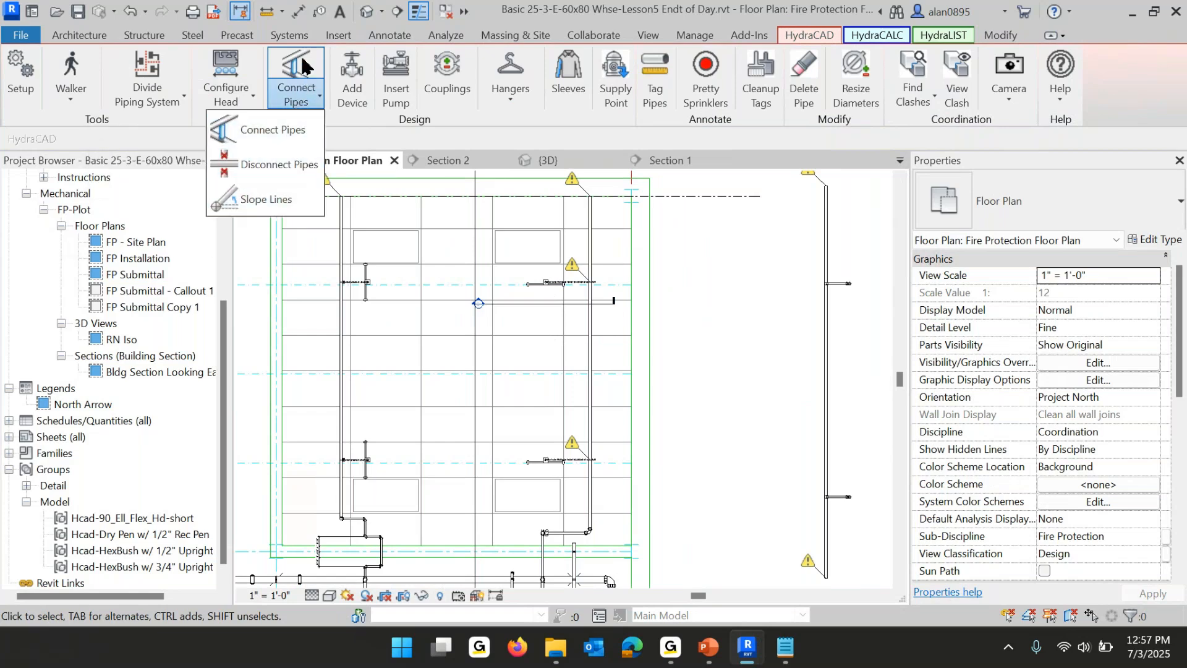
click(303, 79)
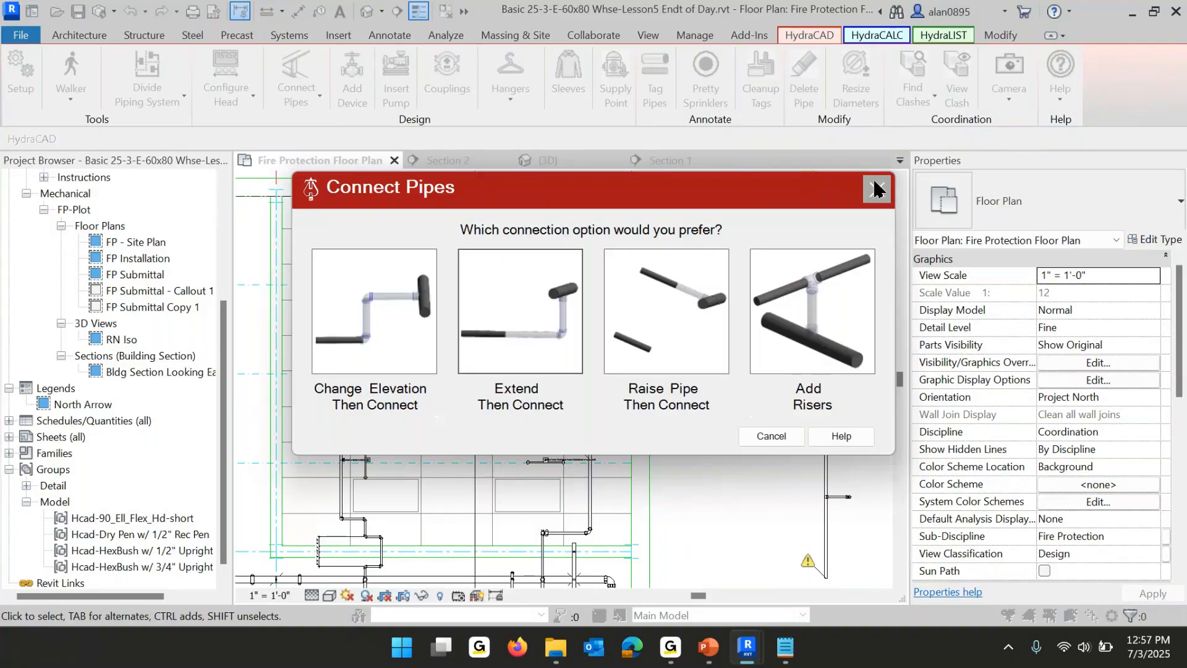
click(876, 189)
Disconnect both east sprinklers with Disconnect Heads, picking the east branch line as the line serving each of them.
click(251, 99)
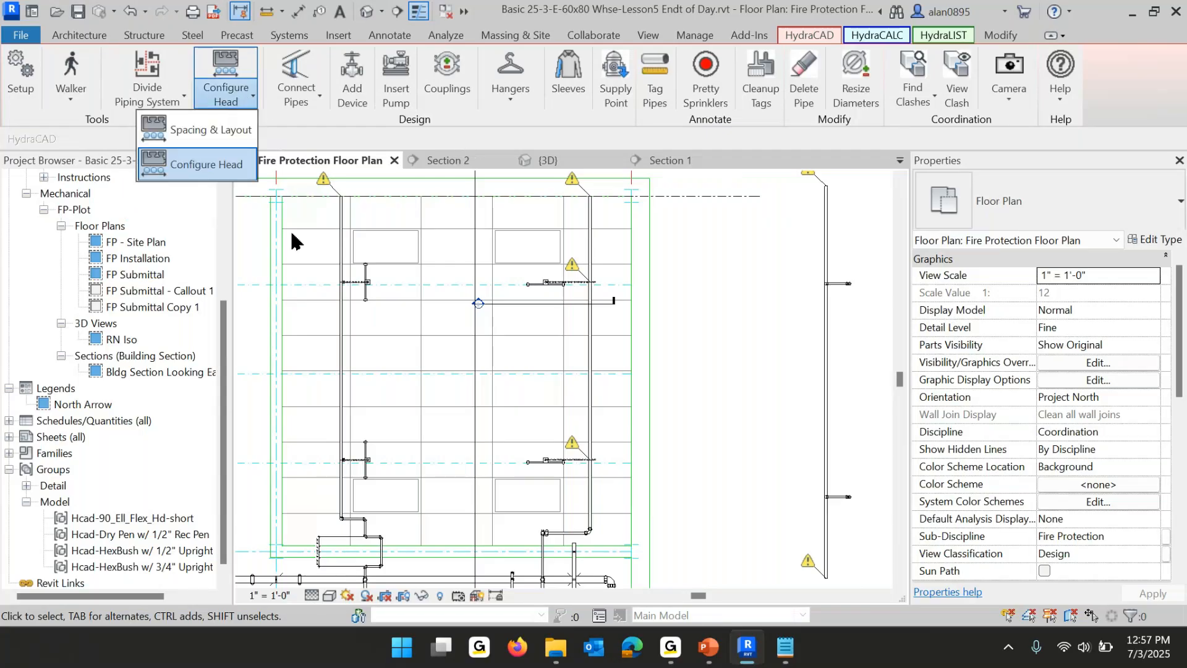
click(210, 165)
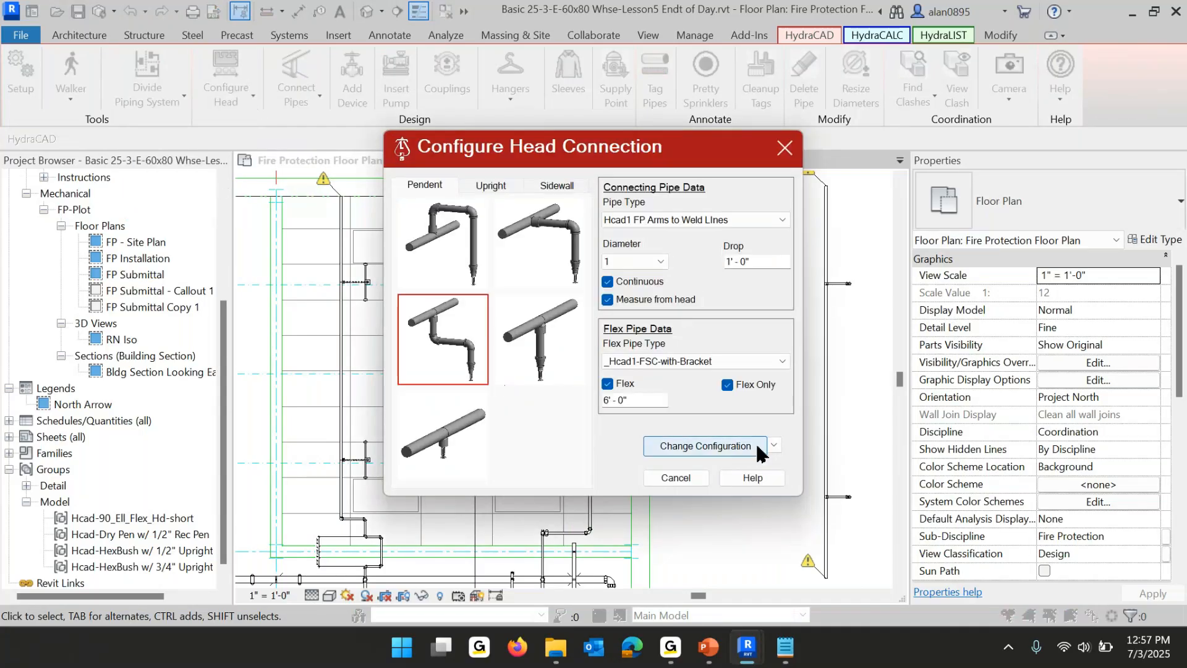
click(774, 445)
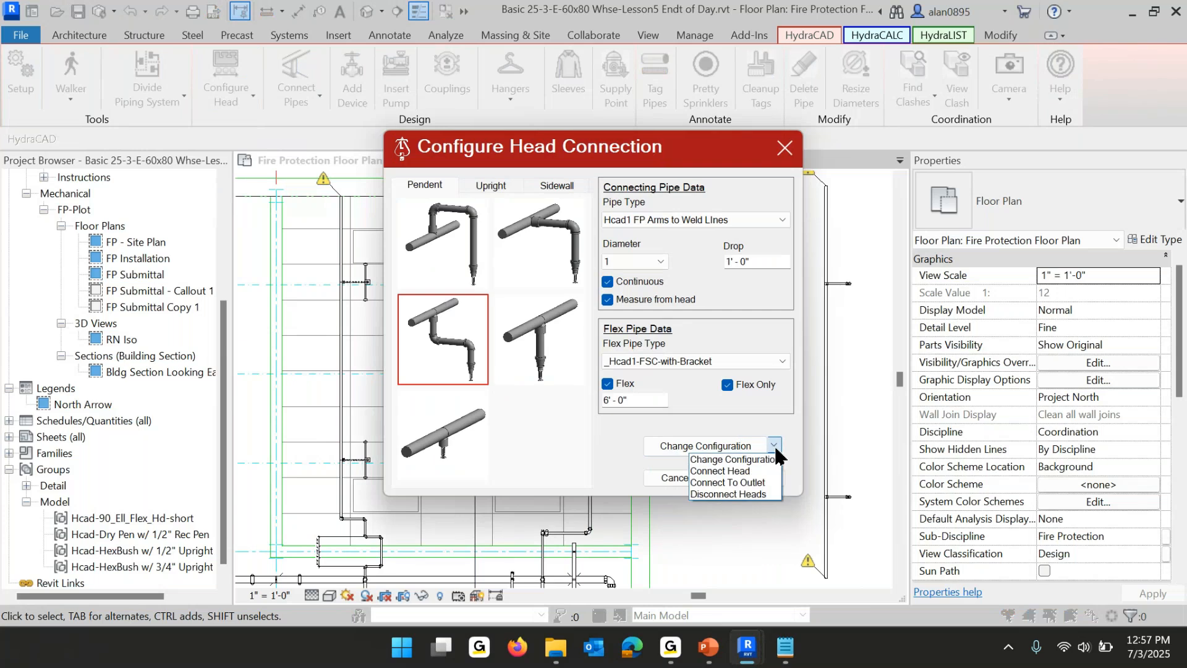
click(728, 494)
drag(464, 246, 708, 497)
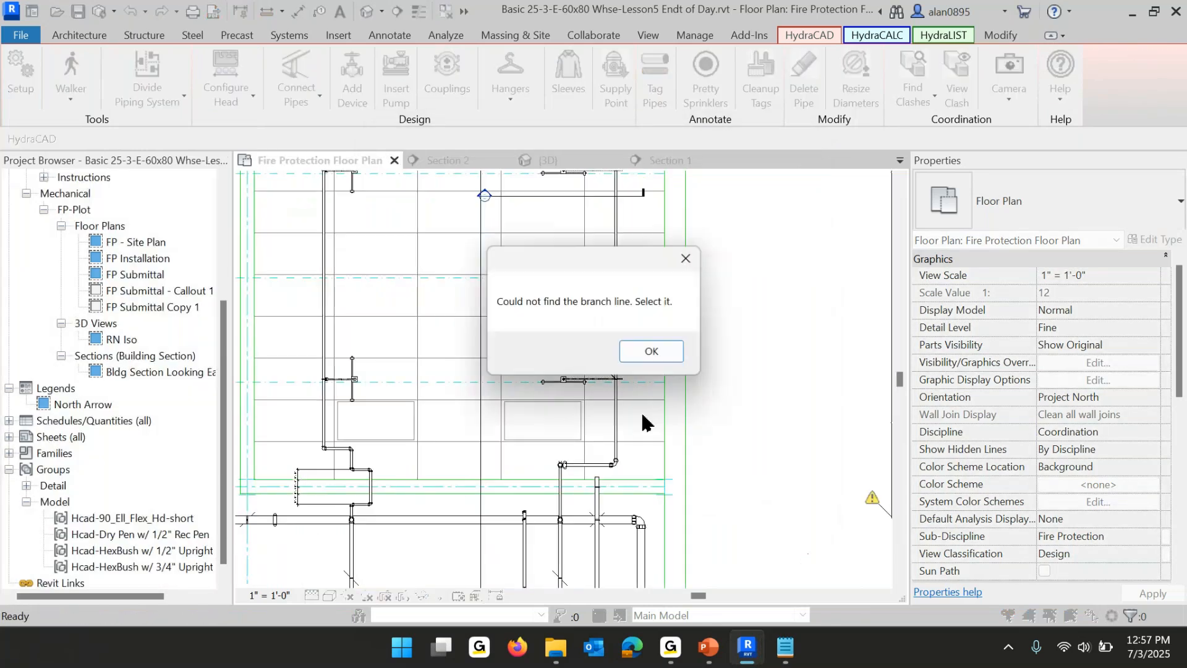
click(647, 366)
click(616, 265)
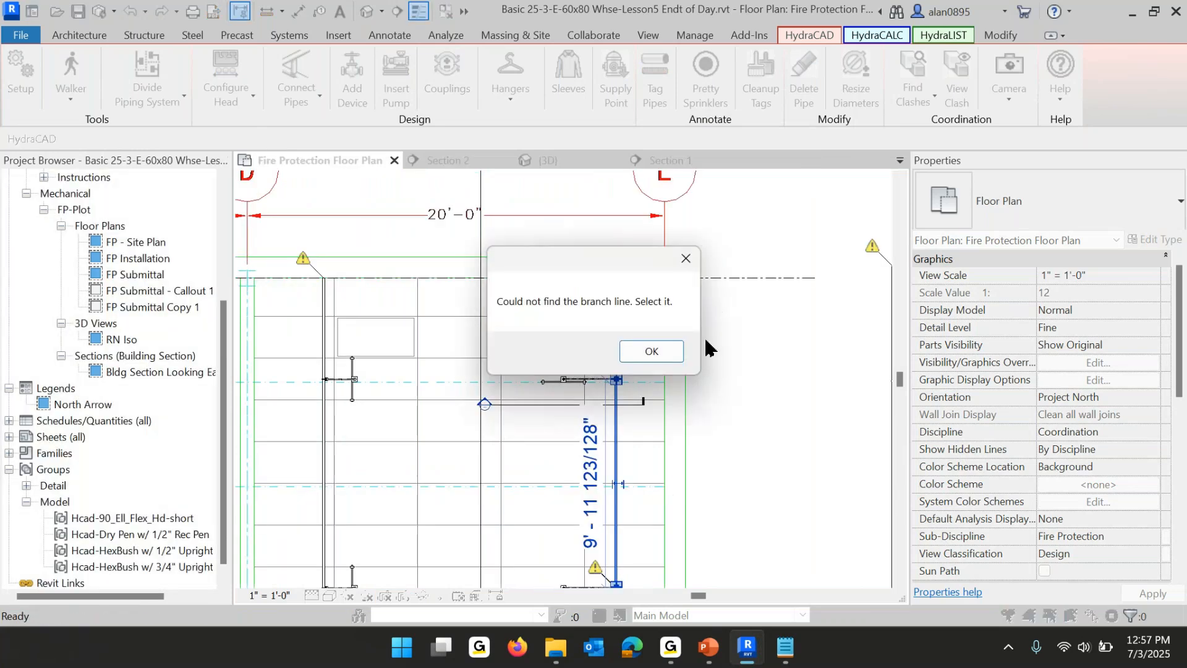
click(665, 351)
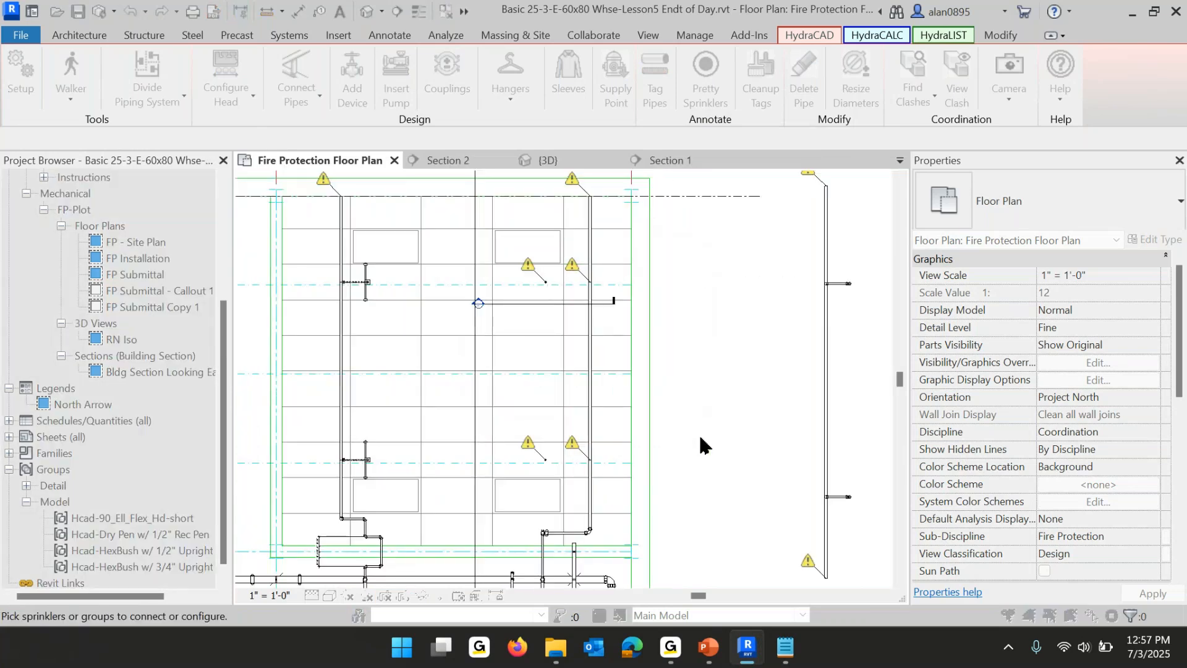
key(Escape)
Rejoin the split segments of the east branch line into one continuous pipe at both former sprinkler outlets.
scroll(629, 492, up, 3)
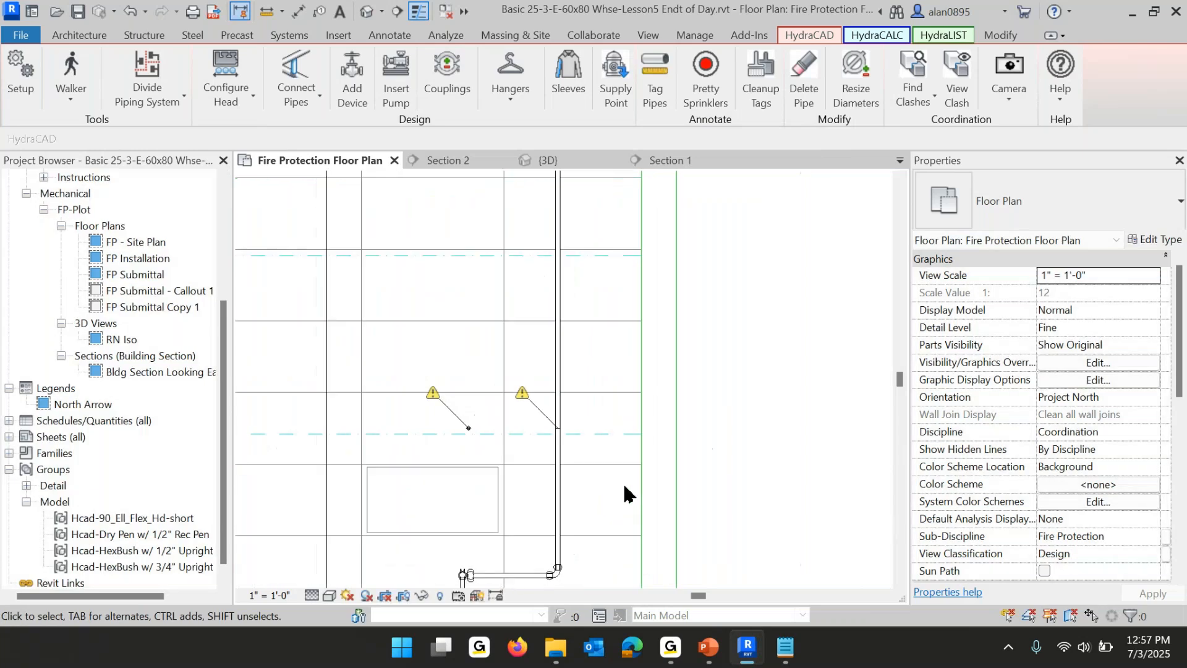
click(560, 455)
drag(558, 428, 571, 426)
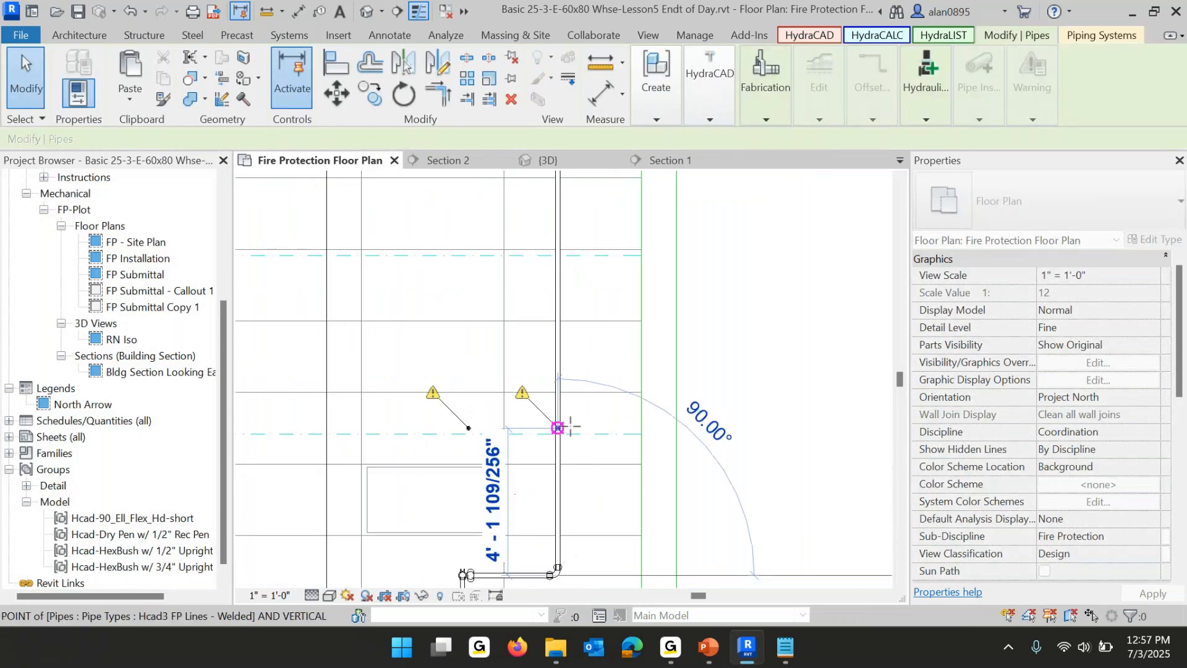
middle_drag(618, 236, 648, 570)
mouse_move(587, 405)
mouse_down()
mouse_move(670, 419)
mouse_move(663, 440)
mouse_up()
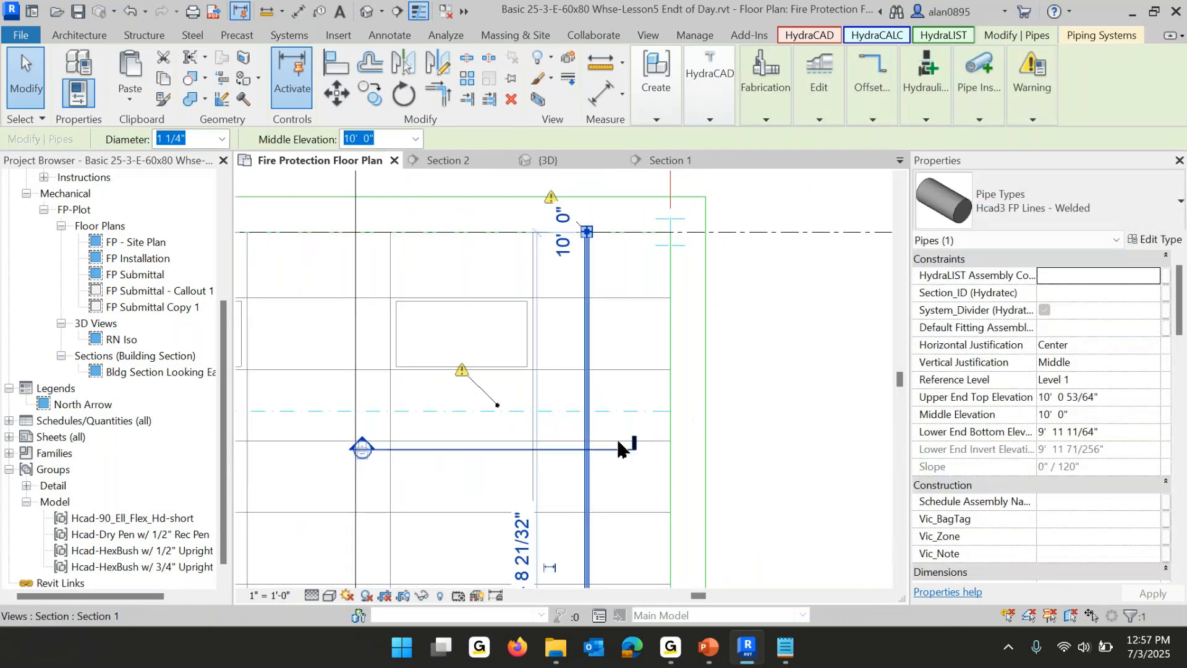
scroll(632, 501, down, 2)
middle_drag(632, 501, 629, 321)
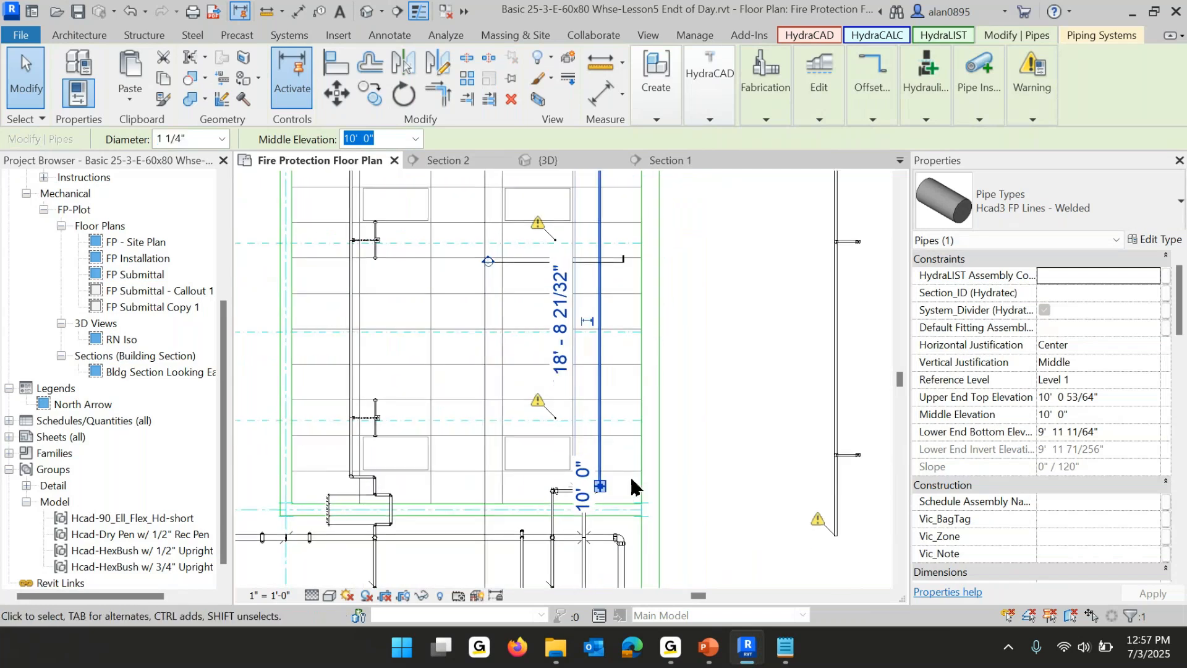
key(Escape)
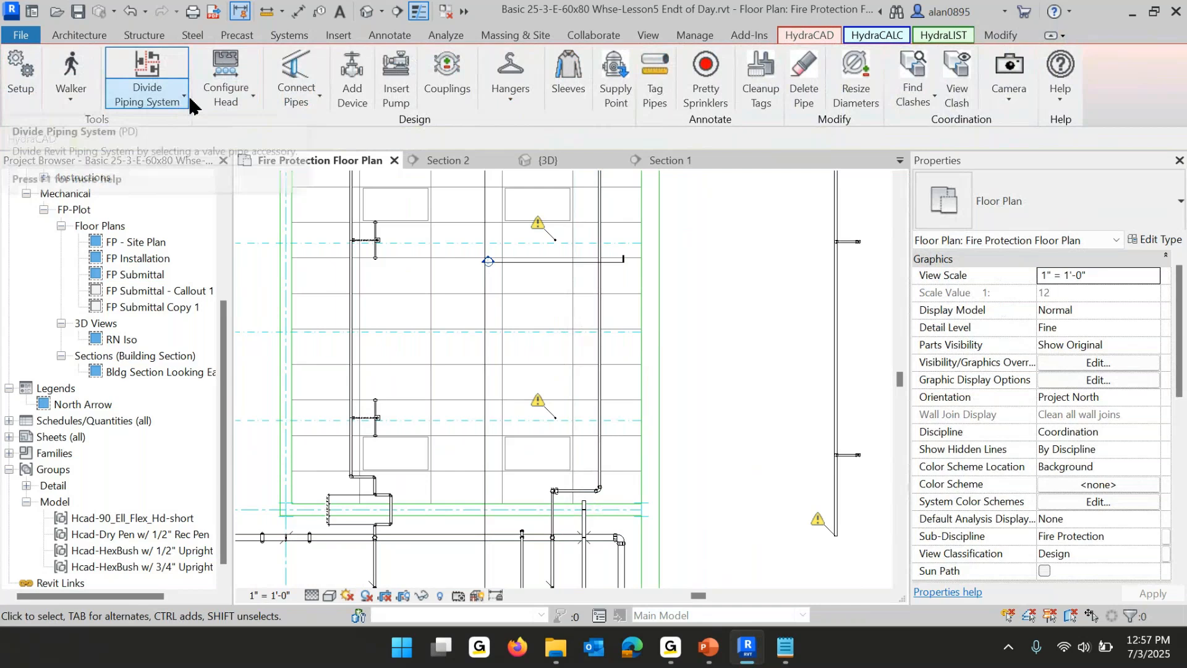
Connect both east sprinklers to the rejoined branch line with Connect Head and 6' - 0" flex, and inspect the drop in Section 1.
click(210, 94)
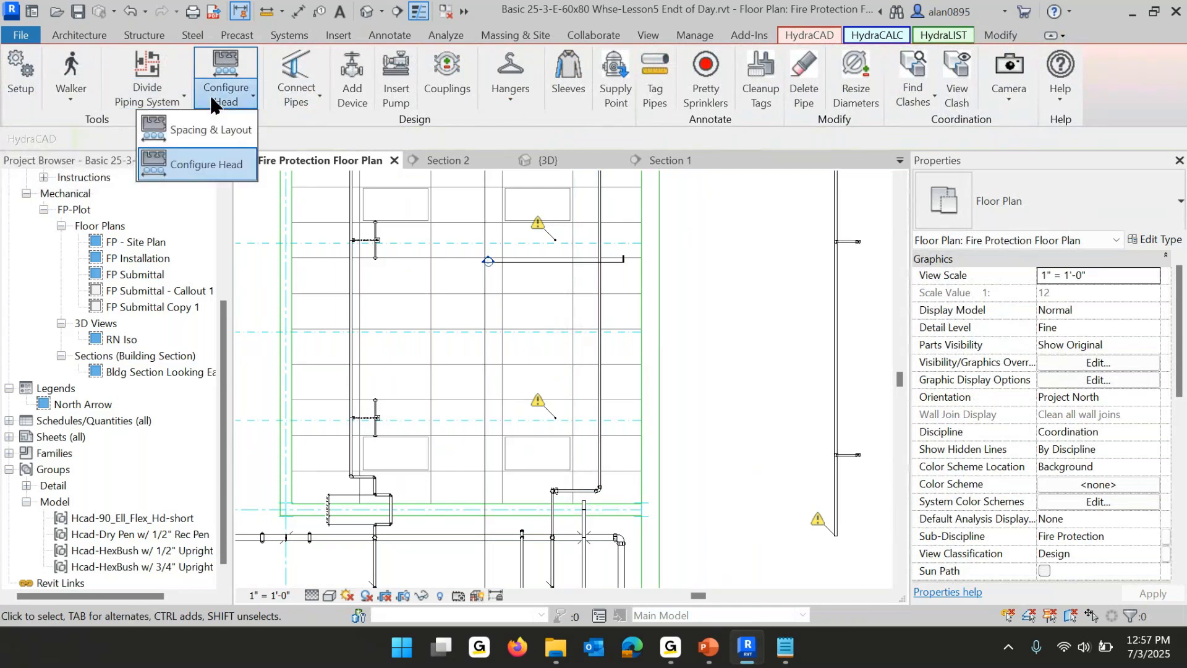
click(206, 166)
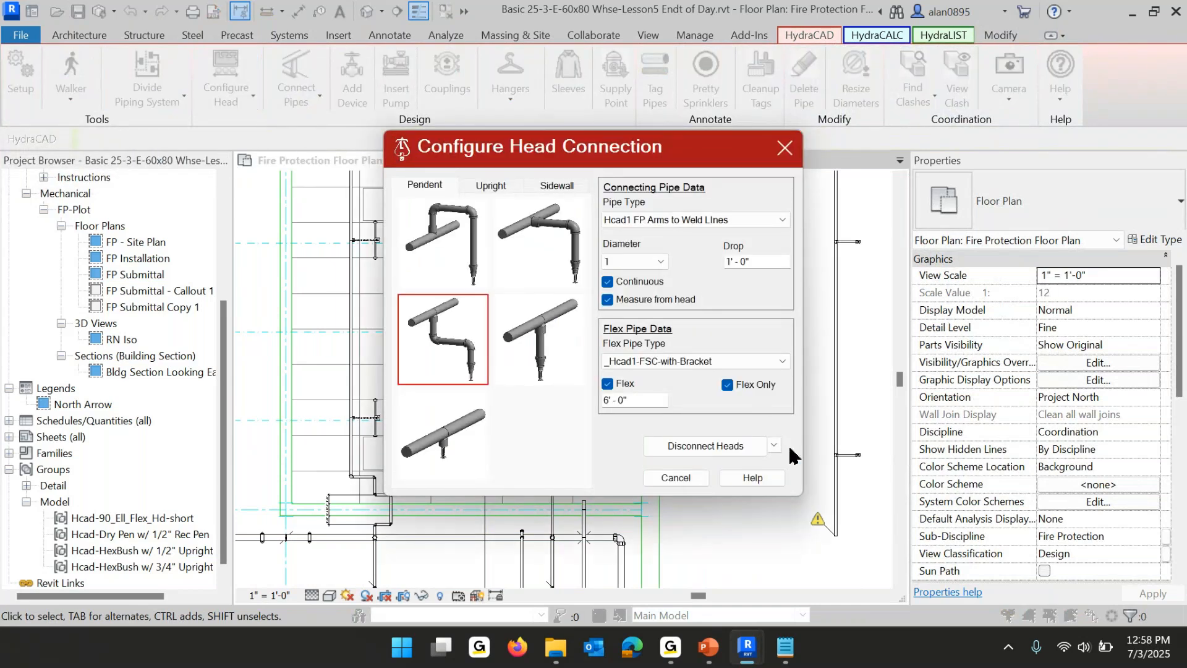
click(775, 446)
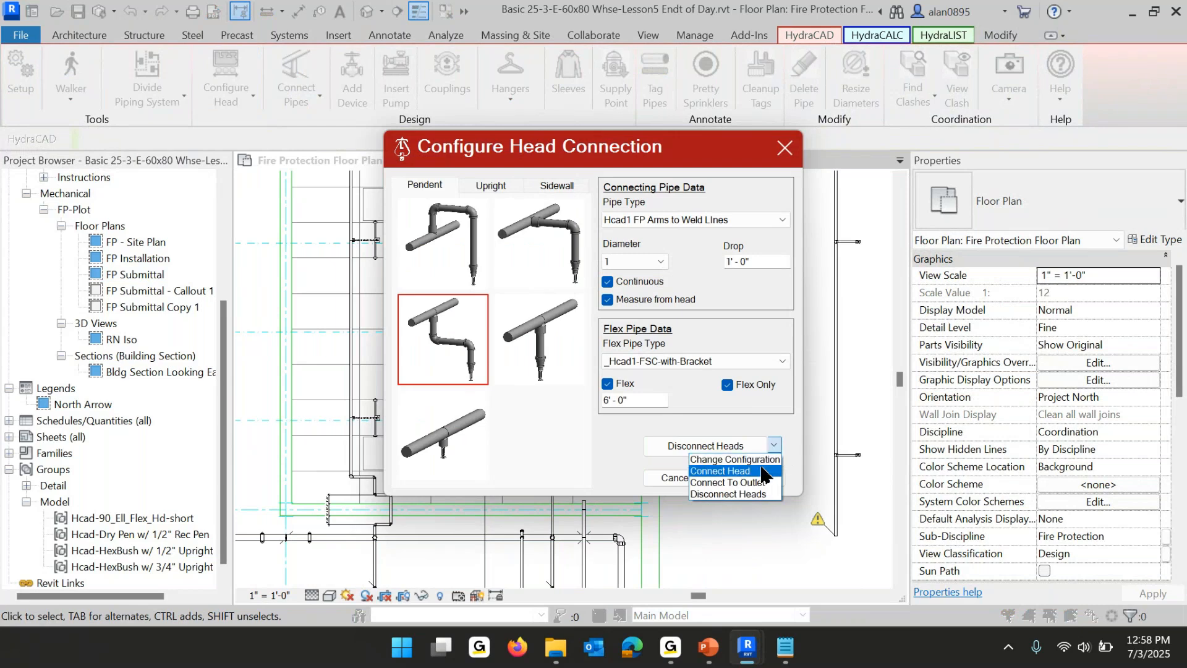
click(764, 463)
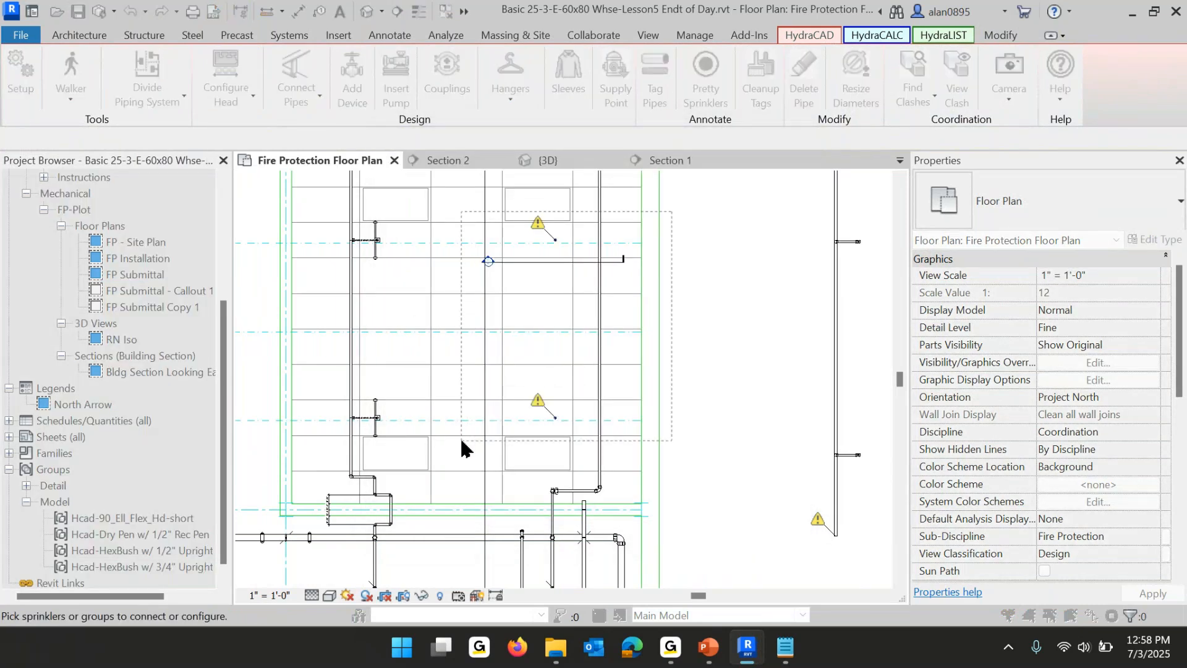
click(599, 330)
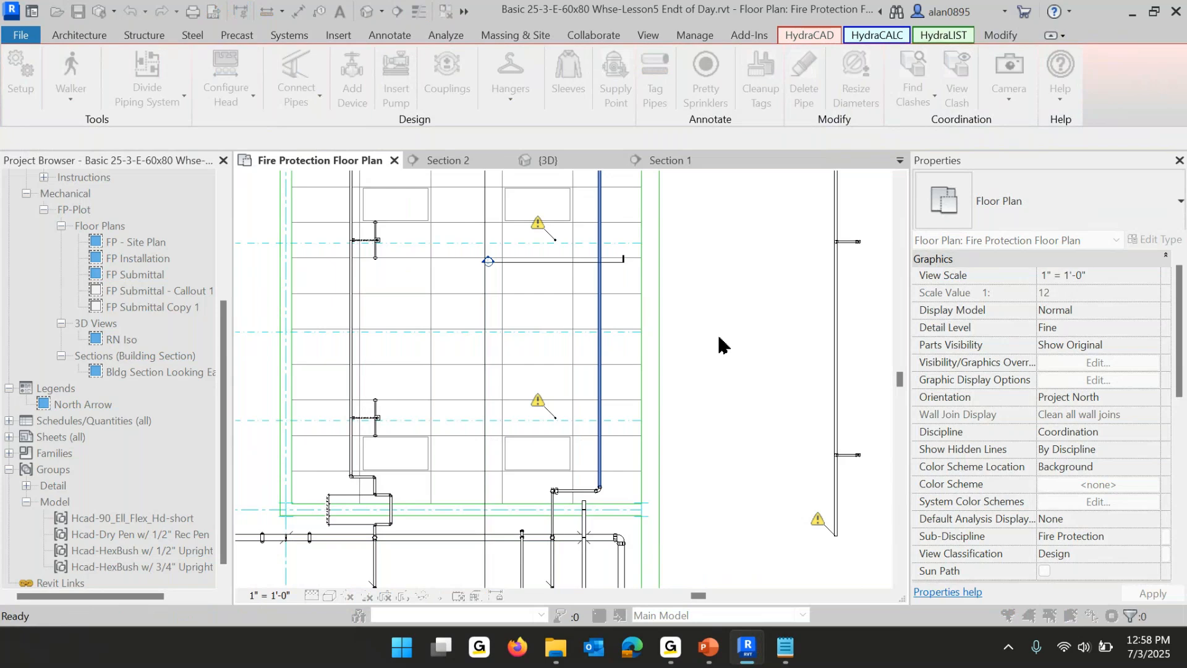
key(Escape)
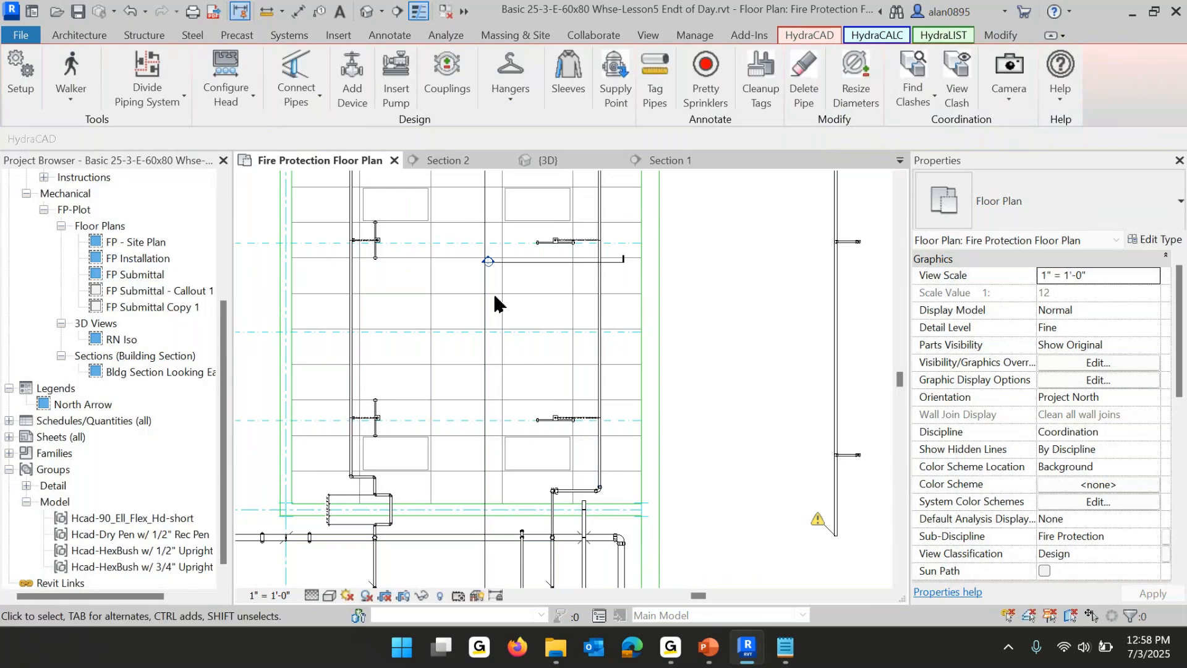
double_click(489, 264)
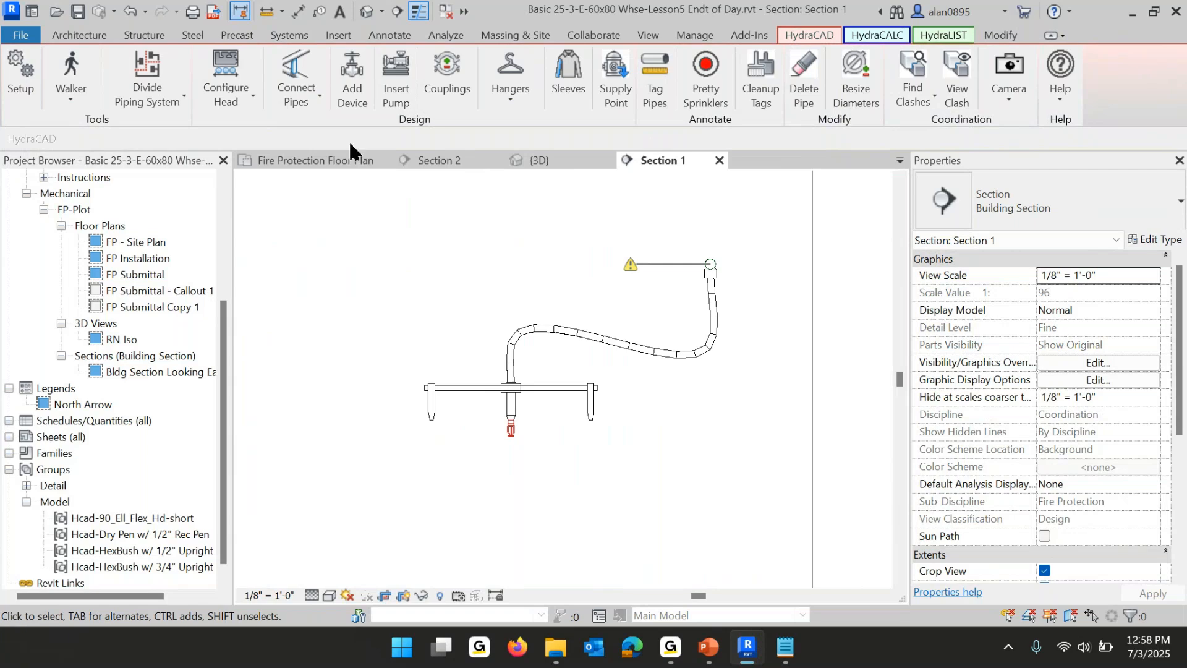
Set the Fire Protection Floor Plan's view scale to 1/8" = 1'-0", with the southern warehouse branch lines in view.
click(312, 158)
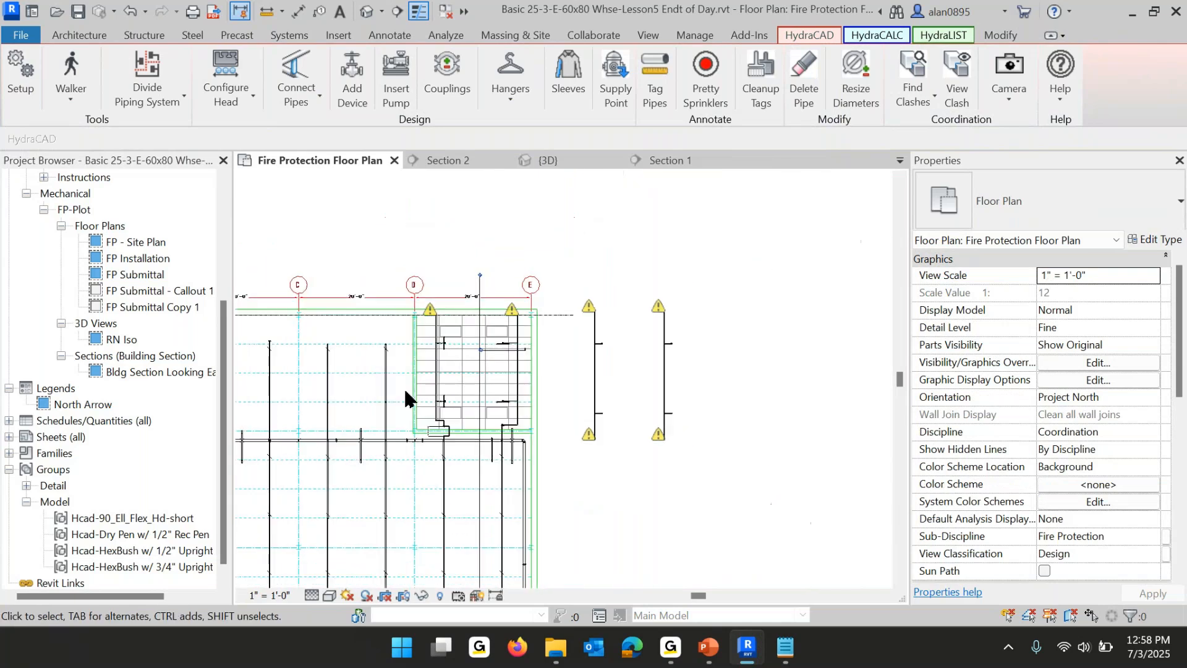
middle_drag(406, 391, 491, 215)
scroll(465, 359, up, 2)
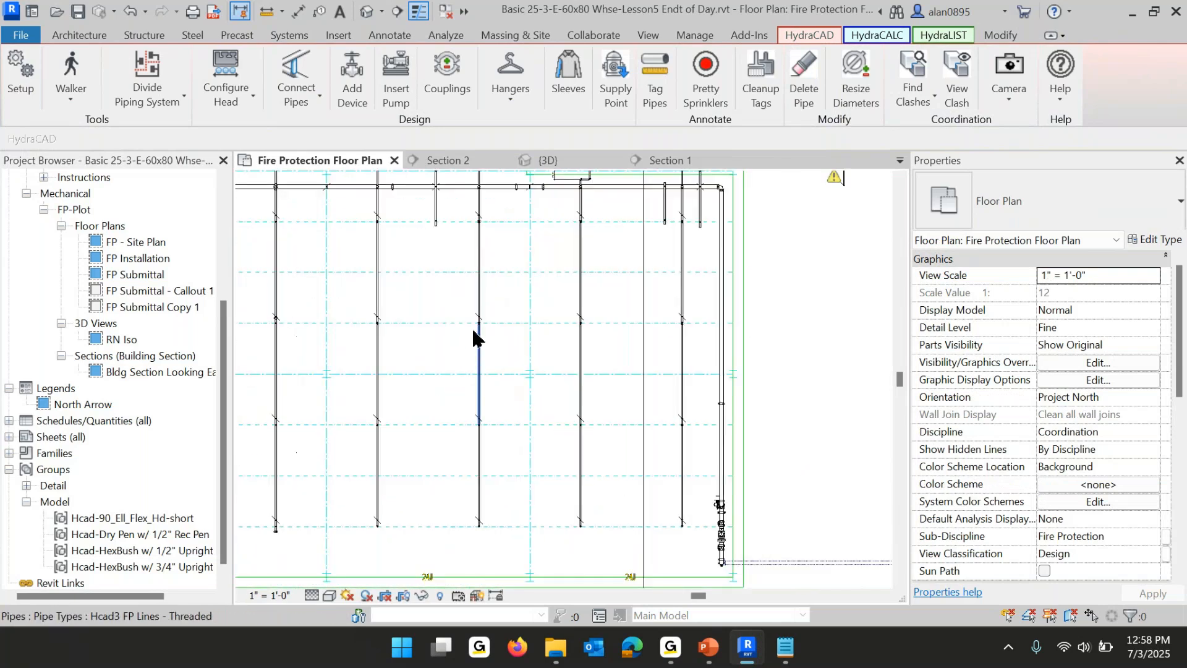
scroll(485, 381, up, 2)
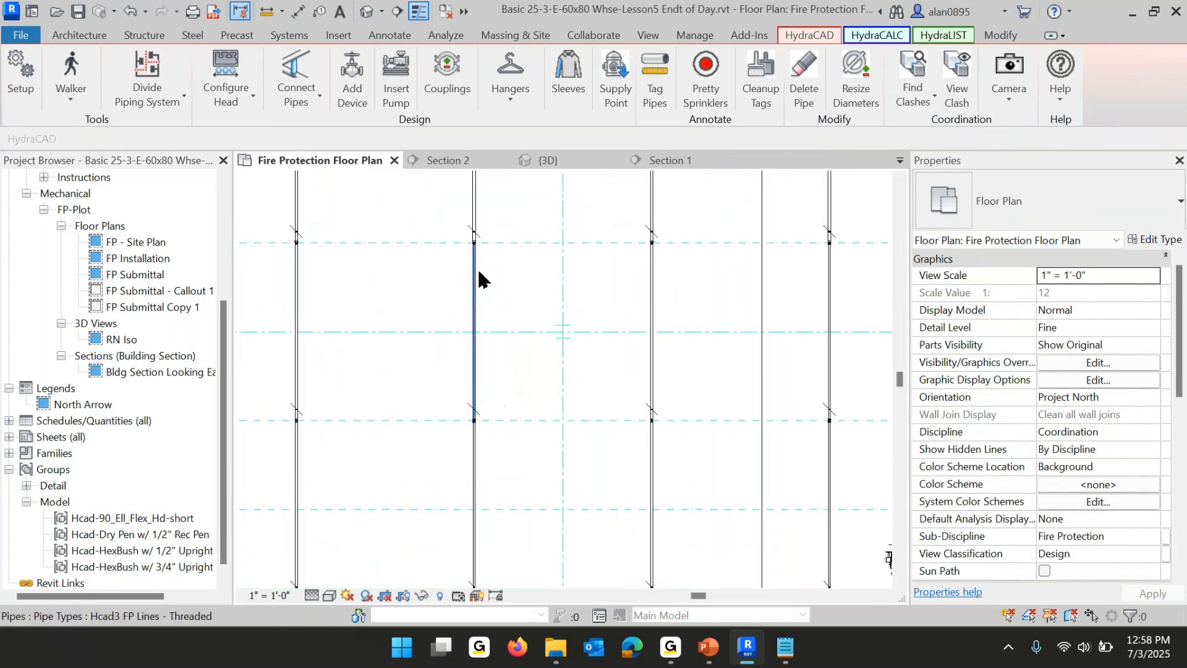
scroll(481, 275, up, 3)
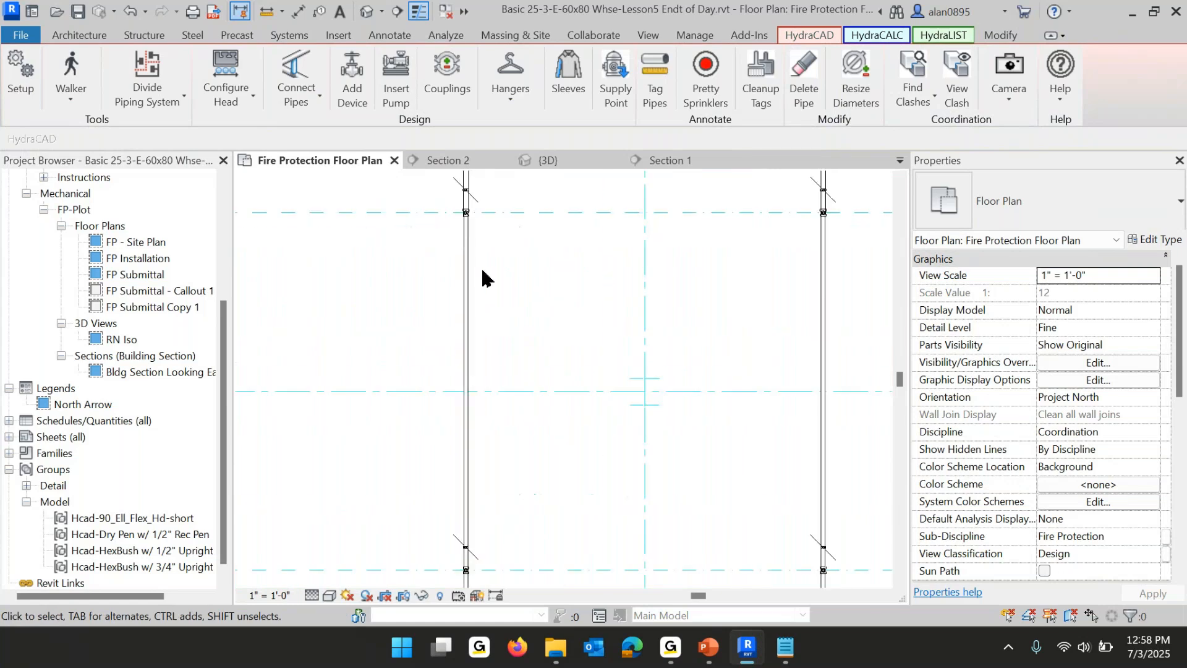
scroll(440, 279, down, 4)
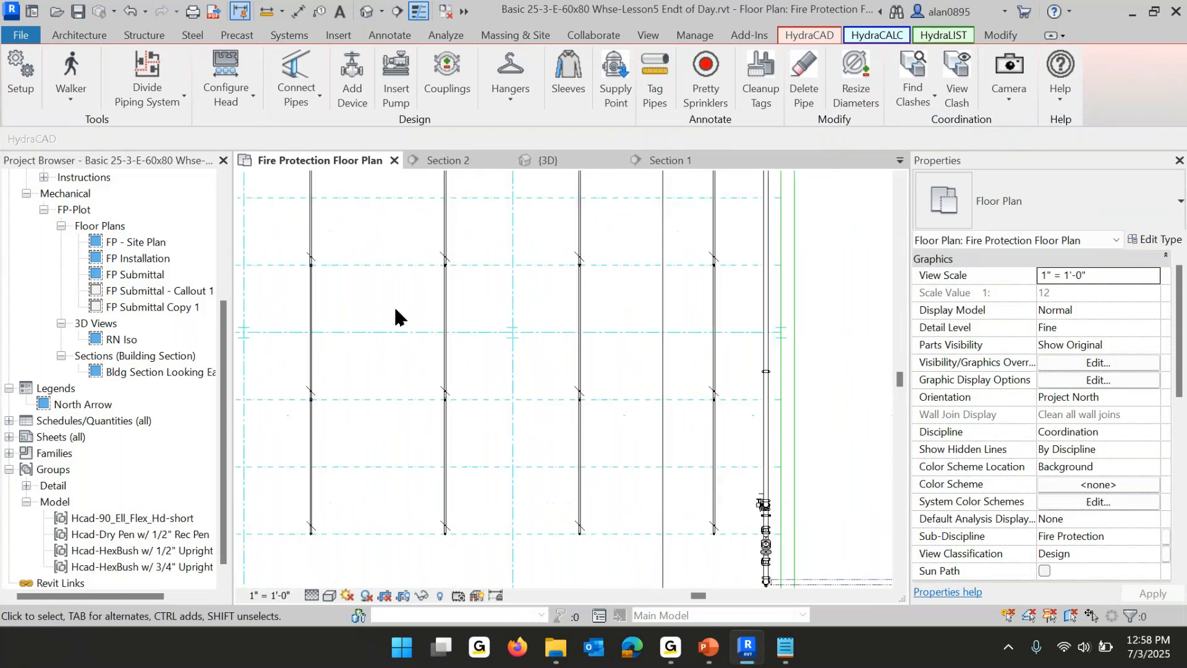
scroll(389, 301, up, 2)
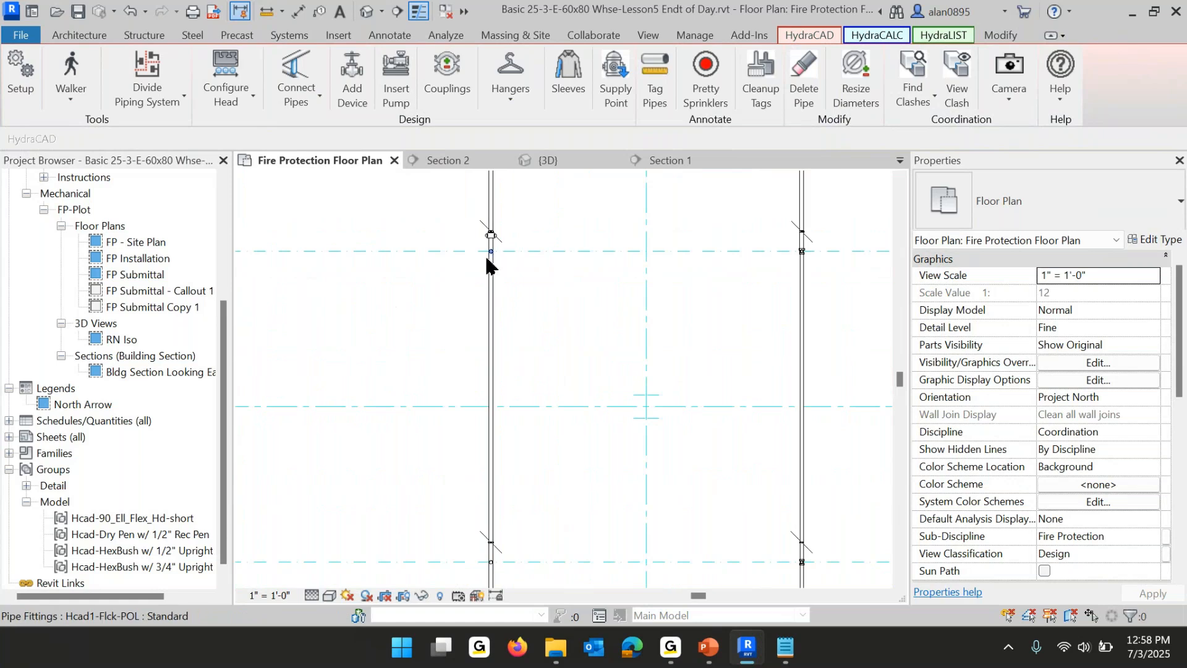
click(256, 598)
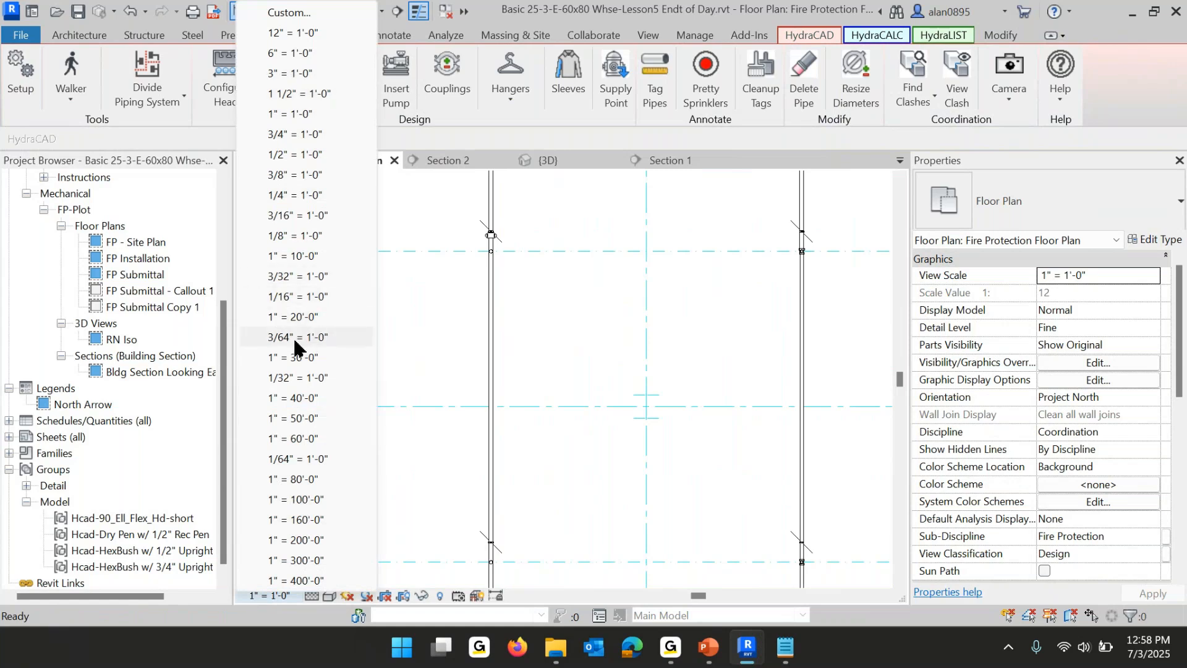
click(309, 235)
scroll(423, 396, down, 4)
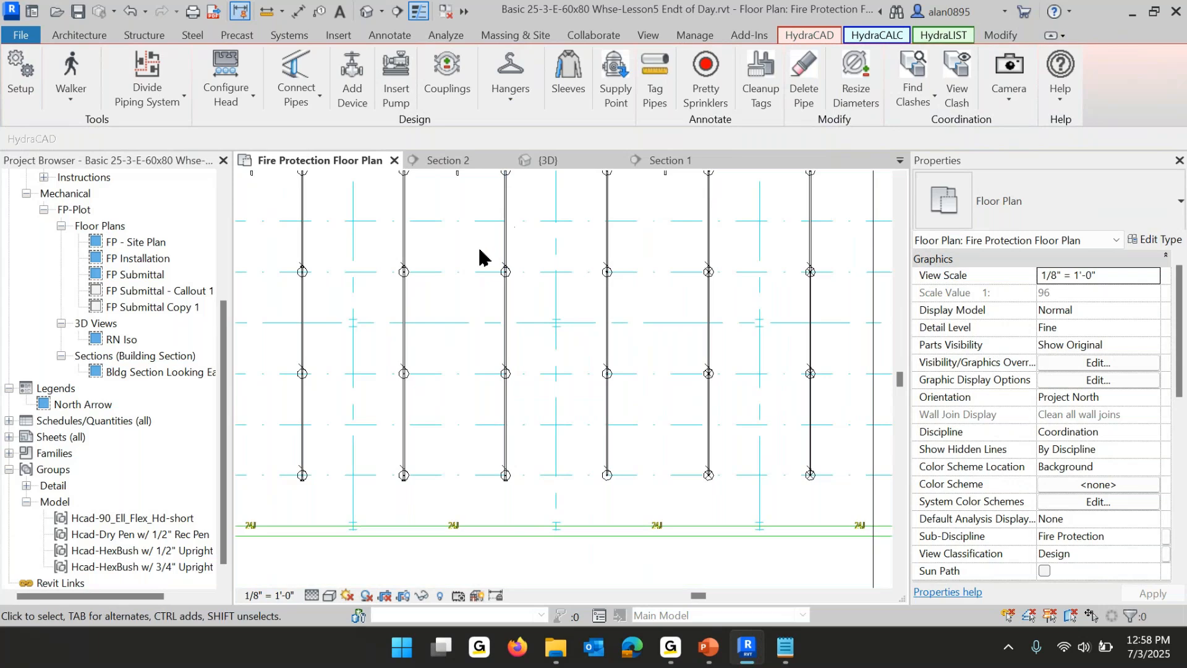
Break the fourth warehouse branch line from the west, between its two northernmost sprinklers, by adding a coupling and deleting it.
key(c)
key(p)
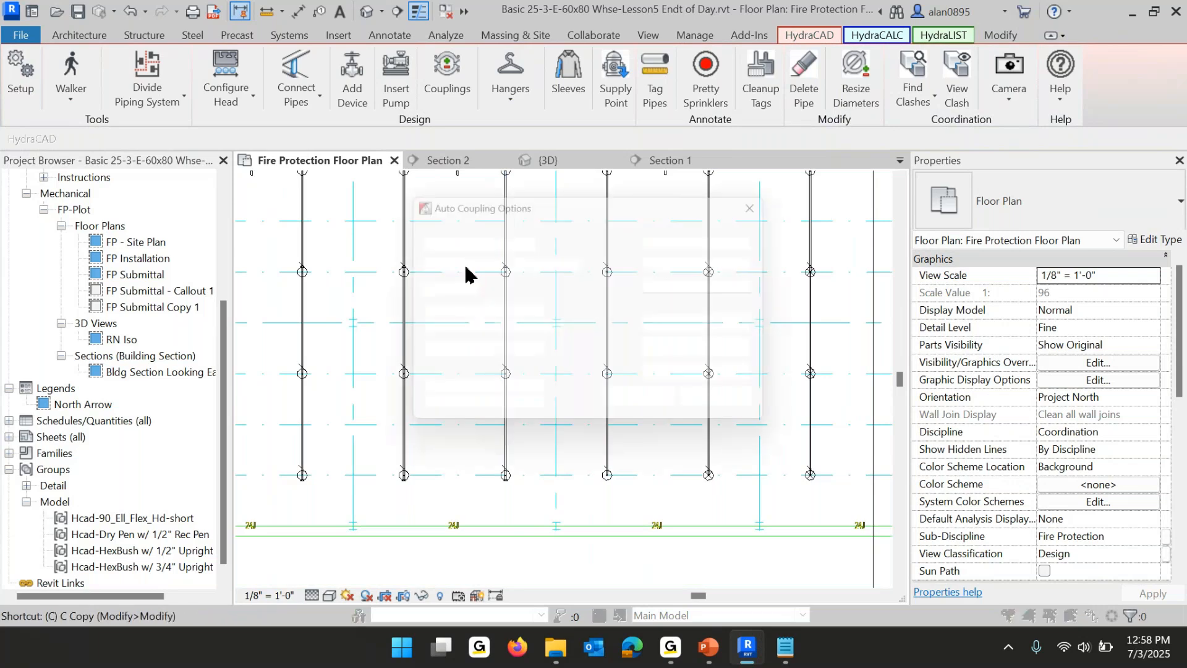
click(724, 353)
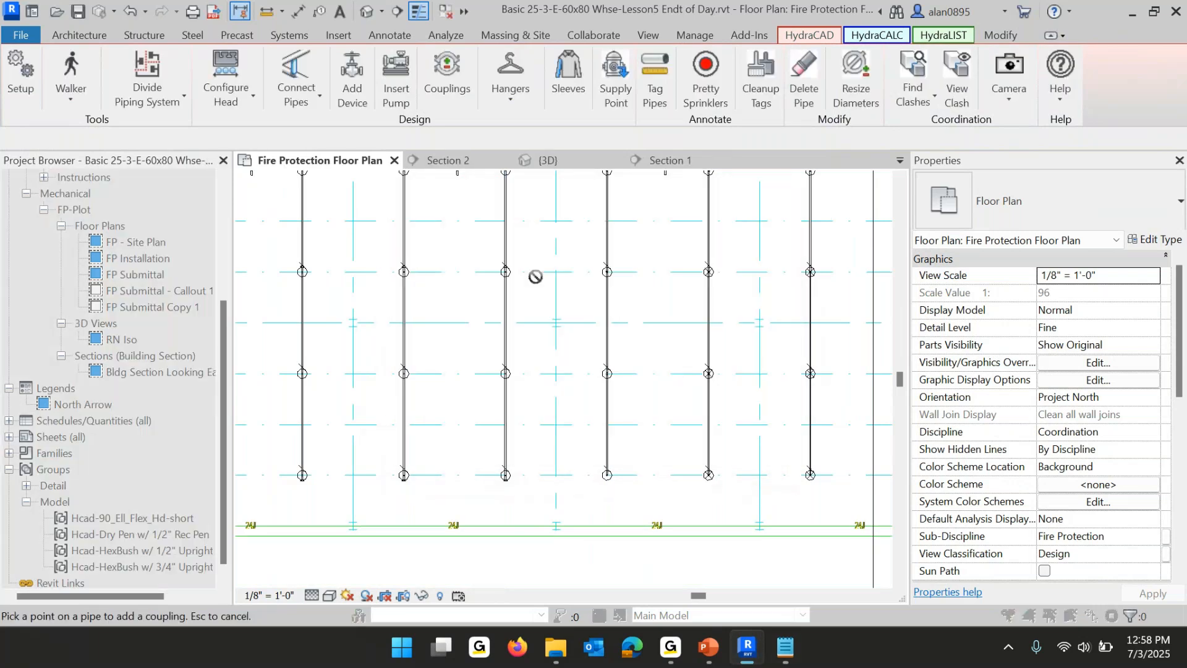
key(Escape)
key(Escape)
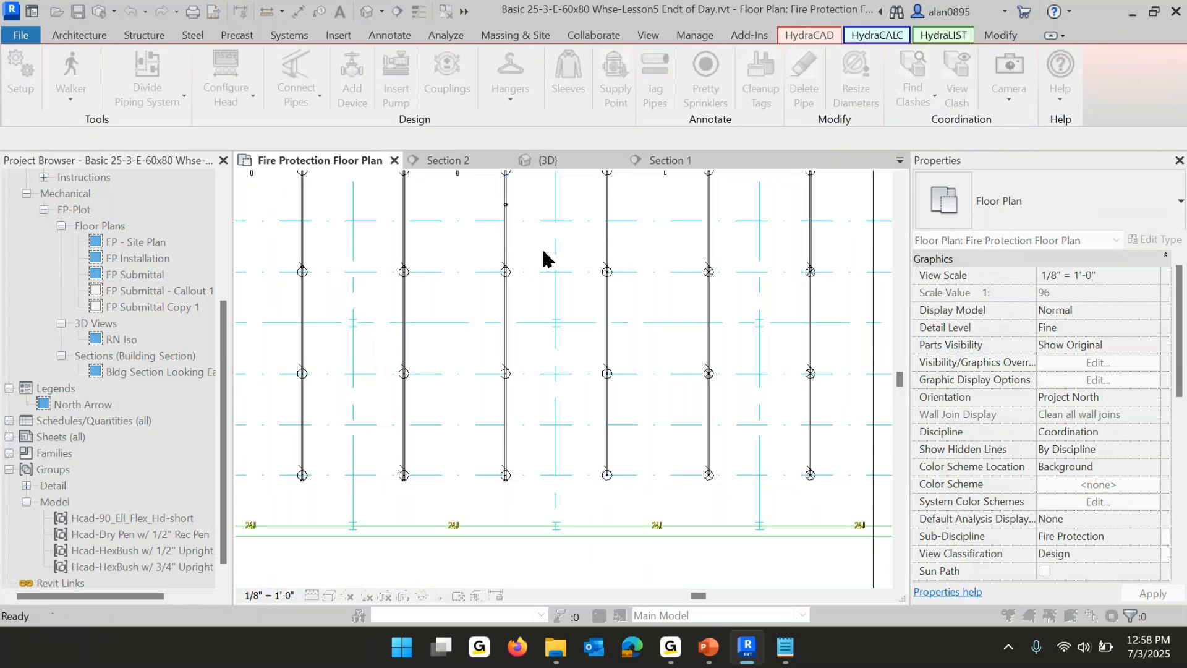
scroll(594, 218, up, 5)
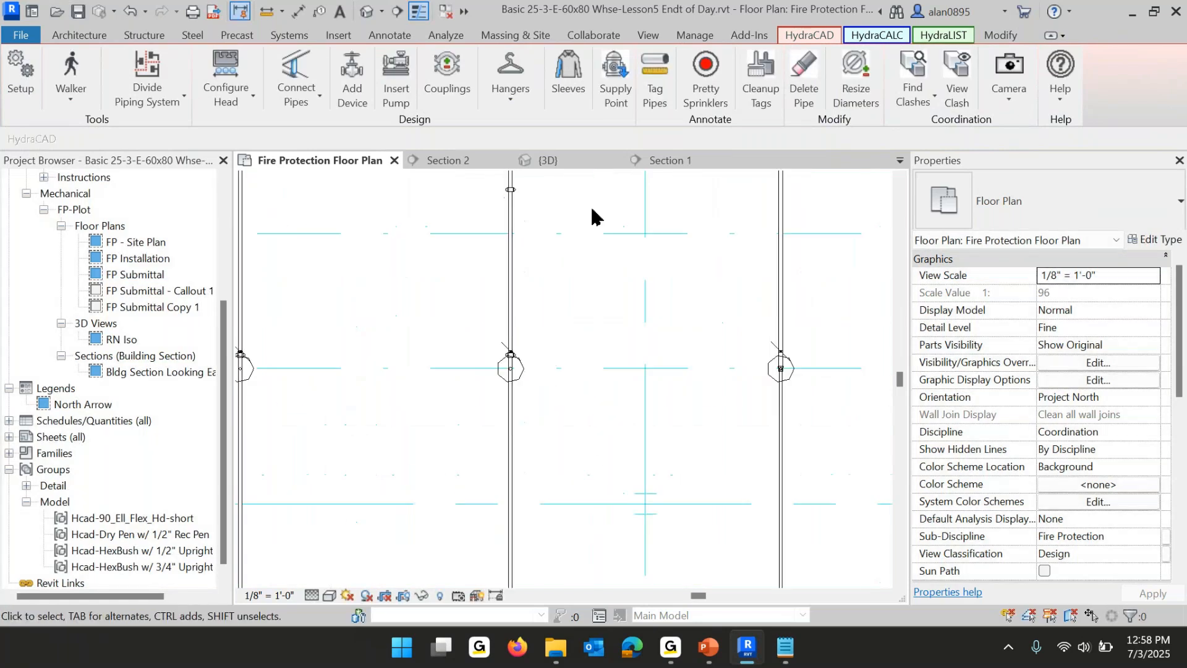
click(507, 334)
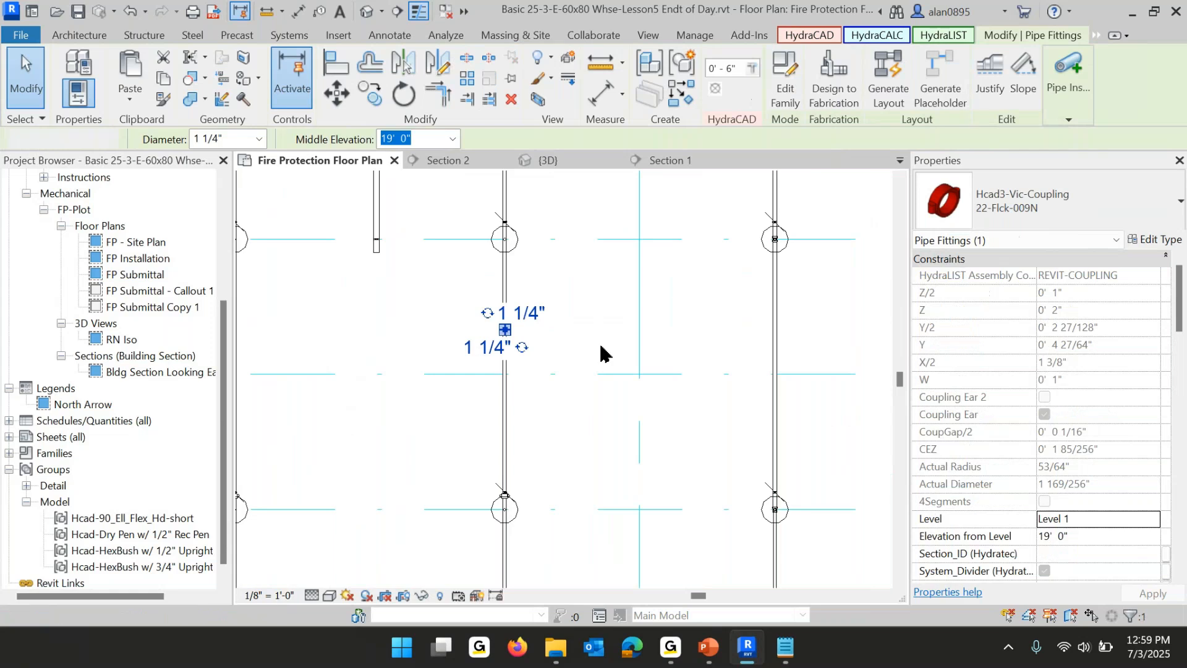
key(Delete)
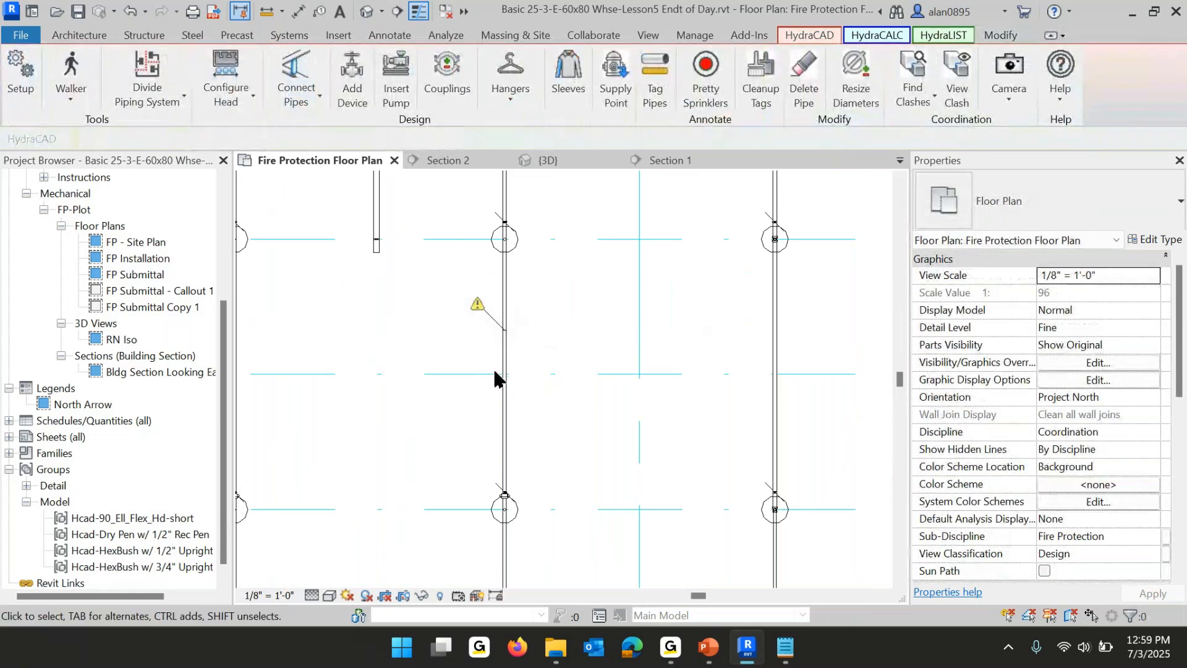
Move the southern portion of the broken branch line a short distance west with the Move tool.
click(505, 378)
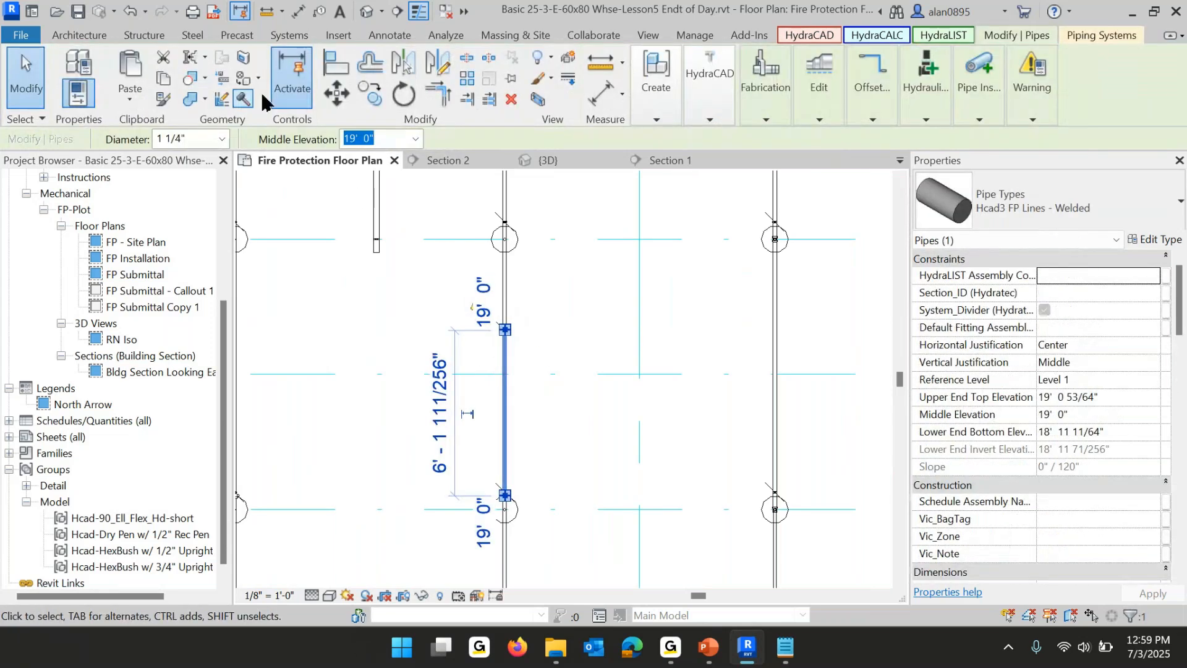
click(337, 94)
click(592, 331)
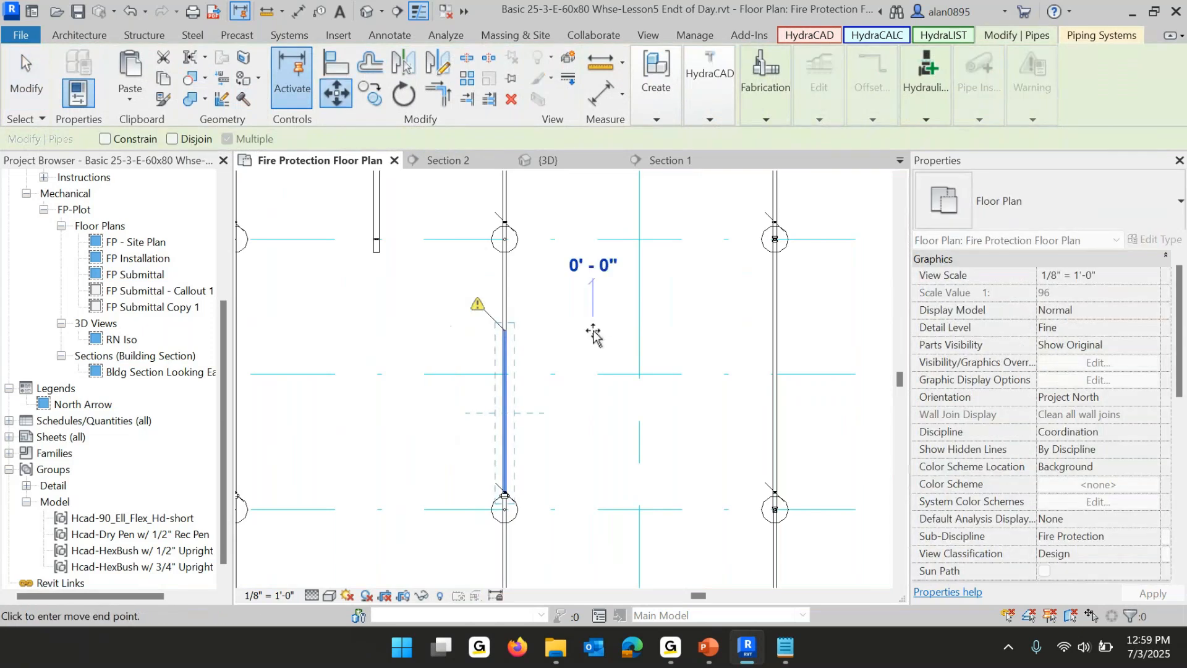
click(557, 333)
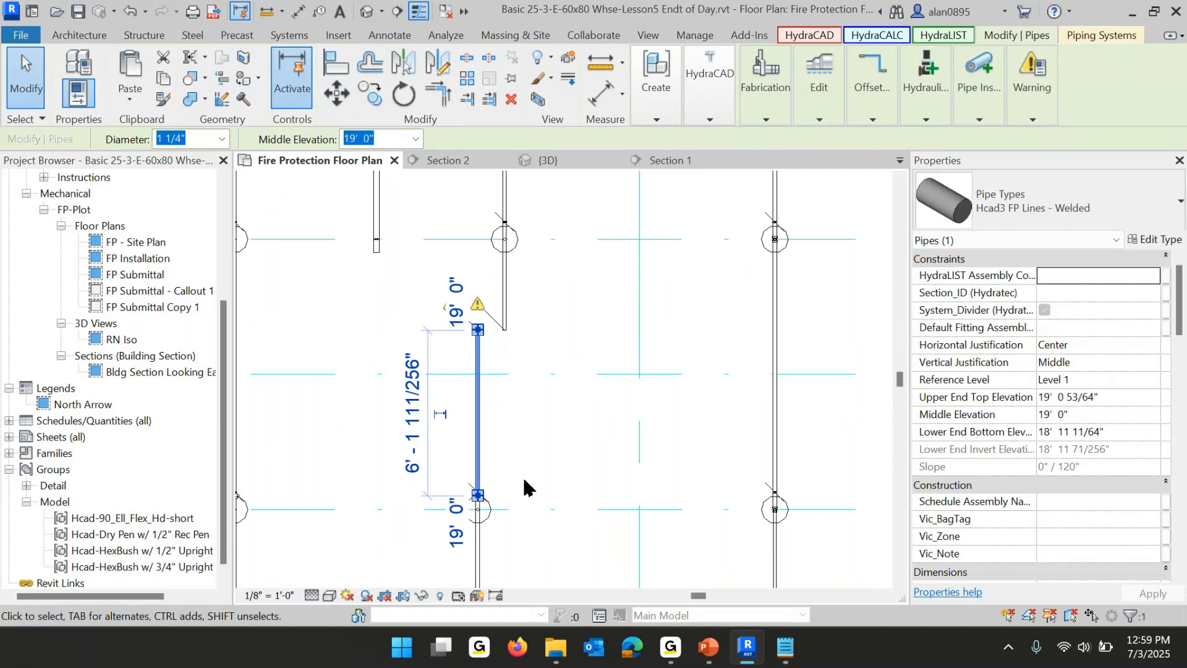
click(500, 438)
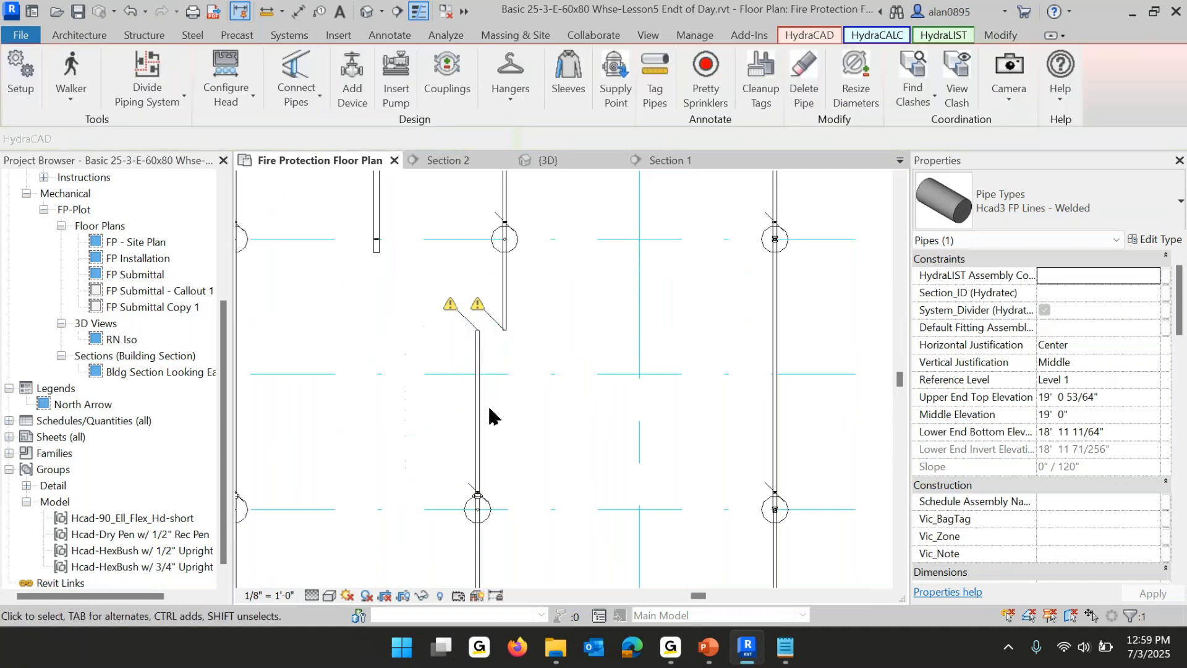
click(477, 370)
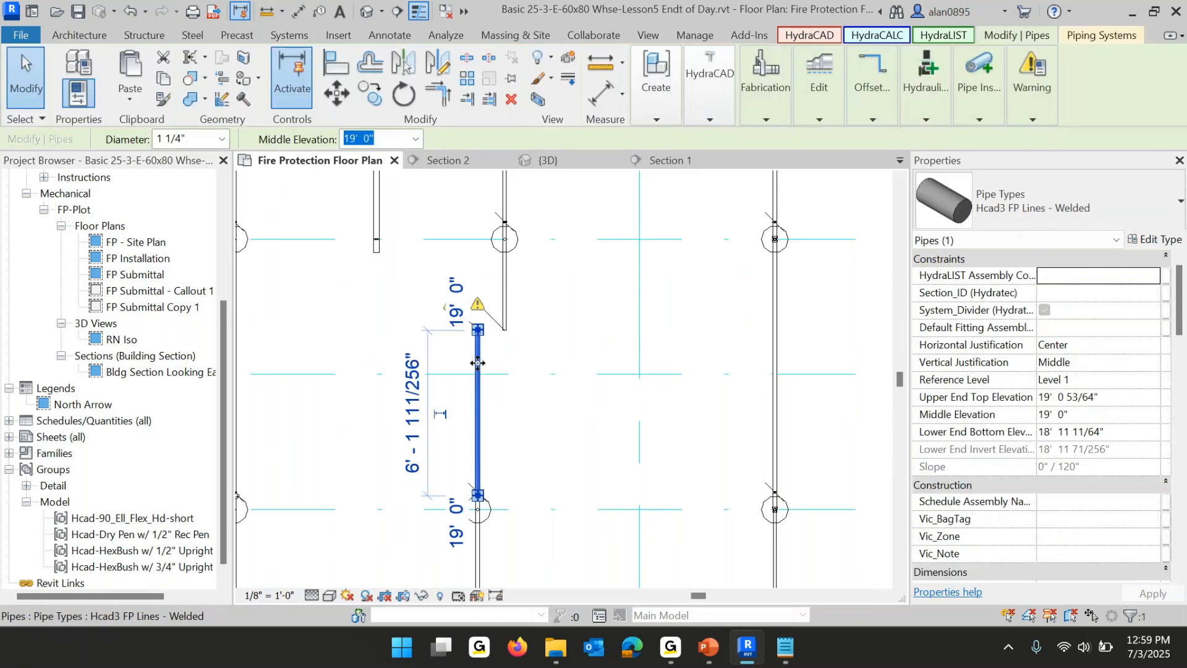
right_click(478, 371)
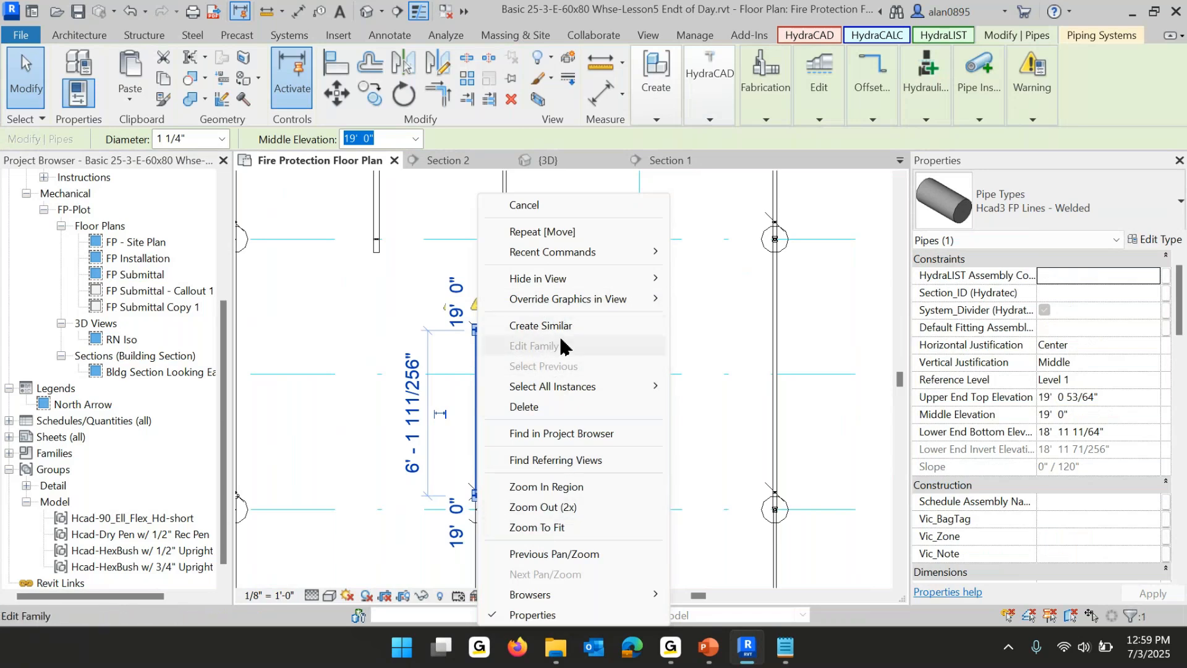
click(734, 345)
click(427, 364)
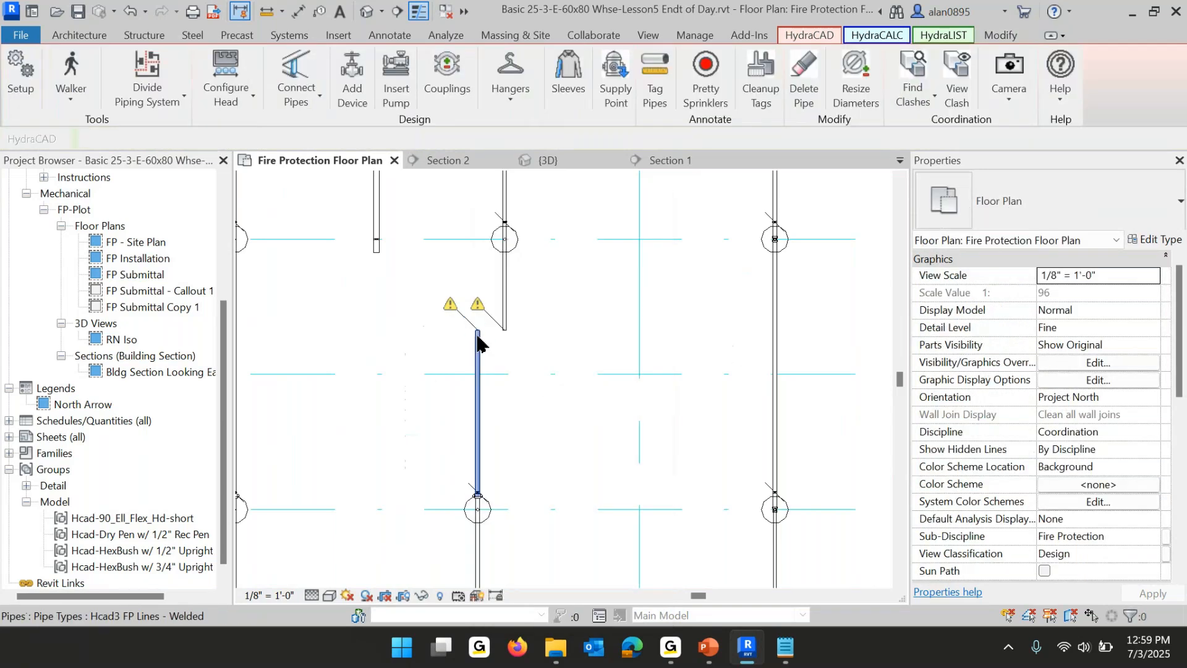
Draw a horizontal 1 1/4" offset pipe with Create Similar, joining the open ends of the shifted and original branch line segments.
click(477, 335)
mouse_move(478, 332)
mouse_down()
mouse_move(478, 403)
mouse_move(479, 317)
mouse_move(483, 337)
mouse_up()
scroll(472, 338, up, 2)
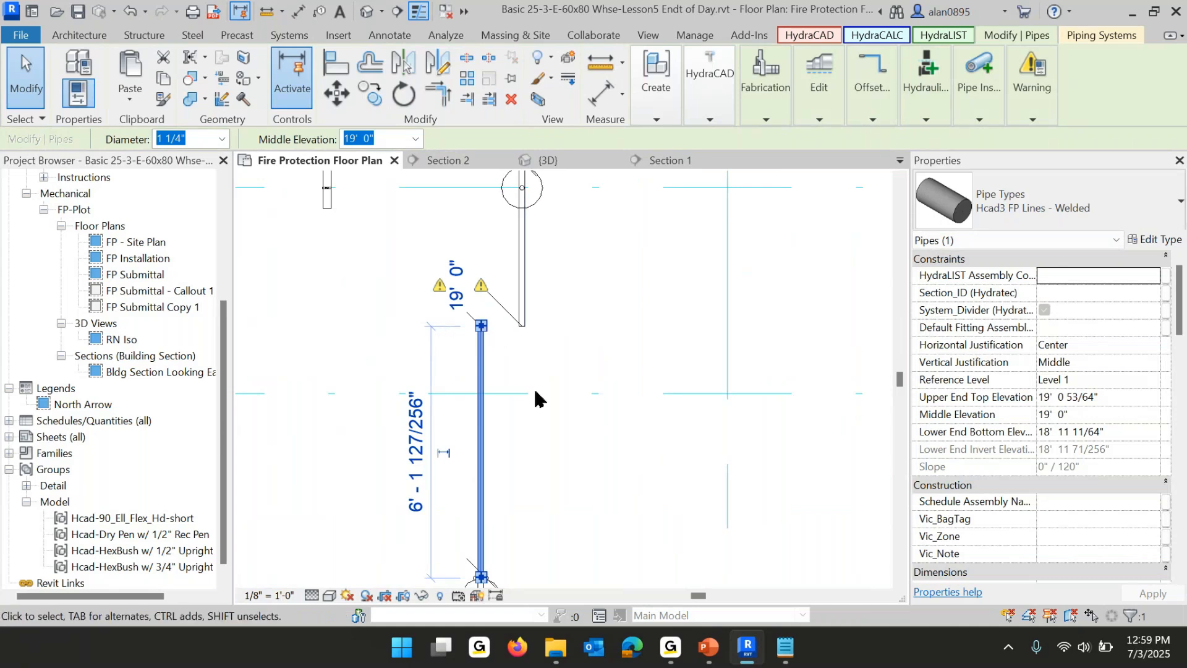
right_click(481, 389)
mouse_move(523, 392)
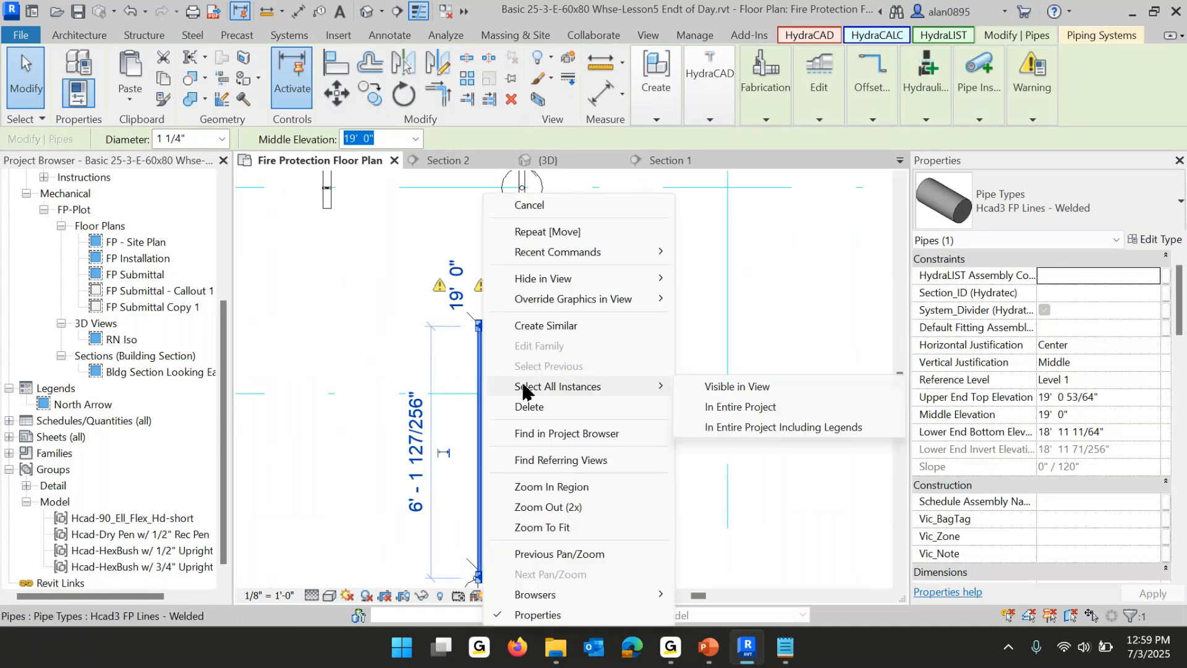
click(532, 326)
click(481, 326)
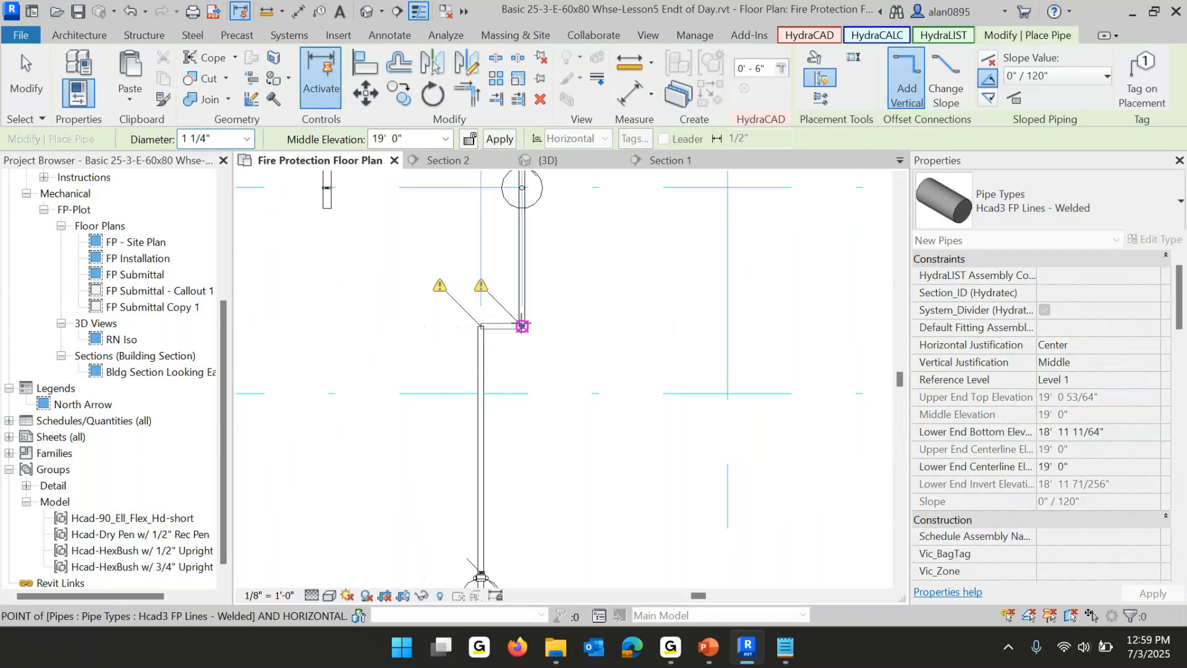
click(522, 326)
scroll(679, 350, down, 4)
middle_drag(671, 352, 634, 231)
key(Escape)
key(Escape)
scroll(636, 257, down, 2)
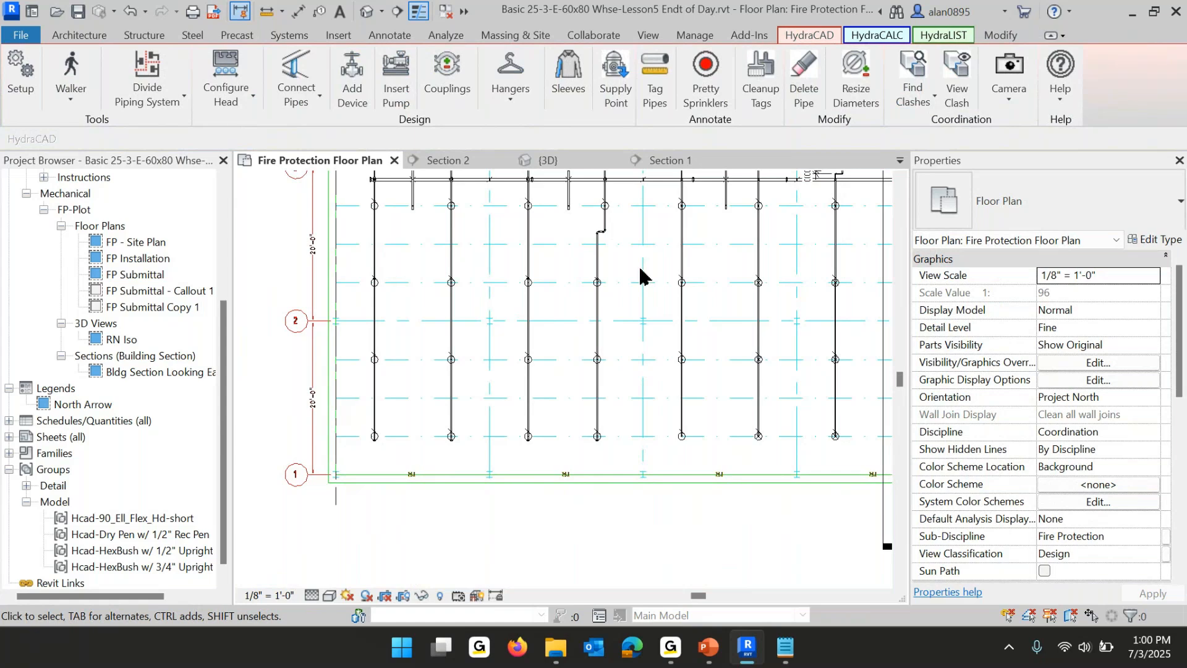
Delete the offset pipe with its elbows, and extend the shifted segment north until its end is level with the other open end.
scroll(640, 277, up, 2)
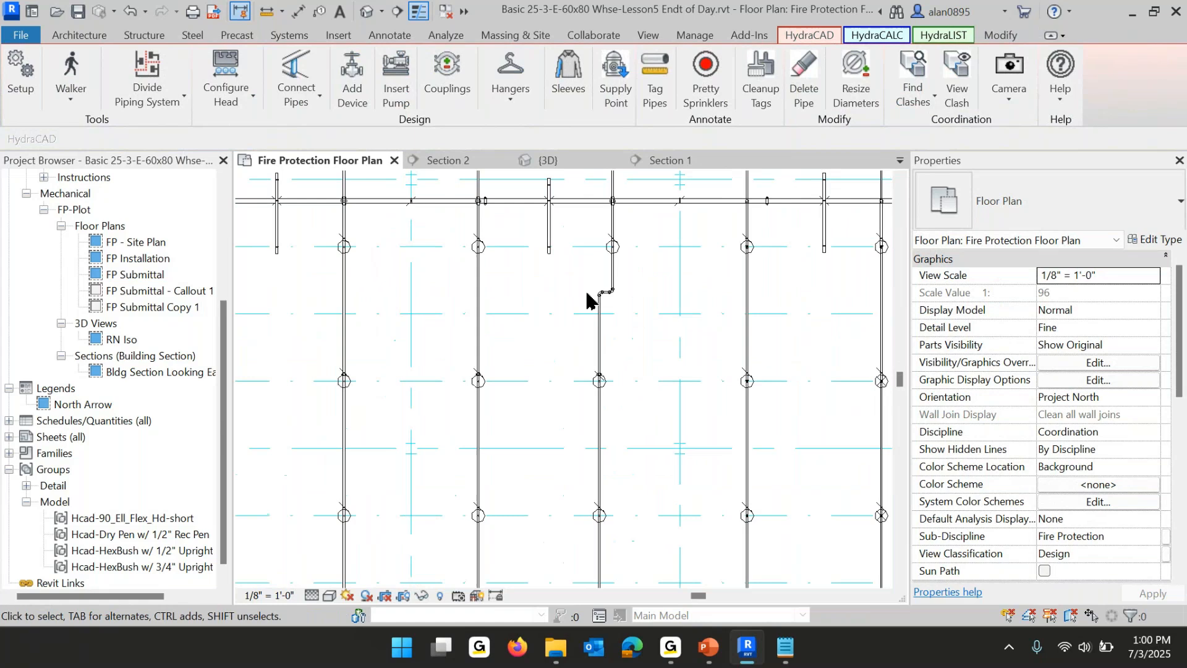
scroll(569, 294, up, 4)
drag(618, 268, 780, 371)
key(Delete)
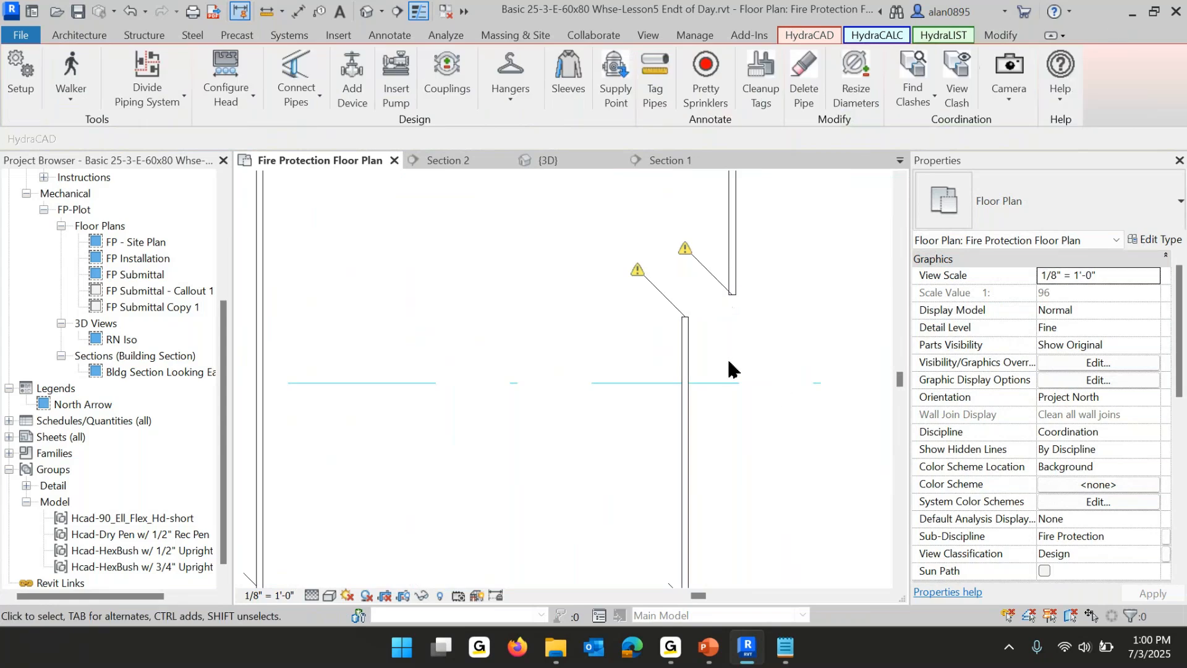
click(685, 334)
drag(690, 319, 691, 297)
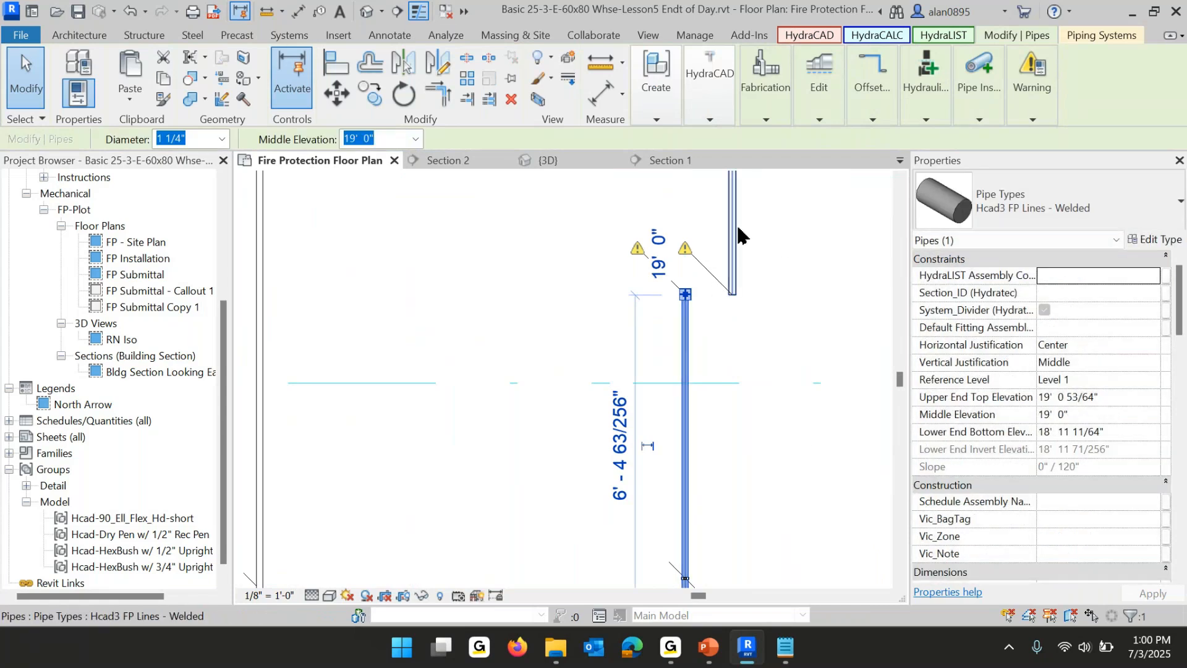
click(785, 391)
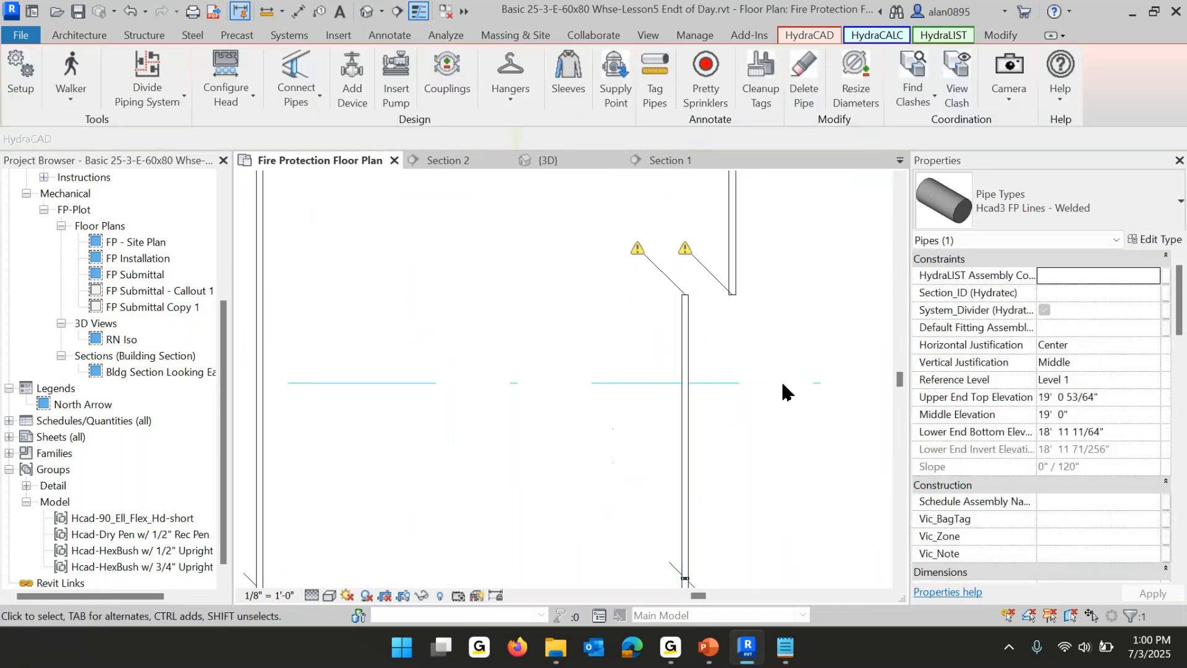
Set the middle elevation of the shifted branch line segment to 18' 10".
click(685, 333)
key(Escape)
click(699, 414)
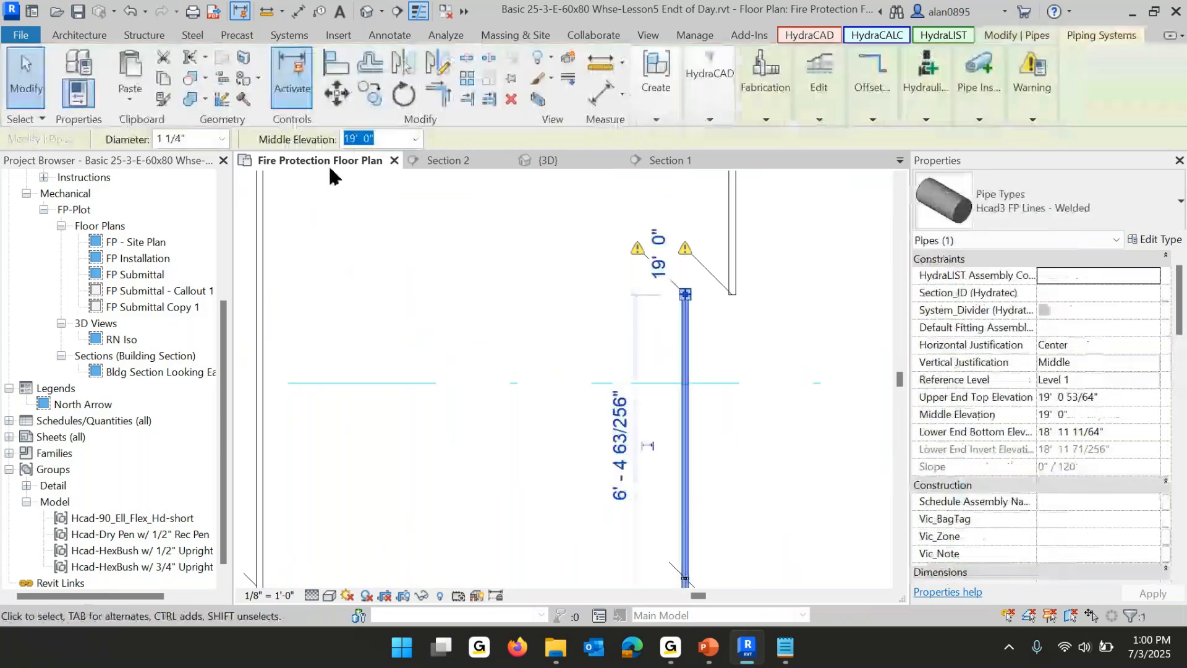
click(392, 139)
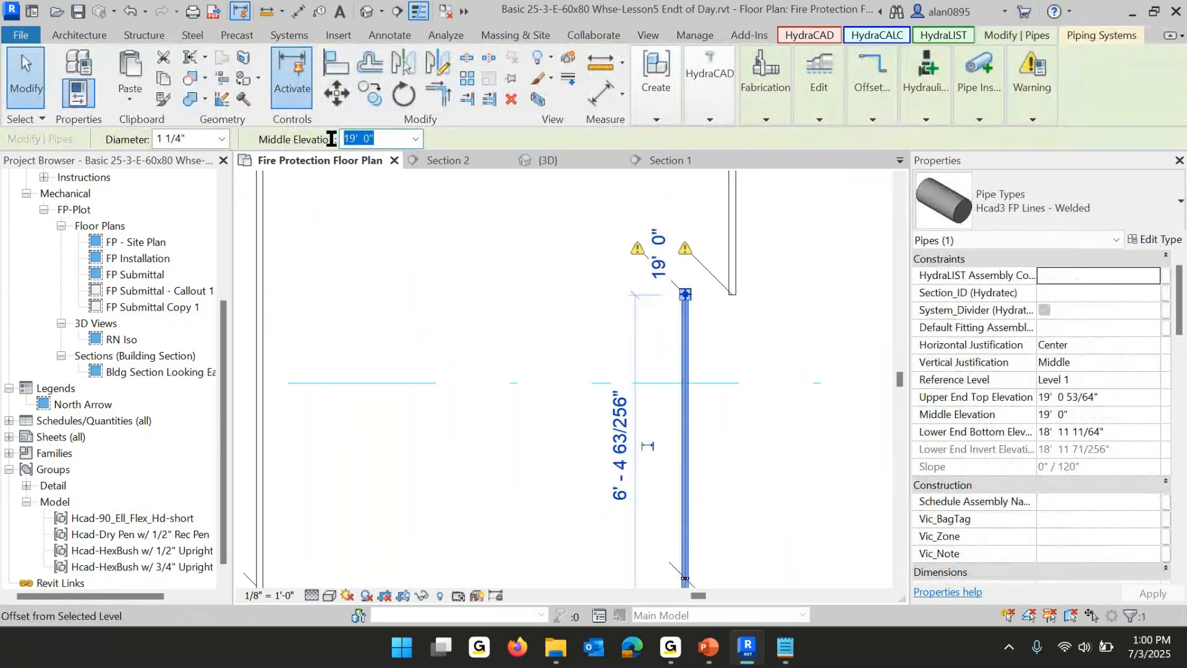
text(18' 1)
key(Return)
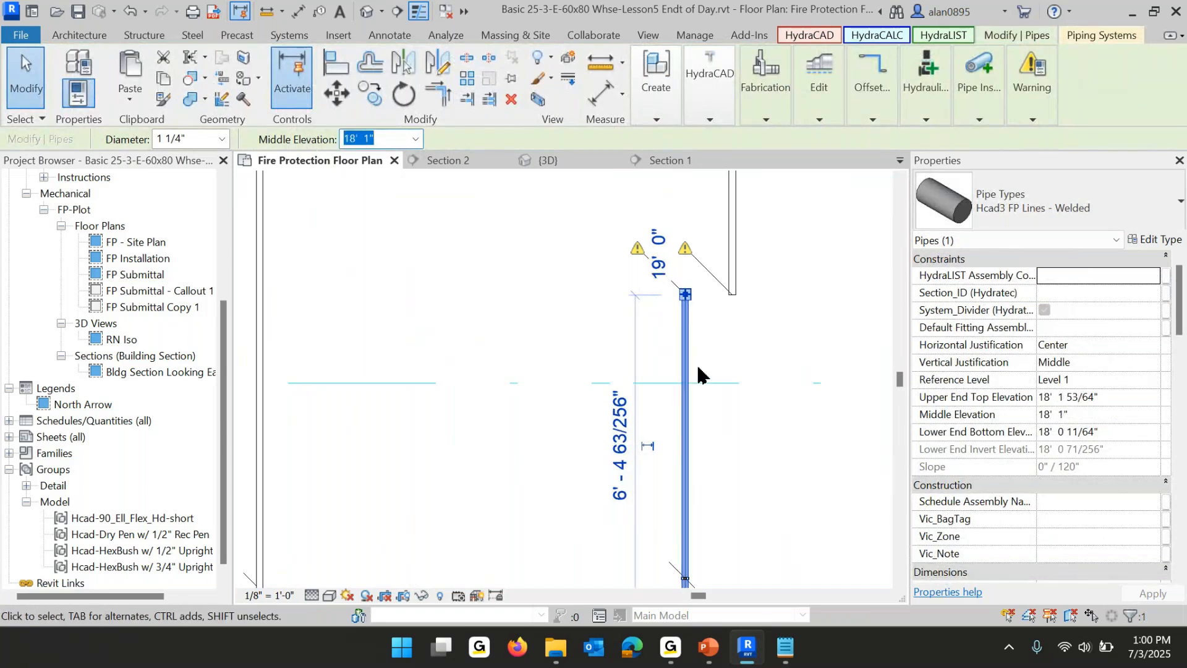
click(393, 142)
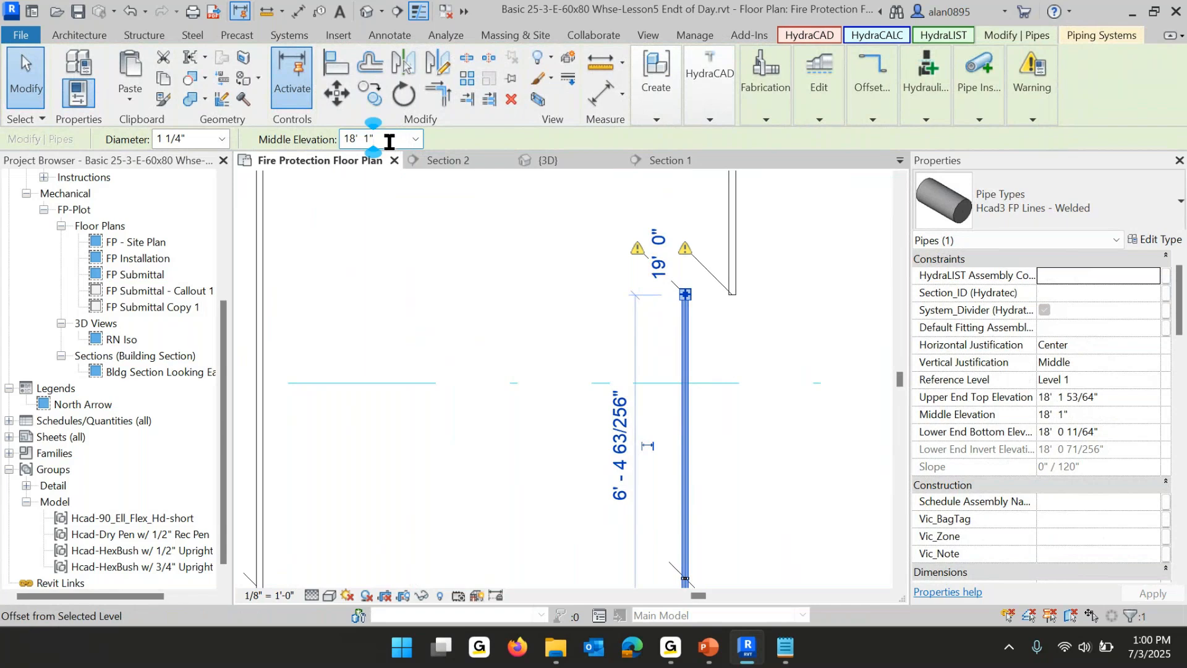
text(0)
key(Return)
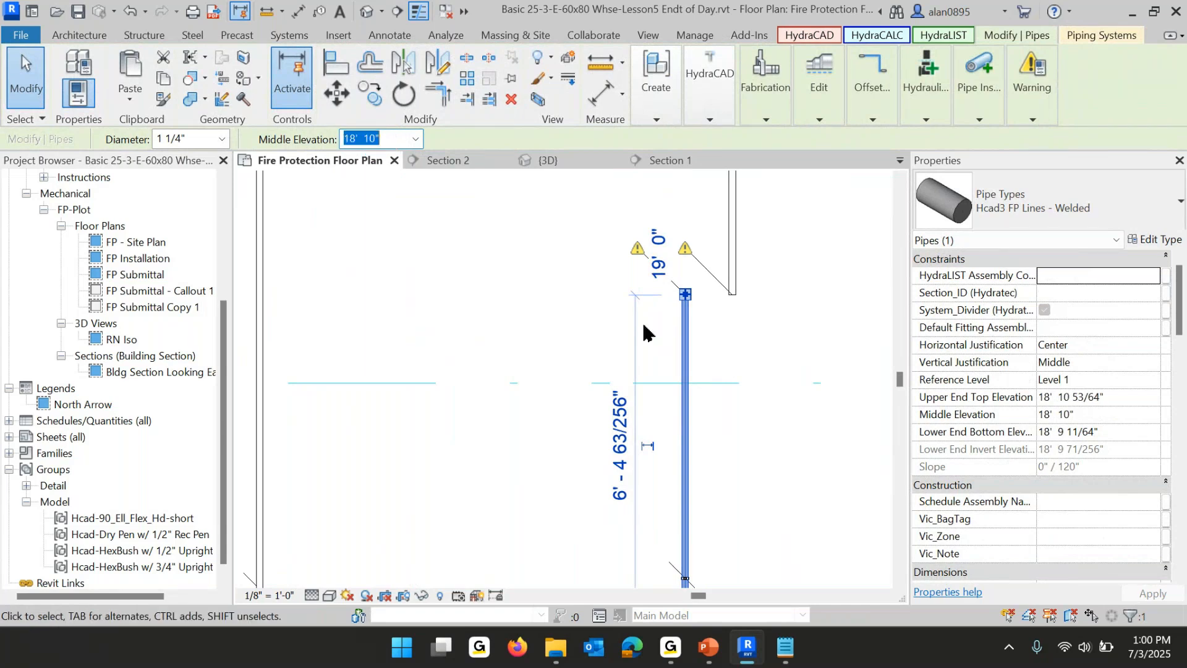
click(787, 389)
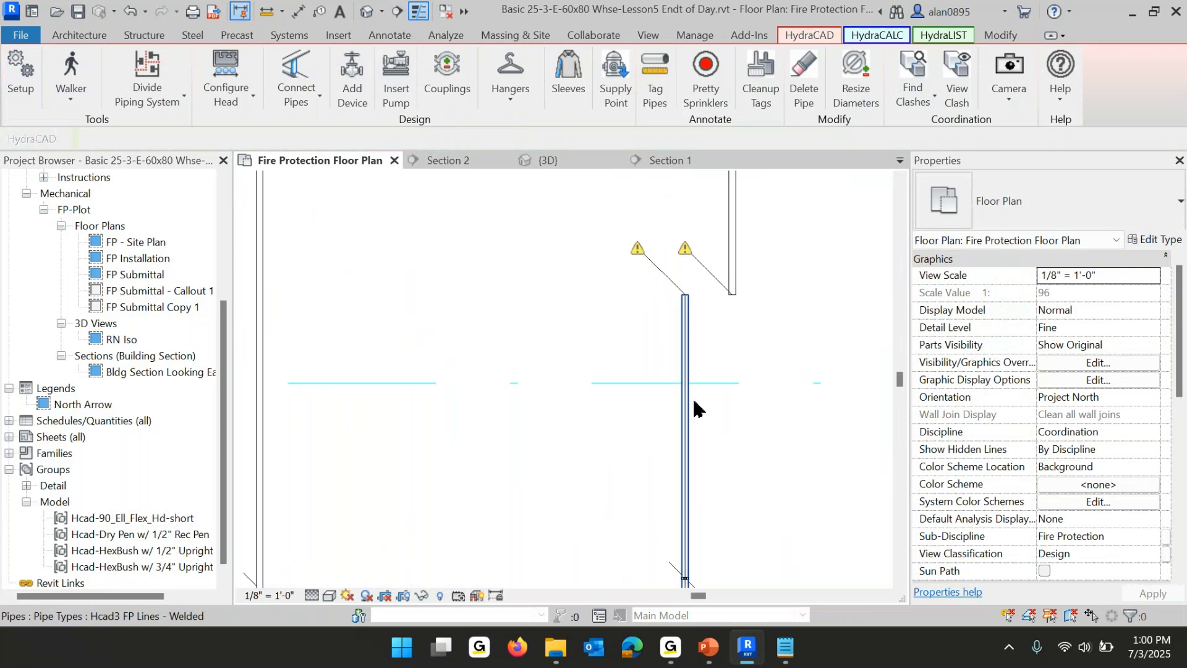
click(680, 424)
scroll(740, 428, down, 3)
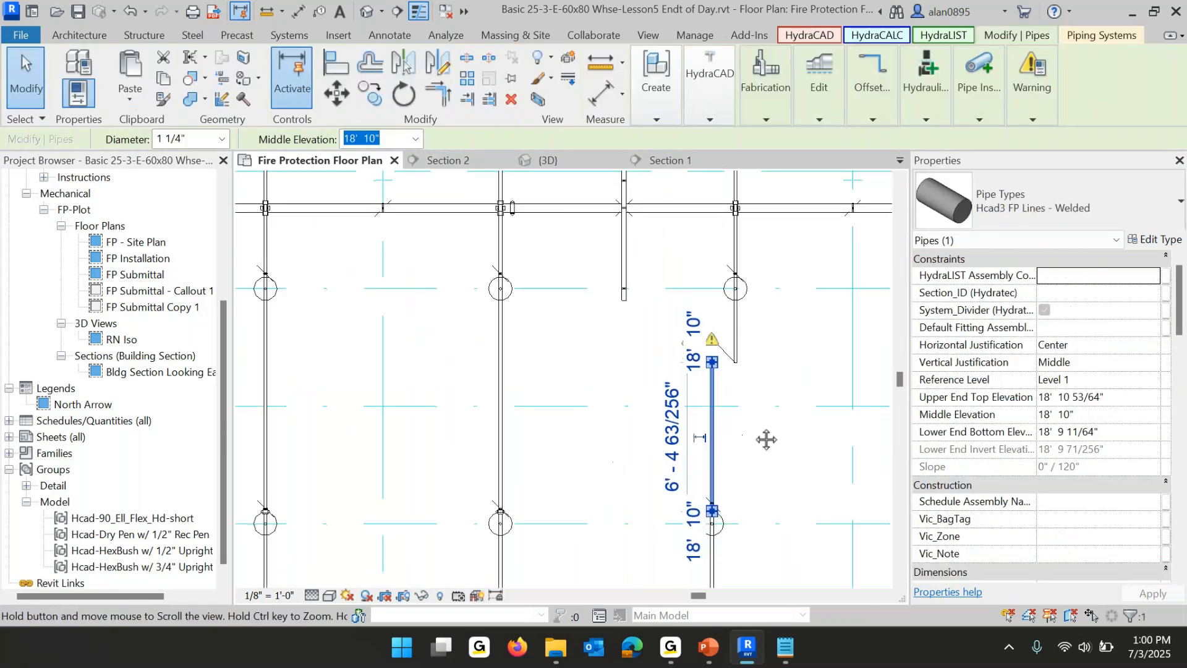
middle_drag(741, 435, 640, 179)
click(608, 409)
middle_drag(699, 426, 752, 482)
click(601, 413)
click(691, 412)
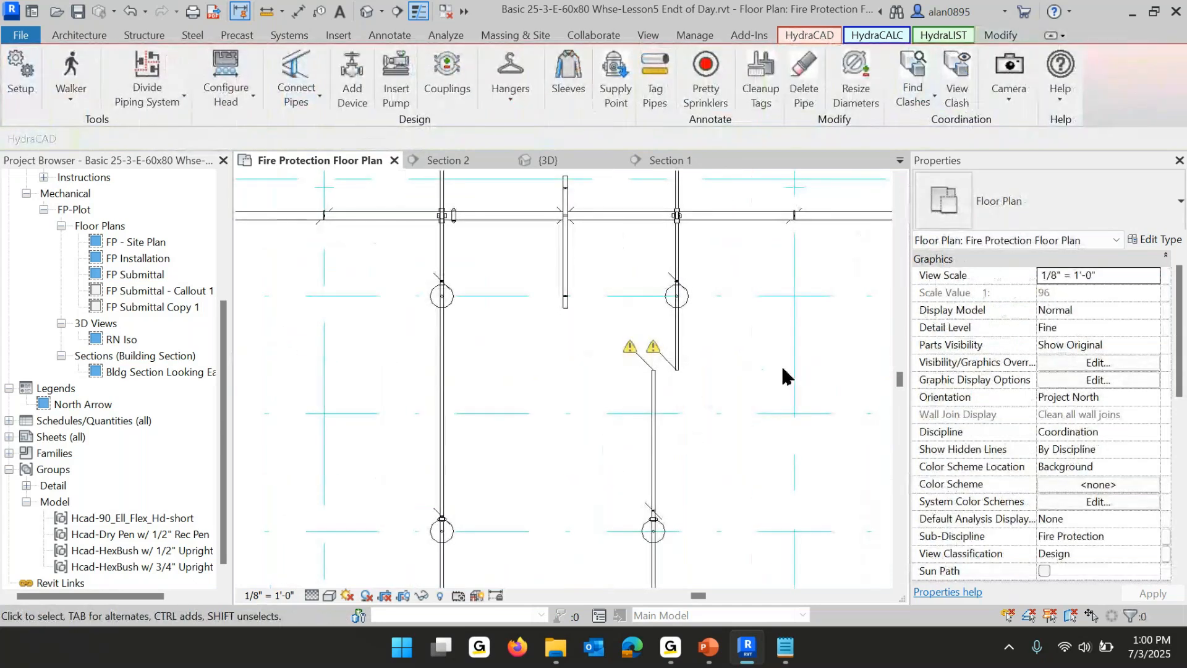
Draw a 1 1/4" offset pipe with Change Slope from the shifted segment's open end to the original branch line's open end.
scroll(719, 377, up, 3)
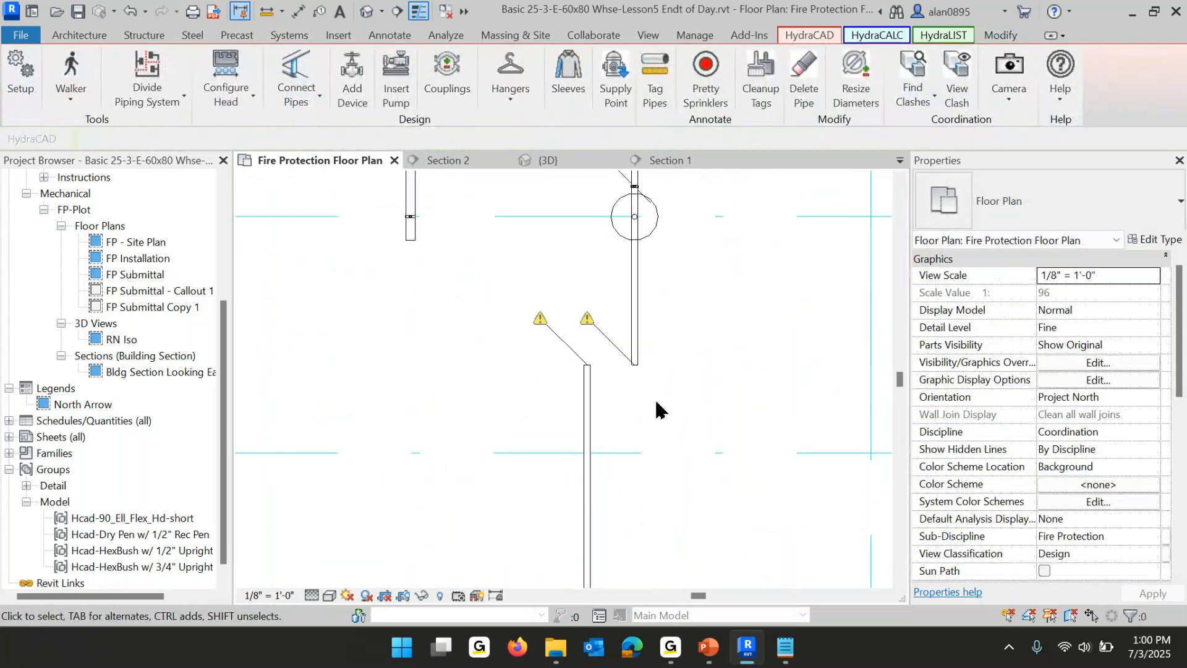
right_click(589, 402)
key(Escape)
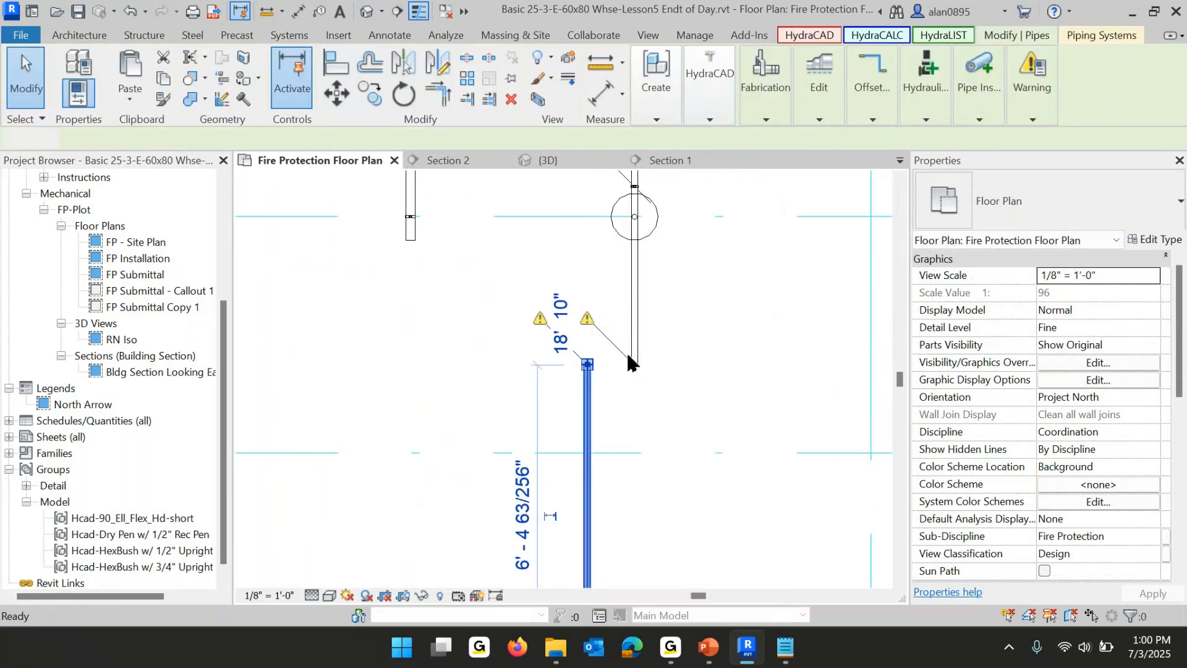
click(587, 365)
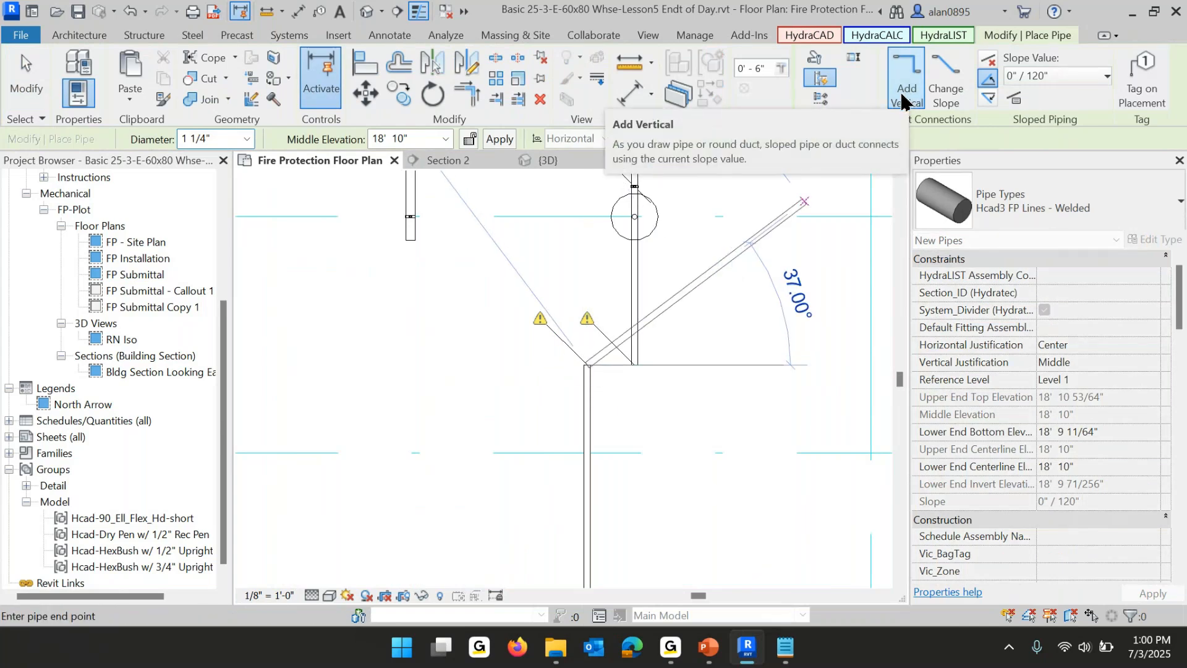
click(945, 95)
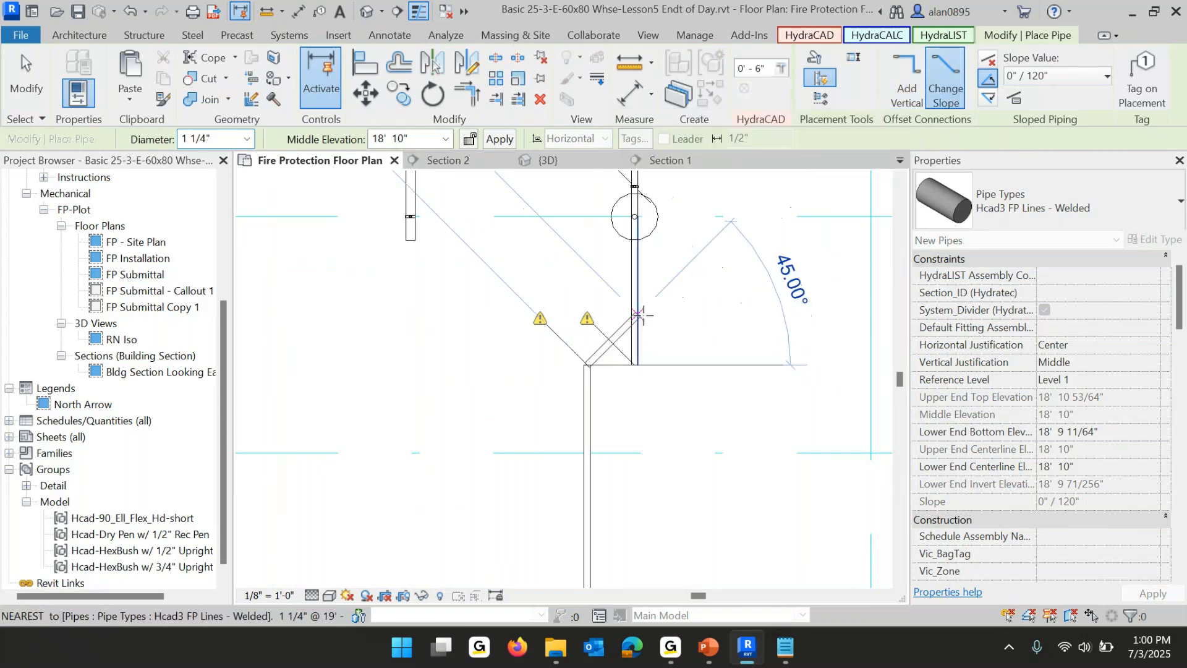
key(Escape)
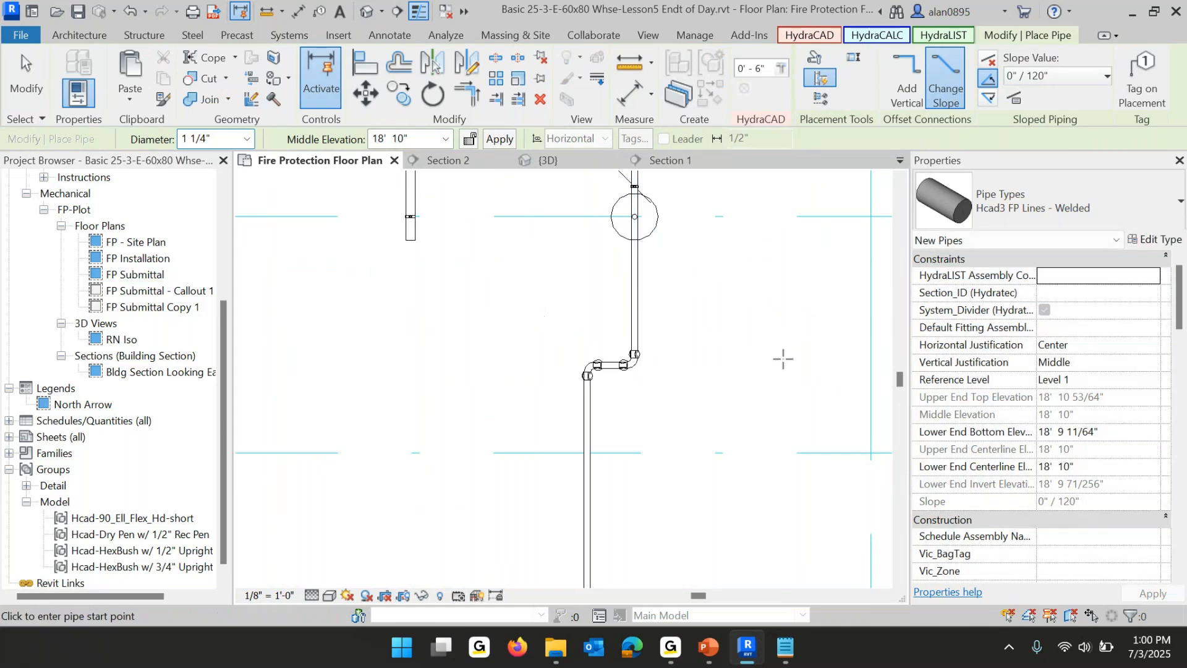
key(Escape)
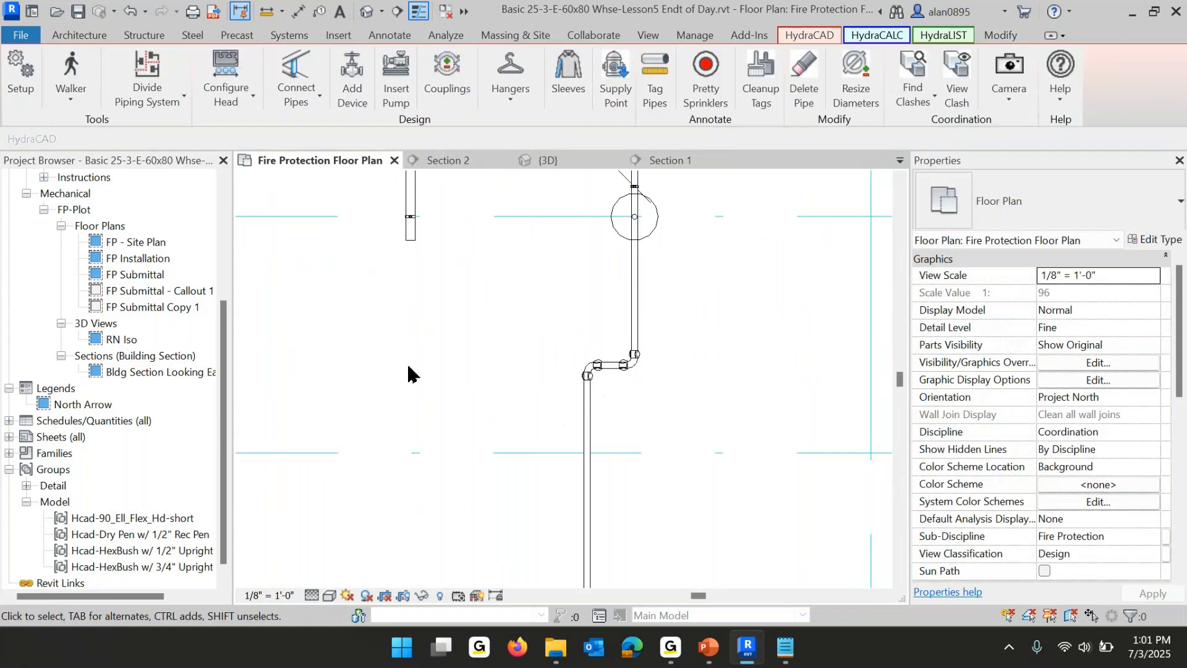
Create a section looking north across the shifted segment just south of the offset, and open that section view.
click(397, 12)
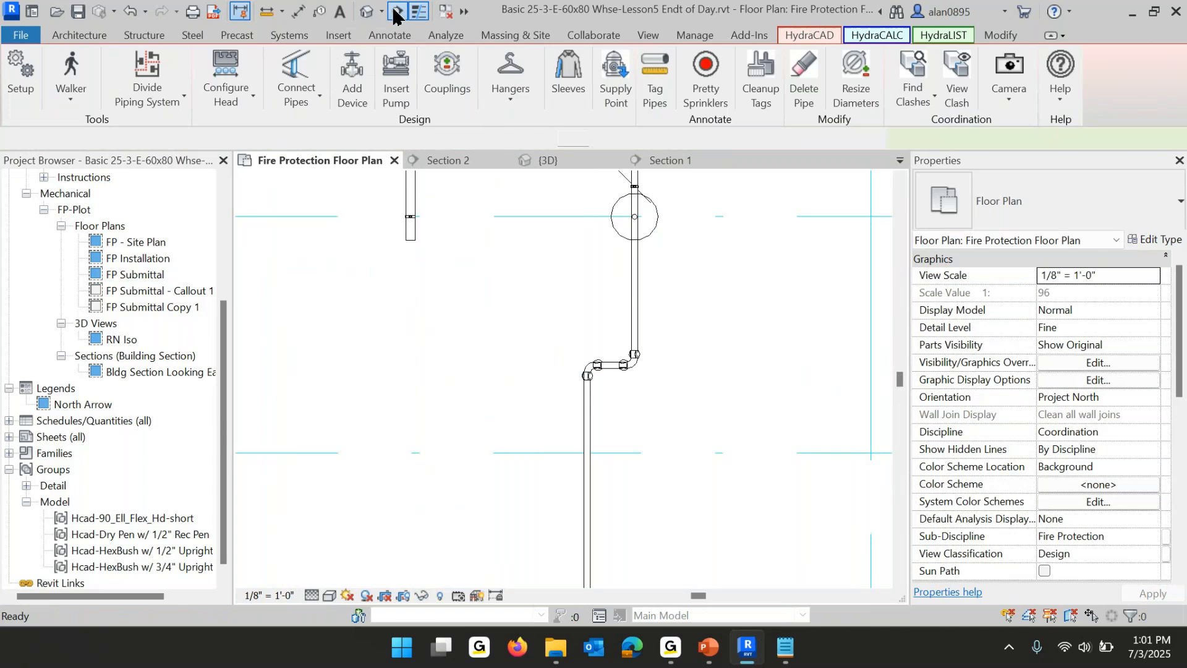
click(520, 435)
click(735, 436)
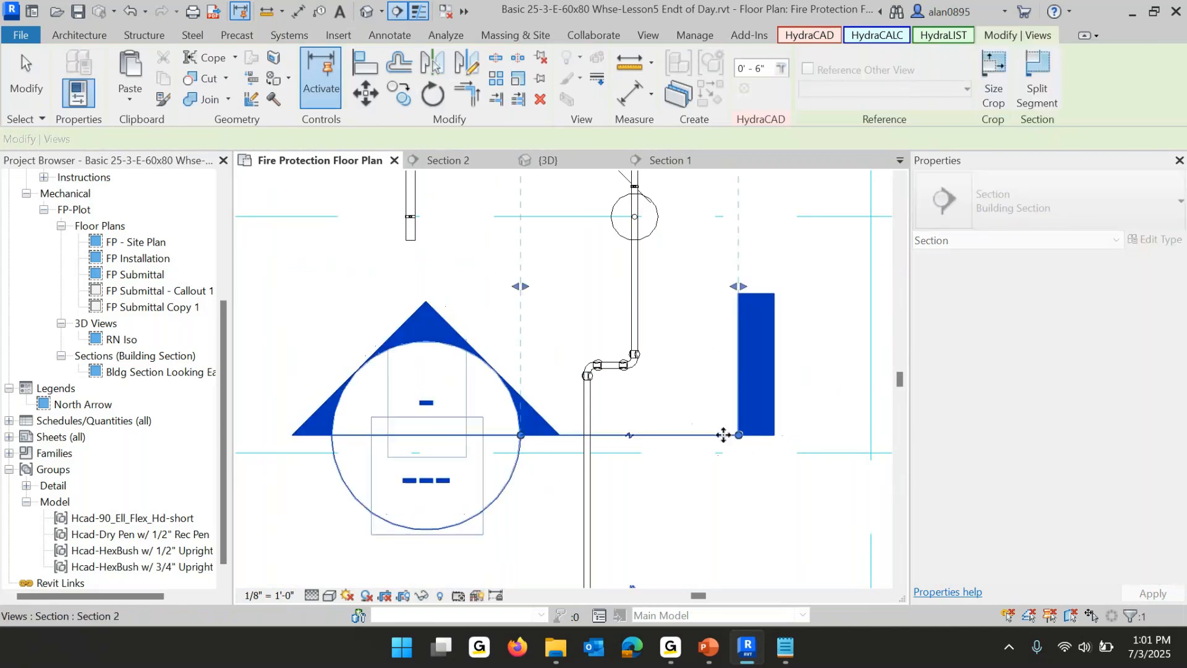
key(Escape)
key(Escape)
double_click(466, 519)
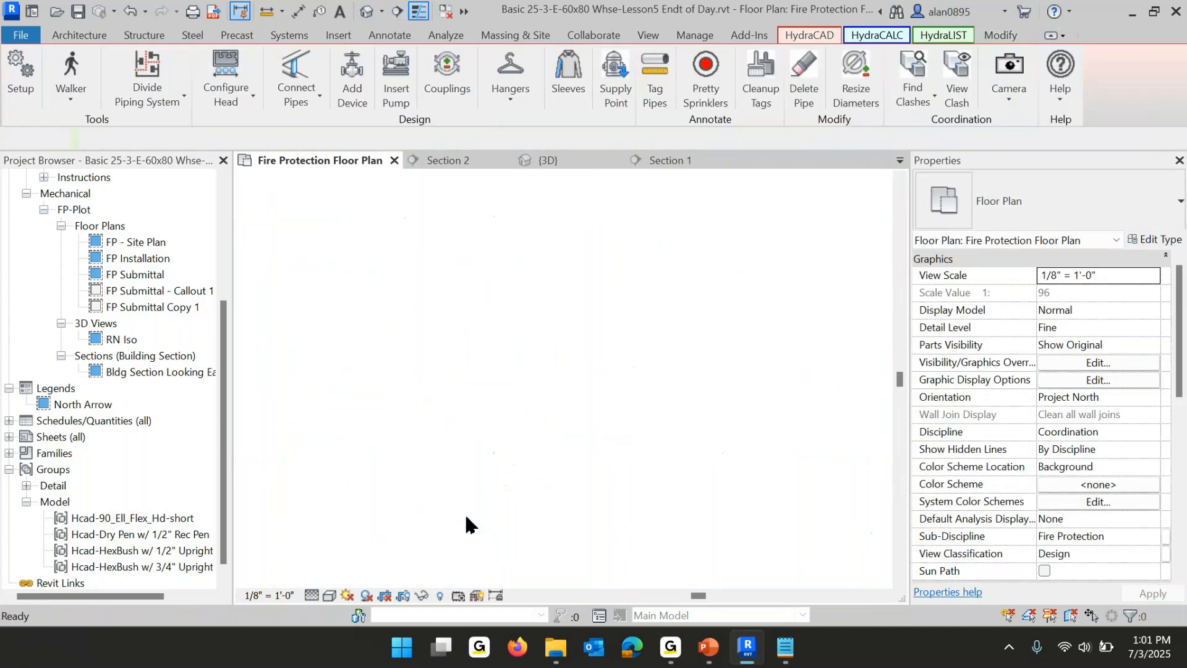
scroll(551, 419, up, 5)
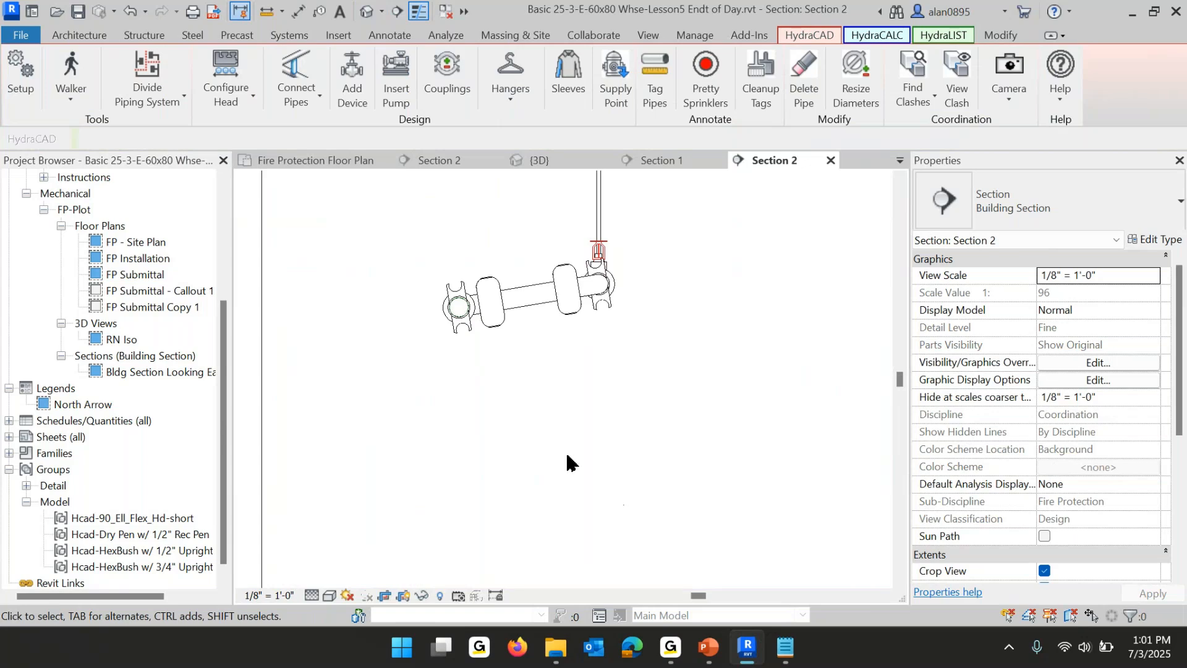
scroll(572, 467, down, 3)
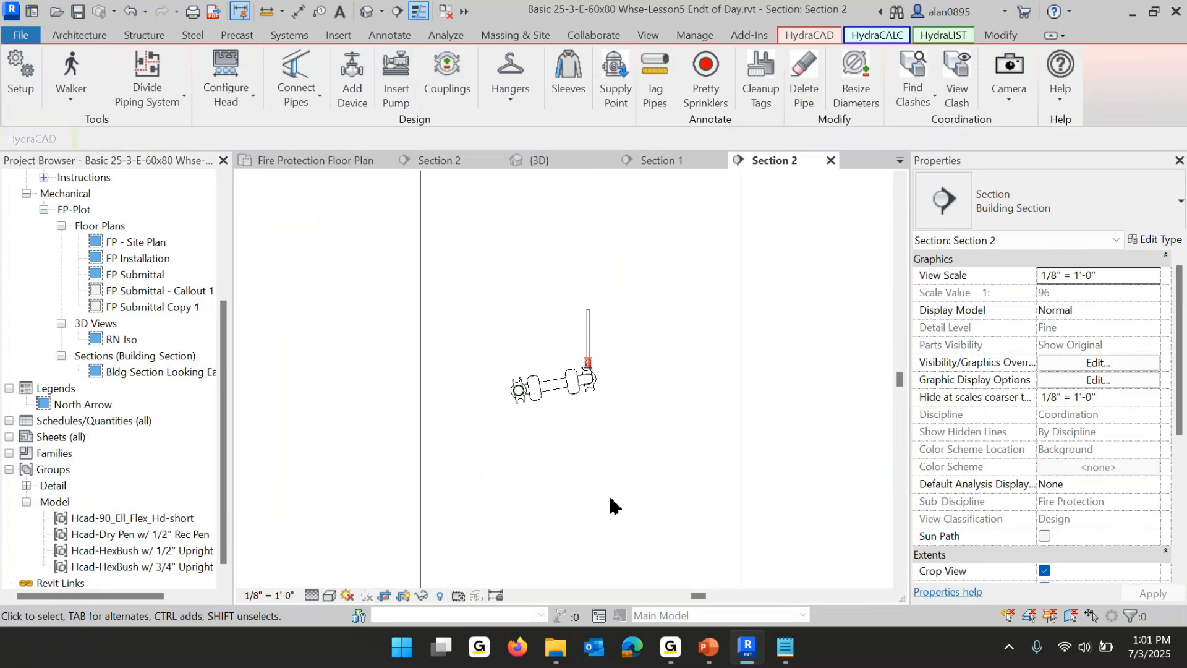
scroll(505, 414, up, 3)
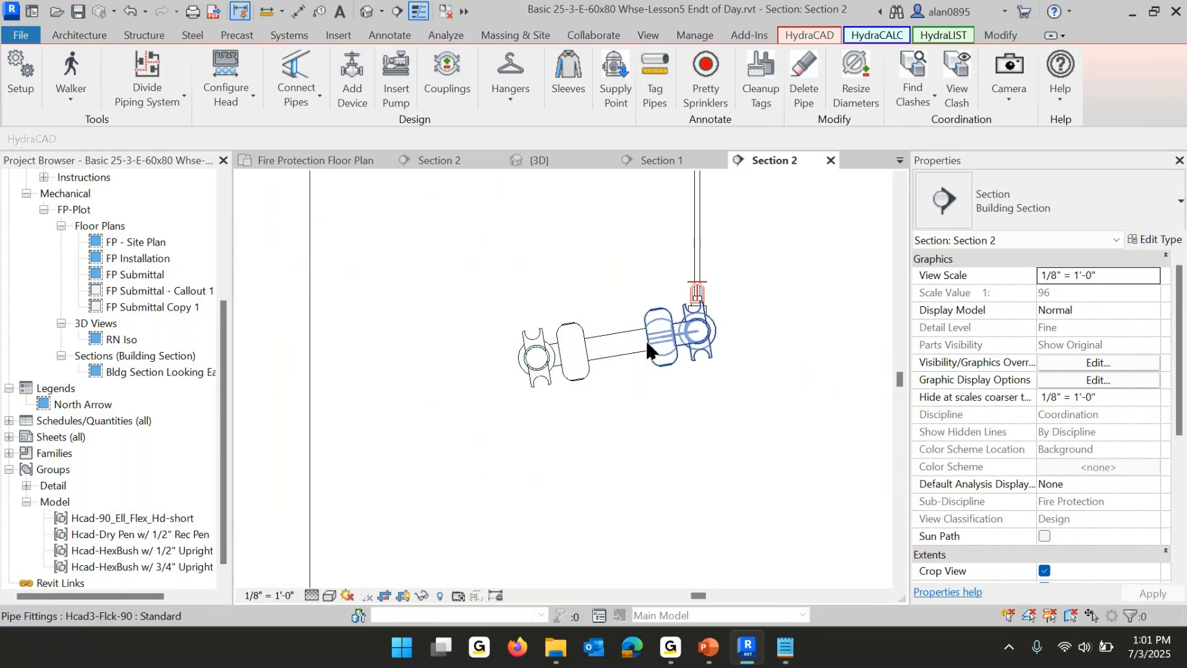
Remove the short sloped pipe between the two offset elbows with the Delete Pipe tool.
click(807, 78)
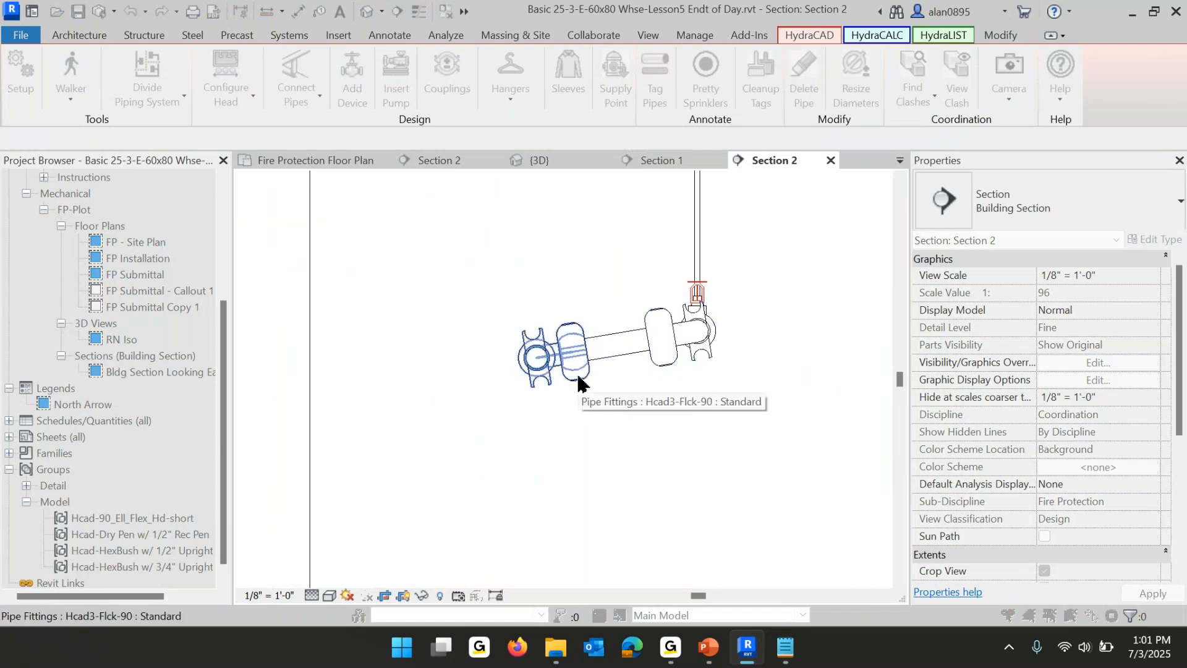
scroll(696, 444, down, 3)
scroll(717, 439, down, 1)
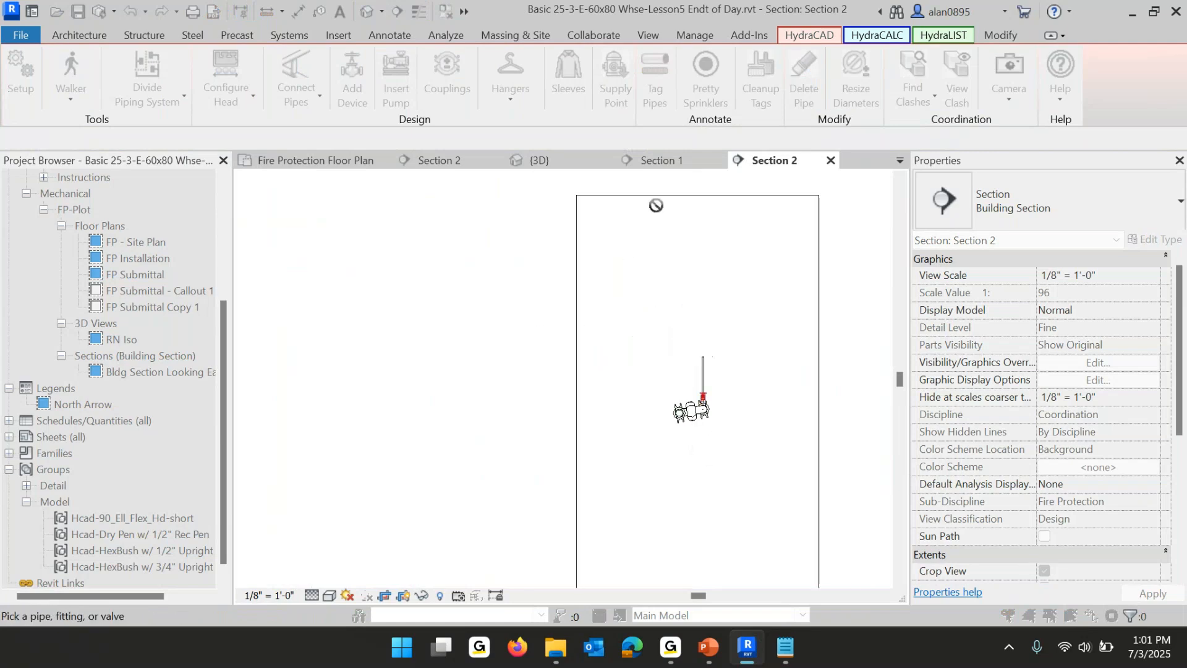
key(Escape)
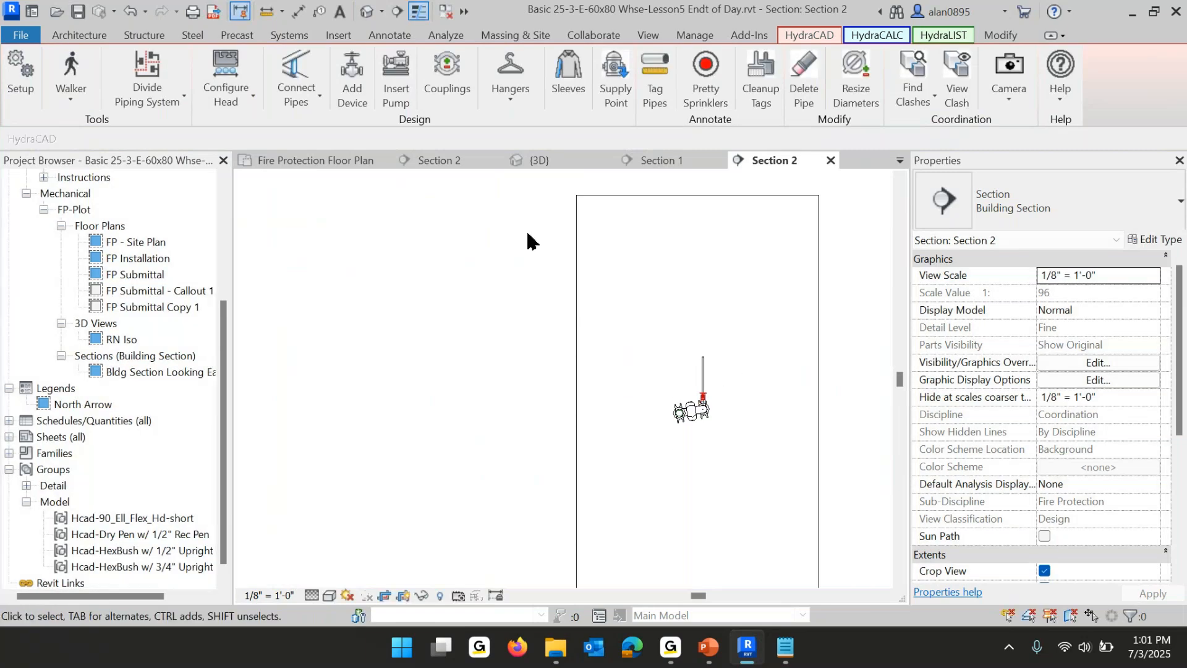
Delete the remaining offset elbows and couplings between the two branch line segments in the Fire Protection Floor Plan.
click(297, 157)
scroll(678, 315, up, 2)
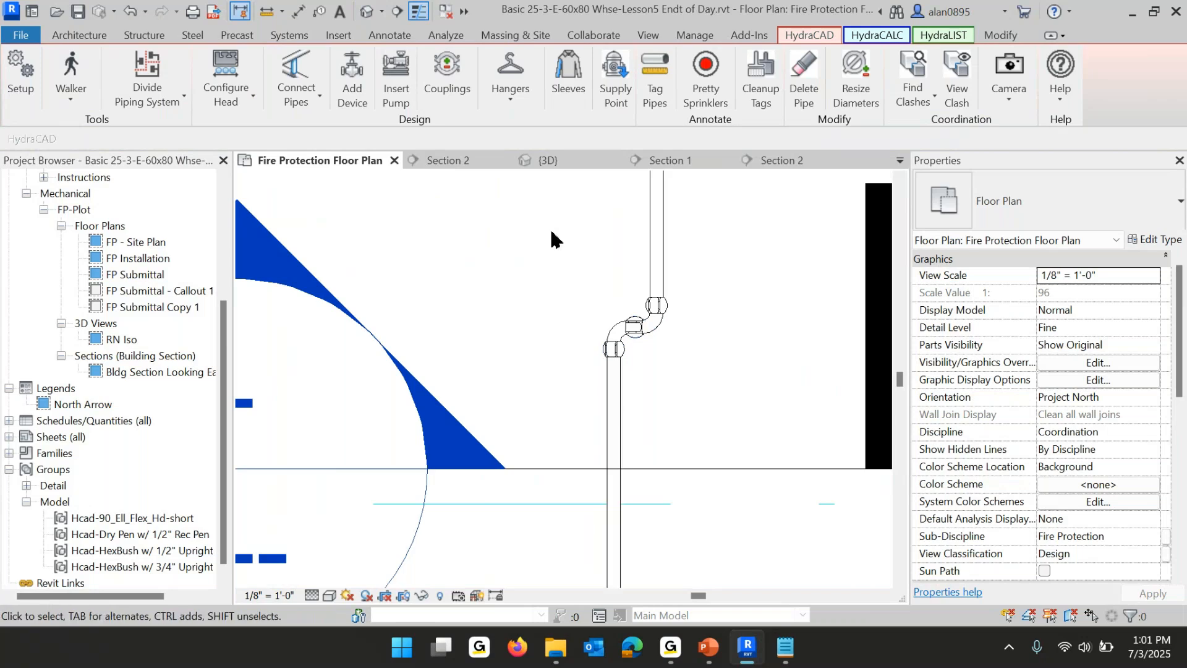
drag(534, 253, 699, 413)
key(Delete)
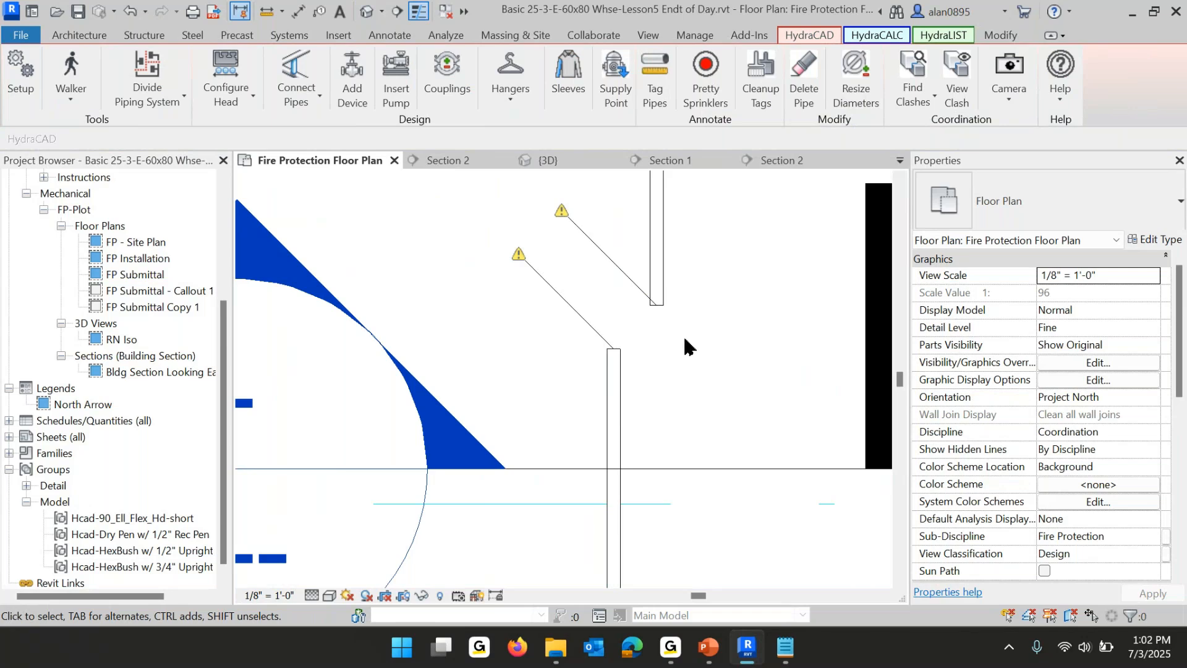
Shorten the shifted segment slightly southward and draw a 1 1/4" stub about 6" long at 45° northeast from its open end.
scroll(680, 433, down, 3)
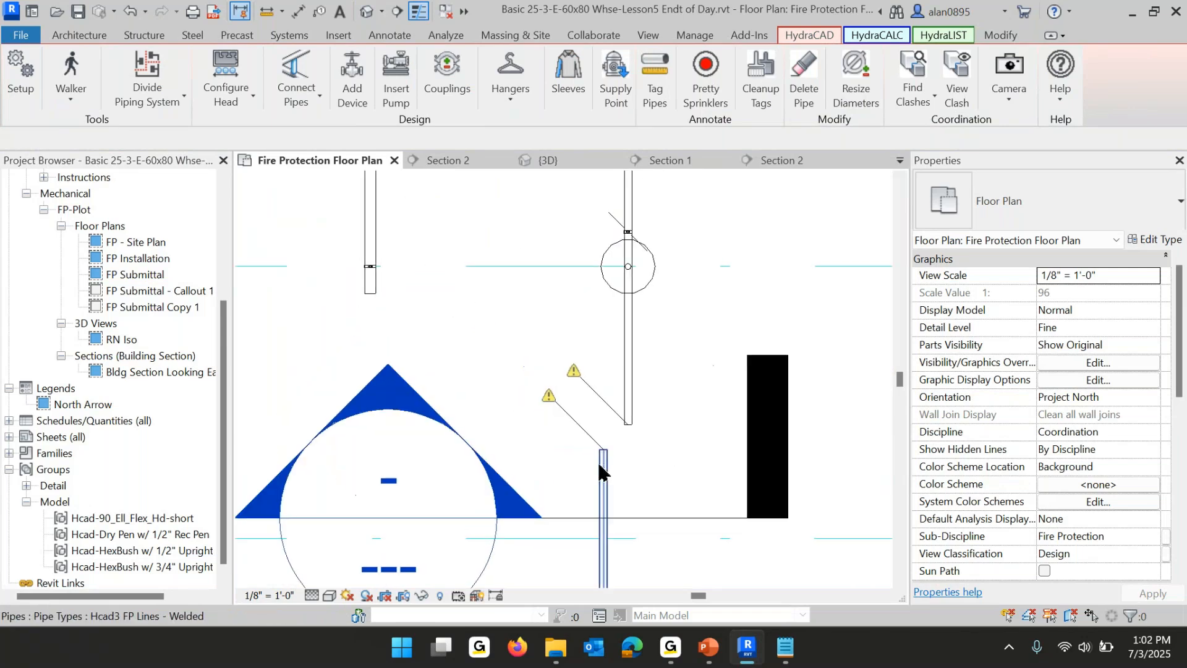
click(604, 467)
drag(607, 460, 604, 479)
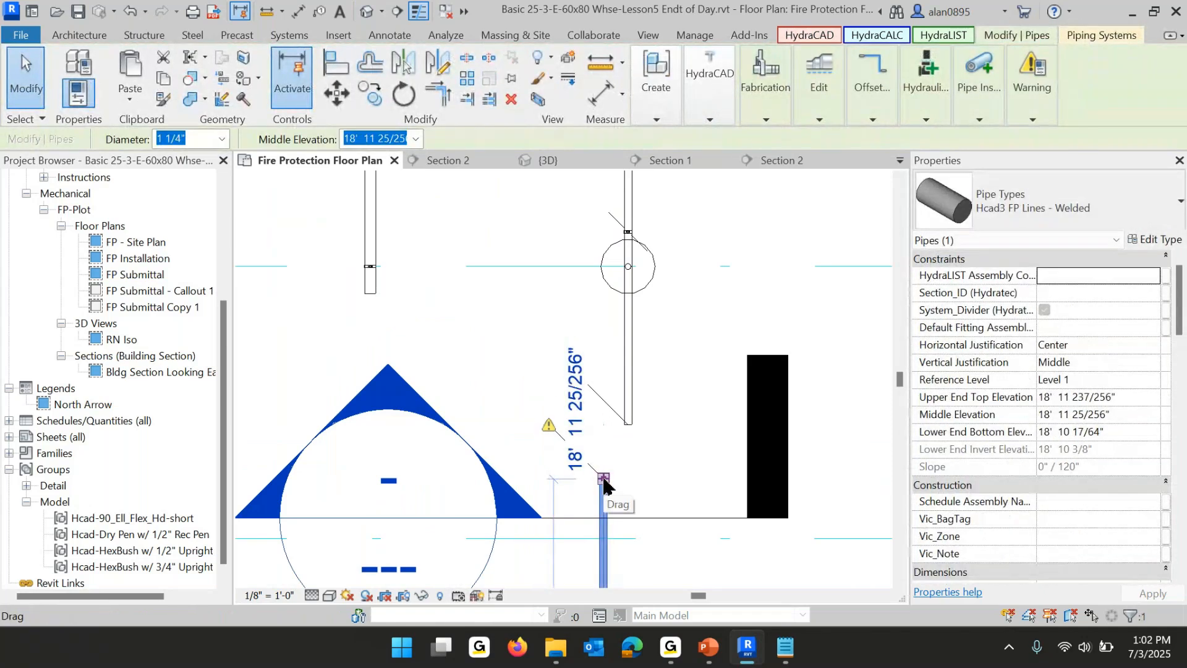
right_click(603, 479)
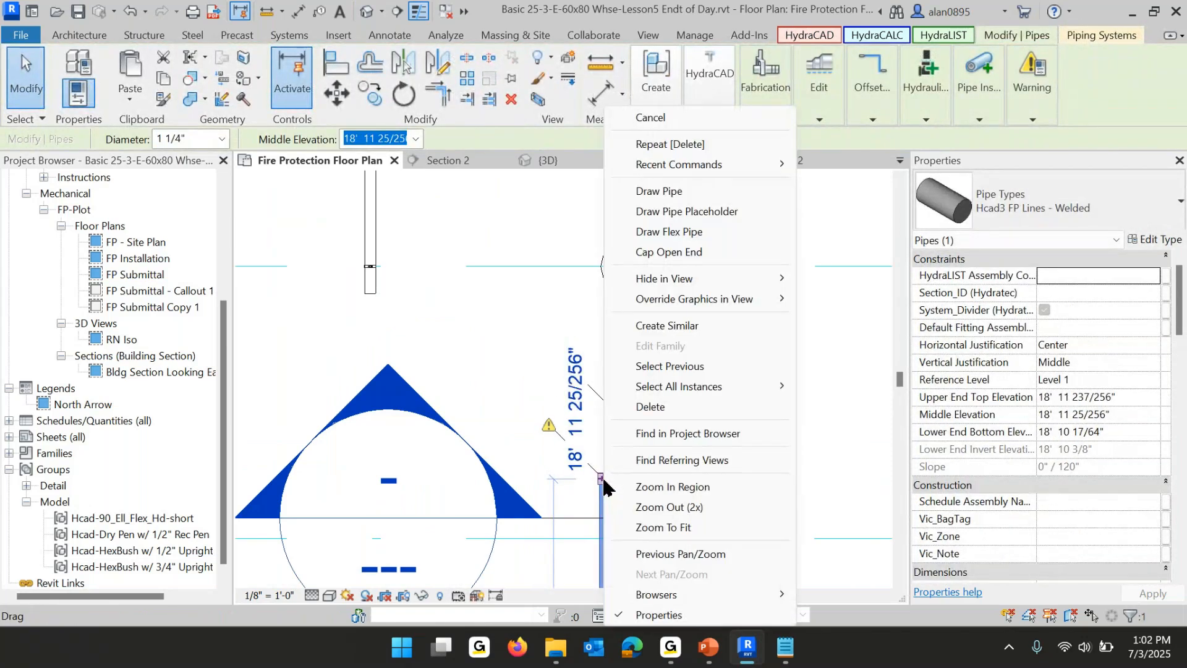
click(656, 193)
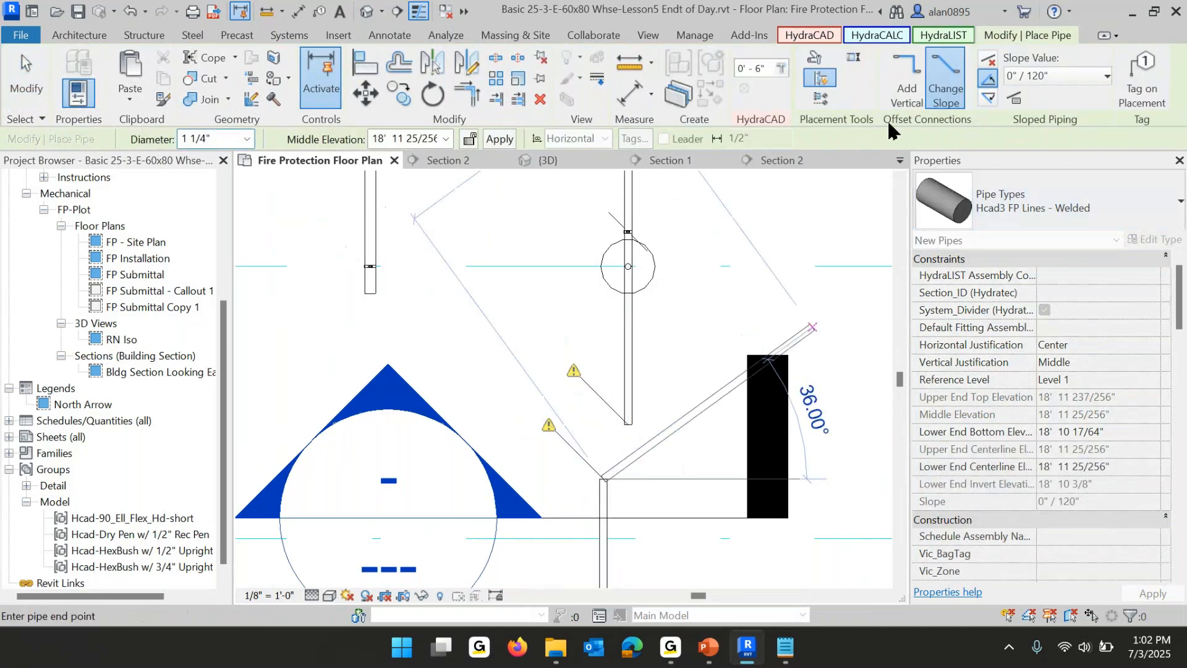
click(909, 90)
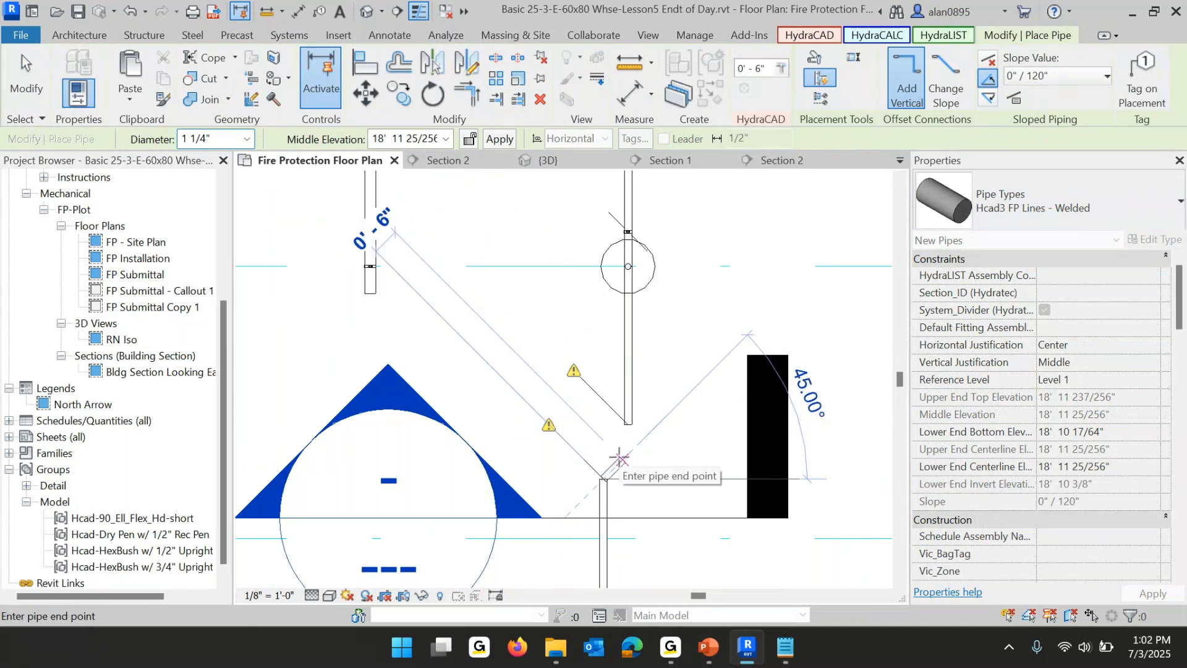
click(621, 459)
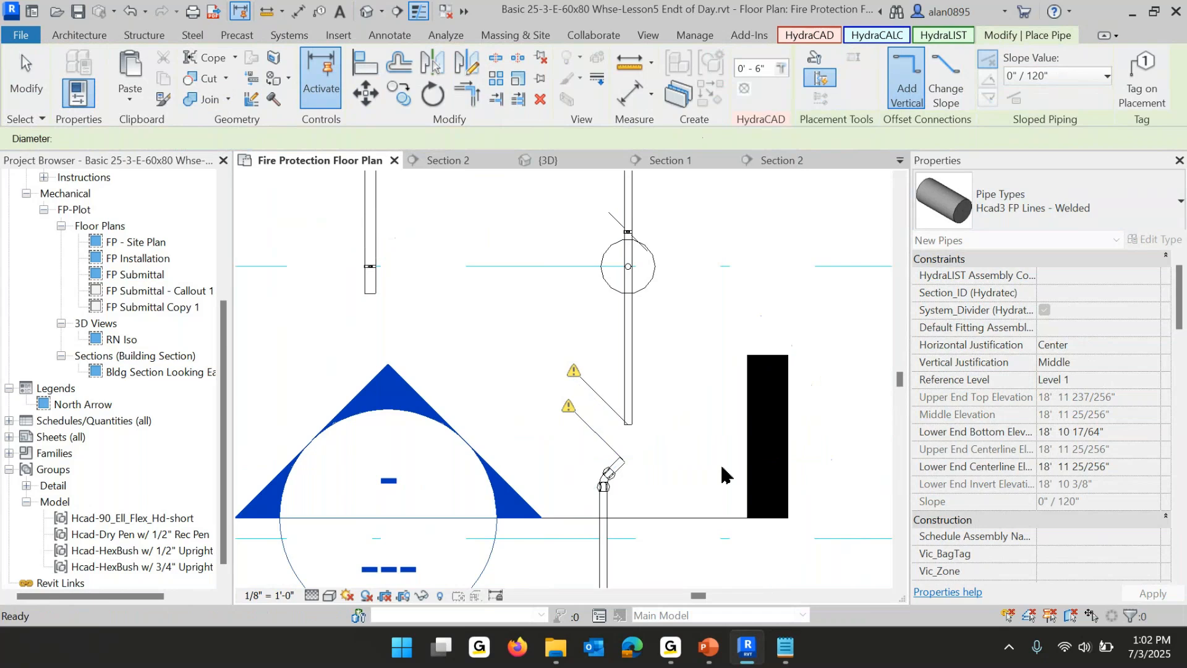
key(Escape)
key(Escape)
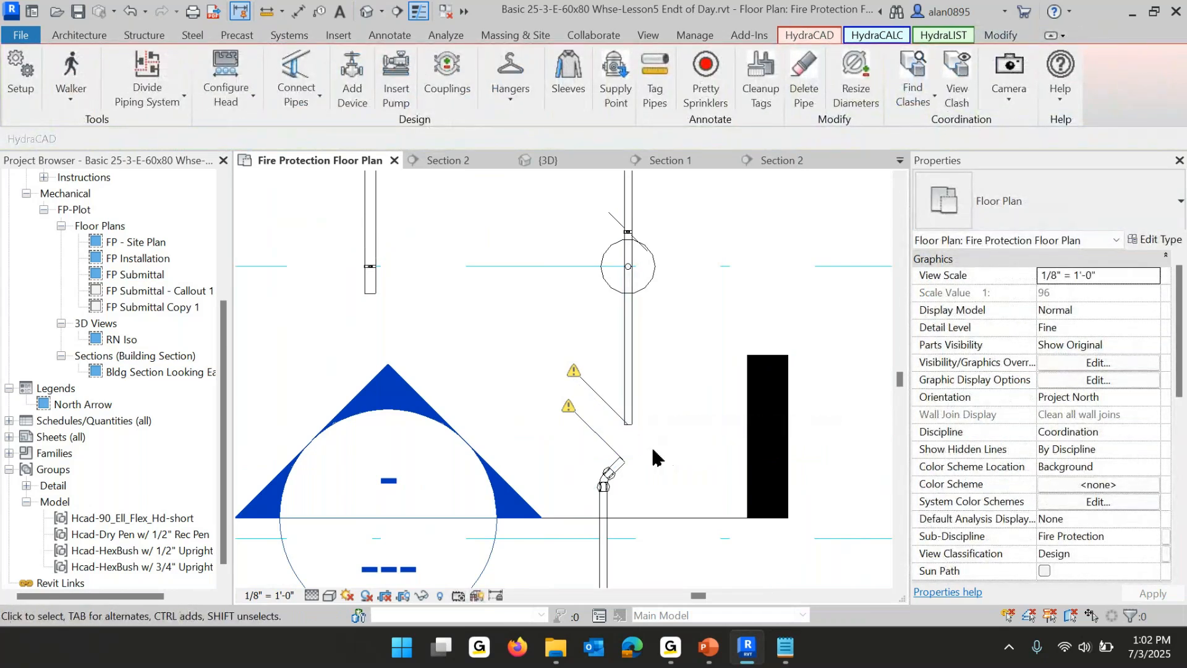
Extend the original branch line segment south to just beside the open end of the 45° stub.
click(631, 409)
drag(629, 424, 630, 456)
key(Escape)
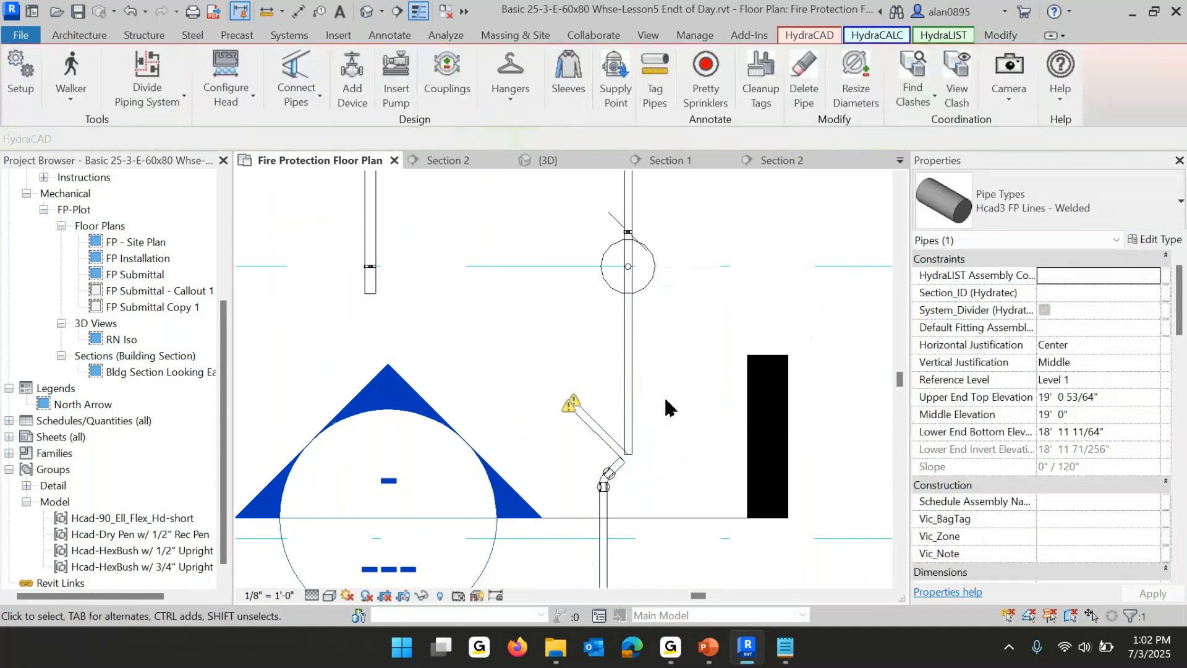
Open the Section 2 view of the offset and get close to the 45° elbow and stub.
scroll(665, 408, down, 3)
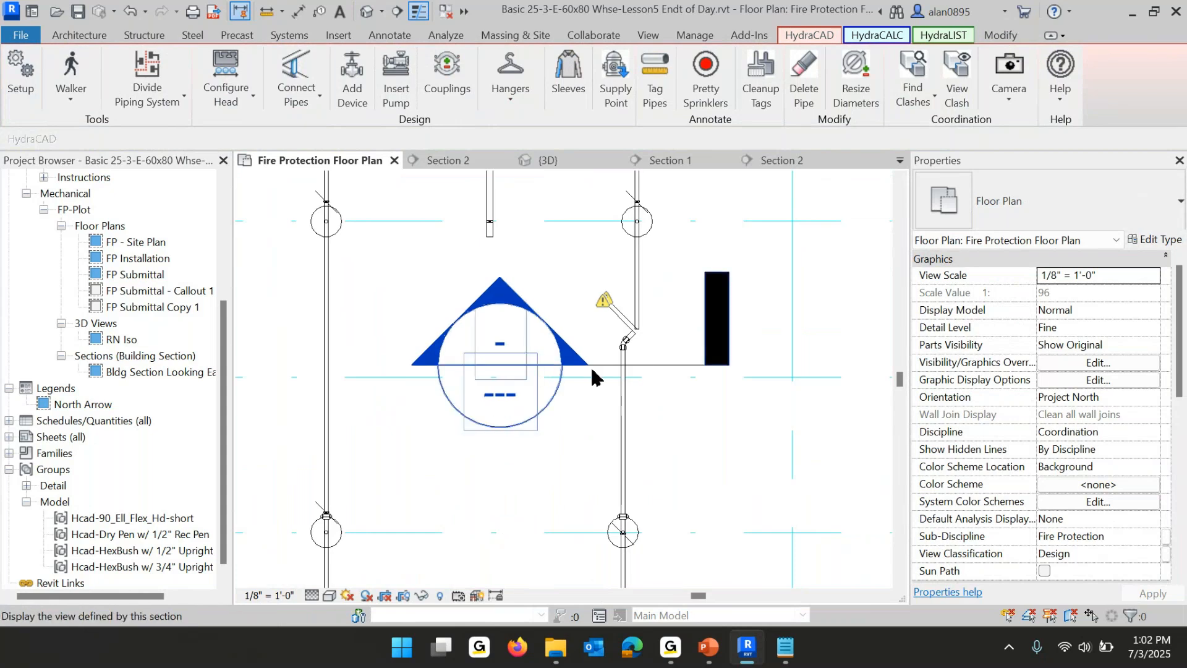
double_click(558, 397)
scroll(718, 408, up, 5)
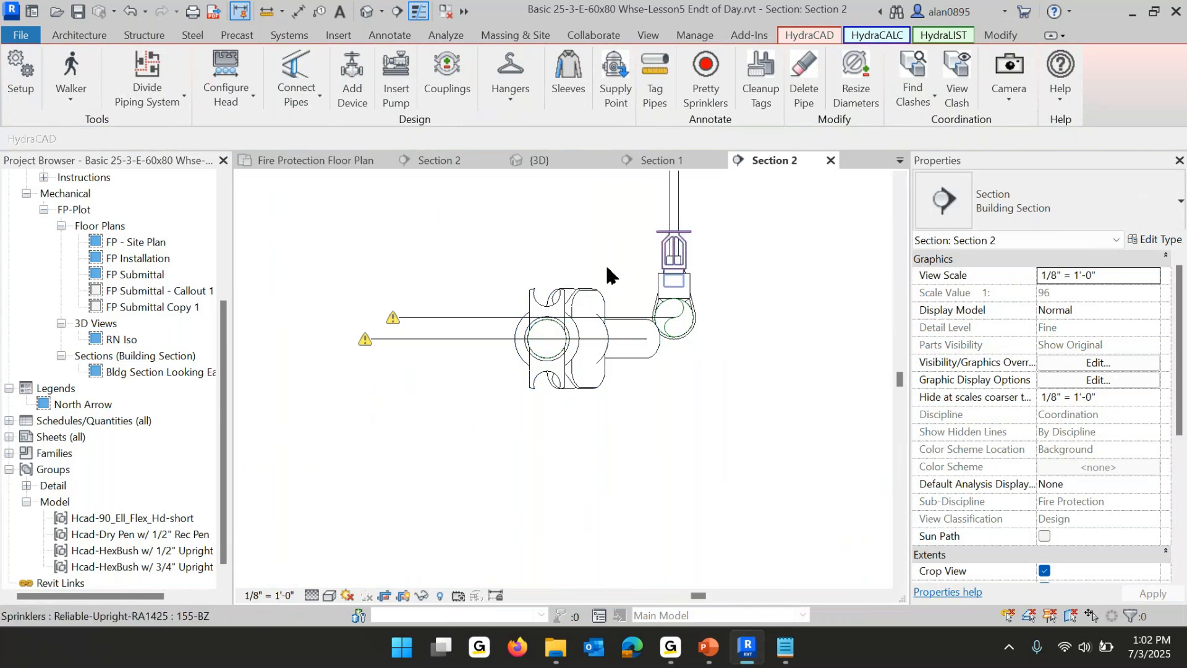
drag(607, 267, 509, 373)
key(Escape)
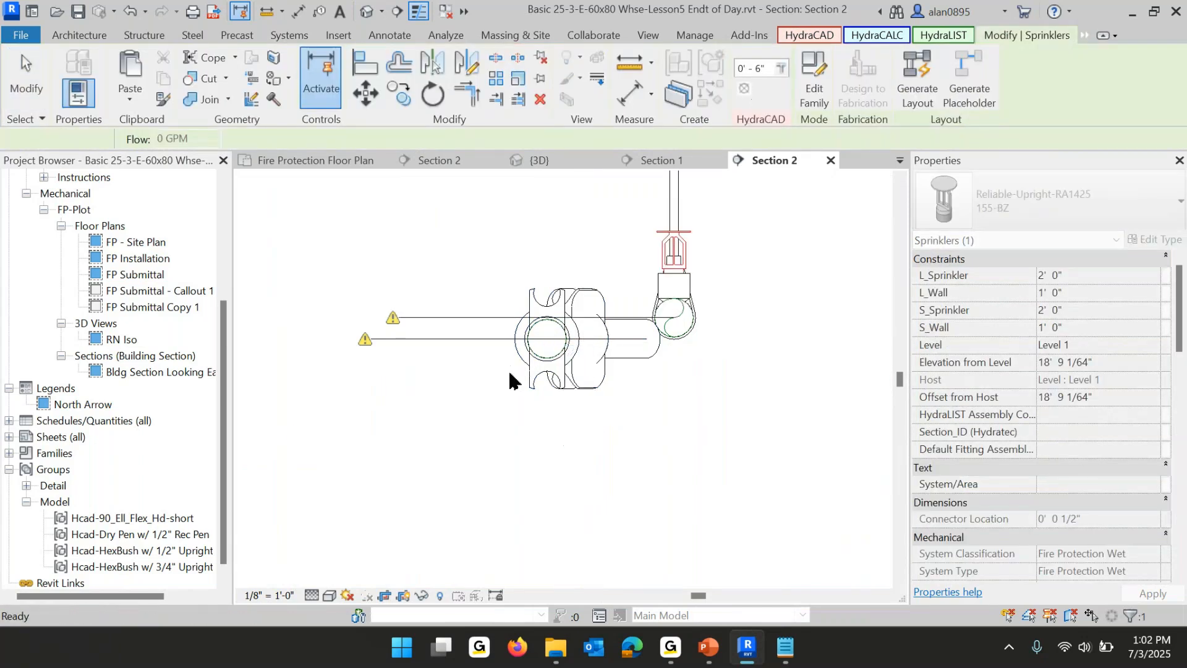
Try to rotate the offset elbow and stub together with the sprinkler about the shifted branch line's centre.
drag(612, 267, 513, 347)
click(433, 94)
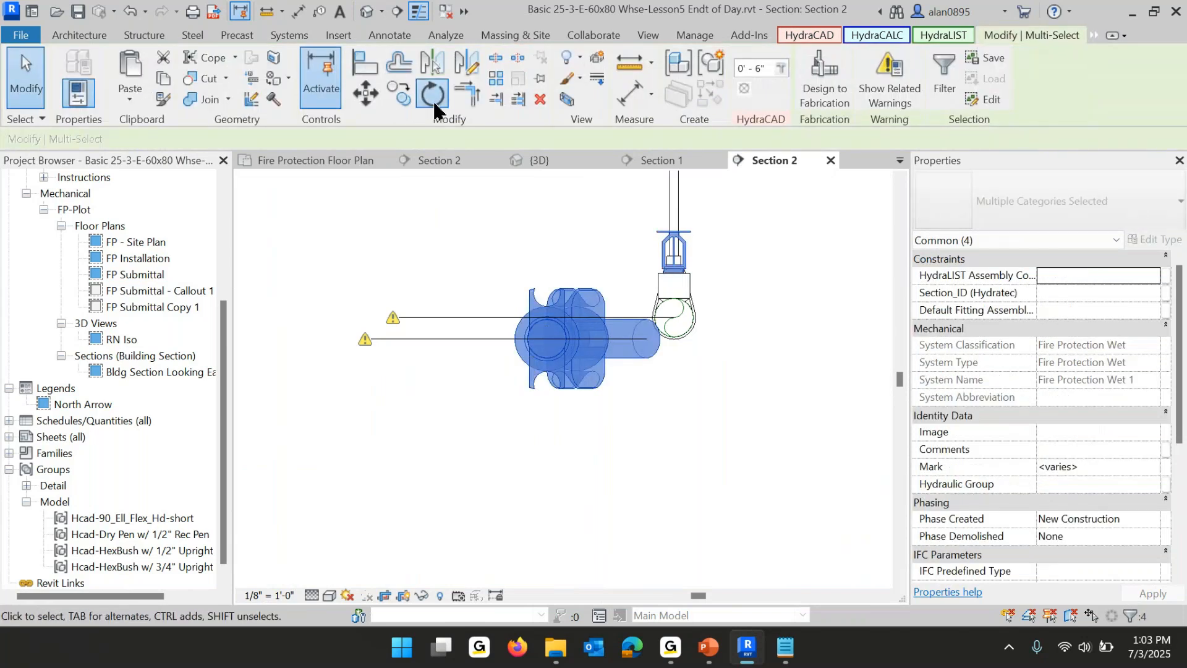
click(455, 141)
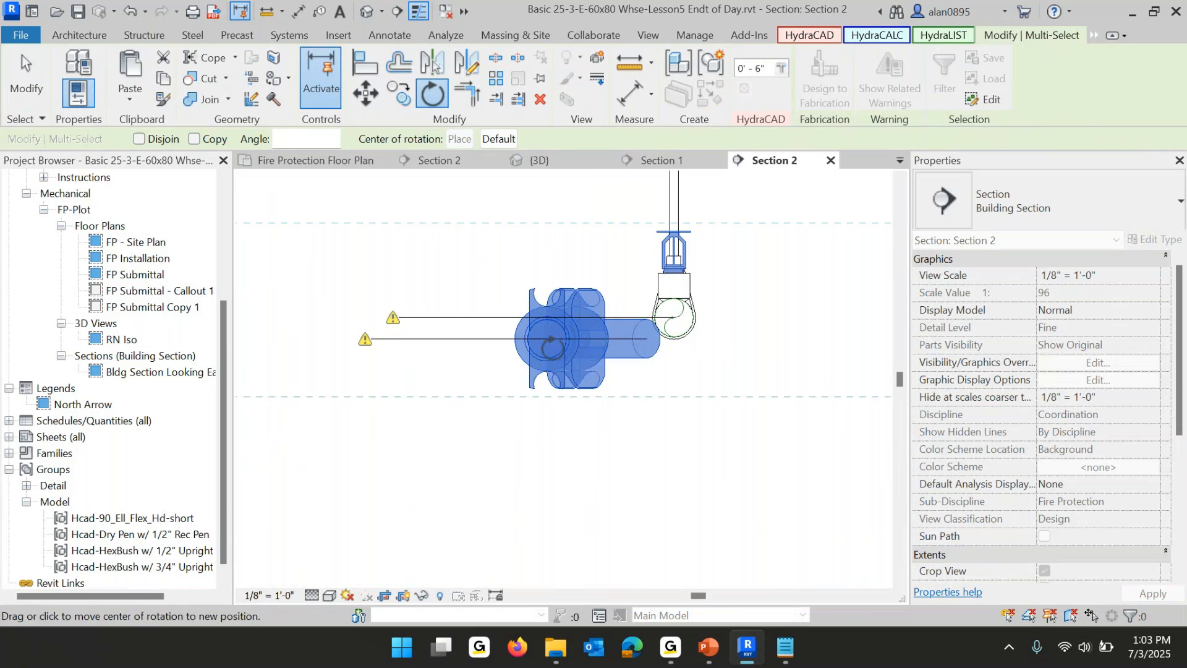
click(547, 338)
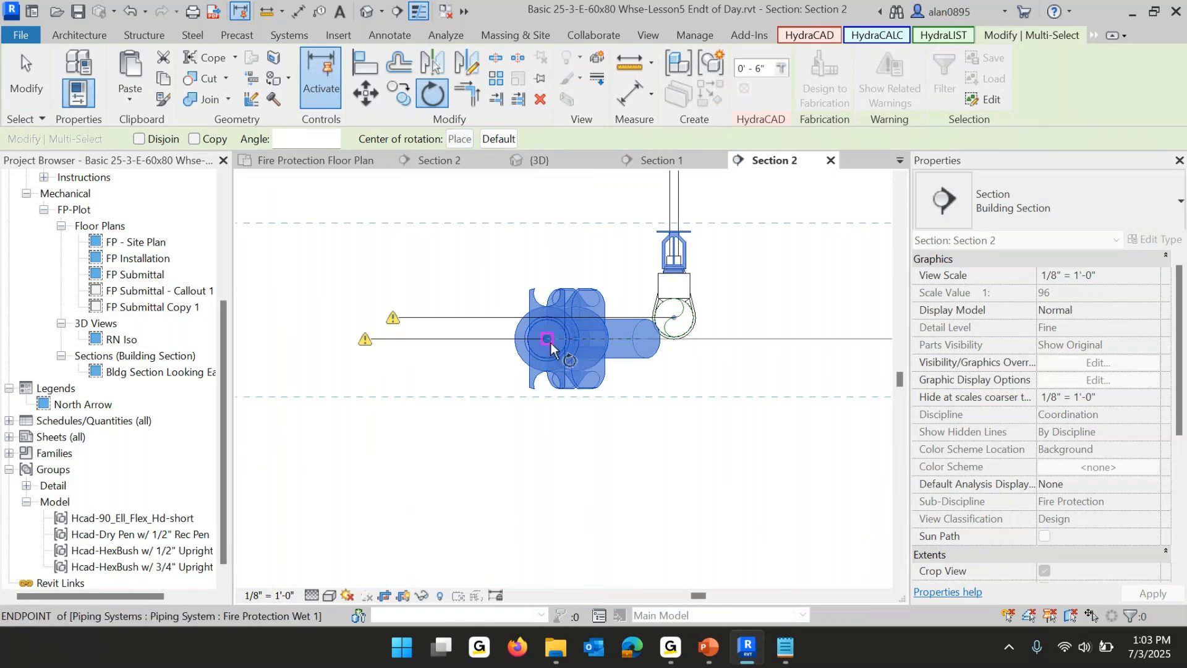
click(769, 340)
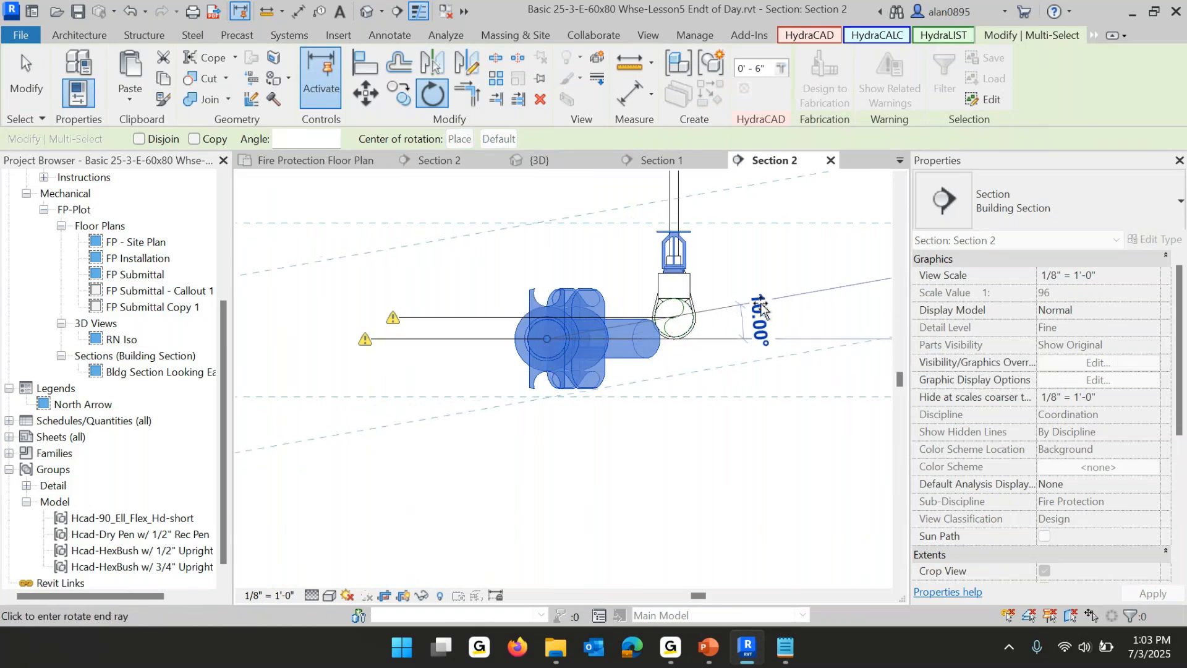
click(763, 310)
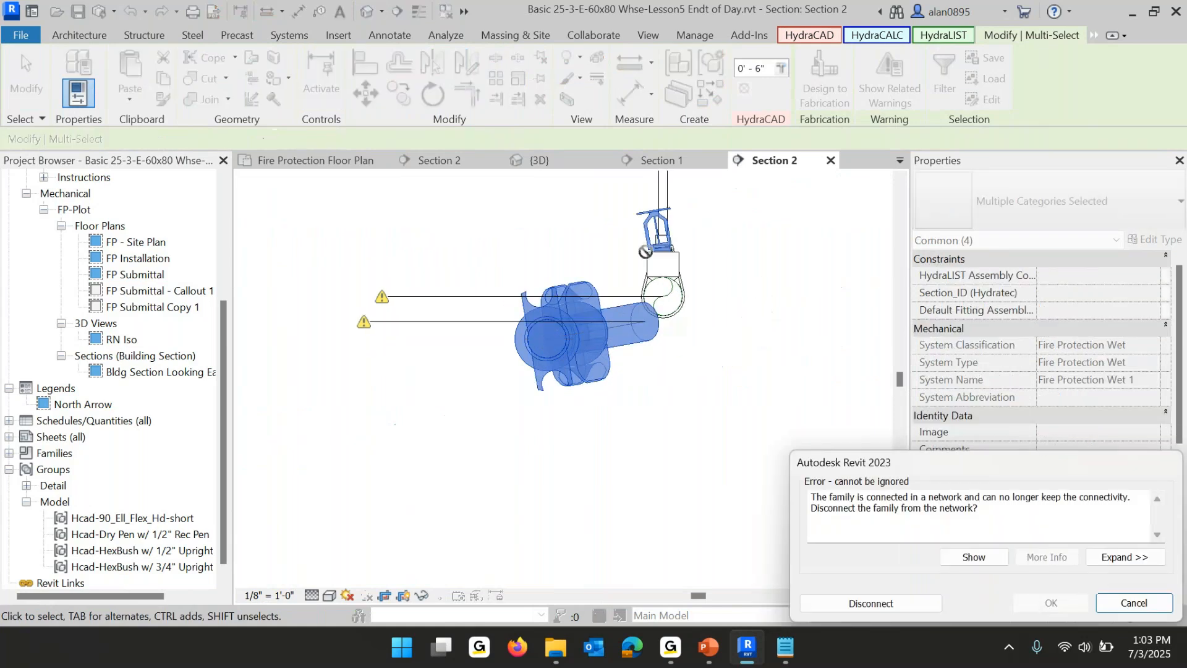
click(1134, 604)
drag(548, 337, 517, 384)
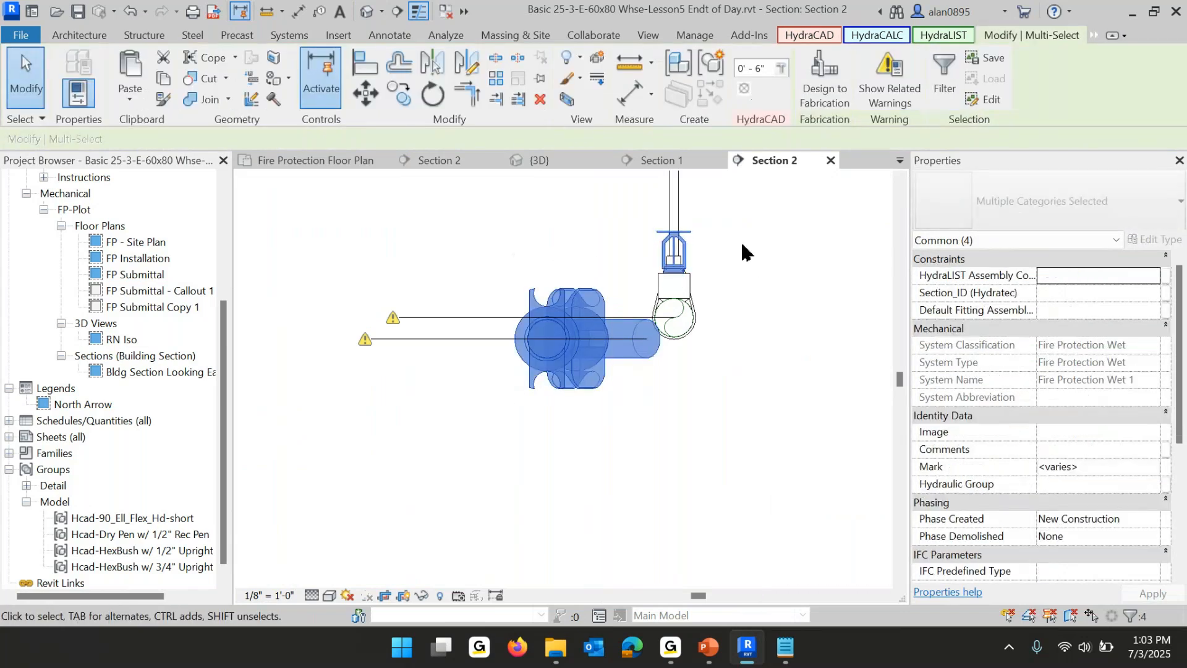
Exclude the sprinkler from the selection and rotate the elbow and stub 9° upward about the shifted branch line's centre.
shift+click(674, 254)
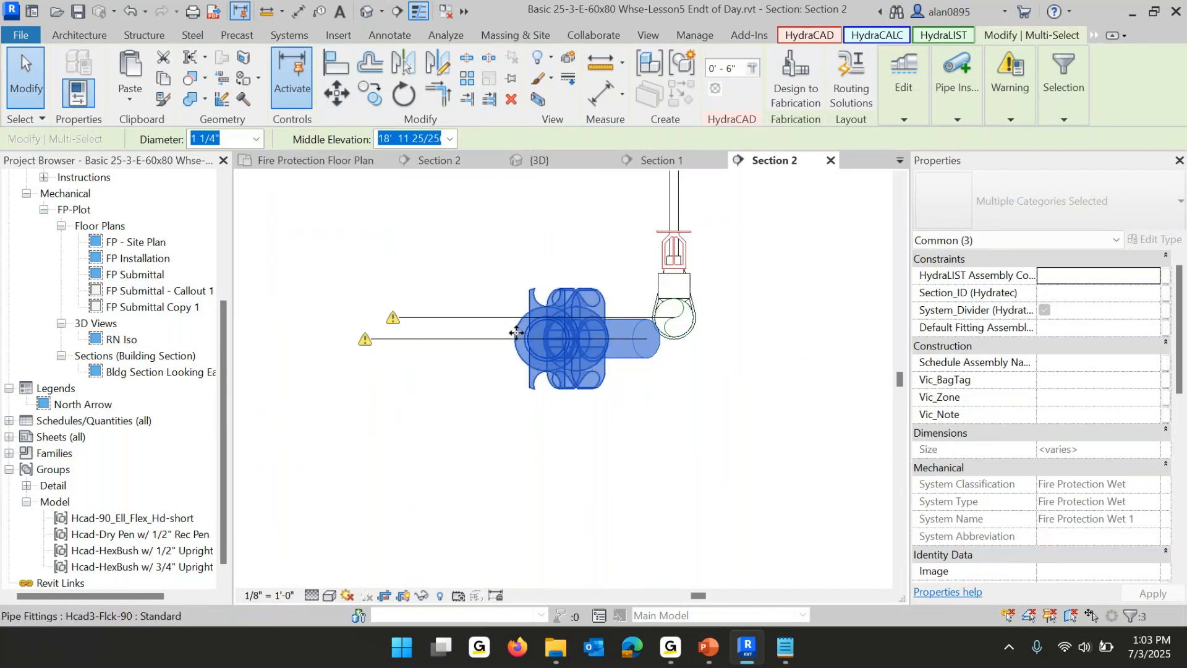
click(402, 96)
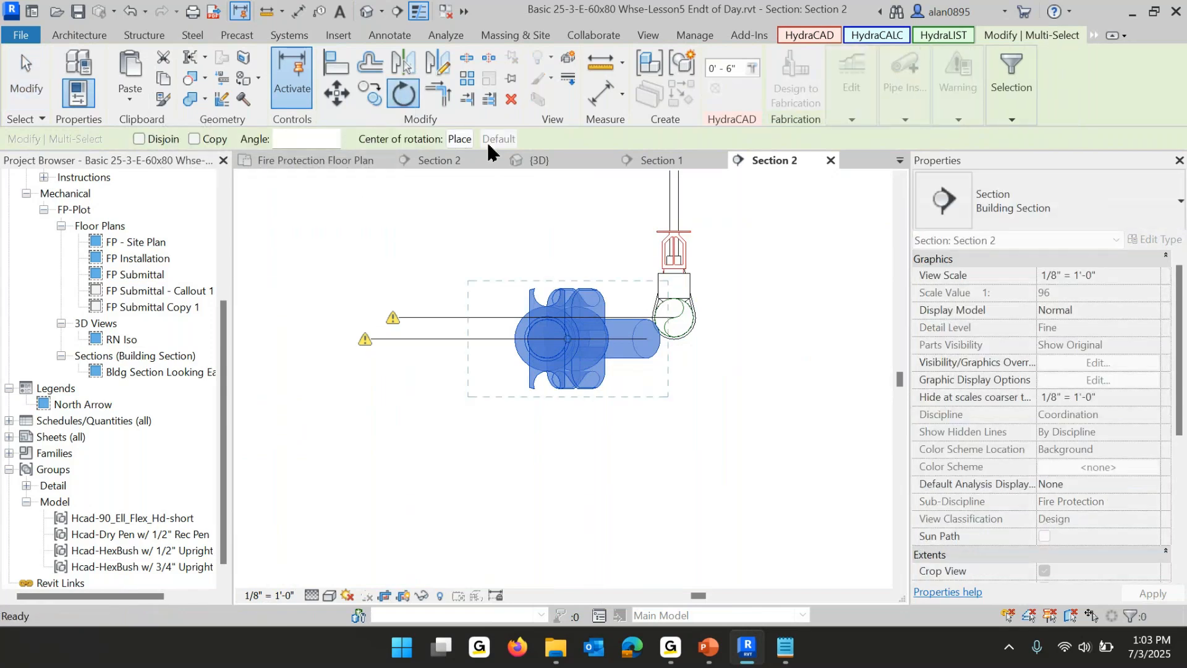
click(461, 140)
click(546, 339)
click(825, 339)
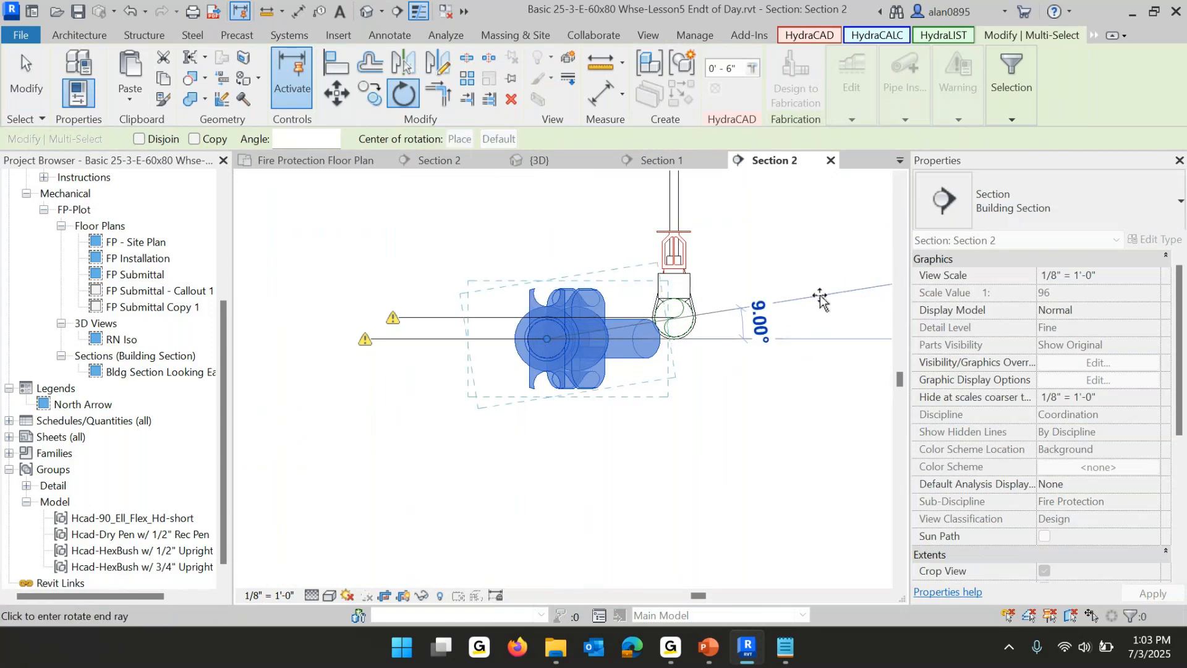
scroll(821, 300, up, 2)
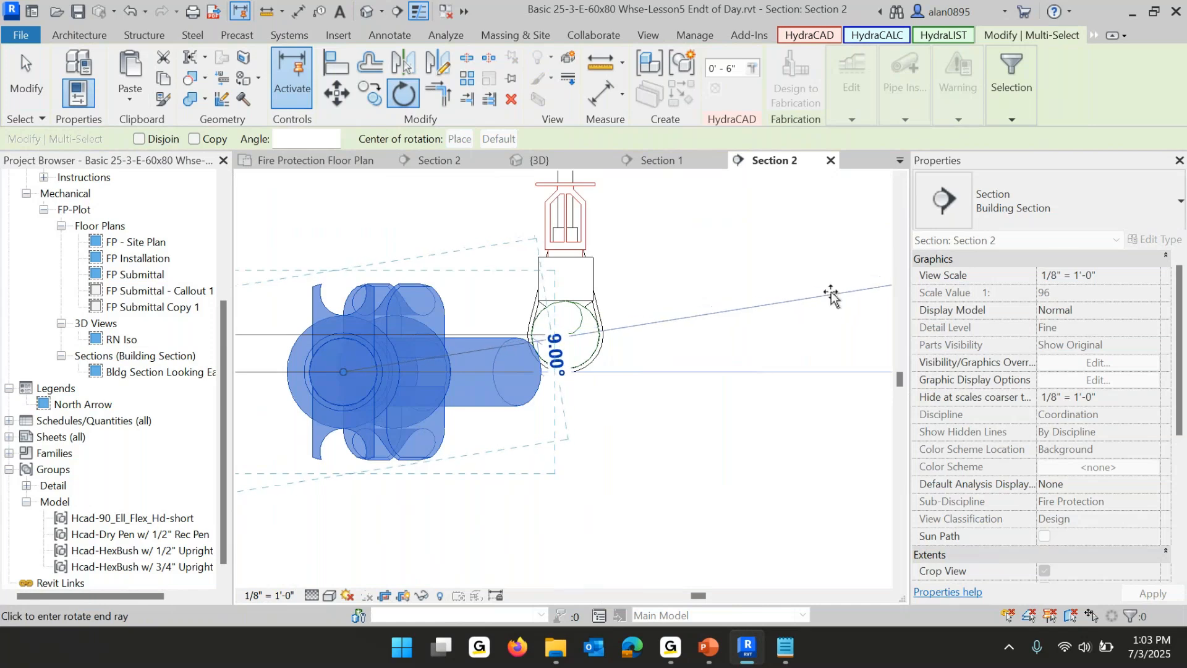
click(830, 294)
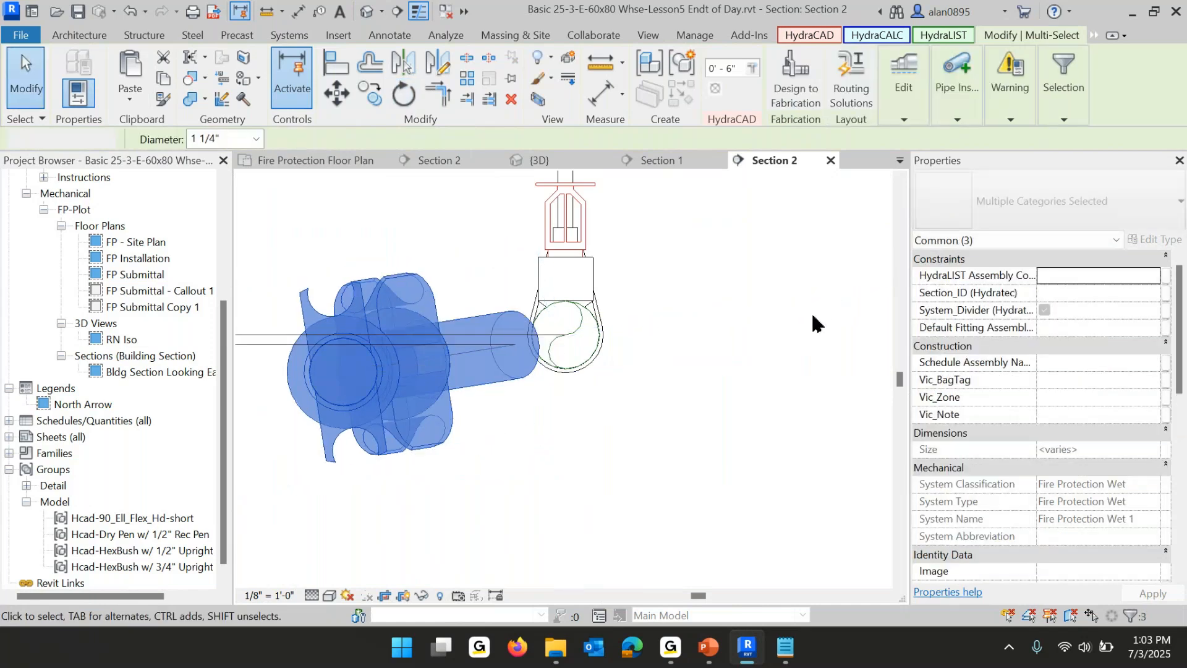
click(813, 323)
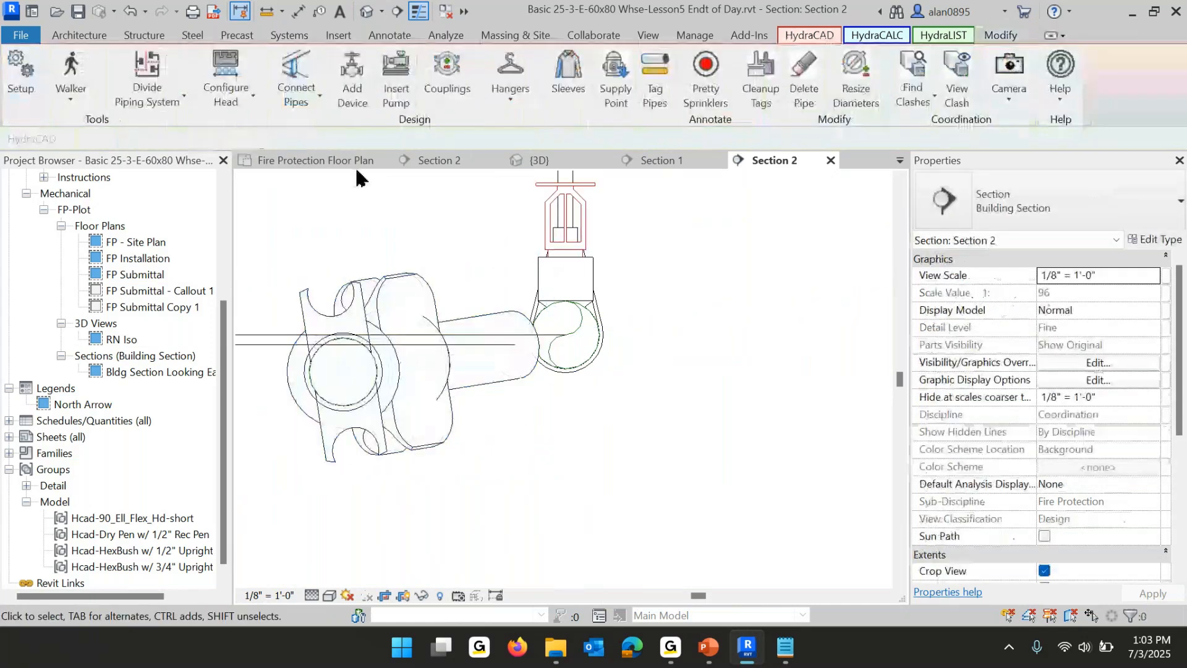
In the Fire Protection Floor Plan, join the rotated 45° stub to the original branch line segment with Trim/Extend to Corner.
click(312, 162)
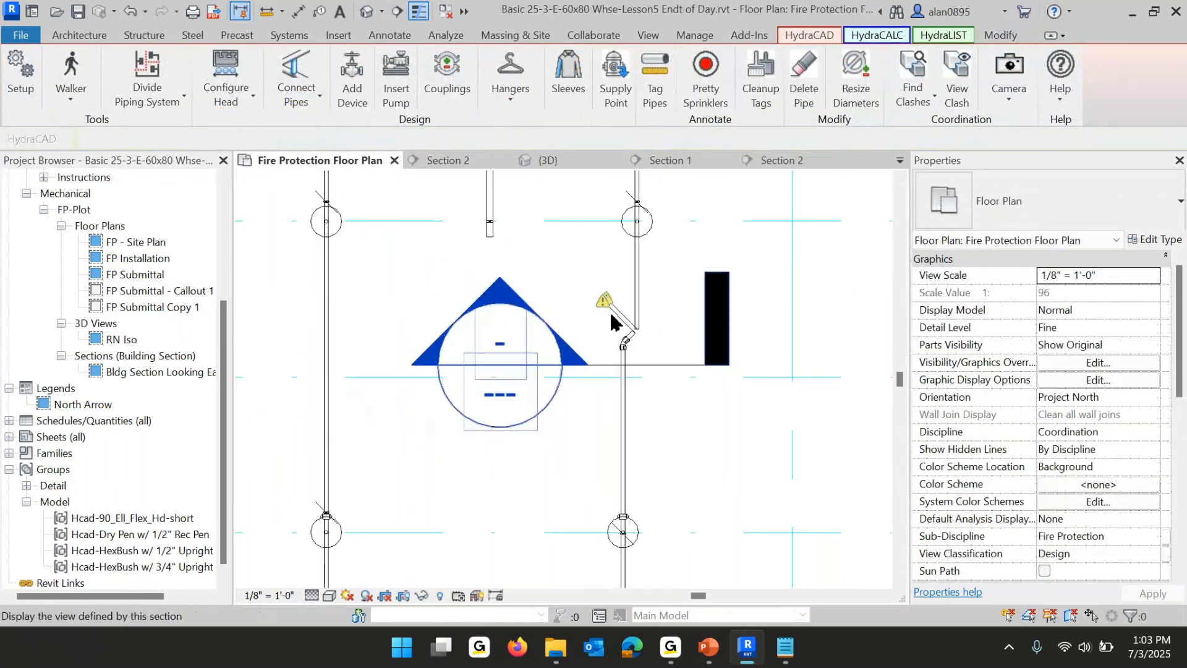
scroll(612, 304, up, 5)
scroll(613, 295, up, 3)
middle_drag(595, 282, 602, 368)
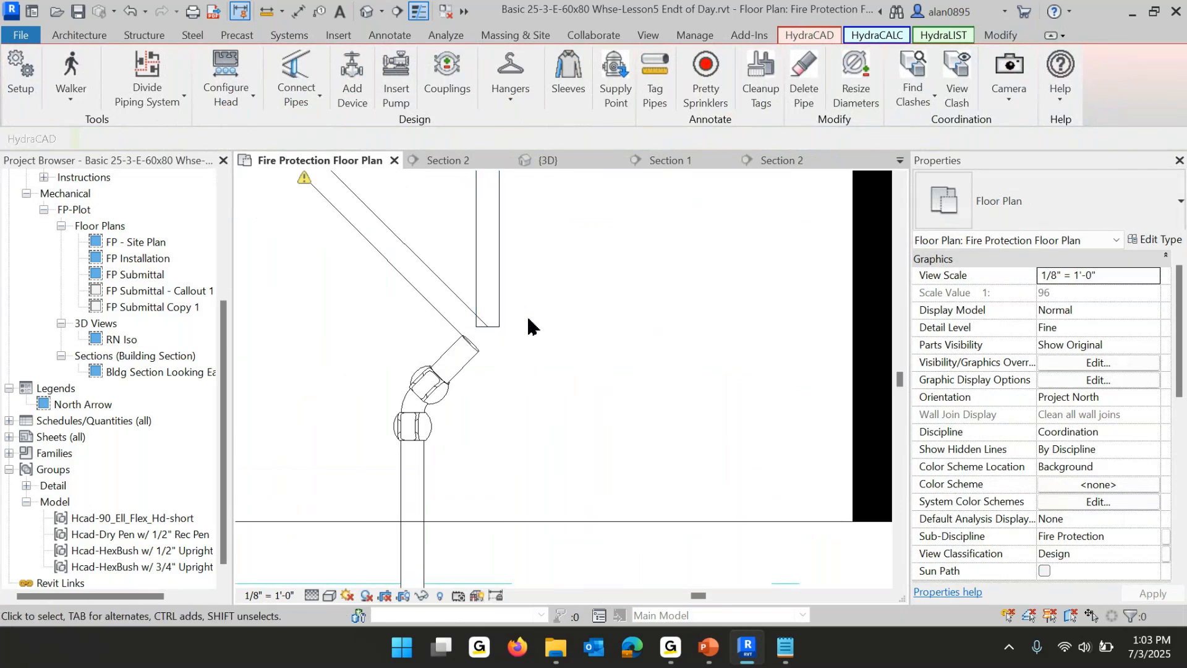
key(t)
key(r)
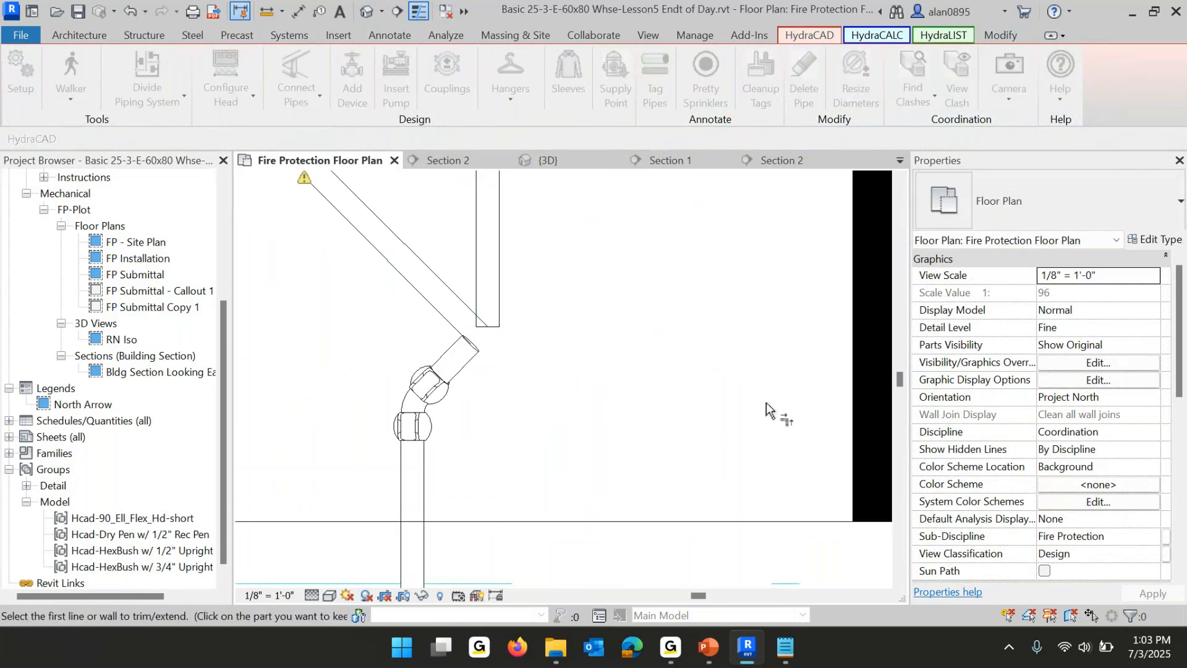
key(Escape)
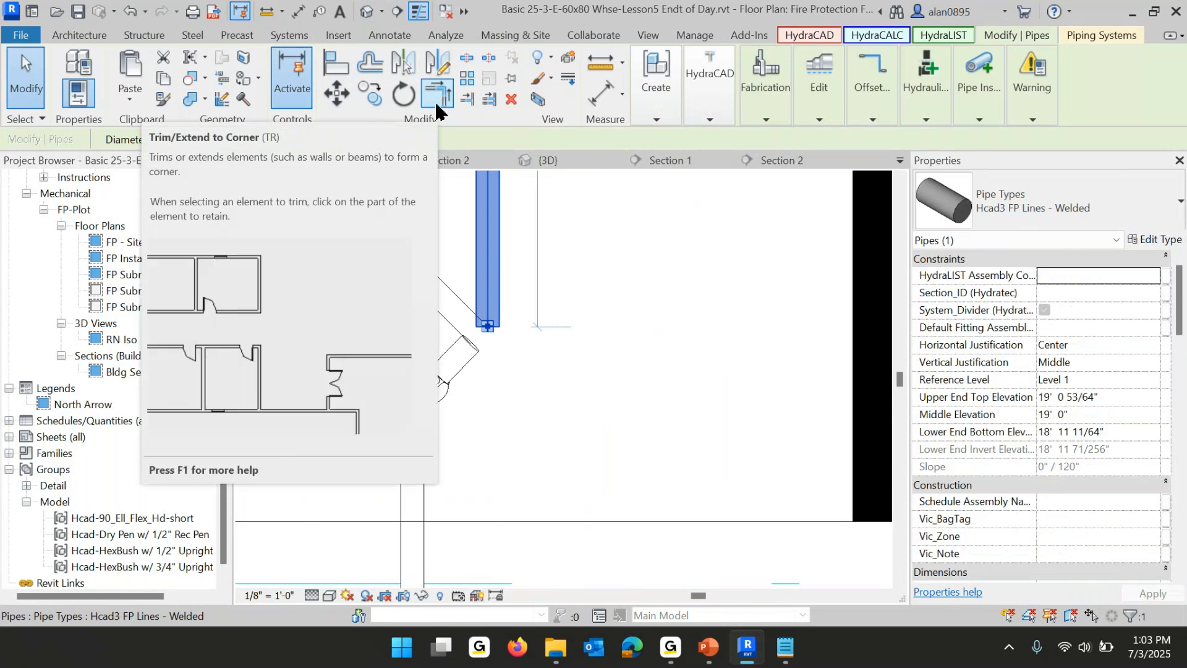
click(640, 309)
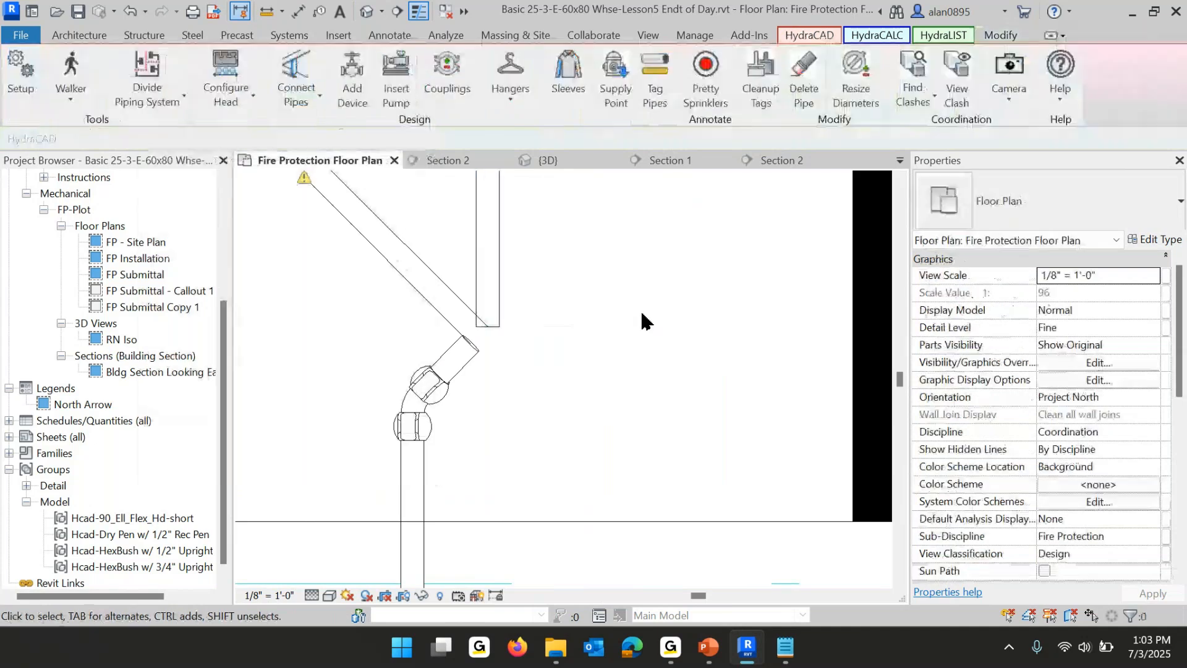
click(472, 366)
click(489, 272)
key(Escape)
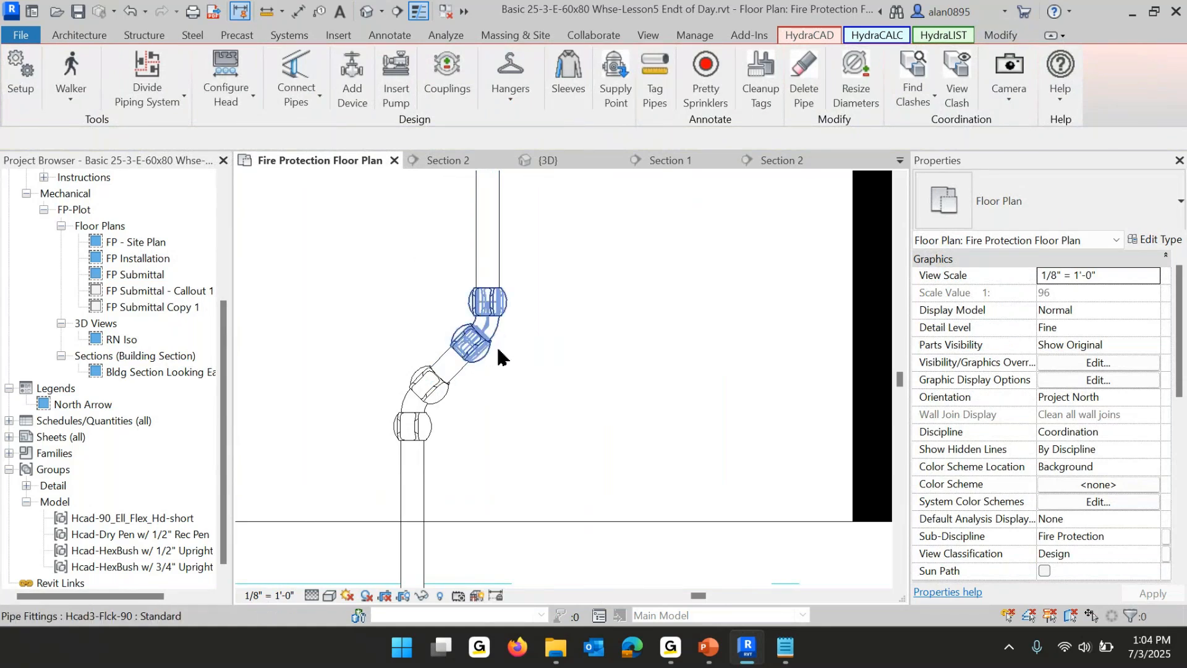
Inspect the type, bend angle and elevation properties of the two elbows in the rolled offset.
click(498, 356)
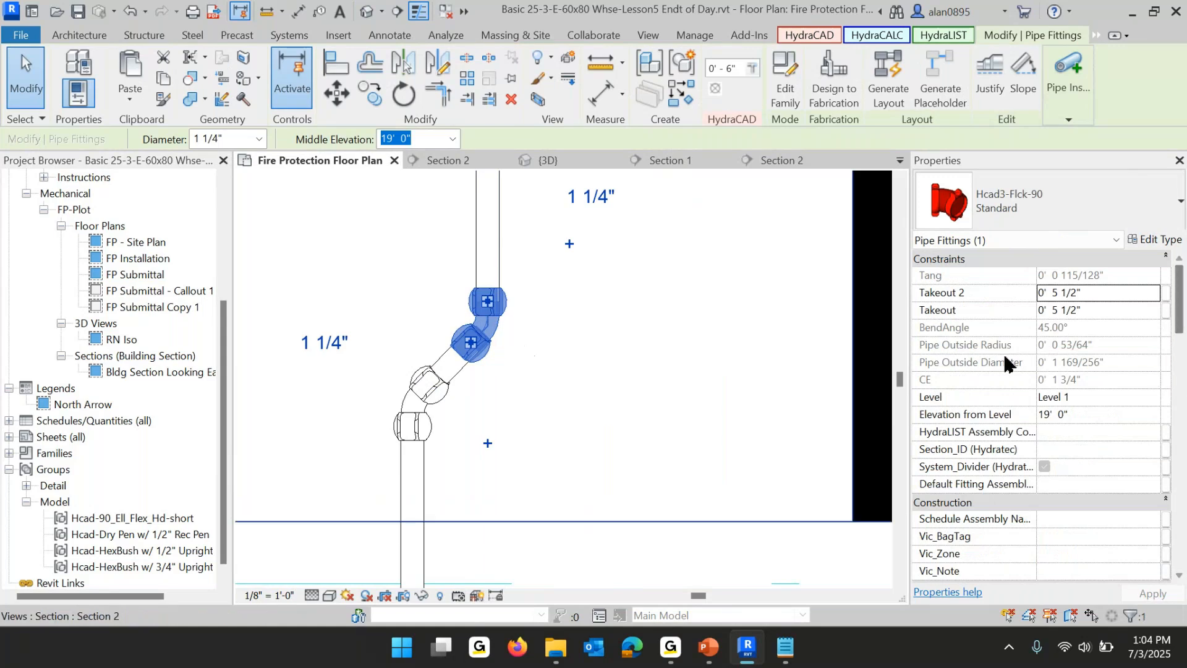
click(800, 334)
scroll(712, 371, down, 4)
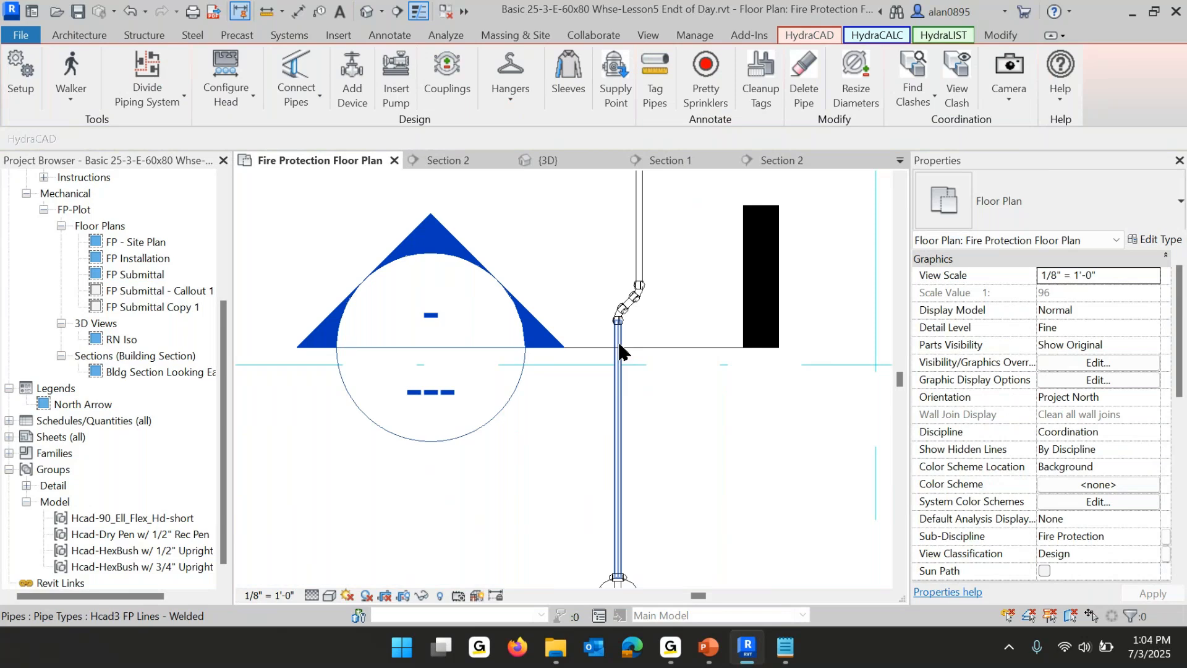
click(641, 298)
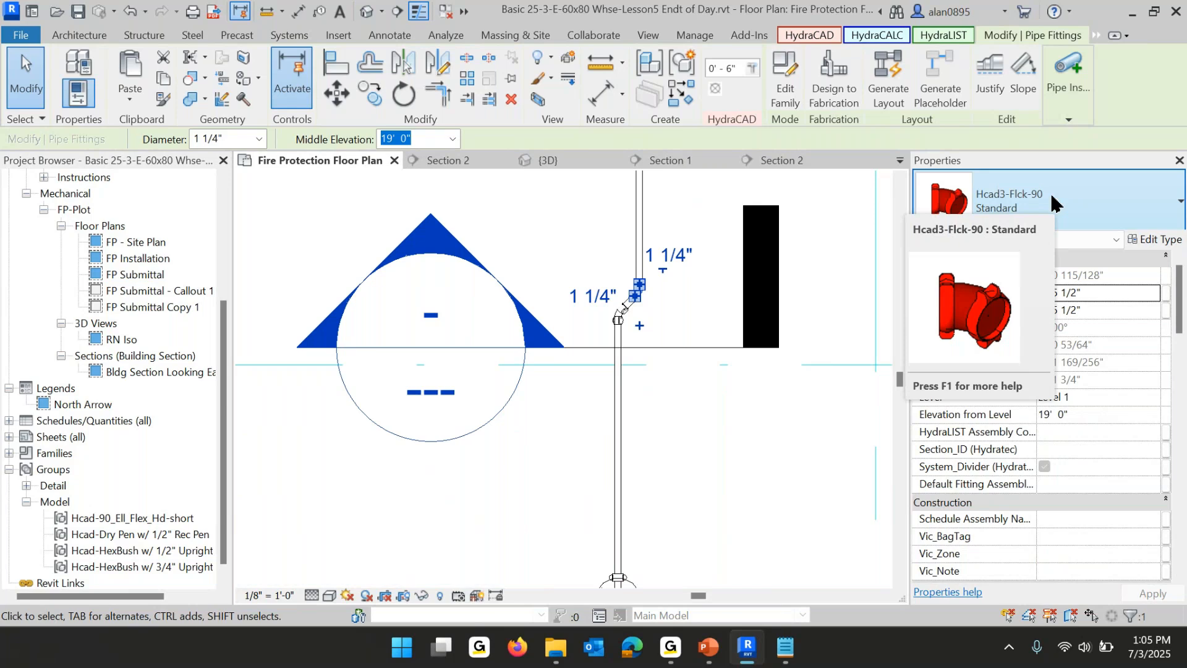
click(703, 413)
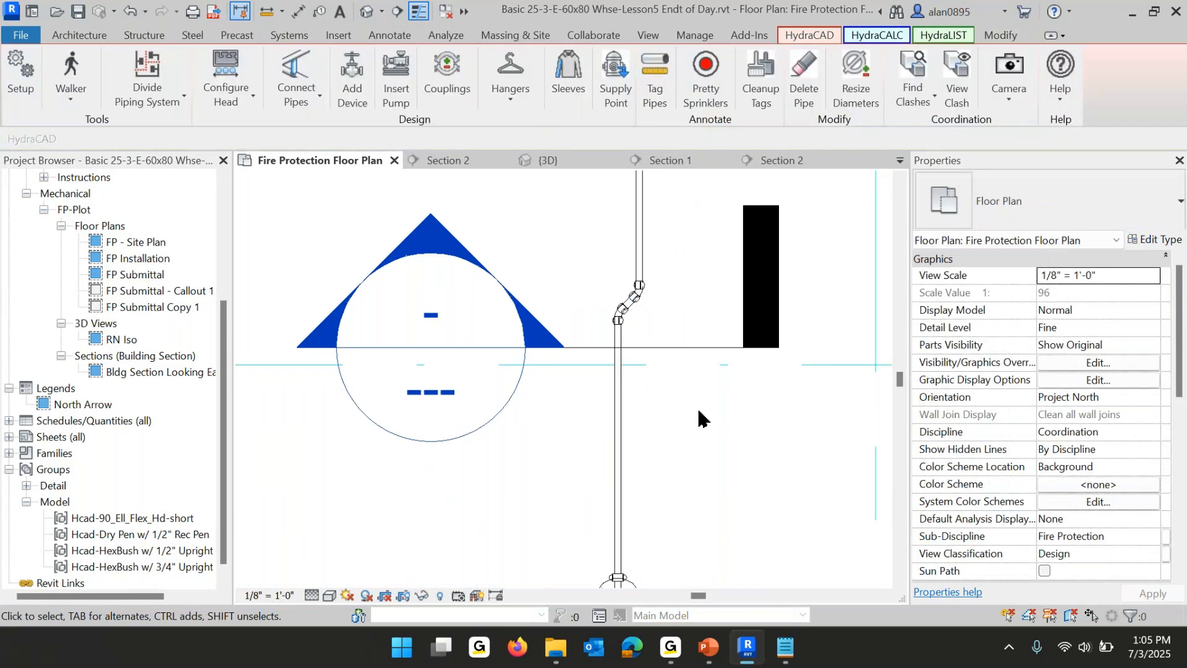
click(617, 320)
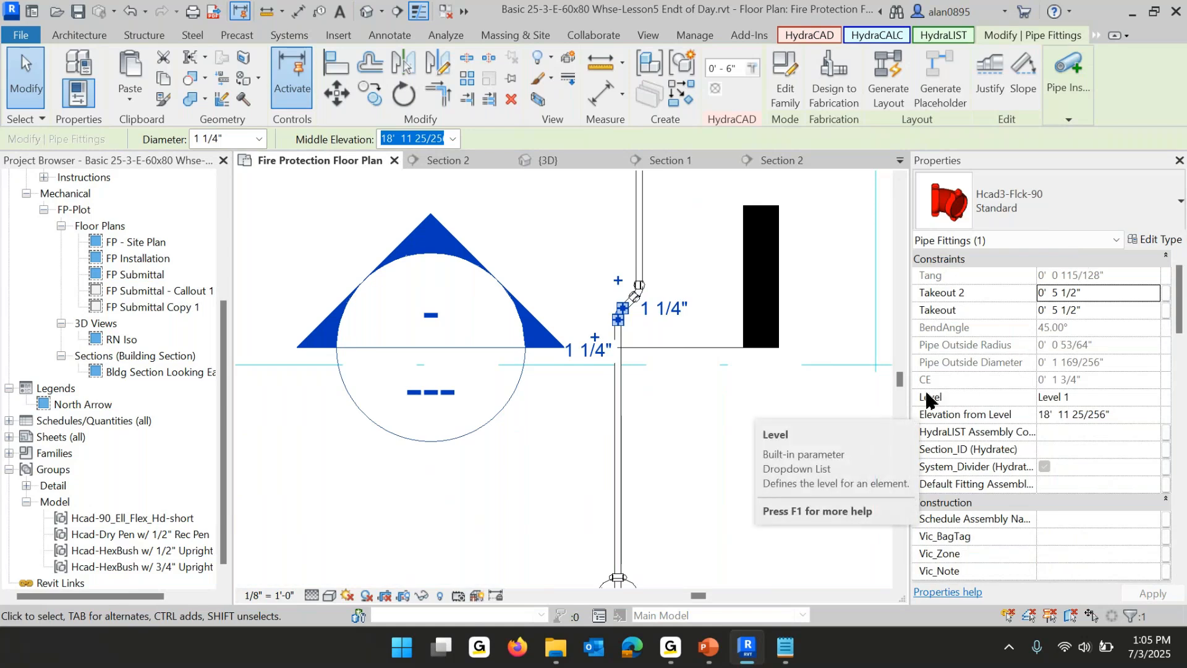
key(Escape)
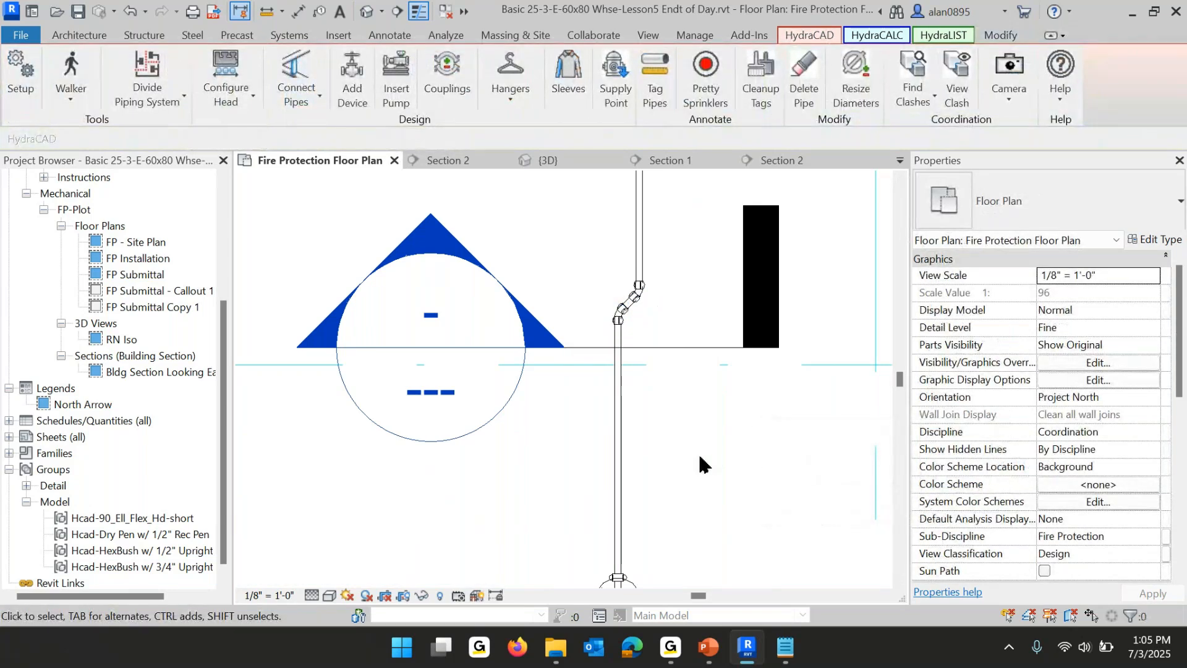
click(1064, 104)
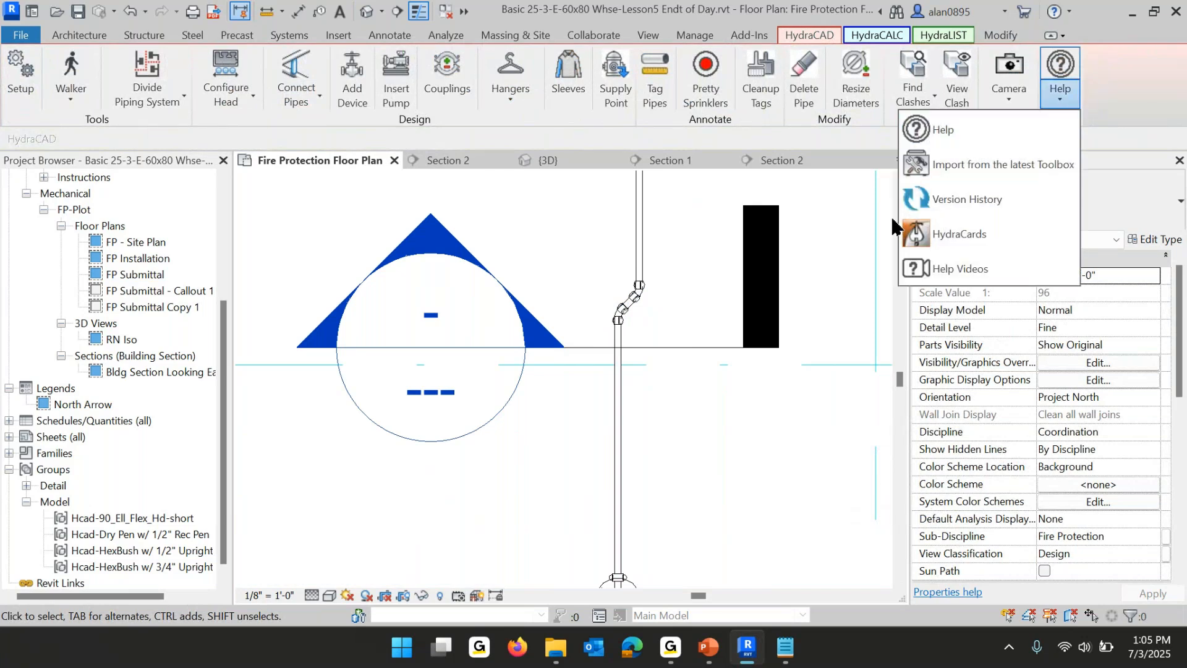
click(951, 134)
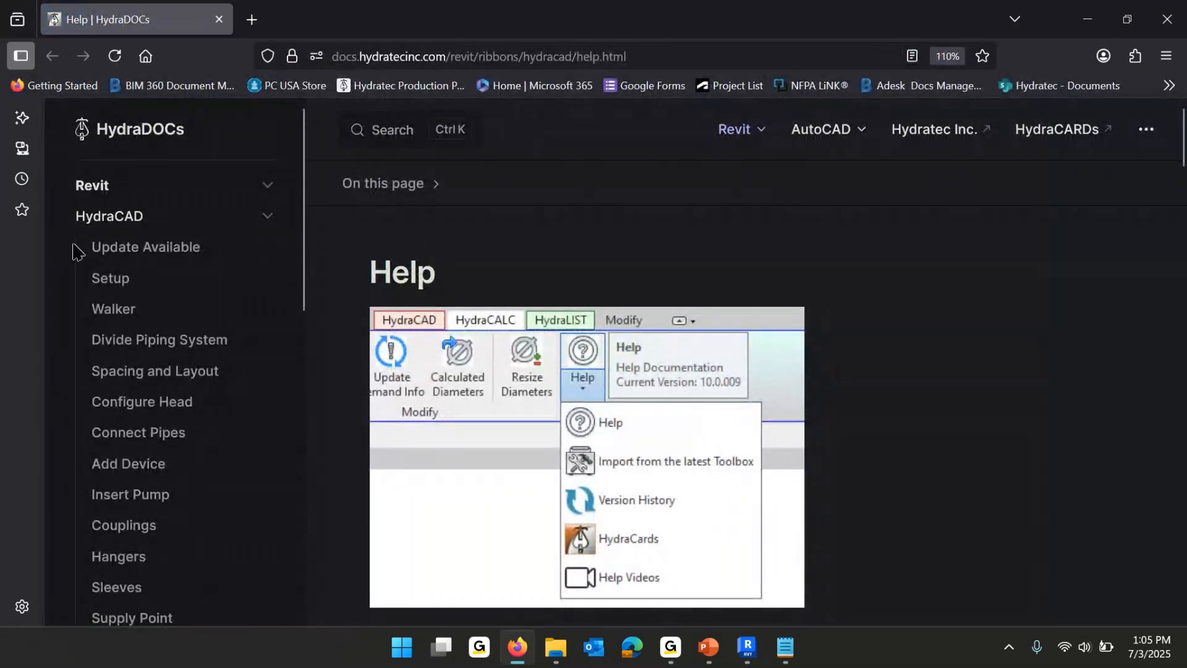
click(1168, 19)
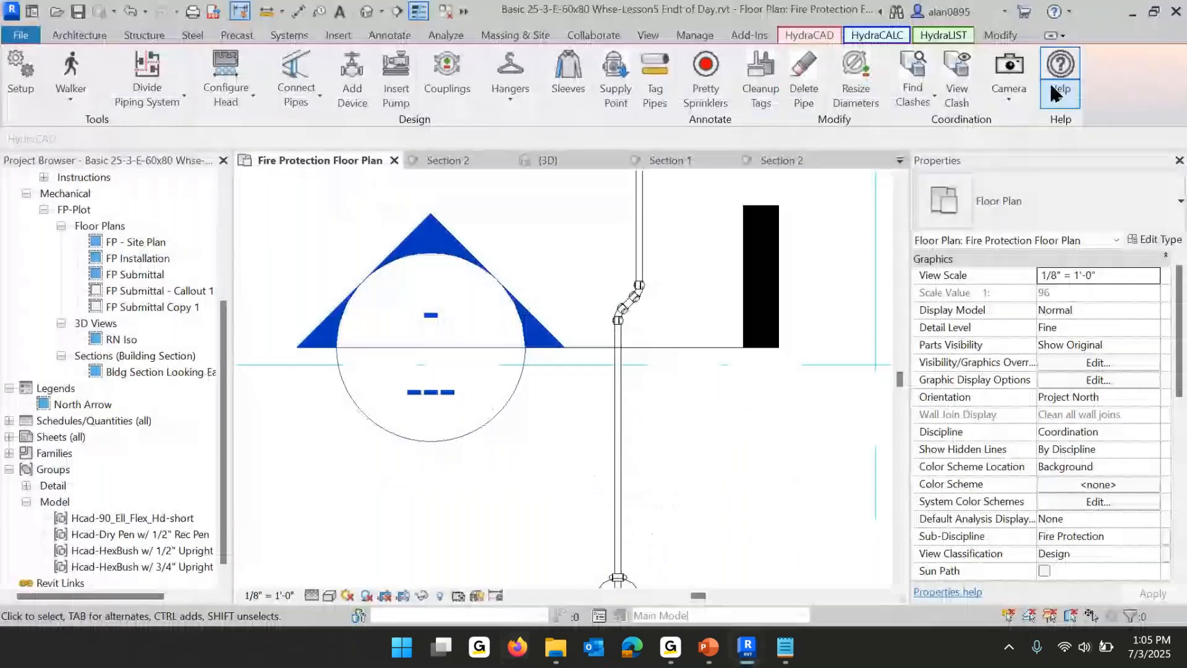
Open the HydraCAD help videos topic search in the browser, search for "huge" and review the matching topics.
click(1059, 96)
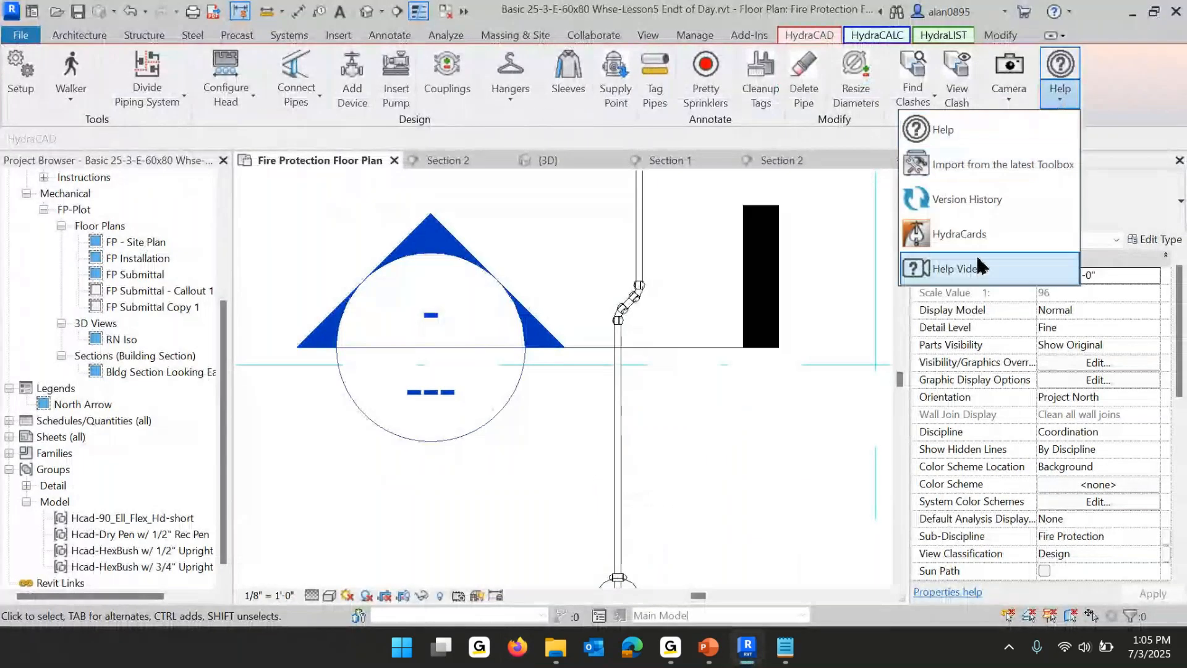
click(942, 270)
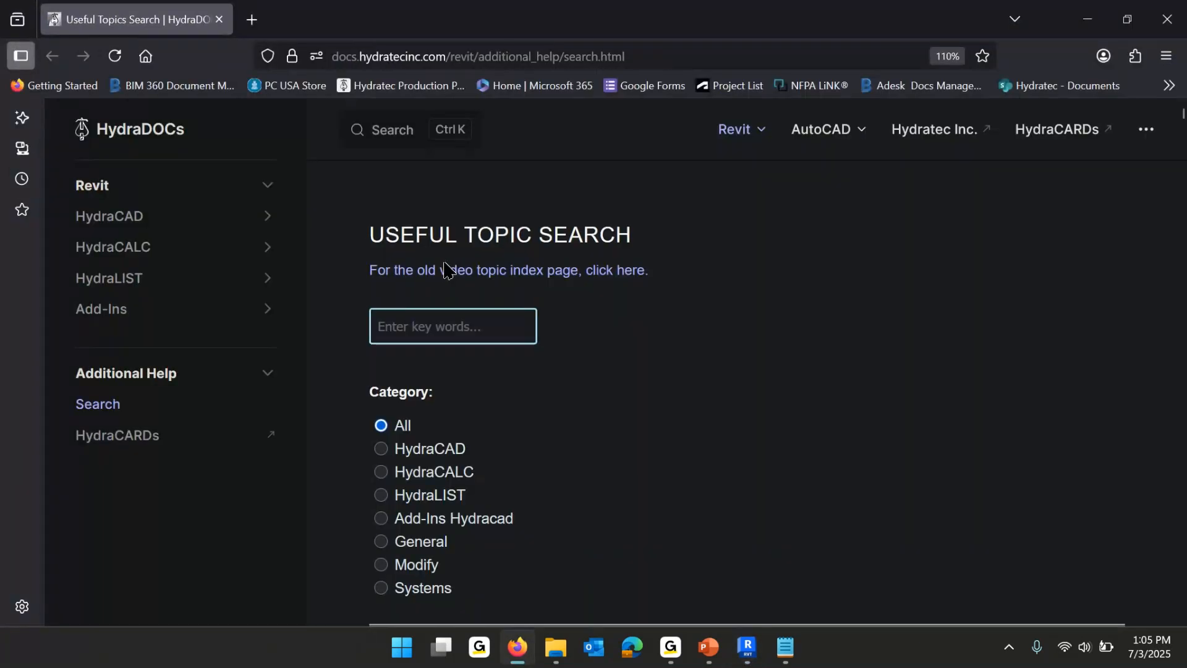
click(387, 324)
text(huge)
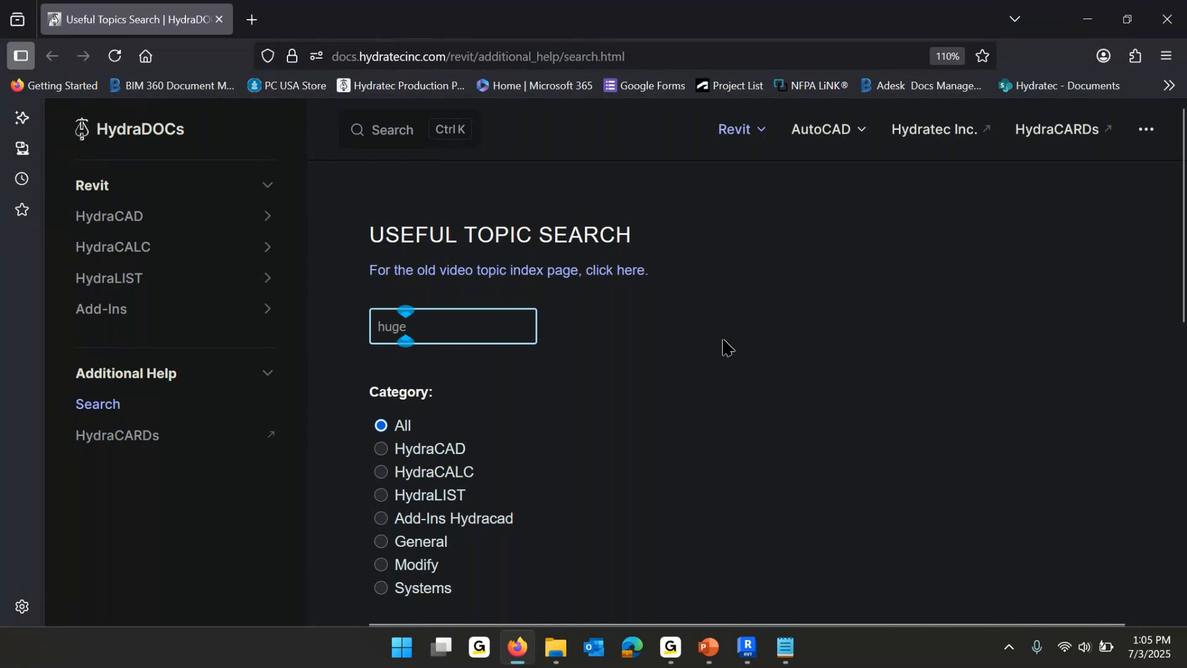
scroll(513, 384, down, 10)
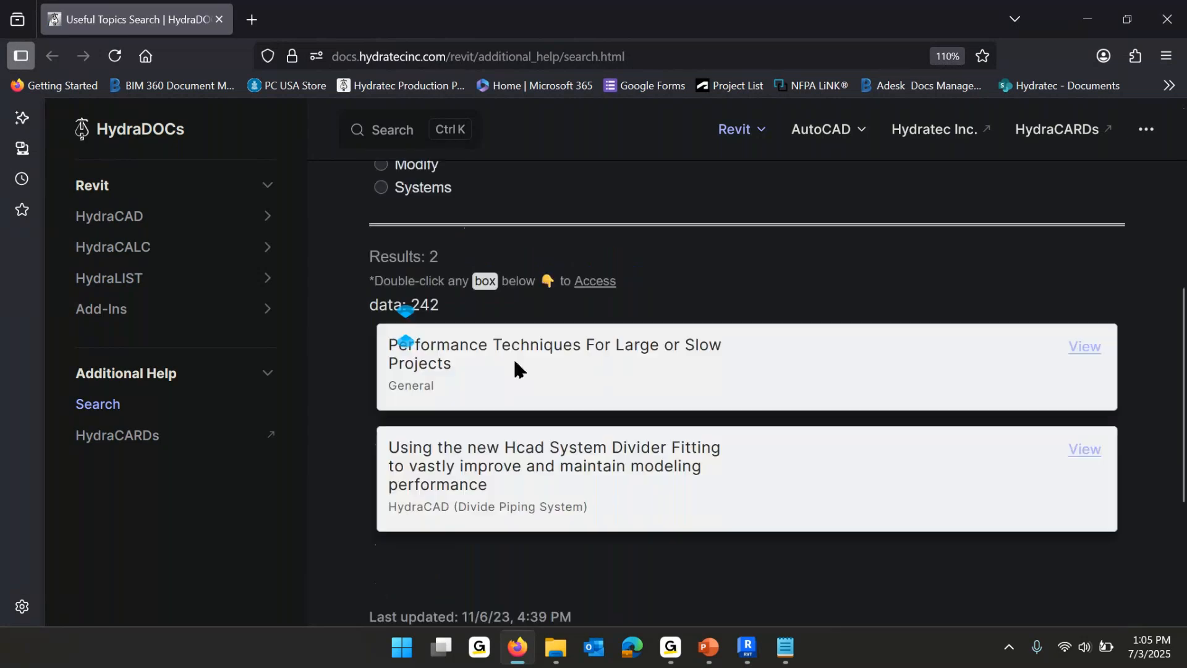
scroll(520, 358, up, 3)
click(521, 357)
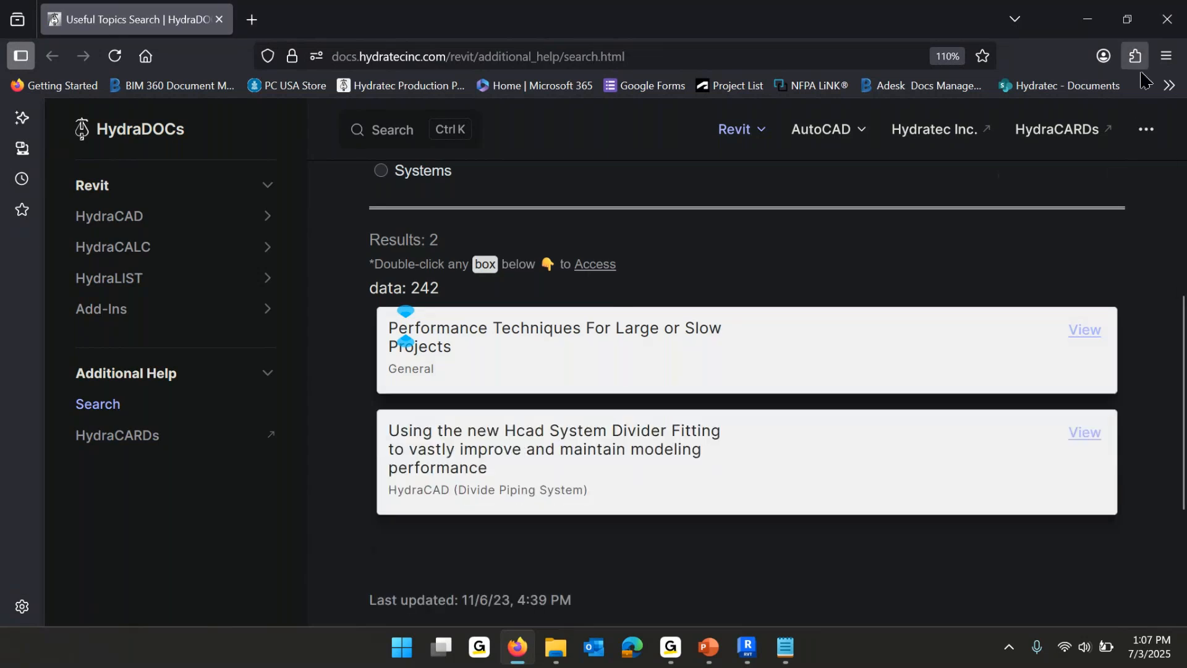
Close the browser to return to Revit and check the elevation of the main pipe near its capped end.
click(1169, 18)
scroll(622, 476, down, 3)
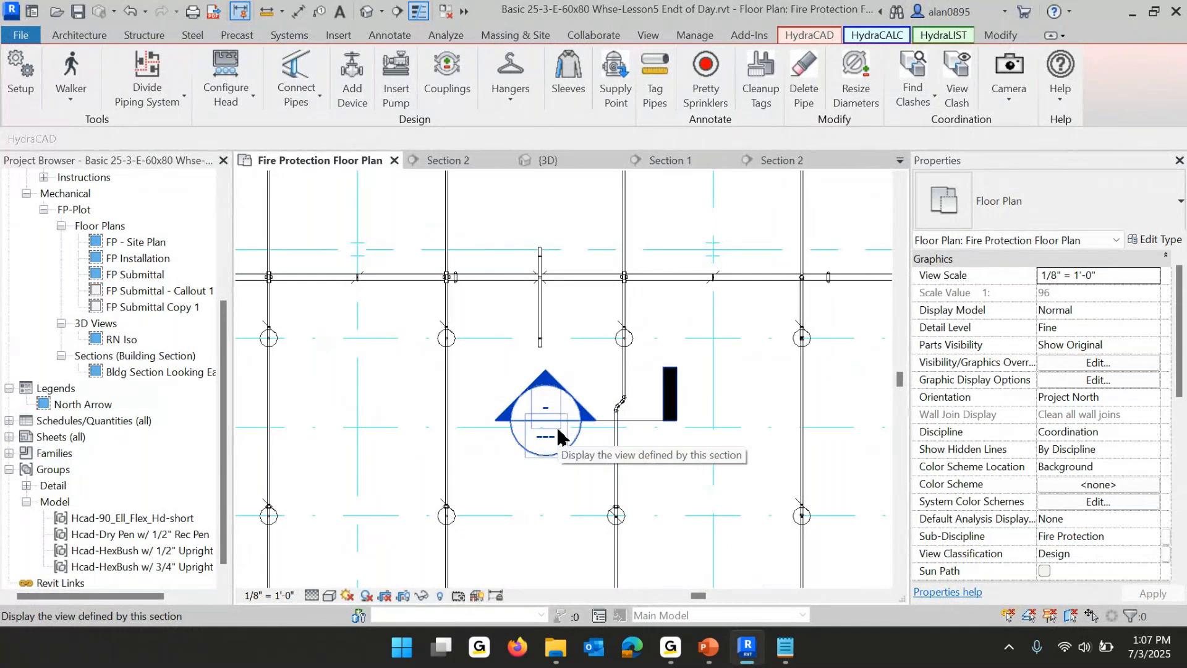
scroll(365, 339, down, 5)
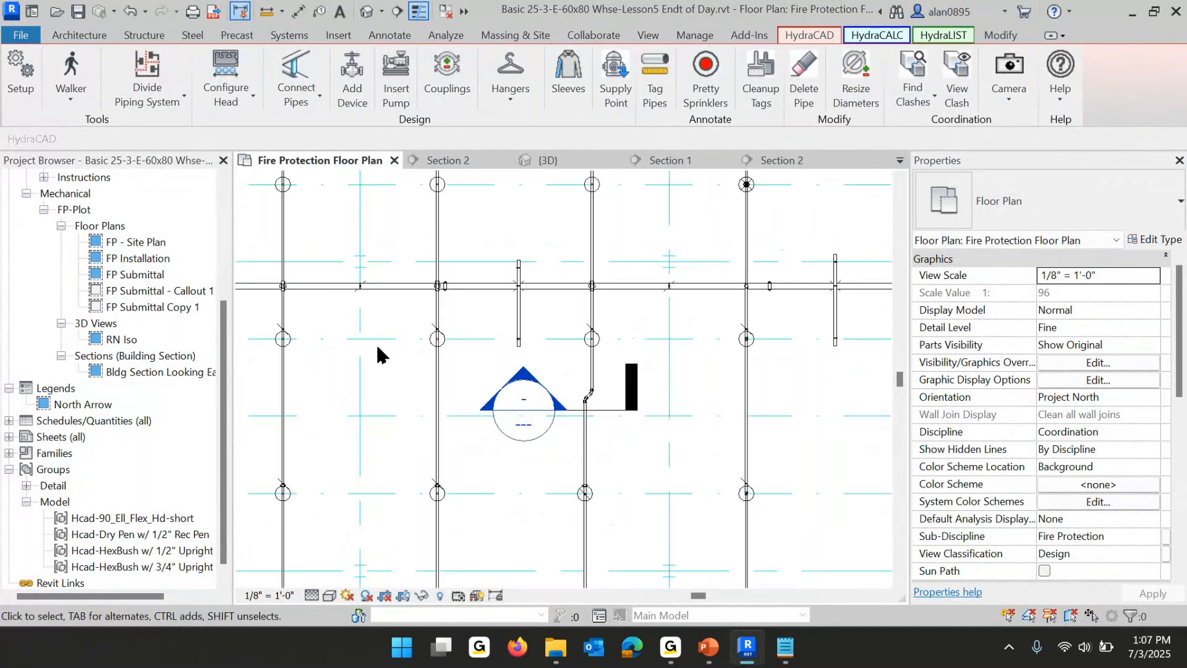
scroll(488, 353, up, 8)
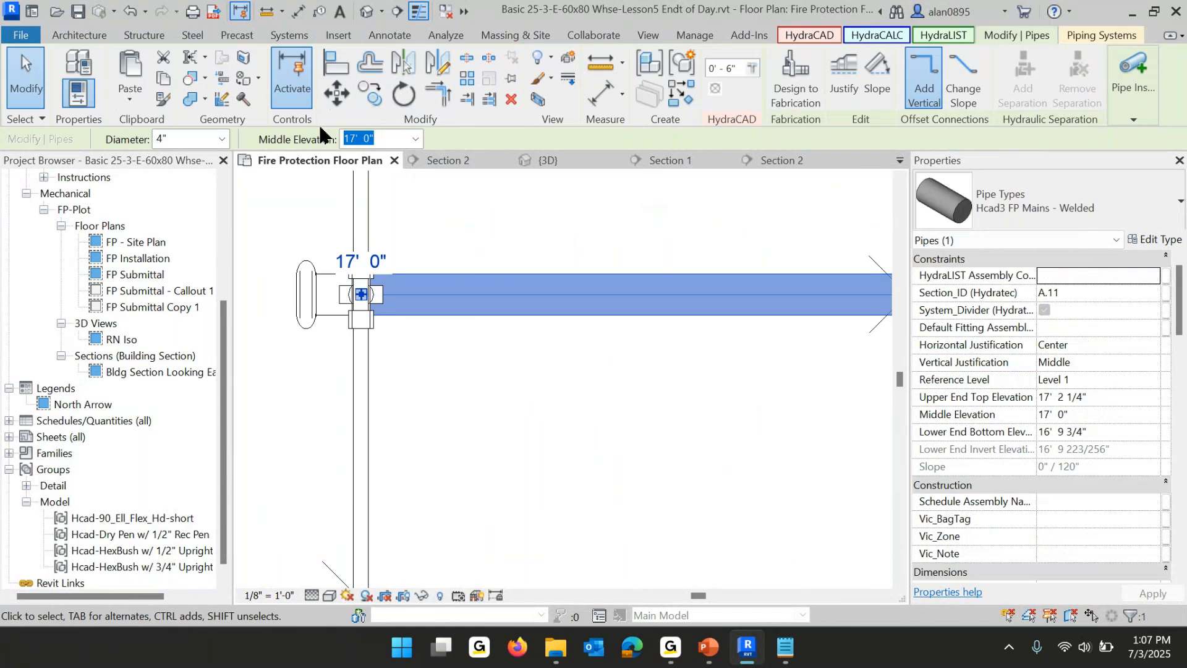
click(643, 462)
Start a new pipe with a 1" diameter and the type Hcad3 FP Lines - Threaded.
key(p)
key(i)
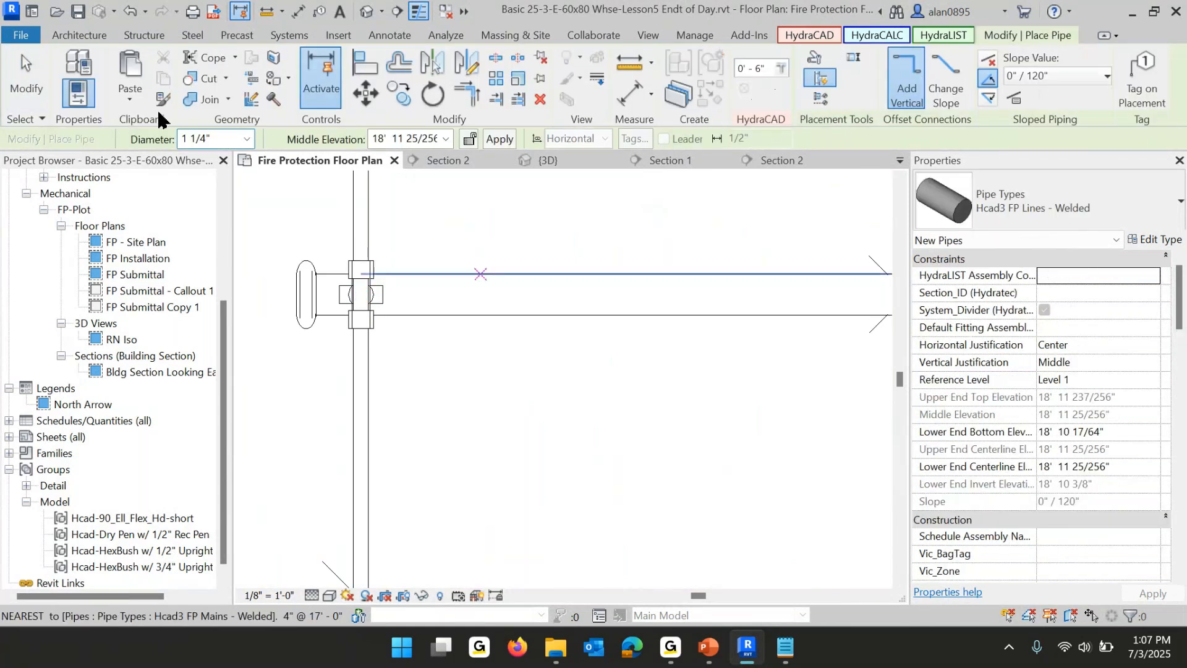
click(247, 138)
click(196, 186)
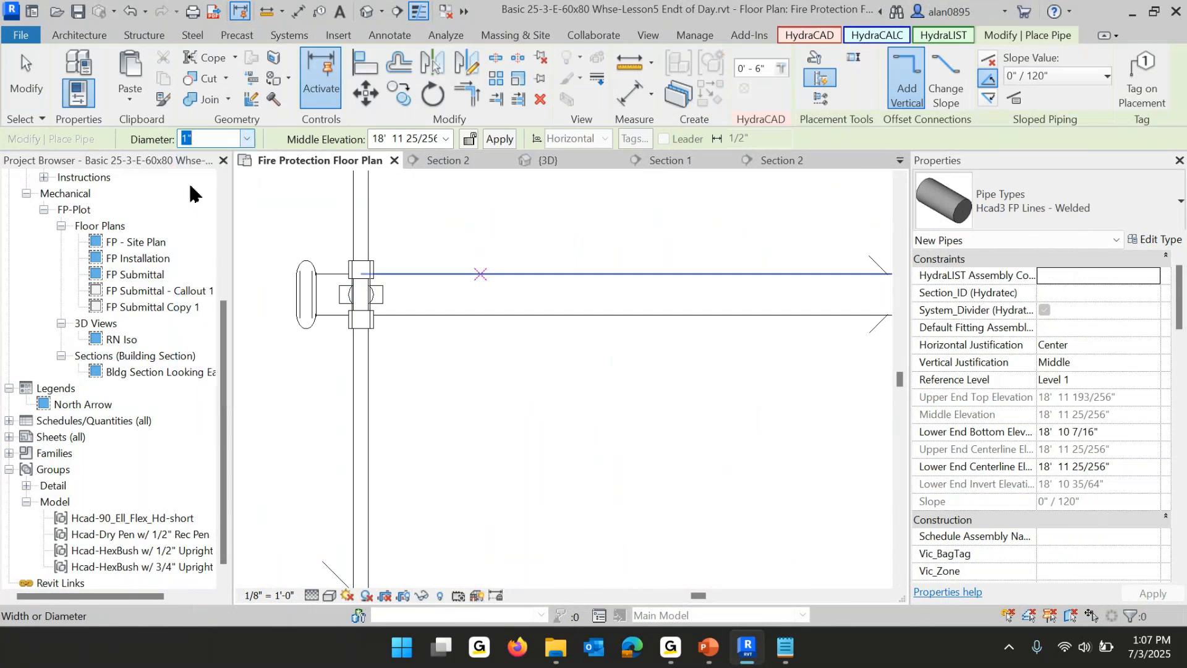
click(1060, 209)
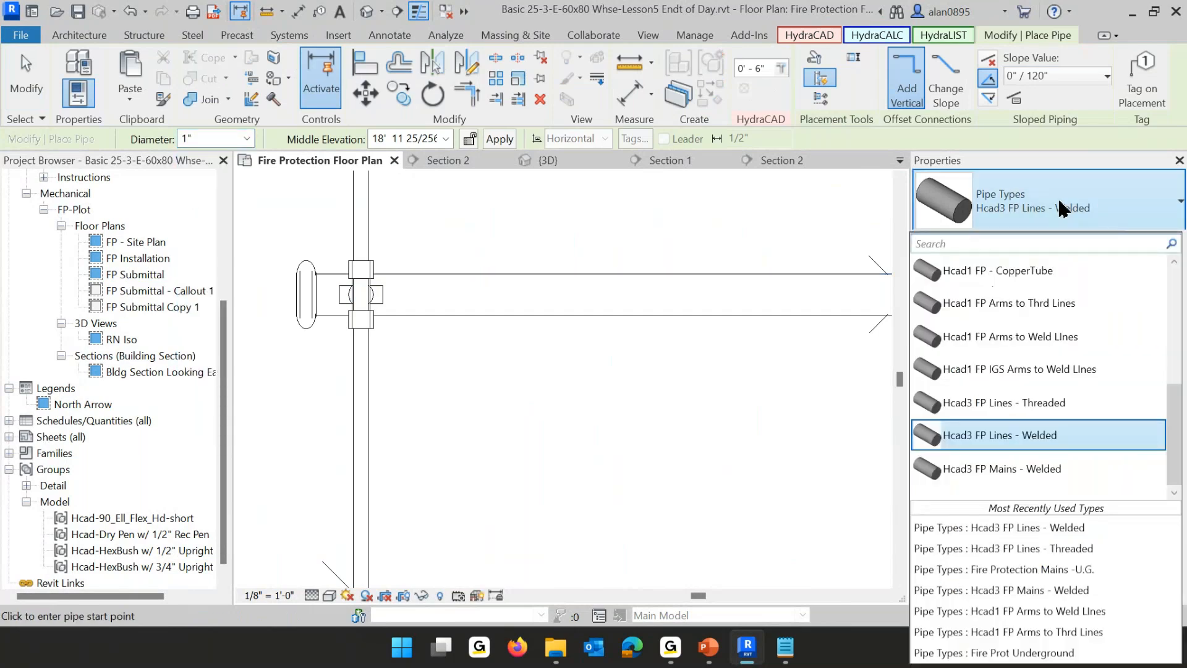
click(1010, 403)
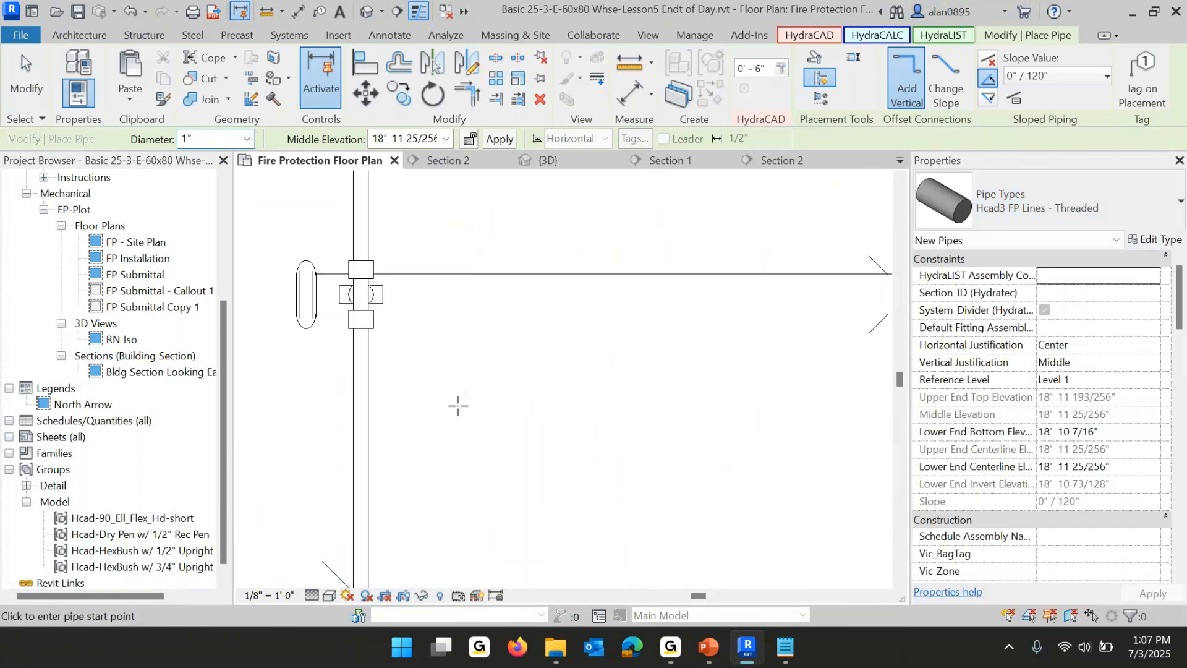
Try to draw a short threaded pipe into the main beside its capped end, and undo it.
click(440, 427)
click(434, 317)
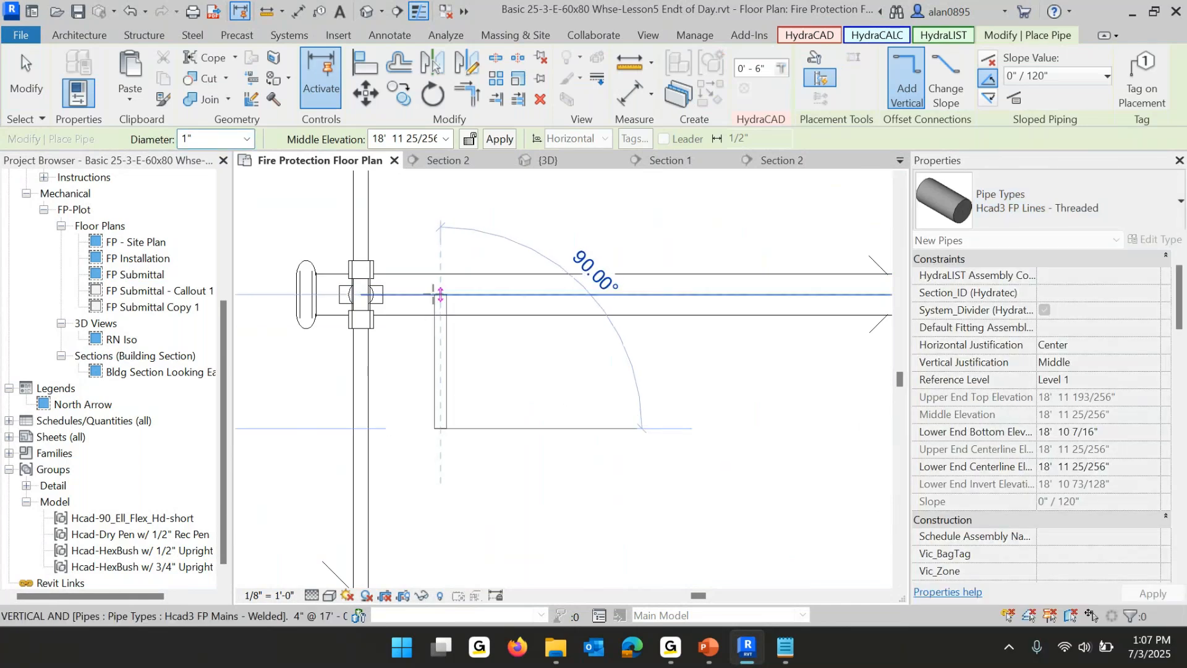
key(Escape)
key(Escape)
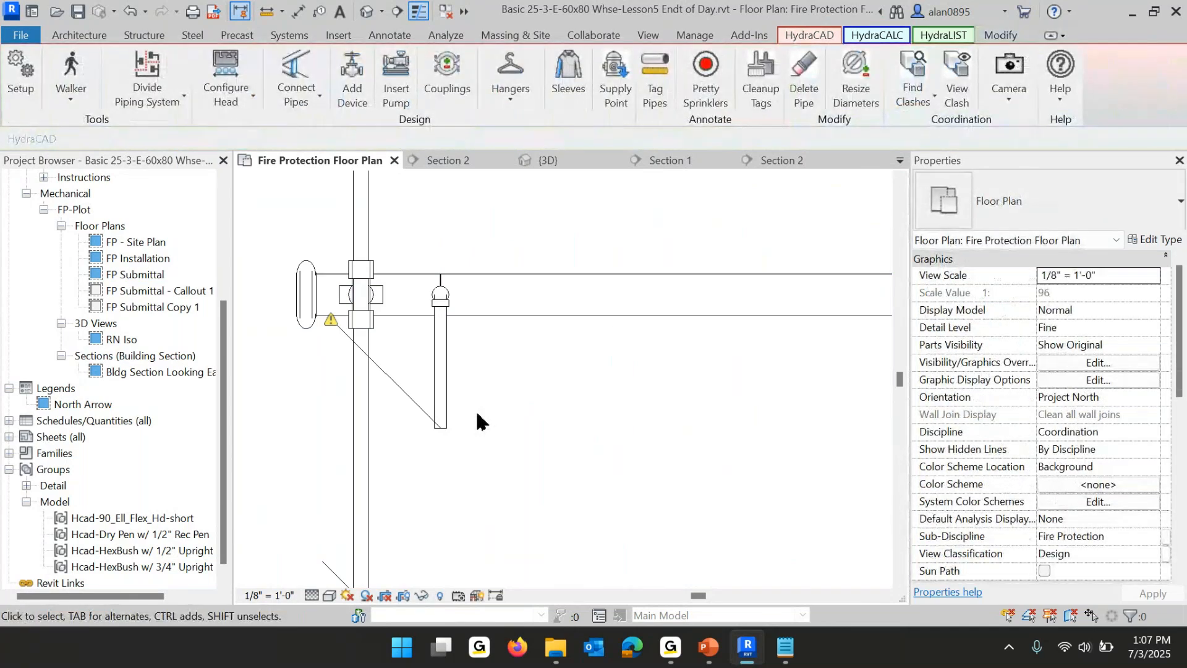
key(ctrl+z)
Draw a short 1" threaded pipe at a middle elevation of 16' 6" perpendicular into the main beside its capped end.
key(p)
key(i)
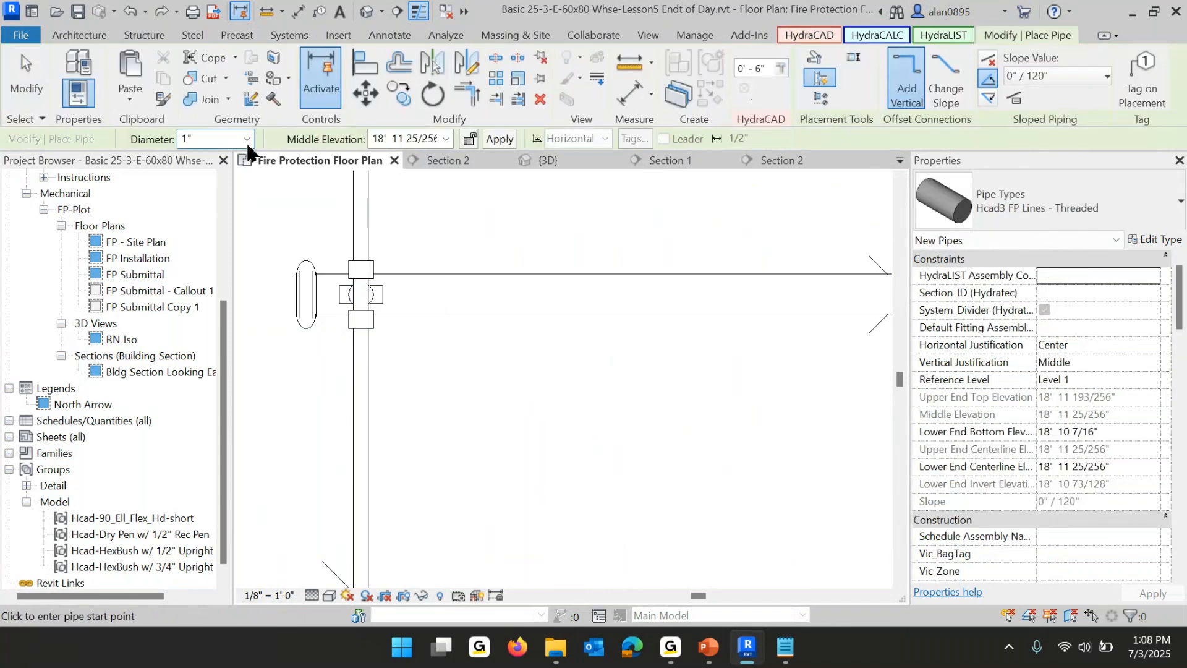
click(371, 136)
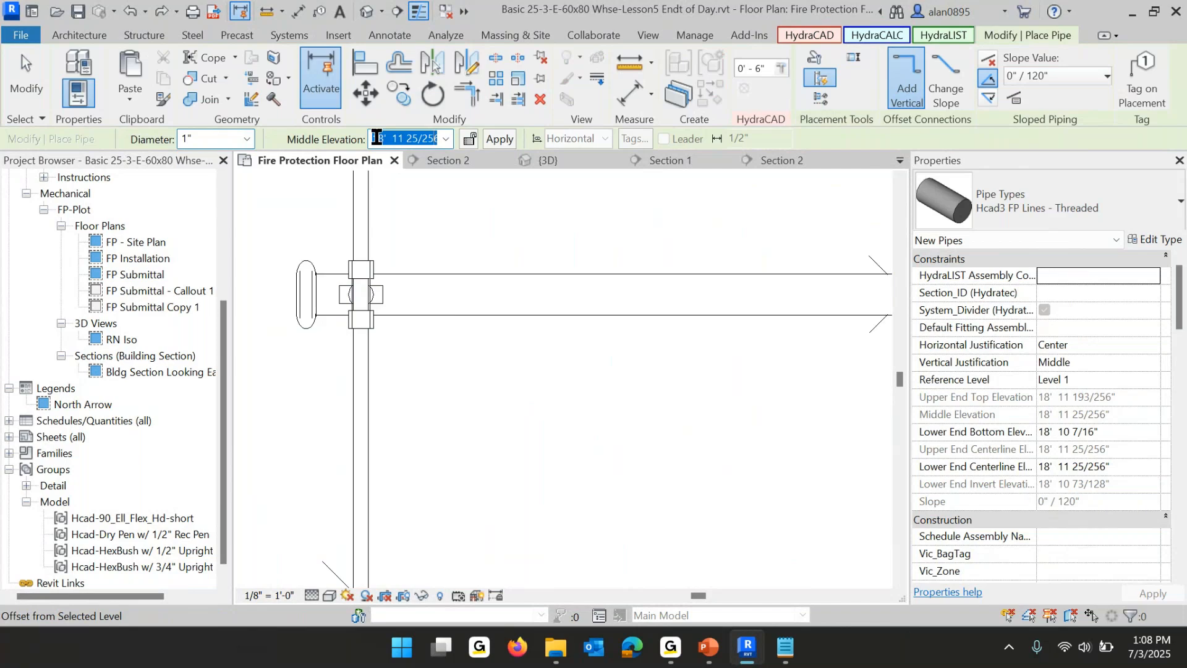
key(BackSpace)
text(15 6)
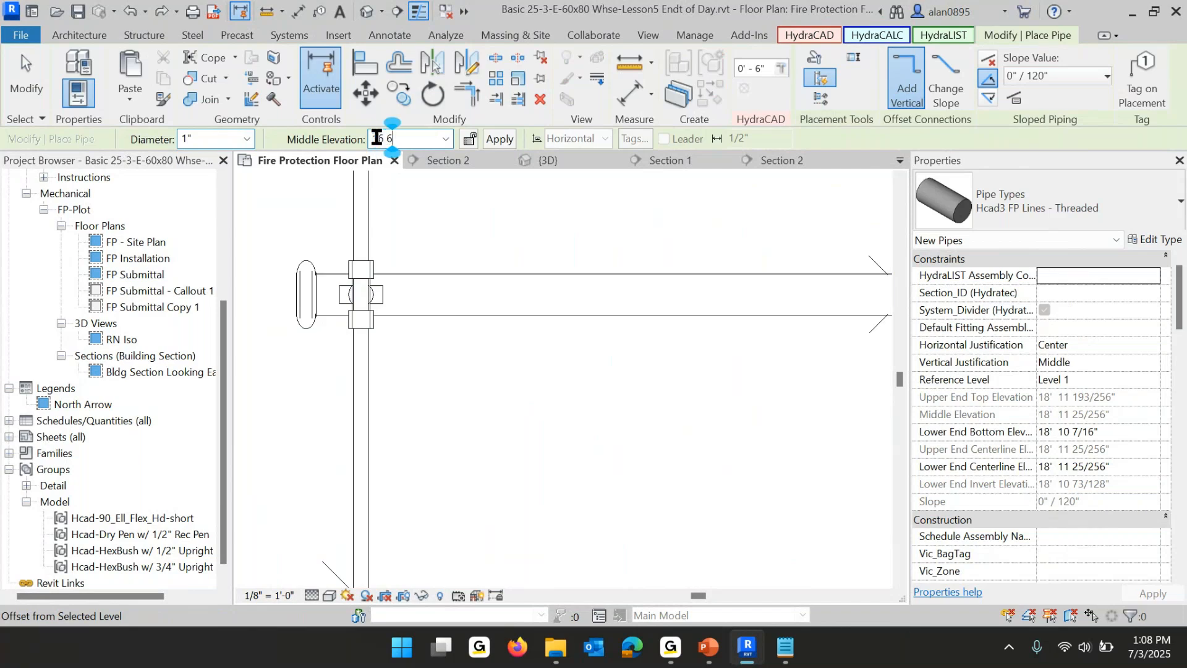
key(Return)
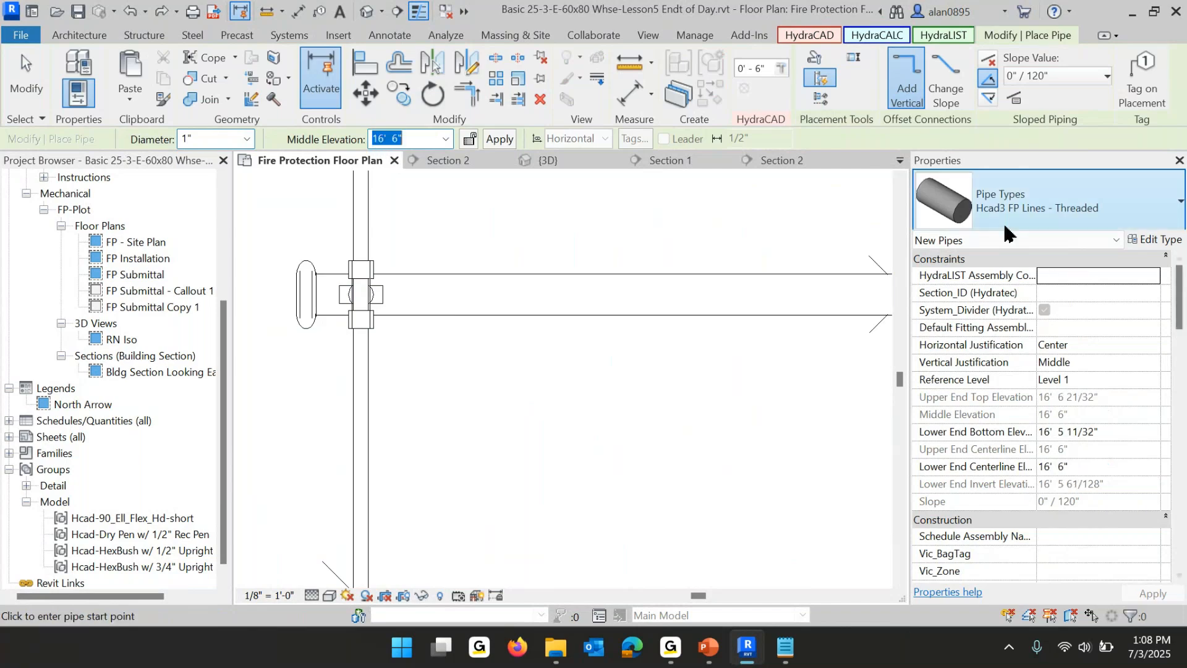
click(422, 436)
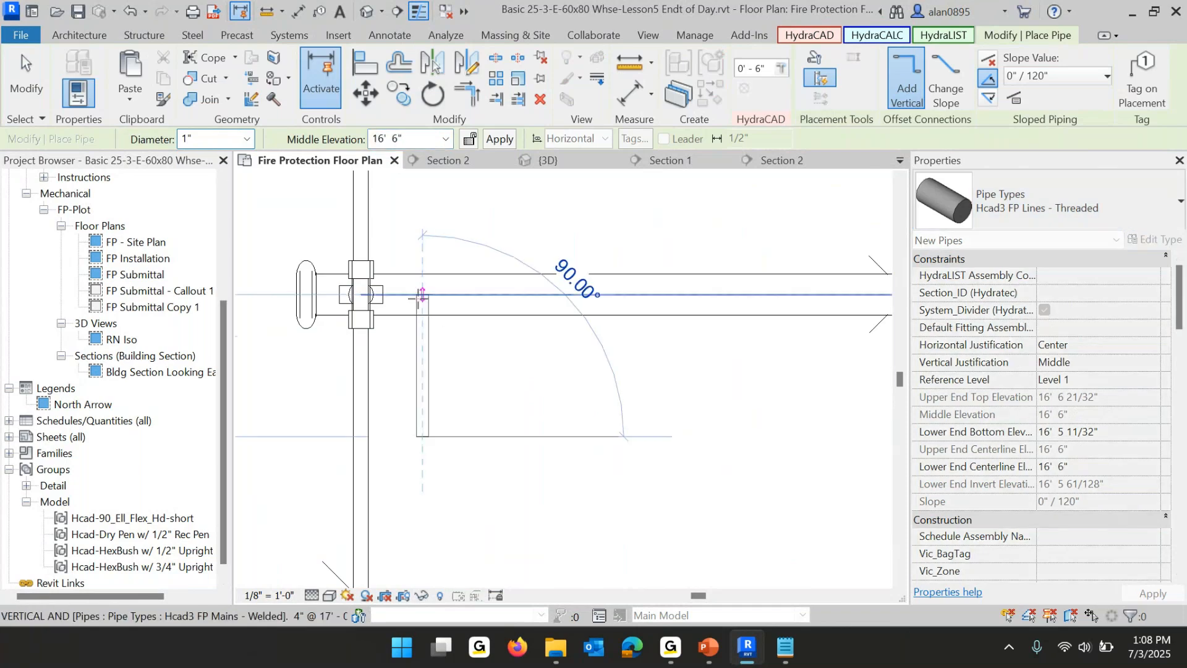
click(574, 444)
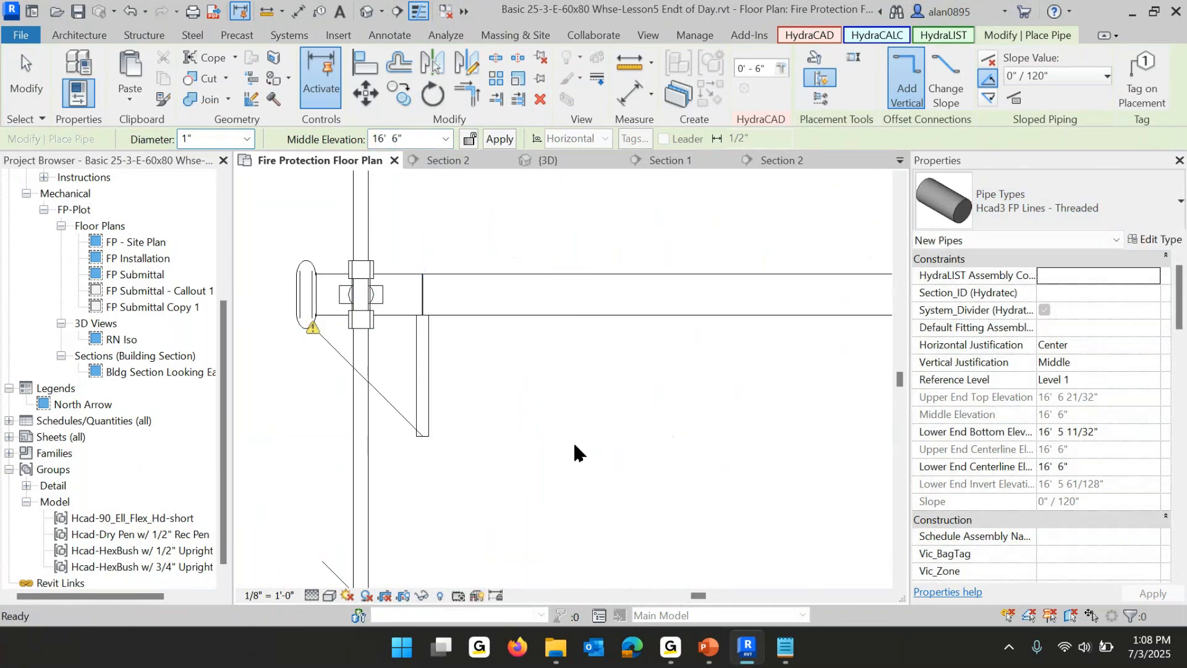
key(Escape)
key(Escape)
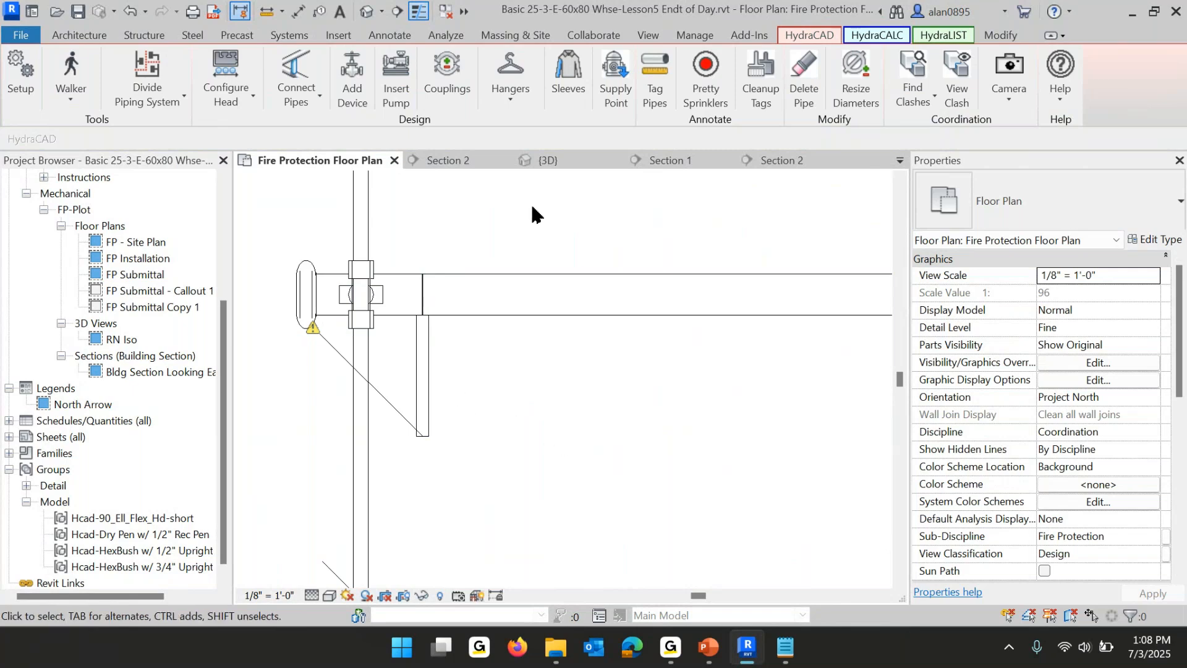
Isolate the end of the main with the new connection in a 3D section box view.
drag(532, 218, 273, 442)
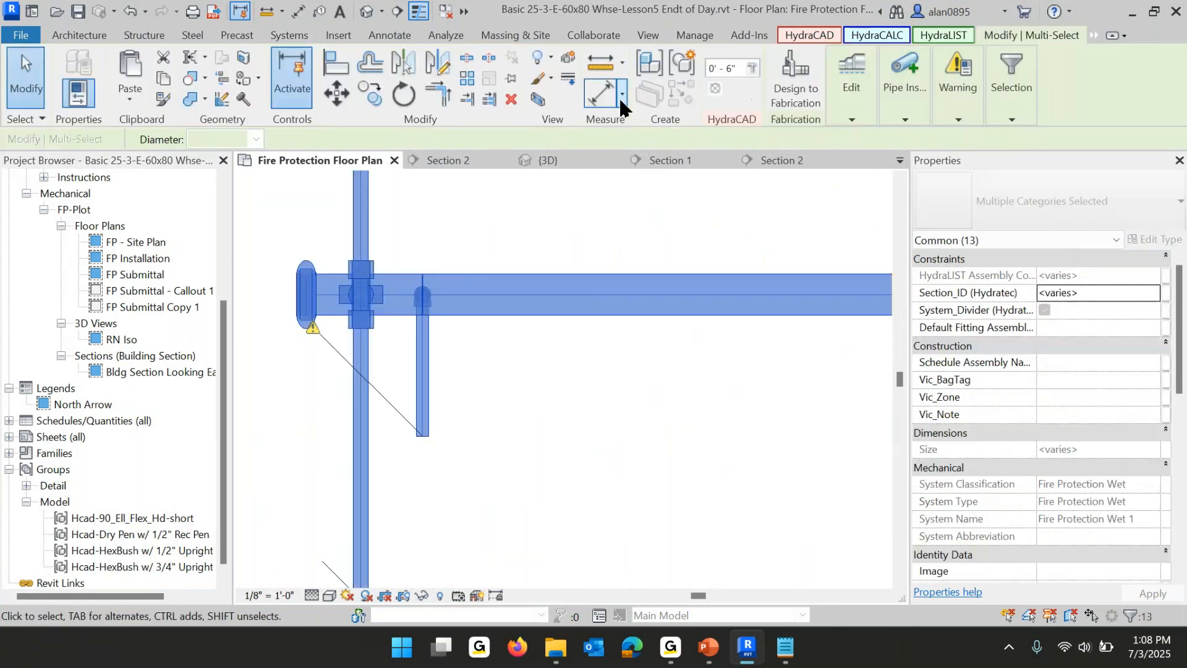
click(538, 99)
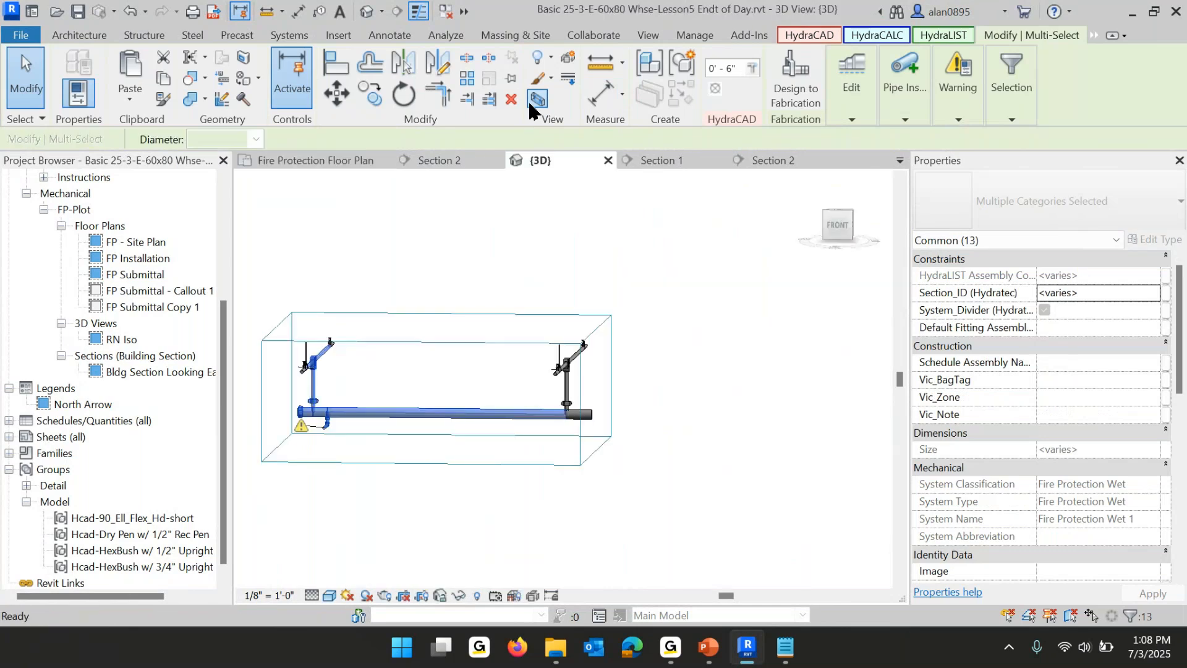
click(321, 468)
scroll(323, 458, up, 8)
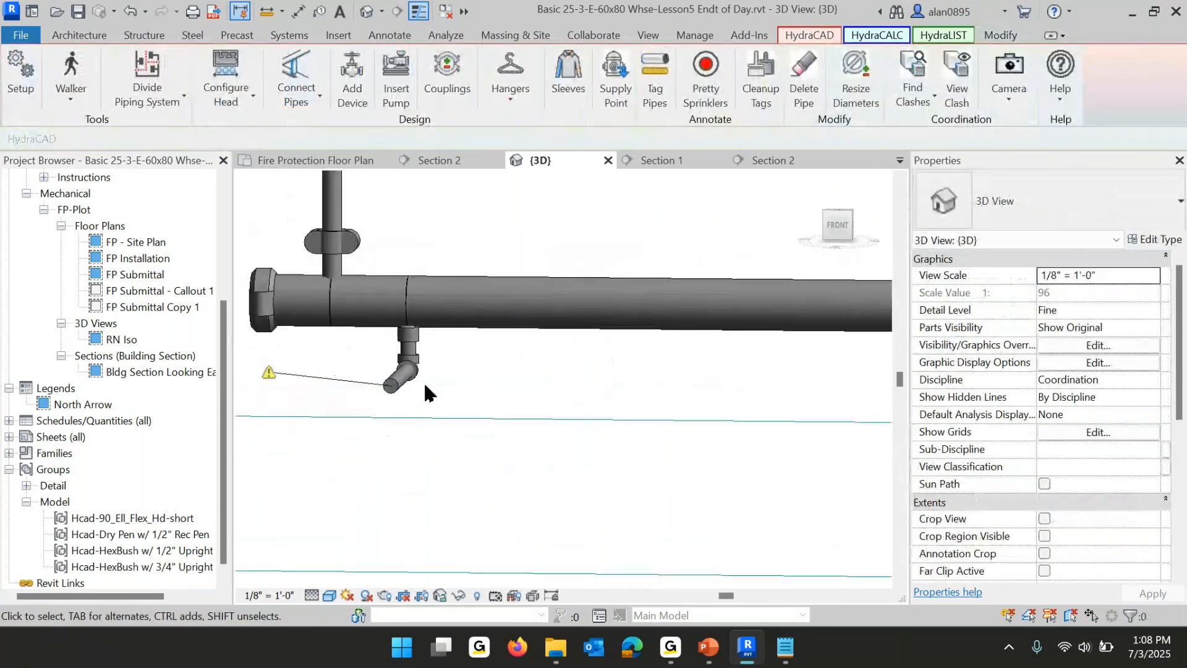
Delete the horizontal threaded pipe and its elbow, leaving only the vertical nipple and outlet under the main.
click(393, 386)
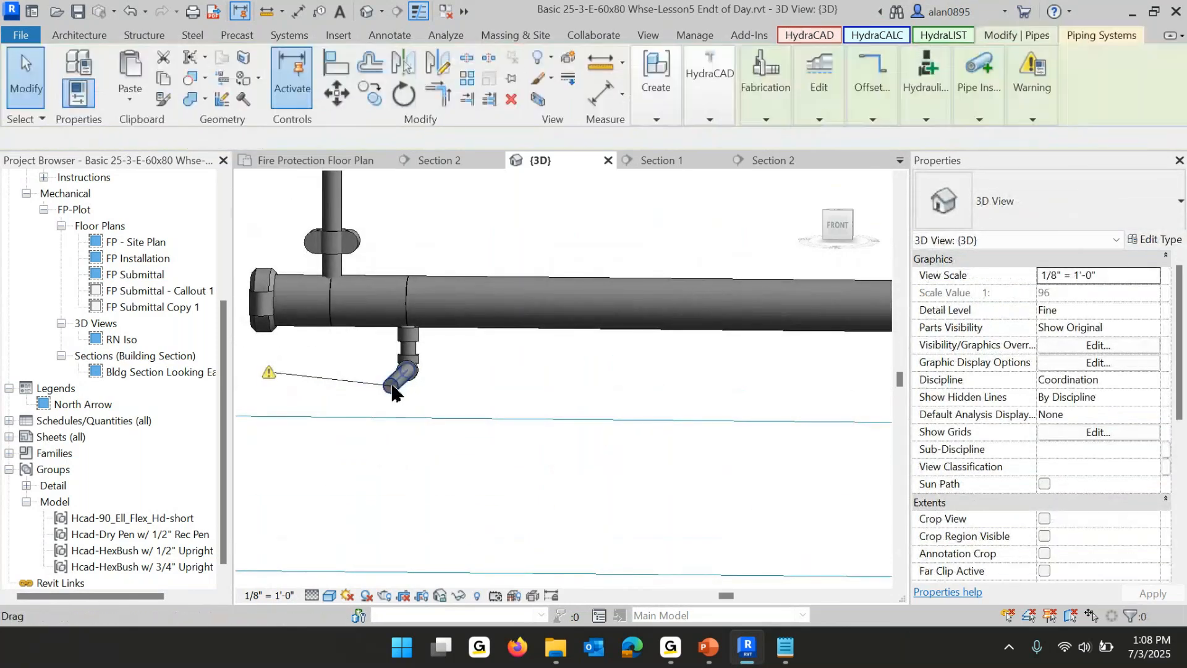
key(Delete)
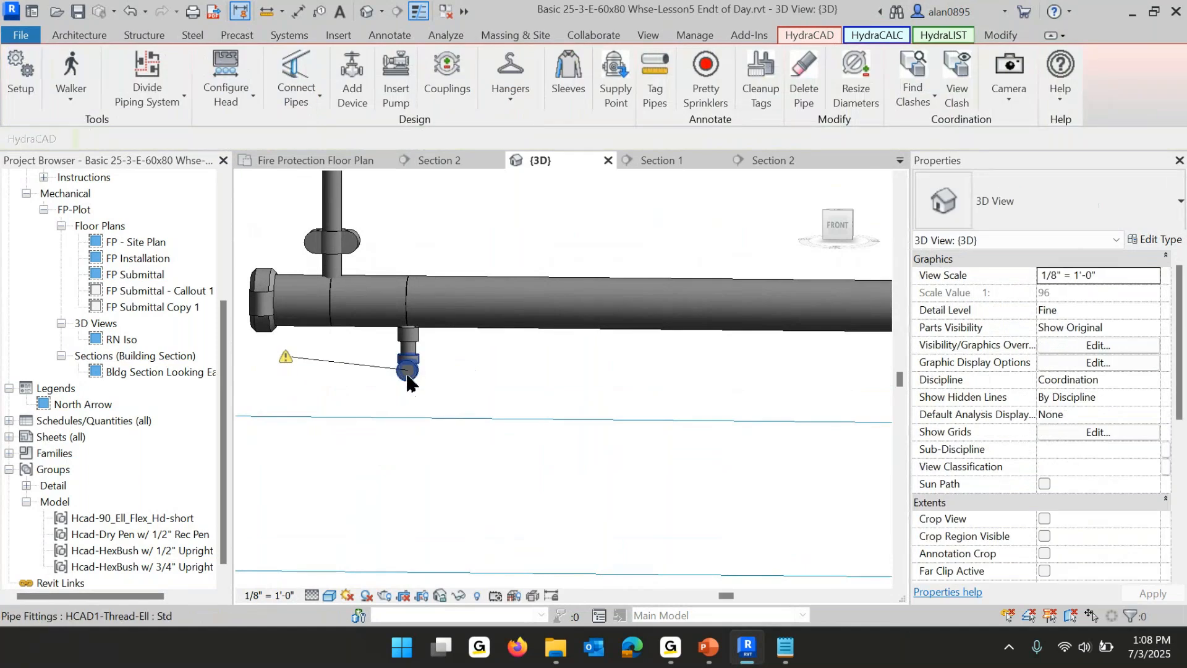
key(Delete)
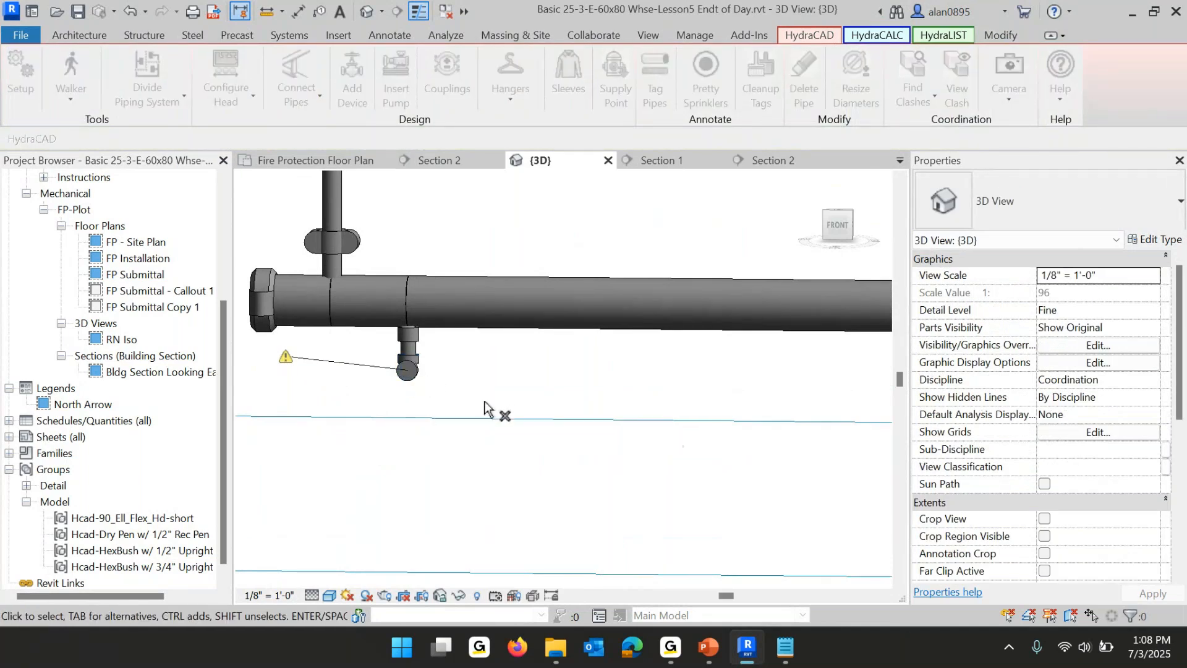
click(413, 372)
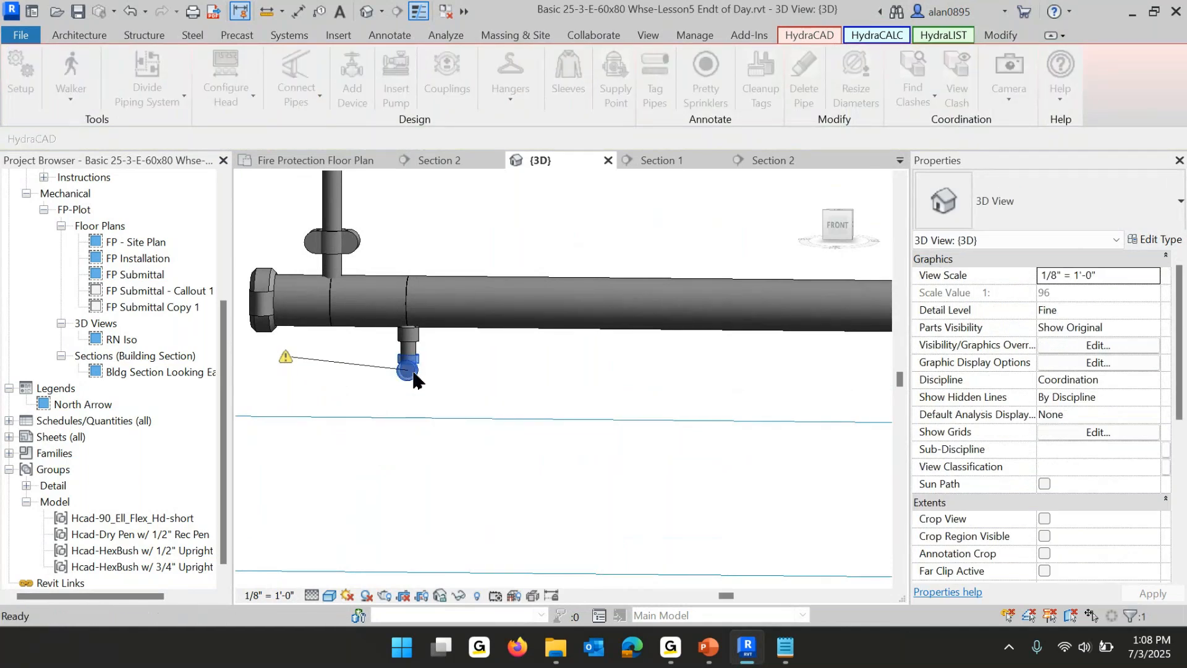
key(Return)
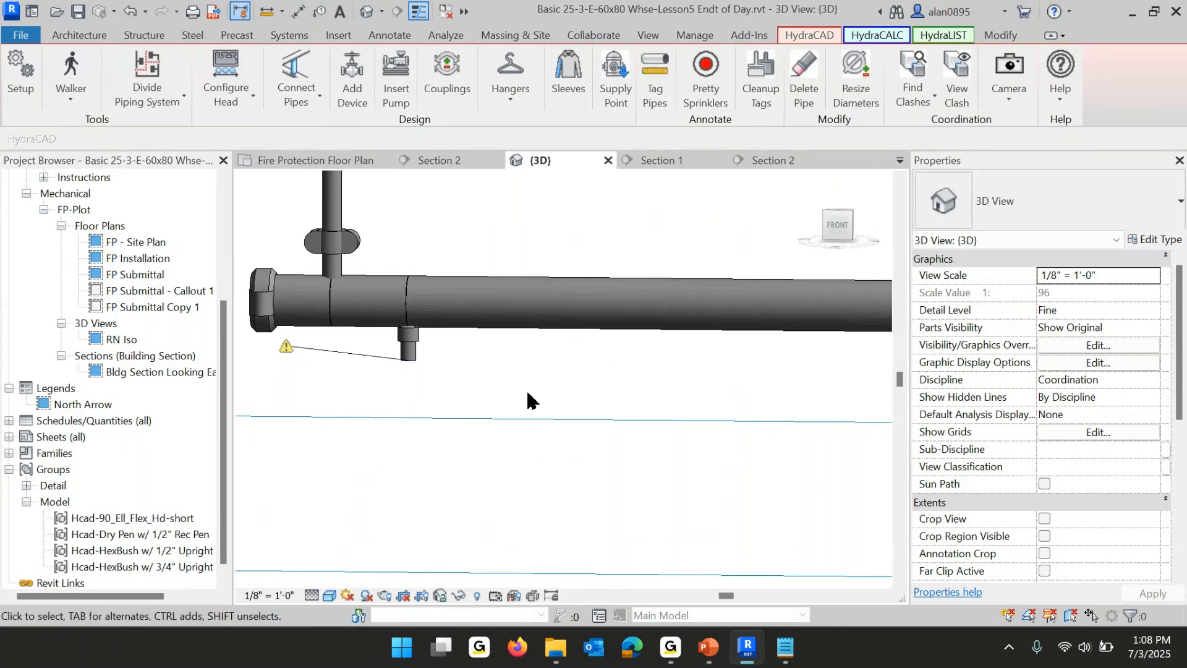
Cap the open lower end of the 1" vertical nipple under the main.
click(408, 358)
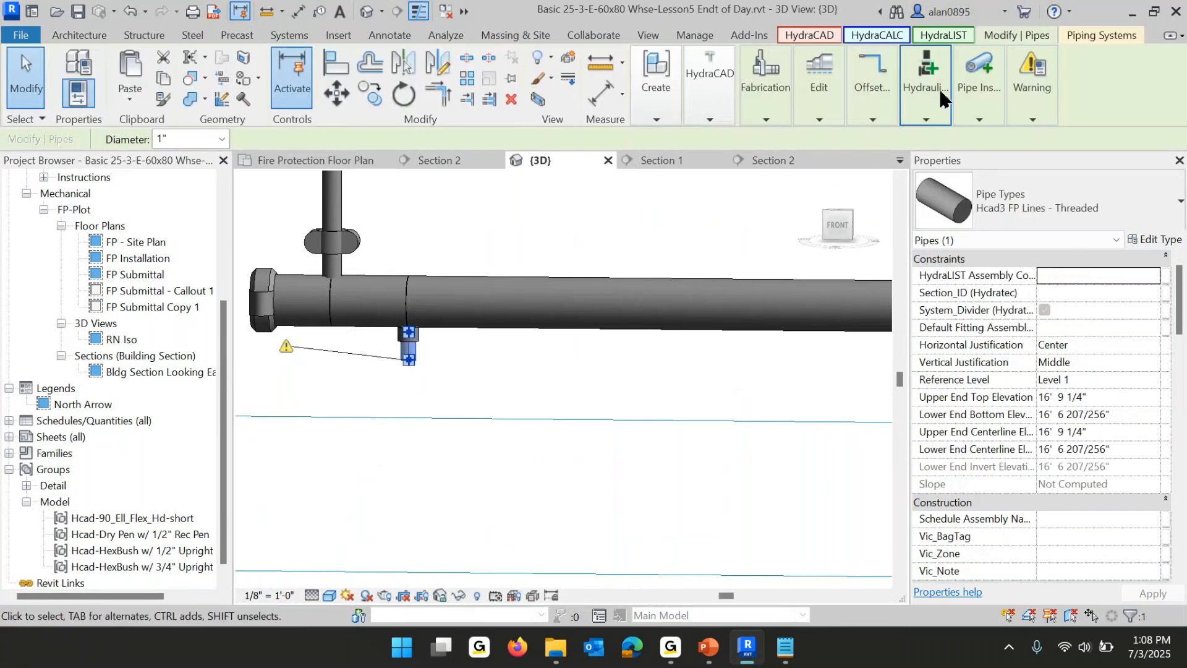
click(819, 109)
click(817, 151)
click(414, 401)
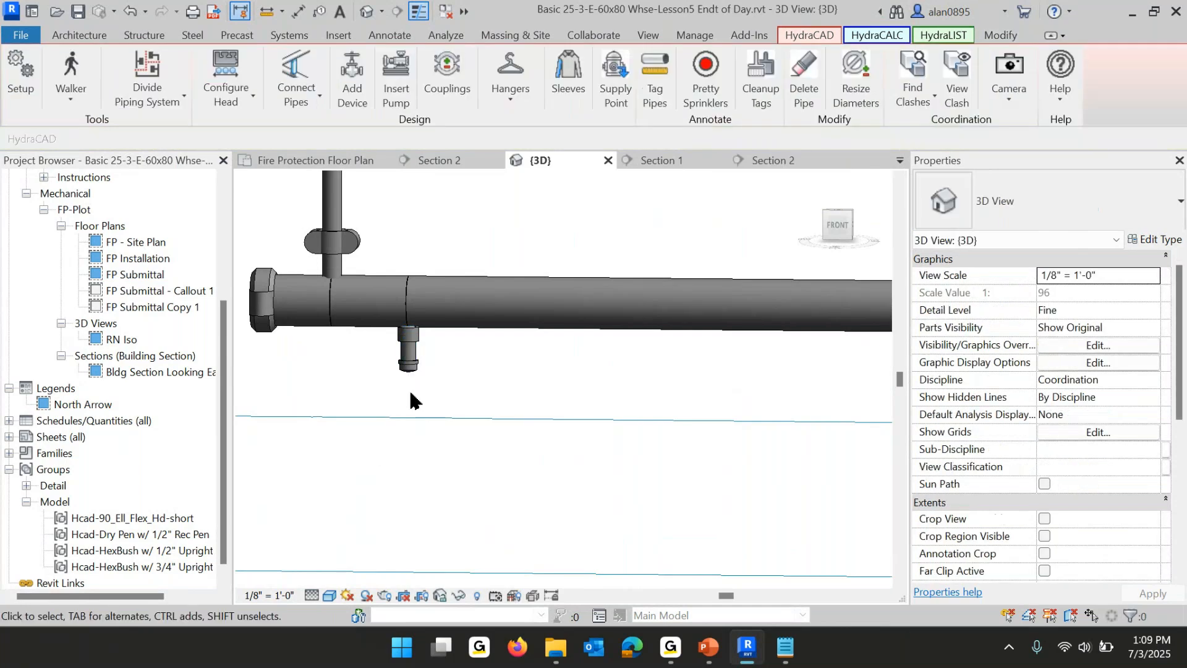
Change the threaded cap on the nipple to the Hcad1-Thrd-Plug Standard type.
scroll(412, 397, up, 4)
click(422, 350)
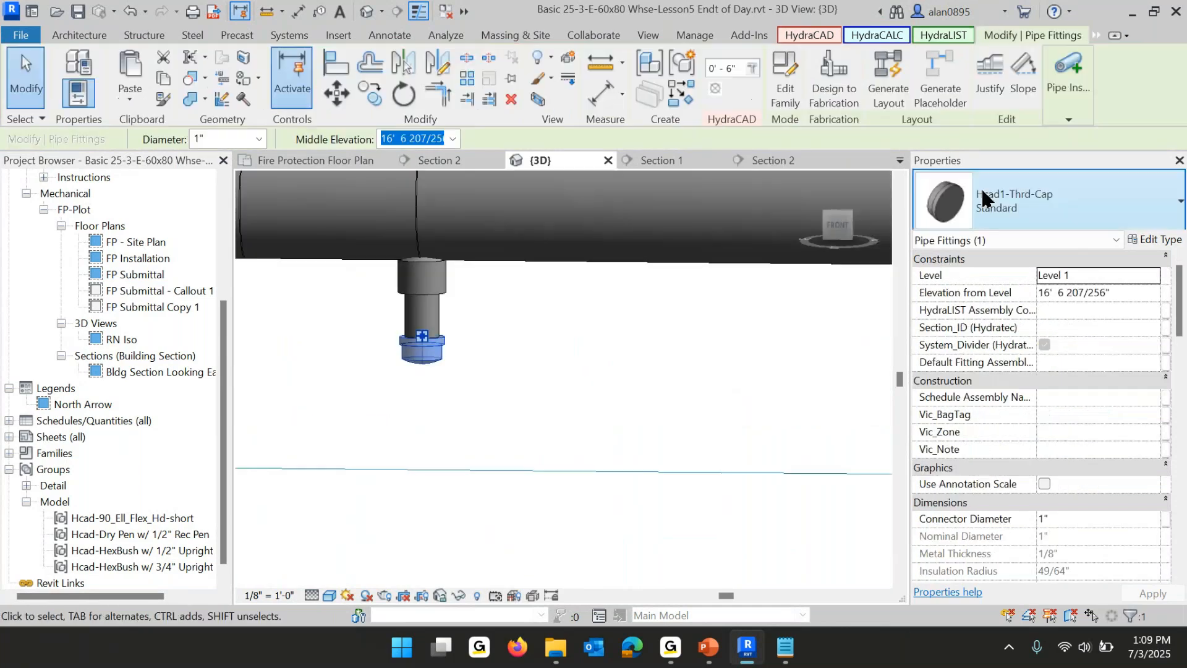
click(983, 199)
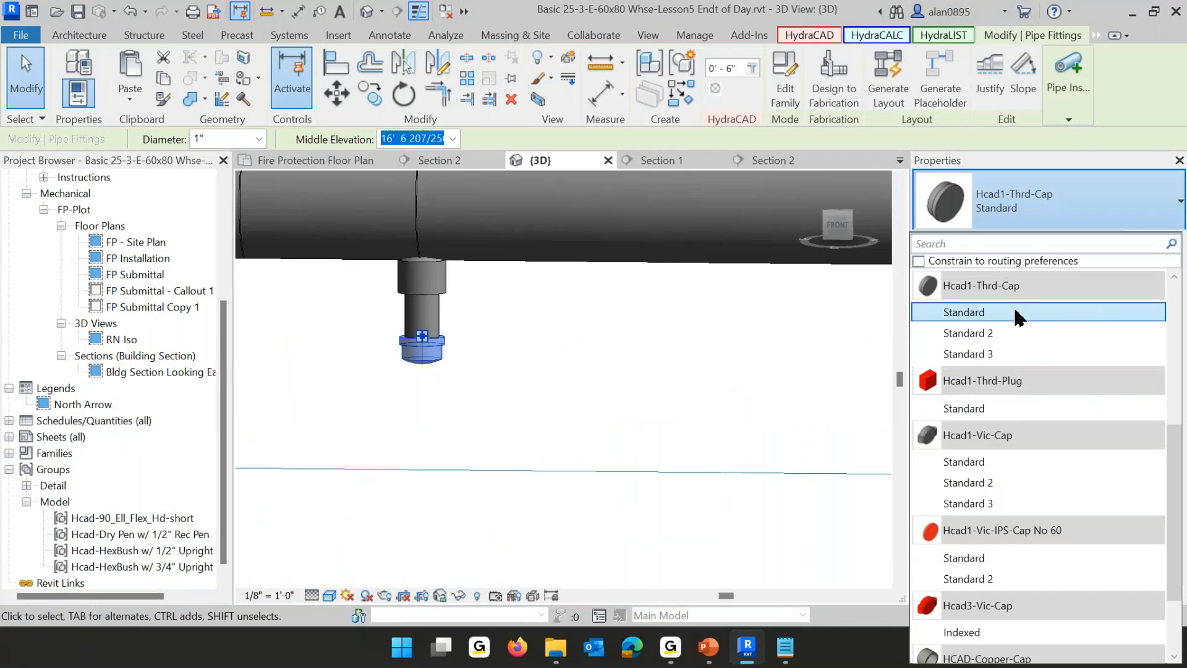
click(968, 409)
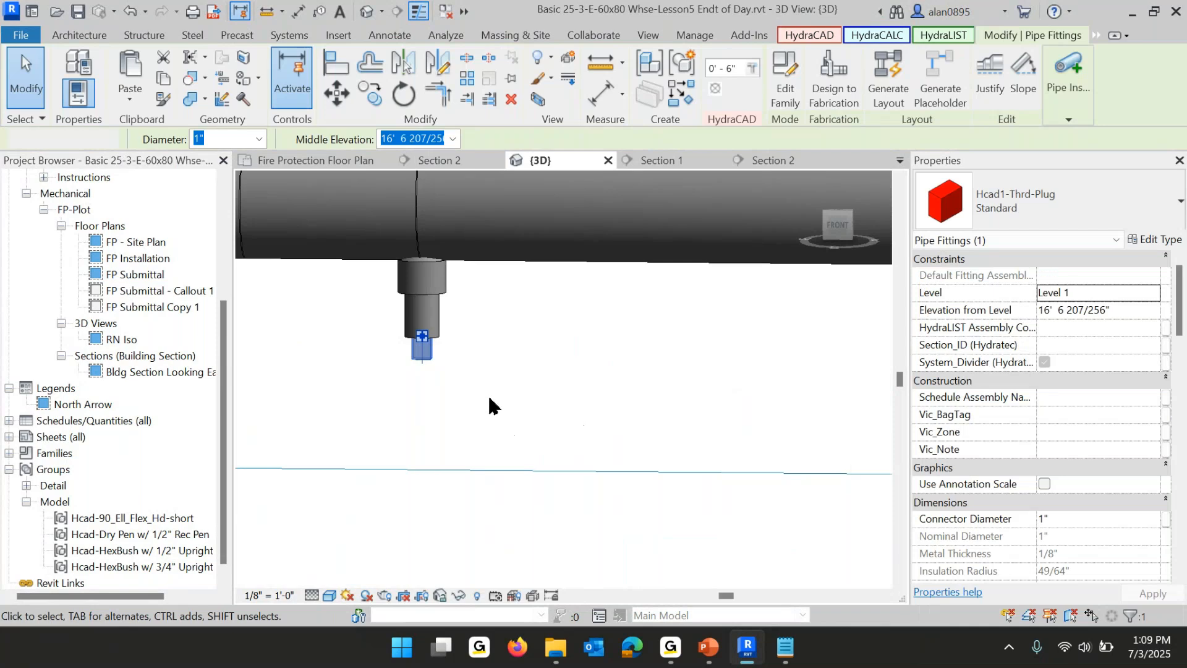
click(636, 400)
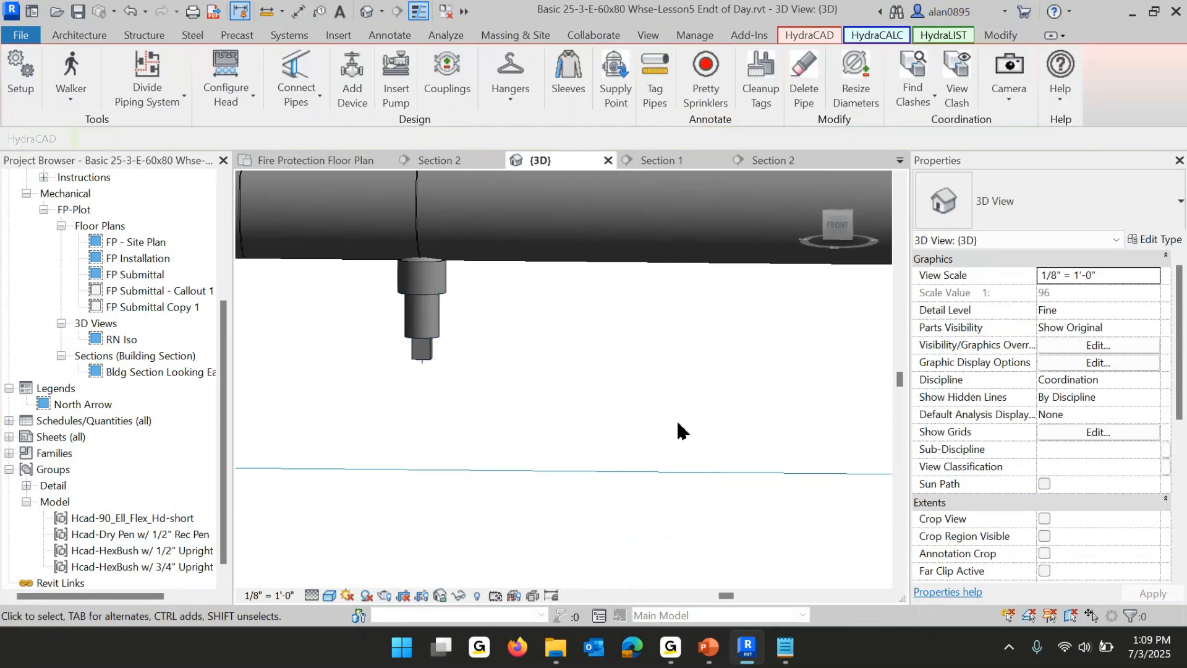
Remove the nipple with HydraCAD's Delete Pipe so the plug sits directly in the main's outlet.
click(796, 77)
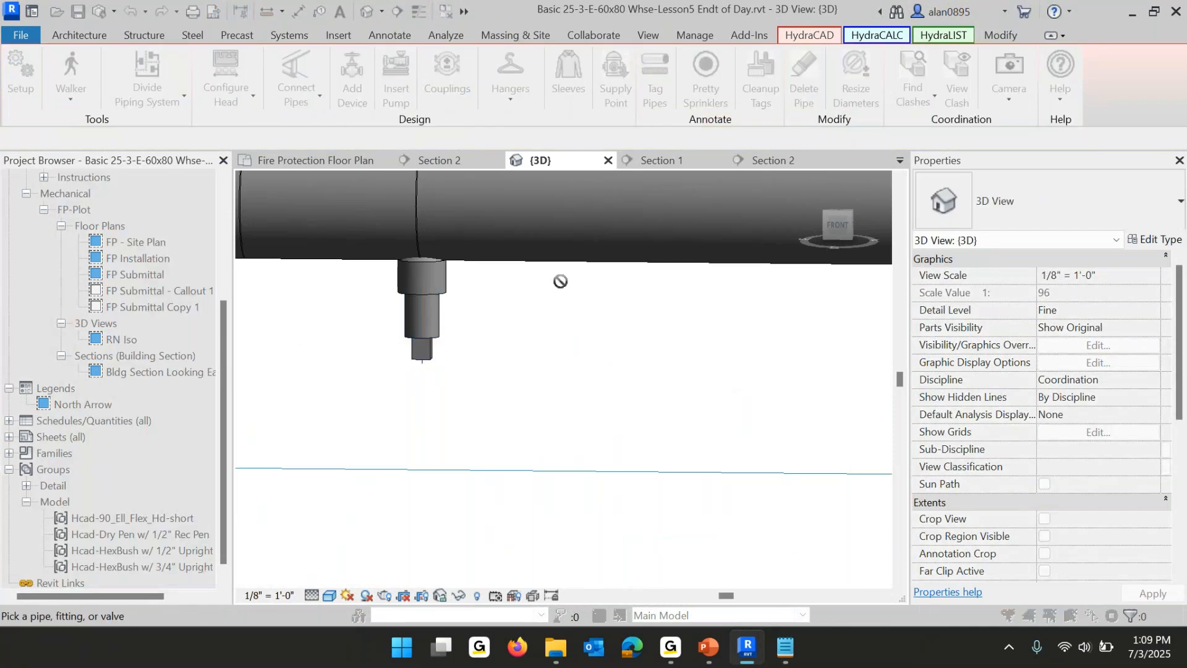
click(420, 359)
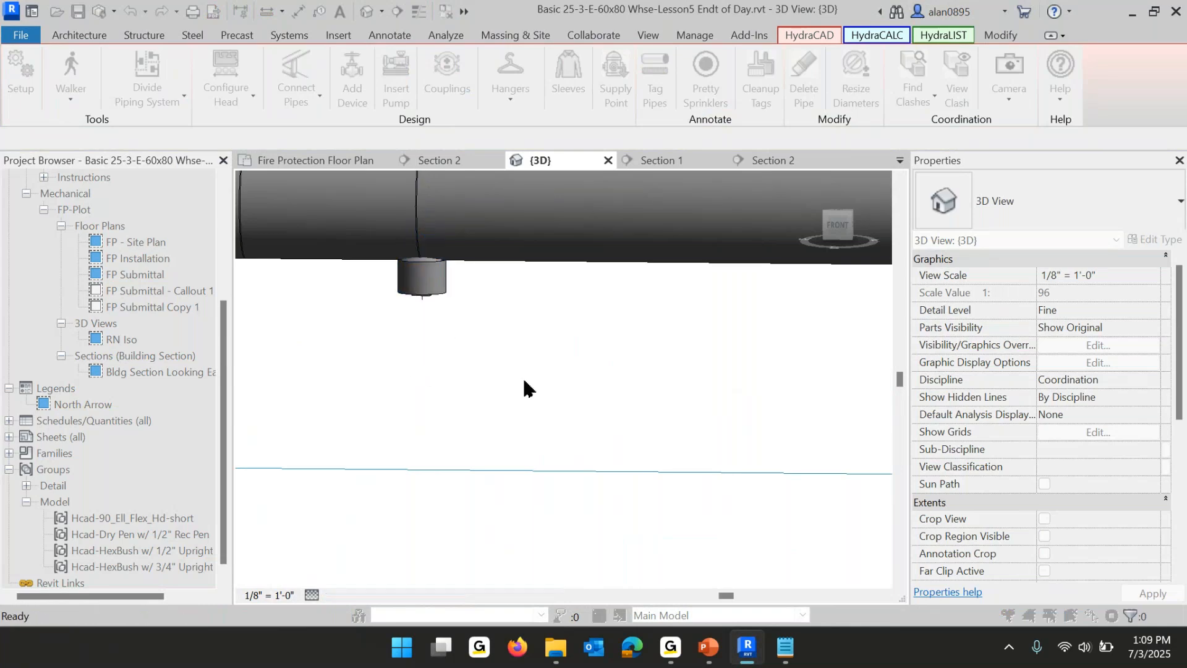
key(Escape)
shift+middle_drag(522, 376, 514, 405)
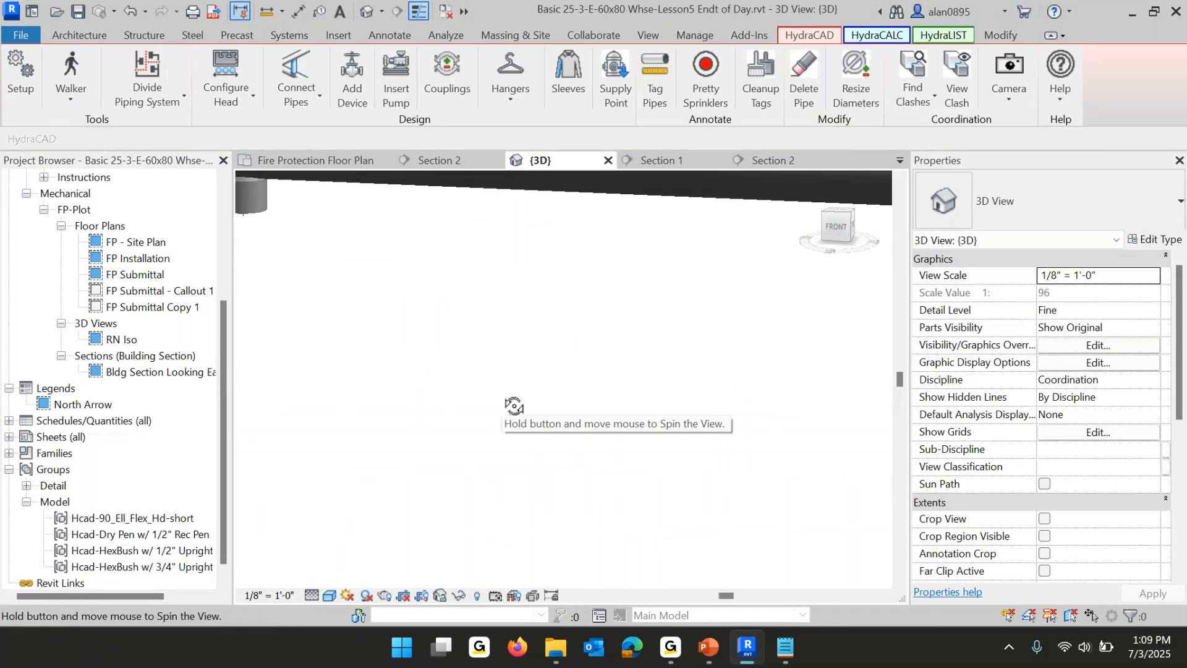
middle_drag(456, 298, 559, 417)
click(363, 241)
shift+middle_drag(455, 429, 614, 452)
scroll(539, 453, up, 3)
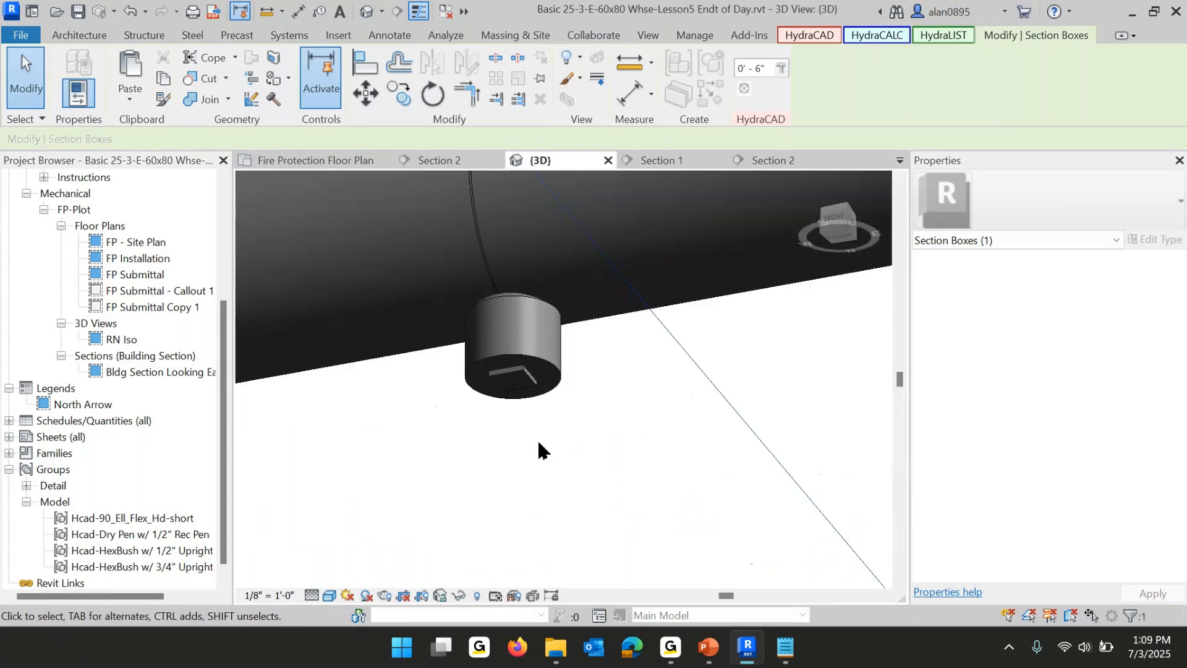
scroll(581, 440, down, 5)
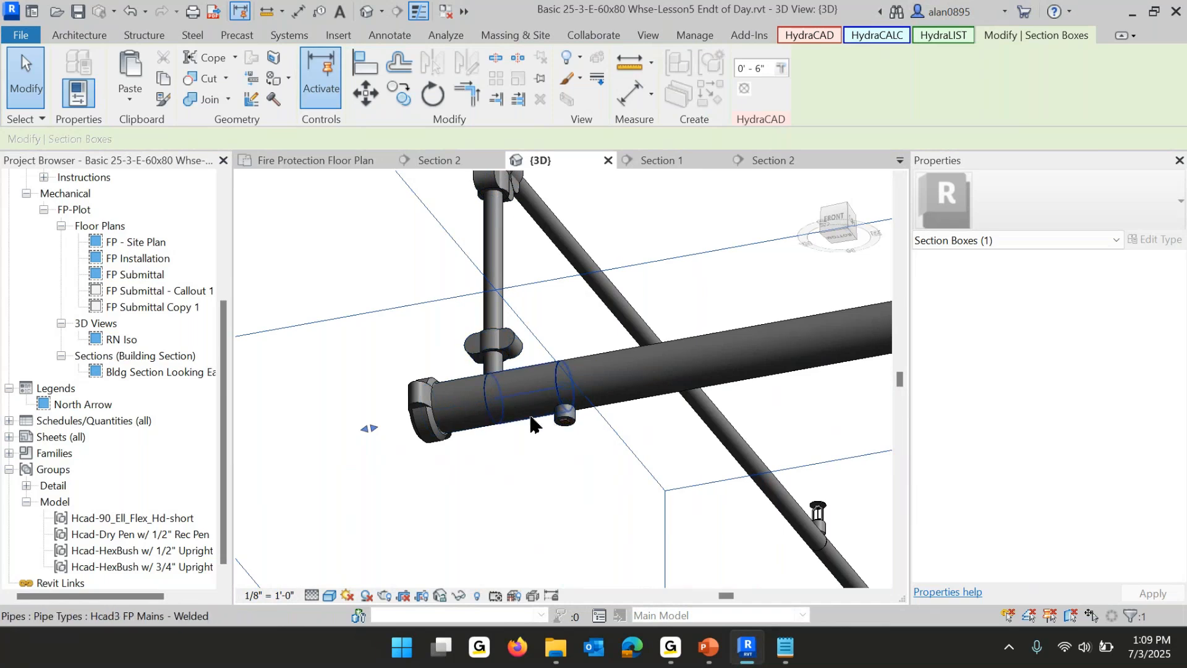
In the Fire Protection Floor Plan, shift the plugged outlet along the main until it sits almost directly beneath the riser nipple.
click(288, 160)
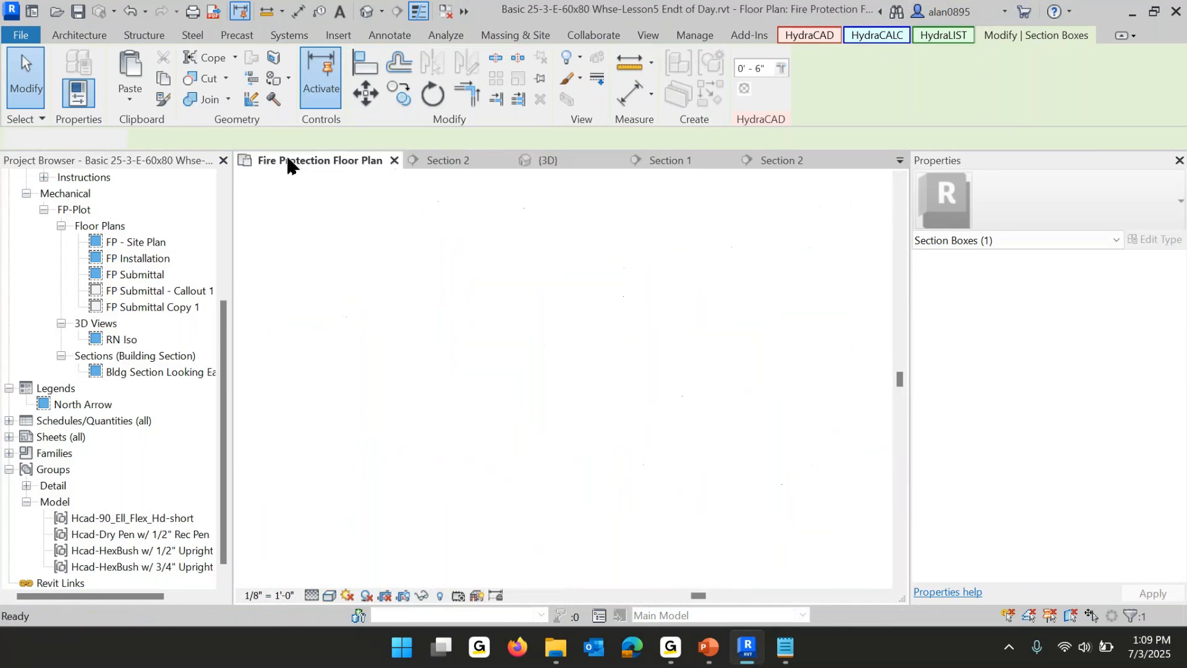
scroll(351, 335, up, 2)
middle_drag(509, 312, 507, 495)
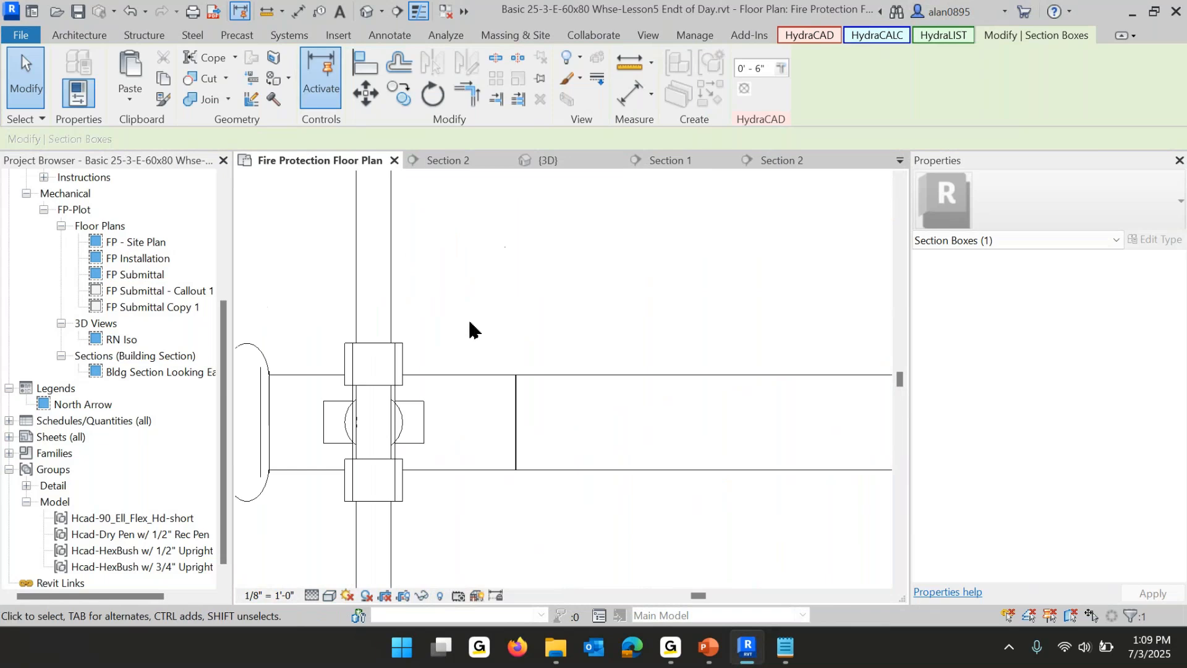
drag(469, 318, 557, 492)
key(Left)
key(Left)
key(Left)
key(Left)
key(Left)
key(Left)
key(Left)
key(Left)
key(Left)
key(Left)
key(Left)
key(Left)
key(Left)
key(Left)
key(Left)
key(Left)
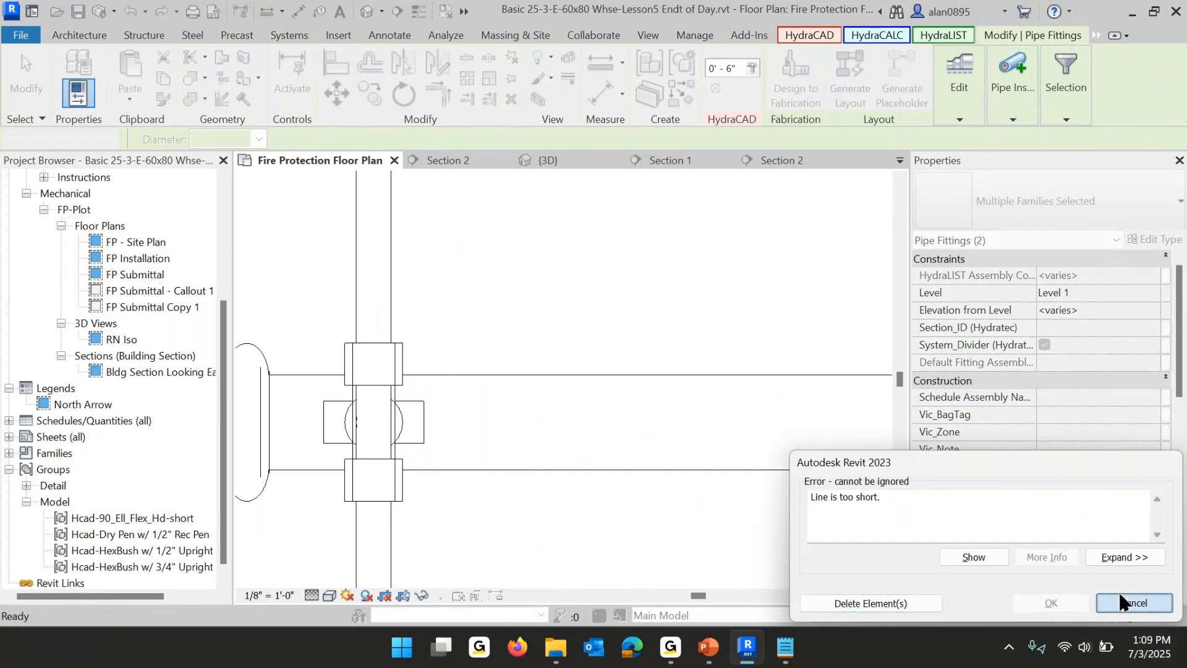
click(1134, 603)
Isolate the main's capped end, riser nipple and plugged outlet in a 3D view with the Selection Box tool.
scroll(563, 495, down, 2)
drag(586, 340, 309, 530)
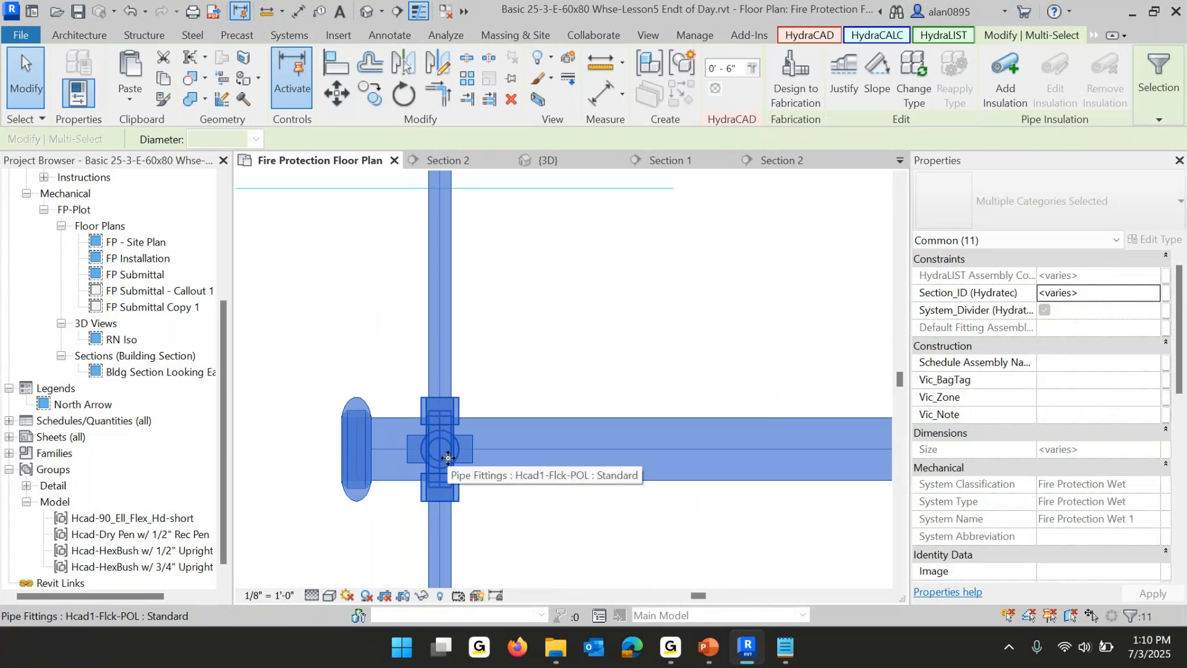
click(537, 99)
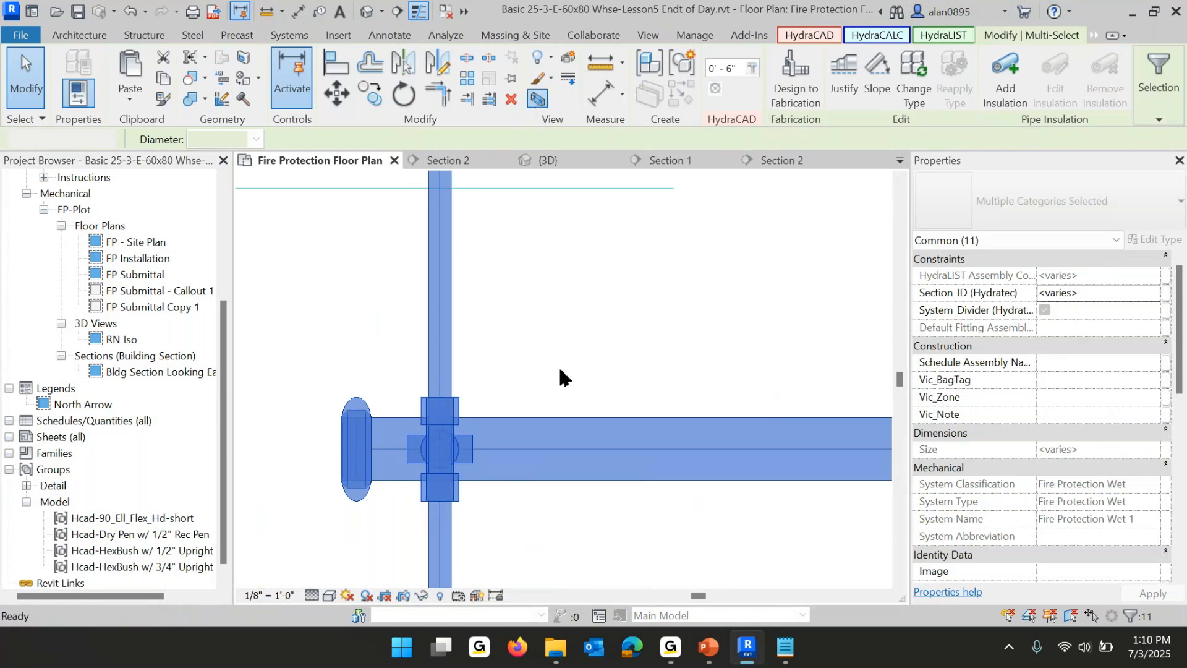
scroll(285, 394, up, 8)
shift+middle_drag(302, 363, 491, 482)
click(681, 462)
scroll(618, 420, up, 2)
middle_drag(618, 420, 618, 467)
scroll(623, 472, up, 3)
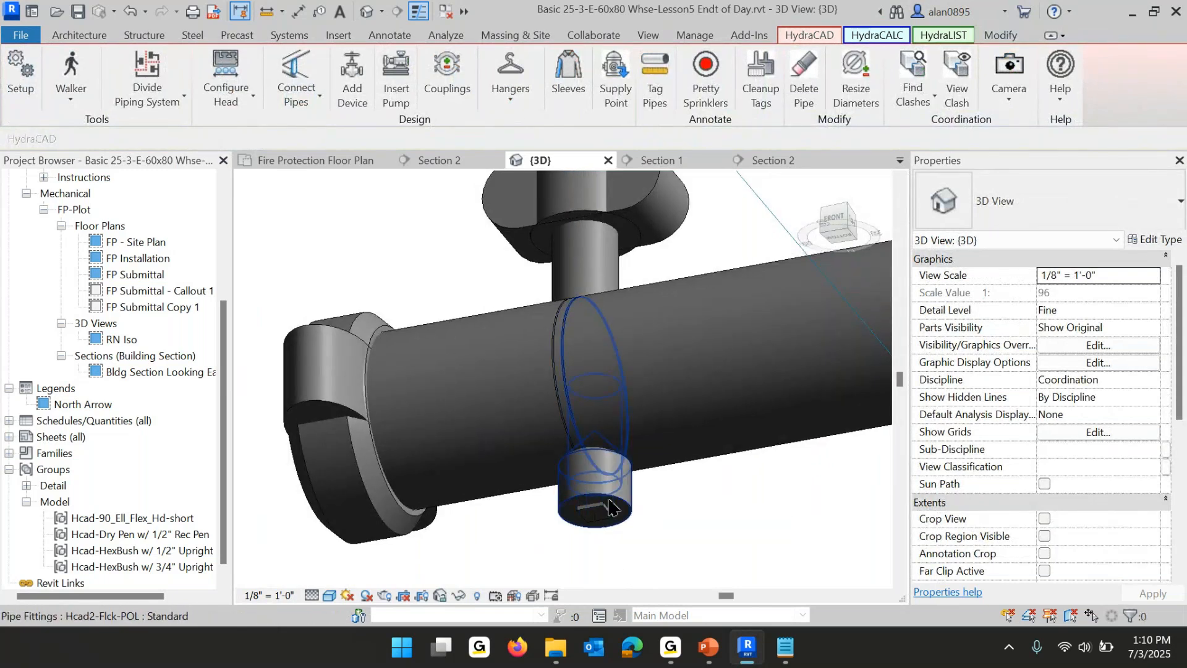
Try to nudge the plugged outlet further along the main in 3D to center it under the riser nipple.
click(616, 502)
scroll(615, 502, up, 2)
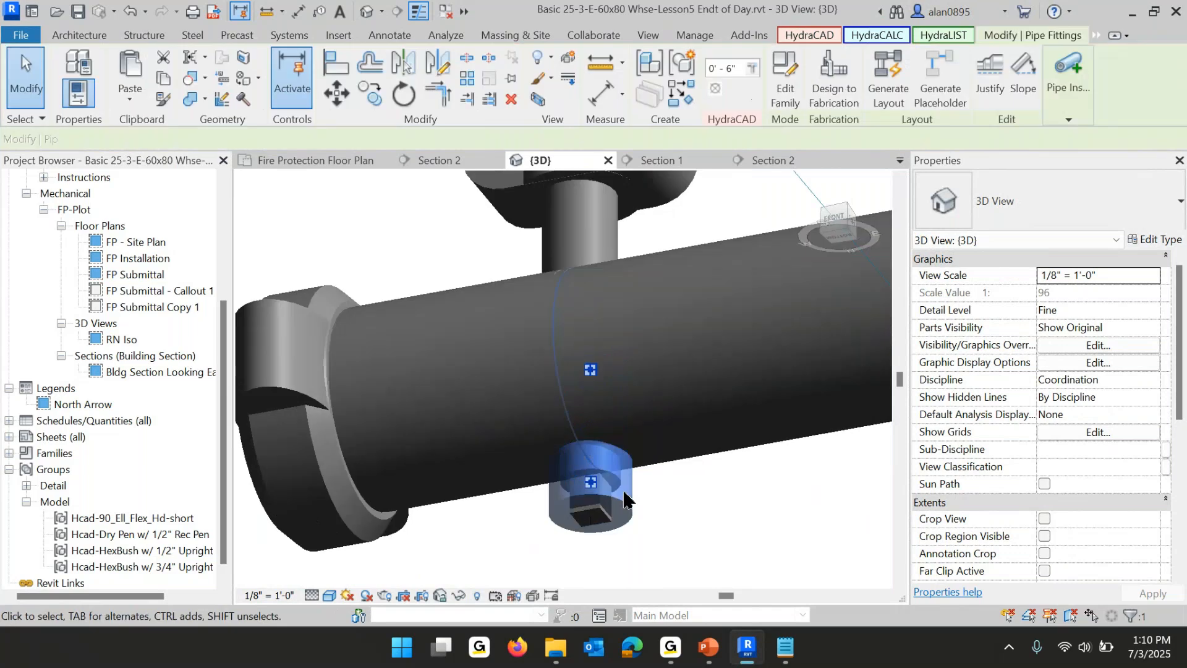
scroll(720, 531, up, 2)
key(Left)
key(Left)
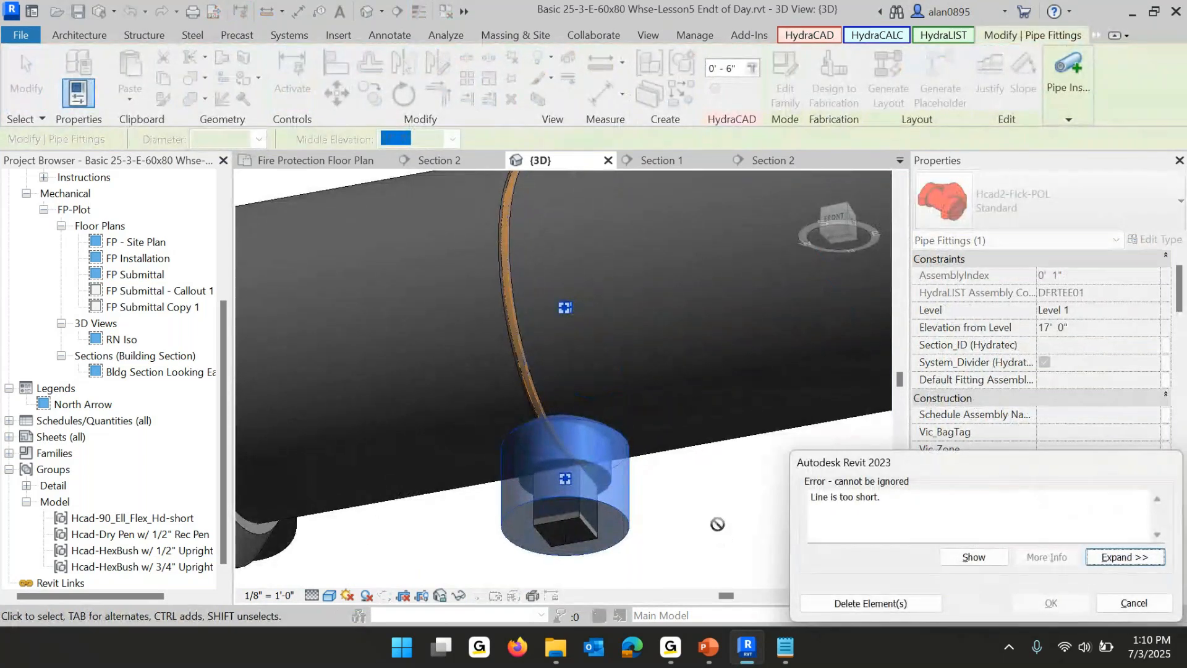
click(1129, 605)
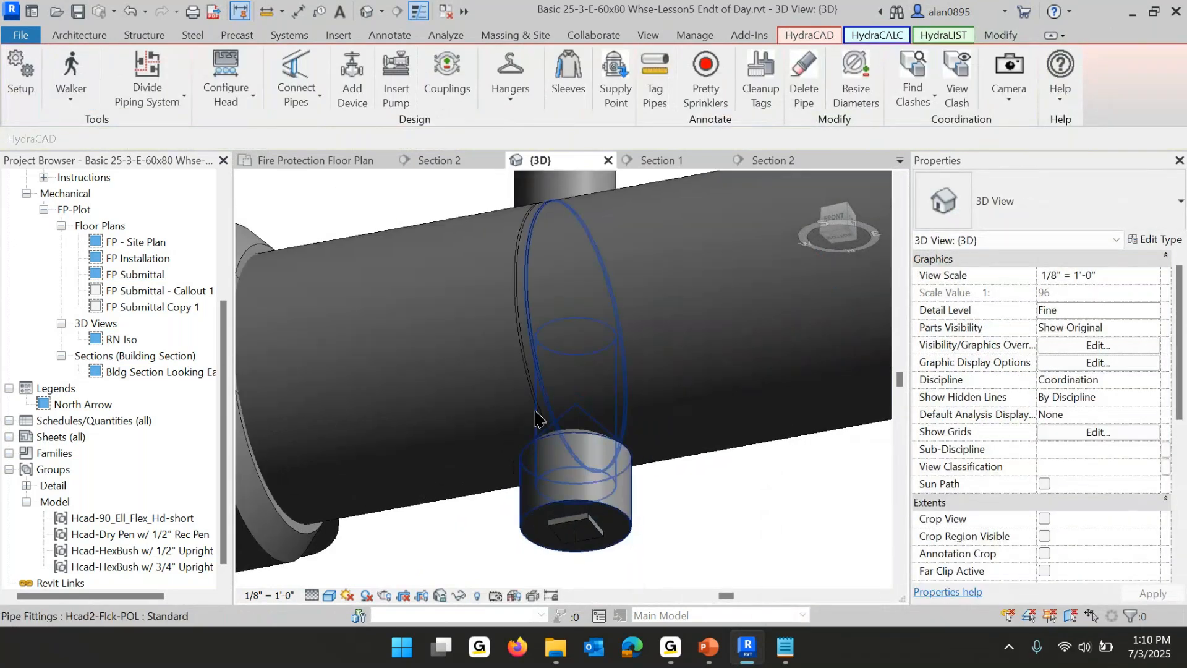
Examine the plugged outlet beneath the riser nipple together with the surrounding main and branch lines in 3D.
scroll(597, 405, down, 4)
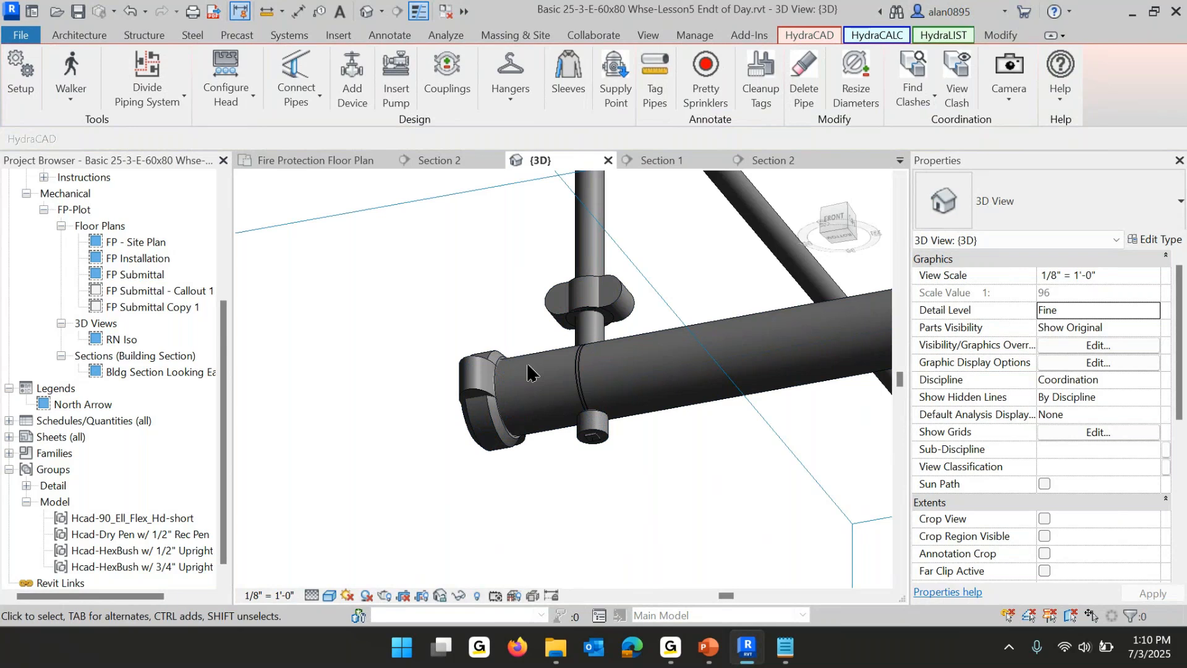
scroll(530, 373, down, 5)
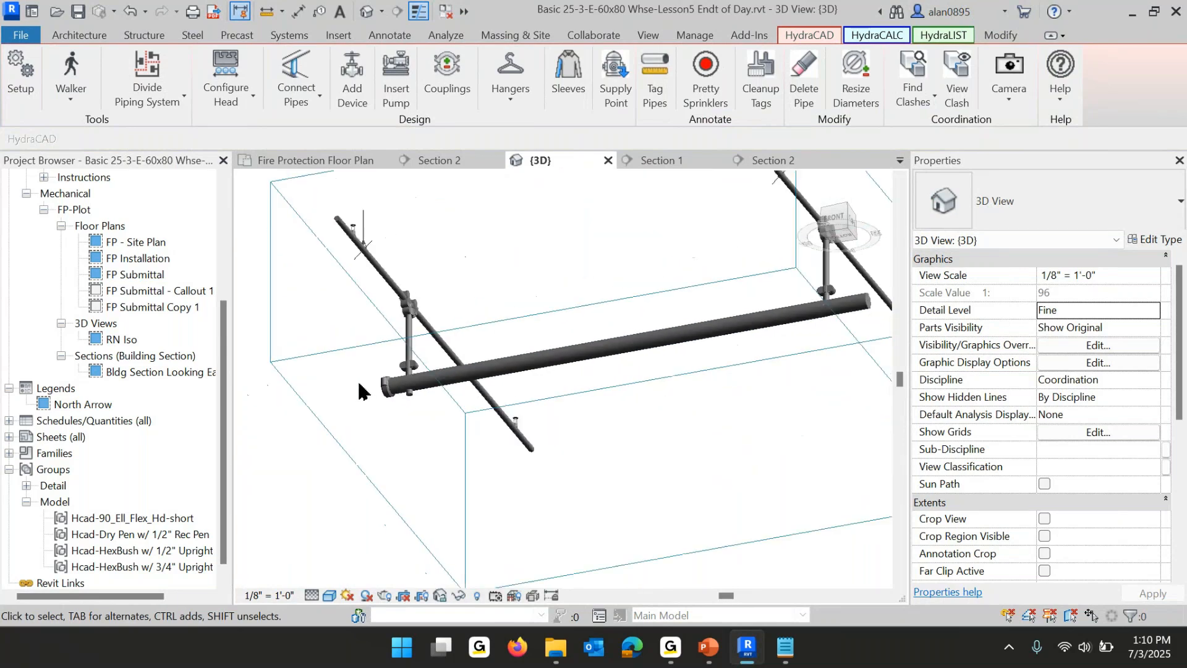
shift+middle_drag(399, 423, 426, 493)
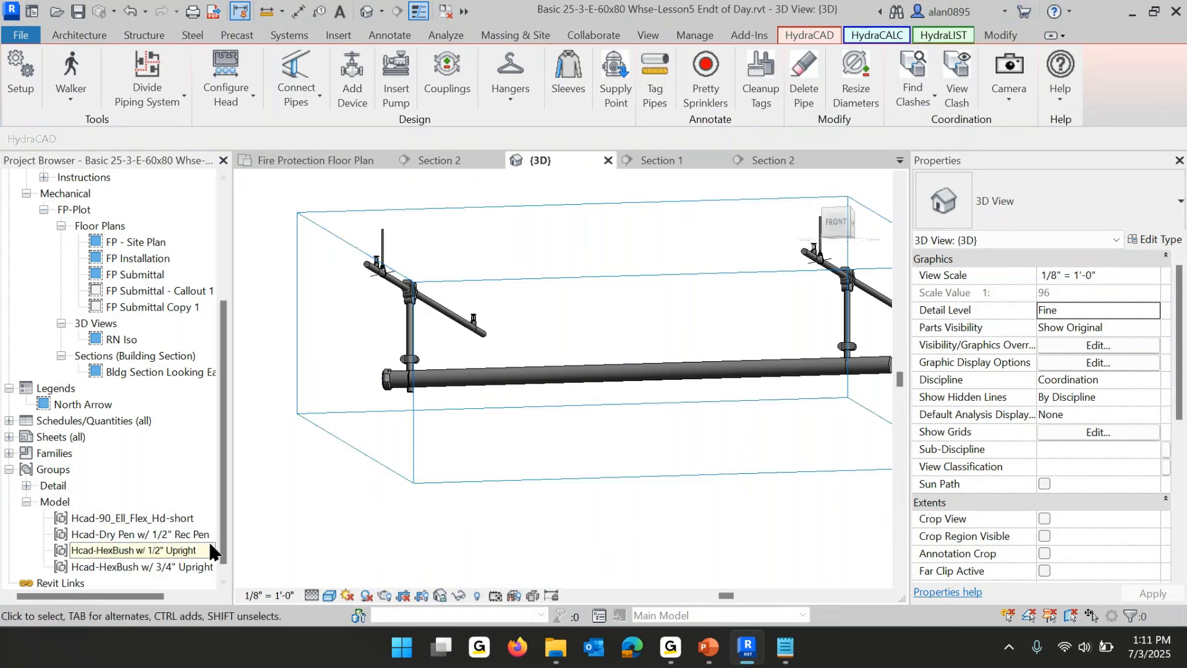
scroll(617, 324, down, 3)
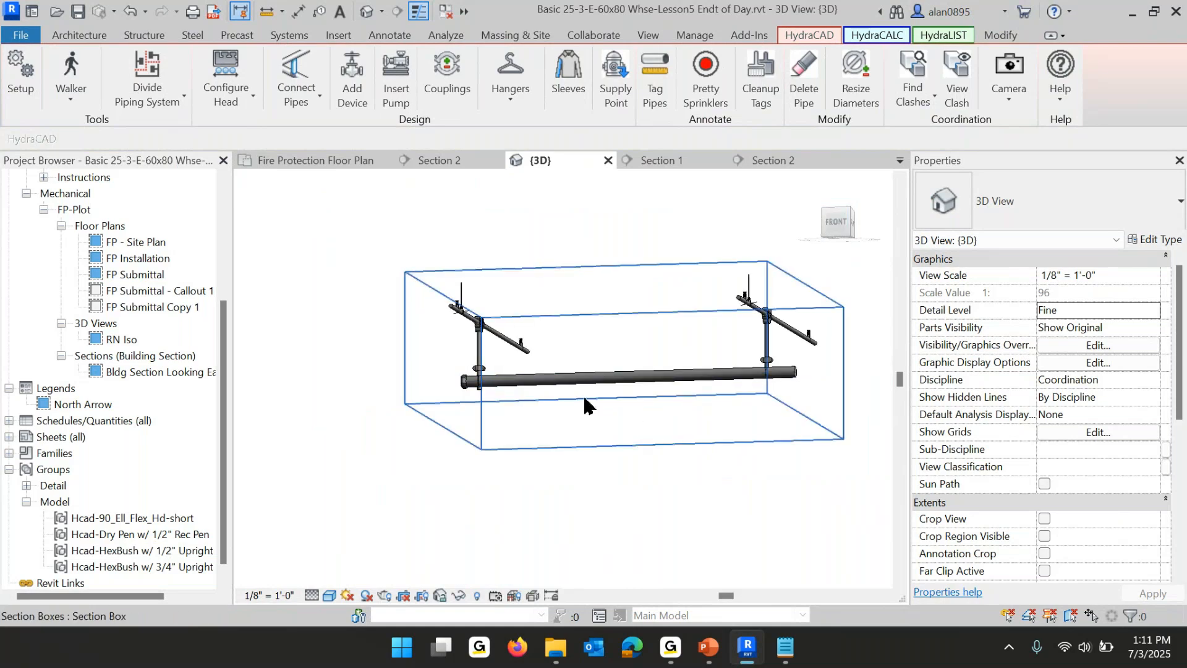
scroll(584, 395, down, 1)
scroll(584, 397, up, 5)
scroll(520, 364, up, 2)
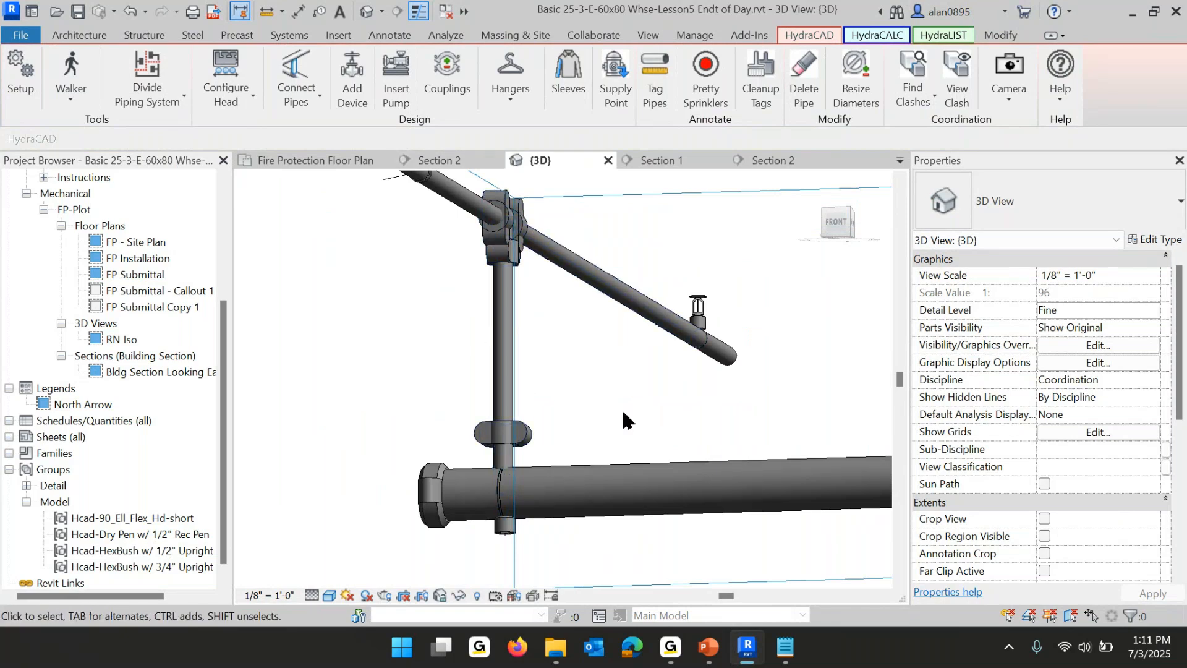
scroll(583, 419, down, 1)
scroll(545, 427, down, 2)
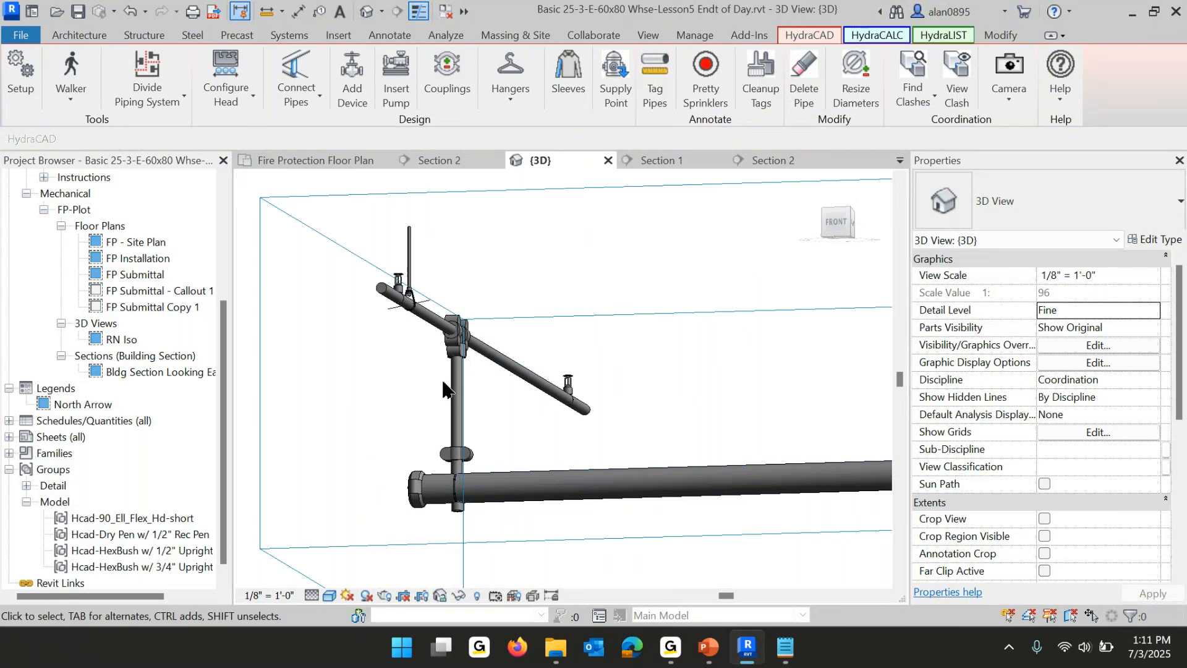
scroll(503, 455, up, 2)
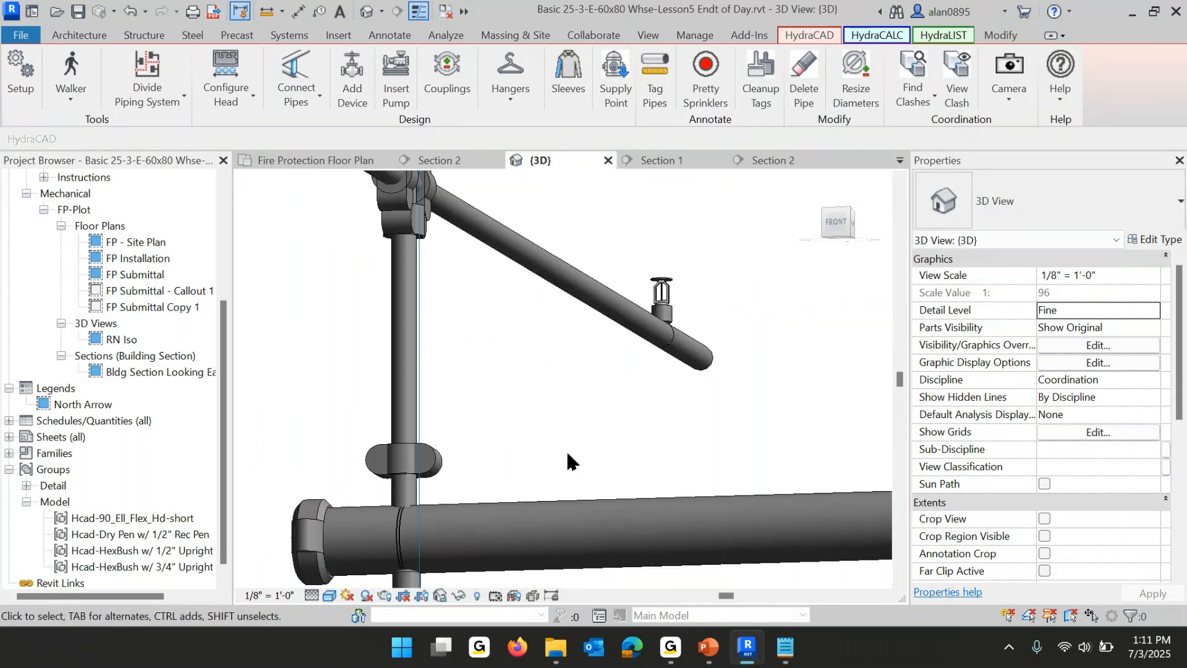
Change the grooved outlet under the riser nipple at the main's uncapped end to the Hcad2-Flck-POL Standard type.
scroll(560, 458, down, 3)
middle_drag(626, 445, 229, 403)
scroll(577, 417, up, 3)
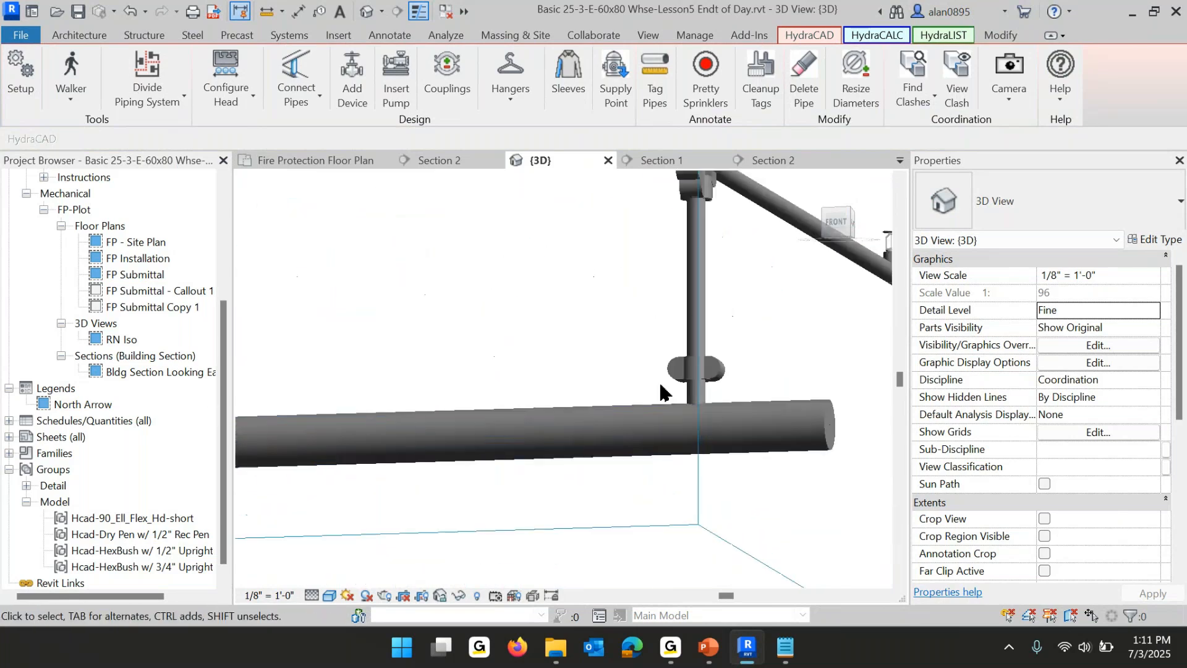
click(678, 371)
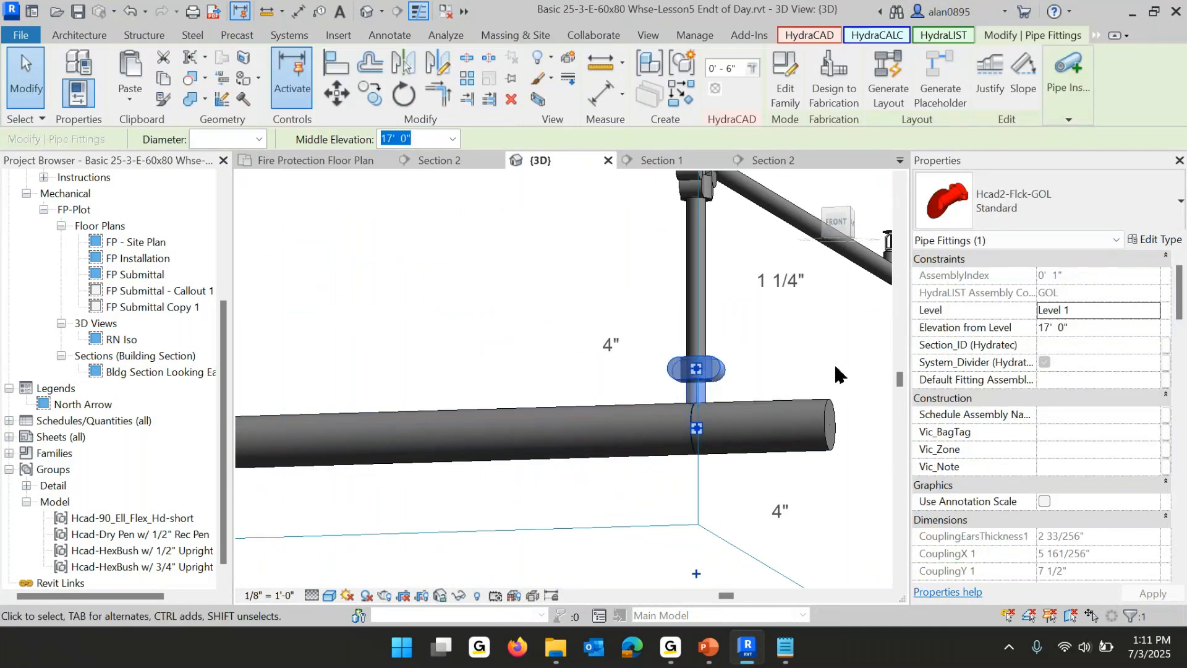
click(1058, 230)
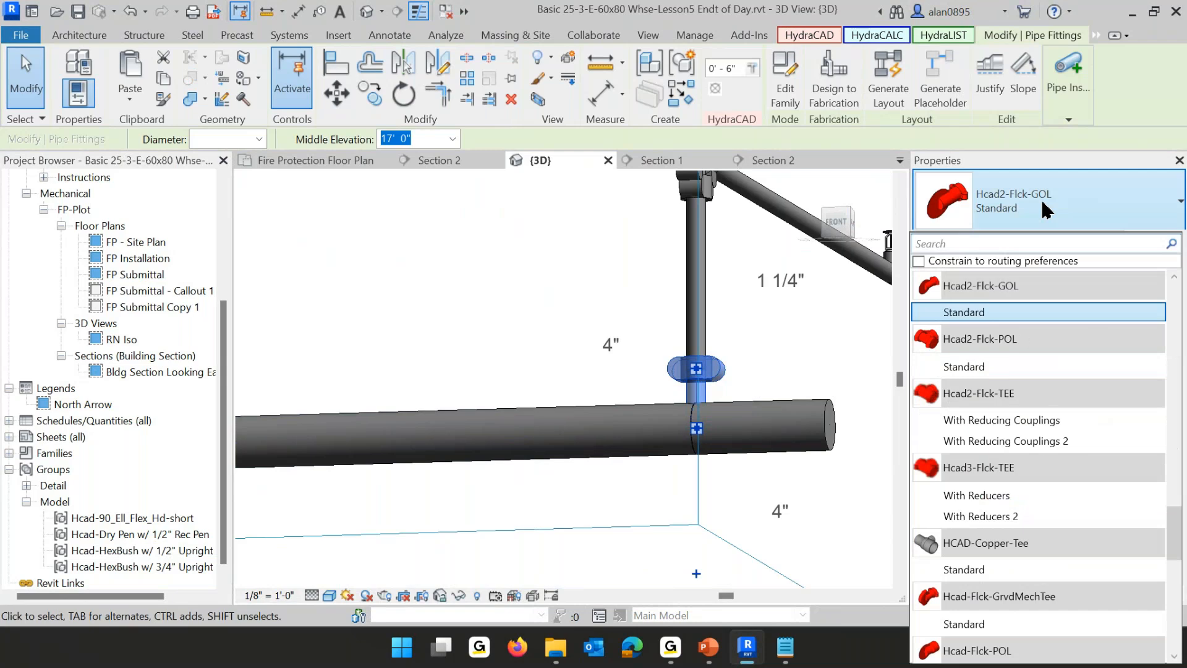
click(986, 367)
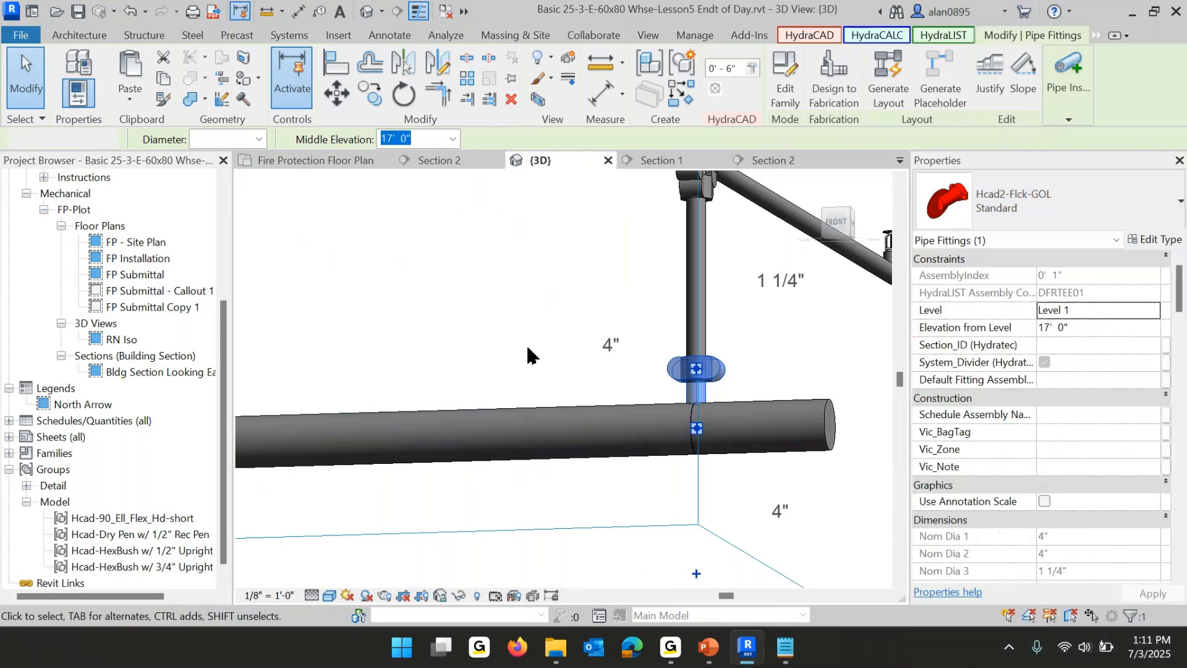
click(470, 290)
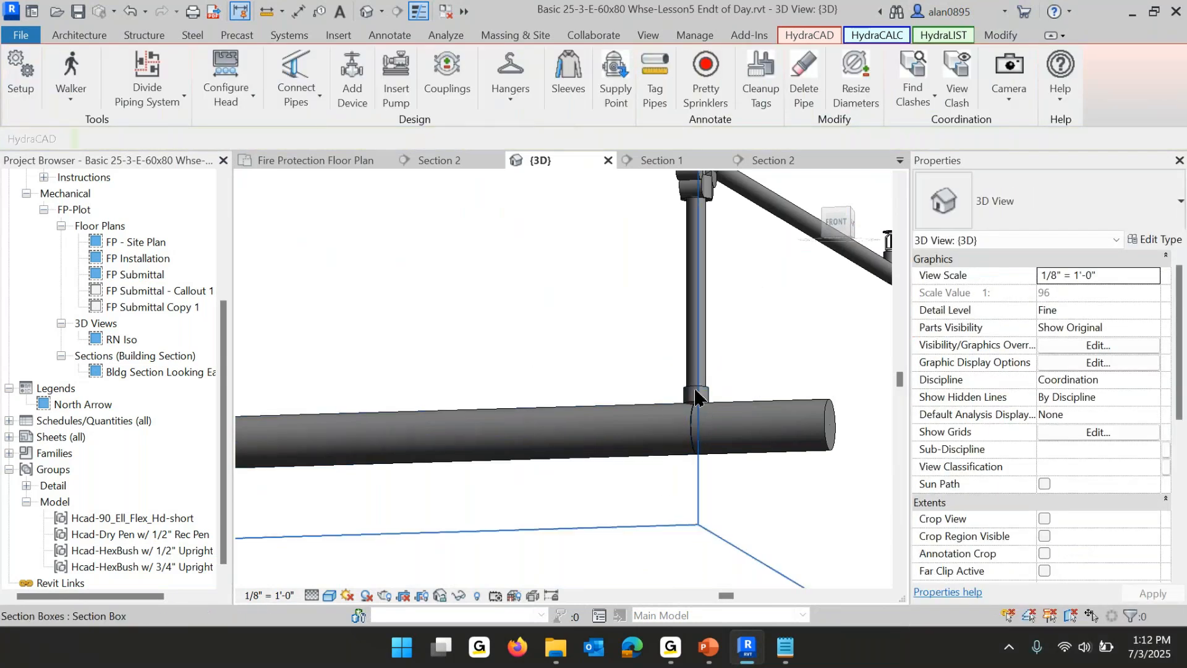
Switch the outlet under the riser nipple at the main's uncapped end back to the Hcad2-Flck-GOL Standard type.
middle_drag(783, 309, 675, 400)
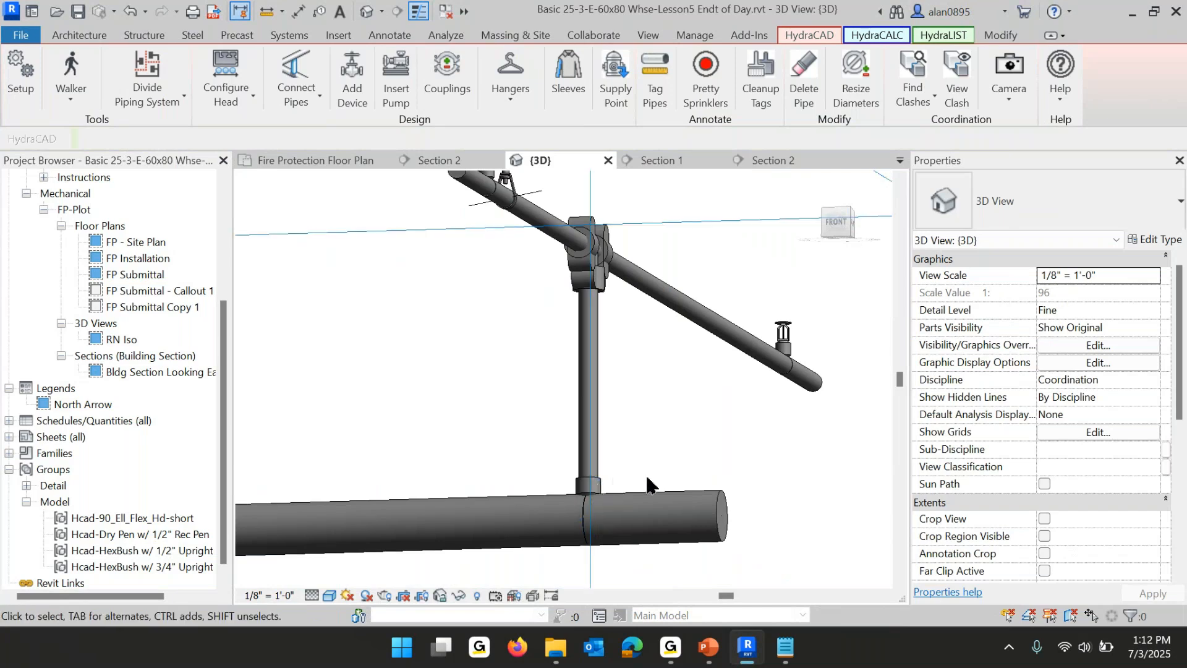
click(581, 492)
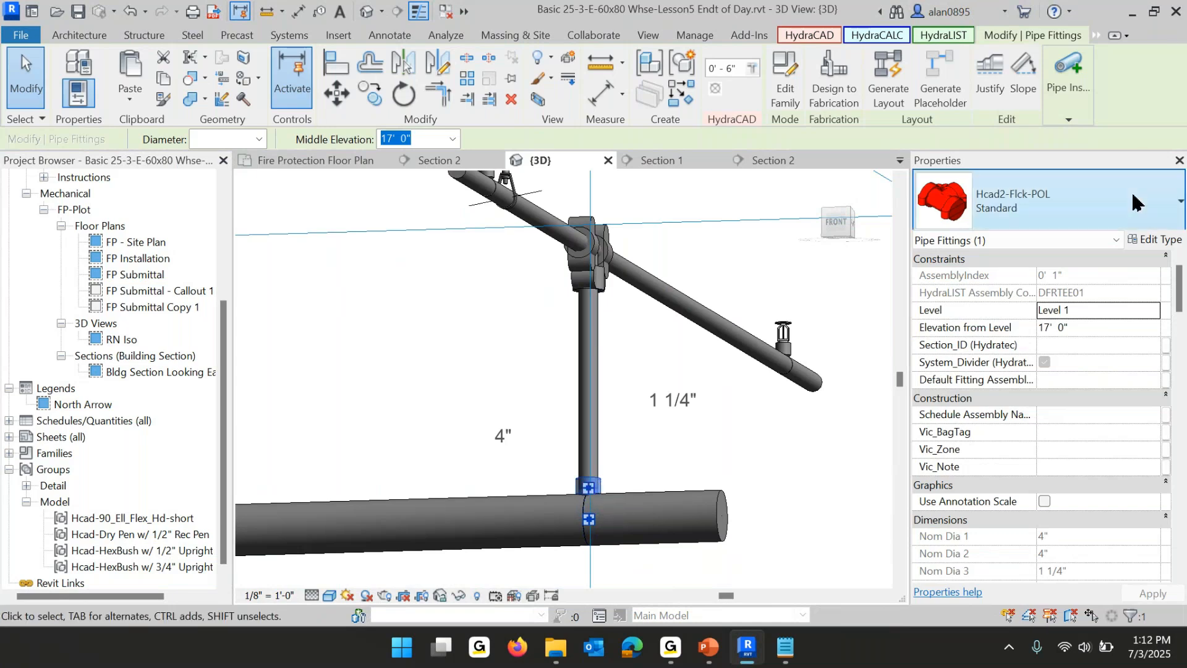
click(1022, 213)
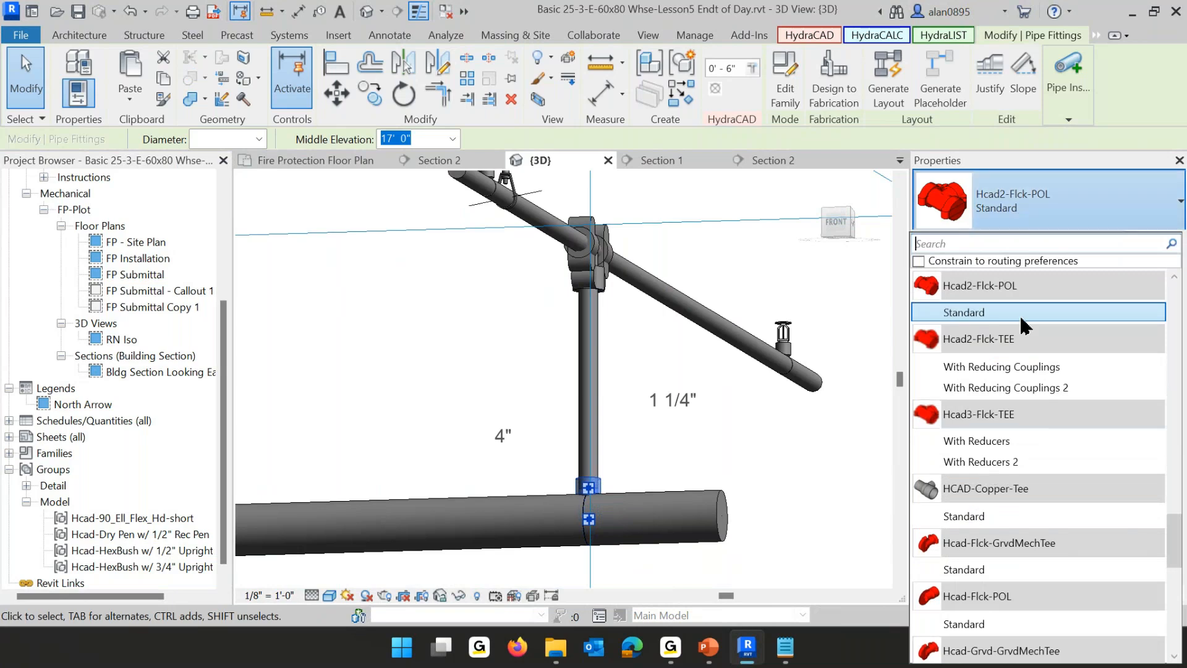
scroll(953, 352, down, 5)
scroll(1000, 566, up, 10)
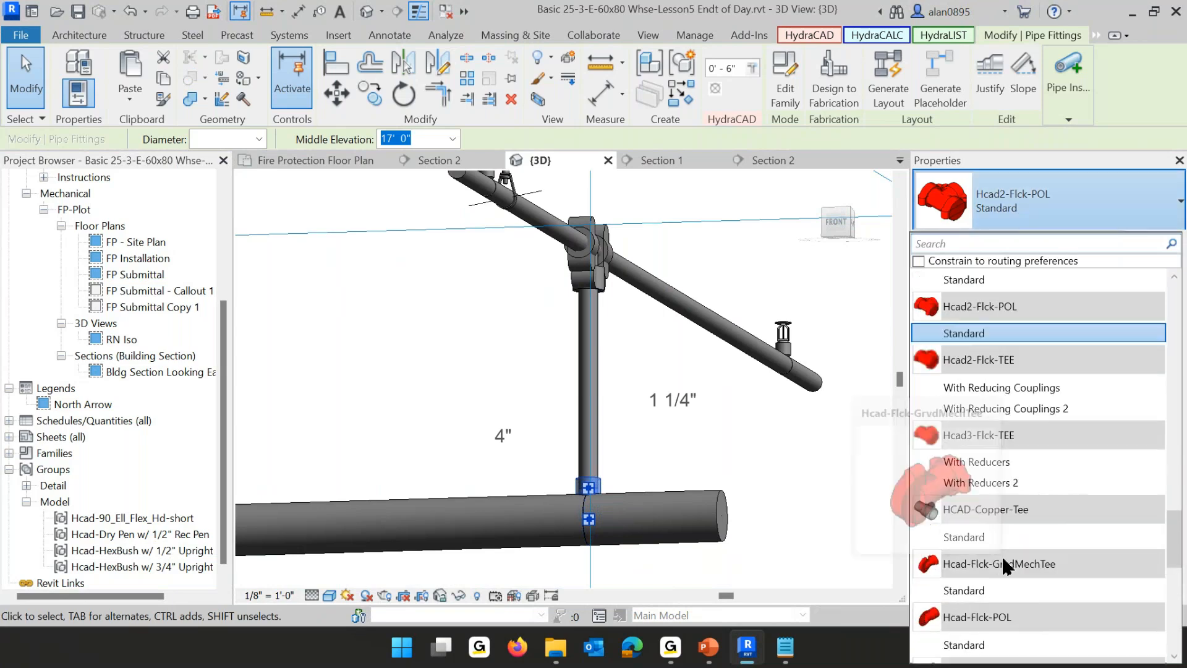
scroll(1085, 371, down, 5)
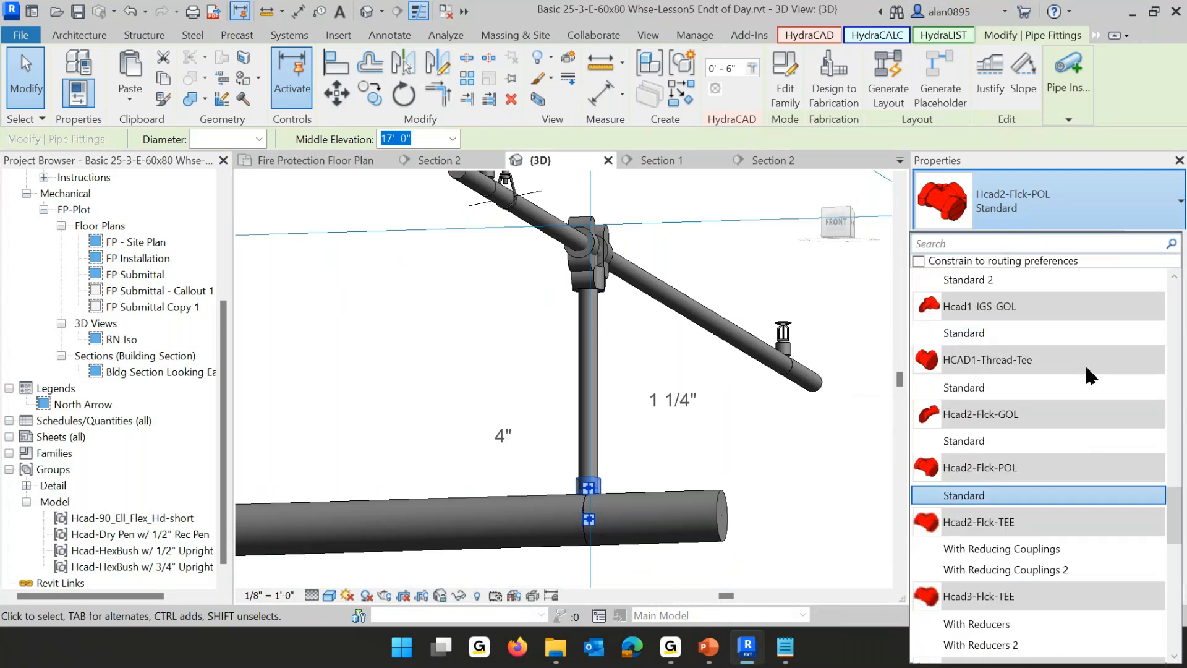
click(966, 443)
click(777, 486)
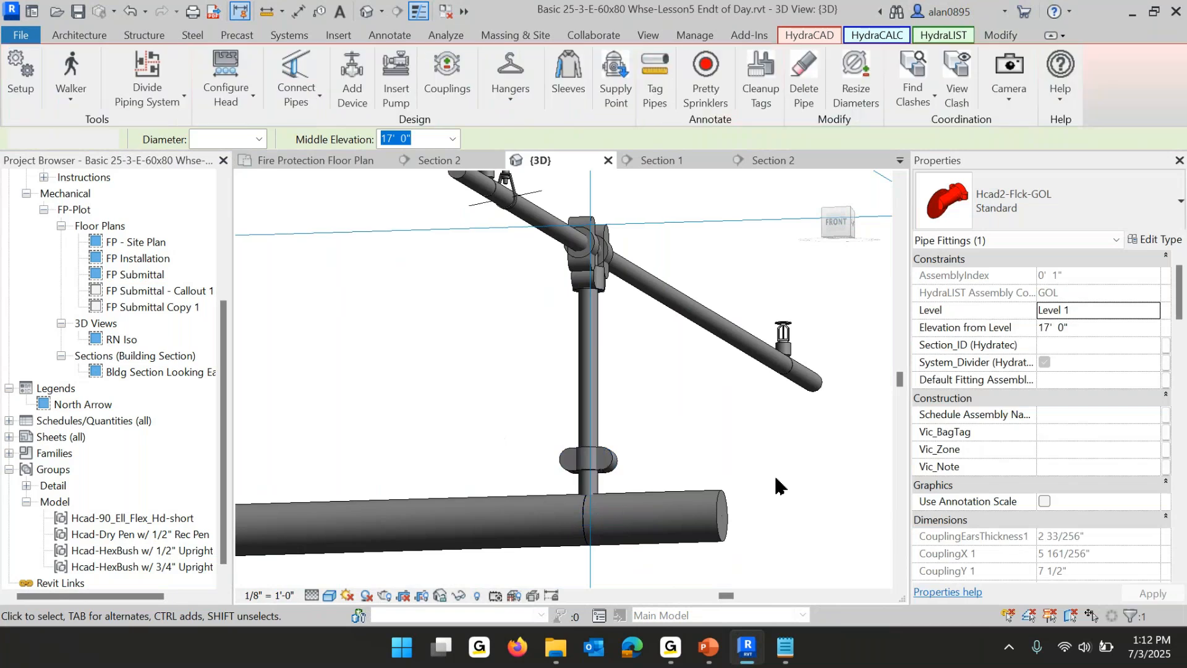
scroll(786, 486, down, 3)
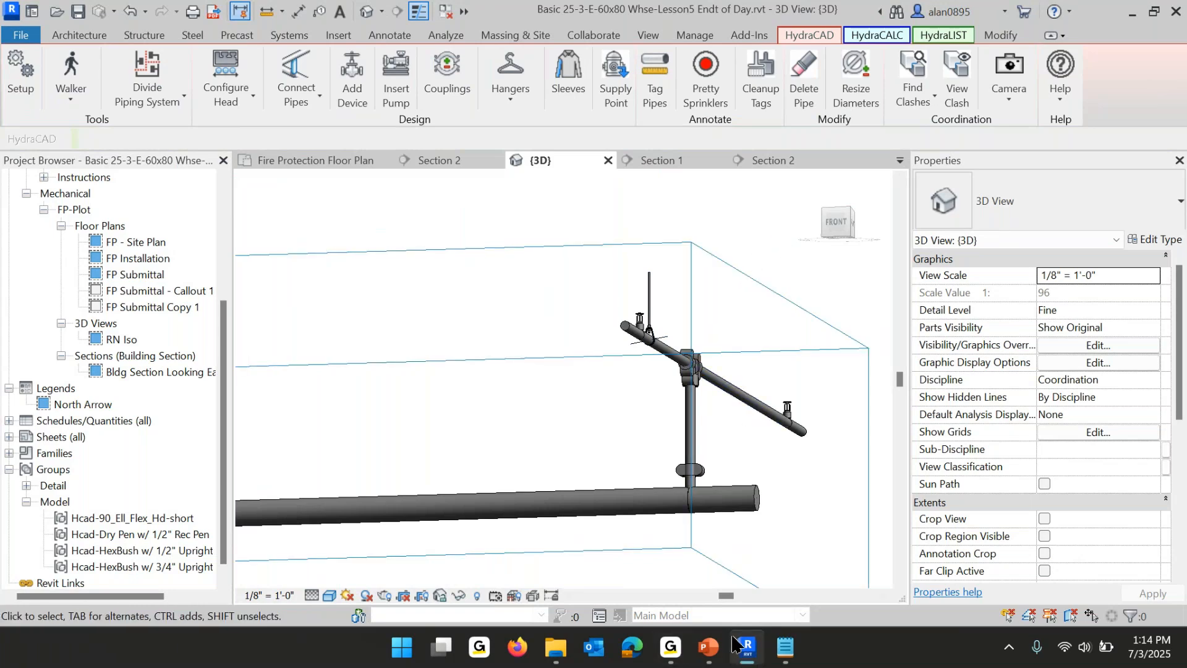
mouse_move(747, 653)
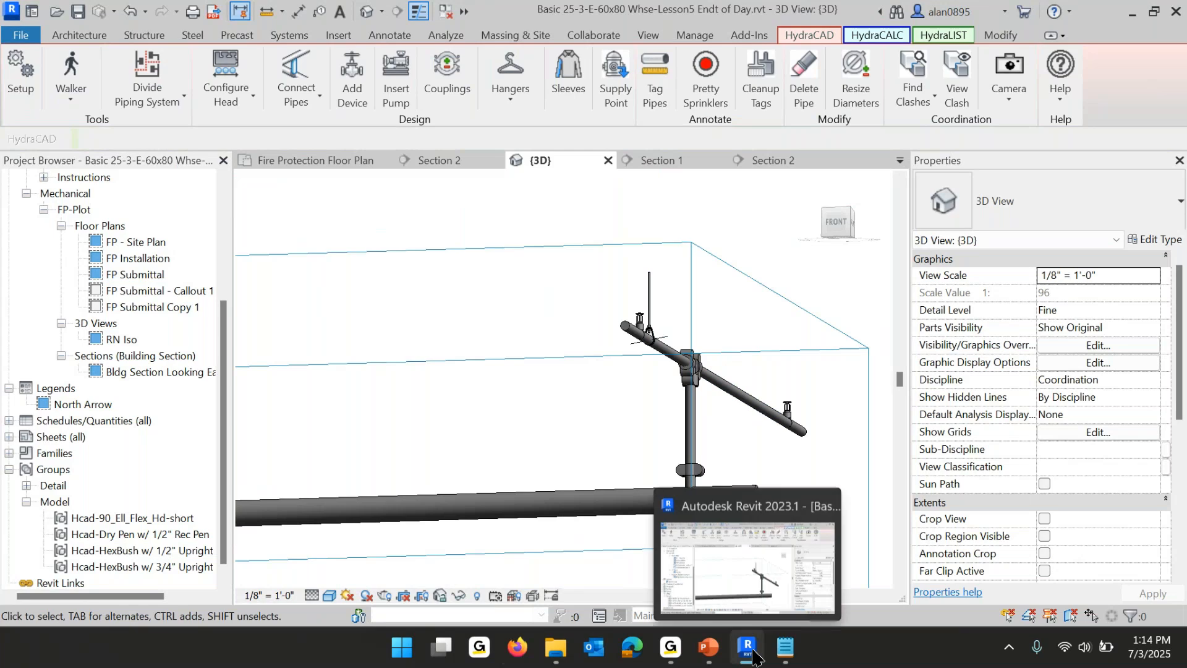